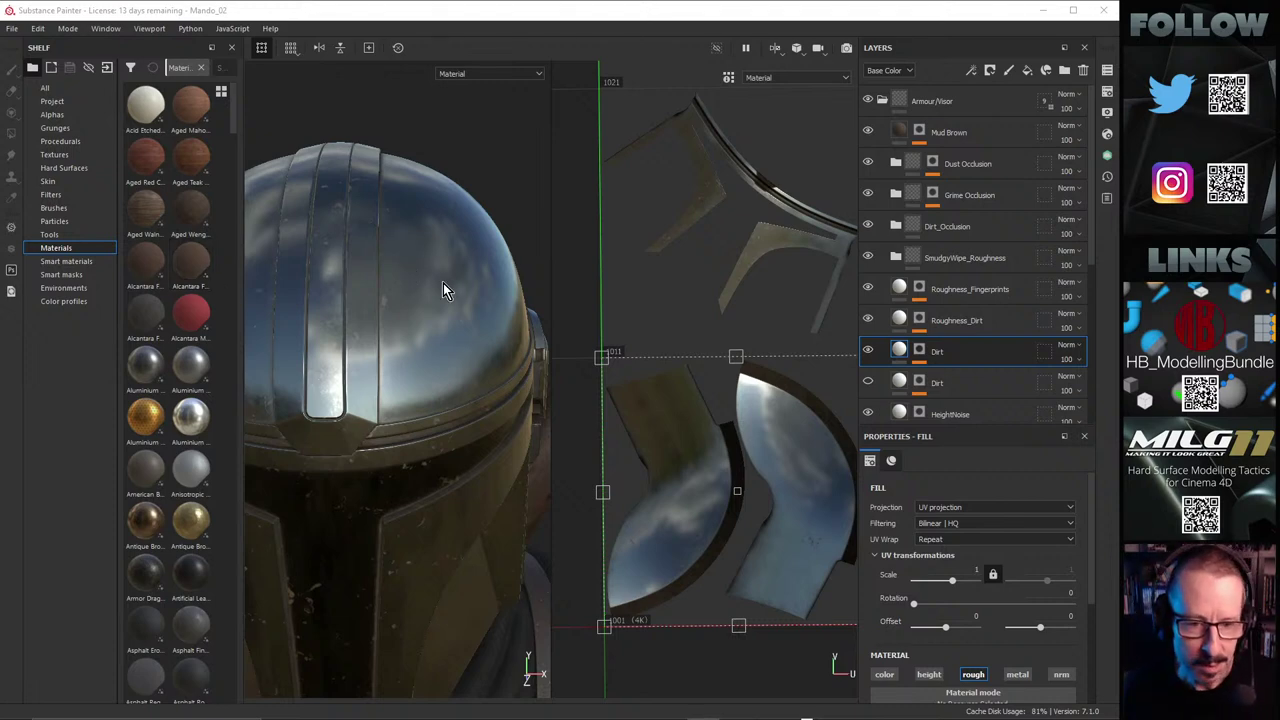
Step: Examine the helmet's surface from the front and sides, checking how the dirt and reflections look on the metal
right_click_drag(443, 283, 327, 301, "alt")
left_click_drag(327, 301, 406, 277, "alt")
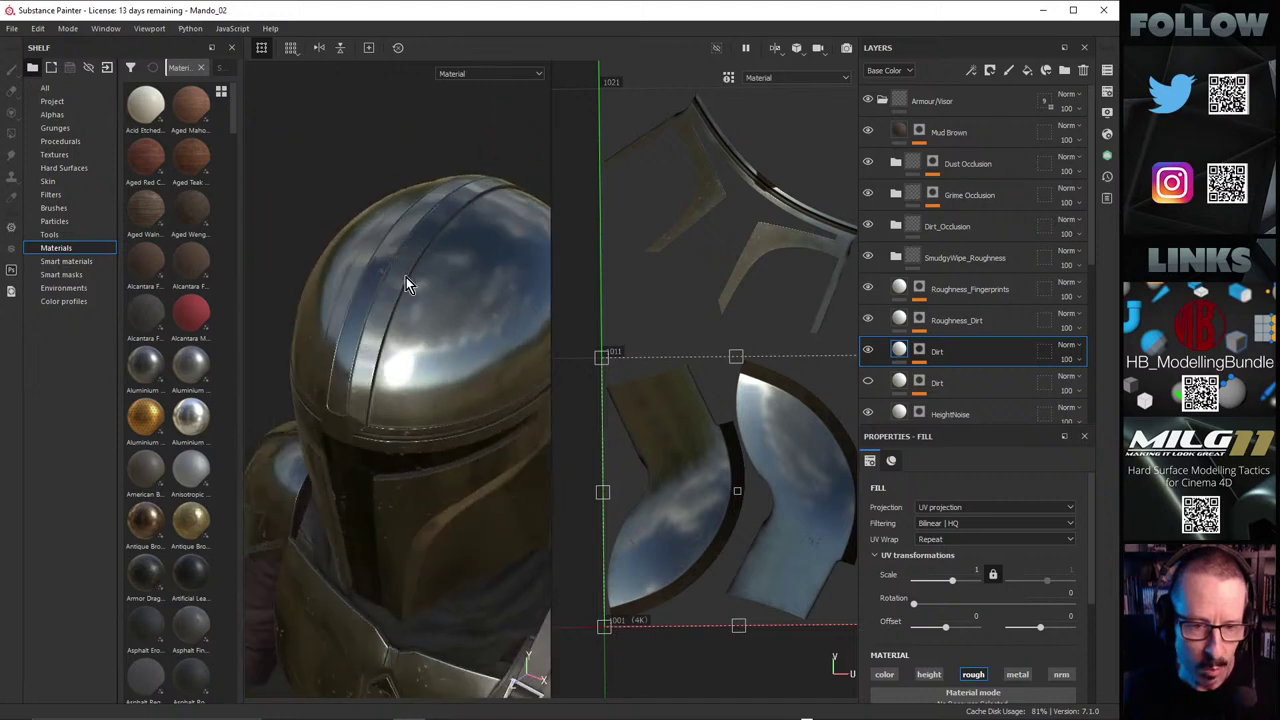
right_click_drag(406, 277, 508, 242, "alt")
left_click_drag(508, 242, 355, 330, "alt")
scroll(378, 301, "up", 3)
left_click_drag(398, 286, 426, 304, "alt")
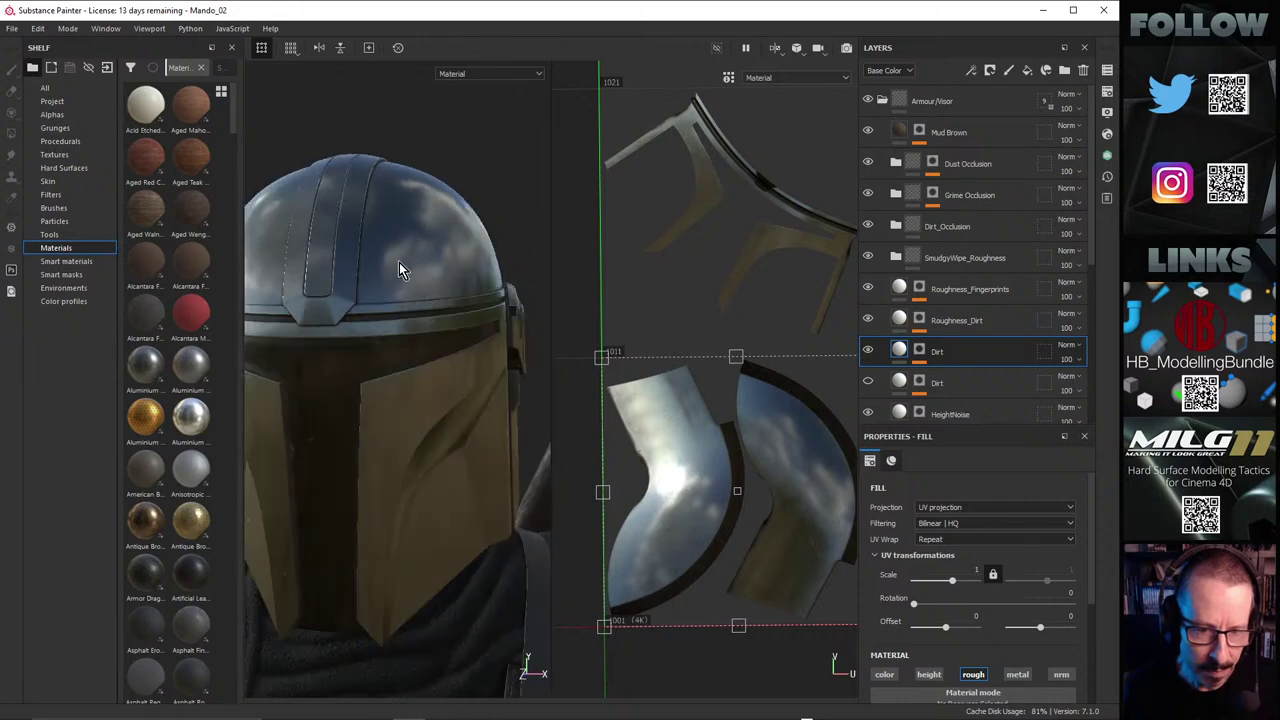
right_click_drag(399, 262, 446, 254, "shift")
middle_click_drag(424, 360, 402, 279, "alt")
right_click_drag(403, 279, 357, 297, "alt")
left_click_drag(357, 297, 420, 400, "alt")
middle_click_drag(420, 400, 449, 466, "alt")
left_click_drag(449, 466, 469, 347, "alt")
middle_click_drag(469, 347, 362, 382, "alt")
right_click_drag(362, 382, 440, 400, "alt")
left_click_drag(440, 400, 380, 341, "alt")
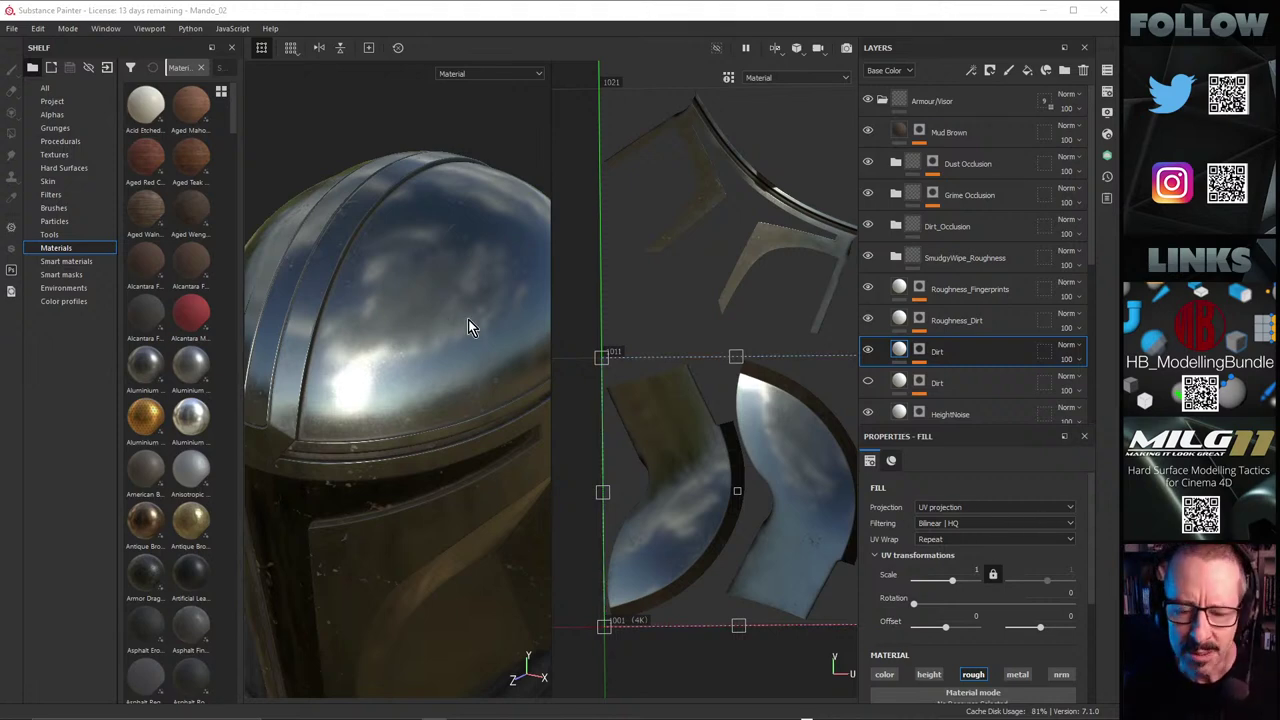
Step: Examine the dirt specks and smudges on the helmet's dome up close and from the side
left_click_drag(468, 319, 396, 288, "alt")
right_click_drag(416, 258, 505, 229, "alt")
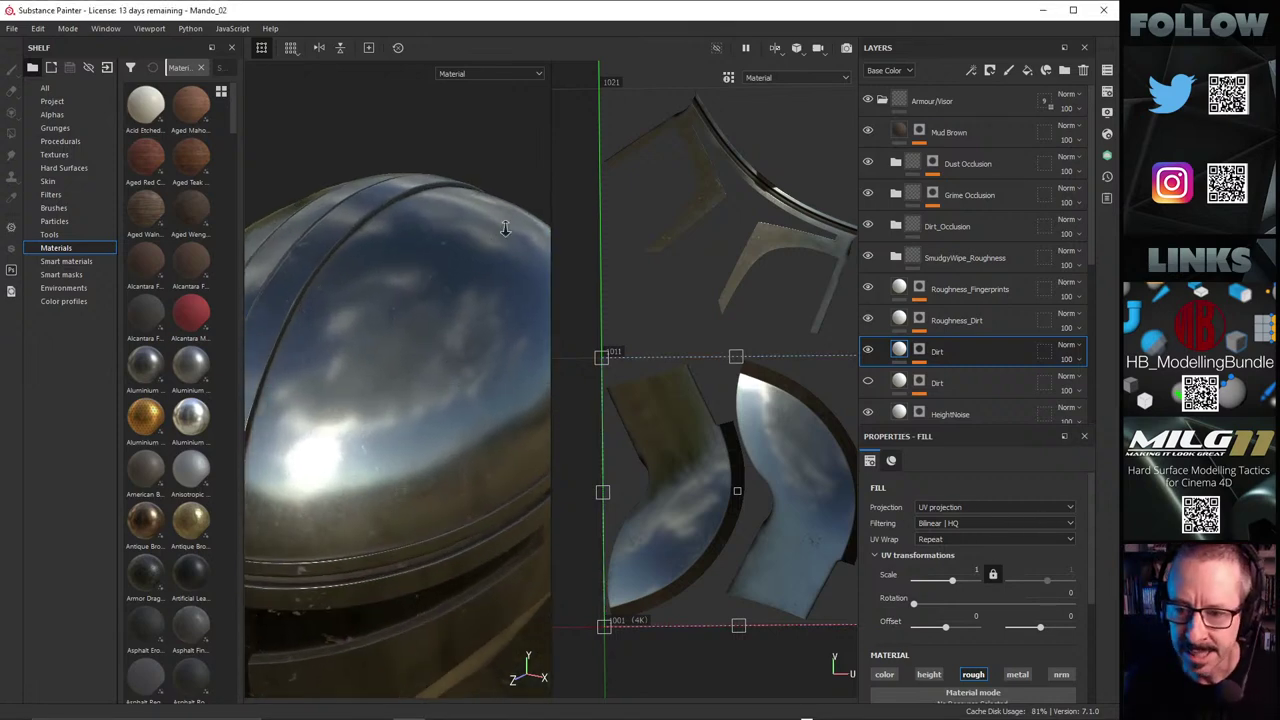
left_click_drag(505, 228, 434, 284, "alt")
right_click_drag(438, 322, 454, 292, "alt")
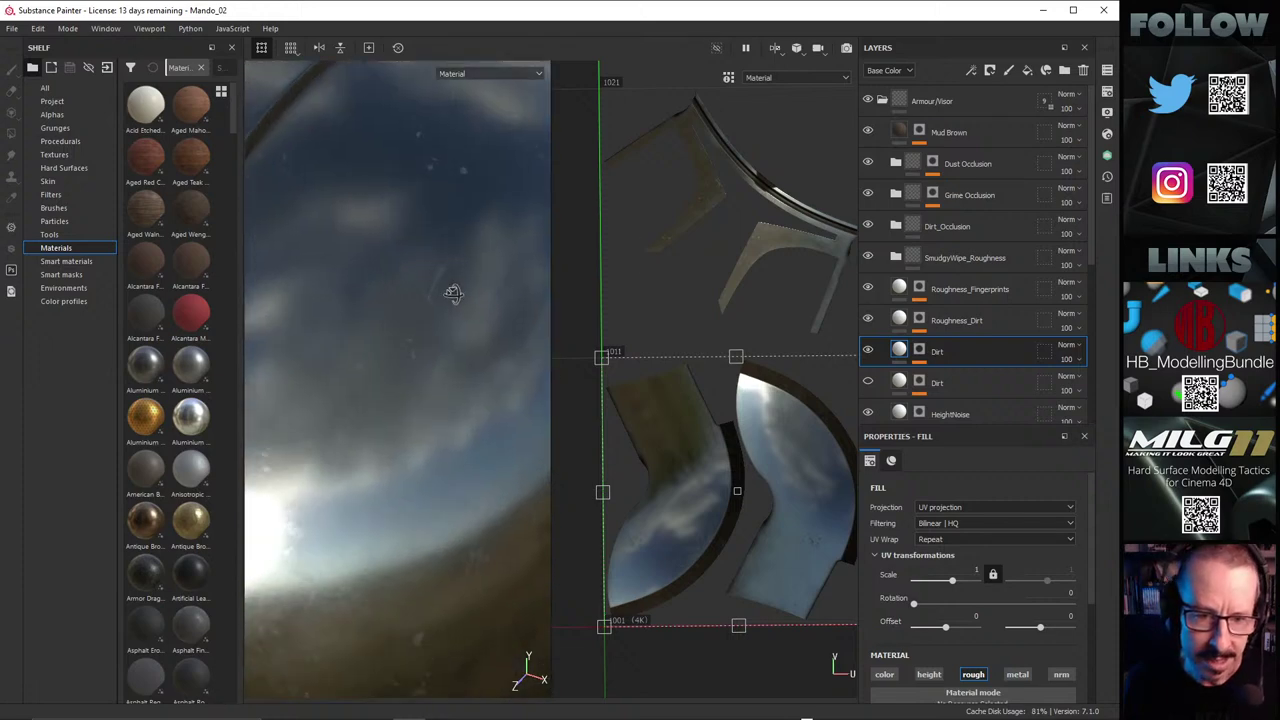
left_click_drag(454, 292, 406, 251, "alt")
right_click_drag(406, 251, 380, 262, "alt")
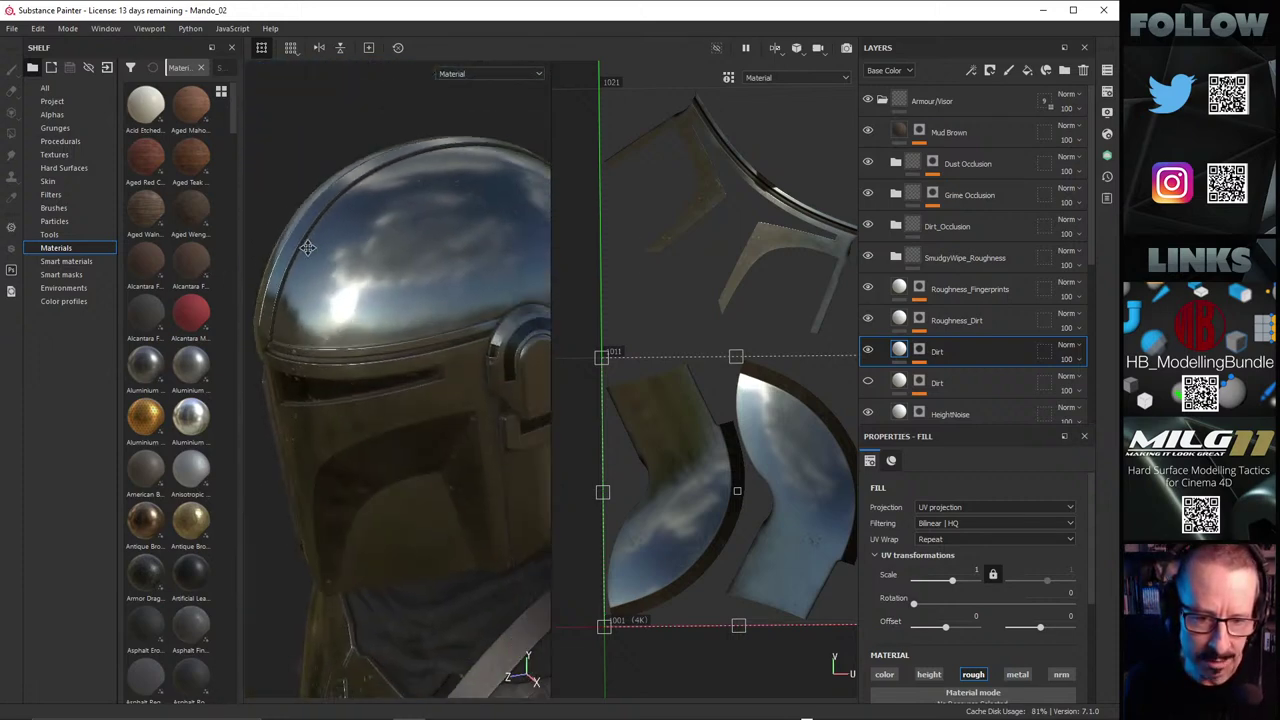
left_click_drag(380, 262, 480, 258, "alt")
right_click_drag(480, 258, 530, 242, "alt")
middle_click_drag(530, 242, 564, 238, "alt")
left_click_drag(564, 237, 325, 347, "alt")
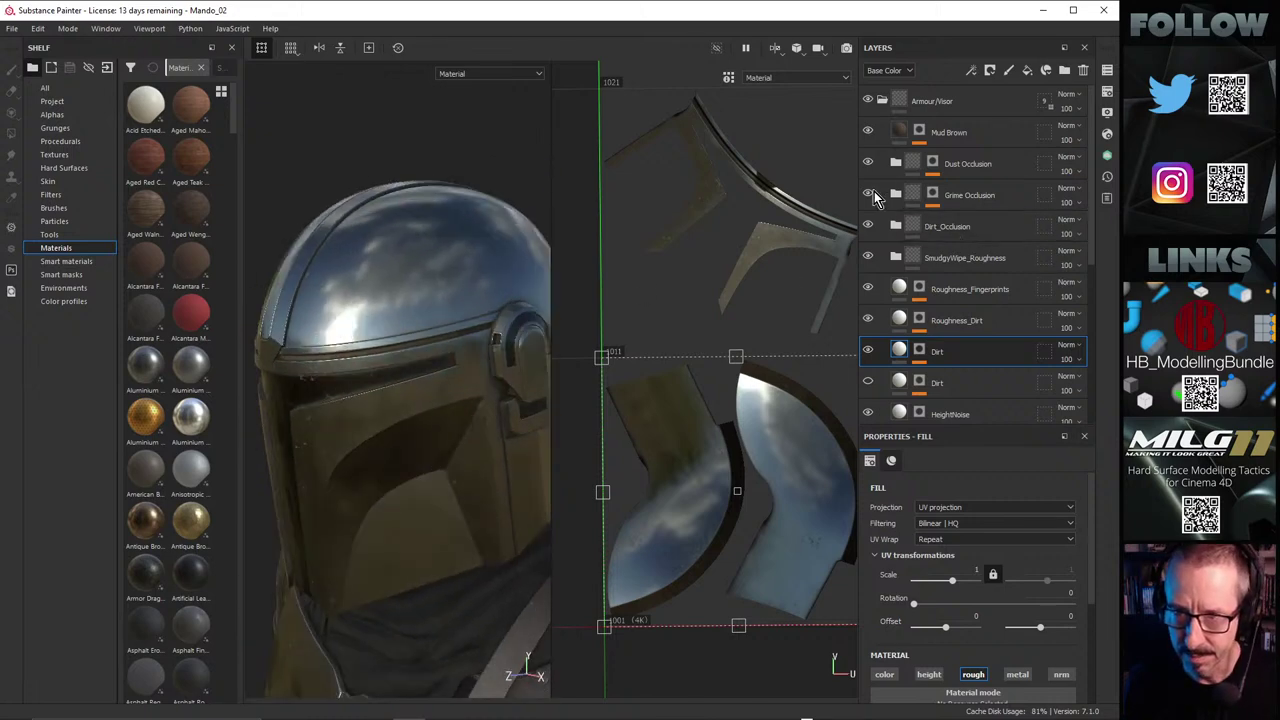
Step: Hide the UV view so that only the 3D view of the helmet is displayed
left_click_drag(382, 283, 403, 299, "alt")
right_click_drag(403, 299, 474, 262, "alt")
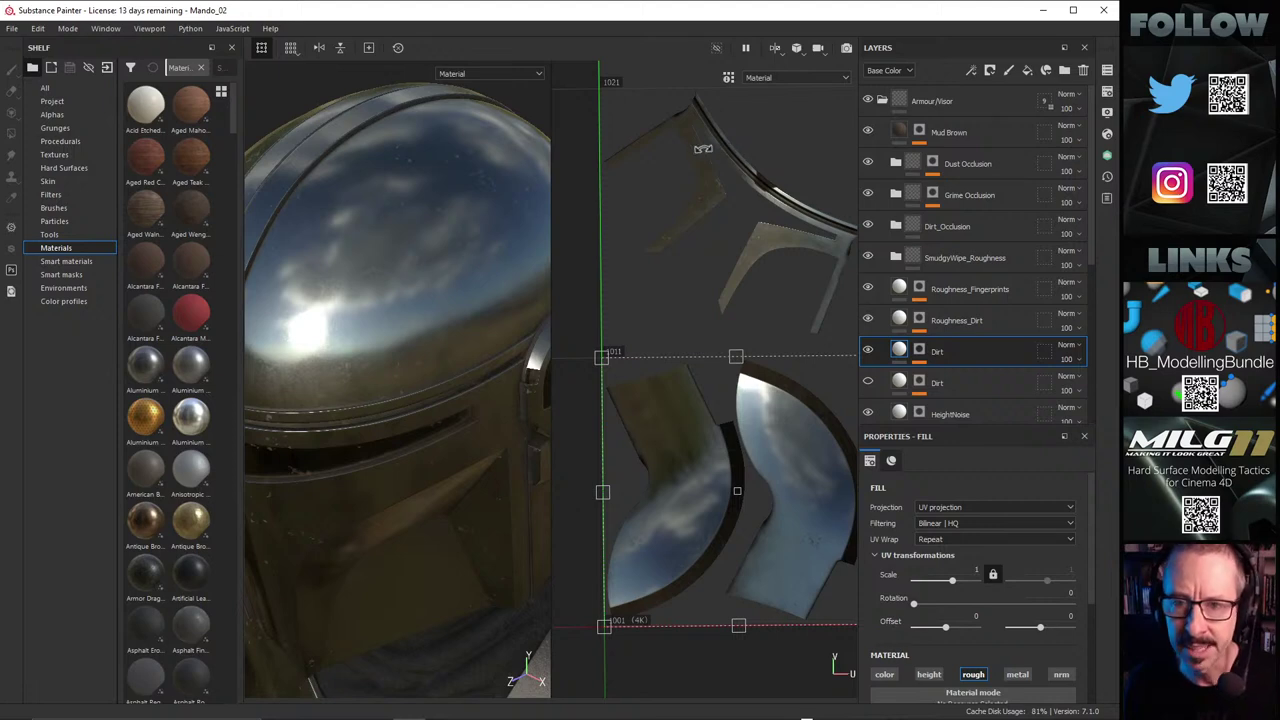
left_click(774, 47)
left_click(790, 83)
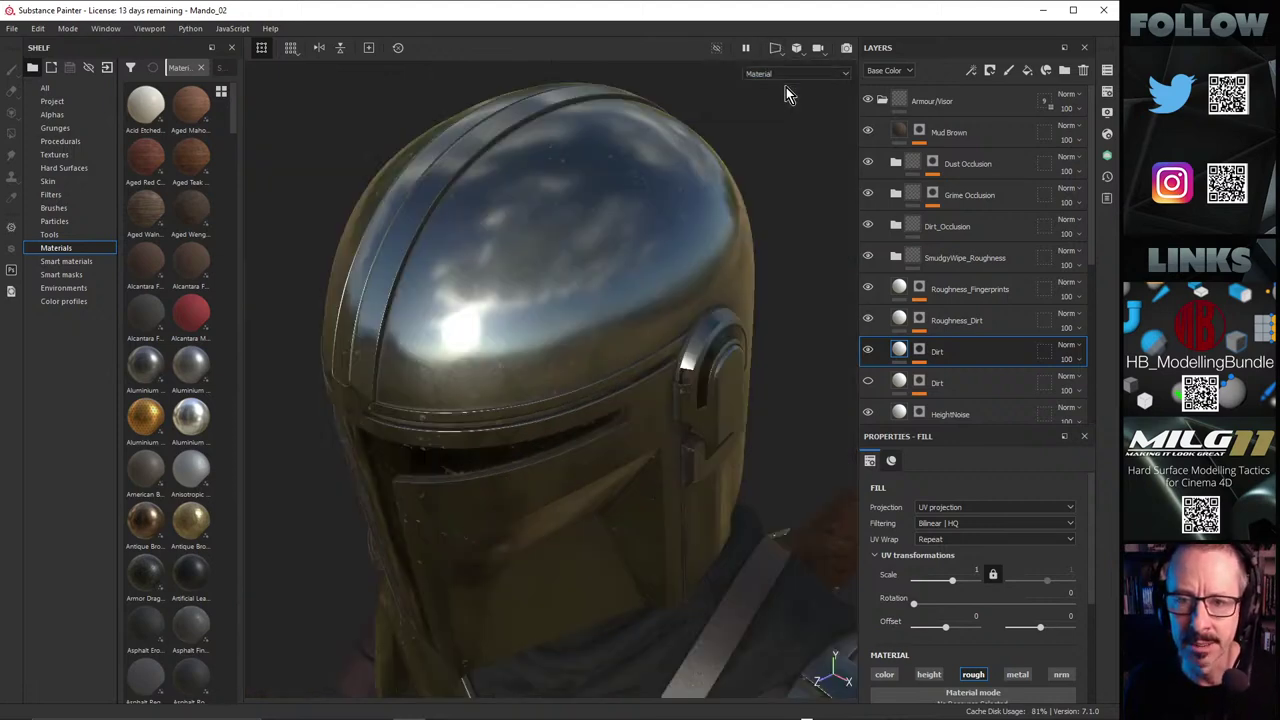
left_click_drag(786, 82, 549, 283, "alt")
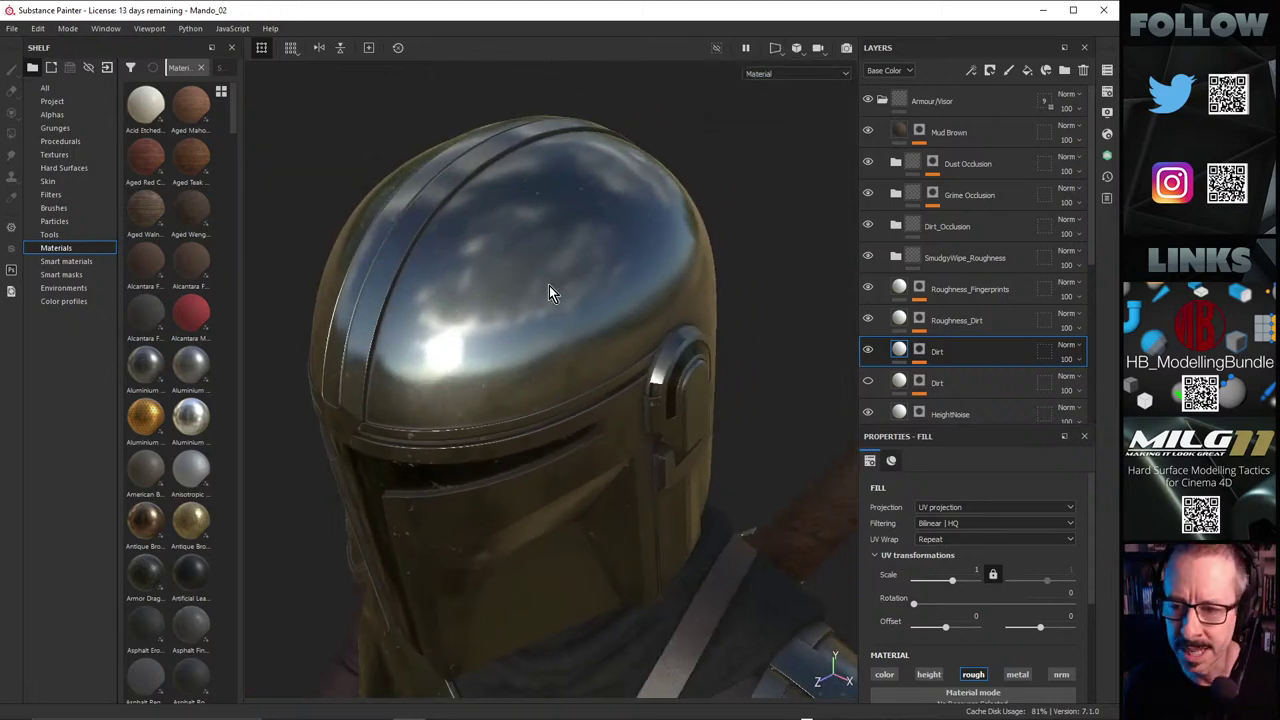
Step: Select the Mud Brown layer's mask to expand its effects and inspect the mud specks on the dome
left_click(923, 128)
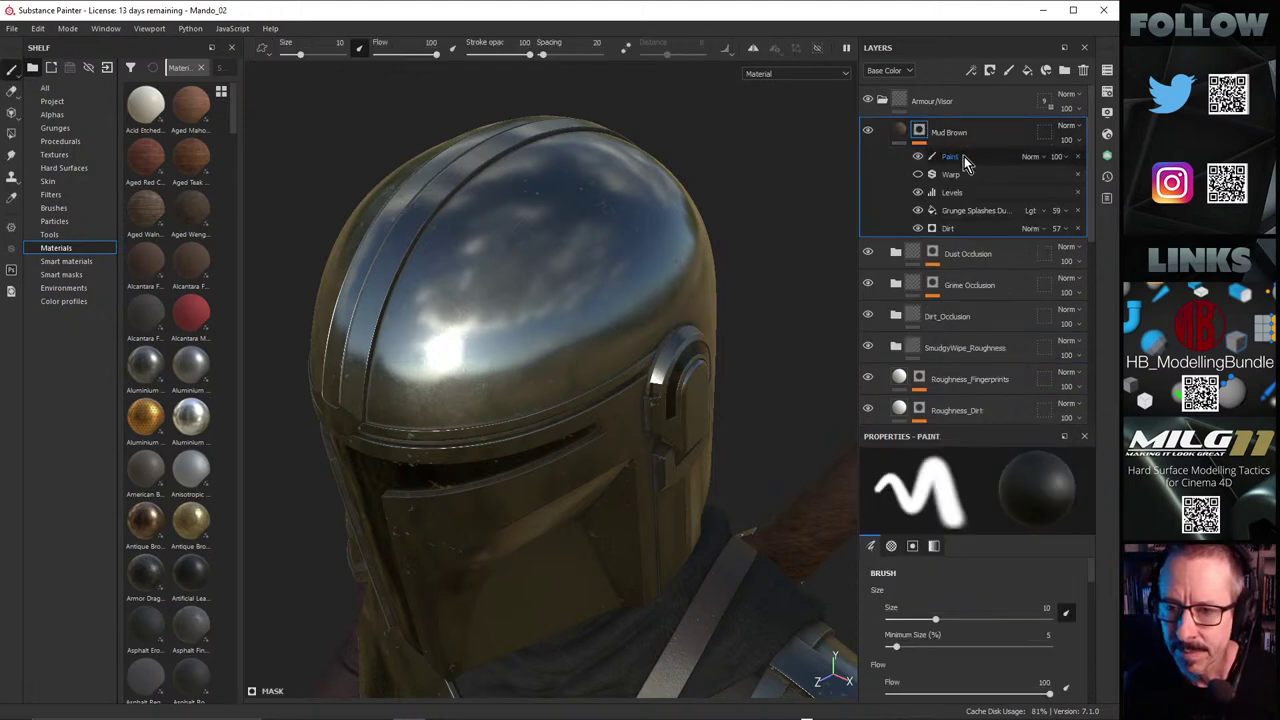
scroll(492, 279, "up", 3)
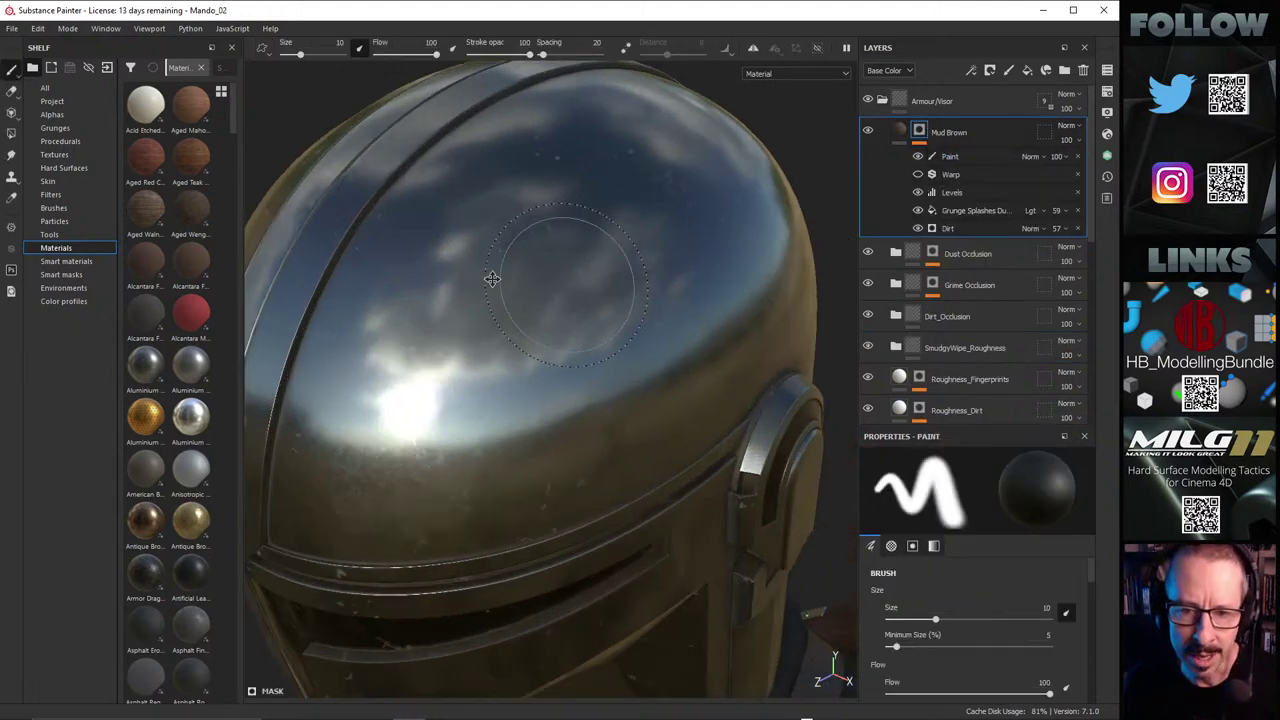
scroll(492, 279, "down", 2)
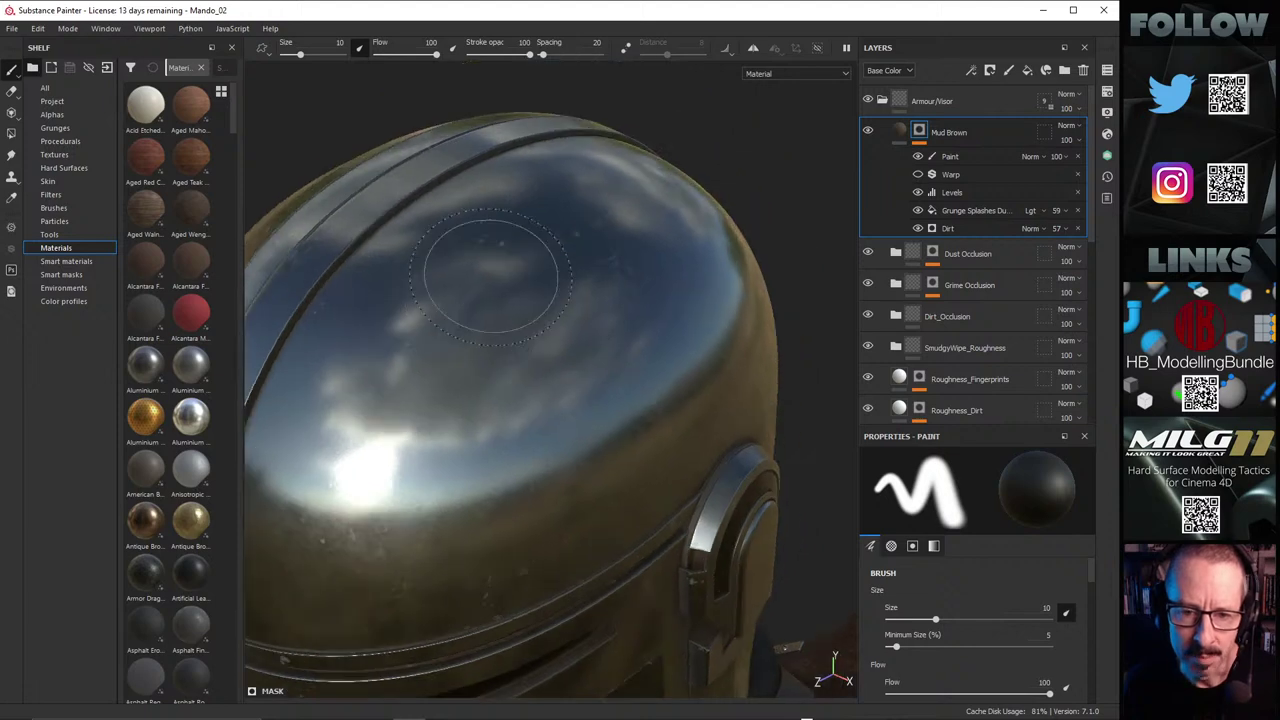
mouse_move(491, 277)
left_mouse_down("alt")
mouse_move(503, 286)
mouse_move(517, 243)
mouse_move(558, 221)
left_mouse_up("alt")
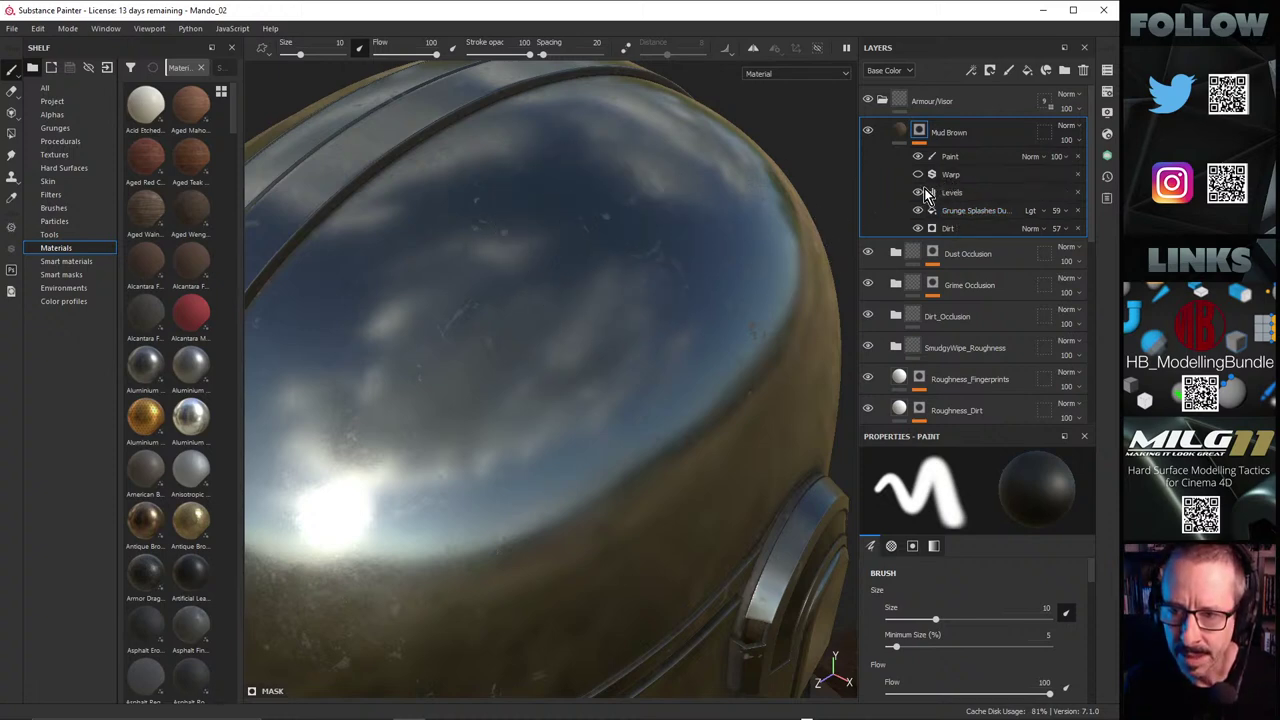
Step: Reduce the brush size to 4.57 and examine the mud marks on the dome with the mask's Warp filter enabled
left_click(958, 211)
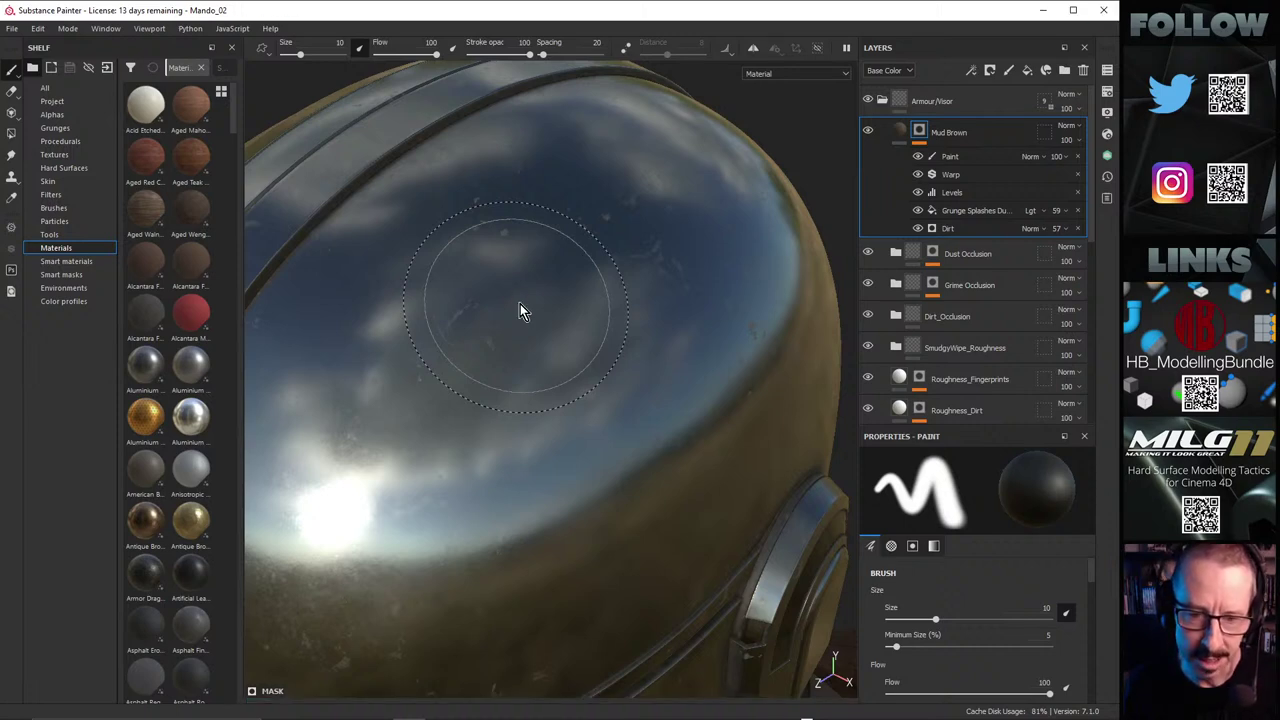
mouse_move(574, 263)
left_mouse_down("alt")
mouse_move(551, 291)
mouse_move(580, 262)
left_mouse_up("alt")
mouse_move(598, 235)
right_mouse_down("ctrl")
mouse_move(500, 214)
mouse_move(514, 229)
right_mouse_up("ctrl")
mouse_move(514, 229)
left_mouse_down("alt")
mouse_move(537, 289)
mouse_move(555, 215)
left_mouse_up("alt")
left_click_drag(533, 279, 655, 215, "alt")
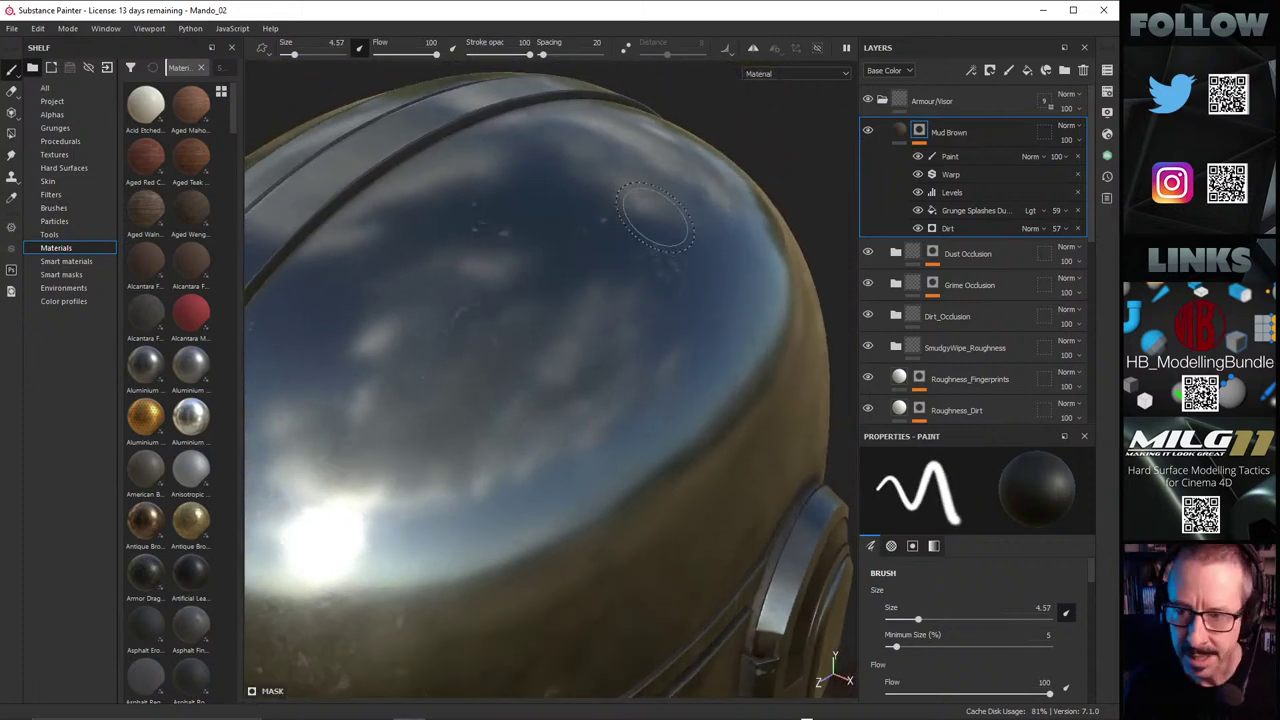
right_click_drag(430, 292, 941, 186, "alt")
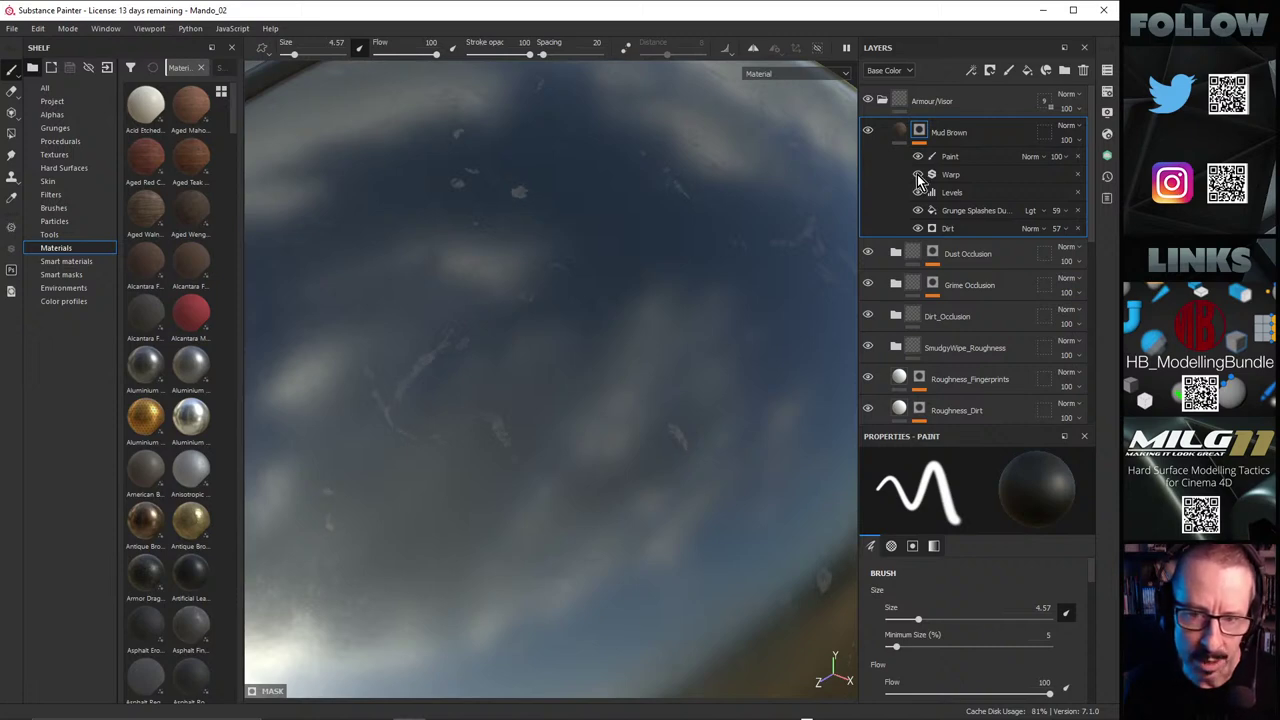
Step: Delete the Warp filter from the Mud Brown layer's mask and select the mask's Paint effect
left_click(917, 174)
left_click(1076, 174)
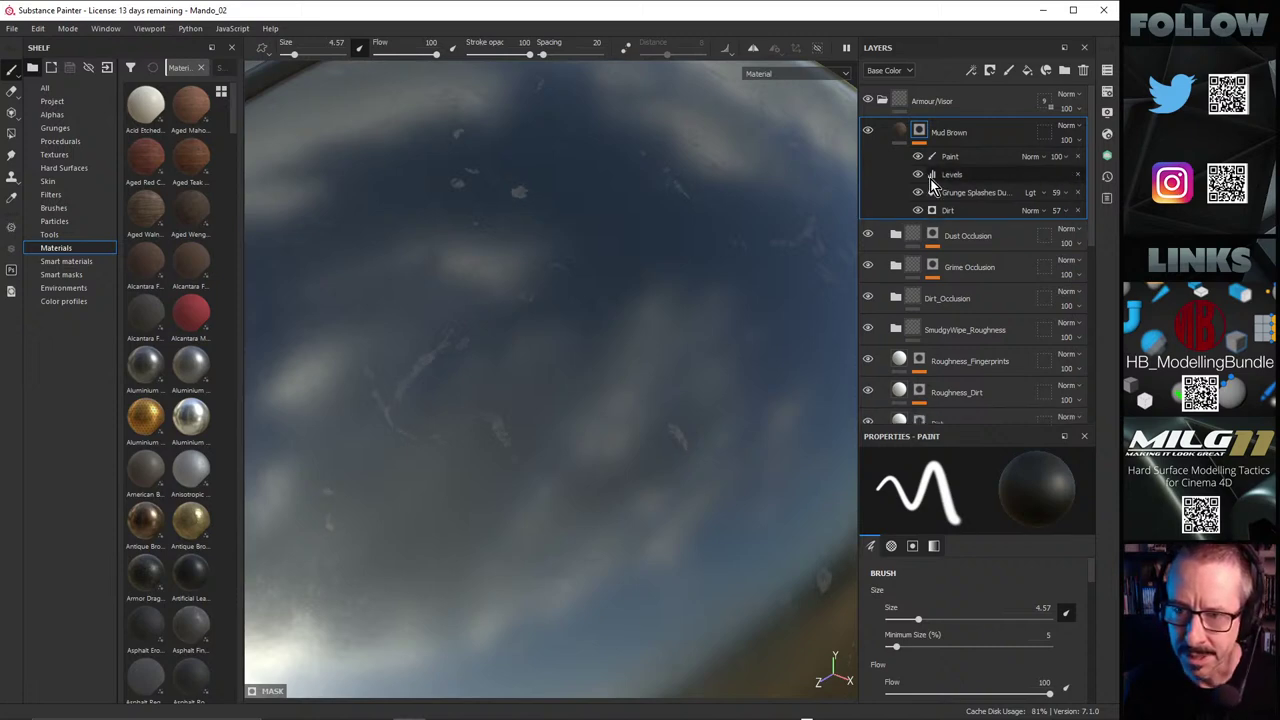
left_click(956, 157)
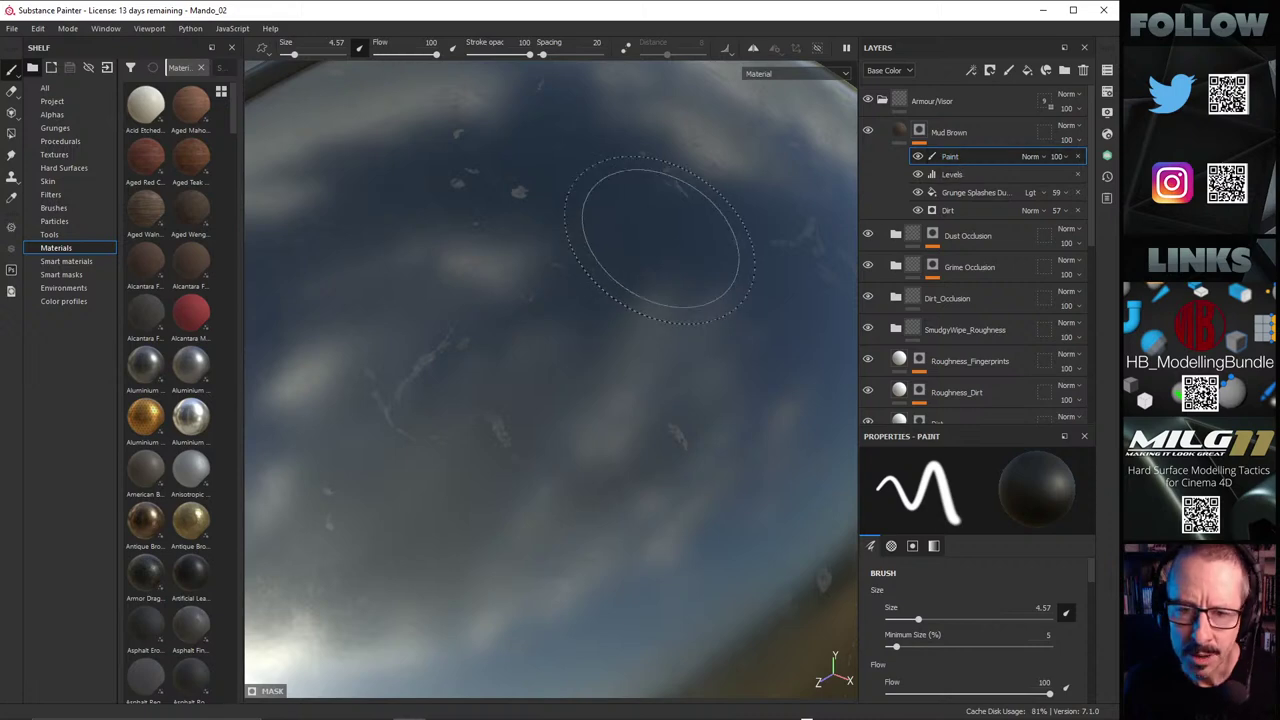
Step: Display the Mud Brown layer's mask on its own and inspect its specks and edge lines around the helmet
scroll(660, 232, "down", 3)
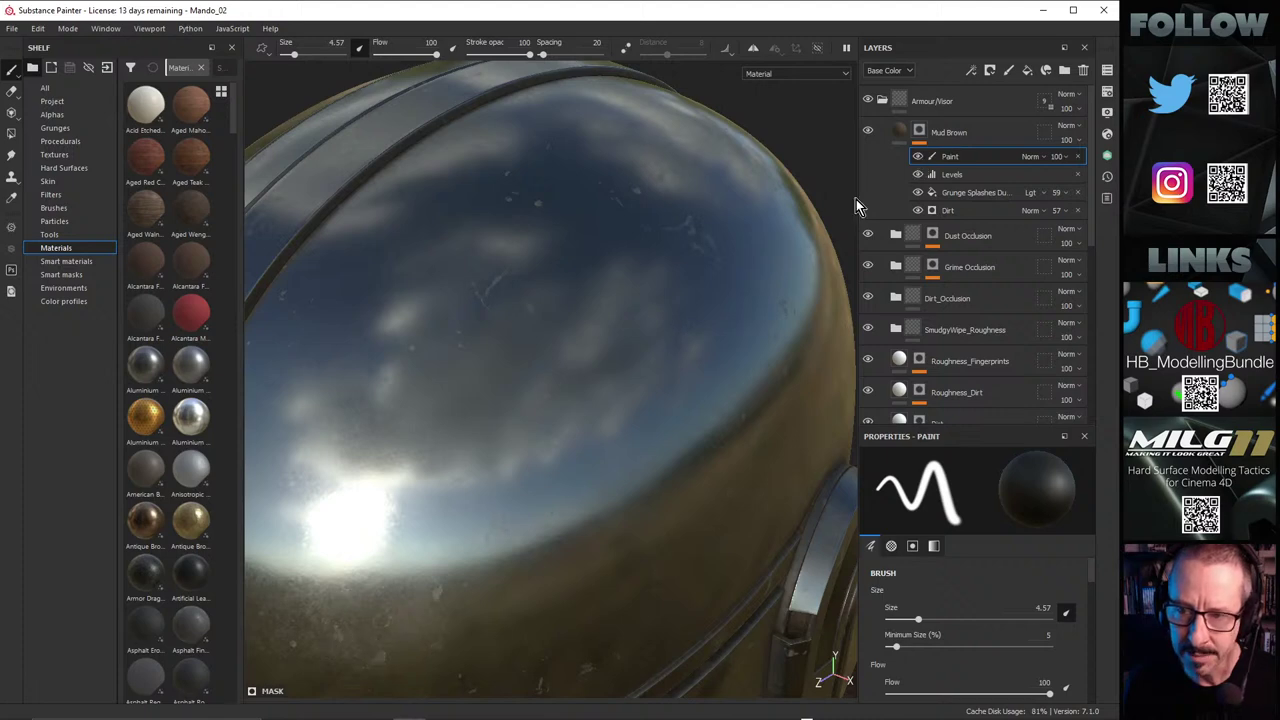
scroll(394, 277, "down", 2)
mouse_move(394, 277)
left_mouse_down("alt")
mouse_move(597, 277)
mouse_move(607, 308)
mouse_move(691, 300)
left_mouse_up("alt")
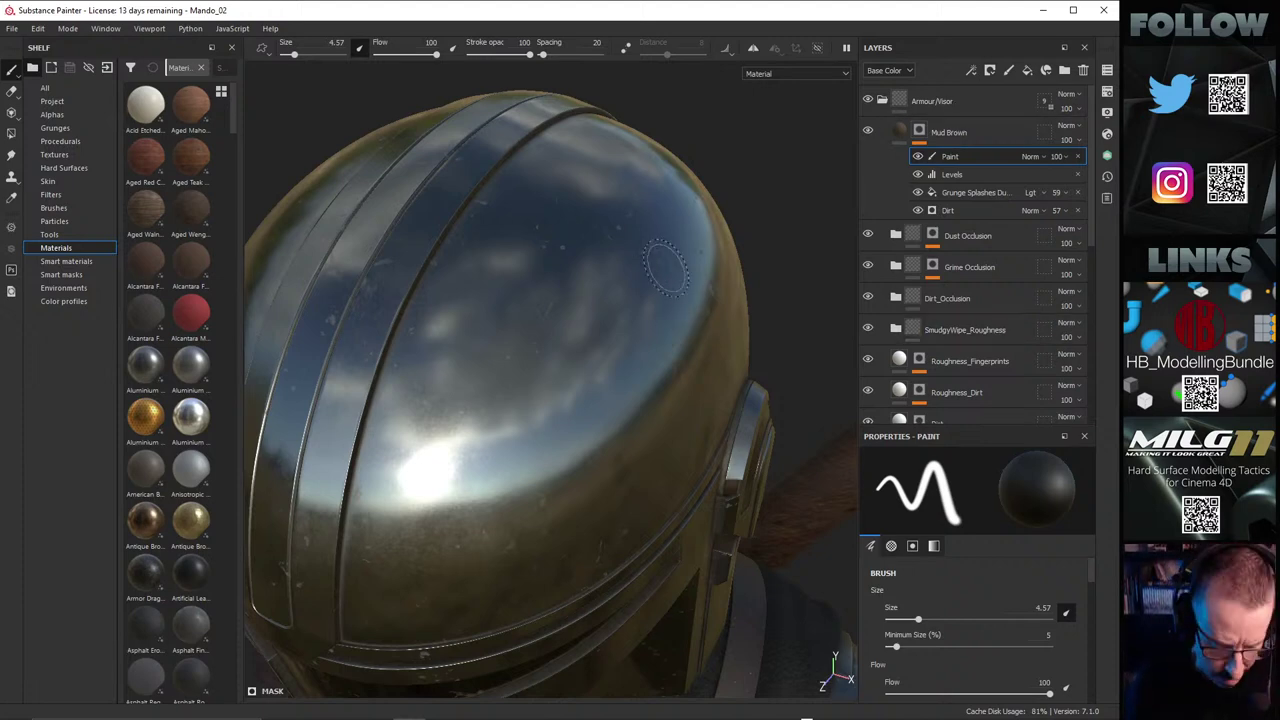
mouse_move(524, 262)
left_mouse_down("alt")
mouse_move(528, 308)
mouse_move(551, 264)
mouse_move(475, 278)
mouse_move(626, 257)
mouse_move(437, 277)
mouse_move(371, 246)
mouse_move(515, 255)
left_mouse_up("alt")
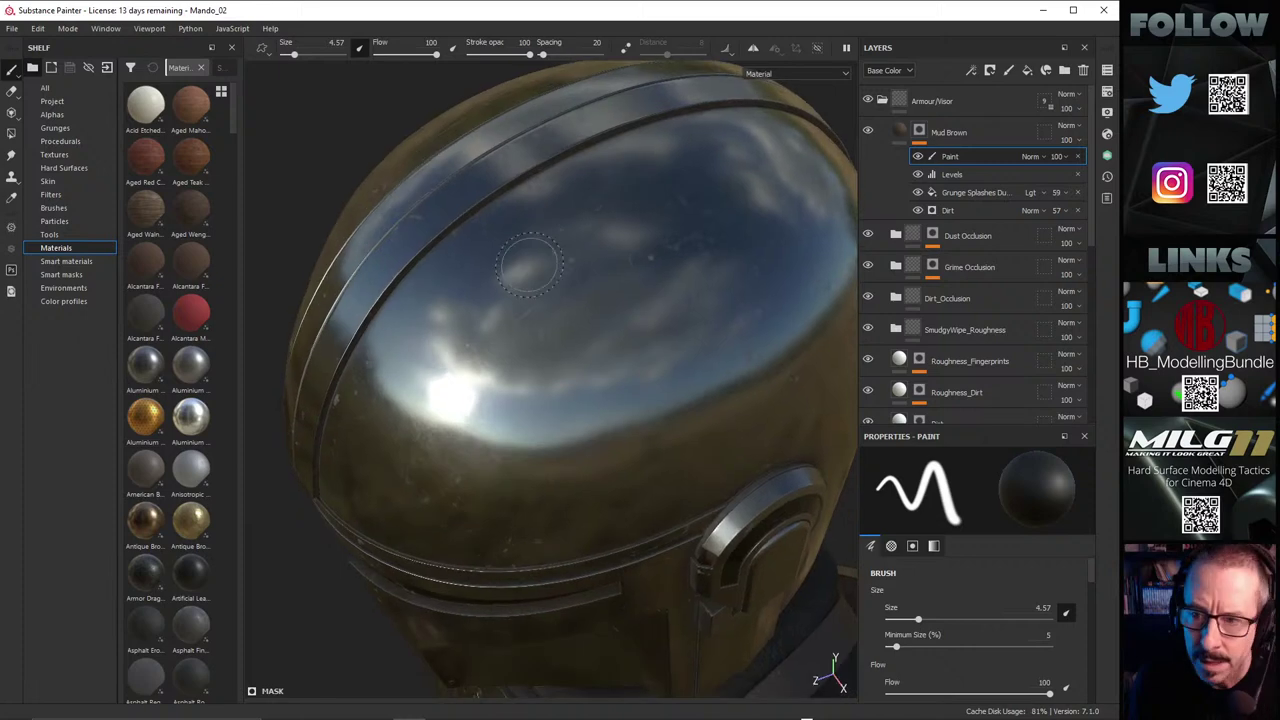
left_click(930, 139, "alt")
left_click_drag(628, 257, 657, 235, "alt")
mouse_move(451, 502)
left_mouse_down("alt")
mouse_move(460, 446)
mouse_move(440, 453)
left_mouse_up("alt")
mouse_move(544, 452)
left_mouse_down("alt")
mouse_move(571, 243)
mouse_move(623, 286)
left_mouse_up("alt")
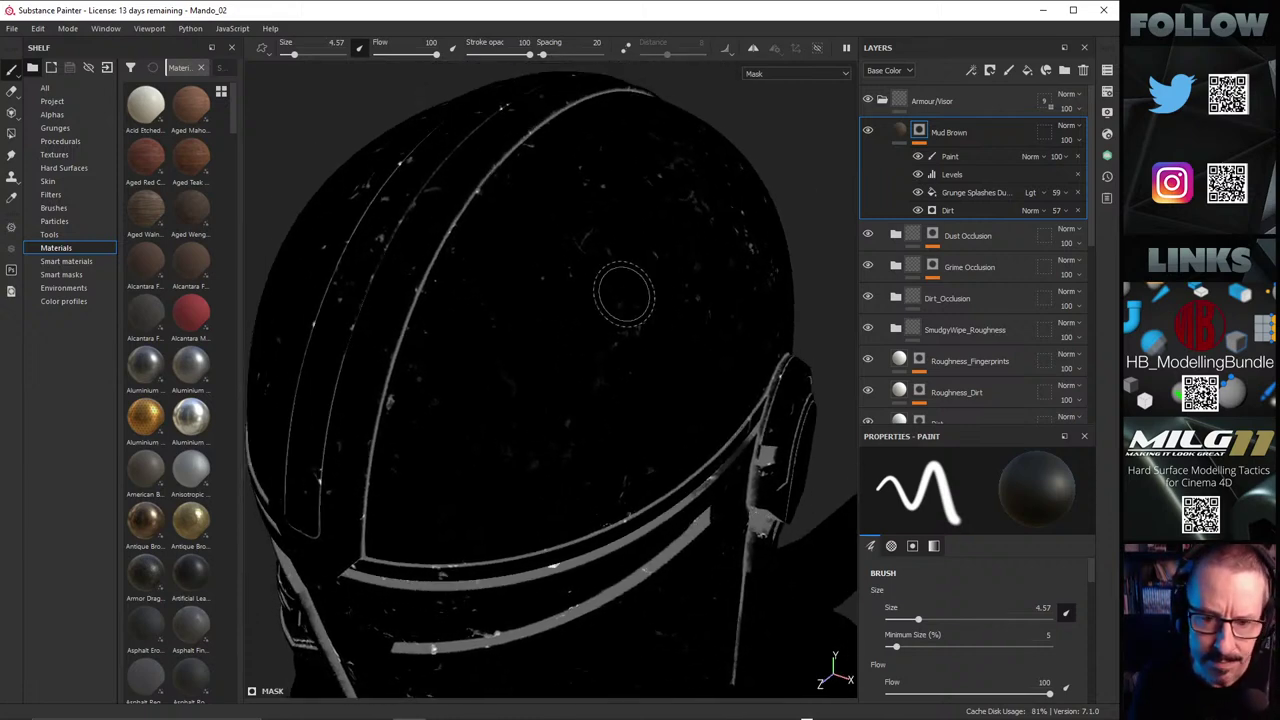
Step: Search the brushes for "dirt" and pick the Dirt 2 brush
left_click(64, 209)
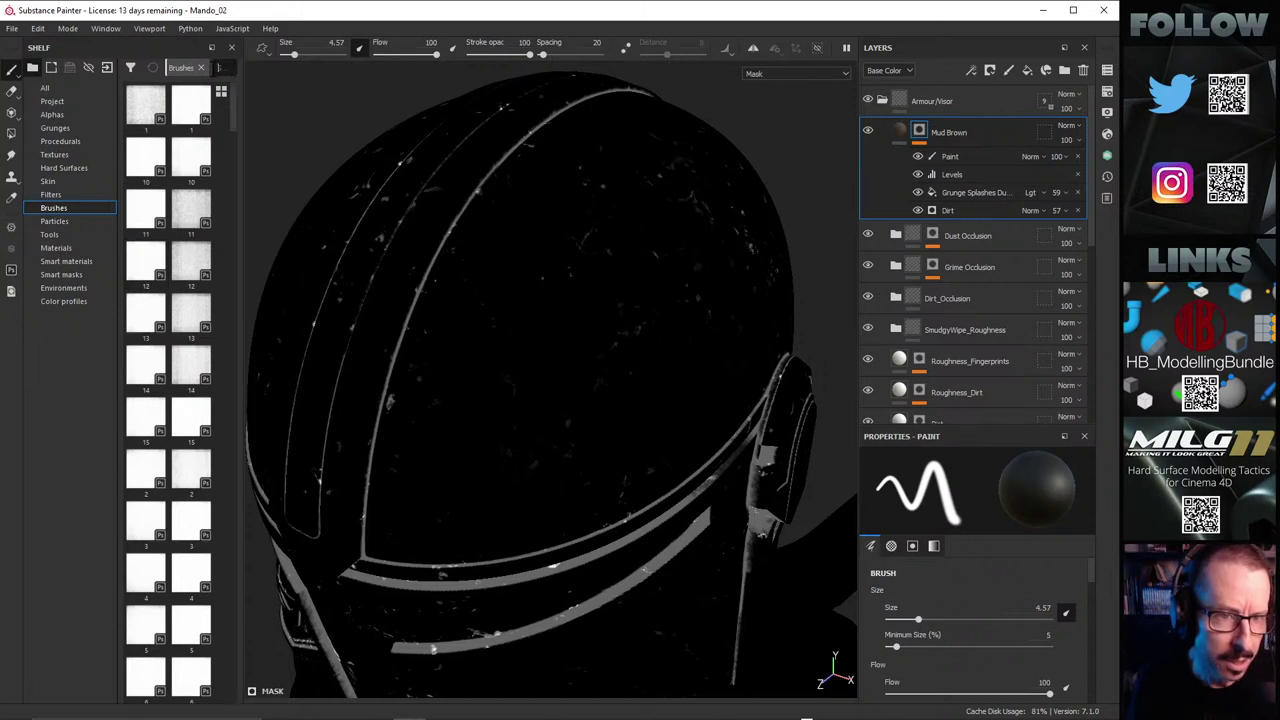
left_click(220, 67)
type("dirt")
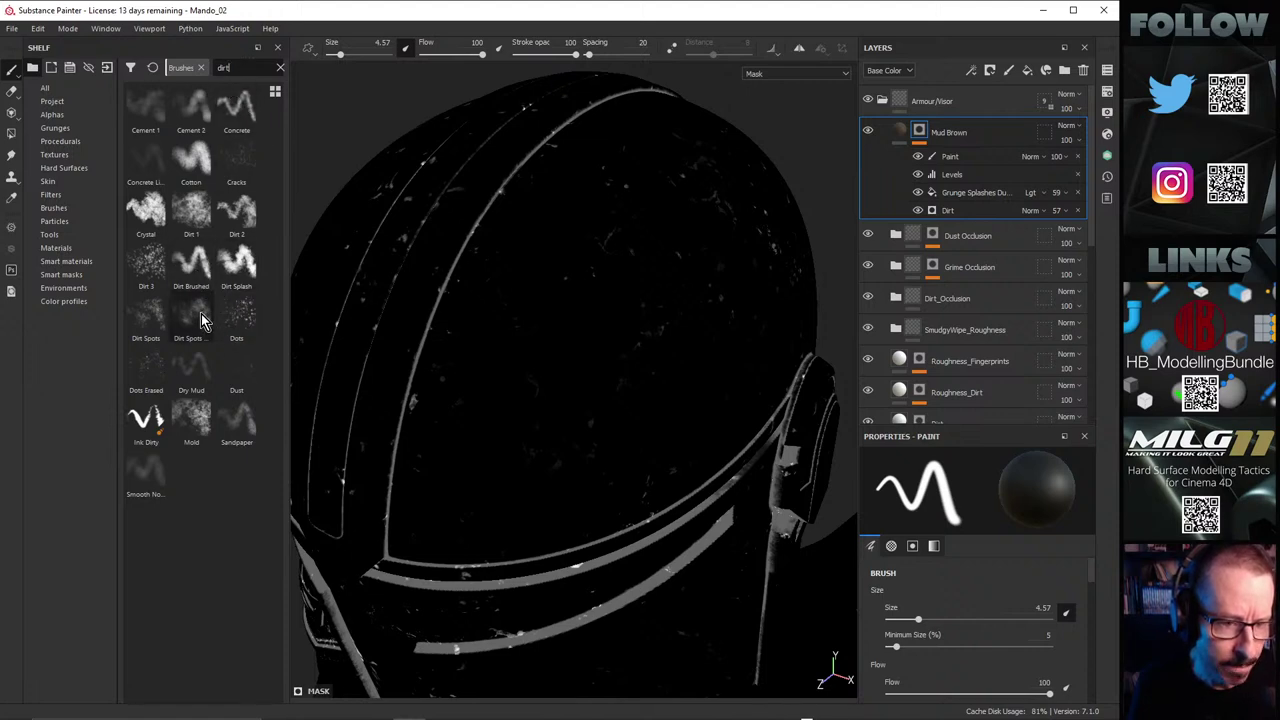
mouse_move(201, 318)
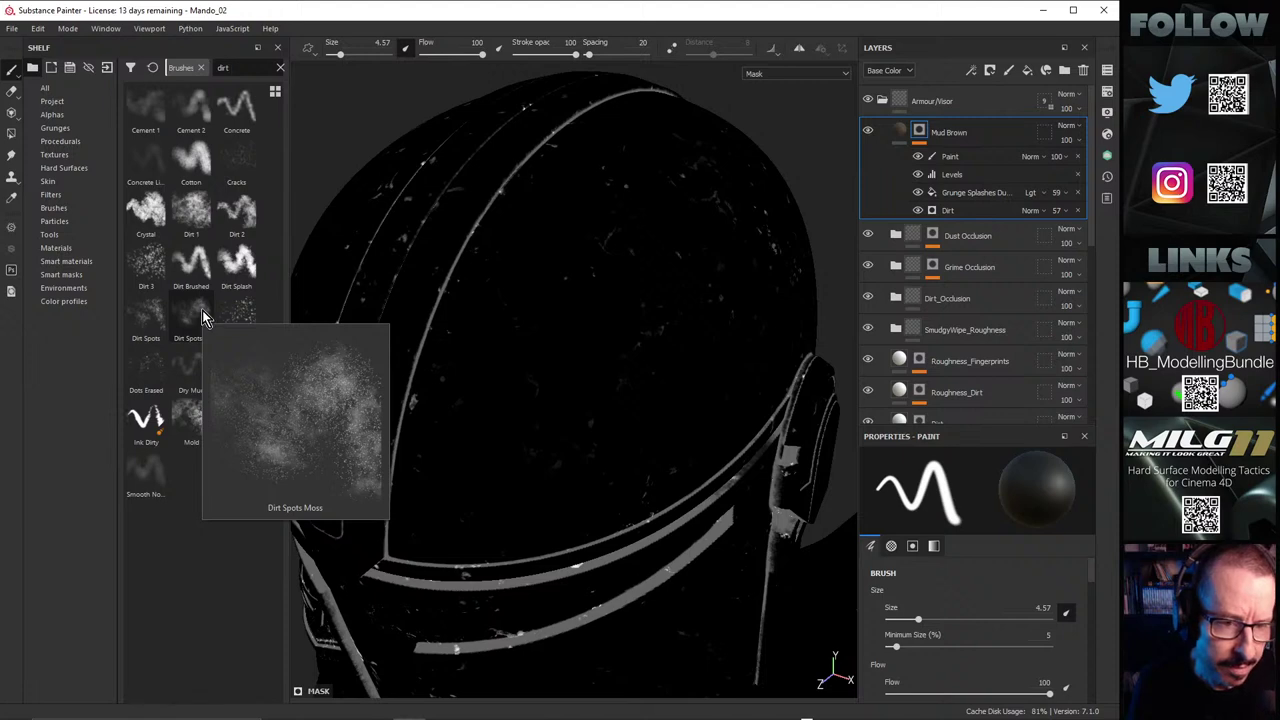
mouse_move(237, 260)
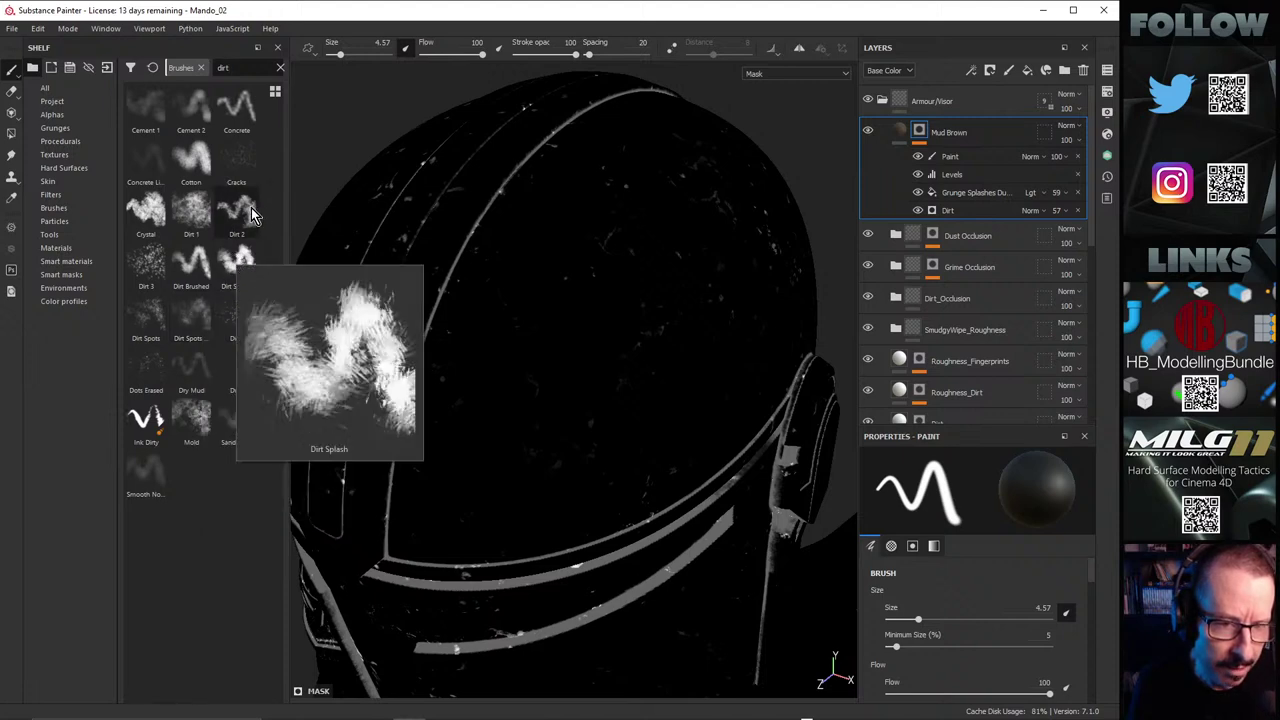
left_click(237, 215)
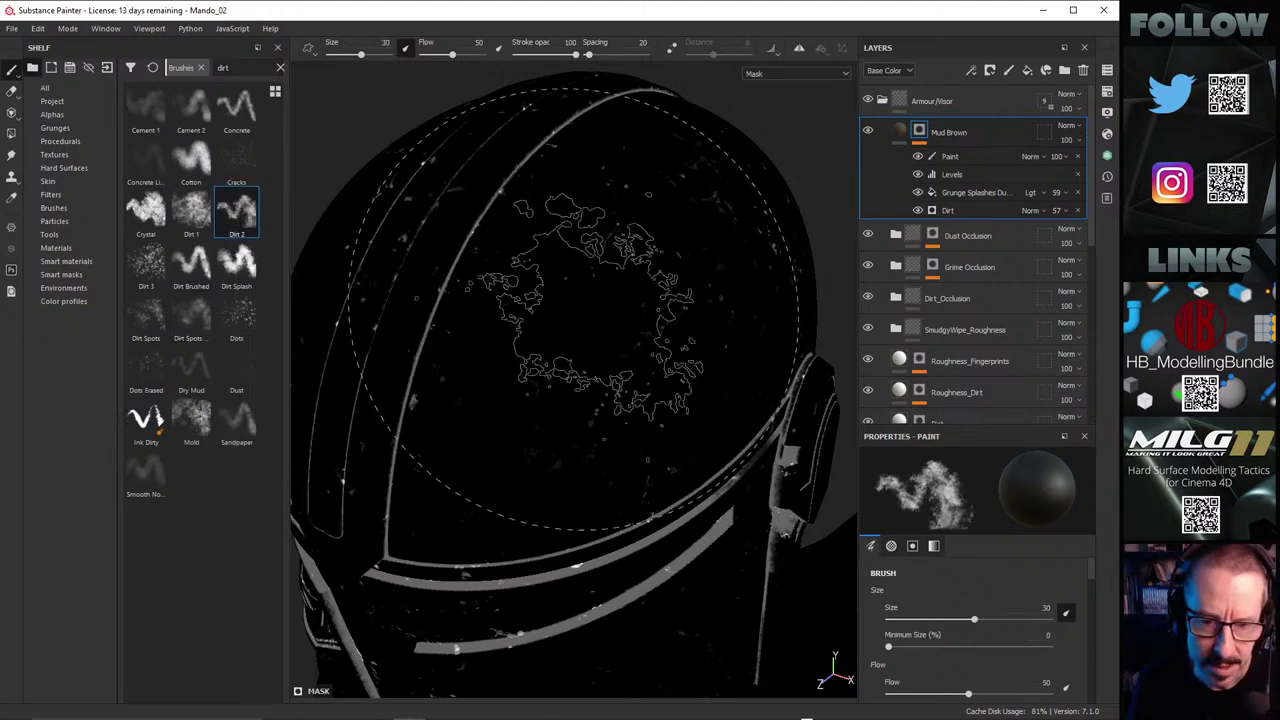
Step: Set the Dirt 2 brush size to 5.97 and keep black as its paint value after trying white
mouse_move(600, 295)
right_mouse_down("ctrl")
mouse_move(640, 250)
mouse_move(625, 235)
mouse_move(620, 257)
mouse_move(610, 252)
right_mouse_up("ctrl")
right_click_drag(605, 333, 666, 351, "alt")
mouse_move(666, 351)
left_mouse_down("alt")
mouse_move(571, 300)
mouse_move(634, 229)
mouse_move(560, 290)
mouse_move(529, 294)
mouse_move(610, 285)
mouse_move(591, 323)
mouse_move(592, 208)
mouse_move(540, 243)
mouse_move(563, 166)
mouse_move(649, 289)
left_mouse_up("alt")
right_click_drag(649, 289, 751, 227, "alt")
left_click_drag(751, 227, 720, 330, "alt")
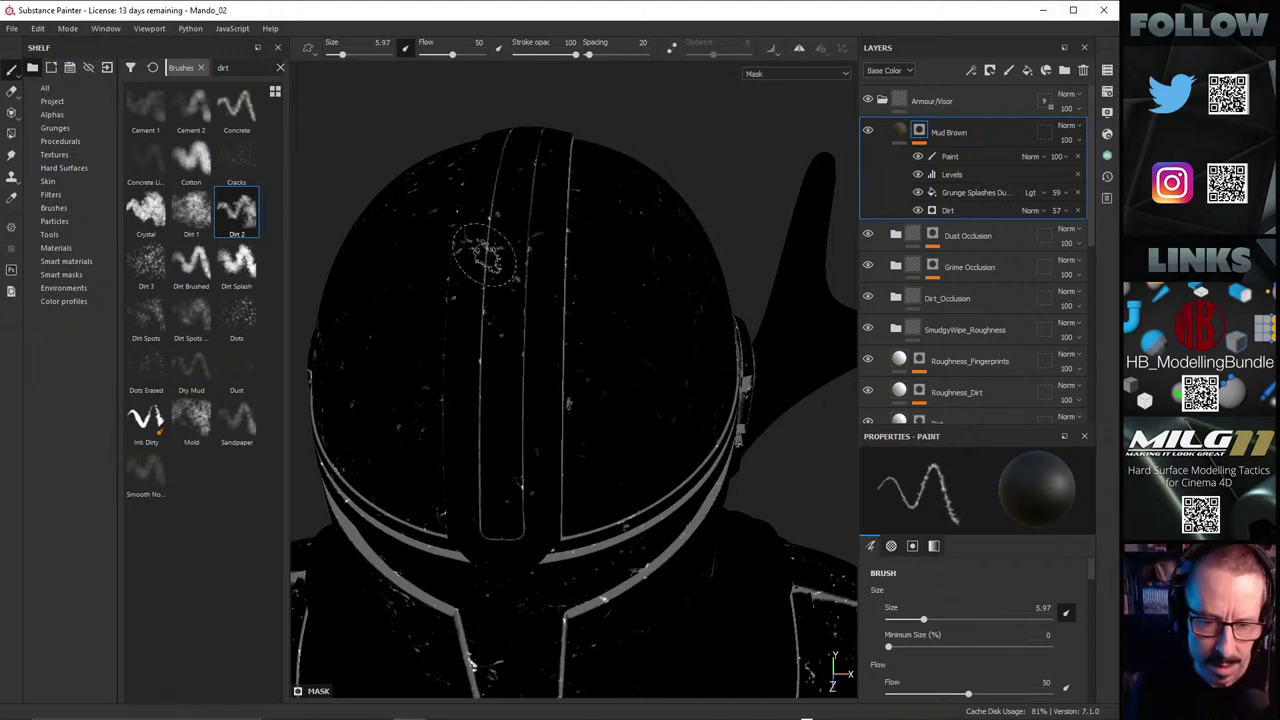
key("x")
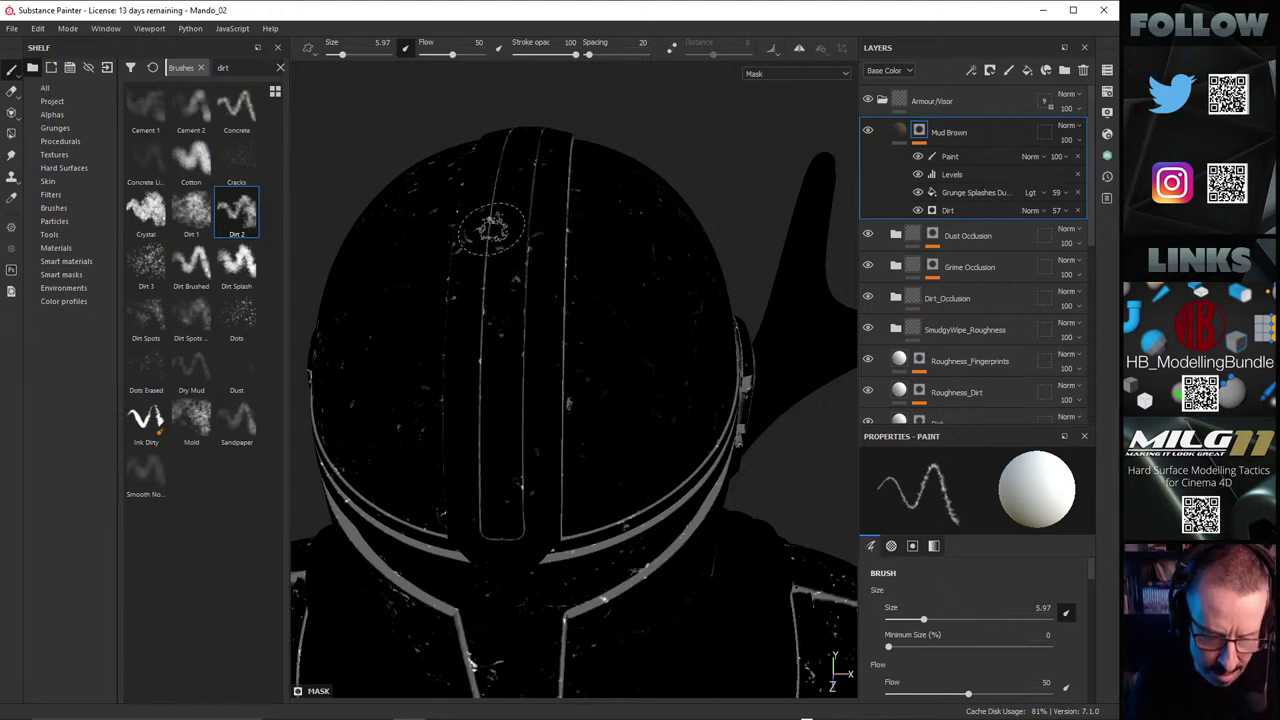
key("x")
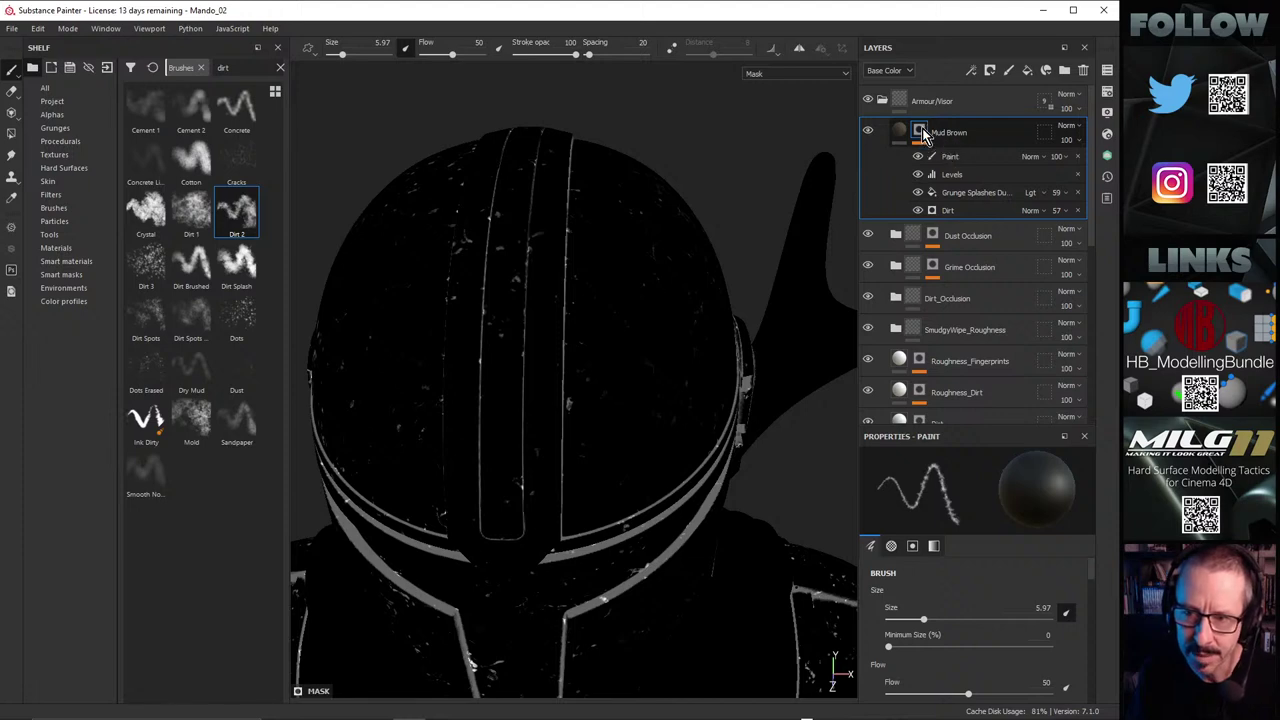
Step: Select the mask's Paint effect, check the dome's mask from both sides, and return to the material view of Mud Brown
left_click(962, 158)
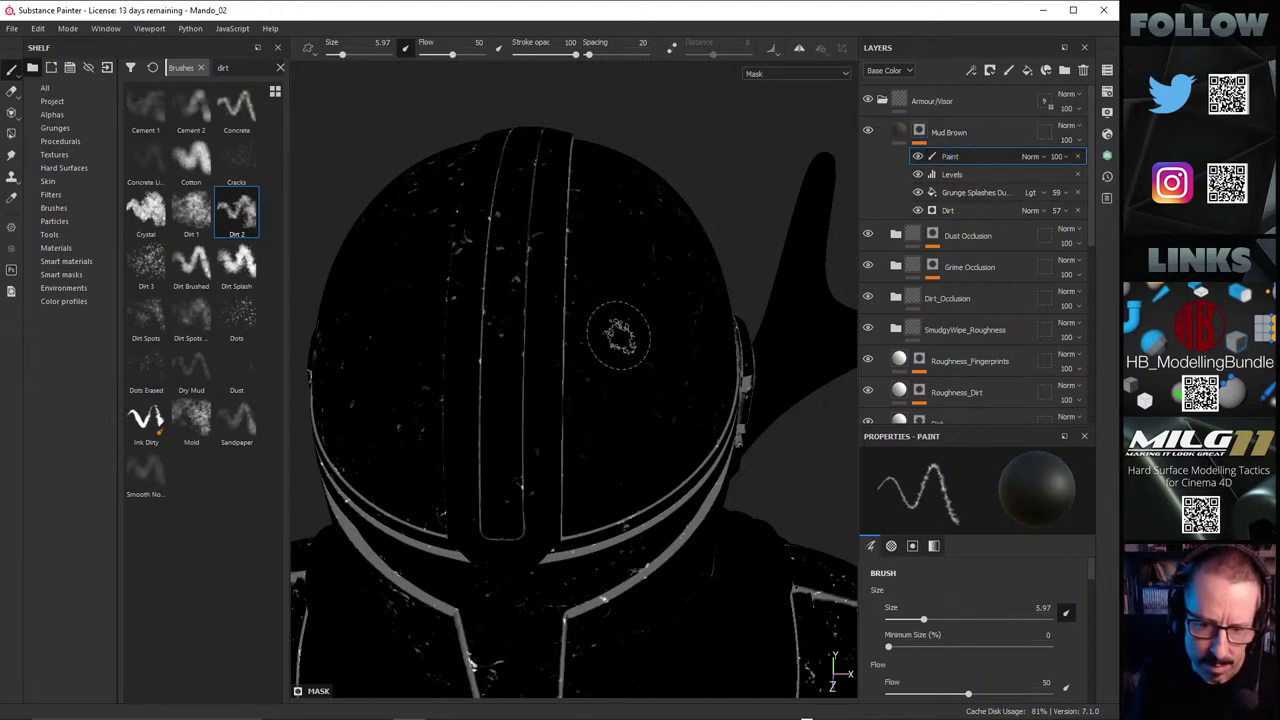
mouse_move(619, 337)
left_mouse_down("alt")
mouse_move(631, 234)
mouse_move(591, 354)
mouse_move(618, 416)
mouse_move(600, 380)
left_mouse_up("alt")
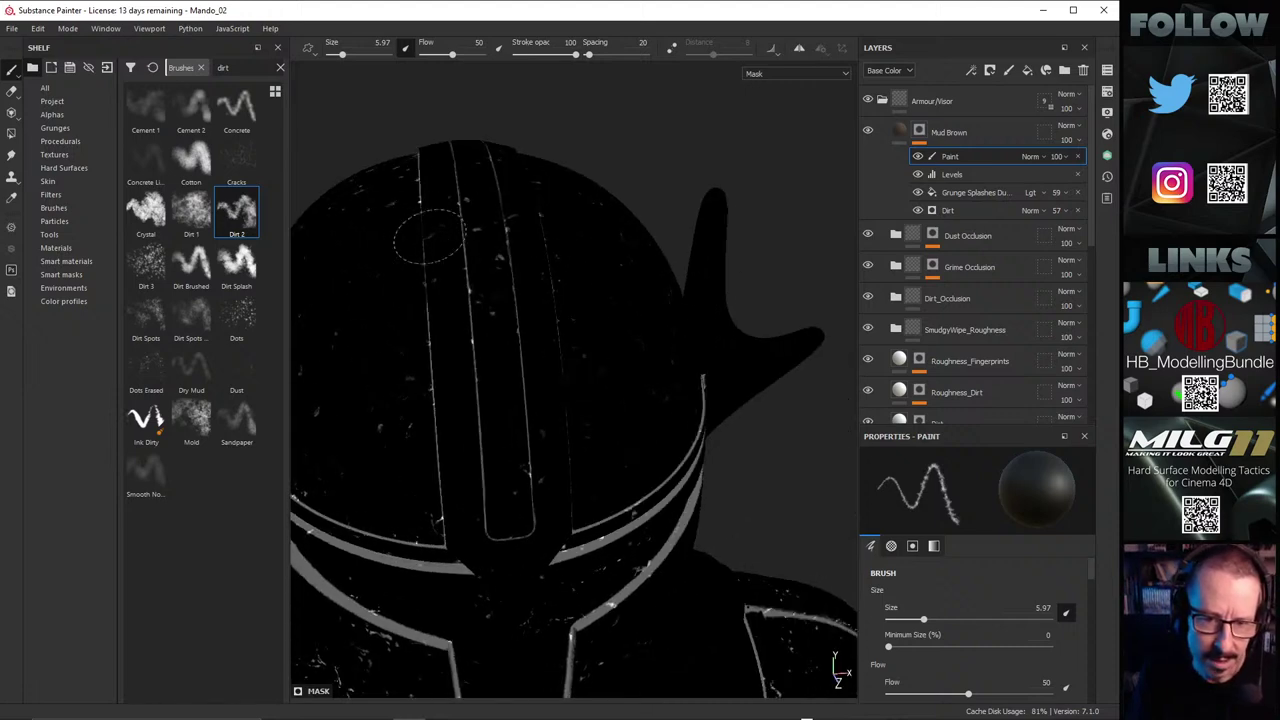
mouse_move(430, 237)
left_mouse_down("alt")
mouse_move(503, 257)
mouse_move(514, 280)
mouse_move(514, 268)
left_mouse_up("alt")
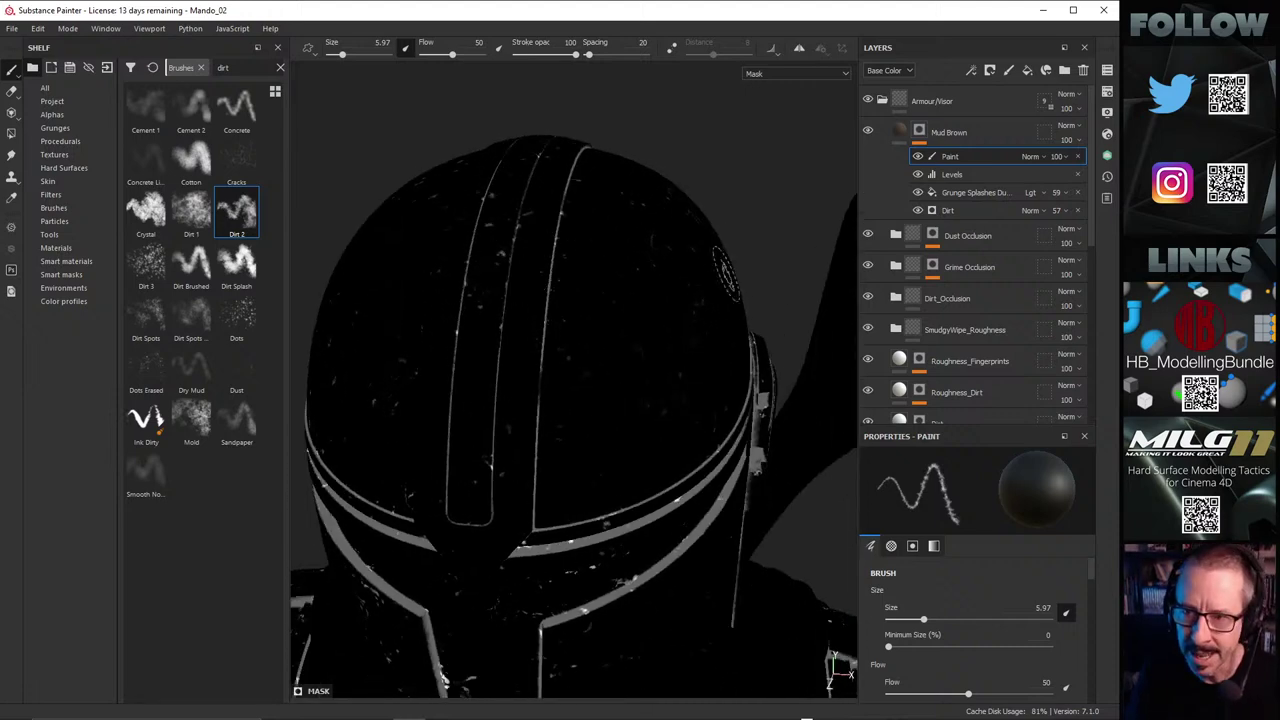
left_click(900, 133)
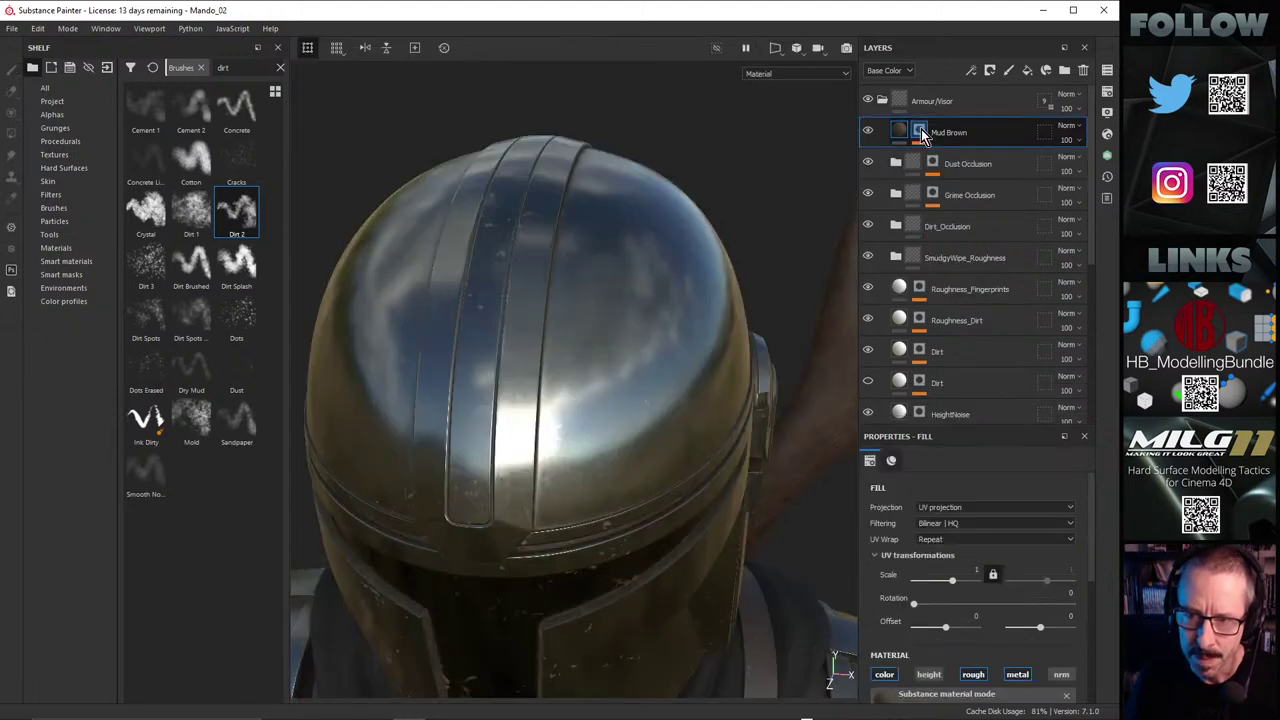
Step: Activate the Paint effect in the Mud Brown mask and check the dome's dirt specks from the front and both sides
left_click(921, 129)
left_click(952, 156)
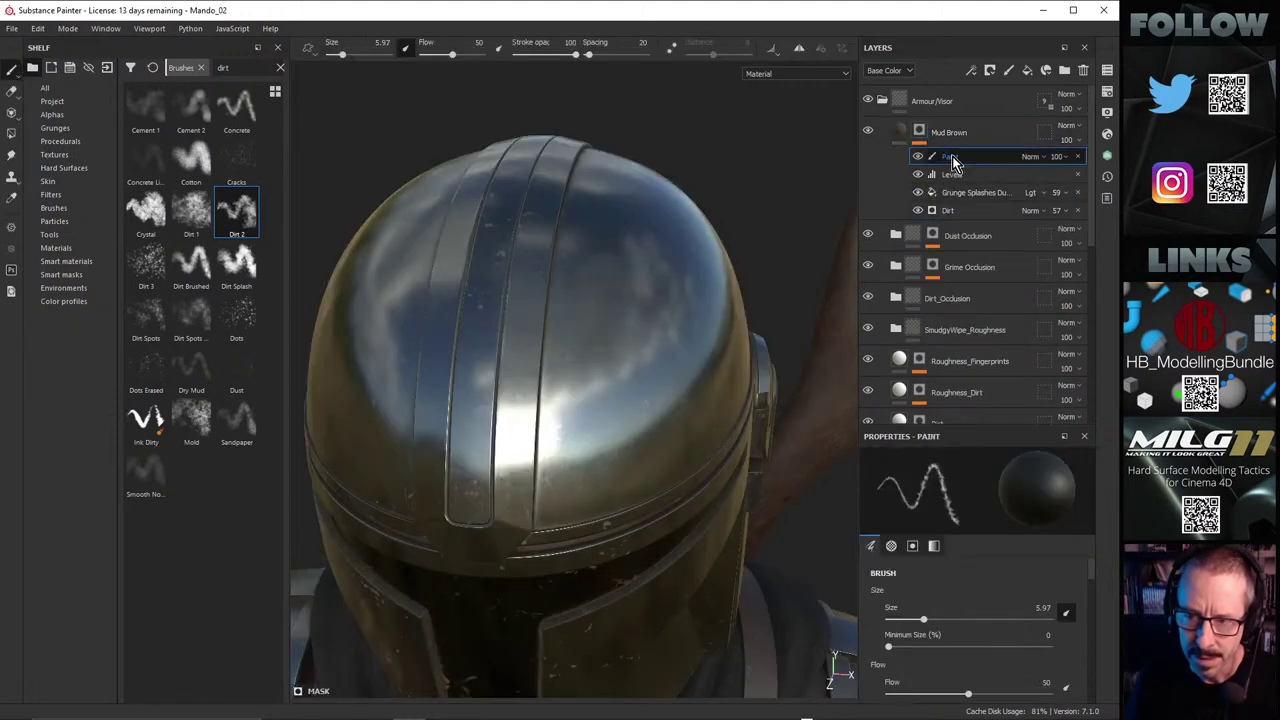
left_click_drag(589, 226, 606, 236, "alt")
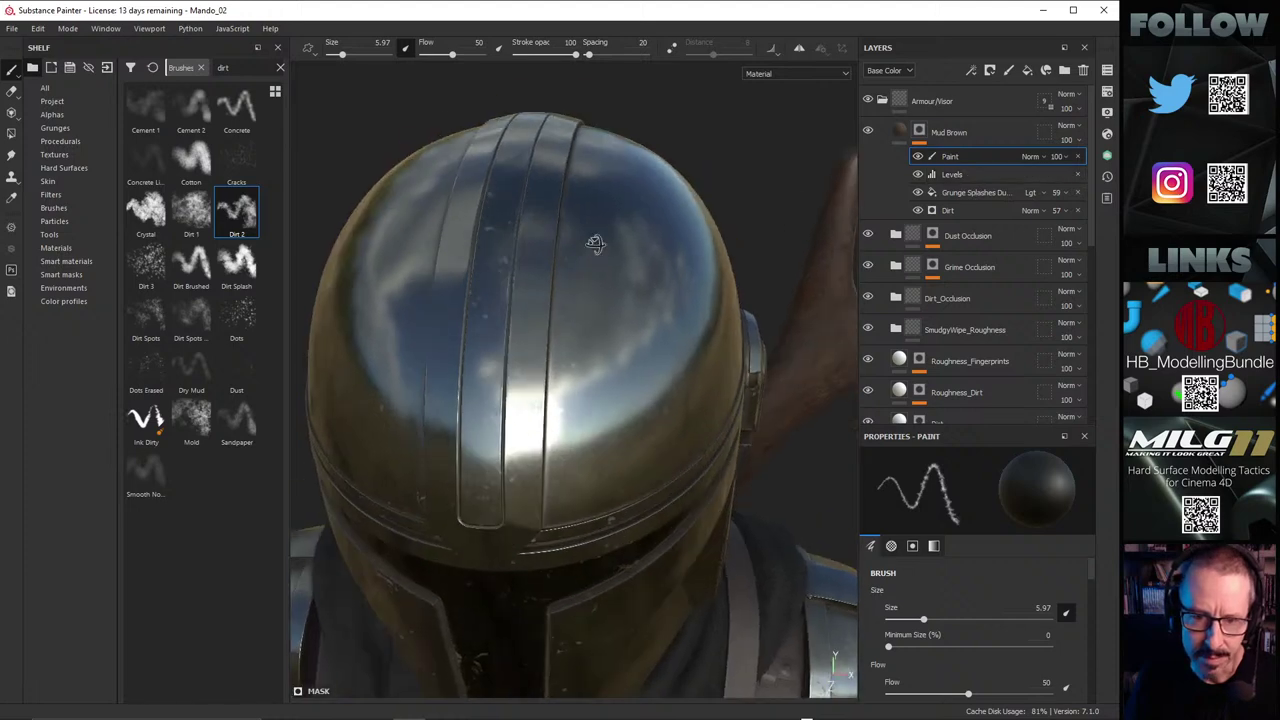
right_click_drag(606, 236, 666, 236, "alt")
left_click_drag(672, 262, 600, 254, "alt")
mouse_move(478, 362)
left_mouse_down("alt")
mouse_move(509, 303)
mouse_move(645, 278)
mouse_move(471, 329)
mouse_move(570, 303)
mouse_move(612, 330)
left_mouse_up("alt")
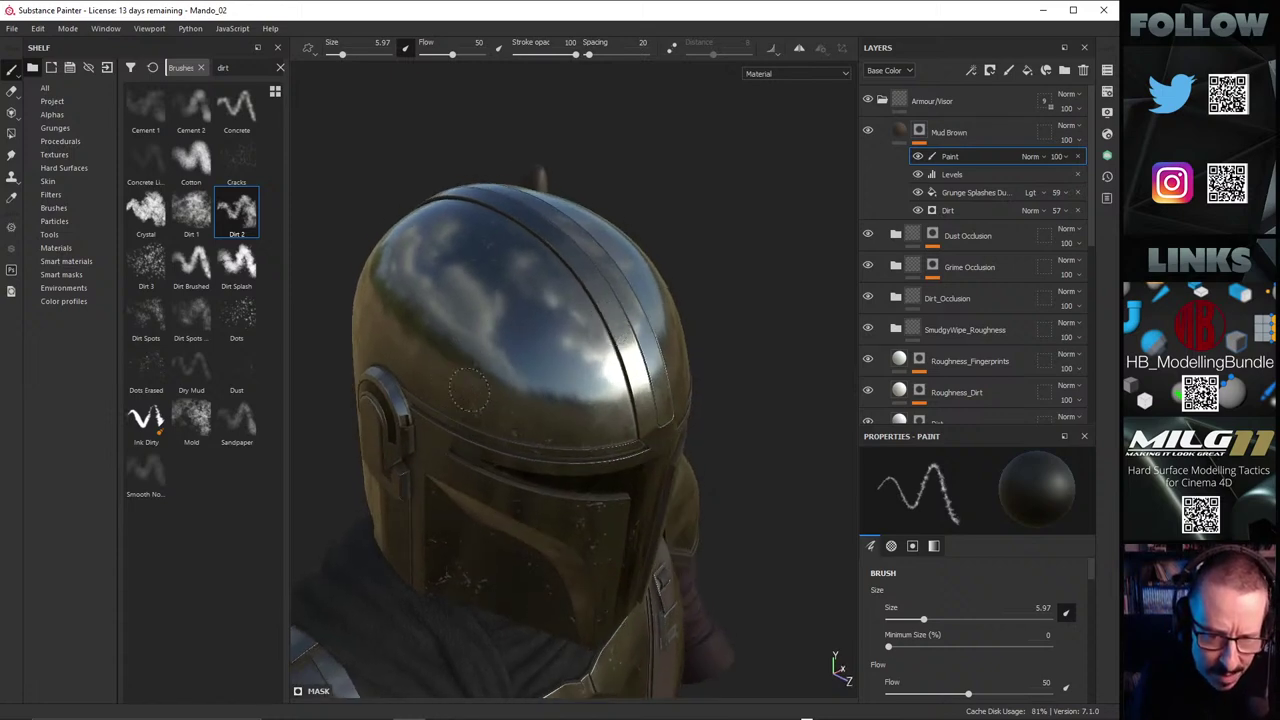
mouse_move(538, 372)
left_mouse_down("alt")
mouse_move(508, 309)
mouse_move(520, 351)
mouse_move(549, 380)
mouse_move(523, 380)
left_mouse_up("alt")
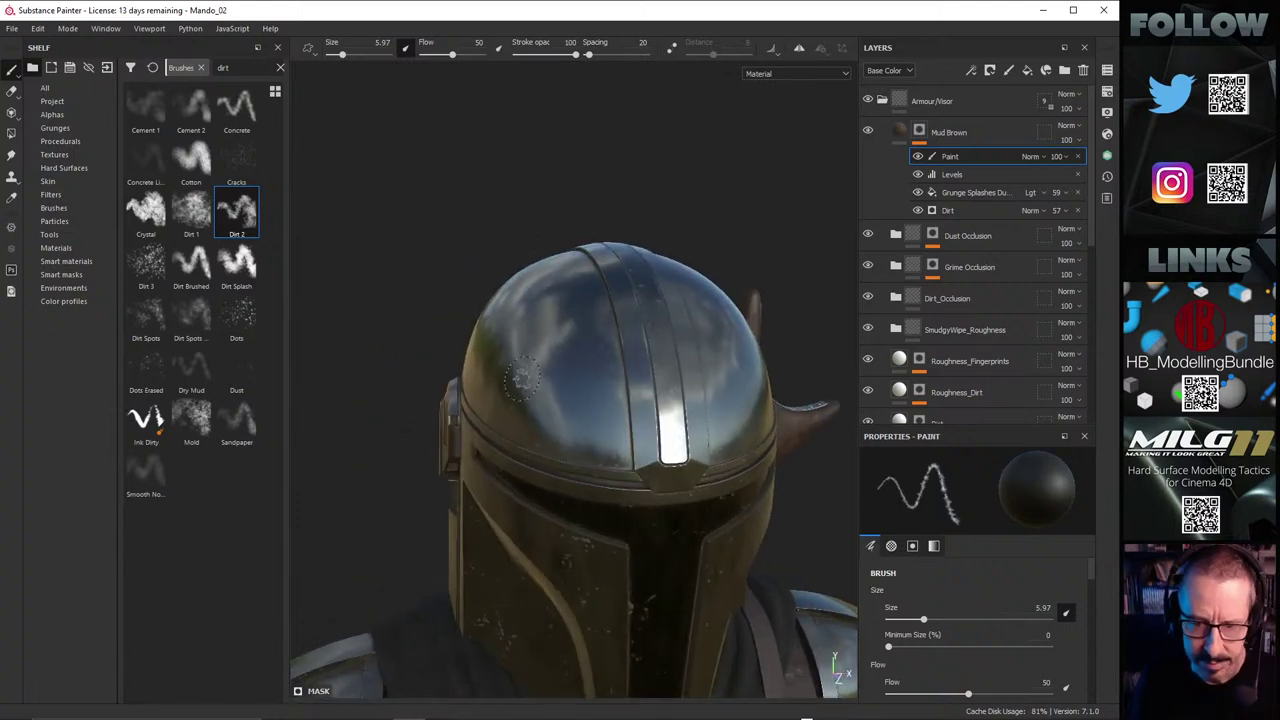
right_click_drag(523, 380, 776, 364, "alt")
left_click_drag(775, 363, 537, 281, "alt")
mouse_move(469, 206)
left_mouse_down("alt")
mouse_move(565, 330)
mouse_move(563, 277)
mouse_move(540, 289)
mouse_move(598, 321)
mouse_move(524, 425)
mouse_move(590, 390)
mouse_move(600, 360)
mouse_move(633, 357)
mouse_move(620, 448)
mouse_move(616, 374)
left_mouse_up("alt")
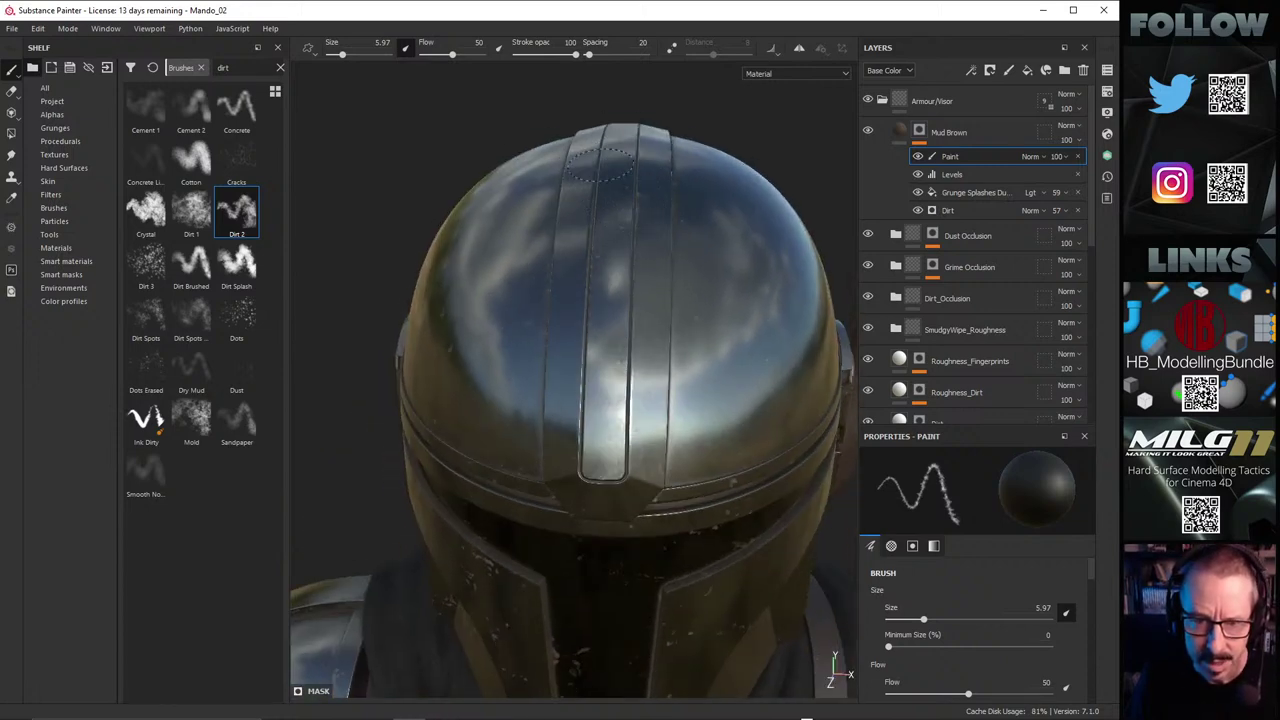
mouse_move(600, 165)
left_mouse_down("alt")
mouse_move(632, 255)
mouse_move(609, 323)
mouse_move(714, 294)
mouse_move(634, 349)
mouse_move(610, 395)
mouse_move(609, 300)
mouse_move(553, 295)
left_mouse_up("alt")
middle_click_drag(553, 295, 640, 297, "alt")
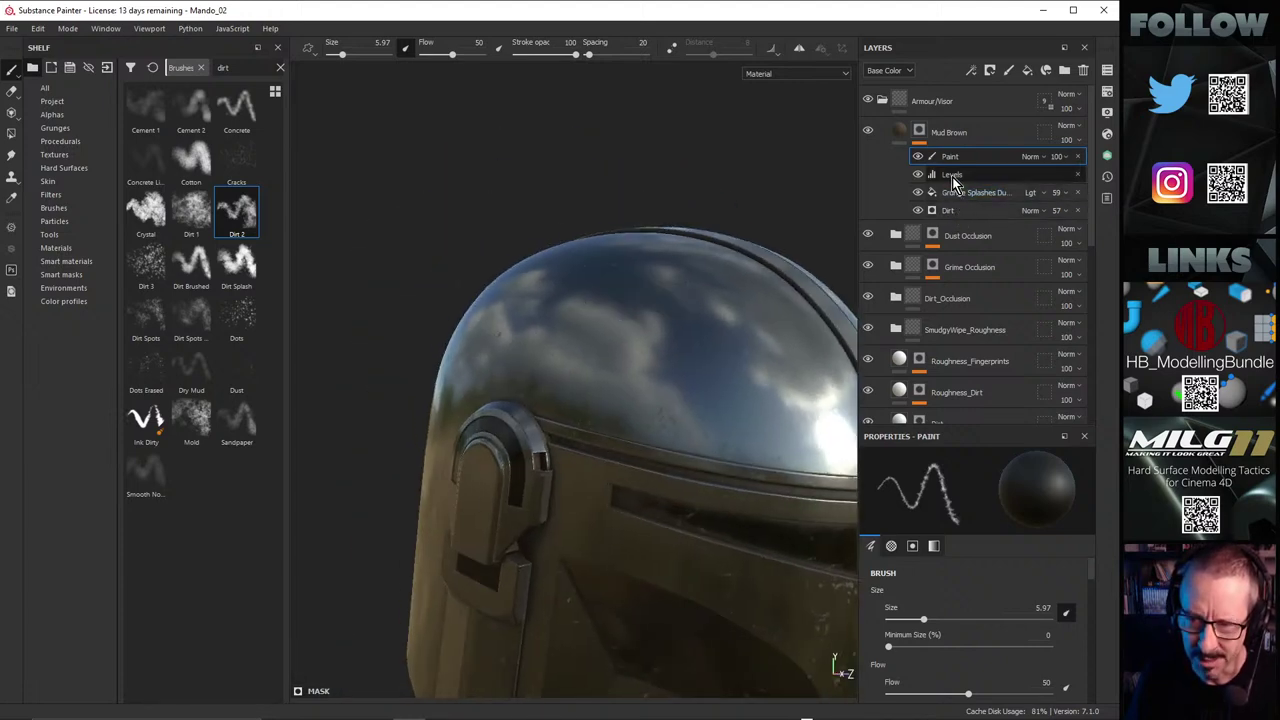
Step: Examine the dirt specks along the dome's sides, central strip and lower rim in the material view
mouse_move(700, 345)
left_mouse_down("alt")
mouse_move(680, 349)
mouse_move(694, 354)
mouse_move(654, 323)
mouse_move(557, 302)
mouse_move(557, 291)
left_mouse_up("alt")
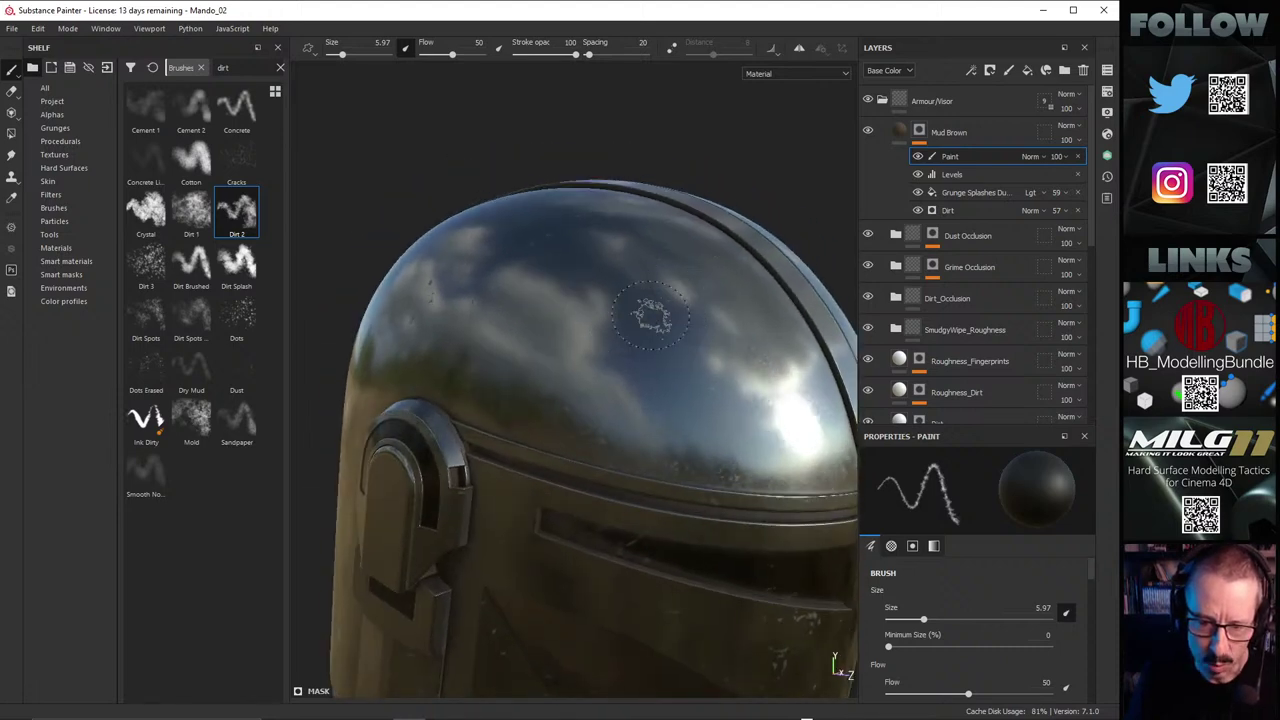
mouse_move(651, 316)
left_mouse_down("alt")
mouse_move(623, 337)
mouse_move(595, 405)
left_mouse_up("alt")
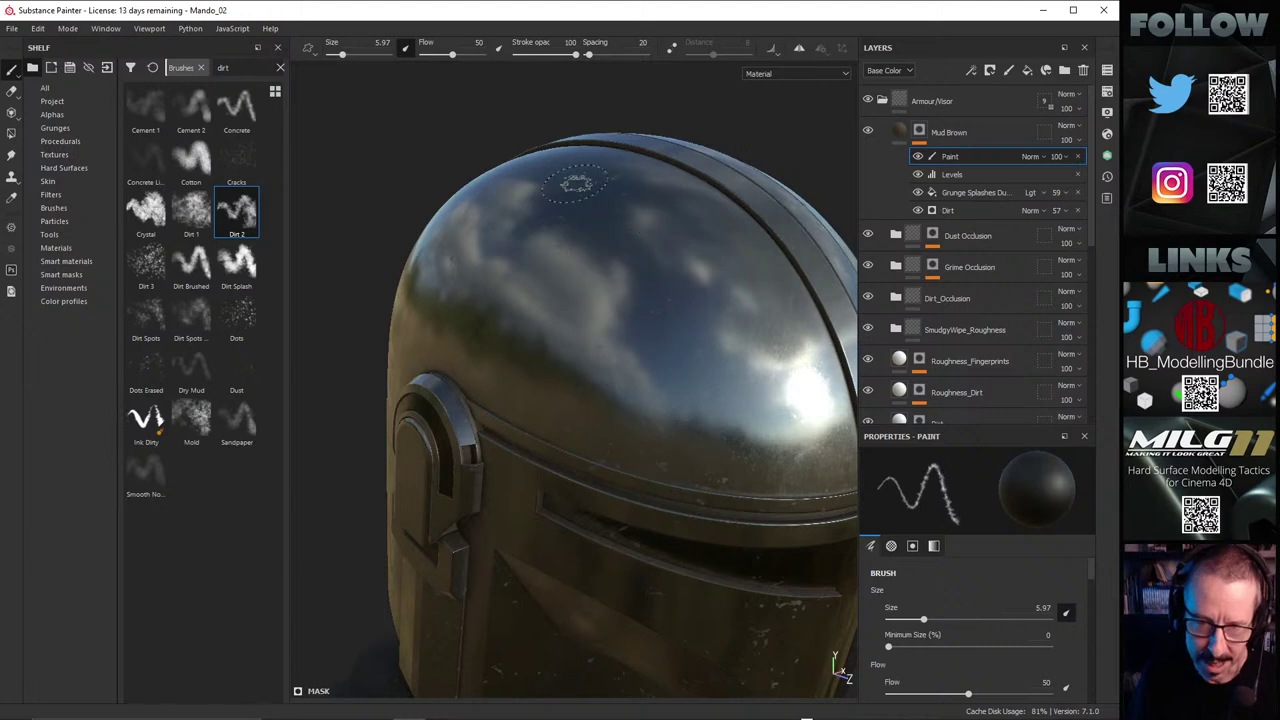
mouse_move(618, 290)
left_mouse_down("alt")
mouse_move(618, 258)
mouse_move(597, 456)
left_mouse_up("alt")
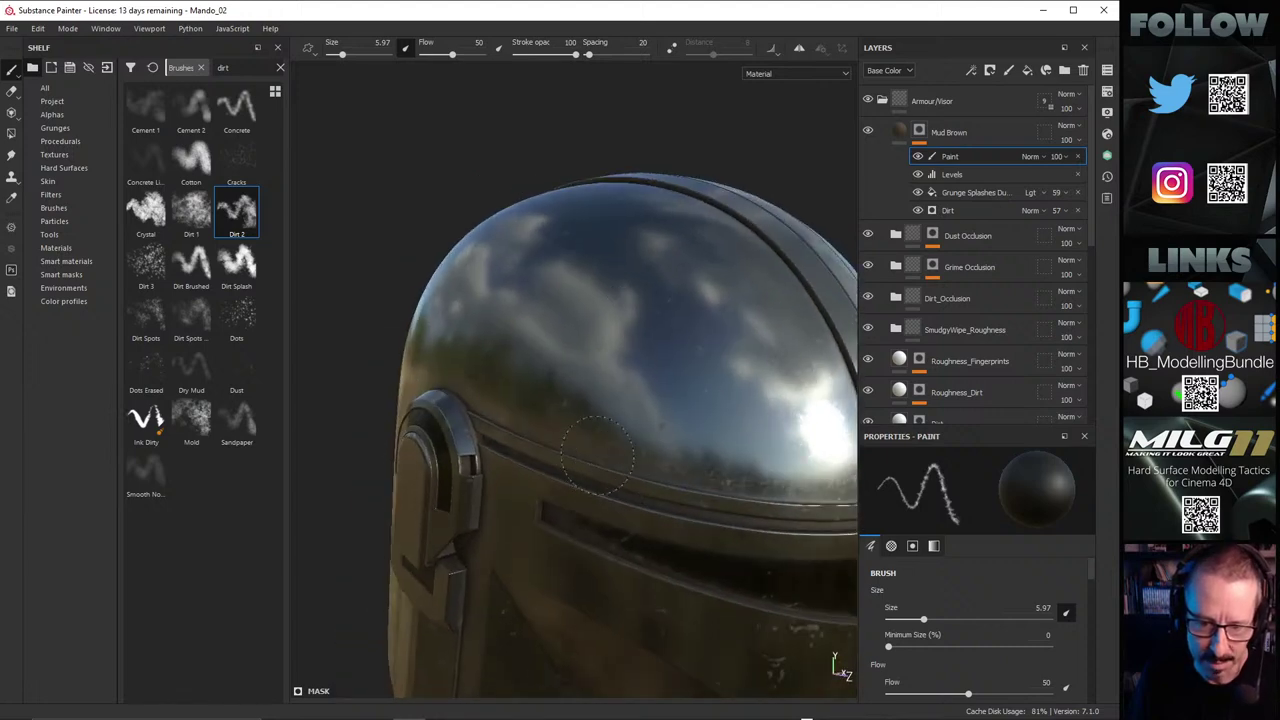
mouse_move(603, 410)
left_mouse_down("alt")
mouse_move(614, 420)
mouse_move(567, 395)
mouse_move(650, 420)
mouse_move(690, 450)
left_mouse_up("alt")
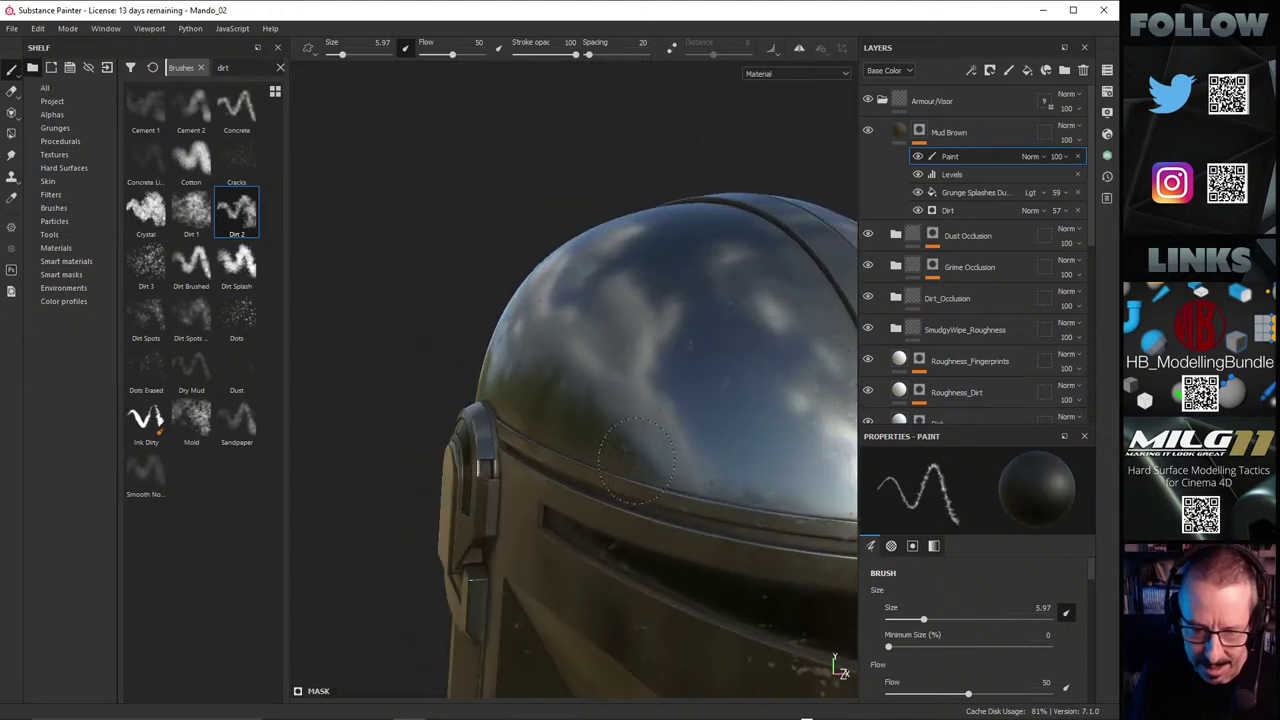
left_click_drag(640, 375, 480, 285, "alt")
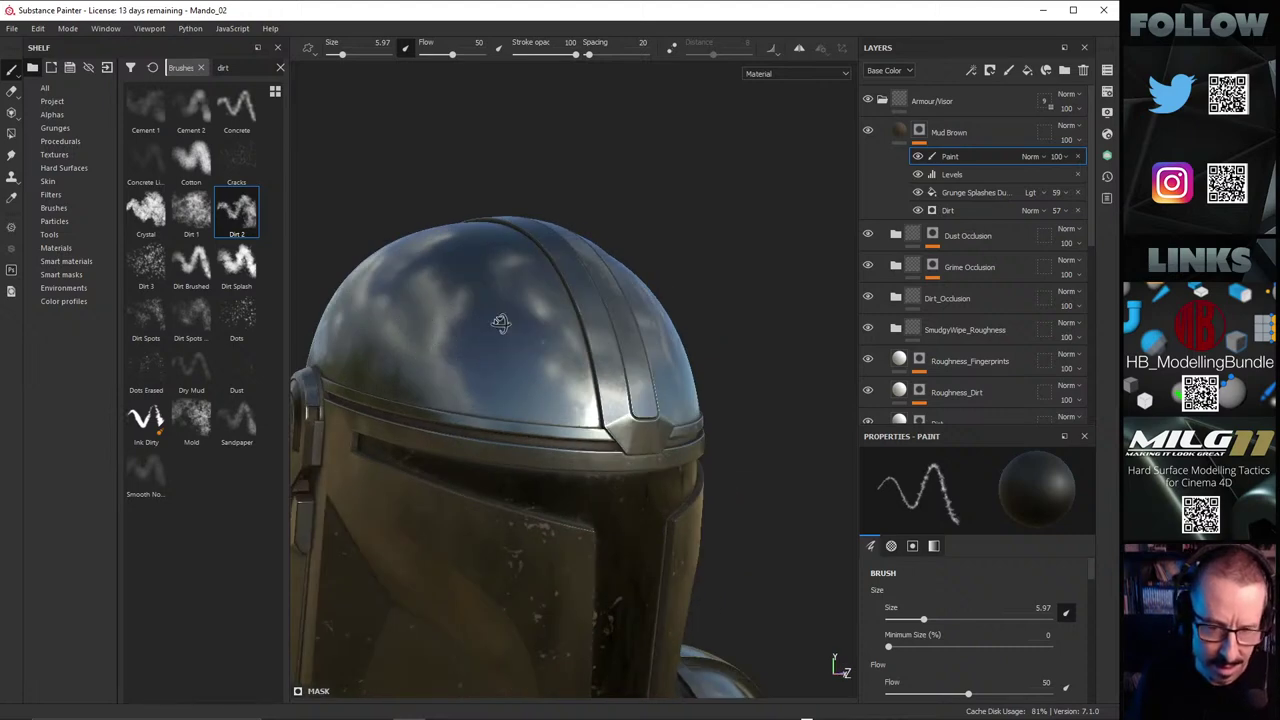
left_click_drag(500, 322, 620, 289, "alt")
left_click_drag(702, 290, 626, 263, "alt")
mouse_move(714, 340)
left_mouse_down("alt")
mouse_move(714, 323)
mouse_move(760, 312)
mouse_move(741, 342)
left_mouse_up("alt")
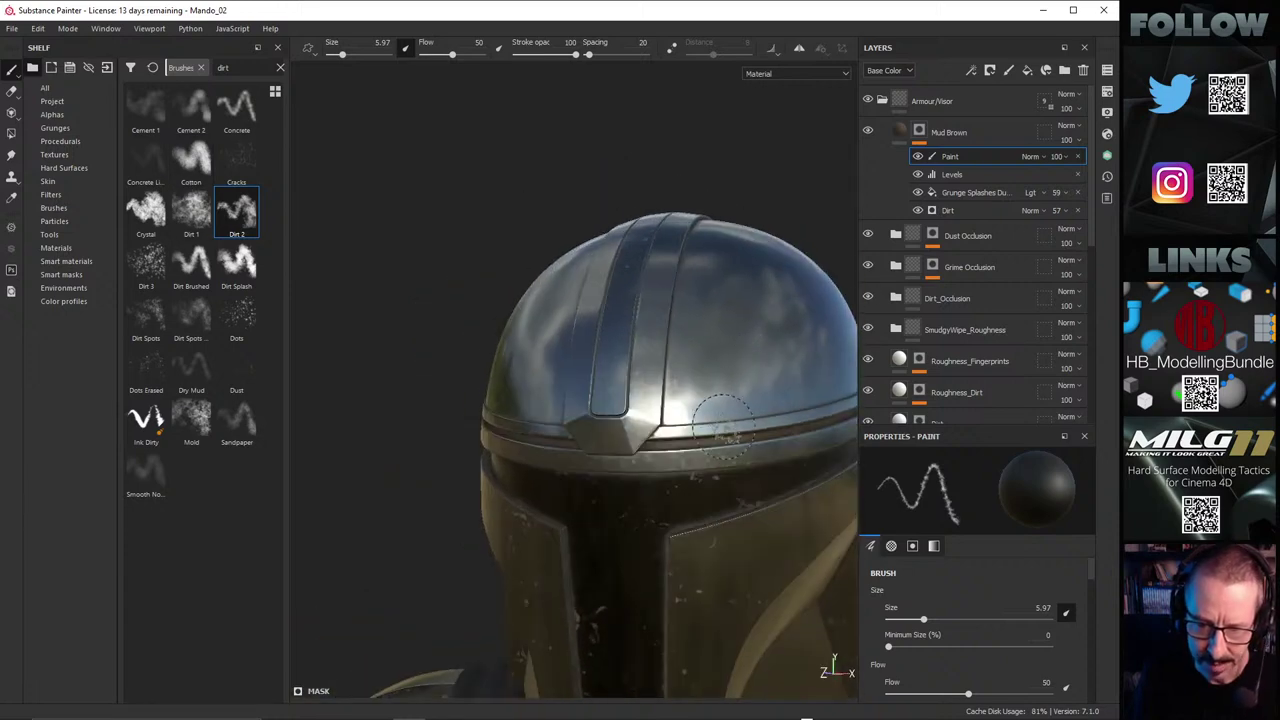
left_click_drag(725, 420, 674, 296, "alt")
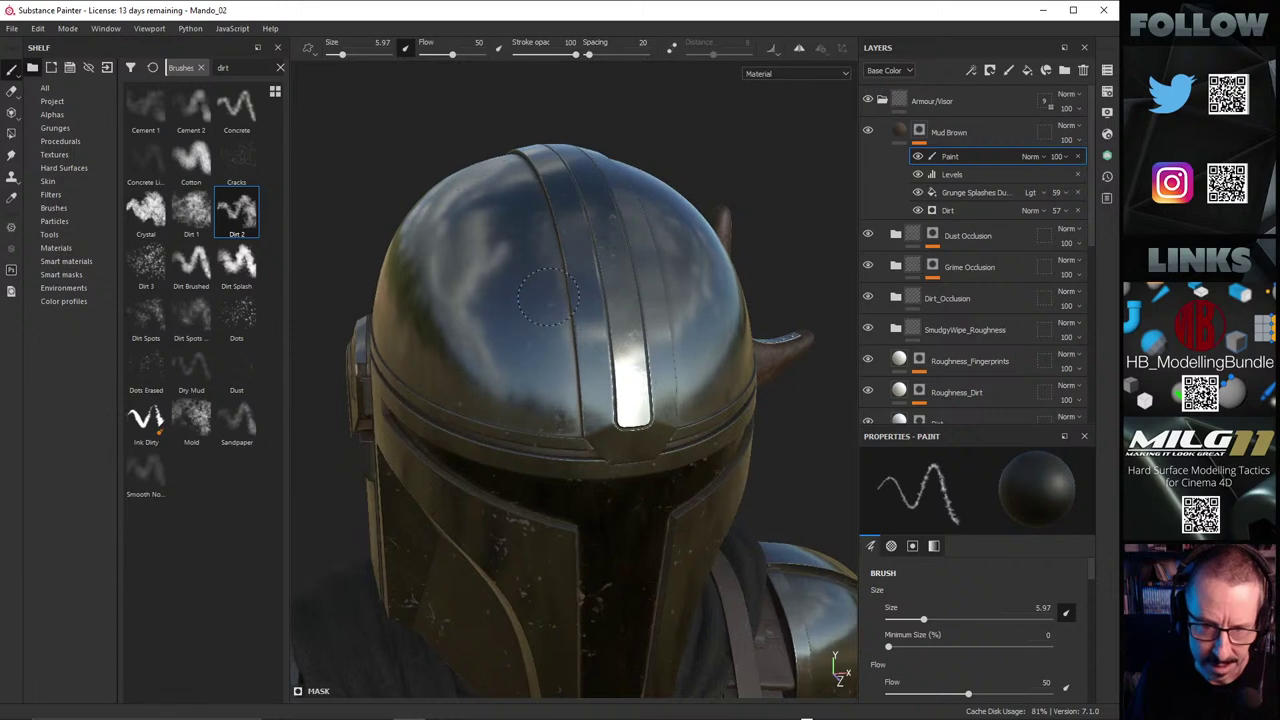
mouse_move(525, 333)
left_mouse_down("alt")
mouse_move(570, 235)
mouse_move(618, 207)
left_mouse_up("alt")
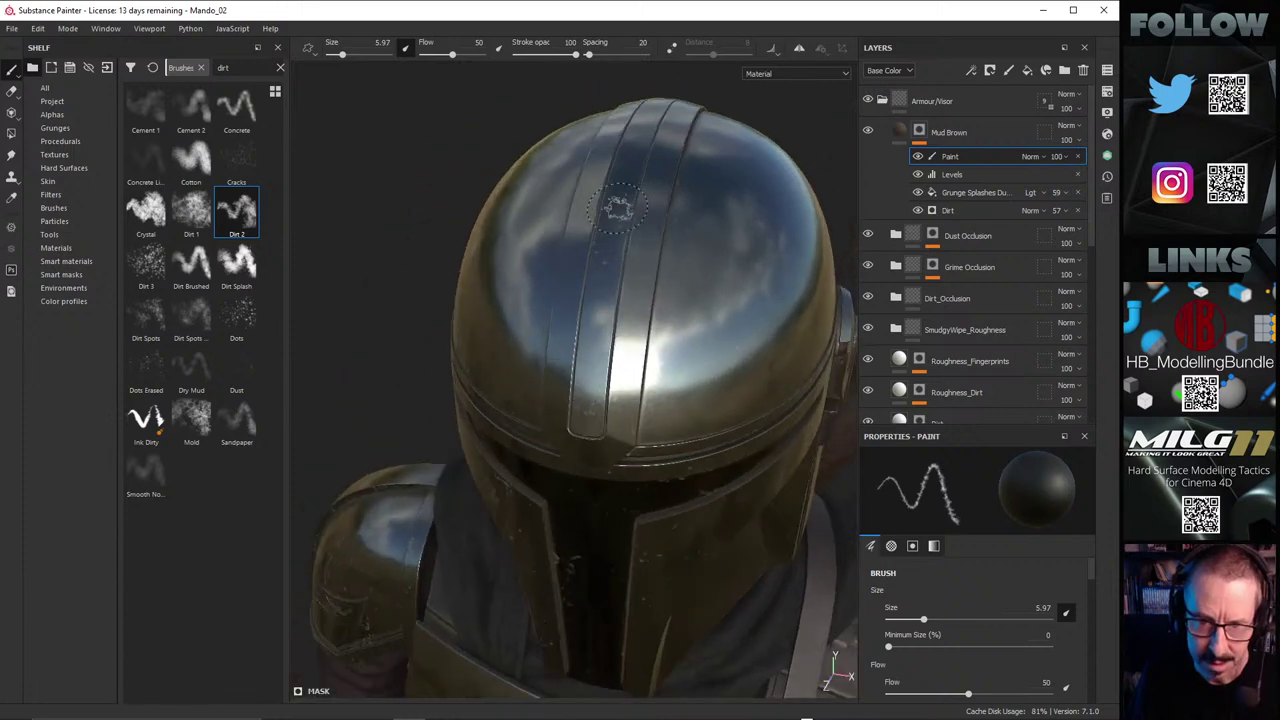
mouse_move(705, 265)
left_mouse_down("alt")
mouse_move(737, 180)
mouse_move(625, 240)
left_mouse_up("alt")
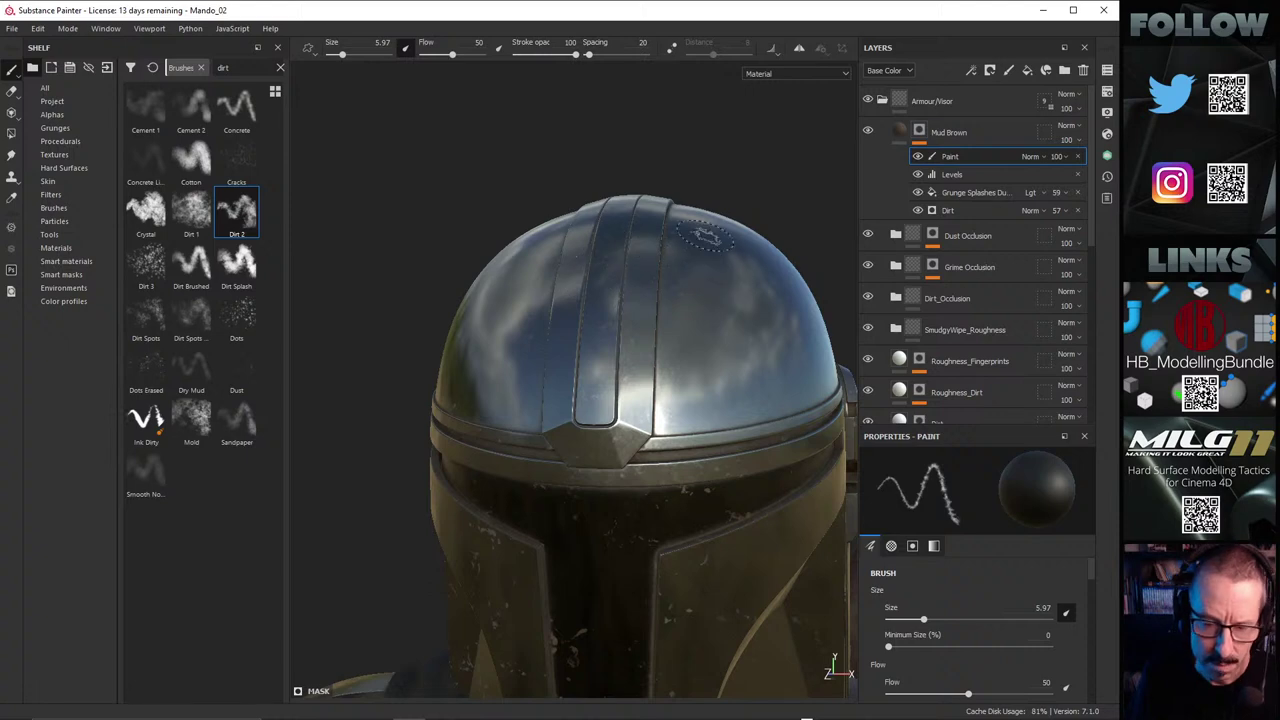
mouse_move(703, 236)
left_mouse_down("alt")
mouse_move(503, 289)
mouse_move(817, 343)
mouse_move(389, 314)
mouse_move(485, 310)
left_mouse_up("alt")
Step: Set the Dirt 2 brush size to 9.63 and brush out specks on the helmet's side behind the ear piece and around the back
mouse_move(578, 290)
left_mouse_down("alt")
mouse_move(577, 252)
mouse_move(600, 283)
left_mouse_up("alt")
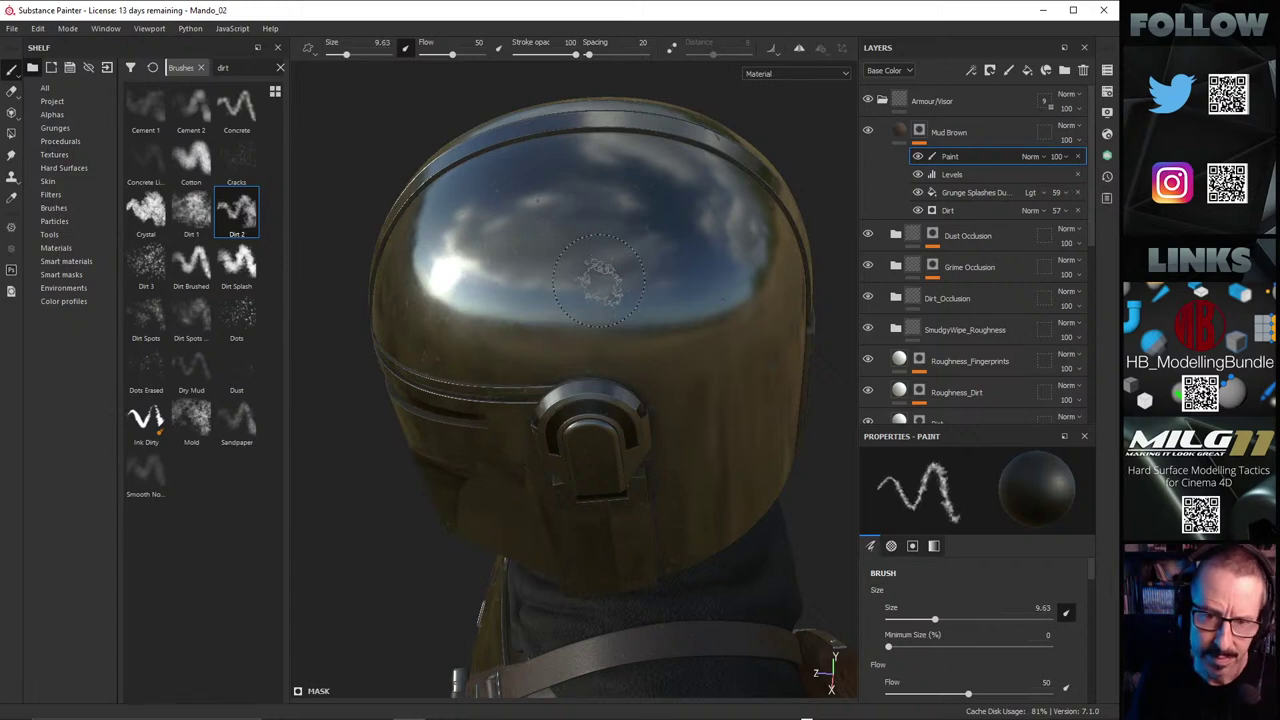
mouse_move(634, 285)
left_mouse_down("alt")
mouse_move(565, 190)
mouse_move(547, 185)
mouse_move(554, 91)
mouse_move(597, 242)
mouse_move(612, 250)
left_mouse_up("alt")
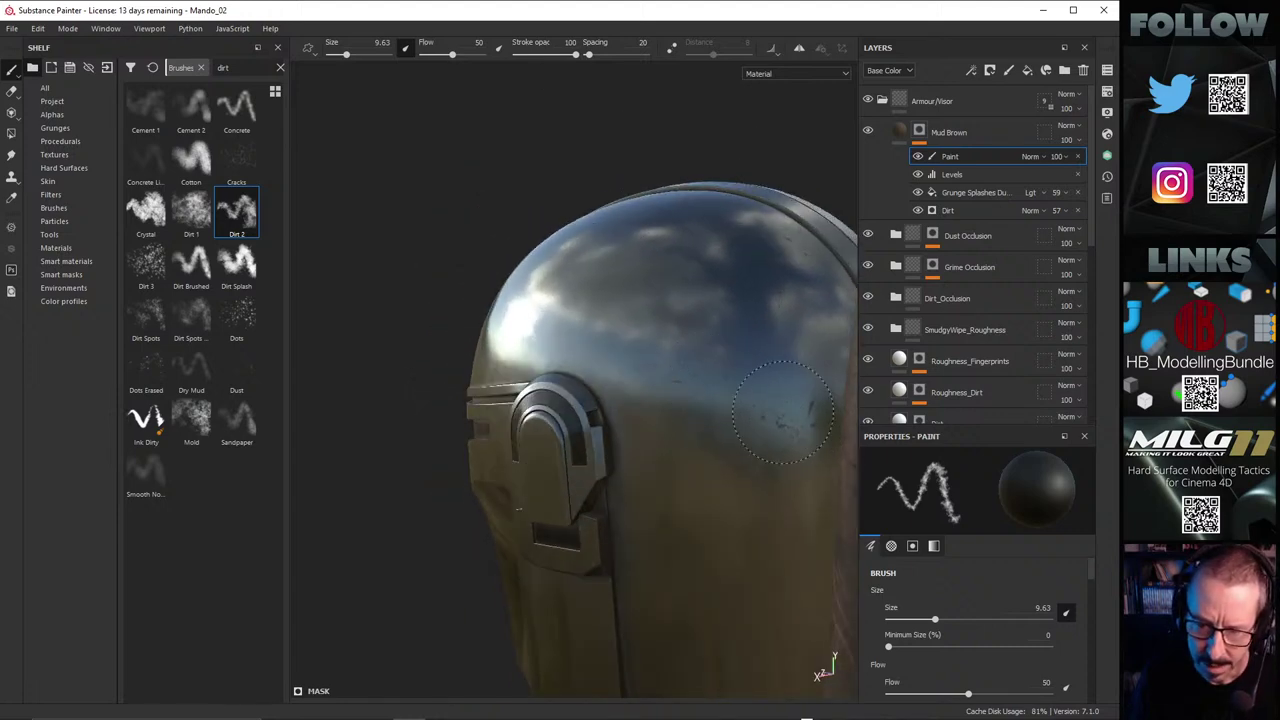
left_click_drag(783, 410, 808, 408)
mouse_move(728, 378)
left_mouse_down("alt")
mouse_move(560, 320)
mouse_move(430, 294)
mouse_move(445, 262)
left_mouse_up("alt")
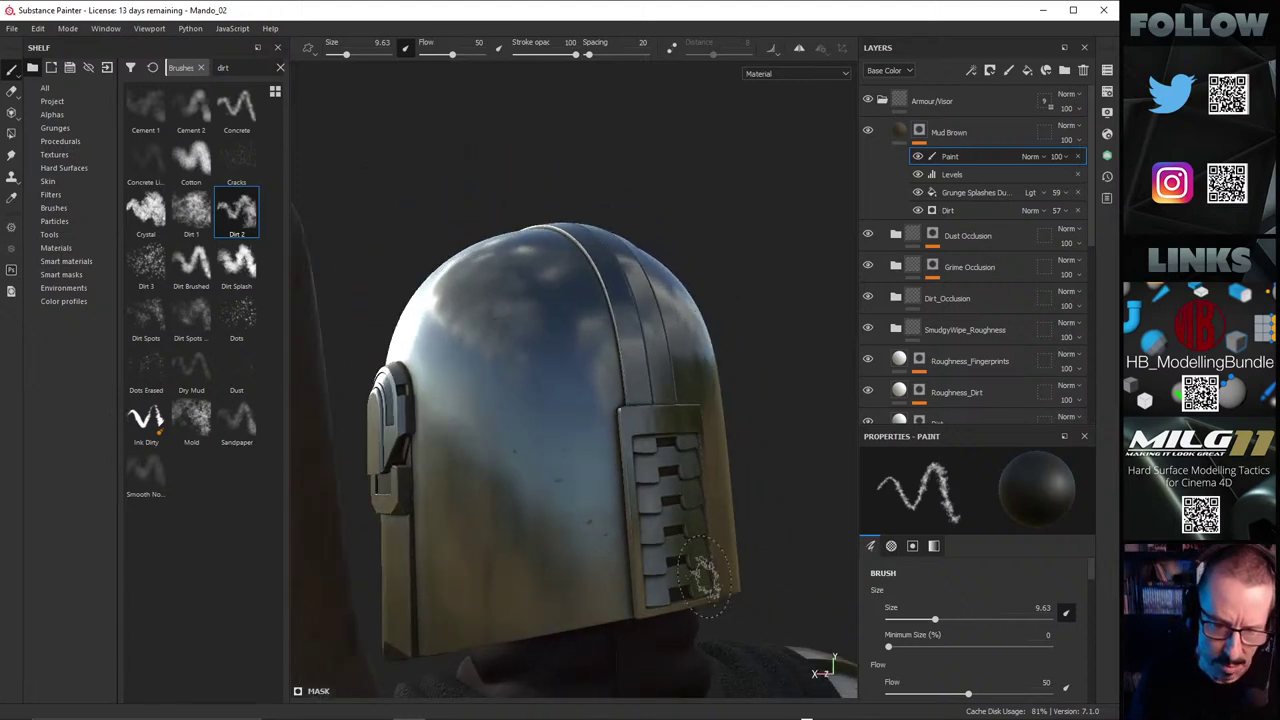
mouse_move(546, 362)
left_mouse_down("alt")
mouse_move(600, 390)
mouse_move(515, 425)
mouse_move(626, 403)
mouse_move(538, 405)
mouse_move(516, 340)
mouse_move(534, 300)
mouse_move(520, 365)
left_mouse_up("alt")
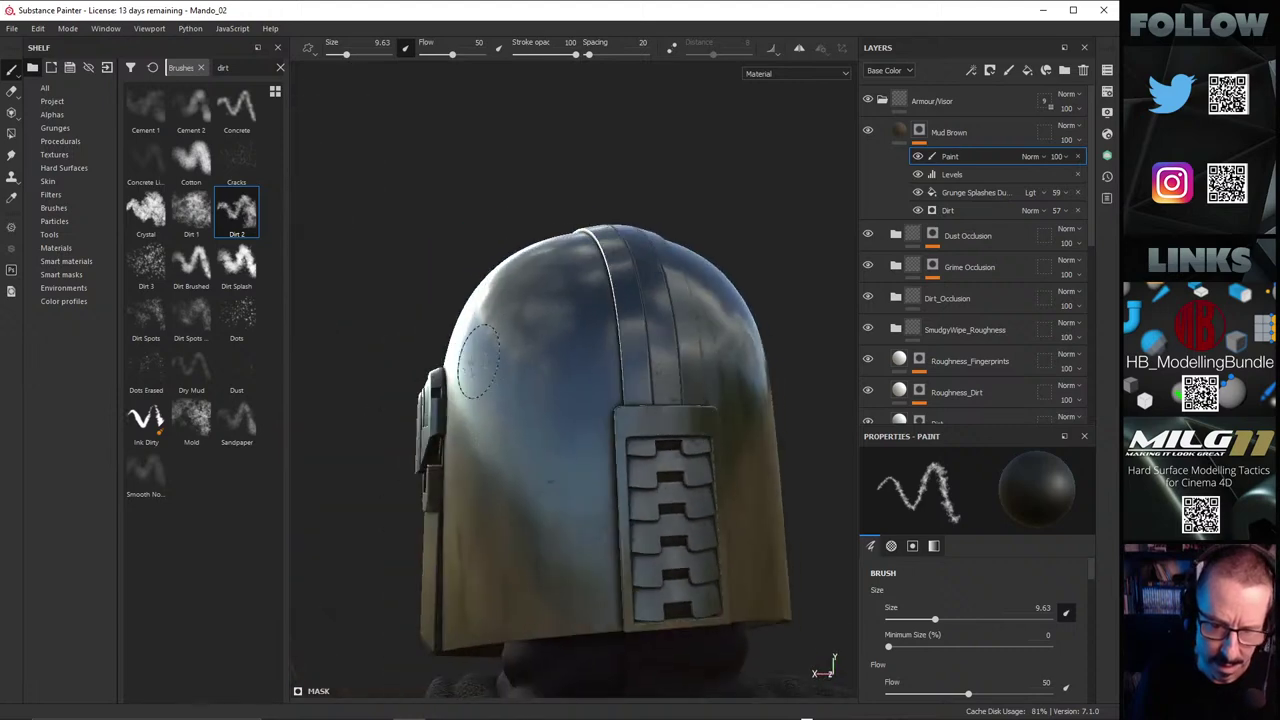
mouse_move(621, 457)
left_mouse_down("alt")
mouse_move(680, 450)
mouse_move(605, 465)
mouse_move(522, 398)
left_mouse_up("alt")
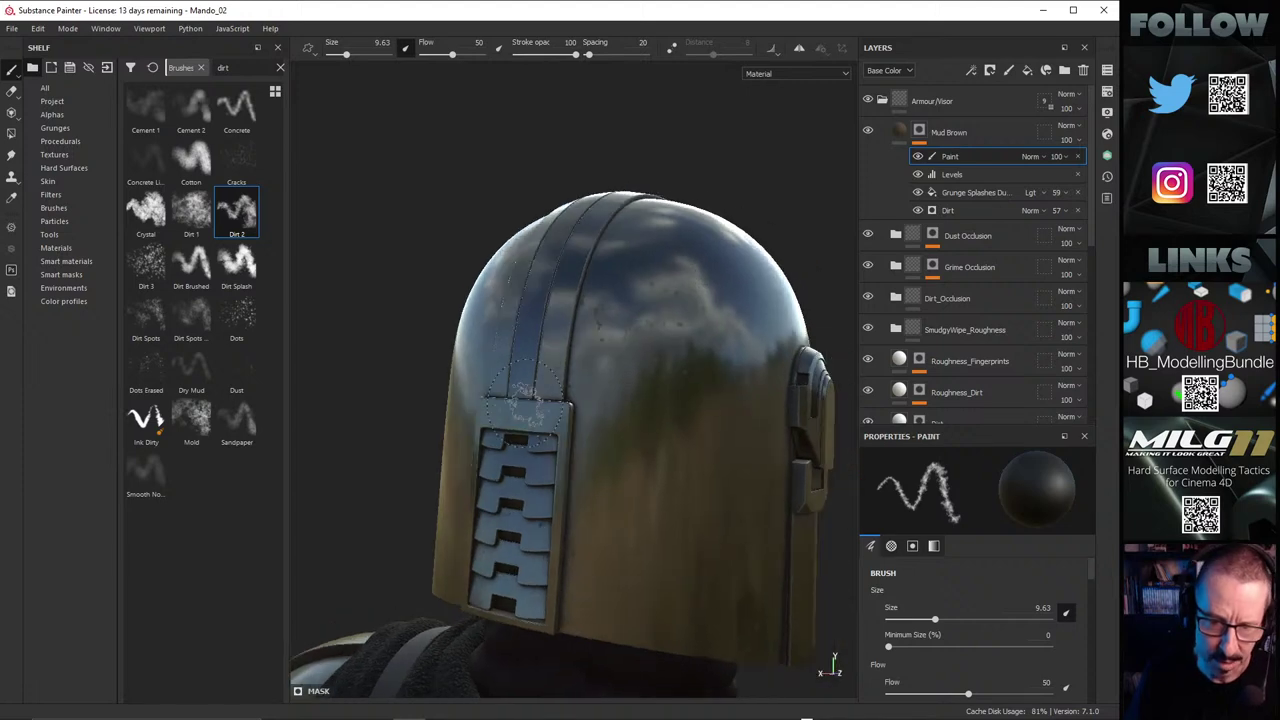
mouse_move(676, 345)
left_mouse_down("alt")
mouse_move(586, 270)
mouse_move(623, 240)
mouse_move(705, 352)
mouse_move(686, 366)
mouse_move(709, 386)
mouse_move(712, 372)
left_mouse_up("alt")
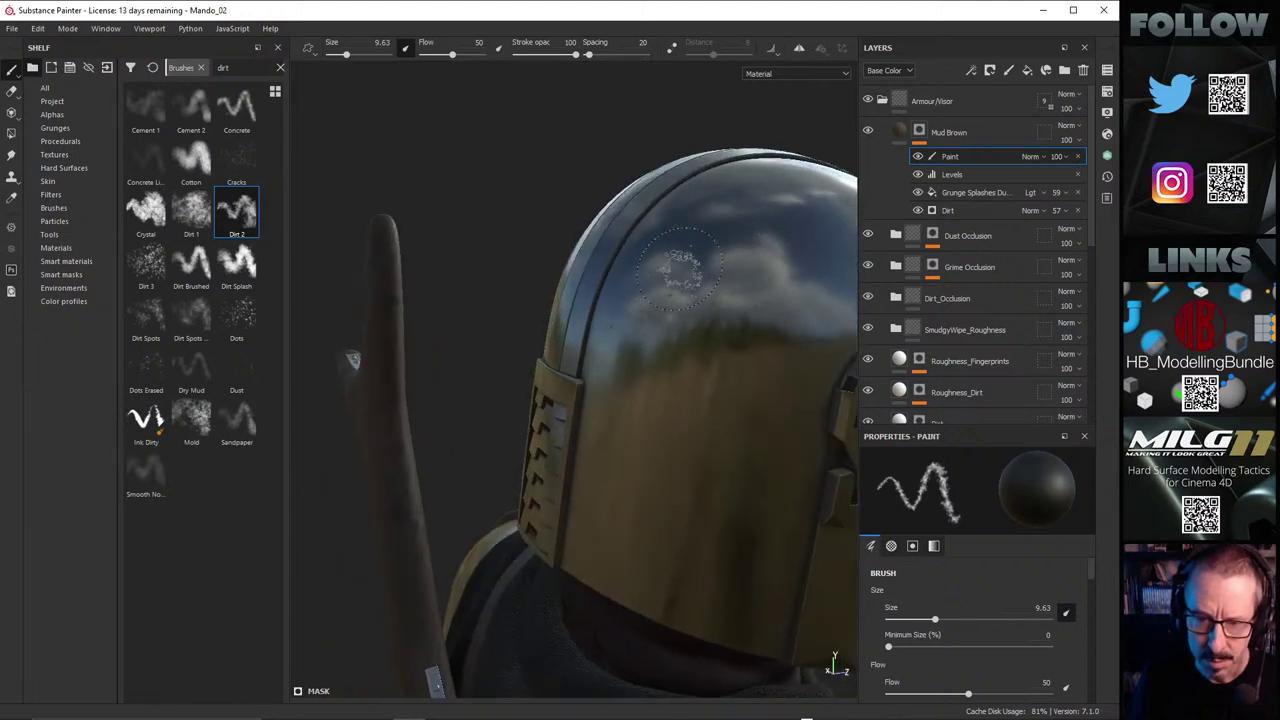
left_click_drag(682, 290, 748, 346, "alt")
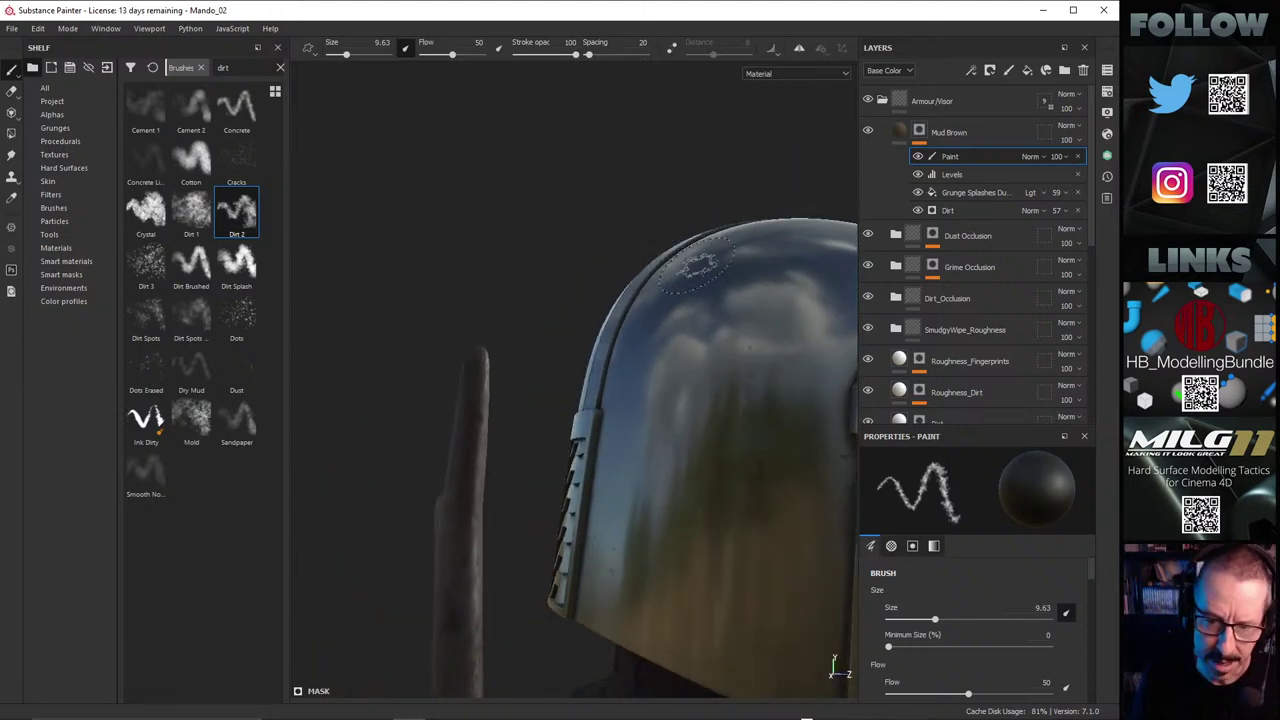
middle_click_drag(686, 410, 586, 377, "alt")
left_click_drag(586, 377, 628, 398, "alt")
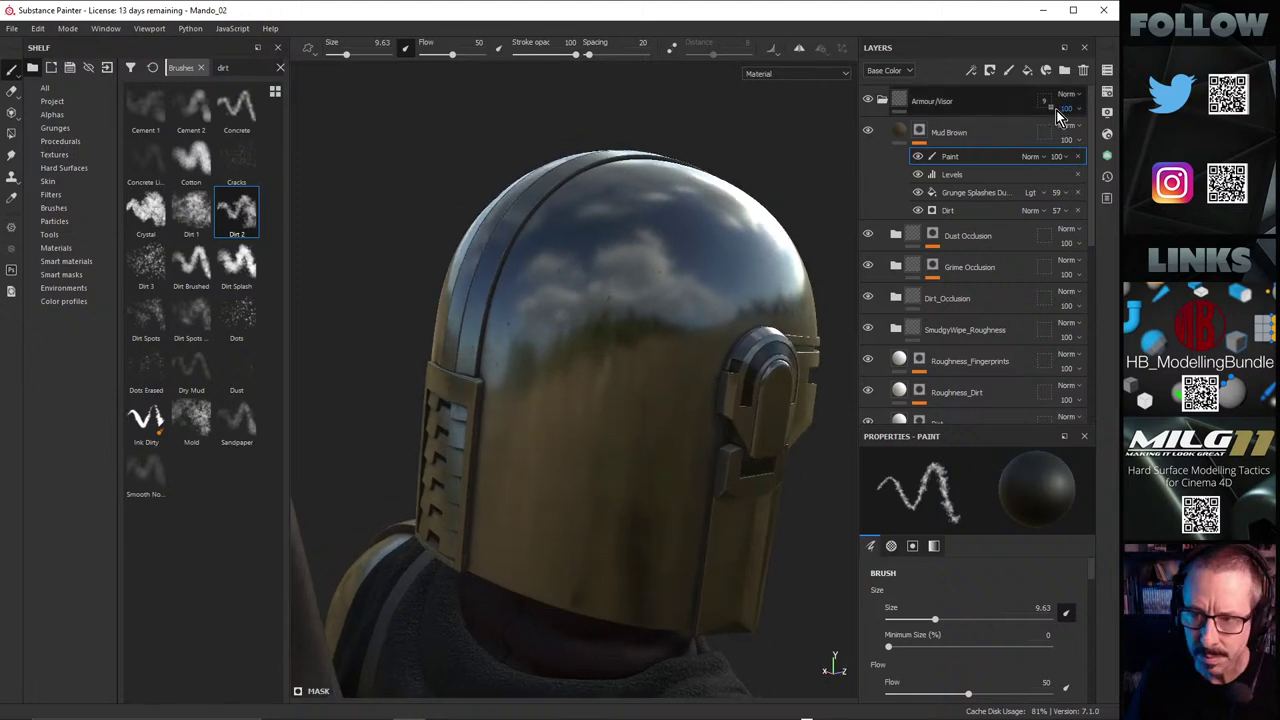
Step: Display the Mud Brown layer's mask on its own and inspect it across the back of the helmet
left_click(921, 138, "alt")
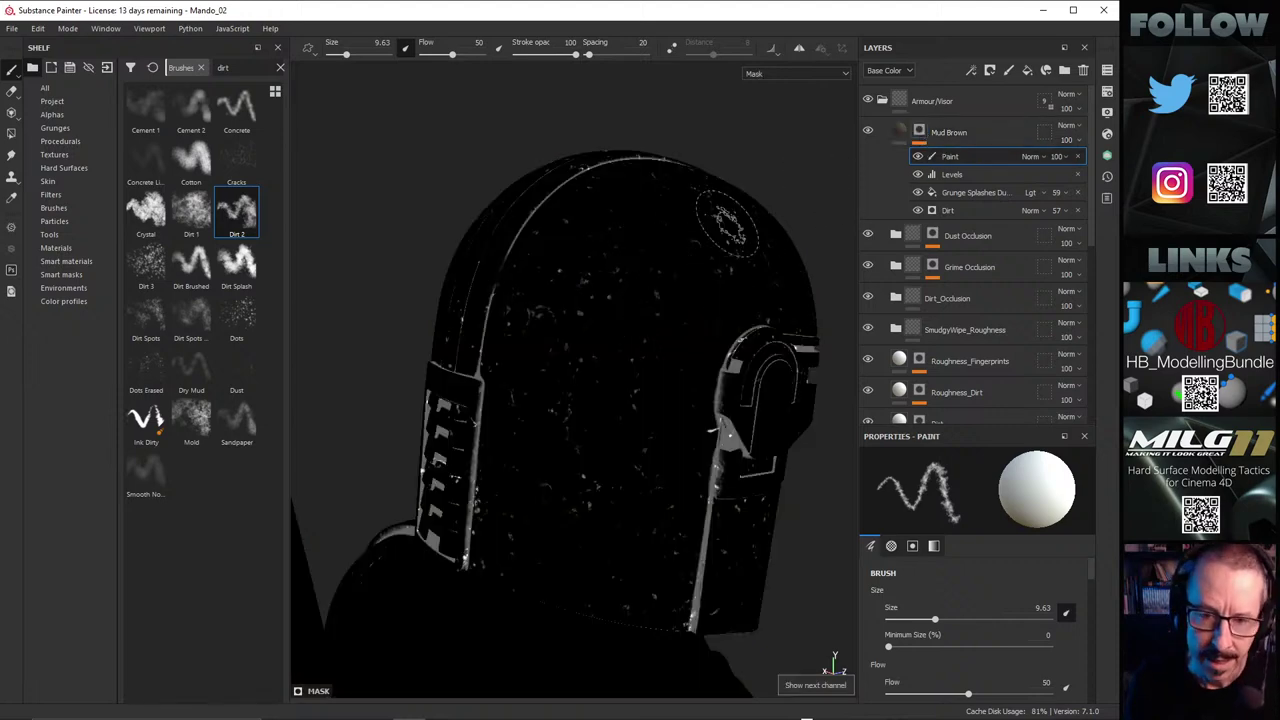
left_click_drag(606, 271, 634, 191, "alt")
left_click_drag(606, 274, 649, 287, "alt")
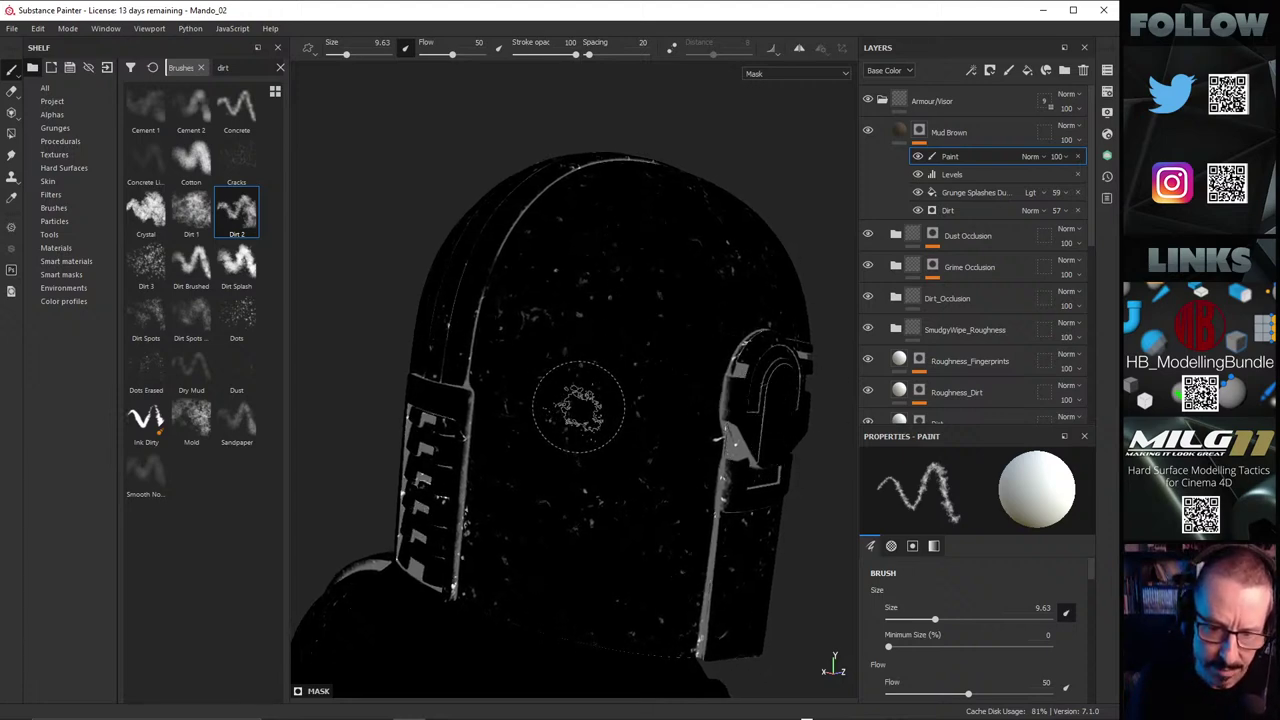
Step: Undo a trial white stroke on the back of the helmet's mask and switch the brush's paint value to black
mouse_move(585, 412)
left_mouse_down()
mouse_move(572, 418)
mouse_move(597, 417)
left_mouse_up()
key("ctrl+z")
key("x")
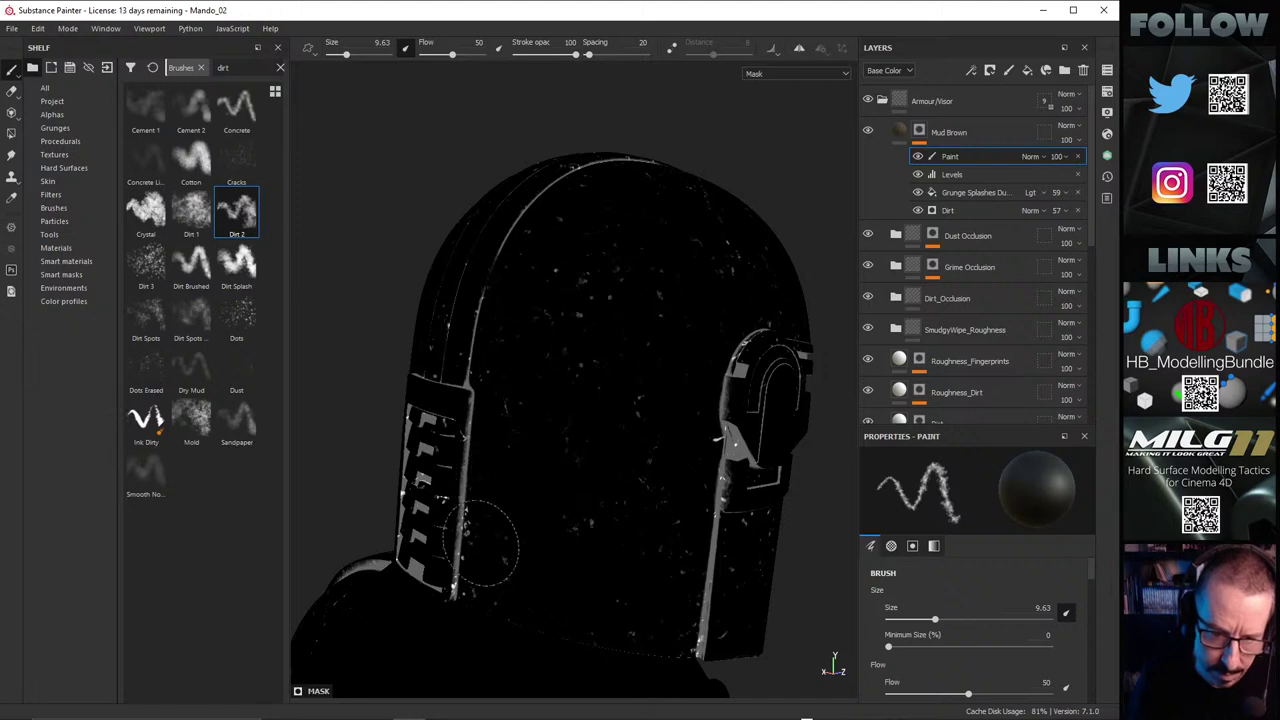
Step: Dab black with the Dirt 2 brush on the mask specks on the helmet's side, above and behind the ear piece
left_click_drag(485, 525, 443, 457, "alt")
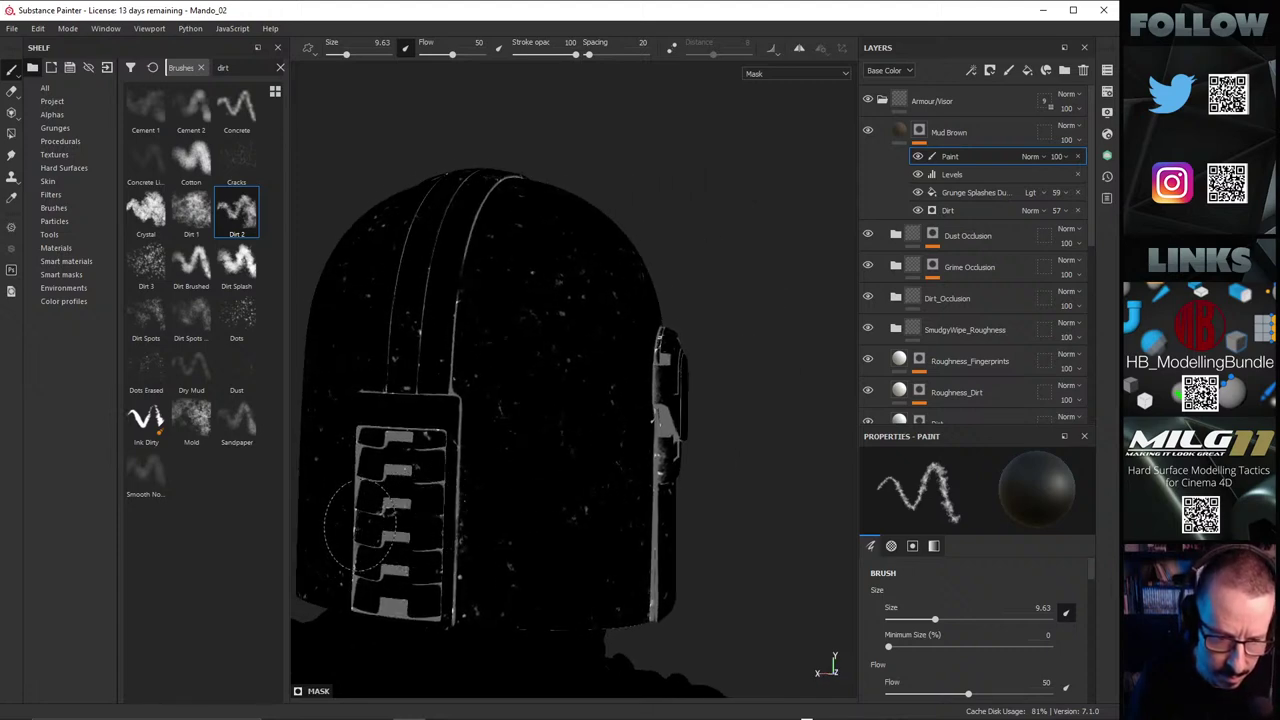
left_click_drag(586, 457, 543, 200, "alt")
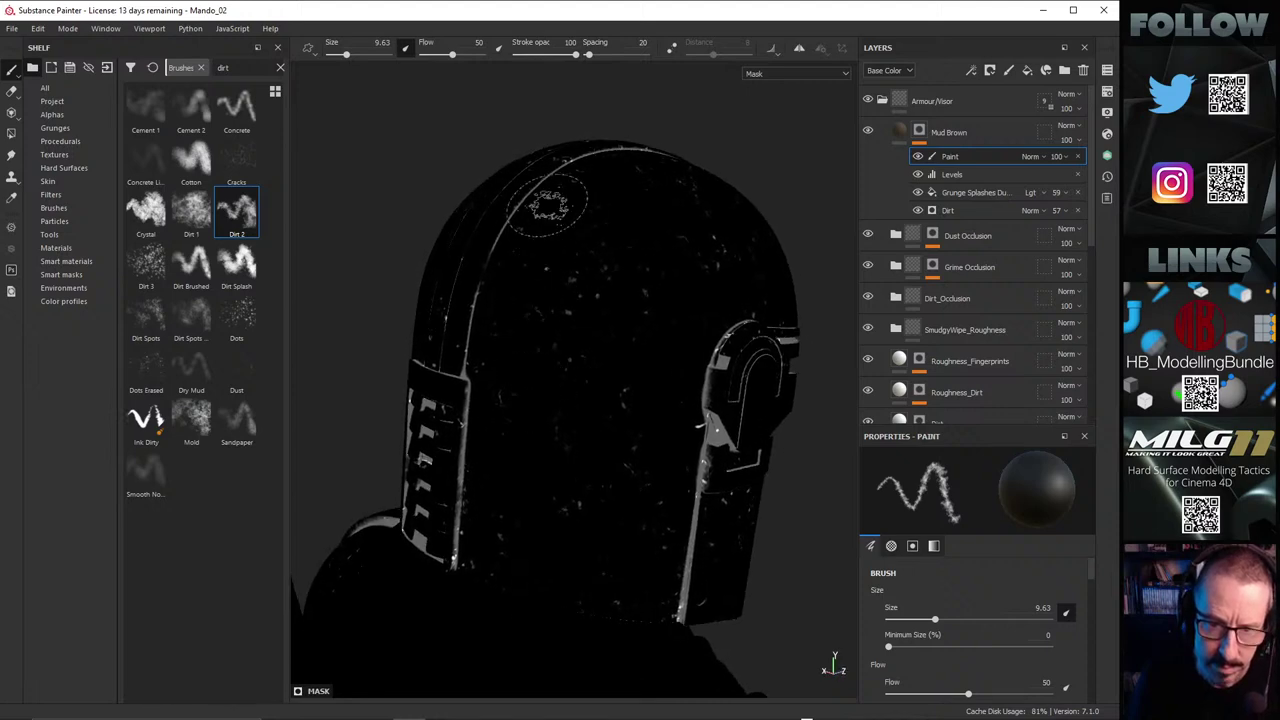
mouse_move(654, 334)
left_mouse_down("alt")
mouse_move(554, 288)
mouse_move(530, 294)
left_mouse_up("alt")
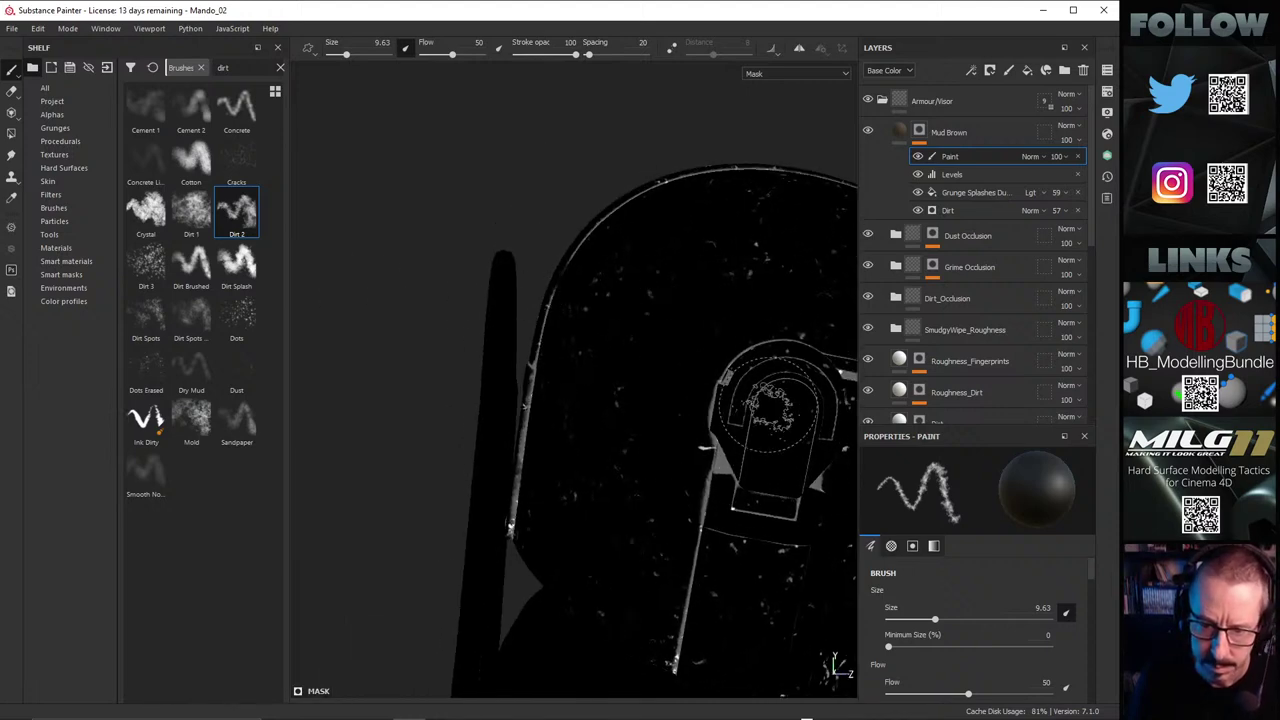
left_click_drag(752, 462, 815, 397, "alt")
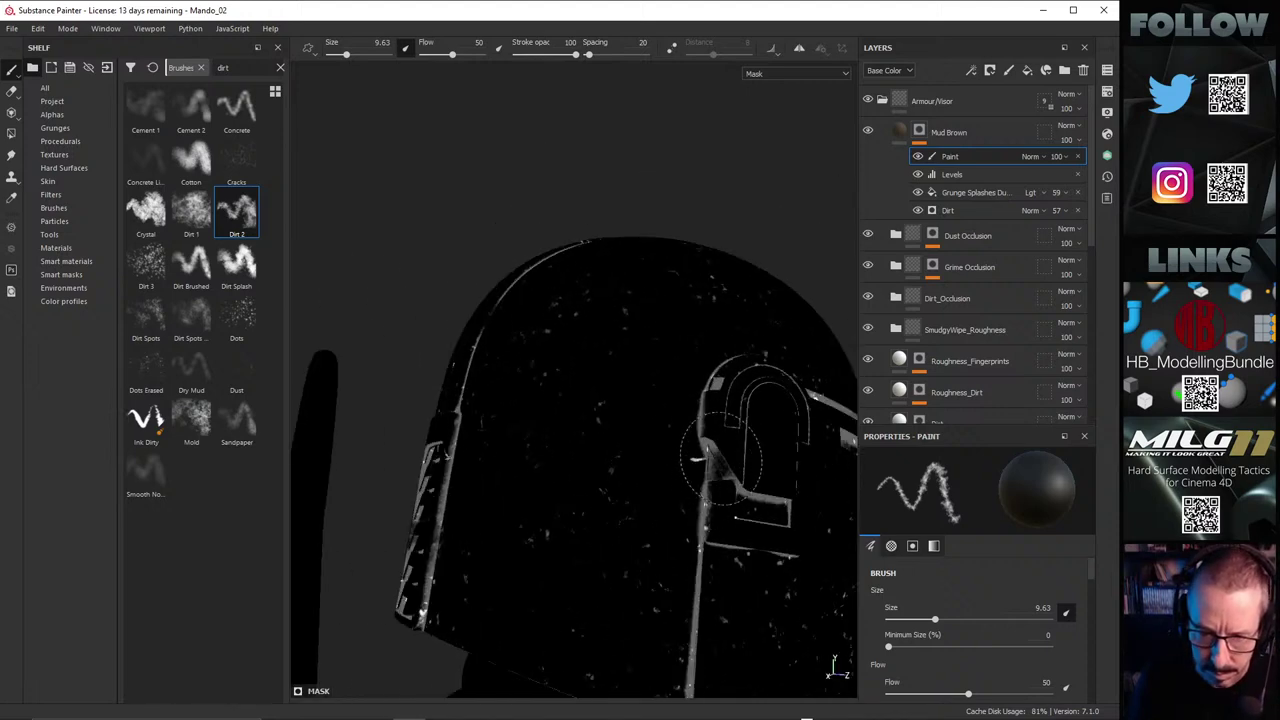
left_click(662, 345)
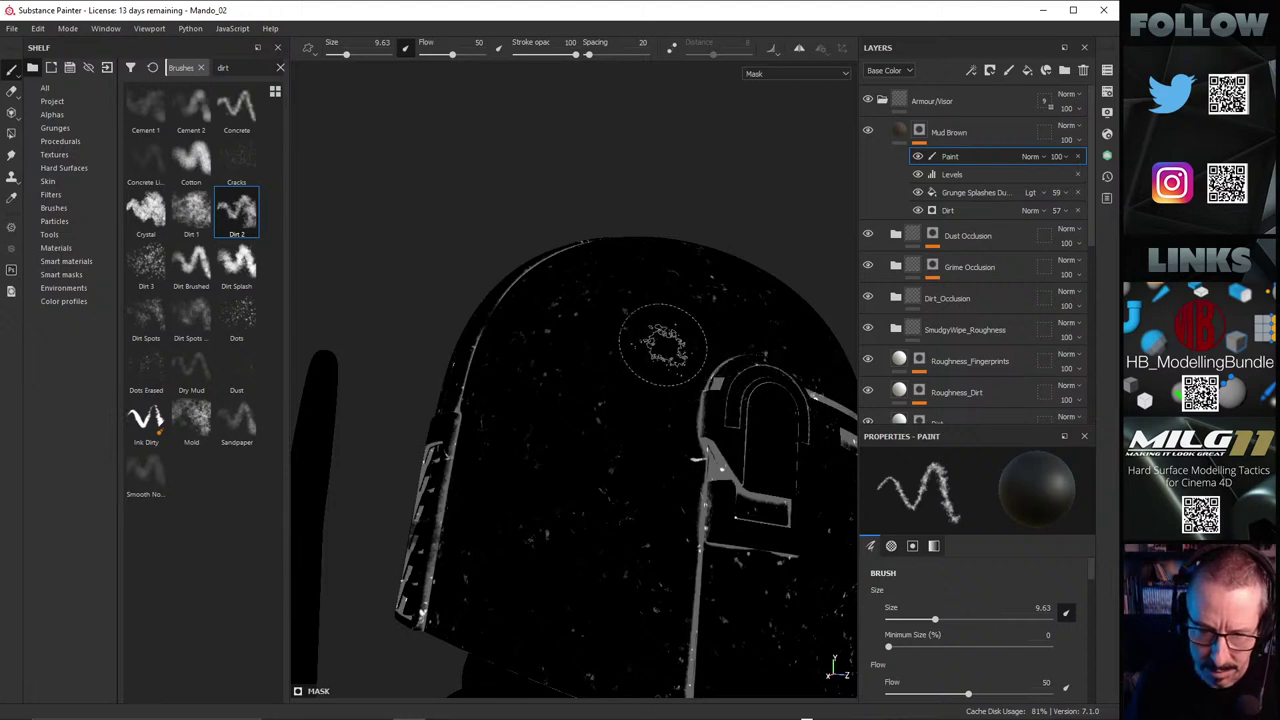
Step: Examine the dirt around the ear piece, side panel and cheek in the mask view and in the material view
mouse_move(662, 345)
left_mouse_down("alt")
mouse_move(690, 350)
mouse_move(630, 330)
mouse_move(640, 325)
left_mouse_up("alt")
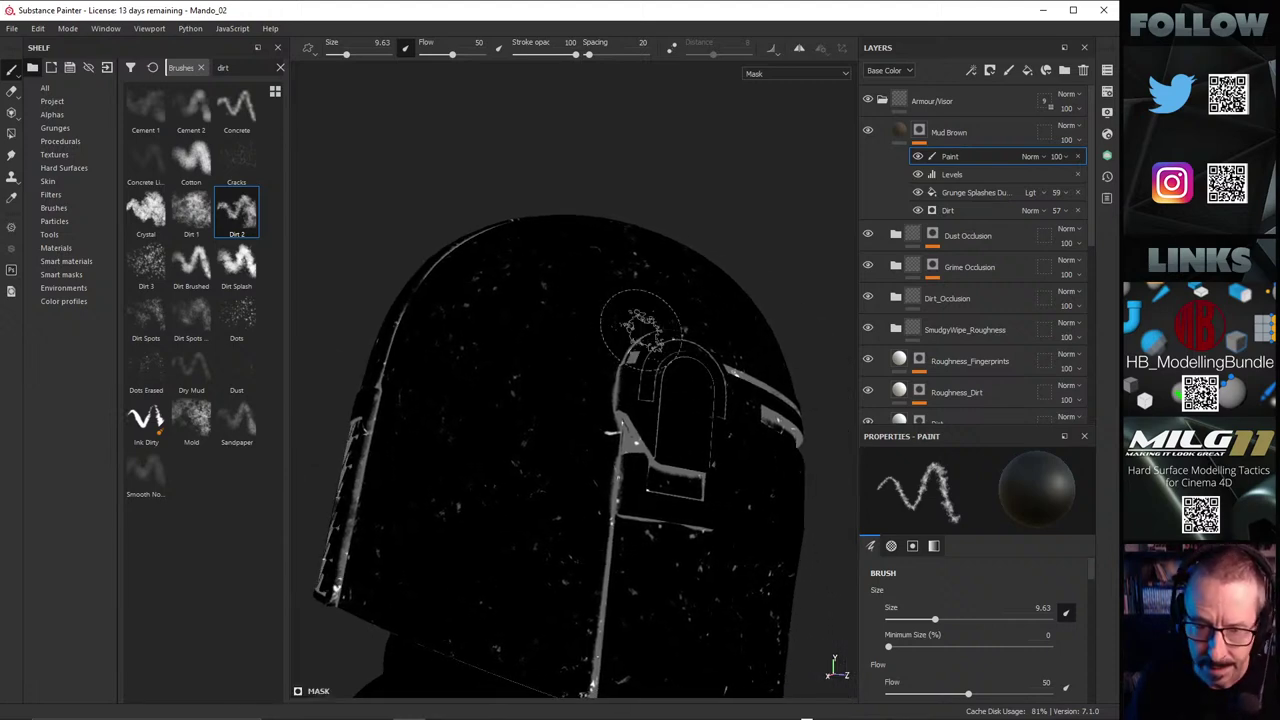
mouse_move(685, 486)
middle_mouse_down("alt")
mouse_move(571, 385)
mouse_move(548, 395)
middle_mouse_up("alt")
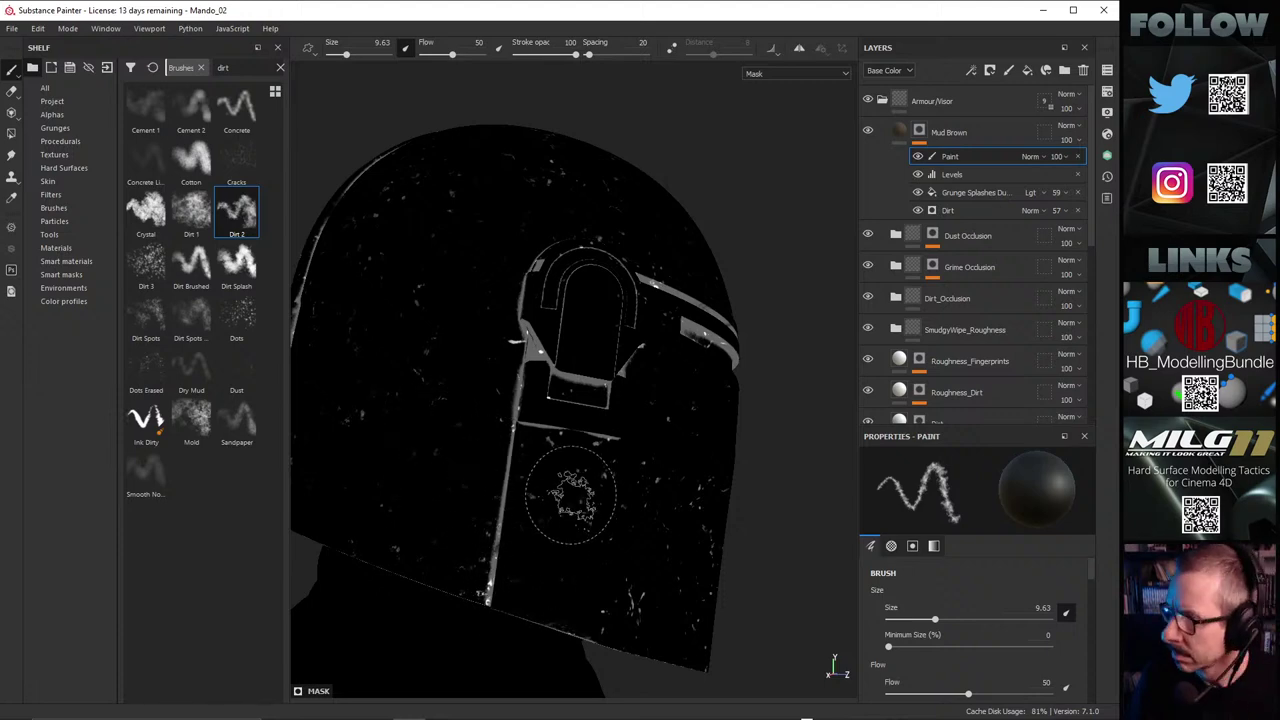
mouse_move(571, 497)
left_mouse_down("alt")
mouse_move(545, 478)
mouse_move(720, 480)
left_mouse_up("alt")
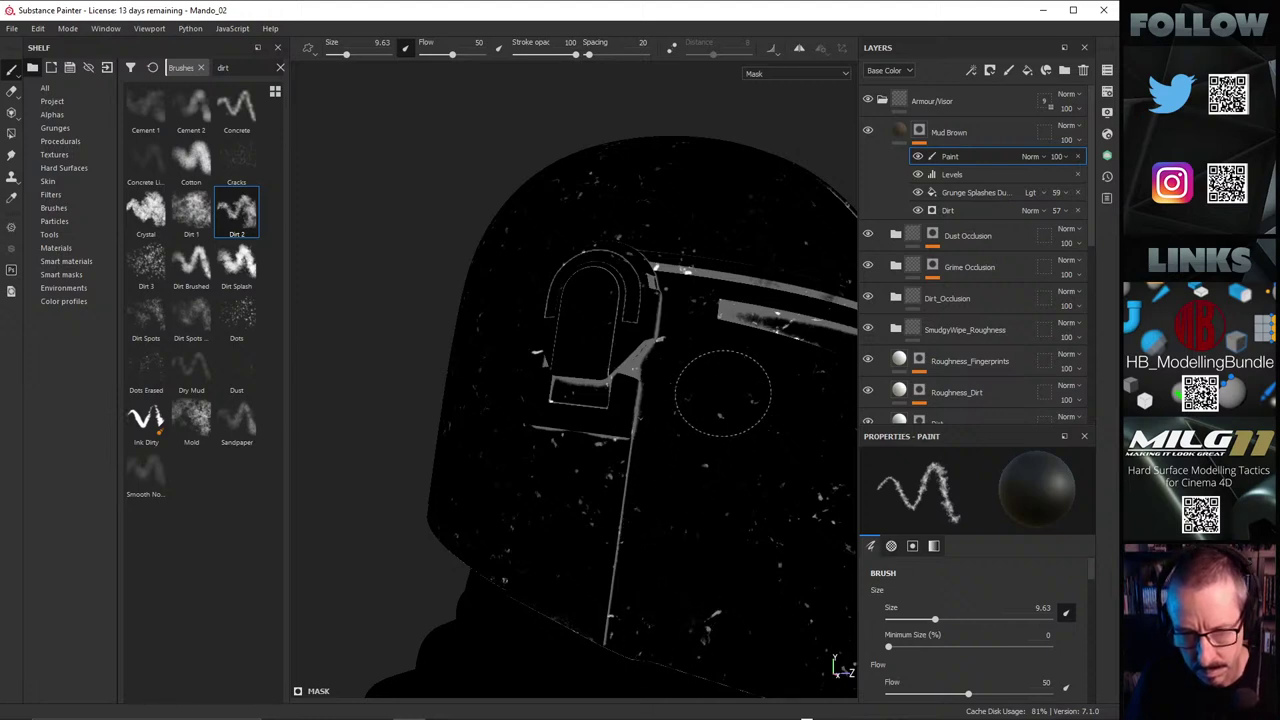
left_click_drag(695, 310, 597, 460, "alt")
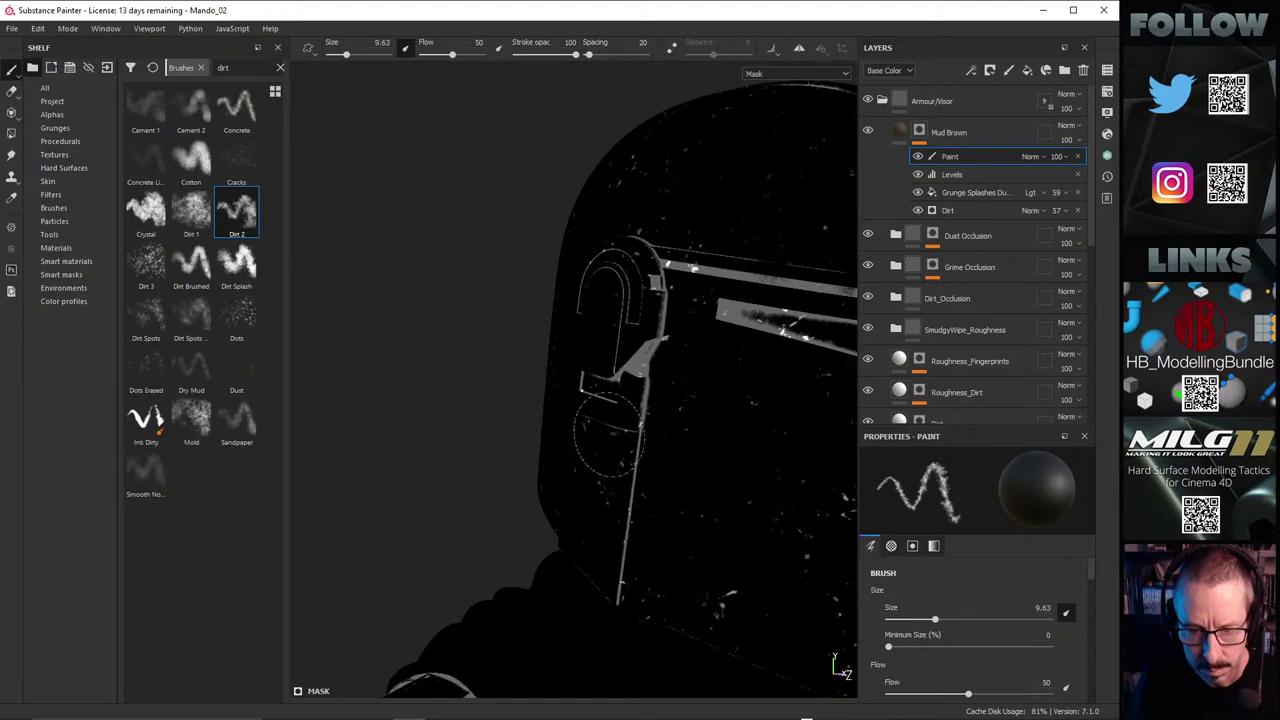
left_click_drag(700, 400, 718, 383, "alt")
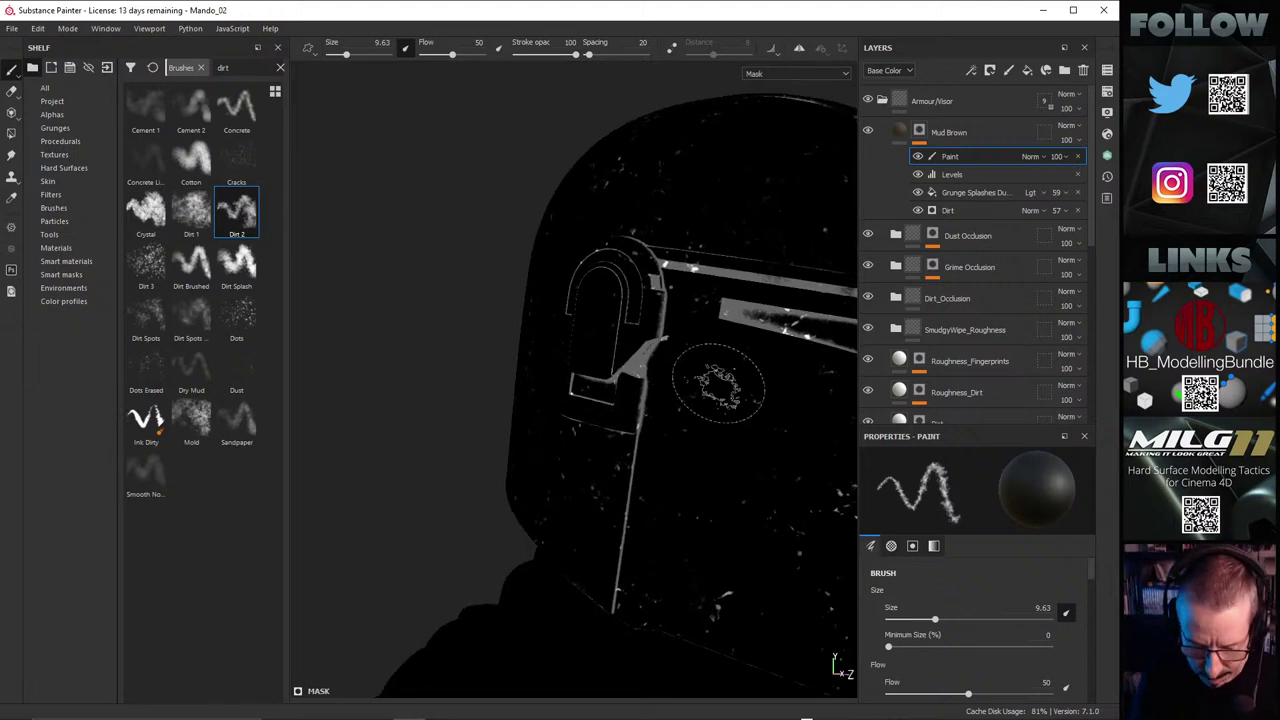
key("m")
mouse_move(710, 350)
left_mouse_down("alt")
mouse_move(712, 325)
mouse_move(668, 343)
mouse_move(535, 352)
left_mouse_up("alt")
left_click_drag(486, 286, 523, 389, "alt")
mouse_move(683, 341)
left_mouse_down("alt")
mouse_move(676, 308)
mouse_move(672, 350)
left_mouse_up("alt")
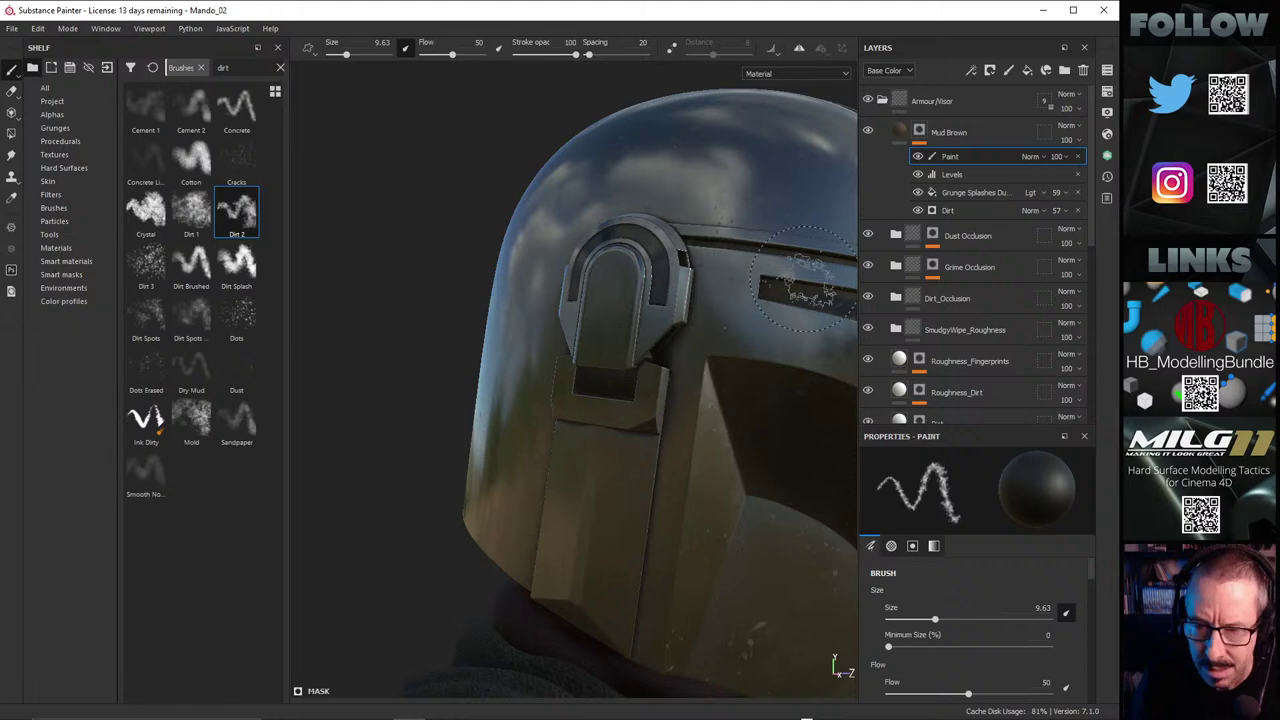
Step: Display the Mud Brown mask again and brush out the dirt along the ear piece's front edge and lower side panel
key("c")
mouse_move(716, 305)
left_mouse_down("alt")
mouse_move(600, 370)
mouse_move(612, 355)
mouse_move(594, 328)
left_mouse_up("alt")
mouse_move(659, 389)
left_mouse_down()
mouse_move(640, 429)
mouse_move(672, 446)
left_mouse_up()
mouse_move(557, 477)
left_mouse_down()
mouse_move(470, 540)
mouse_move(514, 572)
left_mouse_up()
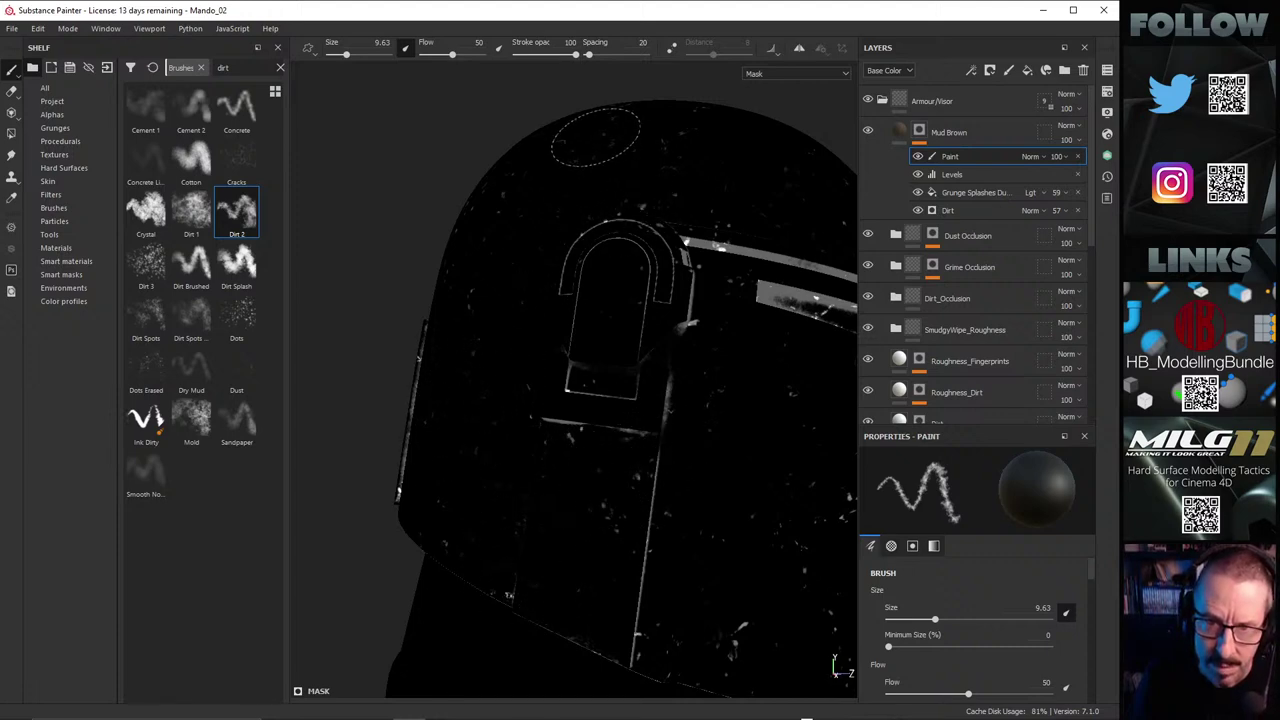
Step: Brush black over the speck clusters on the mask across the cheek plate between the ear piece and the visor's central strip
mouse_move(600, 191)
left_mouse_down("alt")
mouse_move(525, 305)
mouse_move(480, 308)
left_mouse_up("alt")
right_click_drag(480, 308, 420, 309, "alt")
left_click_drag(420, 309, 580, 350, "alt")
right_click_drag(580, 350, 660, 374, "alt")
middle_click_drag(660, 374, 622, 282, "alt")
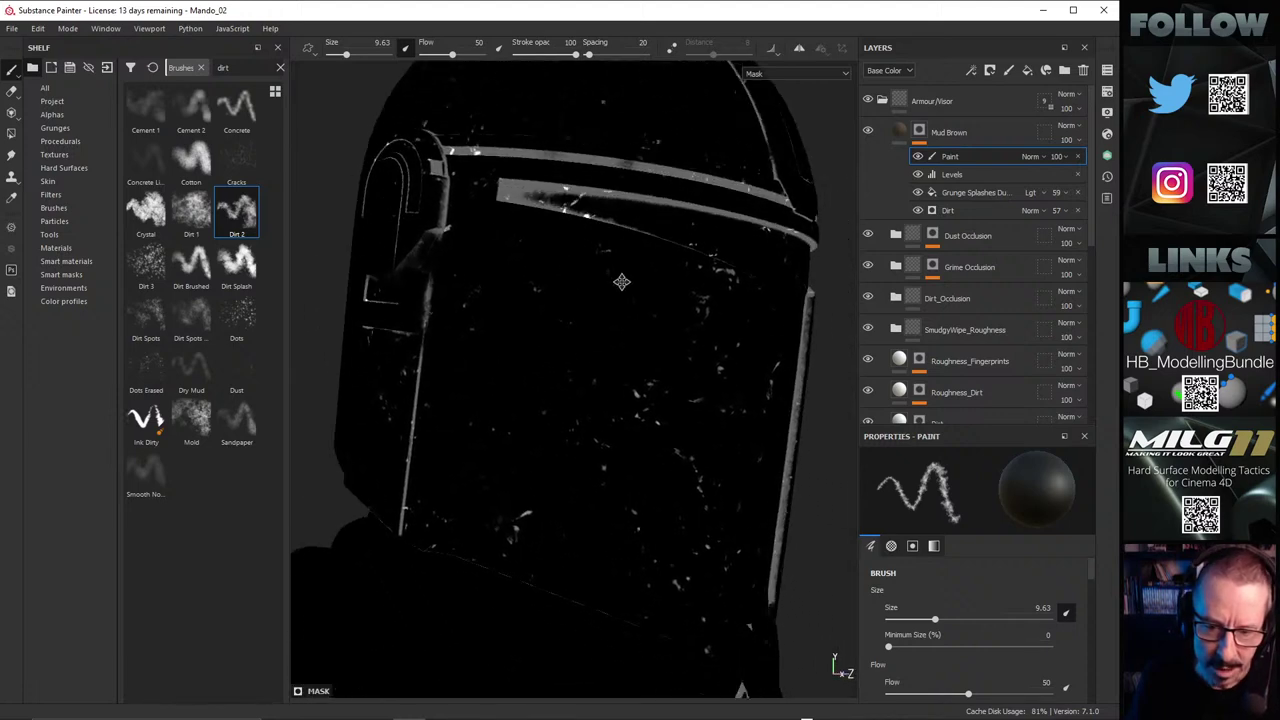
left_click_drag(622, 282, 621, 292, "alt")
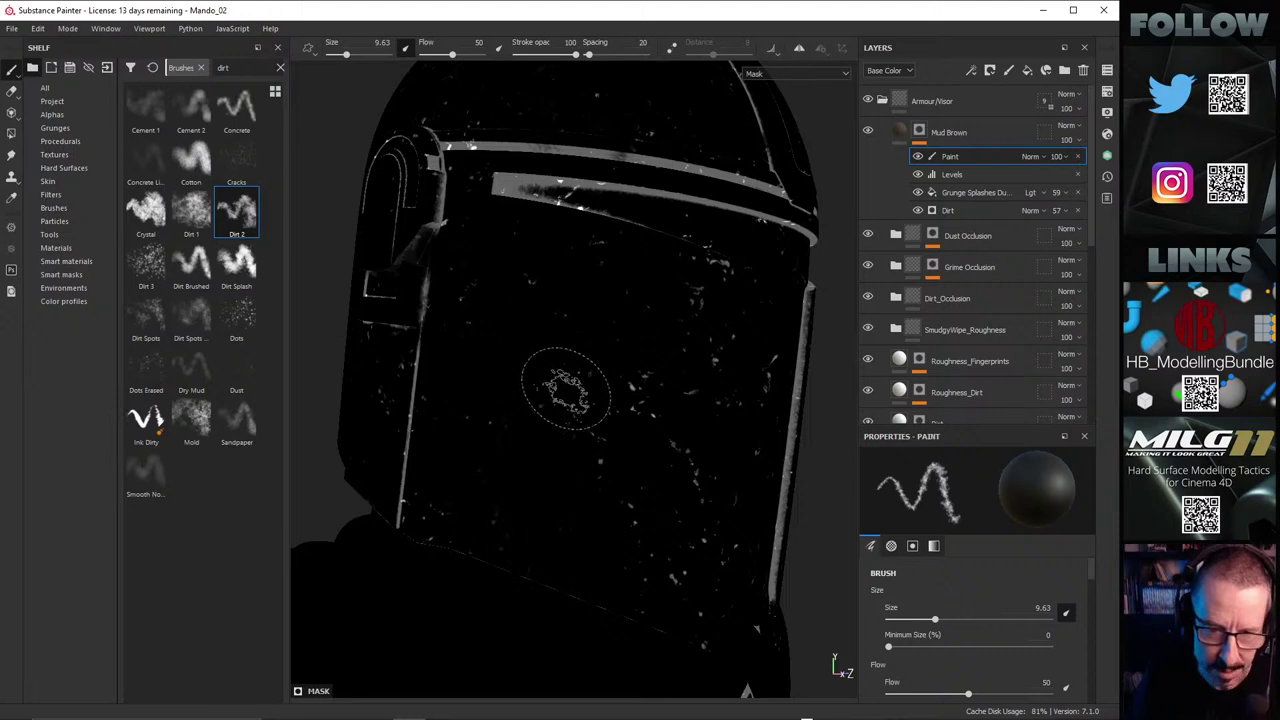
left_click_drag(566, 394, 563, 369, "alt")
left_click_drag(588, 310, 700, 386, "alt")
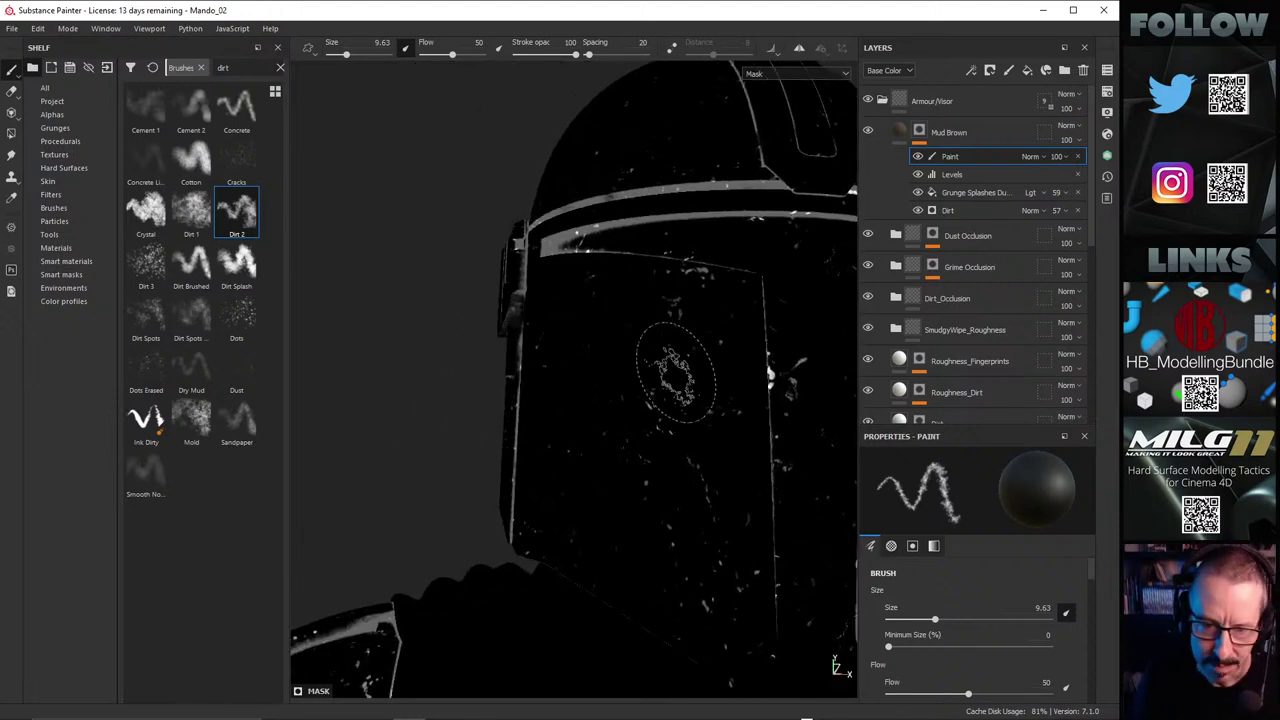
mouse_move(715, 407)
left_mouse_down("alt")
mouse_move(698, 470)
mouse_move(652, 522)
left_mouse_up("alt")
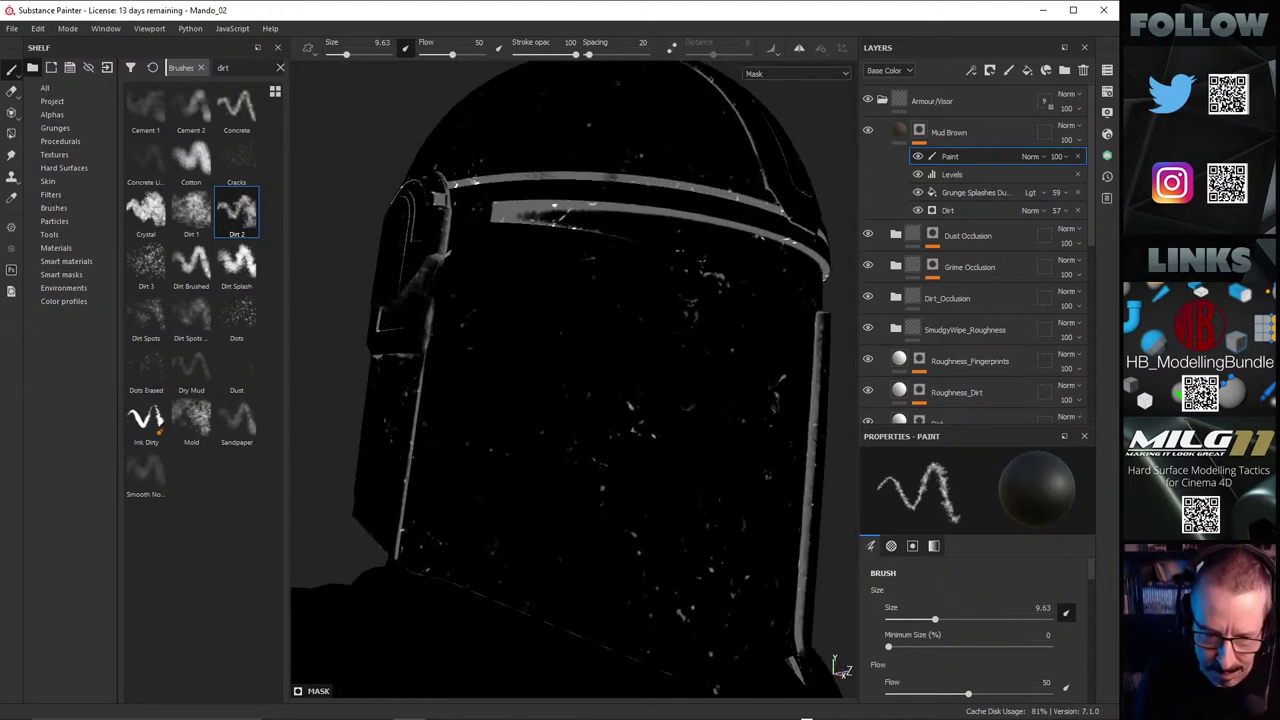
mouse_move(691, 605)
left_mouse_down("alt")
mouse_move(611, 512)
mouse_move(651, 457)
left_mouse_up("alt")
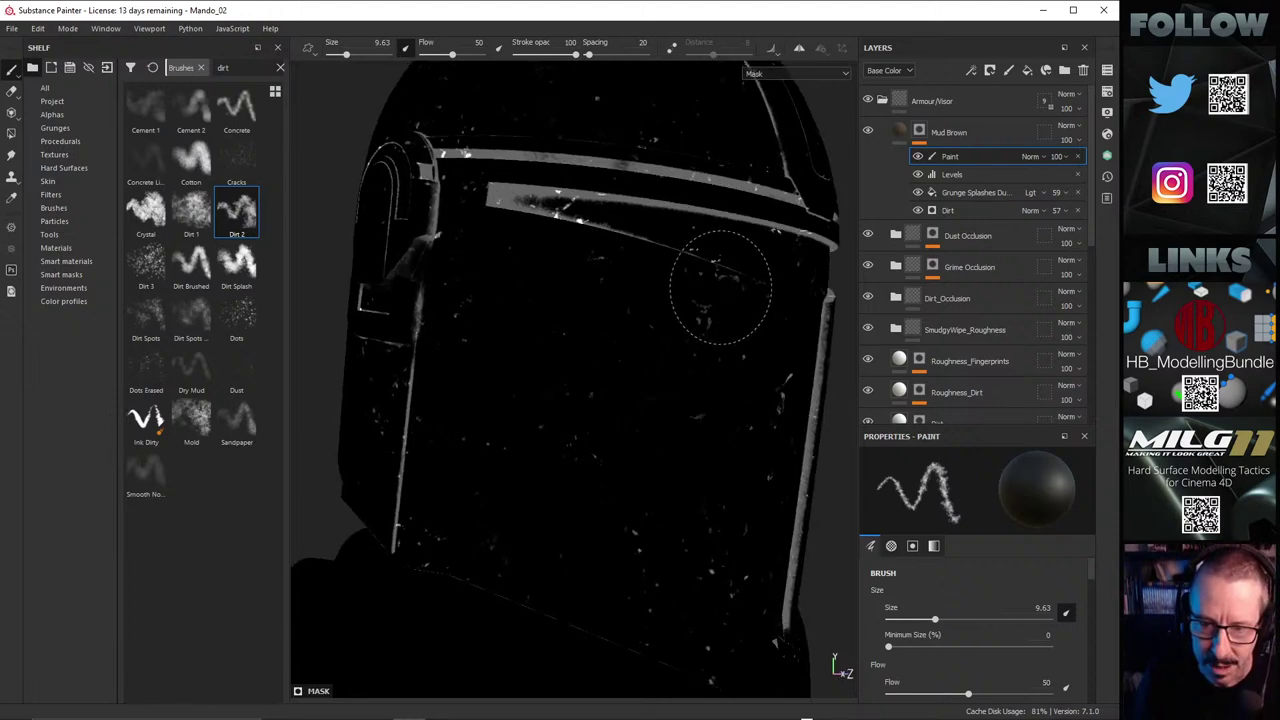
mouse_move(720, 305)
left_mouse_down("alt")
mouse_move(706, 318)
mouse_move(660, 258)
left_mouse_up("alt")
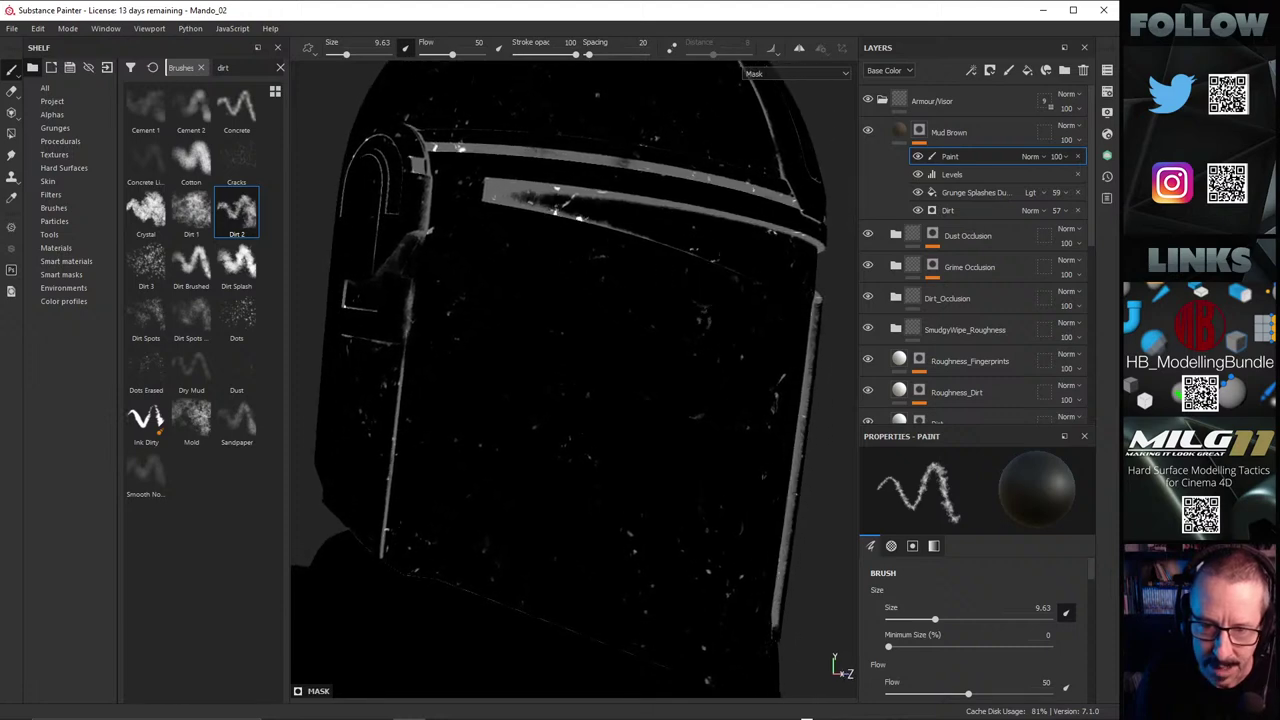
Step: Brush down the heavy dirt on the mask at the visor slot's outer end beside the ear piece
mouse_move(548, 204)
left_mouse_down()
mouse_move(571, 214)
mouse_move(555, 190)
mouse_move(495, 222)
mouse_move(496, 190)
mouse_move(562, 216)
left_mouse_up()
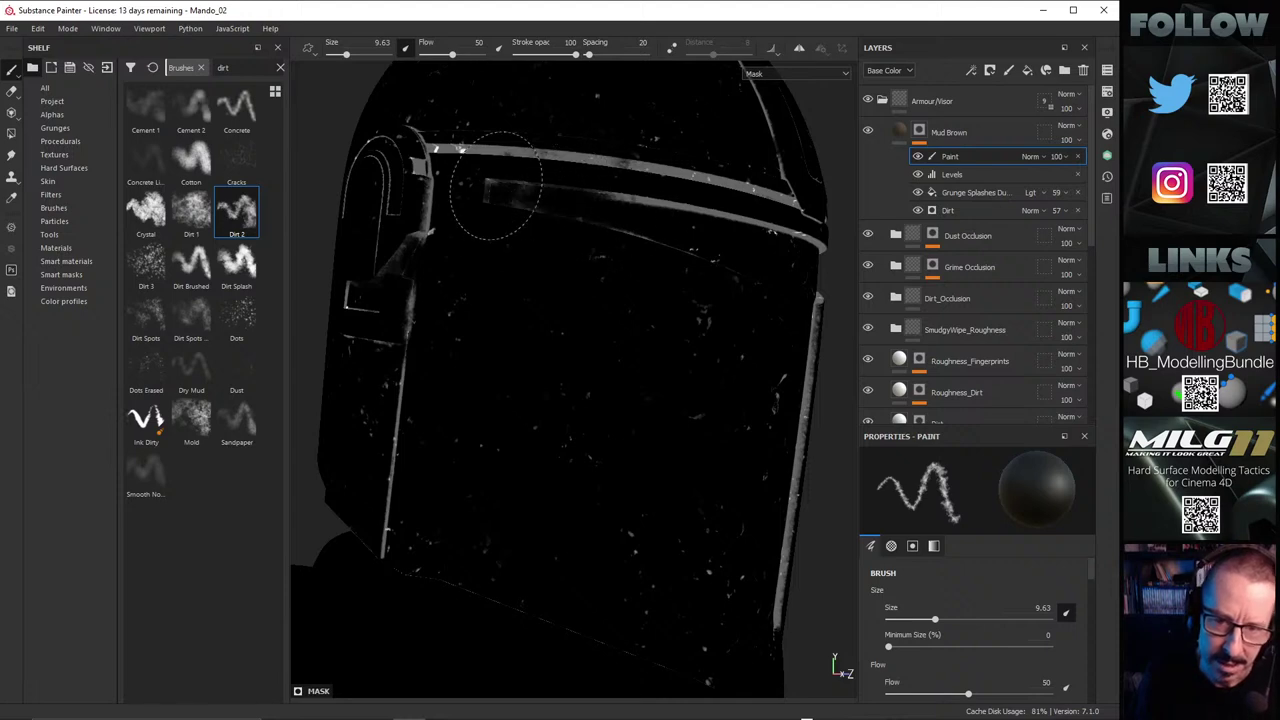
middle_click_drag(594, 276, 518, 331, "alt")
middle_click_drag(600, 334, 568, 342, "alt")
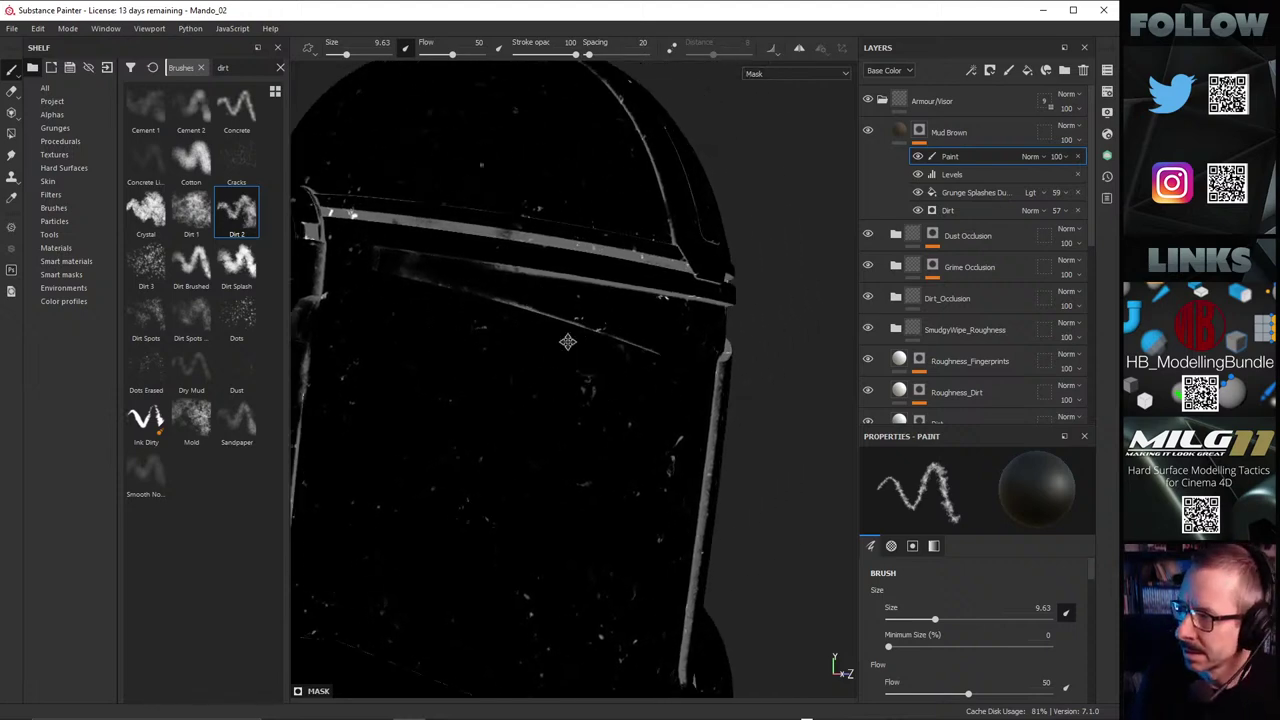
Step: Break up the mask dirt on the front of the helmet along the visor's upper edges and vertical strip with black strokes
mouse_move(610, 298)
left_mouse_down("alt")
mouse_move(546, 340)
mouse_move(400, 294)
left_mouse_up("alt")
middle_click_drag(440, 294, 512, 197, "alt")
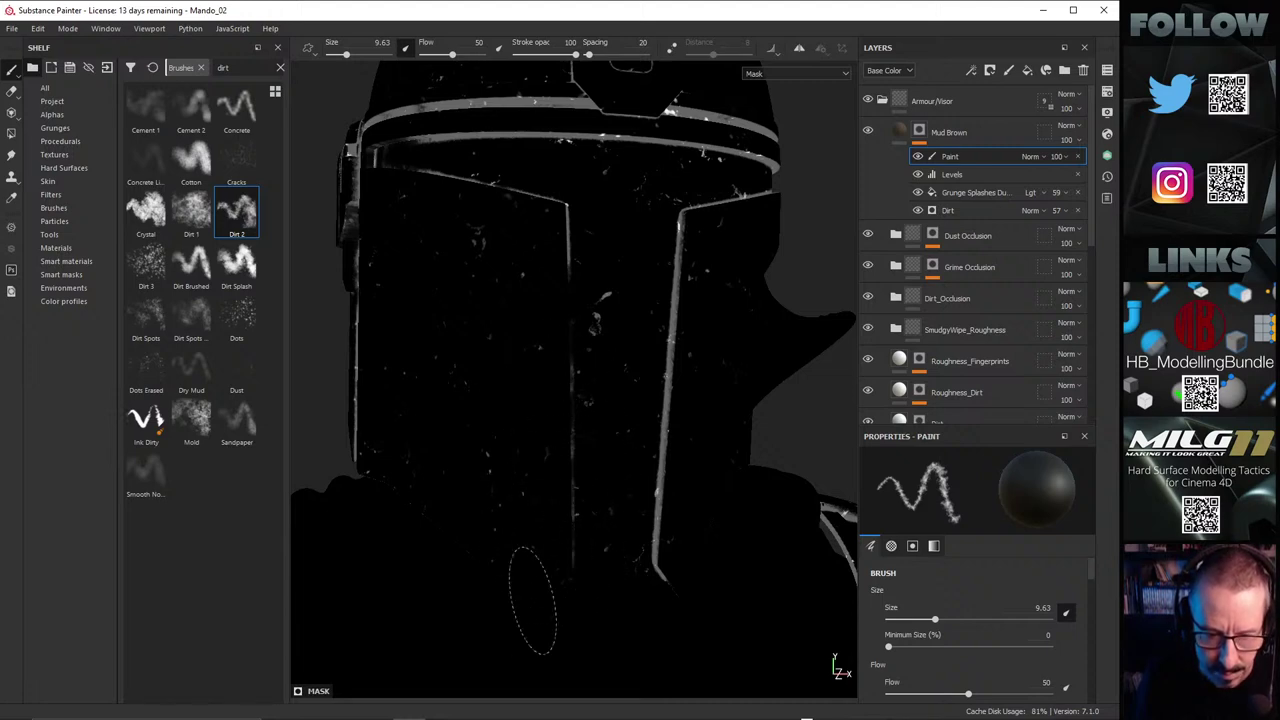
left_click_drag(591, 329, 620, 300, "alt")
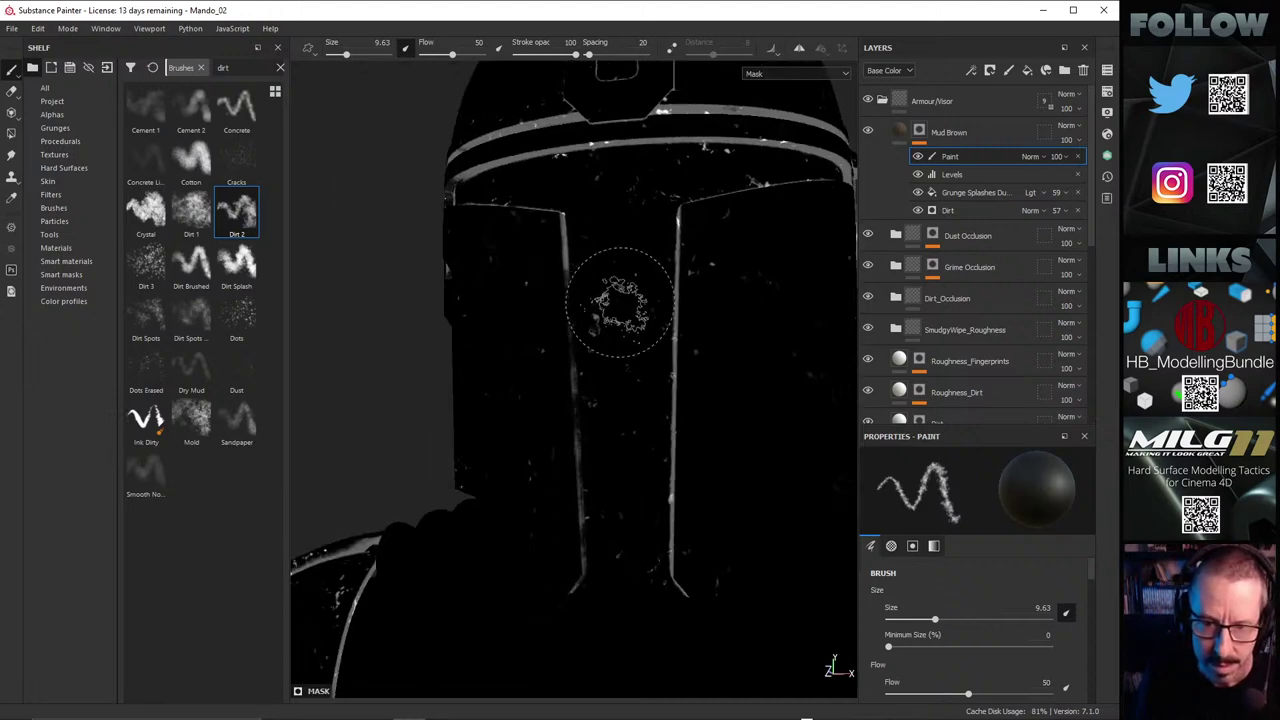
left_click_drag(729, 300, 720, 251, "alt")
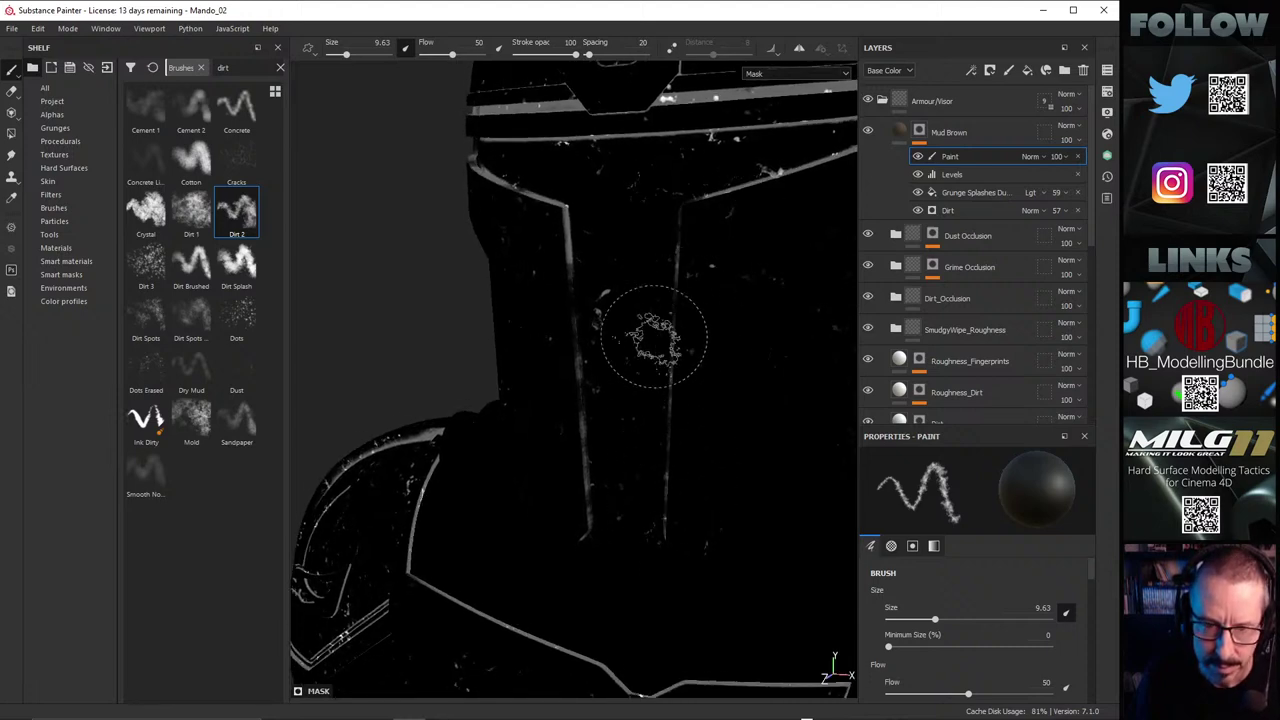
left_click_drag(645, 335, 614, 229, "alt")
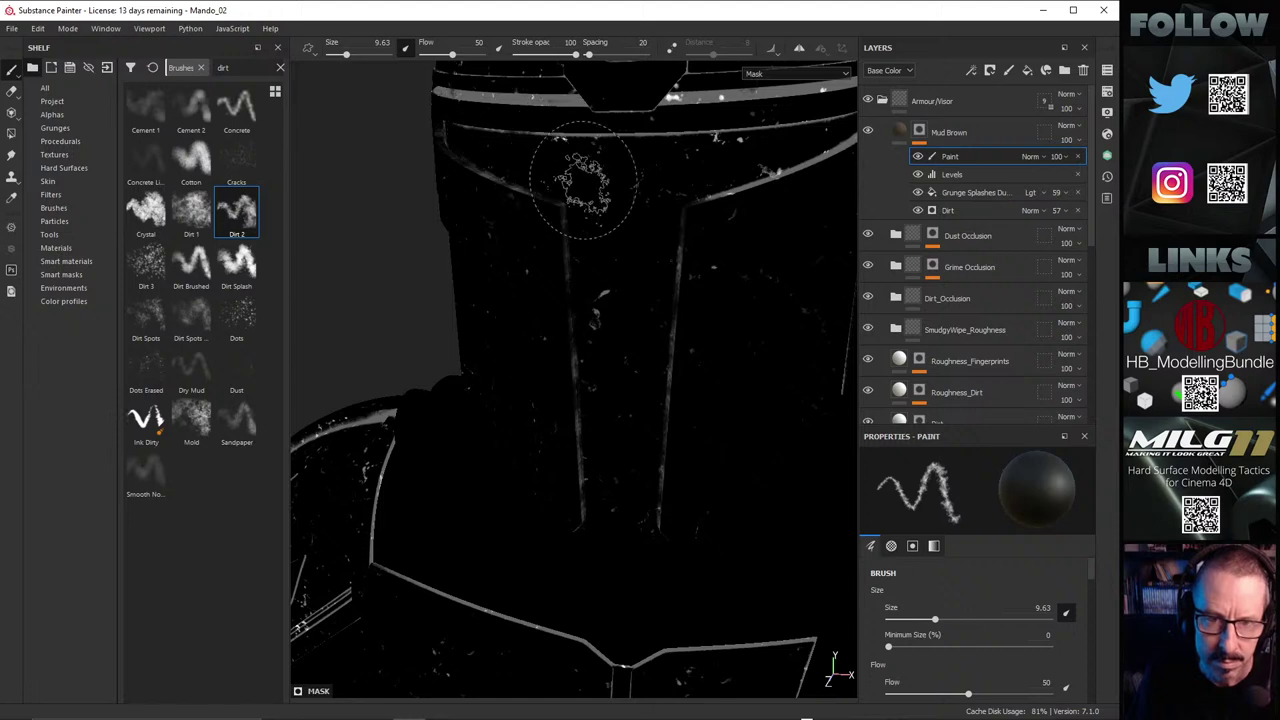
left_click_drag(571, 177, 485, 150, "alt")
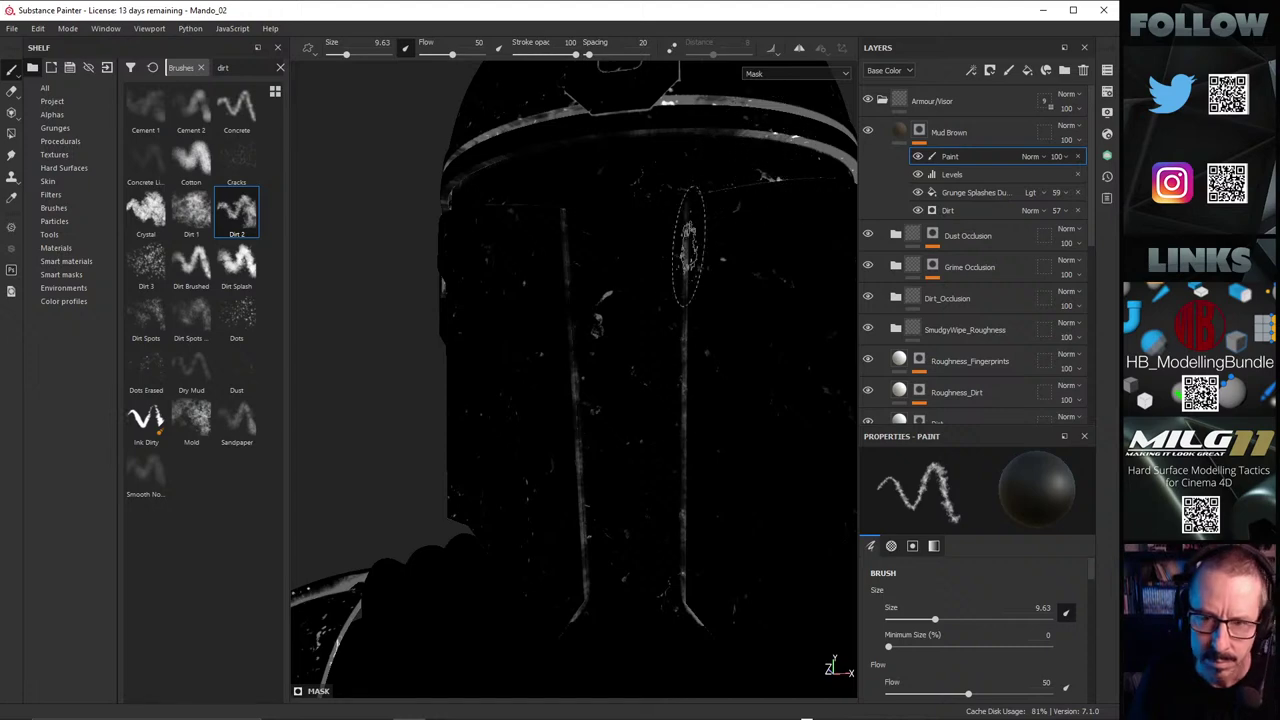
Step: Brush out the mask dirt along the visor slot and its lower edge on the opposite side of the face
mouse_move(741, 300)
left_mouse_down("alt")
mouse_move(733, 410)
mouse_move(523, 357)
mouse_move(500, 324)
left_mouse_up("alt")
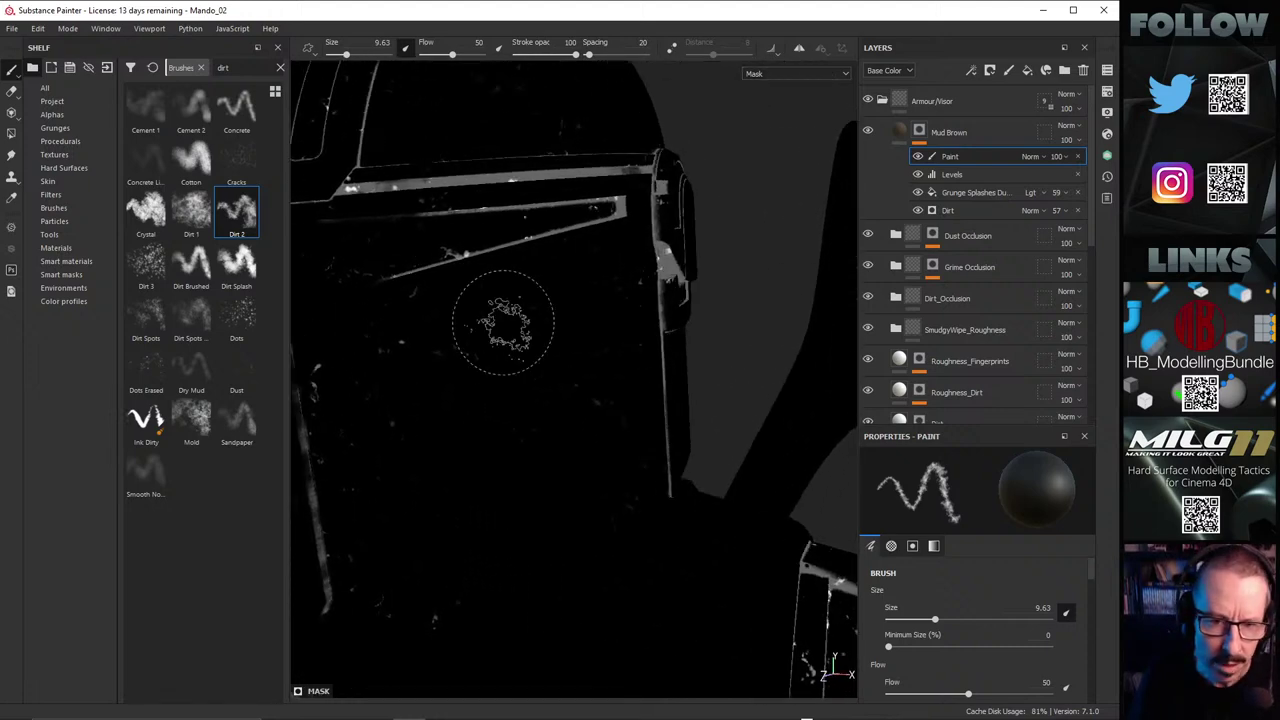
left_click_drag(563, 243, 457, 205, "alt")
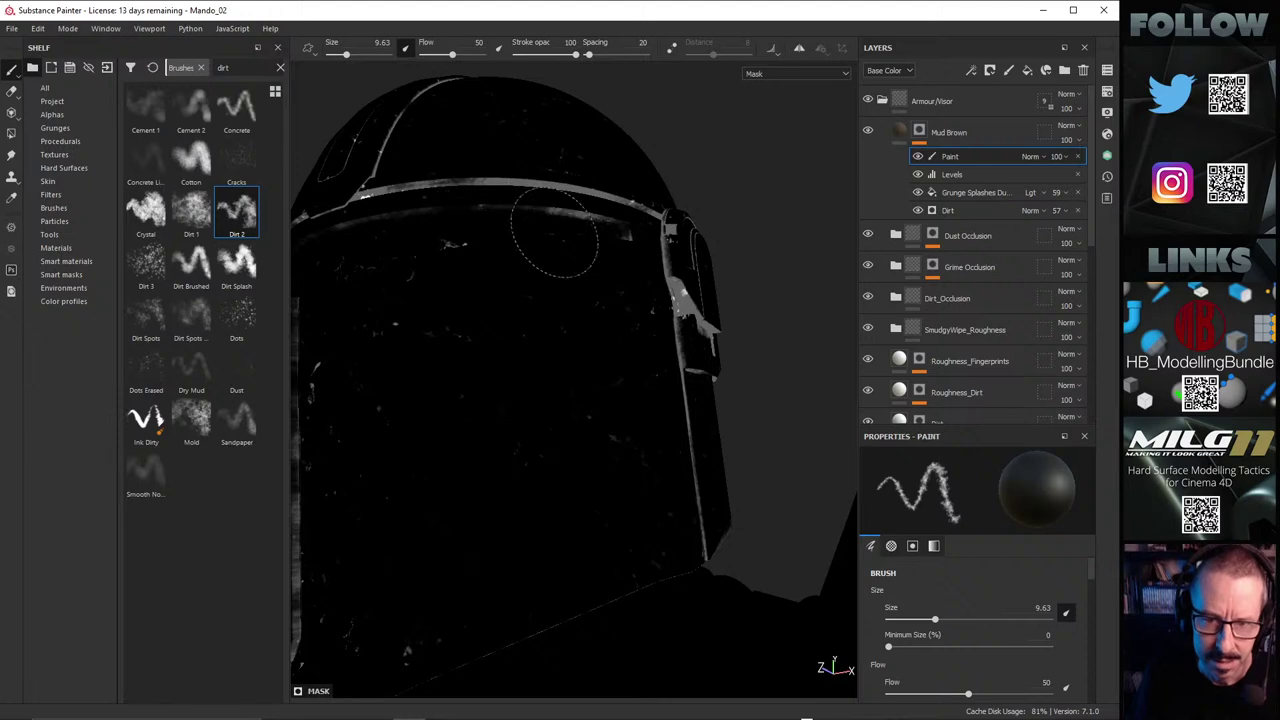
mouse_move(613, 248)
left_mouse_down("alt")
mouse_move(566, 389)
mouse_move(579, 318)
left_mouse_up("alt")
left_click_drag(540, 246, 463, 265)
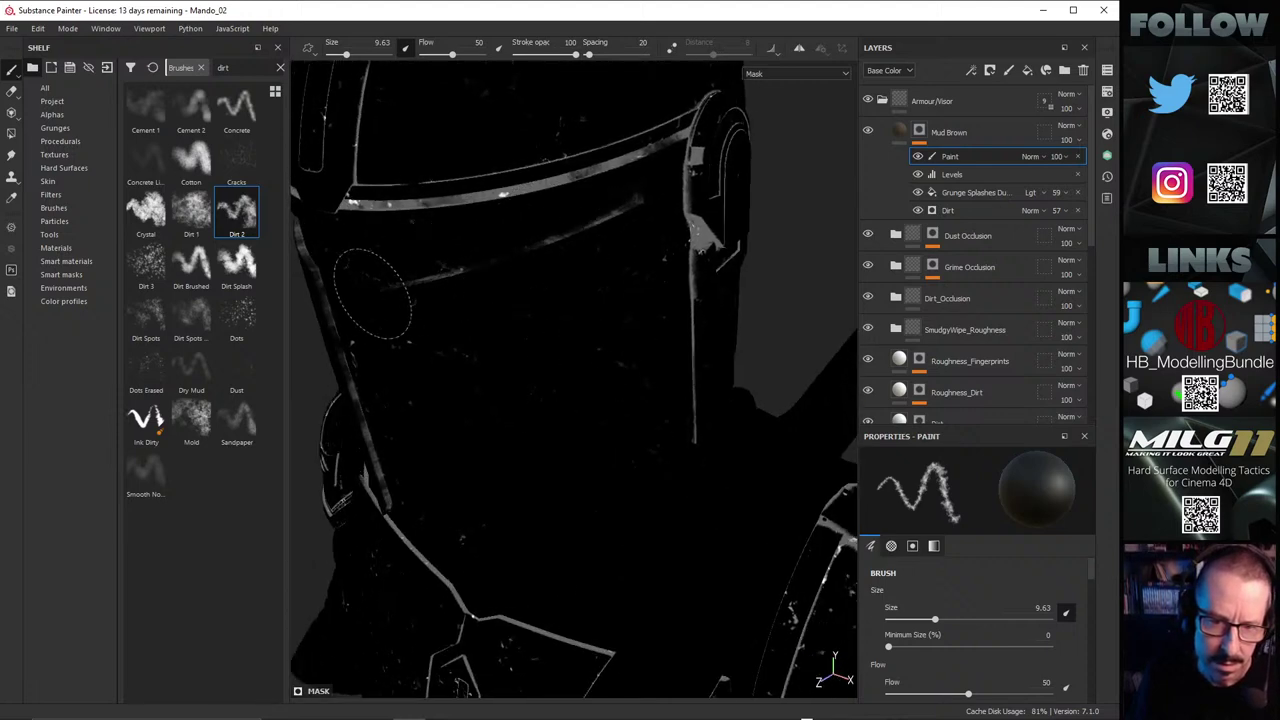
Step: Switch to the material view at the helmet's front and brush out the large specks in the visor's central strip
mouse_move(557, 300)
left_mouse_down("alt")
mouse_move(568, 231)
mouse_move(471, 434)
mouse_move(491, 337)
left_mouse_up("alt")
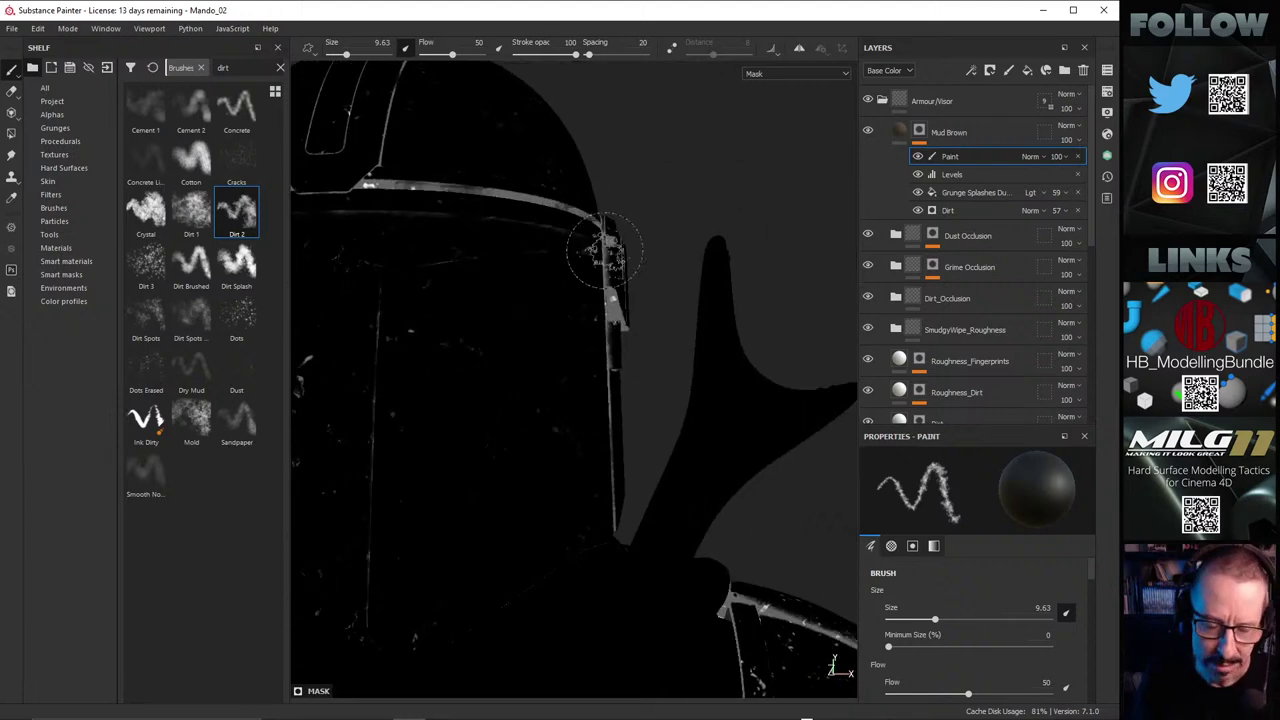
mouse_move(600, 251)
left_mouse_down("alt")
mouse_move(466, 329)
mouse_move(586, 300)
left_mouse_up("alt")
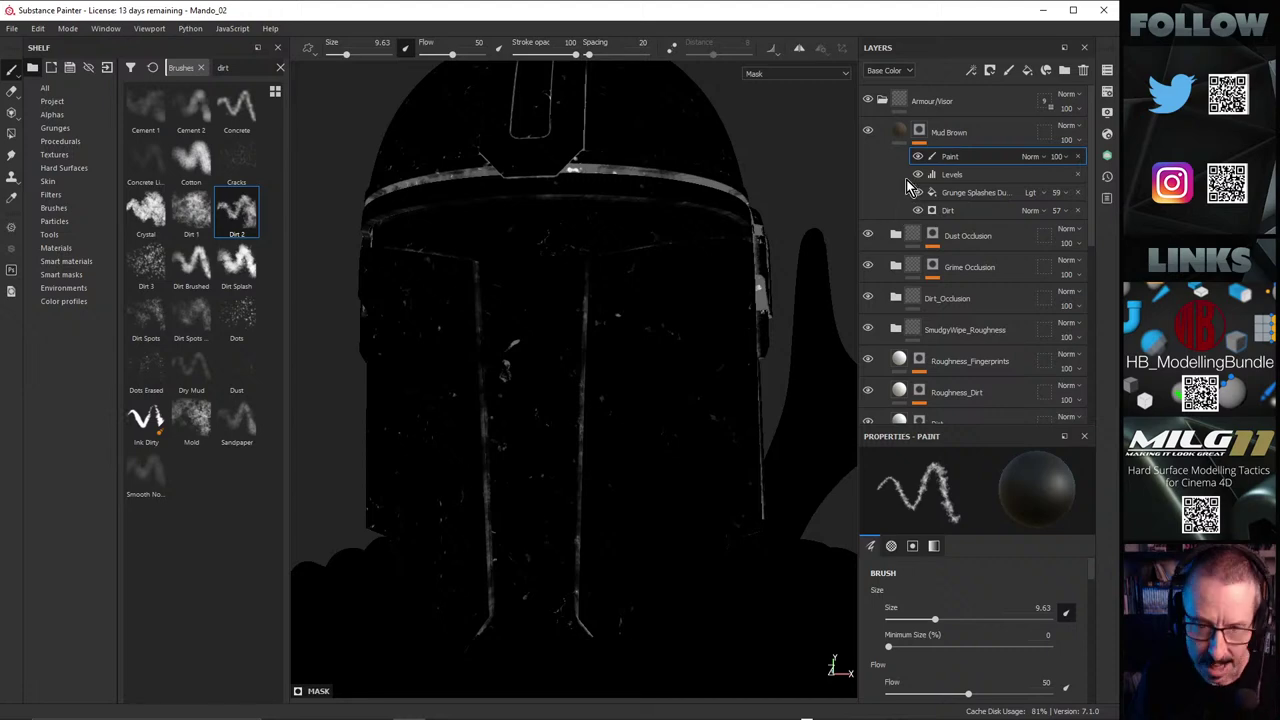
key("m")
left_click_drag(655, 322, 652, 294, "alt")
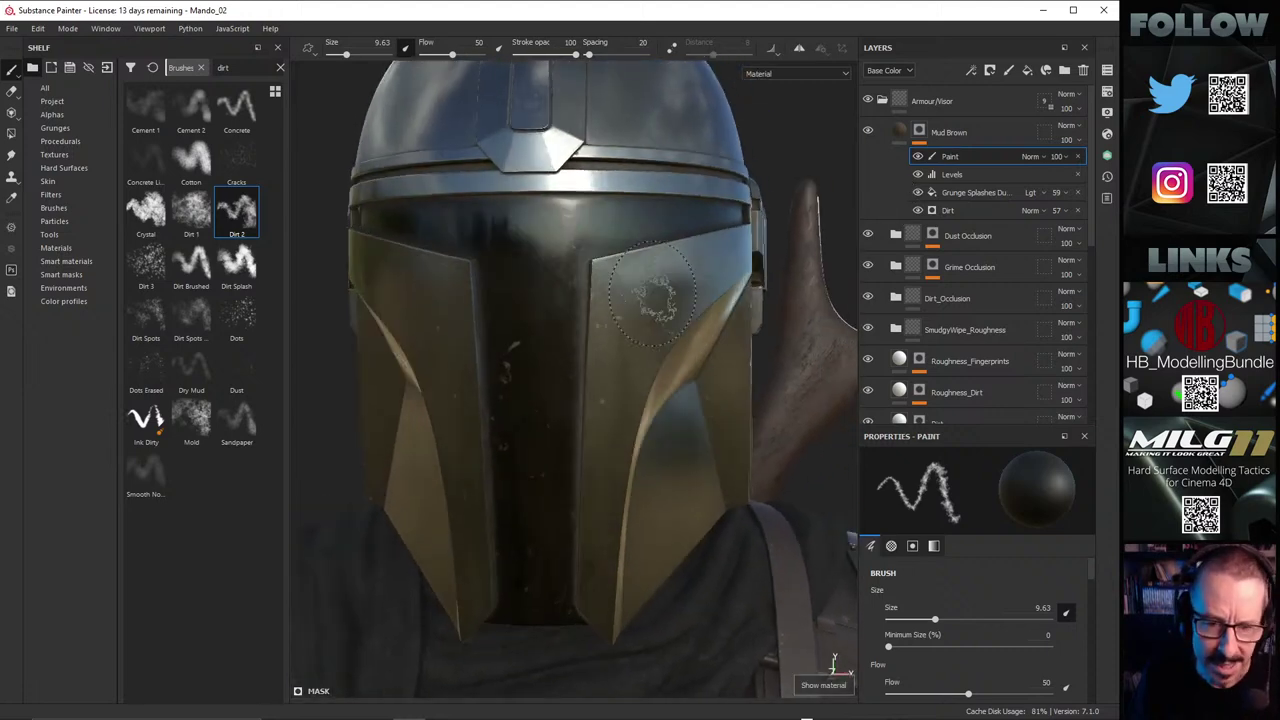
mouse_move(547, 343)
left_mouse_down("alt")
mouse_move(526, 352)
mouse_move(569, 394)
mouse_move(526, 394)
mouse_move(545, 415)
mouse_move(545, 470)
mouse_move(510, 540)
left_mouse_up("alt")
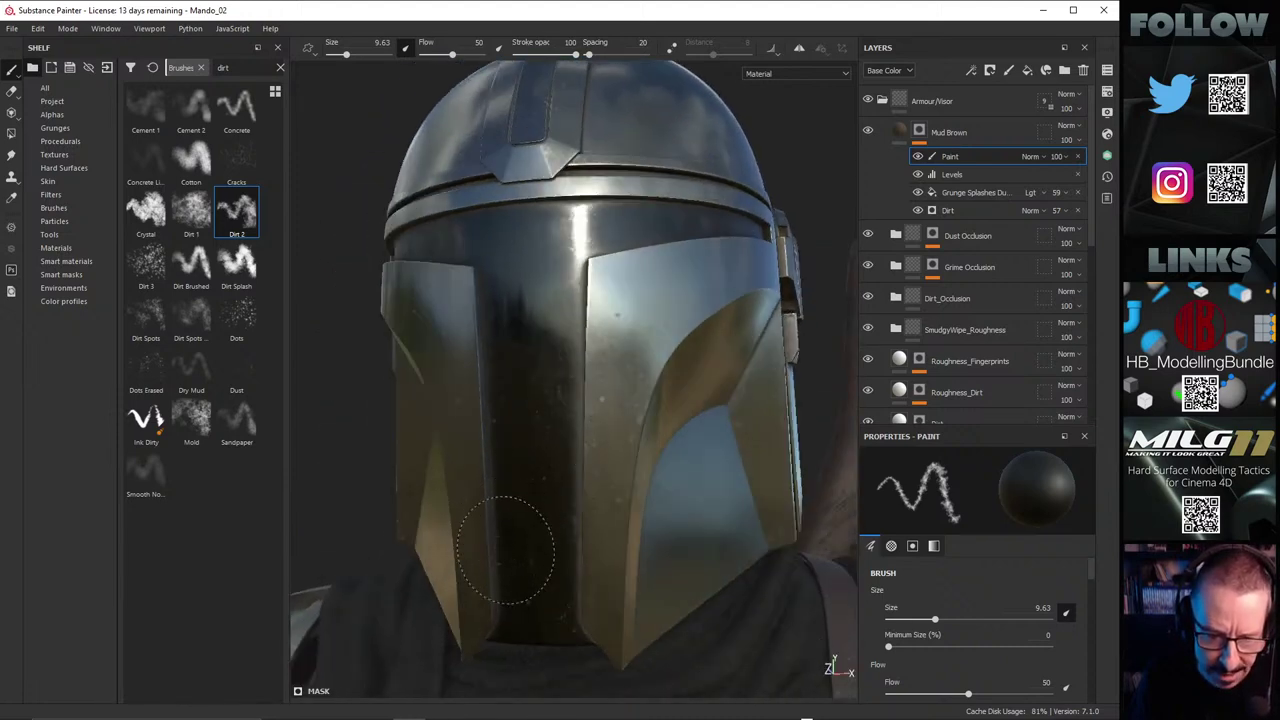
Step: Brush out the remaining specks at the visor's top and on the adjoining cheek plate, rotating the environment lighting to check the surface
left_click_drag(634, 494, 616, 556, "alt")
right_click_drag(615, 556, 583, 333, "alt")
left_click_drag(583, 333, 634, 323, "alt")
right_click_drag(634, 323, 746, 343, "alt")
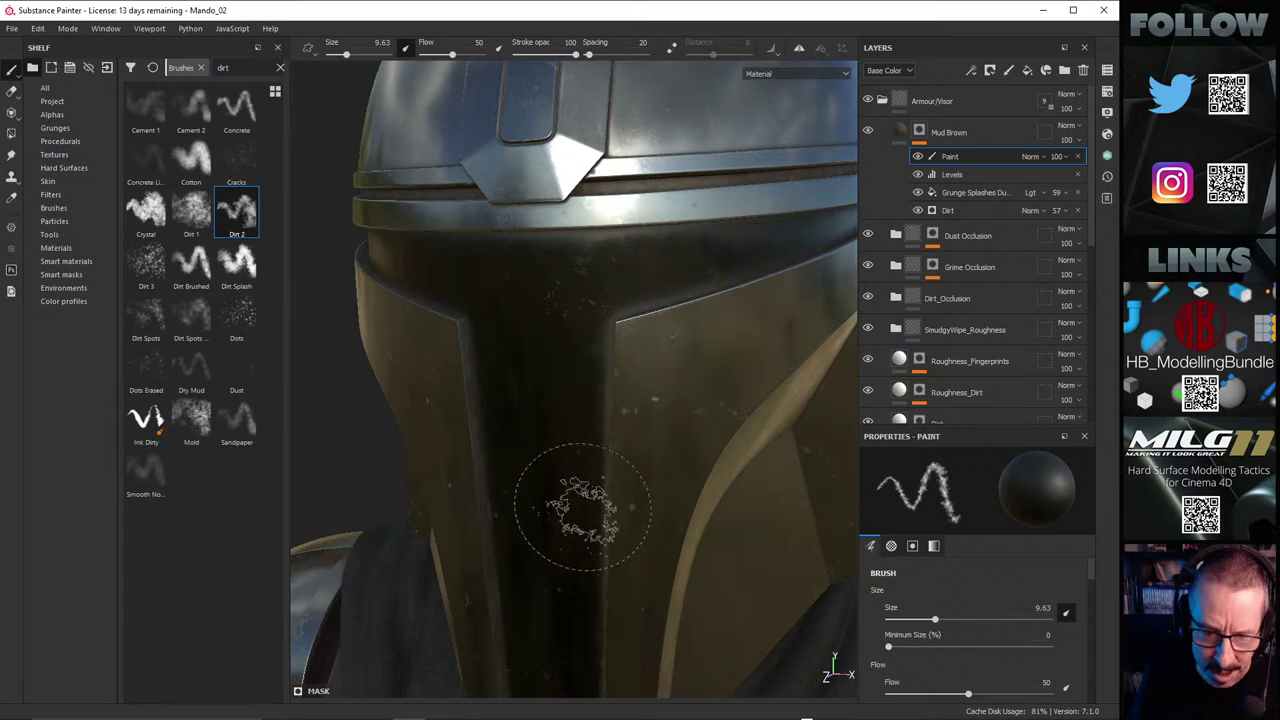
mouse_move(643, 317)
left_mouse_down("alt")
mouse_move(514, 397)
mouse_move(409, 377)
mouse_move(391, 401)
mouse_move(483, 309)
mouse_move(706, 284)
left_mouse_up("alt")
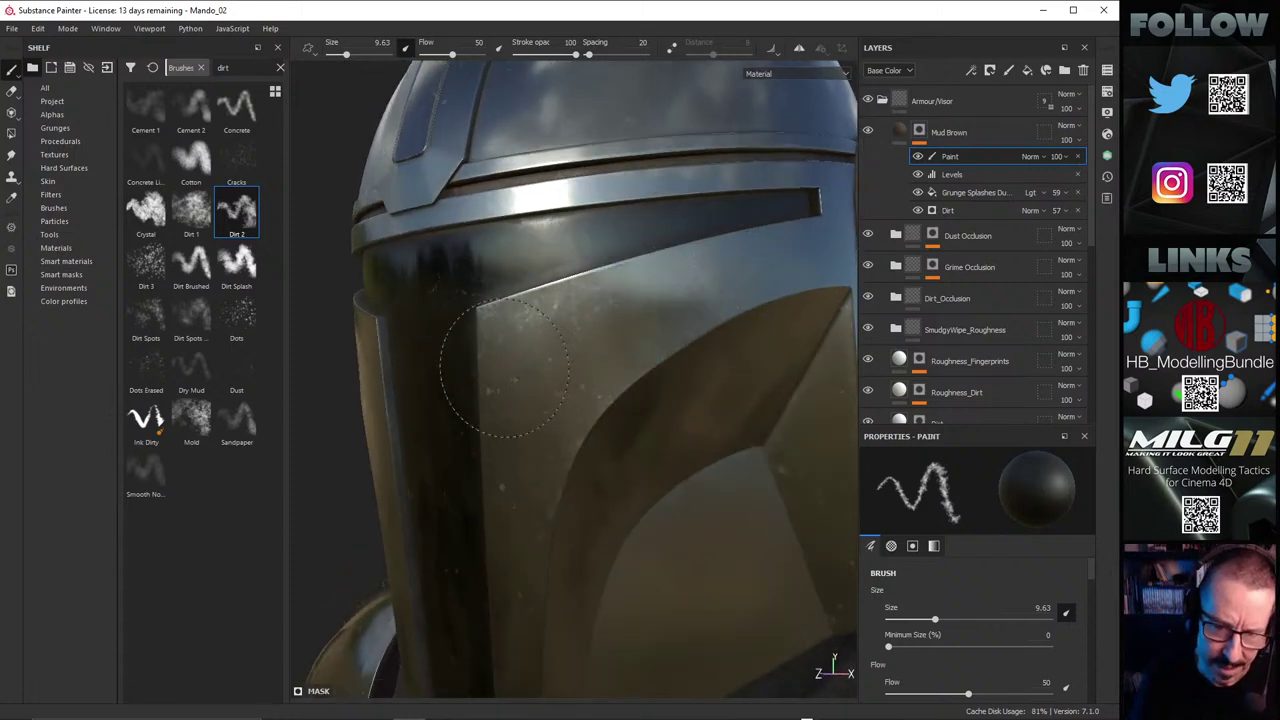
mouse_move(617, 393)
left_mouse_down("alt")
mouse_move(714, 329)
mouse_move(690, 355)
left_mouse_up("alt")
right_click_drag(690, 355, 403, 394, "alt")
left_click_drag(403, 394, 520, 390, "alt")
right_click_drag(570, 429, 610, 425, "shift")
mouse_move(610, 428)
left_mouse_down("alt")
mouse_move(646, 371)
mouse_move(658, 402)
left_mouse_up("alt")
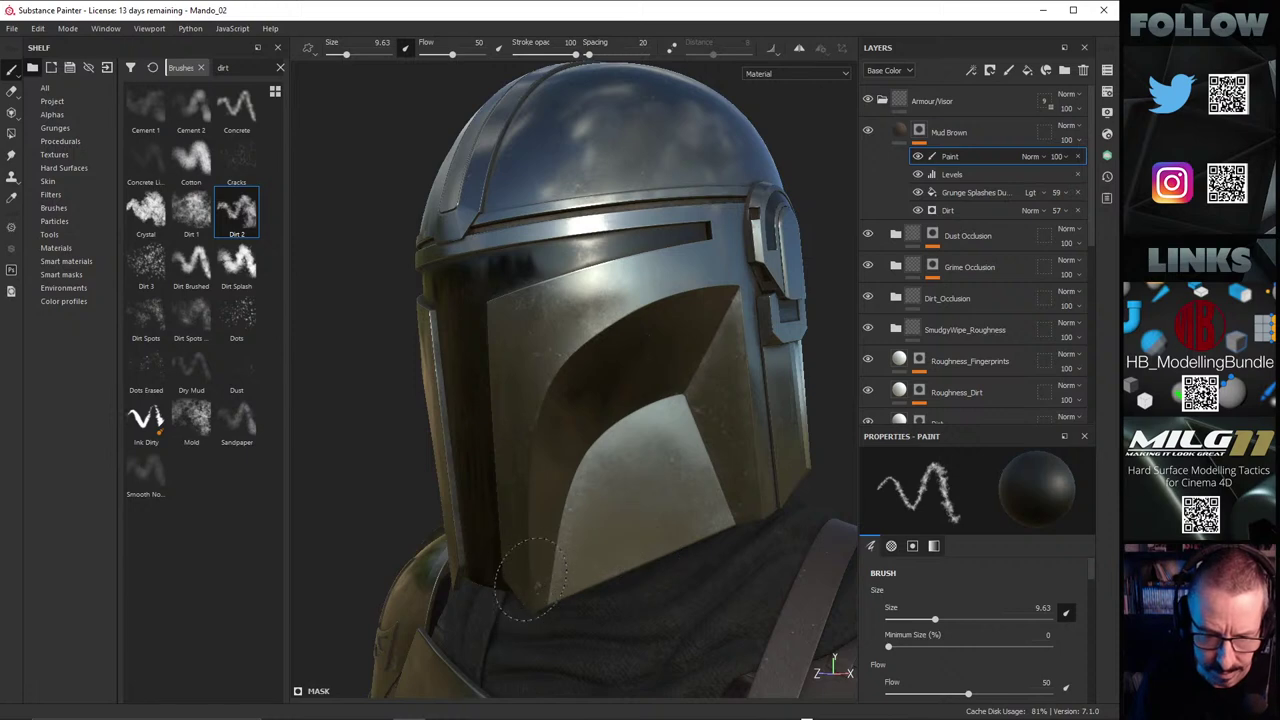
Step: Brush out a spot of mask dirt in the recessed cheek area and check the helmet's ear piece, side and back
mouse_move(670, 517)
left_mouse_down("alt")
mouse_move(749, 520)
mouse_move(694, 429)
mouse_move(710, 405)
left_mouse_up("alt")
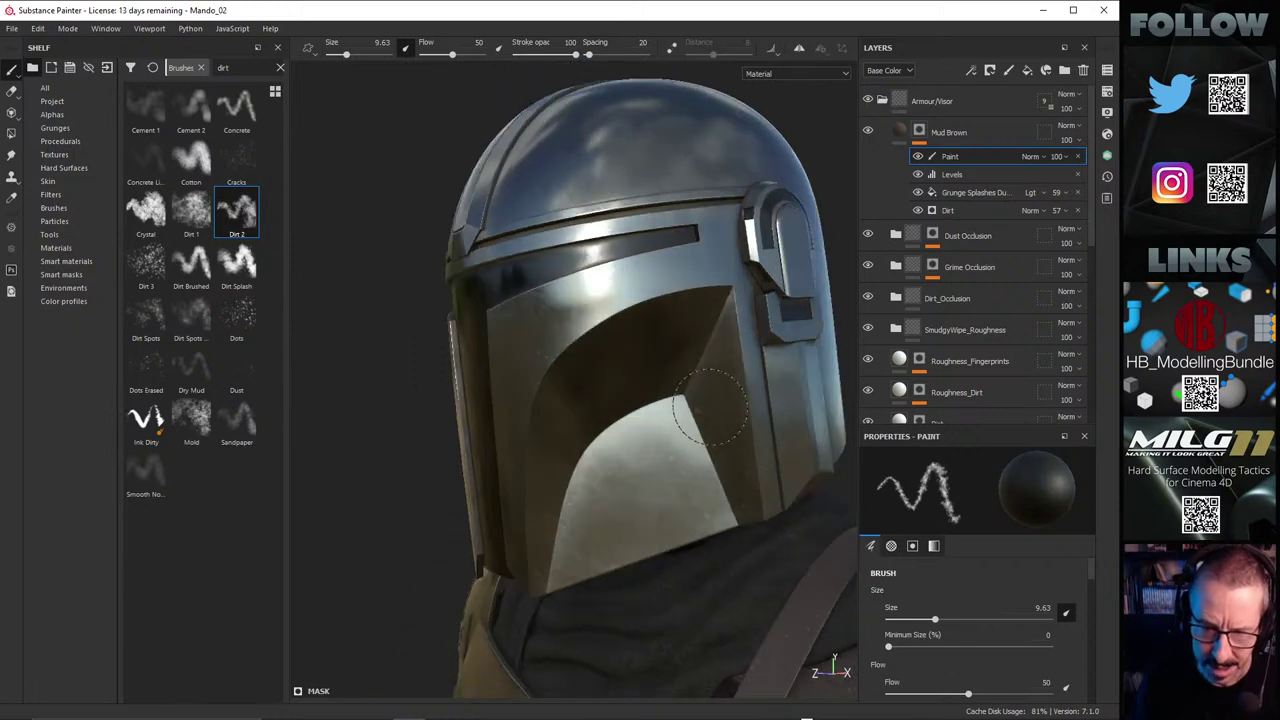
mouse_move(623, 394)
left_mouse_down("alt")
mouse_move(677, 391)
mouse_move(597, 396)
mouse_move(677, 343)
left_mouse_up("alt")
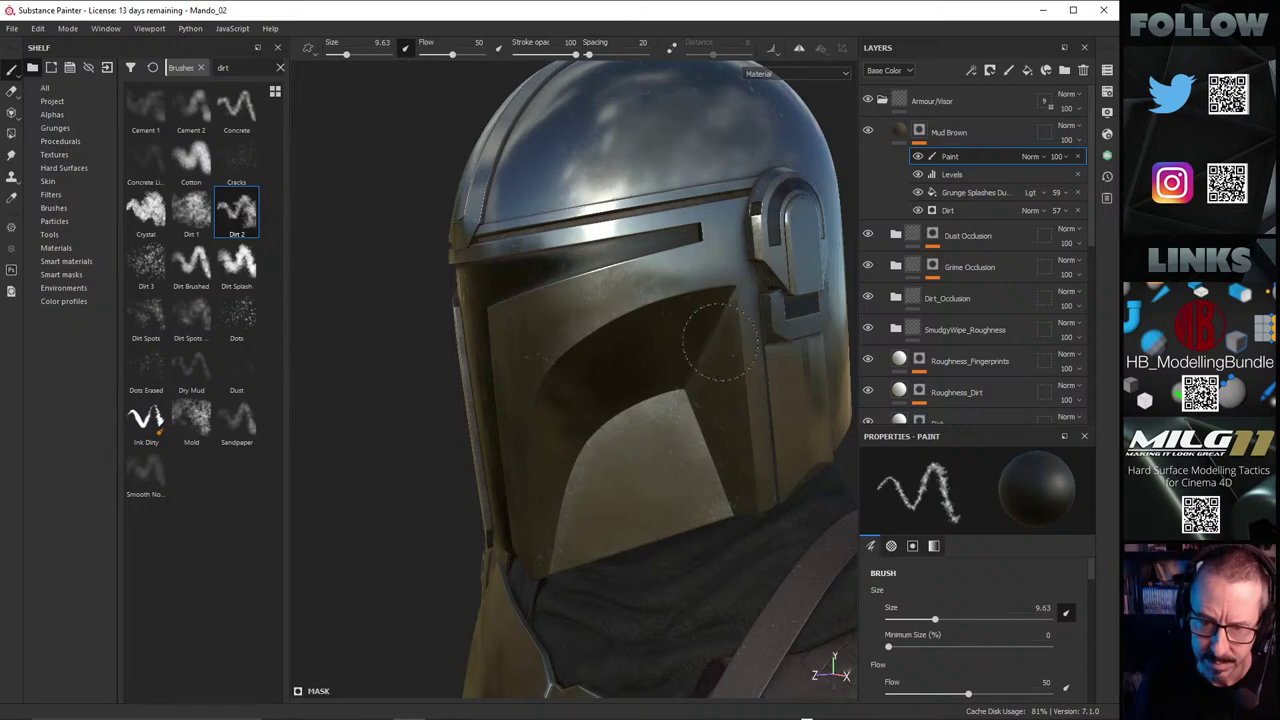
left_click(714, 366)
mouse_move(759, 304)
left_mouse_down("alt")
mouse_move(697, 394)
mouse_move(603, 375)
mouse_move(614, 380)
left_mouse_up("alt")
mouse_move(614, 380)
middle_mouse_down("alt")
mouse_move(477, 297)
mouse_move(500, 314)
middle_mouse_up("alt")
mouse_move(500, 314)
left_mouse_down("alt")
mouse_move(474, 334)
mouse_move(491, 334)
left_mouse_up("alt")
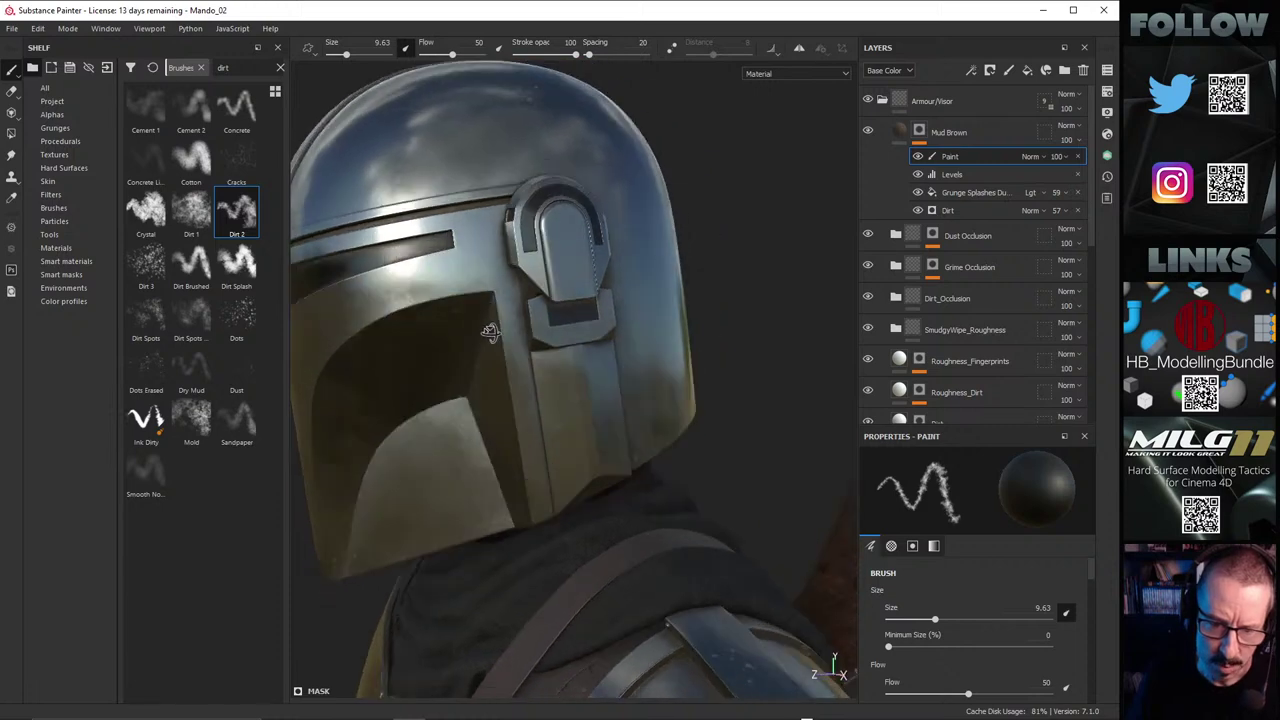
middle_click_drag(546, 380, 525, 411, "alt")
left_click_drag(494, 419, 502, 391, "alt")
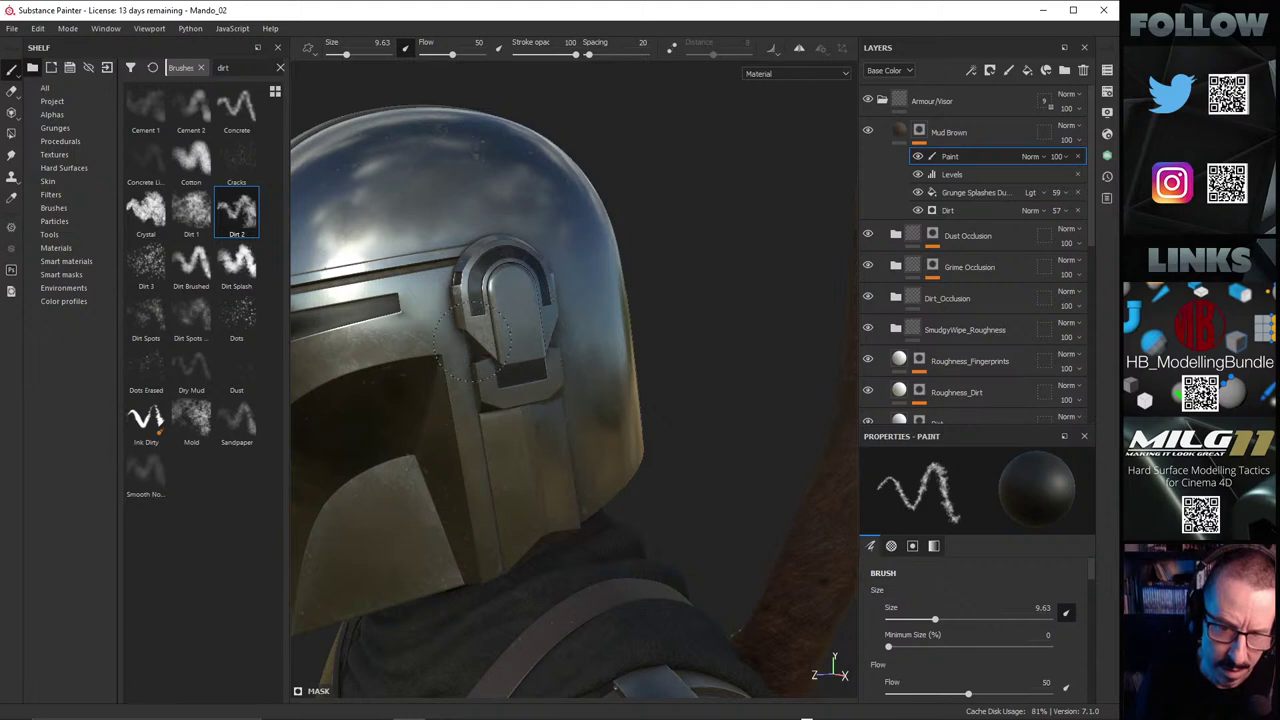
mouse_move(480, 403)
left_mouse_down("alt")
mouse_move(457, 371)
mouse_move(435, 263)
left_mouse_up("alt")
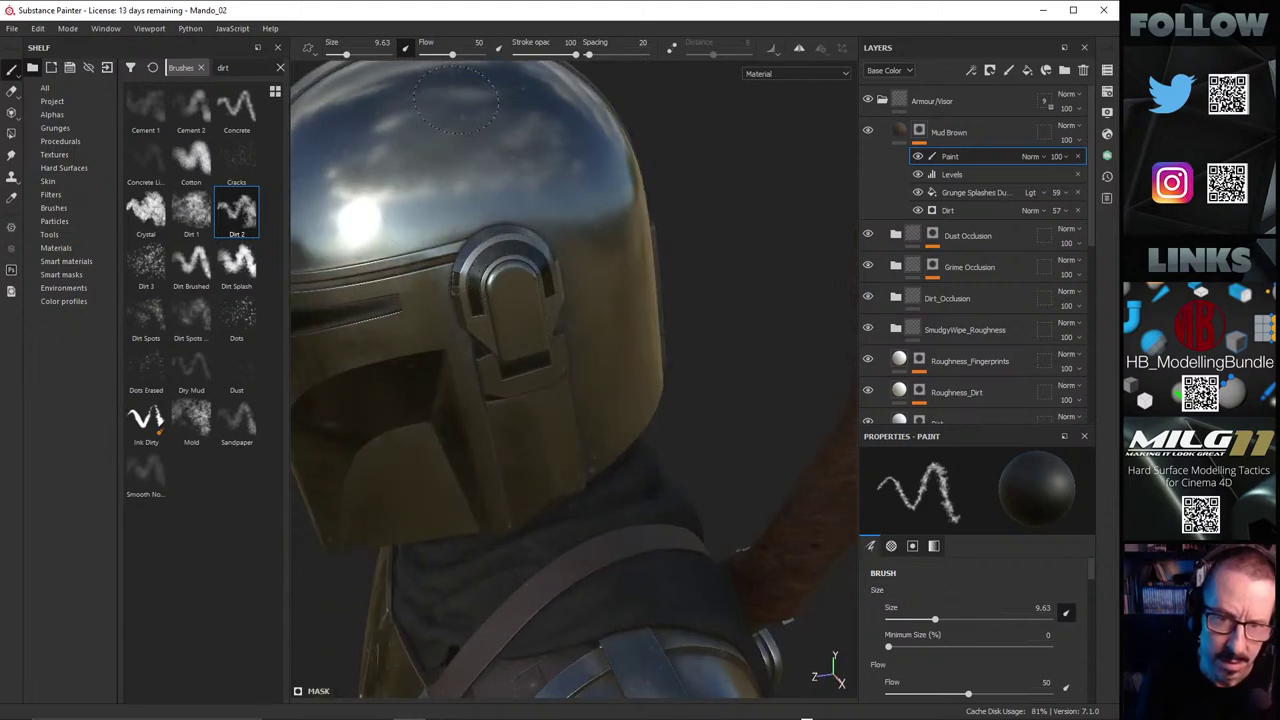
mouse_move(562, 240)
left_mouse_down("alt")
mouse_move(590, 410)
mouse_move(625, 450)
mouse_move(553, 491)
mouse_move(749, 349)
mouse_move(734, 194)
mouse_move(706, 170)
left_mouse_up("alt")
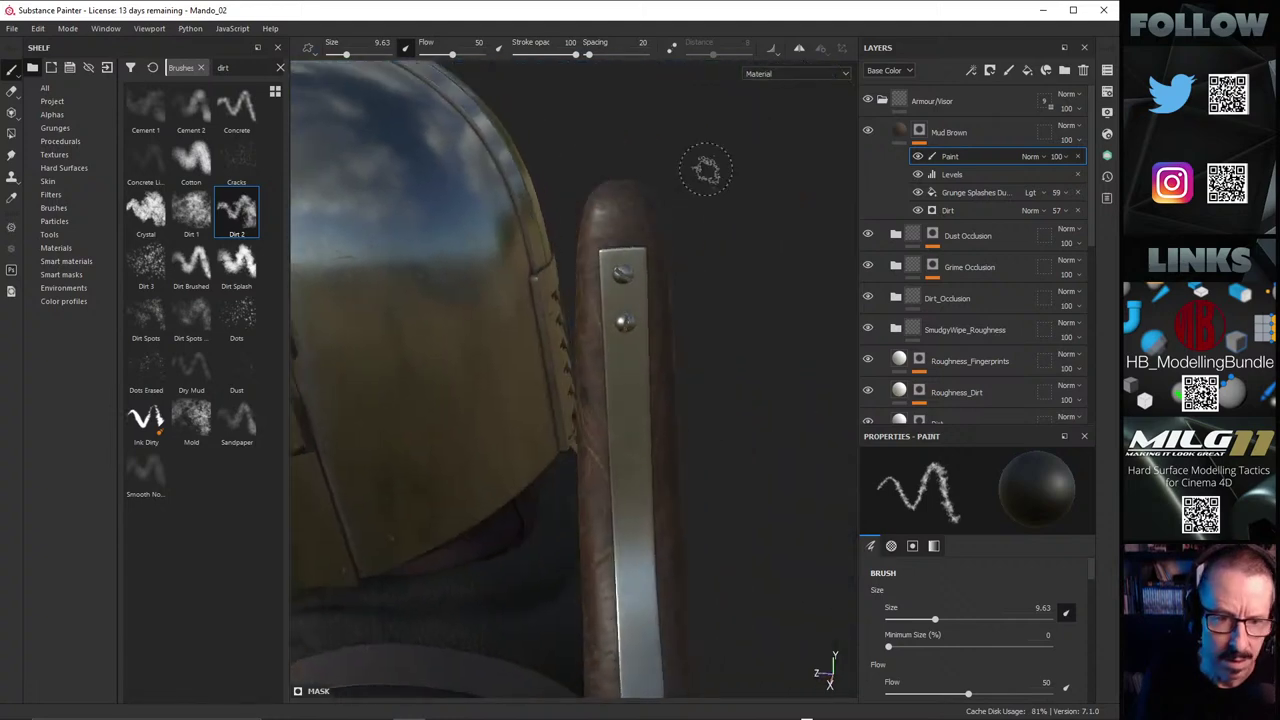
Step: Rotate the environment lighting on the opposite side of the helmet and brush out a speck on that cheek plate
right_click_drag(690, 170, 126, 229, "alt")
middle_click_drag(368, 223, 500, 270, "alt")
left_click_drag(500, 270, 620, 406, "alt")
mouse_move(560, 334)
right_mouse_down("shift")
mouse_move(694, 324)
mouse_move(646, 335)
mouse_move(668, 334)
right_mouse_up("shift")
mouse_move(514, 351)
left_mouse_down("alt")
mouse_move(528, 328)
mouse_move(463, 262)
left_mouse_up("alt")
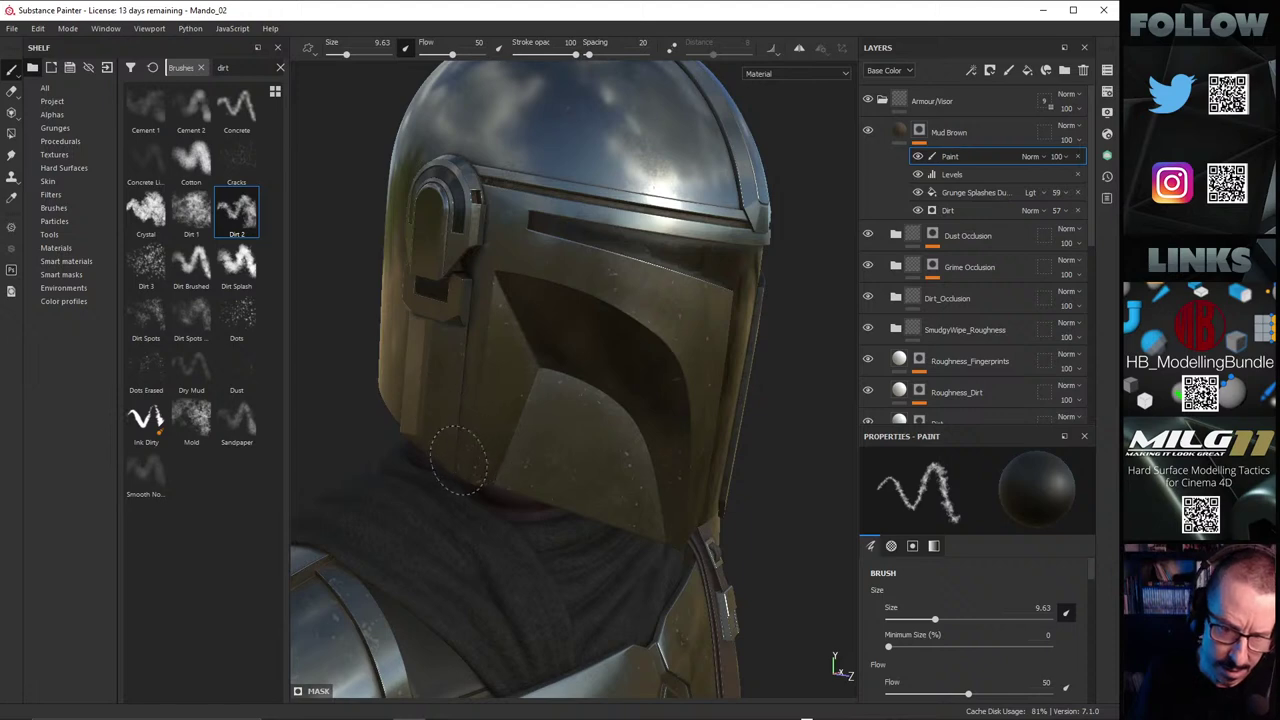
left_click_drag(557, 445, 560, 430, "alt")
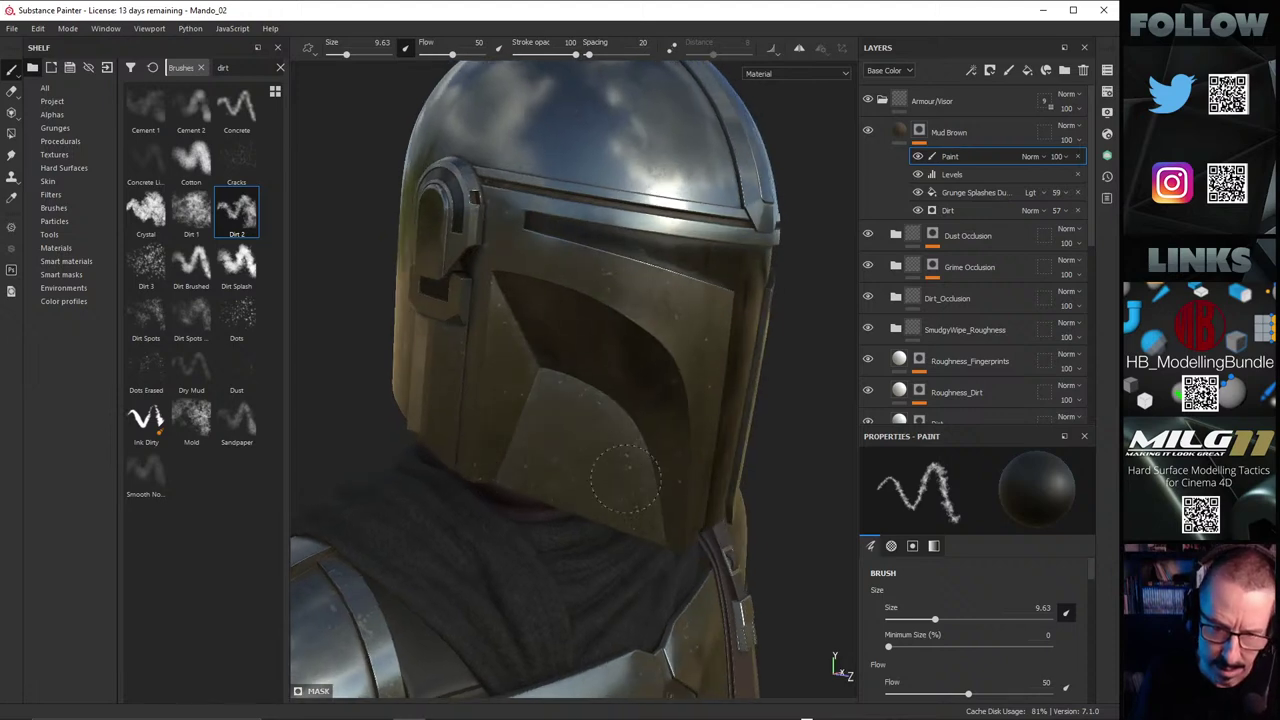
mouse_move(644, 404)
left_mouse_down("alt")
mouse_move(608, 310)
mouse_move(586, 323)
mouse_move(677, 323)
mouse_move(634, 311)
mouse_move(669, 286)
left_mouse_up("alt")
left_click(677, 313)
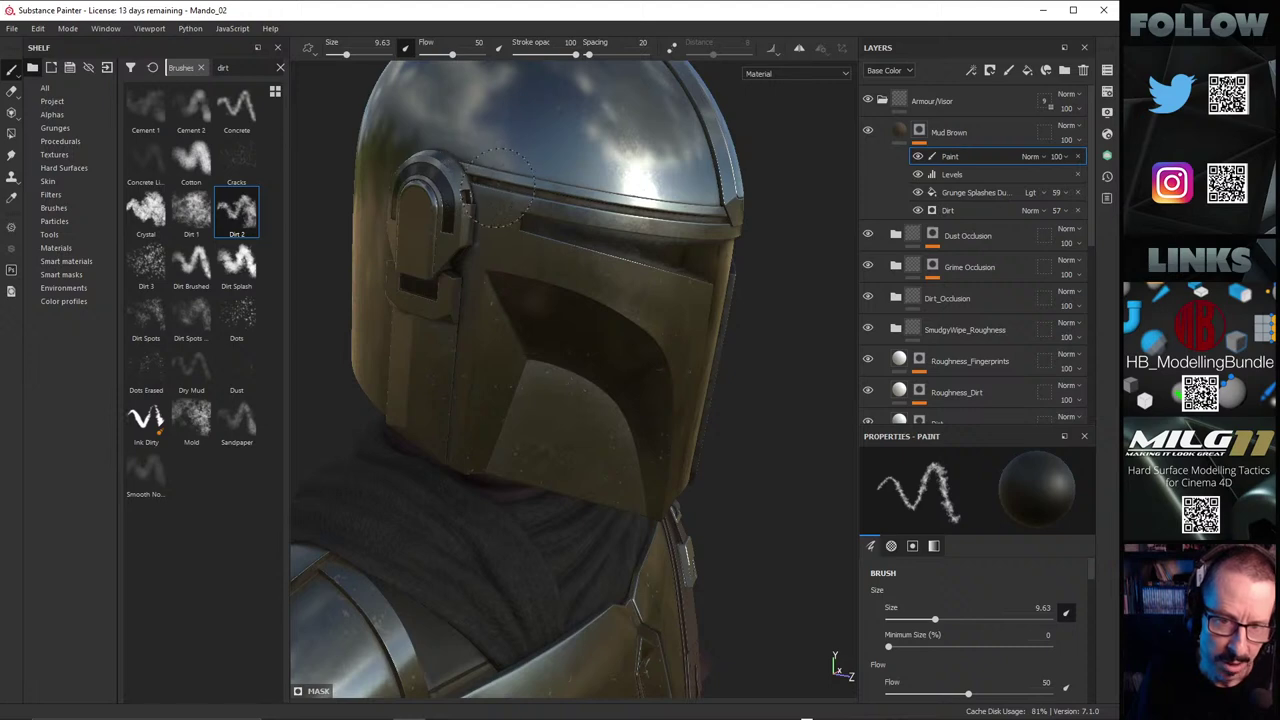
Step: Examine the dirt around the ear piece, over the top of the dome and across the brow and cheek plates
mouse_move(495, 225)
left_mouse_down("alt")
mouse_move(487, 237)
mouse_move(455, 220)
left_mouse_up("alt")
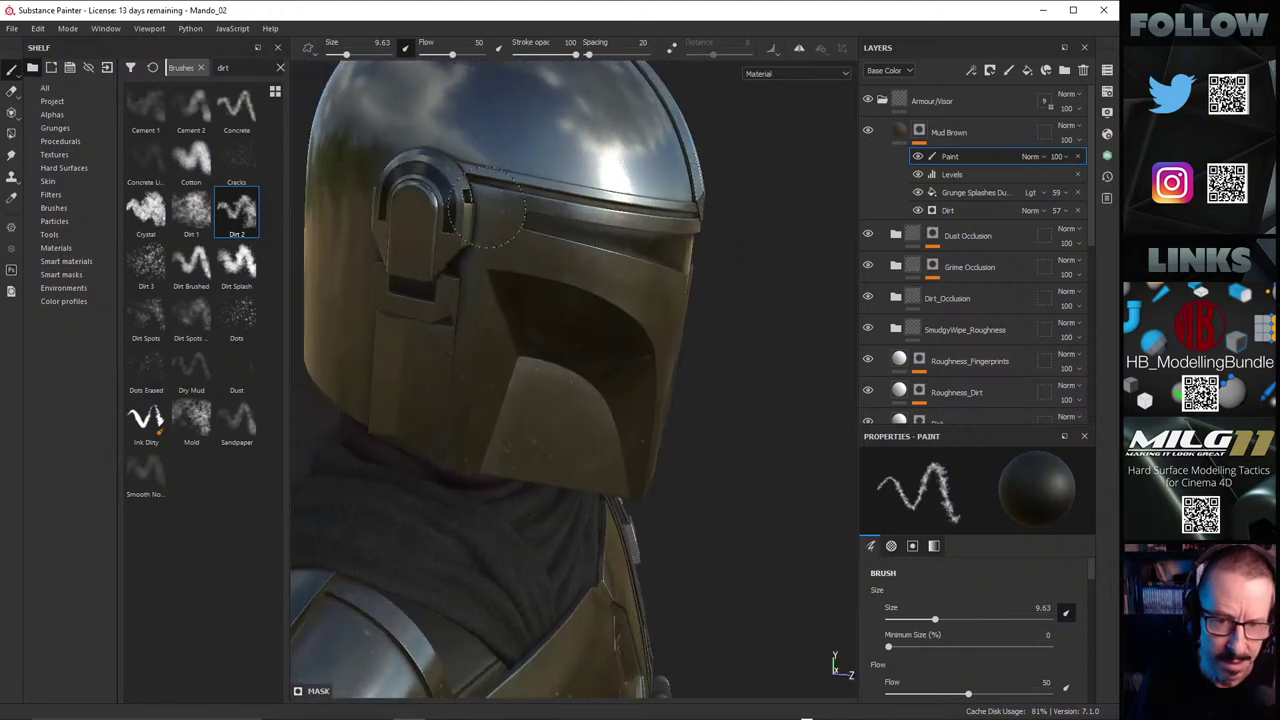
left_click_drag(476, 320, 420, 395, "alt")
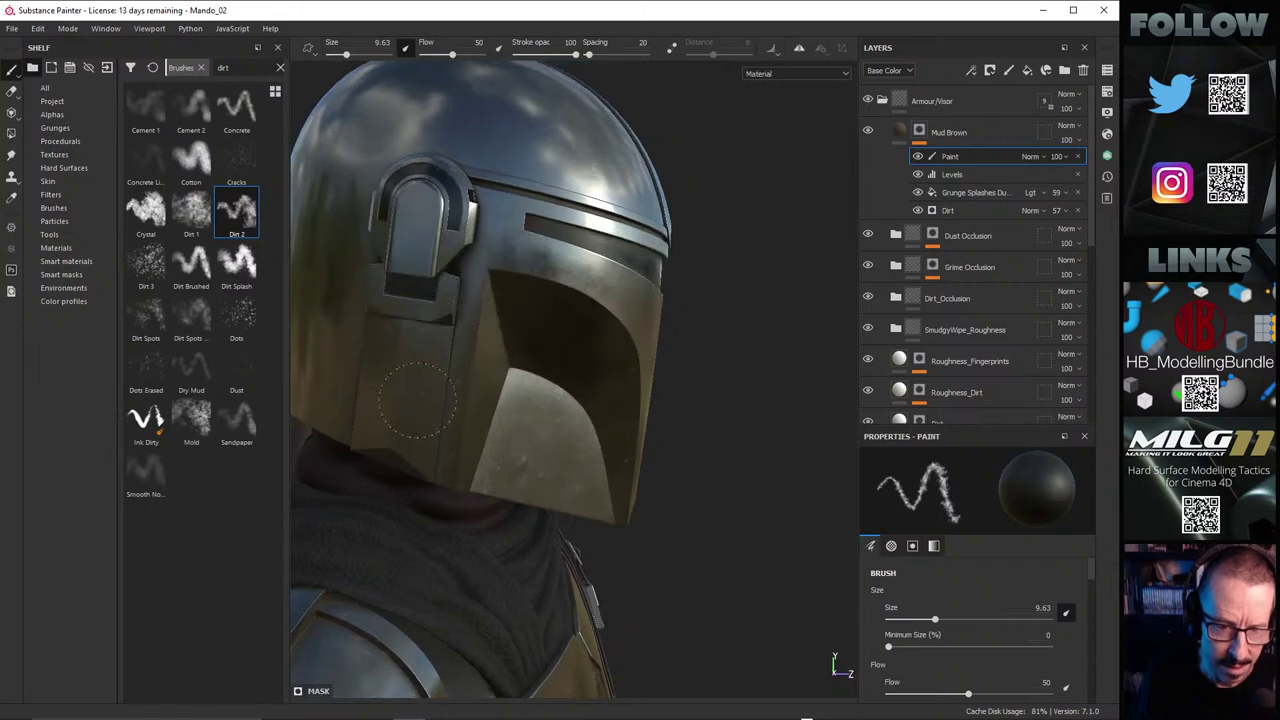
mouse_move(595, 305)
left_mouse_down("alt")
mouse_move(635, 265)
mouse_move(630, 241)
left_mouse_up("alt")
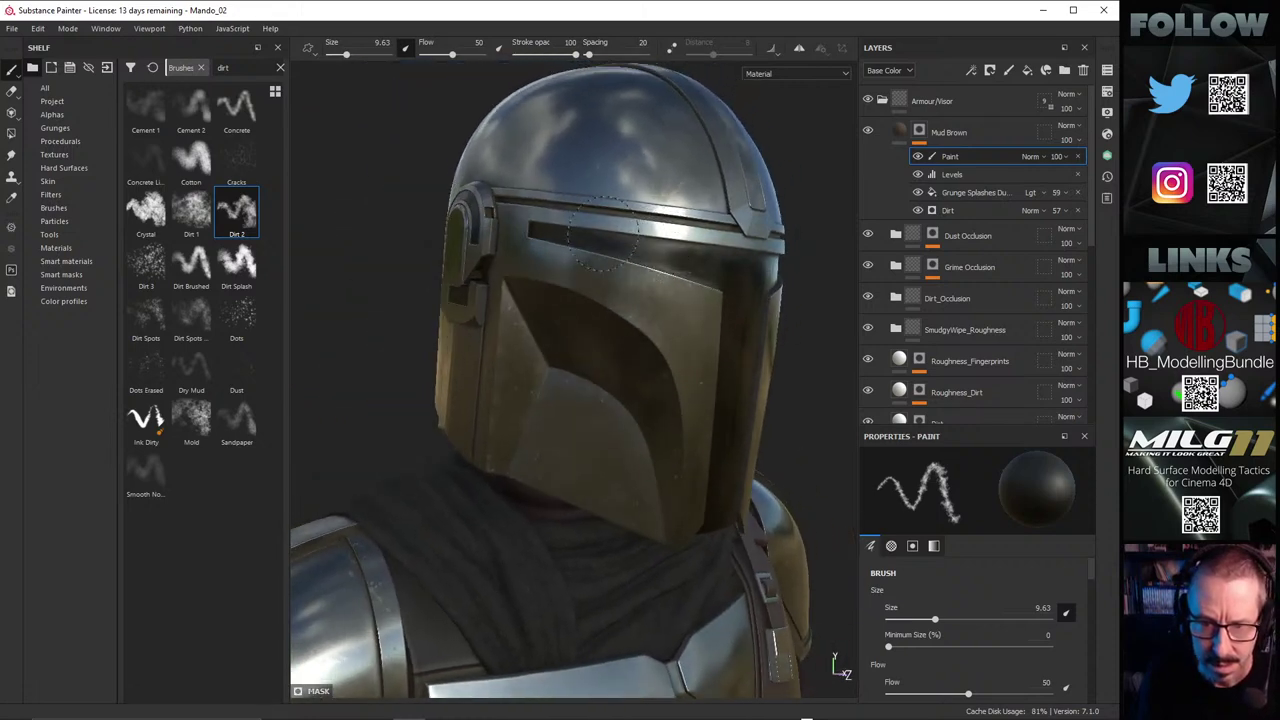
mouse_move(657, 288)
left_mouse_down("alt")
mouse_move(705, 380)
mouse_move(583, 434)
mouse_move(555, 403)
mouse_move(600, 343)
mouse_move(586, 371)
mouse_move(388, 333)
mouse_move(618, 422)
mouse_move(567, 435)
mouse_move(580, 414)
mouse_move(684, 405)
left_mouse_up("alt")
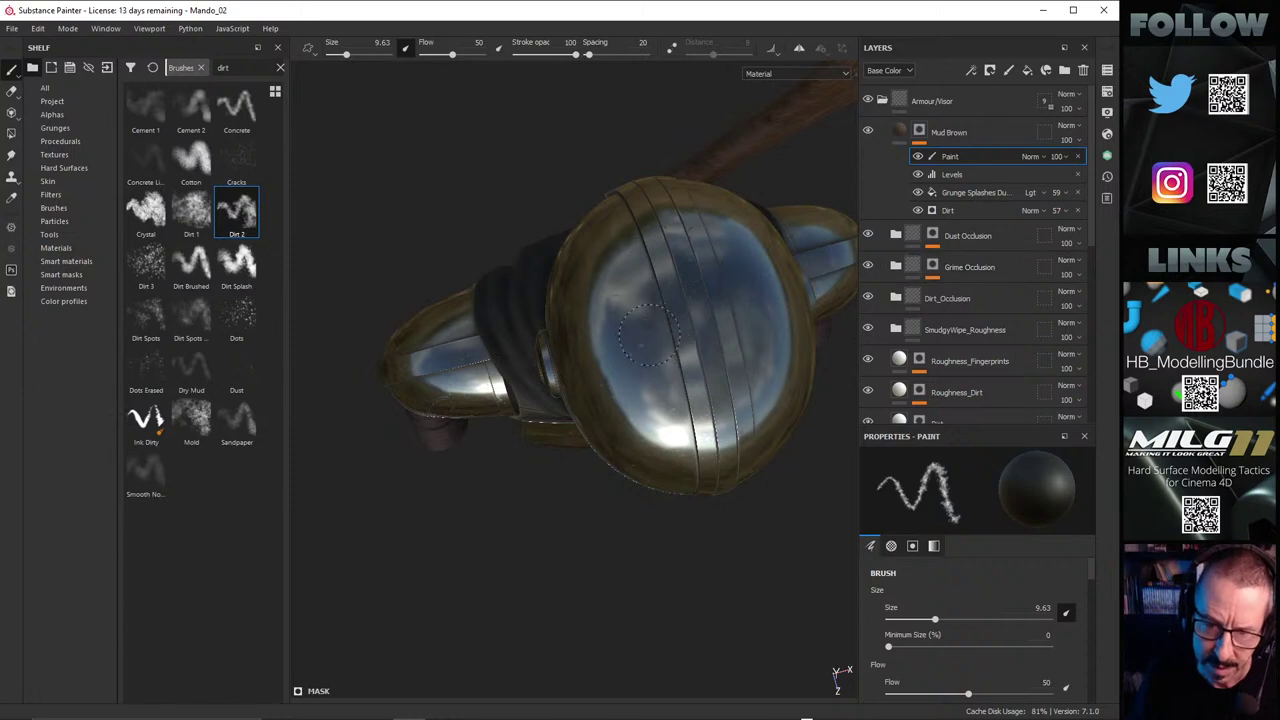
left_click_drag(658, 290, 688, 230, "alt")
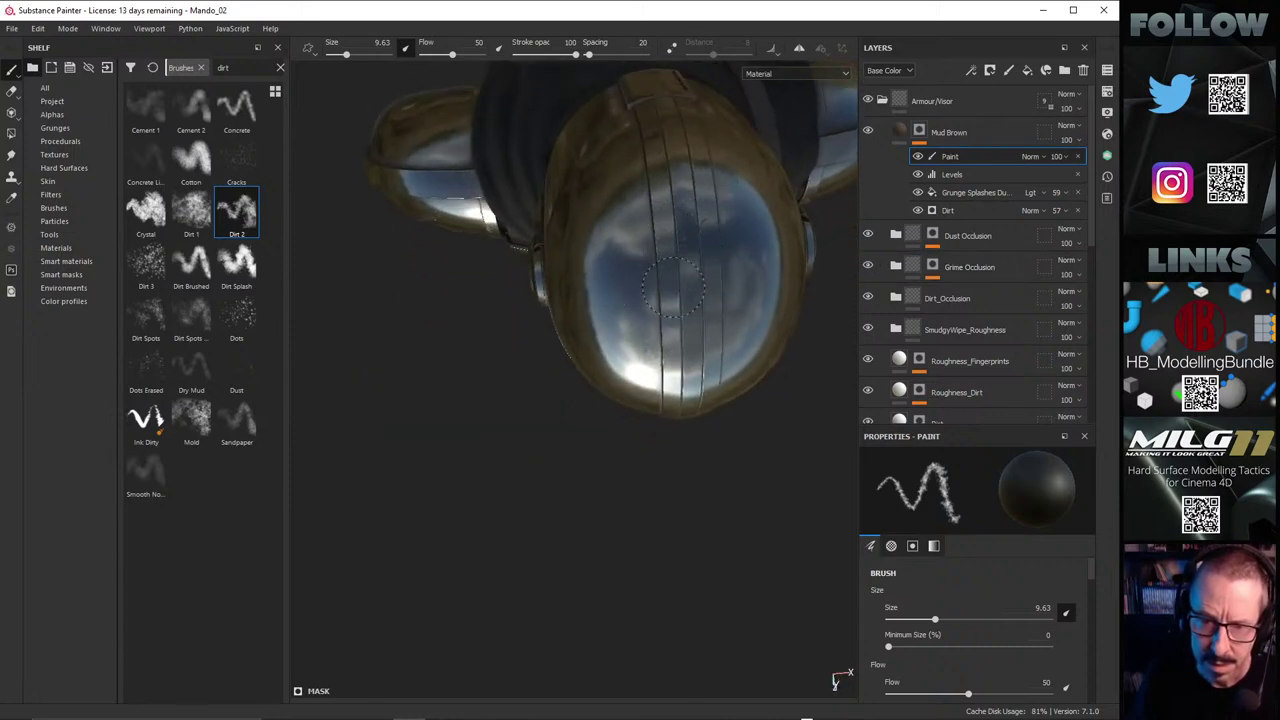
mouse_move(673, 287)
left_mouse_down("alt")
mouse_move(663, 131)
mouse_move(669, 270)
left_mouse_up("alt")
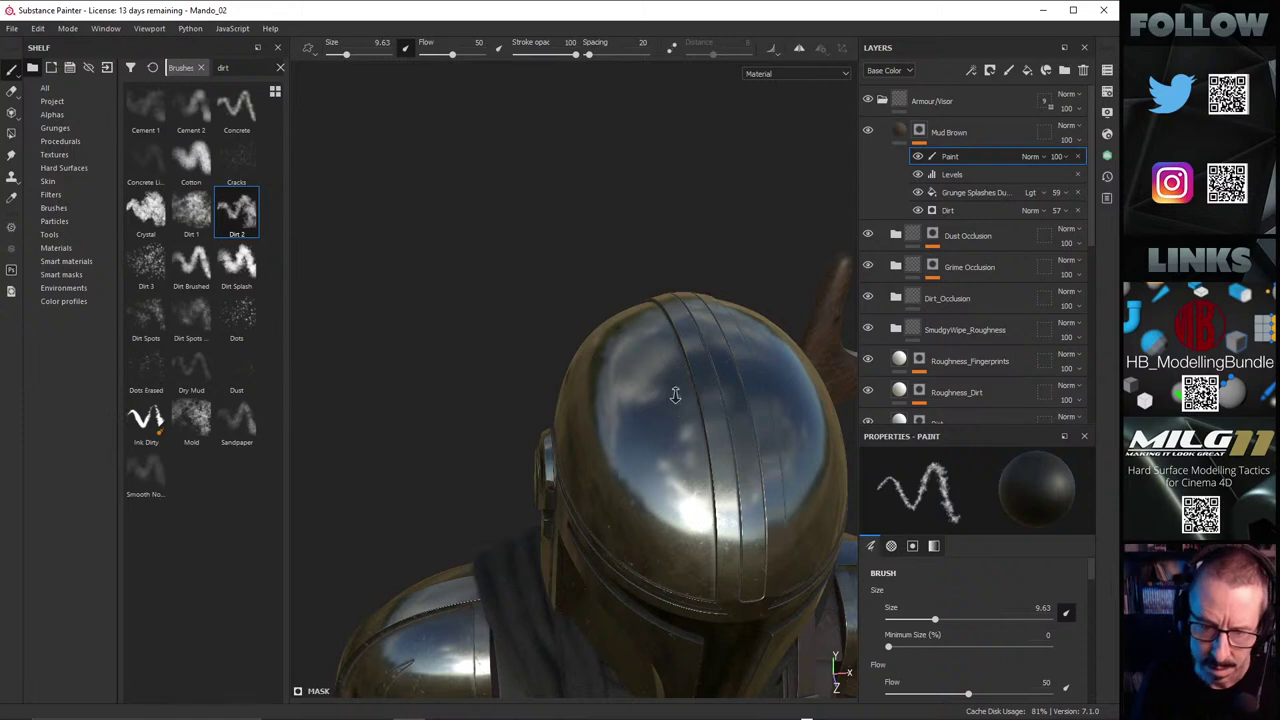
left_click_drag(675, 395, 698, 292, "alt")
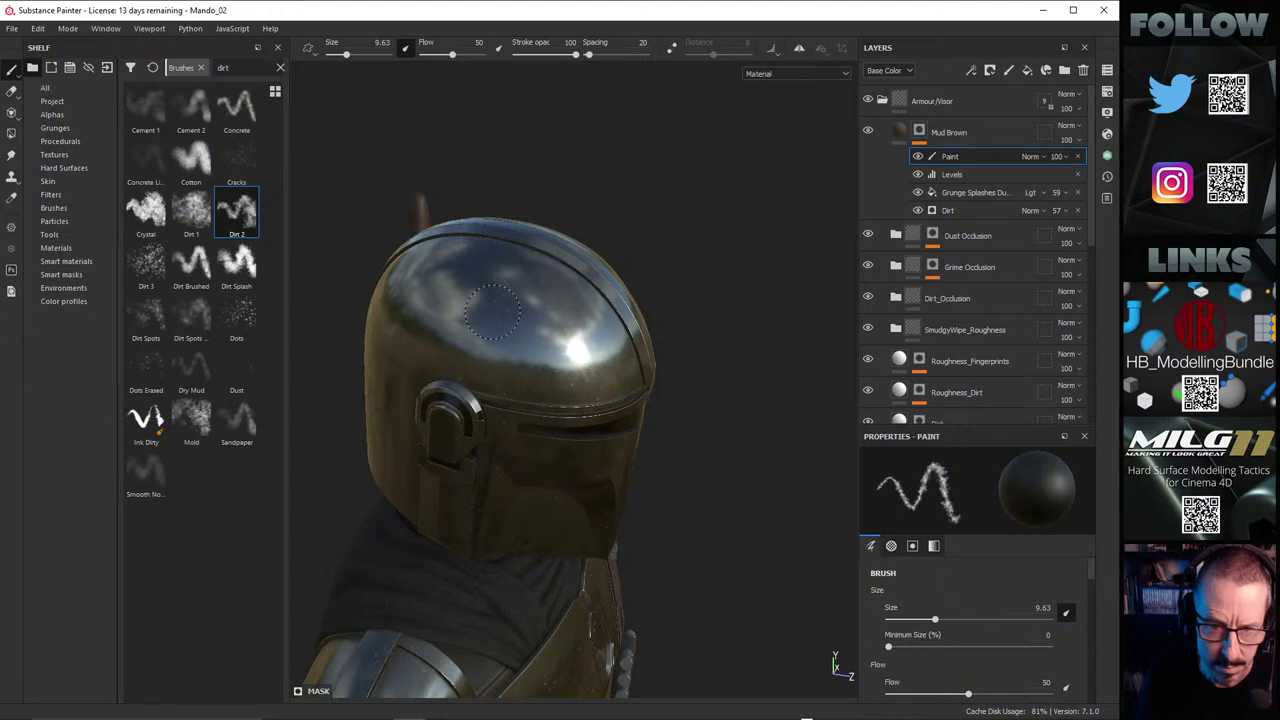
left_click_drag(521, 307, 470, 378, "alt")
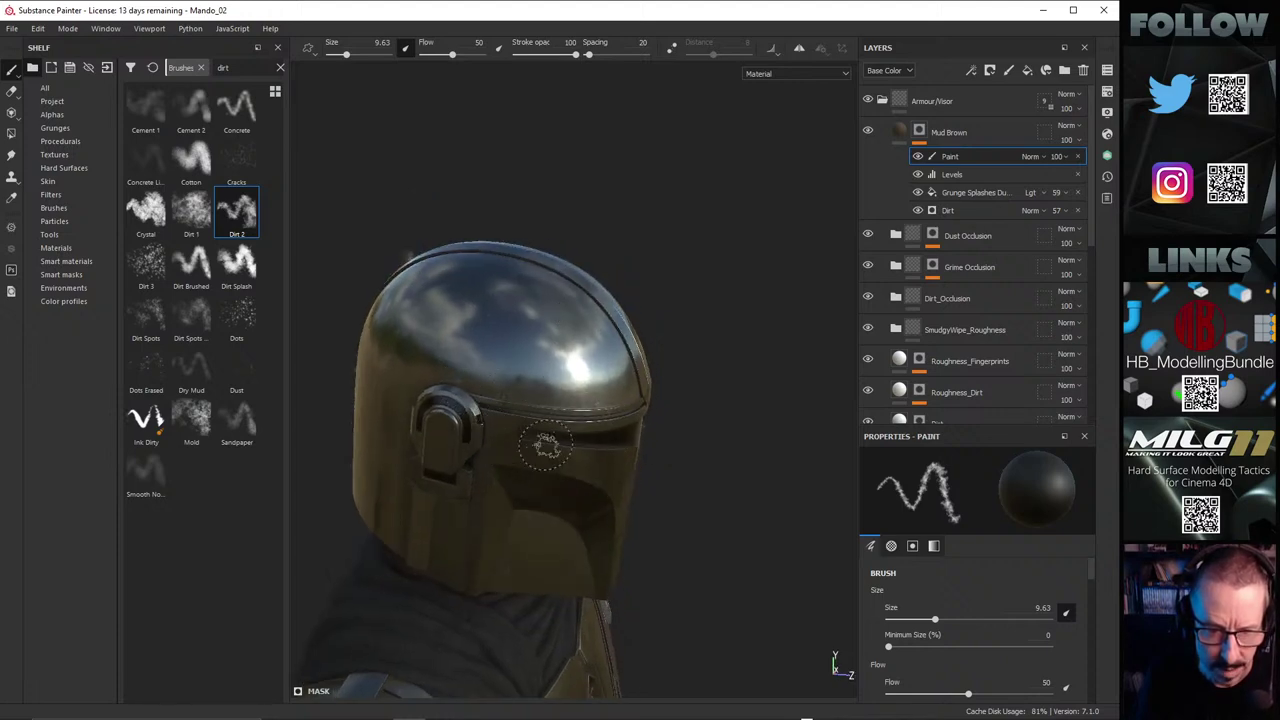
left_click_drag(545, 447, 525, 458, "alt")
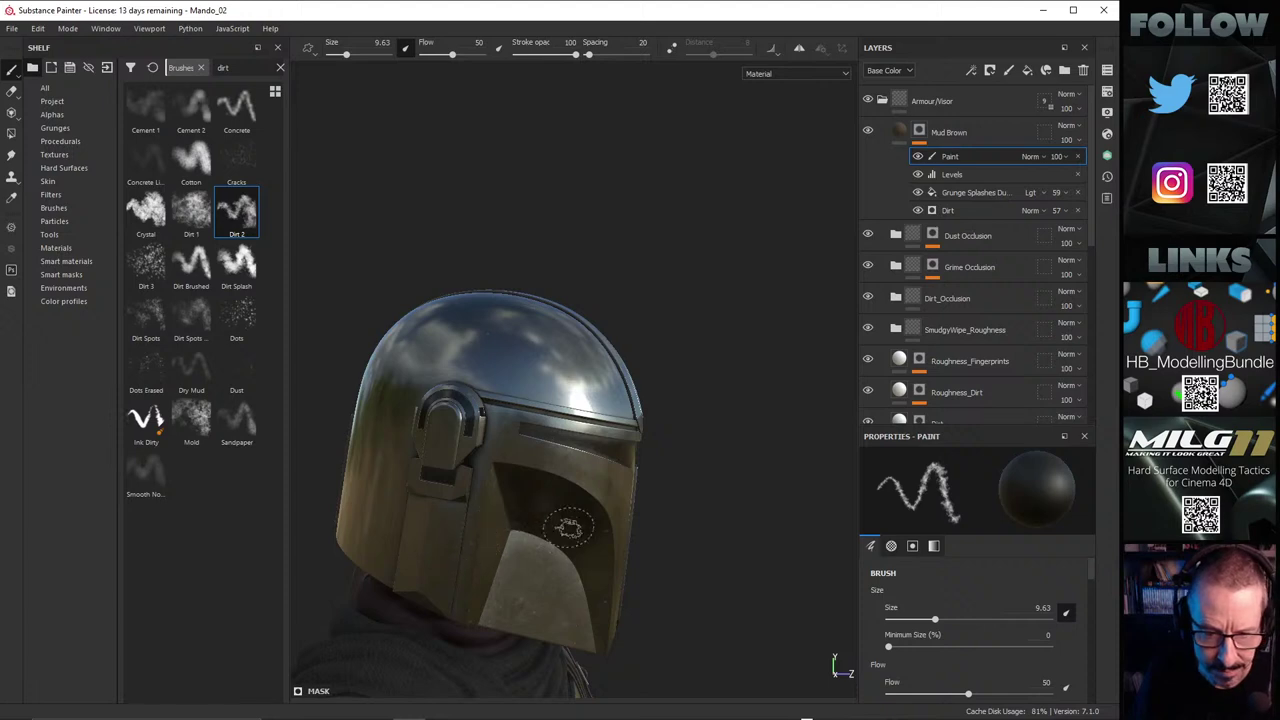
left_click_drag(569, 527, 487, 487, "alt")
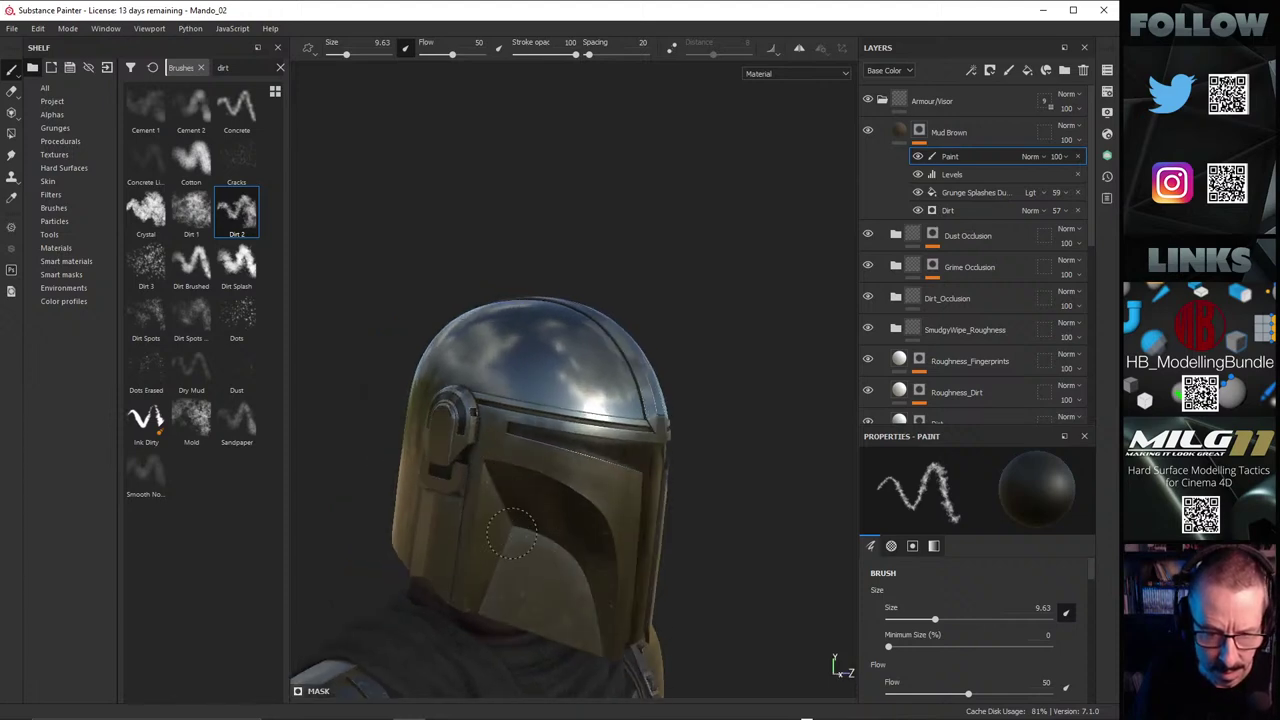
scroll(571, 517, "up", 5)
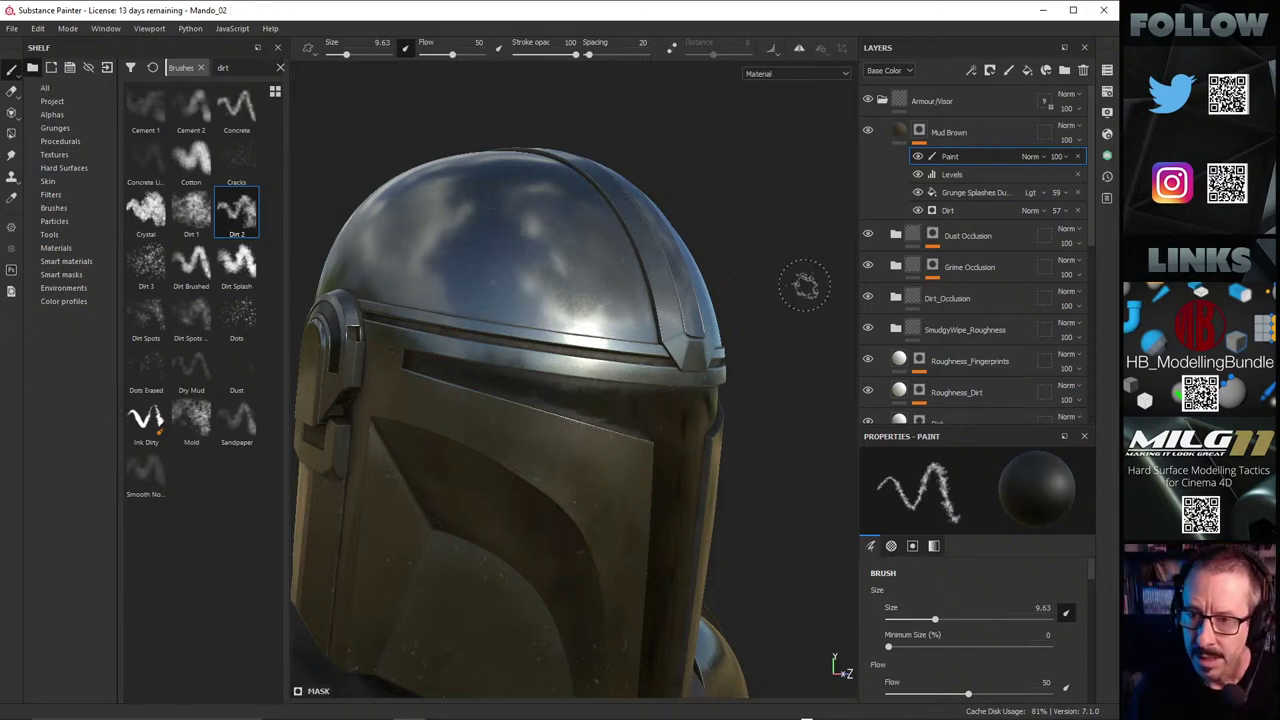
Step: Set the texture size of UV tile 1001 to 1024
left_click(899, 134)
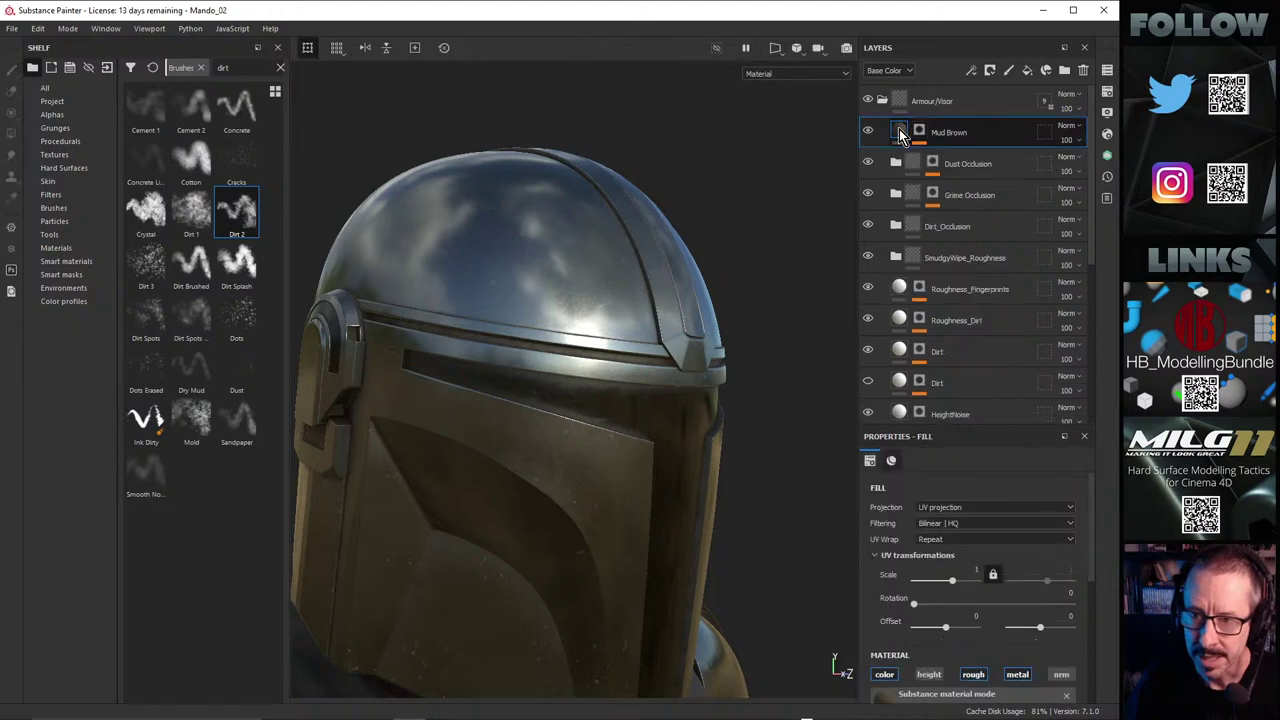
left_click(1106, 94)
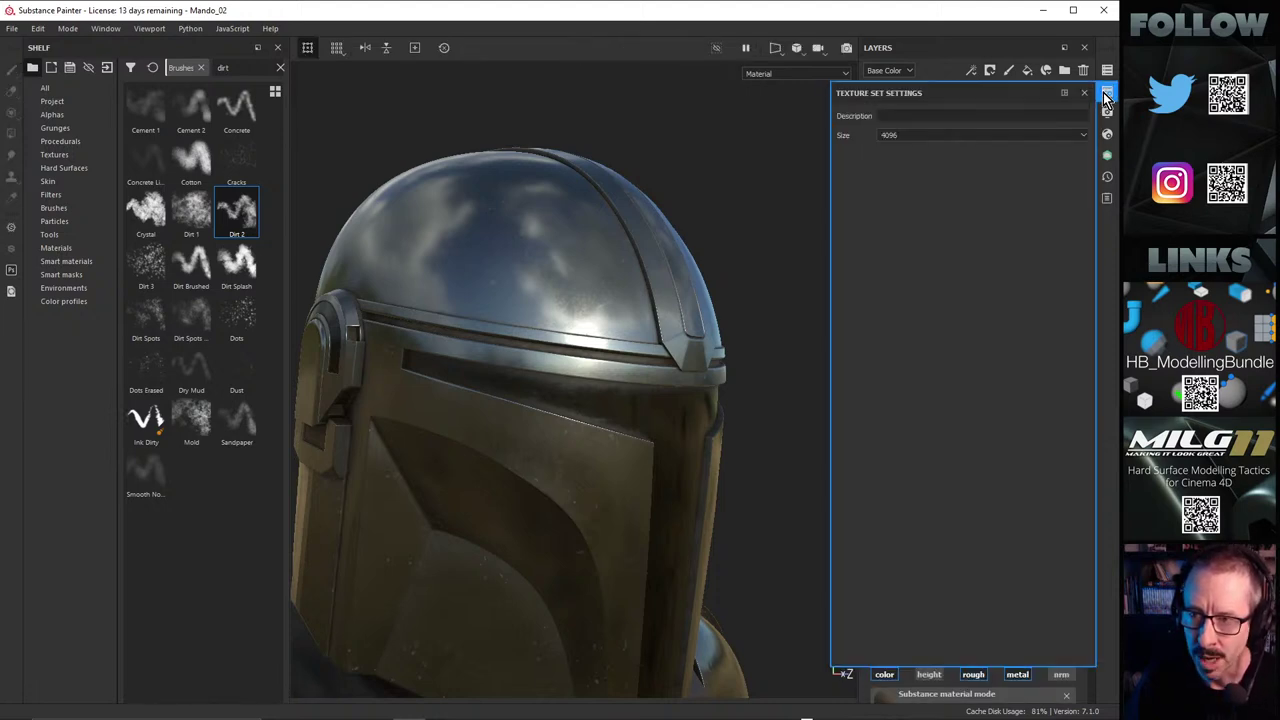
left_click(1106, 72)
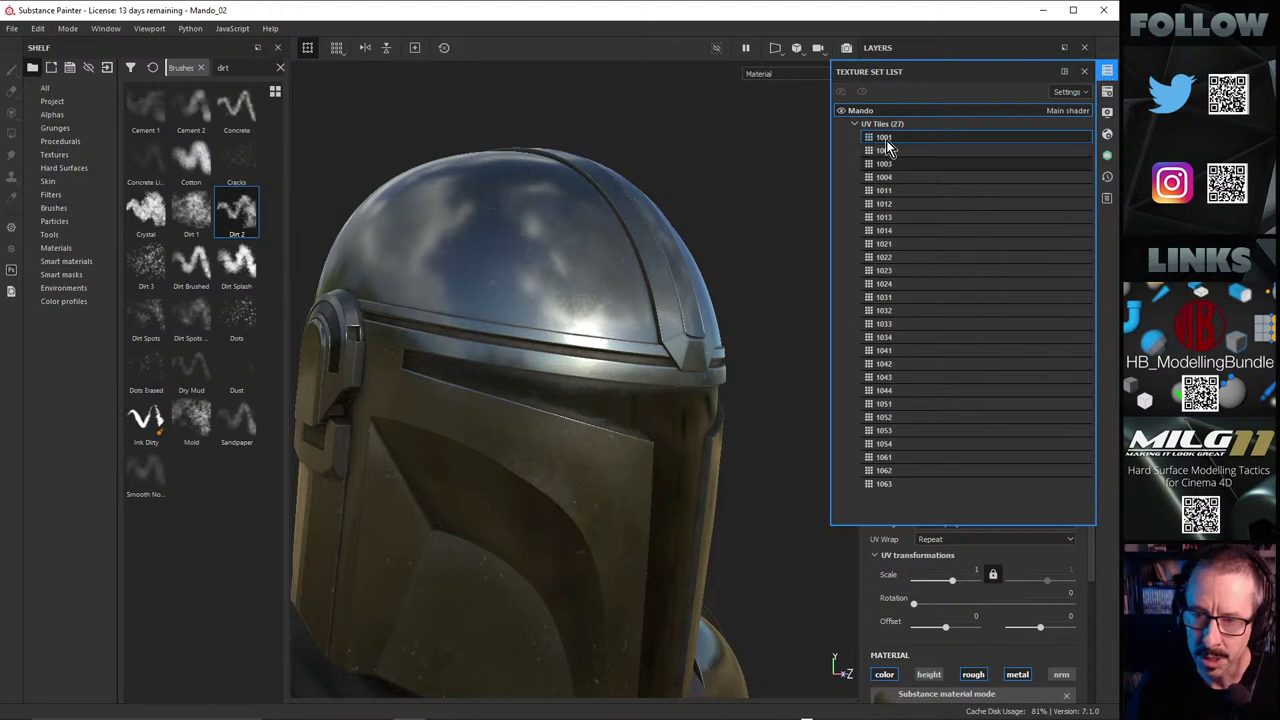
left_click(1106, 92)
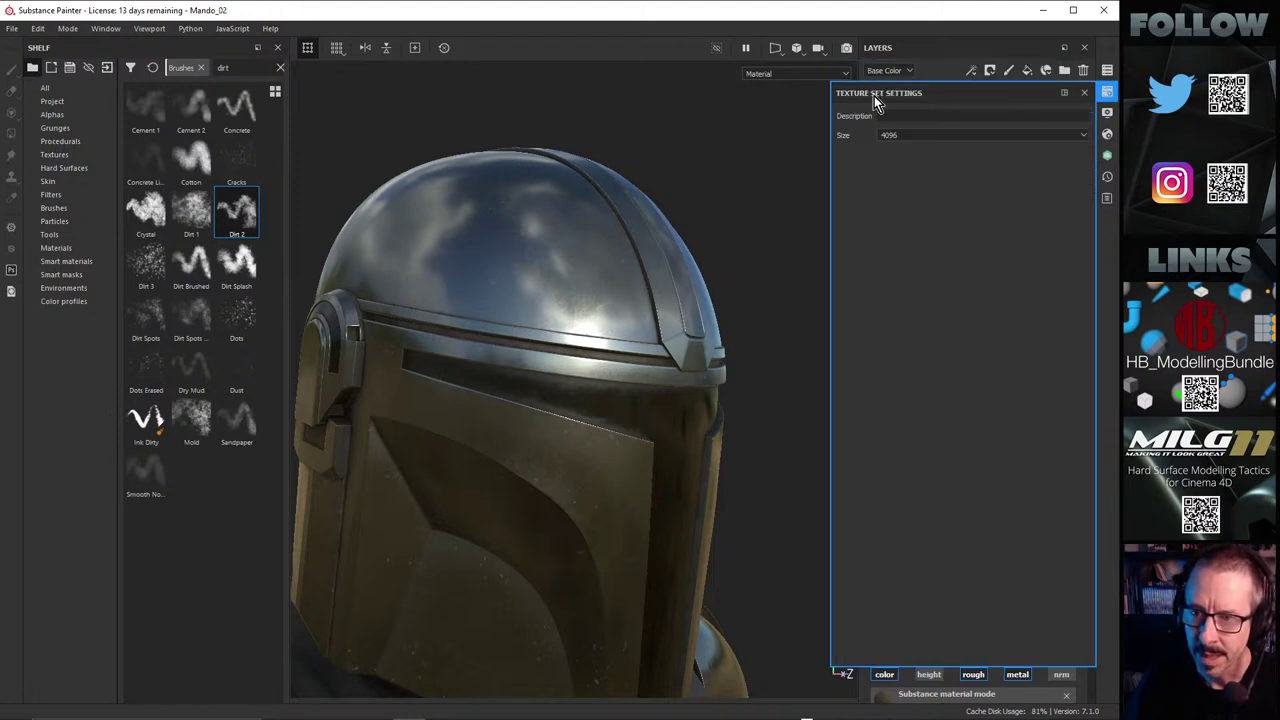
left_click(928, 136)
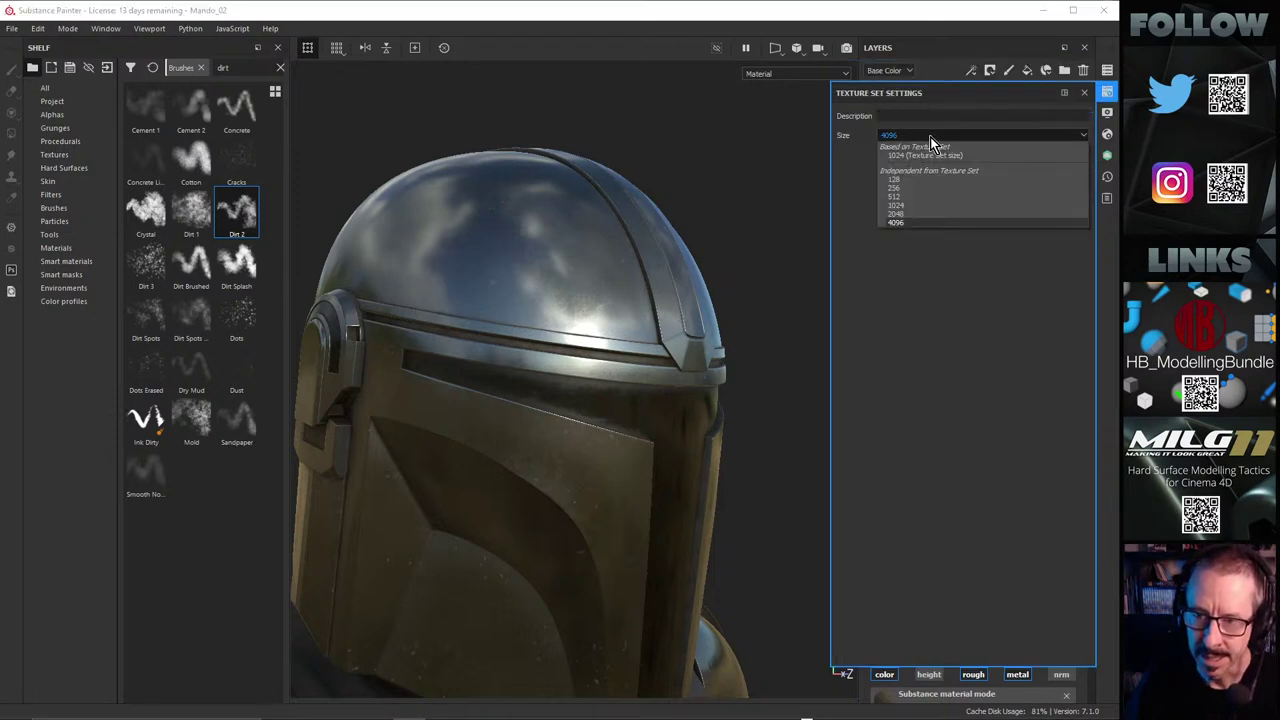
left_click(919, 206)
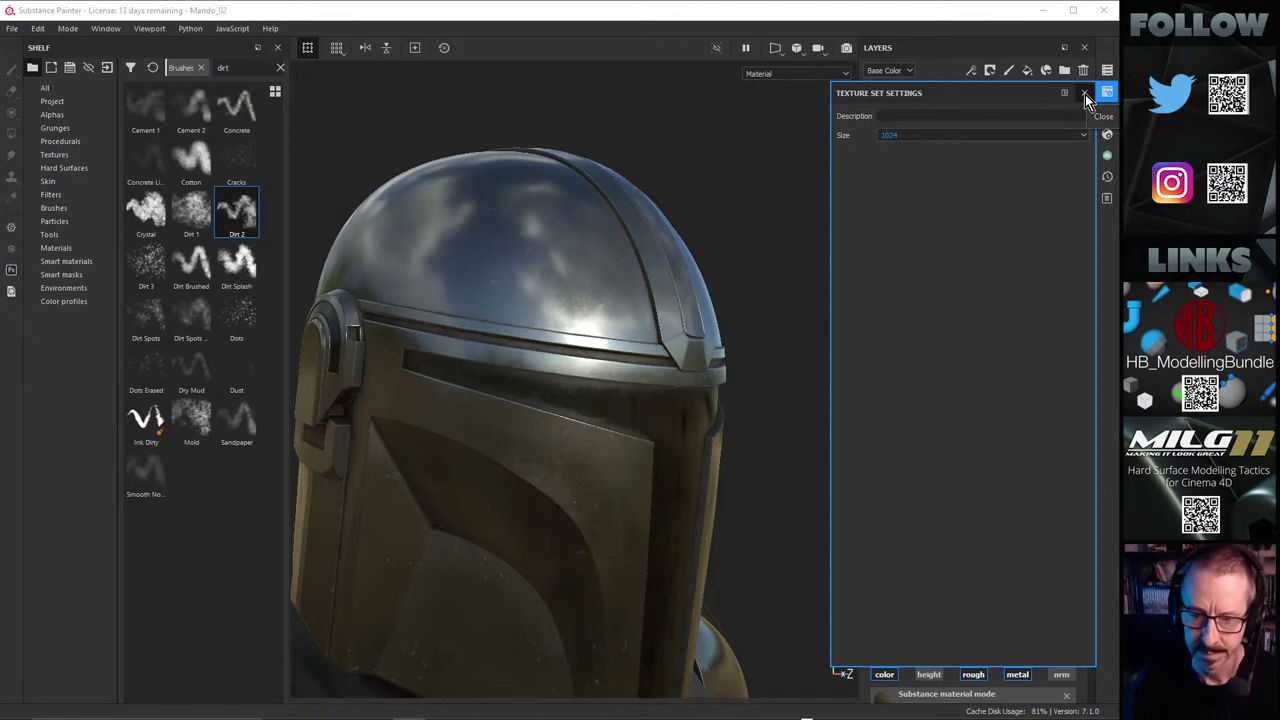
left_click_drag(682, 337, 620, 362, "alt")
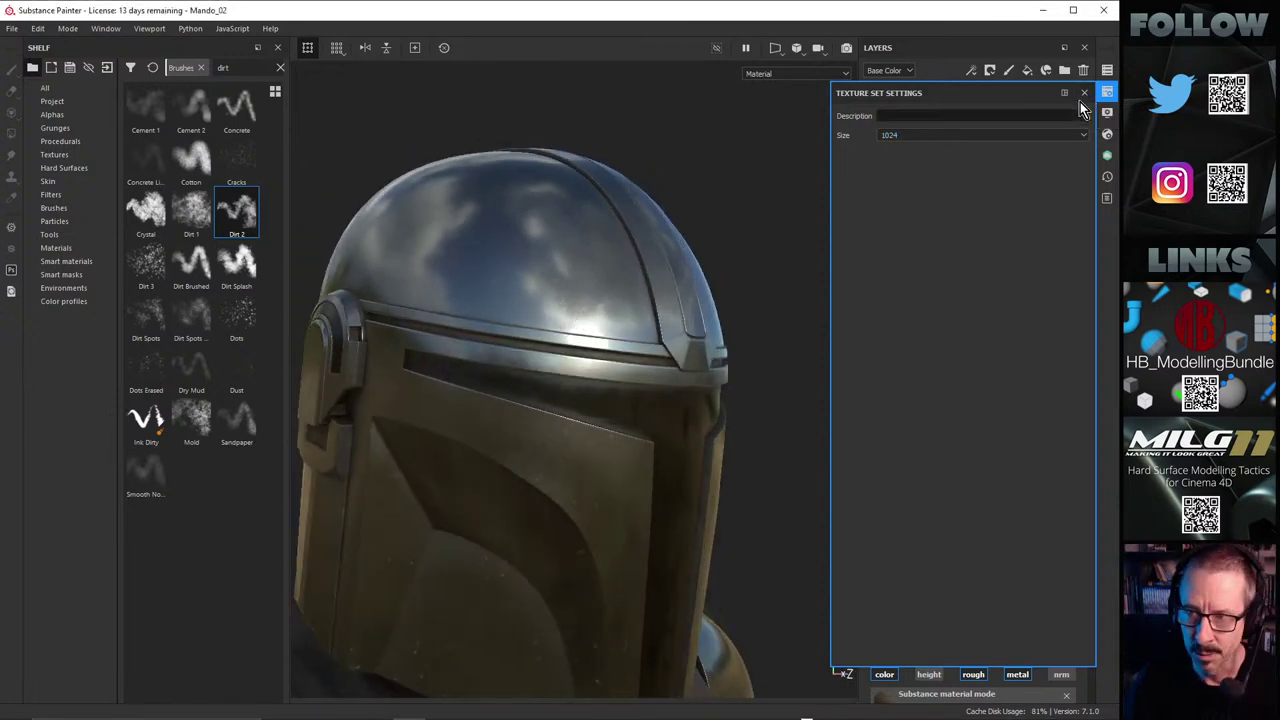
left_click(1084, 93)
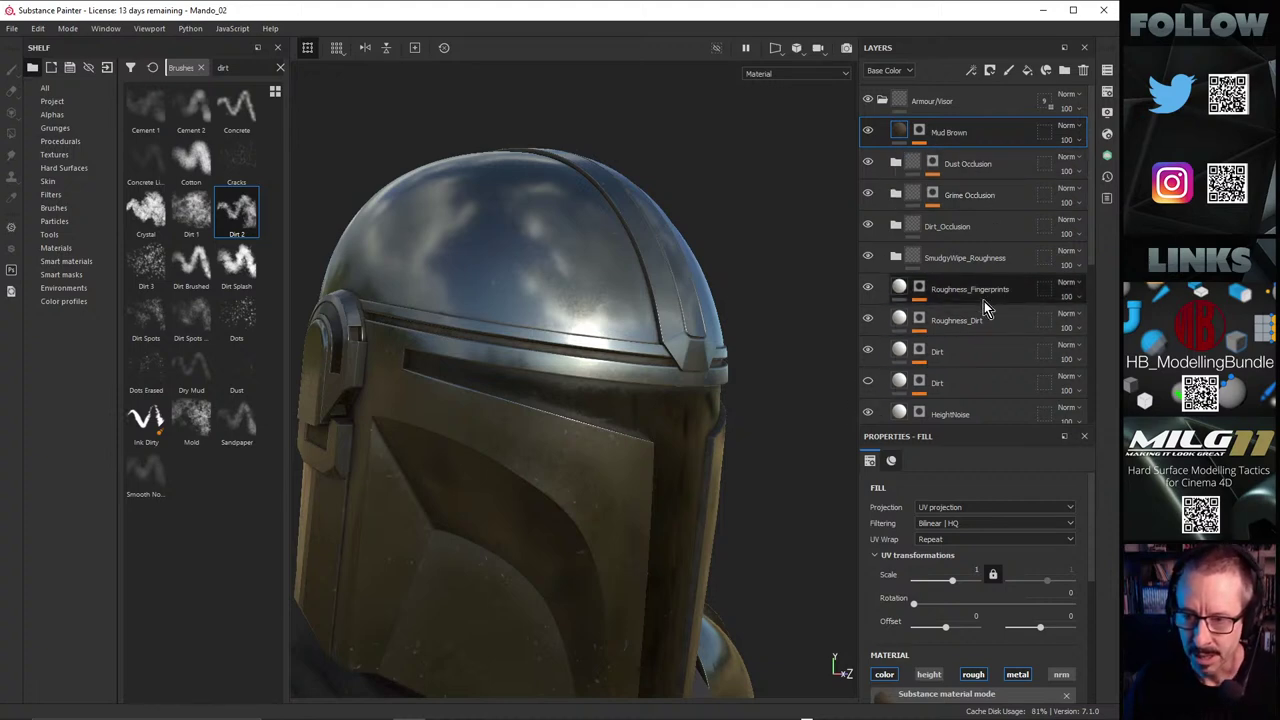
Step: Hide the Dirt_Occlusion, Grime Occlusion and Dust Occlusion layer folders
left_click(868, 226)
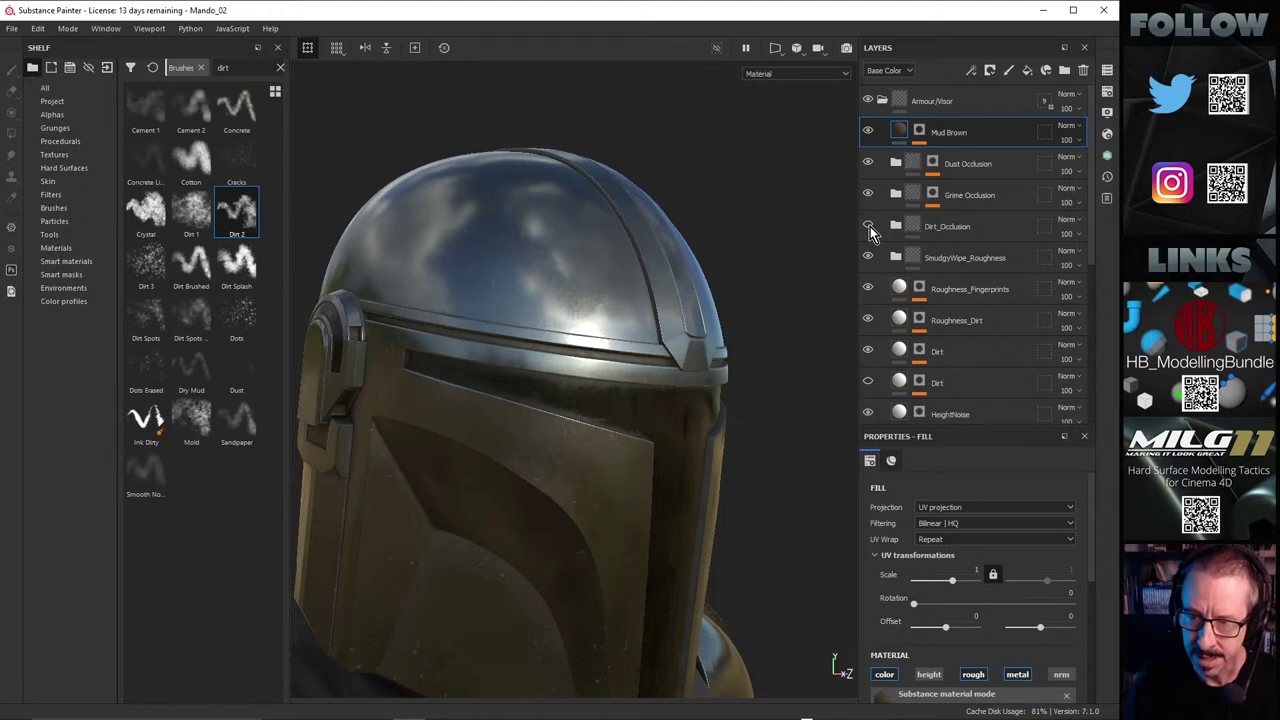
left_click(868, 194)
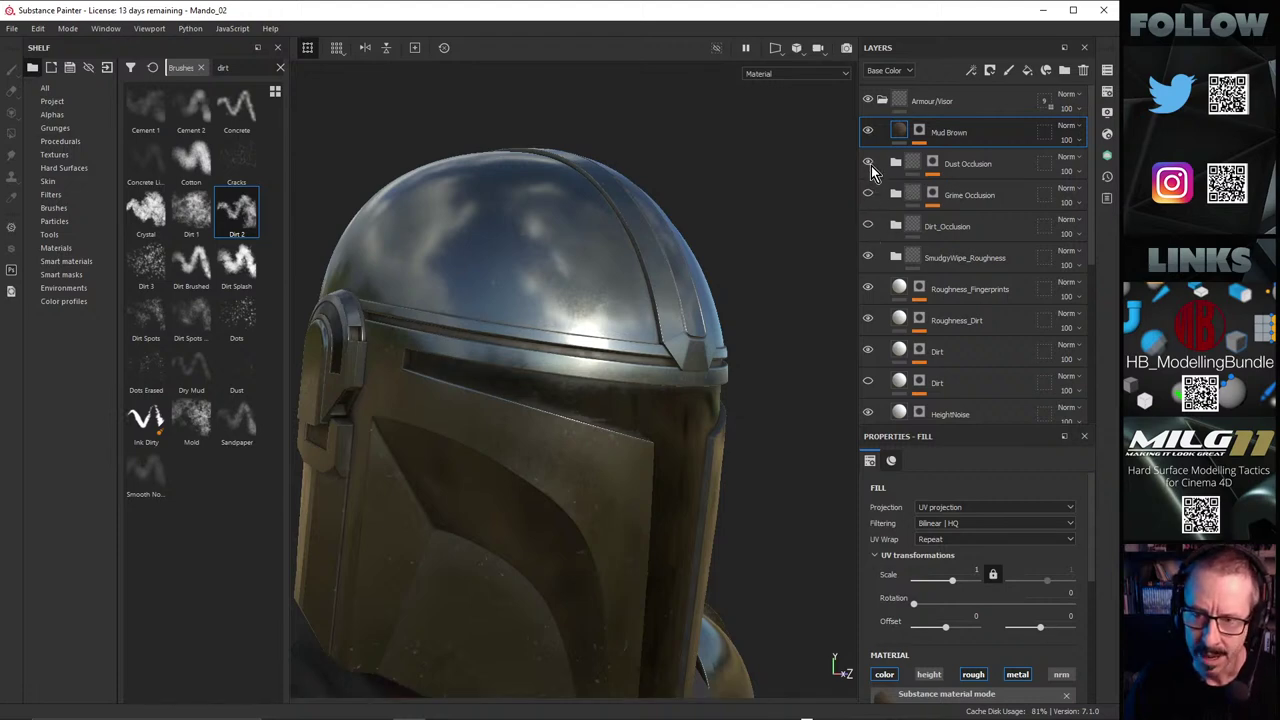
left_click(868, 163)
Step: Toggle the Mud Brown layer's visibility to compare, and examine the specks on the visor and cheek plates up close
mouse_move(624, 430)
left_mouse_down("alt")
mouse_move(460, 404)
mouse_move(572, 379)
mouse_move(508, 405)
mouse_move(470, 466)
mouse_move(526, 460)
mouse_move(620, 420)
mouse_move(610, 400)
mouse_move(617, 413)
left_mouse_up("alt")
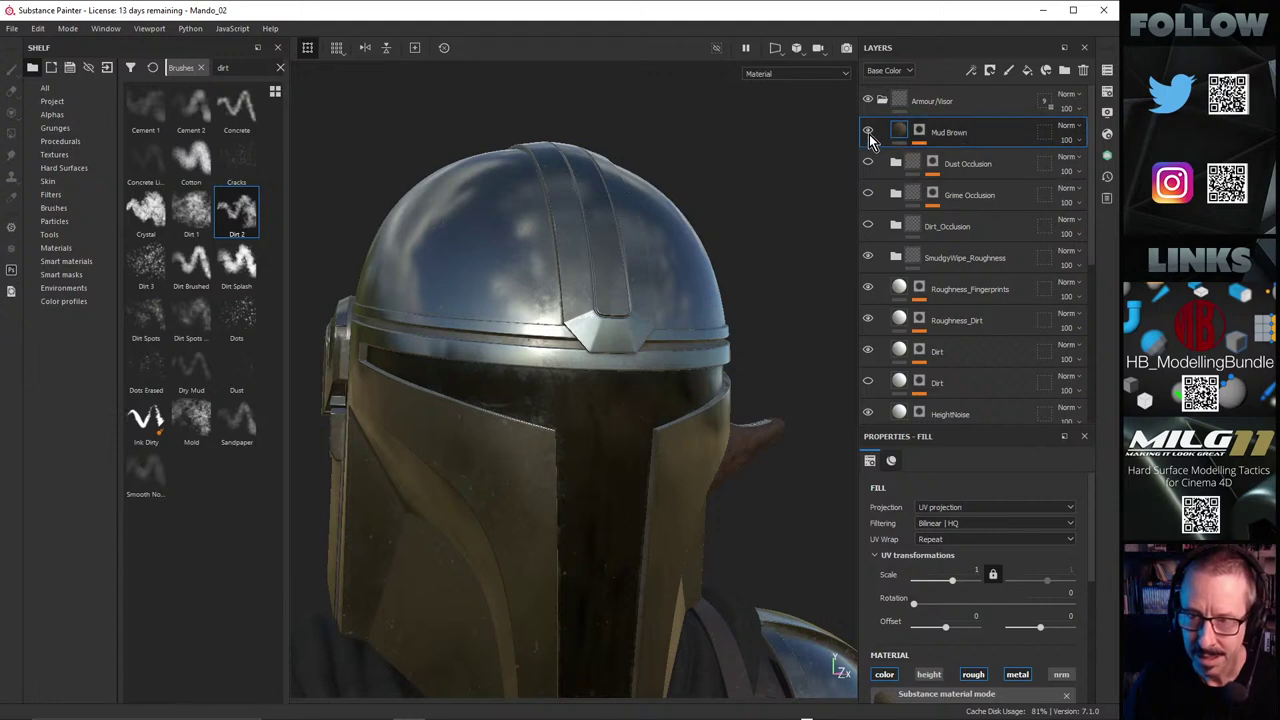
left_click(866, 133)
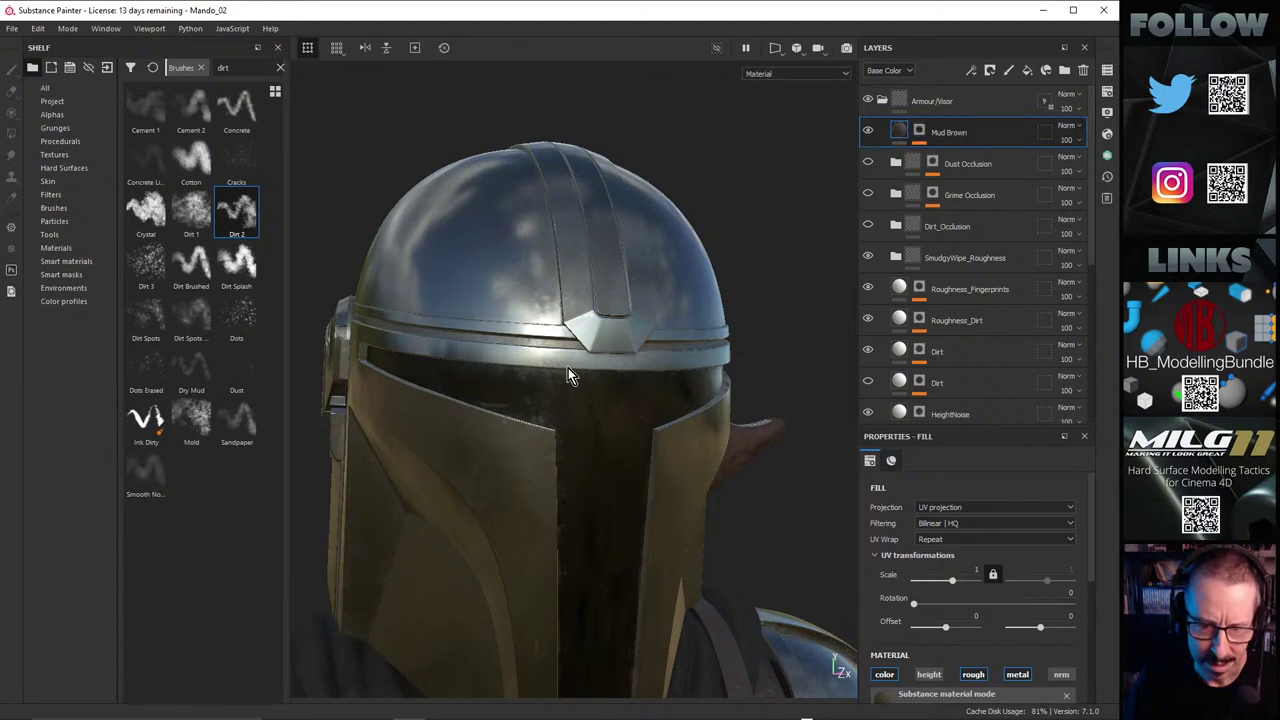
left_click_drag(568, 368, 690, 296, "alt")
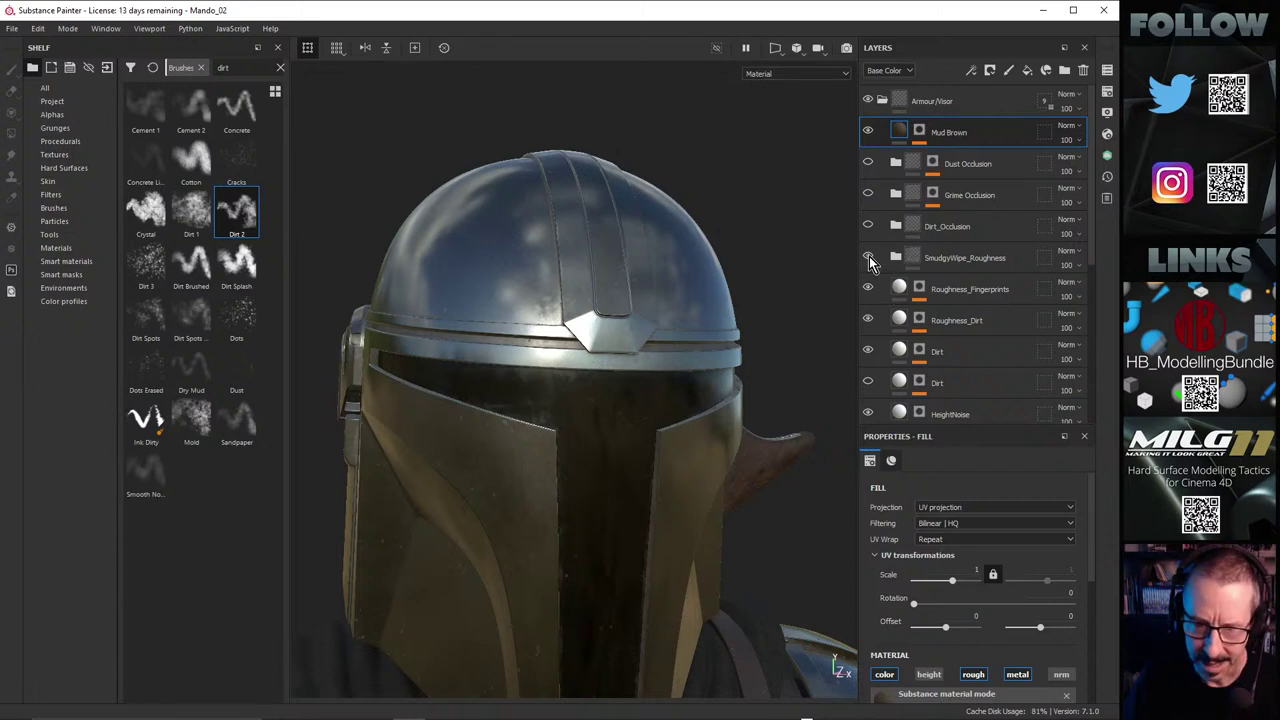
right_click_drag(510, 404, 654, 375, "alt")
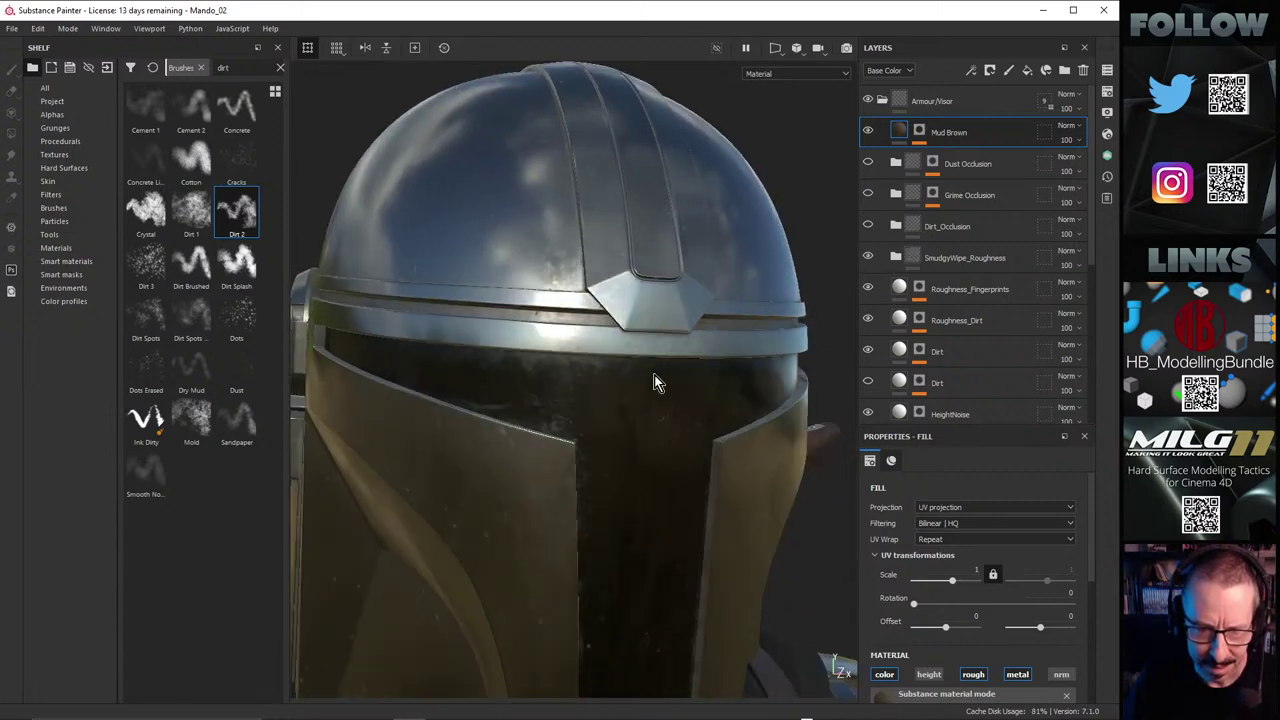
mouse_move(584, 445)
left_mouse_down("alt")
mouse_move(549, 420)
mouse_move(569, 414)
mouse_move(529, 434)
mouse_move(589, 420)
left_mouse_up("alt")
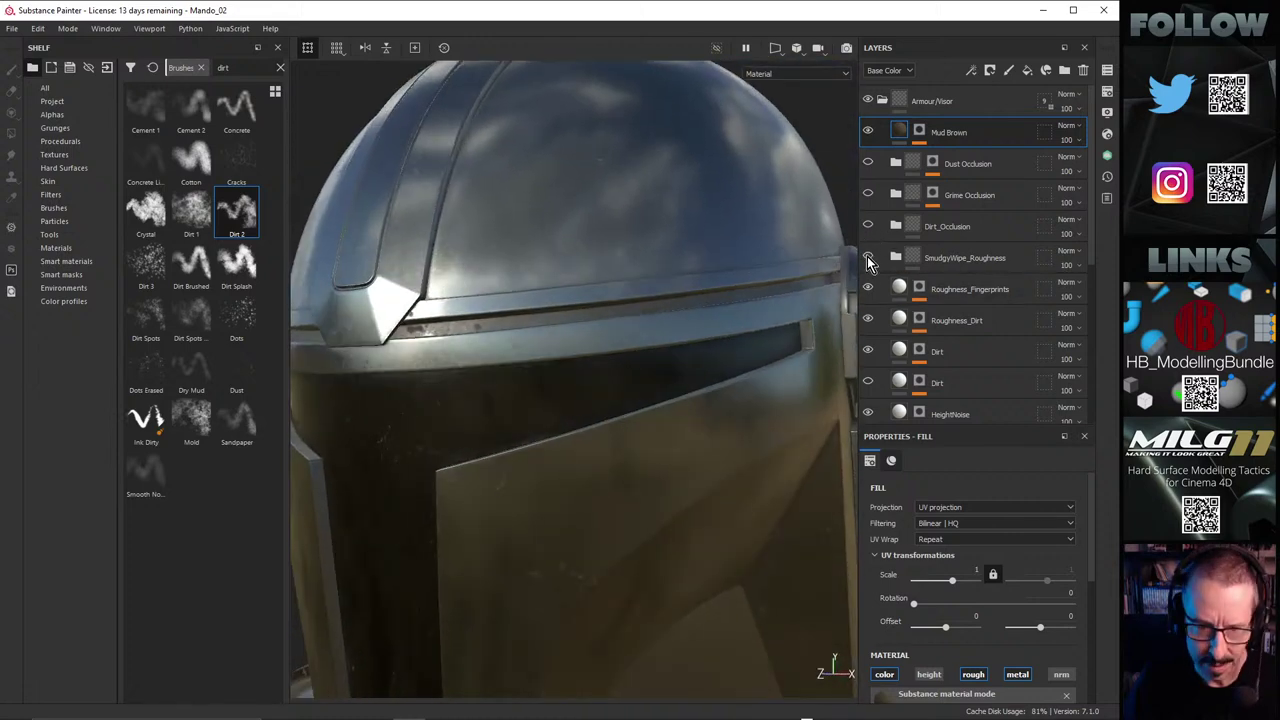
Step: Move the Roughness_WipeSmudgy layer out of the SmudgyWipe_Roughness folder and delete the empty folder
left_click(914, 256)
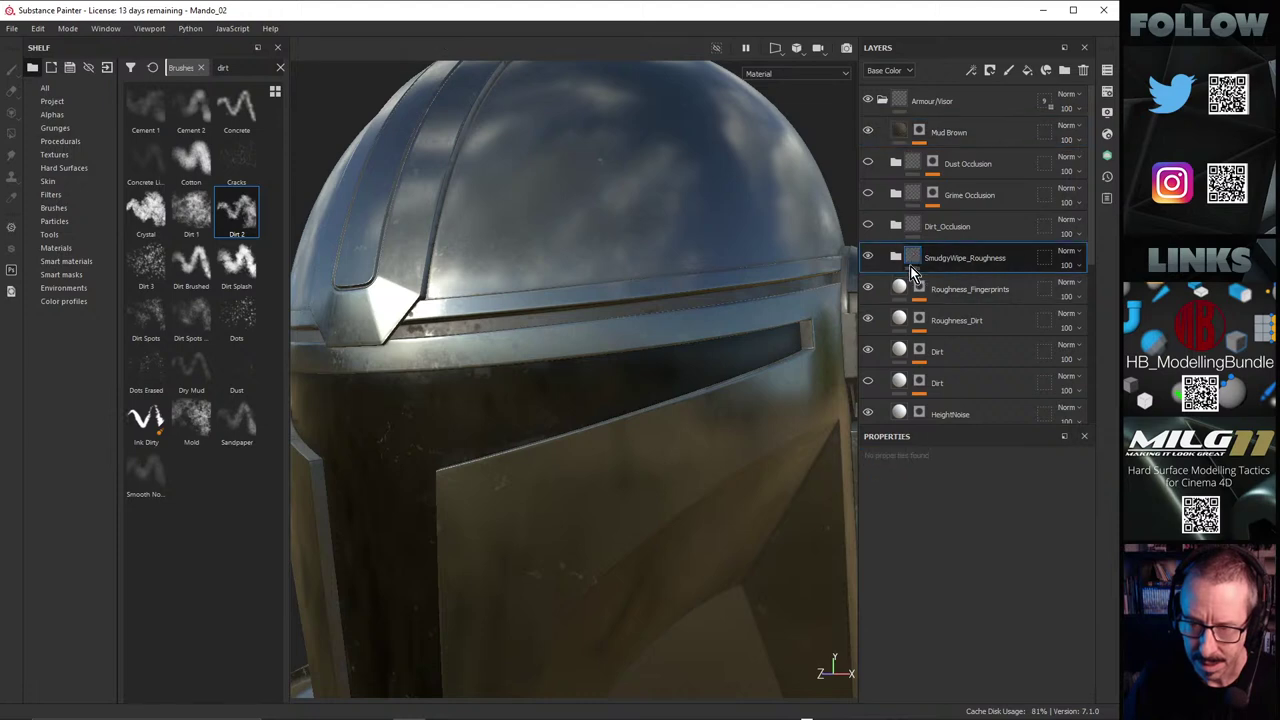
left_click(895, 257)
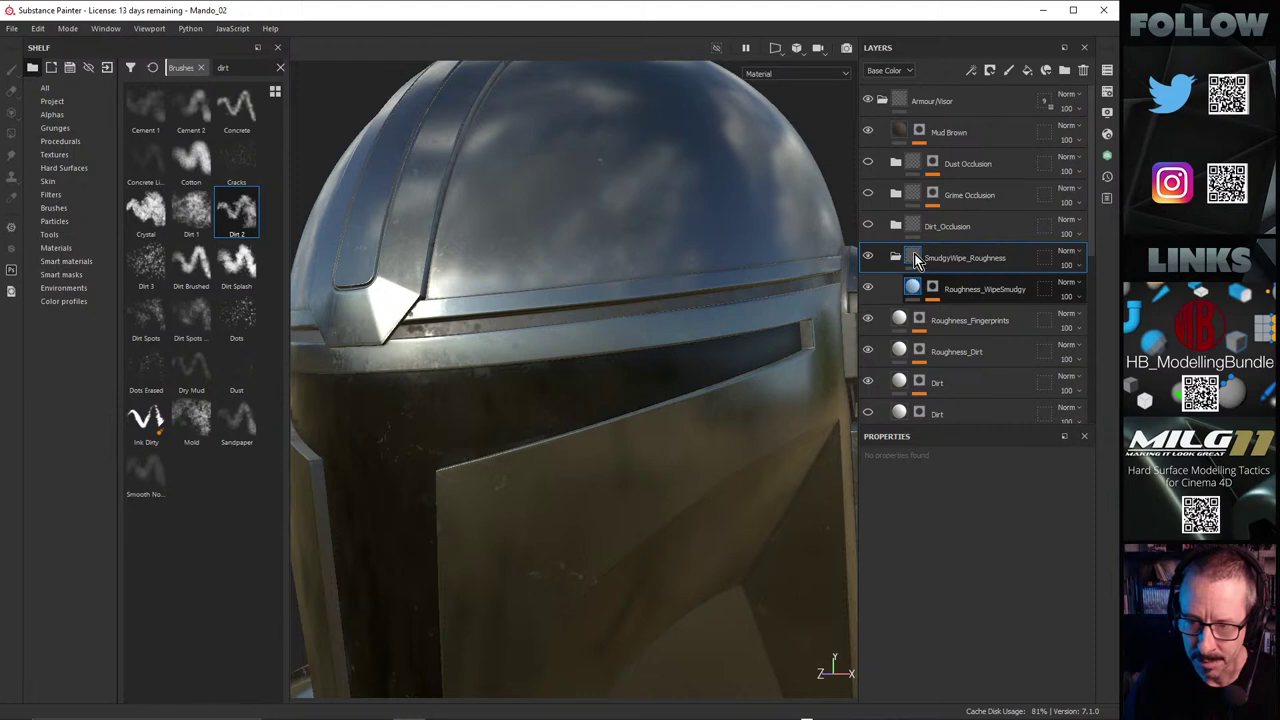
mouse_move(912, 288)
left_mouse_down()
mouse_move(913, 234)
mouse_move(920, 246)
left_mouse_up()
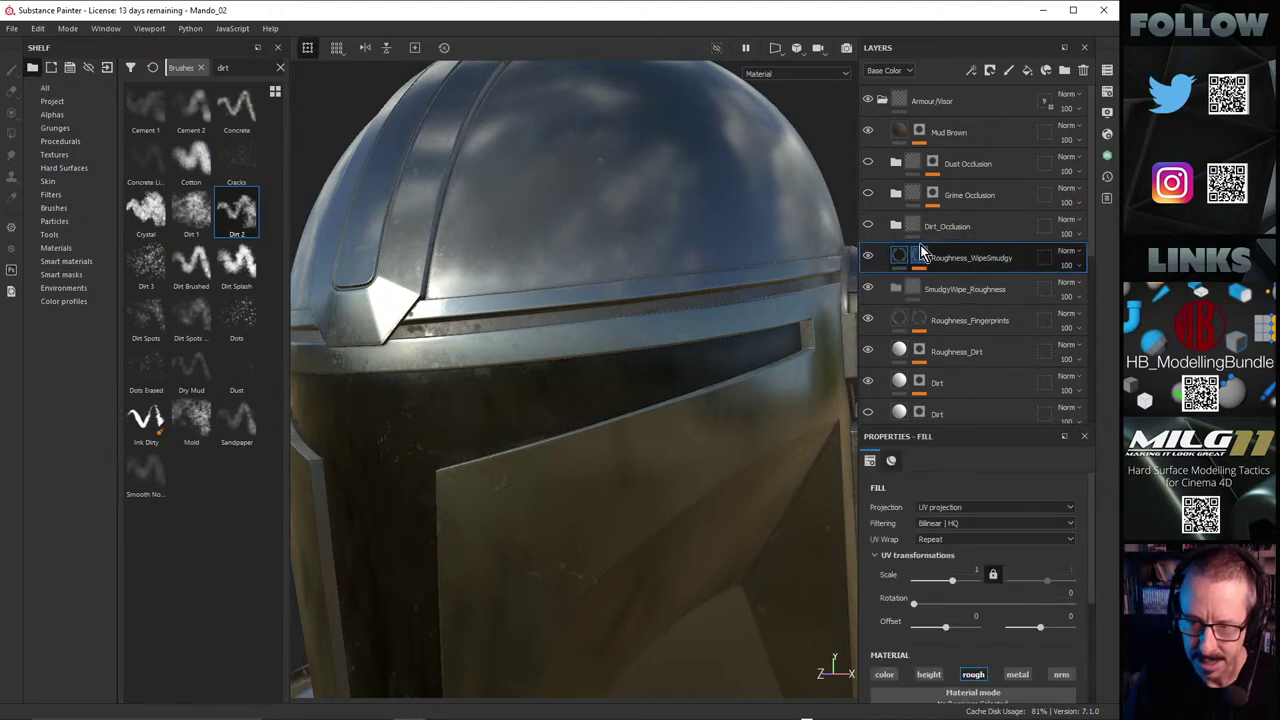
left_click(978, 288)
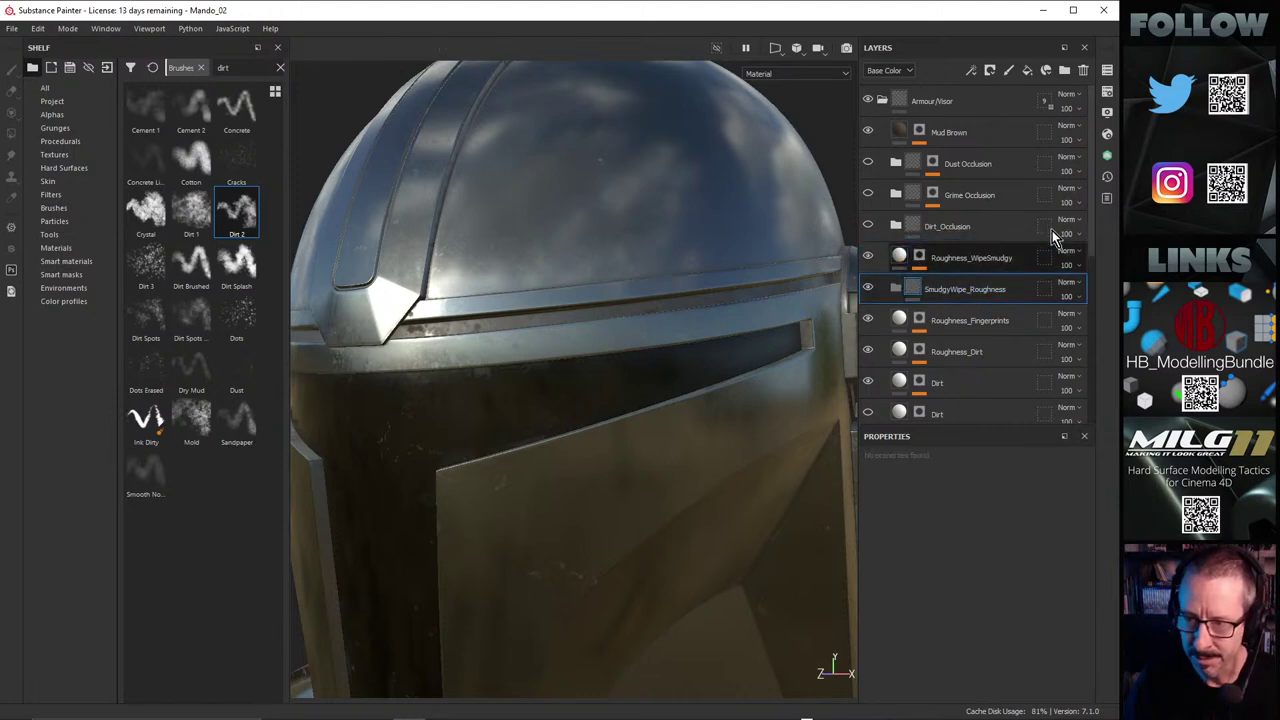
left_click(1082, 70)
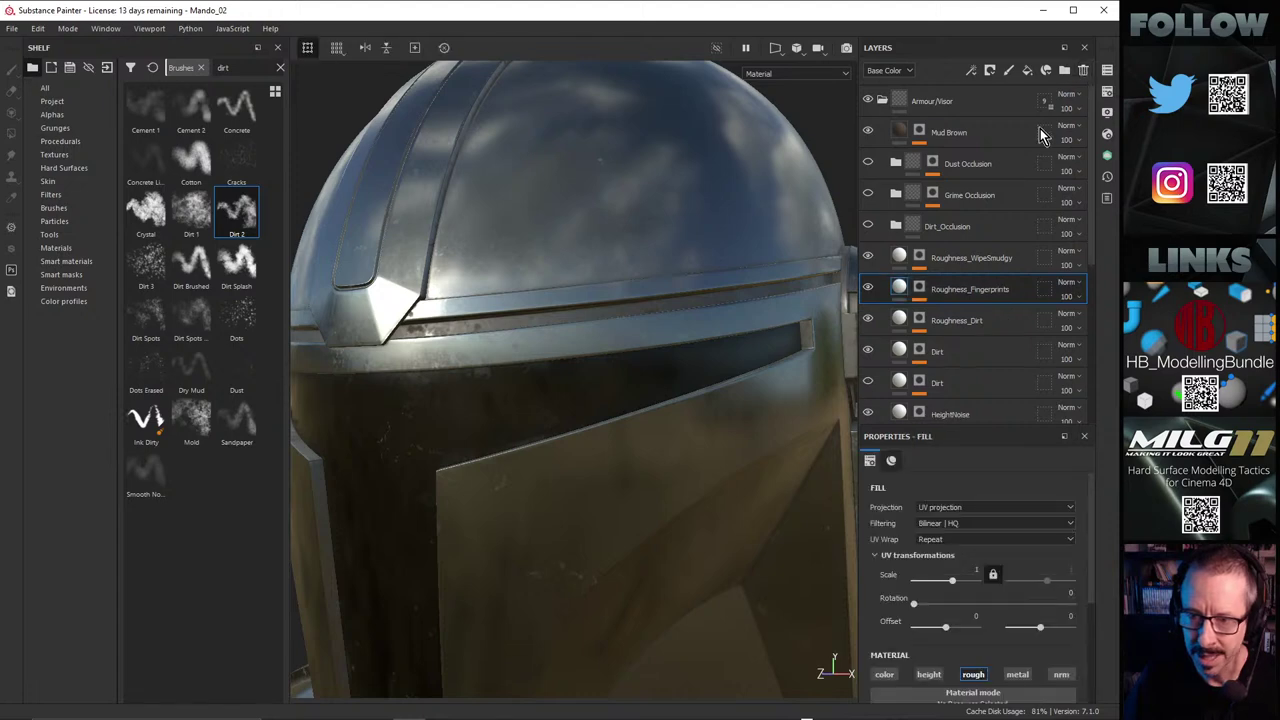
Step: Display the Roughness_WipeSmudgy mask on its own and examine it around the helmet's visor, brow and cheek plates
left_click(919, 258)
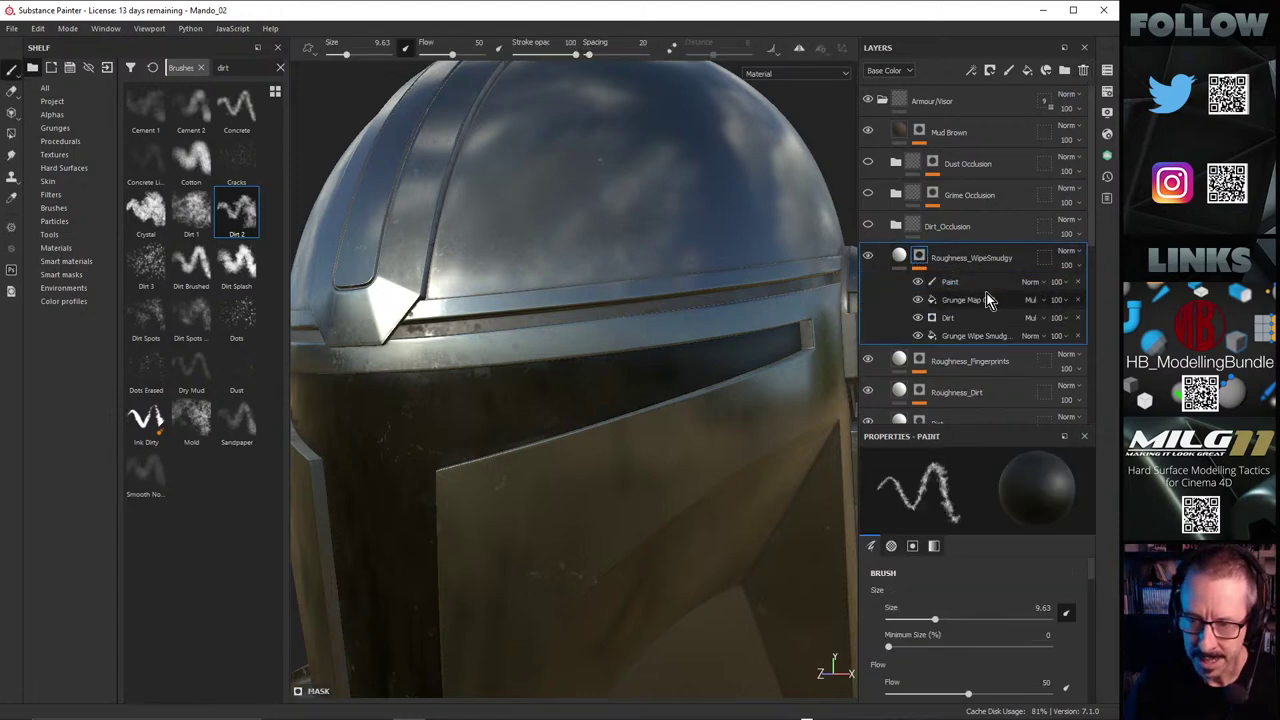
left_click_drag(700, 320, 544, 420, "alt")
right_click_drag(557, 391, 532, 388, "ctrl")
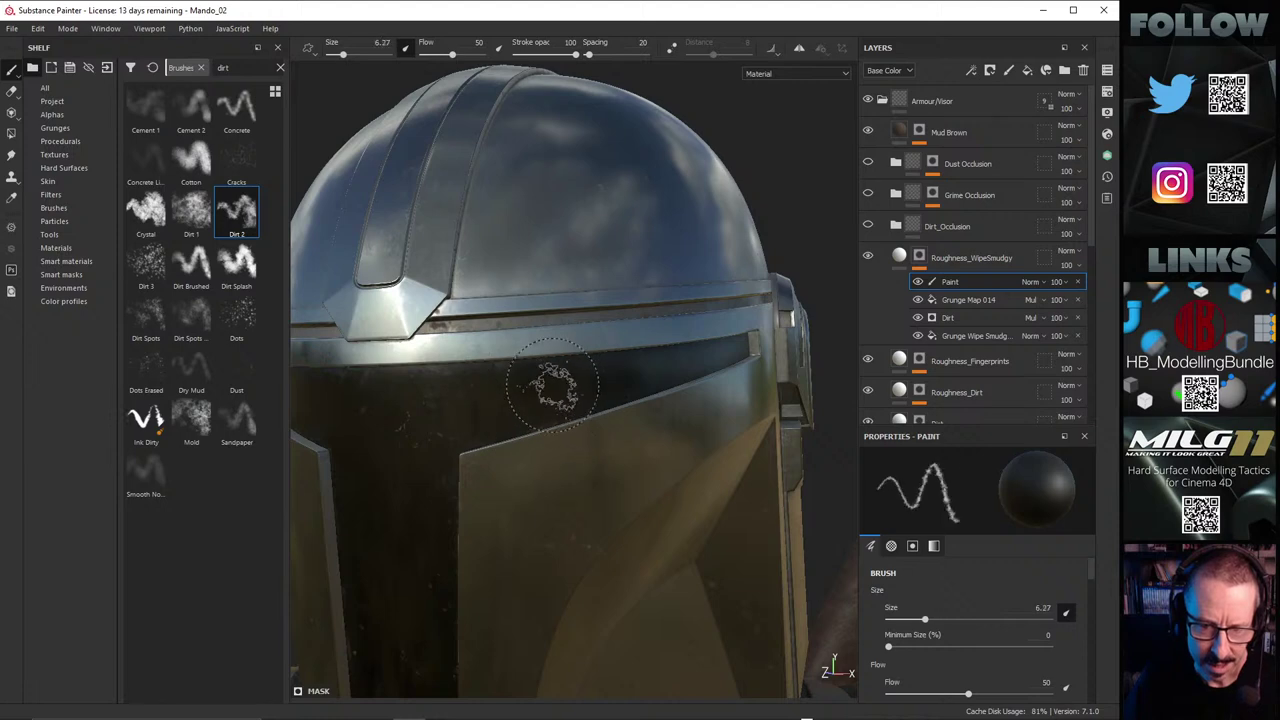
middle_click_drag(546, 386, 626, 375, "alt")
mouse_move(626, 375)
left_mouse_down("alt")
mouse_move(630, 360)
mouse_move(614, 371)
left_mouse_up("alt")
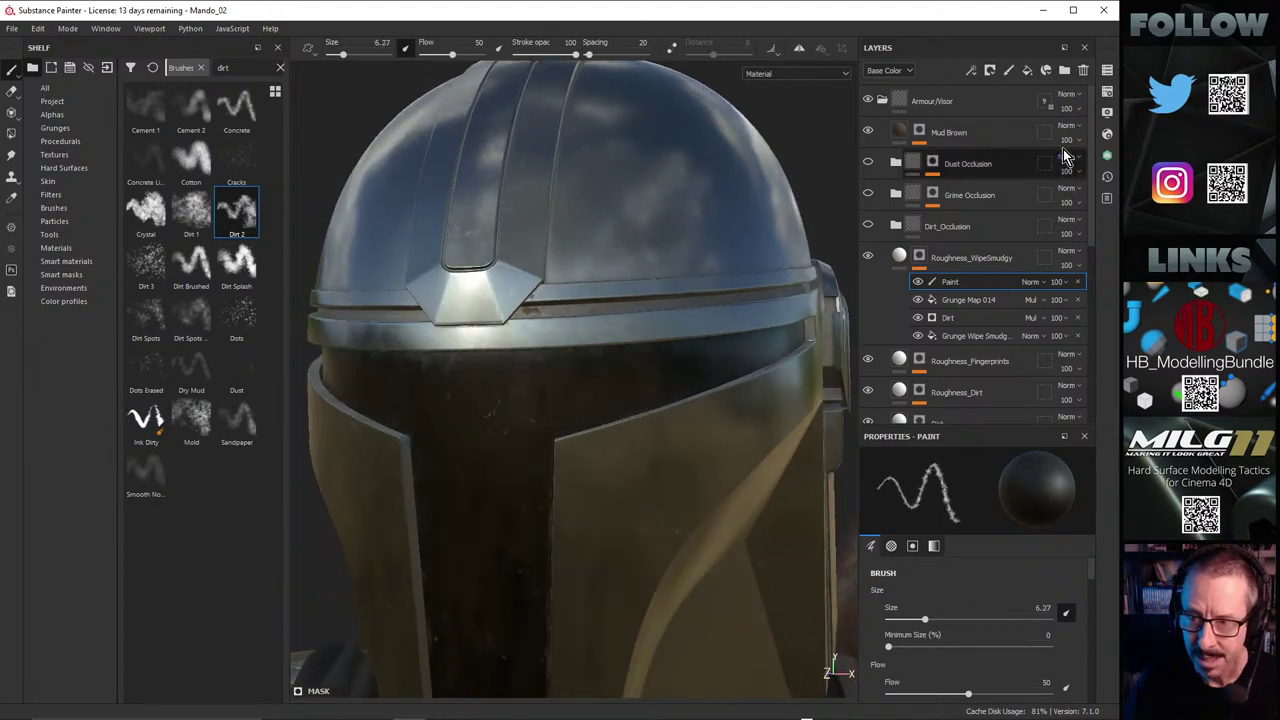
key("c")
mouse_move(560, 406)
left_mouse_down("alt")
mouse_move(651, 383)
mouse_move(631, 369)
mouse_move(726, 371)
left_mouse_up("alt")
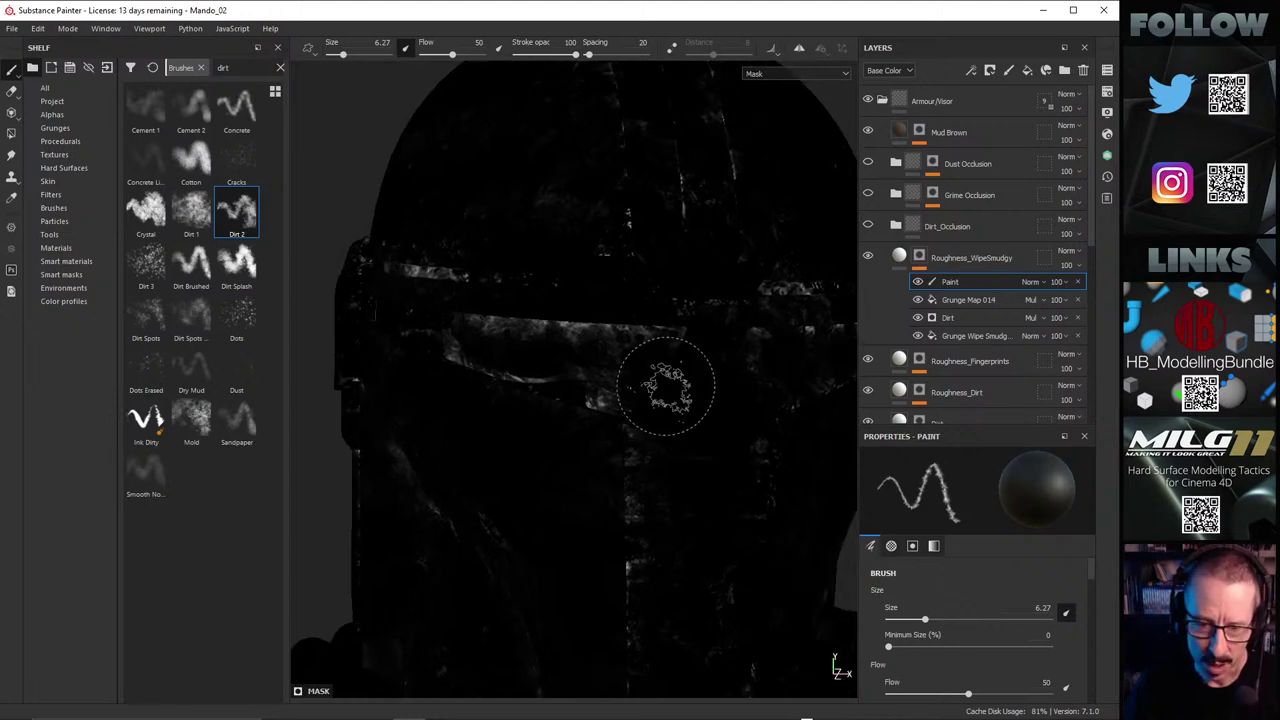
mouse_move(666, 386)
left_mouse_down("alt")
mouse_move(694, 403)
mouse_move(635, 378)
mouse_move(622, 387)
left_mouse_up("alt")
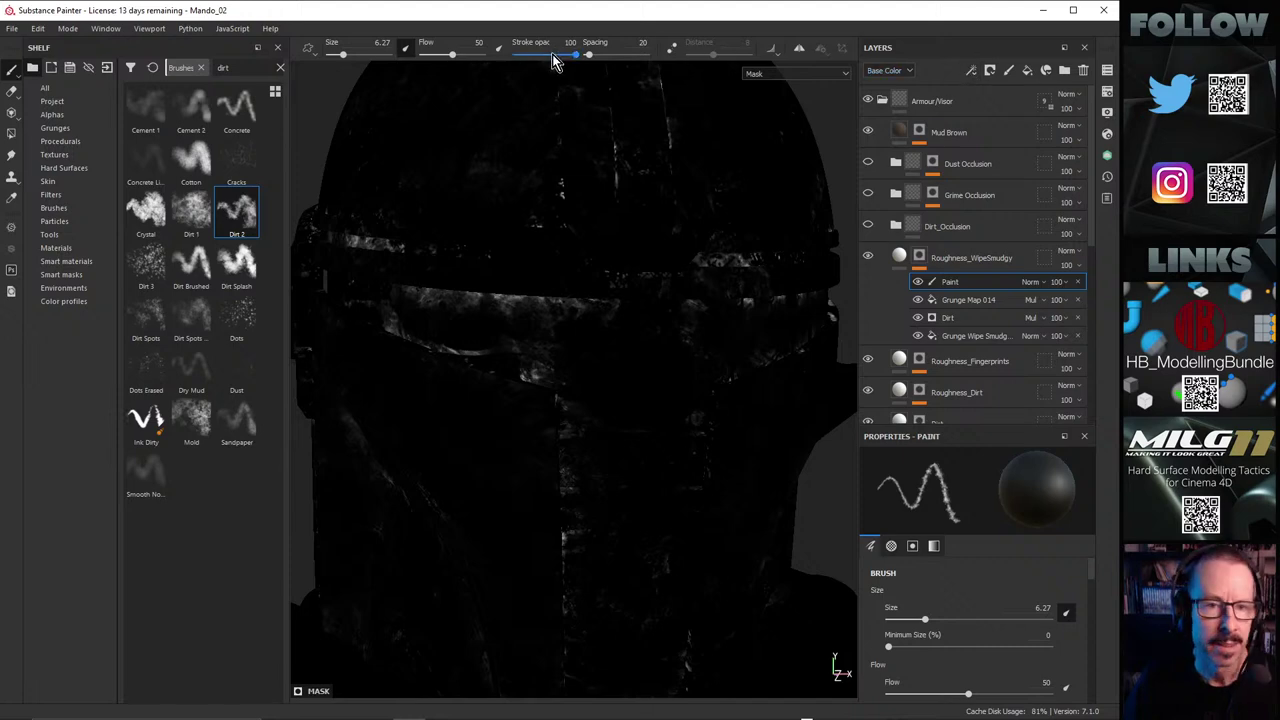
Step: Review the texture size of UV tile 1001 and the list of UV tiles in the Mando texture set
left_click(1108, 72)
left_click(1108, 92)
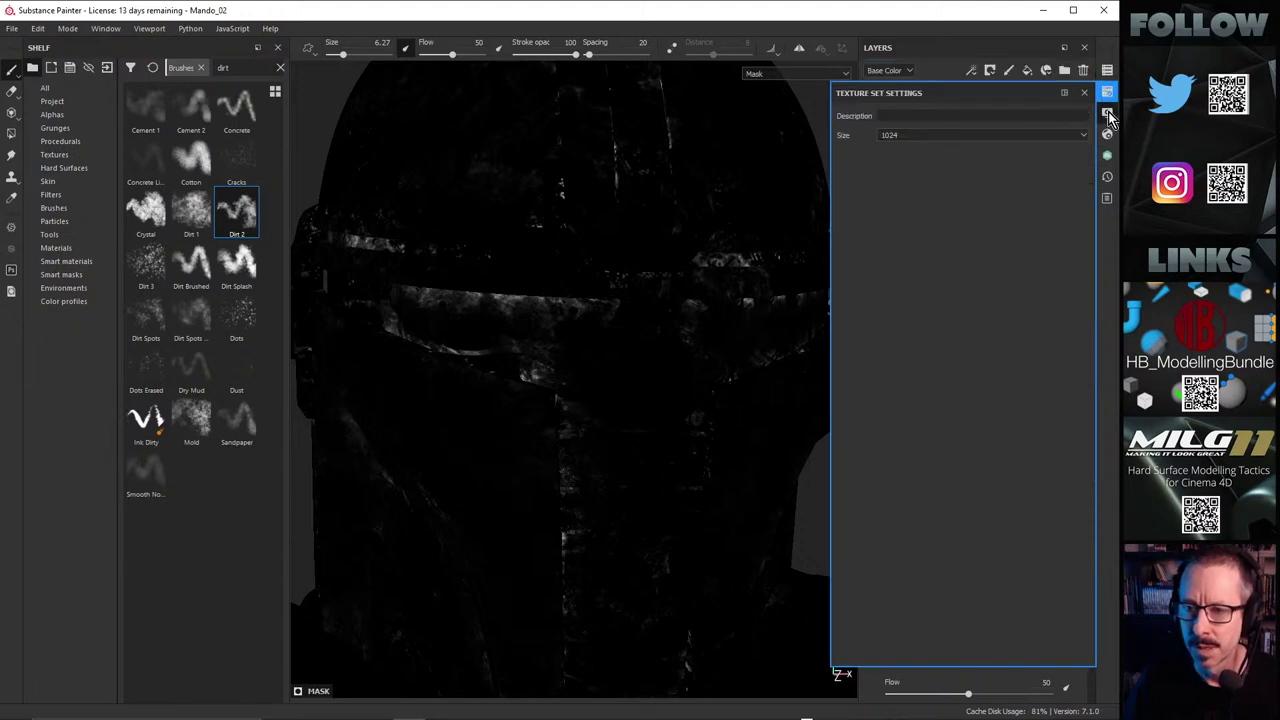
left_click(1107, 112)
left_click(1107, 70)
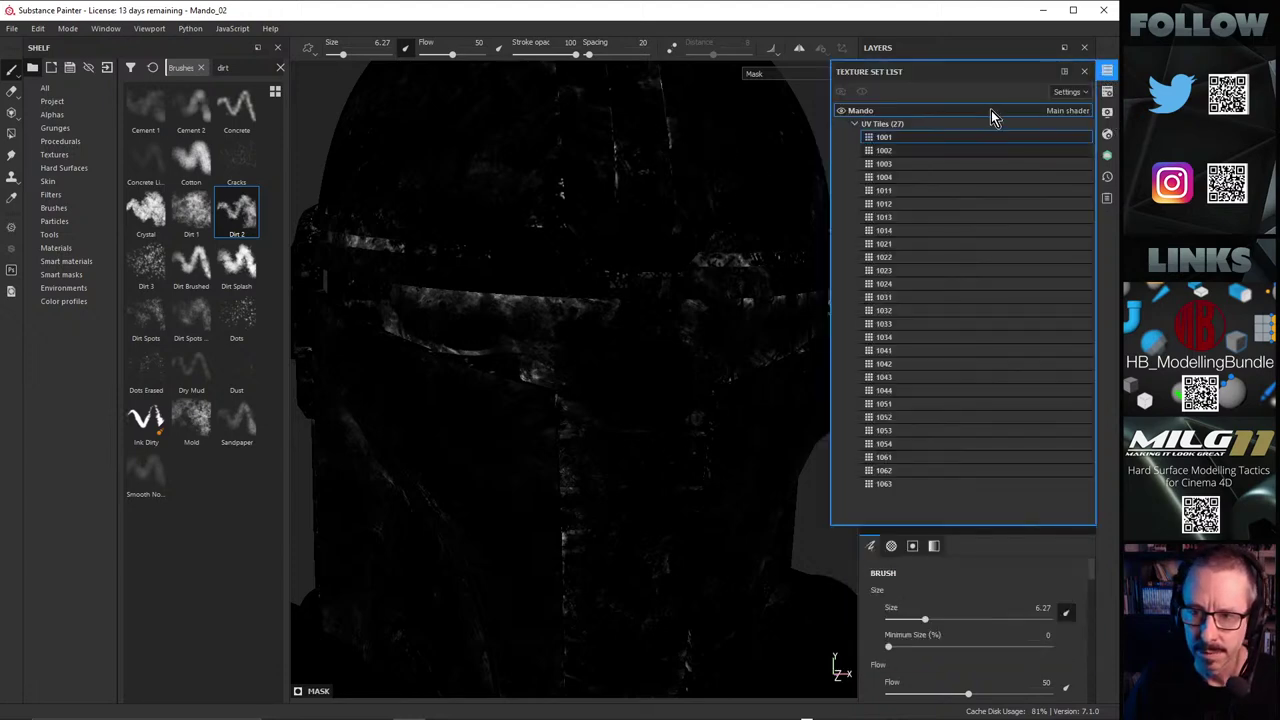
left_click(1085, 72)
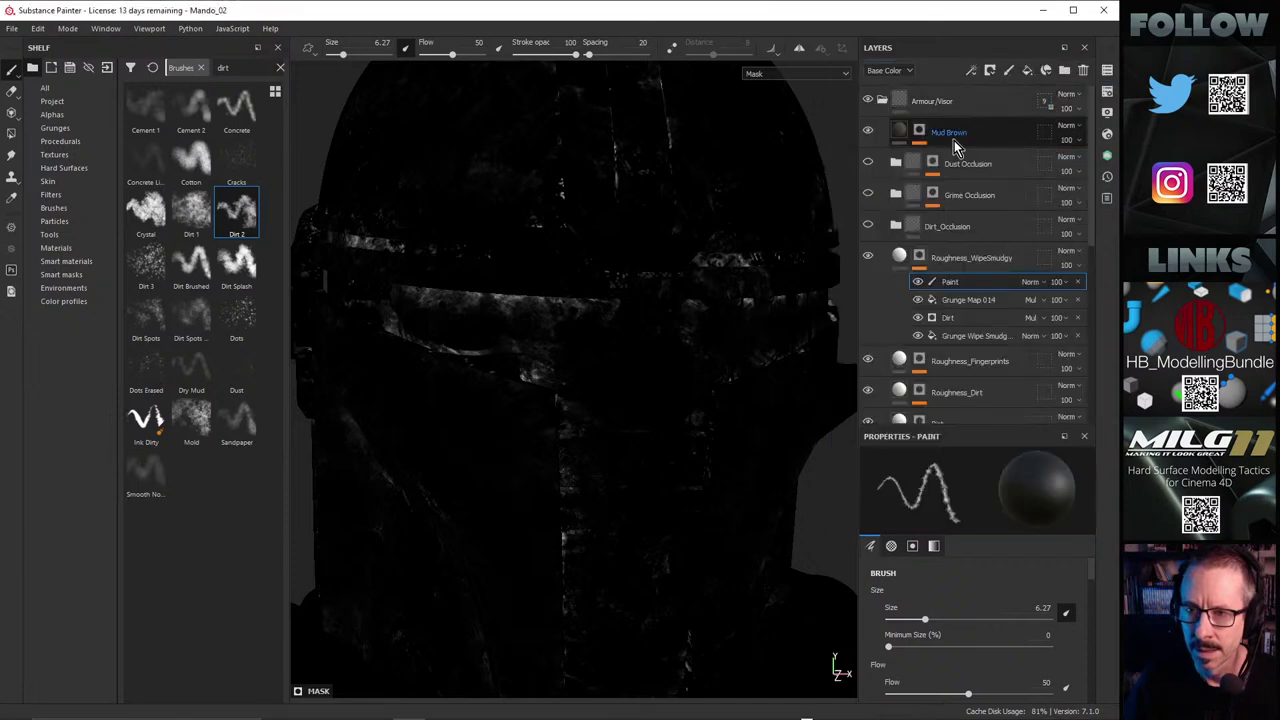
left_click(1108, 76)
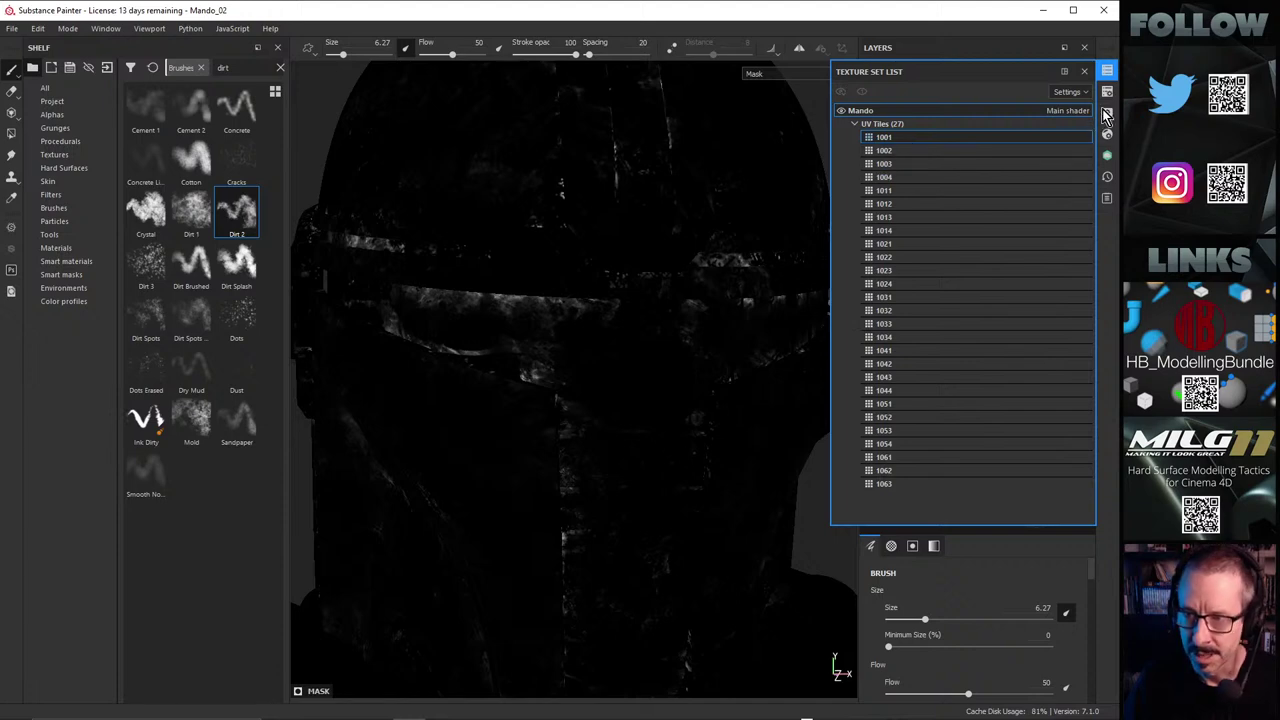
left_click(1107, 93)
left_click(1106, 74)
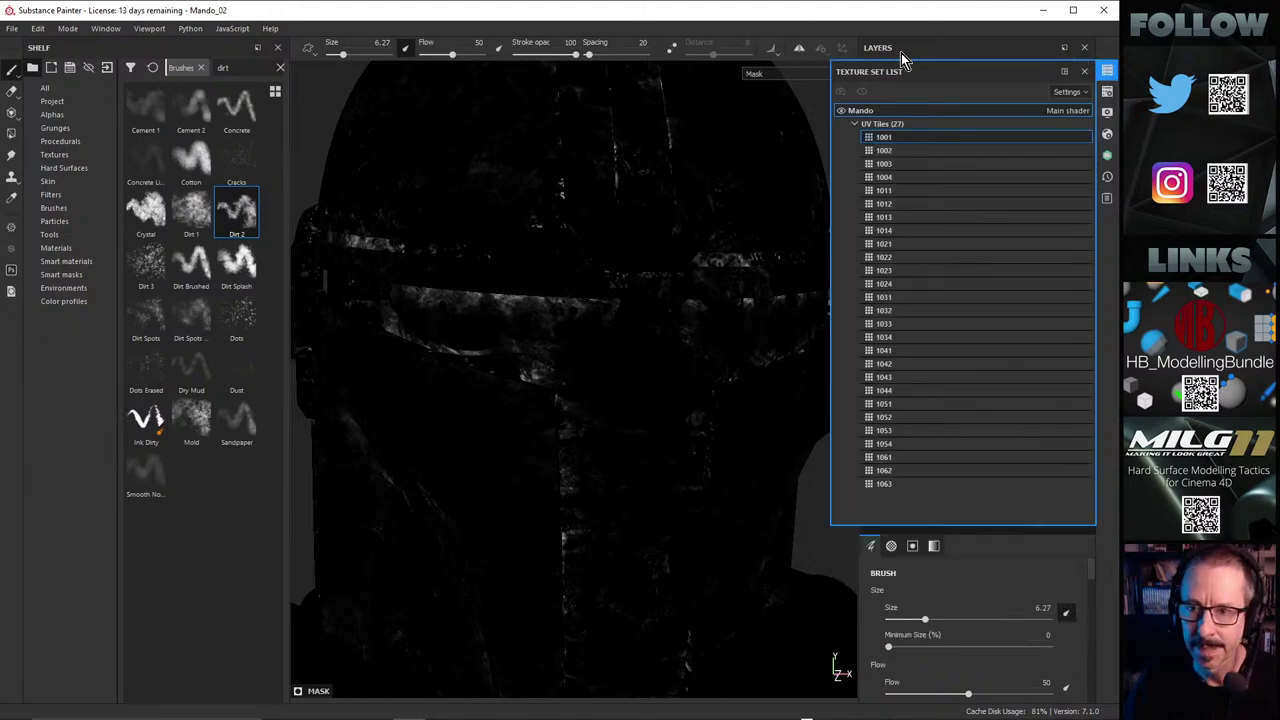
left_click(1085, 73)
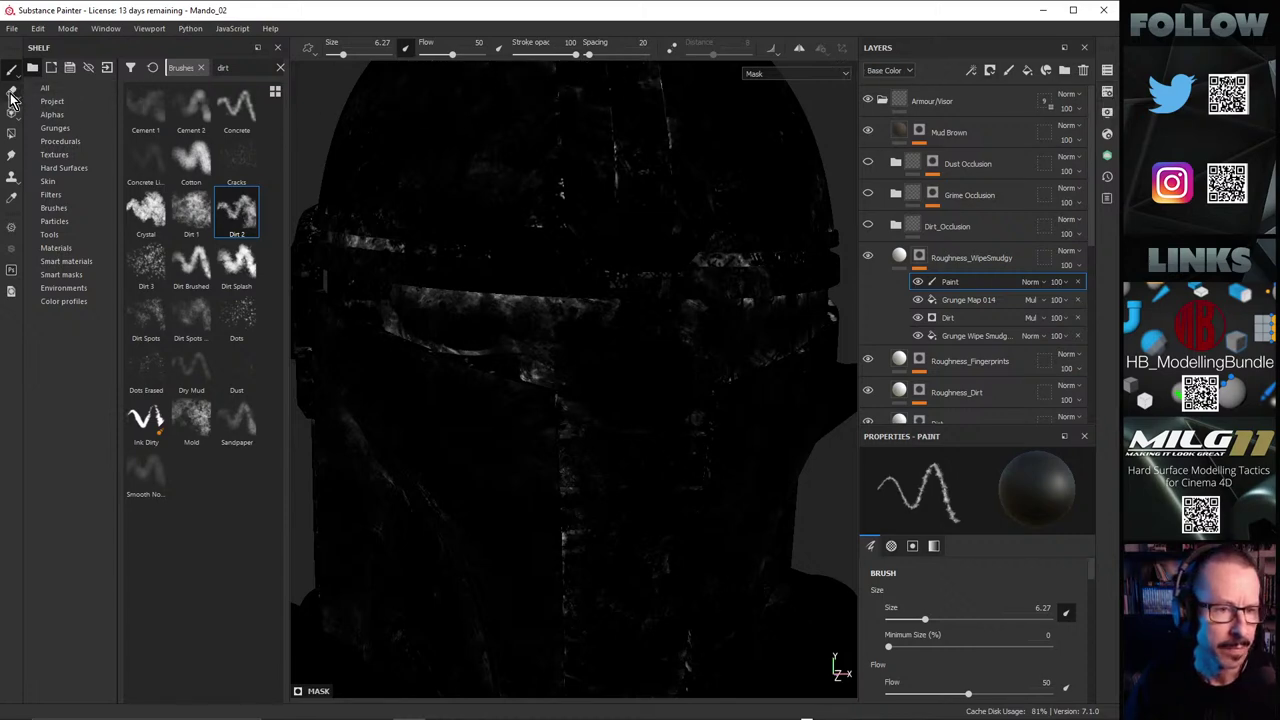
Step: Examine the Roughness_WipeSmudgy mask across the UV tiles in the 2D-only view
left_click(897, 258)
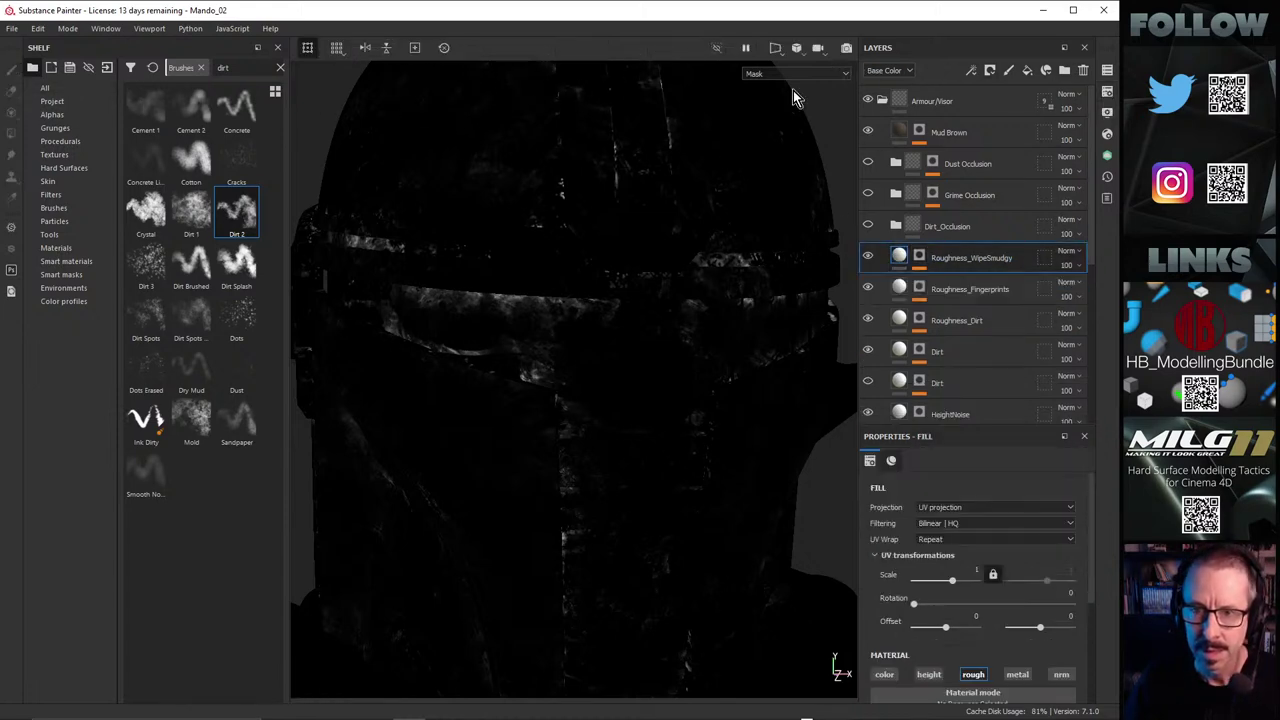
left_click(778, 50)
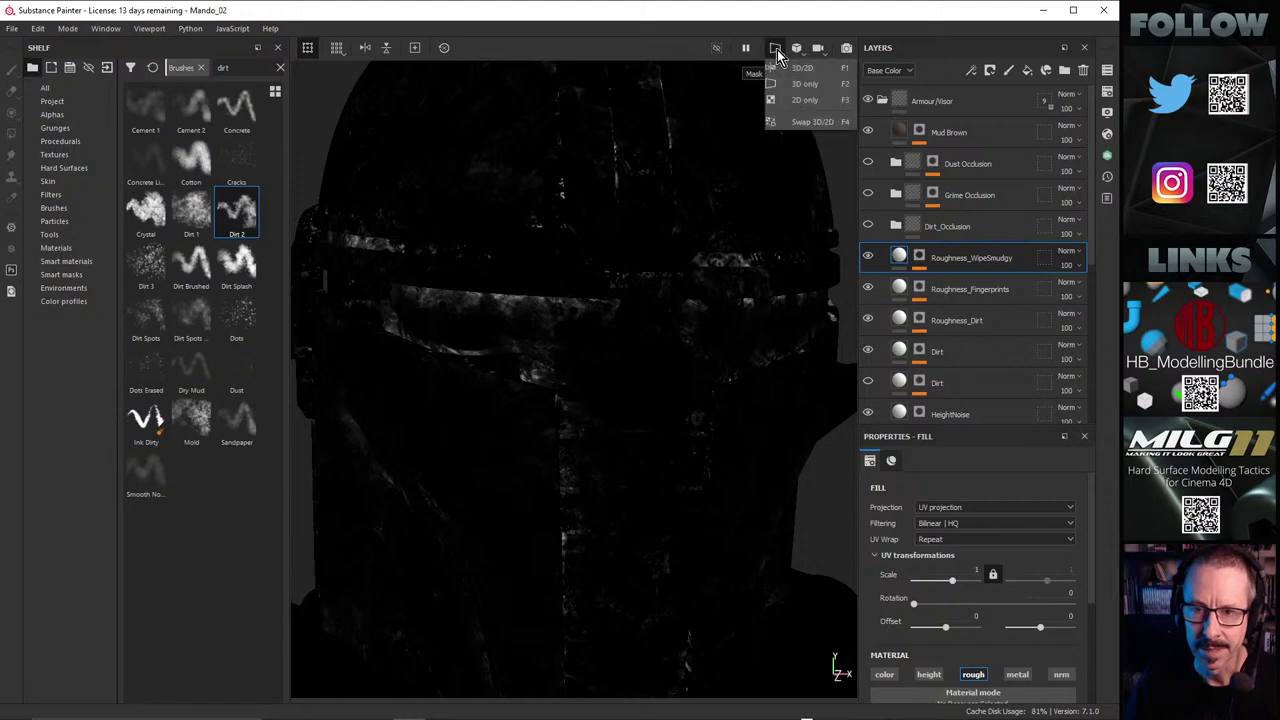
left_click(808, 99)
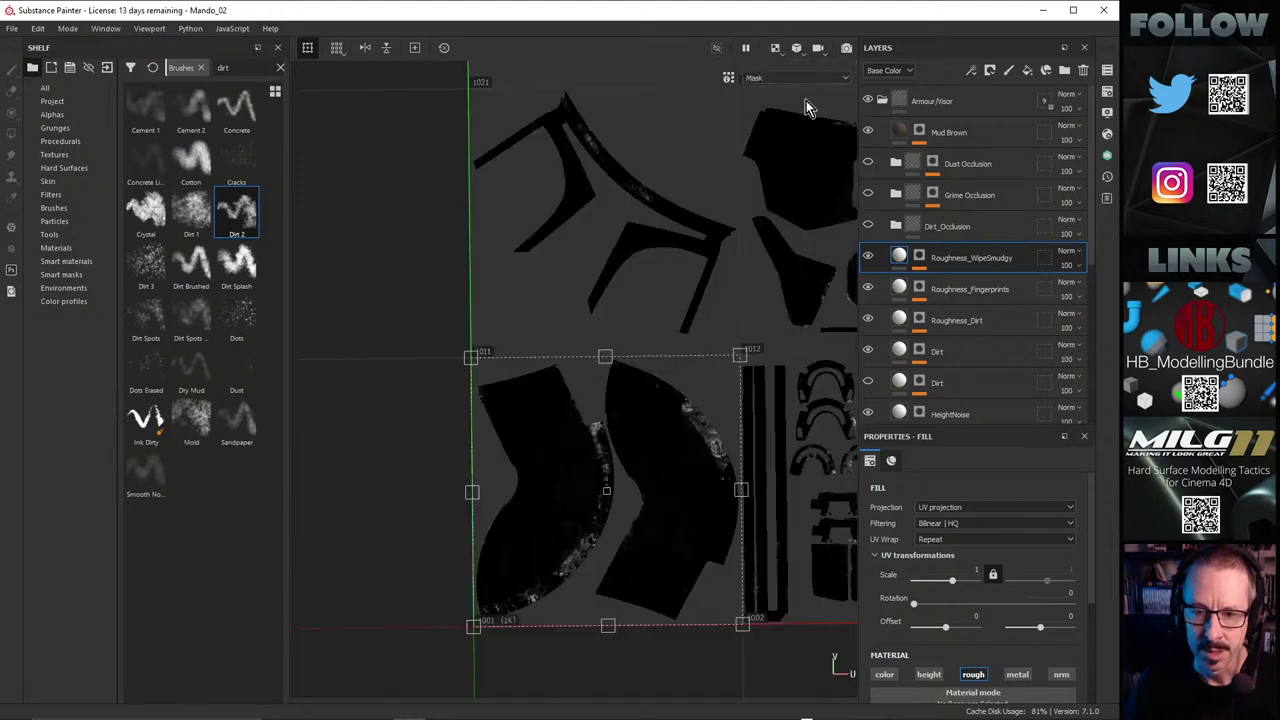
scroll(588, 287, "up", 4)
middle_click_drag(697, 286, 326, 252, "alt")
scroll(666, 386, "down", 2)
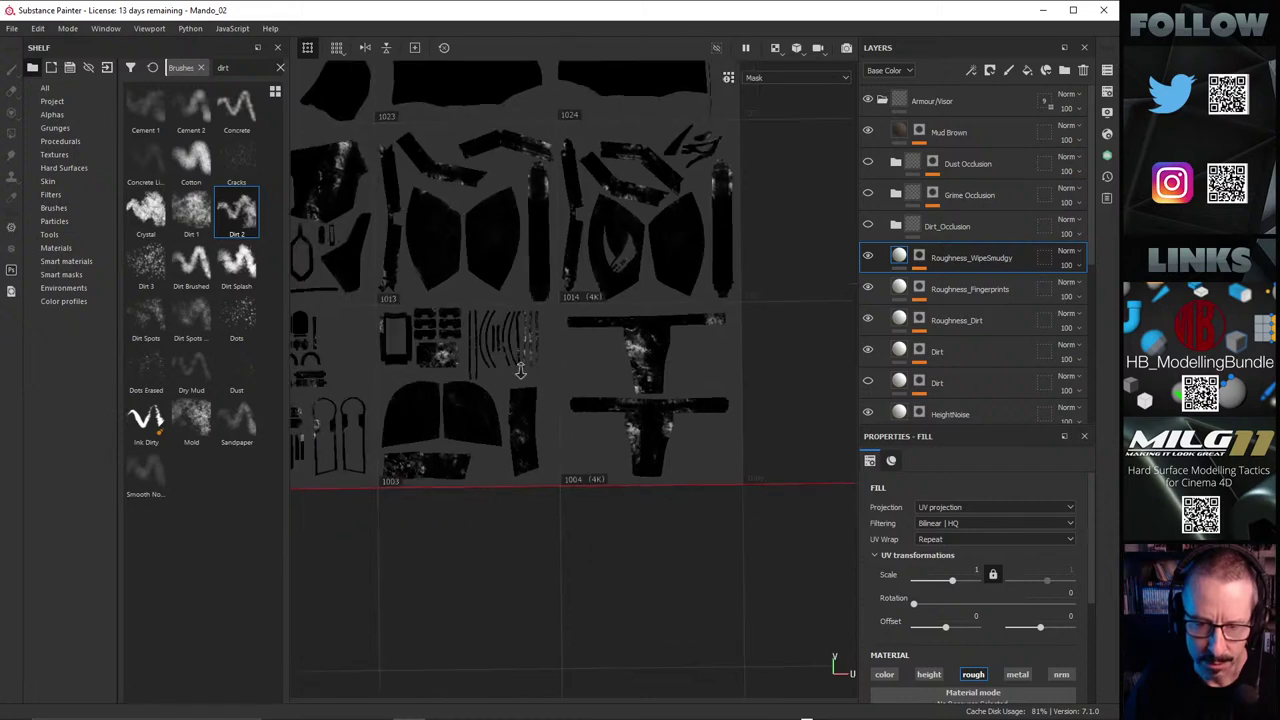
middle_click_drag(535, 366, 729, 397, "alt")
scroll(698, 368, "down", 1)
middle_click_drag(628, 342, 653, 373, "alt")
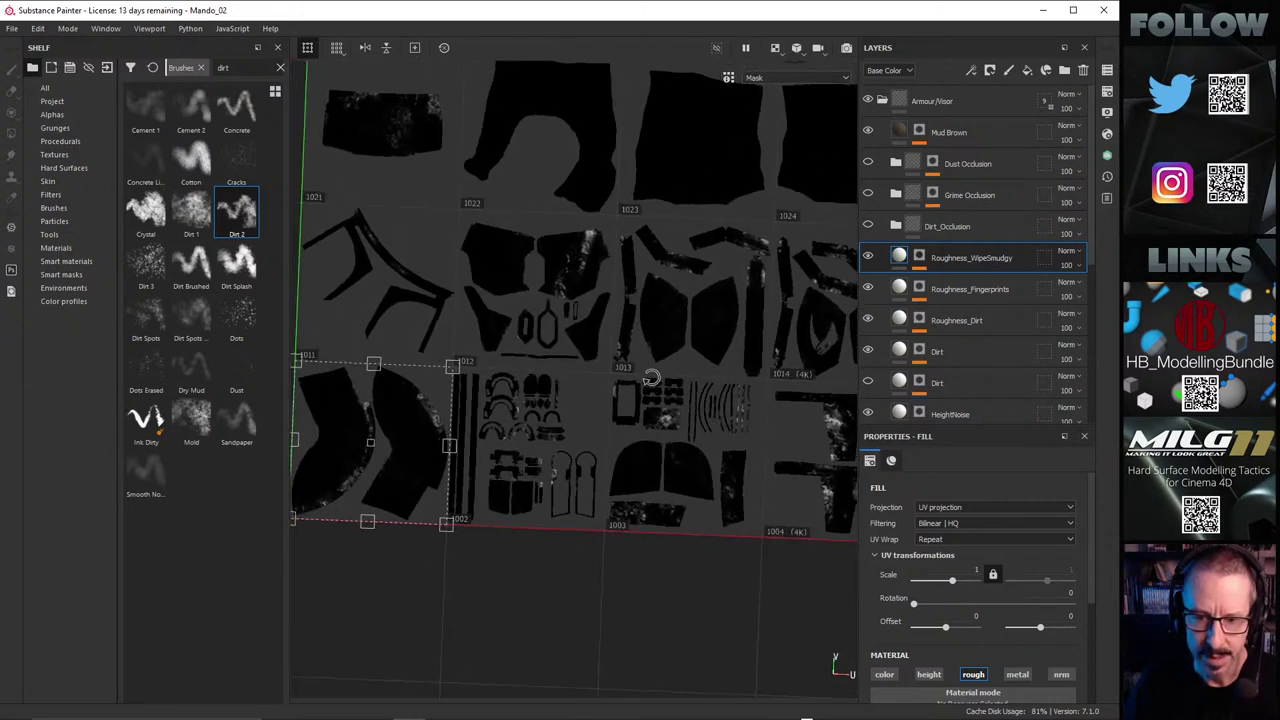
Step: Return the viewport to the 3D-only view of the helmet
left_click(795, 48)
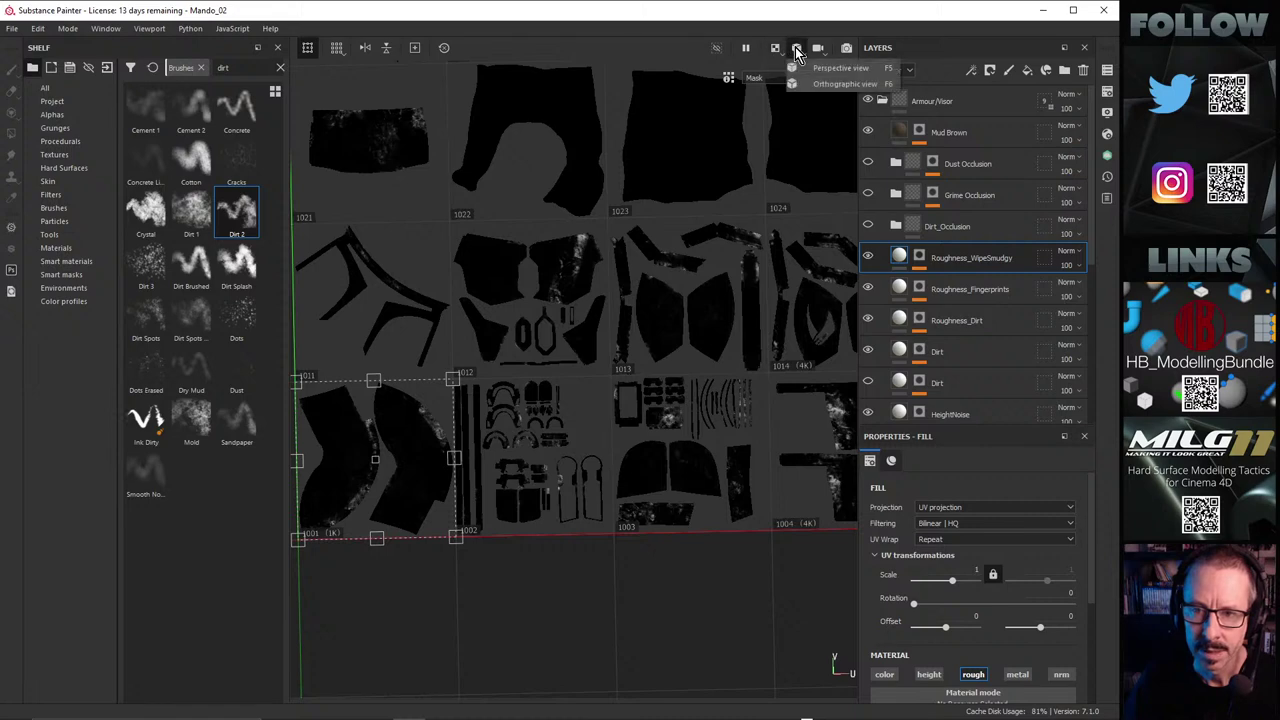
left_click(777, 50)
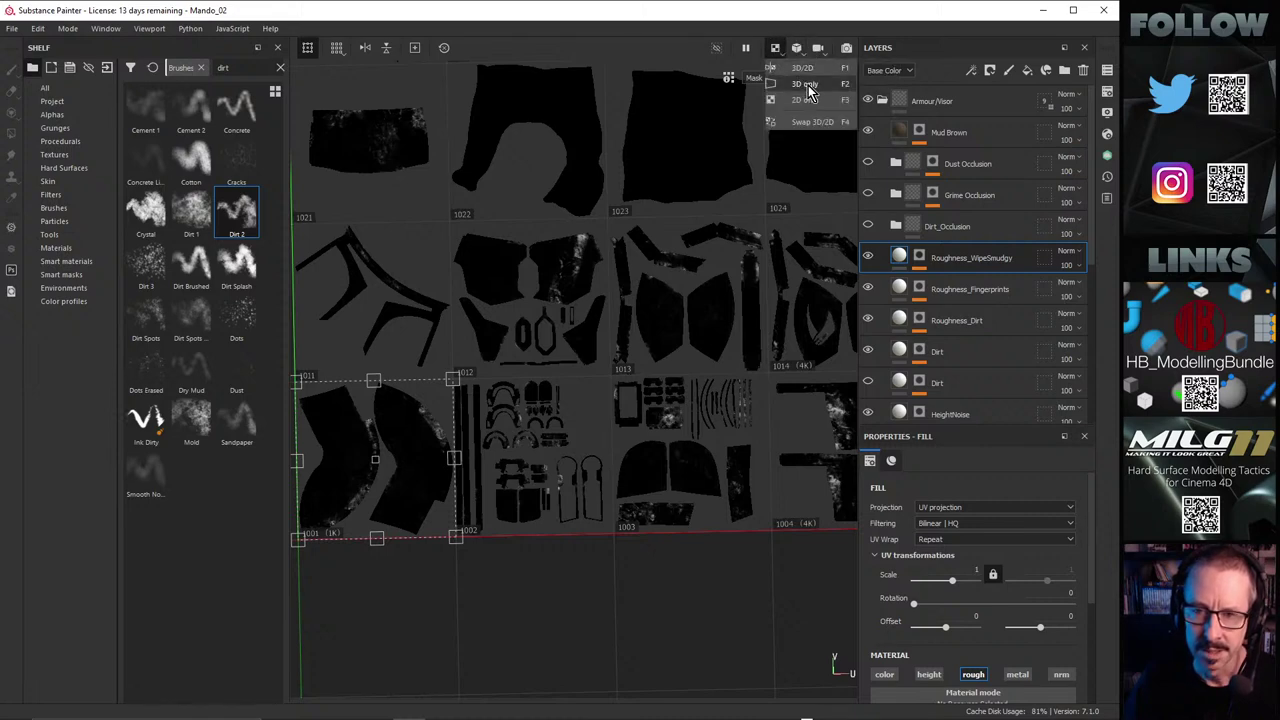
left_click(806, 85)
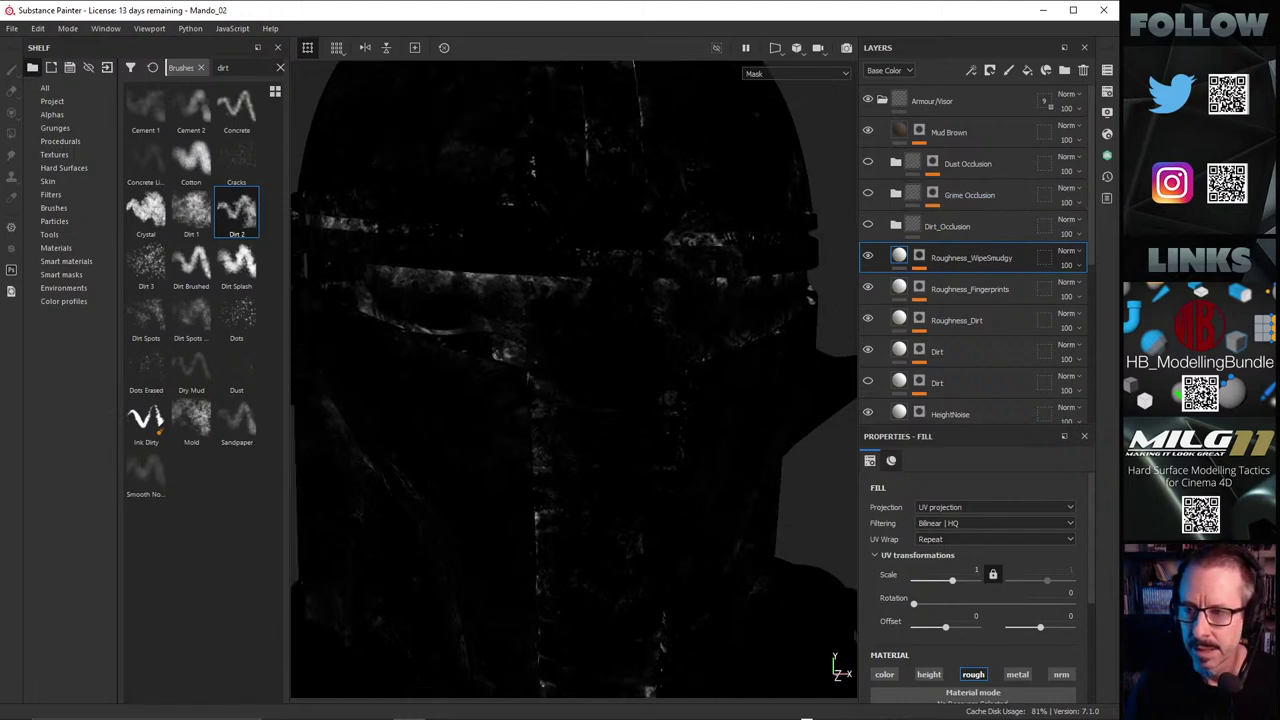
Step: Hide the excluded geometry with UV tile 1004 selected and check that tile's texture size
left_click(1109, 72)
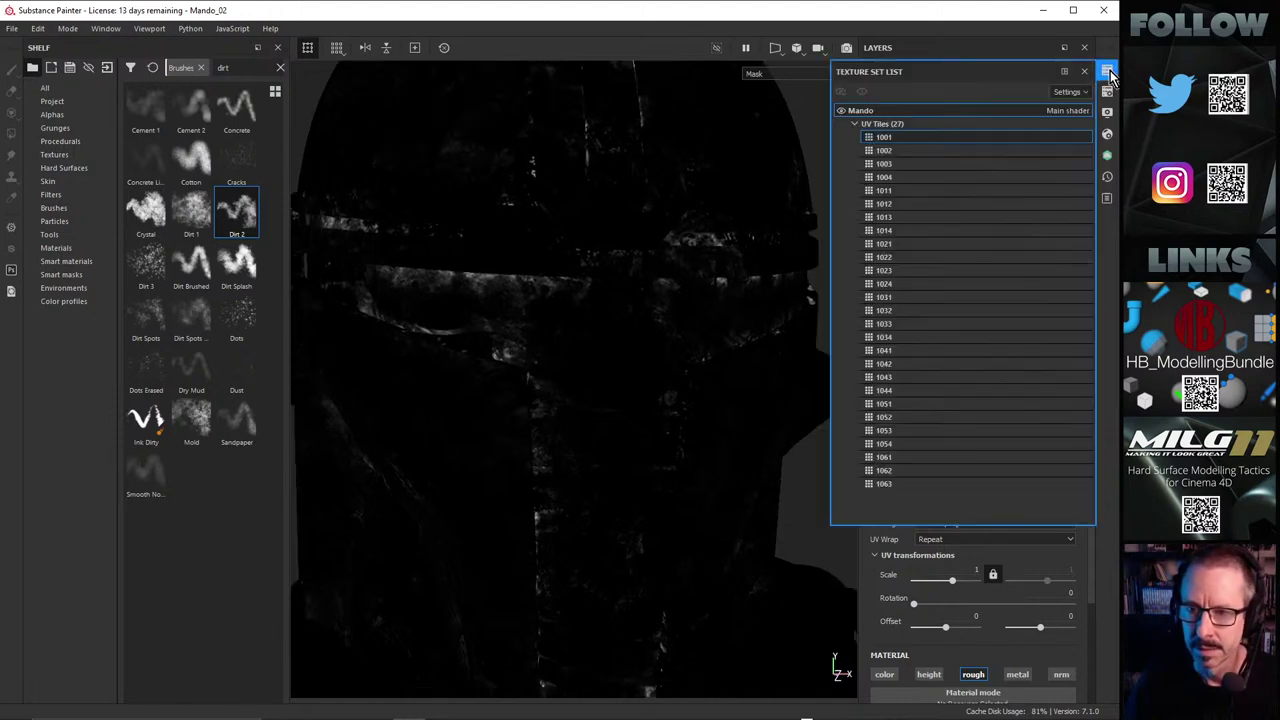
left_click(923, 177)
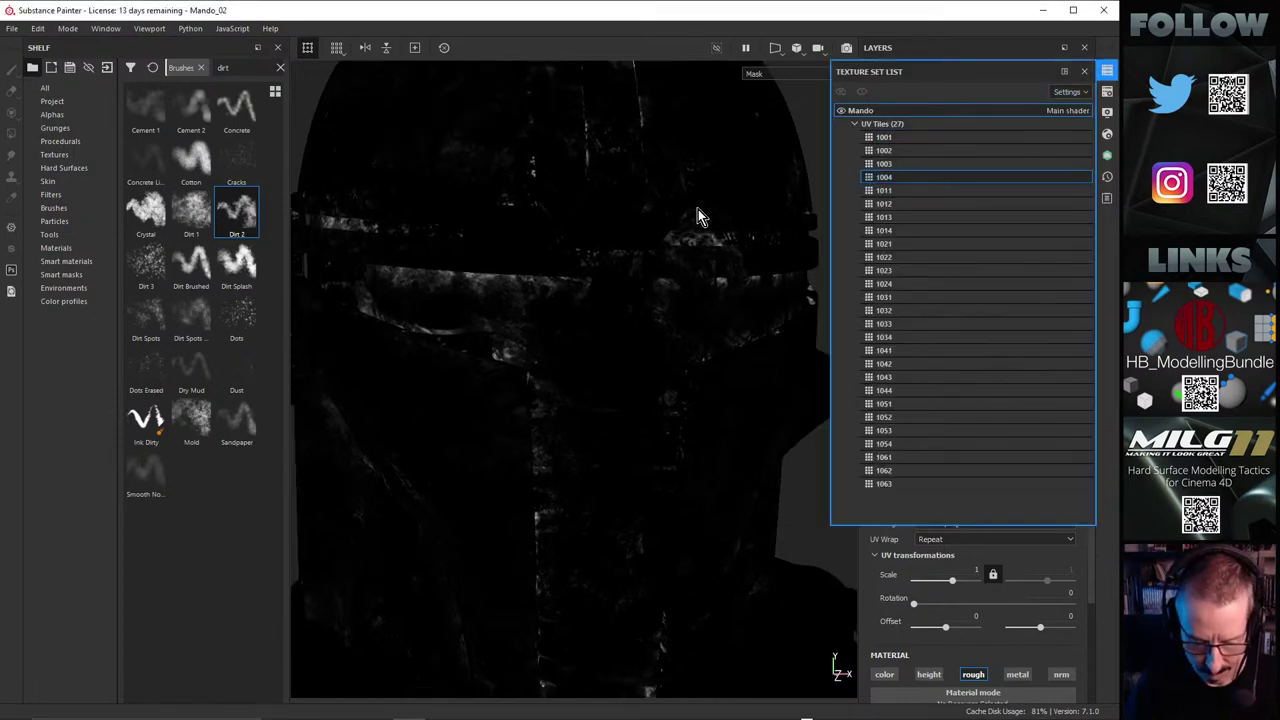
key("alt+h")
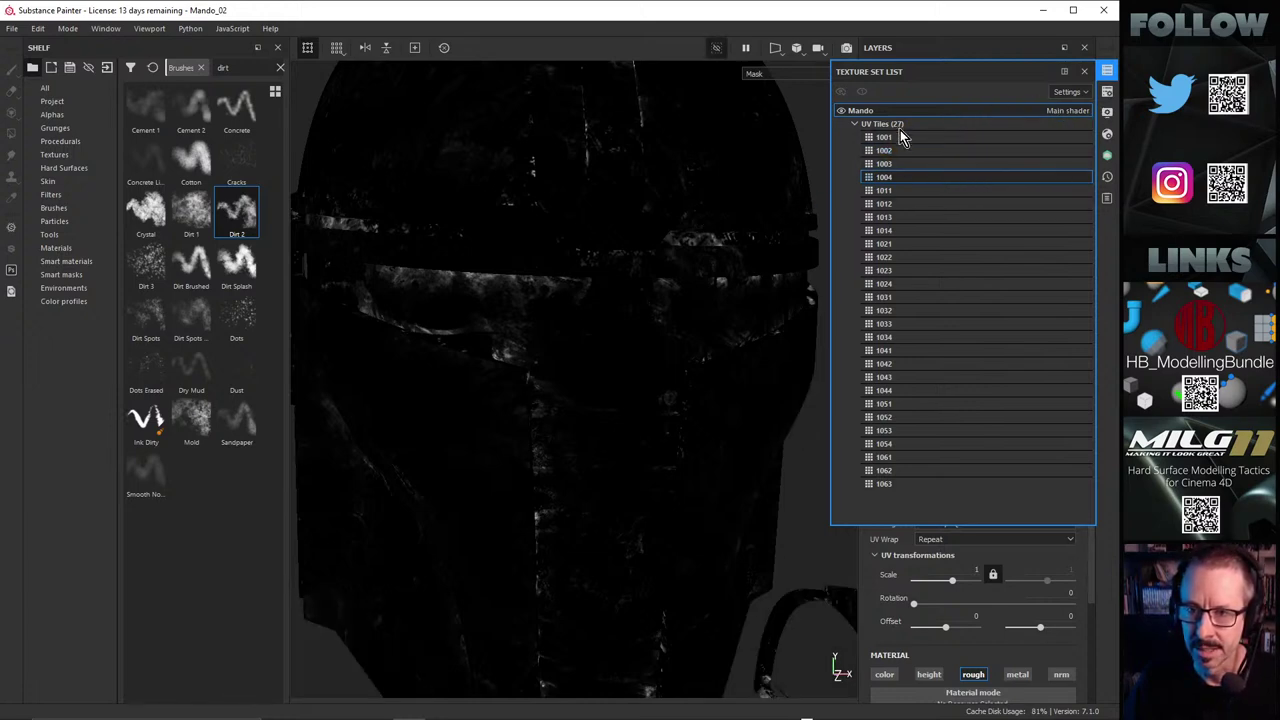
left_click(1107, 91)
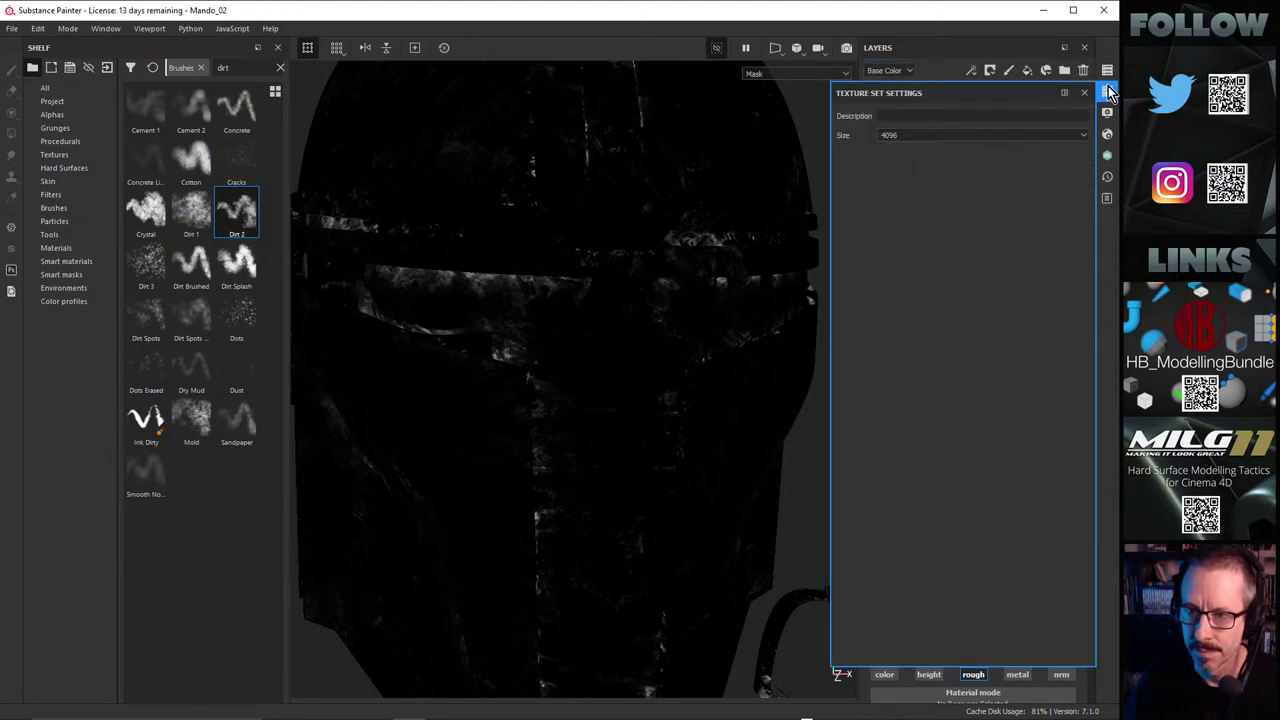
left_click(1107, 72)
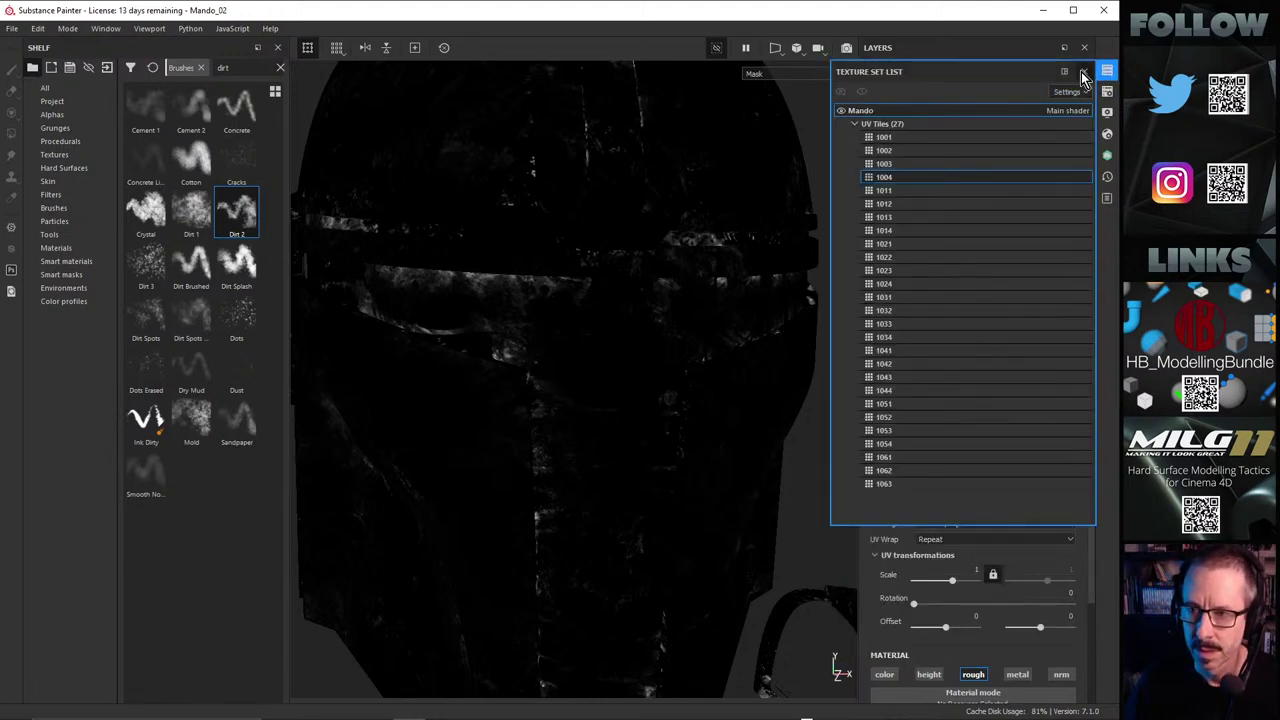
left_click(1084, 90)
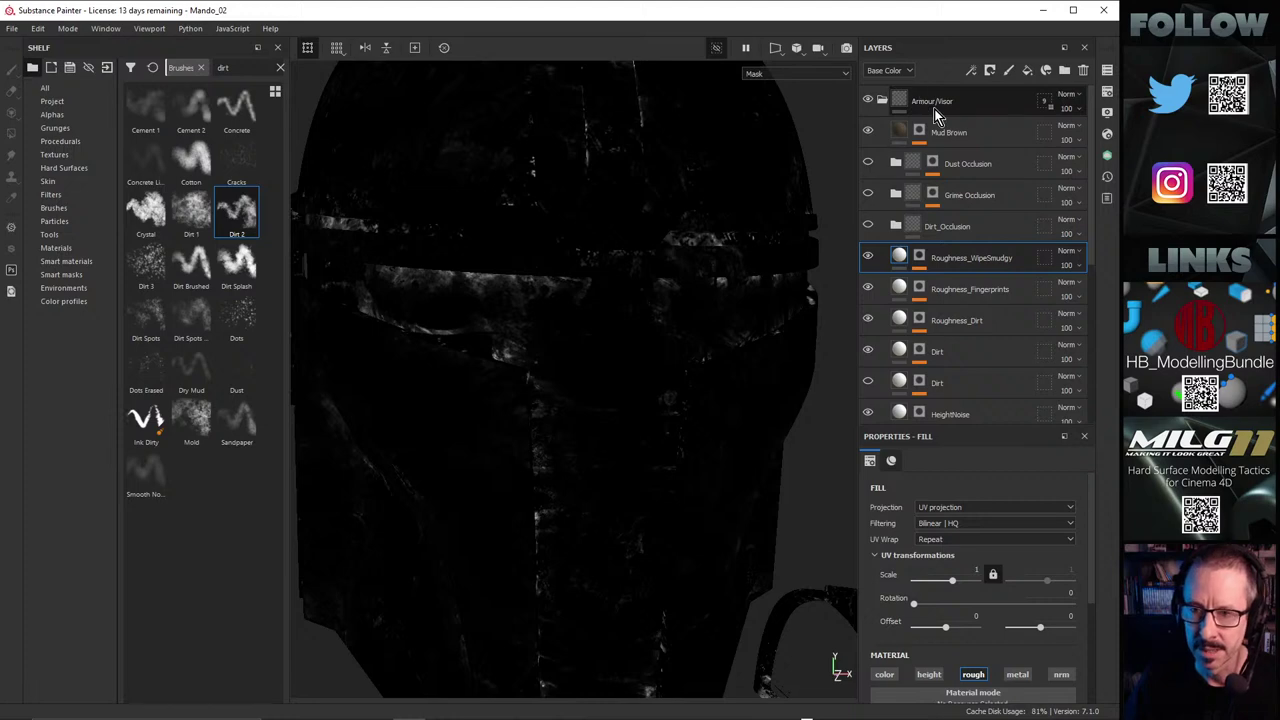
Step: Move the Visor folder out of the Armour/Visor group to the very top of the layer stack
left_click(880, 99)
left_click(933, 101)
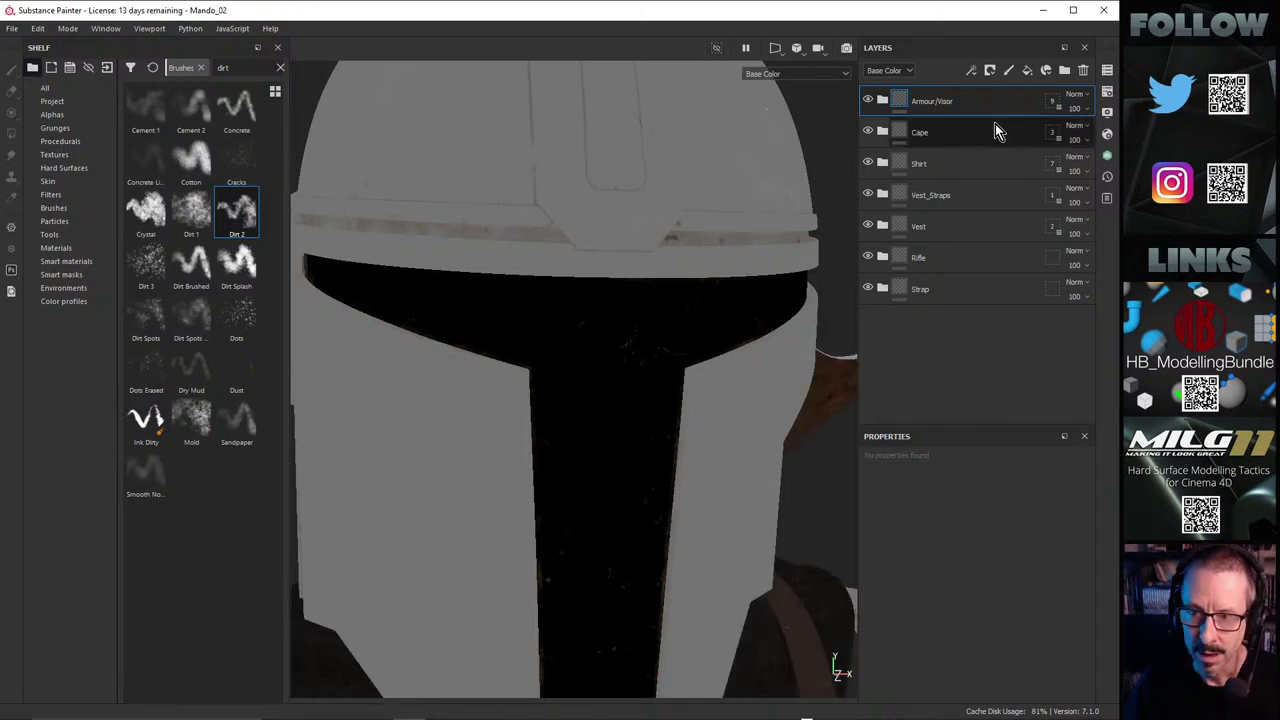
left_click(881, 100)
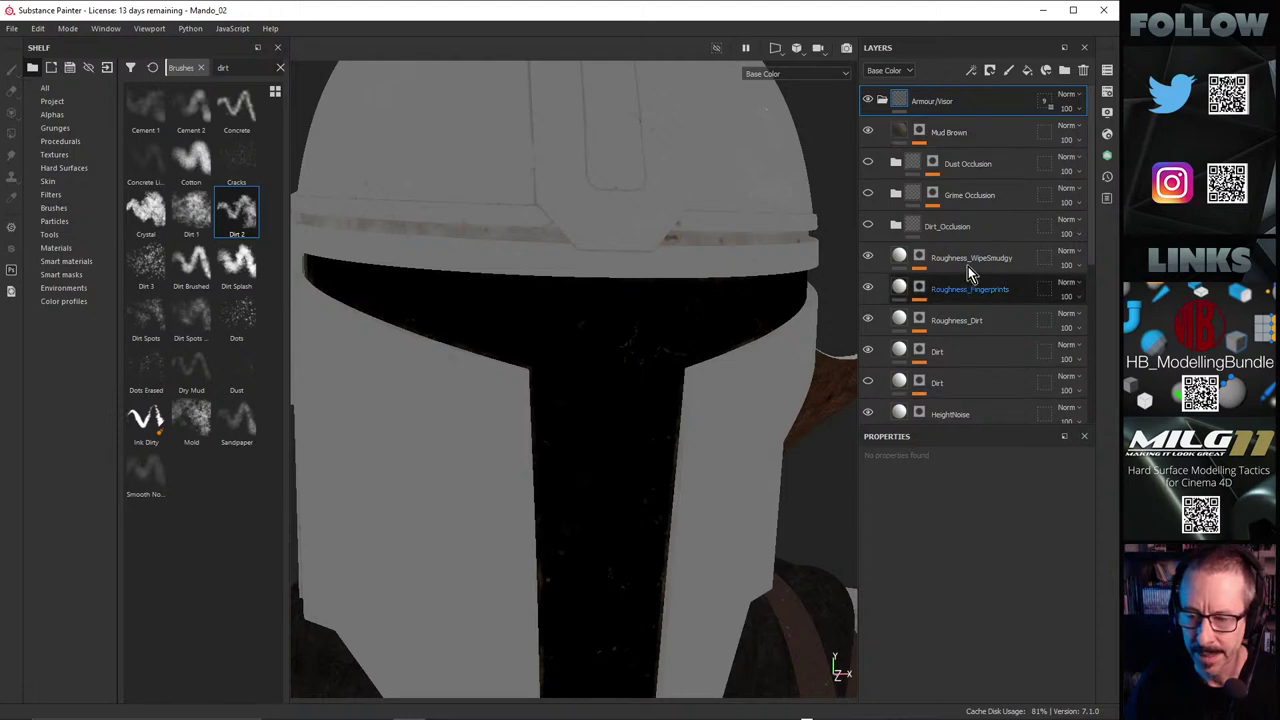
left_click(900, 134)
scroll(1020, 225, "down", 2)
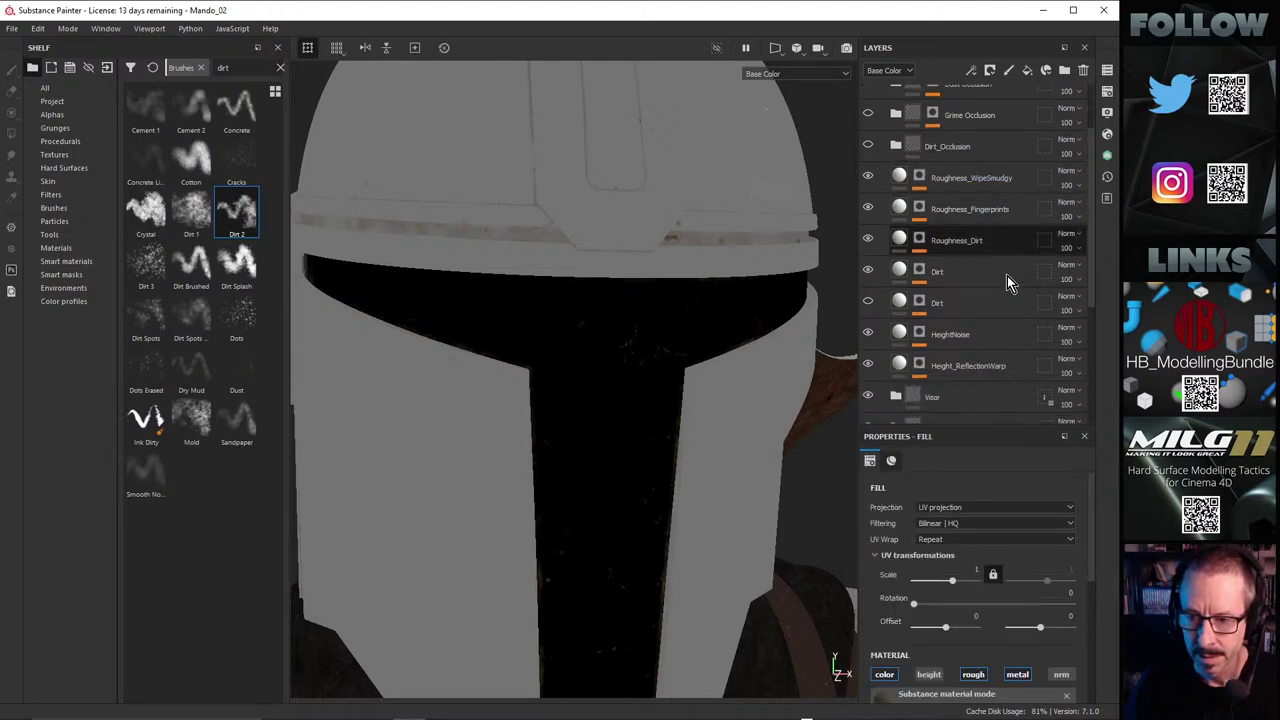
scroll(944, 168, "up", 1)
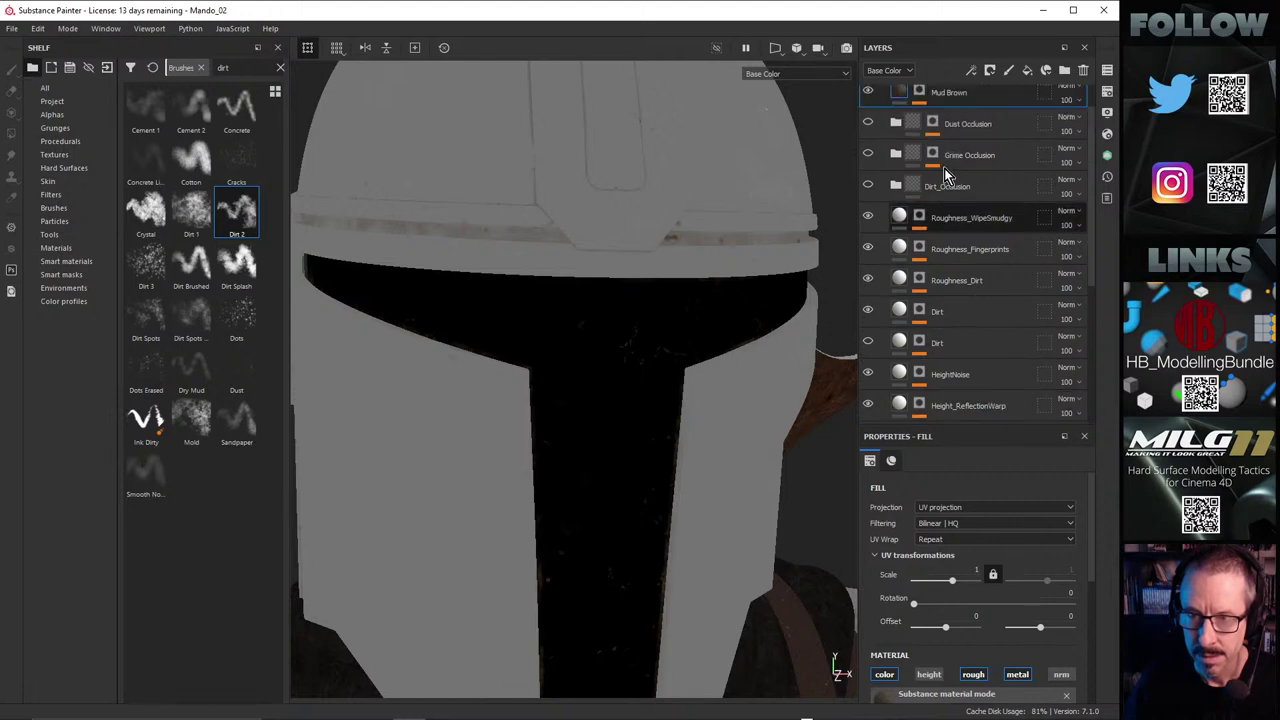
scroll(971, 335, "down", 2)
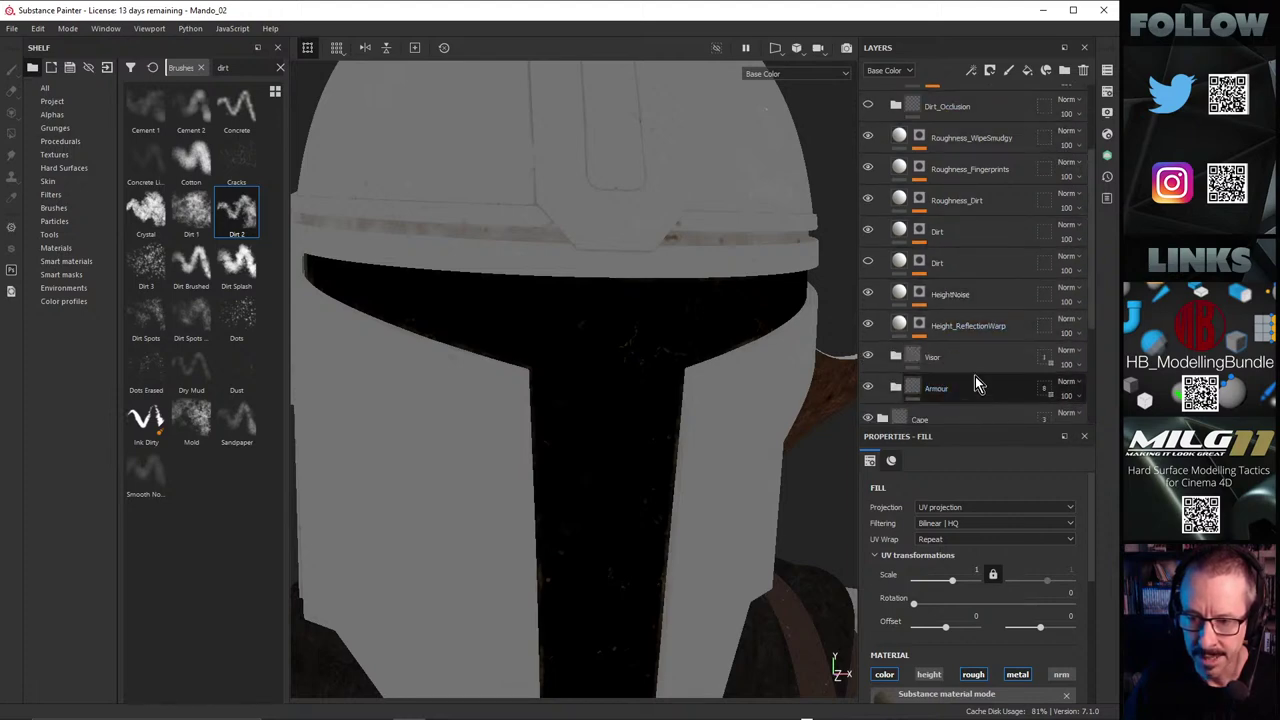
left_click_drag(966, 361, 951, 111)
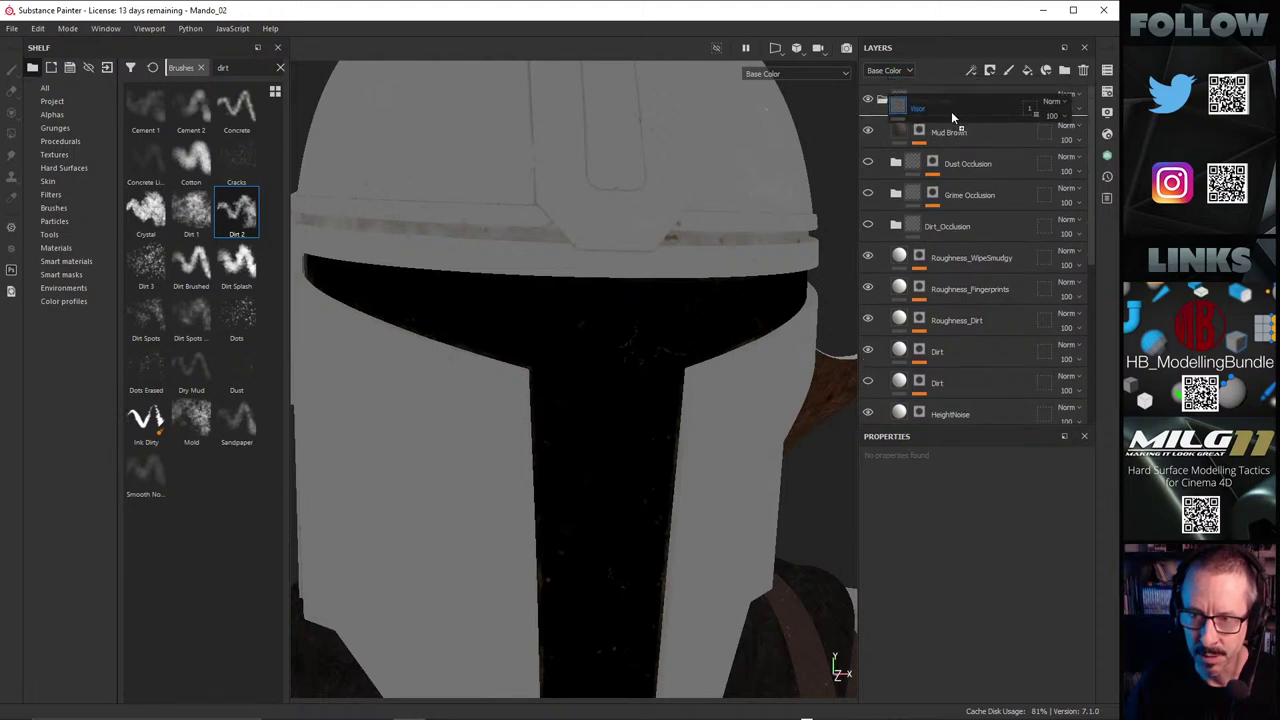
left_click_drag(951, 111, 953, 89)
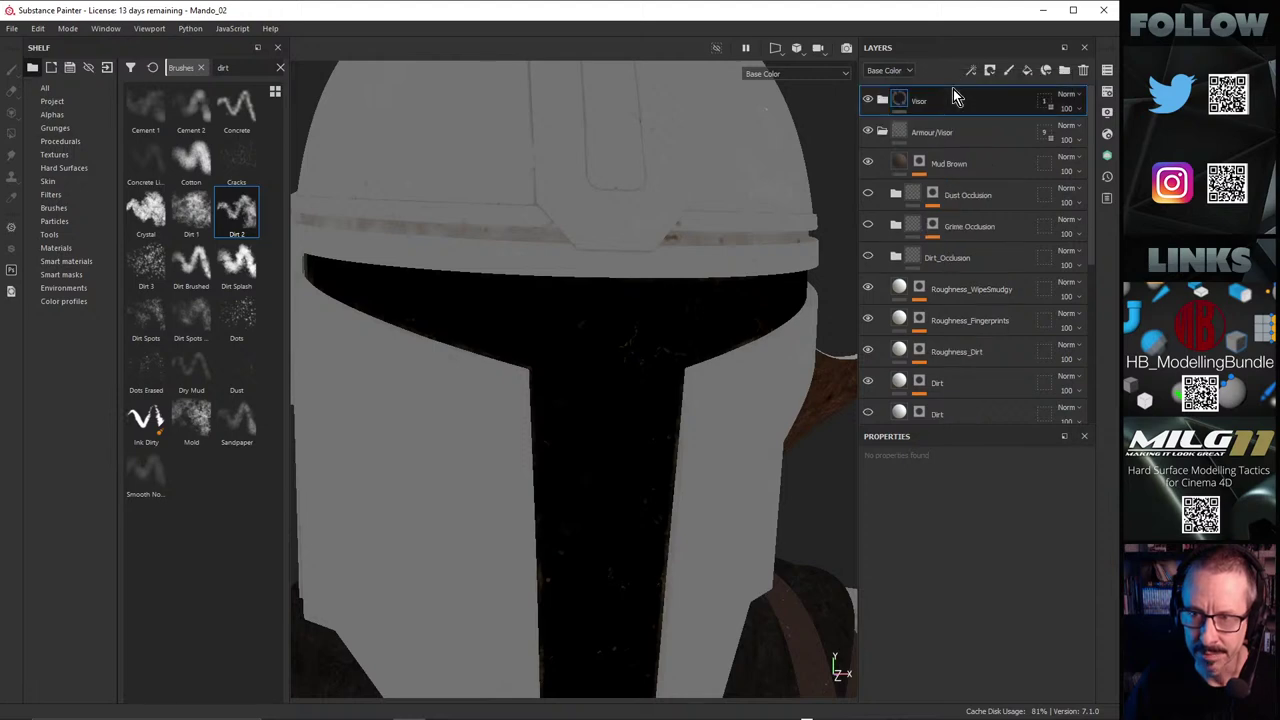
Step: Hide the excluded geometry with the Visor folder selected and examine the visor's base color from several angles
left_click(884, 100)
left_click(883, 100)
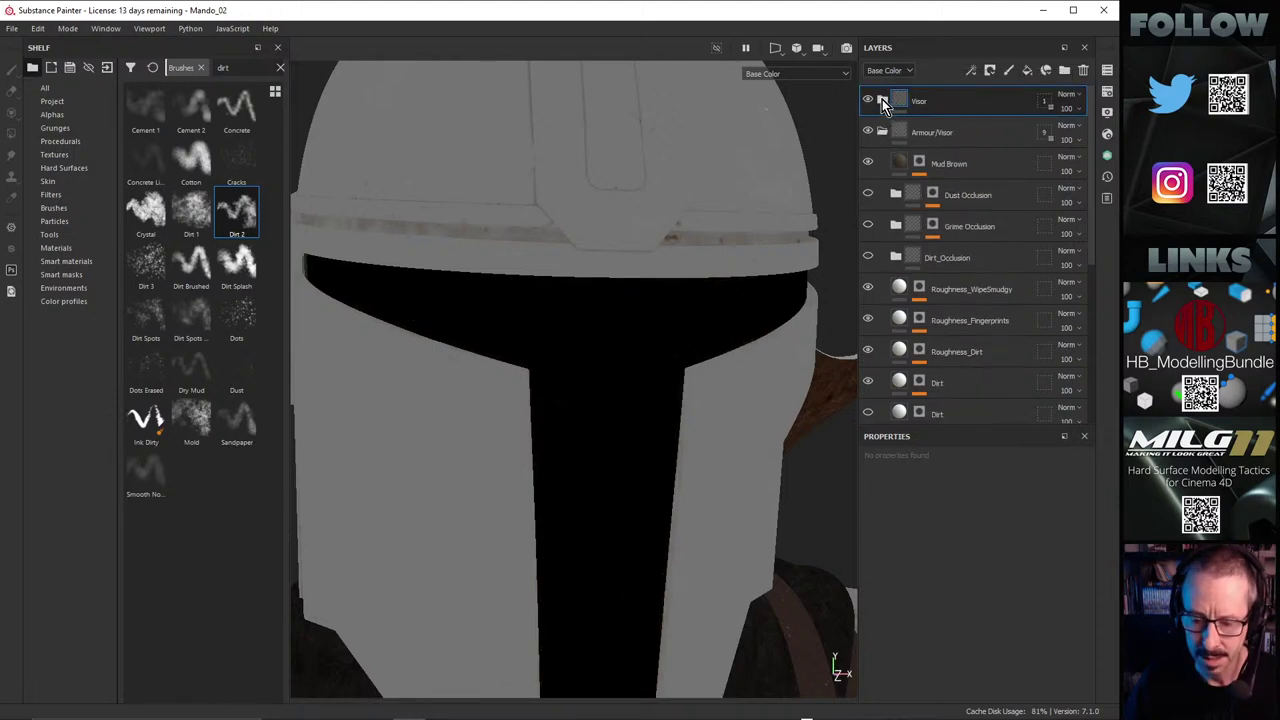
key("alt+h")
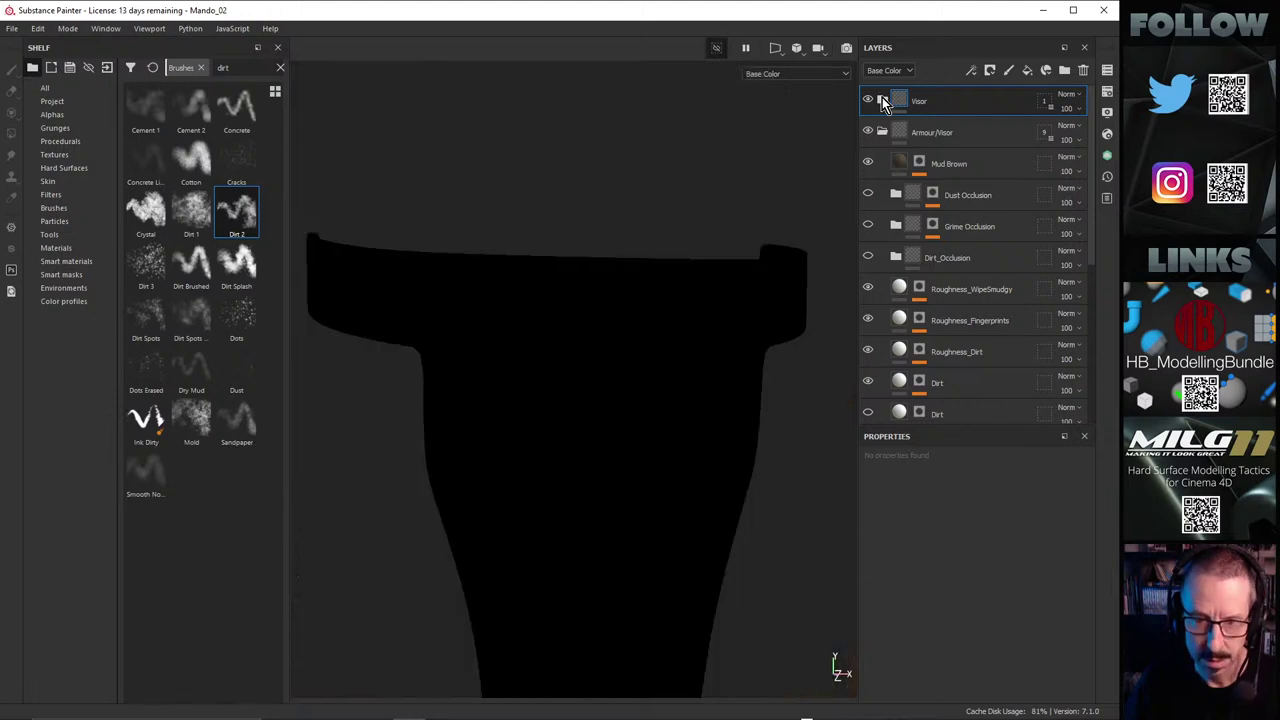
left_click_drag(662, 303, 648, 347, "alt")
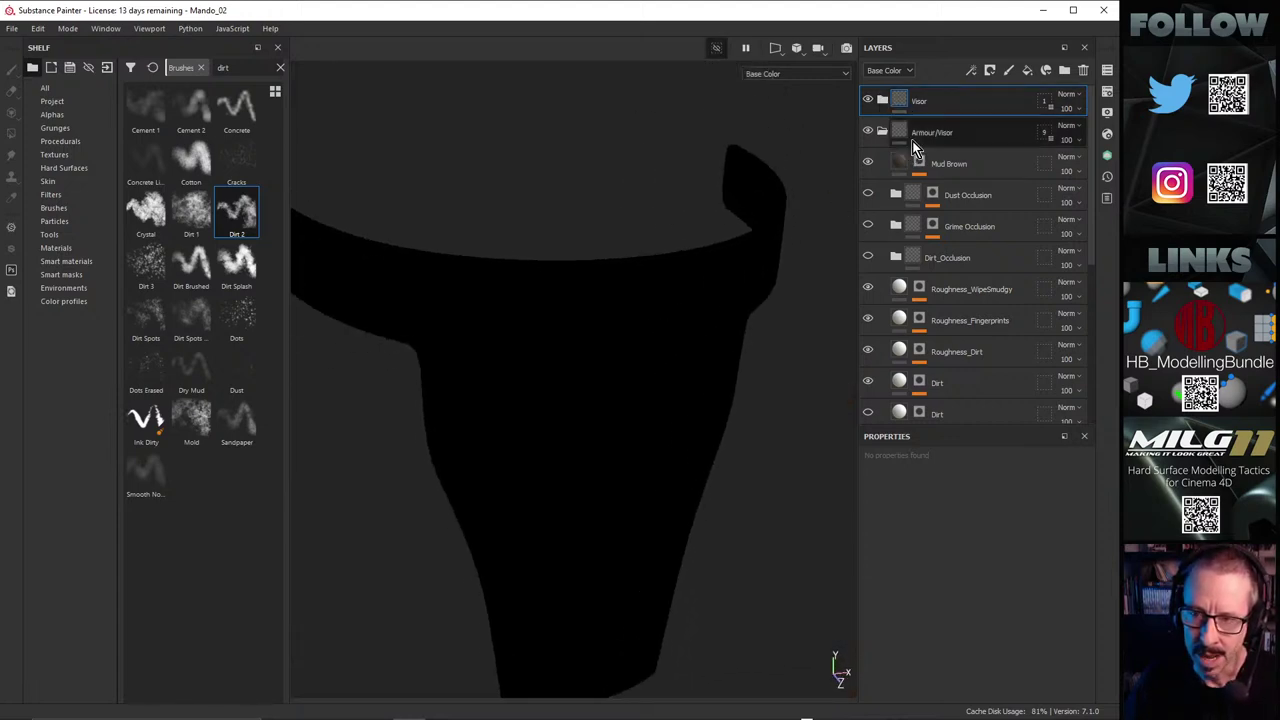
left_click_drag(928, 165, 919, 117)
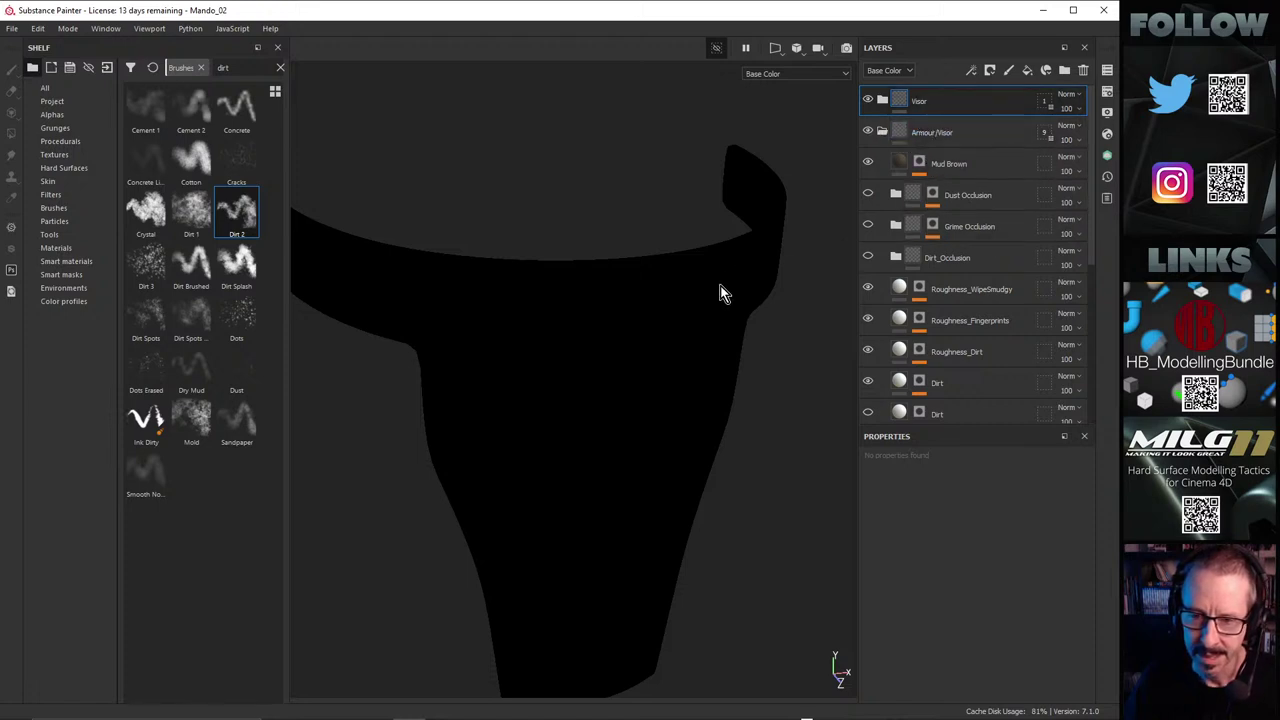
left_click_drag(720, 285, 719, 287, "alt")
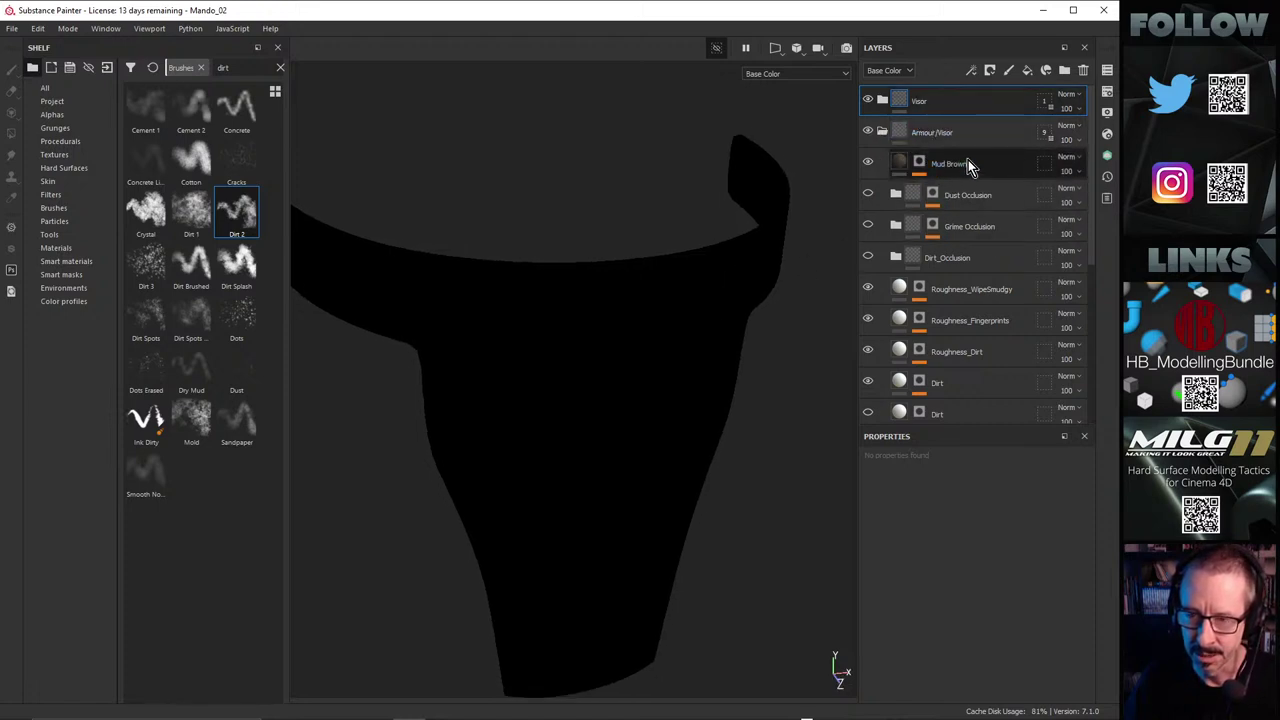
left_click_drag(743, 303, 680, 289, "alt")
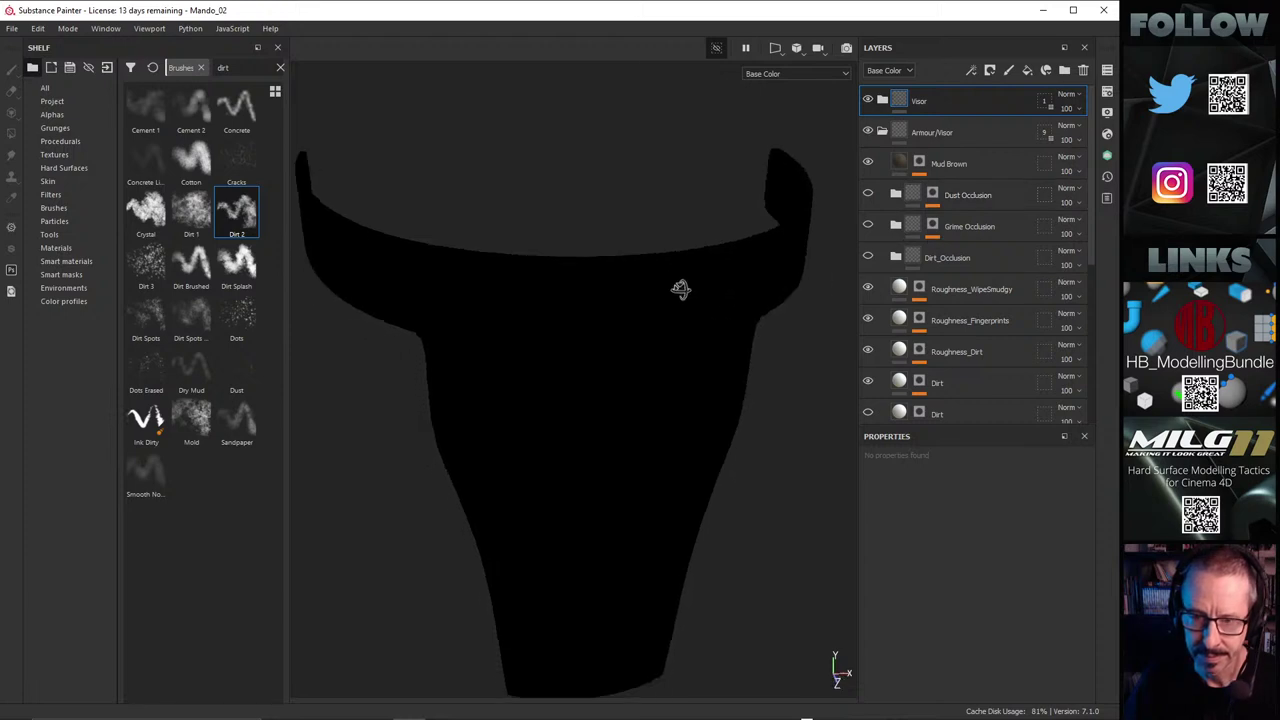
left_click_drag(924, 113, 918, 130)
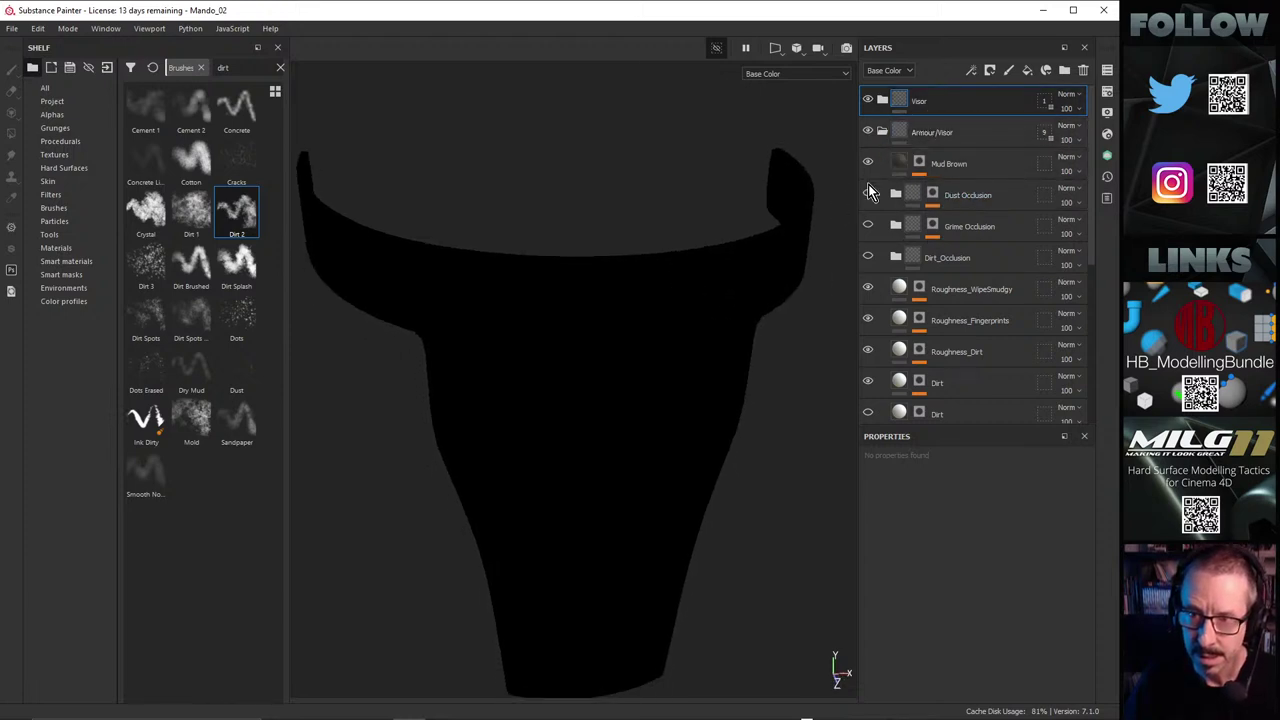
left_click_drag(629, 338, 612, 302, "alt")
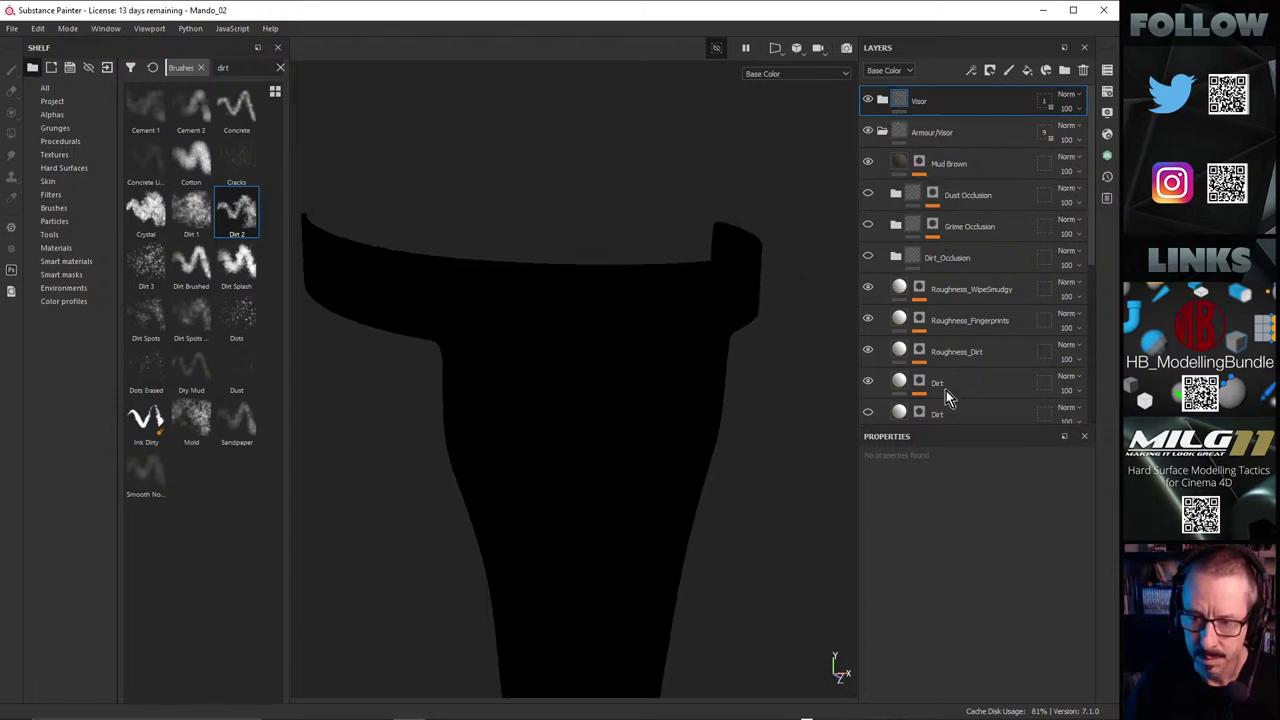
Step: Move the Visor folder back into Armour/Visor, between Height_ReflectionWarp and Armour, and check the dirt on the visor
left_click_drag(947, 99, 967, 286)
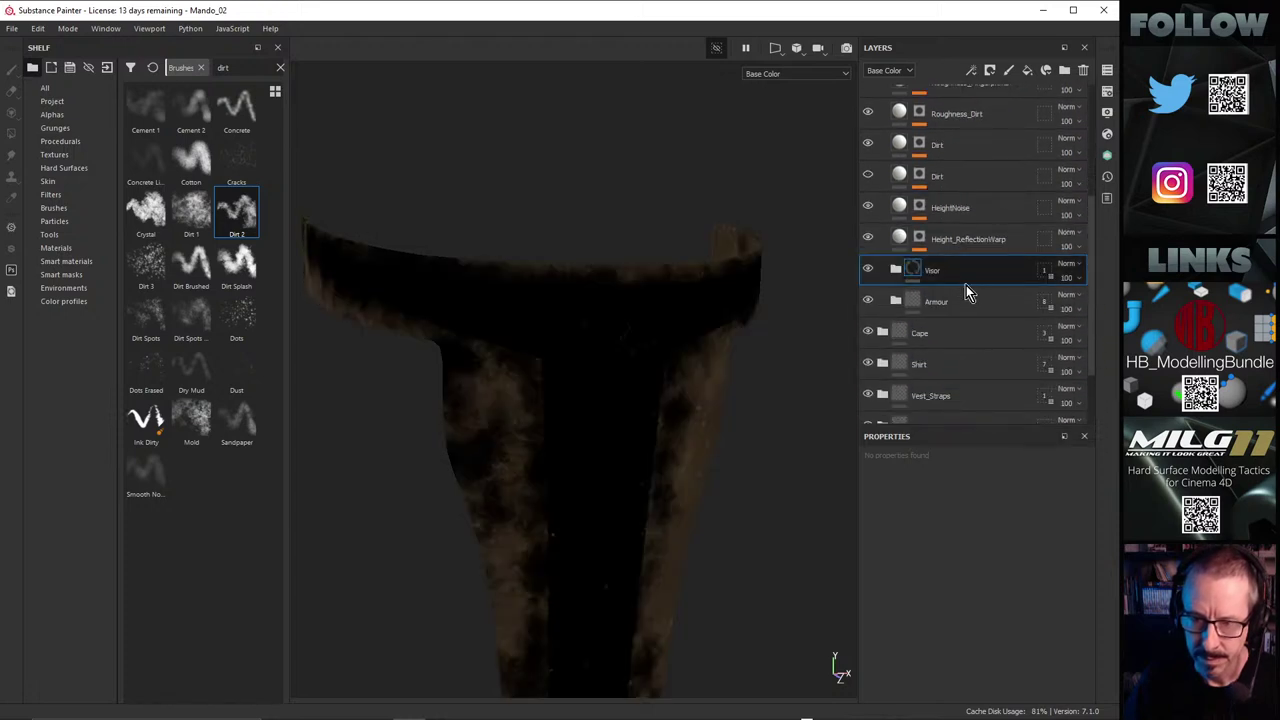
left_click_drag(560, 376, 600, 350, "alt")
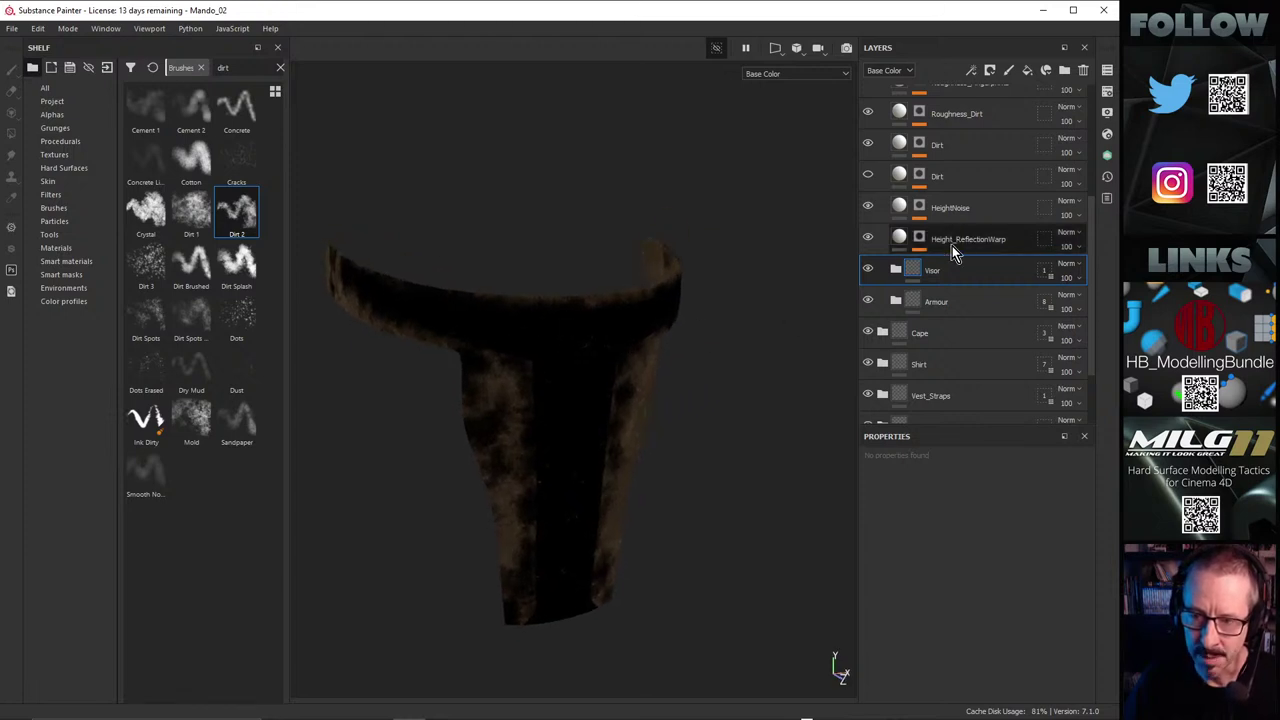
Step: Move all layers from Mud Brown through Height_ReflectionWarp out of the Armour/Visor group to the top of the stack
left_click(954, 239)
scroll(954, 239, "up", 5)
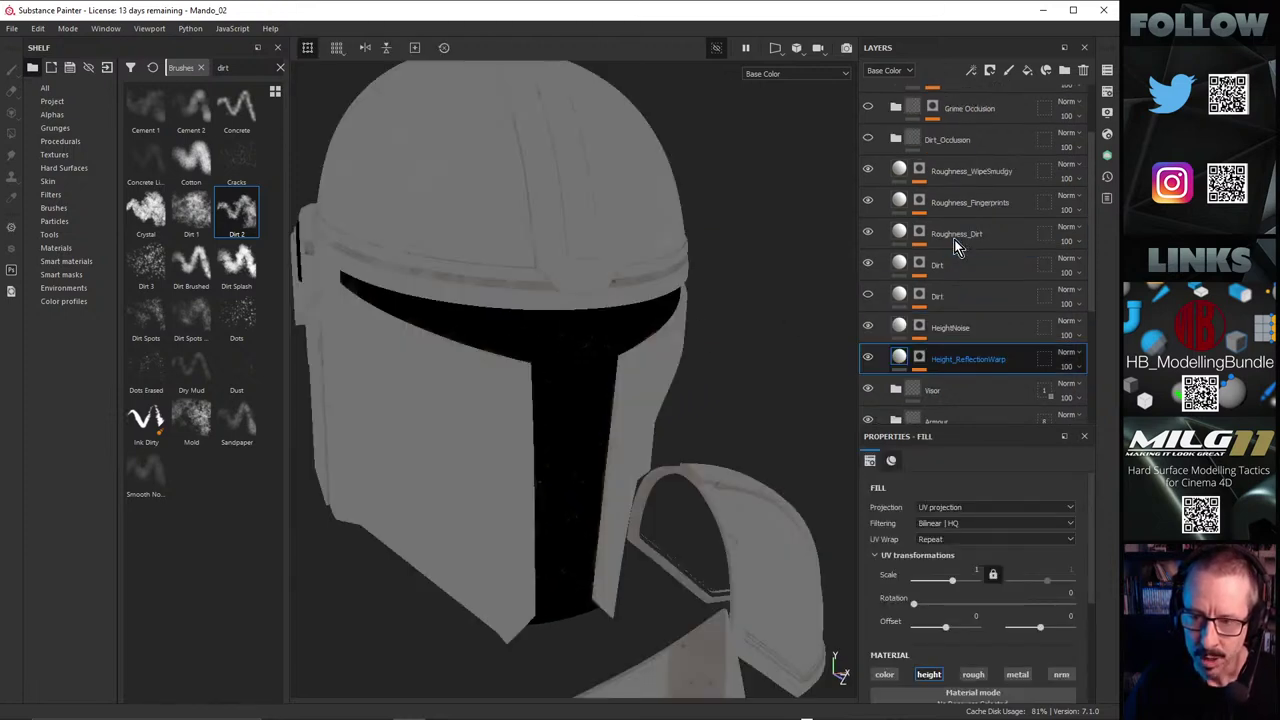
left_click(963, 135)
left_click(976, 132, "shift")
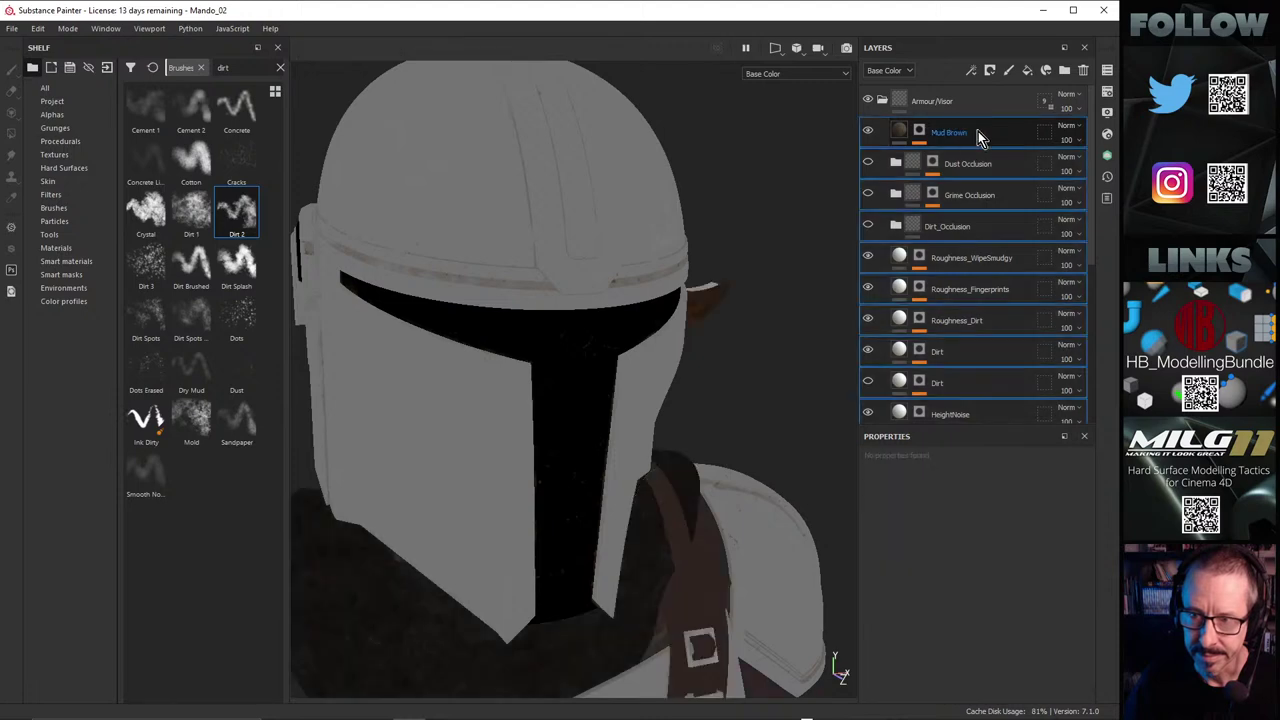
left_click_drag(975, 132, 965, 87)
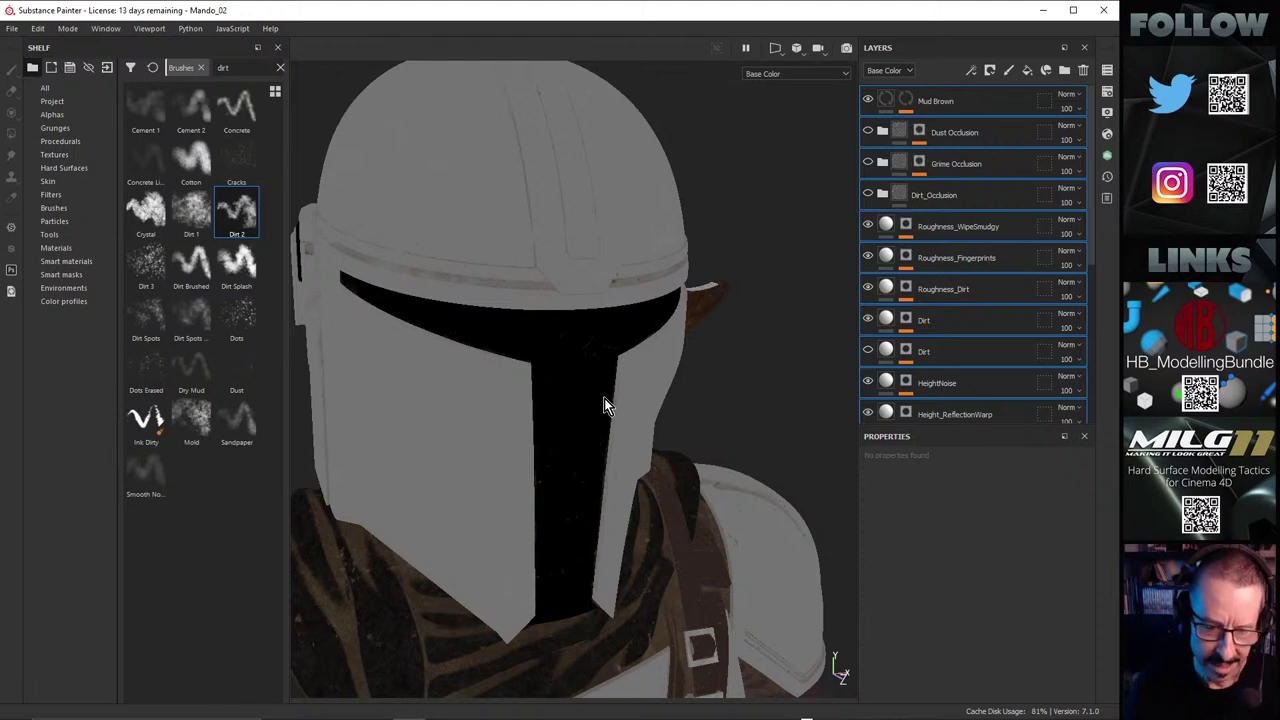
Step: Inspect the moved layers' effect on the cape, torso and helmet, and undo moving them out of Armour/Visor
right_click_drag(486, 458, 310, 455, "alt")
middle_click_drag(424, 429, 512, 322, "alt")
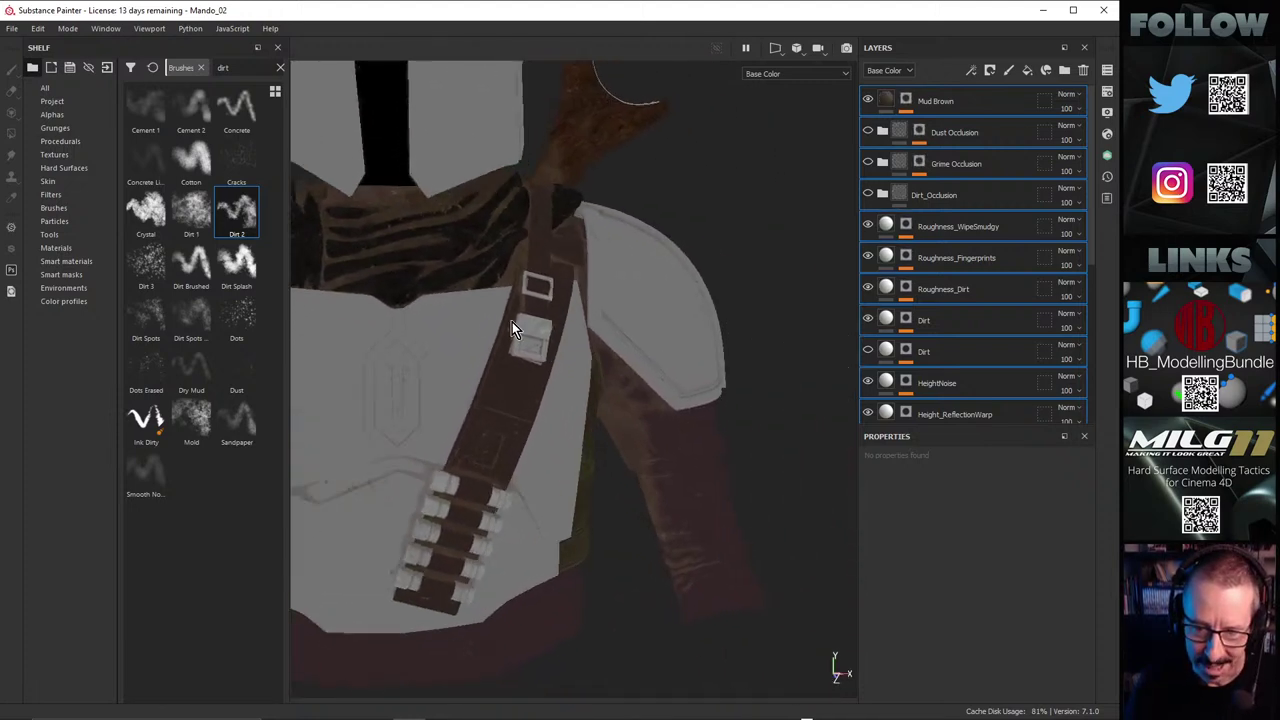
left_click_drag(512, 322, 709, 277, "alt")
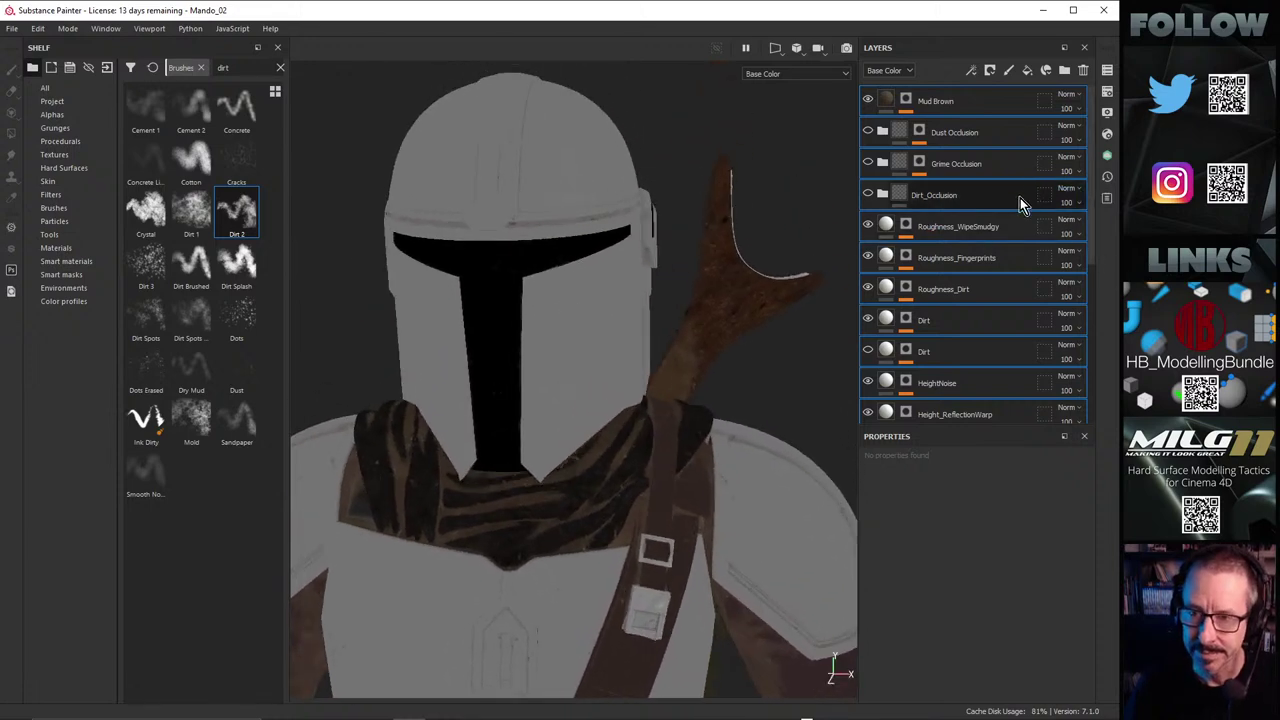
key("ctrl+z")
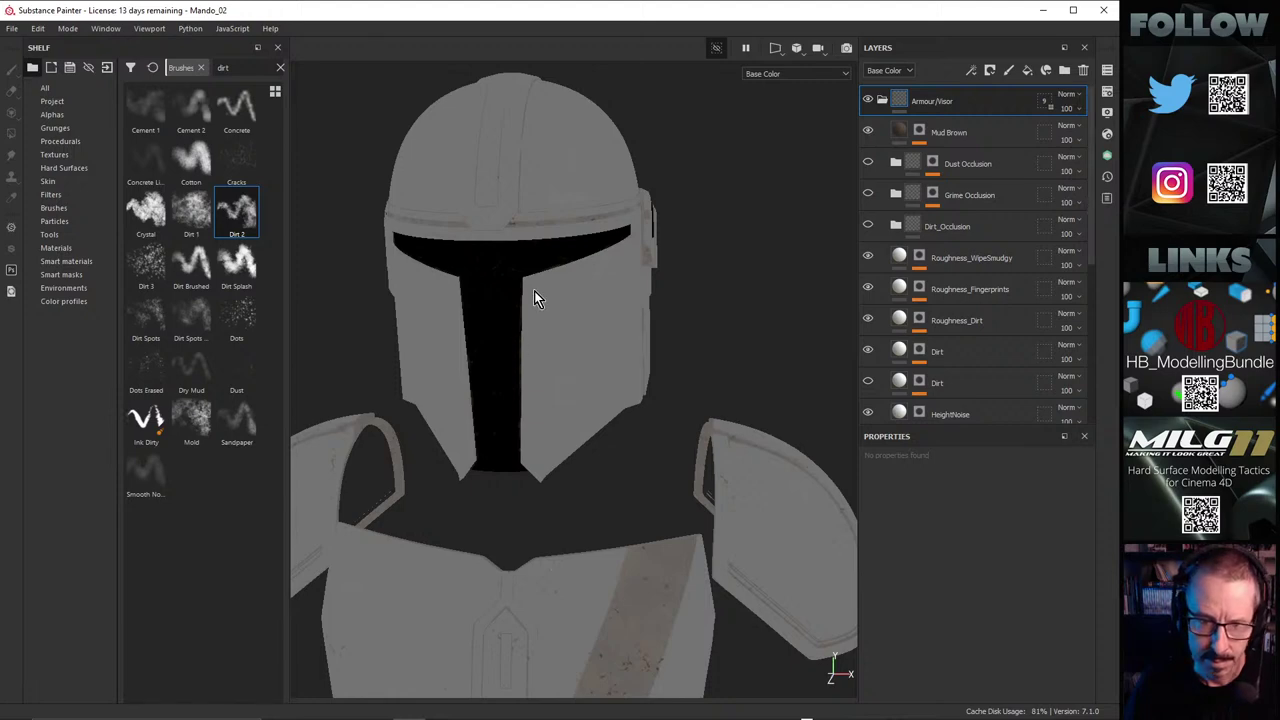
Step: Show the full material in a split 3D/2D view and frame the visor's UV island in the 2D half
scroll(534, 291, "up", 3)
mouse_move(564, 316)
left_mouse_down("alt")
mouse_move(720, 306)
mouse_move(570, 322)
left_mouse_up("alt")
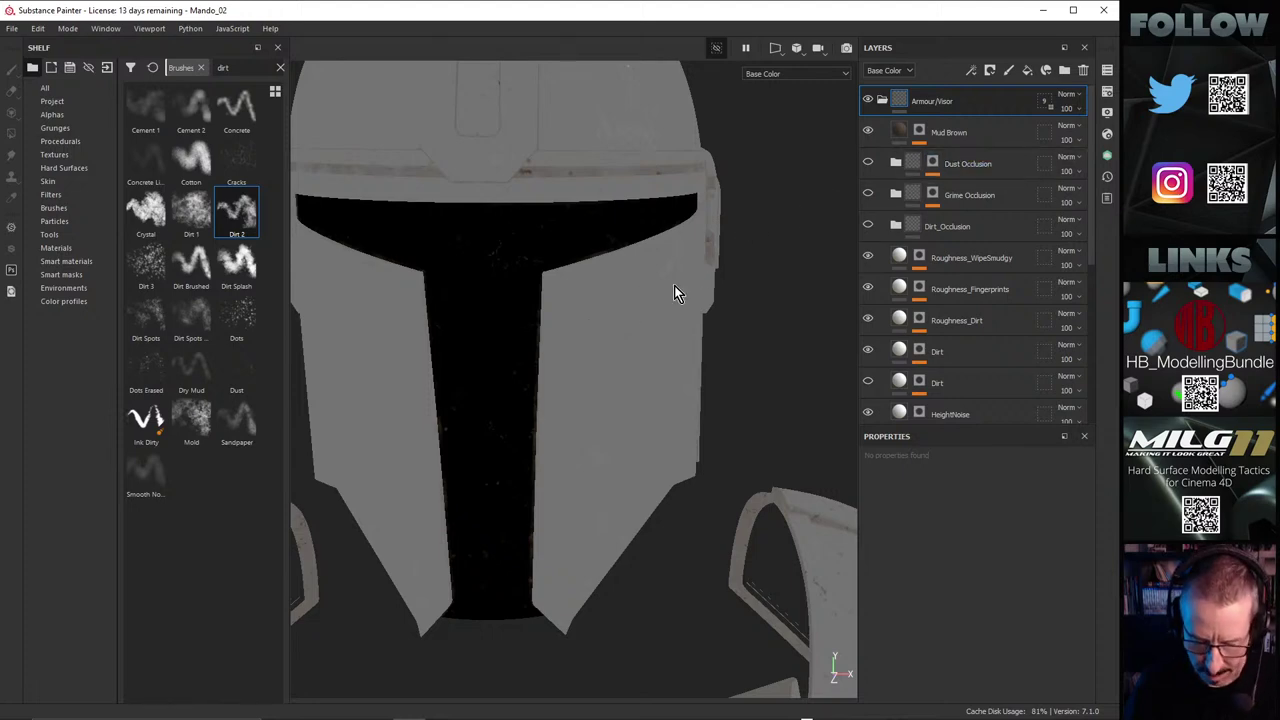
key("m")
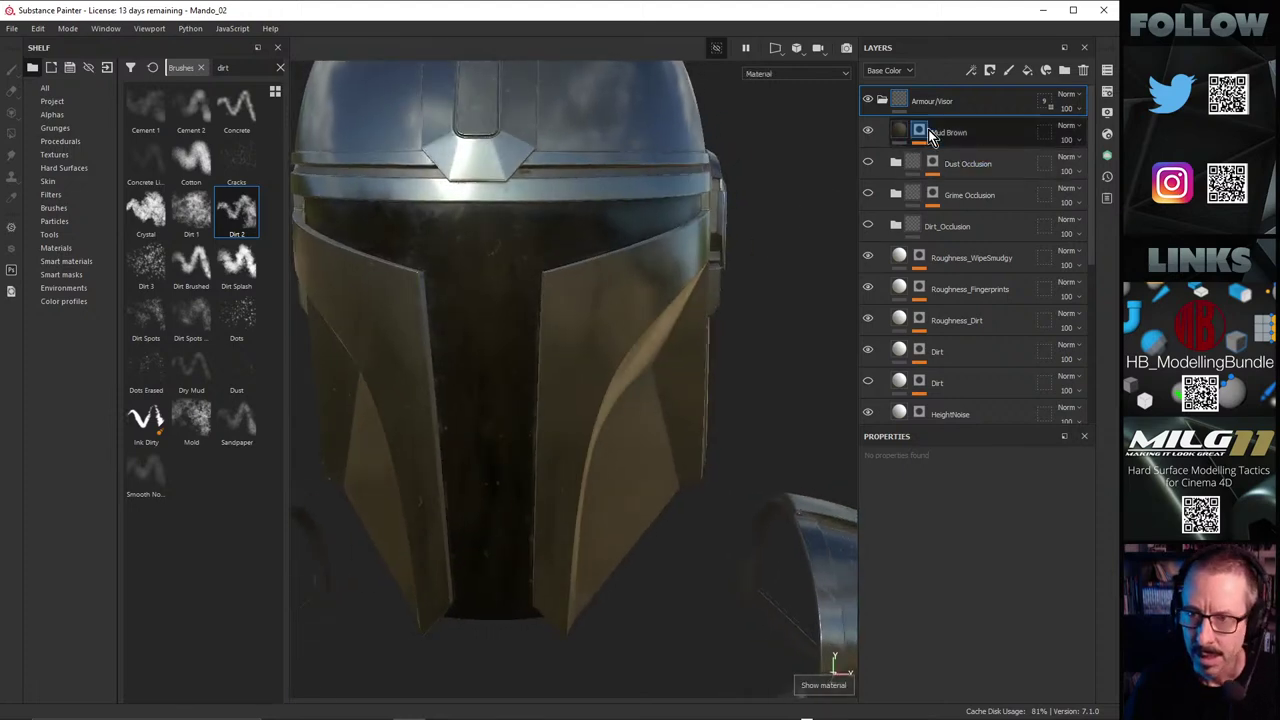
left_click(778, 49)
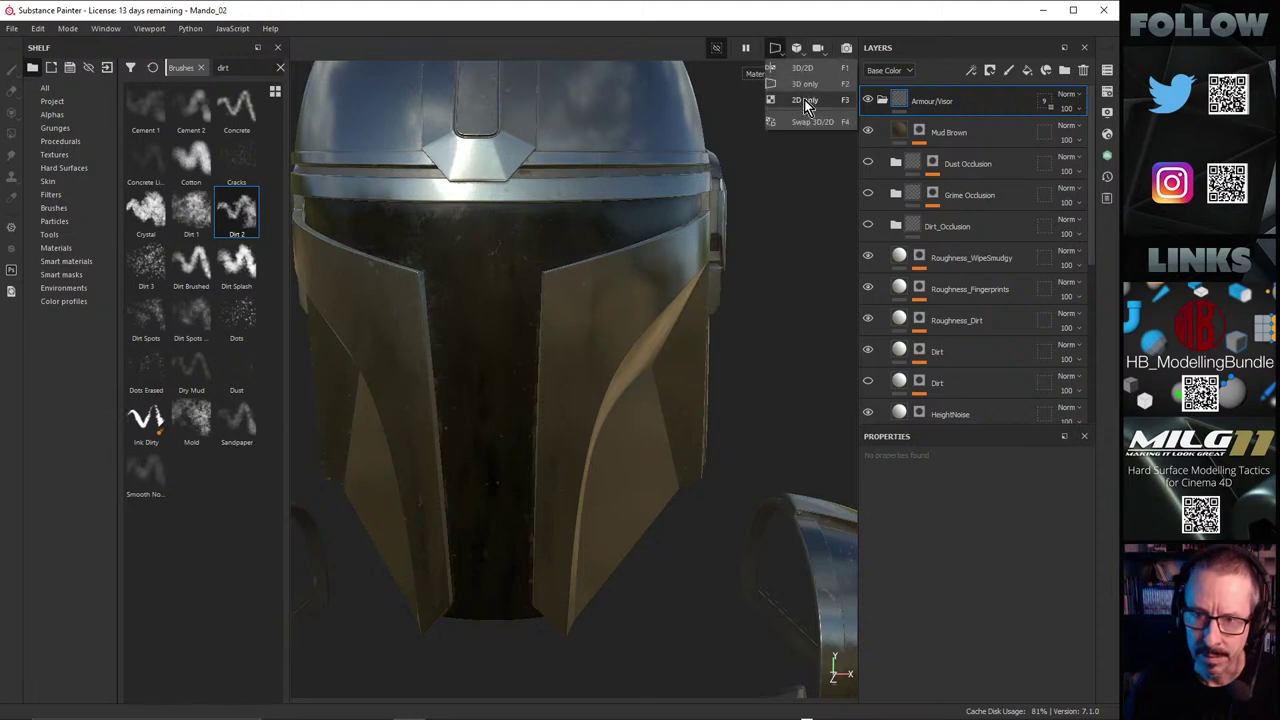
left_click(814, 70)
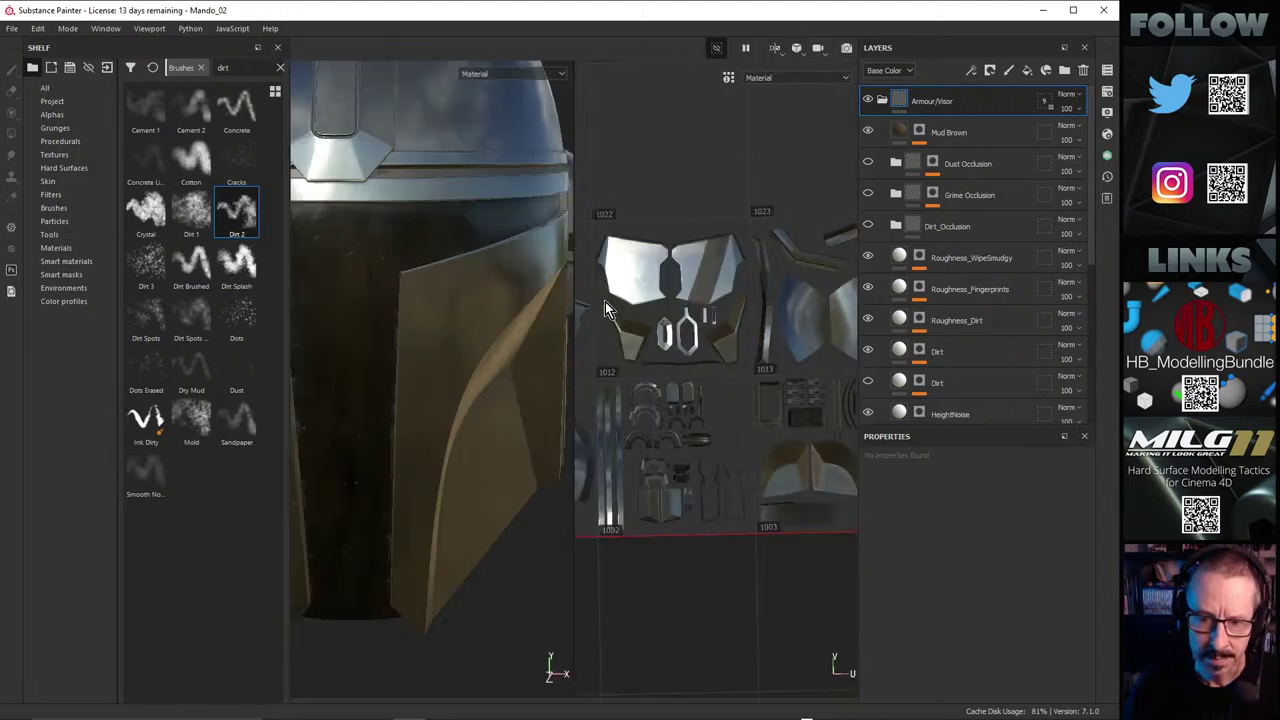
scroll(604, 308, "up", 8)
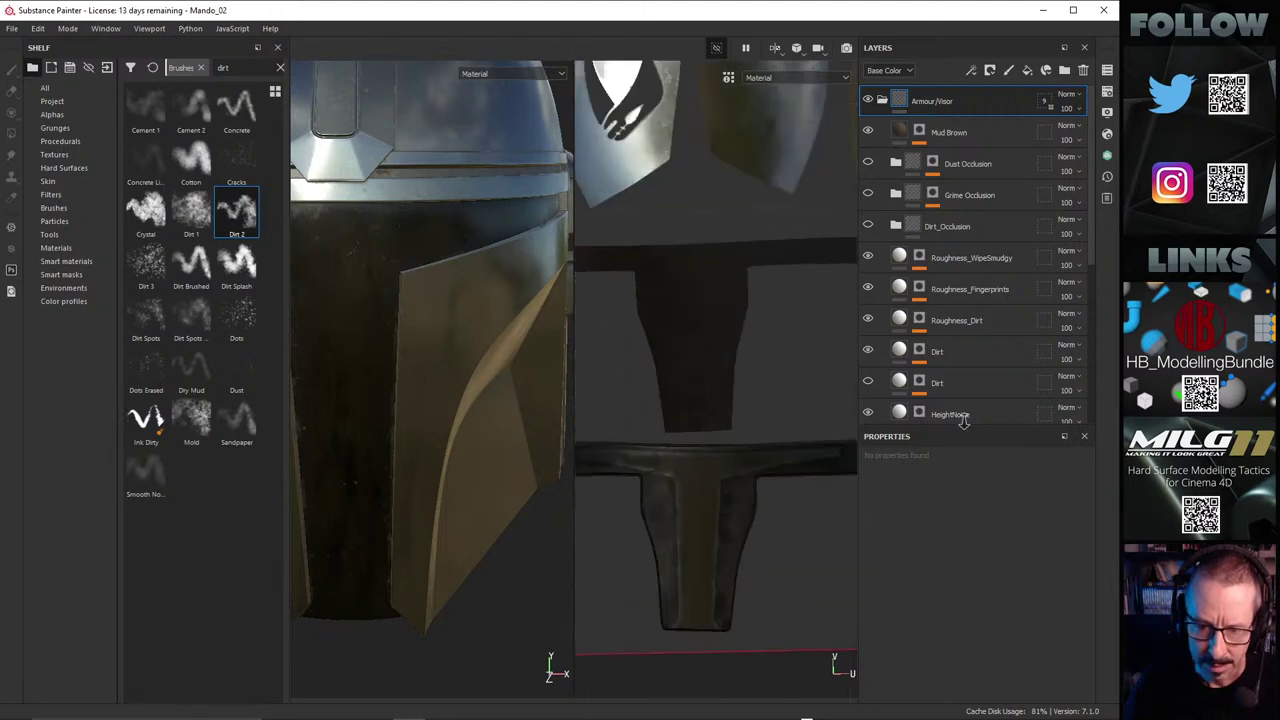
scroll(751, 389, "up", 8)
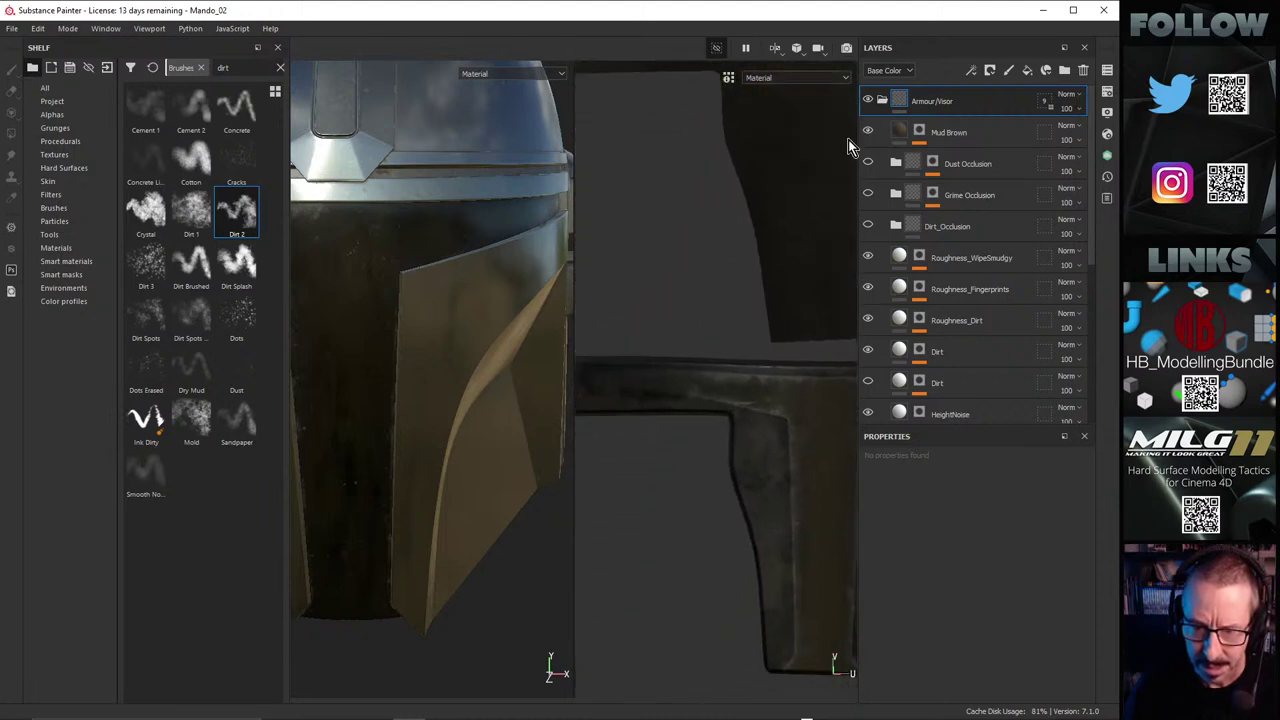
middle_click_drag(791, 257, 769, 216, "alt")
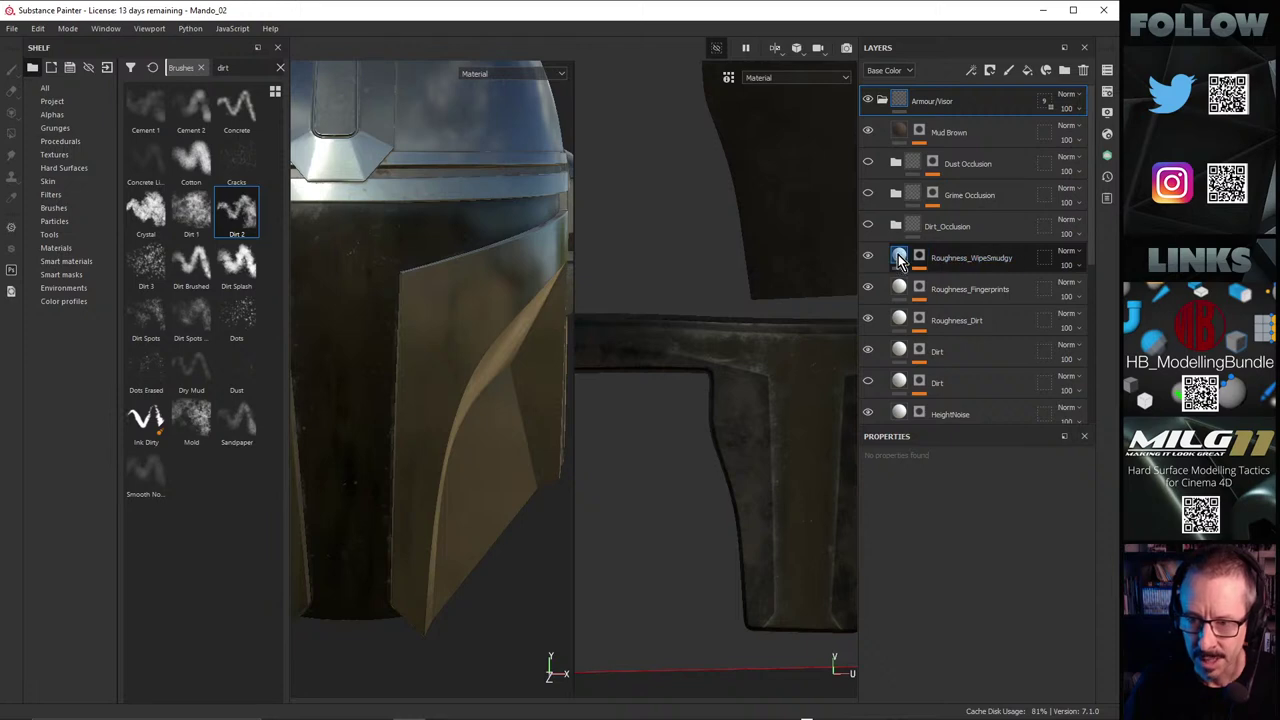
Step: Select the Paint effect in the Roughness_WipeSmudgy mask and set the brush alignment to UV
left_click(900, 260)
left_click(920, 258)
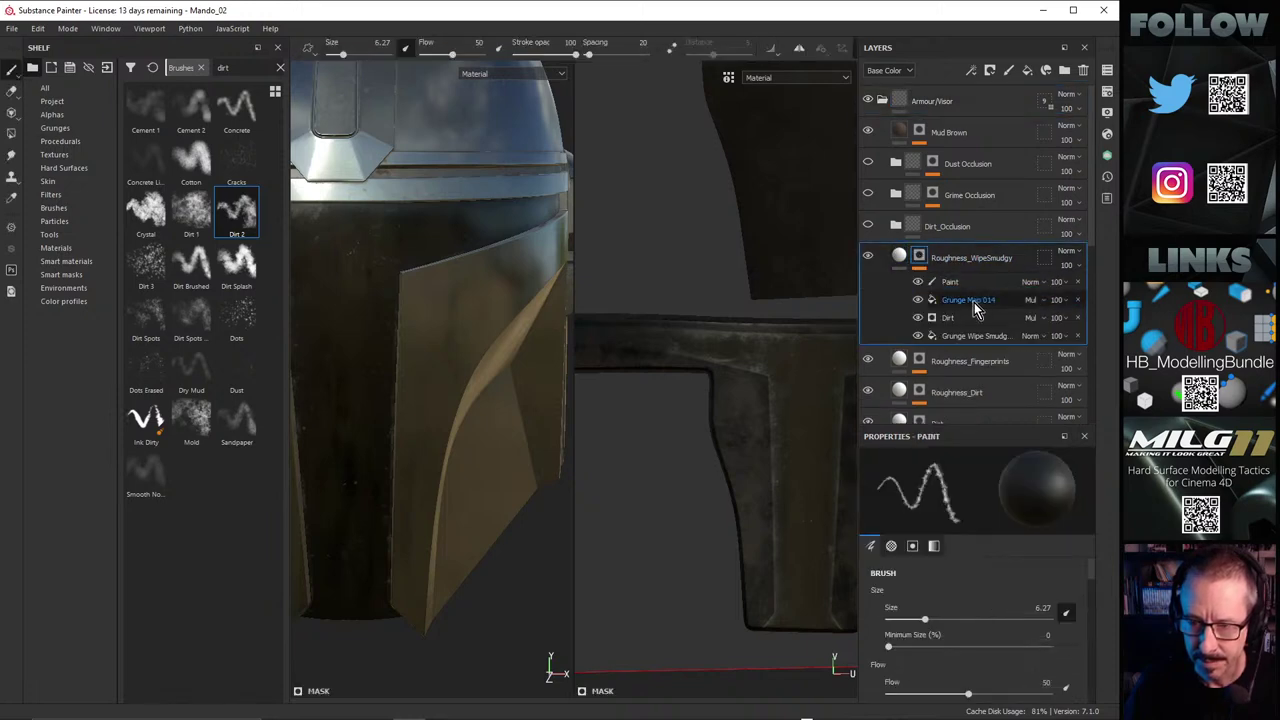
left_click(945, 284)
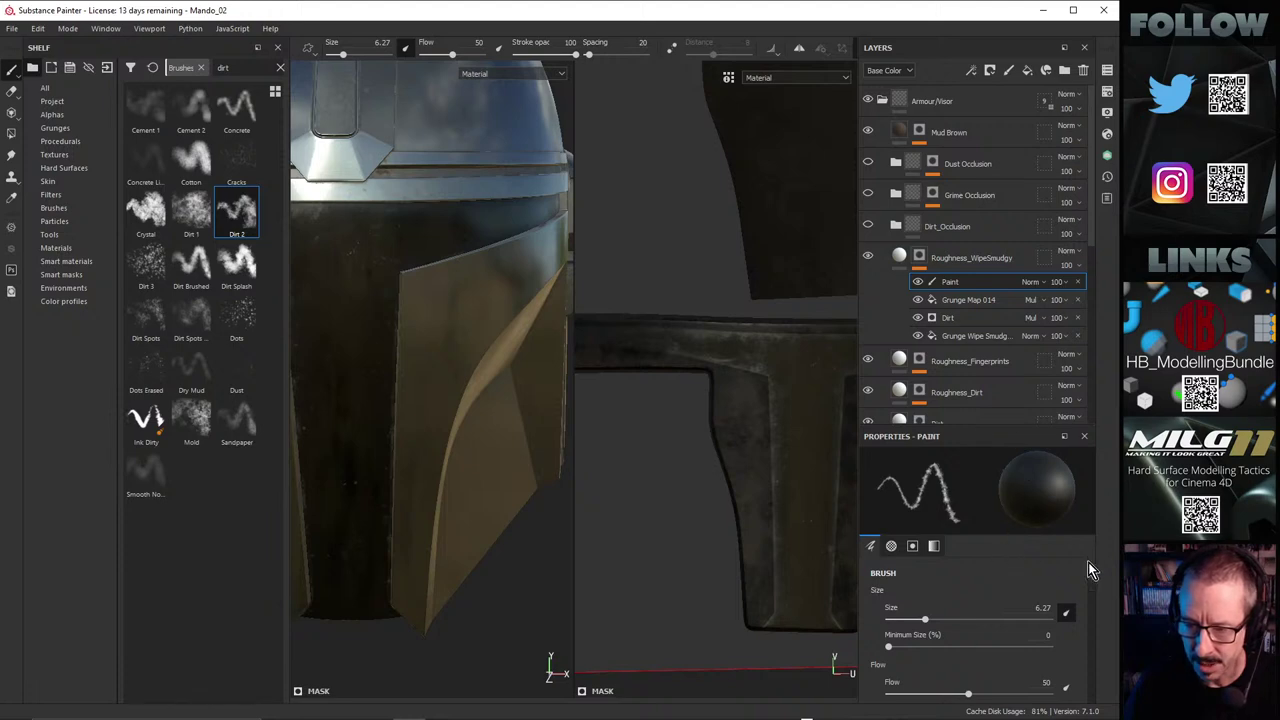
left_click_drag(1089, 565, 1097, 610)
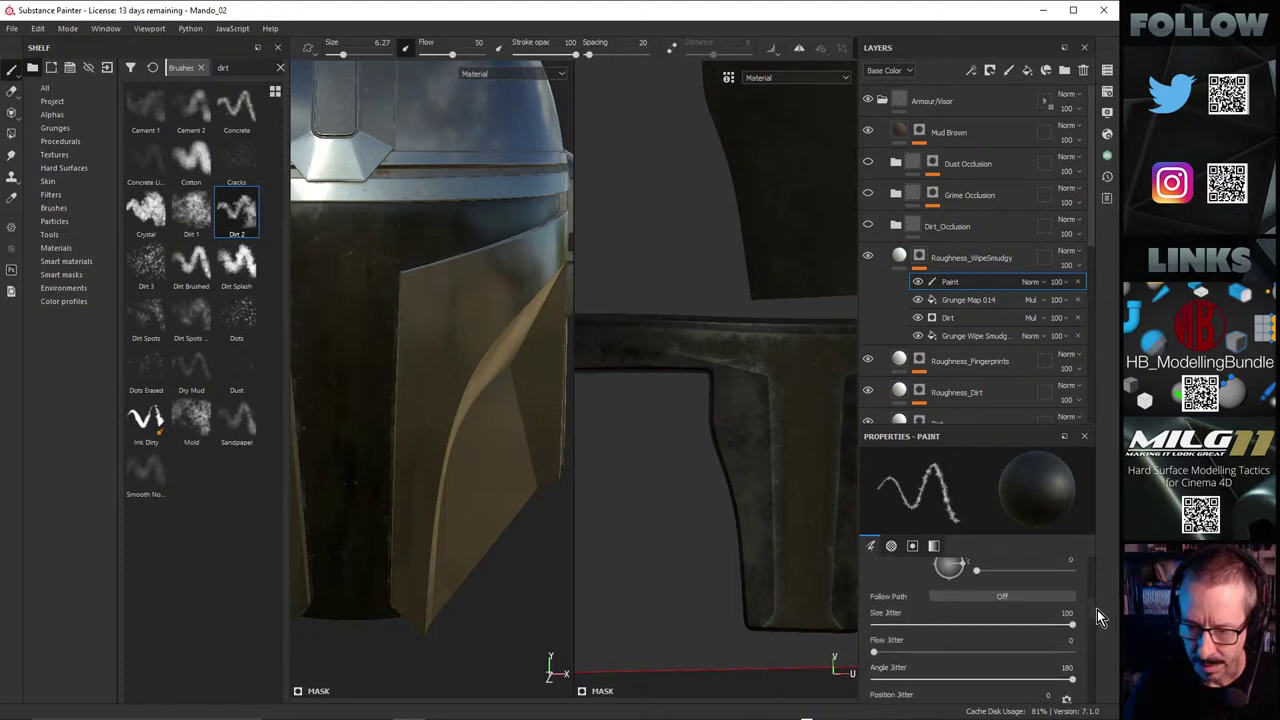
scroll(1097, 609, "down", 5)
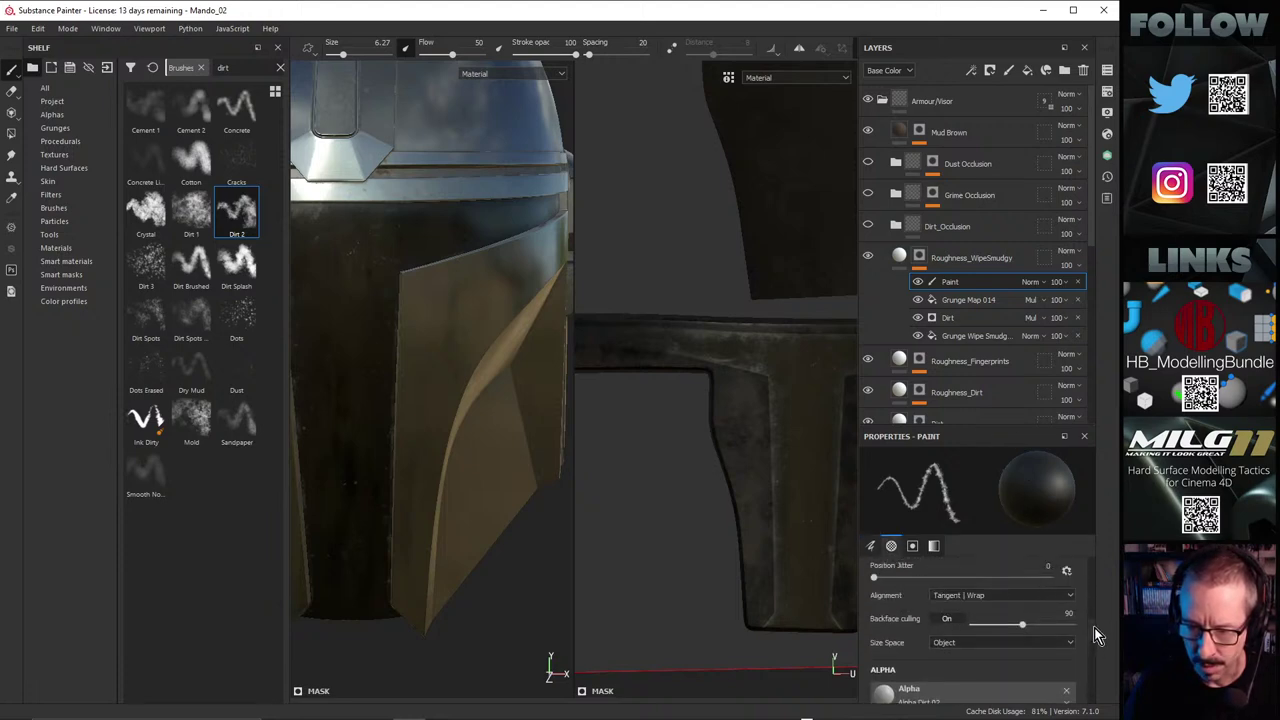
left_click(975, 596)
left_click(977, 642)
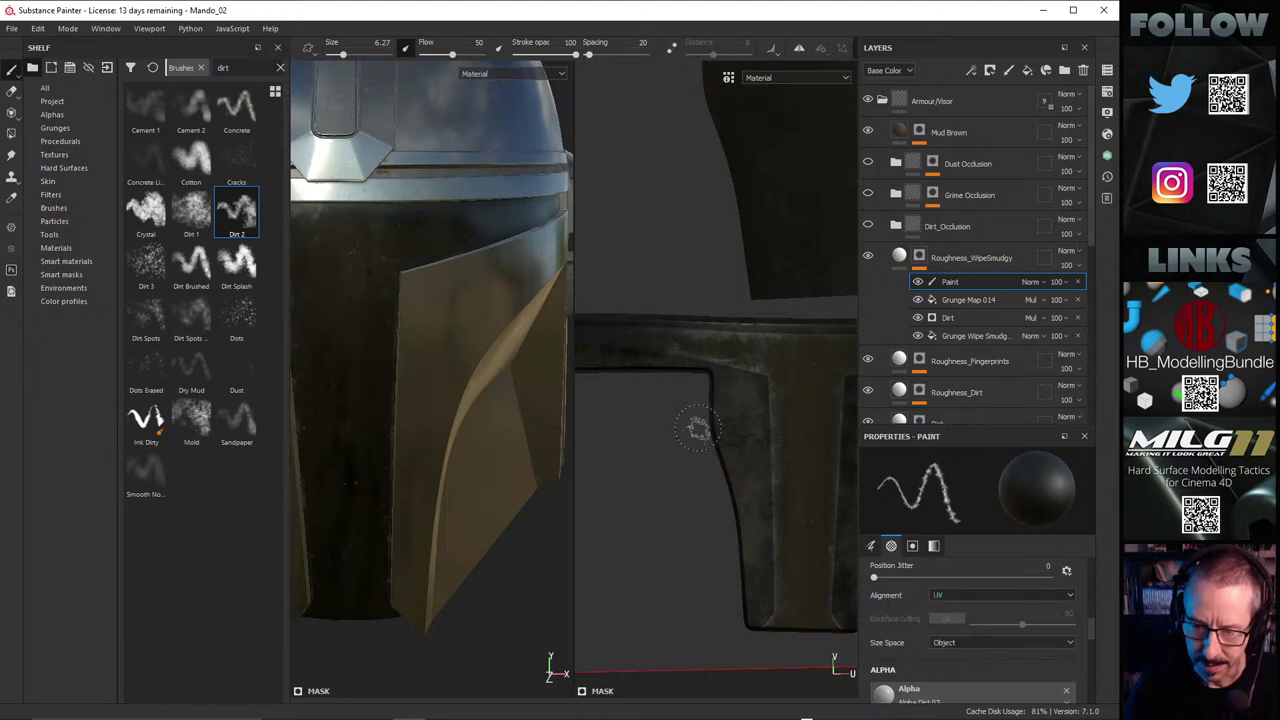
Step: Enlarge the Dirt 2 brush to size 12.69 and try it on the visor just below the brow while rotating the lighting
right_click_drag(730, 391, 770, 391, "ctrl")
middle_click_drag(448, 342, 522, 349, "alt")
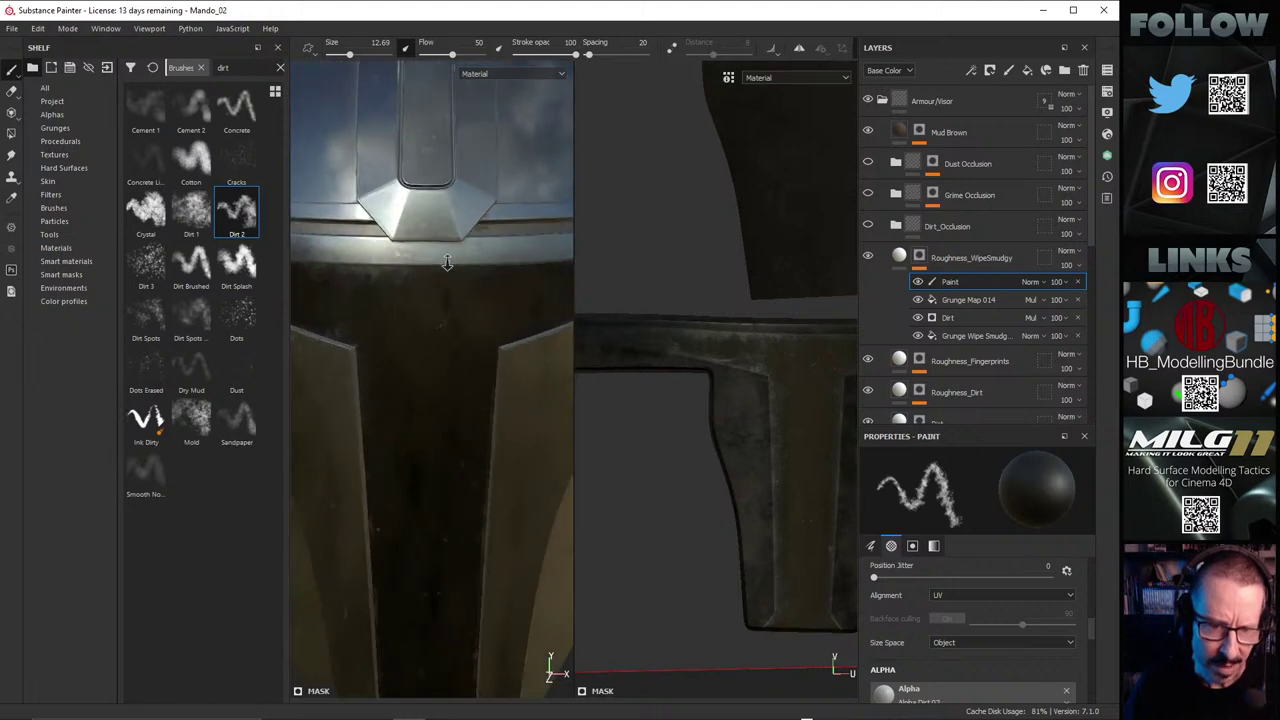
scroll(446, 263, "up", 3)
right_click_drag(451, 291, 422, 280, "shift")
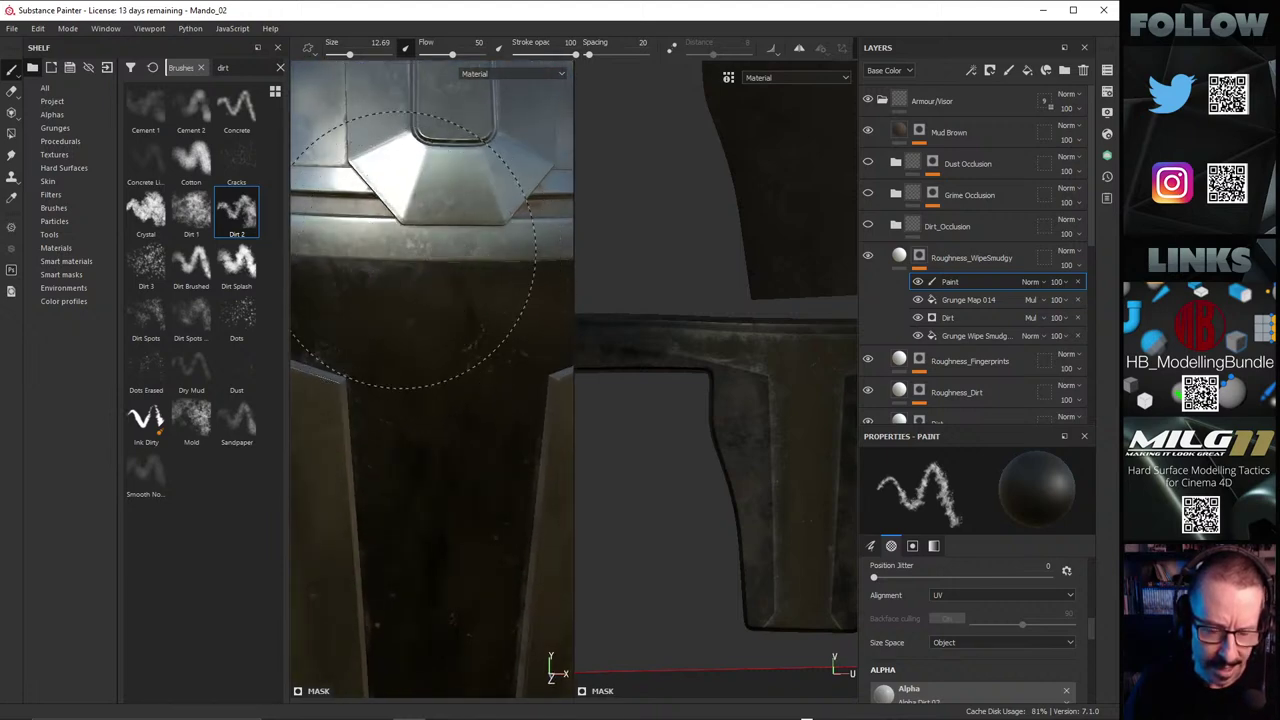
left_click_drag(412, 249, 462, 283)
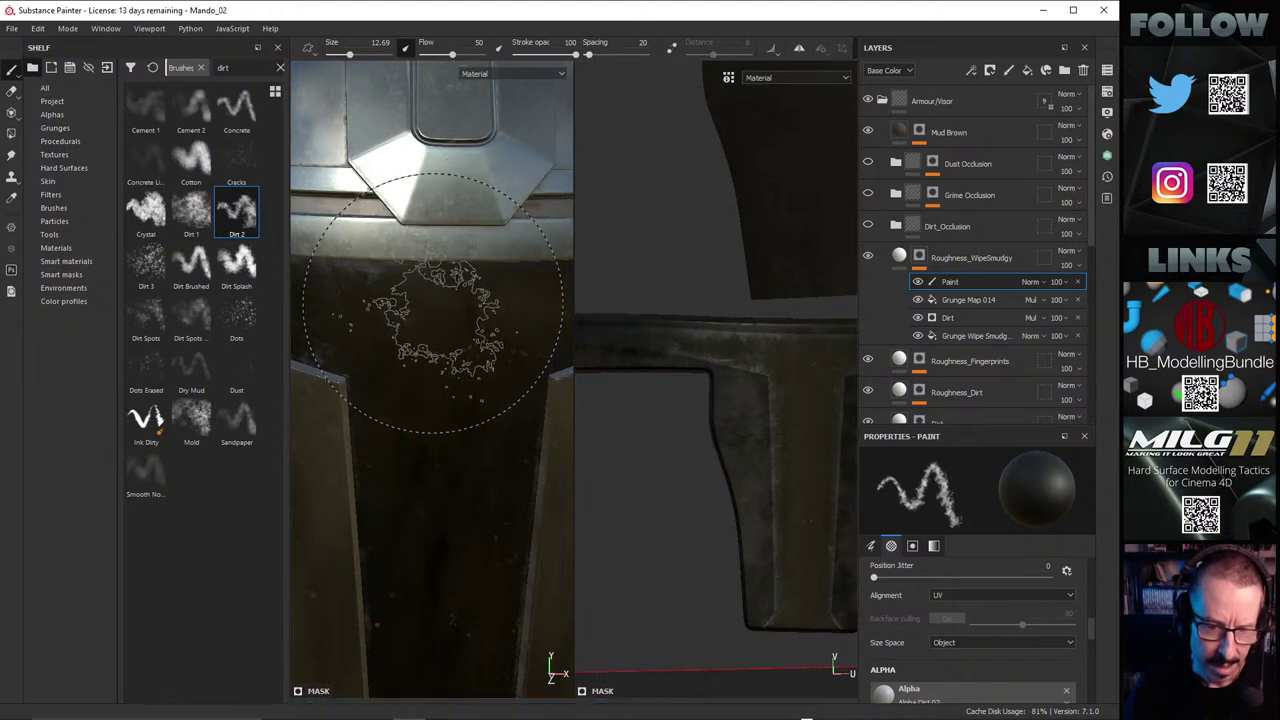
right_click_drag(448, 303, 437, 265, "shift")
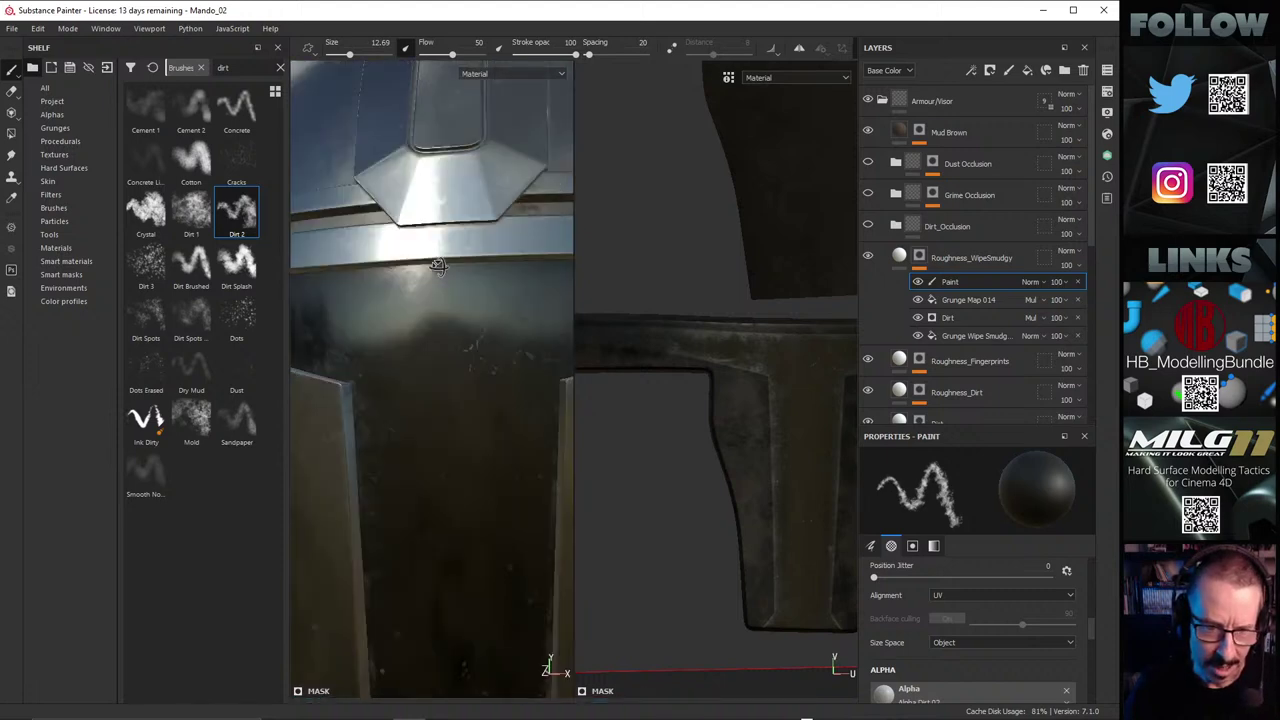
left_click_drag(437, 323, 451, 326, "alt")
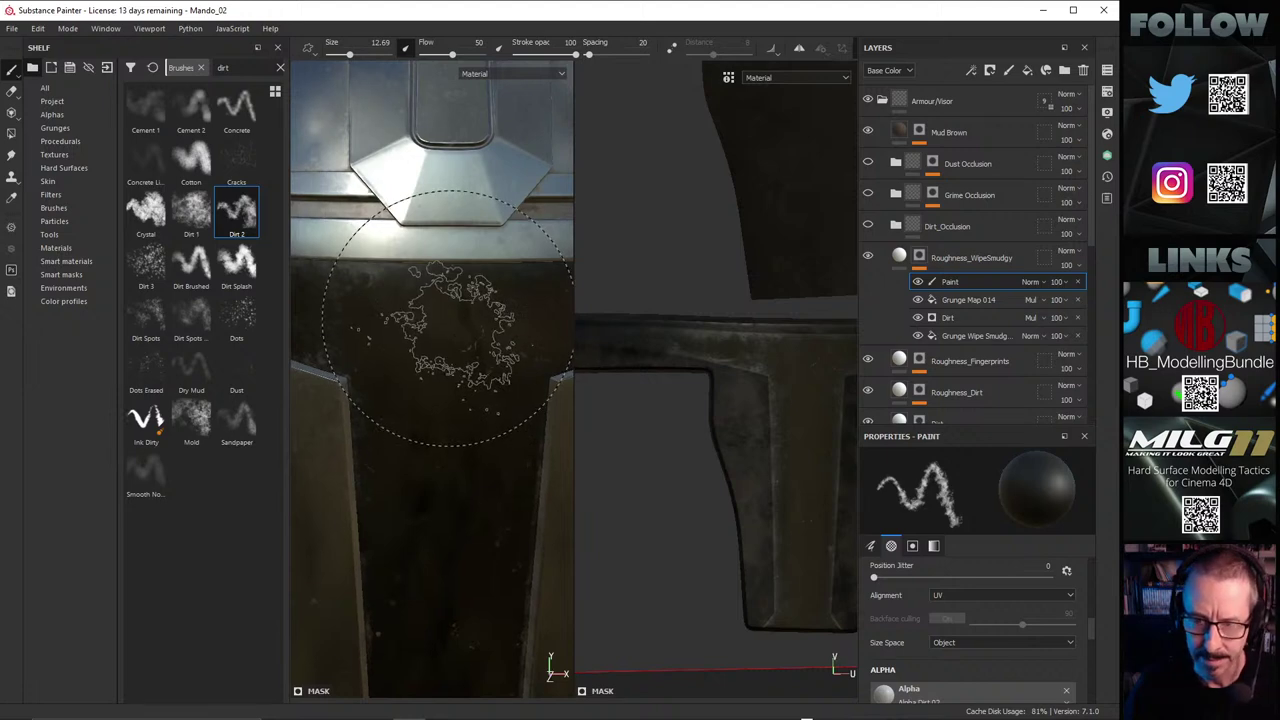
left_click(448, 318)
Step: Check the visor's islands in the UV view and set the texture size of UV tile 1004 to 1024
right_click_drag(763, 340, 595, 398, "alt")
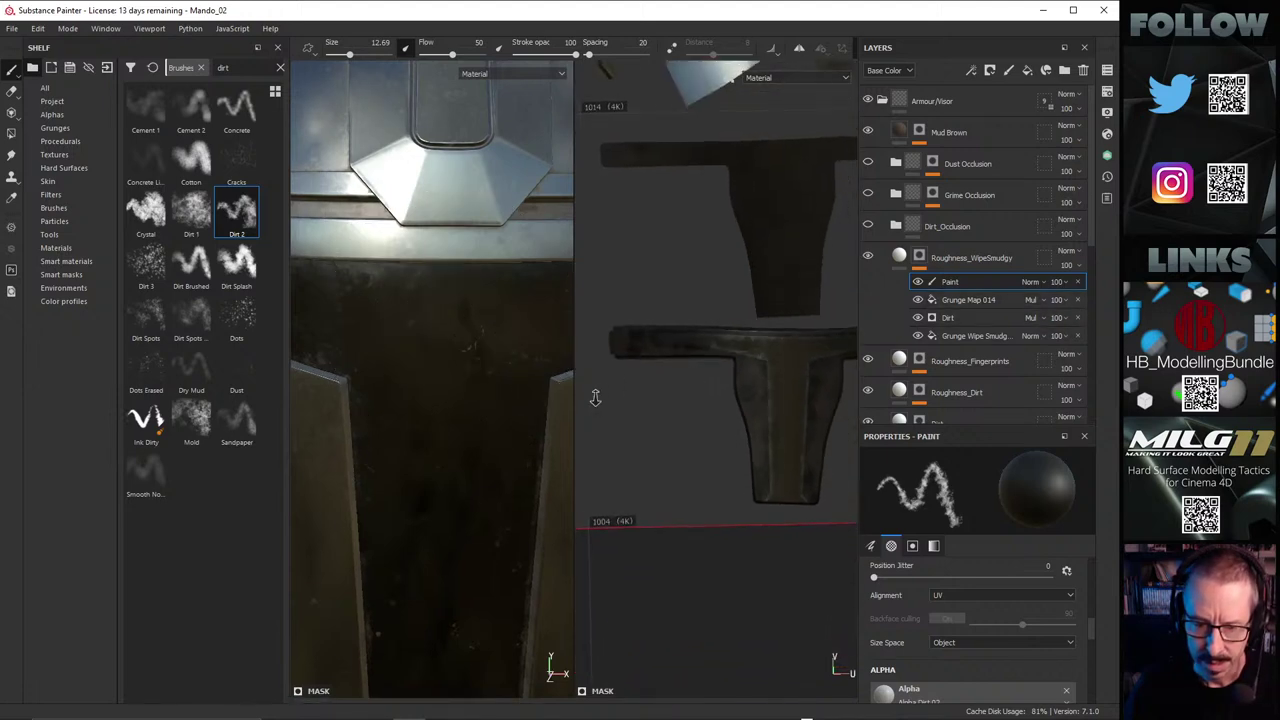
scroll(595, 398, "up", 2)
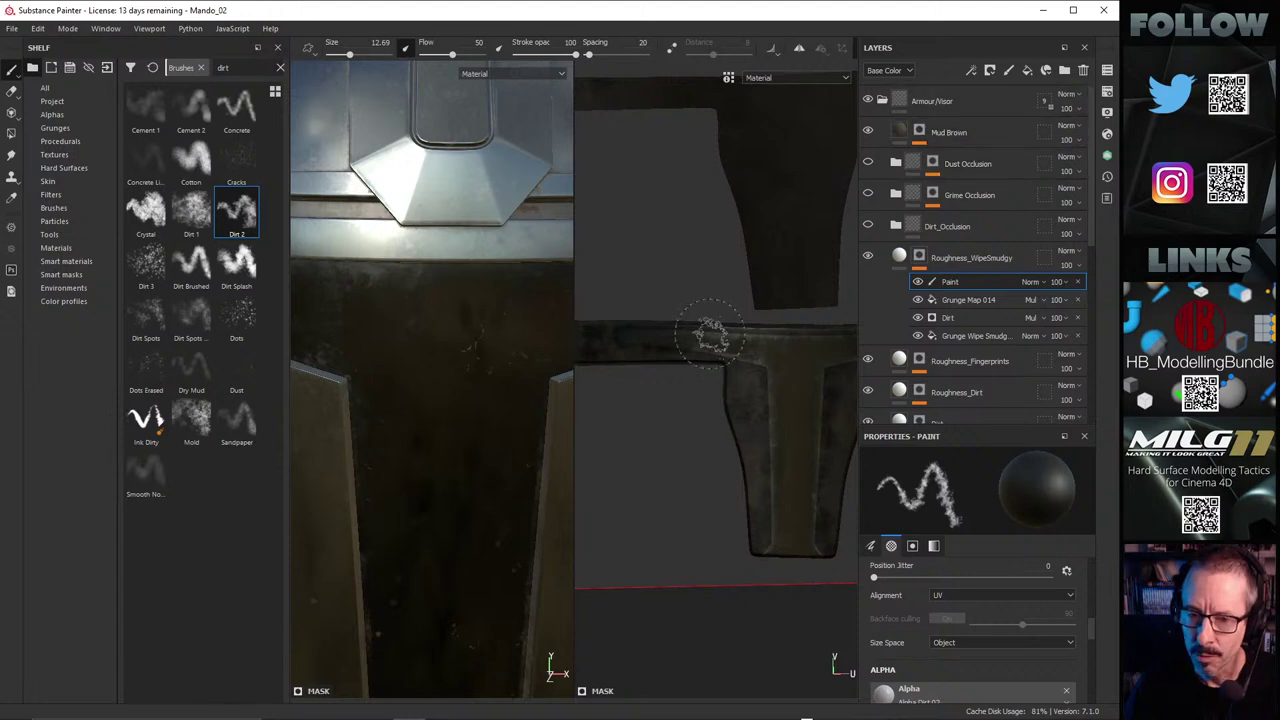
right_click_drag(710, 334, 577, 369, "alt")
middle_click_drag(677, 359, 703, 351, "alt")
right_click_drag(661, 490, 834, 451, "alt")
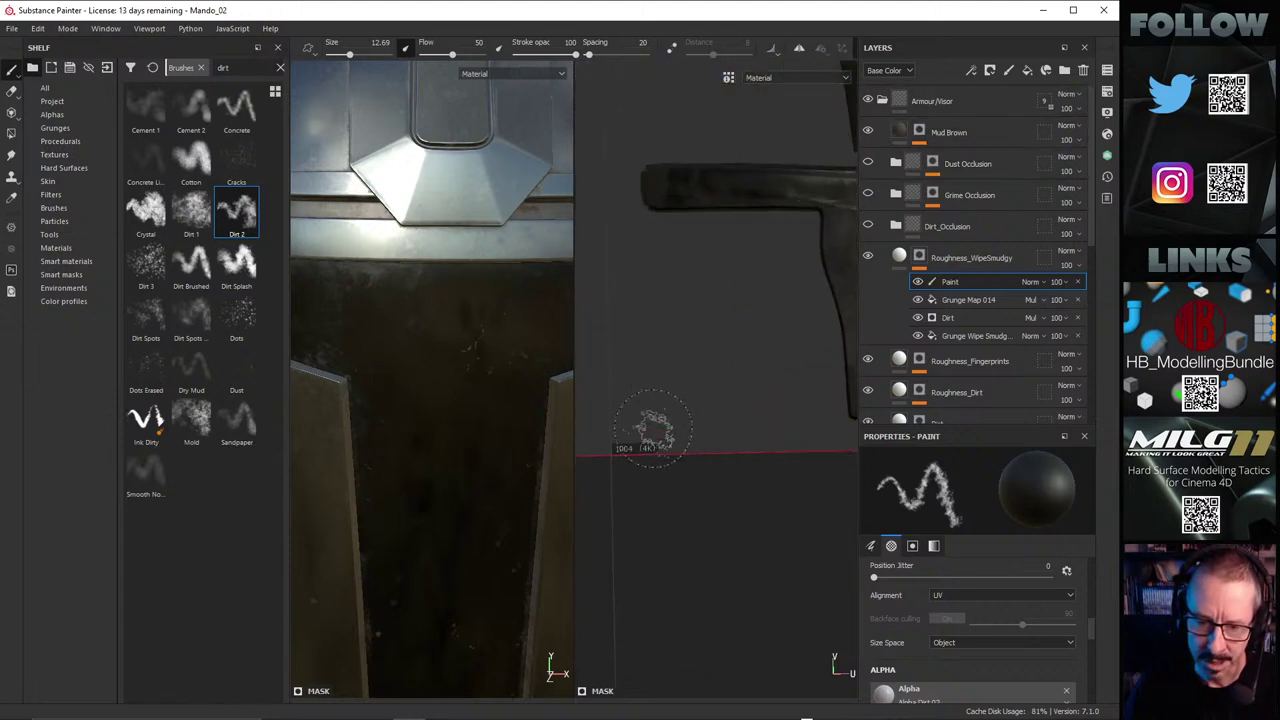
scroll(690, 356, "down", 1)
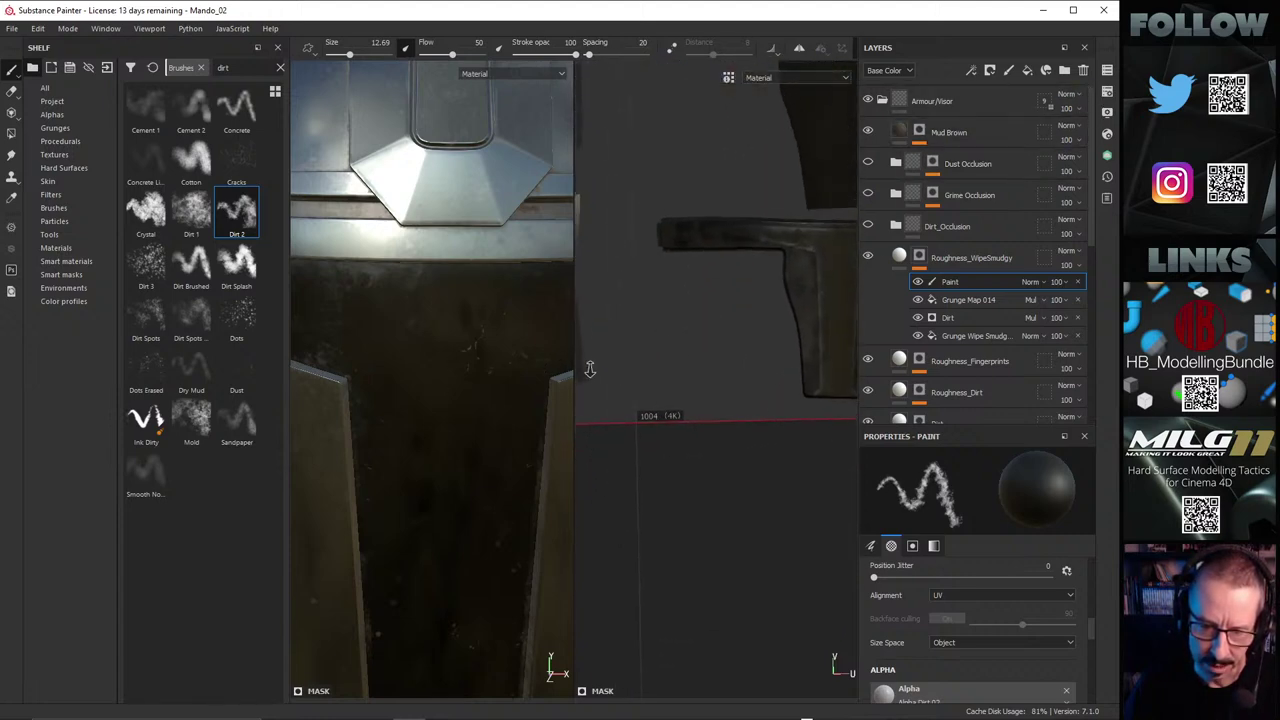
middle_click_drag(661, 336, 590, 487, "alt")
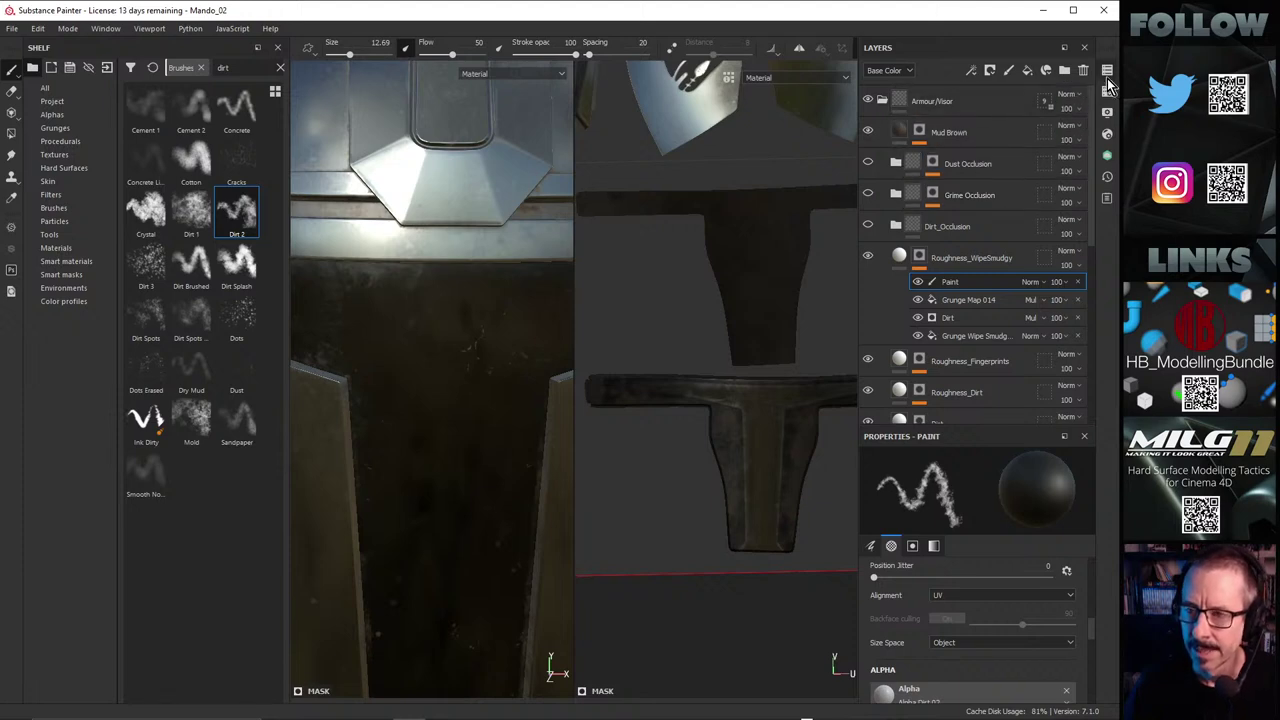
left_click(1107, 71)
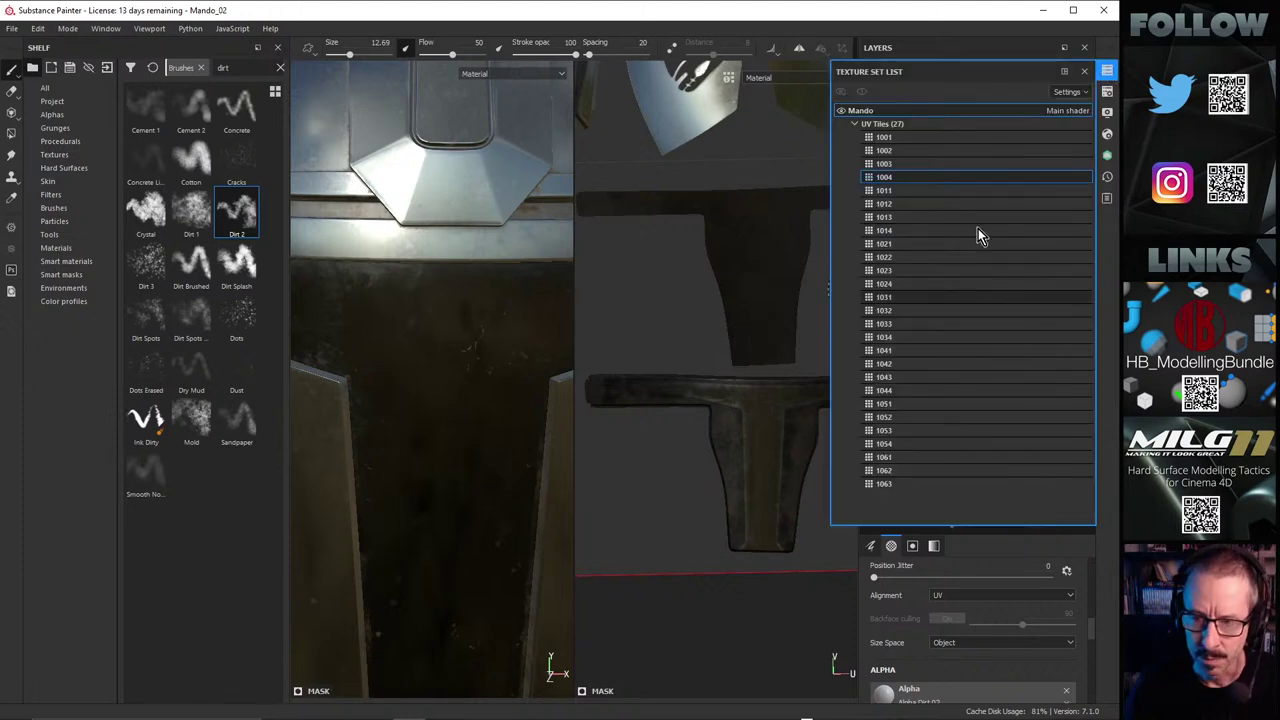
left_click(930, 176)
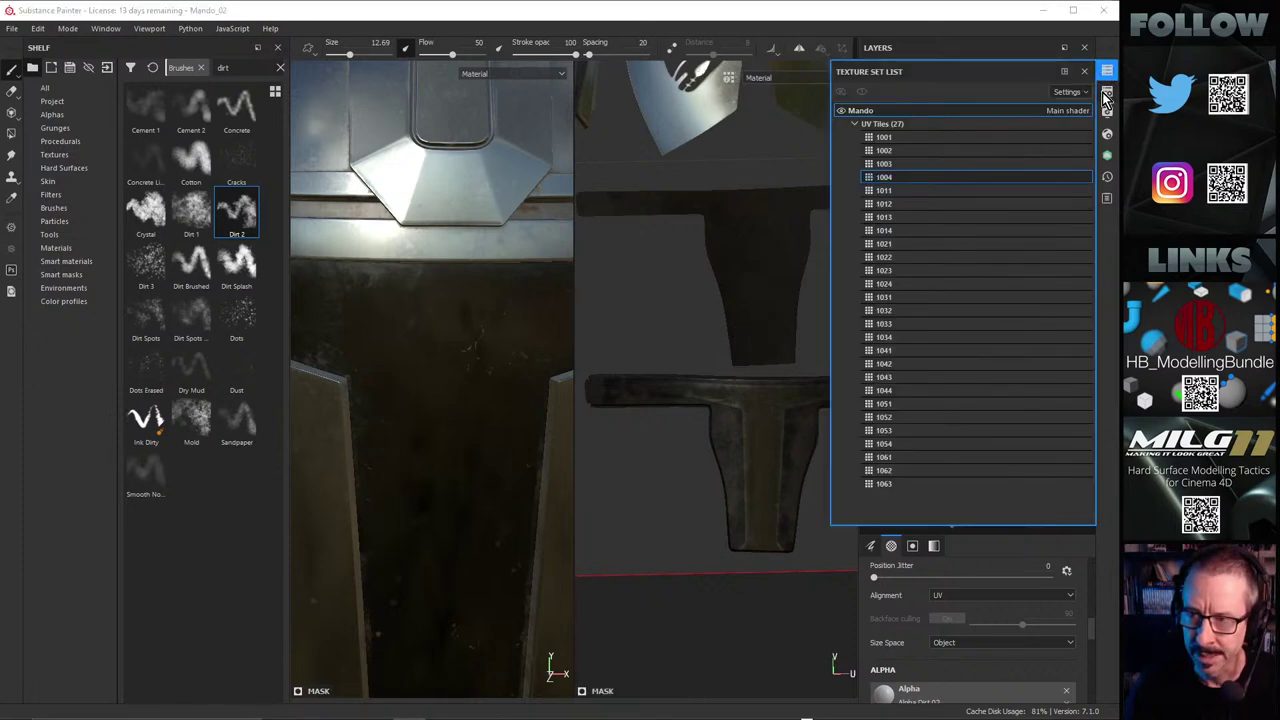
left_click(889, 141)
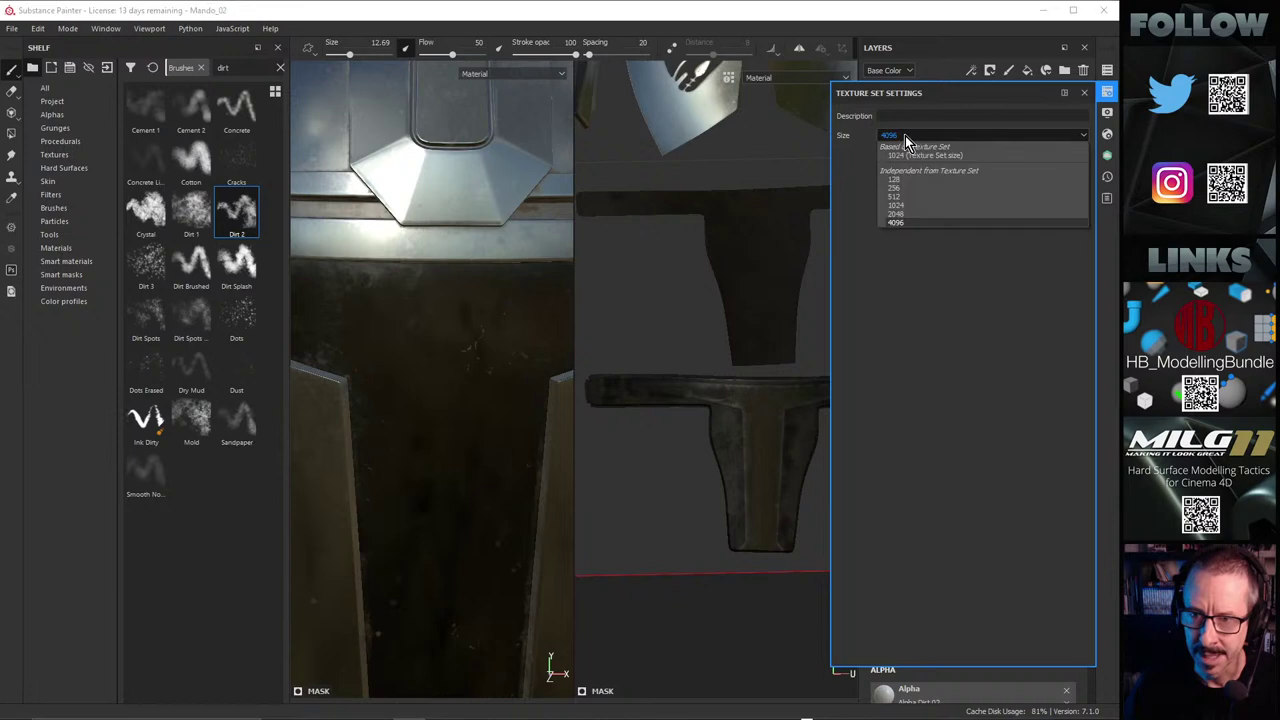
left_click(910, 204)
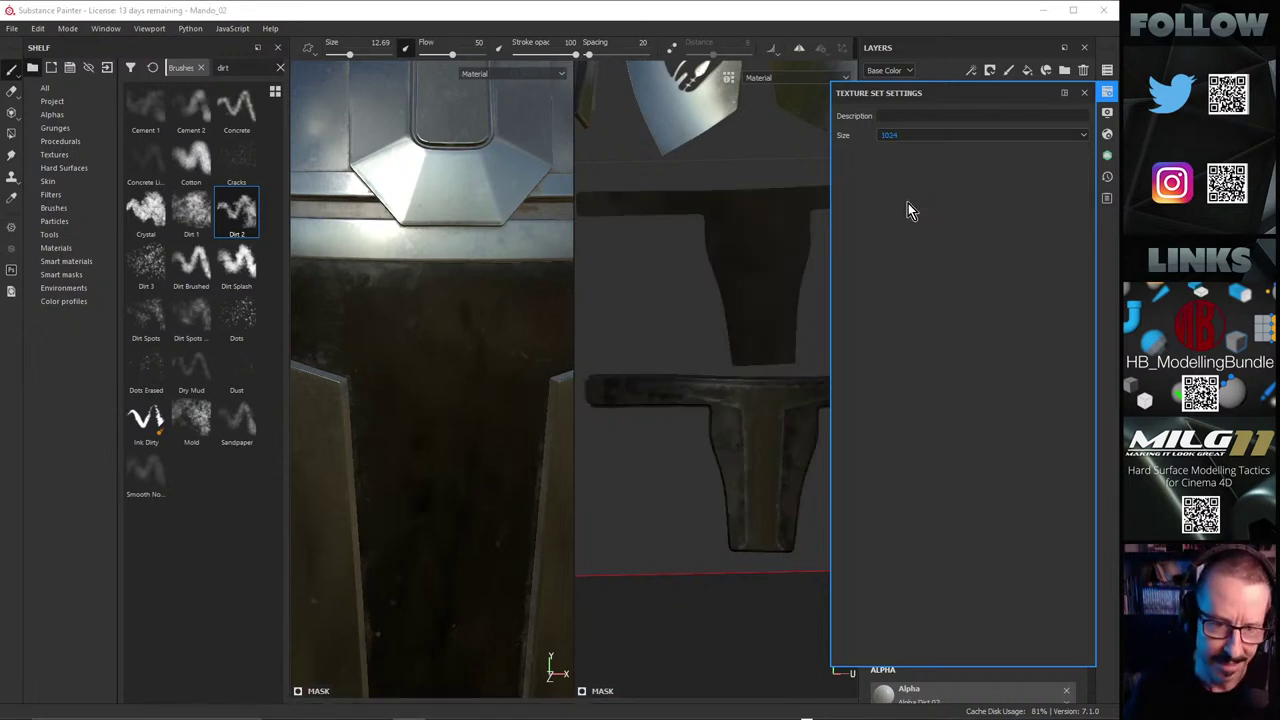
Step: Examine the visor's UV islands at the new tile resolution, rotating the environment lighting to check the surface
scroll(605, 380, "down", 4)
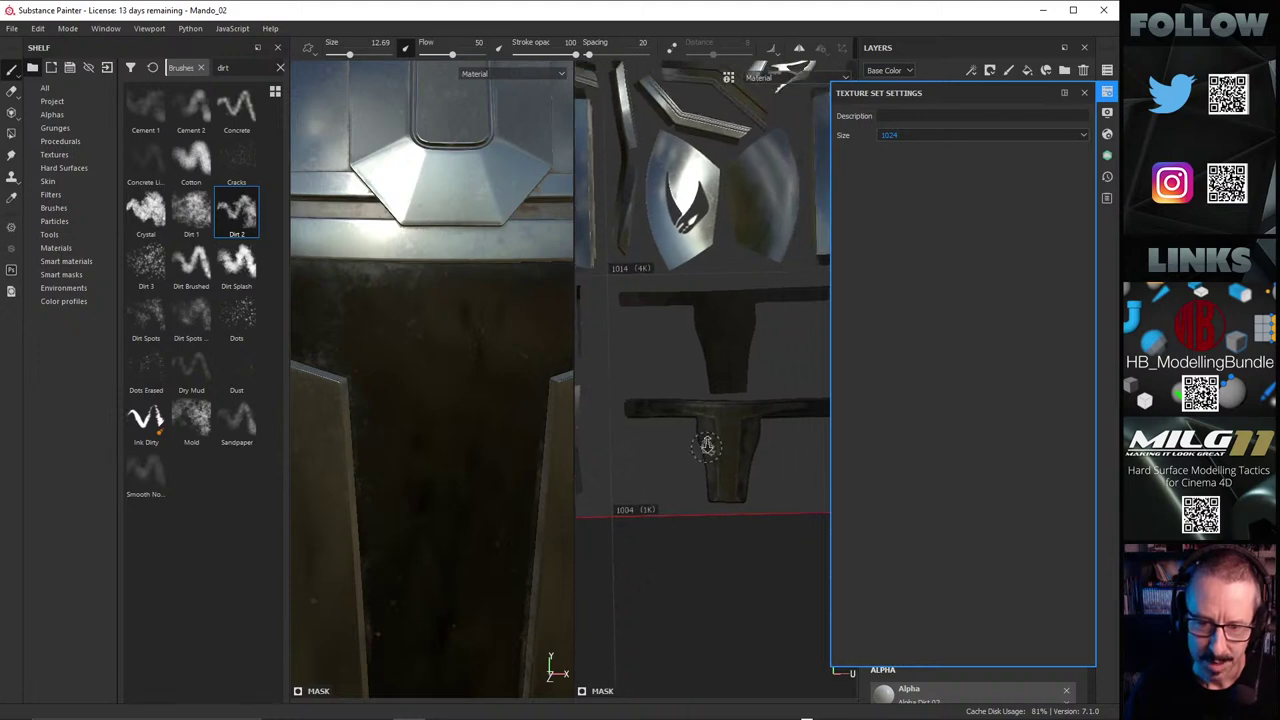
scroll(710, 445, "up", 3)
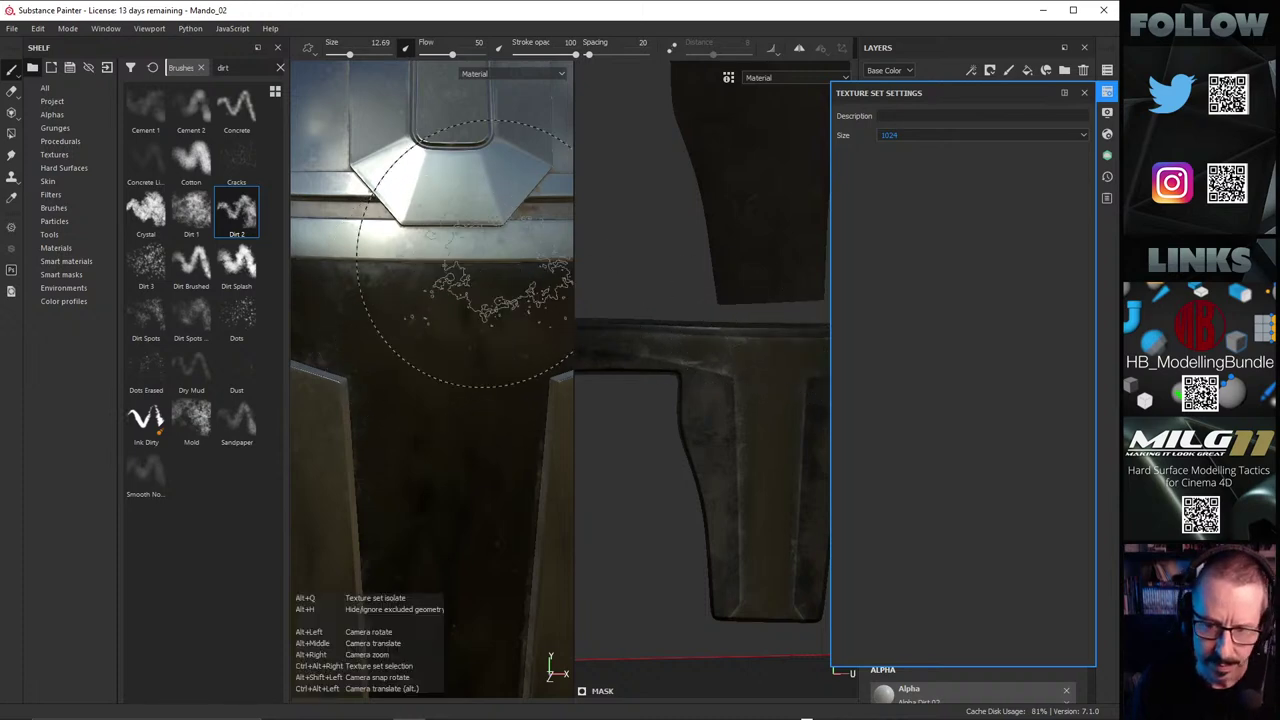
right_click_drag(711, 332, 629, 326, "alt")
middle_click_drag(757, 267, 776, 358, "alt")
right_click_drag(700, 174, 776, 232, "alt")
middle_click_drag(776, 232, 760, 240, "alt")
mouse_move(708, 255)
right_mouse_down("shift")
mouse_move(794, 240)
mouse_move(714, 276)
right_mouse_up("shift")
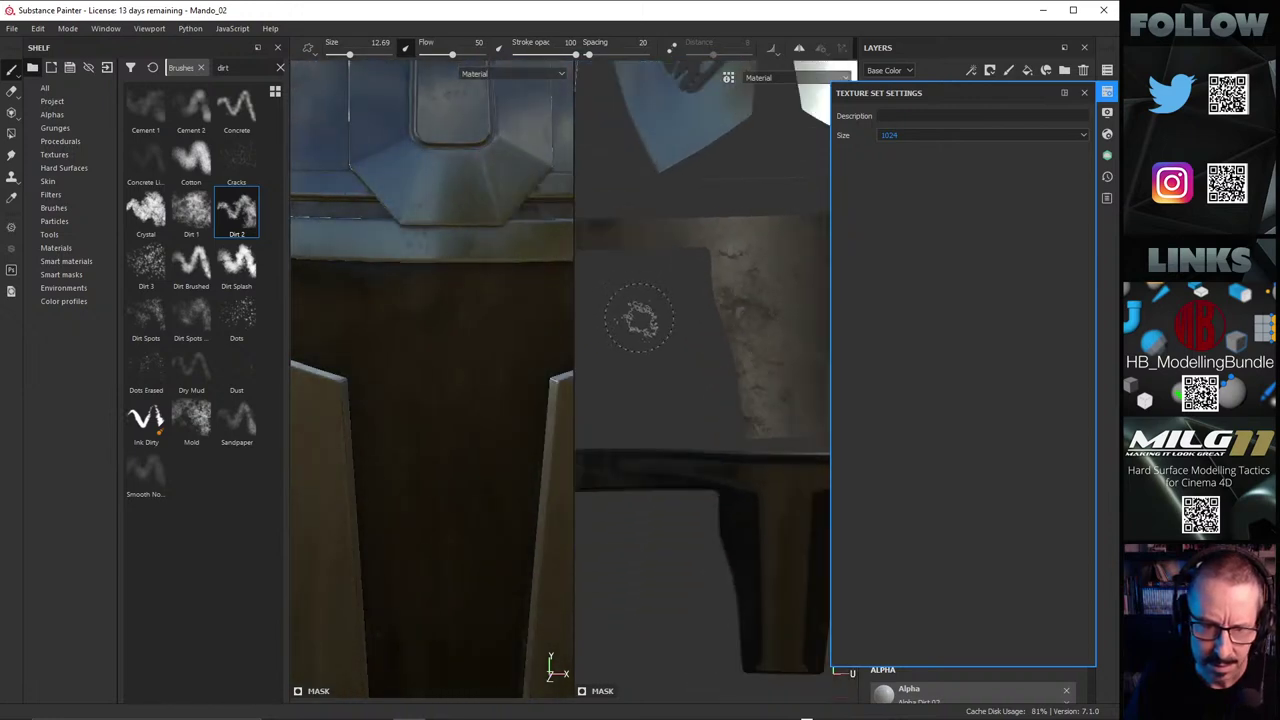
Step: Examine the helmet's brow and the visor's upper corner in 3D under different lighting angles
scroll(471, 329, "down", 4)
right_click(435, 330)
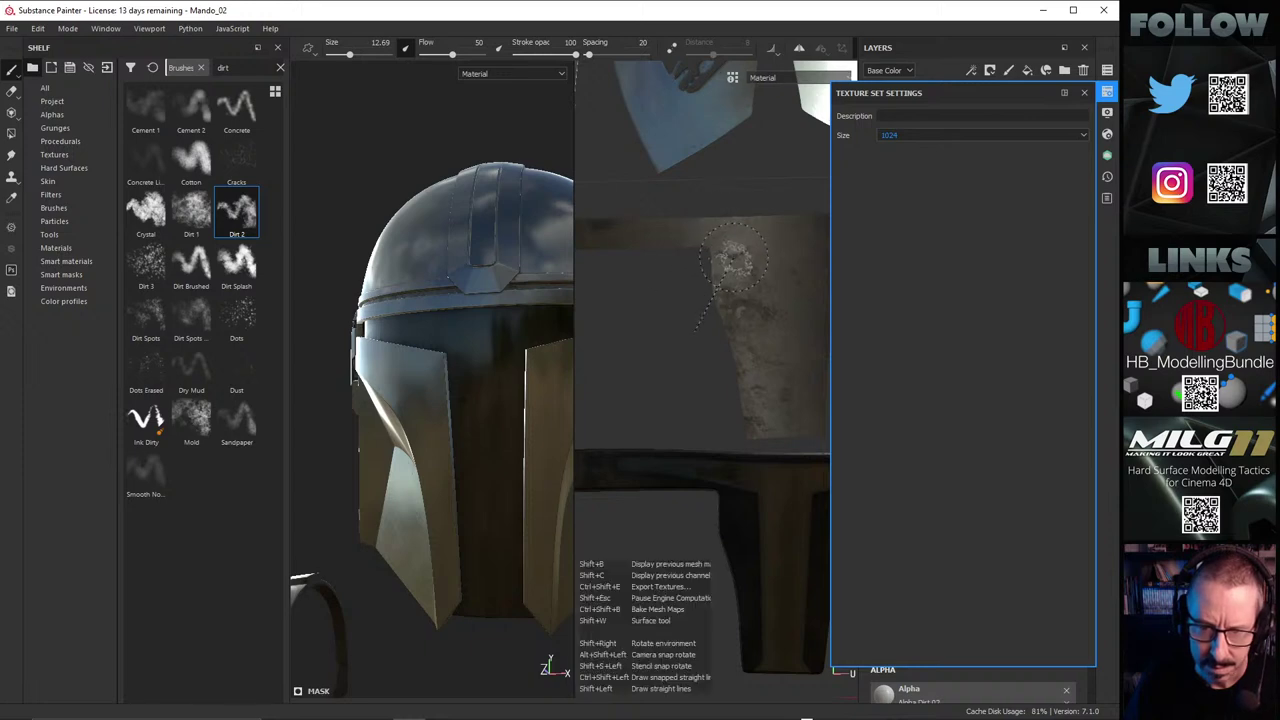
right_click_drag(734, 262, 762, 263, "shift")
right_click_drag(508, 337, 663, 345, "alt")
left_click_drag(400, 300, 428, 320, "alt")
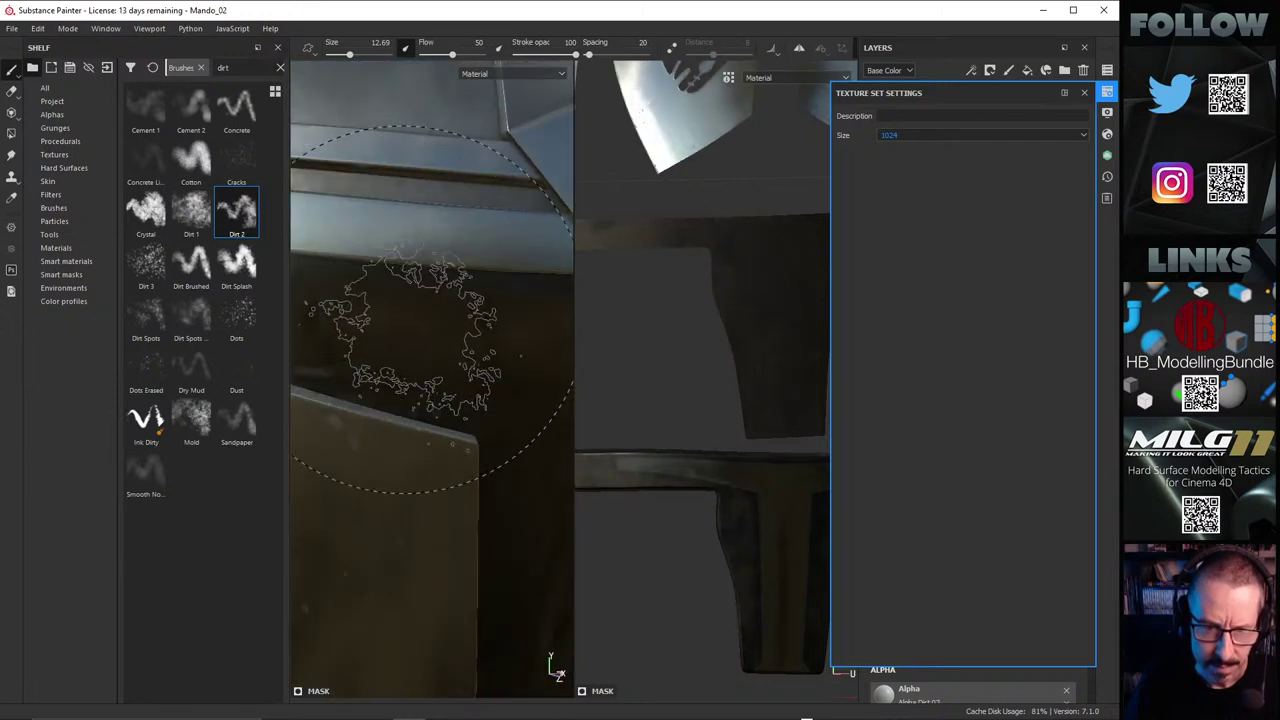
mouse_move(457, 298)
right_mouse_down("shift")
mouse_move(503, 289)
mouse_move(491, 291)
right_mouse_up("shift")
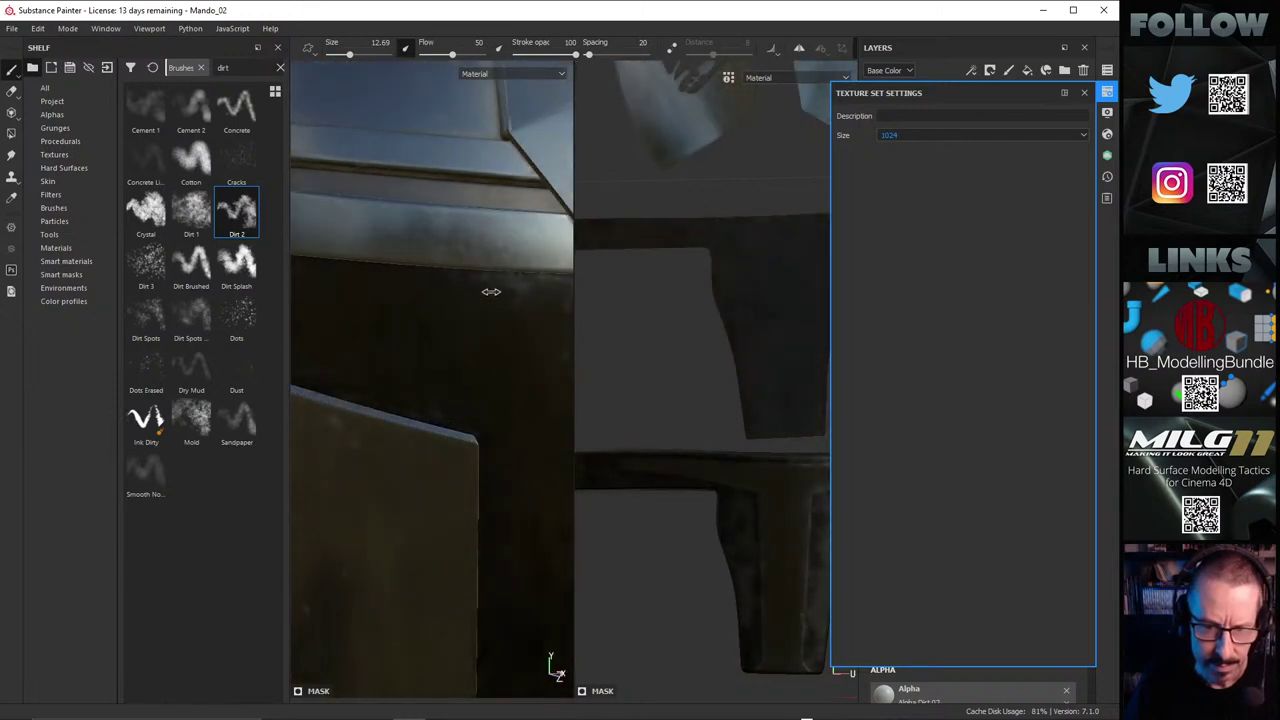
left_click_drag(491, 291, 453, 250, "alt")
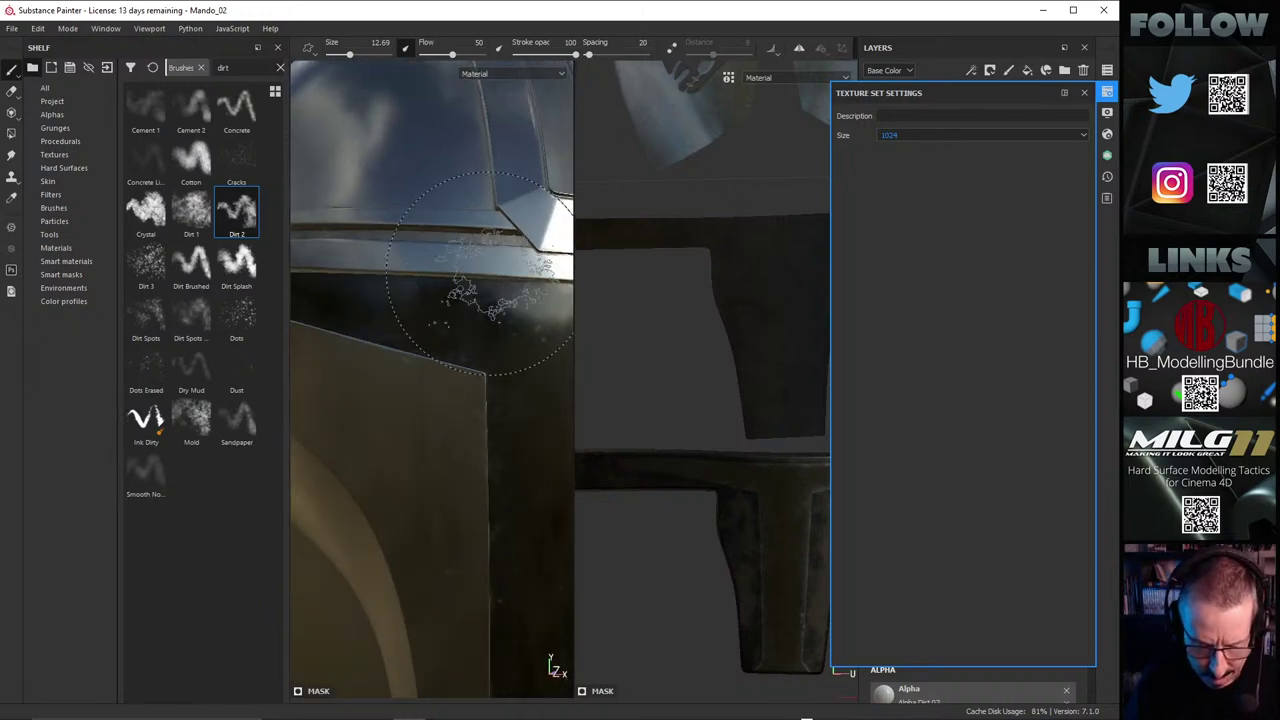
Step: Display only the Base Color channel and examine the front of the helmet and visor
key("c")
right_click_drag(491, 300, 363, 315, "alt")
mouse_move(466, 324)
left_mouse_down("alt")
mouse_move(392, 343)
mouse_move(408, 318)
left_mouse_up("alt")
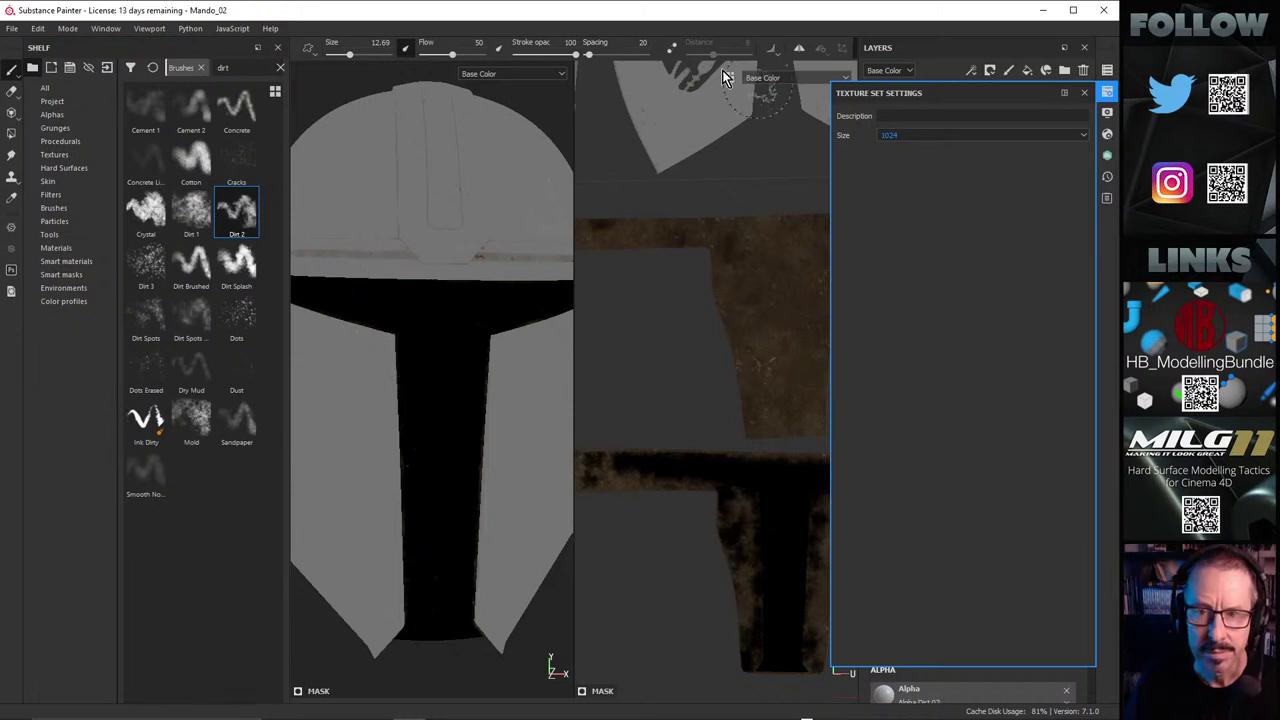
left_click_drag(470, 372, 517, 143, "alt")
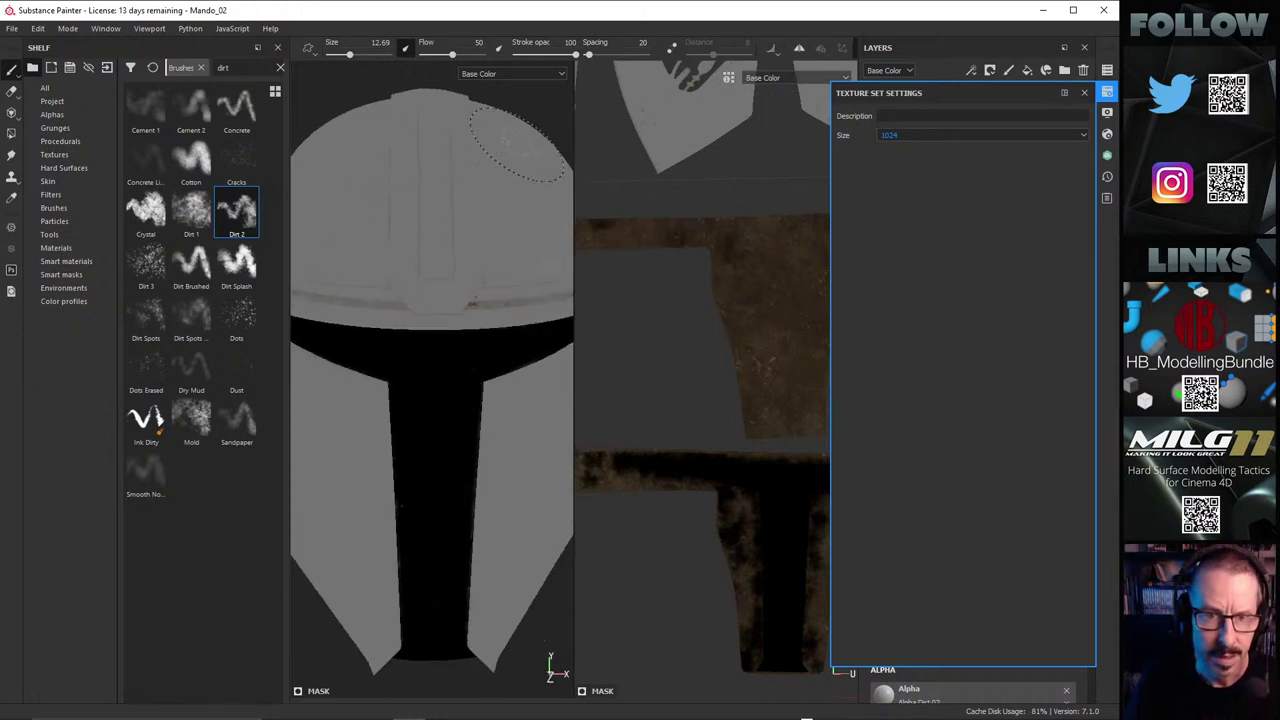
Step: Display only the Roughness channel and examine the brow band, the visor's side slit and its UV islands
left_click(553, 78)
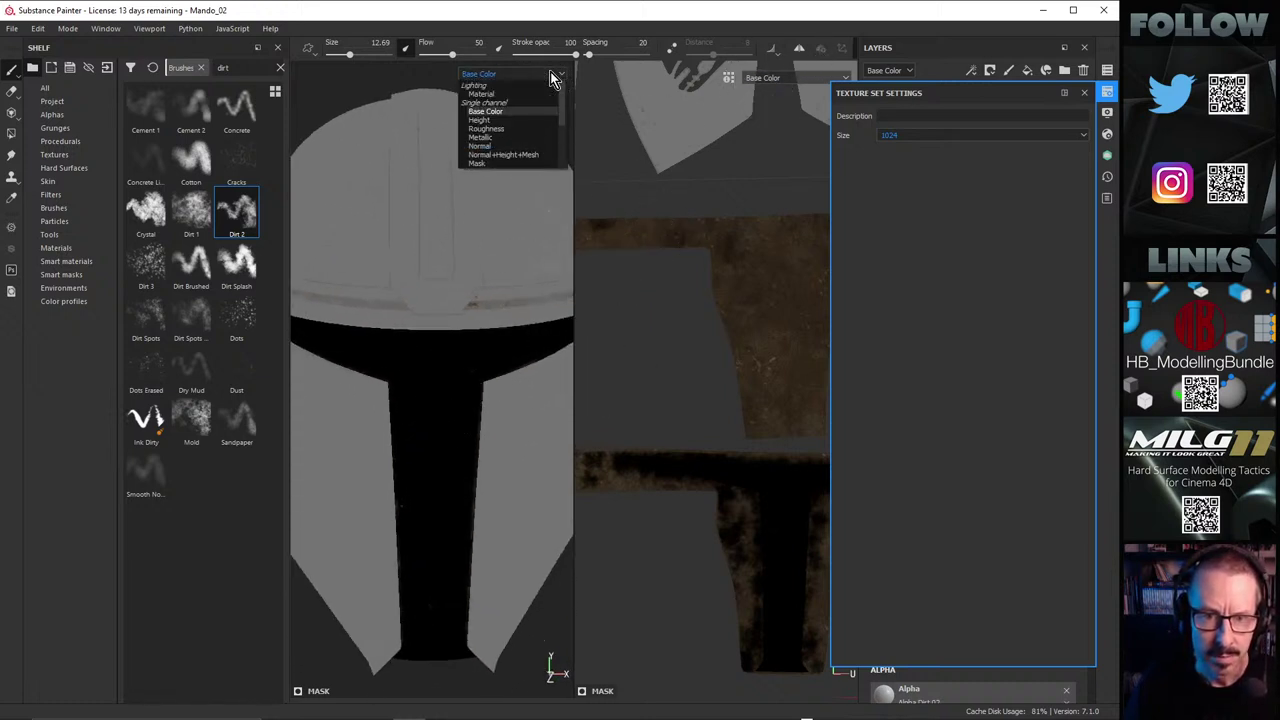
left_click(513, 128)
left_click_drag(500, 180, 432, 283, "alt")
right_click_drag(410, 311, 453, 310, "alt")
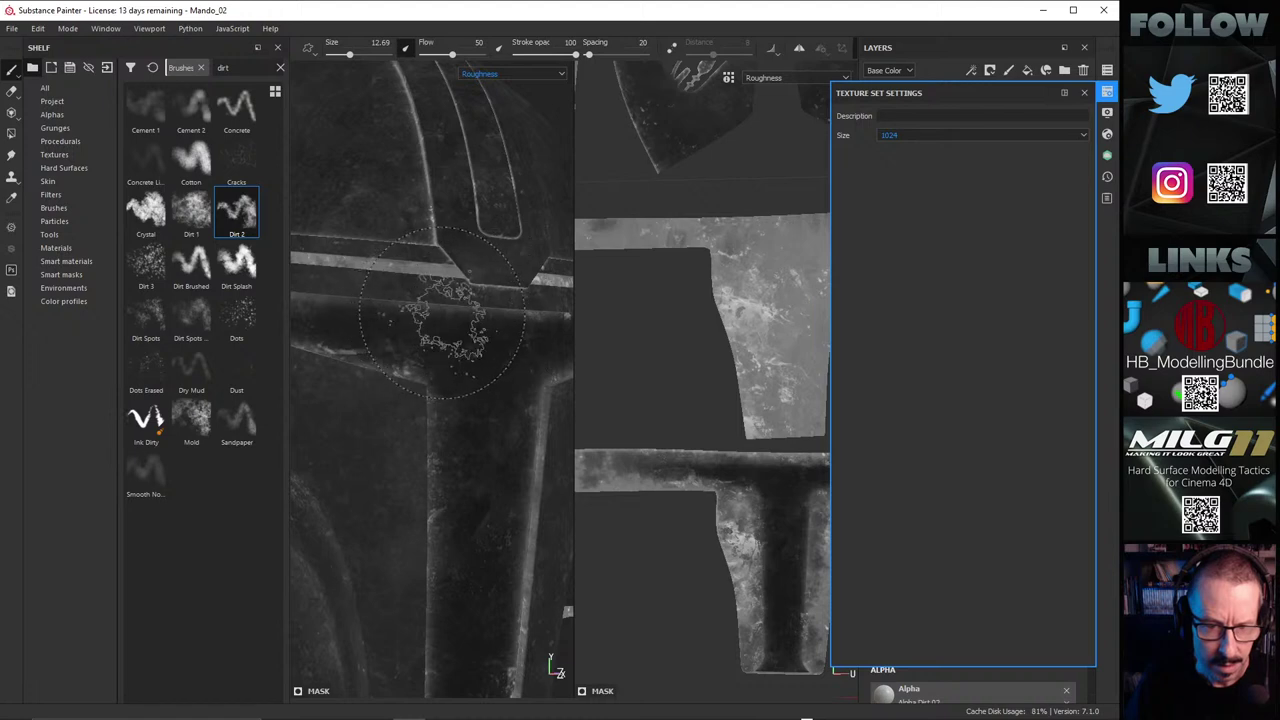
mouse_move(442, 312)
left_mouse_down("alt")
mouse_move(469, 326)
mouse_move(460, 291)
mouse_move(454, 326)
left_mouse_up("alt")
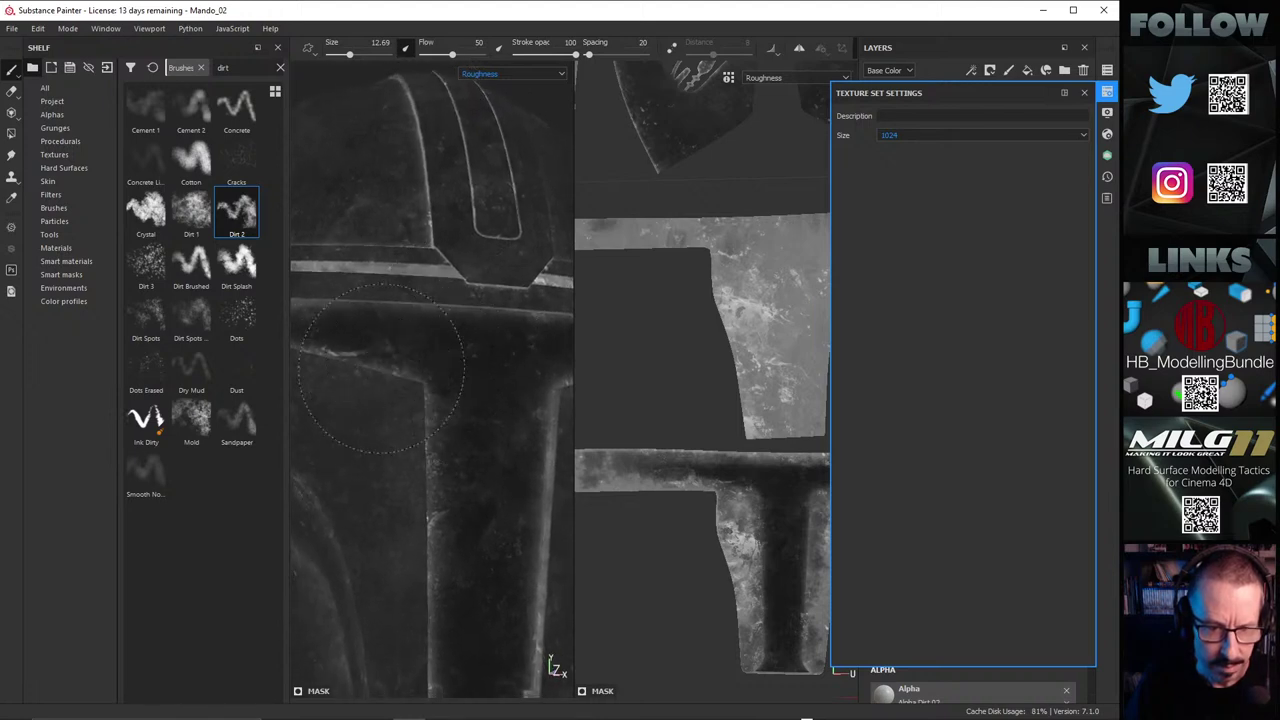
middle_click_drag(362, 368, 495, 361, "alt")
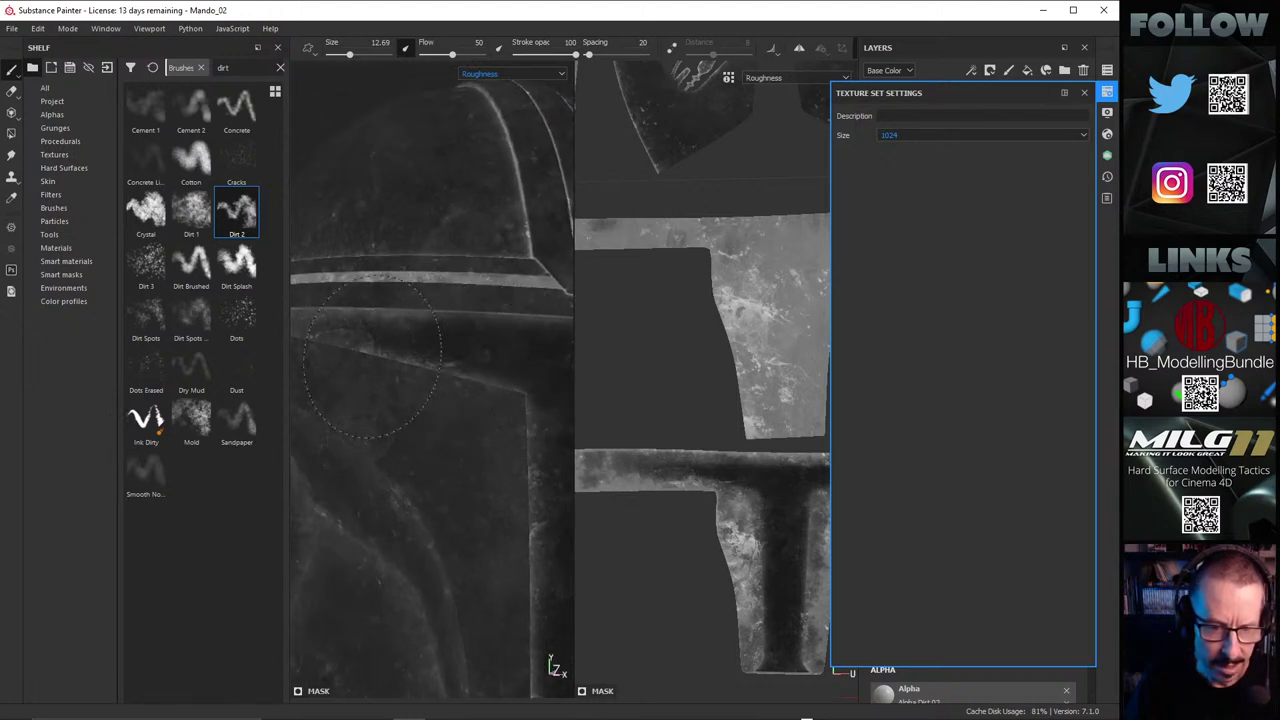
mouse_move(445, 365)
left_mouse_down("alt")
mouse_move(486, 380)
mouse_move(493, 370)
left_mouse_up("alt")
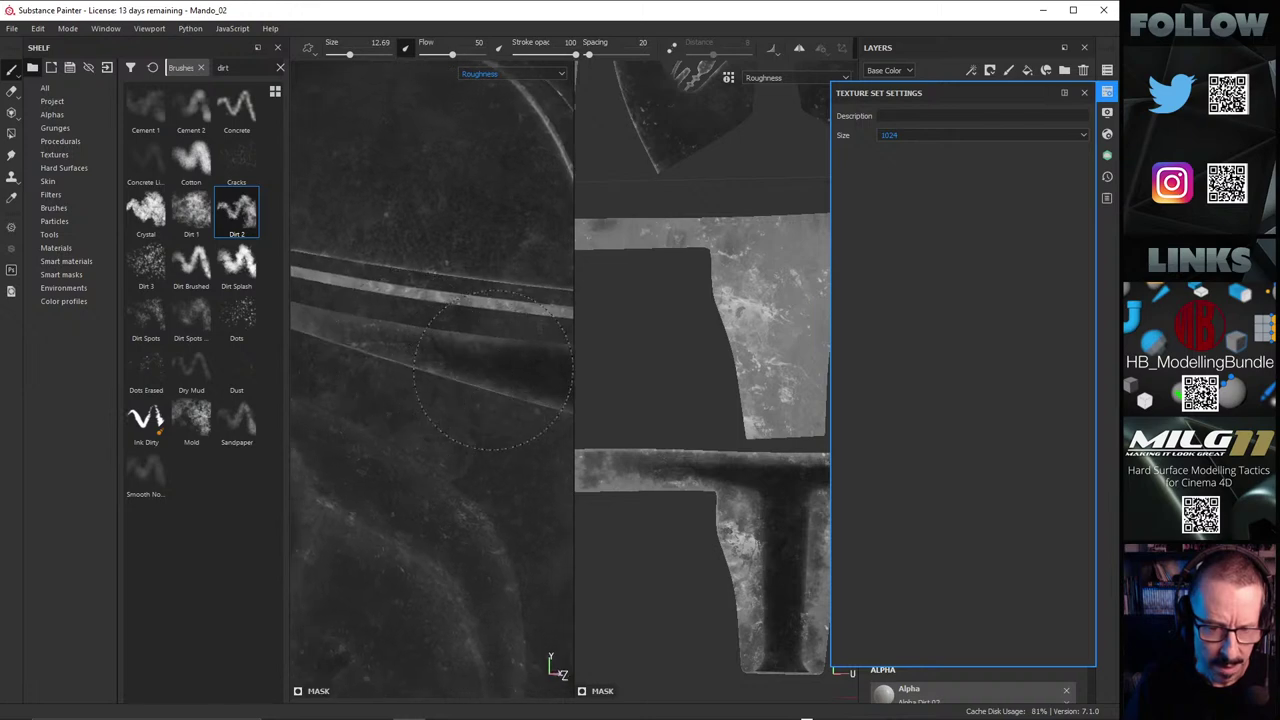
scroll(697, 366, "down", 3)
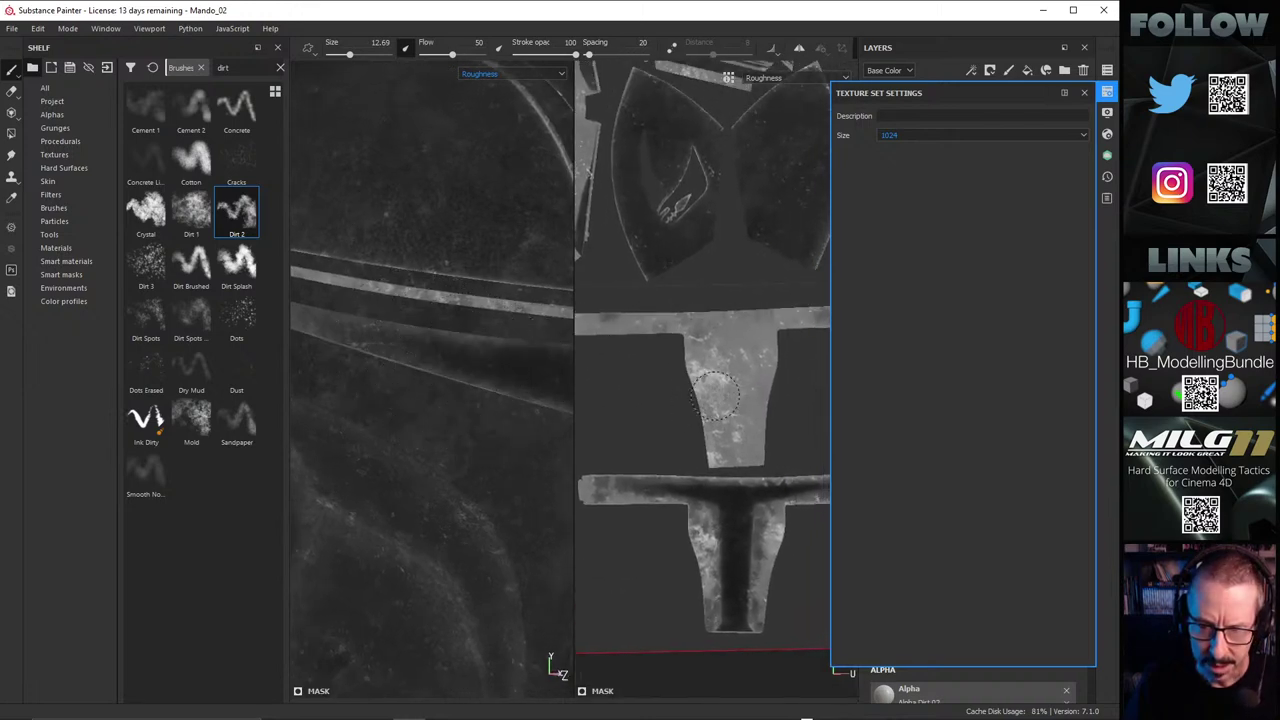
Step: Examine the roughness along the visor's vertical slot and opposite side, view the whole helmet, and close the texture set settings
mouse_move(450, 351)
middle_mouse_down("alt")
mouse_move(606, 386)
mouse_move(414, 323)
middle_mouse_up("alt")
left_click_drag(465, 318, 390, 340, "alt")
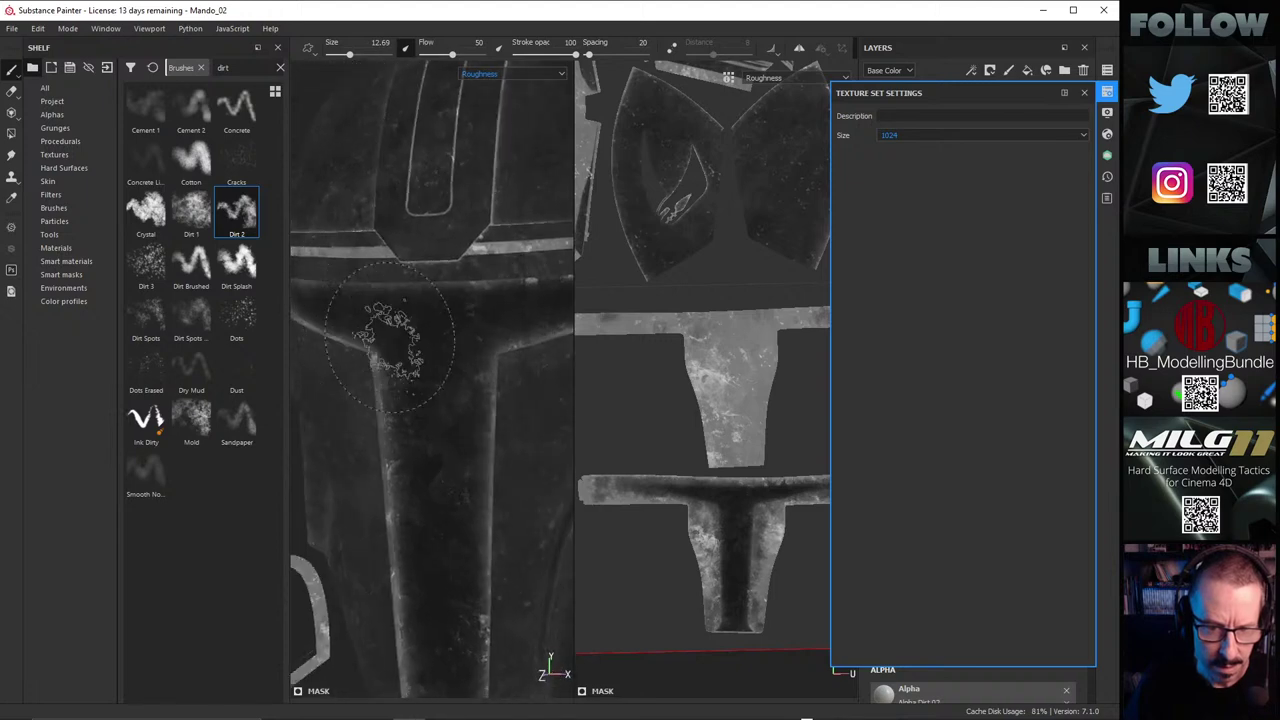
middle_click_drag(390, 340, 420, 265, "alt")
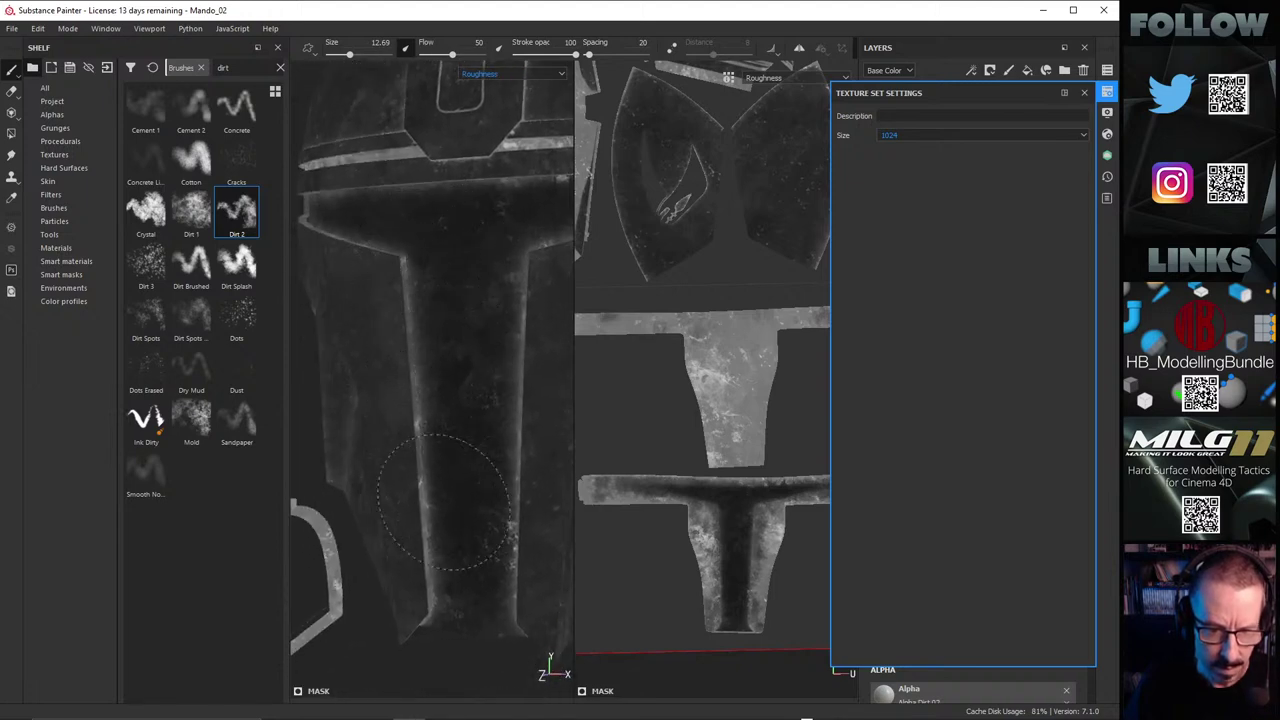
mouse_move(474, 471)
left_mouse_down("alt")
mouse_move(460, 457)
mouse_move(465, 373)
left_mouse_up("alt")
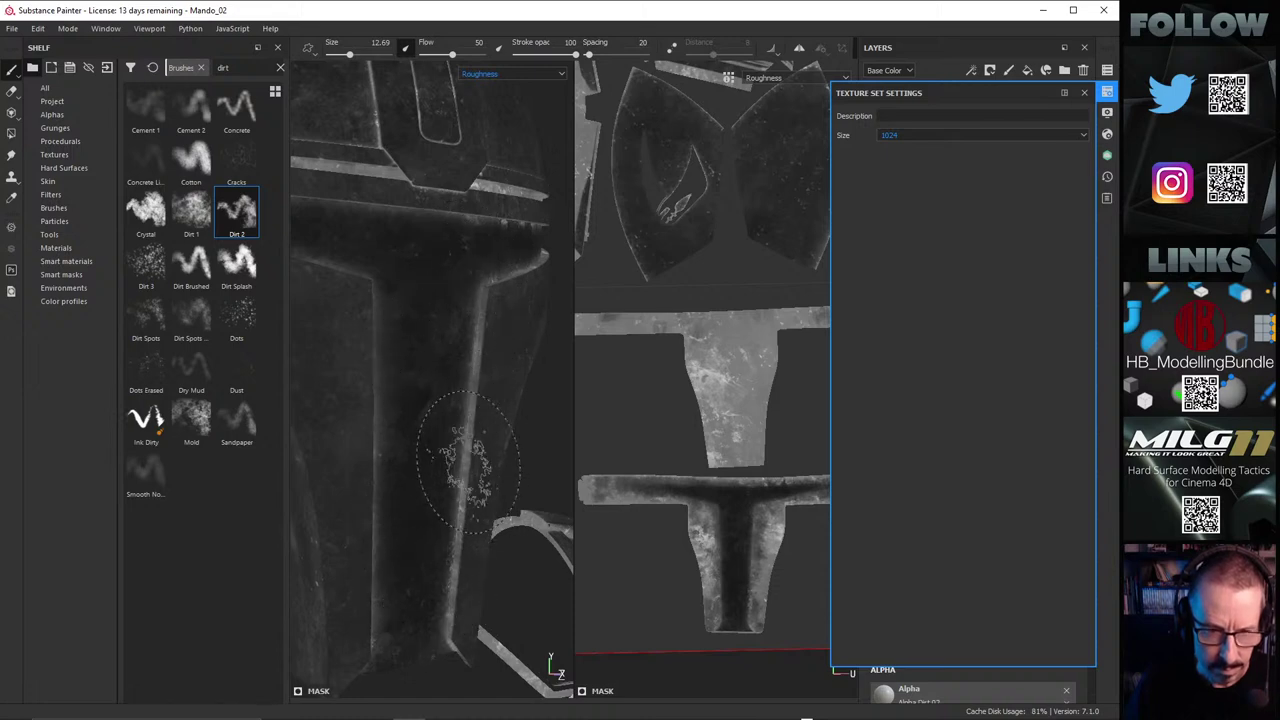
mouse_move(465, 467)
left_mouse_down("alt")
mouse_move(468, 308)
mouse_move(400, 357)
mouse_move(460, 368)
mouse_move(390, 375)
mouse_move(380, 340)
left_mouse_up("alt")
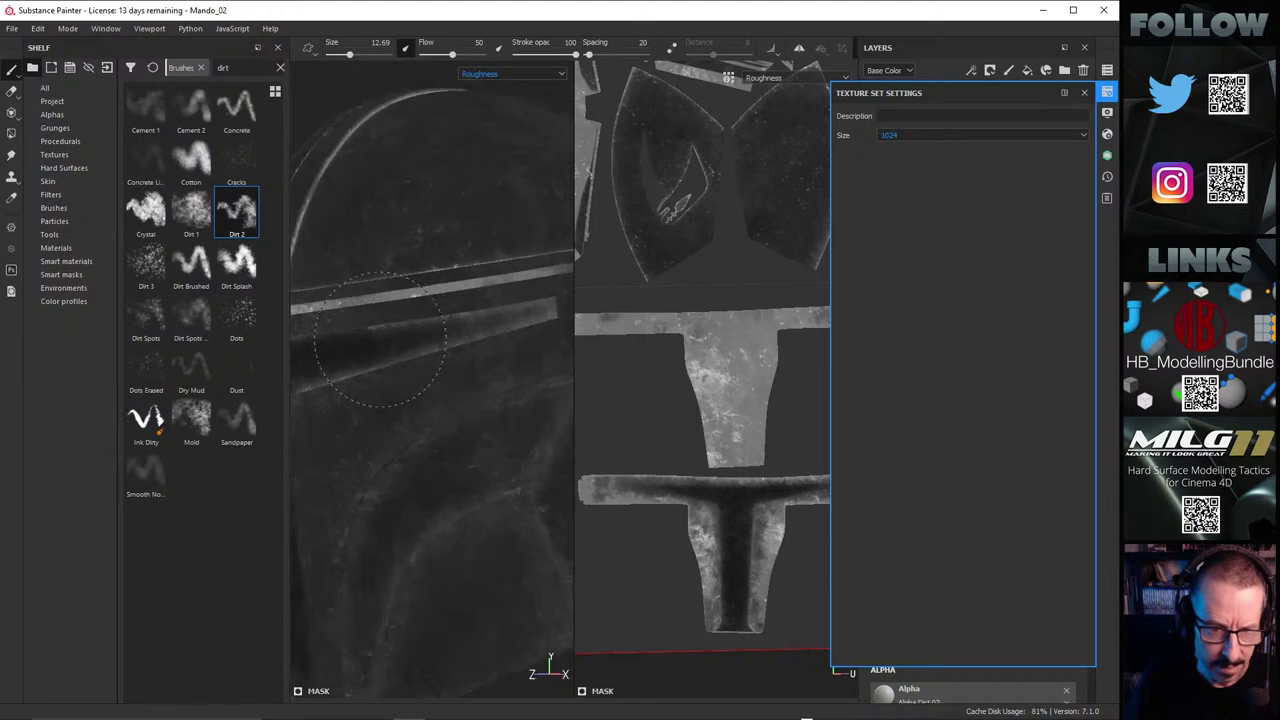
scroll(486, 326, "down", 5)
left_click_drag(486, 326, 545, 340, "alt")
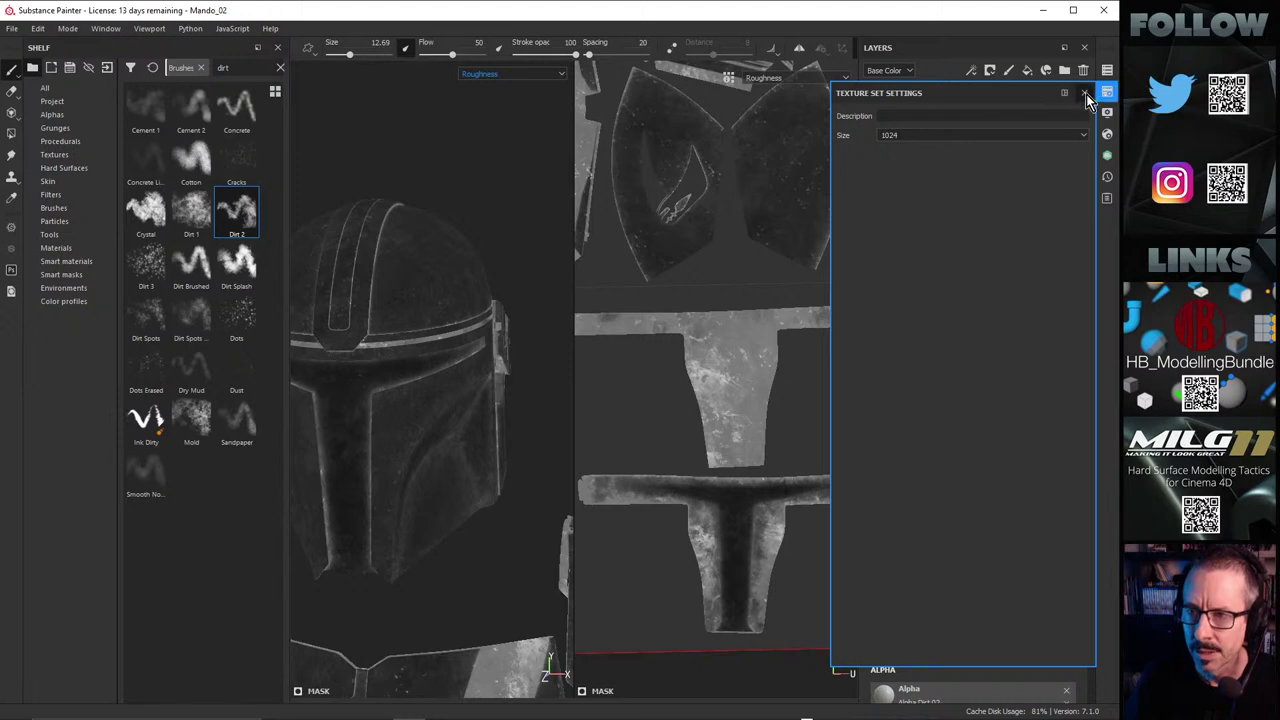
left_click(1086, 94)
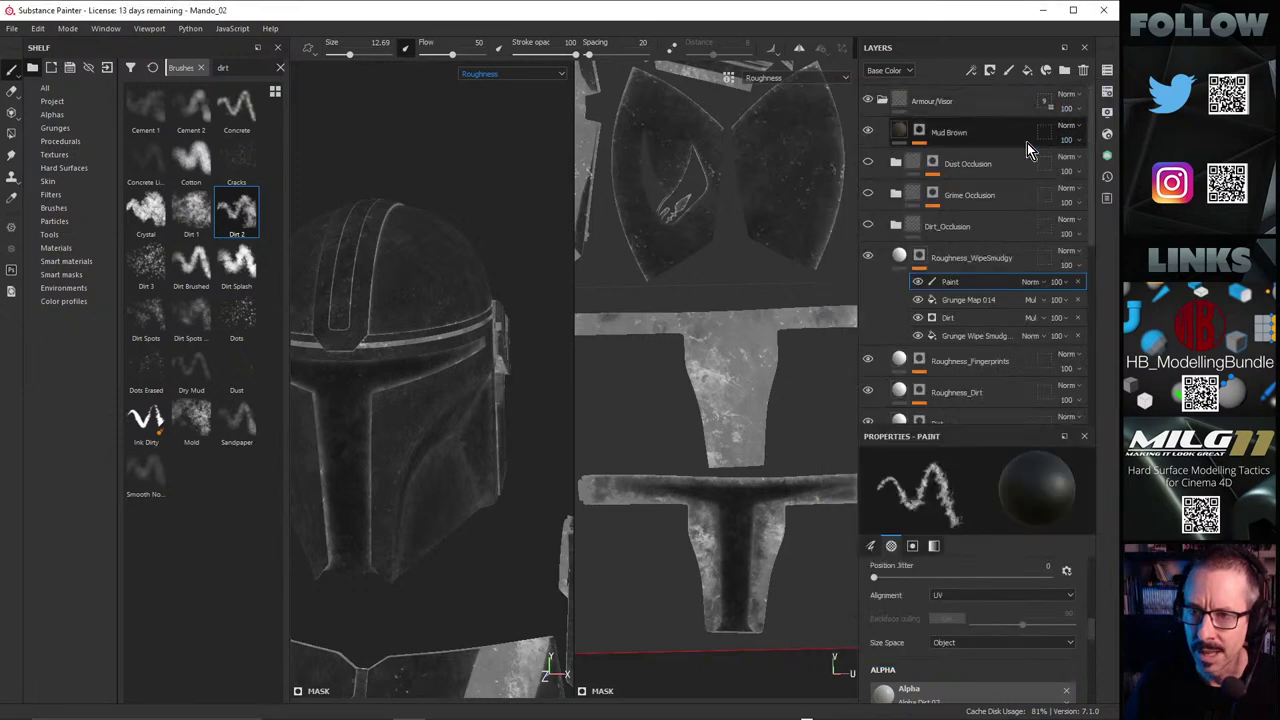
Step: Toggle the visibility of the Roughness_WipeSmudgy and Dirt_Occlusion layers and compare the visor's roughness in 3D and UV
left_click(868, 257)
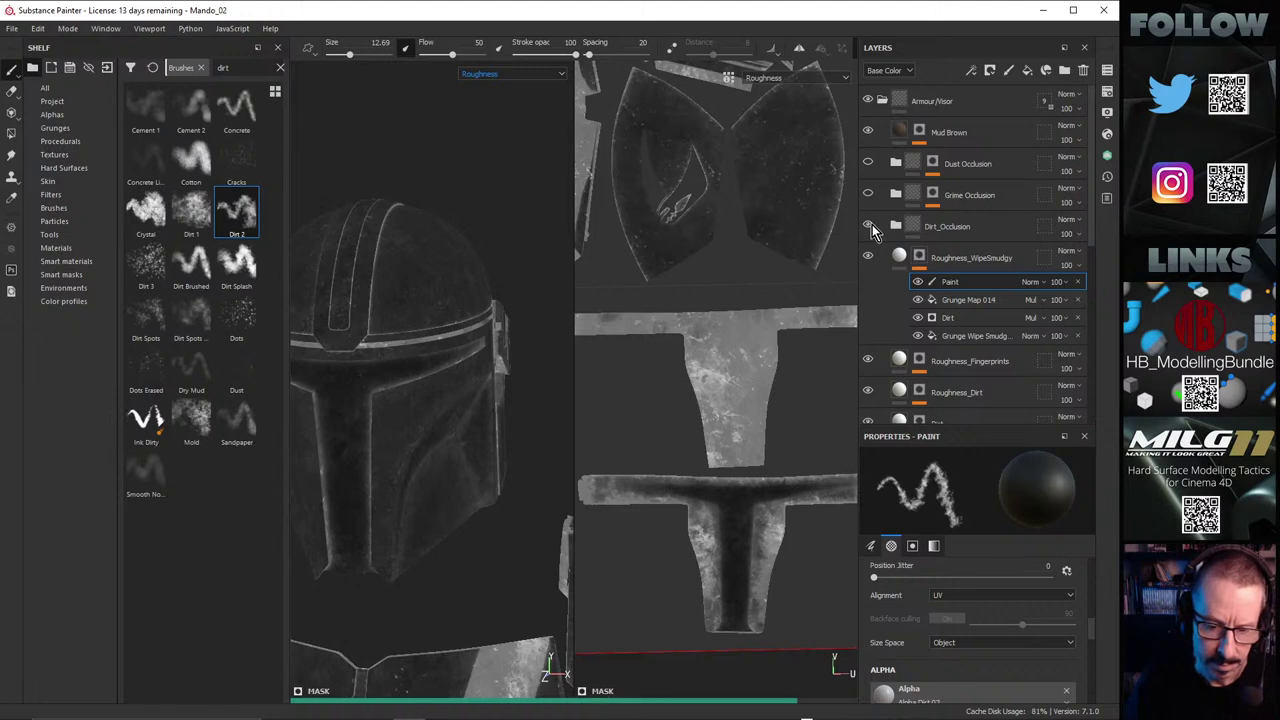
left_click(868, 225)
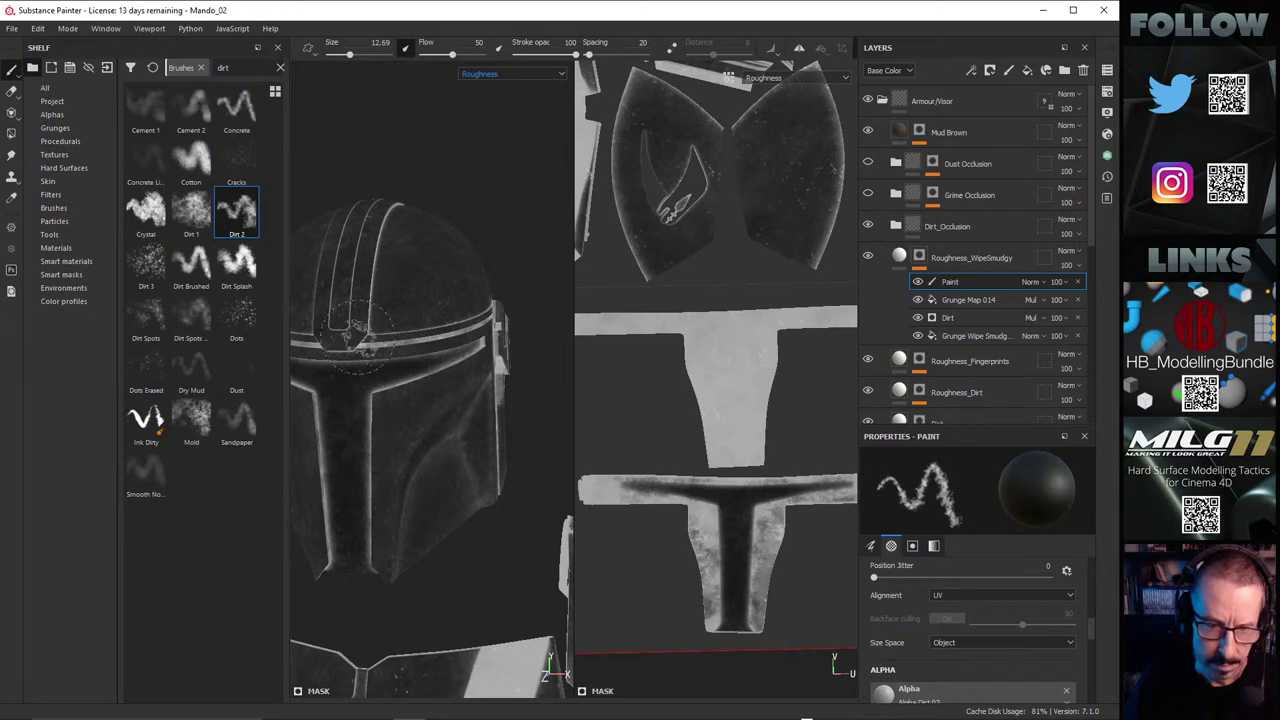
scroll(360, 330, "up", 3)
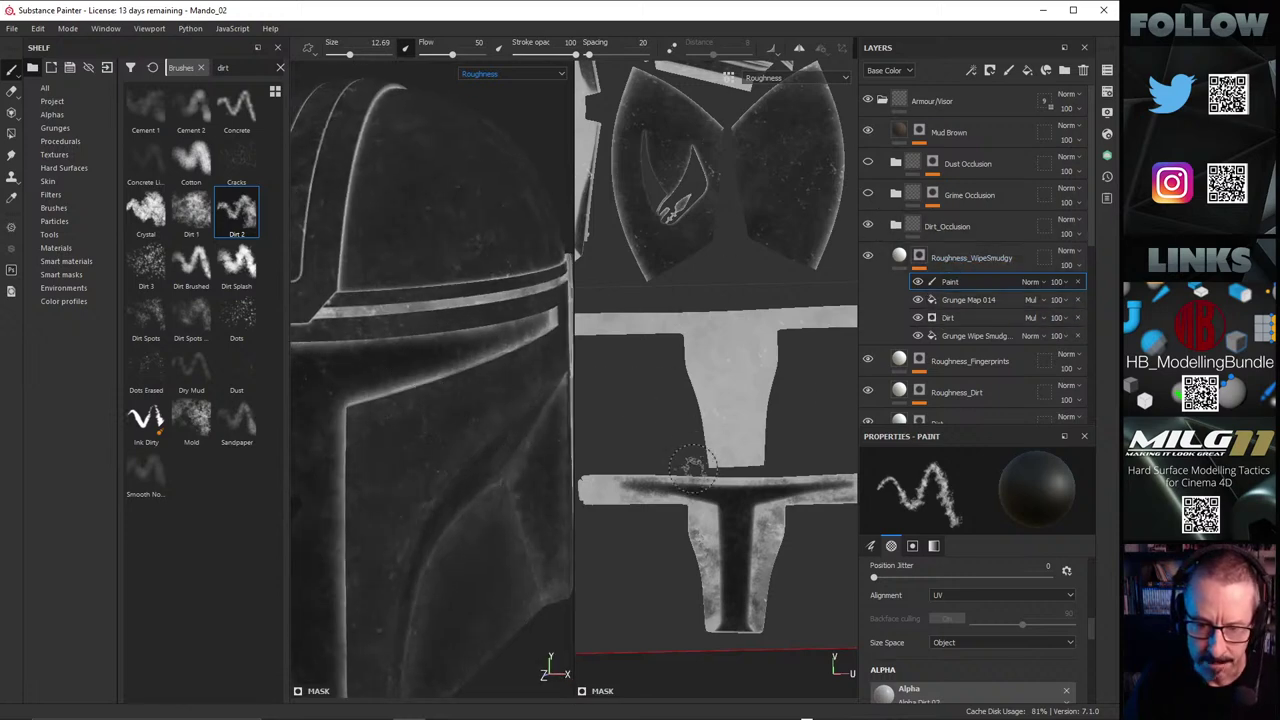
scroll(693, 465, "up", 2)
scroll(440, 365, "up", 2)
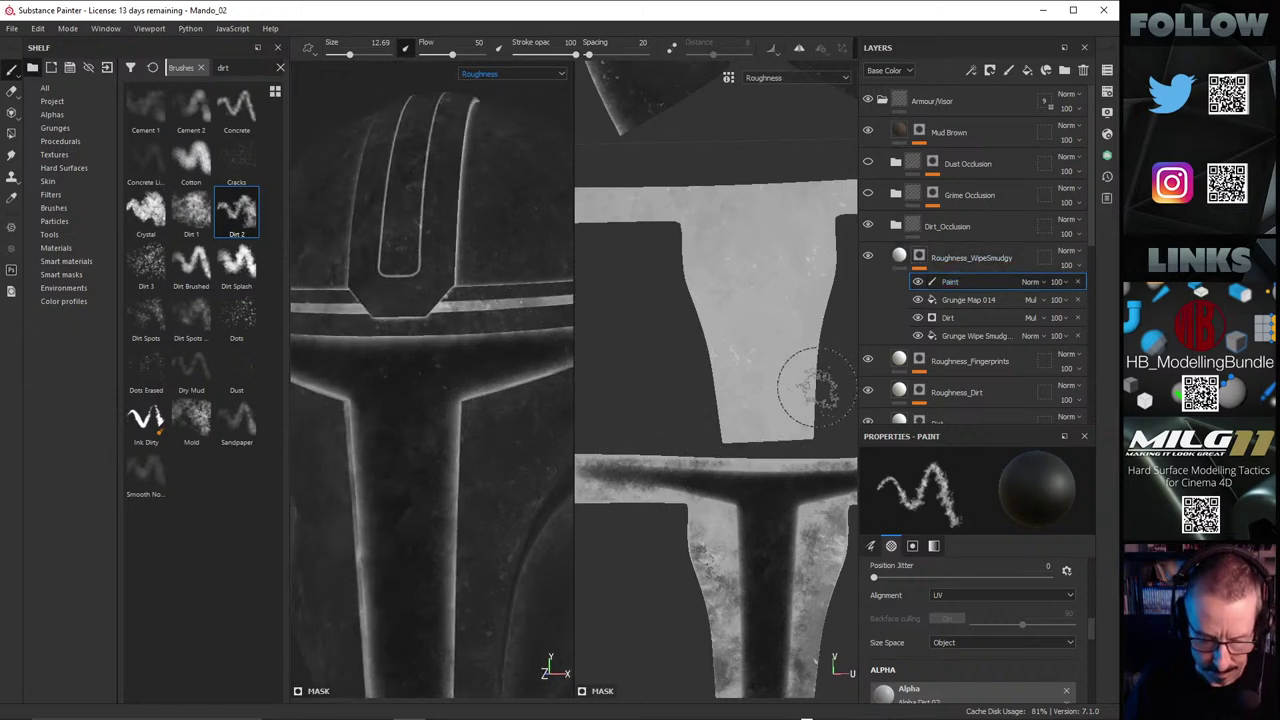
Step: Try a white Dirt 2 stroke on the Roughness_WipeSmudgy mask along the visor's upper centre edge, undo it, and inspect the visor
mouse_move(742, 480)
left_mouse_down()
mouse_move(790, 478)
mouse_move(775, 462)
left_mouse_up()
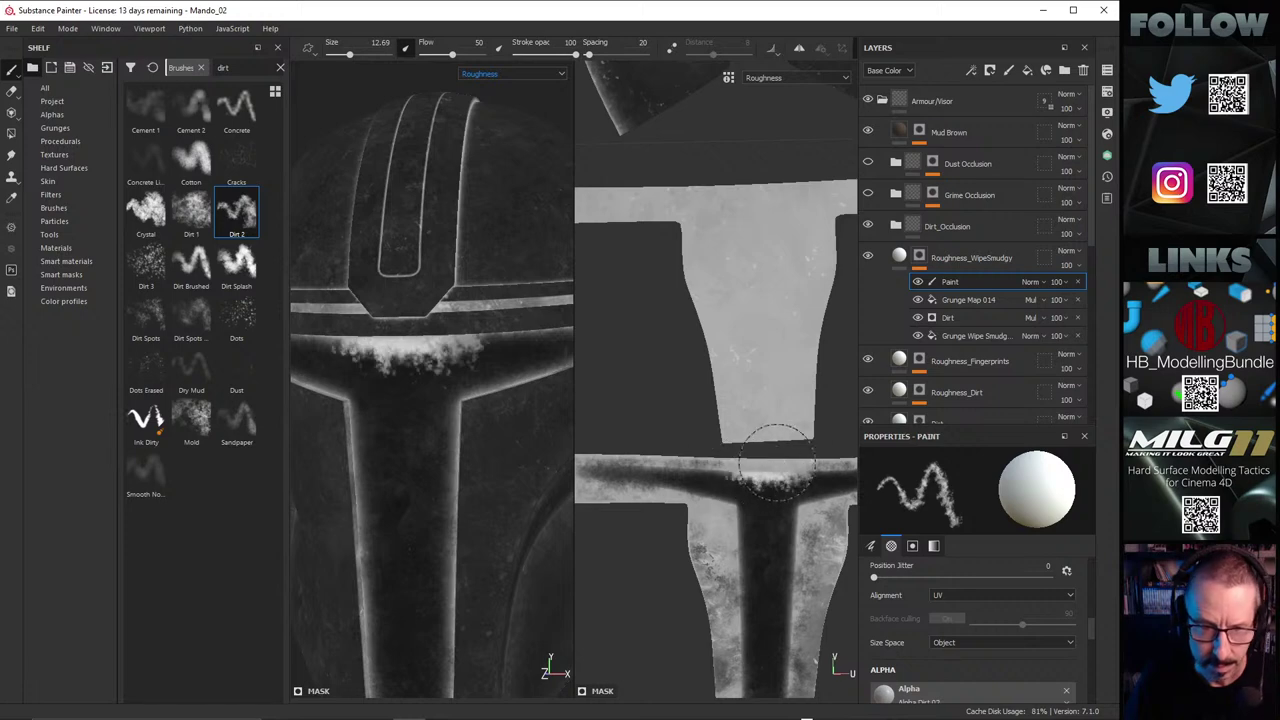
key("ctrl+z")
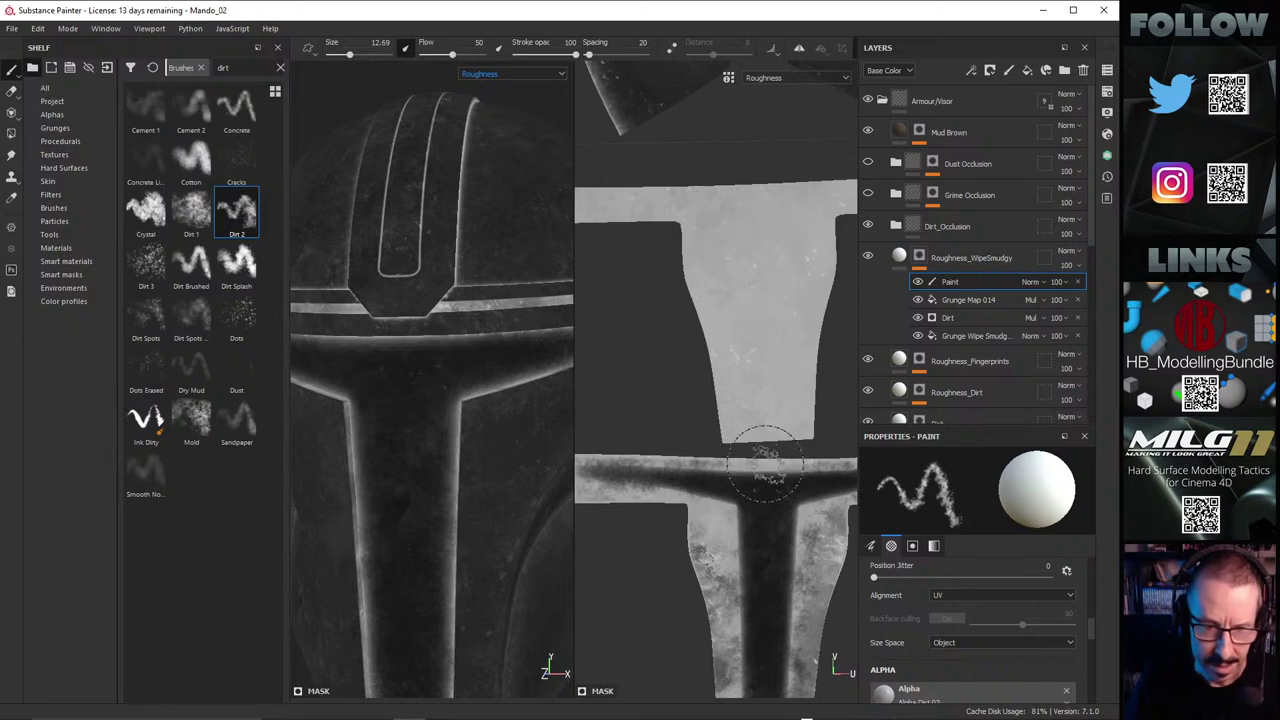
middle_click_drag(733, 400, 731, 414, "alt")
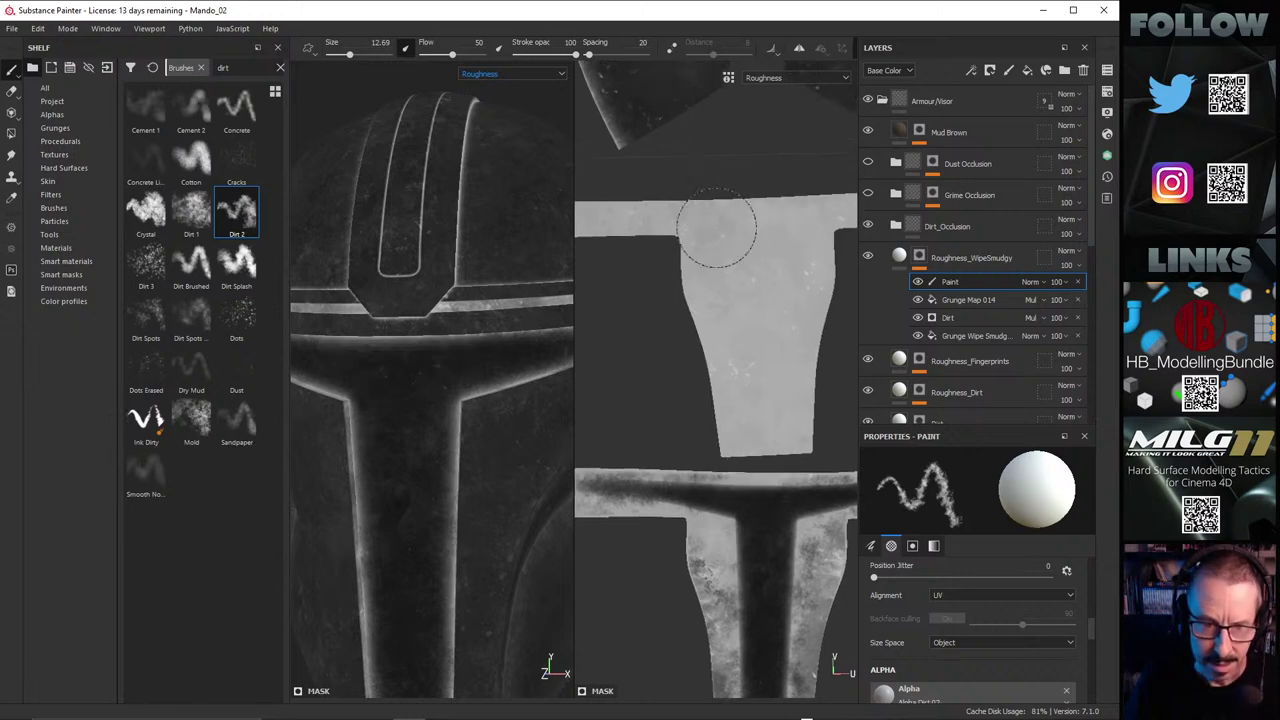
scroll(700, 270, "down", 2)
scroll(437, 350, "down", 3)
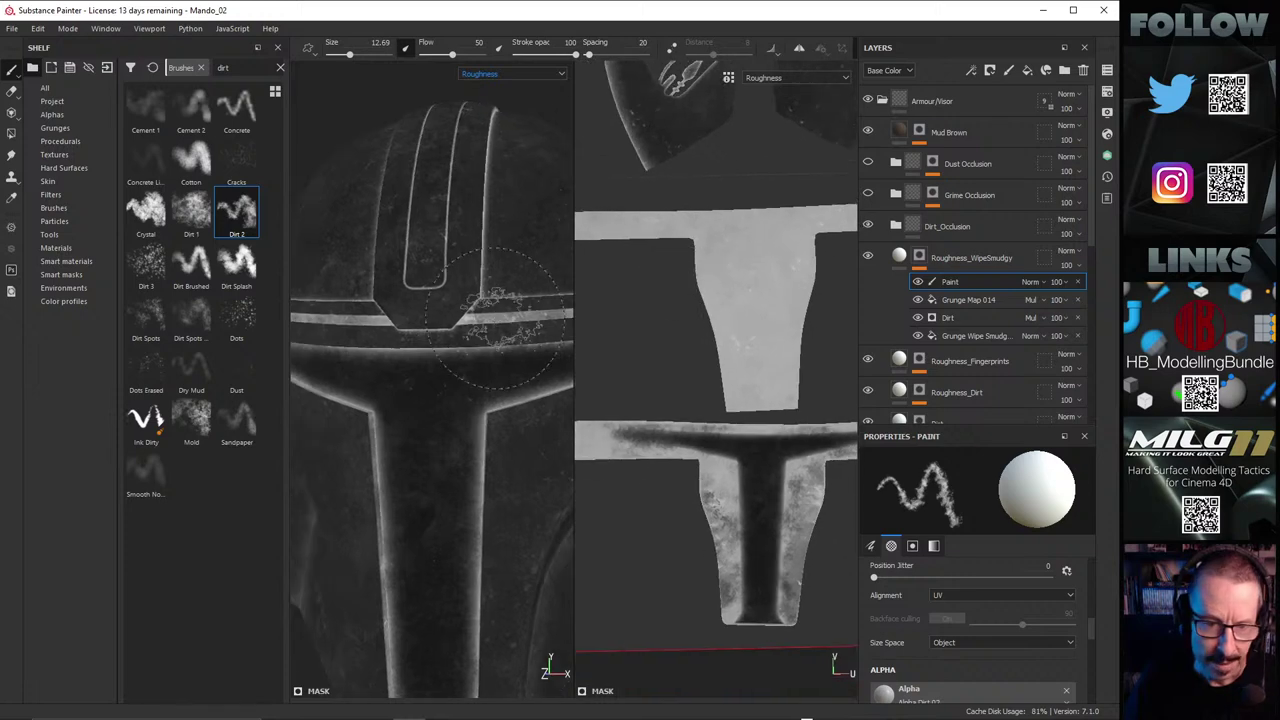
left_click_drag(438, 348, 455, 349, "alt")
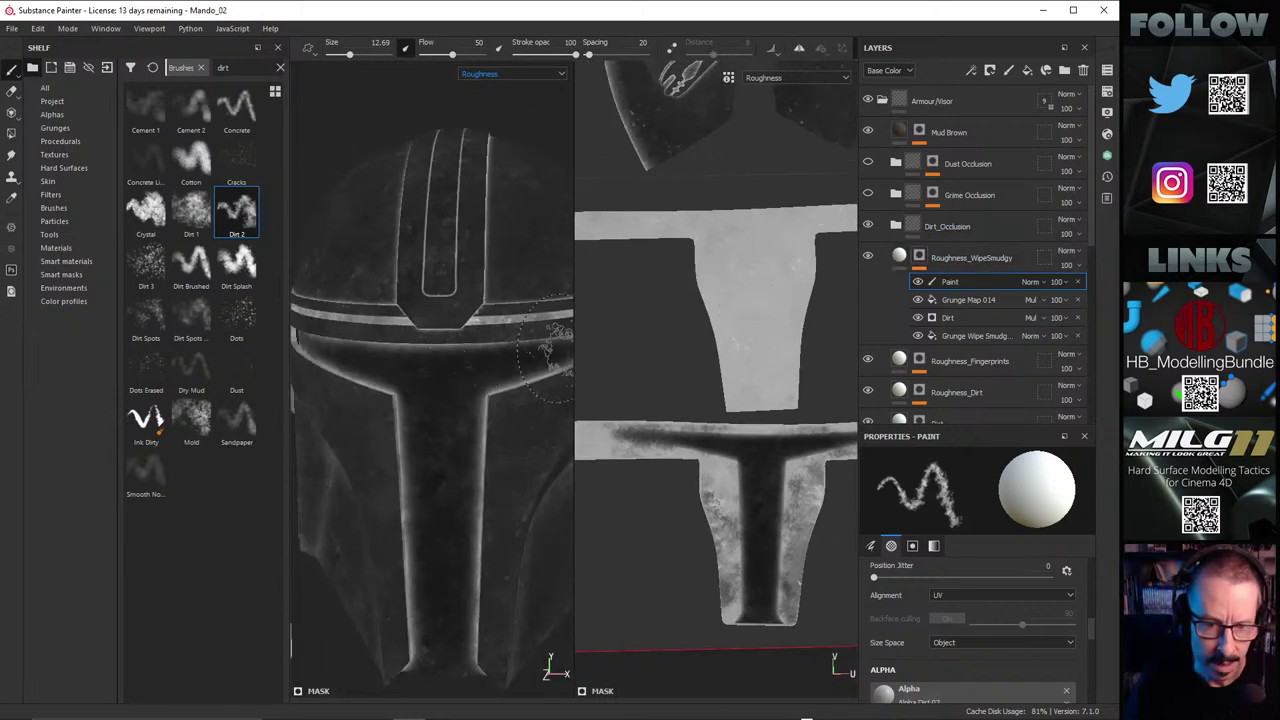
left_click(918, 283)
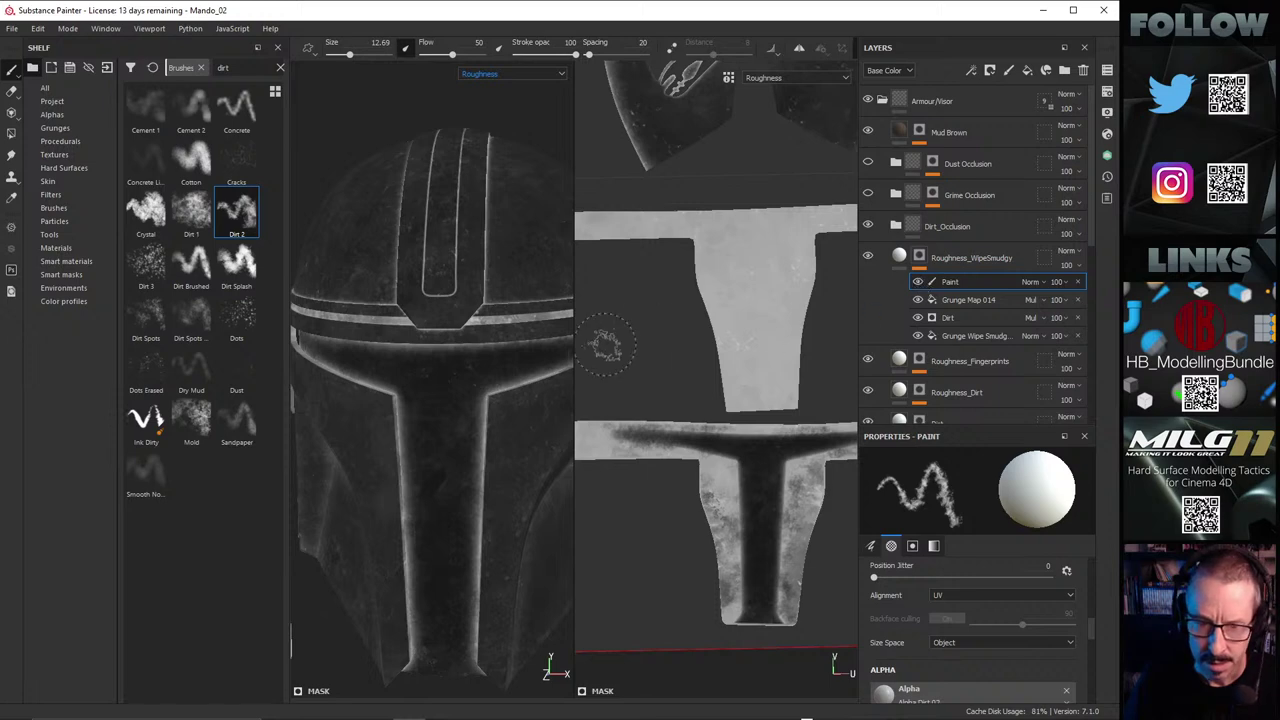
scroll(463, 346, "up", 5)
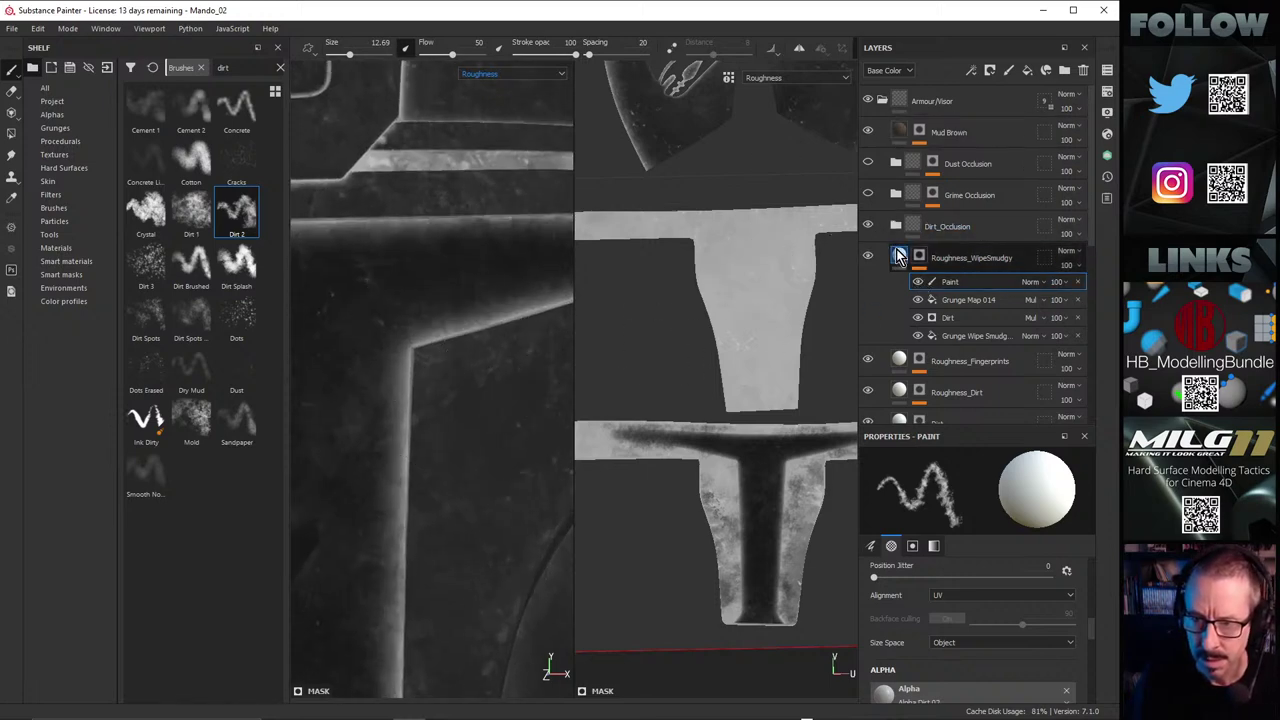
Step: Expand the Dirt_Occlusion folder and move its dirt01 layer out, directly above the folder
left_click(903, 258)
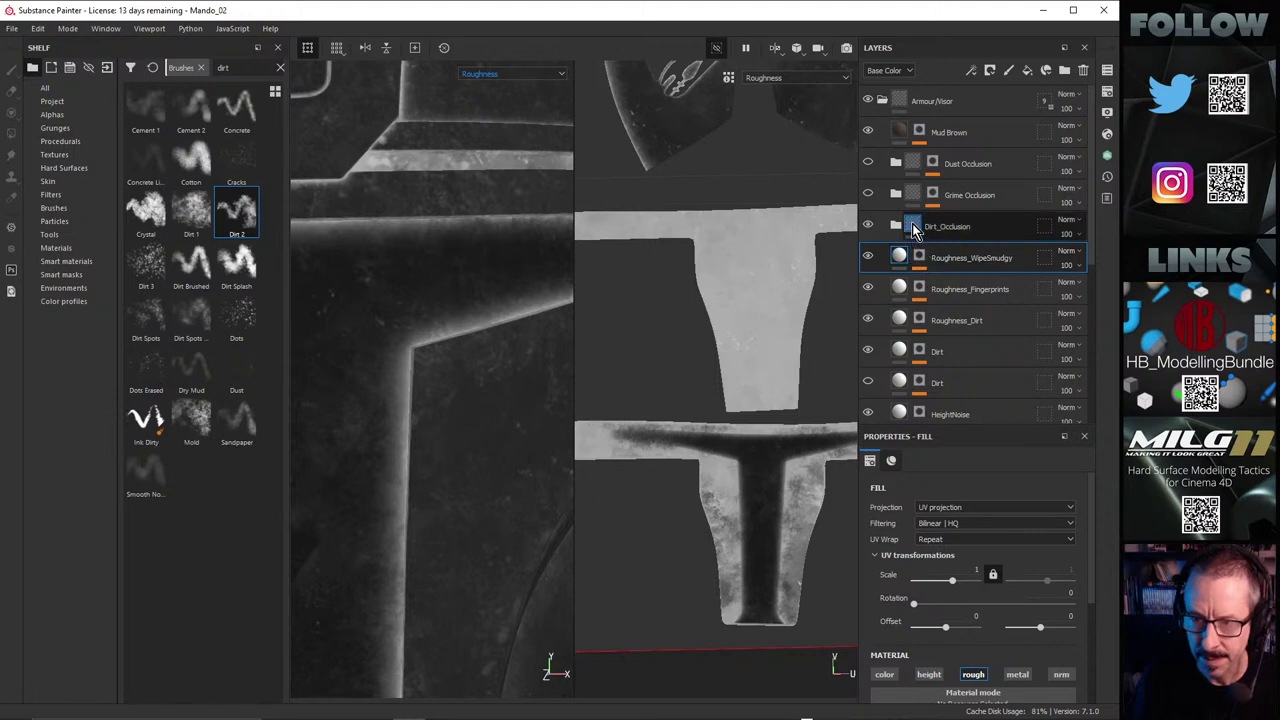
left_click(912, 227)
left_click(899, 229)
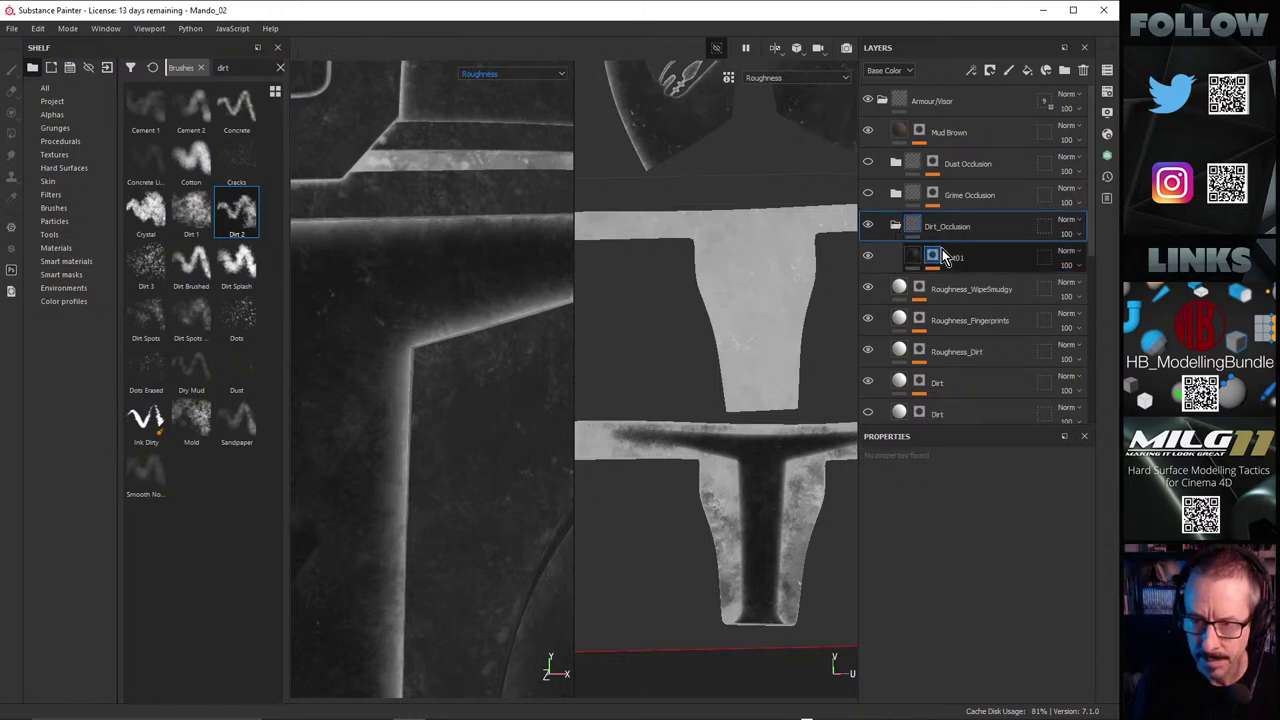
double_click(973, 226)
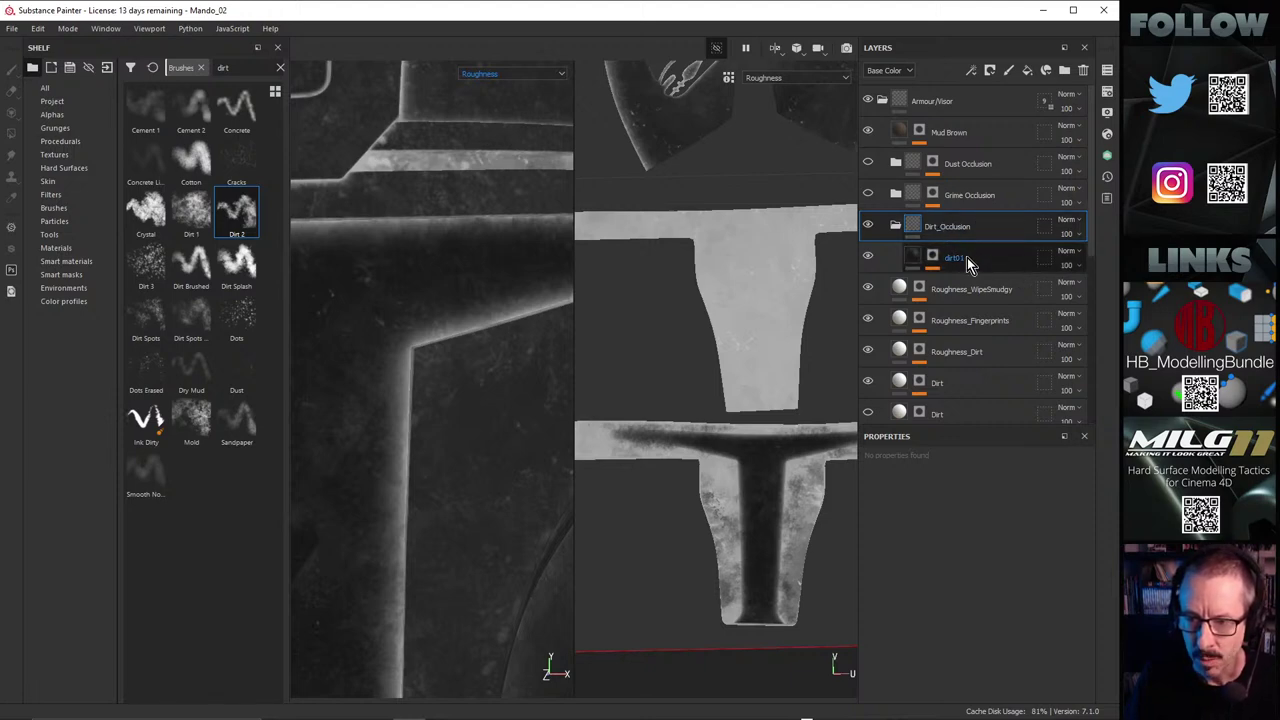
left_click_drag(972, 255, 970, 212)
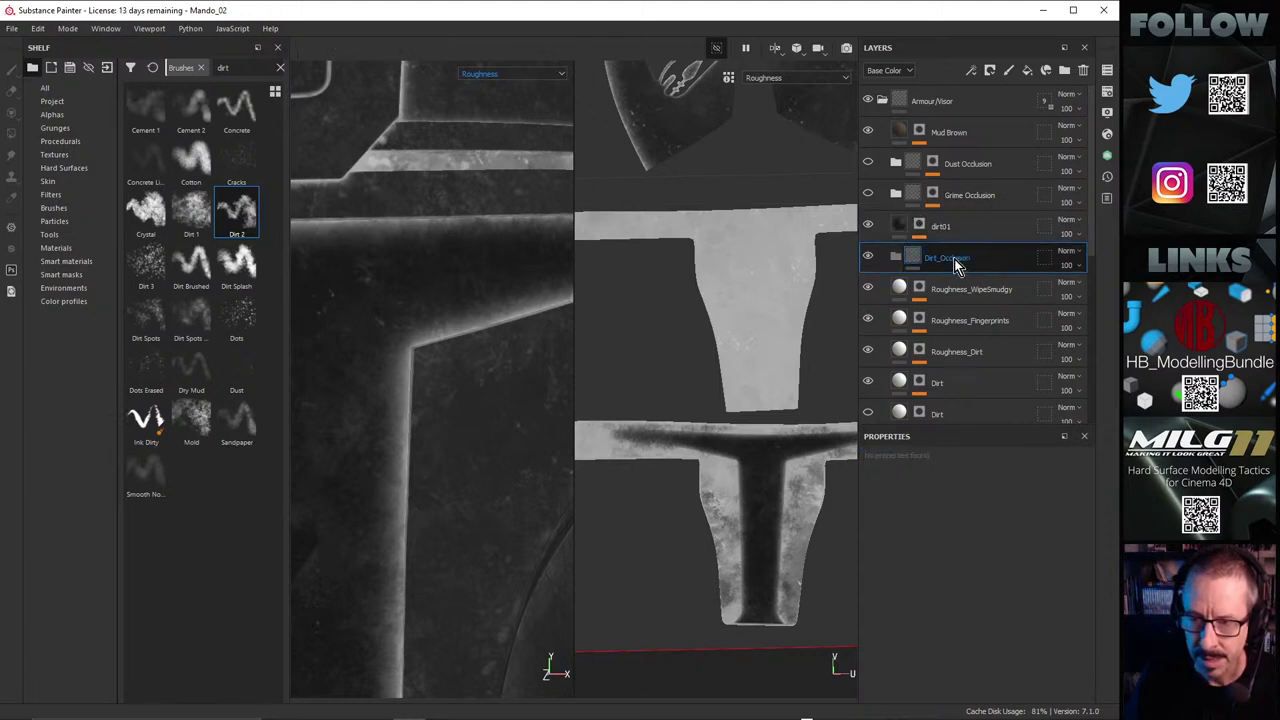
Step: Delete the empty Dirt_Occlusion folder and rename the dirt01 layer Dirt_Occlusion
left_click(954, 259)
left_click(1084, 72)
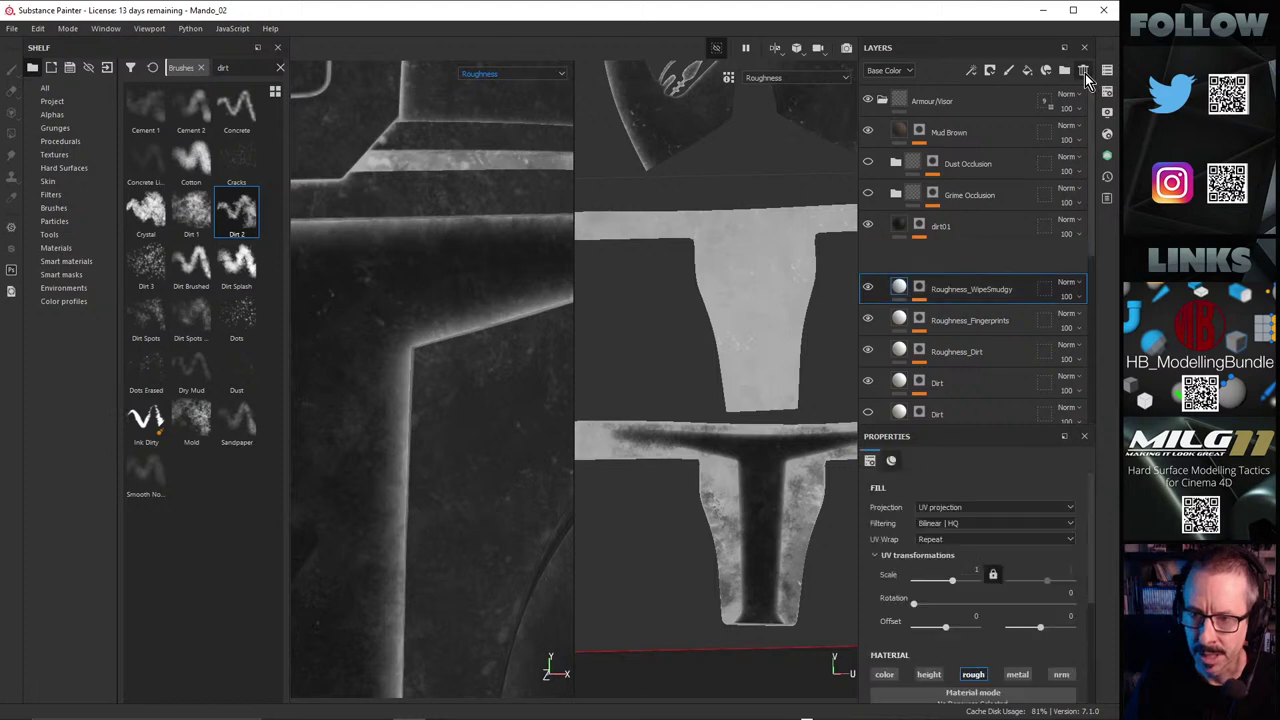
double_click(947, 228)
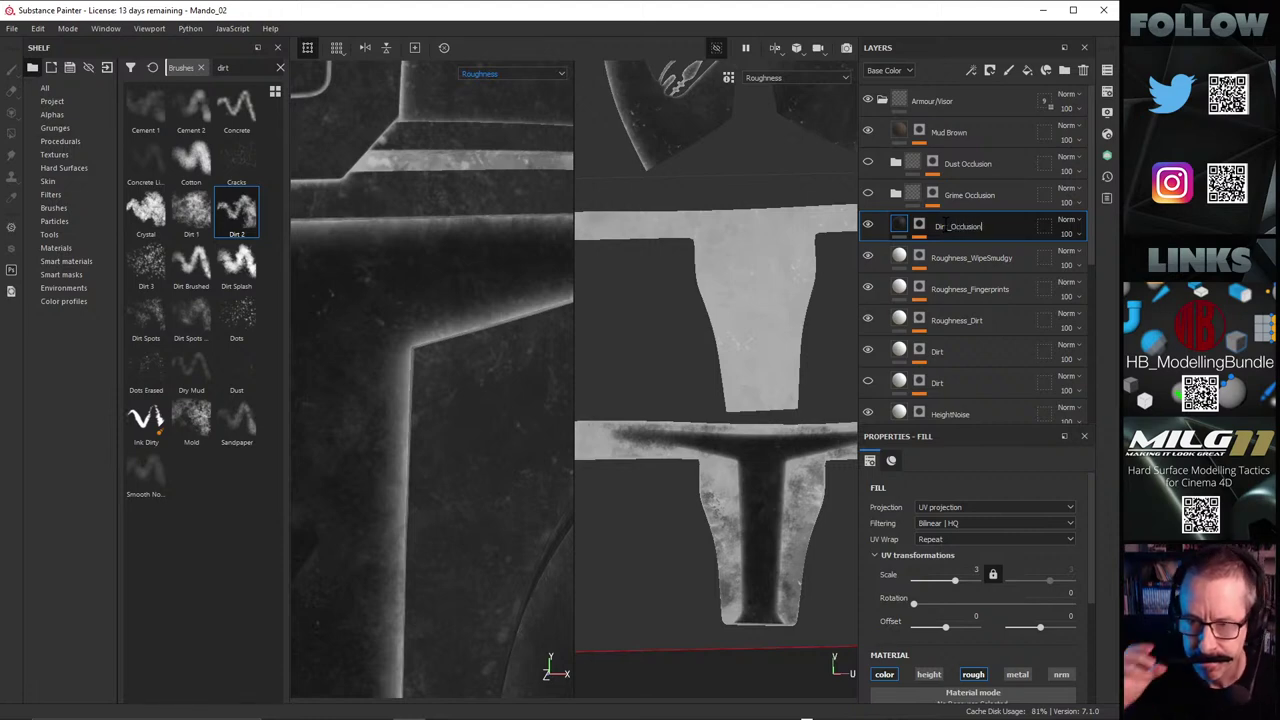
type("t")
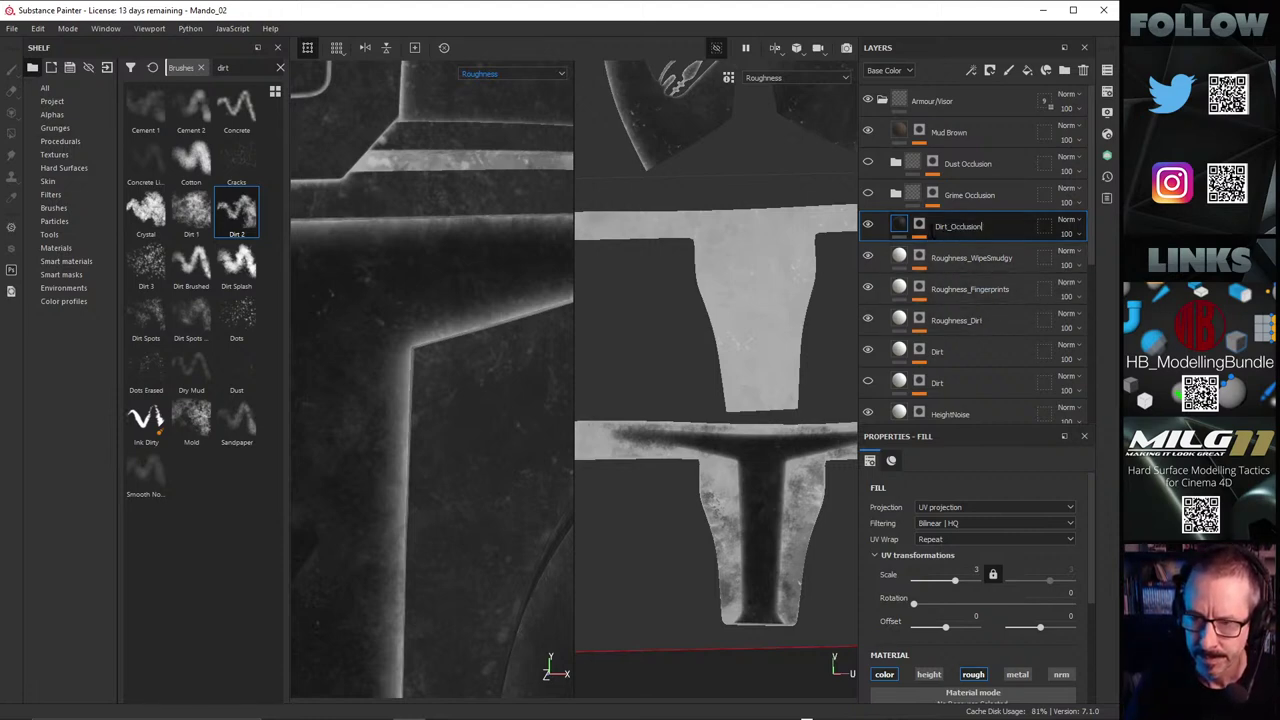
Step: Select the Paint effect in the Dirt_Occlusion layer's mask and toggle its visibility to compare its contribution on the visor
left_click(922, 223)
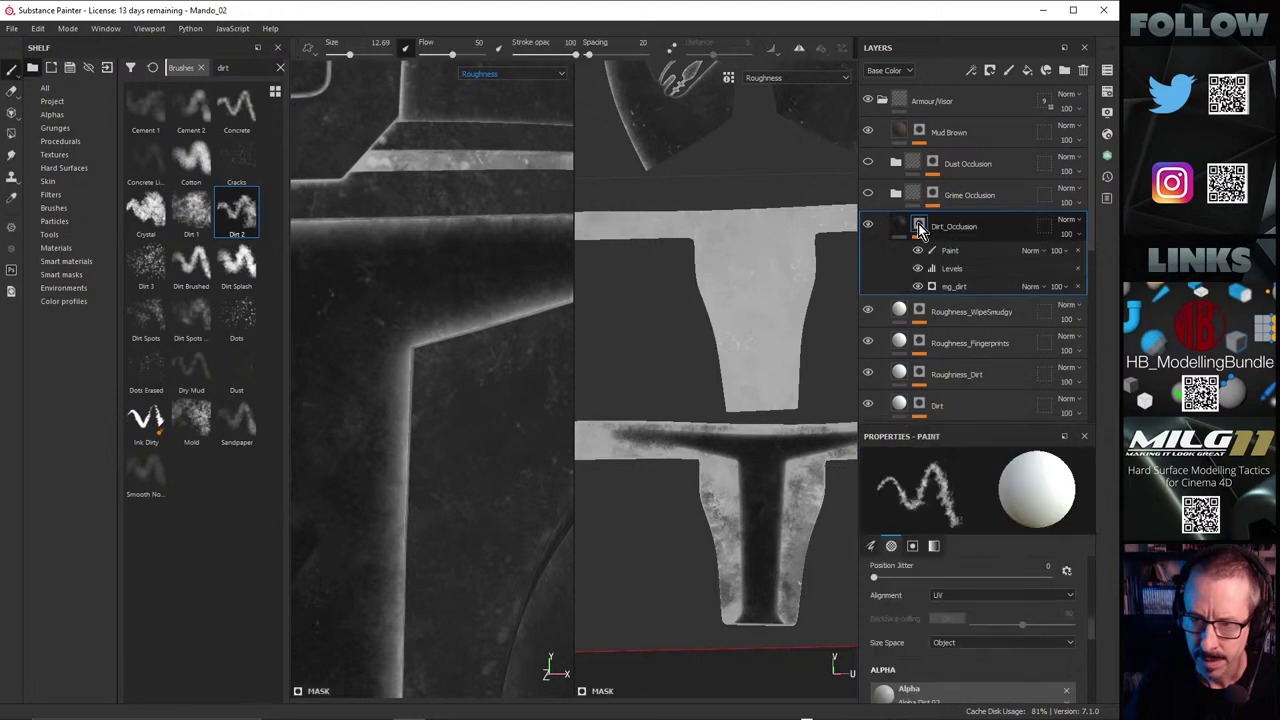
left_click(955, 251)
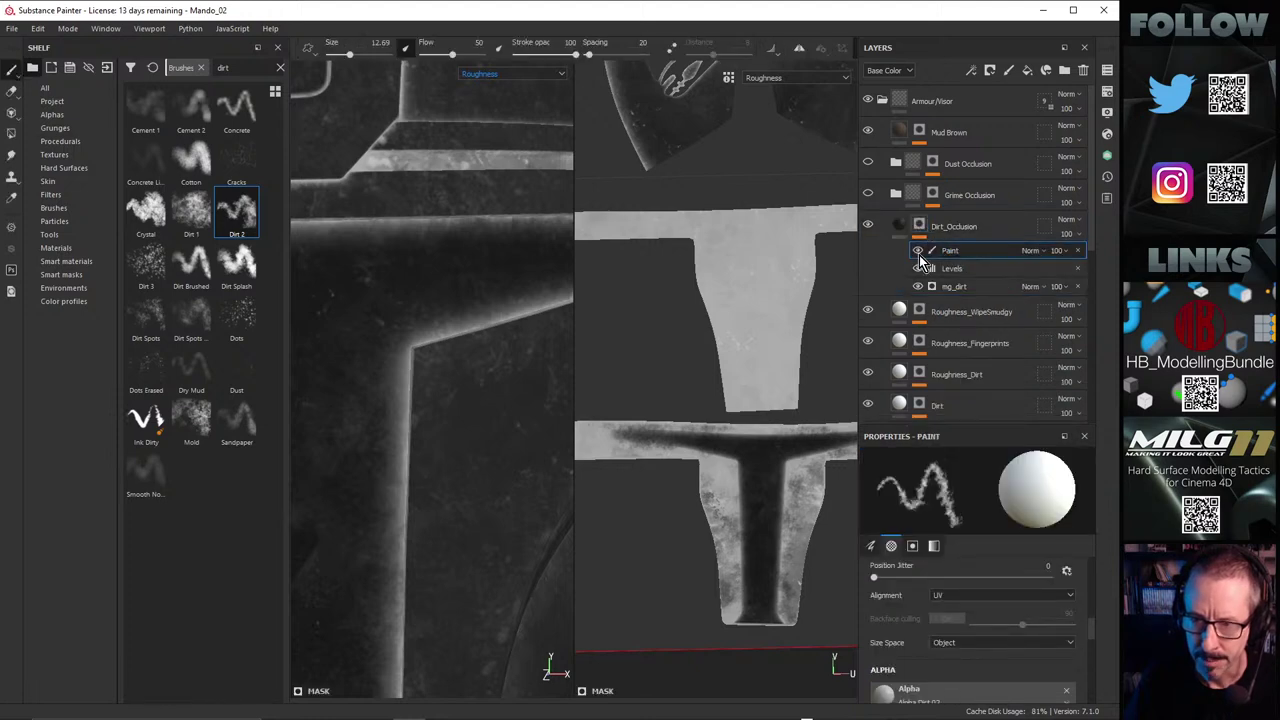
left_click(919, 250)
left_click(919, 250)
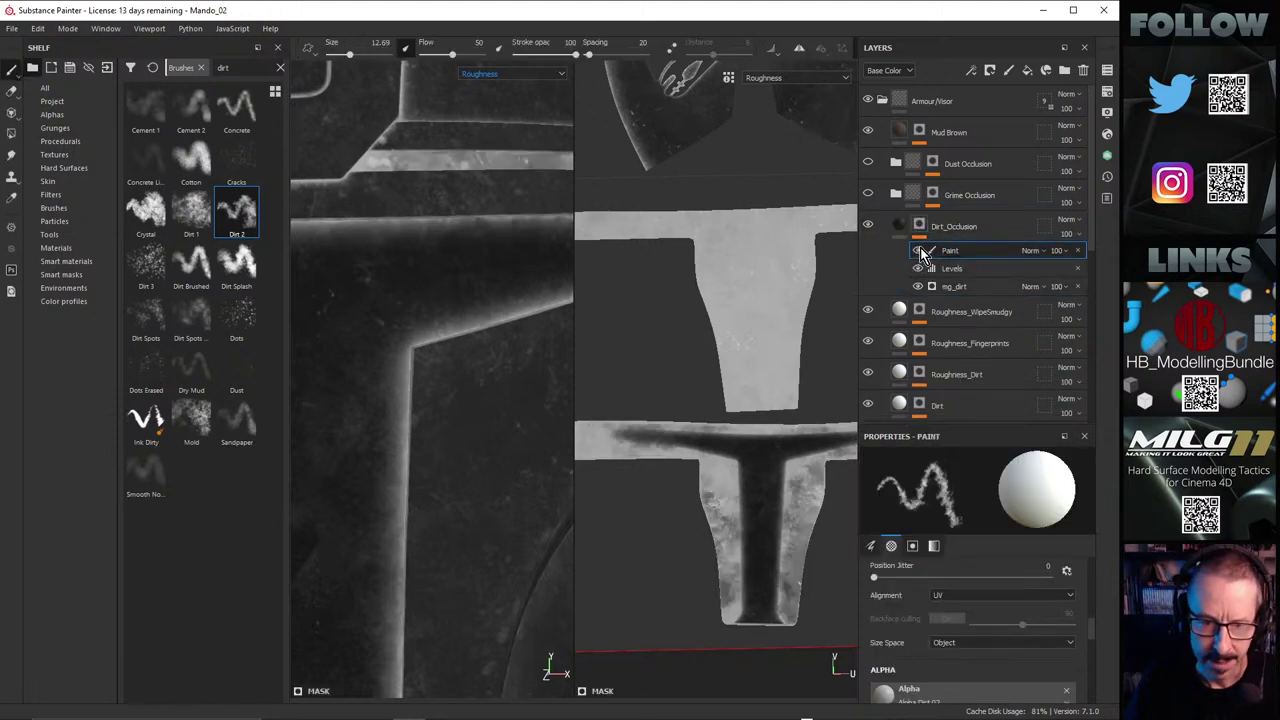
left_click(919, 250)
left_click(920, 250)
left_click(920, 250)
left_click(920, 250)
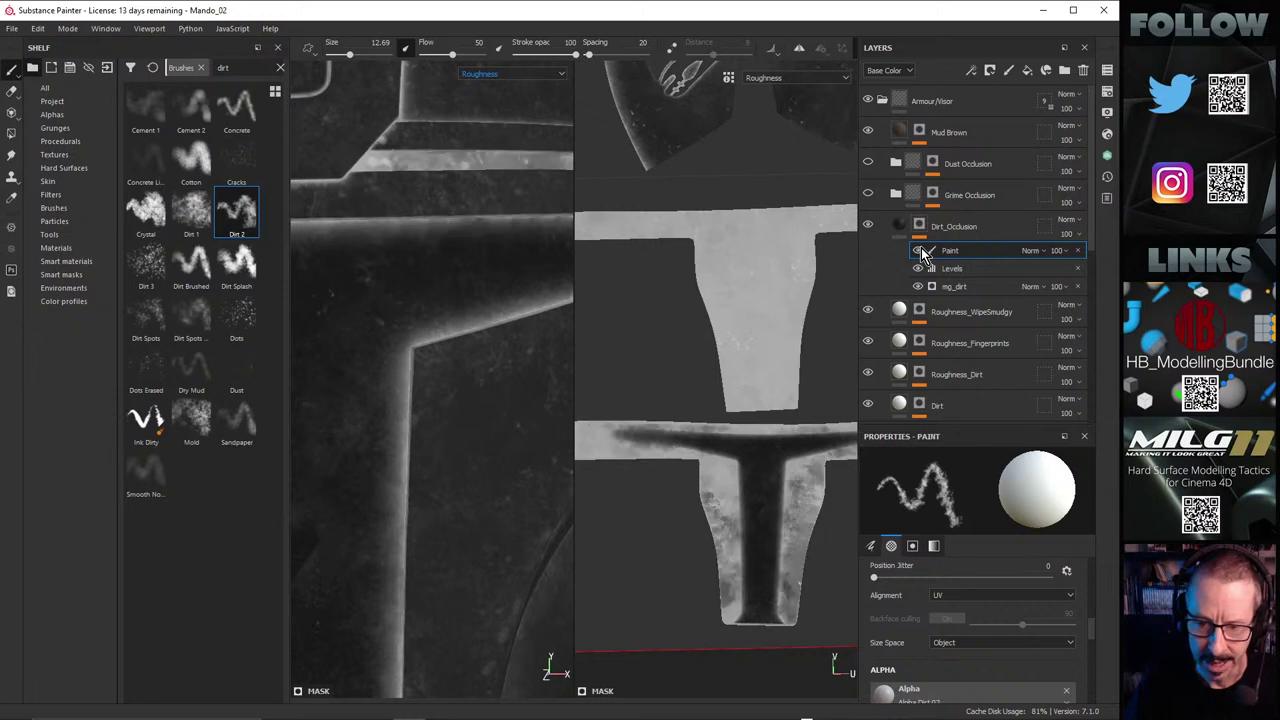
left_click(920, 250)
left_click(920, 250)
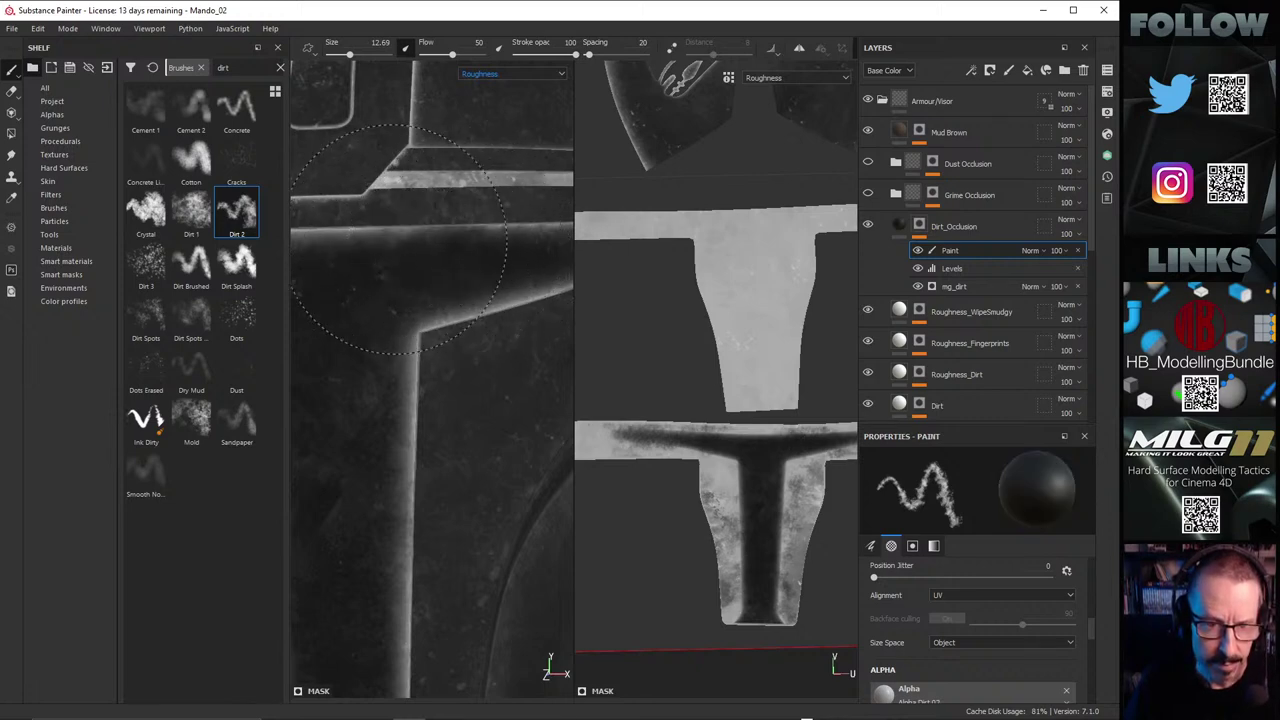
Step: Show only the 3D view and paint black with the Dirt 2 brush along one horizontal arm of the visor in the Dirt_Occlusion mask
middle_click_drag(405, 305, 489, 293, "alt")
scroll(492, 298, "down", 3)
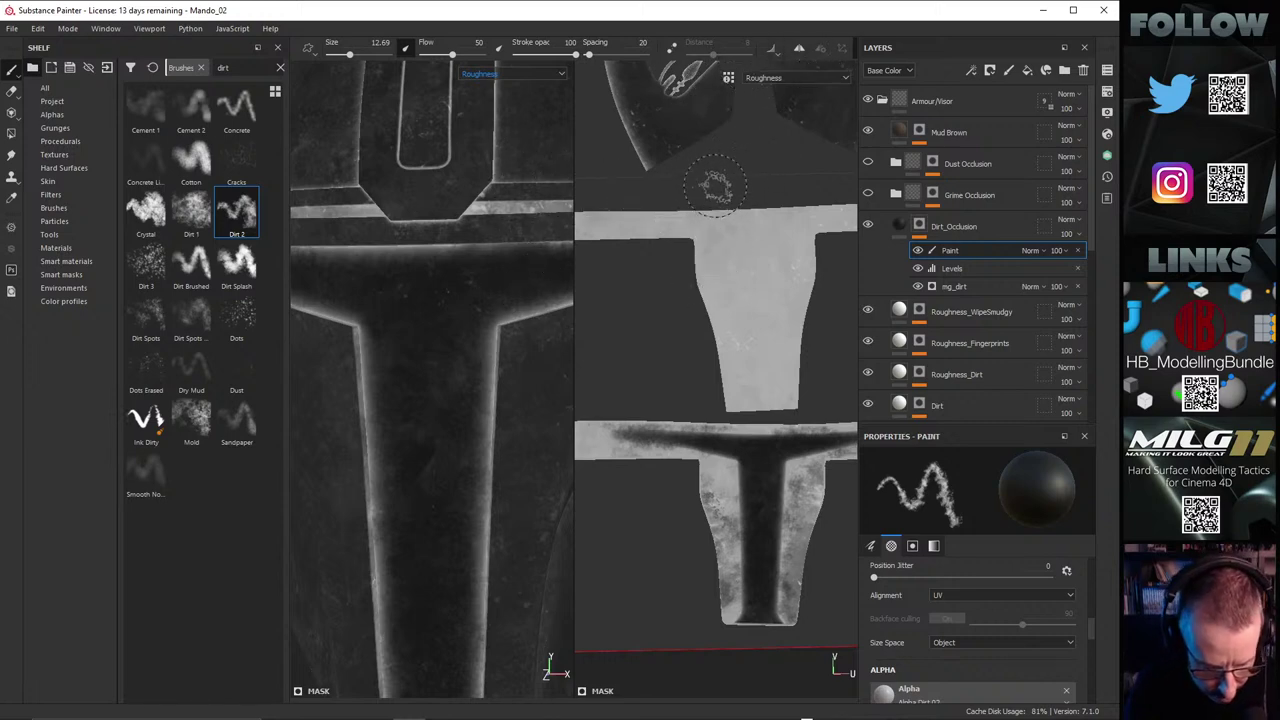
key("F2")
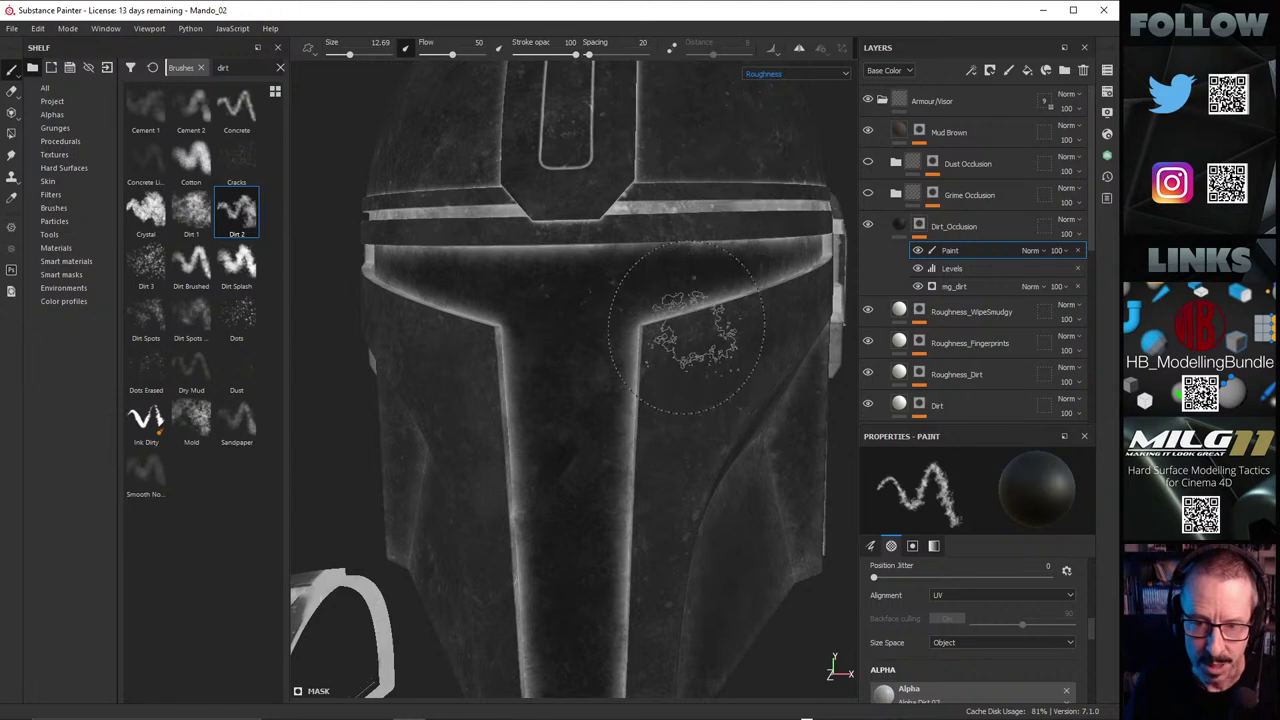
left_click_drag(573, 315, 665, 322, "alt")
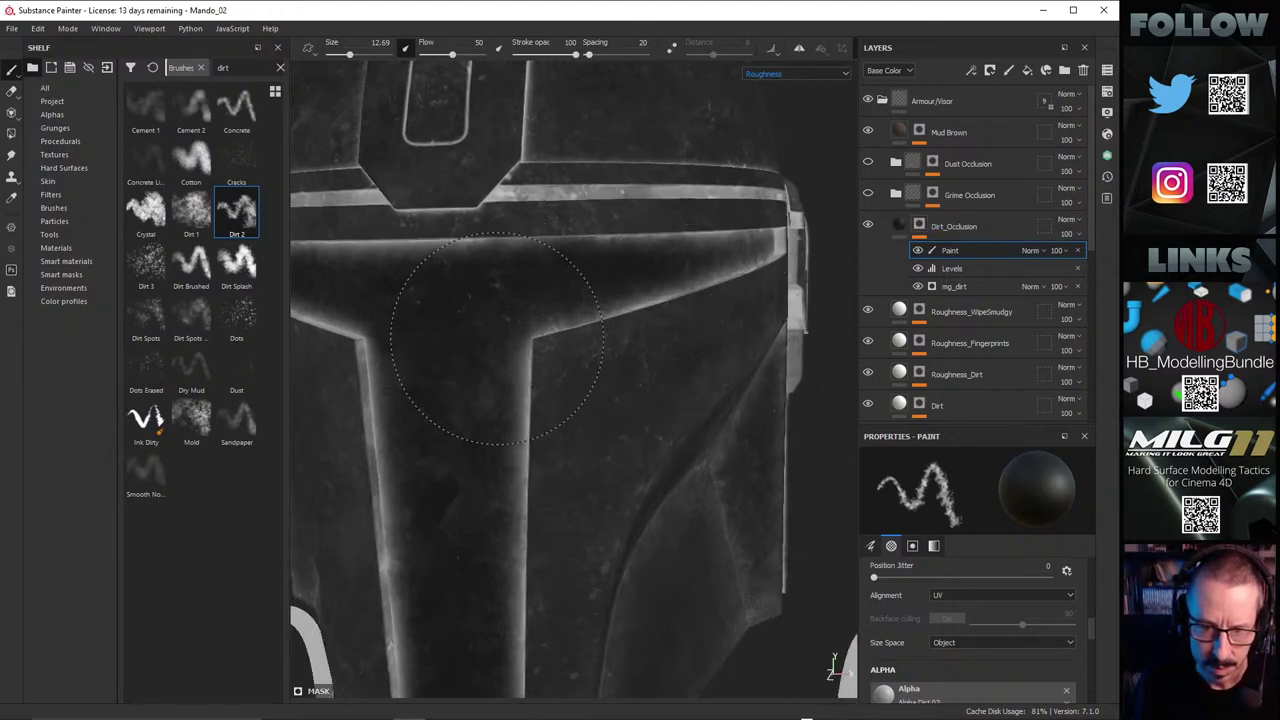
left_click_drag(500, 514, 586, 423, "alt")
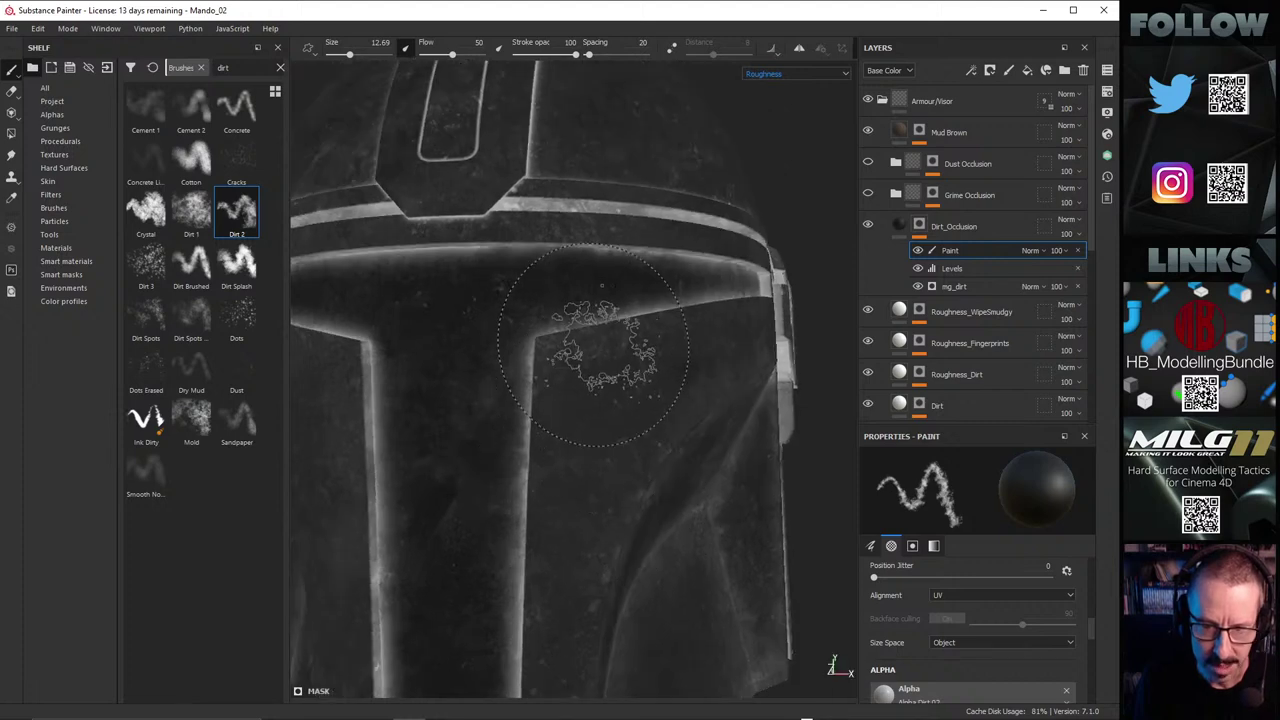
left_click_drag(674, 291, 682, 298, "alt")
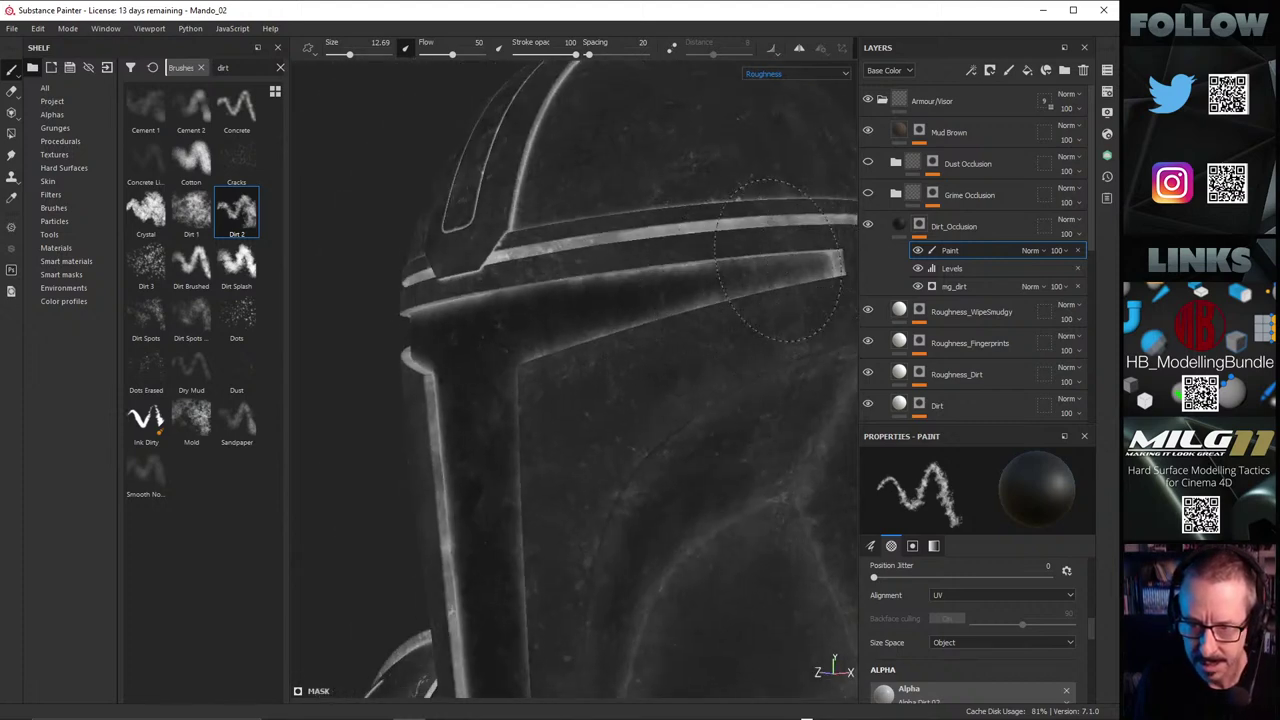
left_click_drag(657, 243, 612, 262, "alt")
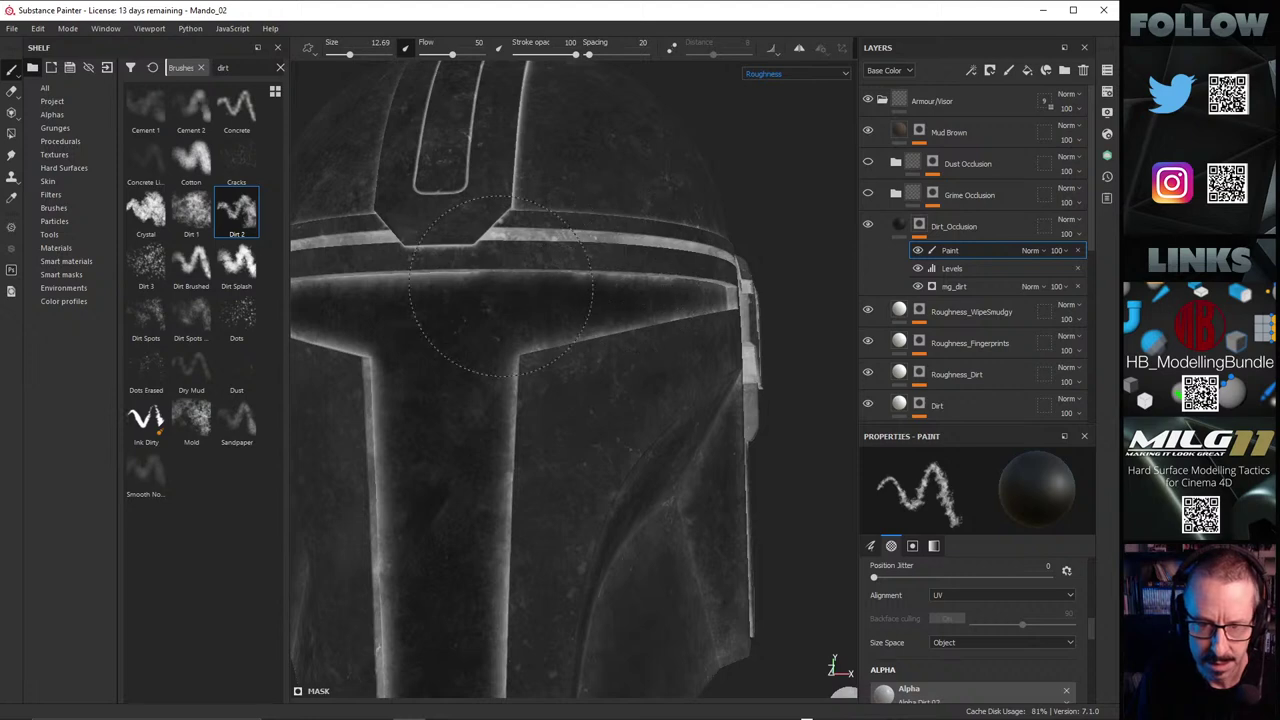
mouse_move(520, 286)
left_mouse_down()
mouse_move(706, 309)
mouse_move(690, 375)
mouse_move(677, 360)
mouse_move(687, 357)
left_mouse_up()
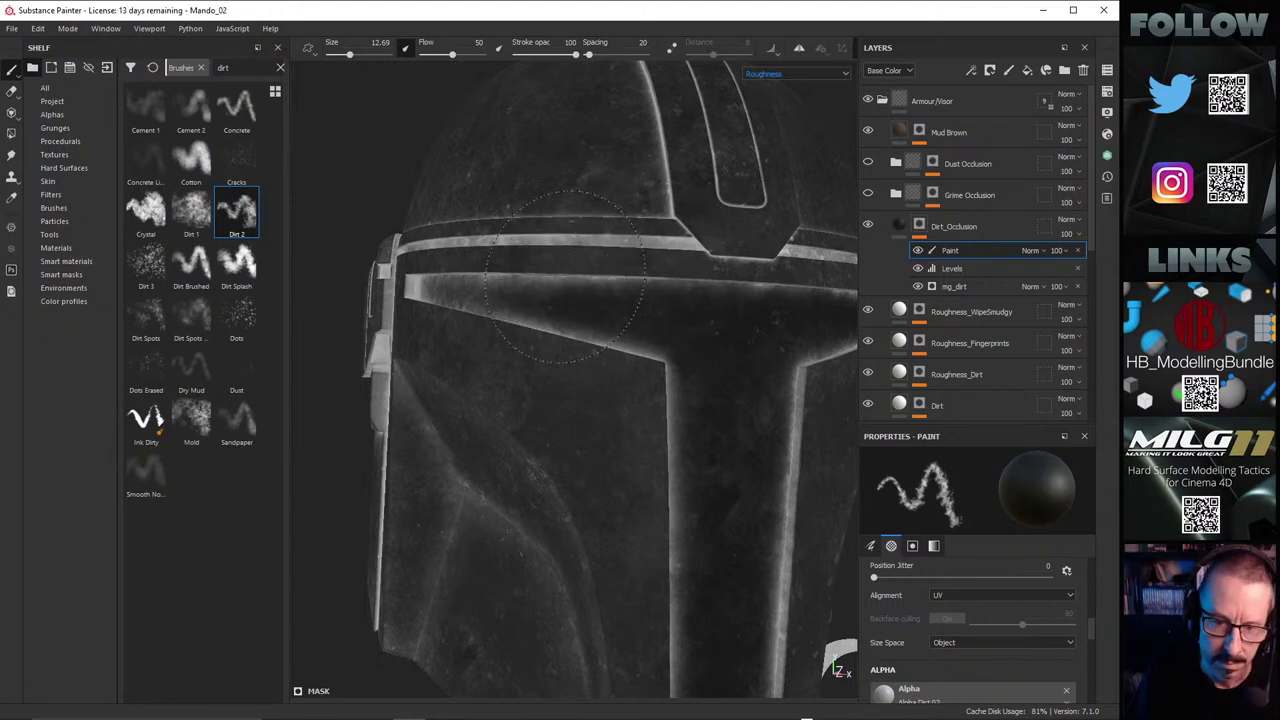
Step: Paint black on the Dirt_Occlusion mask along the visor's opposite horizontal arm and its inner corner
left_click_drag(565, 276, 470, 270)
left_click_drag(537, 308, 630, 296, "alt")
left_click_drag(437, 268, 380, 249)
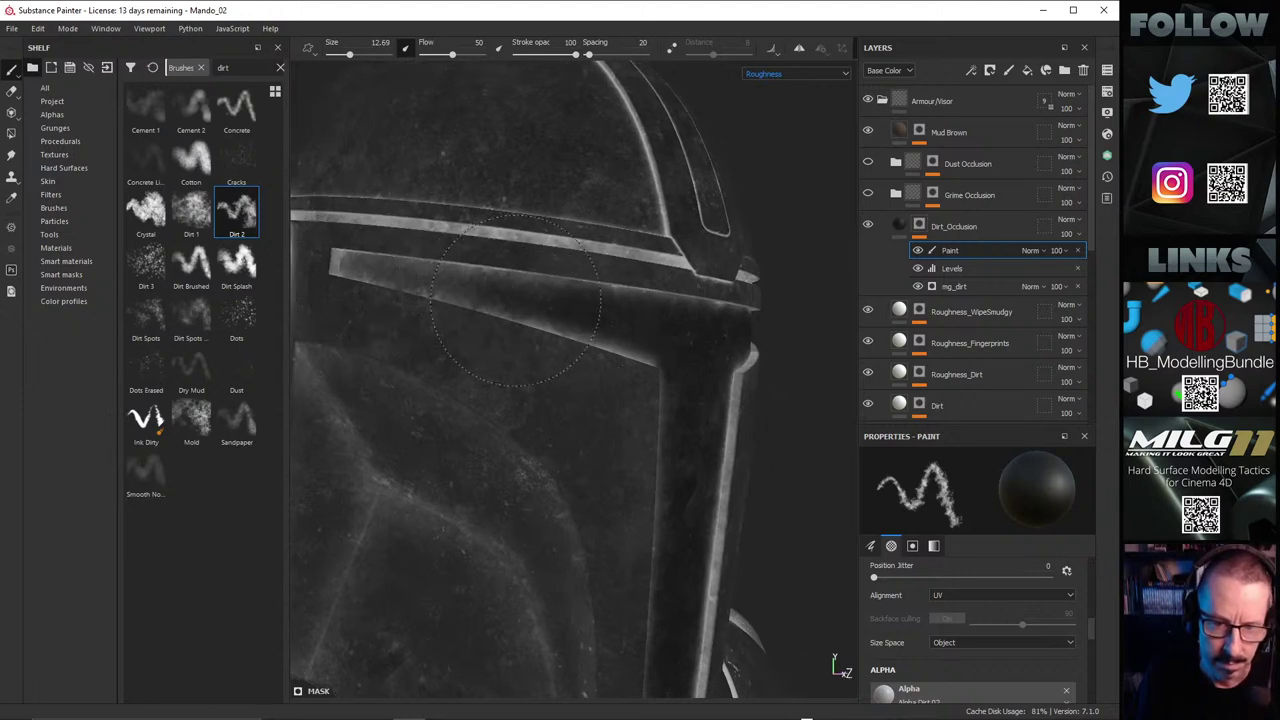
left_click_drag(684, 386, 659, 377, "alt")
left_click_drag(688, 437, 656, 455, "alt")
mouse_move(656, 455)
left_mouse_down()
mouse_move(654, 472)
mouse_move(650, 450)
left_mouse_up()
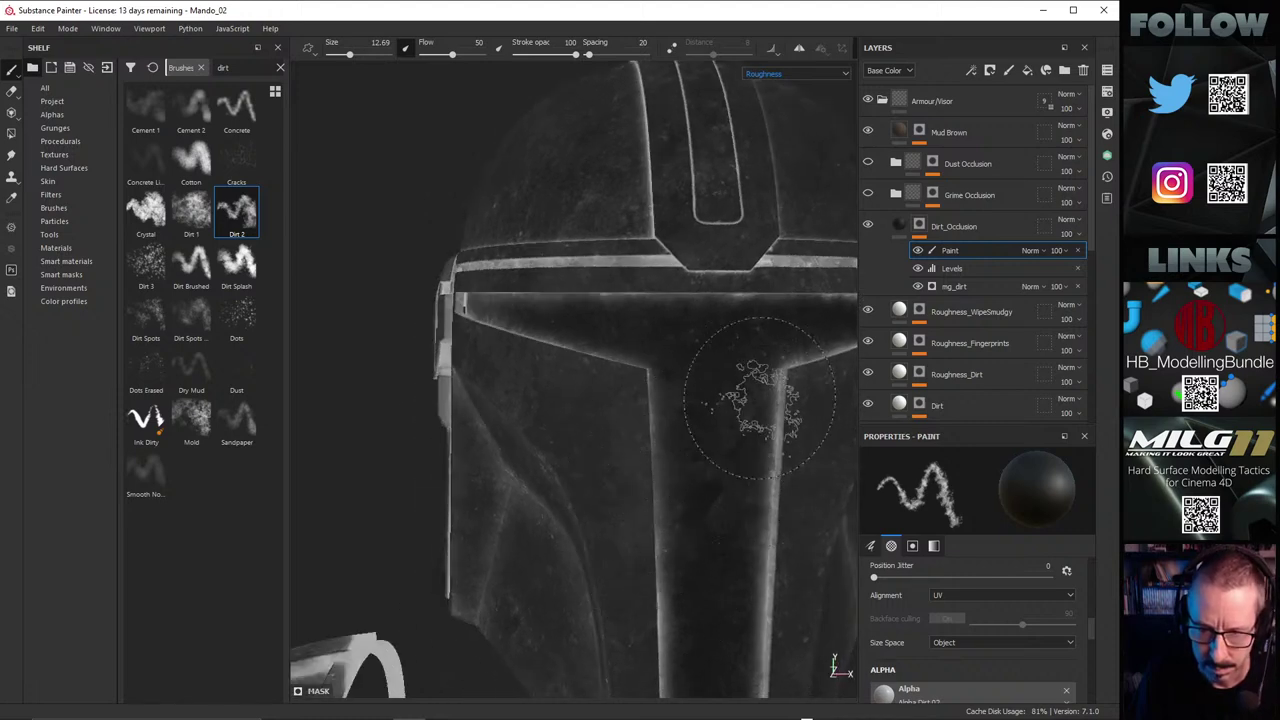
Step: Paint black on the Dirt_Occlusion mask along both edges of the visor's vertical slot
mouse_move(750, 457)
left_mouse_down("alt")
mouse_move(654, 251)
mouse_move(669, 236)
left_mouse_up("alt")
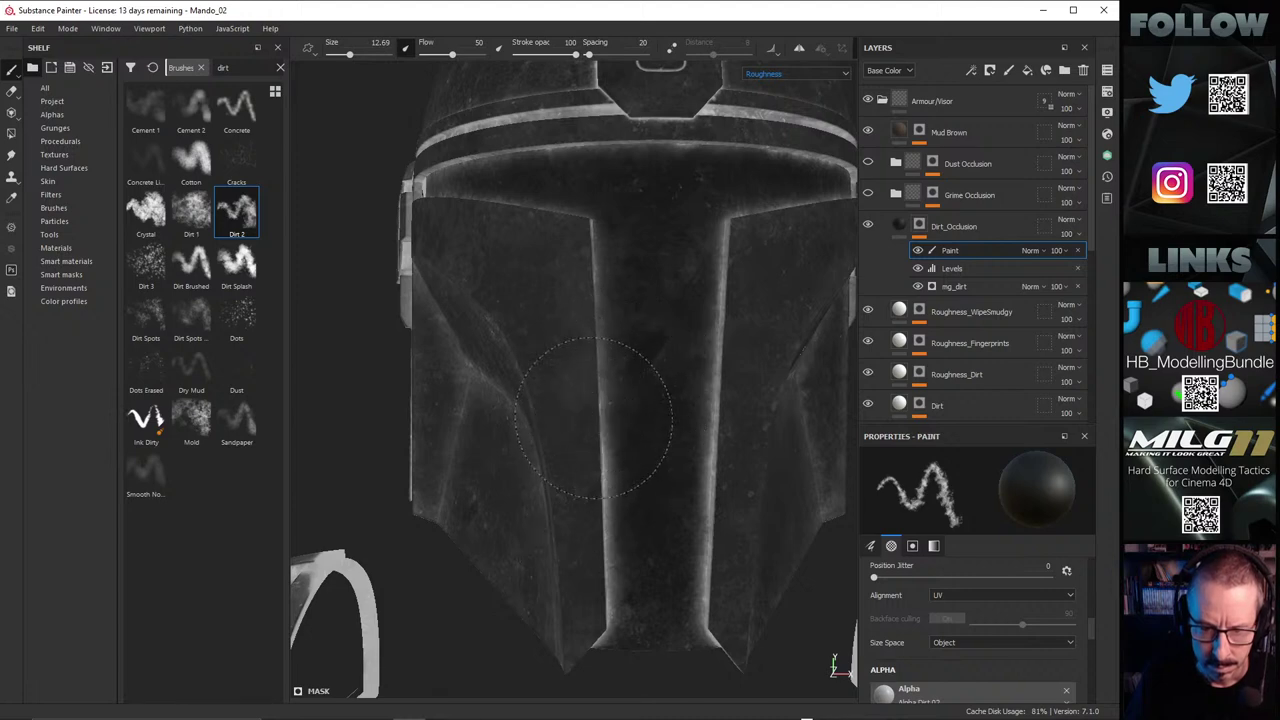
left_click_drag(609, 582, 611, 572)
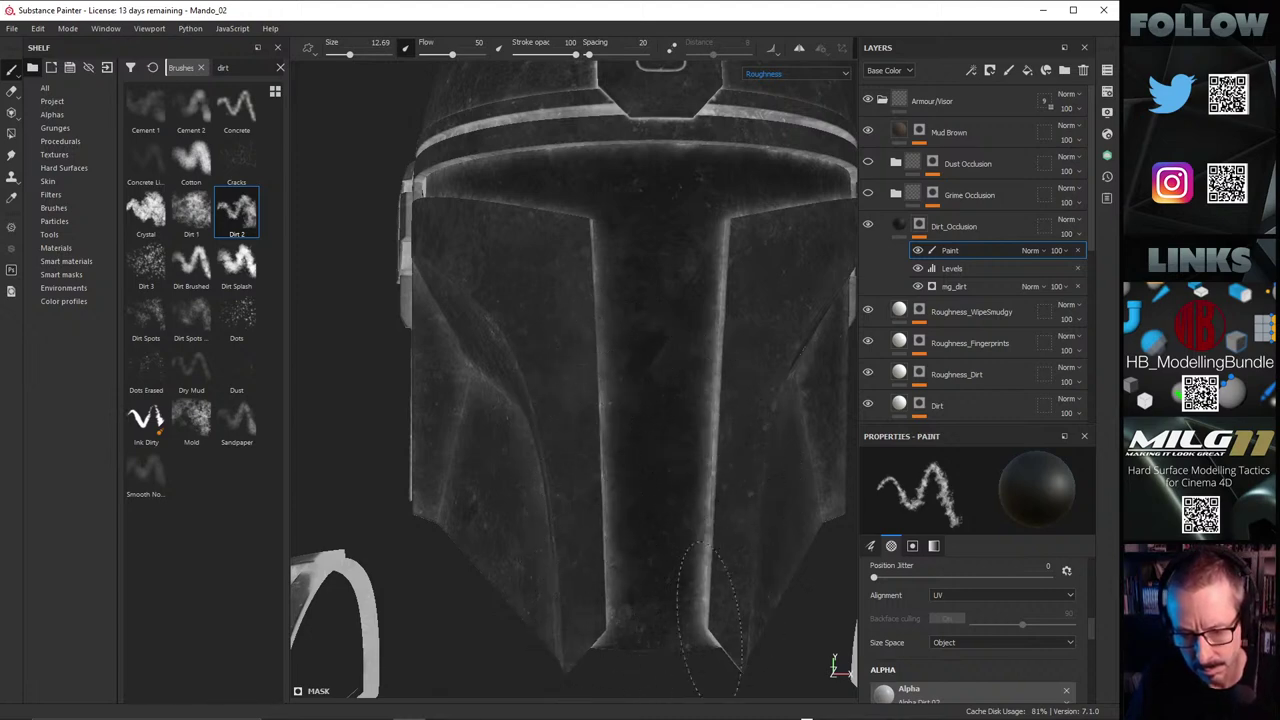
mouse_move(712, 632)
left_mouse_down()
mouse_move(694, 386)
mouse_move(731, 308)
left_mouse_up()
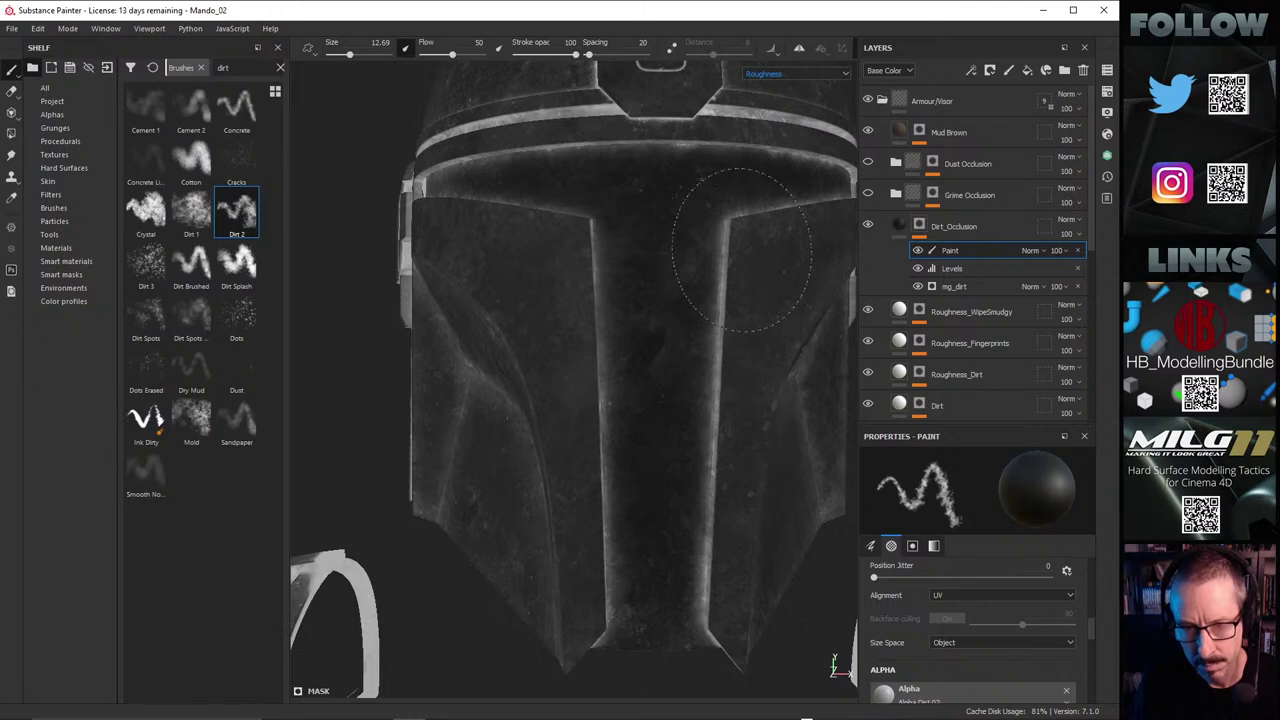
Step: Select the Dirt_Occlusion layer's fill and display the full material to inspect the side of the helmet
mouse_move(741, 249)
left_mouse_down("alt")
mouse_move(729, 251)
mouse_move(752, 258)
left_mouse_up("alt")
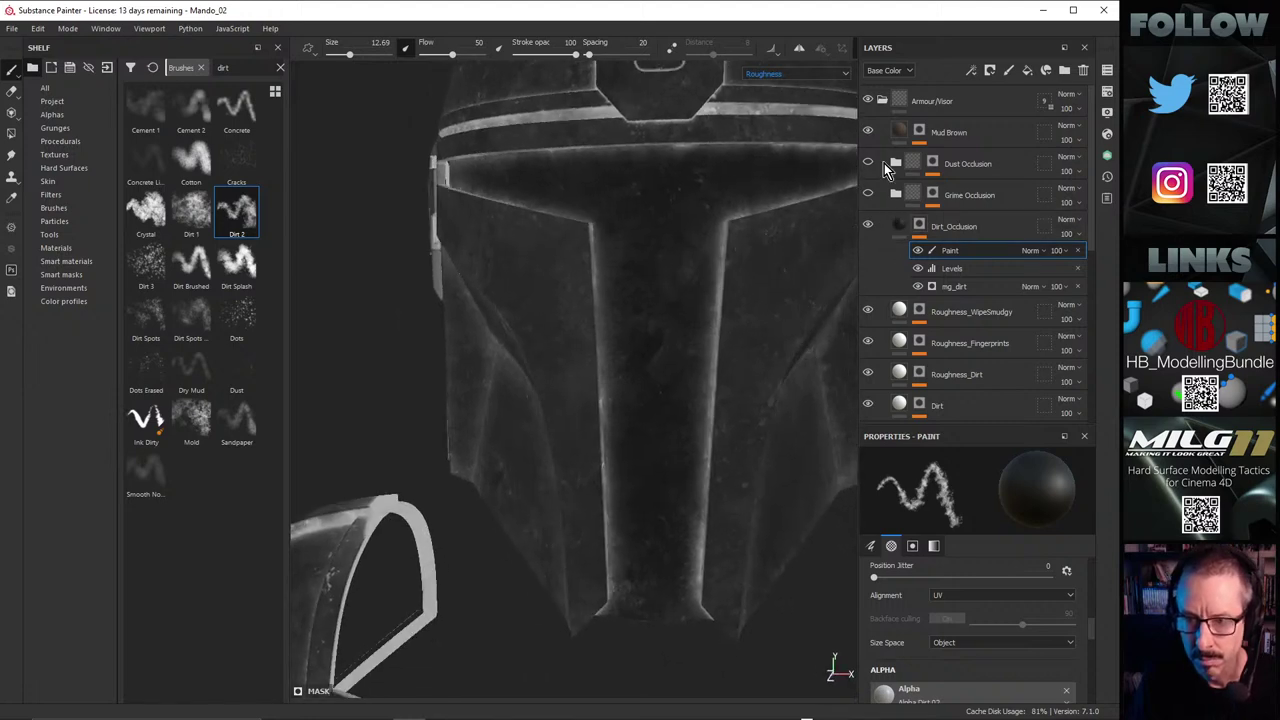
left_click(899, 225)
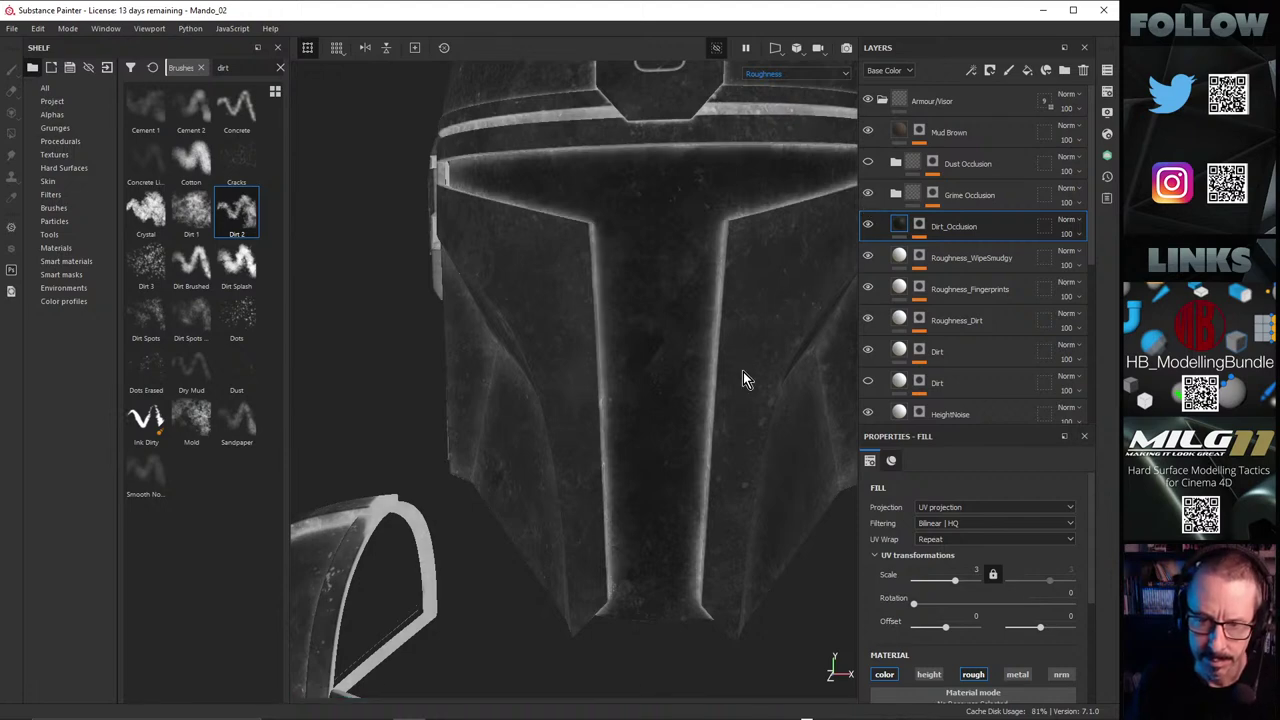
left_click_drag(743, 363, 657, 280, "alt")
key("m")
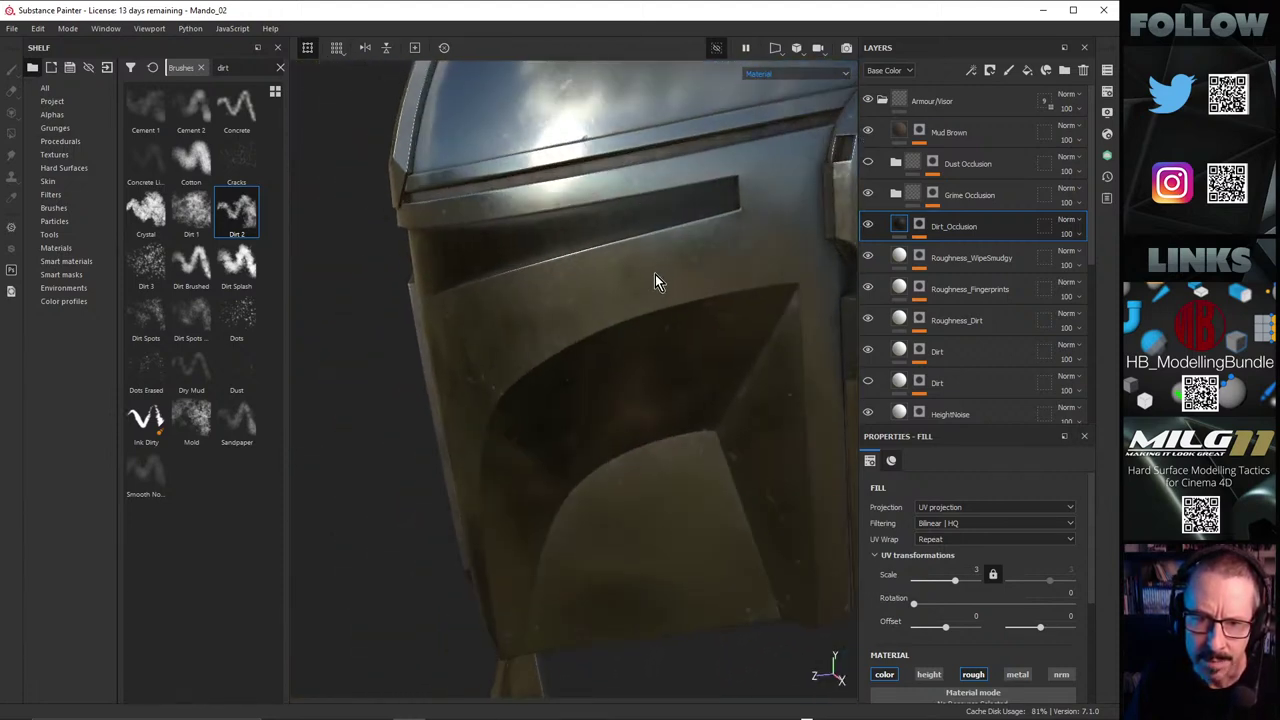
Step: Show the Grime Occlusion folder and select the existing Paint effect in its mask, with the brush size reduced to 6.36
left_click(896, 194)
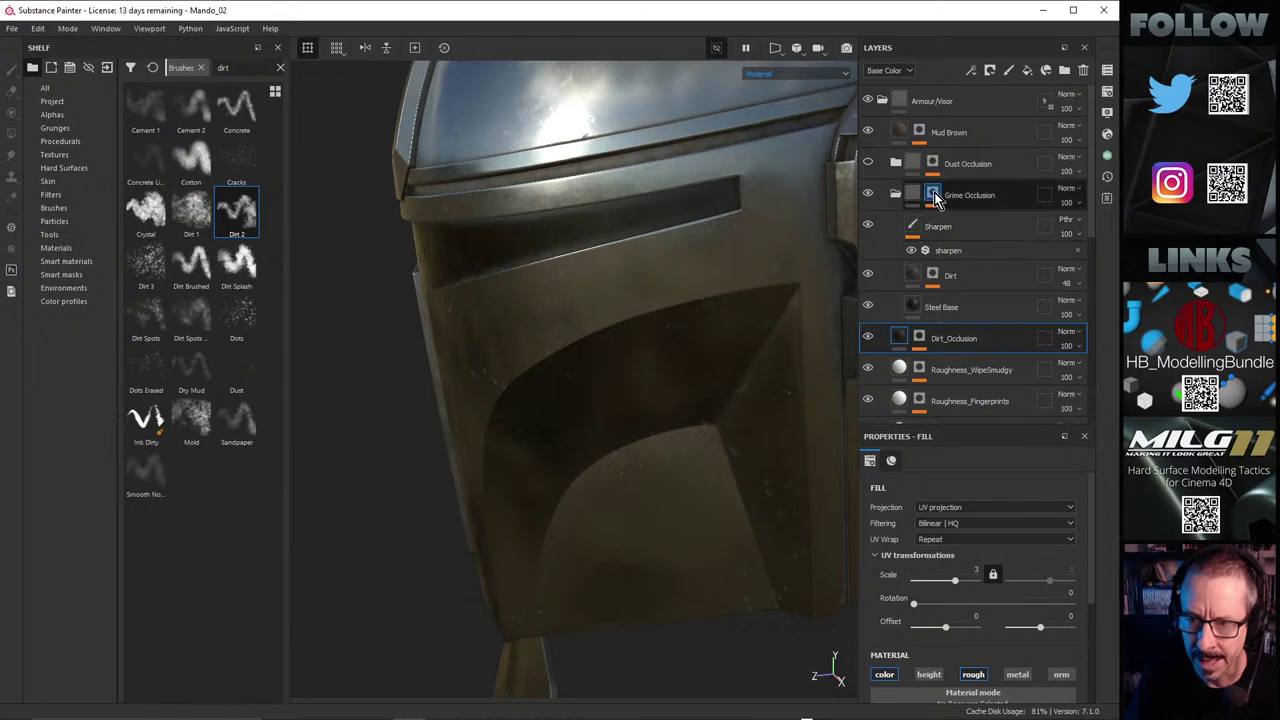
right_click(933, 197)
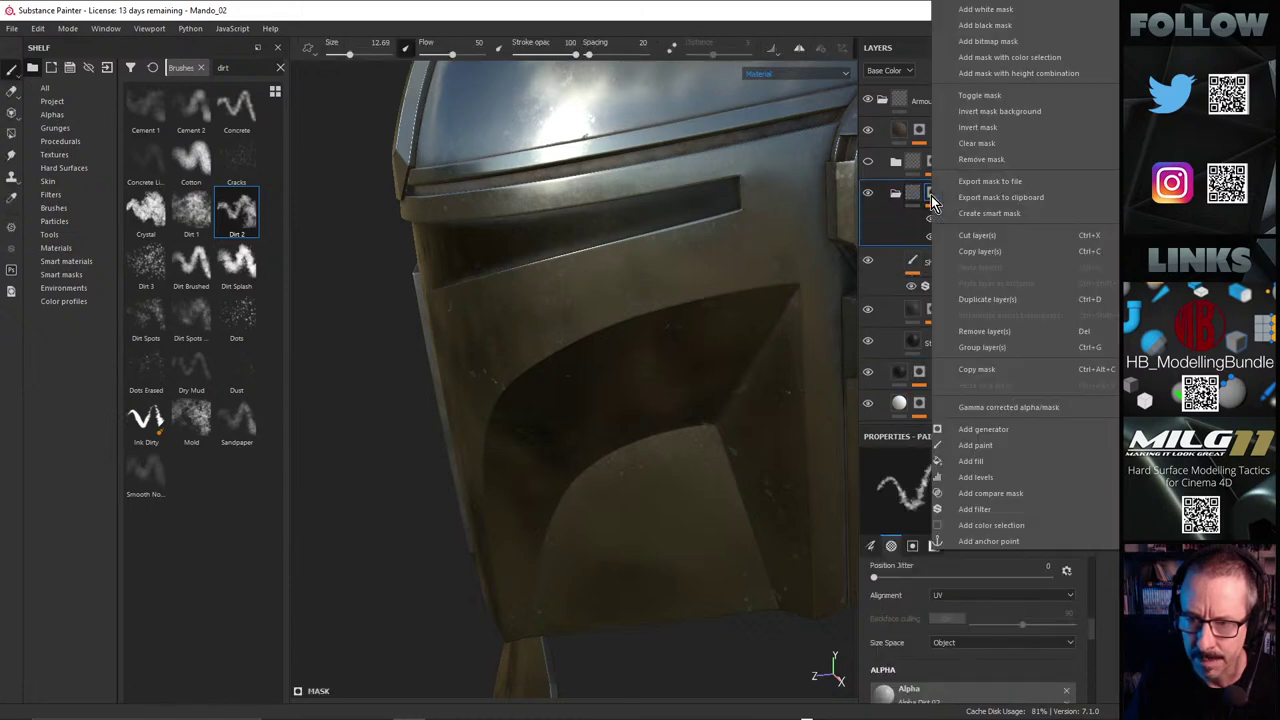
left_click(1003, 443)
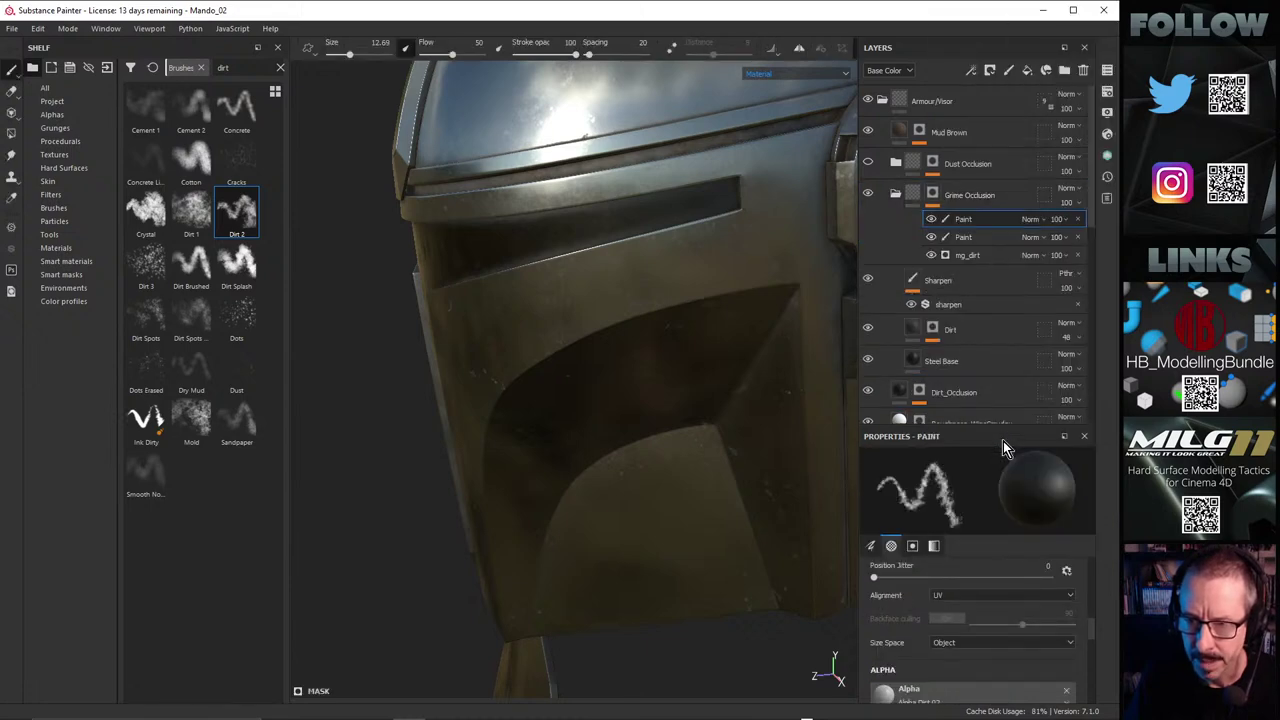
left_click(1077, 219)
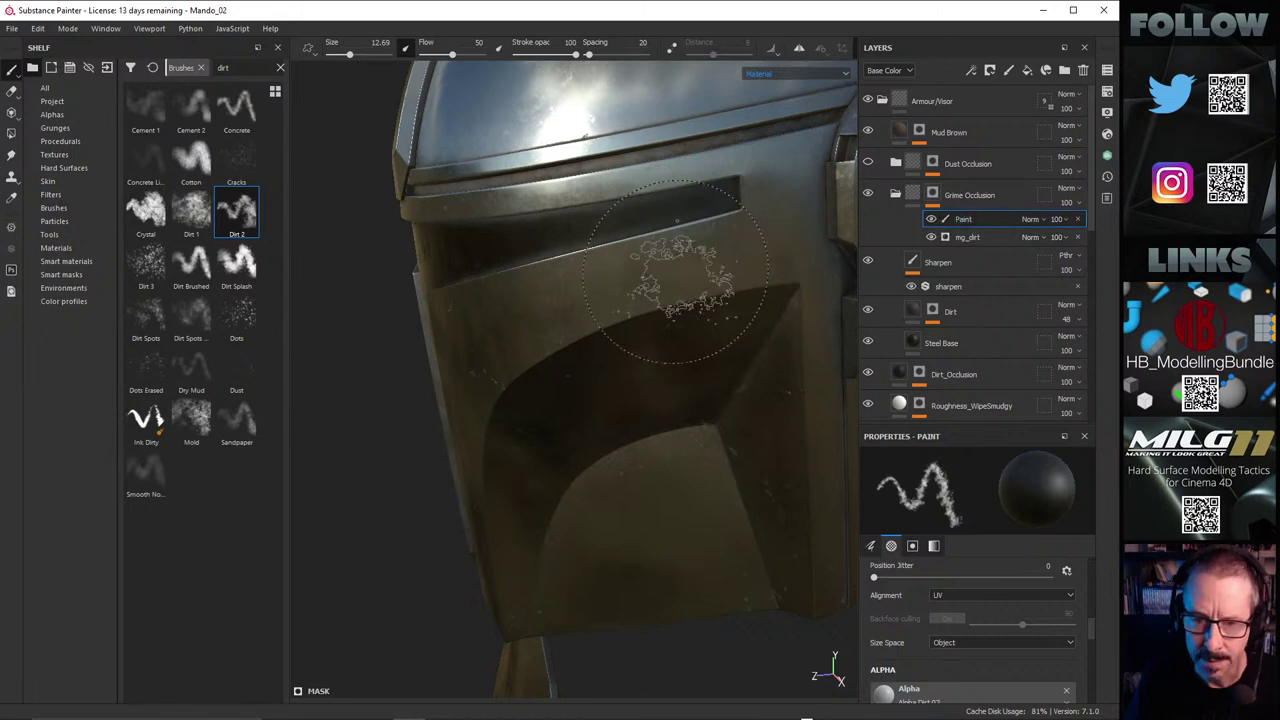
mouse_move(666, 223)
left_mouse_down("alt")
mouse_move(643, 251)
mouse_move(600, 257)
mouse_move(660, 290)
mouse_move(680, 265)
left_mouse_up("alt")
right_click_drag(676, 266, 657, 283, "ctrl")
left_click_drag(657, 283, 689, 277, "alt")
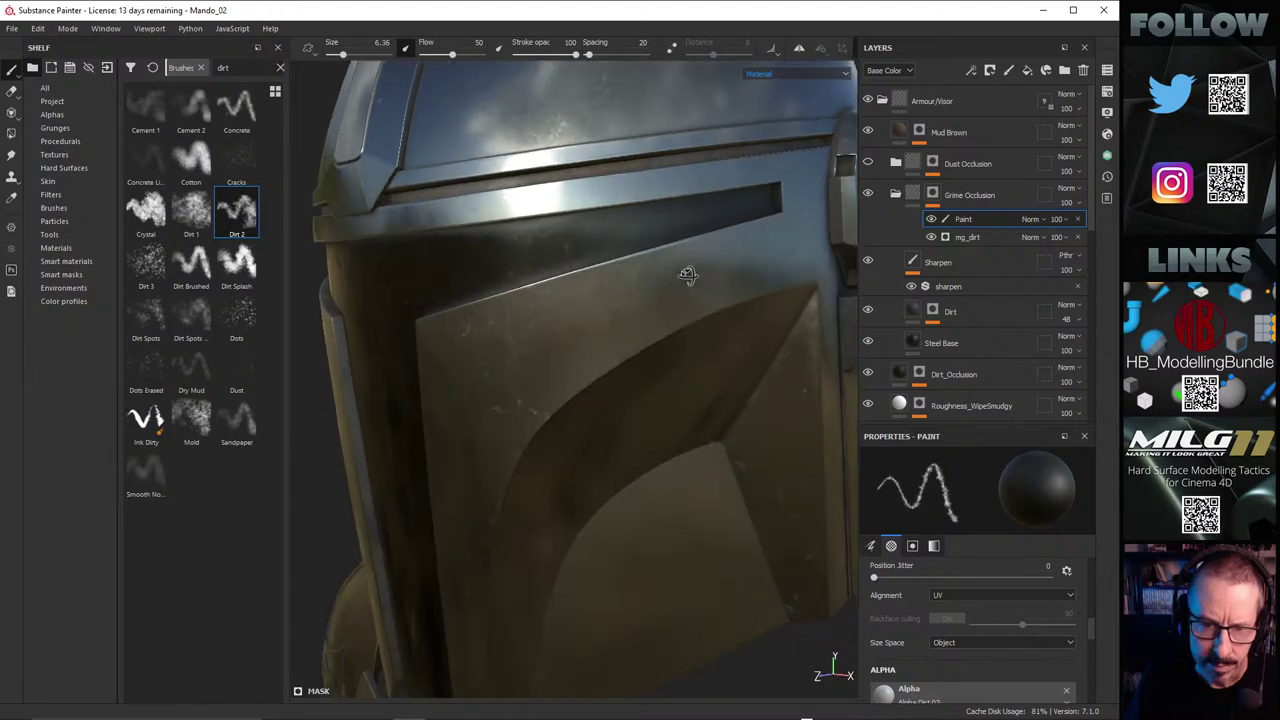
Step: Paint black on the Grime Occlusion mask along the visor's horizontal arm and towards its outer end
left_click_drag(558, 296, 514, 286, "alt")
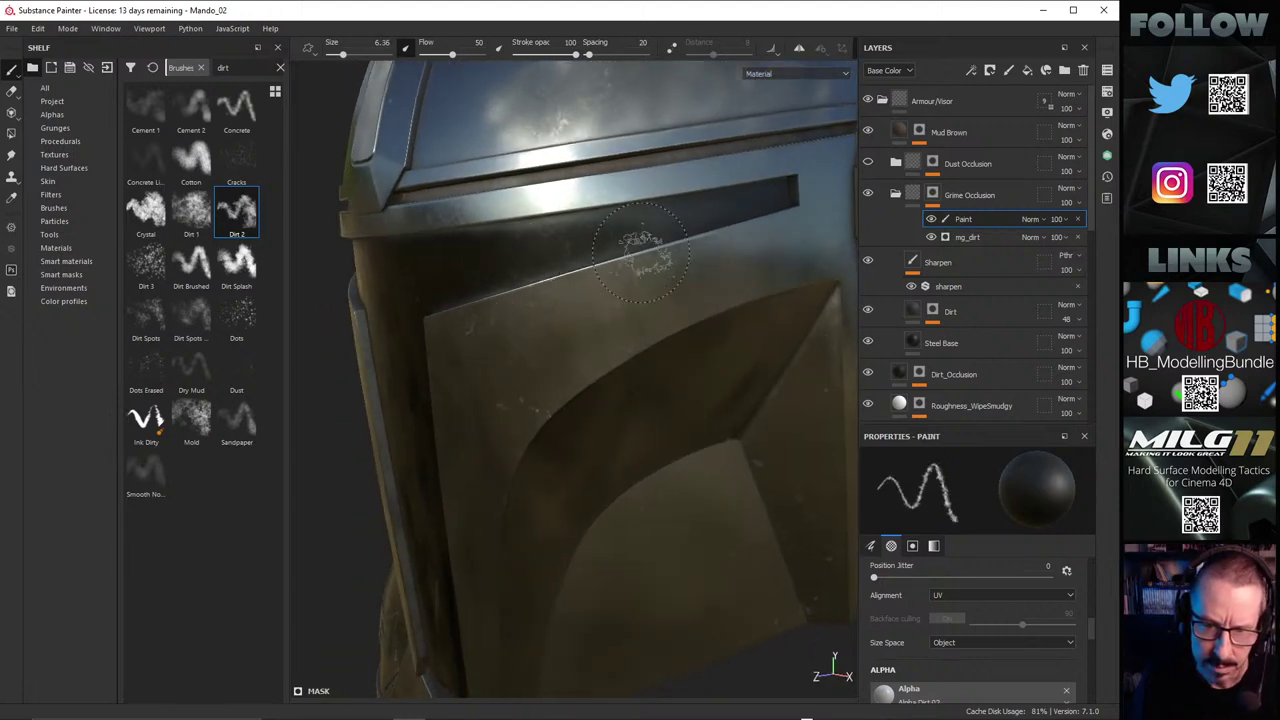
mouse_move(645, 253)
left_mouse_down("alt")
mouse_move(629, 265)
mouse_move(634, 251)
left_mouse_up("alt")
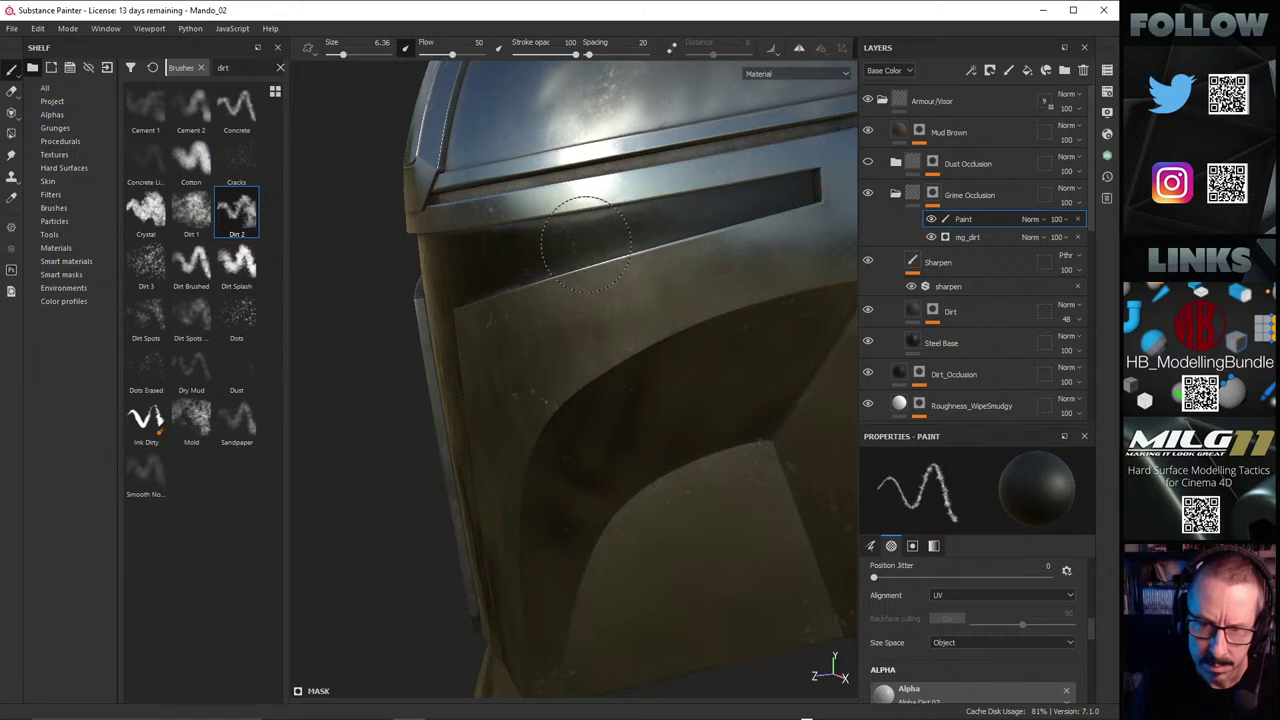
mouse_move(736, 244)
left_mouse_down("alt")
mouse_move(663, 257)
mouse_move(698, 210)
left_mouse_up("alt")
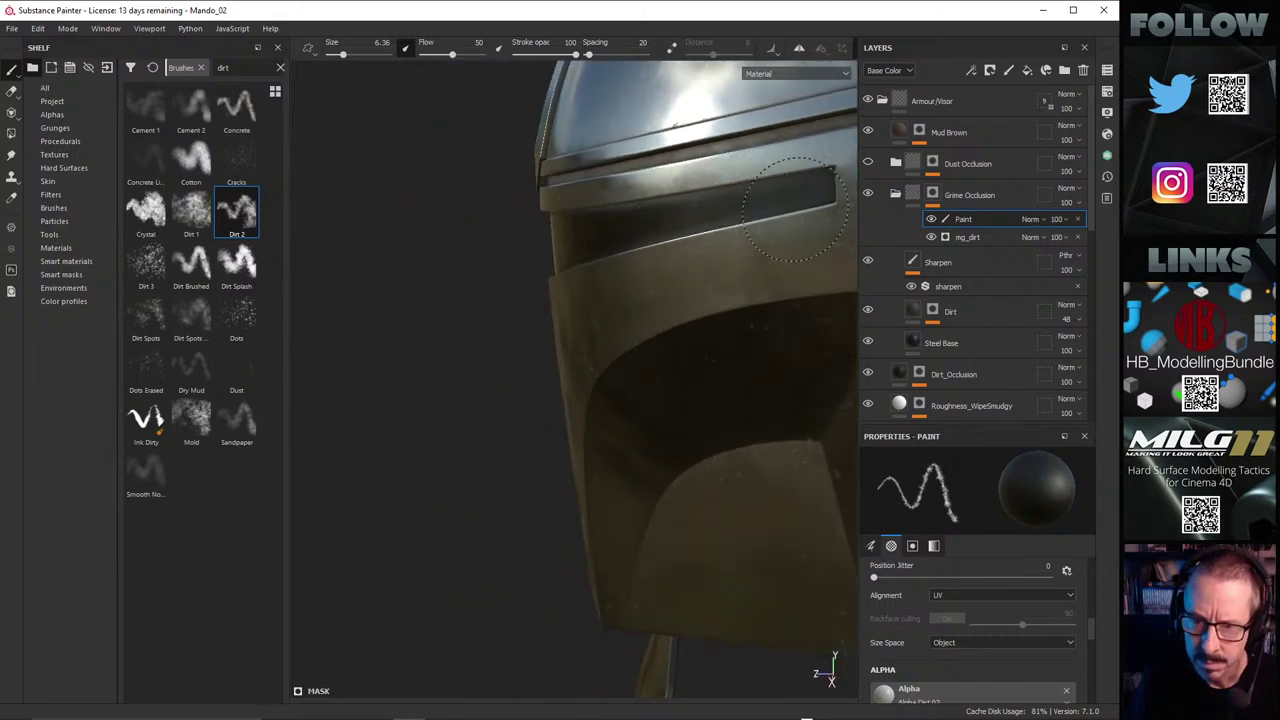
mouse_move(790, 205)
left_mouse_down("alt")
mouse_move(622, 277)
mouse_move(660, 262)
mouse_move(632, 248)
left_mouse_up("alt")
right_click(629, 245)
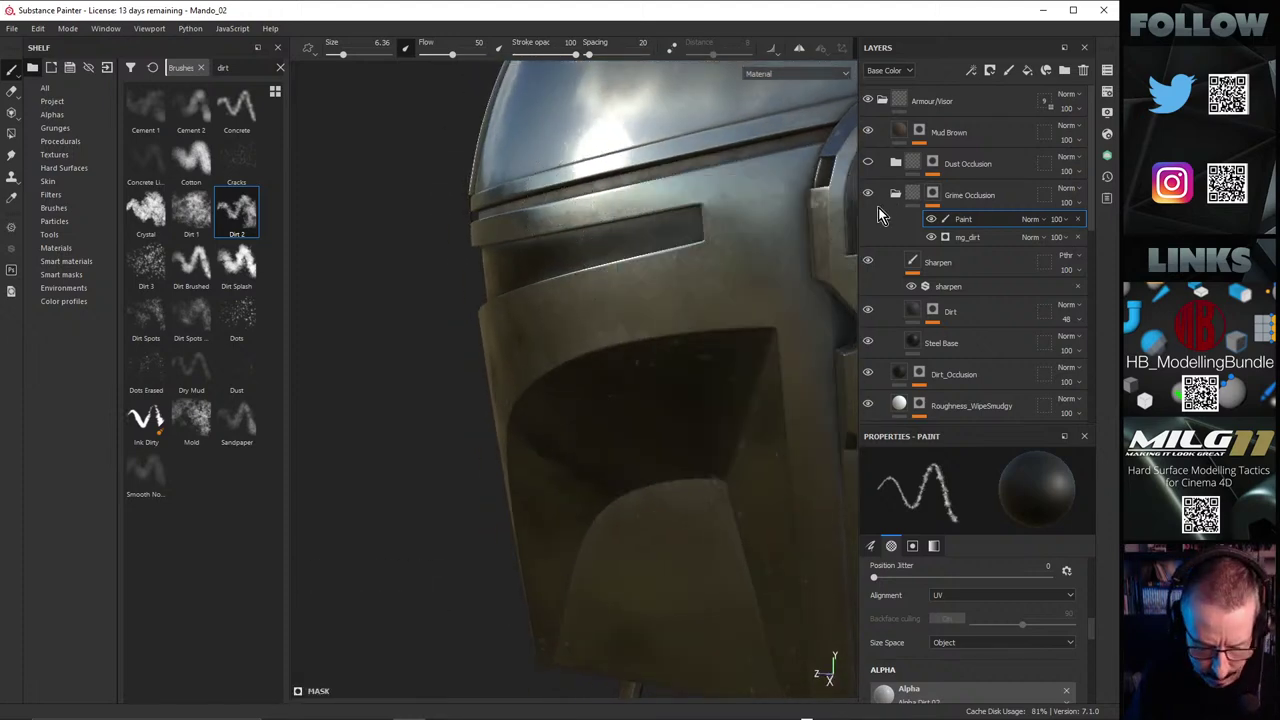
Step: Display the Roughness channel and refine the Grime Occlusion mask in black along the same arm and the visor's upper edge
key("c")
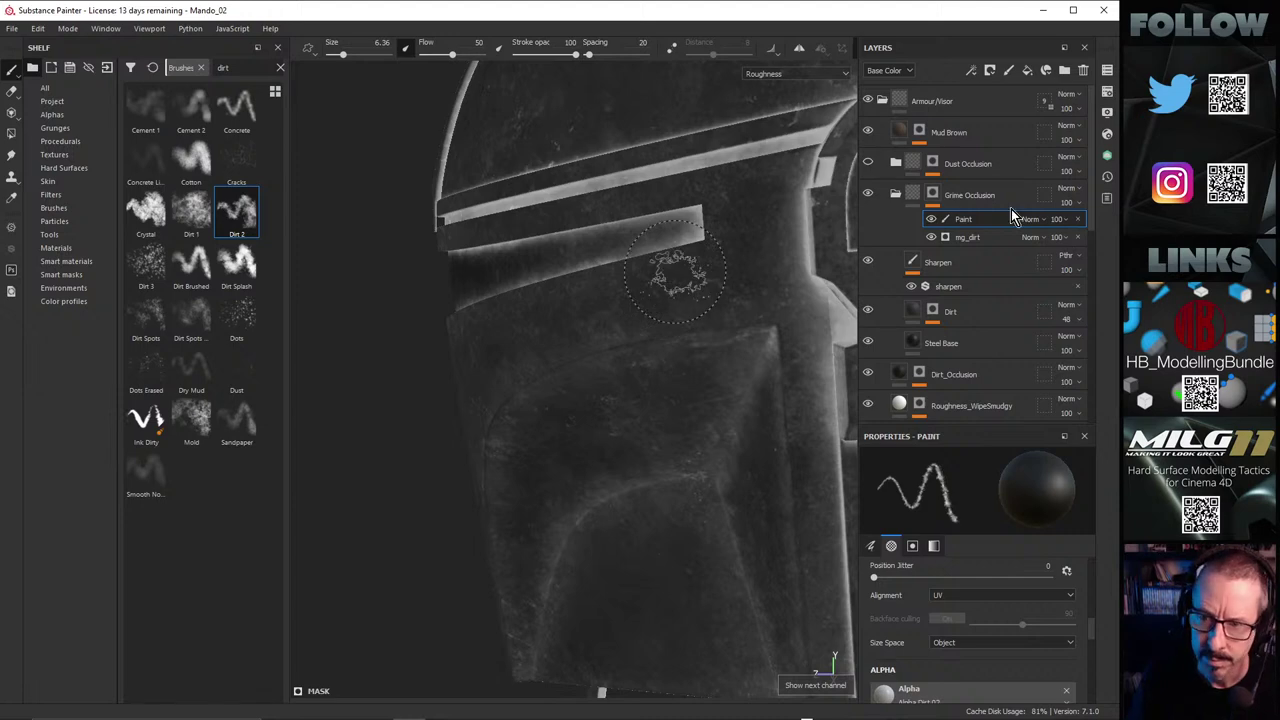
left_click_drag(630, 271, 686, 255, "alt")
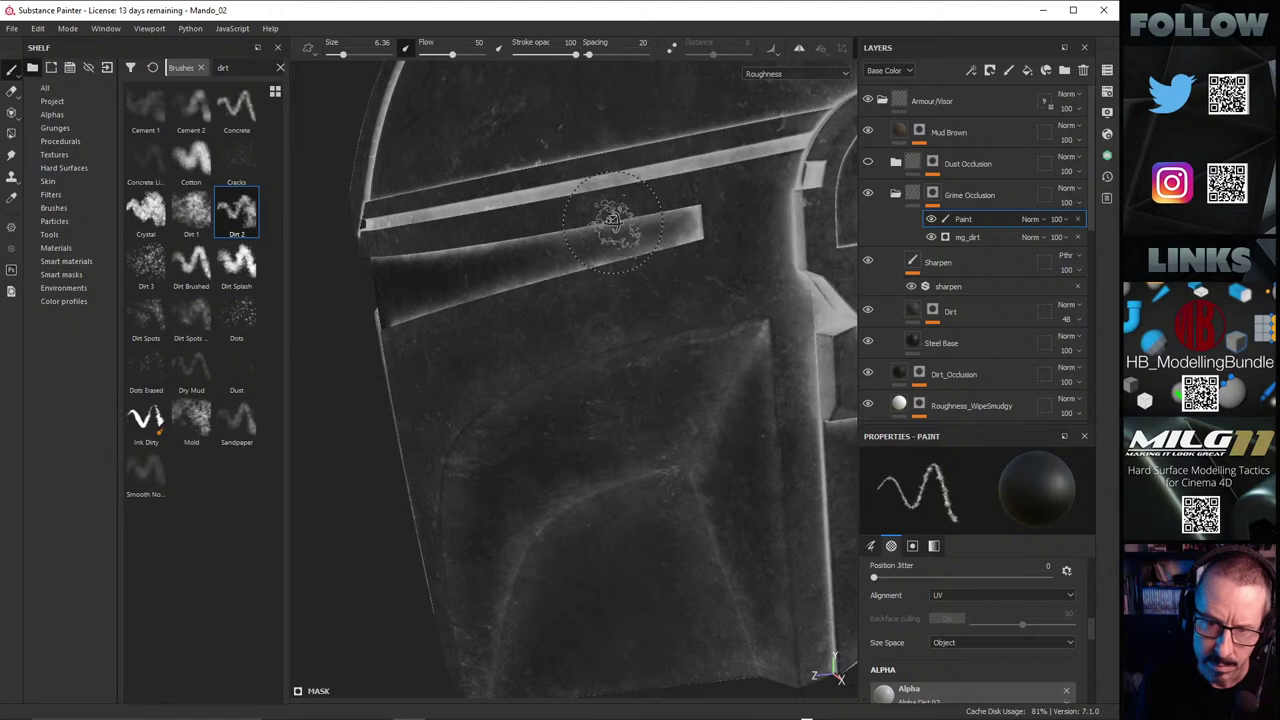
left_click_drag(609, 218, 588, 218, "alt")
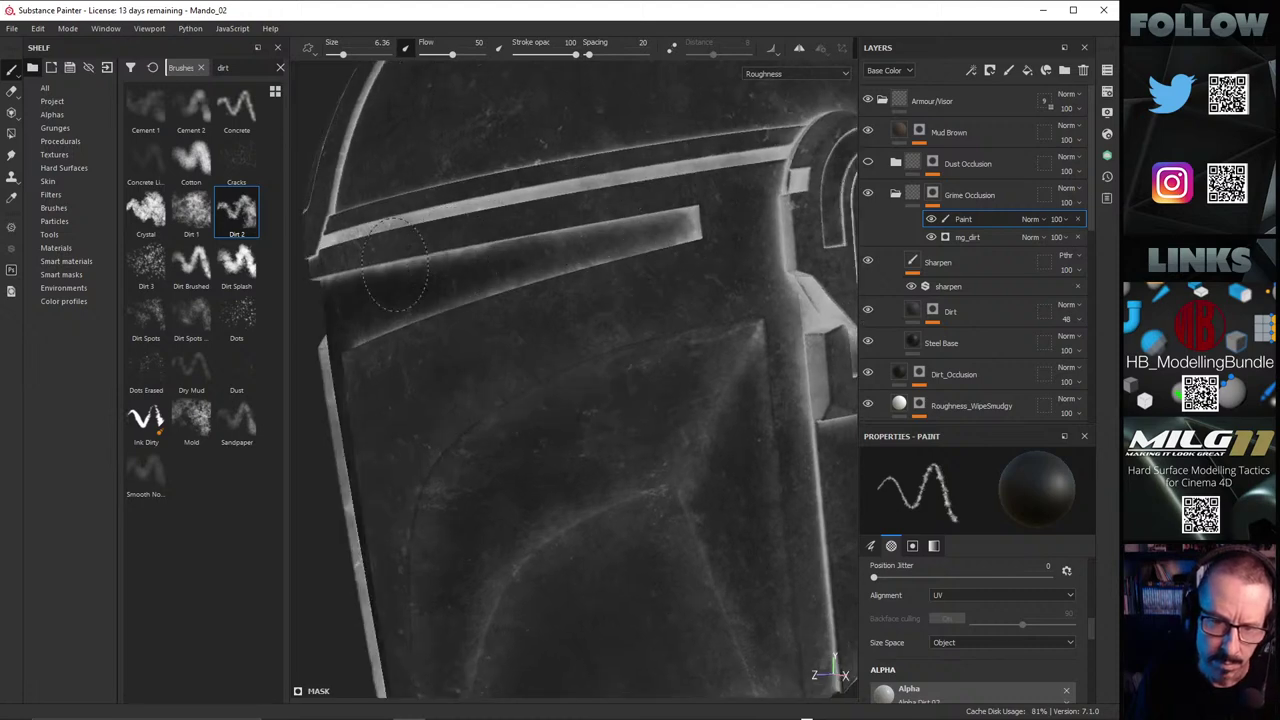
left_click_drag(472, 381, 912, 345, "alt")
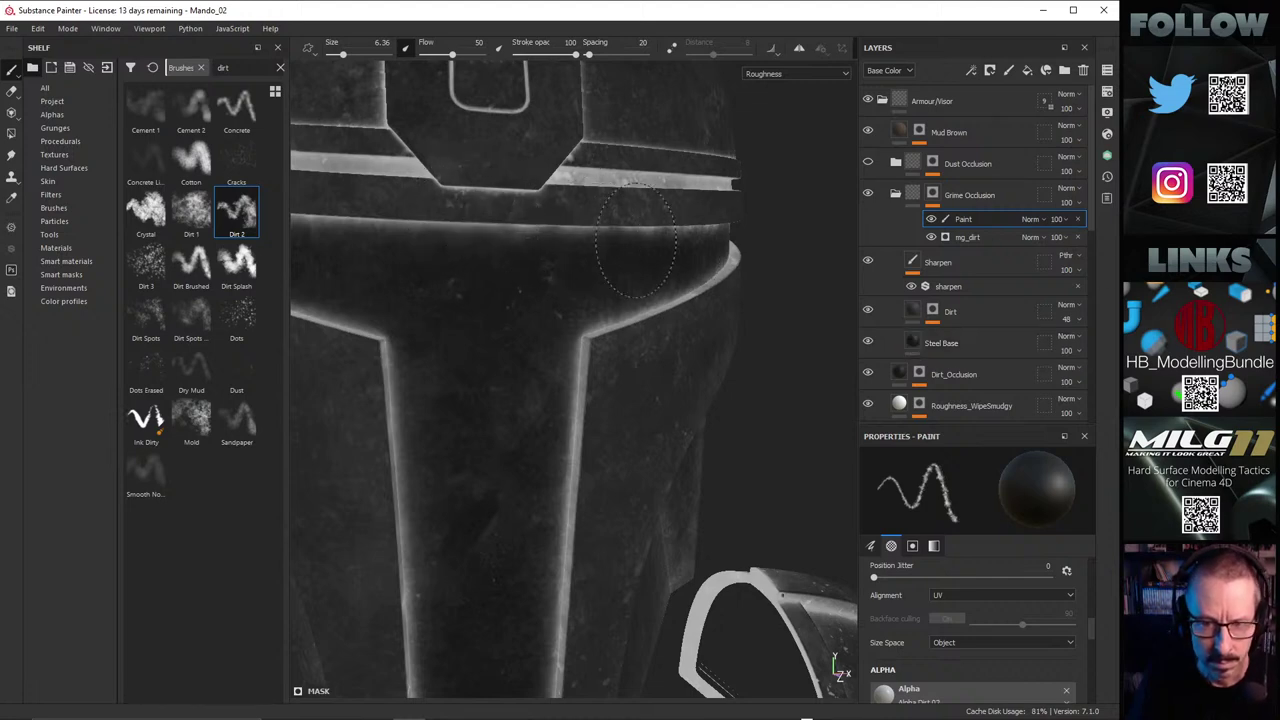
left_click_drag(614, 206, 592, 190)
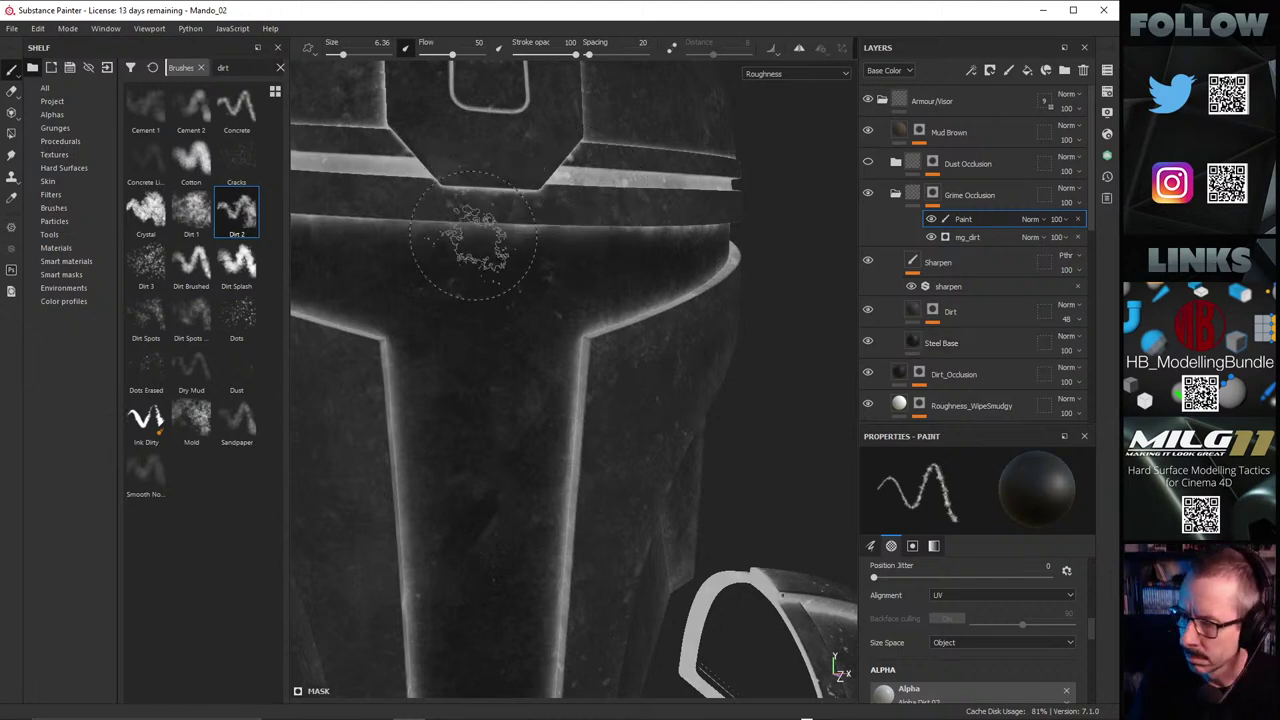
Step: Paint black on the Grime Occlusion mask along the visor's opposite horizontal arm
mouse_move(457, 243)
left_mouse_down("alt")
mouse_move(428, 220)
mouse_move(628, 277)
mouse_move(670, 270)
mouse_move(743, 286)
mouse_move(749, 266)
left_mouse_up("alt")
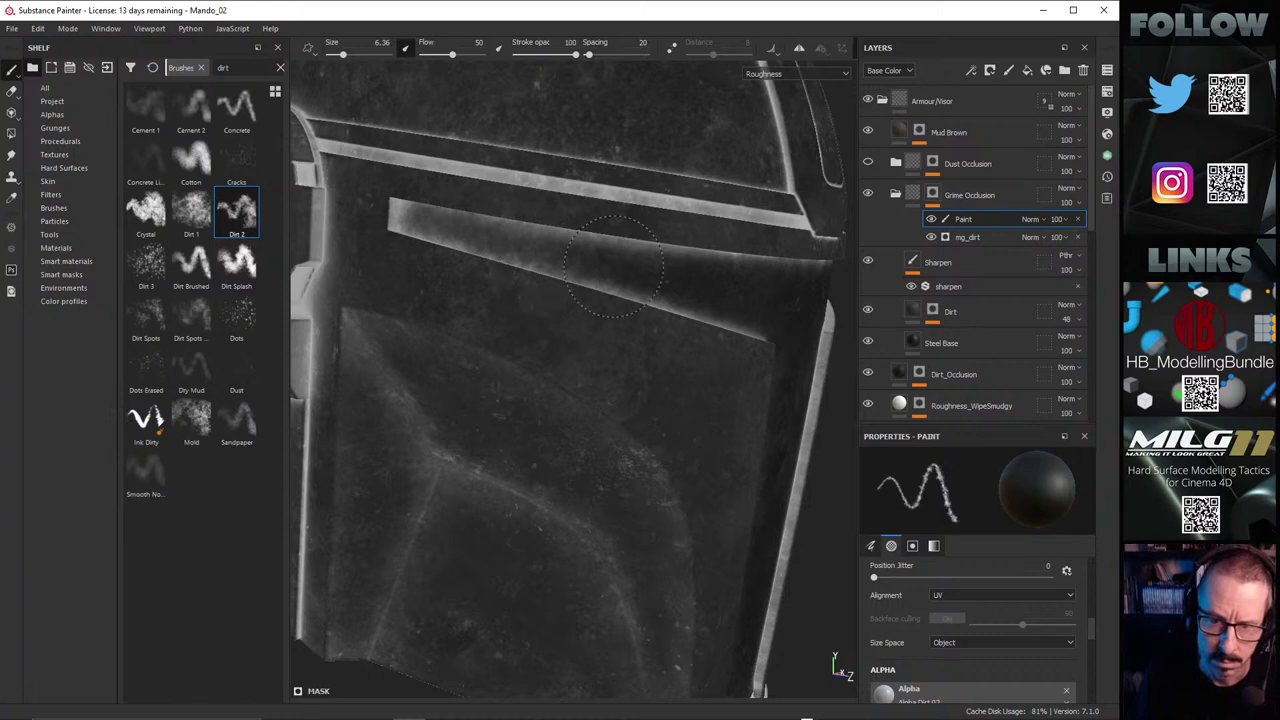
left_click_drag(686, 286, 555, 258, "alt")
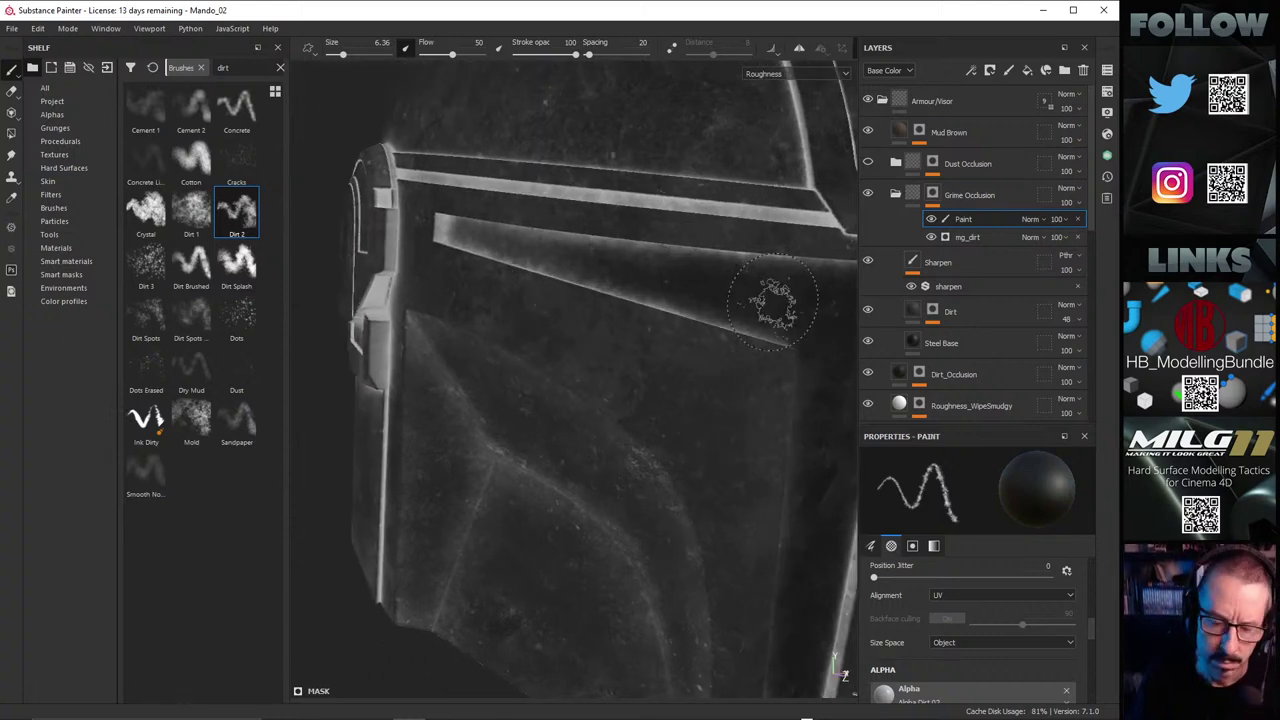
mouse_move(586, 371)
left_mouse_down("alt")
mouse_move(497, 245)
mouse_move(415, 222)
left_mouse_up("alt")
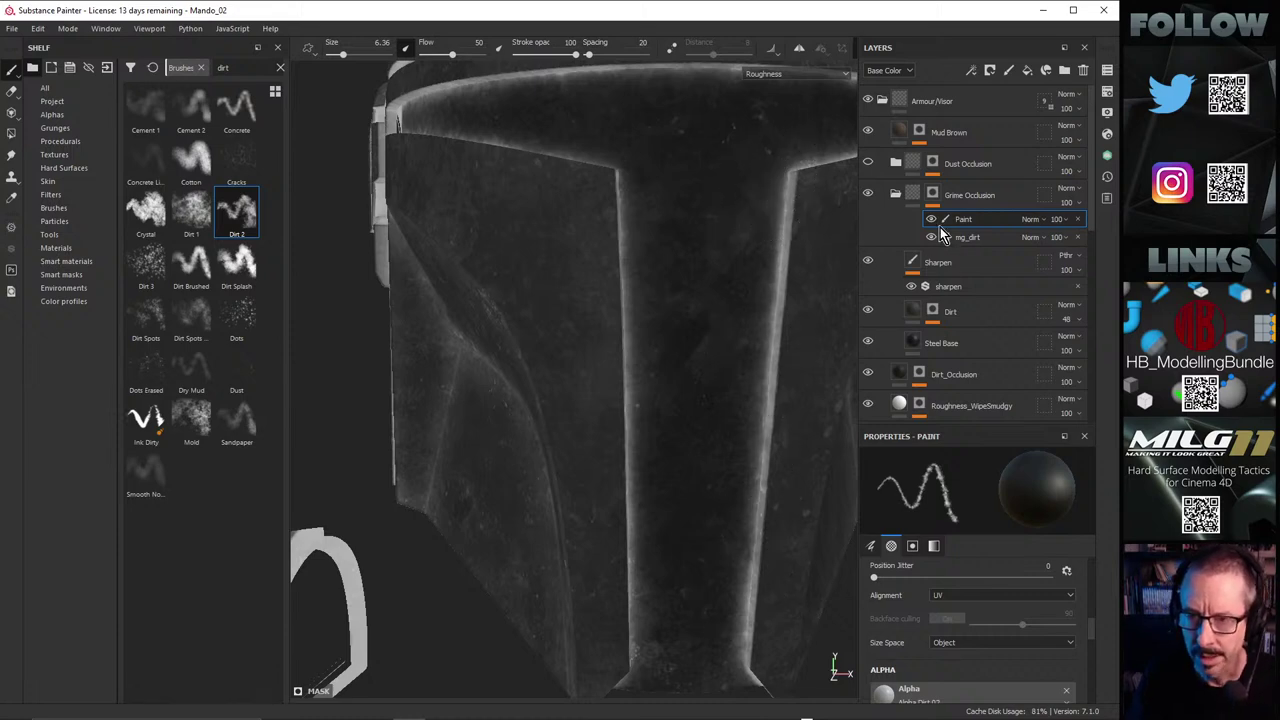
Step: Collapse the Grime Occlusion folder, show Dust Occlusion, preview its mask on the visor and select its Paint effect
left_click(897, 192)
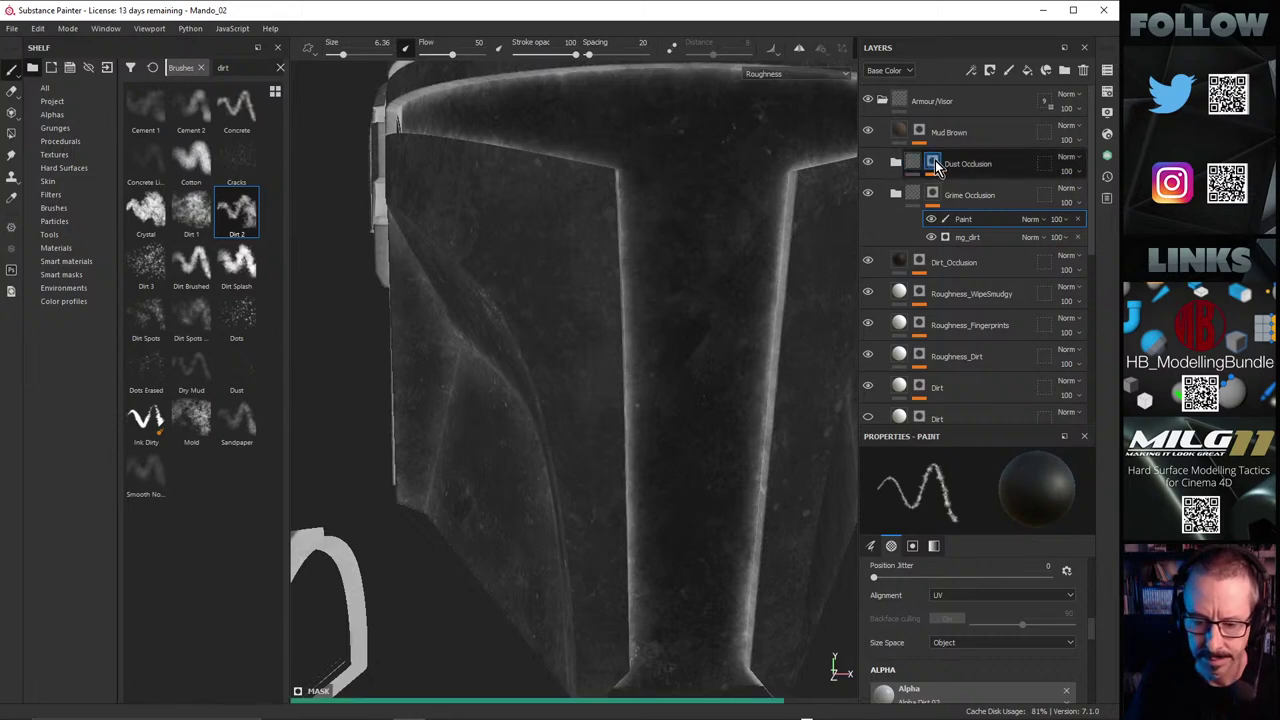
left_click_drag(935, 162, 936, 164)
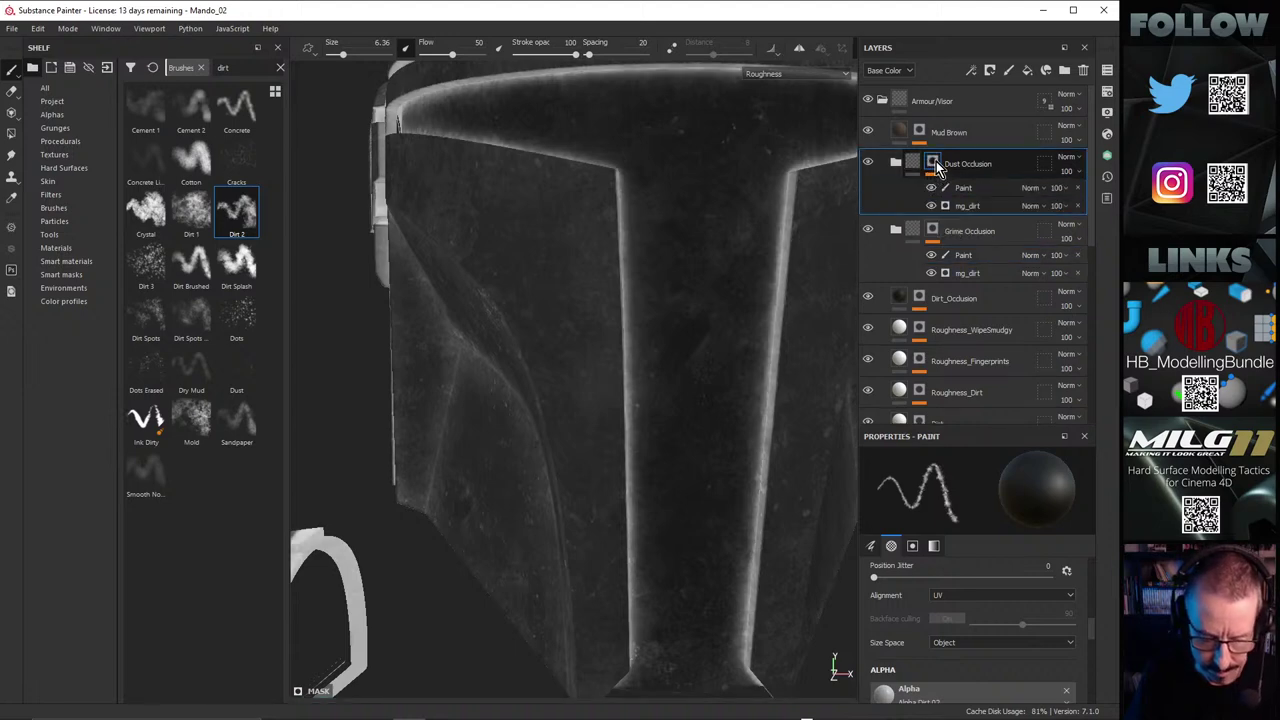
left_click(936, 163, "alt")
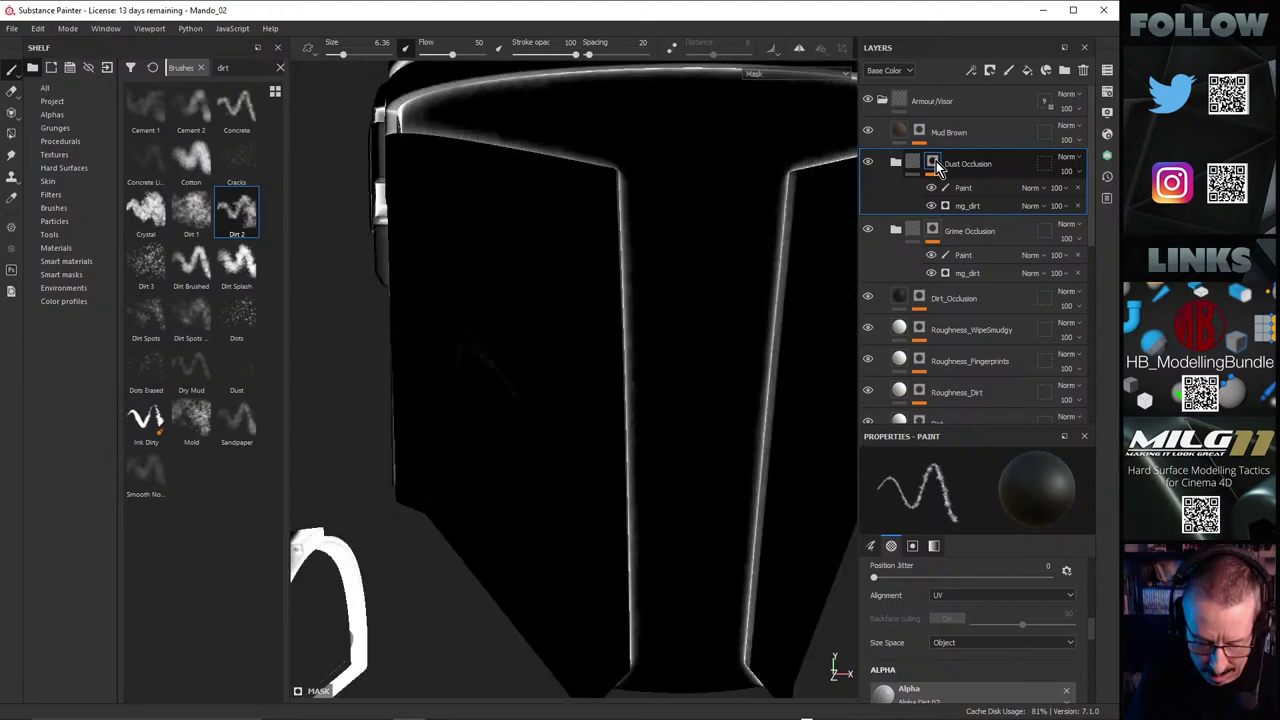
left_click(936, 166, "alt")
mouse_move(723, 274)
left_mouse_down("alt")
mouse_move(534, 400)
mouse_move(597, 340)
mouse_move(589, 323)
mouse_move(700, 320)
left_mouse_up("alt")
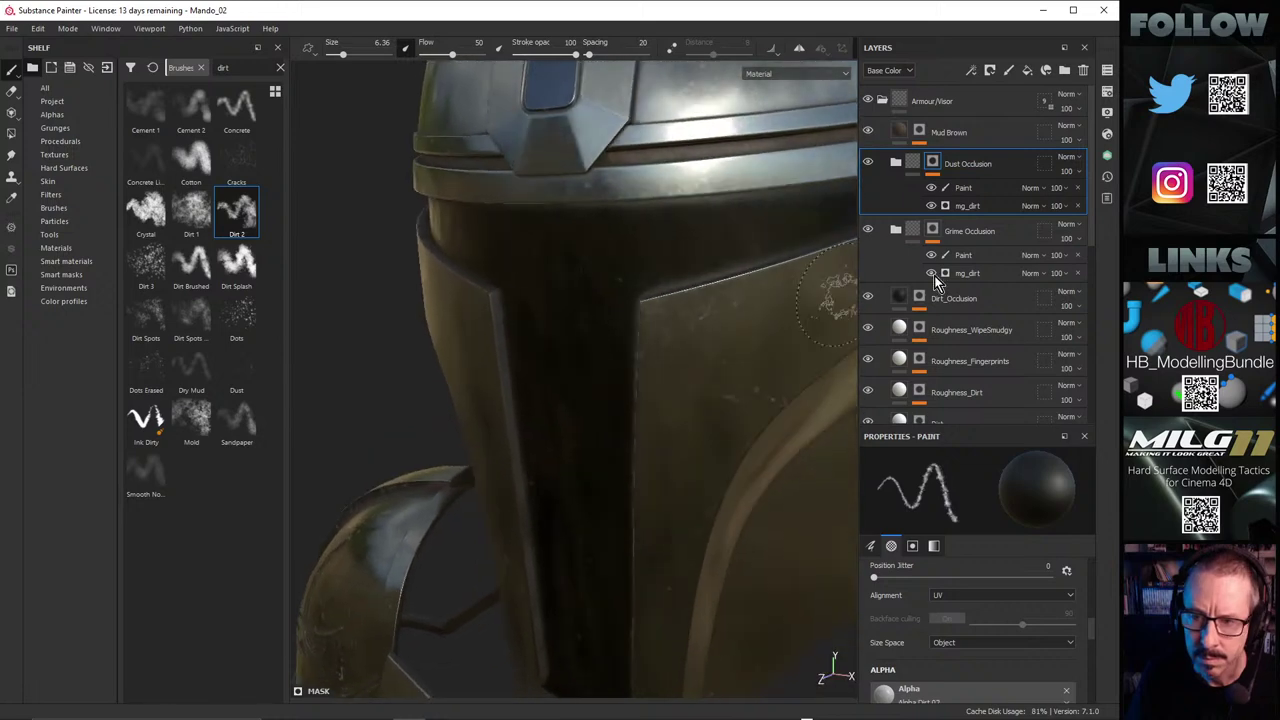
left_click(962, 187)
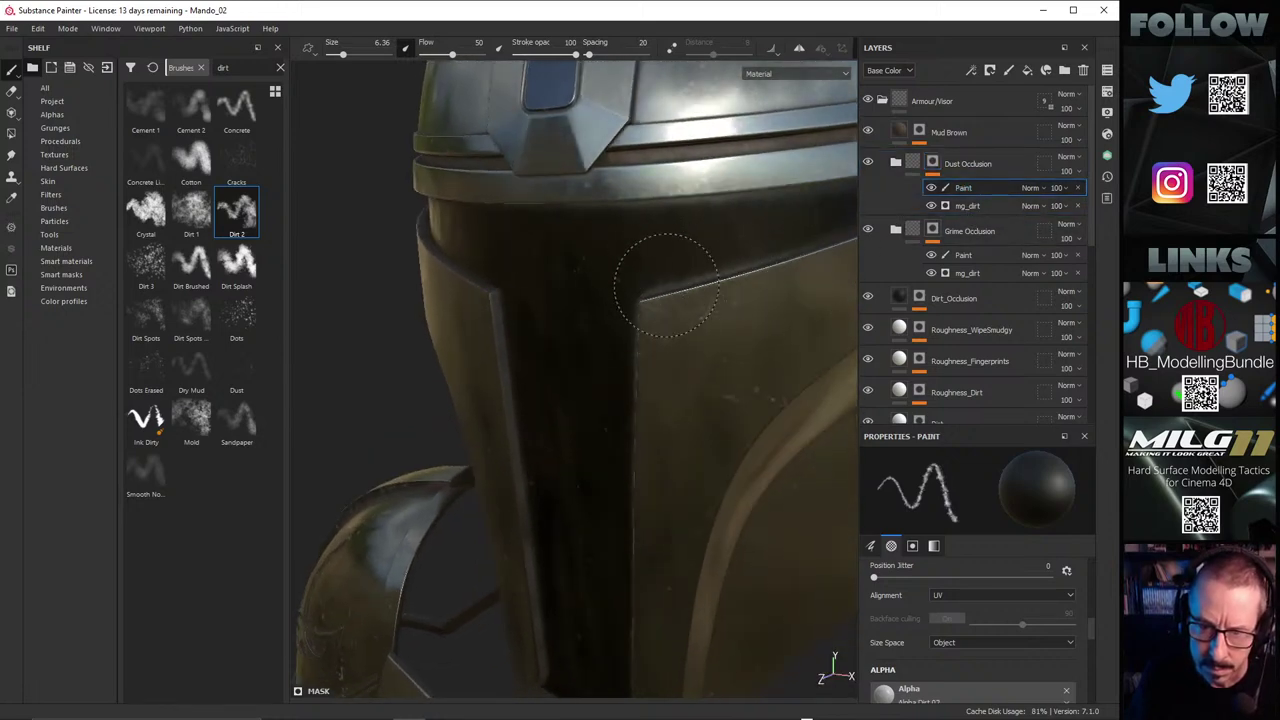
Step: Try painting black on the Dust Occlusion mask along one edge of the visor's vertical slot, and undo the strokes
mouse_move(700, 249)
left_mouse_down("alt")
mouse_move(757, 306)
mouse_move(623, 320)
left_mouse_up("alt")
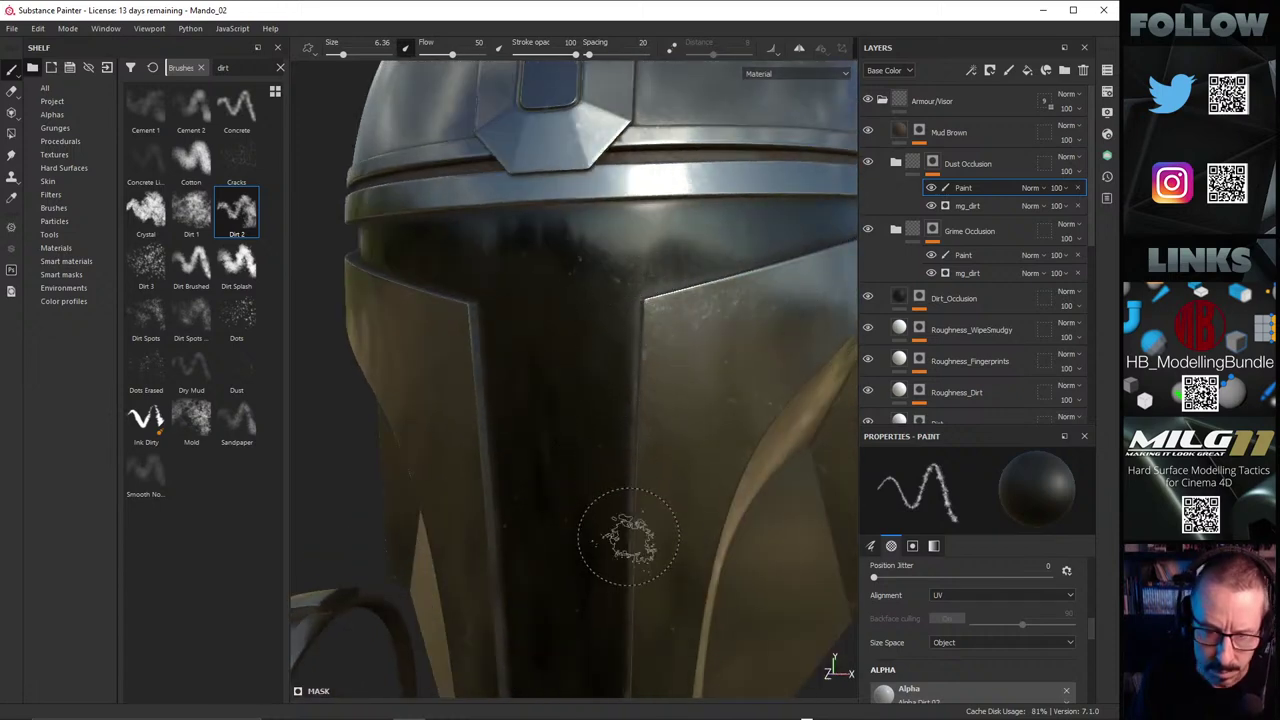
left_click_drag(749, 514, 730, 332, "alt")
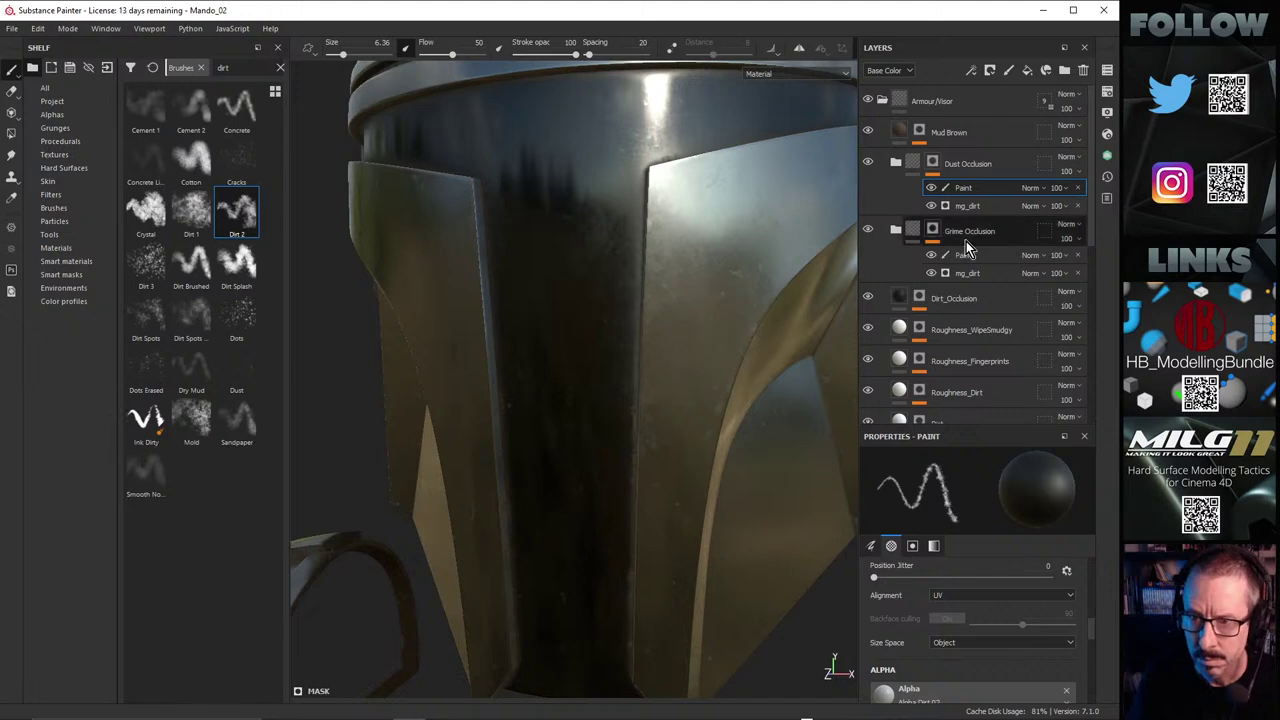
left_click(963, 187)
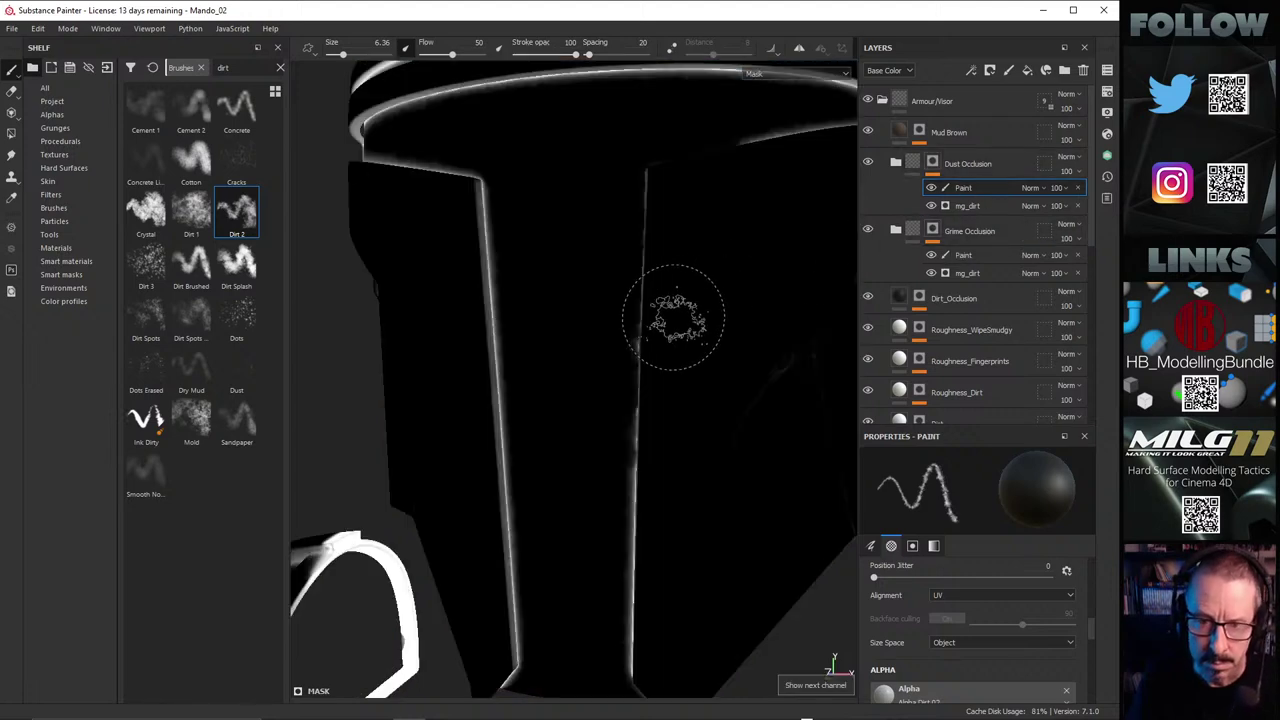
left_click_drag(611, 400, 615, 575)
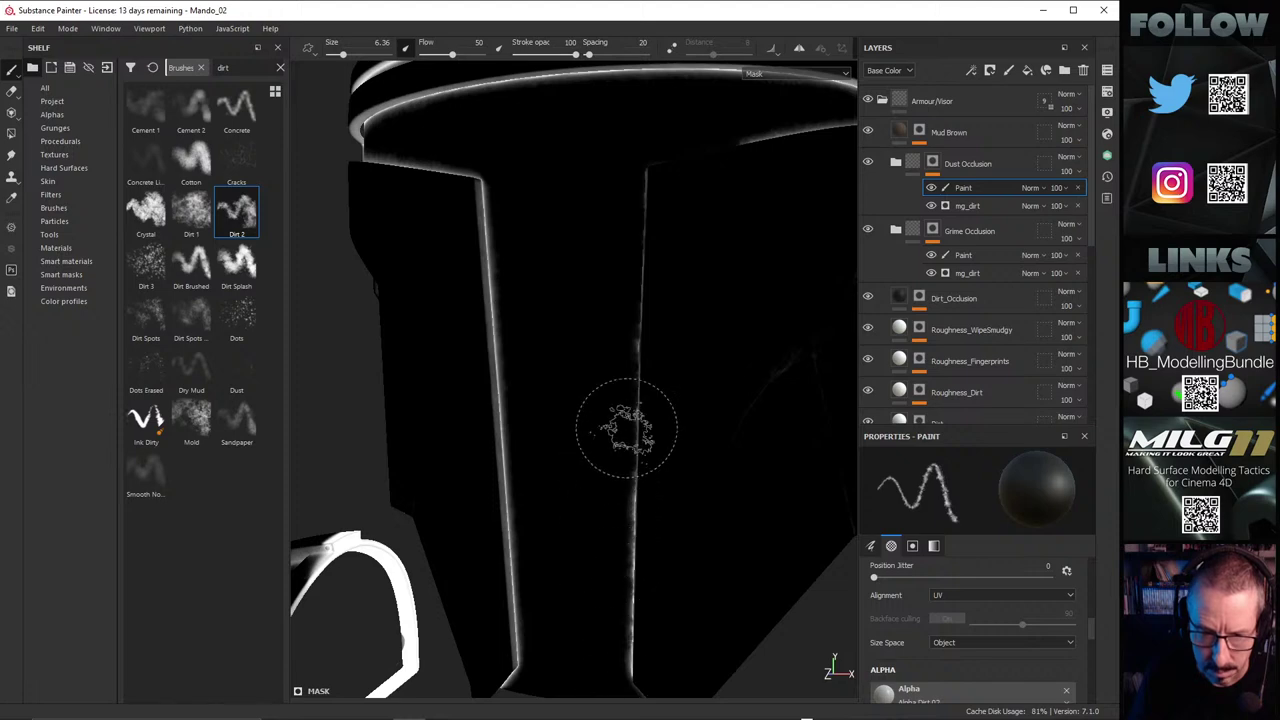
key("ctrl+z")
key("ctrl+z")
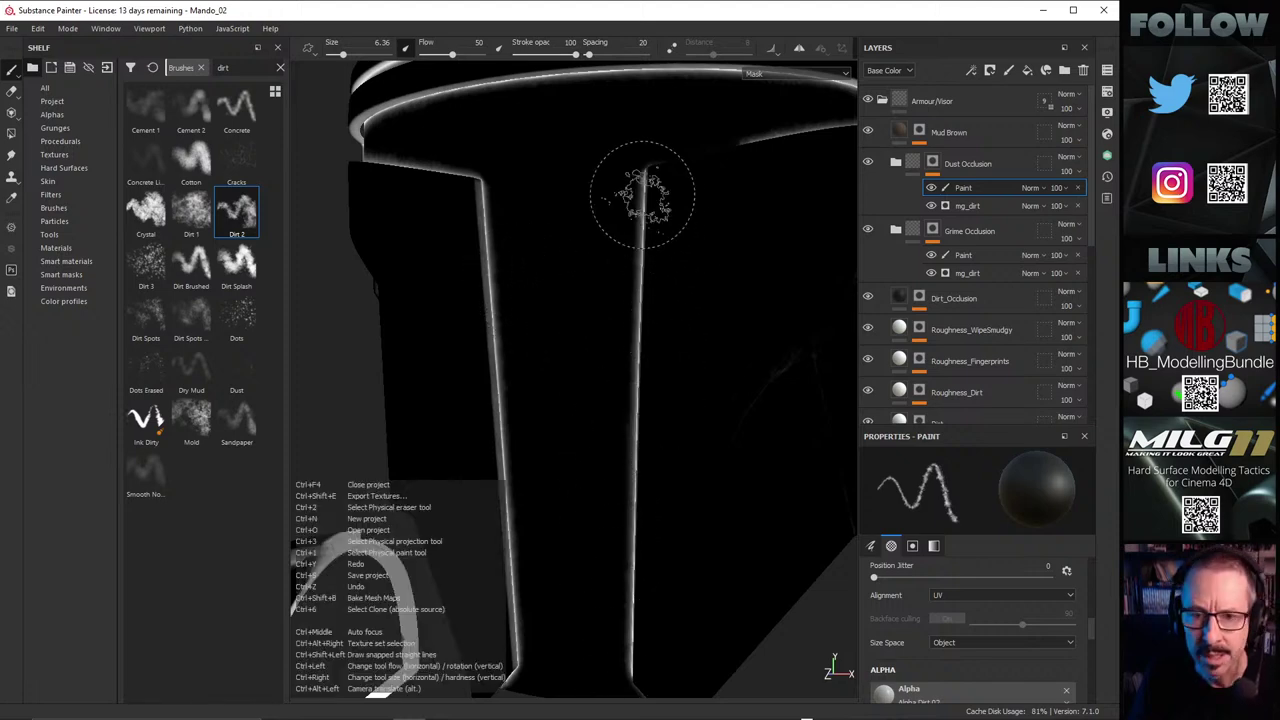
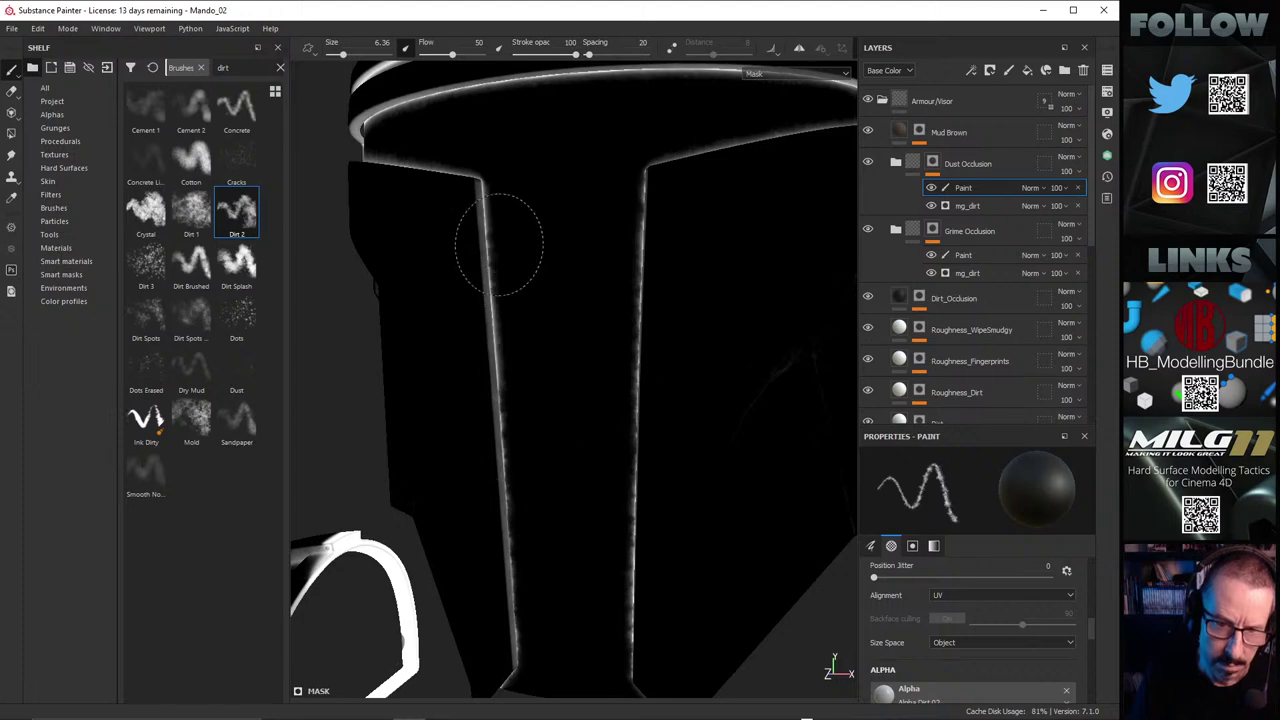
Step: Paint black on the Dust Occlusion mask along the visor's slot edges and horizontal arm in the mask view
mouse_move(505, 195)
left_mouse_down("alt")
mouse_move(596, 297)
mouse_move(586, 277)
mouse_move(760, 423)
mouse_move(705, 348)
mouse_move(743, 294)
left_mouse_up("alt")
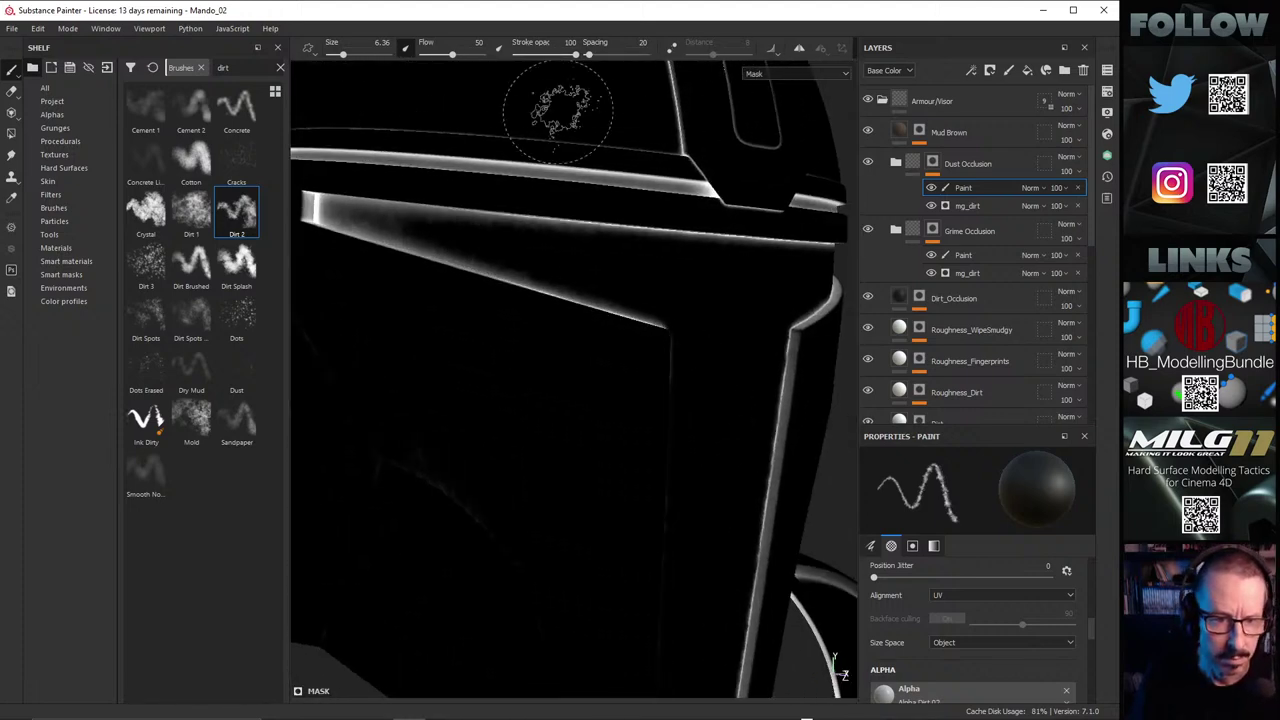
left_click_drag(350, 210, 450, 235)
mouse_move(566, 257)
left_mouse_down()
mouse_move(657, 286)
mouse_move(634, 280)
mouse_move(636, 265)
left_mouse_up()
Step: Display the full material, rotate the environment lighting and paint black on the Dust Occlusion mask around the arm's outer end
key("m")
left_click_drag(431, 246, 489, 147, "alt")
middle_click_drag(706, 246, 826, 292, "alt")
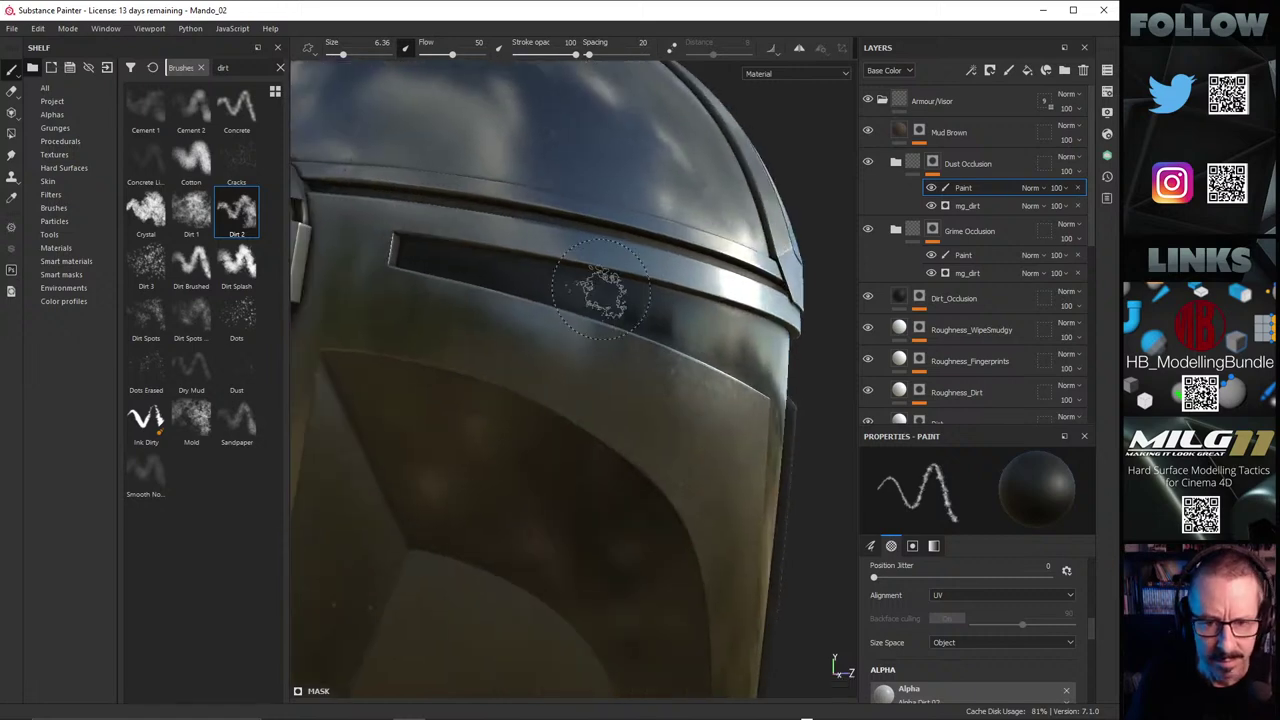
right_click_drag(602, 210, 690, 163, "shift")
left_click_drag(592, 290, 606, 248, "alt")
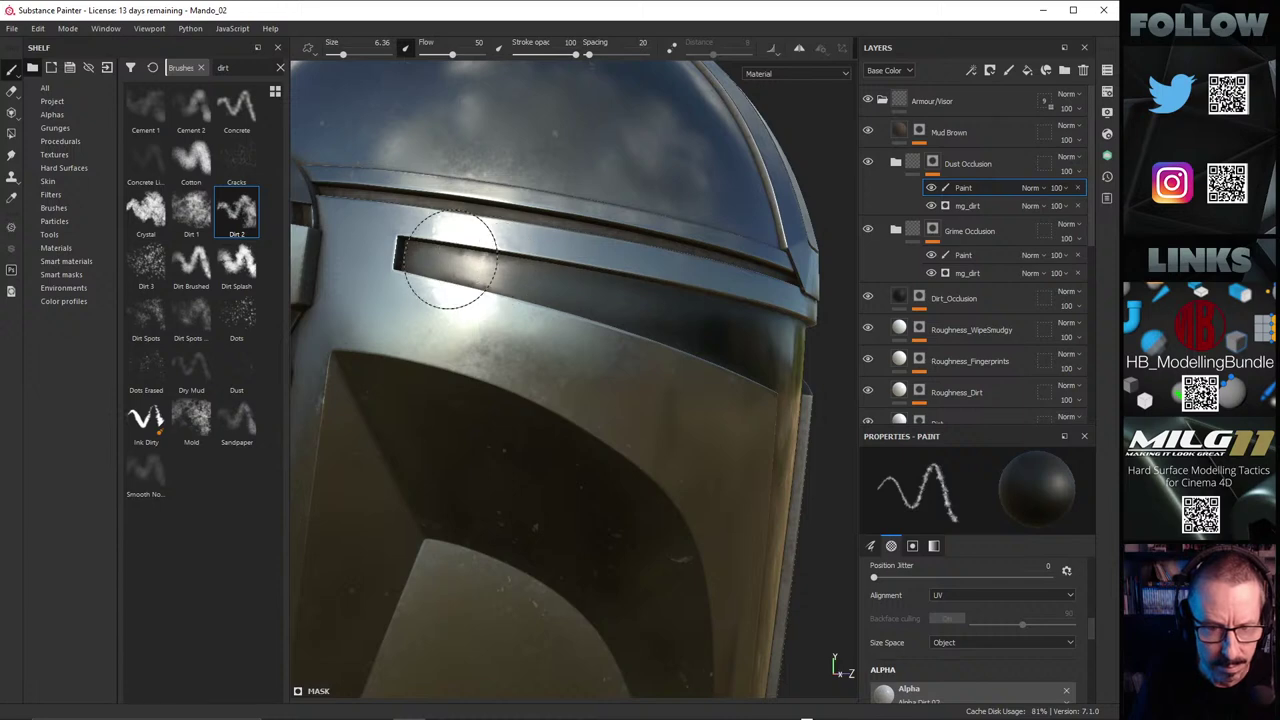
left_click_drag(505, 285, 418, 248, "alt")
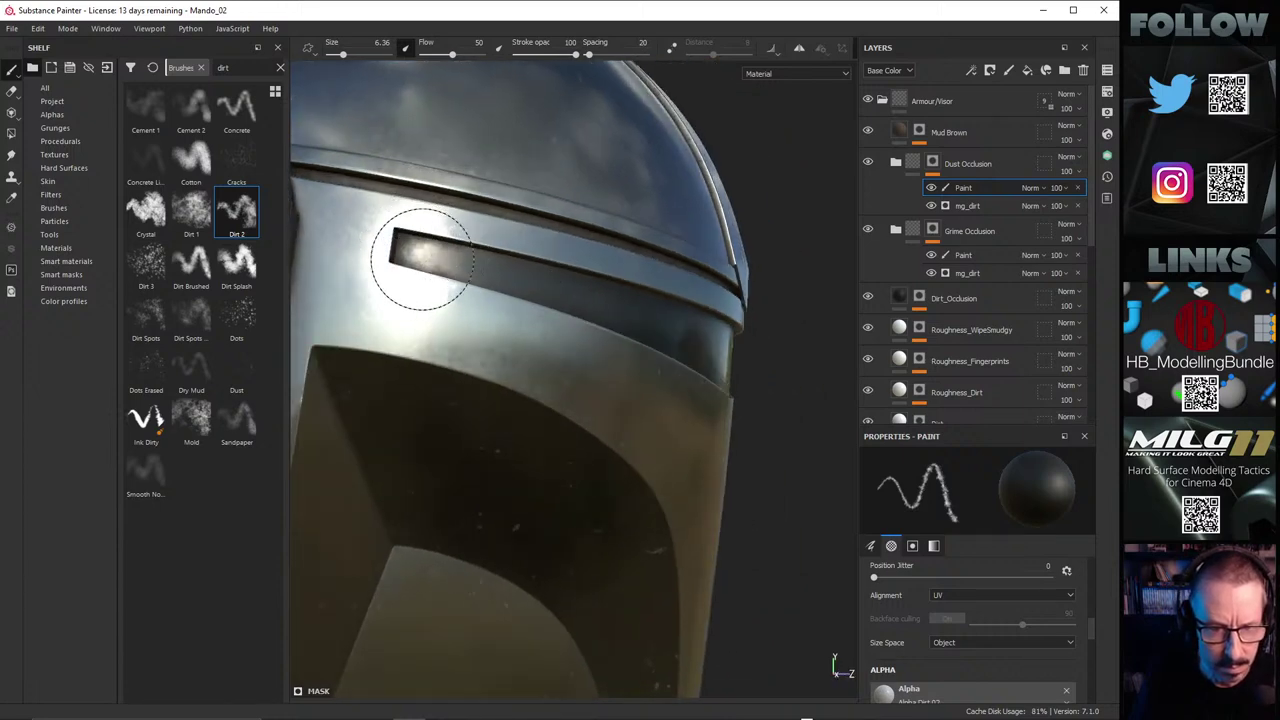
Step: Examine the end and edges of the visor's horizontal arm from several angles, in both the material and the Dust Occlusion mask view
left_click_drag(490, 268, 432, 262, "alt")
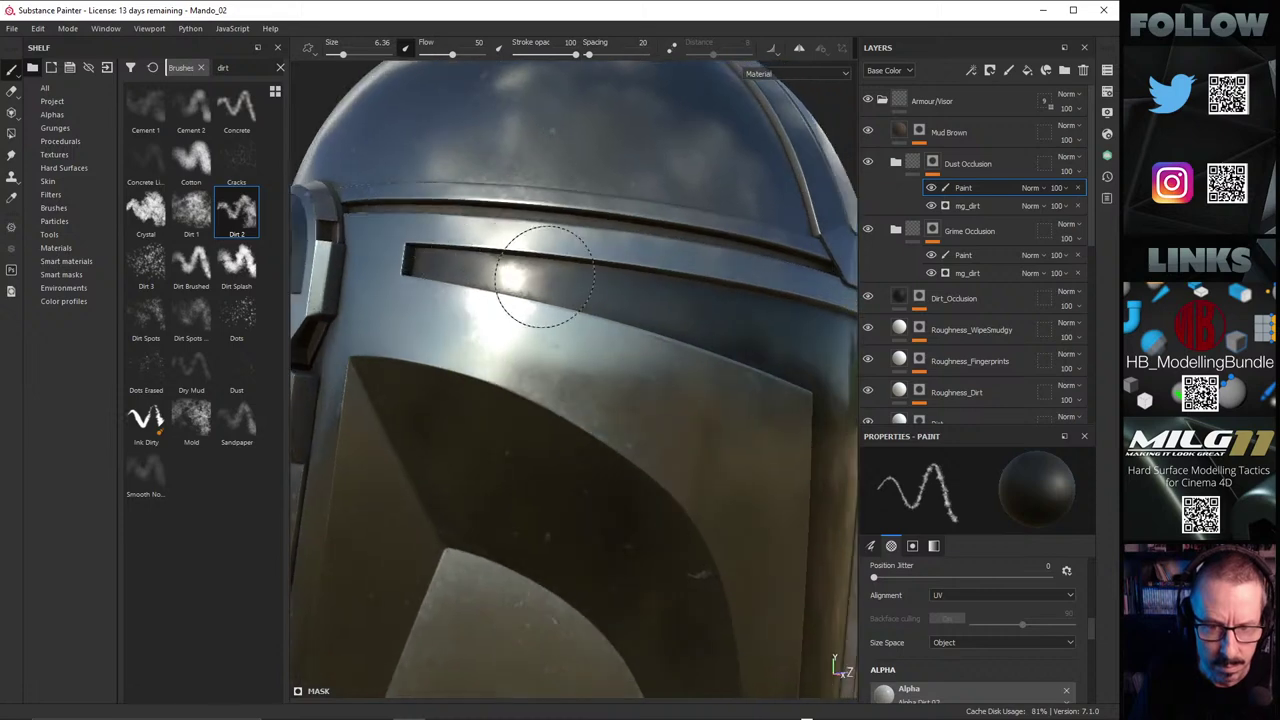
mouse_move(535, 285)
left_mouse_down("alt")
mouse_move(566, 331)
mouse_move(608, 306)
mouse_move(522, 336)
mouse_move(585, 293)
left_mouse_up("alt")
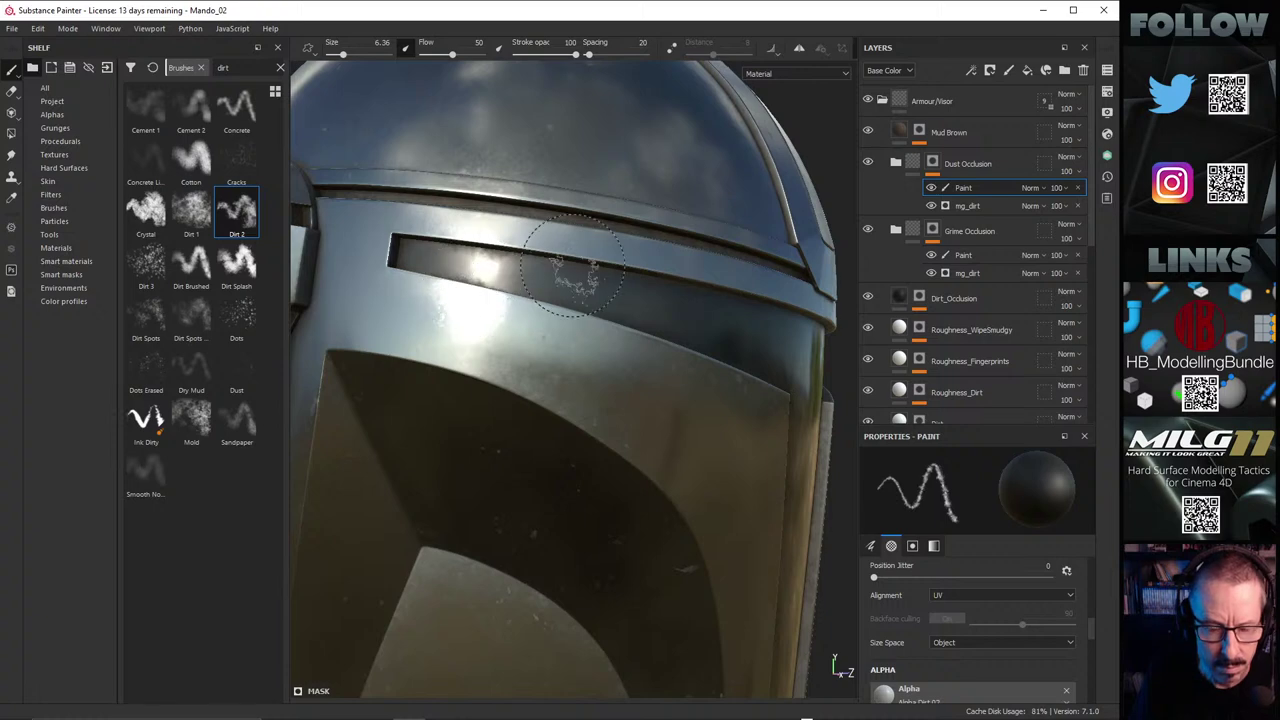
mouse_move(529, 268)
left_mouse_down("alt")
mouse_move(491, 257)
mouse_move(474, 274)
mouse_move(417, 257)
mouse_move(473, 285)
left_mouse_up("alt")
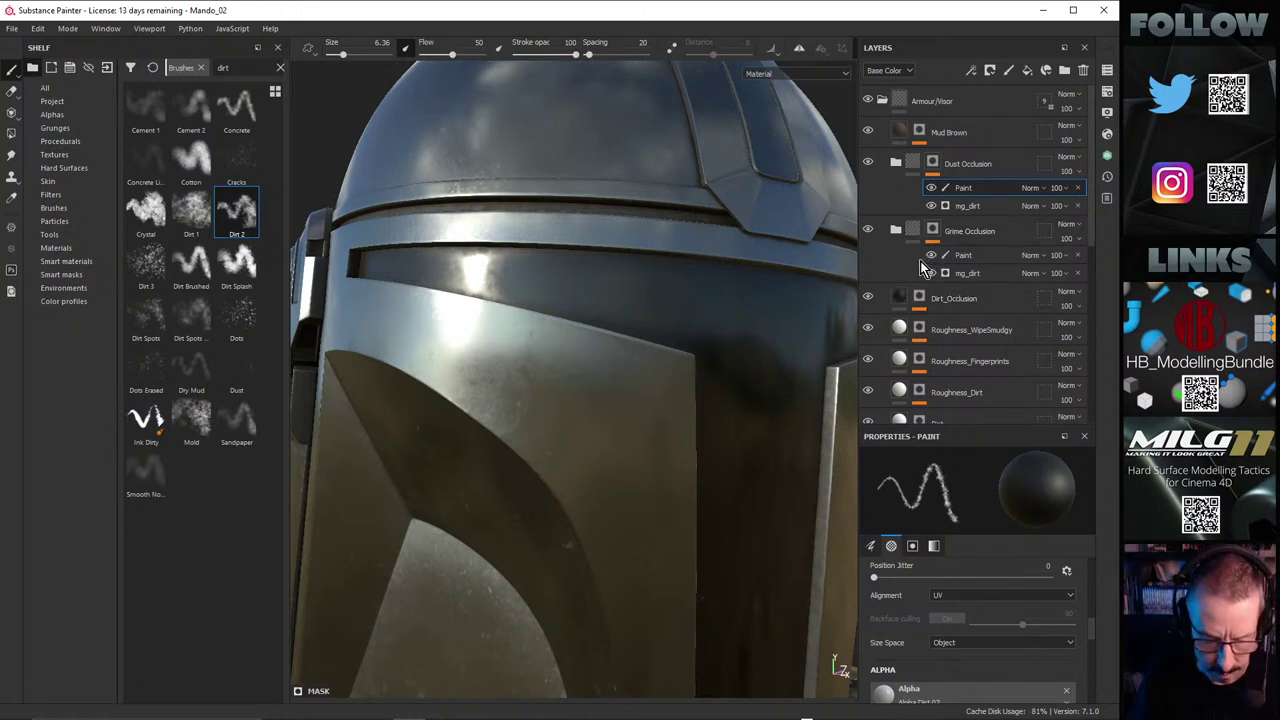
key("c")
left_click_drag(520, 268, 478, 258, "alt")
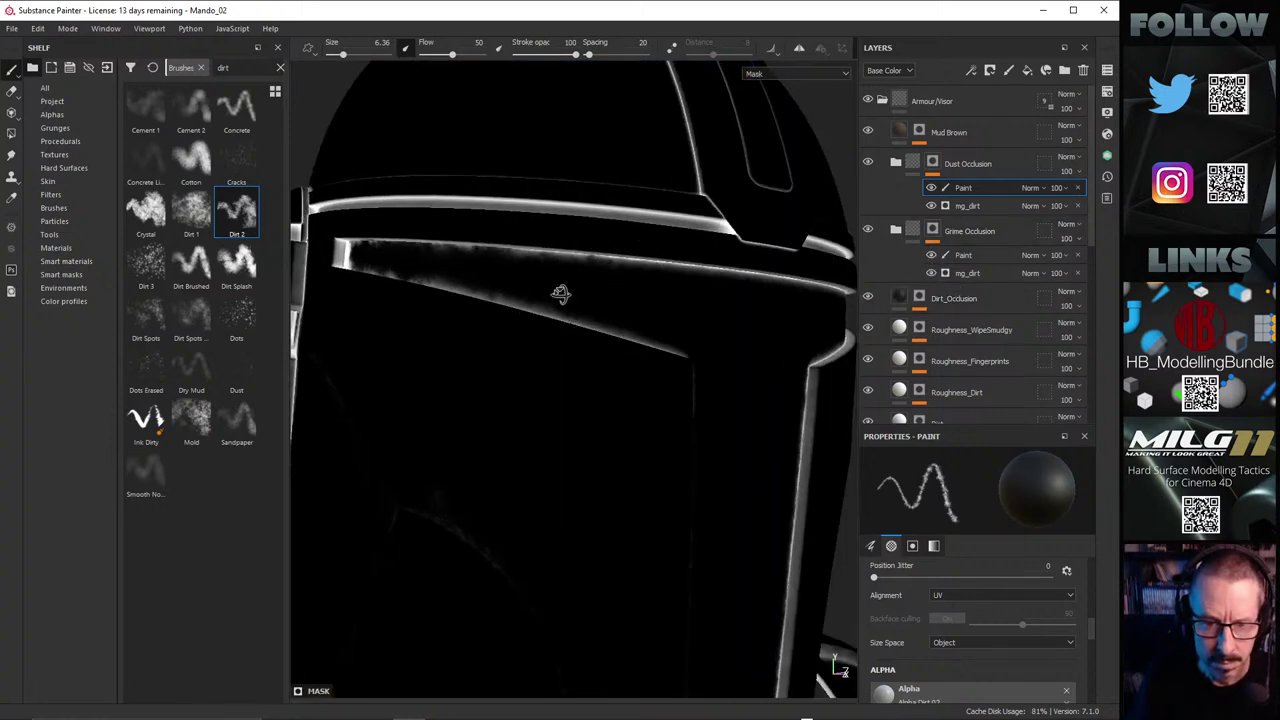
left_click_drag(560, 293, 443, 258, "alt")
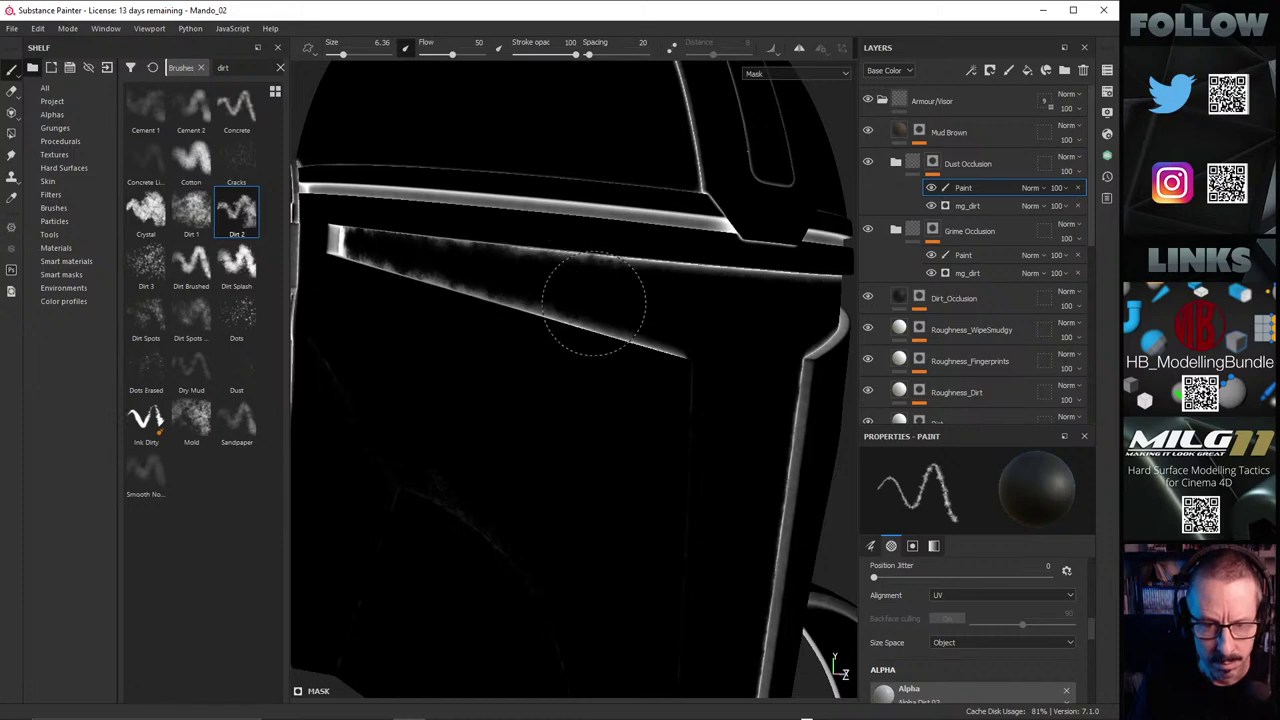
mouse_move(676, 330)
left_mouse_down("alt")
mouse_move(660, 315)
mouse_move(682, 290)
left_mouse_up("alt")
Step: Display the full material and rotate the environment lighting to examine the visor's opposite horizontal arm
key("m")
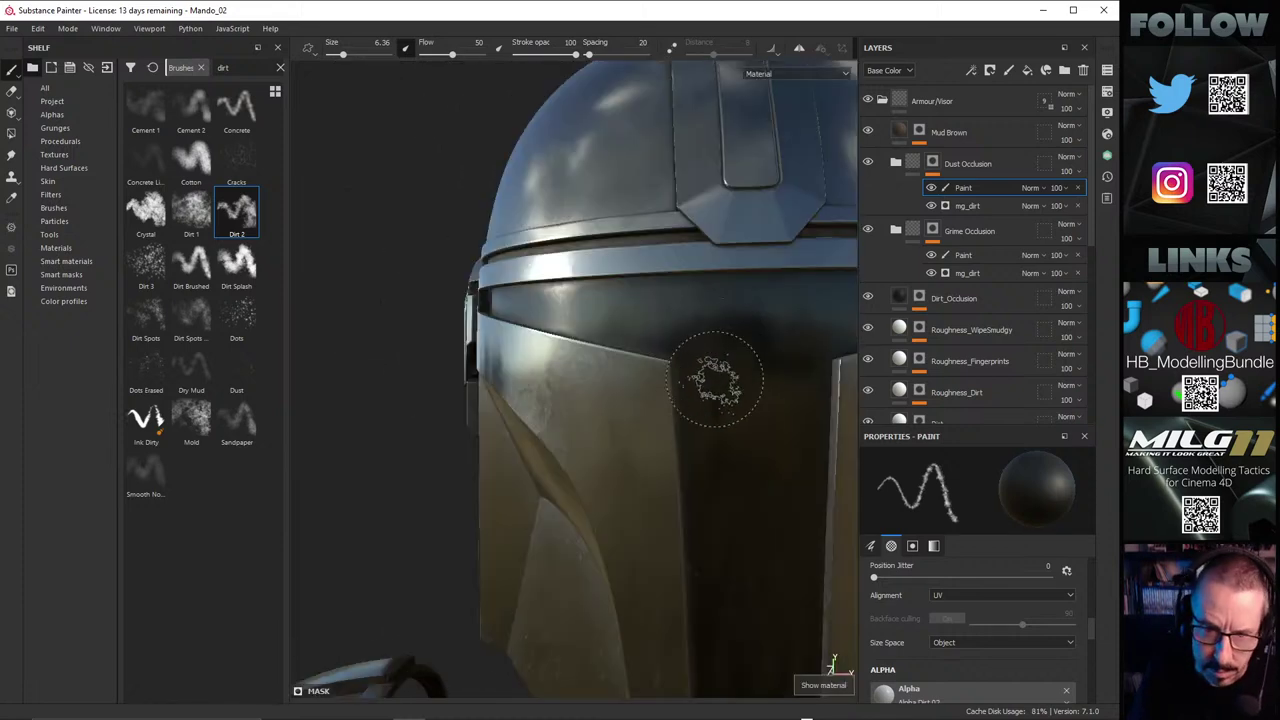
left_click_drag(709, 374, 634, 349, "alt")
scroll(703, 343, "up", 3)
right_click_drag(634, 349, 663, 337, "shift")
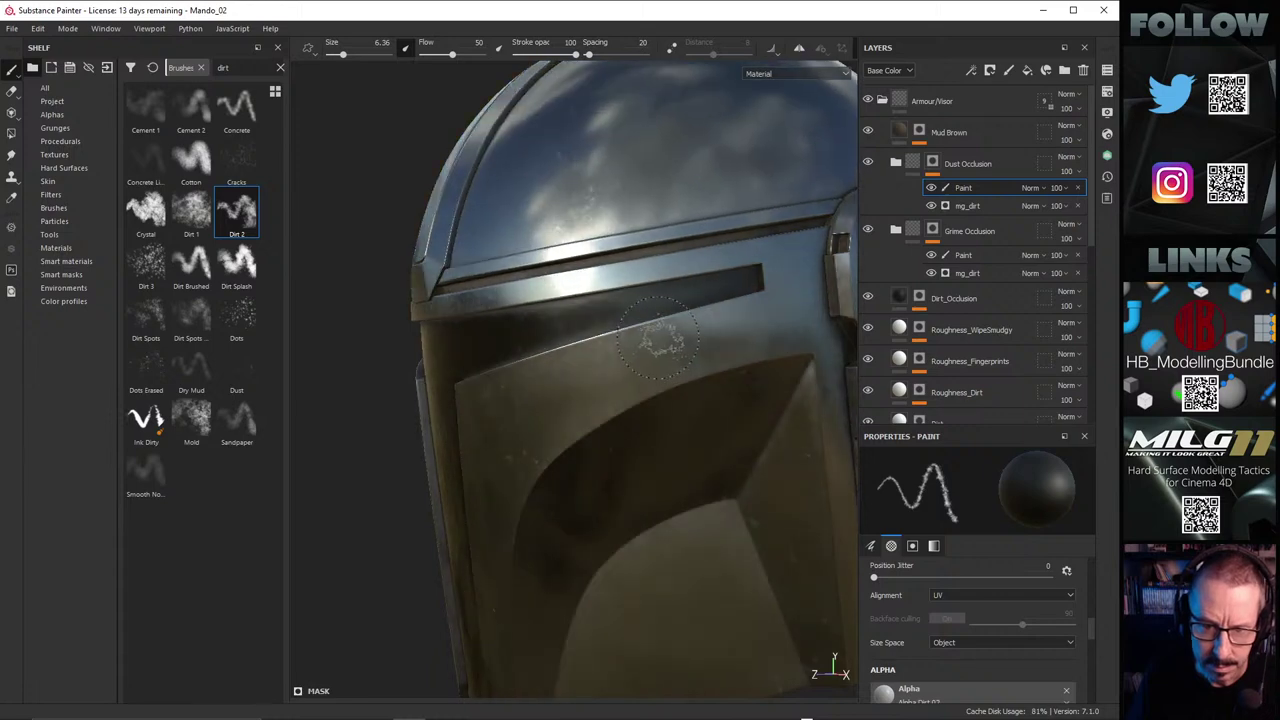
left_click_drag(663, 337, 591, 331, "alt")
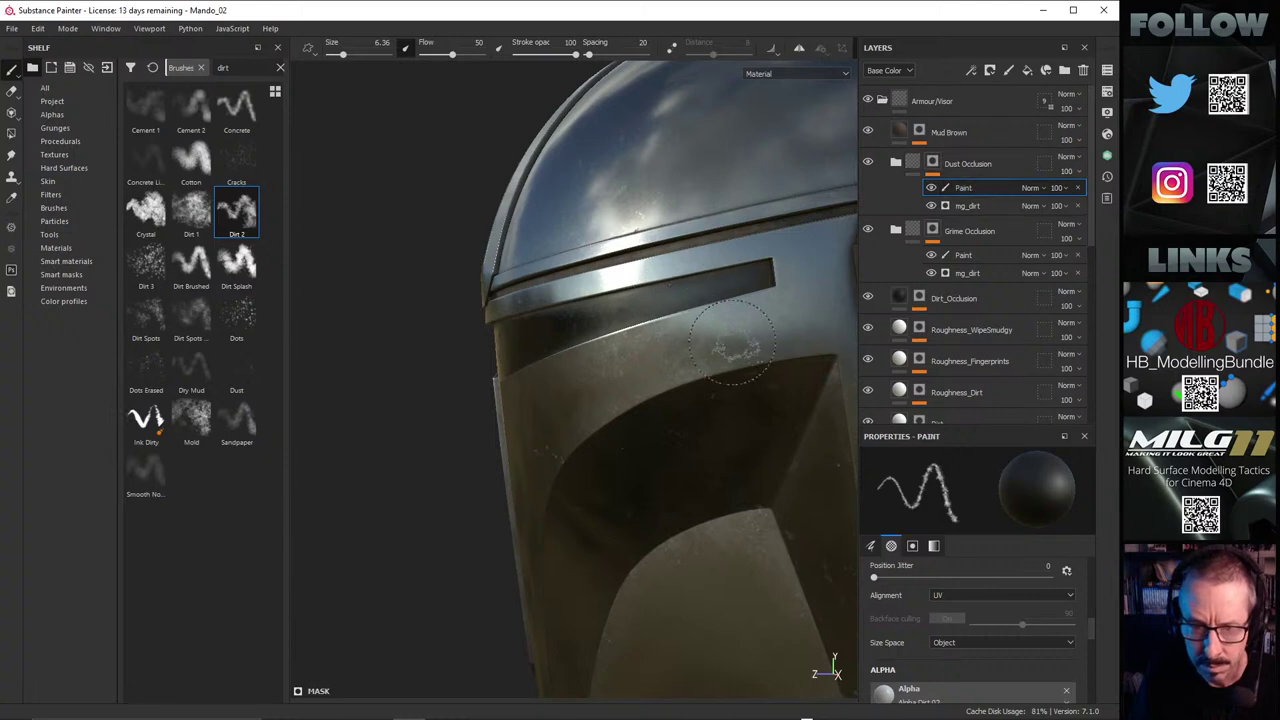
left_click_drag(730, 345, 688, 318, "alt")
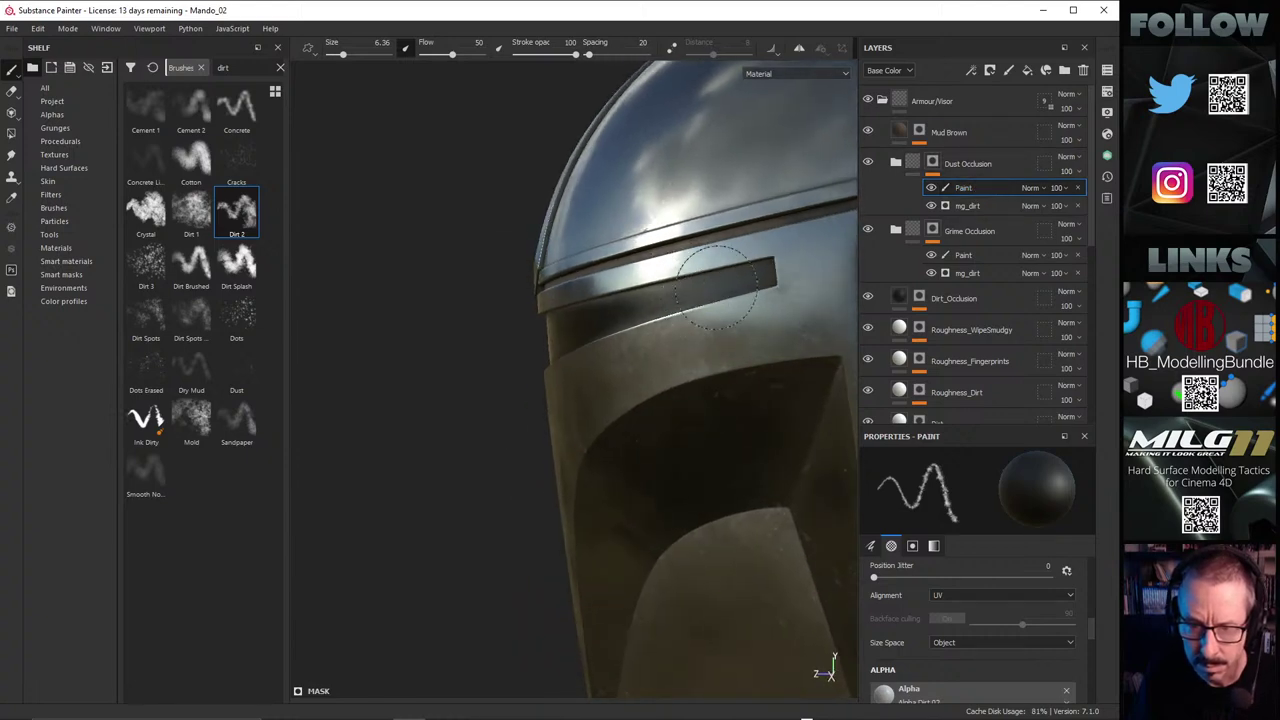
Step: Show the mask view, paint black on the Dust Occlusion mask along the opposite arm's upper edge and check the whole visor
key("c")
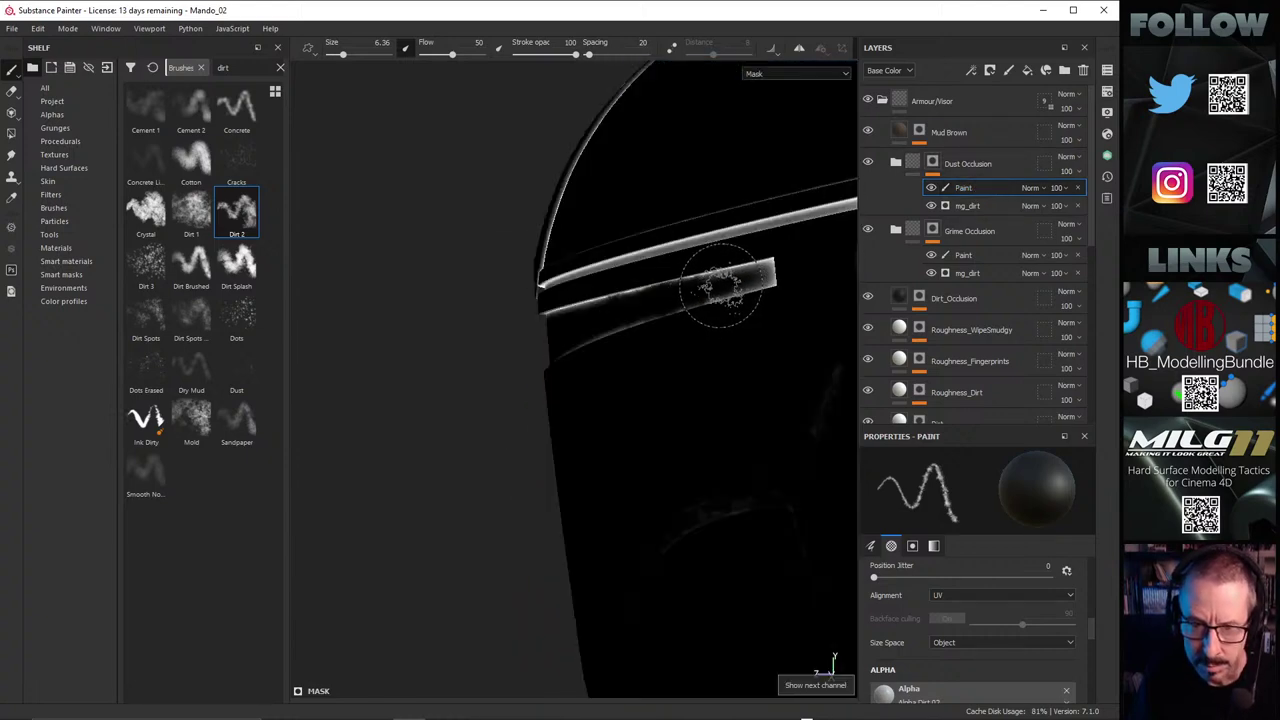
mouse_move(715, 283)
left_mouse_down("alt")
mouse_move(545, 310)
mouse_move(590, 295)
mouse_move(565, 302)
left_mouse_up("alt")
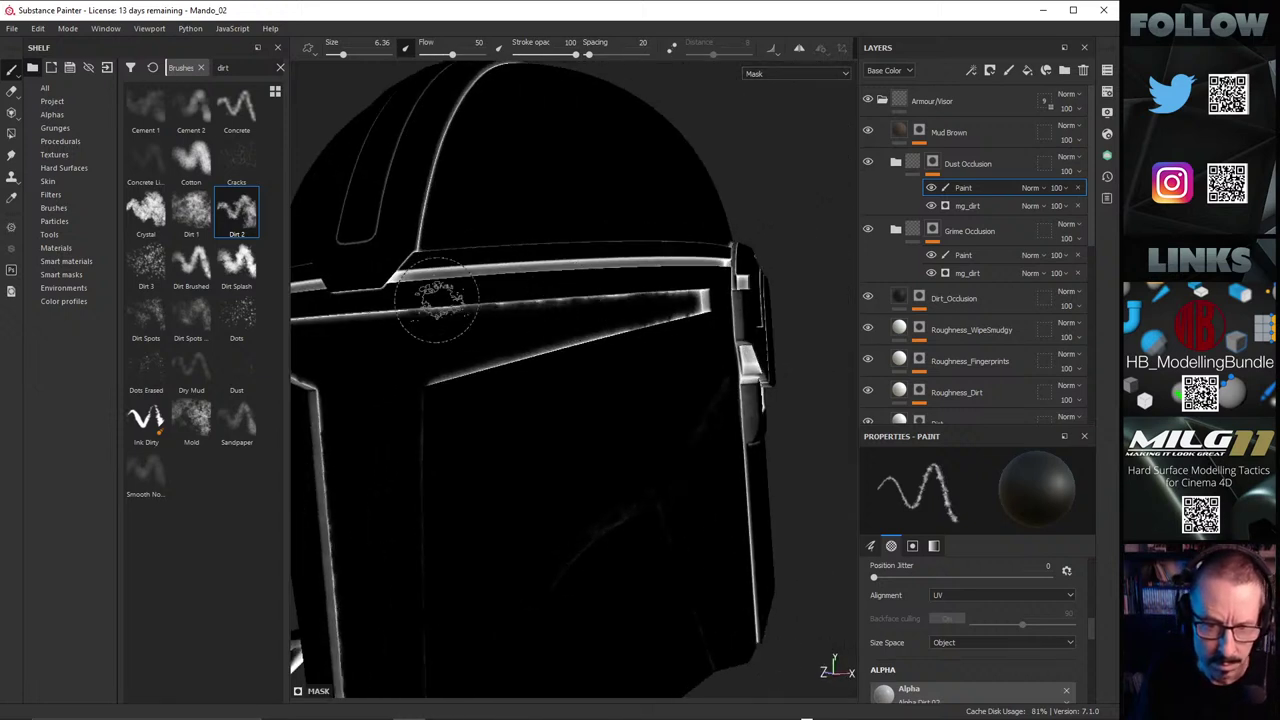
left_click(612, 308)
mouse_move(665, 383)
left_mouse_down("alt")
mouse_move(737, 337)
mouse_move(694, 349)
mouse_move(774, 317)
mouse_move(824, 325)
left_mouse_up("alt")
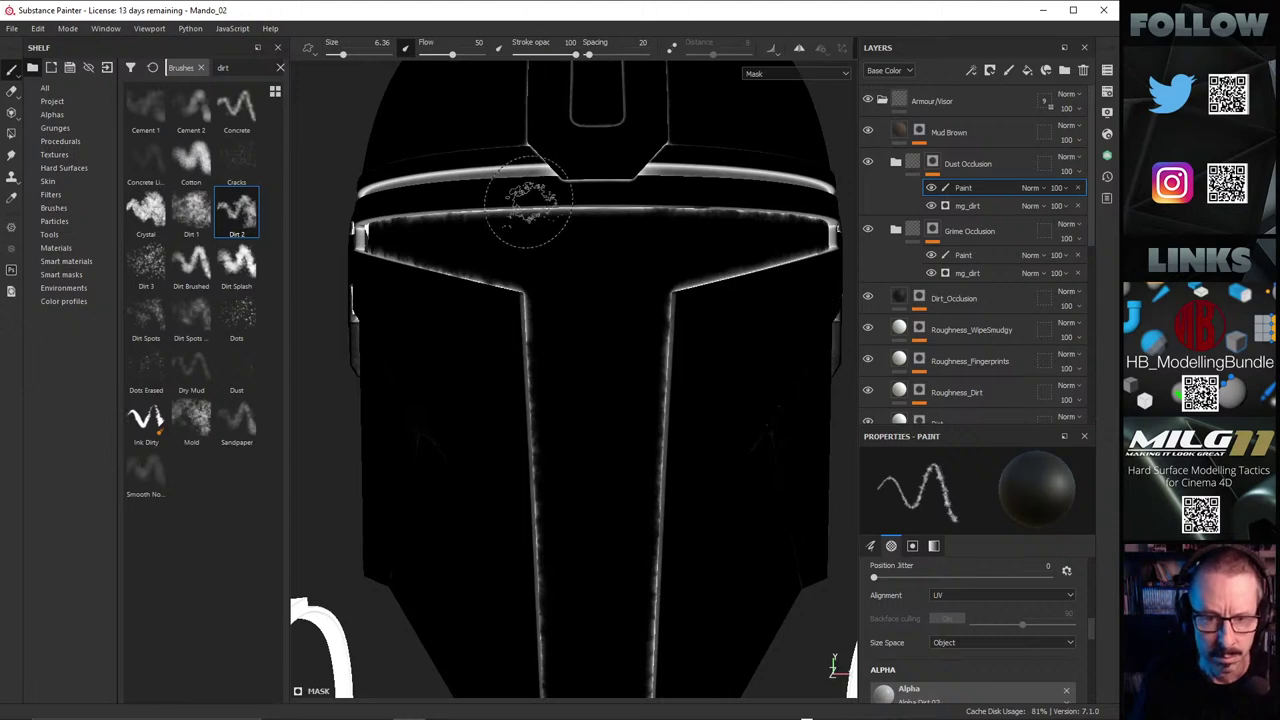
mouse_move(638, 228)
left_mouse_down("alt")
mouse_move(737, 337)
mouse_move(823, 286)
left_mouse_up("alt")
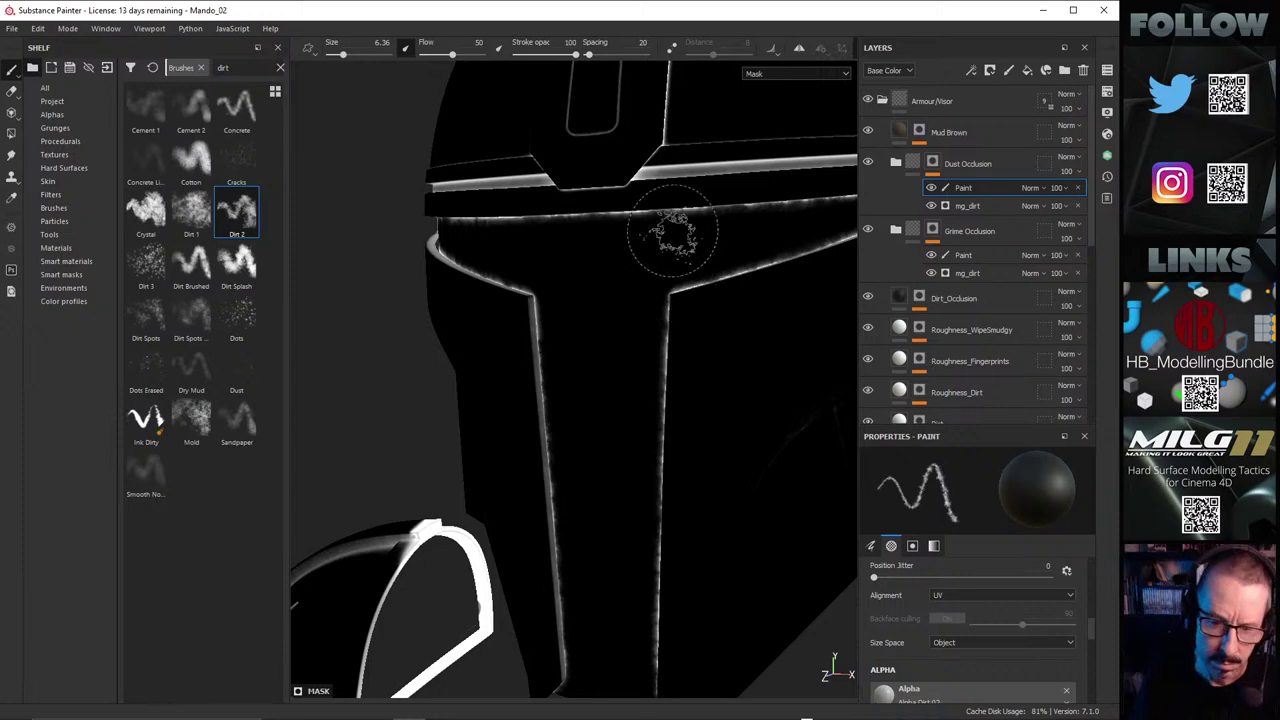
right_click_drag(673, 231, 440, 310, "alt")
middle_click_drag(600, 352, 560, 361, "alt")
right_click_drag(630, 331, 532, 327, "alt")
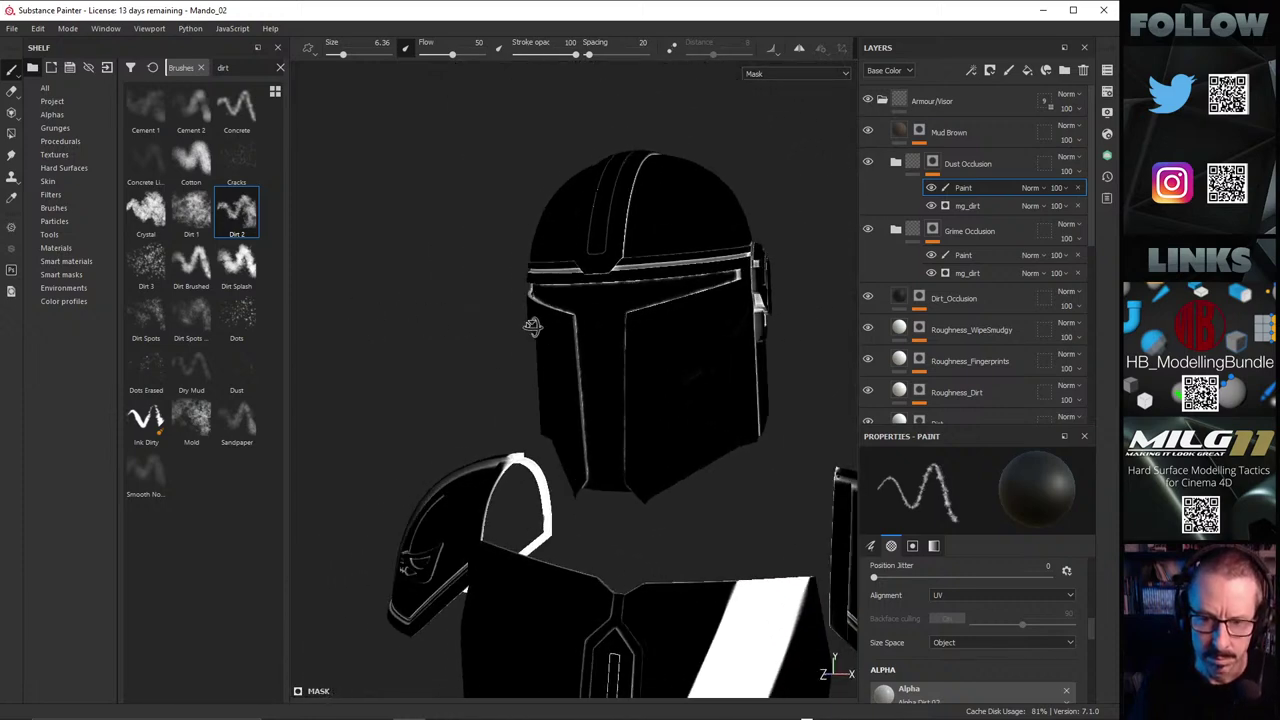
mouse_move(532, 326)
left_mouse_down("alt")
mouse_move(749, 320)
mouse_move(734, 283)
mouse_move(749, 335)
mouse_move(714, 274)
mouse_move(680, 320)
mouse_move(622, 357)
mouse_move(598, 364)
mouse_move(504, 339)
left_mouse_up("alt")
Step: Return to the full material and rotate the environment lighting to check the outer end of the opposite arm up close
key("m")
scroll(713, 349, "up", 3)
left_click_drag(700, 349, 723, 334, "alt")
mouse_move(723, 334)
right_mouse_down("shift")
mouse_move(686, 301)
mouse_move(818, 240)
right_mouse_up("shift")
scroll(698, 300, "up", 3)
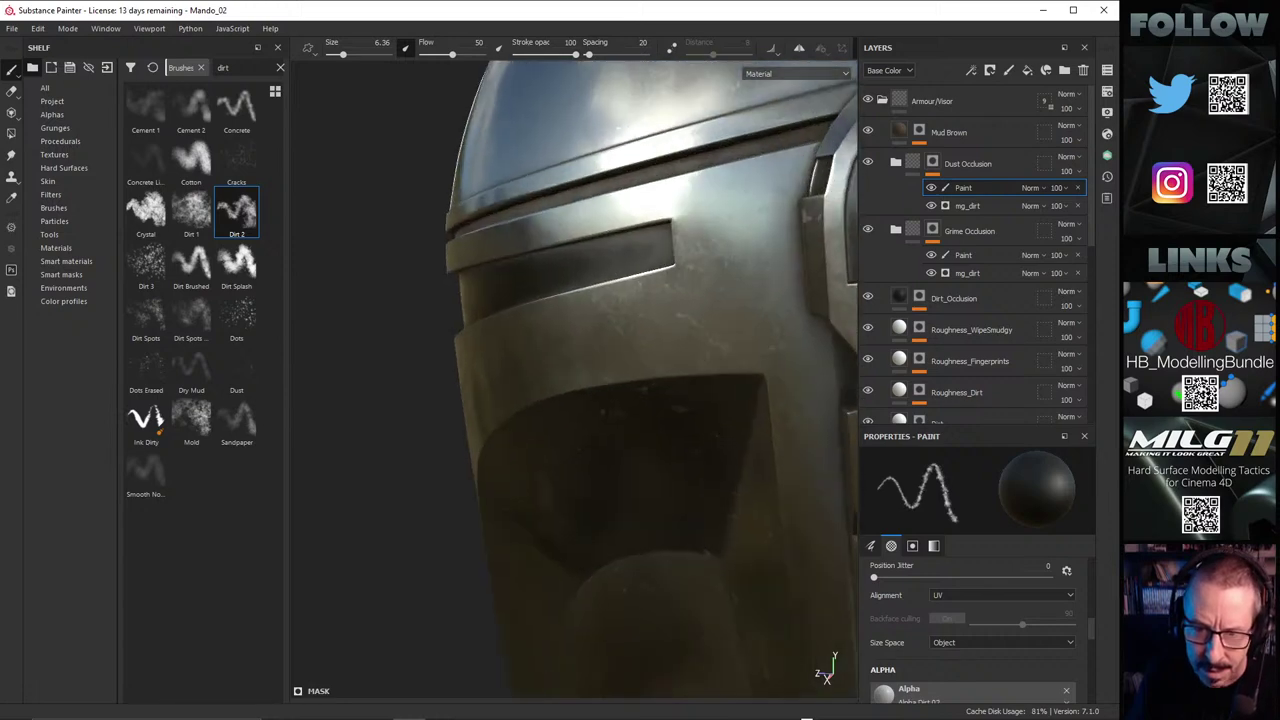
mouse_move(698, 300)
left_mouse_down("alt")
mouse_move(720, 334)
mouse_move(714, 309)
left_mouse_up("alt")
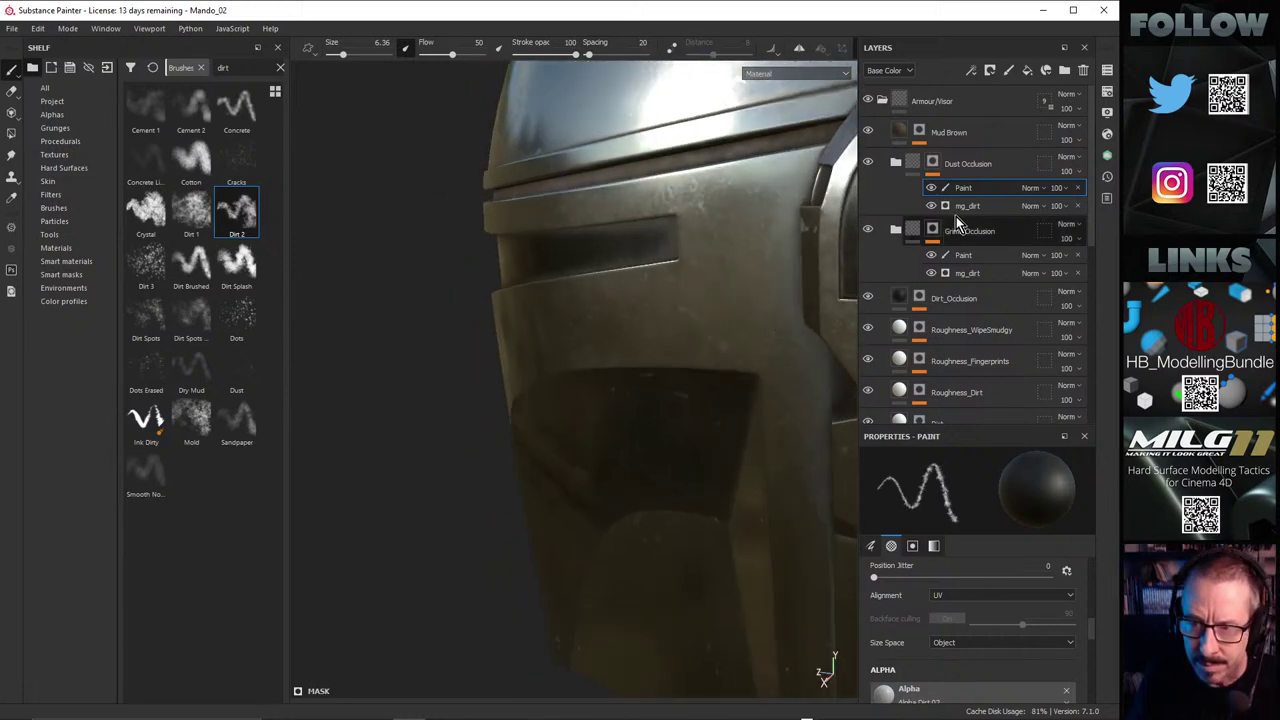
Step: Toggle the Grime Occlusion, Dirt_Occlusion and Roughness_Dirt layers off and on to compare their effect on the visor slot
left_click(868, 230)
left_click(869, 230)
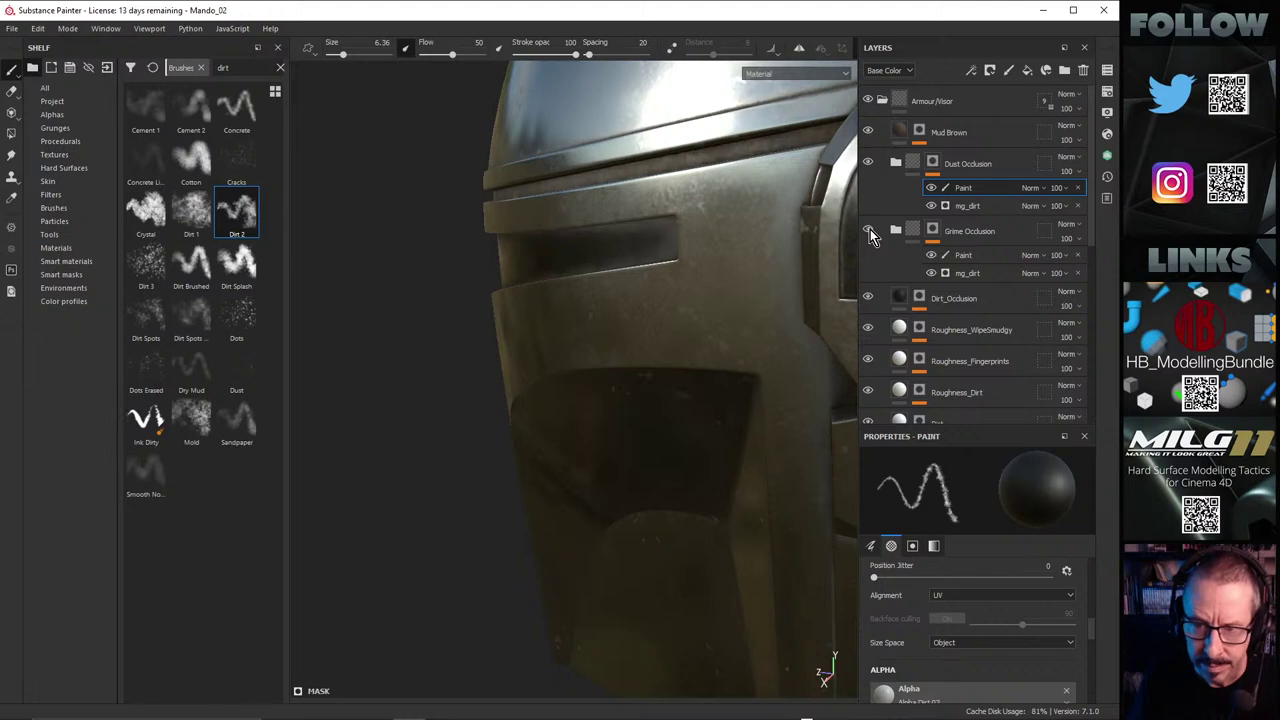
left_click(869, 299)
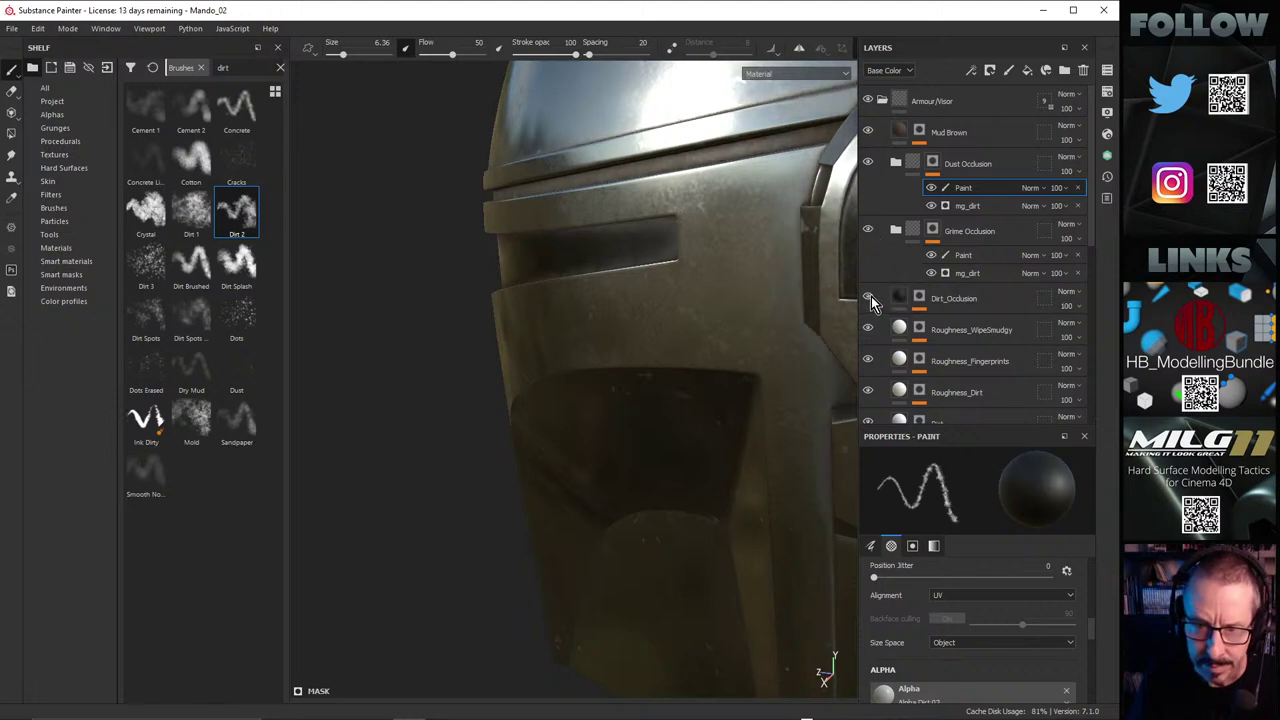
left_click(869, 299)
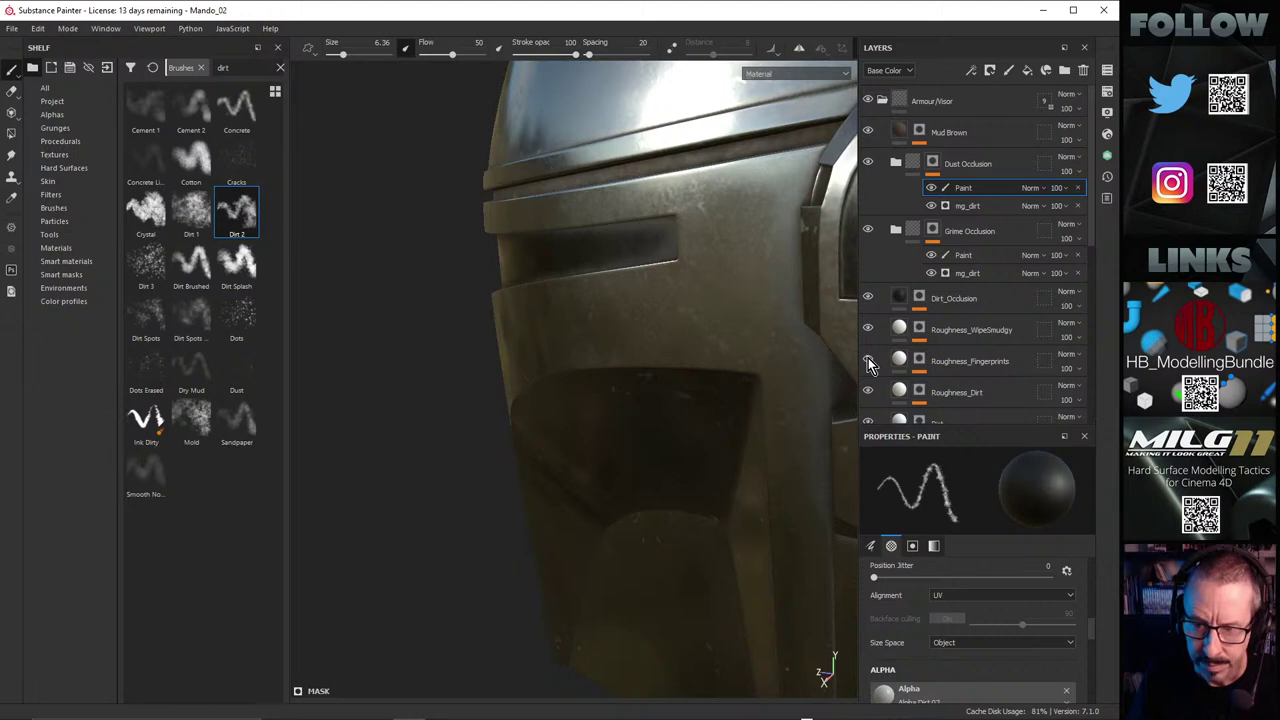
left_click(867, 392)
left_click(867, 392)
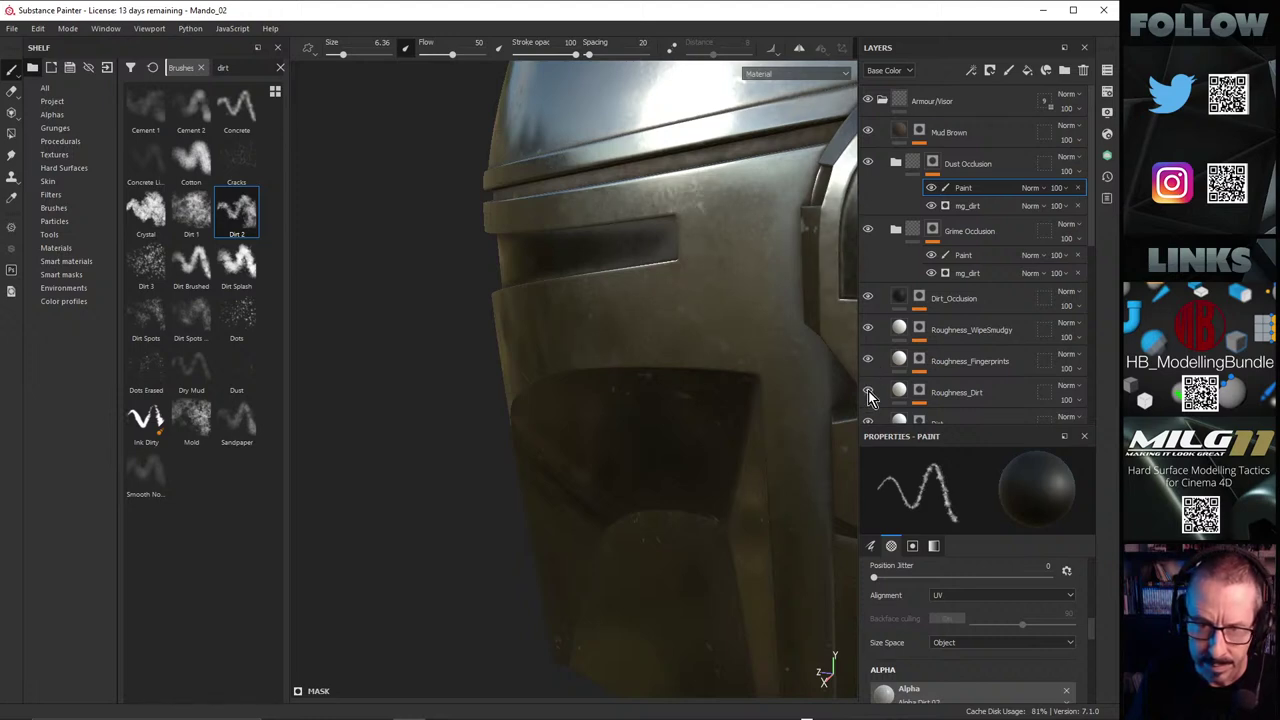
Step: Examine the dirt and dust on the whole helmet, the chest armour and the shoulder armour from several angles and under different lighting
left_click_drag(630, 260, 652, 242, "alt")
scroll(1005, 311, "down", 1)
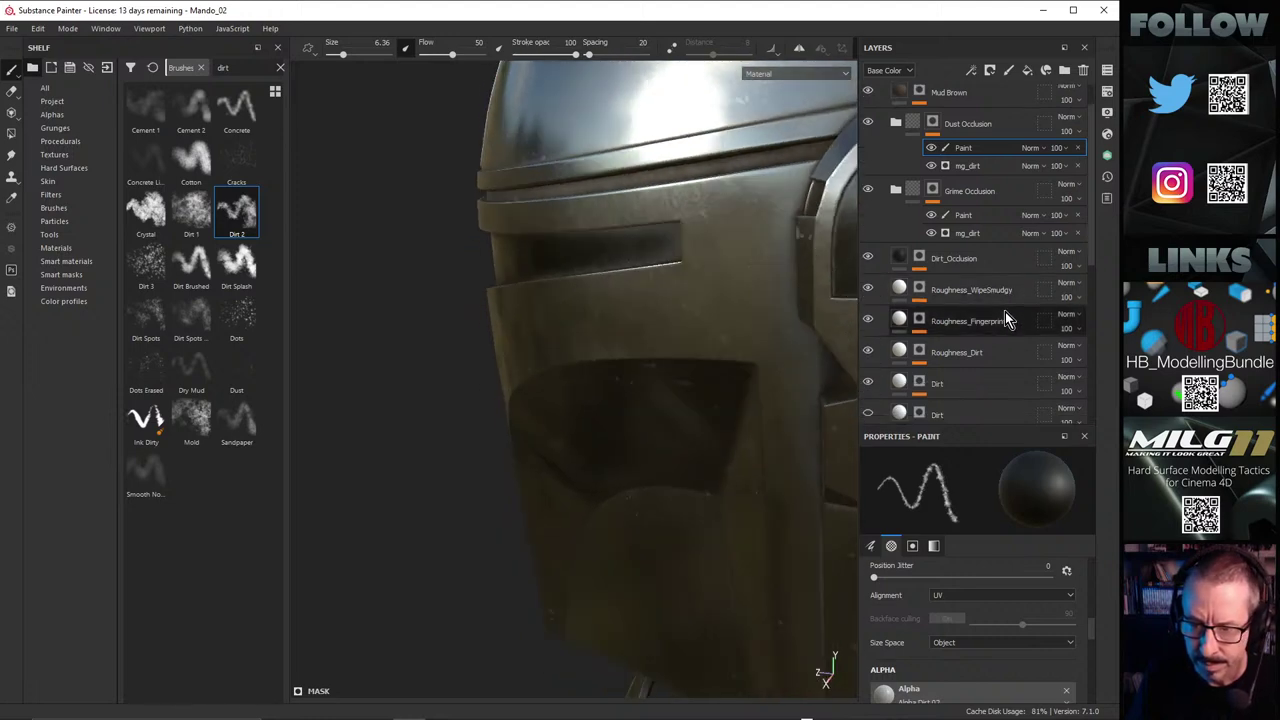
left_click_drag(680, 286, 800, 228, "alt")
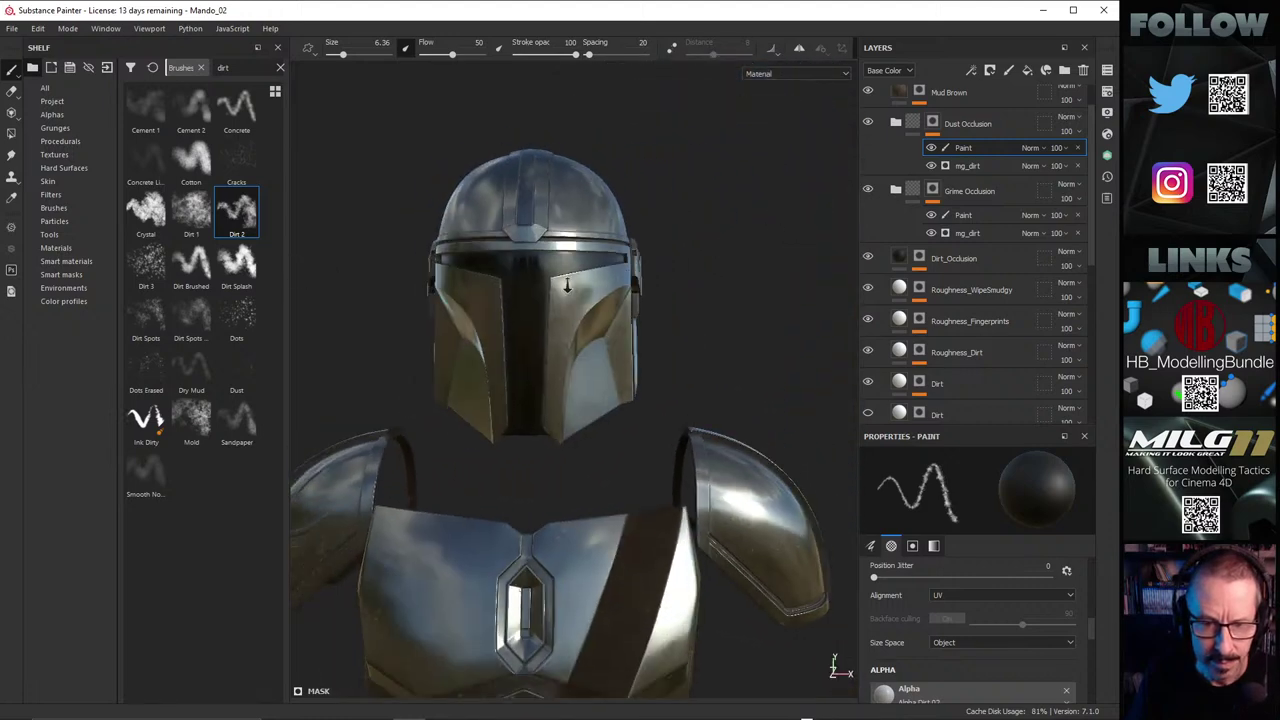
scroll(567, 293, "down", 3)
left_click_drag(566, 300, 609, 366, "alt")
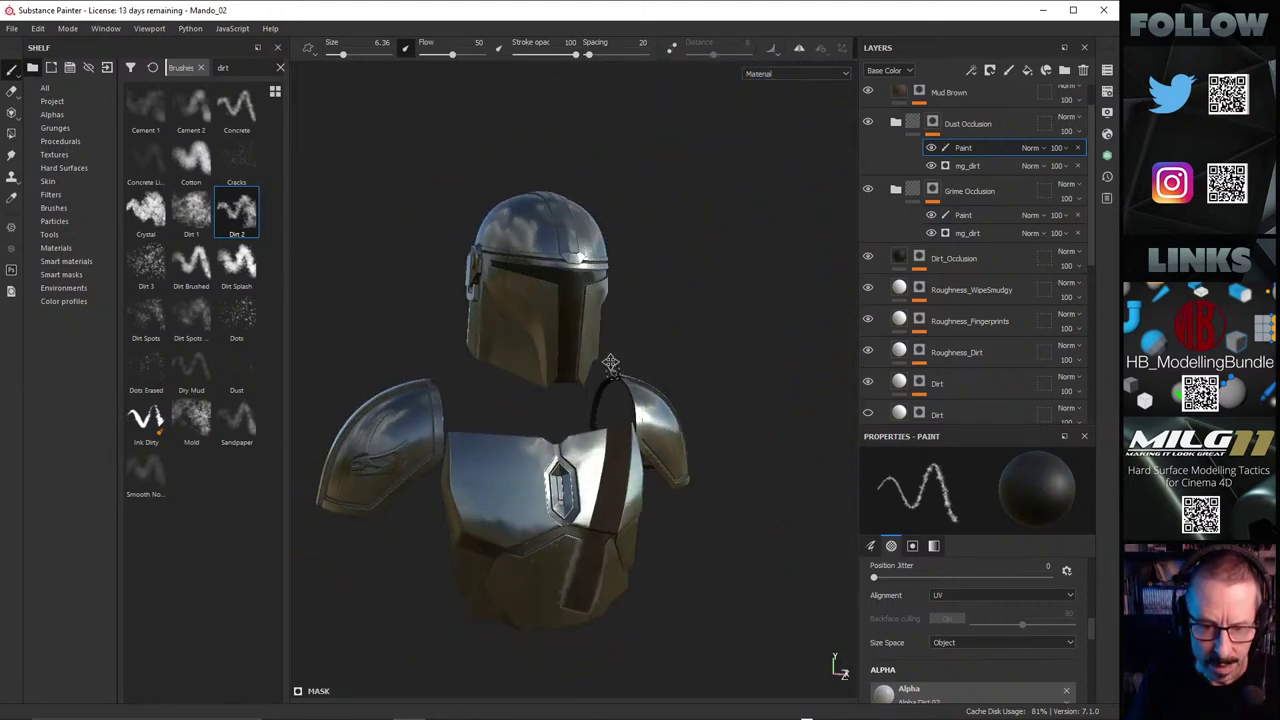
middle_click_drag(609, 366, 575, 180, "alt")
right_click_drag(660, 390, 777, 403, "alt")
left_click_drag(580, 350, 644, 445, "alt")
scroll(520, 400, "up", 2)
middle_click_drag(505, 400, 531, 396, "alt")
left_click_drag(530, 395, 465, 442, "alt")
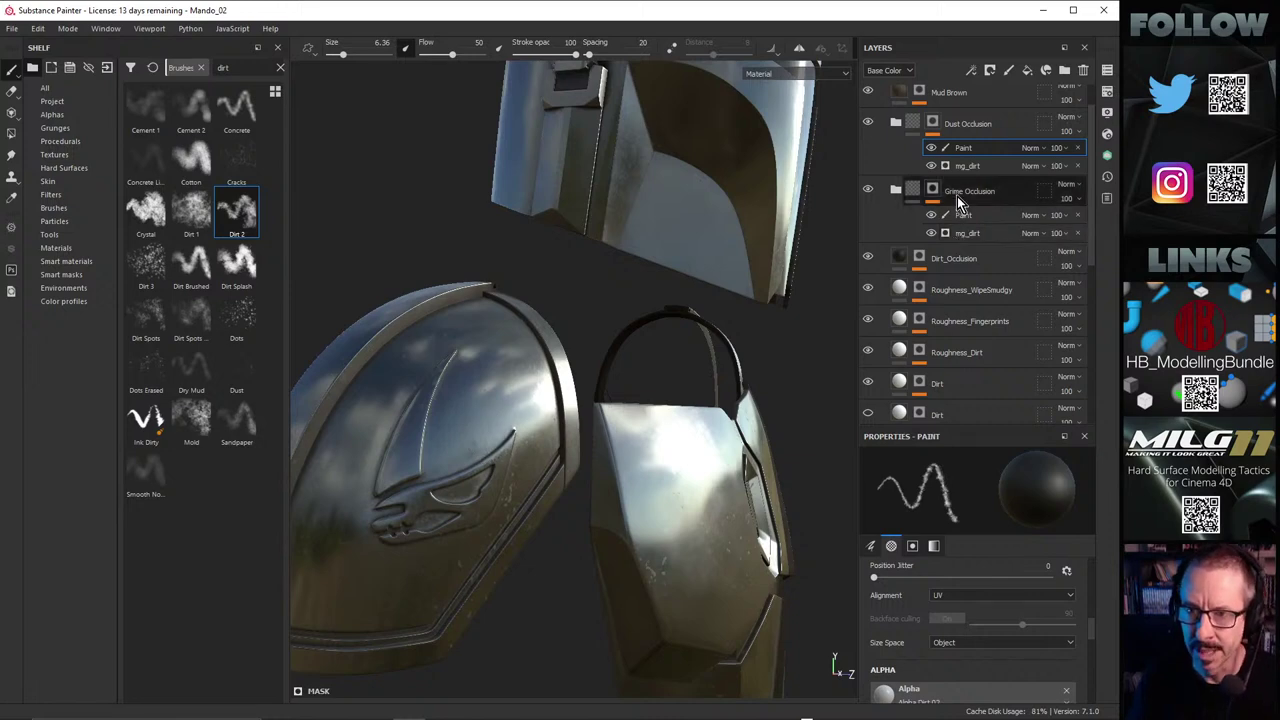
Step: Expand the Dust Occlusion folder, select its Paint effect and enlarge the brush to 11.32 over the shoulder armour
left_click(894, 124)
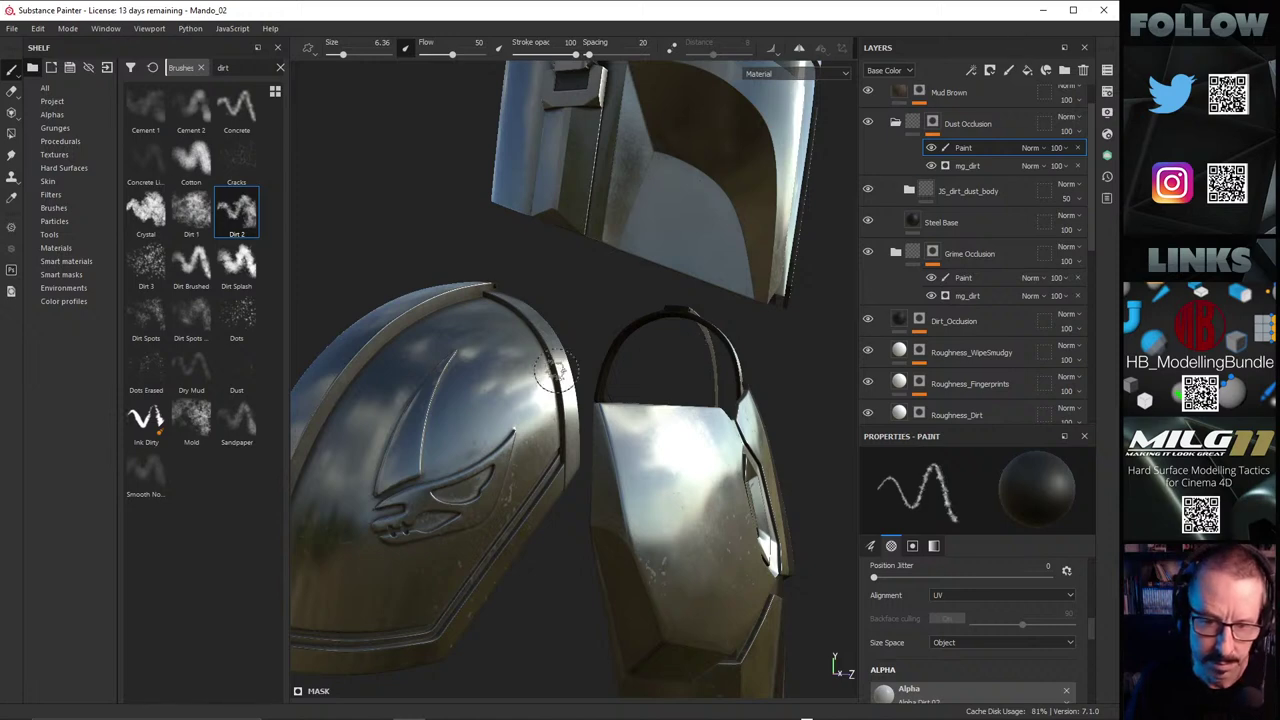
mouse_move(473, 406)
left_mouse_down("alt")
mouse_move(494, 362)
mouse_move(499, 387)
left_mouse_up("alt")
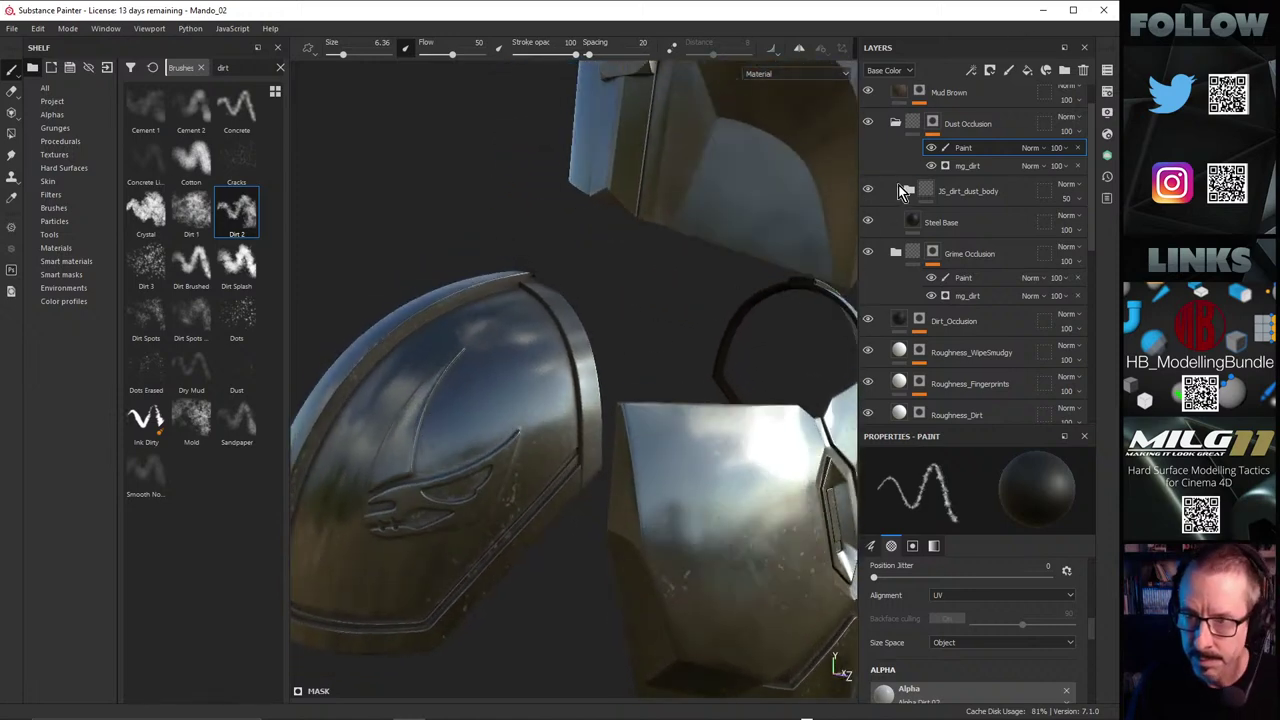
left_click(958, 147)
mouse_move(775, 365)
left_mouse_down("alt")
mouse_move(789, 354)
mouse_move(666, 371)
mouse_move(684, 513)
mouse_move(651, 429)
mouse_move(728, 352)
left_mouse_up("alt")
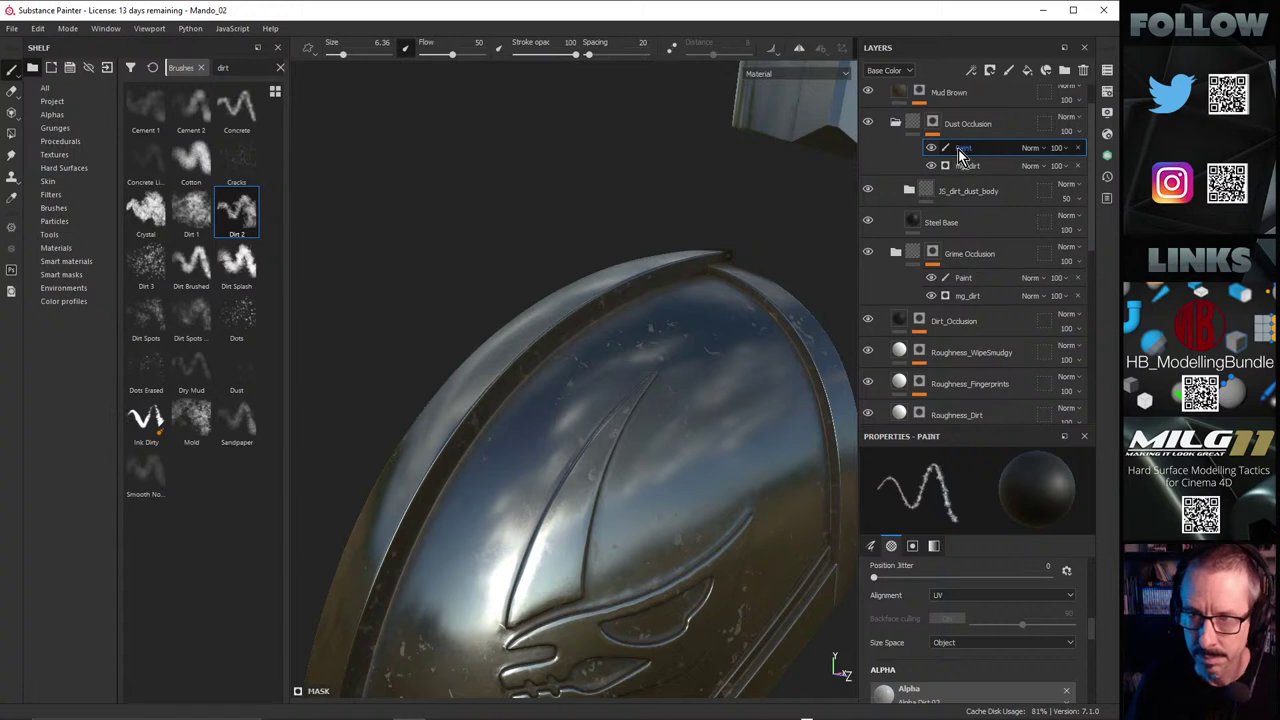
left_click_drag(645, 355, 477, 274, "alt")
right_click_drag(574, 283, 600, 283, "ctrl")
left_click_drag(575, 282, 628, 388, "alt")
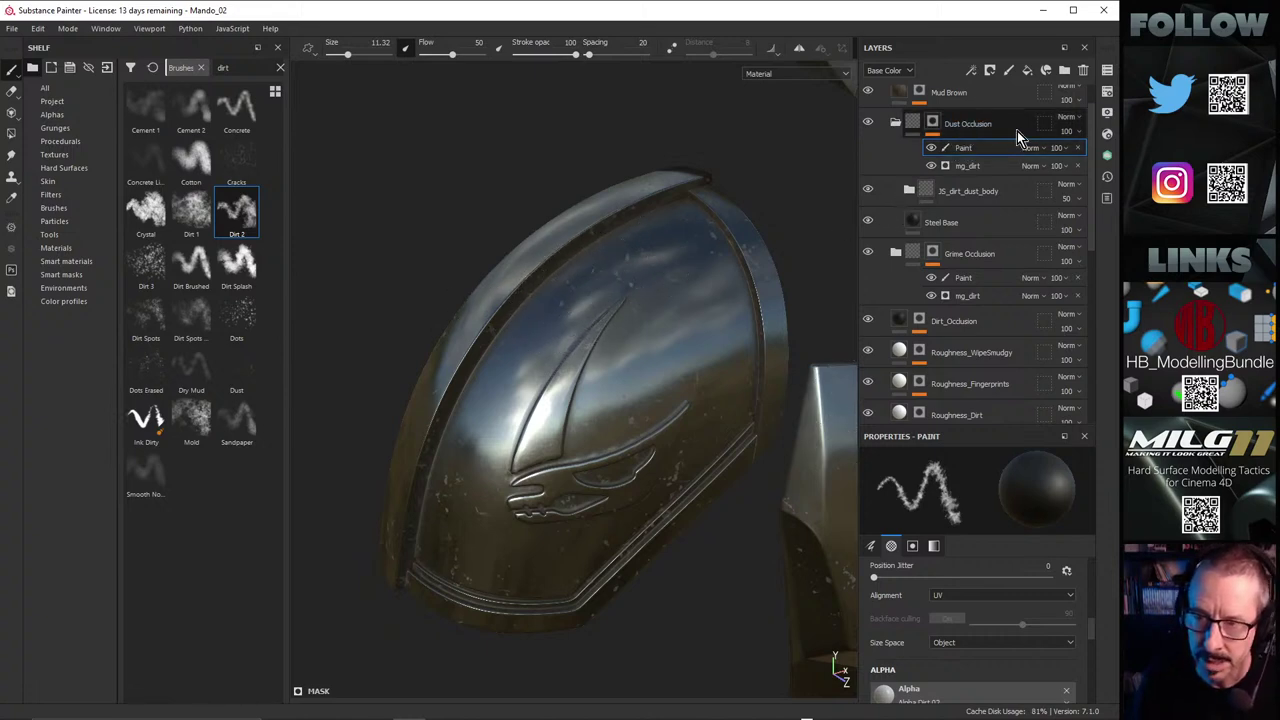
Step: Show the Mud Brown layer's mask effects and select its Paint effect
scroll(1000, 150, "up", 1)
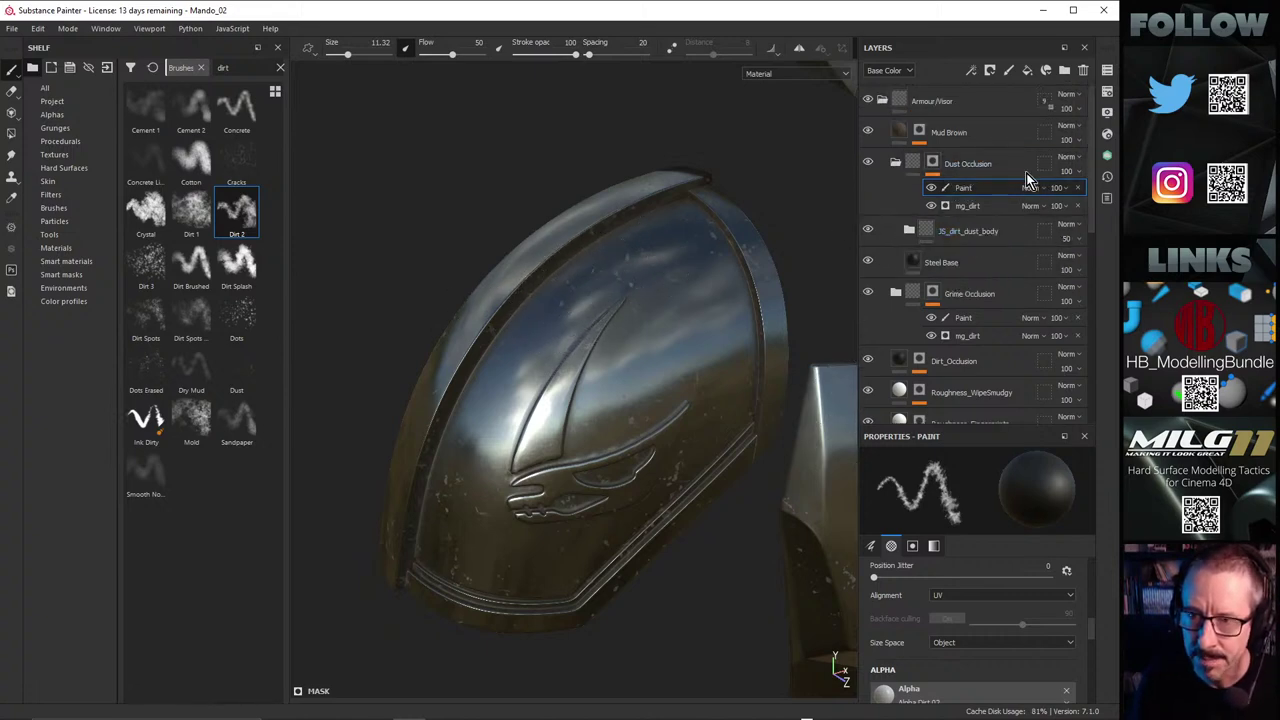
left_click(919, 134)
left_click(950, 156)
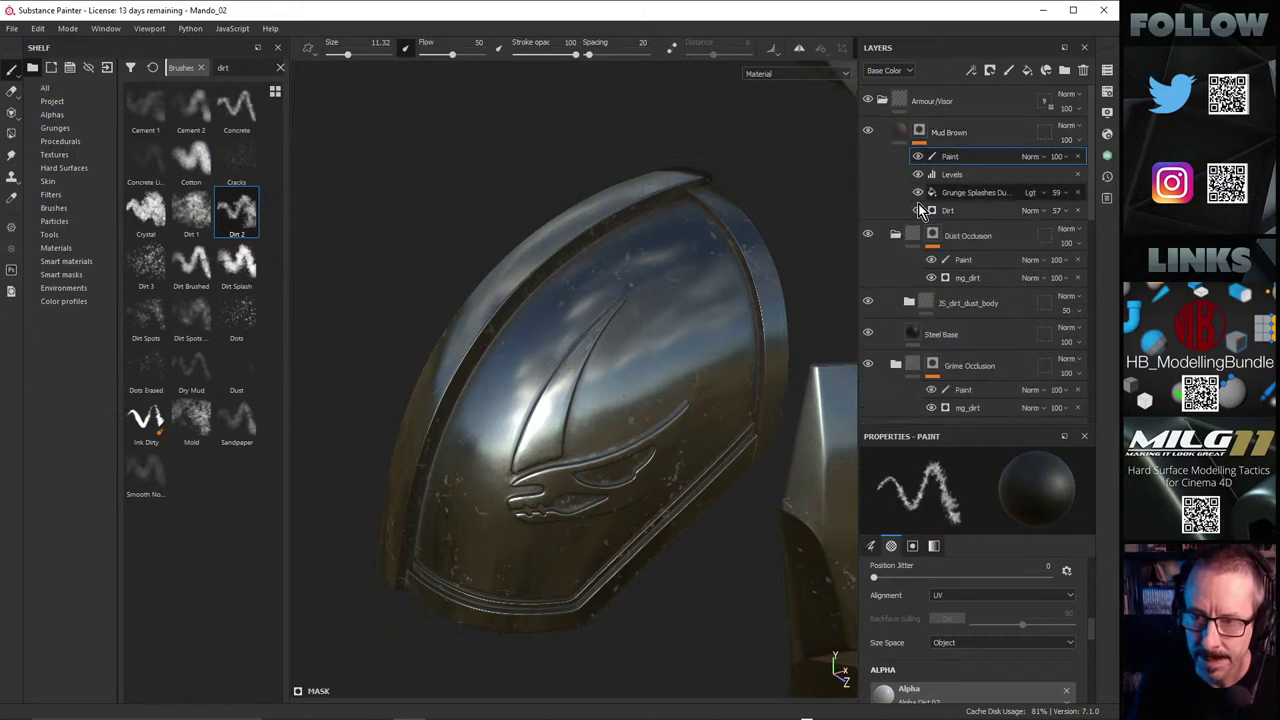
Step: Examine the mud specks on the skull-emblem side of the shoulder armour and along its borders from several angles
left_click_drag(657, 335, 659, 356, "alt")
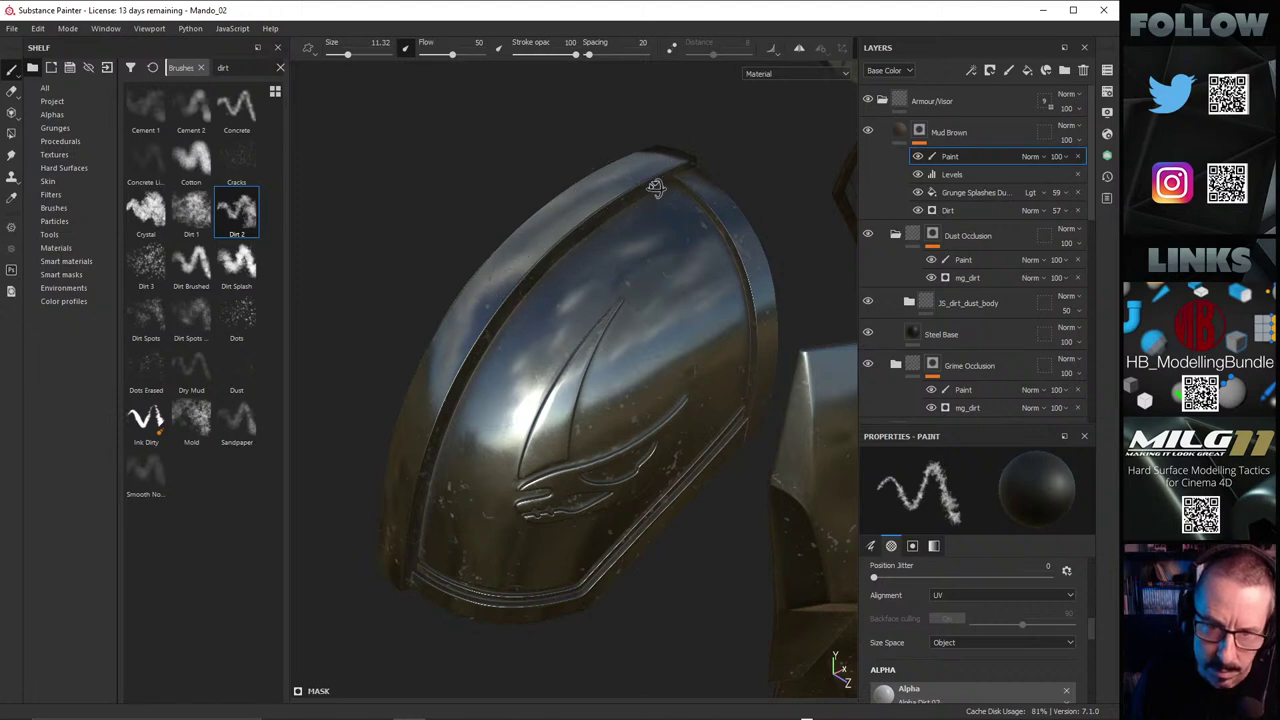
left_click_drag(655, 190, 525, 300, "alt")
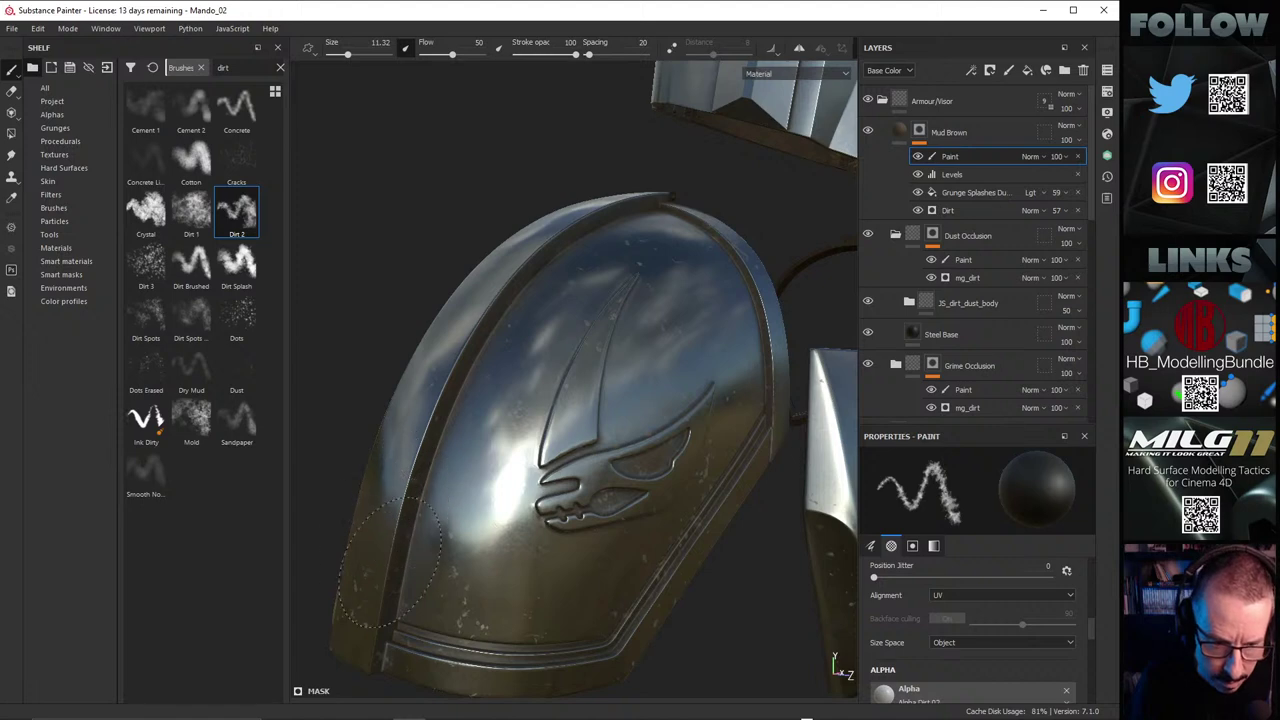
mouse_move(466, 556)
left_mouse_down("alt")
mouse_move(478, 551)
mouse_move(468, 600)
left_mouse_up("alt")
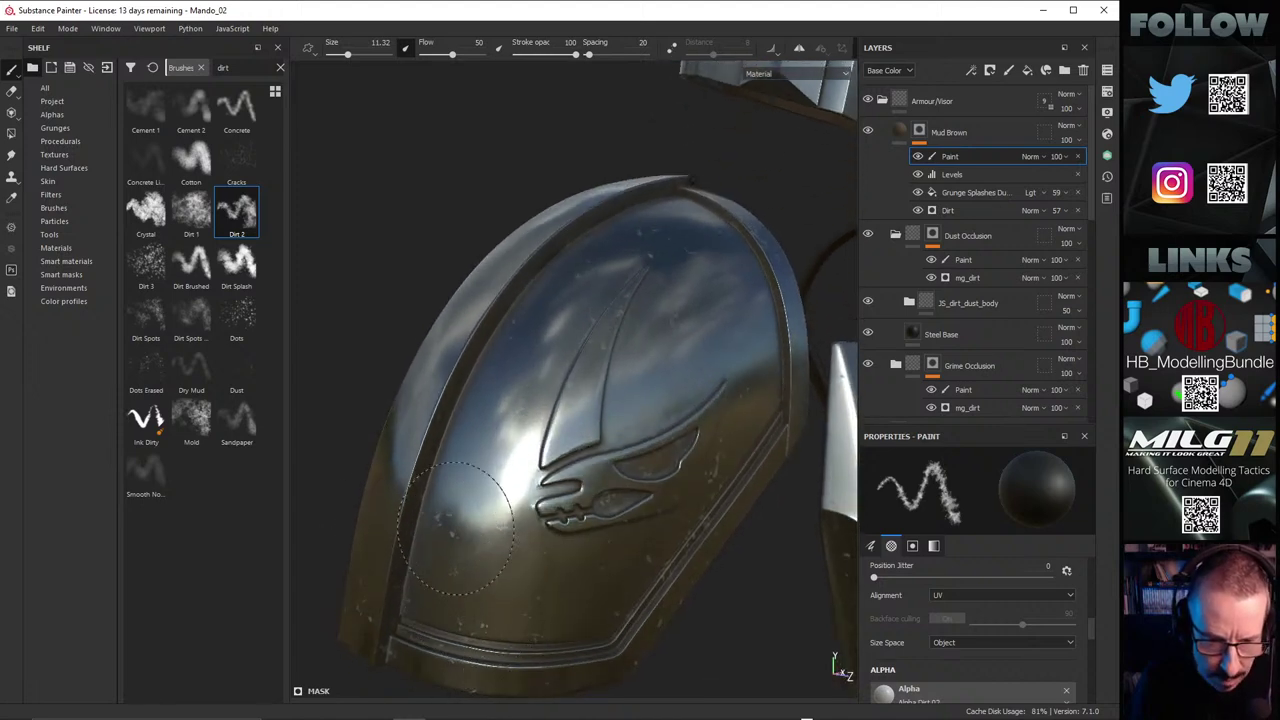
mouse_move(451, 540)
left_mouse_down("alt")
mouse_move(586, 590)
mouse_move(490, 590)
left_mouse_up("alt")
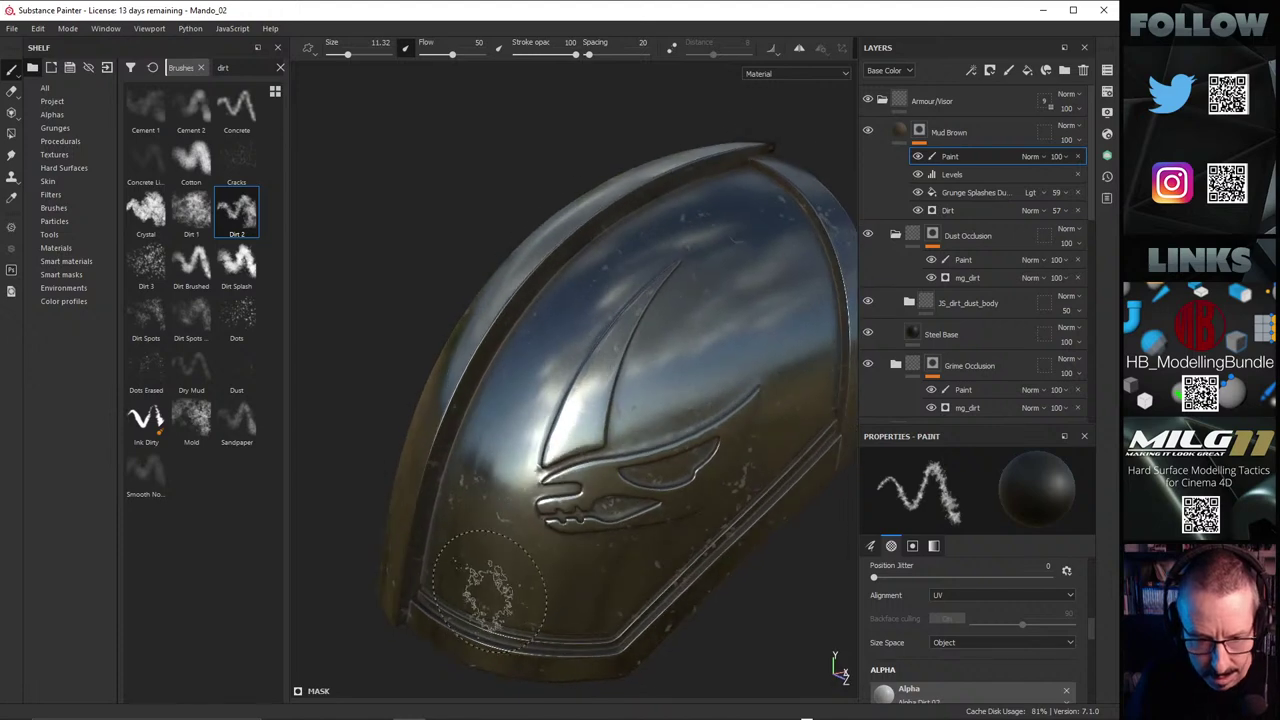
left_click_drag(634, 540, 608, 548, "alt")
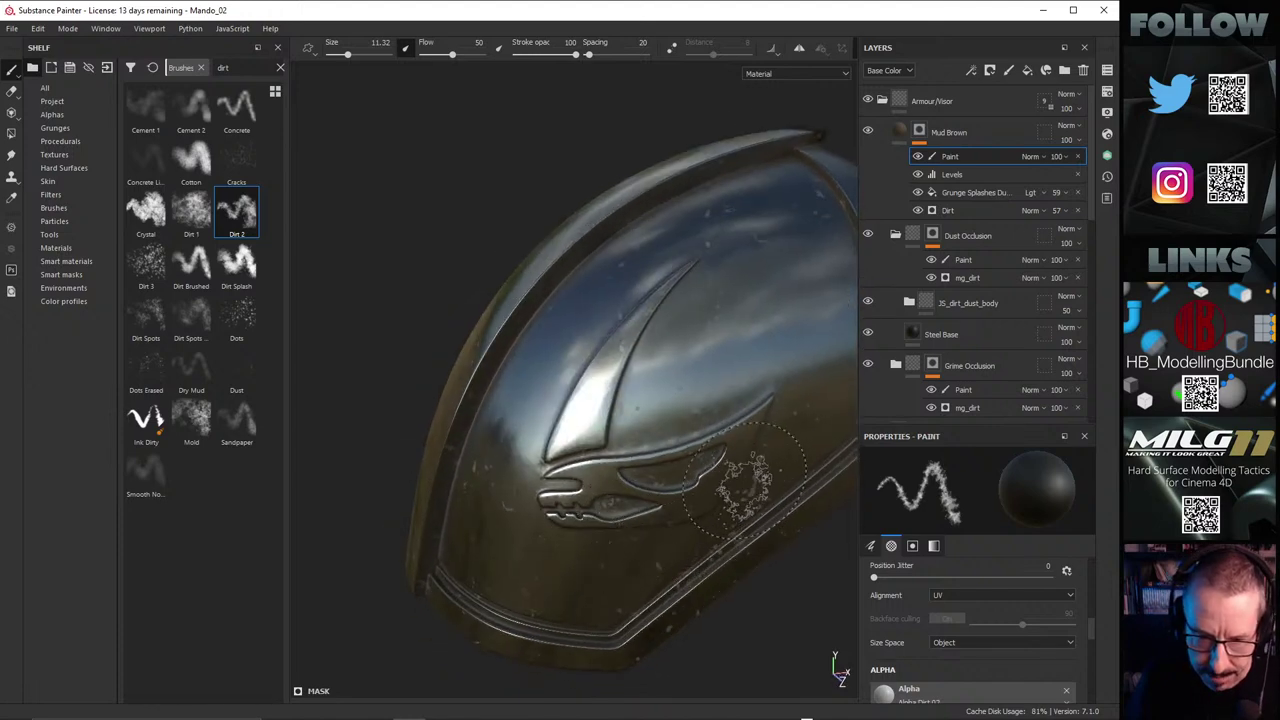
left_click_drag(755, 475, 728, 557, "alt")
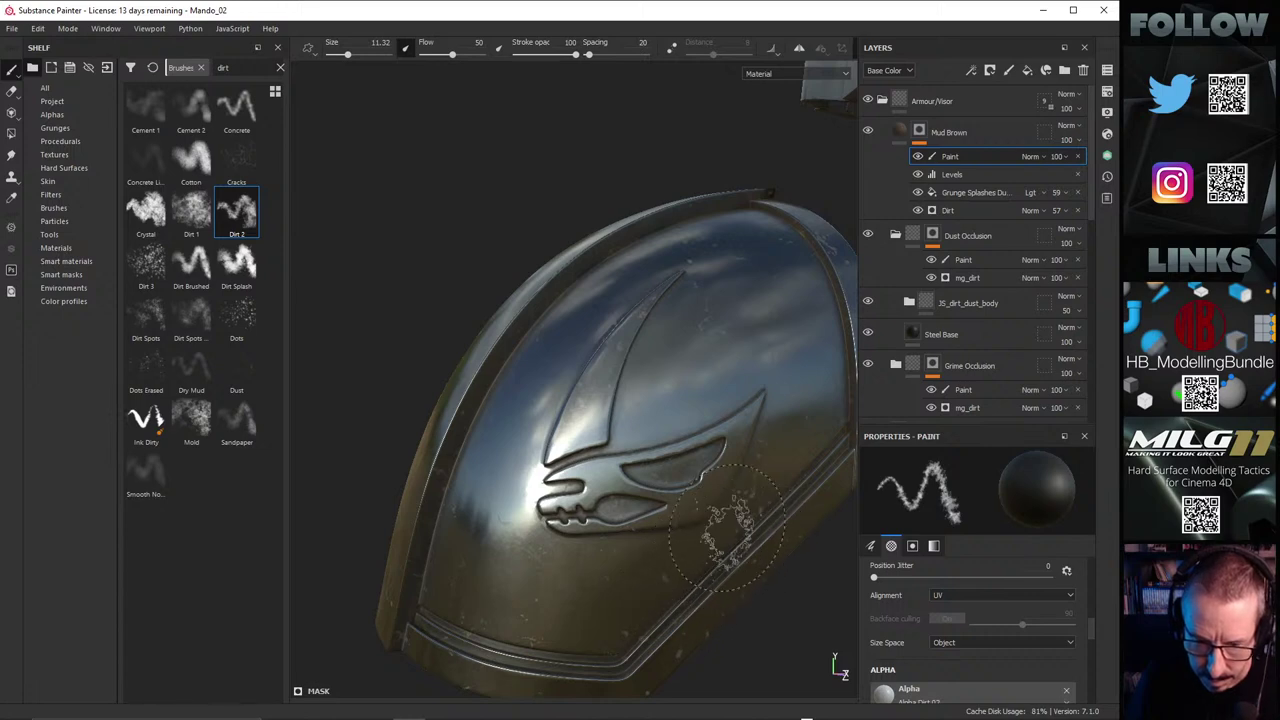
mouse_move(728, 530)
left_mouse_down("alt")
mouse_move(748, 381)
mouse_move(708, 414)
mouse_move(677, 477)
left_mouse_up("alt")
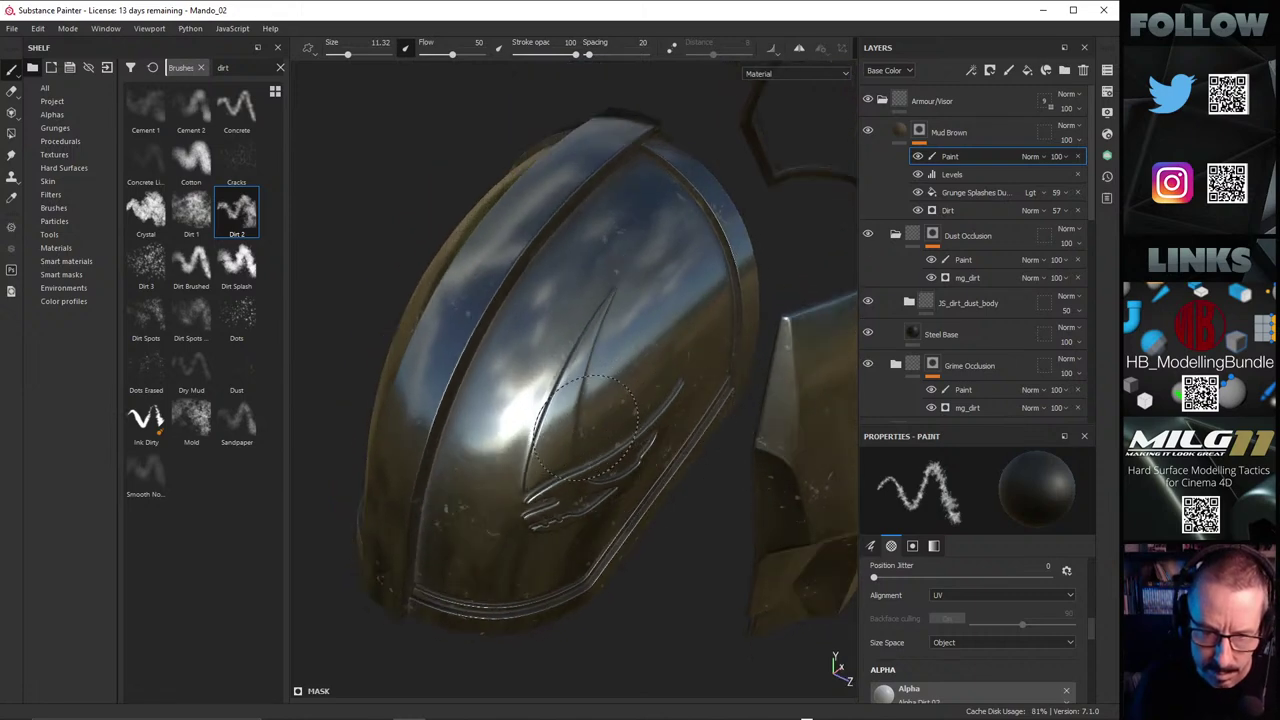
mouse_move(655, 375)
left_mouse_down("alt")
mouse_move(655, 300)
mouse_move(690, 160)
left_mouse_up("alt")
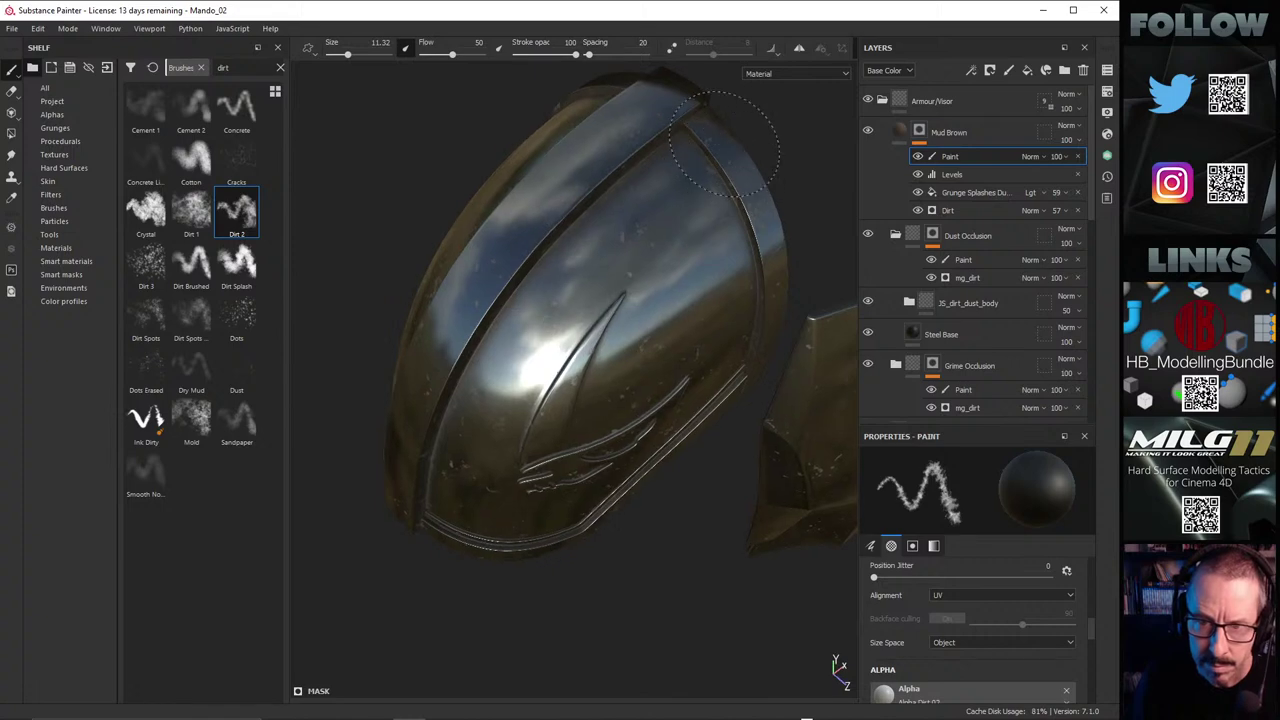
Step: Inspect the mud specks on the plain rear side of the same shoulder armour and along its central ridge
left_click_drag(617, 240, 697, 187, "alt")
mouse_move(810, 258)
left_mouse_down("alt")
mouse_move(437, 294)
mouse_move(674, 311)
mouse_move(520, 290)
mouse_move(582, 277)
mouse_move(545, 300)
mouse_move(551, 274)
mouse_move(540, 277)
left_mouse_up("alt")
left_click_drag(484, 243, 491, 326, "alt")
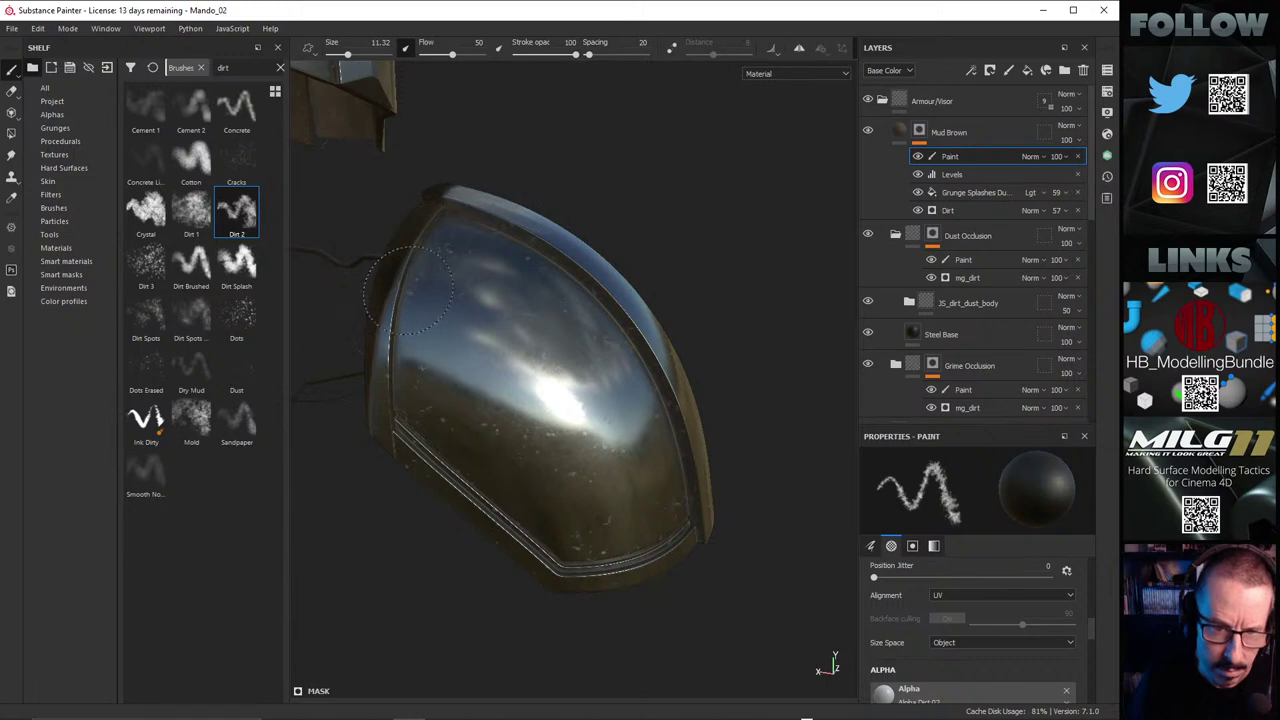
mouse_move(461, 355)
left_mouse_down("alt")
mouse_move(443, 337)
mouse_move(388, 430)
left_mouse_up("alt")
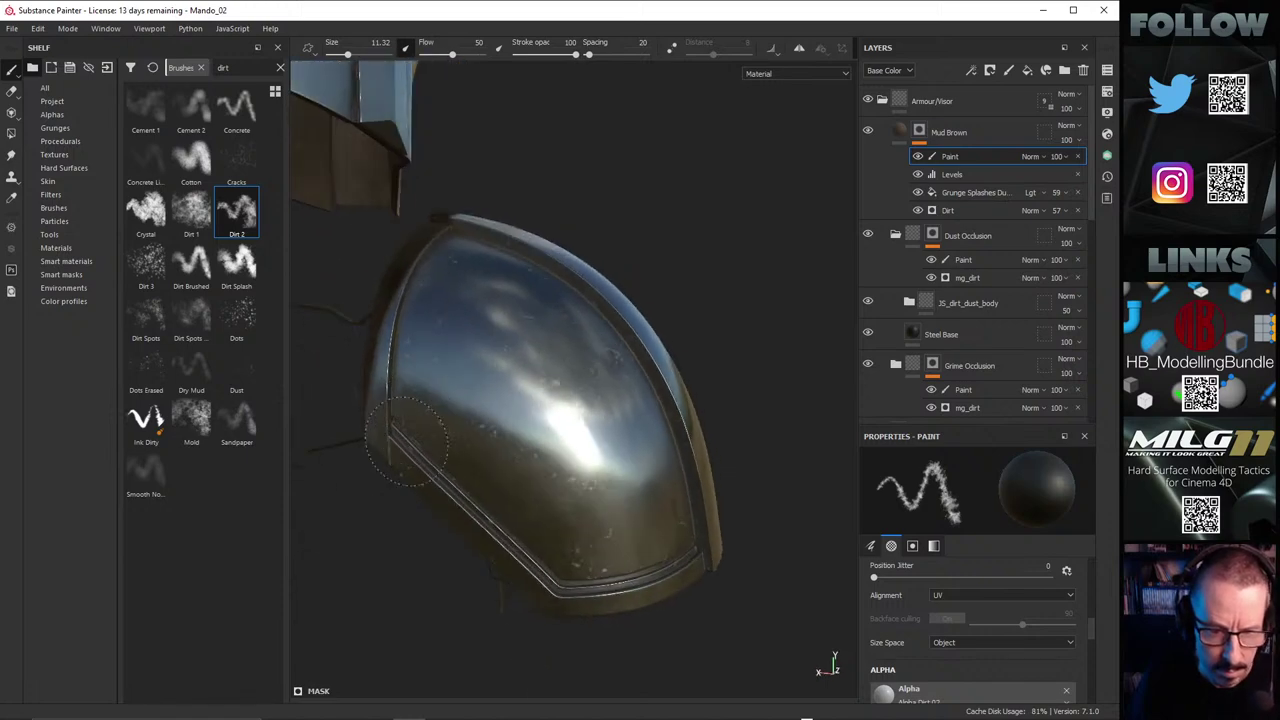
left_click_drag(418, 482, 516, 422, "alt")
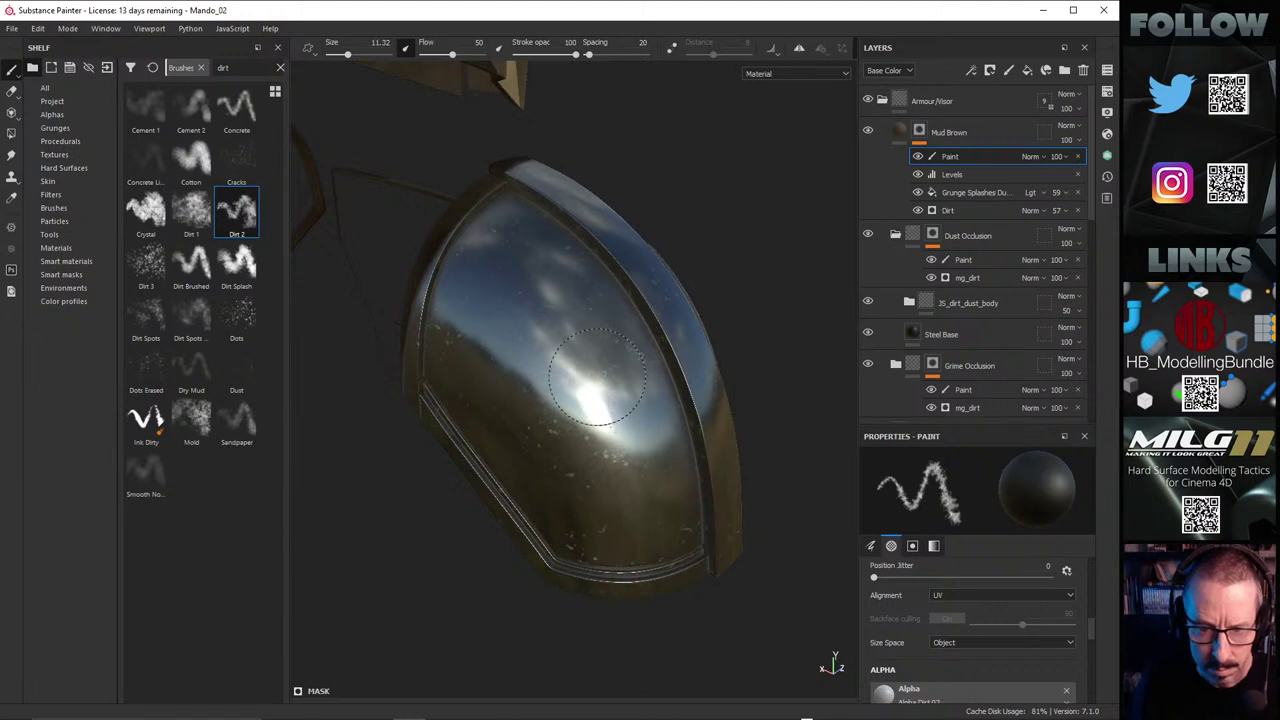
left_click_drag(622, 405, 591, 415, "alt")
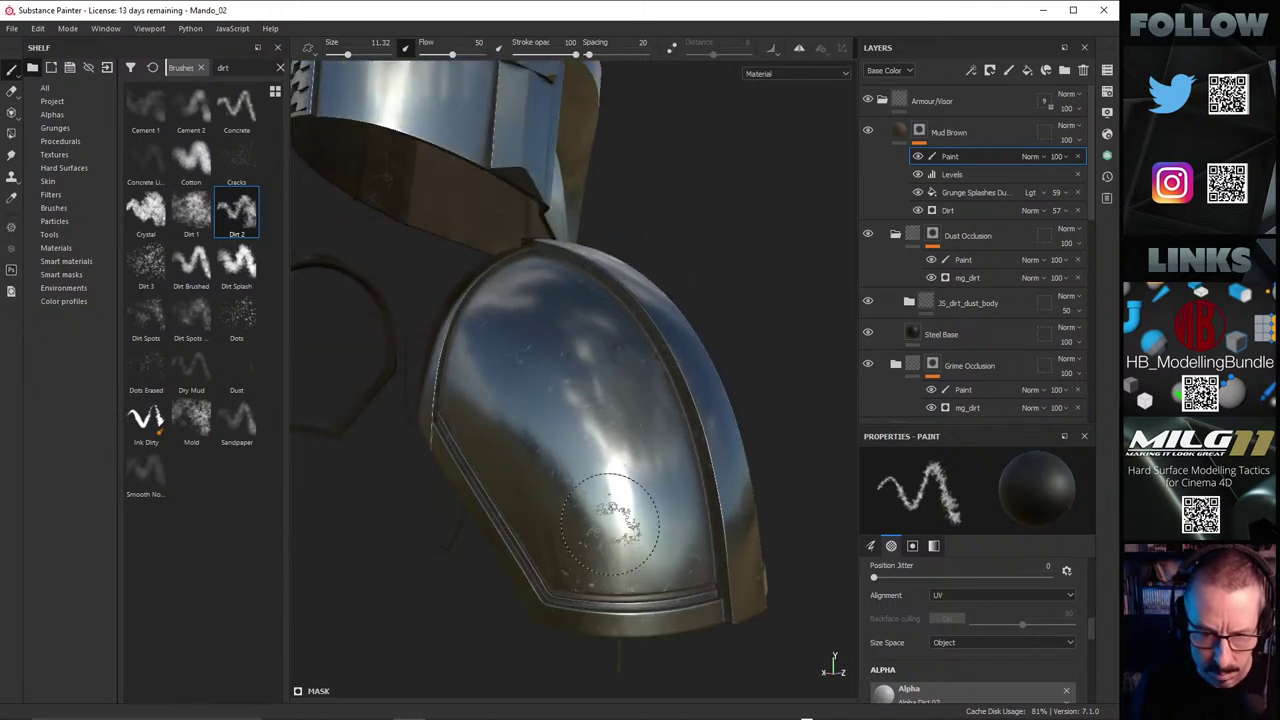
left_click_drag(610, 495, 525, 358, "alt")
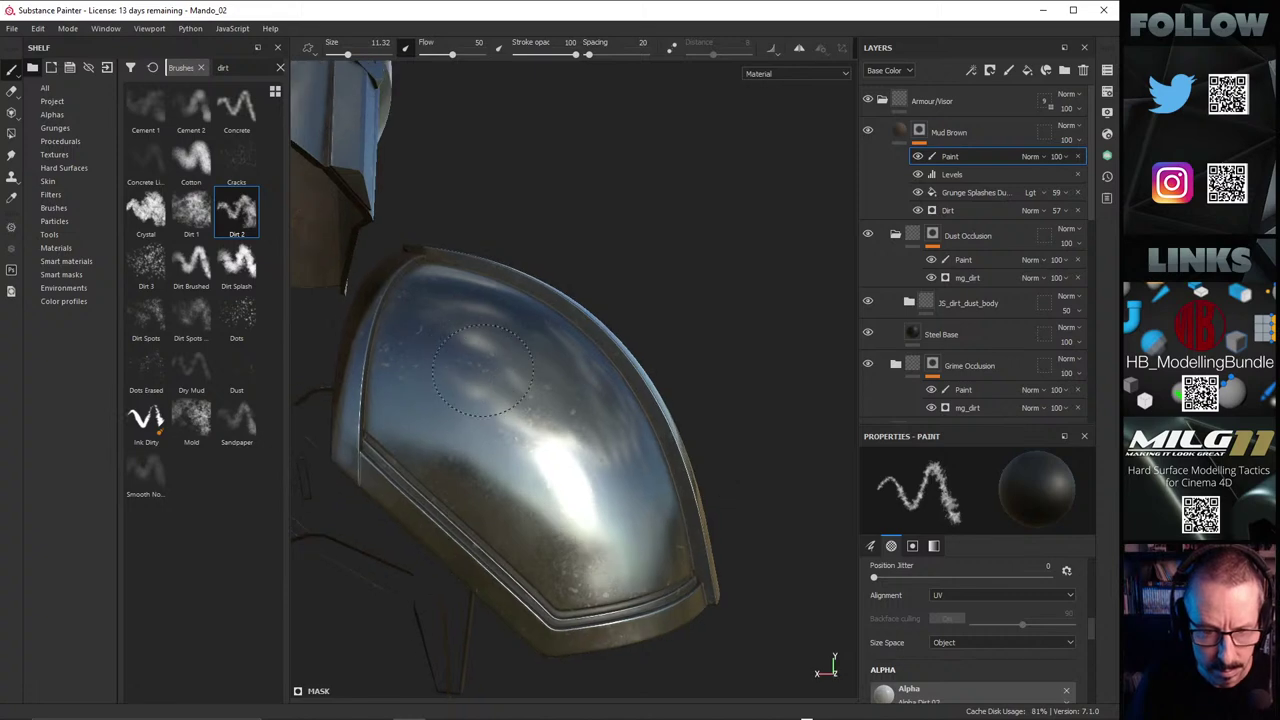
left_click_drag(613, 462, 610, 572, "alt")
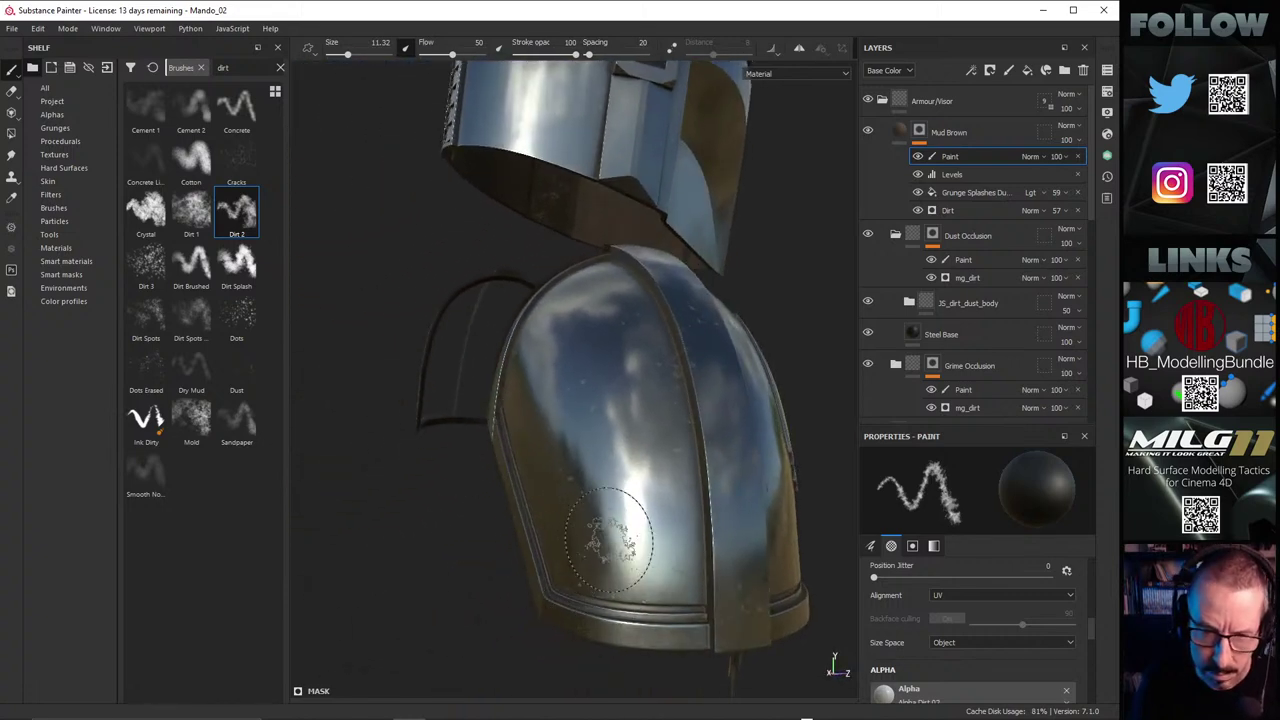
mouse_move(606, 517)
left_mouse_down("alt")
mouse_move(577, 440)
mouse_move(626, 469)
mouse_move(501, 455)
mouse_move(541, 483)
left_mouse_up("alt")
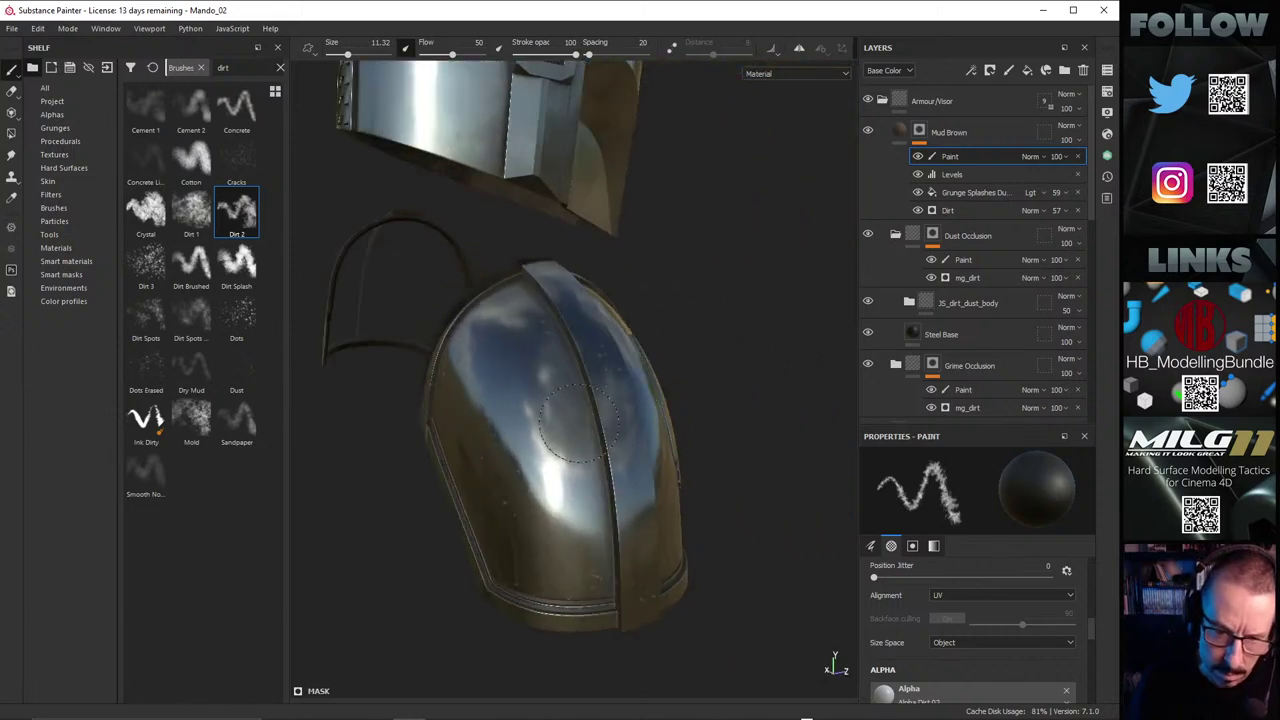
left_click_drag(583, 393, 622, 392, "alt")
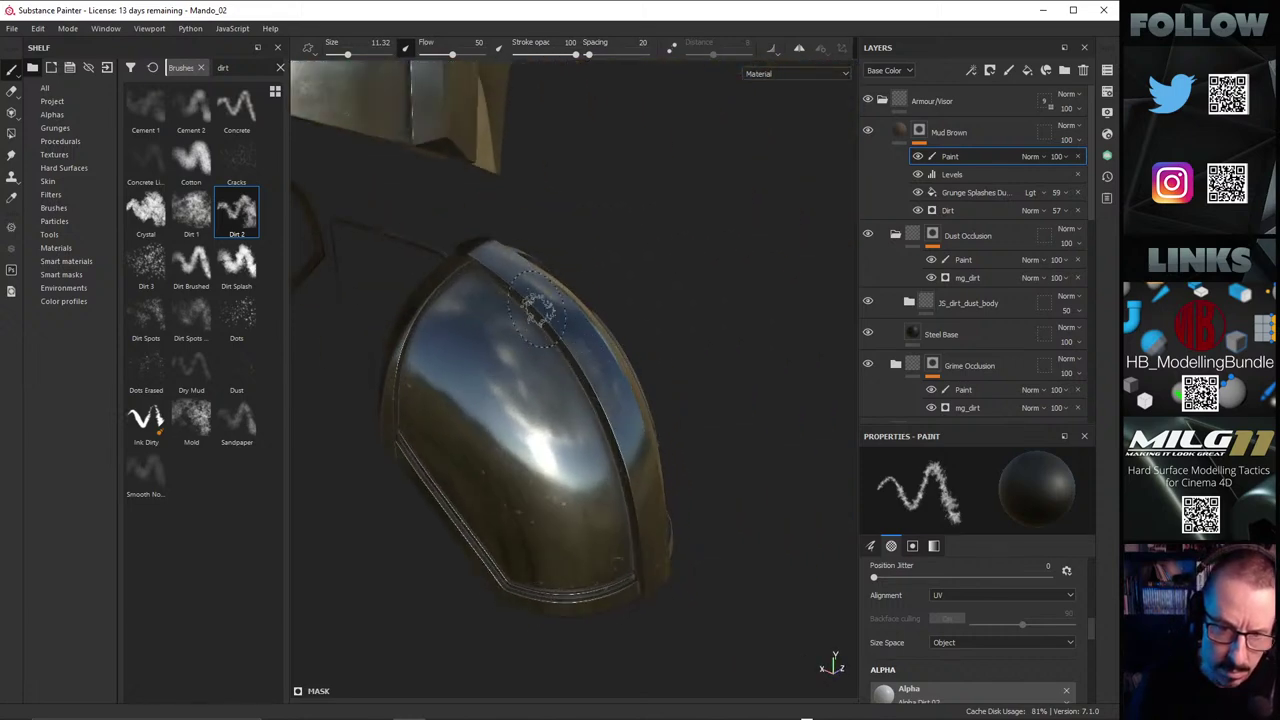
left_click_drag(679, 456, 541, 405, "alt")
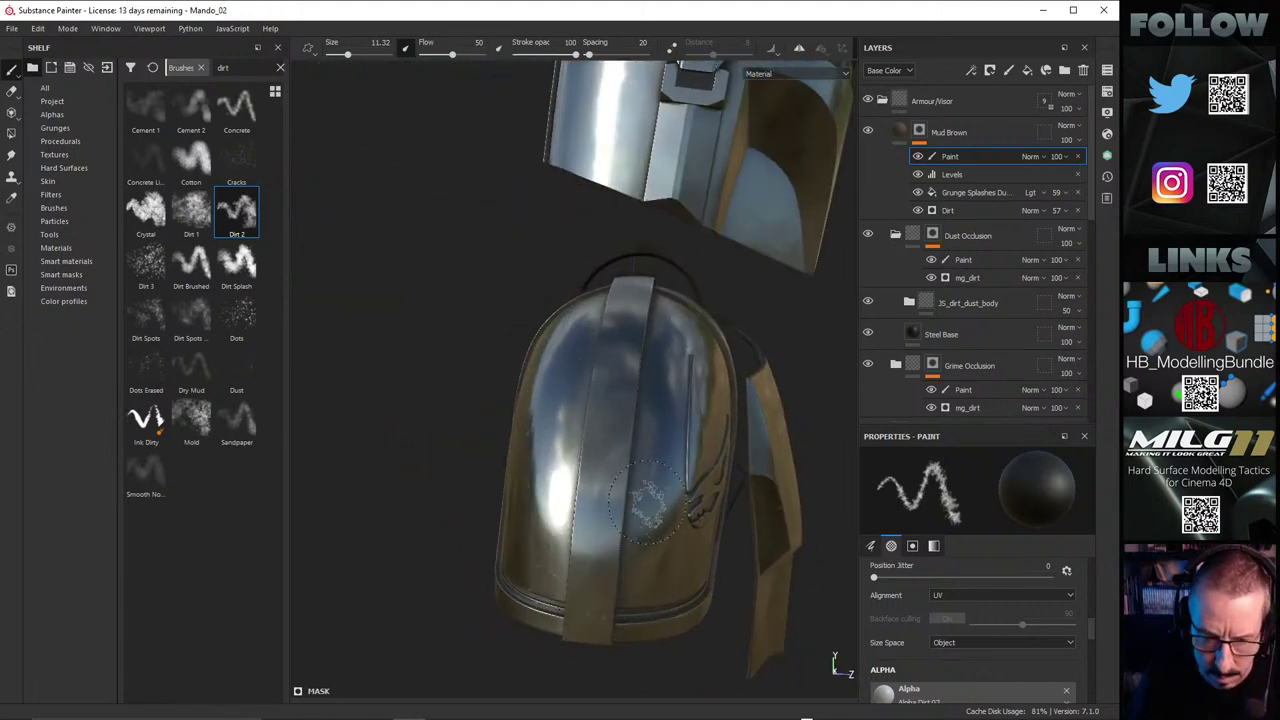
Step: Return to the skull-emblem side of the shoulder armour and rotate the environment lighting to check the mud under different reflections
left_click_drag(647, 505, 508, 488, "alt")
left_click_drag(820, 515, 630, 375, "alt")
right_click(630, 375)
left_click(612, 223)
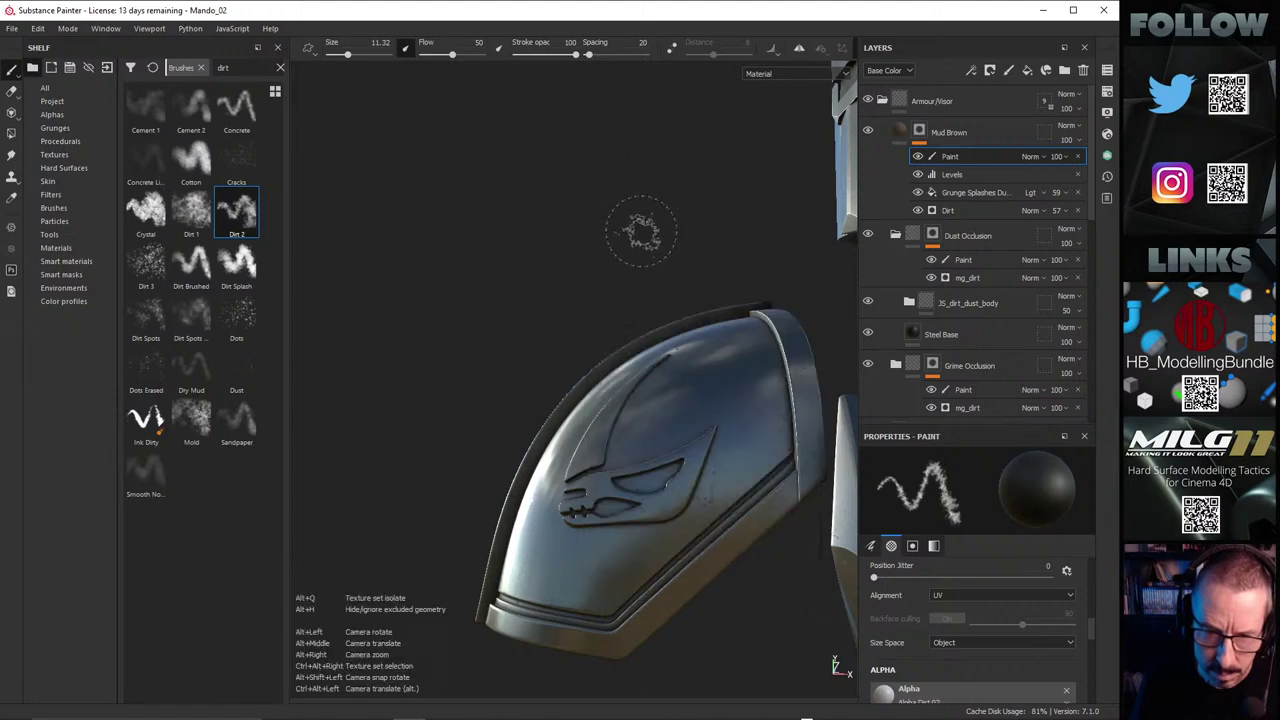
mouse_move(640, 234)
right_mouse_down("shift")
mouse_move(666, 385)
mouse_move(630, 325)
right_mouse_up("shift")
left_click_drag(691, 395, 640, 368, "alt")
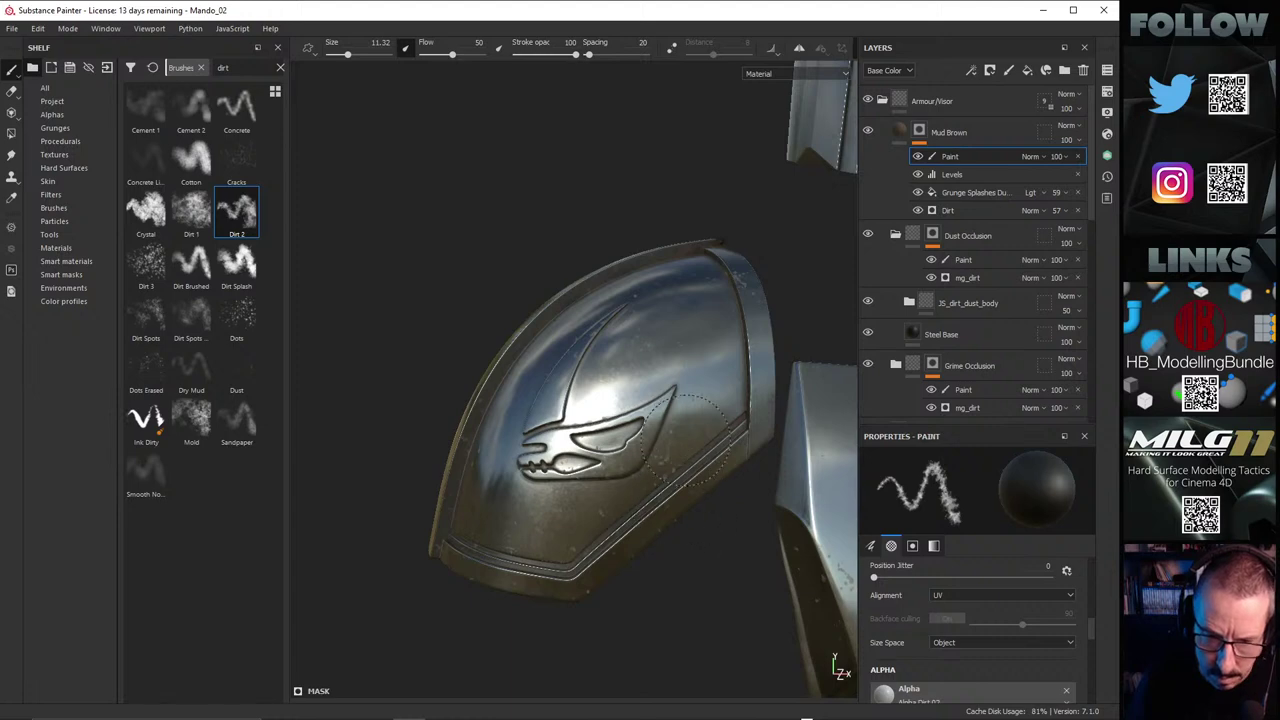
left_click_drag(660, 489, 739, 366, "alt")
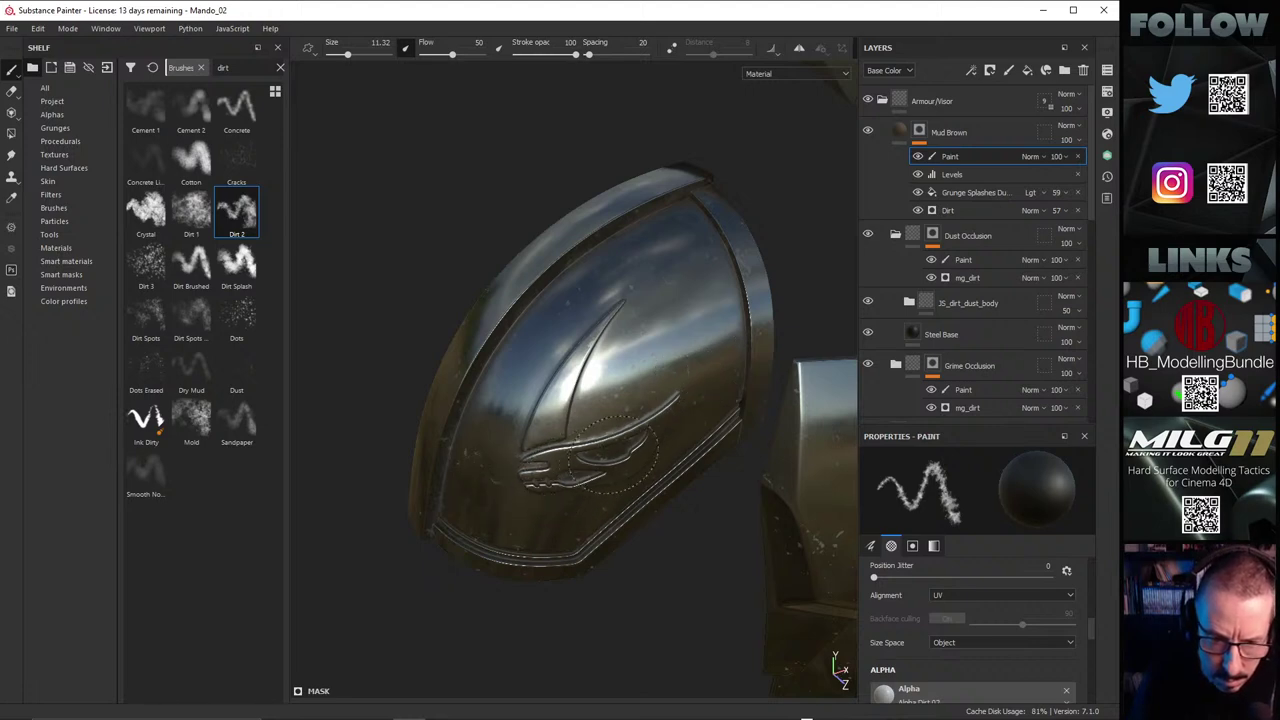
right_click_drag(770, 350, 520, 395, "alt")
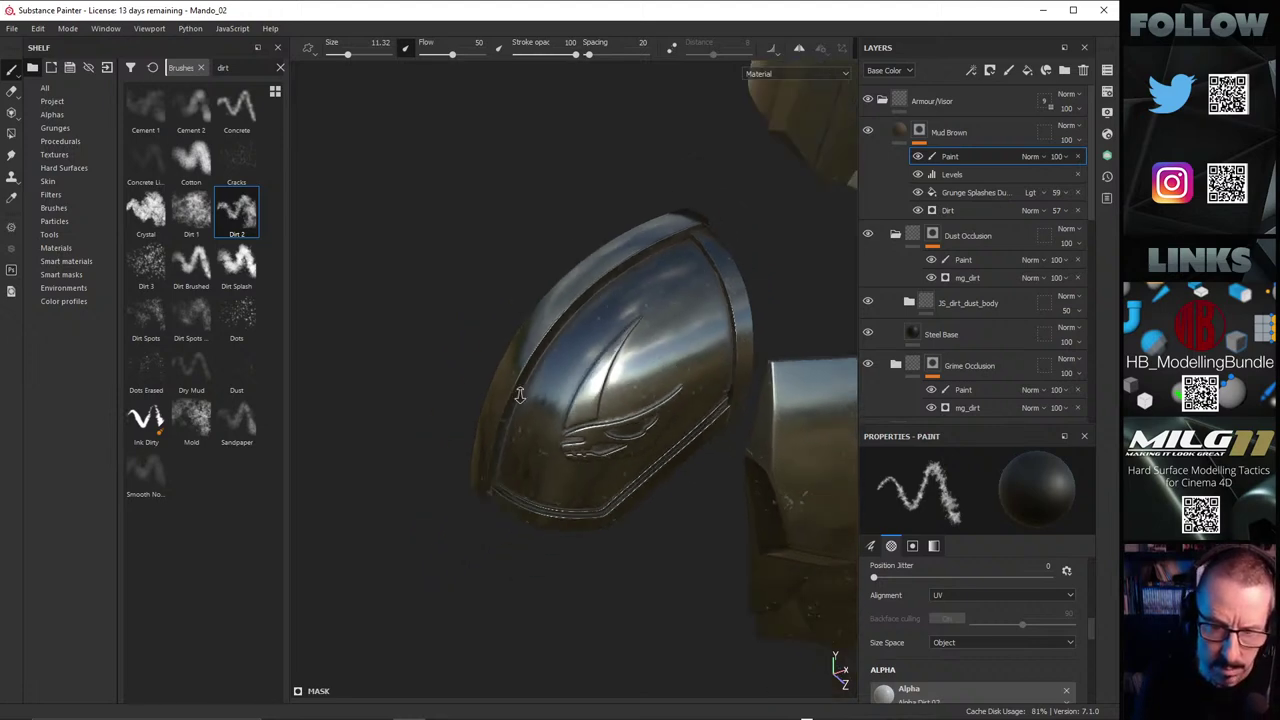
left_click_drag(584, 392, 614, 414, "alt")
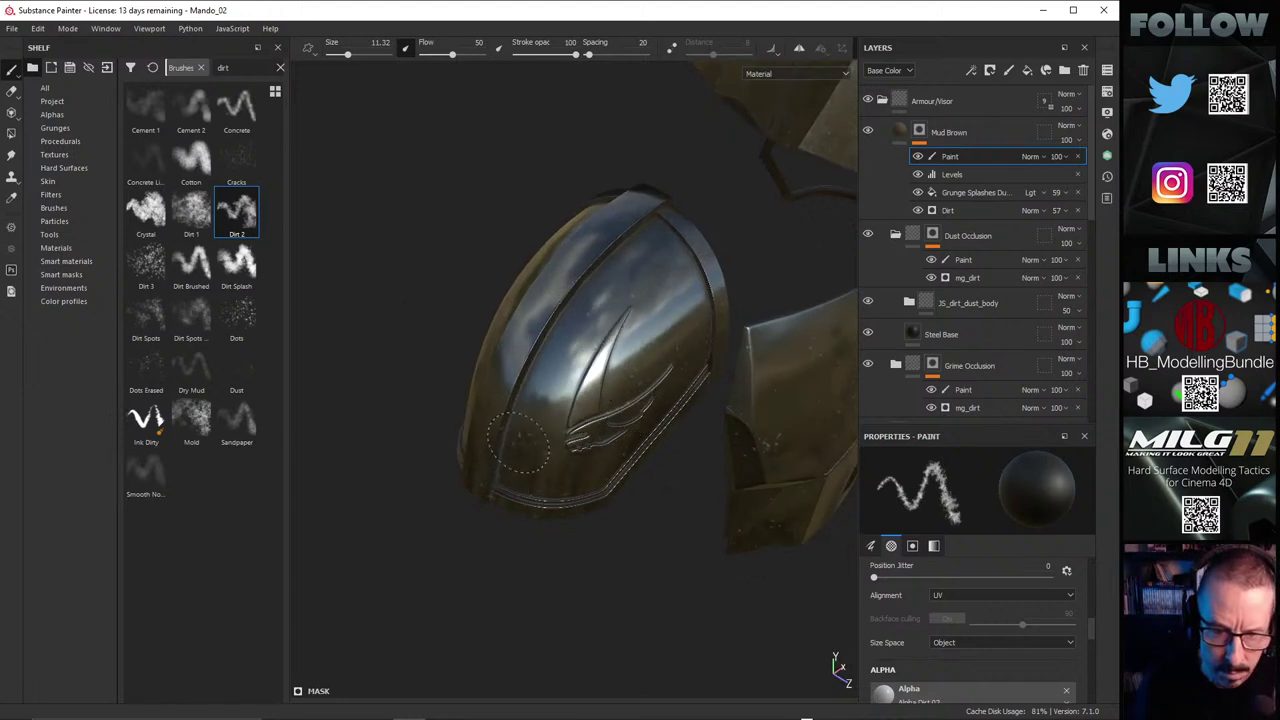
mouse_move(527, 410)
left_mouse_down("alt")
mouse_move(431, 297)
mouse_move(503, 214)
mouse_move(672, 318)
left_mouse_up("alt")
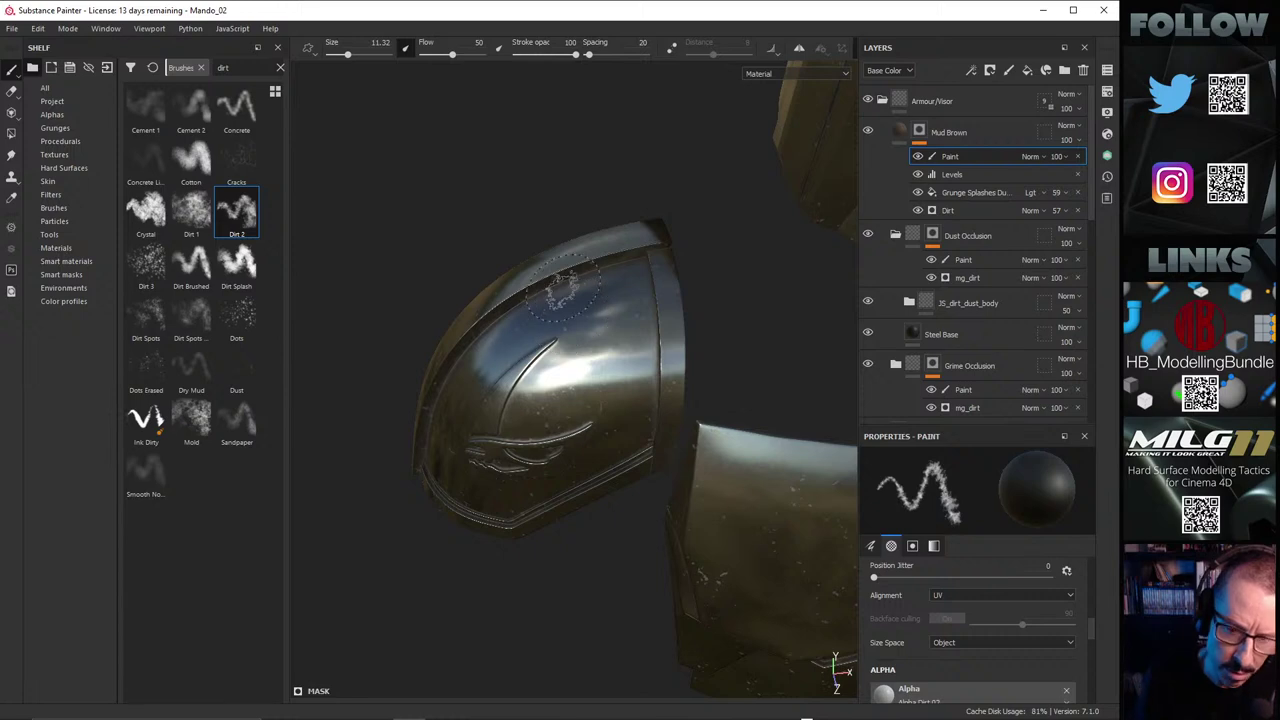
Step: Bring the opposite shoulder armour into view and enlarge the brush to 17.5 for the Mud Brown mask
mouse_move(563, 285)
left_mouse_down("alt")
mouse_move(492, 341)
mouse_move(537, 391)
mouse_move(614, 337)
mouse_move(557, 400)
mouse_move(560, 374)
mouse_move(530, 402)
mouse_move(560, 382)
mouse_move(480, 405)
mouse_move(523, 486)
mouse_move(371, 390)
mouse_move(320, 395)
left_mouse_up("alt")
scroll(678, 435, "up", 3)
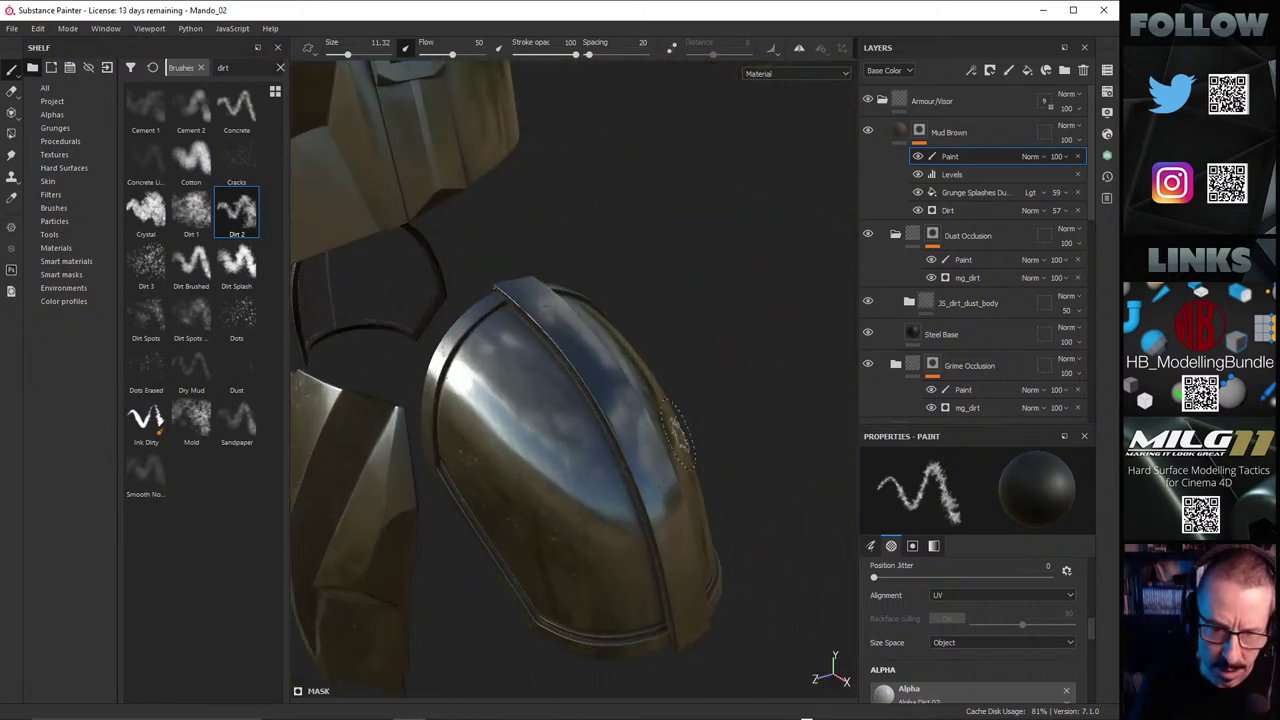
left_click_drag(553, 449, 660, 330, "alt")
right_click_drag(598, 362, 612, 390, "ctrl")
left_click_drag(612, 390, 625, 340, "alt")
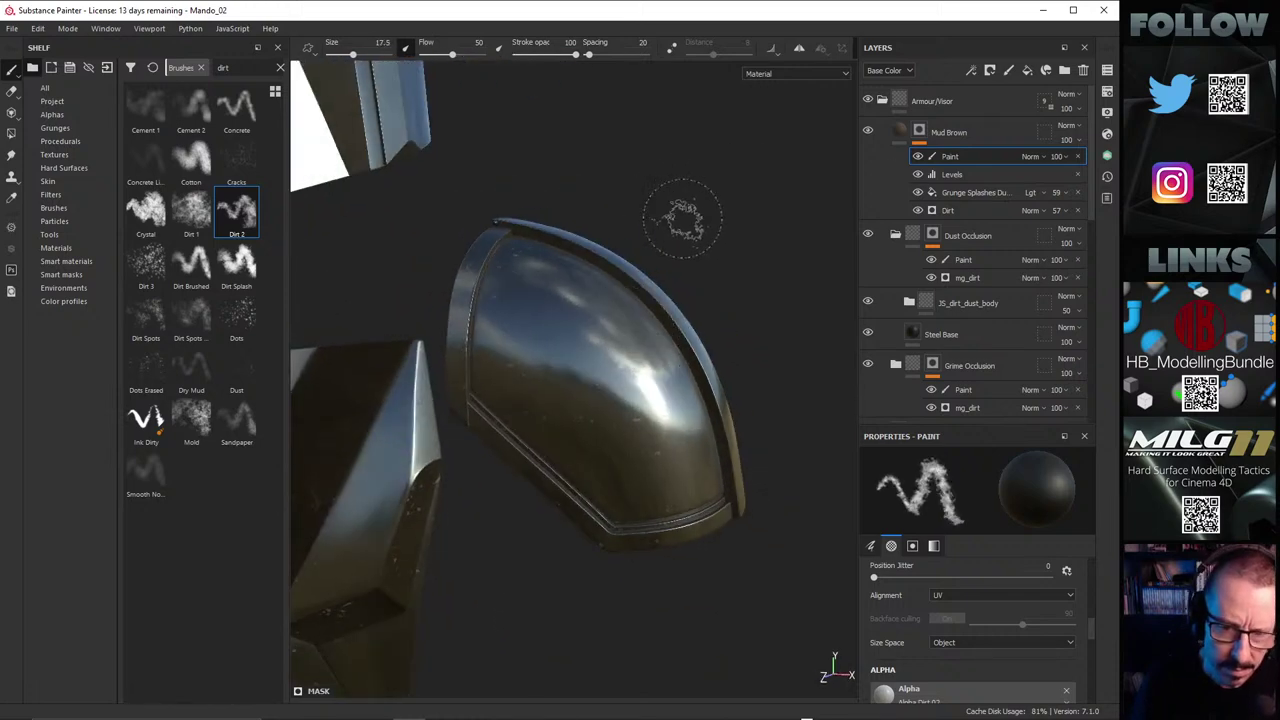
Step: Examine the mud specks on the opposite shoulder armour's front face, borders and ridge, both close up and as a whole
left_click_drag(538, 270, 552, 313, "alt")
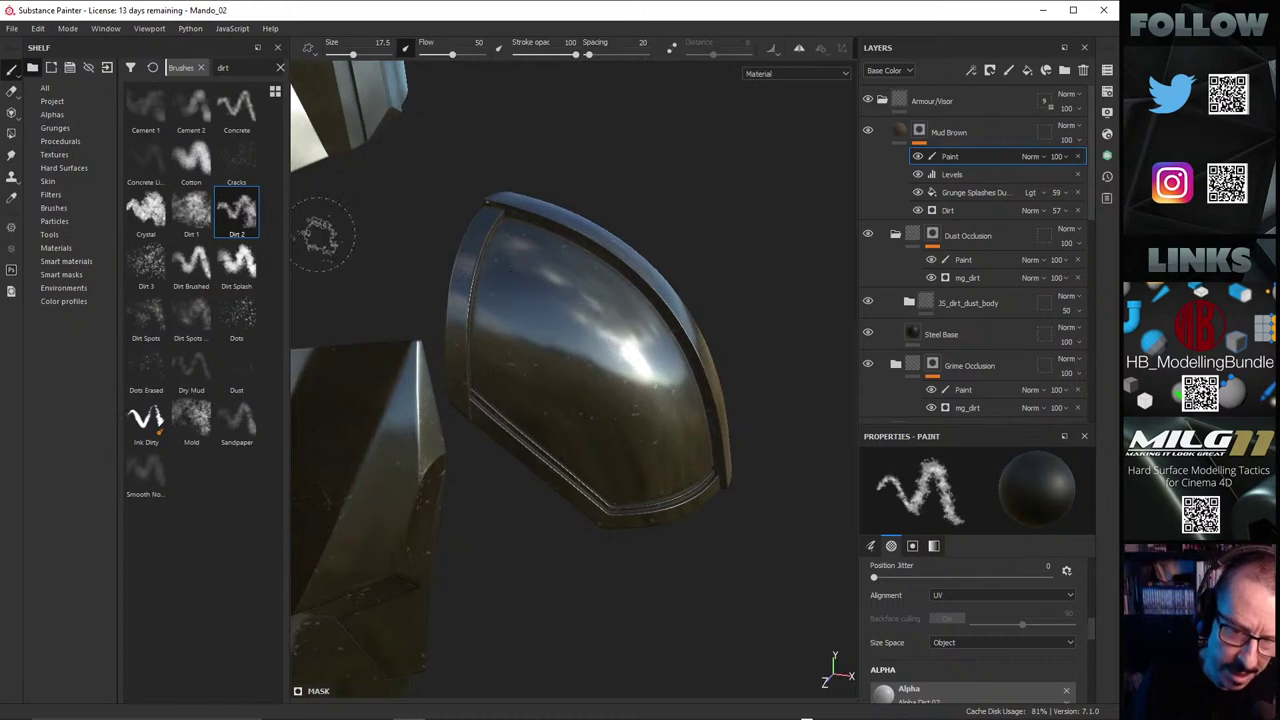
left_click_drag(461, 330, 475, 228, "alt")
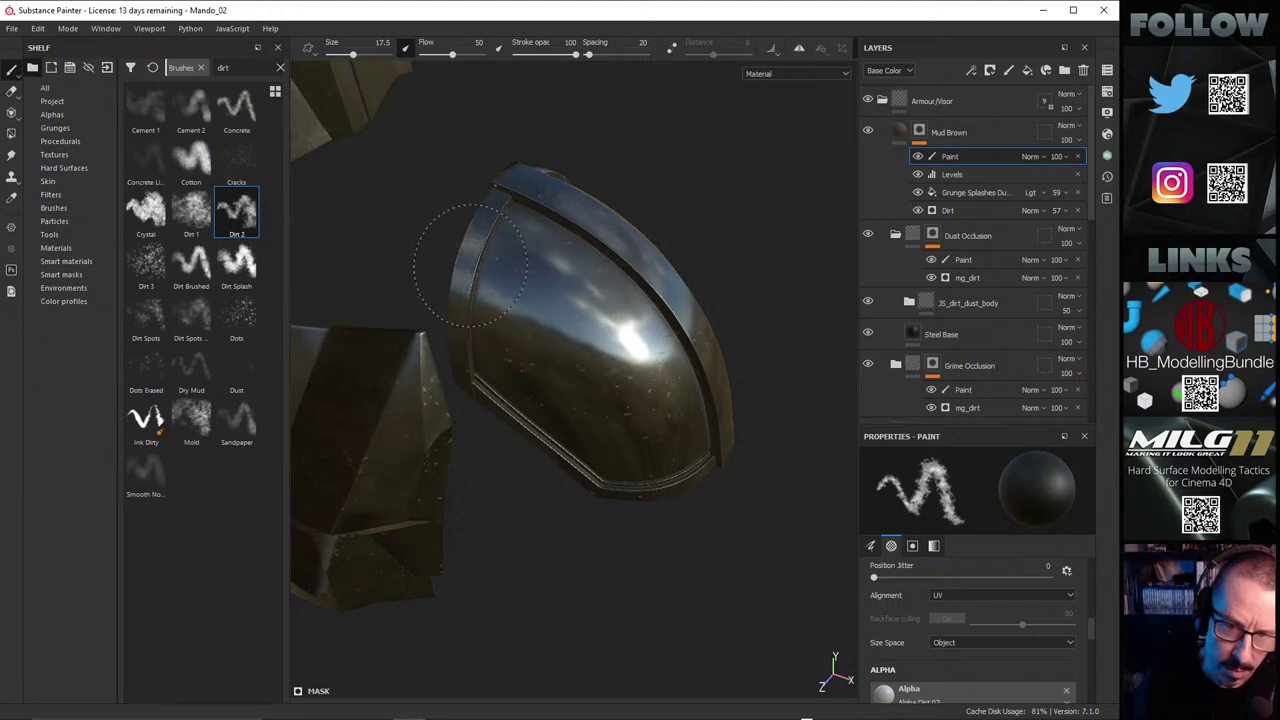
mouse_move(549, 287)
left_mouse_down("alt")
mouse_move(553, 305)
mouse_move(521, 349)
mouse_move(557, 323)
mouse_move(506, 401)
mouse_move(570, 413)
mouse_move(595, 378)
left_mouse_up("alt")
scroll(595, 390, "up", 5)
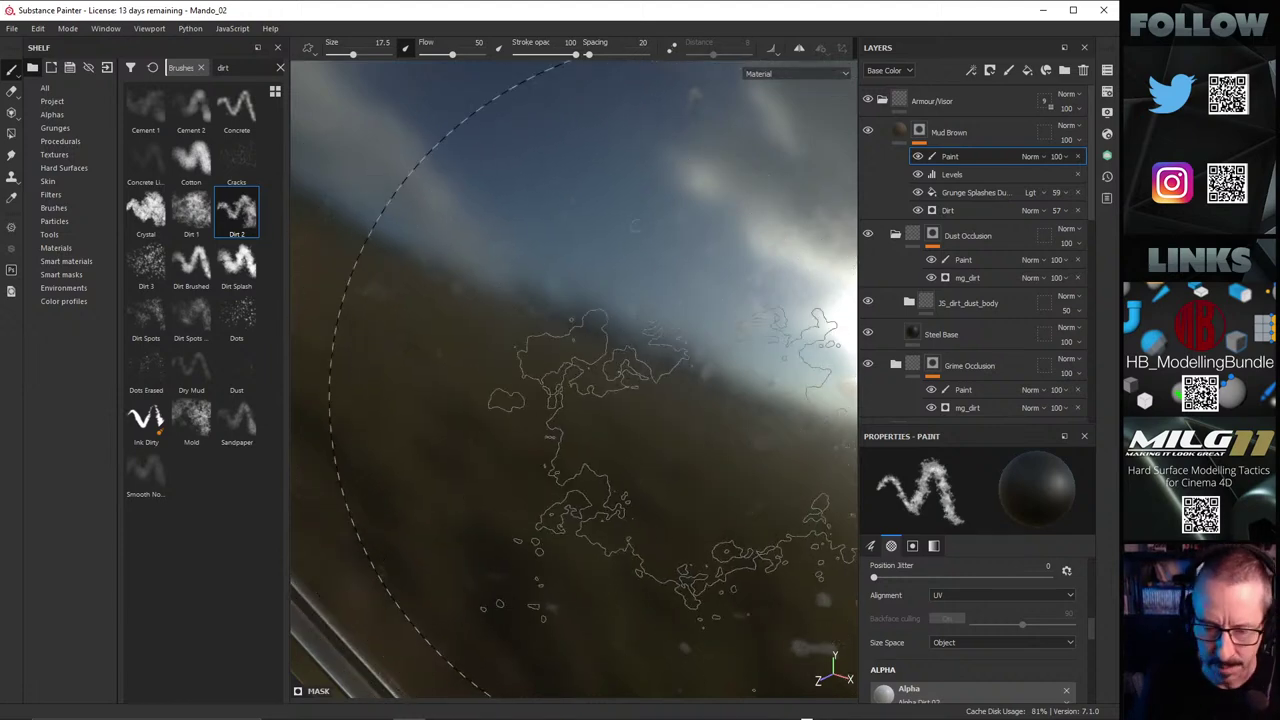
right_click_drag(686, 416, 272, 329, "alt")
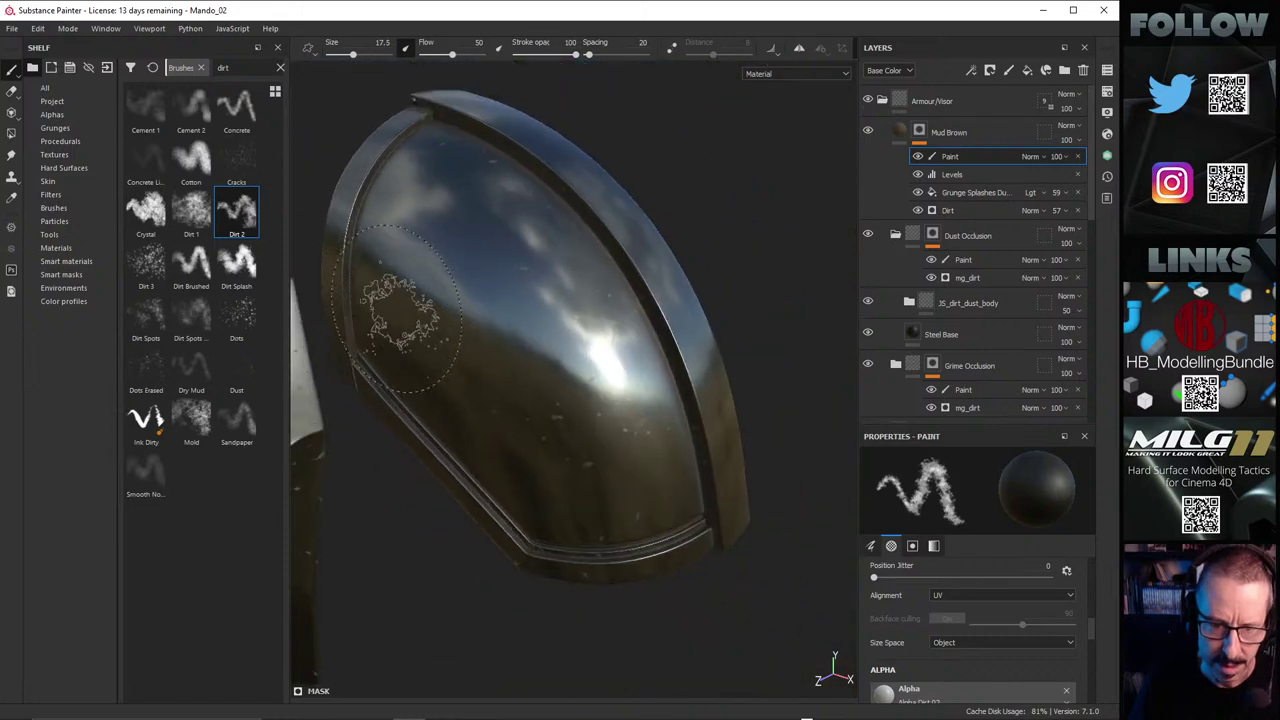
left_click_drag(400, 318, 517, 417, "alt")
left_click_drag(550, 366, 528, 370, "alt")
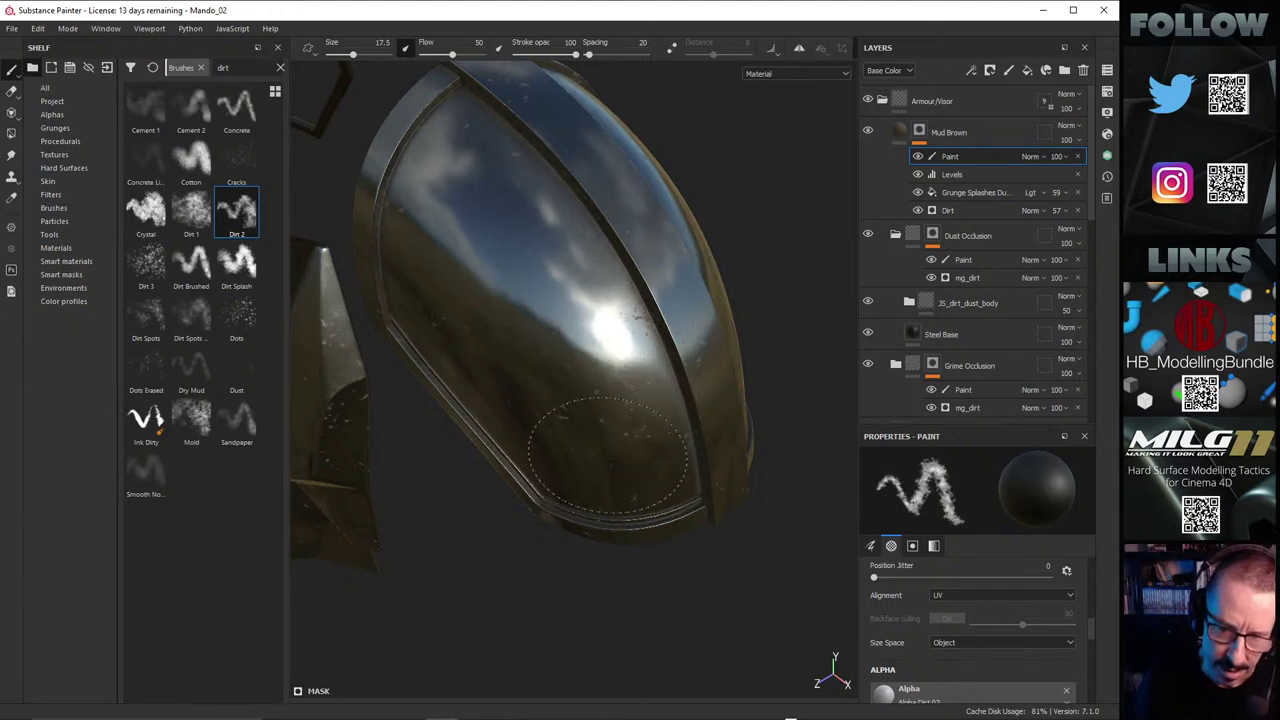
mouse_move(640, 405)
left_mouse_down("alt")
mouse_move(671, 215)
mouse_move(650, 180)
left_mouse_up("alt")
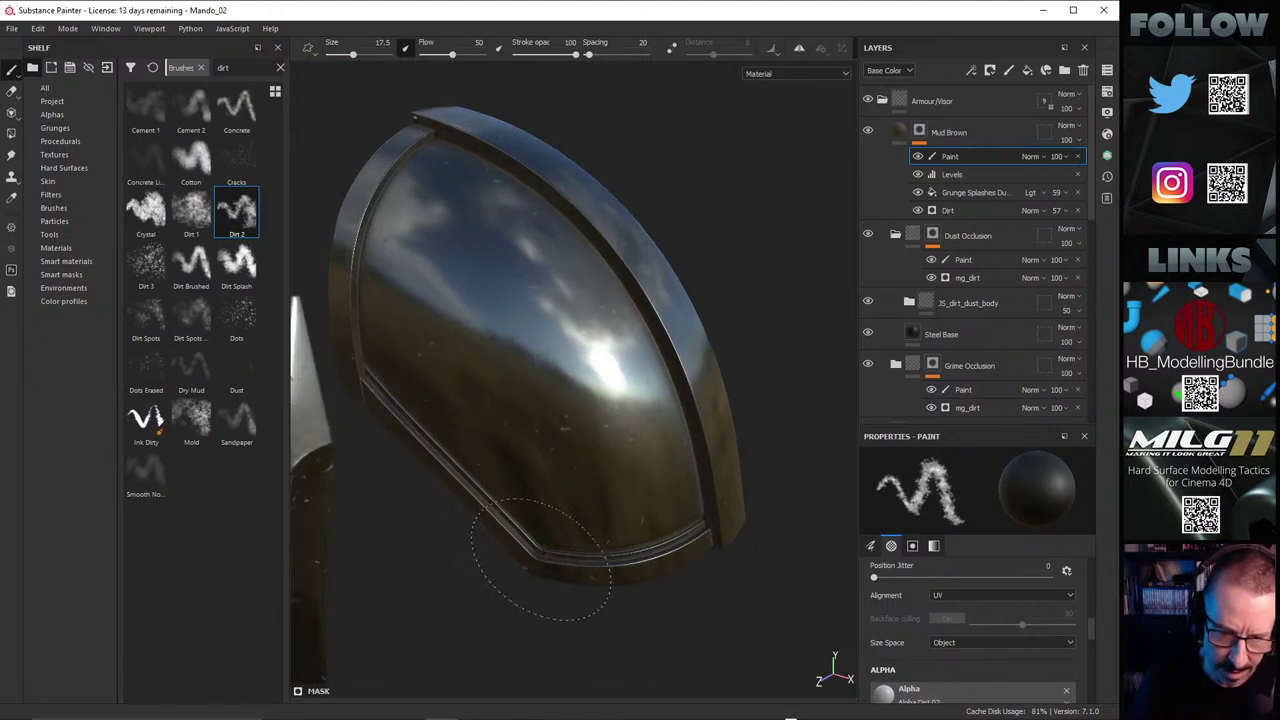
left_click_drag(581, 545, 606, 458, "alt")
left_click_drag(487, 535, 528, 514, "alt")
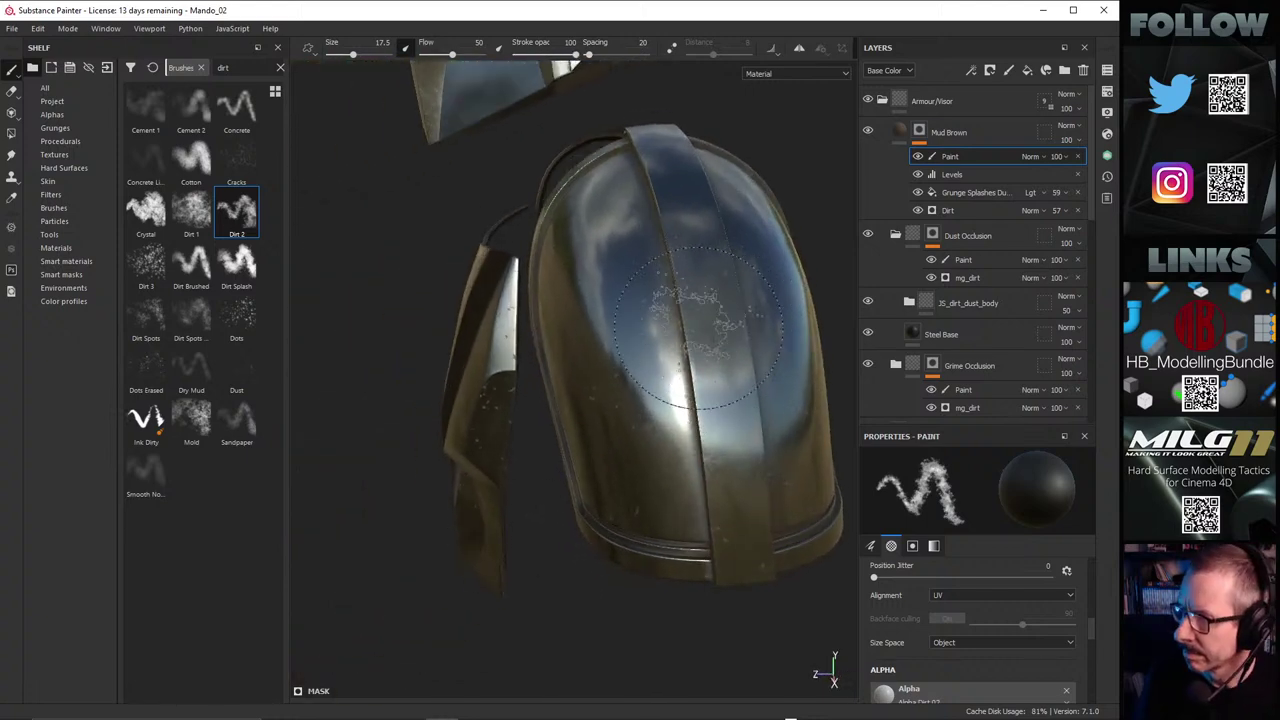
middle_click_drag(737, 354, 694, 392, "alt")
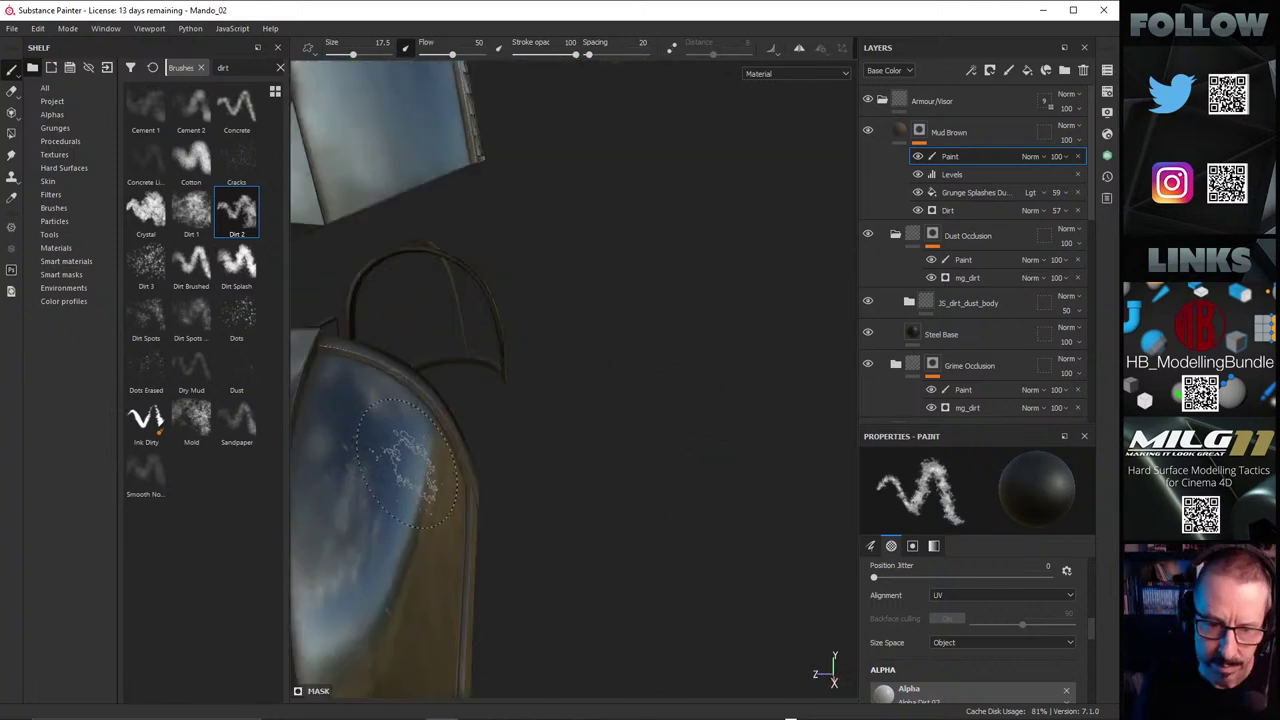
Step: Paint out mud specks on the lower part of the shoulder armour's plain rear face with the Dirt 2 brush in the Mud Brown mask
middle_click_drag(414, 445, 530, 382, "alt")
left_click_drag(530, 382, 443, 466, "alt")
left_click_drag(587, 435, 540, 388, "alt")
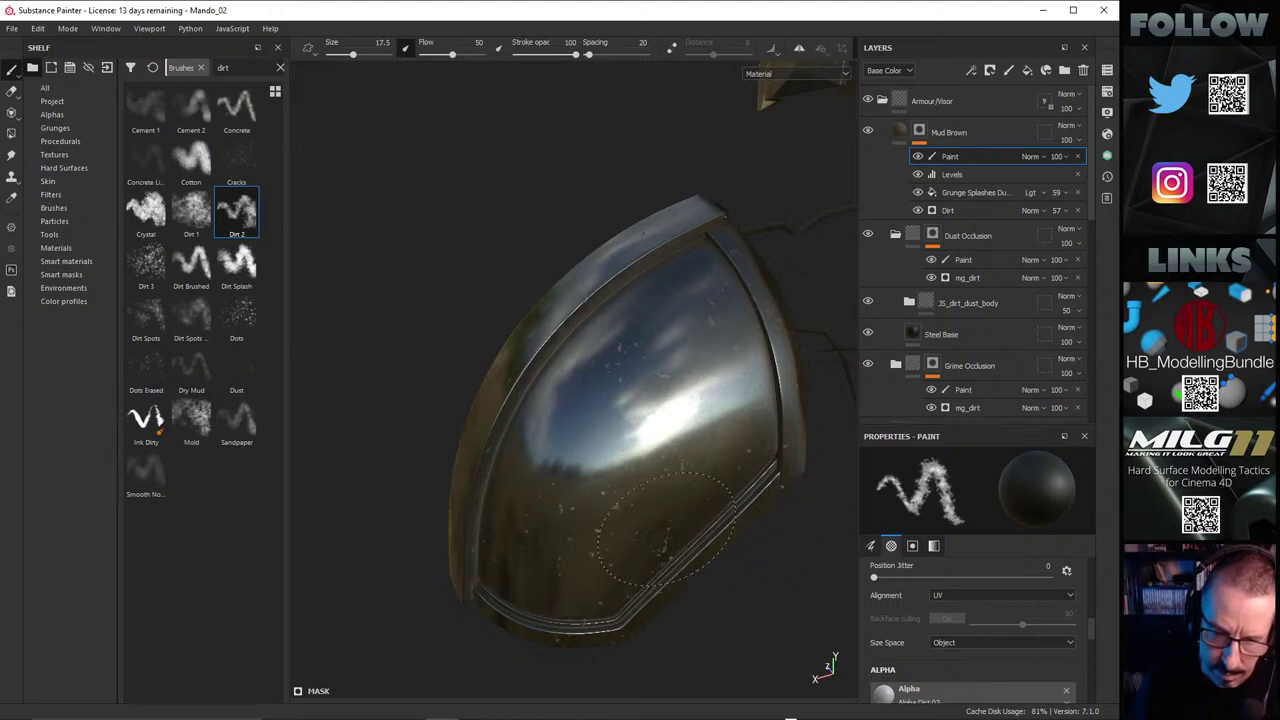
left_click_drag(657, 556, 668, 485, "alt")
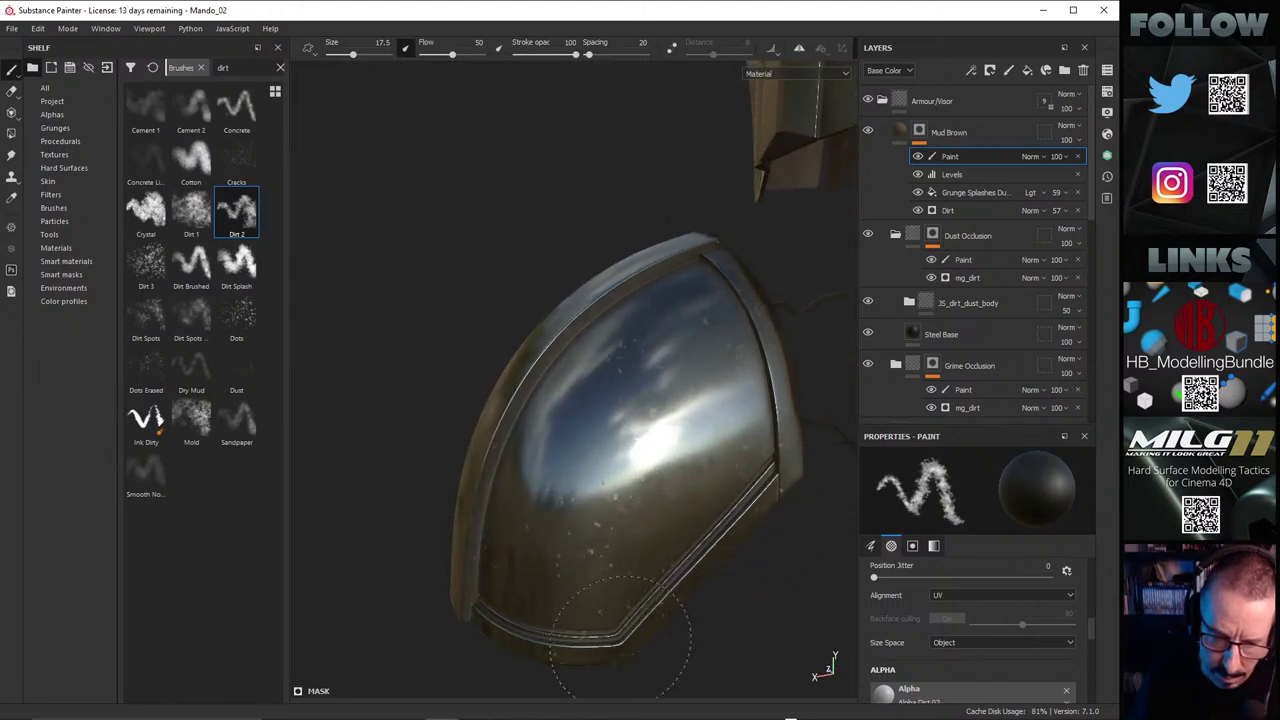
left_click(598, 602)
left_click(574, 543)
left_click(590, 533)
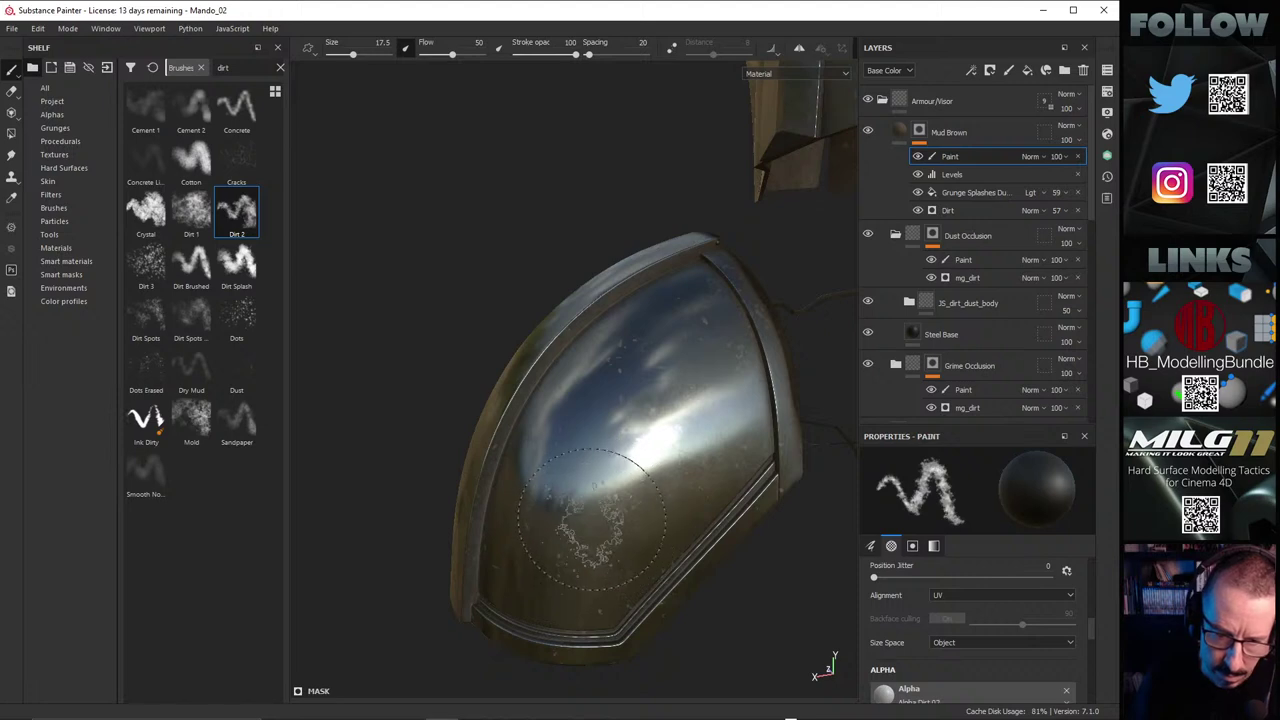
left_click(624, 606)
Step: Touch up the remaining mud specks on both sides of the shoulder's rear face and check its borders from several angles
mouse_move(605, 607)
left_mouse_down("alt")
mouse_move(663, 451)
mouse_move(614, 400)
mouse_move(628, 365)
left_mouse_up("alt")
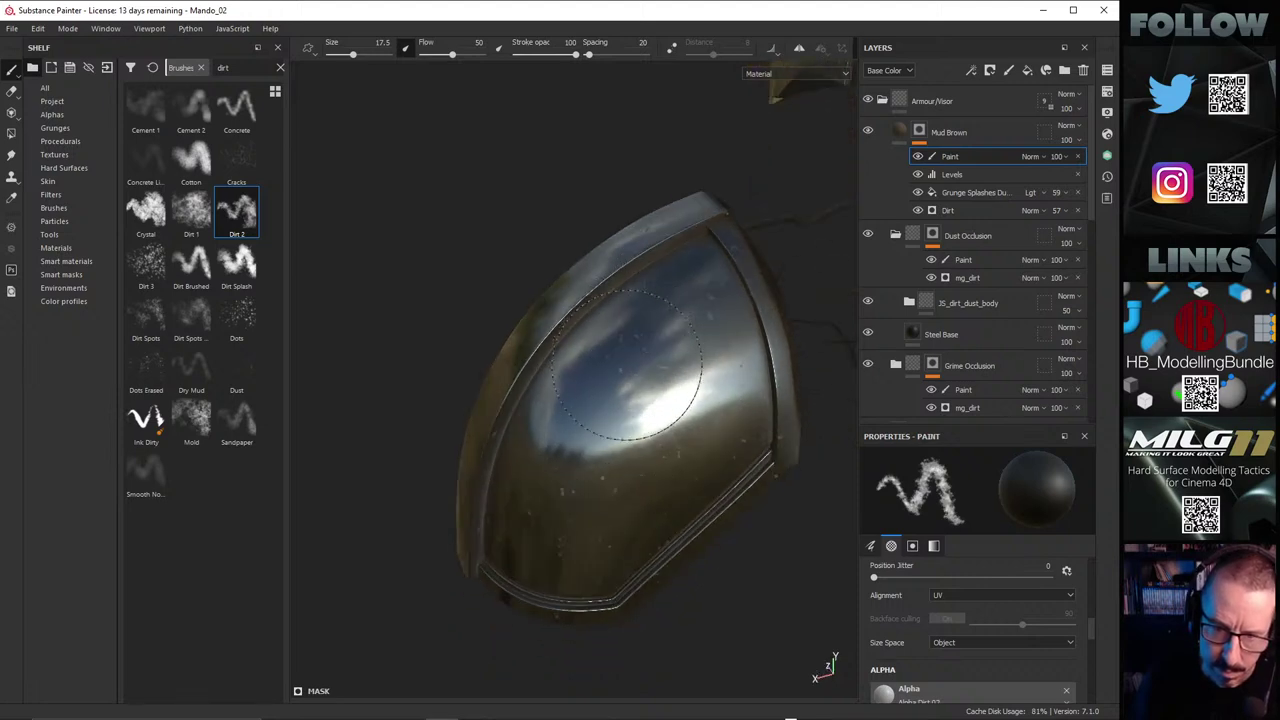
left_click(722, 463)
left_click(571, 491)
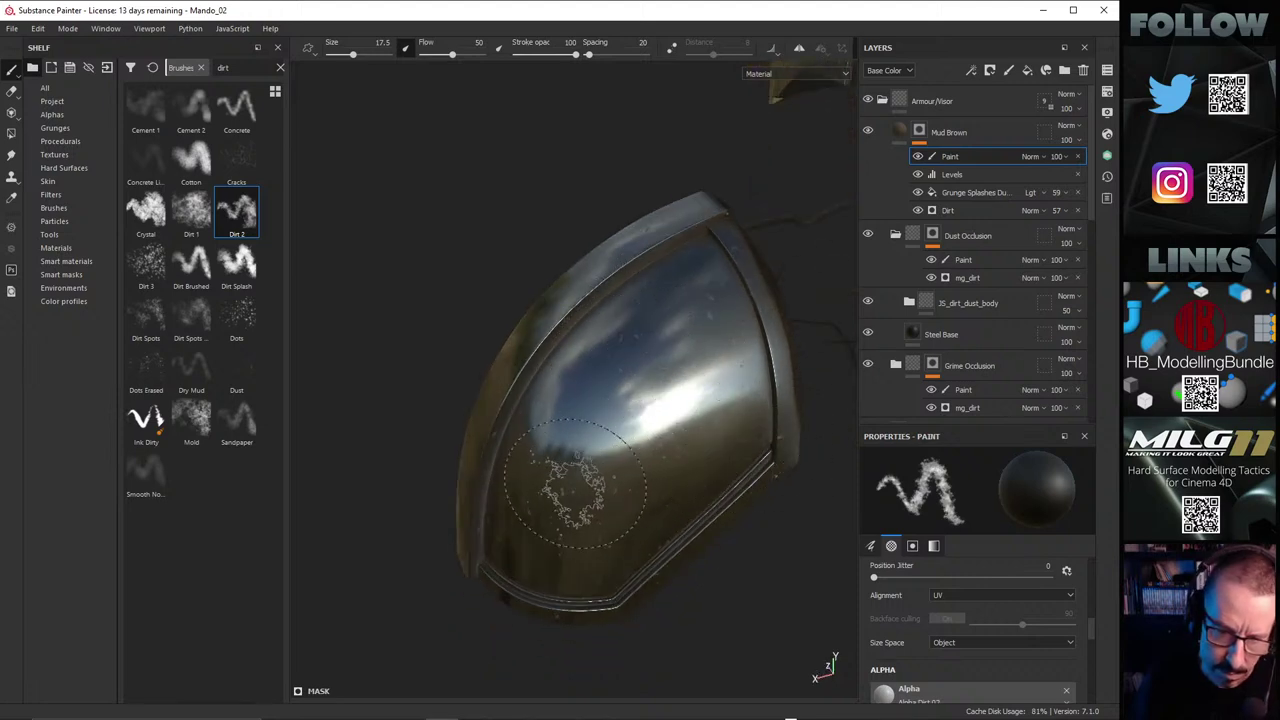
mouse_move(508, 530)
left_mouse_down("alt")
mouse_move(621, 465)
mouse_move(600, 440)
mouse_move(590, 372)
mouse_move(740, 390)
mouse_move(775, 324)
left_mouse_up("alt")
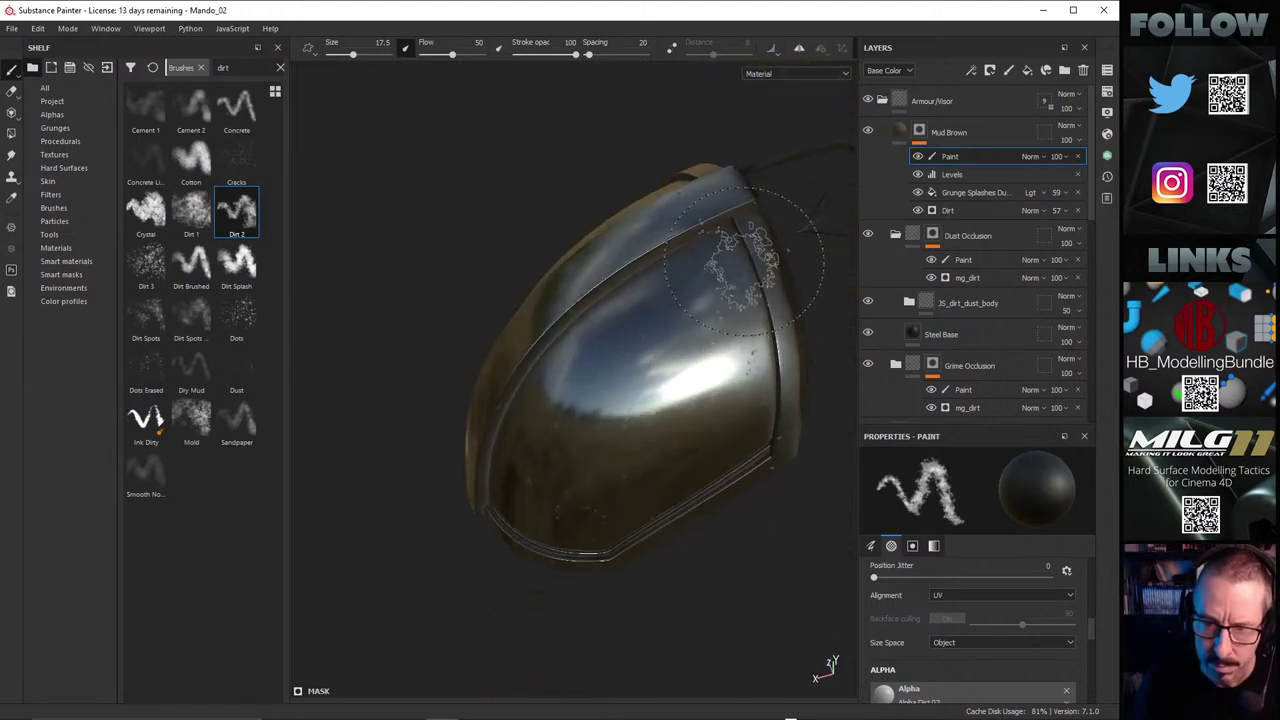
left_click_drag(778, 413, 700, 315, "alt")
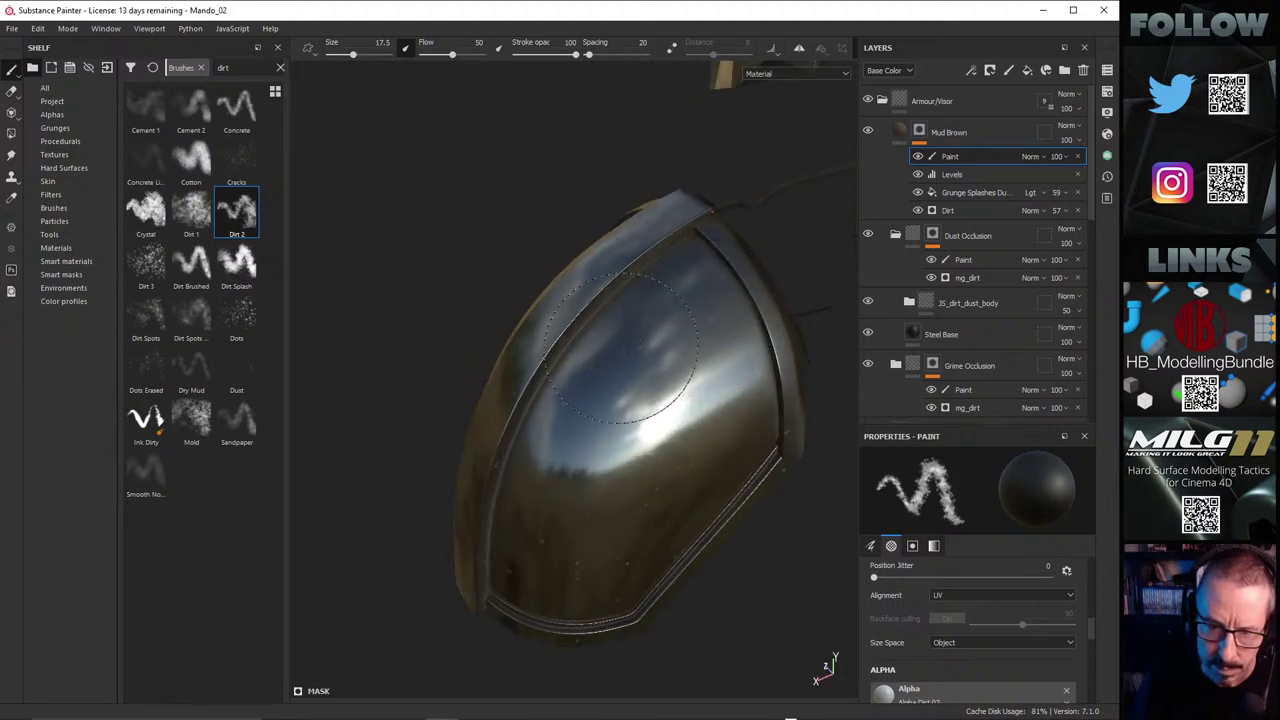
left_click_drag(652, 358, 490, 480, "alt")
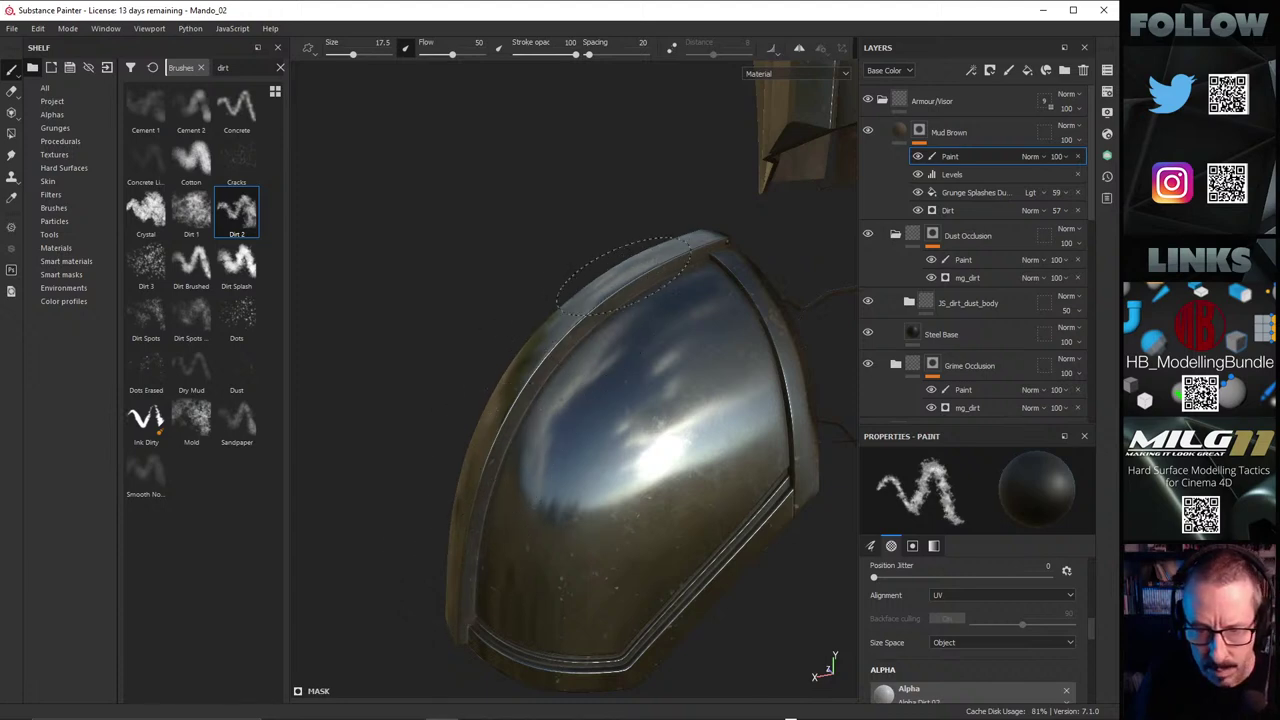
Step: Thin out the mud specks on the back of the helmet, covering the segmented neck strip, the dome and the lower side
mouse_move(669, 273)
left_mouse_down("alt")
mouse_move(603, 297)
mouse_move(669, 226)
mouse_move(705, 310)
mouse_move(548, 383)
mouse_move(647, 329)
mouse_move(686, 357)
mouse_move(668, 293)
left_mouse_up("alt")
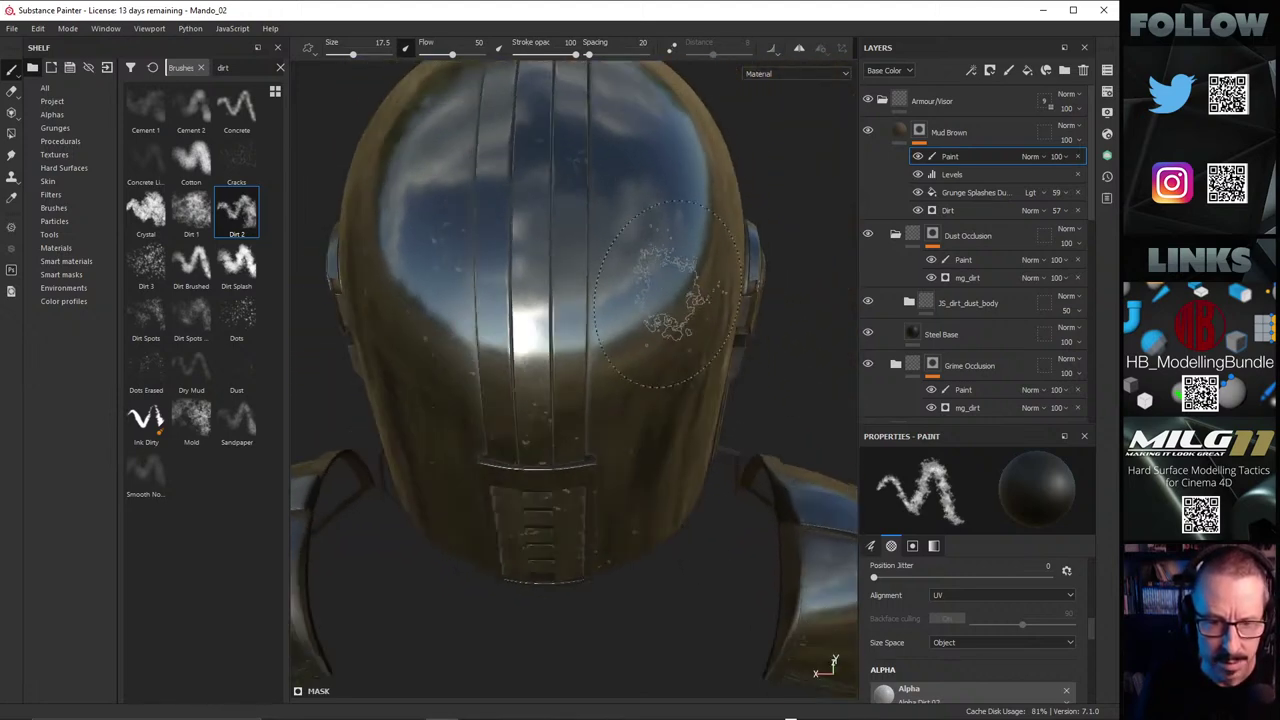
left_click_drag(594, 357, 610, 326, "alt")
left_click(563, 536)
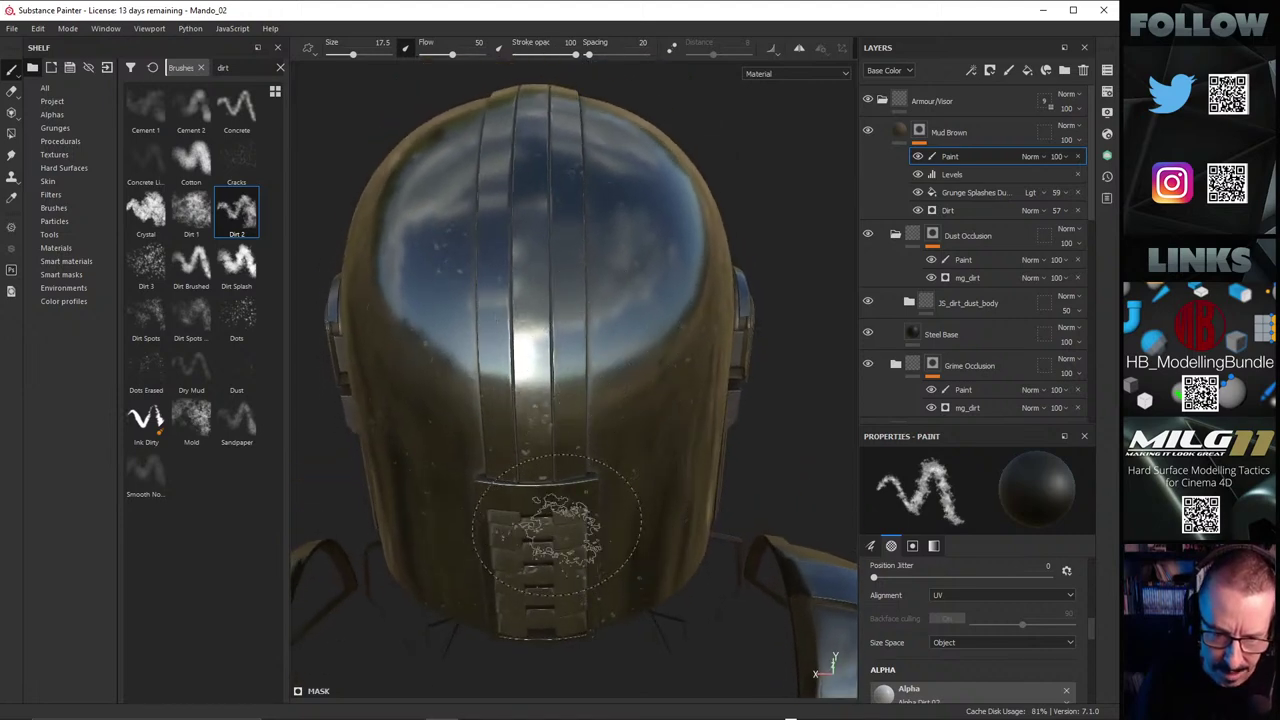
mouse_move(557, 530)
left_mouse_down()
mouse_move(531, 539)
mouse_move(539, 523)
left_mouse_up()
left_click_drag(561, 407, 563, 440, "alt")
left_click_drag(466, 268, 500, 230)
left_click_drag(581, 153, 570, 160)
left_click_drag(536, 348, 515, 254, "alt")
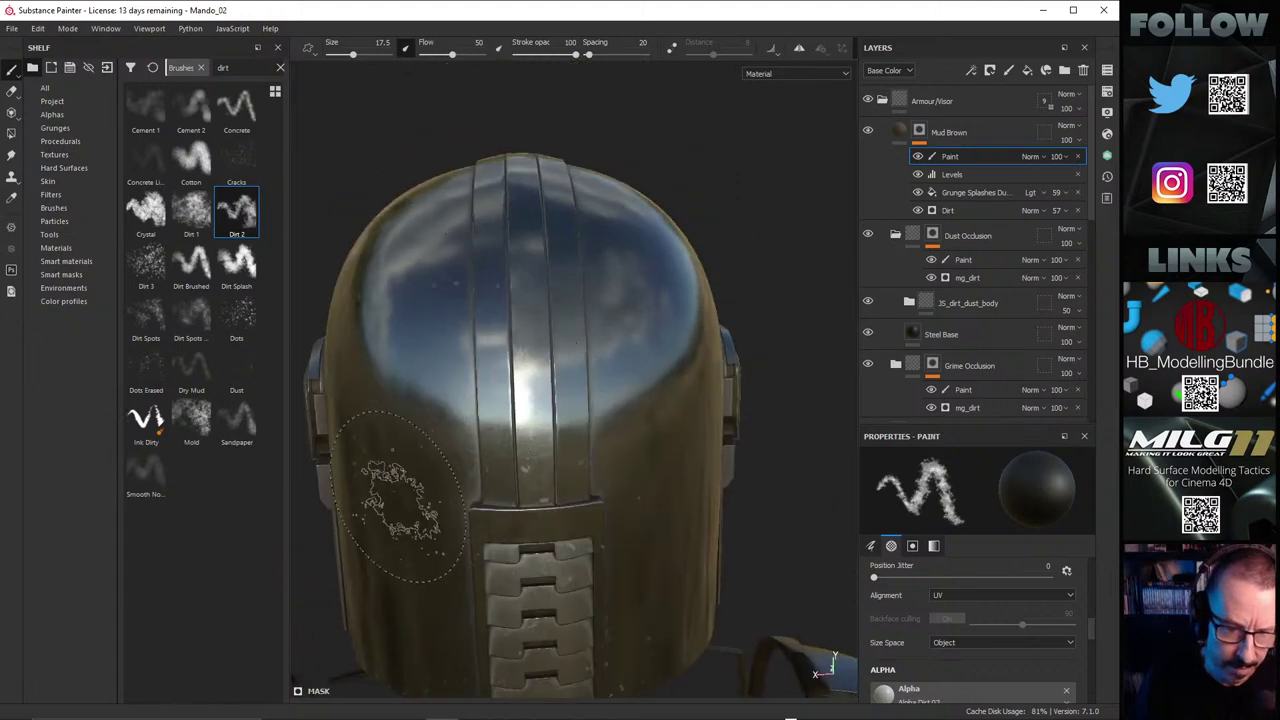
left_click_drag(401, 500, 374, 442)
left_click_drag(550, 480, 600, 580, "alt")
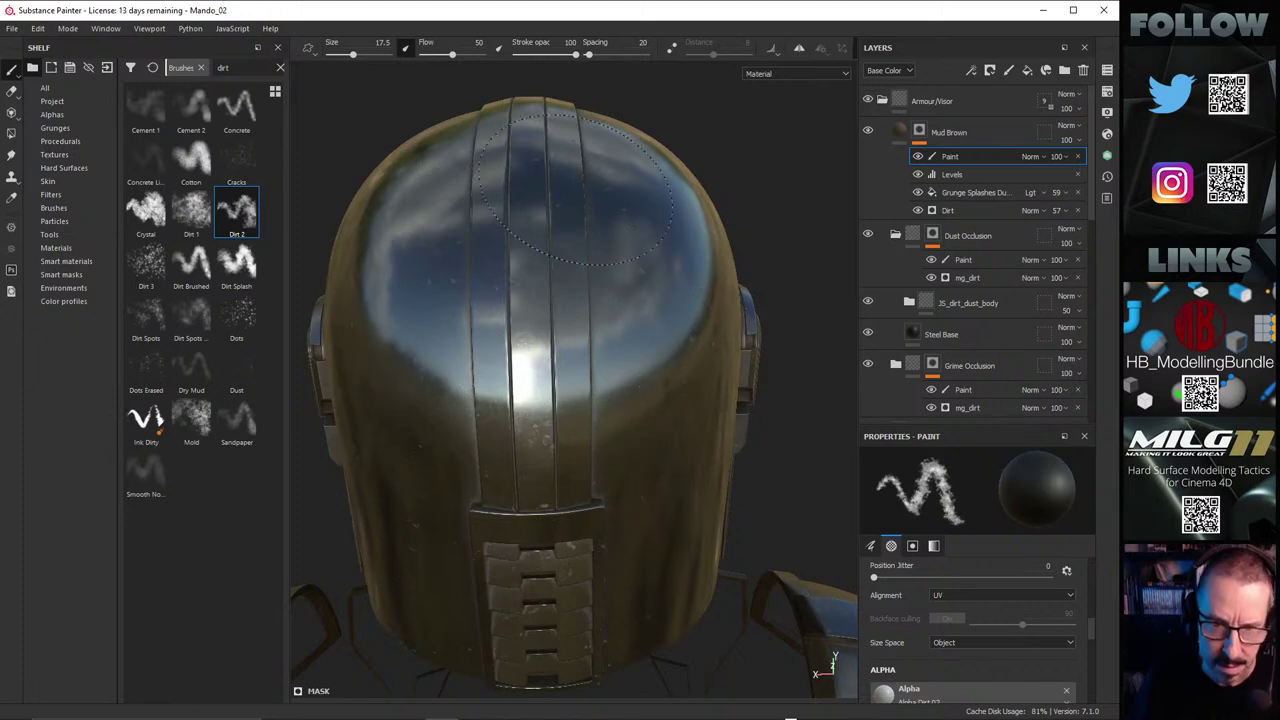
Step: Inspect the back and side of the helmet and the rear face of the shoulder armour for leftover mud specks
mouse_move(612, 335)
left_mouse_down("alt")
mouse_move(571, 289)
mouse_move(569, 405)
left_mouse_up("alt")
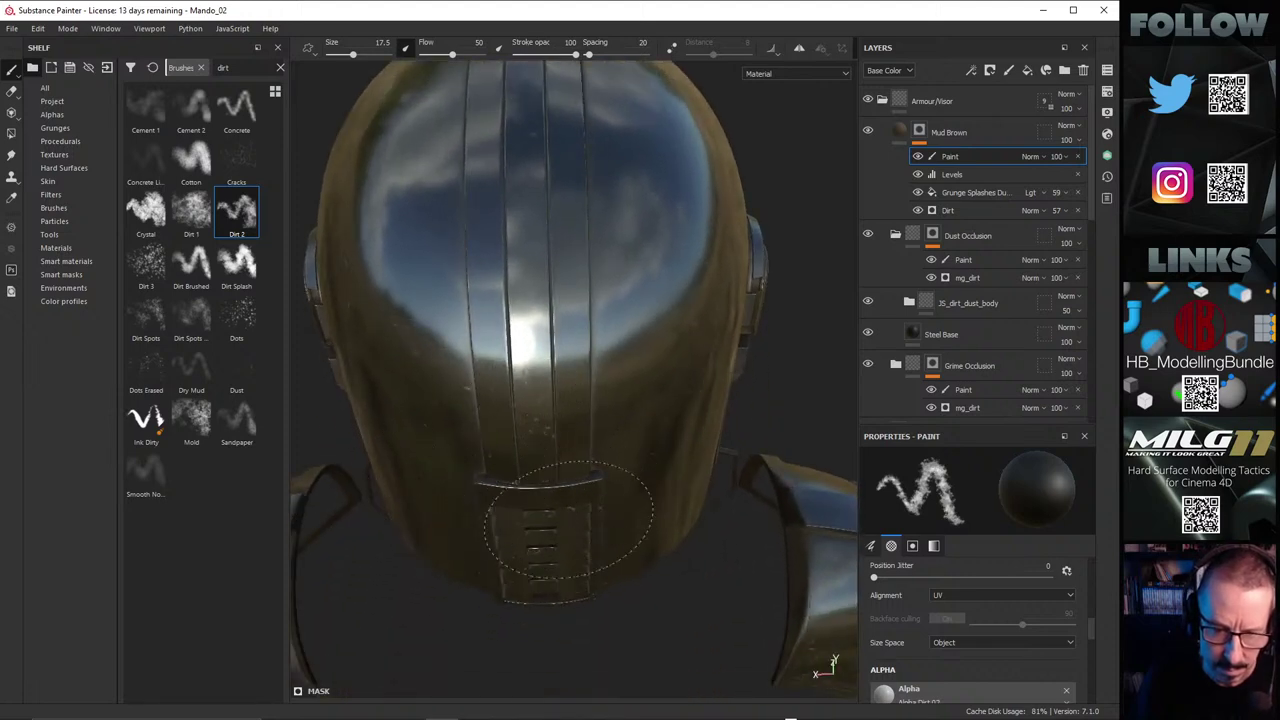
mouse_move(474, 492)
left_mouse_down("alt")
mouse_move(551, 451)
mouse_move(420, 457)
mouse_move(385, 420)
mouse_move(455, 383)
mouse_move(543, 366)
mouse_move(487, 390)
mouse_move(535, 381)
mouse_move(610, 335)
mouse_move(672, 385)
mouse_move(655, 404)
left_mouse_up("alt")
scroll(597, 372, "down", 2)
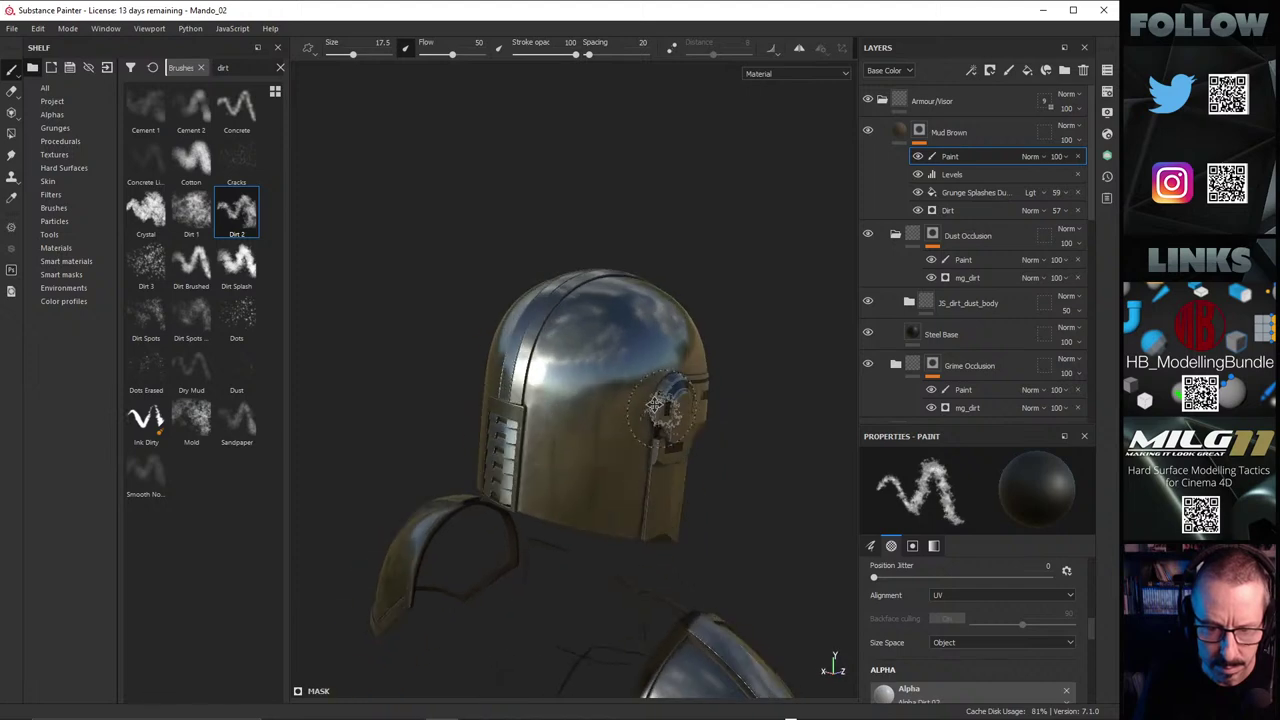
mouse_move(655, 404)
middle_mouse_down("alt")
mouse_move(455, 184)
mouse_move(457, 158)
middle_mouse_up("alt")
mouse_move(700, 515)
left_mouse_down("alt")
mouse_move(671, 526)
mouse_move(672, 580)
left_mouse_up("alt")
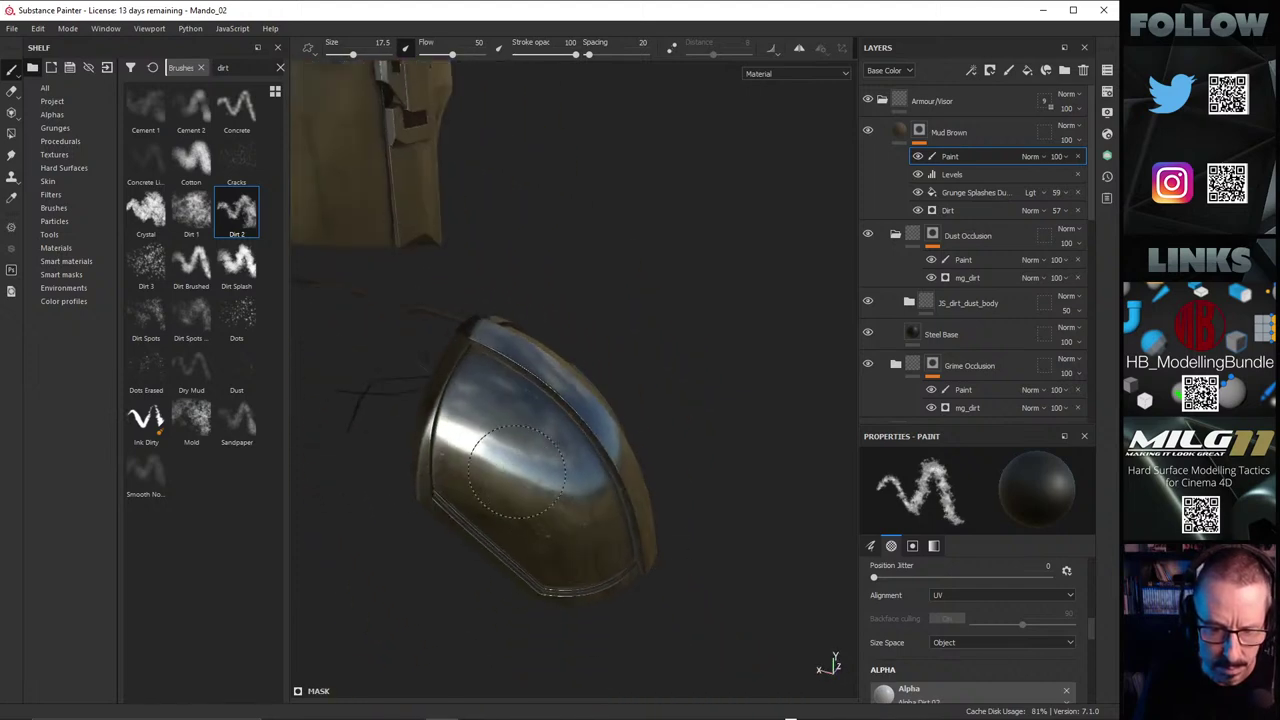
scroll(566, 460, "down", 2)
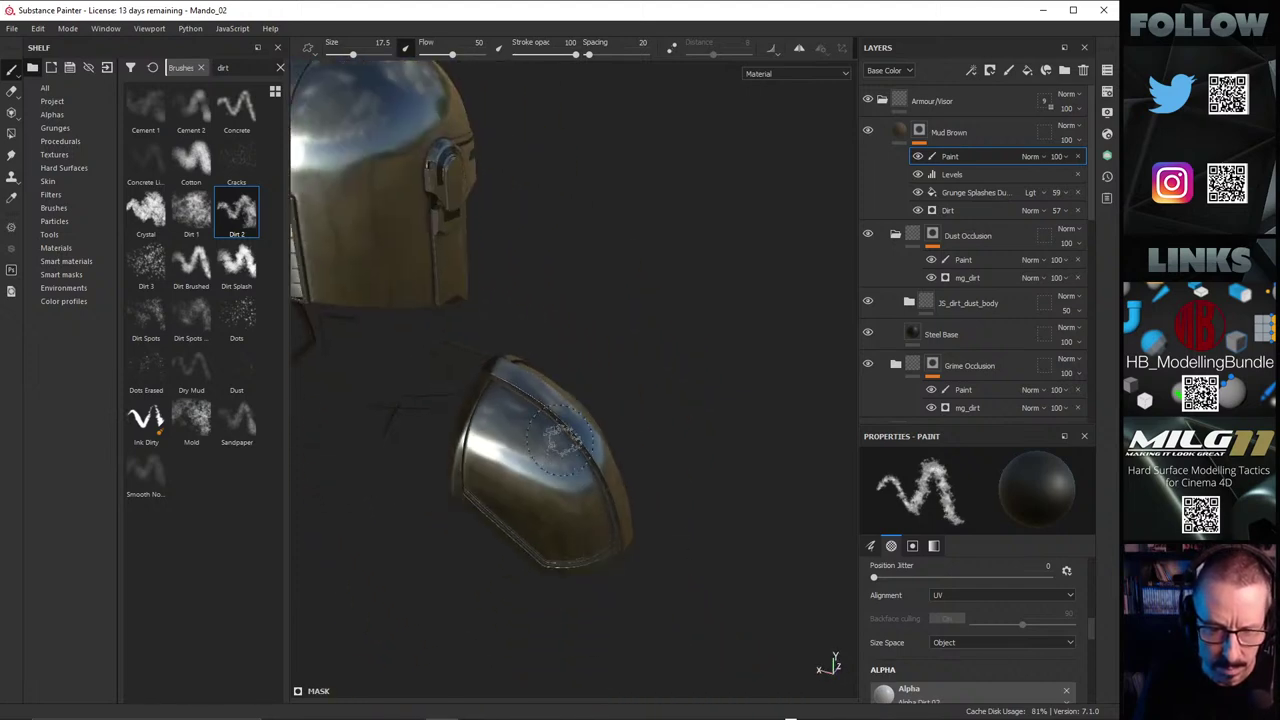
Step: Bring the front of the chest plate into view and paint out mud specks between its outer edge and the central emblem
left_click_drag(566, 440, 340, 468, "alt")
middle_click_drag(586, 490, 446, 430, "alt")
scroll(445, 430, "up", 2)
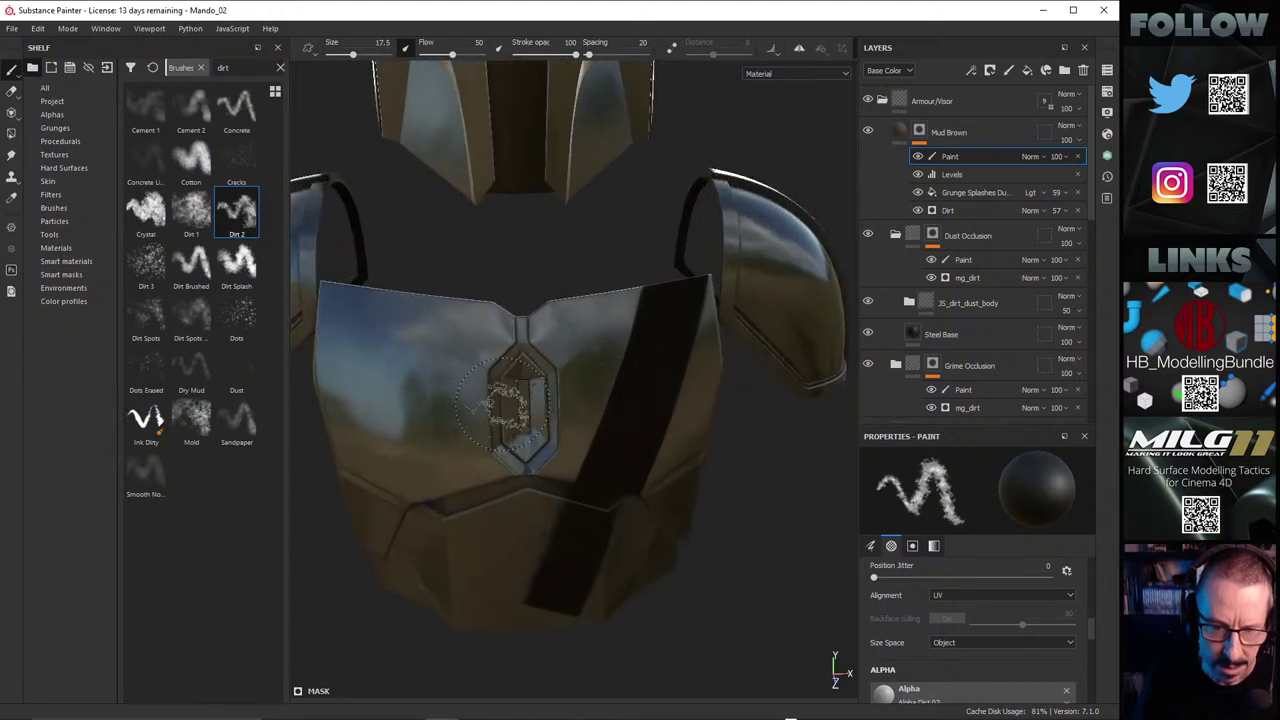
right_click_drag(509, 409, 513, 398, "shift")
mouse_move(517, 400)
left_mouse_down("alt")
mouse_move(657, 394)
mouse_move(563, 500)
mouse_move(430, 535)
mouse_move(467, 545)
left_mouse_up("alt")
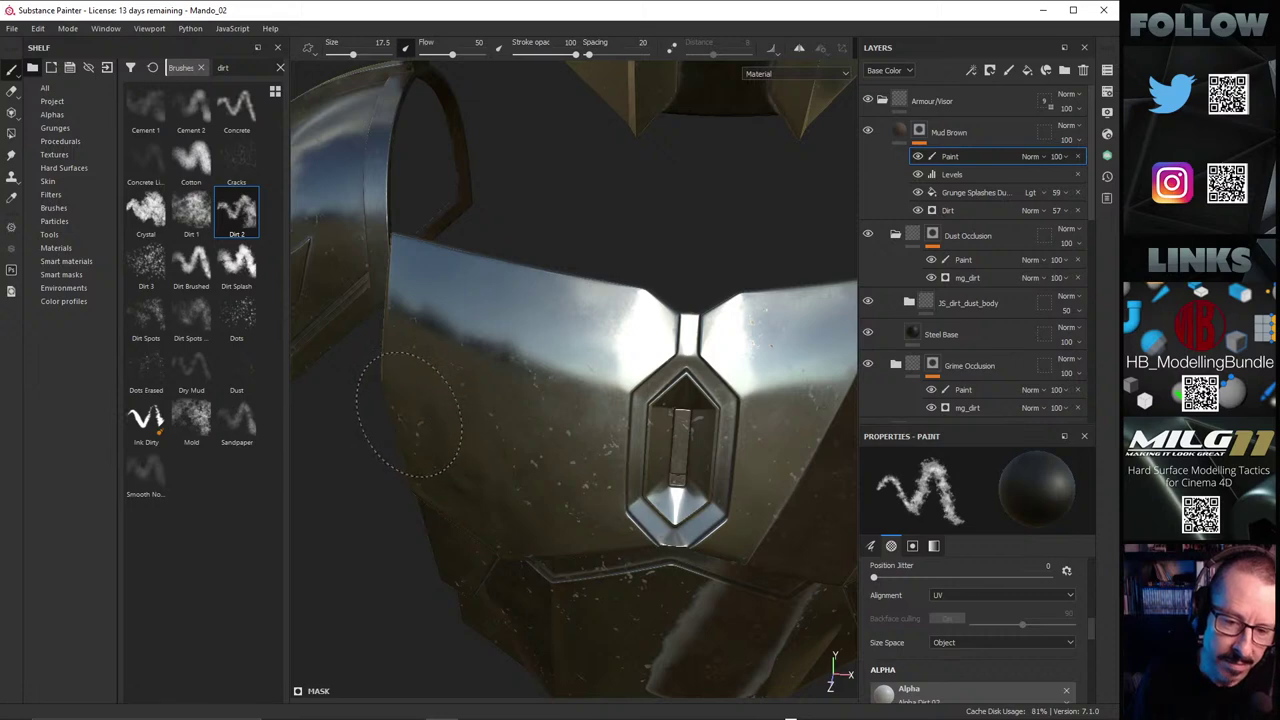
mouse_move(423, 440)
left_mouse_down("alt")
mouse_move(400, 380)
mouse_move(410, 310)
left_mouse_up("alt")
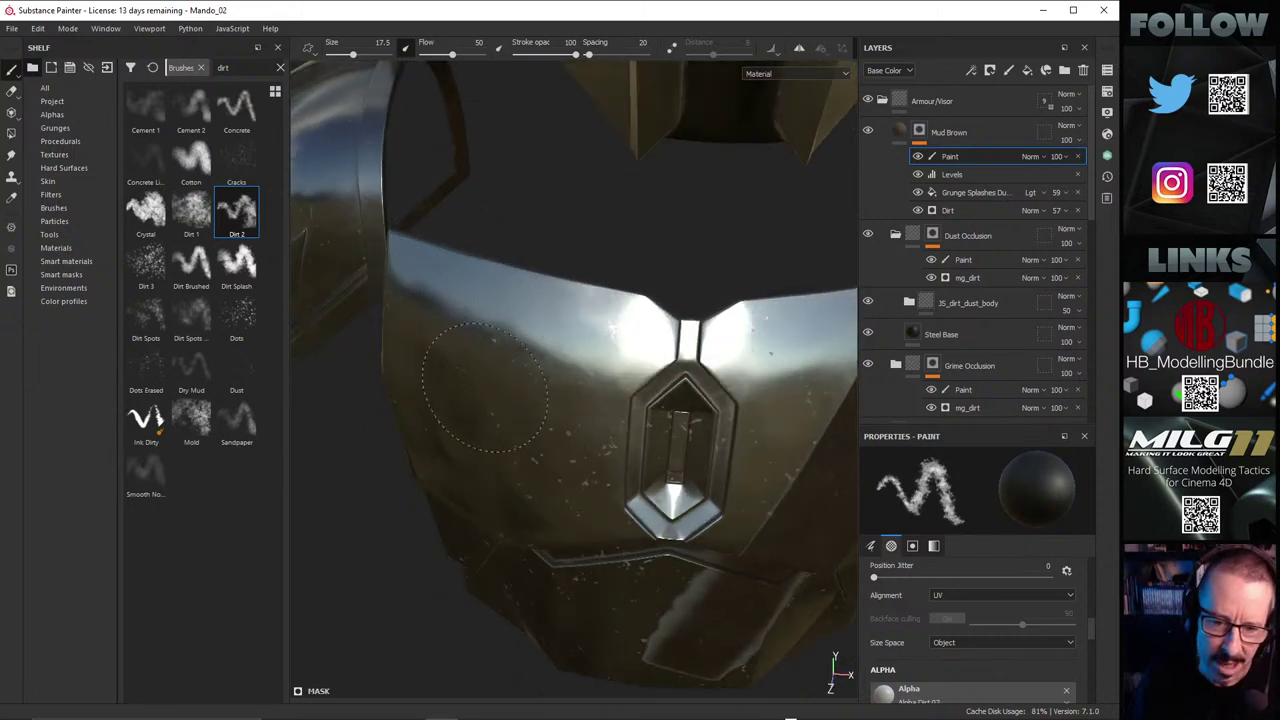
mouse_move(512, 440)
left_mouse_down()
mouse_move(608, 463)
mouse_move(596, 408)
left_mouse_up()
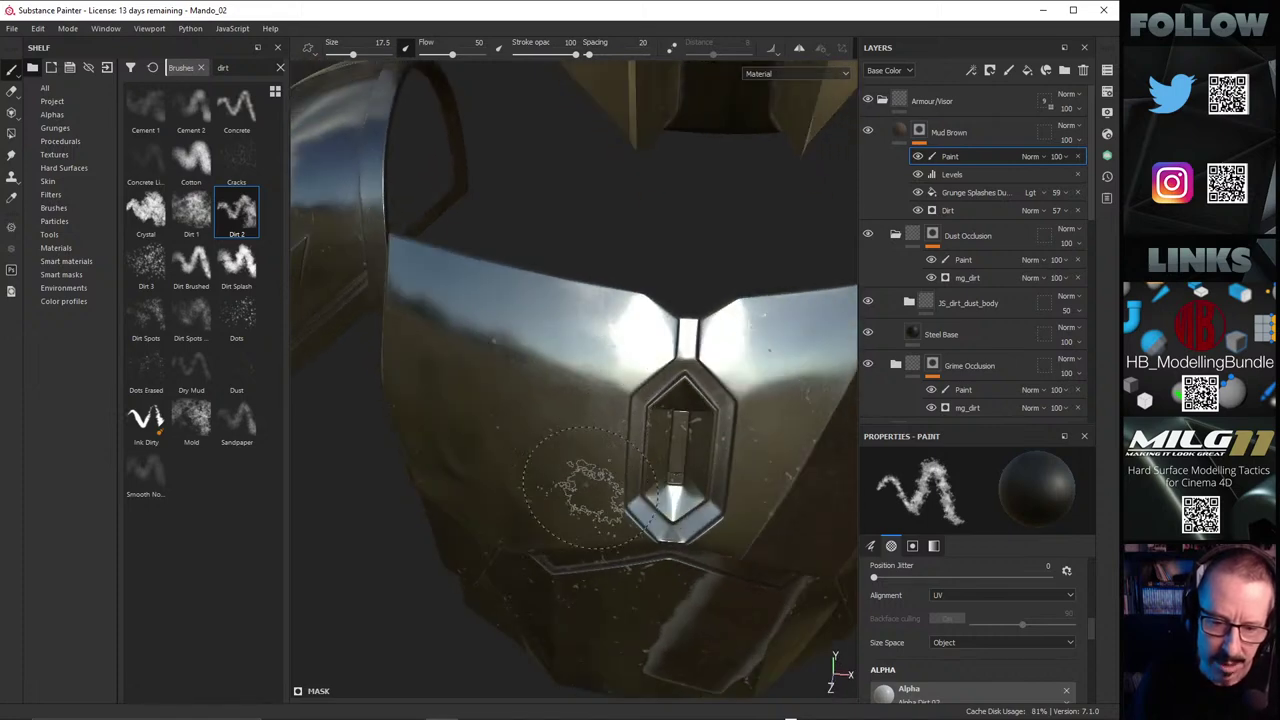
Step: Rotate the environment lighting to check the mud on the chest plate's strap-free half under different reflections
mouse_move(563, 458)
left_mouse_down("alt")
mouse_move(577, 490)
mouse_move(570, 450)
left_mouse_up("alt")
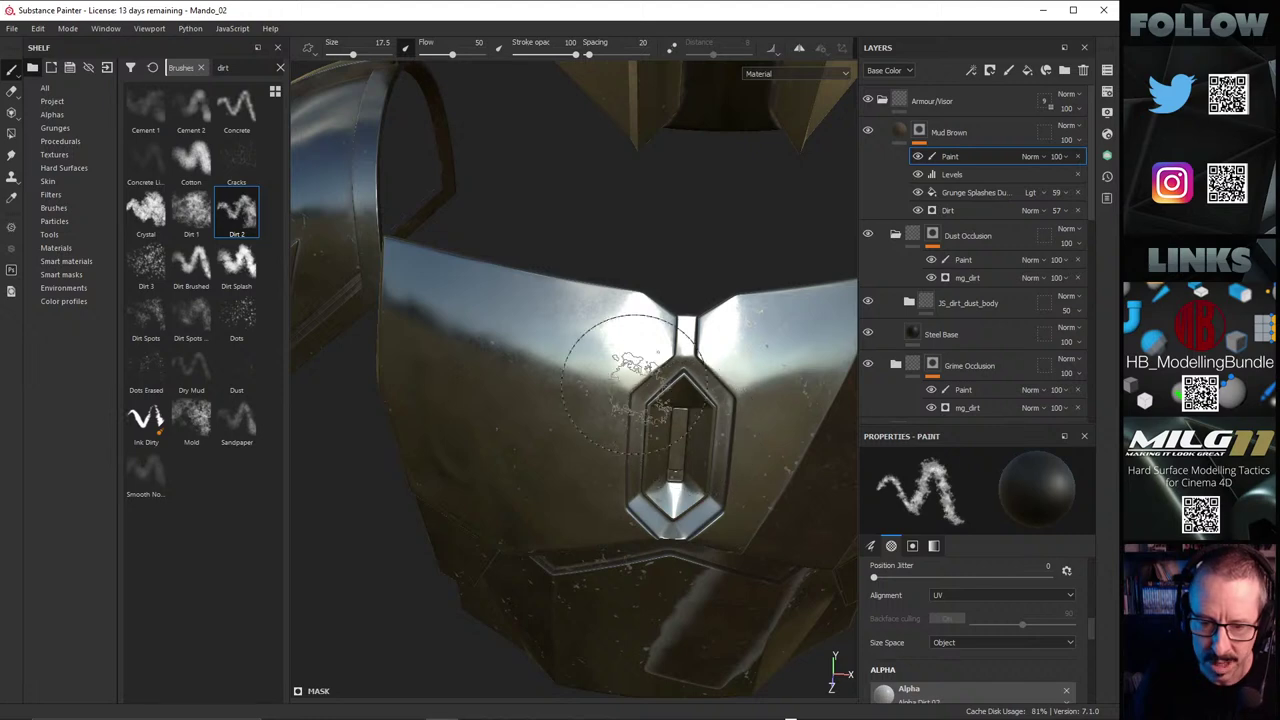
right_click_drag(615, 392, 625, 418, "shift")
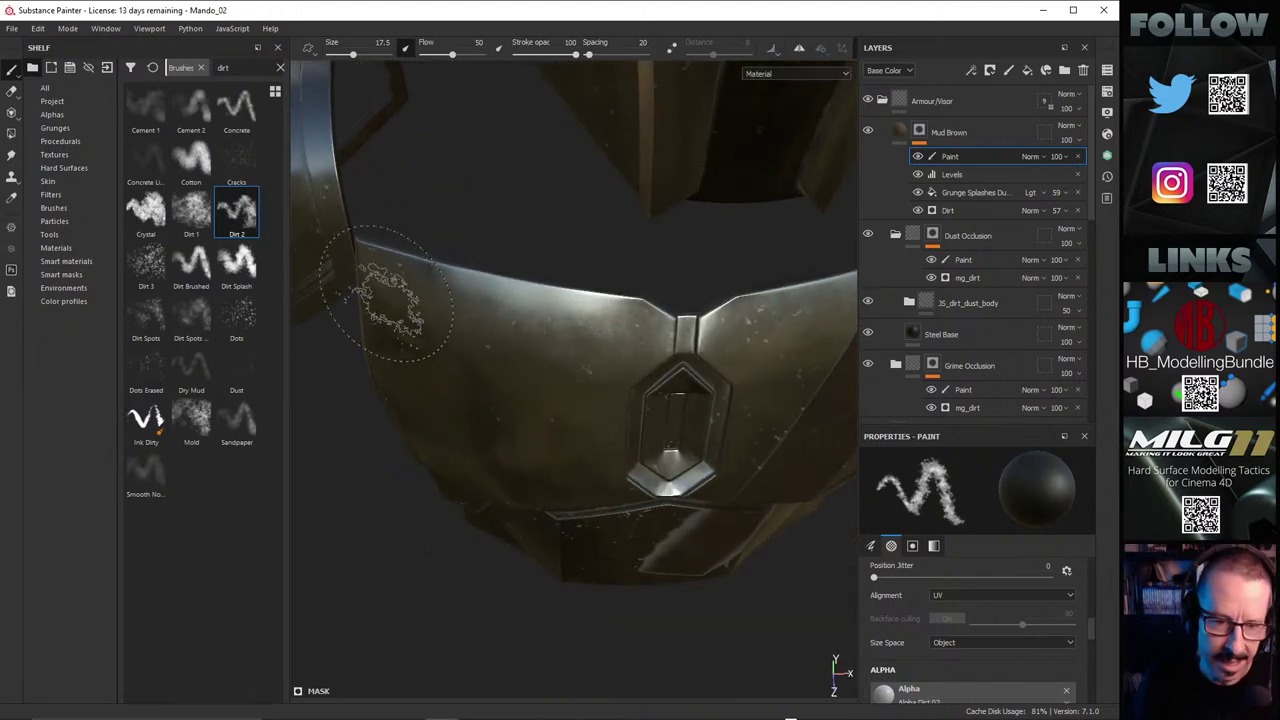
right_click_drag(458, 385, 410, 385, "shift")
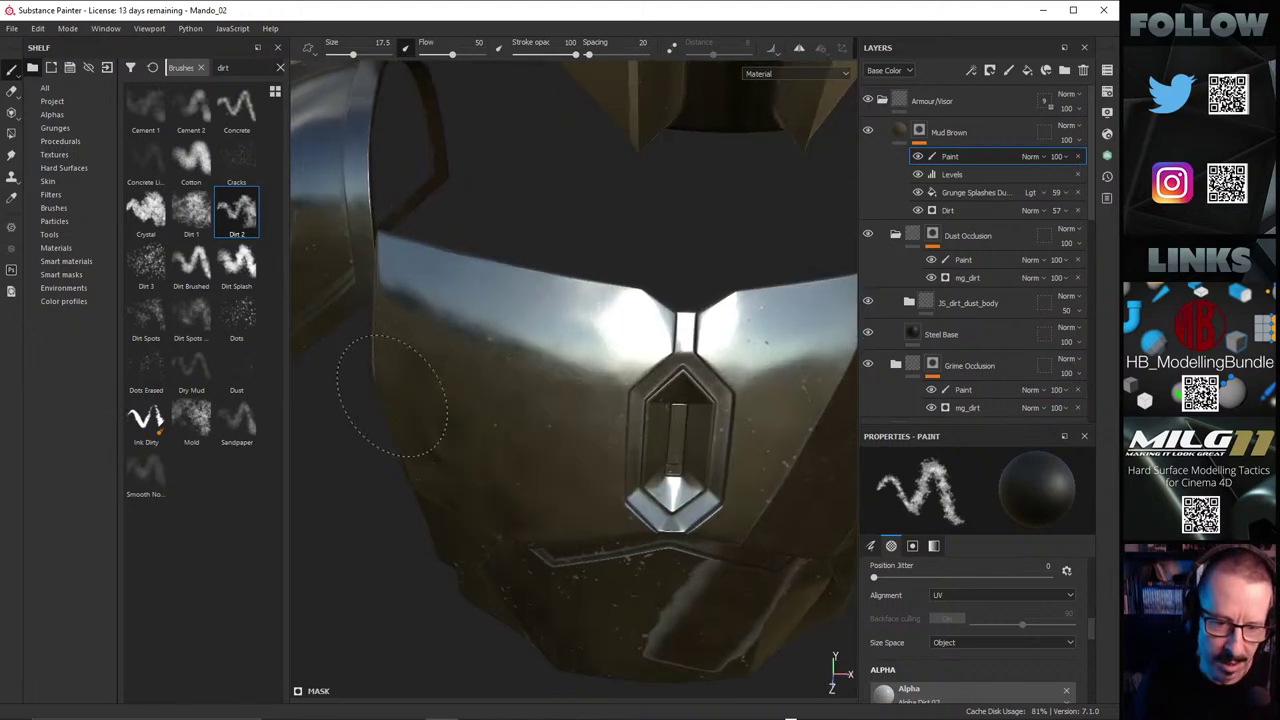
Step: Paint out mud specks around the diagonal strap mark on the other half of the chest plate
mouse_move(462, 413)
left_mouse_down("alt")
mouse_move(440, 409)
mouse_move(526, 434)
mouse_move(569, 472)
mouse_move(425, 445)
mouse_move(455, 375)
left_mouse_up("alt")
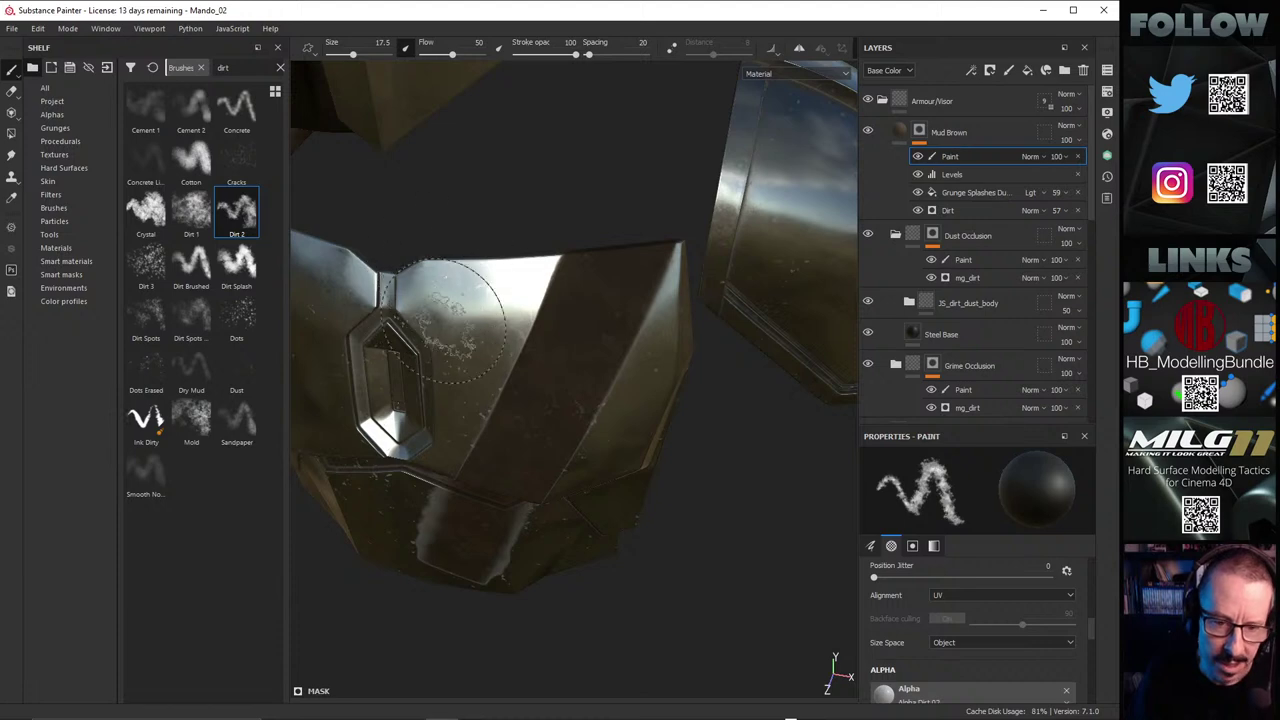
mouse_move(543, 428)
left_mouse_down("alt")
mouse_move(529, 371)
mouse_move(586, 400)
left_mouse_up("alt")
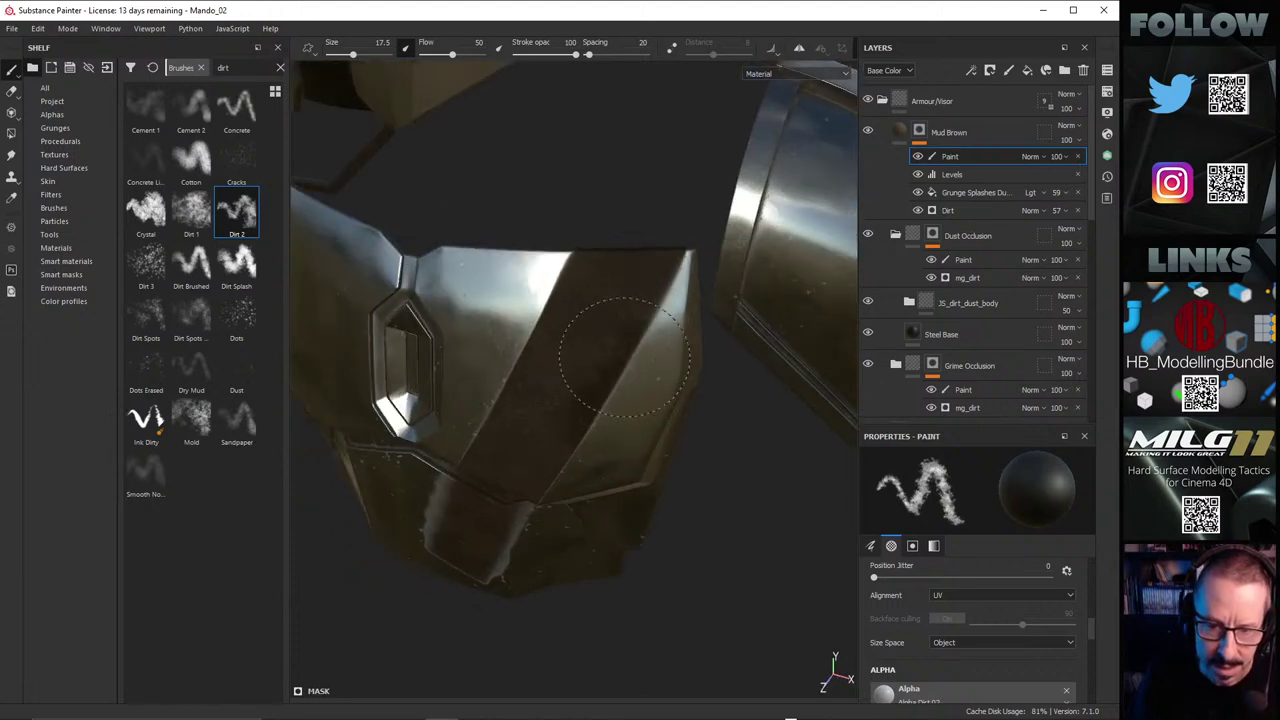
left_click(606, 279)
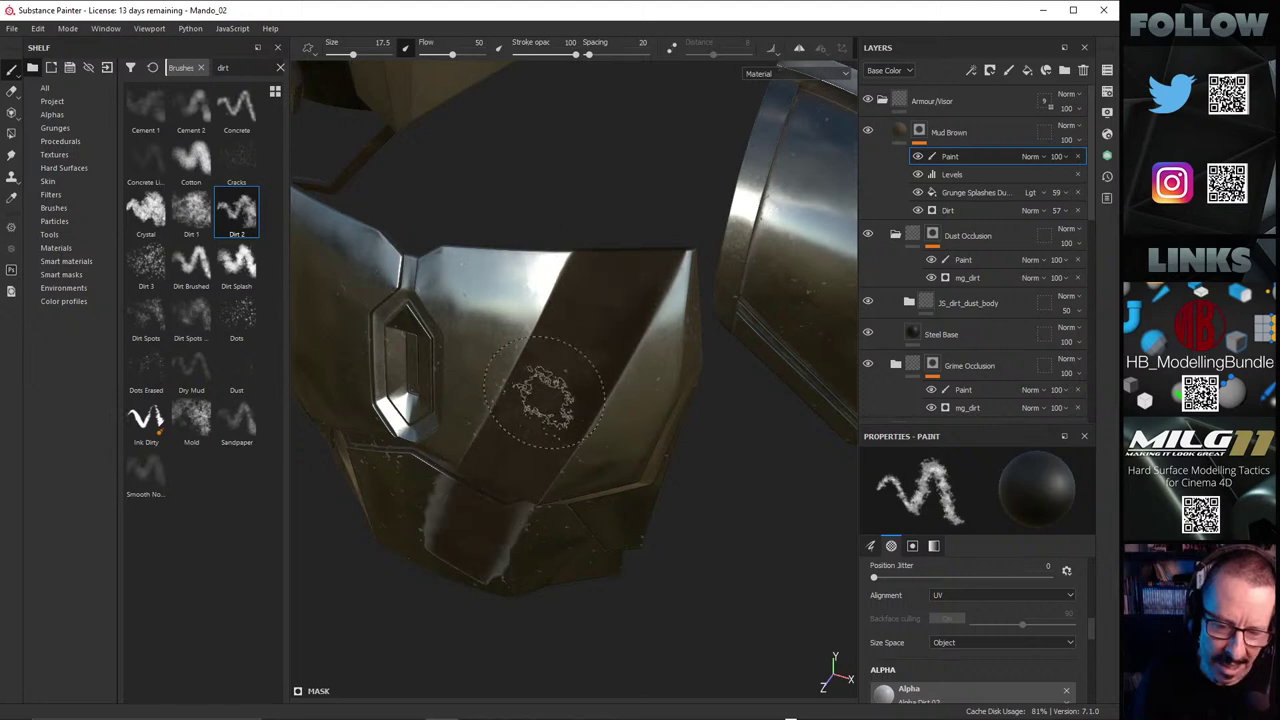
mouse_move(543, 398)
left_mouse_down("alt")
mouse_move(563, 323)
mouse_move(500, 400)
mouse_move(529, 406)
left_mouse_up("alt")
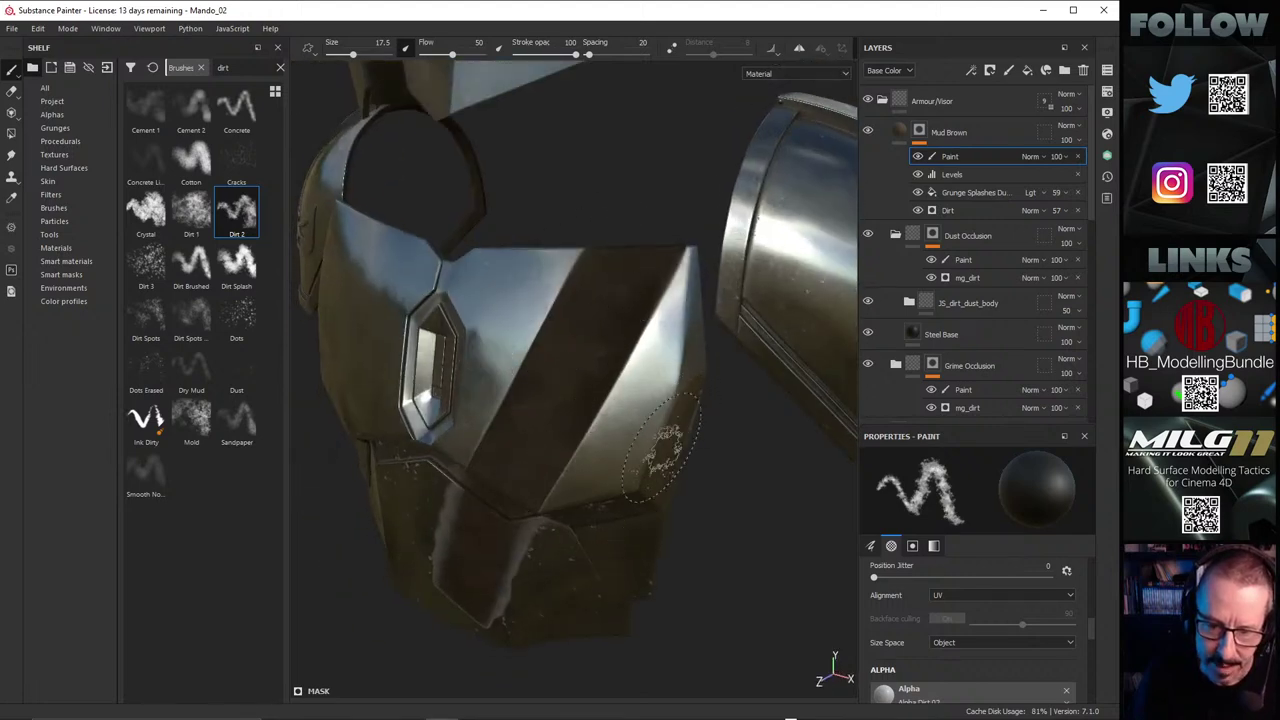
left_click_drag(672, 445, 598, 500, "alt")
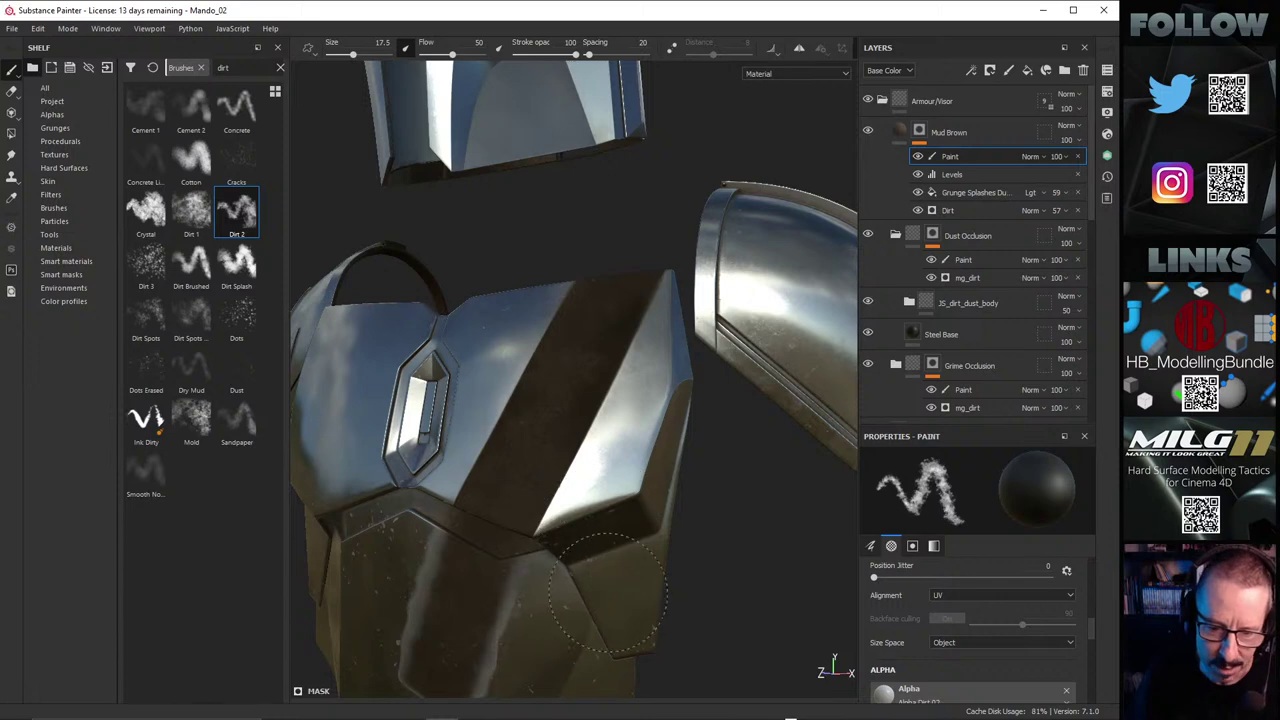
Step: Clean up the mud specks on the abdomen panels below the chest plate and check the side panels from several angles
left_click_drag(655, 515, 597, 350, "alt")
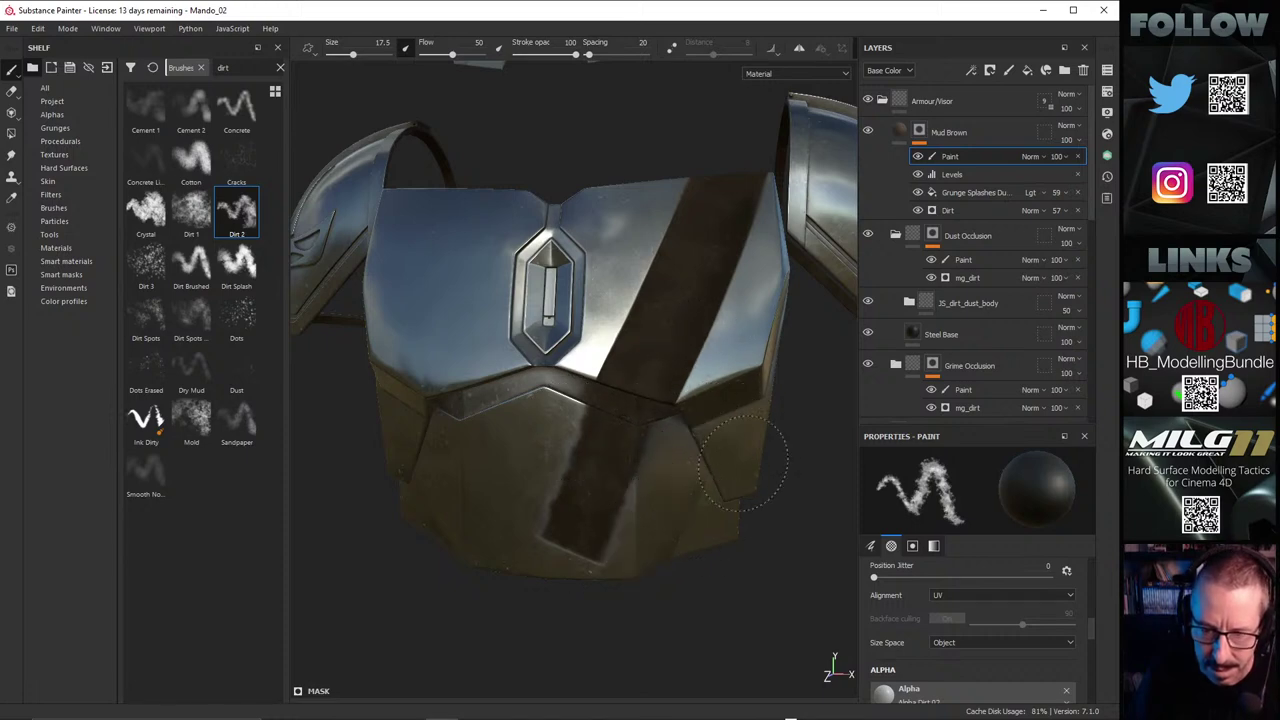
mouse_move(680, 476)
left_mouse_down("alt")
mouse_move(713, 474)
mouse_move(591, 586)
left_mouse_up("alt")
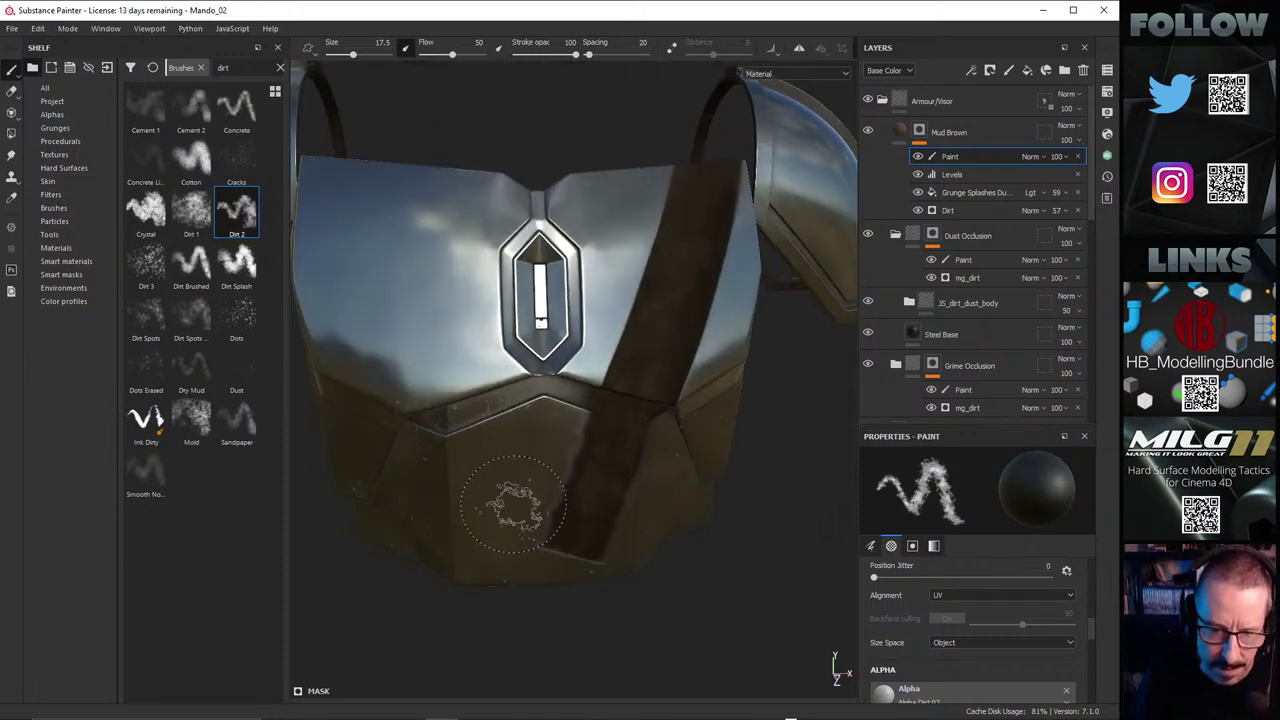
left_click_drag(515, 506, 514, 414, "alt")
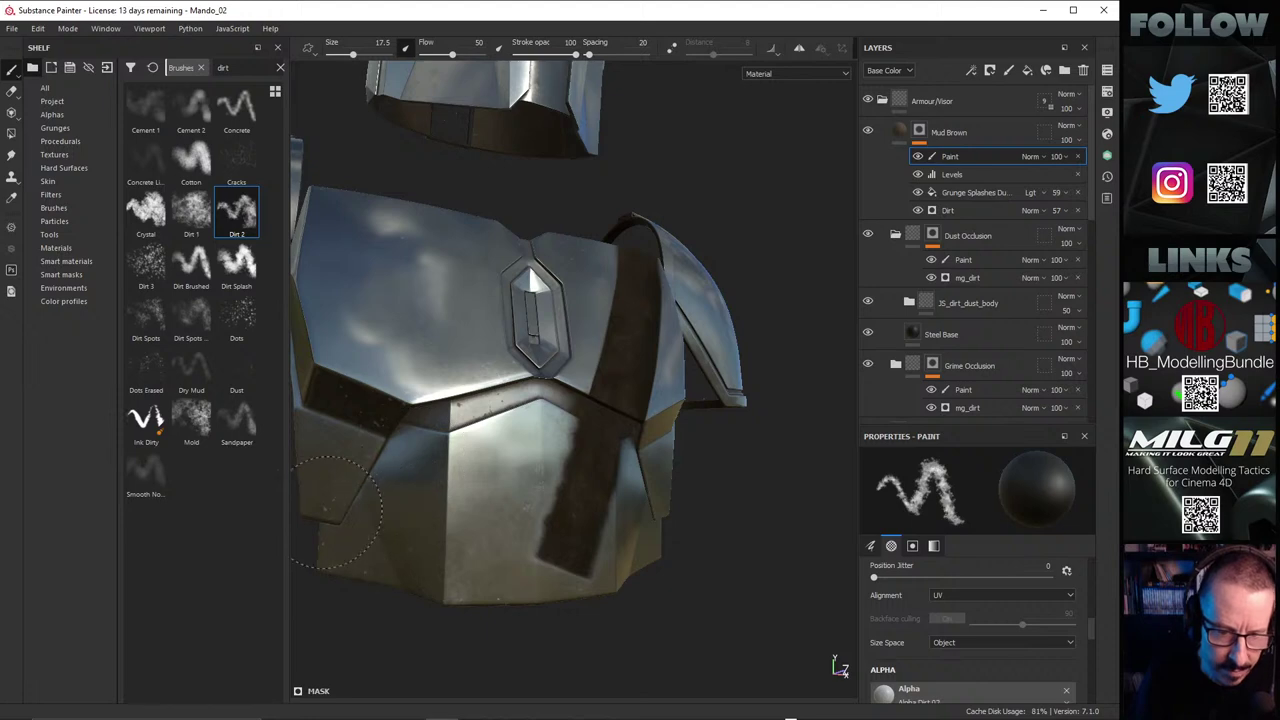
mouse_move(400, 412)
left_mouse_down("alt")
mouse_move(509, 391)
mouse_move(606, 451)
mouse_move(640, 430)
left_mouse_up("alt")
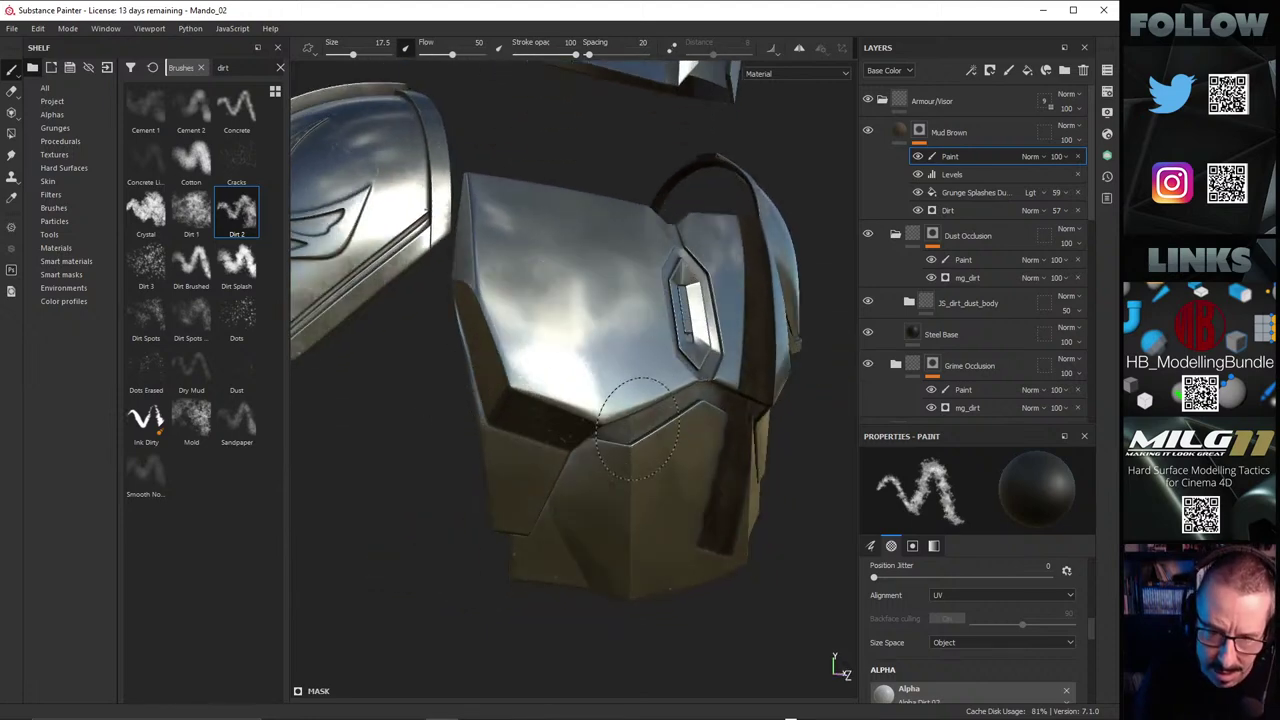
left_click_drag(582, 410, 517, 445, "alt")
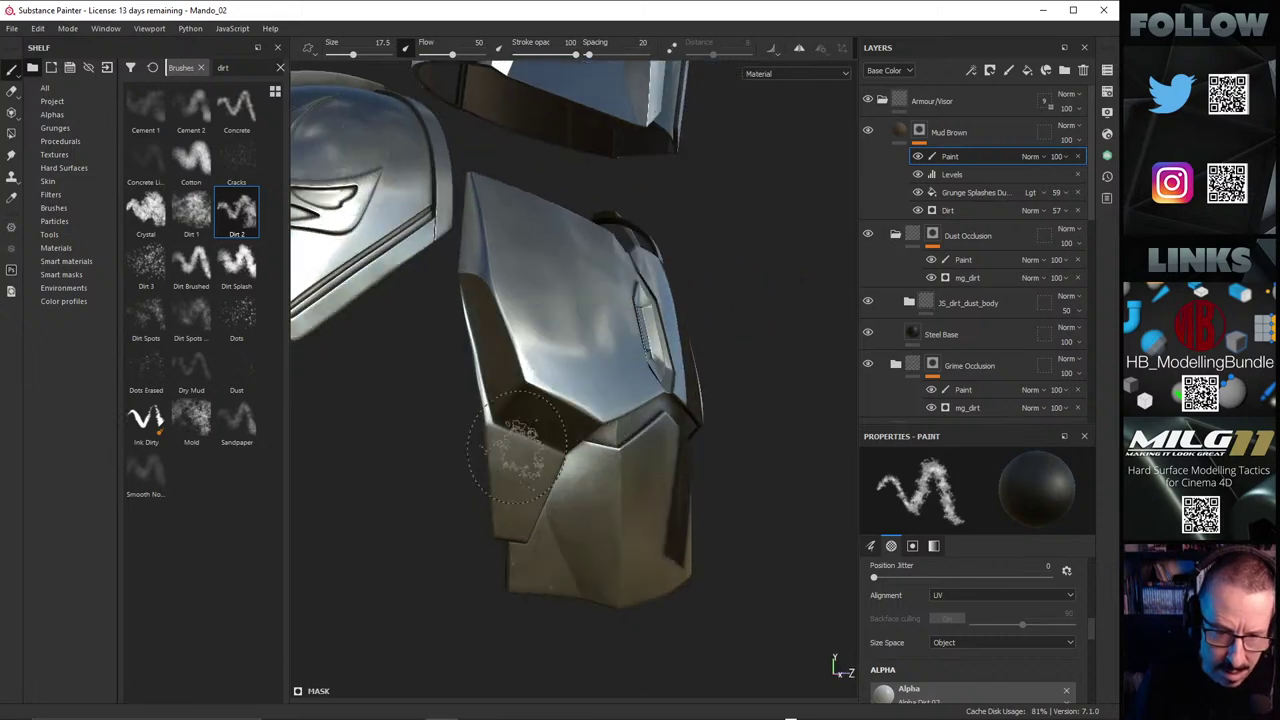
mouse_move(522, 340)
left_mouse_down("alt")
mouse_move(455, 395)
mouse_move(541, 455)
mouse_move(600, 388)
left_mouse_up("alt")
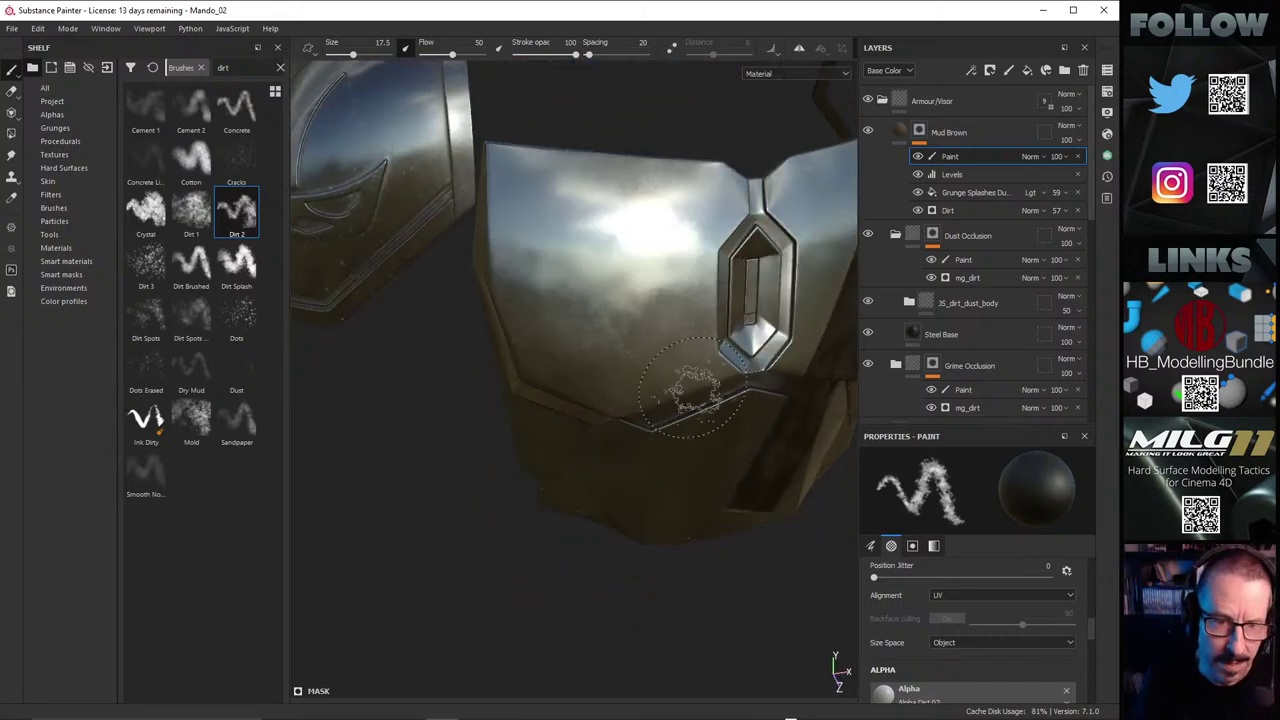
Step: Collapse the Armour/Visor folder and turn off texture set isolation to show the whole character
mouse_move(690, 390)
left_mouse_down("alt")
mouse_move(486, 374)
mouse_move(506, 451)
mouse_move(563, 365)
mouse_move(520, 345)
mouse_move(454, 397)
mouse_move(480, 297)
mouse_move(431, 340)
mouse_move(810, 365)
mouse_move(640, 370)
left_mouse_up("alt")
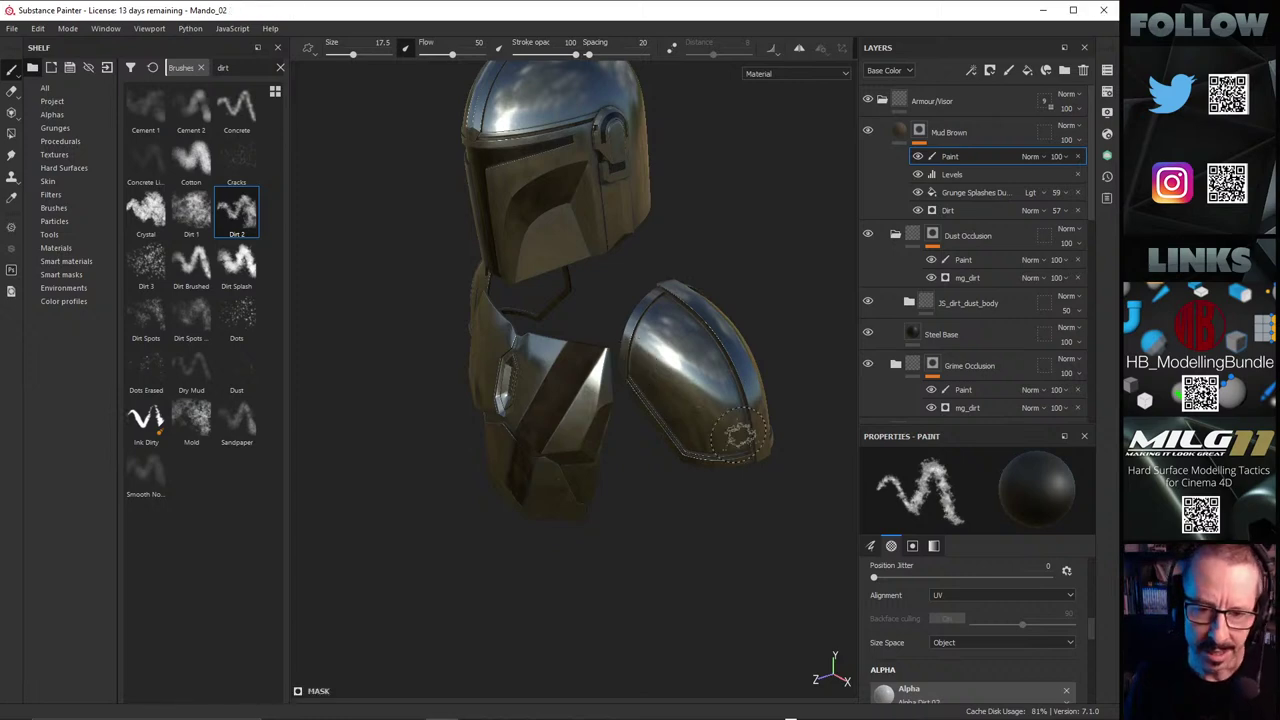
left_click(882, 102)
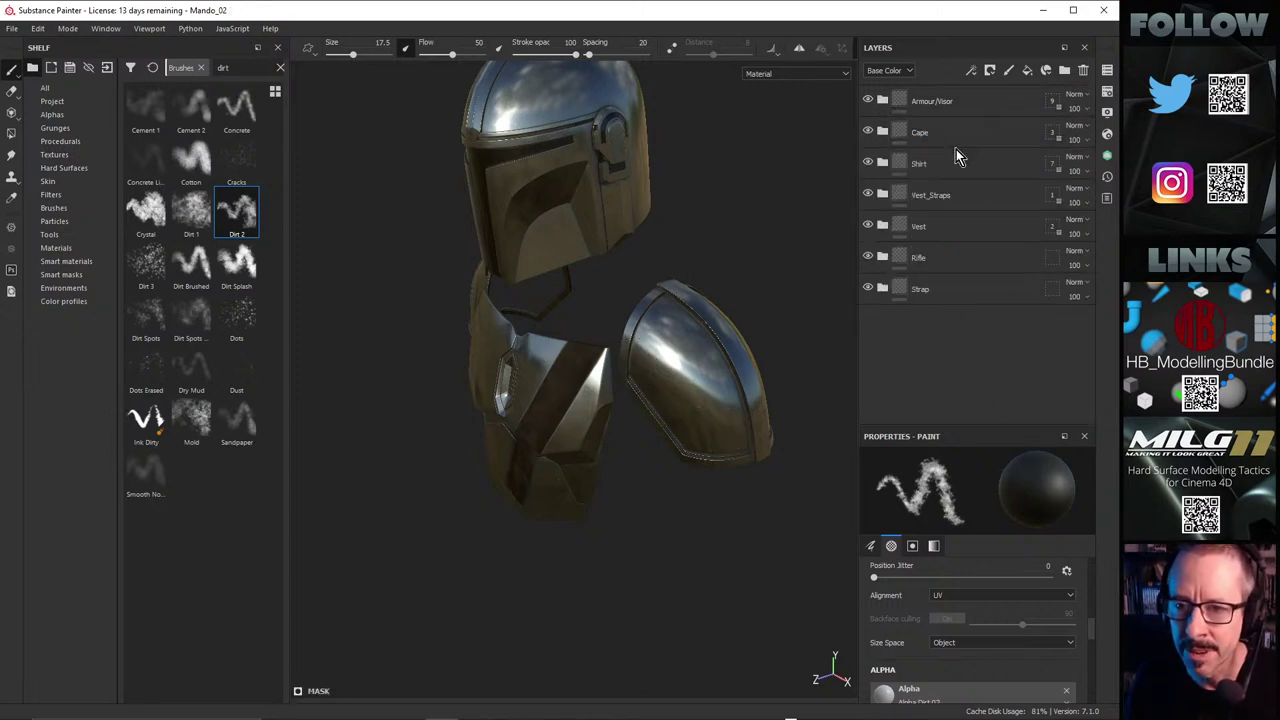
left_click(1000, 254)
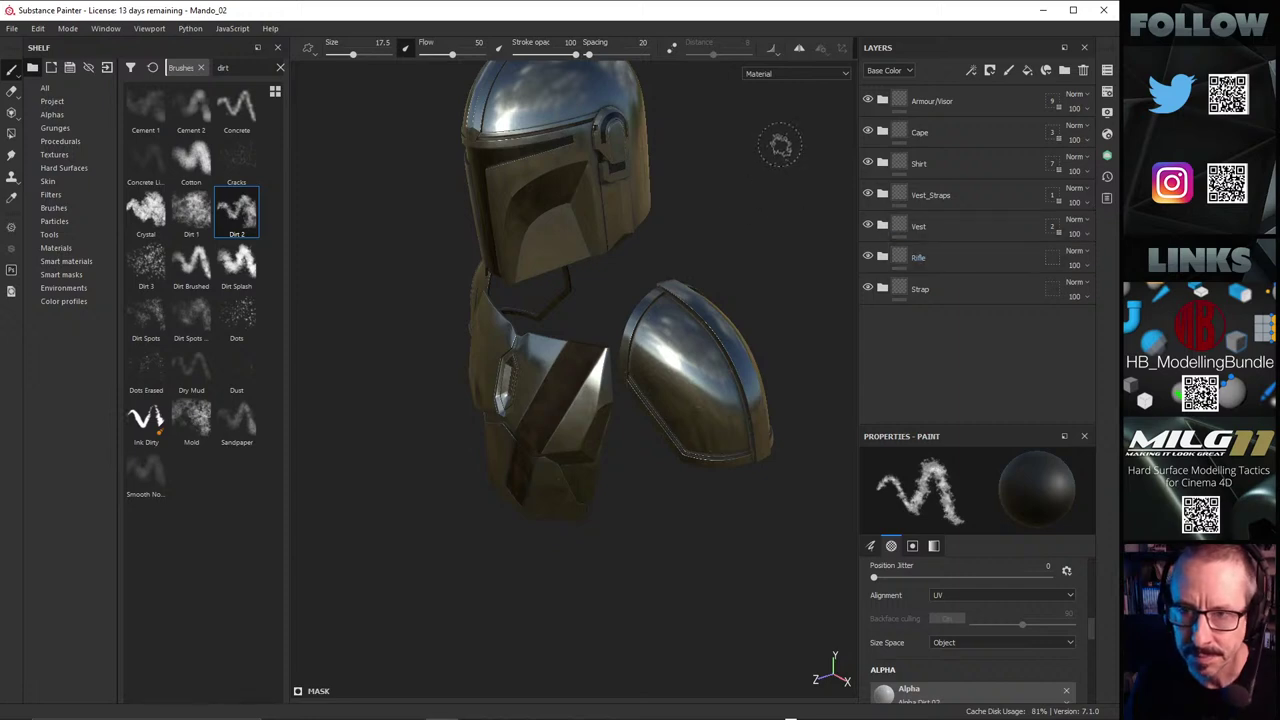
key("alt")
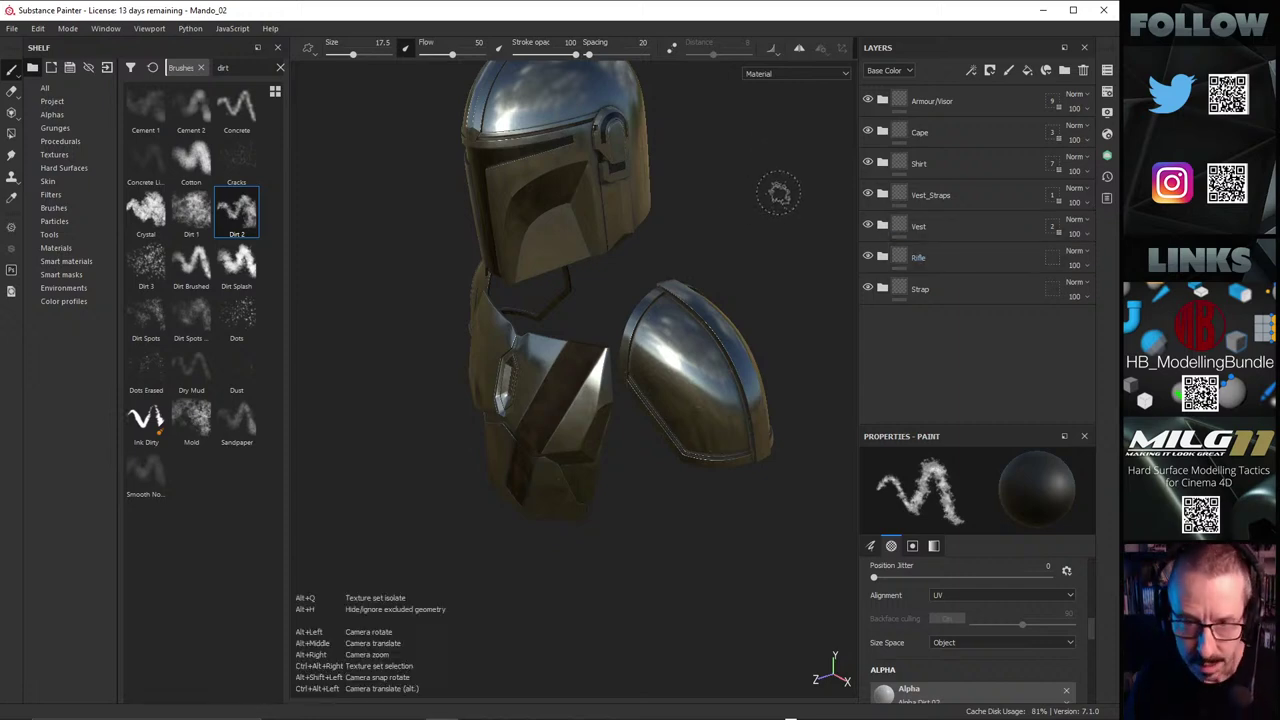
key("alt+q")
left_click_drag(709, 360, 546, 347, "alt")
middle_click_drag(546, 347, 574, 338, "alt")
scroll(574, 340, "up", 2)
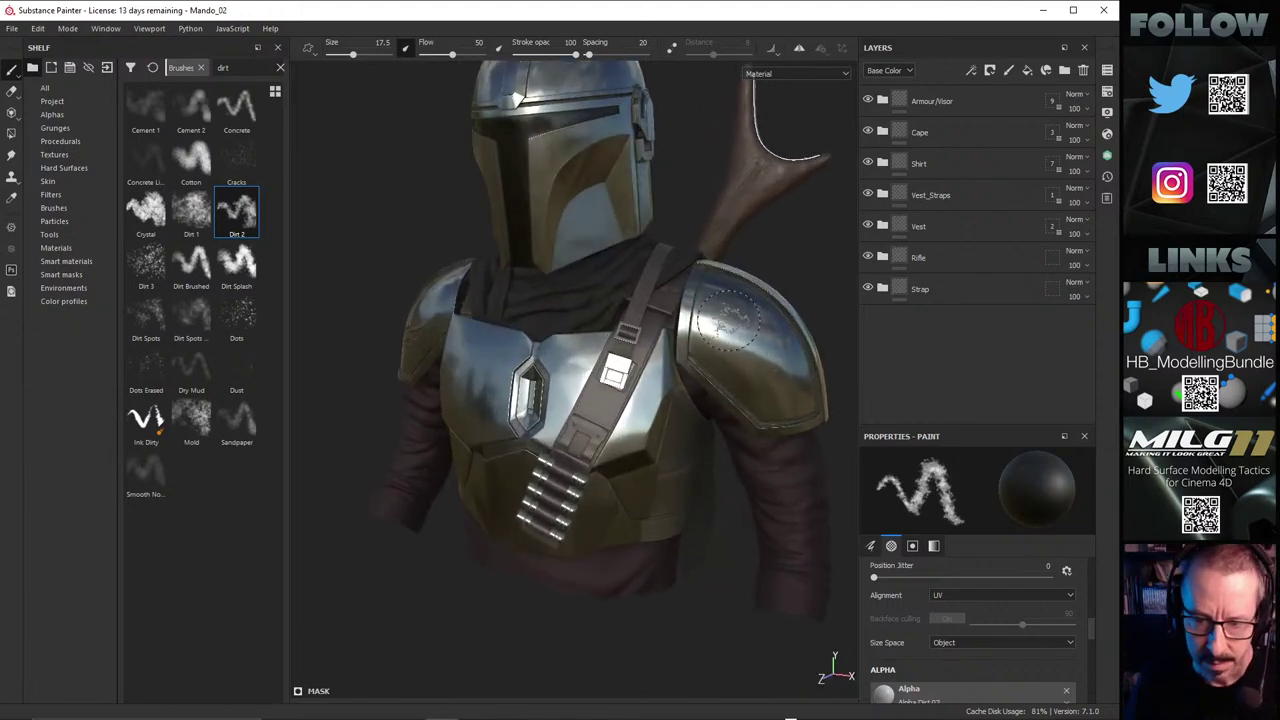
Step: Examine the chest strap's buckle and pouch under rotated environment lighting
scroll(625, 365, "up", 4)
left_click_drag(676, 305, 686, 389, "alt")
scroll(686, 389, "up", 3)
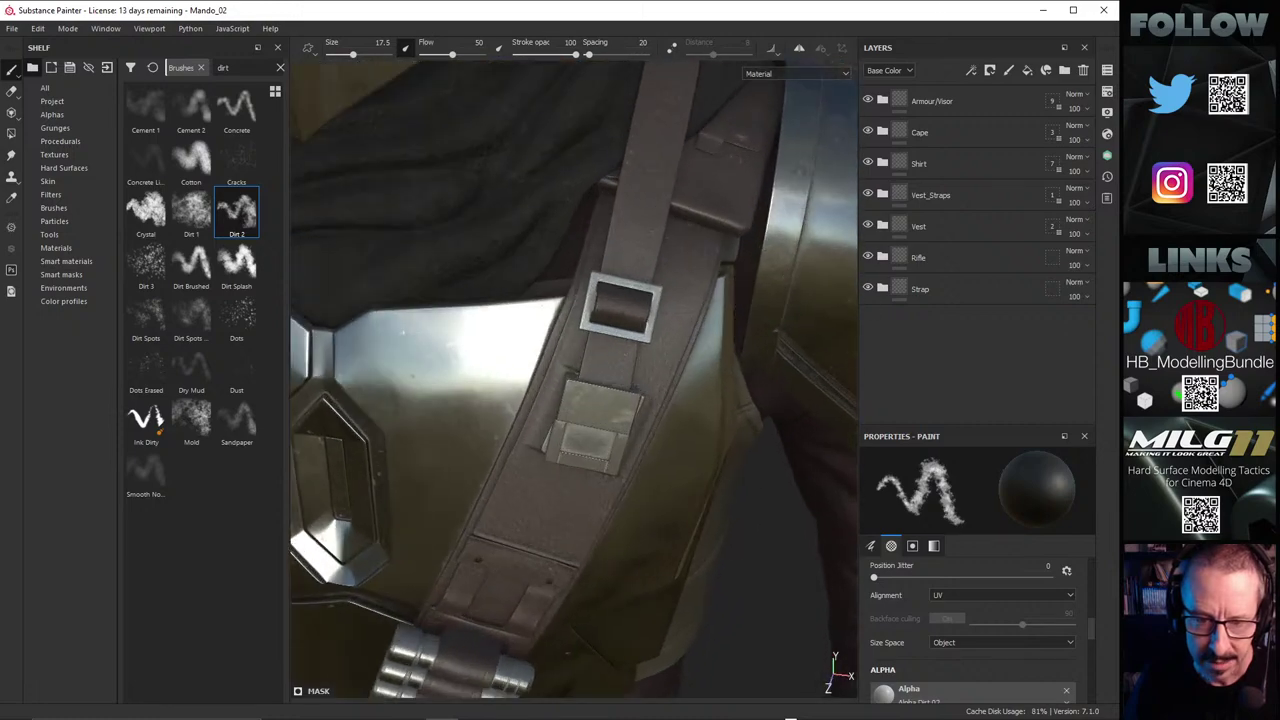
right_click_drag(686, 309, 614, 305, "shift")
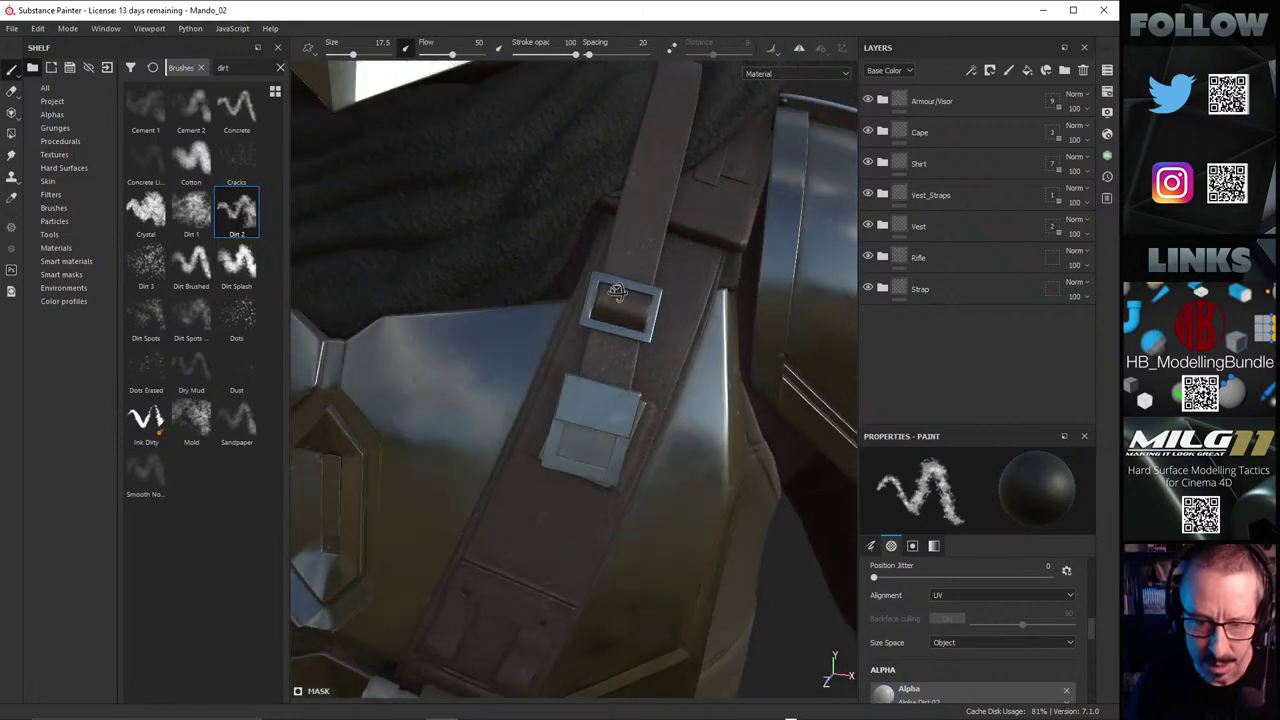
left_click_drag(614, 305, 614, 285, "alt")
scroll(618, 304, "down", 3)
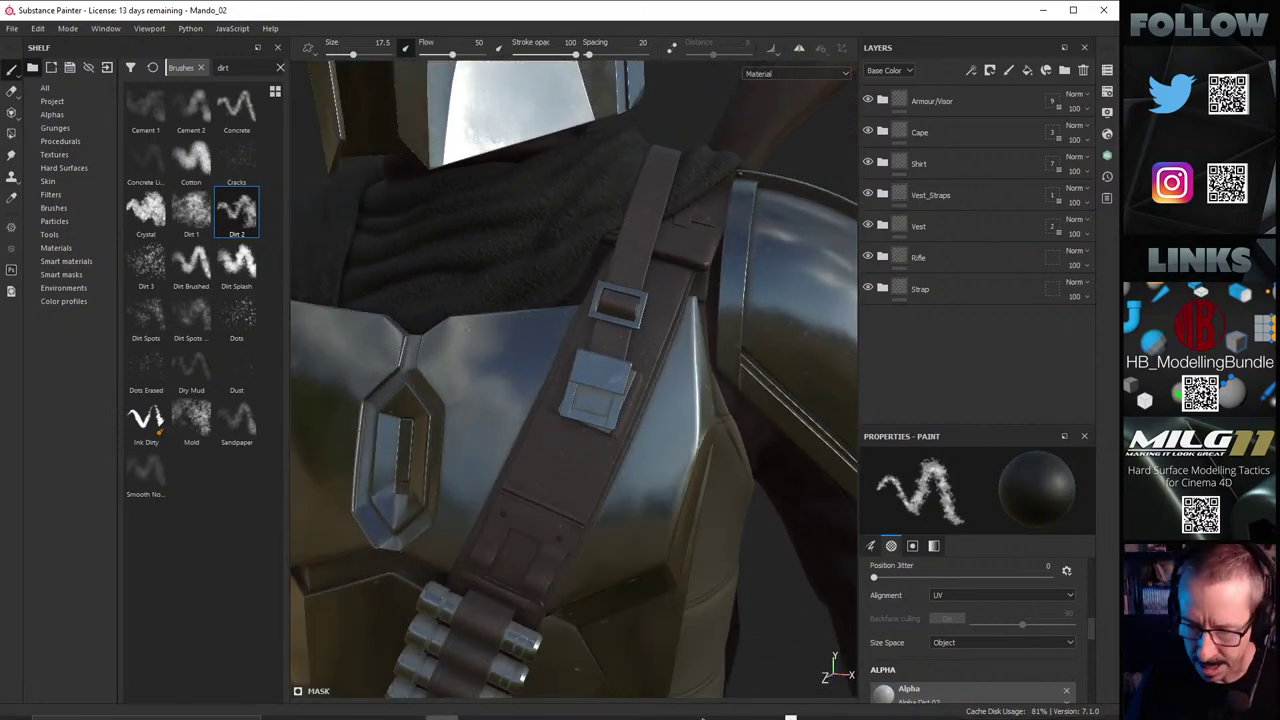
left_click(790, 705)
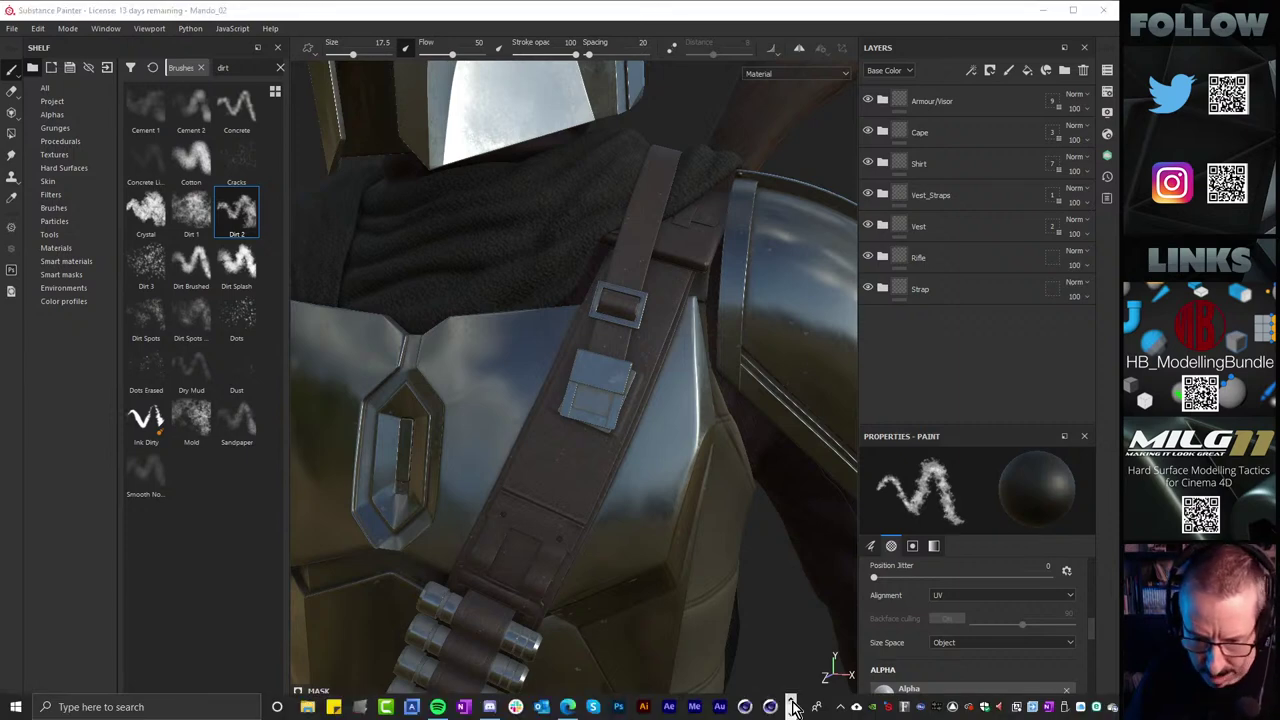
left_click(790, 706)
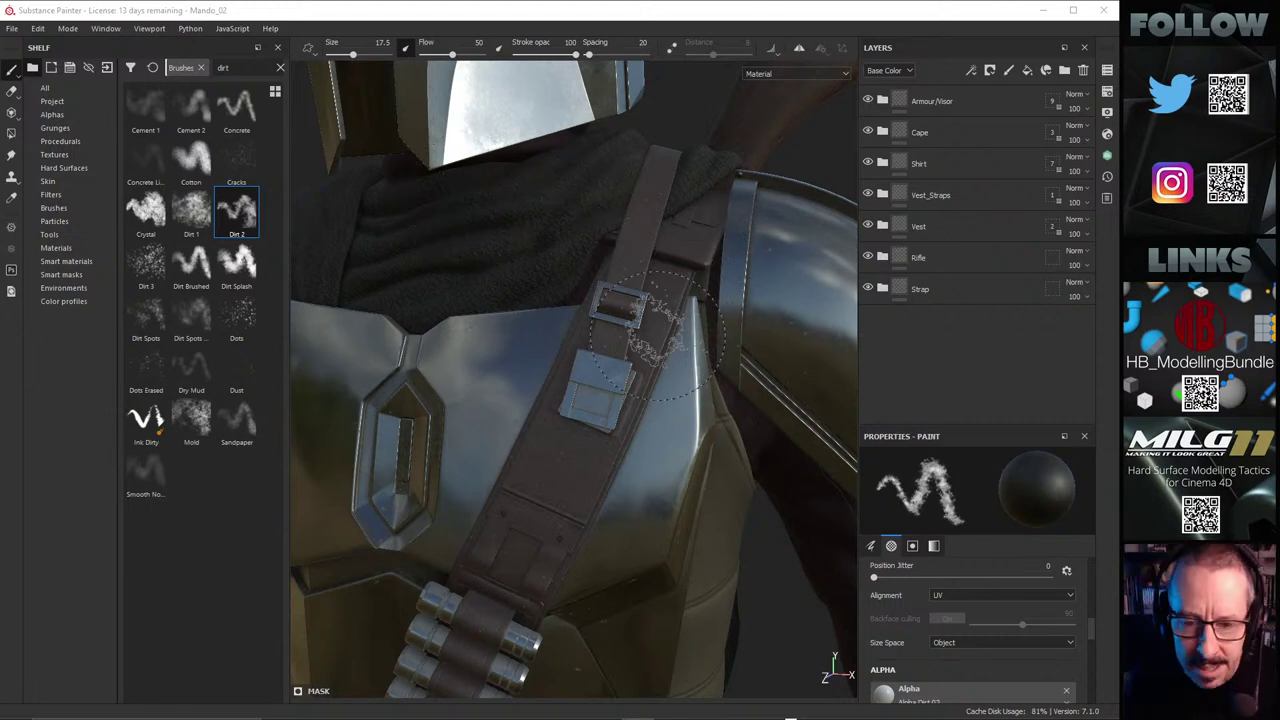
Step: Inspect the strap's leather up close, from the pouch up to the shoulder flap
middle_click_drag(632, 386, 660, 204, "alt")
left_click_drag(608, 342, 586, 320, "alt")
right_click_drag(610, 286, 685, 295, "alt")
middle_click_drag(685, 295, 617, 438, "alt")
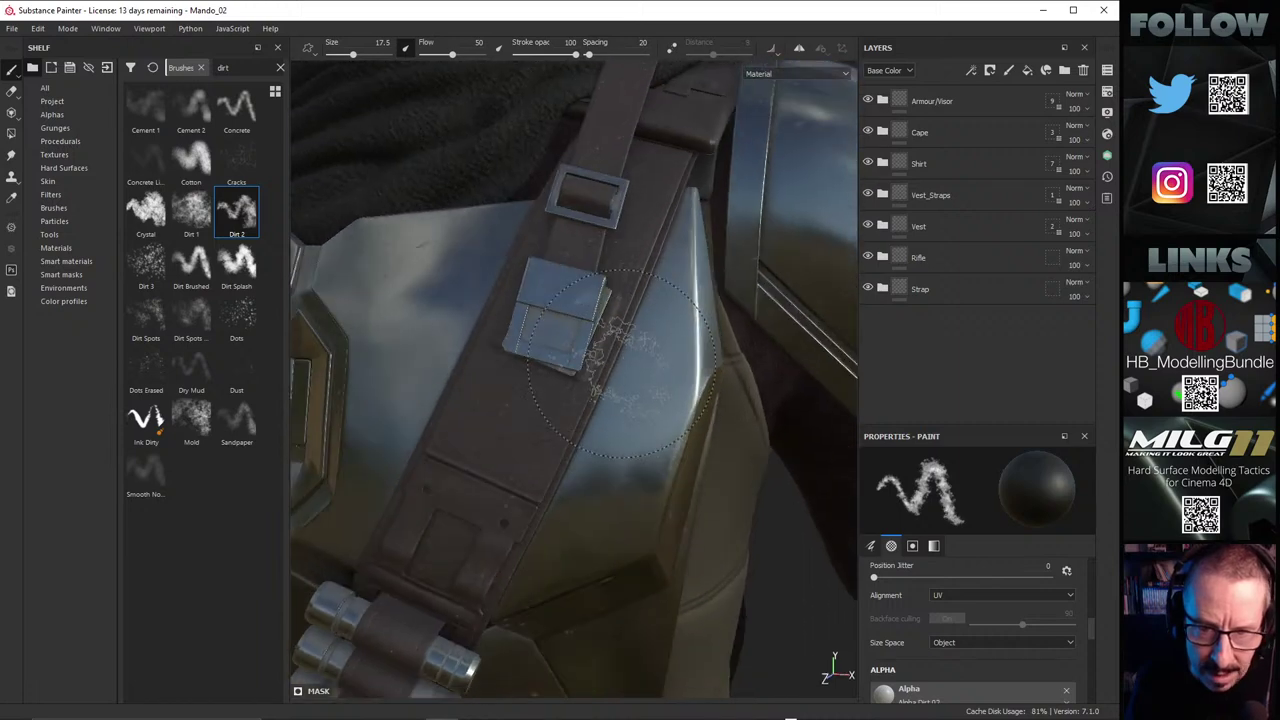
left_click_drag(622, 270, 533, 401, "alt")
right_click_drag(565, 316, 703, 273, "alt")
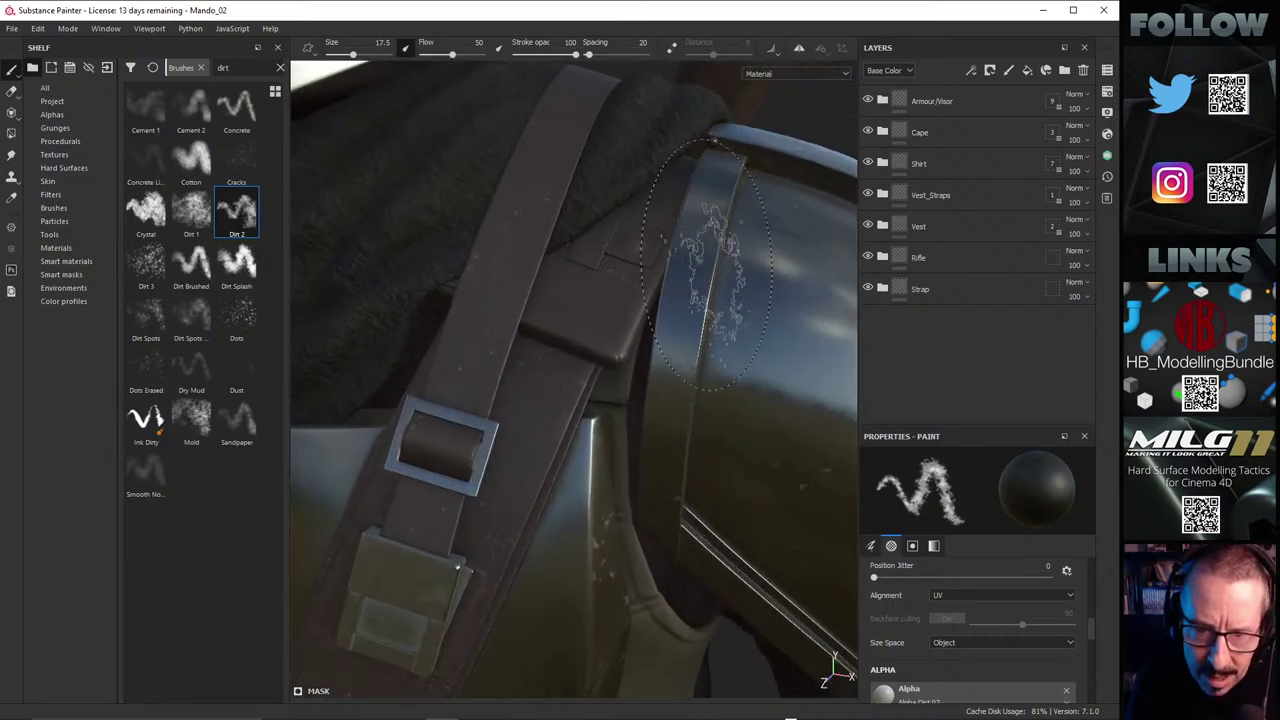
middle_click_drag(590, 265, 586, 300, "alt")
left_click_drag(586, 300, 553, 341, "alt")
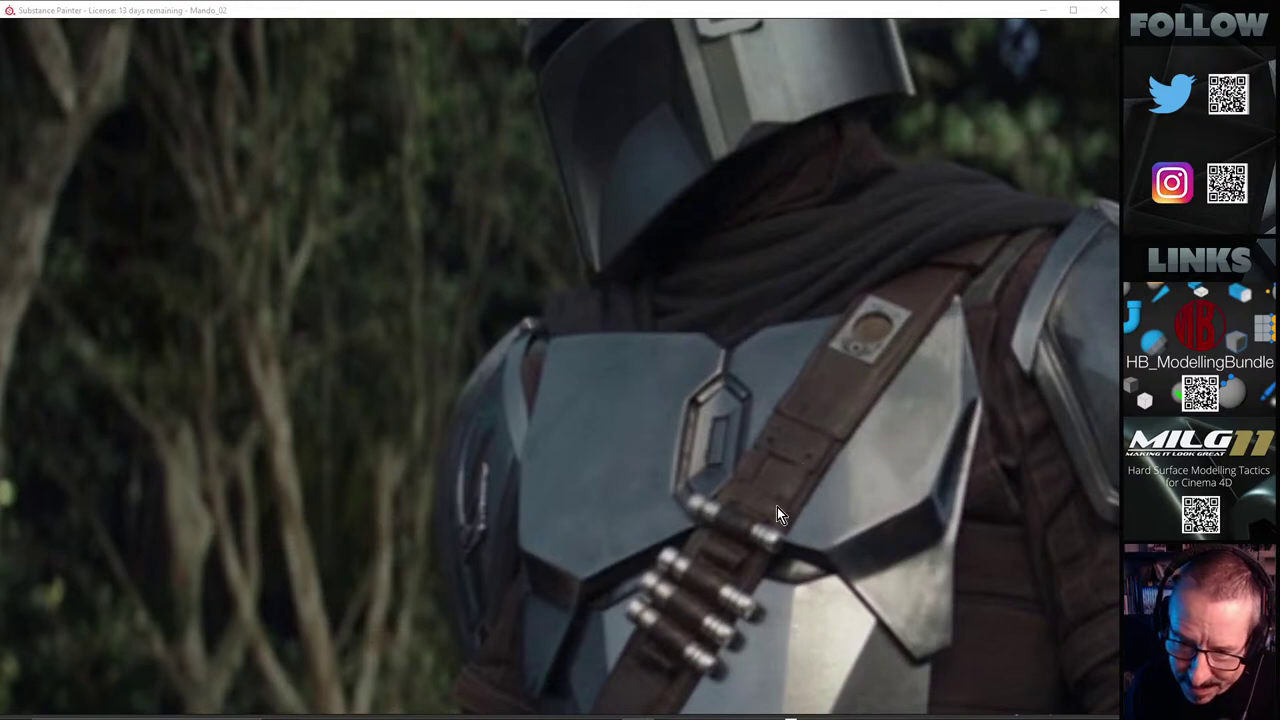
Step: Compare the Mandalorian photos on the reference board for the colour and wear of the leather bandolier strap
scroll(794, 492, "down", 8)
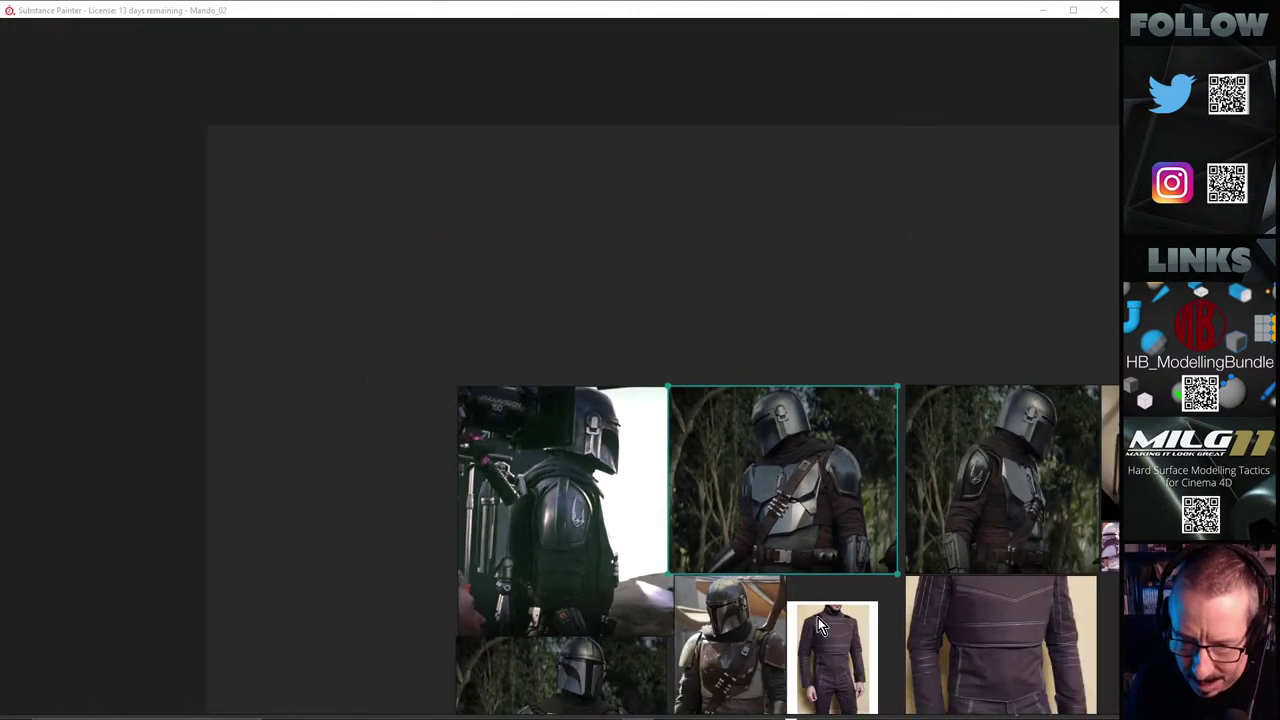
scroll(755, 673, "up", 8)
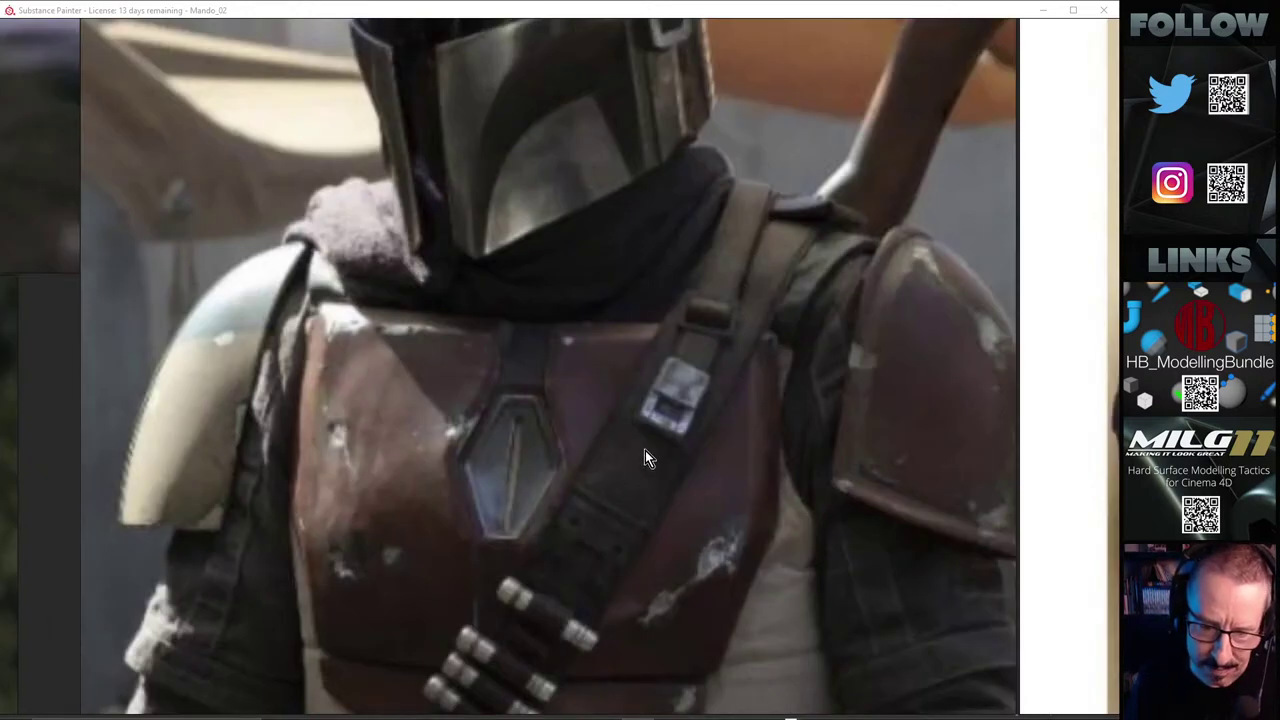
scroll(670, 395, "down", 8)
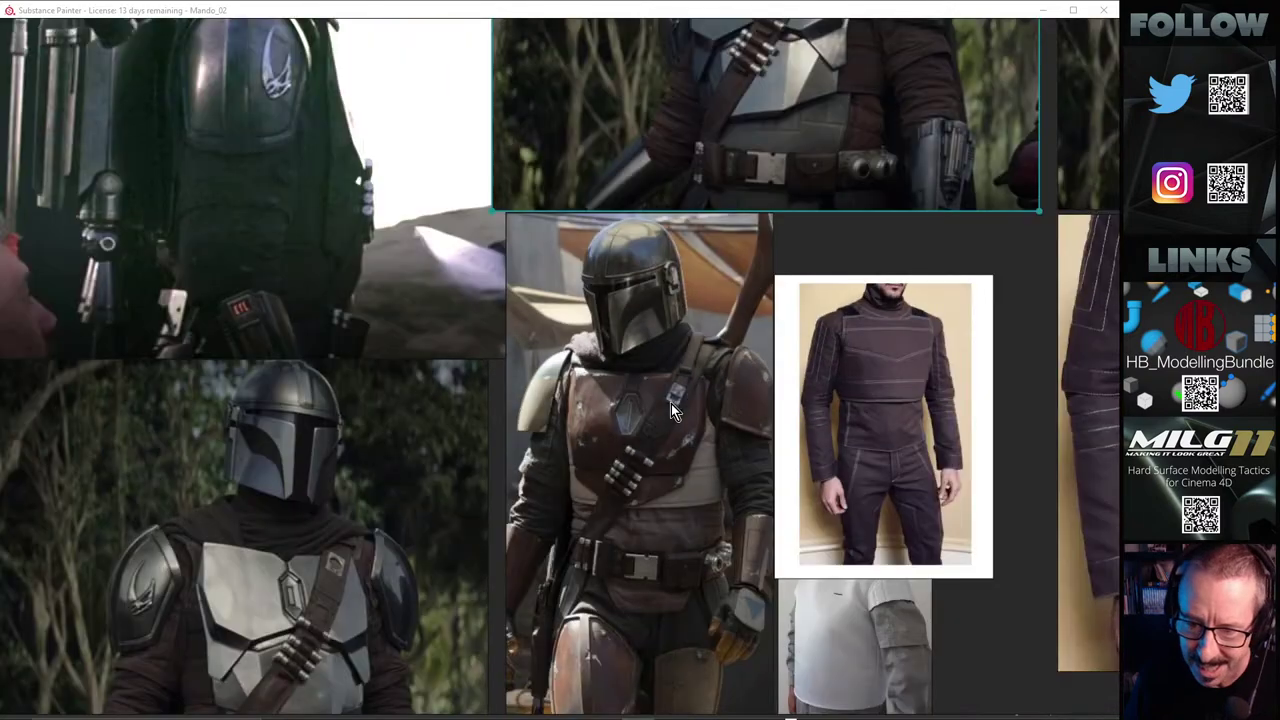
scroll(975, 315, "down", 3)
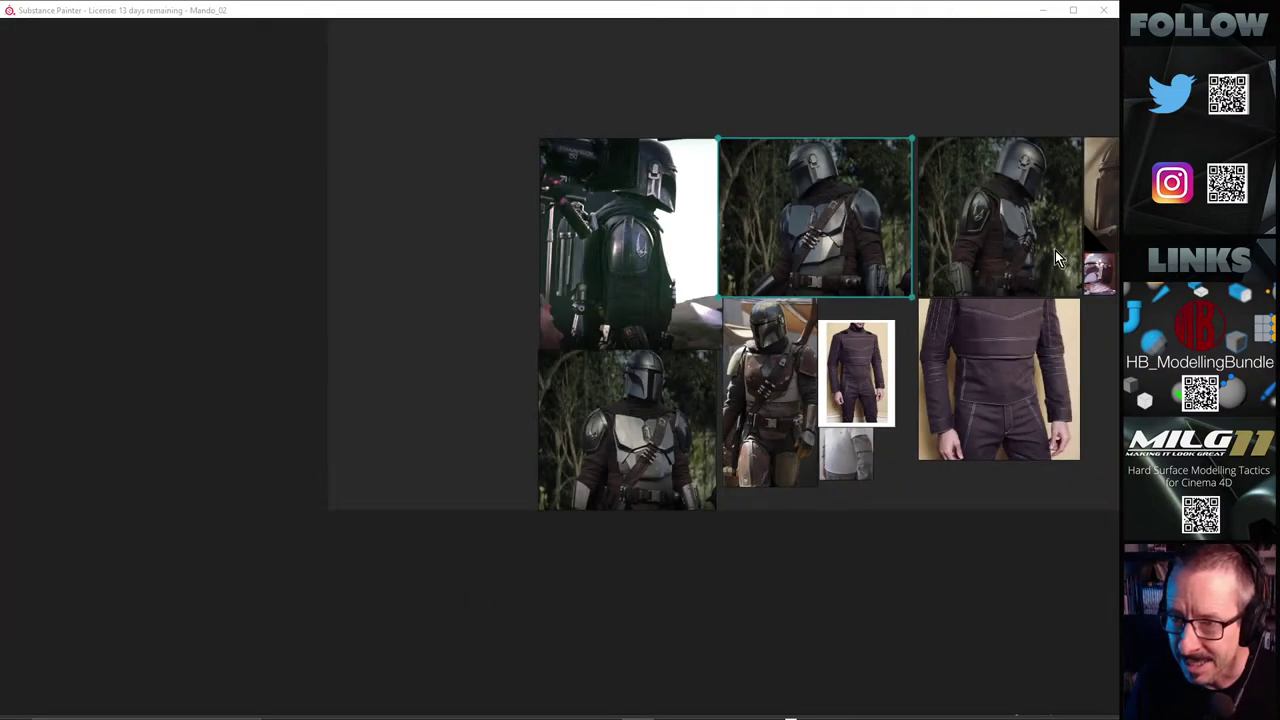
scroll(1000, 275, "up", 5)
scroll(1040, 262, "up", 8)
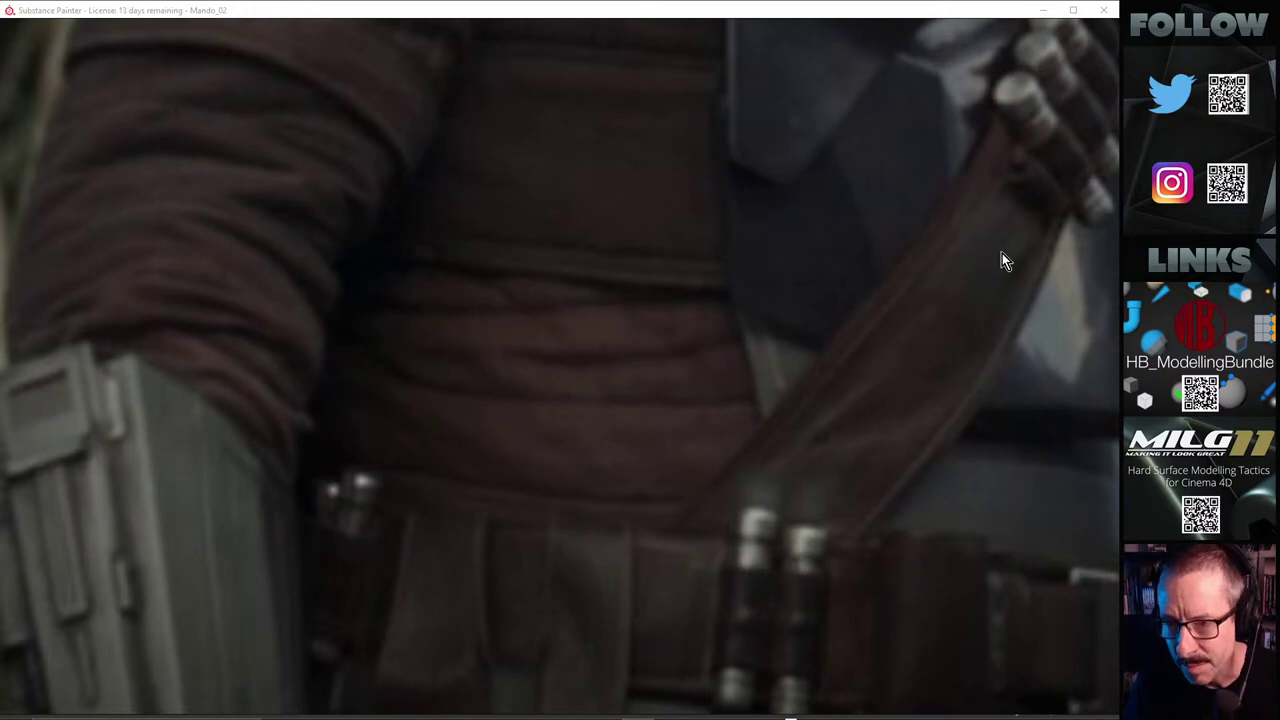
scroll(1002, 253, "down", 6)
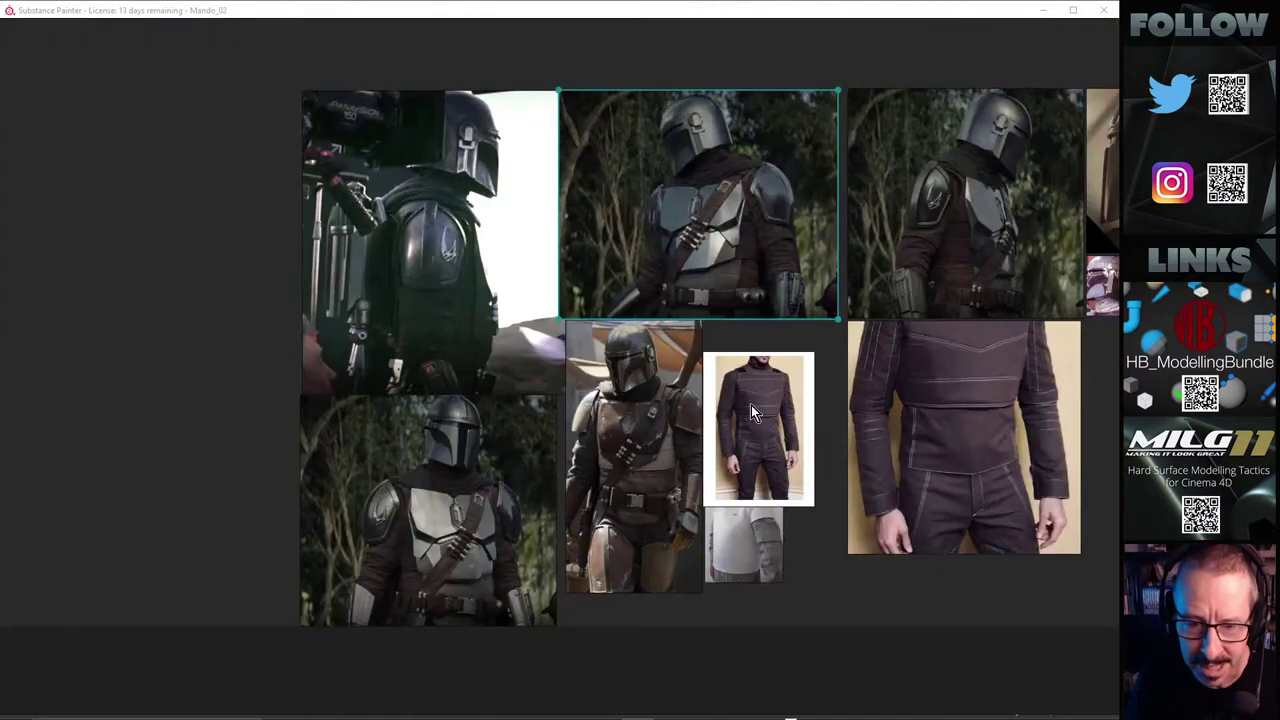
scroll(472, 562, "up", 5)
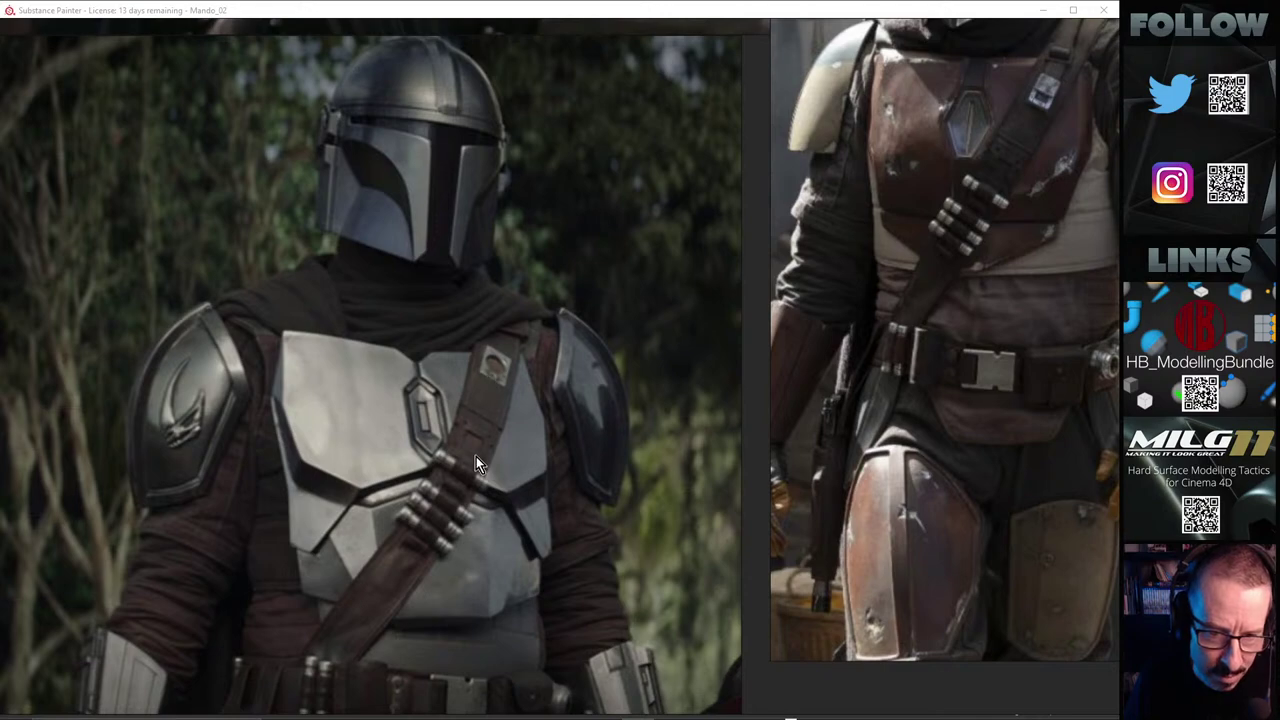
scroll(477, 465, "down", 3)
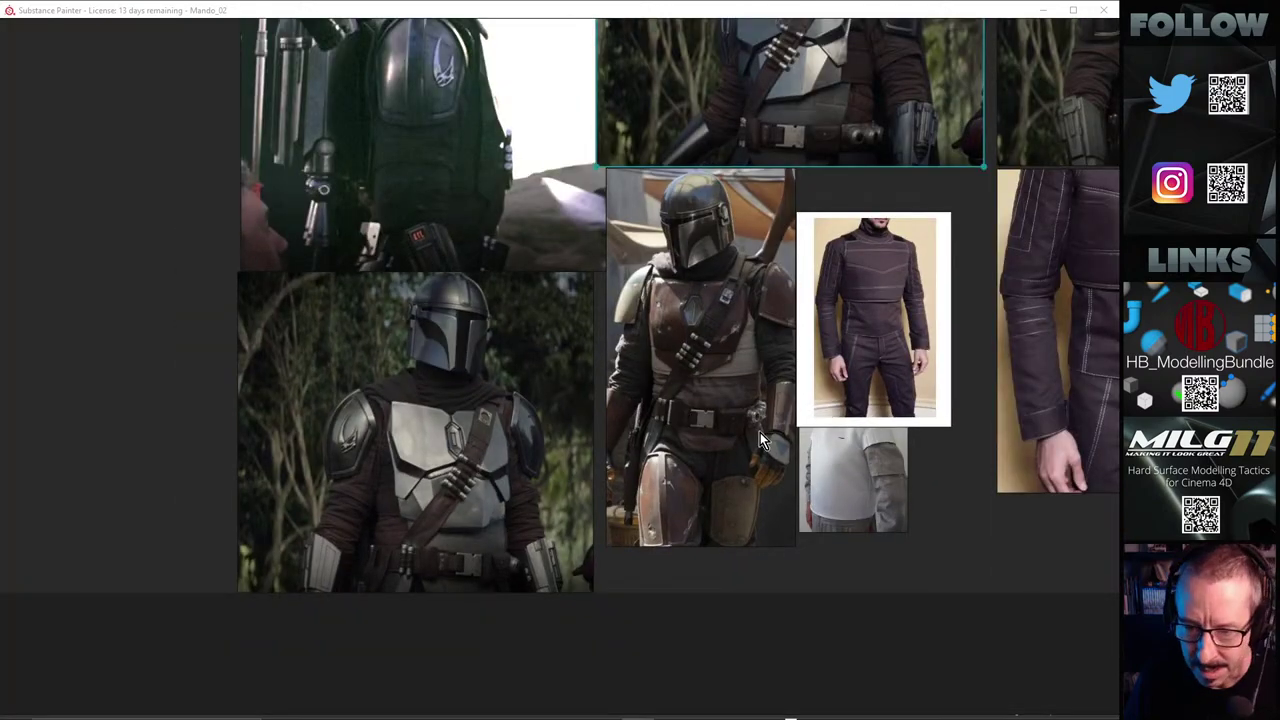
scroll(760, 436, "up", 2)
scroll(682, 300, "up", 3)
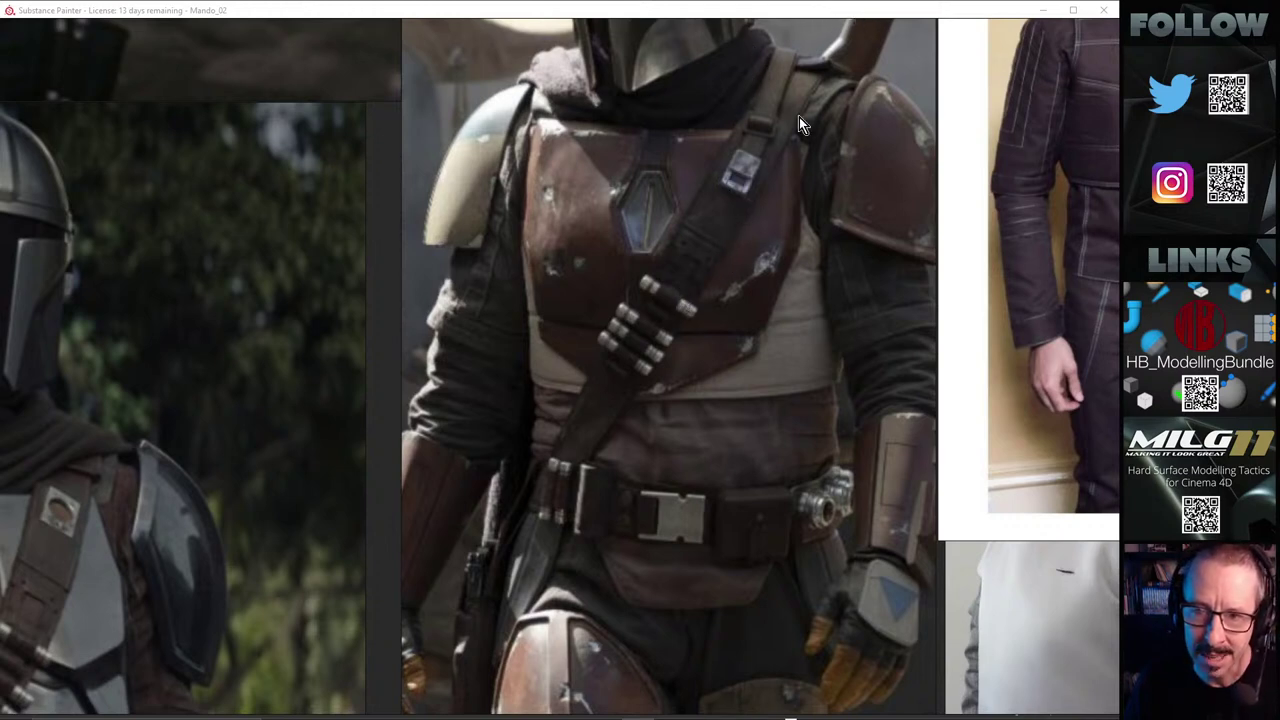
right_click(785, 27)
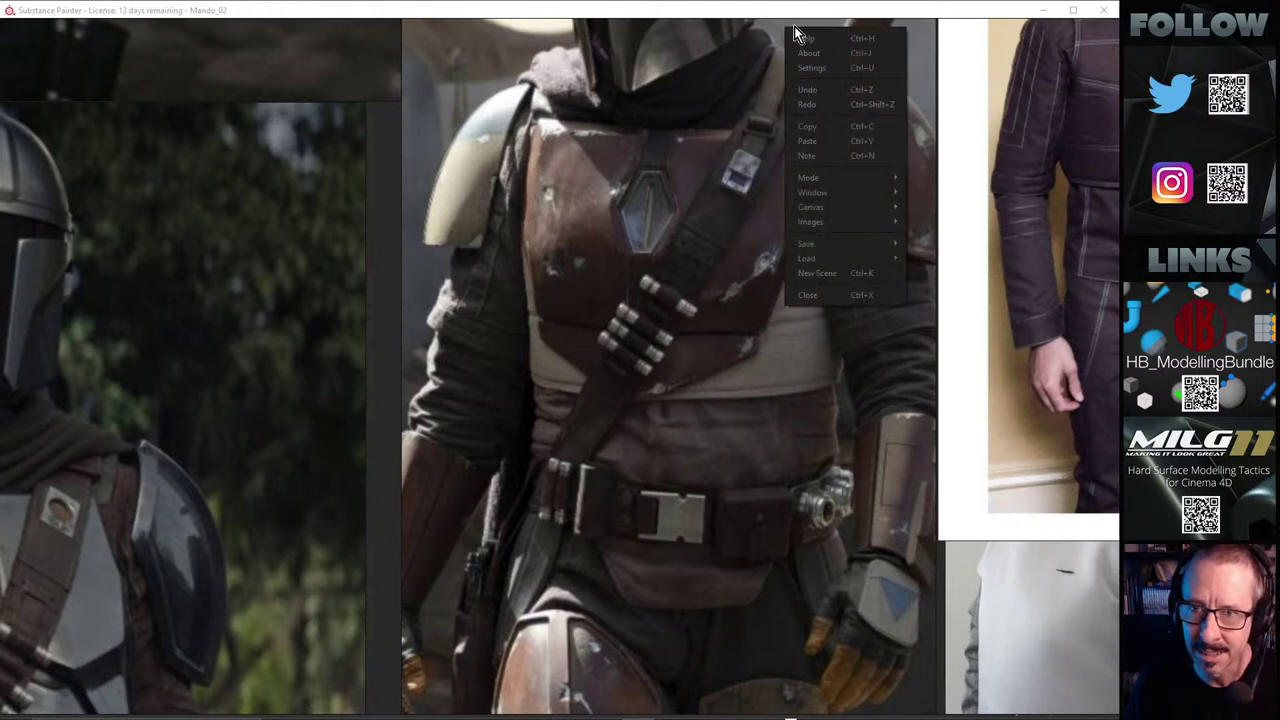
right_click(763, 21)
right_click(763, 21)
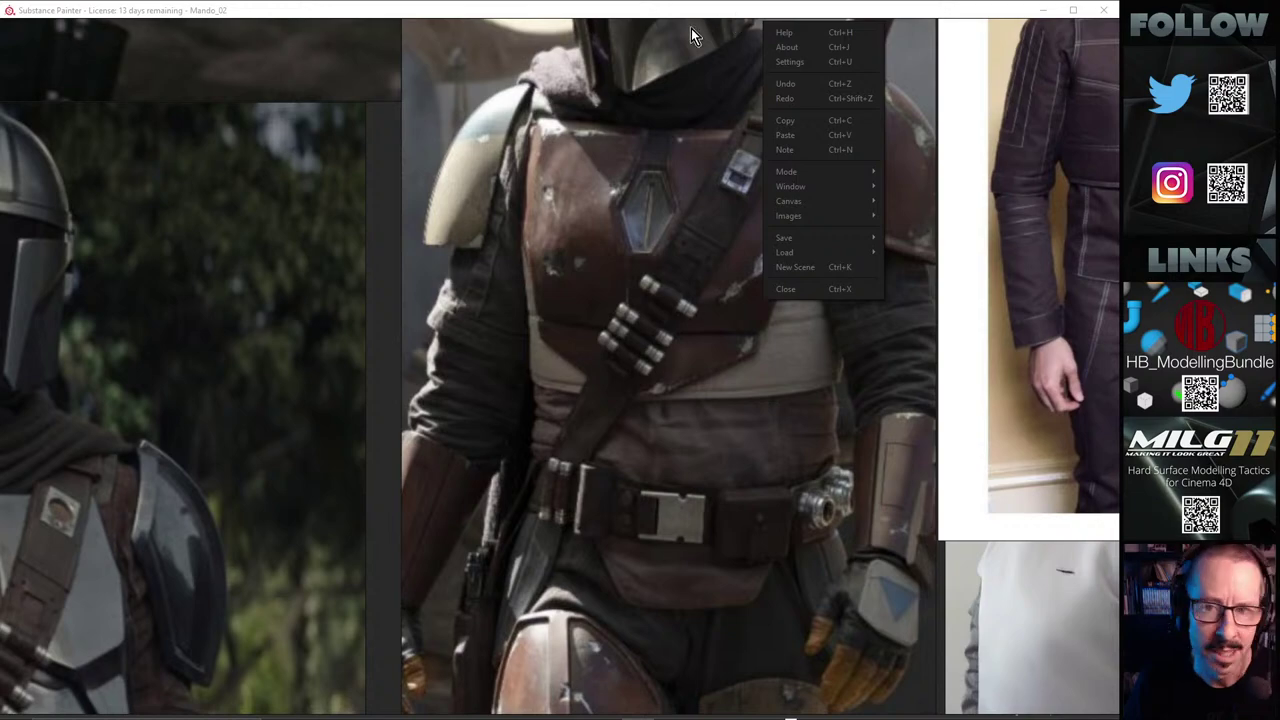
left_click(693, 31)
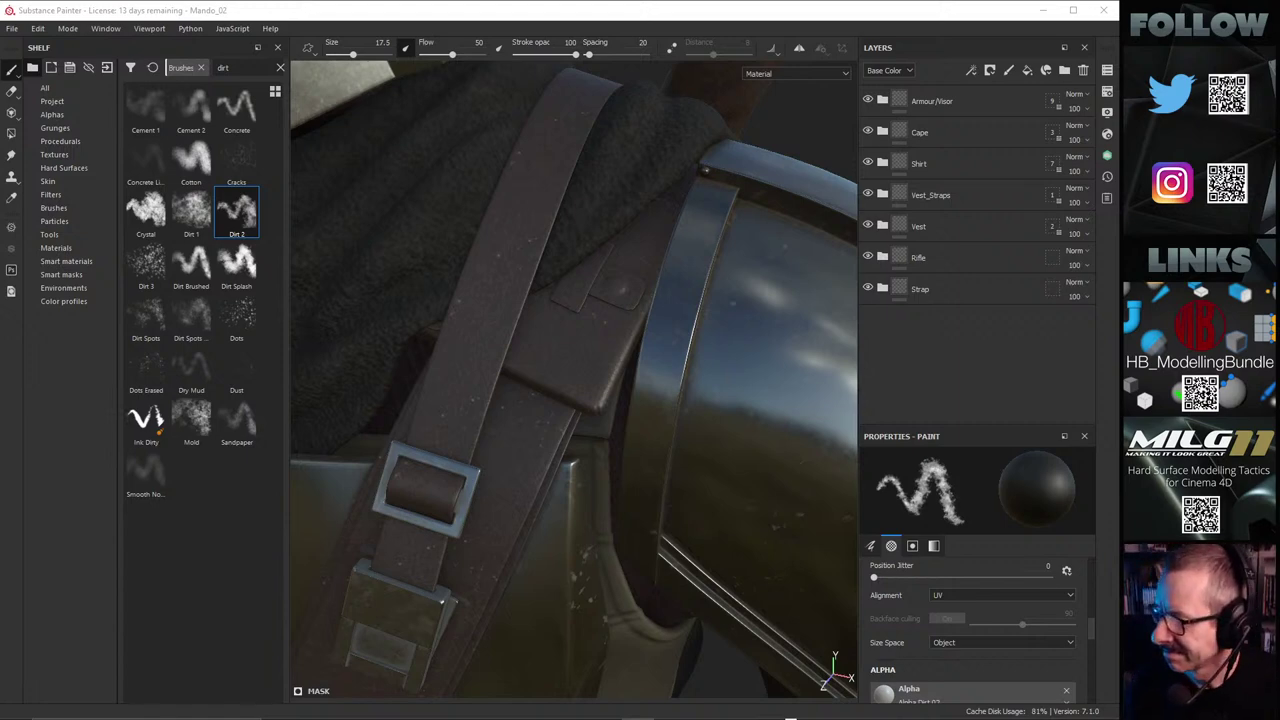
Step: Expand the Strap layer folder and collapse its Steel subfolder
right_click_drag(598, 310, 372, 371, "alt")
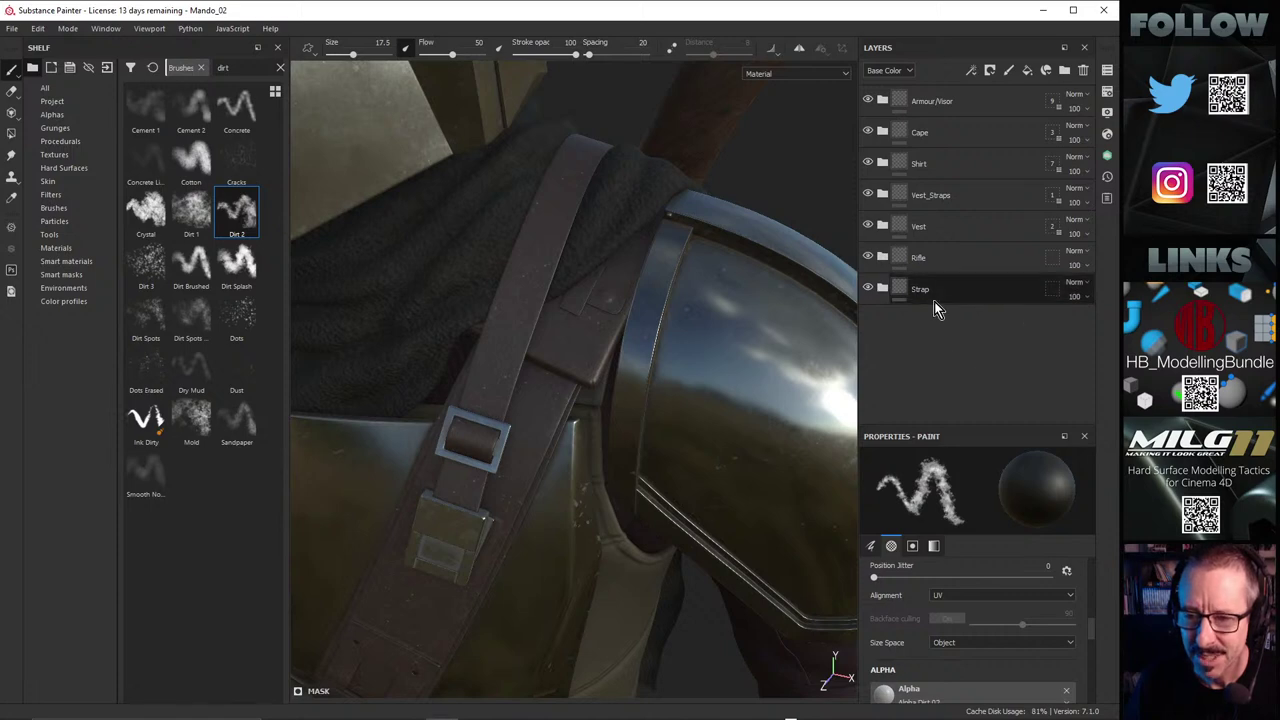
left_click(882, 289)
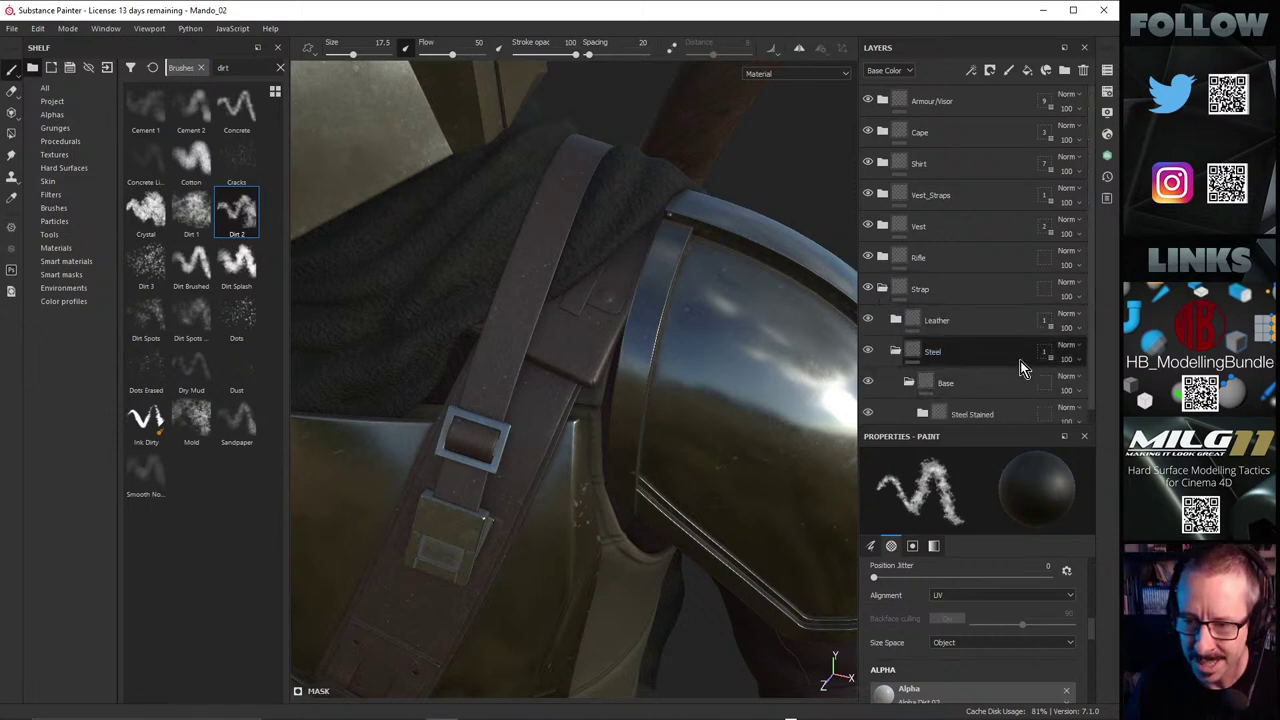
left_click(896, 350)
Step: Check the strap under rotated lighting and select the Bull Leather Large Worn fill layer in Strap's Leather Base folder
mouse_move(566, 358)
left_mouse_down("alt")
mouse_move(540, 372)
mouse_move(697, 398)
mouse_move(611, 386)
mouse_move(614, 412)
mouse_move(631, 296)
mouse_move(749, 409)
mouse_move(723, 426)
mouse_move(569, 357)
mouse_move(620, 500)
left_mouse_up("alt")
scroll(697, 398, "up", 3)
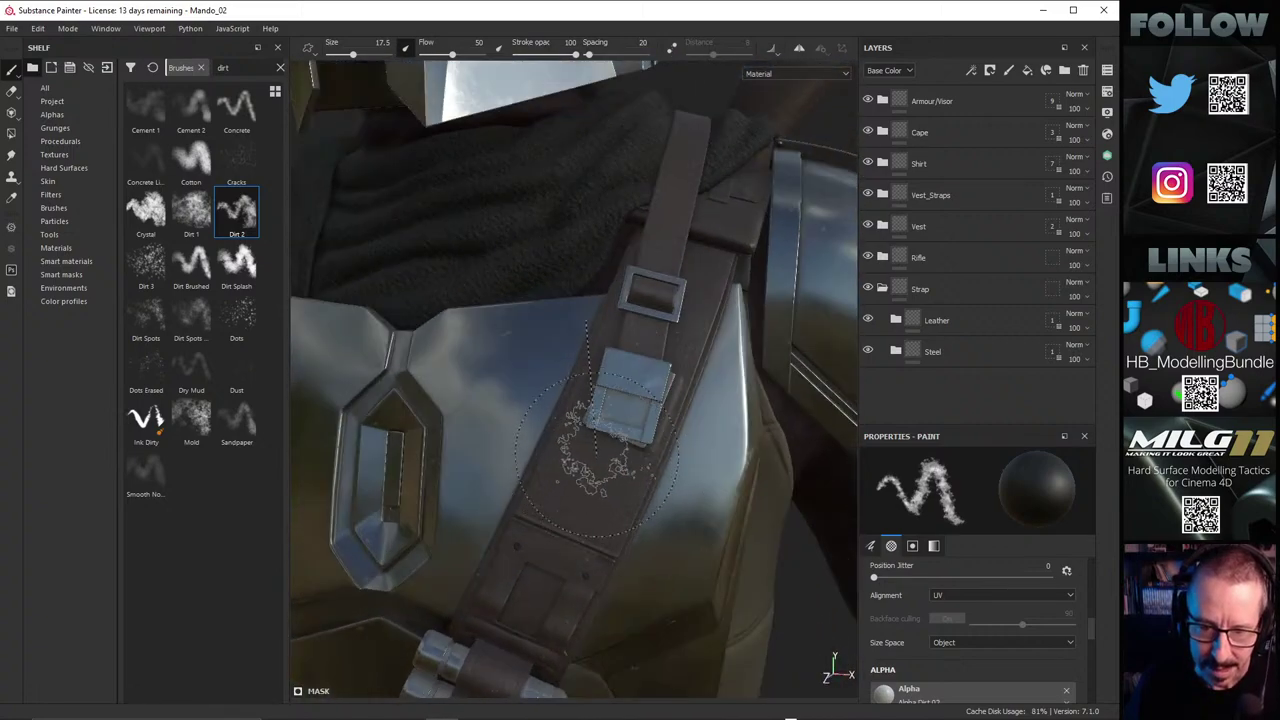
right_click_drag(630, 458, 691, 443, "shift")
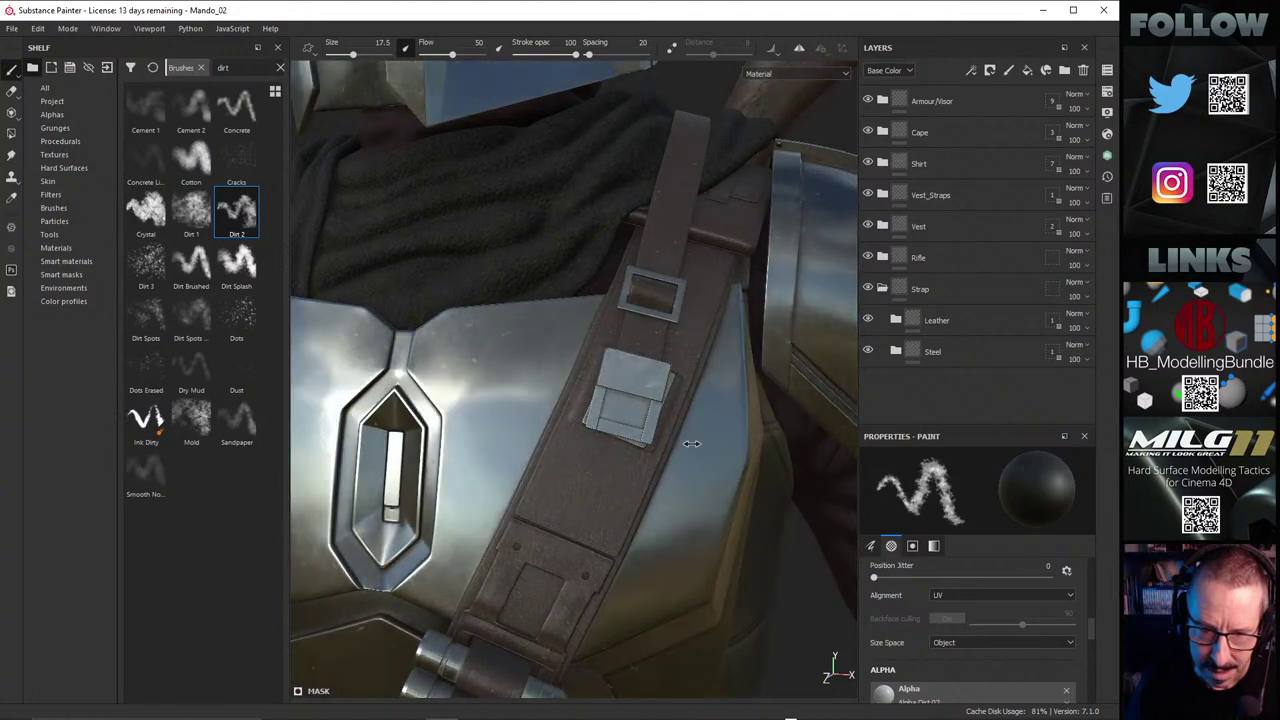
left_click_drag(550, 410, 550, 470, "alt")
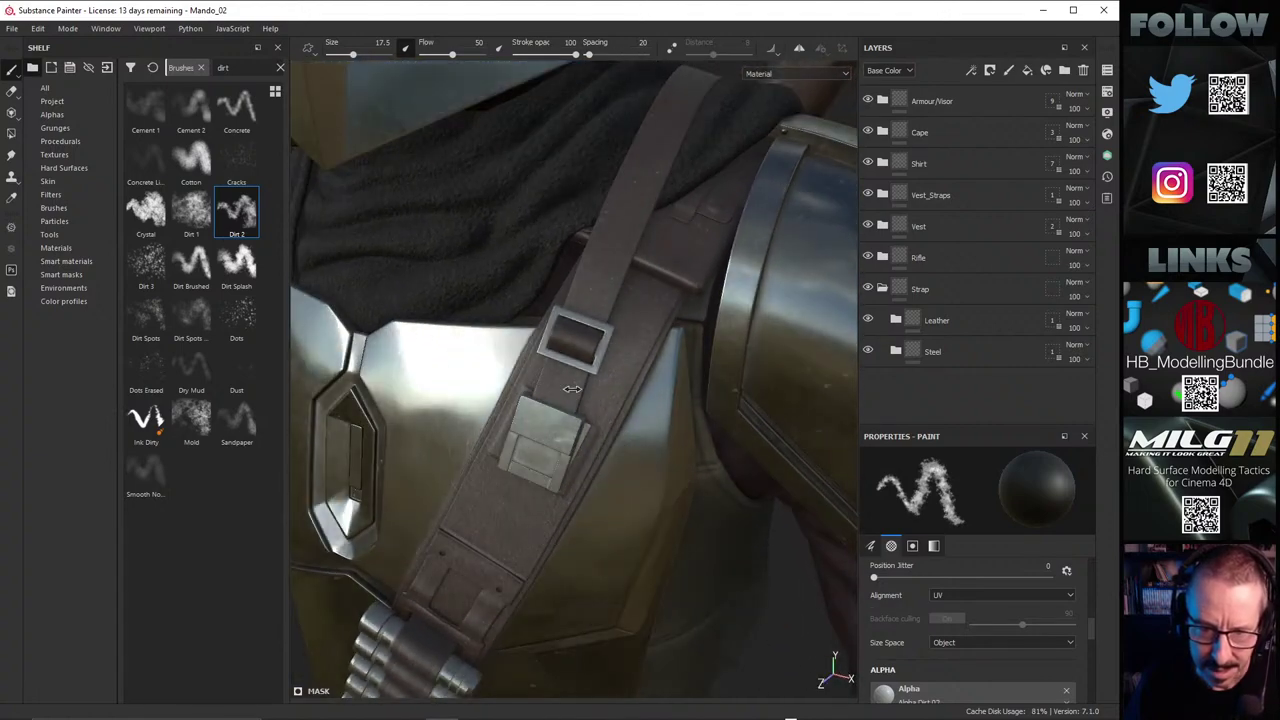
right_click_drag(572, 398, 603, 388, "shift")
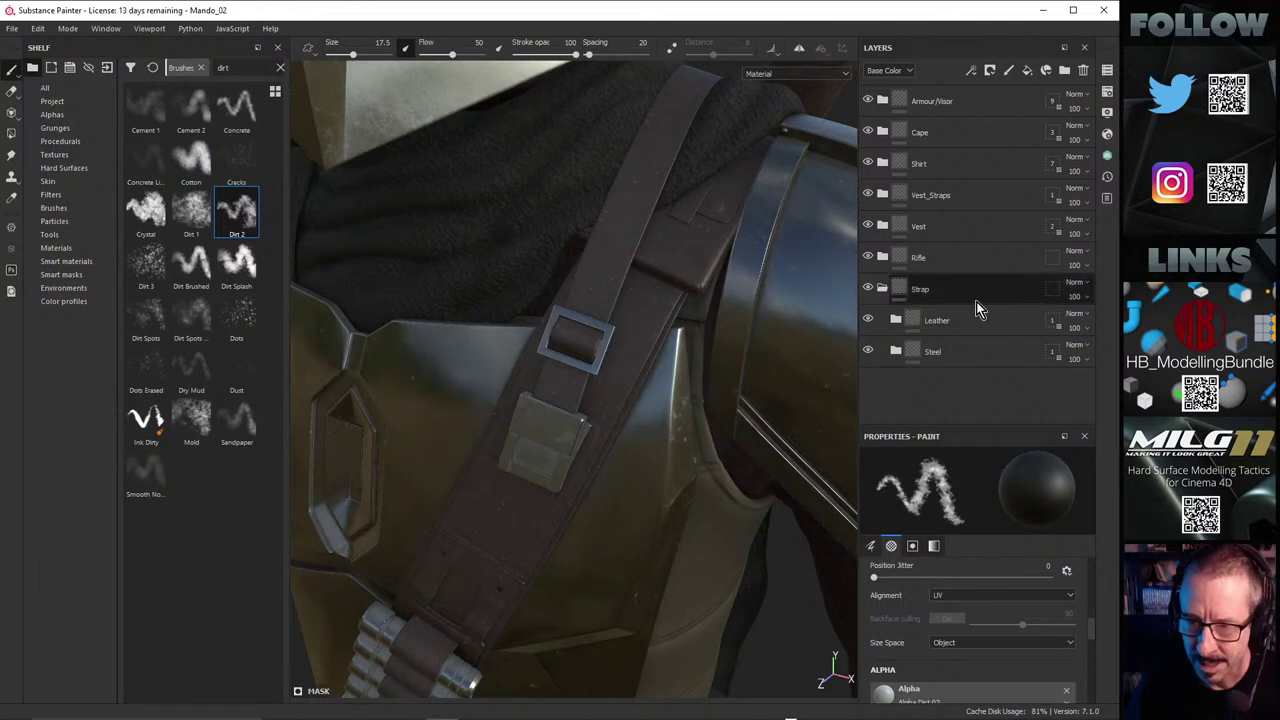
left_click(895, 321)
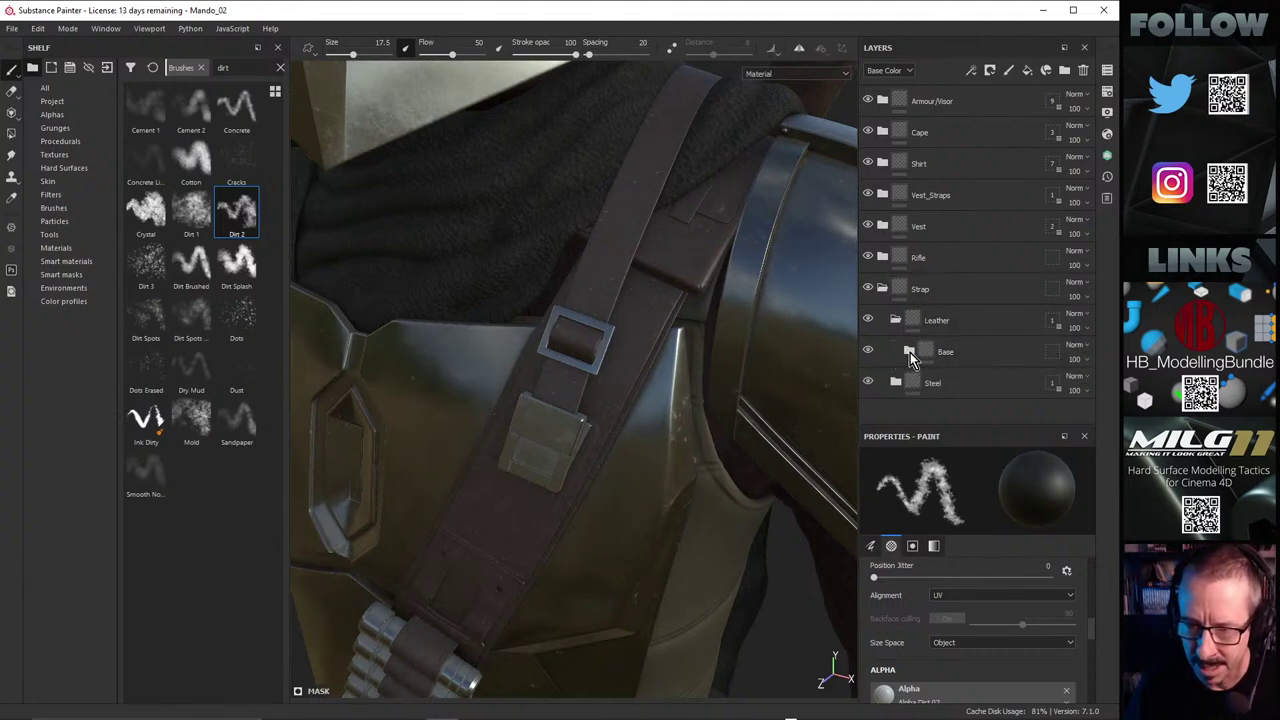
left_click(908, 351)
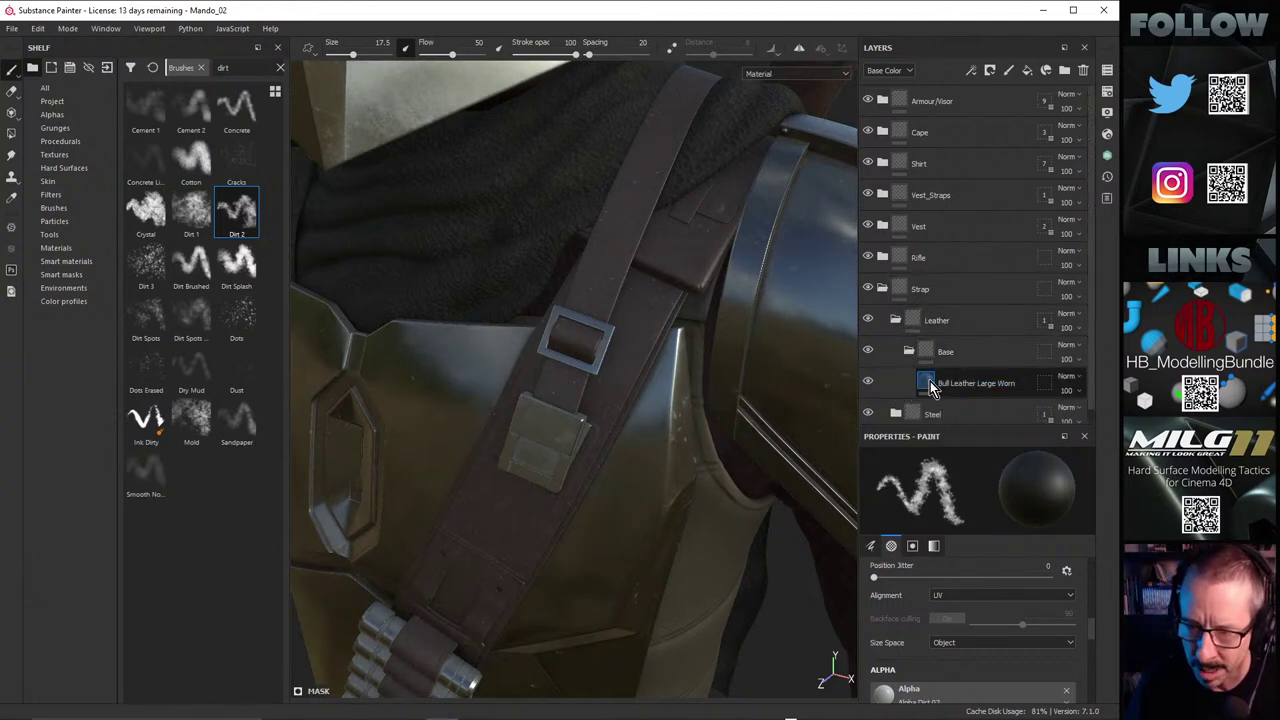
left_click(1000, 384)
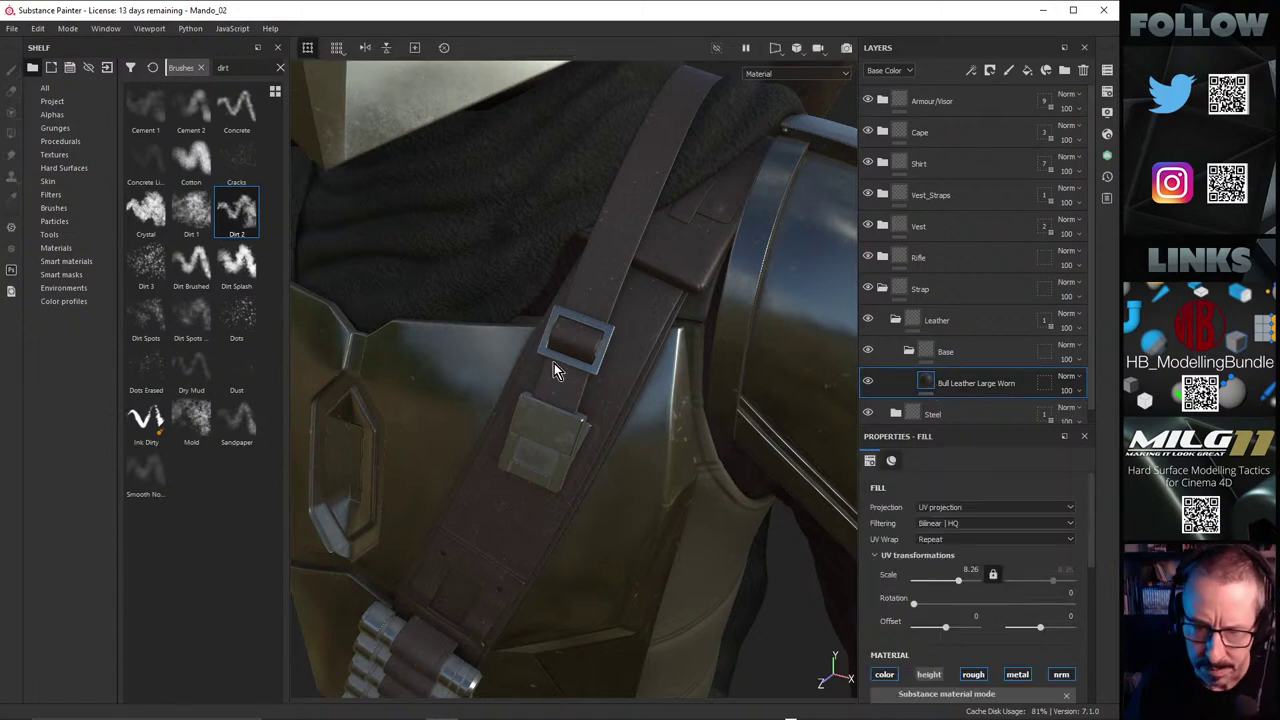
left_click_drag(554, 363, 590, 342, "alt")
right_click_drag(590, 342, 697, 310, "shift")
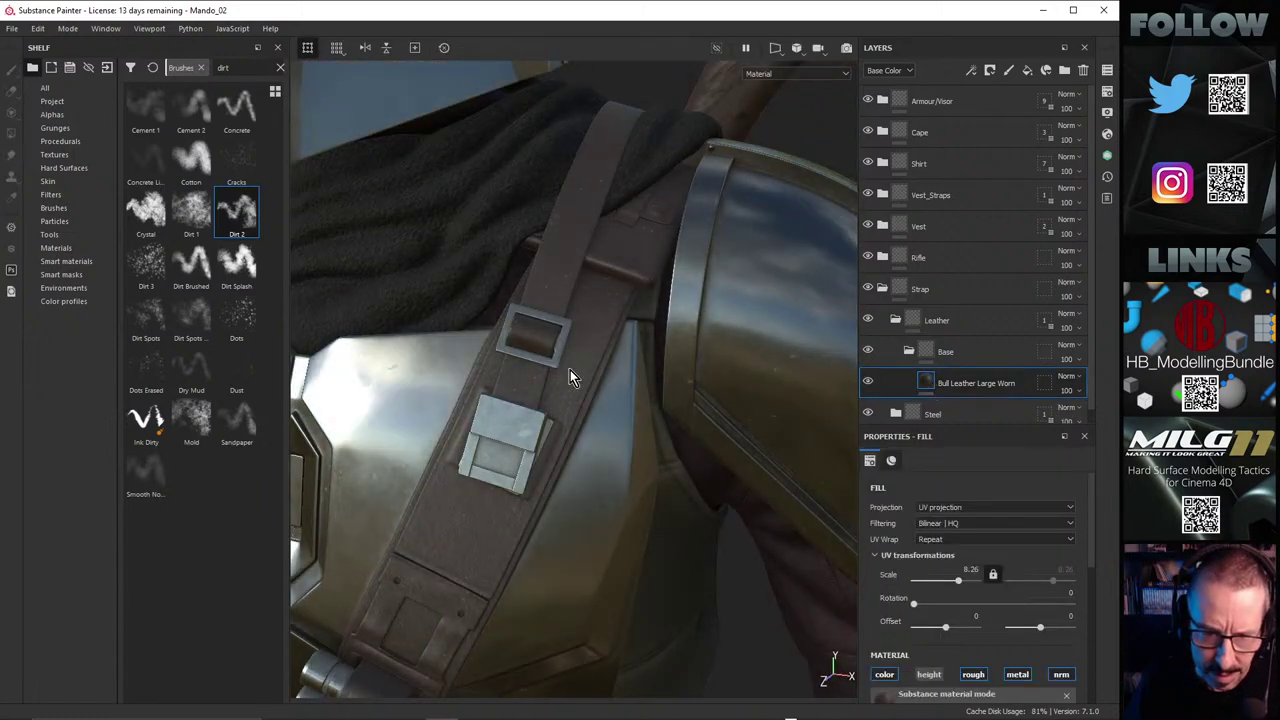
Step: Examine the strap's leather up close around the buckle and pouch for texture sharpness
right_click_drag(570, 377, 720, 385, "alt")
left_click_drag(720, 385, 548, 360, "alt")
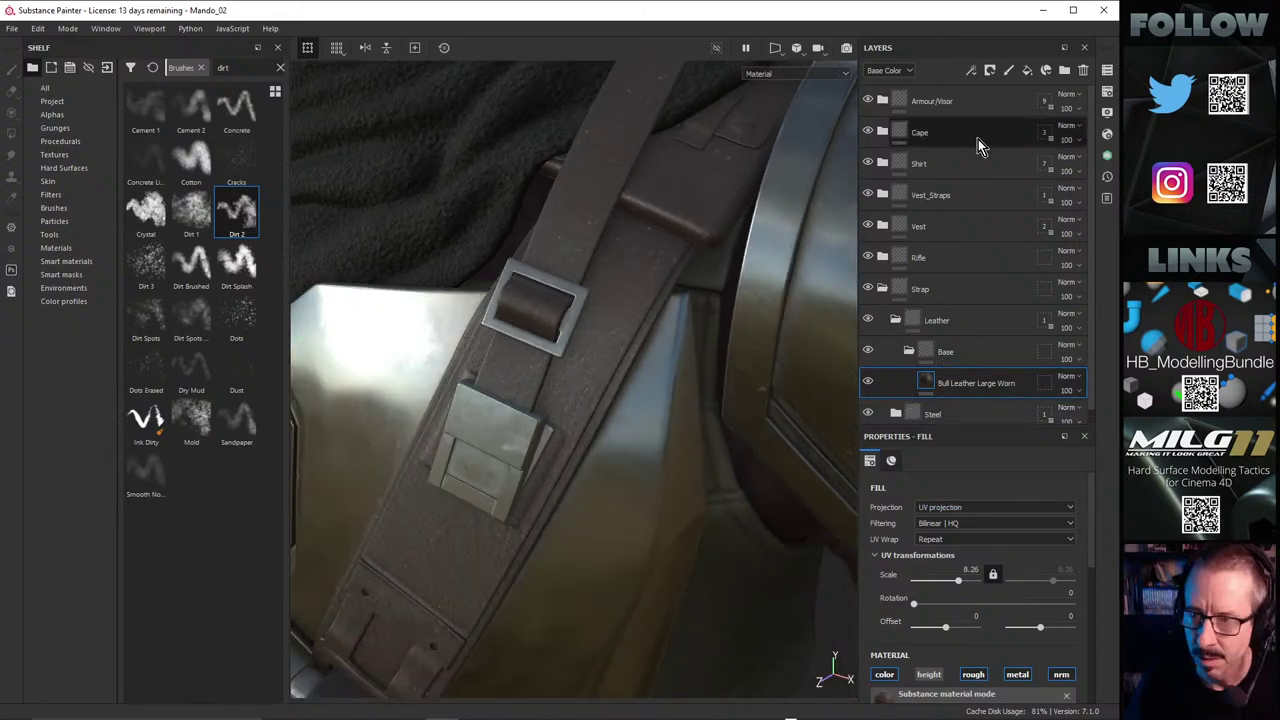
mouse_move(630, 288)
left_mouse_down("alt")
mouse_move(609, 303)
mouse_move(609, 289)
left_mouse_up("alt")
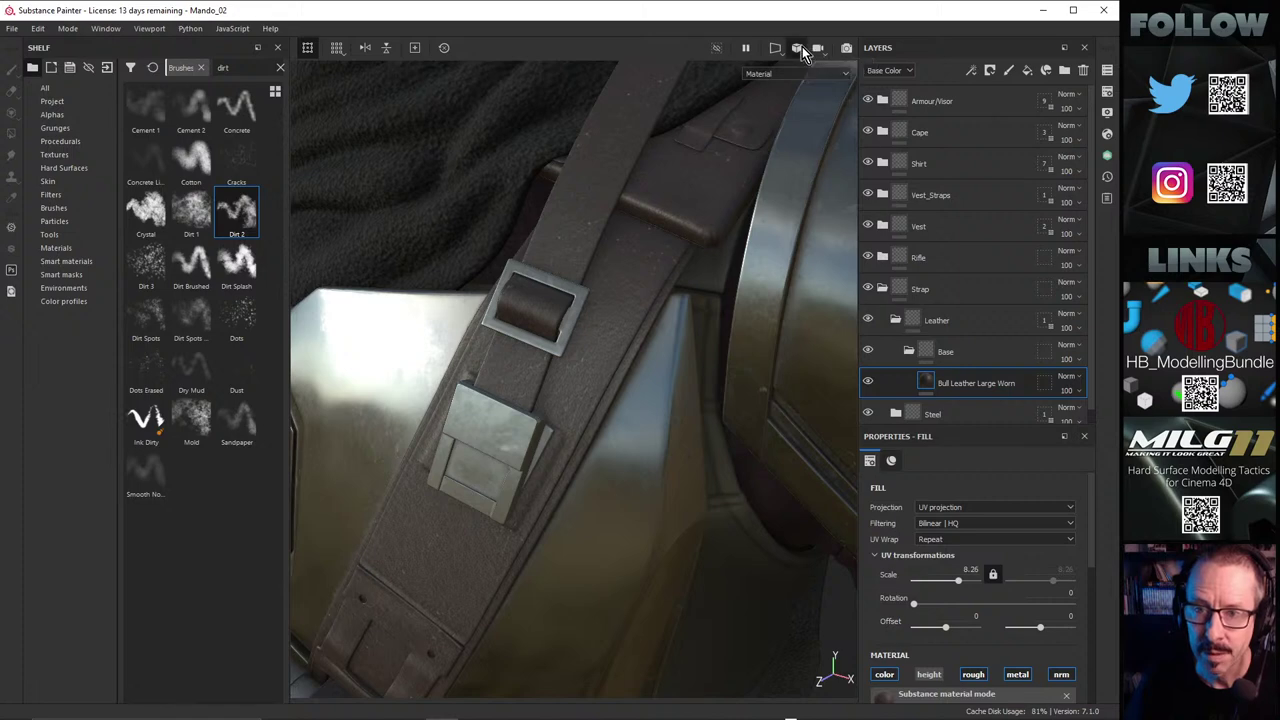
left_click(797, 46)
left_click(776, 48)
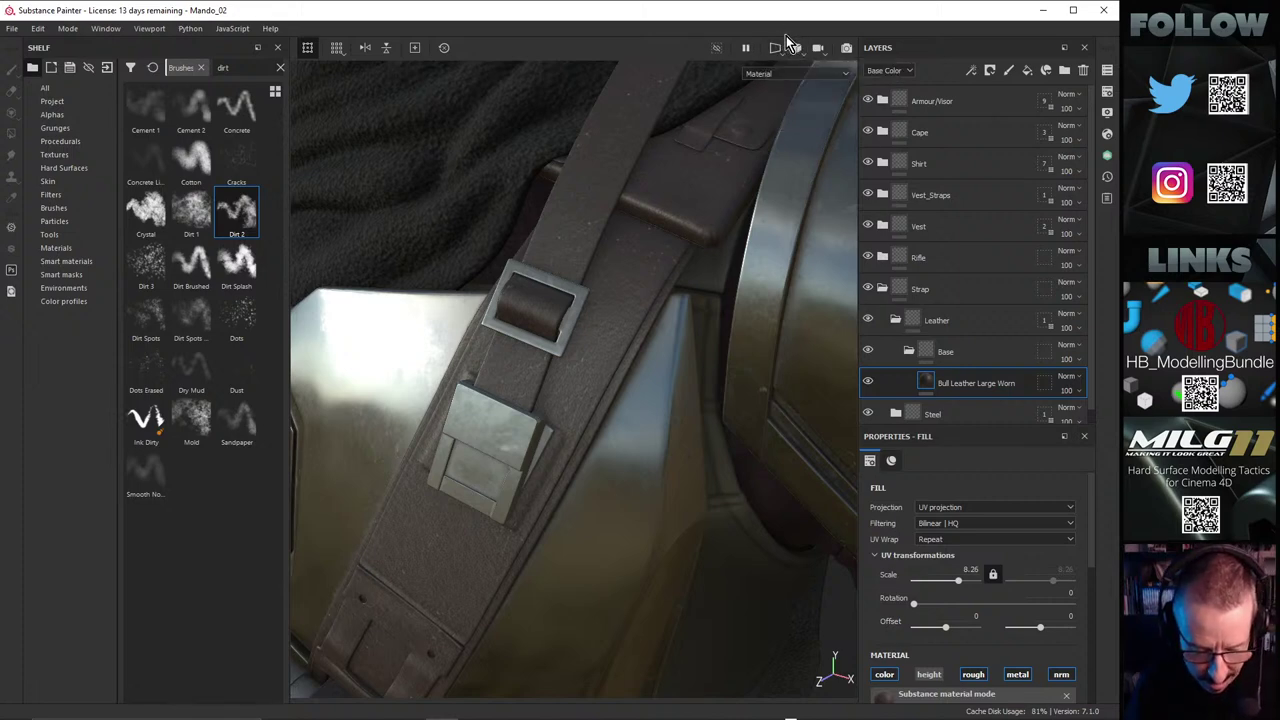
Step: Locate the UV tile that holds the strap's leather pieces in the 2D view
key("F2")
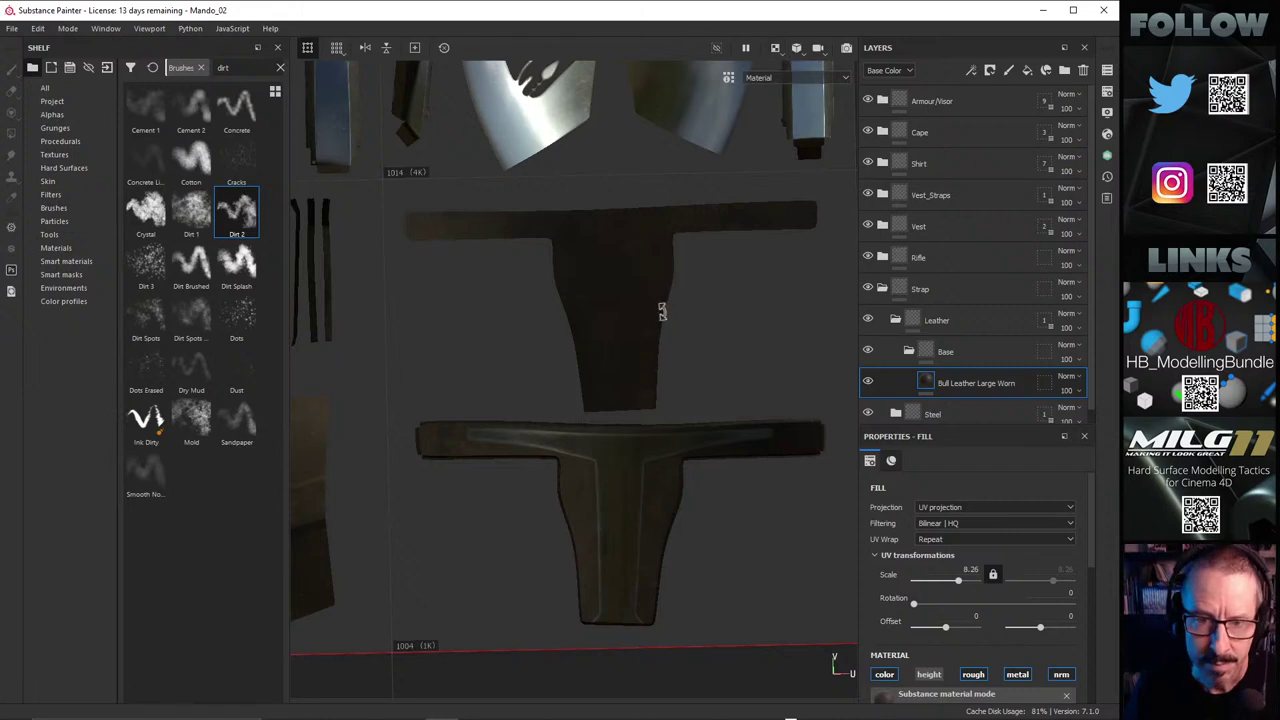
scroll(661, 311, "down", 8)
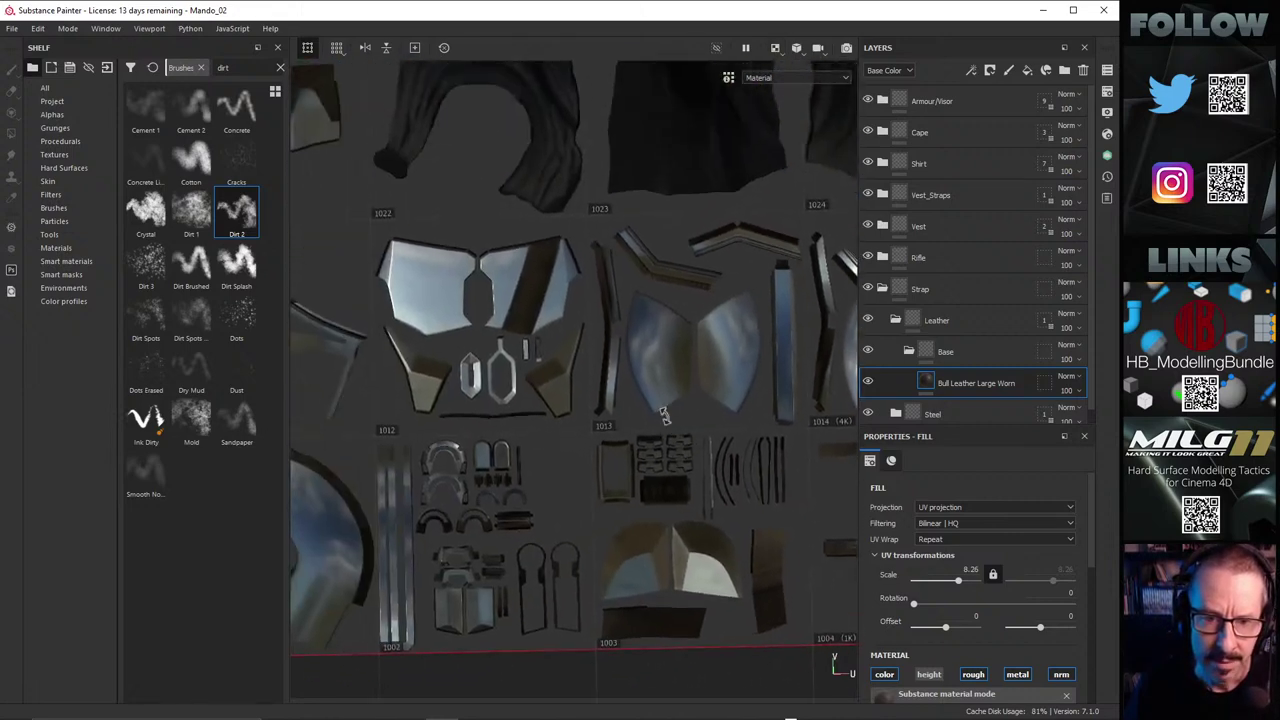
scroll(648, 403, "down", 2)
middle_click_drag(352, 508, 469, 623, "alt")
scroll(469, 623, "down", 2)
middle_click_drag(631, 380, 530, 630, "alt")
middle_click_drag(620, 343, 610, 377, "alt")
right_click_drag(606, 221, 690, 258, "alt")
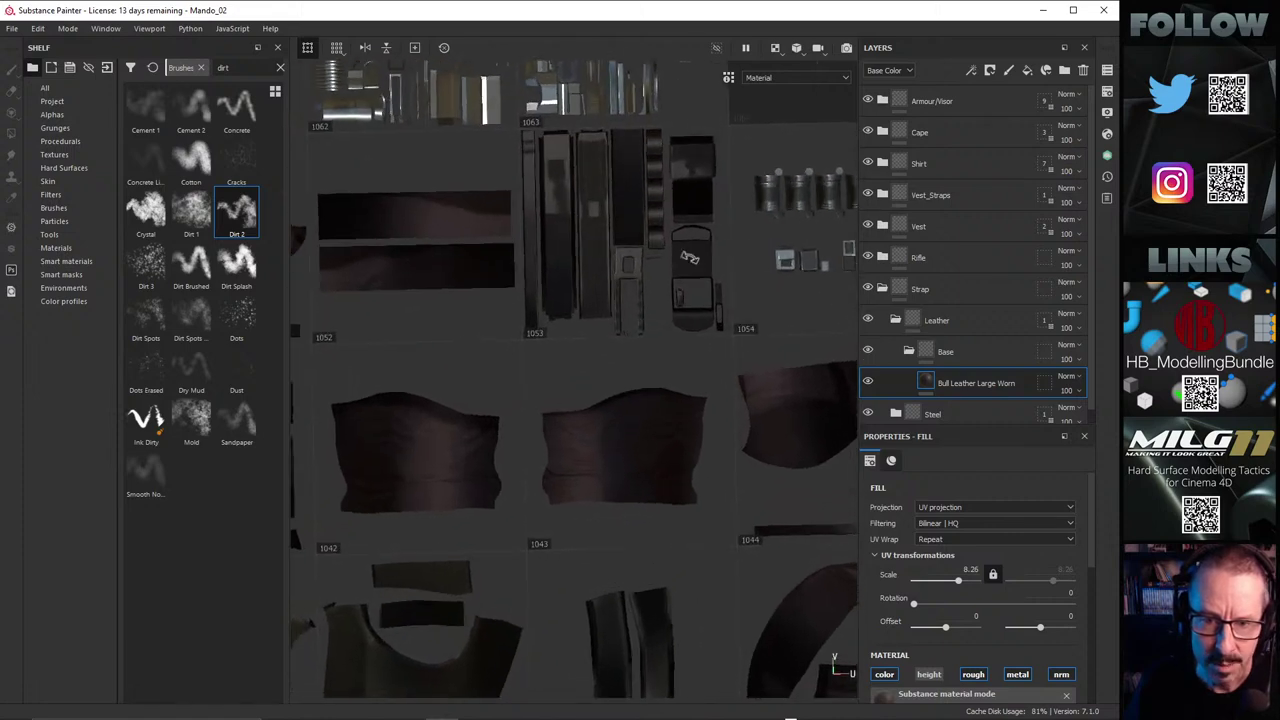
scroll(666, 307, "up", 5)
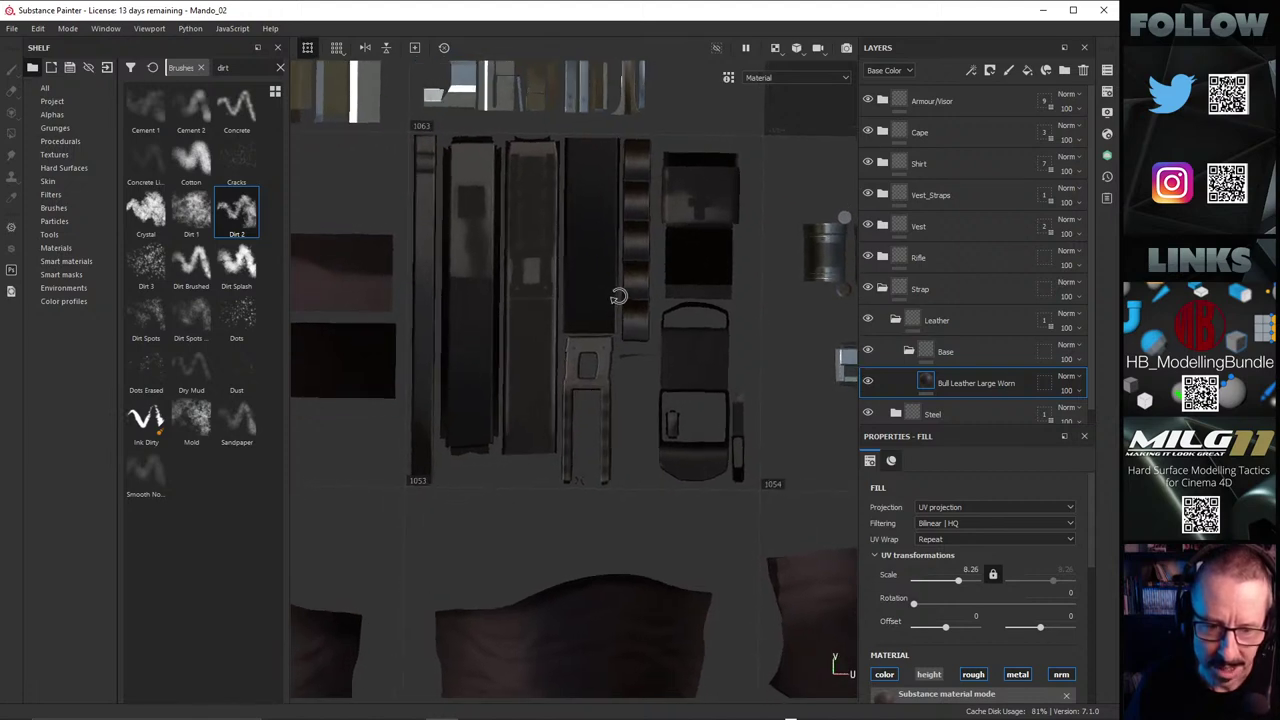
right_click_drag(616, 297, 460, 331, "alt")
middle_click_drag(550, 309, 572, 369, "alt")
middle_click_drag(613, 316, 551, 286)
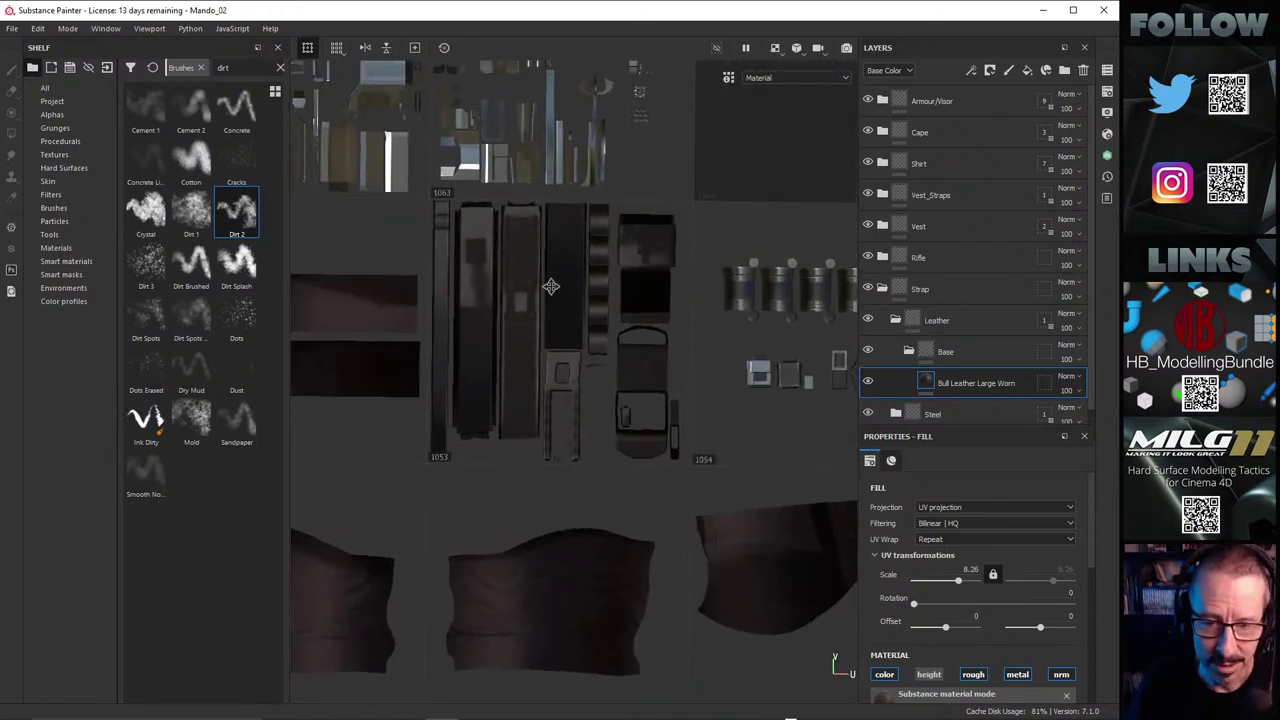
right_click_drag(551, 286, 739, 277, "alt")
right_click_drag(646, 274, 664, 266, "alt")
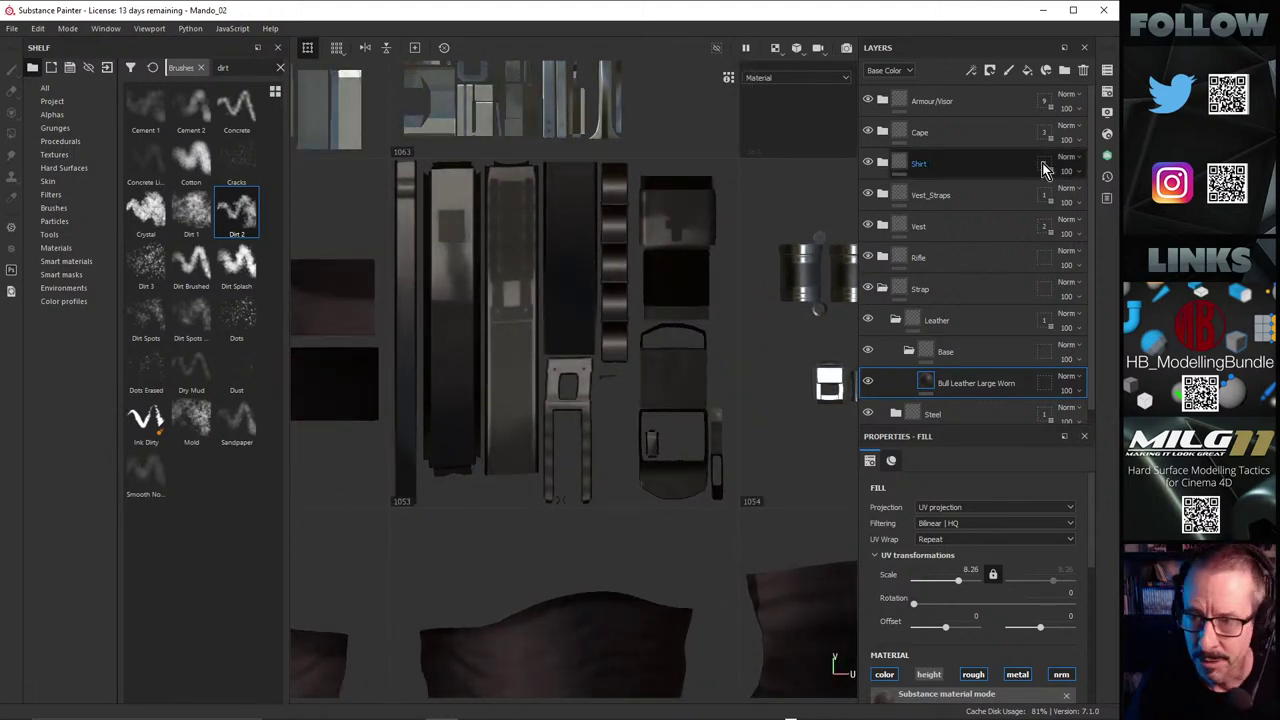
Step: Select UV tile 1053 and set its texture size to 2048
left_click(1107, 92)
left_click(1107, 70)
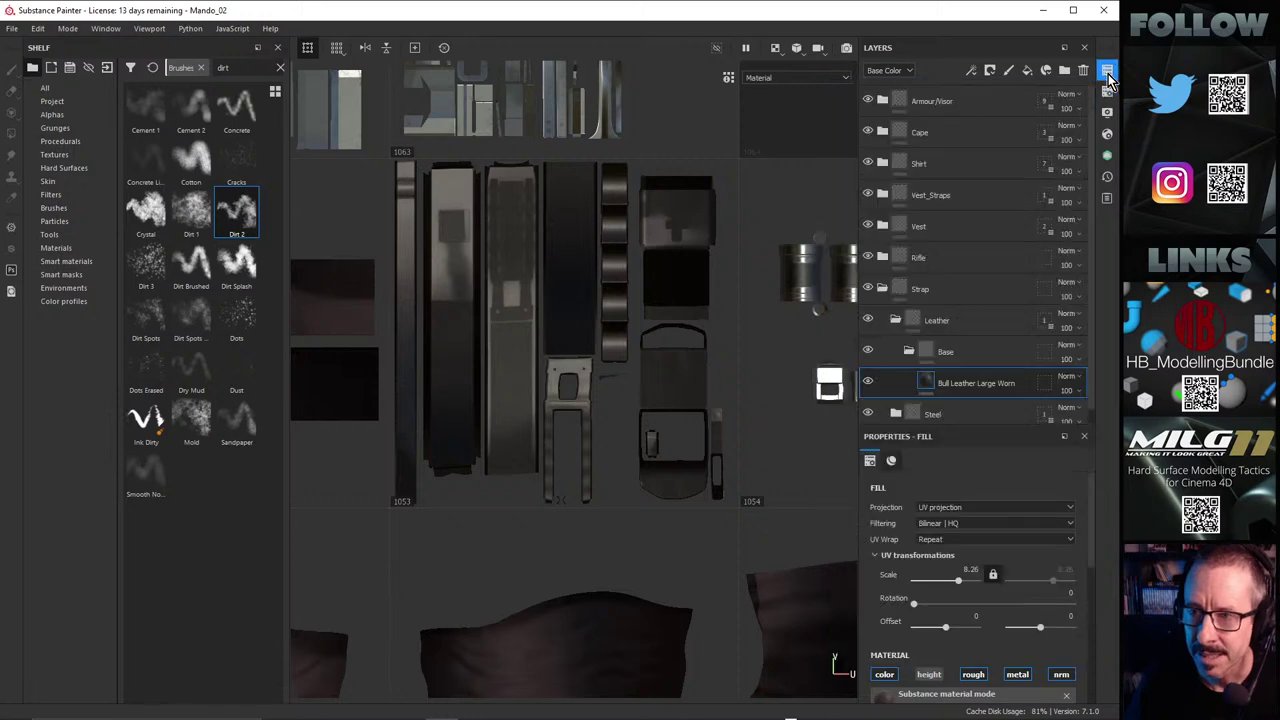
left_click(904, 429)
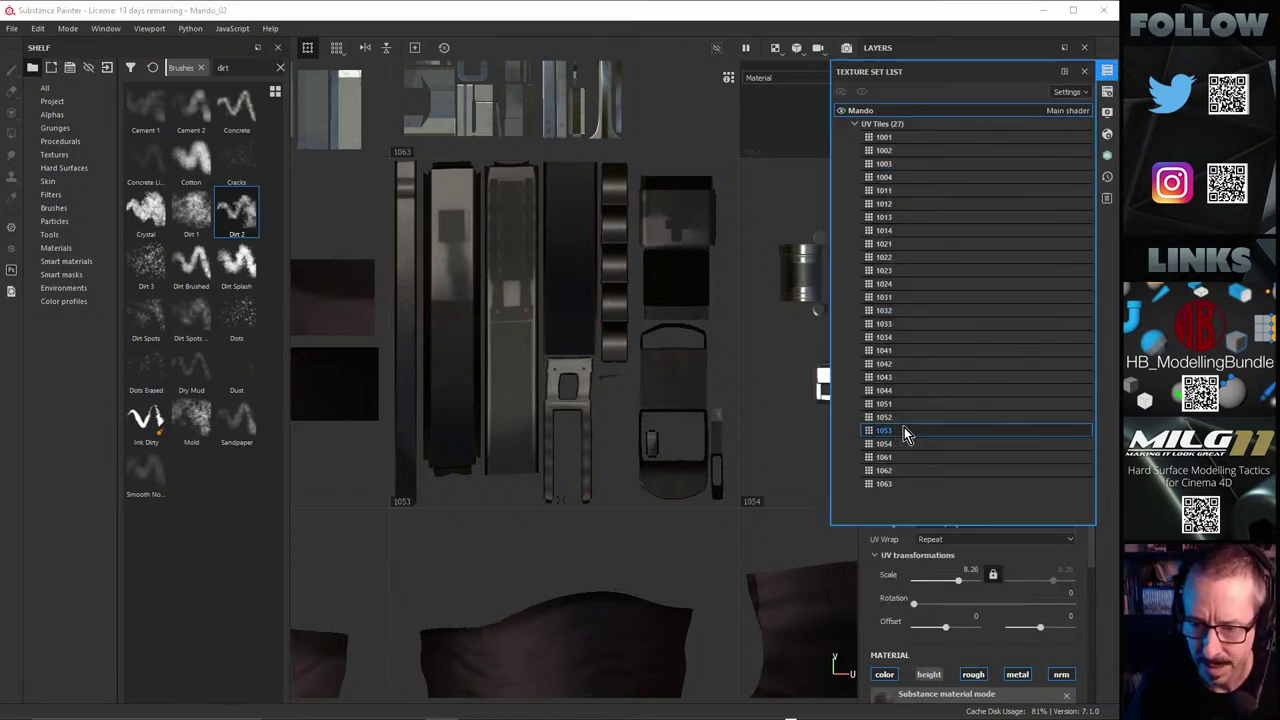
left_click(1107, 93)
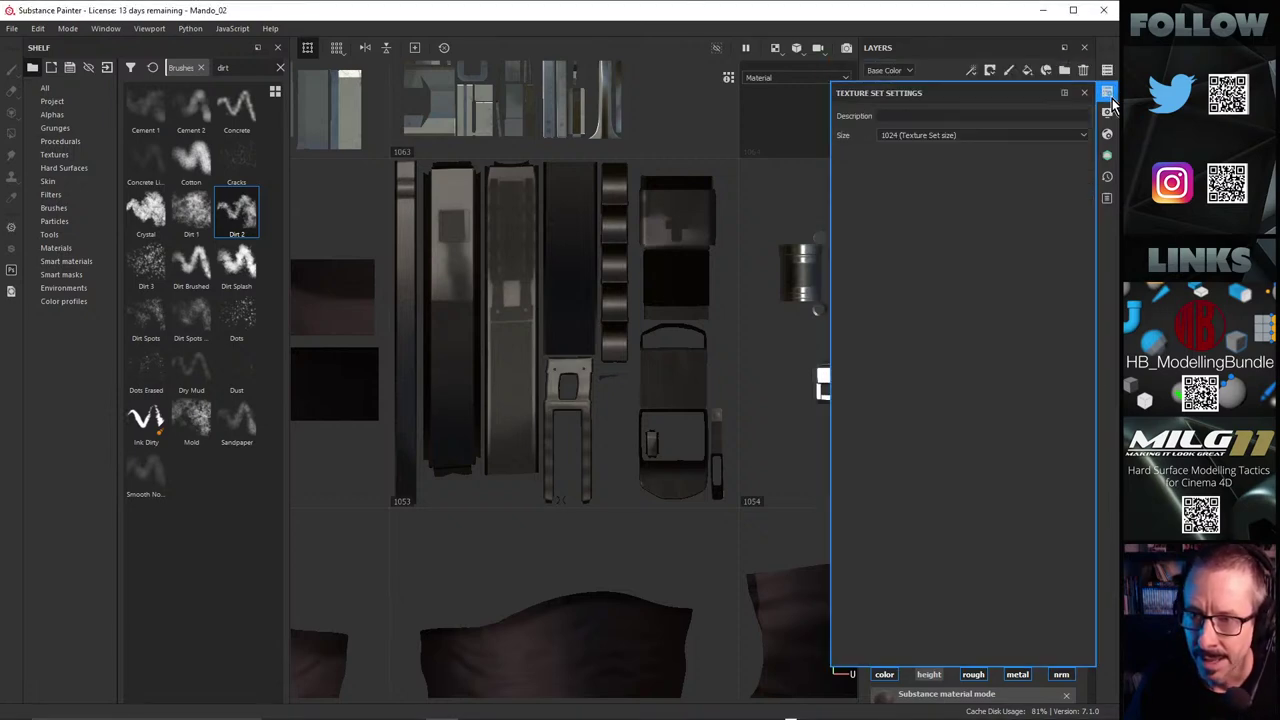
left_click(957, 135)
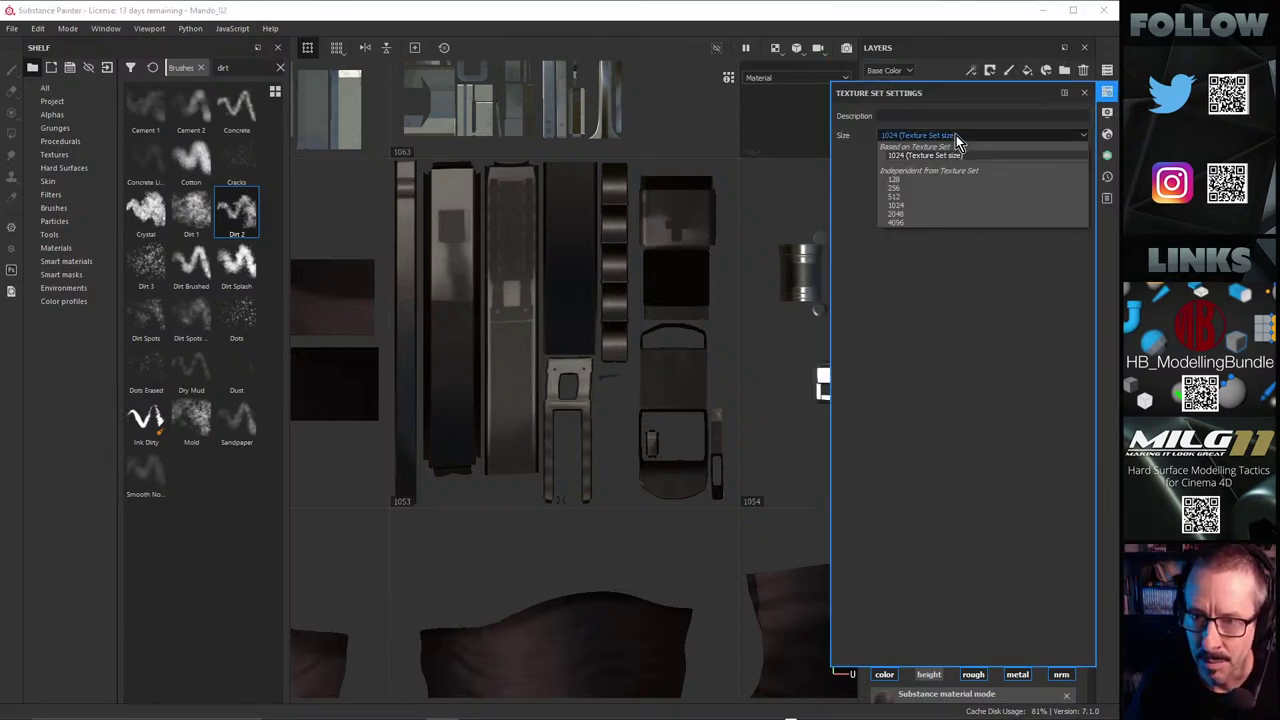
left_click(906, 213)
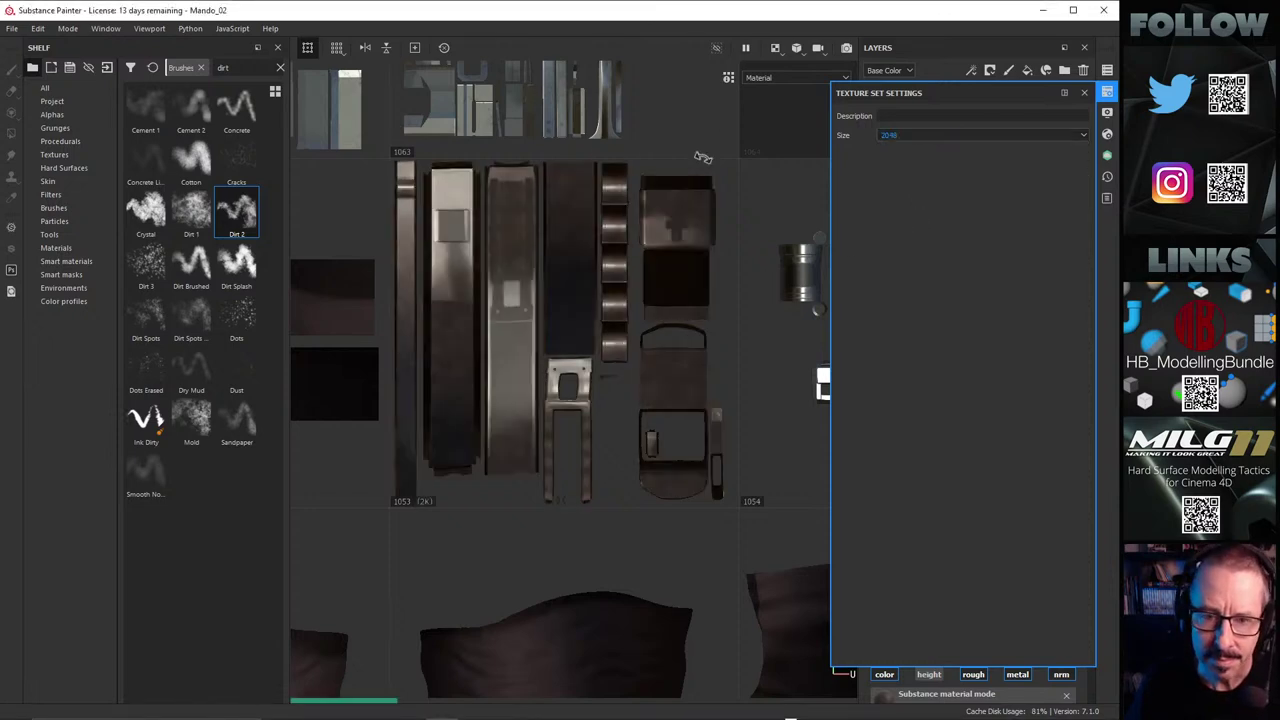
Step: Check the strap in the 3D view under rotated lighting and set tile 1053's texture size to 4096
key("F2")
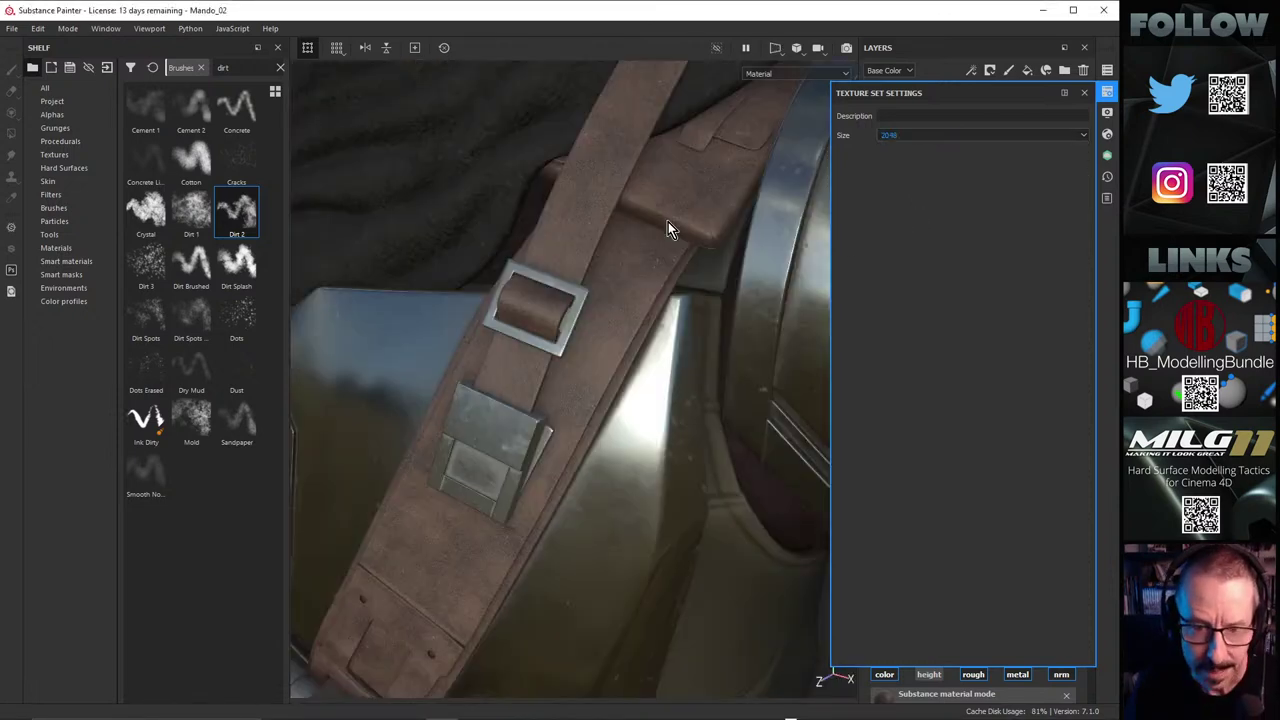
mouse_move(630, 324)
left_mouse_down("alt")
mouse_move(623, 340)
mouse_move(651, 320)
left_mouse_up("alt")
right_click_drag(651, 320, 906, 326, "alt")
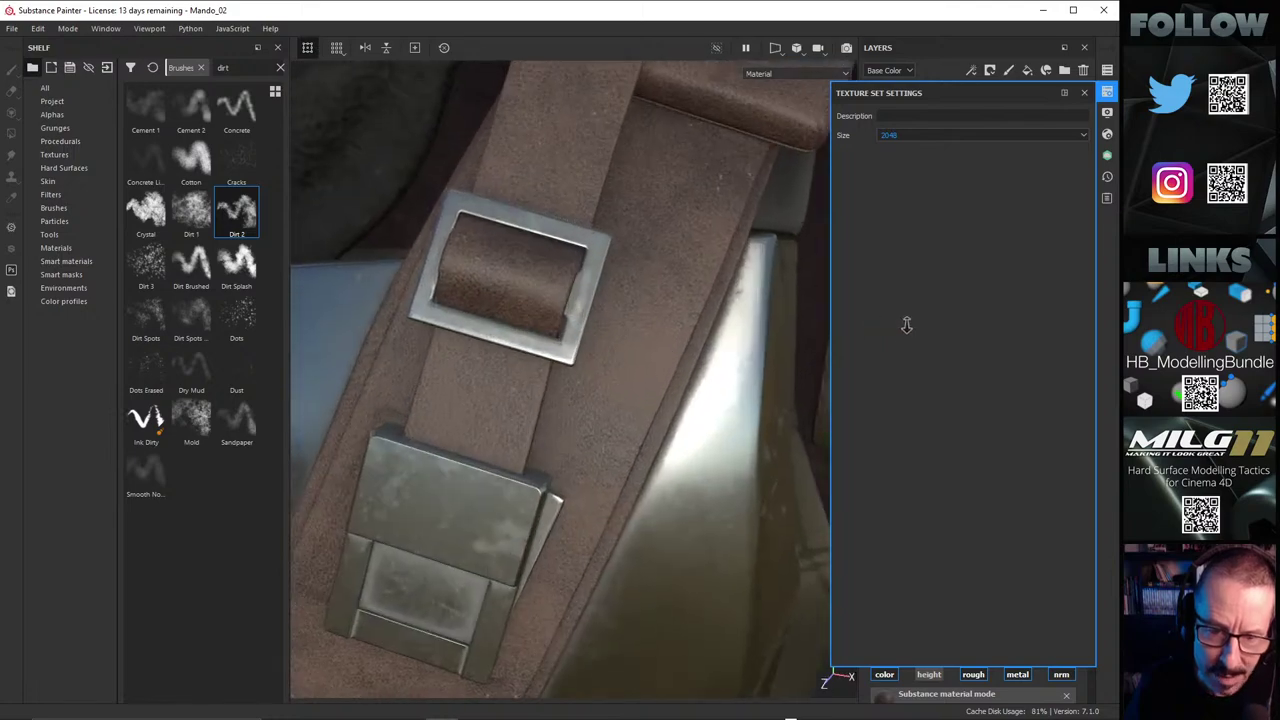
left_click_drag(630, 340, 601, 360, "alt")
right_click_drag(600, 360, 640, 258, "shift")
left_click_drag(640, 258, 517, 264, "alt")
left_click(1082, 136)
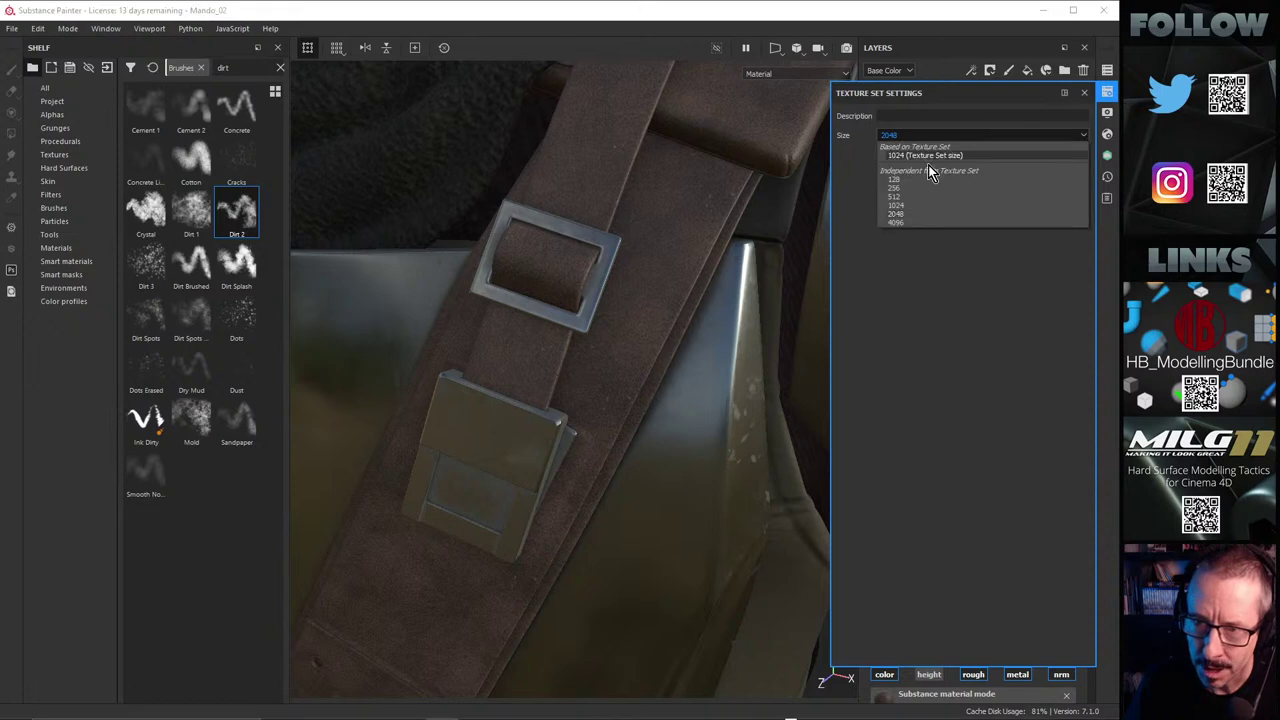
left_click(908, 223)
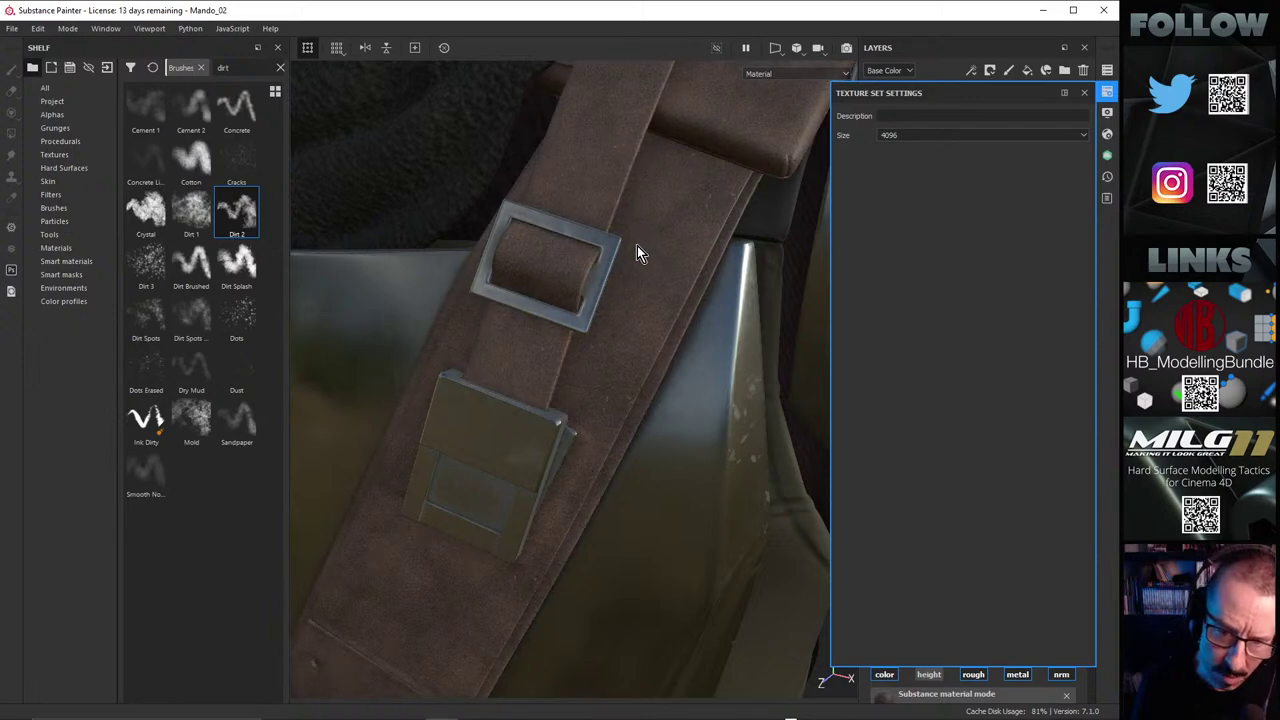
Step: Inspect the strap's leather near the buckle and pouch at the new resolution, and close the texture set list
right_click_drag(648, 266, 574, 294, "alt")
left_click_drag(574, 294, 563, 257, "alt")
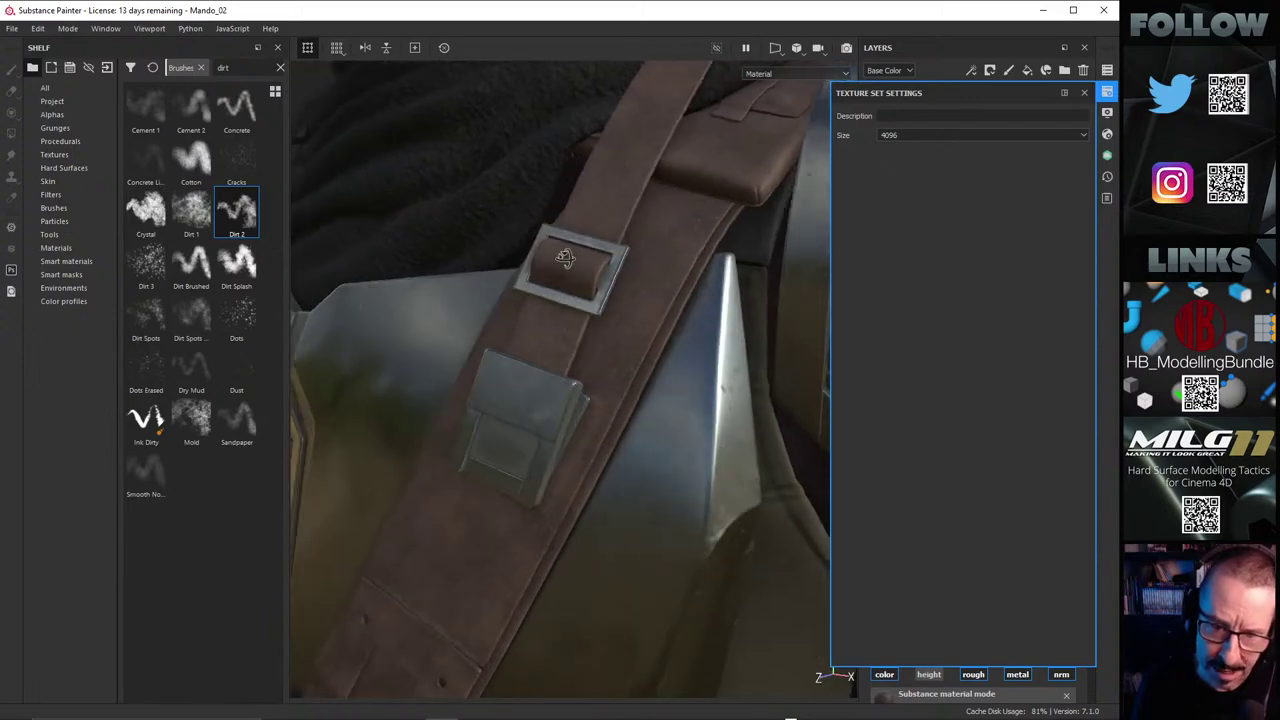
right_click_drag(563, 257, 410, 351, "alt")
left_click_drag(520, 371, 525, 430, "alt")
right_click_drag(525, 430, 365, 460, "alt")
left_click_drag(365, 460, 742, 305, "alt")
right_click_drag(742, 305, 884, 228, "alt")
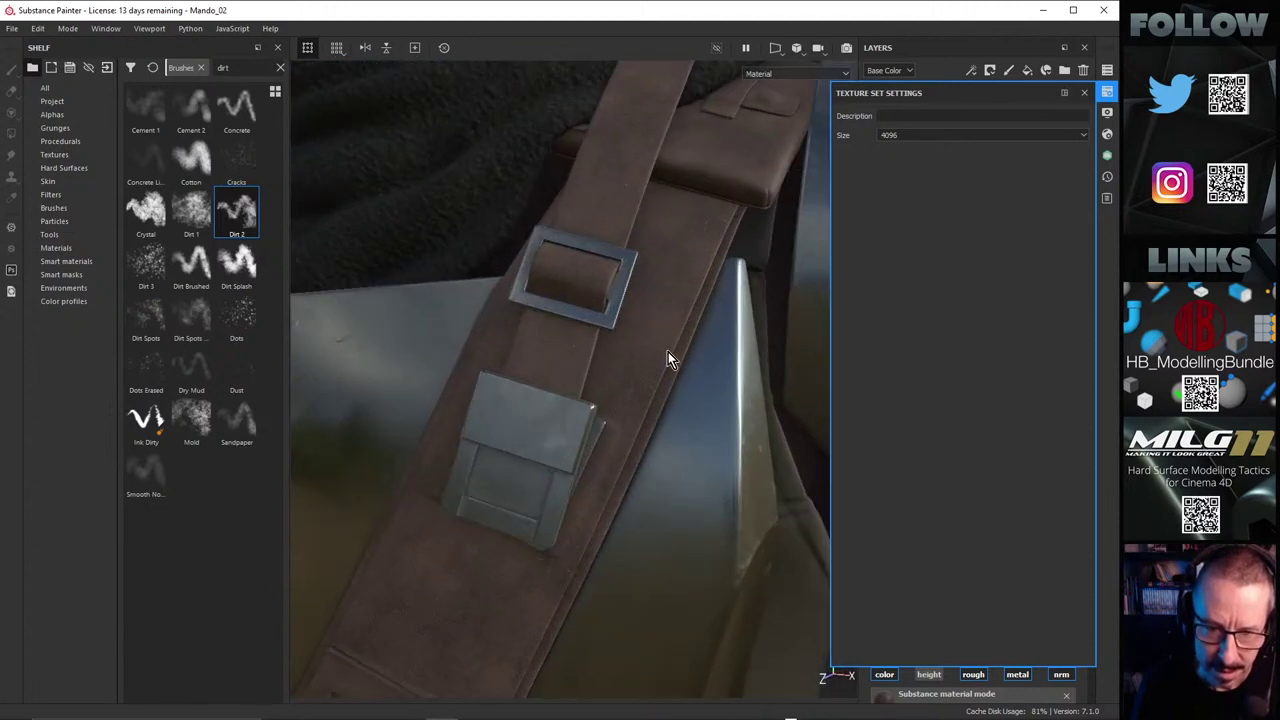
left_click(1107, 70)
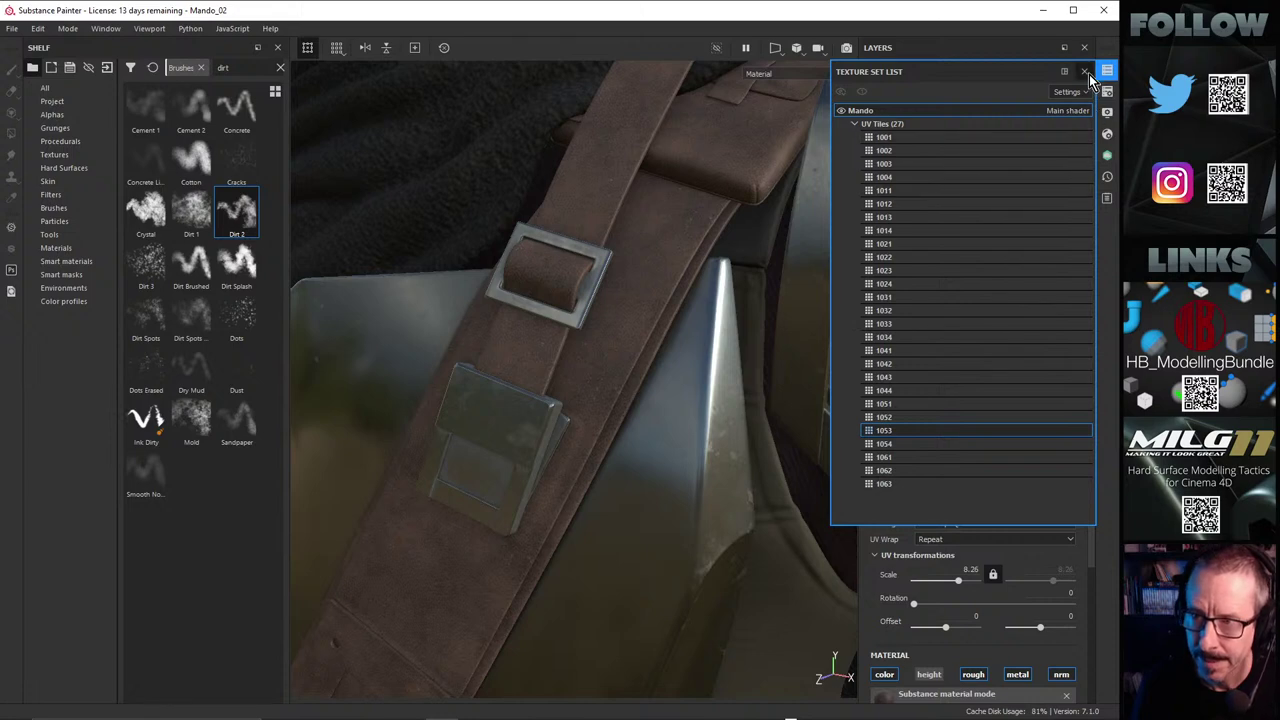
left_click(1085, 72)
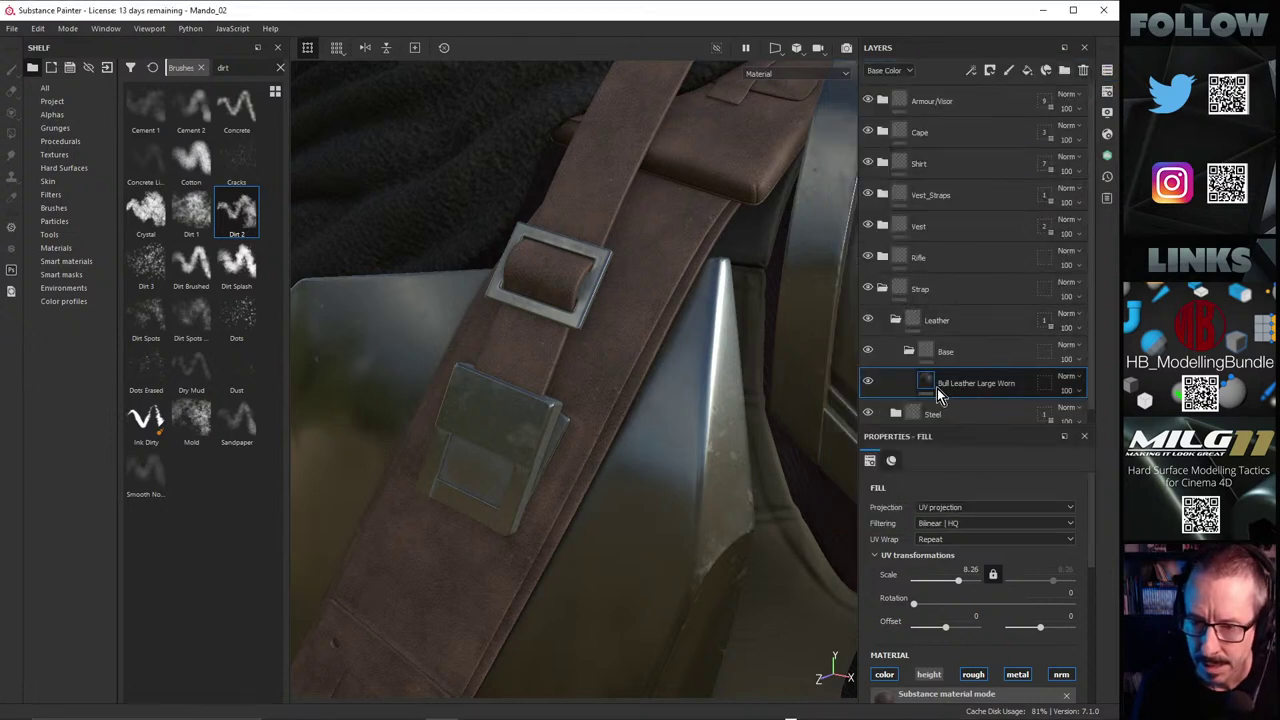
Step: Darken the Bull Leather Large Worn colour to a brown of about R 0.126, G 0.088, B 0.075
left_click_drag(992, 426, 992, 172)
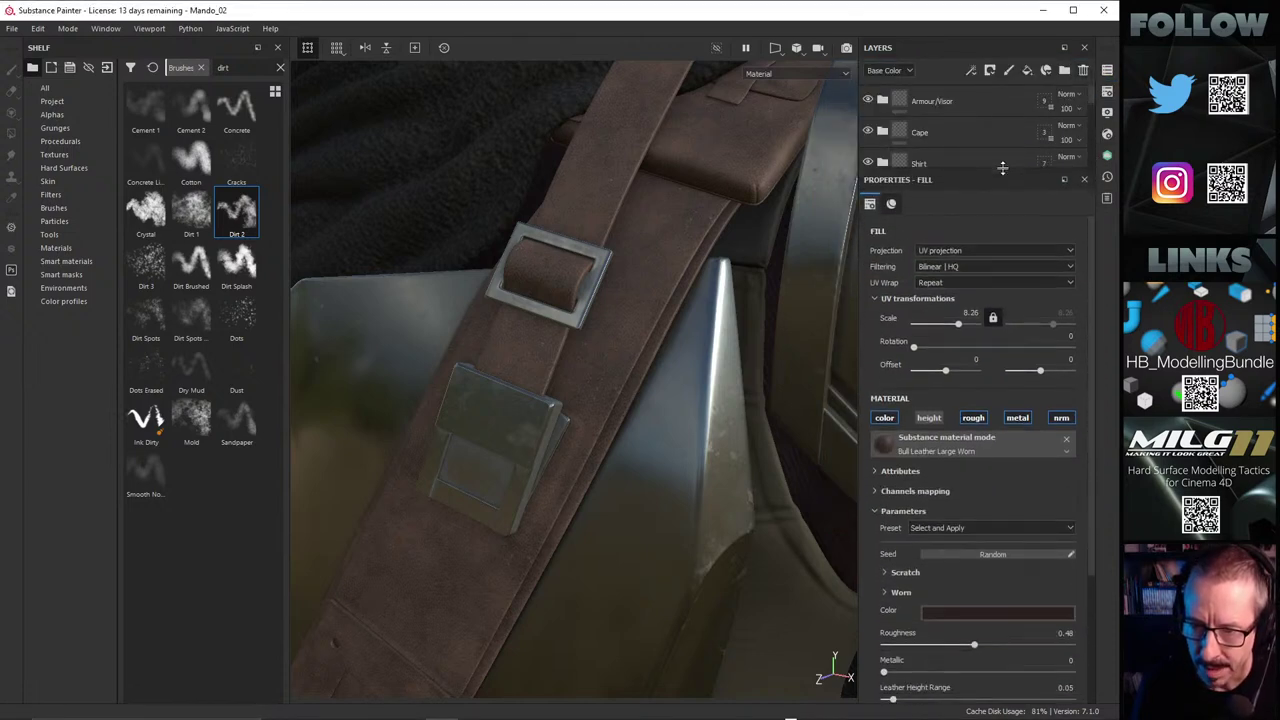
scroll(1090, 530, "down", 4)
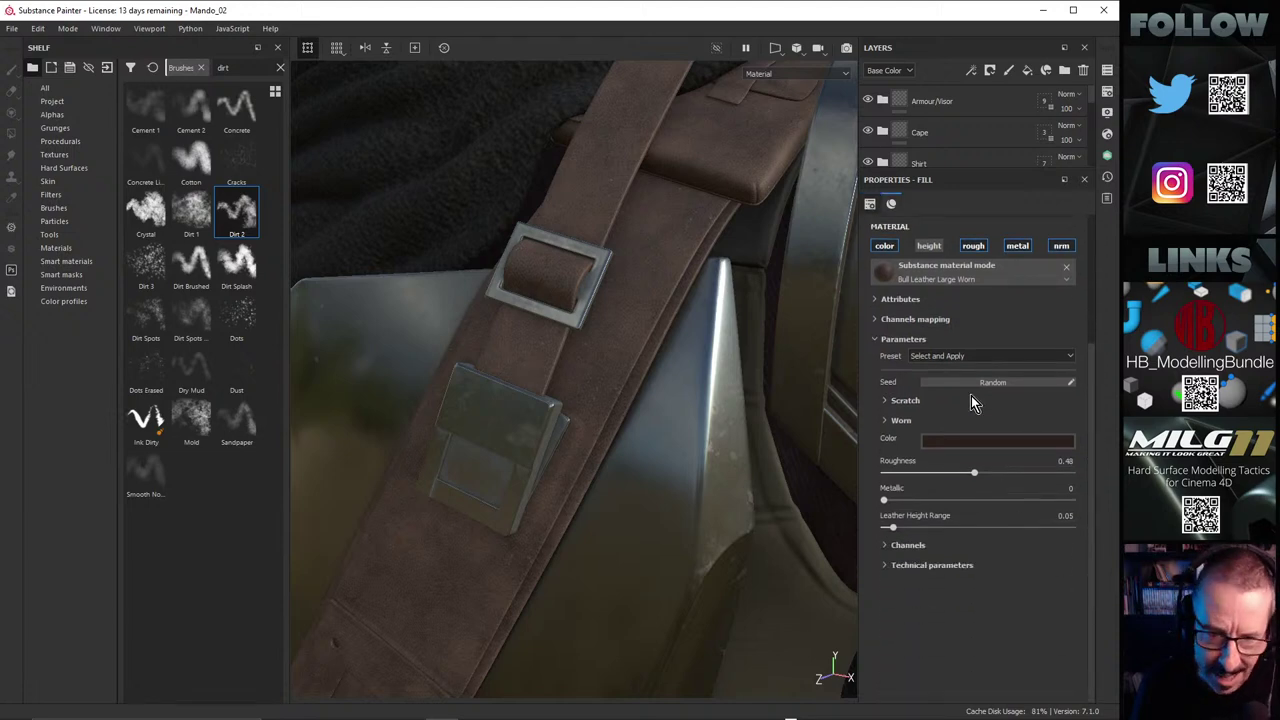
left_click(957, 442)
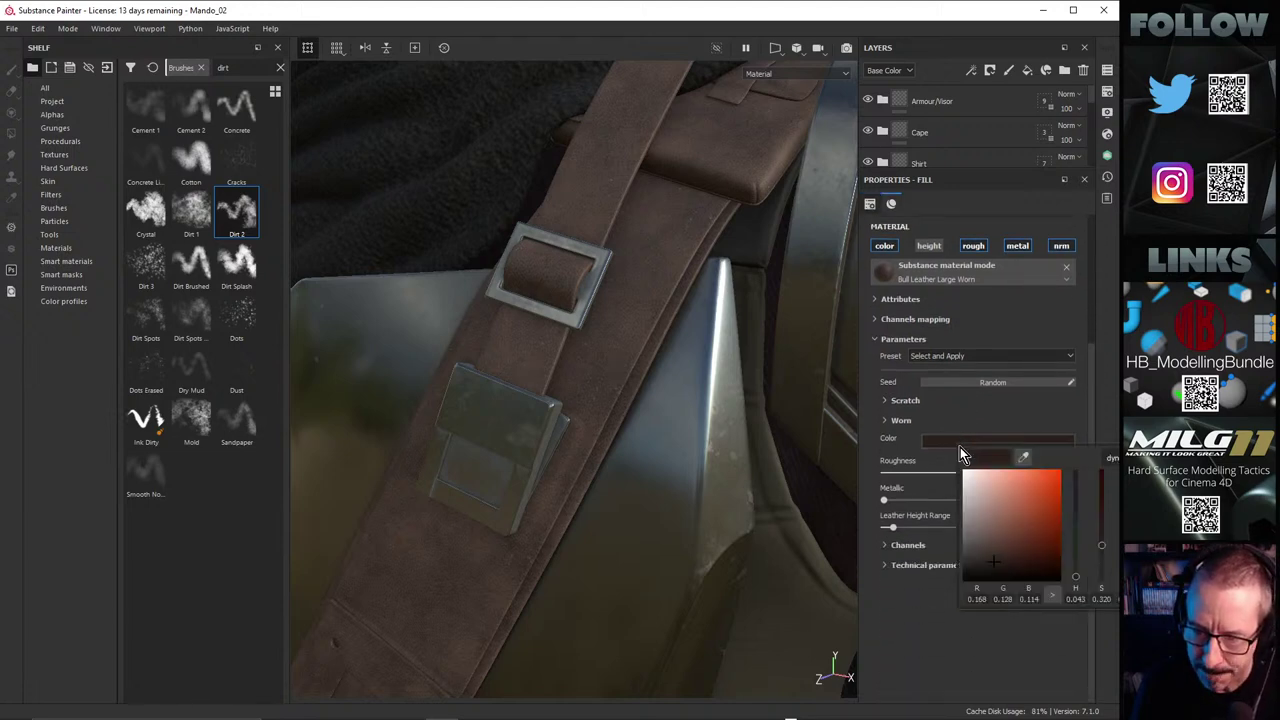
left_click_drag(1001, 564, 1004, 575)
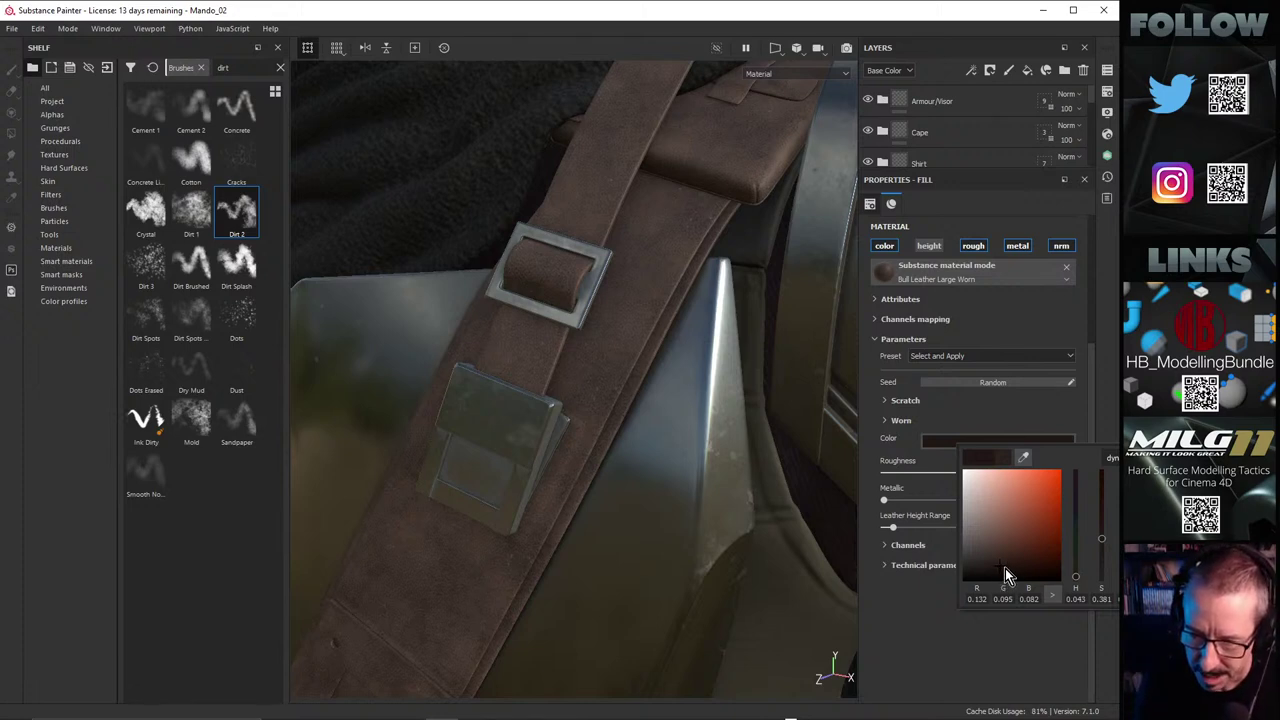
left_click_drag(1000, 568, 1002, 567)
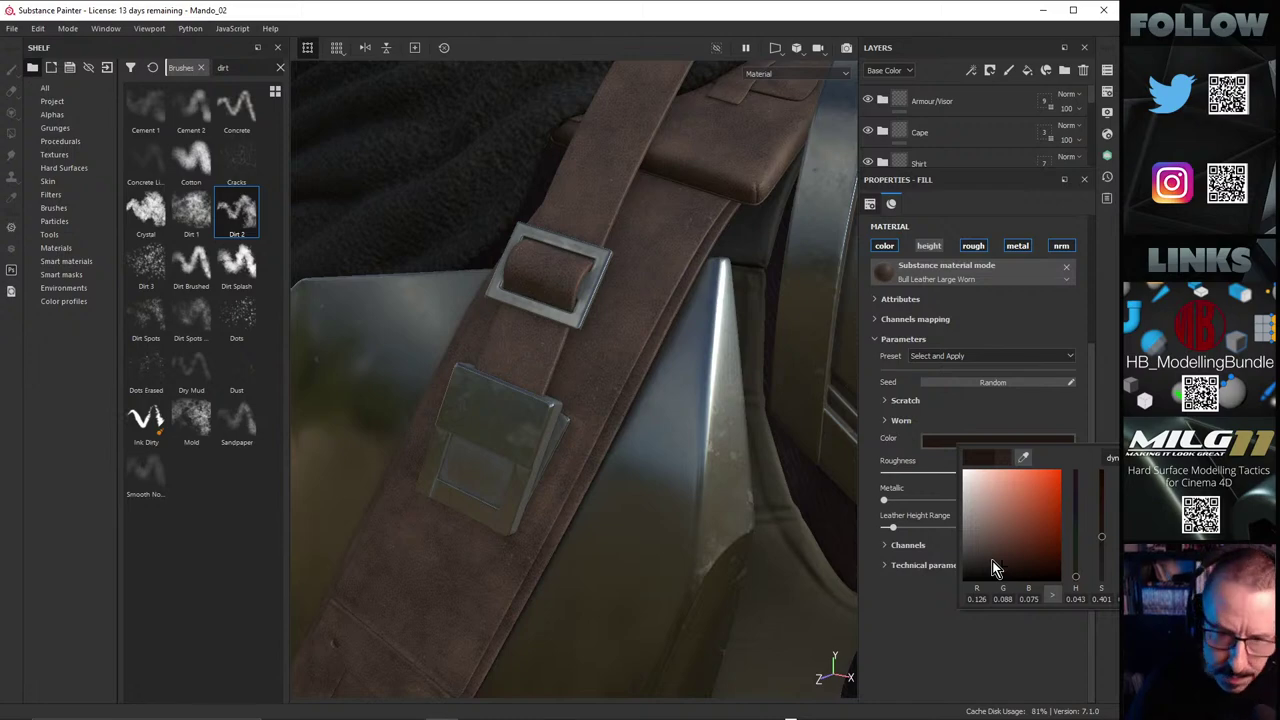
Step: Set the strap leather's roughness to 0.33 and check its sheen under rotated lighting
left_click_drag(656, 402, 611, 347, "alt")
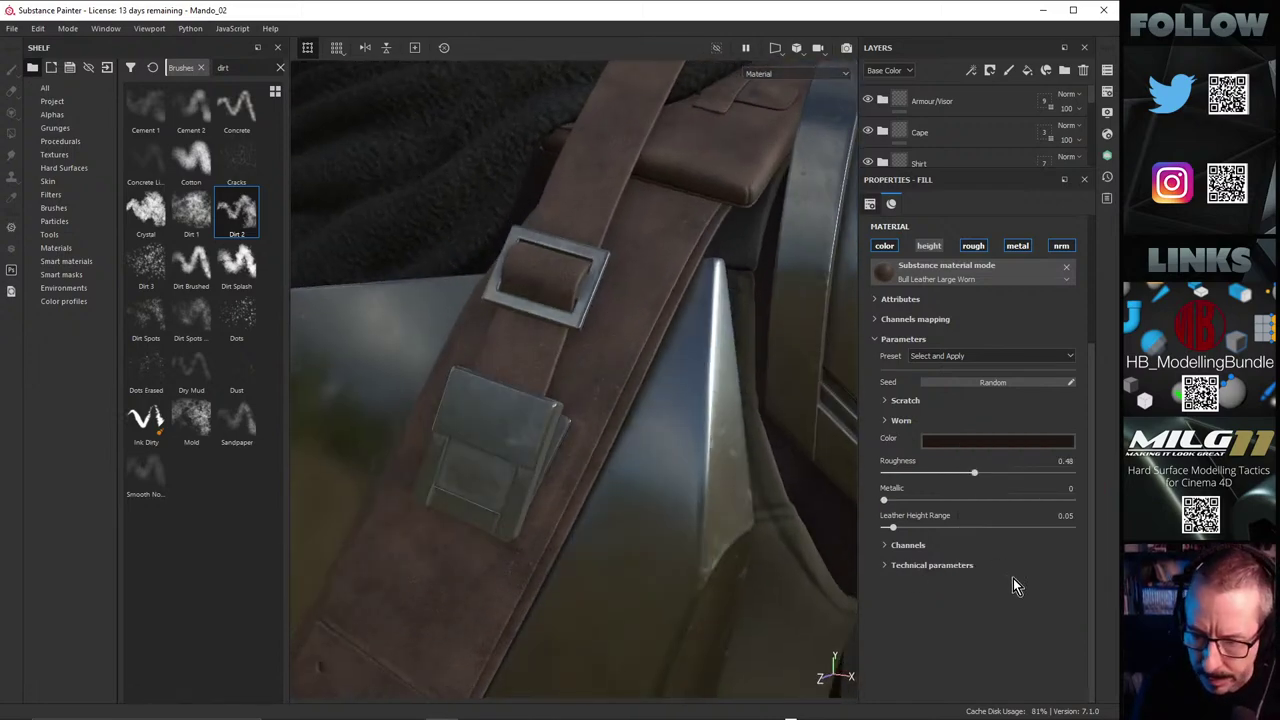
left_click_drag(680, 415, 634, 331, "alt")
right_click_drag(634, 332, 611, 345, "shift")
left_click_drag(611, 345, 613, 304, "alt")
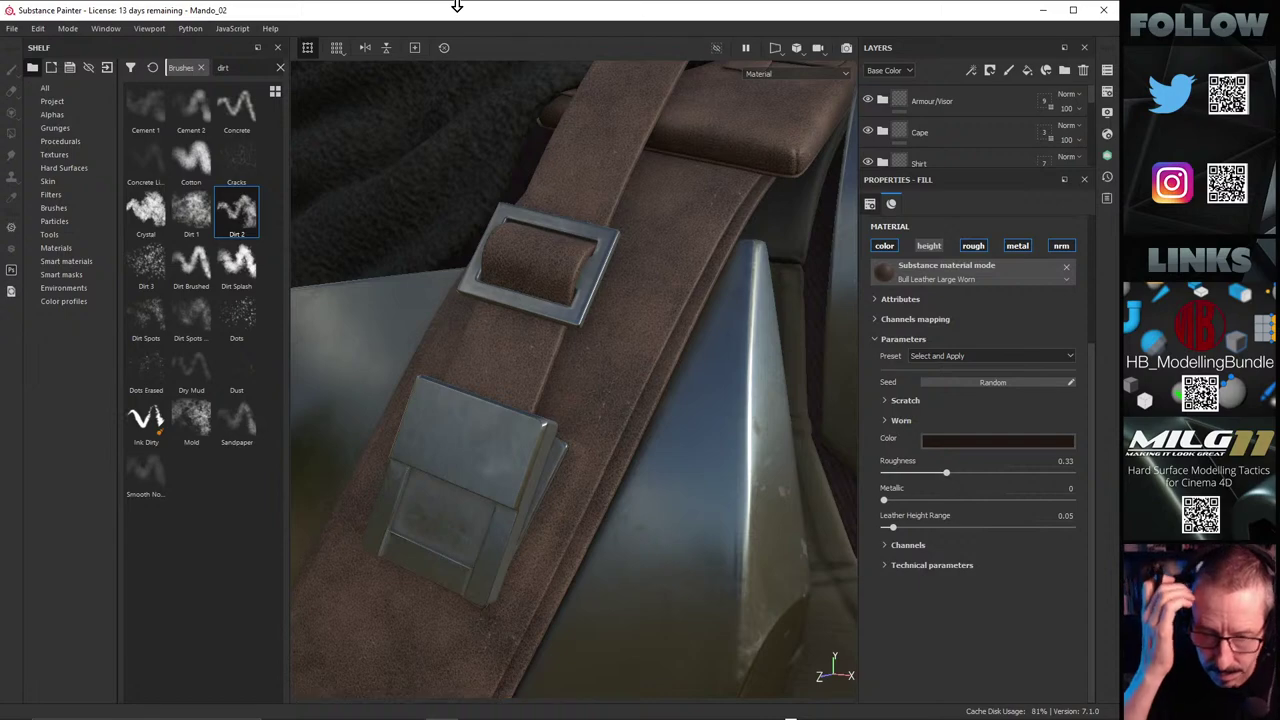
Step: Examine the leather grain at the buckle up close and the whole strap against the chest armour
left_click_drag(605, 250, 708, 256, "alt")
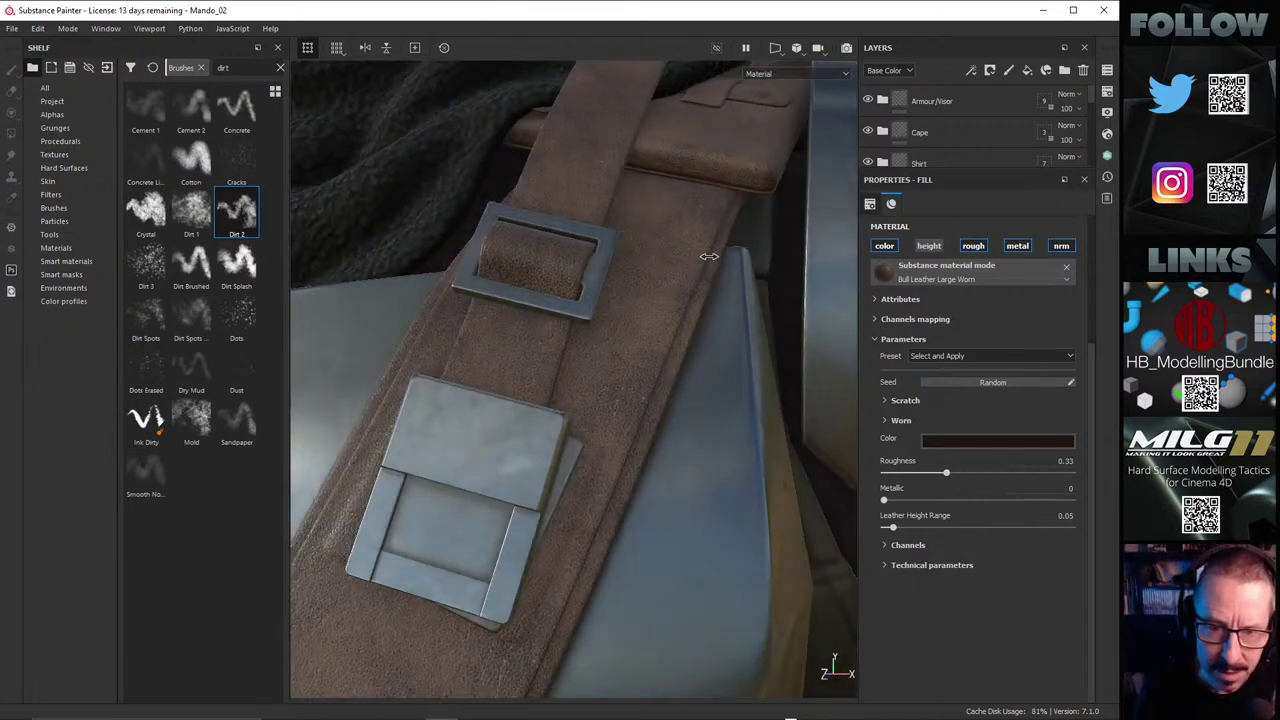
right_click_drag(708, 256, 721, 246, "shift")
scroll(537, 254, "up", 3)
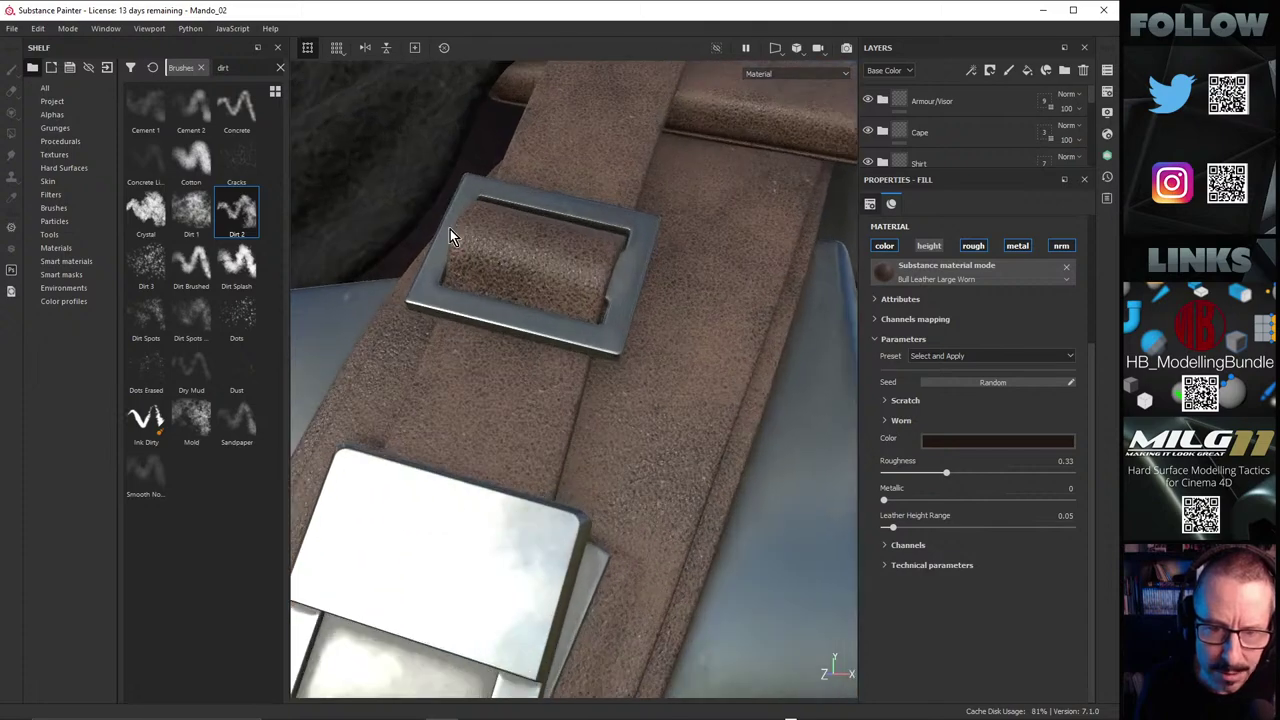
left_click_drag(528, 258, 572, 268, "alt")
mouse_move(572, 268)
right_mouse_down("alt")
mouse_move(594, 256)
mouse_move(582, 249)
right_mouse_up("alt")
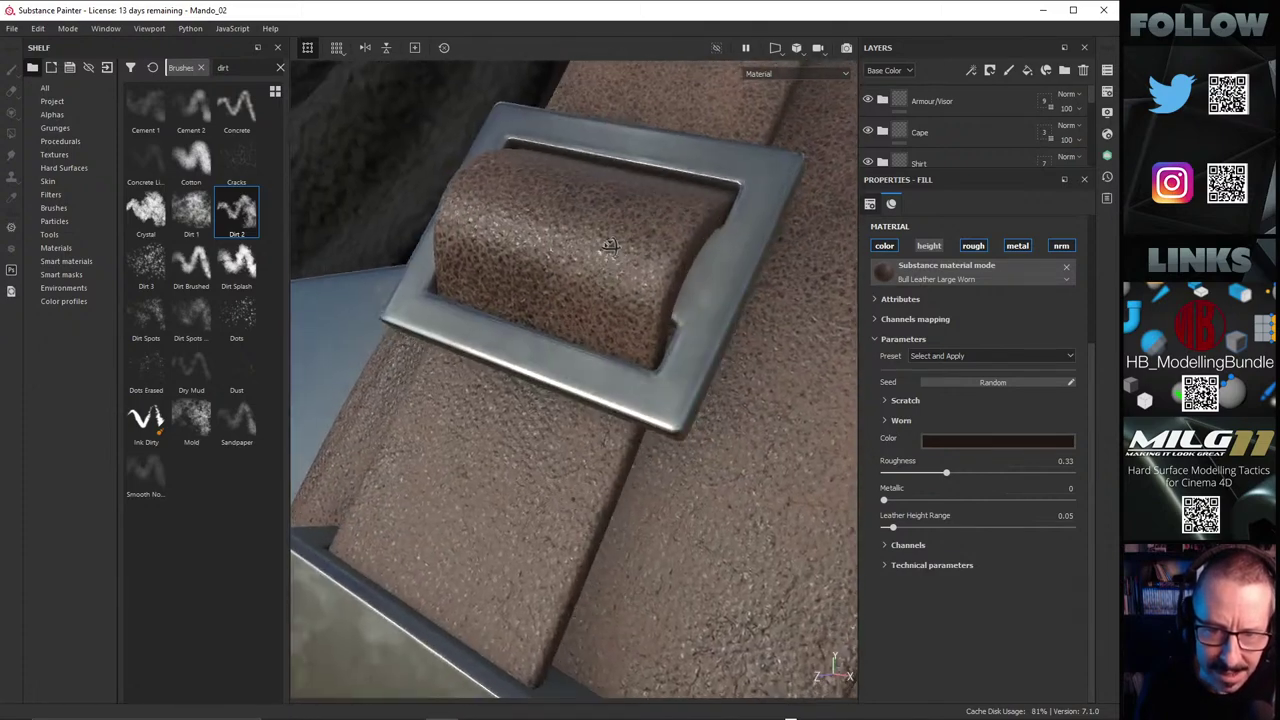
scroll(553, 259, "down", 2)
left_click_drag(552, 259, 529, 274, "alt")
right_click_drag(529, 274, 286, 311, "alt")
left_click_drag(571, 309, 623, 262, "alt")
scroll(622, 298, "up", 1)
right_click_drag(595, 243, 334, 280, "alt")
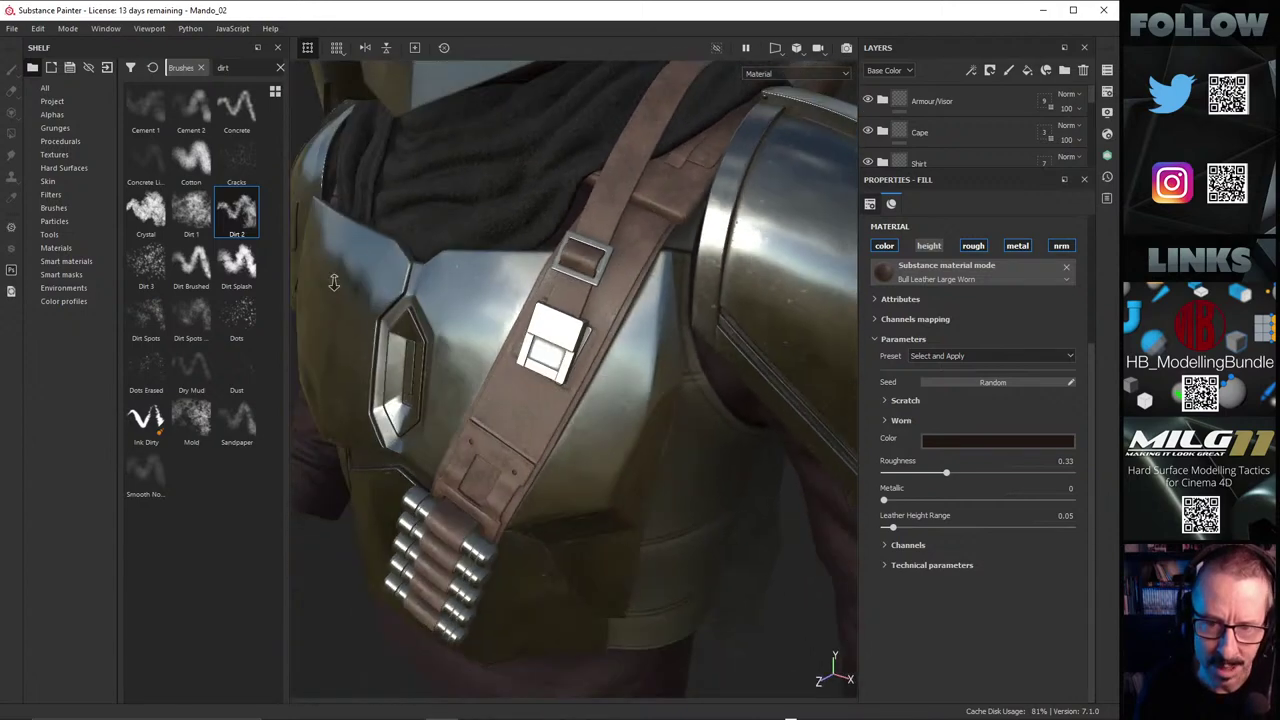
left_click_drag(334, 280, 671, 249, "alt")
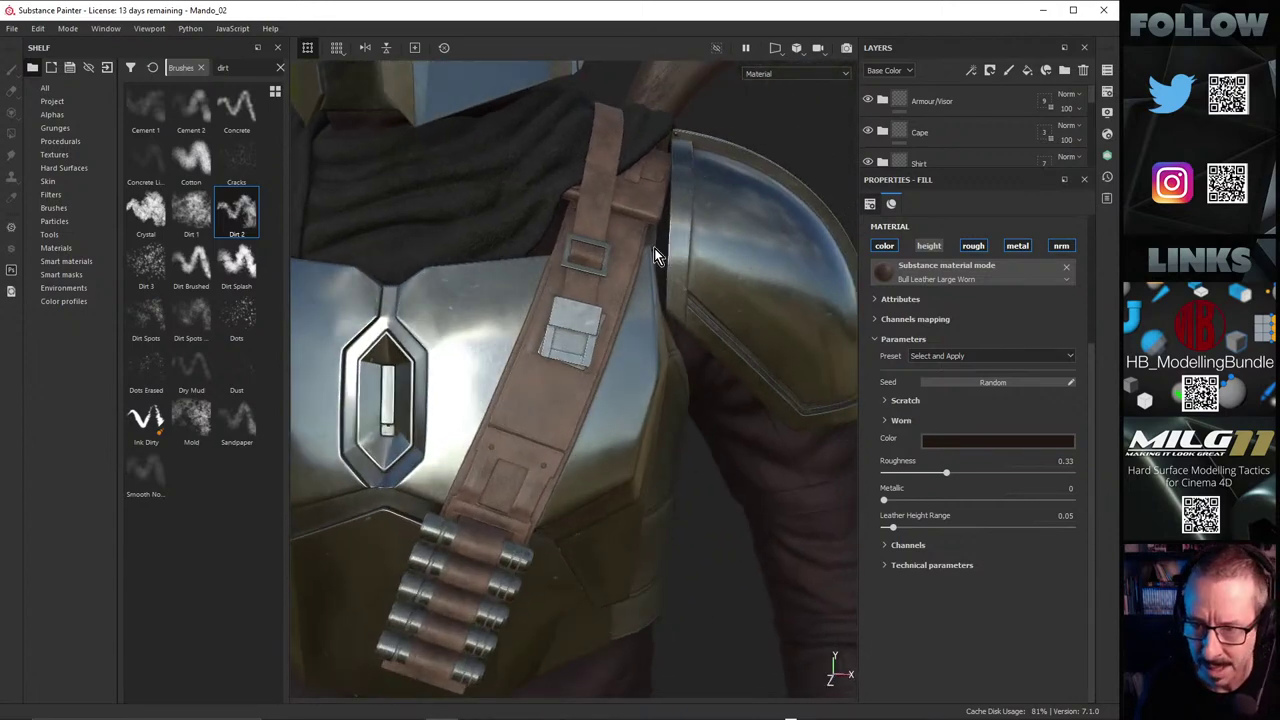
Step: Darken the Bull Leather Large Worn scratch colour to a brown of R 0.228, G 0.160, B 0.122
left_click(883, 421)
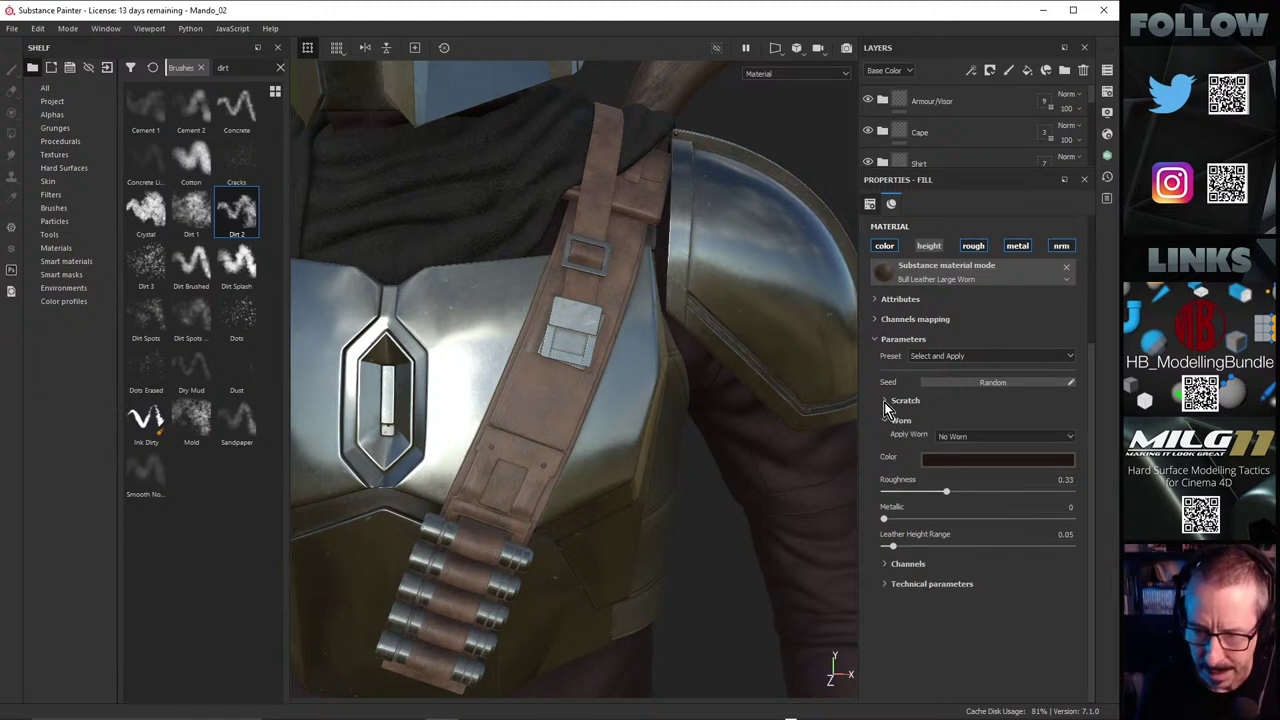
left_click(884, 401)
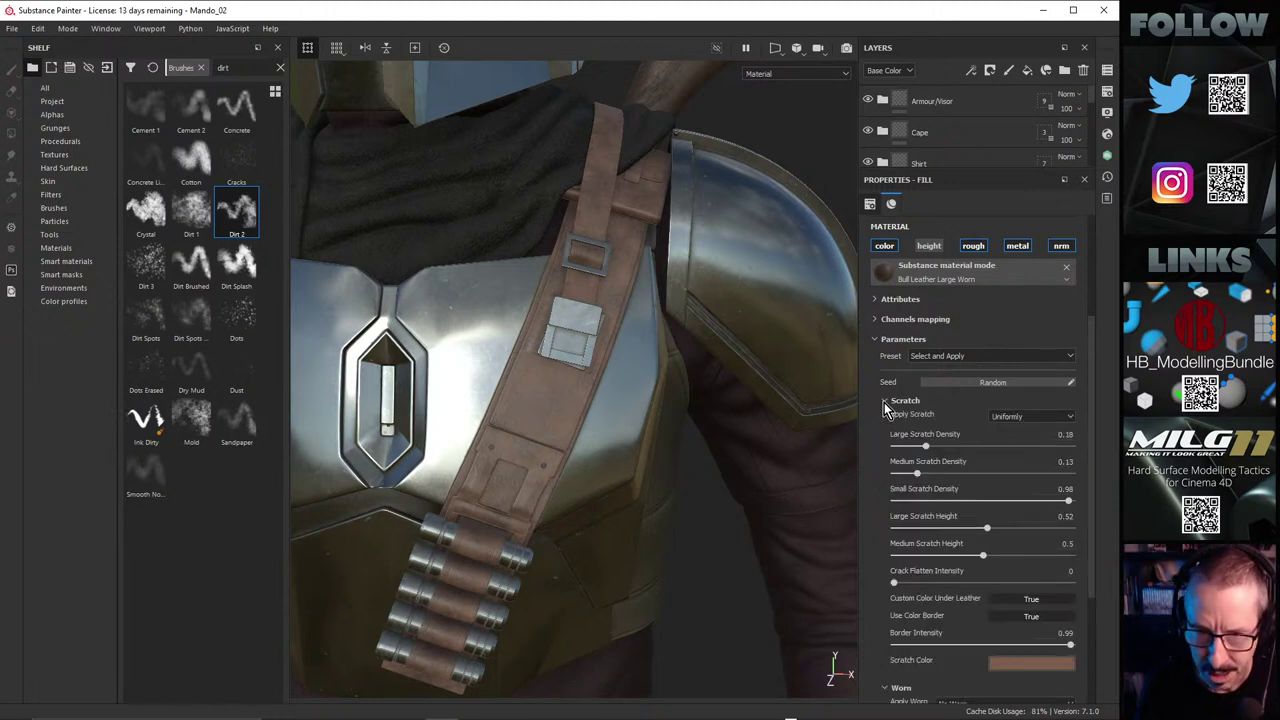
left_click(1034, 660)
left_click(1087, 607)
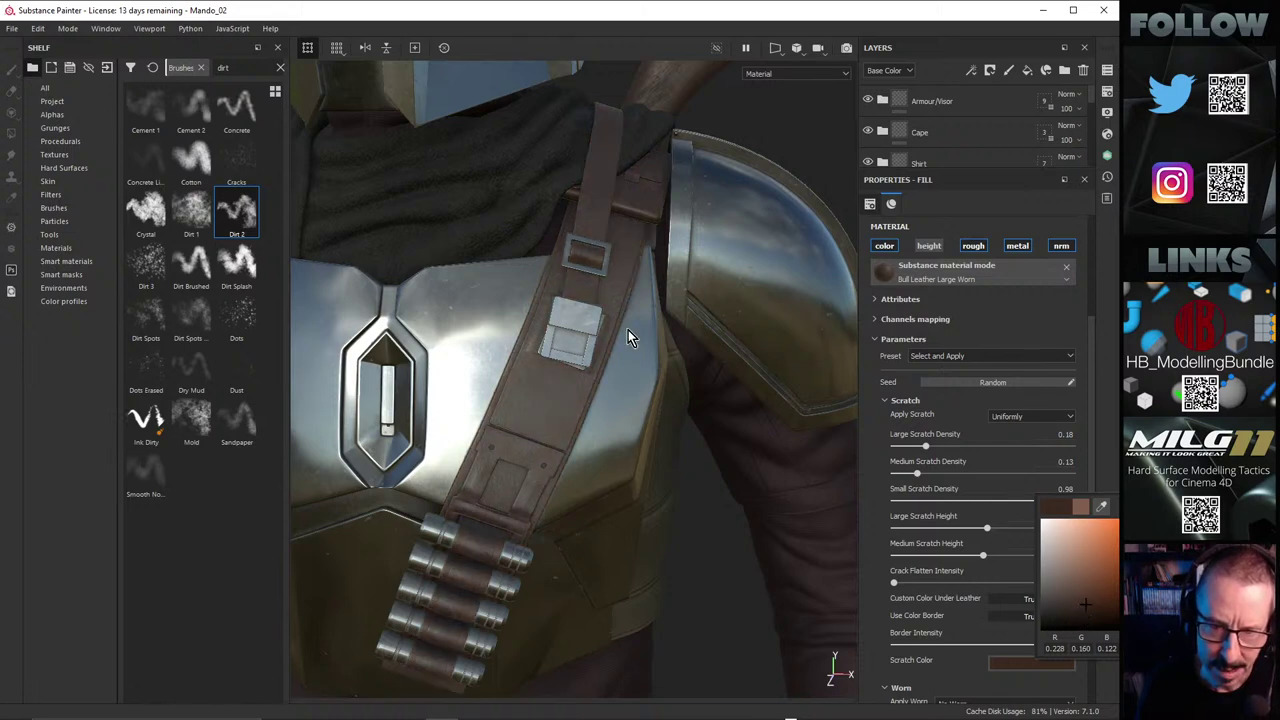
Step: Inspect the recoloured scratches around the strap's buckle and pouch, and along its lower half from several angles
right_click_drag(576, 321, 809, 303, "alt")
left_click_drag(578, 288, 590, 308, "alt")
right_click_drag(590, 308, 751, 288, "alt")
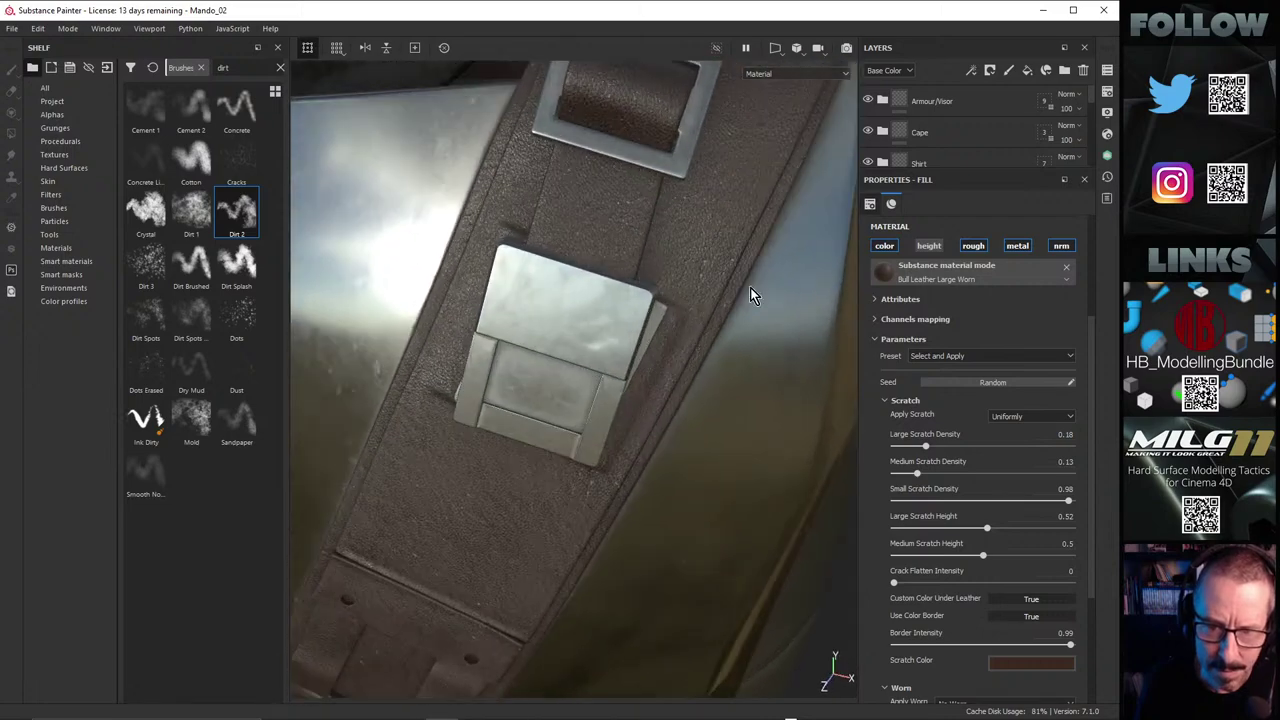
left_click_drag(753, 295, 694, 323, "alt")
right_click_drag(694, 323, 434, 410, "alt")
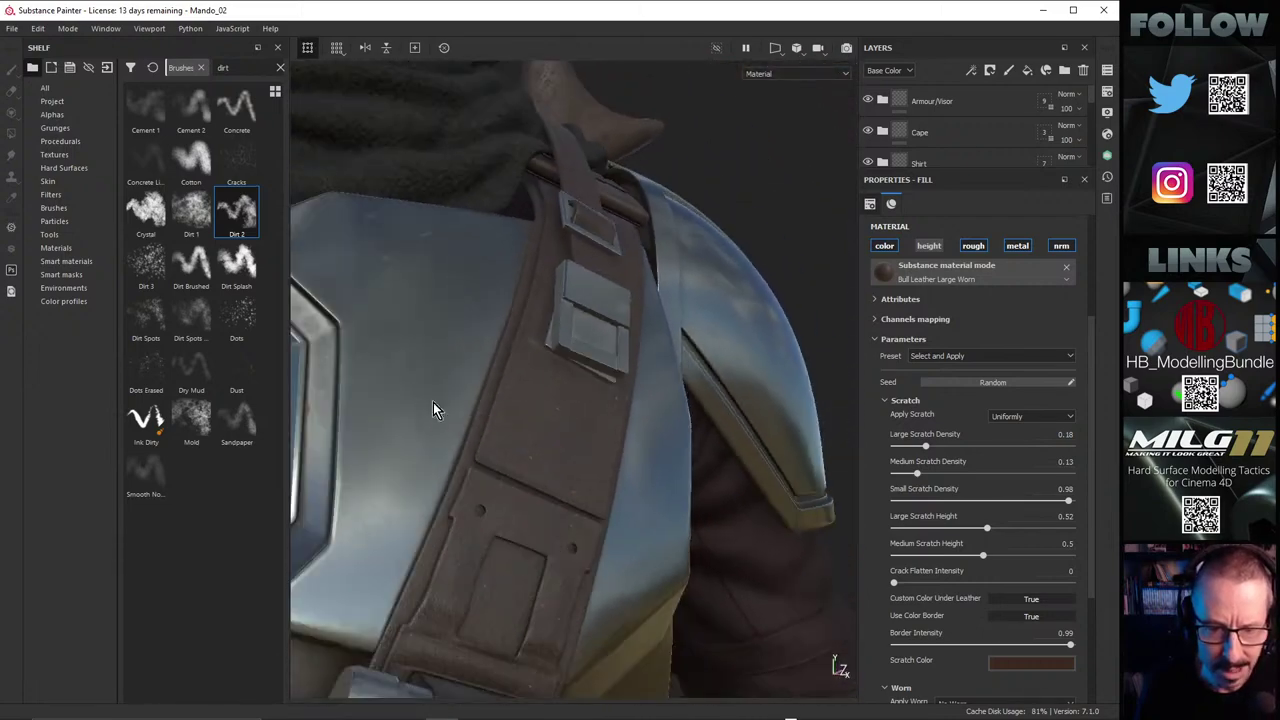
left_click_drag(433, 409, 525, 505, "alt")
right_click_drag(572, 442, 660, 354, "alt")
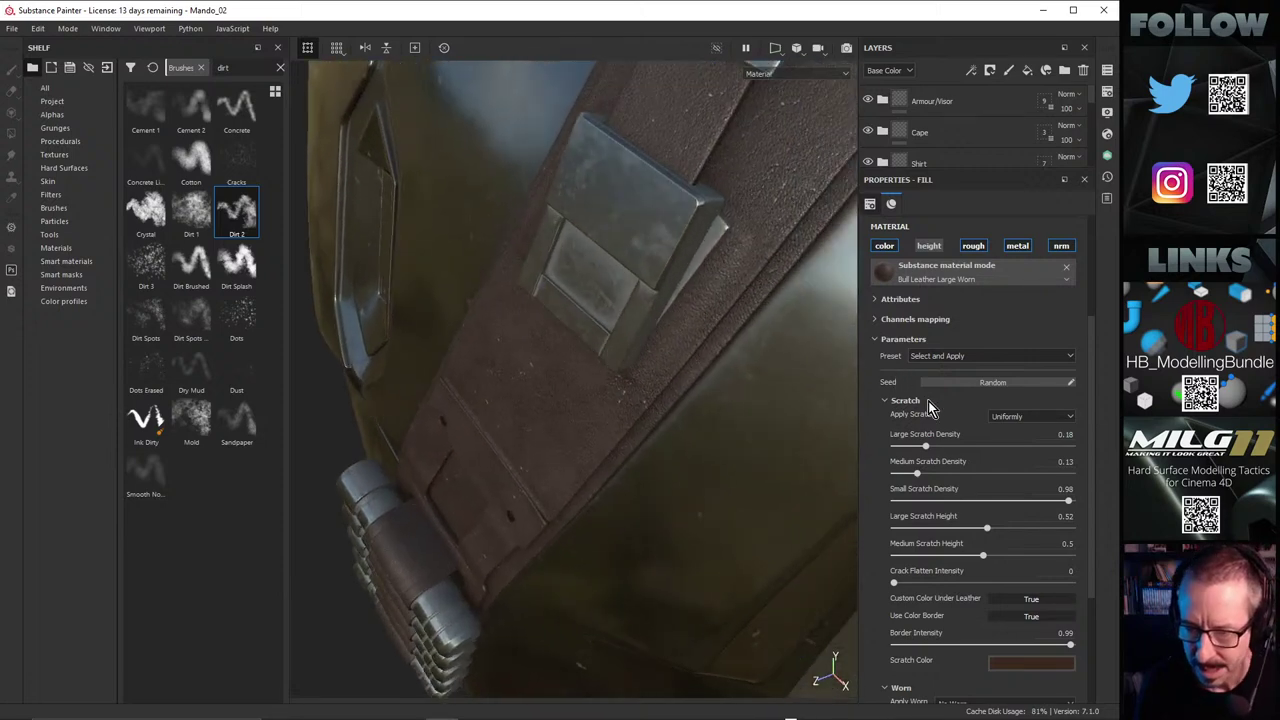
Step: Try applying the worn effect uniformly to the strap leather
left_click(1068, 424)
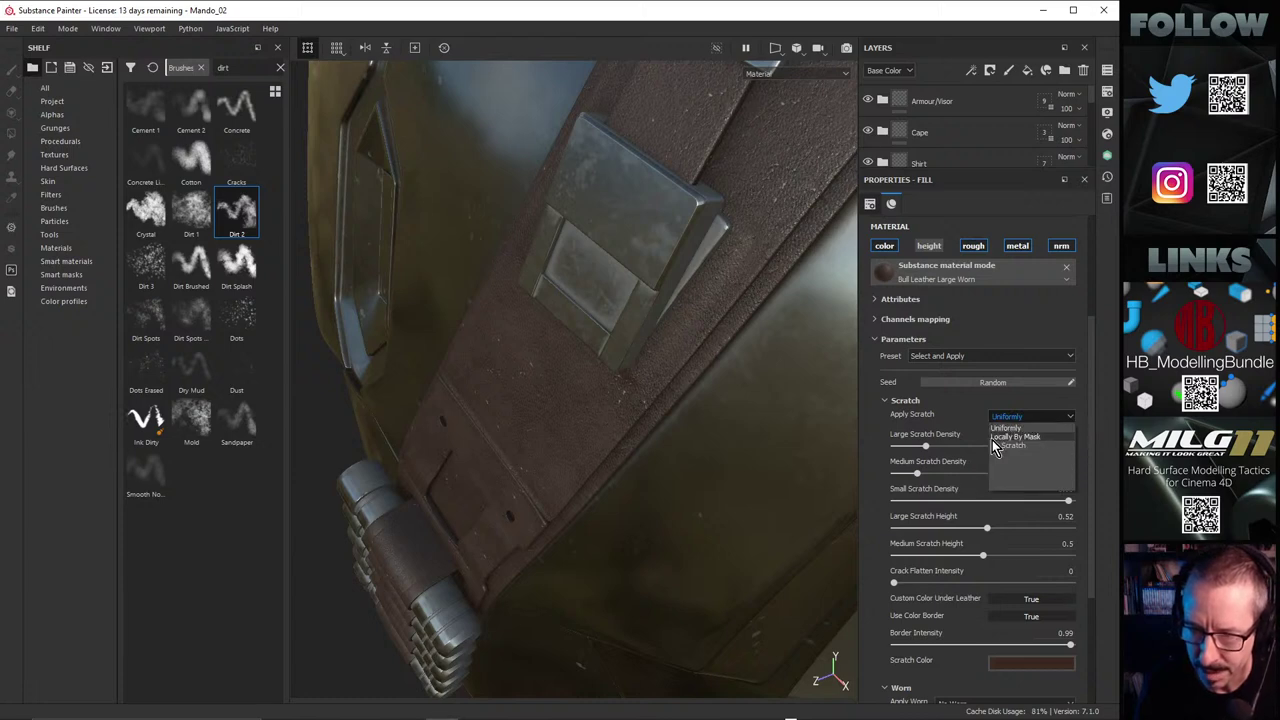
left_click_drag(1089, 397, 1083, 499)
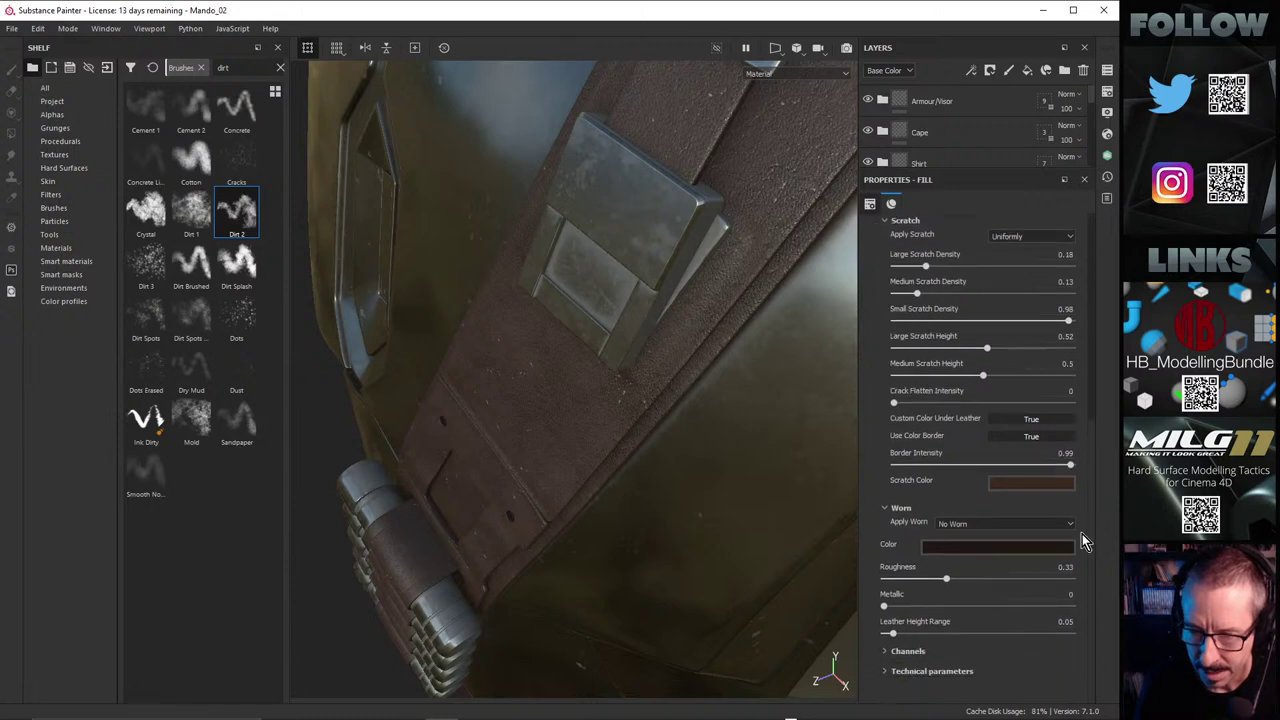
left_click(1013, 523)
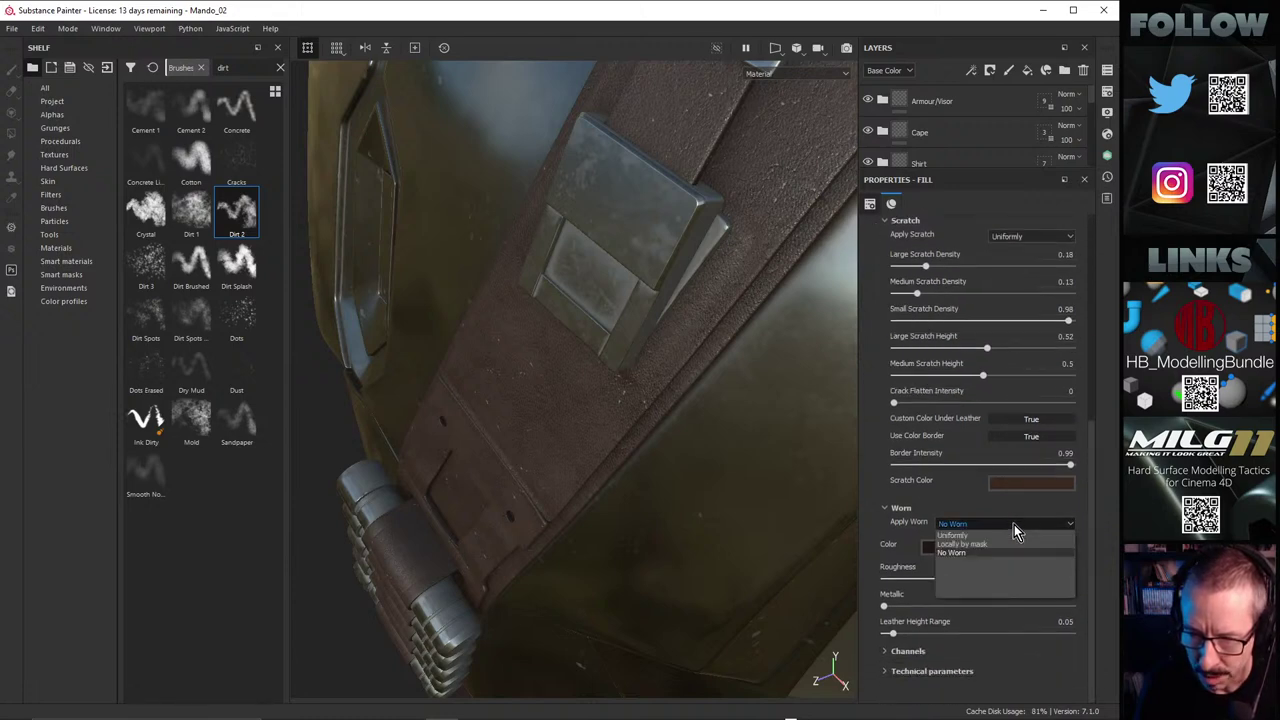
left_click(964, 536)
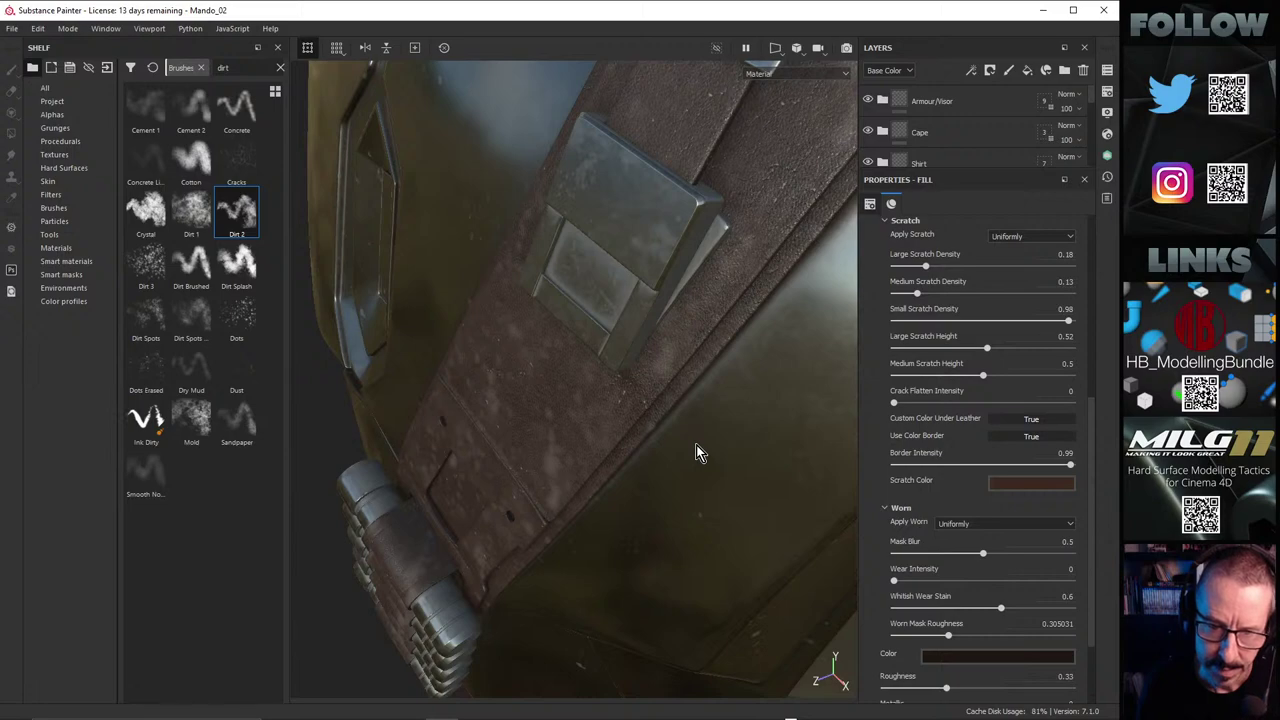
Step: Examine the uniformly worn leather on the lower strap up close, and the whole strap against the chest armour
left_click_drag(460, 343, 543, 331, "alt")
right_click_drag(543, 331, 570, 330, "alt")
left_click_drag(520, 330, 566, 323, "alt")
right_click_drag(566, 323, 637, 317, "alt")
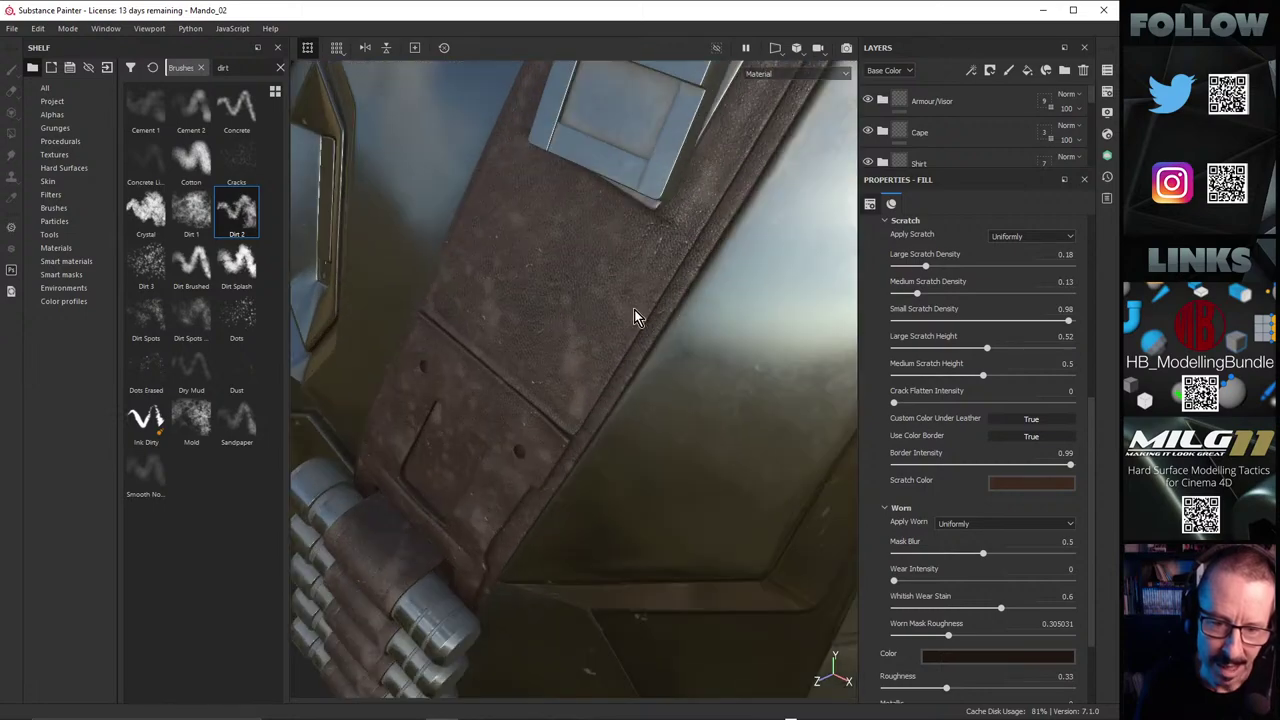
left_click_drag(637, 317, 534, 337, "alt")
right_click_drag(534, 337, 534, 360, "alt")
left_click_drag(534, 360, 268, 337, "alt")
right_click_drag(268, 337, 440, 383, "alt")
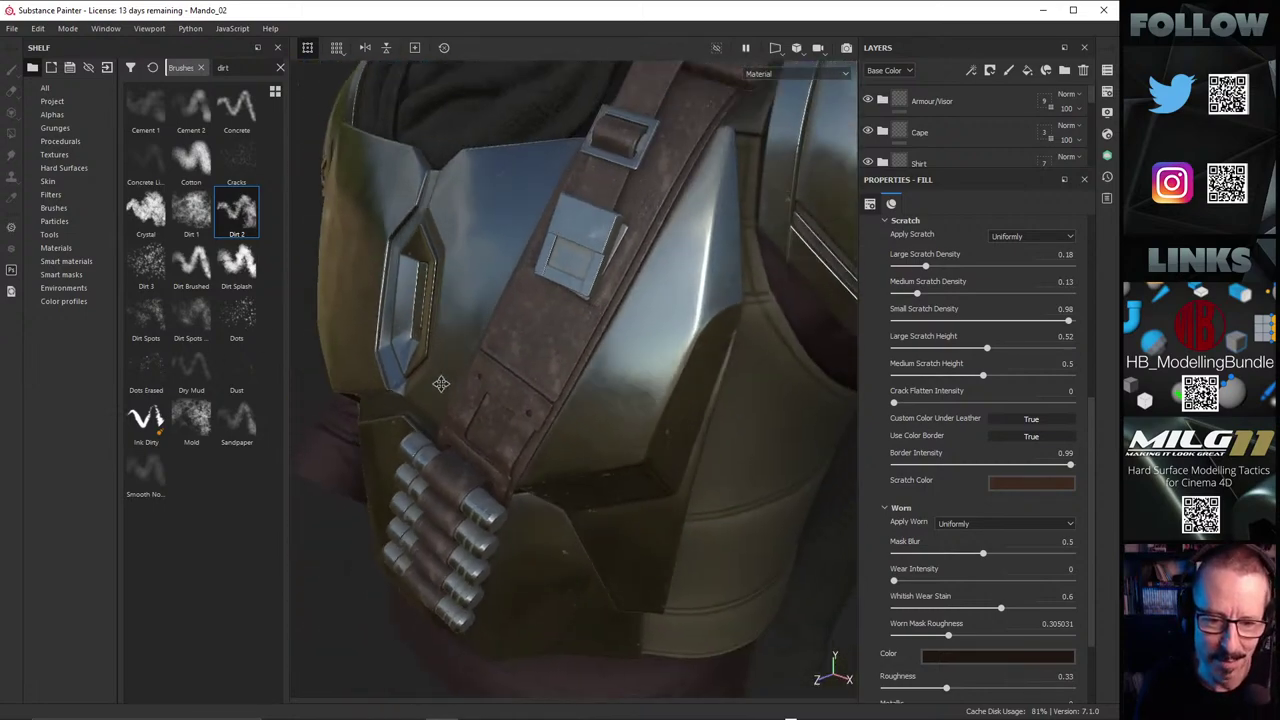
left_click_drag(440, 383, 530, 356, "alt")
middle_click_drag(530, 356, 541, 364, "alt")
left_click_drag(540, 364, 582, 283, "alt")
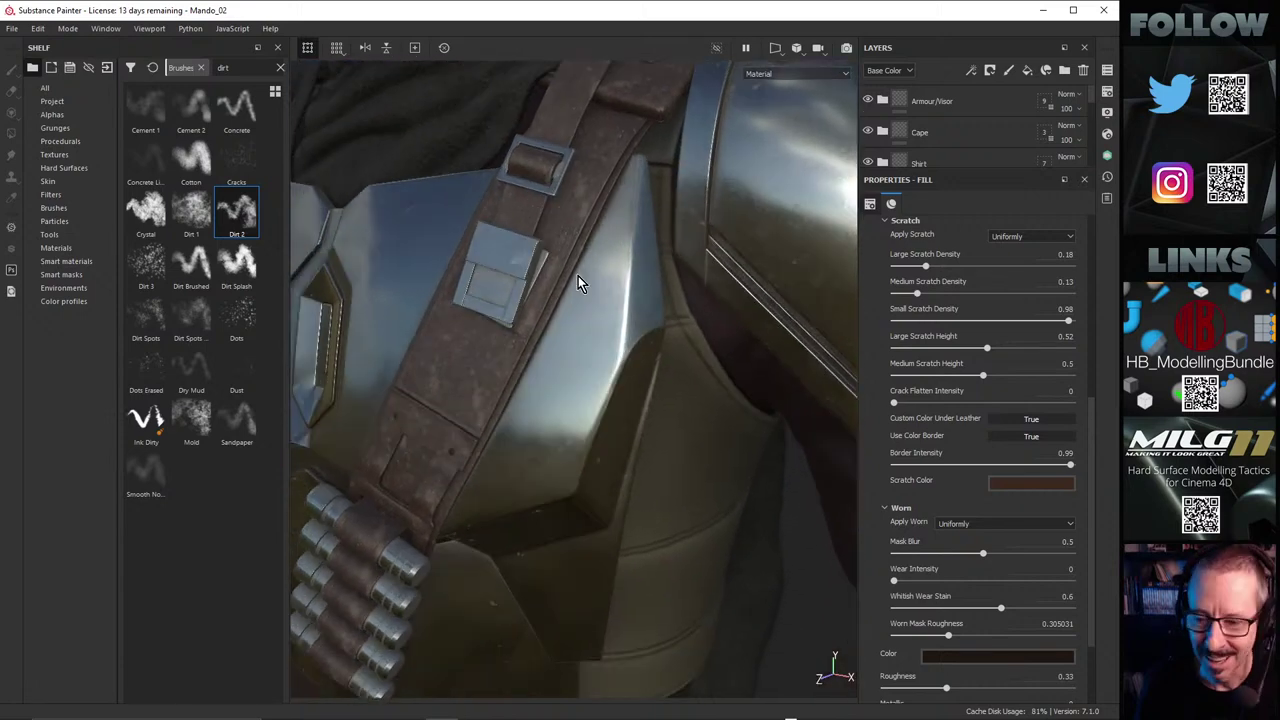
Step: Switch the leather's wear to No Worn and set its Leather Height Range to 0.14
left_click(992, 522)
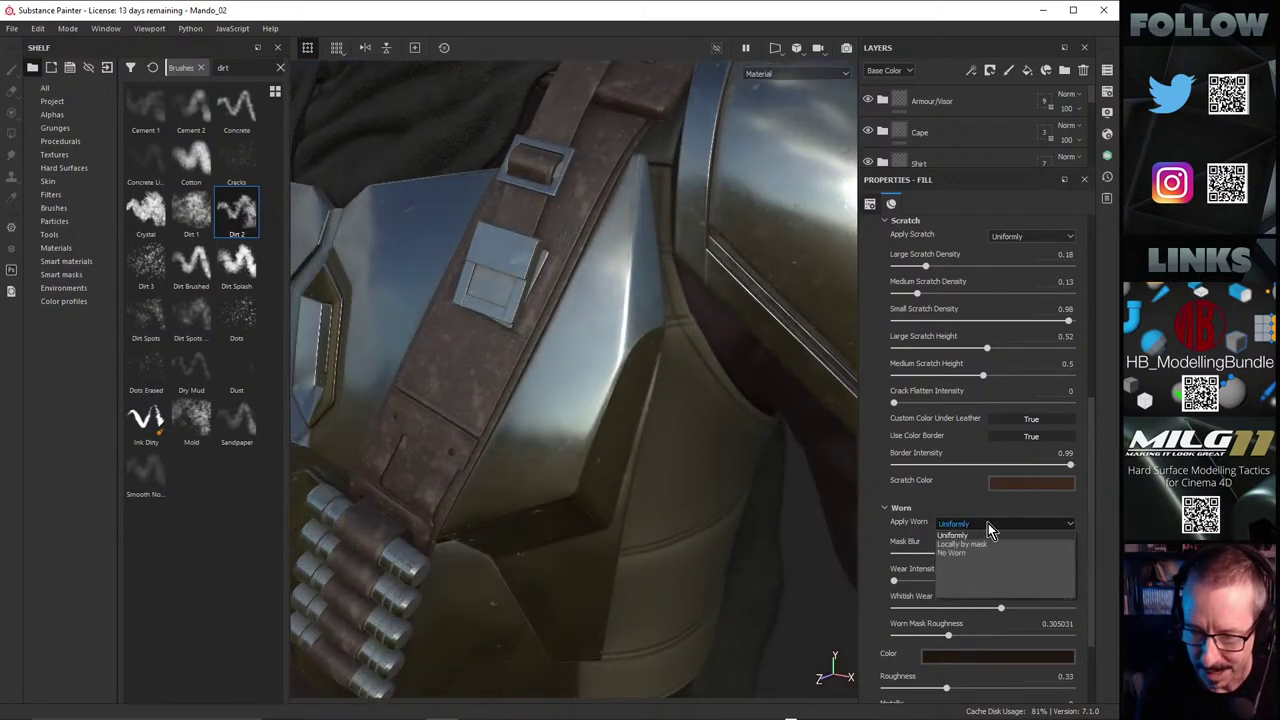
left_click(965, 552)
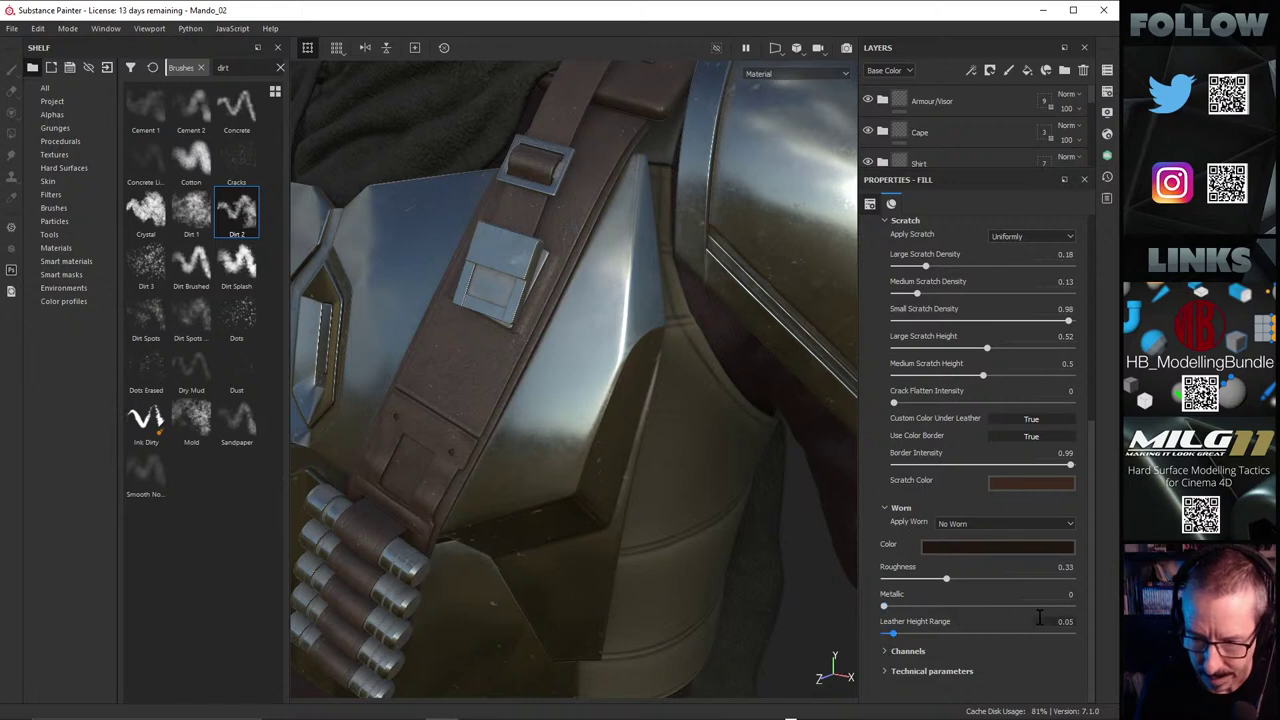
right_click_drag(449, 463, 563, 314, "alt")
left_click_drag(563, 314, 574, 299, "alt")
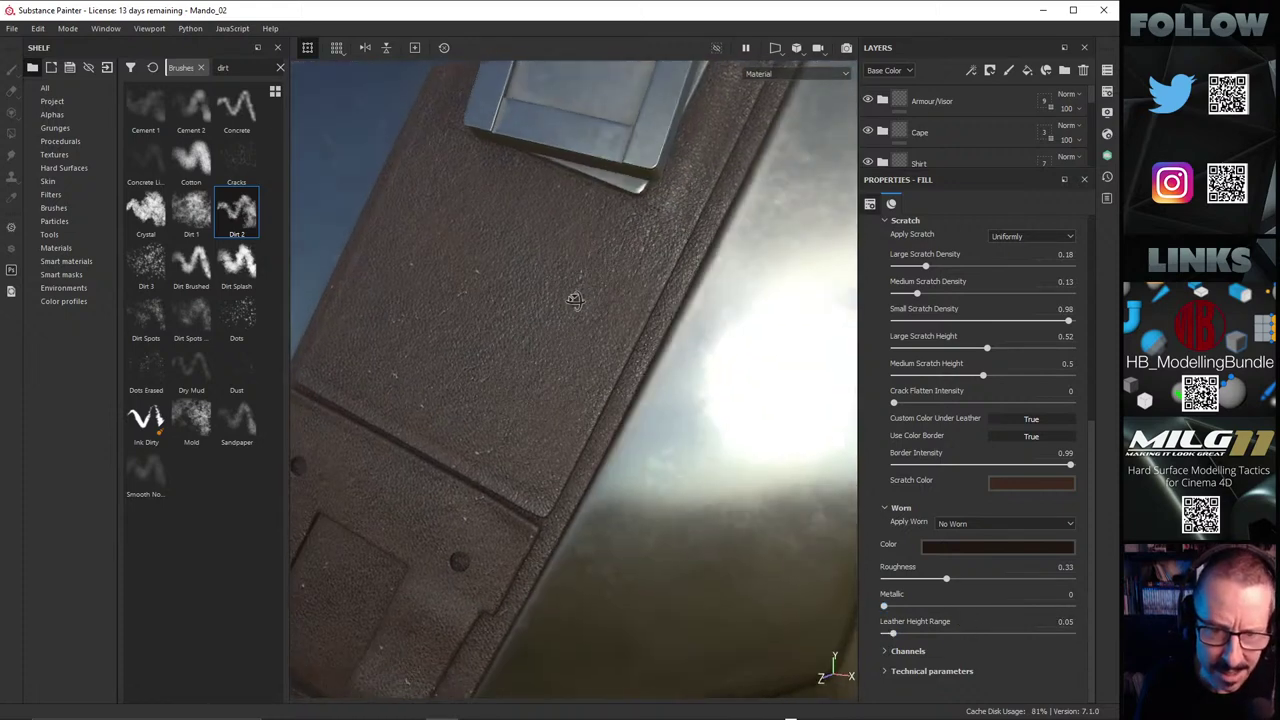
left_click(910, 634)
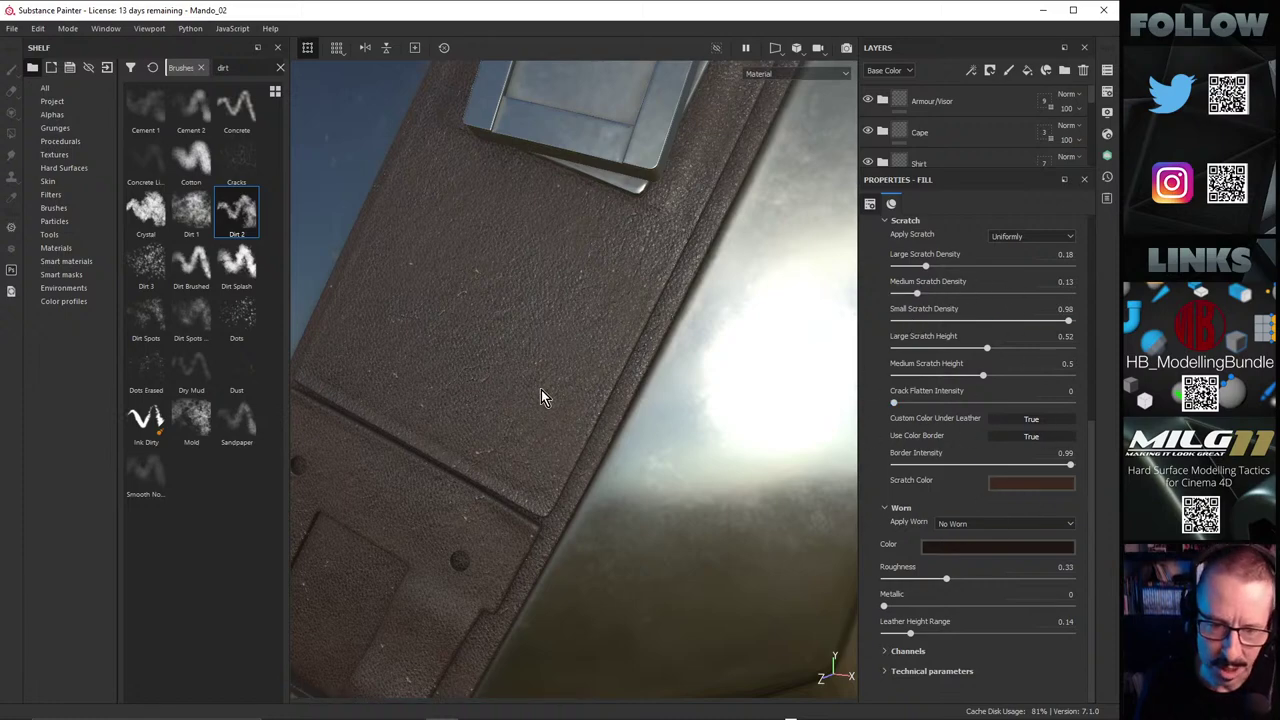
Step: Check the leather grain below the pouch from several angles and set the leather's Metallic to 0.25
left_click_drag(540, 394, 521, 433, "alt")
right_click_drag(521, 433, 1045, 425, "alt")
right_click_drag(492, 405, 820, 375, "alt")
left_click_drag(543, 374, 522, 367, "alt")
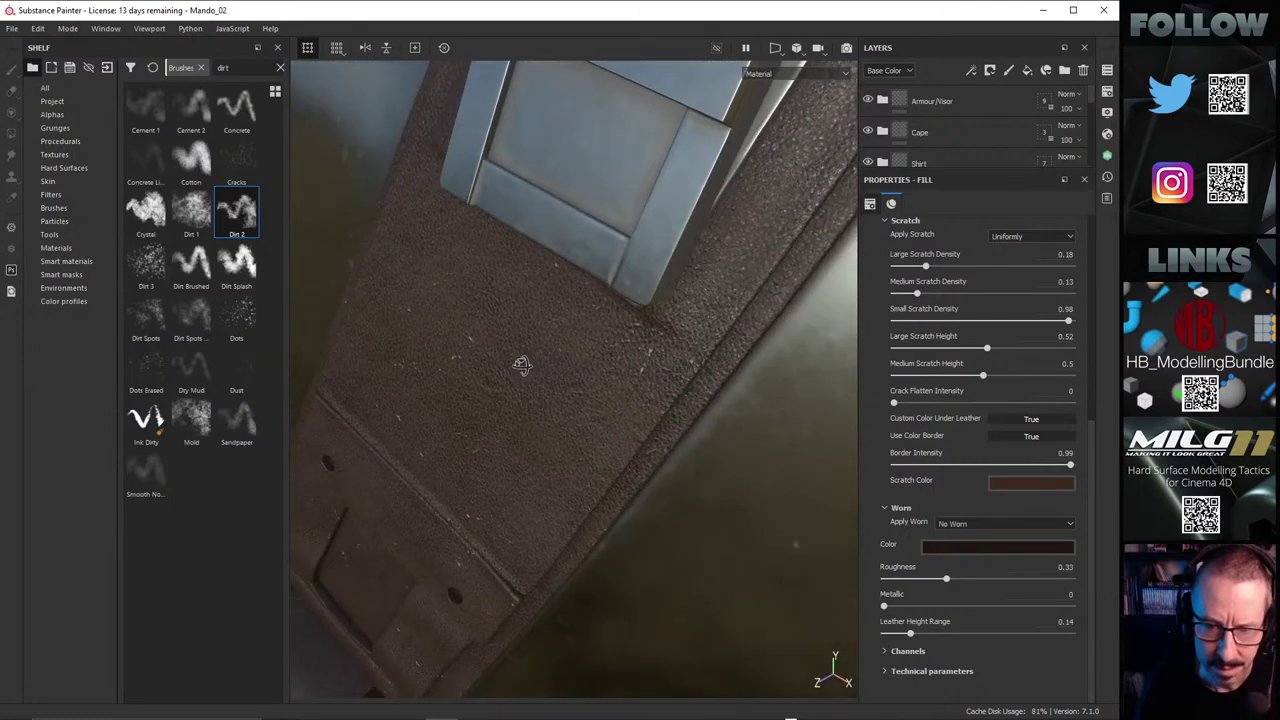
scroll(631, 354, "up", 2)
left_click_drag(645, 354, 590, 322, "alt")
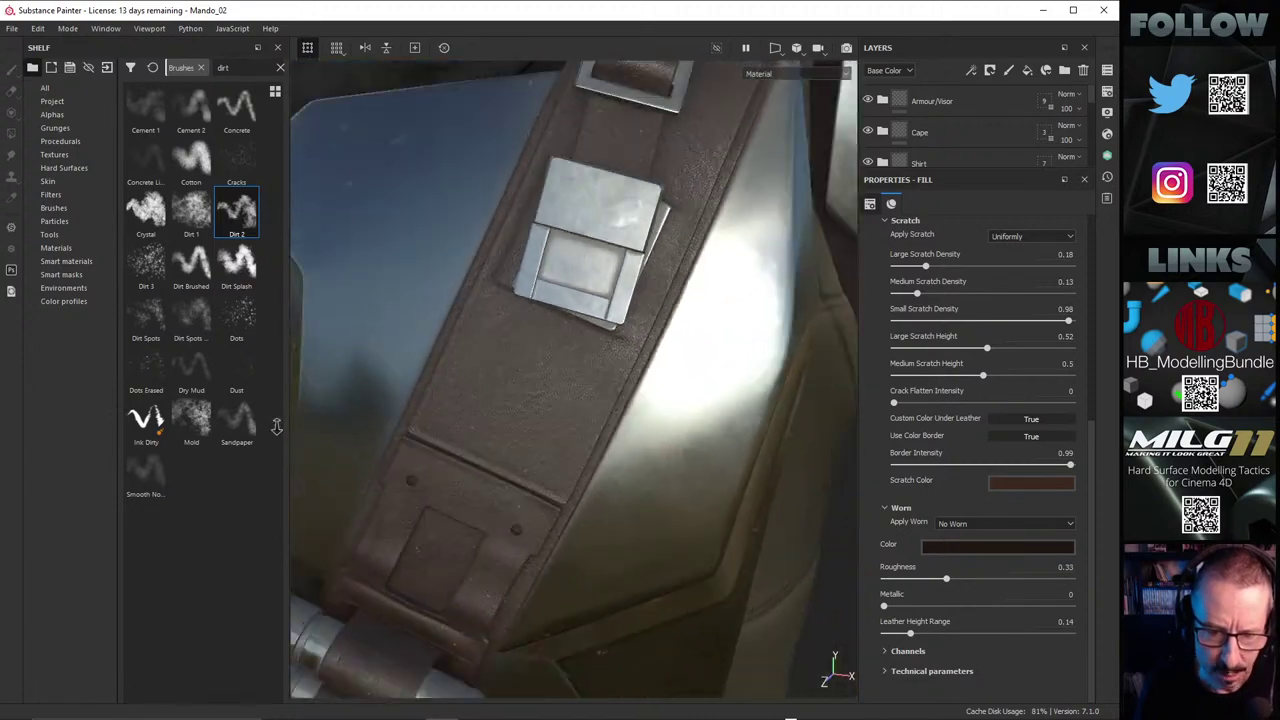
right_click_drag(277, 427, 250, 432, "alt")
left_click_drag(465, 398, 531, 374, "alt")
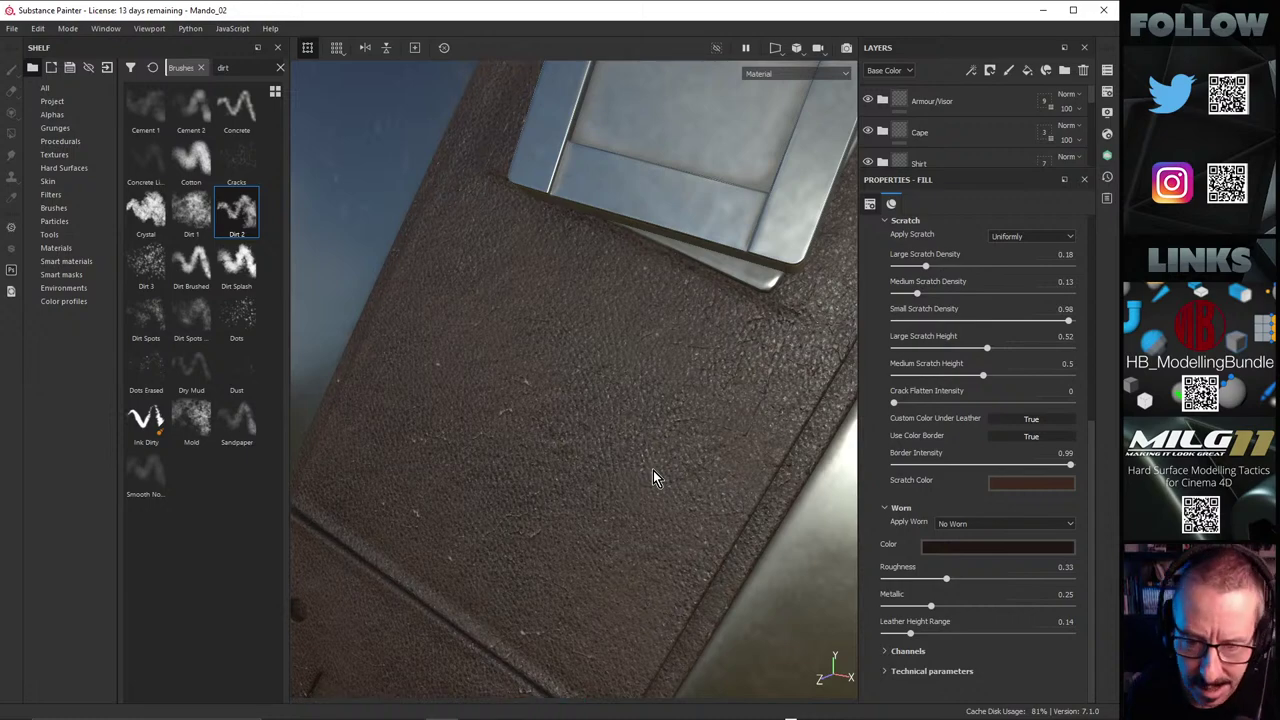
Step: Examine the leather's metallic sheen around the buckle and pouch under rotated lighting and from different angles
left_click_drag(653, 470, 654, 374, "alt")
right_click_drag(654, 374, 710, 378, "shift")
left_click_drag(710, 380, 629, 383, "alt")
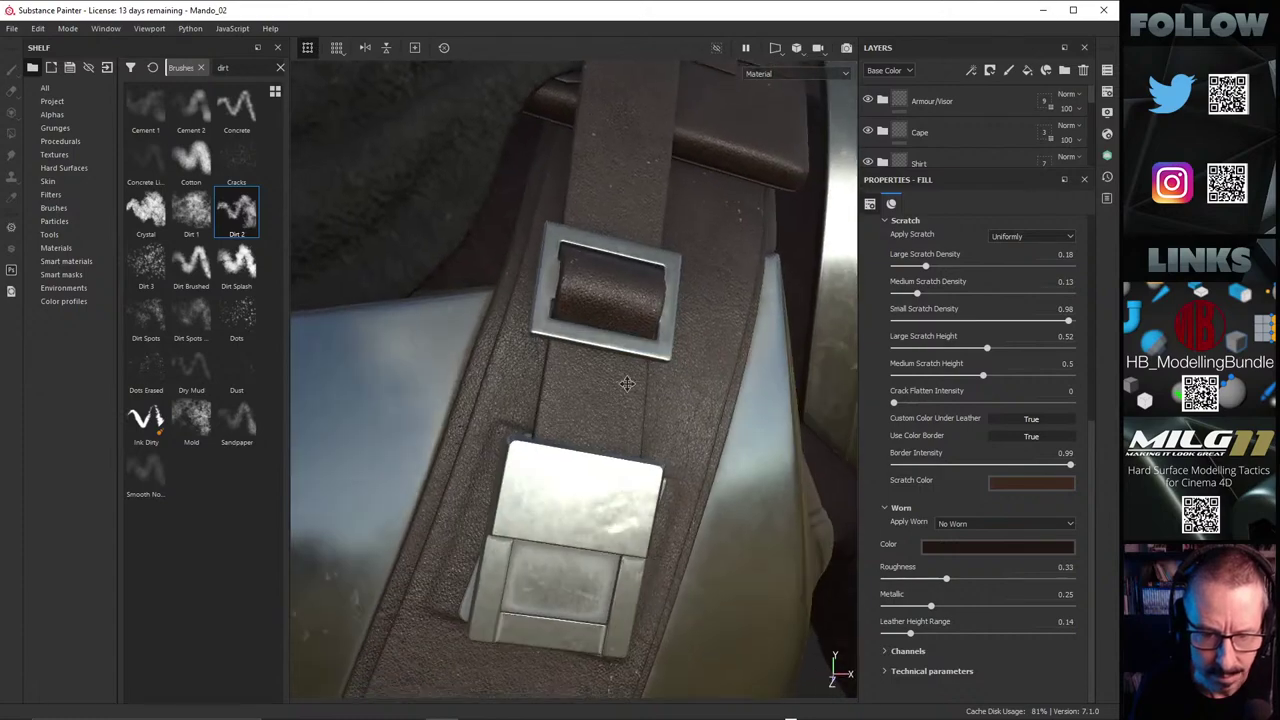
right_click_drag(629, 383, 622, 391, "alt")
left_click_drag(621, 391, 547, 301, "alt")
mouse_move(521, 363)
left_mouse_down("alt")
mouse_move(510, 358)
mouse_move(527, 355)
left_mouse_up("alt")
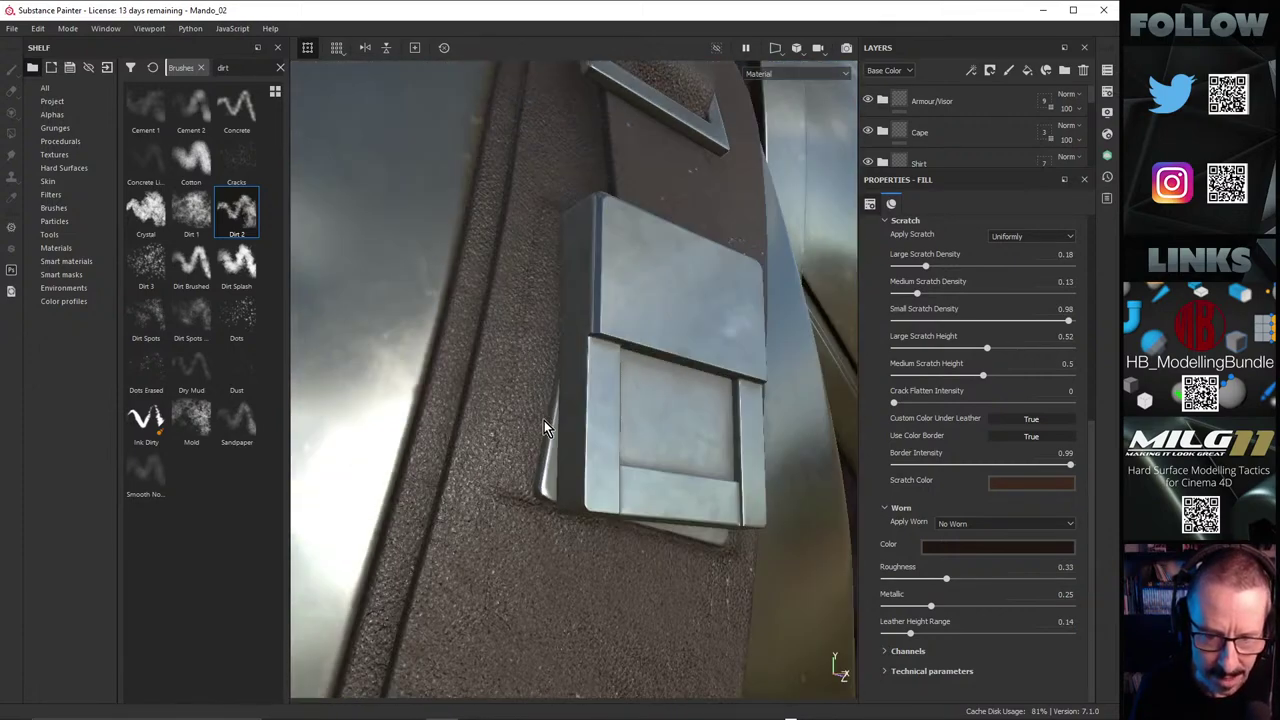
scroll(538, 447, "up", 2)
scroll(548, 466, "down", 3)
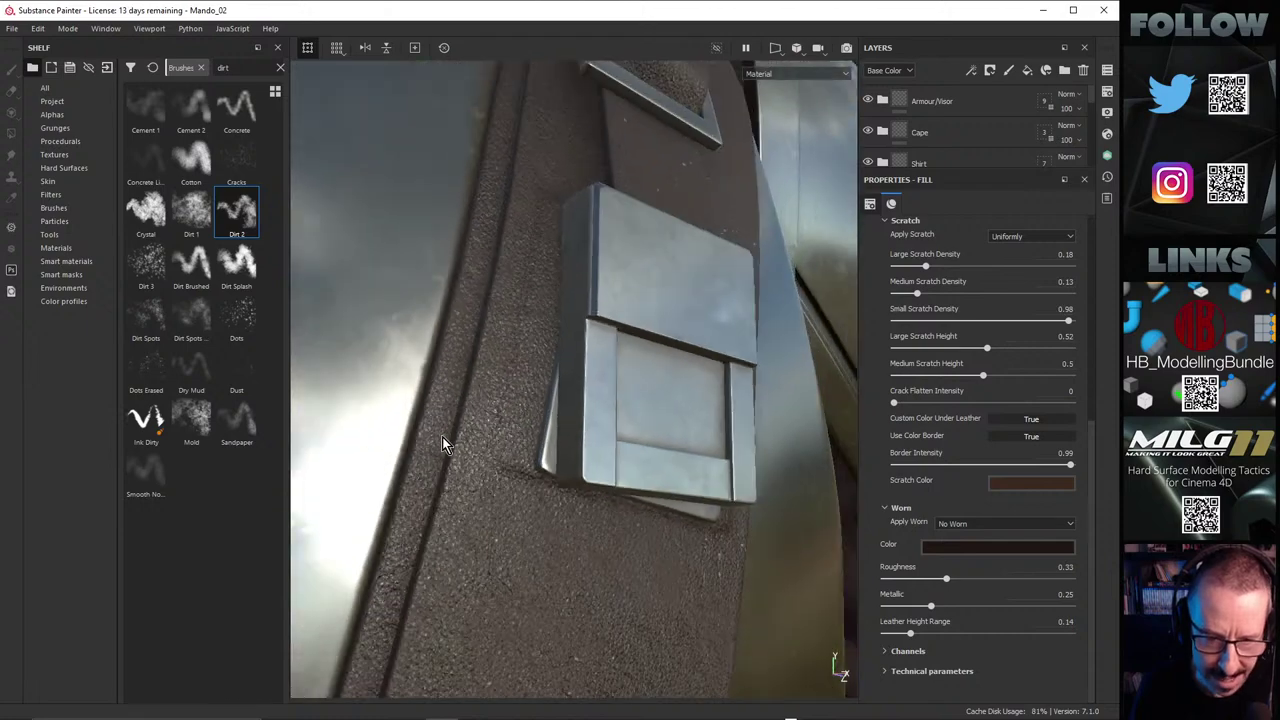
left_click_drag(442, 437, 375, 435, "alt")
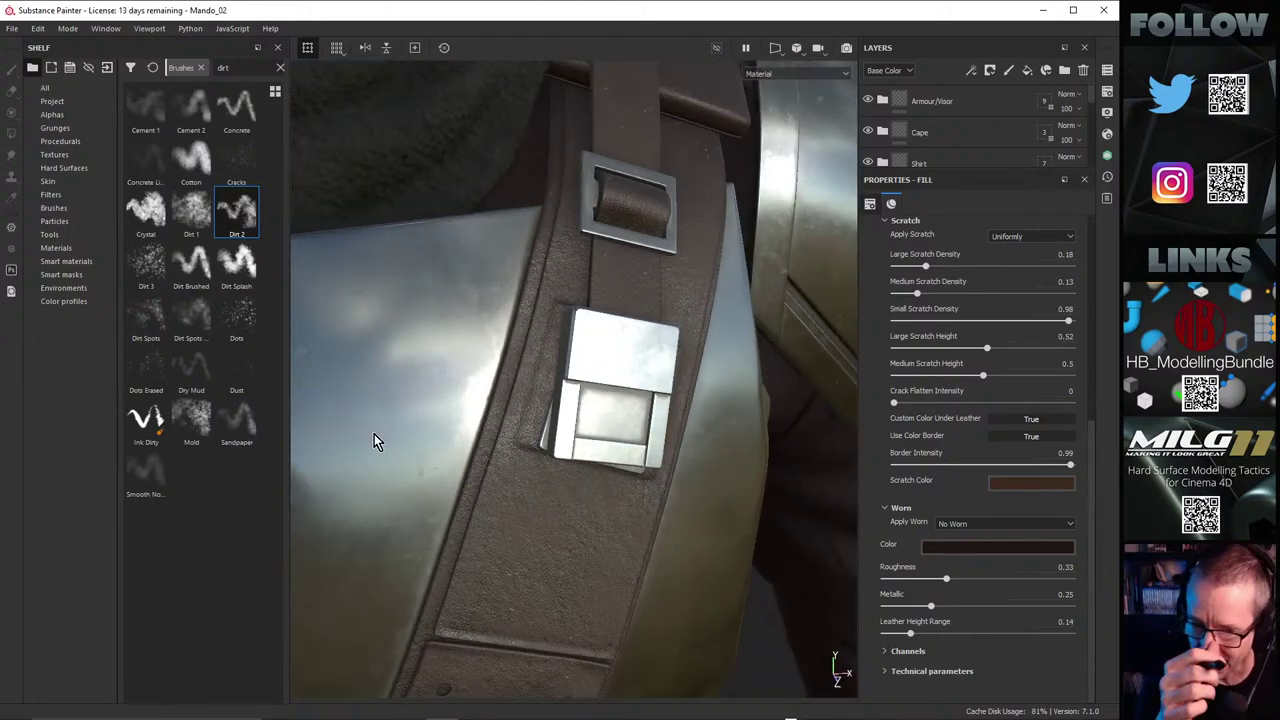
Step: Examine the leather on the lower strap, its end panel and the cartridge loops at close range
left_click_drag(383, 477, 522, 298, "alt")
scroll(517, 349, "up", 2)
left_click_drag(517, 349, 533, 370, "alt")
scroll(505, 369, "up", 2)
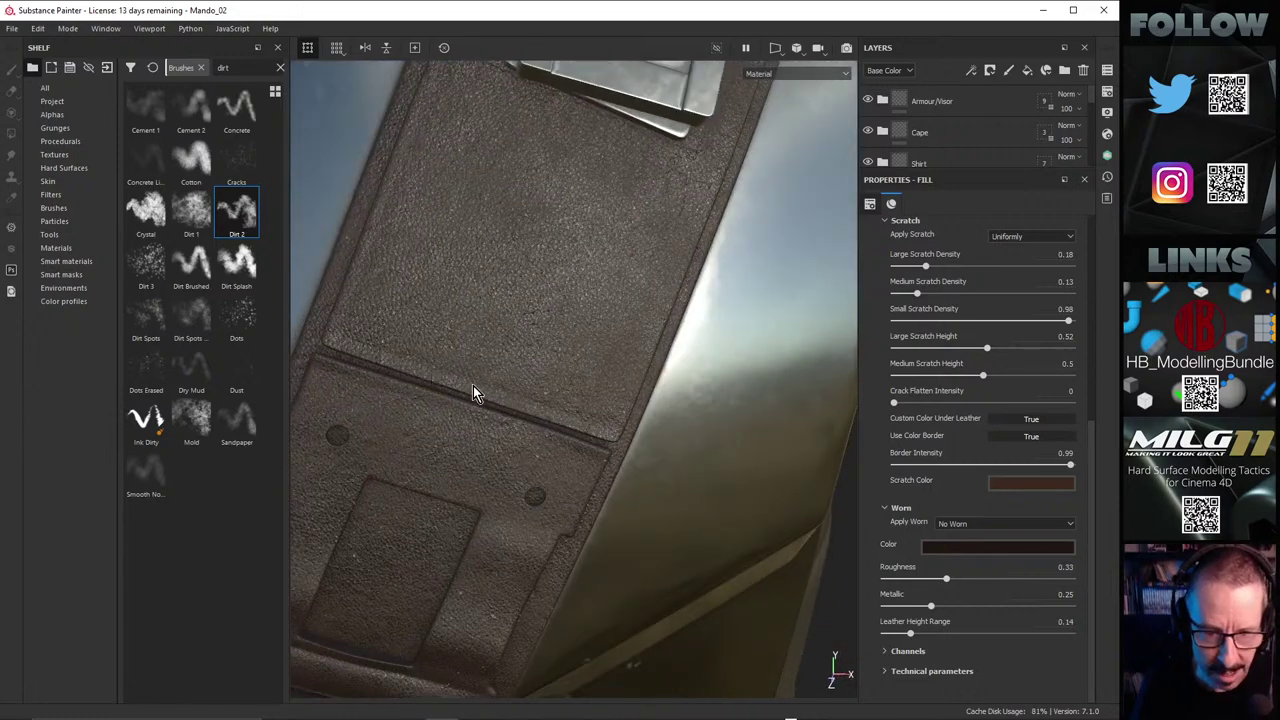
left_click_drag(529, 414, 710, 290, "alt")
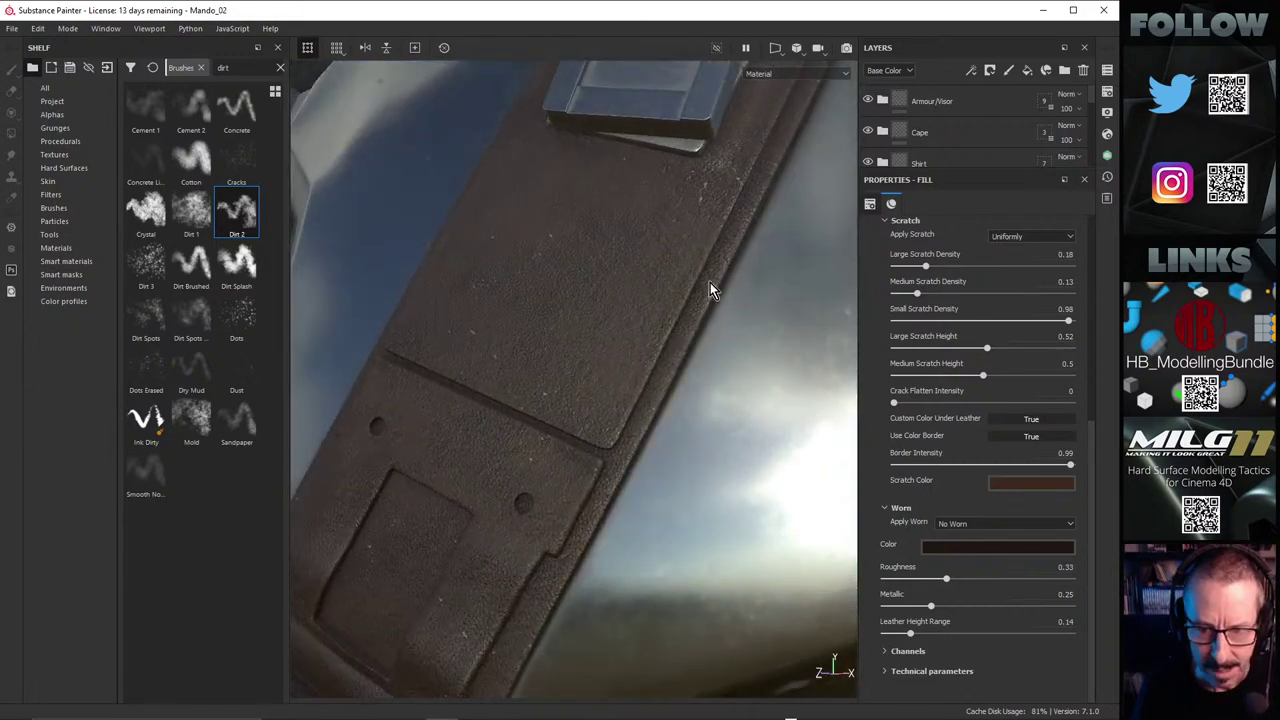
mouse_move(632, 388)
left_mouse_down("alt")
mouse_move(583, 386)
mouse_move(583, 429)
mouse_move(635, 390)
left_mouse_up("alt")
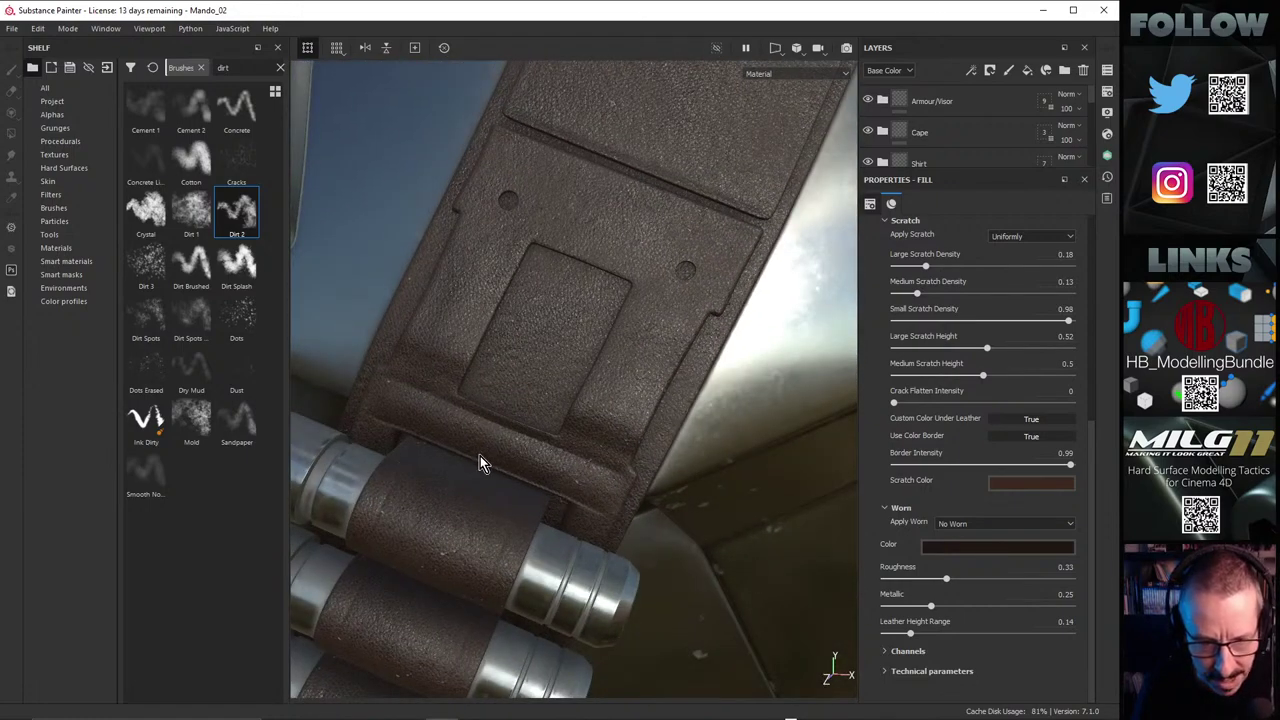
left_click_drag(546, 457, 516, 532, "alt")
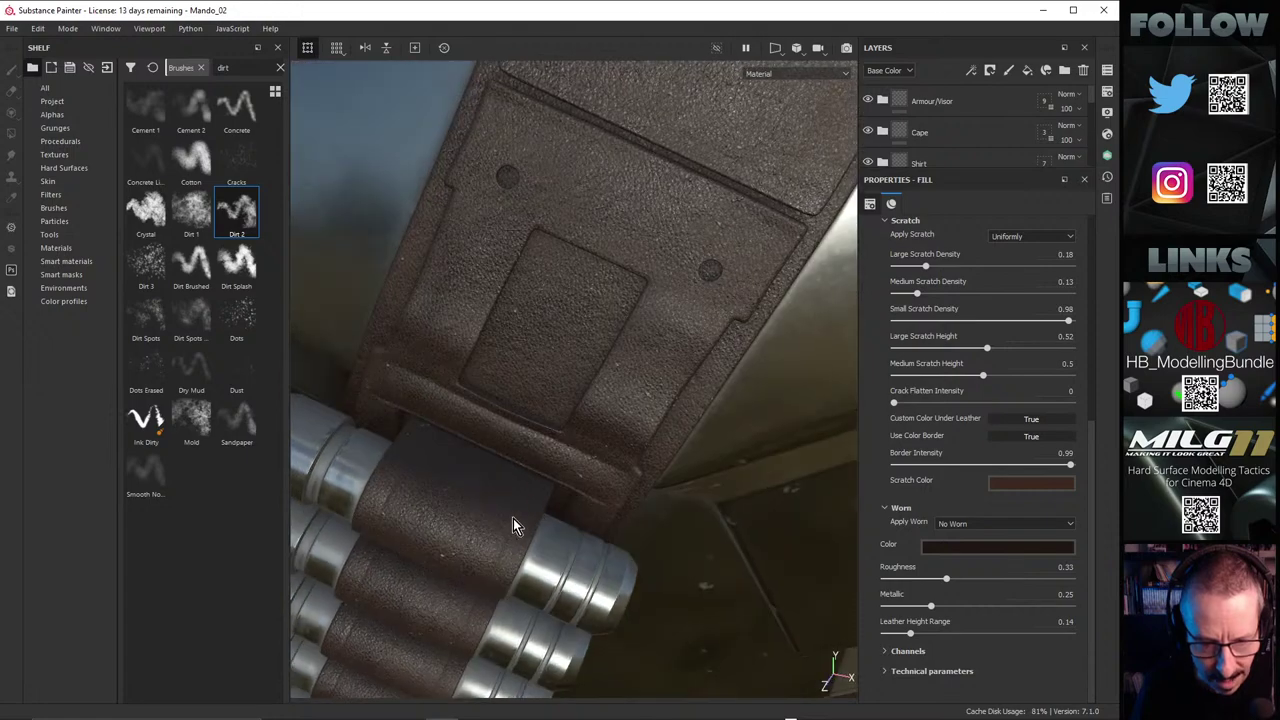
left_click_drag(439, 430, 710, 395, "alt")
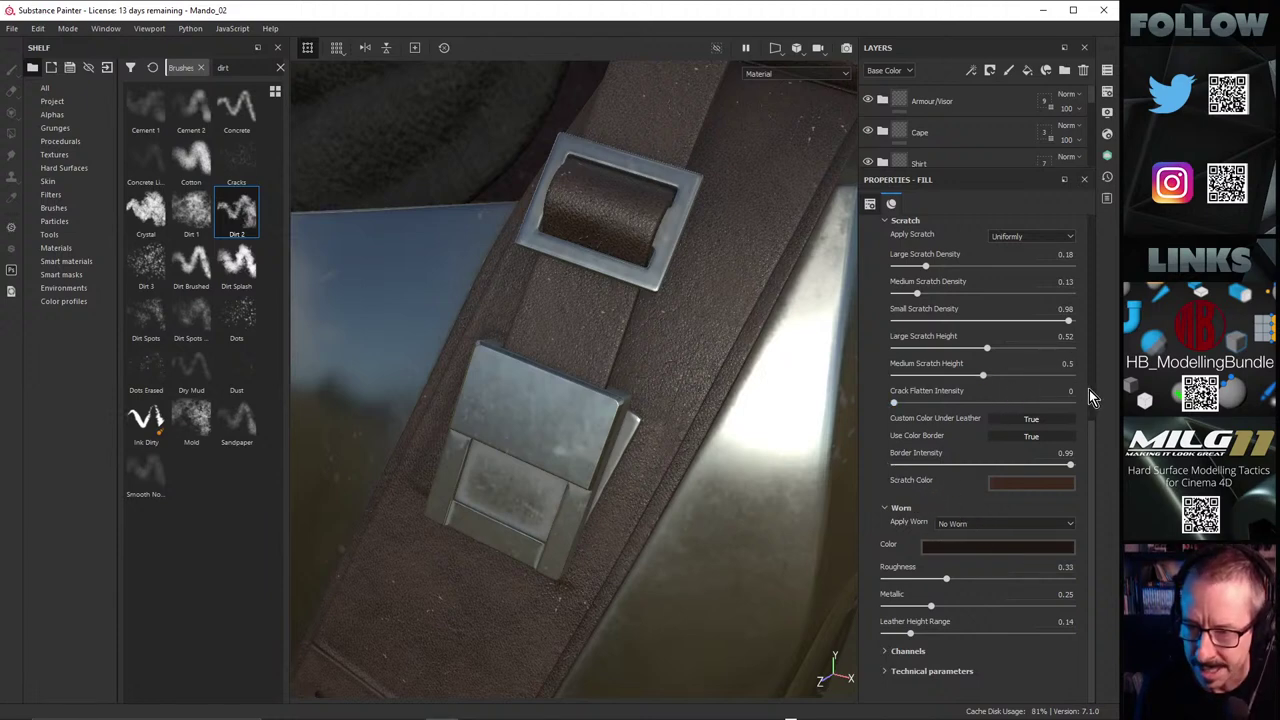
Step: Save the project and review the leather grain and scratches around the strap's buckle and pouch
left_click_drag(1092, 433, 1077, 307)
key("ctrl+s")
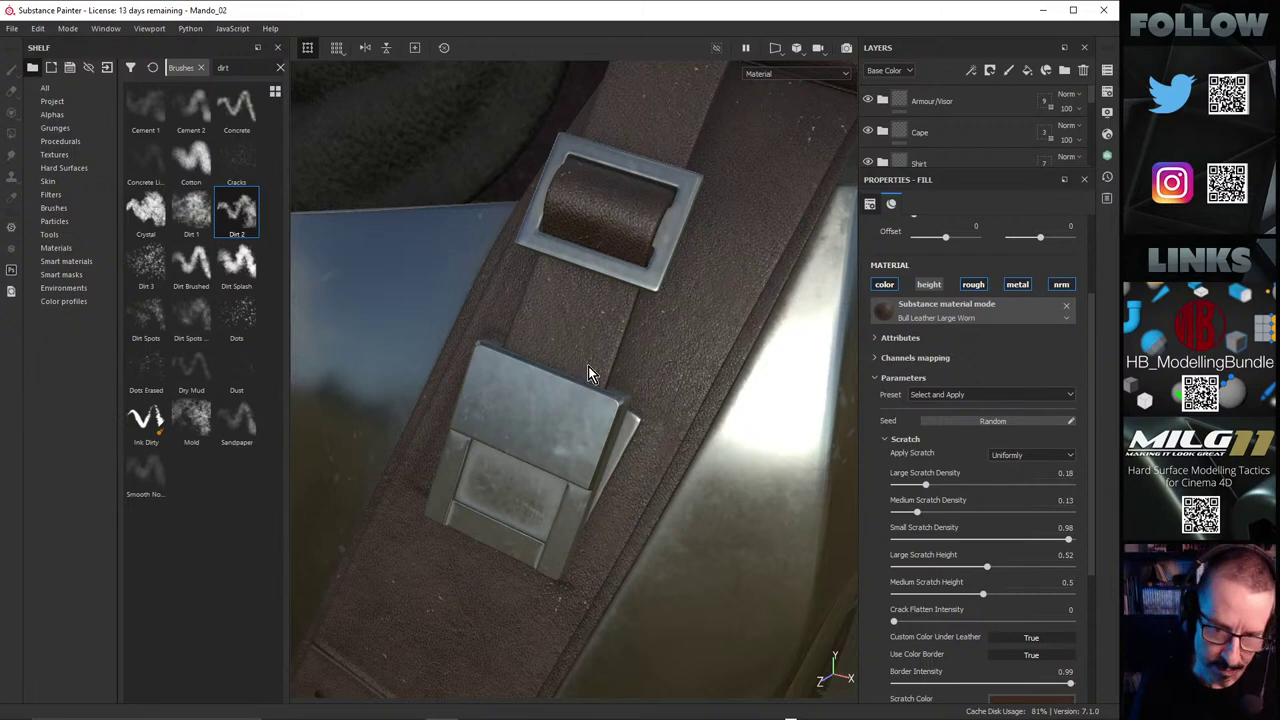
left_click_drag(591, 373, 679, 365, "alt")
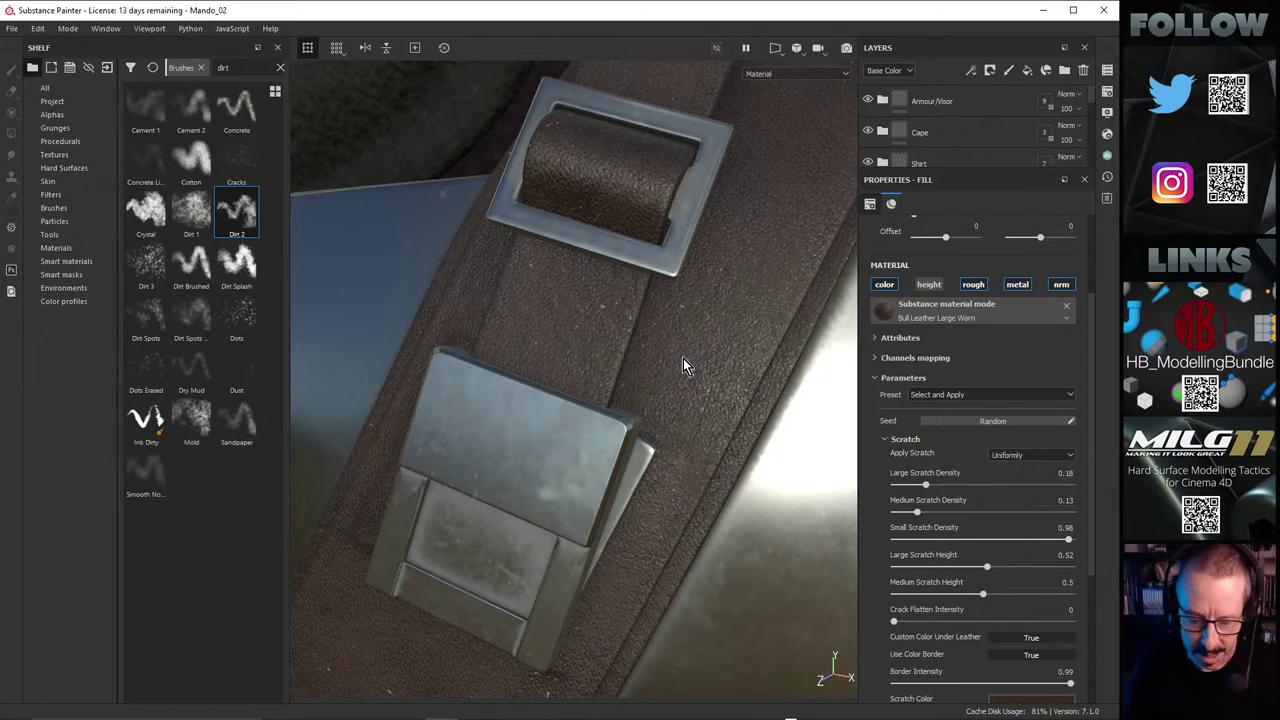
left_click_drag(683, 358, 637, 355, "alt")
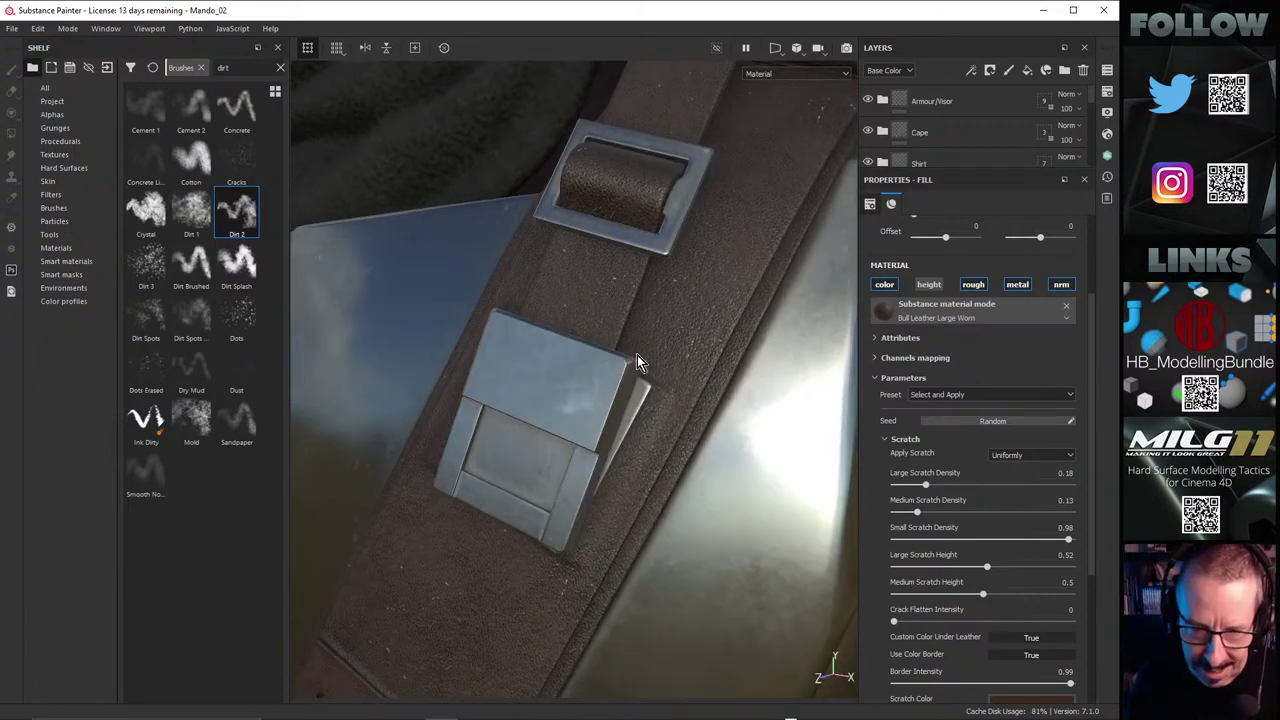
mouse_move(687, 295)
left_mouse_down("alt")
mouse_move(683, 323)
mouse_move(689, 300)
left_mouse_up("alt")
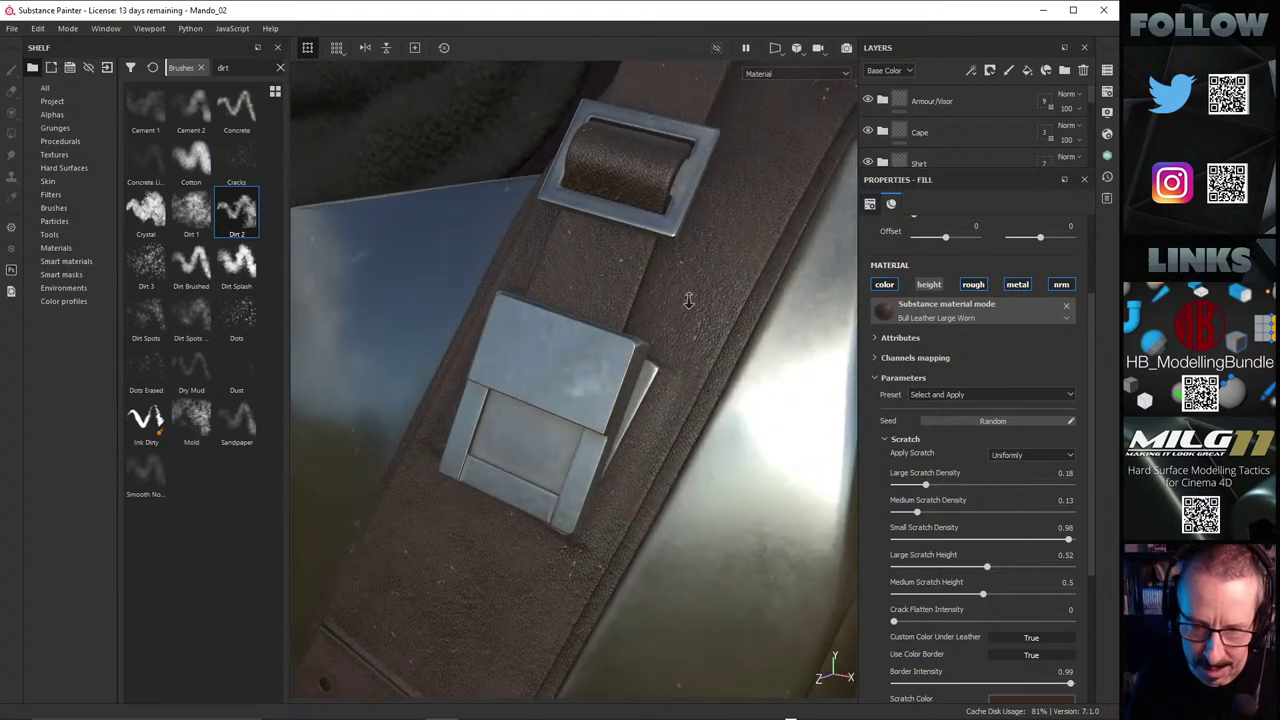
right_click_drag(689, 300, 751, 311, "alt")
left_click_drag(751, 318, 647, 336, "alt")
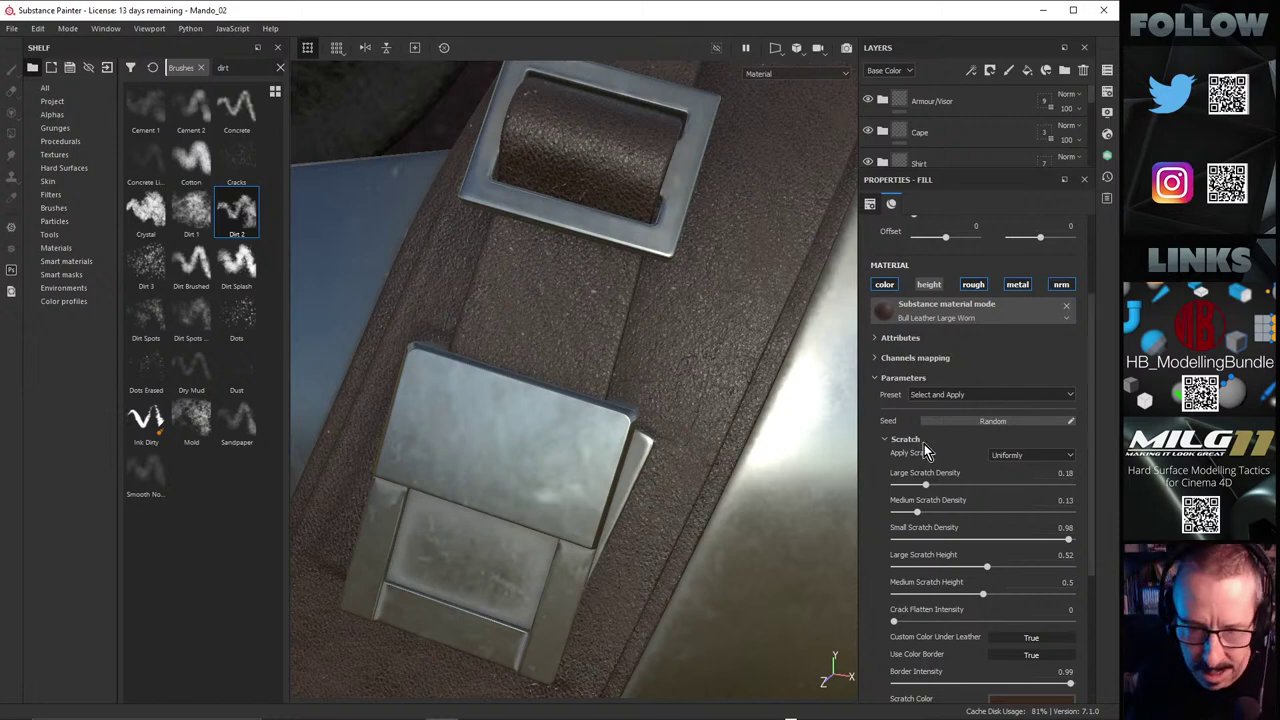
left_click_drag(630, 300, 642, 296, "alt")
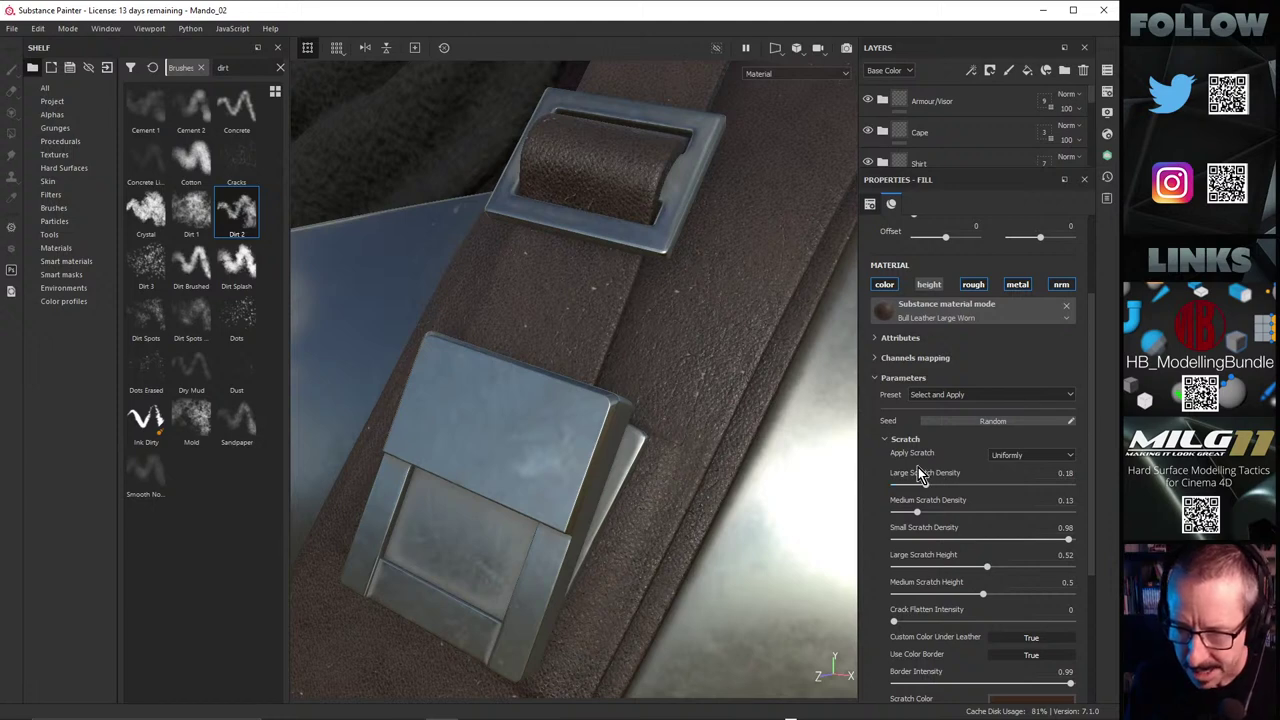
left_click(1018, 456)
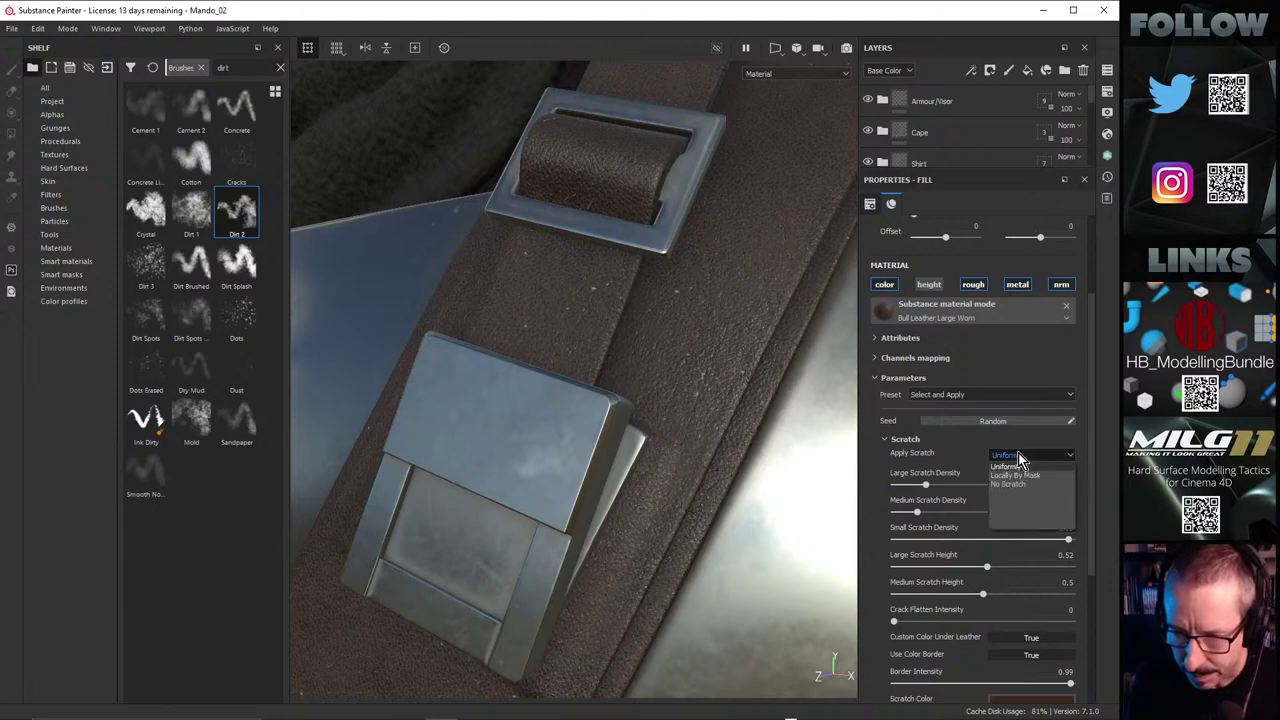
left_click(1024, 448)
left_click(1026, 441)
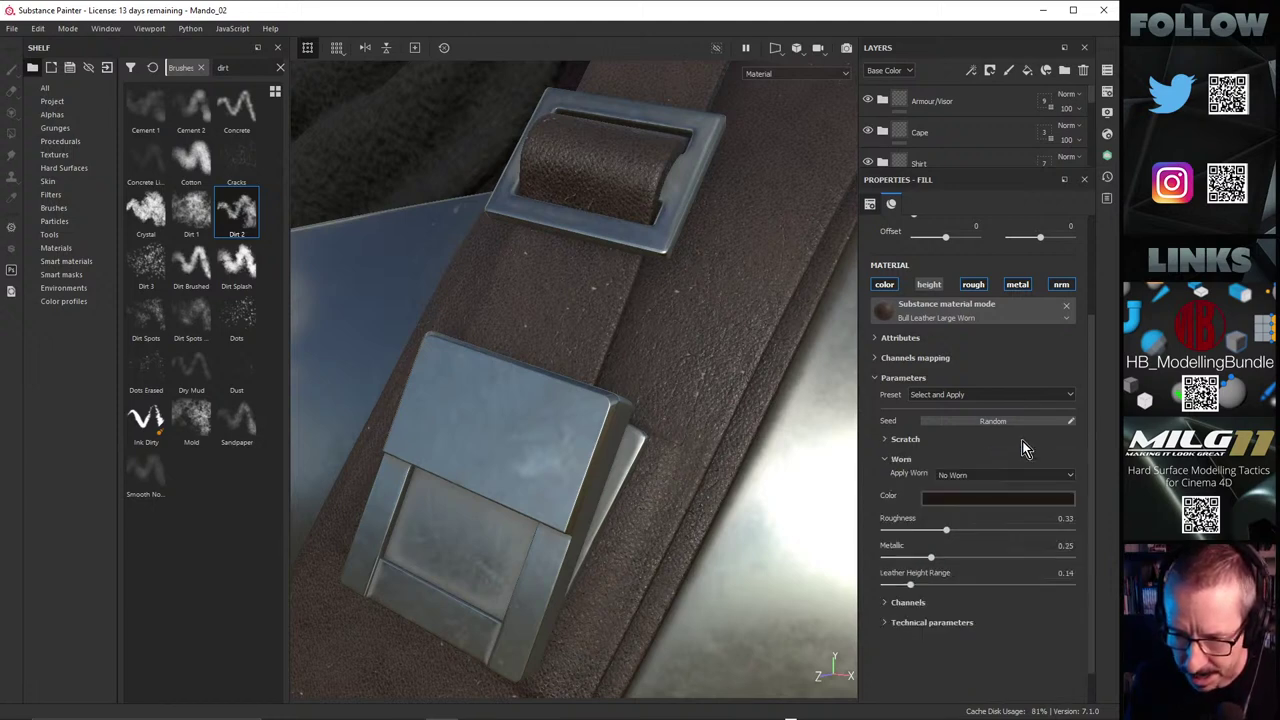
left_click(885, 442)
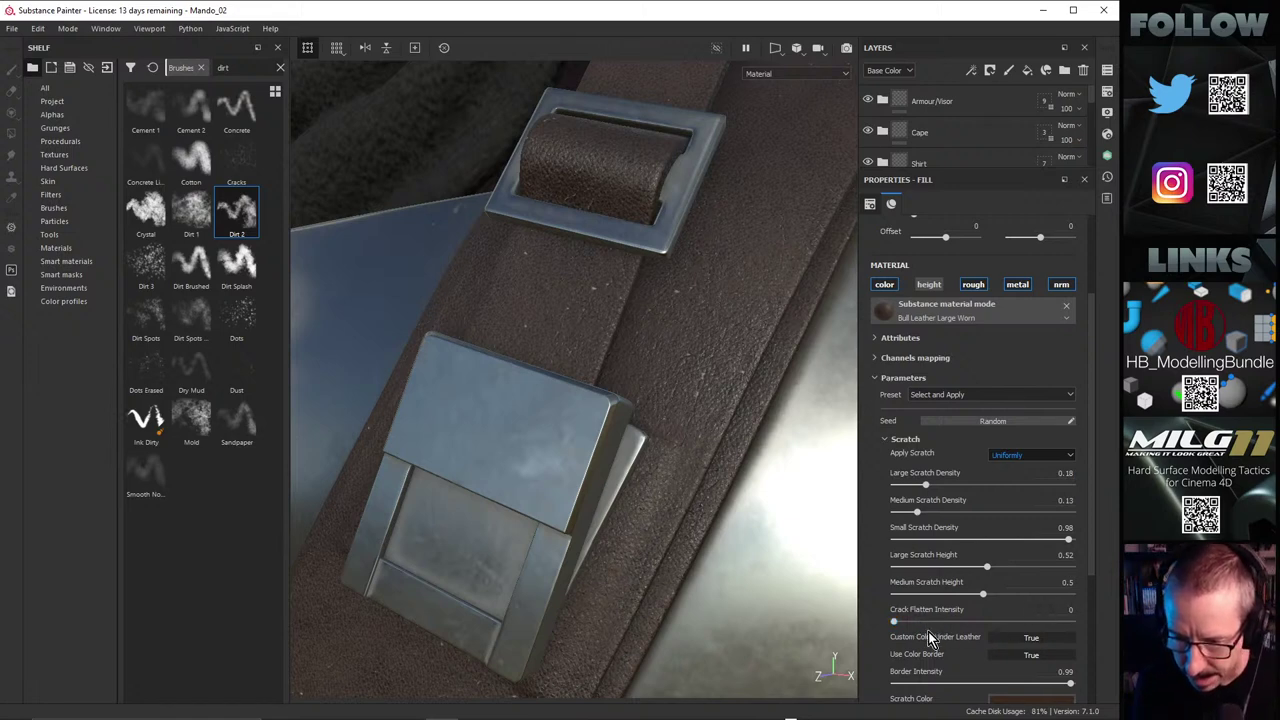
Step: Try a scratch Border Intensity of 0 on the leather strap, compare it from another angle, and undo the change
left_click_drag(1093, 554, 1109, 647)
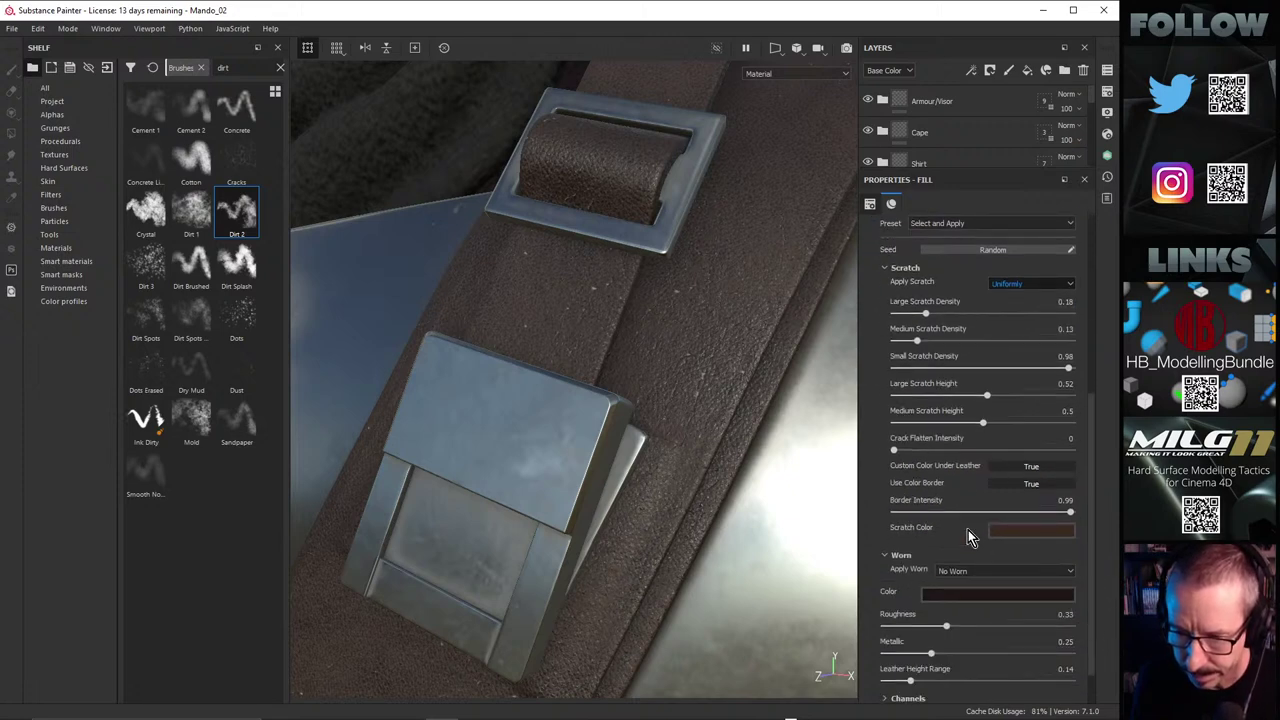
right_click_drag(689, 386, 686, 377, "shift")
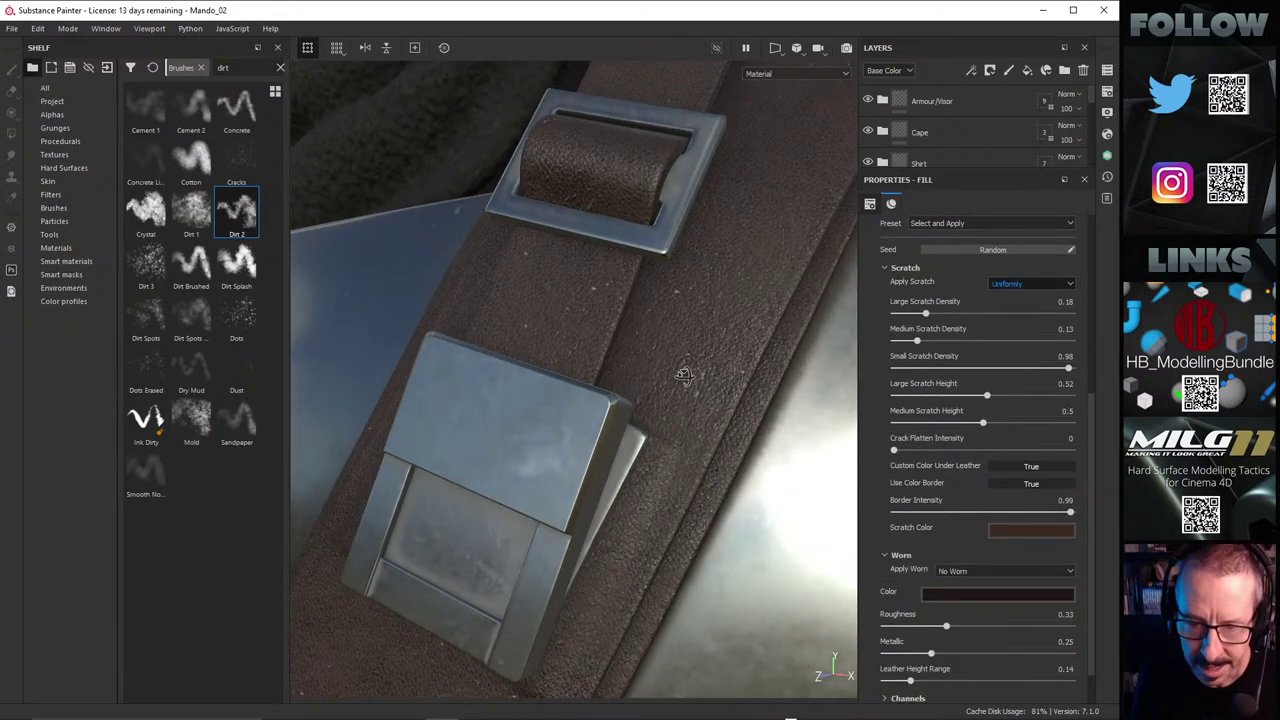
left_click_drag(1025, 512, 894, 513)
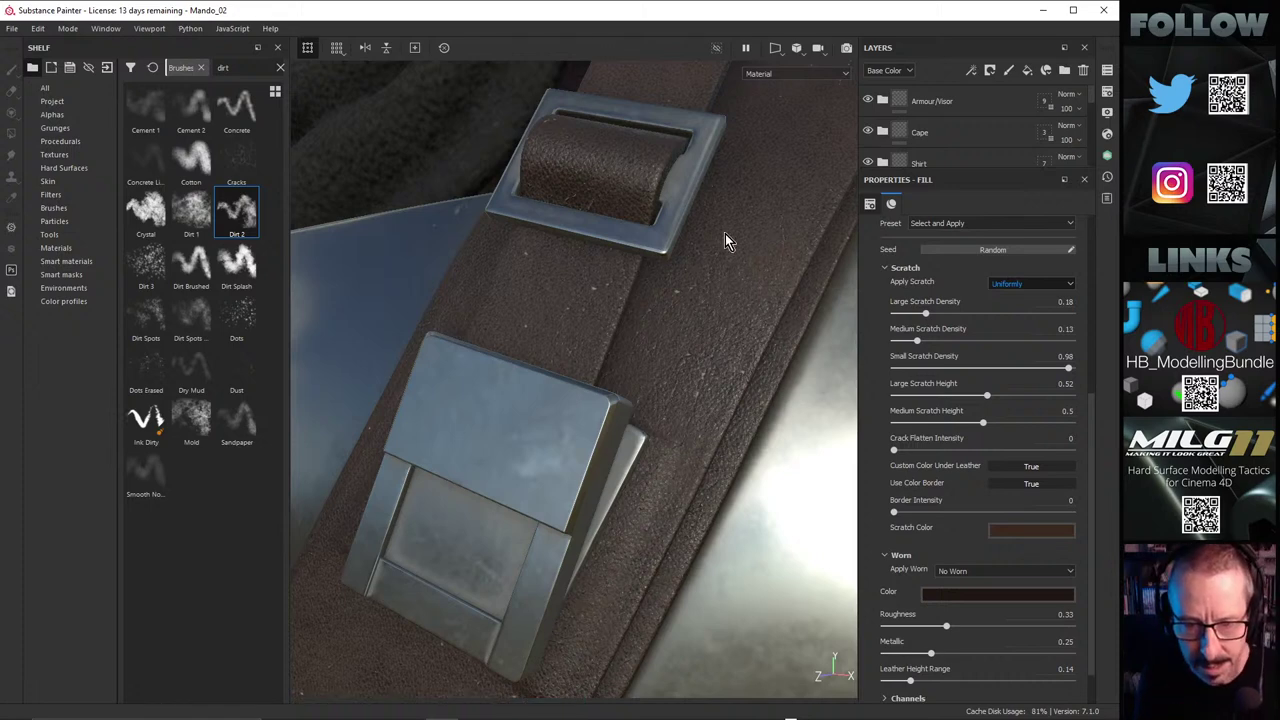
right_click_drag(725, 233, 671, 317, "alt")
mouse_move(671, 316)
left_mouse_down("alt")
mouse_move(564, 337)
mouse_move(634, 424)
left_mouse_up("alt")
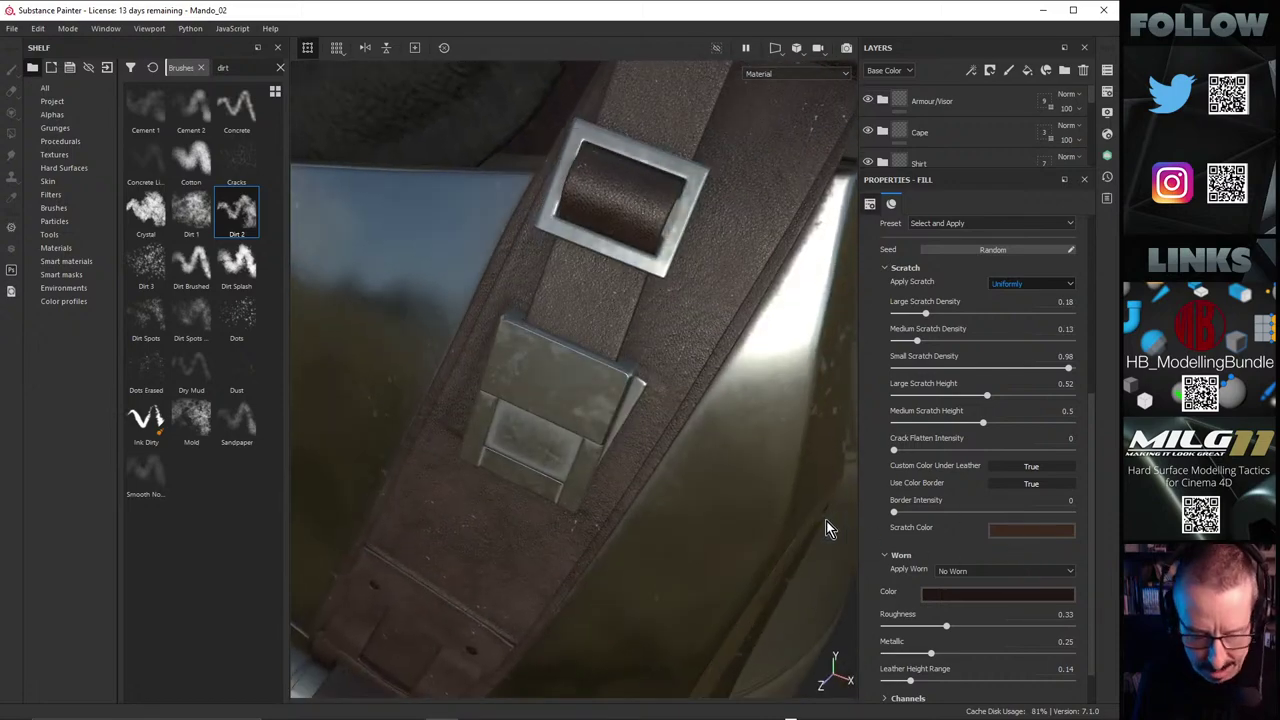
key("ctrl+z")
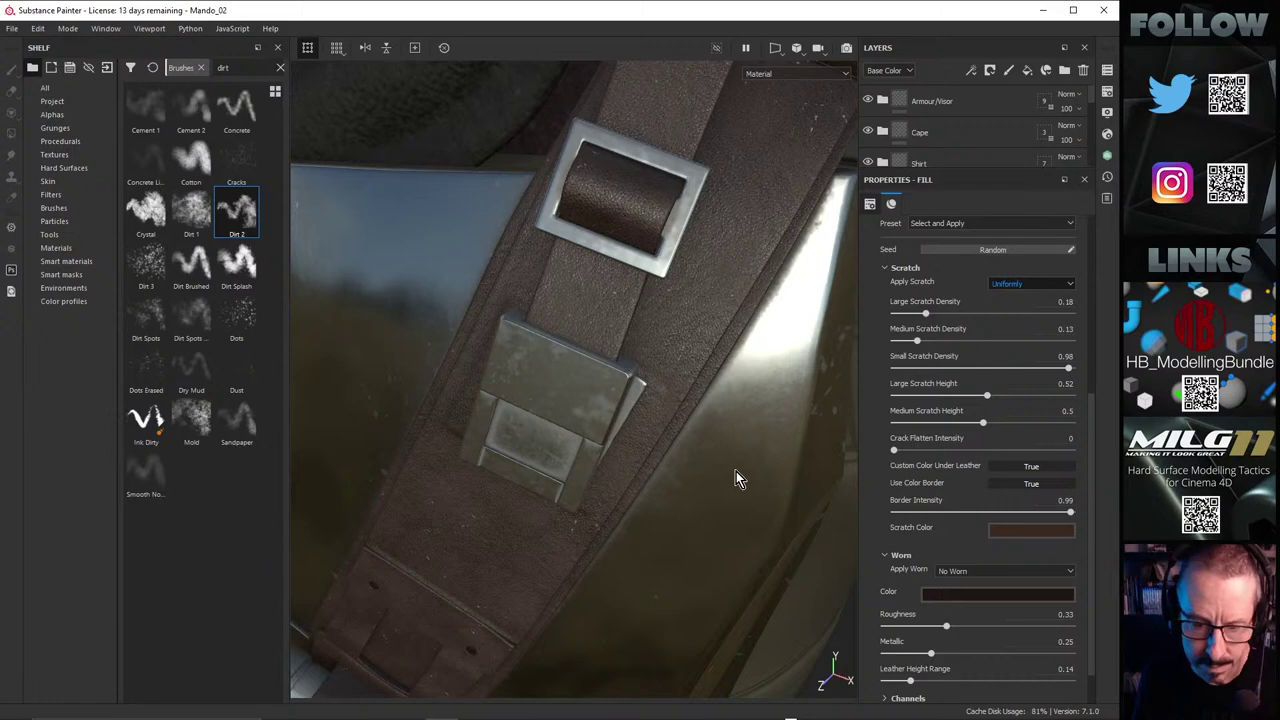
Step: Try a Large Scratch Density of 0.63 on the leather and check the strap both up close and from a distance
left_click_drag(670, 399, 623, 323, "alt")
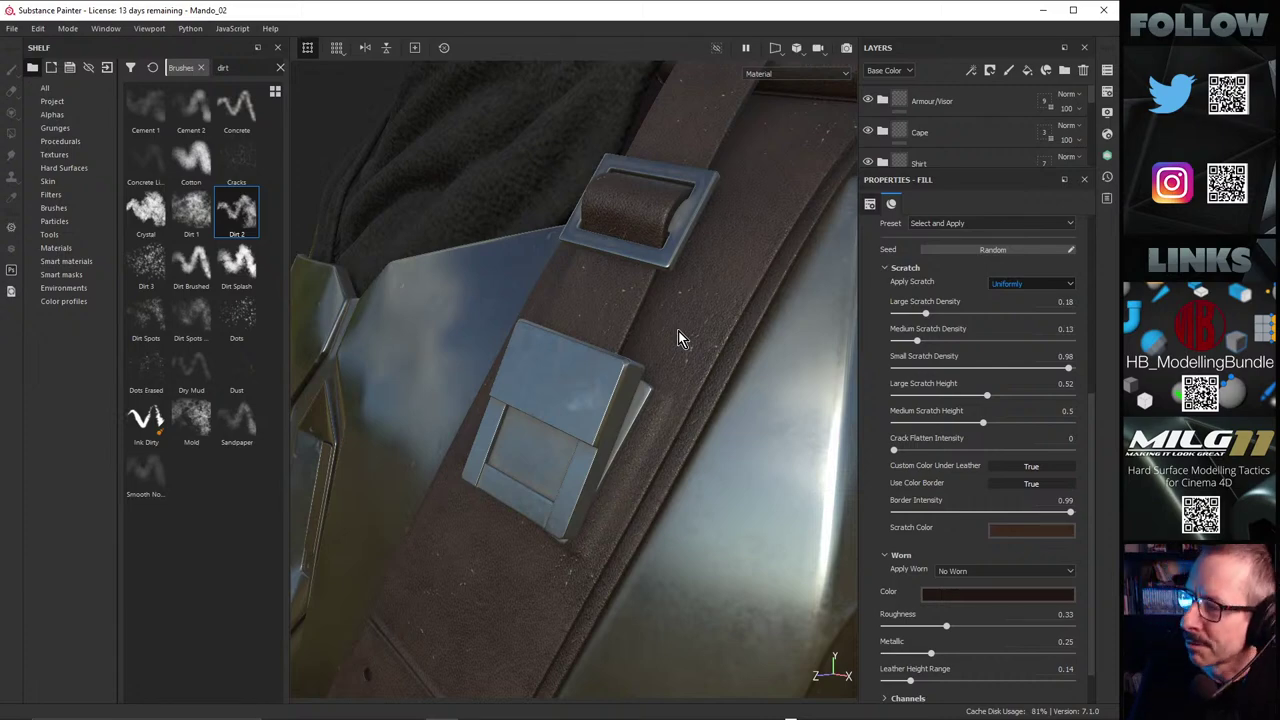
mouse_move(623, 325)
left_mouse_down("alt")
mouse_move(714, 334)
mouse_move(620, 357)
left_mouse_up("alt")
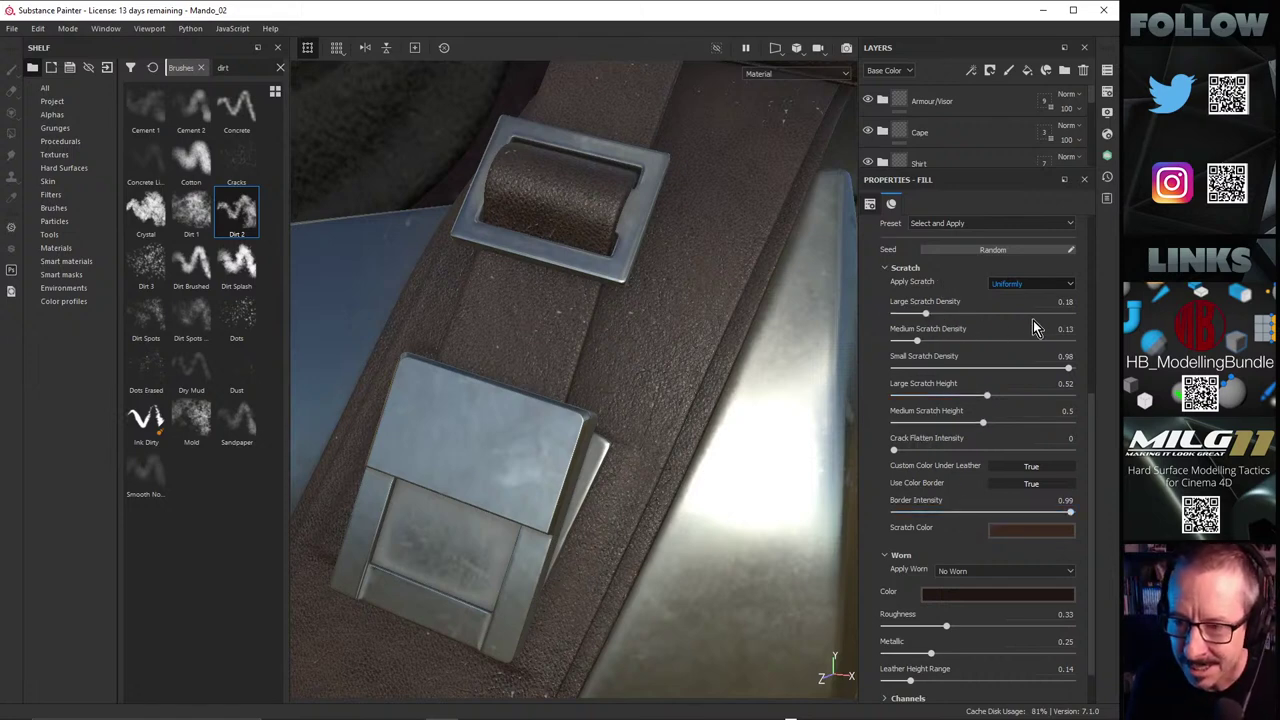
left_click(1006, 313)
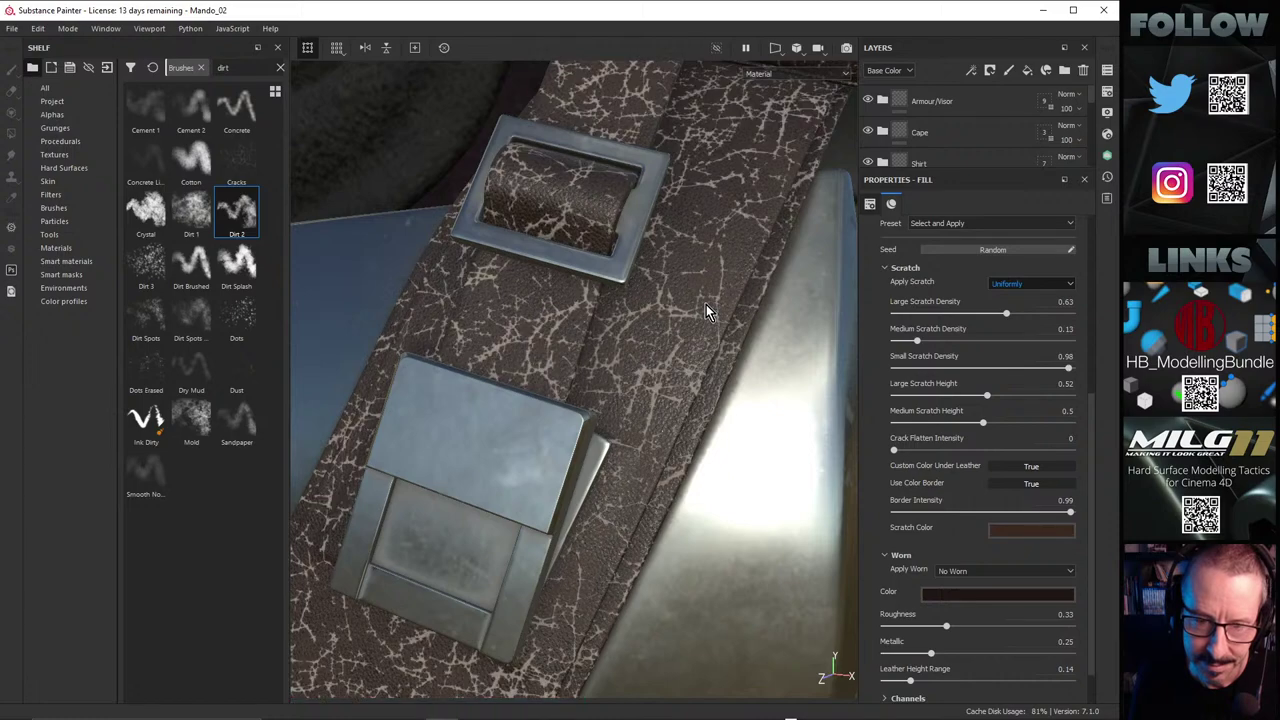
right_click_drag(706, 304, 543, 330, "alt")
left_click_drag(541, 331, 540, 385, "alt")
scroll(540, 384, "up", 3)
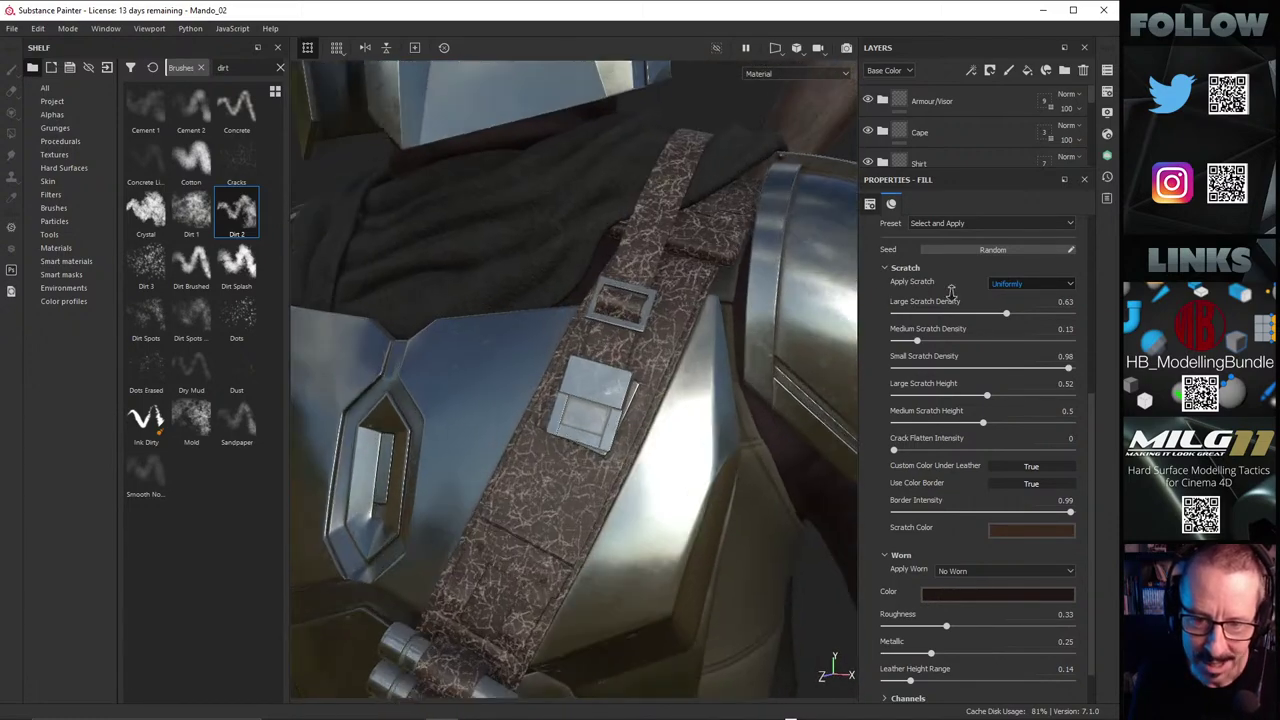
scroll(681, 324, "up", 3)
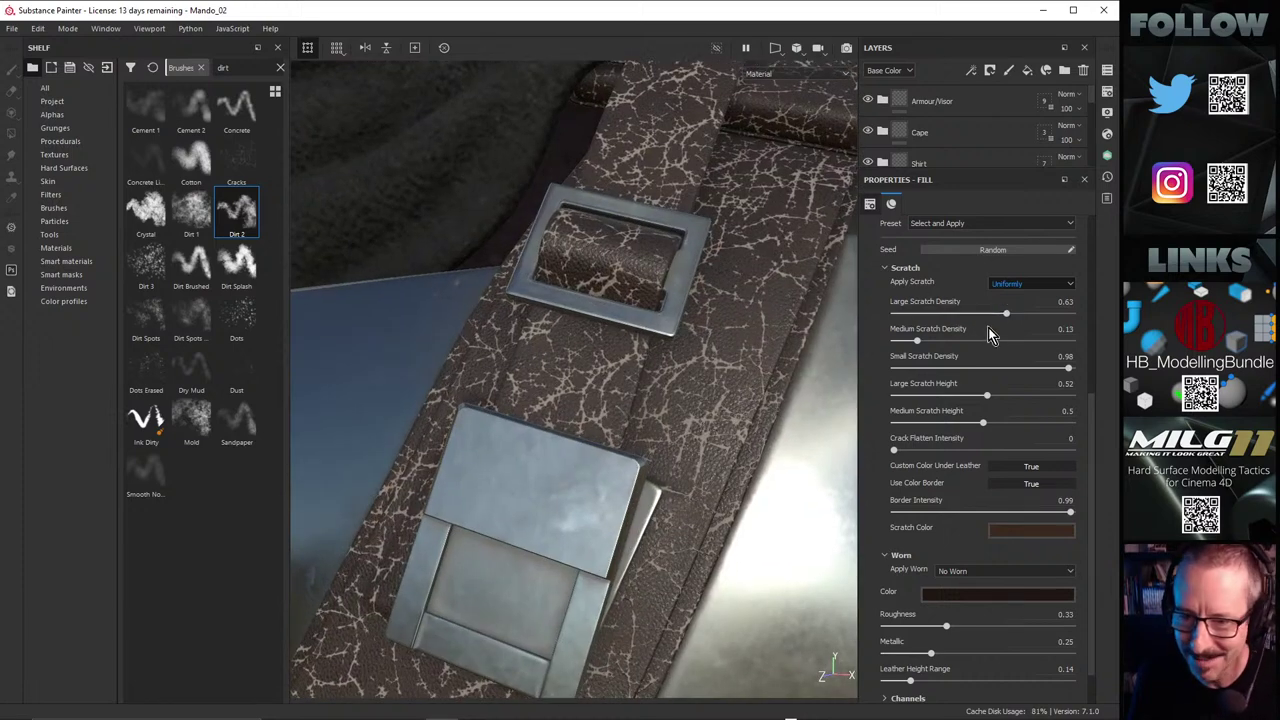
Step: Reduce the leather's Large Scratch Density to 0.26, check the scratches around the buckle and pouch, and lower the density to 0.13
left_click(941, 314)
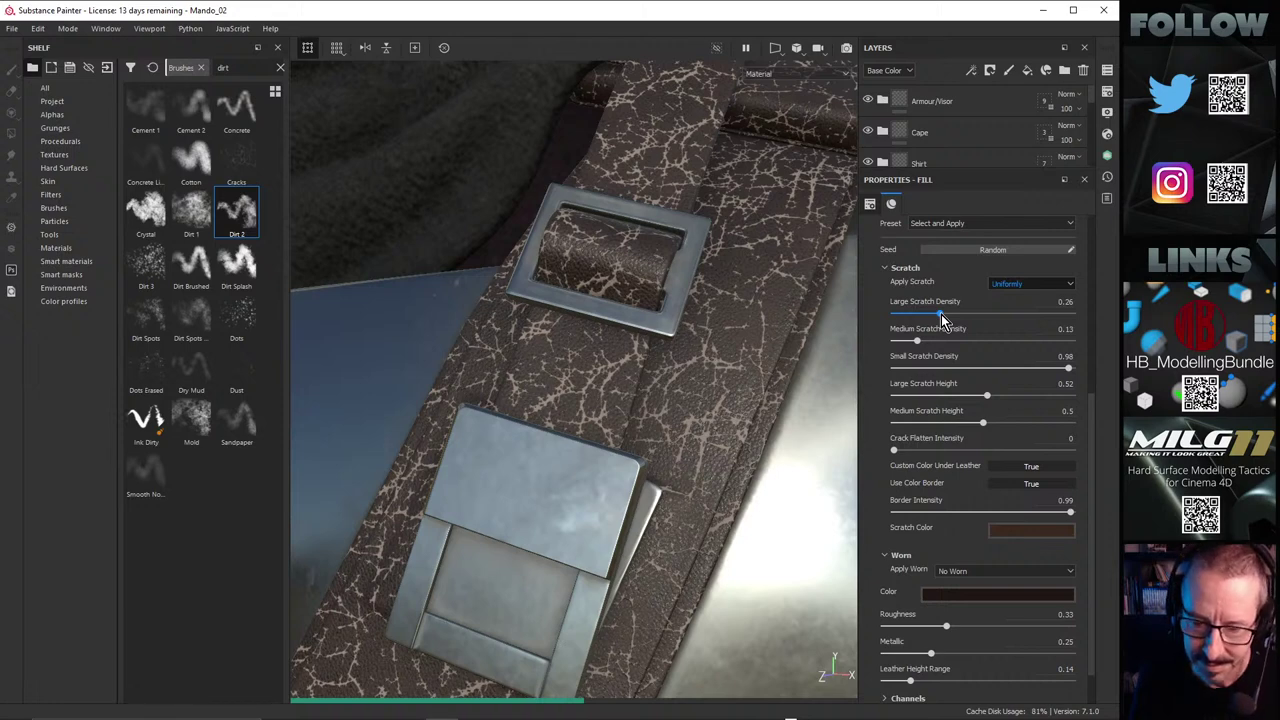
right_click_drag(591, 348, 400, 377, "alt")
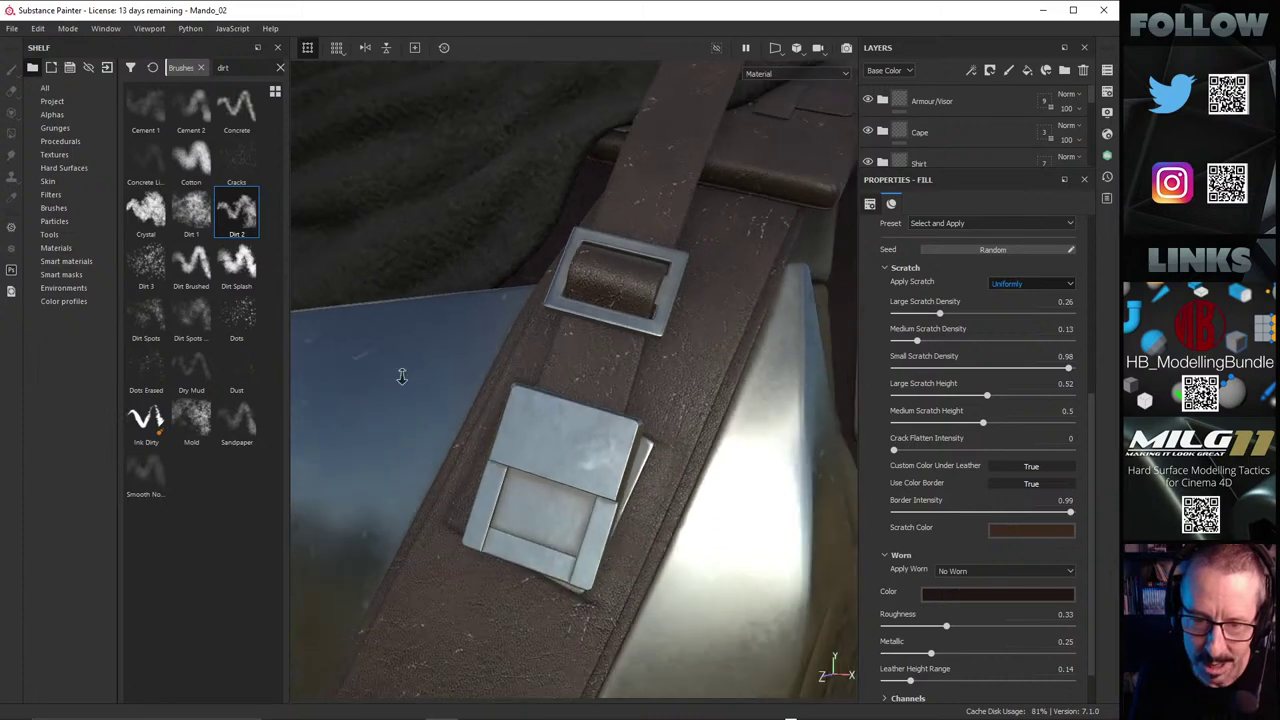
left_click_drag(400, 377, 520, 395, "alt")
right_click_drag(520, 395, 451, 410, "alt")
left_click_drag(452, 418, 591, 391, "alt")
right_click_drag(591, 391, 714, 360, "alt")
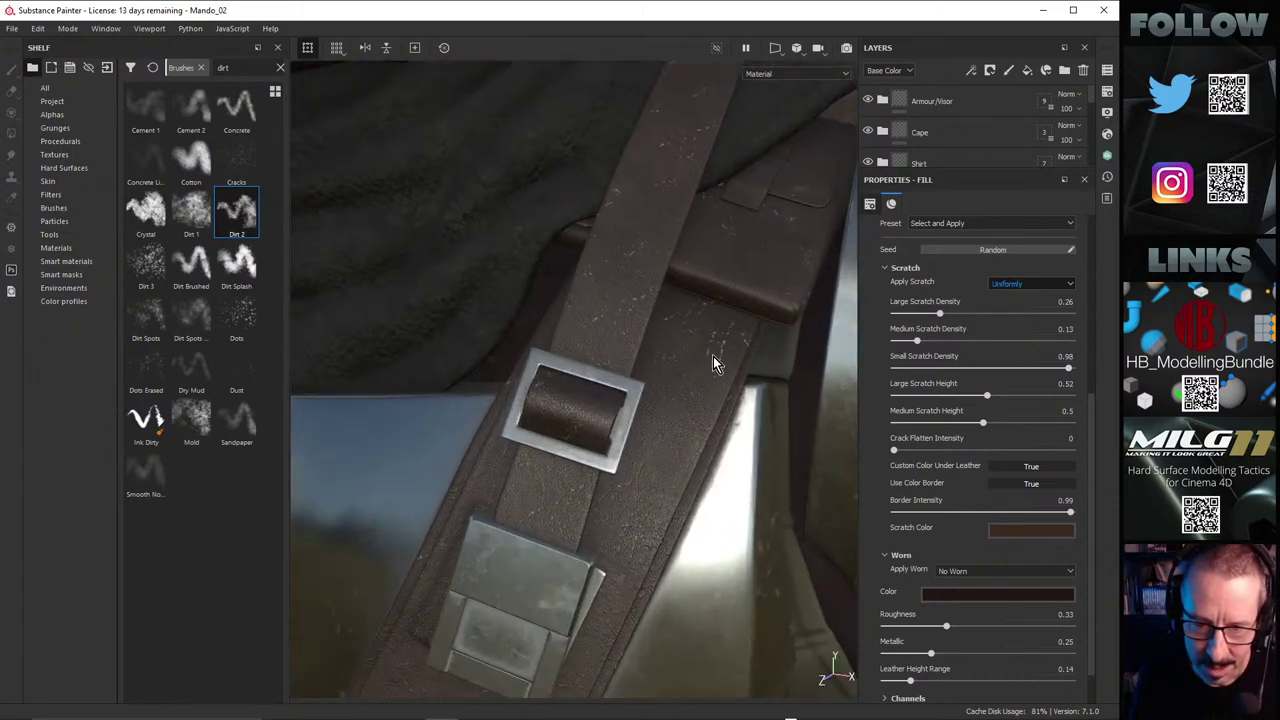
middle_click_drag(714, 360, 686, 377, "alt")
mouse_move(686, 377)
left_mouse_down("alt")
mouse_move(648, 368)
mouse_move(688, 382)
mouse_move(708, 368)
left_mouse_up("alt")
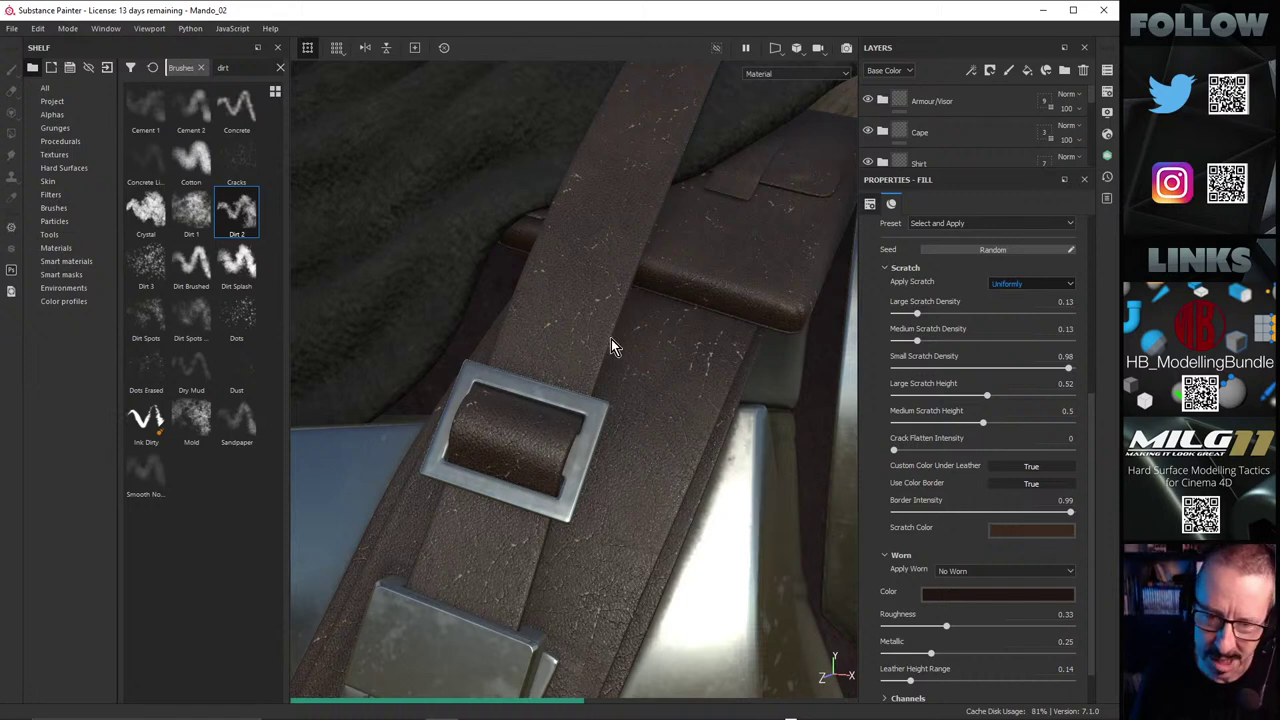
Step: Examine the reduced scratches along the whole chest strap and around its buckle and metal clasp from several angles
left_click_drag(663, 294, 583, 309, "alt")
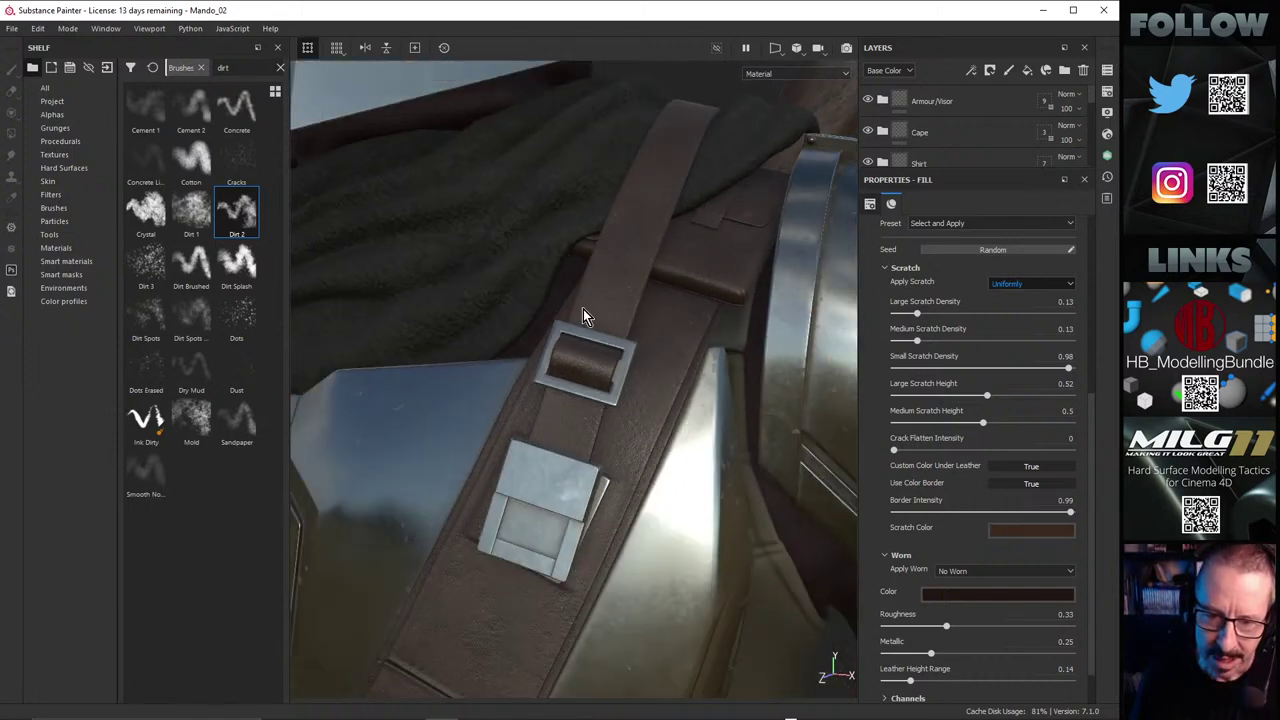
middle_click_drag(668, 308, 686, 224, "alt")
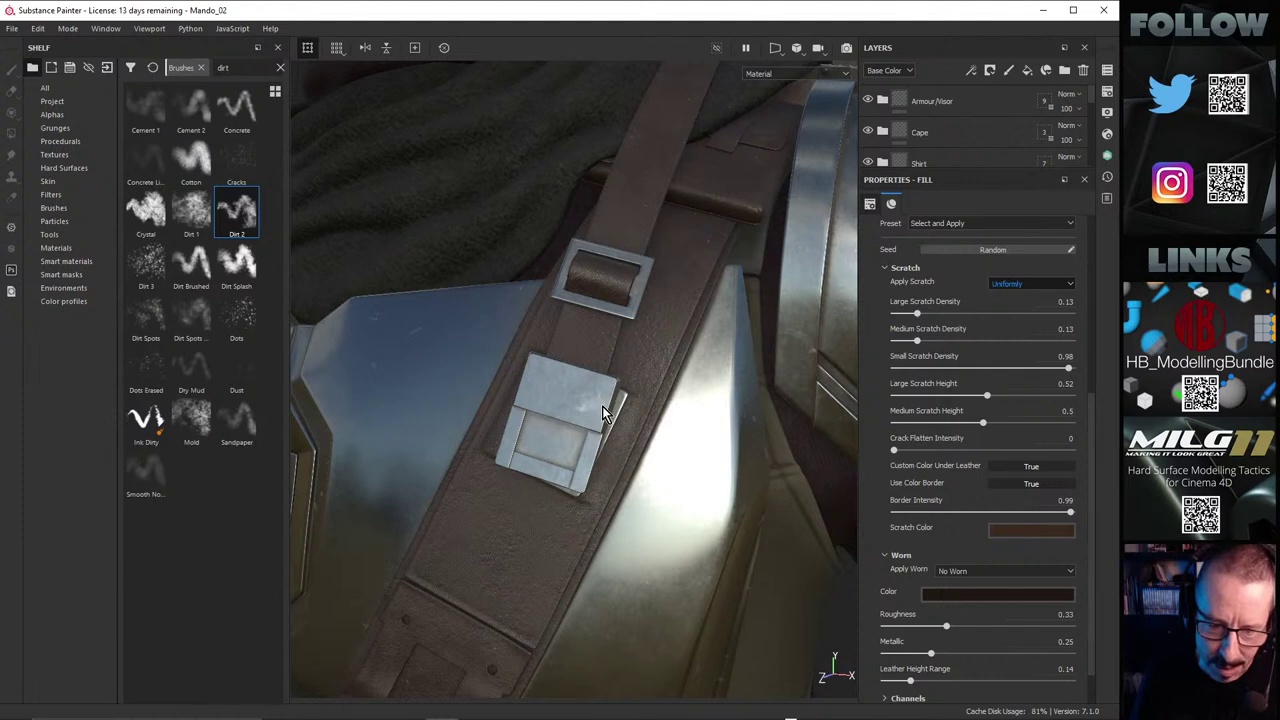
mouse_move(575, 462)
left_mouse_down("alt")
mouse_move(571, 485)
mouse_move(575, 462)
left_mouse_up("alt")
middle_click_drag(575, 462, 564, 514, "alt")
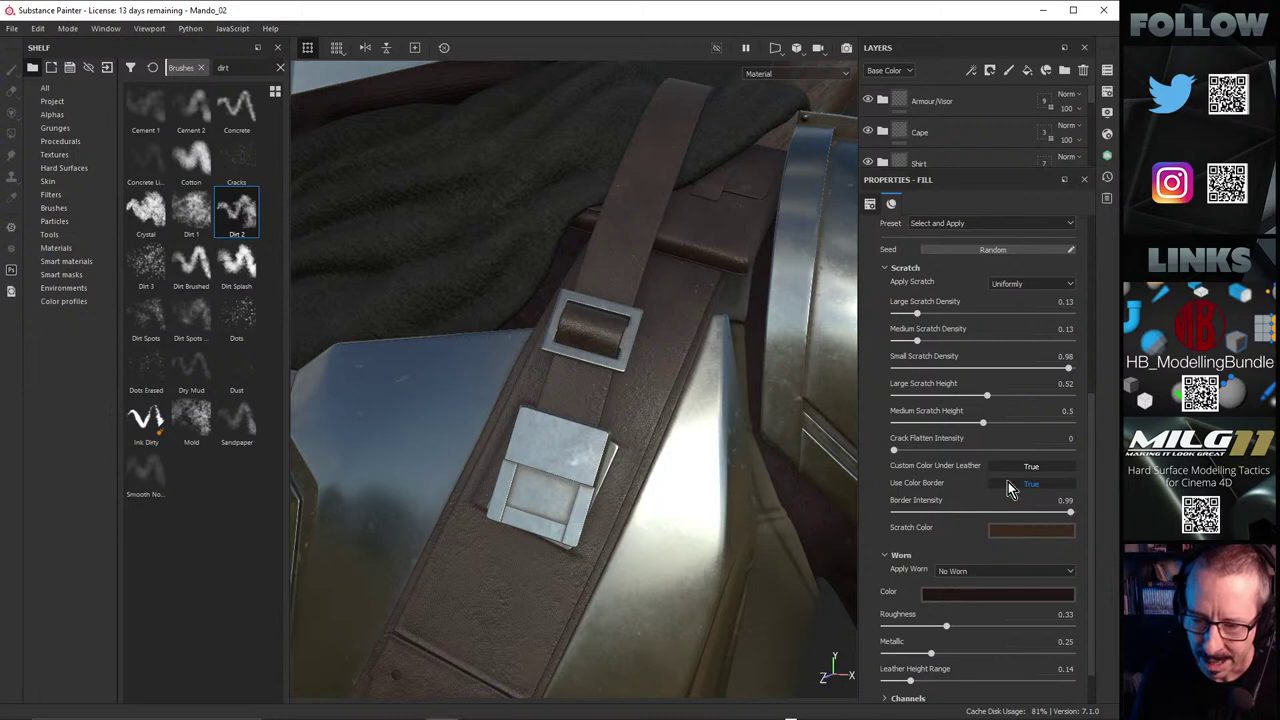
right_click_drag(642, 404, 845, 401, "alt")
middle_click_drag(645, 393, 632, 419, "alt")
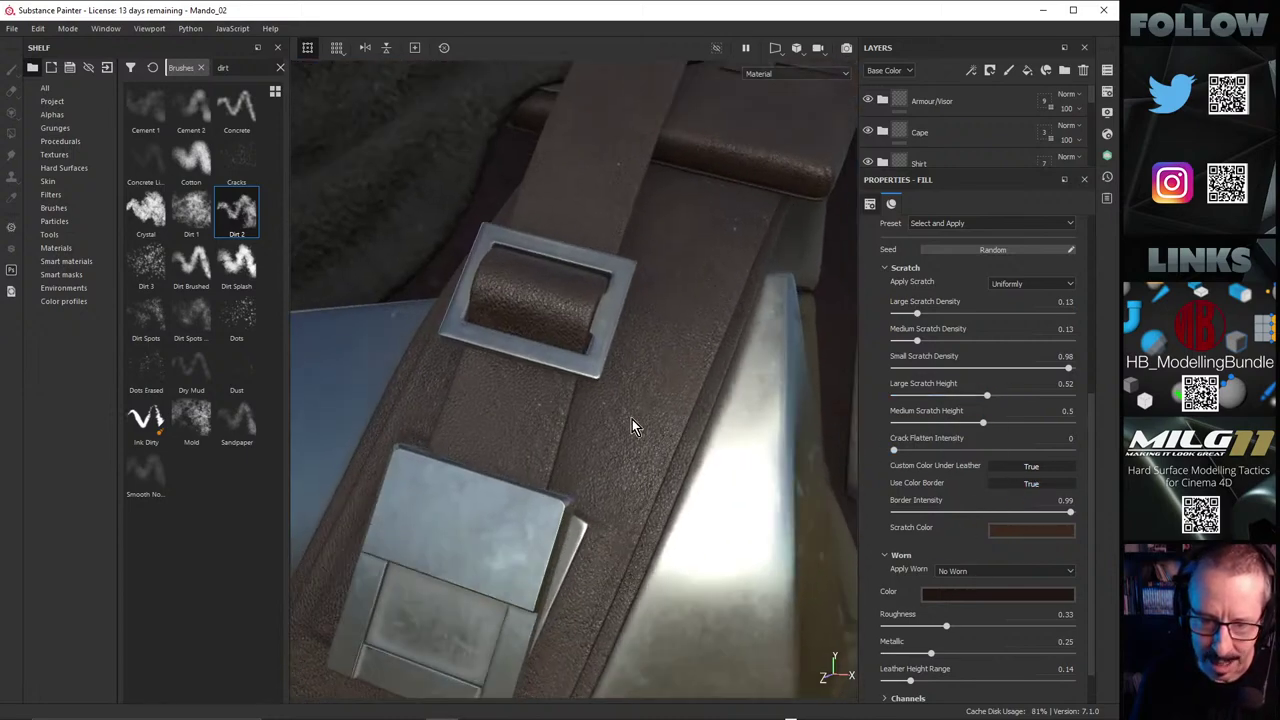
mouse_move(632, 419)
left_mouse_down("alt")
mouse_move(583, 428)
mouse_move(601, 431)
mouse_move(636, 398)
left_mouse_up("alt")
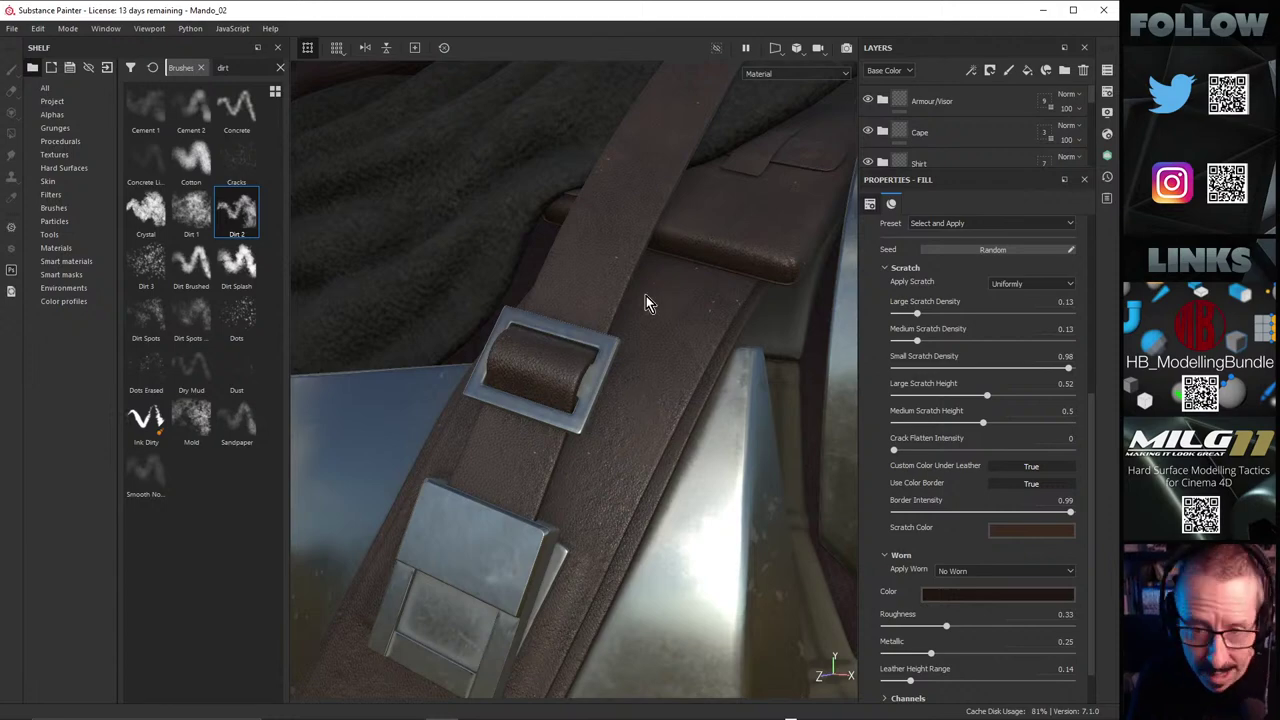
left_click_drag(646, 296, 650, 306, "alt")
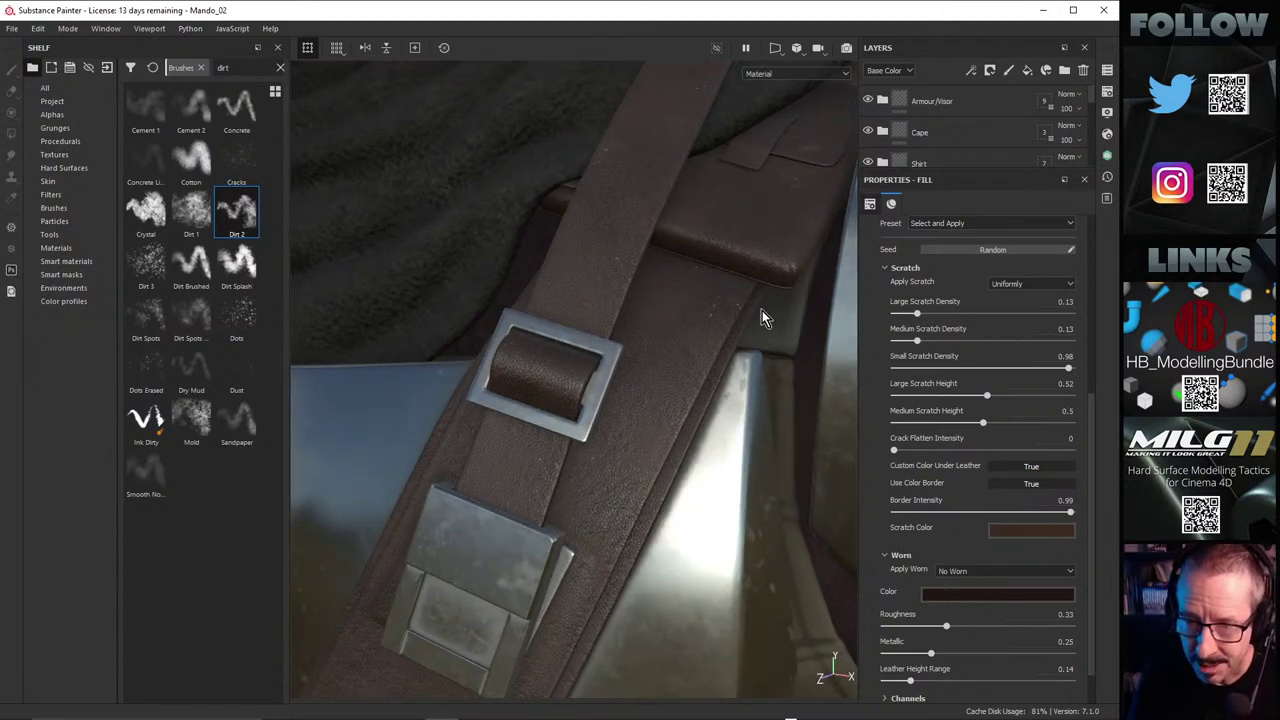
Step: Inspect the leather below the pouch and around the buckle at close range, and set the Large Scratch Density to 0.16
right_click_drag(712, 288, 828, 342, "alt")
right_click_drag(708, 260, 732, 263, "alt")
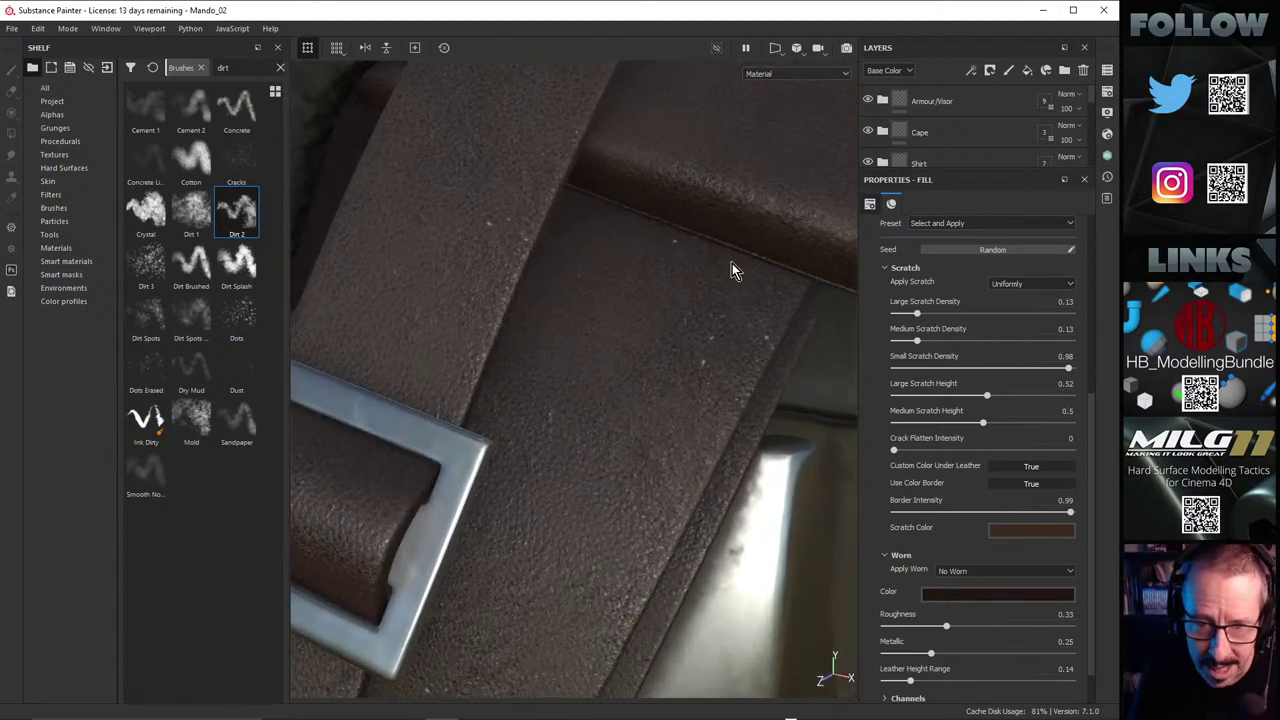
left_click_drag(732, 263, 708, 236, "alt")
left_click_drag(706, 345, 677, 329, "alt")
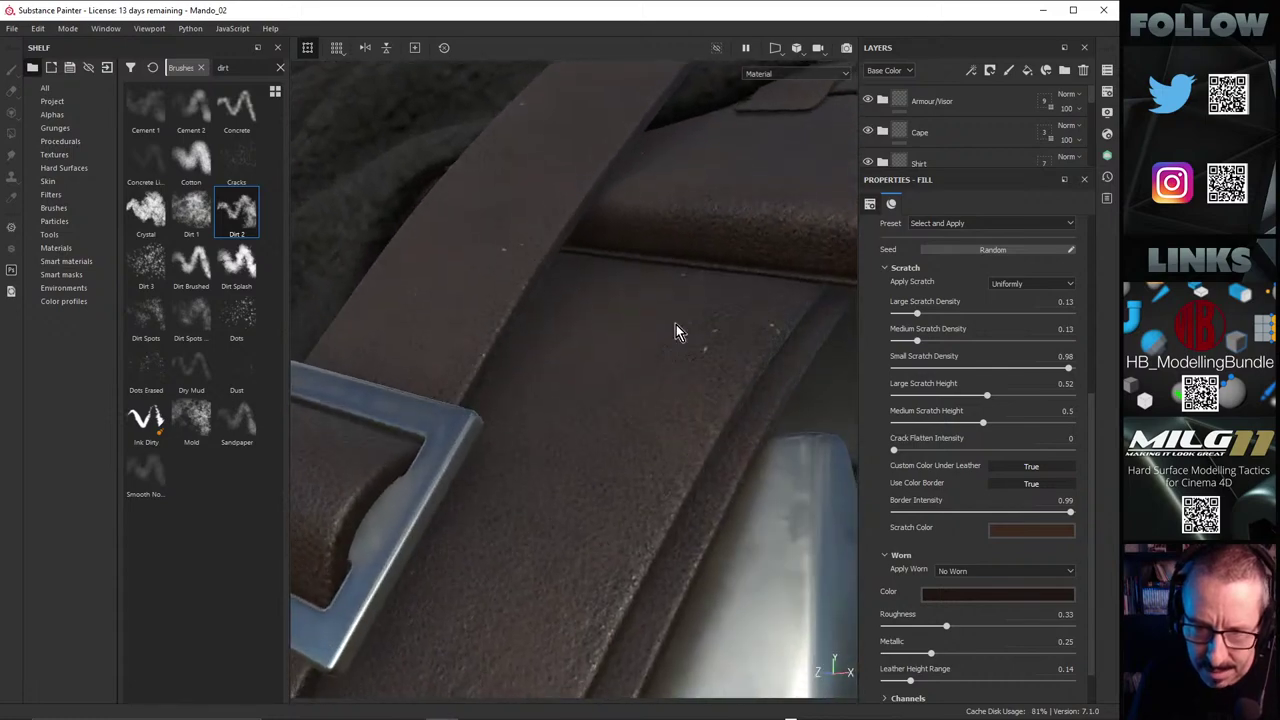
right_click_drag(677, 329, 340, 323, "alt")
left_click_drag(340, 323, 514, 329, "alt")
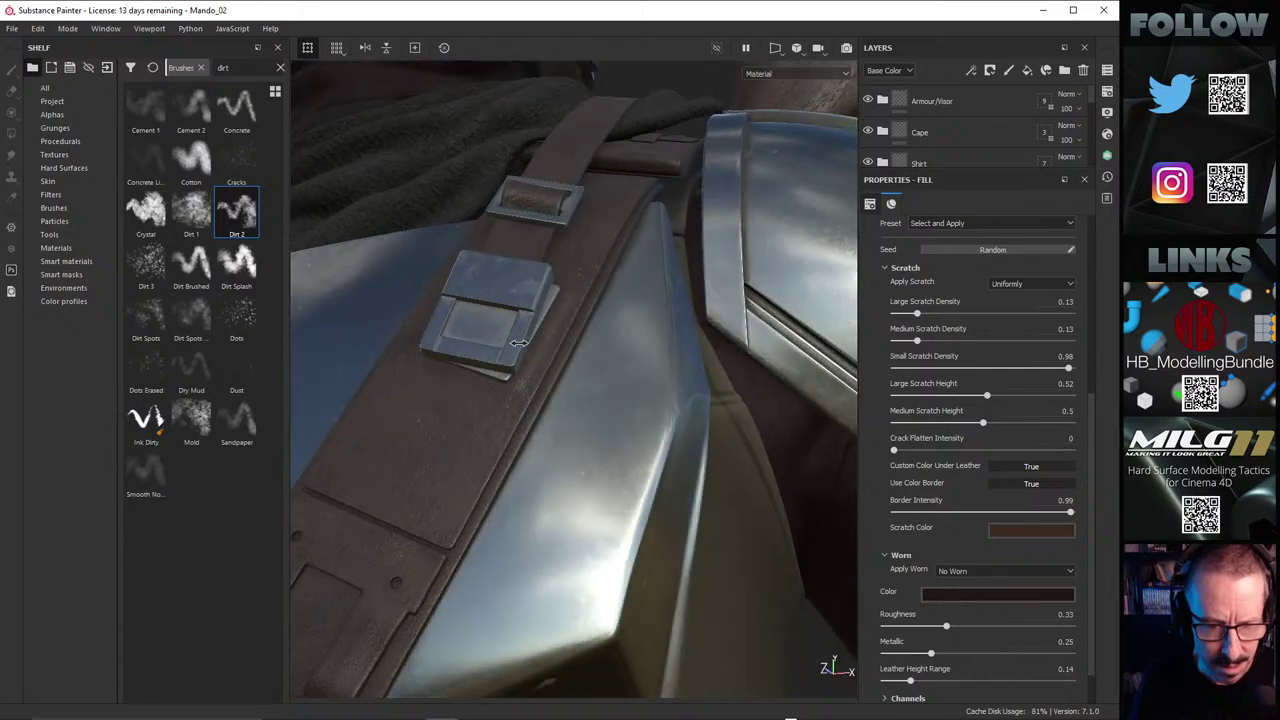
mouse_move(514, 329)
right_mouse_down("shift")
mouse_move(546, 330)
mouse_move(519, 339)
right_mouse_up("shift")
left_click_drag(518, 339, 551, 358, "alt")
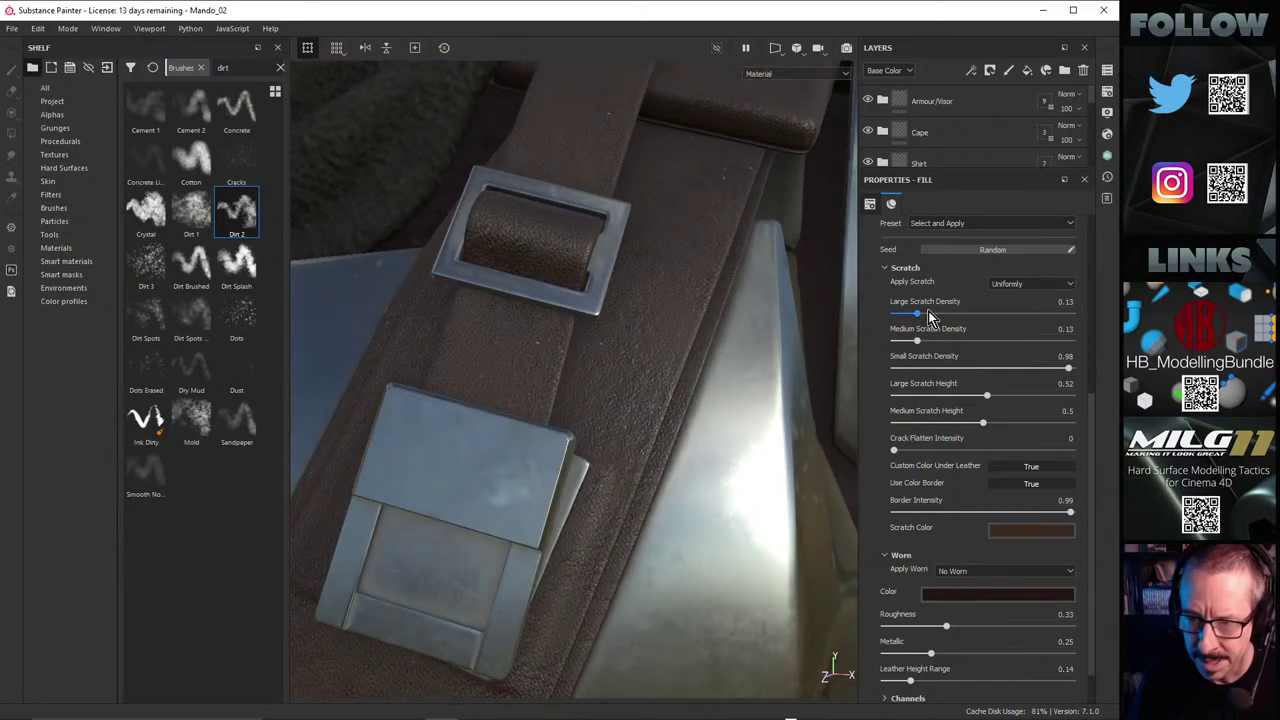
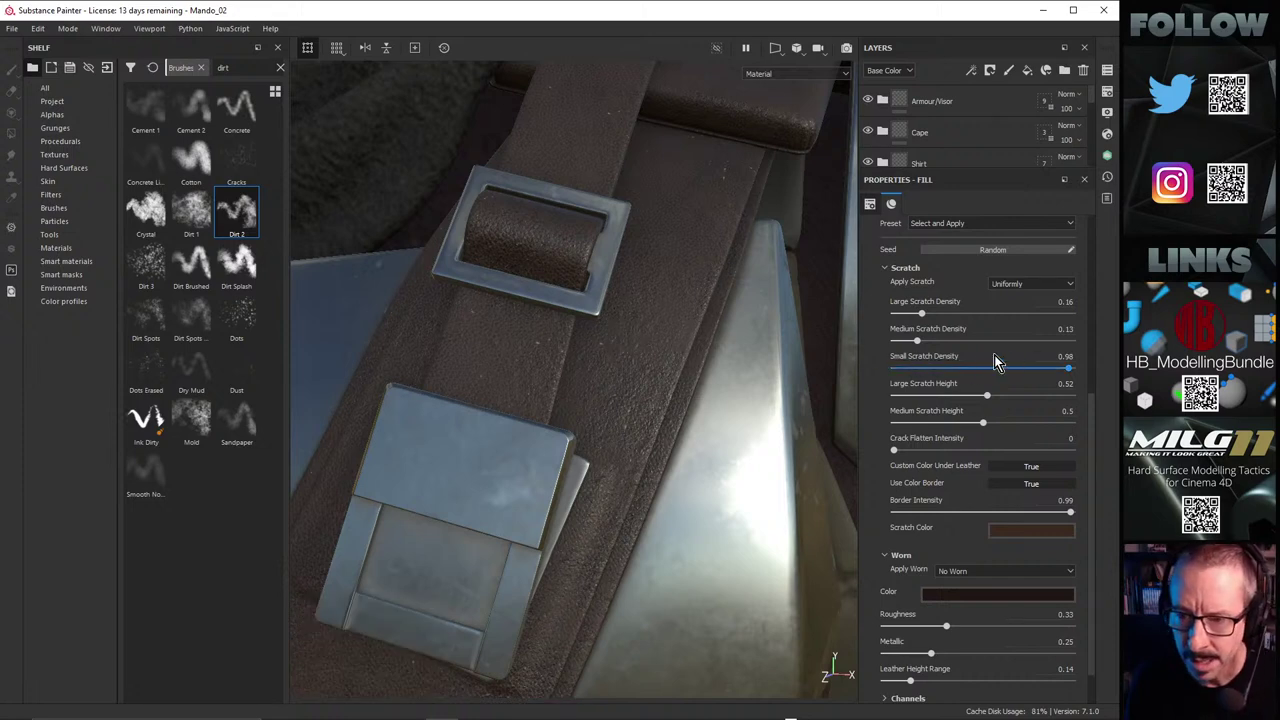
Step: Compare Medium Scratch Density values of 0.92 and 0 on the lower strap, and set the density to 1
left_click(1058, 341)
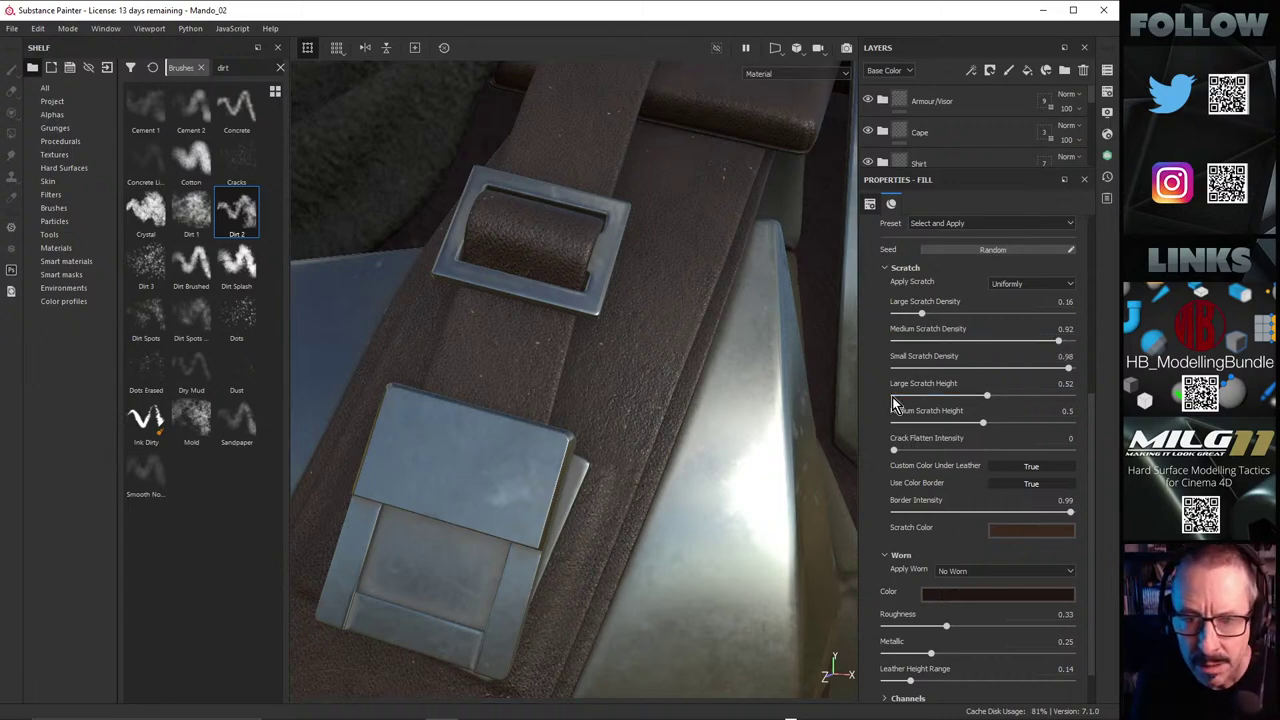
left_click_drag(643, 333, 676, 446, "alt")
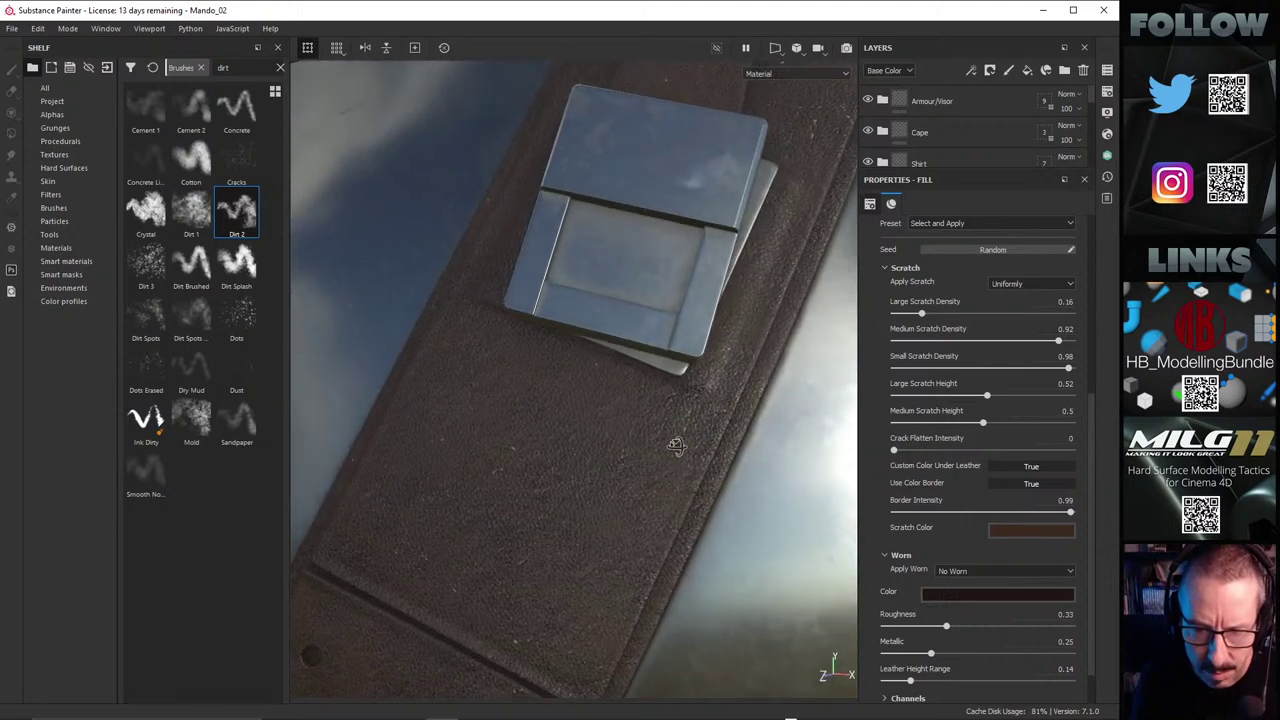
left_click(894, 342)
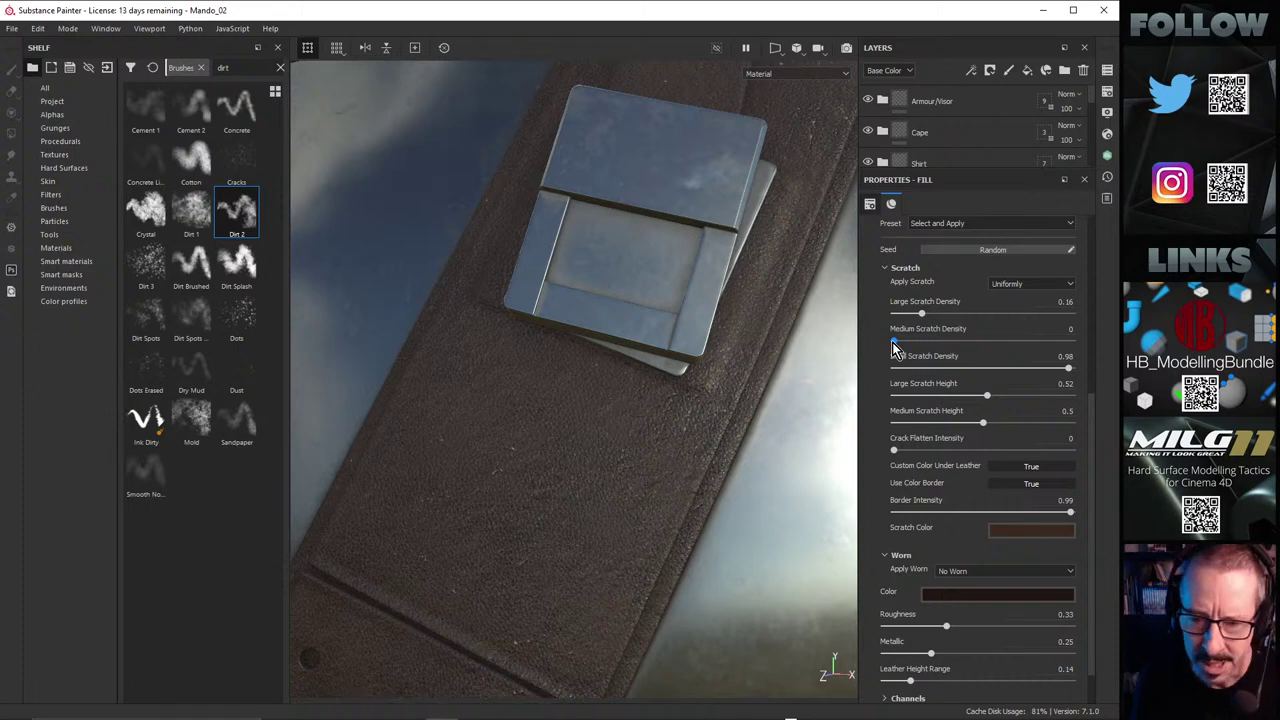
left_click(1073, 343)
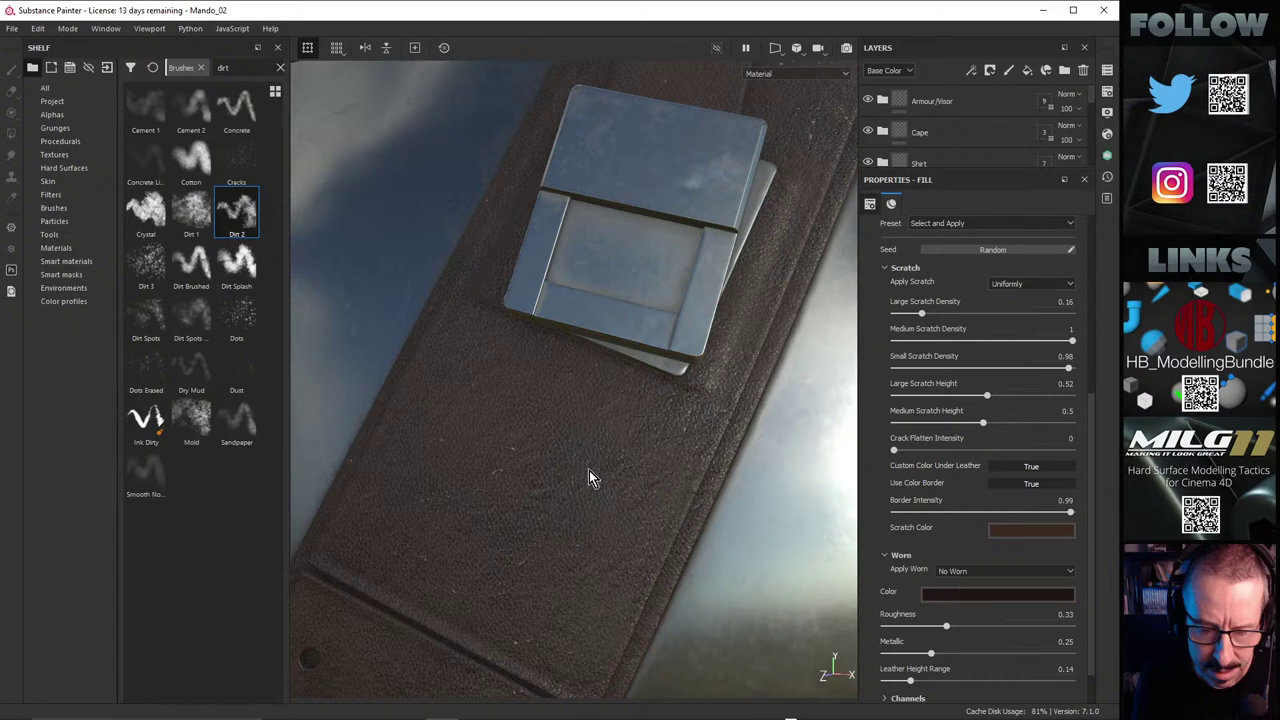
Step: Set the leather's Medium Scratch Height to 0.9 and check the grain on the lower strap from another angle
left_click_drag(587, 451, 586, 403, "alt")
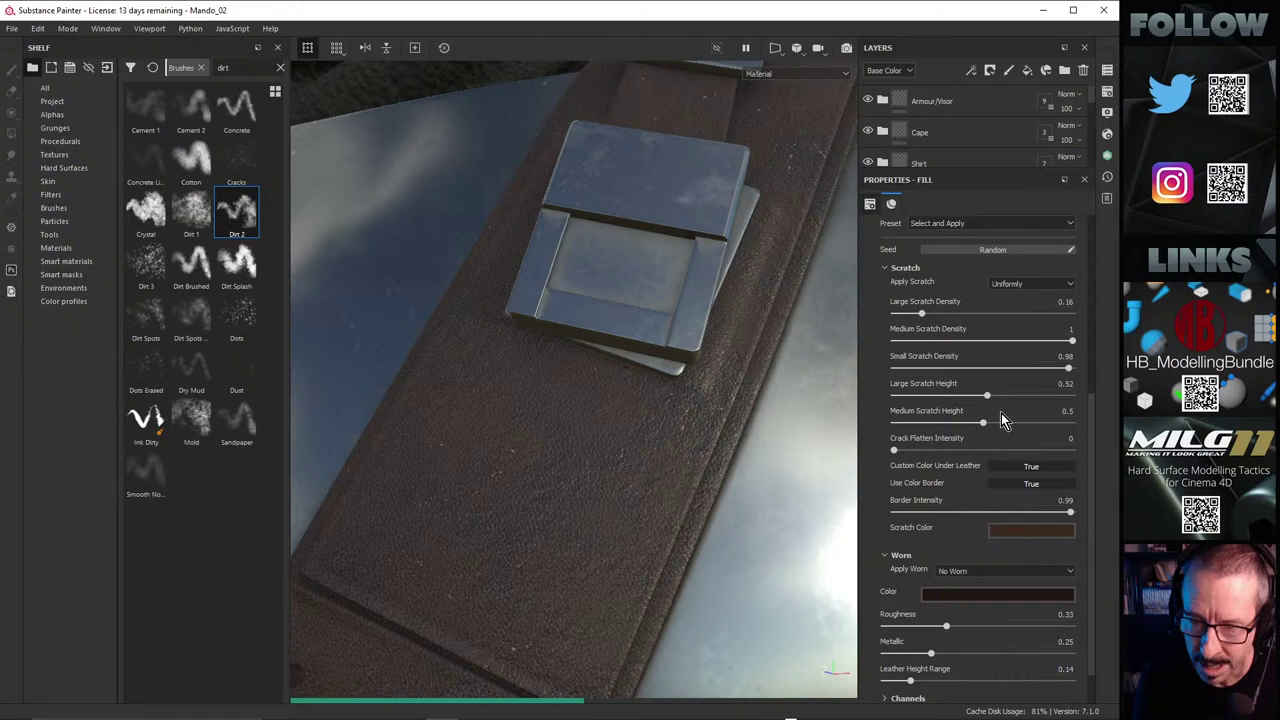
left_click(1055, 423)
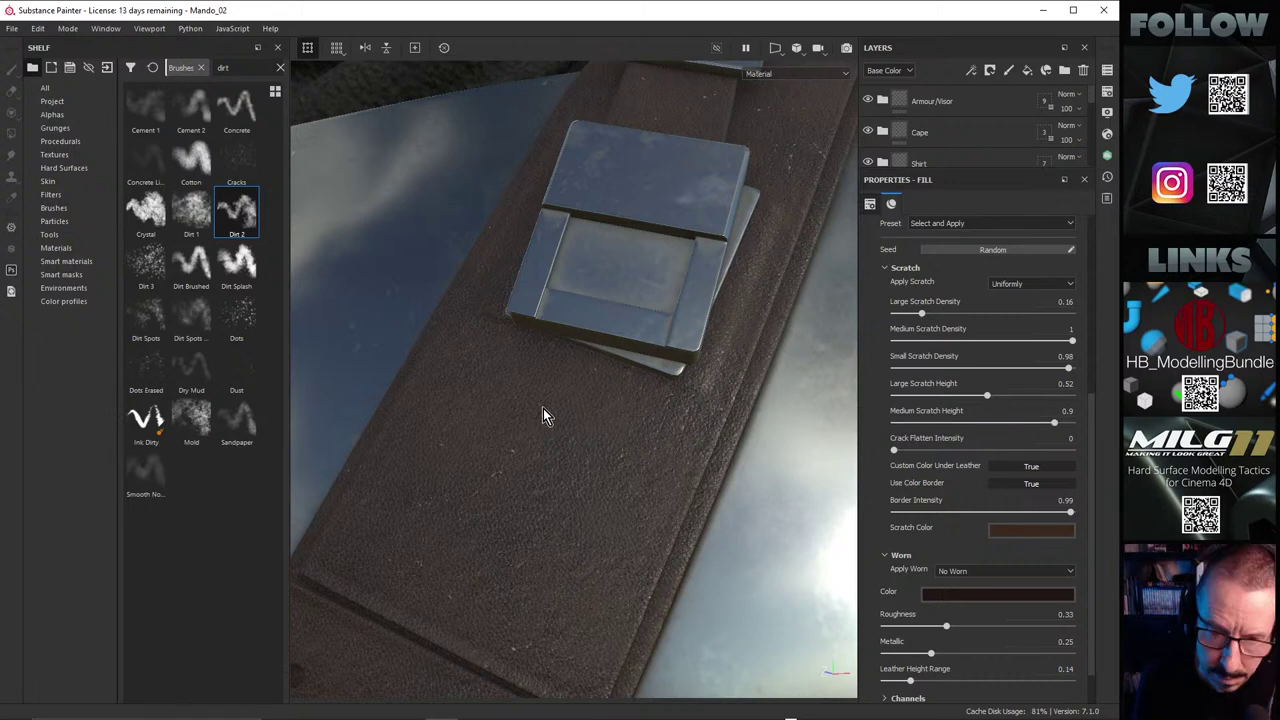
left_click_drag(543, 408, 594, 424, "alt")
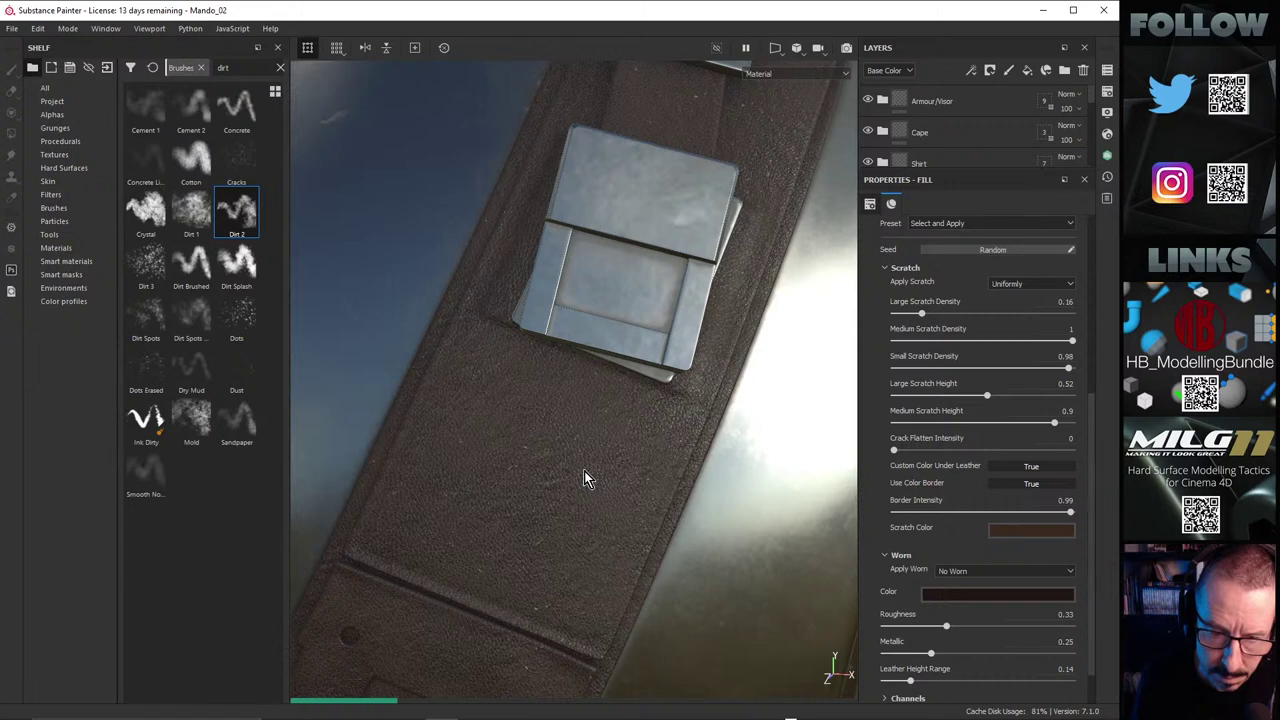
Step: Try a Crack Flatten Intensity of 0.88 on the chest strap's leather, inspect it at a distance, and undo the change
right_click_drag(584, 470, 583, 464, "shift")
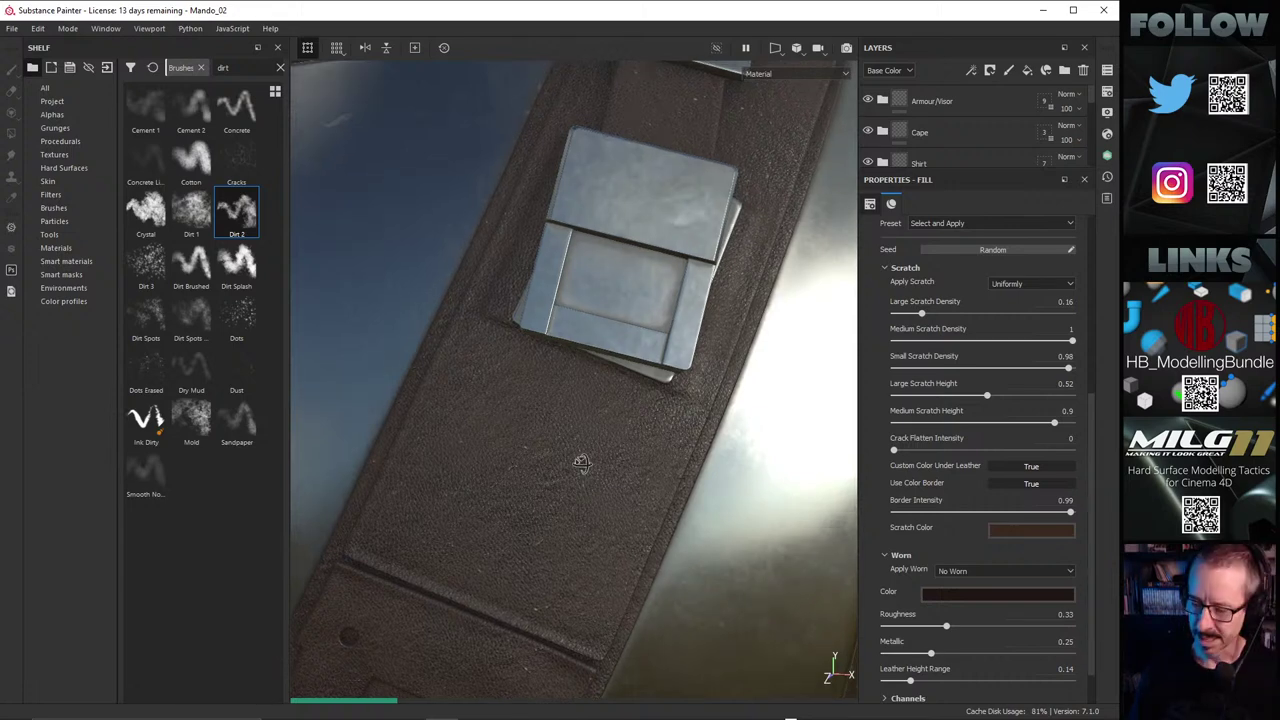
right_click_drag(581, 463, 582, 465, "shift")
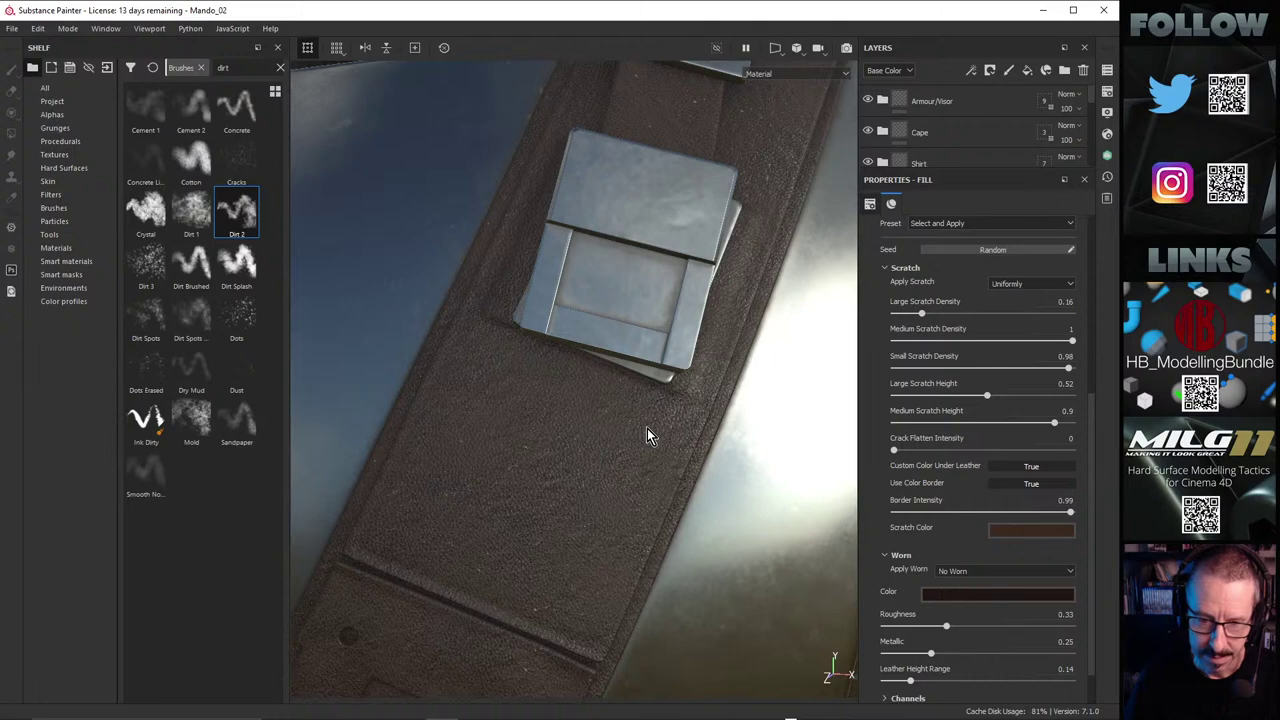
left_click_drag(669, 440, 514, 429, "alt")
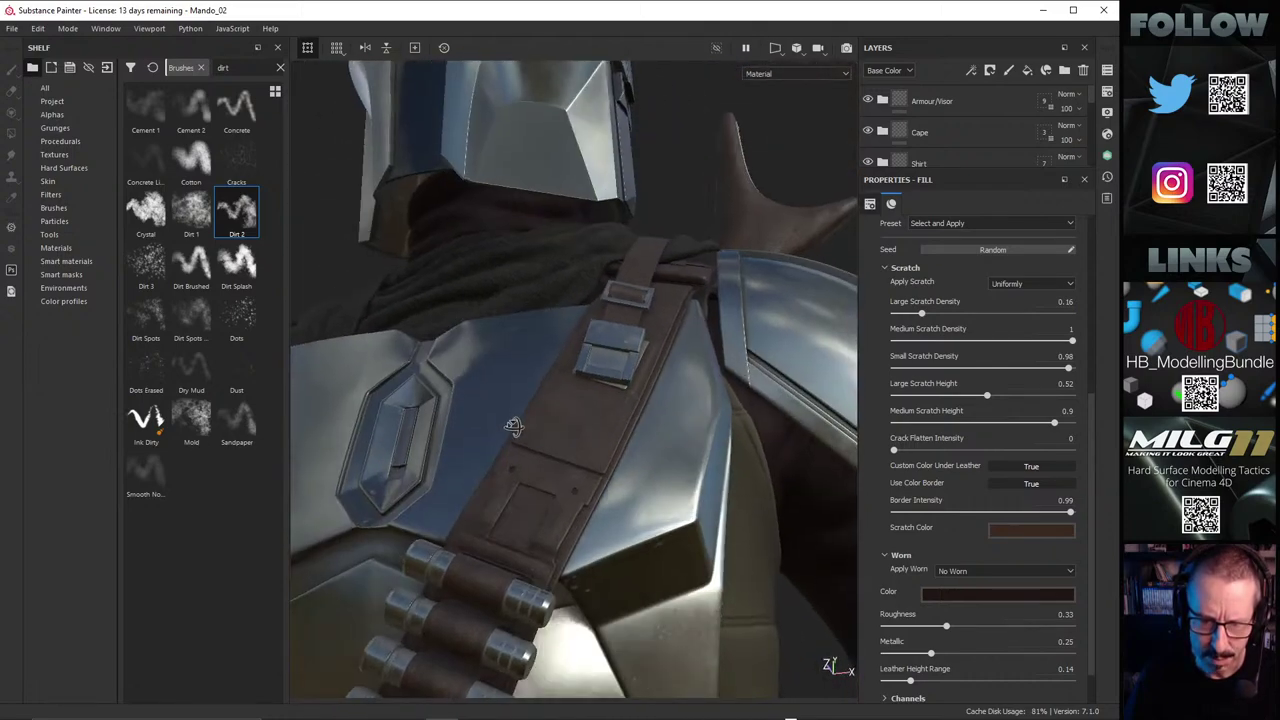
right_click_drag(514, 429, 1100, 415, "alt")
left_click_drag(648, 410, 710, 392, "alt")
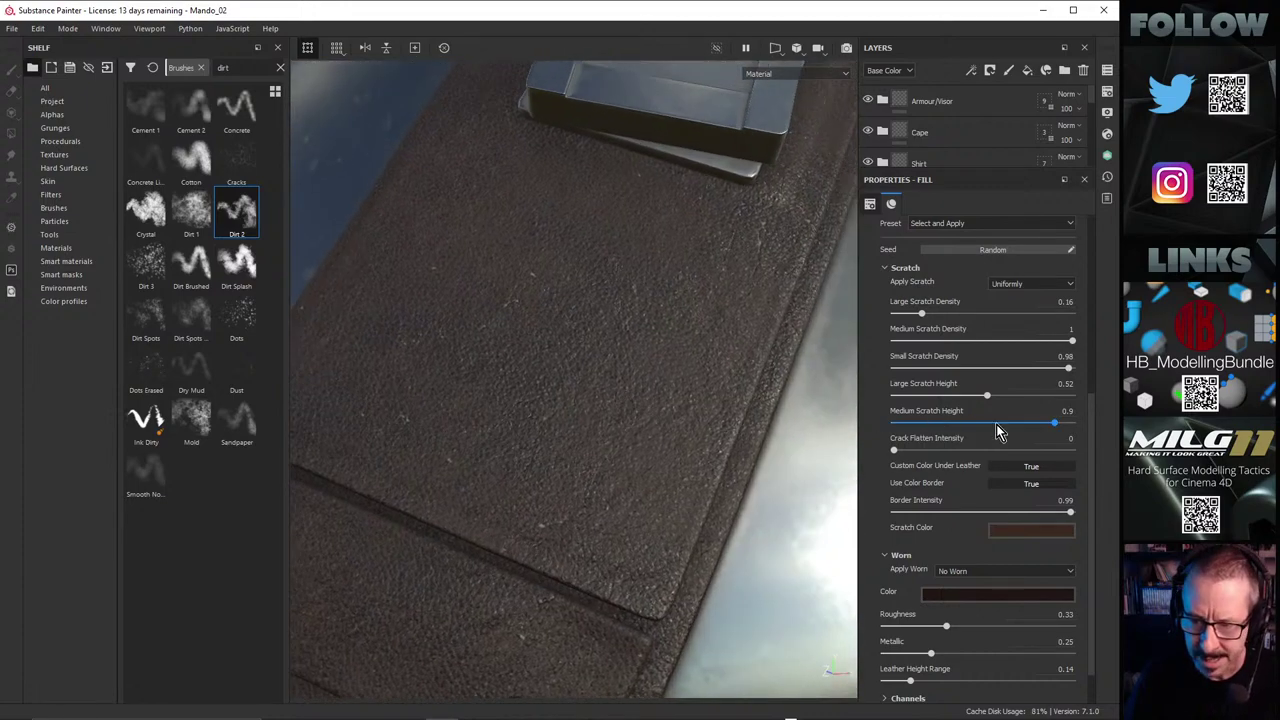
left_click(1051, 449)
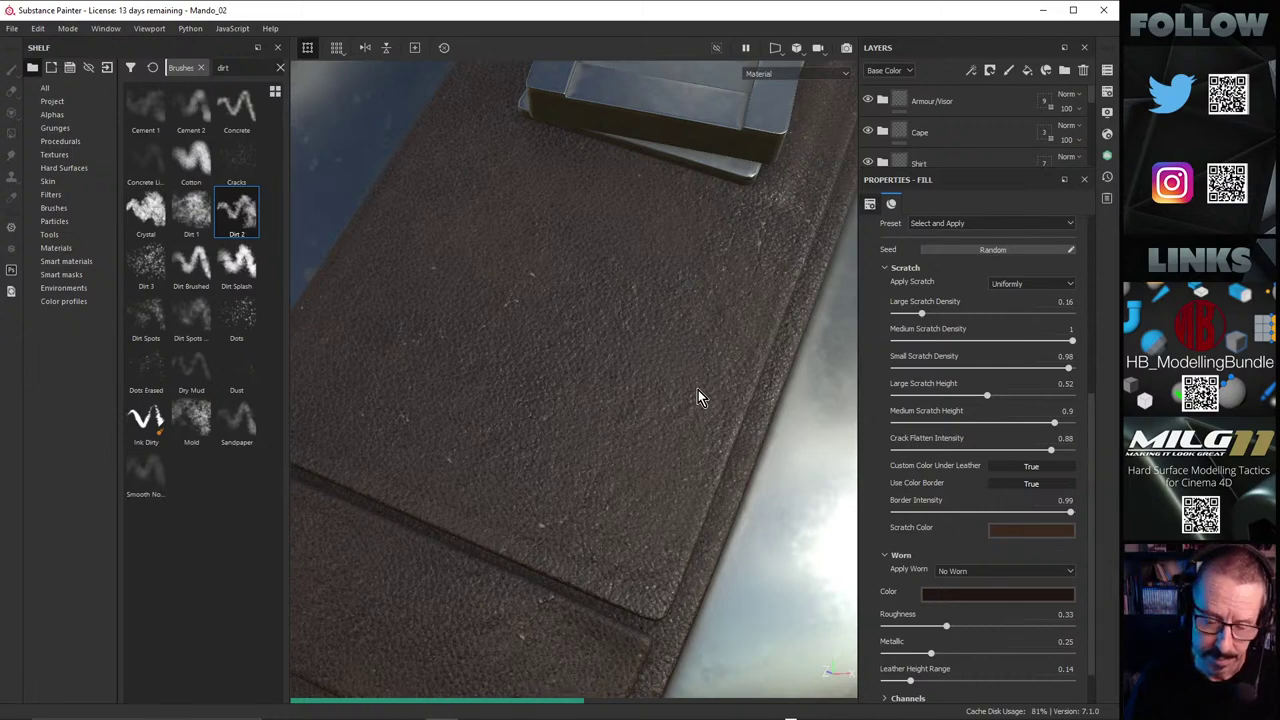
left_click_drag(698, 390, 509, 440, "alt")
left_click_drag(508, 441, 513, 417, "alt")
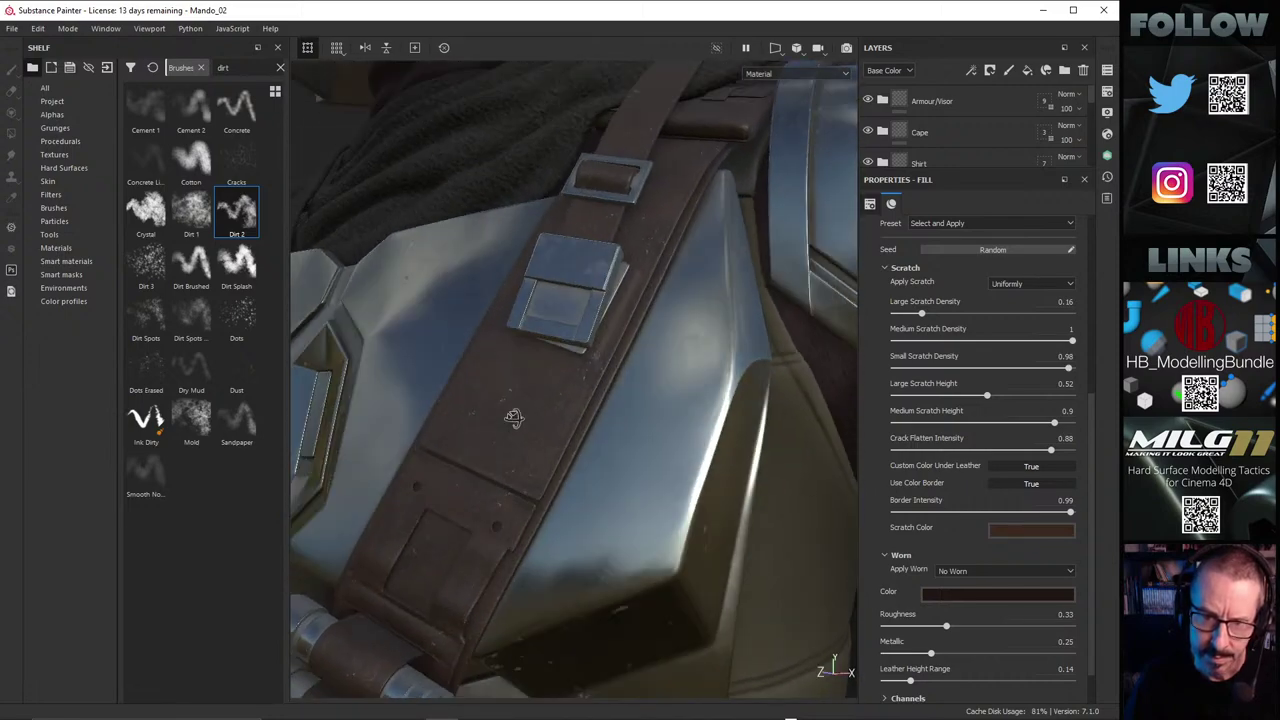
key("ctrl+z")
Step: Examine the strap's leather grain at several distances and angles while rotating the environment lighting
right_click_drag(506, 455, 546, 389, "alt")
left_click_drag(546, 389, 563, 354, "alt")
right_click_drag(563, 354, 503, 351, "alt")
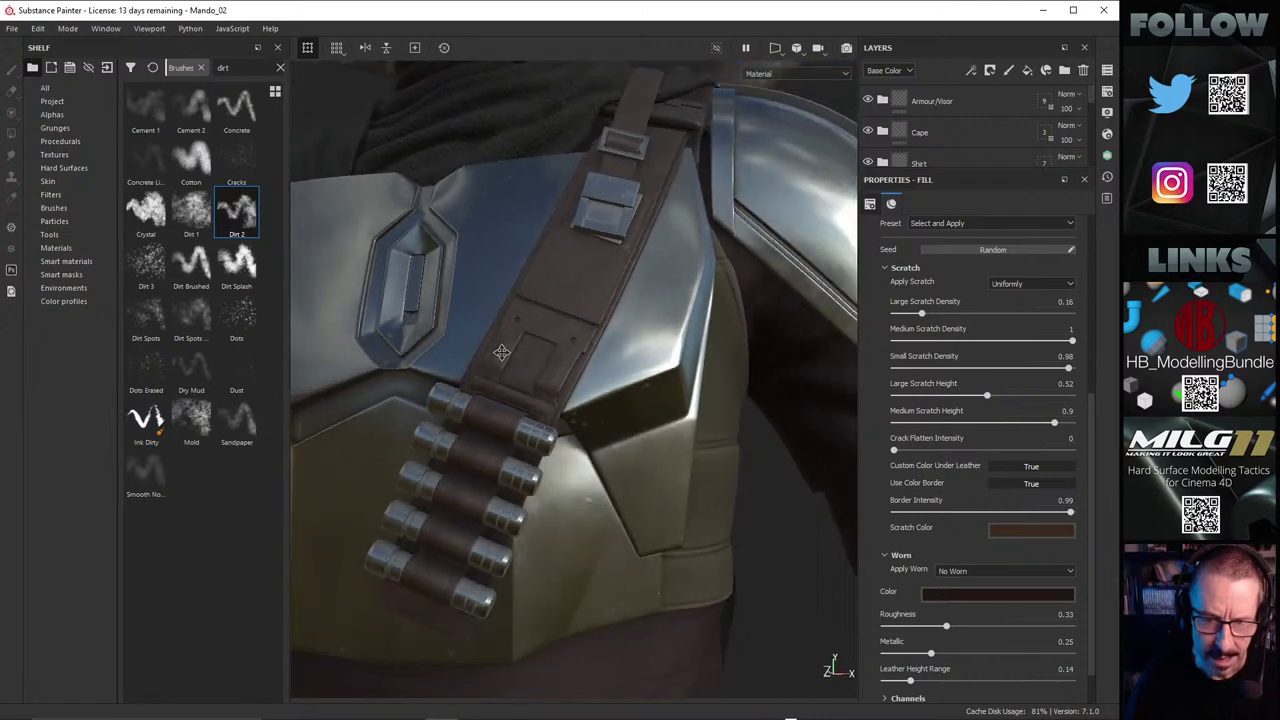
mouse_move(503, 351)
left_mouse_down("alt")
mouse_move(601, 366)
mouse_move(523, 409)
mouse_move(474, 366)
mouse_move(517, 345)
left_mouse_up("alt")
right_click_drag(517, 345, 600, 299, "shift")
right_click_drag(491, 366, 737, 377, "alt")
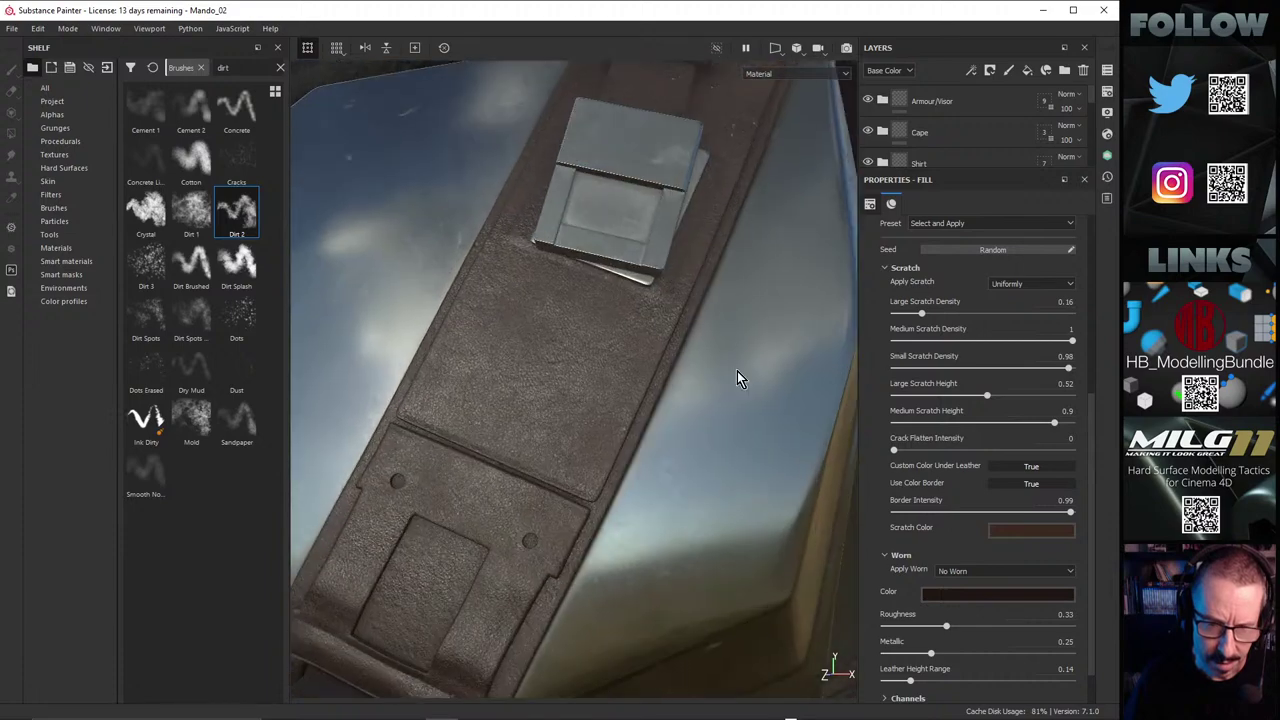
left_click_drag(737, 377, 600, 340, "alt")
right_click_drag(600, 340, 563, 349, "shift")
left_click_drag(563, 349, 586, 309, "alt")
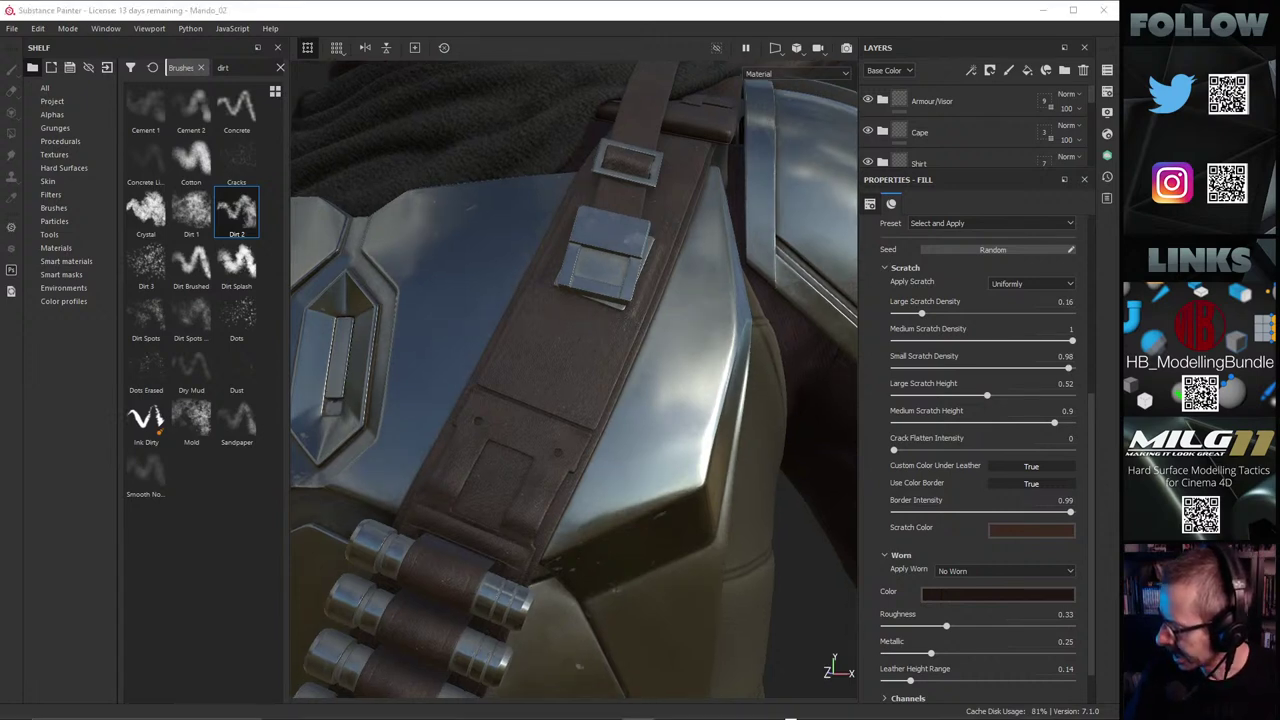
Step: Bring up the reference photos and study the chest strap's leather in the armour shot at close range
mouse_move(1279, 470)
right_mouse_down()
mouse_move(1264, 445)
mouse_move(1214, 423)
mouse_move(818, 300)
right_mouse_up()
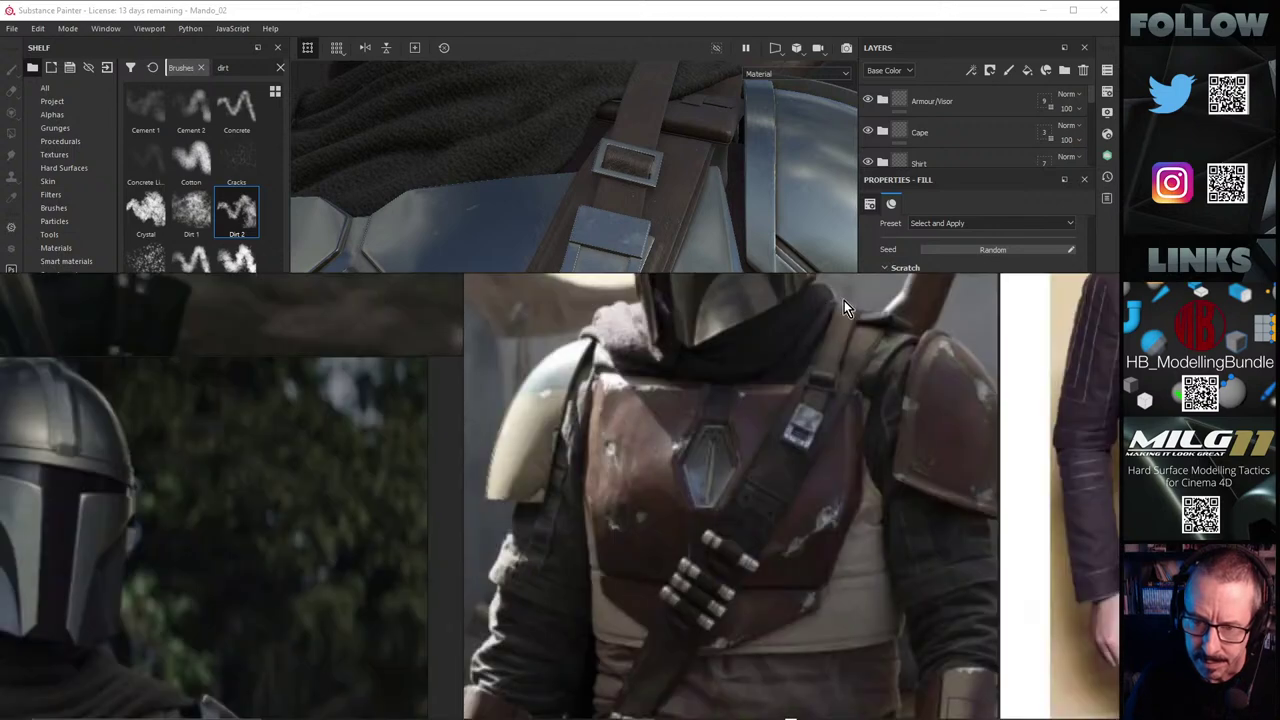
mouse_move(844, 300)
left_mouse_down()
mouse_move(847, 257)
mouse_move(849, 277)
left_mouse_up()
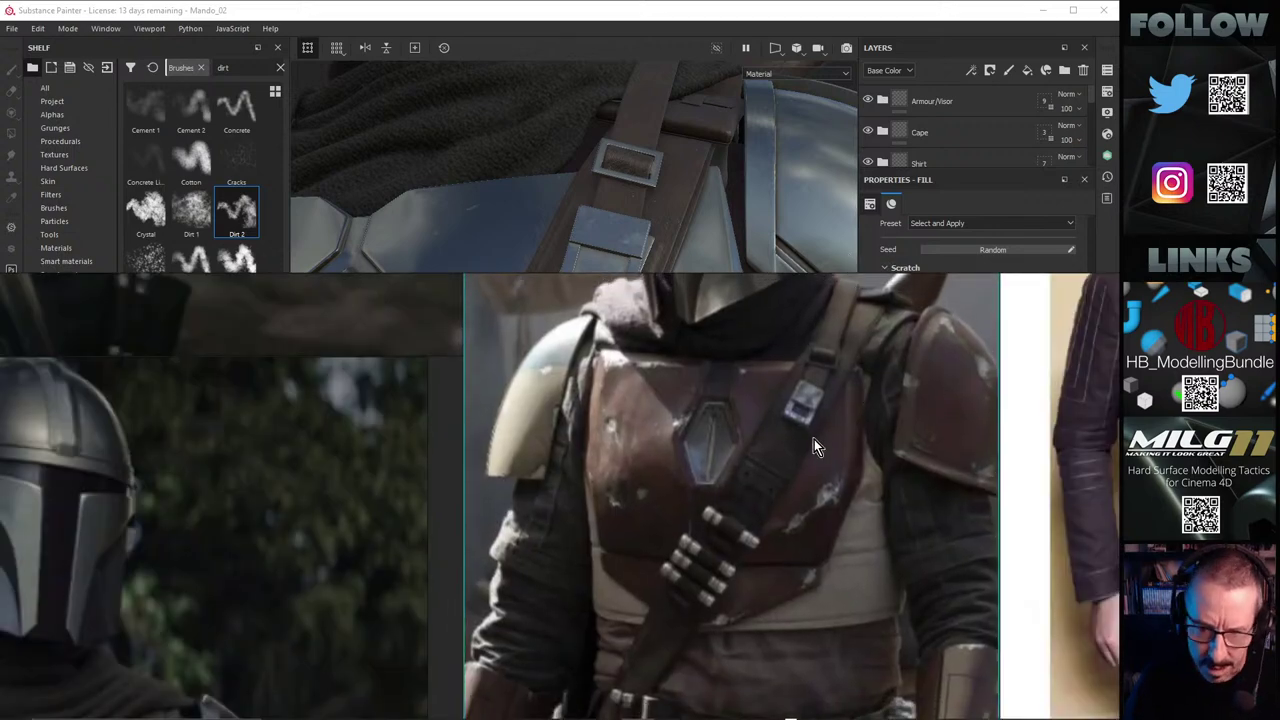
scroll(762, 500, "up", 5)
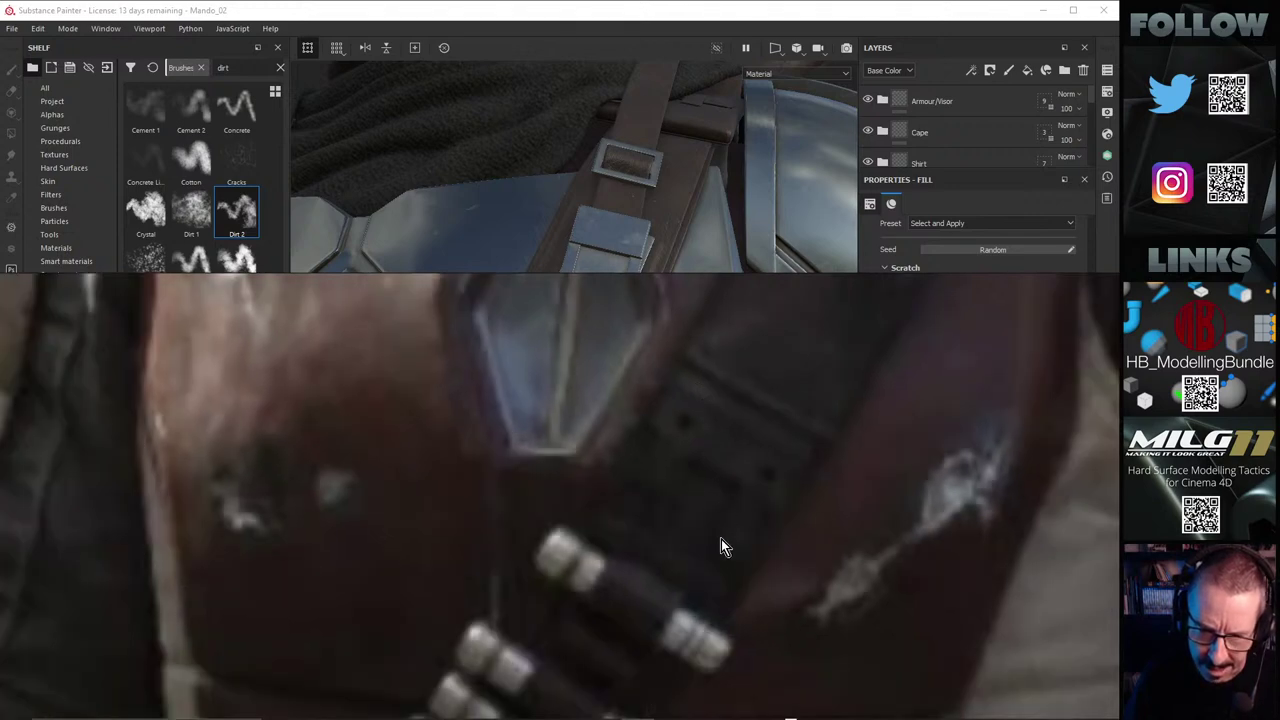
scroll(704, 500, "down", 3)
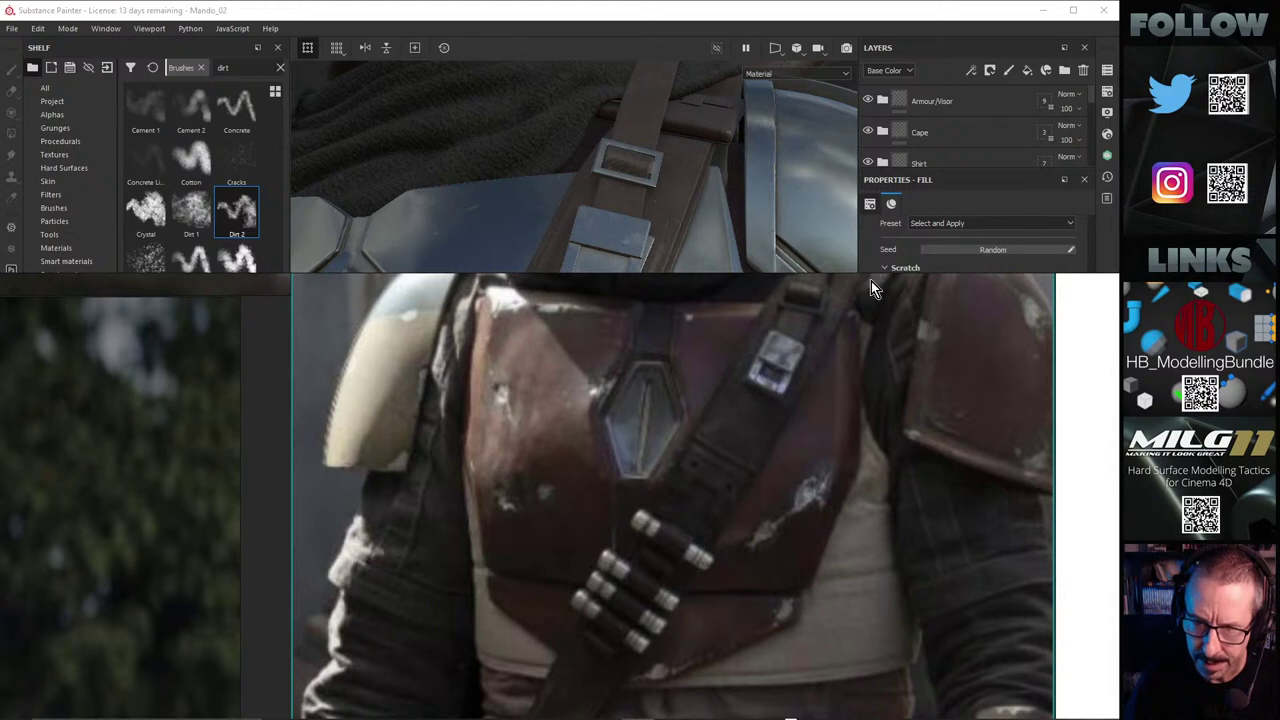
right_click_drag(871, 280, 1119, 719)
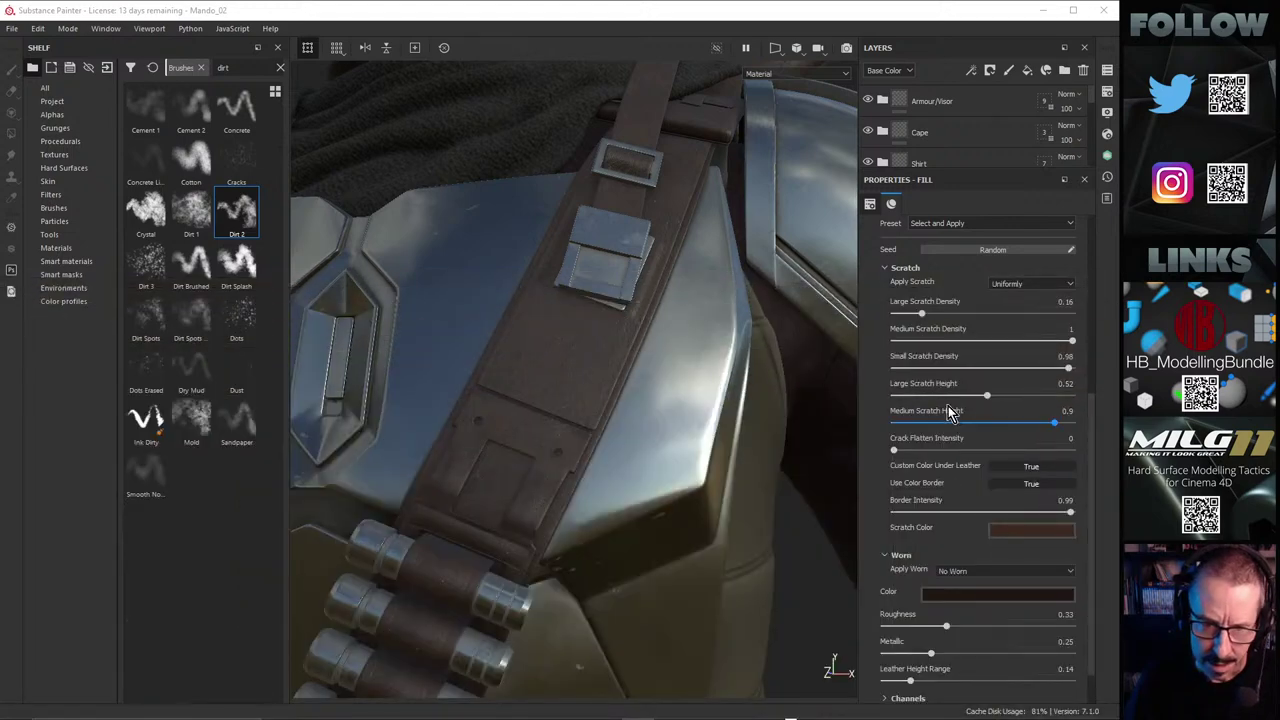
Step: Try a UV scale of 1 on the leather fill and inspect the enlarged pattern on the strap from near and far
right_click_drag(546, 392, 726, 353, "alt")
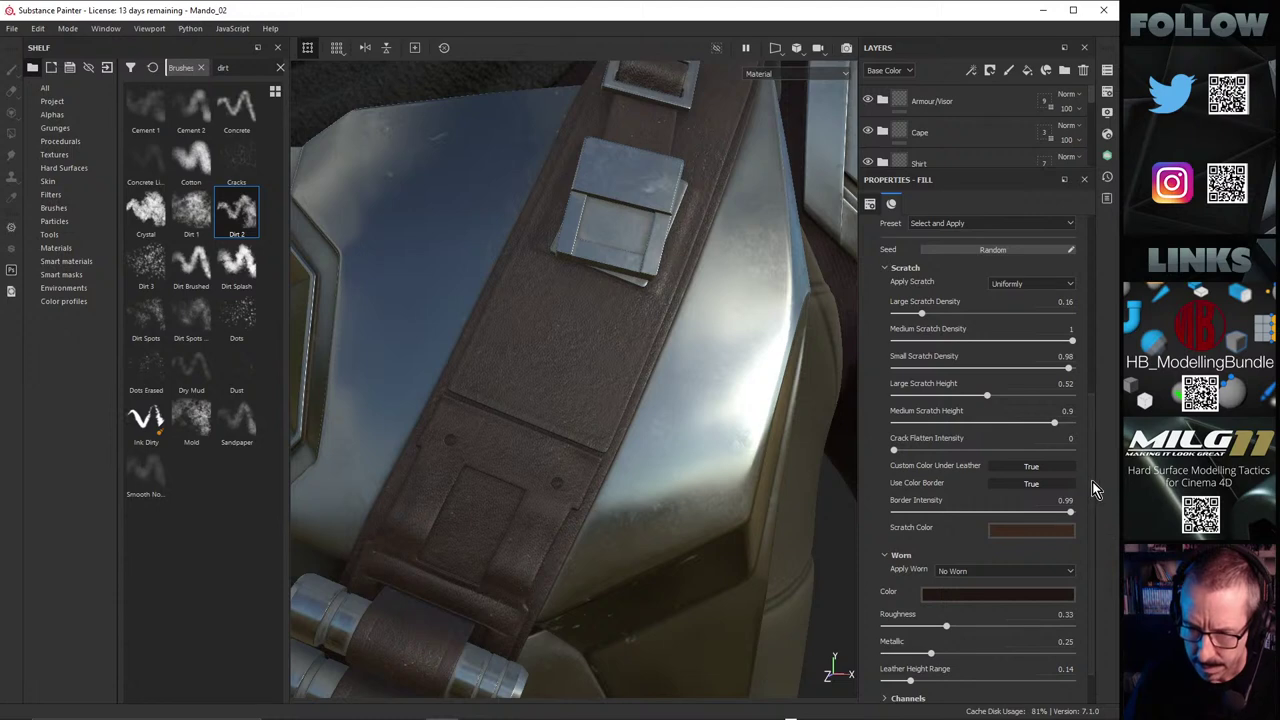
left_click_drag(1092, 481, 1100, 532)
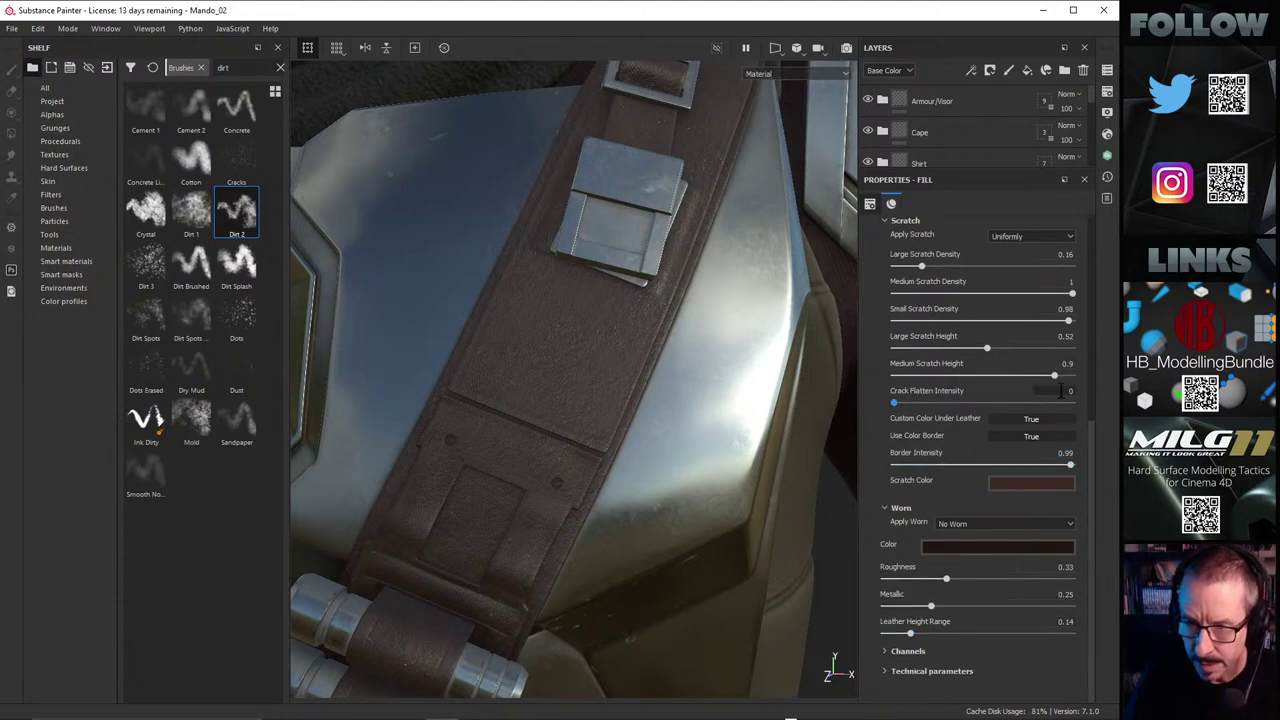
left_click_drag(1092, 440, 1090, 235)
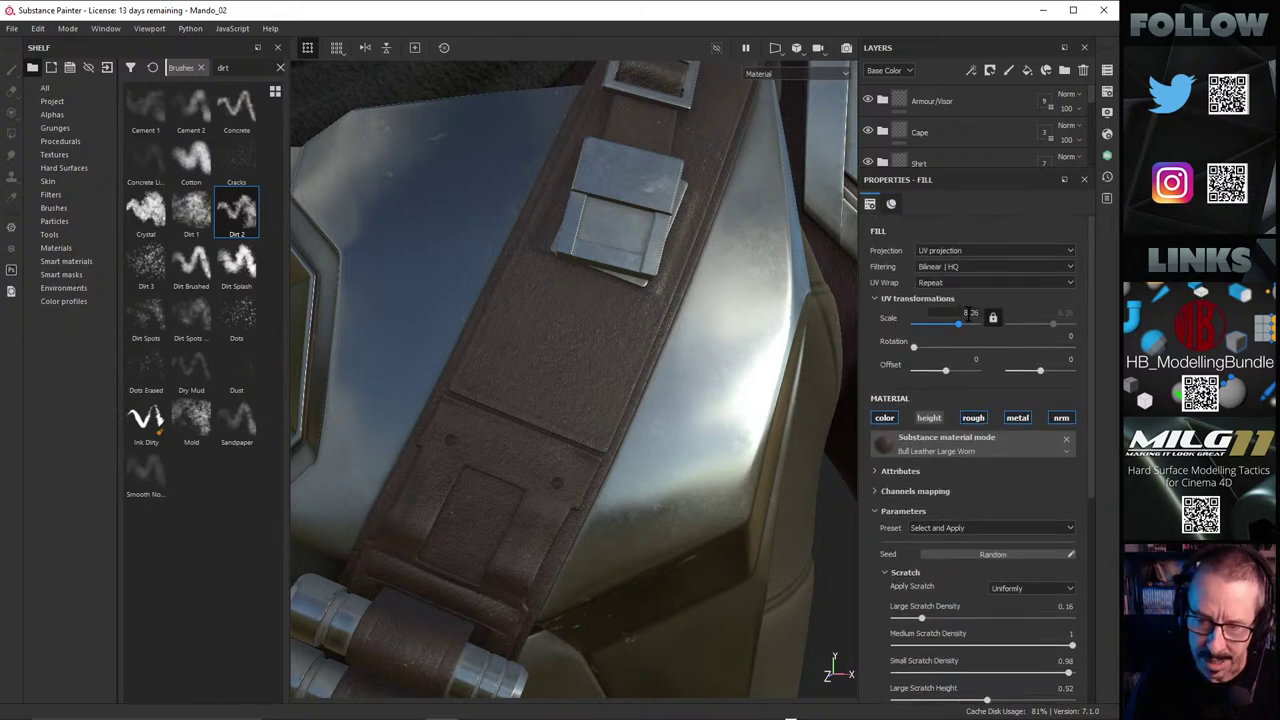
right_click_drag(761, 334, 966, 290, "alt")
left_click_drag(690, 334, 656, 321, "alt")
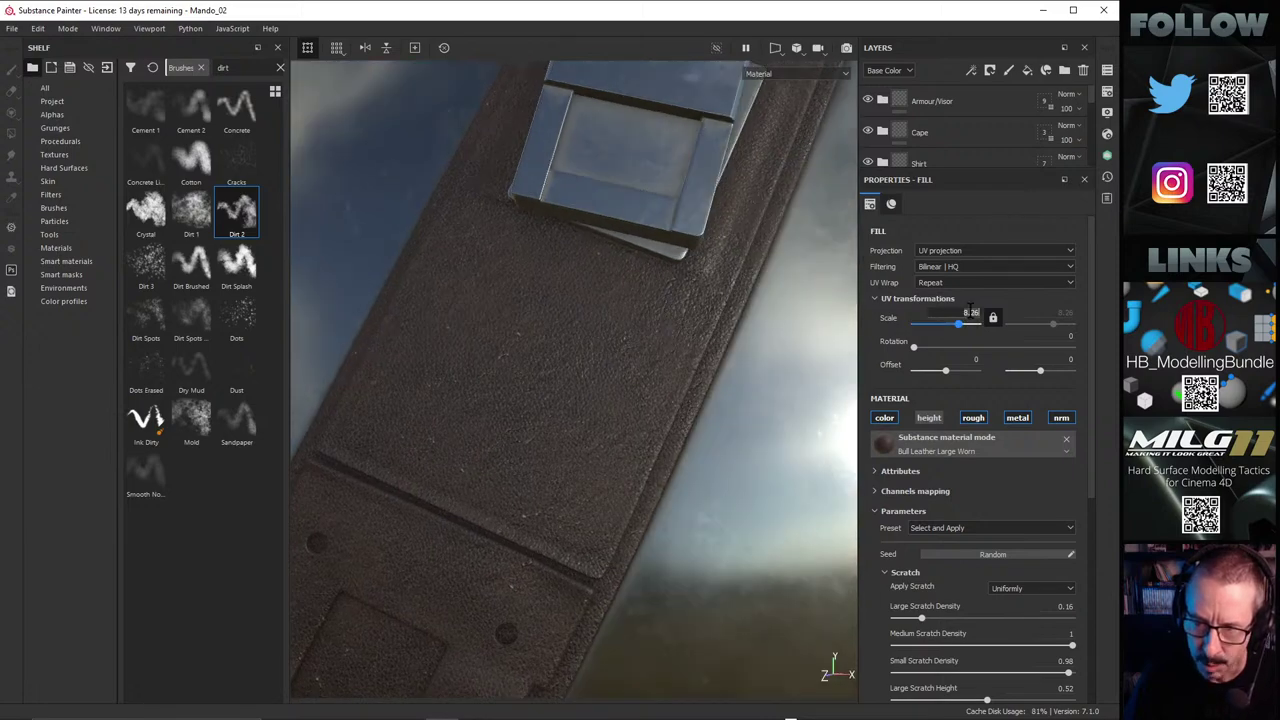
key("Return")
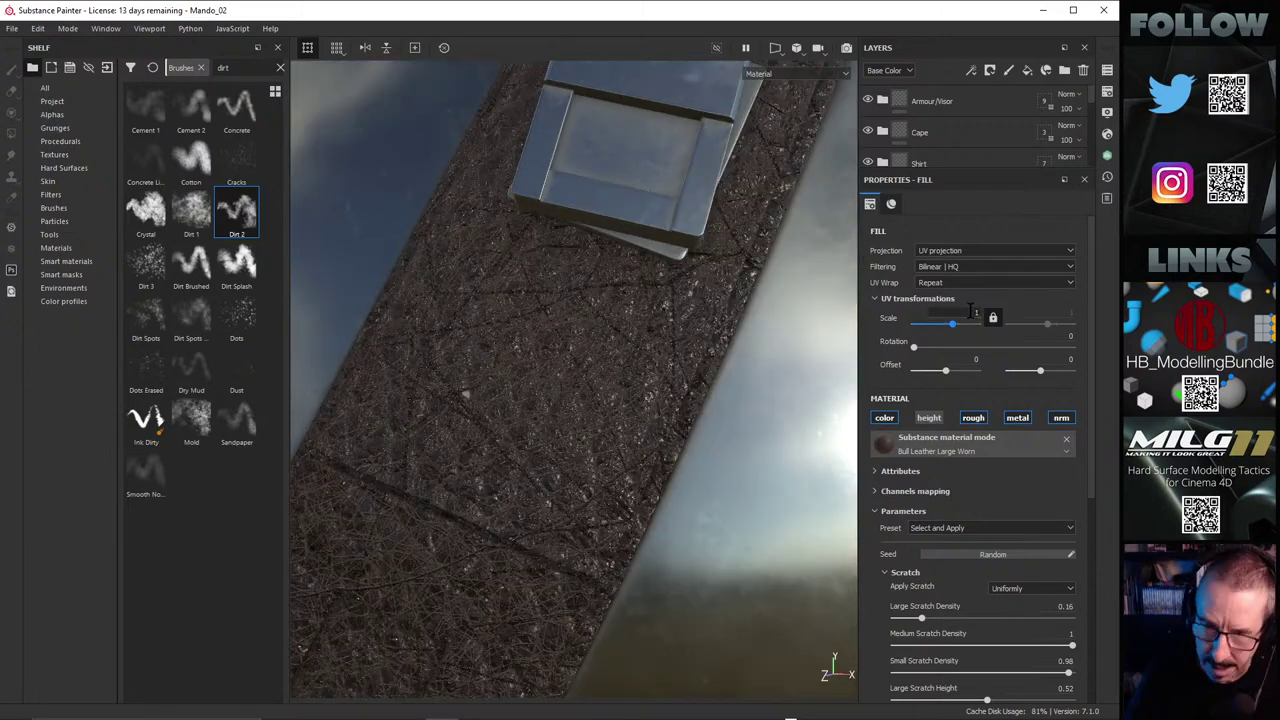
mouse_move(612, 326)
left_mouse_down("alt")
mouse_move(634, 371)
mouse_move(628, 330)
left_mouse_up("alt")
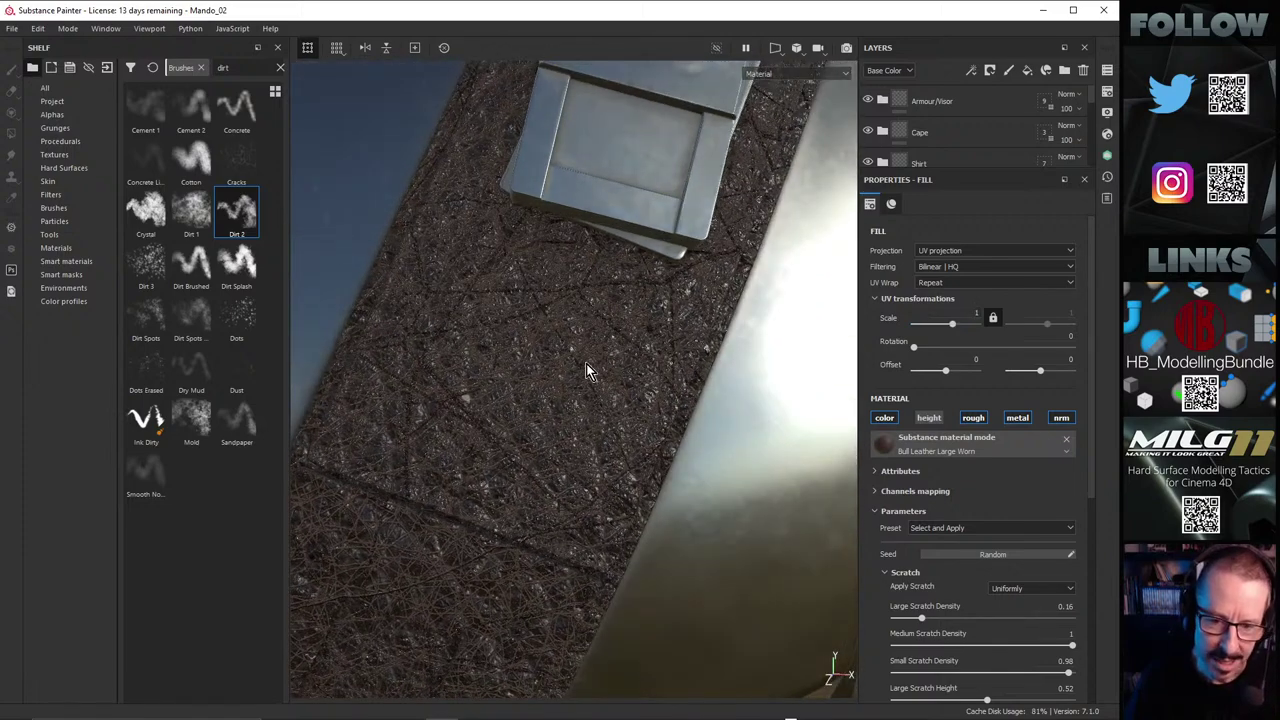
left_click_drag(586, 368, 790, 315, "alt")
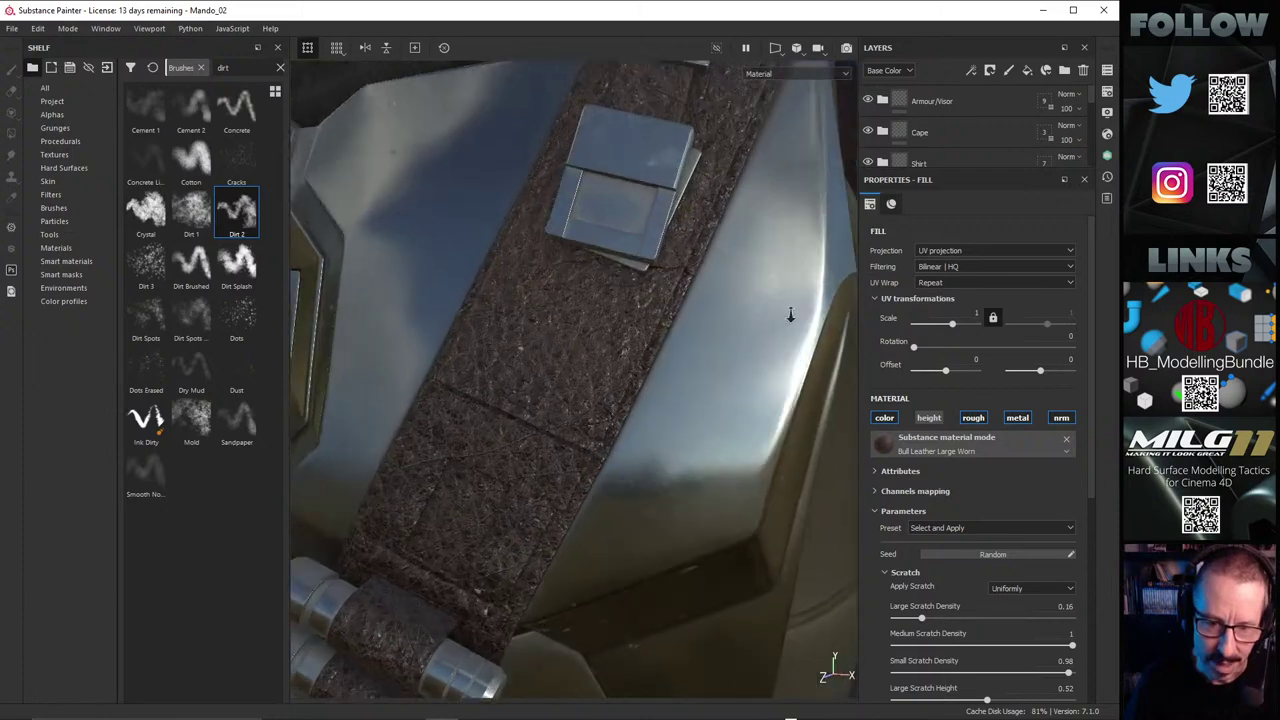
right_click_drag(790, 315, 932, 325, "alt")
left_click_drag(660, 312, 677, 309, "alt")
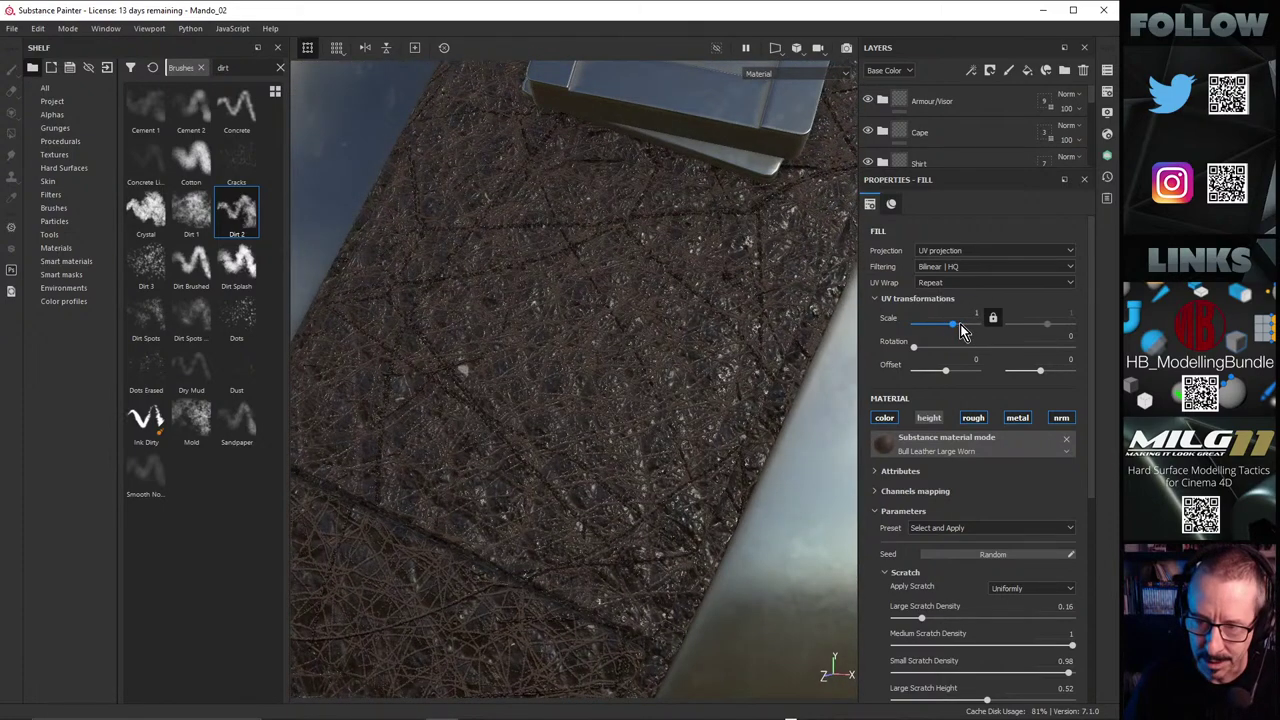
Step: Compare UV scales of 7.19, 6.06 and 3.18 for the leather fill on the chest strap
left_click(960, 324)
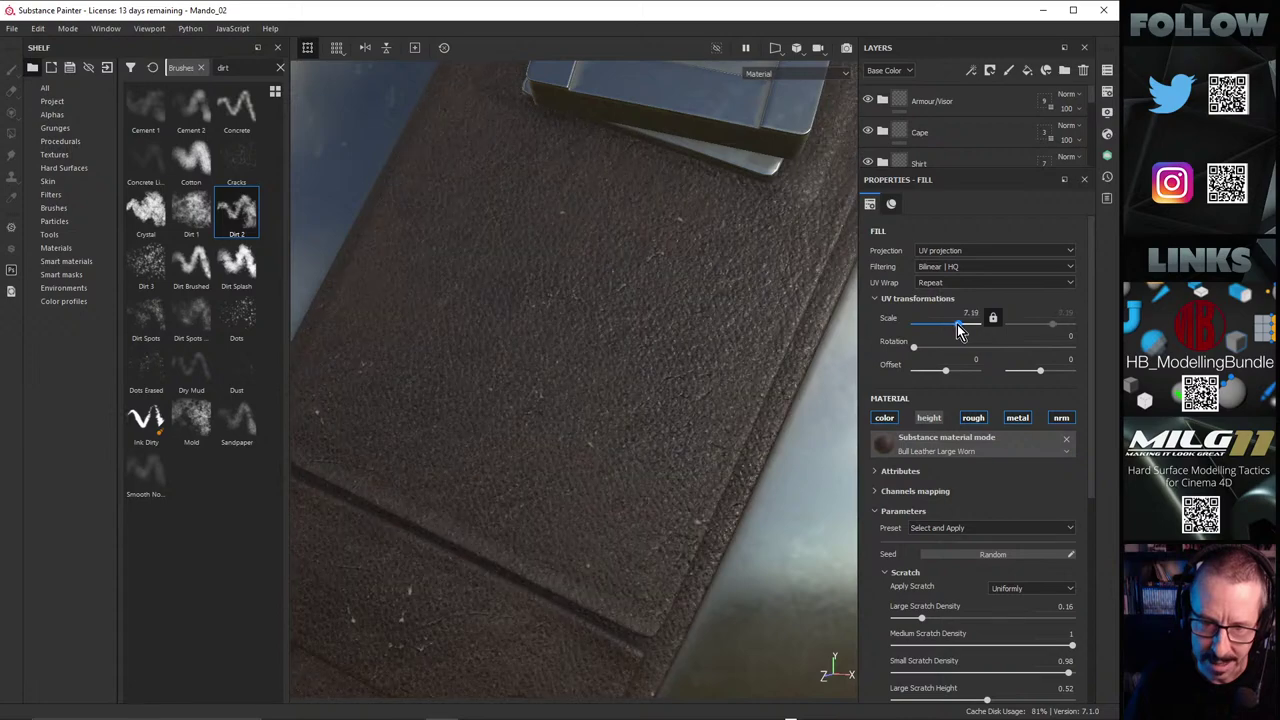
left_click(957, 324)
right_click_drag(720, 358, 440, 334, "alt")
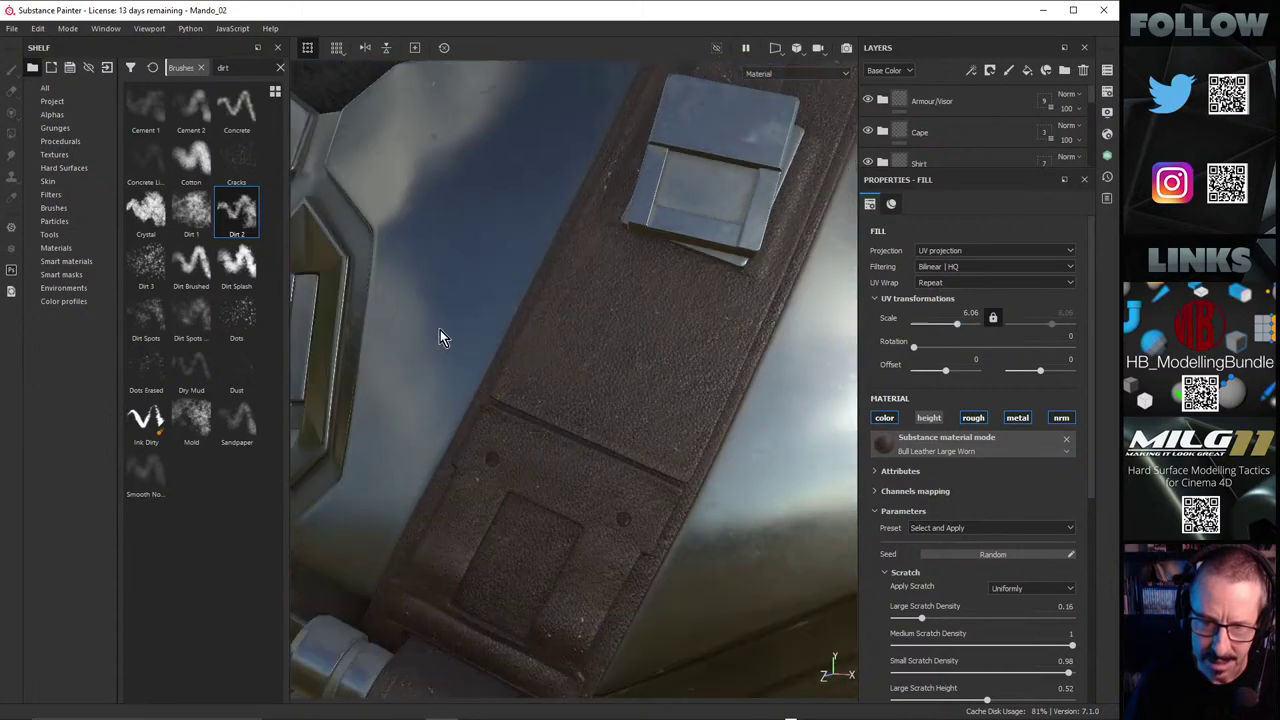
left_click_drag(440, 334, 609, 341, "alt")
scroll(438, 340, "down", 3)
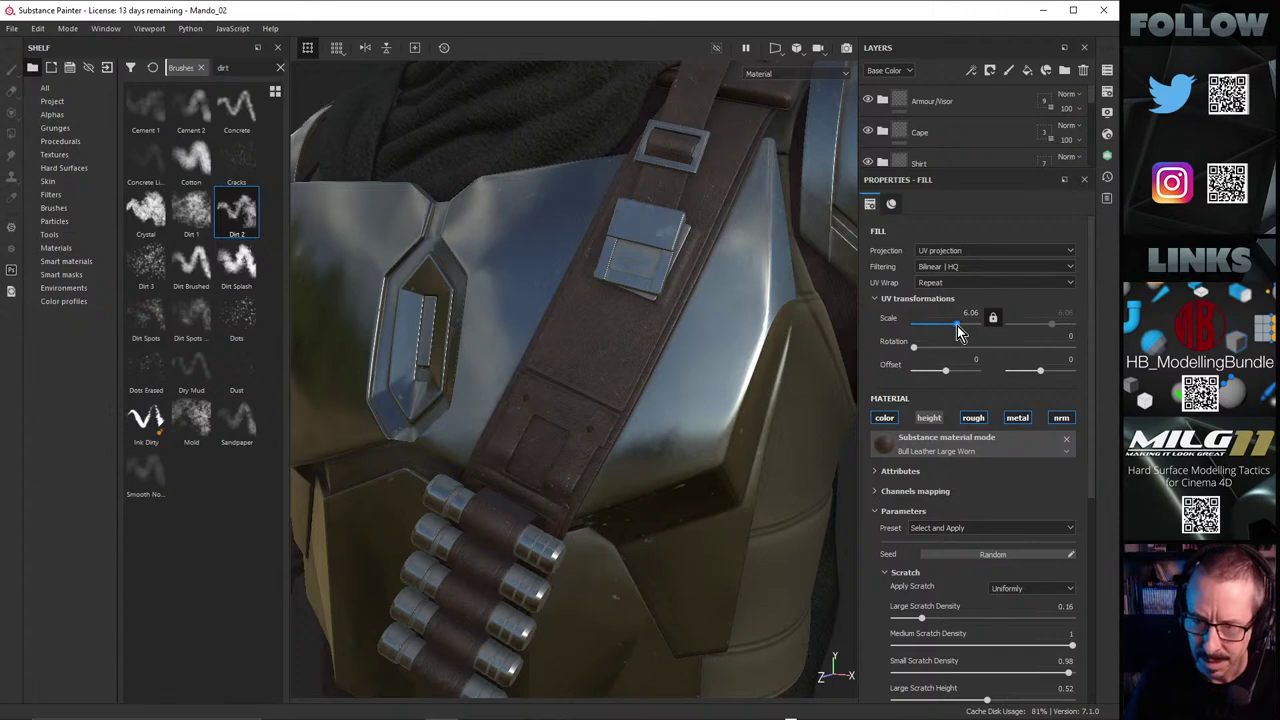
right_click_drag(549, 349, 694, 331, "alt")
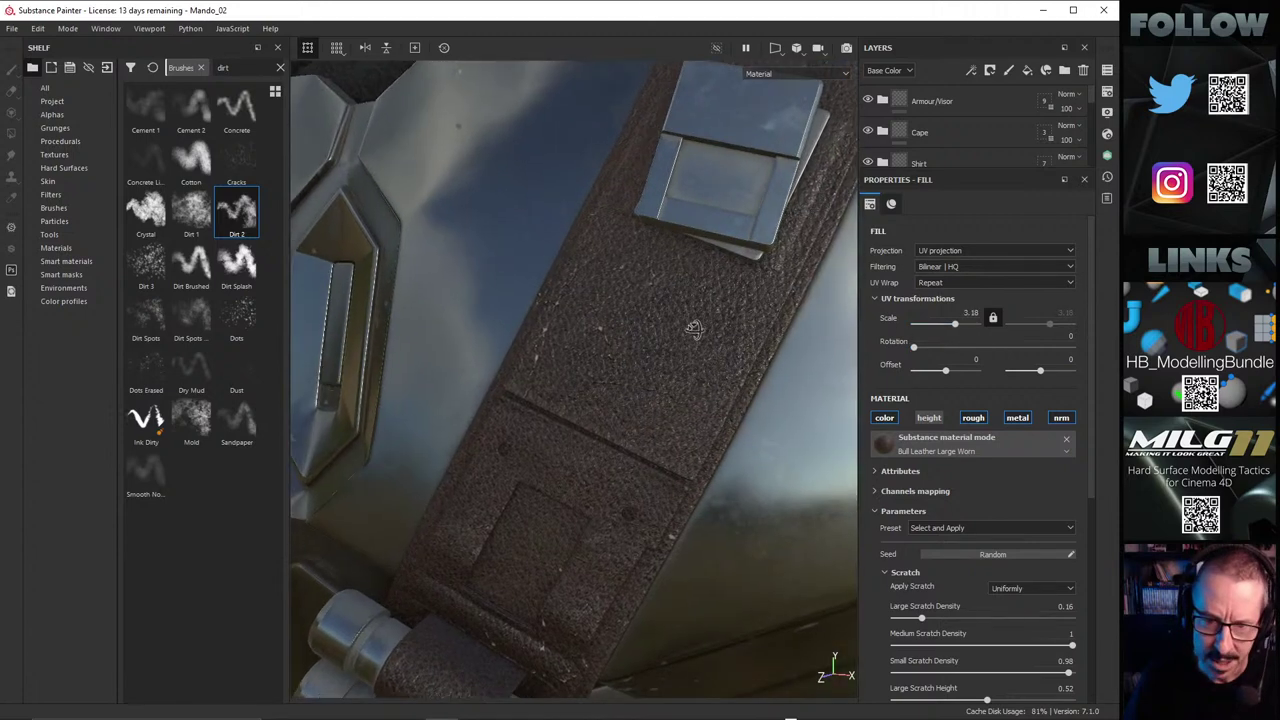
left_click_drag(694, 331, 683, 324, "alt")
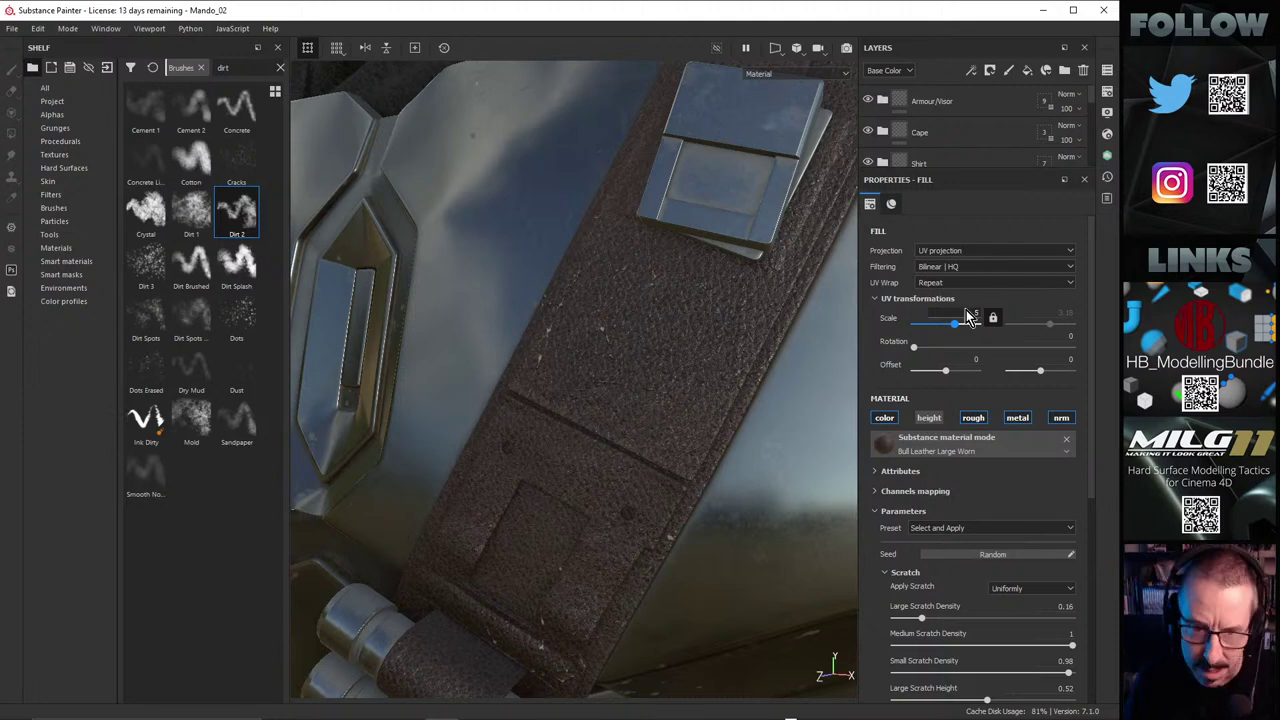
Step: Set the leather fill's UV scale to 5, hide the side panels and check the strap in the enlarged viewport
key("Tab")
left_click_drag(697, 373, 584, 359, "alt")
middle_click_drag(584, 359, 548, 364, "alt")
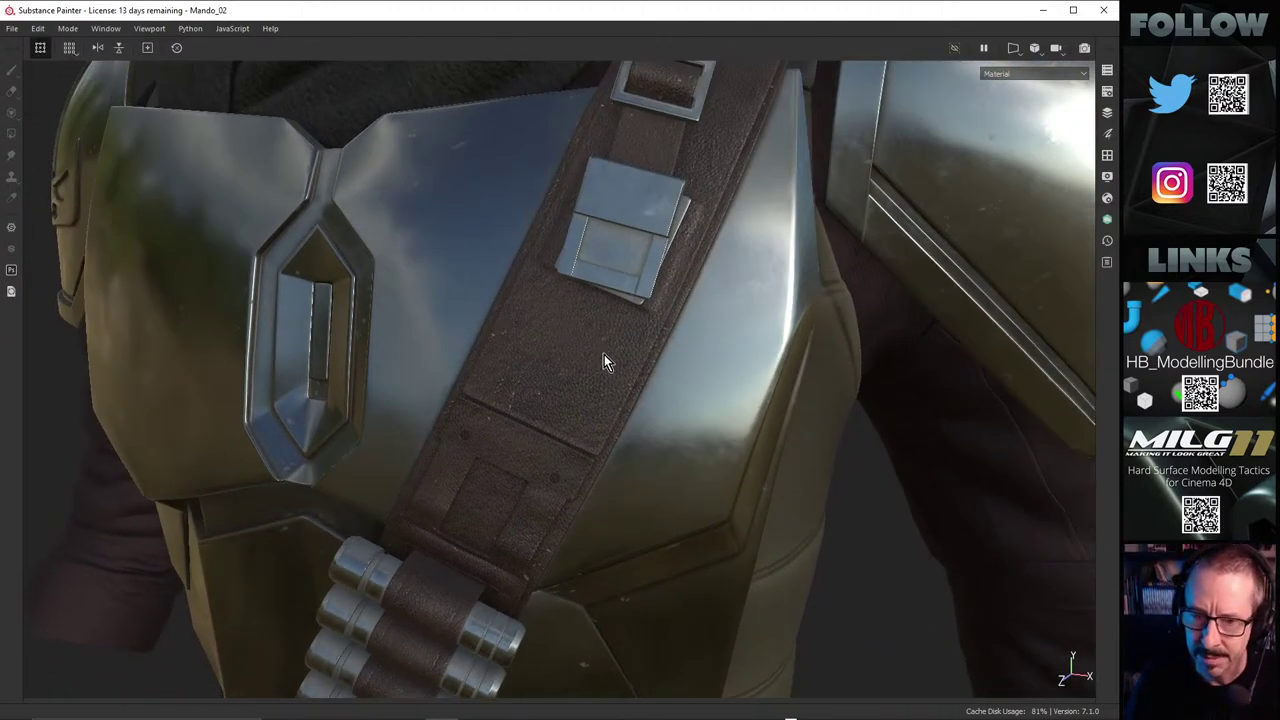
right_click_drag(604, 354, 776, 322, "alt")
Step: Bring up the layer stack and the fill properties of the Bull Leather Large Worn layer over the enlarged viewport
left_click(1107, 112)
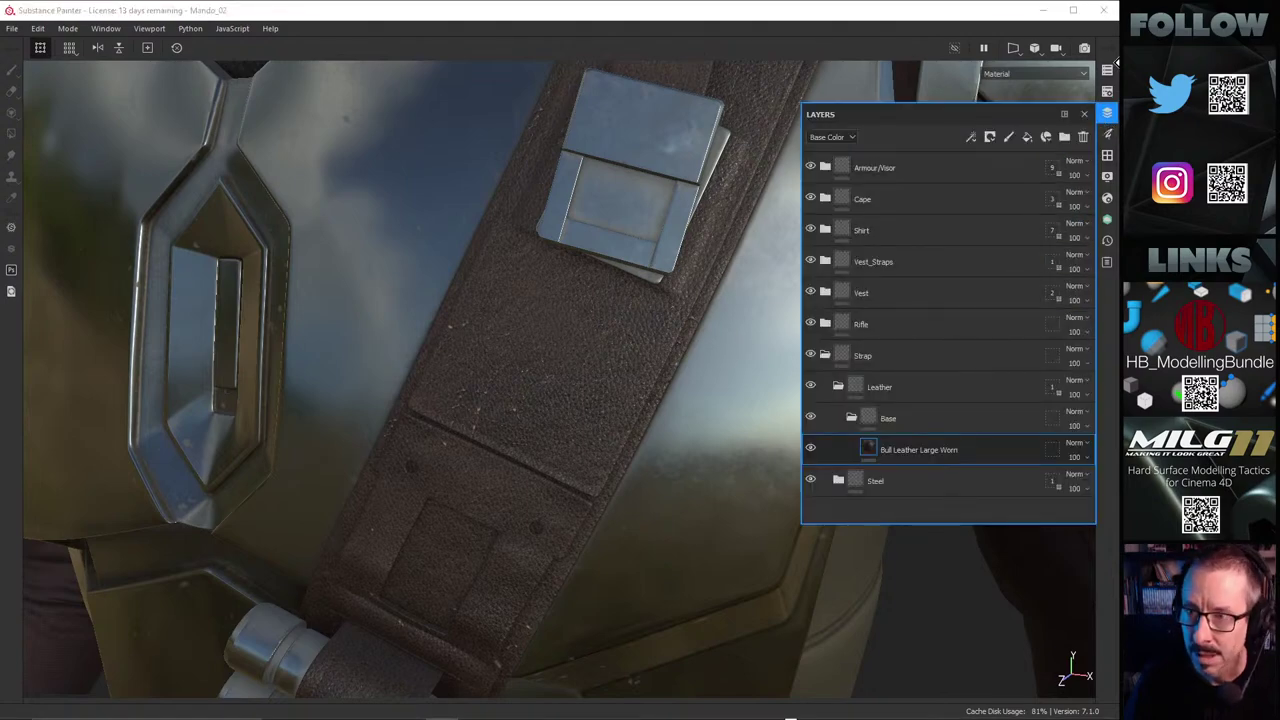
left_click_drag(589, 226, 581, 323, "alt")
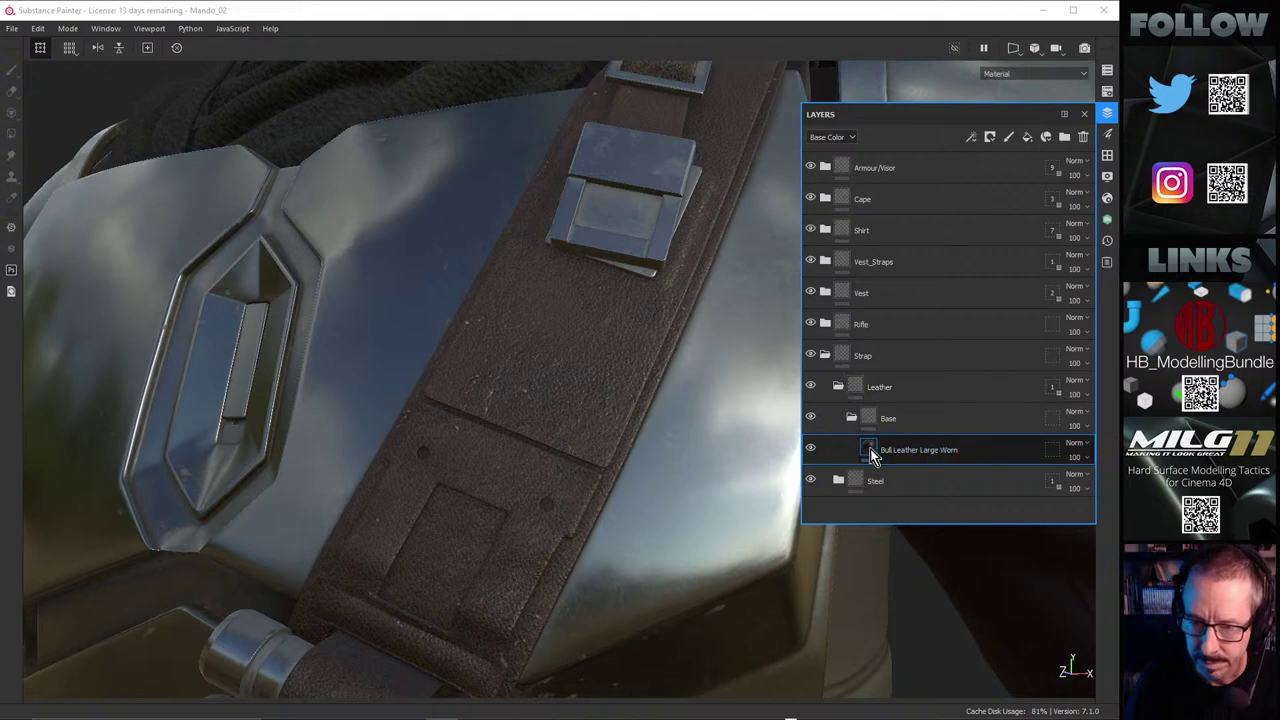
left_click(1107, 134)
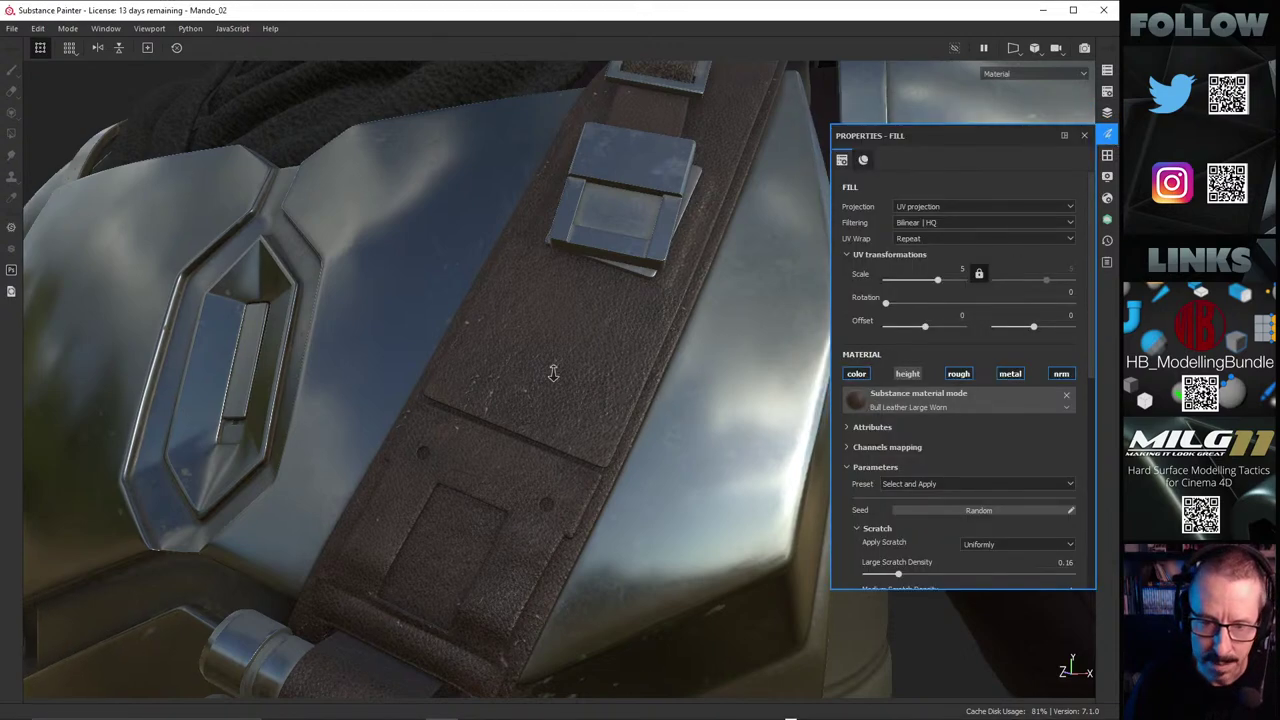
Step: Examine the rescaled leather on the chest strap and cartridge holders from several angles and distances
left_click_drag(553, 373, 437, 331, "alt")
scroll(437, 331, "down", 6)
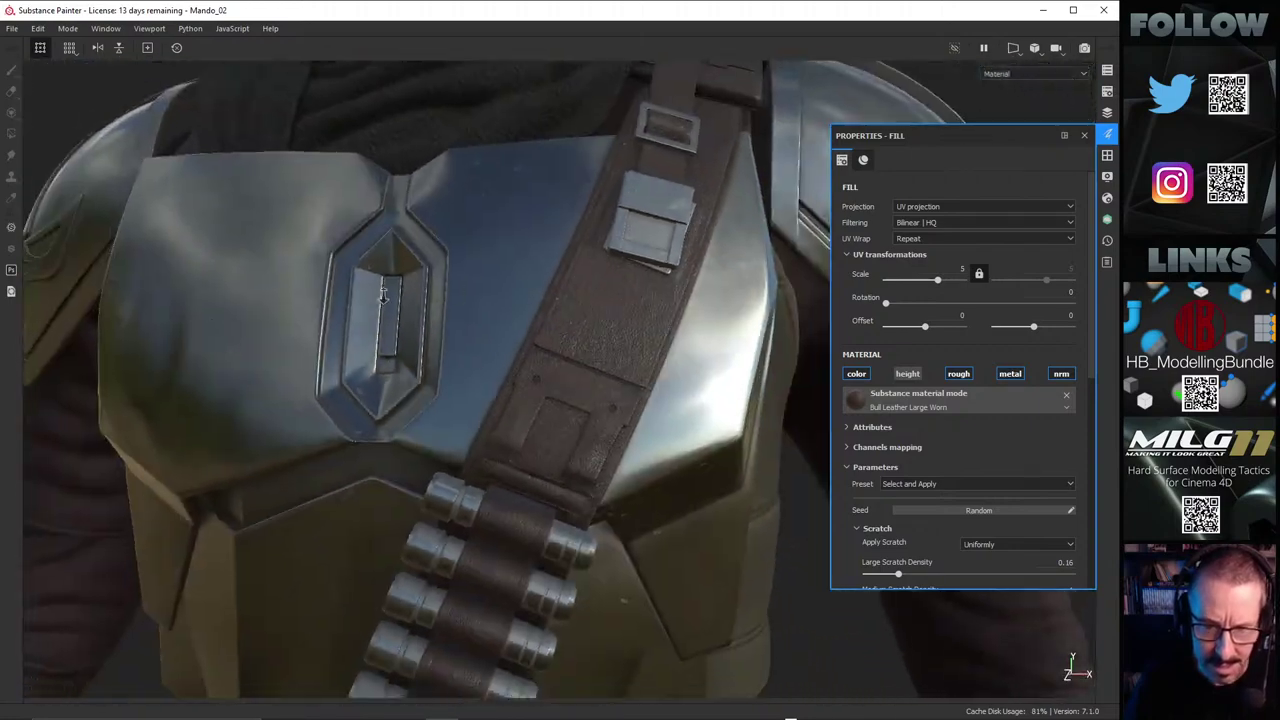
left_click_drag(549, 309, 424, 320, "alt")
left_click_drag(530, 372, 558, 401, "alt")
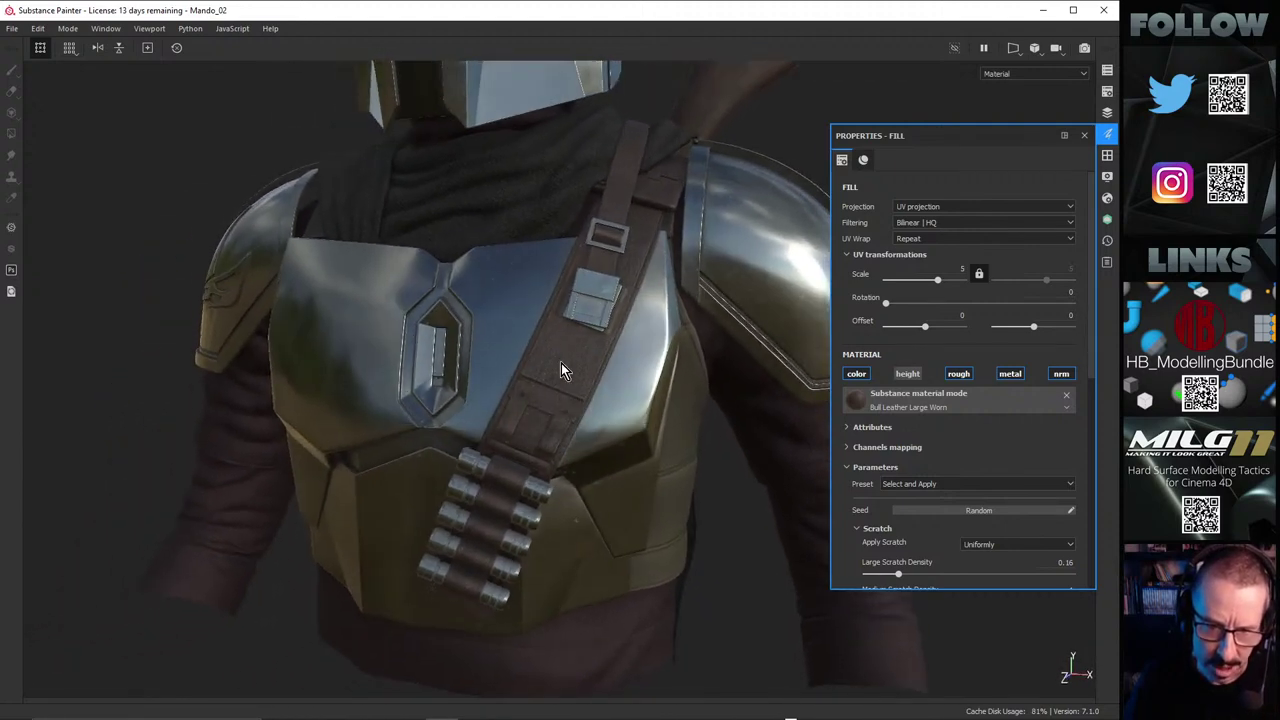
right_click_drag(528, 413, 731, 354, "alt")
left_click_drag(566, 343, 563, 314, "alt")
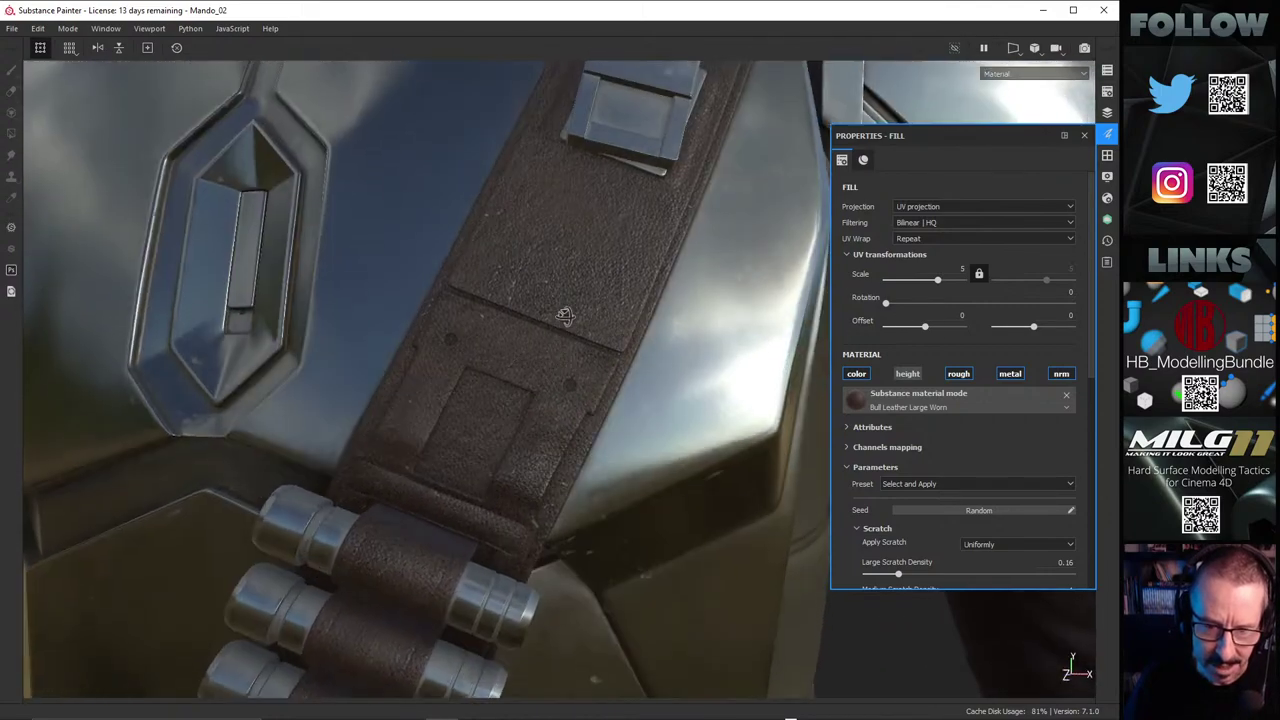
right_click_drag(563, 314, 552, 307, "alt")
left_click_drag(551, 307, 634, 289, "alt")
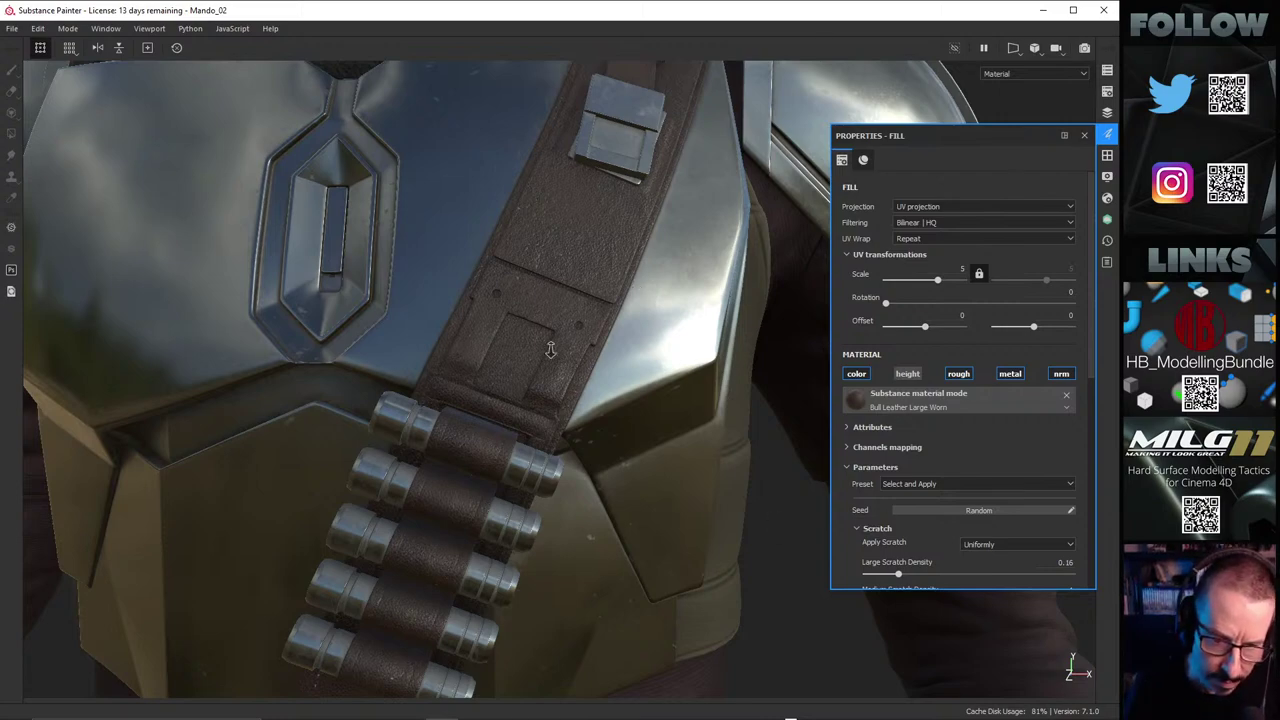
Step: Inspect the strap's leather grain and the cartridge holders in close-up and against the whole upper body
right_click_drag(549, 343, 408, 394, "alt")
left_click_drag(506, 434, 564, 489, "alt")
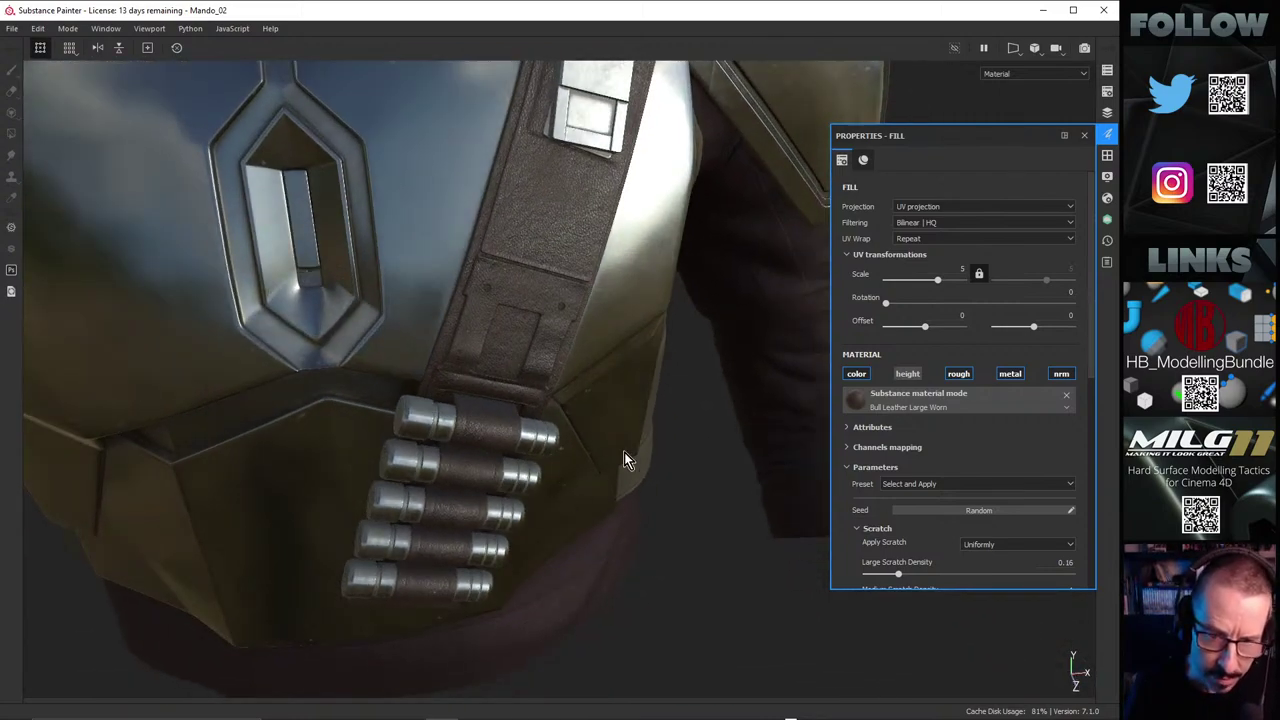
right_click_drag(624, 452, 700, 408, "alt")
left_click_drag(665, 362, 438, 357, "alt")
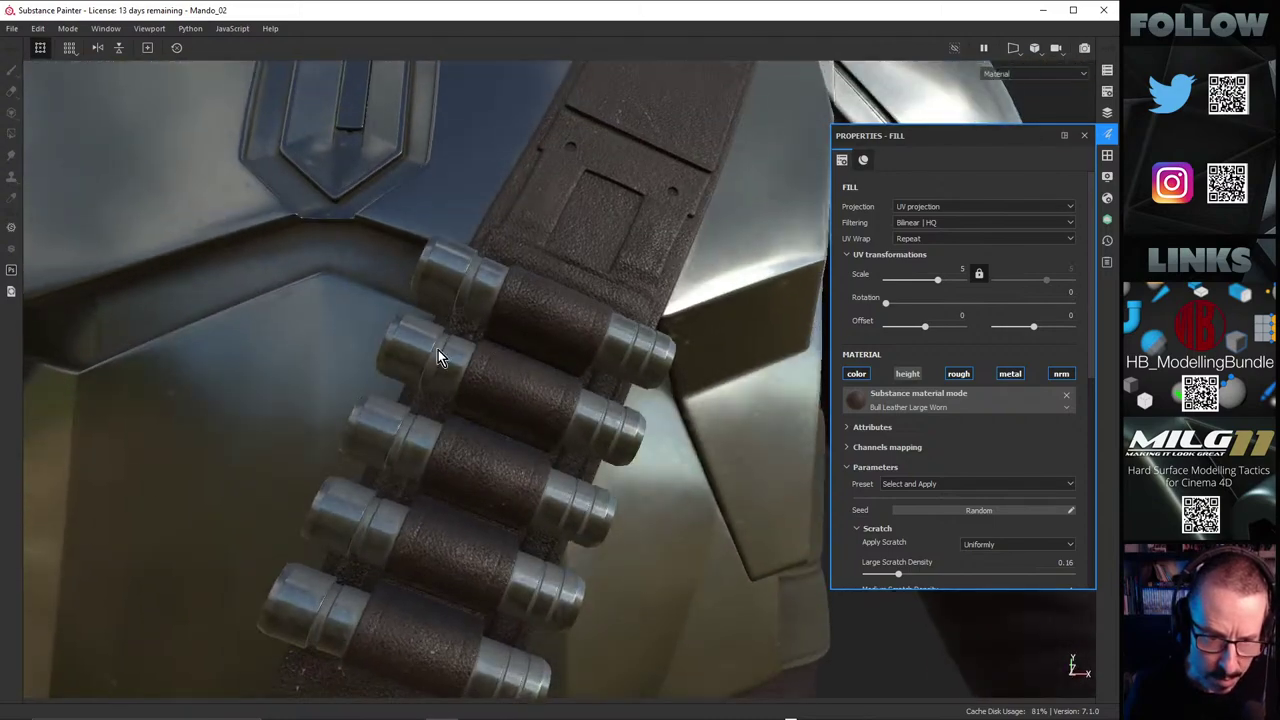
right_click_drag(435, 374, 450, 315, "alt")
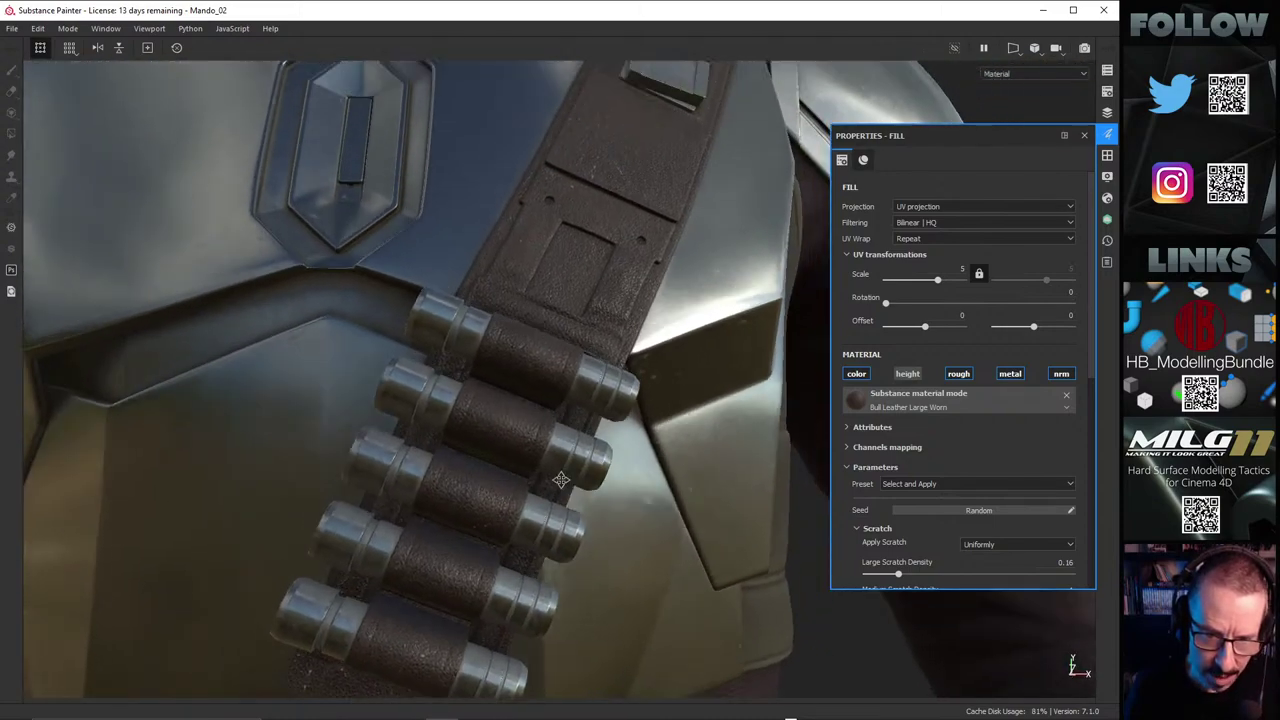
middle_click_drag(450, 315, 511, 485, "alt")
right_click_drag(511, 485, 363, 367, "alt")
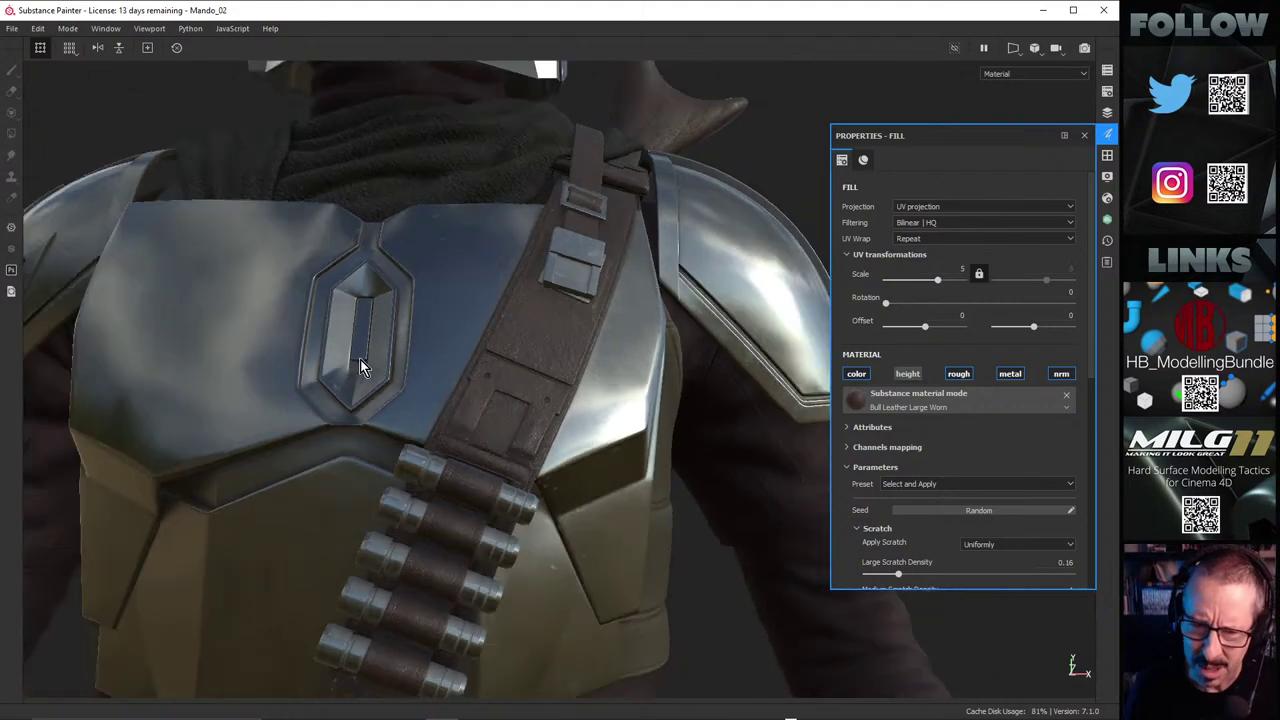
middle_click_drag(363, 367, 334, 429, "alt")
right_click_drag(334, 429, 466, 351, "alt")
left_click_drag(466, 351, 435, 397, "alt")
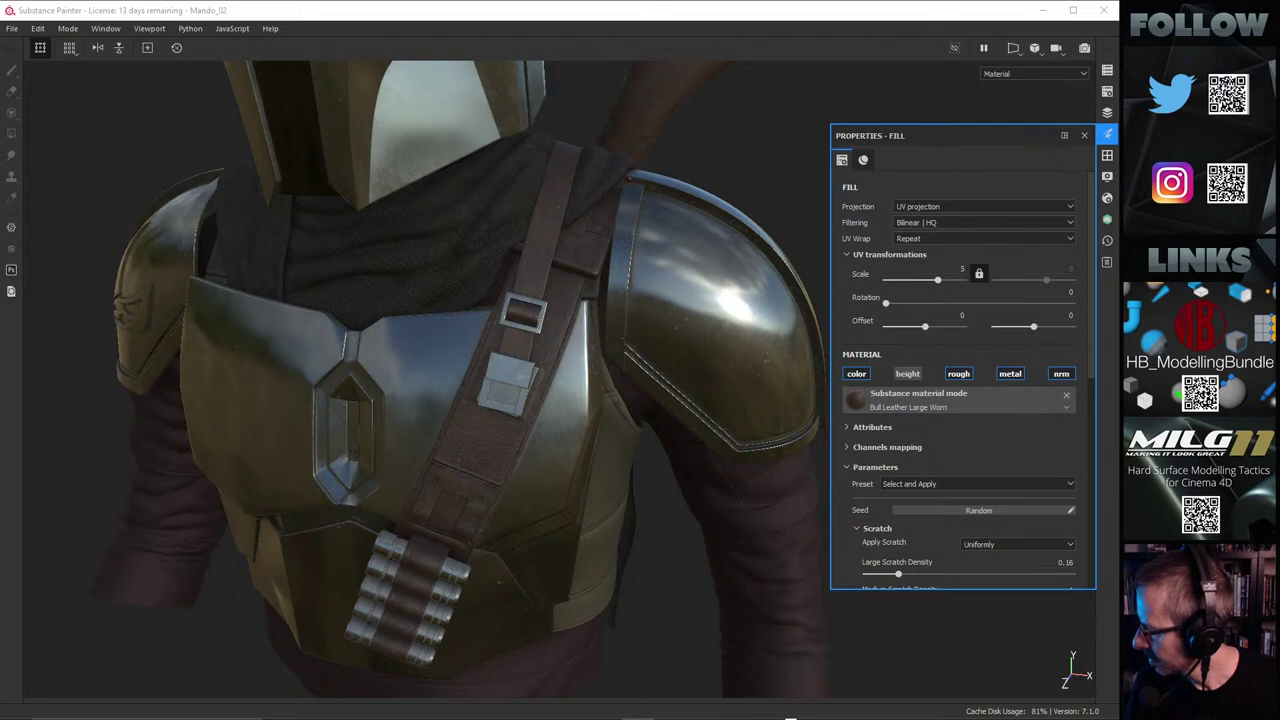
Step: Study the chest strap, buckle and cartridges in the Mandalorian reference photos, then return to the model
right_click_drag(640, 719, 741, 268)
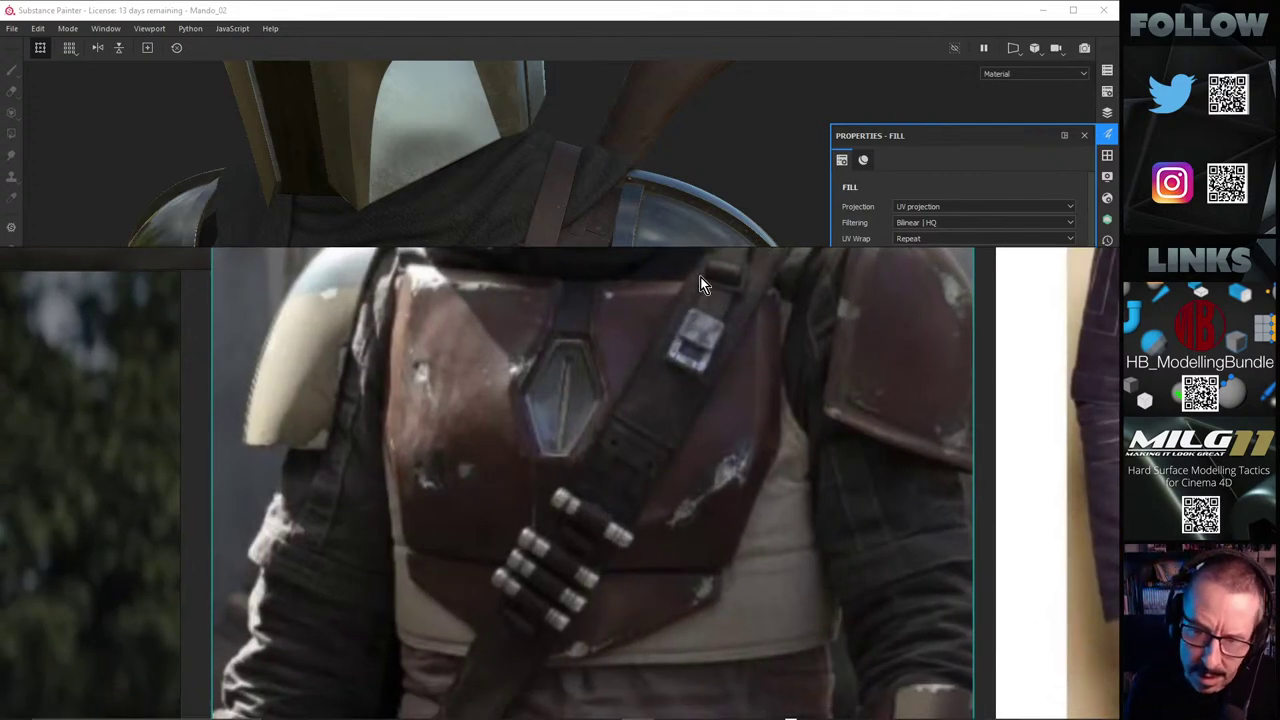
scroll(734, 262, "up", 4)
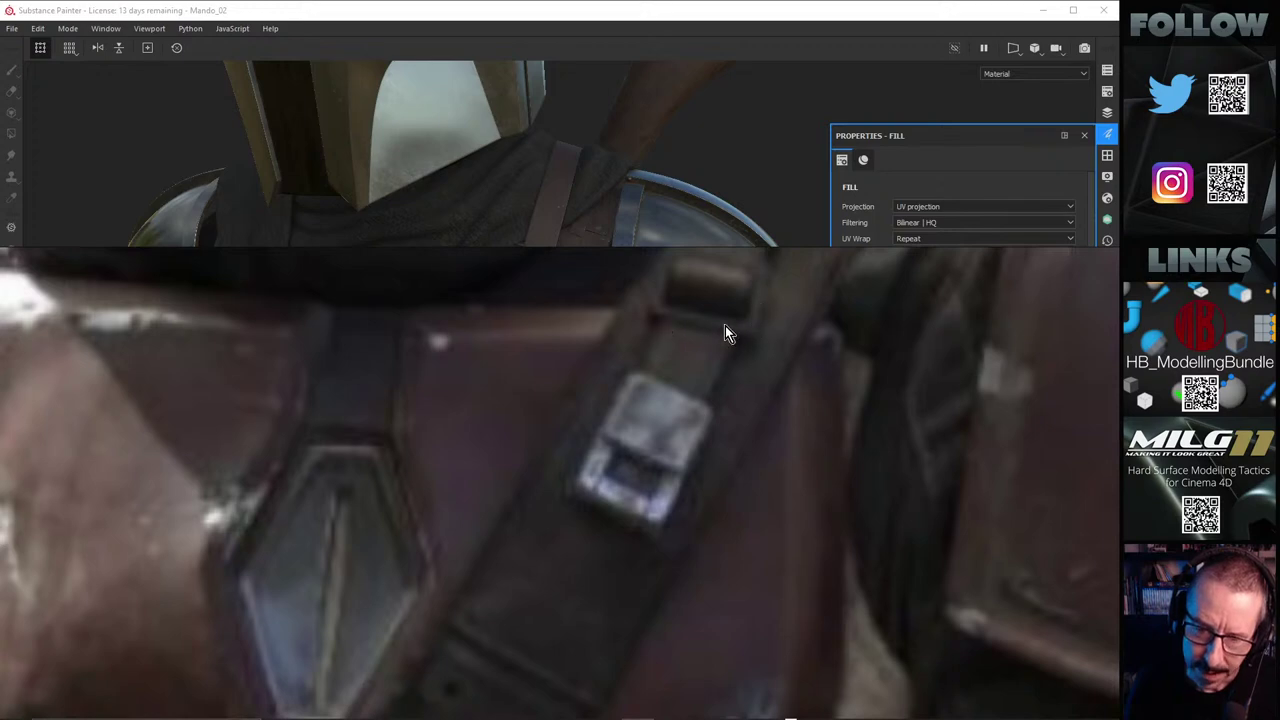
scroll(750, 310, "down", 6)
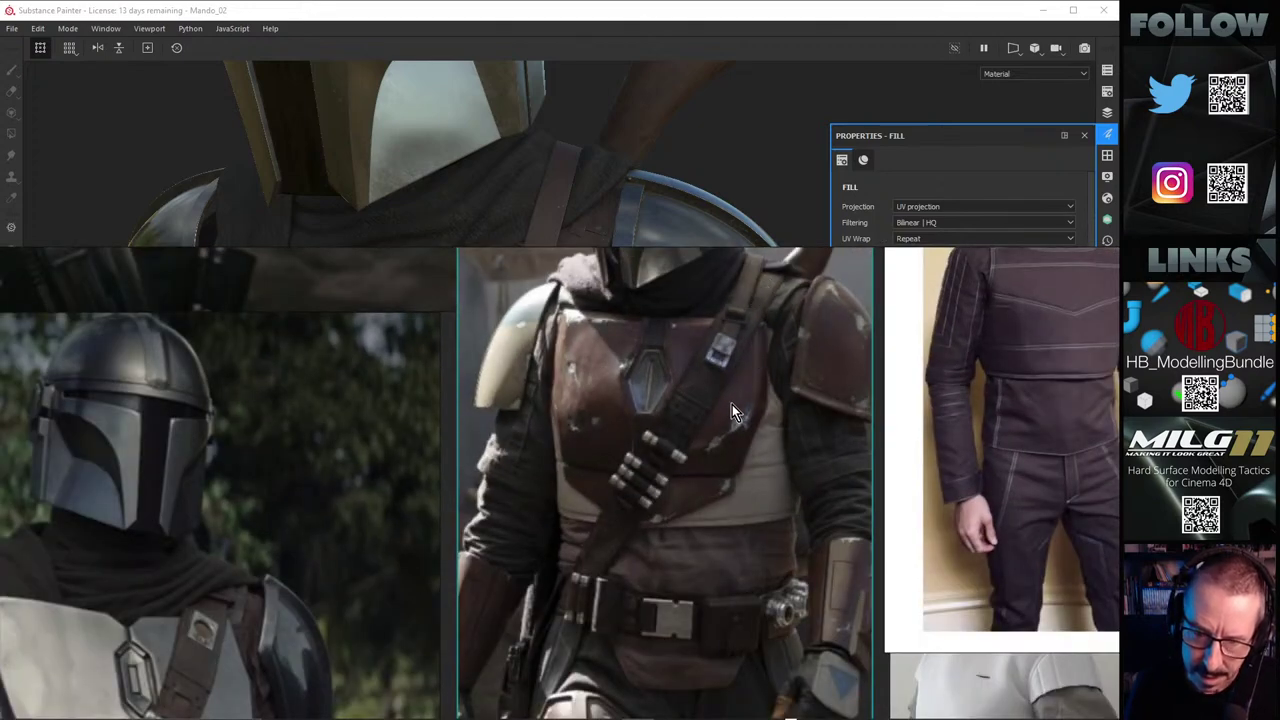
scroll(732, 408, "up", 2)
scroll(687, 395, "up", 1)
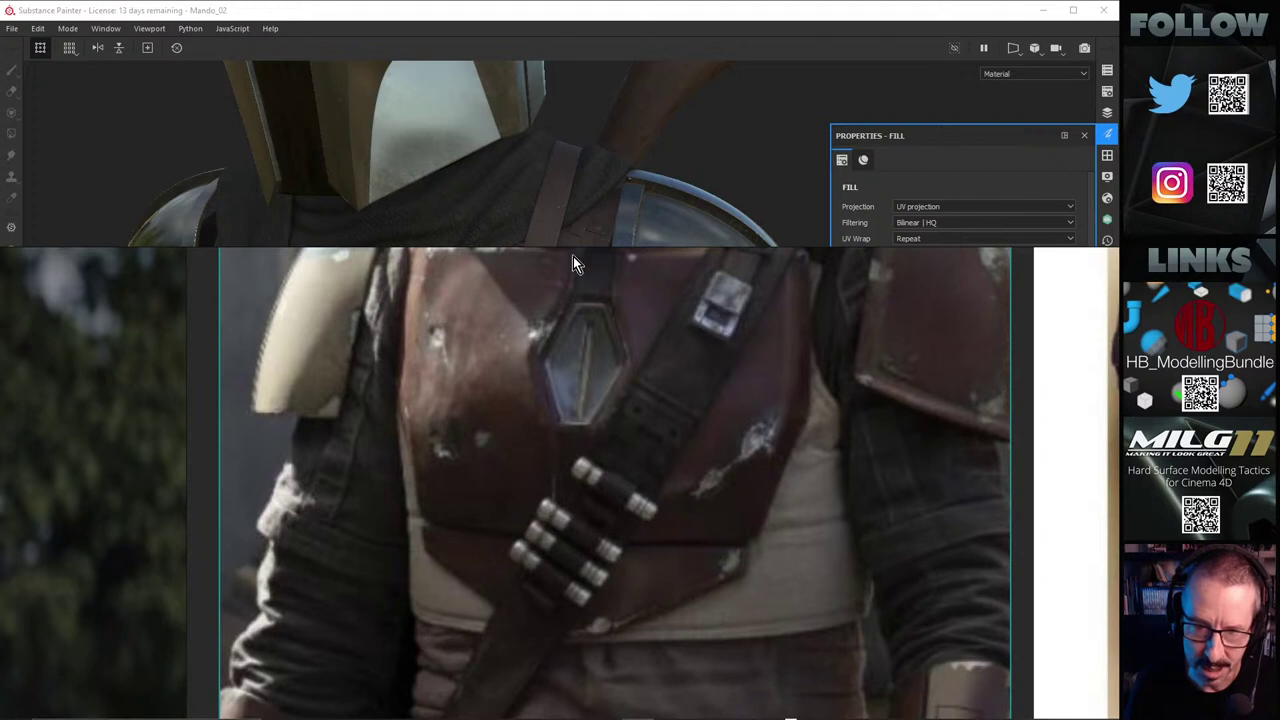
mouse_move(573, 256)
left_mouse_down()
mouse_move(608, 259)
mouse_move(622, 280)
mouse_move(1279, 276)
left_mouse_up()
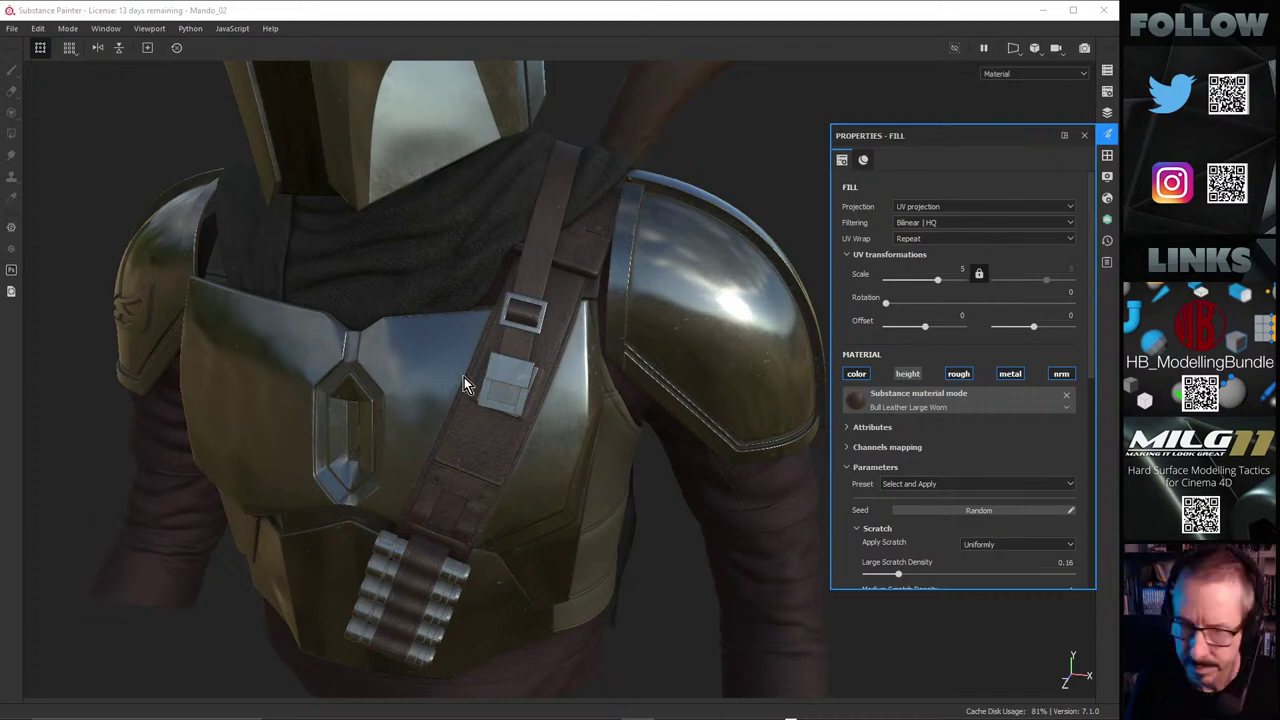
Step: Check the strap and its buckles under rotated environment lighting and from different angles
right_click_drag(414, 340, 686, 391, "shift")
right_click_drag(468, 420, 509, 503, "alt")
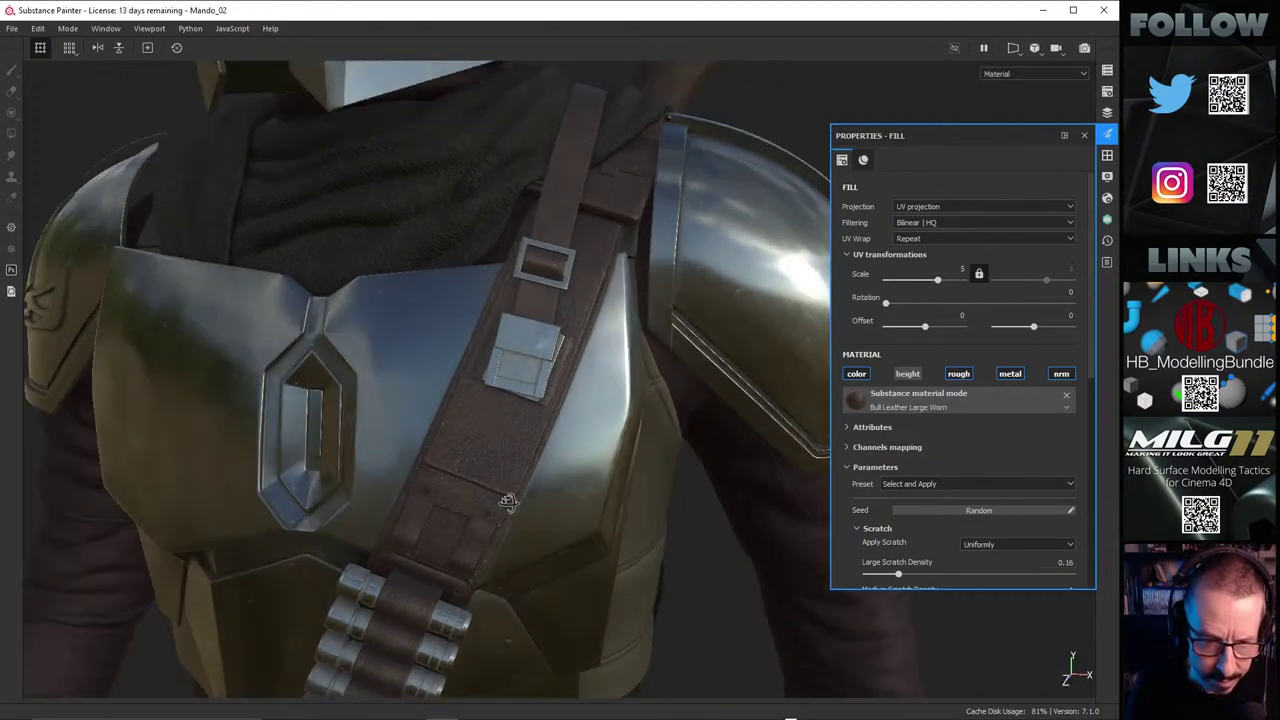
left_click_drag(508, 502, 452, 424, "alt")
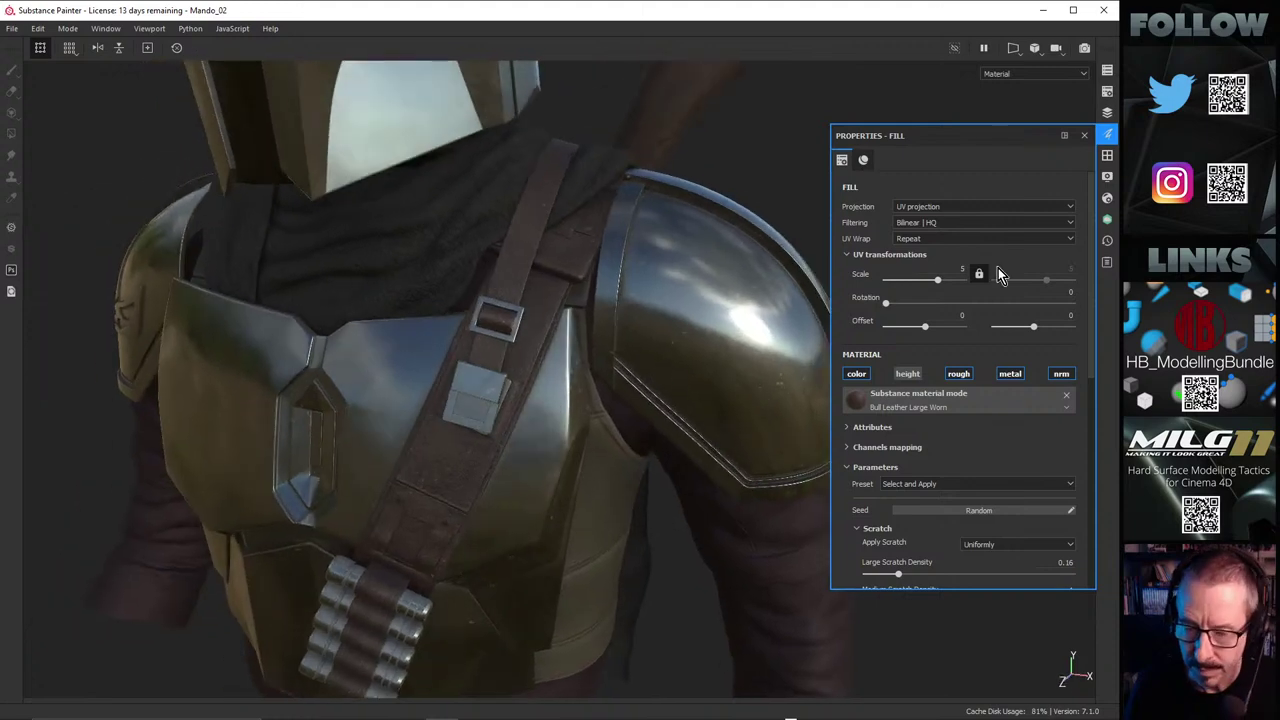
left_click_drag(515, 453, 492, 386, "alt")
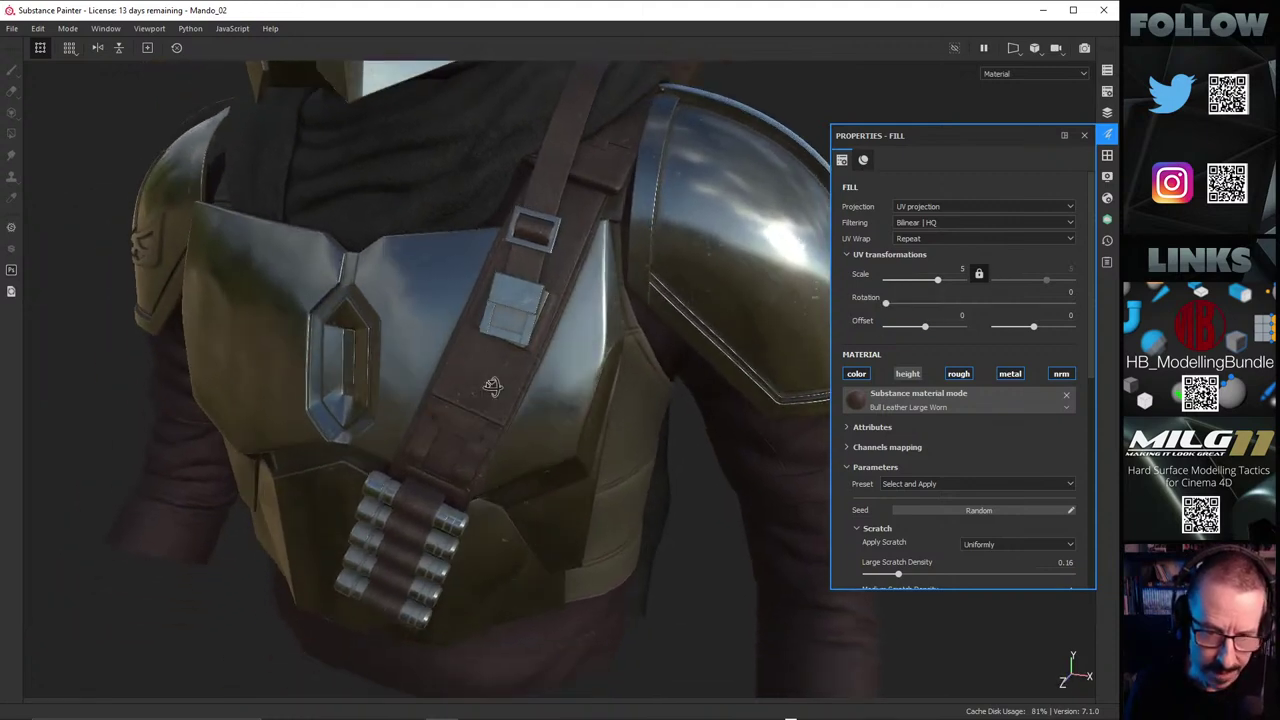
Step: Collapse the Leather folder, expand the strap's Steel folder and select its Steel Stained group, checking the metal parts on the model
left_click(1083, 136)
left_click(1107, 113)
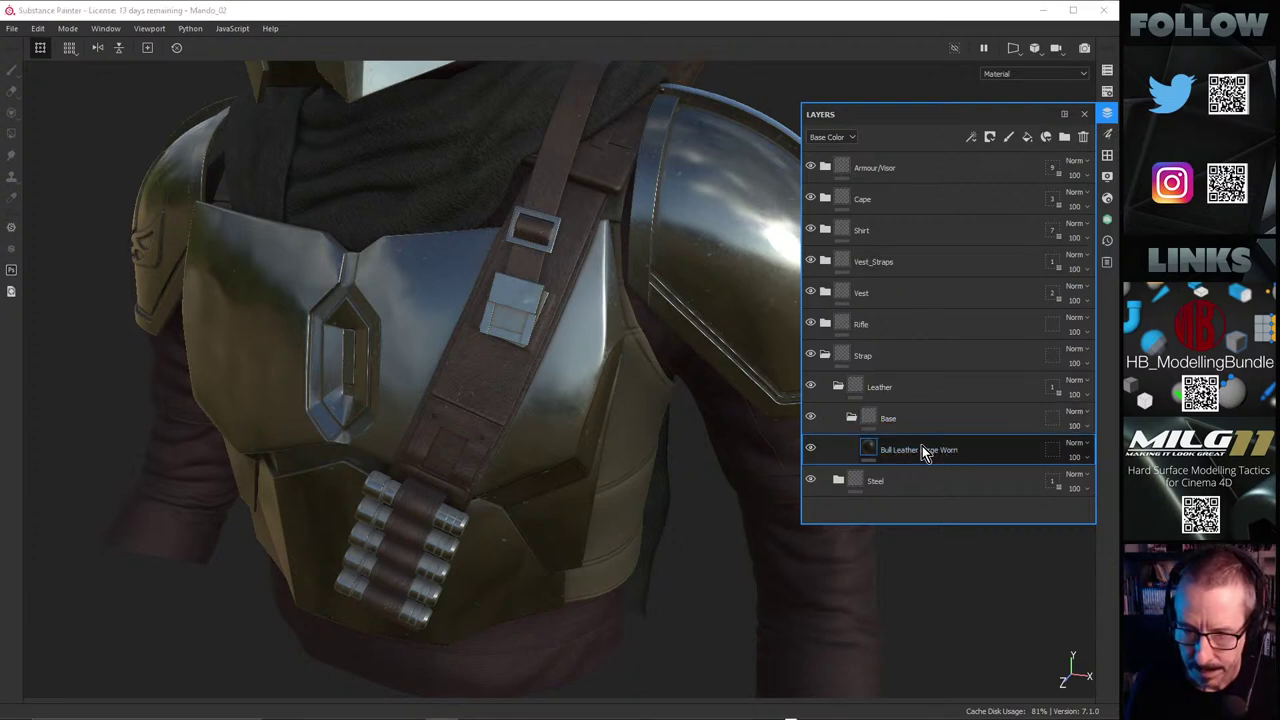
left_click(850, 418)
left_click(838, 387)
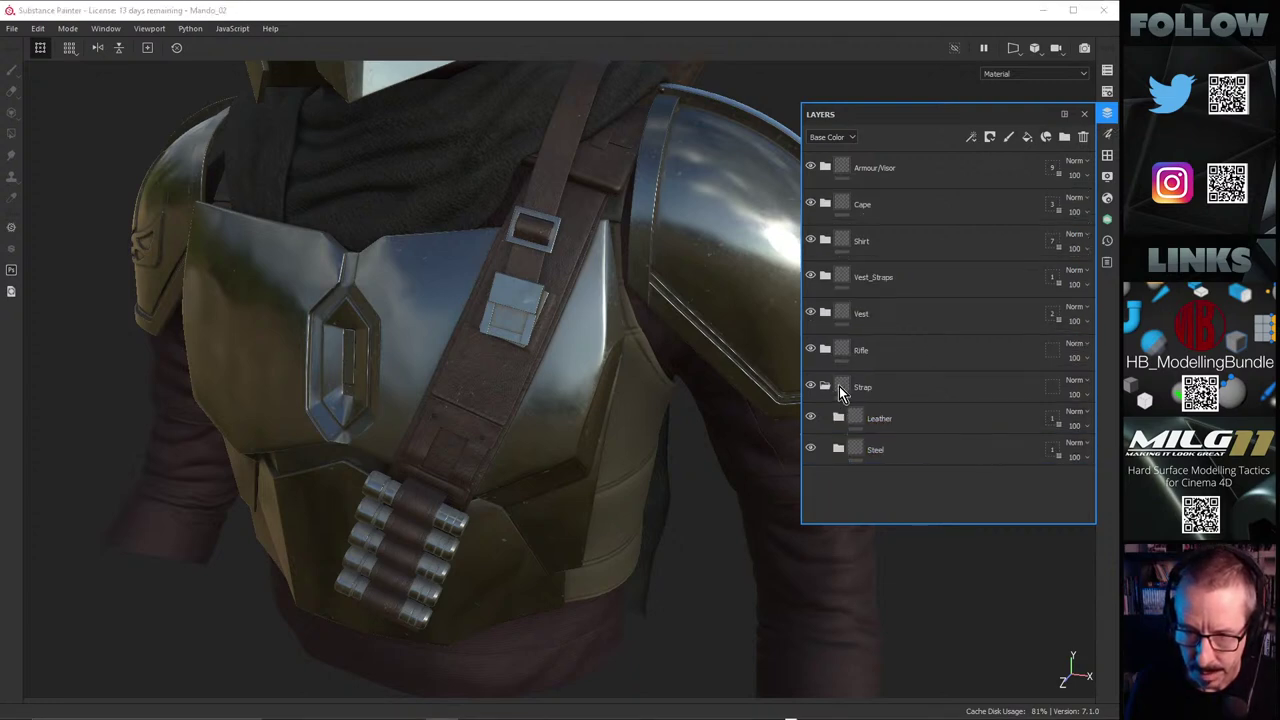
left_click(838, 418)
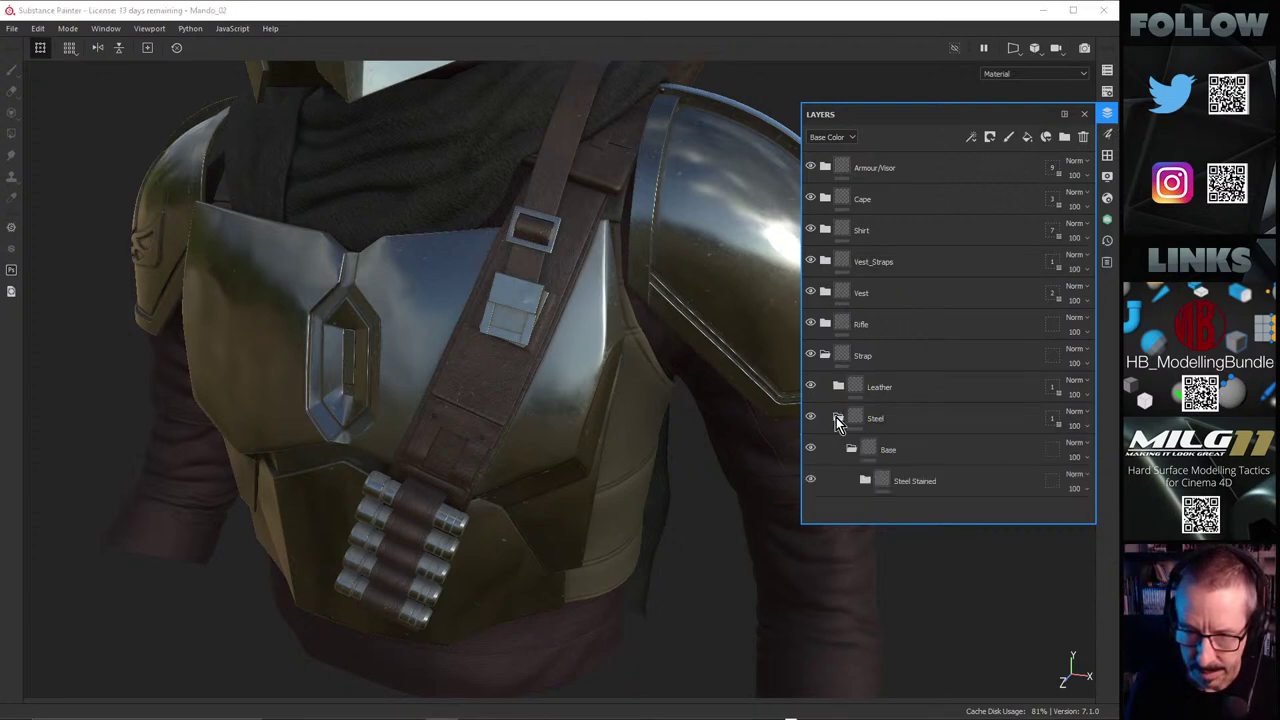
left_click(914, 482)
right_click_drag(410, 520, 625, 461, "alt")
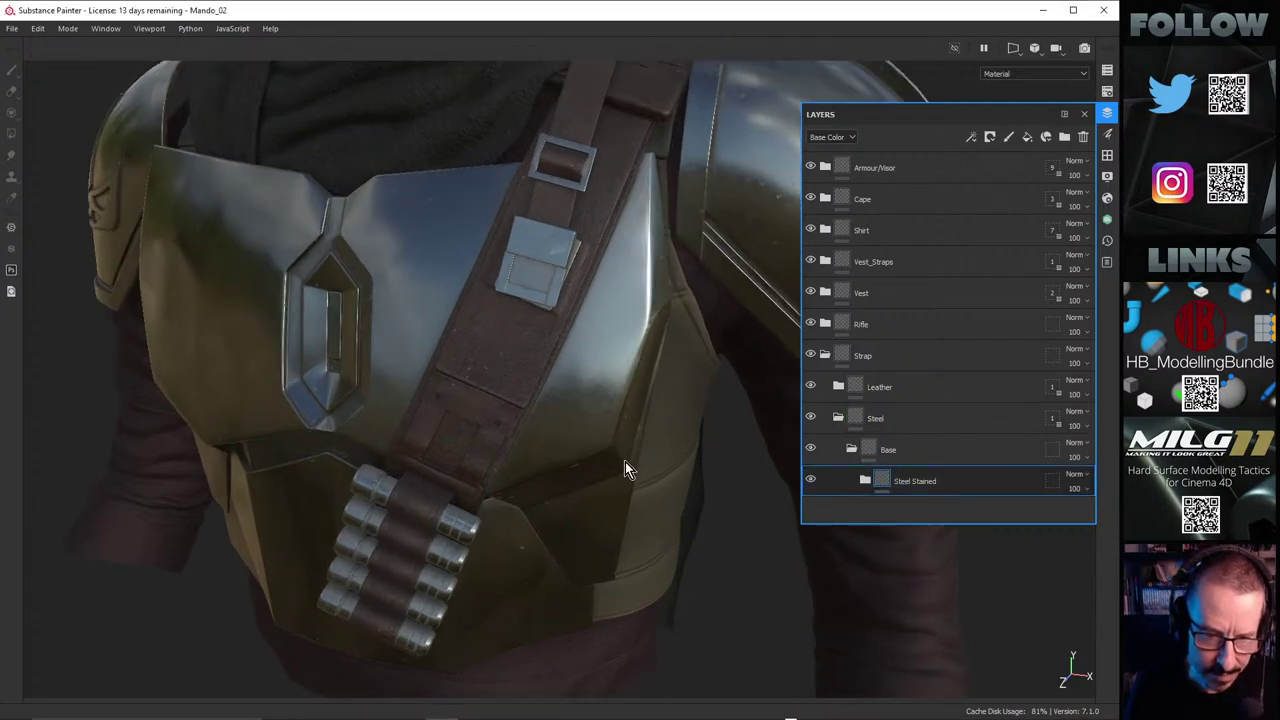
middle_click_drag(399, 480, 434, 423, "alt")
left_click_drag(434, 423, 625, 420, "alt")
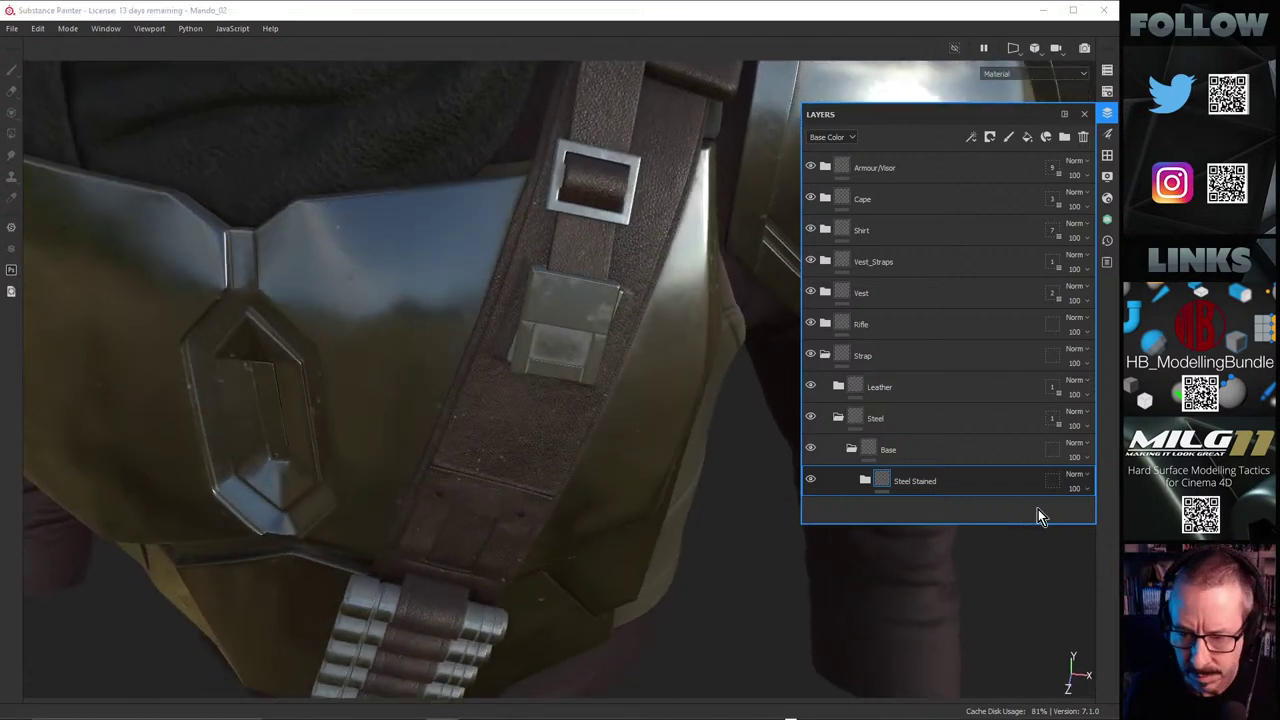
Step: Expand the Steel Stained group, hide its Dirt layer to judge the effect, and delete that layer
left_click(868, 480)
scroll(953, 418, "down", 2)
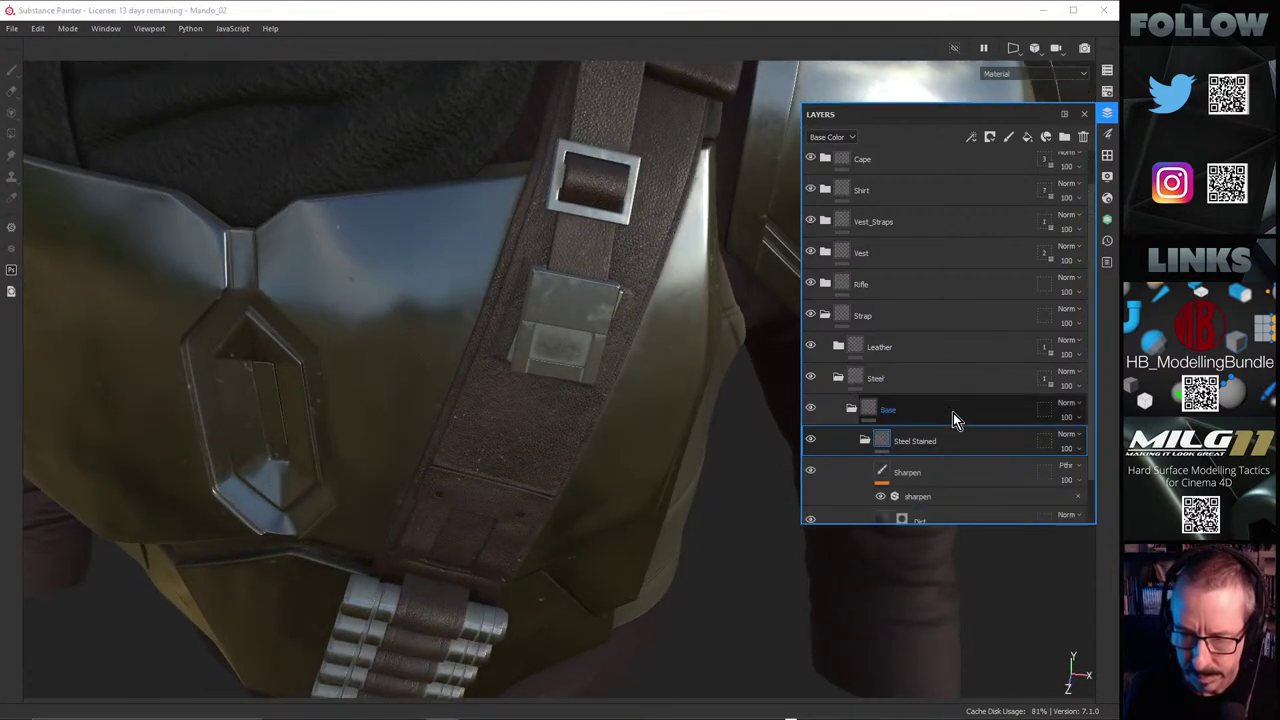
scroll(951, 410, "down", 2)
left_click(996, 470)
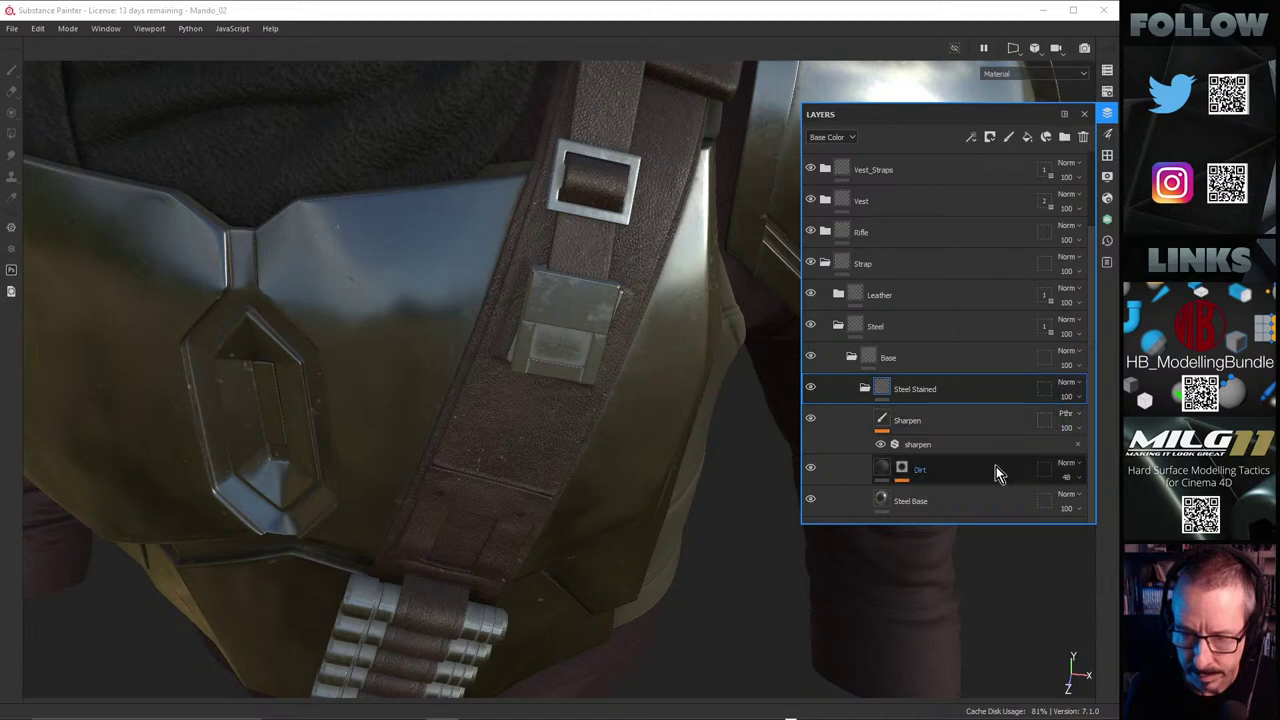
mouse_move(570, 348)
left_mouse_down("alt")
mouse_move(549, 326)
mouse_move(560, 330)
left_mouse_up("alt")
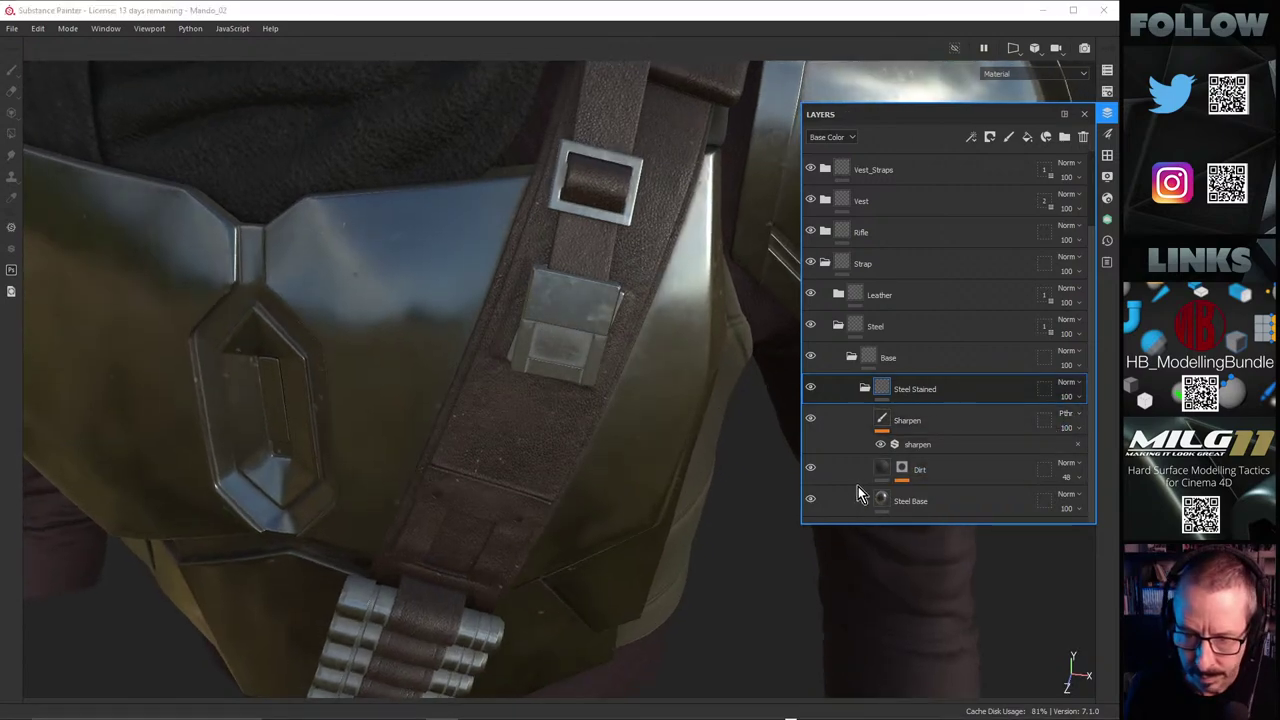
left_click(810, 469)
mouse_move(588, 378)
left_mouse_down("alt")
mouse_move(566, 267)
mouse_move(454, 372)
mouse_move(534, 371)
mouse_move(558, 405)
mouse_move(590, 400)
left_mouse_up("alt")
left_click(948, 468)
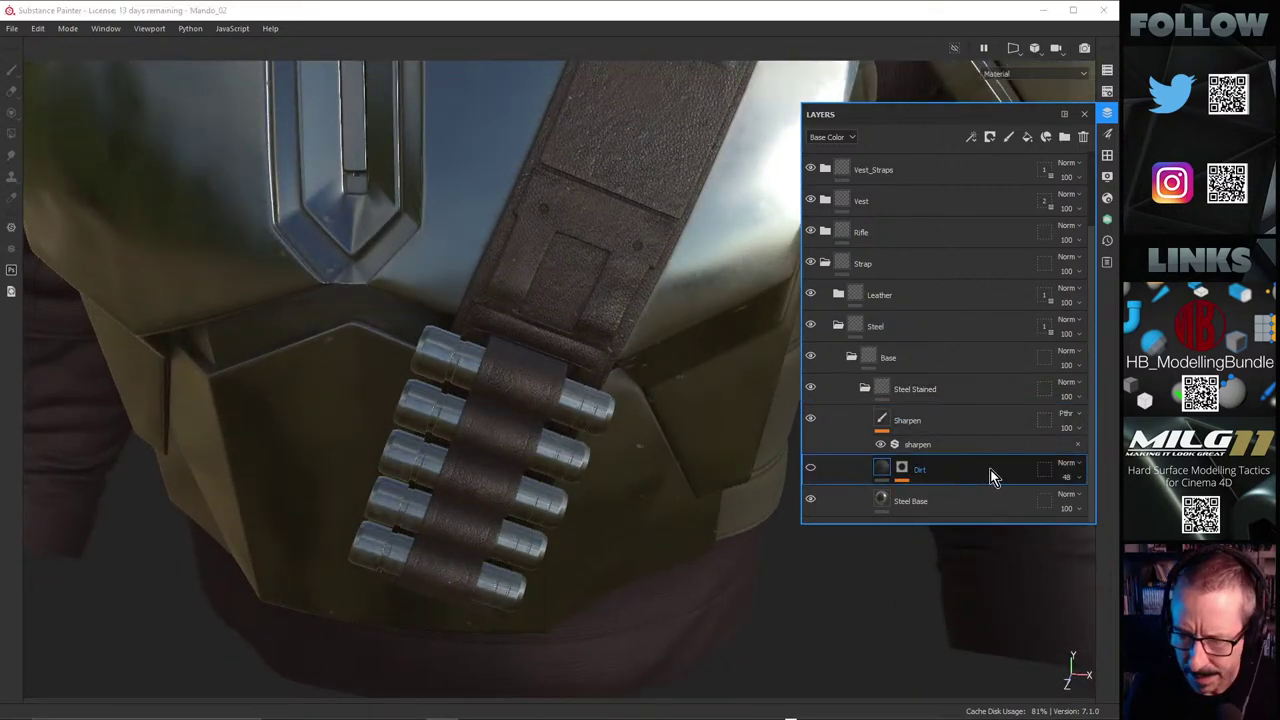
key("Delete")
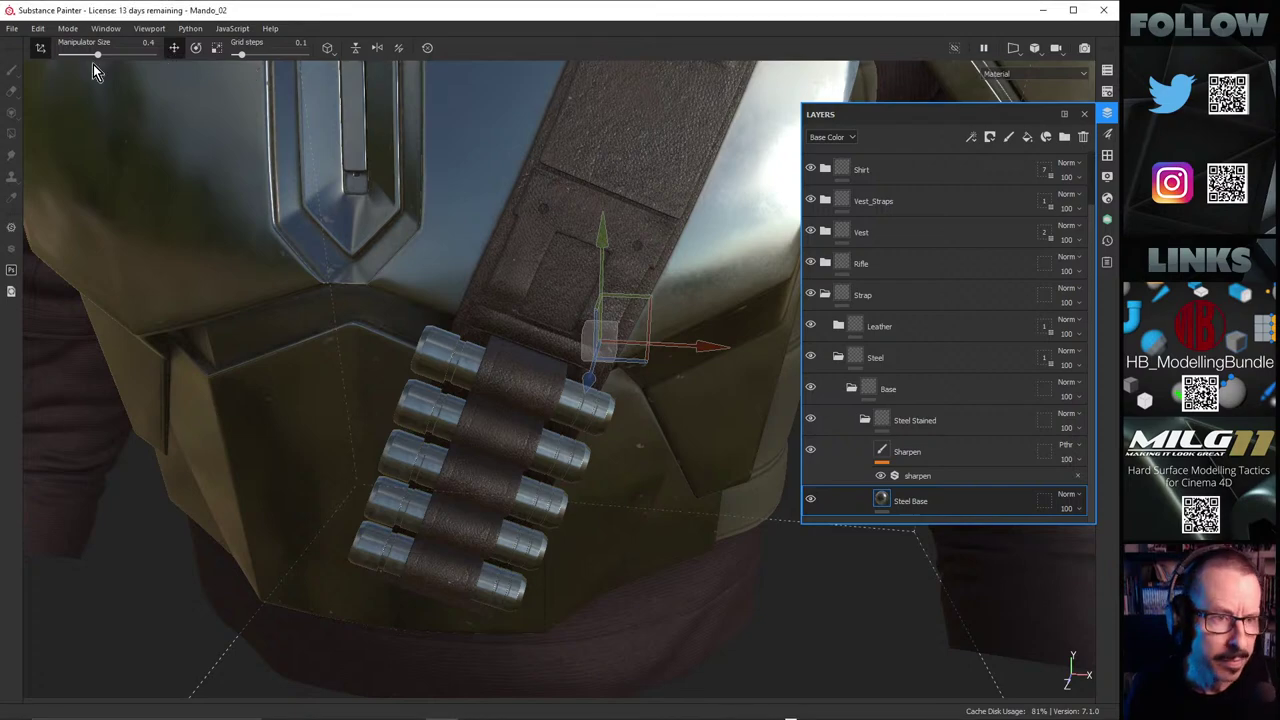
Step: Hide the projection manipulator and inspect the steel on the cartridges and buckles from near and far
left_click(41, 47)
left_click_drag(563, 399, 494, 339, "alt")
left_click_drag(518, 392, 512, 450, "alt")
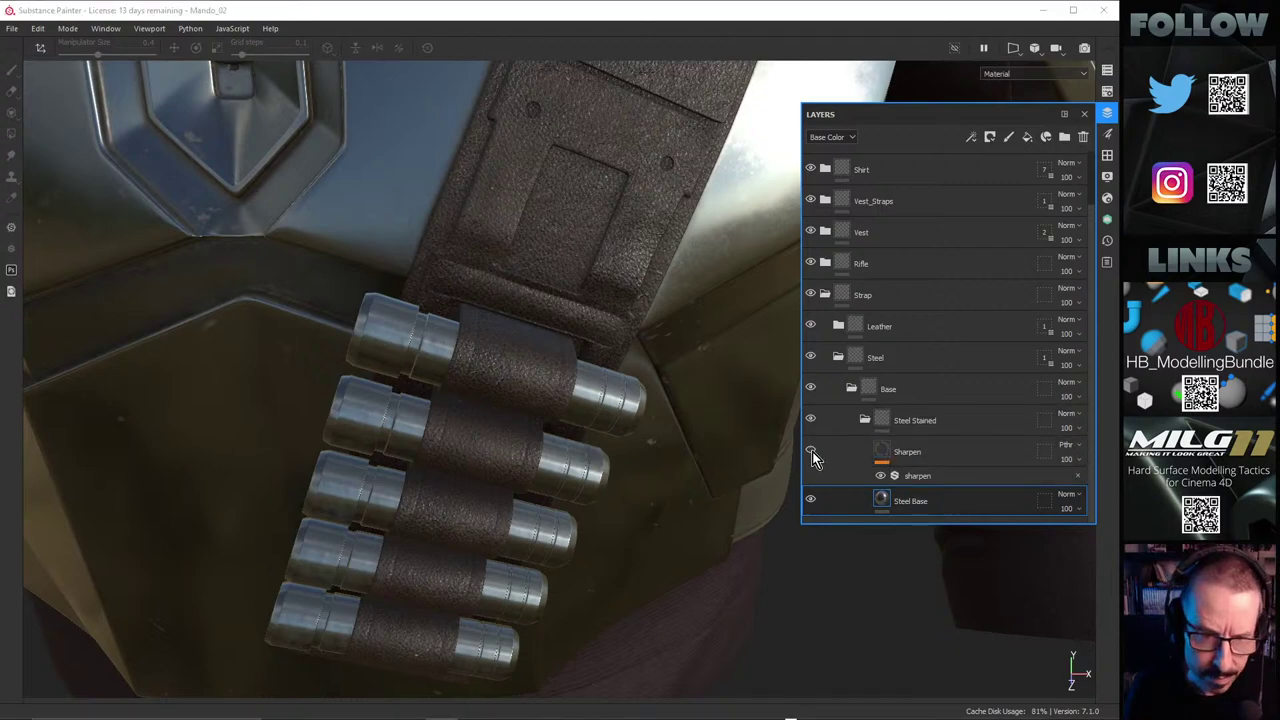
right_click_drag(339, 344, 231, 360, "alt")
left_click_drag(231, 360, 324, 392, "alt")
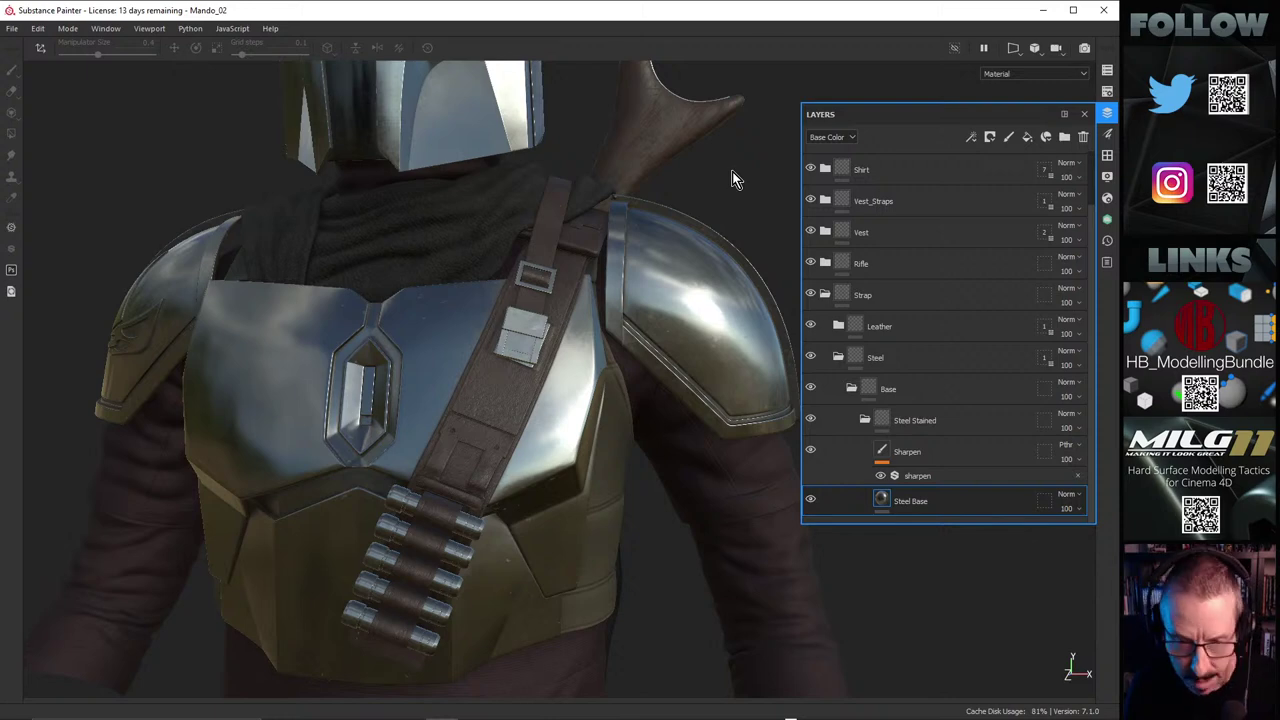
Step: Show the 2D UV layout without the layer stack and locate the tile holding the strap's metal parts
key("F3")
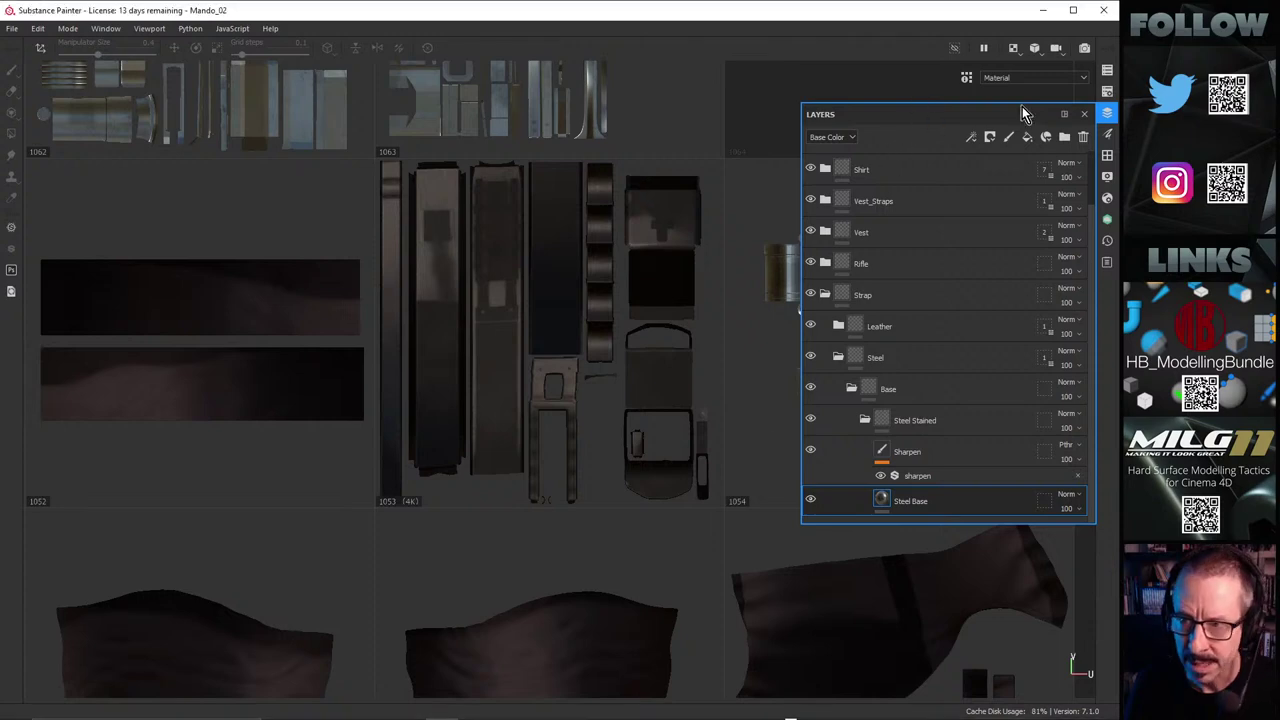
left_click(1084, 114)
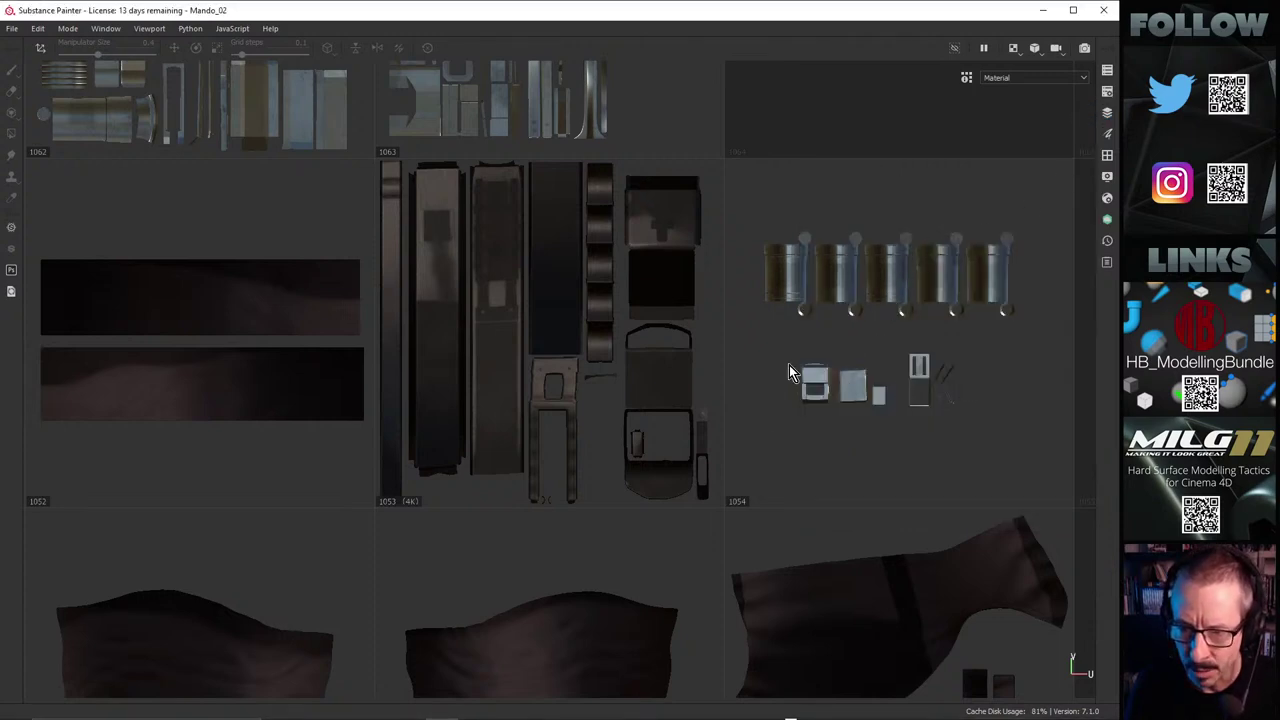
scroll(876, 362, "down", 1)
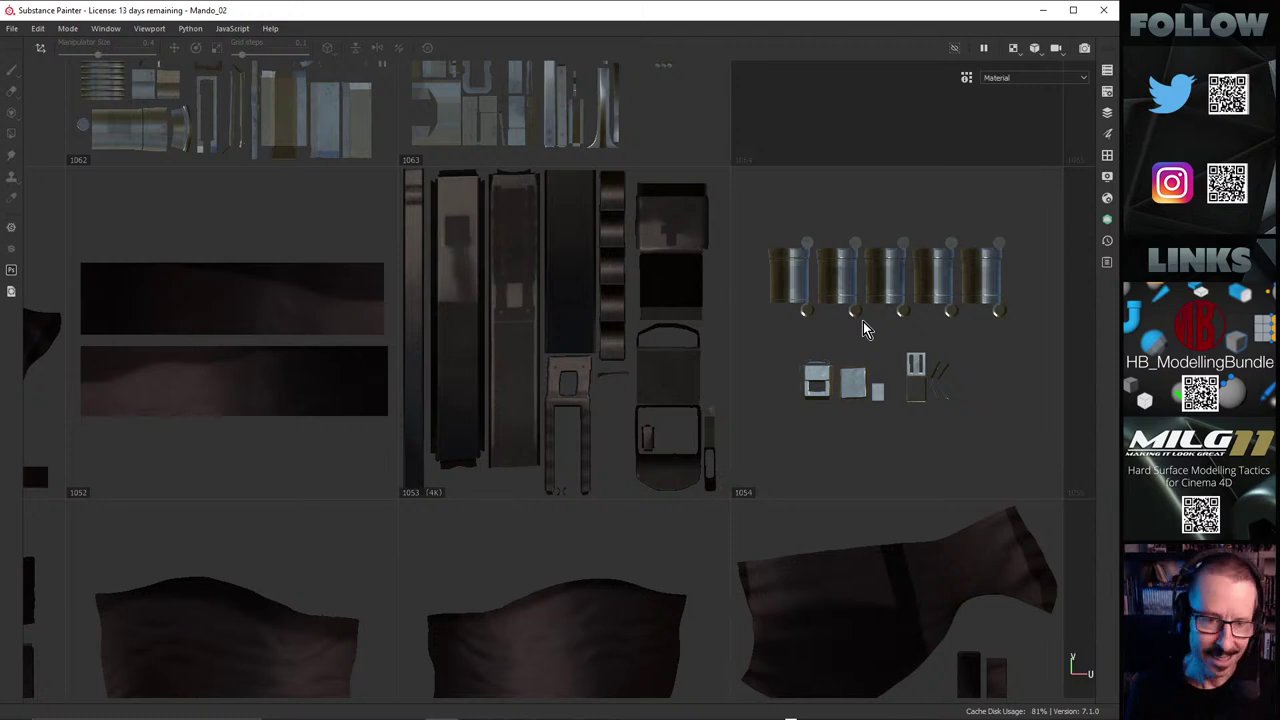
right_click_drag(847, 298, 531, 309, "alt")
middle_click_drag(639, 294, 651, 386, "alt")
right_click_drag(668, 420, 509, 385, "alt")
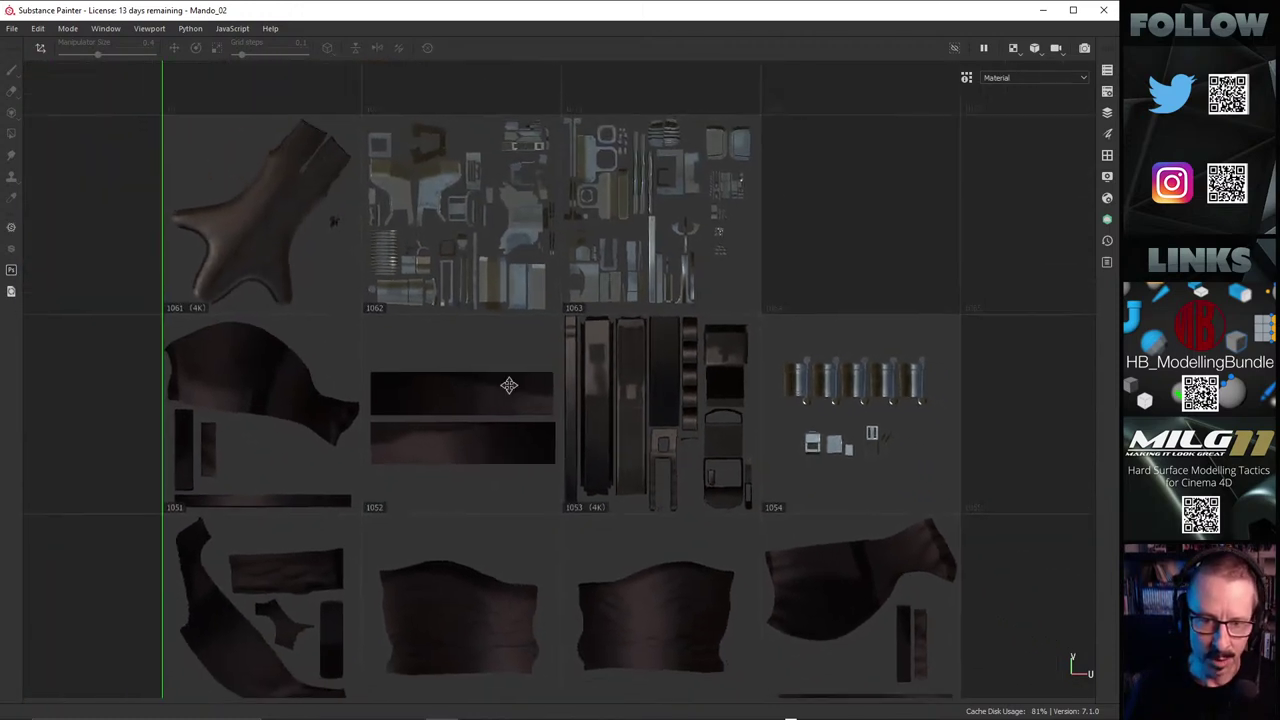
middle_click_drag(509, 385, 534, 314)
scroll(752, 305, "up", 1)
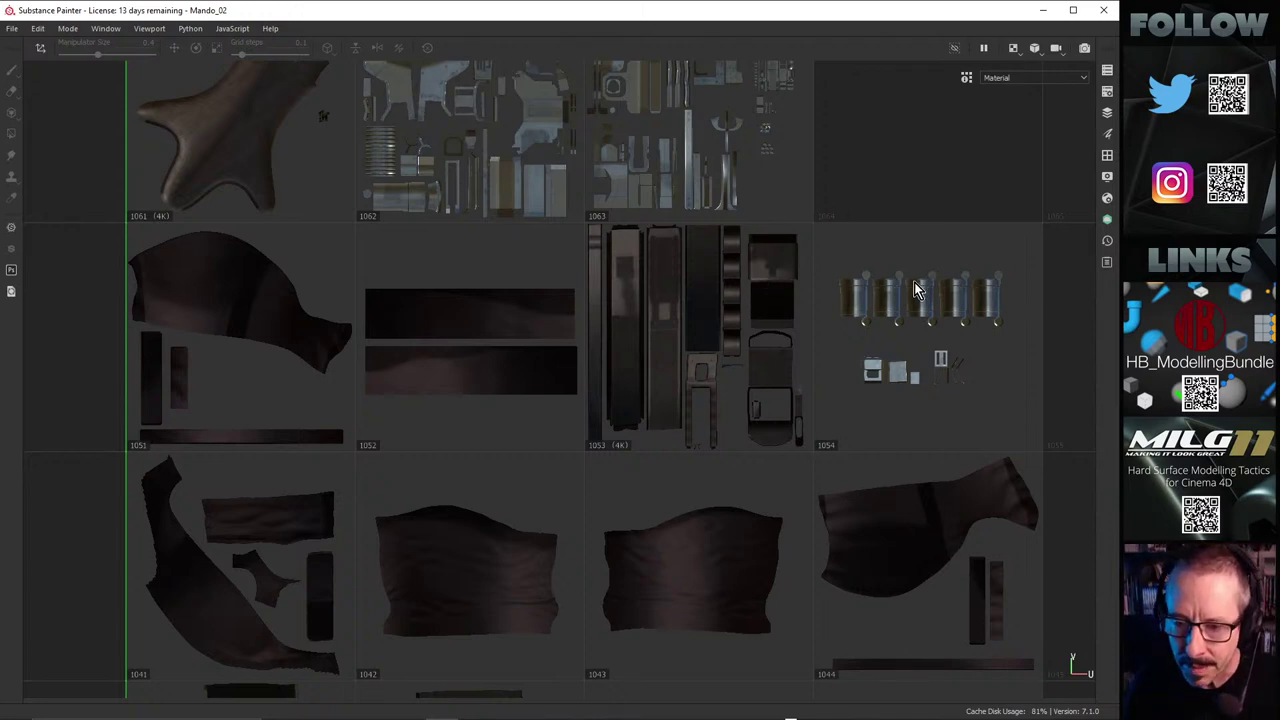
Step: Set the texture size of UV tile 1054 to 4096 and return to the 3D view
left_click(832, 446)
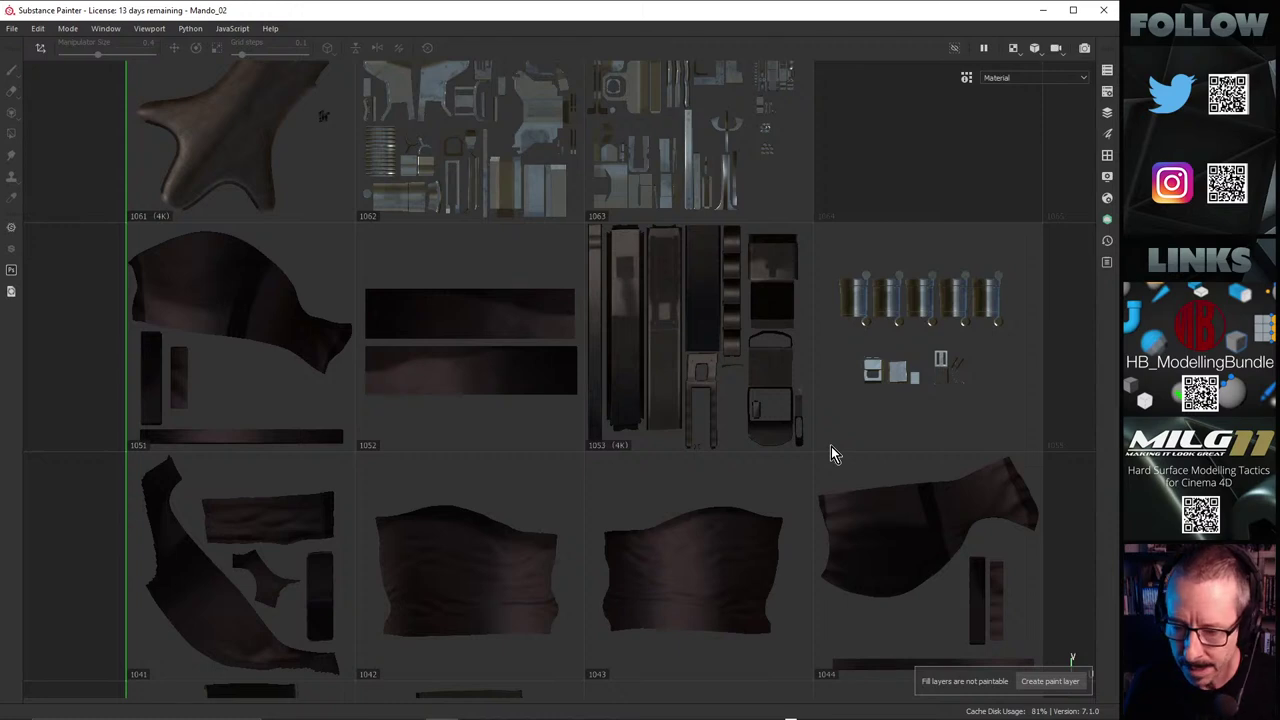
left_click(1107, 70)
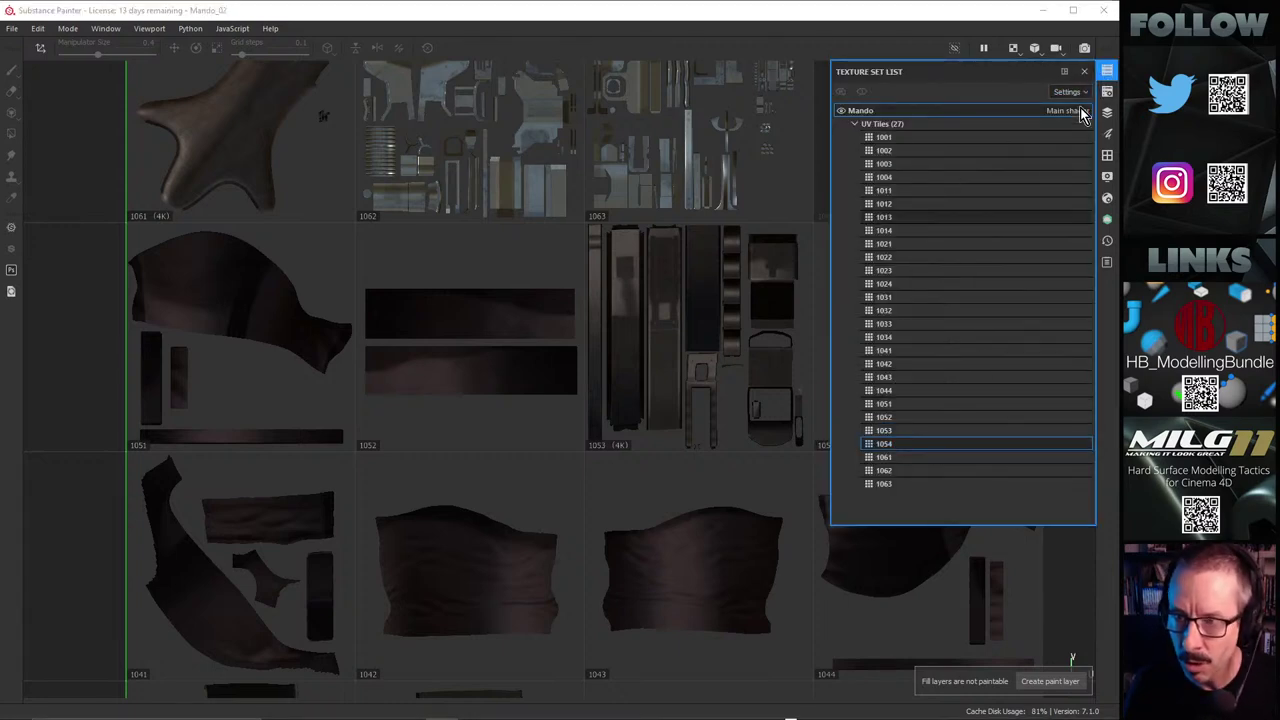
left_click(955, 138)
left_click(957, 136)
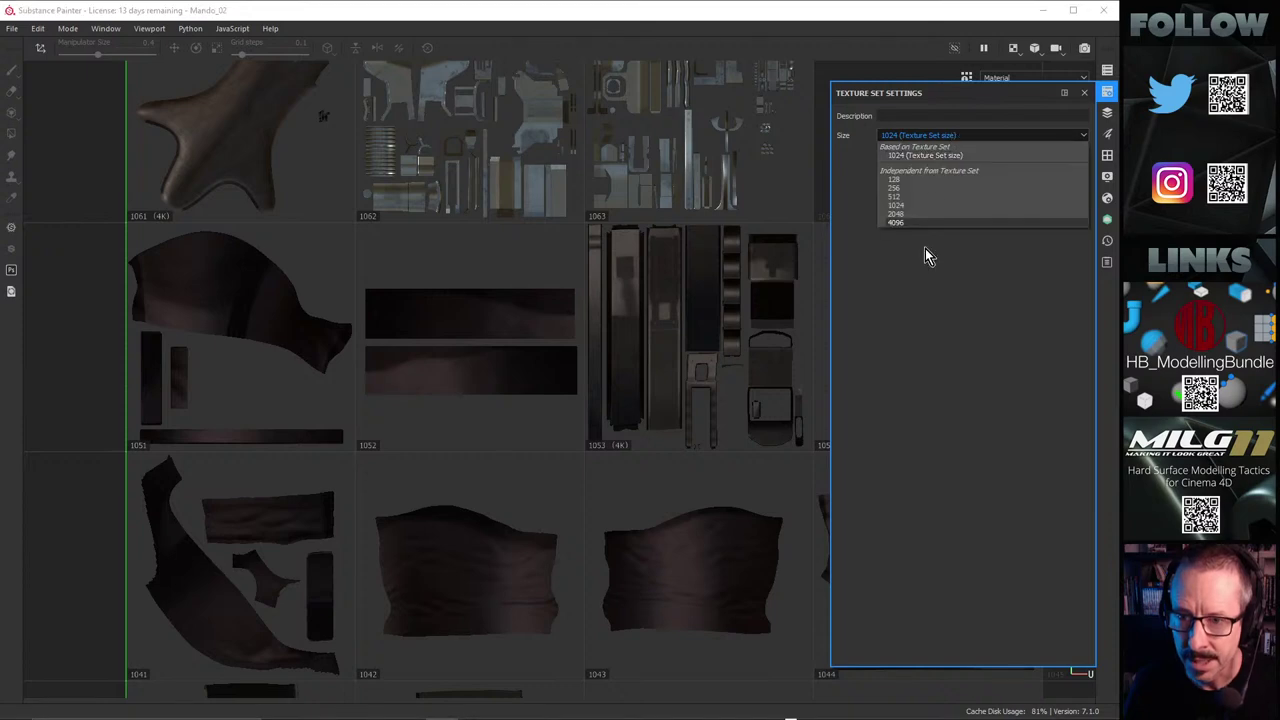
left_click(916, 225)
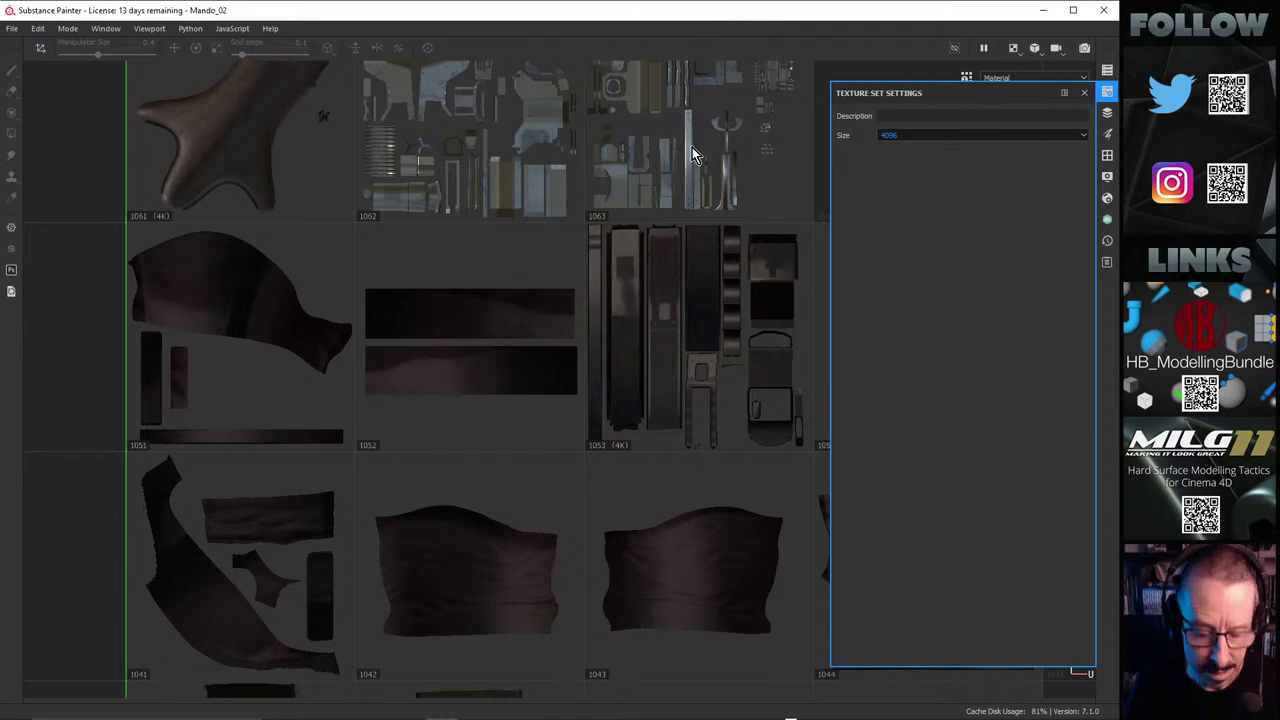
key("F2")
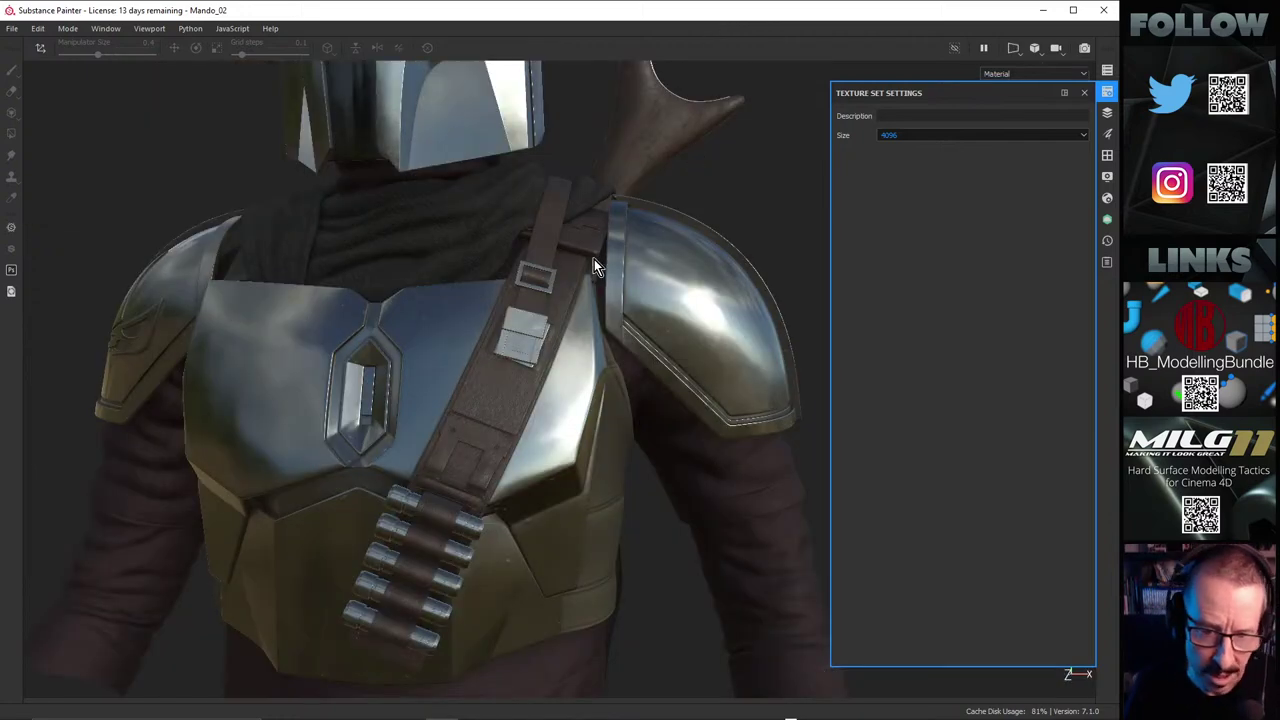
Step: Examine the strap's steel cartridges and leather loops from near and far under different lighting angles
right_click_drag(530, 336, 694, 326, "alt")
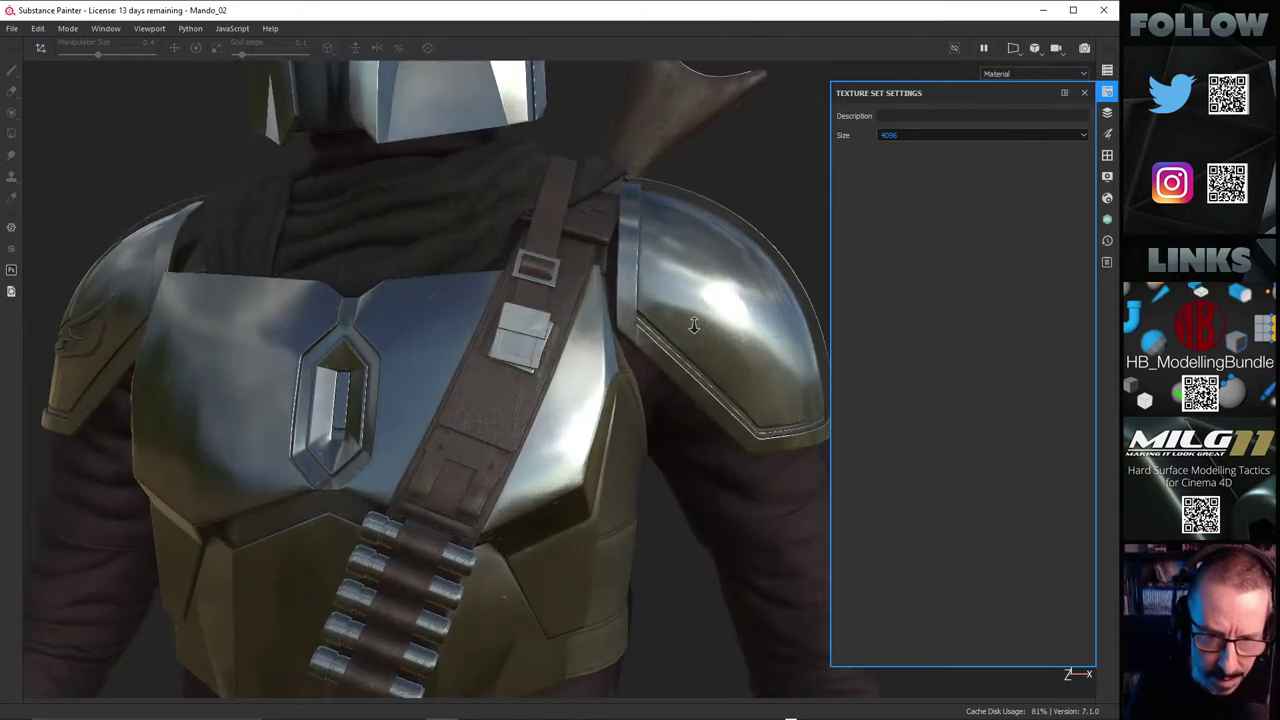
middle_click_drag(448, 423, 471, 380, "alt")
right_click_drag(471, 380, 966, 394, "alt")
left_click_drag(545, 405, 556, 458, "alt")
right_click_drag(556, 458, 1009, 397, "alt")
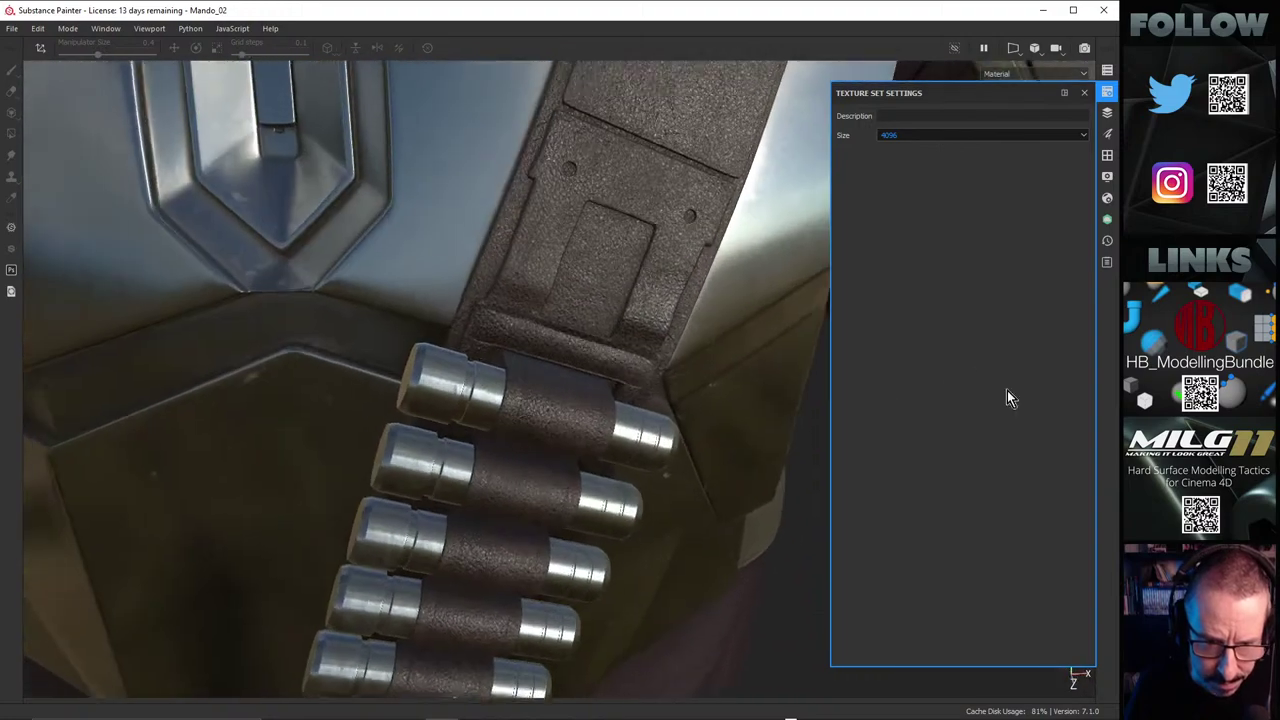
left_click_drag(423, 423, 529, 295, "alt")
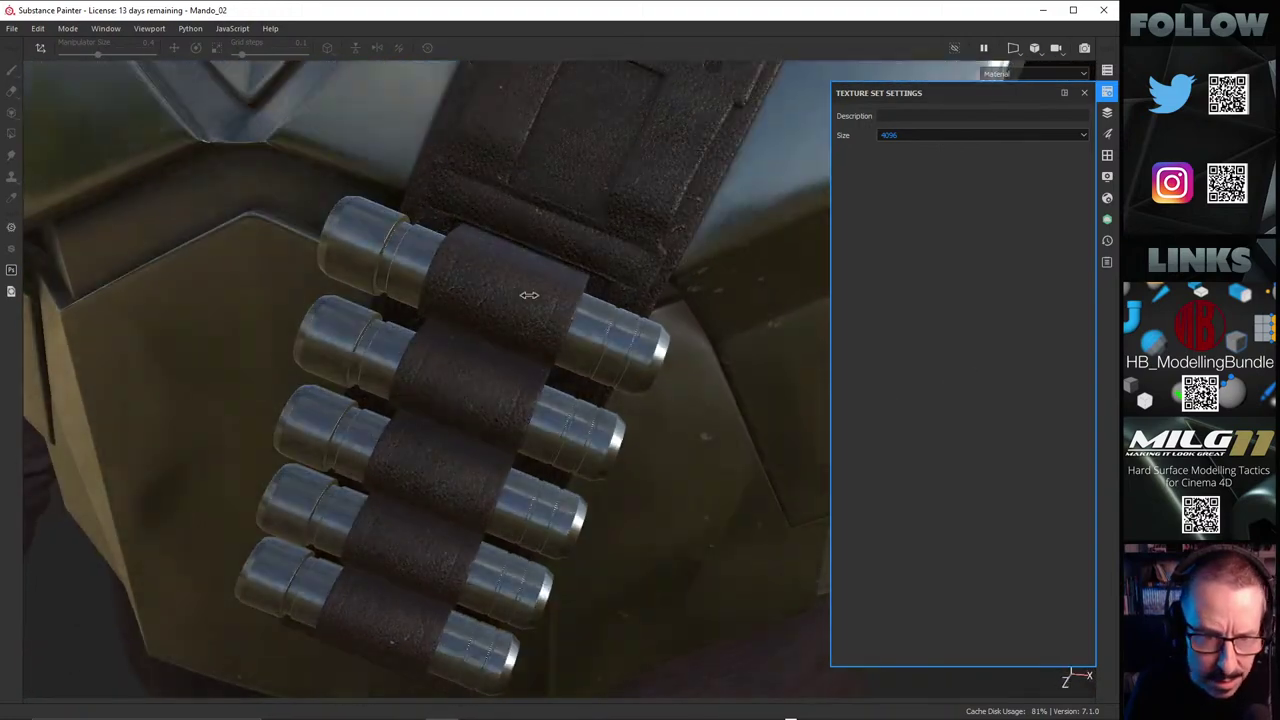
mouse_move(529, 295)
right_mouse_down("shift")
mouse_move(574, 284)
mouse_move(534, 309)
right_mouse_up("shift")
left_click_drag(534, 309, 466, 279, "alt")
right_click_drag(466, 279, 532, 270, "shift")
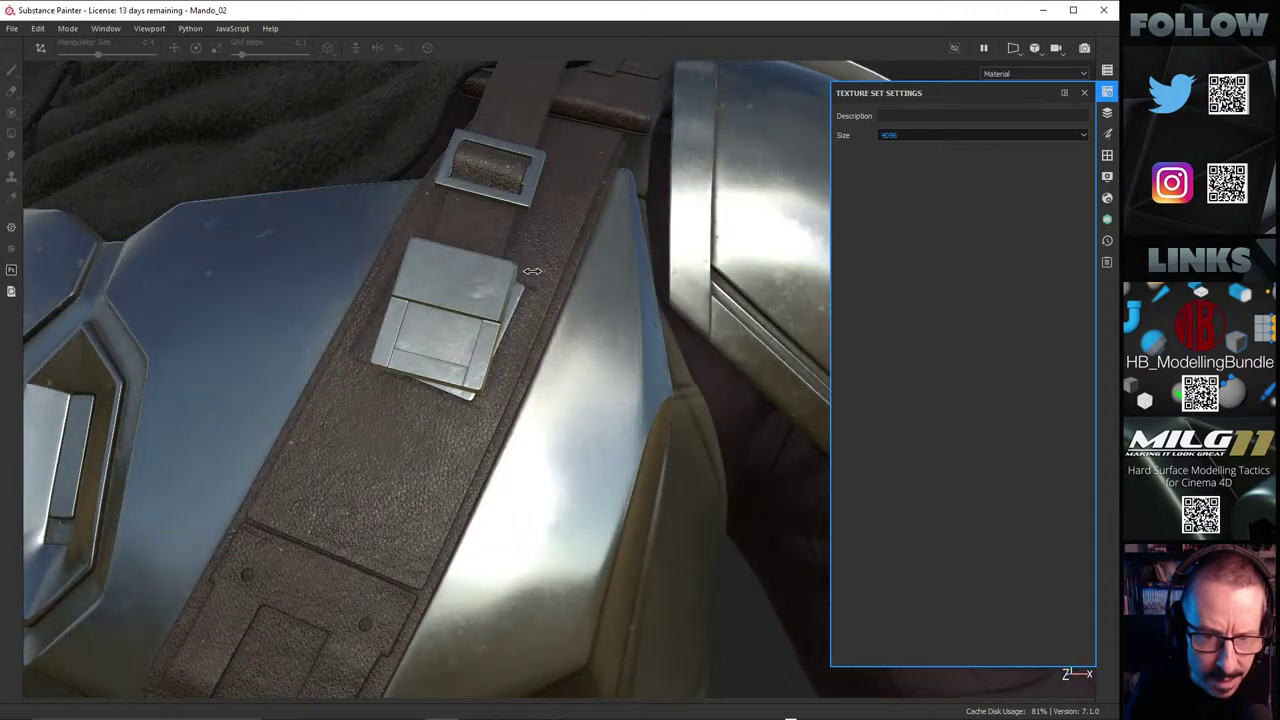
Step: Examine the steel surface of the strap's buckle plates up close and compare it with the cartridges
scroll(452, 292, "up", 2)
left_click_drag(446, 337, 488, 323, "alt")
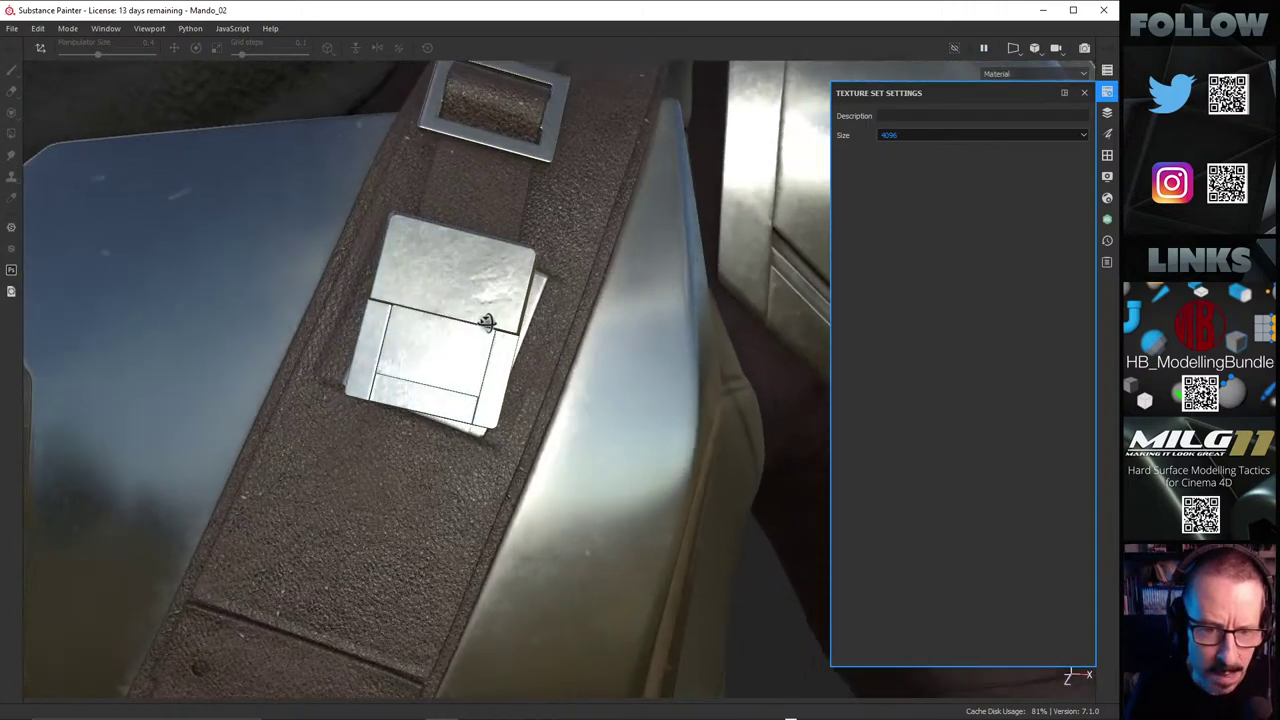
left_click_drag(424, 292, 283, 285, "alt")
right_click_drag(283, 285, 320, 349, "alt")
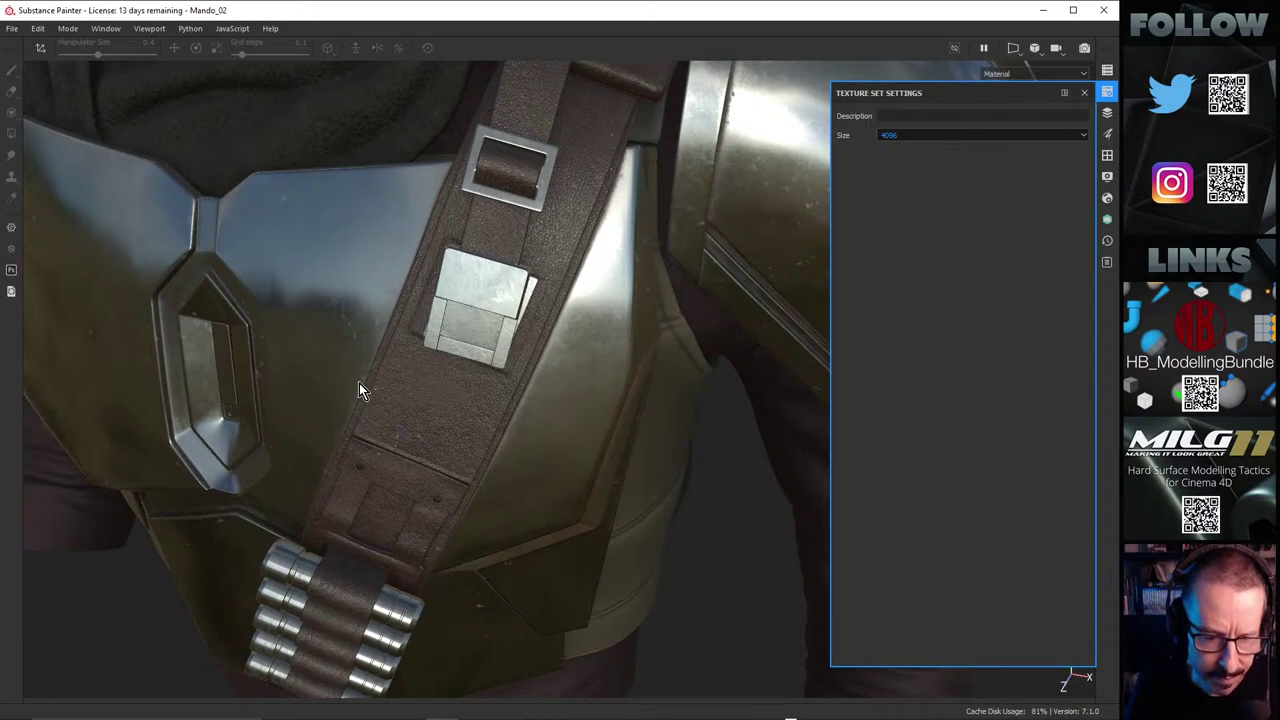
left_click_drag(433, 432, 497, 256, "alt")
right_click_drag(497, 256, 1011, 326, "alt")
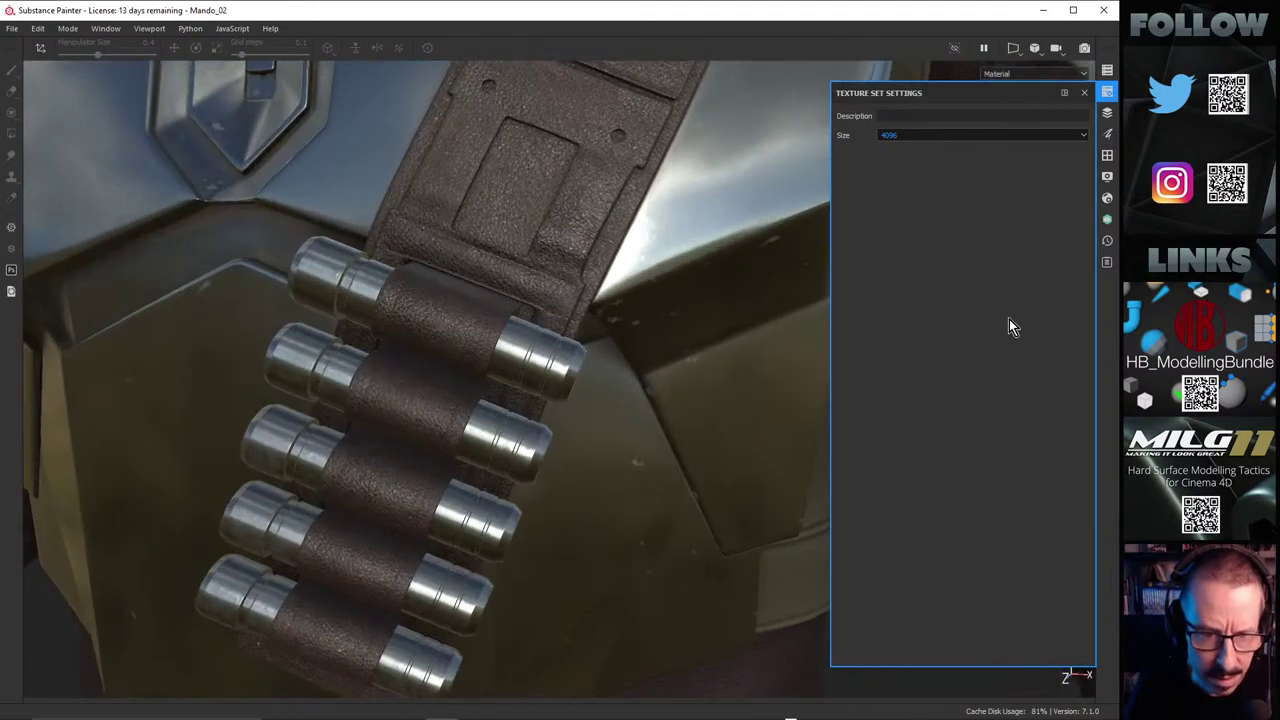
left_click_drag(505, 290, 517, 336, "alt")
scroll(454, 250, "down", 2)
middle_click_drag(456, 221, 383, 525, "alt")
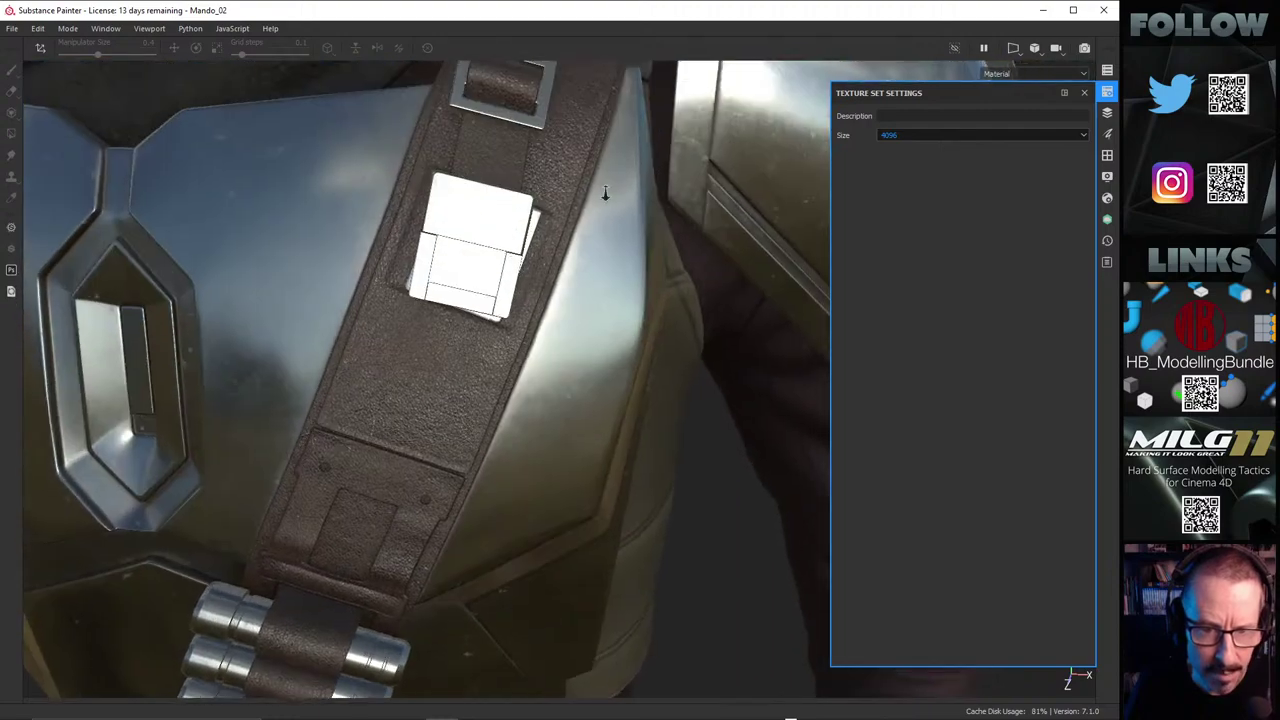
middle_click_drag(505, 215, 453, 361, "alt")
left_click_drag(453, 369, 513, 338, "alt")
Step: Select the Steel Base layer and reveal the basic parameters of its steel_003_bitmap material
left_click(1108, 93)
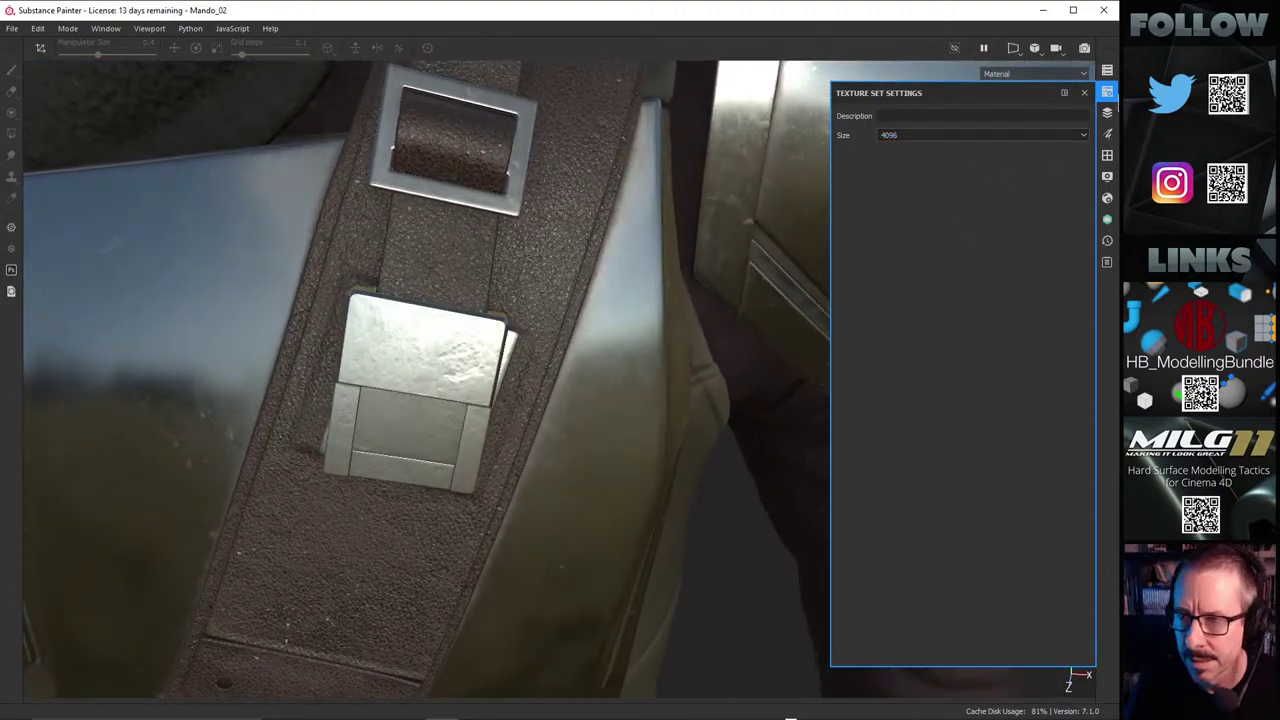
left_click(1108, 113)
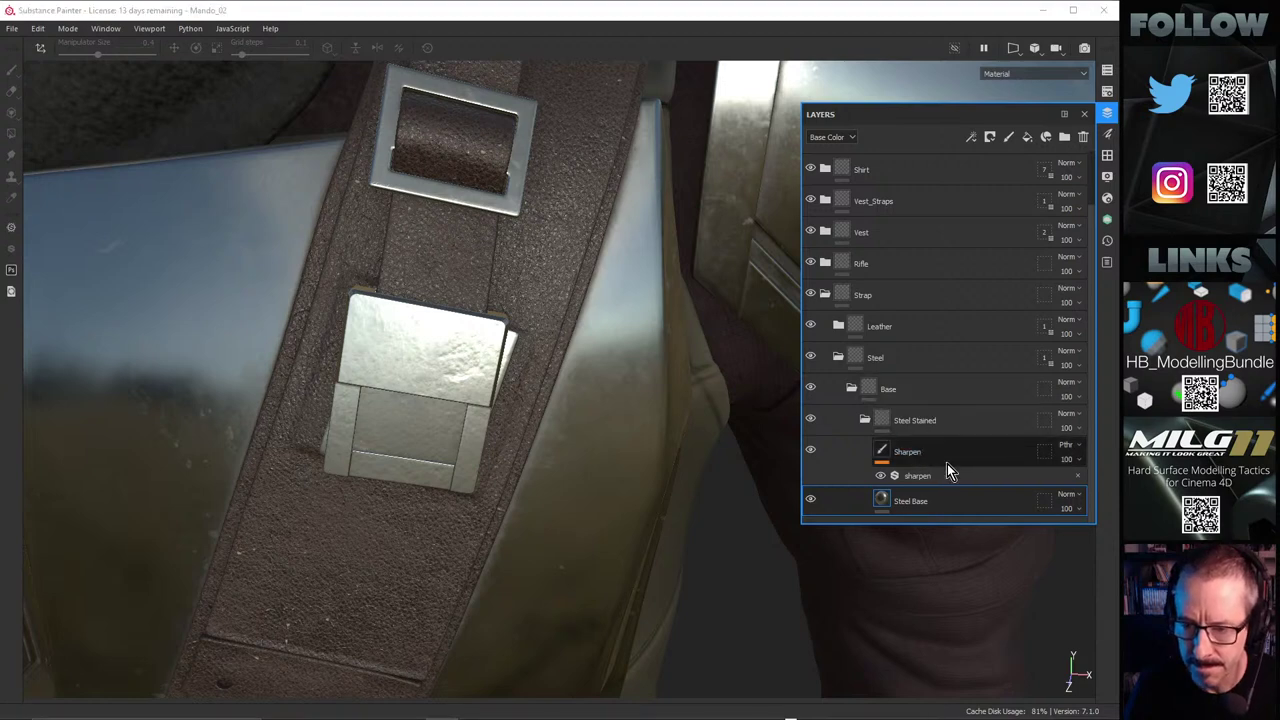
left_click(891, 501)
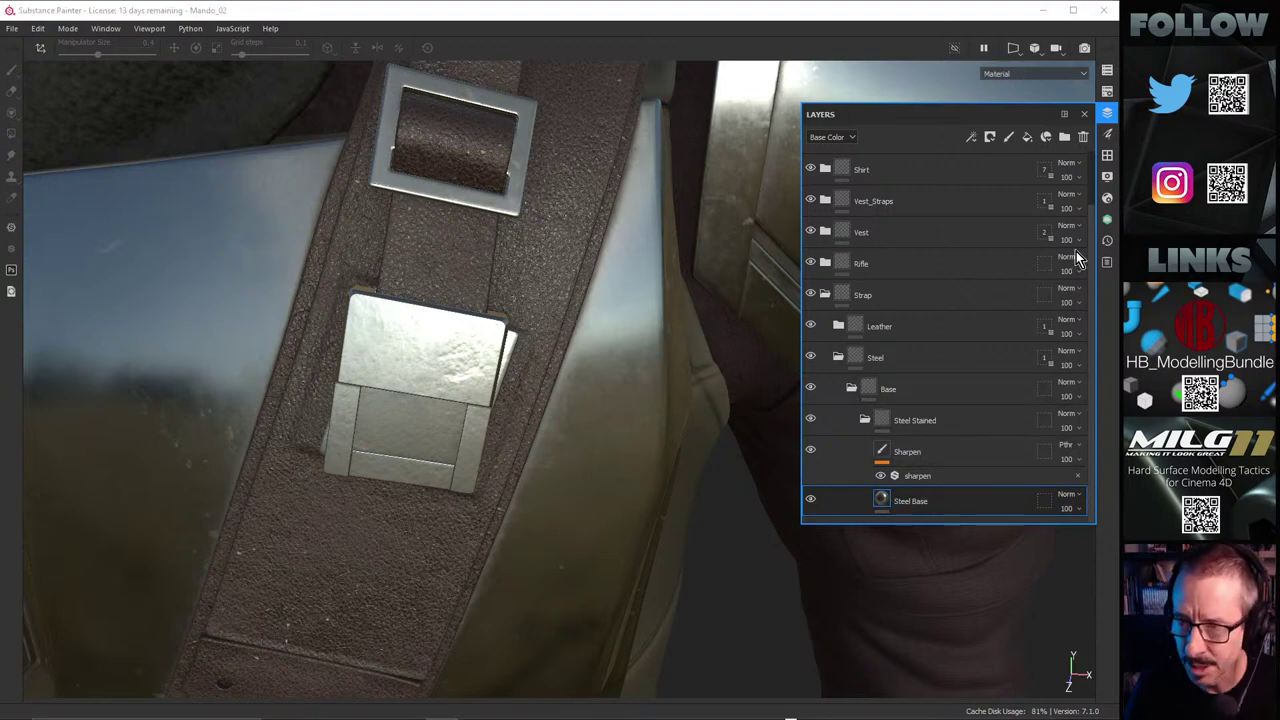
left_click(1108, 136)
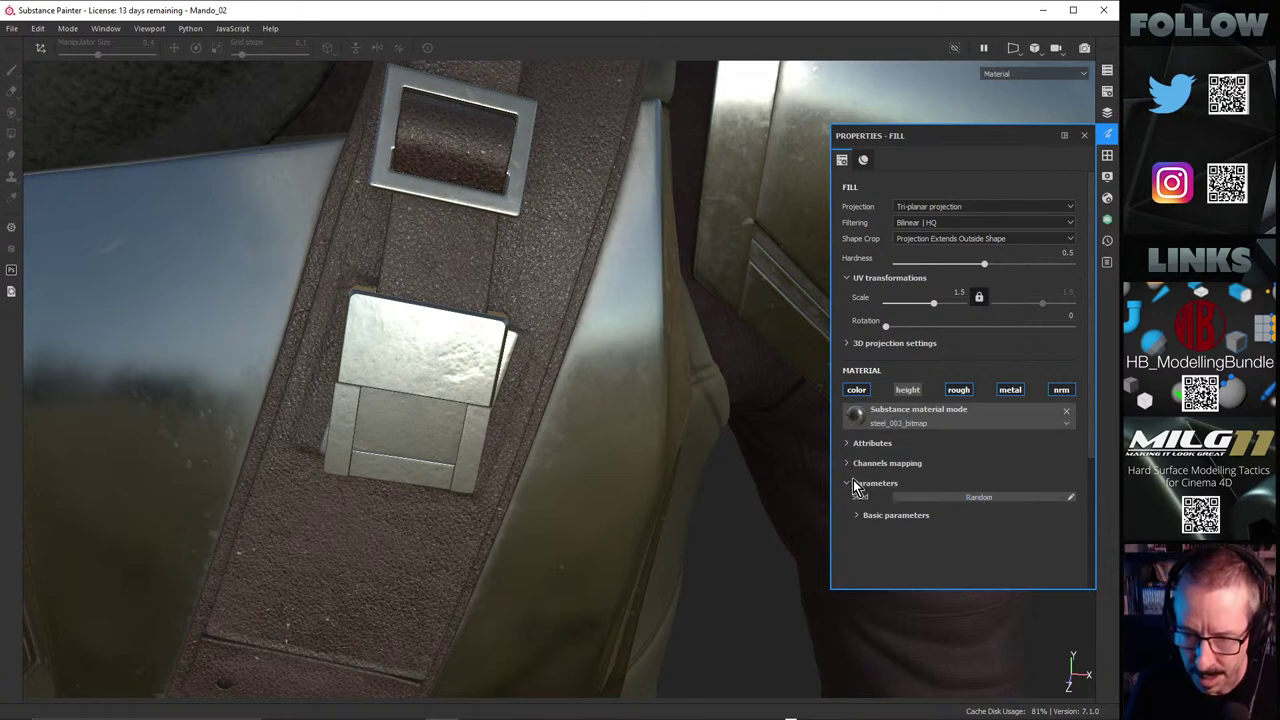
left_click(856, 516)
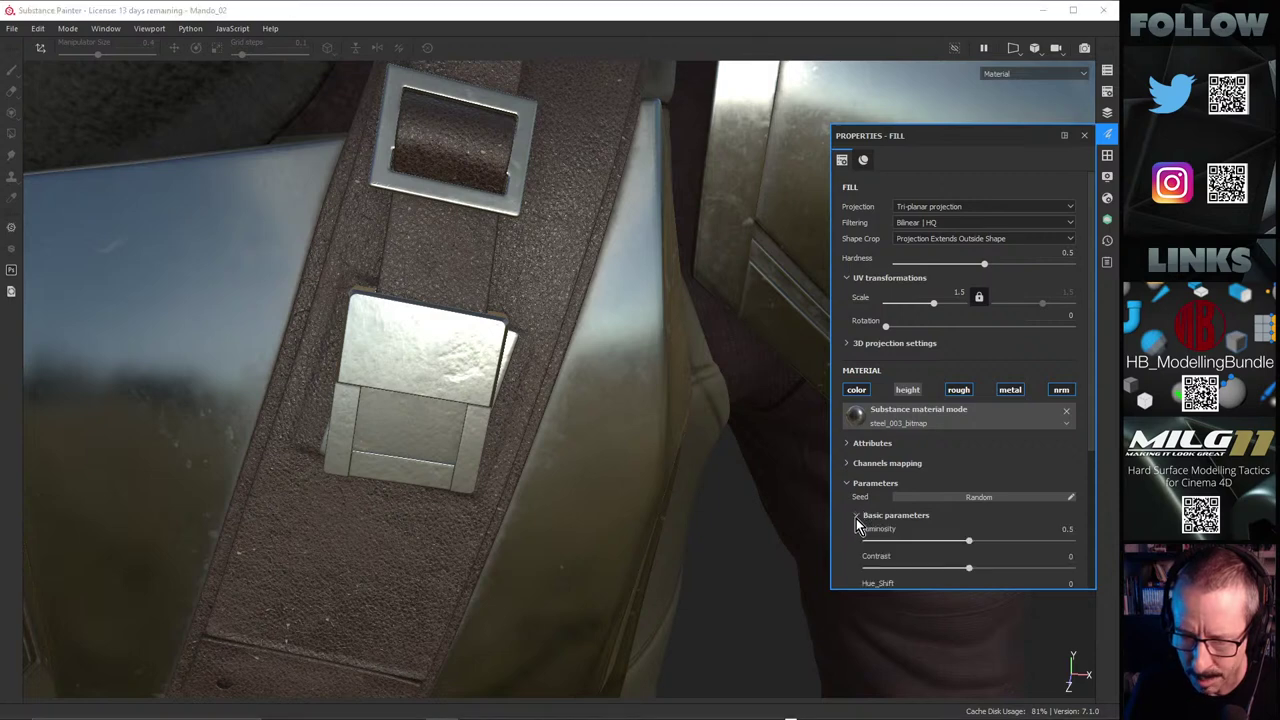
left_click(848, 464)
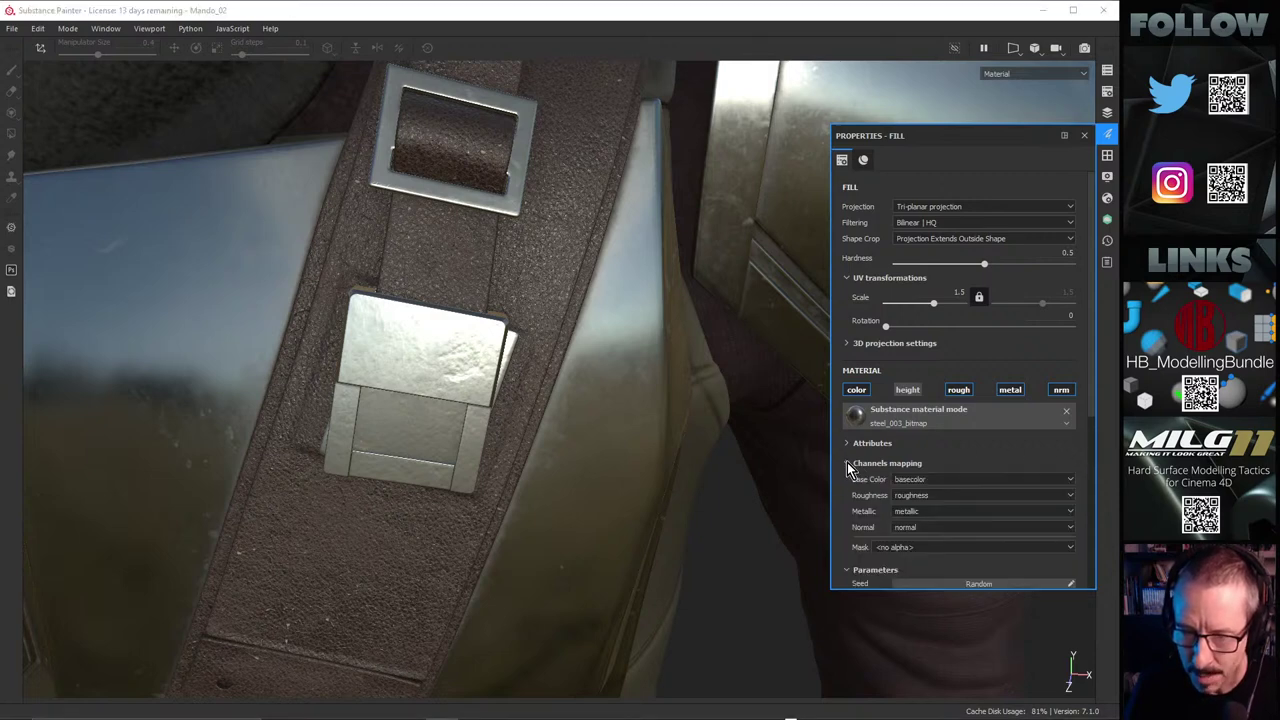
left_click(847, 462)
left_click(847, 444)
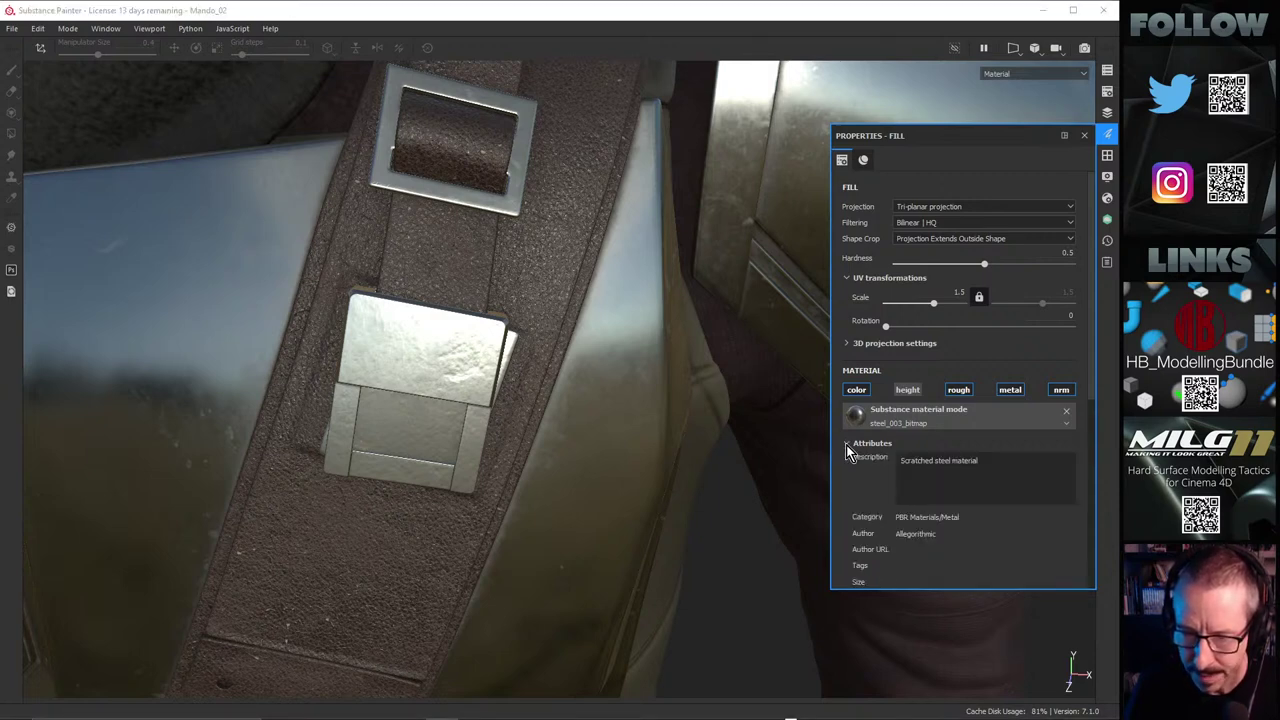
left_click(847, 444)
left_click_drag(1093, 420, 1103, 543)
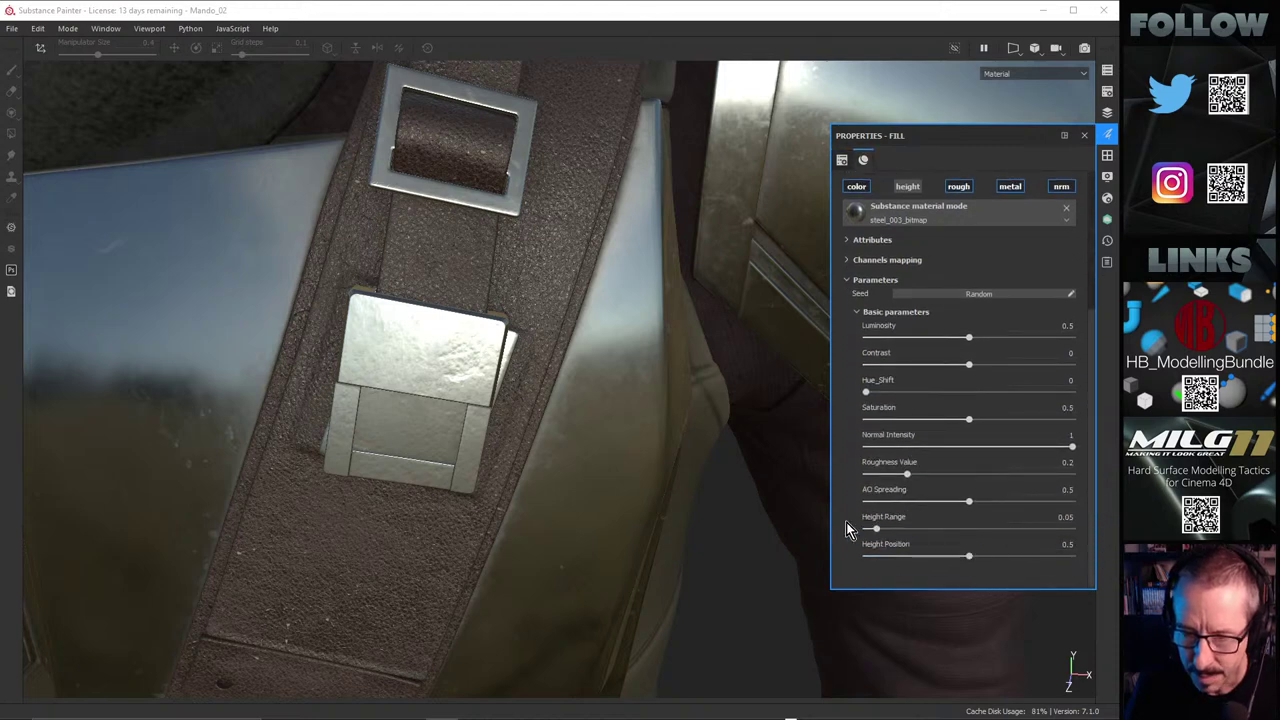
Step: Compare the Steel Base fill with its normal channel off and on, and set Normal Intensity to 0.51
left_click(1061, 190)
left_click_drag(491, 374, 531, 304, "alt")
left_click(1059, 190)
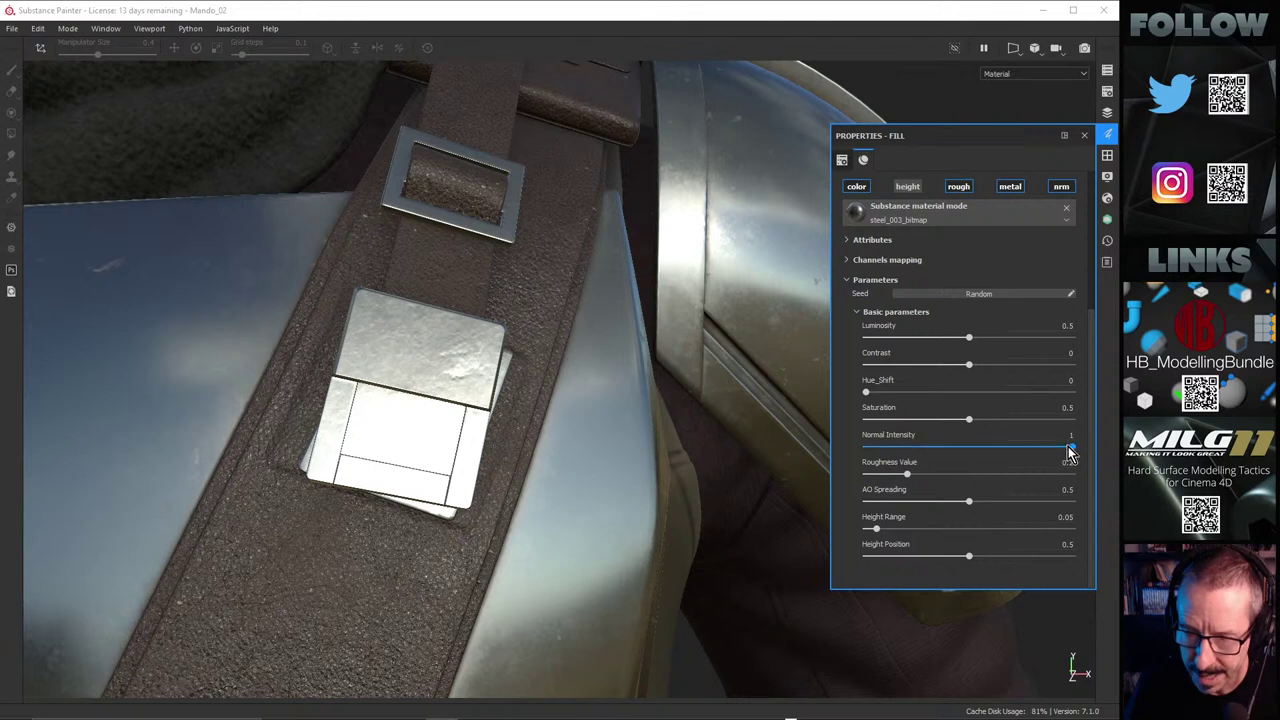
left_click_drag(1071, 450, 973, 460)
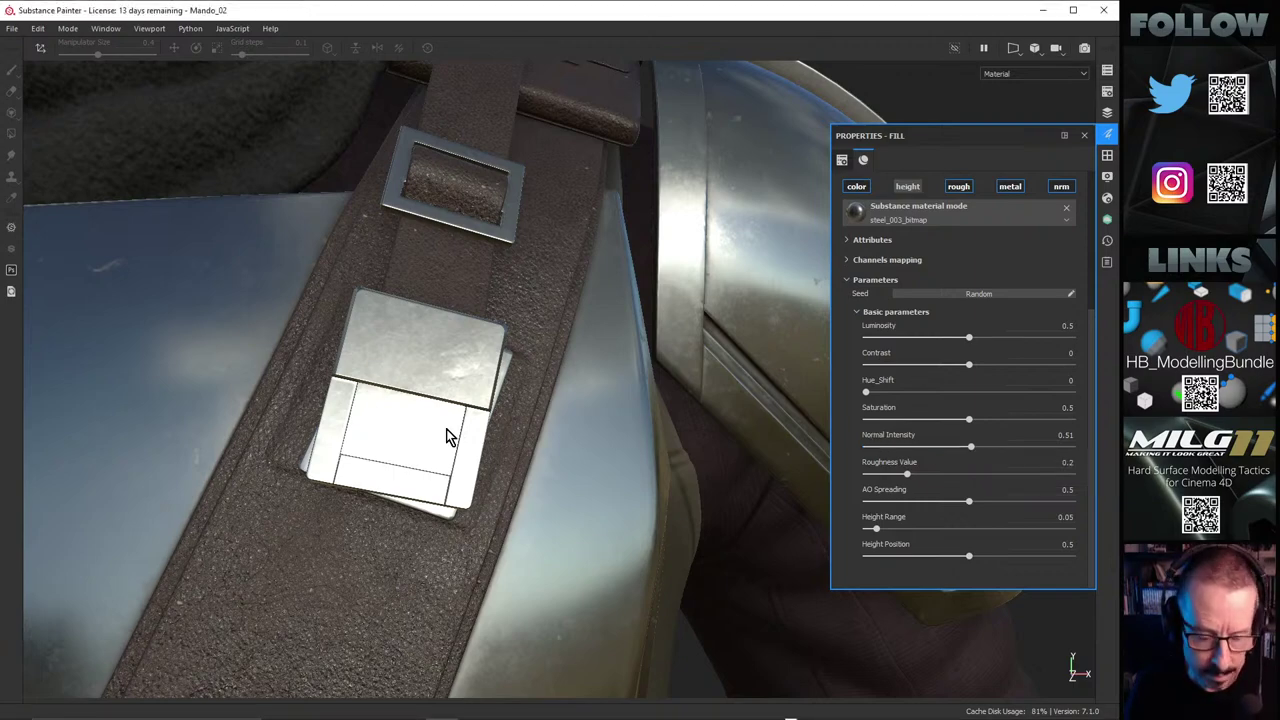
Step: Toggle the Steel Base fill's roughness and metallic channels off and back on to compare their effect on the buckle plates
left_click_drag(412, 383, 456, 385, "alt")
left_click_drag(469, 373, 481, 334, "alt")
right_click_drag(481, 334, 552, 320, "shift")
left_click_drag(552, 320, 493, 327, "alt")
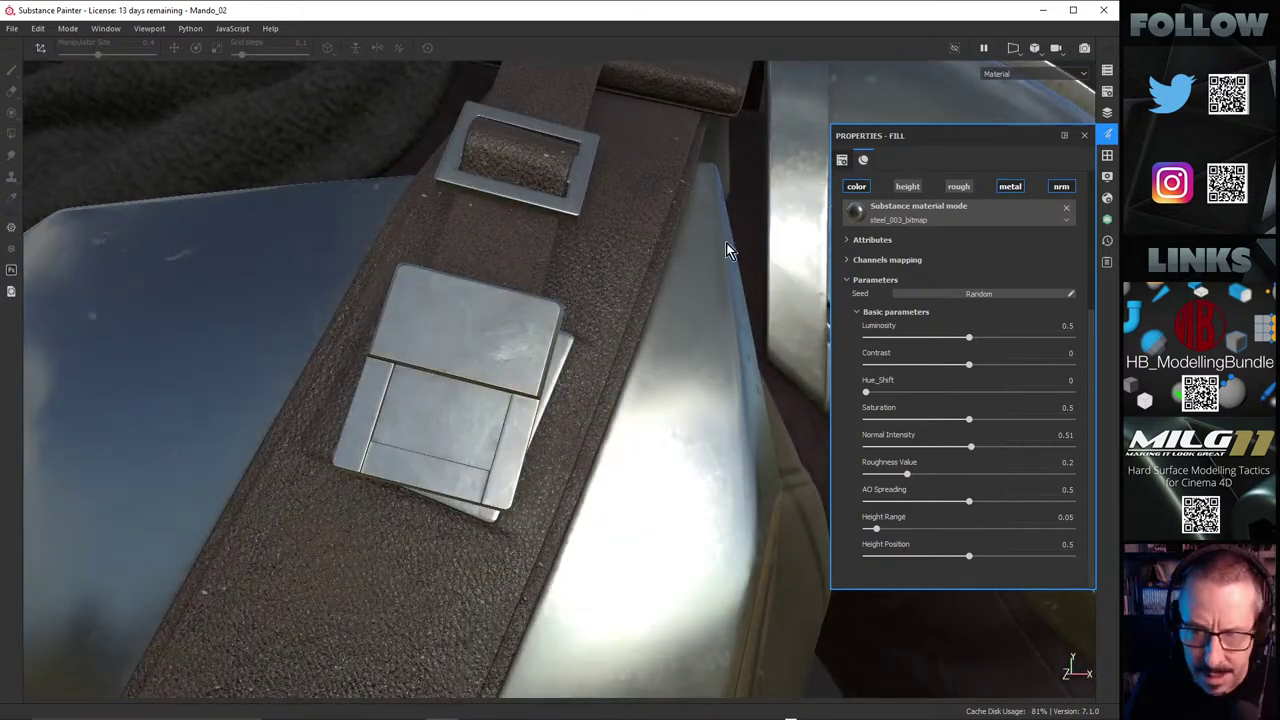
left_click_drag(511, 400, 489, 385, "alt")
left_click(1013, 189)
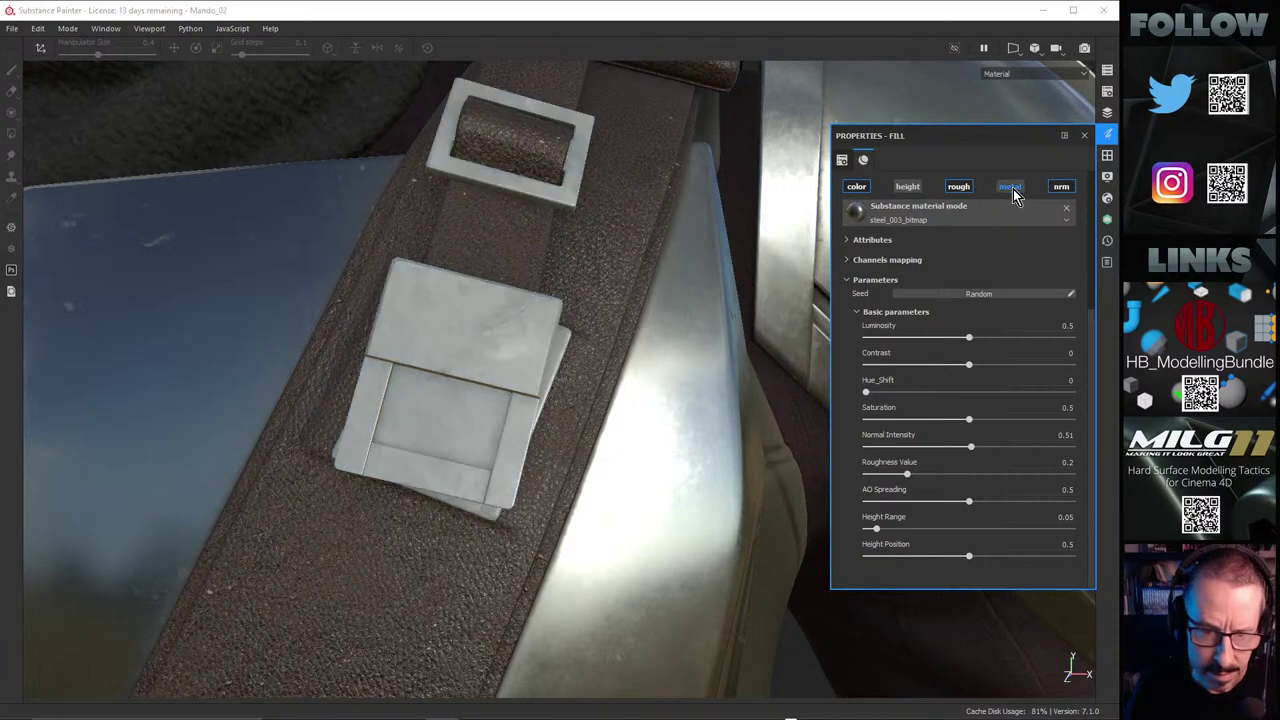
left_click(1012, 183)
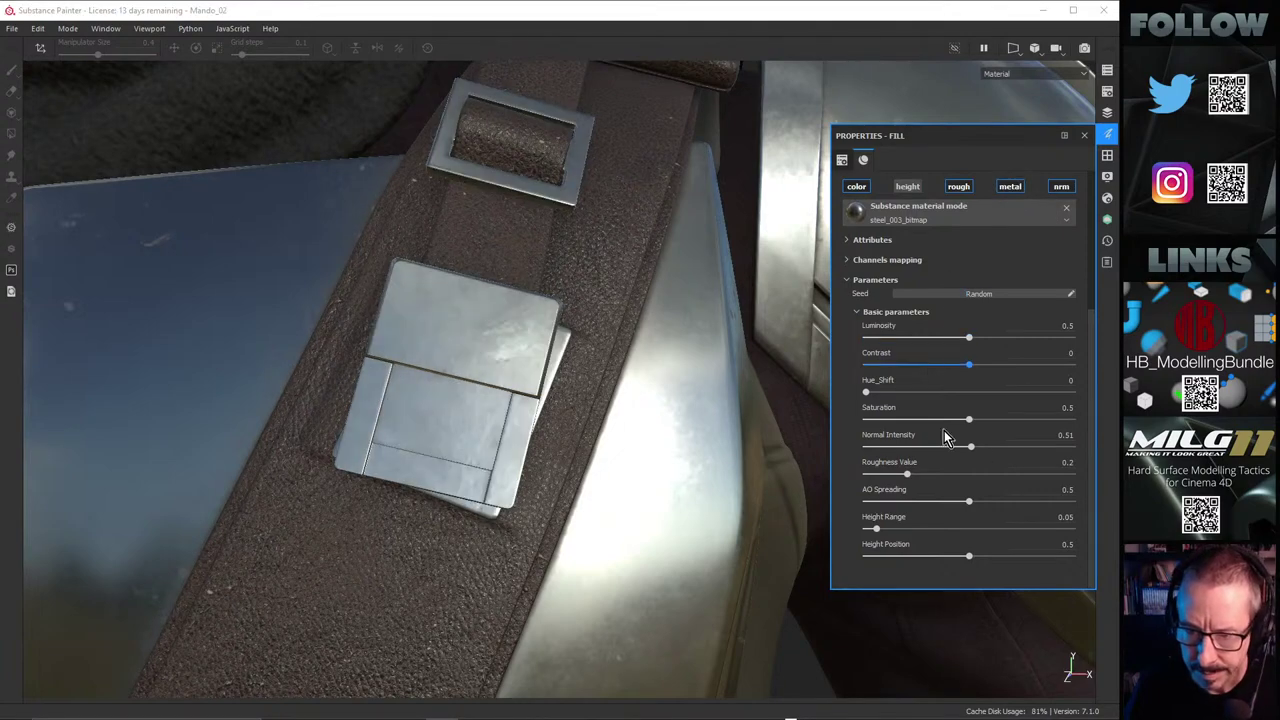
Step: Check the softened steel on the buckles and cartridges in the context of the whole chest armour
left_click_drag(471, 403, 456, 375, "alt")
right_click_drag(456, 375, 303, 394, "alt")
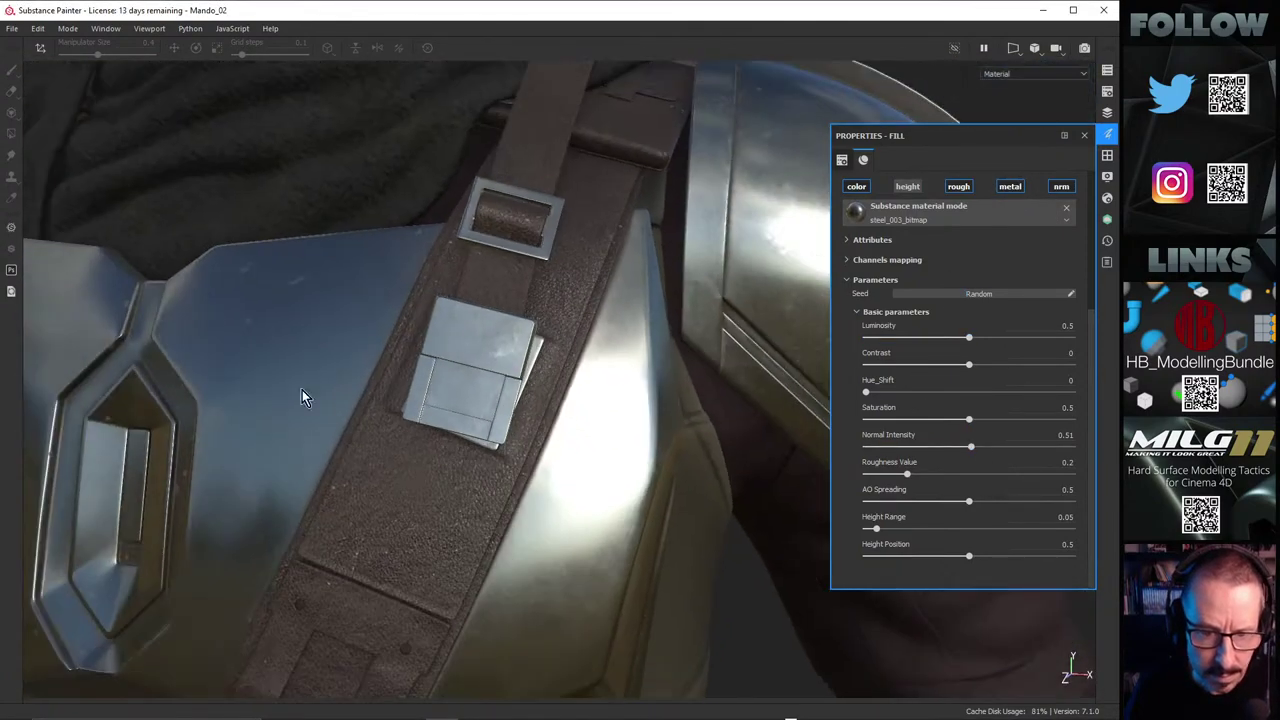
left_click_drag(303, 394, 446, 391, "alt")
right_click_drag(446, 391, 219, 416, "alt")
middle_click_drag(220, 415, 249, 316, "alt")
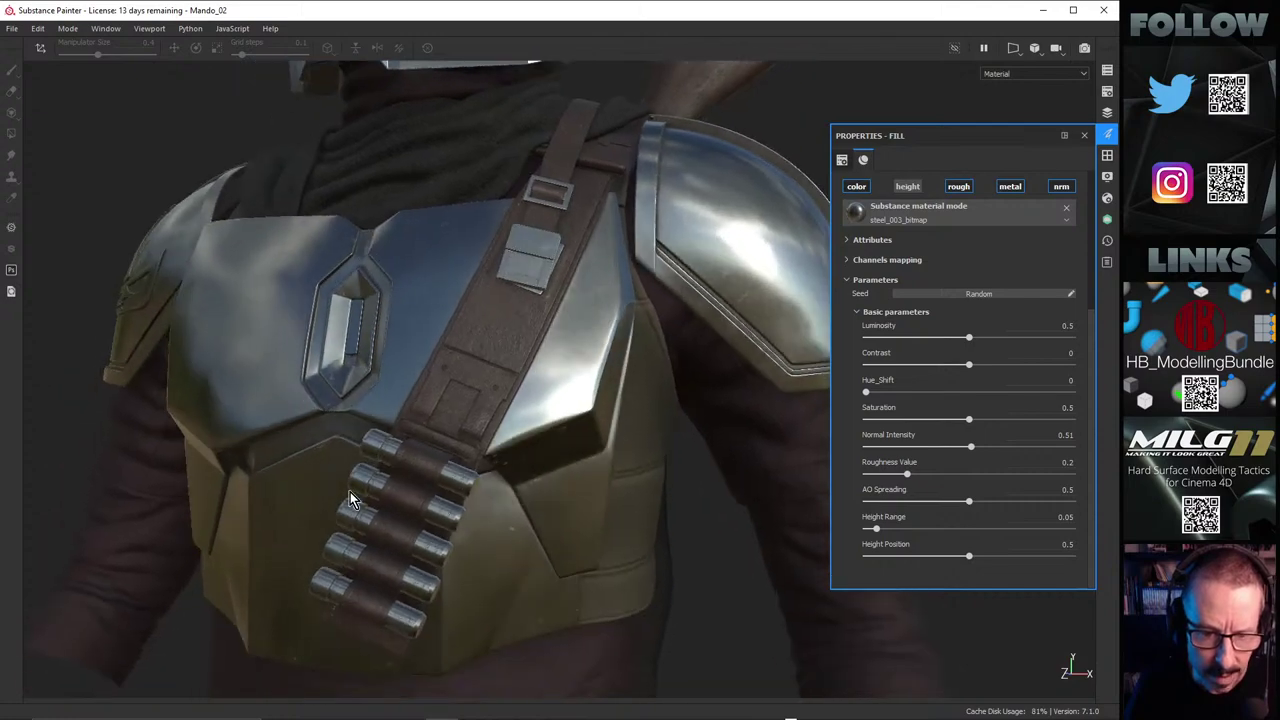
right_click_drag(351, 500, 466, 457, "alt")
middle_click_drag(566, 230, 456, 439, "alt")
left_click_drag(456, 440, 608, 389, "alt")
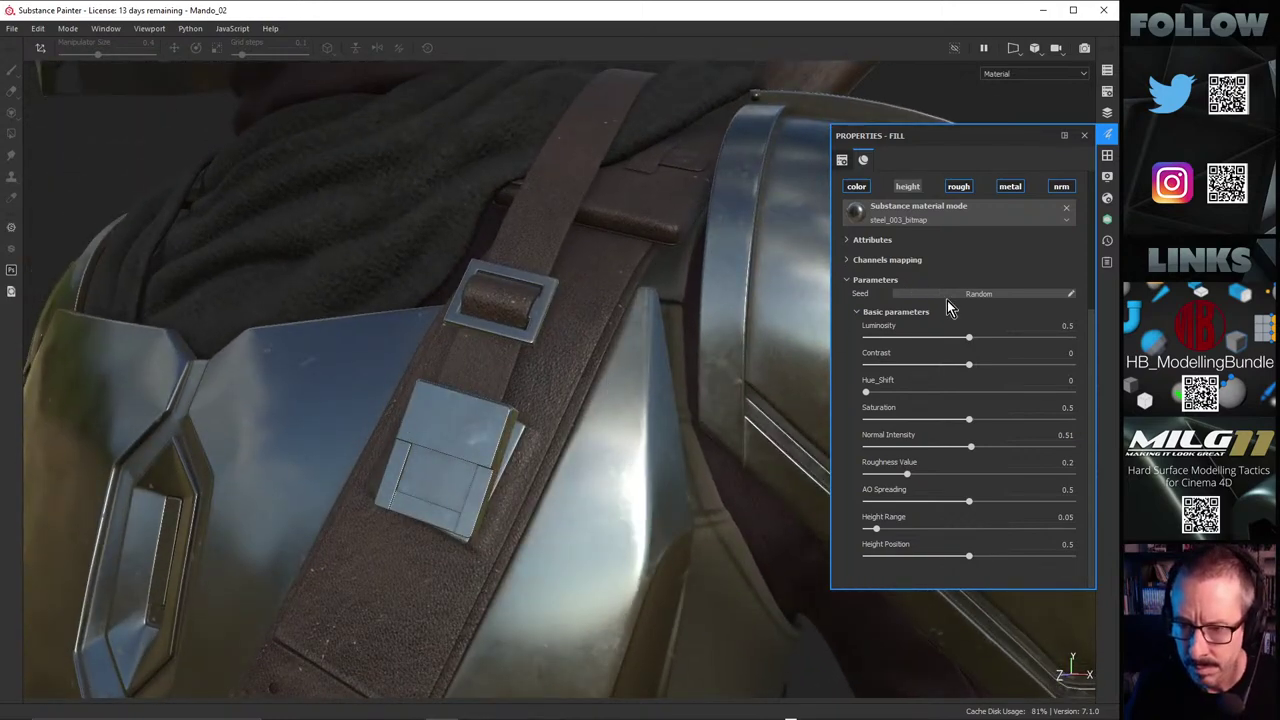
Step: Set the Steel Base fill's UV scale to 2 and check the buckle plates
left_click_drag(1093, 328, 1088, 167)
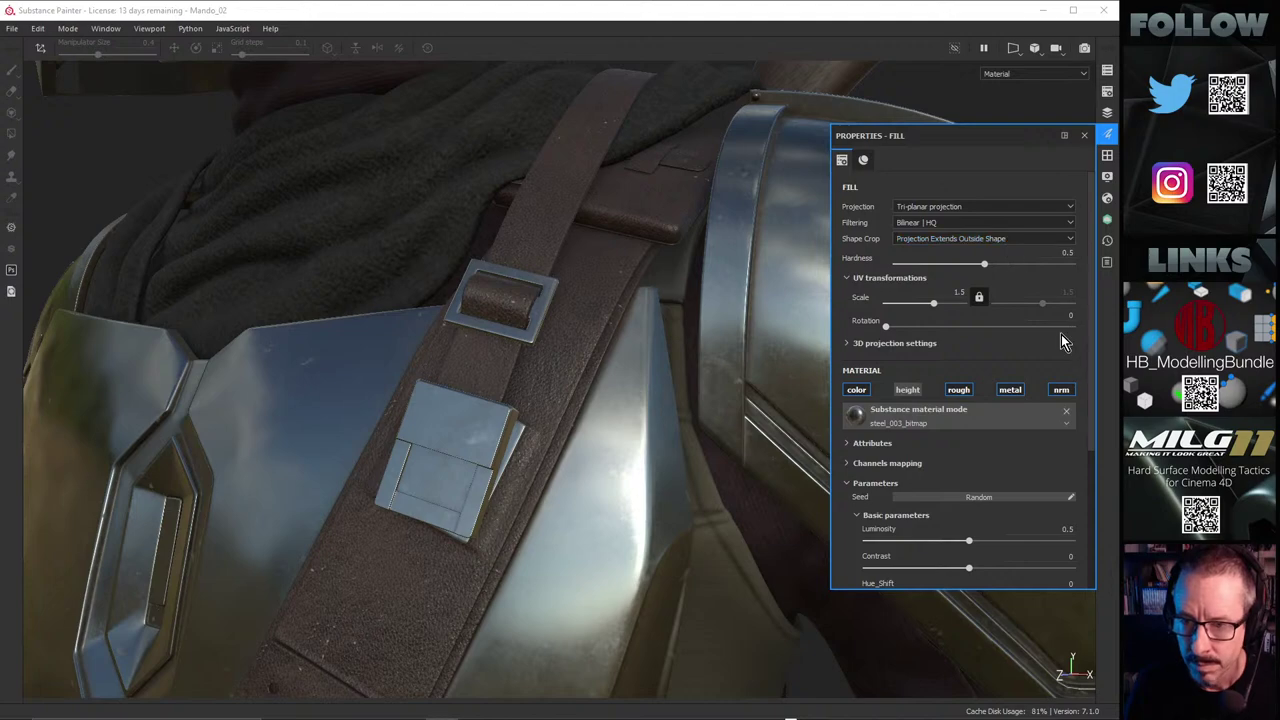
left_click(958, 292)
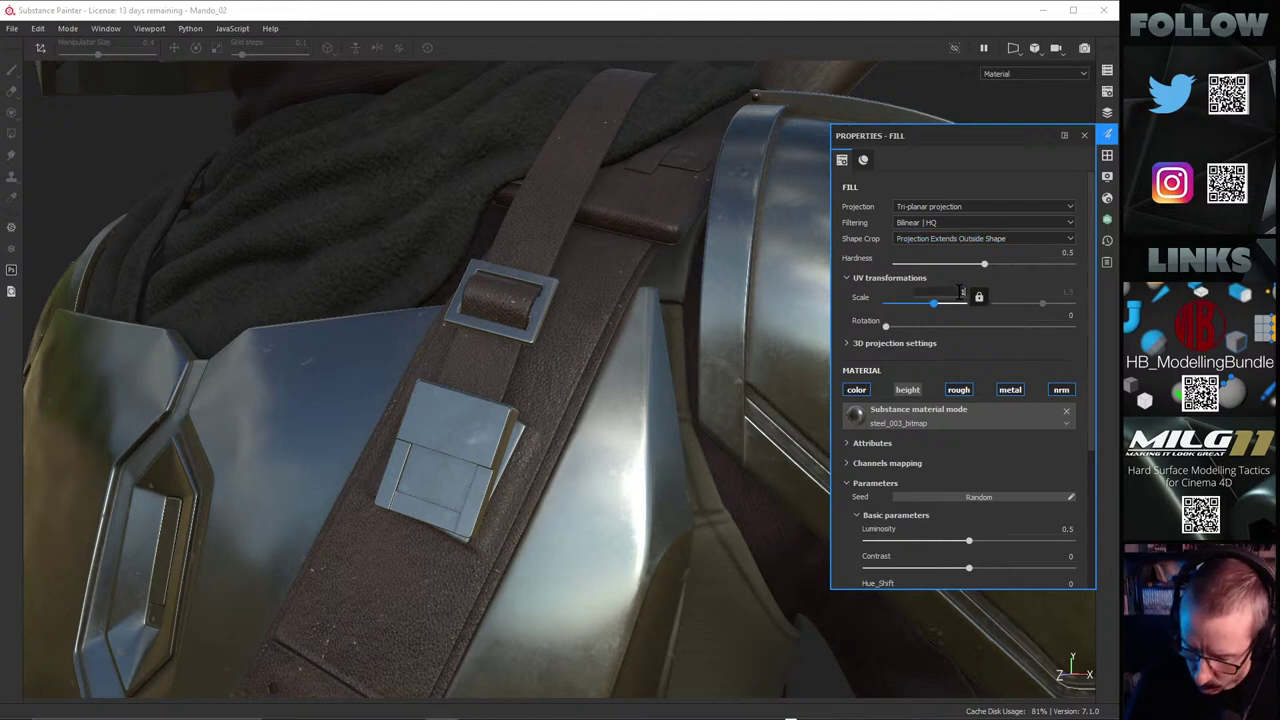
left_click_drag(383, 466, 585, 478, "alt")
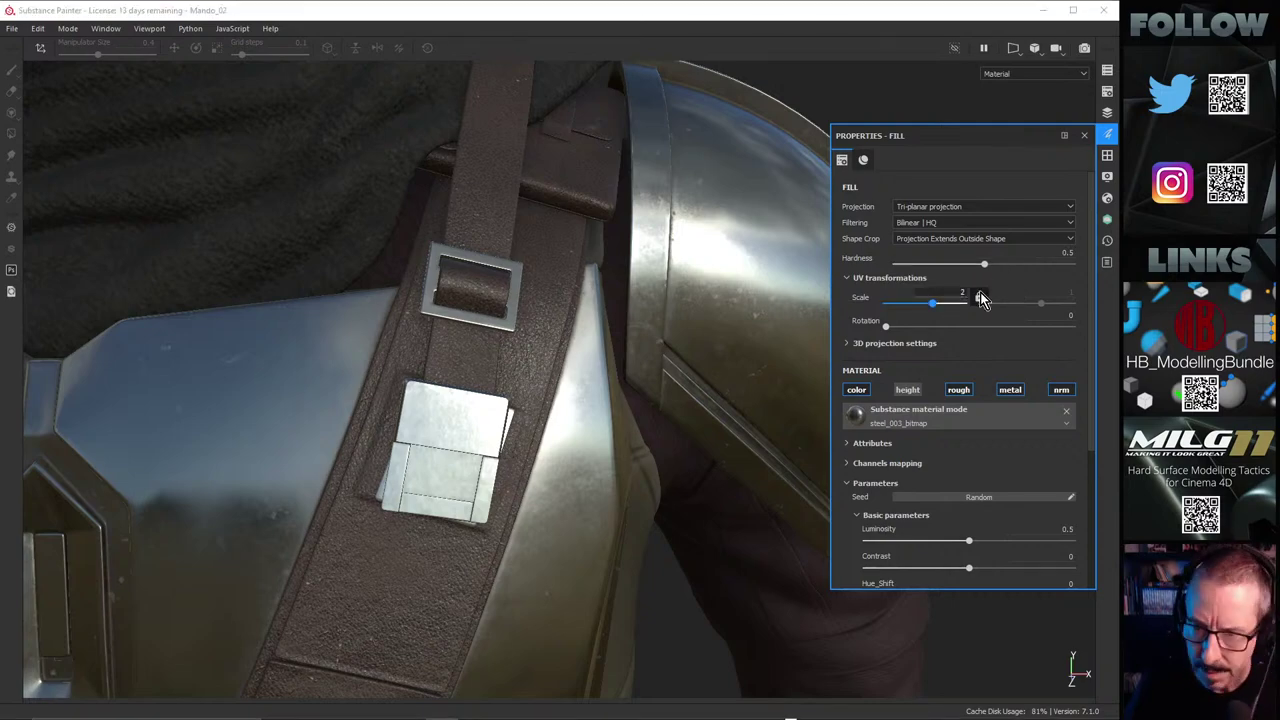
type("2")
key("Return")
left_click_drag(403, 480, 357, 431, "alt")
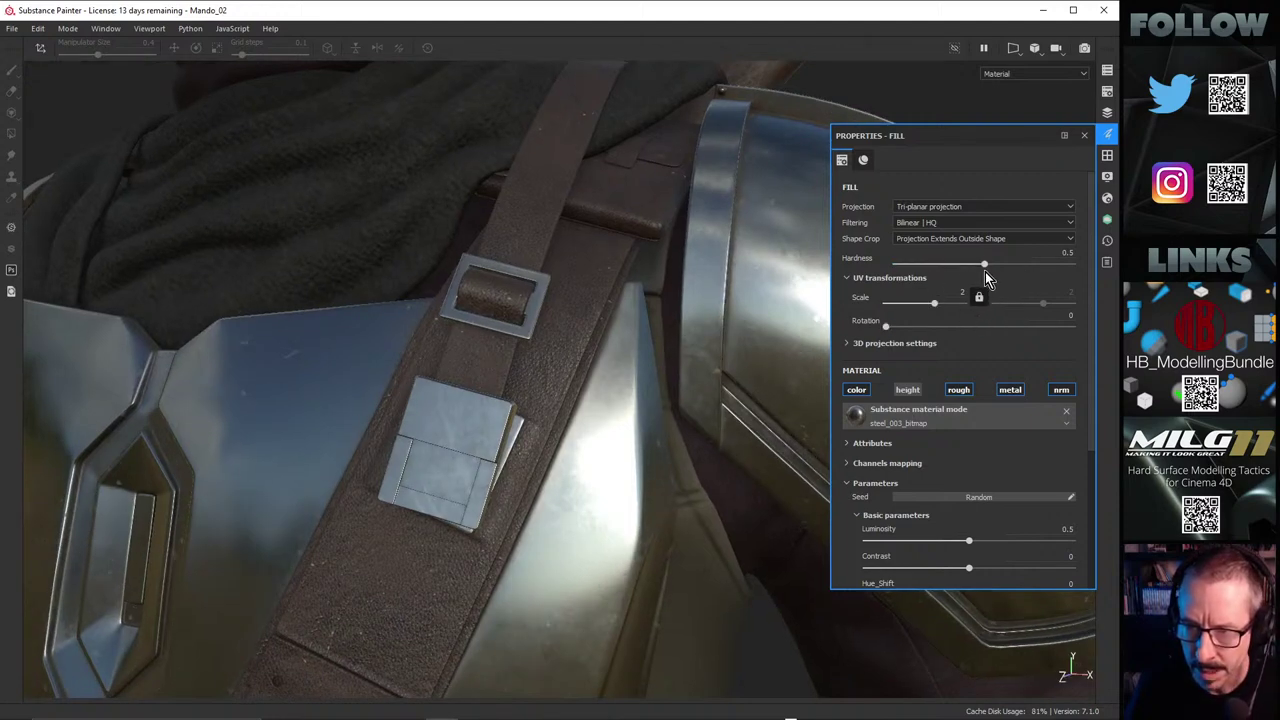
Step: Raise the Steel Base fill's UV scale to 7.67 and inspect the plates and cartridges
left_click_drag(934, 302, 940, 310)
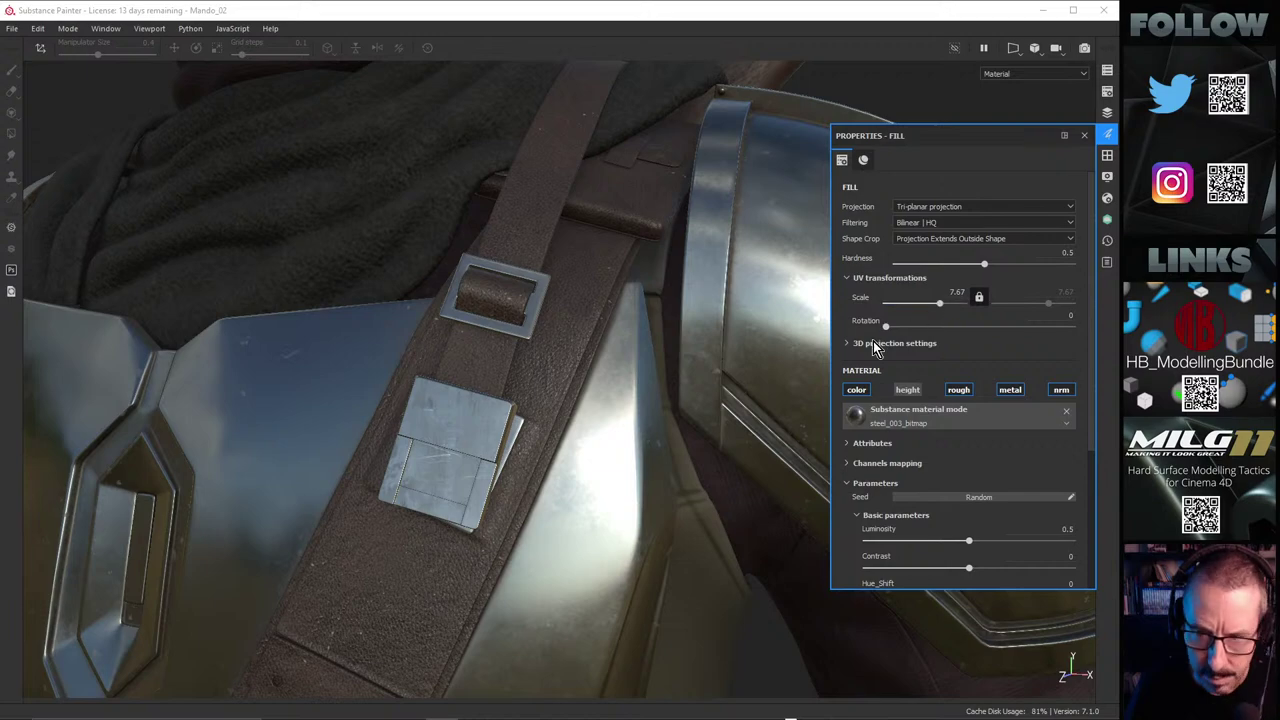
left_click_drag(414, 472, 360, 505, "alt")
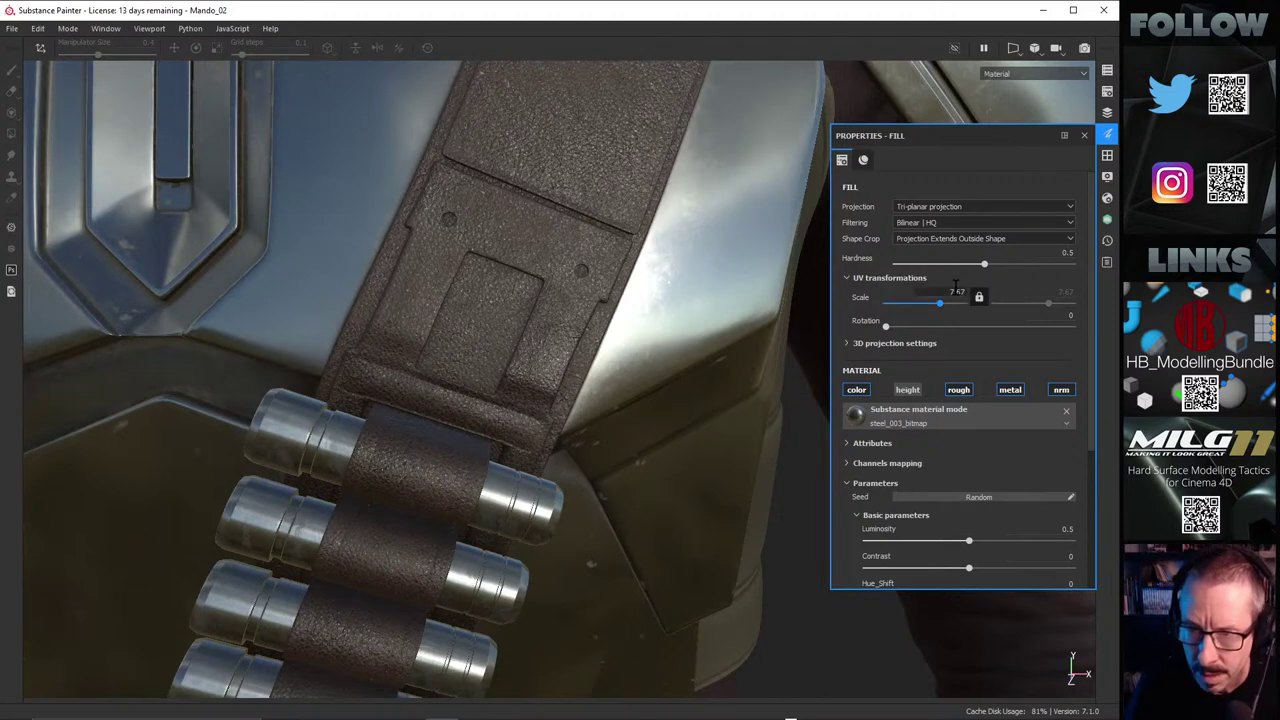
right_click(601, 357)
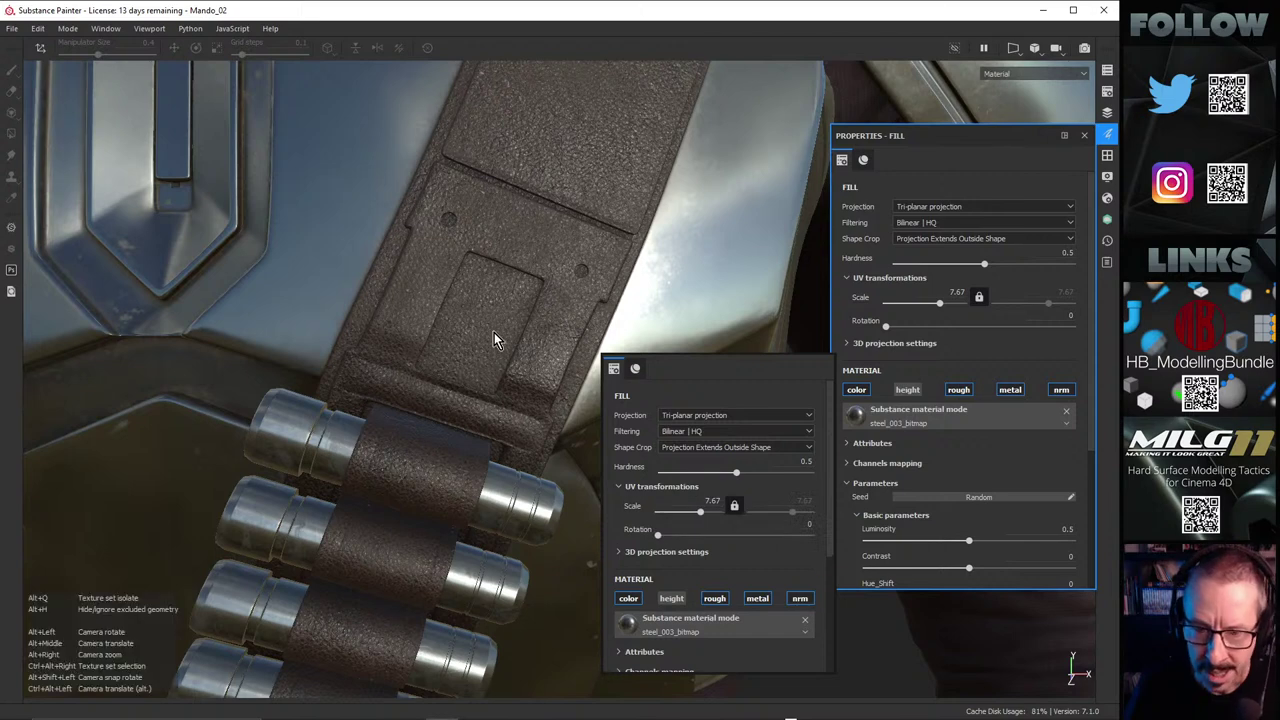
right_click_drag(494, 332, 480, 331, "alt")
left_click_drag(798, 318, 830, 330, "alt")
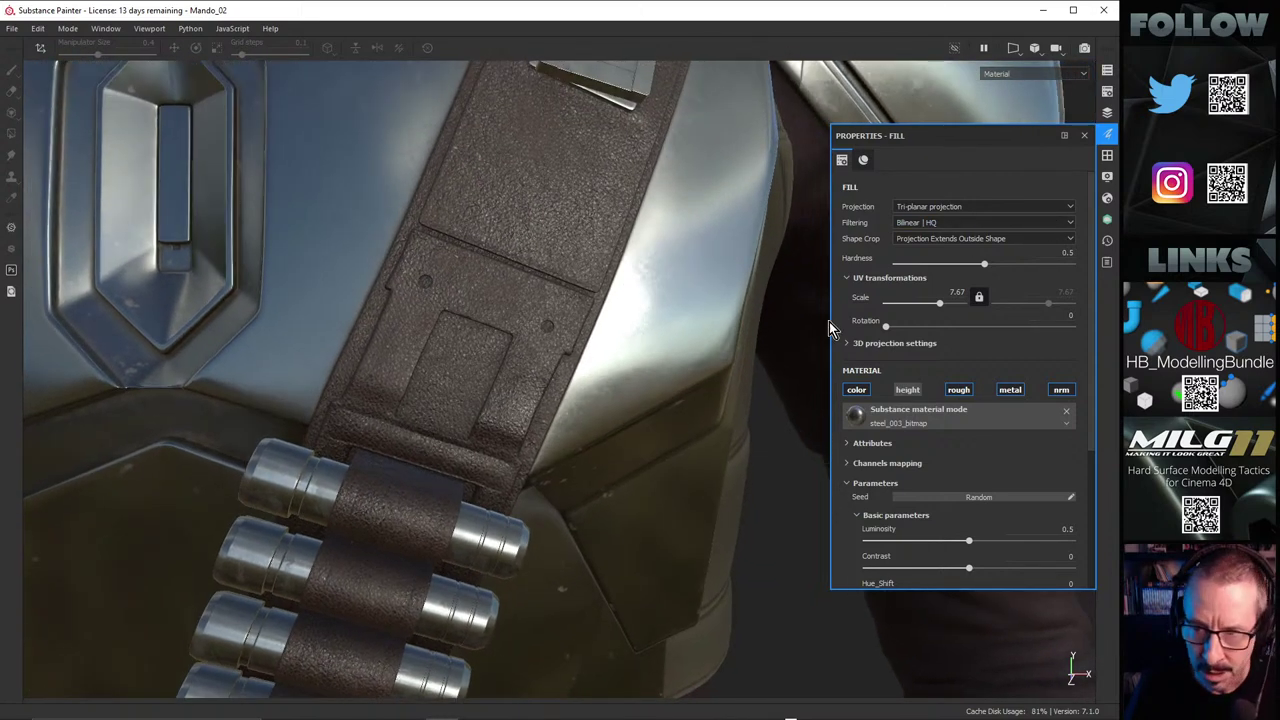
Step: Switch the Steel Base fill to UV projection with a scale of 37 and check the buckle plates under rotated lighting
left_click(1071, 206)
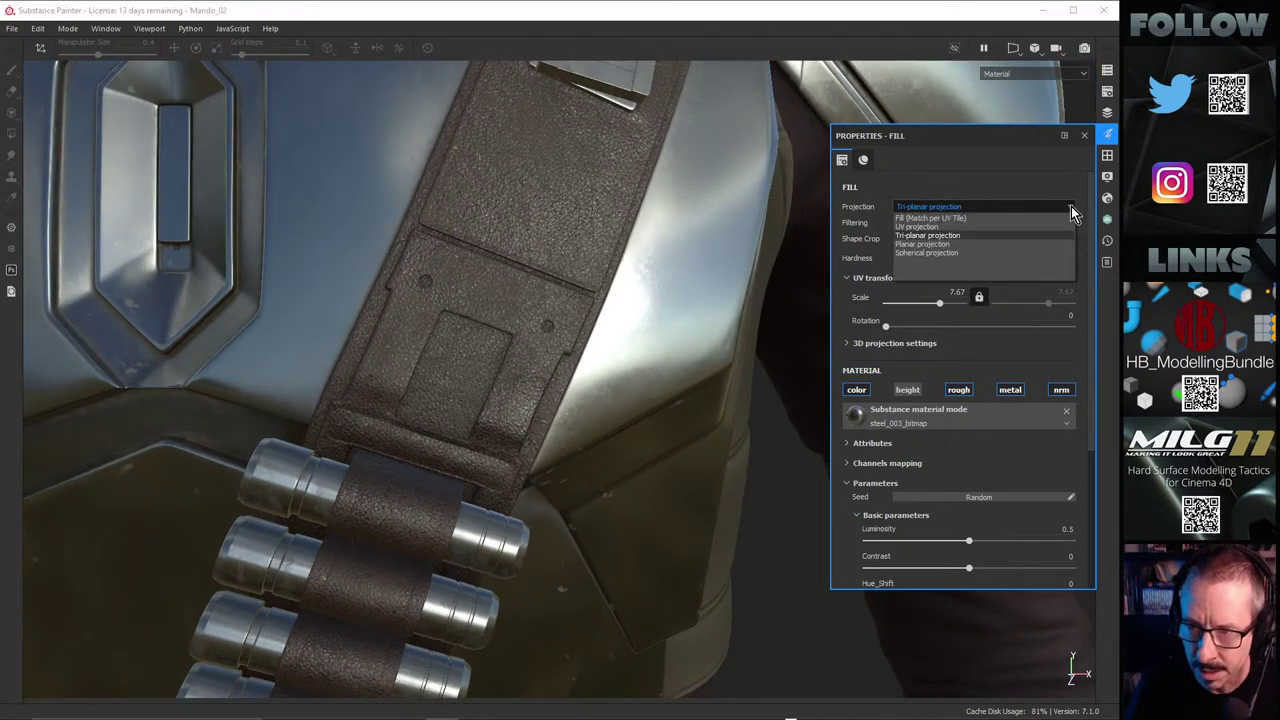
left_click(956, 225)
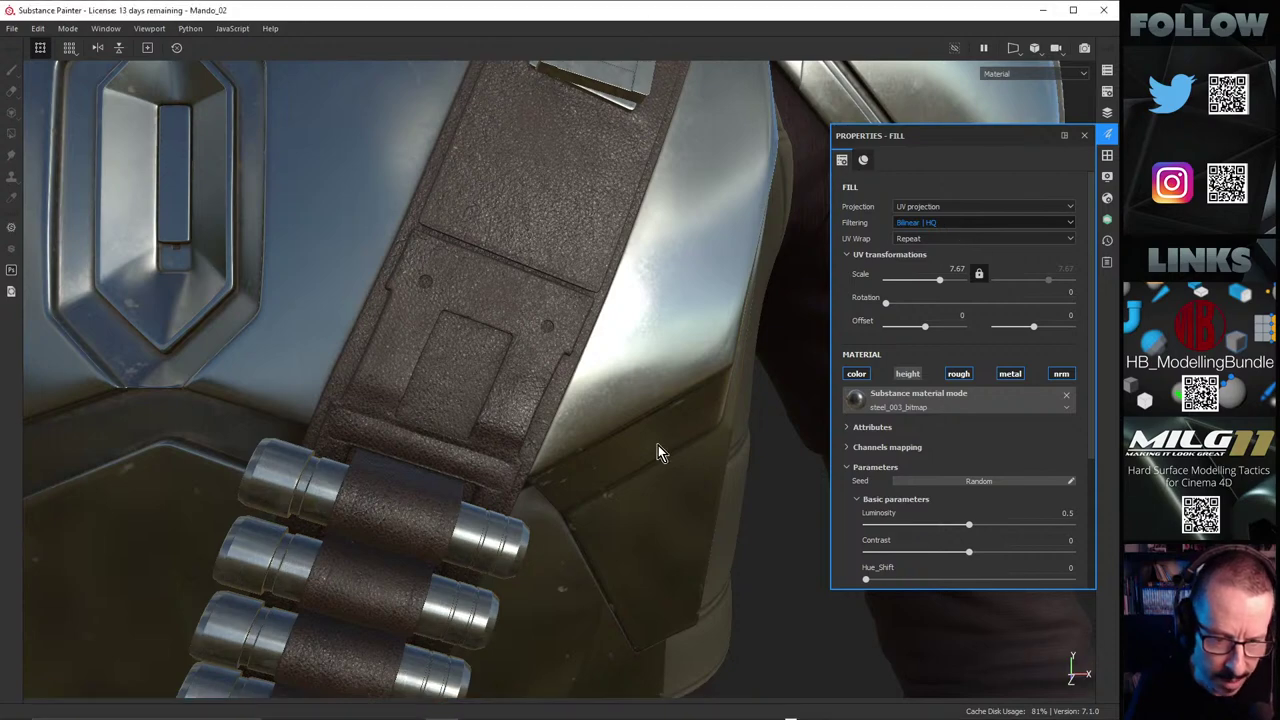
left_click_drag(658, 445, 627, 342, "alt")
right_click_drag(627, 342, 577, 347, "shift")
left_click_drag(577, 347, 621, 345, "alt")
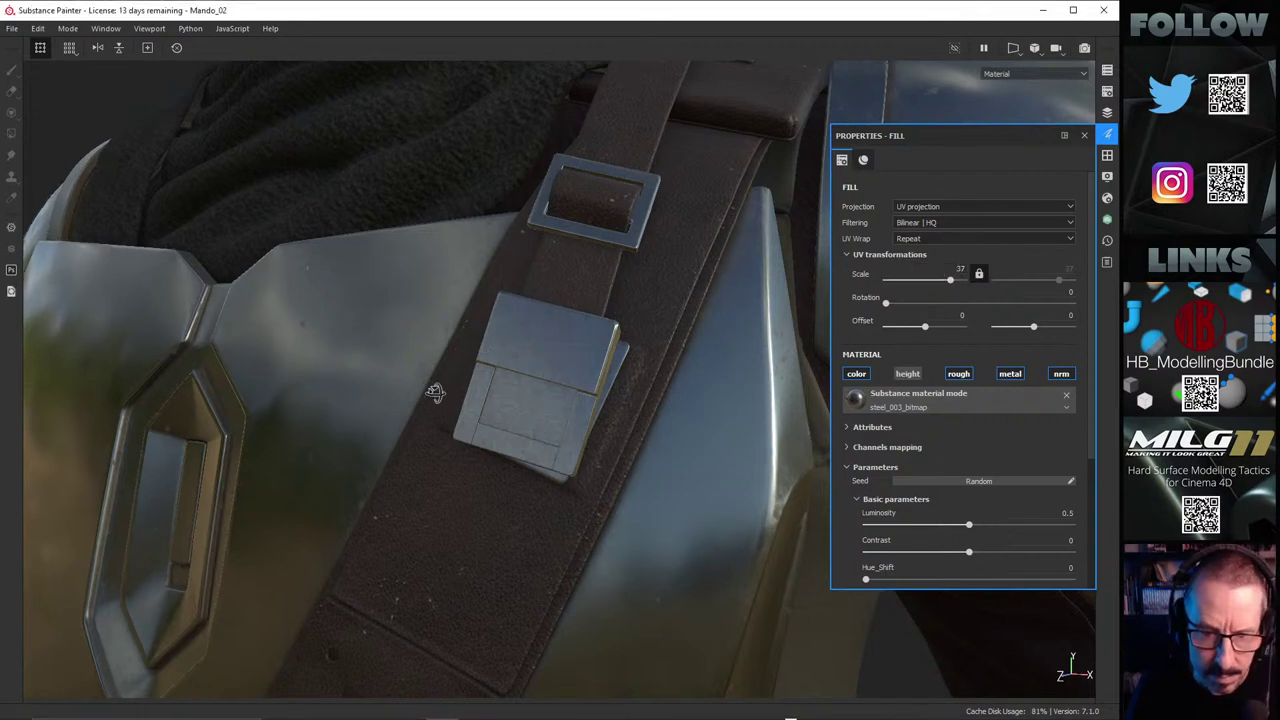
Step: Examine the steel grain on the strap's buckle plates up close from several angles and under rotated lighting
left_click_drag(434, 391, 507, 374, "alt")
mouse_move(528, 382)
right_mouse_down("shift")
mouse_move(548, 354)
mouse_move(639, 327)
right_mouse_up("shift")
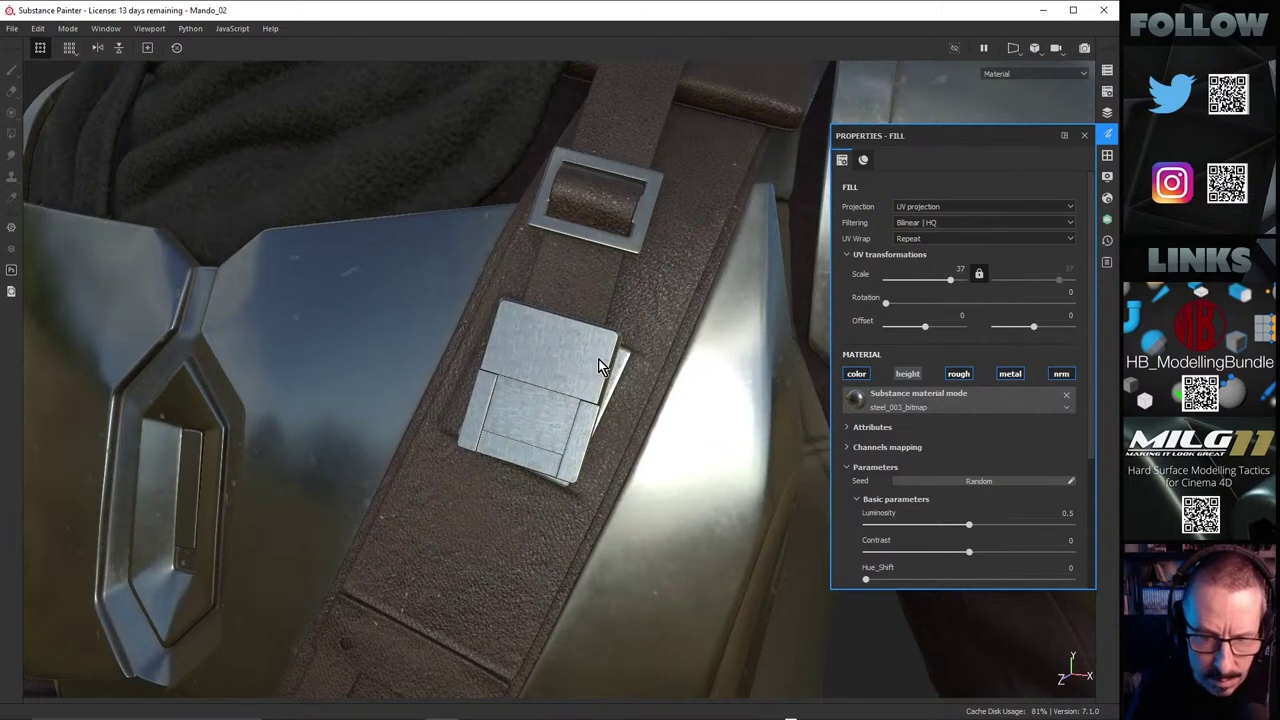
mouse_move(600, 367)
left_mouse_down("alt")
mouse_move(595, 440)
mouse_move(580, 388)
left_mouse_up("alt")
right_click_drag(580, 388, 973, 385, "alt")
mouse_move(610, 420)
left_mouse_down("alt")
mouse_move(505, 363)
mouse_move(778, 370)
mouse_move(643, 349)
left_mouse_up("alt")
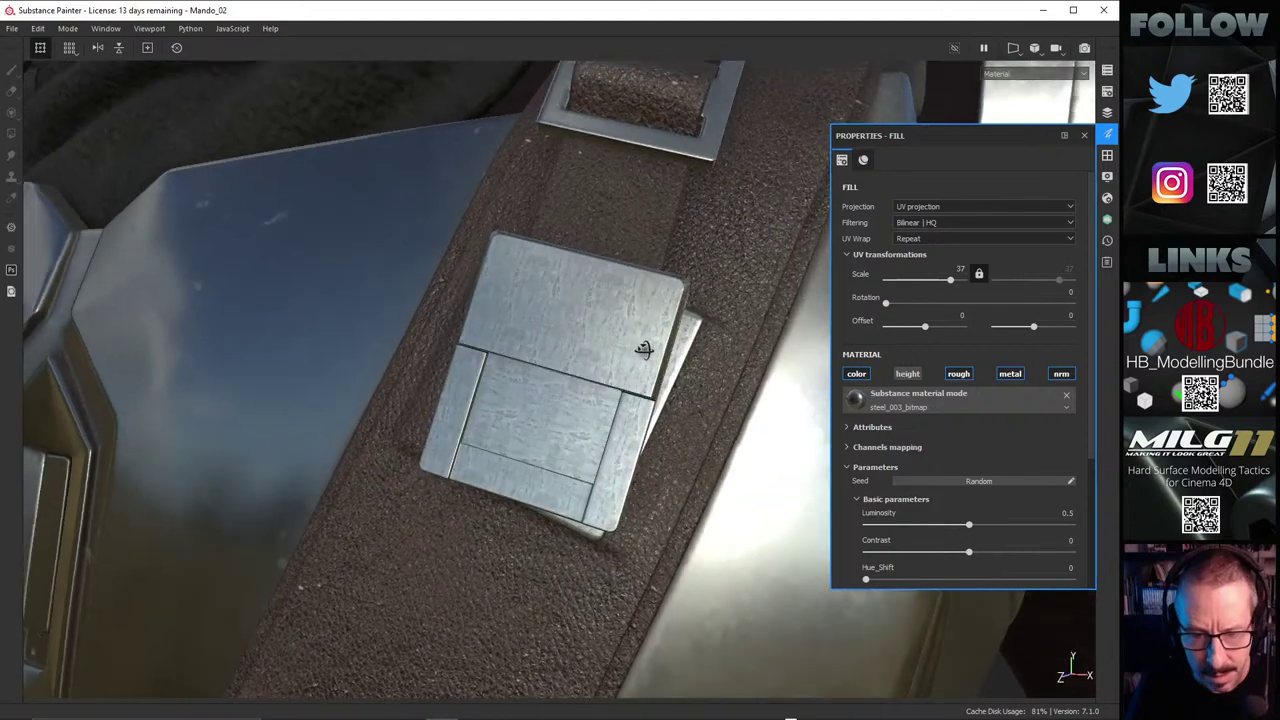
left_click_drag(548, 408, 549, 431, "alt")
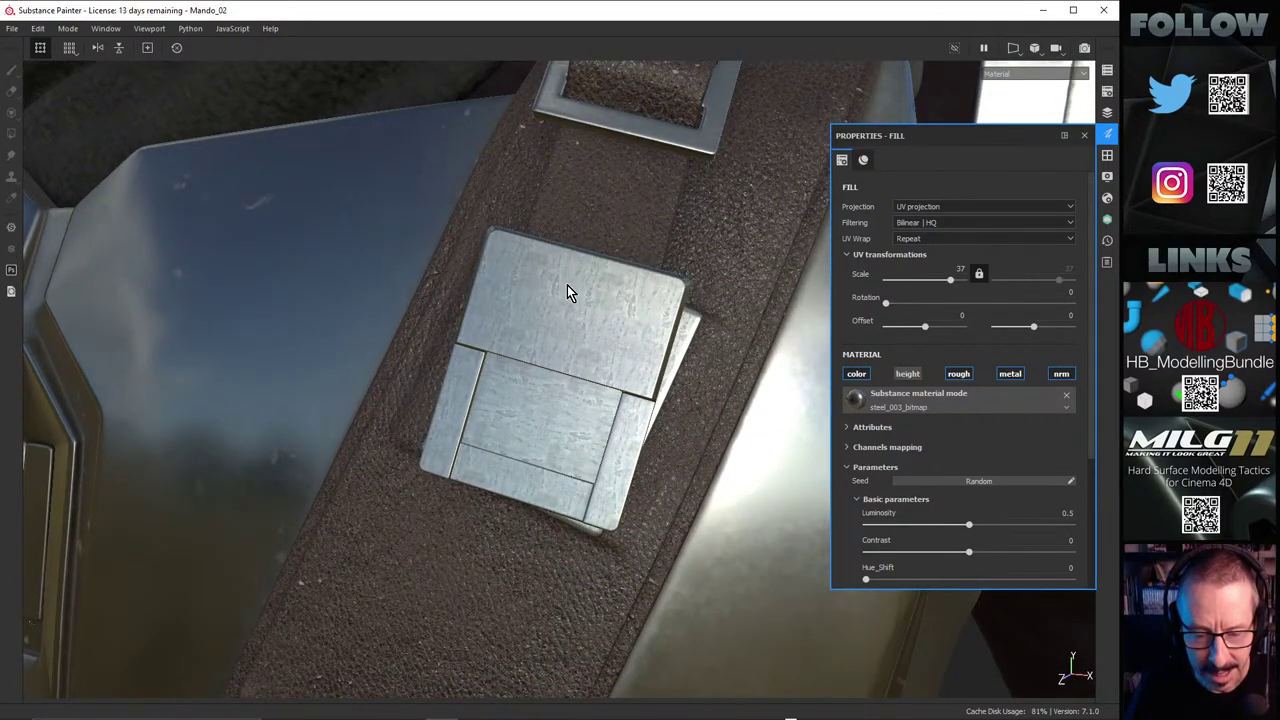
left_click_drag(622, 306, 516, 318, "alt")
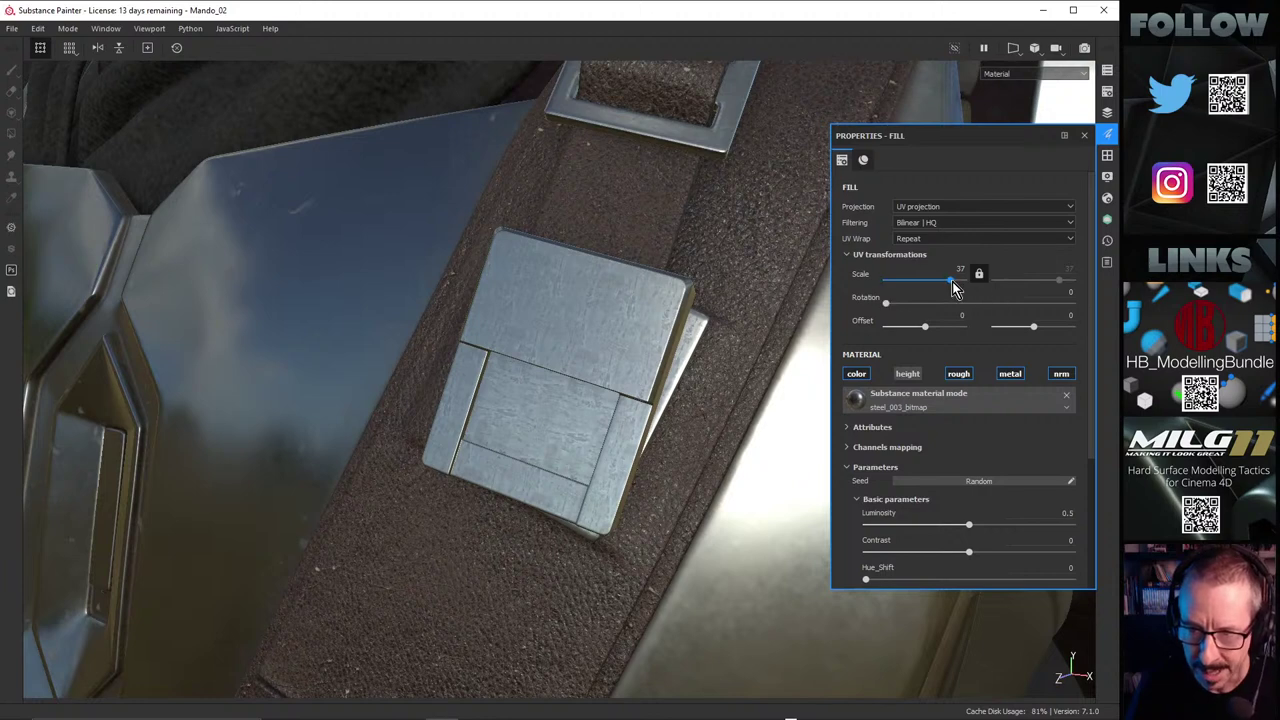
Step: Try lower UV scales on the steel fill and set the scale to 2
left_click_drag(952, 284, 935, 280)
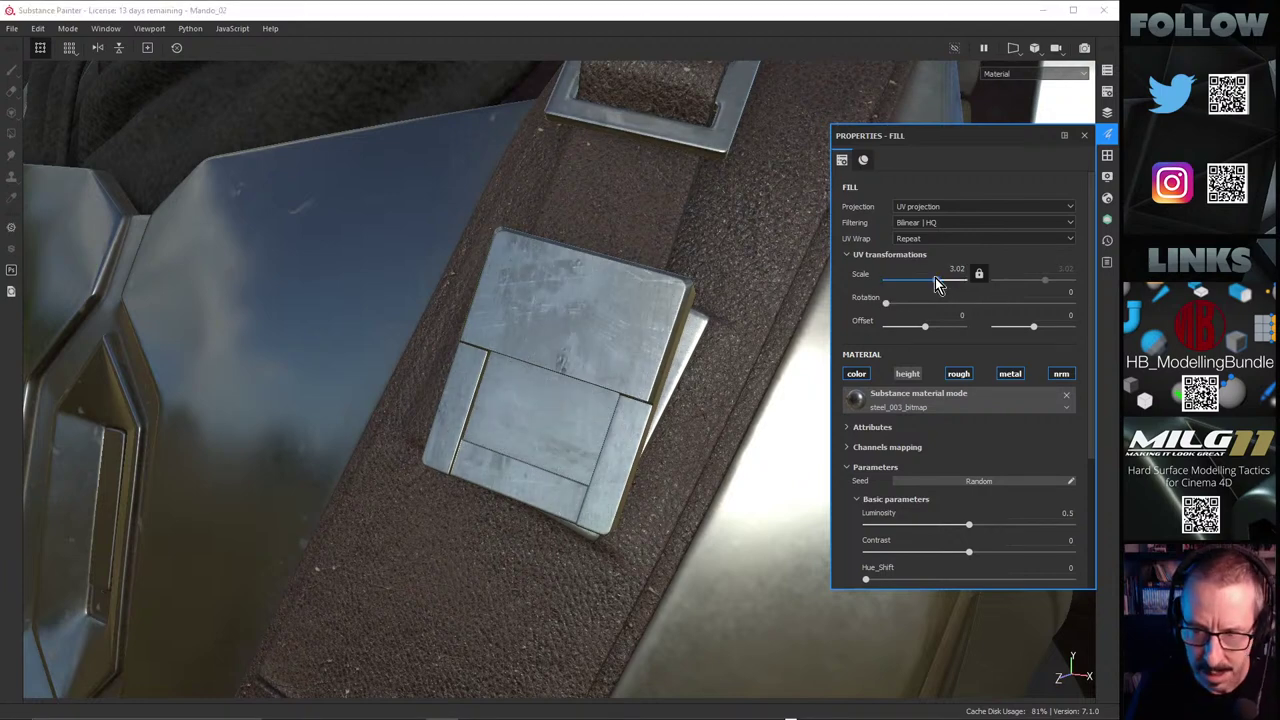
left_click_drag(935, 279, 932, 279)
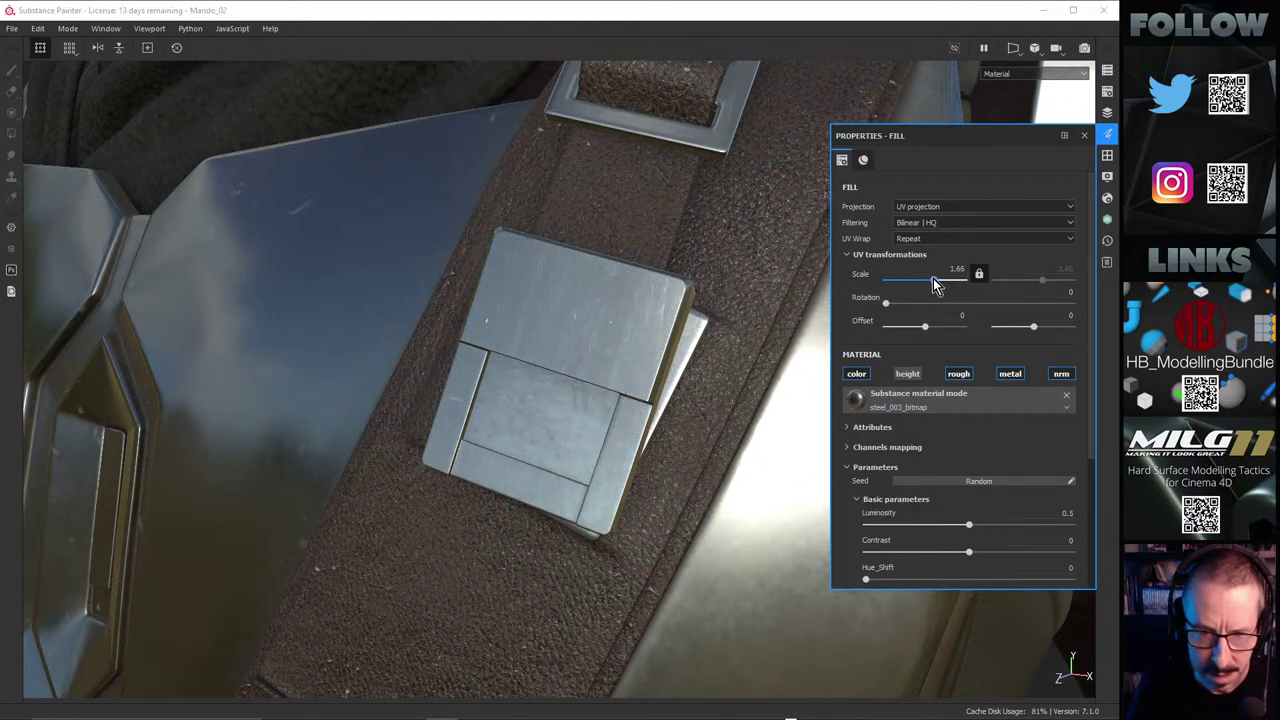
key("ctrl+z")
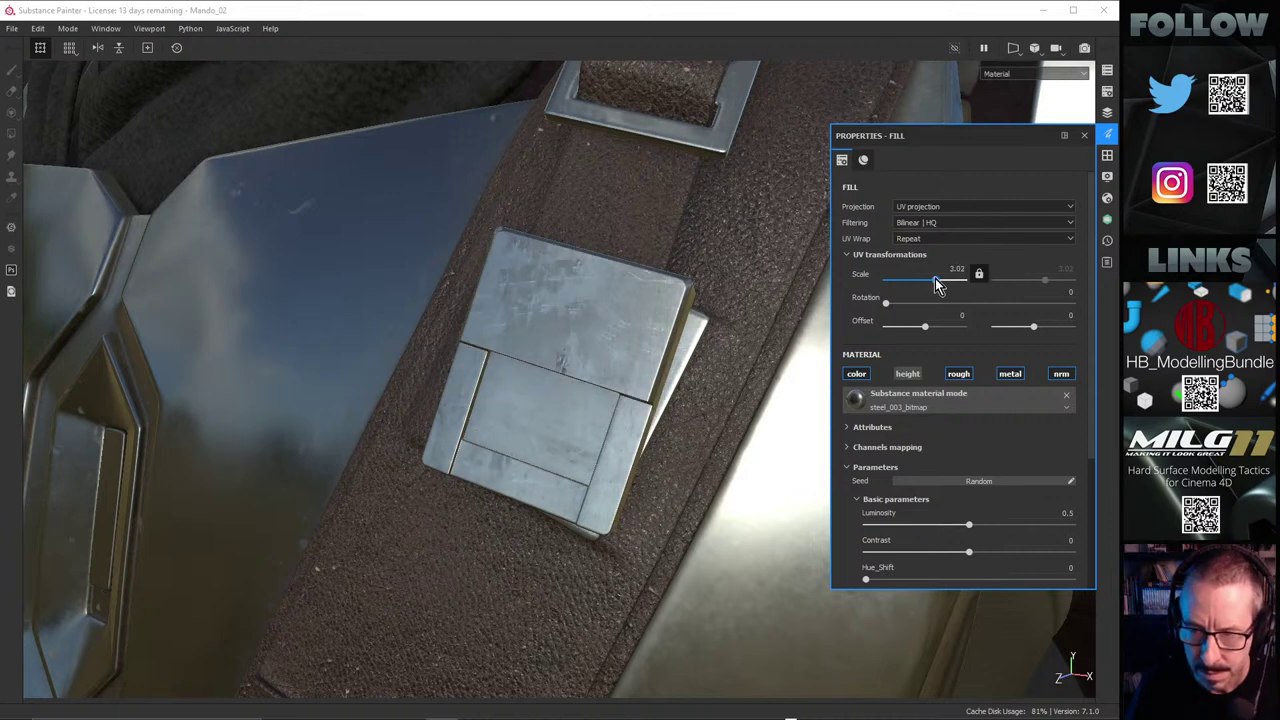
double_click(954, 268)
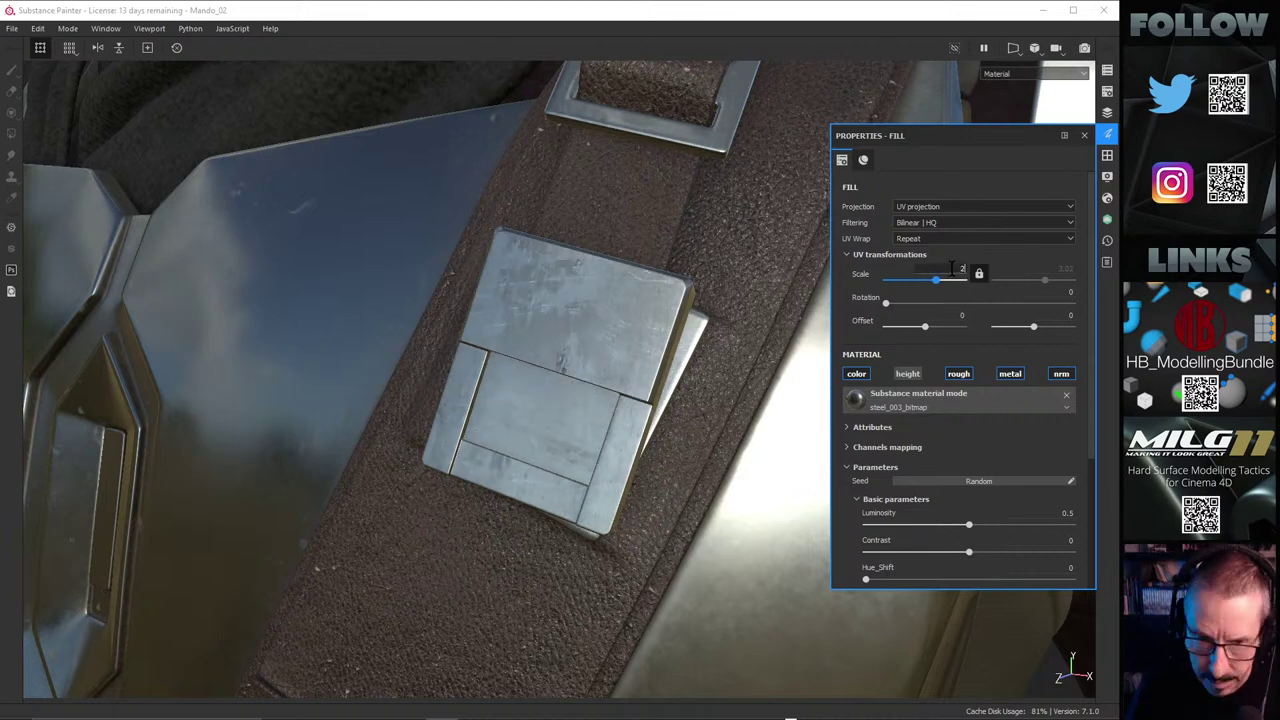
Step: Examine the rescaled steel on the buckle plates and cartridges against the chest armour under rotated lighting
left_click_drag(581, 397, 494, 372, "alt")
scroll(540, 398, "down", 2)
right_click_drag(494, 372, 652, 309, "shift")
scroll(660, 312, "down", 3)
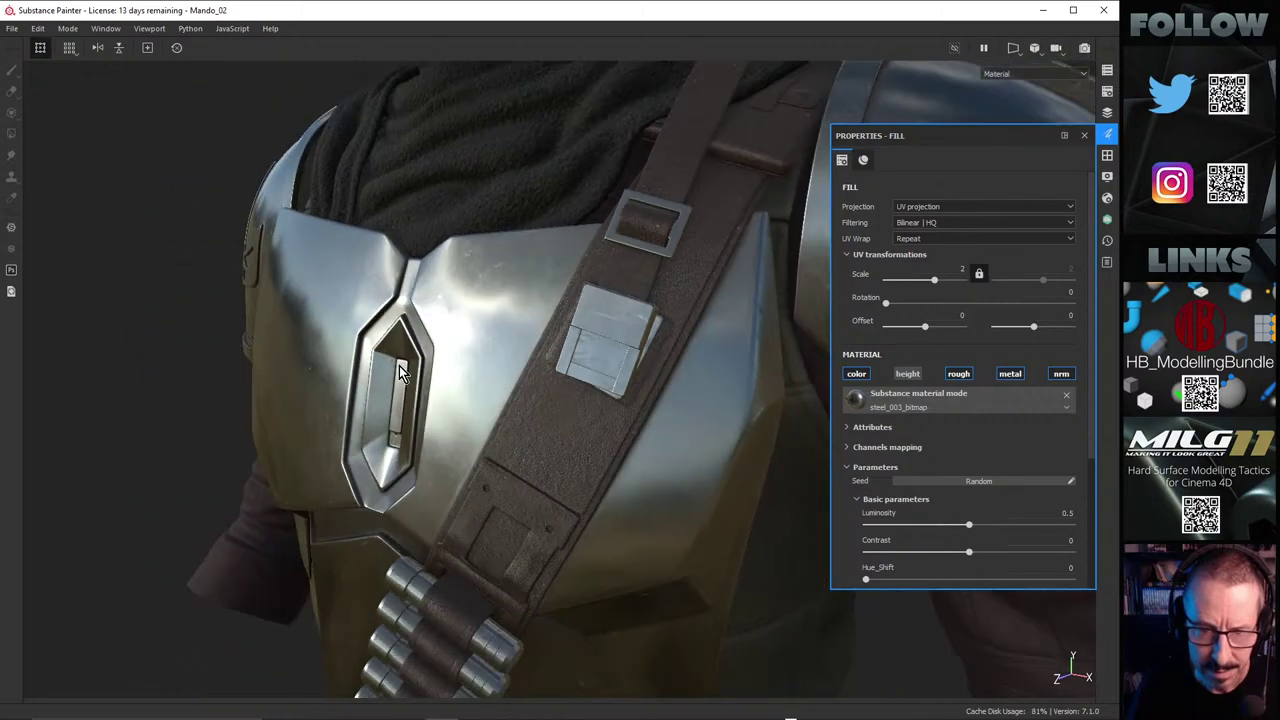
scroll(399, 368, "down", 2)
middle_click_drag(420, 582, 452, 432, "alt")
left_click_drag(452, 432, 540, 410, "alt")
right_click_drag(540, 410, 640, 385, "shift")
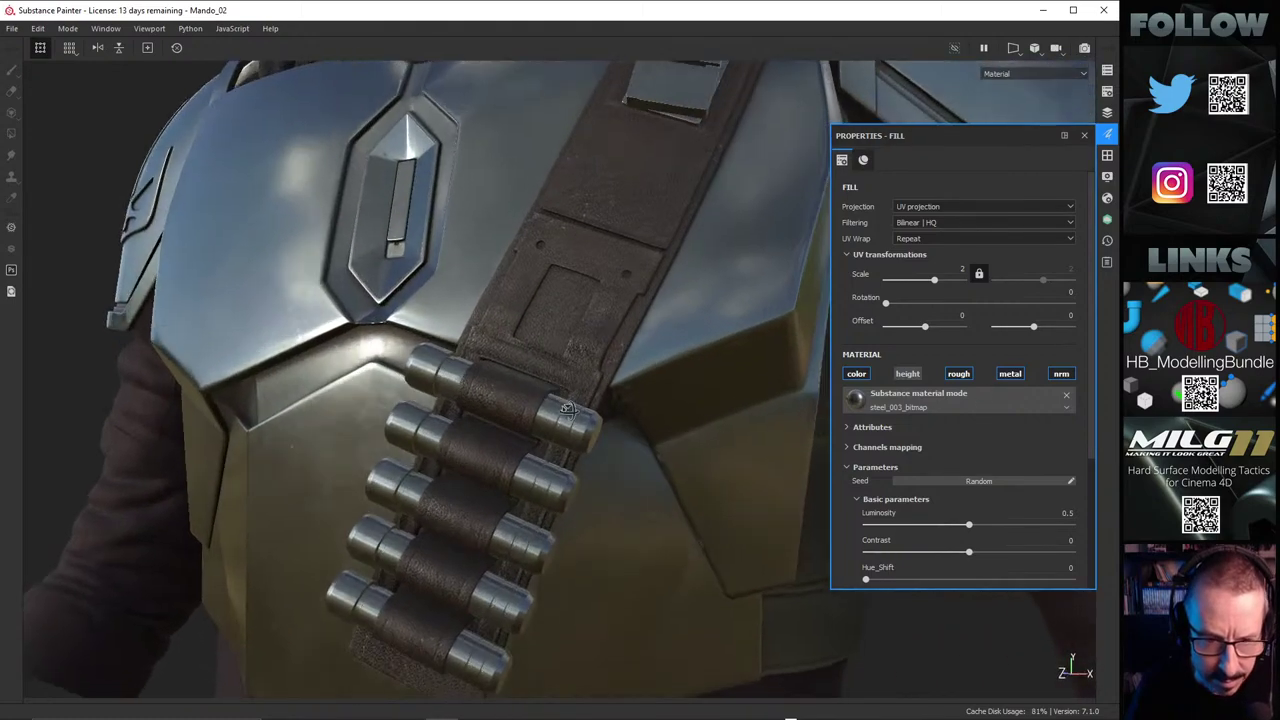
left_click_drag(640, 385, 600, 423, "alt")
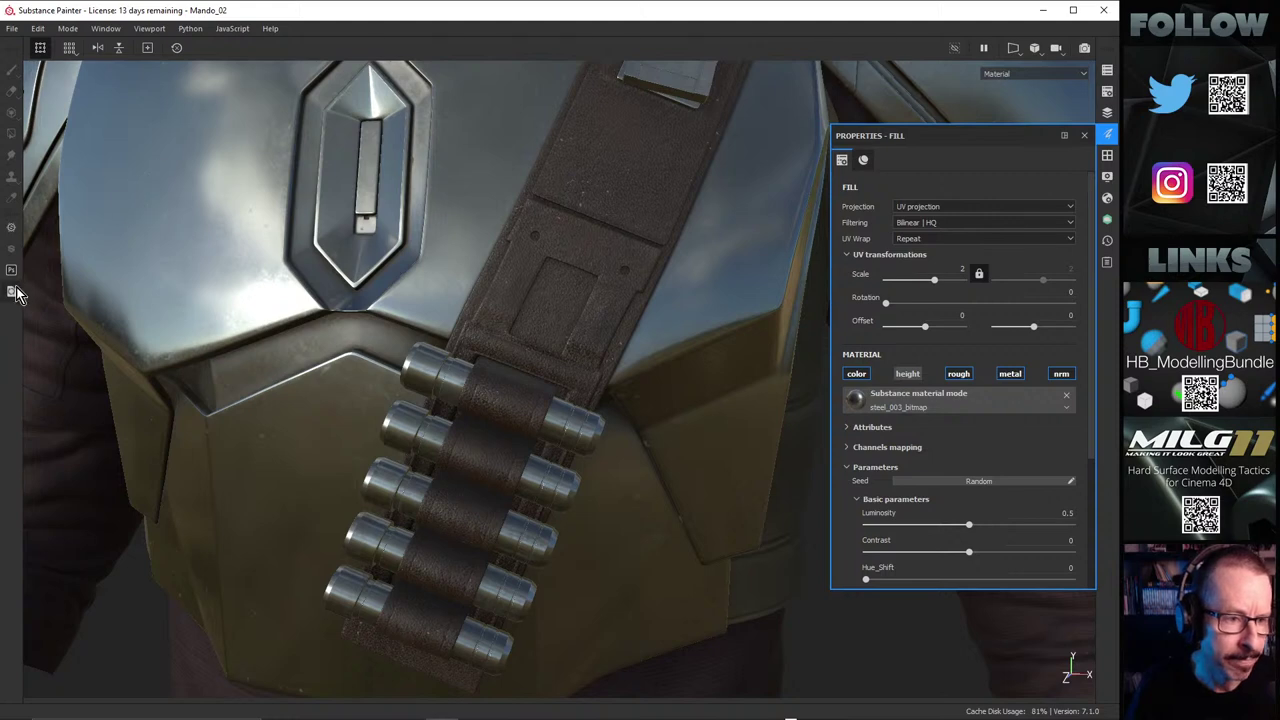
left_click(105, 29)
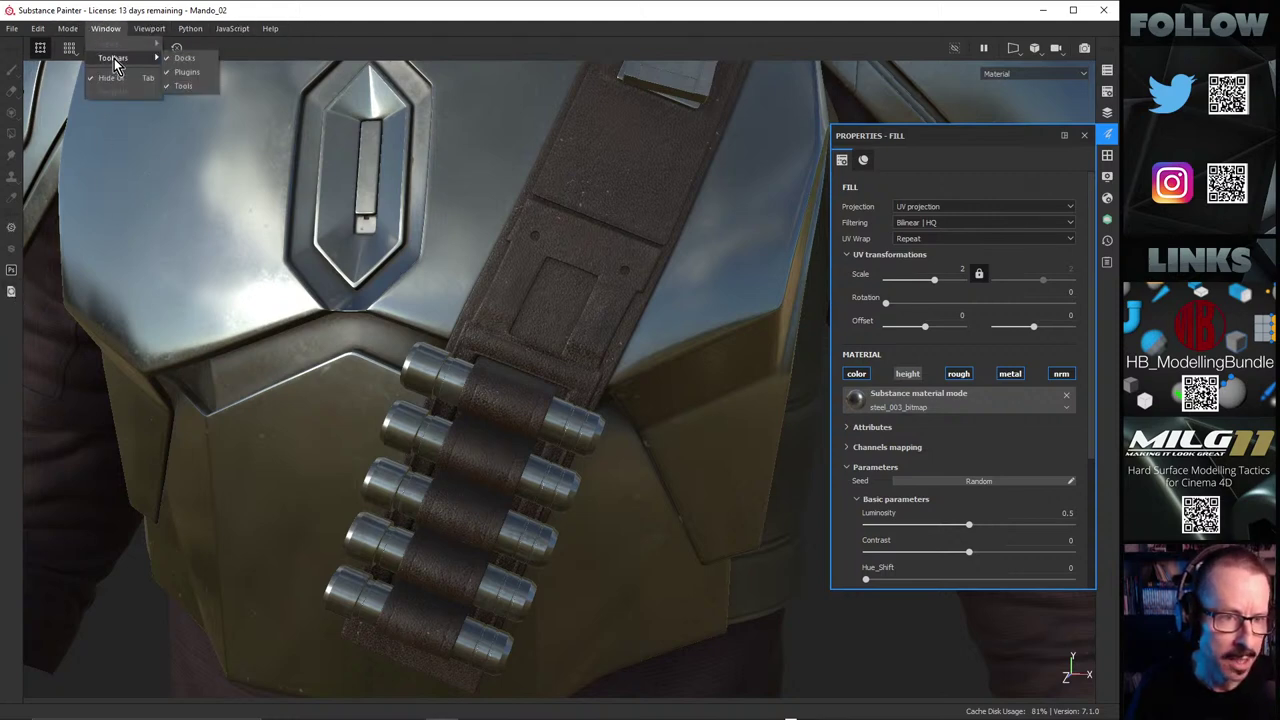
left_click(149, 28)
mouse_move(140, 36)
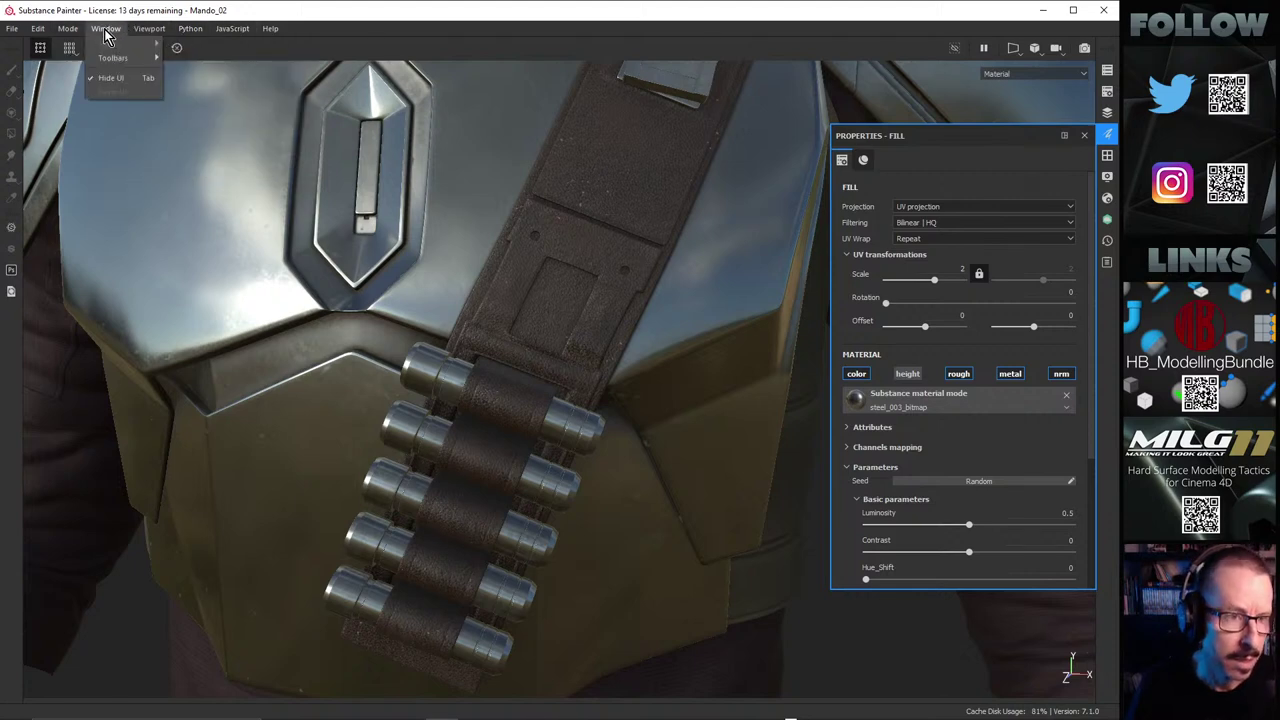
left_click(108, 32)
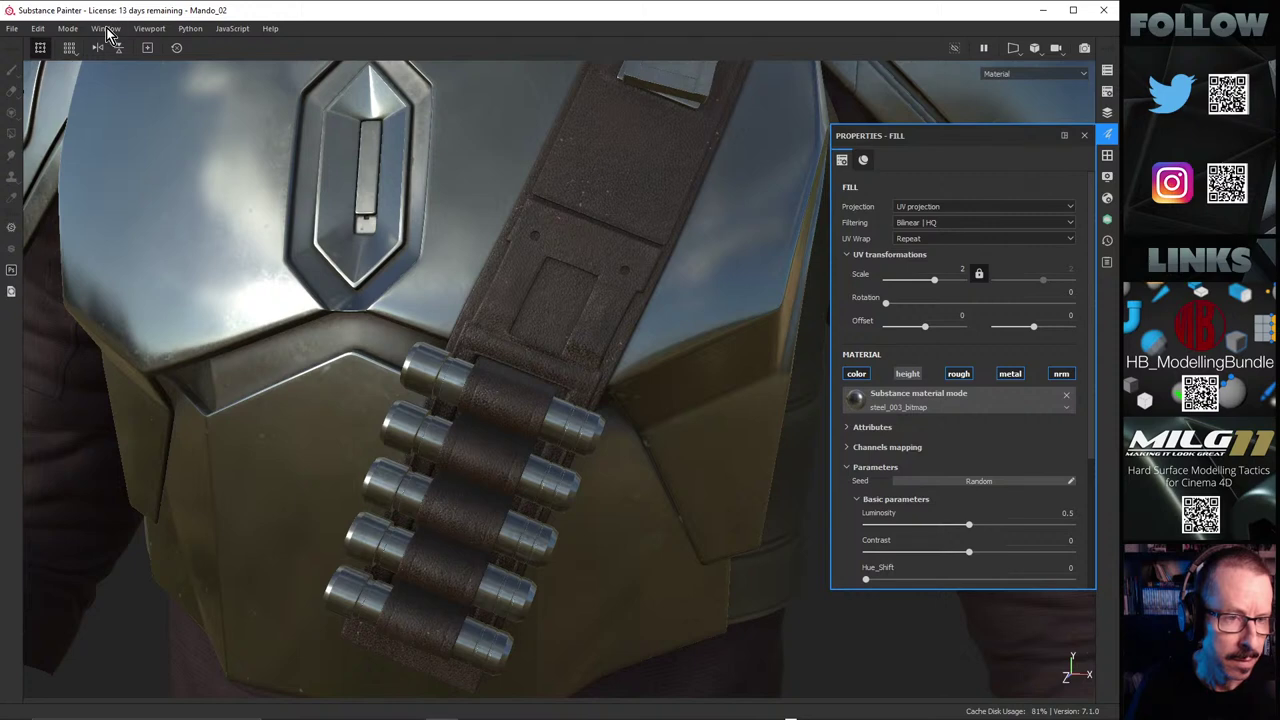
left_click(108, 30)
mouse_move(138, 30)
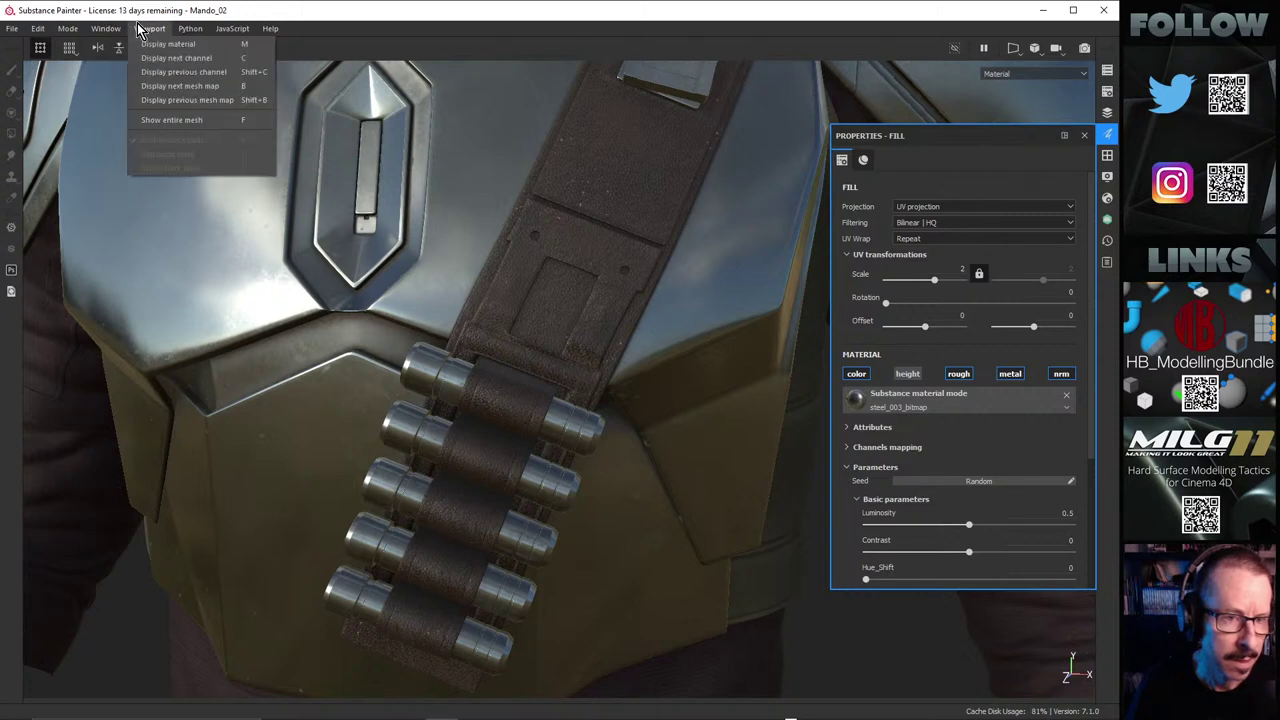
mouse_move(247, 35)
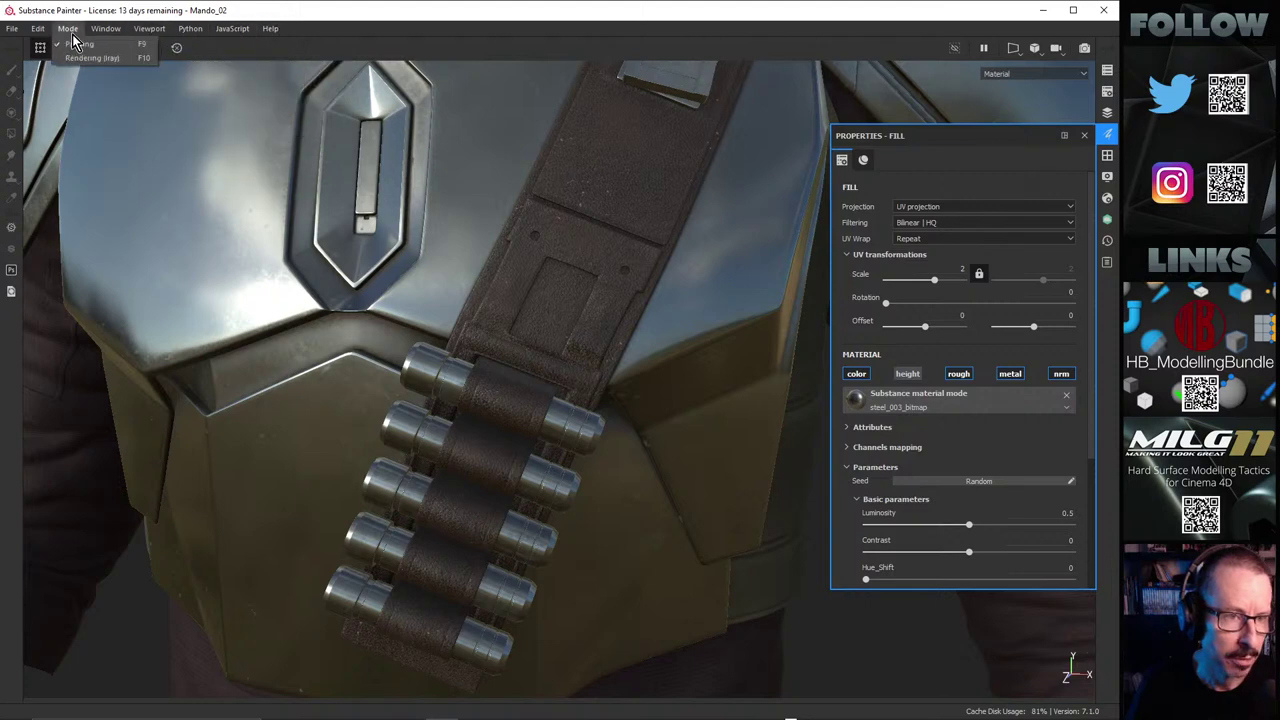
mouse_move(112, 56)
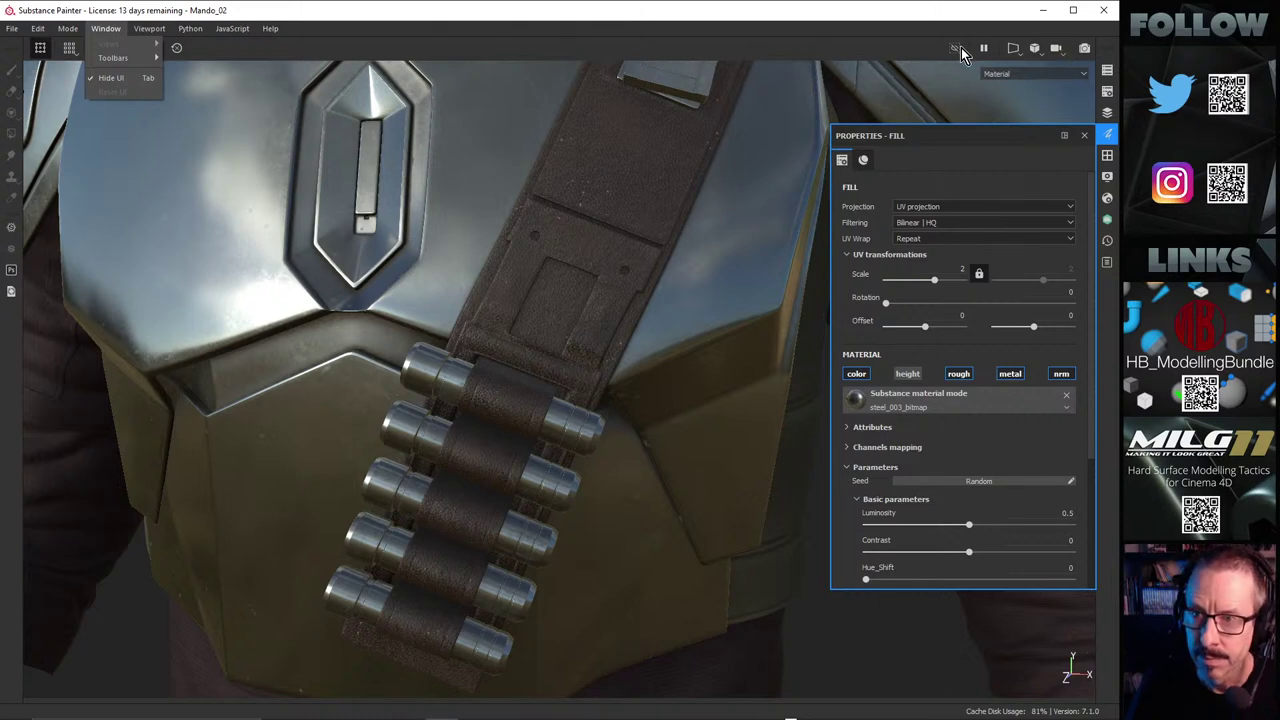
Step: Switch the viewport to a side-by-side layout of the 3D model and the 2D UV tiles
left_click(1018, 48)
left_click(1018, 48)
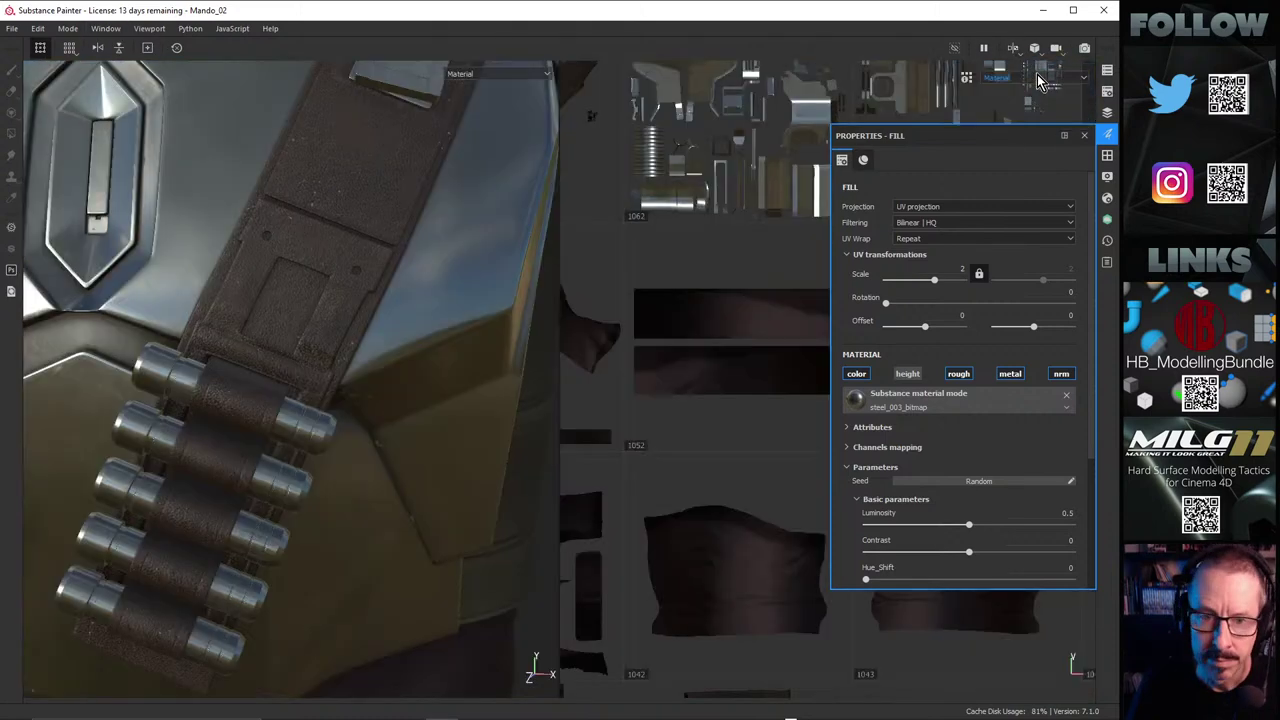
right_click_drag(335, 261, 275, 271, "alt")
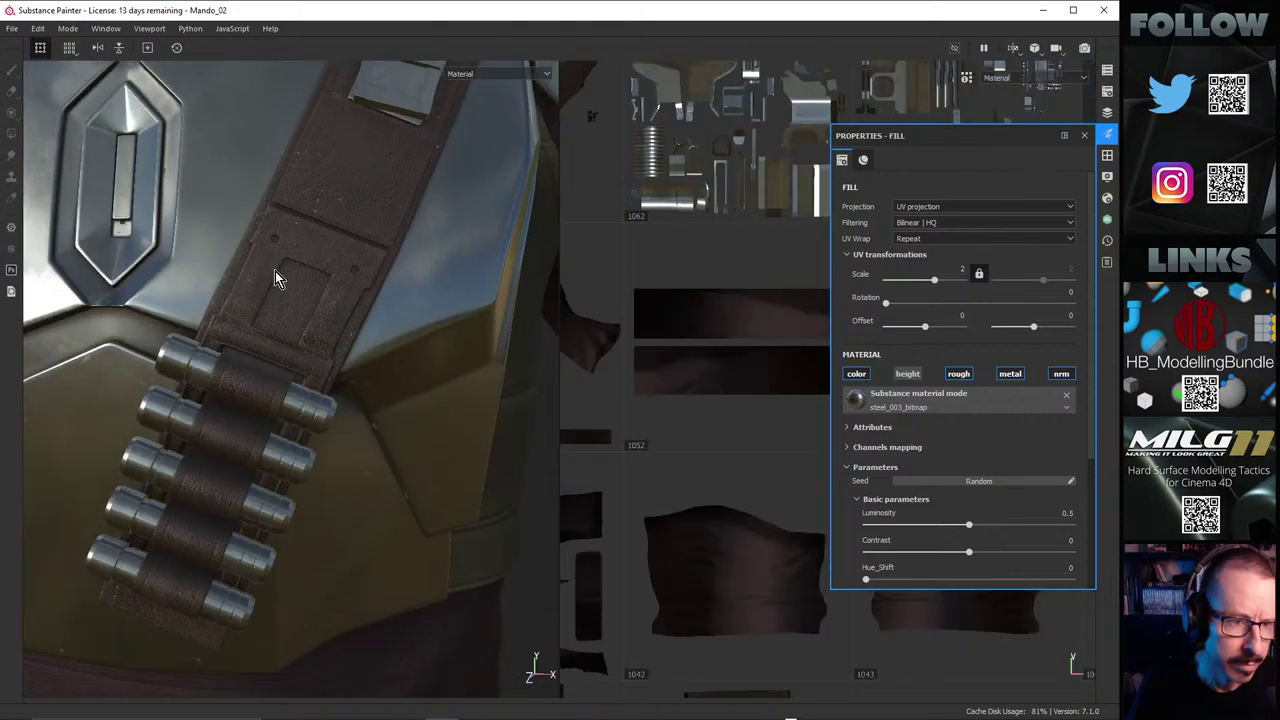
middle_click_drag(327, 270, 363, 280, "alt")
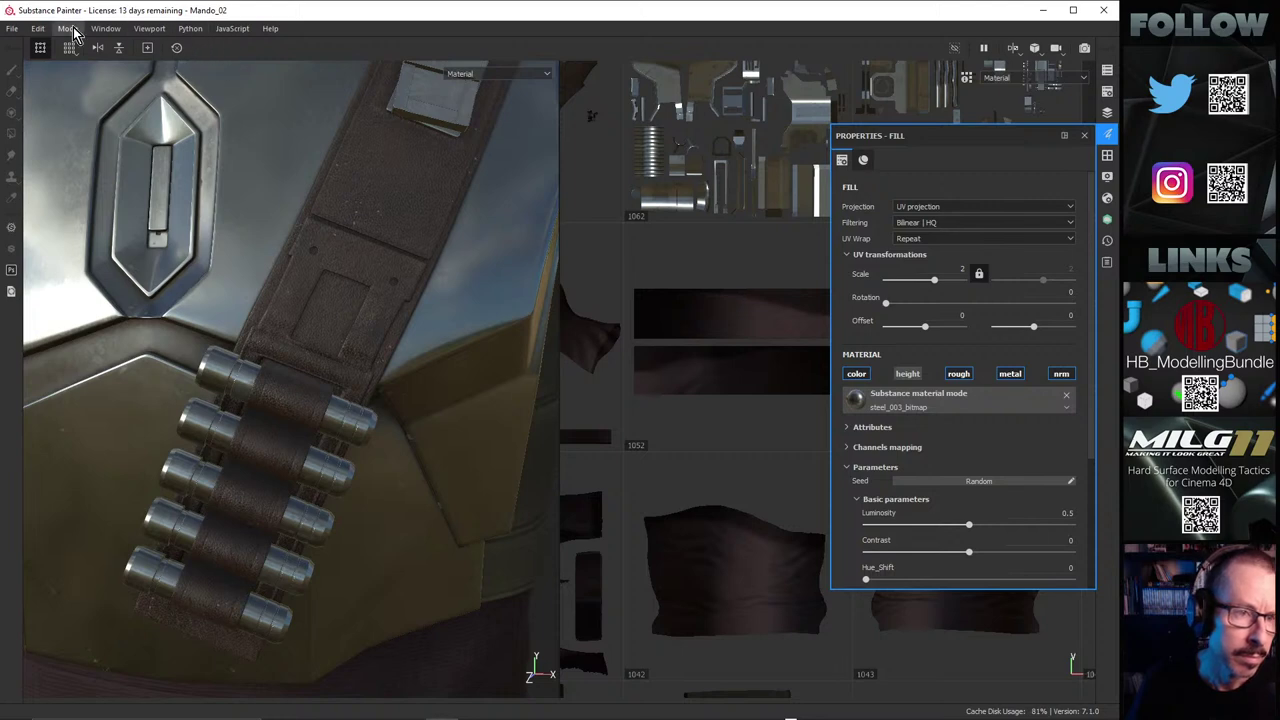
left_click(148, 29)
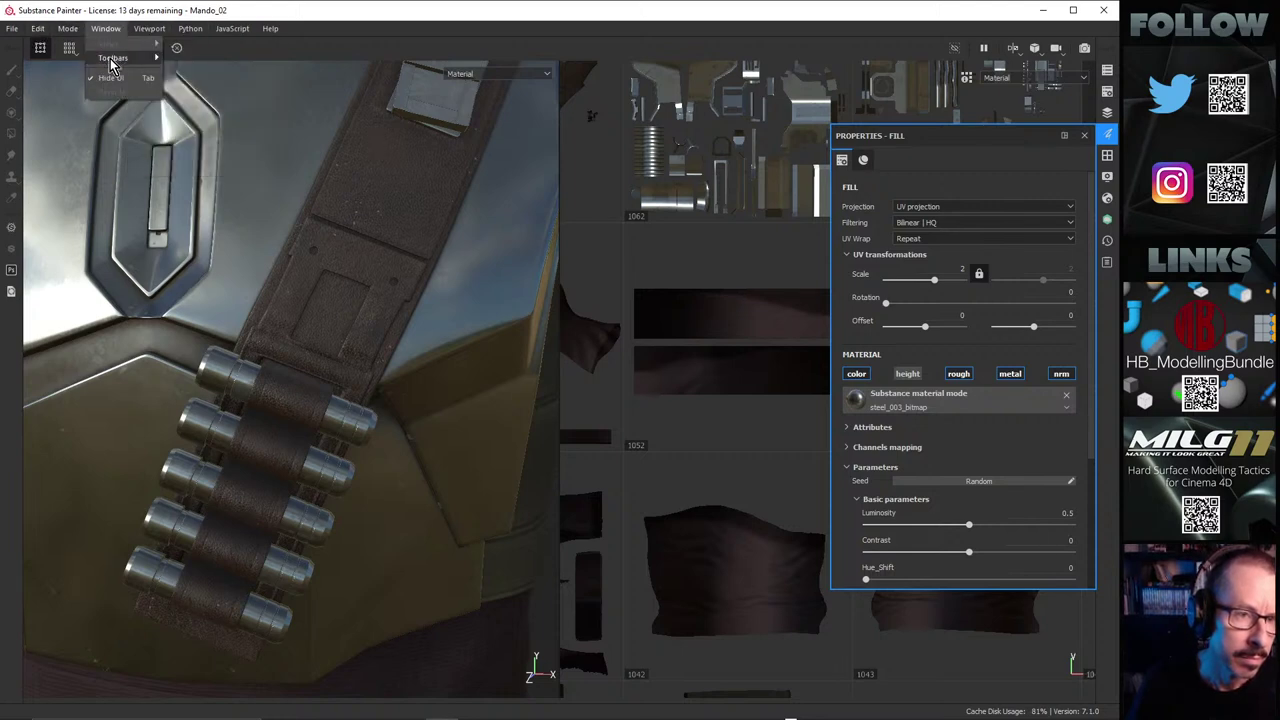
mouse_move(113, 63)
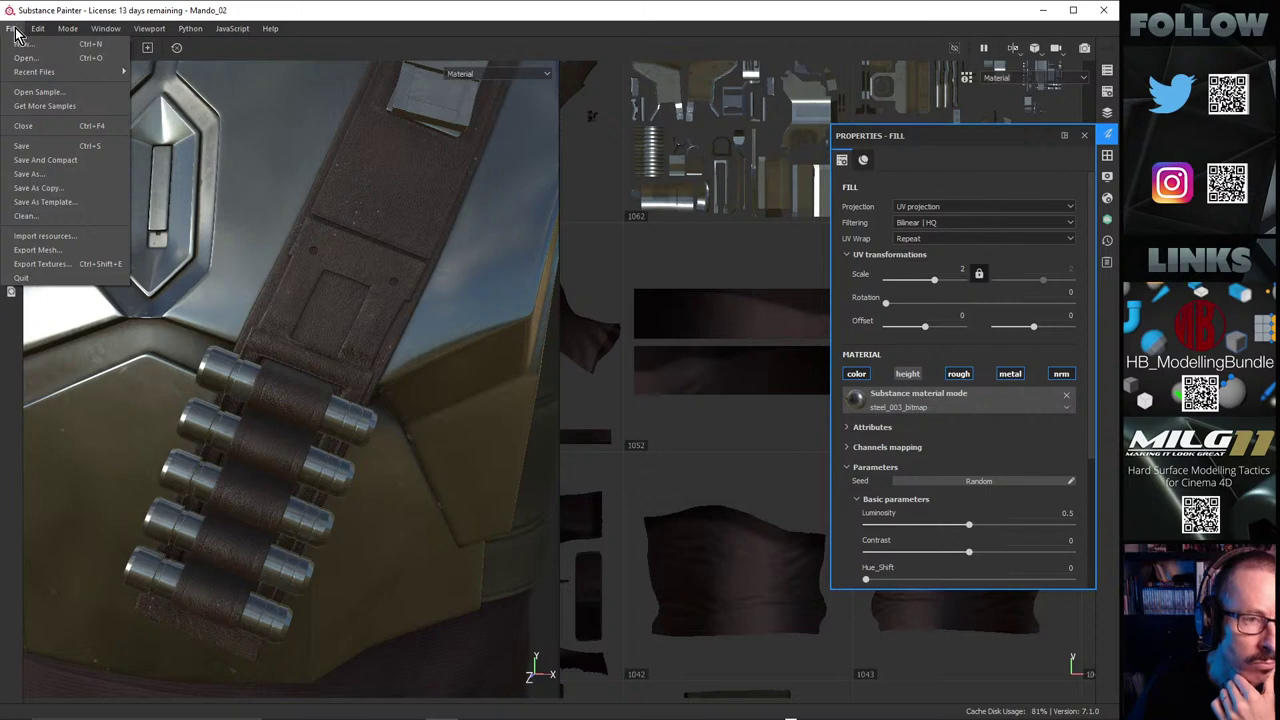
left_click(194, 14)
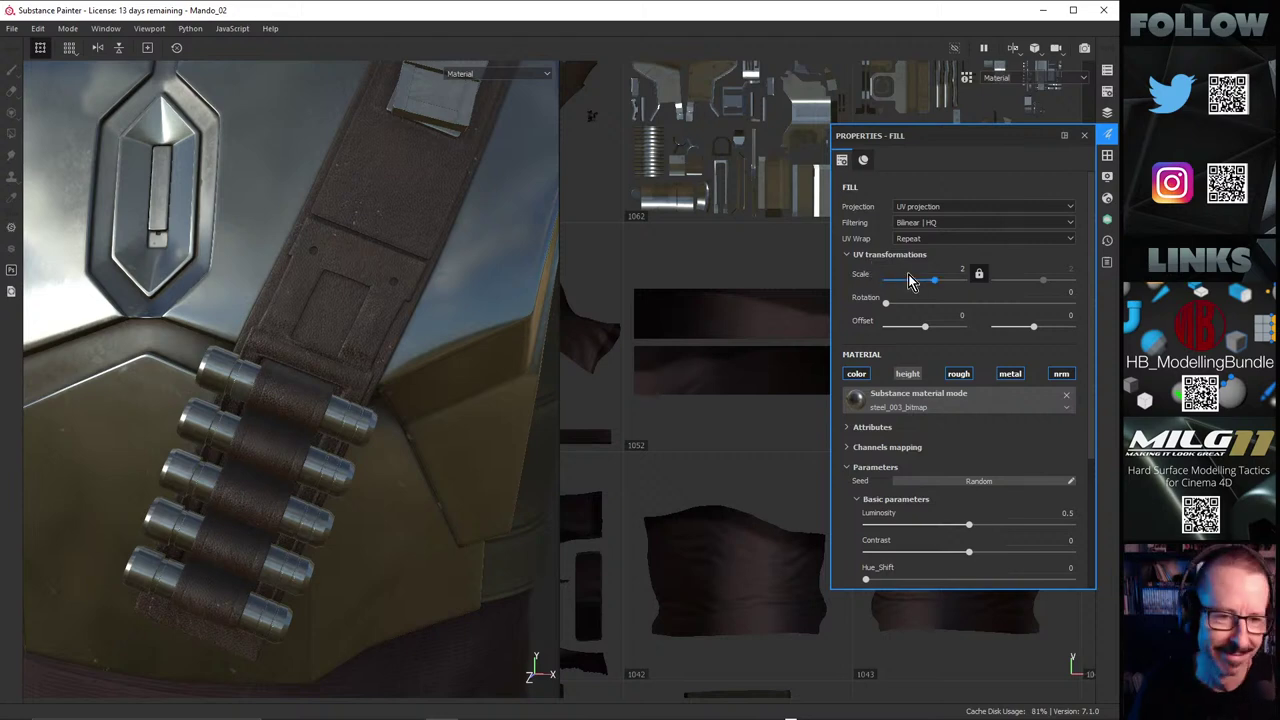
left_click_drag(349, 288, 216, 65, "alt")
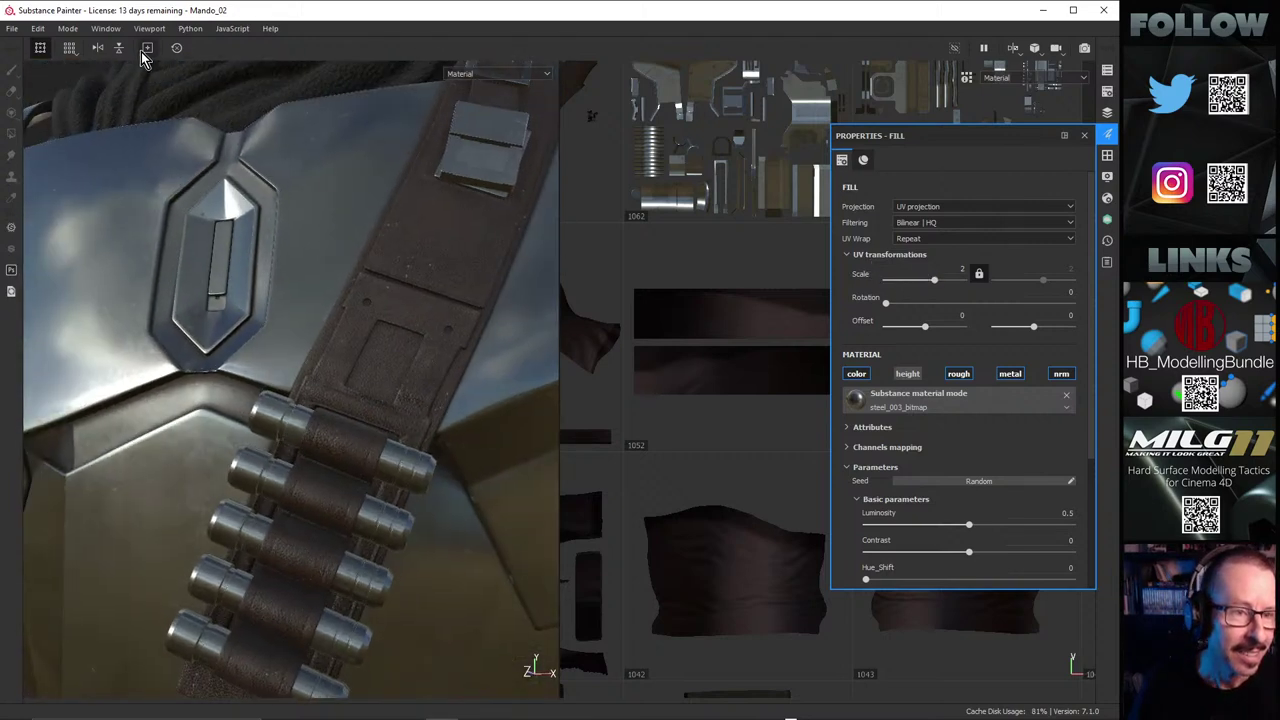
left_click(74, 48)
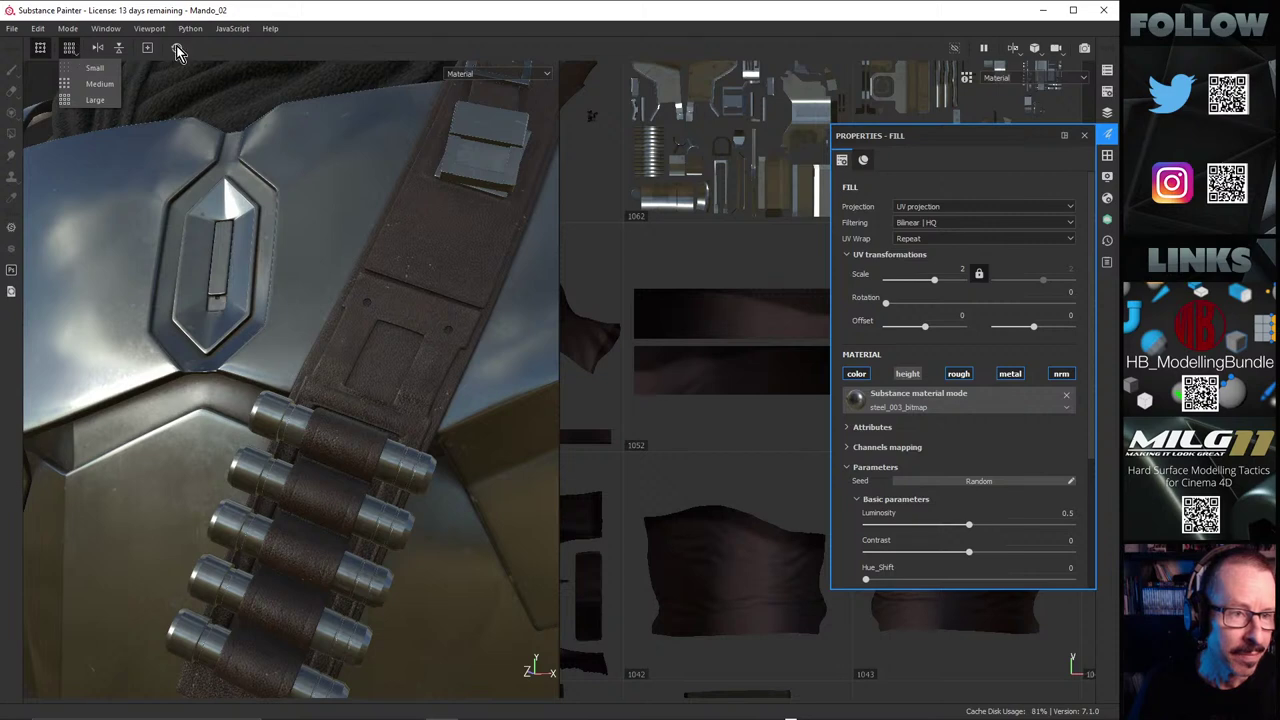
left_click(224, 49)
right_click_drag(248, 311, 236, 312, "alt")
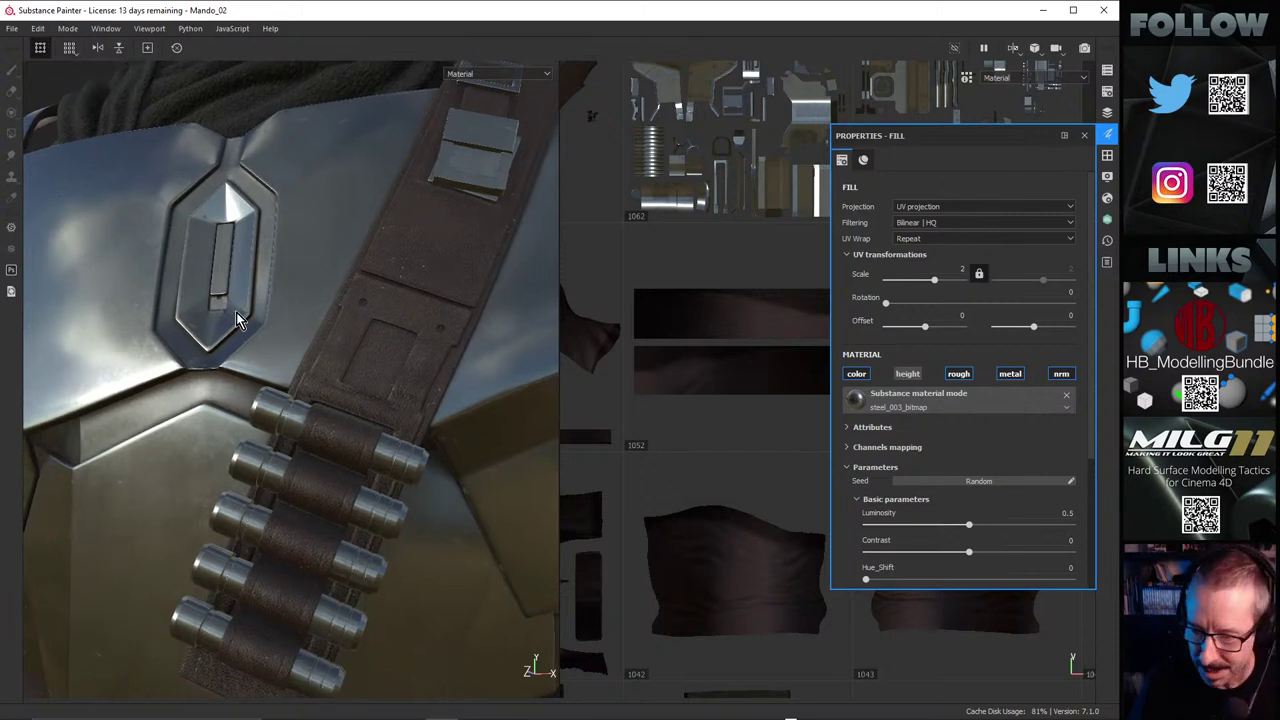
left_click(195, 30)
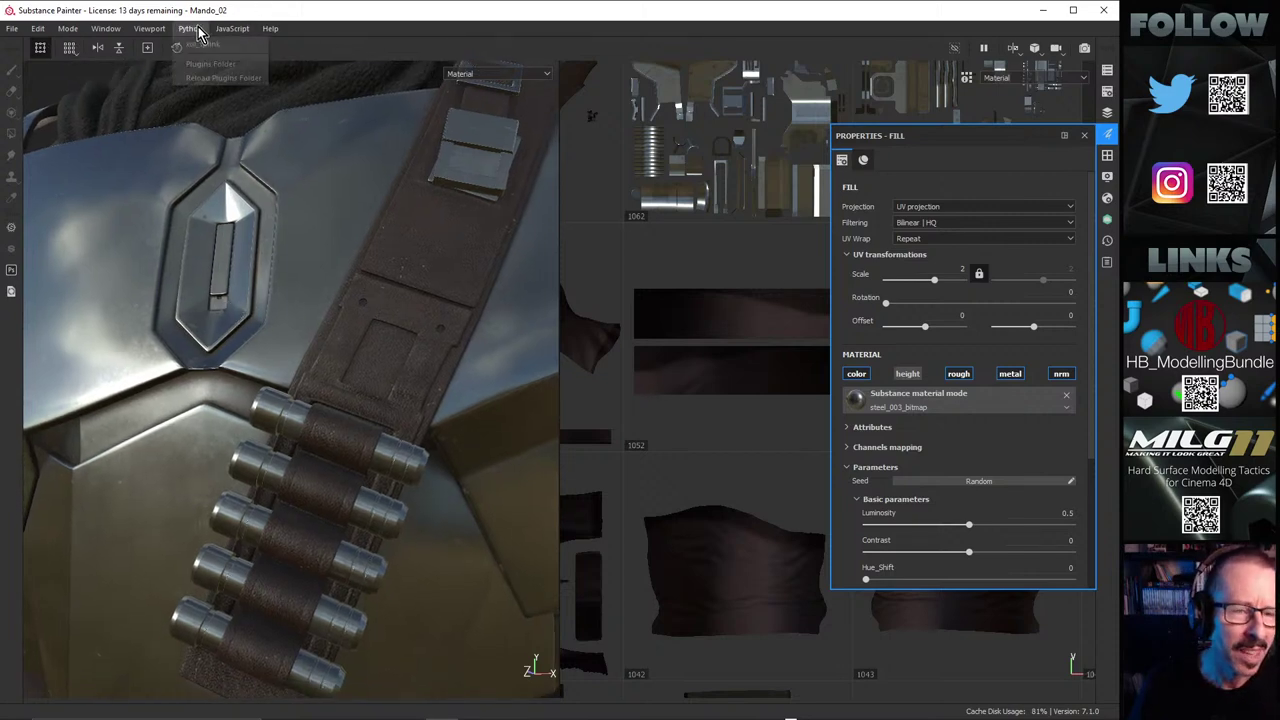
mouse_move(278, 28)
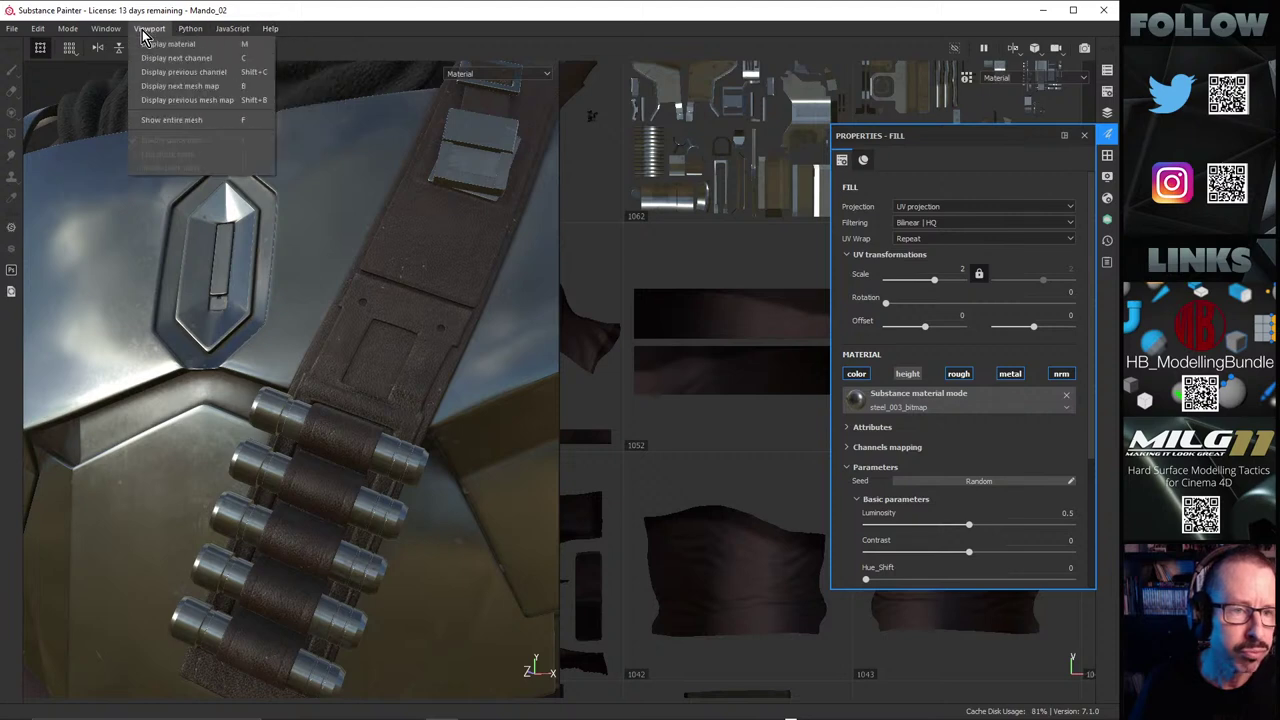
mouse_move(190, 33)
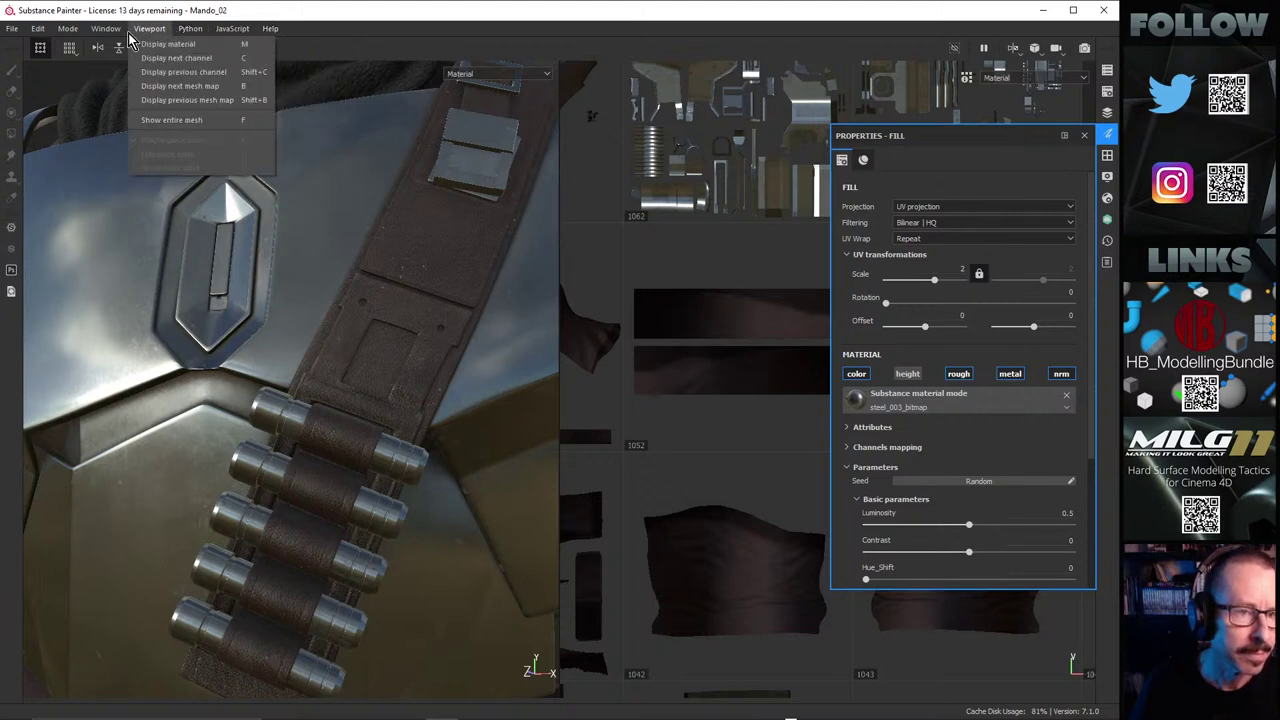
mouse_move(108, 38)
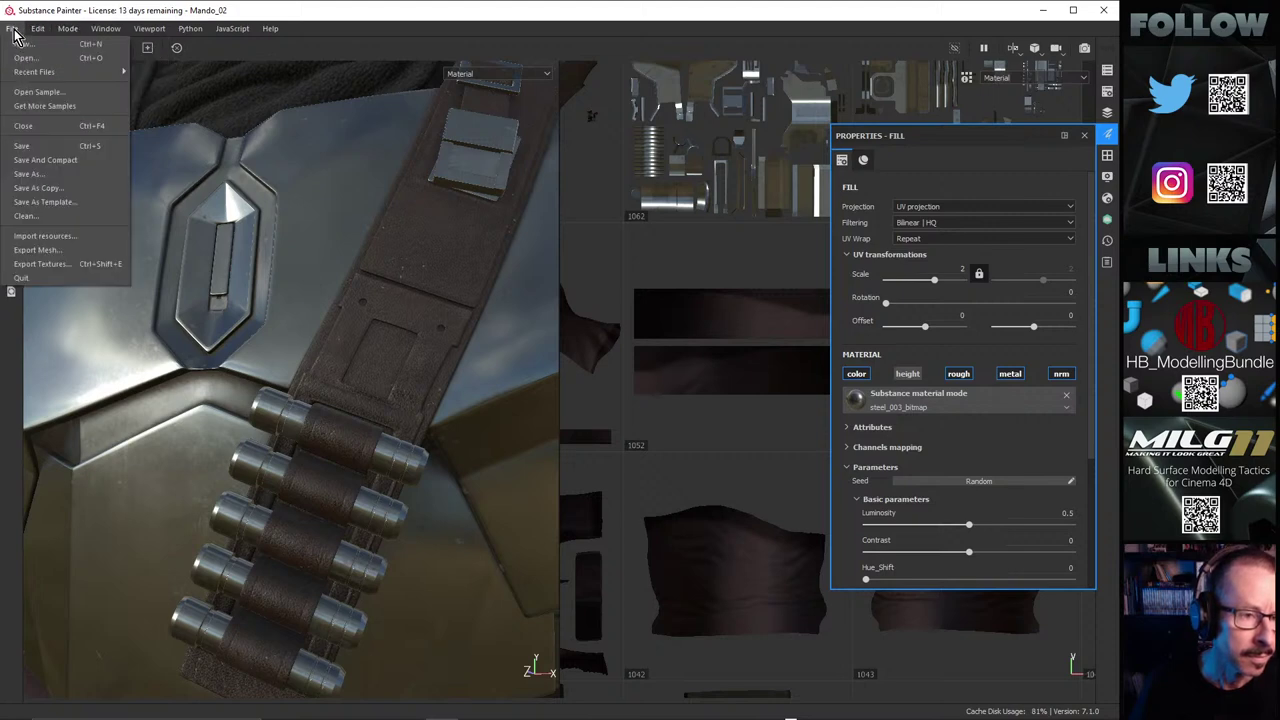
left_click(1111, 296)
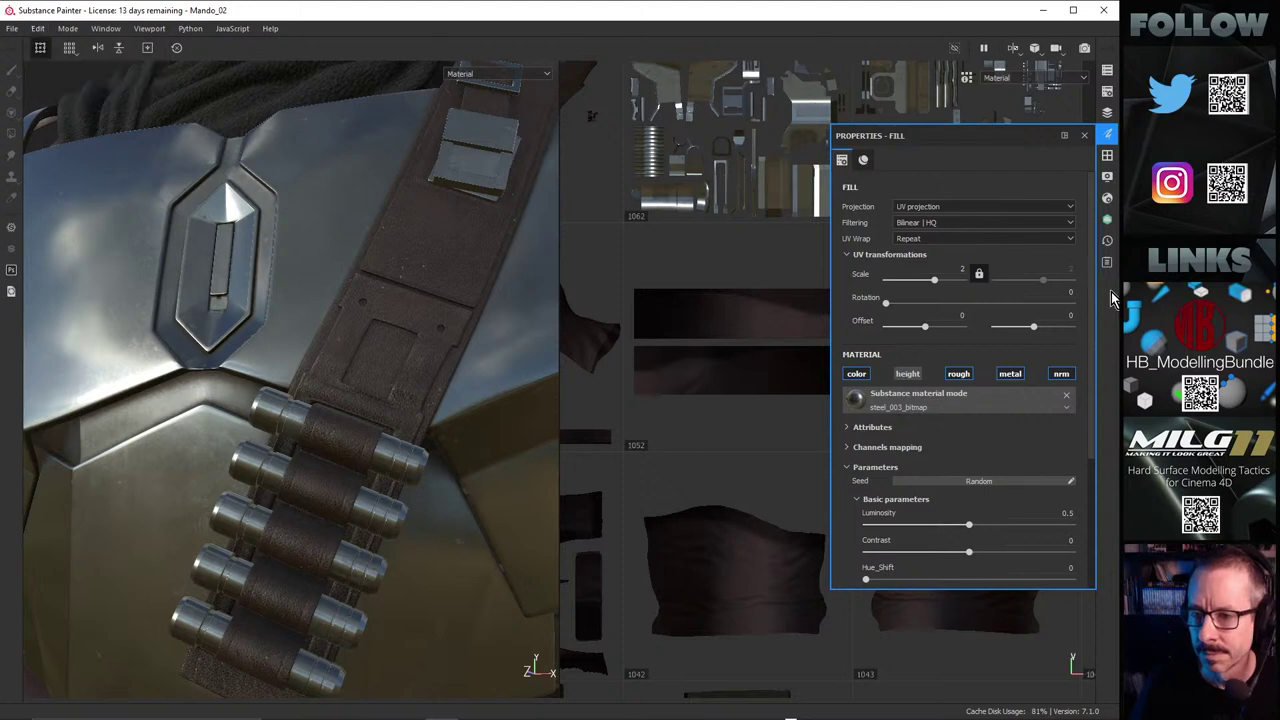
right_click(1107, 295)
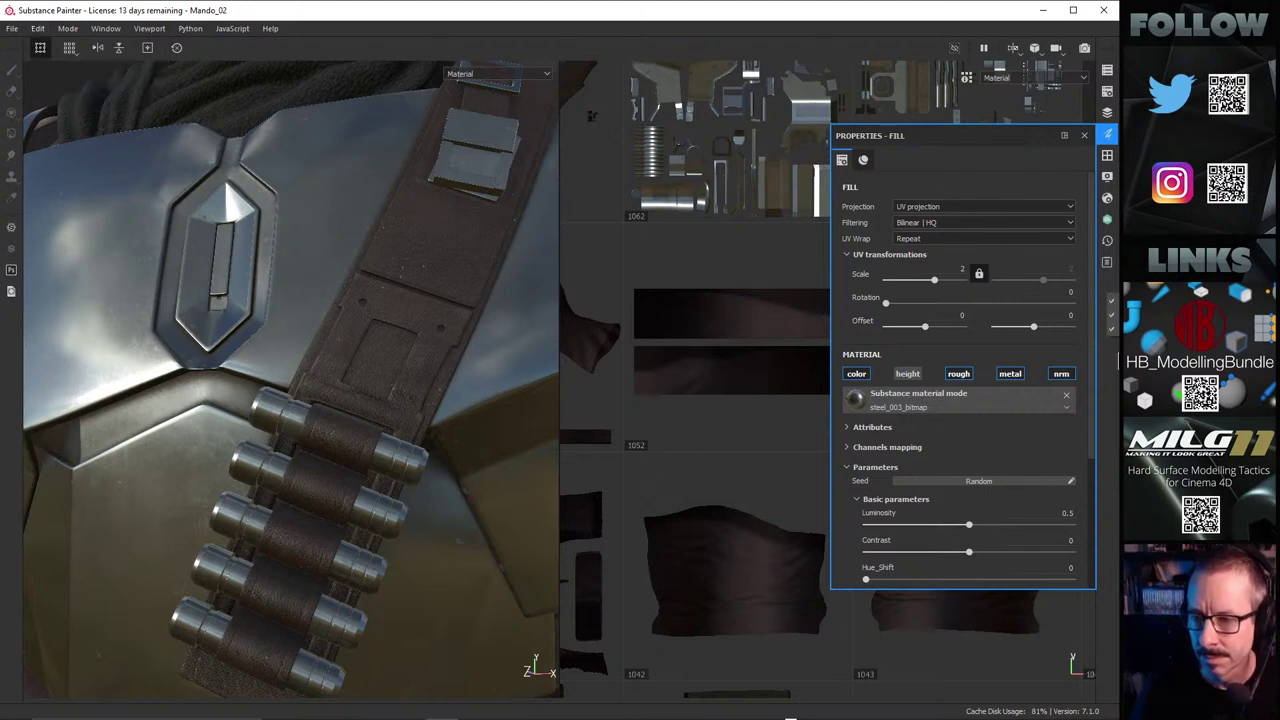
Step: Dock the floating fill properties beside the viewports
left_click(1064, 135)
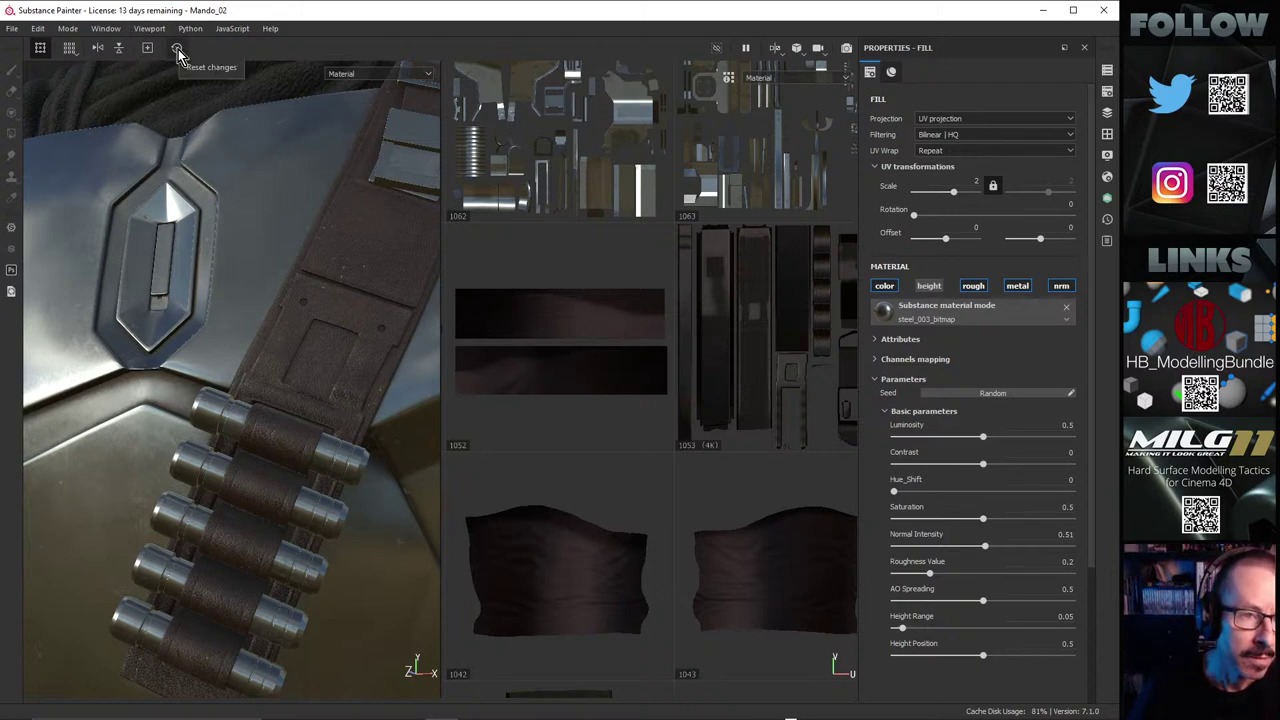
left_click(150, 29)
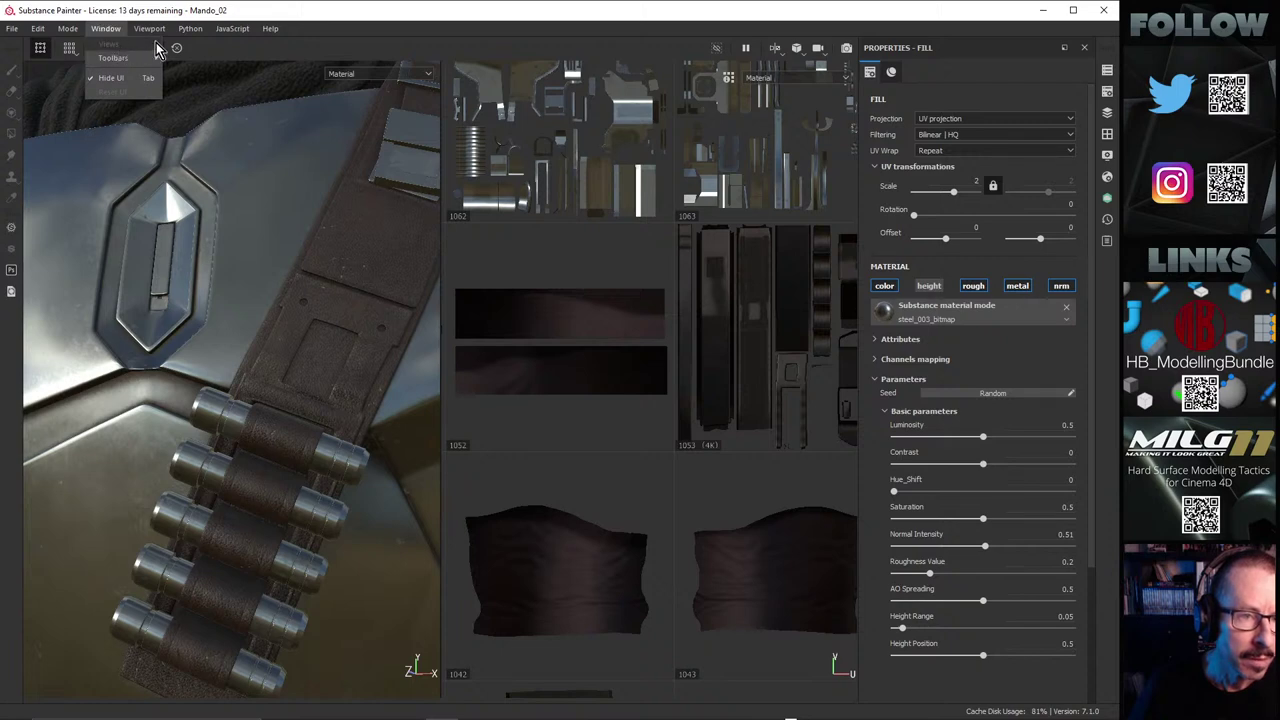
mouse_move(132, 56)
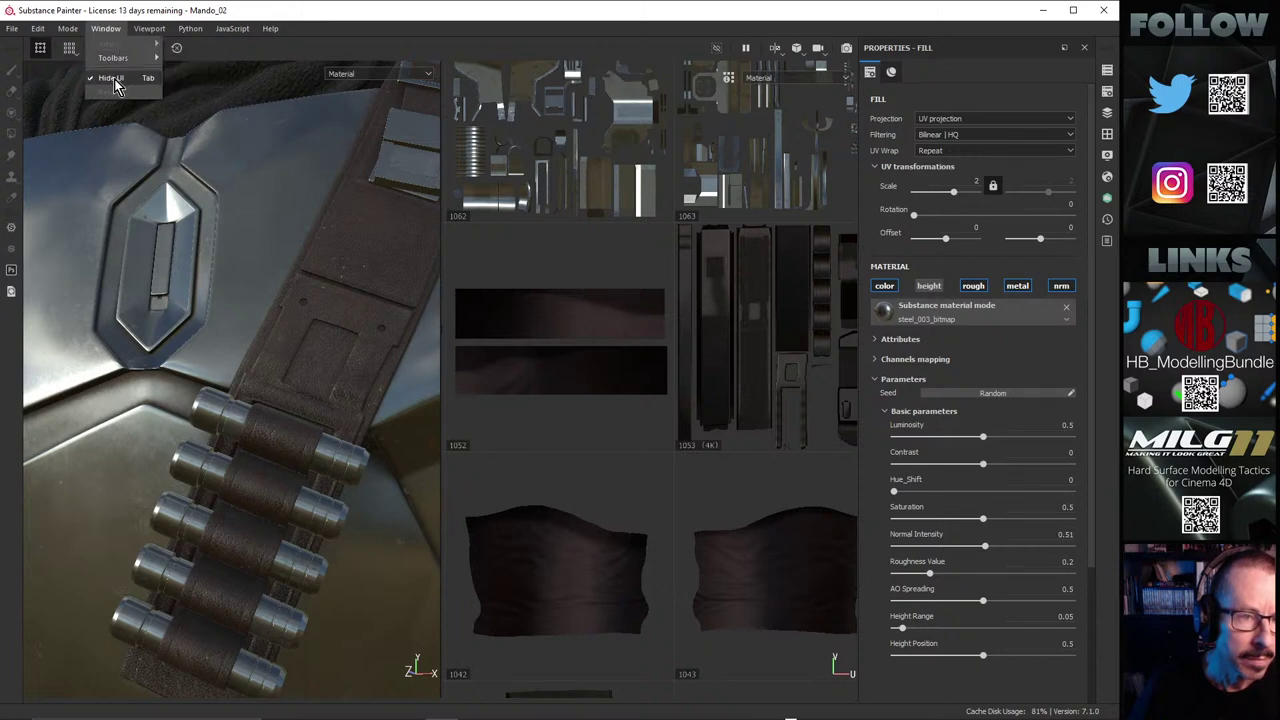
left_click(310, 50)
left_click(15, 30)
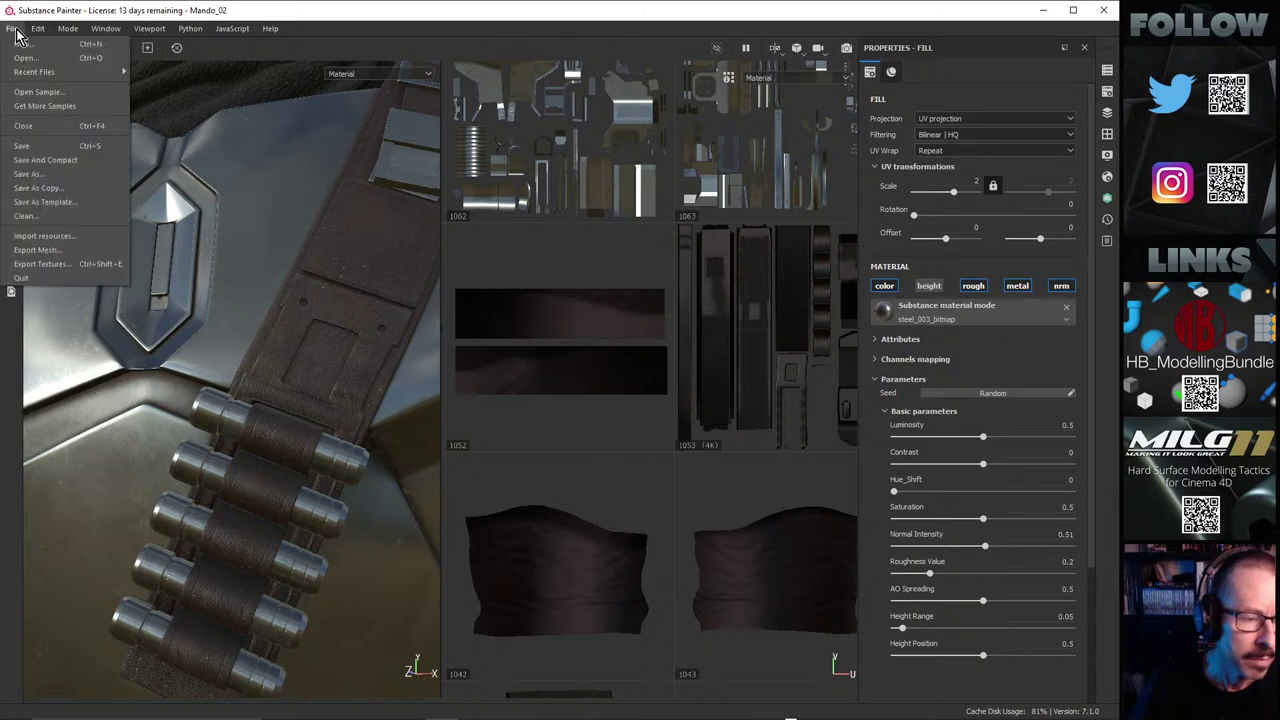
mouse_move(38, 37)
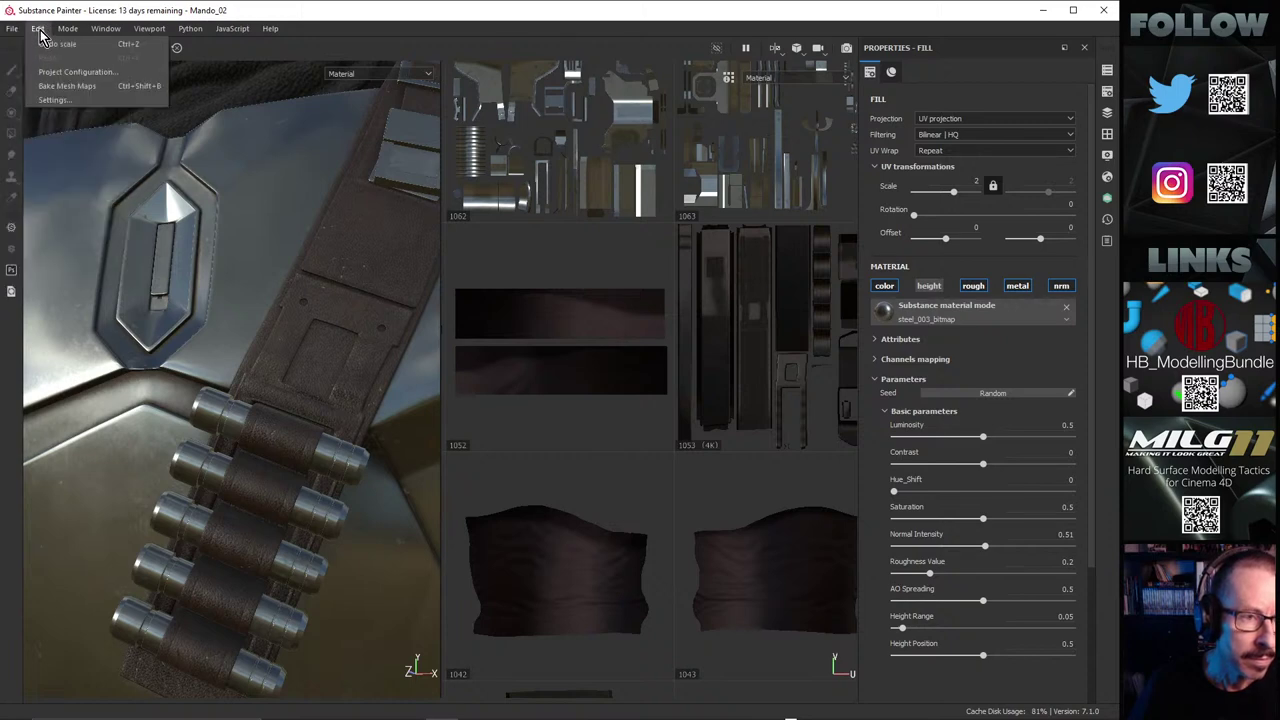
mouse_move(98, 37)
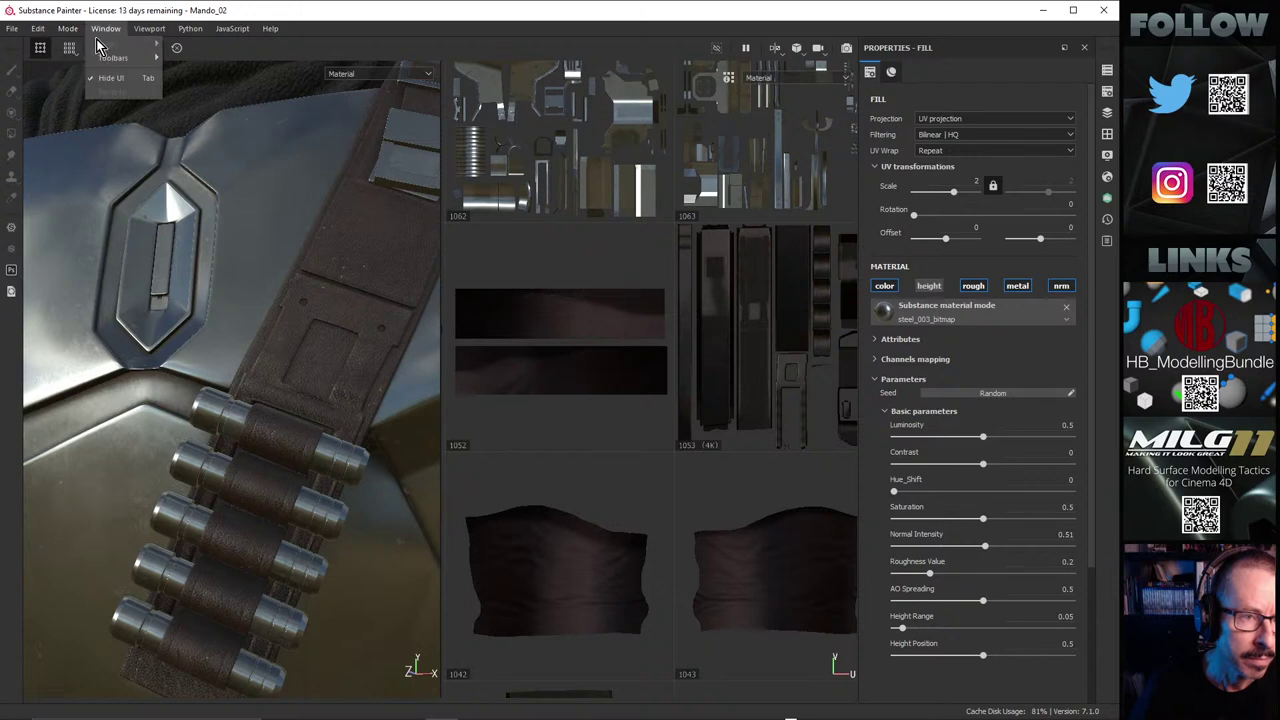
mouse_move(110, 59)
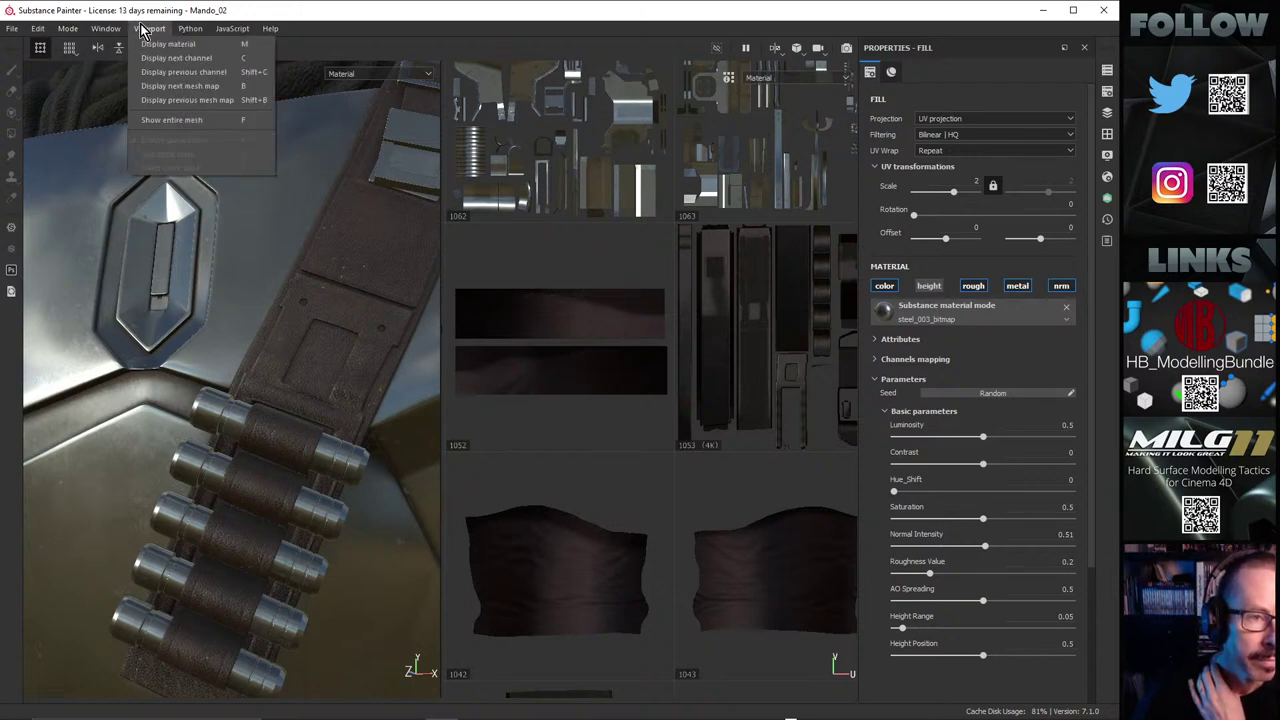
left_click(142, 30)
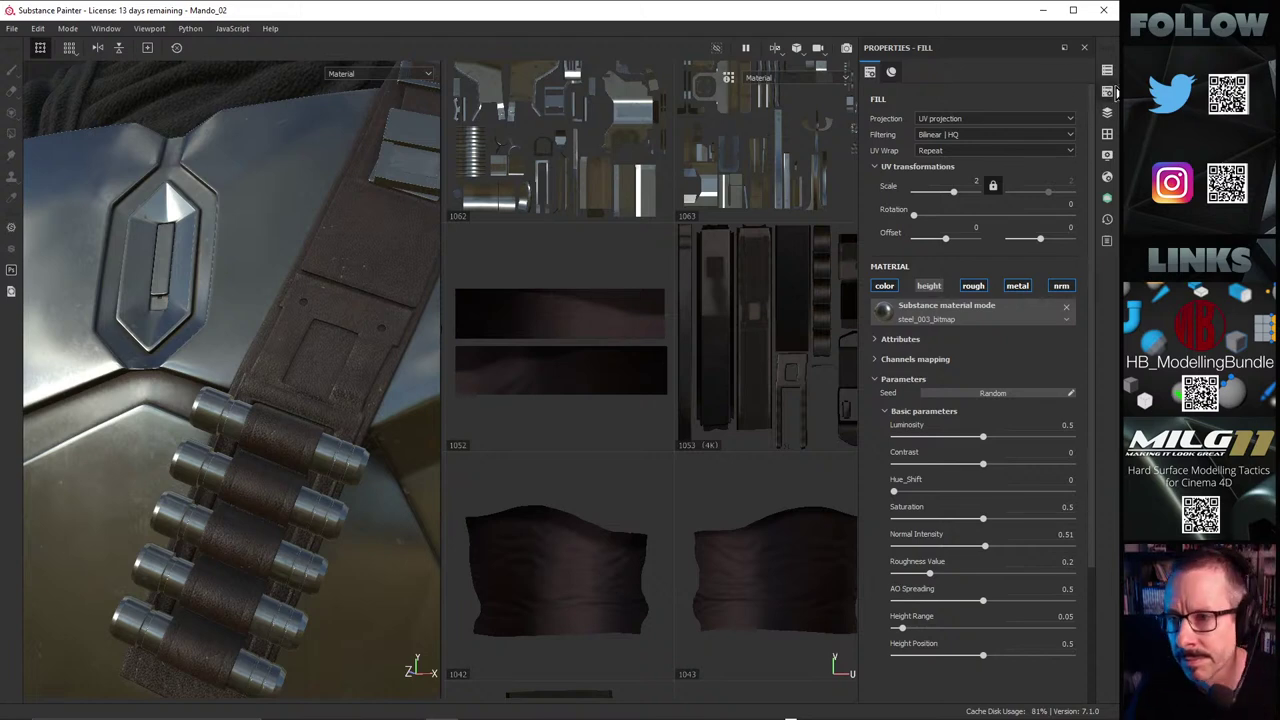
Step: Open the Shelf and dock it beside the 3D viewport
mouse_move(1108, 135)
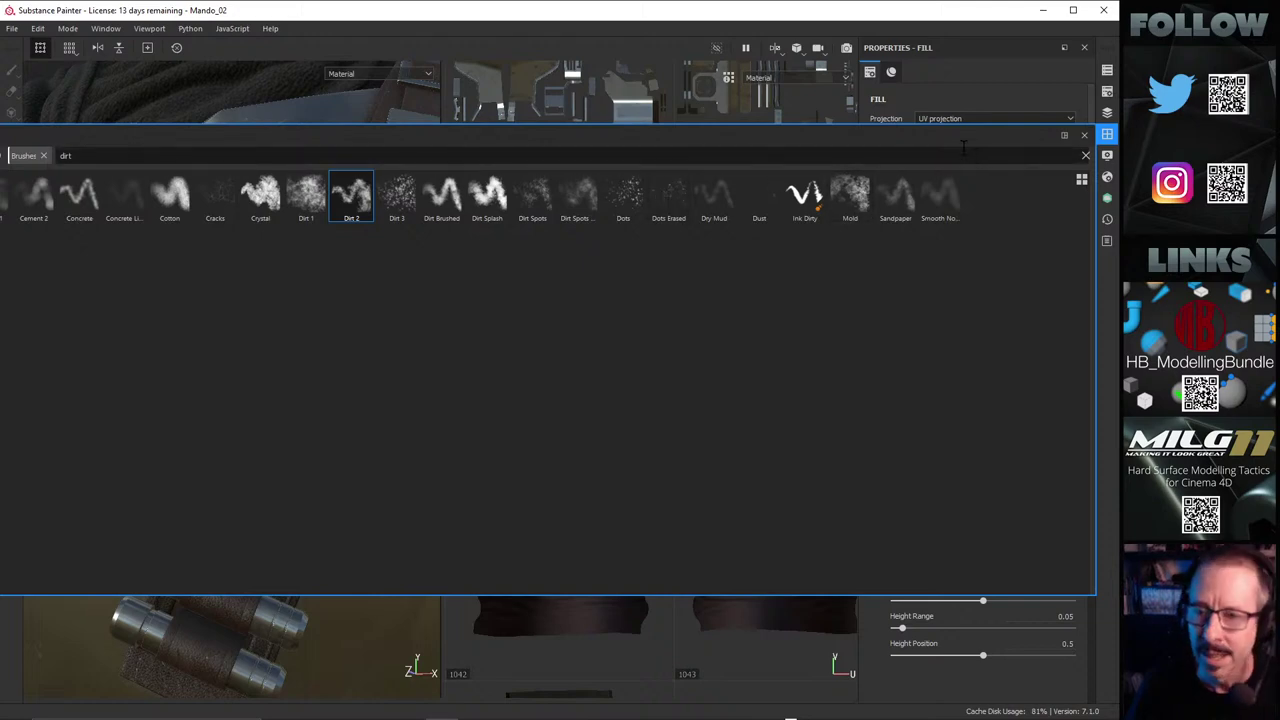
left_click_drag(932, 137, 1133, 205)
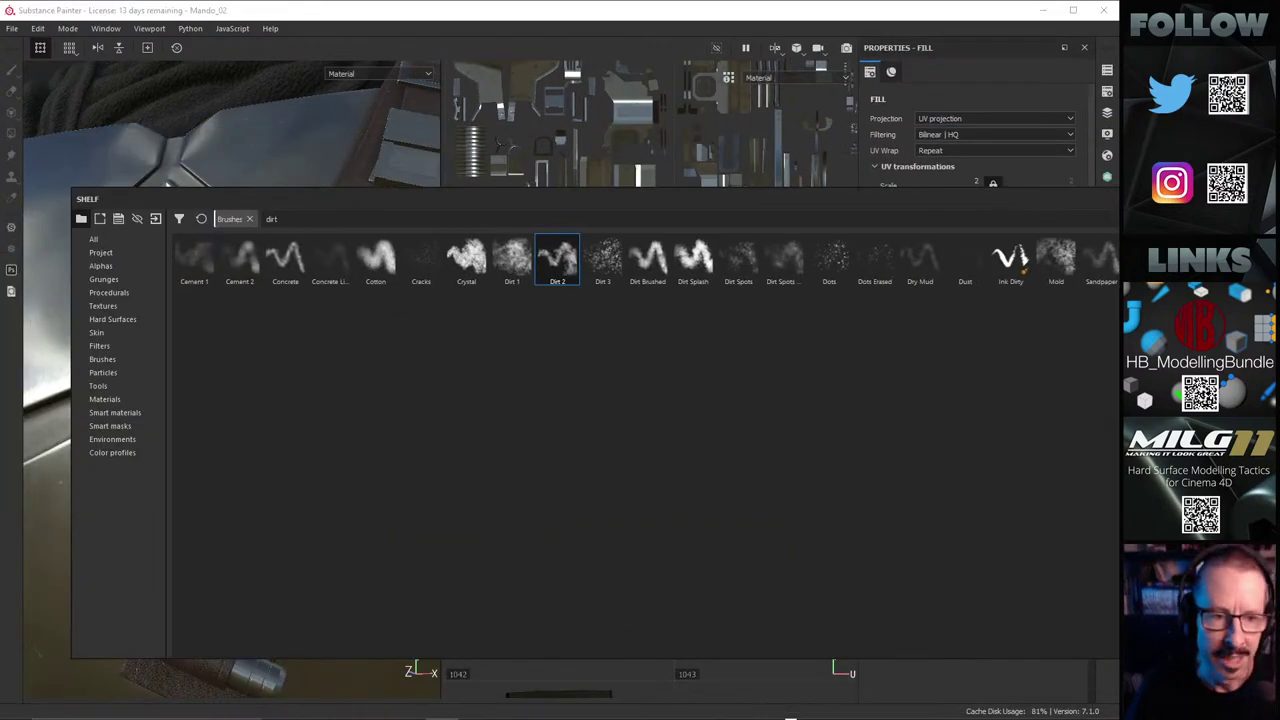
left_click_drag(351, 192, 40, 172)
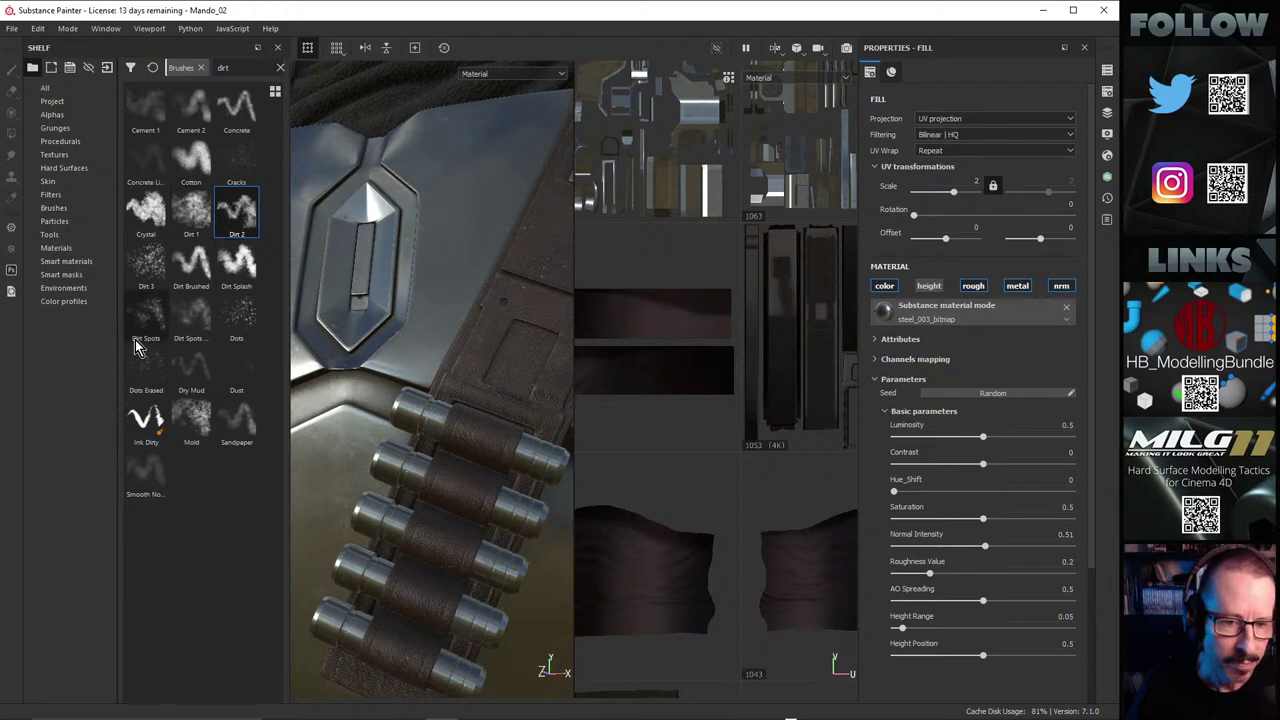
Step: Show all shelf resources and search them for "stee"
left_click(53, 89)
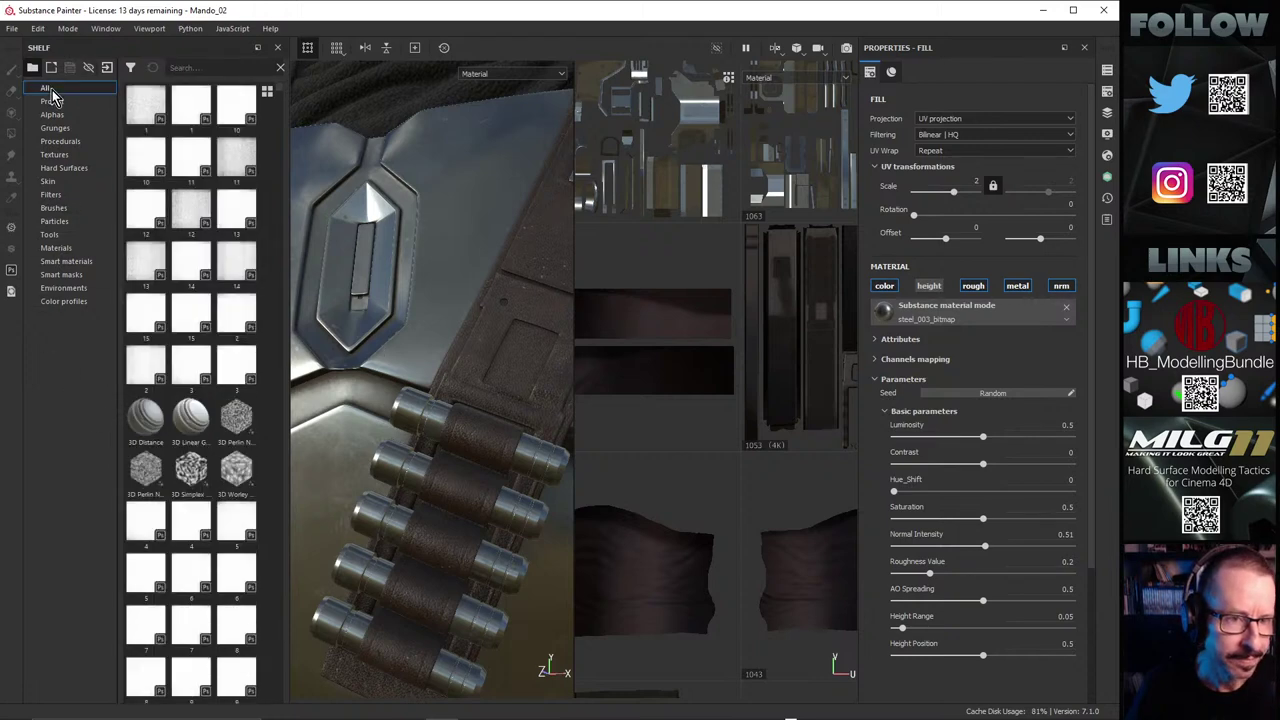
left_click(231, 67)
type("st")
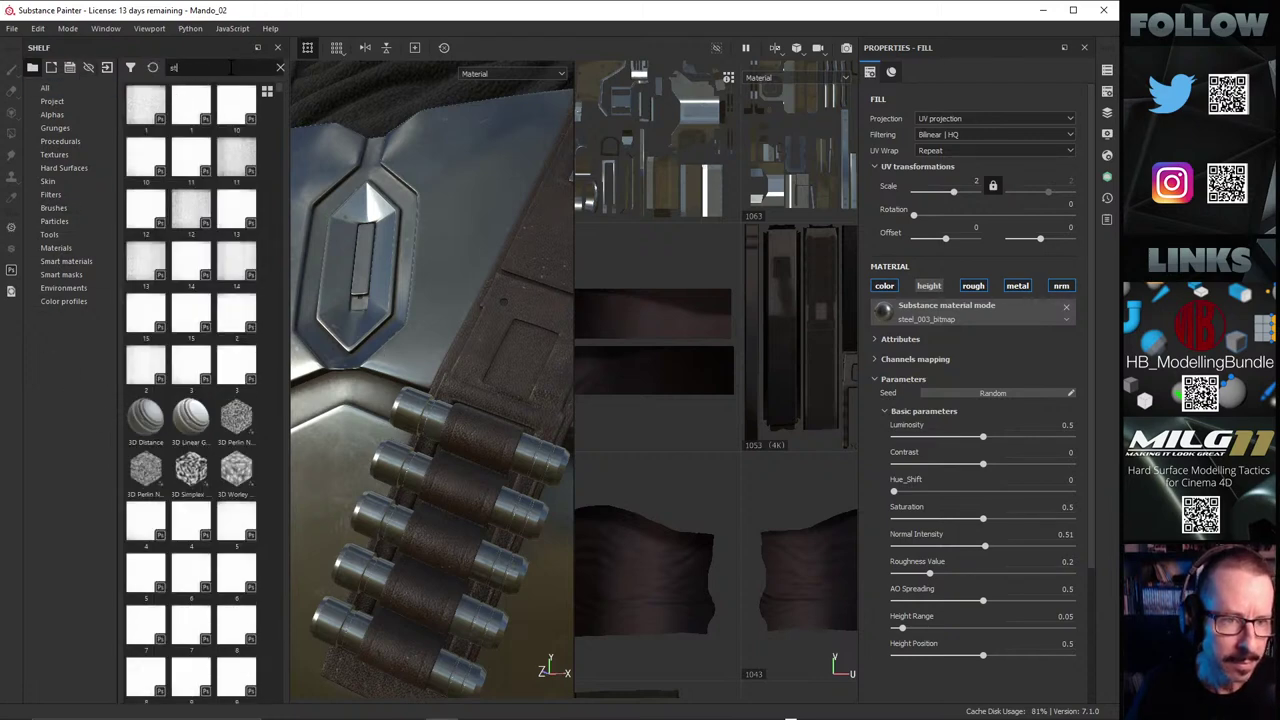
type("eel")
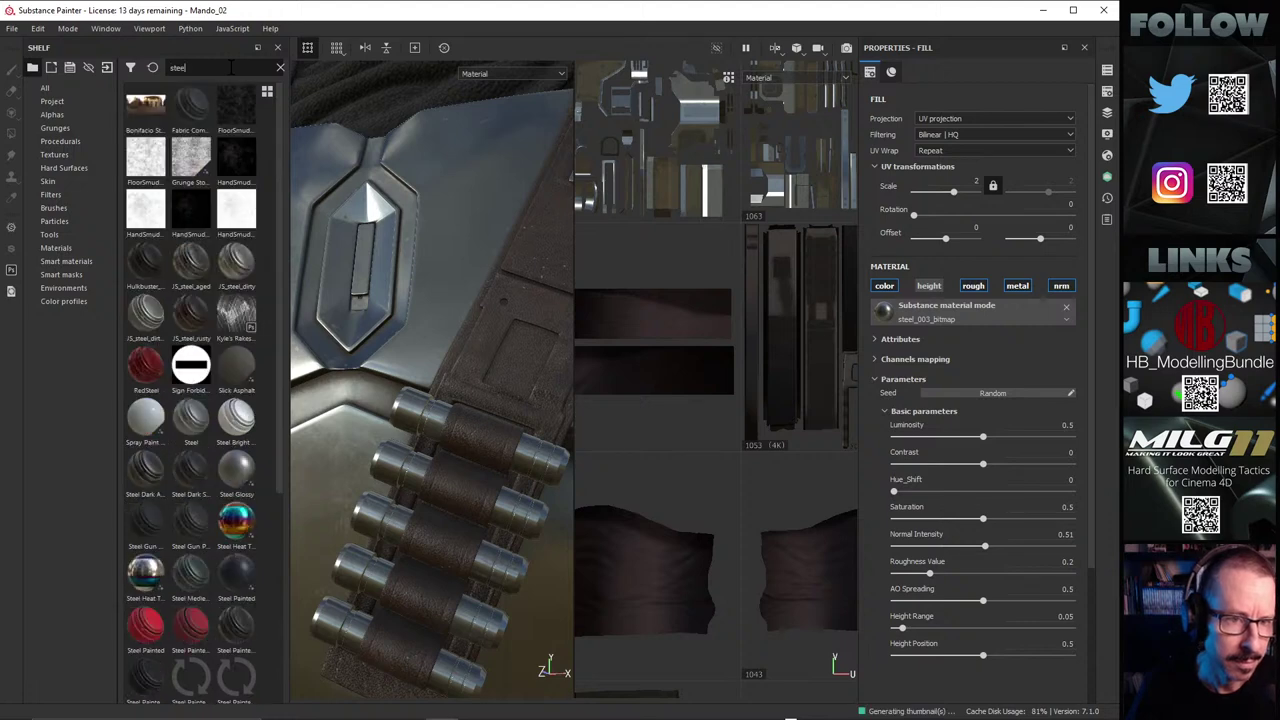
key("BackSpace")
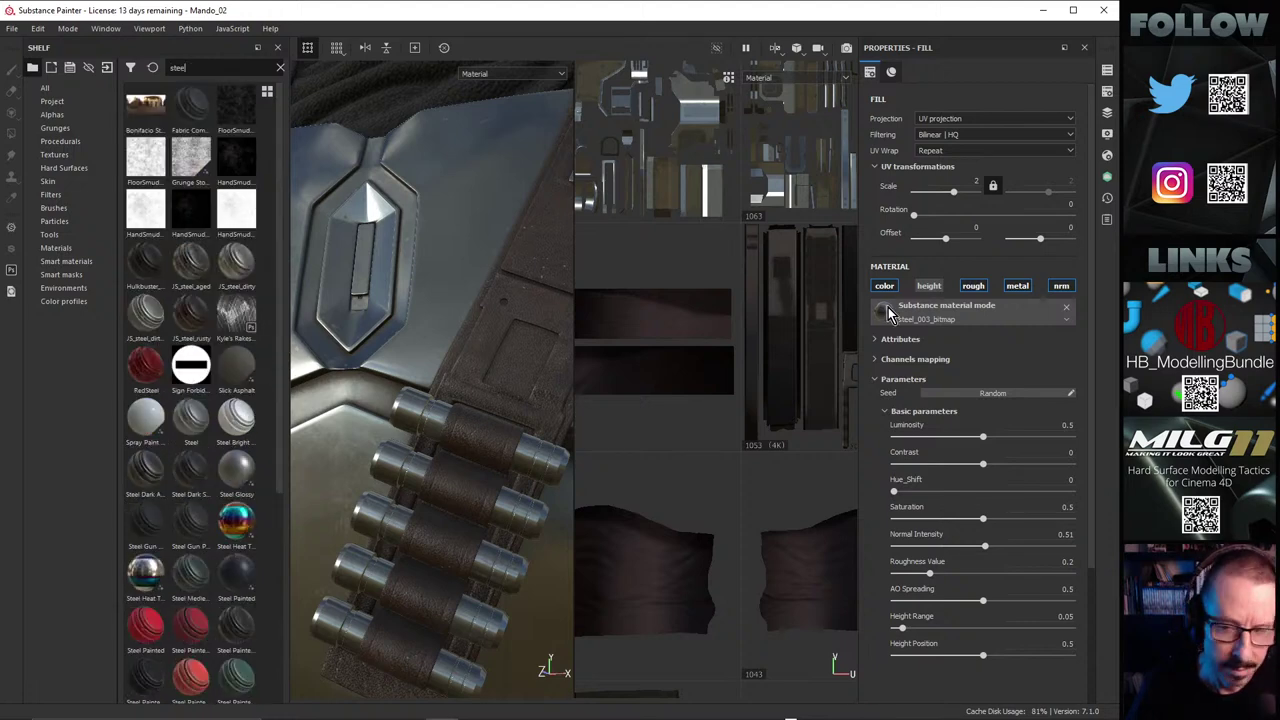
Step: Open the layer stack, then collapse and hide the Steel Stained folder inside the strap's Steel group
left_click(1107, 113)
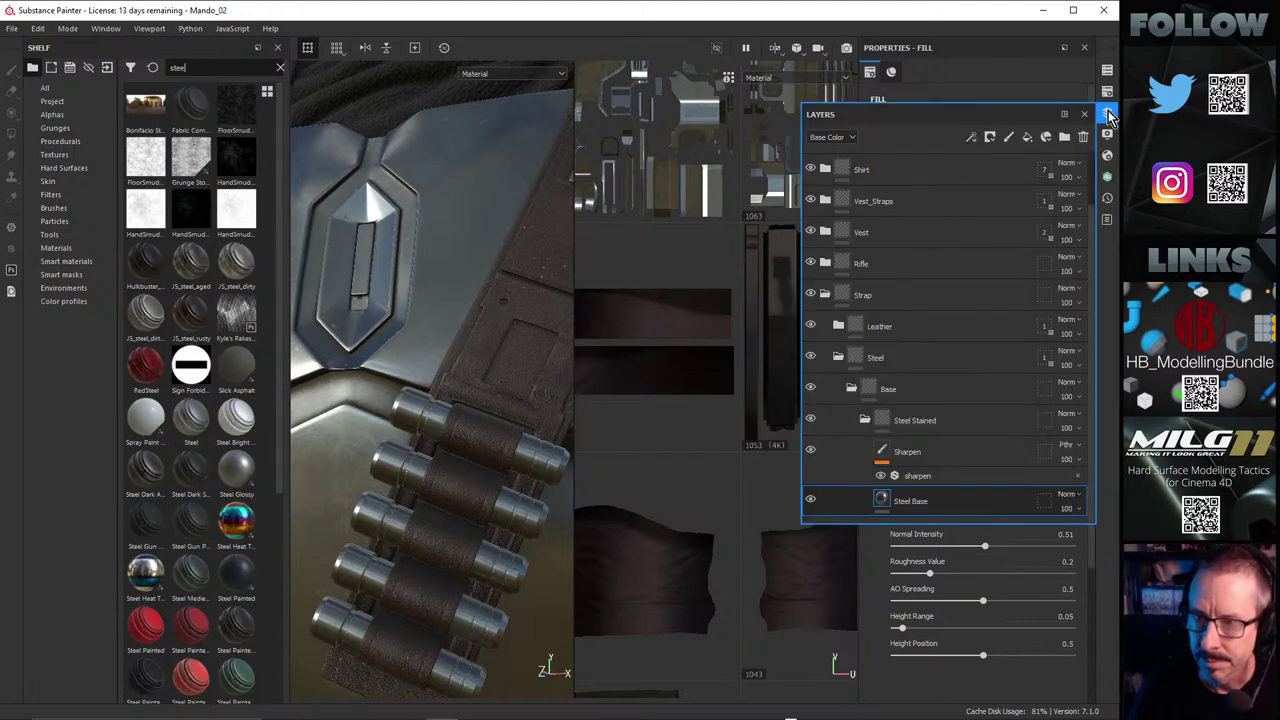
left_click(863, 421)
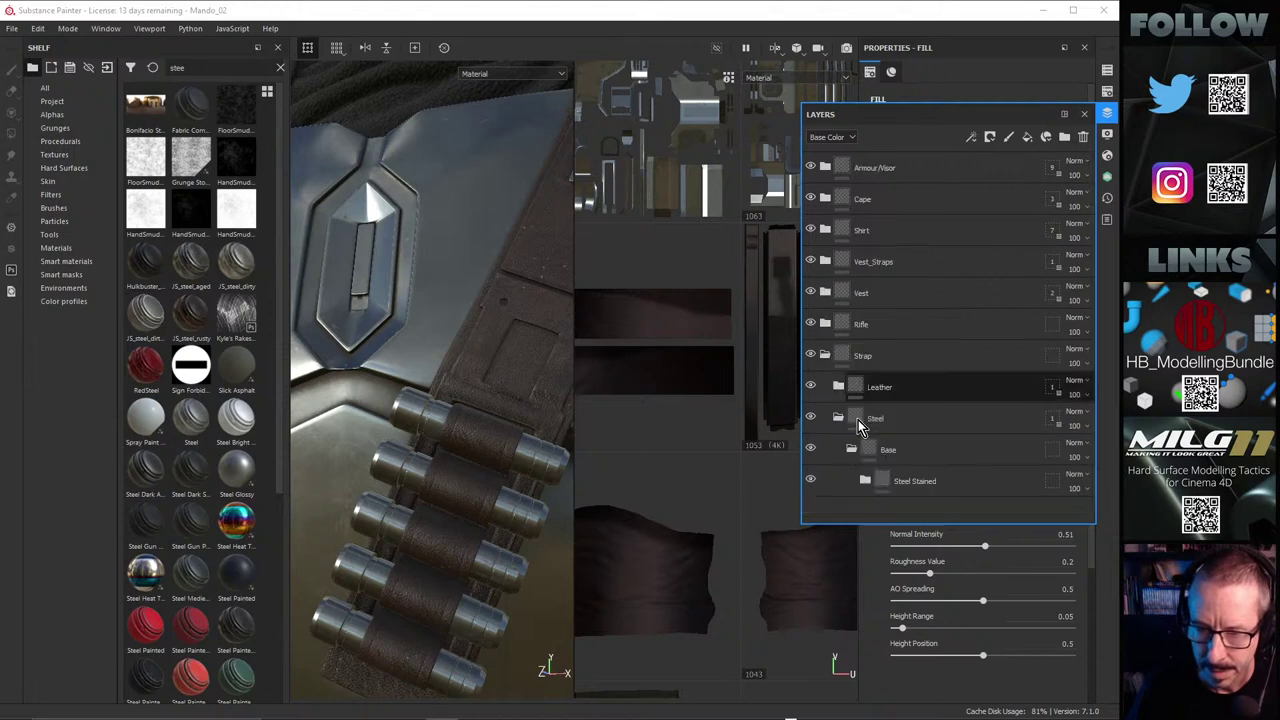
left_click(811, 481)
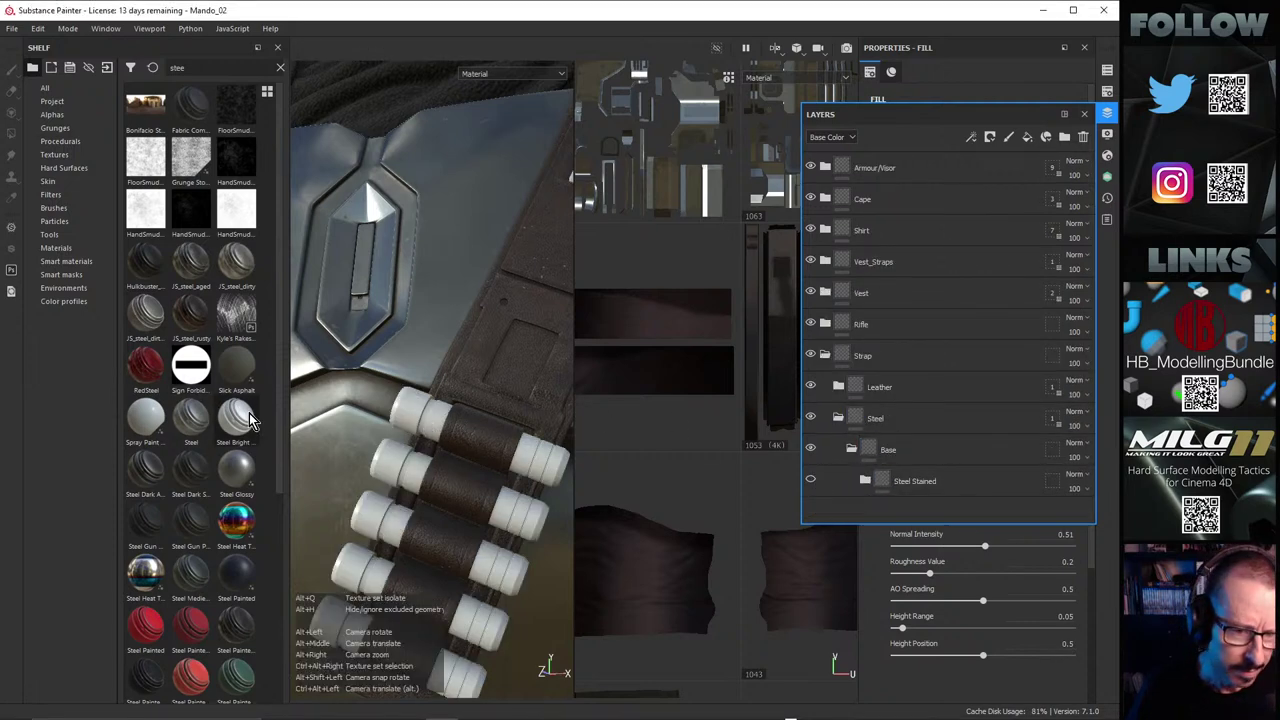
Step: Try the Steel smart material in the strap's Steel group, inspect it on the cartridges and buckle plates in the 3D-only view, and delete it
left_click_drag(189, 418, 860, 415)
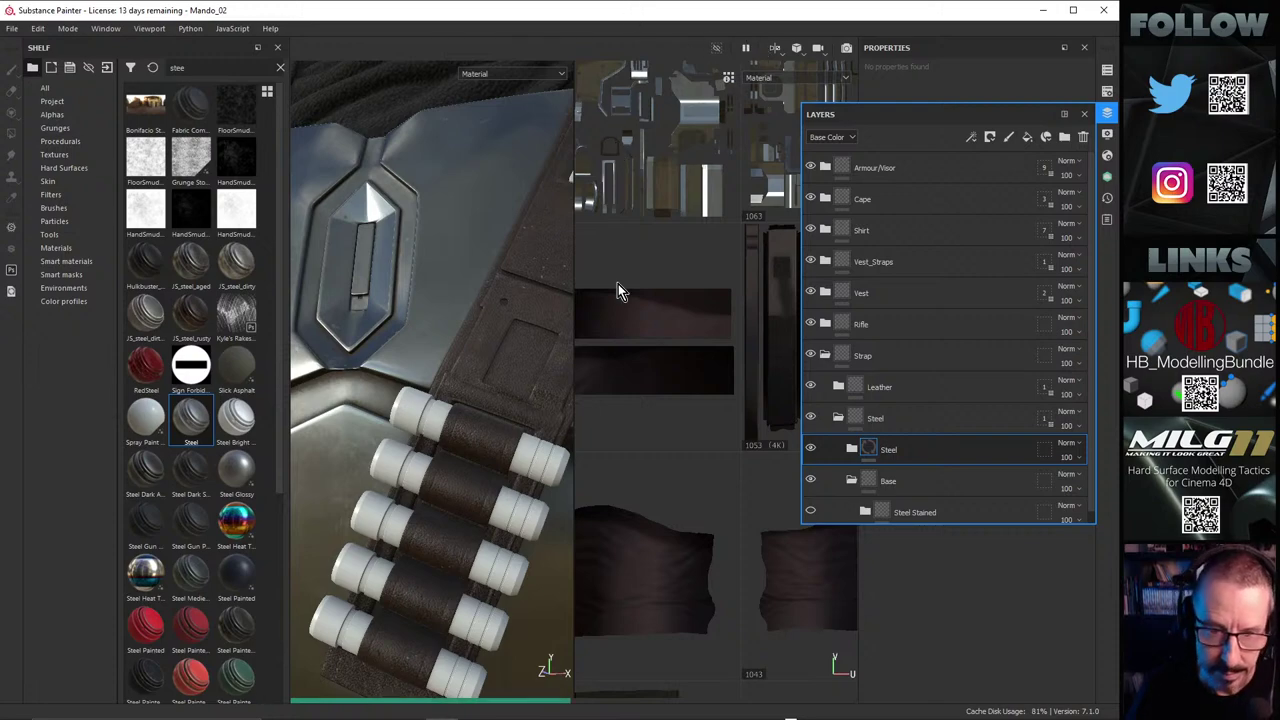
key("F2")
scroll(574, 433, "up", 4)
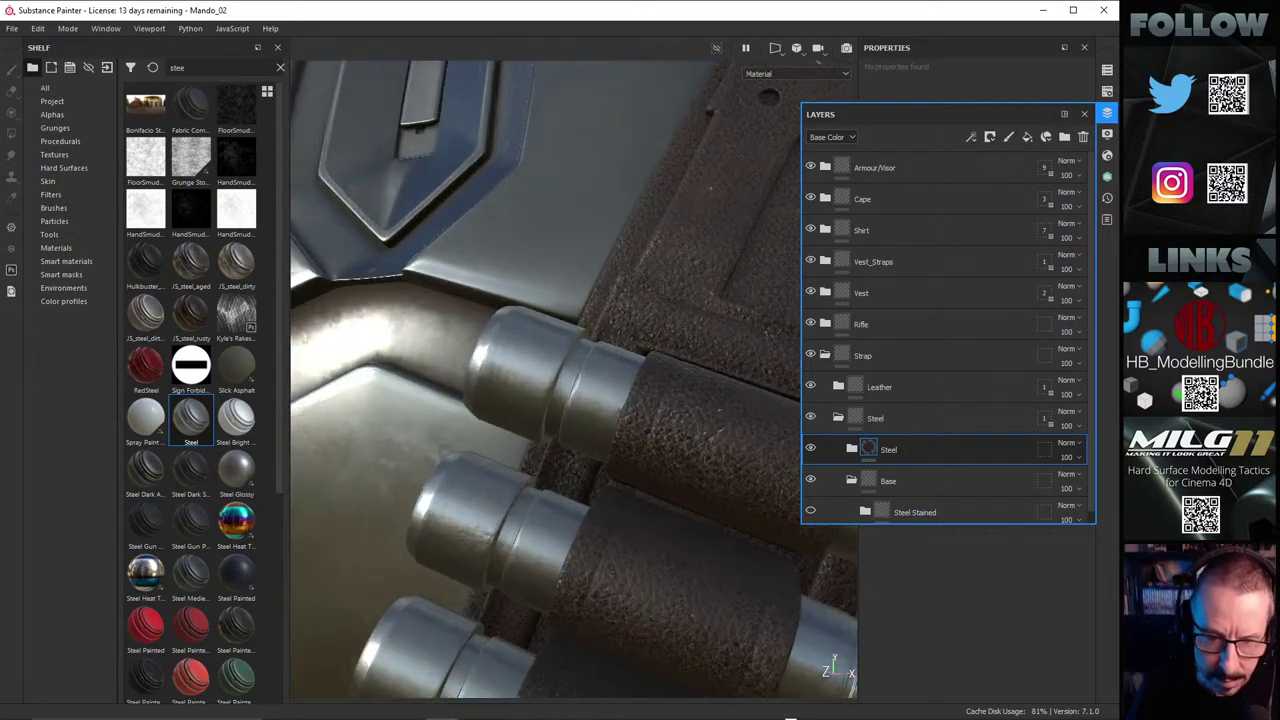
left_click_drag(574, 433, 458, 298, "alt")
right_click_drag(458, 298, 937, 263, "alt")
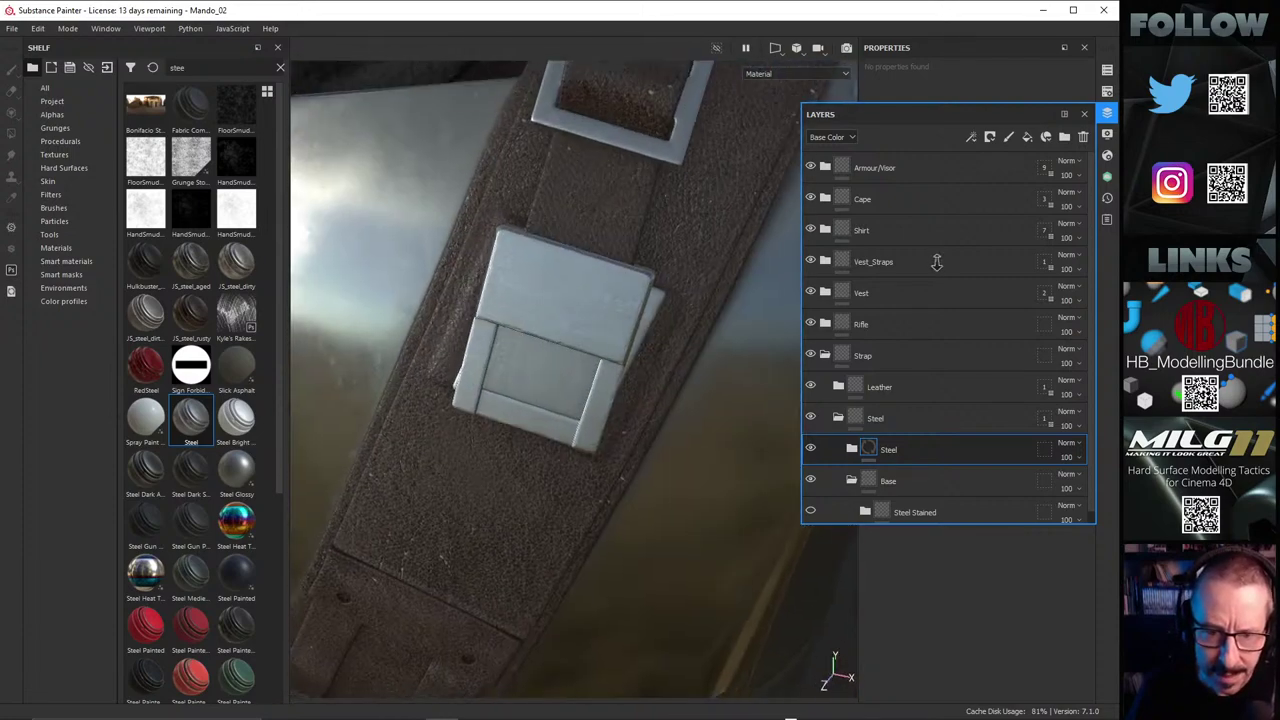
left_click_drag(620, 268, 580, 298, "alt")
left_click(868, 482)
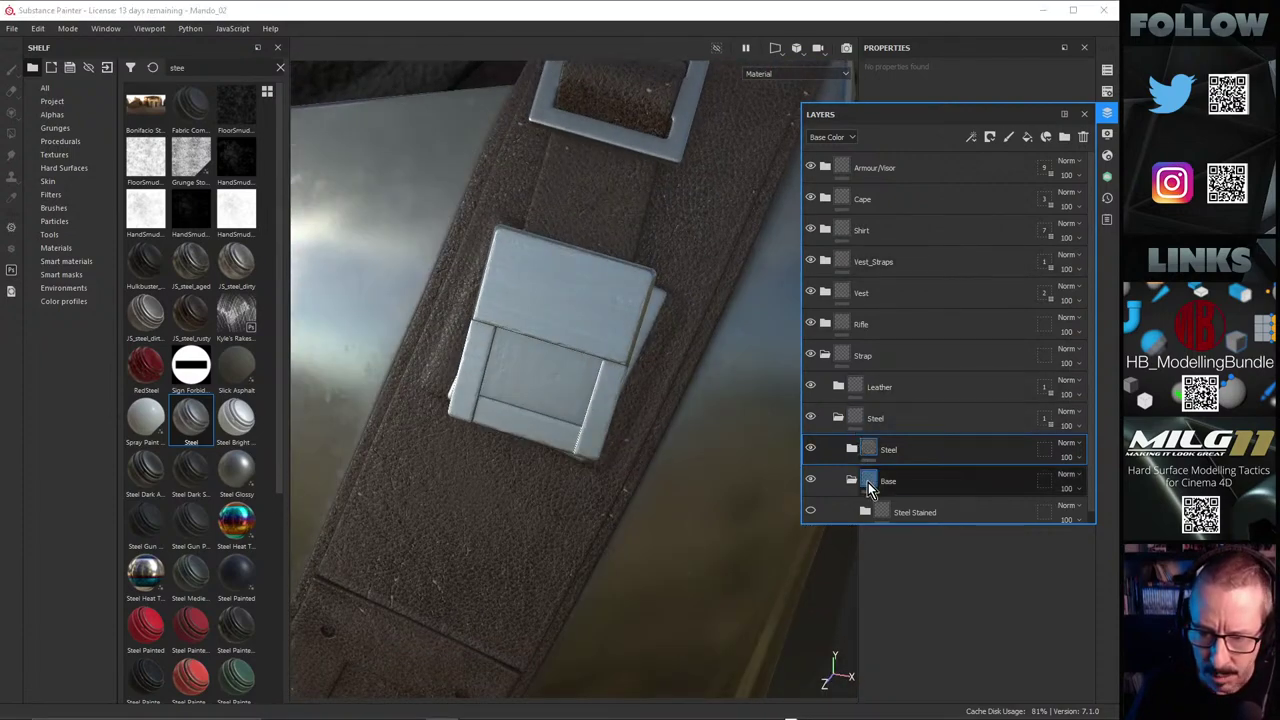
key("Delete")
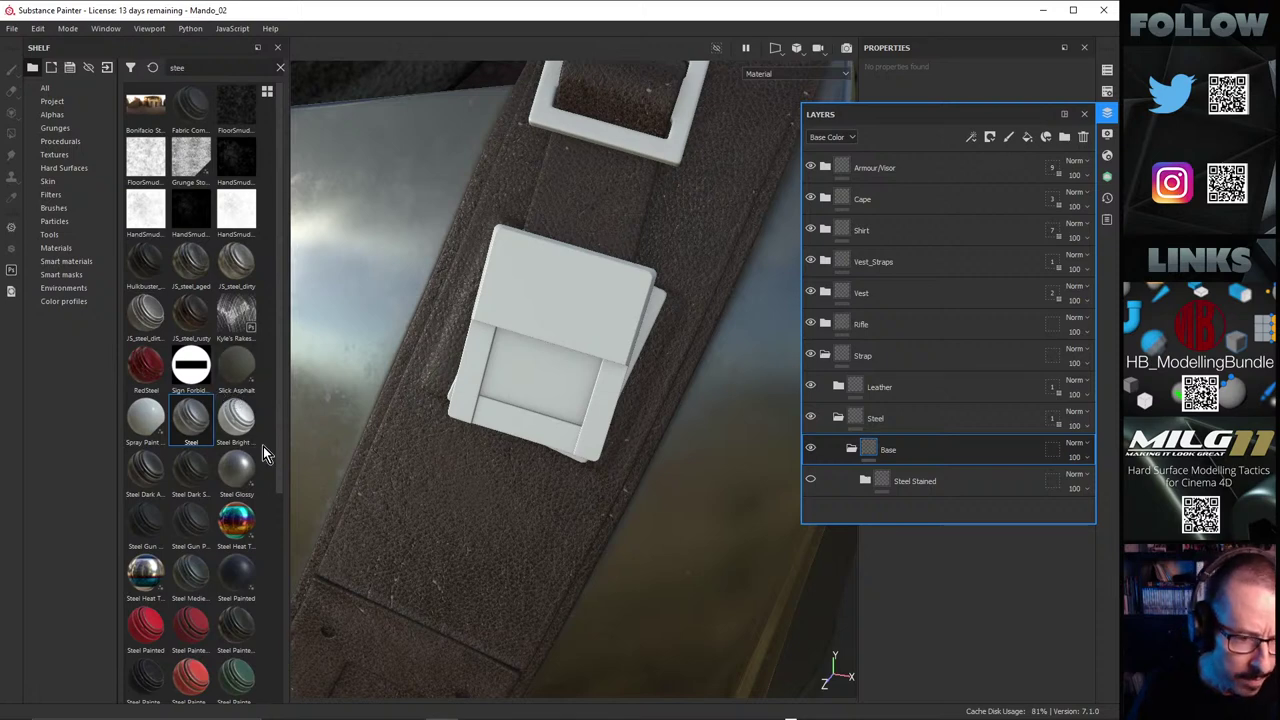
Step: Try the Steel Glossy material in the strap's Steel group, inspect it on the buckle plates and cartridges under rotated lighting, and delete it
left_click_drag(237, 466, 906, 431)
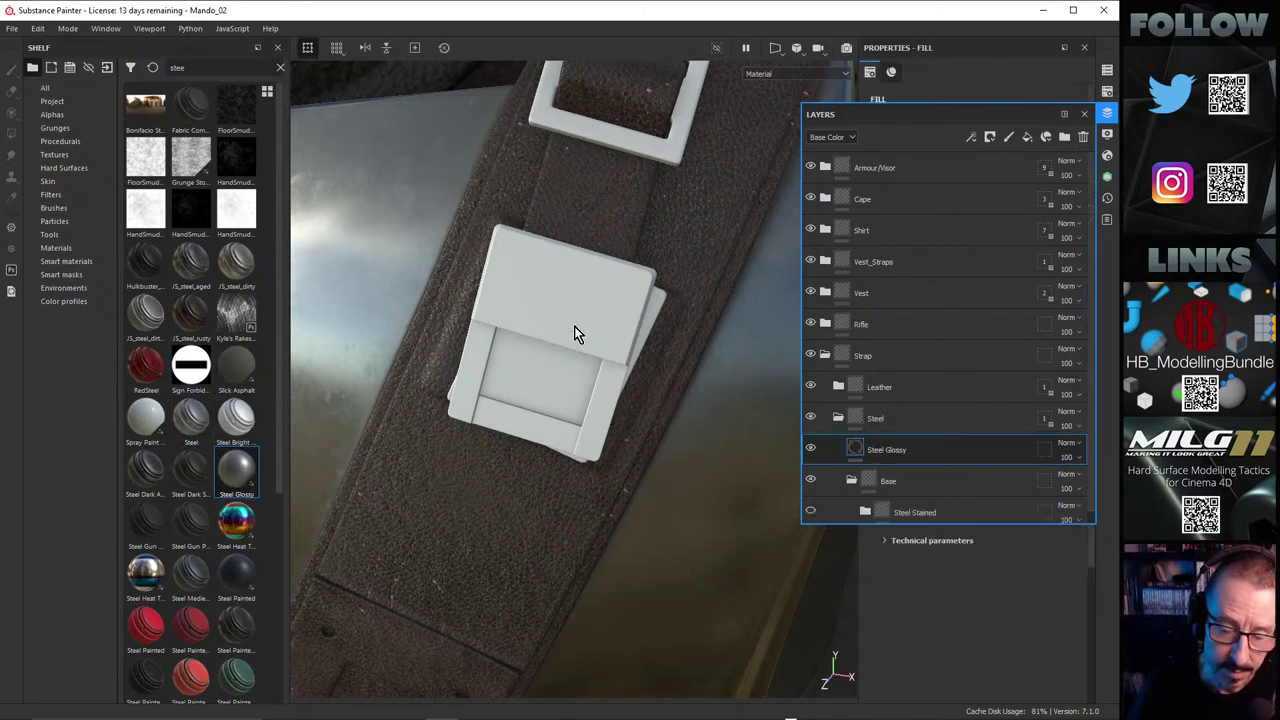
left_click_drag(574, 326, 566, 284, "alt")
right_click_drag(242, 371, 382, 390, "alt")
left_click_drag(382, 390, 428, 372, "alt")
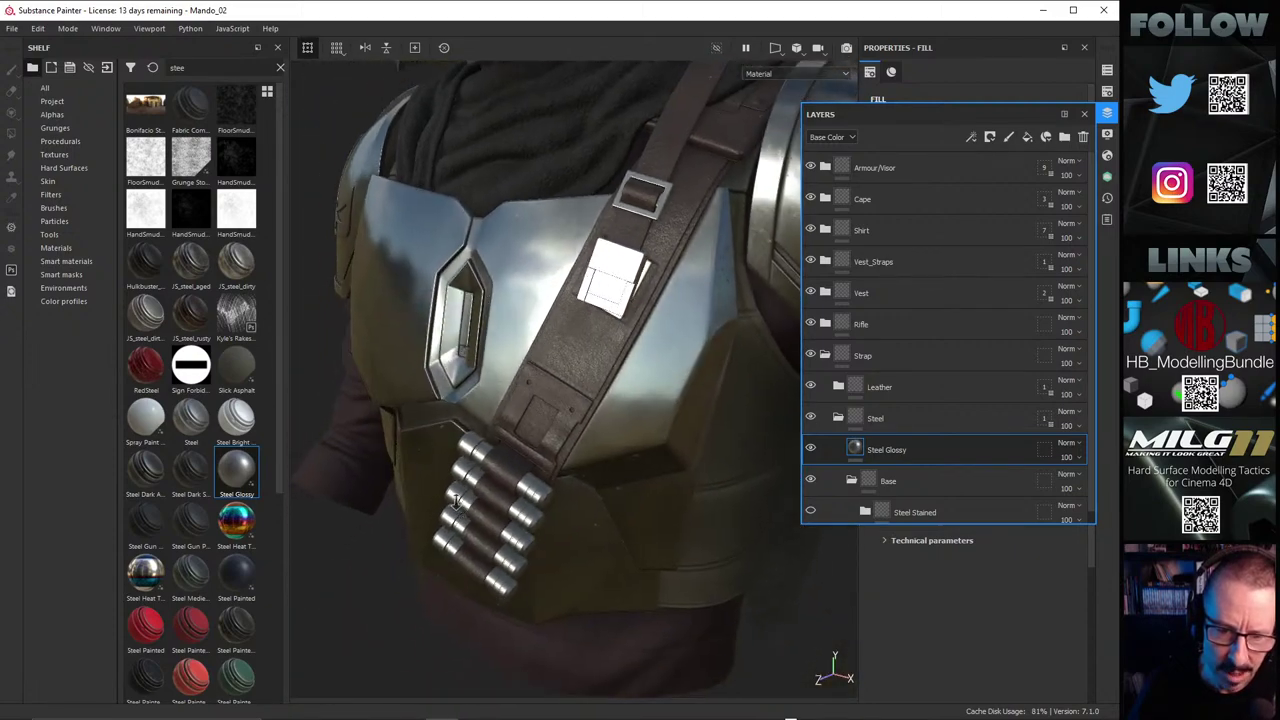
right_click_drag(470, 451, 619, 442, "alt")
left_click_drag(619, 442, 405, 460, "alt")
right_click_drag(405, 460, 990, 372, "alt")
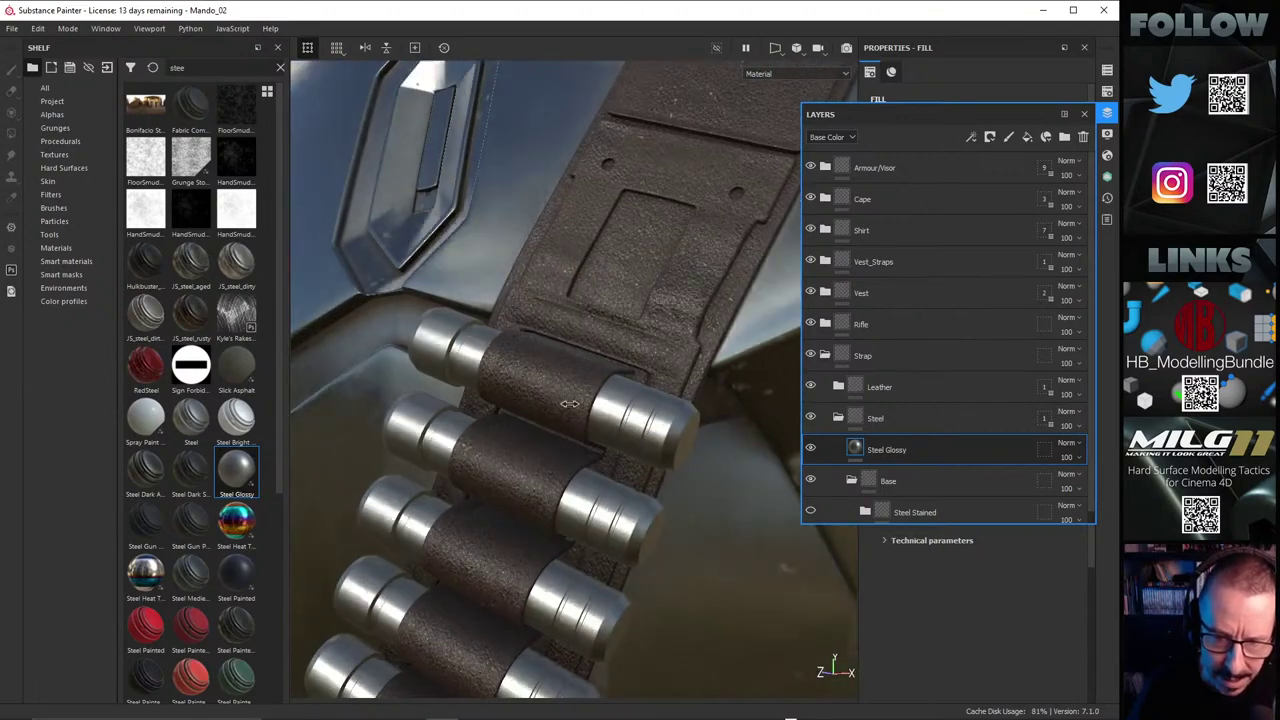
right_click_drag(700, 400, 502, 410, "shift")
key("Delete")
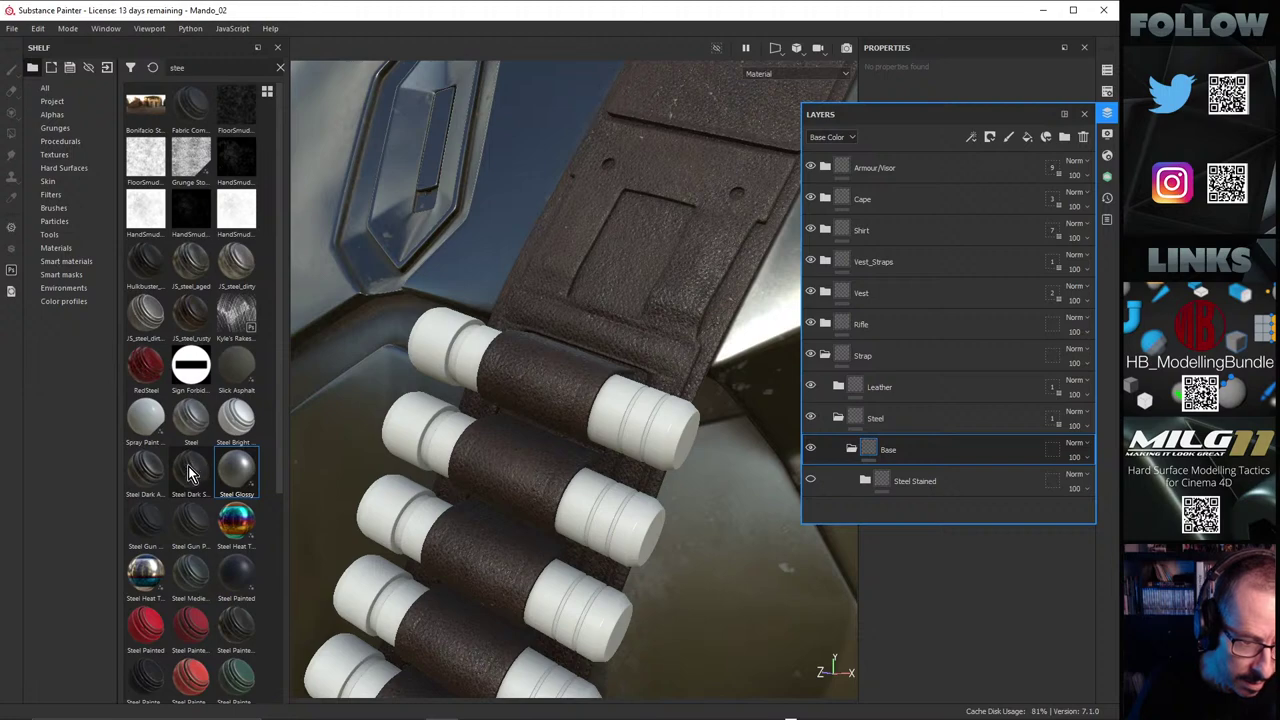
Step: Add the Steel Dark Stained smart material above the Base folder, inspect it on the strap's buckles, and hide it
left_click_drag(196, 465, 920, 432)
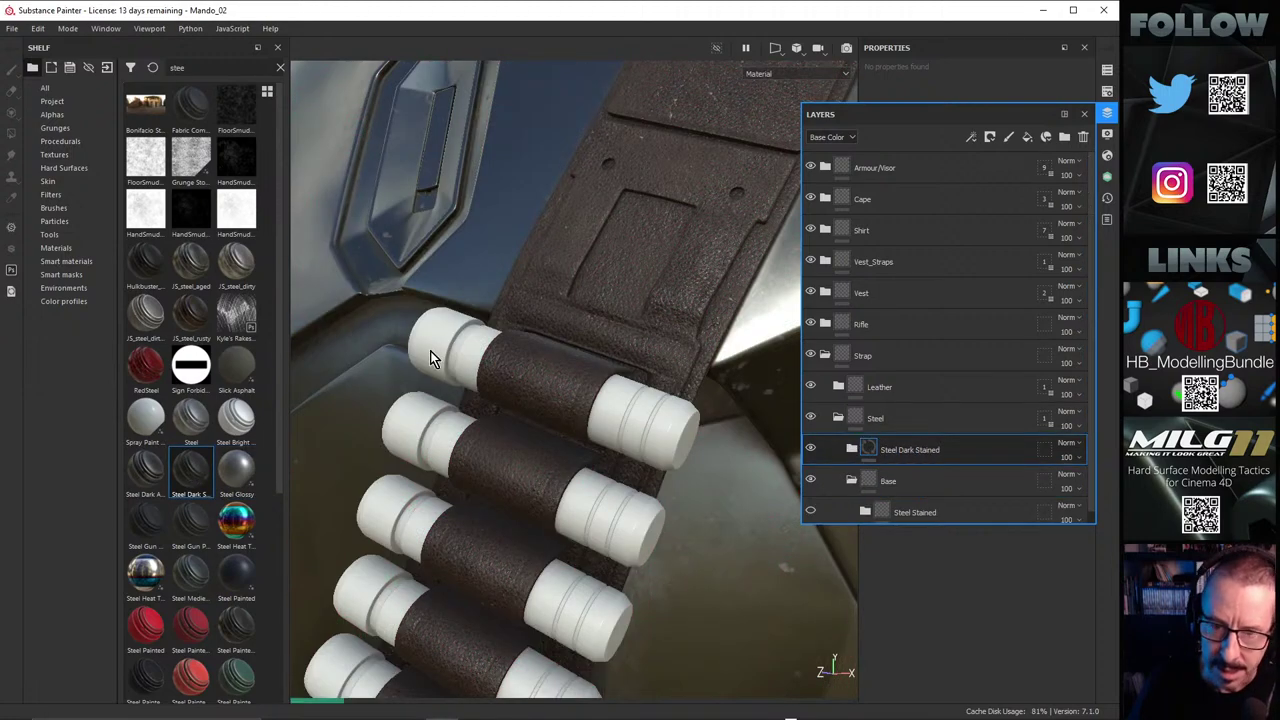
left_click_drag(432, 358, 534, 510, "alt")
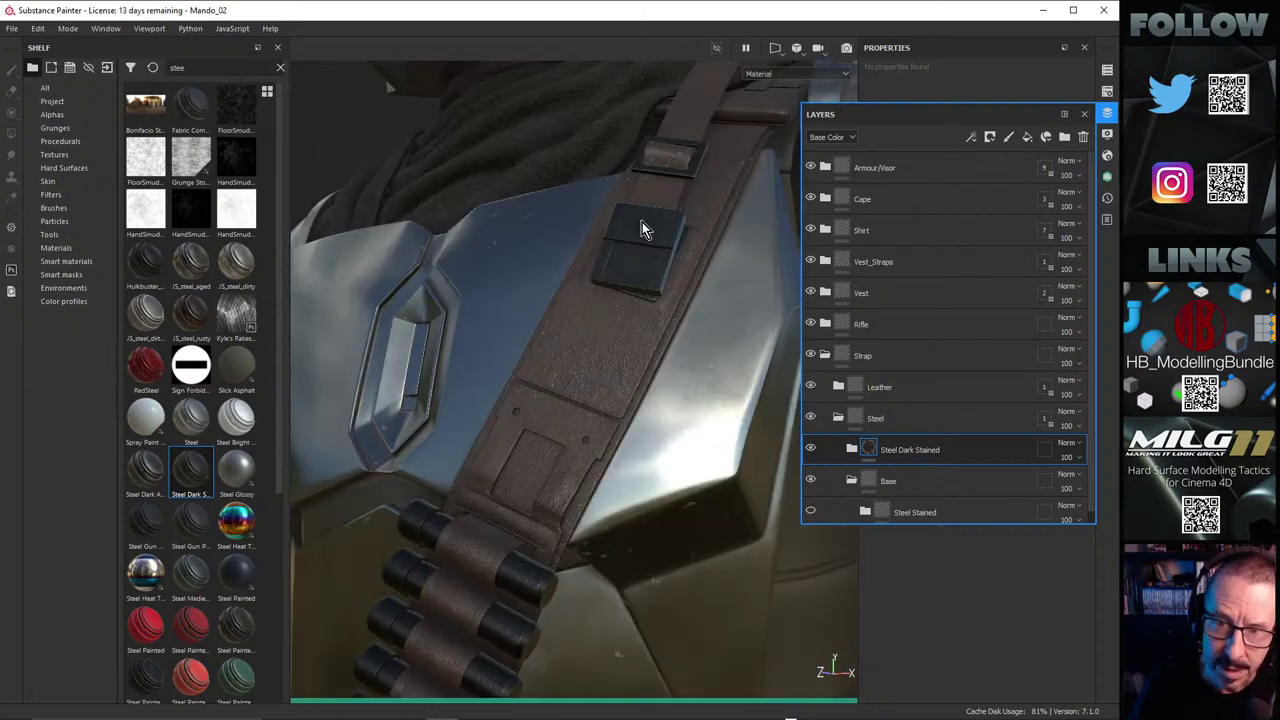
middle_click_drag(642, 222, 586, 330, "alt")
right_click_drag(640, 258, 800, 225, "alt")
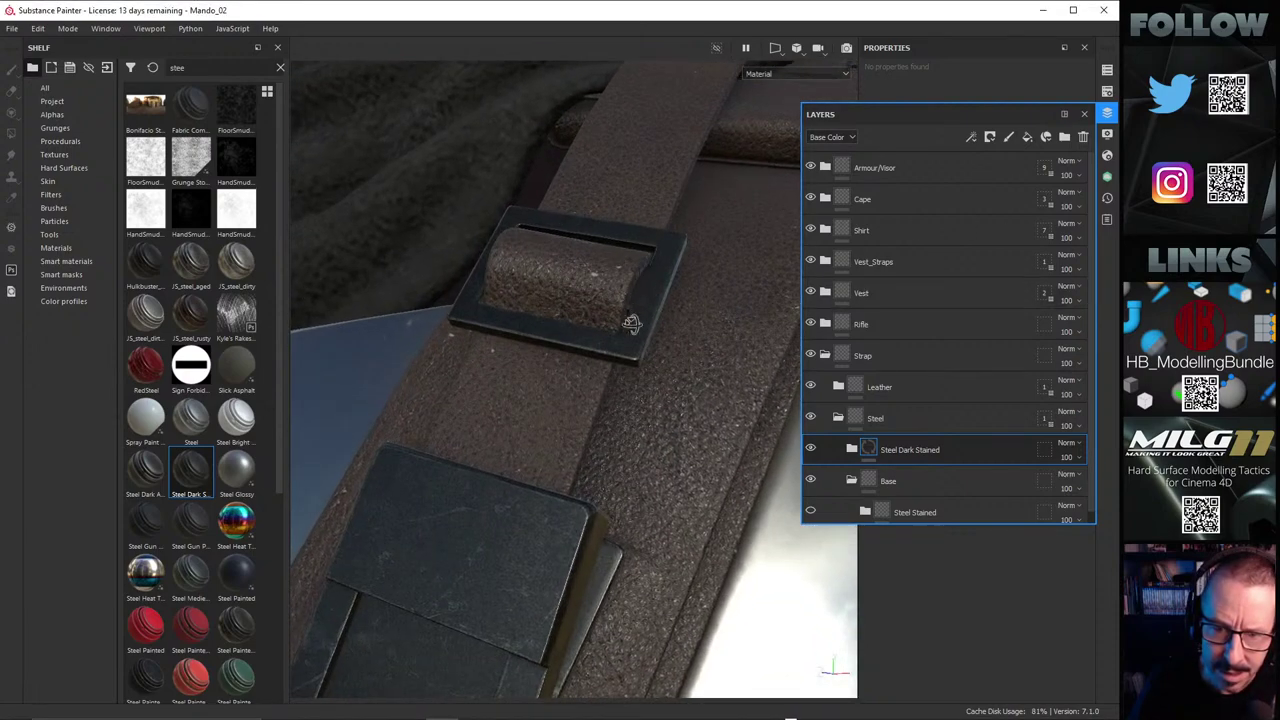
left_click_drag(634, 326, 625, 380, "alt")
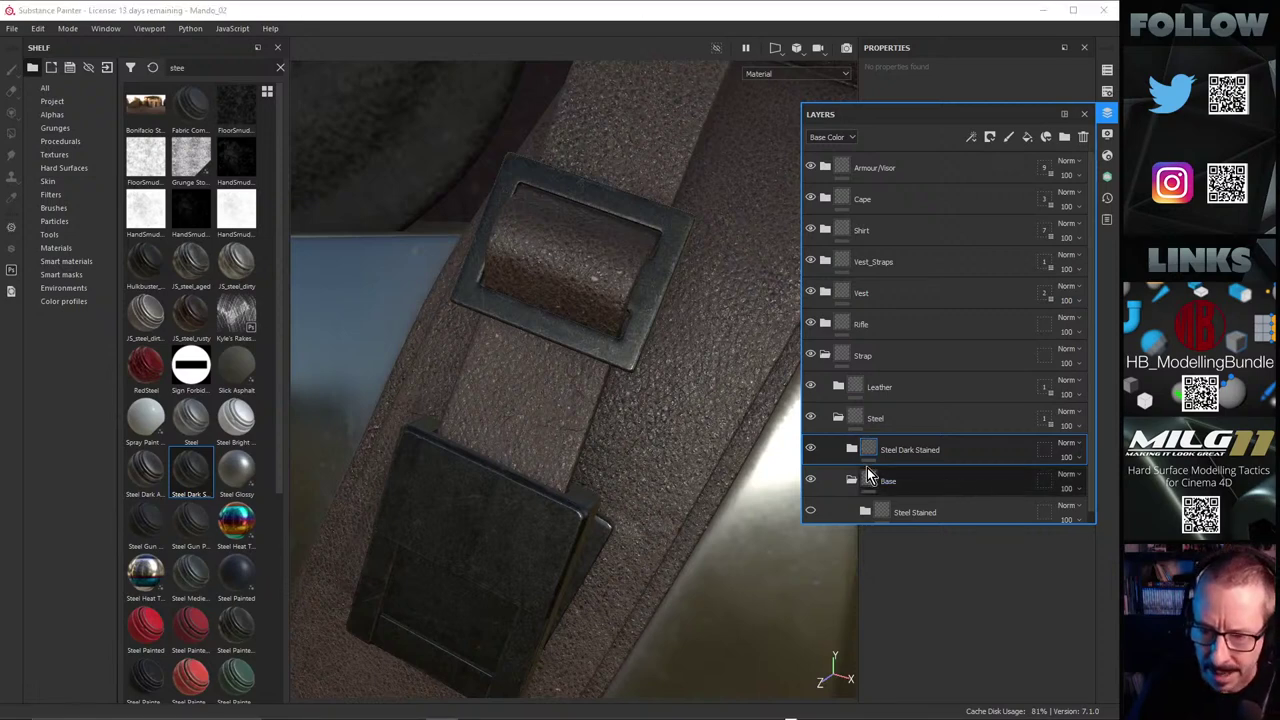
left_click(810, 449)
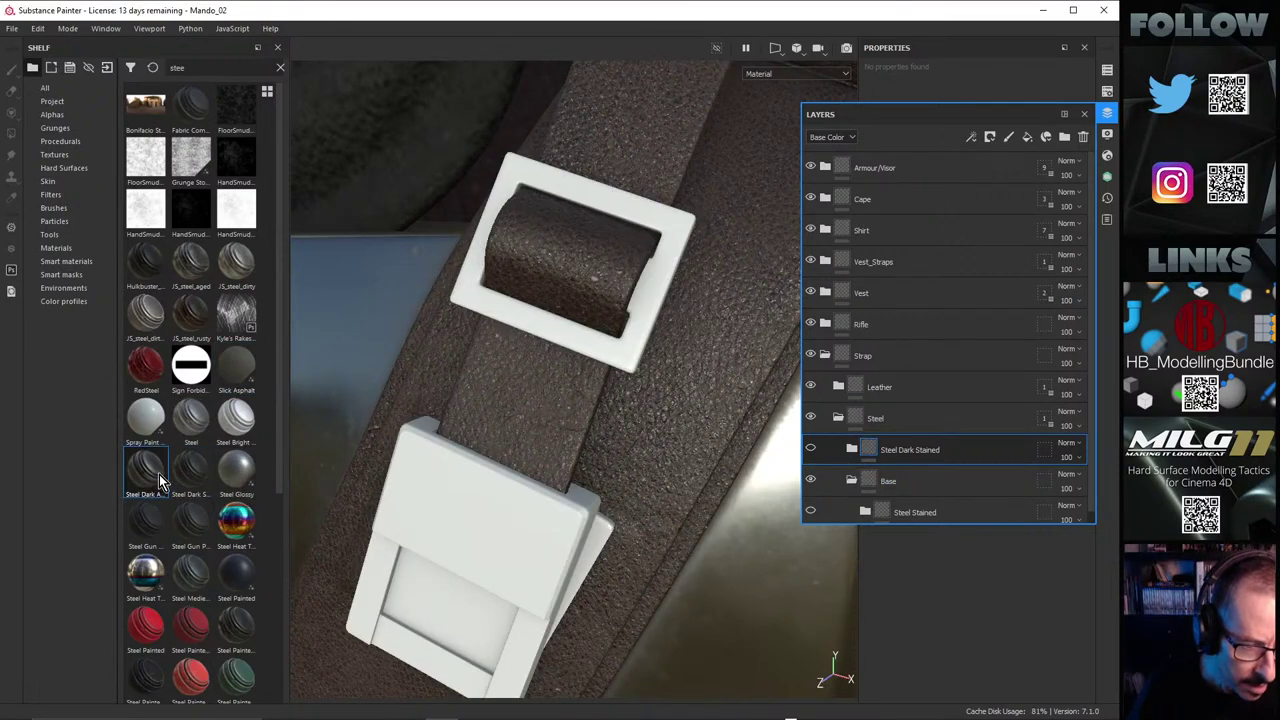
Step: Add the Steel Dark Aged smart material above Steel Dark Stained and examine it on the strap's buckles and cartridges
left_click_drag(147, 478, 910, 436)
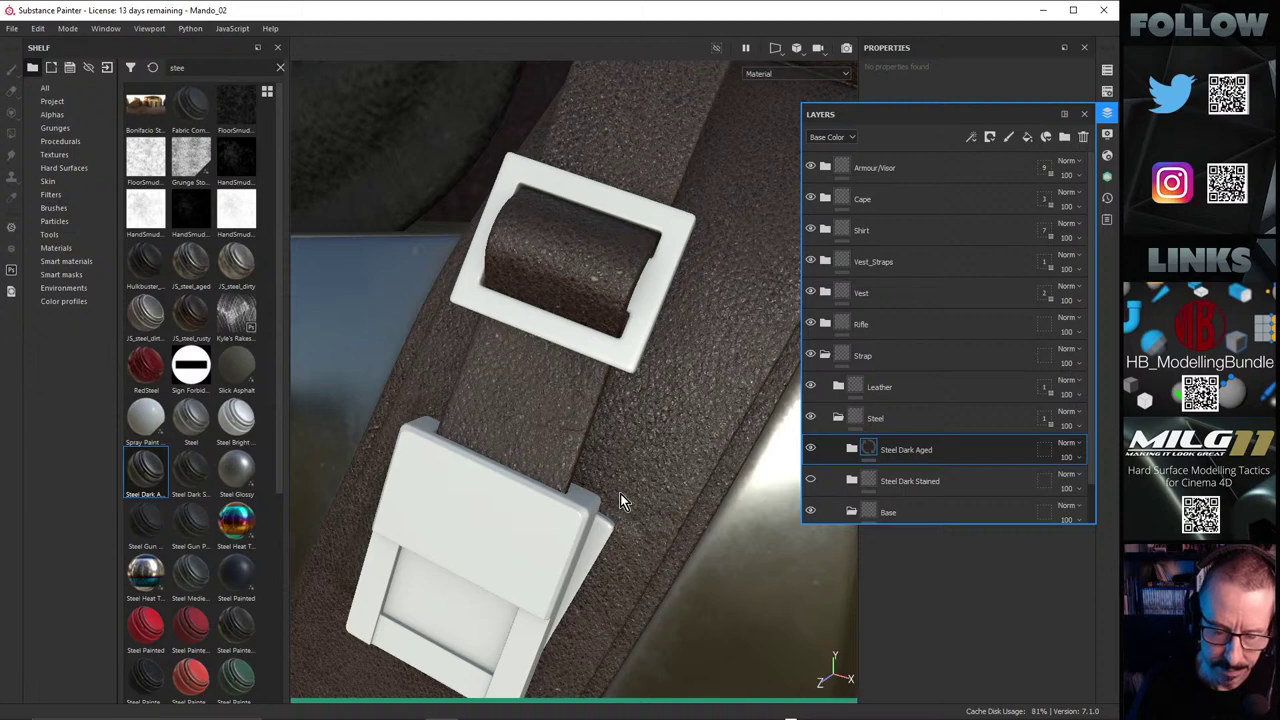
right_click_drag(536, 547, 295, 499, "alt")
scroll(423, 471, "down", 4)
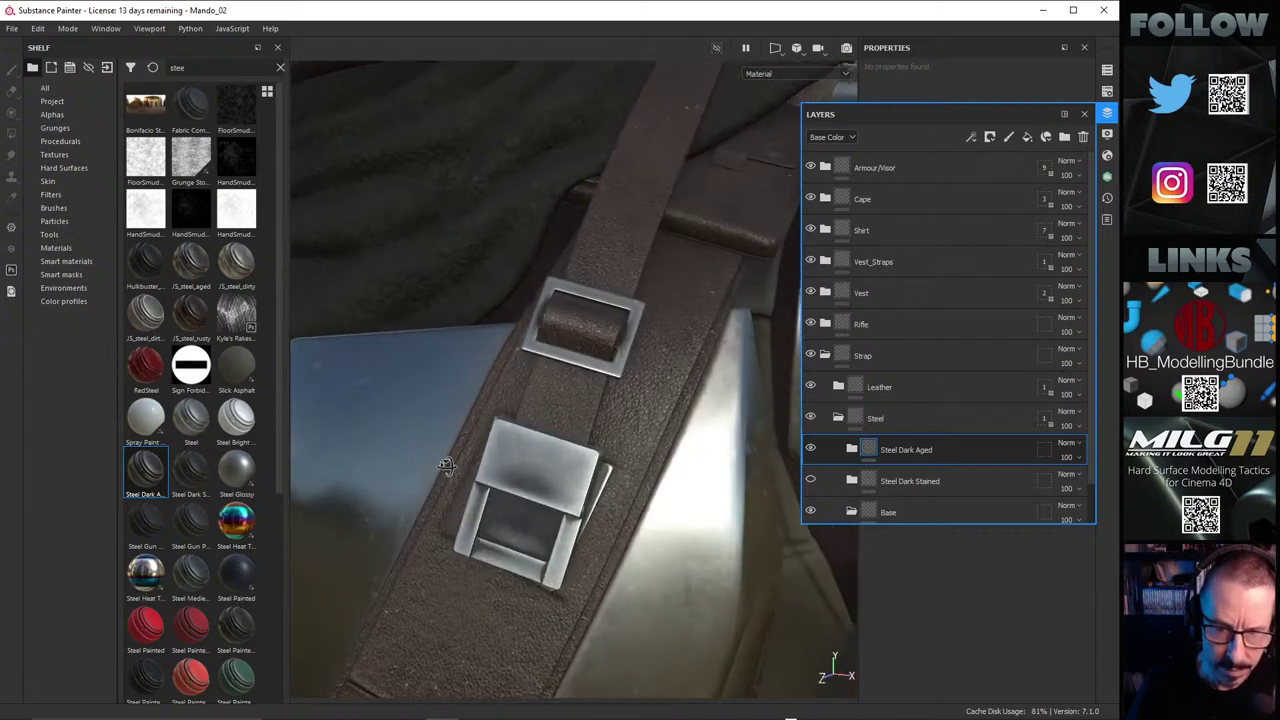
left_click_drag(440, 490, 533, 417, "alt")
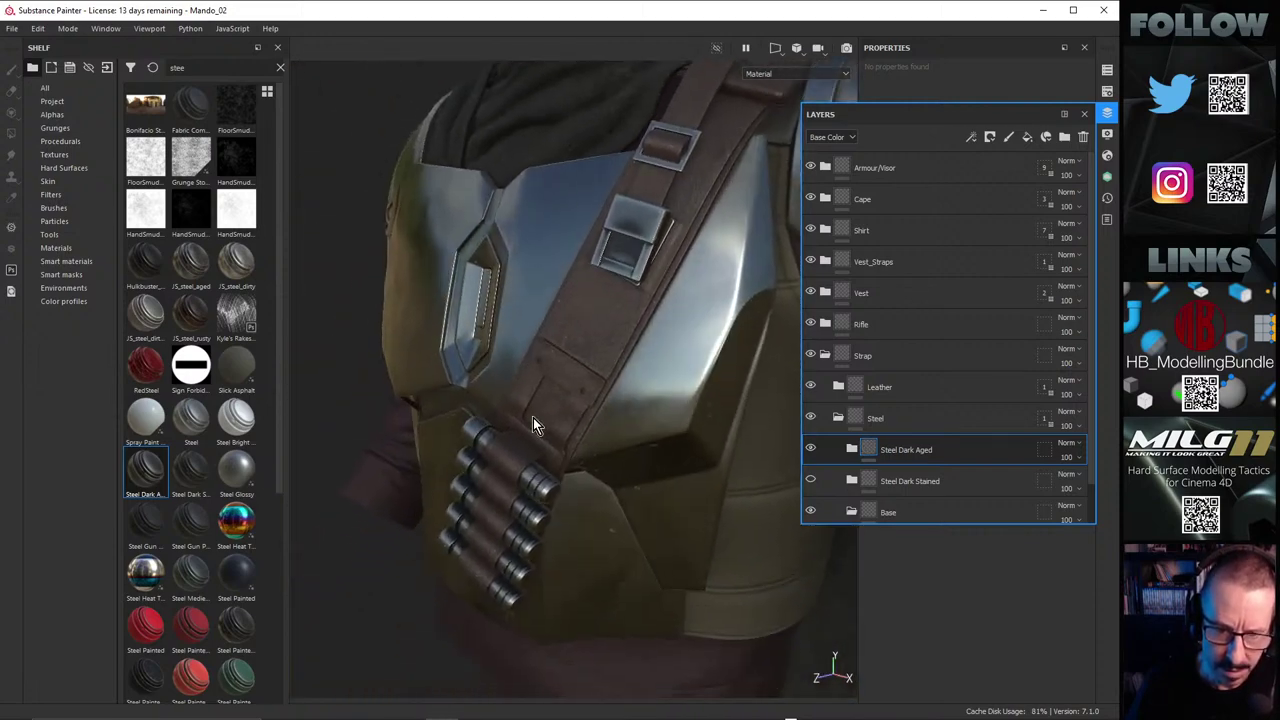
right_click_drag(502, 494, 856, 440, "alt")
middle_click_drag(660, 445, 476, 437, "alt")
scroll(476, 437, "up", 3)
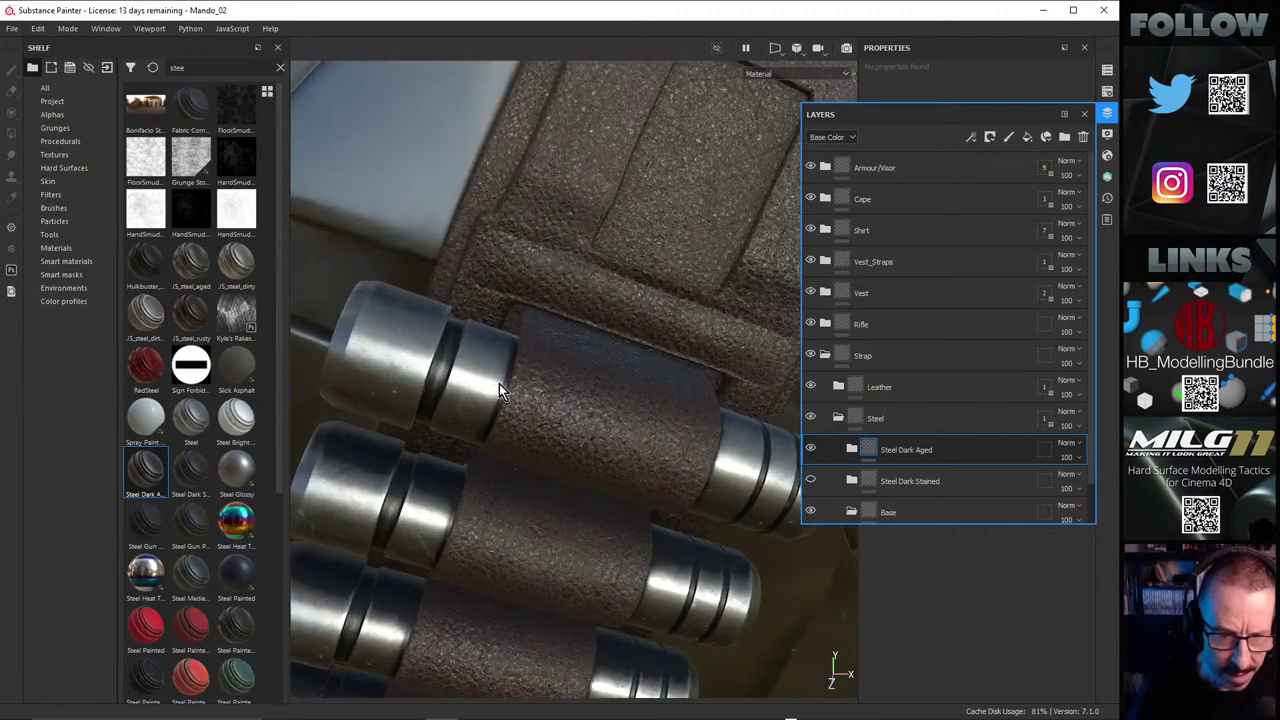
scroll(534, 363, "down", 5)
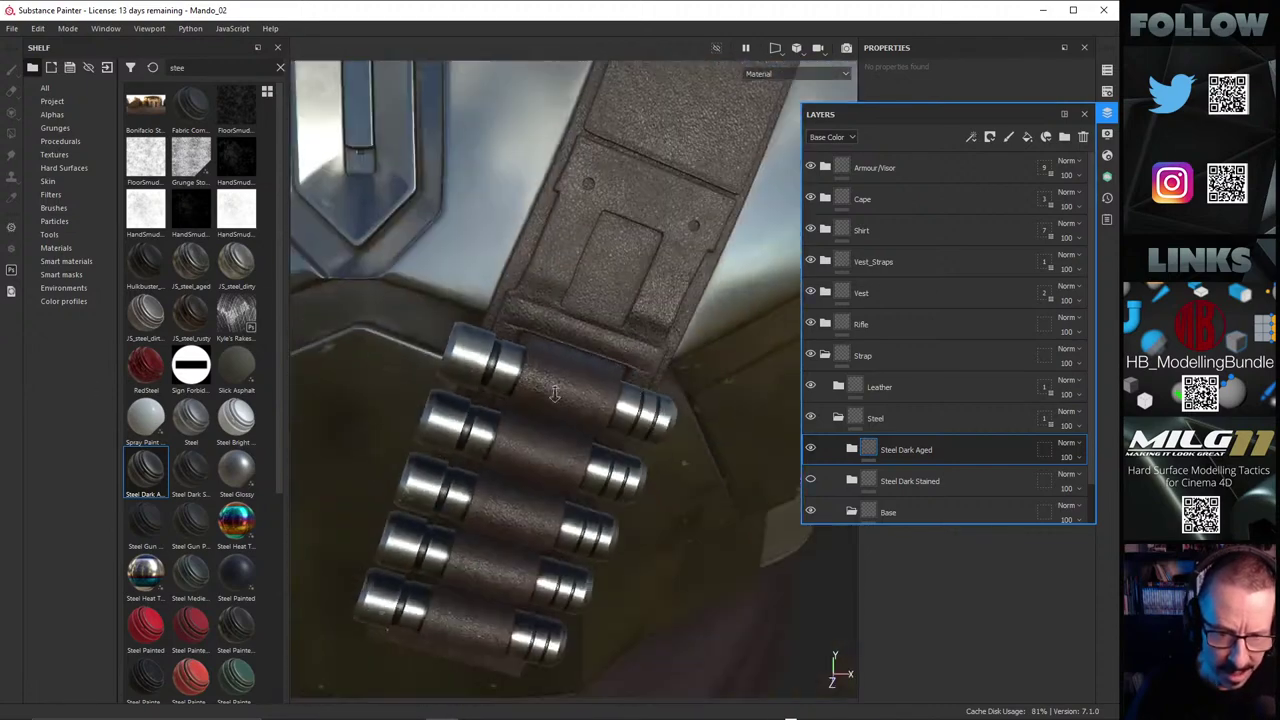
scroll(620, 400, "up", 6)
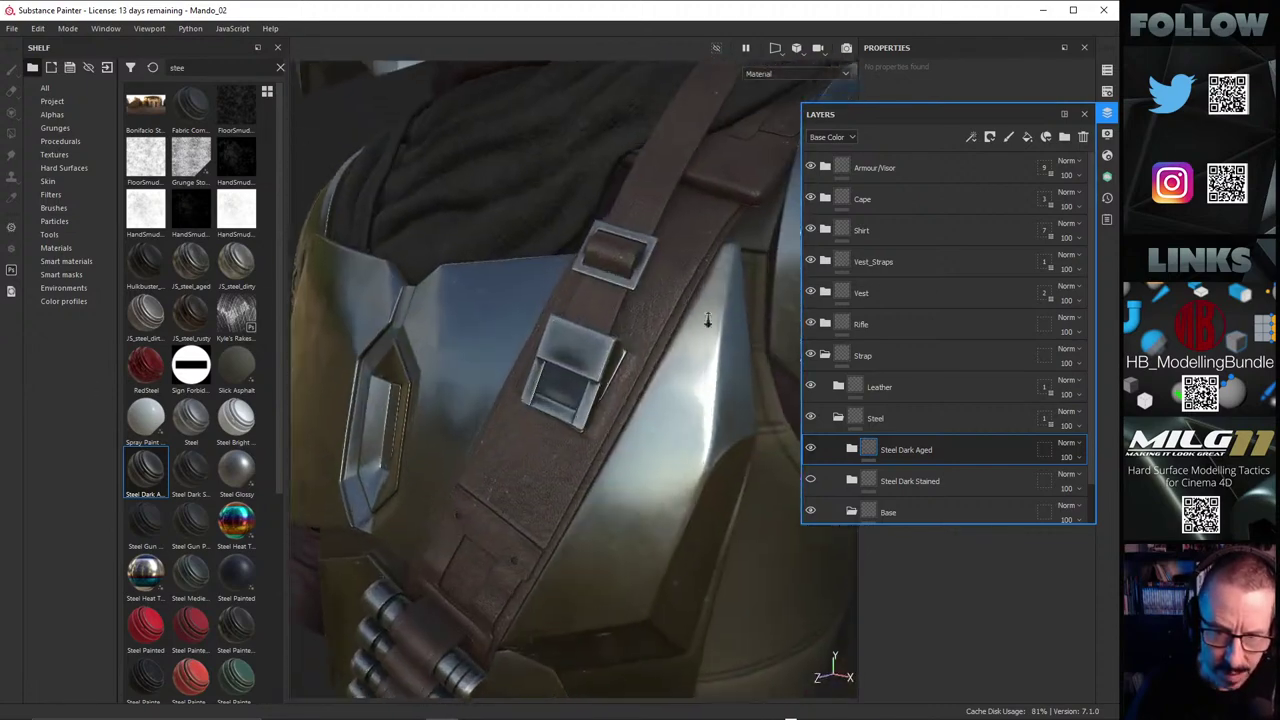
Step: Expand the Steel Dark Aged material and toggle its Scratches and Metal layers to examine their effect on the strap's buckles
mouse_move(635, 398)
right_mouse_down("shift")
mouse_move(628, 372)
mouse_move(600, 383)
mouse_move(621, 388)
right_mouse_up("shift")
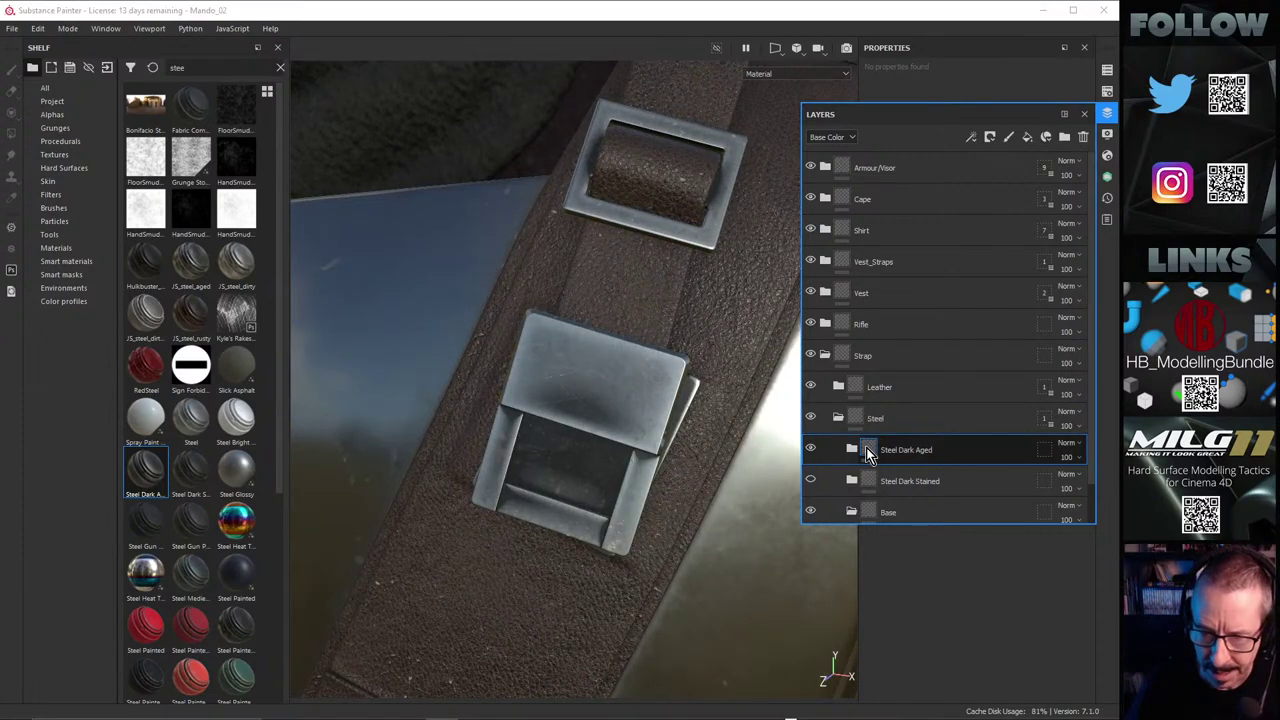
left_click_drag(1093, 364, 1104, 426)
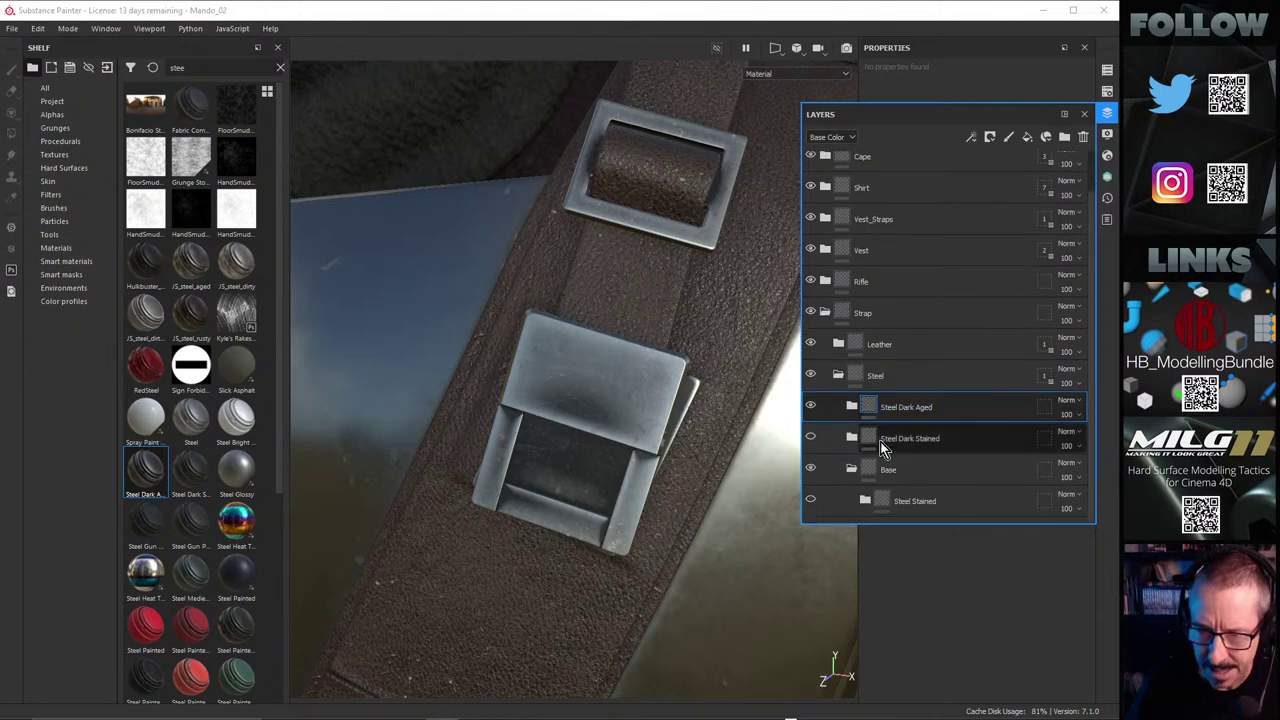
left_click(853, 407)
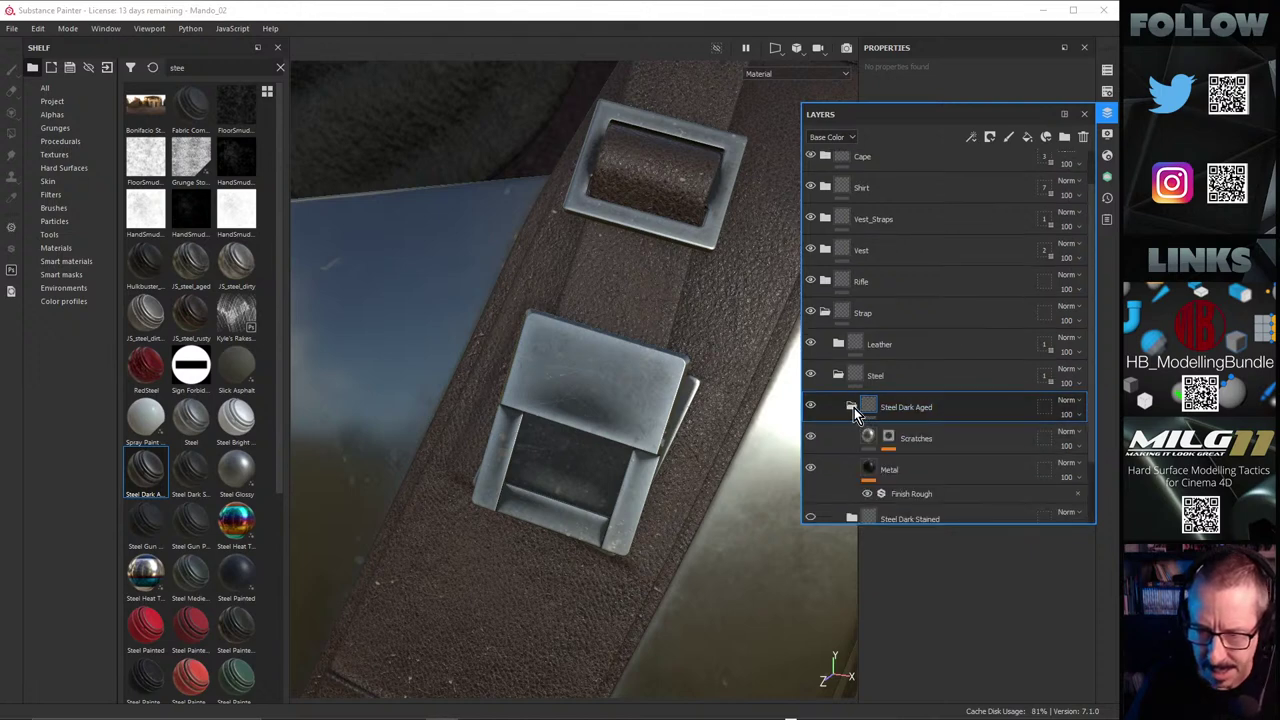
left_click(811, 438)
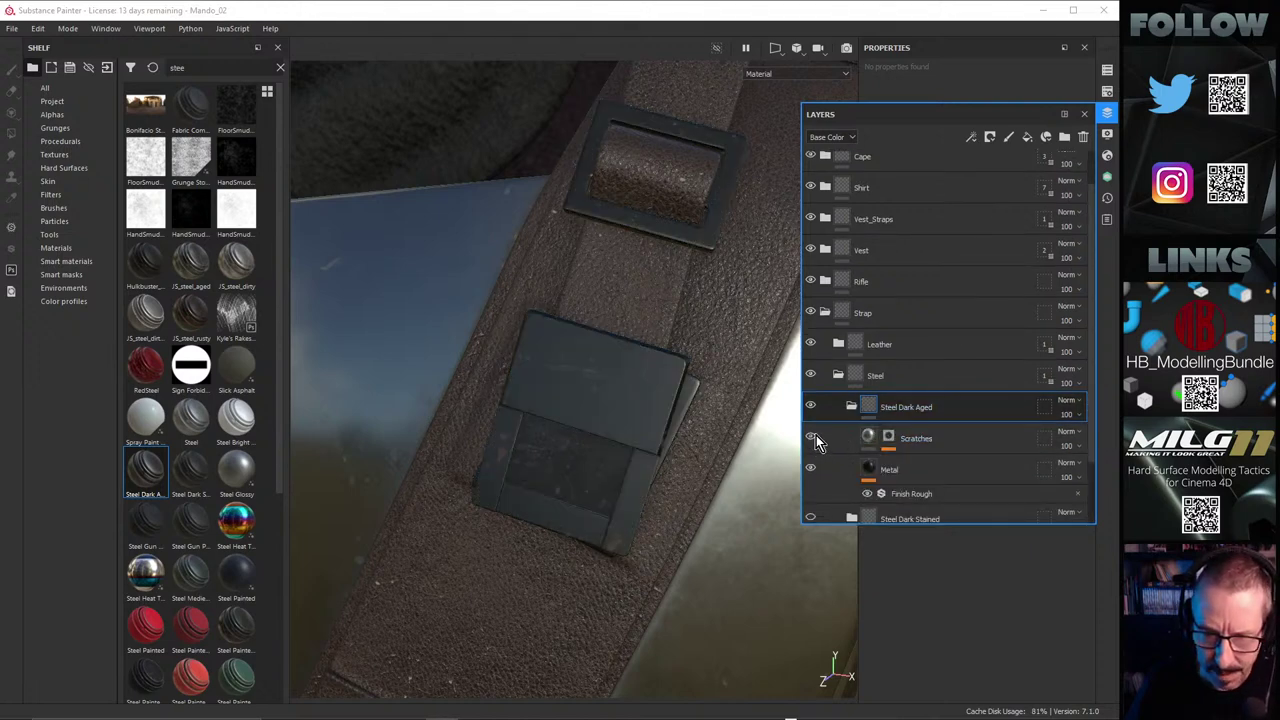
left_click(812, 438)
left_click(812, 468)
left_click(812, 468)
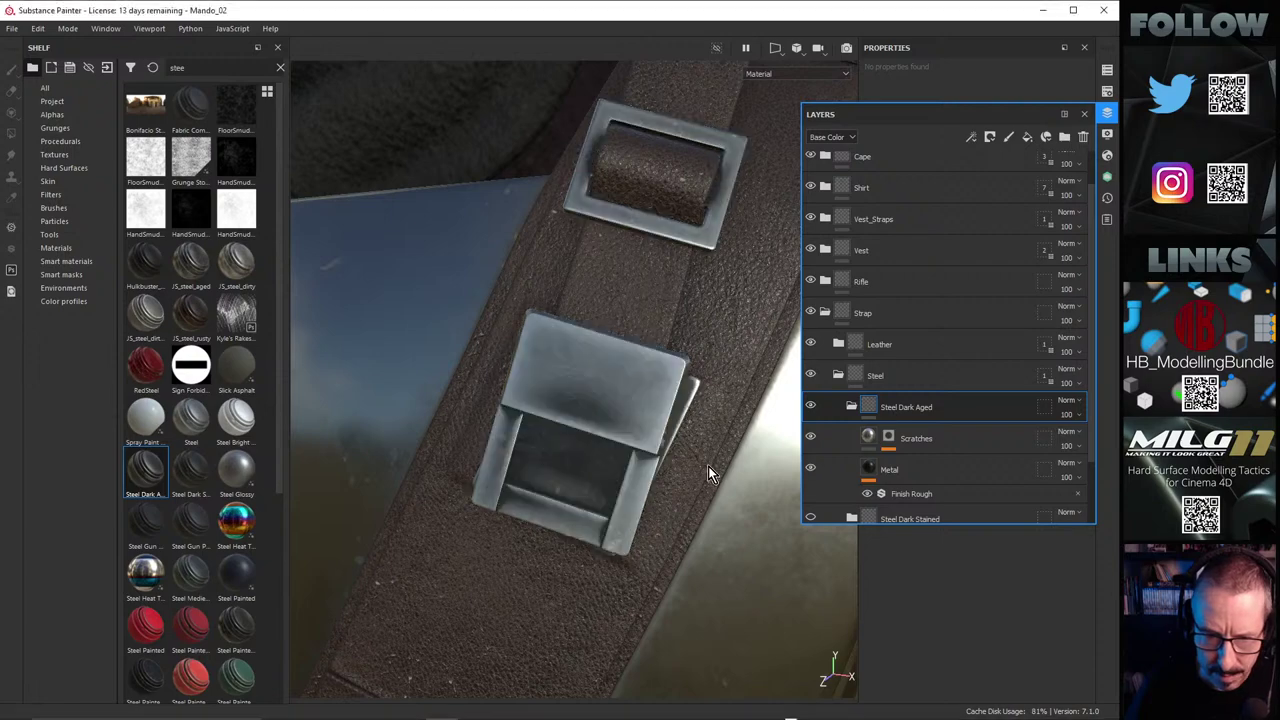
Step: Open the Scratches layer's mask effects in Steel Dark Aged and select the Grunge Scratches Fine fill
left_click_drag(708, 466, 860, 441, "alt")
left_click(888, 438)
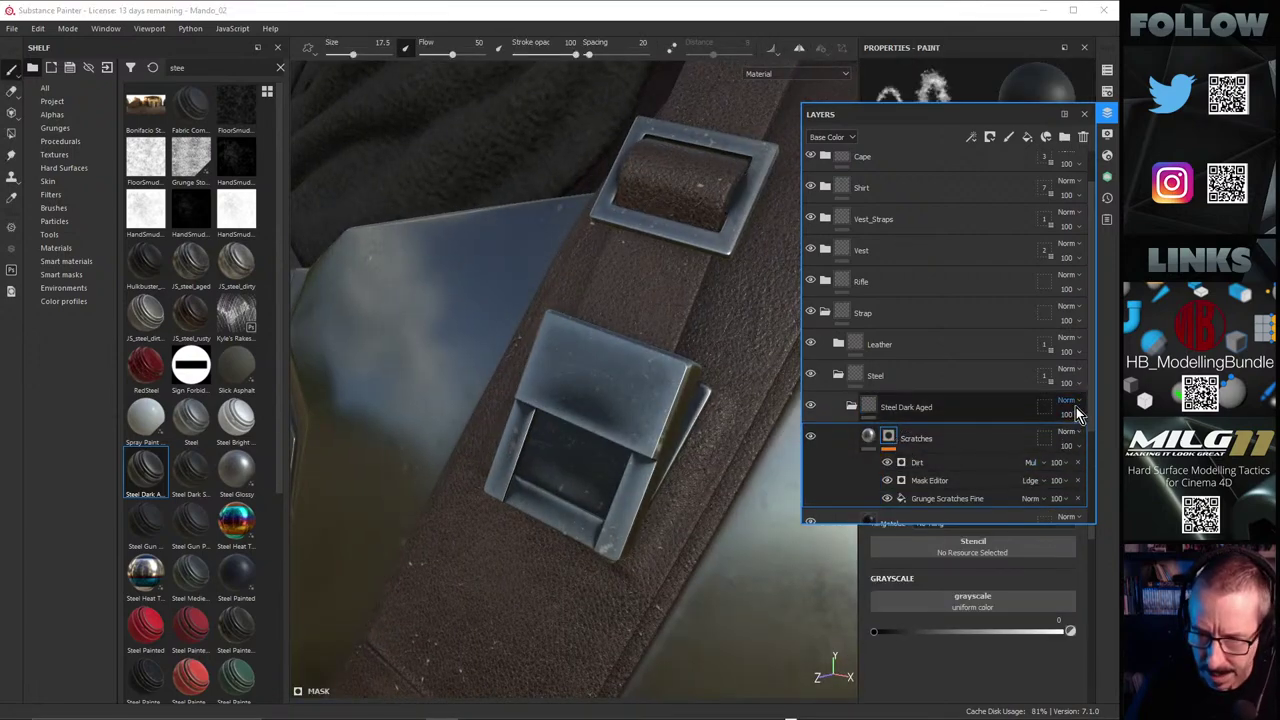
scroll(1094, 414, "down", 3)
left_click(913, 394)
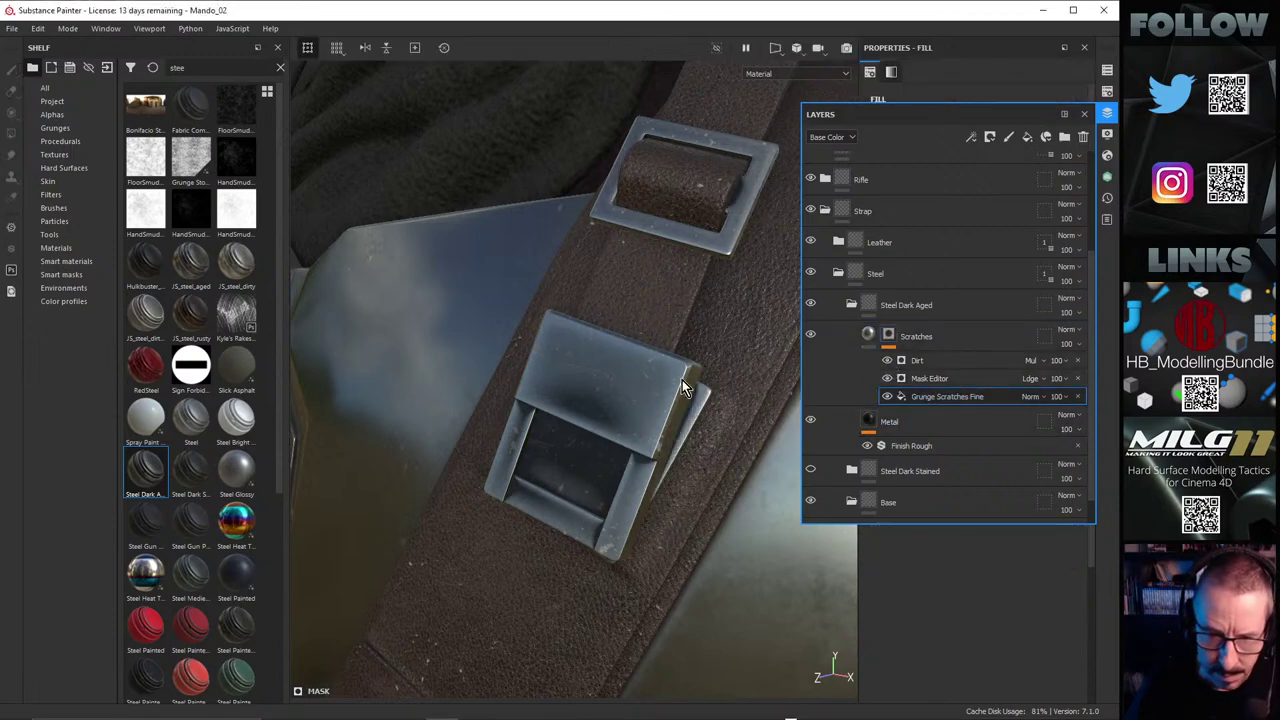
Step: Inspect the Steel Dark Aged finish on the strap's buckles from near and far, then collapse the material and hide it
left_click_drag(682, 380, 672, 398, "alt")
right_click_drag(672, 398, 400, 393, "alt")
left_click_drag(400, 400, 573, 411, "alt")
middle_click_drag(596, 216, 528, 347, "alt")
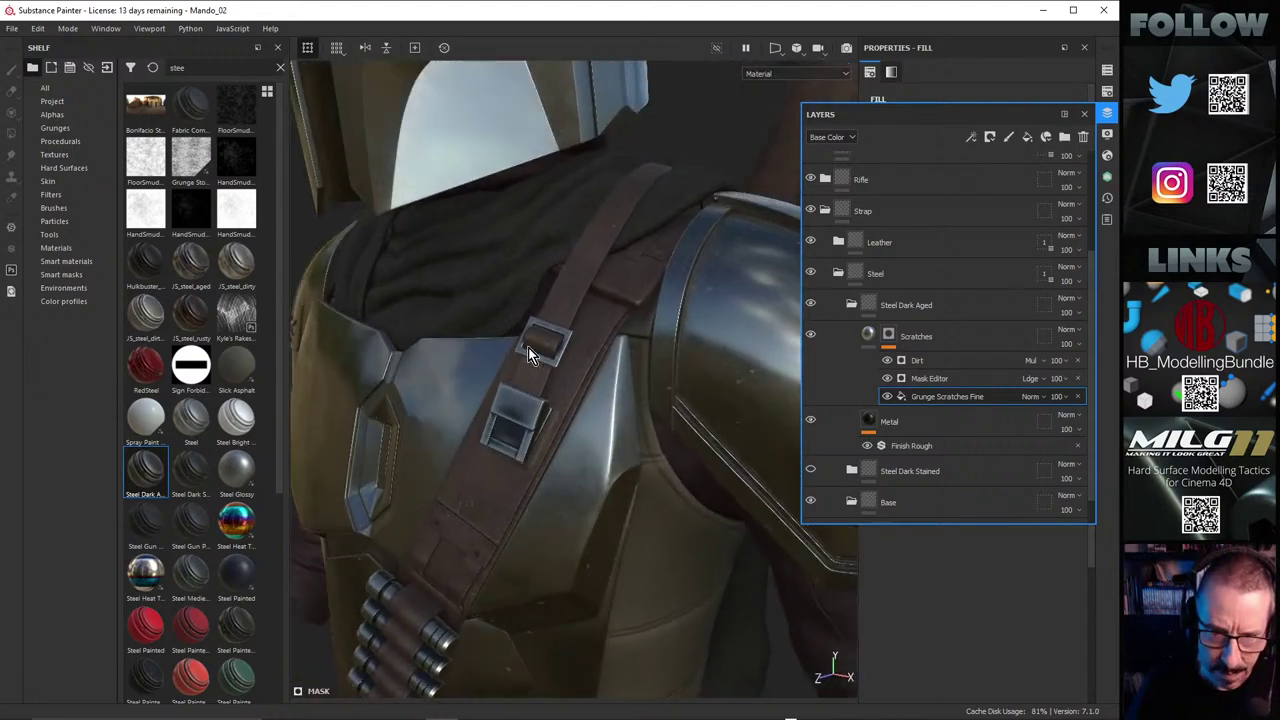
right_click_drag(528, 347, 738, 361, "alt")
left_click_drag(650, 361, 590, 360, "alt")
right_click_drag(590, 360, 862, 316, "alt")
mouse_move(648, 342)
left_mouse_down("alt")
mouse_move(554, 285)
mouse_move(682, 343)
mouse_move(599, 363)
mouse_move(774, 410)
mouse_move(637, 354)
left_mouse_up("alt")
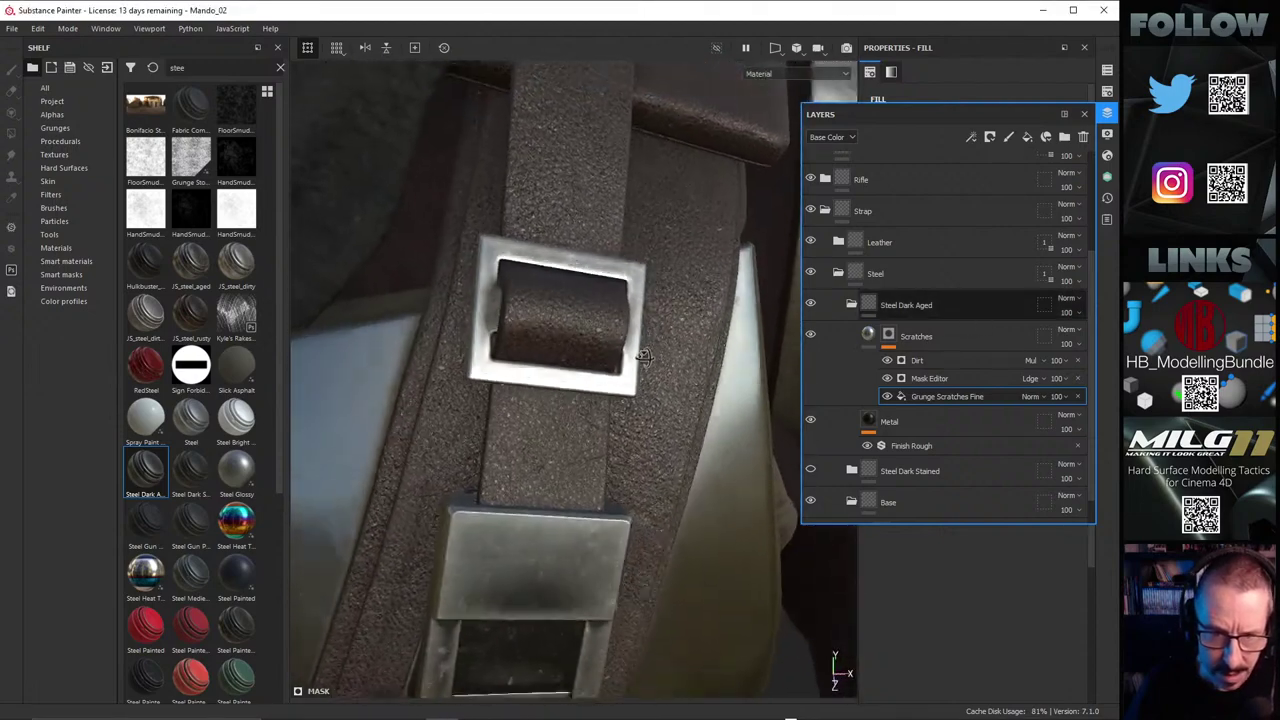
right_click_drag(637, 354, 370, 343, "alt")
middle_click_drag(610, 448, 519, 352, "alt")
left_click_drag(519, 360, 474, 360, "alt")
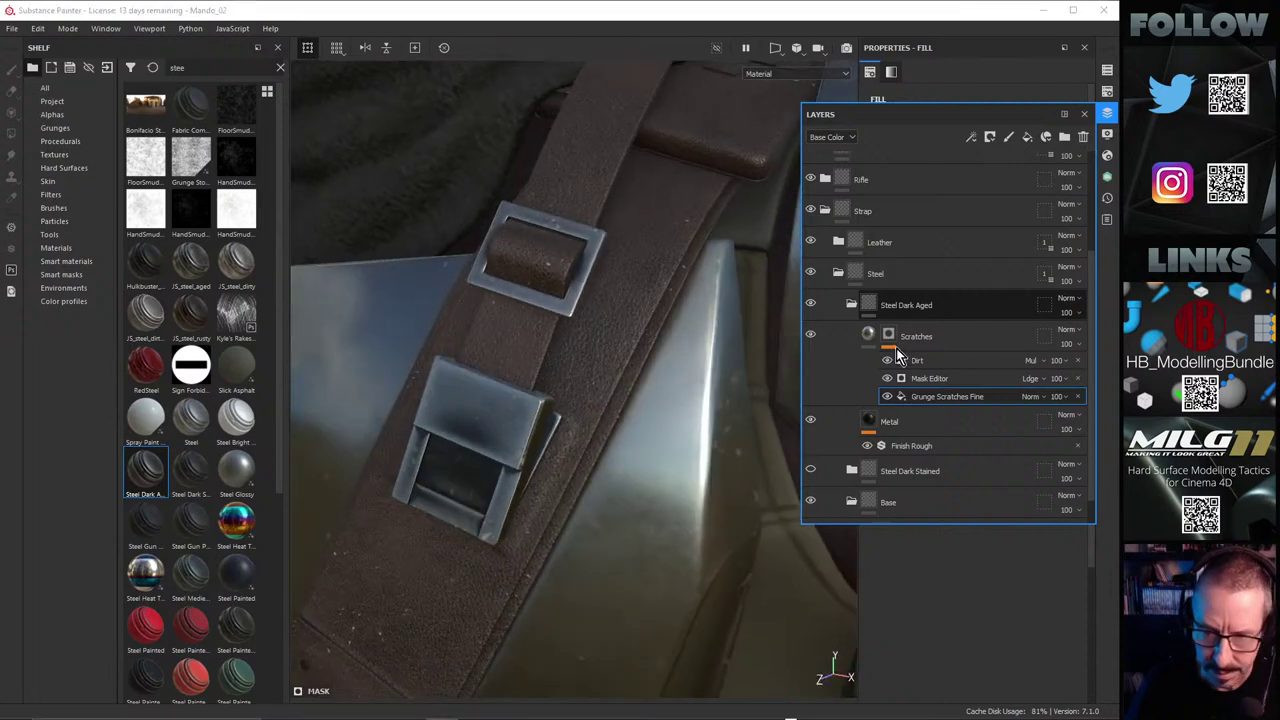
left_click(851, 303)
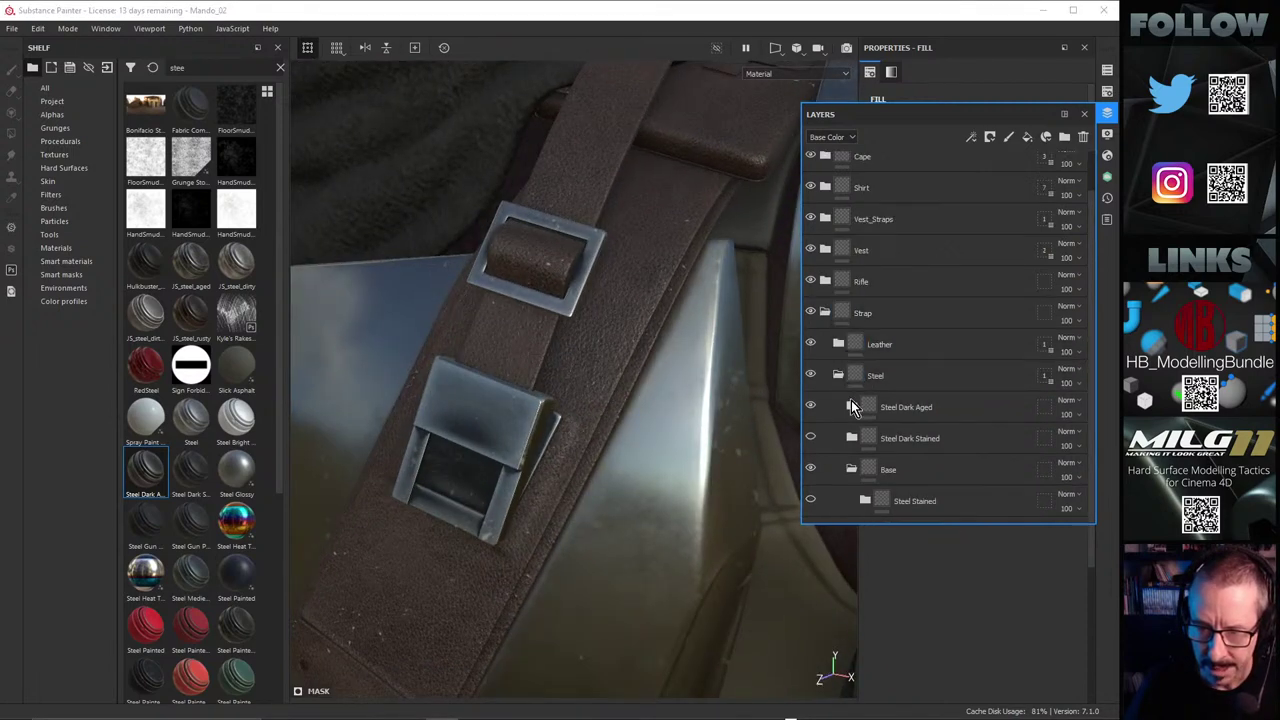
left_click(811, 406)
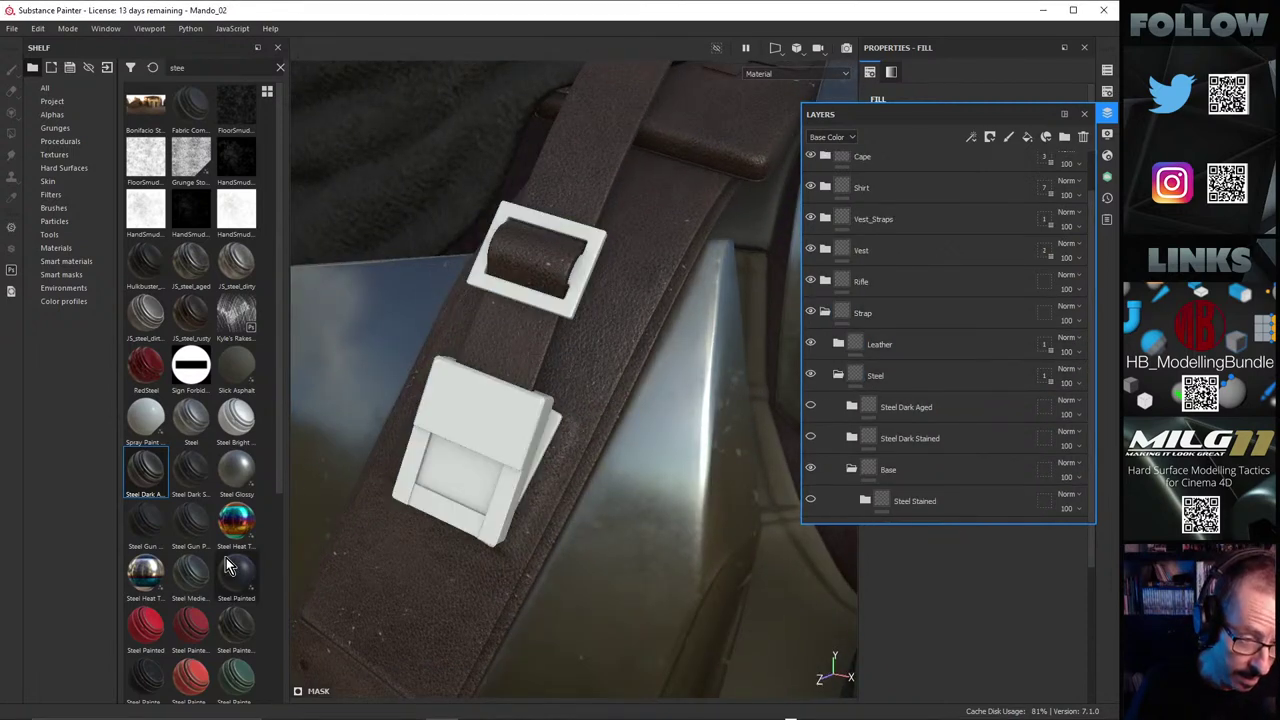
Step: Look through the shelf's steel materials and add Steel Rust and Wear at the top of the strap's Steel group
mouse_move(196, 581)
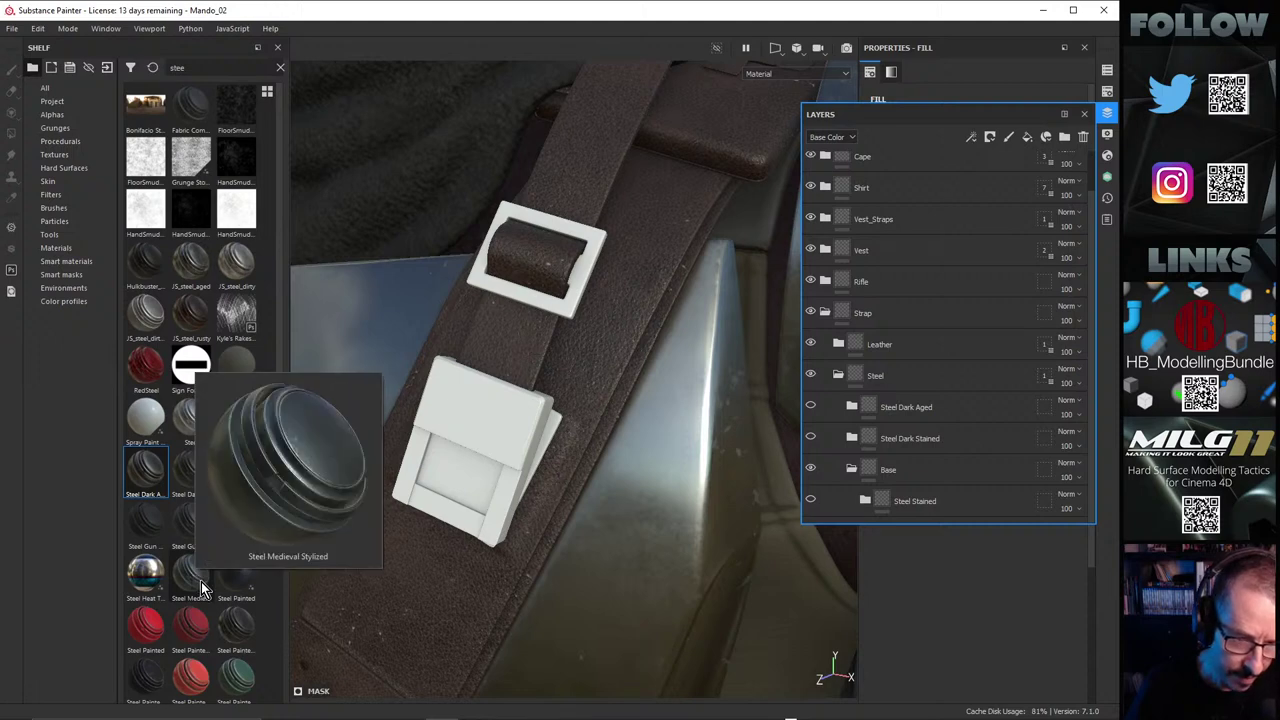
scroll(180, 445, "down", 3)
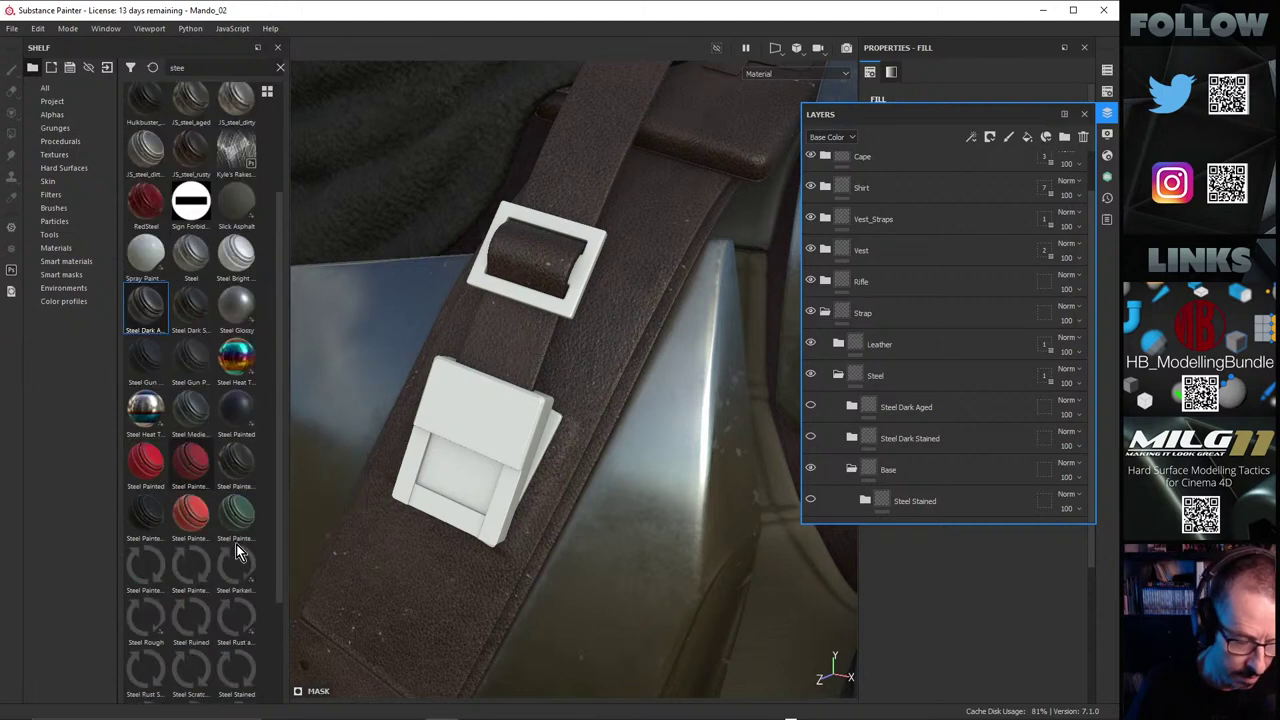
scroll(214, 520, "down", 3)
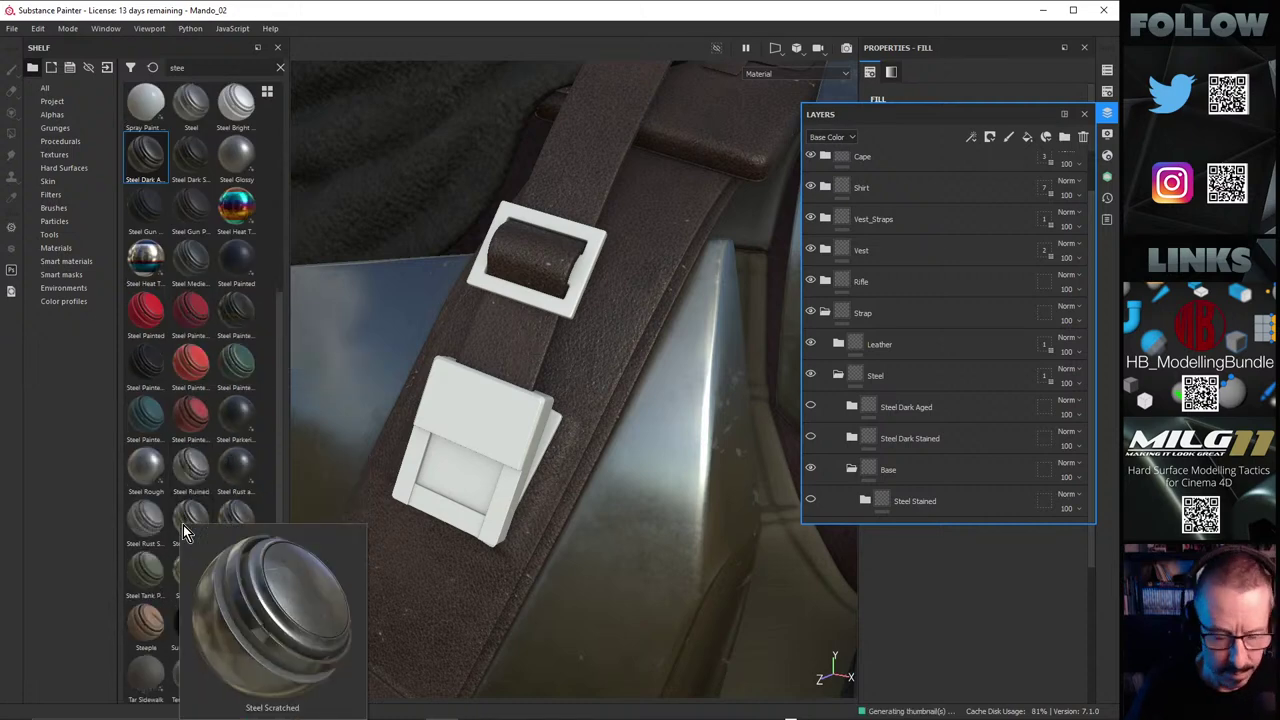
mouse_move(231, 528)
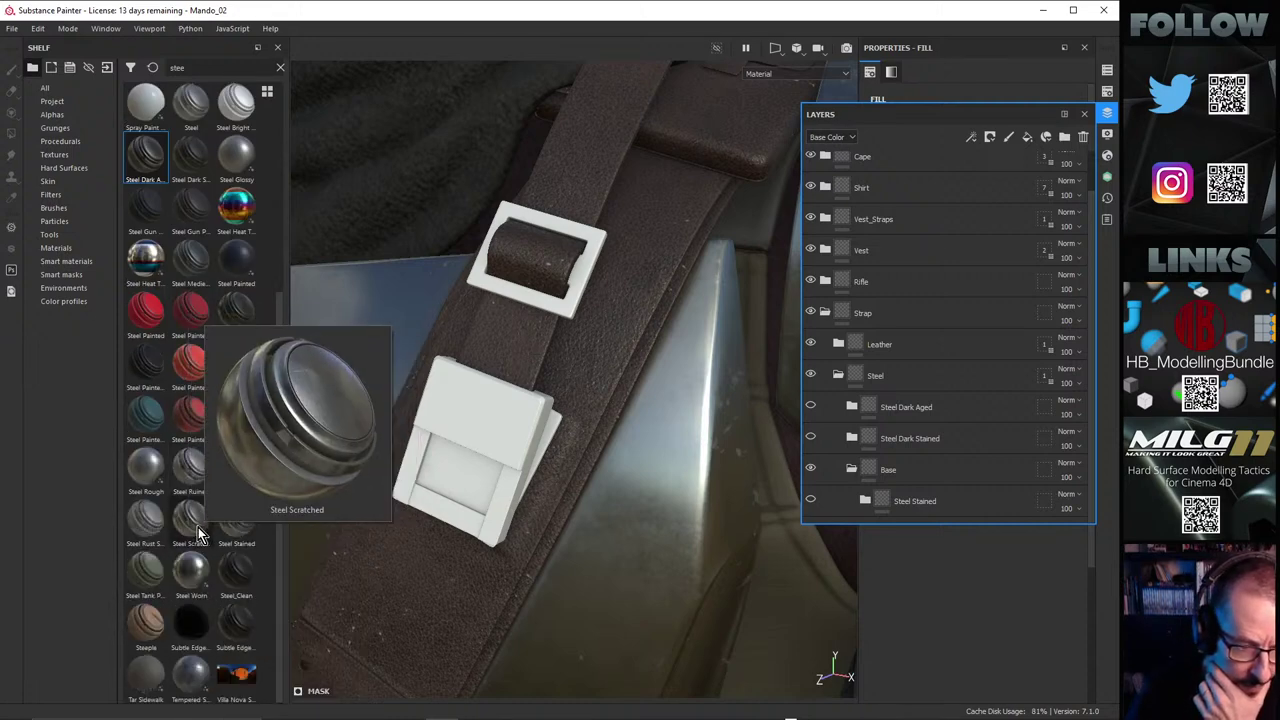
mouse_move(158, 526)
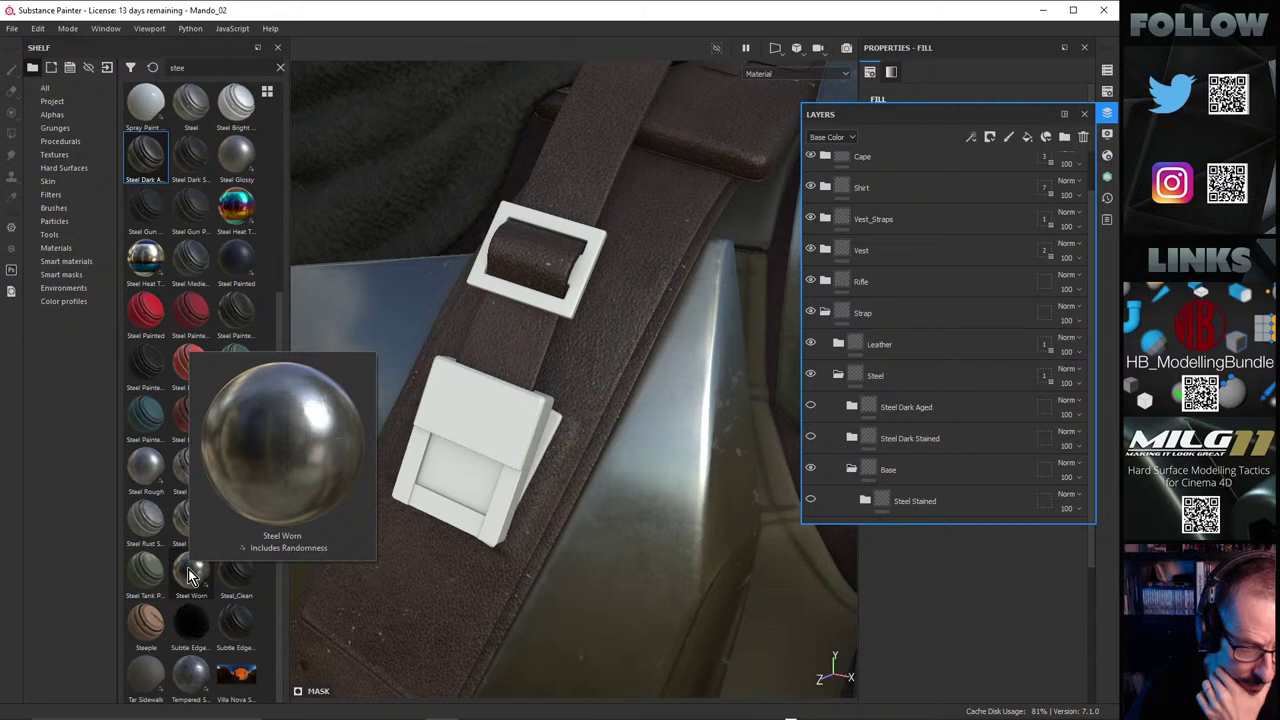
mouse_move(191, 680)
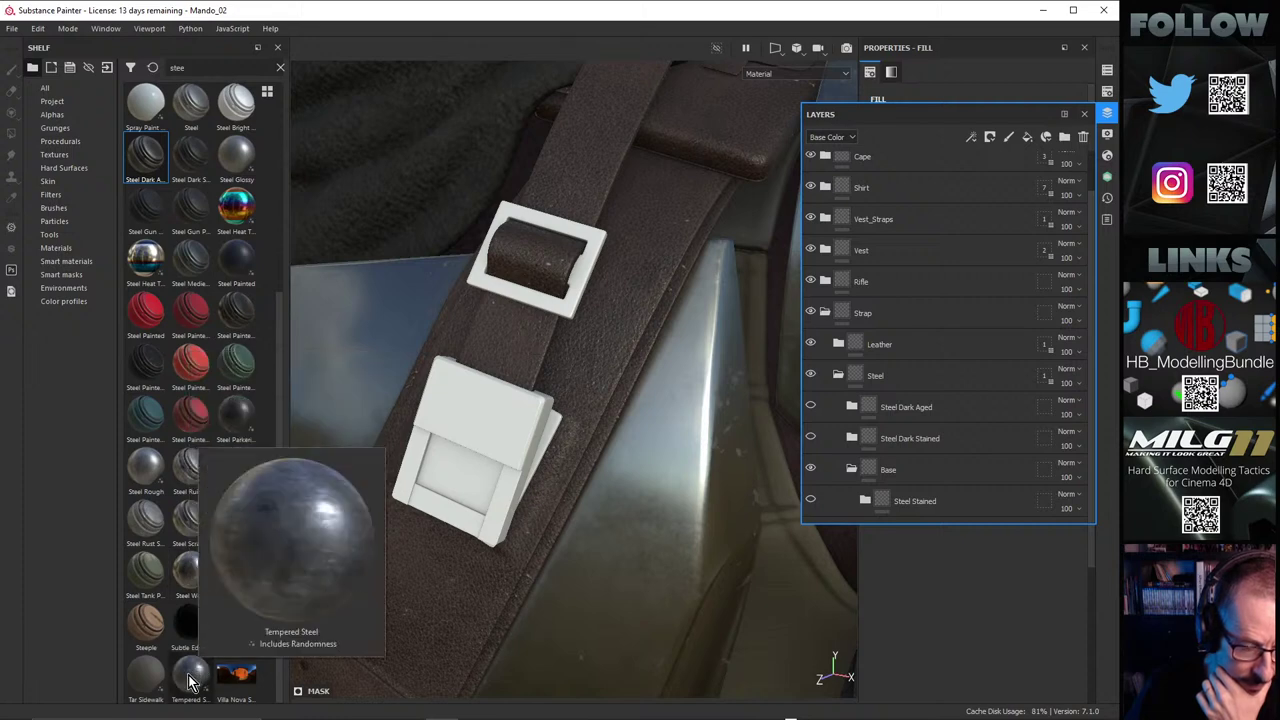
mouse_move(238, 638)
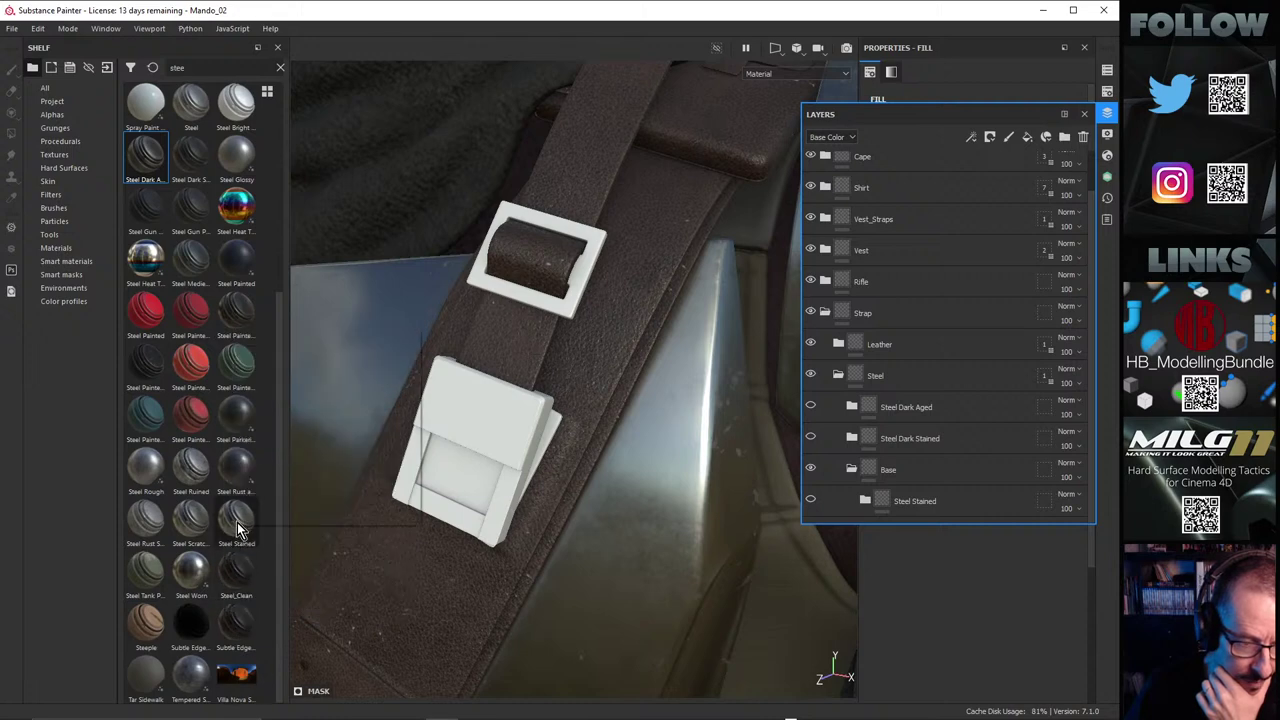
mouse_move(247, 469)
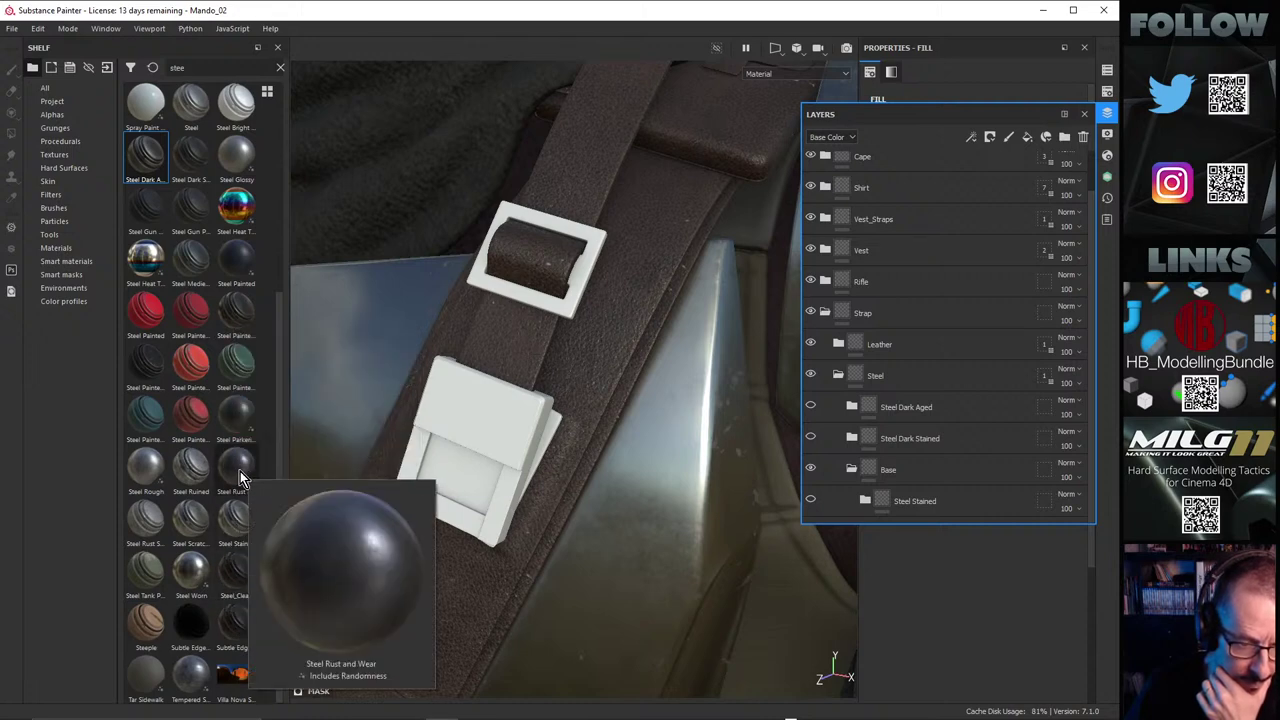
left_click_drag(240, 471, 893, 382)
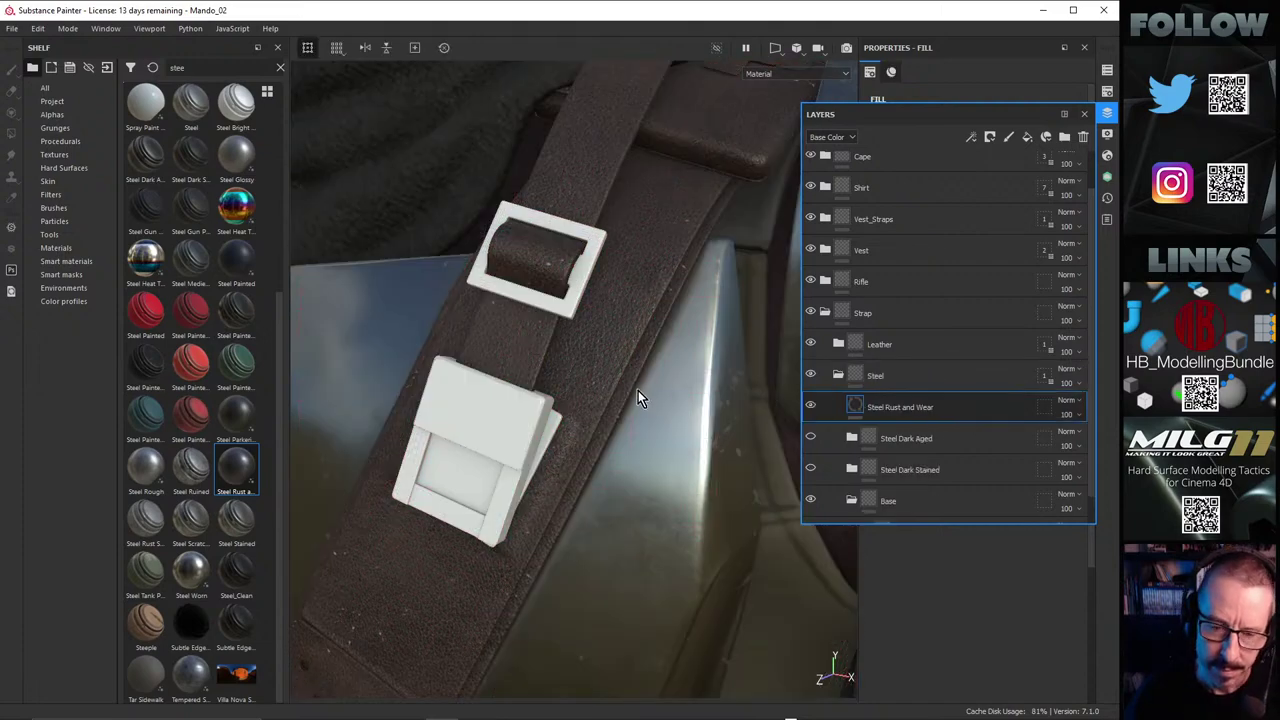
Step: Inspect the Steel Rust and Wear material on the buckles from different angles and under rotated lighting
left_click_drag(638, 390, 465, 350, "alt")
right_click_drag(486, 434, 560, 398, "shift")
left_click_drag(514, 420, 471, 423, "alt")
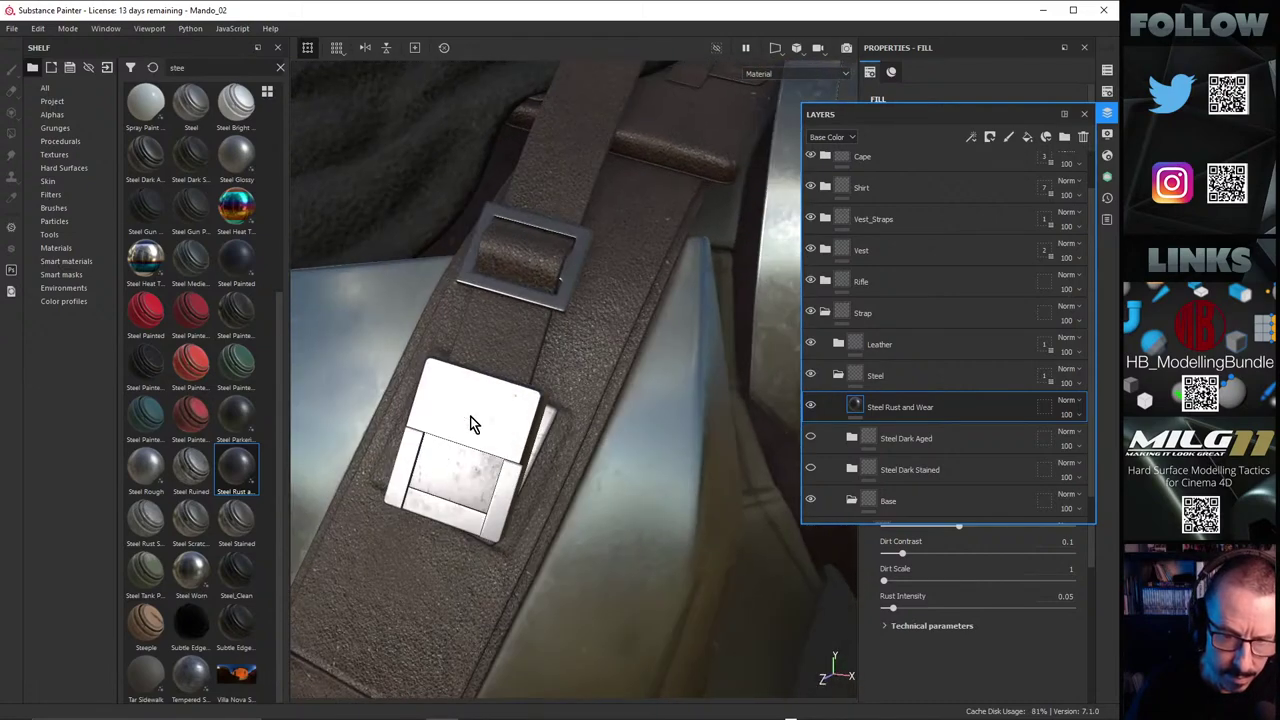
right_click_drag(471, 423, 511, 417, "shift")
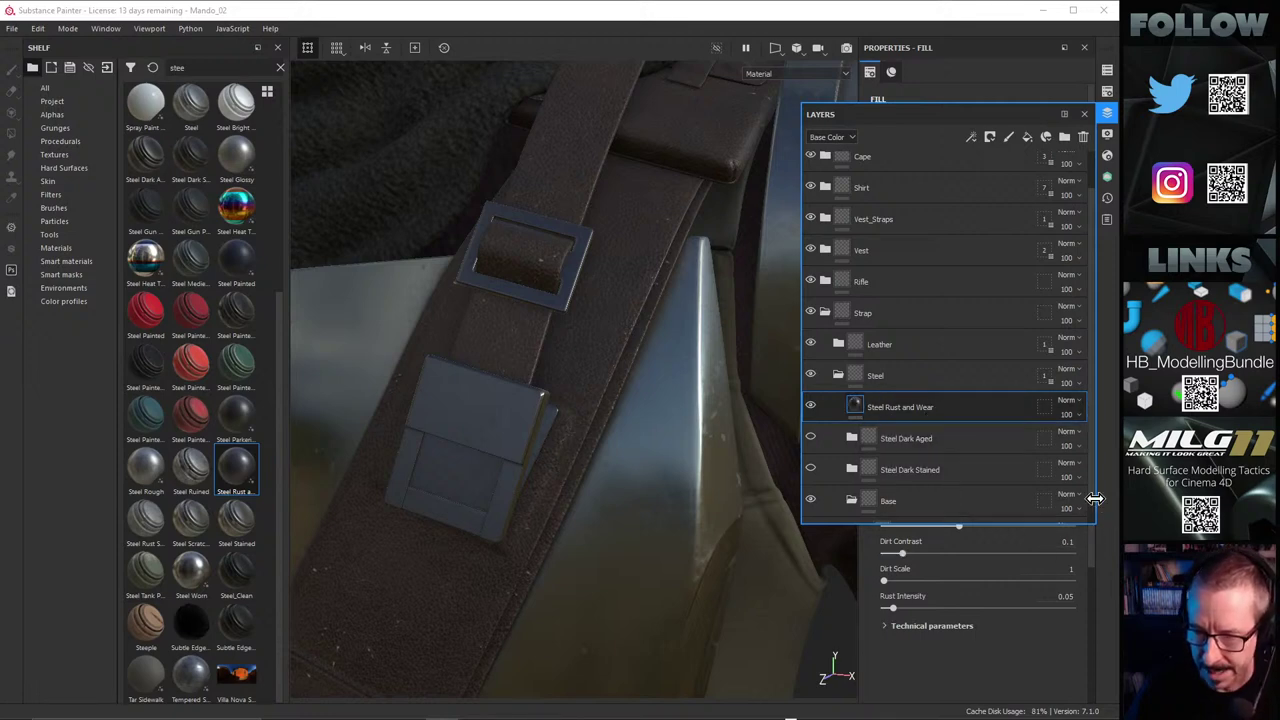
Step: Lighten the metal colour of Steel Rust and Wear to a light grey, RGB 0.695, 0.689, 0.719
left_click(1088, 112)
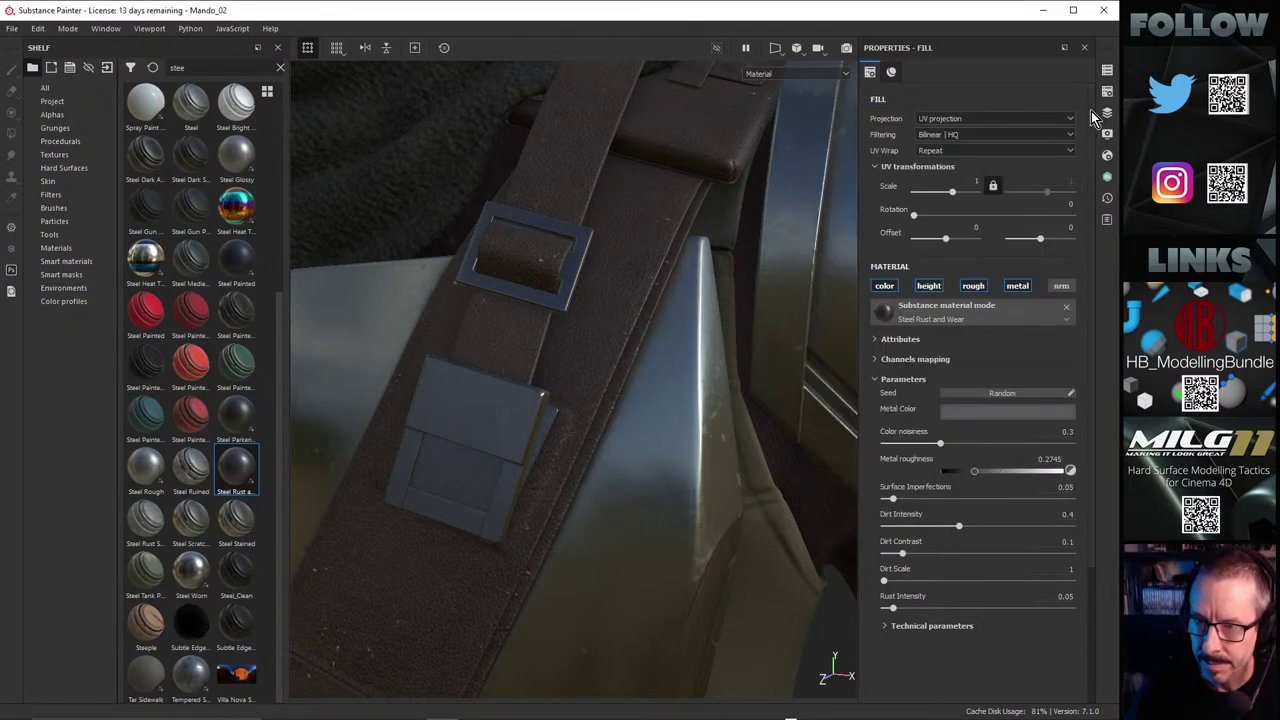
left_click(968, 412)
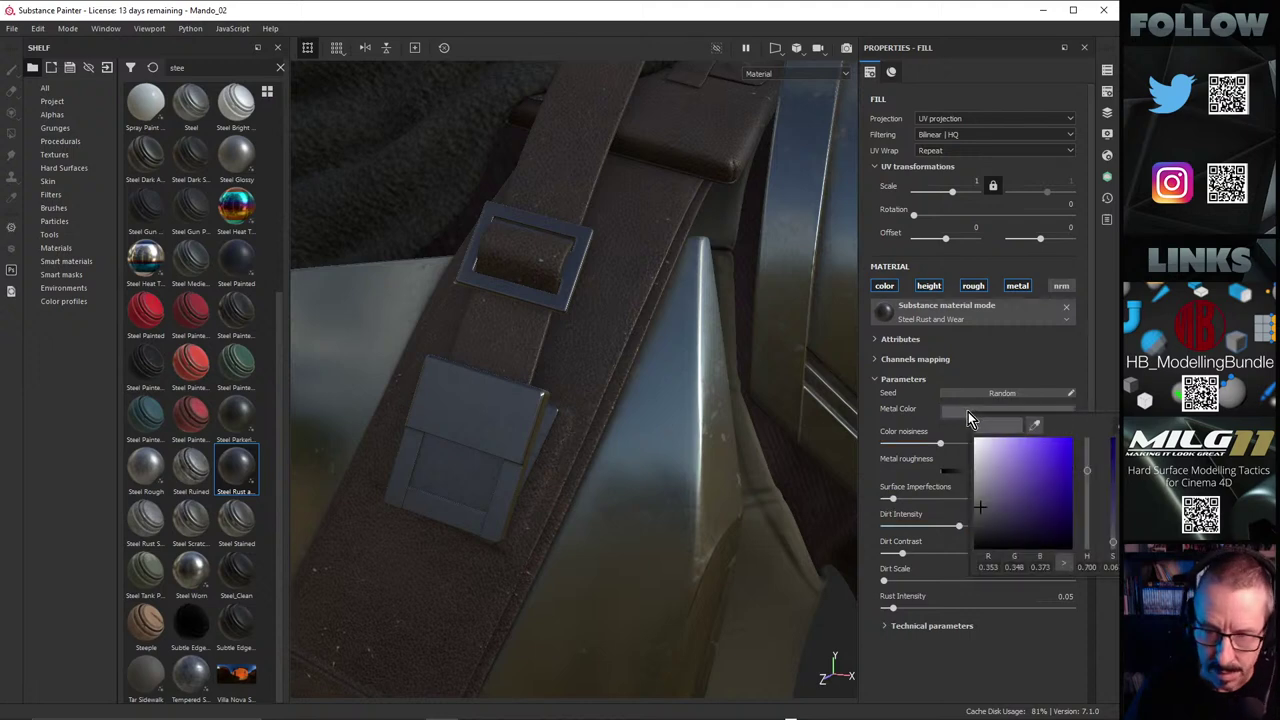
left_click(973, 465)
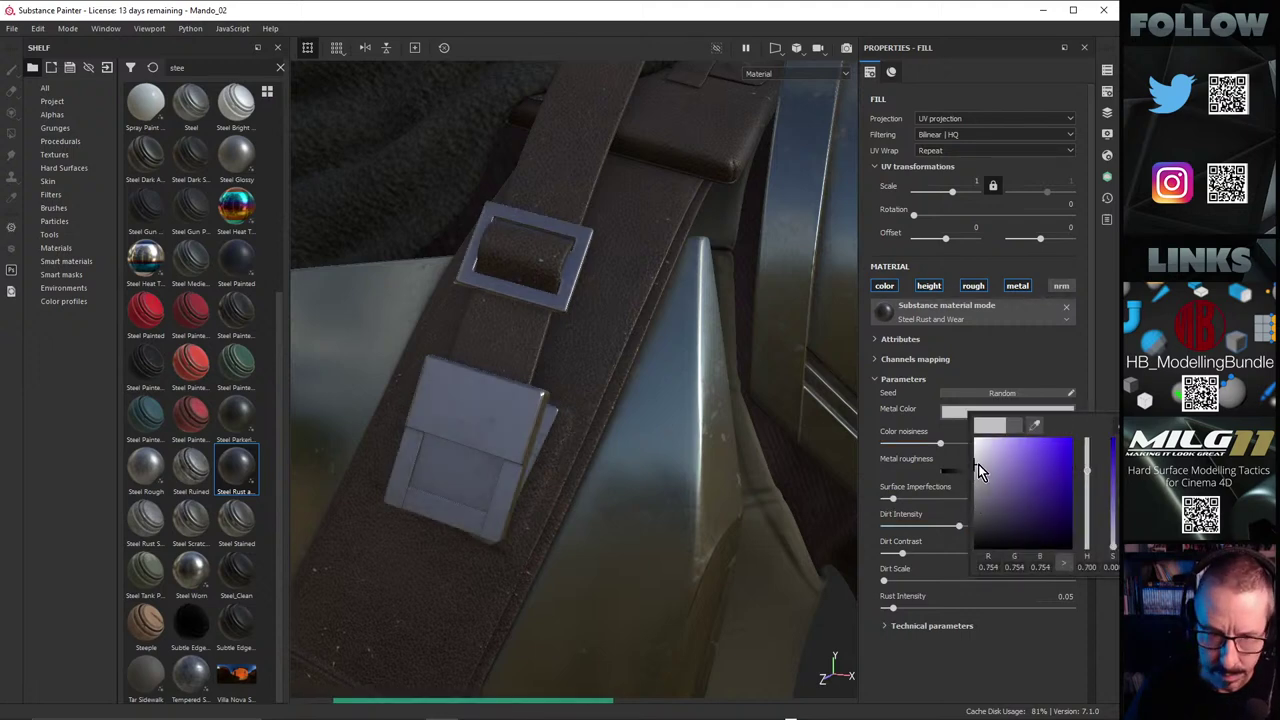
left_click(977, 455)
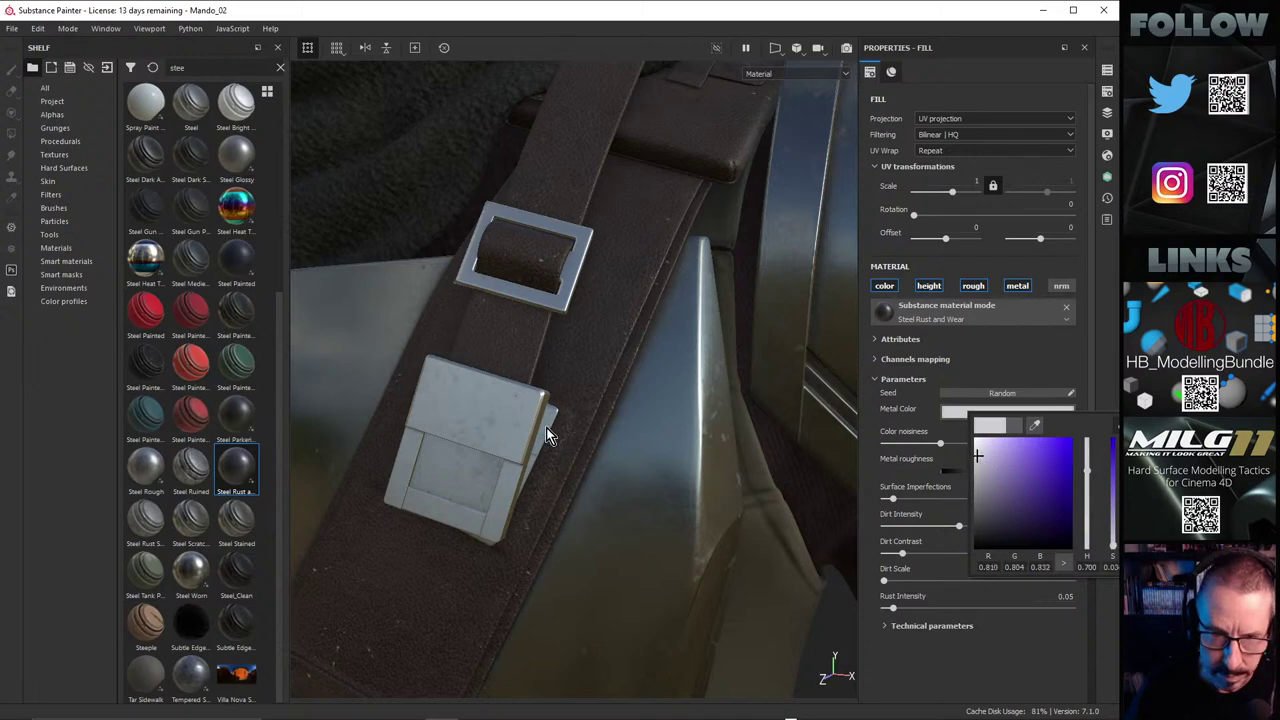
left_click_drag(490, 445, 515, 419, "alt")
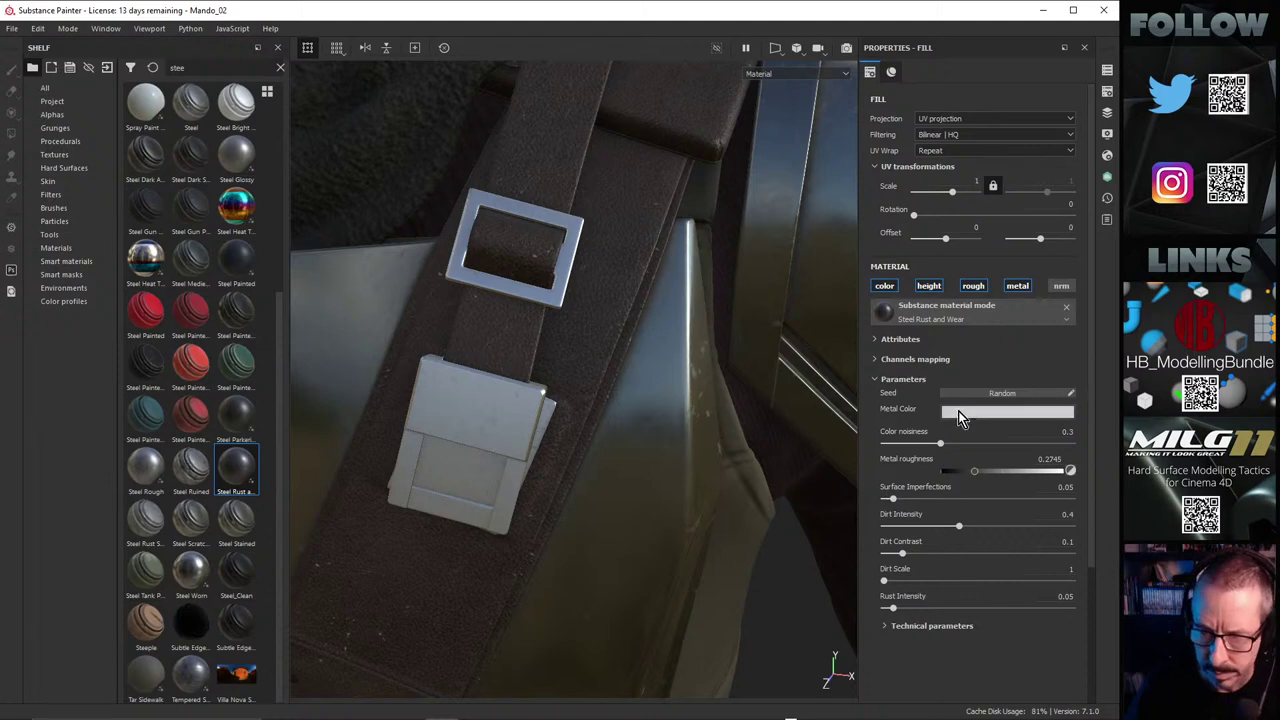
left_click(958, 414)
left_click(969, 467)
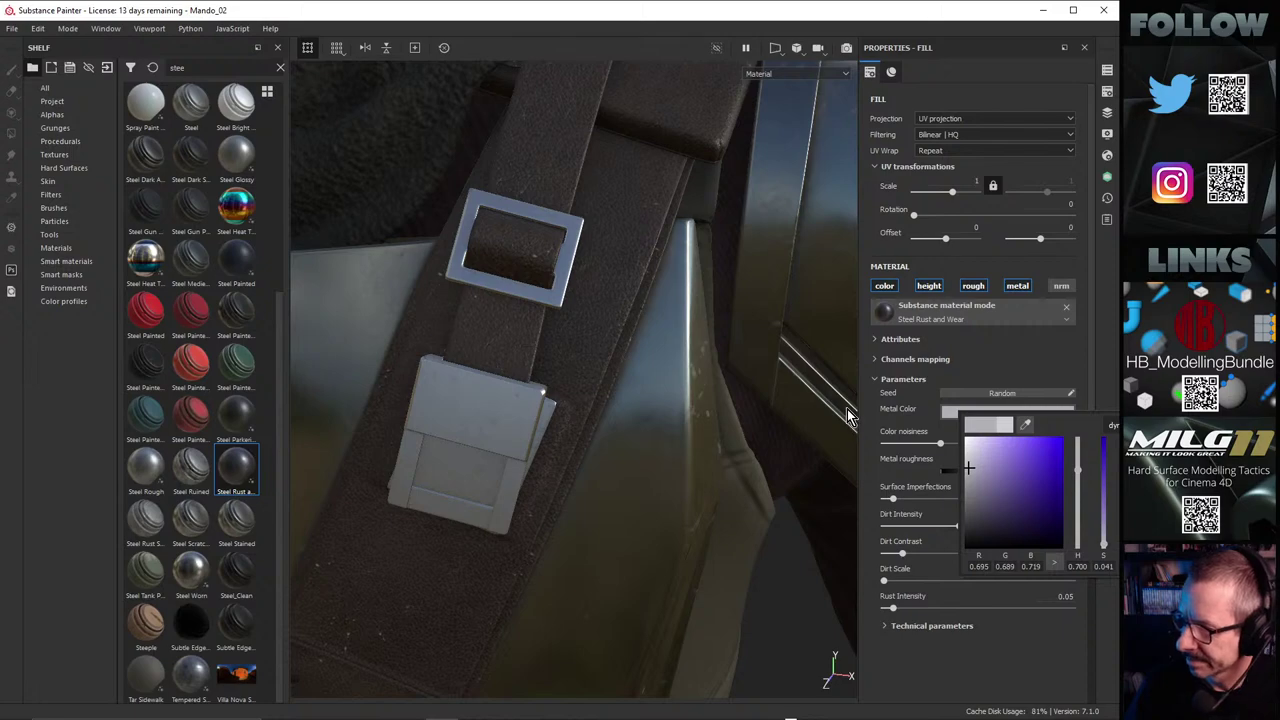
Step: Inspect the lightened Steel Rust and Wear on the strap's cartridges under rotated lighting, and delete the layer
left_click_drag(479, 432, 466, 404, "alt")
right_click_drag(466, 404, 541, 412, "shift")
left_click_drag(497, 408, 590, 372, "alt")
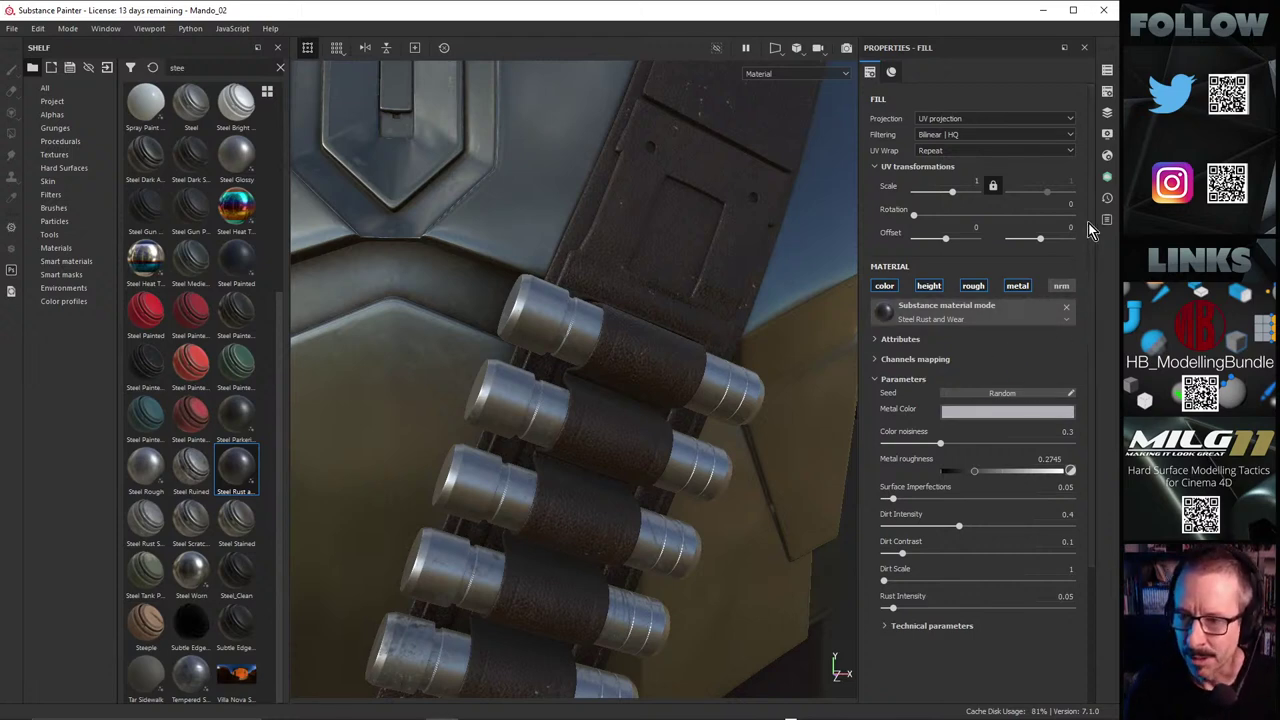
left_click(1107, 114)
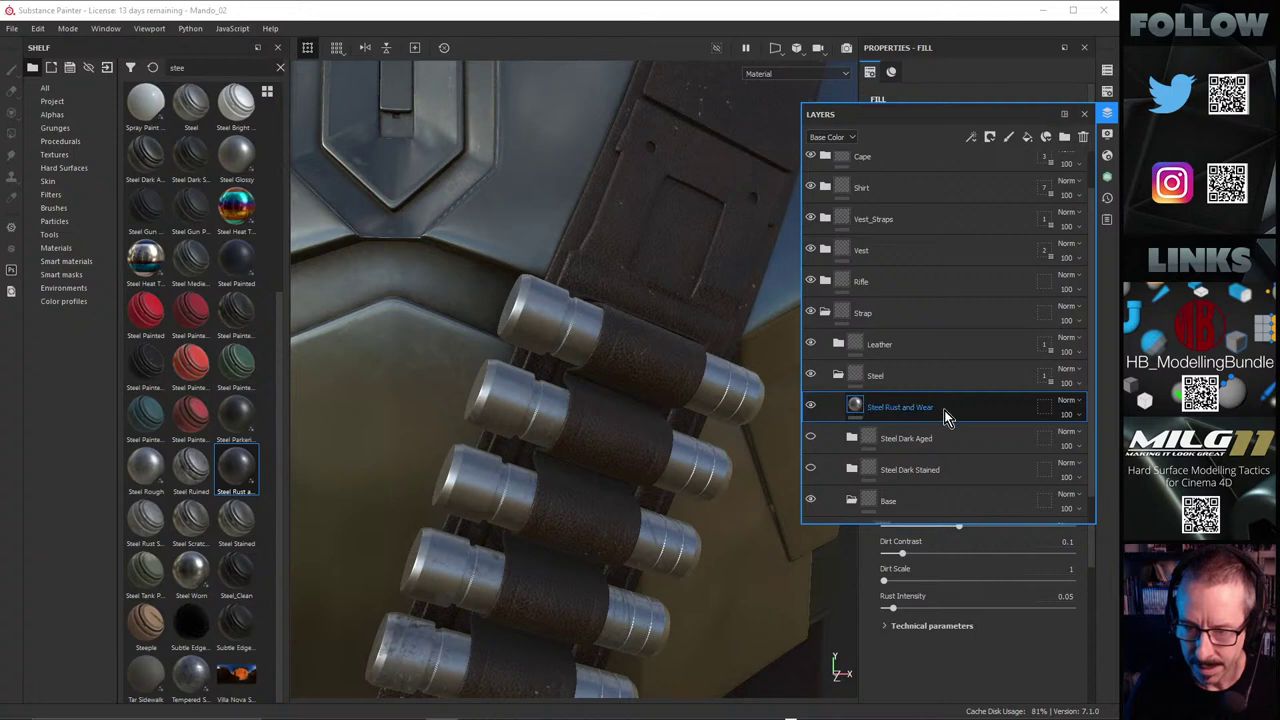
left_click(1086, 135)
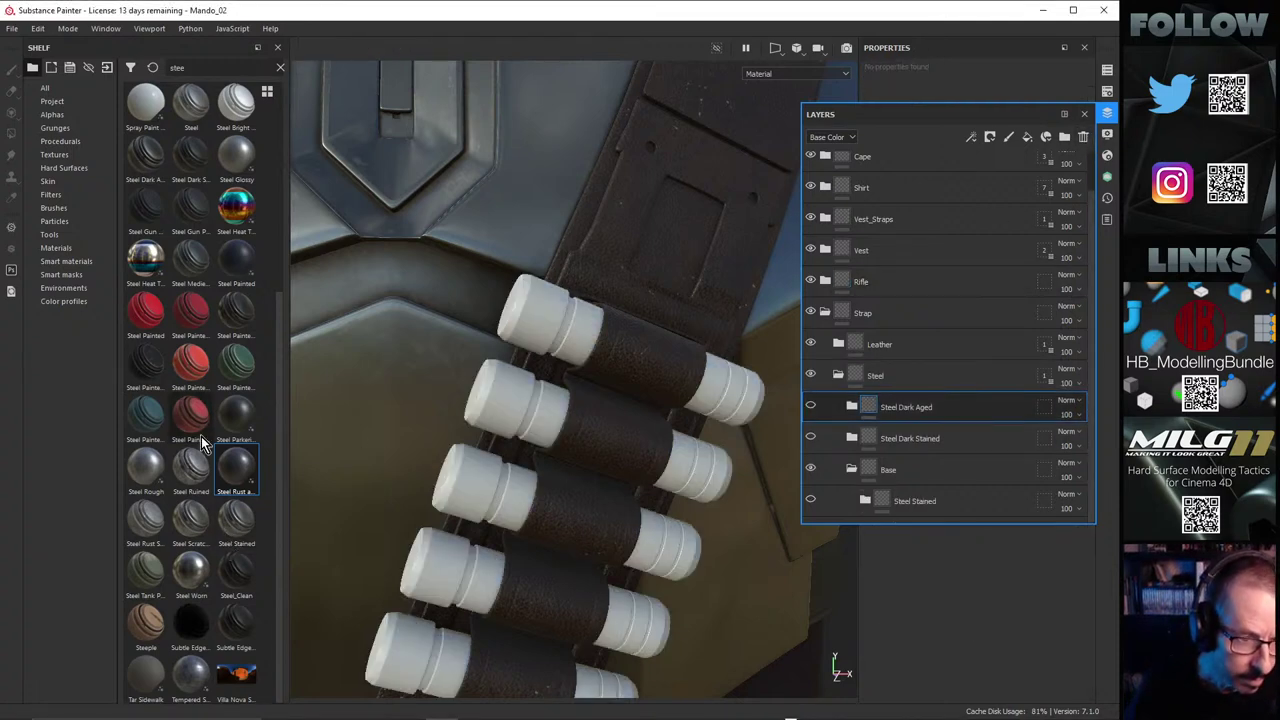
Step: Add the Steel Glossy material at the top of the strap's Steel group and examine it on the cartridges
mouse_move(201, 436)
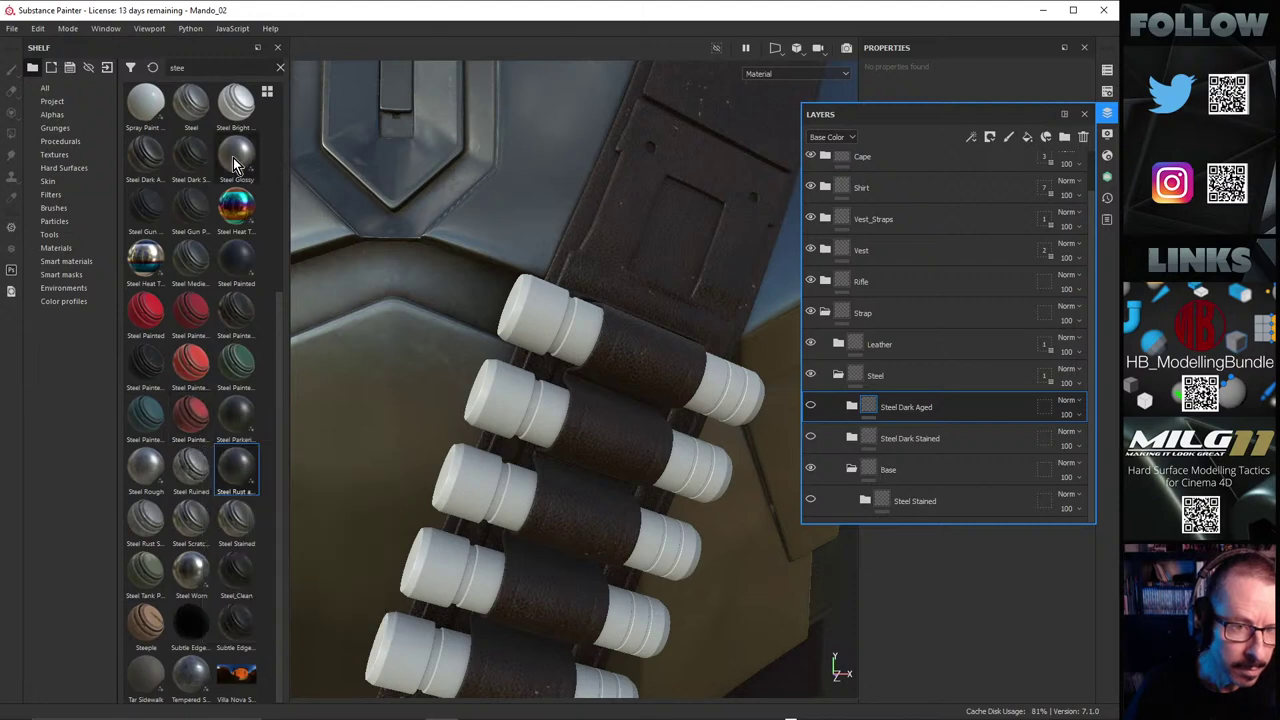
left_click_drag(233, 157, 872, 374)
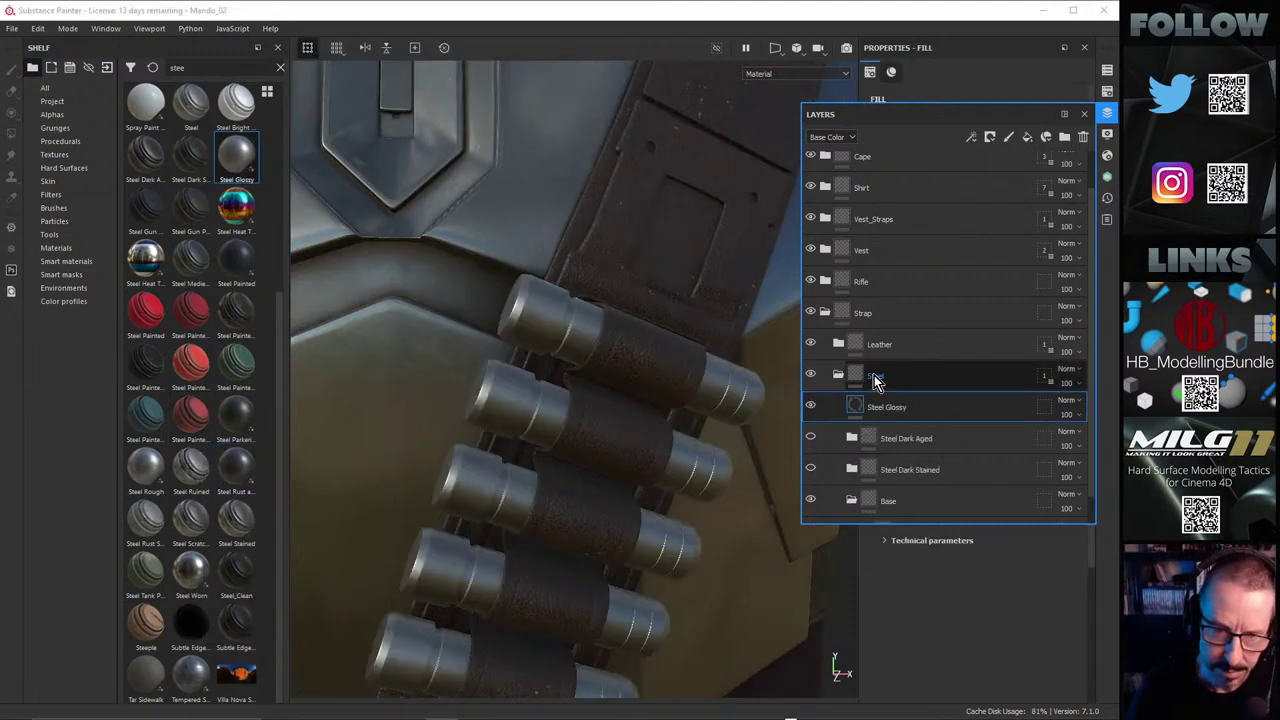
left_click_drag(560, 365, 491, 357, "alt")
right_click_drag(491, 357, 1054, 337, "alt")
left_click_drag(610, 365, 665, 368, "alt")
right_click_drag(665, 368, 370, 330, "alt")
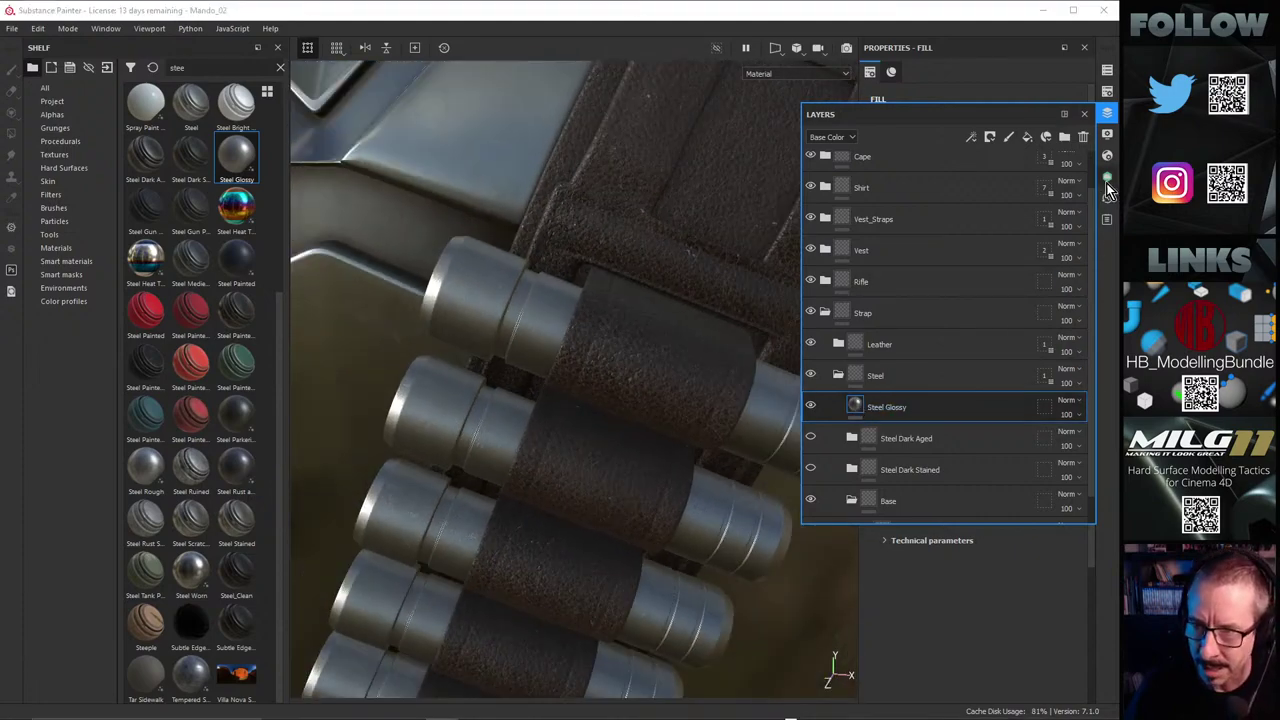
Step: Reduce the Steel Glossy fill's Brush Intensity to 0 and check the cartridges' surface up close
left_click(1104, 114)
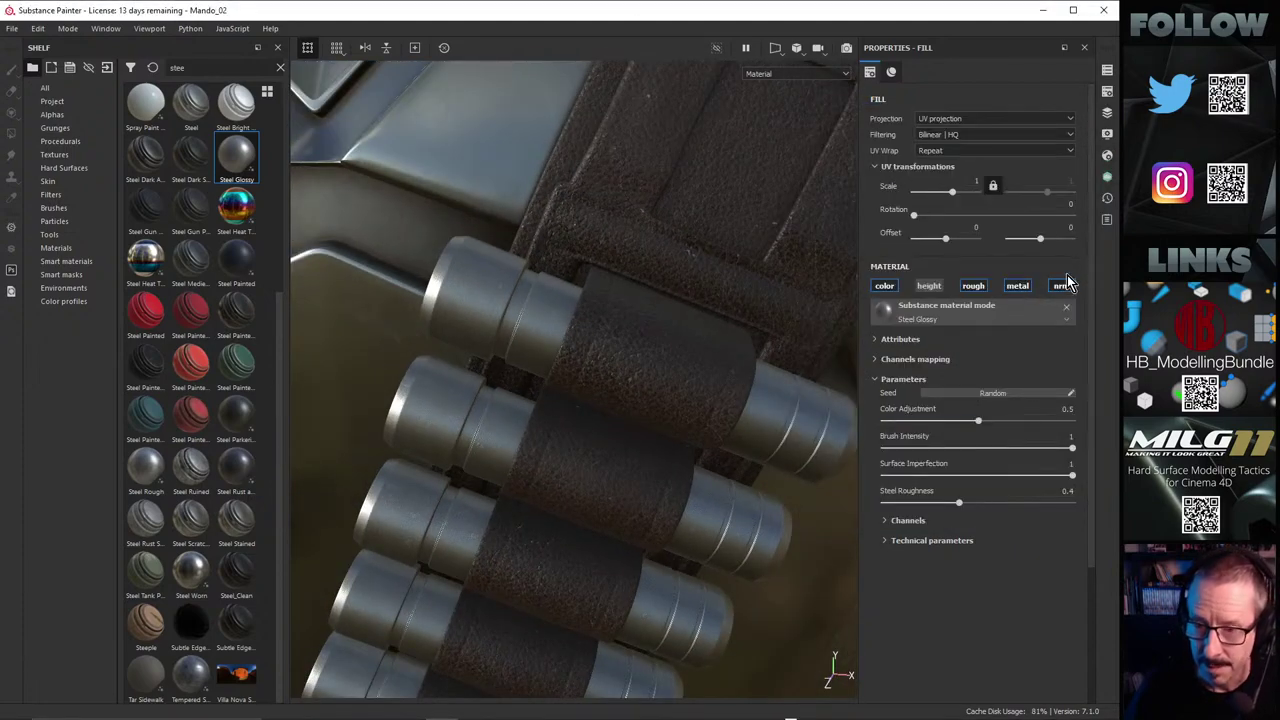
left_click_drag(1025, 447, 1007, 447)
left_click(885, 456)
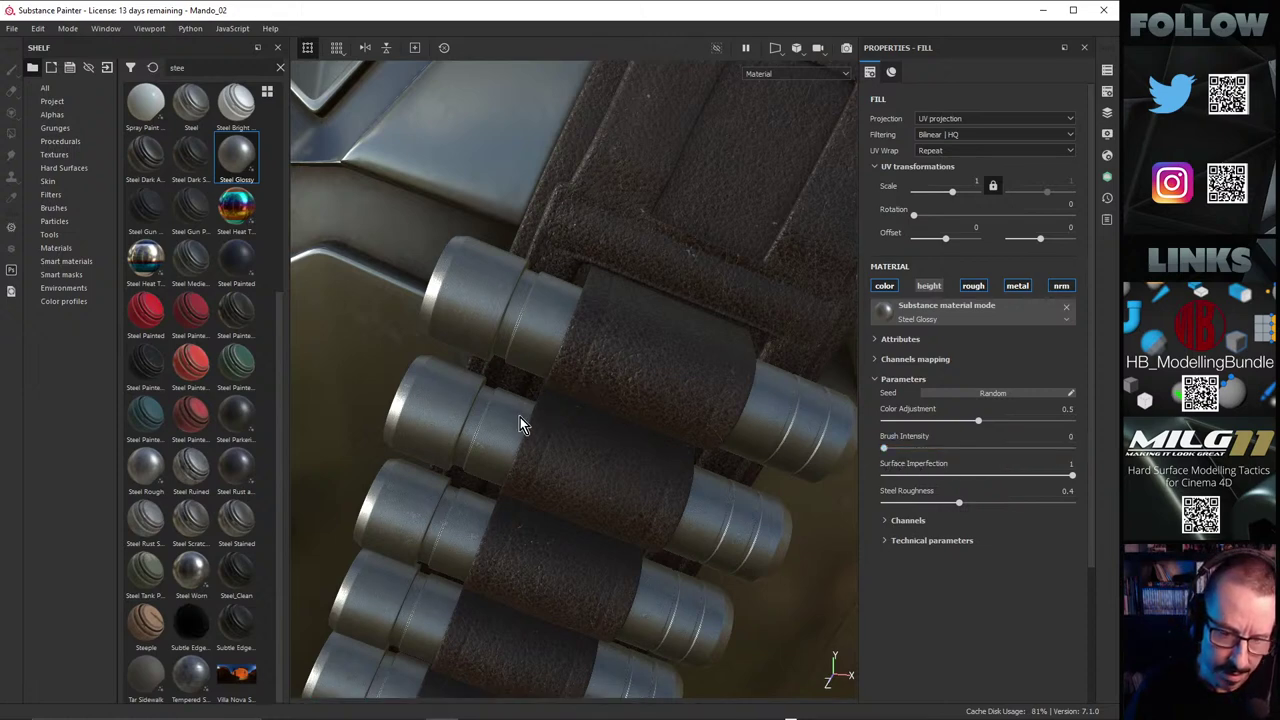
left_click_drag(491, 429, 512, 358, "alt")
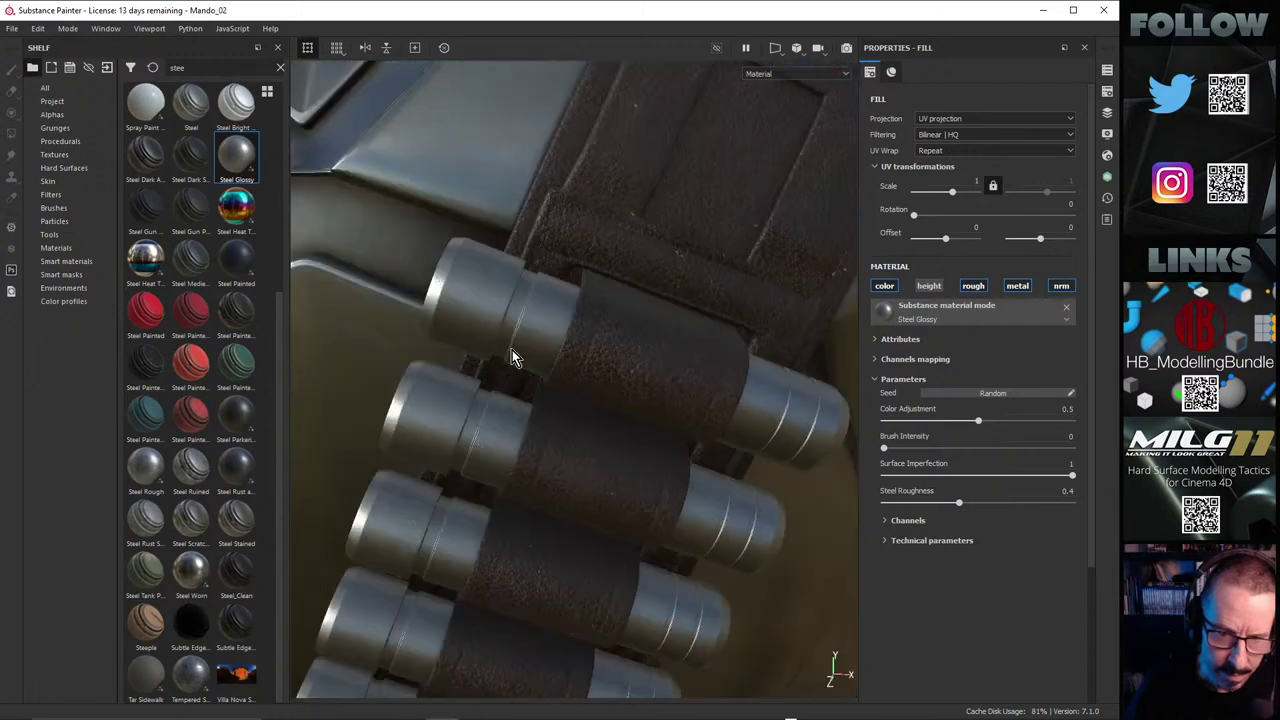
right_click_drag(512, 358, 554, 351, "alt")
left_click_drag(554, 351, 551, 337, "alt")
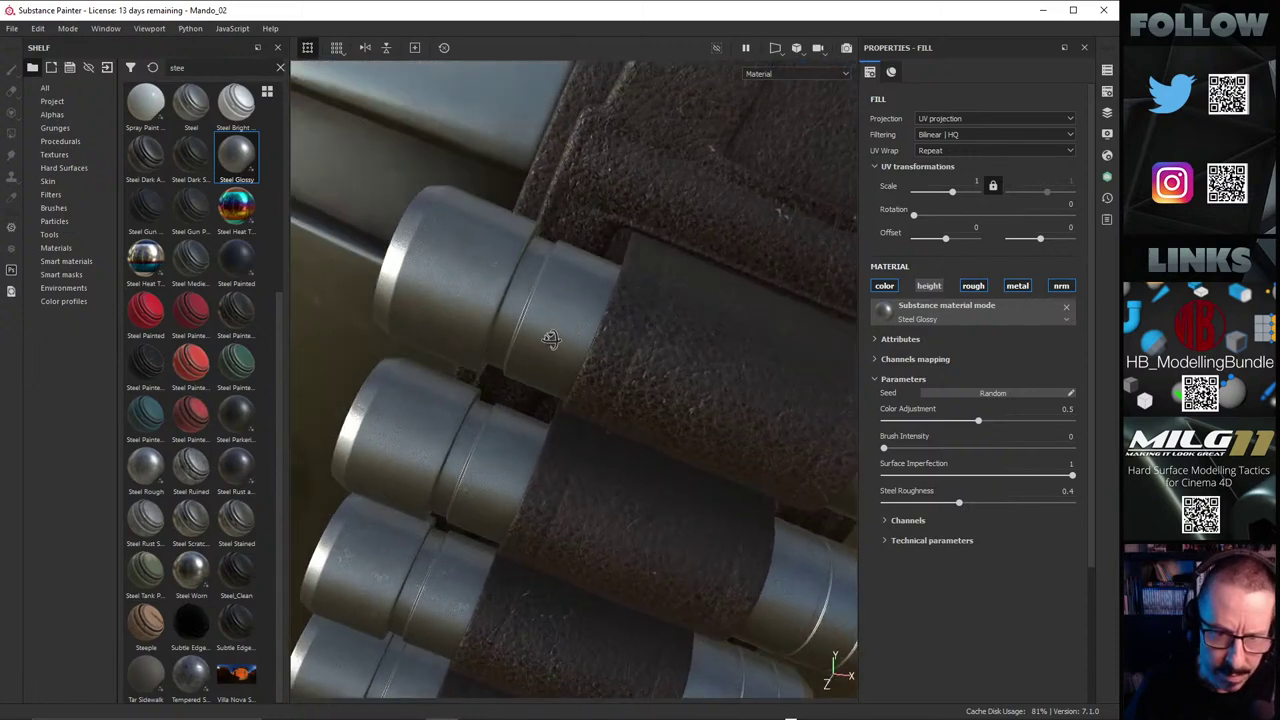
Step: Try a Surface Imperfection of 0.16, undo it, and set the Steel Roughness to 0.31
left_click(912, 477)
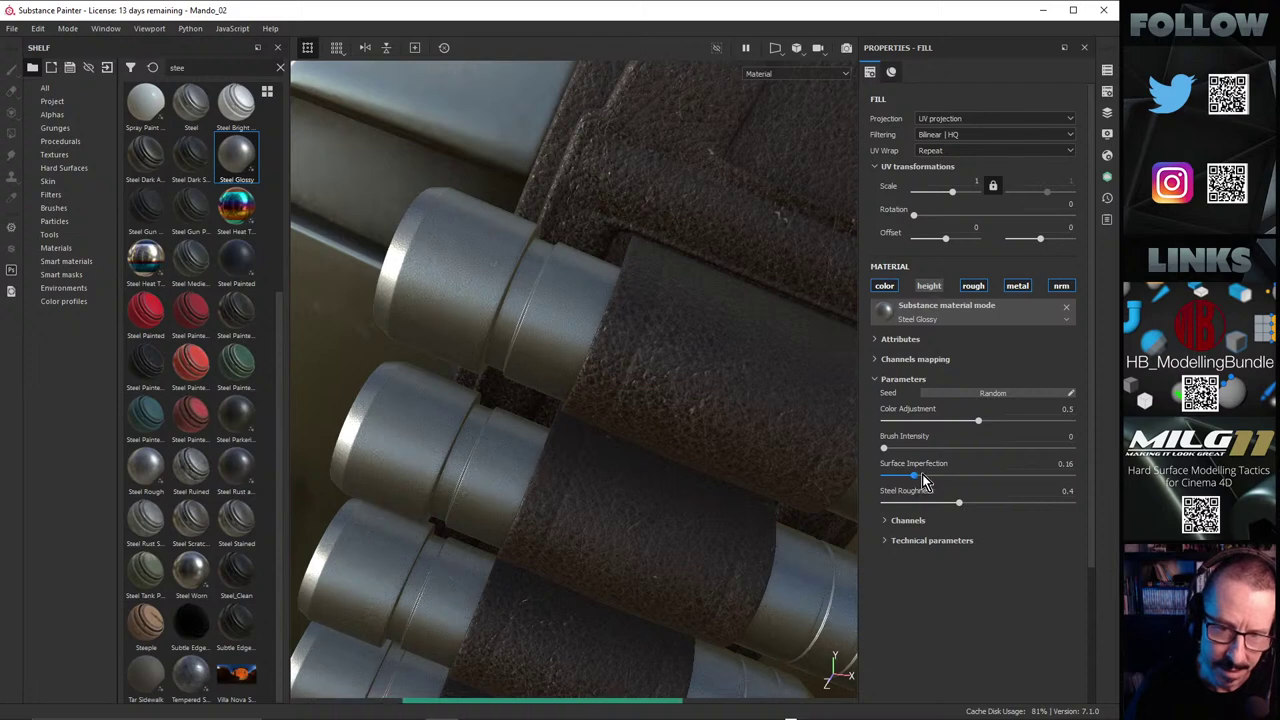
key("ctrl+z")
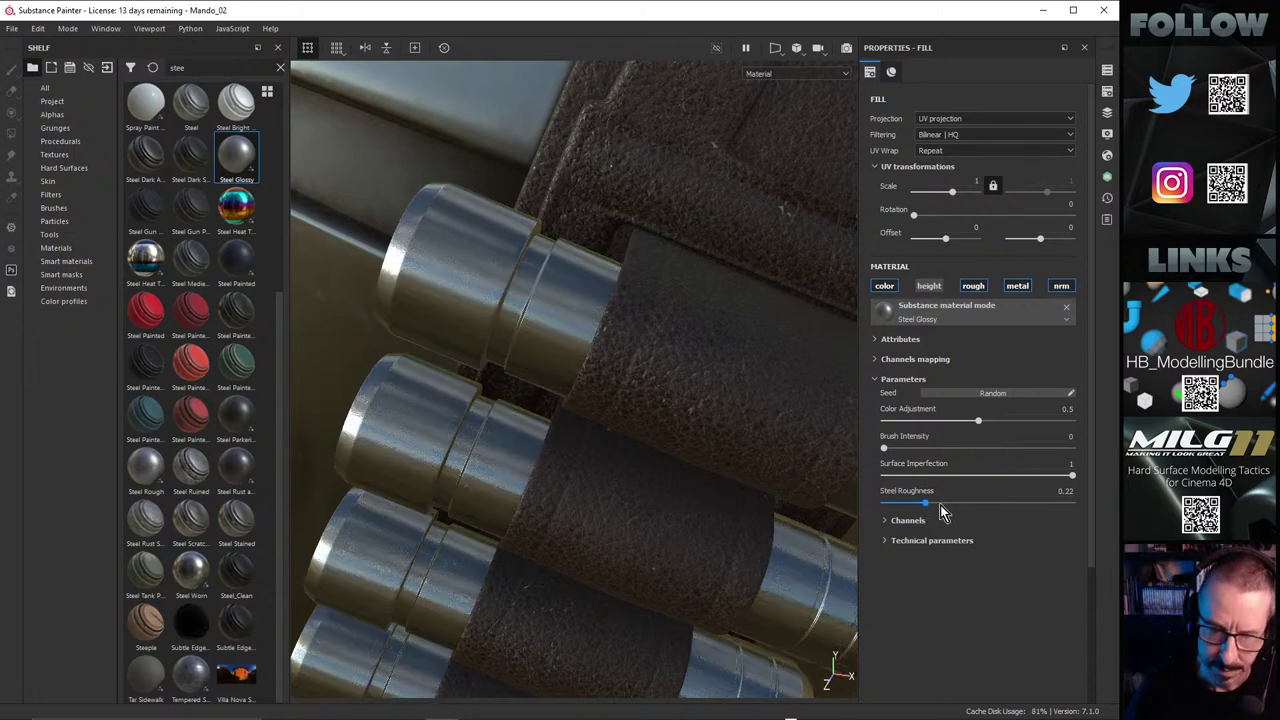
left_click(940, 504)
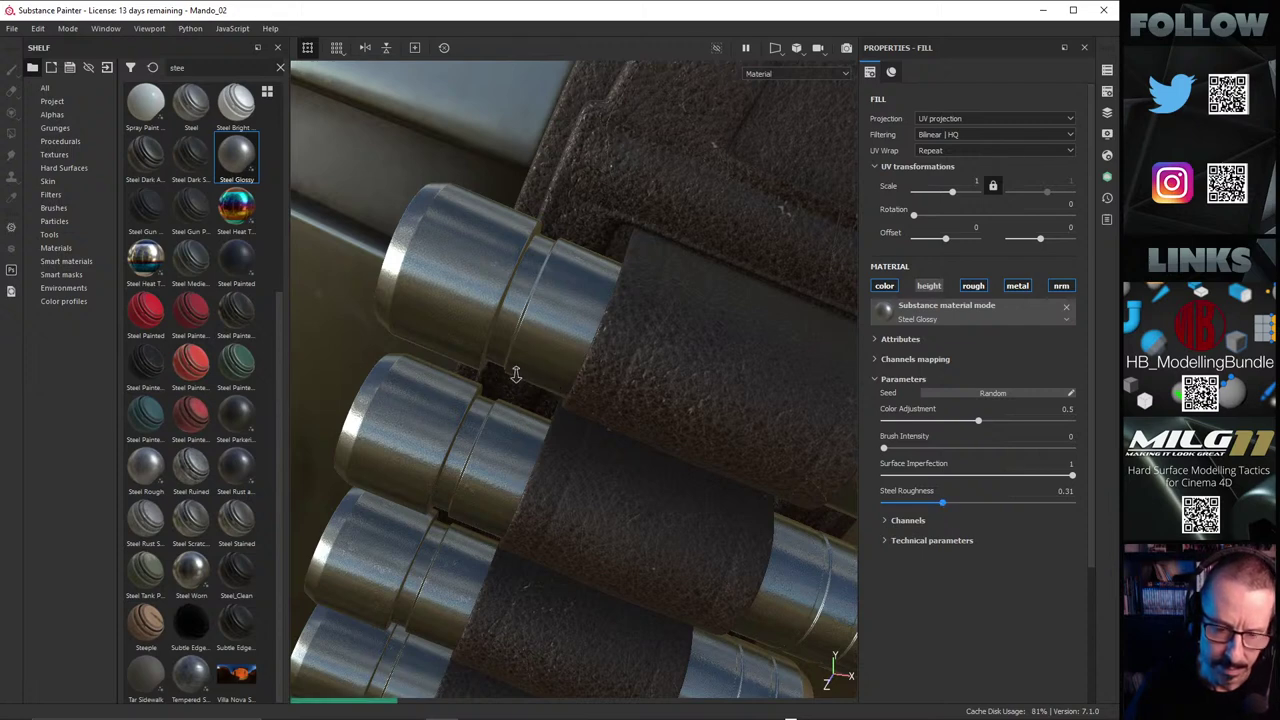
Step: Check the cartridges' grain from both ends and set the Steel Glossy fill's UV scale to 3
scroll(515, 374, "down", 5)
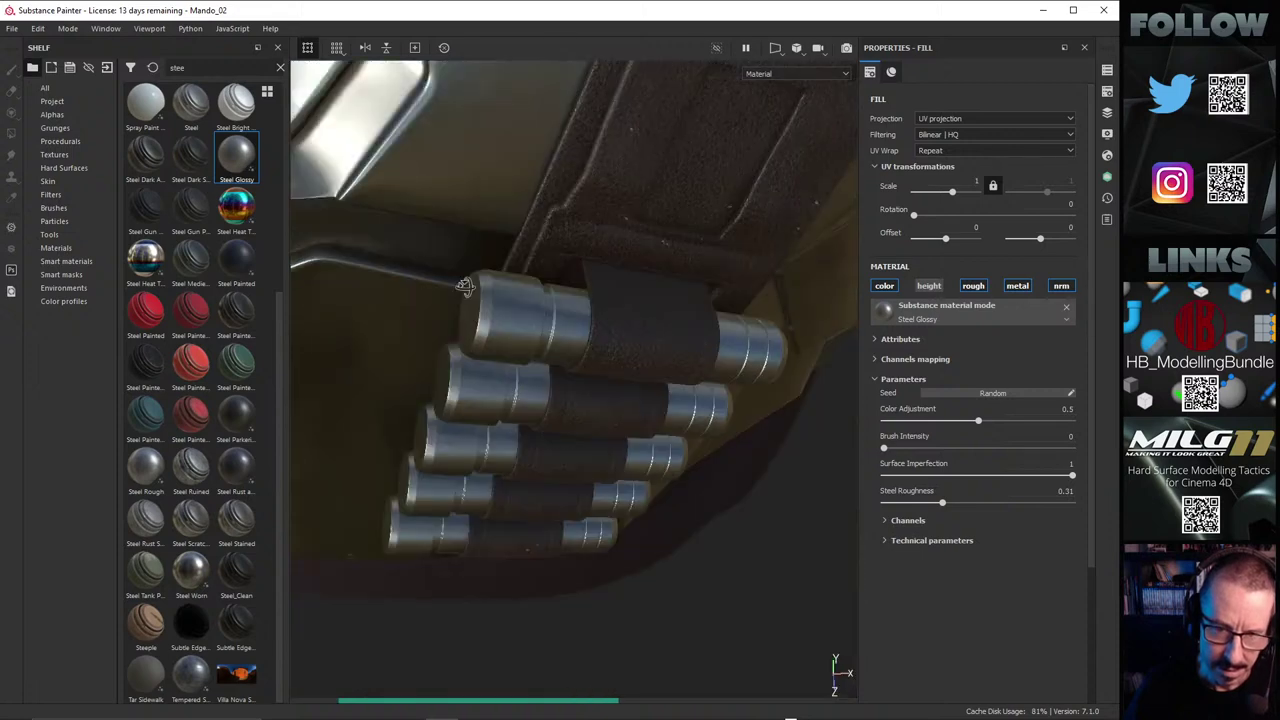
left_click_drag(465, 286, 714, 386, "alt")
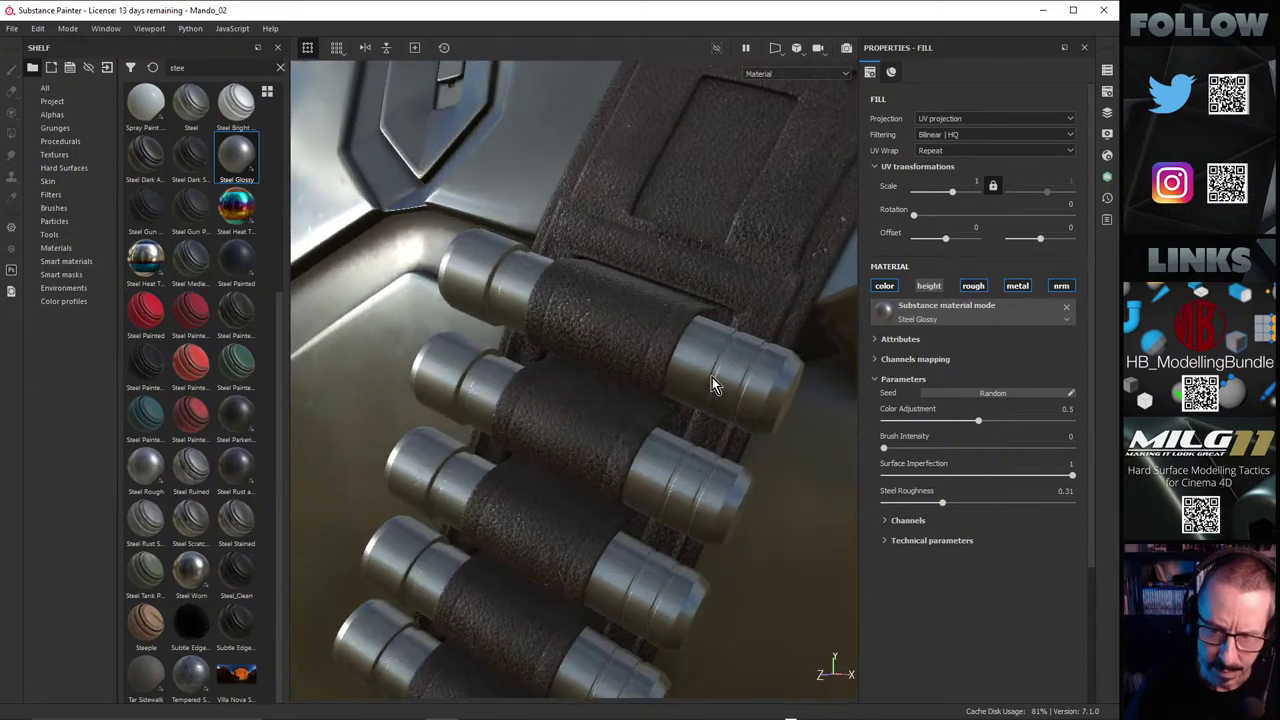
right_click_drag(714, 386, 786, 346, "alt")
left_click_drag(786, 346, 659, 348, "alt")
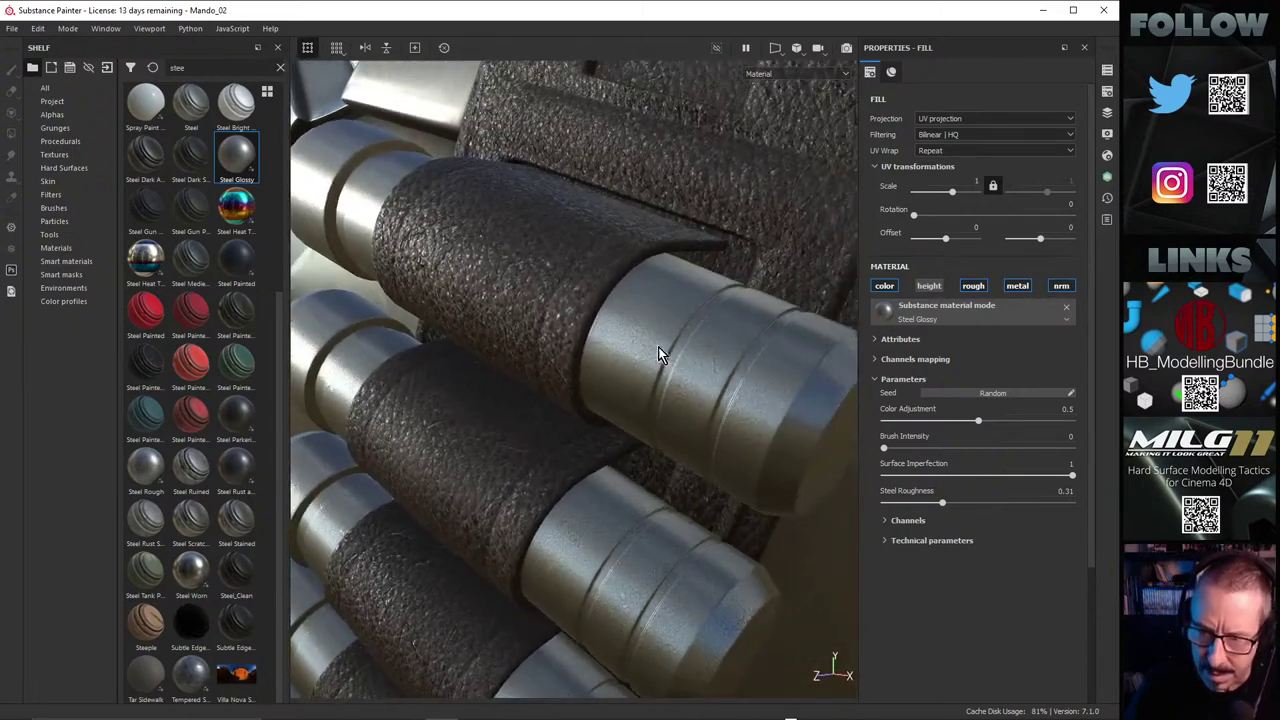
left_click(960, 192)
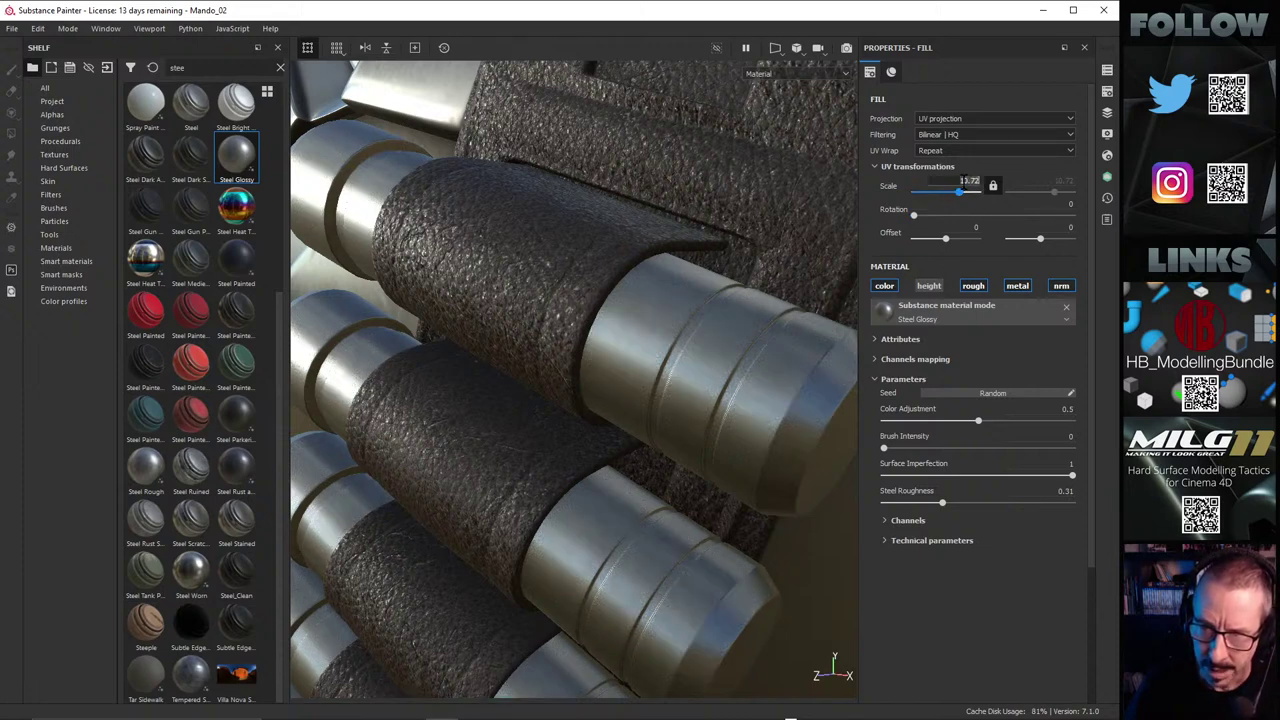
key("Return")
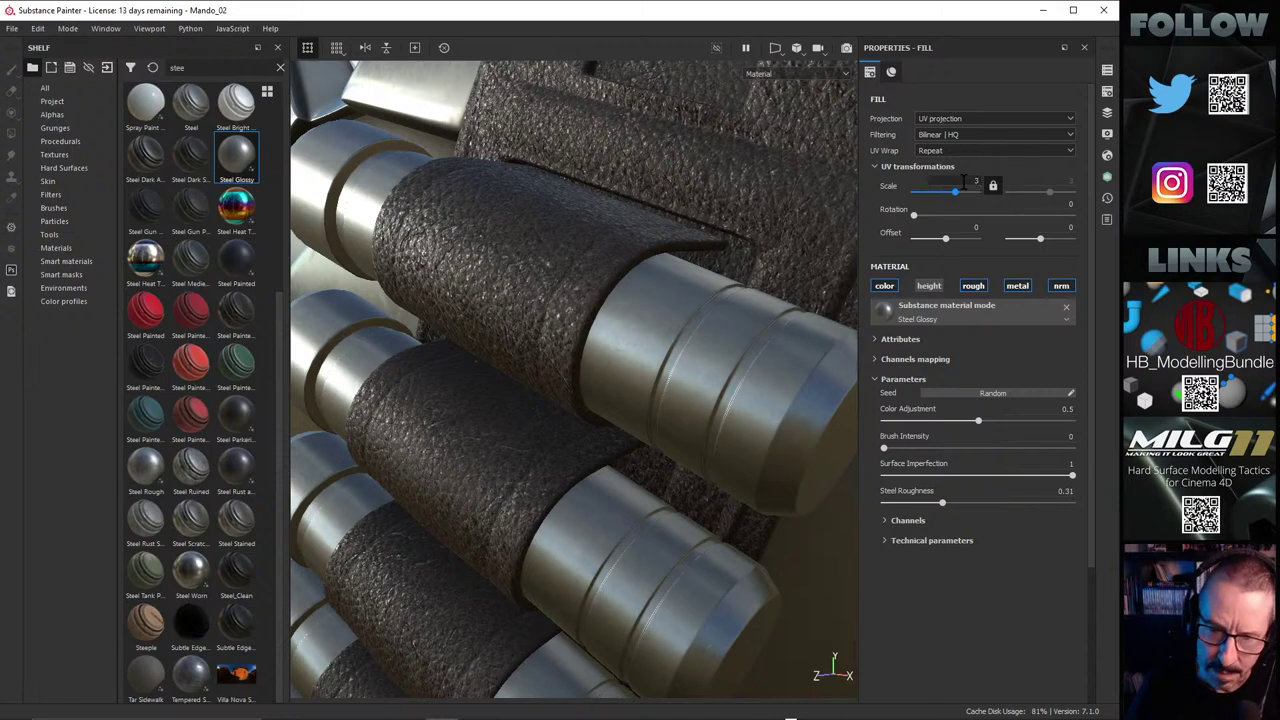
Step: Inspect the rescaled Steel Glossy finish on the strap's cartridges from several angles, distances and lighting directions
left_click_drag(591, 397, 670, 417, "alt")
middle_click_drag(629, 357, 630, 419, "alt")
left_click_drag(629, 418, 565, 331, "alt")
left_click_drag(551, 328, 557, 399, "alt")
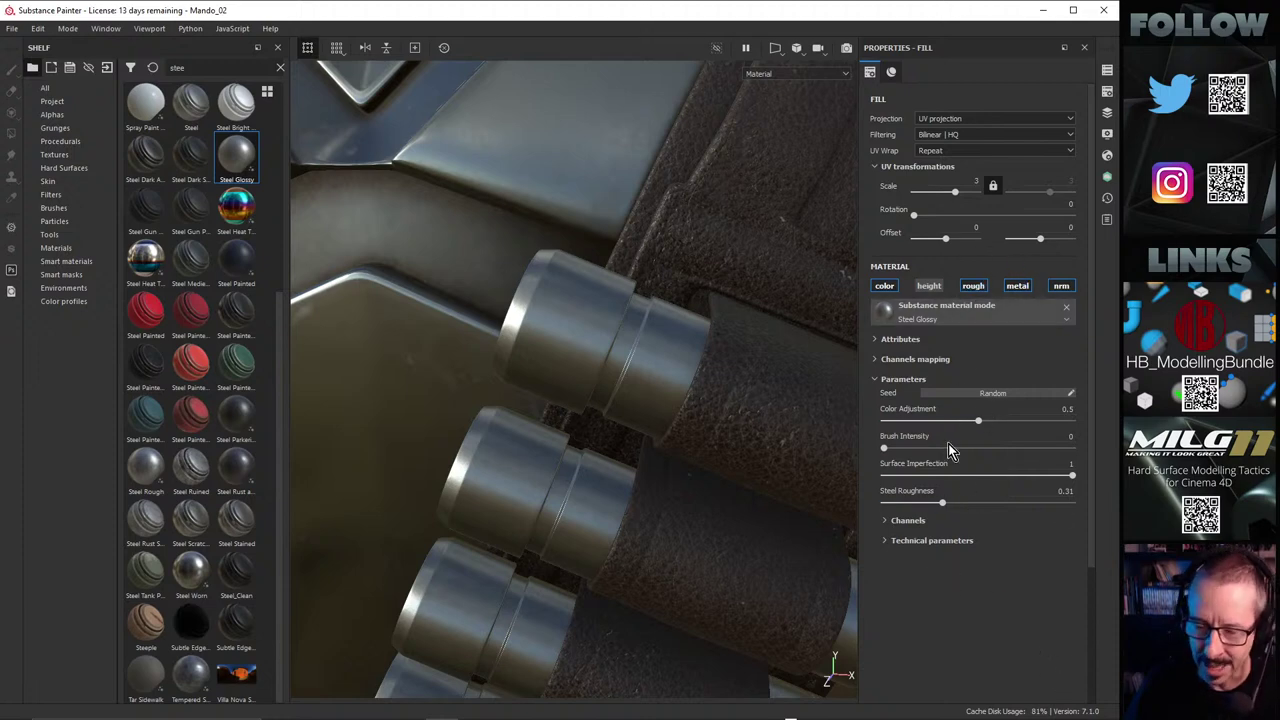
right_click_drag(804, 459, 806, 313, "alt")
left_click_drag(806, 313, 546, 310, "alt")
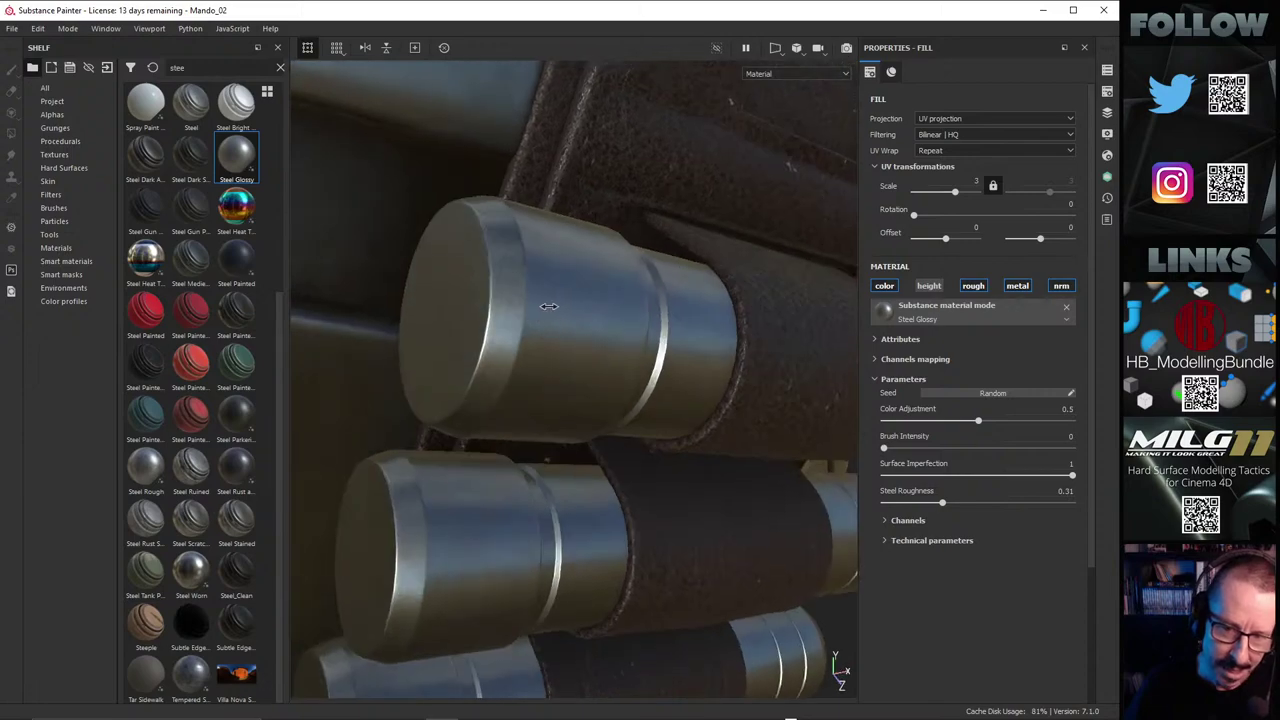
right_click_drag(549, 306, 488, 340, "shift")
middle_click_drag(488, 340, 500, 346, "alt")
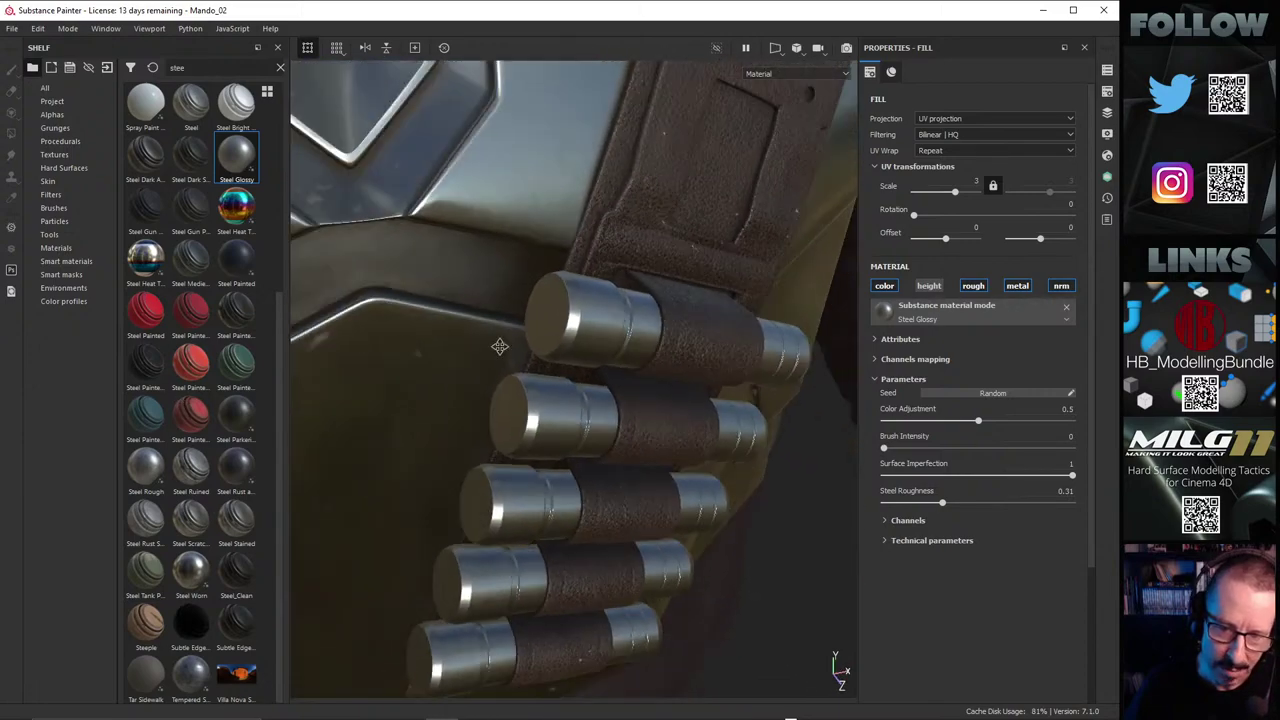
left_click_drag(500, 346, 386, 383, "alt")
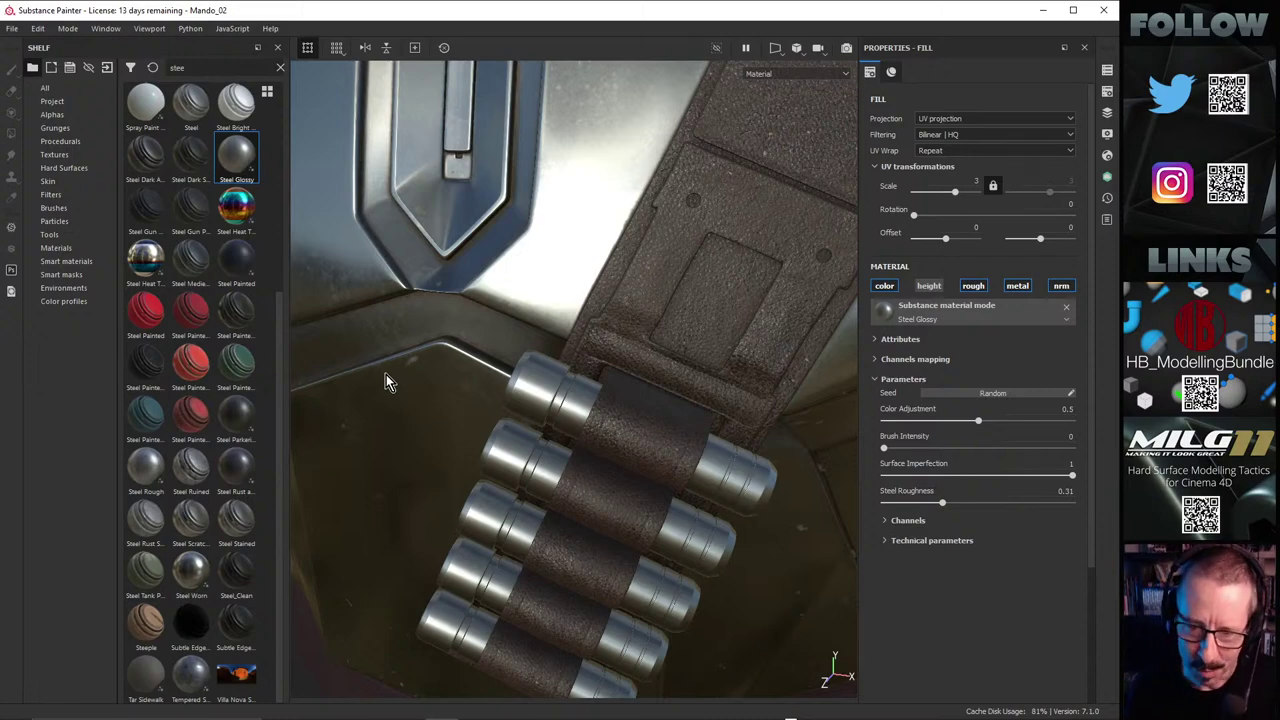
left_click_drag(386, 381, 537, 489, "alt")
right_click_drag(537, 489, 558, 434, "alt")
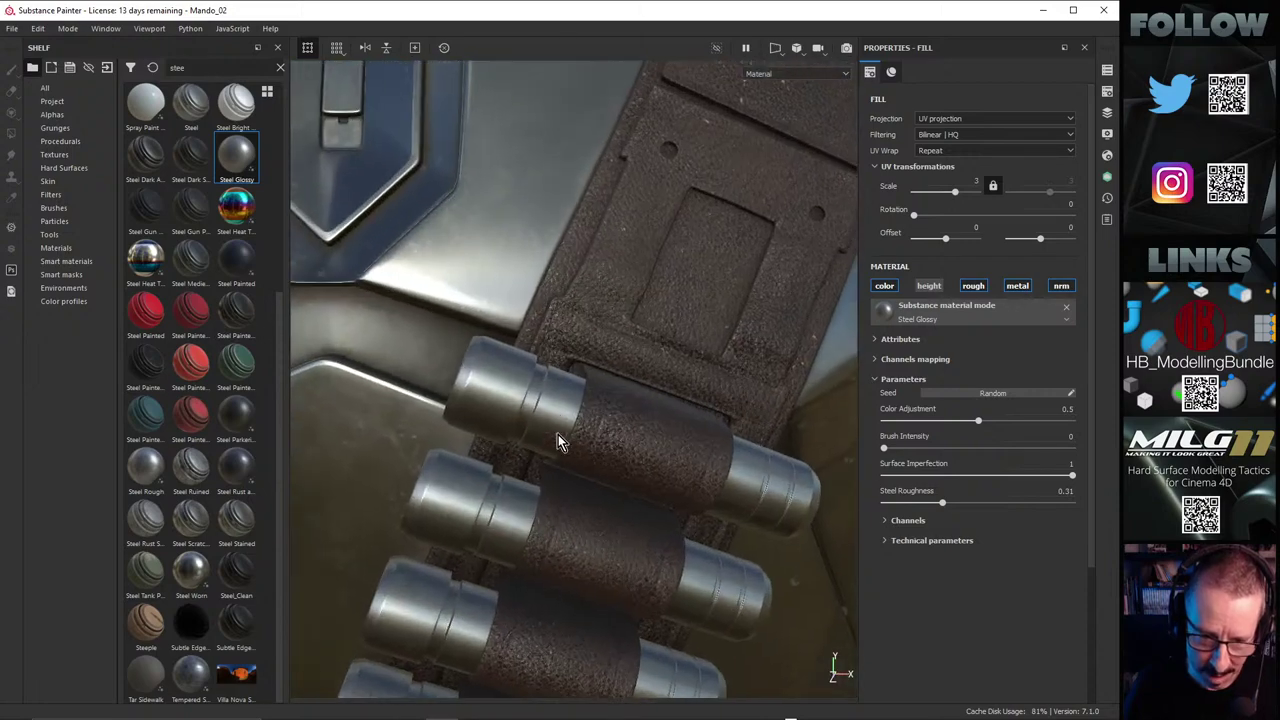
left_click_drag(558, 434, 568, 452, "alt")
right_click_drag(727, 420, 786, 373, "alt")
left_click_drag(786, 372, 616, 395, "alt")
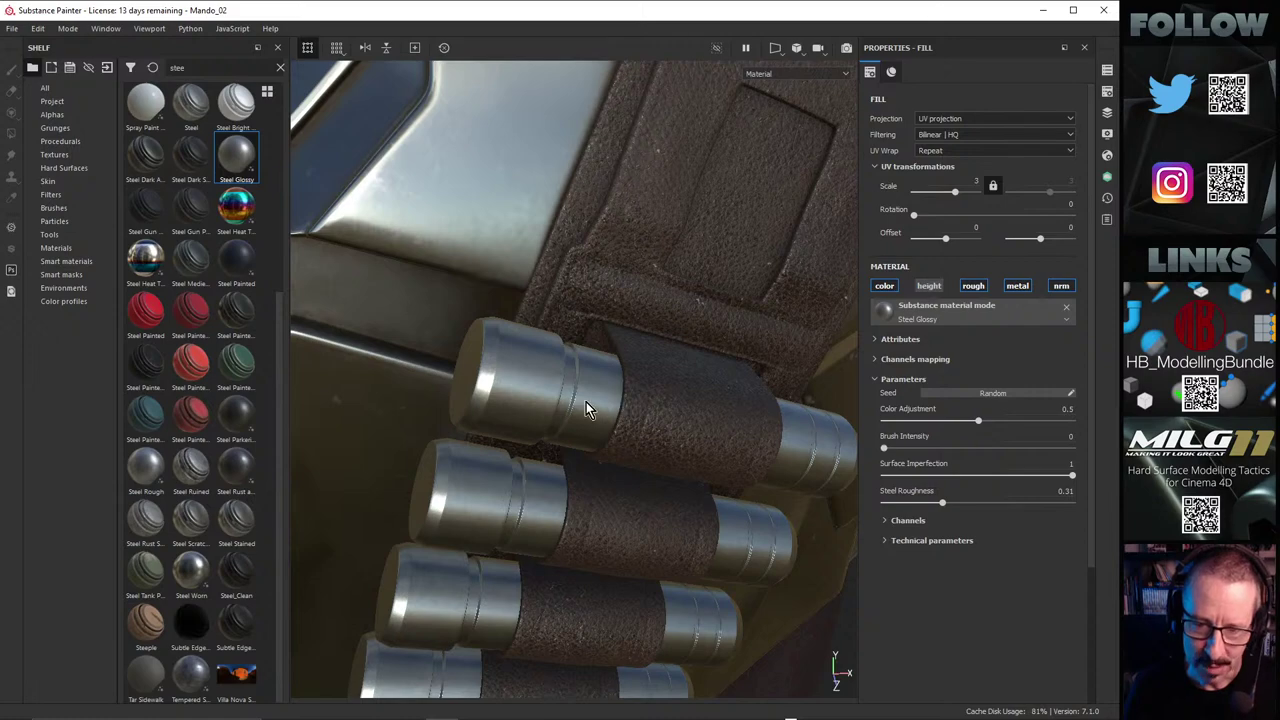
right_click_drag(586, 402, 563, 423, "alt")
left_click_drag(563, 423, 812, 418, "alt")
left_click_drag(608, 428, 562, 478, "alt")
Step: Inspect the Steel Glossy finish on the strap's plate buckle and square buckle under rotated lighting
middle_click_drag(562, 477, 438, 626, "alt")
scroll(606, 362, "up", 3)
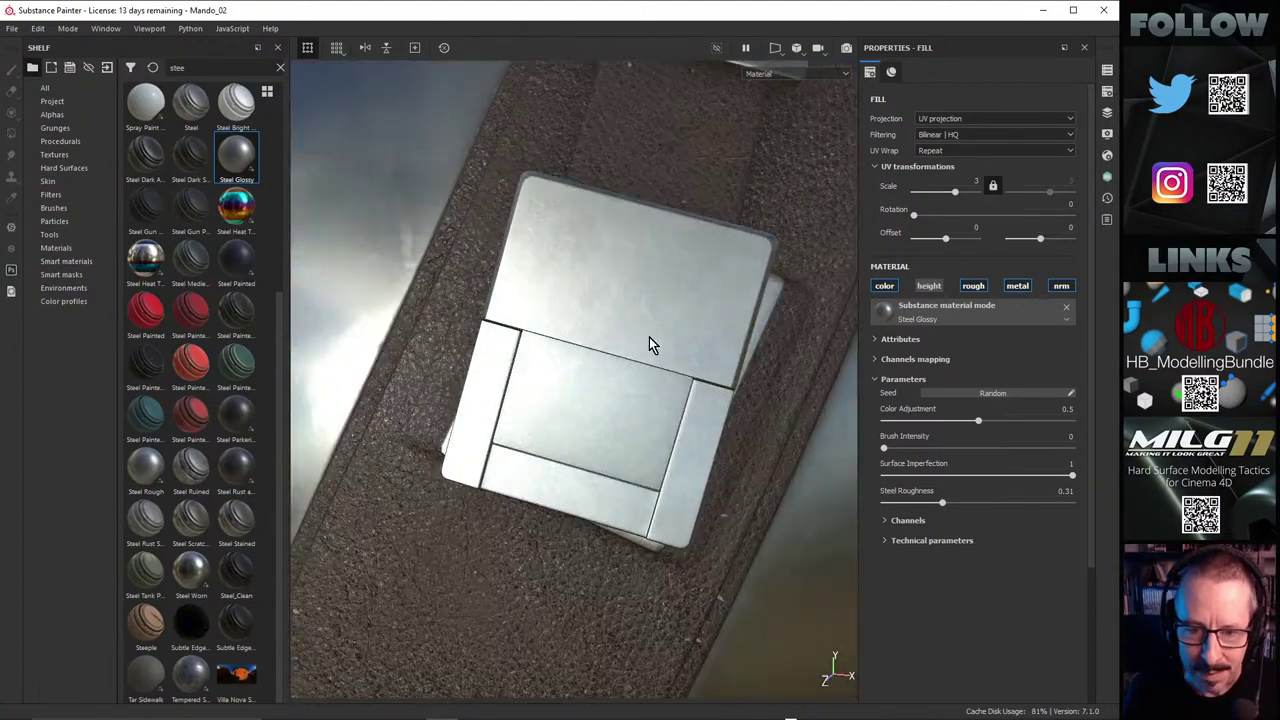
left_click_drag(652, 345, 620, 297, "alt")
right_click_drag(620, 296, 674, 285, "shift")
right_click(672, 284)
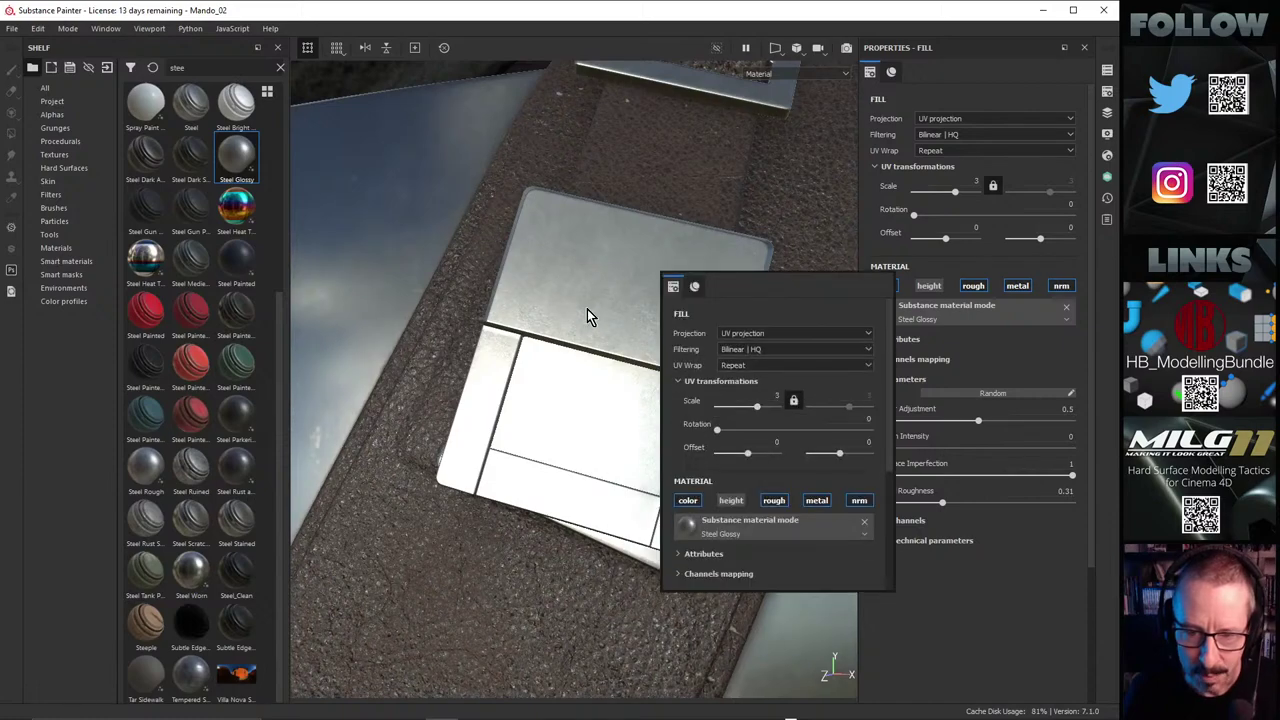
left_click_drag(616, 352, 646, 399, "alt")
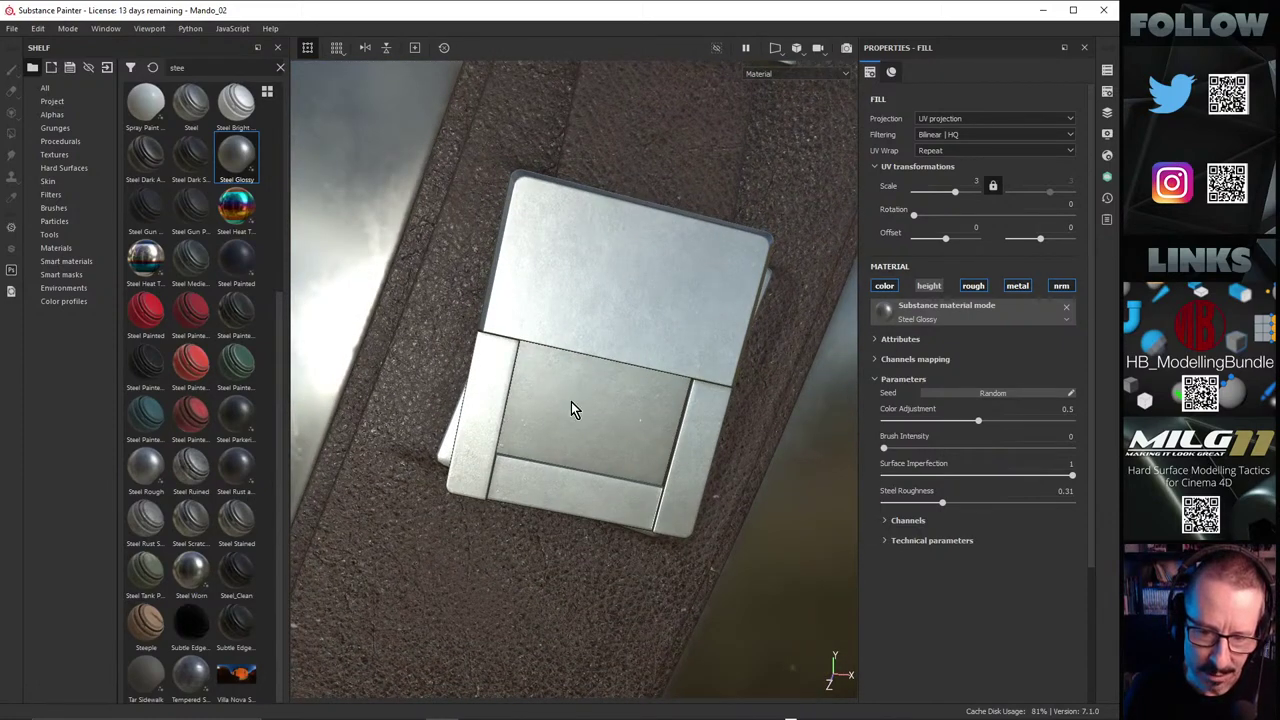
right_click_drag(565, 412, 564, 385, "shift")
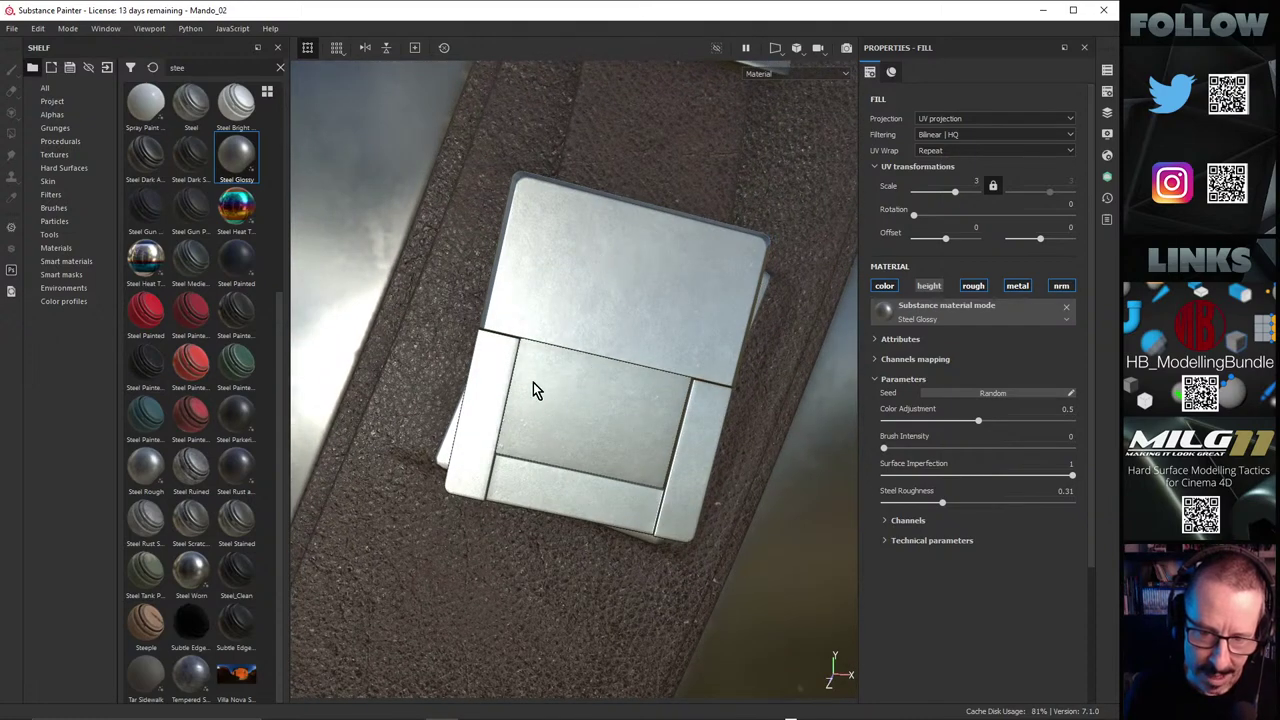
right_click_drag(568, 396, 615, 392, "shift")
scroll(593, 351, "down", 2)
middle_click_drag(593, 351, 540, 531, "alt")
left_click_drag(508, 380, 513, 421, "alt")
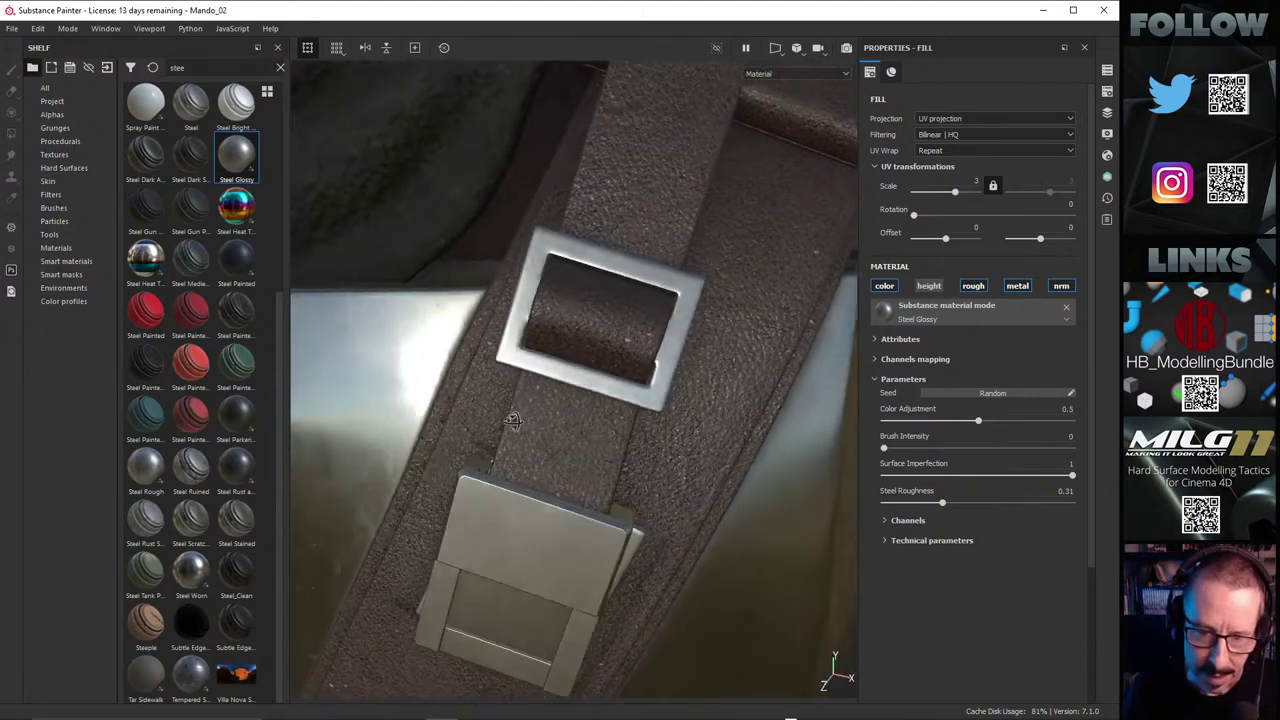
right_click_drag(513, 421, 623, 352, "shift")
scroll(621, 342, "down", 2)
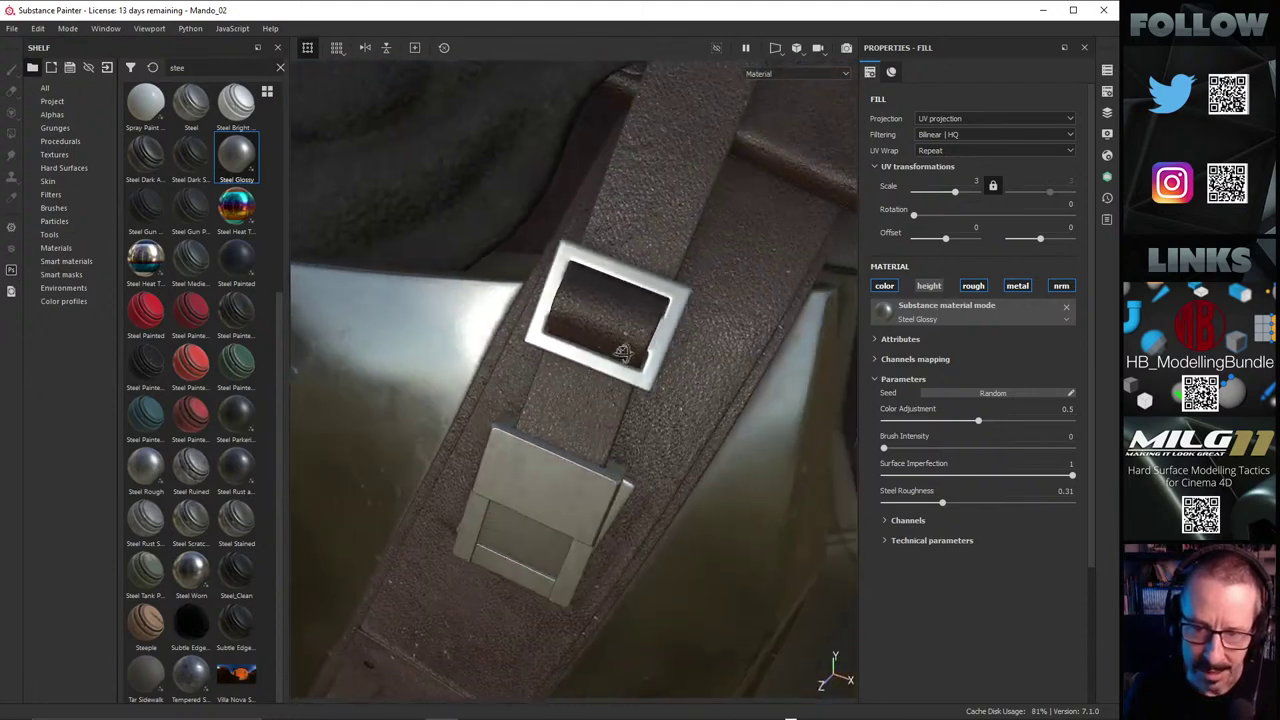
left_click_drag(623, 352, 617, 336, "alt")
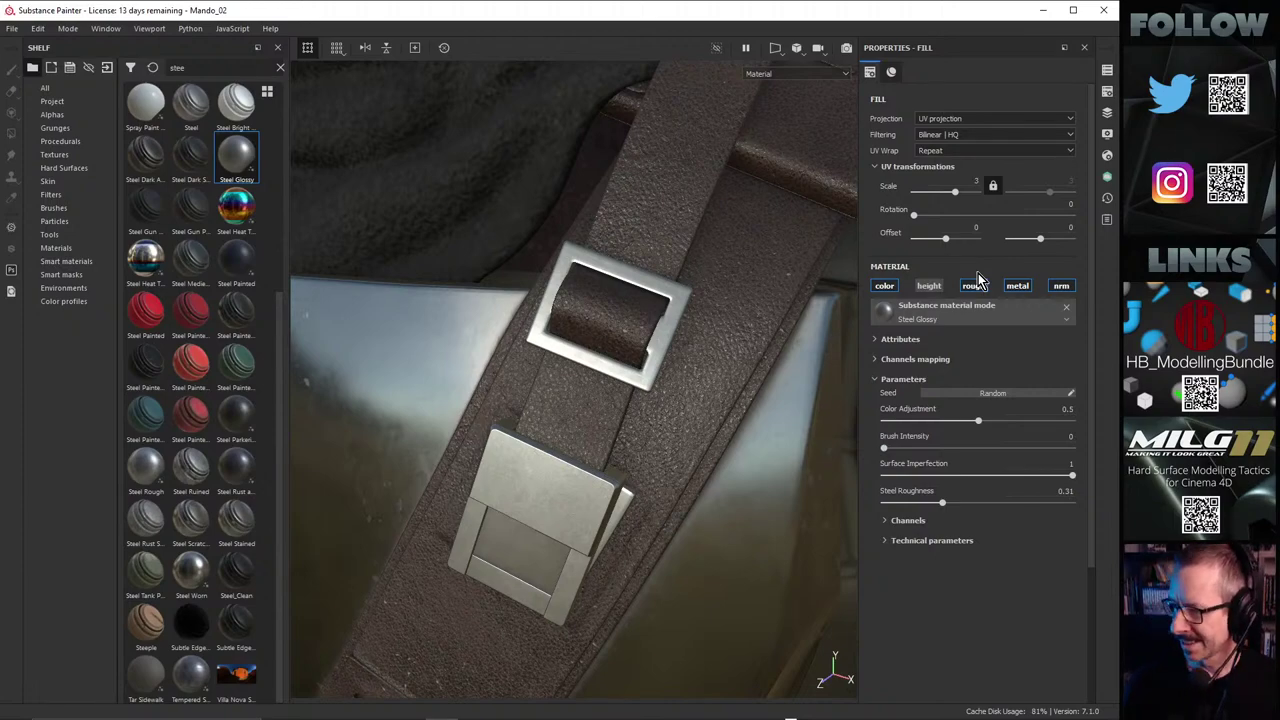
Step: Compare the buckles and cartridges with the surrounding chest armour, both from a distance and up close
right_click_drag(729, 316, 409, 371, "alt")
middle_click_drag(409, 371, 446, 480, "alt")
left_click_drag(446, 480, 528, 351, "alt")
mouse_move(528, 352)
right_mouse_down("shift")
mouse_move(580, 353)
mouse_move(537, 354)
right_mouse_up("shift")
right_click_drag(594, 444, 857, 402, "alt")
left_click_drag(593, 394, 617, 349, "alt")
middle_click_drag(617, 349, 674, 118, "alt")
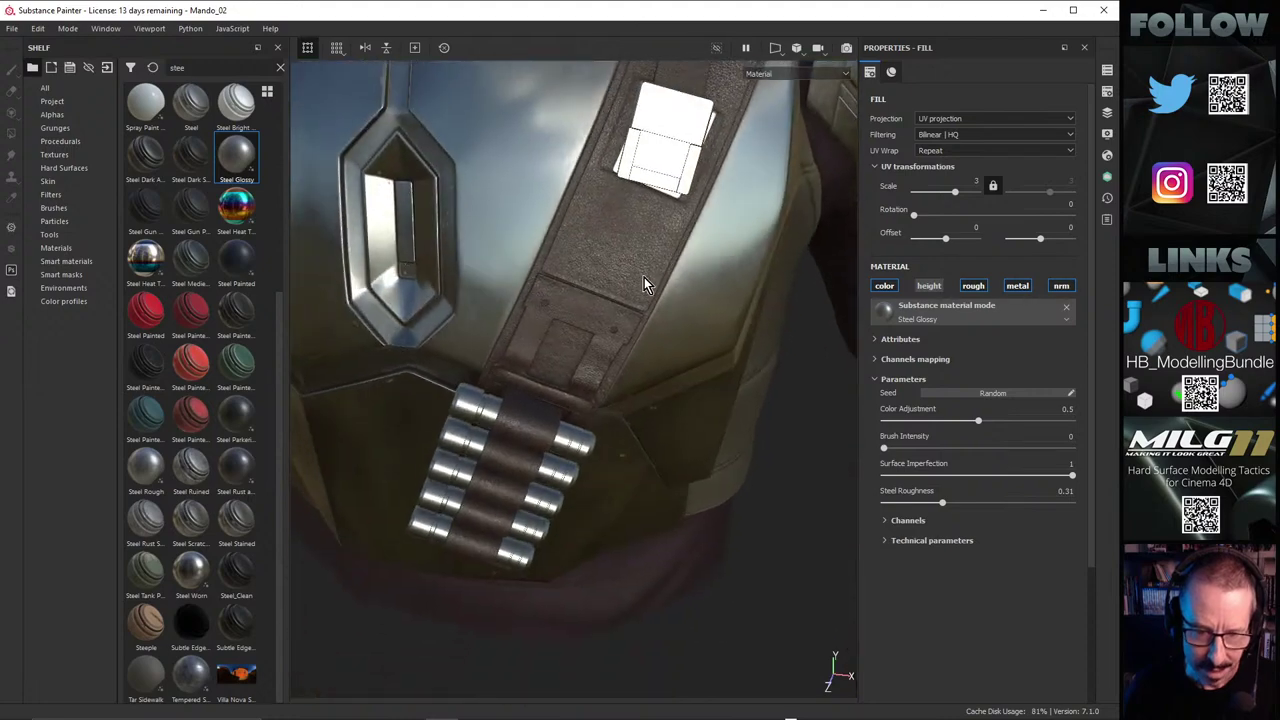
middle_click_drag(644, 277, 607, 337, "alt")
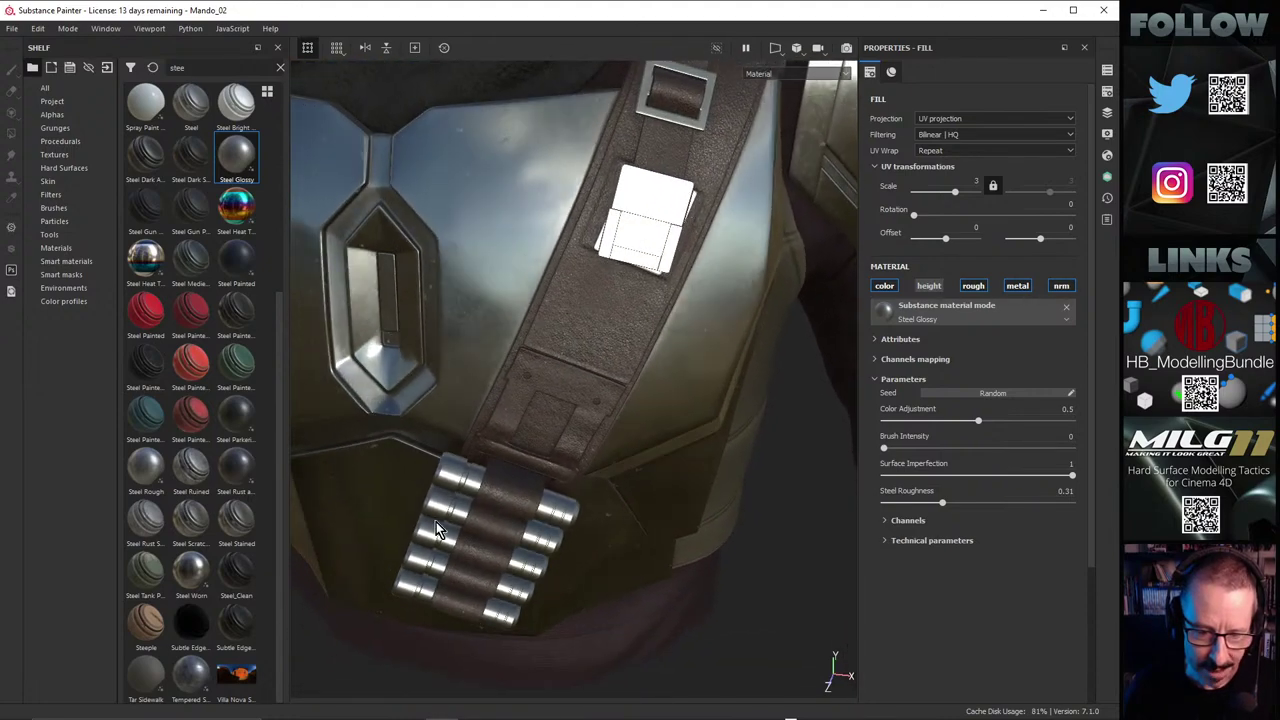
right_click_drag(436, 522, 612, 451, "alt")
left_click_drag(612, 451, 627, 466, "alt")
right_click_drag(627, 466, 337, 422, "alt")
left_click_drag(336, 422, 550, 520, "alt")
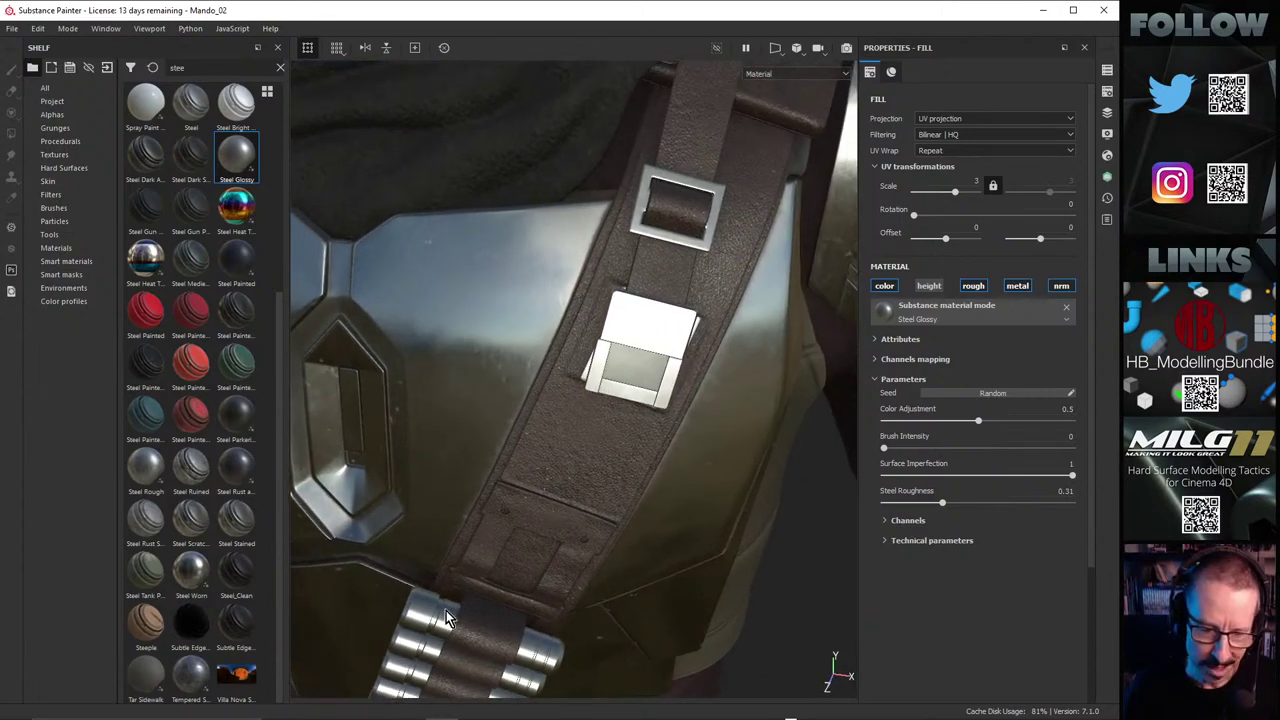
left_click_drag(443, 625, 598, 448, "alt")
scroll(557, 426, "up", 2)
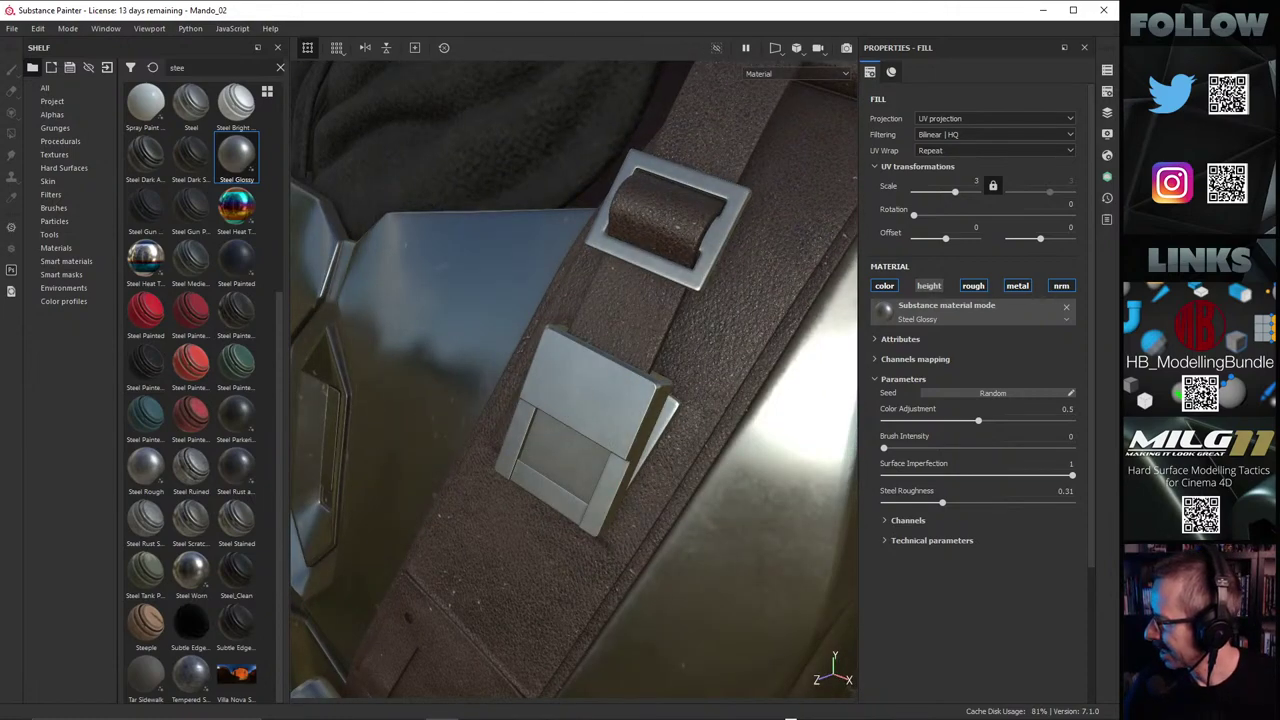
Step: Switch to the reference board and study the strap's buckle and cartridges in the Mandalorian photos
right_click_drag(1119, 310, 520, 294)
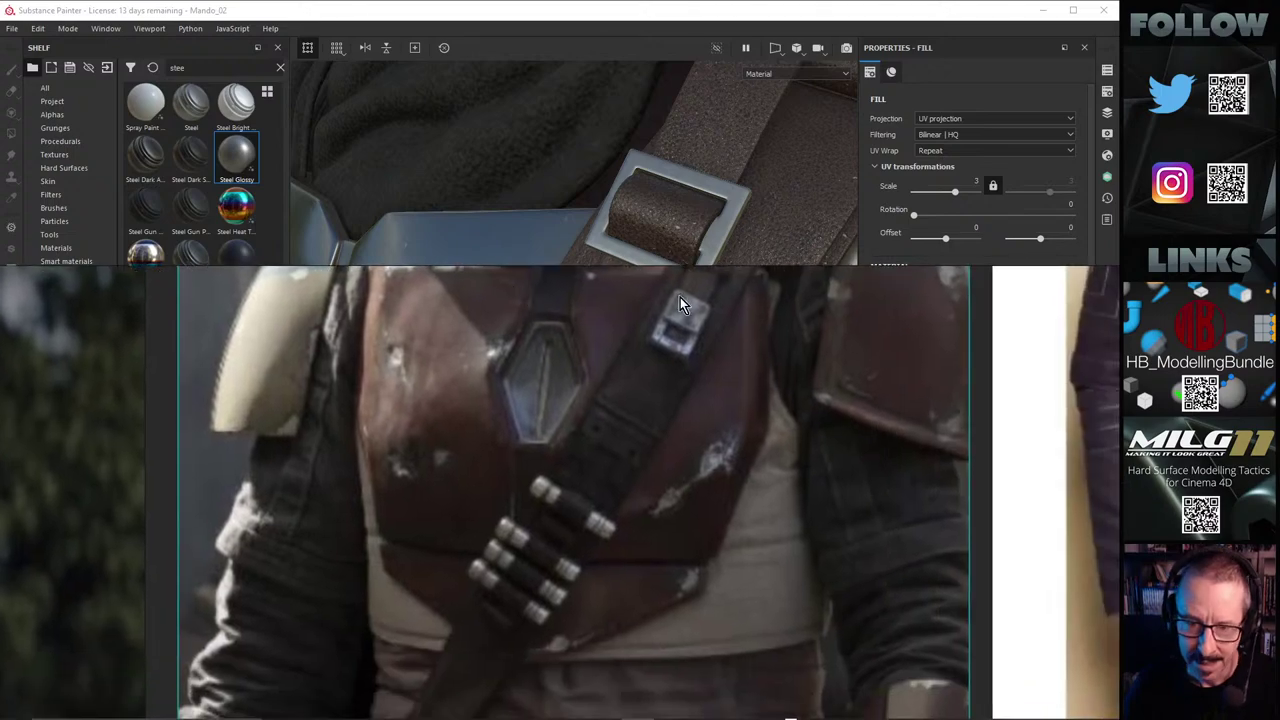
scroll(748, 393, "down", 4)
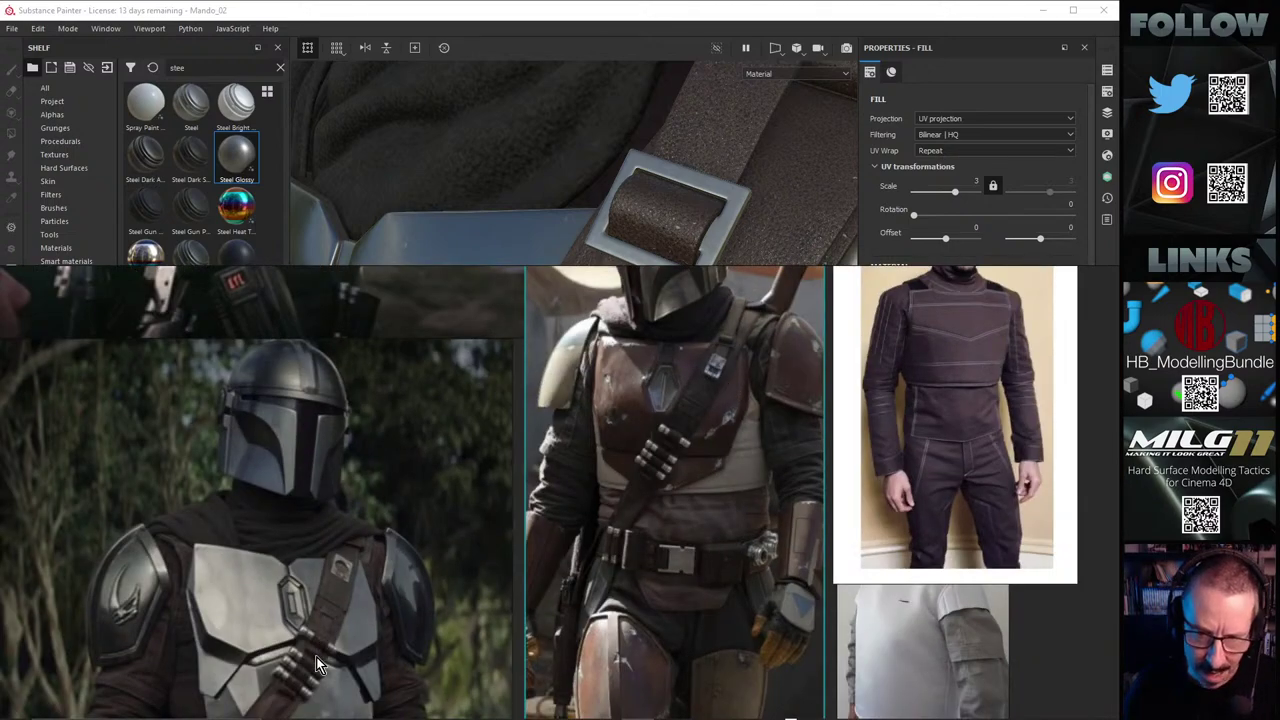
scroll(316, 657, "up", 5)
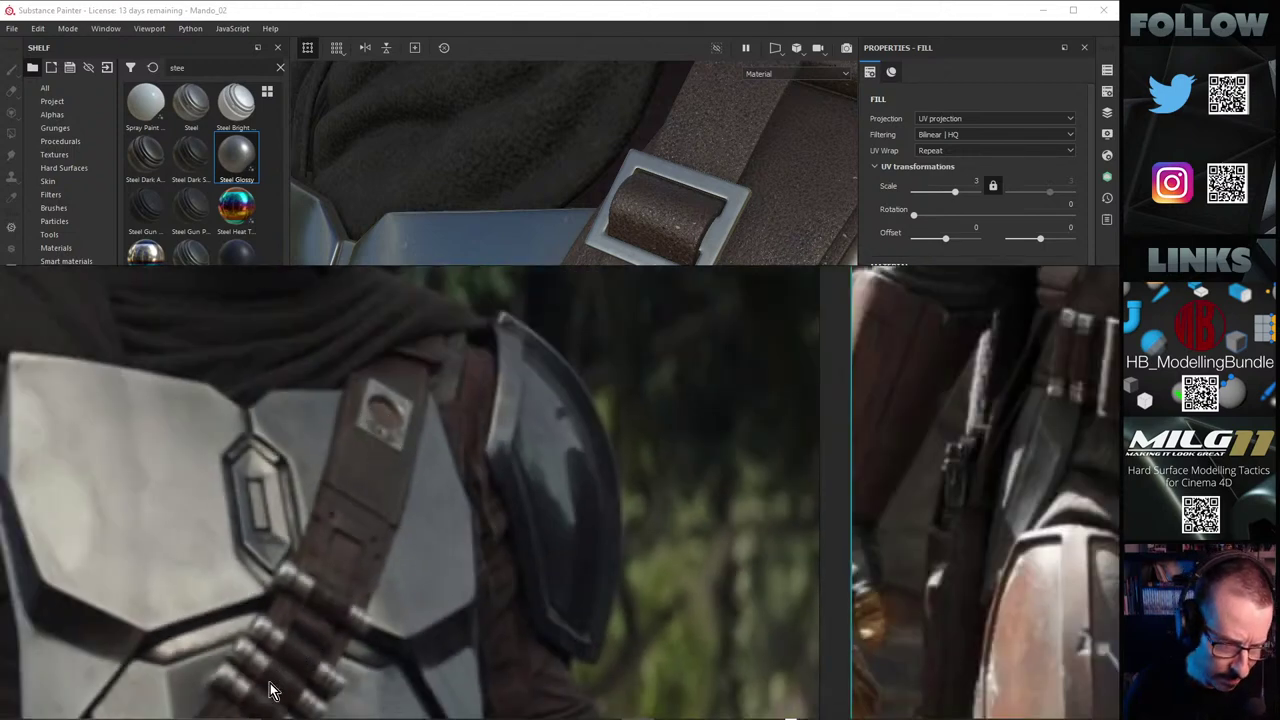
scroll(250, 662, "up", 5)
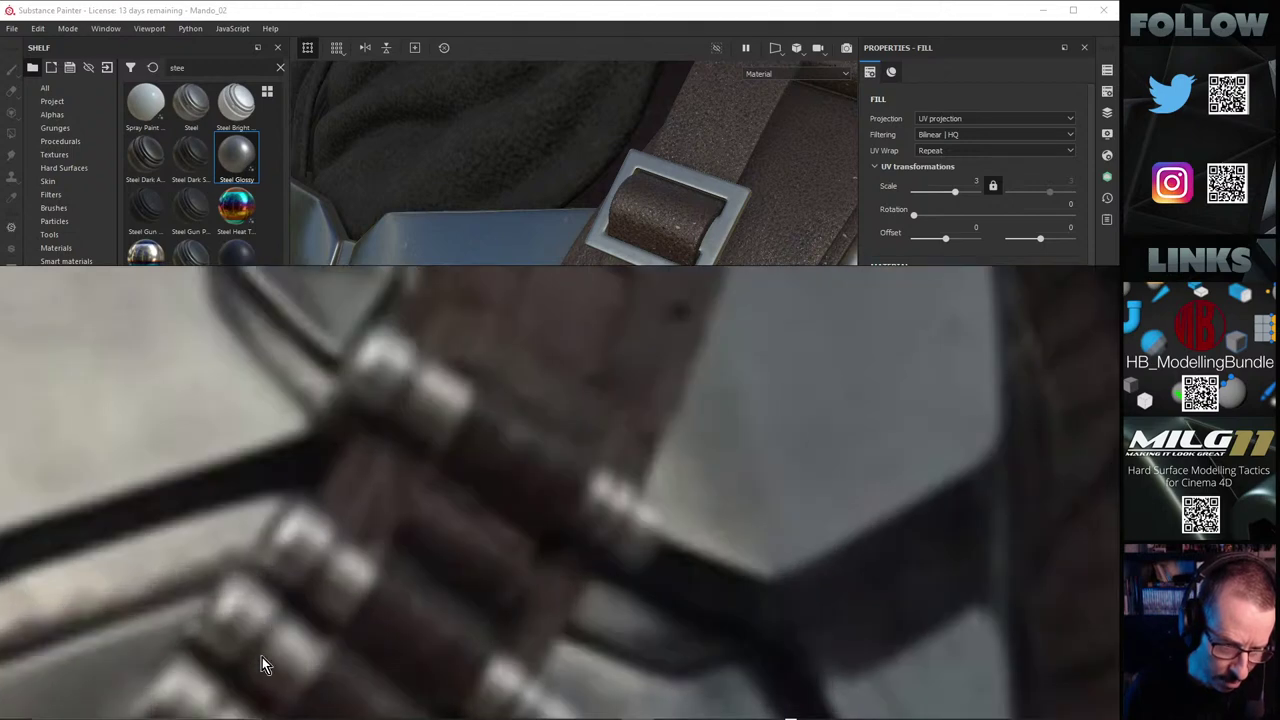
scroll(265, 637, "down", 2)
scroll(452, 500, "down", 4)
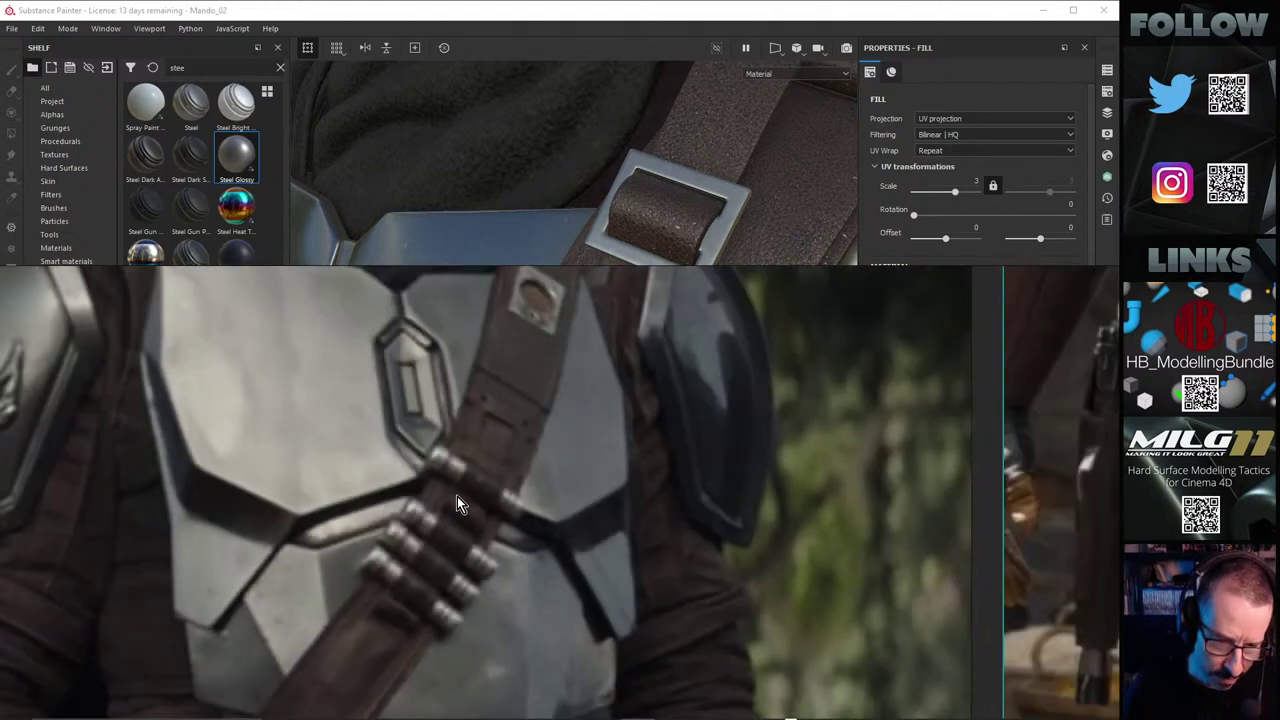
scroll(457, 503, "down", 2)
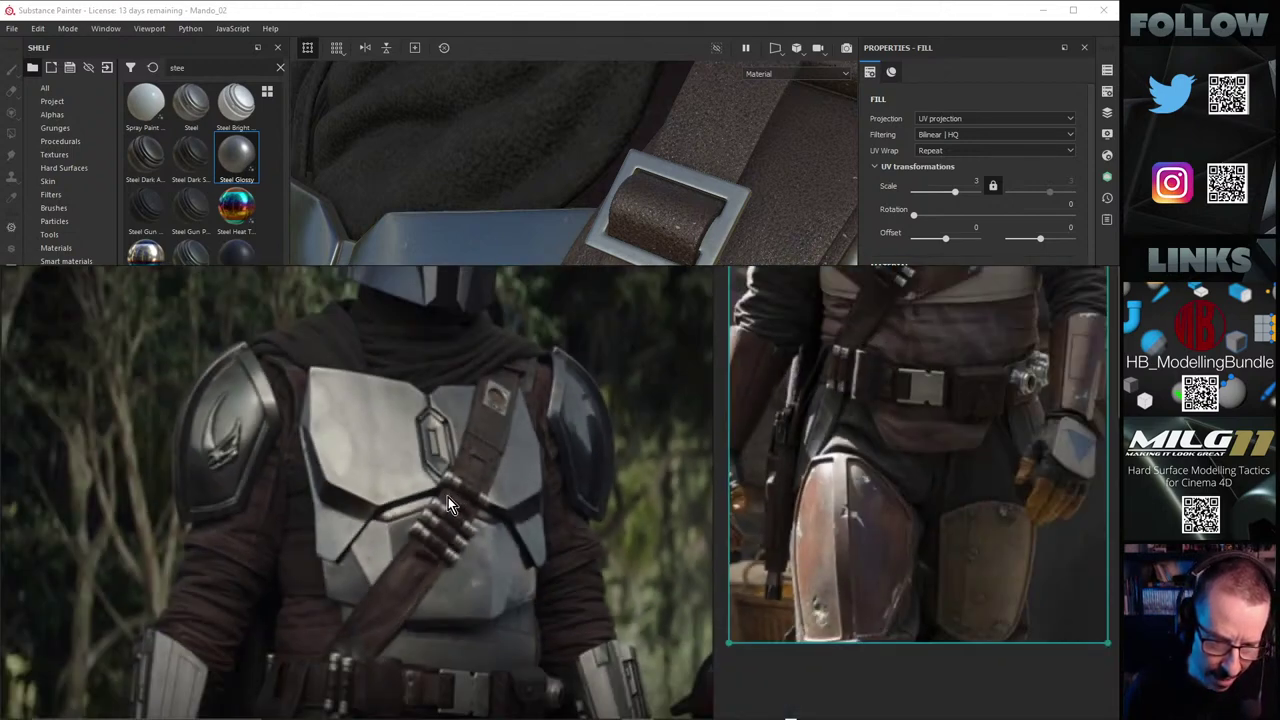
Step: Move the reference board aside, return to Substance Painter, and compare the strap's metal parts with the helmet, shoulder and chest armour
mouse_move(603, 276)
left_mouse_down()
mouse_move(636, 286)
mouse_move(626, 276)
left_mouse_up()
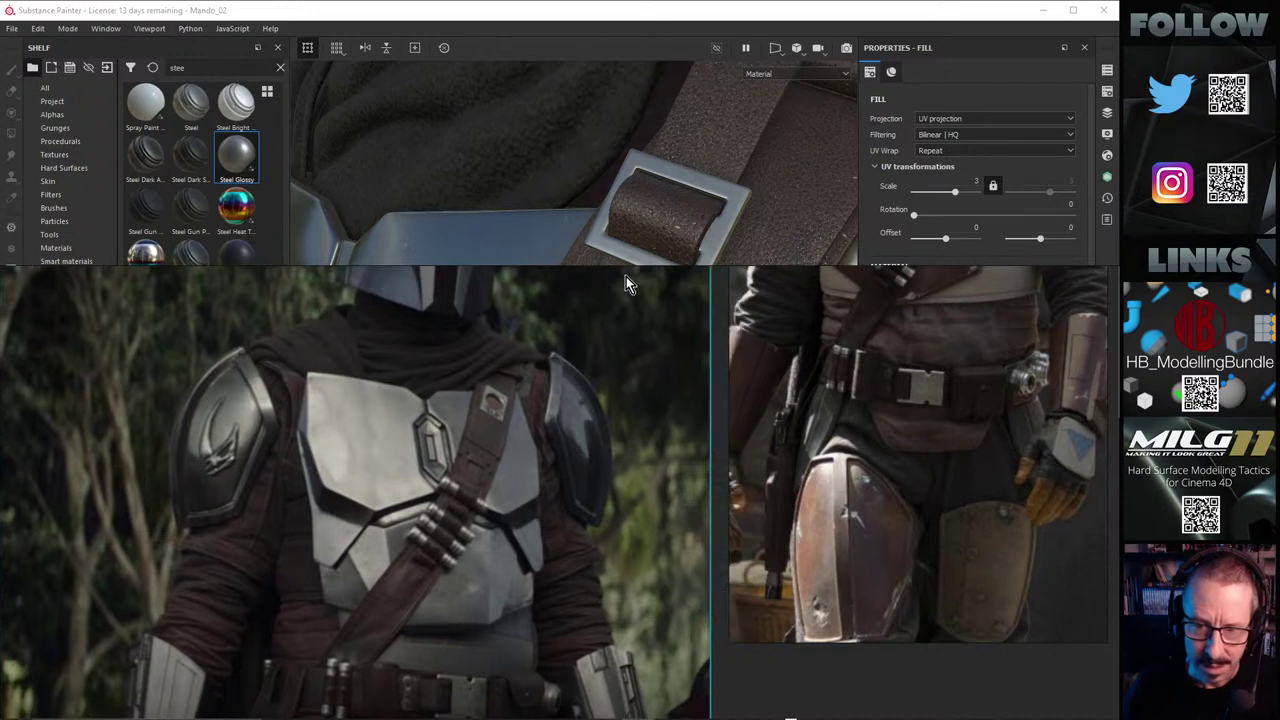
right_click_drag(741, 274, 1119, 400)
right_click_drag(825, 355, 425, 379, "alt")
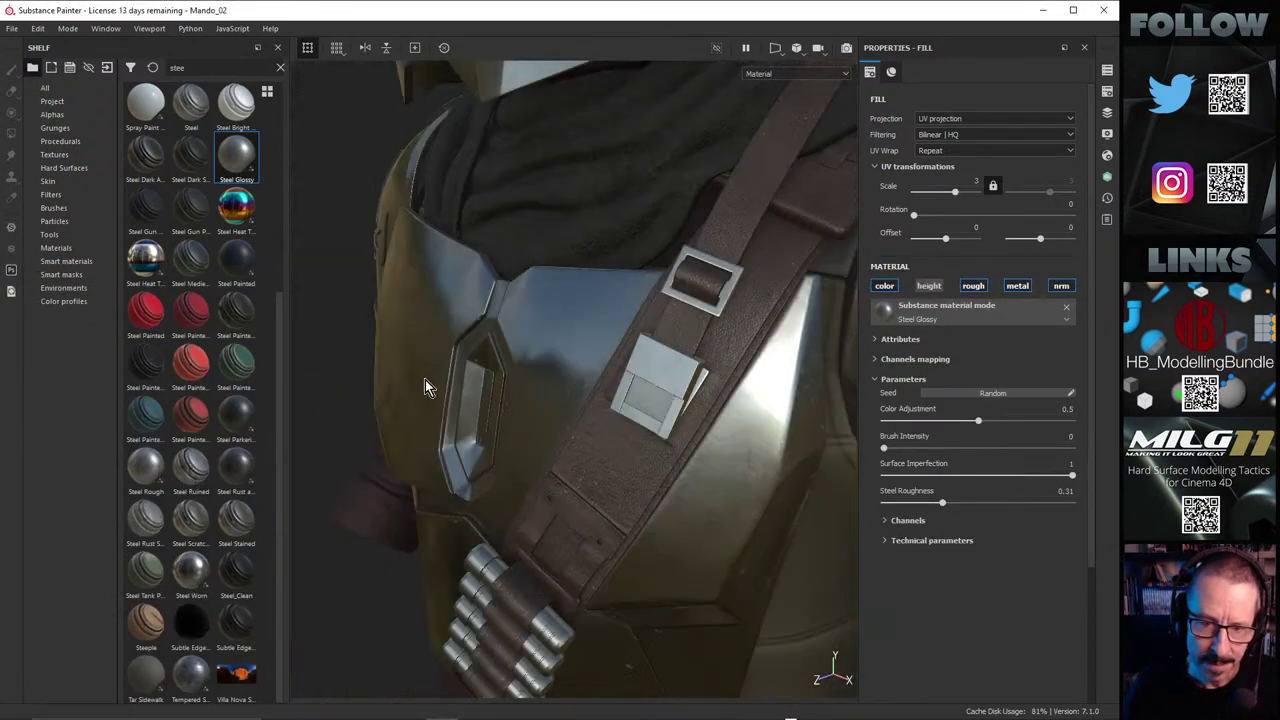
left_click_drag(425, 379, 574, 146, "alt")
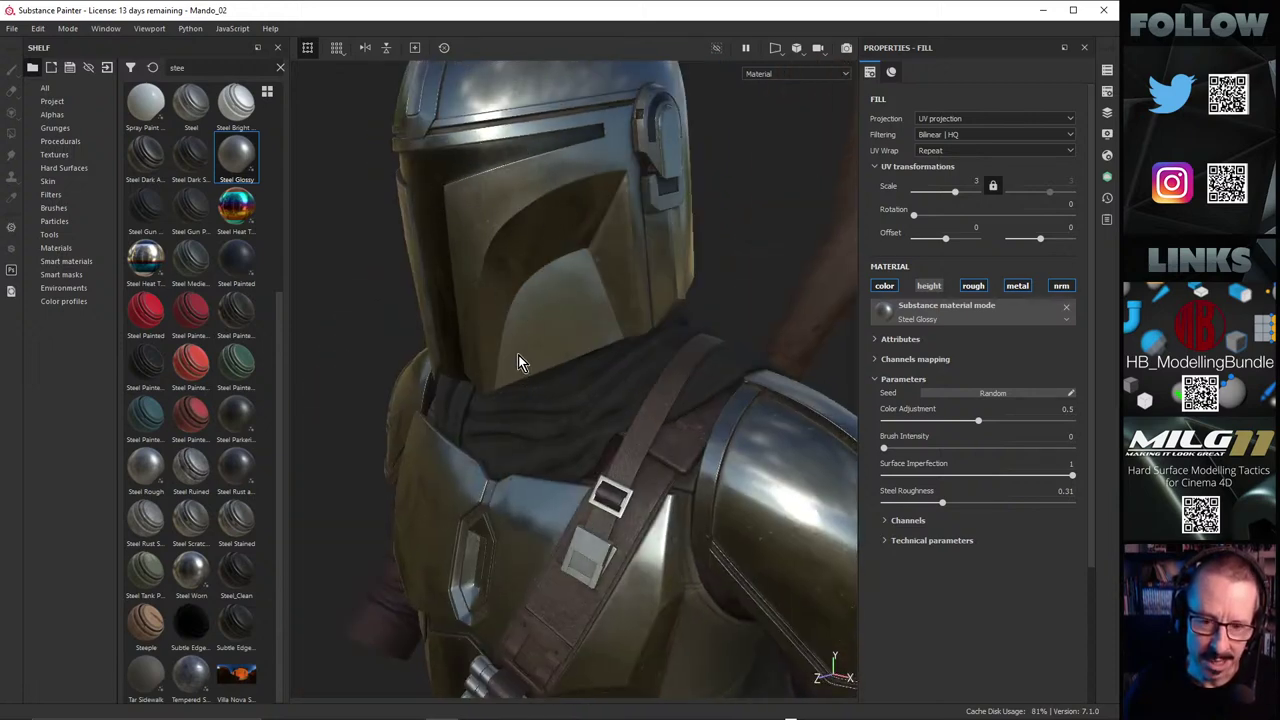
left_click_drag(518, 360, 625, 380, "alt")
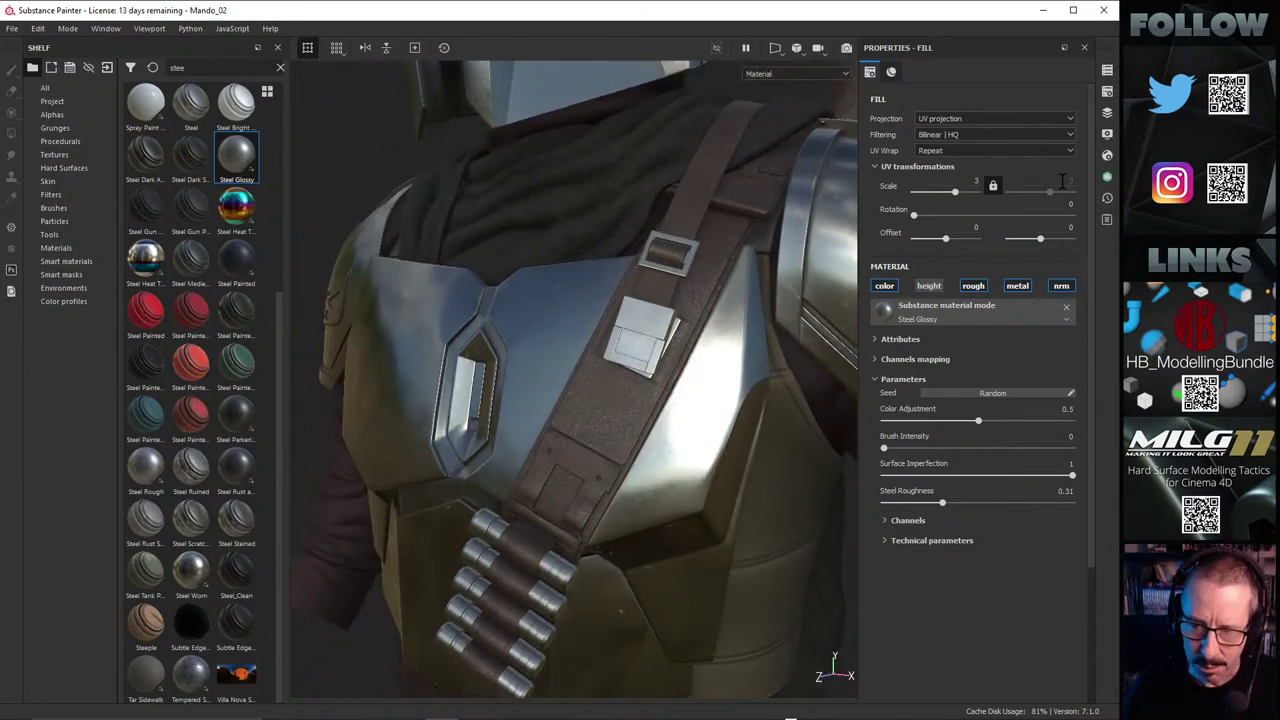
Step: Check the strap's square and plate buckles up close under adjusted lighting and save the project
left_click_drag(664, 189, 557, 398, "alt")
right_click_drag(557, 398, 537, 407, "shift")
middle_click_drag(538, 408, 556, 344, "alt")
left_click_drag(556, 344, 518, 320, "alt")
right_click_drag(518, 320, 592, 340, "alt")
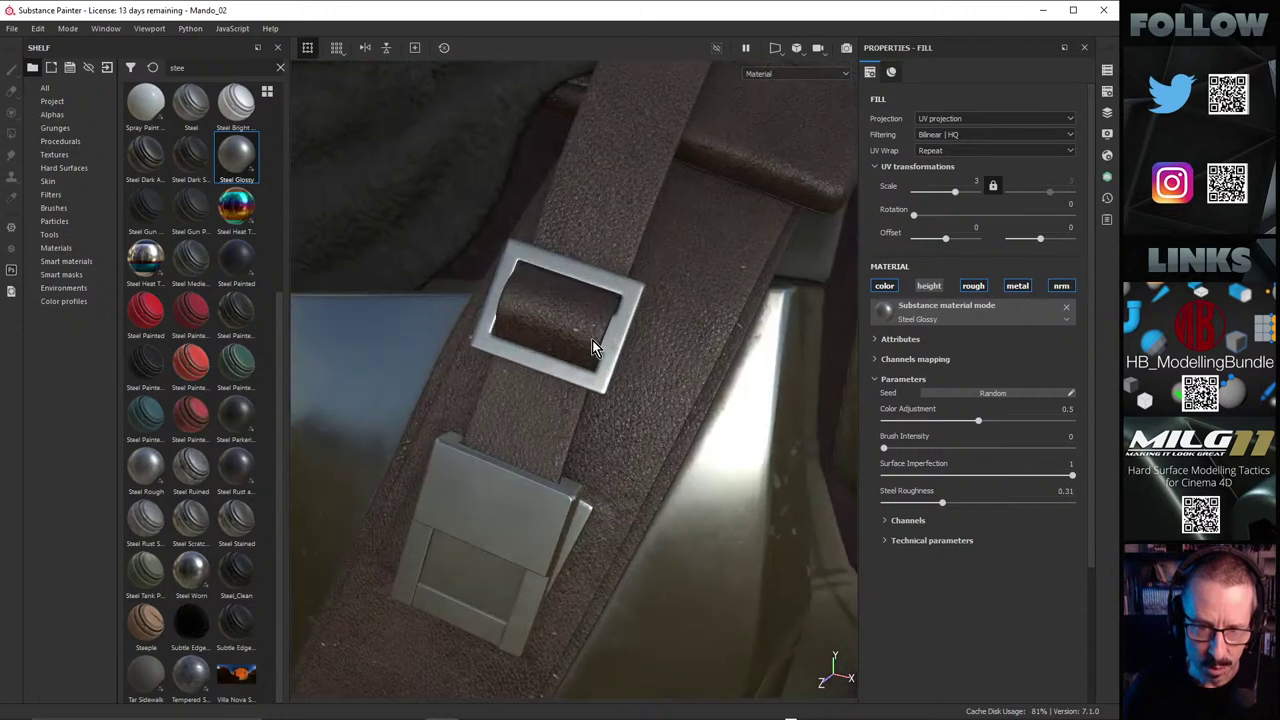
middle_click_drag(592, 340, 580, 371, "alt")
left_click_drag(580, 371, 542, 322, "alt")
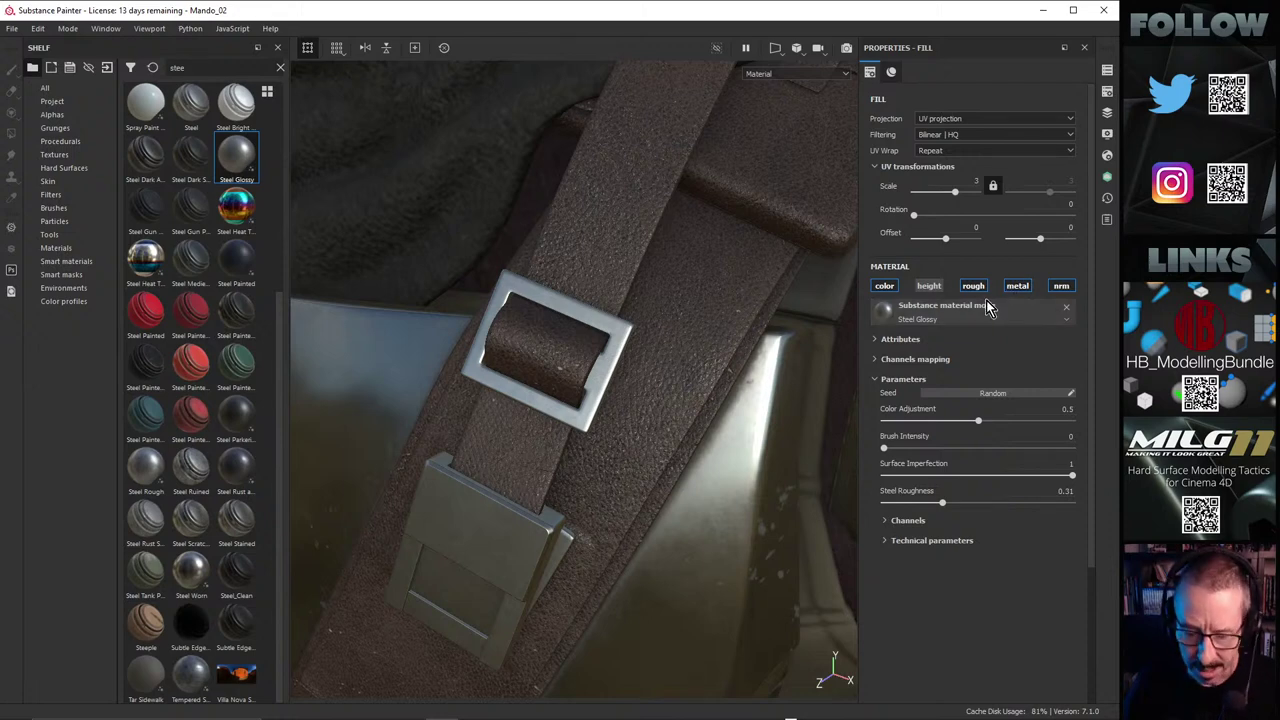
key("ctrl+s")
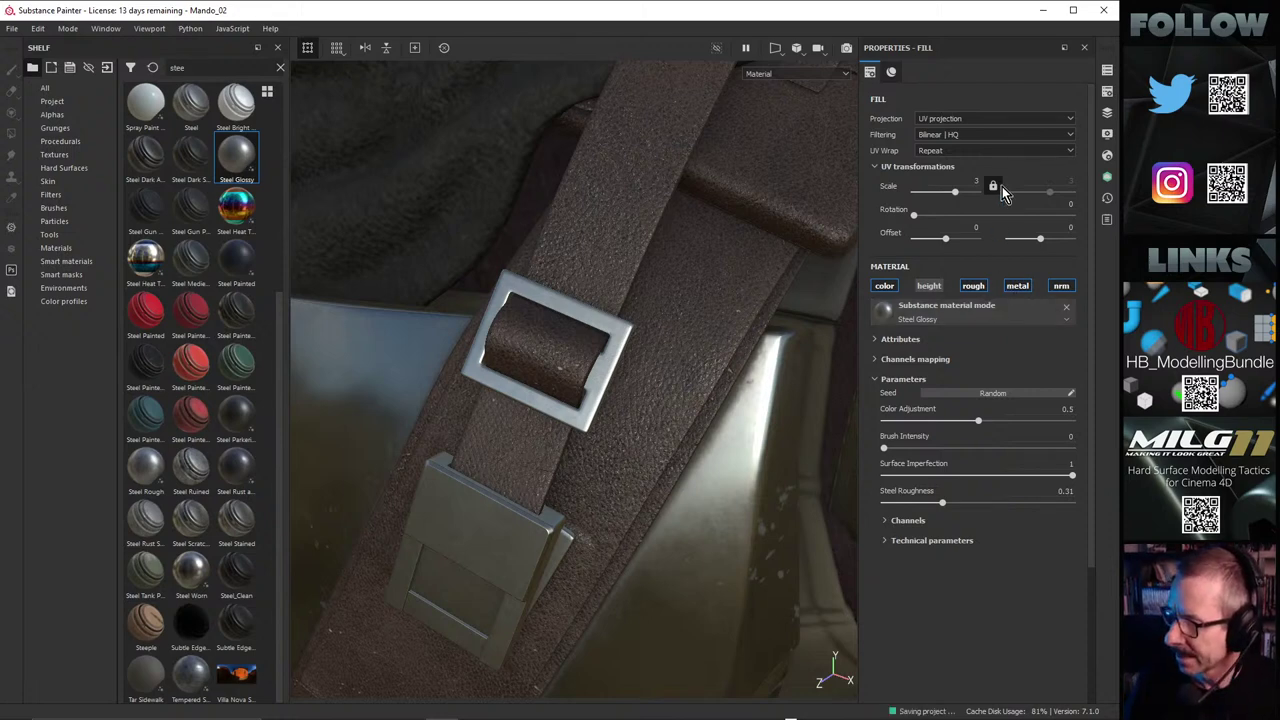
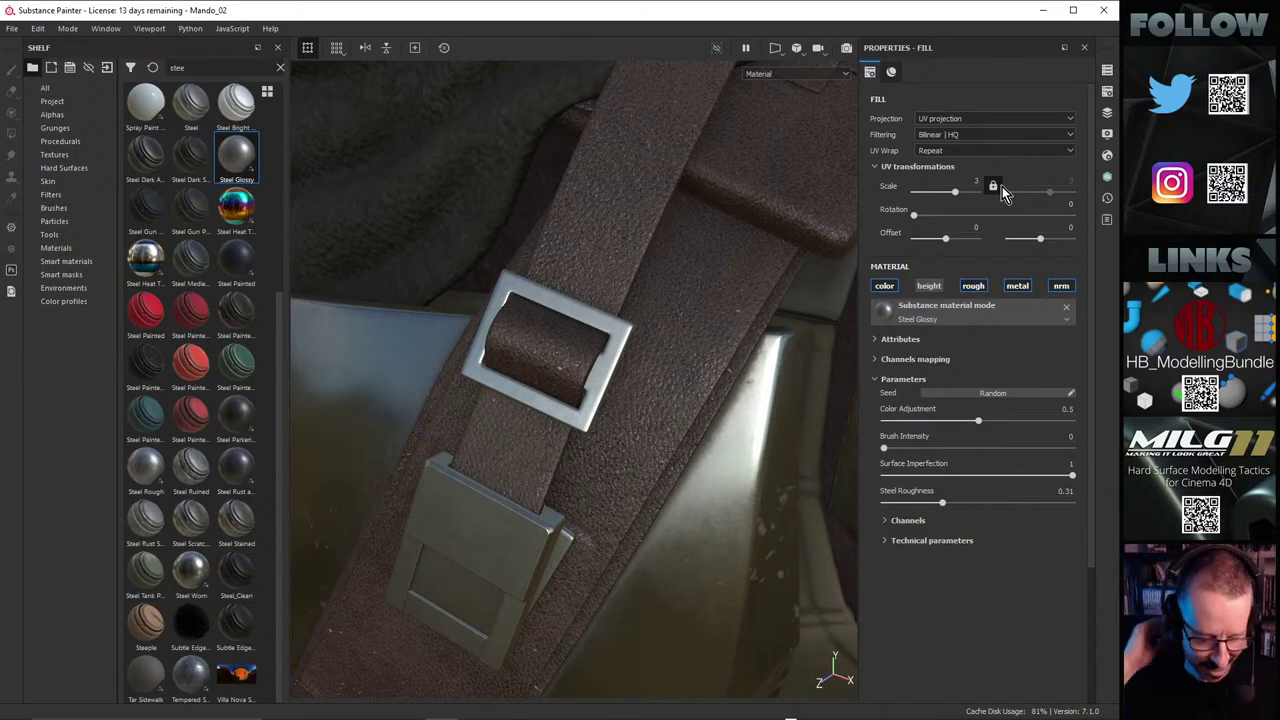
Step: Examine the square buckle, plate buckle and surrounding strap leather from several angles and distances with the lighting slightly rotated
left_click_drag(717, 314, 552, 328, "alt")
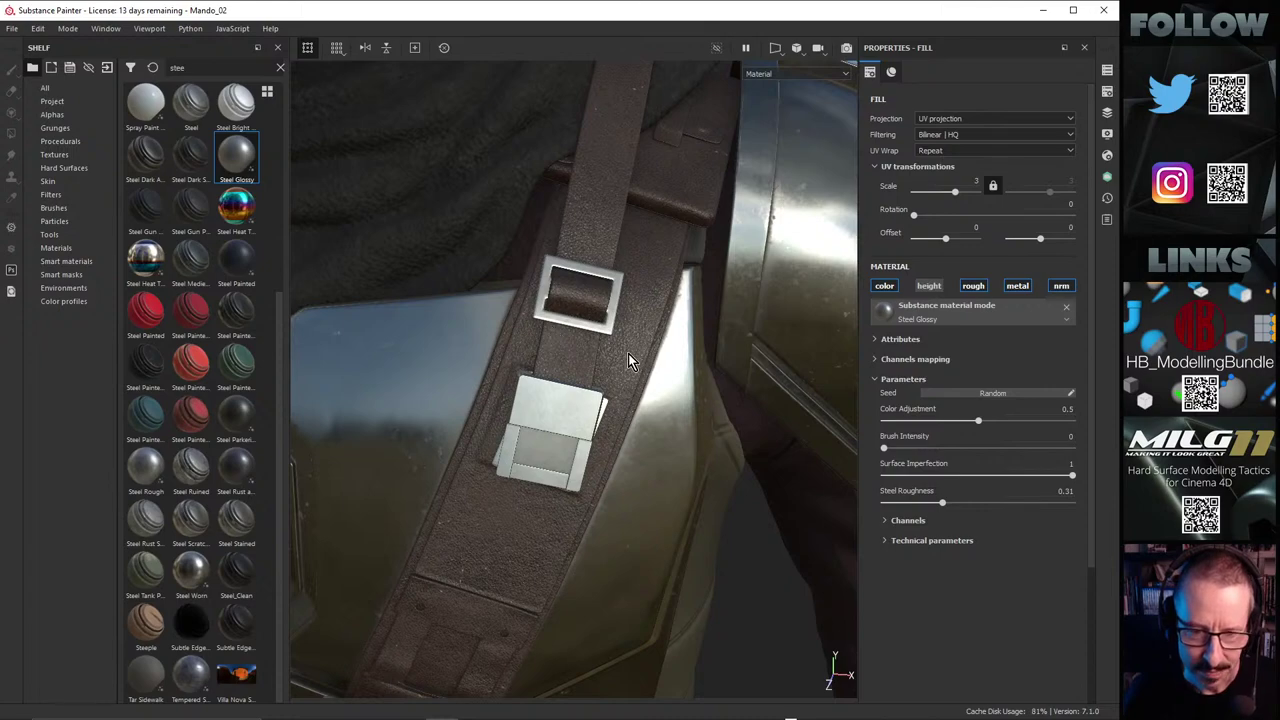
middle_click_drag(628, 353, 542, 446, "alt")
left_click_drag(542, 446, 623, 351, "alt")
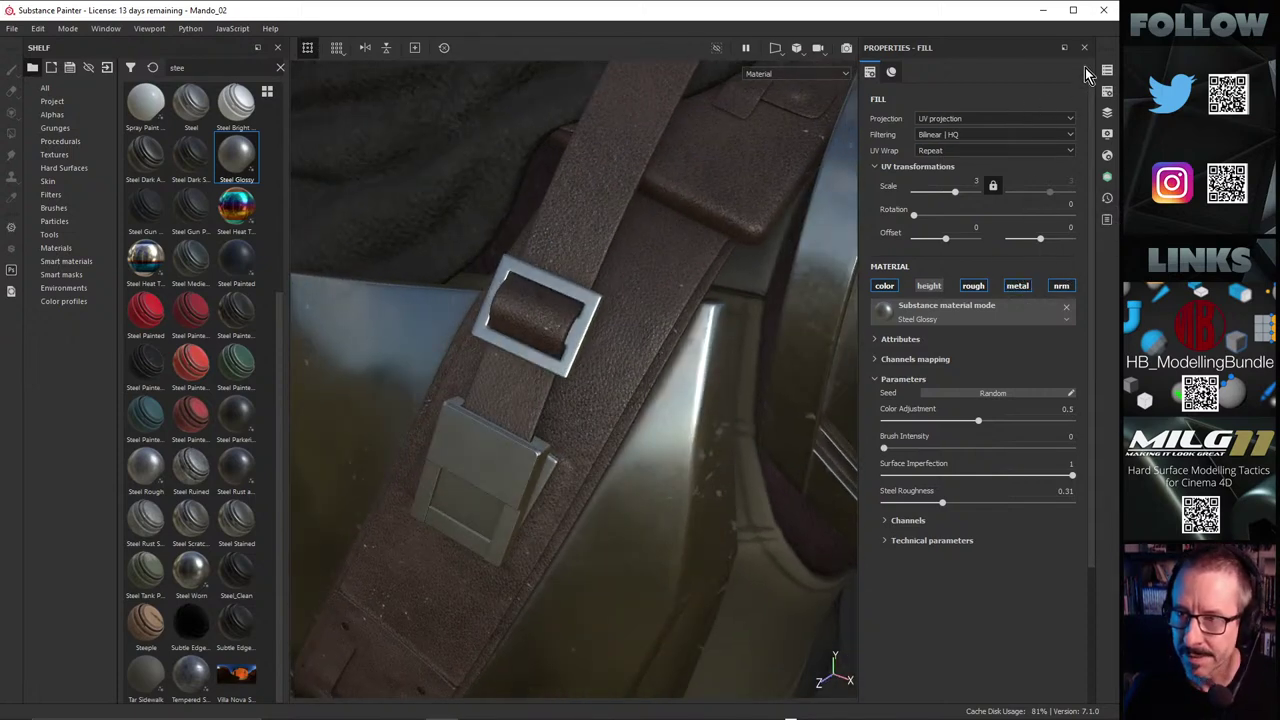
mouse_move(628, 331)
right_mouse_down("shift")
mouse_move(660, 331)
mouse_move(634, 331)
right_mouse_up("shift")
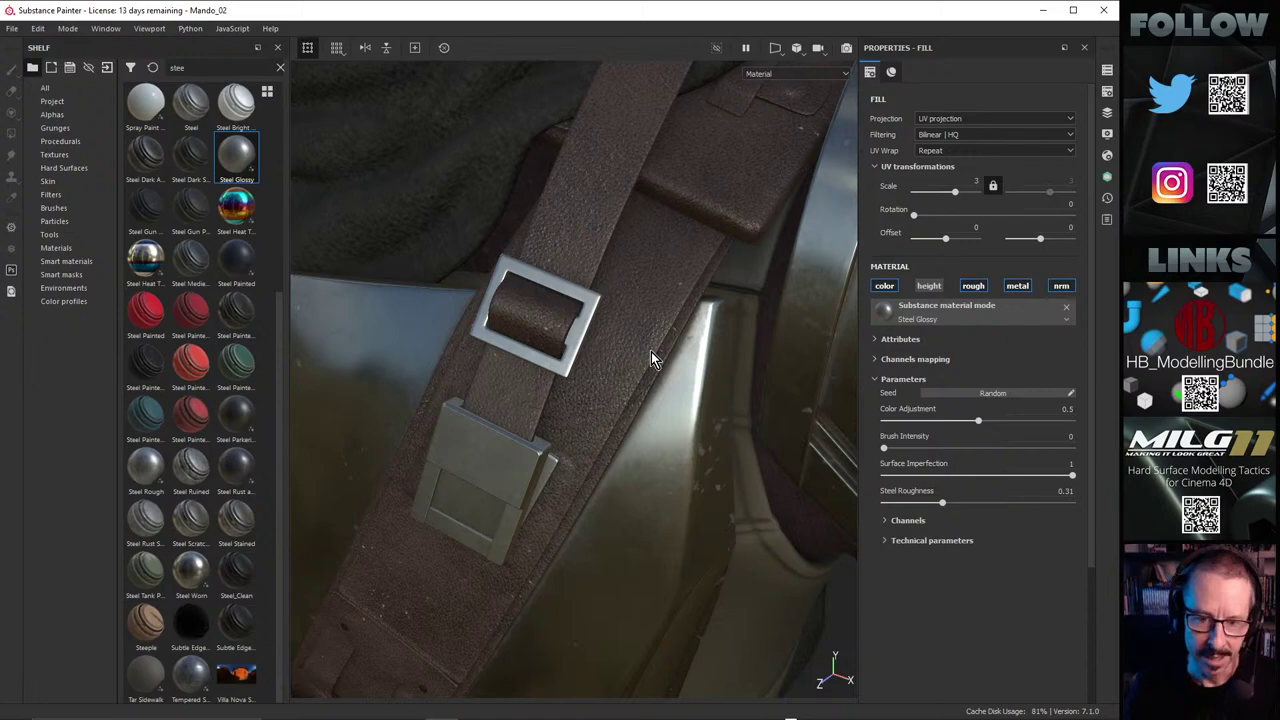
left_click_drag(591, 349, 572, 273, "alt")
left_click_drag(558, 317, 590, 340, "alt")
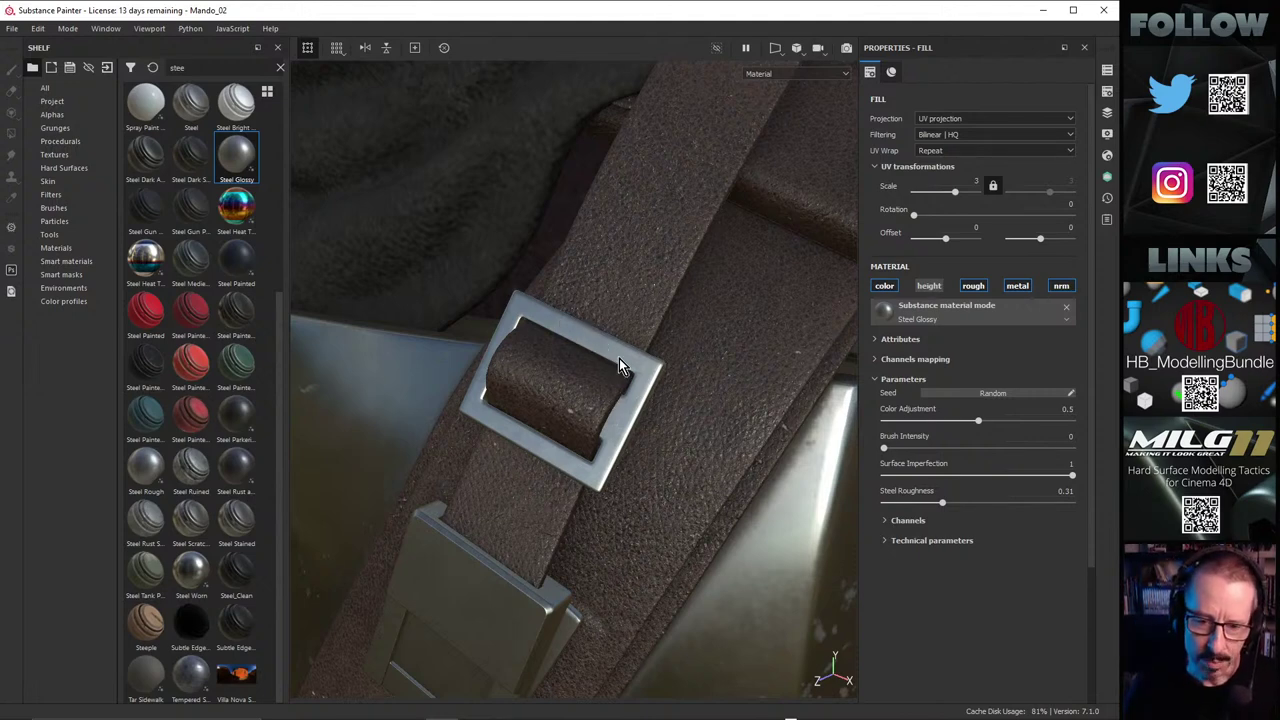
left_click_drag(637, 420, 608, 330, "alt")
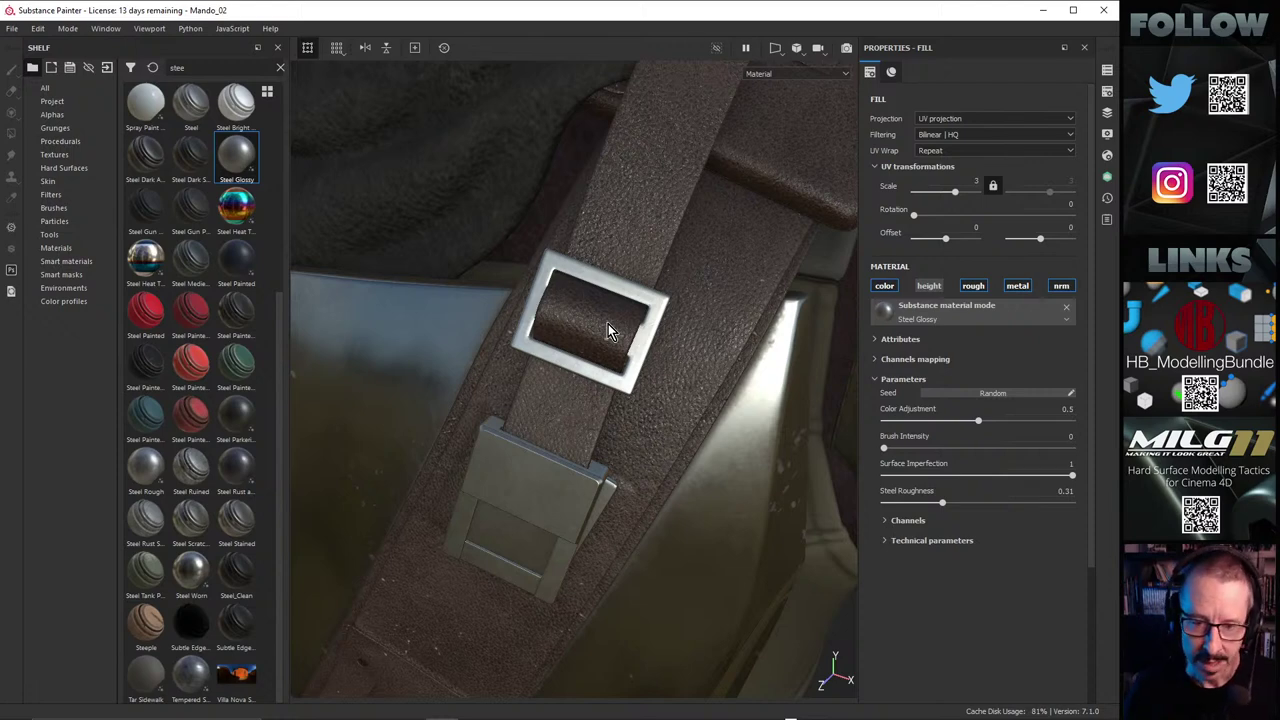
left_click_drag(606, 326, 656, 318, "alt")
mouse_move(612, 372)
left_mouse_down("alt")
mouse_move(603, 423)
mouse_move(589, 420)
mouse_move(654, 443)
mouse_move(563, 420)
mouse_move(586, 371)
mouse_move(614, 363)
mouse_move(630, 405)
mouse_move(589, 379)
mouse_move(605, 372)
mouse_move(595, 379)
left_mouse_up("alt")
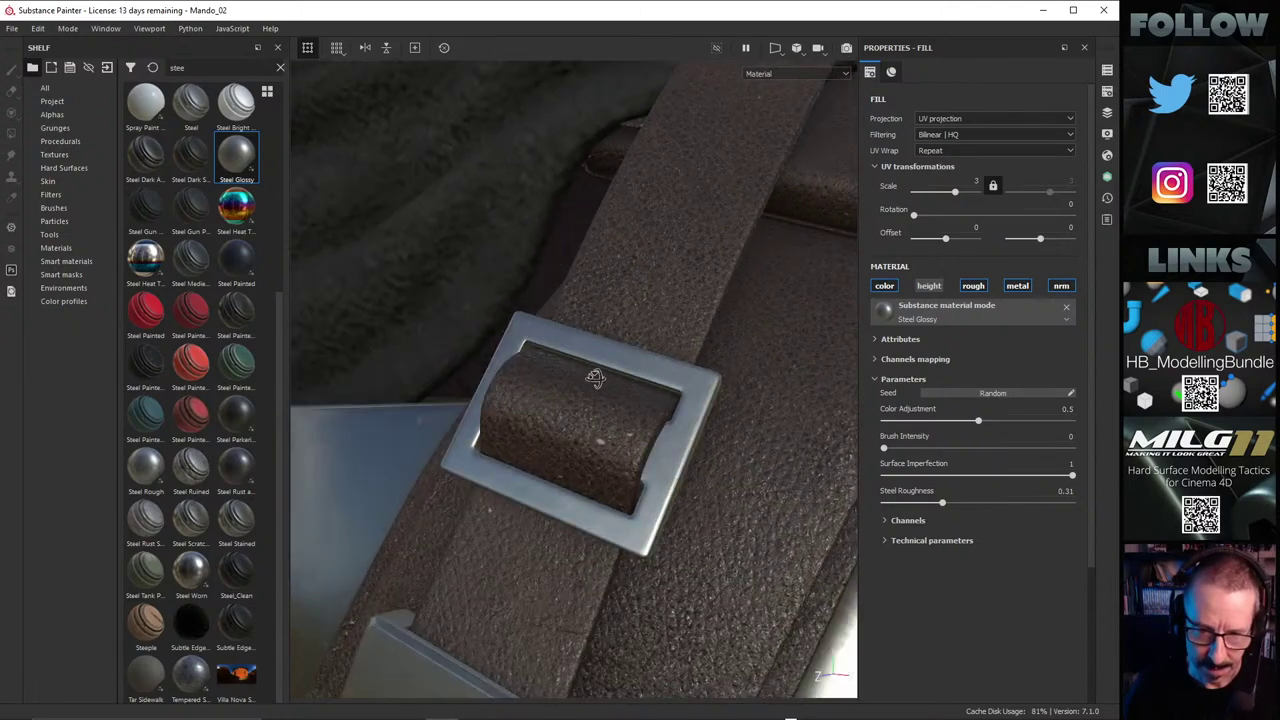
Step: Delete the Steel Dark Stained folder from the strap's Steel group in the layer stack
left_click(1108, 177)
left_click(1109, 180)
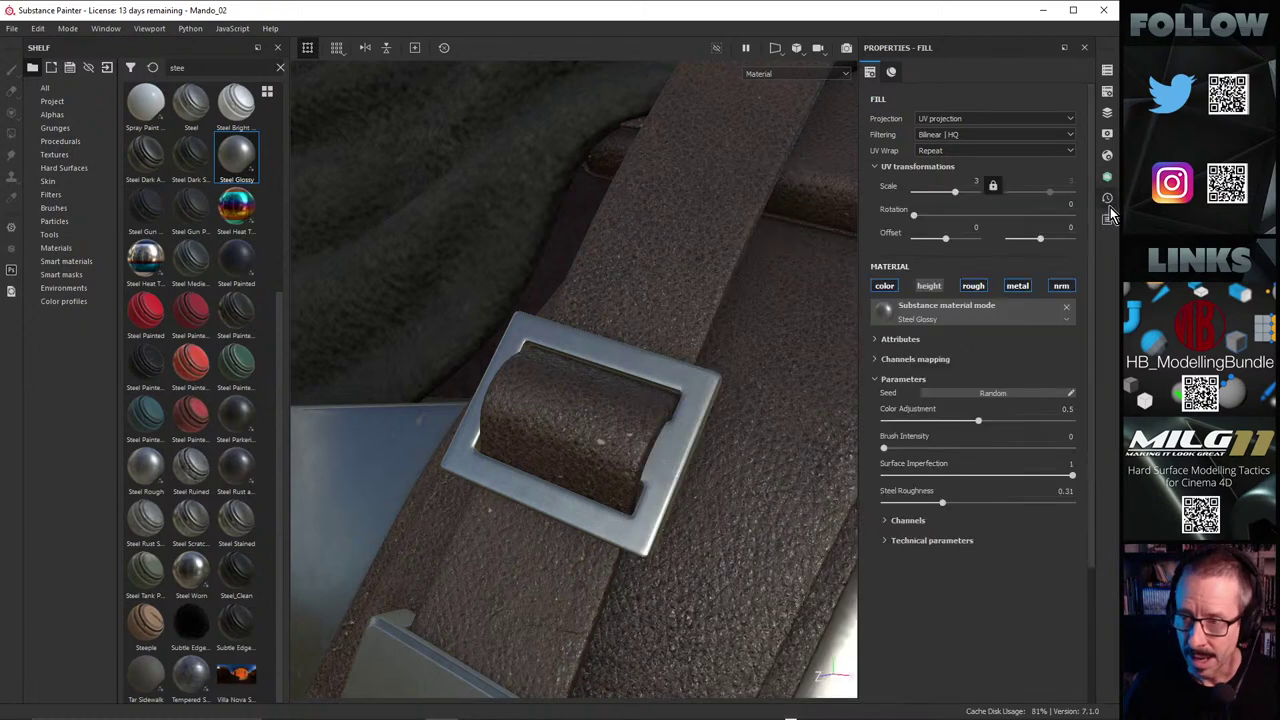
left_click(1108, 113)
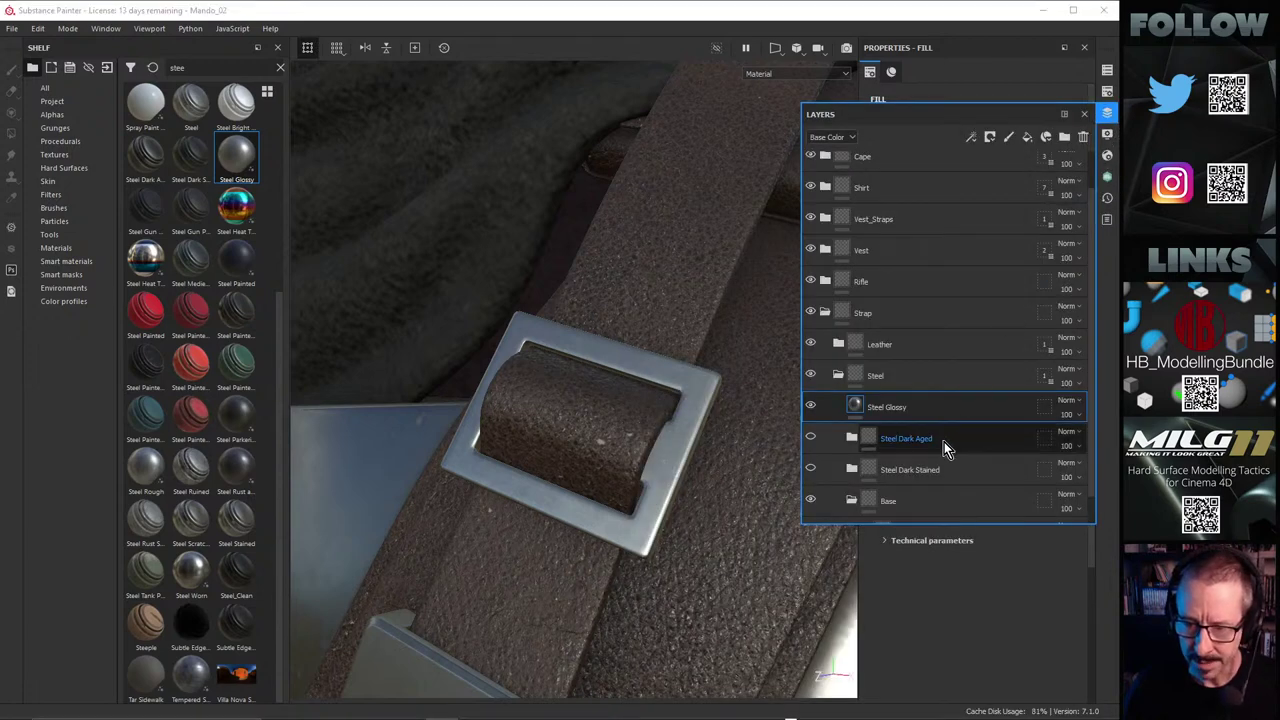
left_click(811, 469)
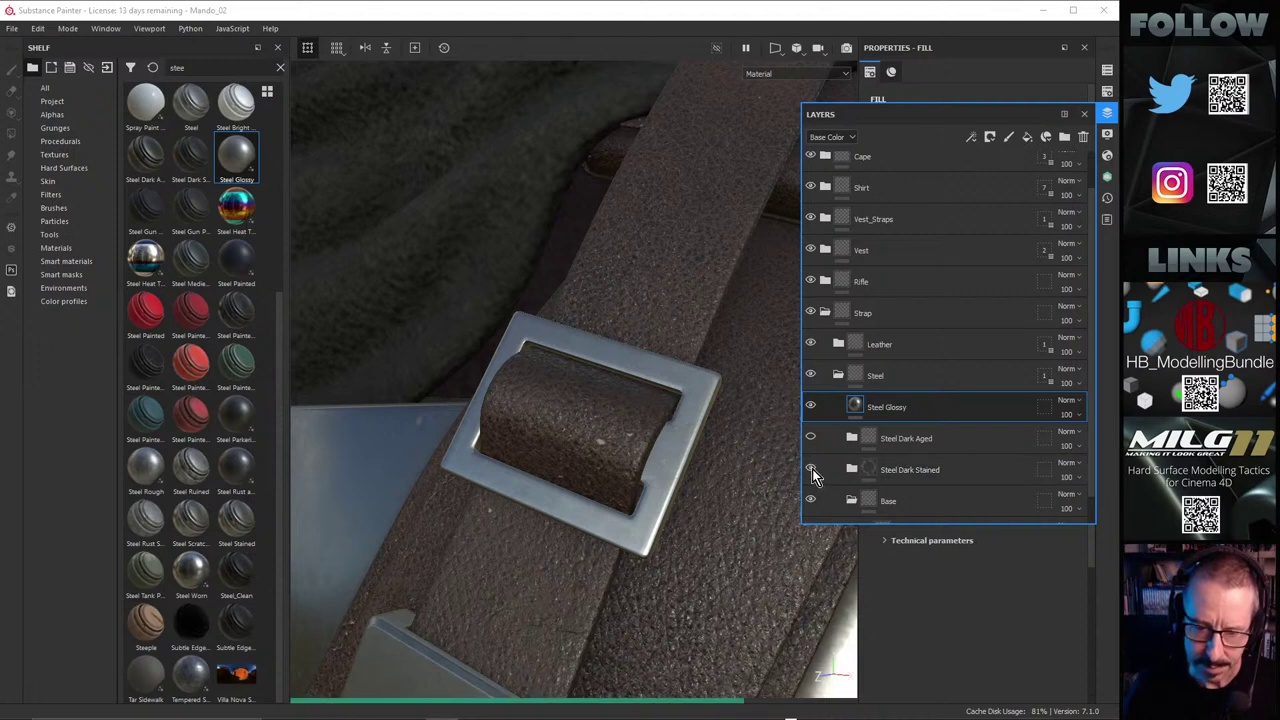
left_click_drag(700, 480, 696, 469, "alt")
left_click(931, 476)
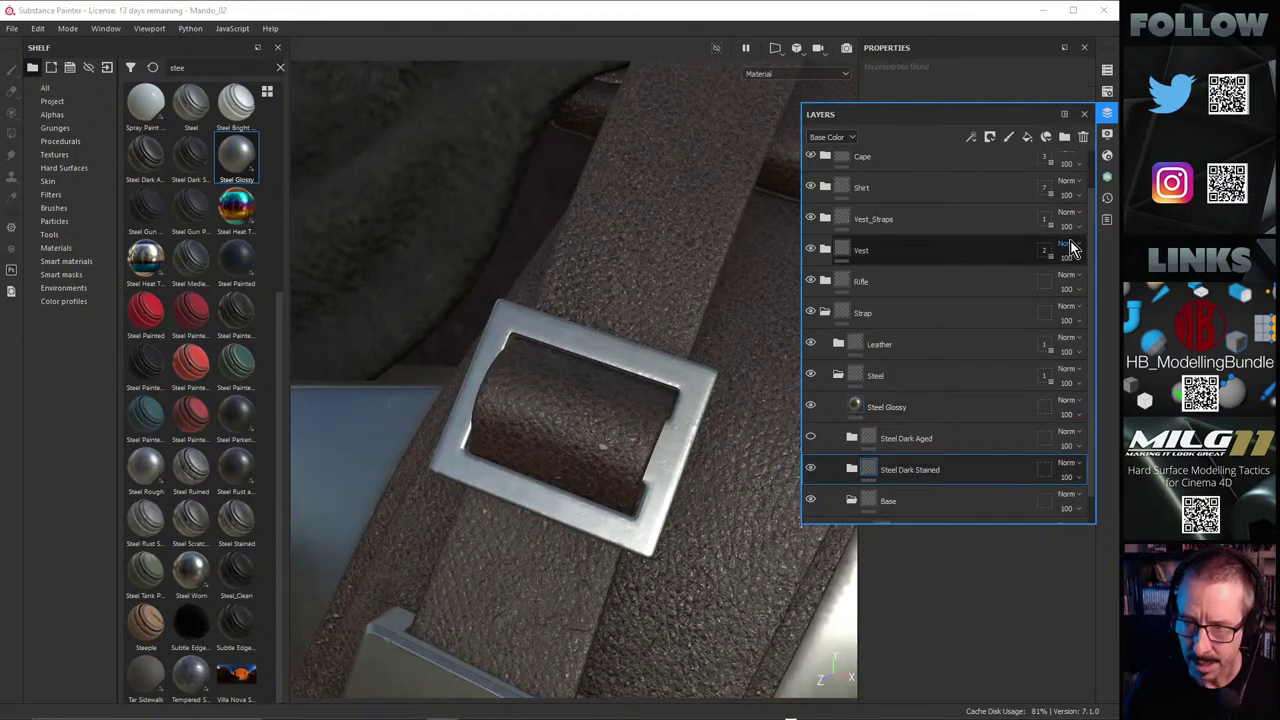
left_click(1084, 136)
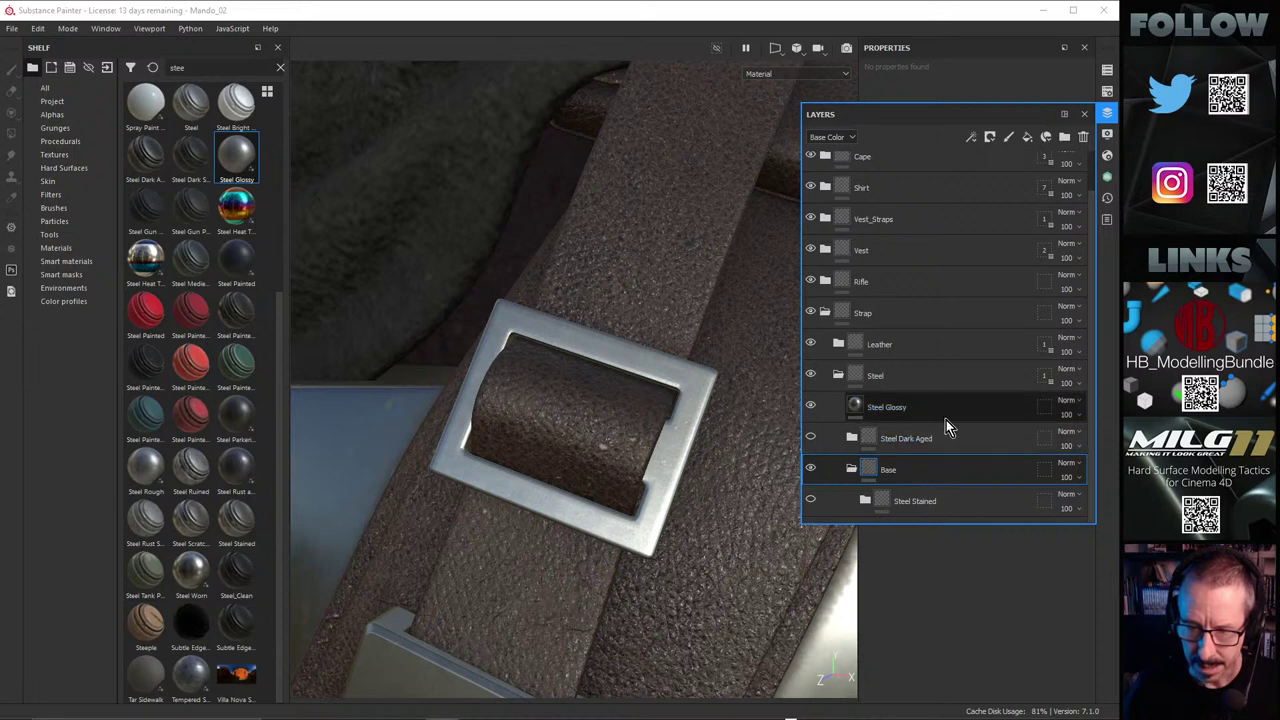
Step: Move the Steel Glossy layer into the Base folder and delete the Steel Stained folder beneath it
double_click(906, 408)
left_click_drag(916, 408, 913, 471)
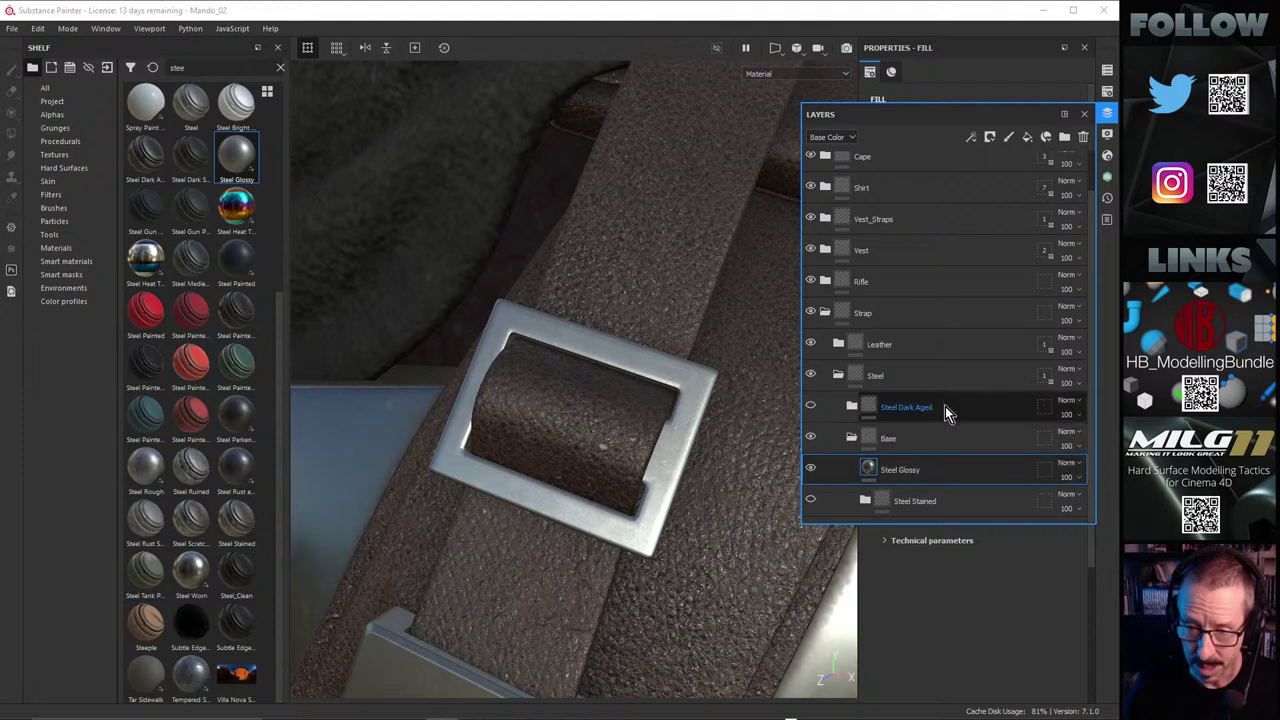
left_click(936, 501)
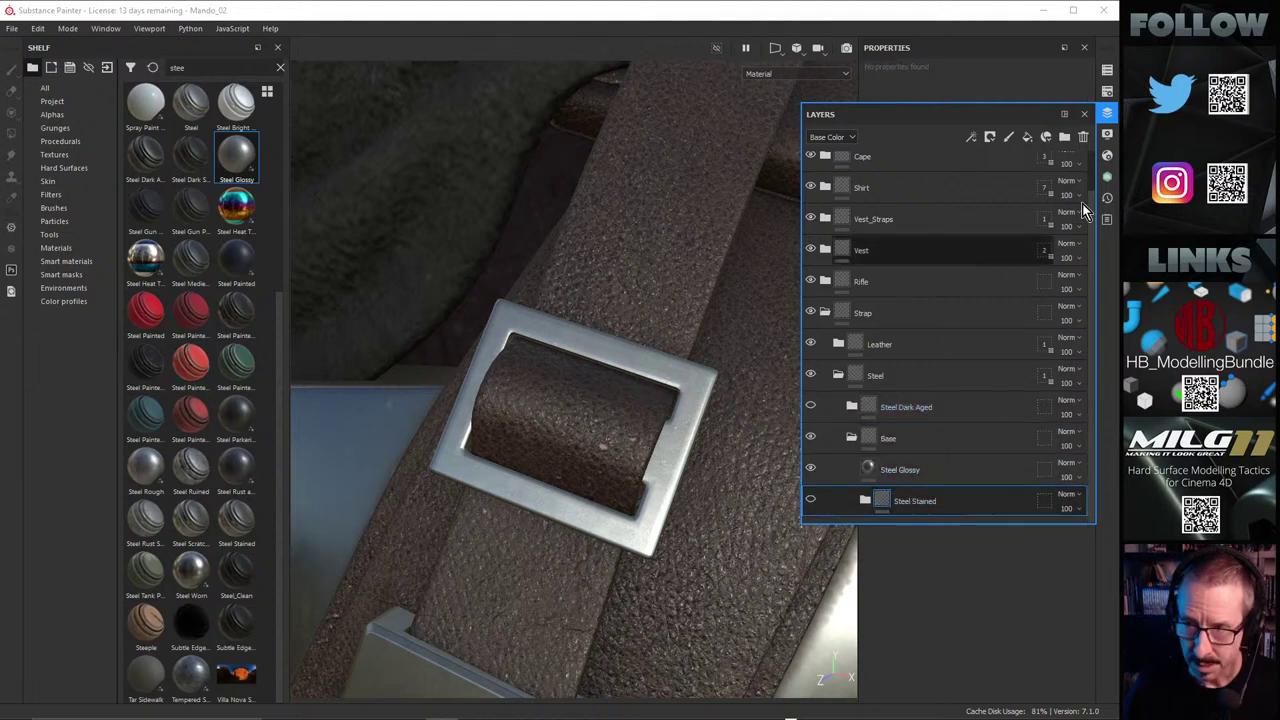
left_click(1084, 137)
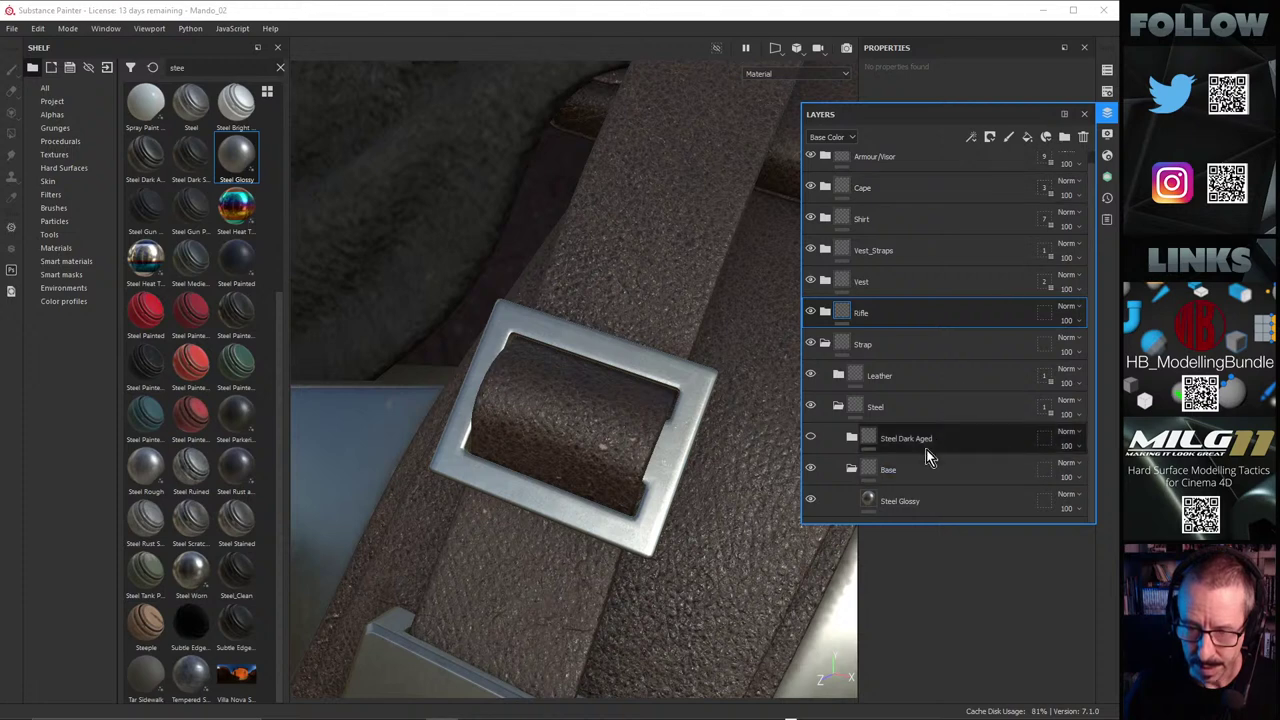
Step: Try the Steel Dark Aged folder above Steel Glossy inside the Base folder, and delete it
left_click_drag(928, 437, 930, 483)
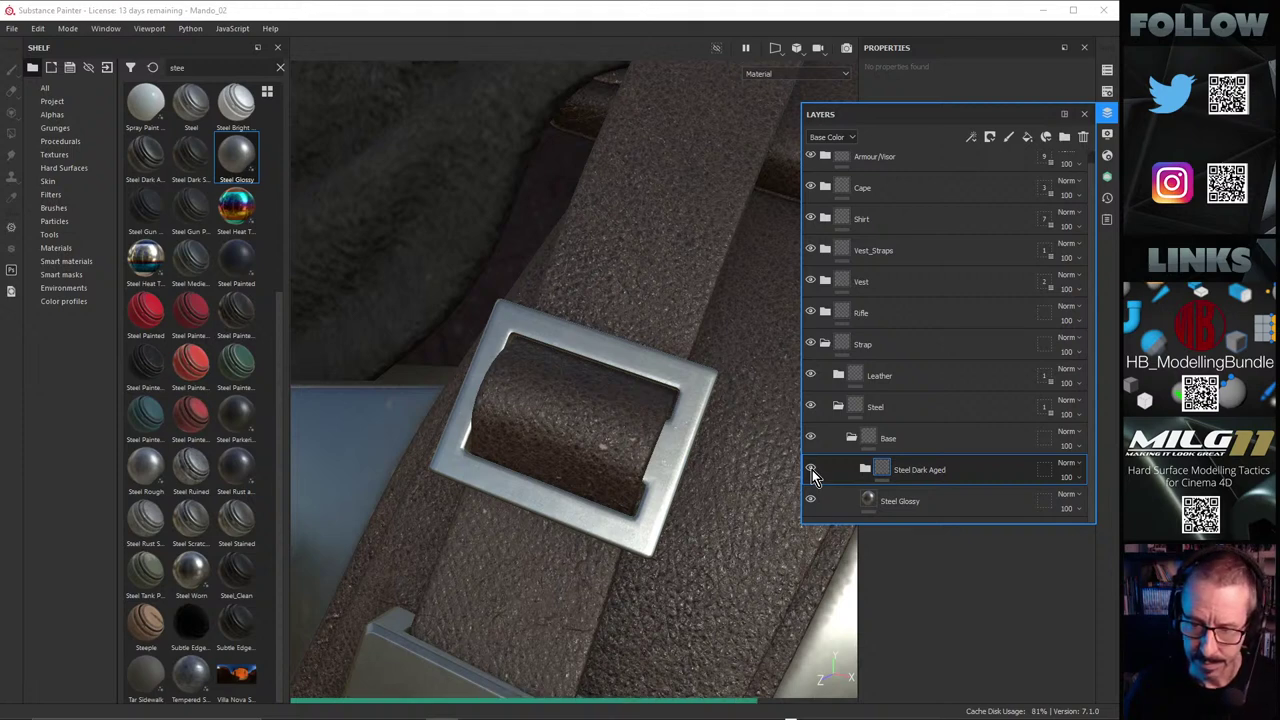
left_click_drag(681, 455, 612, 393, "alt")
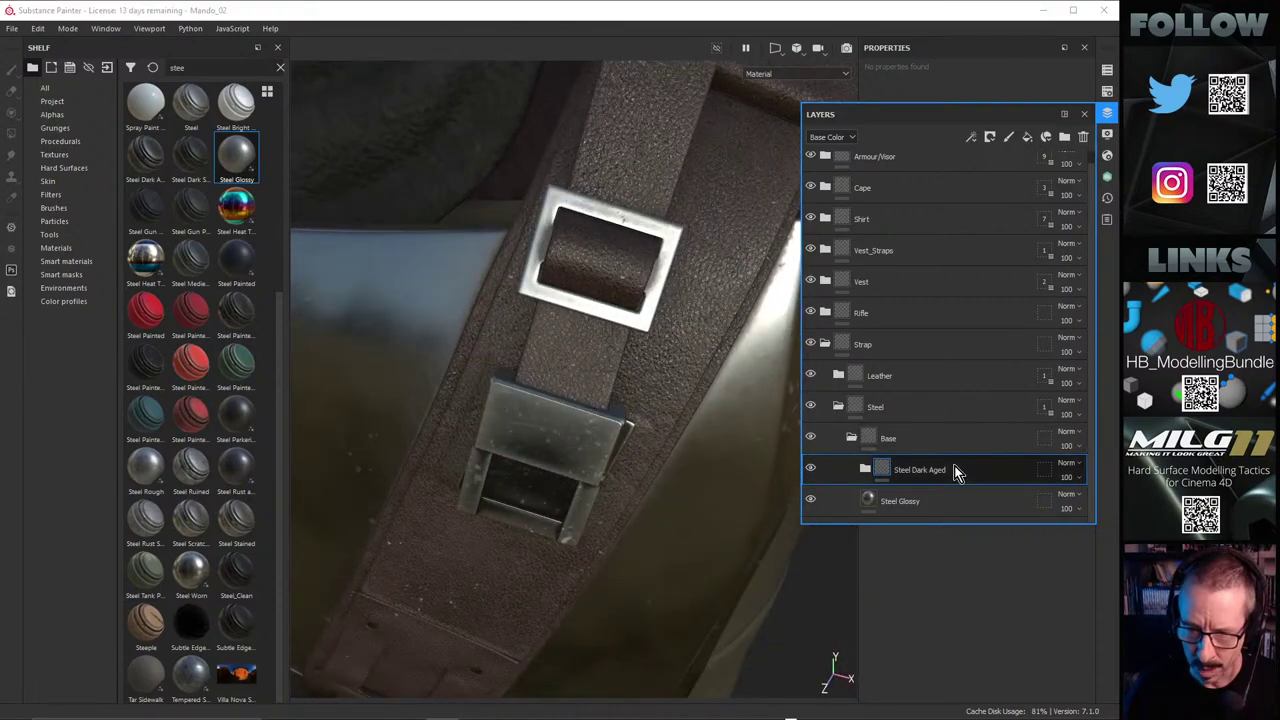
left_click(1083, 136)
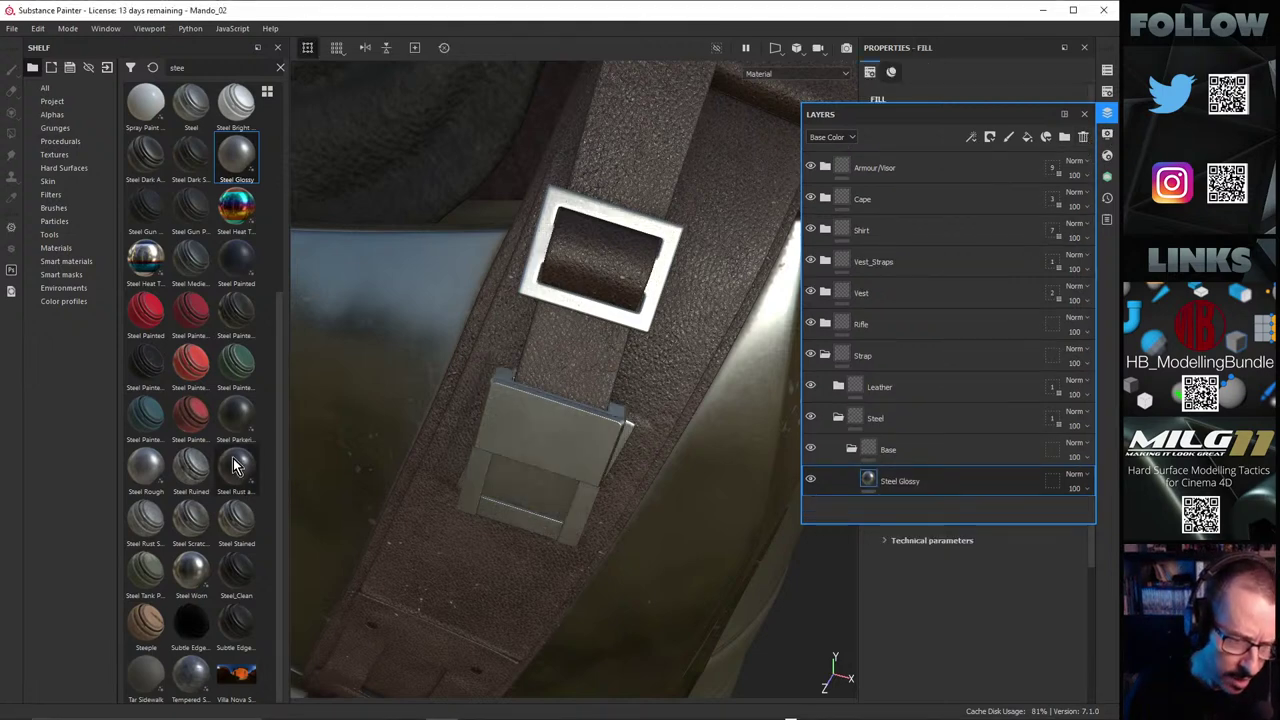
Step: Try the Steel Parkerized material above Steel Glossy in the Base folder, and remove it
mouse_move(236, 465)
mouse_move(241, 425)
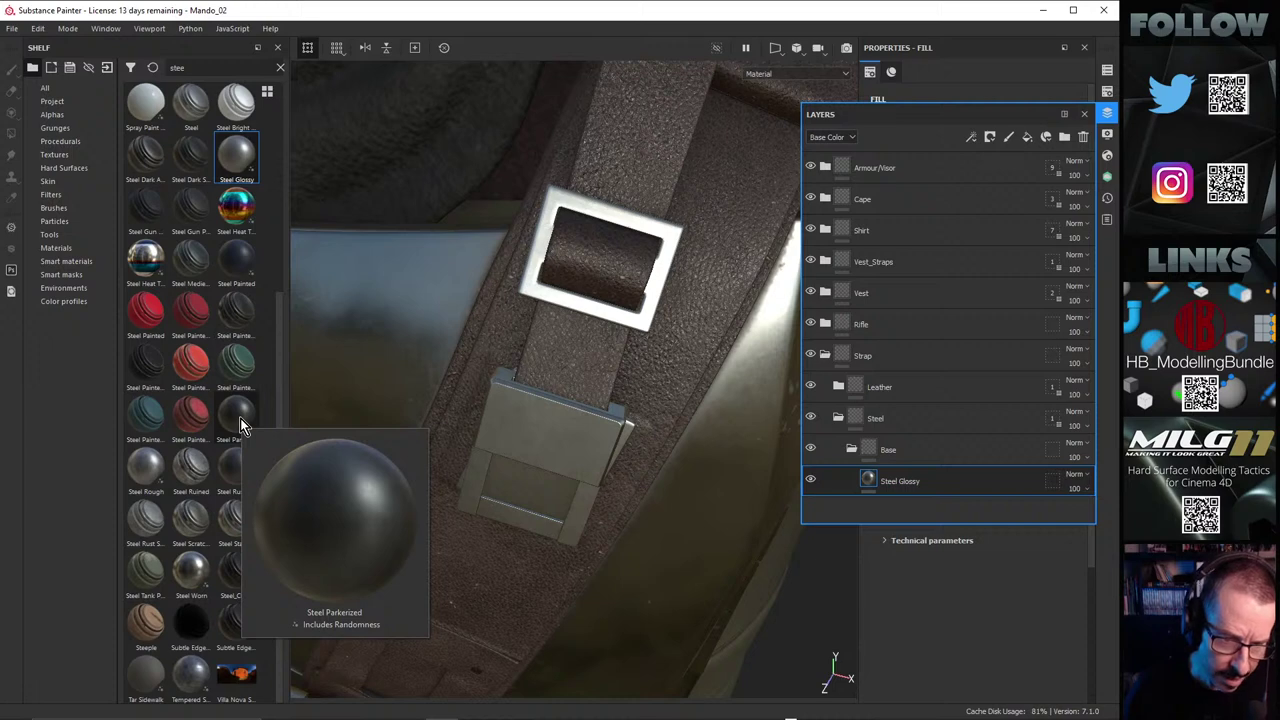
left_click_drag(241, 425, 925, 459)
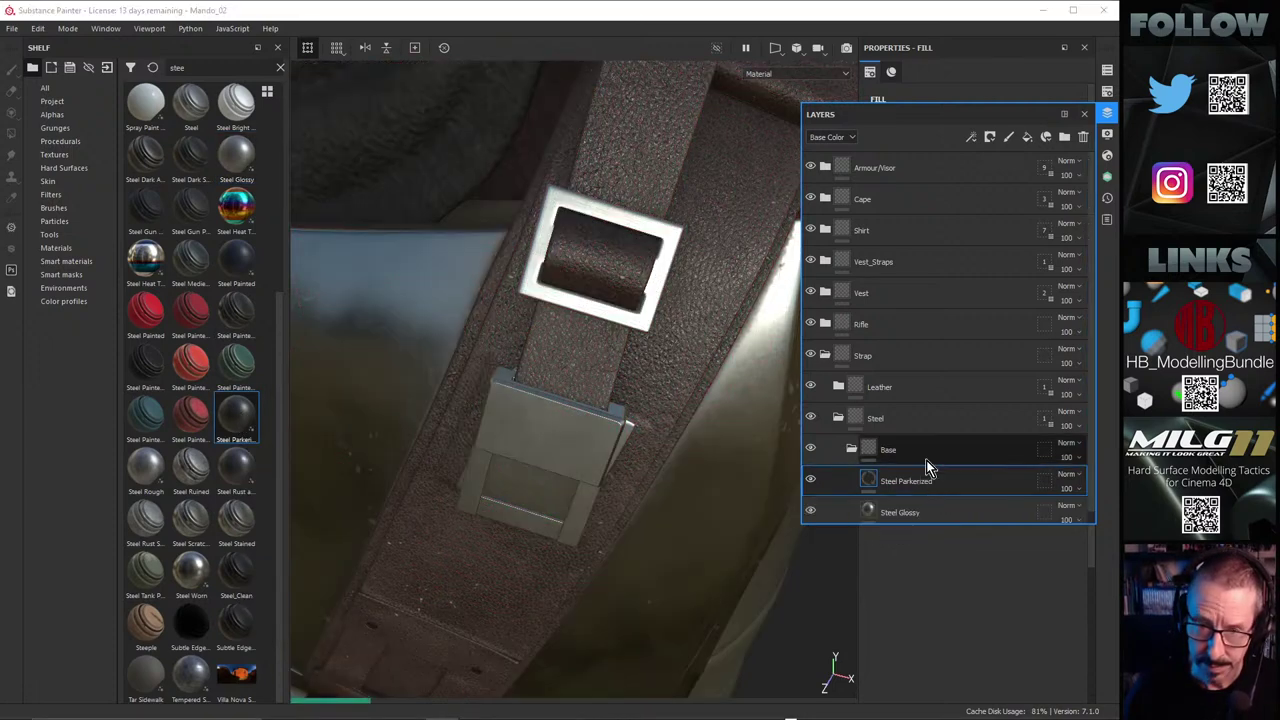
left_click_drag(640, 330, 600, 360, "alt")
key("Delete")
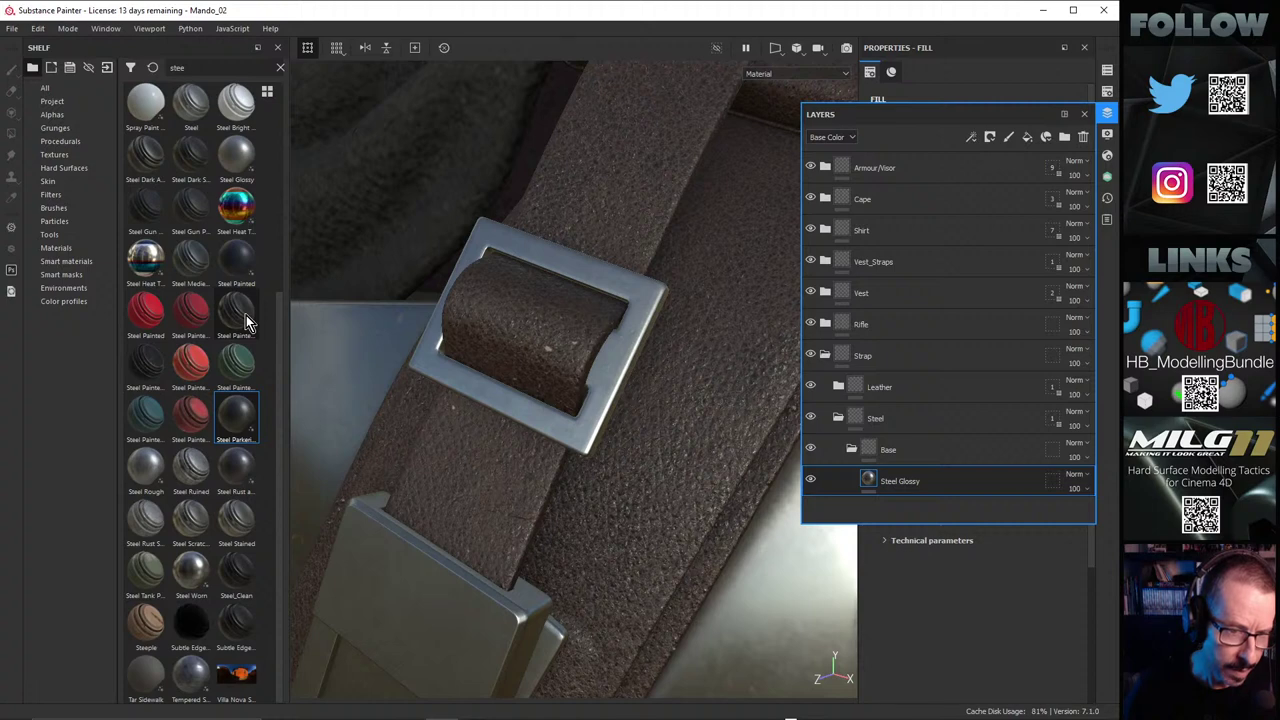
Step: Add the Steel Gun Matte smart material above Steel Glossy in the Base folder and inspect it on the strap buckle
mouse_move(142, 213)
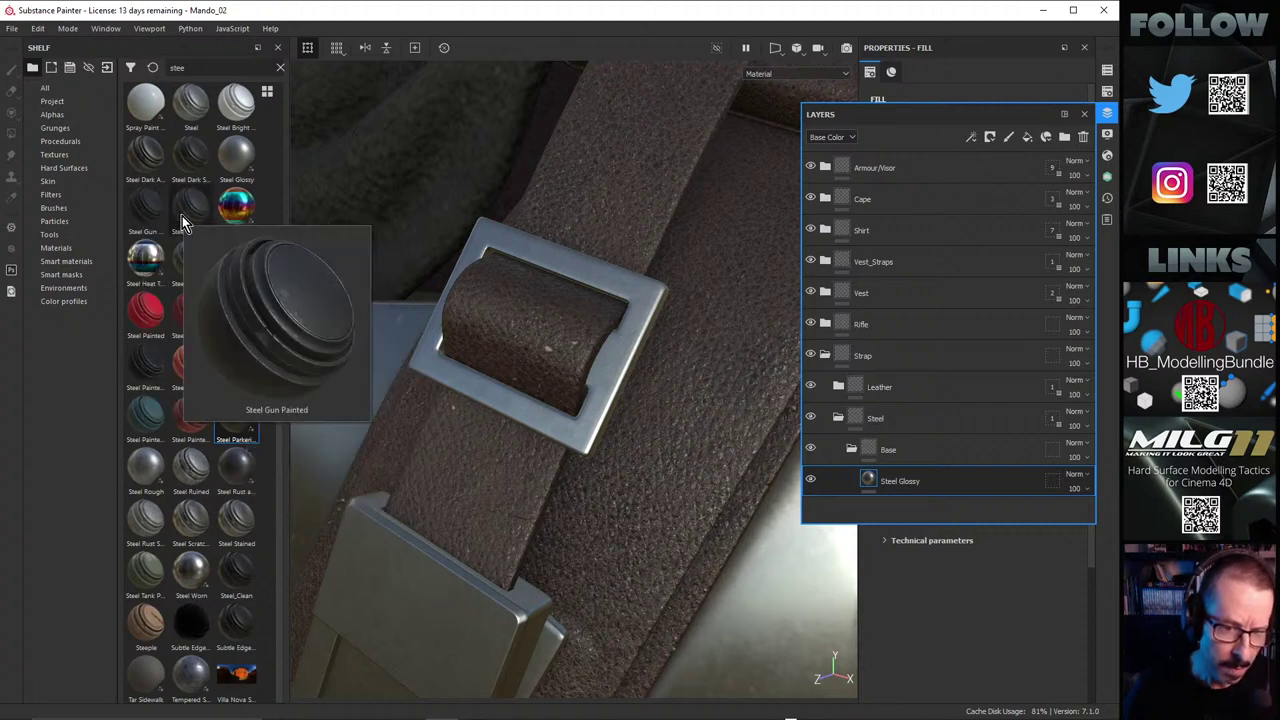
mouse_move(200, 171)
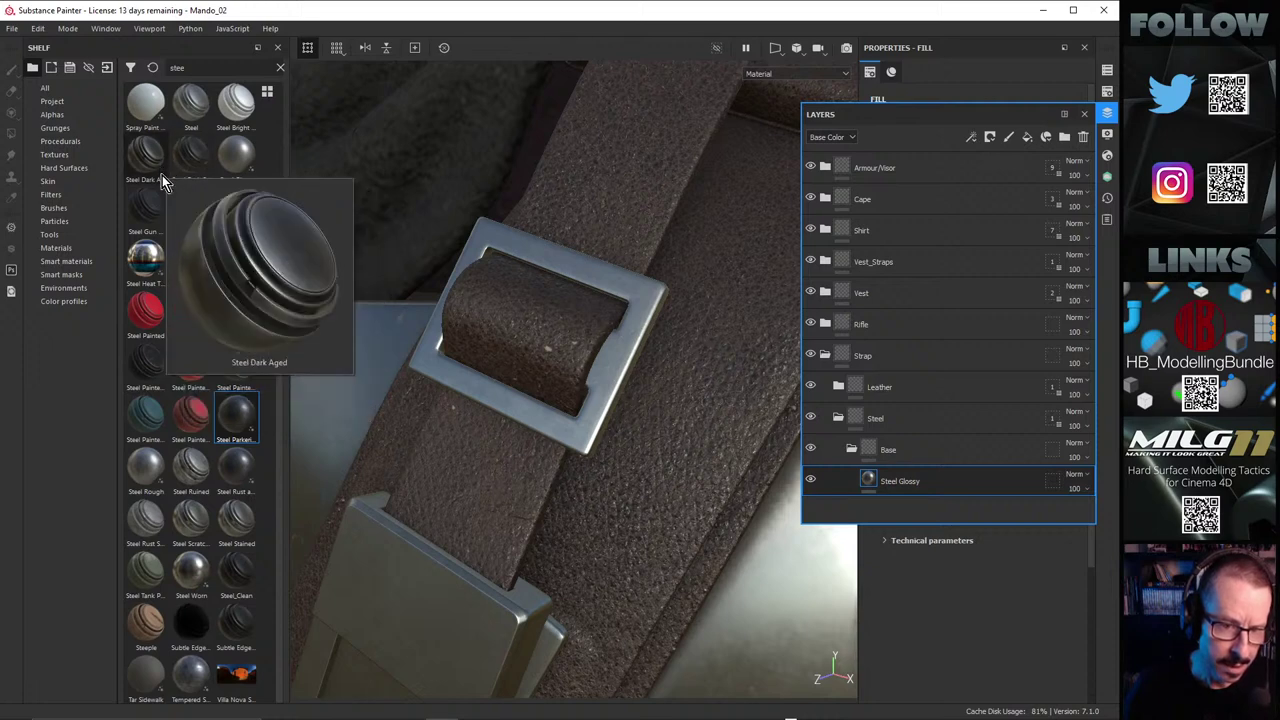
mouse_move(144, 208)
left_click_drag(144, 208, 920, 460)
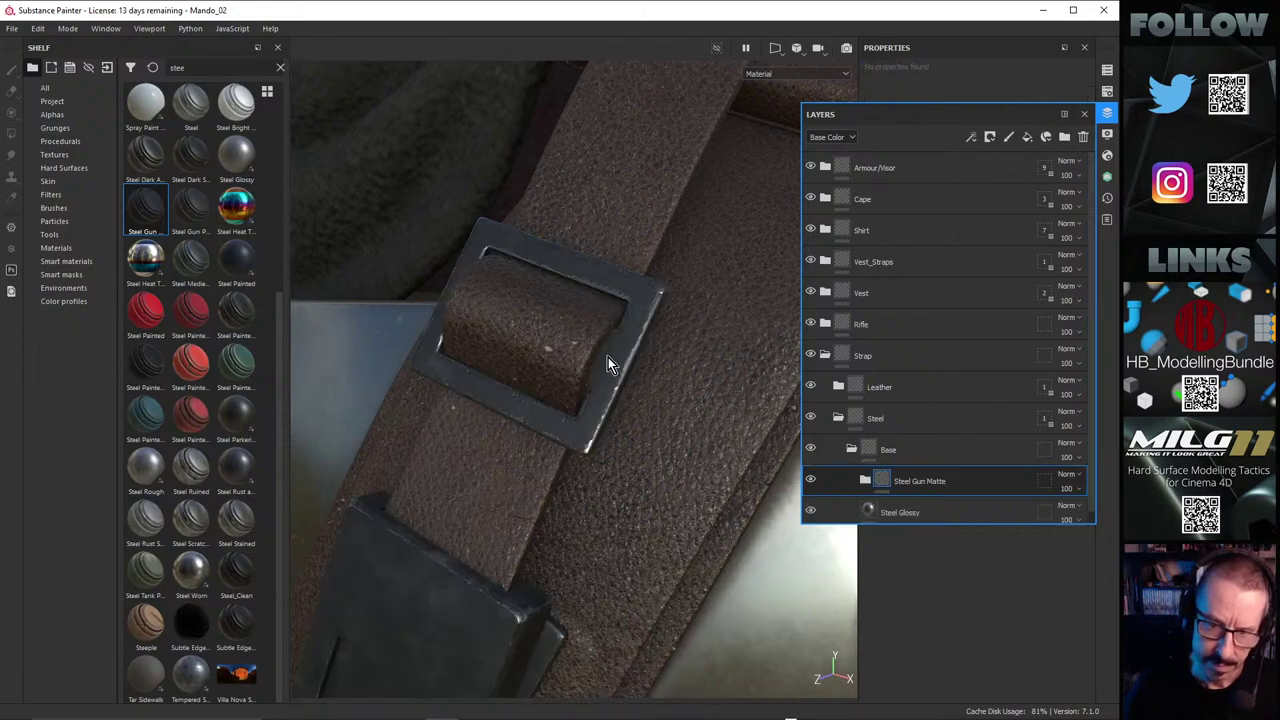
left_click_drag(608, 357, 600, 385, "alt")
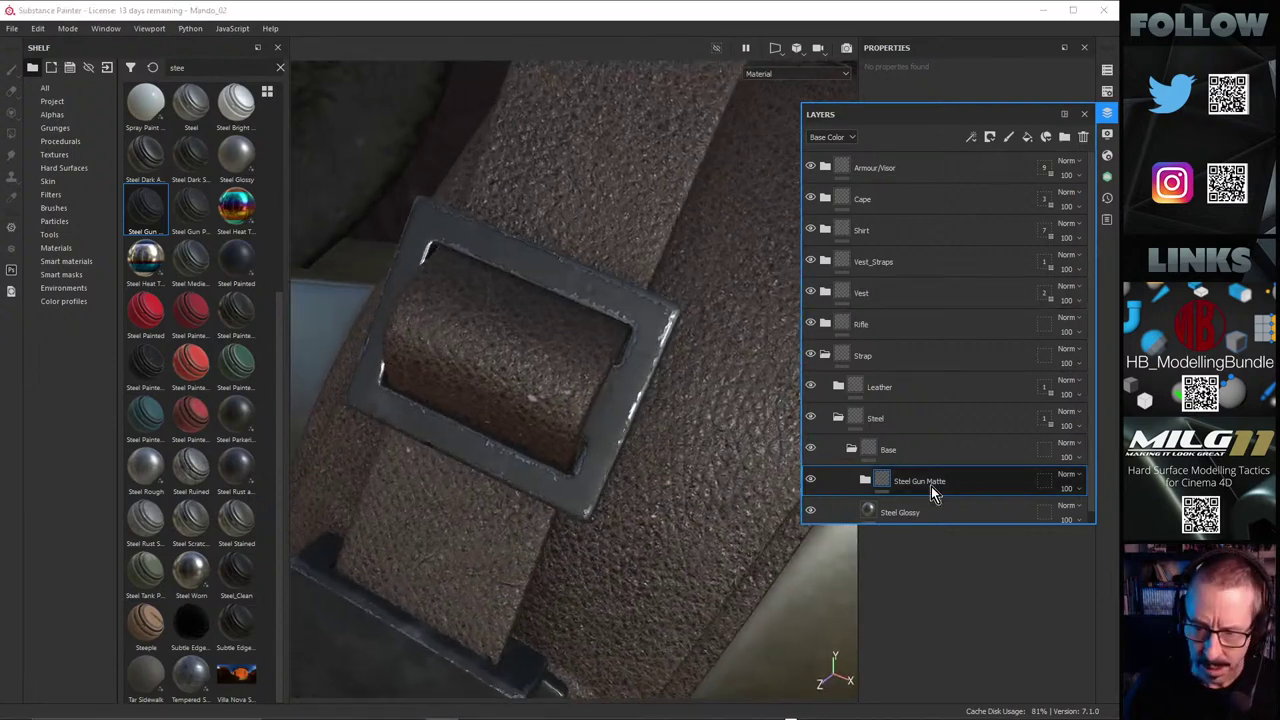
Step: Hide the Scratches layer inside Steel Gun Matte and compare the buckle with the Sharpen layer off and on
left_click(866, 480)
scroll(967, 404, "down", 2)
scroll(973, 406, "down", 2)
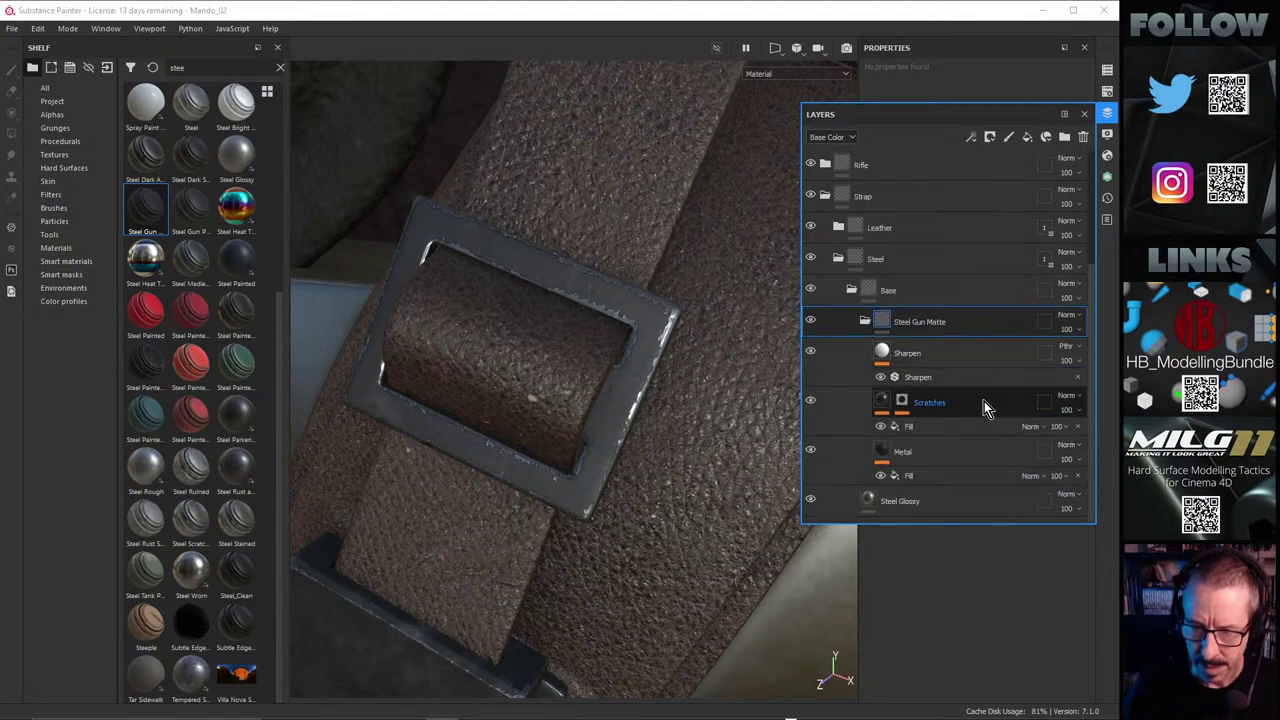
left_click(812, 401)
left_click_drag(586, 368, 532, 365, "alt")
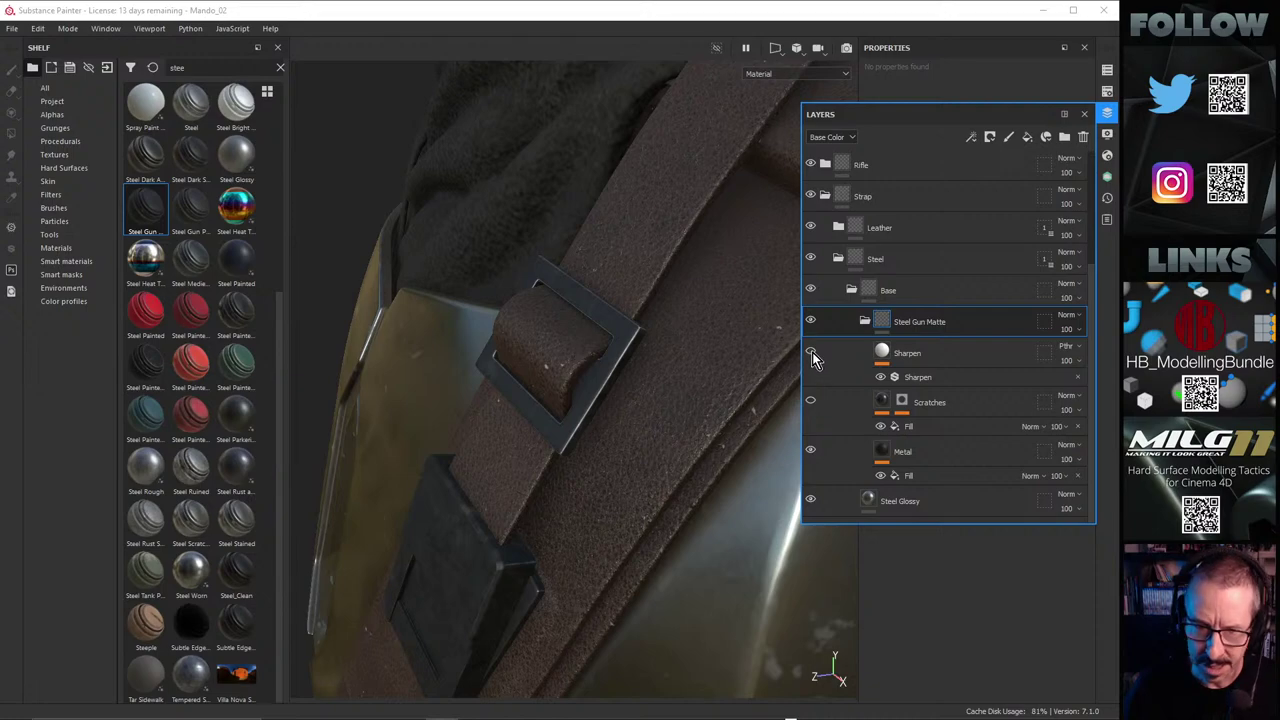
left_click_drag(691, 320, 606, 358, "alt")
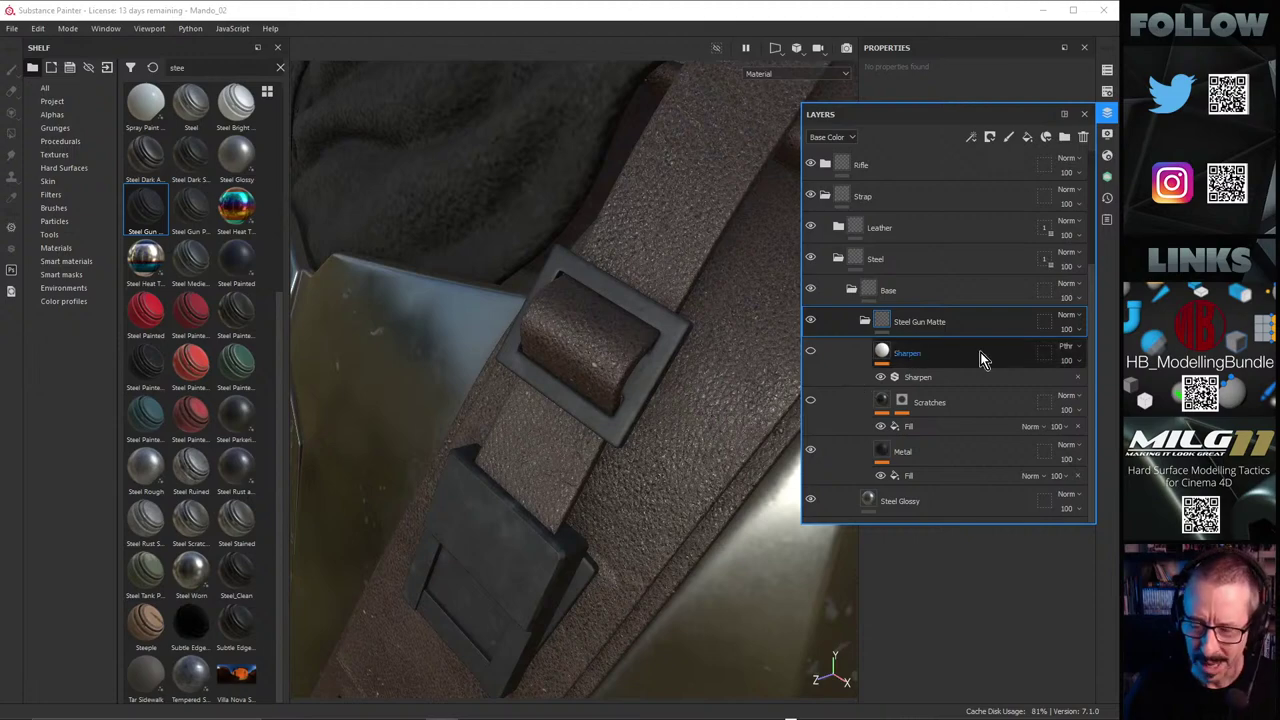
left_click(812, 350)
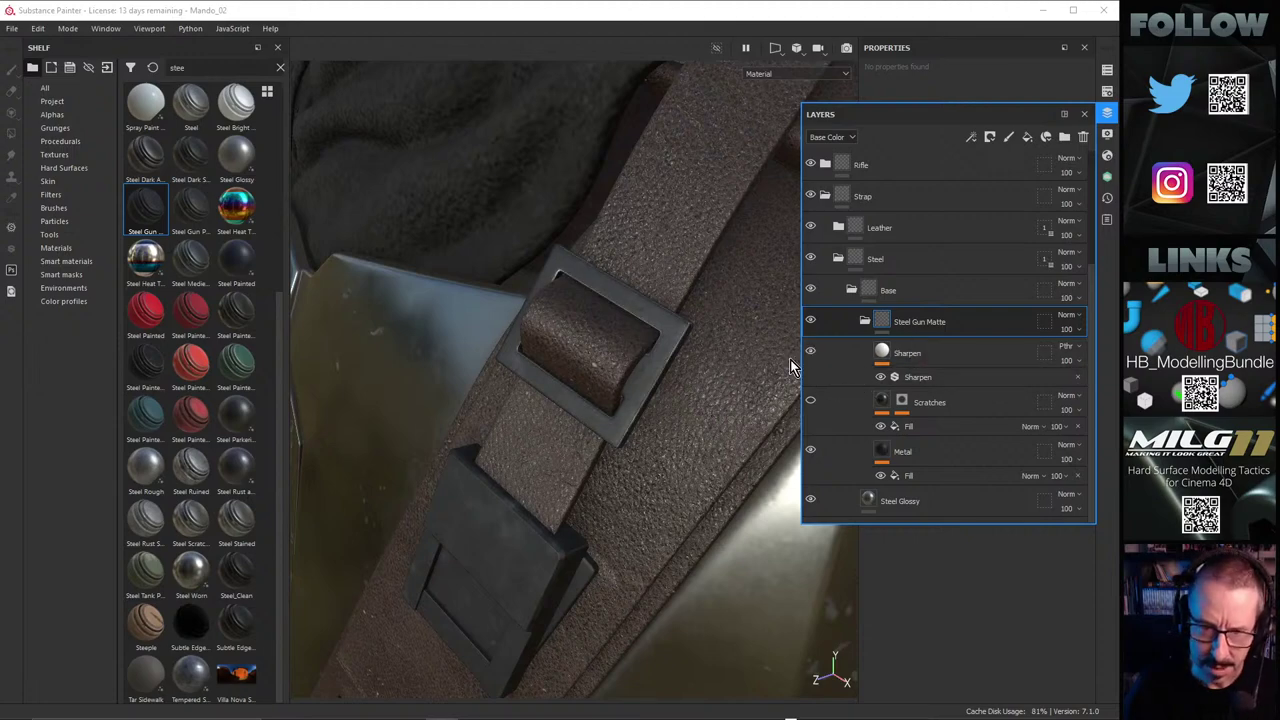
Step: Delete the hidden Scratches layer from the Steel Gun Matte folder
right_click_drag(790, 367, 866, 318, "alt")
left_click_drag(700, 340, 530, 276, "alt")
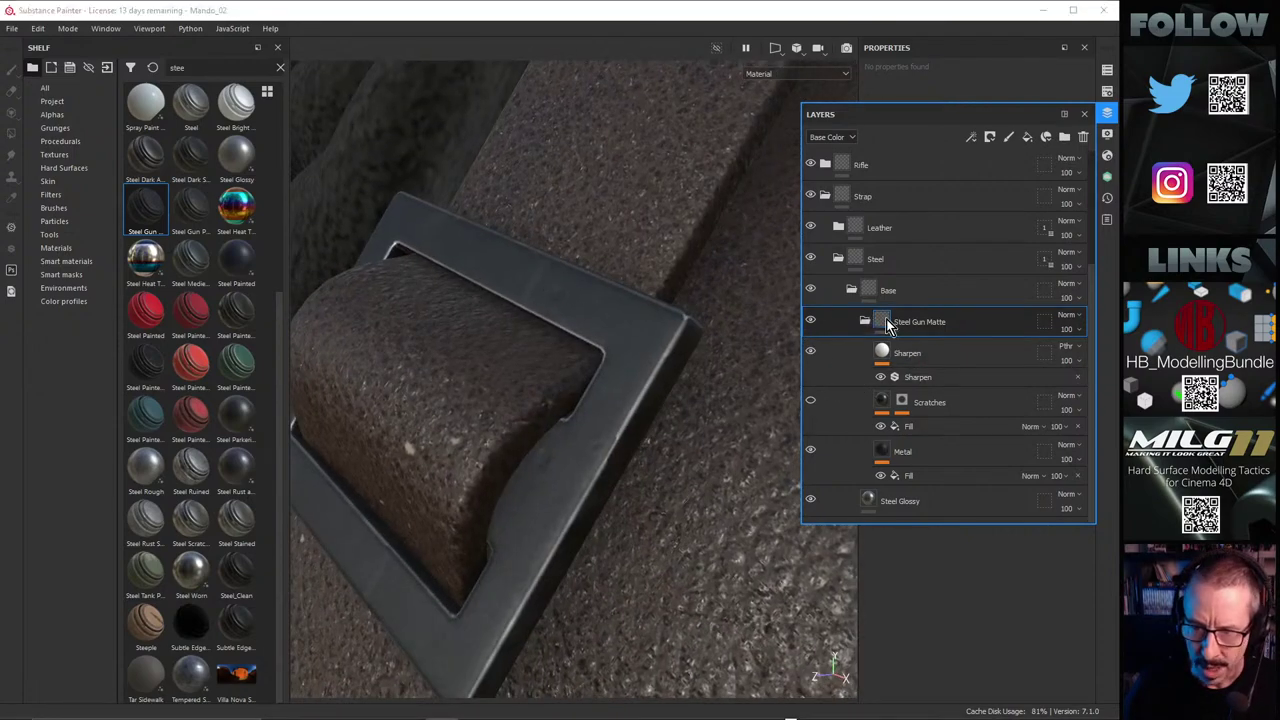
left_click(920, 375)
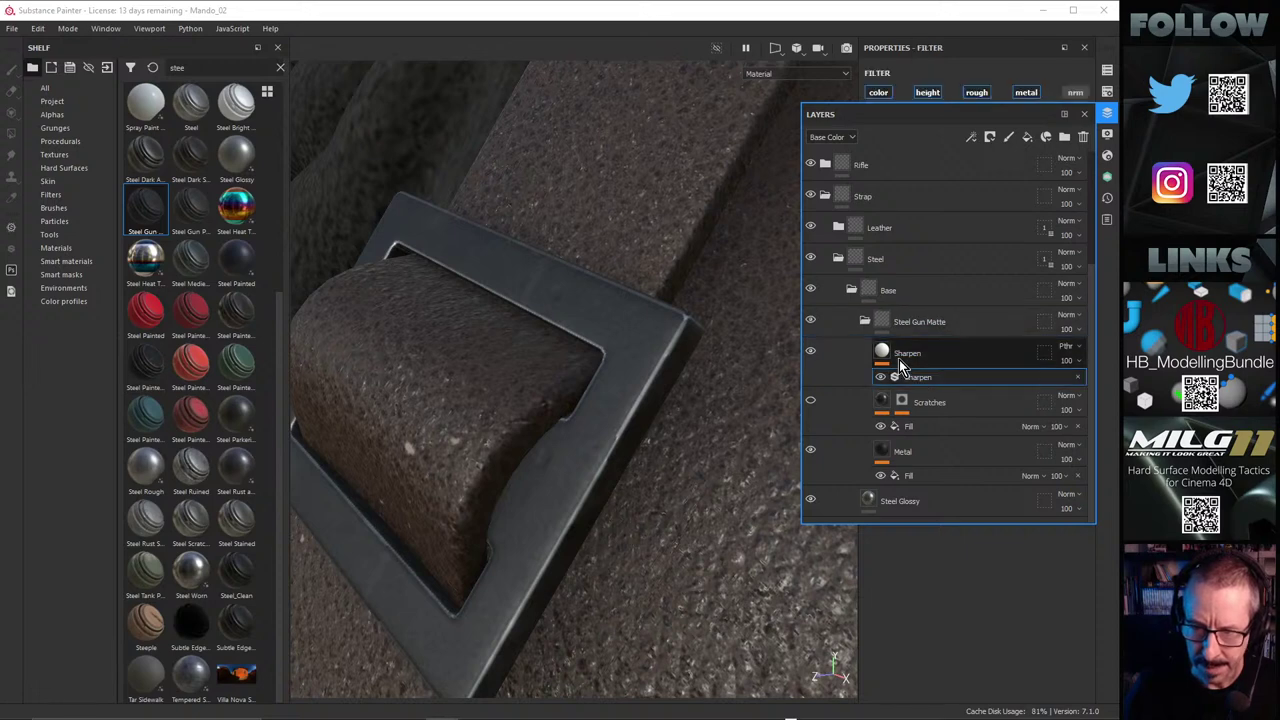
left_click(811, 402)
left_click(952, 405)
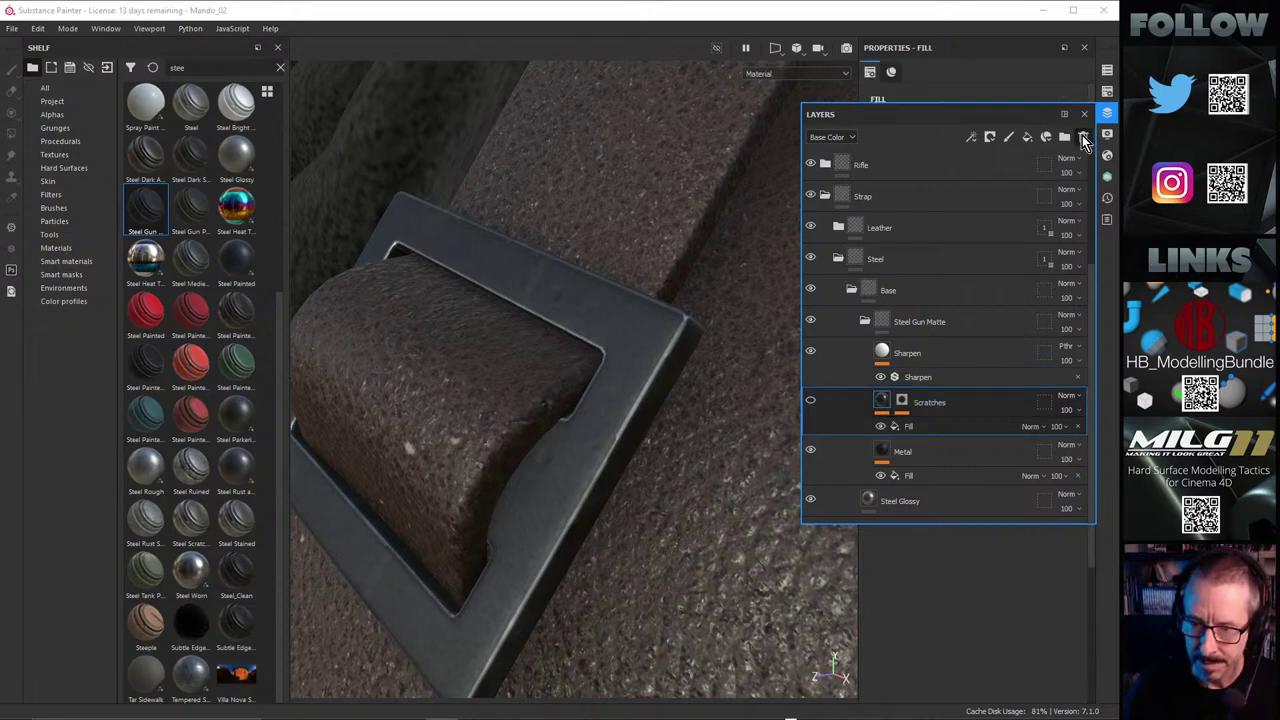
left_click(977, 451)
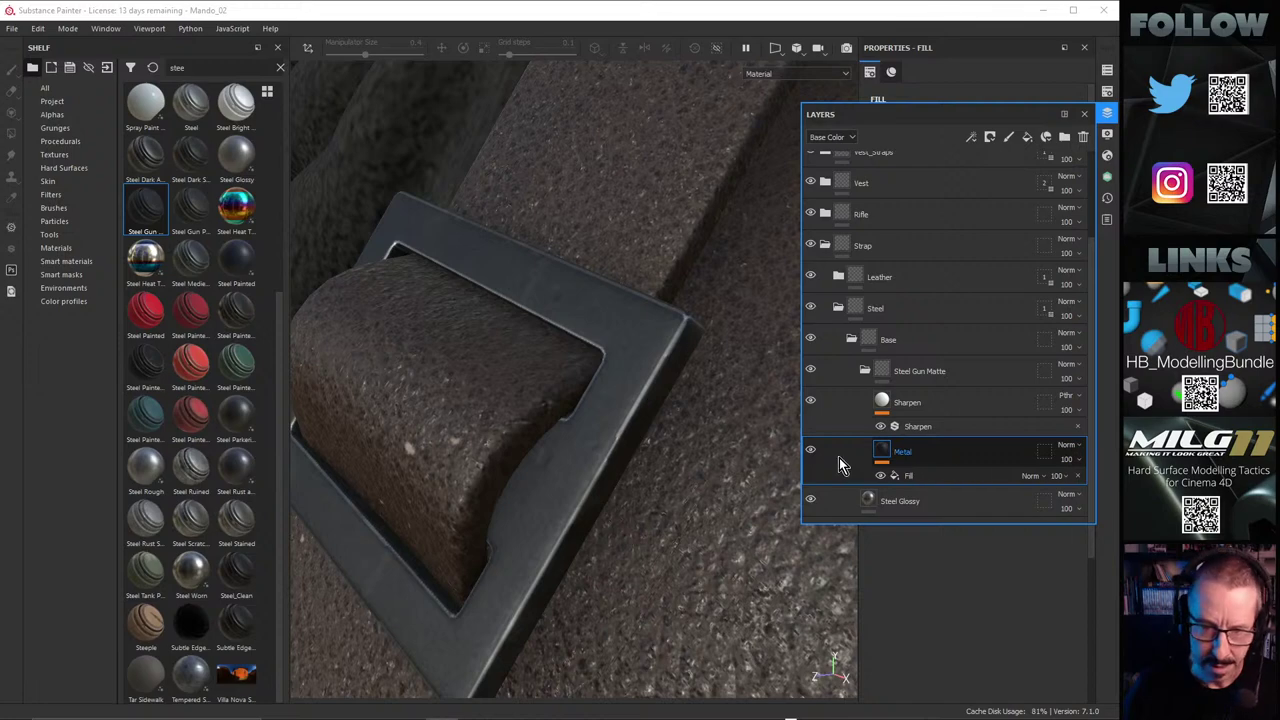
Step: Rename the Steel Gun Matte folder as Buckle and collapse it
left_click_drag(694, 323, 562, 467, "alt")
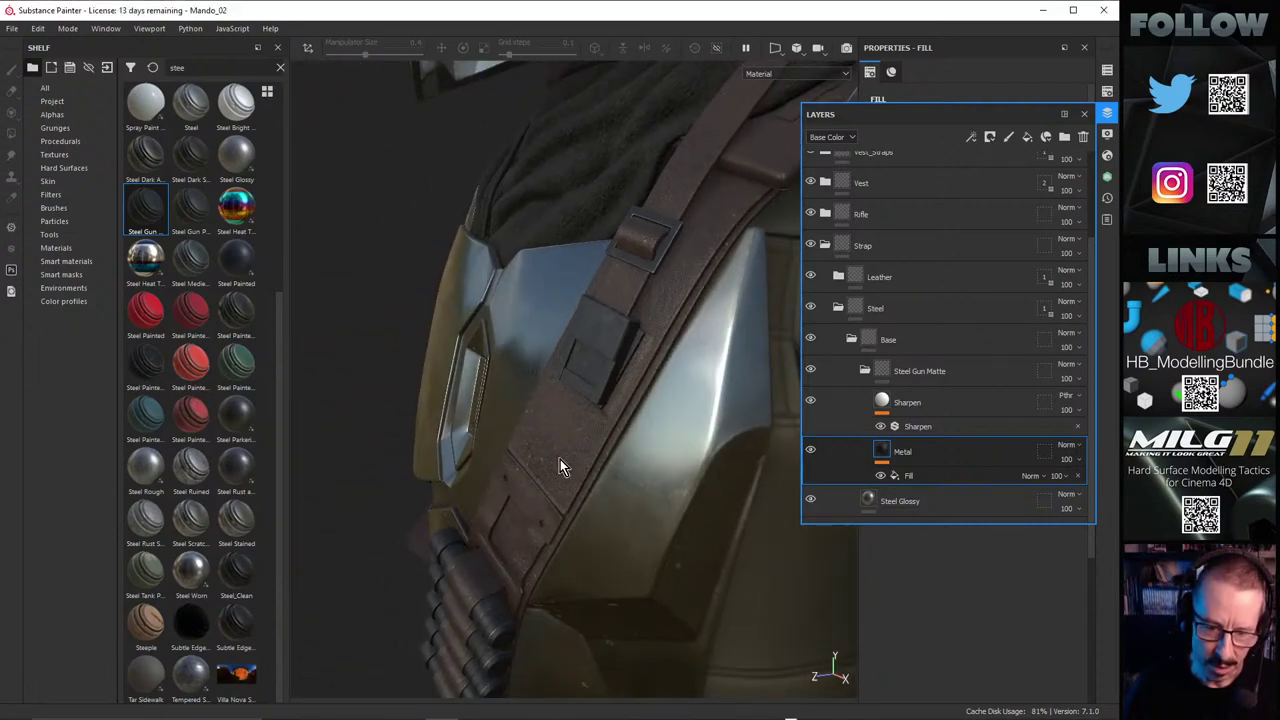
left_click_drag(516, 518, 620, 390, "alt")
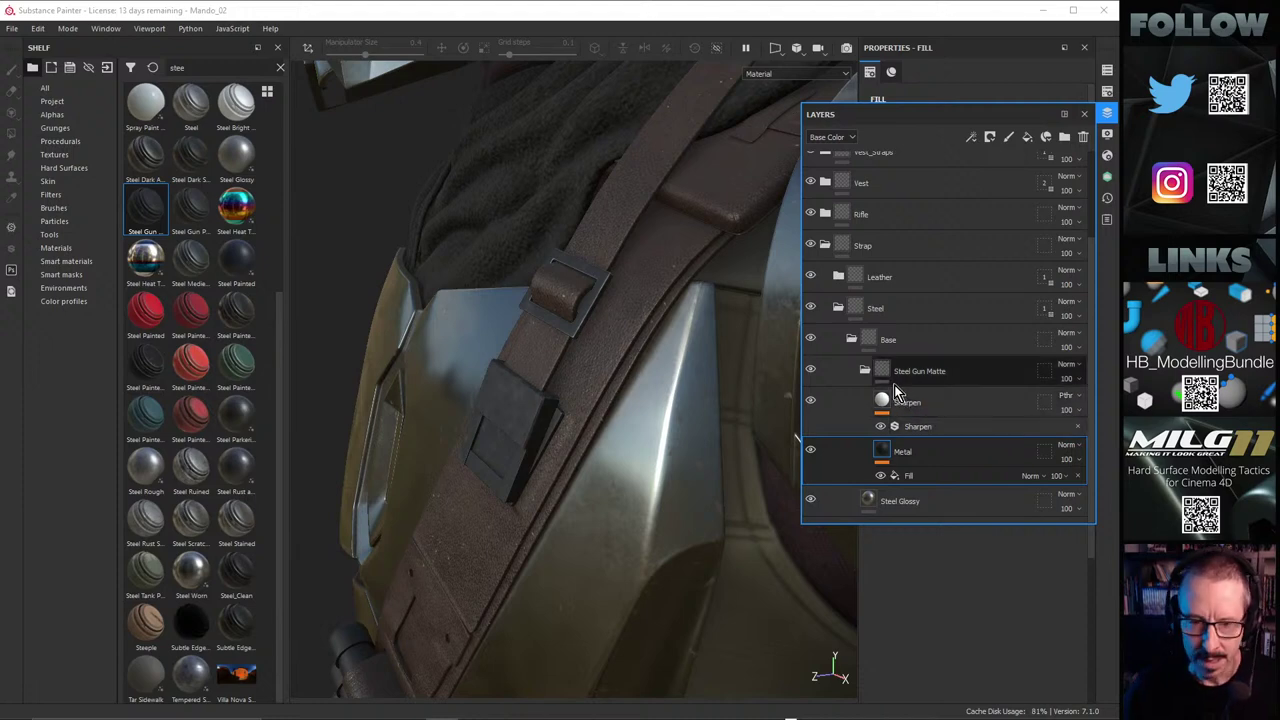
double_click(920, 371)
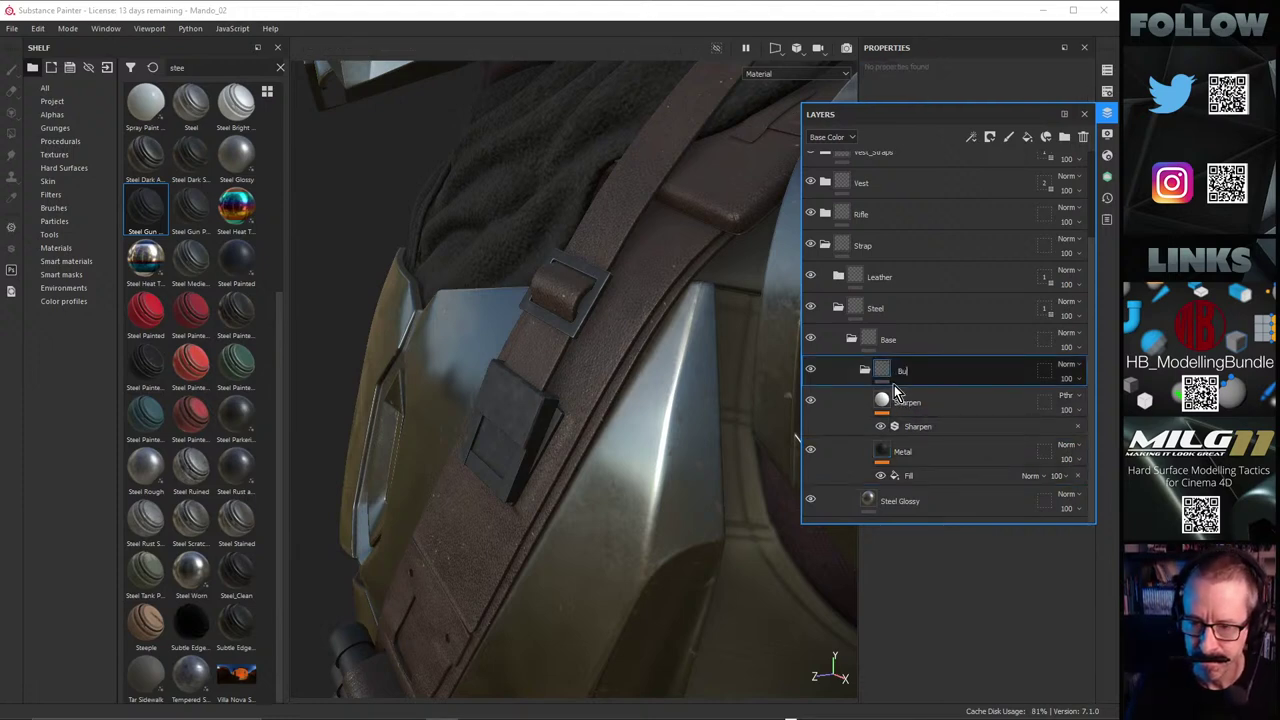
type("Buckle")
key("Return")
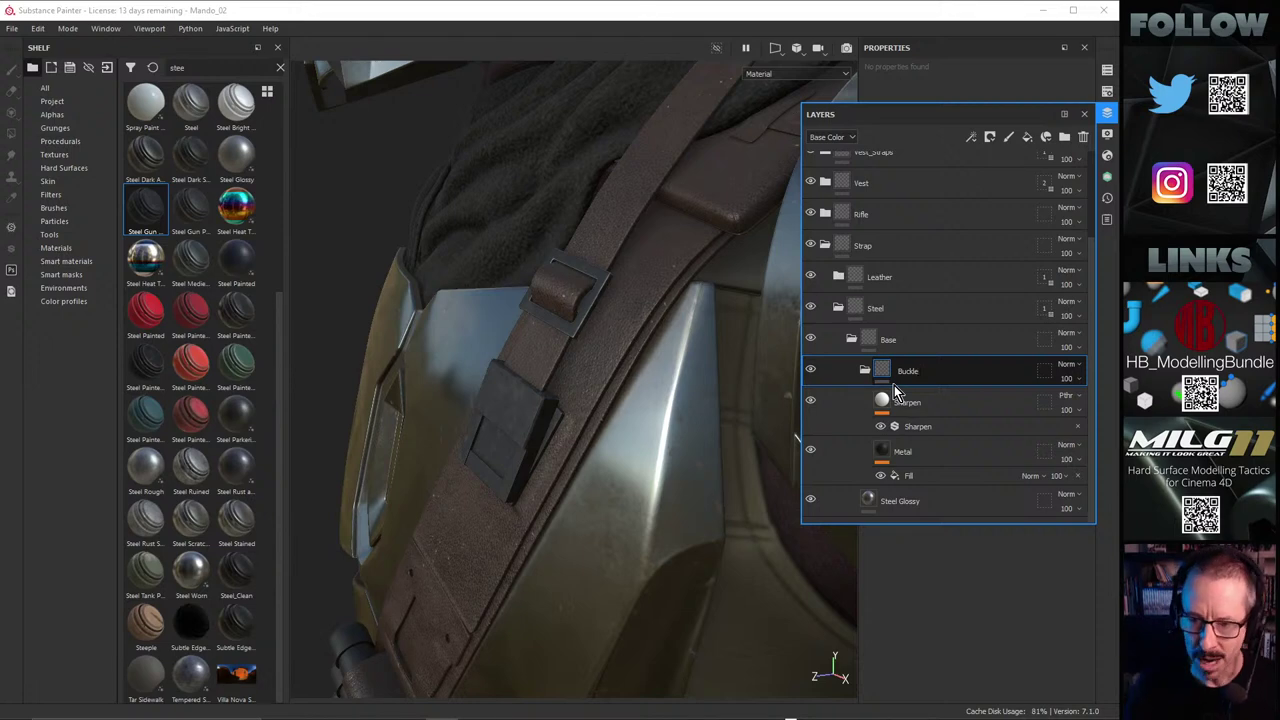
left_click(865, 369)
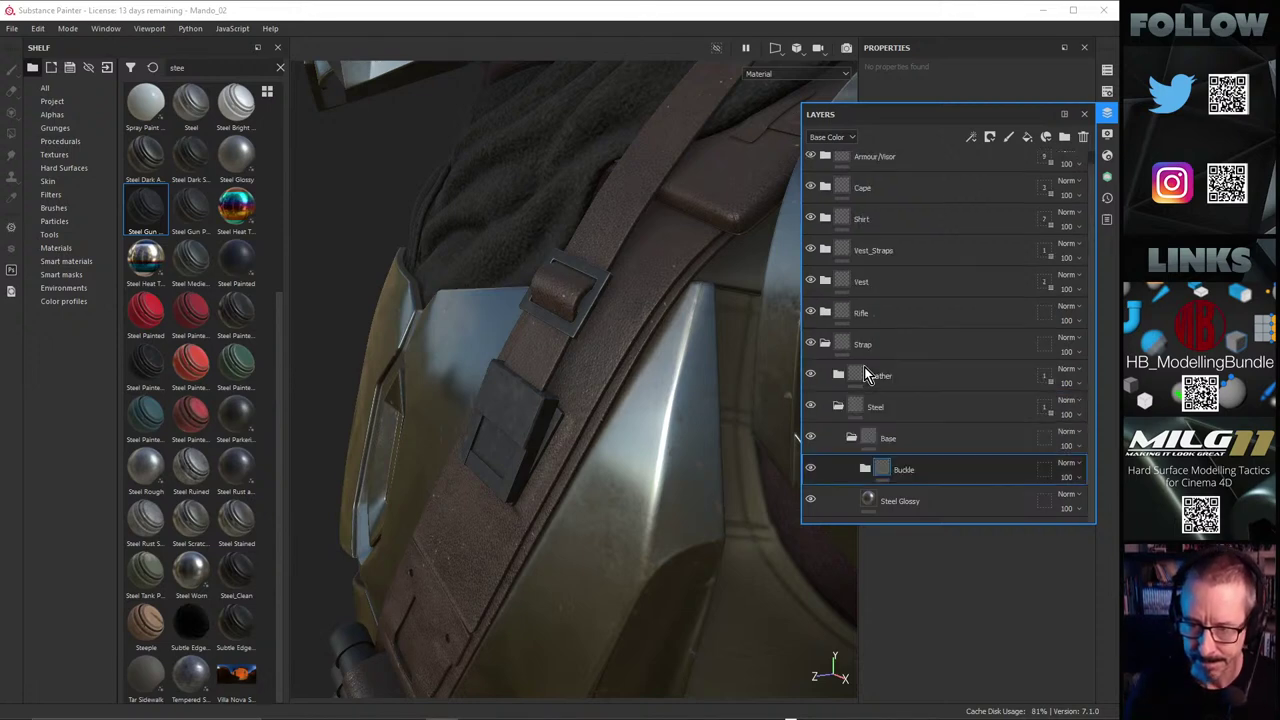
Step: Add a black mask to the Buckle folder, make the mask active for painting, and show only the 2D UV layout
right_click(918, 473)
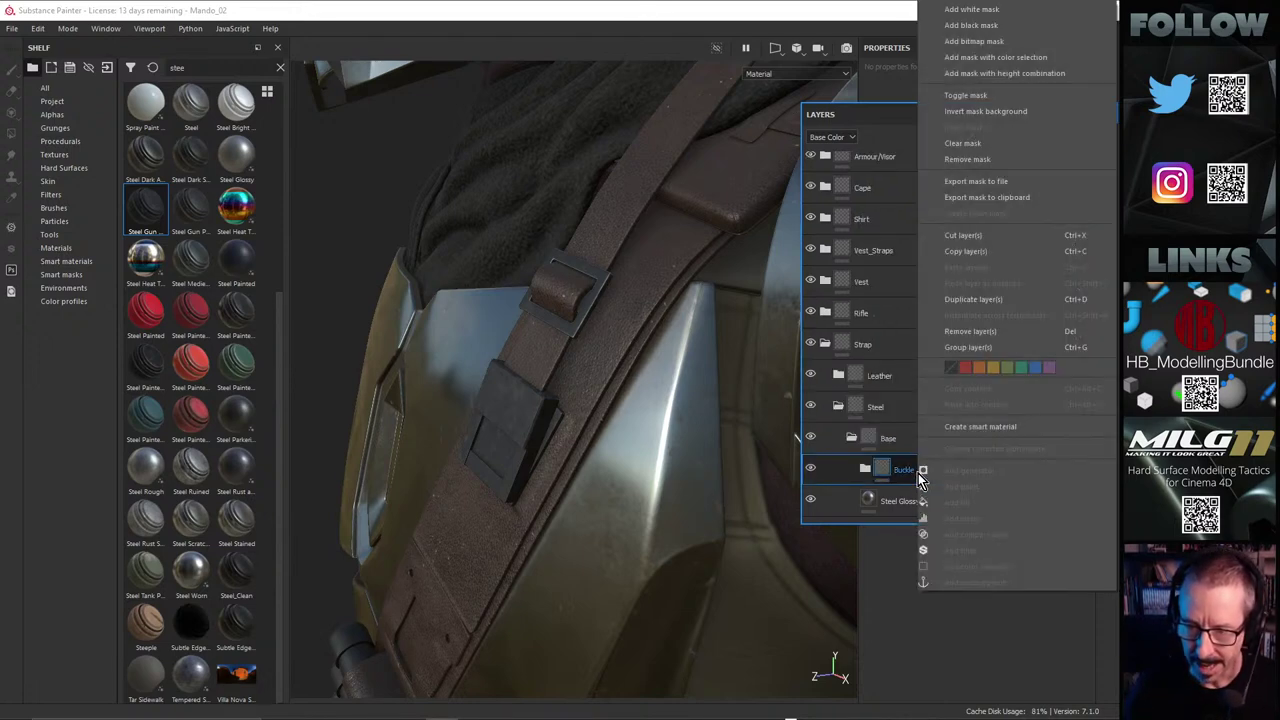
left_click(988, 26)
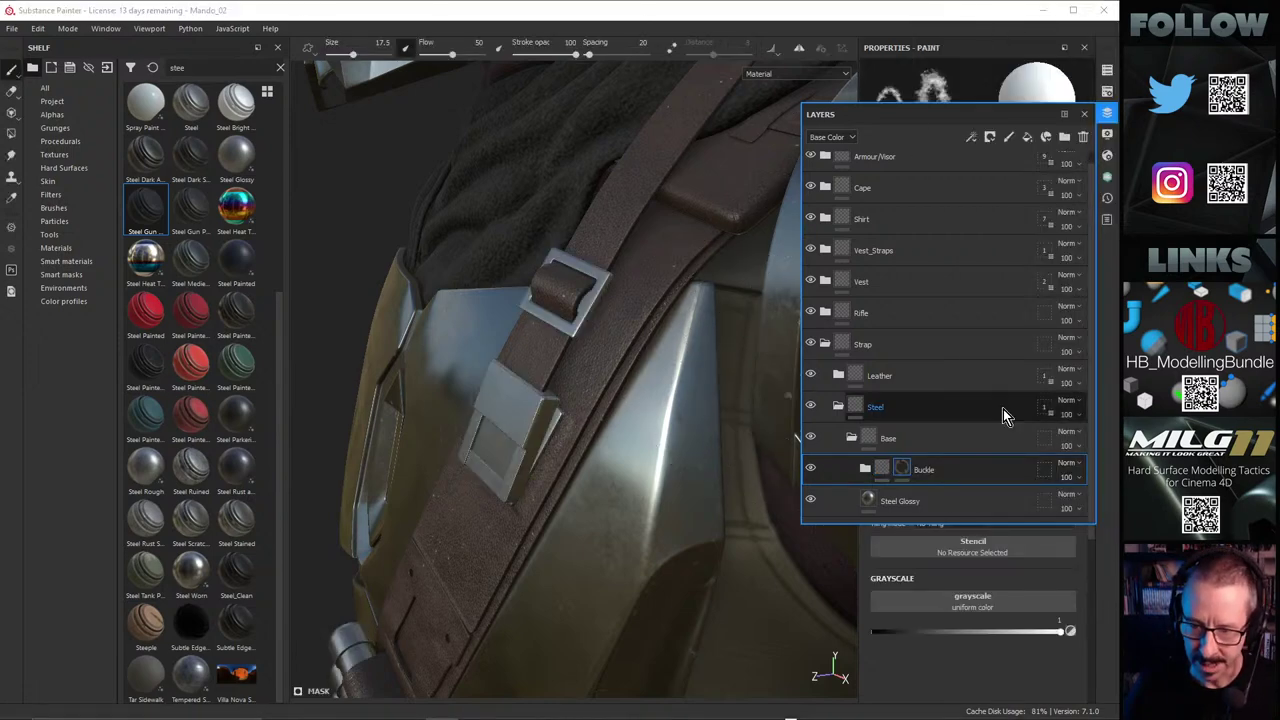
left_click_drag(495, 385, 566, 385, "alt")
left_click(883, 469)
left_click(904, 469)
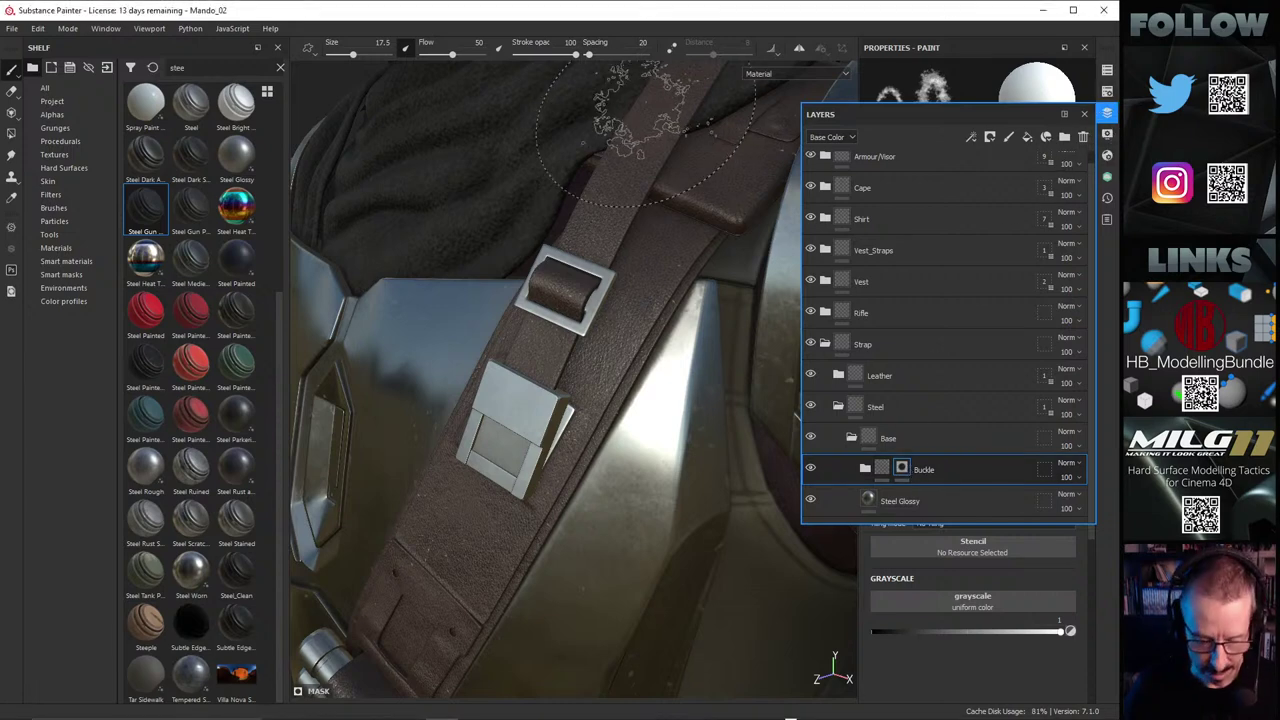
key("F3")
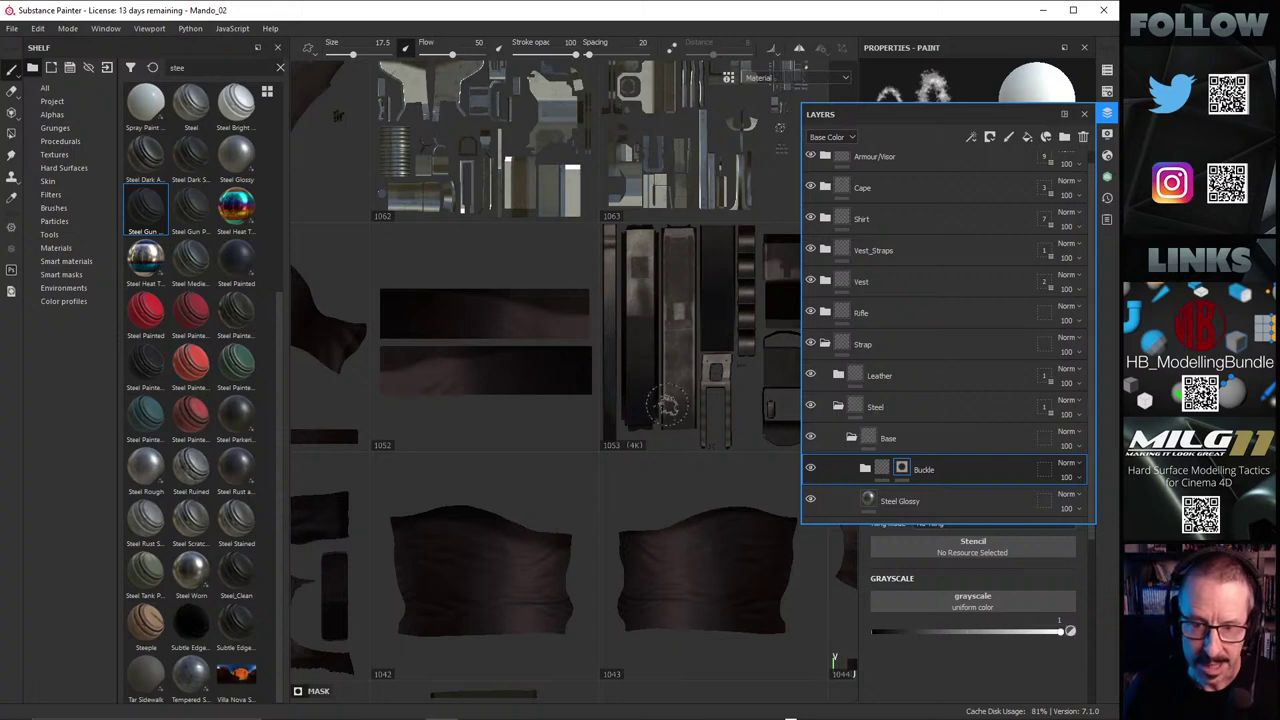
Step: Fill the slotted buckle plate, square frame and angled strips in UV tile 1054 into the Buckle mask with Polygon Fill
right_click_drag(667, 405, 543, 374, "alt")
middle_click_drag(711, 310, 506, 323, "alt")
middle_click_drag(589, 316, 527, 314, "alt")
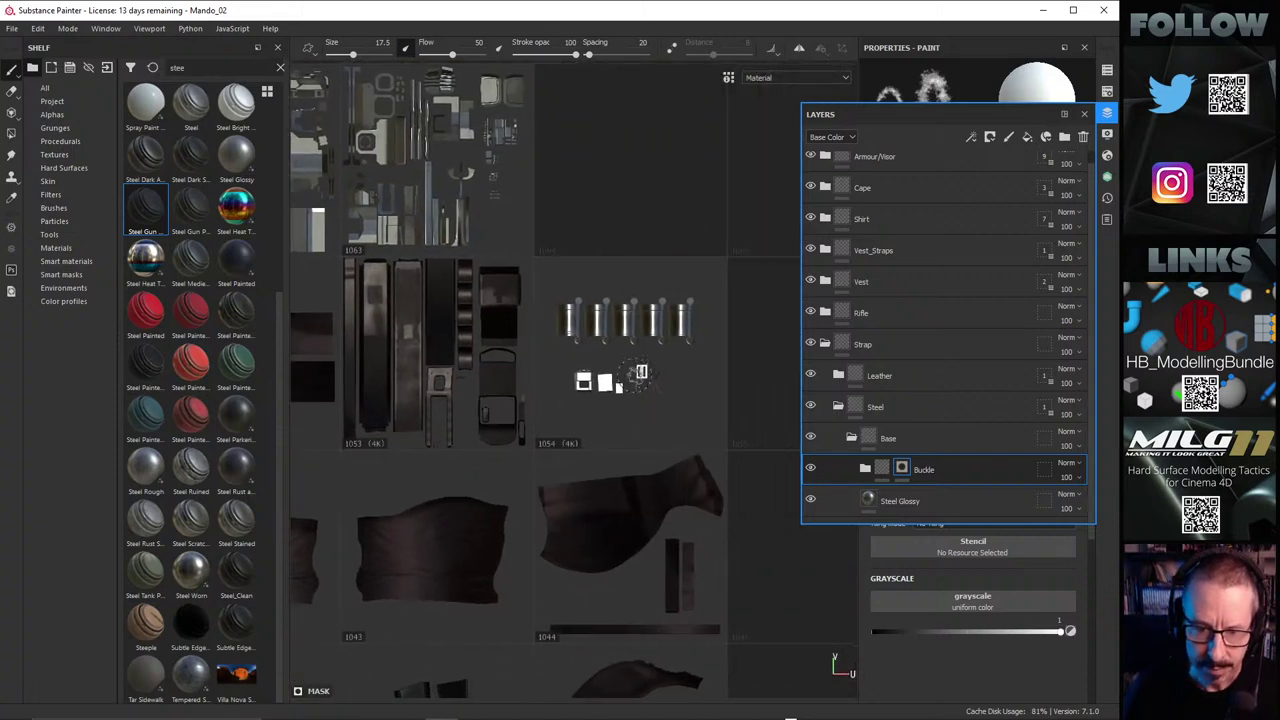
scroll(640, 376, "up", 2)
scroll(670, 380, "up", 3)
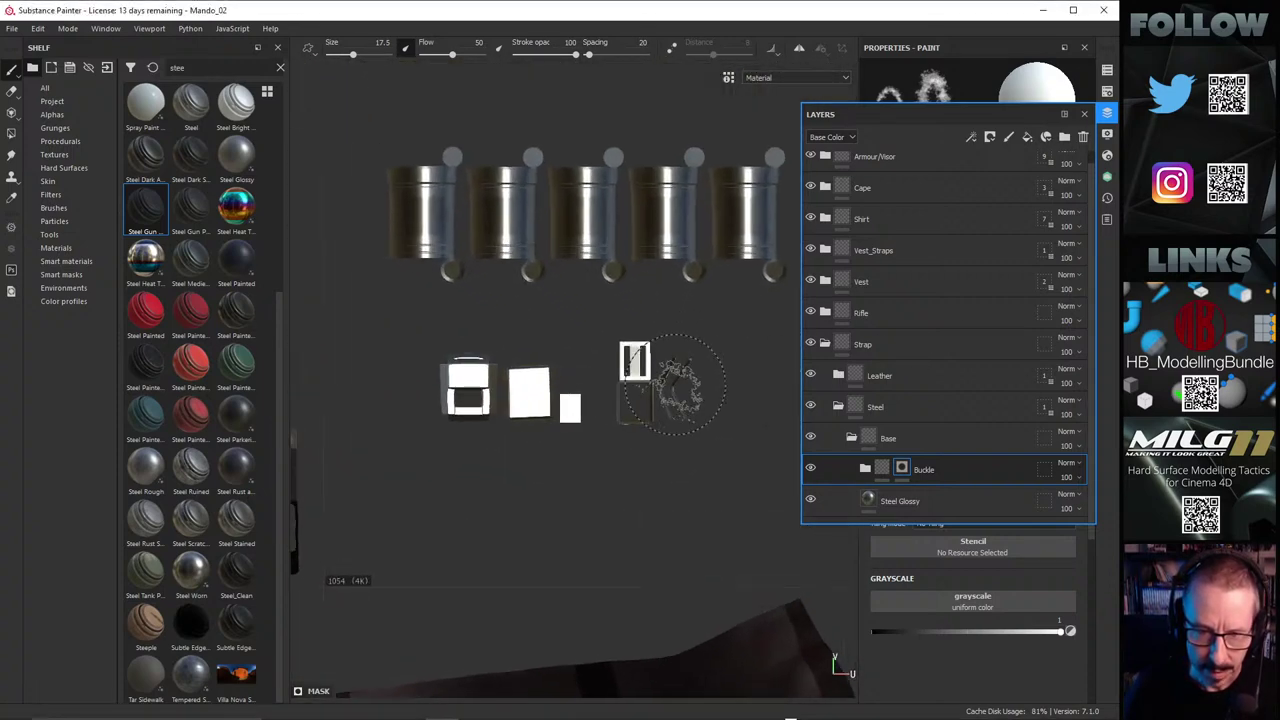
middle_click_drag(675, 385, 626, 366, "alt")
right_click_drag(546, 362, 684, 346, "alt")
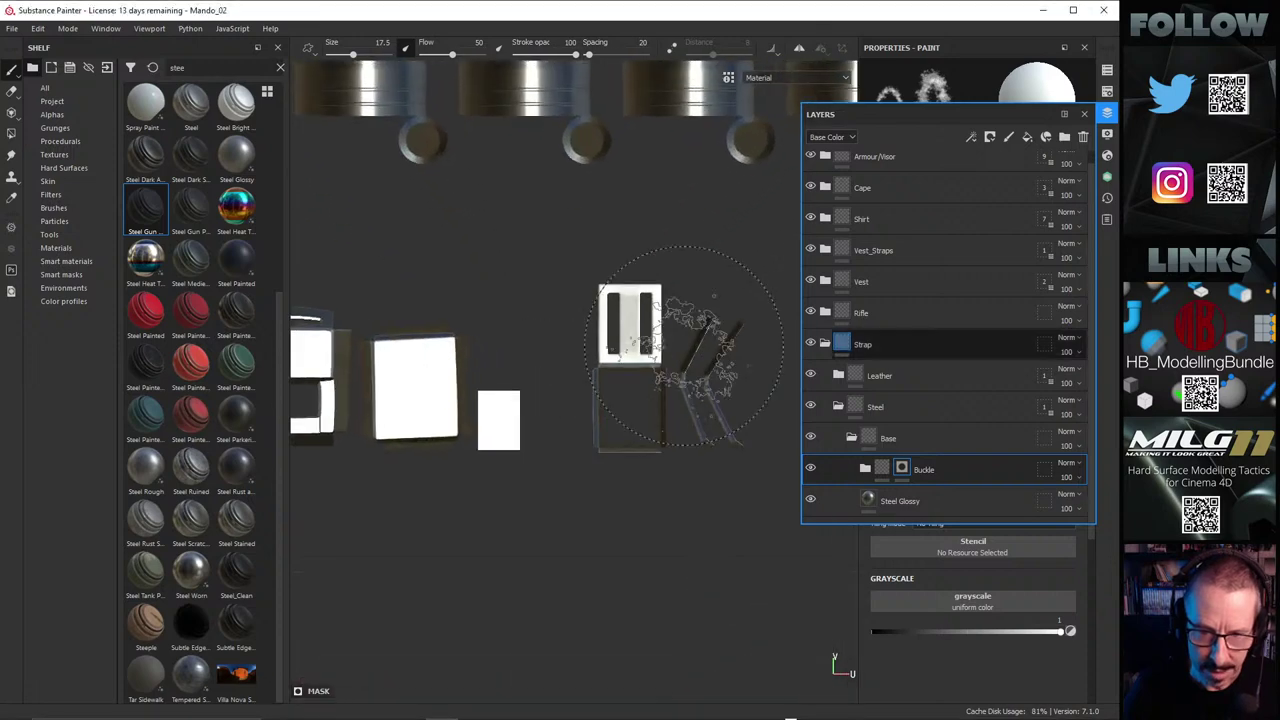
middle_click_drag(683, 345, 623, 355)
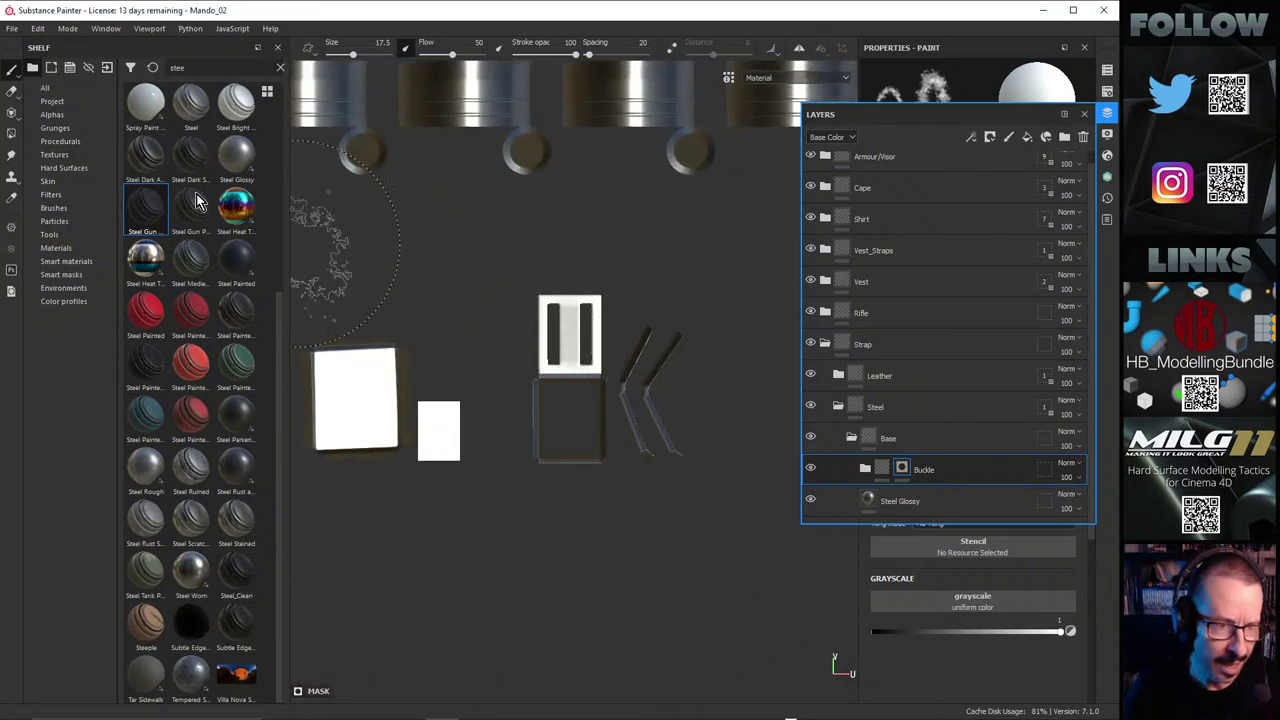
left_click(10, 137)
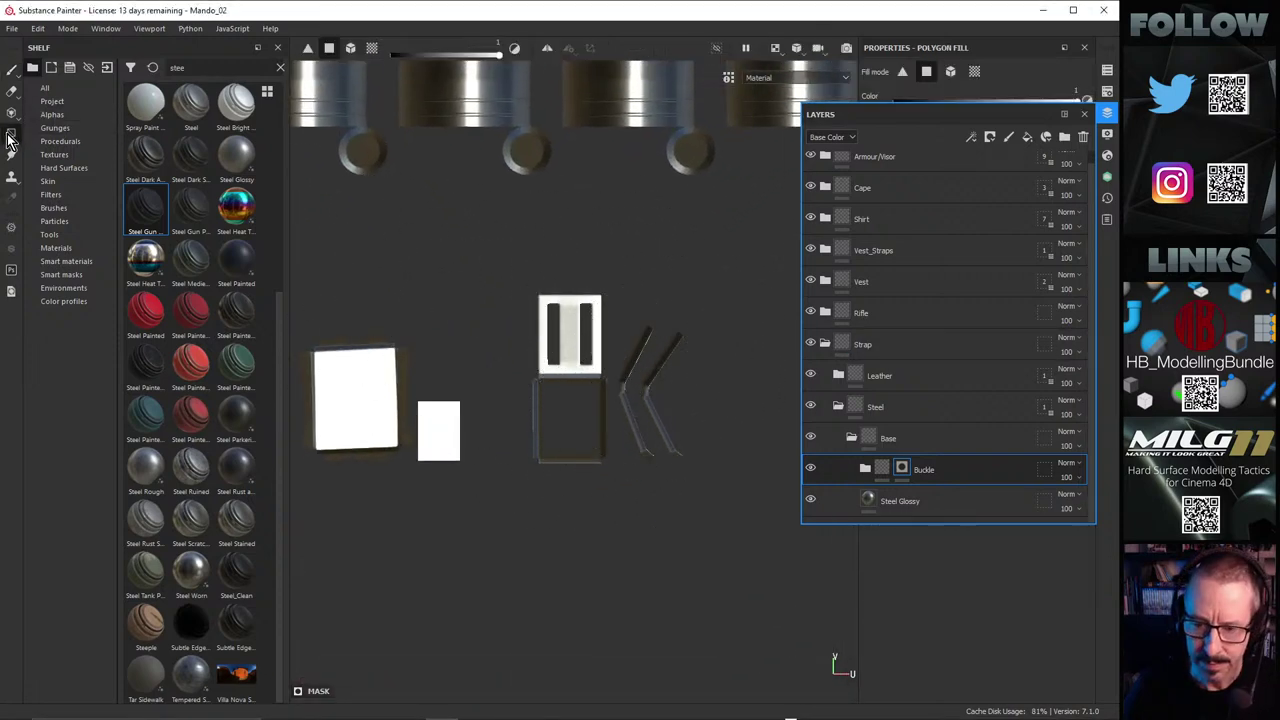
left_click(902, 469)
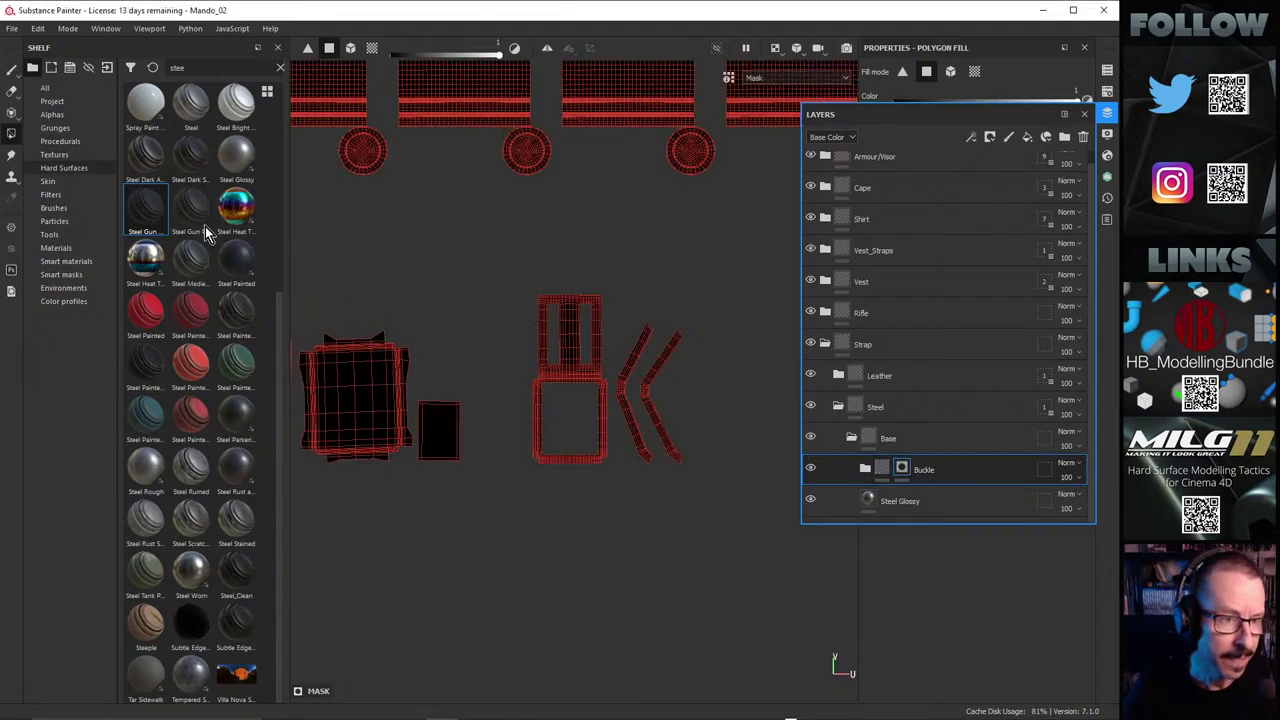
left_click_drag(586, 369, 737, 532)
Step: Select the Base folder, show only the 3D view, and inspect the masked buckle on the strap
left_click(870, 437)
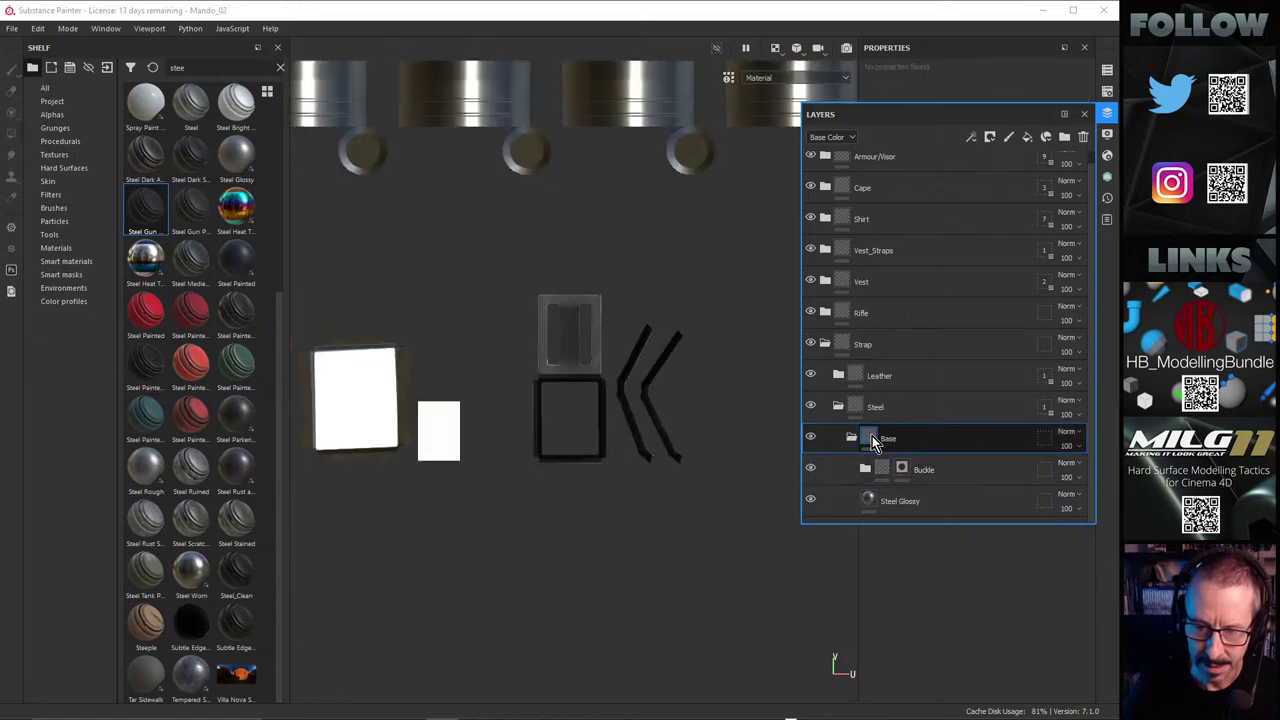
key("F2")
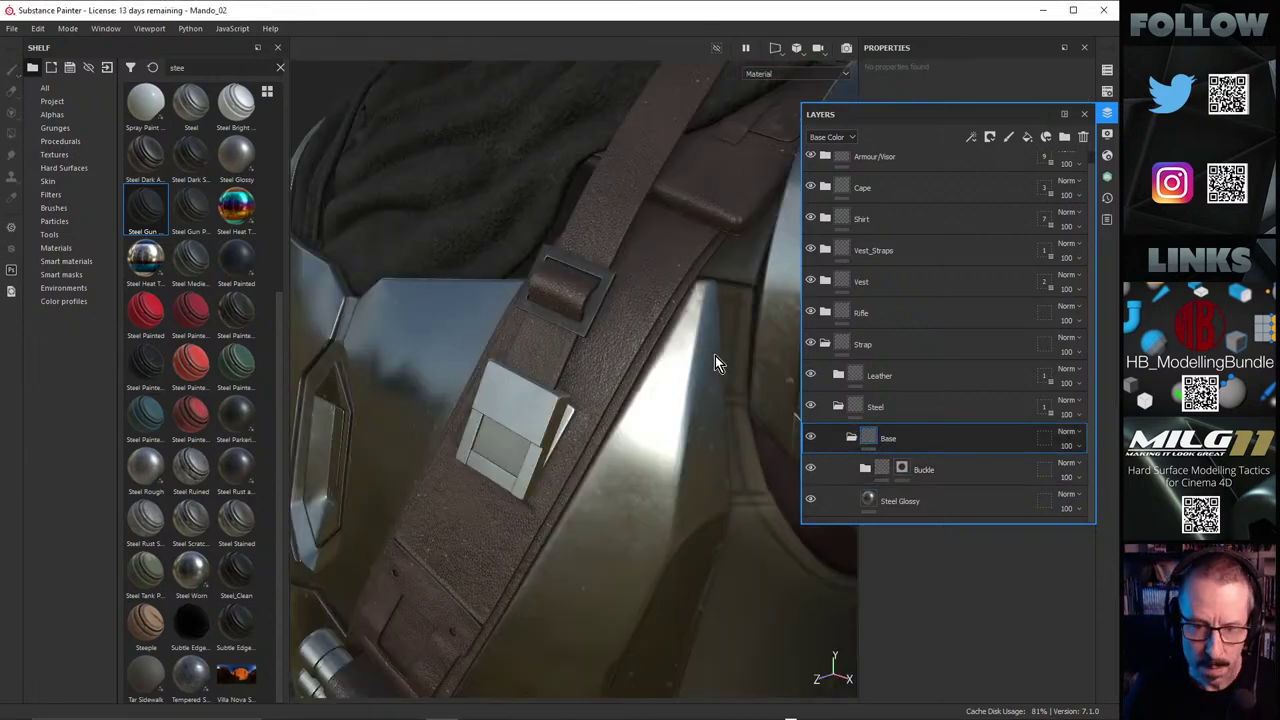
left_click_drag(654, 391, 615, 345, "alt")
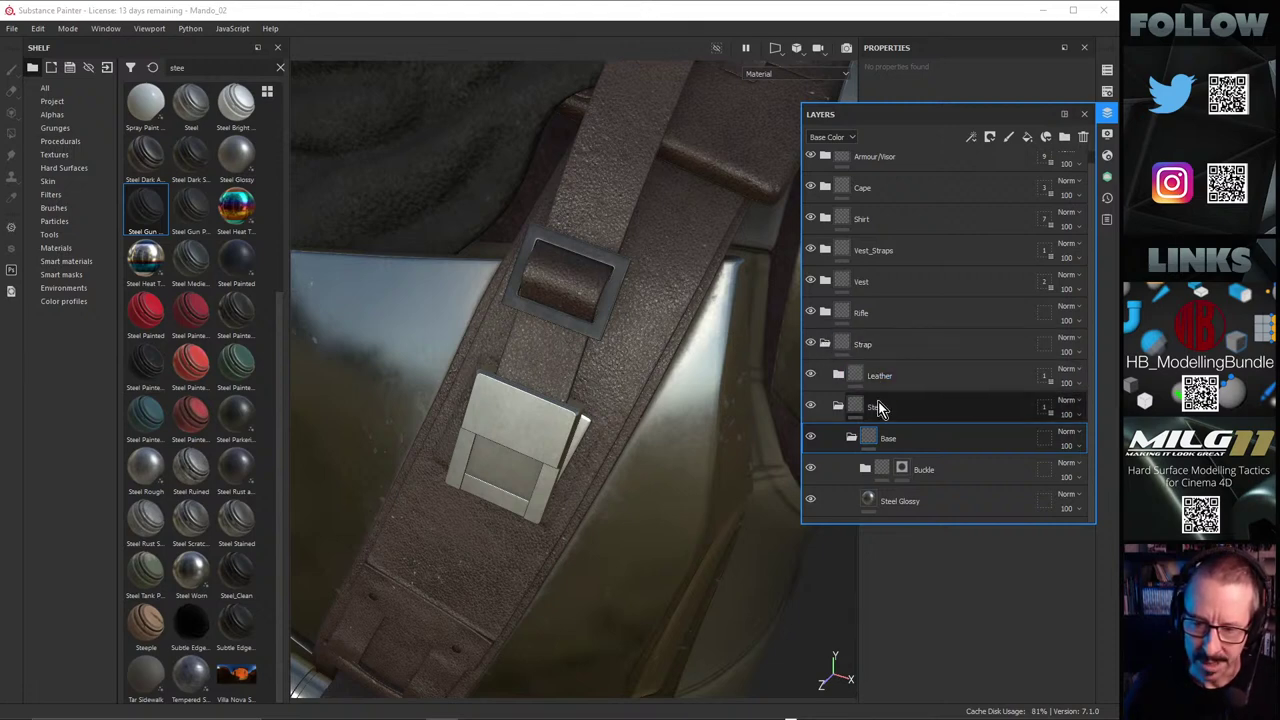
left_click(903, 468)
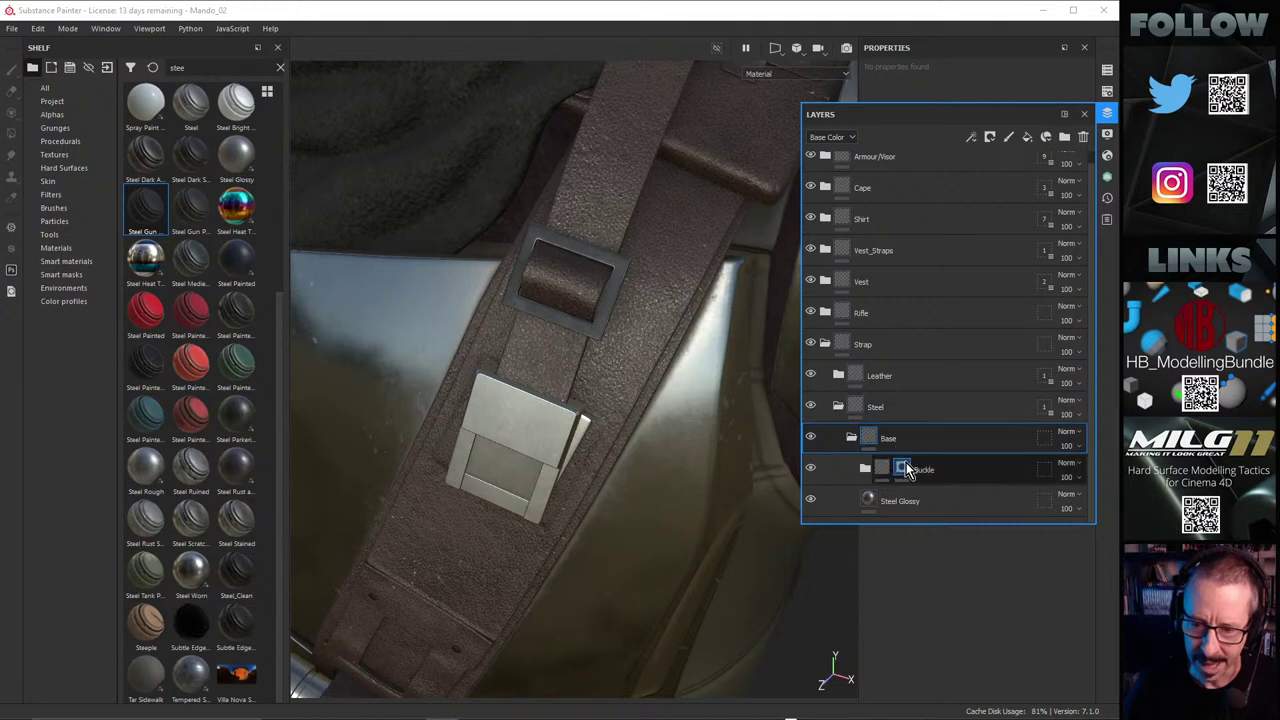
left_click(956, 476)
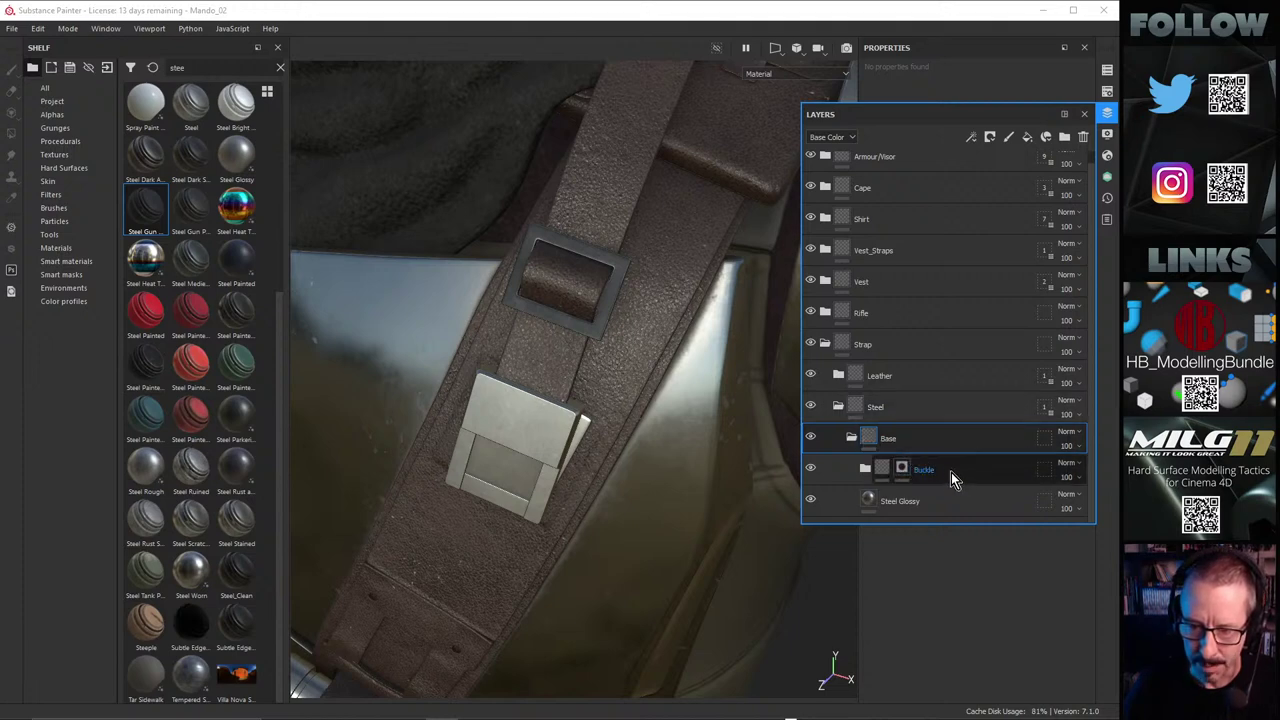
left_click_drag(950, 472, 922, 422)
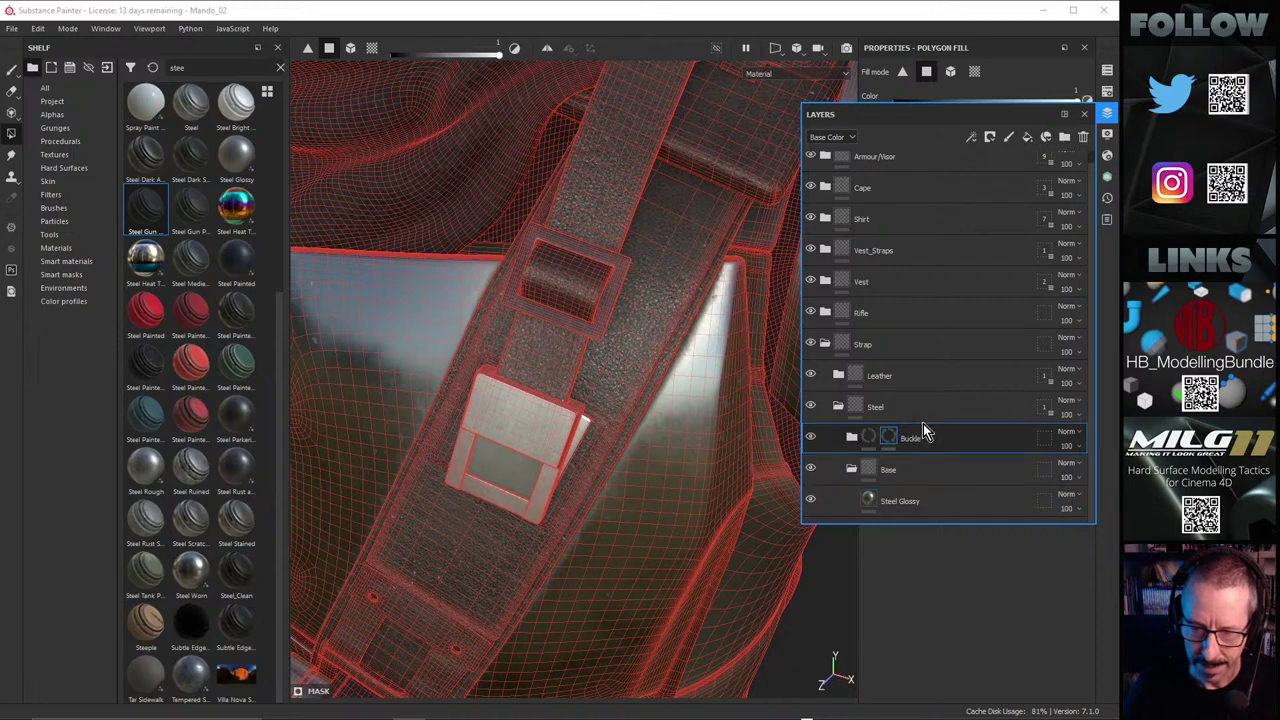
left_click(851, 469)
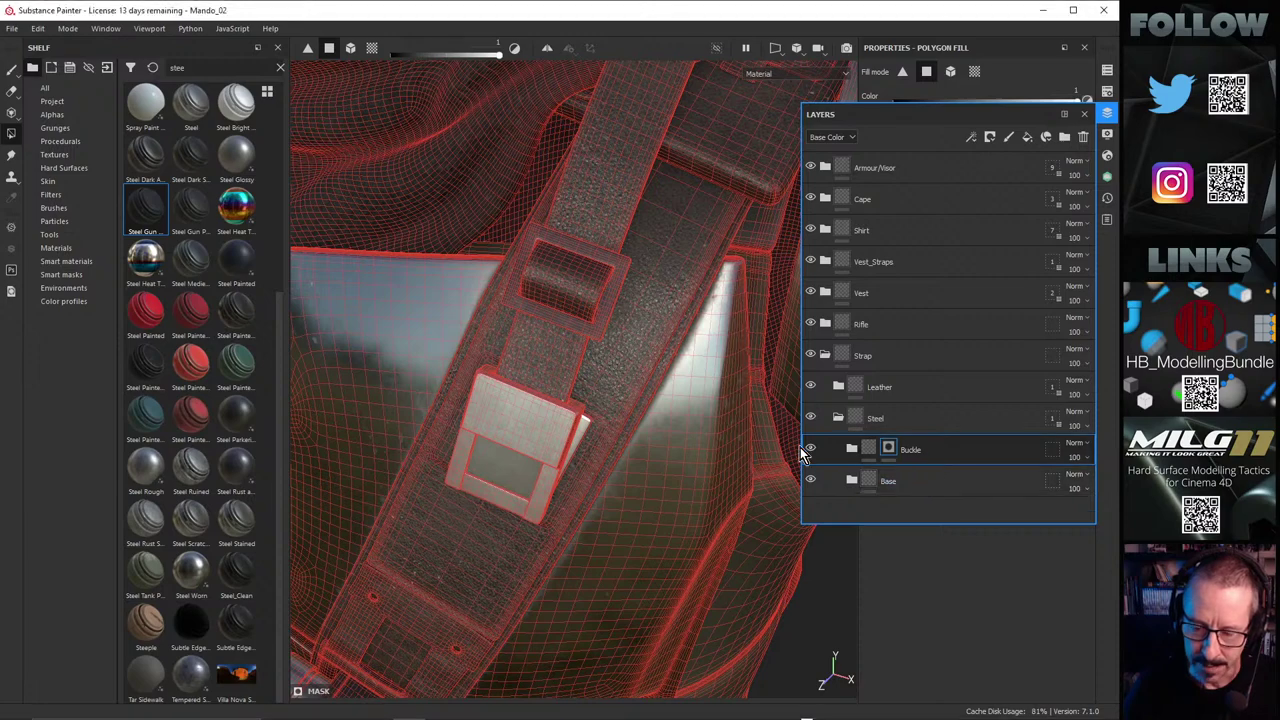
left_click(850, 479)
left_click_drag(930, 456, 931, 490)
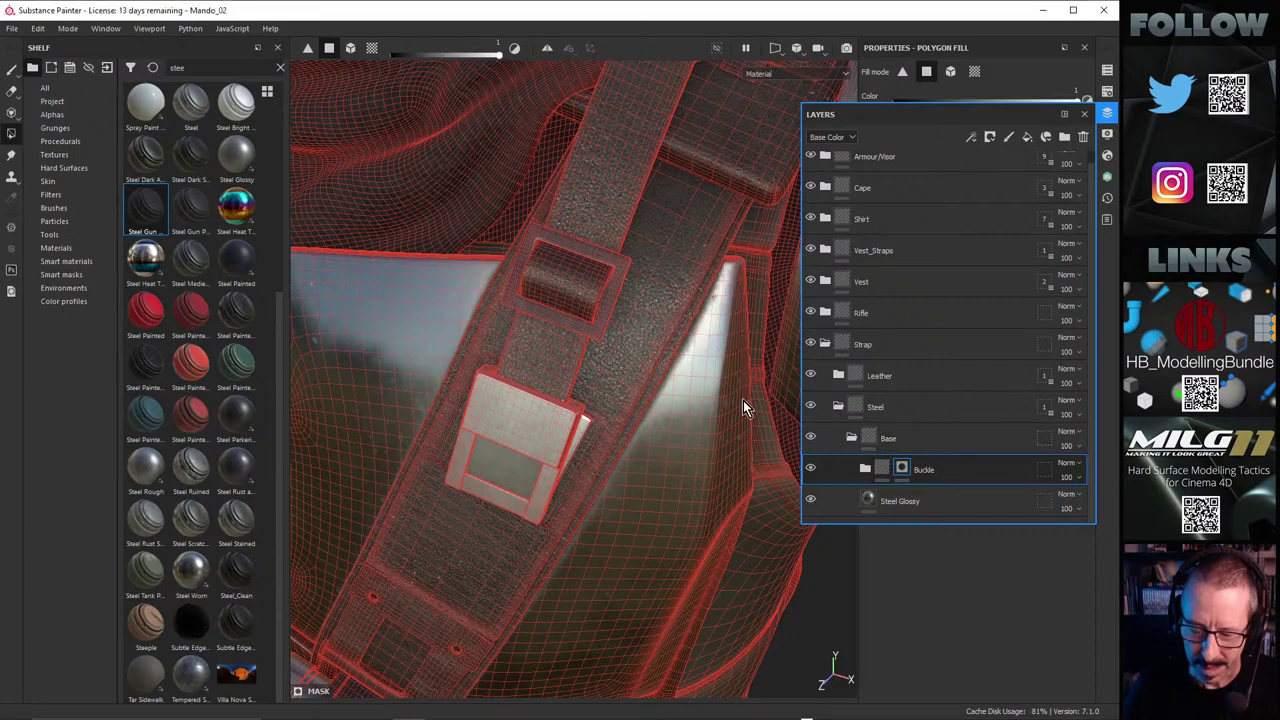
Step: Switch to the Paint tool to hide the wireframe and examine the strap's metal buckles from several angles and distances
left_click_drag(743, 409, 600, 365, "alt")
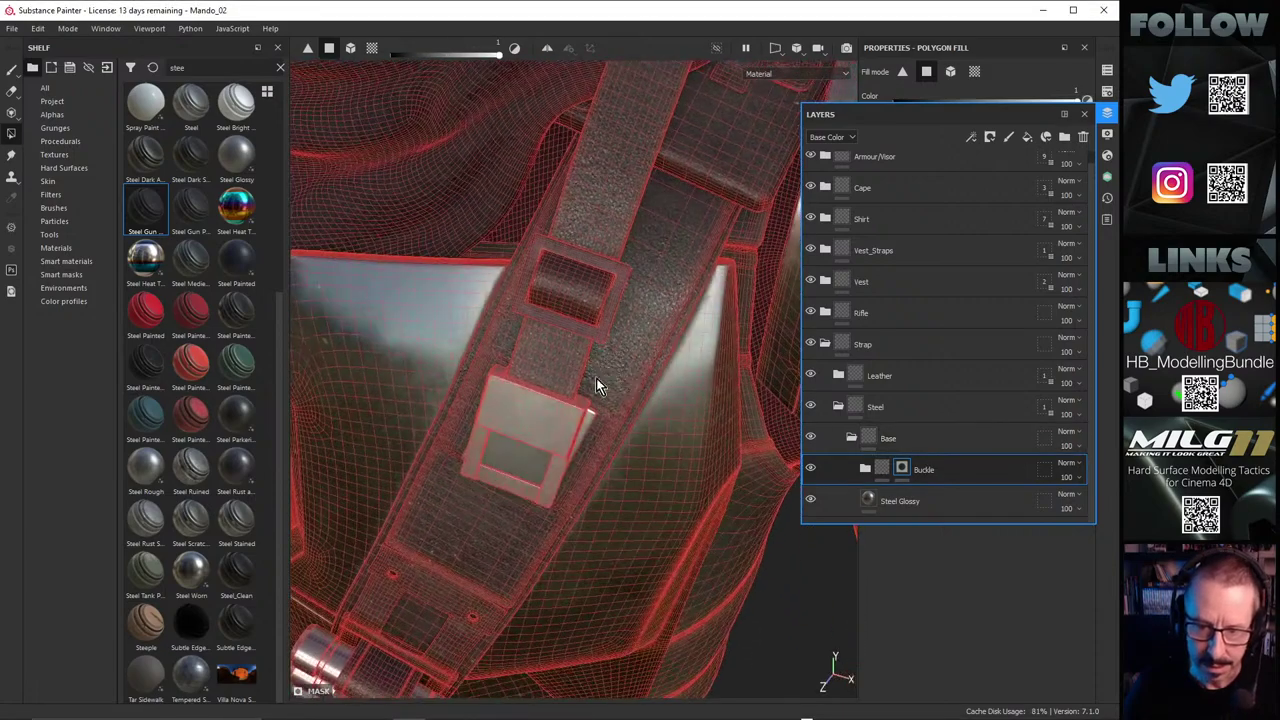
right_click_drag(312, 341, 920, 300, "alt")
left_click_drag(720, 250, 596, 384, "alt")
middle_click_drag(596, 384, 741, 401, "alt")
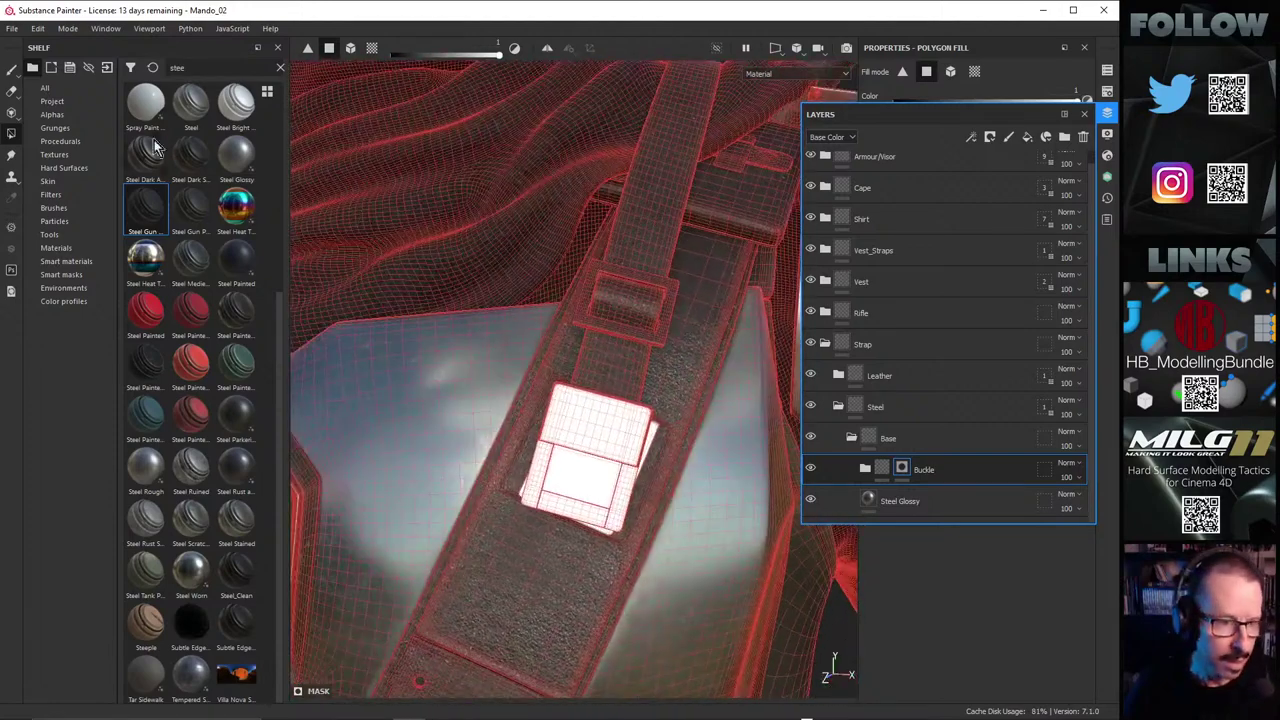
left_click(12, 71)
left_click_drag(668, 363, 557, 471, "alt")
middle_click_drag(619, 401, 474, 450, "alt")
left_click_drag(473, 450, 550, 455, "alt")
right_click_drag(550, 455, 500, 430, "alt")
mouse_move(500, 430)
left_mouse_down("alt")
mouse_move(439, 421)
mouse_move(510, 416)
left_mouse_up("alt")
right_click_drag(515, 422, 706, 414, "alt")
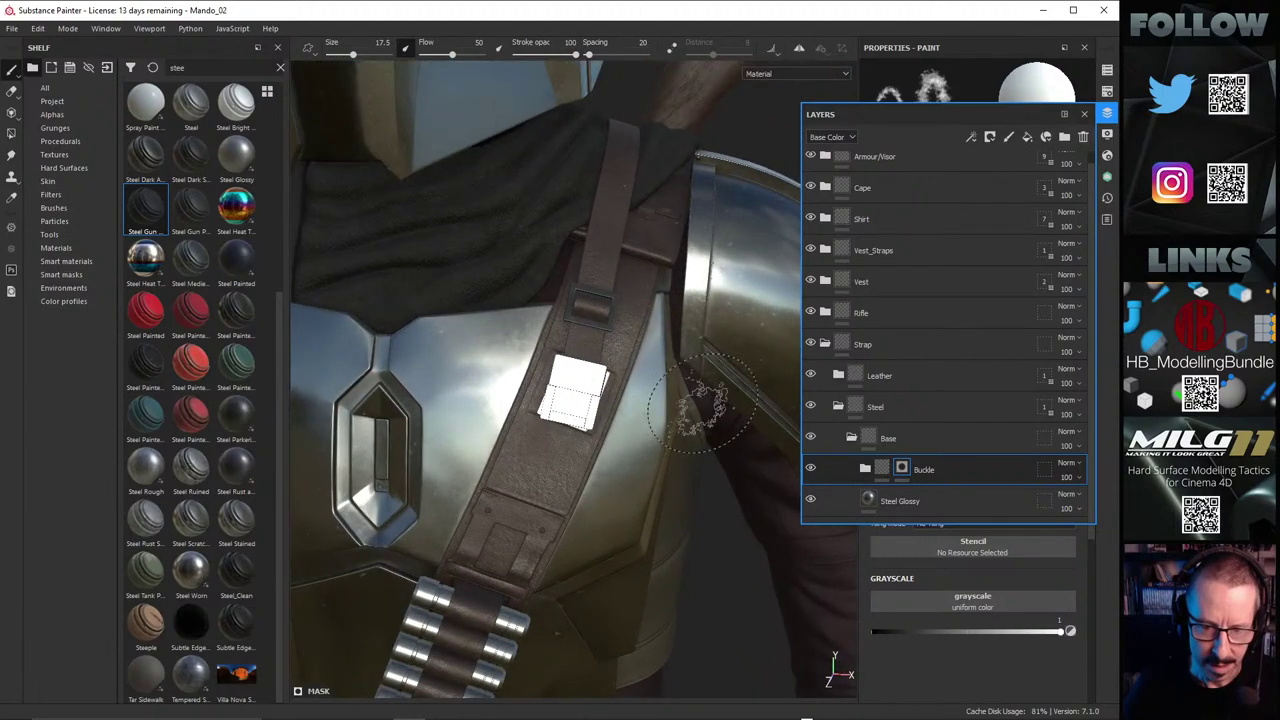
left_click_drag(706, 414, 578, 434, "alt")
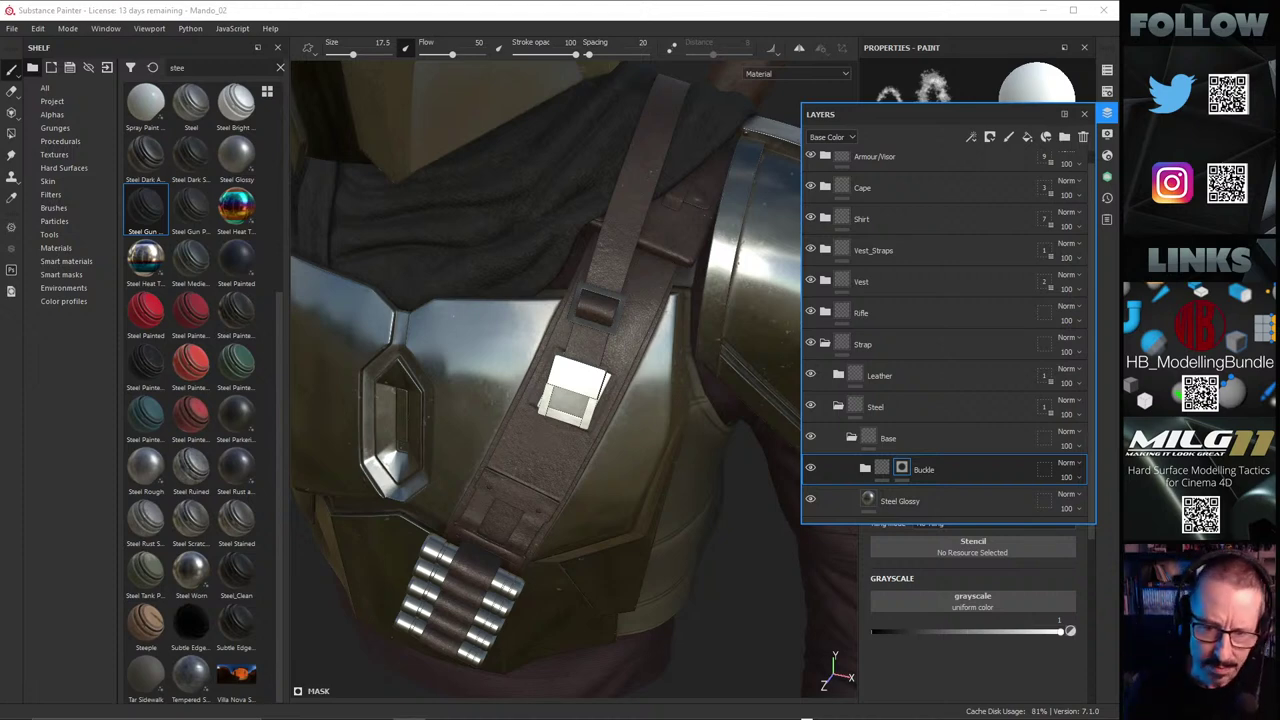
scroll(625, 415, "down", 3)
left_click_drag(625, 415, 548, 275, "alt")
scroll(556, 338, "down", 2)
right_click_drag(548, 275, 1060, 351, "alt")
mouse_move(640, 390)
left_mouse_down("alt")
mouse_move(603, 431)
mouse_move(494, 460)
mouse_move(599, 412)
mouse_move(692, 300)
left_mouse_up("alt")
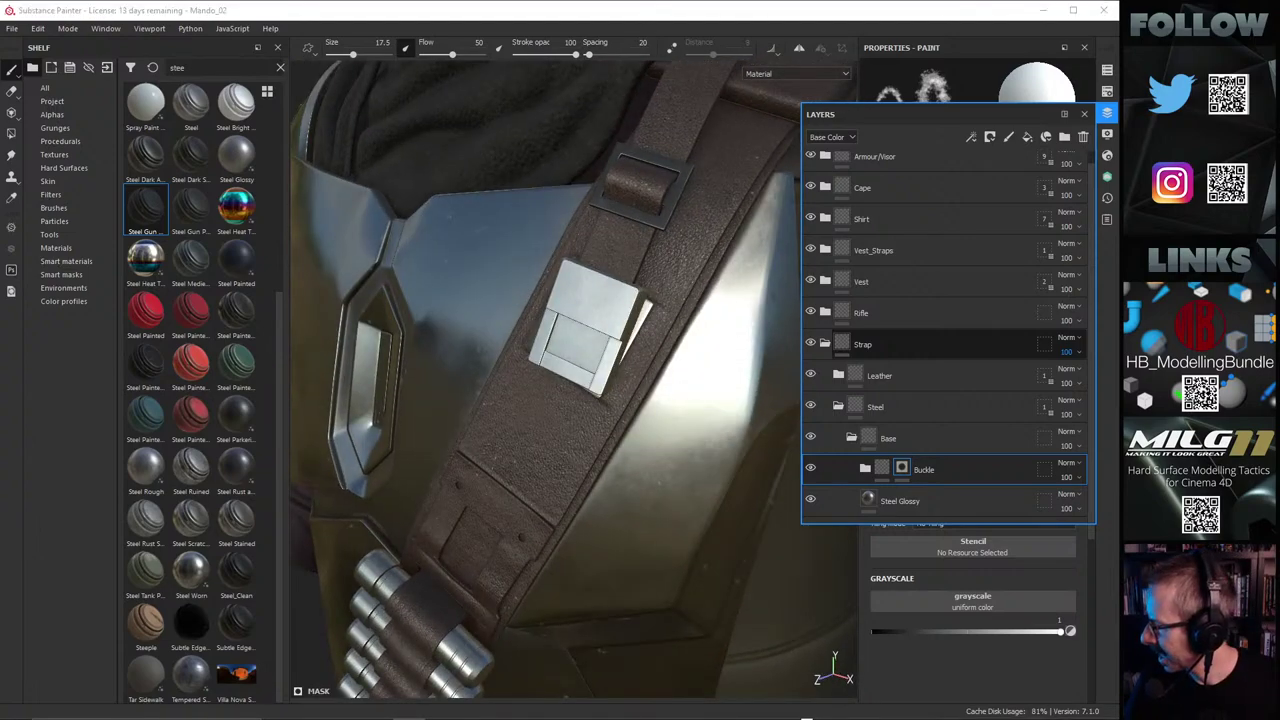
Step: Switch to the reference image board, examine the strap buckle in the character photos, and minimise the board
mouse_move(1118, 420)
right_mouse_down()
mouse_move(1048, 371)
mouse_move(679, 224)
mouse_move(609, 250)
right_mouse_up()
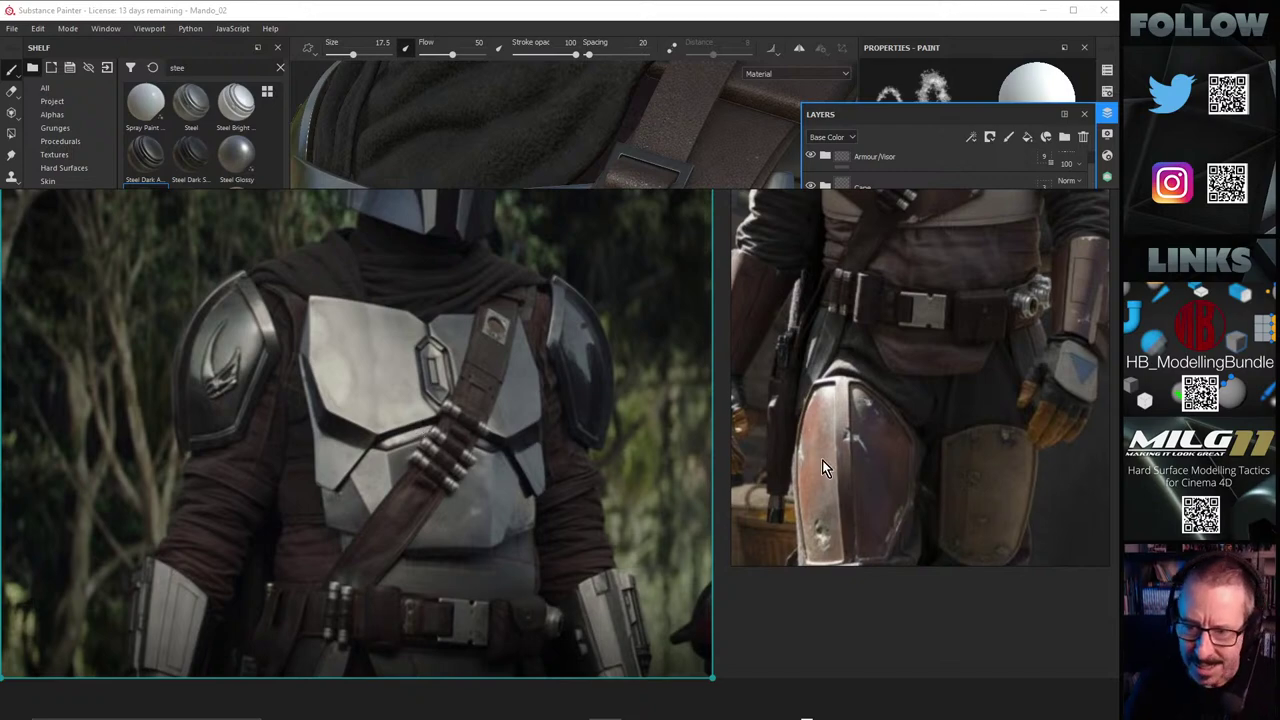
scroll(824, 457, "down", 5)
scroll(870, 312, "up", 10)
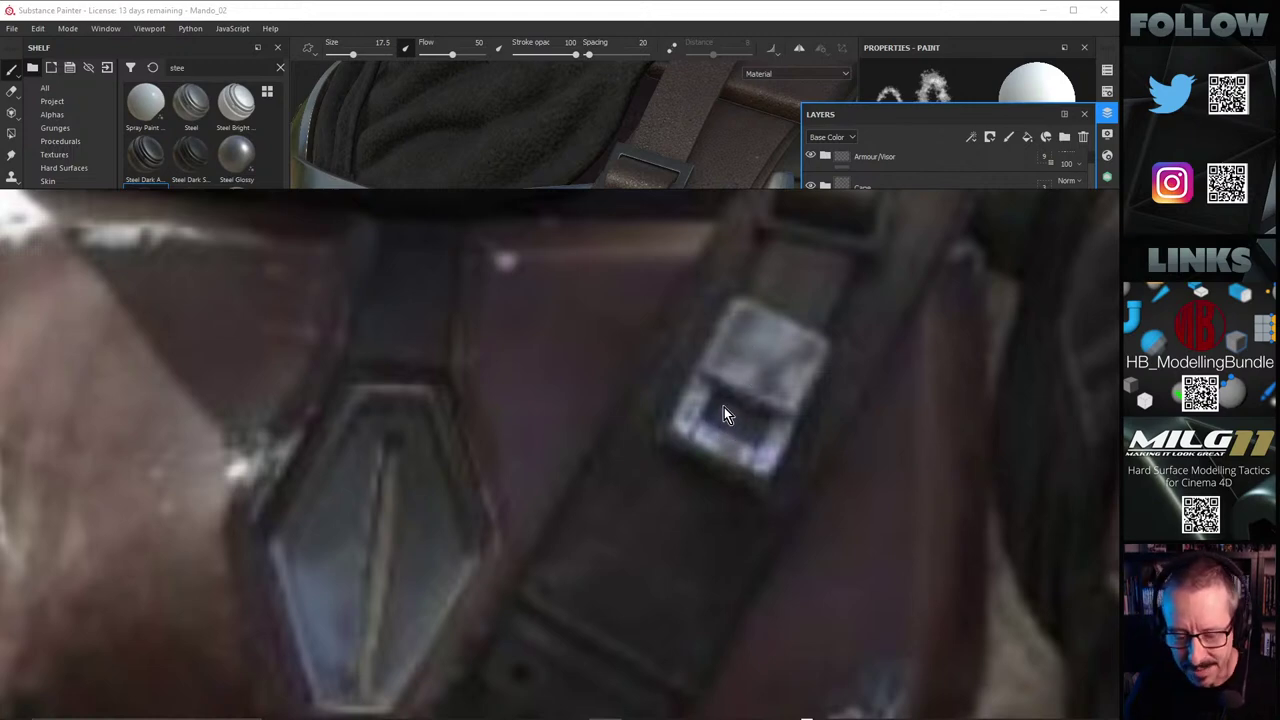
scroll(755, 450, "down", 10)
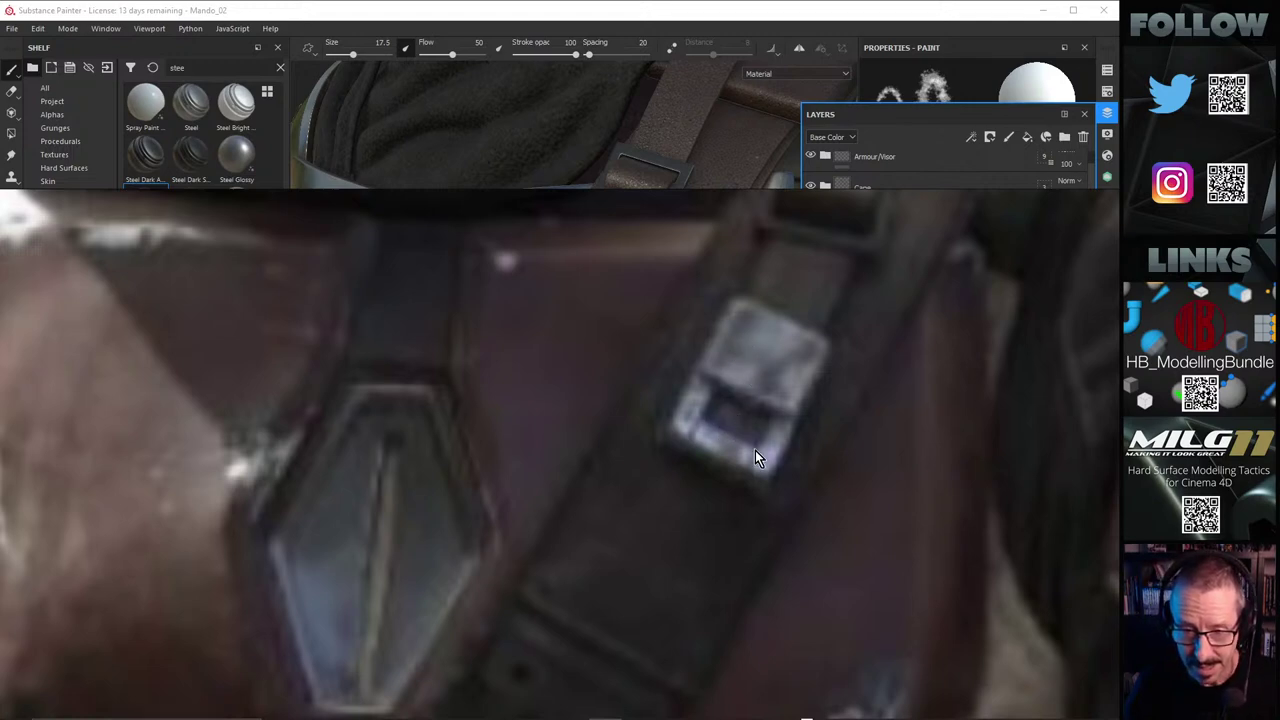
scroll(744, 458, "down", 3)
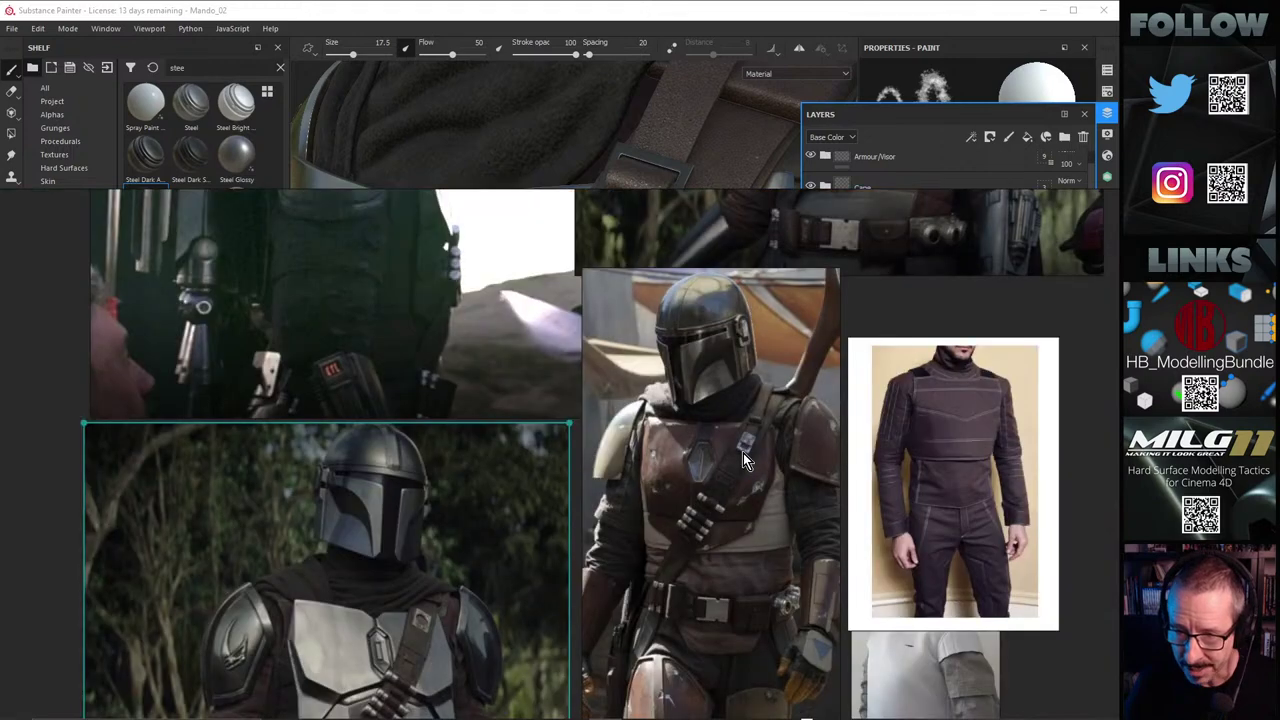
scroll(743, 453, "down", 4)
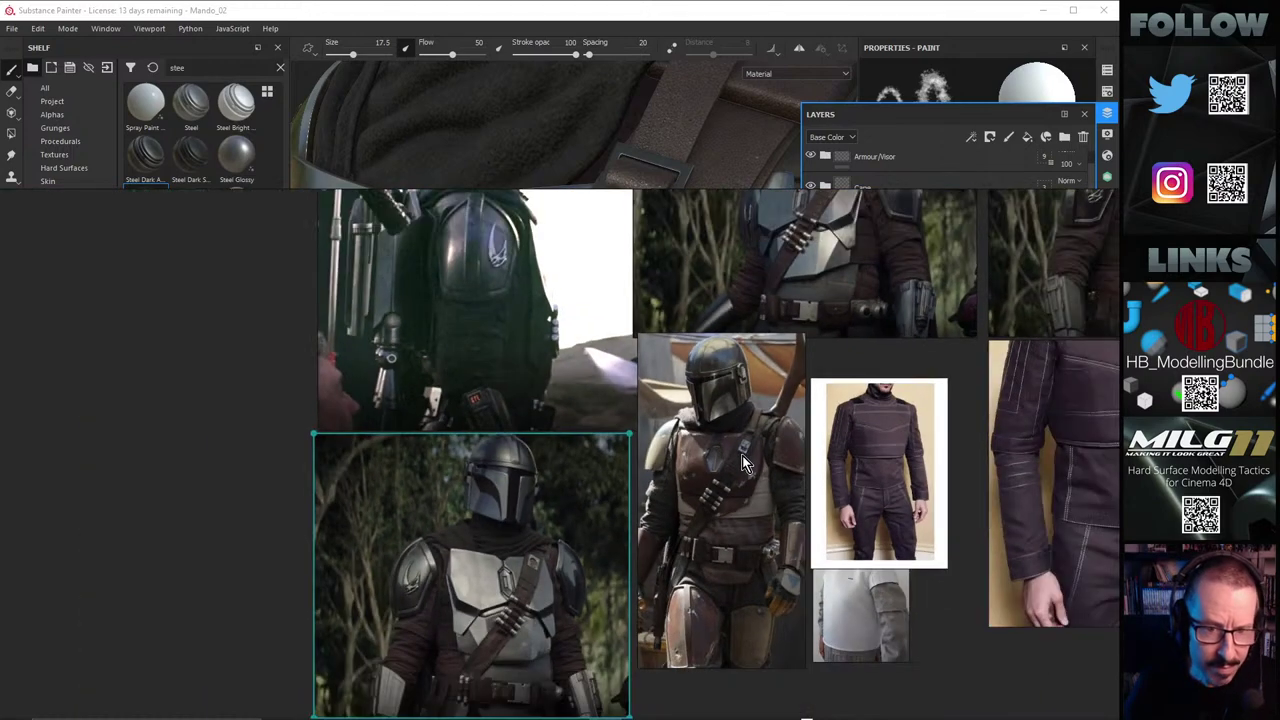
scroll(760, 447, "down", 2)
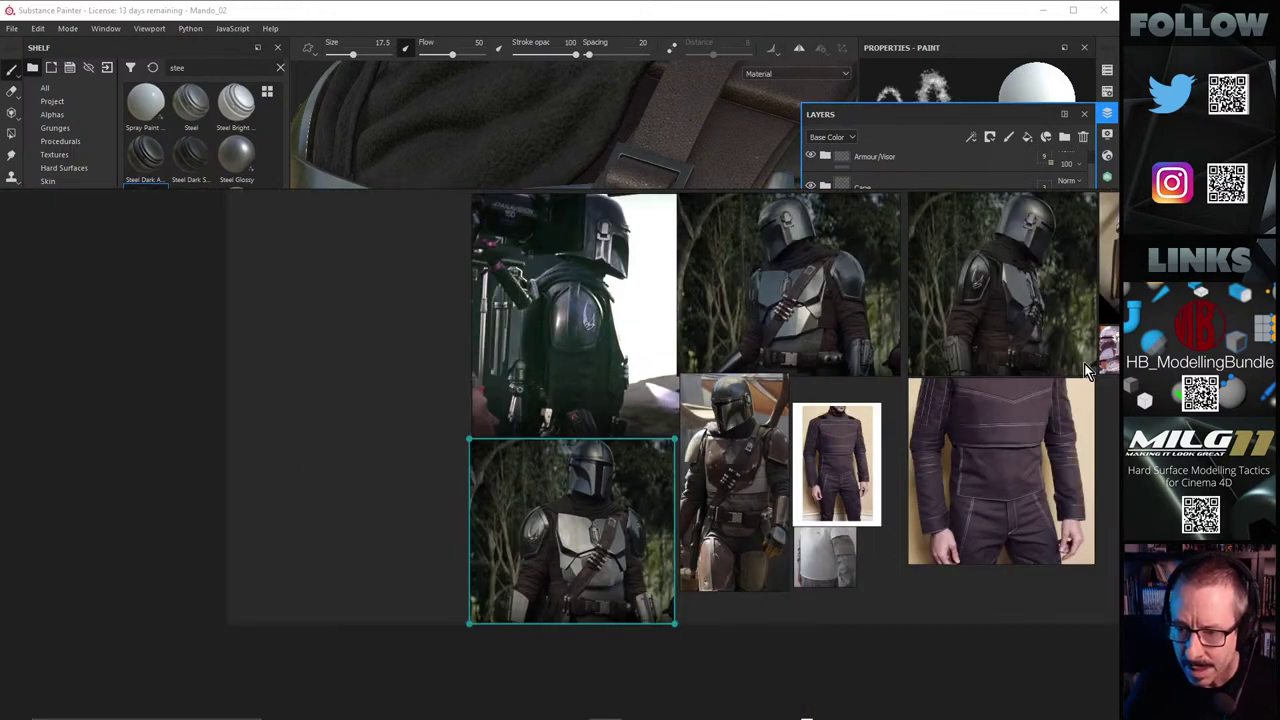
scroll(1084, 366, "down", 3)
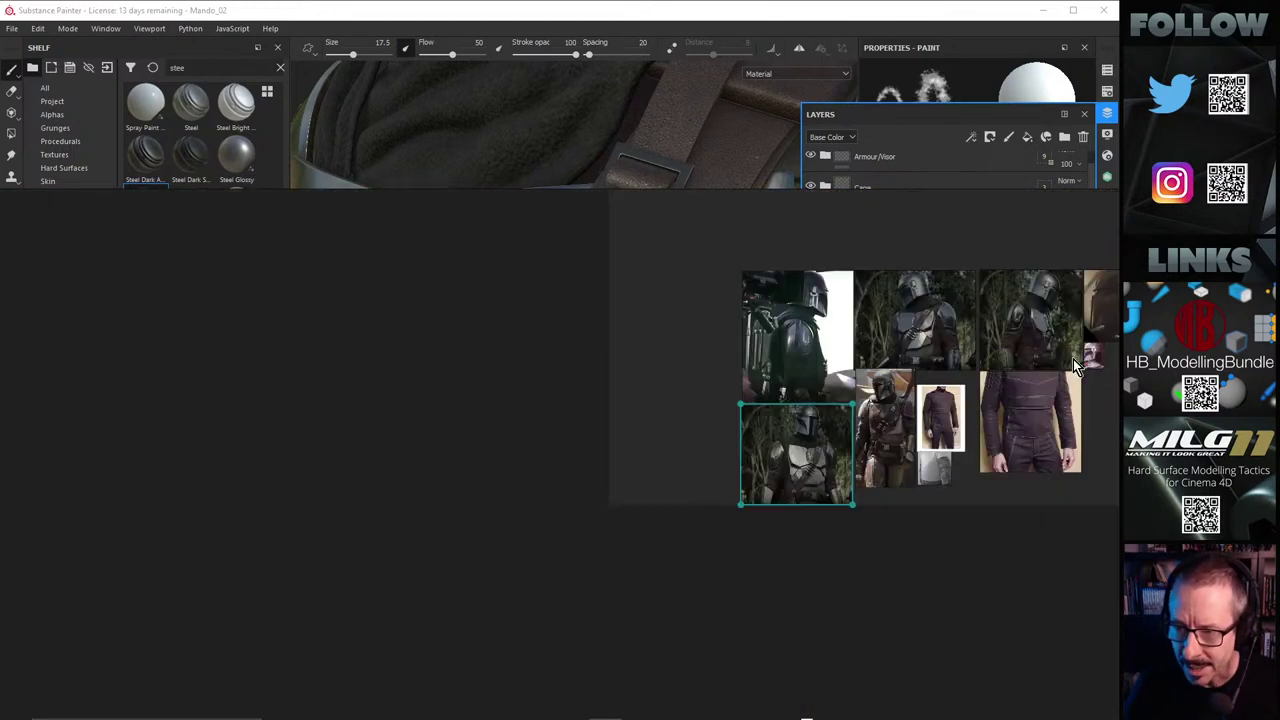
right_click(998, 194)
left_click(998, 208)
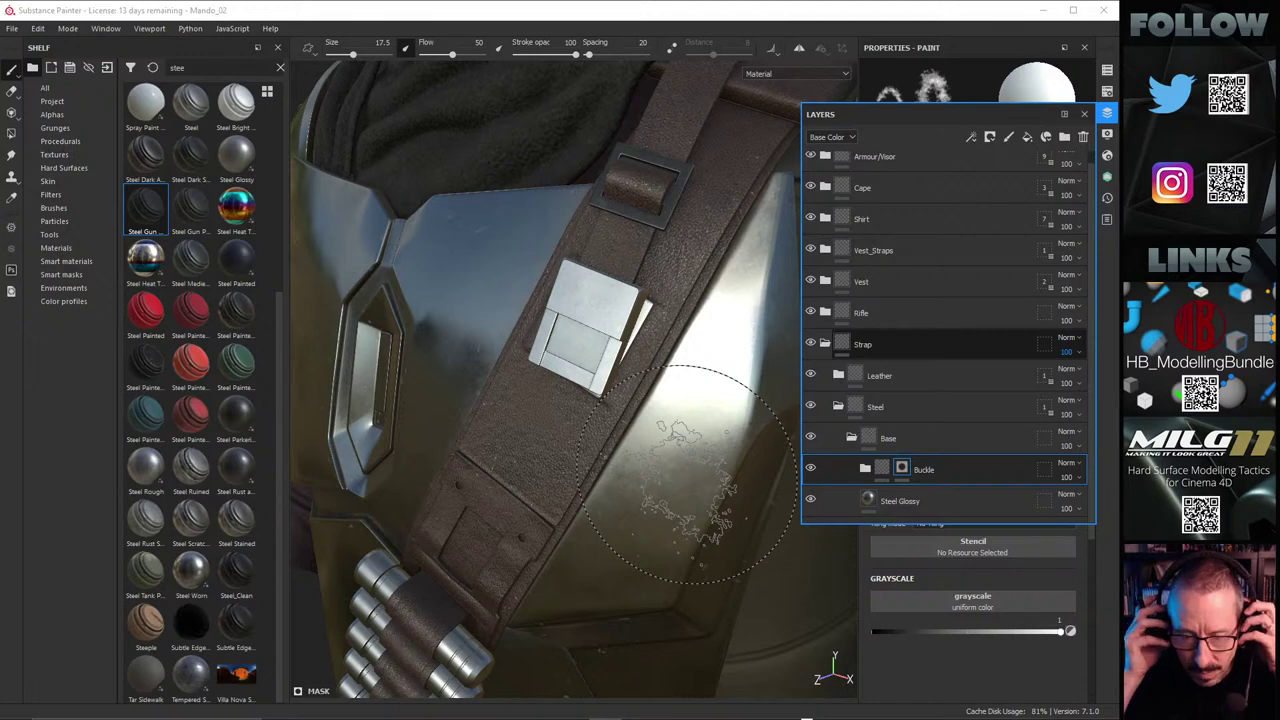
Step: Examine the strap, buckles, shoulder armour and sleeve on the 3D character, both close up and from a distance
left_click_drag(500, 368, 510, 333, "alt")
right_click_drag(511, 334, 459, 334, "alt")
left_click_drag(459, 334, 477, 337, "alt")
right_click_drag(477, 337, 431, 343, "alt")
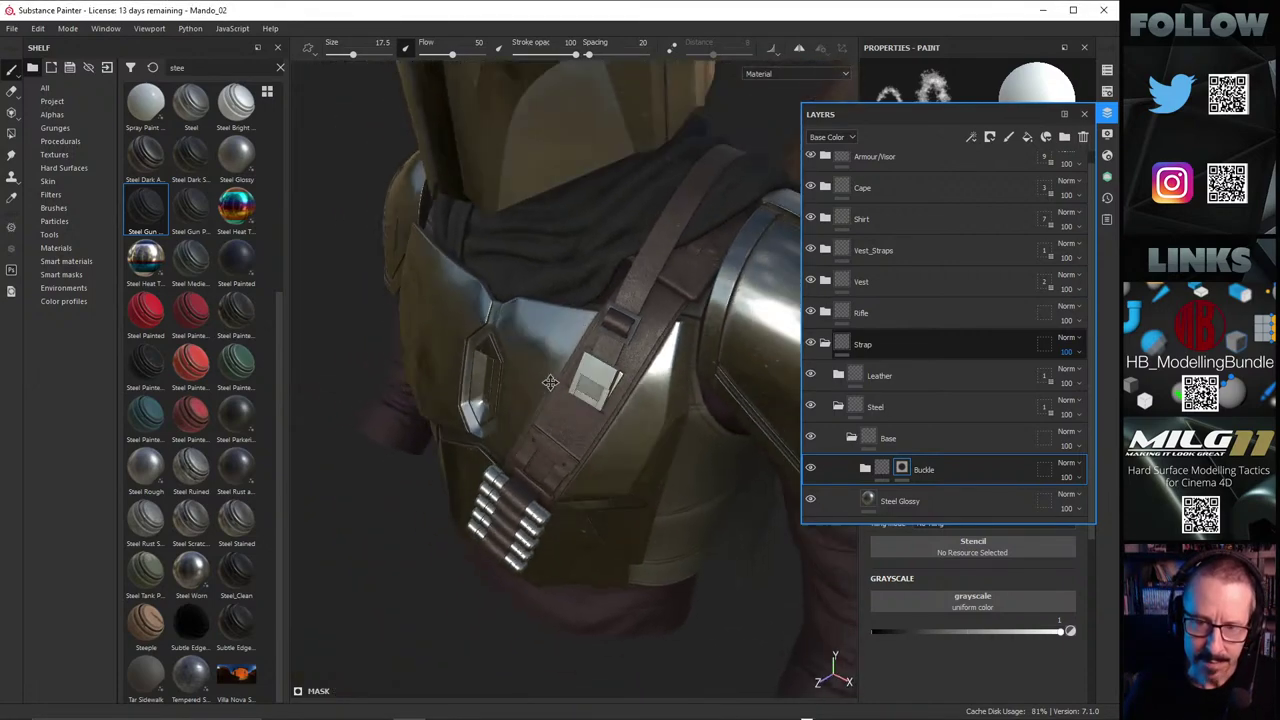
left_click_drag(431, 343, 395, 346, "alt")
scroll(680, 335, "up", 10)
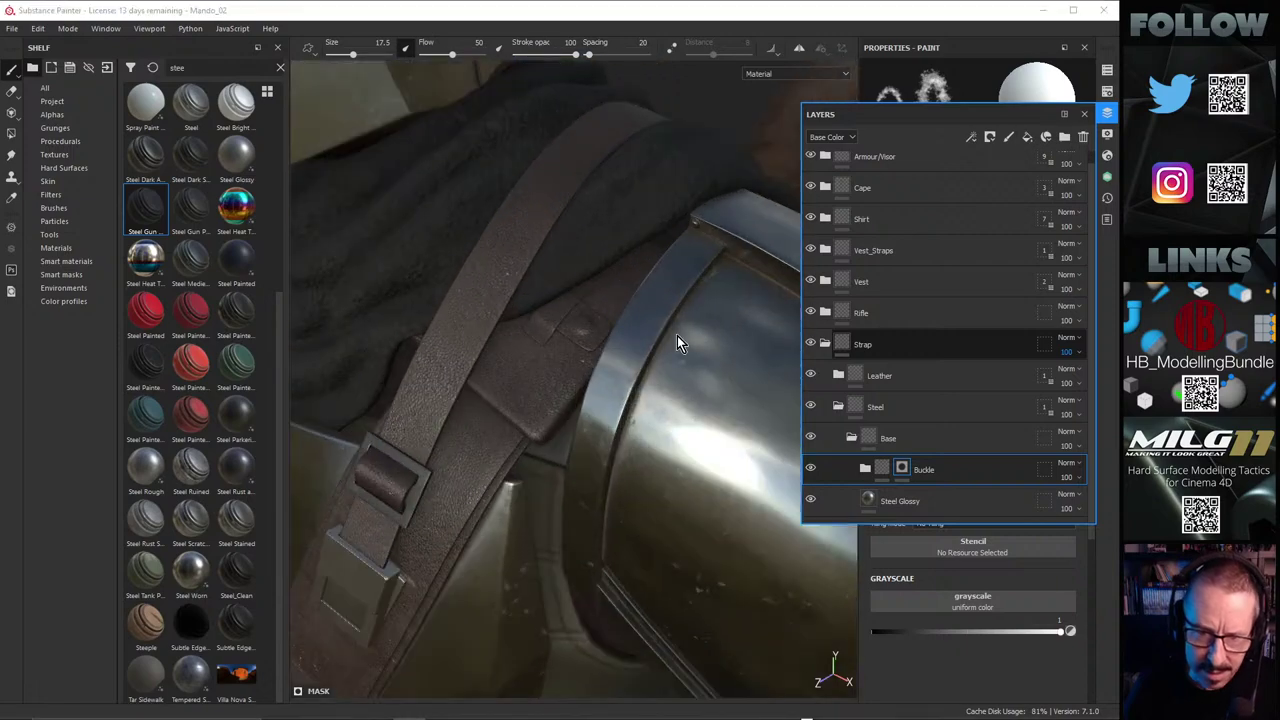
right_click_drag(680, 335, 466, 337, "alt")
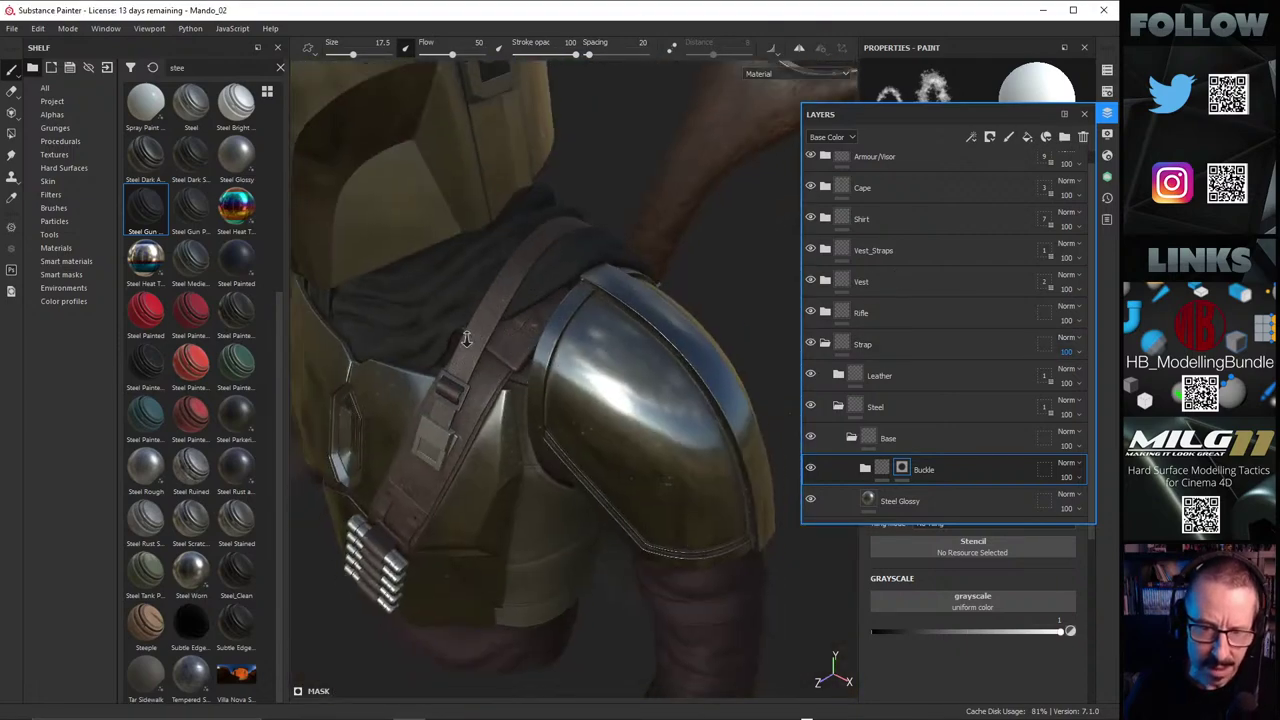
left_click_drag(466, 337, 650, 300, "alt")
left_click_drag(652, 232, 502, 260, "alt")
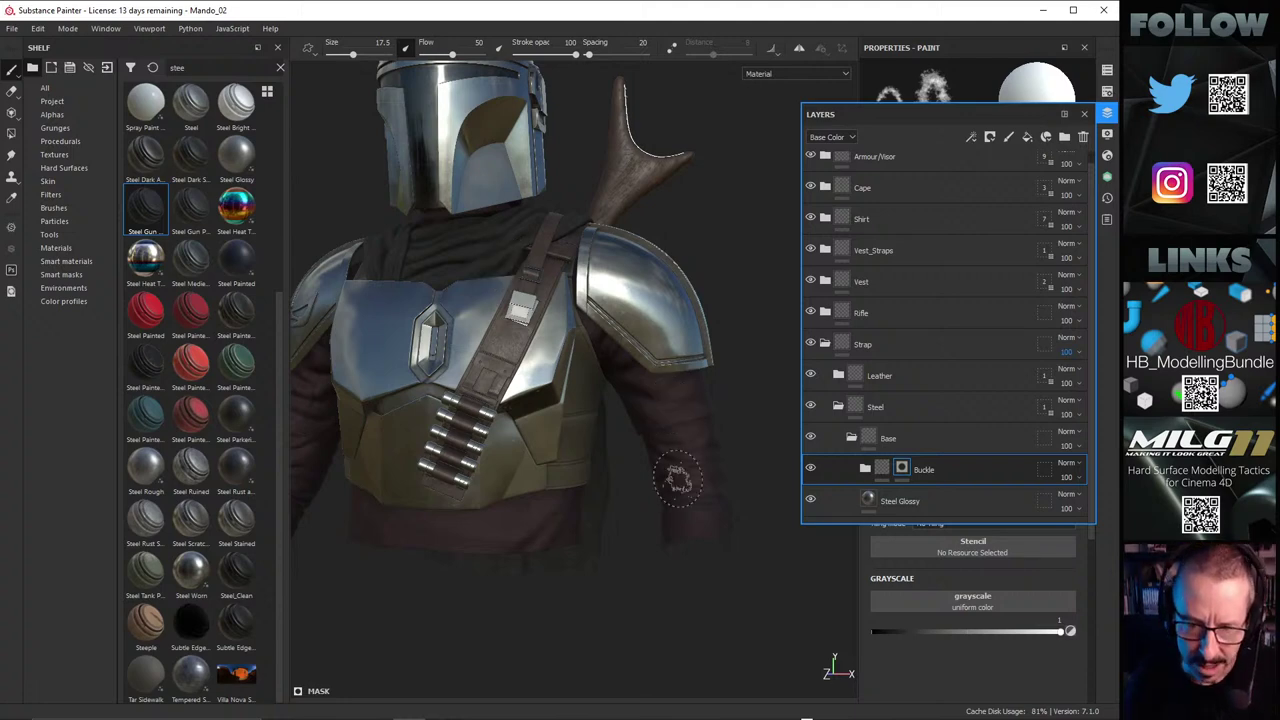
scroll(700, 466, "up", 5)
left_click_drag(640, 423, 580, 403, "alt")
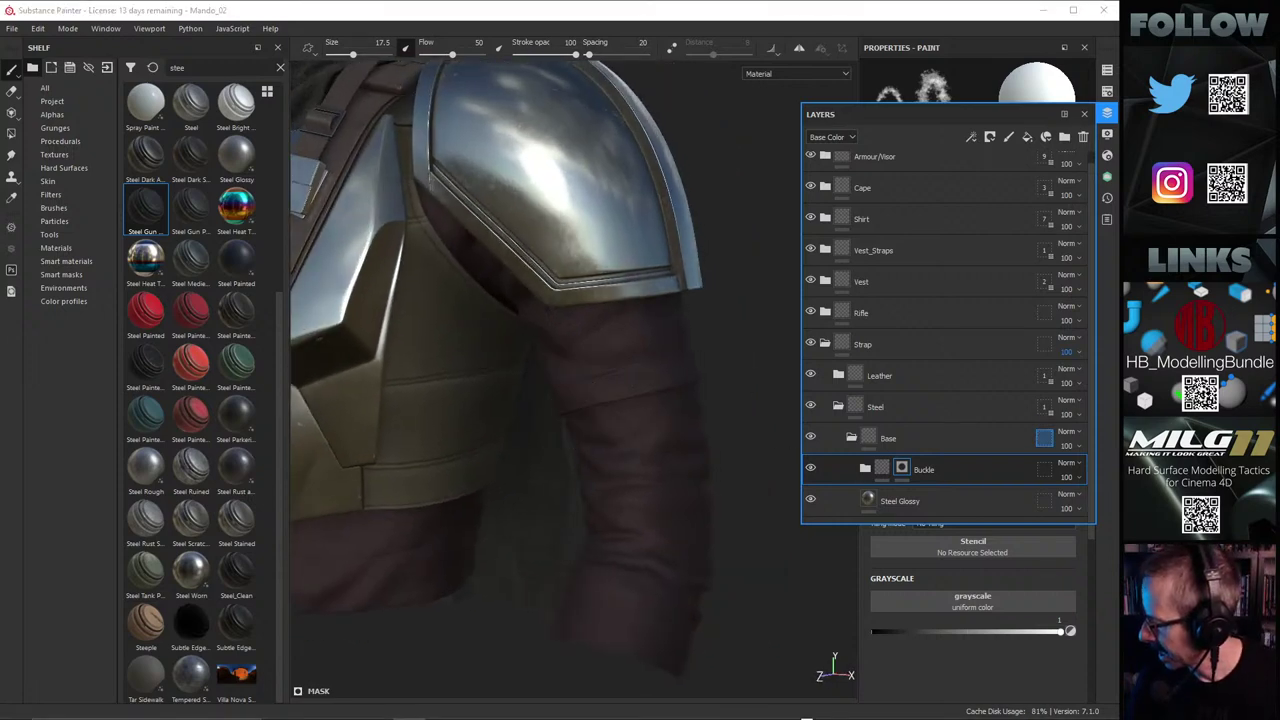
Step: Switch to the reference image board, examine the sleeve seams and folds under the shoulder armour in the character photos, and minimise the board
mouse_move(1279, 640)
right_mouse_down()
mouse_move(1279, 580)
mouse_move(685, 158)
right_mouse_up()
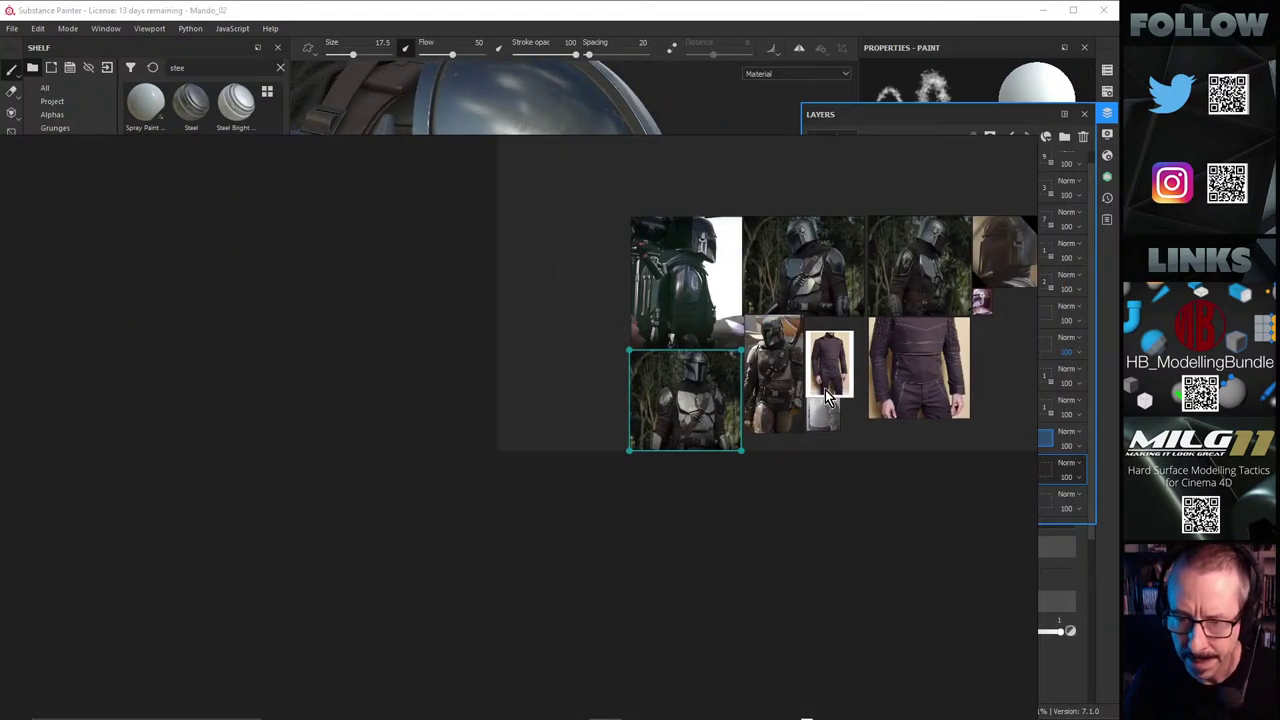
scroll(820, 388, "up", 8)
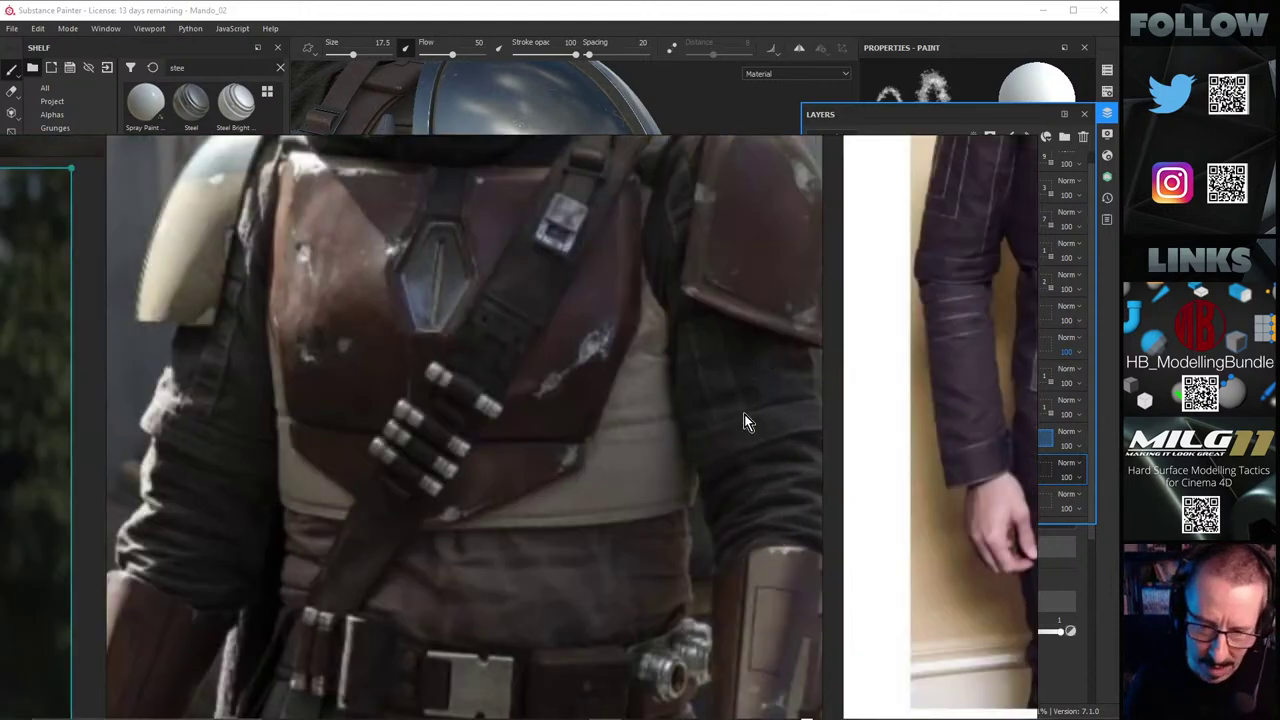
scroll(770, 434, "up", 2)
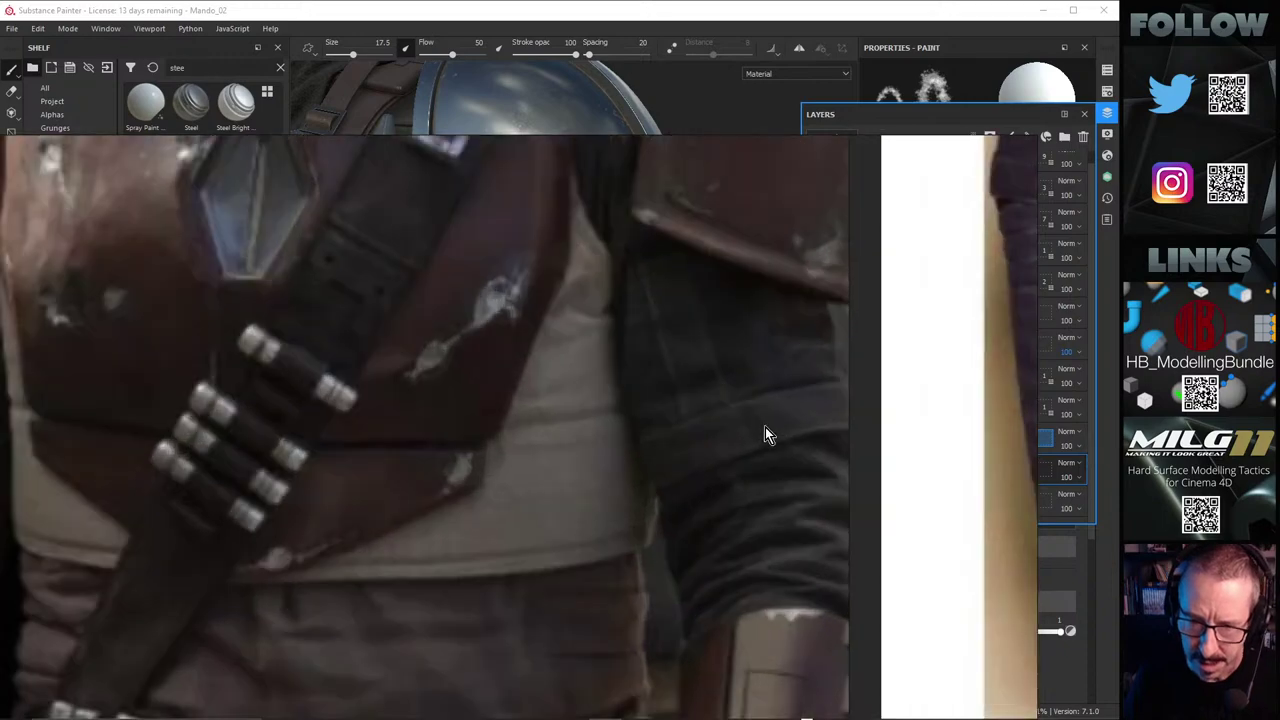
scroll(778, 406, "up", 2)
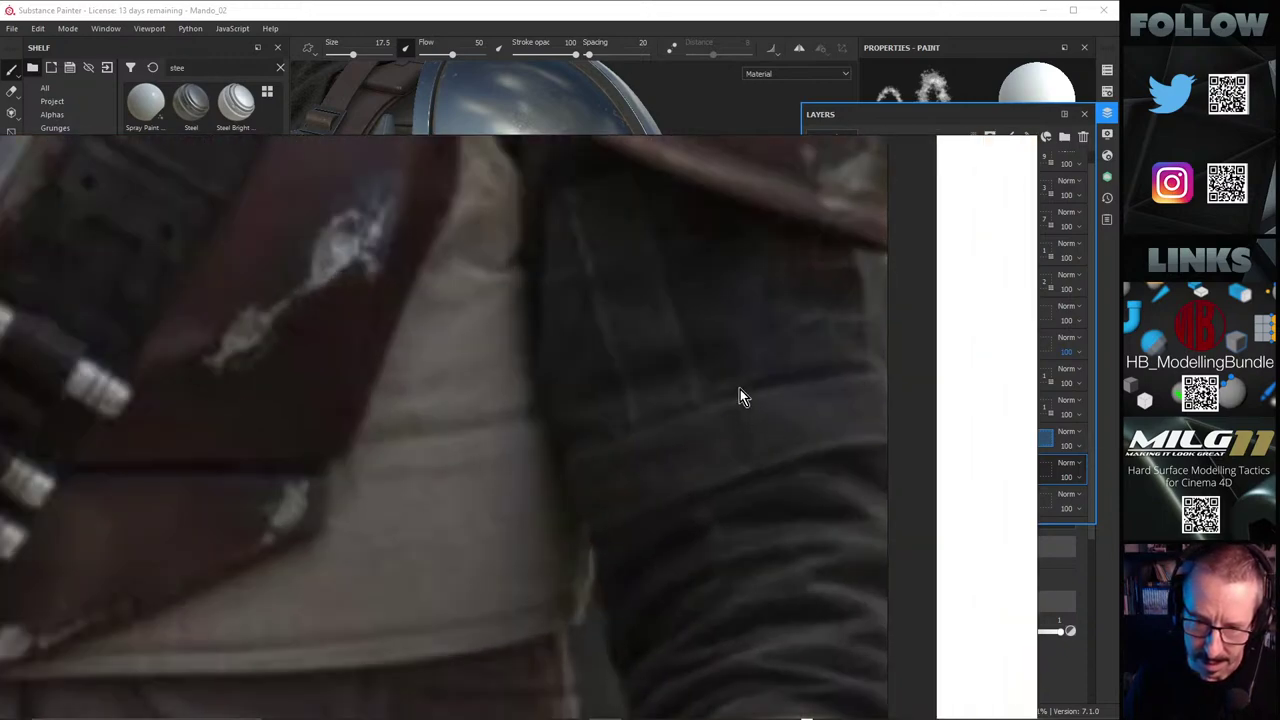
scroll(690, 348, "down", 6)
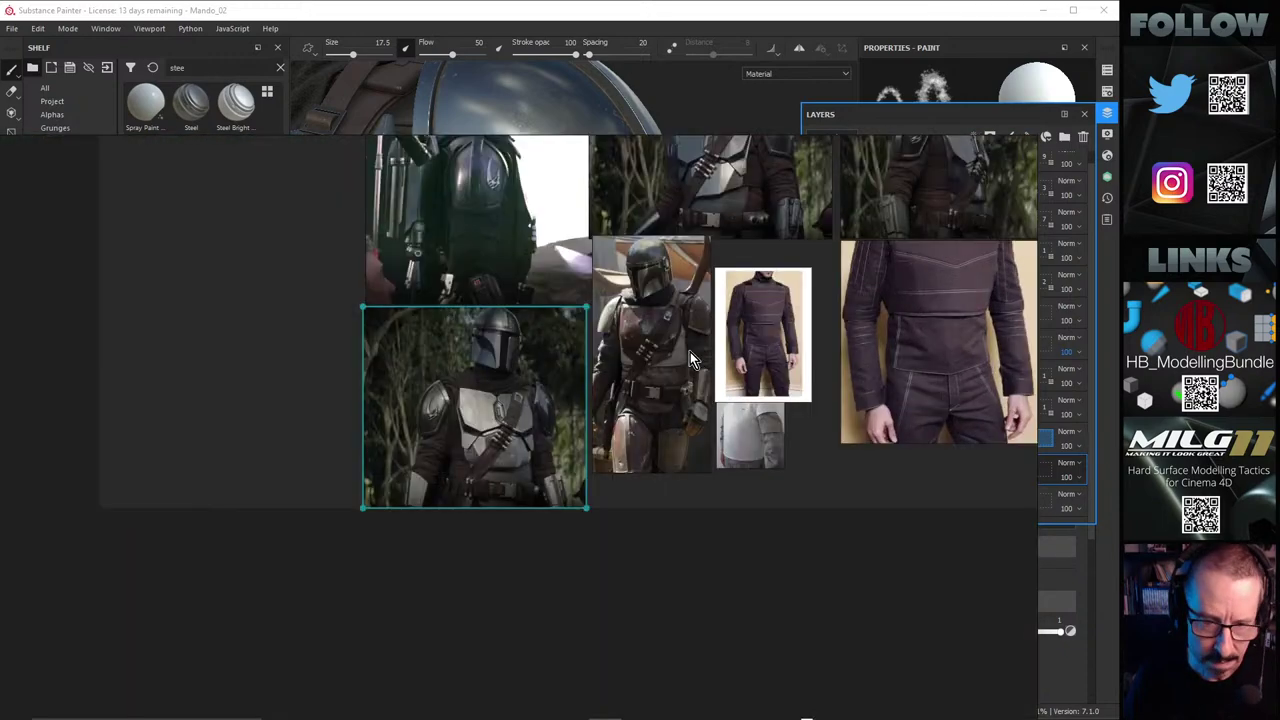
scroll(437, 450, "up", 6)
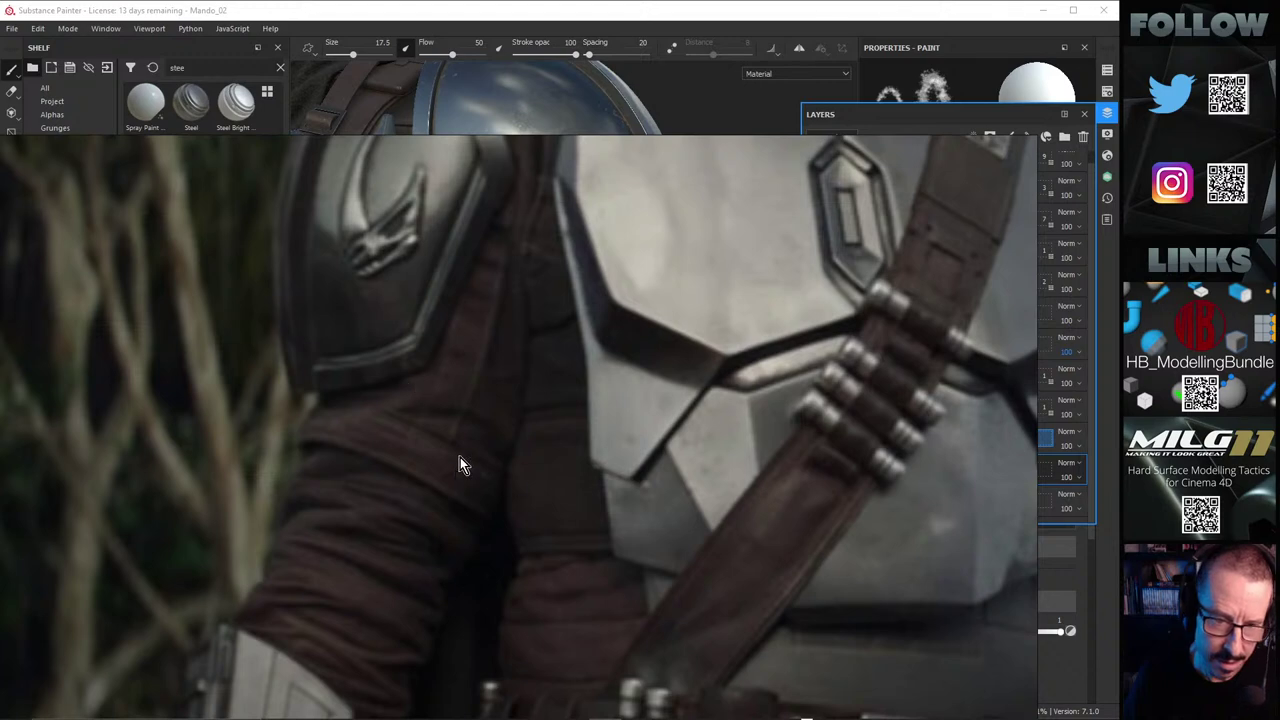
middle_click_drag(563, 143, 1279, 190)
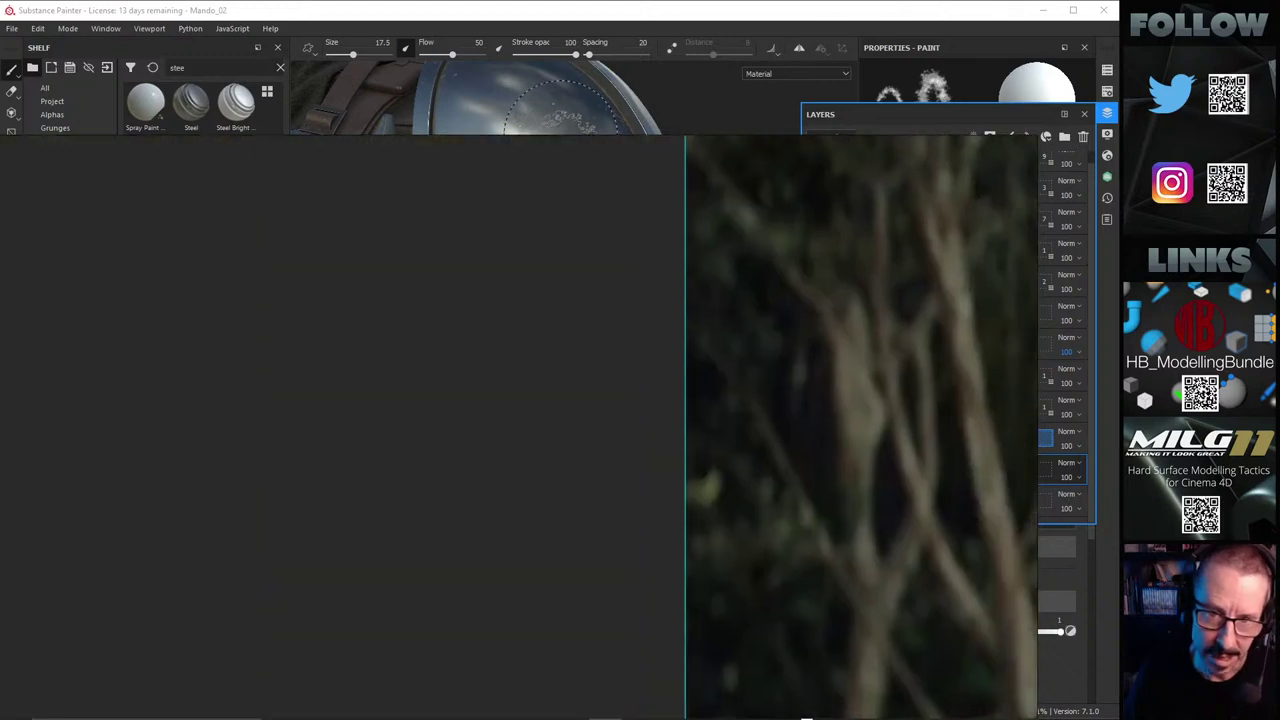
scroll(488, 241, "down", 3)
right_click(633, 143)
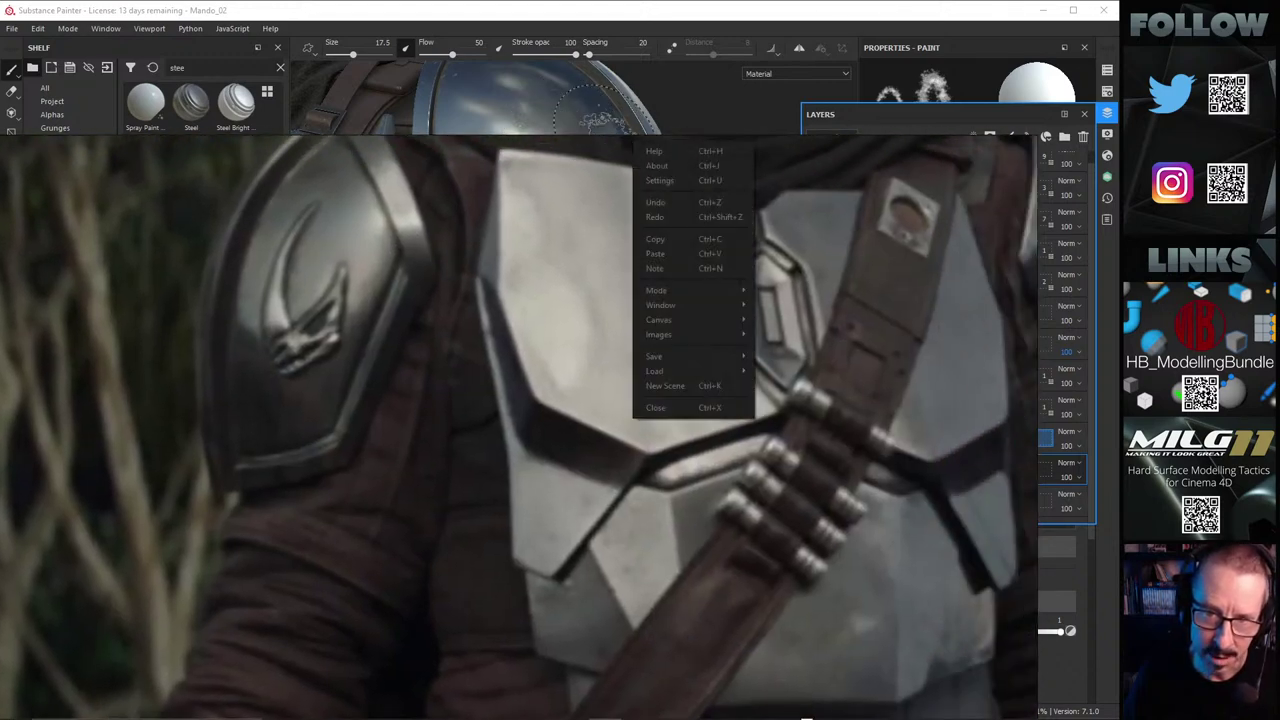
left_click(596, 155)
key("ctrl+m")
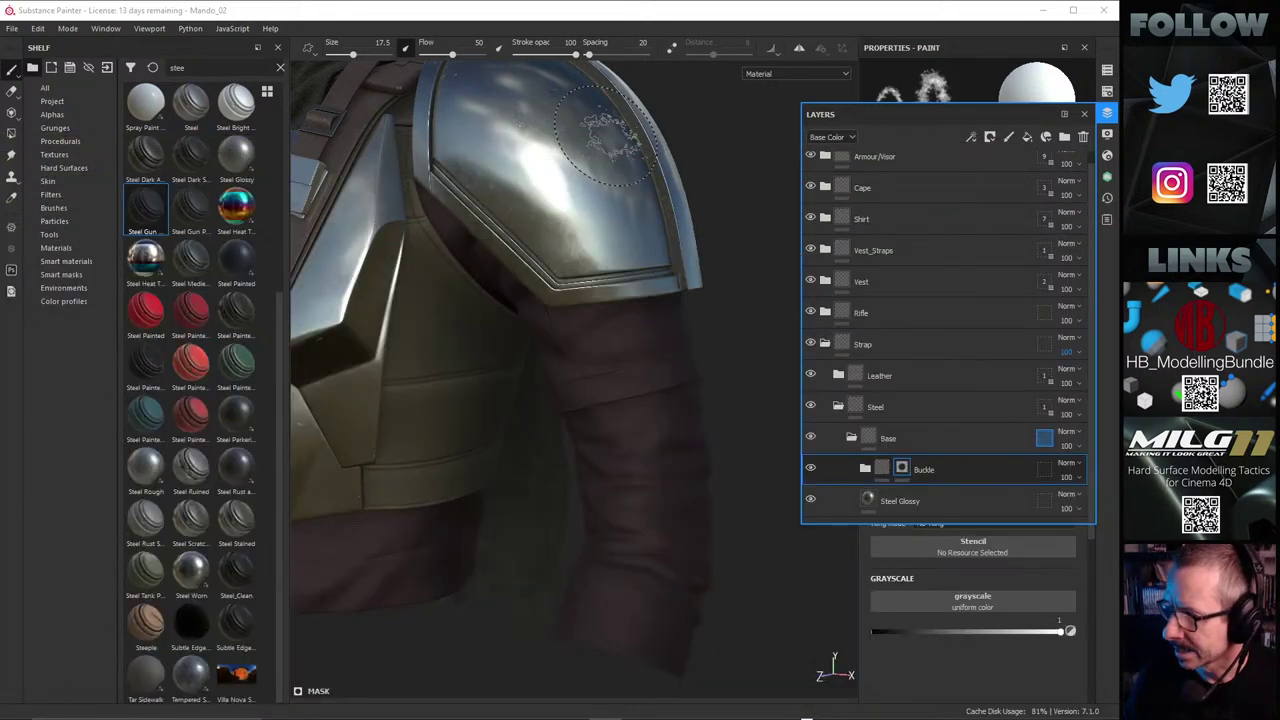
Step: Reduce the brush size to 0.96 while inspecting the upper sleeve's seams below the shoulder armour
right_click_drag(598, 363, 778, 374, "alt")
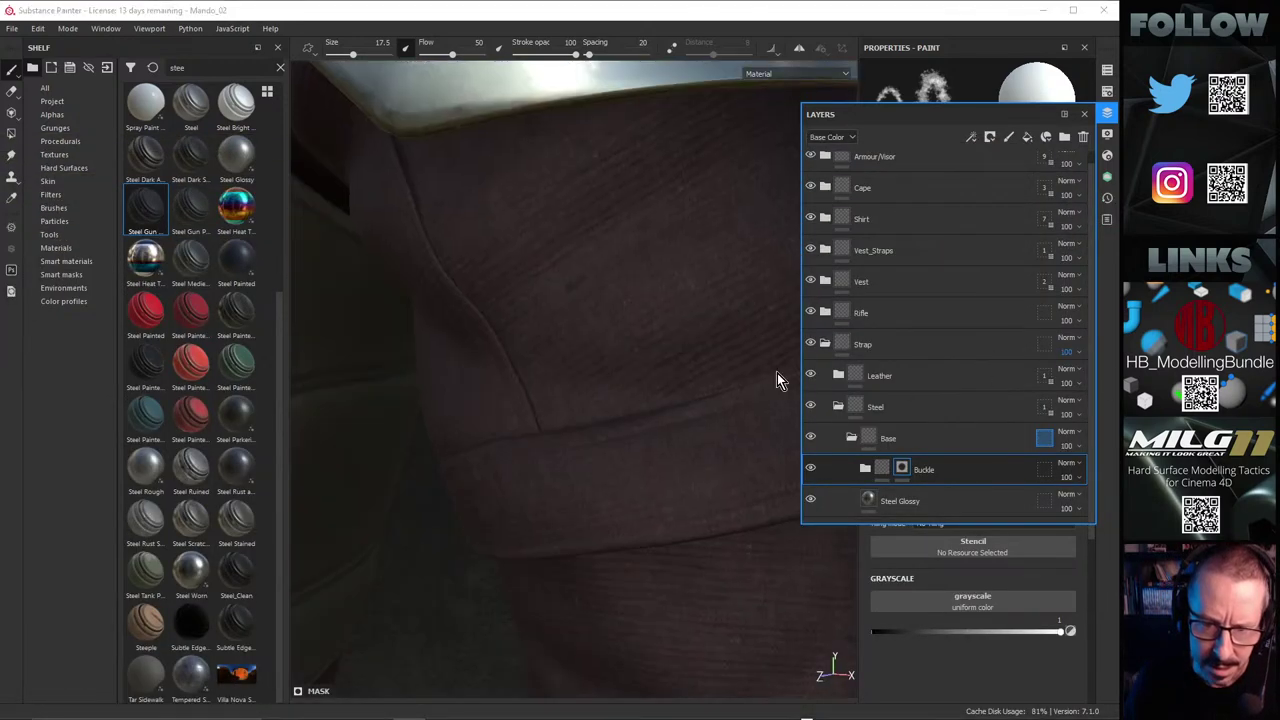
scroll(530, 324, "down", 3)
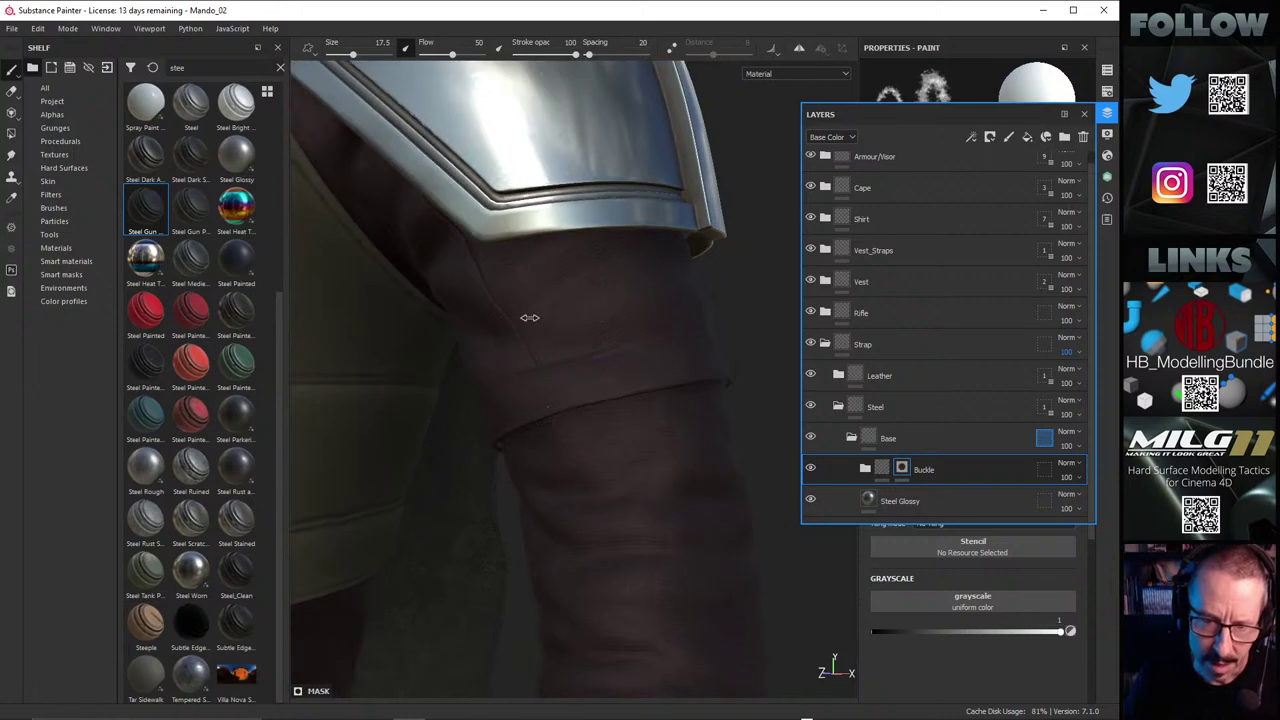
mouse_move(530, 318)
right_mouse_down("shift")
mouse_move(569, 312)
mouse_move(540, 317)
right_mouse_up("shift")
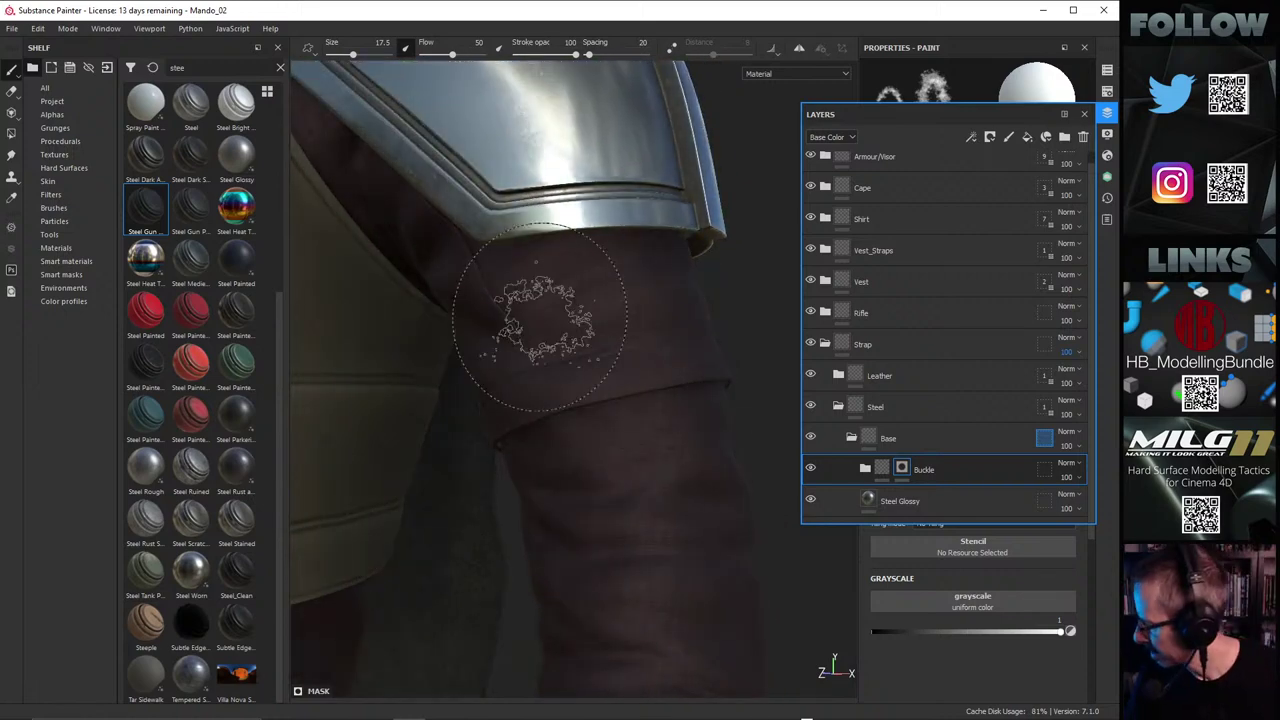
mouse_move(540, 318)
left_mouse_down("alt")
mouse_move(686, 297)
mouse_move(680, 268)
mouse_move(610, 278)
left_mouse_up("alt")
right_click_drag(510, 278, 850, 310, "alt")
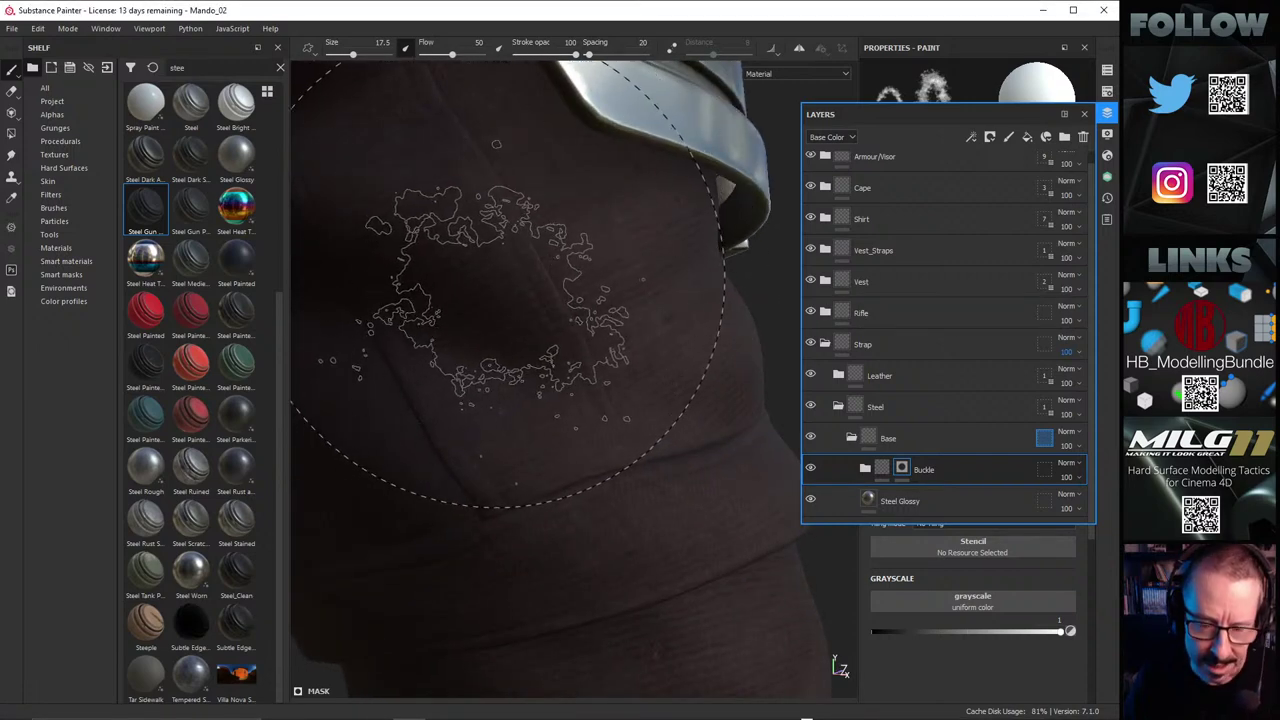
right_click_drag(486, 283, 430, 281, "ctrl")
right_click_drag(496, 190, 435, 193, "ctrl")
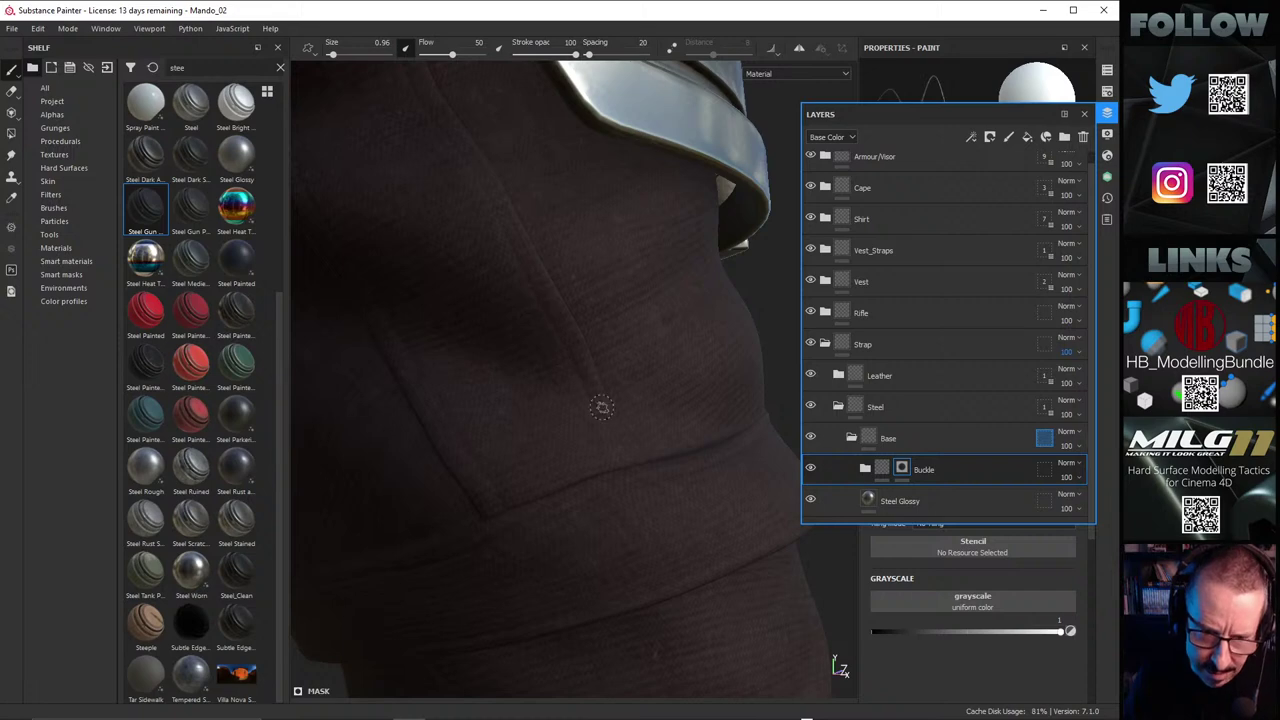
Step: Examine the upper sleeve's stitched seams, fold and fabric weave from the side, close up and from a distance
left_click_drag(671, 499, 644, 497, "alt")
left_click_drag(711, 468, 778, 463, "alt")
scroll(544, 430, "up", 5)
right_click_drag(436, 432, 1040, 445, "alt")
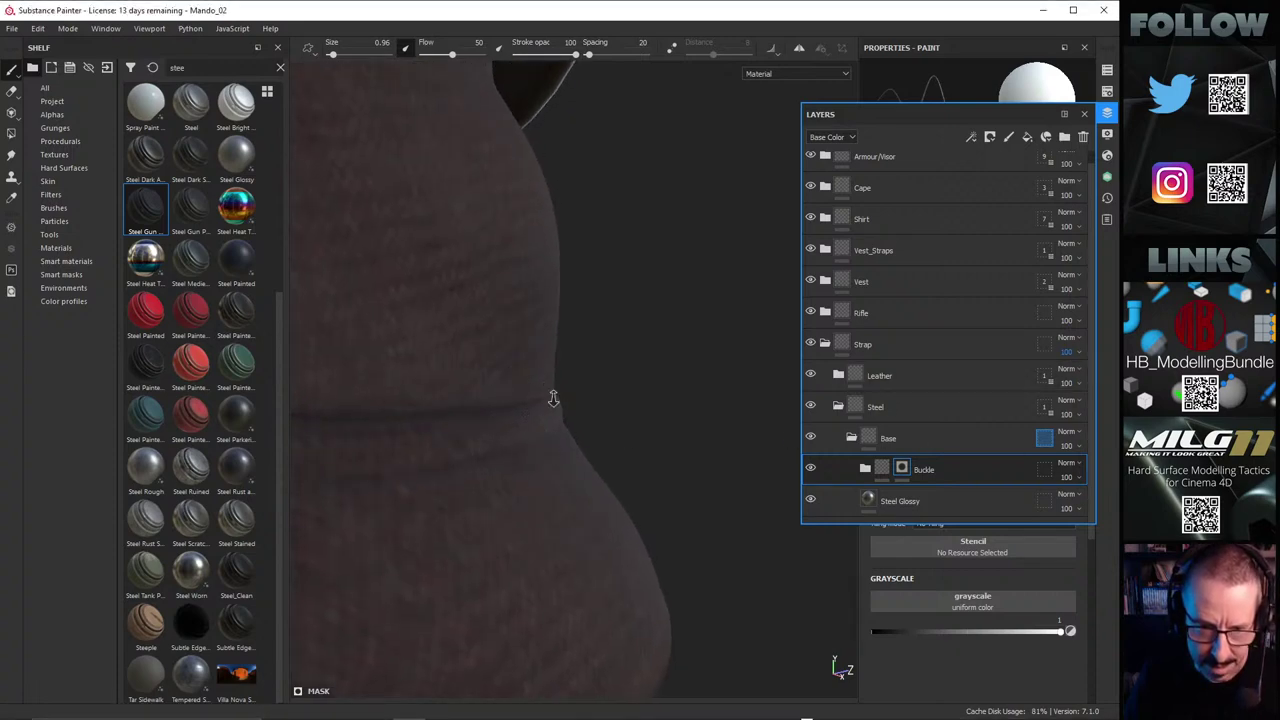
mouse_move(552, 394)
left_mouse_down("alt")
mouse_move(357, 414)
mouse_move(554, 418)
mouse_move(423, 409)
mouse_move(517, 431)
mouse_move(536, 406)
left_mouse_up("alt")
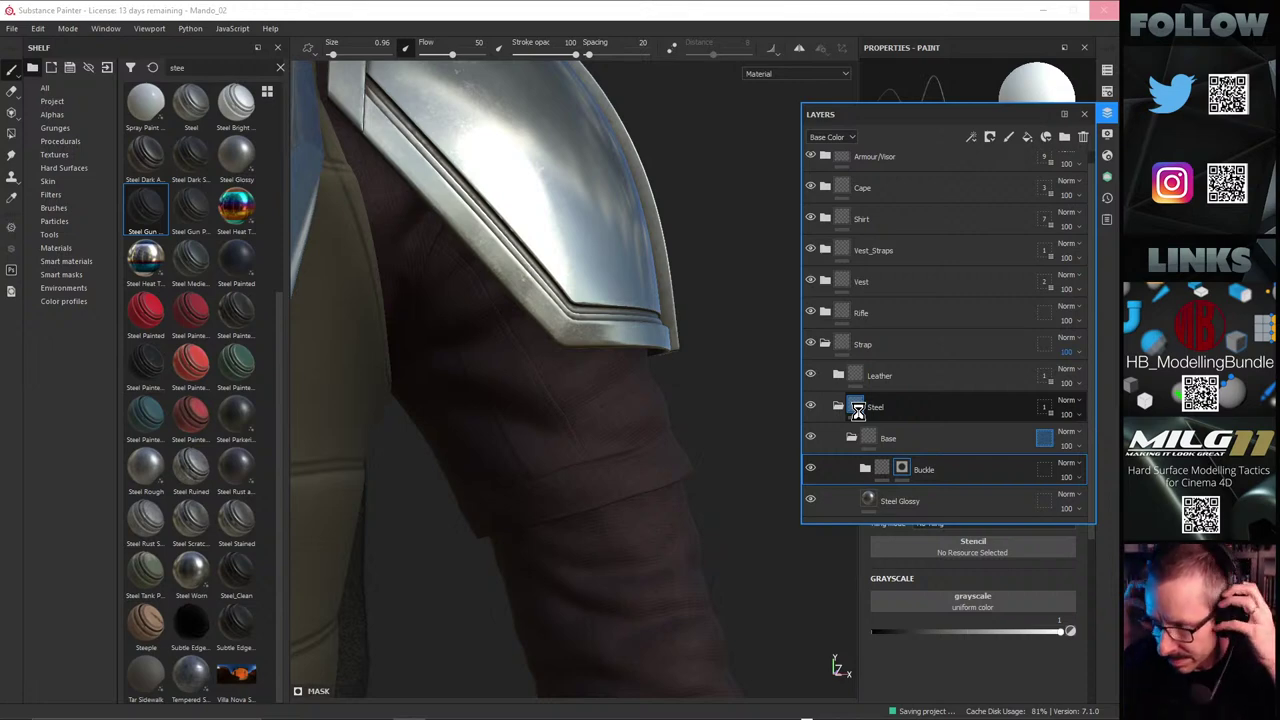
Step: Examine the collar, cape and rifle on the character's back, then both sleeves and the chest strap, from several angles
mouse_move(806, 712)
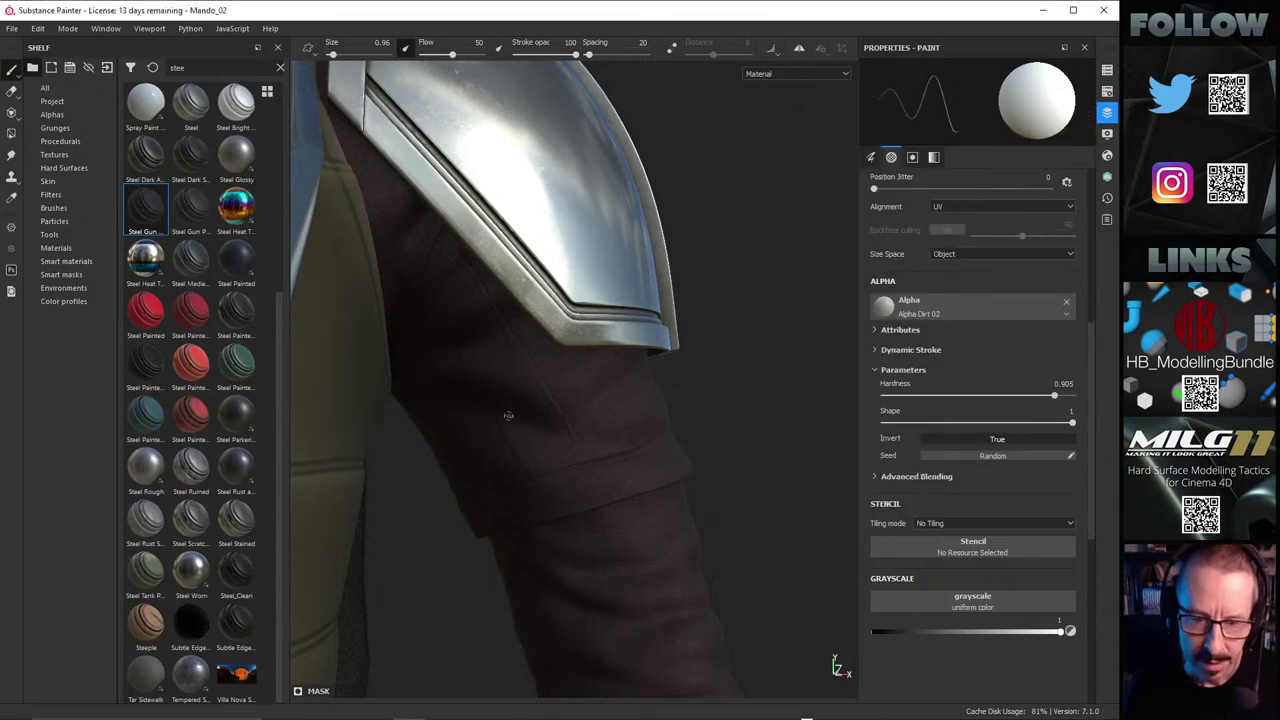
left_click_drag(508, 415, 367, 400, "alt")
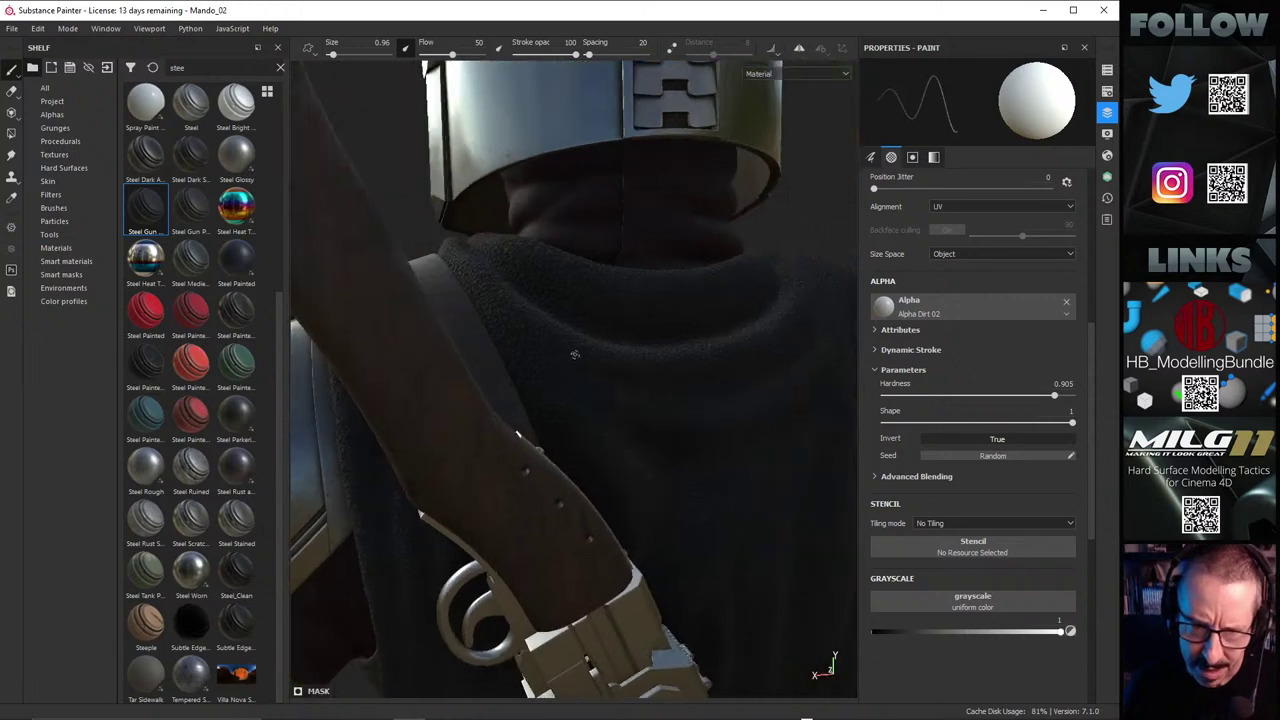
left_click_drag(575, 354, 627, 322, "alt")
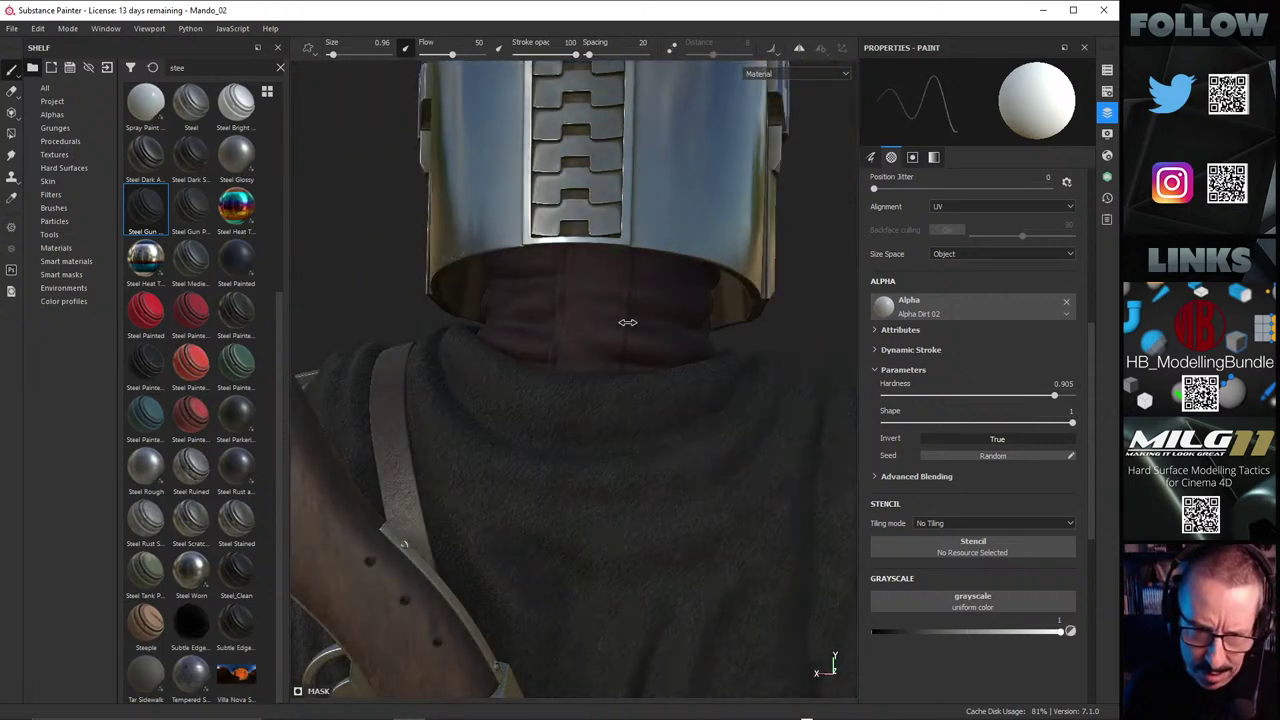
right_click_drag(627, 322, 623, 323, "shift")
left_click_drag(623, 323, 557, 343, "alt")
scroll(726, 326, "up", 3)
right_click_drag(557, 343, 383, 323, "alt")
left_click_drag(383, 323, 617, 314, "alt")
right_click_drag(617, 314, 280, 333, "alt")
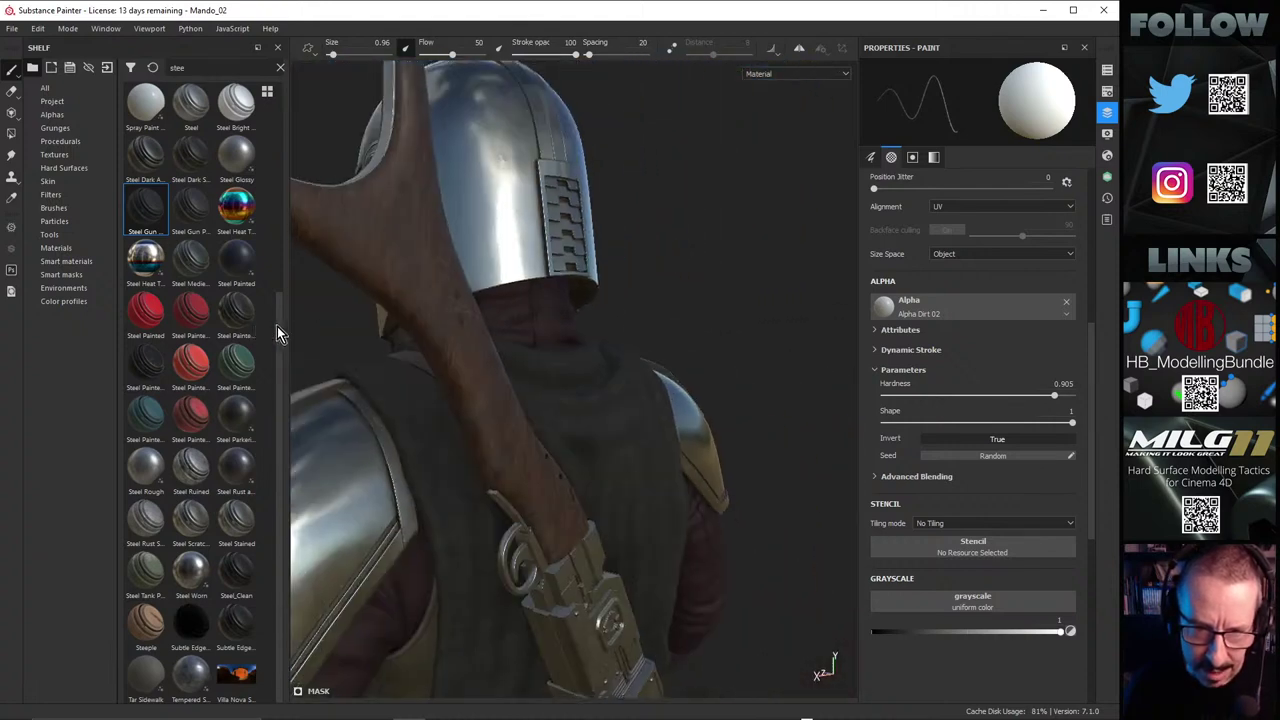
left_click_drag(556, 304, 460, 360, "alt")
right_click_drag(460, 360, 786, 405, "alt")
right_click_drag(590, 377, 543, 417, "shift")
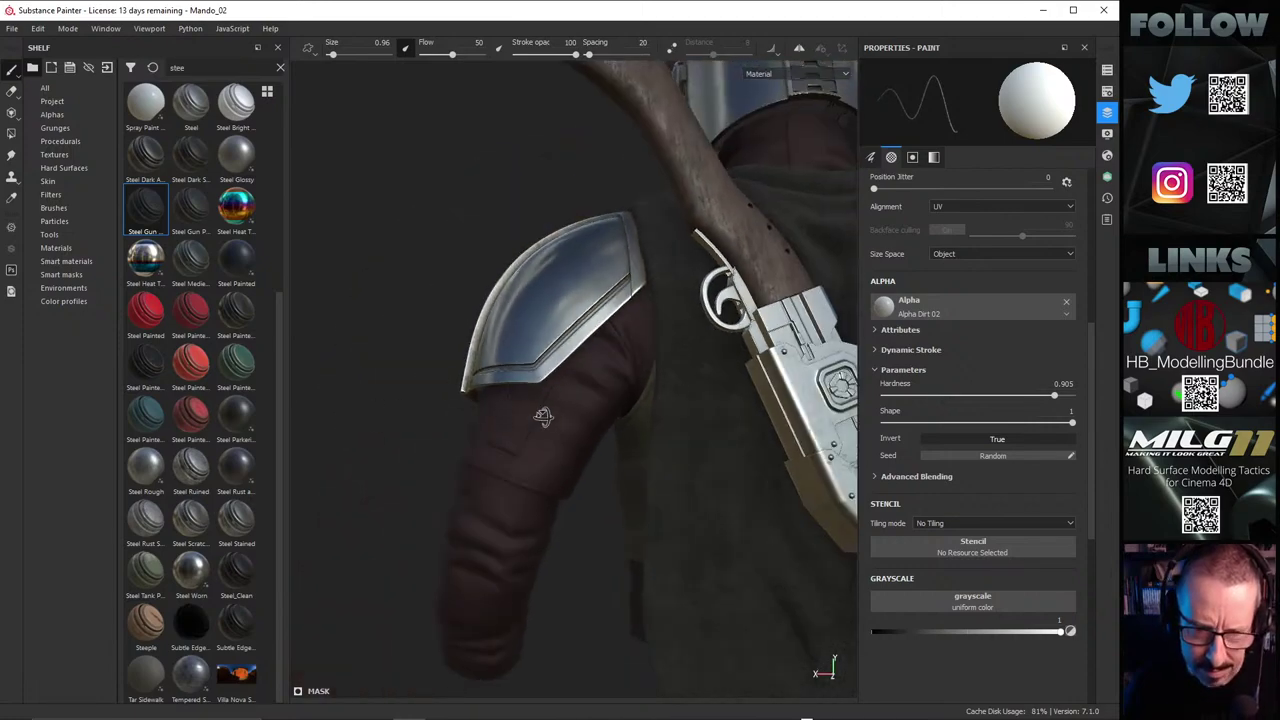
left_click_drag(543, 417, 780, 423, "alt")
middle_click_drag(780, 423, 672, 438, "alt")
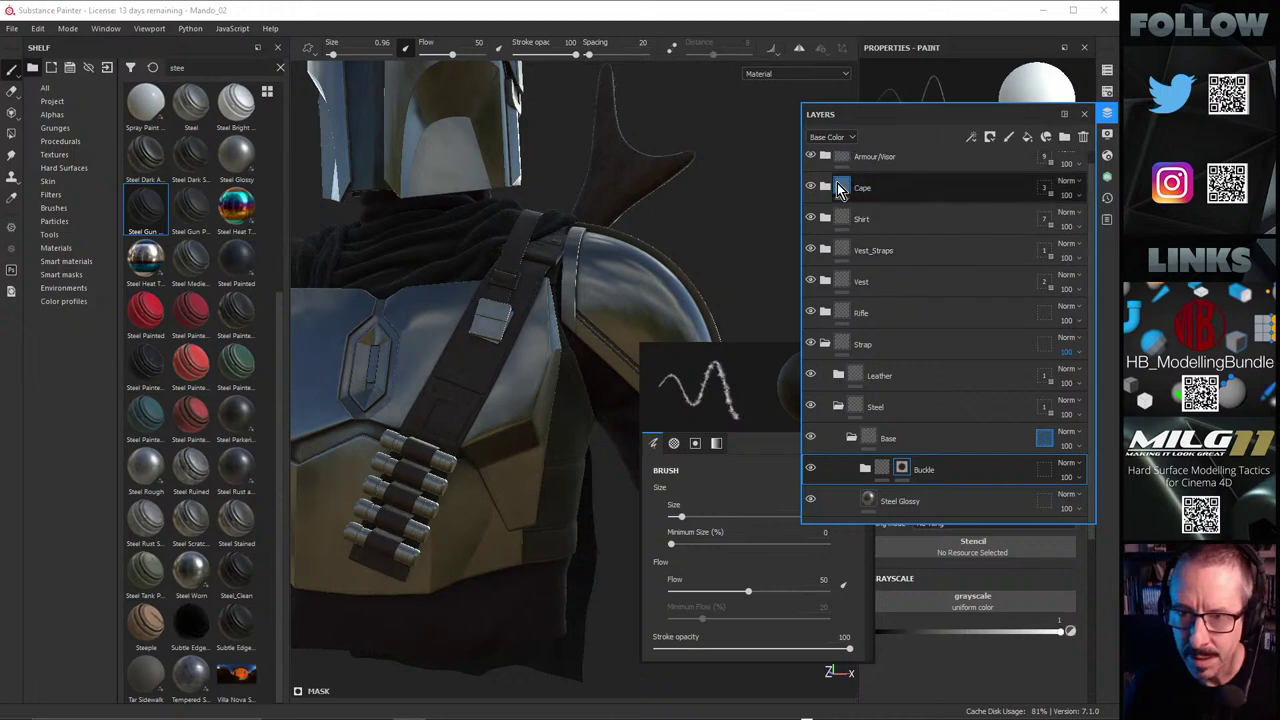
Step: Collapse the Strap folder, expand the Shirt folder and its Base subfolder, and select the Cotton Canvas layer
left_click(824, 346)
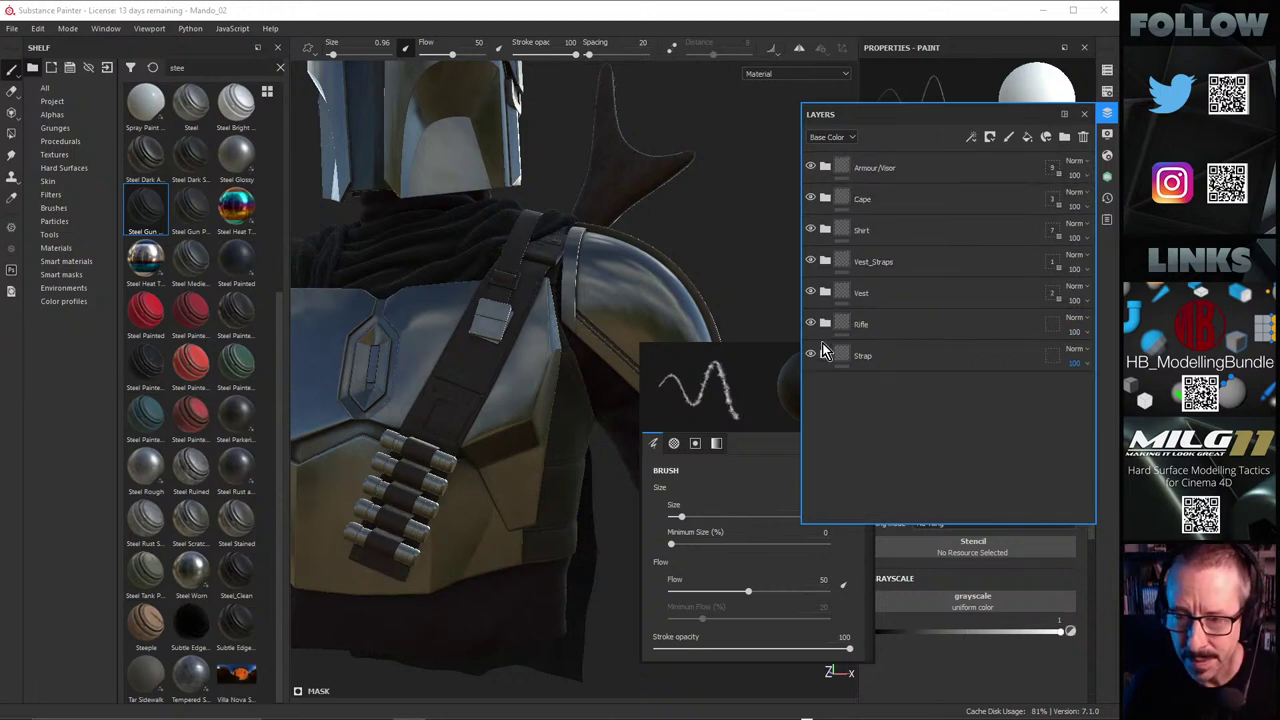
left_click(825, 230)
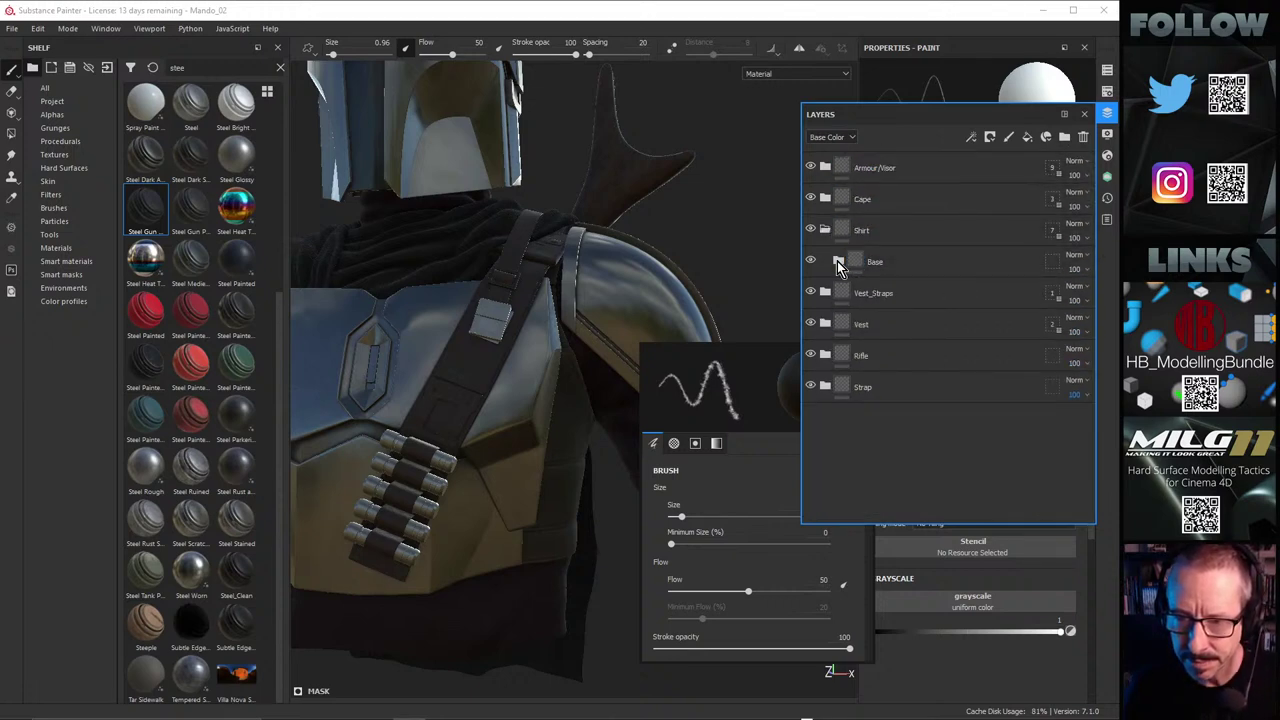
left_click(838, 262)
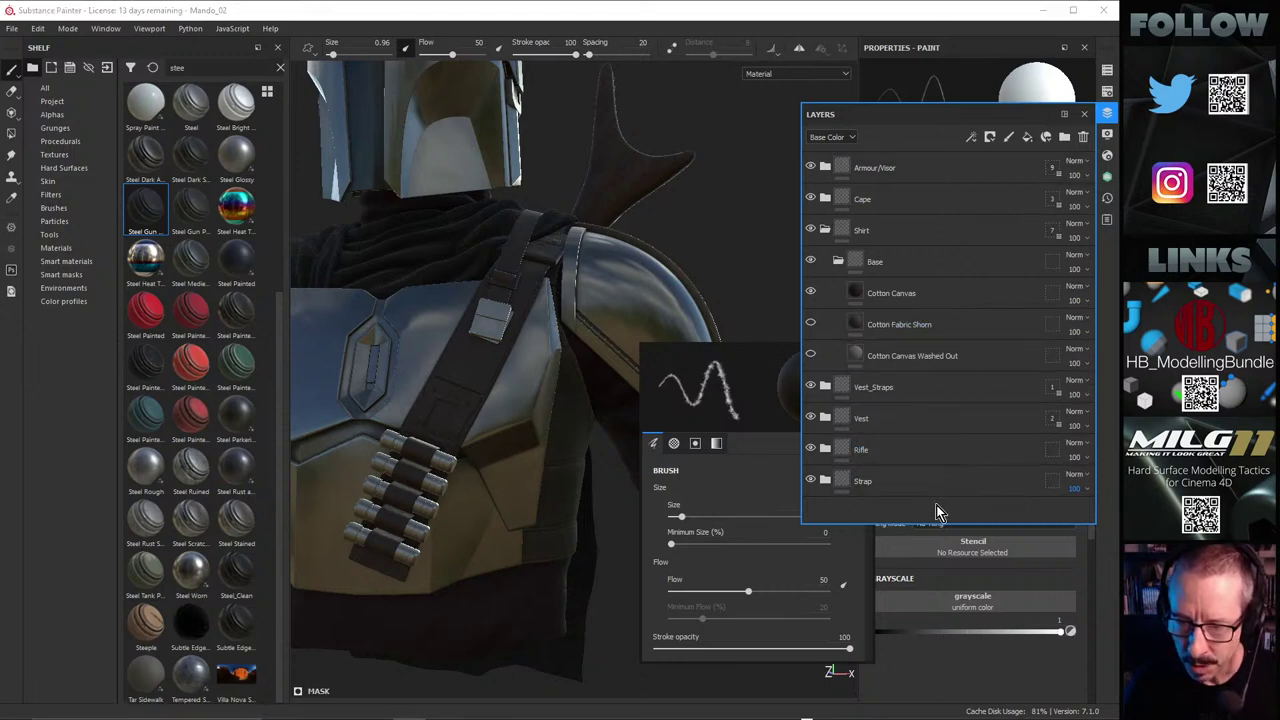
right_click_drag(554, 292, 769, 294, "alt")
left_click_drag(620, 324, 577, 354, "alt")
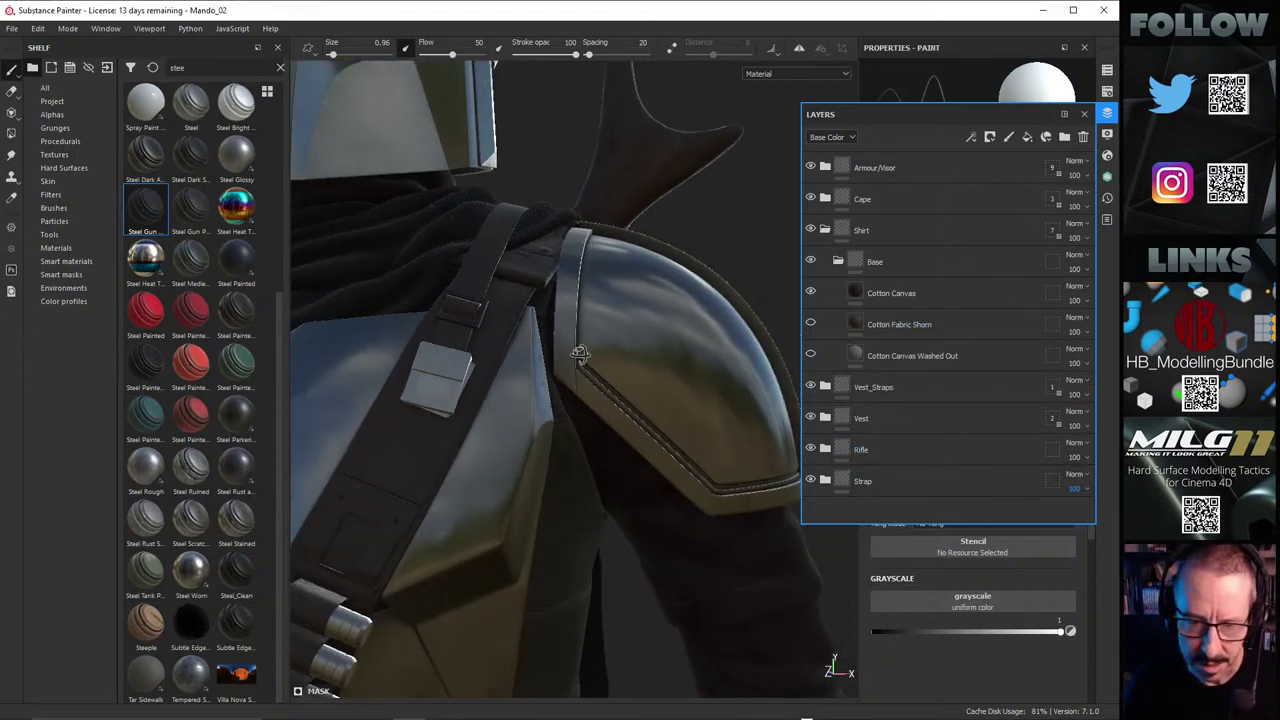
right_click_drag(577, 354, 608, 373, "alt")
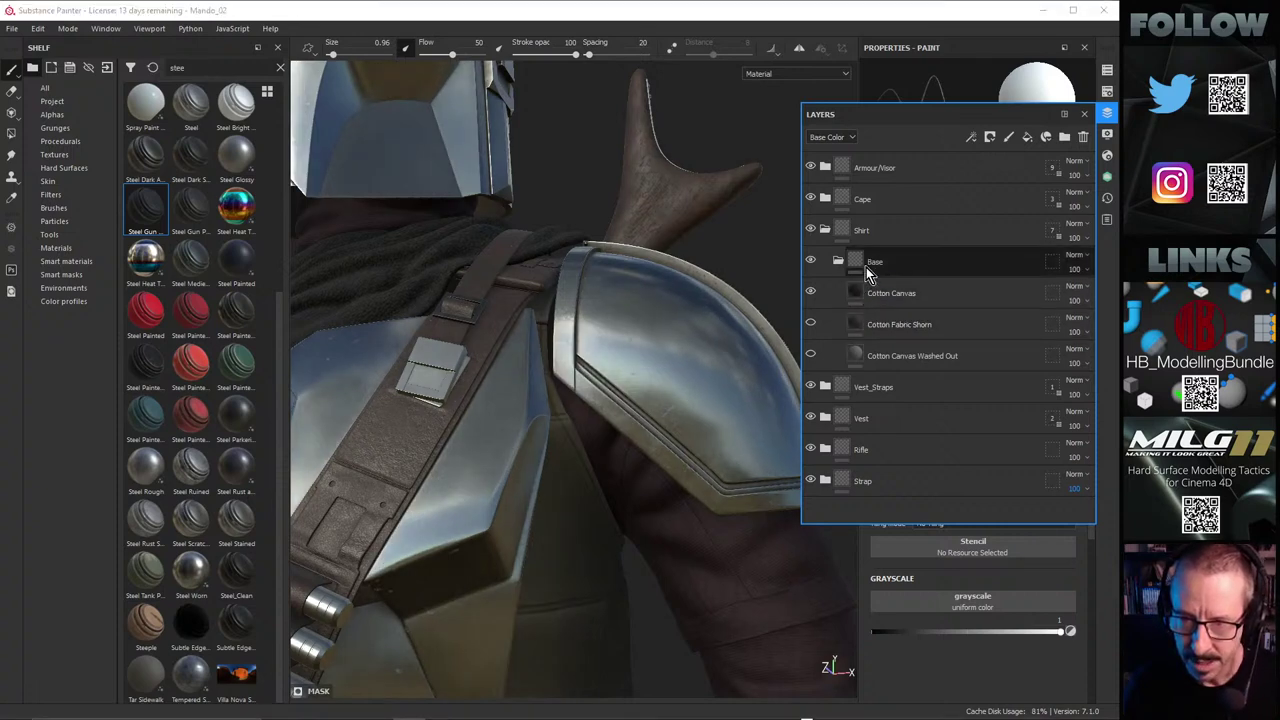
left_click(882, 294)
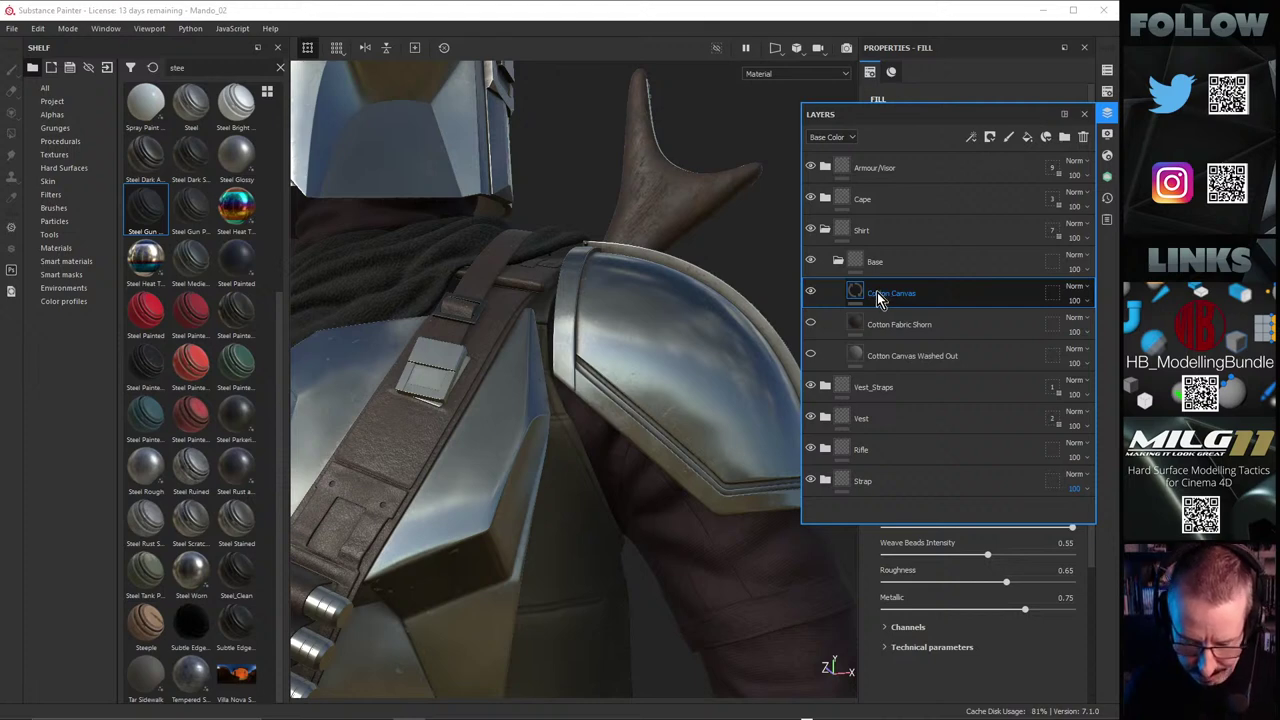
Step: Isolate the shirt in the 3D view and examine its collar, shoulders, sleeves and waist from the front, side and below
key("alt+h")
left_click_drag(605, 352, 608, 391, "alt")
scroll(534, 300, "down", 4)
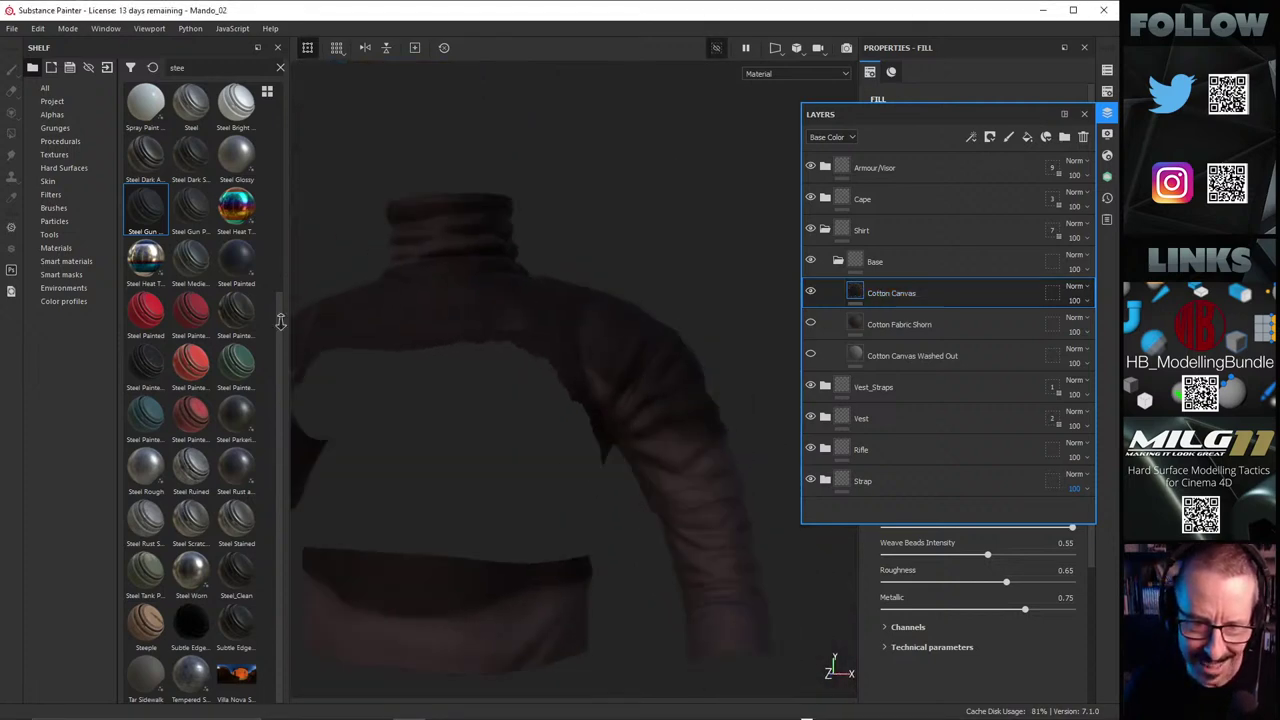
mouse_move(534, 300)
left_mouse_down("alt")
mouse_move(534, 326)
mouse_move(641, 268)
mouse_move(560, 311)
mouse_move(509, 294)
mouse_move(540, 206)
mouse_move(683, 243)
mouse_move(600, 290)
mouse_move(517, 314)
mouse_move(547, 291)
left_mouse_up("alt")
mouse_move(575, 291)
left_mouse_down("alt")
mouse_move(600, 338)
mouse_move(640, 306)
mouse_move(567, 315)
left_mouse_up("alt")
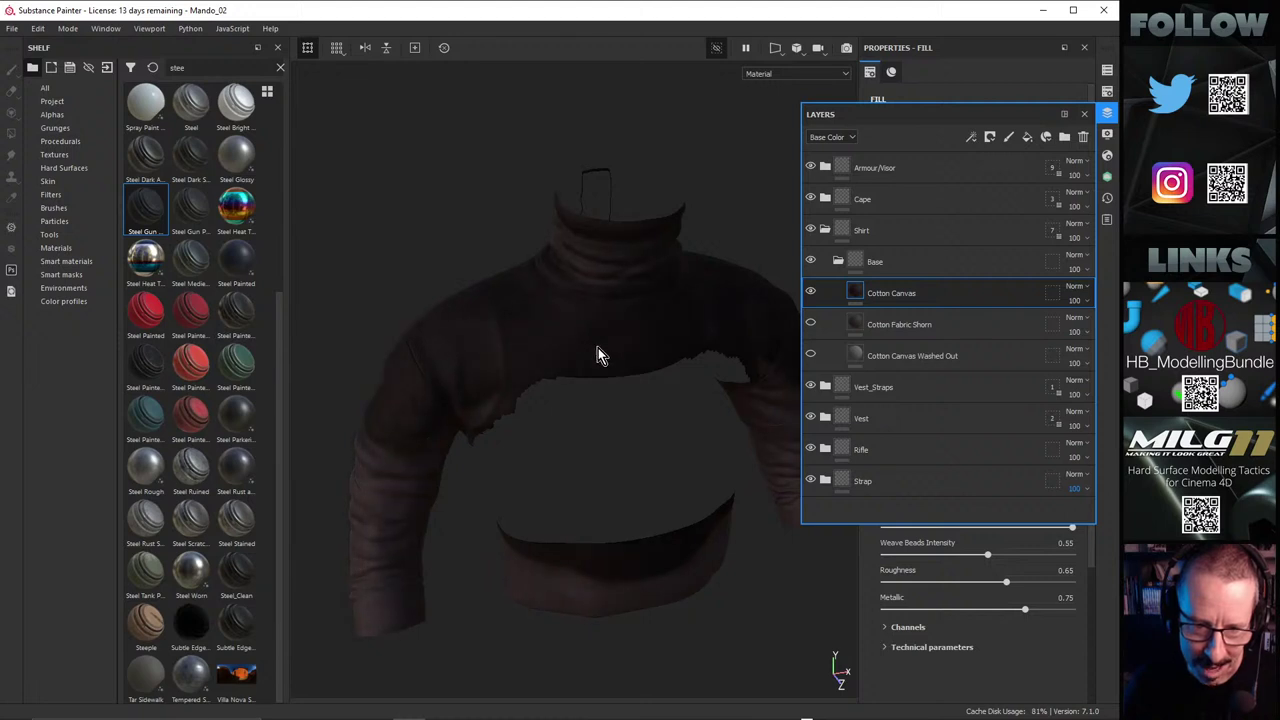
mouse_move(597, 356)
left_mouse_down("alt")
mouse_move(591, 286)
mouse_move(562, 348)
left_mouse_up("alt")
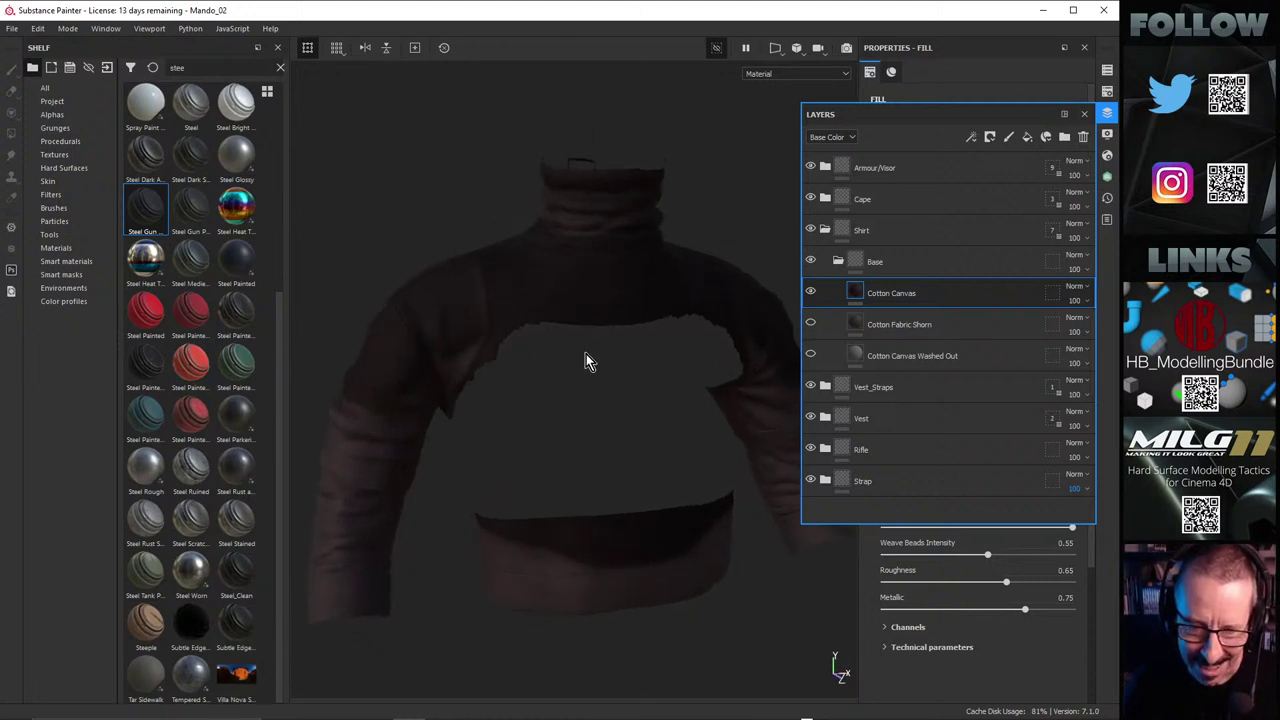
left_click(866, 290)
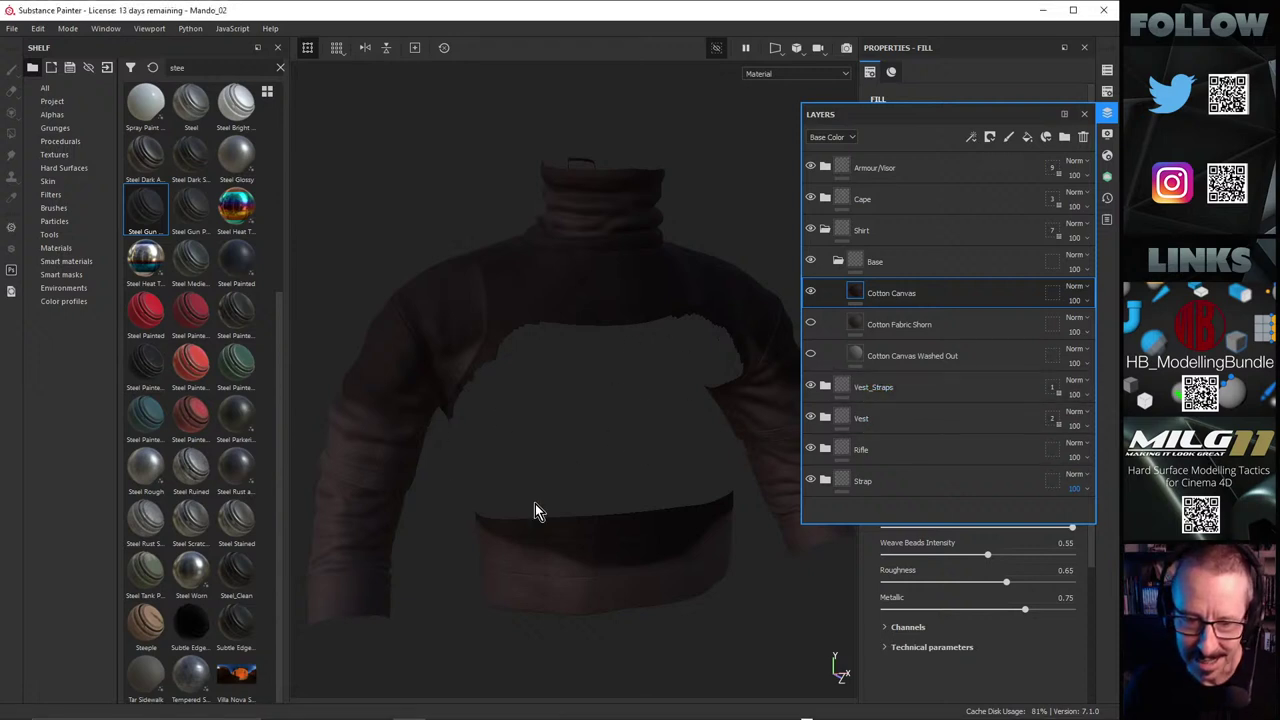
left_click_drag(552, 463, 520, 321, "alt")
left_click_drag(555, 413, 596, 352, "alt")
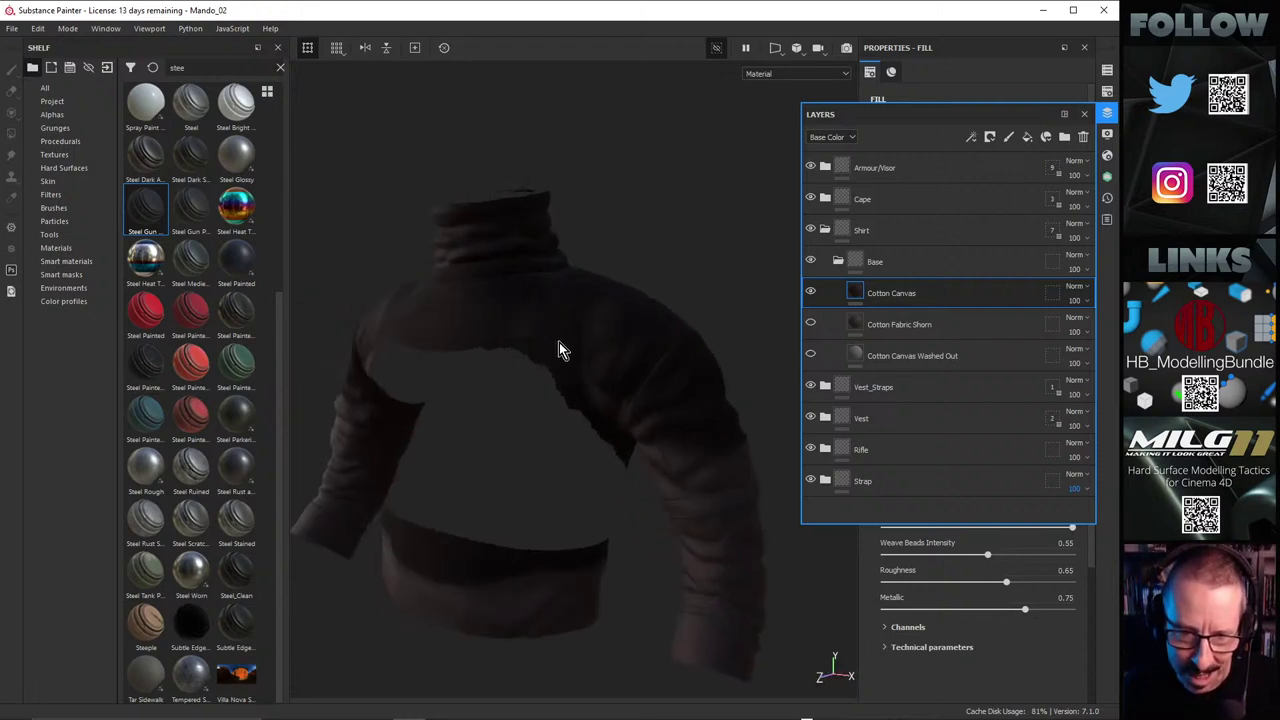
right_click_drag(559, 350, 614, 324, "shift")
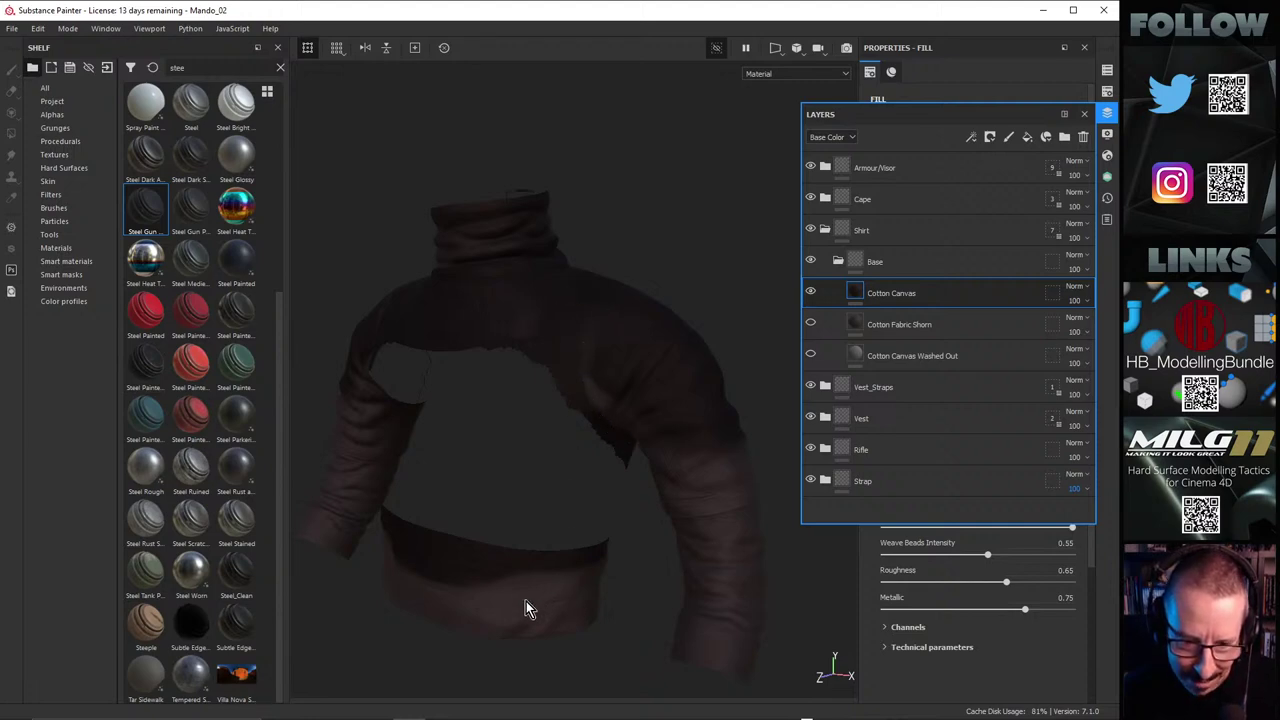
left_click_drag(513, 556, 625, 373, "alt")
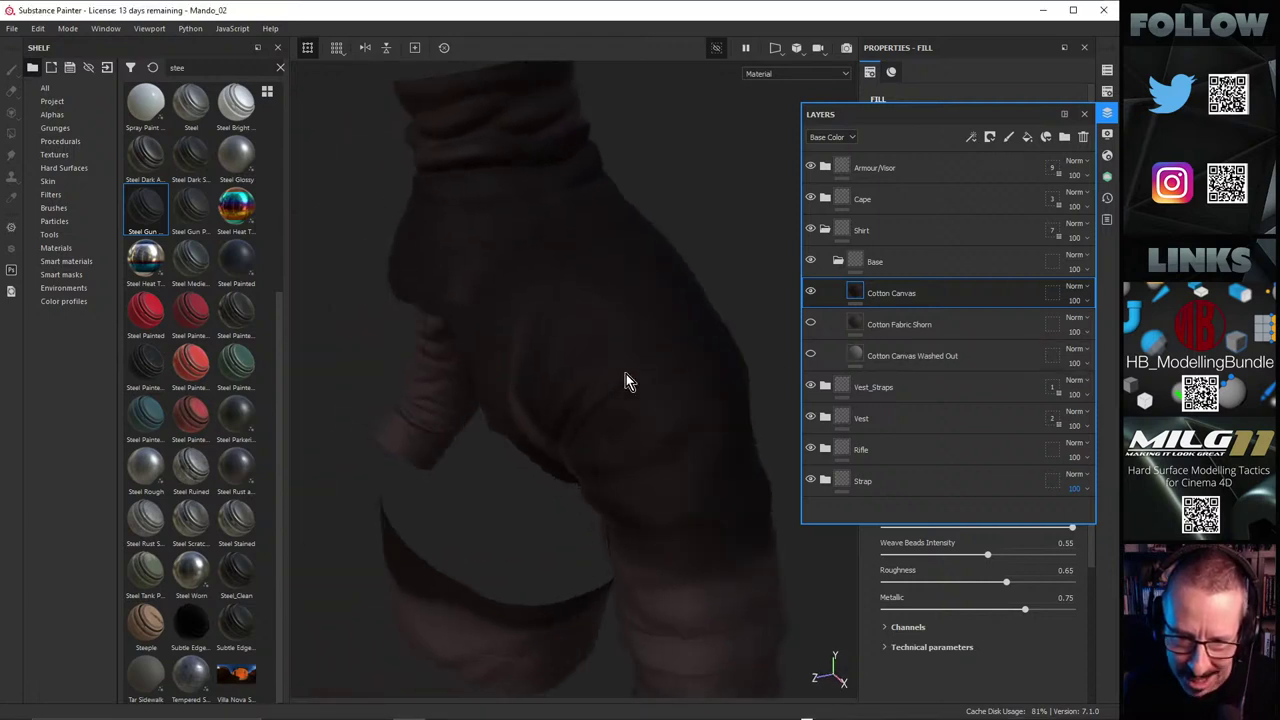
Step: Hide the Cotton Canvas layer, show Cotton Fabric Shorn in its place, and examine that fabric on the shirt's shoulder and sleeve
left_click_drag(669, 413, 740, 290, "alt")
left_click_drag(697, 515, 606, 360, "alt")
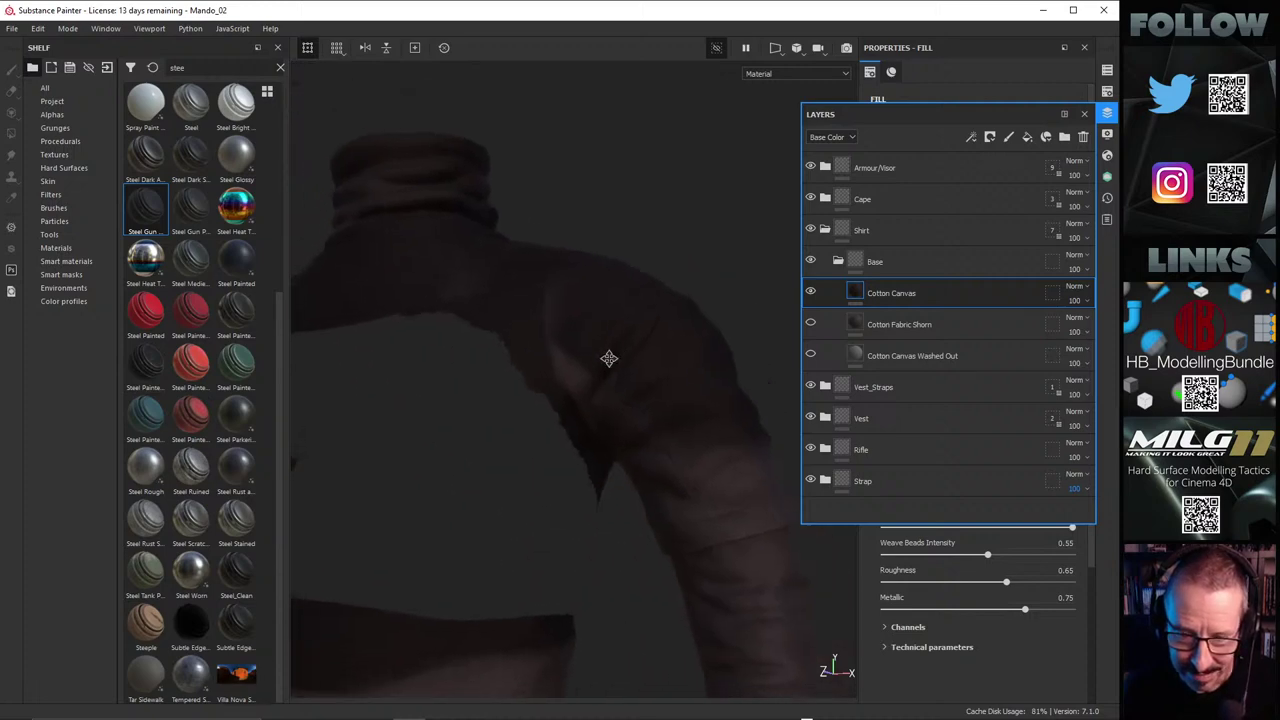
left_click(852, 292)
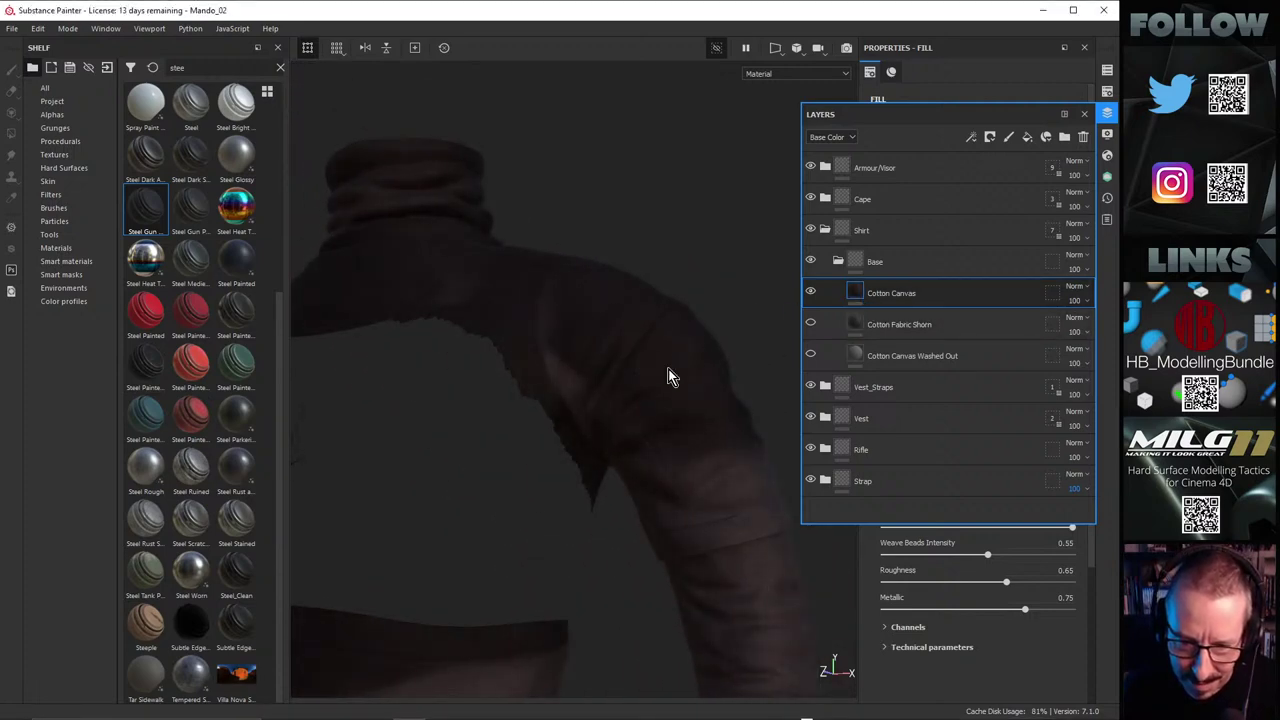
left_click_drag(668, 376, 574, 314, "alt")
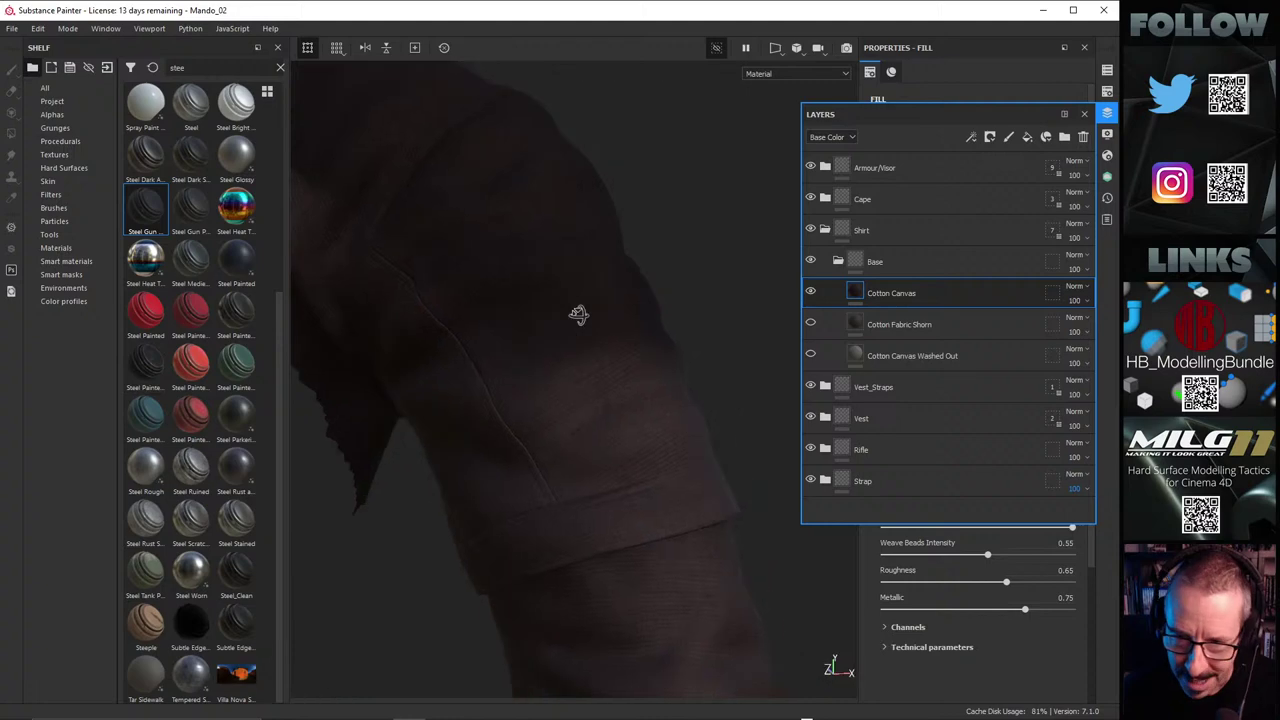
left_click(810, 292)
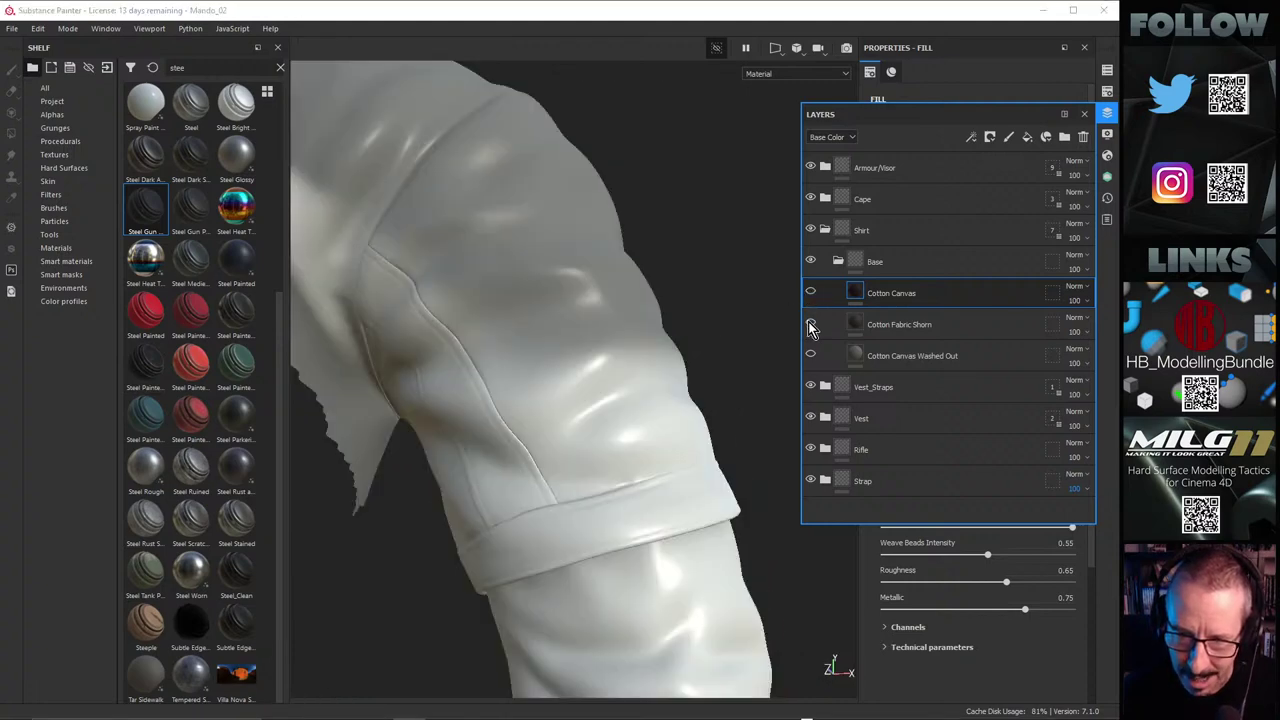
left_click(810, 324)
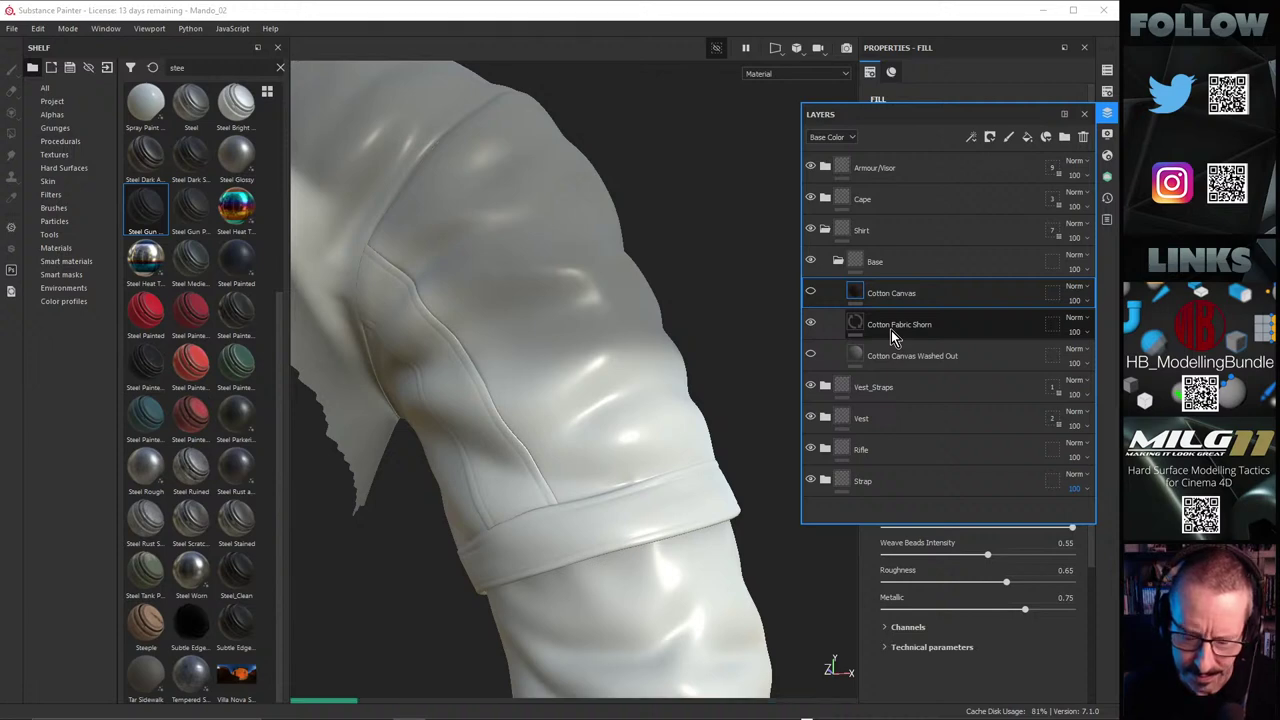
right_click_drag(600, 417, 569, 391, "shift")
scroll(569, 390, "down", 5)
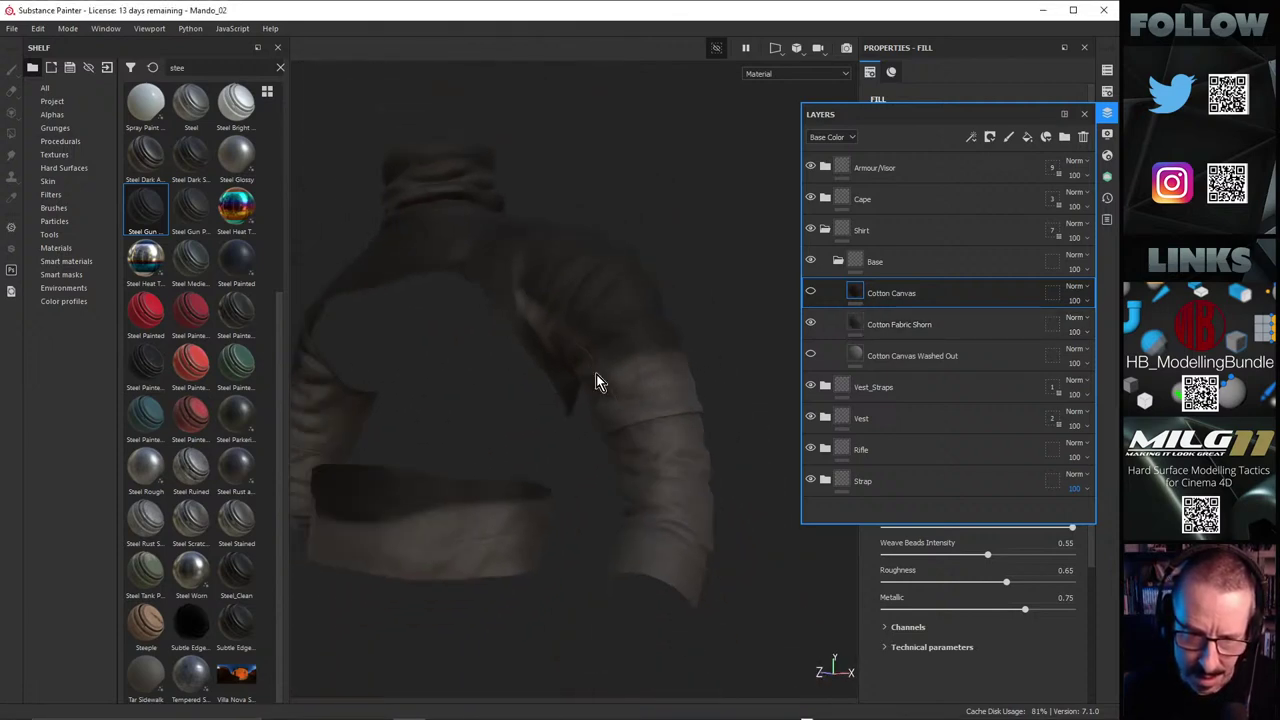
left_click_drag(596, 374, 634, 409, "alt")
scroll(636, 406, "up", 5)
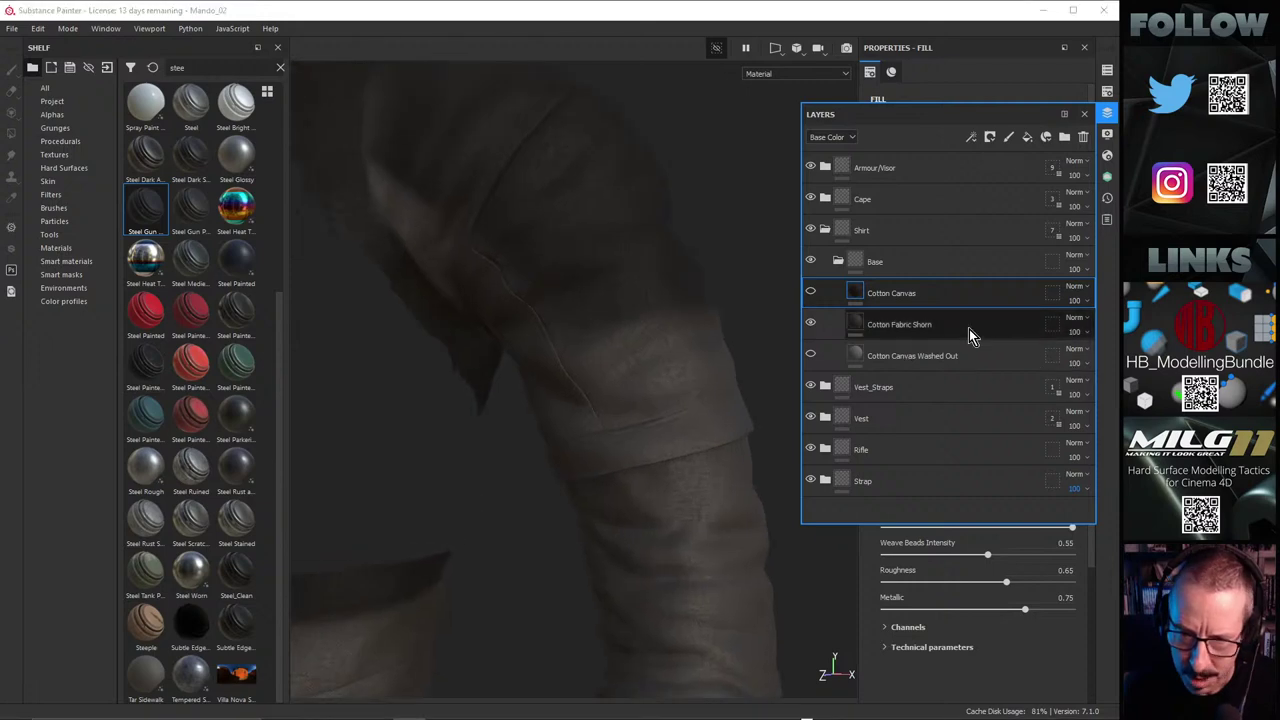
Step: Switch the visible fabric from Cotton Fabric Shorn to Cotton Canvas Washed Out and examine its weave on the sleeve from several angles
left_click(811, 325)
left_click(812, 355)
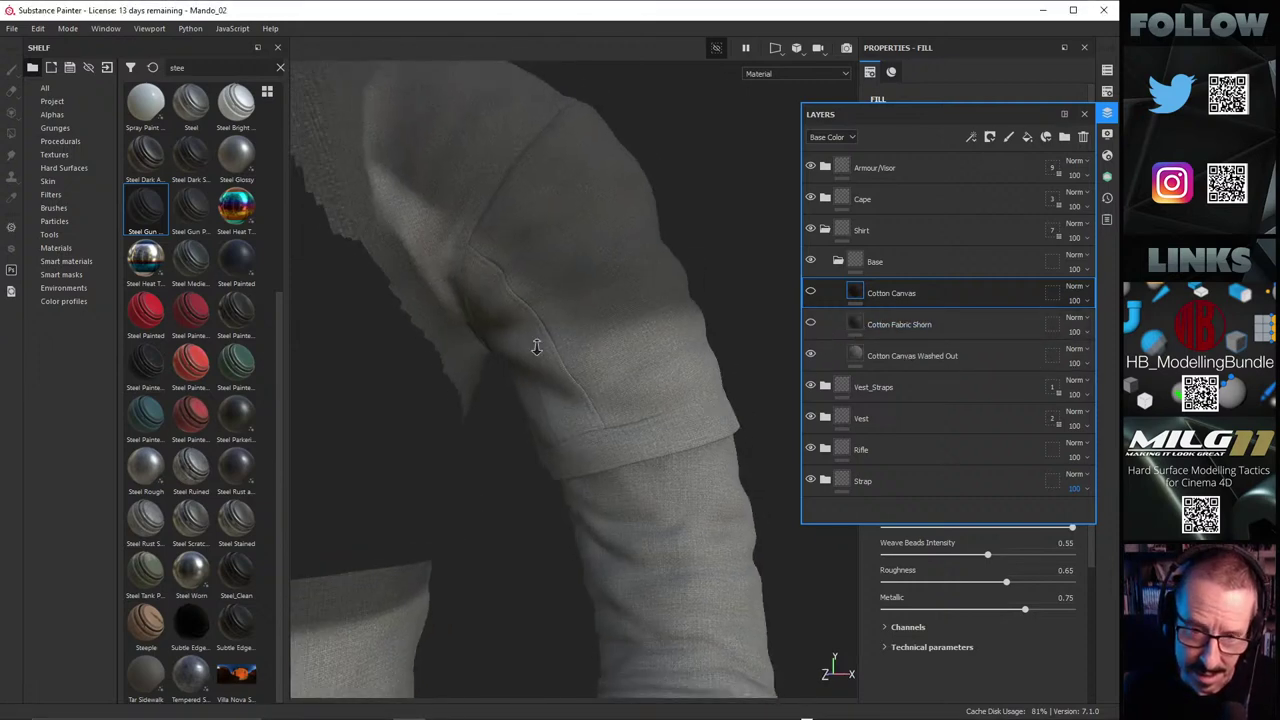
scroll(537, 347, "down", 5)
left_click_drag(549, 354, 510, 363, "alt")
scroll(666, 380, "up", 5)
left_click_drag(731, 383, 588, 367, "alt")
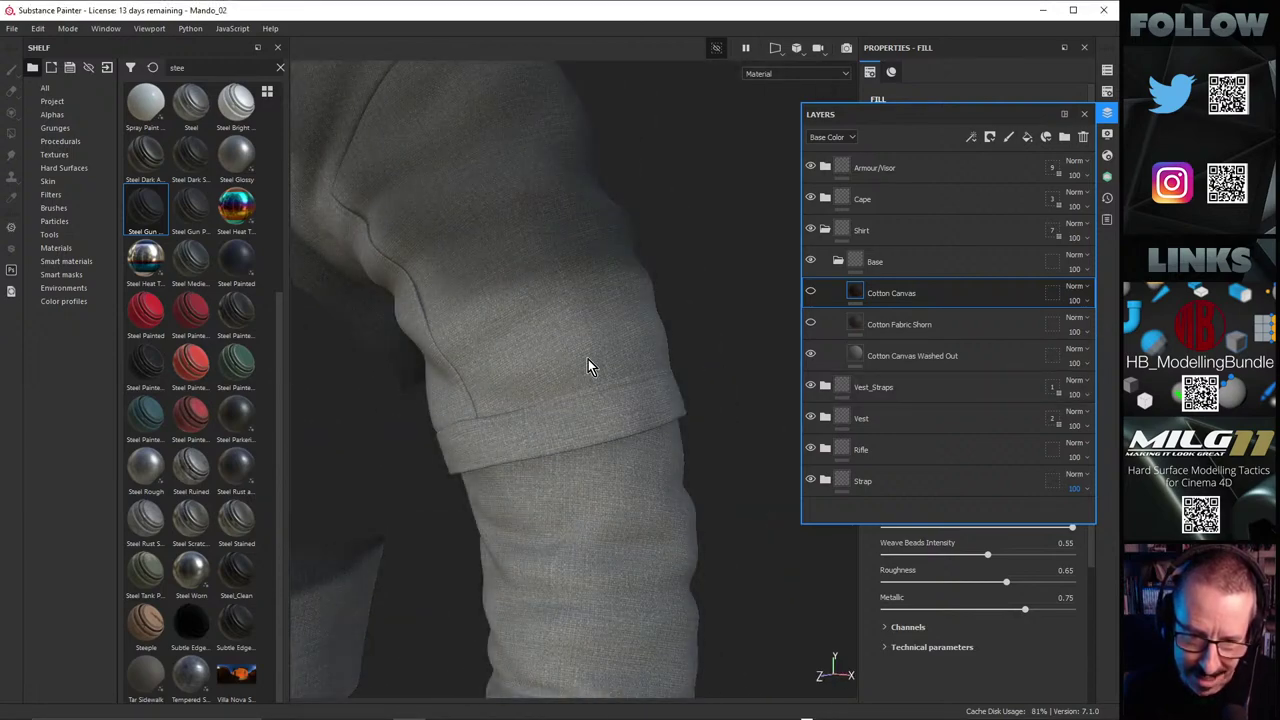
left_click_drag(486, 354, 594, 323, "alt")
right_click_drag(594, 323, 985, 326, "alt")
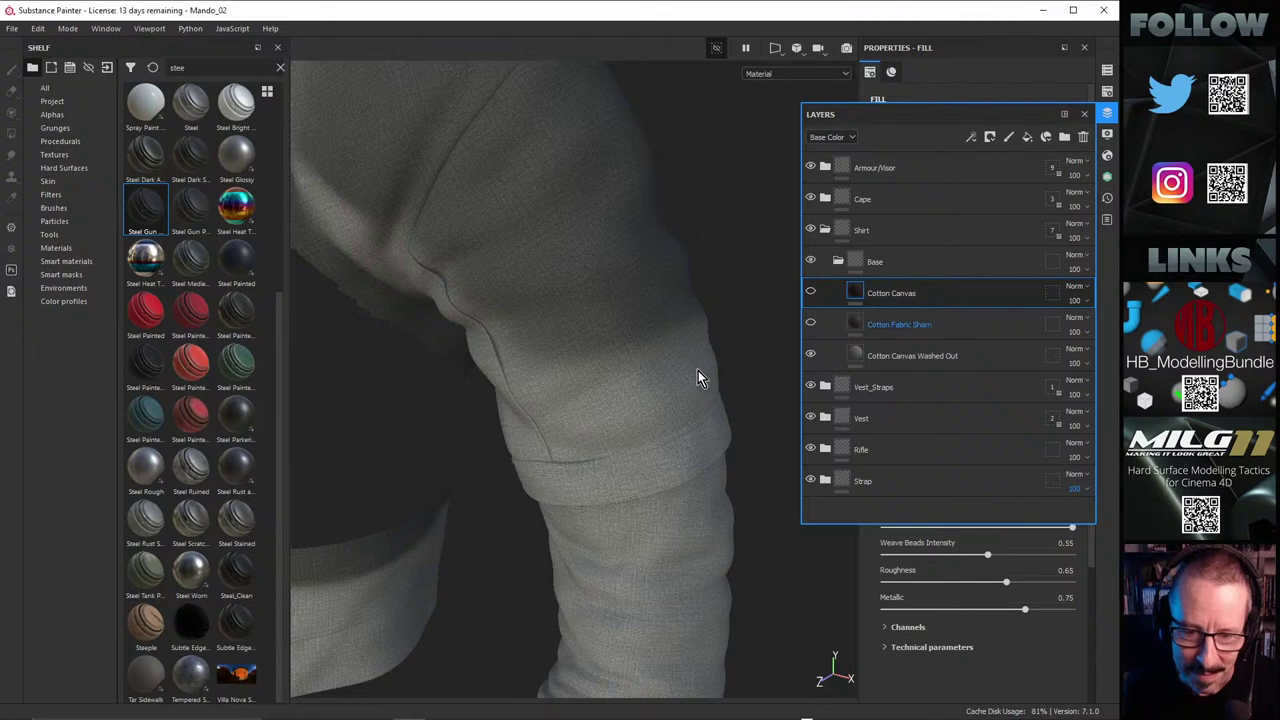
Step: Delete the Cotton Fabric Shorn and Cotton Canvas Washed Out layers, leaving Cotton Canvas visible and selected in the shirt's Base folder
left_click(906, 355)
left_click(916, 327, "ctrl")
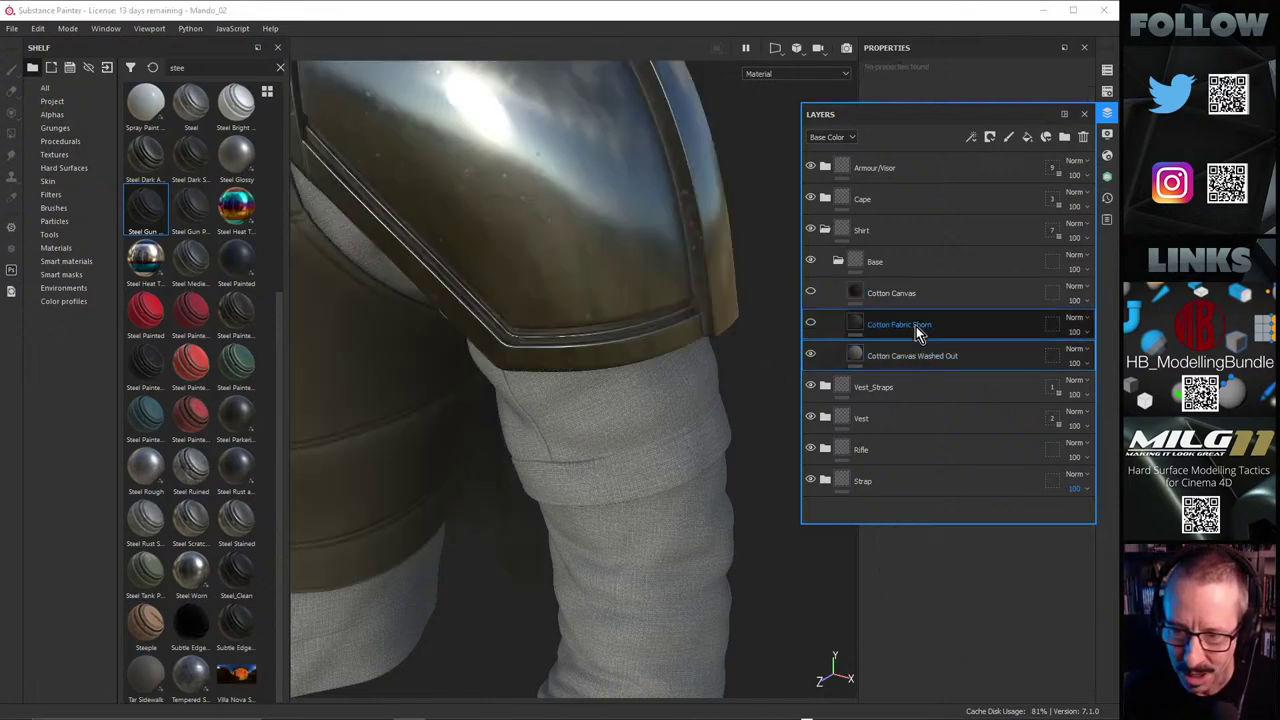
left_click(1083, 138)
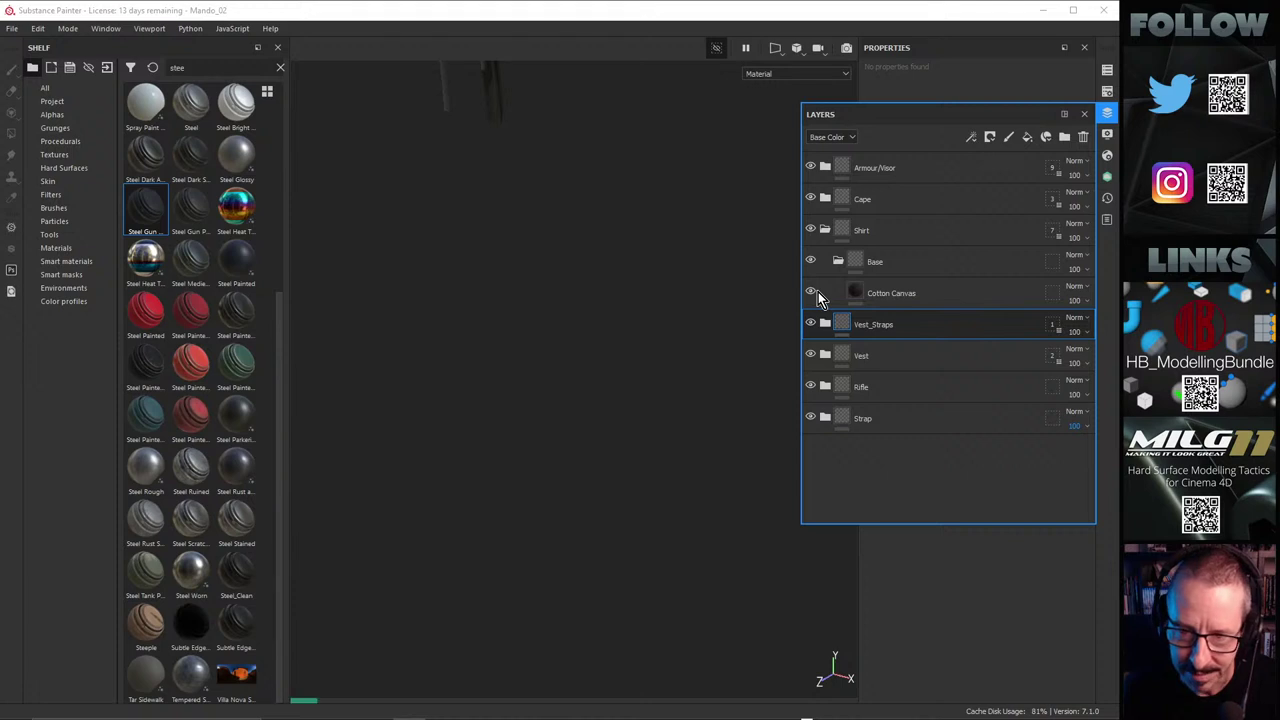
left_click(898, 294)
left_click_drag(751, 408, 634, 380, "alt")
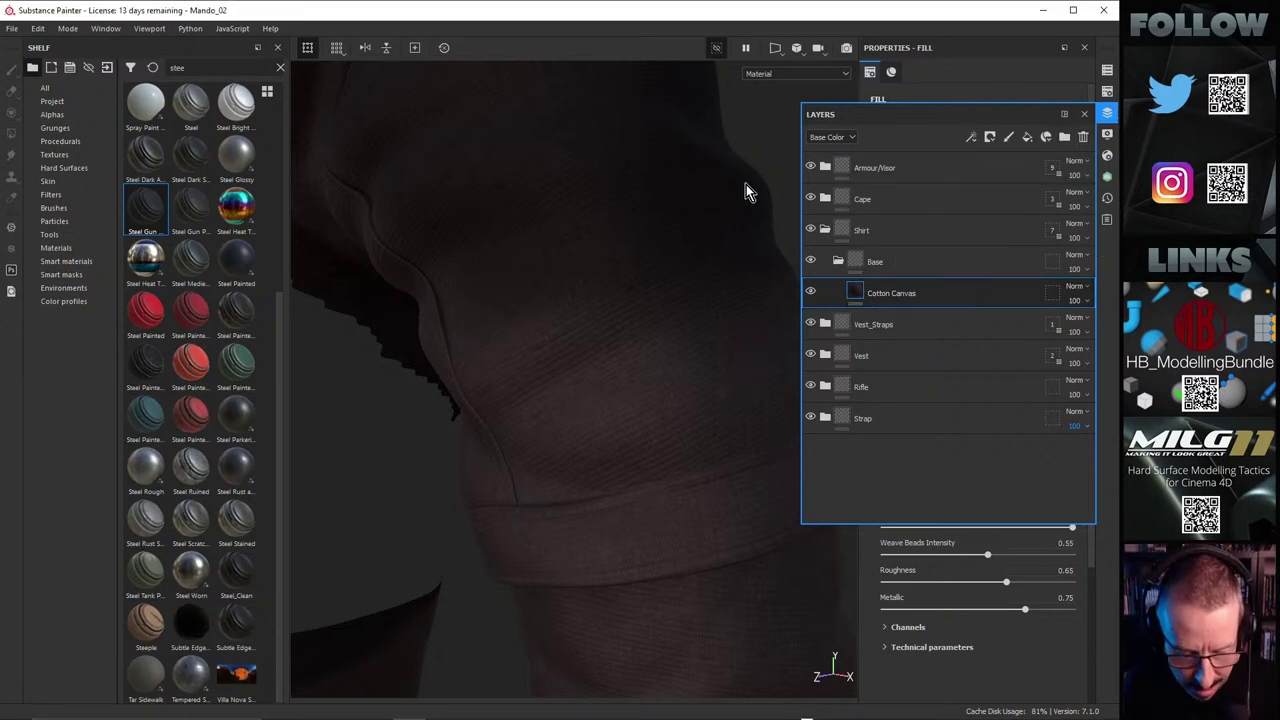
Step: Show only the 2D UV view and examine which UV tiles the shirt pieces occupy
key("F3")
right_click_drag(636, 302, 423, 369, "alt")
right_click_drag(591, 329, 334, 463, "alt")
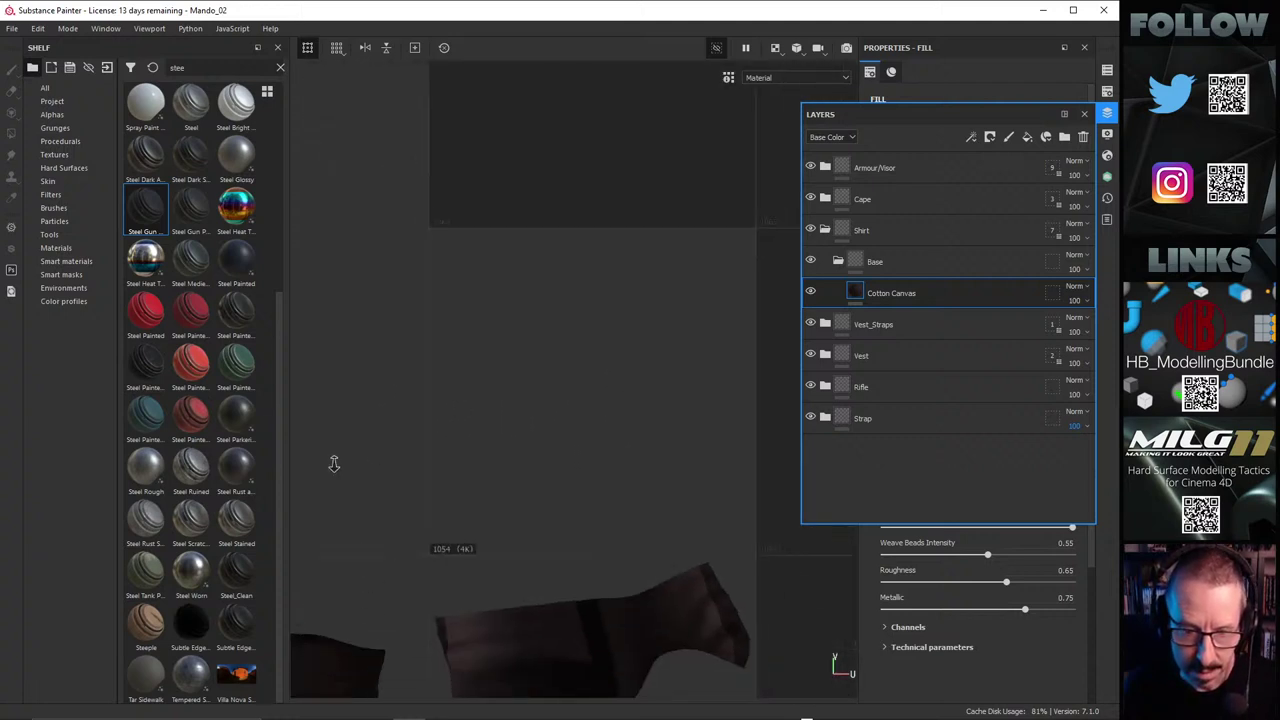
middle_click_drag(555, 409, 611, 286, "alt")
right_click_drag(611, 286, 486, 334, "alt")
middle_click_drag(486, 334, 665, 230, "alt")
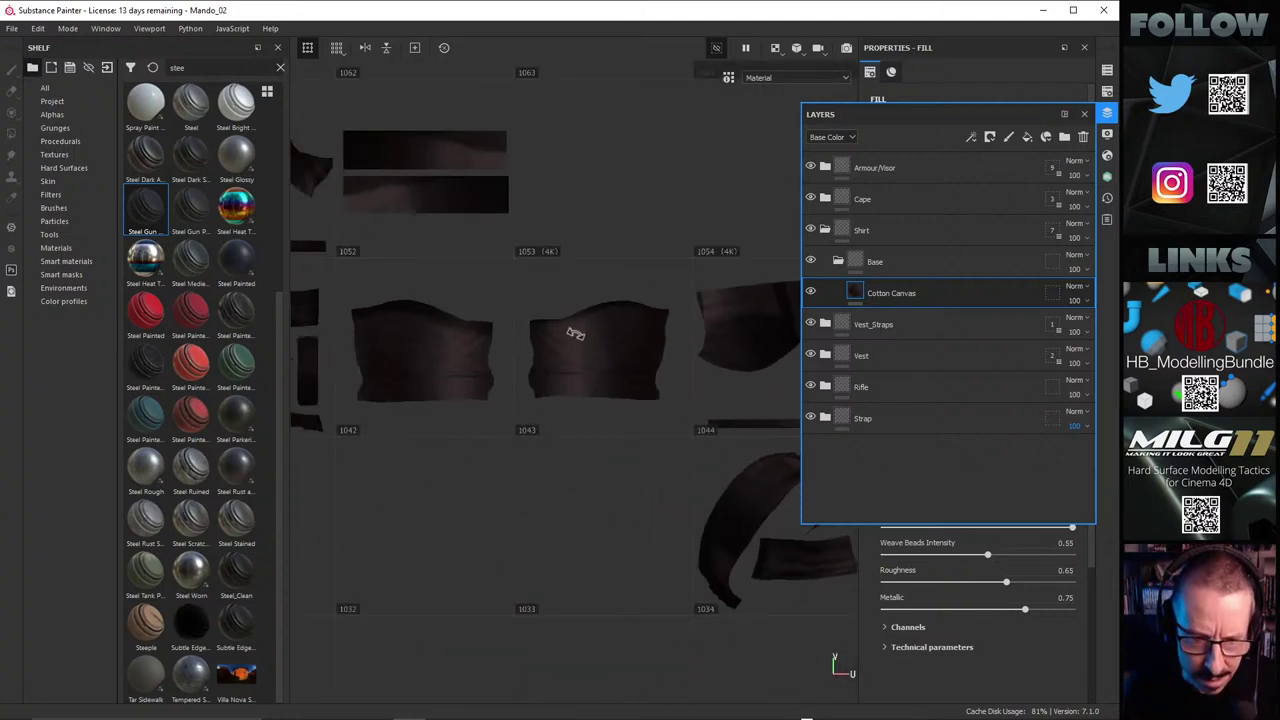
middle_click_drag(577, 334, 612, 368, "alt")
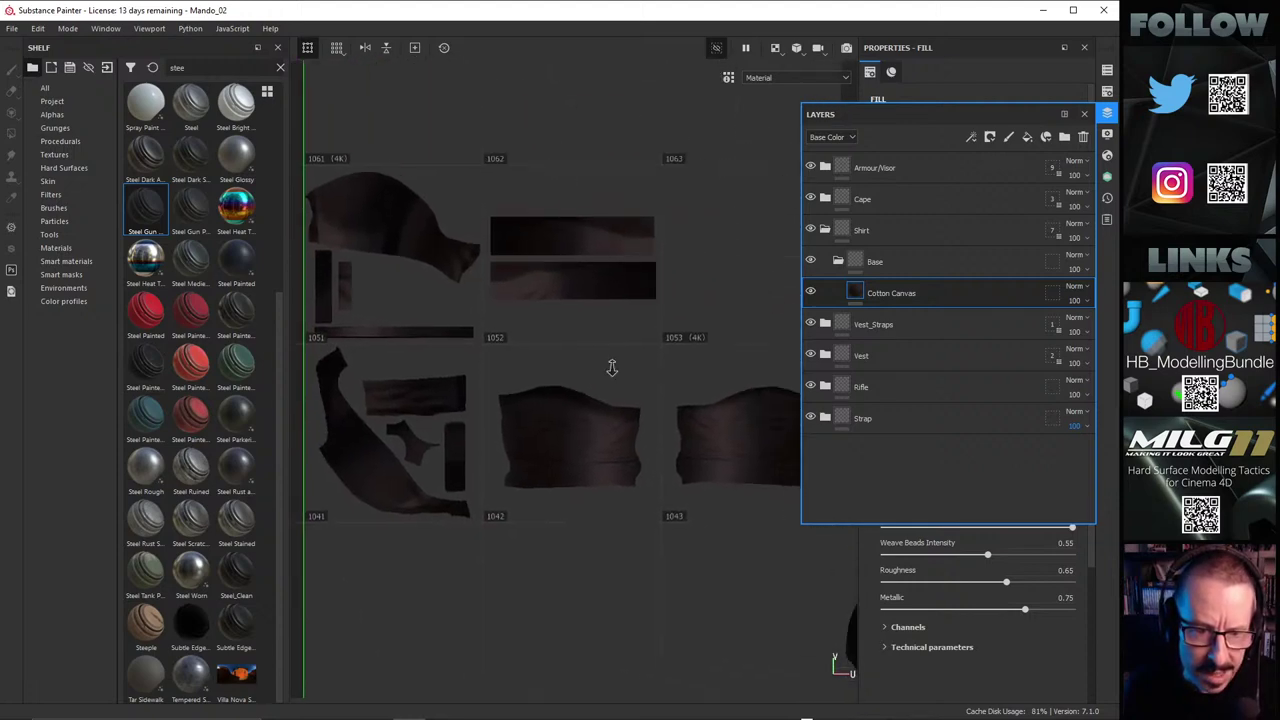
right_click_drag(612, 368, 529, 363, "alt")
middle_click_drag(529, 363, 486, 343, "alt")
right_click_drag(486, 343, 537, 346, "alt")
middle_click_drag(537, 346, 520, 337, "alt")
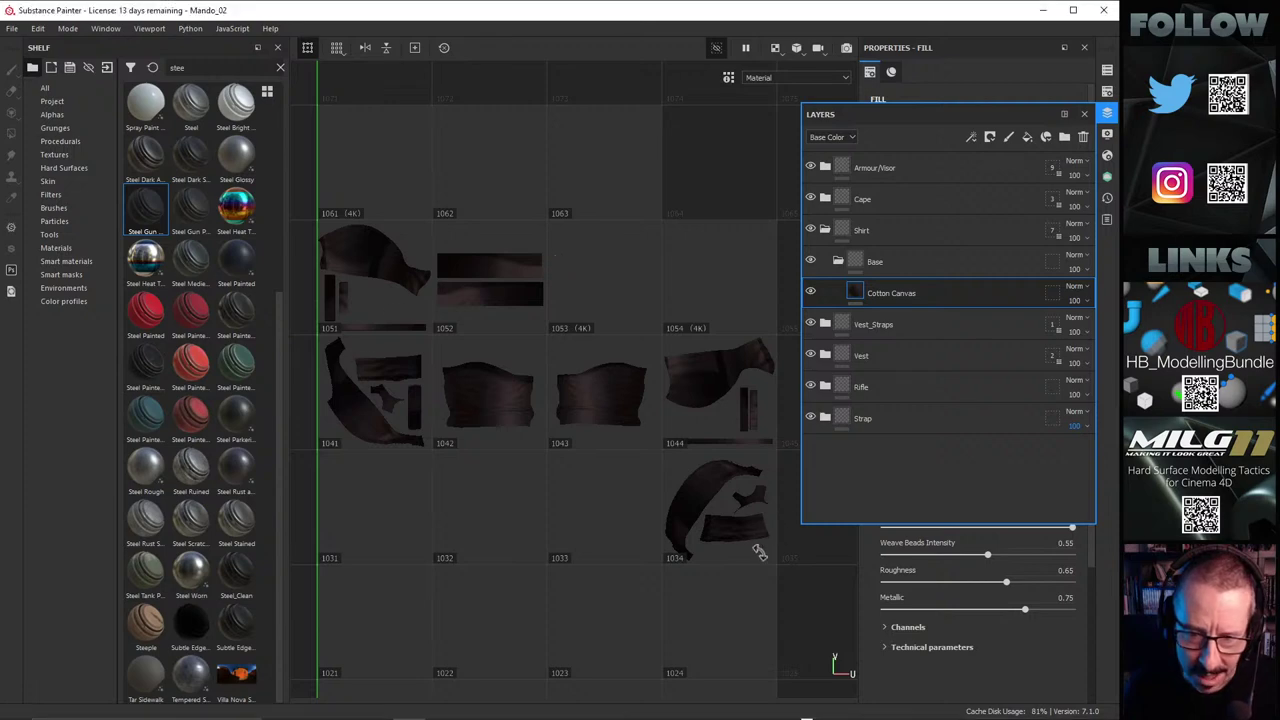
Step: Examine the cotton texture up close on the shirt pieces in tiles 1042 and 1051, including the large shoulder piece
scroll(519, 411, "up", 6)
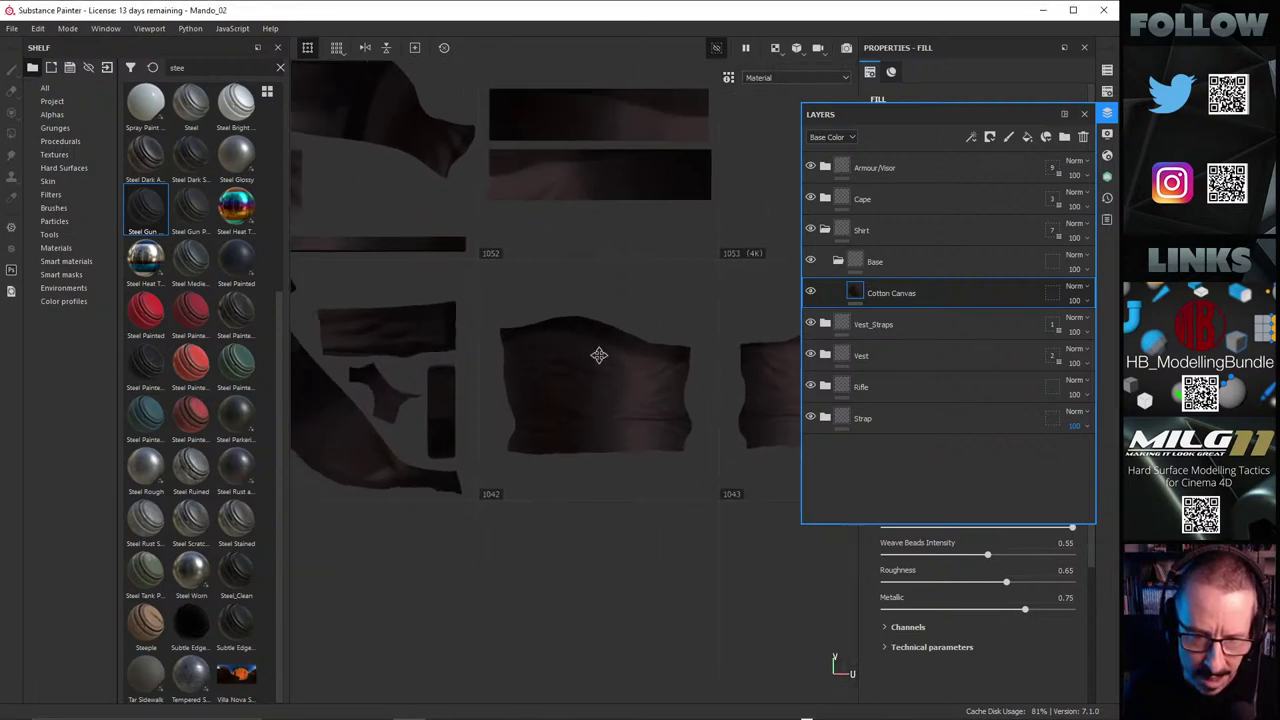
right_click_drag(707, 400, 404, 416, "alt")
middle_click_drag(522, 385, 214, 429, "alt")
right_click_drag(576, 374, 500, 375, "alt")
middle_click_drag(464, 375, 729, 474, "alt")
right_click_drag(520, 301, 729, 320, "alt")
middle_click_drag(729, 320, 779, 397)
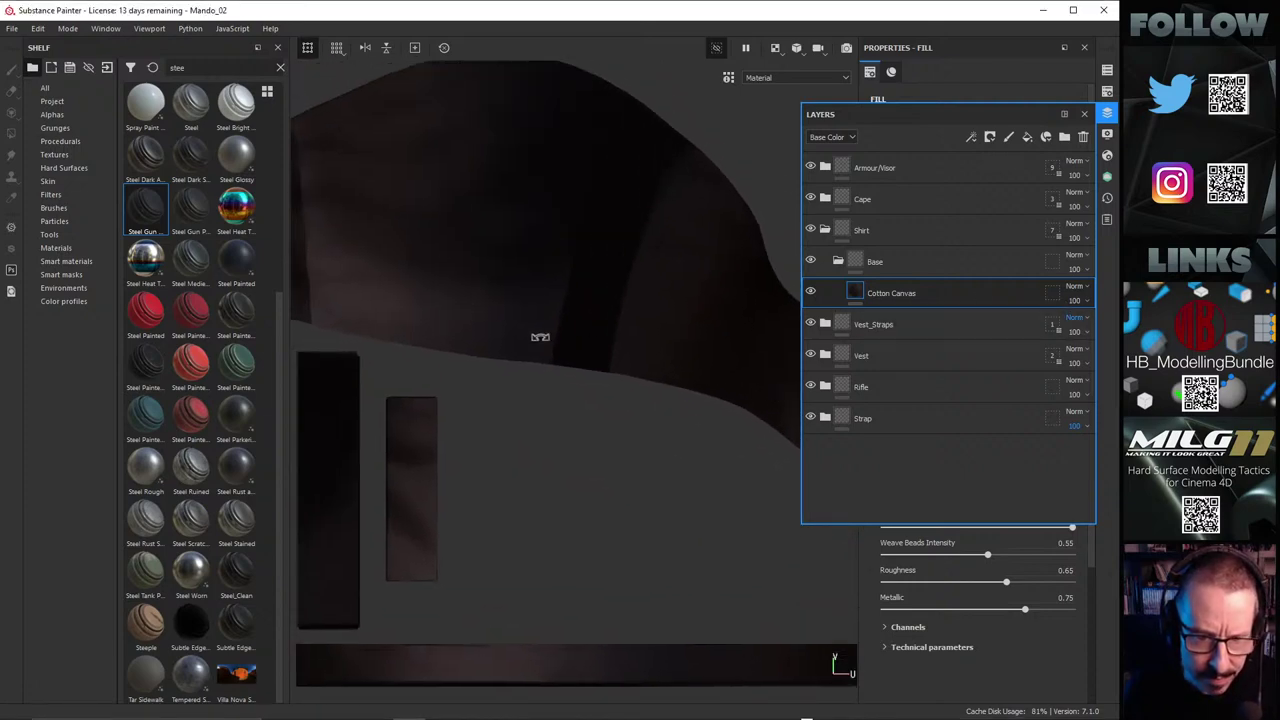
scroll(414, 314, "down", 3)
middle_click_drag(503, 303, 500, 289)
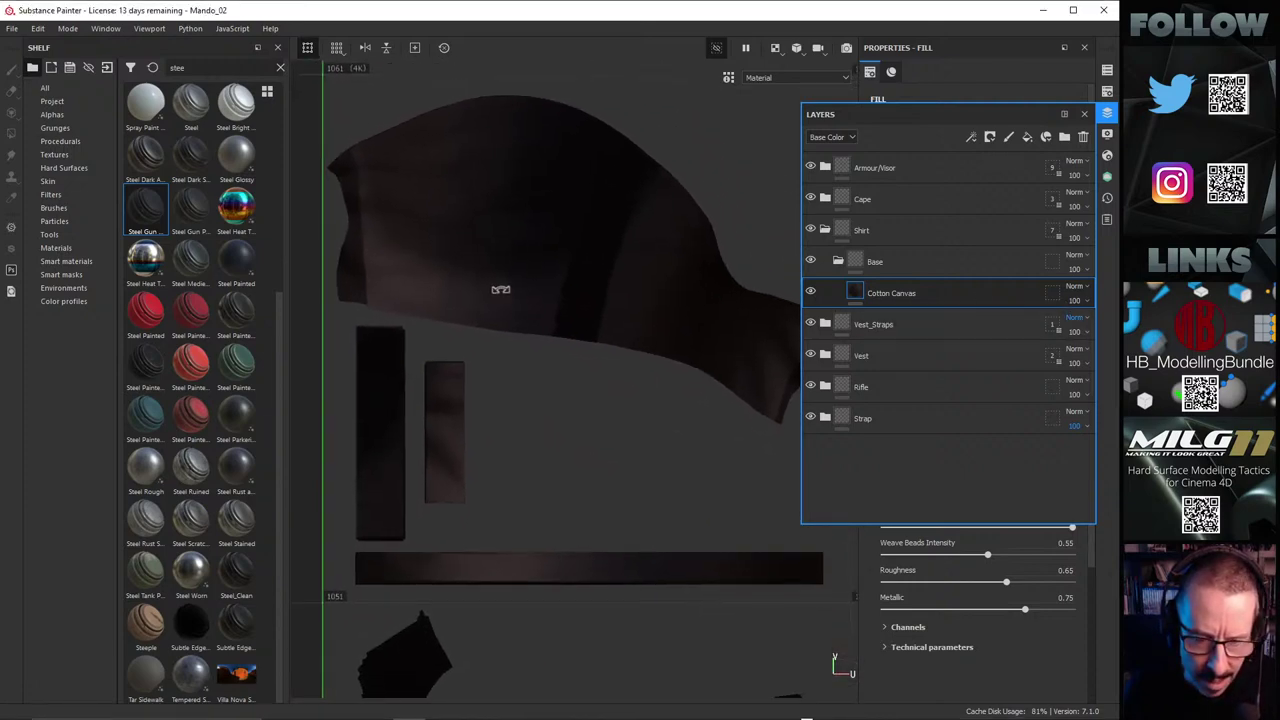
scroll(581, 306, "down", 5)
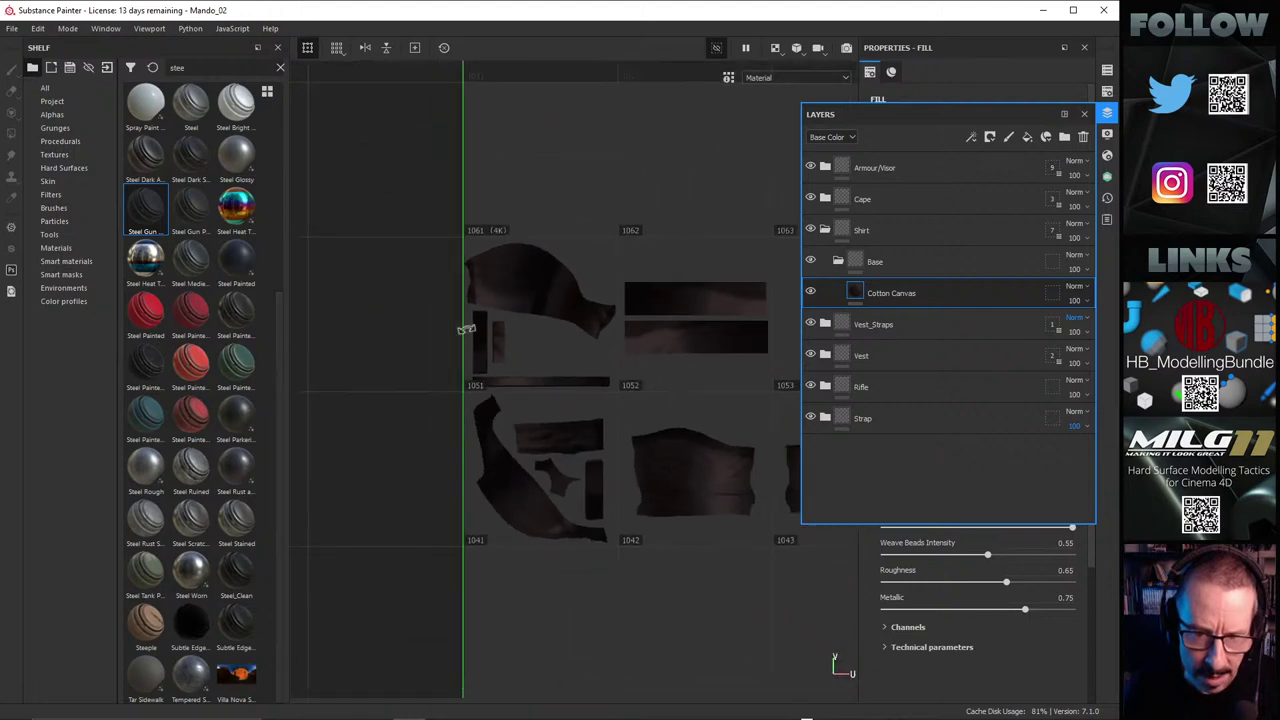
scroll(481, 291, "down", 2)
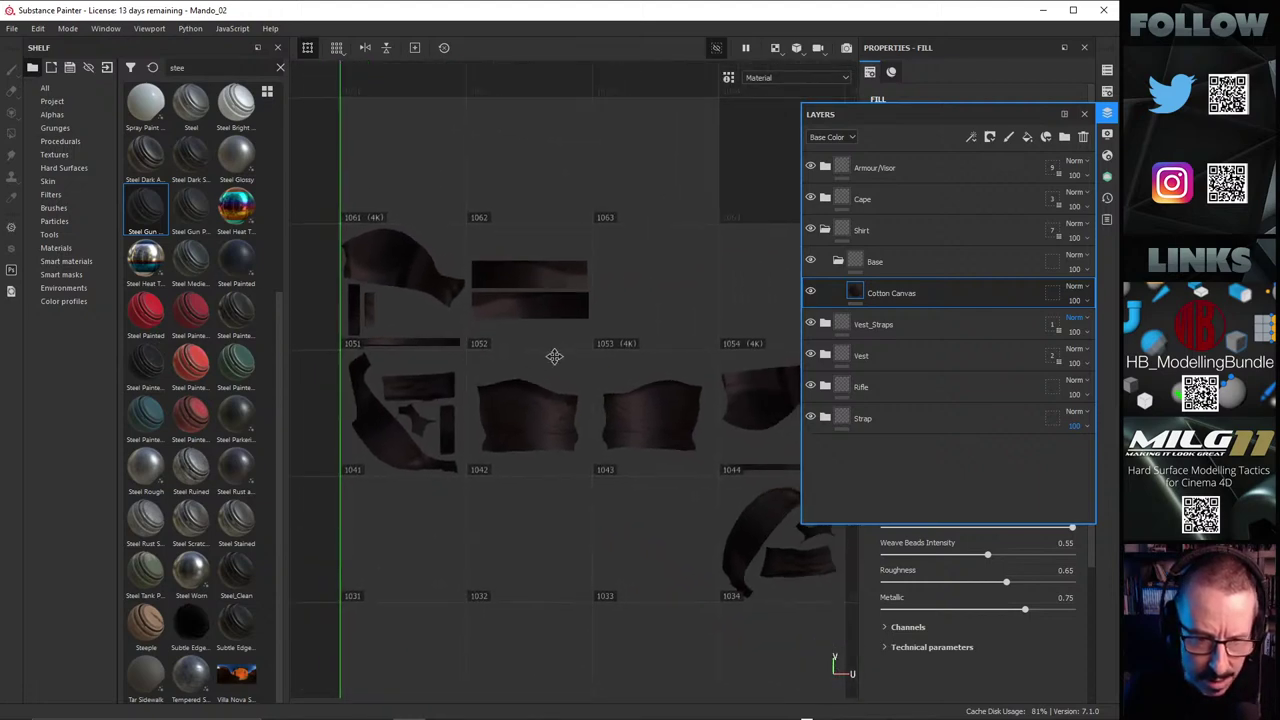
Step: Examine the matching shirt pieces in tiles 1044 and 1034, comparing them with those in tiles 1051 and 1041
middle_click_drag(553, 350, 395, 336)
scroll(677, 374, "up", 5)
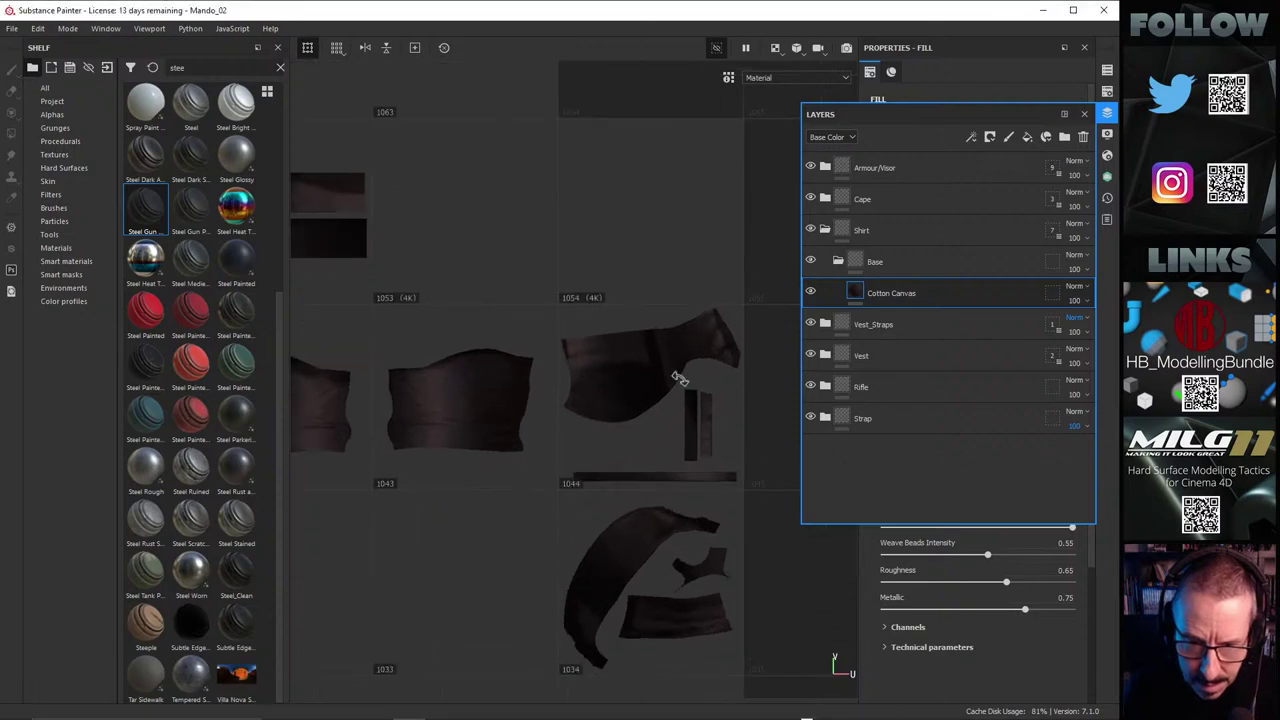
scroll(757, 380, "up", 3)
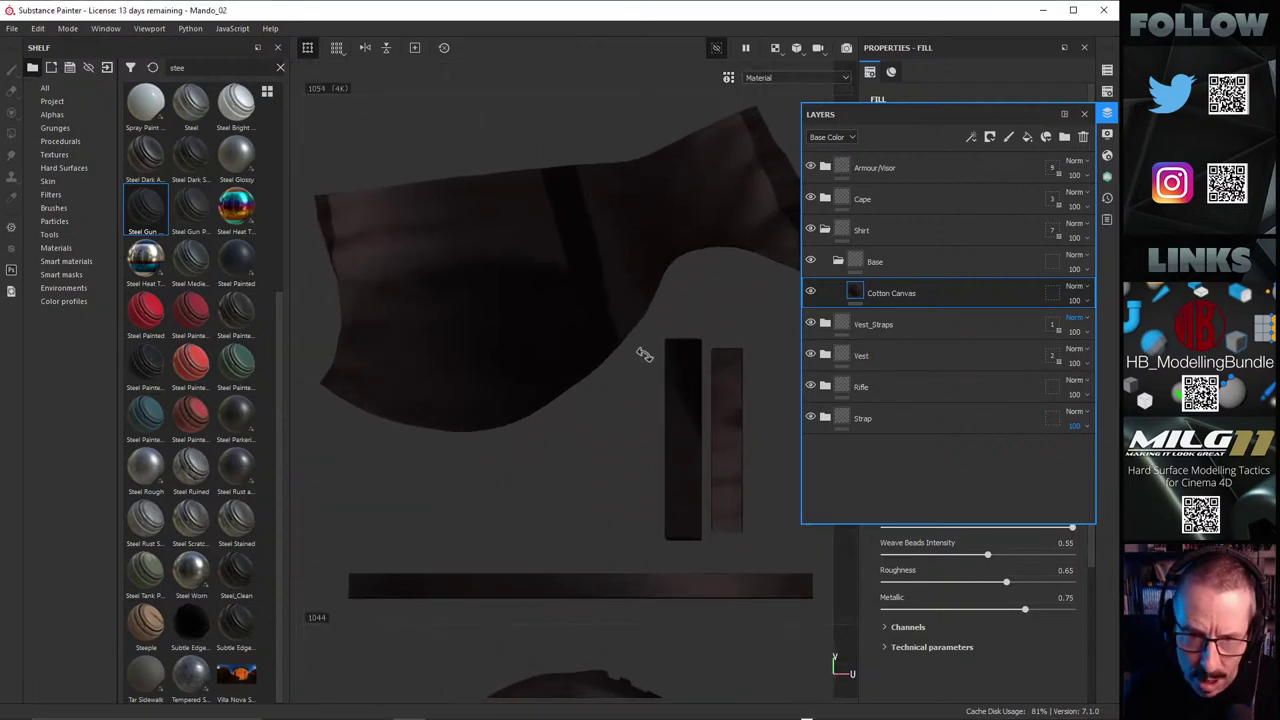
right_click_drag(555, 323, 609, 307, "shift")
scroll(653, 303, "down", 5)
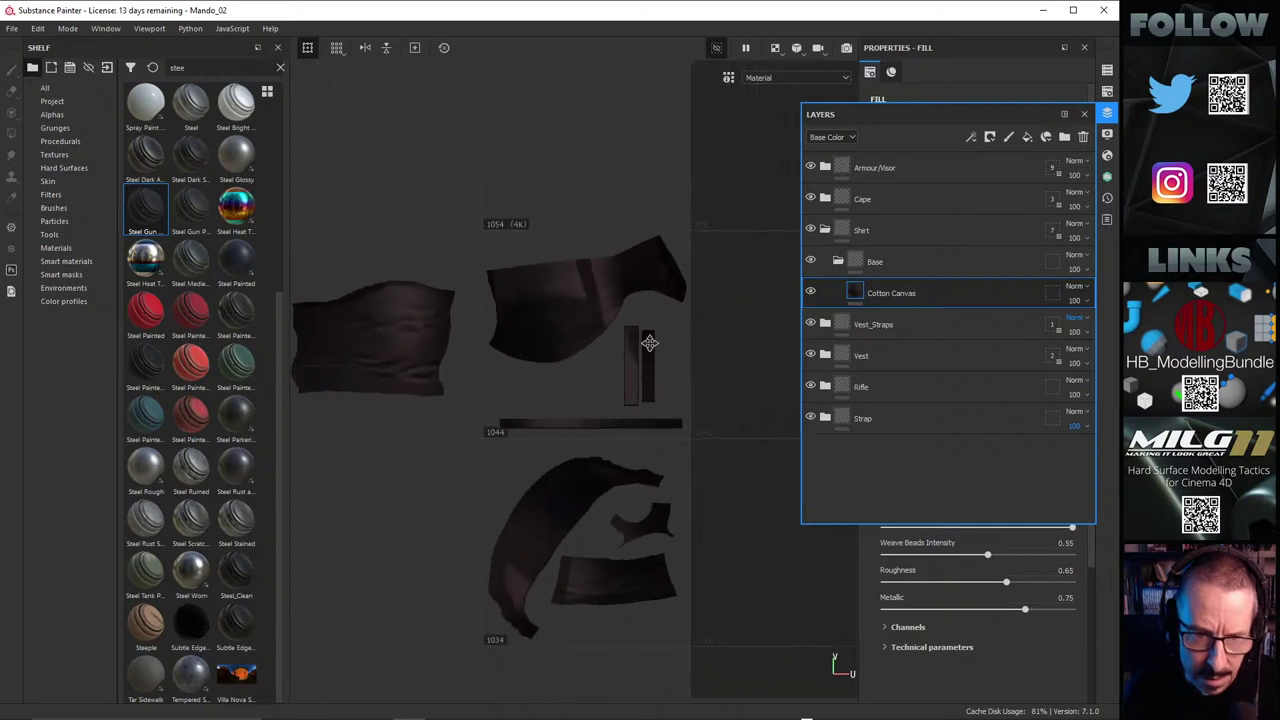
middle_click_drag(785, 400, 771, 408, "alt")
middle_click_drag(682, 374, 629, 384, "alt")
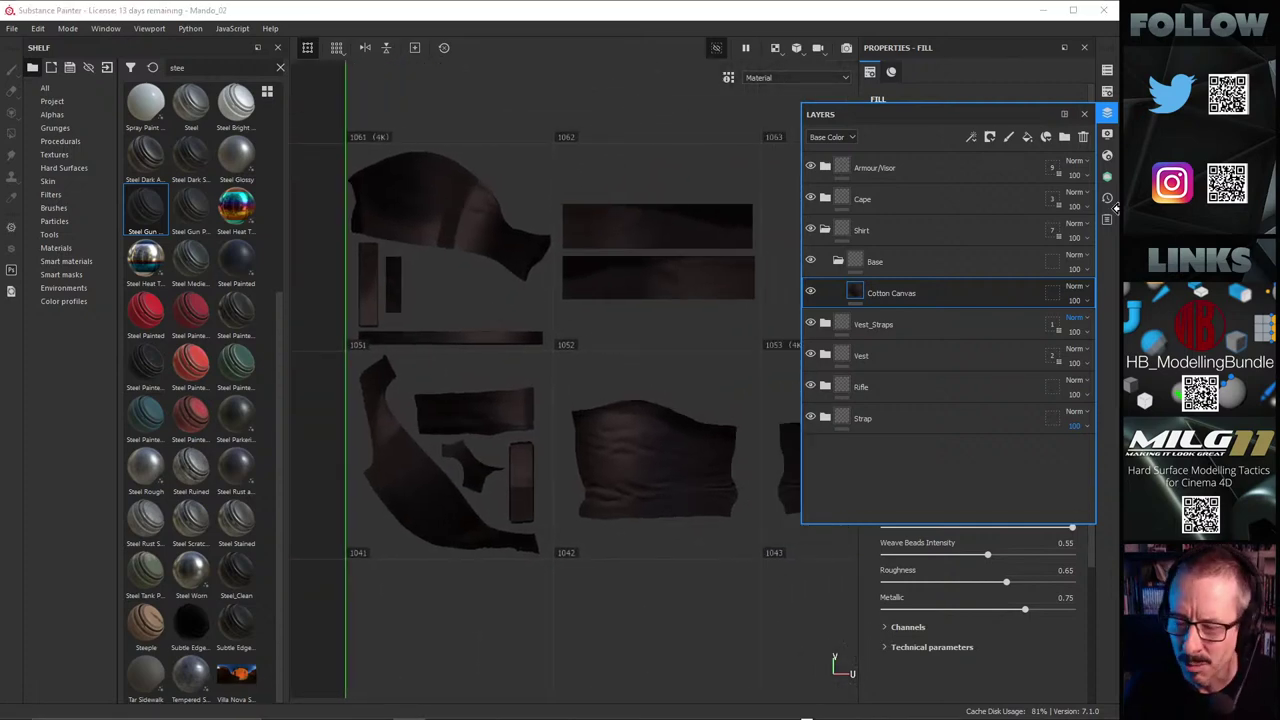
Step: Set the texture size of UV tiles 1044 and 1051 to 4096 and check the shirt pieces' fabric detail
left_click(1107, 70)
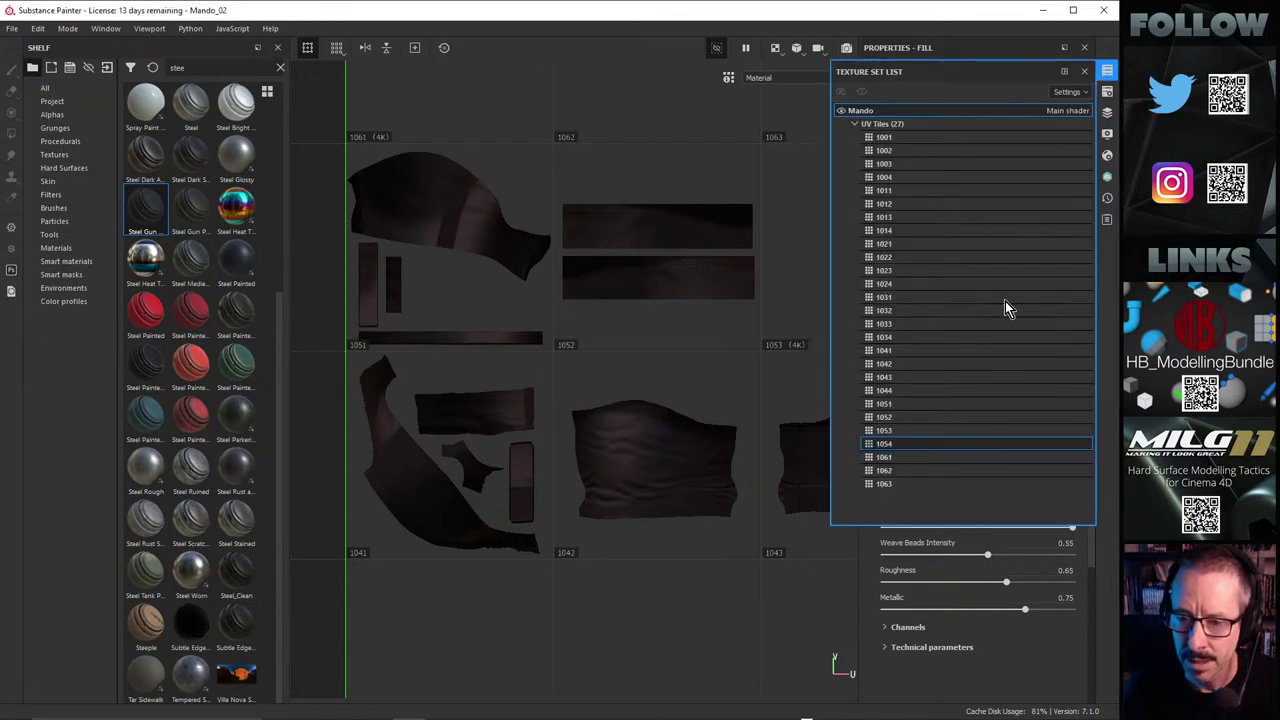
left_click(894, 390)
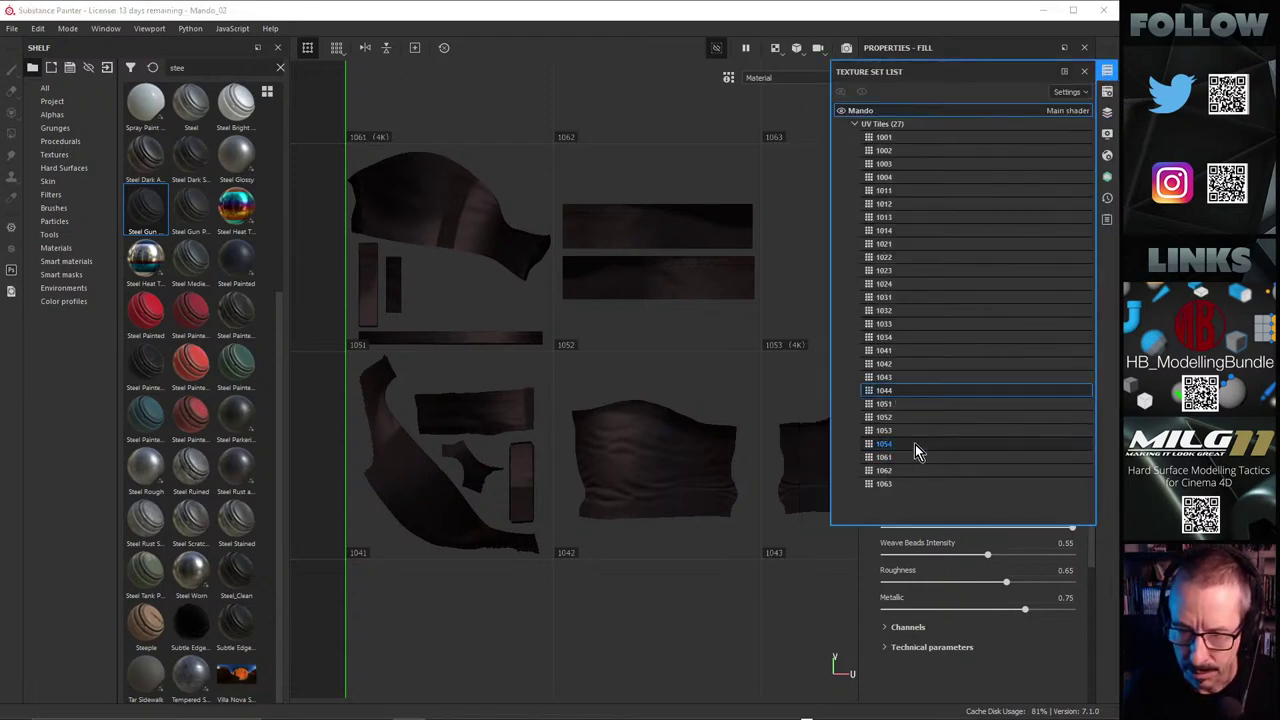
left_click(916, 404, "ctrl")
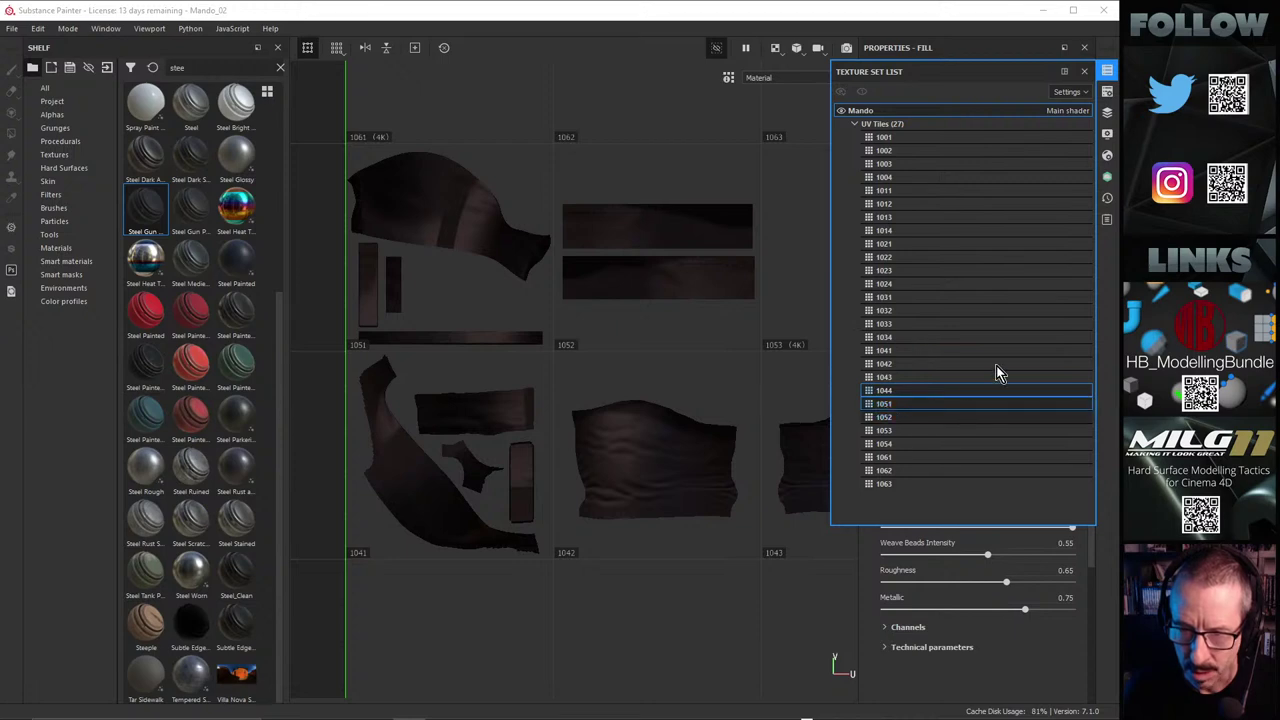
left_click(1107, 91)
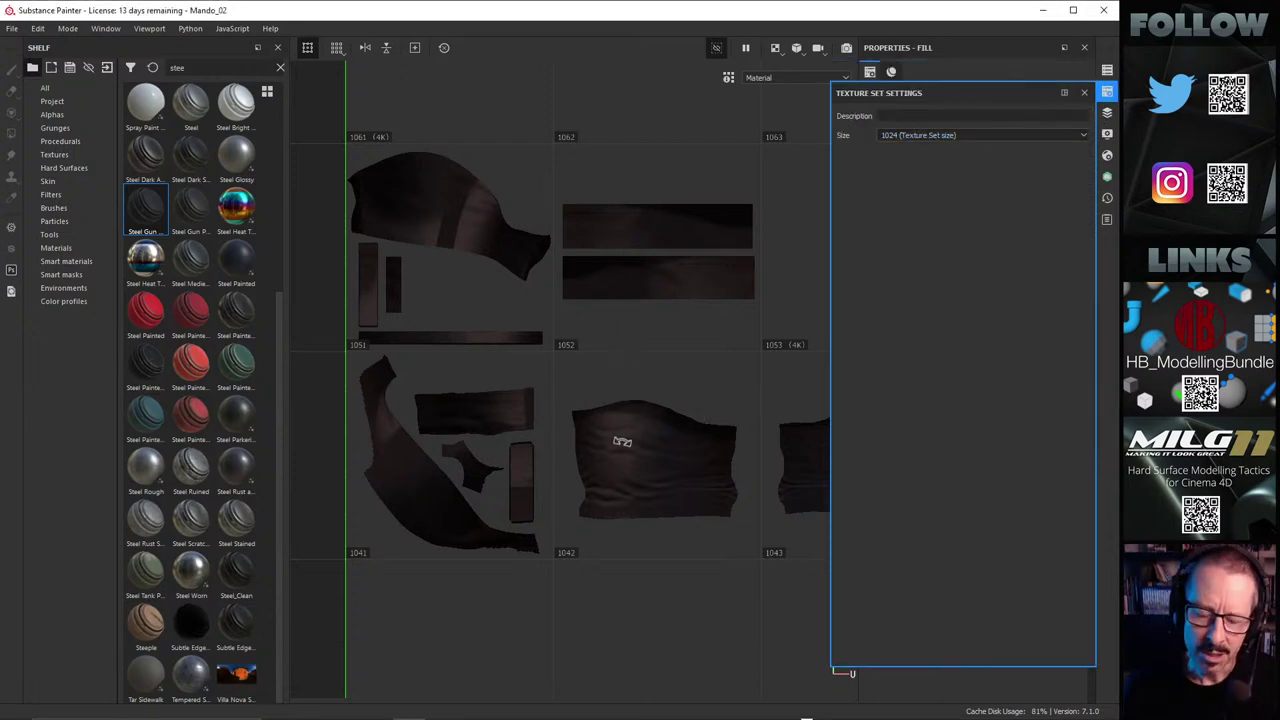
scroll(622, 441, "up", 10)
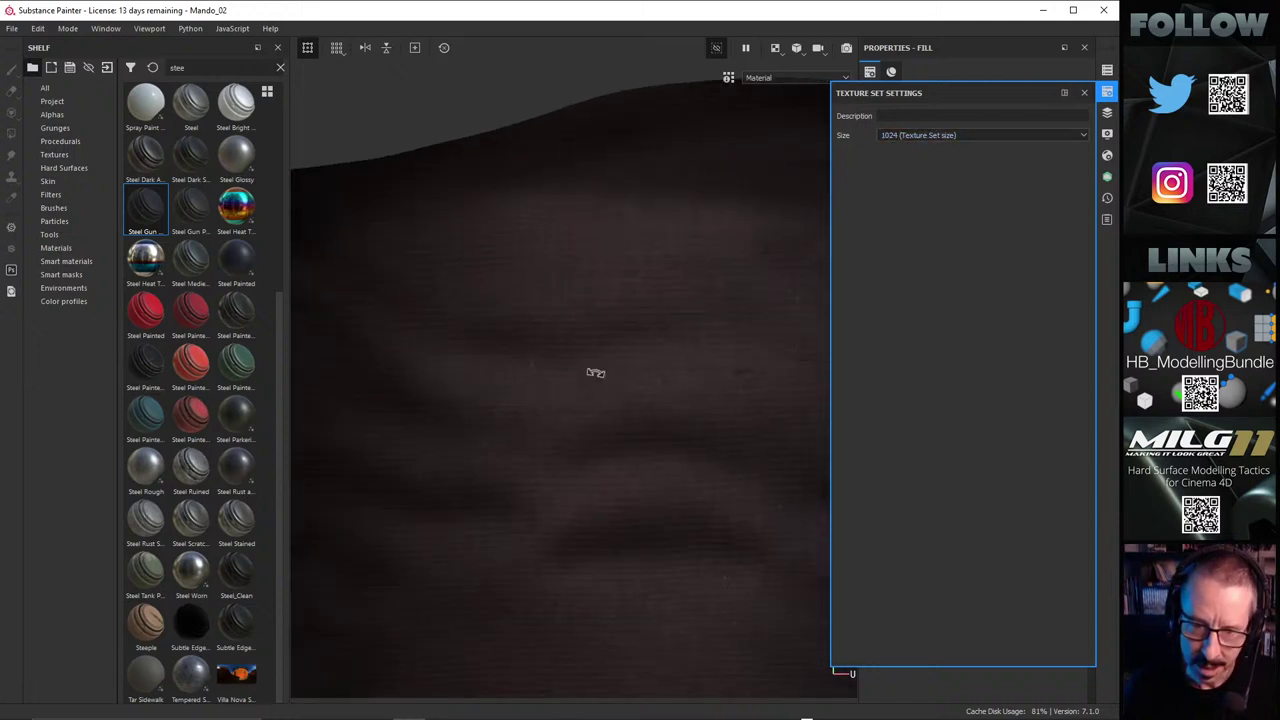
left_click(1028, 136)
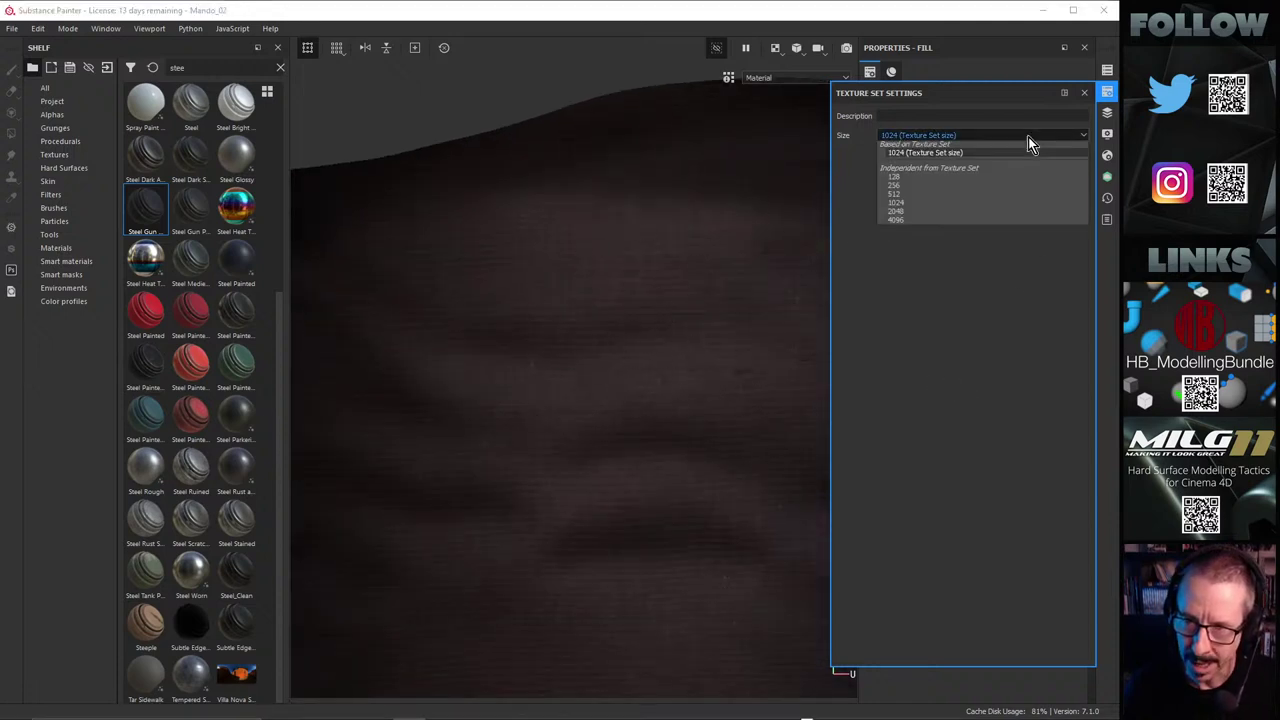
left_click(923, 221)
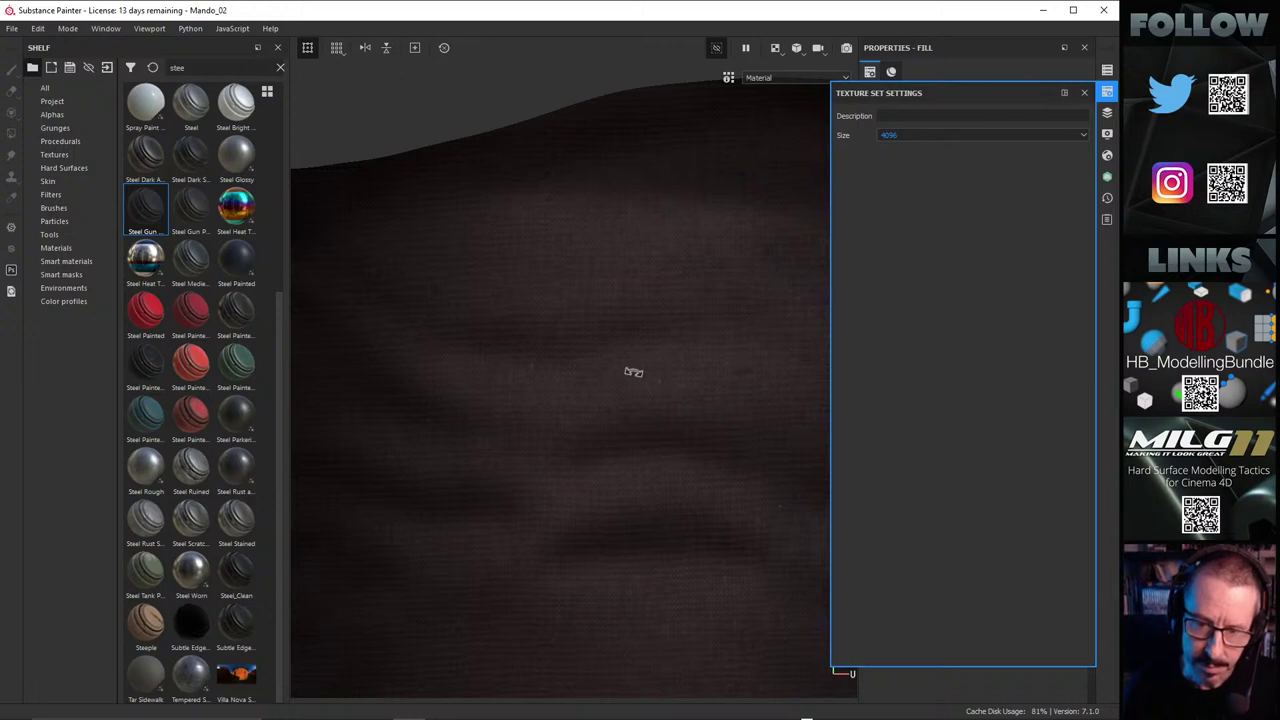
scroll(657, 337, "down", 5)
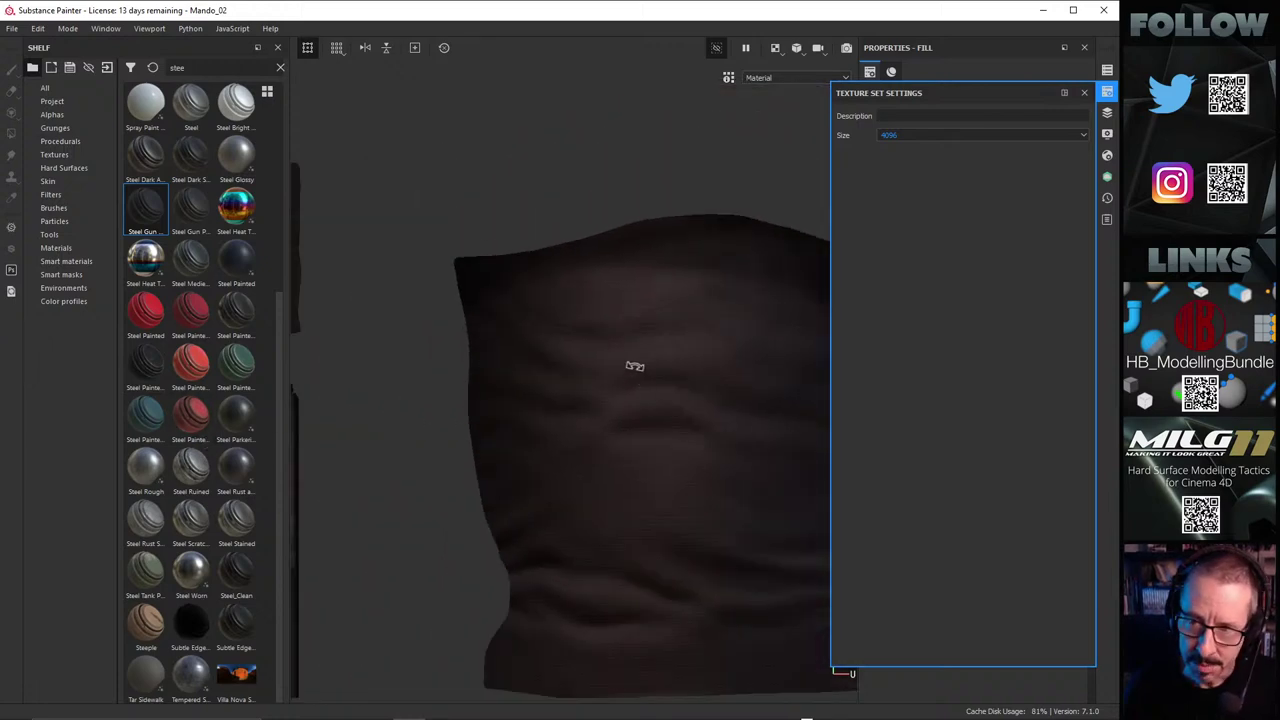
right_click_drag(614, 342, 386, 400, "alt")
middle_click_drag(386, 400, 689, 386, "alt")
right_click_drag(689, 386, 523, 394, "alt")
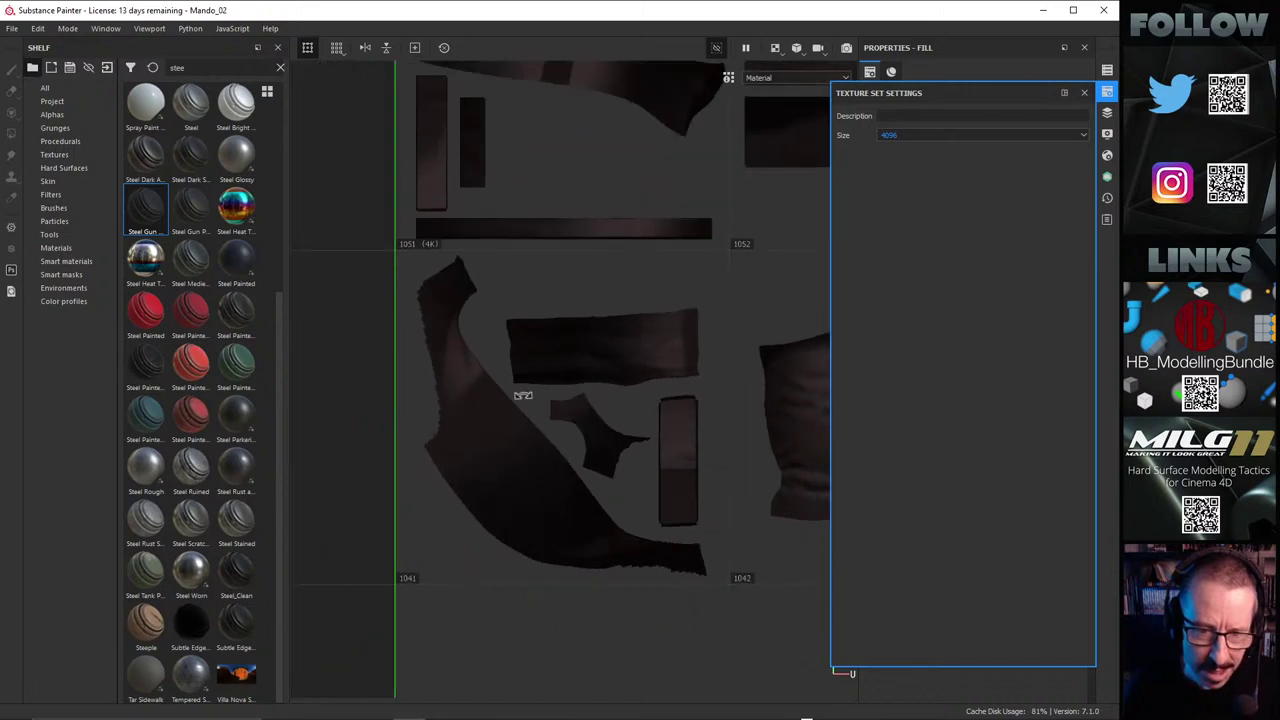
Step: Look over the shirt pieces in the UV layout, close the texture set settings and show only the 3D view
middle_click_drag(523, 394, 484, 548, "alt")
mouse_move(484, 548)
right_mouse_down("alt")
mouse_move(568, 483)
mouse_move(679, 438)
mouse_move(642, 271)
mouse_move(645, 281)
right_mouse_up("alt")
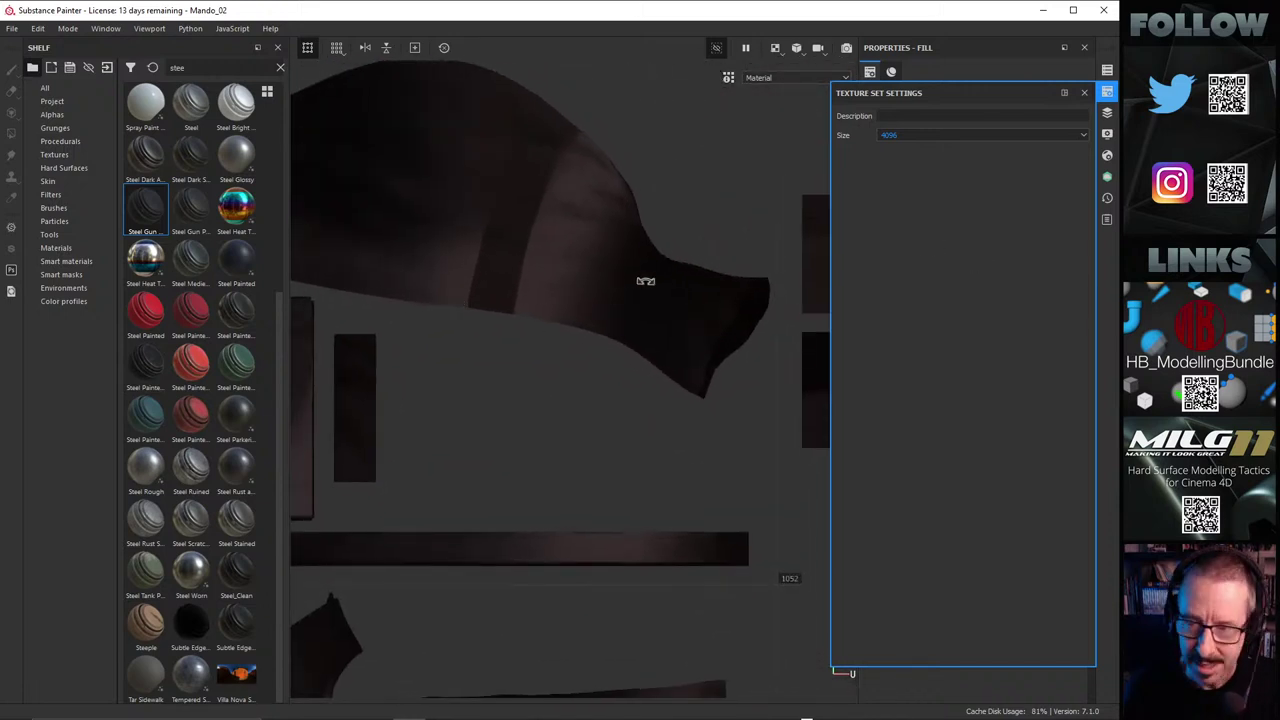
left_click(1107, 92)
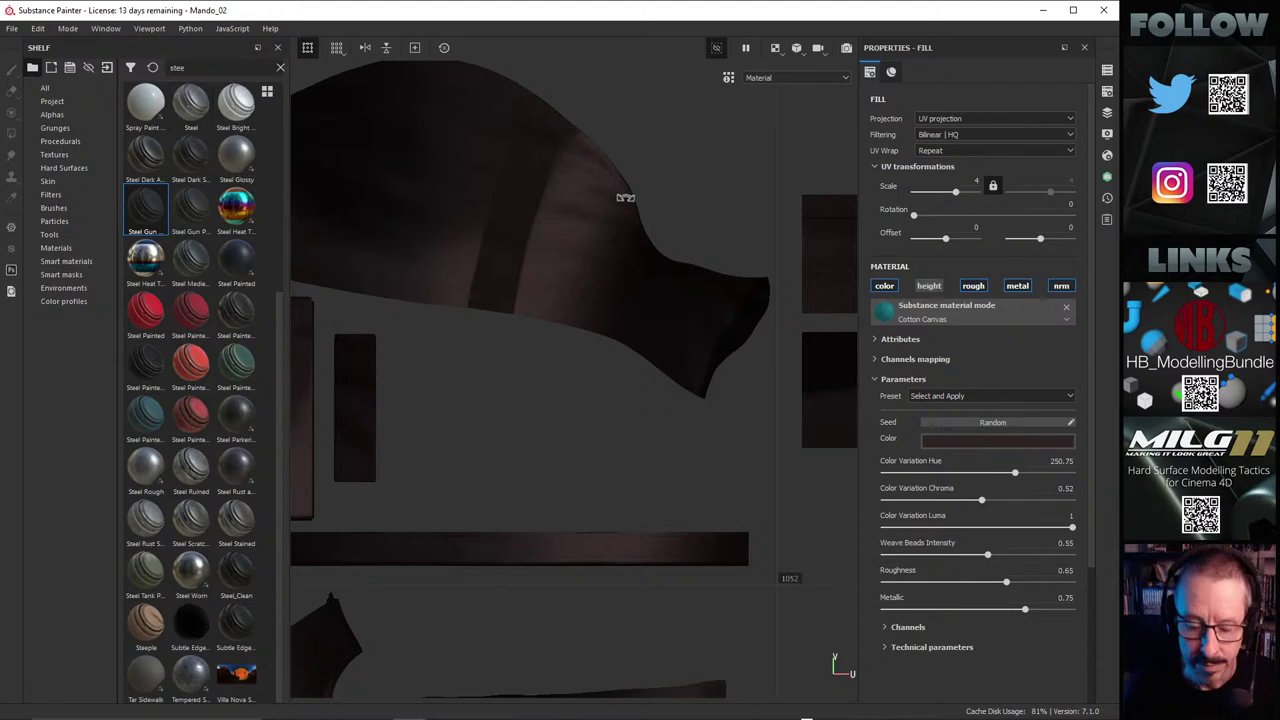
key("F2")
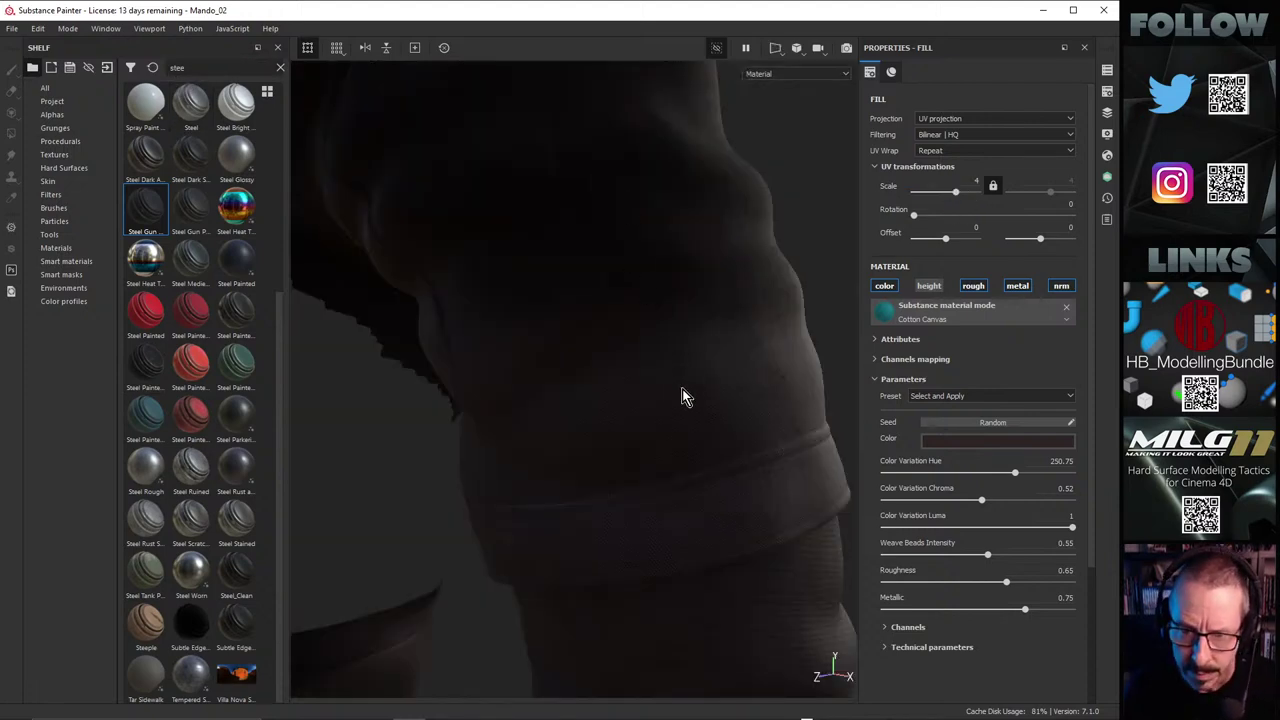
Step: Examine the fabric on the shirt's sleeve and cuff seam from several angles and distances while rotating the environment lighting
left_click_drag(682, 396, 586, 400, "alt")
right_click_drag(582, 392, 551, 381, "shift")
left_click_drag(518, 402, 486, 406, "alt")
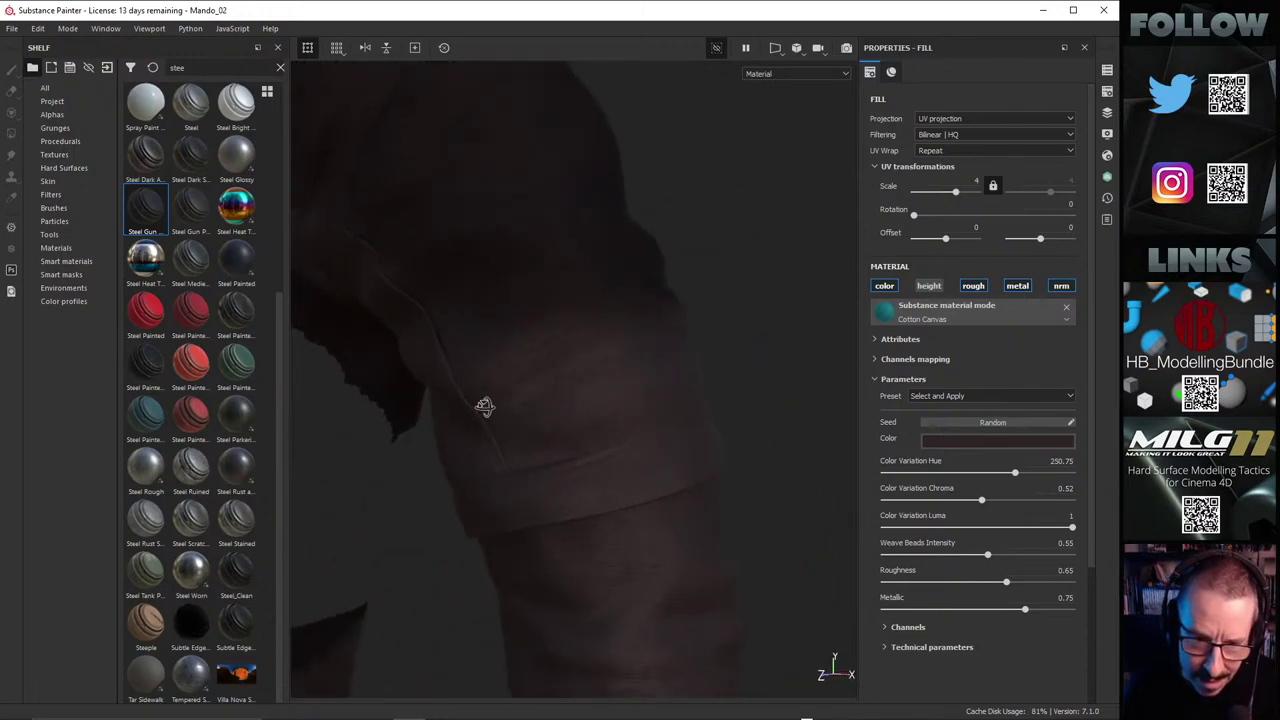
right_click_drag(486, 406, 869, 349, "alt")
left_click_drag(700, 370, 681, 335, "alt")
right_click_drag(681, 335, 495, 350, "alt")
left_click_drag(494, 350, 730, 343, "alt")
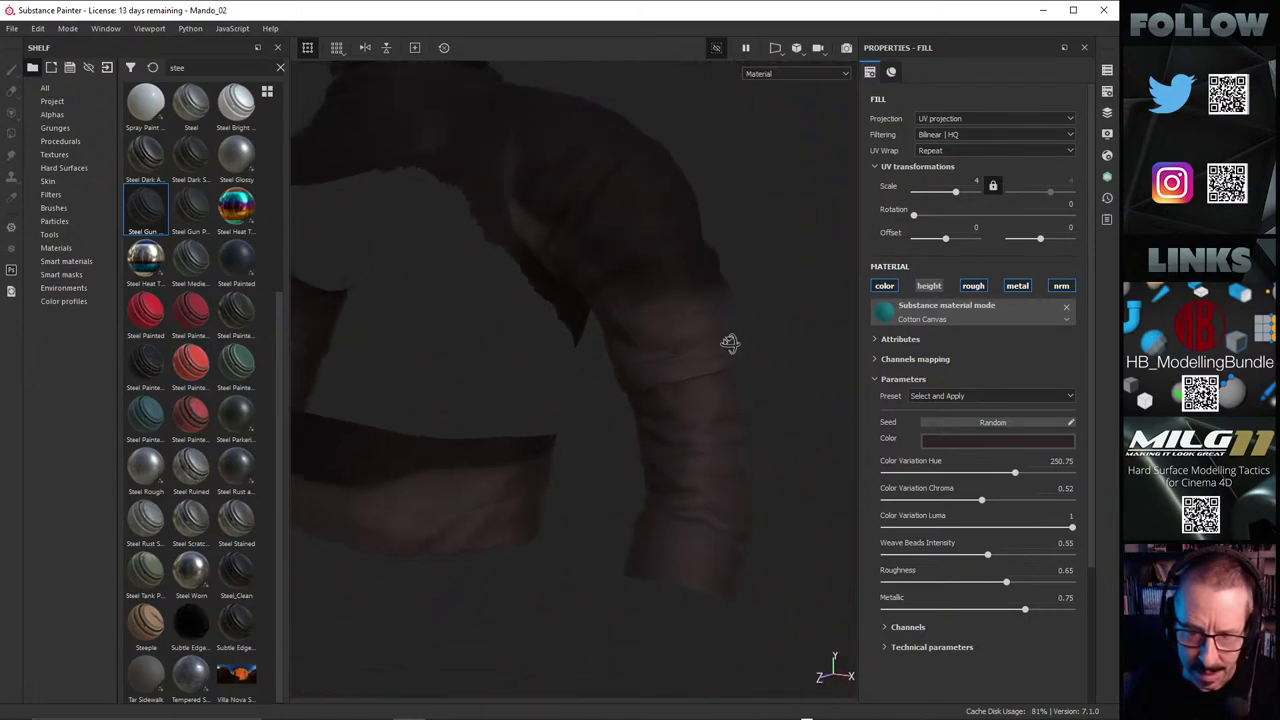
right_click_drag(730, 343, 1010, 368, "alt")
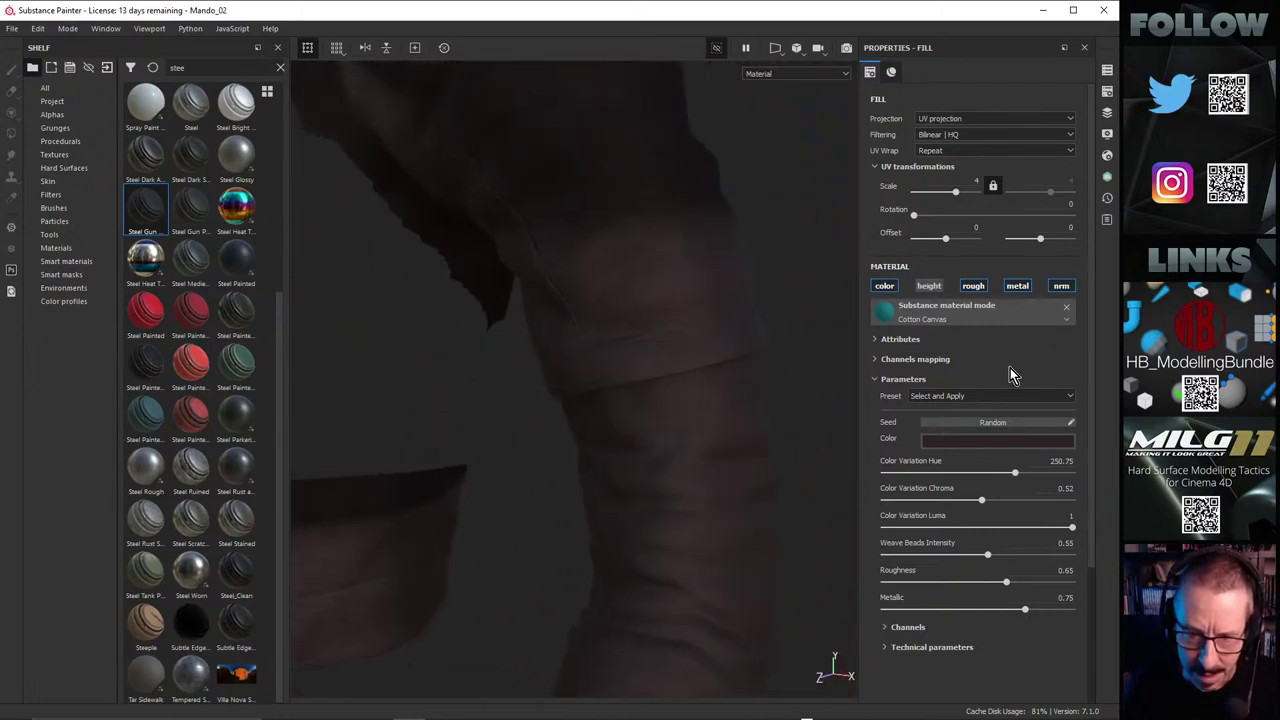
Step: Compare the canvas weave above and below the sleeve's hem up close under changed environment lighting
left_click_drag(653, 409, 544, 390, "alt")
right_click_drag(544, 390, 726, 377, "alt")
left_click_drag(726, 377, 634, 371, "alt")
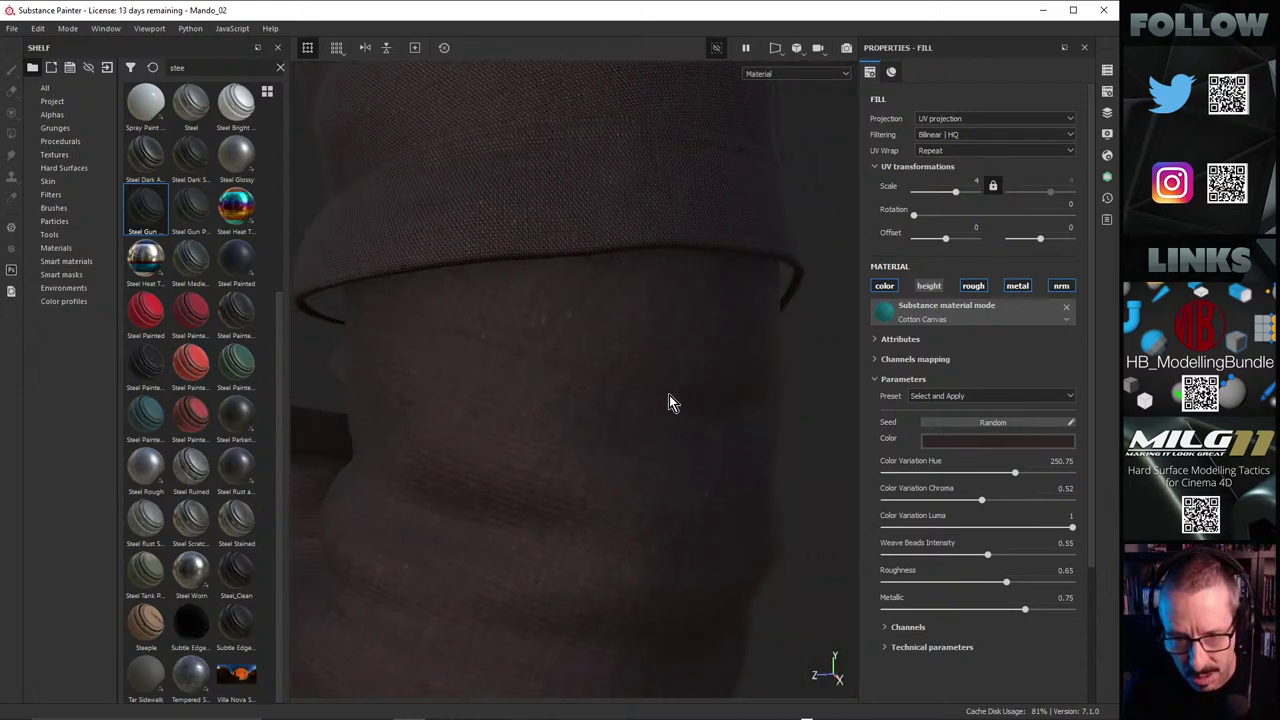
left_click_drag(798, 412, 524, 390, "alt")
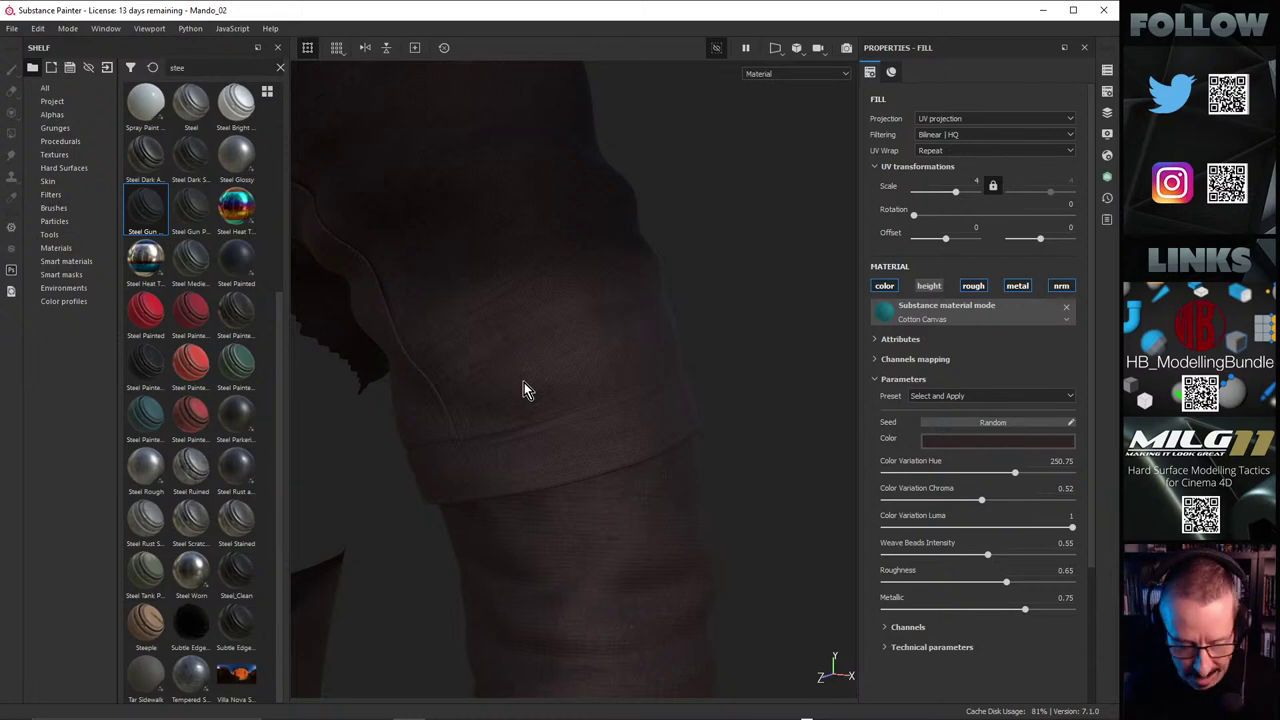
right_click_drag(586, 376, 608, 368, "alt")
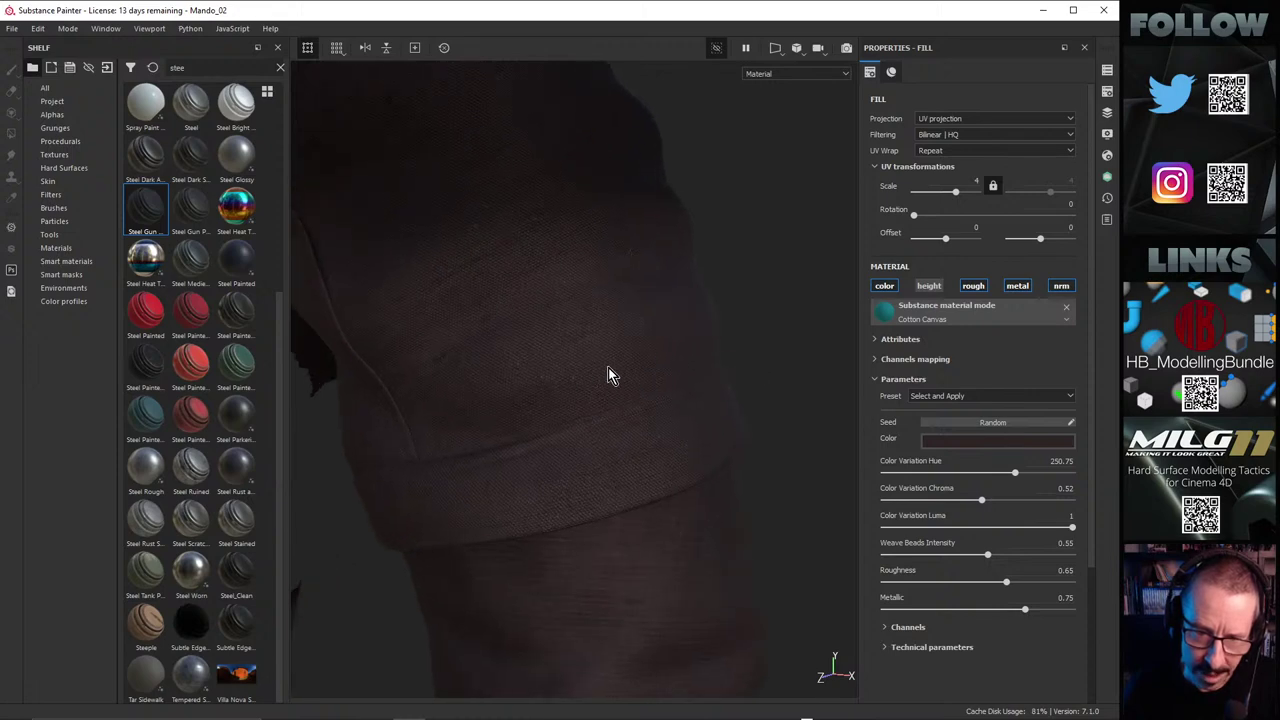
middle_click_drag(608, 368, 737, 380, "alt")
left_click_drag(737, 380, 746, 354, "alt")
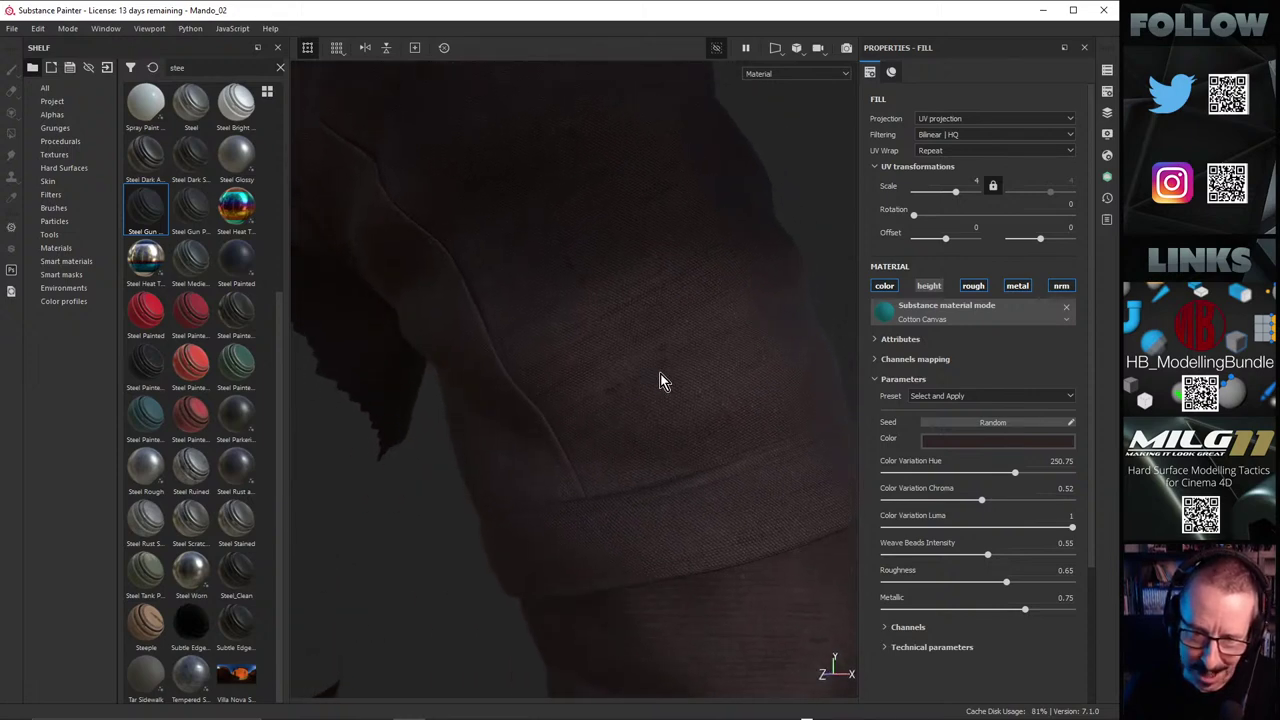
mouse_move(660, 373)
right_mouse_down("shift")
mouse_move(676, 361)
mouse_move(634, 371)
mouse_move(646, 371)
right_mouse_up("shift")
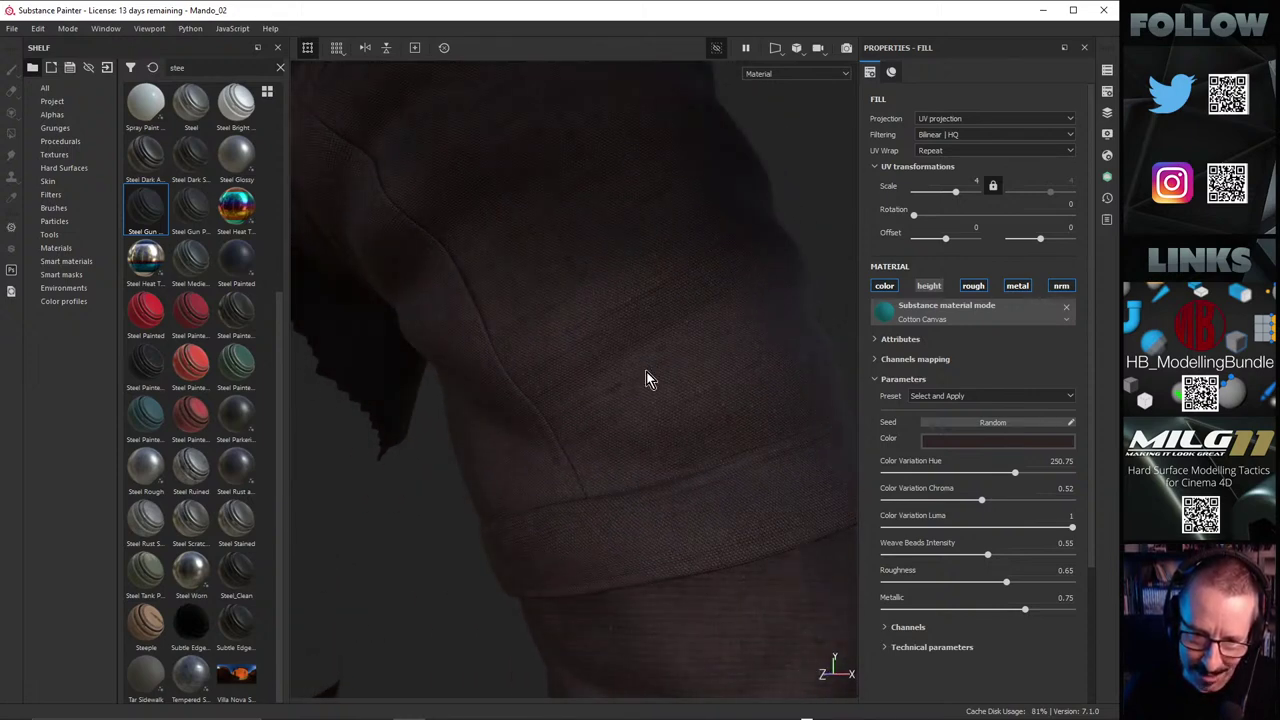
Step: Inspect the lower shirt band and the weave around the seam on the sleeve's other side
left_click_drag(646, 380, 497, 440, "alt")
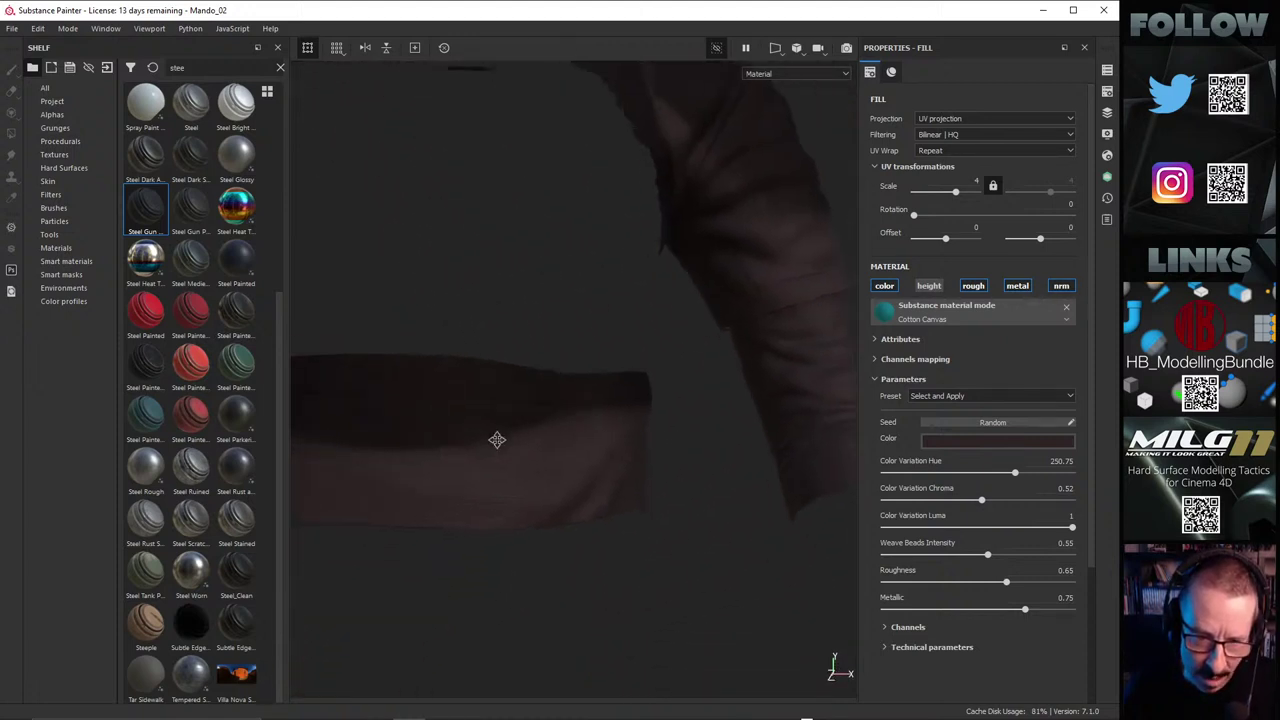
right_click_drag(497, 440, 987, 411, "alt")
left_click_drag(687, 444, 670, 326, "alt")
right_click_drag(670, 326, 826, 360, "alt")
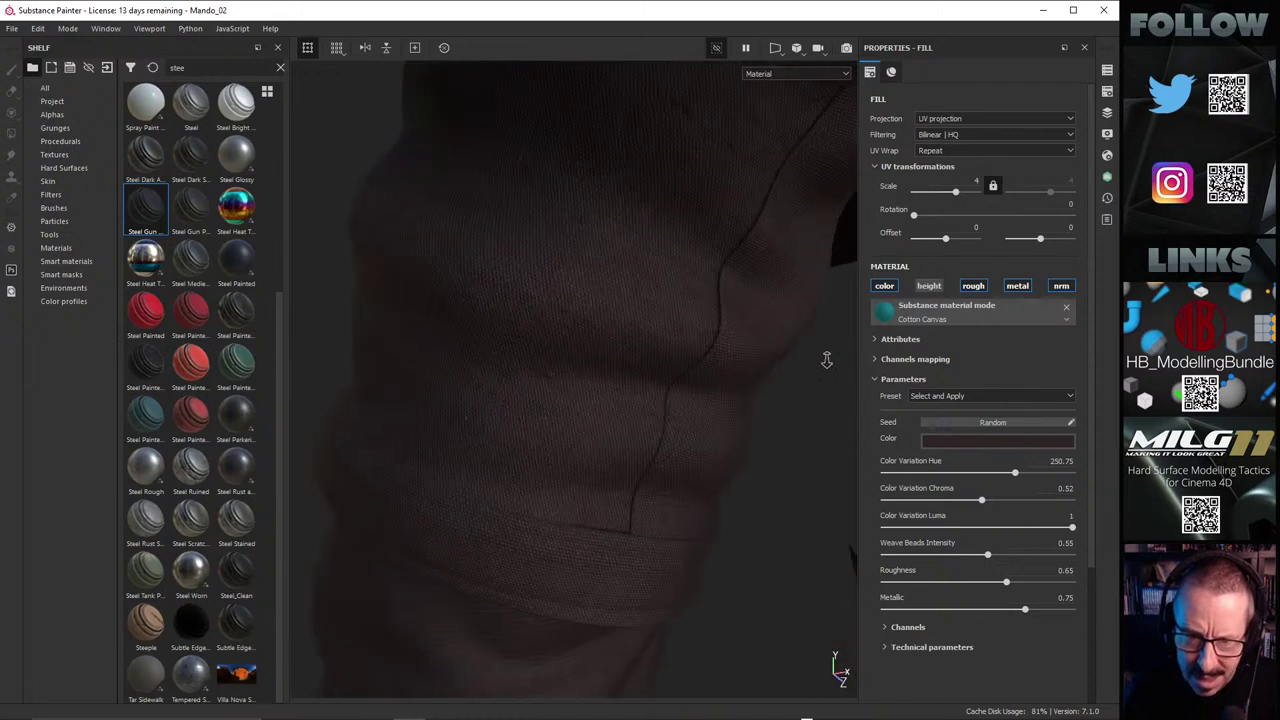
left_click_drag(640, 420, 498, 337, "alt")
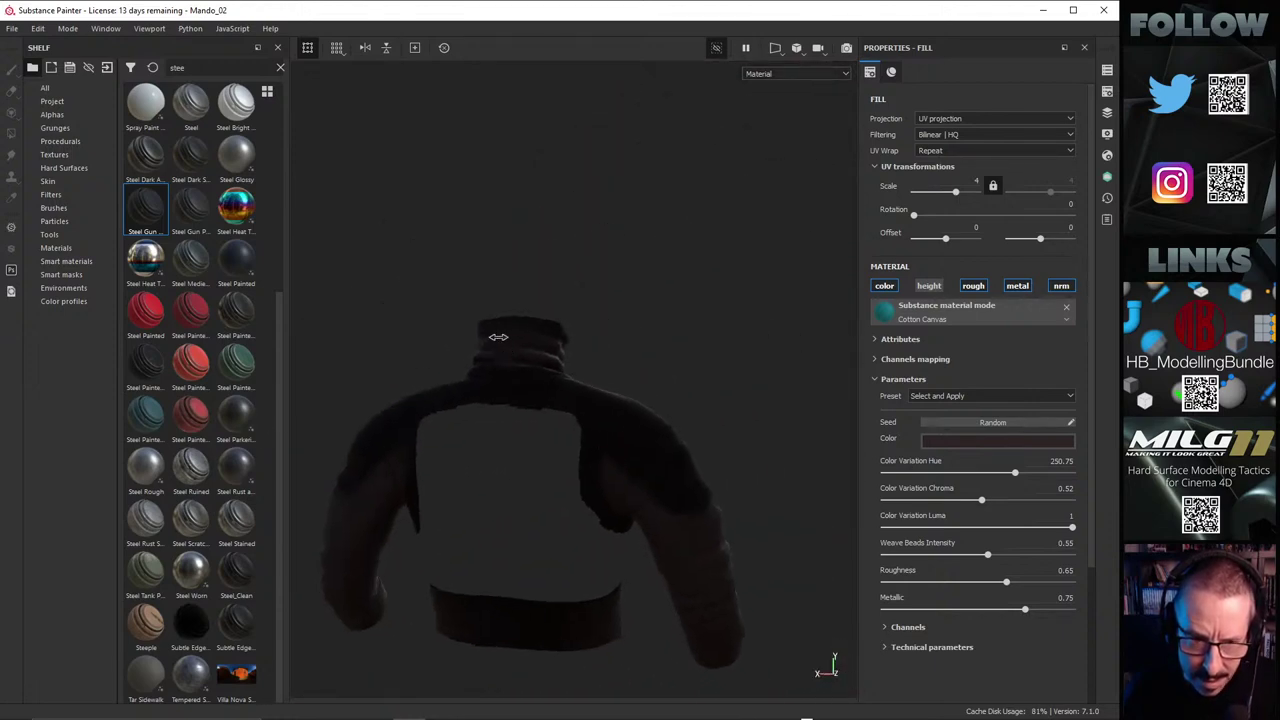
Step: Examine the whole shirt from behind and the front of the sleeve under brighter environment lighting
right_click_drag(498, 337, 674, 372, "shift")
right_click_drag(664, 302, 497, 417, "alt")
middle_click_drag(497, 417, 546, 323, "alt")
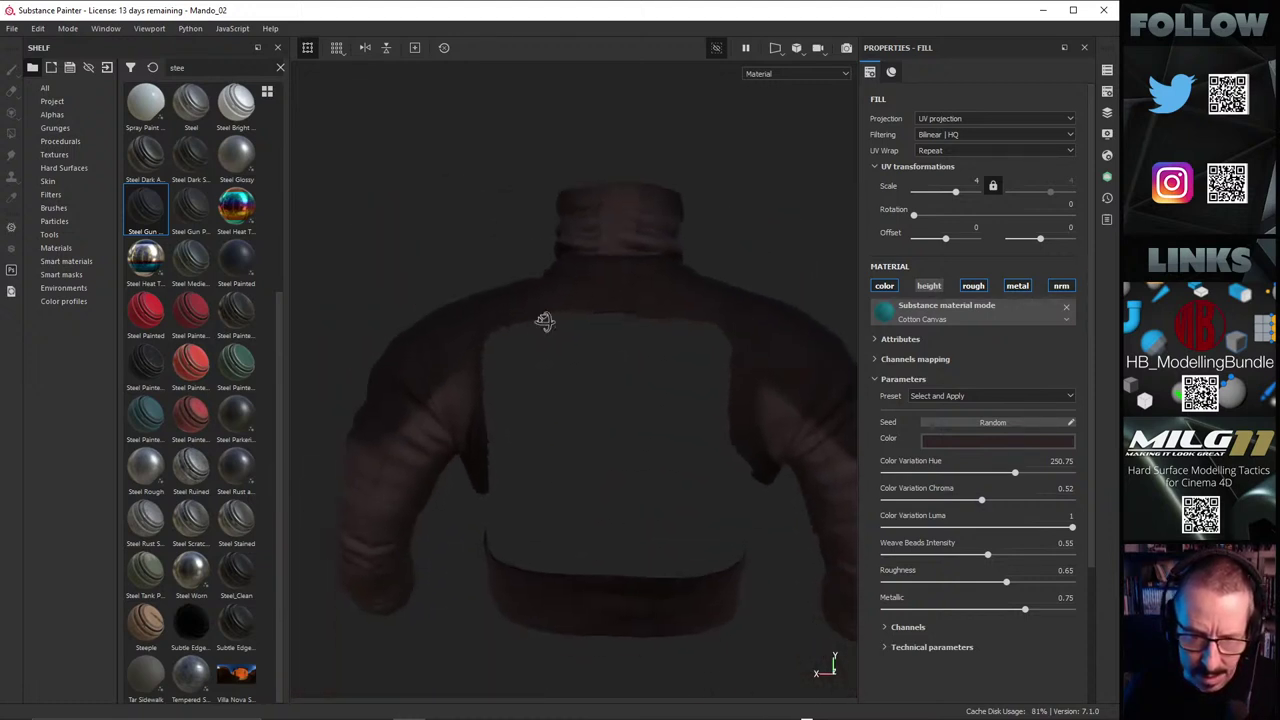
left_click_drag(546, 323, 780, 355, "alt")
right_click_drag(780, 355, 591, 362, "alt")
left_click_drag(590, 362, 730, 452, "alt")
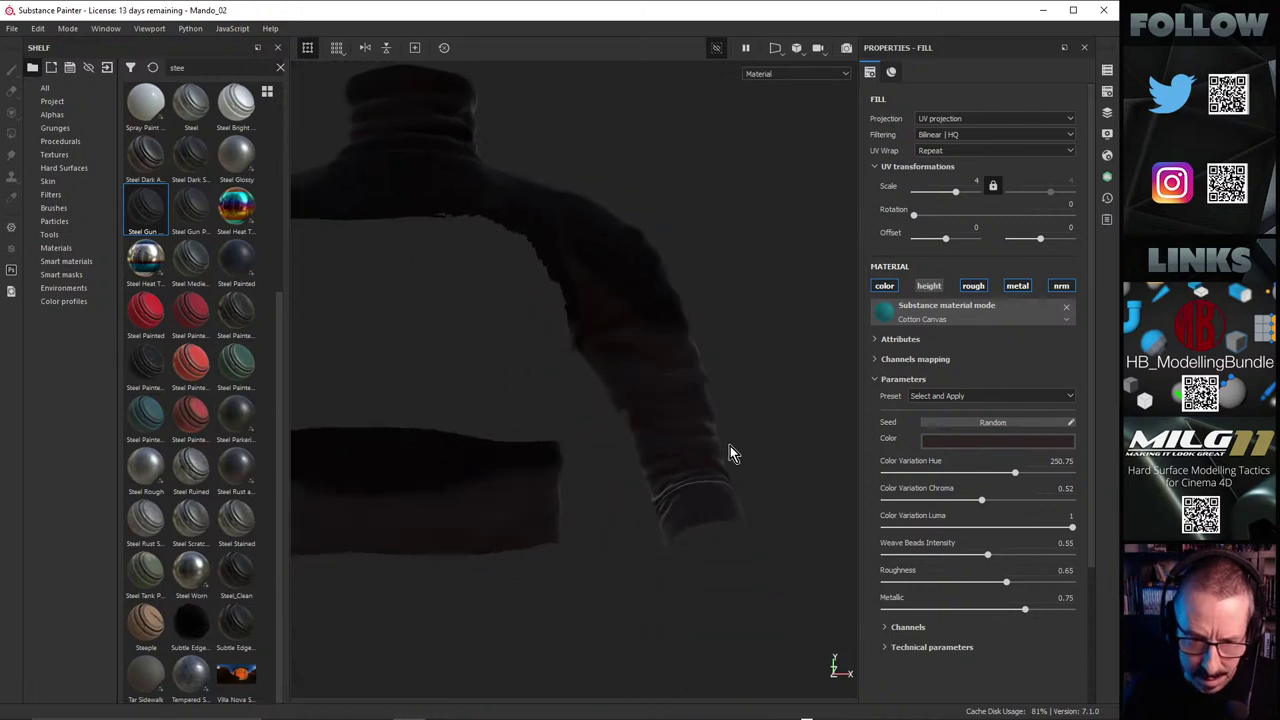
right_click_drag(726, 380, 801, 389, "alt")
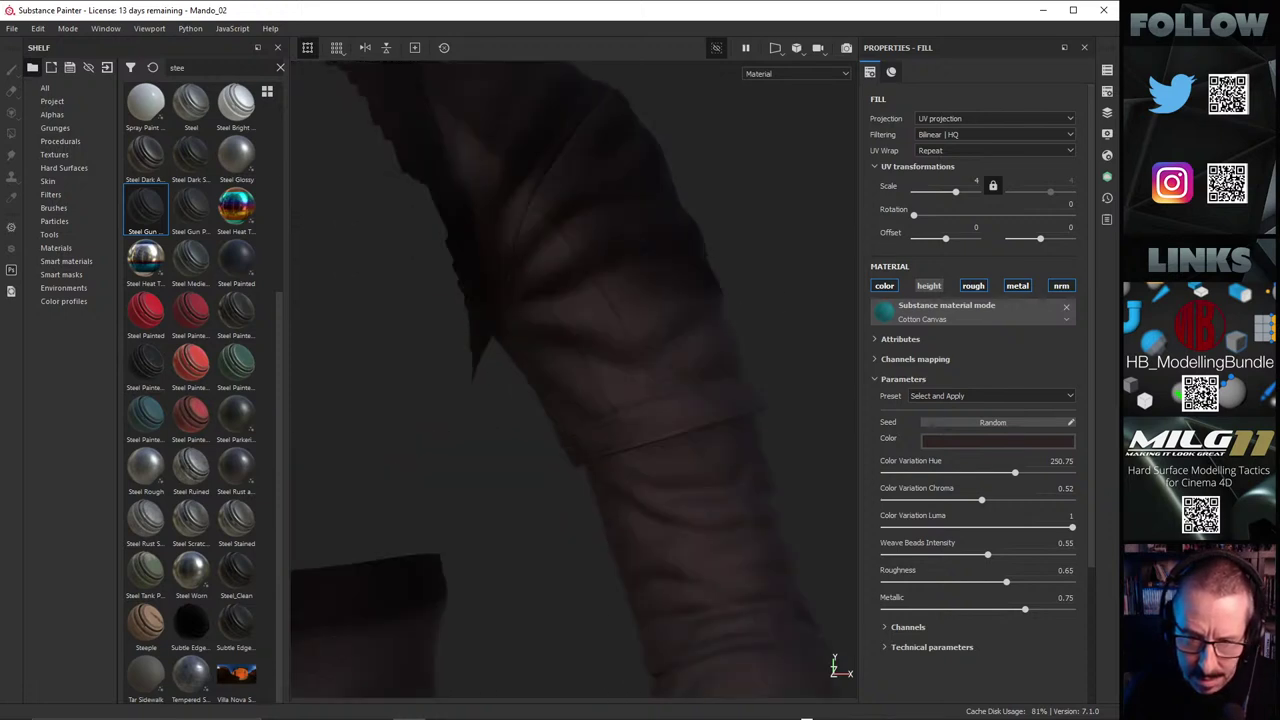
left_click_drag(801, 389, 649, 400, "alt")
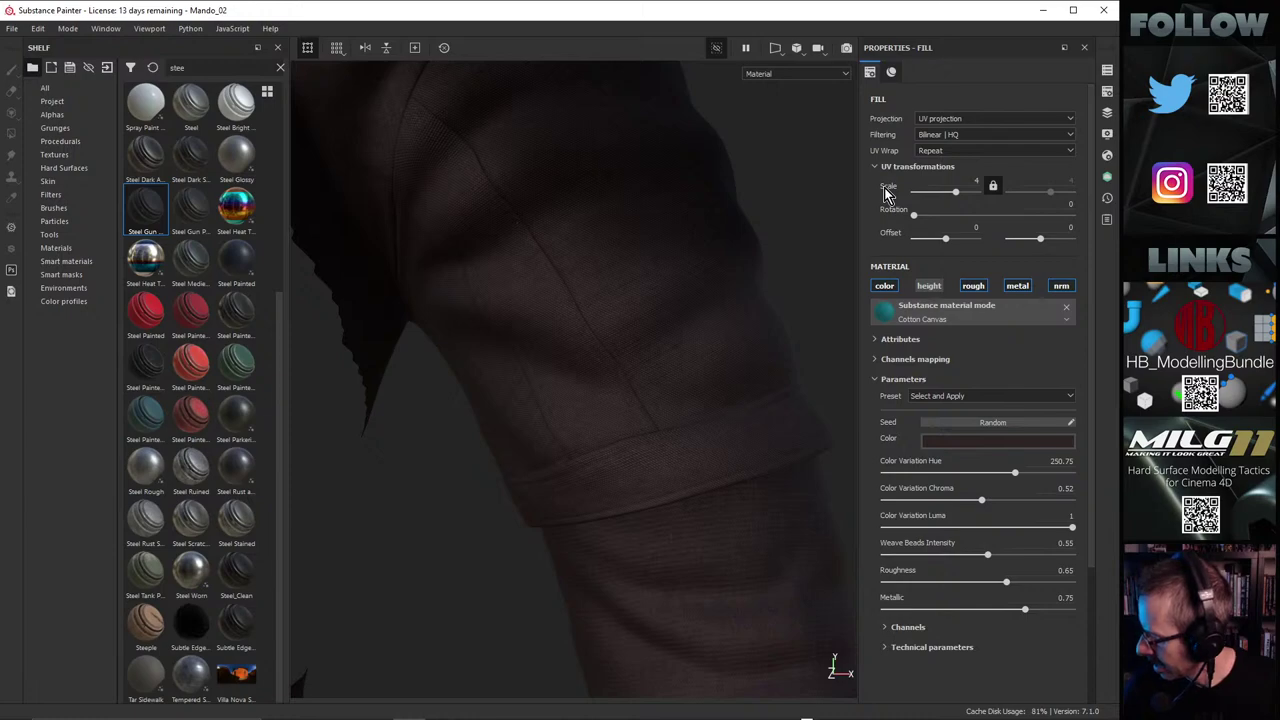
Step: Examine the size of the canvas weave at the upper sleeve's seam, both up close and from farther away
scroll(719, 314, "up", 5)
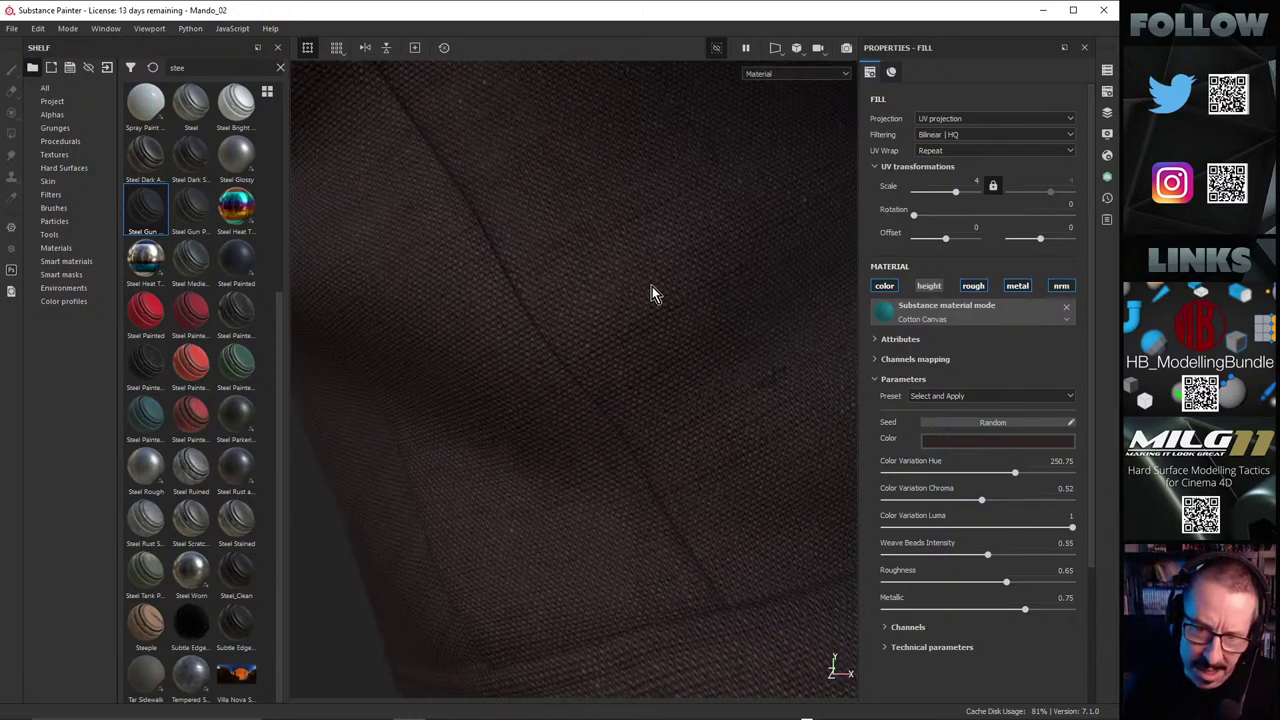
scroll(620, 275, "down", 4)
scroll(665, 295, "up", 3)
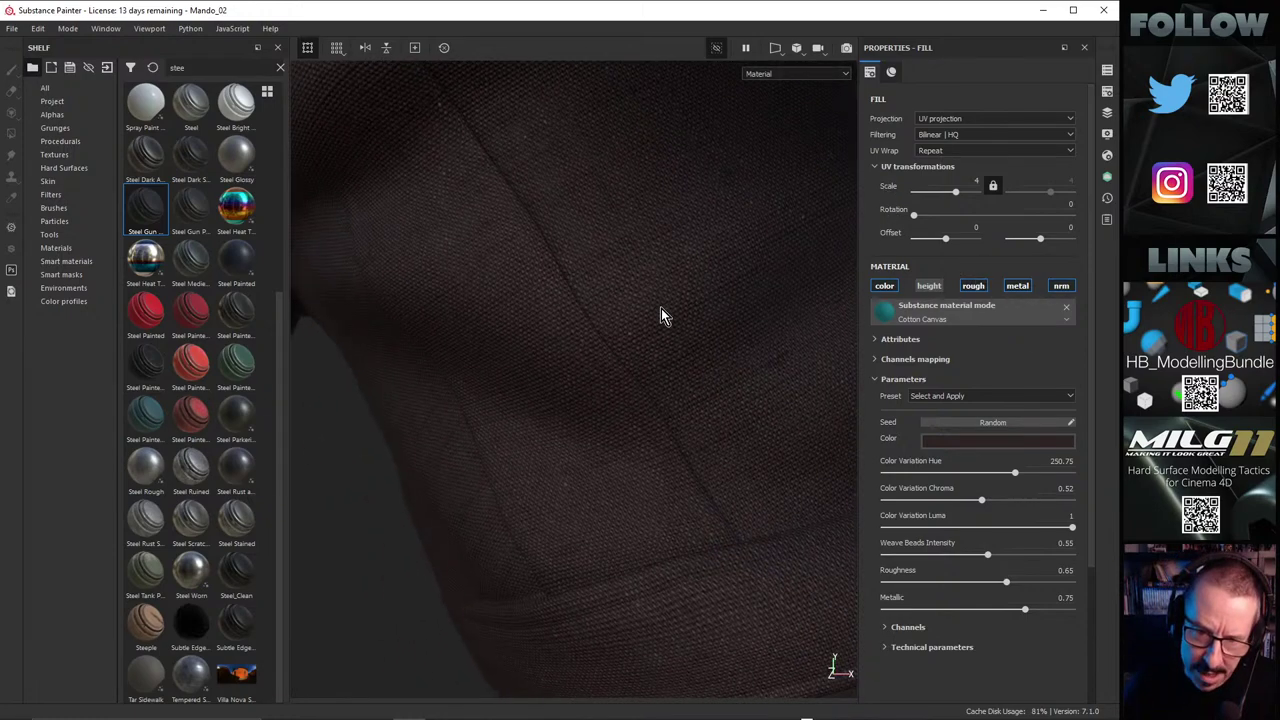
middle_click_drag(661, 308, 576, 336, "alt")
right_click_drag(576, 336, 818, 288, "alt")
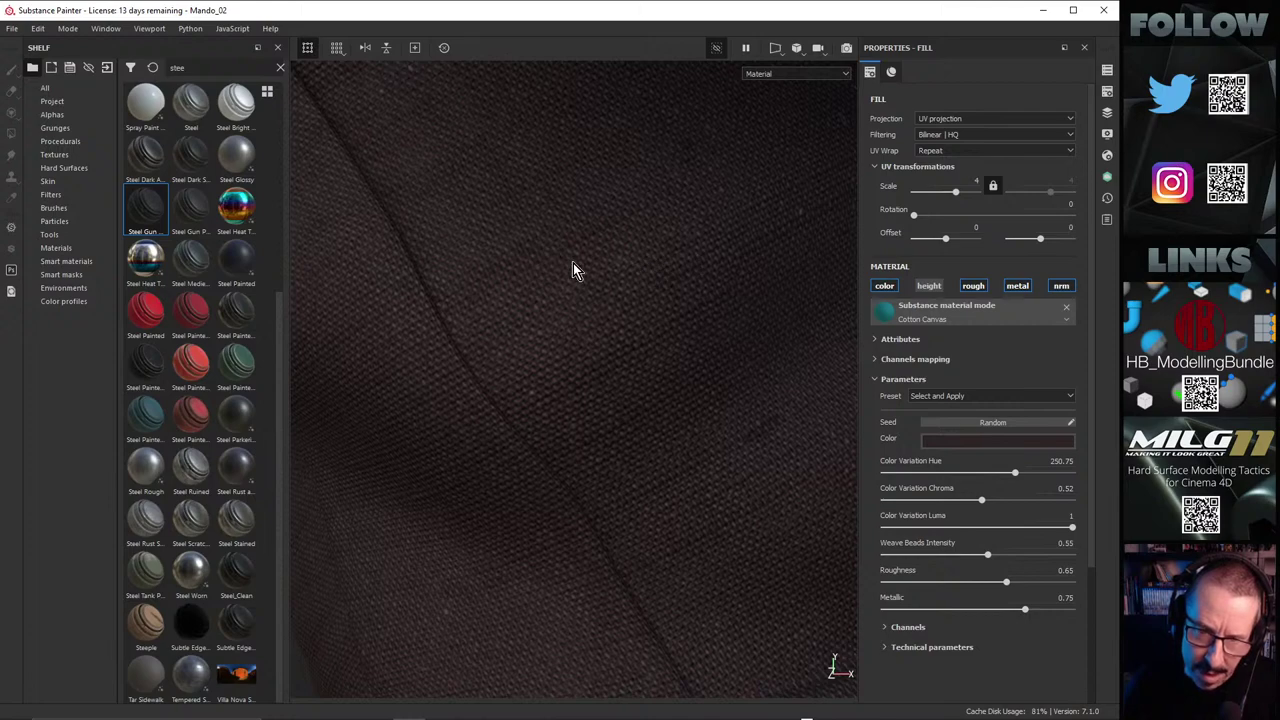
scroll(632, 246, "down", 1)
right_click_drag(630, 231, 310, 306, "alt")
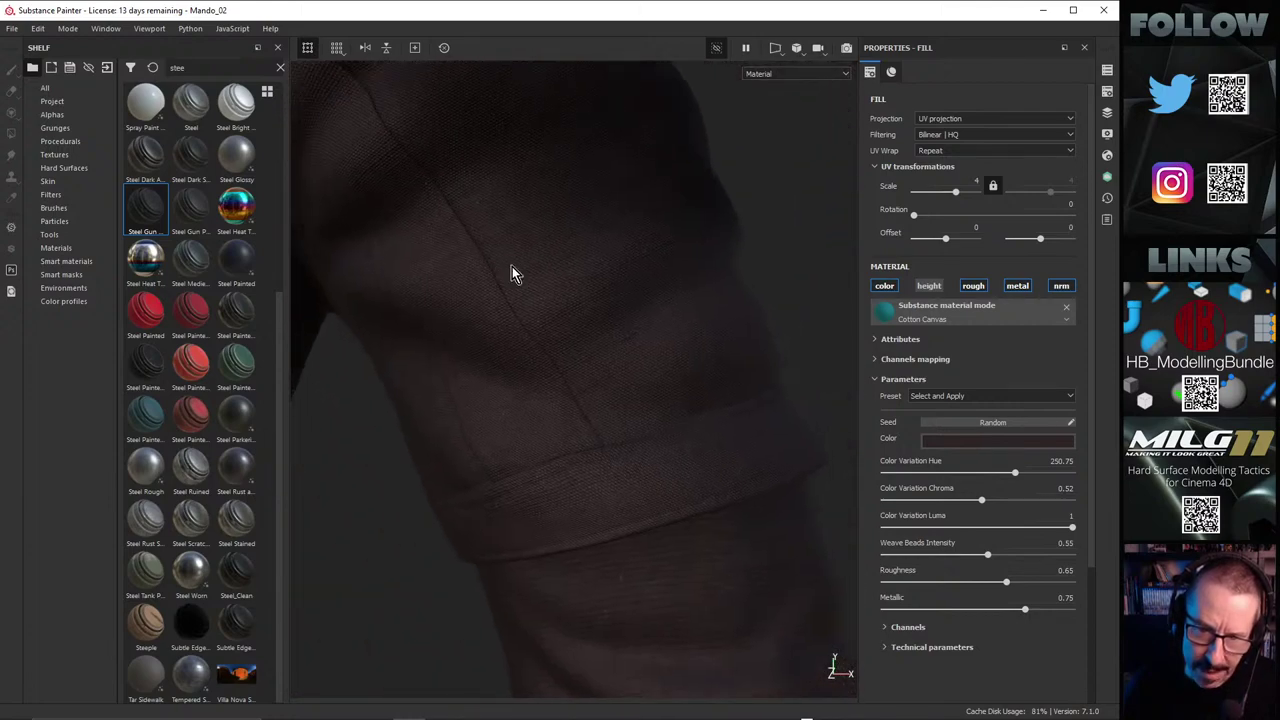
left_click_drag(512, 274, 571, 331, "alt")
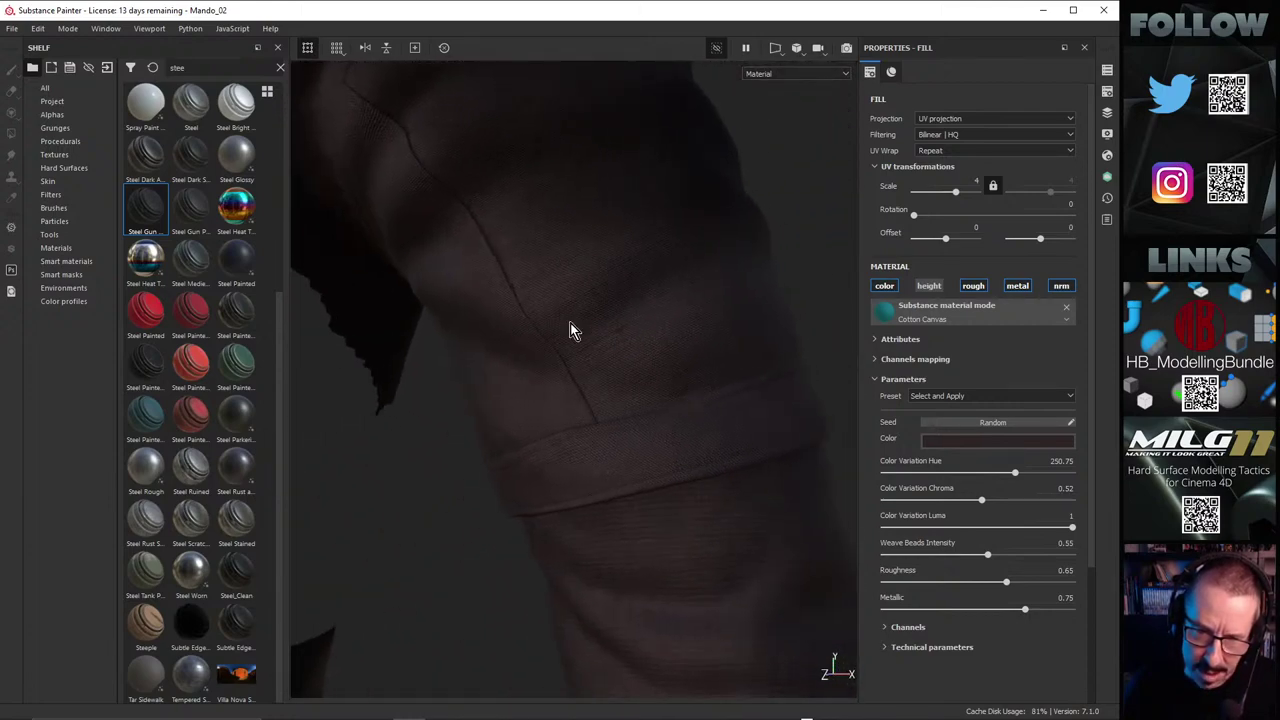
Step: Try a UV scale of 6 on the Cotton Canvas fill and check the weave on the upper sleeve
left_click(977, 181)
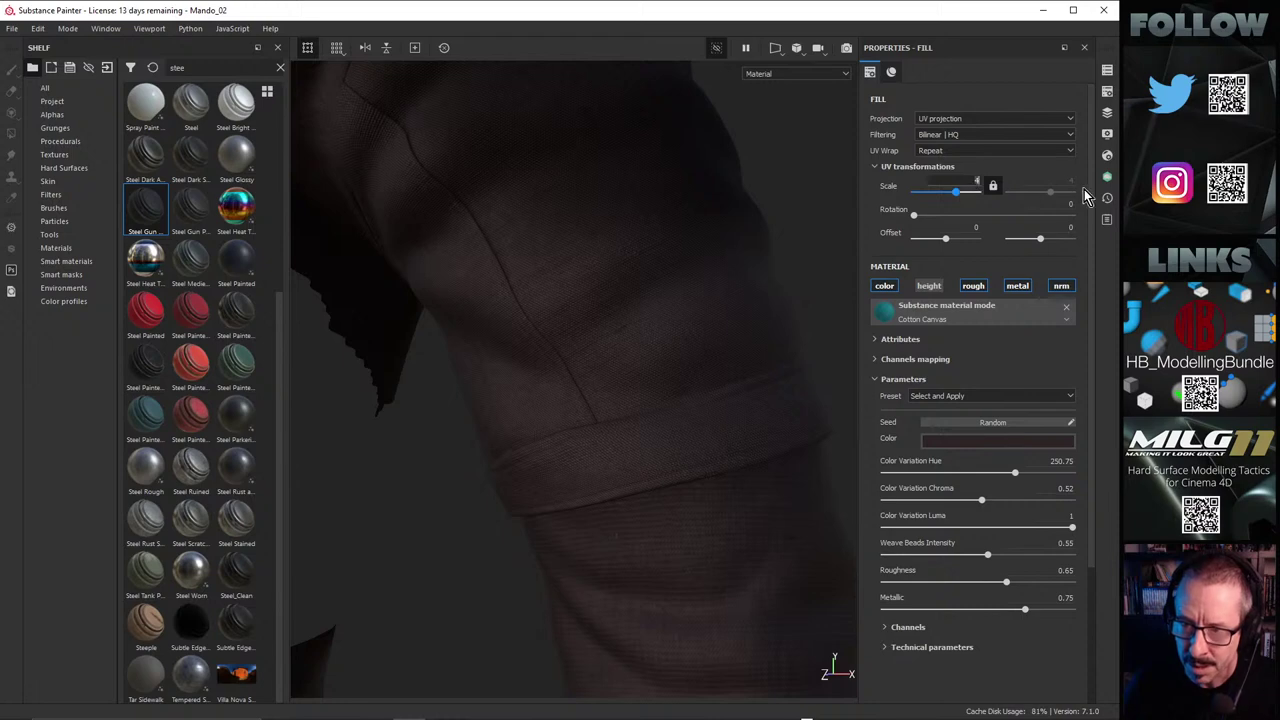
type("6")
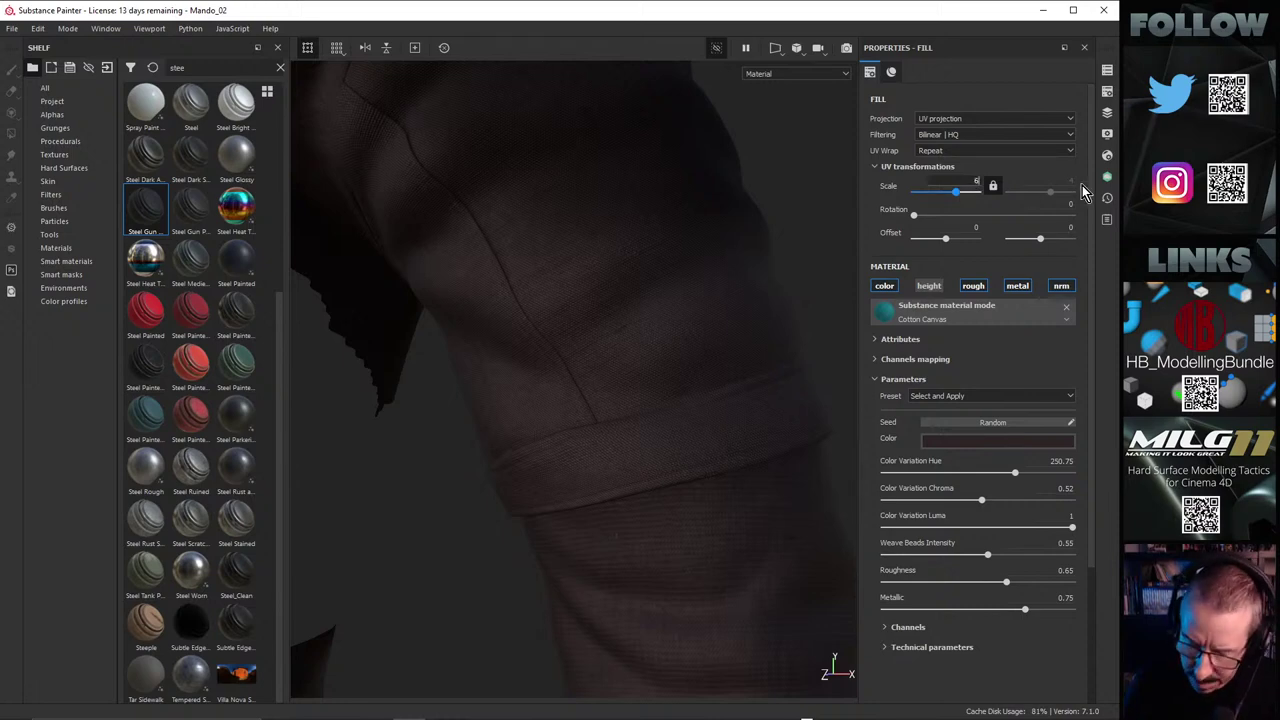
key("Return")
scroll(642, 290, "up", 3)
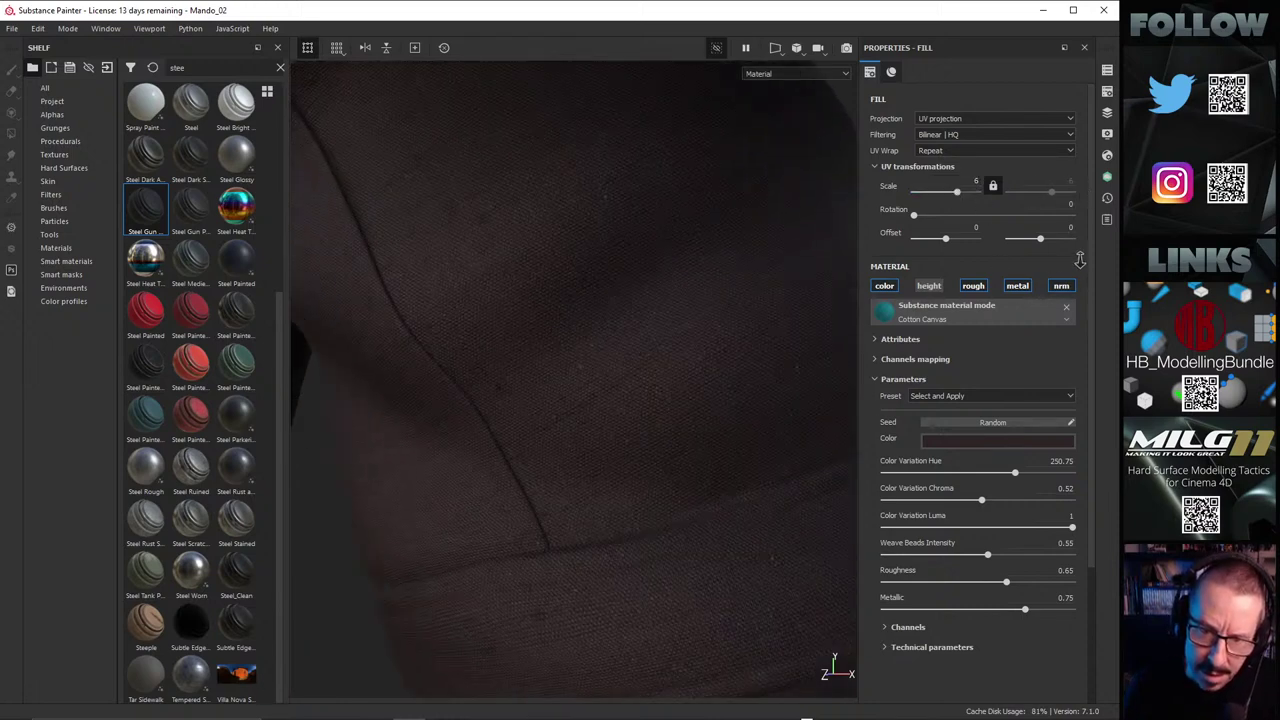
left_click_drag(642, 292, 697, 284, "alt")
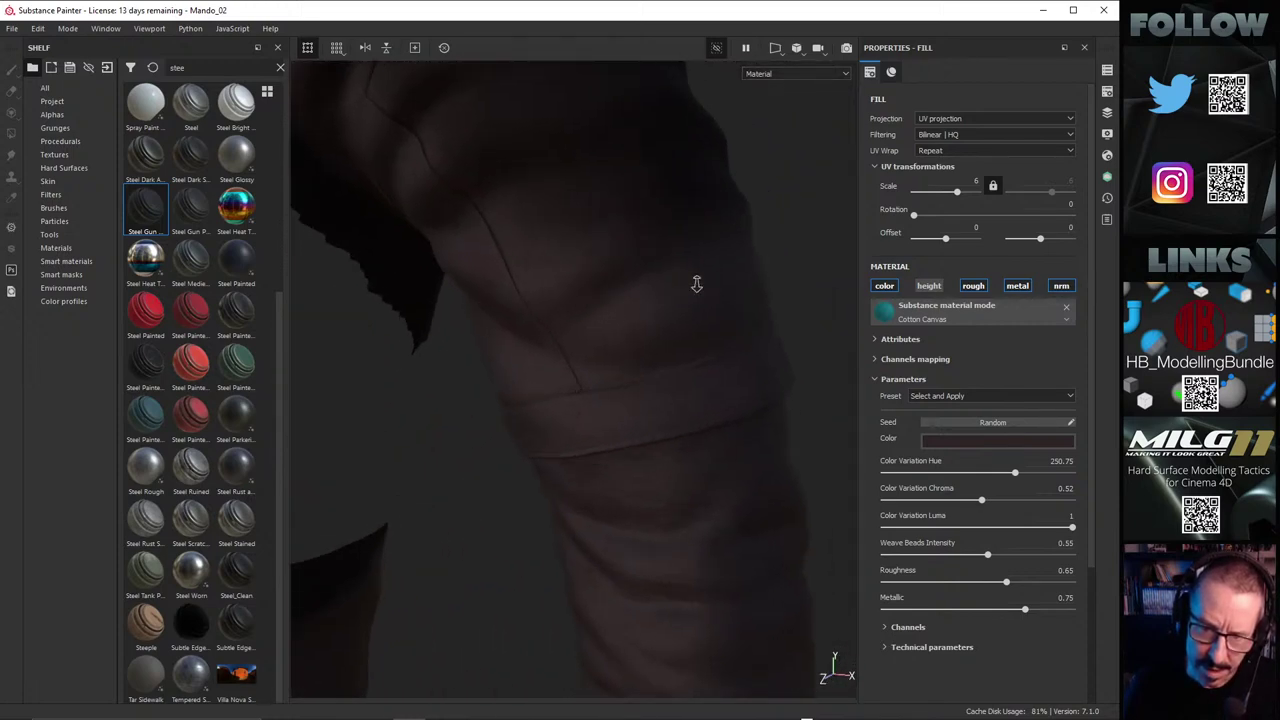
mouse_move(582, 306)
left_mouse_down("alt")
mouse_move(691, 336)
mouse_move(664, 291)
mouse_move(557, 317)
mouse_move(526, 340)
mouse_move(417, 355)
mouse_move(623, 346)
mouse_move(329, 369)
mouse_move(445, 345)
mouse_move(574, 349)
mouse_move(609, 317)
mouse_move(575, 321)
left_mouse_up("alt")
right_click_drag(575, 321, 705, 339, "shift")
middle_click_drag(705, 339, 694, 350, "alt")
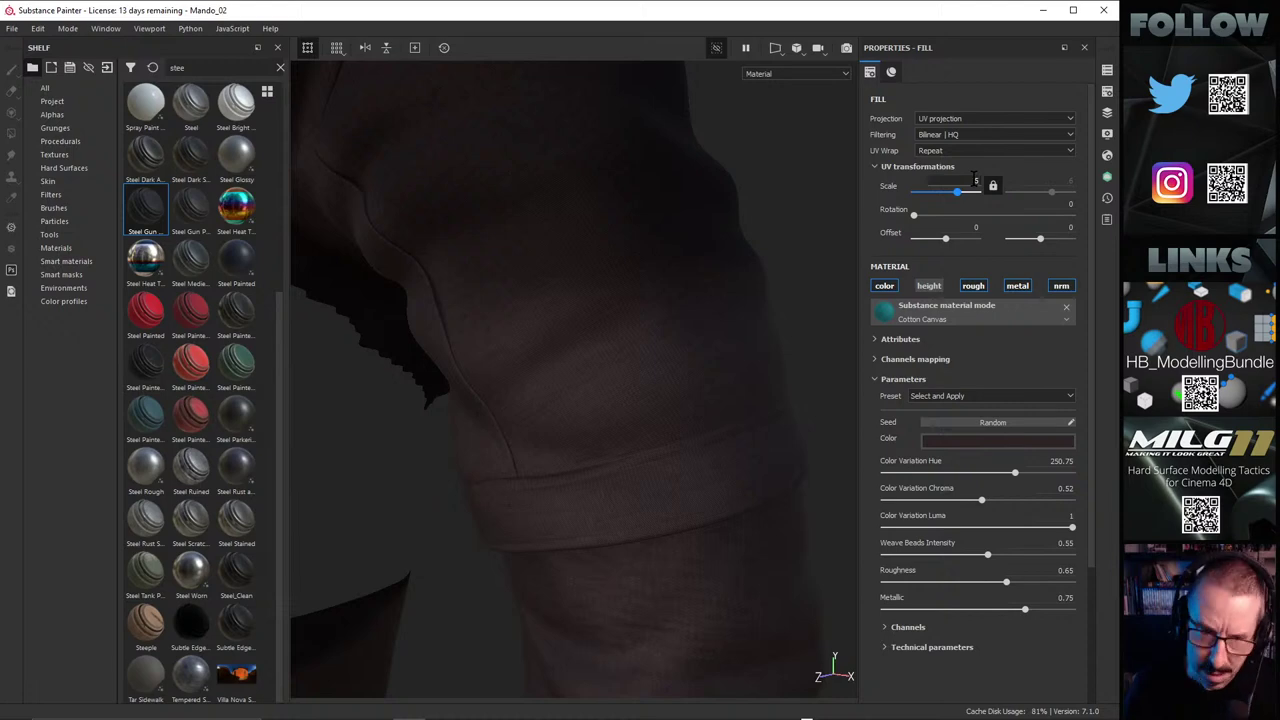
Step: Set the Cotton Canvas fill's UV scale to 5 and check the weave on the upper sleeve
left_click_drag(523, 366, 419, 302, "alt")
left_click_drag(597, 312, 606, 311, "alt")
right_click_drag(606, 311, 717, 289, "alt")
middle_click_drag(717, 289, 594, 374, "alt")
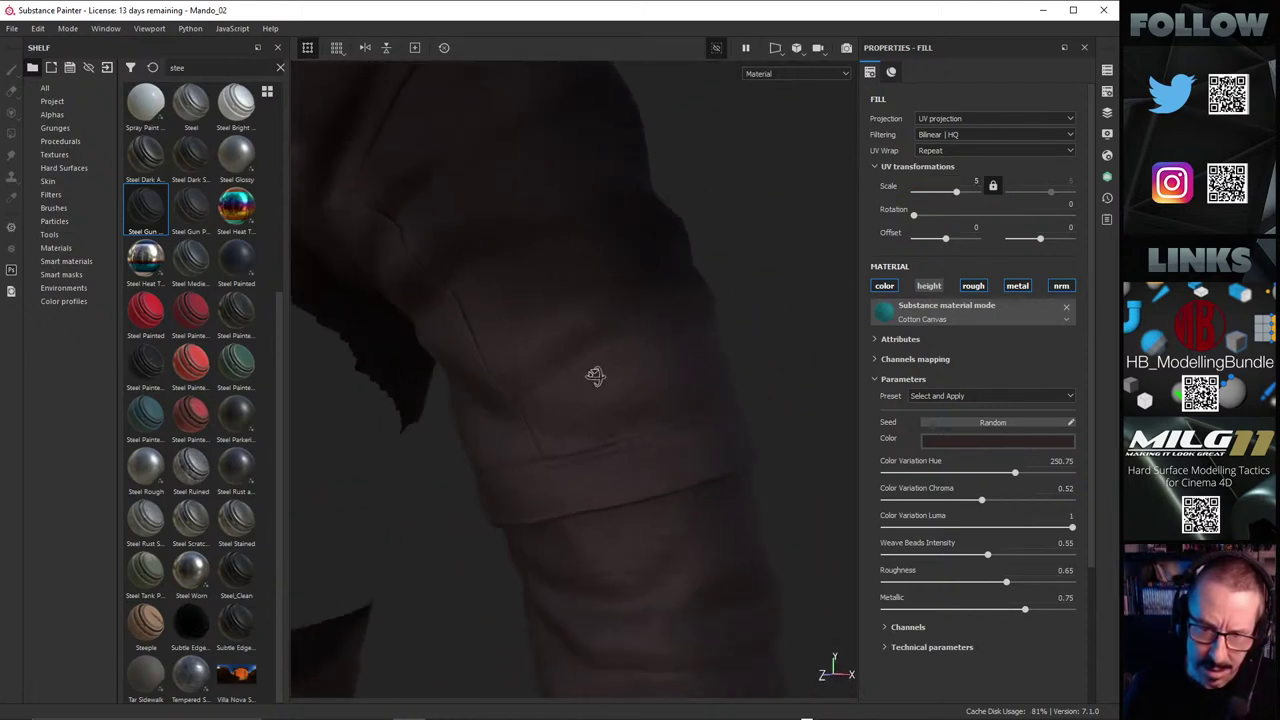
right_click_drag(594, 374, 936, 348, "alt")
left_click_drag(936, 345, 661, 381, "alt")
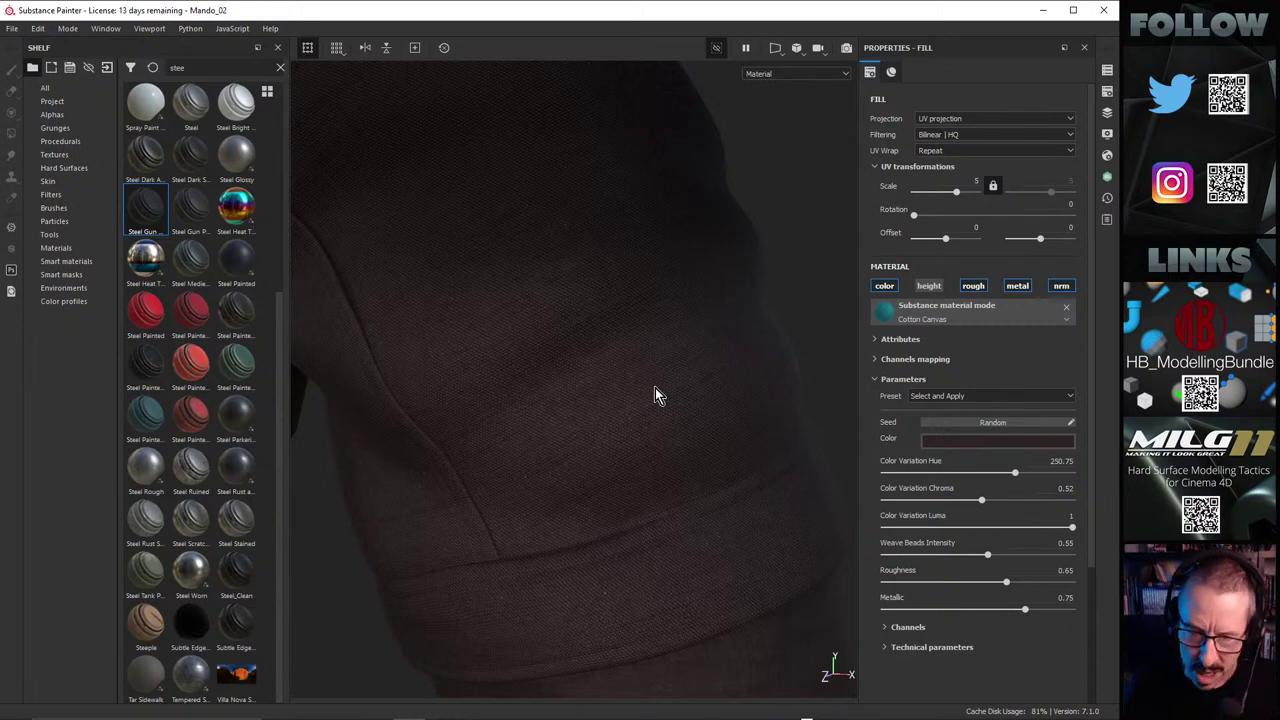
mouse_move(654, 394)
left_mouse_down("alt")
mouse_move(803, 369)
mouse_move(677, 403)
left_mouse_up("alt")
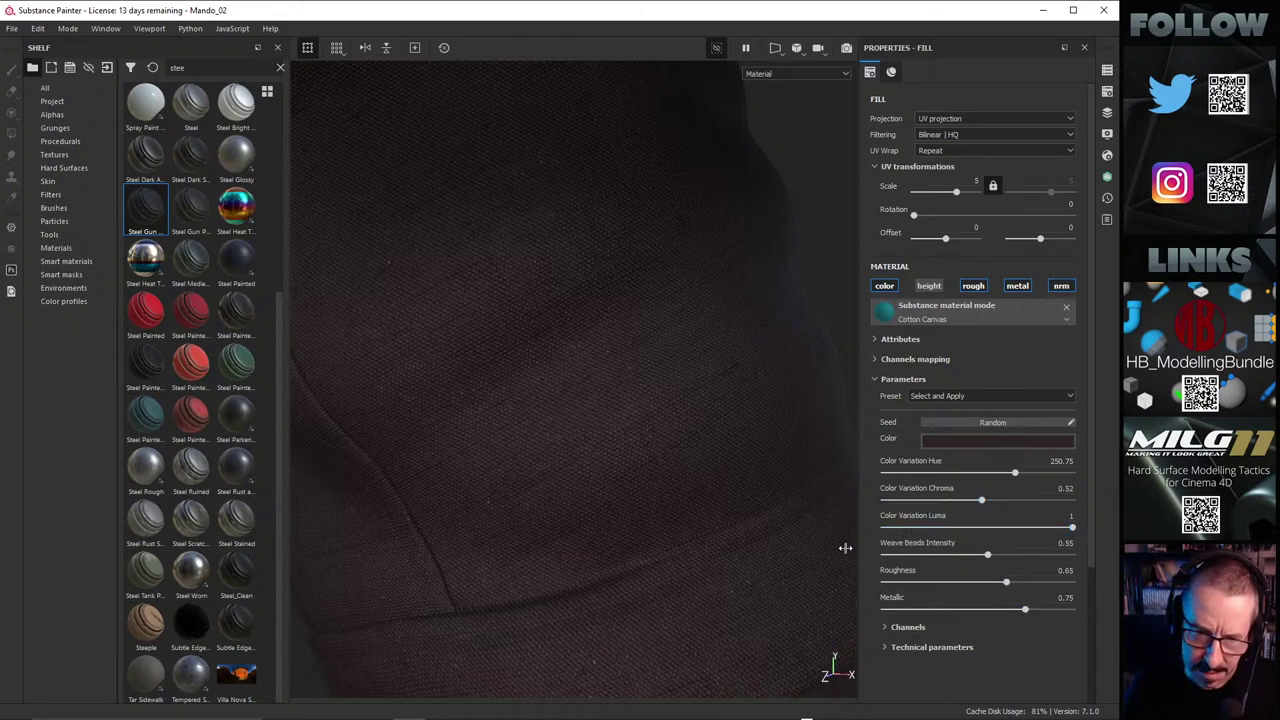
left_click_drag(634, 451, 590, 415, "alt")
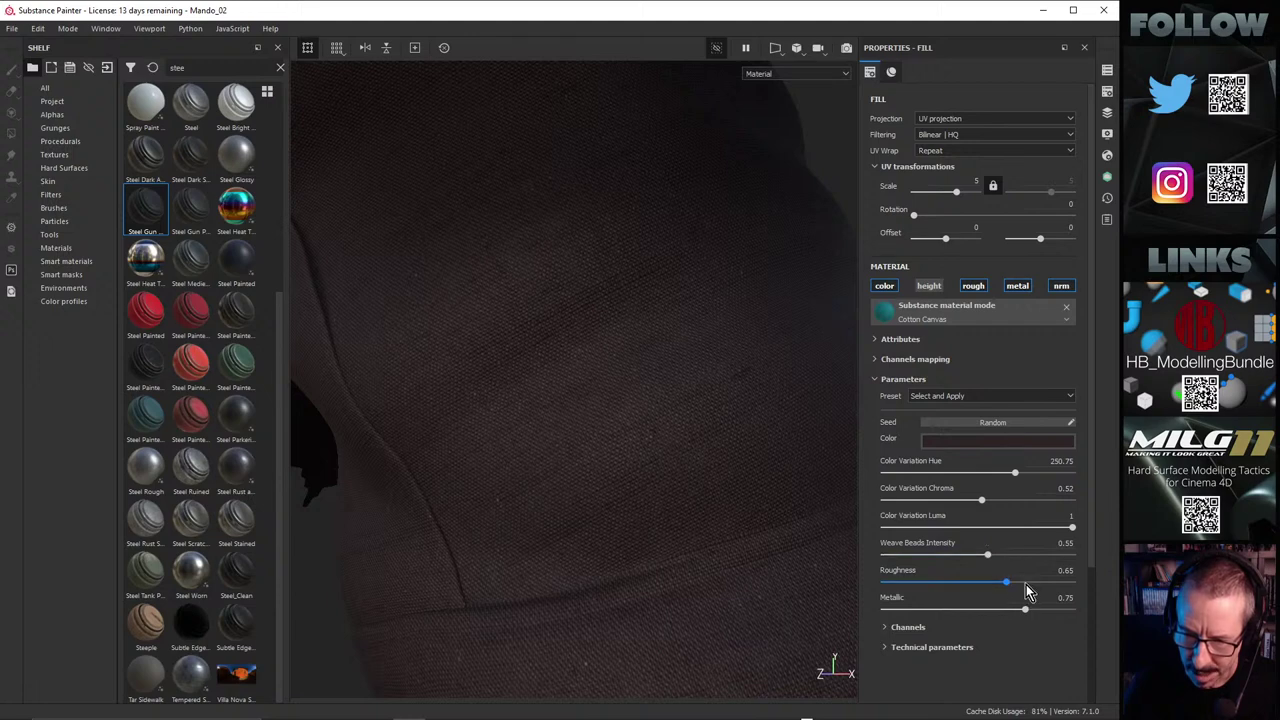
Step: Try a roughness of 0.78 on the Cotton Canvas material and check the sleeve under rotated environment lighting
left_click(1031, 583)
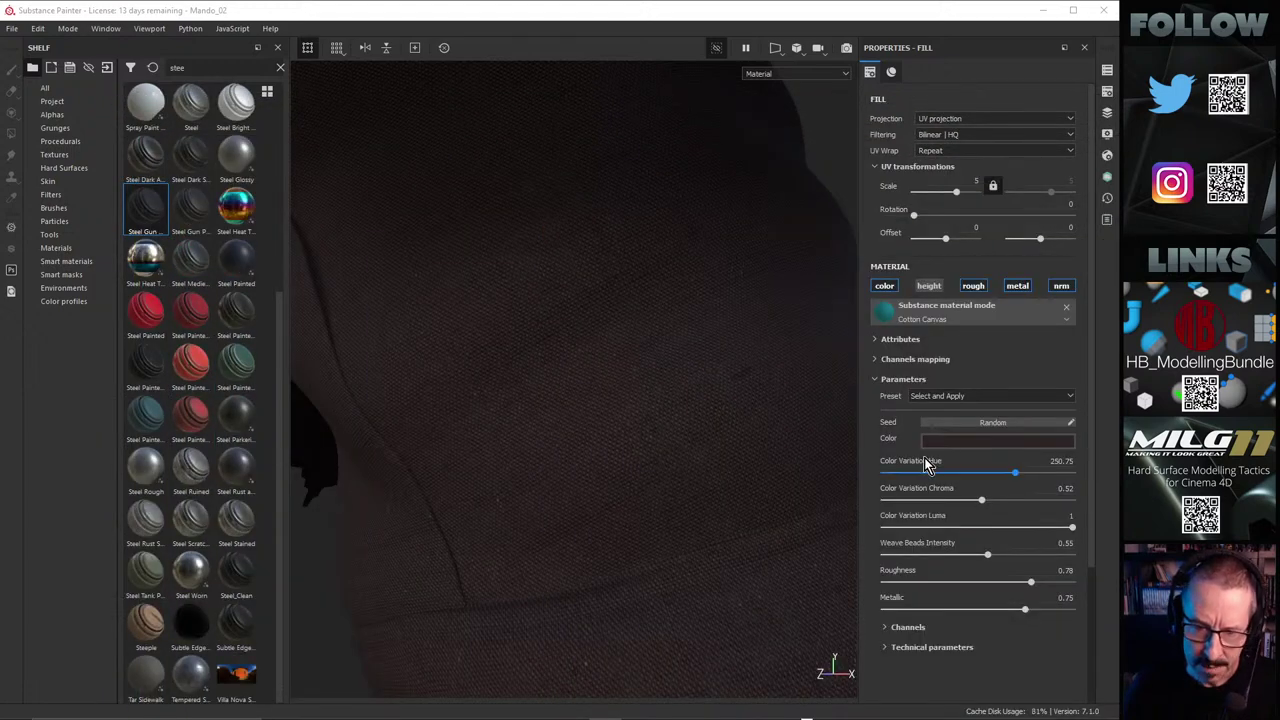
left_click_drag(443, 380, 511, 409, "alt")
right_click_drag(576, 394, 618, 379, "shift")
left_click_drag(618, 379, 666, 397, "alt")
Step: Try a roughness of 0.12 on the Cotton Canvas, check the sleeve's sheen and undo the roughness changes
left_click(906, 583)
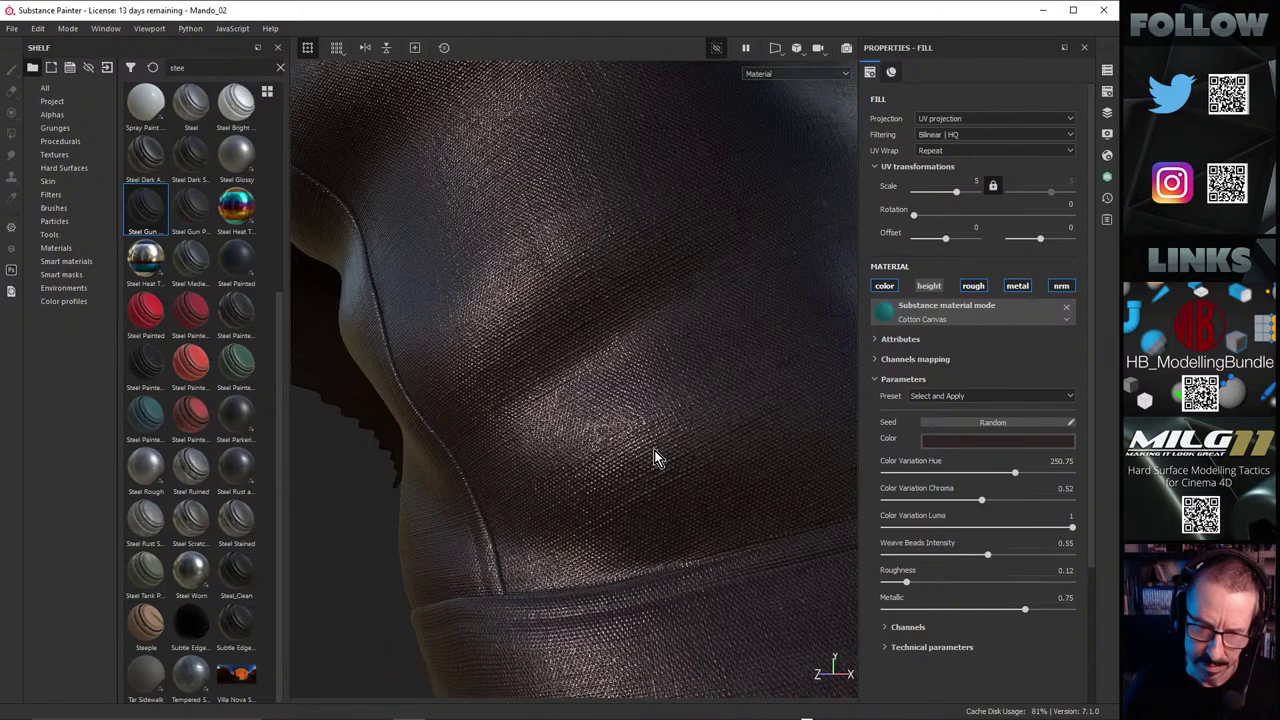
left_click_drag(655, 458, 570, 375, "alt")
right_click_drag(570, 375, 806, 404, "alt")
key("ctrl+z")
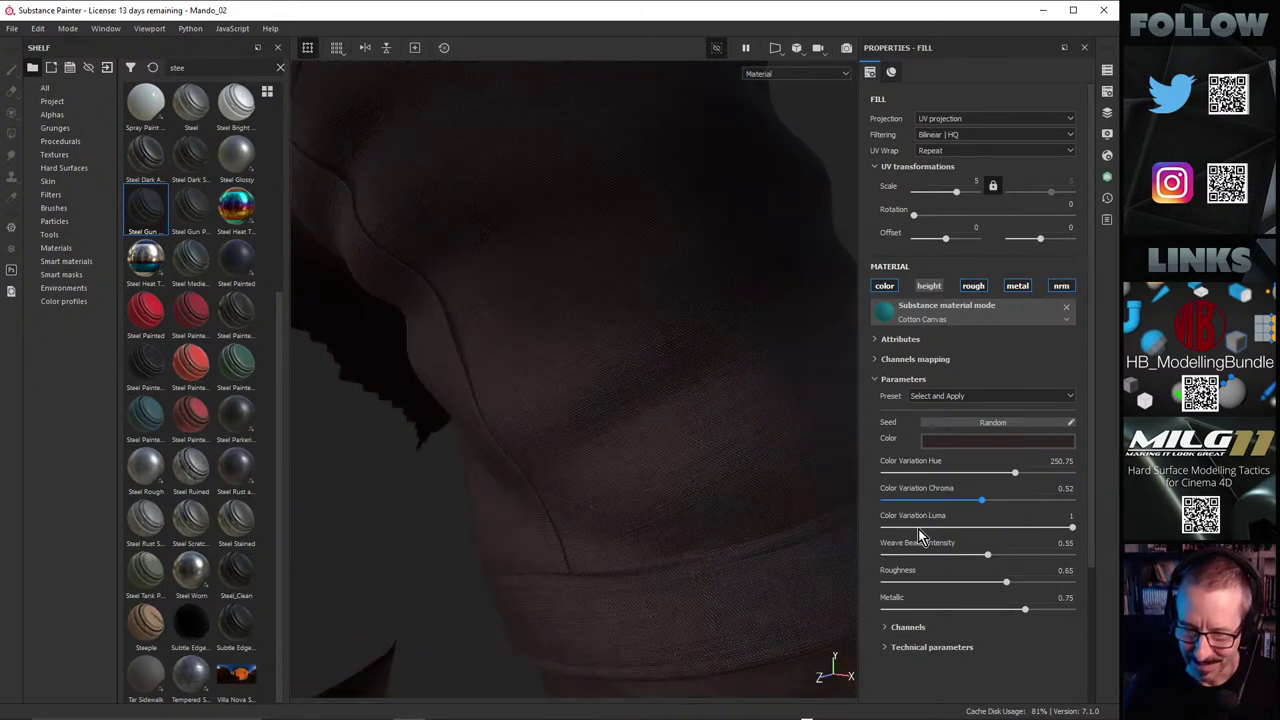
Step: Try a metallic value of 0.07 on the Cotton Canvas, check the upper sleeve and undo the change
left_click_drag(760, 430, 876, 529, "alt")
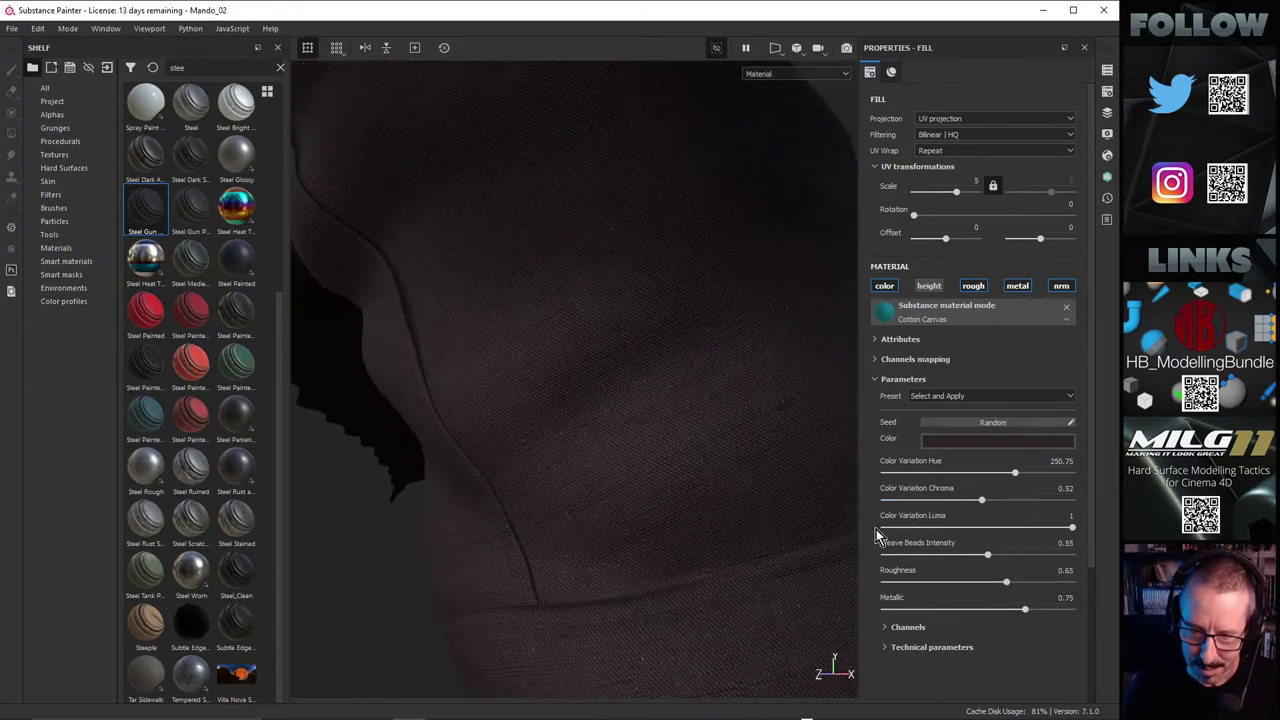
left_click(896, 610)
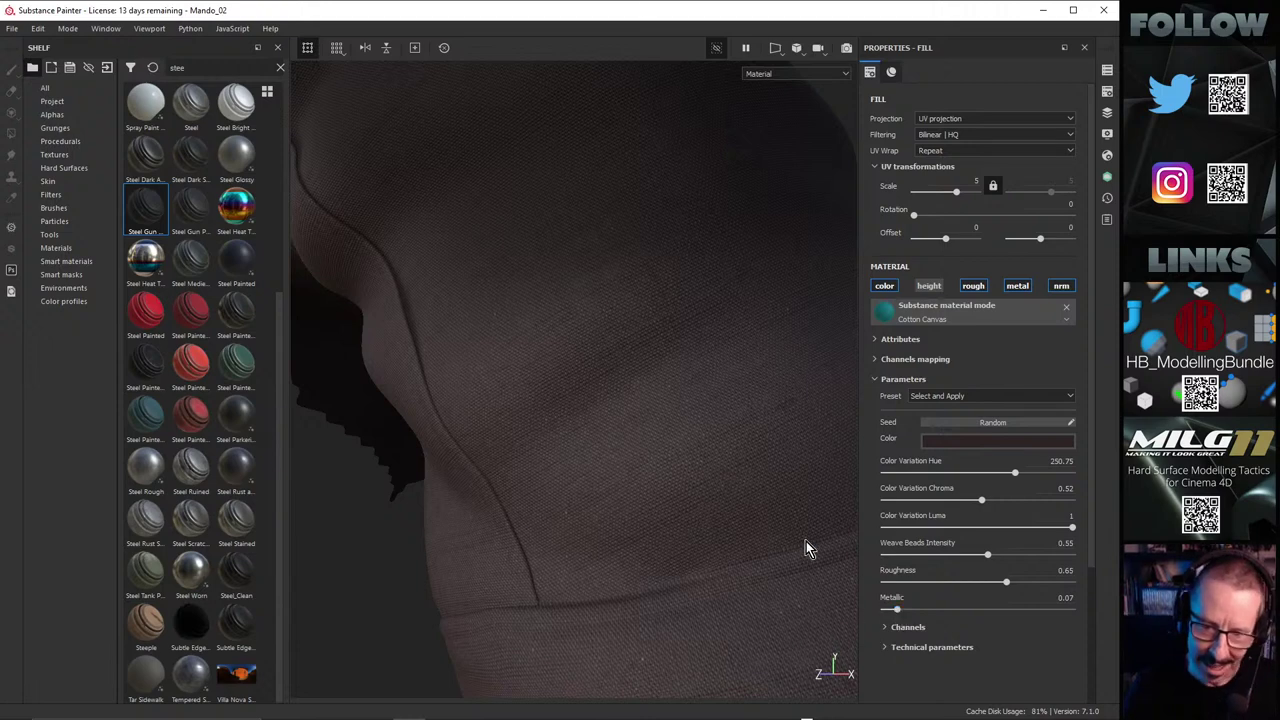
right_click_drag(742, 399, 698, 440, "alt")
left_click_drag(698, 440, 723, 398, "alt")
key("ctrl+z")
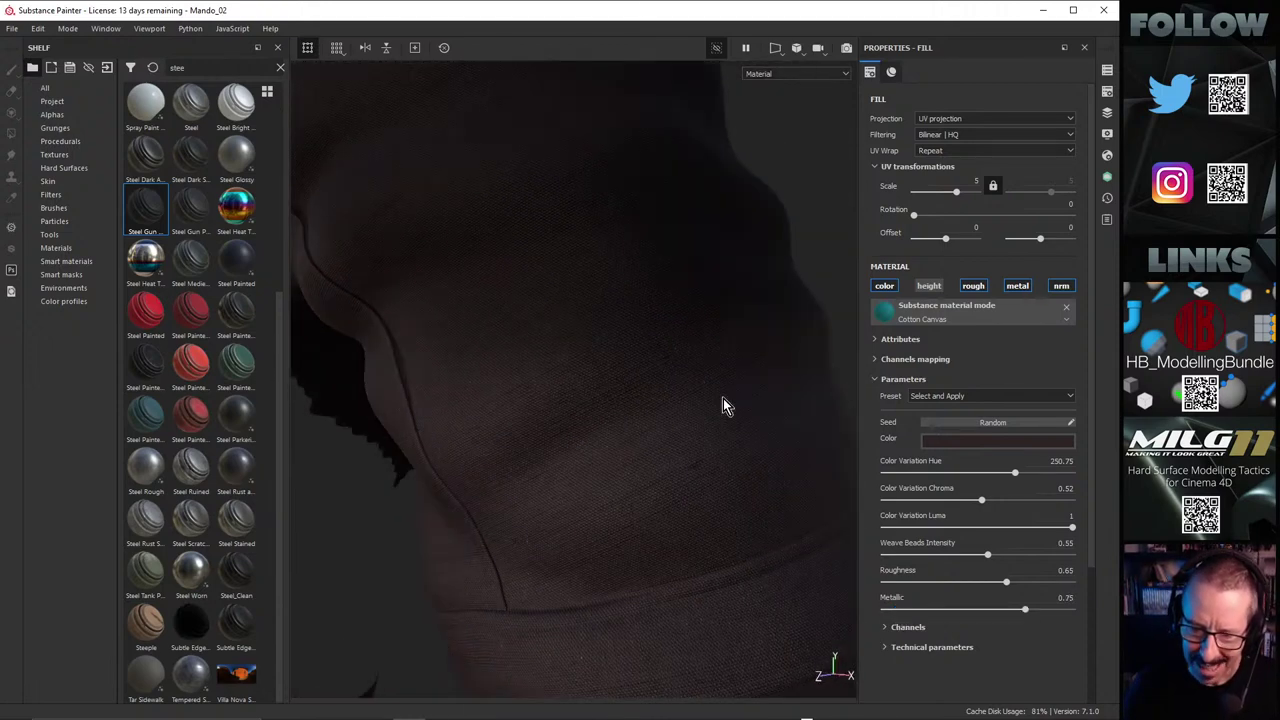
Step: Try a metallic value of 0.06 on the Cotton Canvas and check the weave on the upper sleeve
right_click_drag(672, 435, 680, 414, "alt")
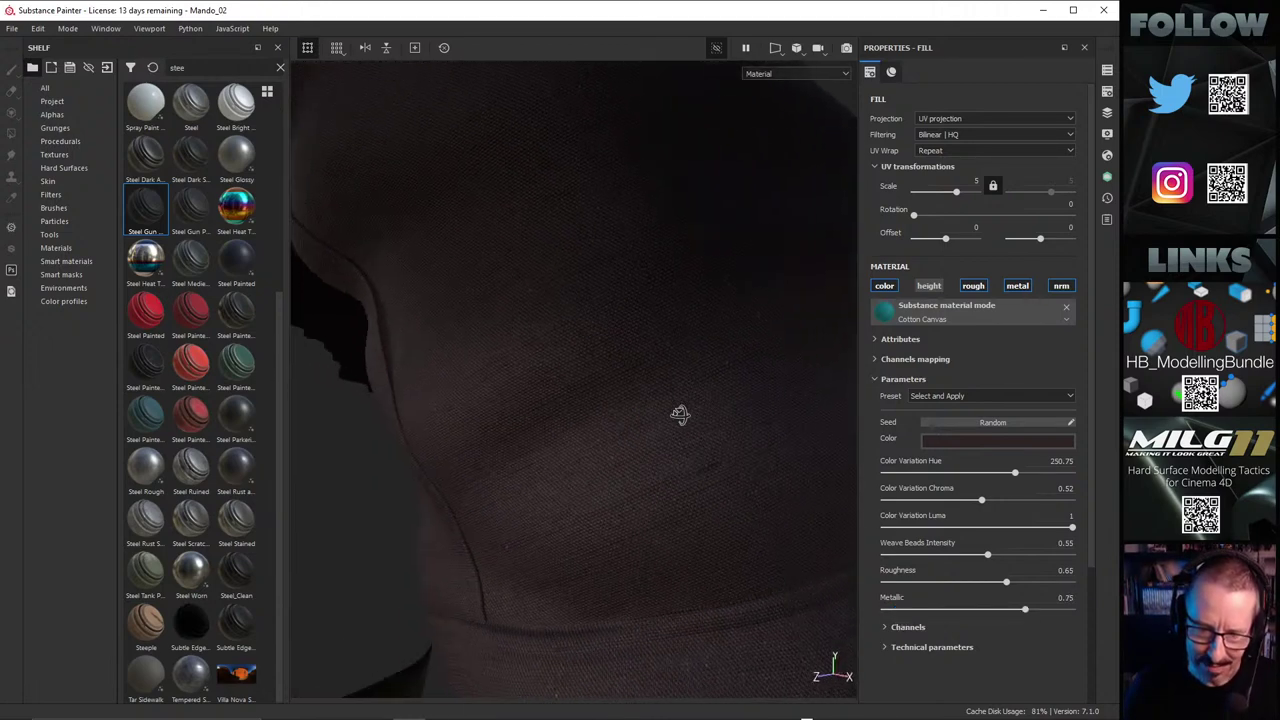
left_click(895, 610)
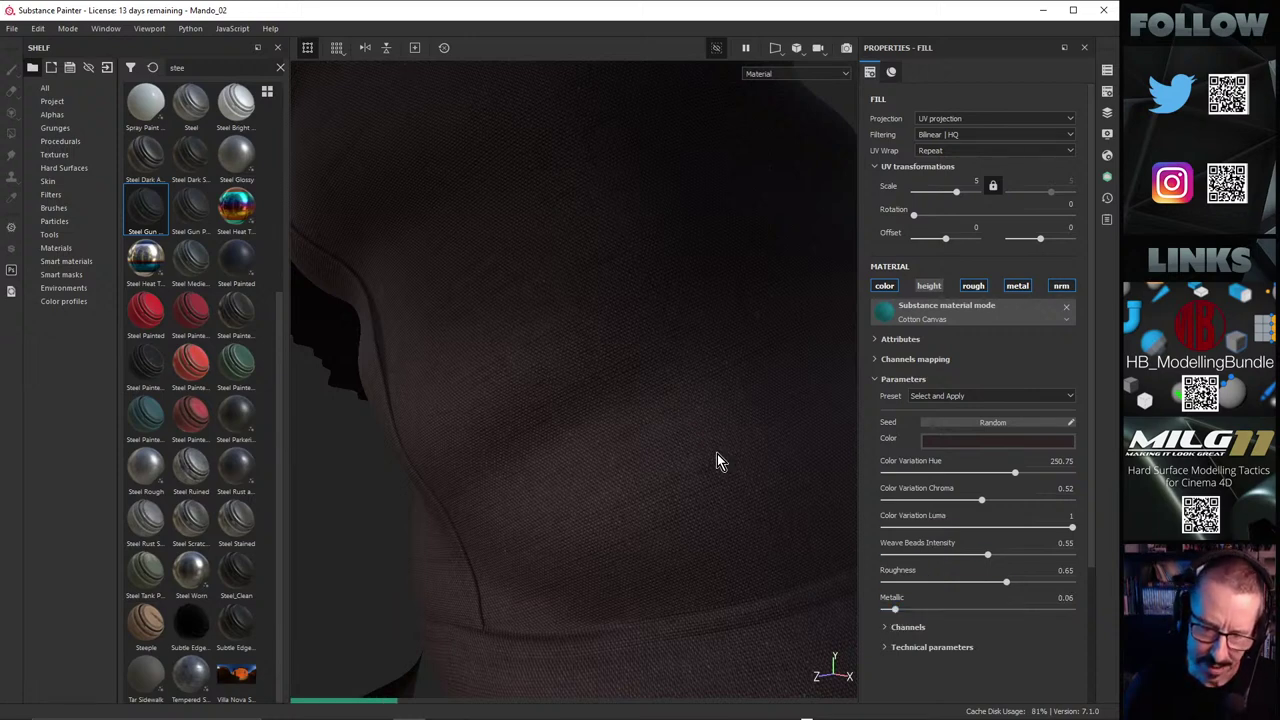
scroll(652, 463, "down", 2)
left_click_drag(652, 463, 606, 434, "alt")
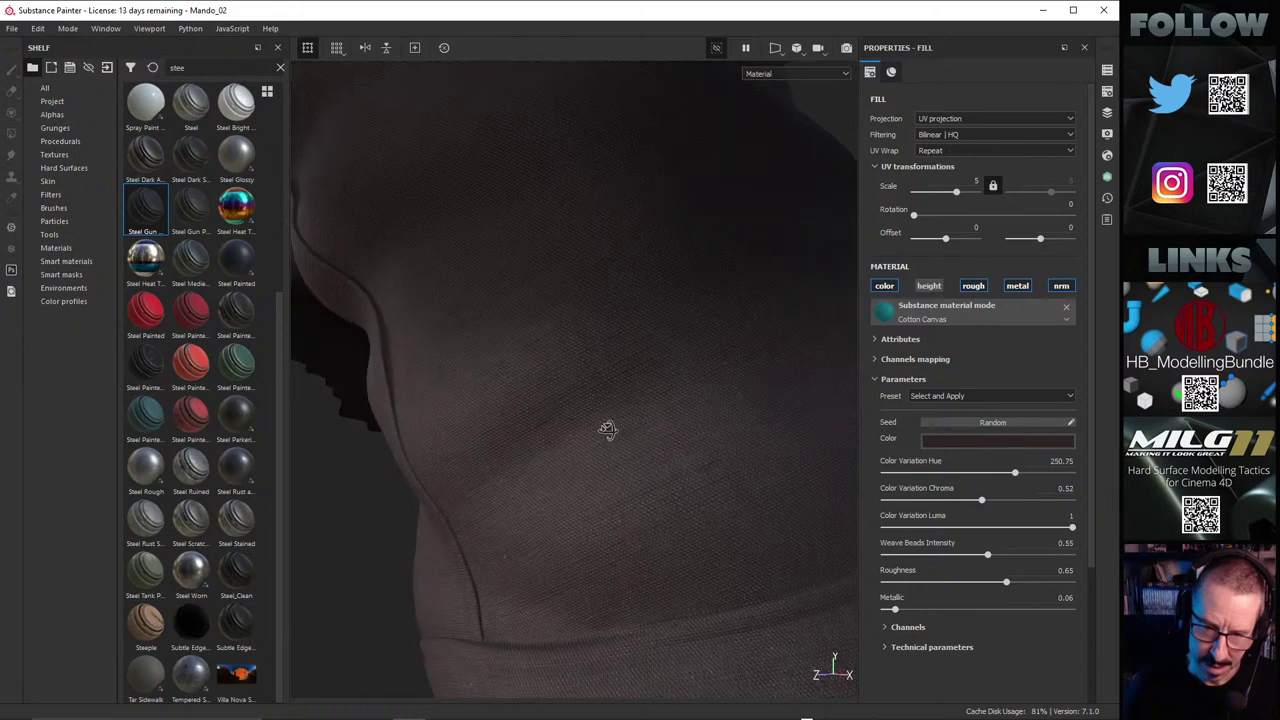
Step: Try a darker reddish base color on the Cotton Canvas, check the sleeve and undo the color and metallic changes
left_click(950, 442)
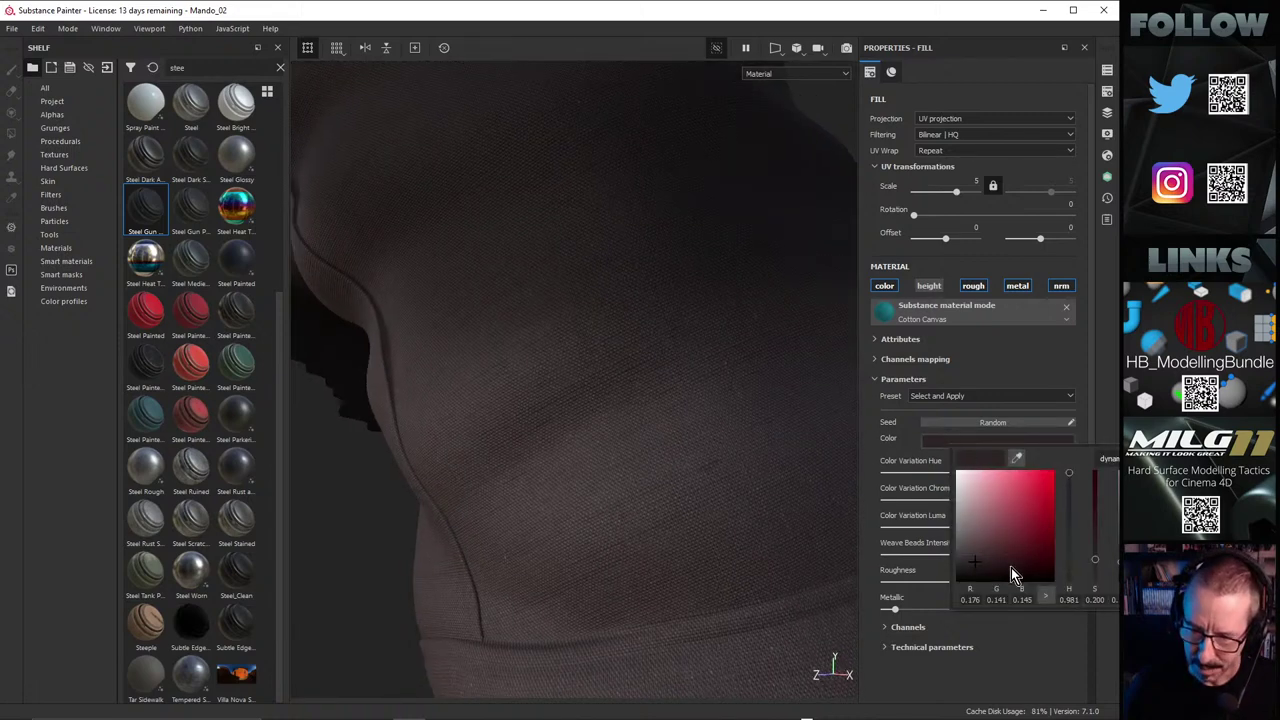
left_click_drag(1011, 567, 1000, 571)
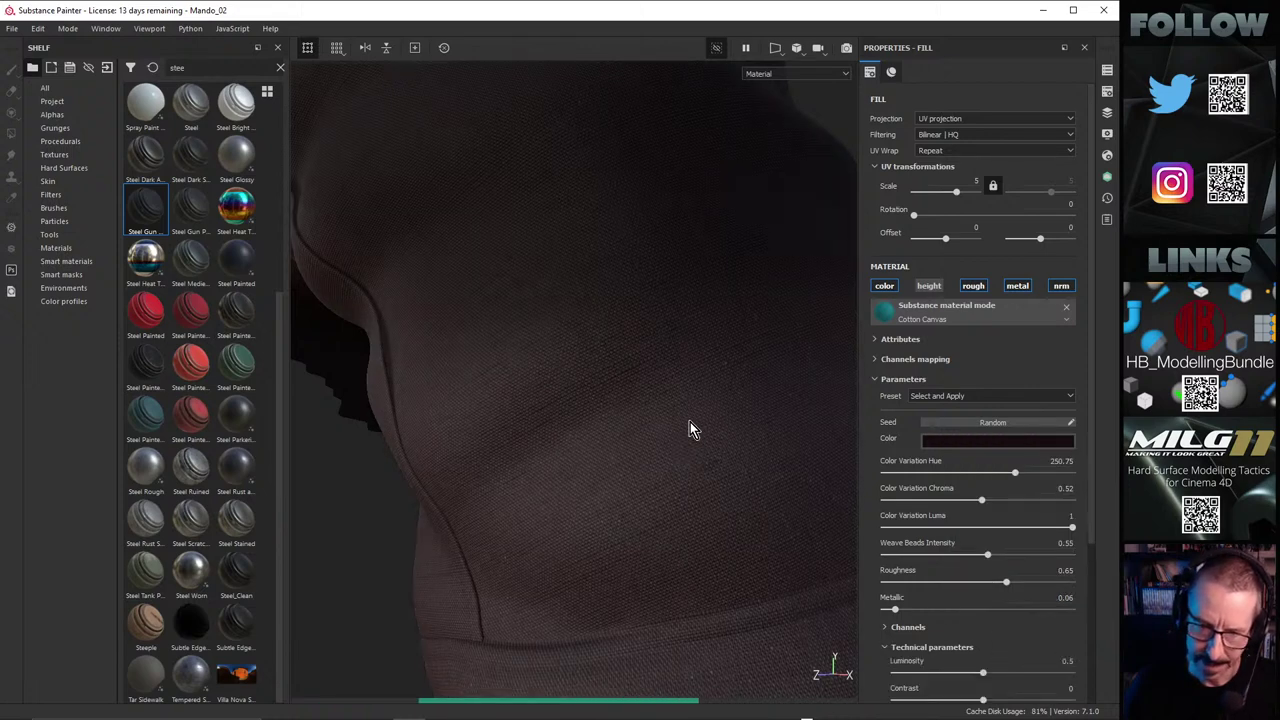
left_click_drag(689, 429, 597, 417, "alt")
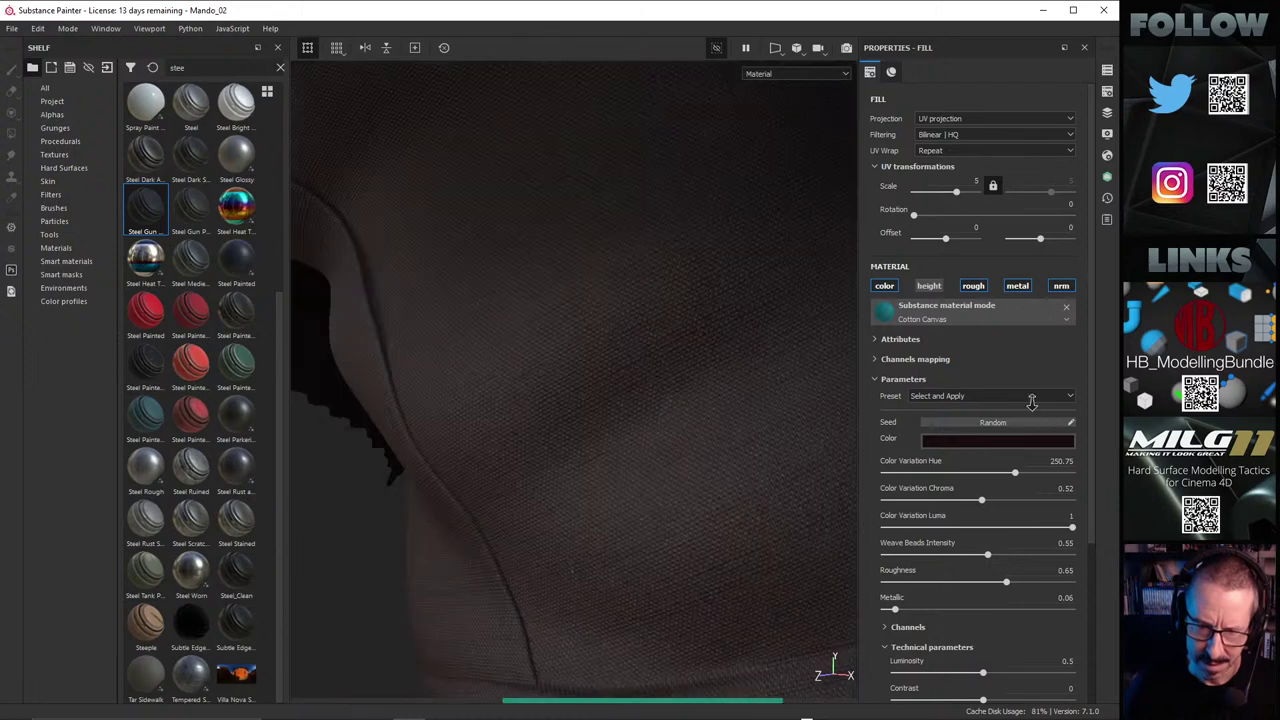
left_click(951, 439)
left_click(642, 494)
key("ctrl+z")
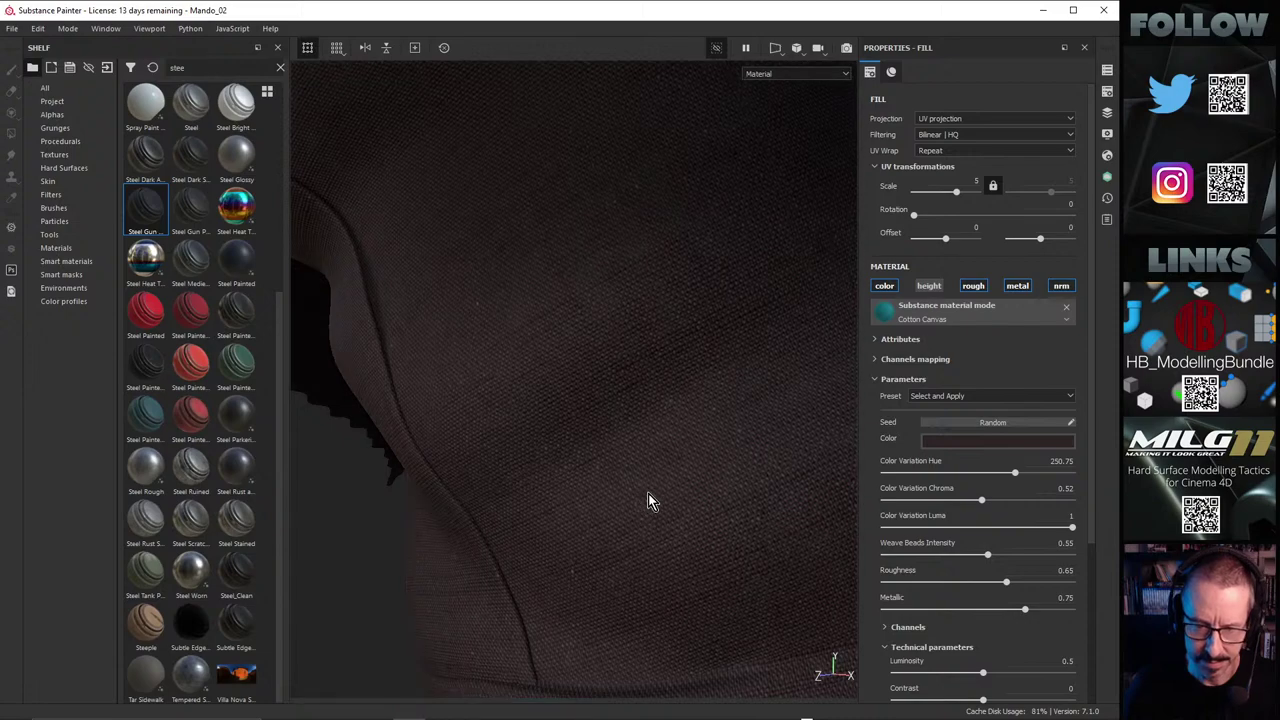
Step: Try a Weave Beads Intensity of 0.06 on the Cotton Canvas and check the upper sleeve
right_click_drag(601, 428, 303, 457, "alt")
left_click_drag(613, 408, 566, 451, "alt")
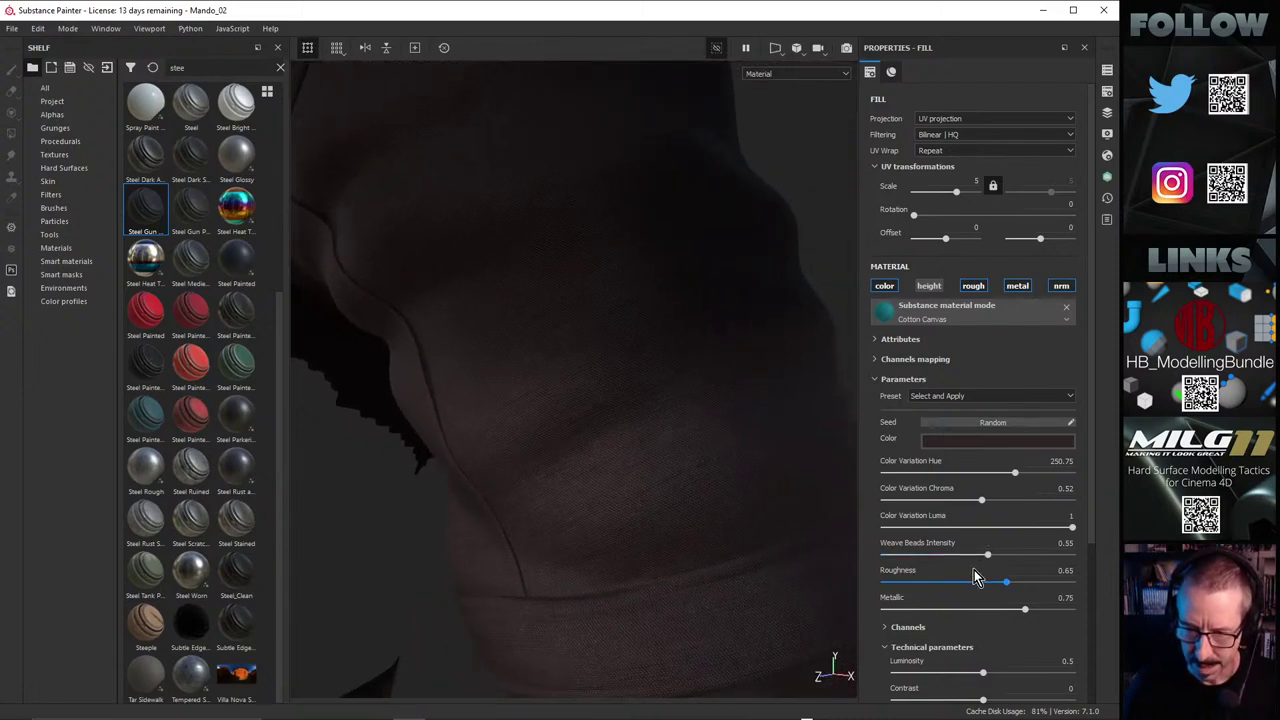
left_click_drag(1027, 557, 894, 553)
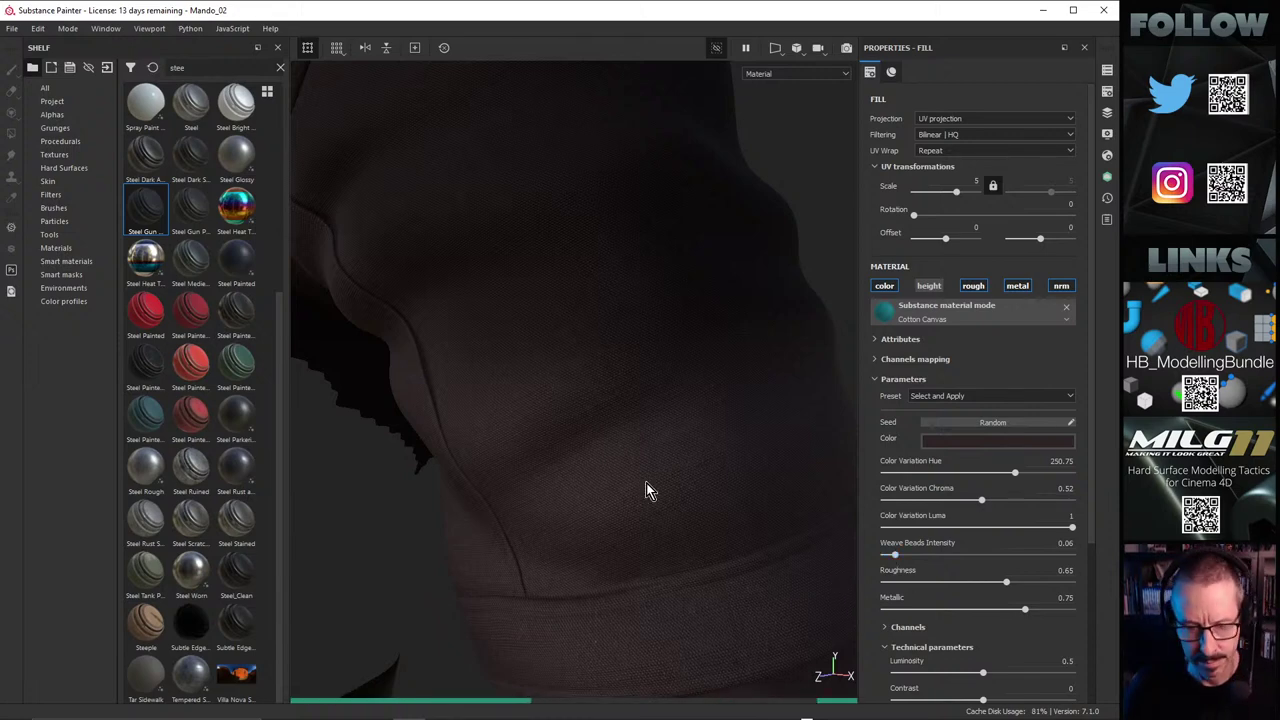
mouse_move(665, 473)
left_mouse_down("alt")
mouse_move(648, 476)
mouse_move(643, 410)
mouse_move(666, 429)
mouse_move(654, 420)
mouse_move(654, 434)
left_mouse_up("alt")
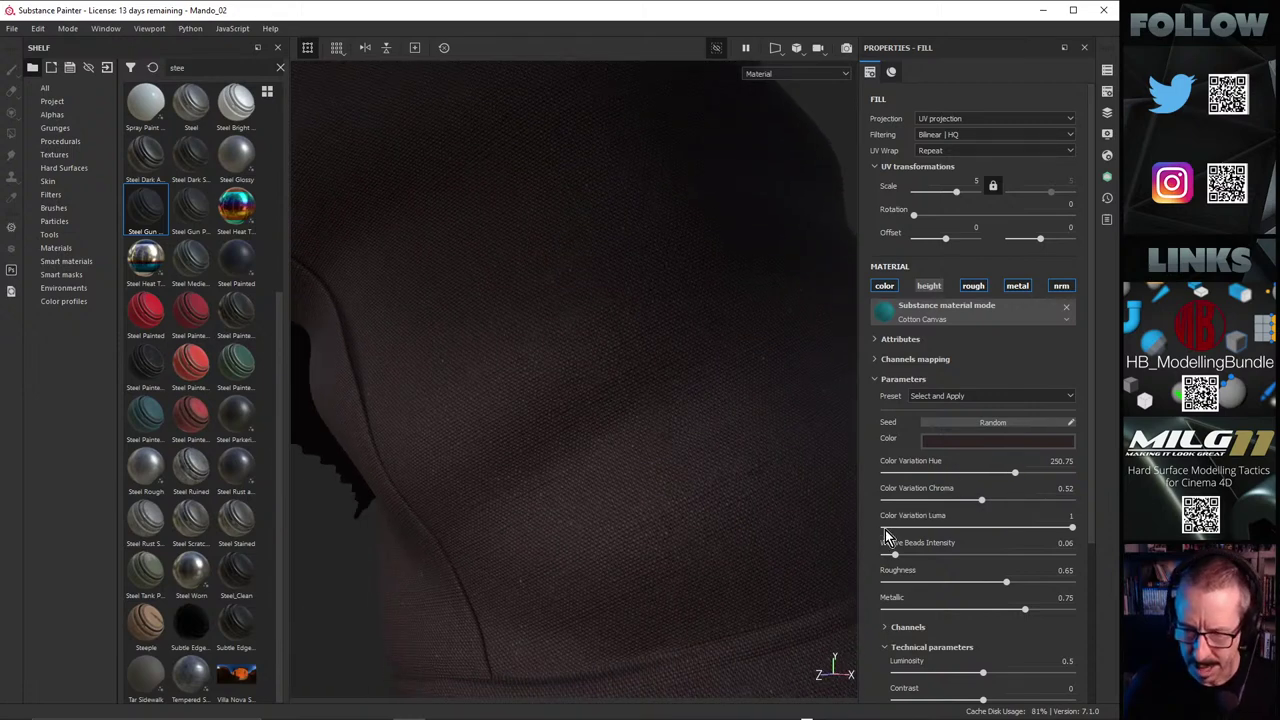
Step: Try a Weave Beads Intensity of 0.95 on the Cotton Canvas and inspect the weave up close
left_click(1063, 557)
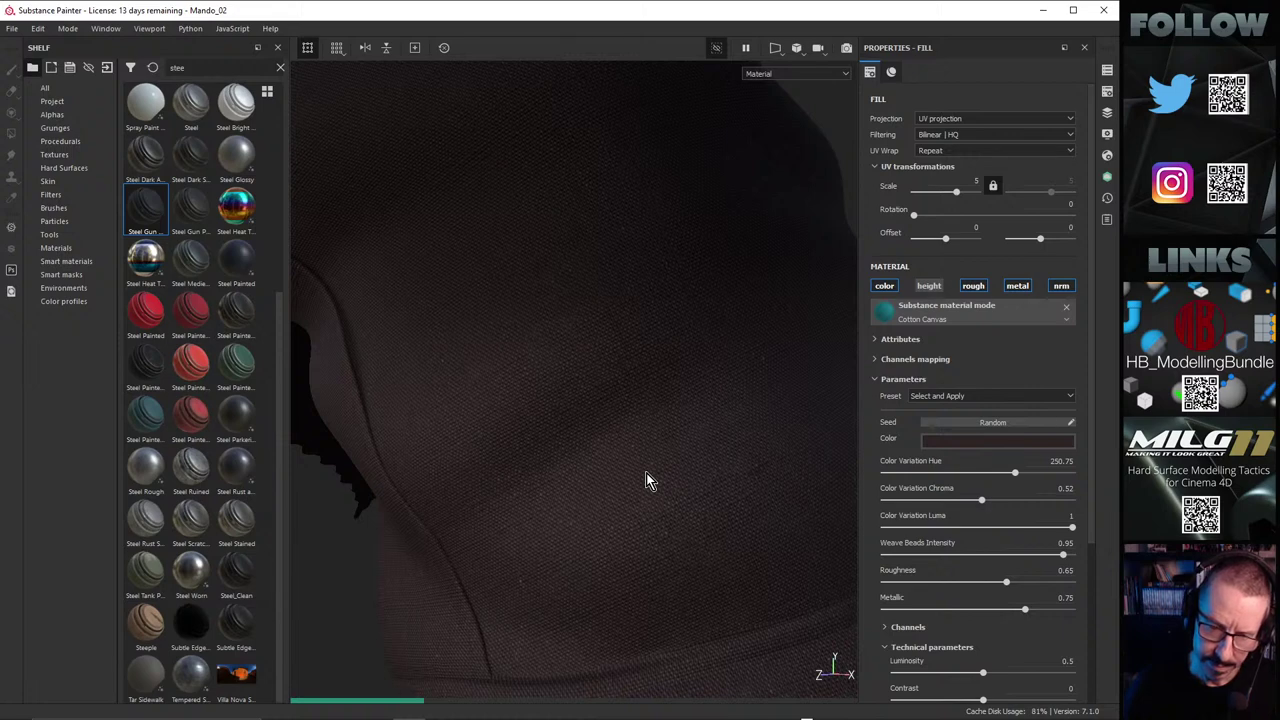
scroll(646, 473, "down", 3)
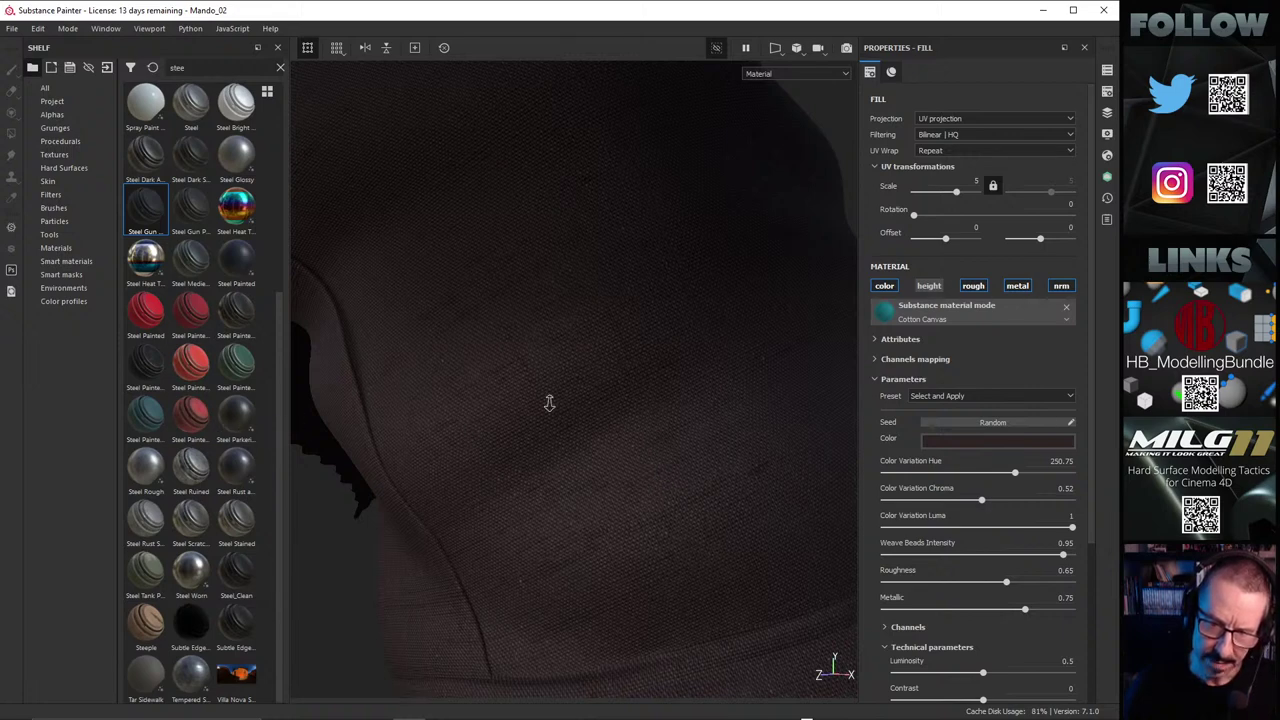
left_click_drag(551, 403, 835, 368, "alt")
scroll(575, 380, "up", 5)
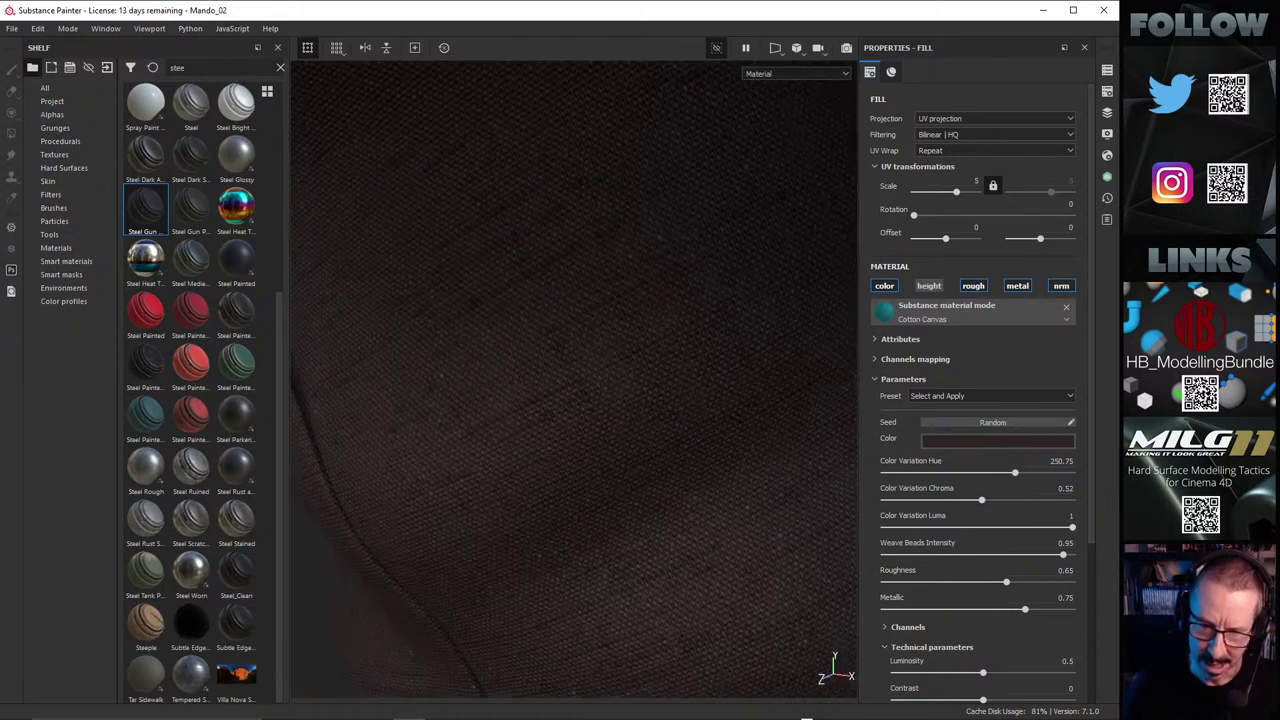
left_click_drag(575, 380, 591, 376, "alt")
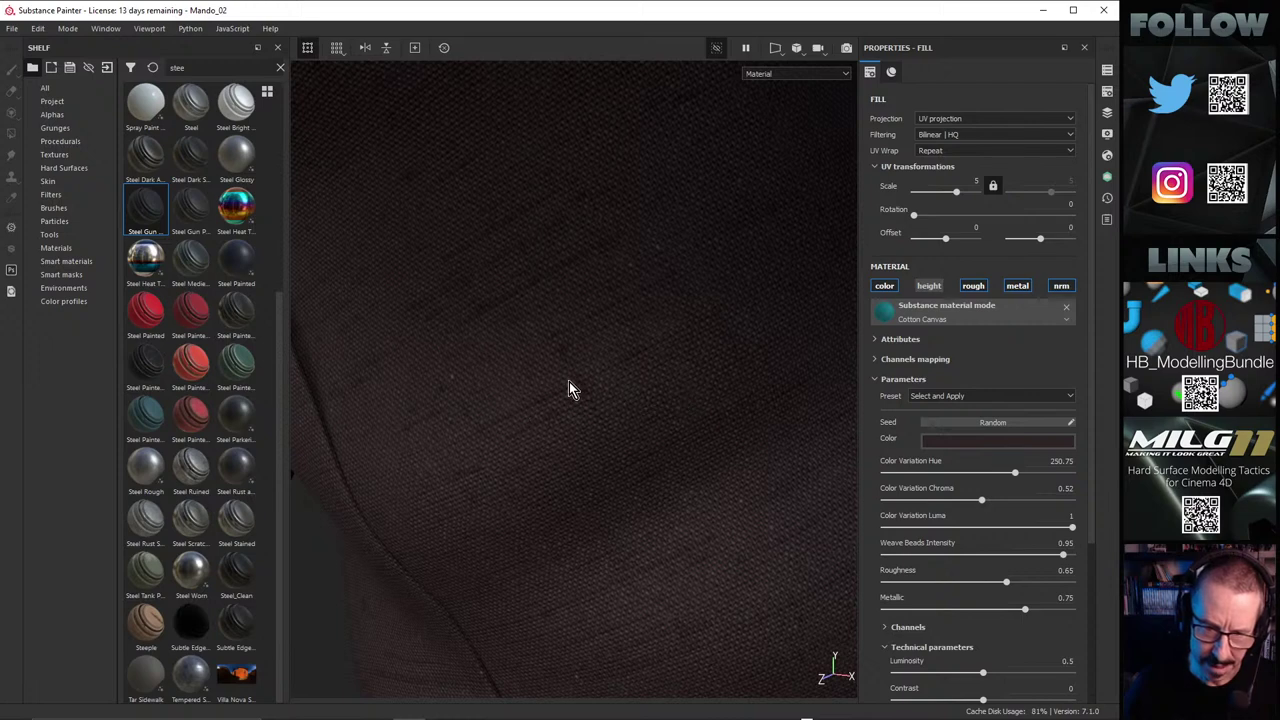
Step: Set the Cotton Canvas's Weave Beads Intensity to 0.04 and its Color Variation Hue to 10.18
left_click(891, 555)
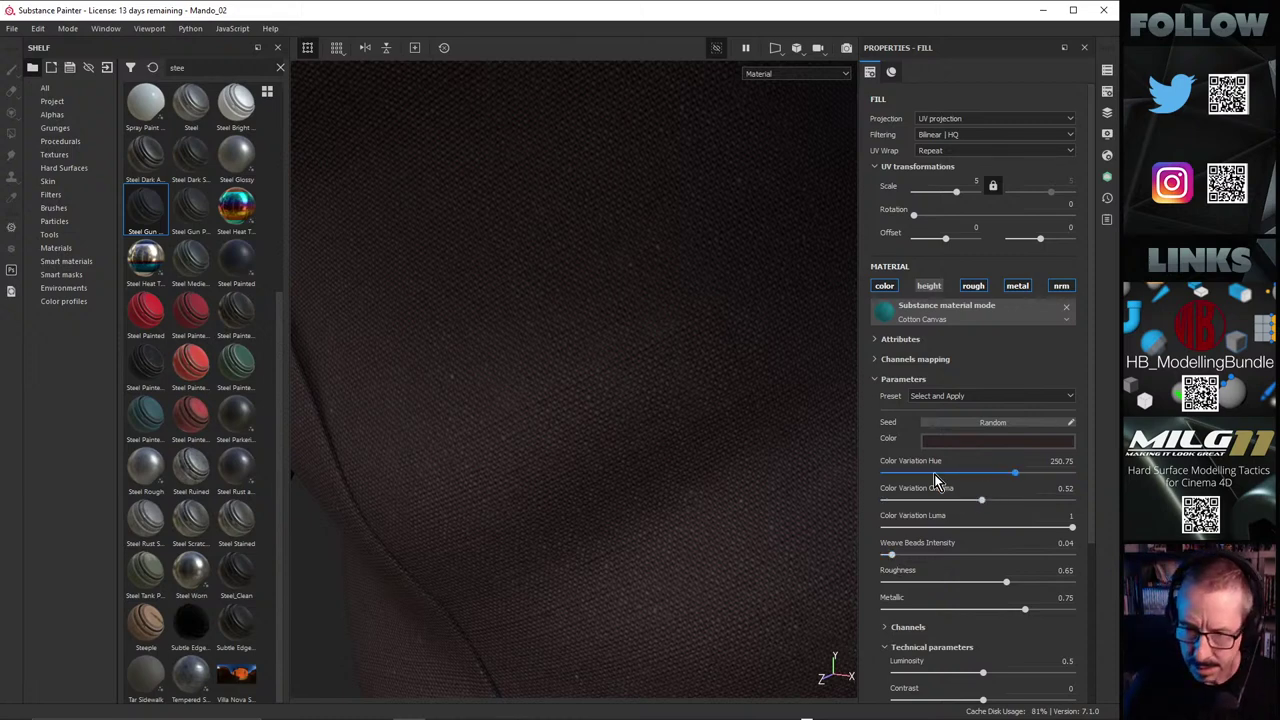
left_click(889, 473)
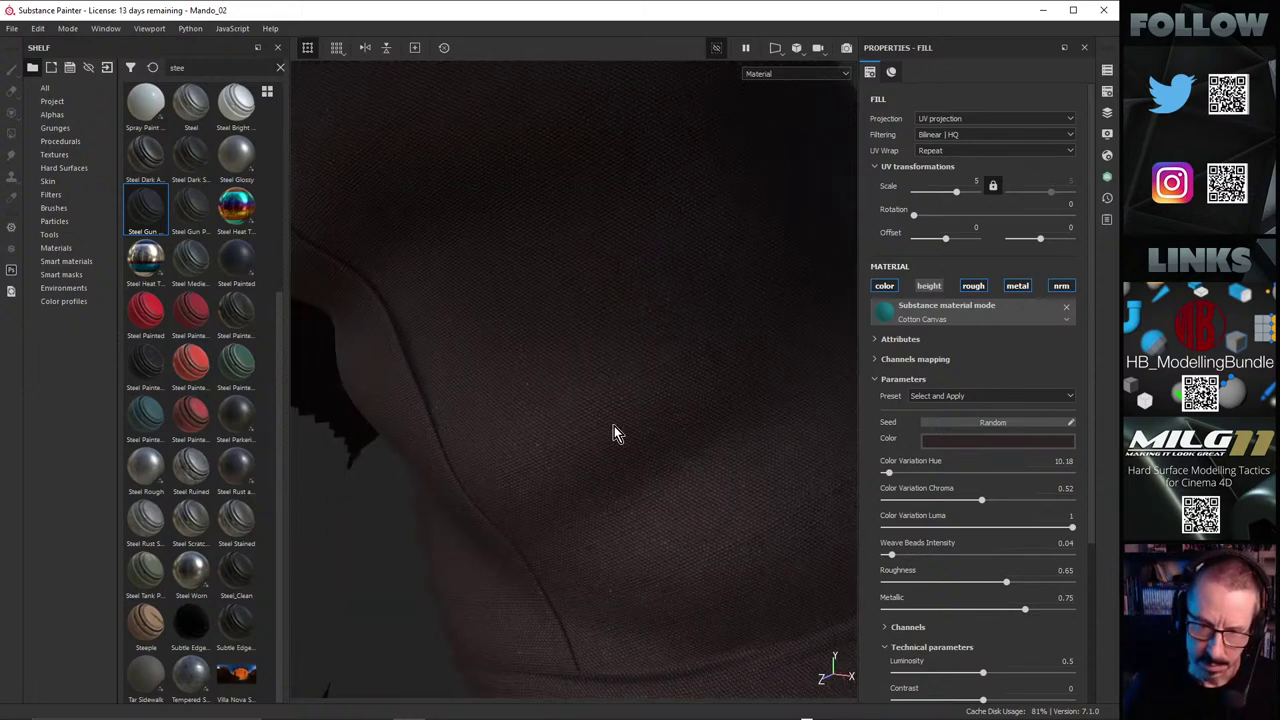
Step: Try a Color Variation Chroma of 0.04, check the sleeve and return the chroma to 0.52
left_click(893, 500)
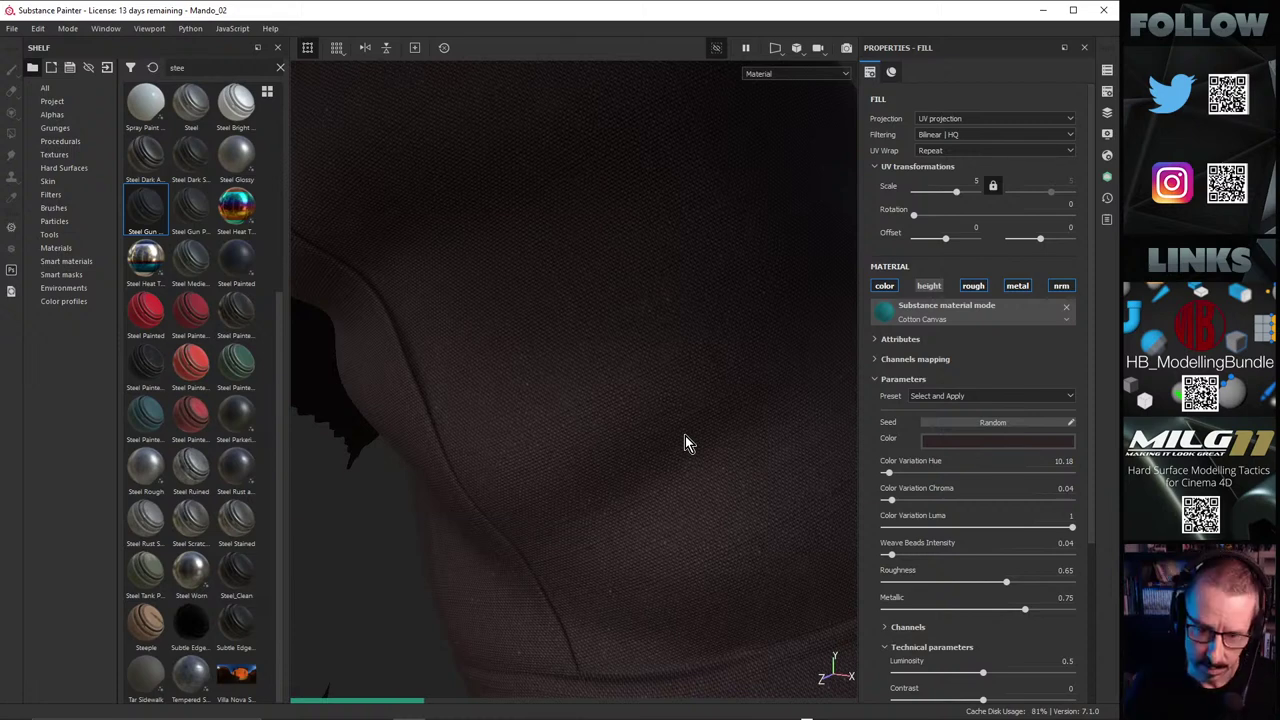
scroll(372, 434, "down", 3)
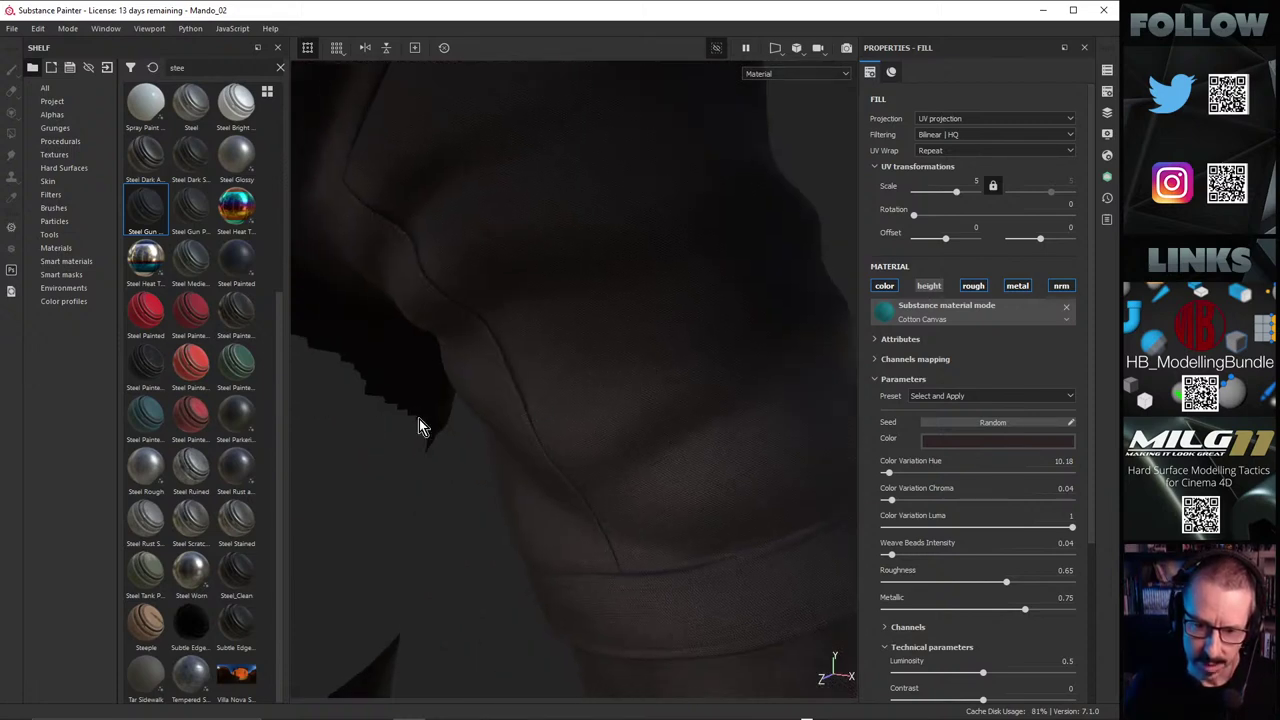
left_click_drag(418, 425, 947, 383, "alt")
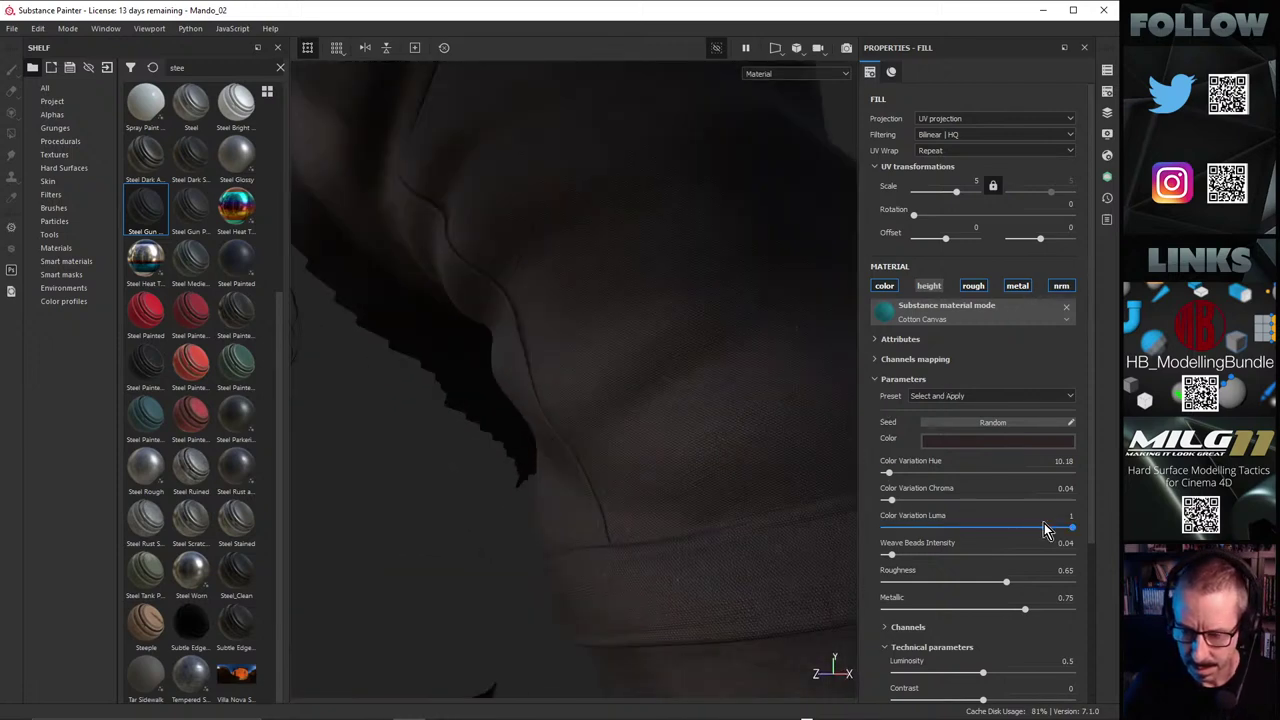
left_click_drag(888, 500, 981, 500)
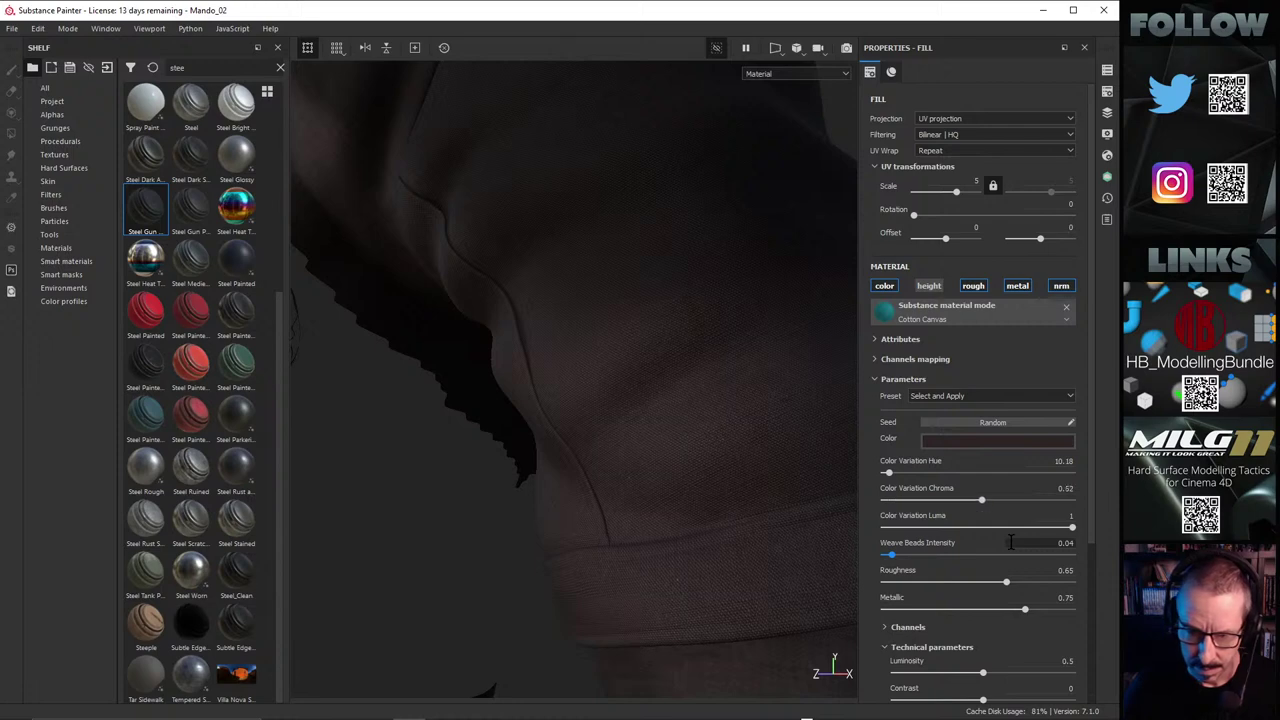
Step: Try Color Variation Luma values of 0.17, 0.31 and 0.41 on the Cotton Canvas and compare the sleeve's weave
left_click(915, 529)
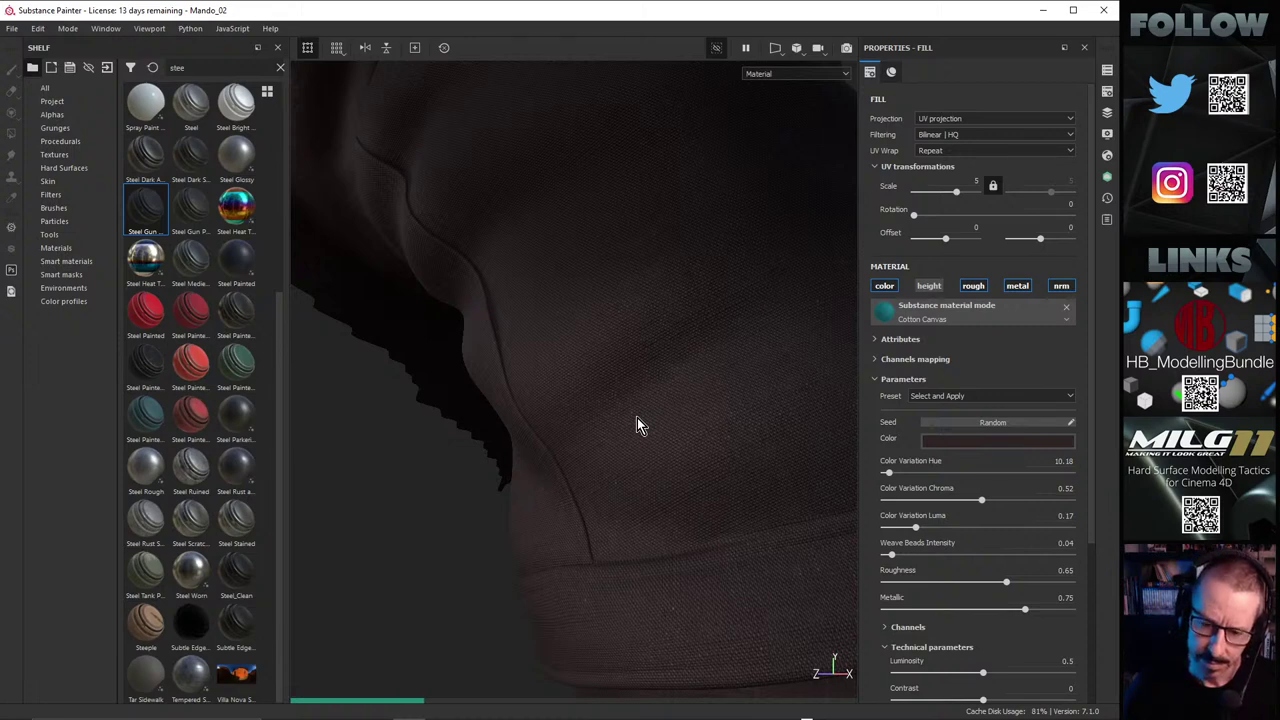
right_click_drag(535, 436, 434, 425, "alt")
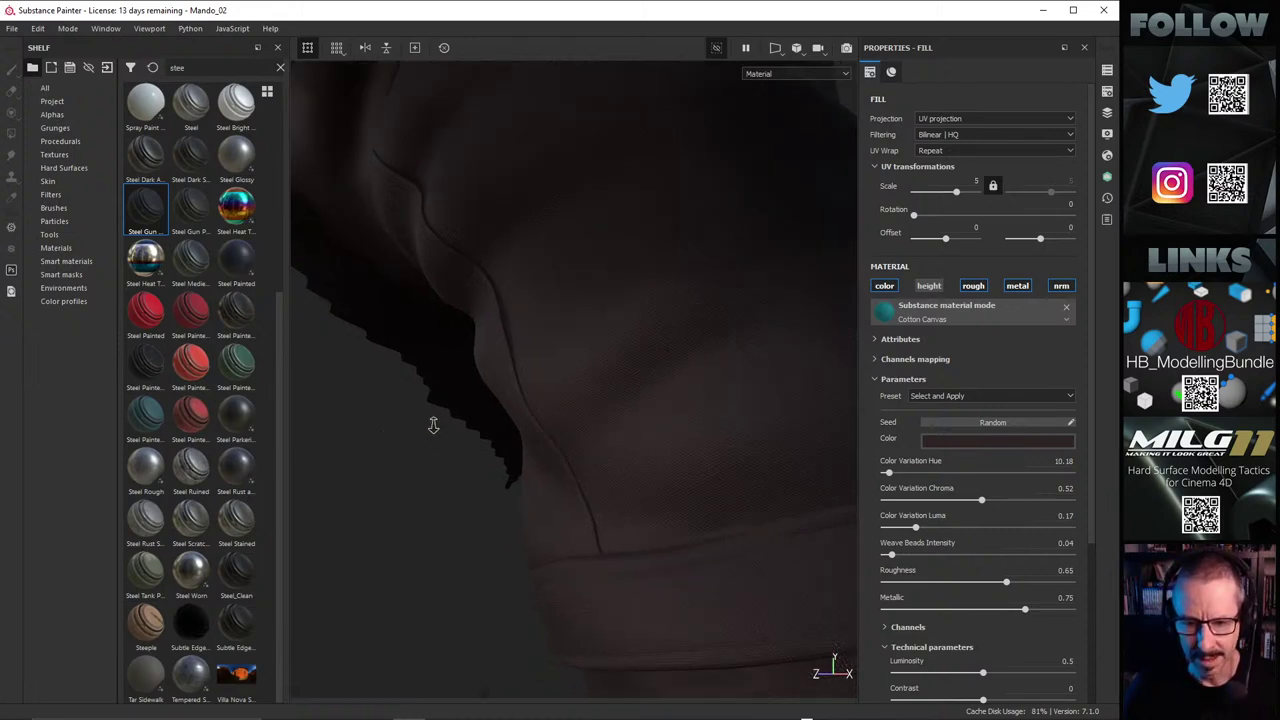
left_click_drag(433, 425, 940, 393, "alt")
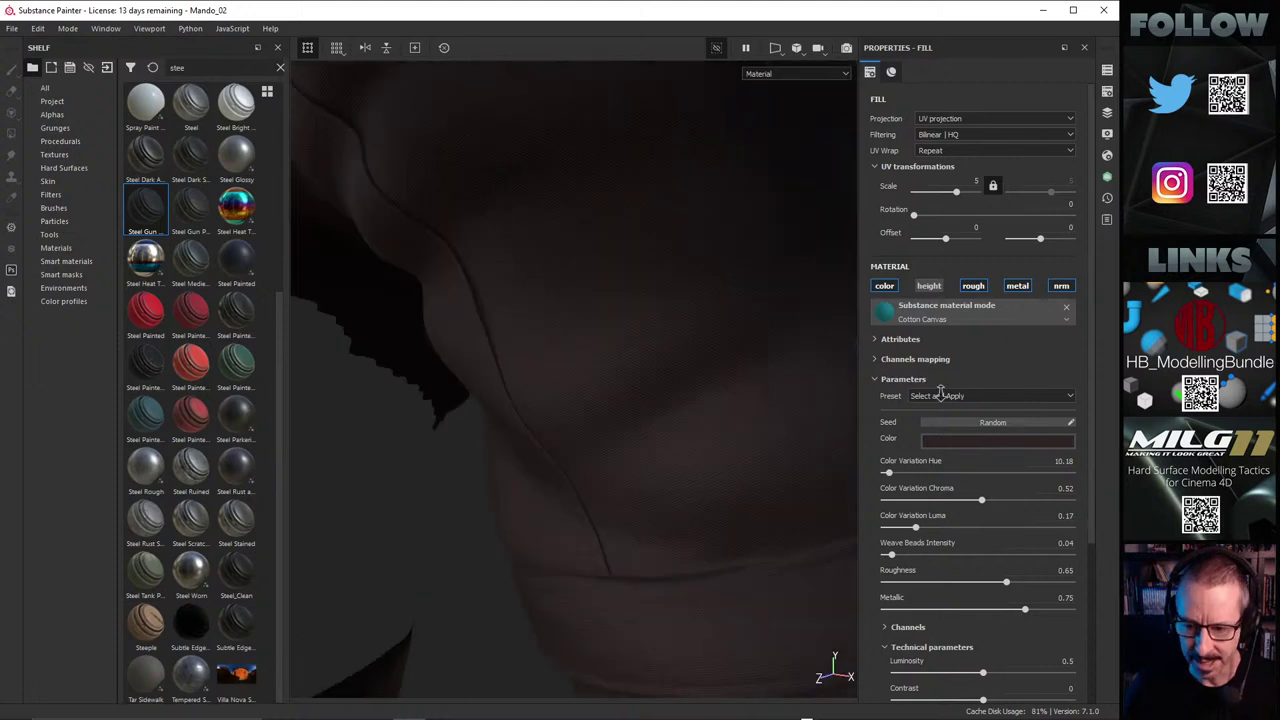
left_click(942, 528)
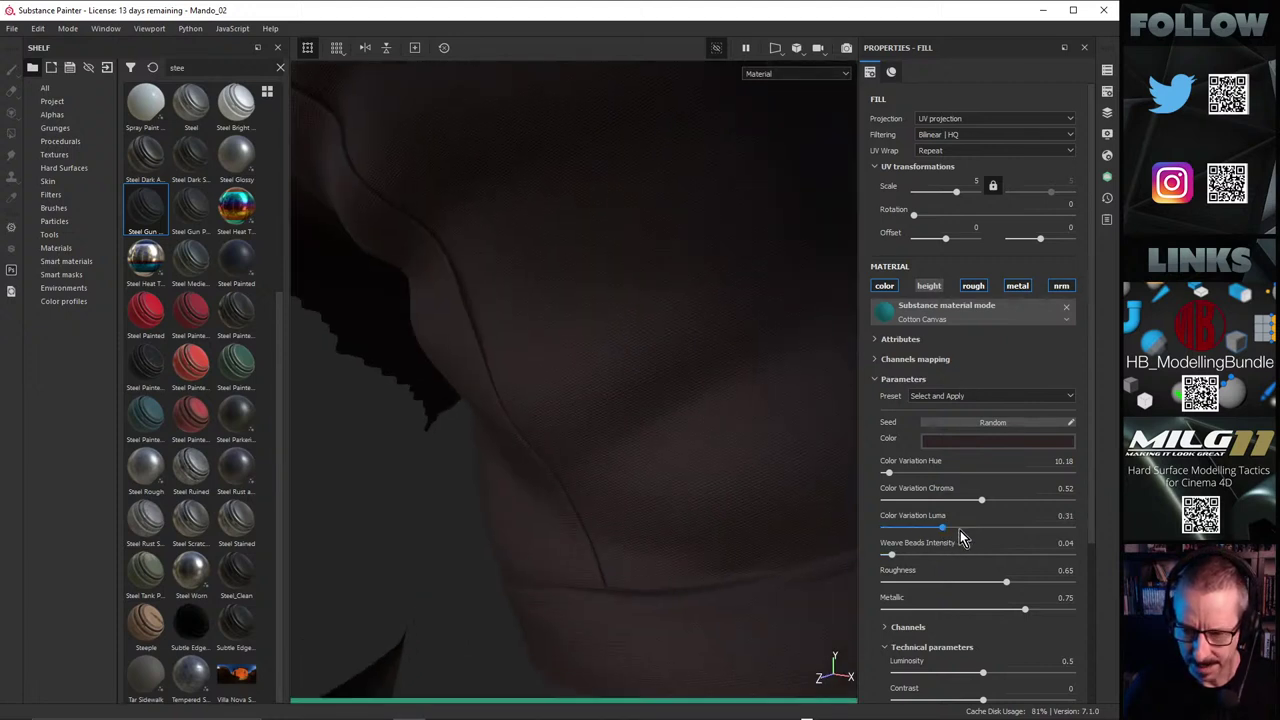
left_click(961, 528)
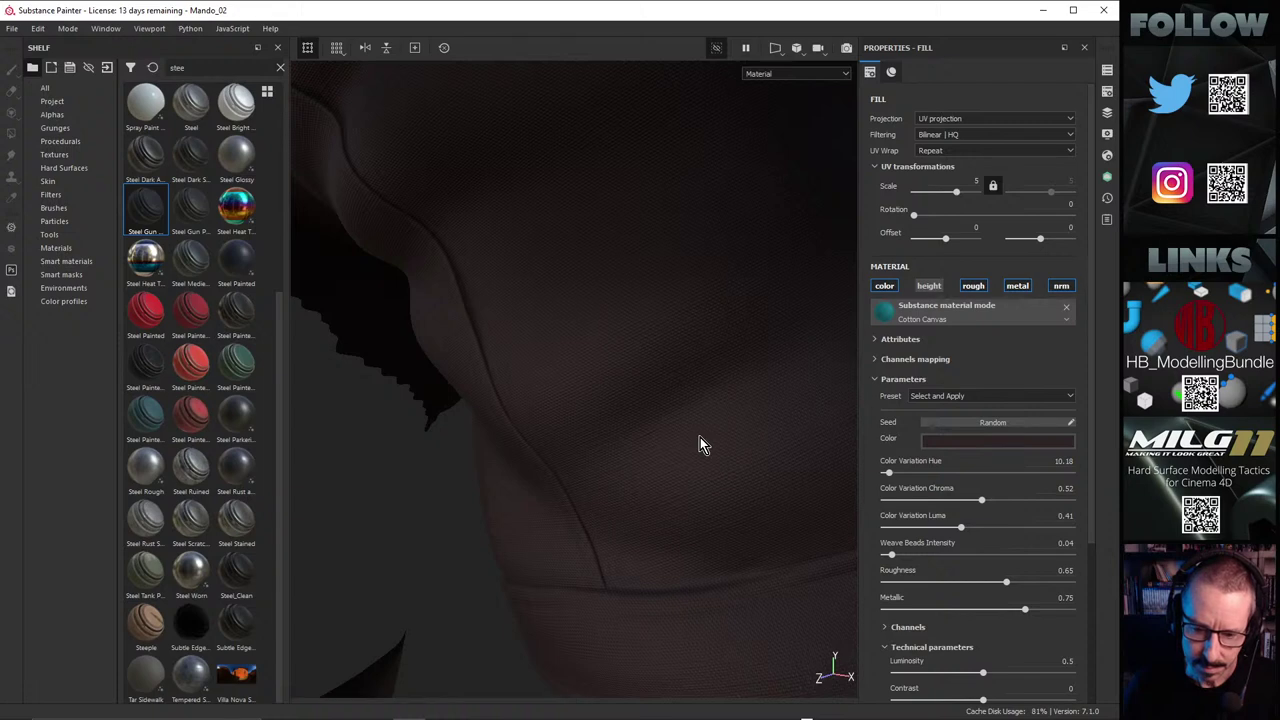
left_click_drag(671, 459, 697, 420, "alt")
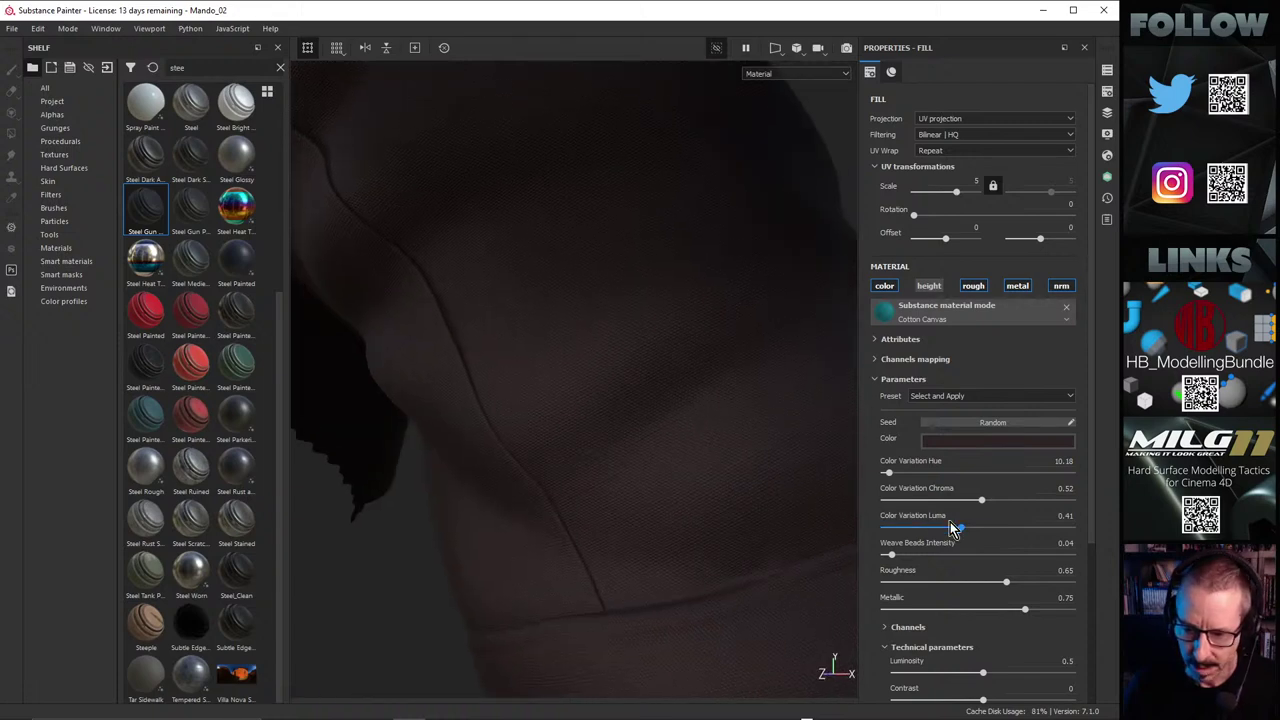
Step: Set the Cotton Canvas's Color Variation Luma to 0.61 and check the whole sleeve from several angles and distances
left_click_drag(950, 522, 999, 527)
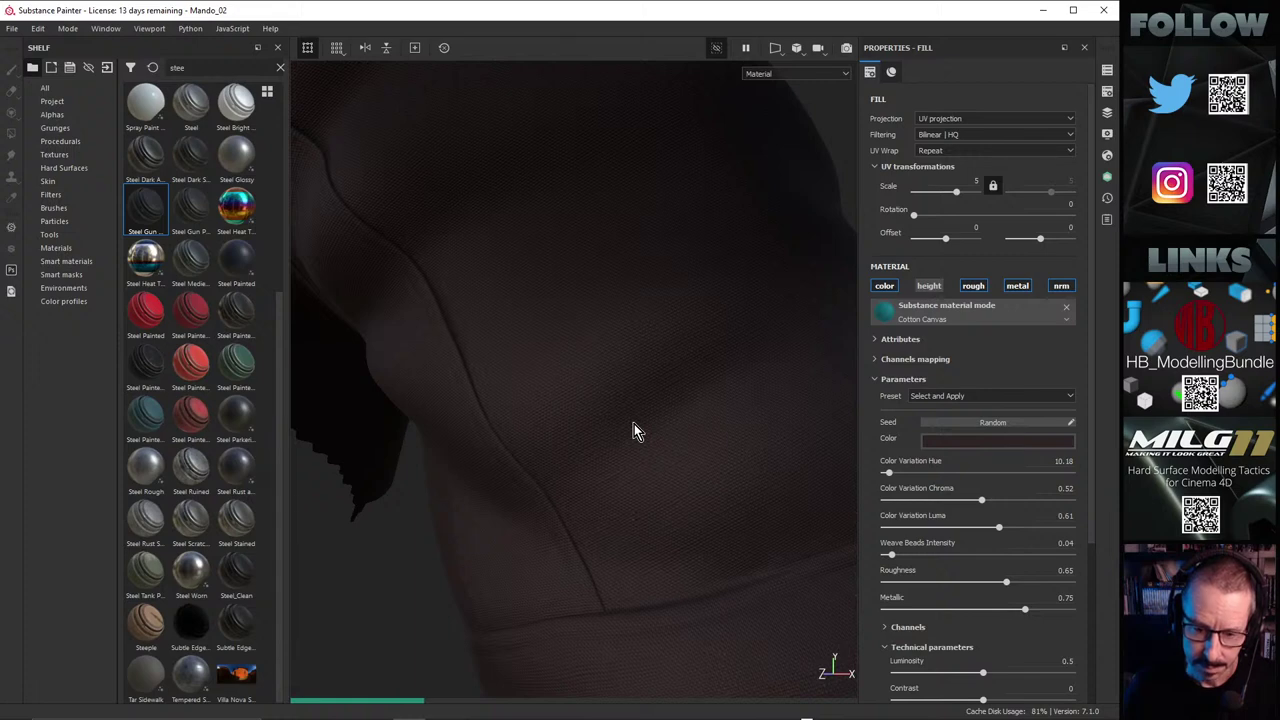
left_click_drag(700, 397, 608, 391, "alt")
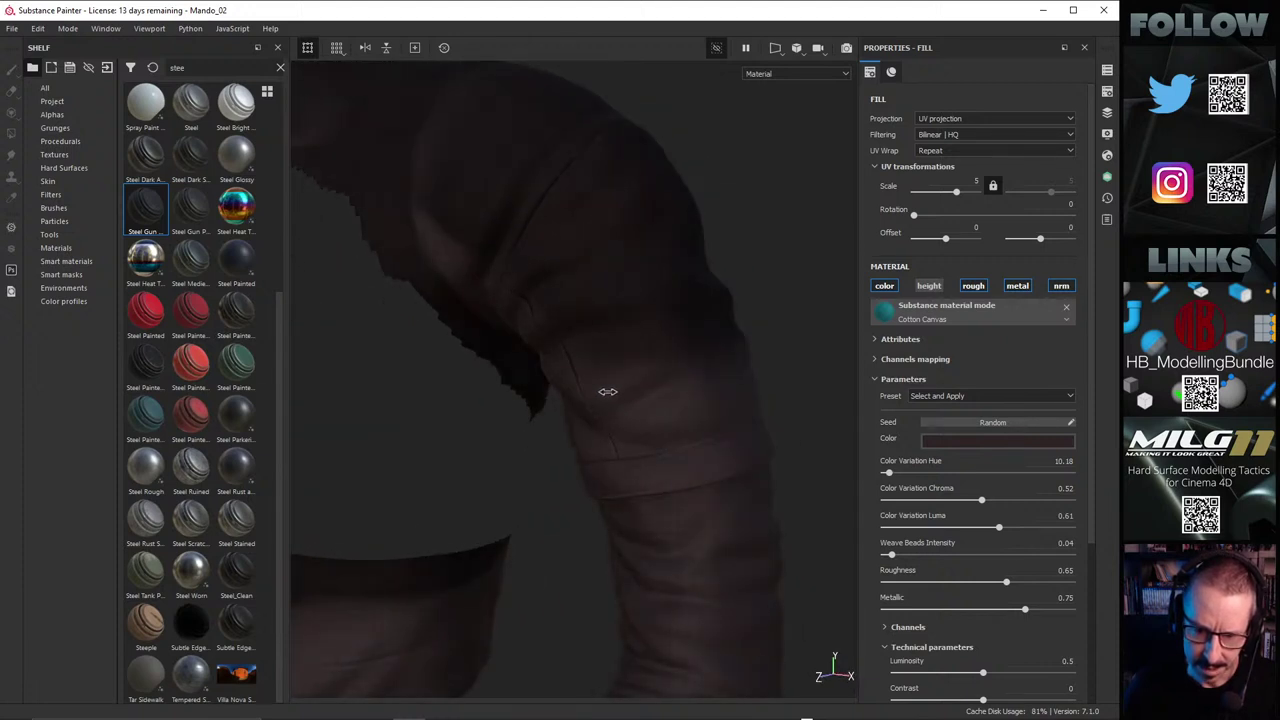
right_click_drag(743, 598, 938, 509, "alt")
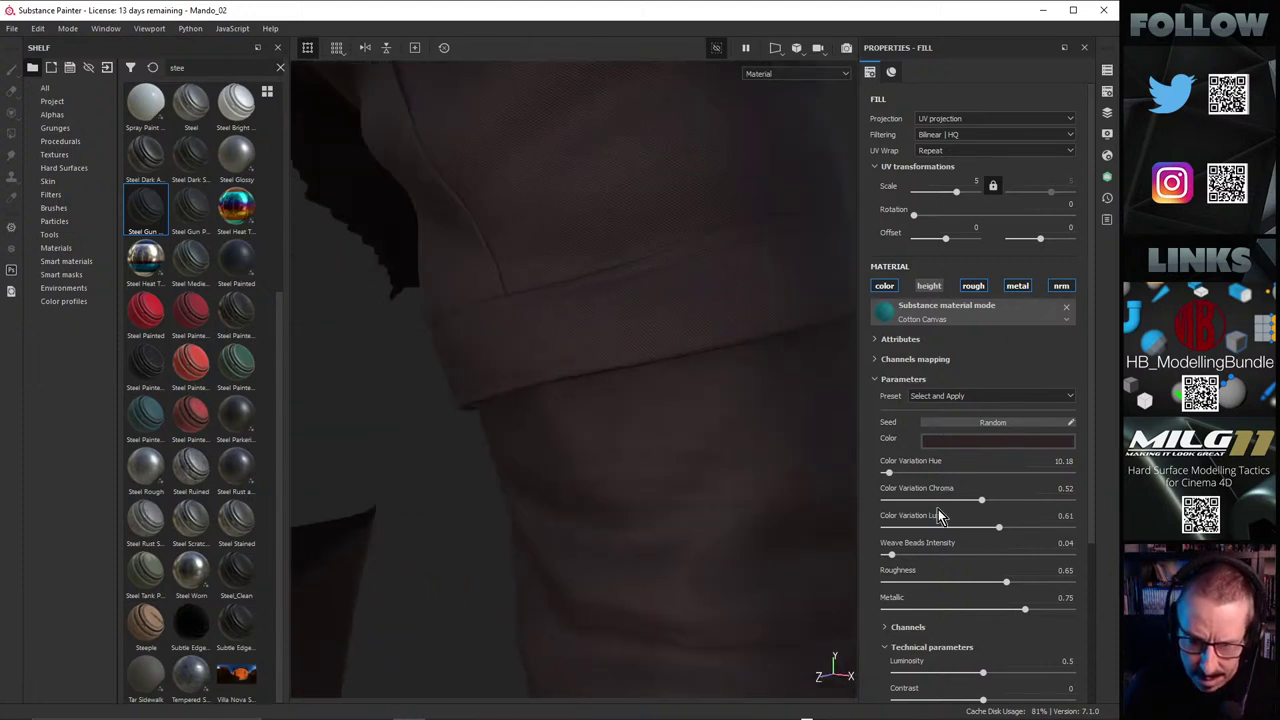
left_click_drag(751, 507, 737, 477, "alt")
right_click_drag(737, 477, 489, 434, "alt")
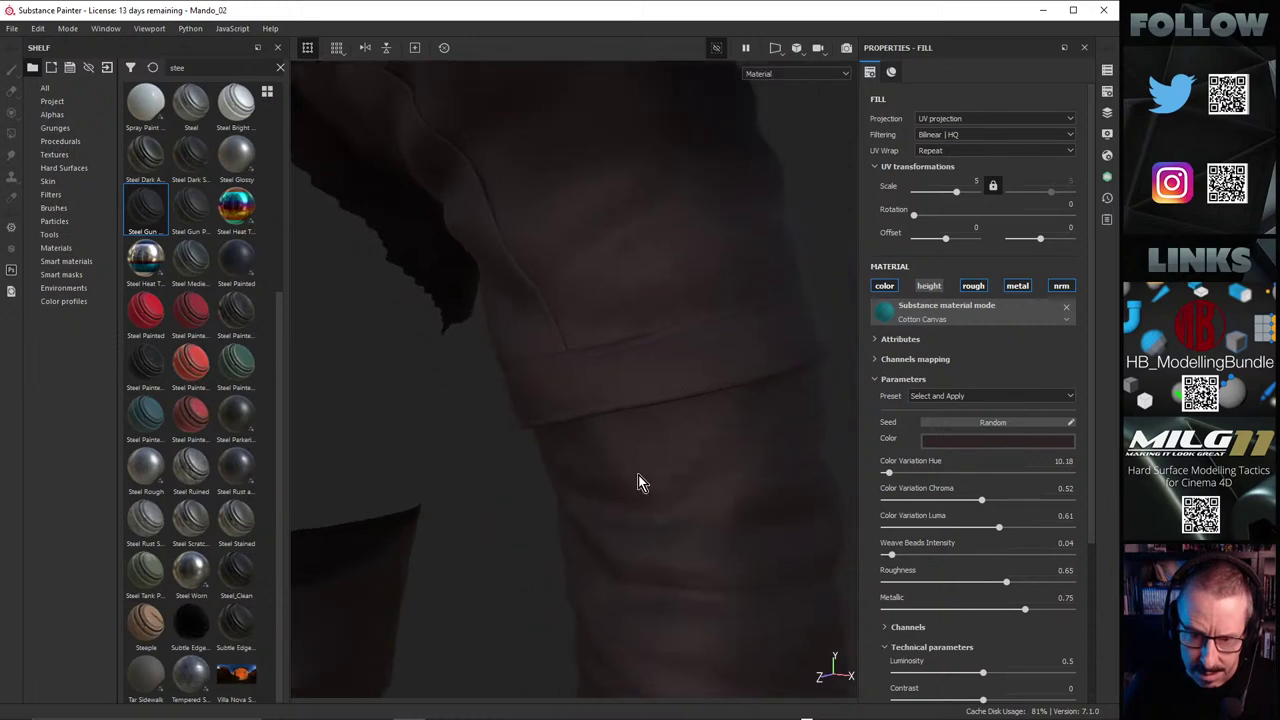
left_click_drag(640, 482, 726, 383, "alt")
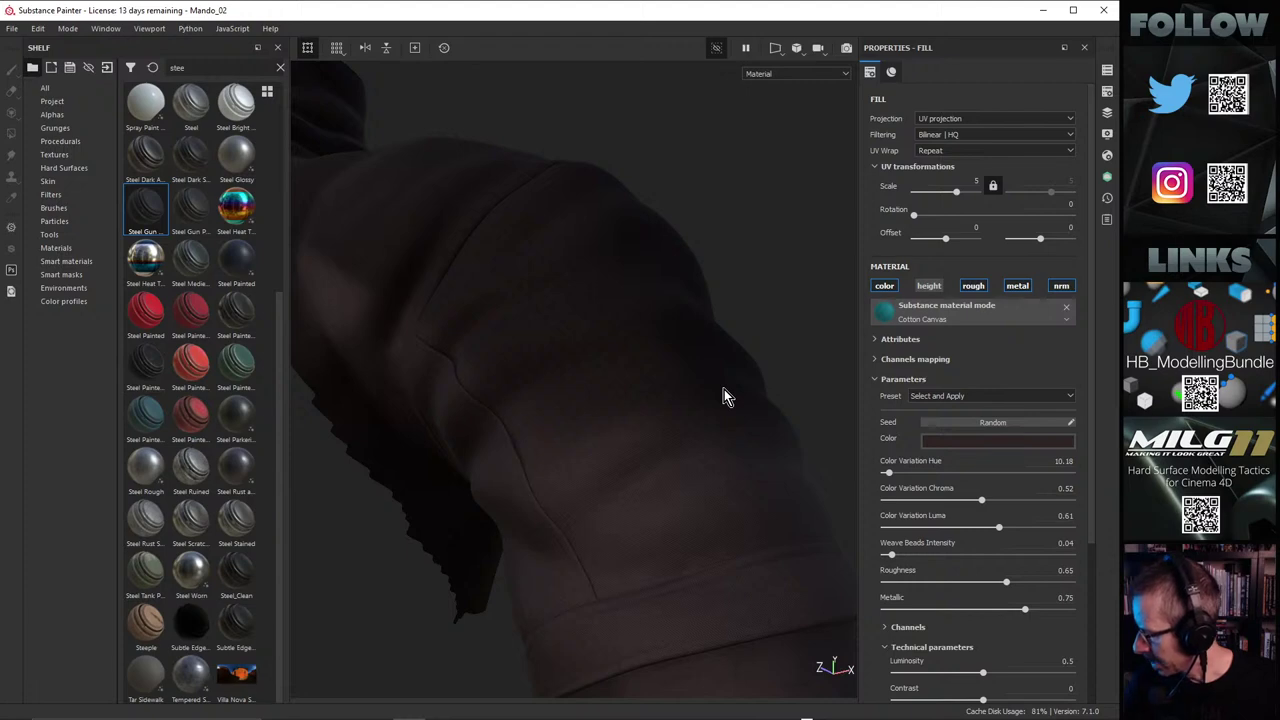
left_click_drag(664, 402, 645, 463, "alt")
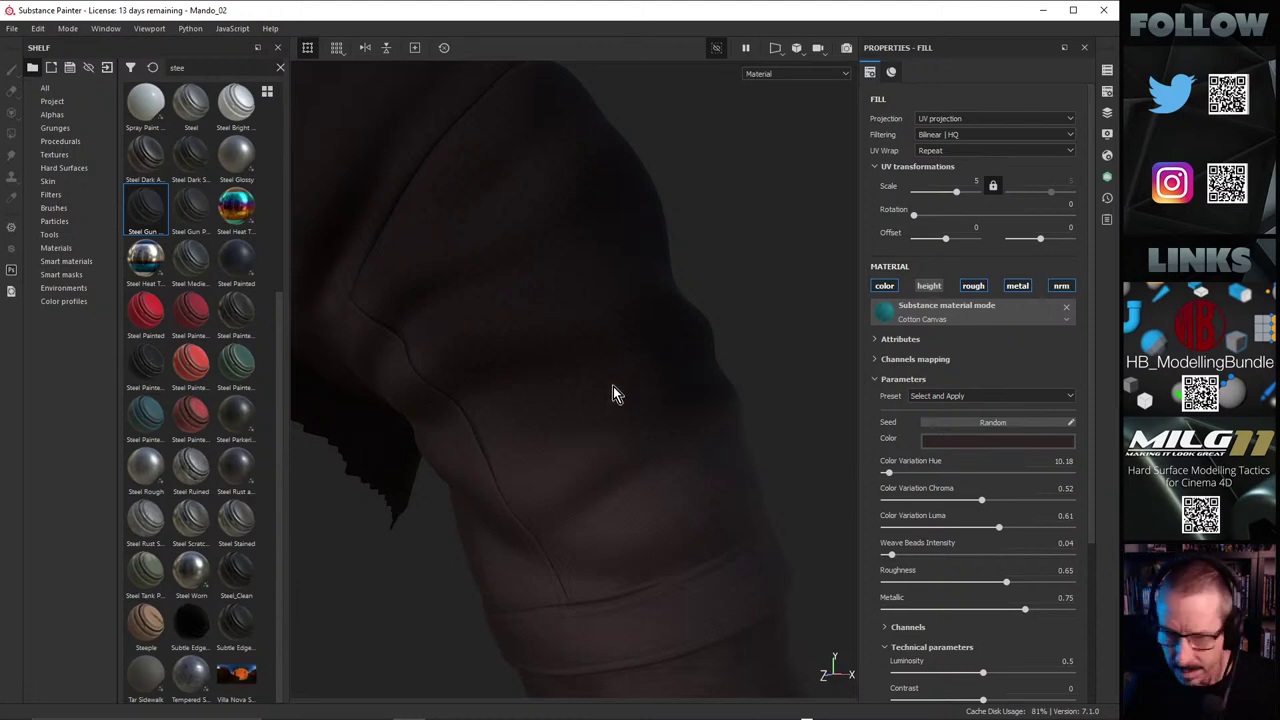
Step: Examine the shirt sleeve's canvas weave and folds from several angles and distances, and save the project
left_click_drag(610, 389, 477, 400, "alt")
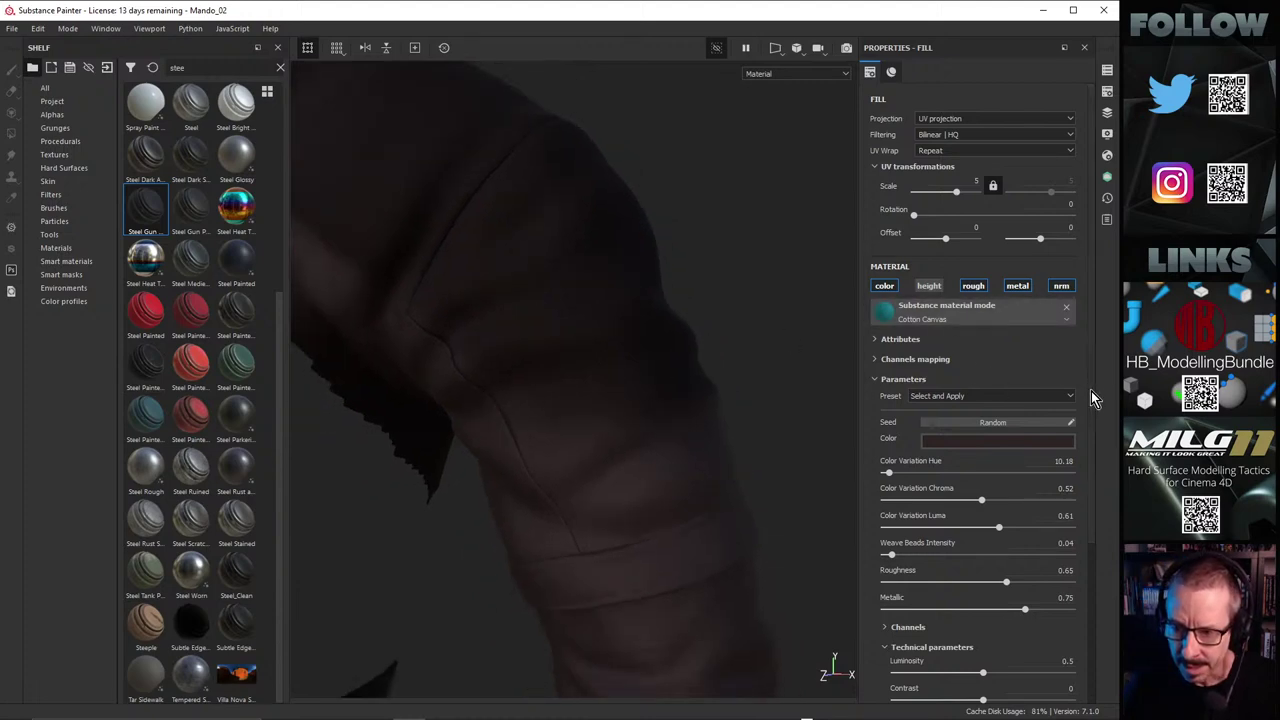
left_click_drag(660, 409, 580, 445, "alt")
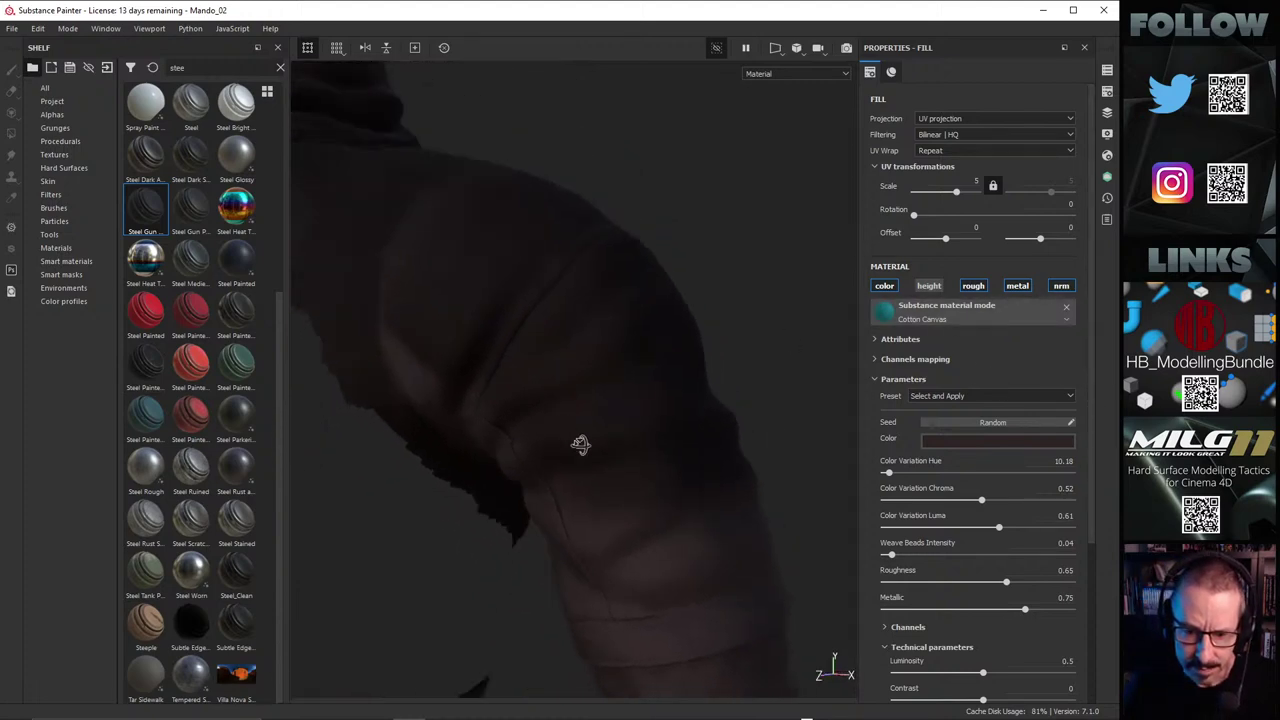
scroll(702, 502, "up", 3)
scroll(660, 469, "down", 1)
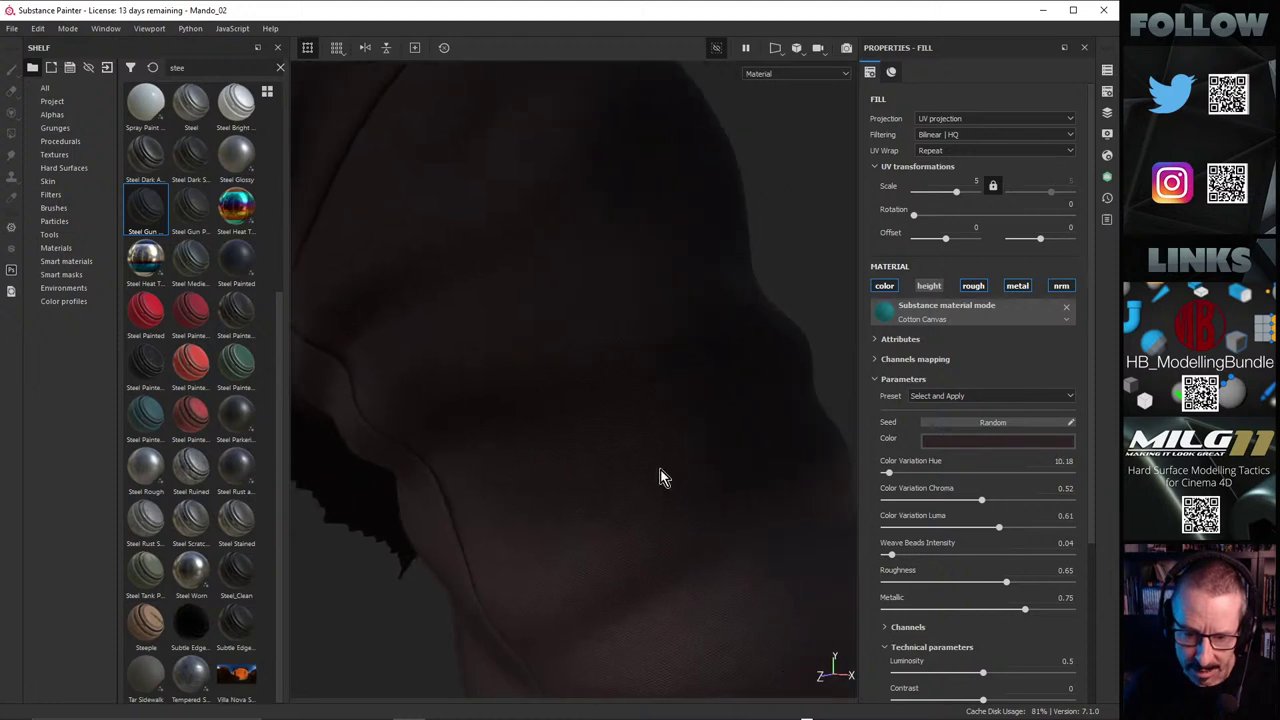
left_click_drag(660, 470, 447, 465, "alt")
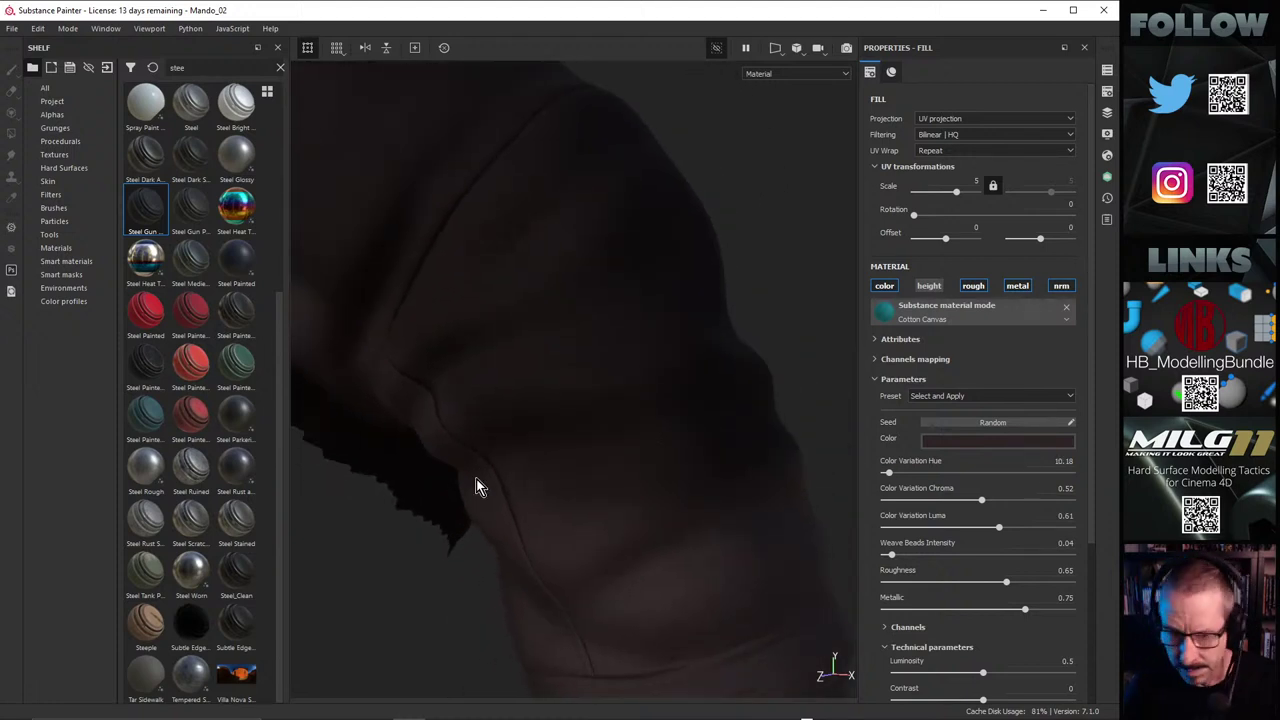
left_click_drag(625, 409, 563, 429, "alt")
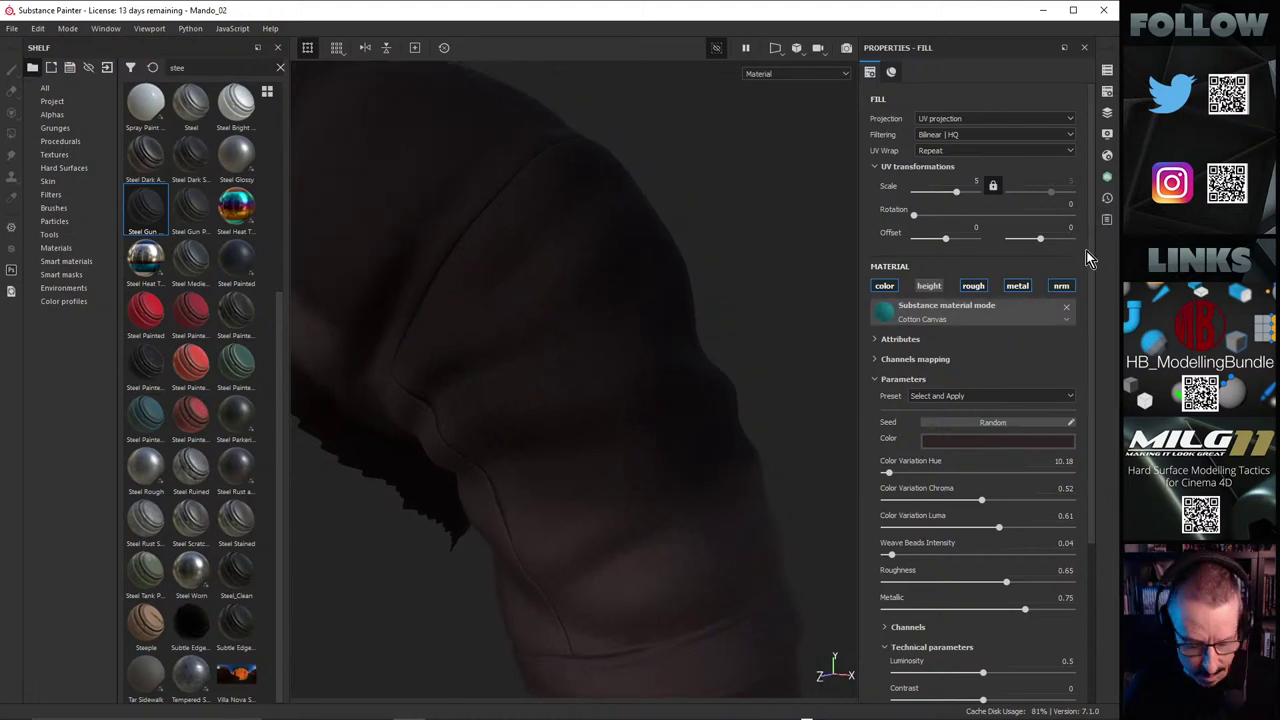
key("ctrl+s")
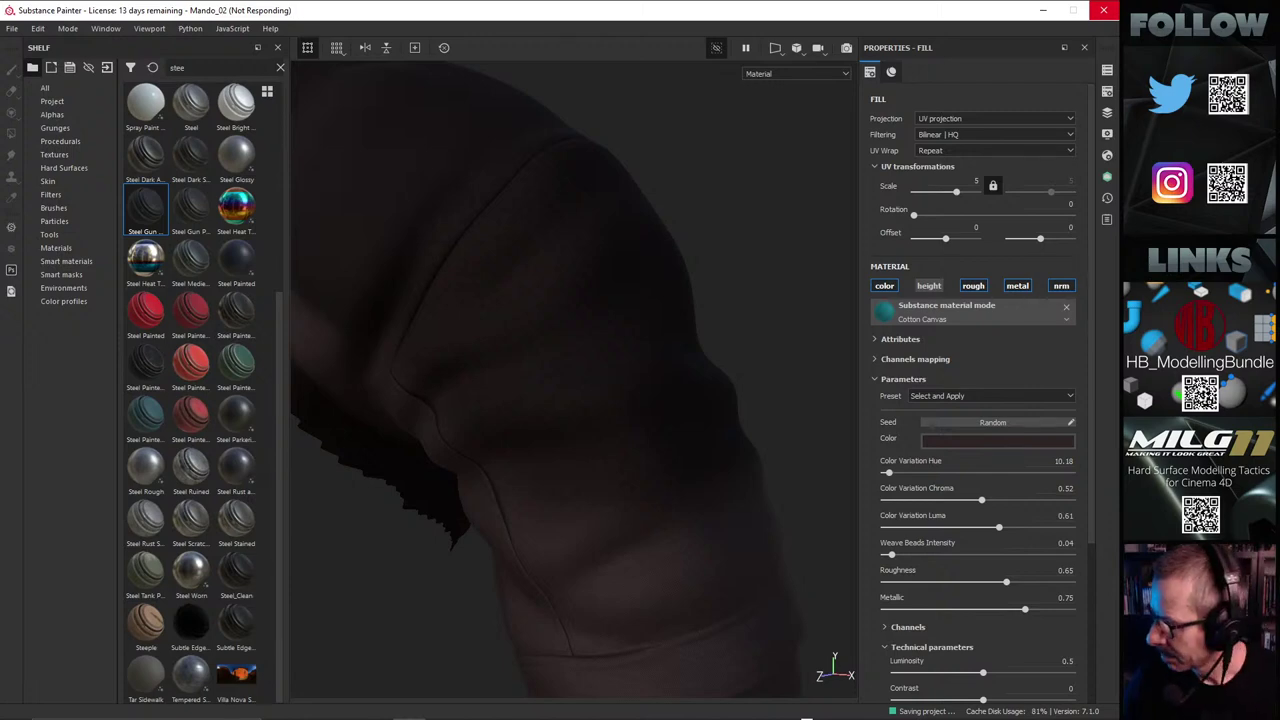
Step: Compare the sleeve with the reference photo of the costume's upper arm, close the photo and examine the fabric up close
mouse_move(1279, 360)
right_mouse_down()
mouse_move(1279, 282)
mouse_move(902, 136)
right_mouse_up()
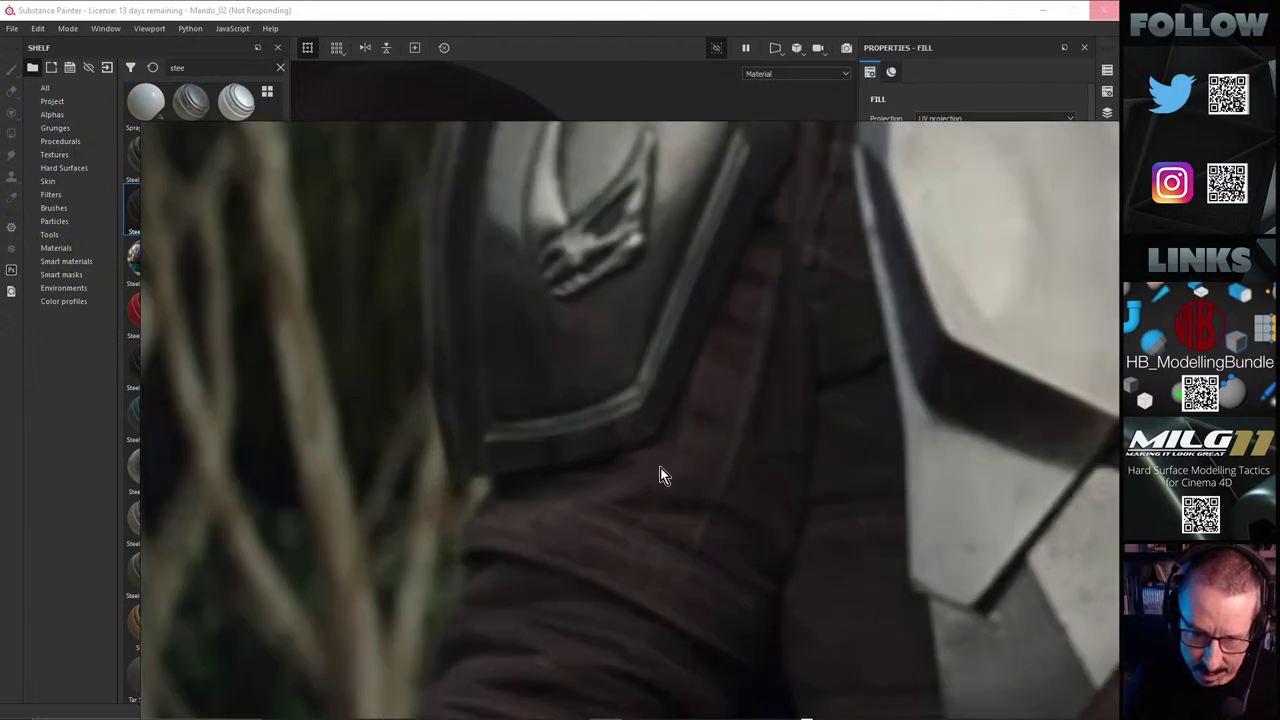
right_click(868, 125)
left_click(854, 130)
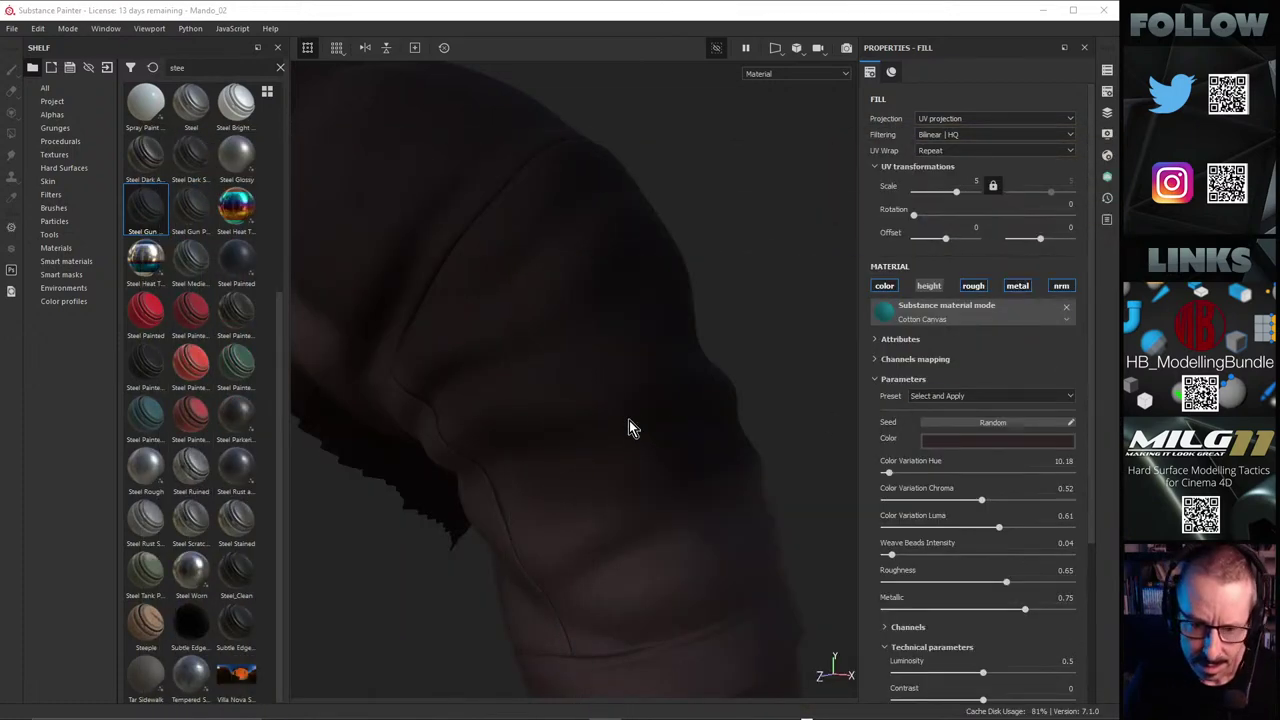
middle_click_drag(598, 498, 603, 374, "alt")
right_click_drag(603, 374, 906, 457, "alt")
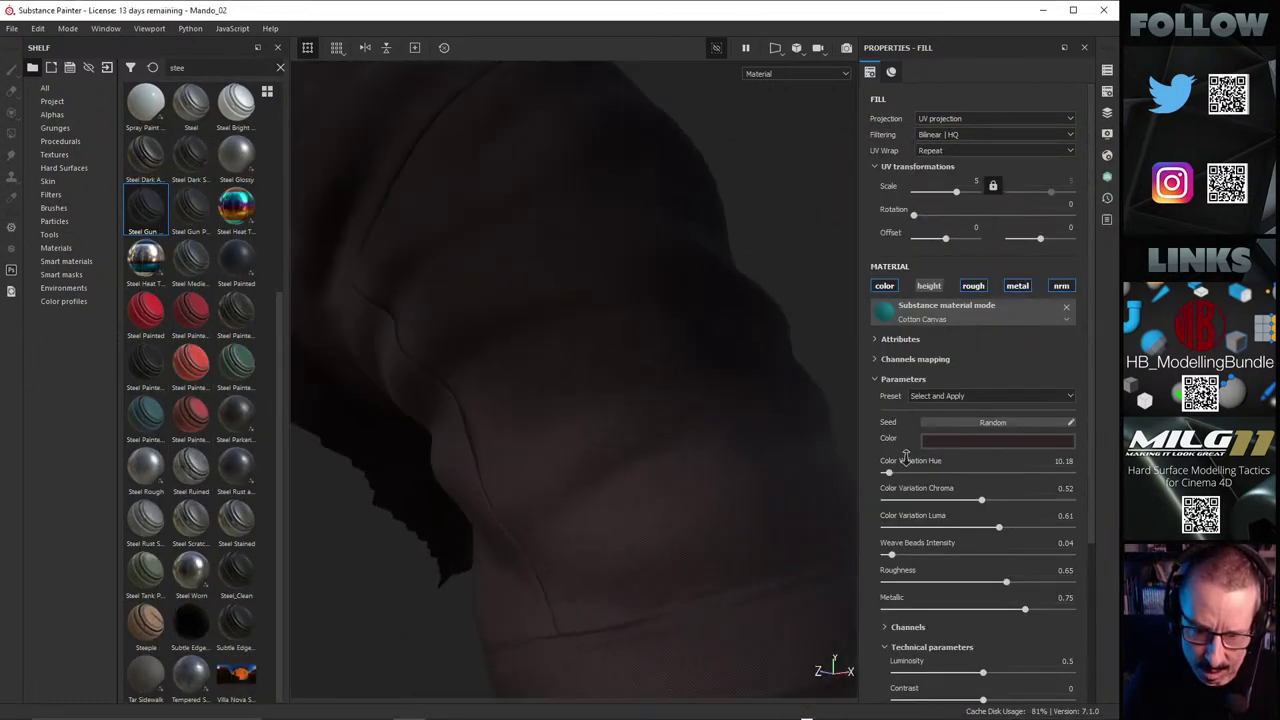
middle_click_drag(572, 540, 577, 453, "alt")
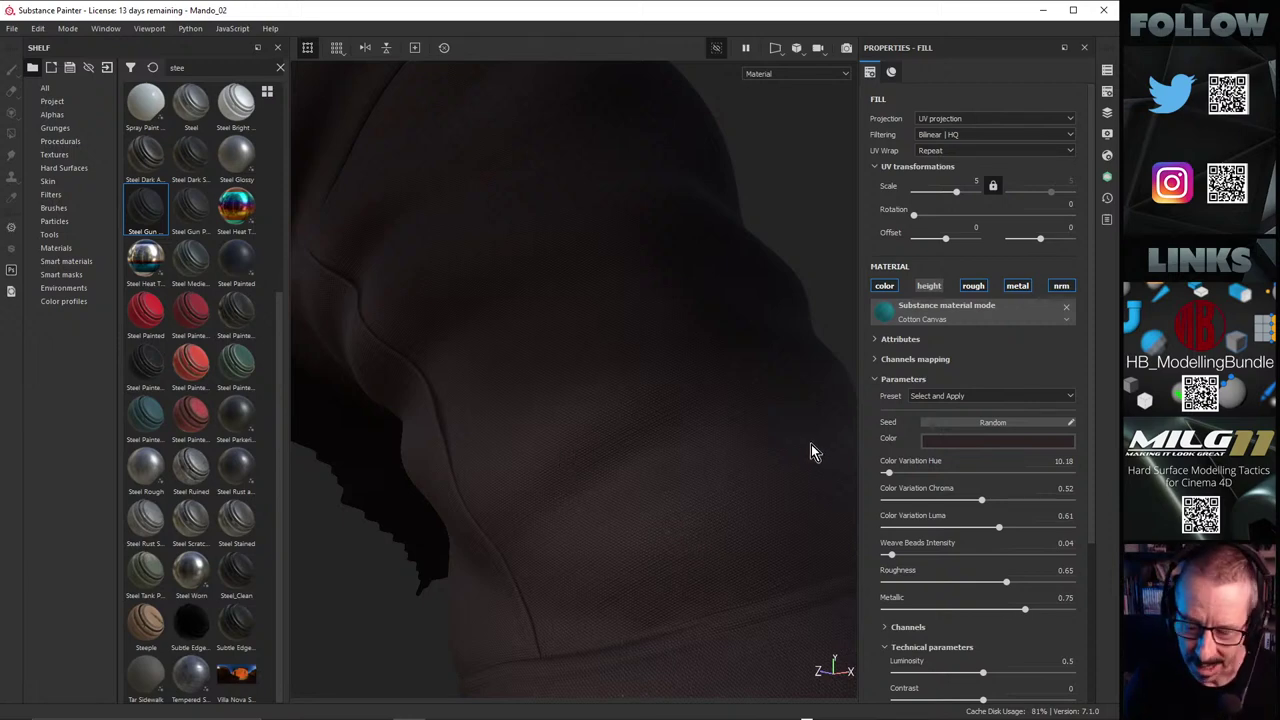
Step: Collapse the Base folder and add a new fill layer above it inside the Shirt folder
left_click(1107, 115)
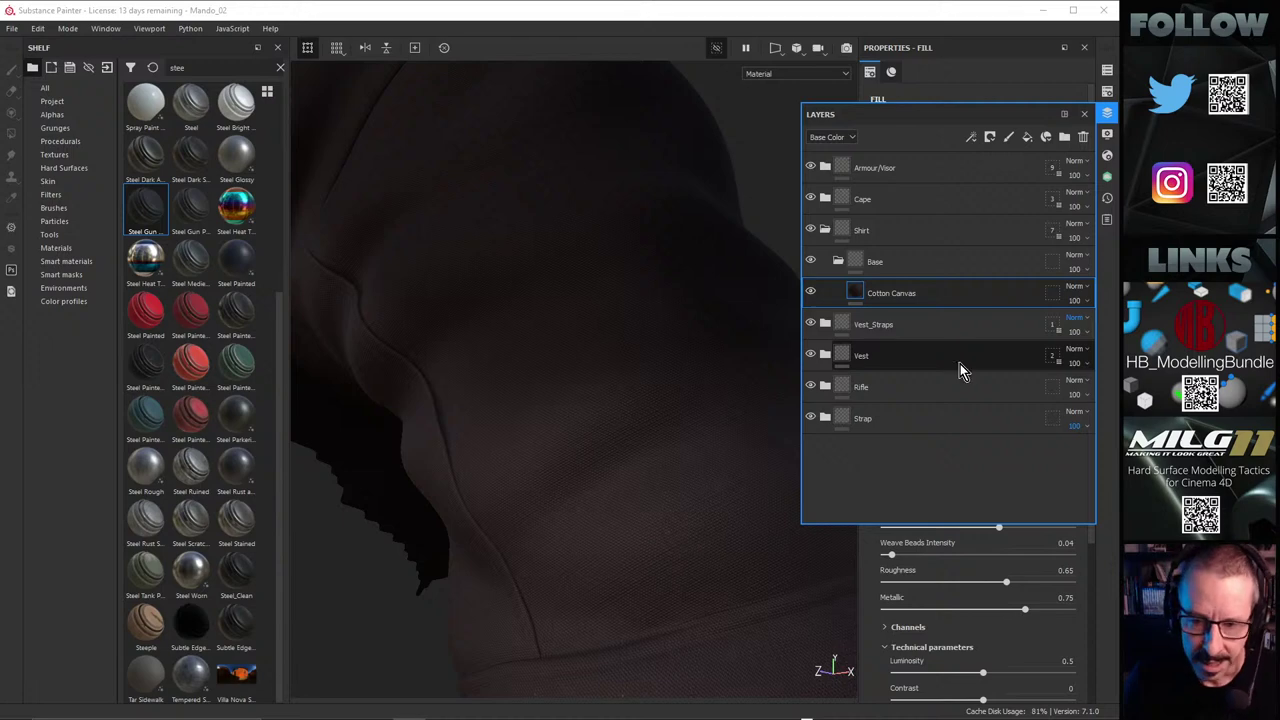
left_click(837, 261)
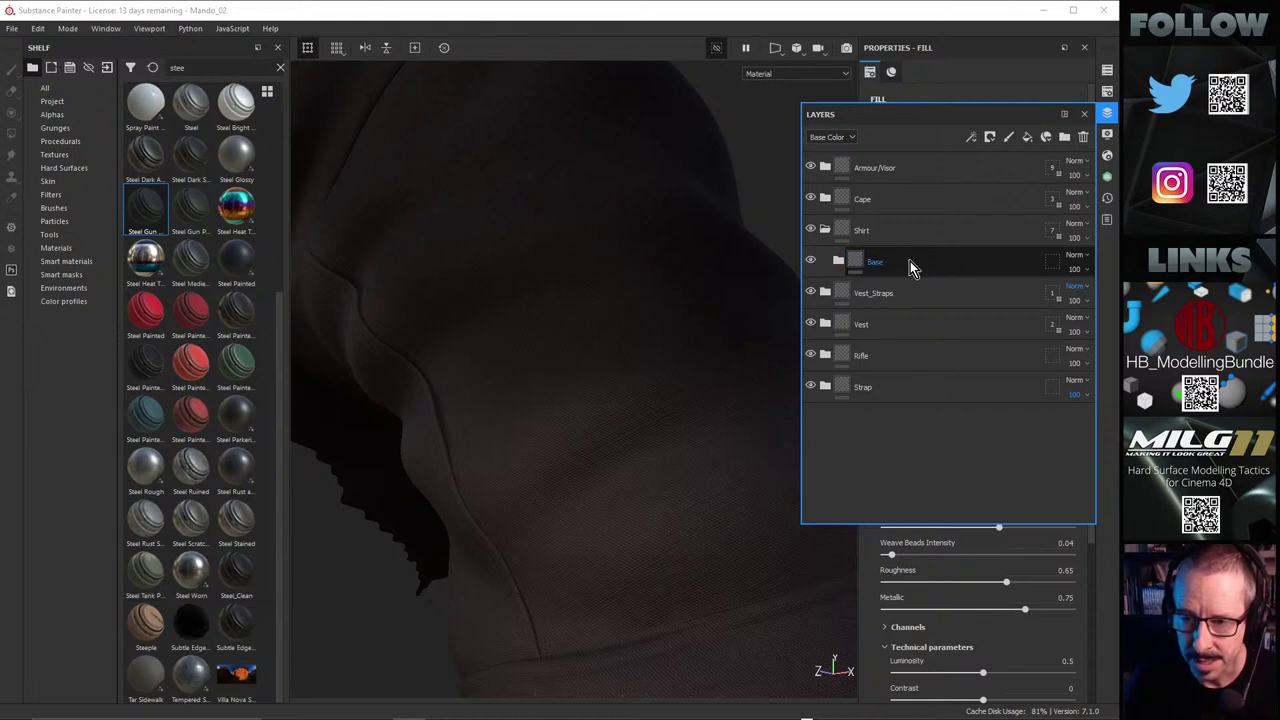
left_click(825, 230)
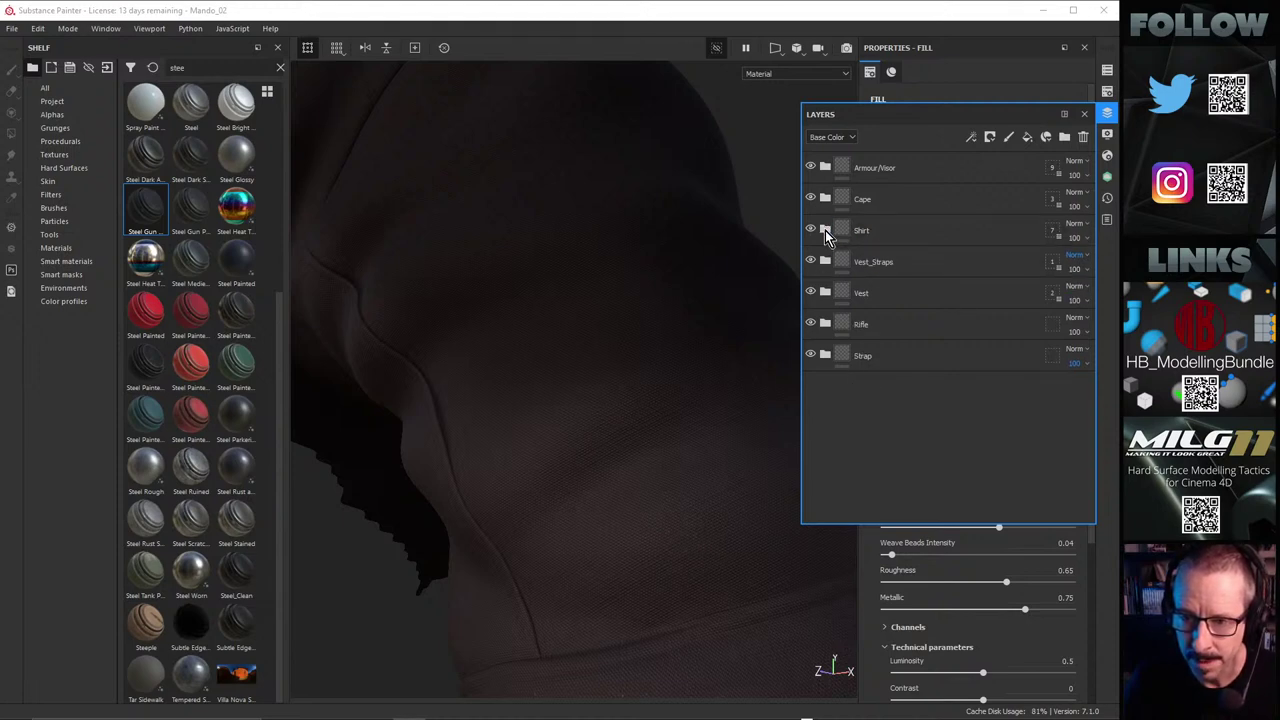
left_click(825, 230)
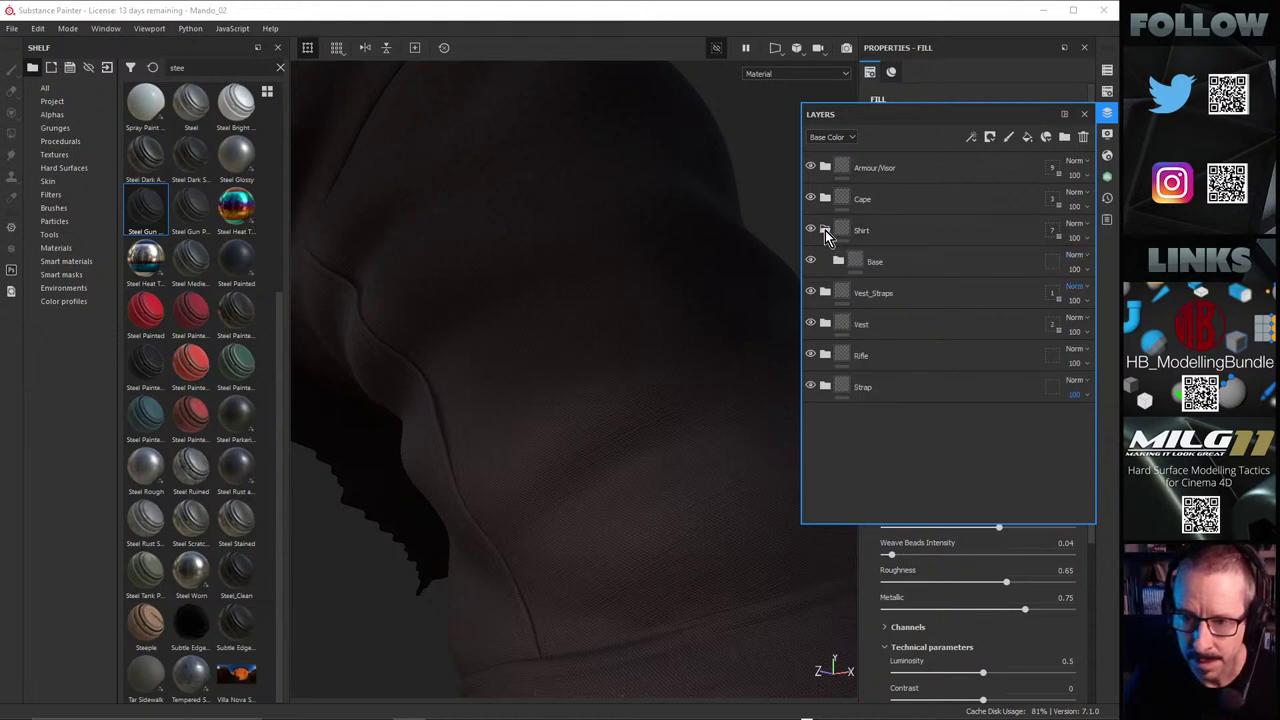
left_click(879, 233)
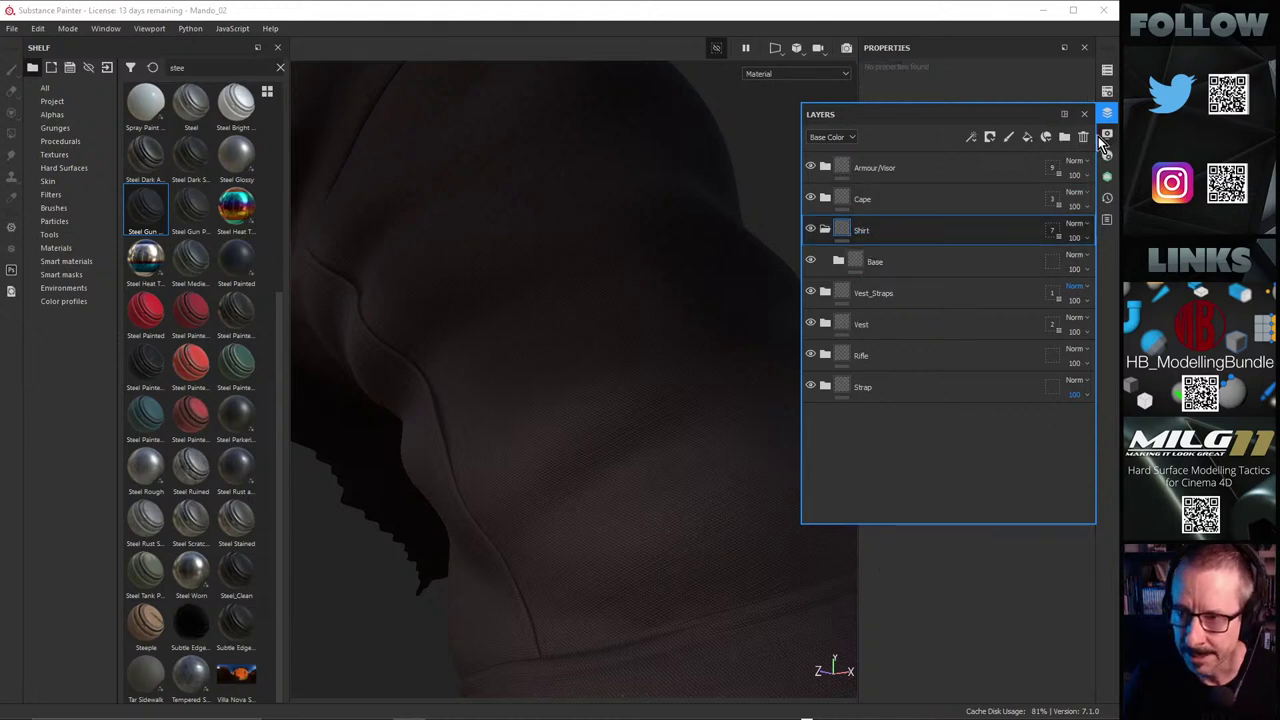
left_click(1028, 138)
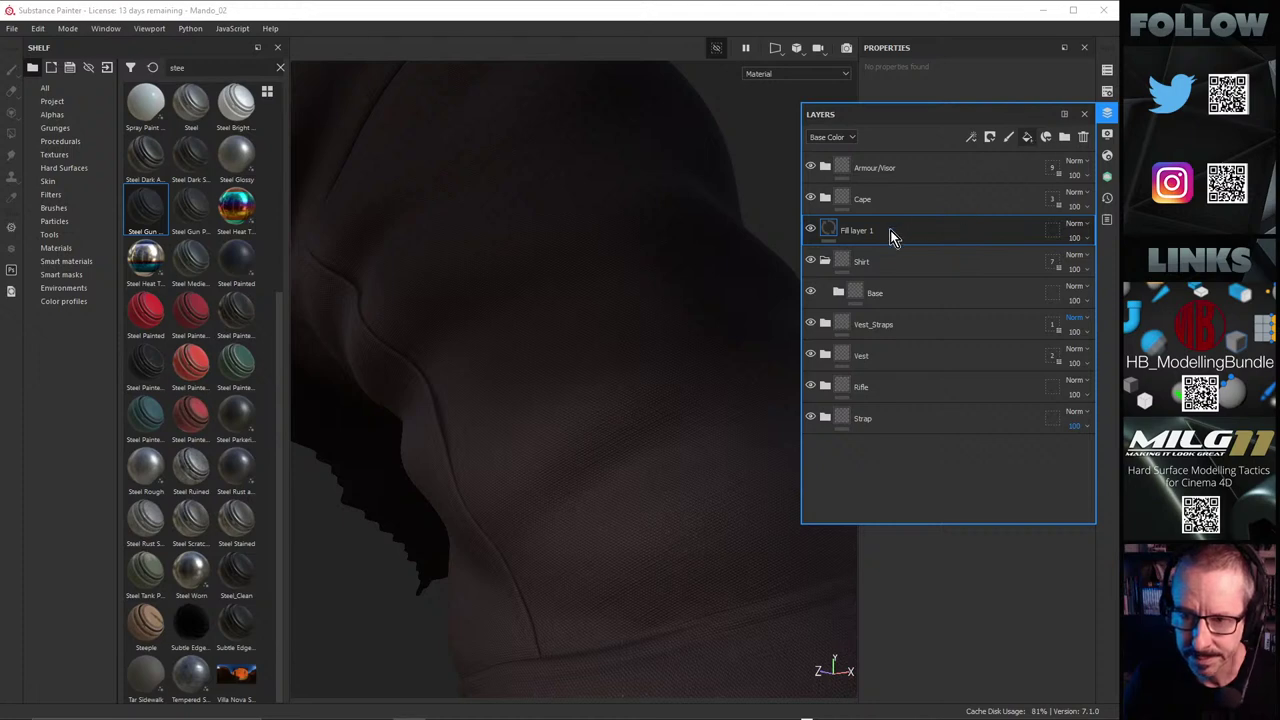
left_click_drag(886, 230, 902, 272)
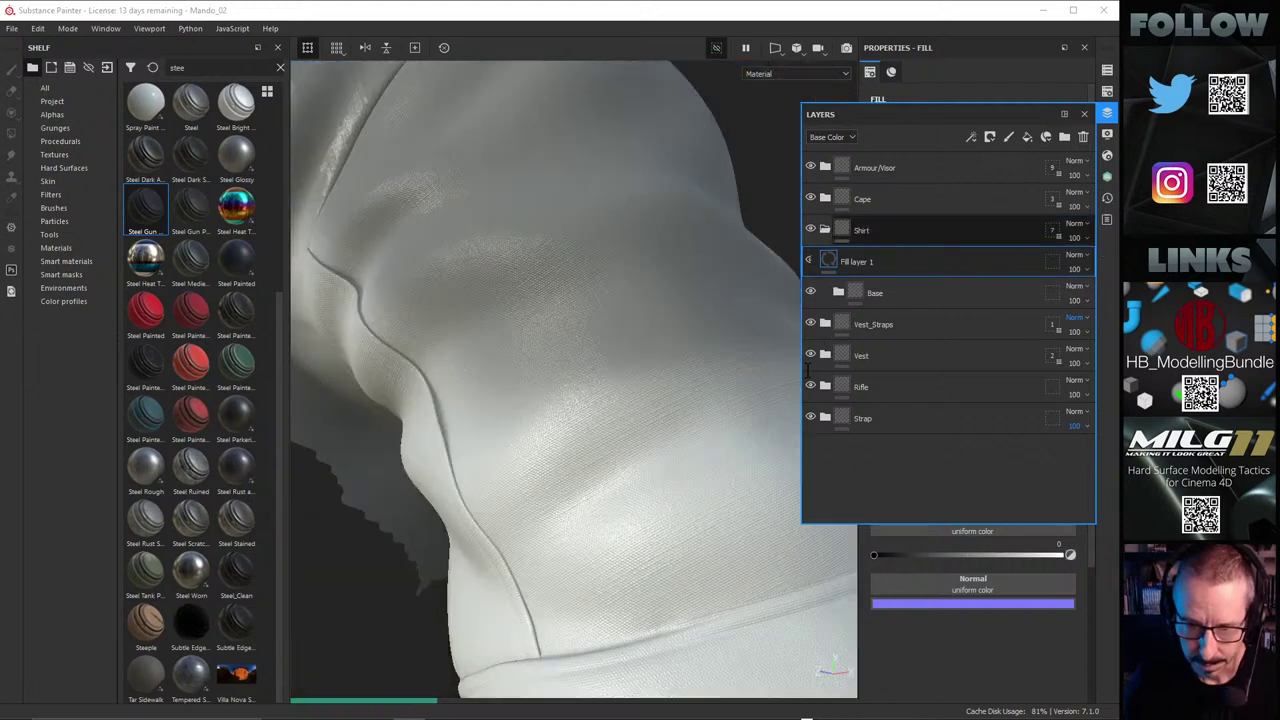
Step: Check the sleeve under the new fill layer and restrict the layer to the height channel only
left_click_drag(549, 399, 519, 392, "alt")
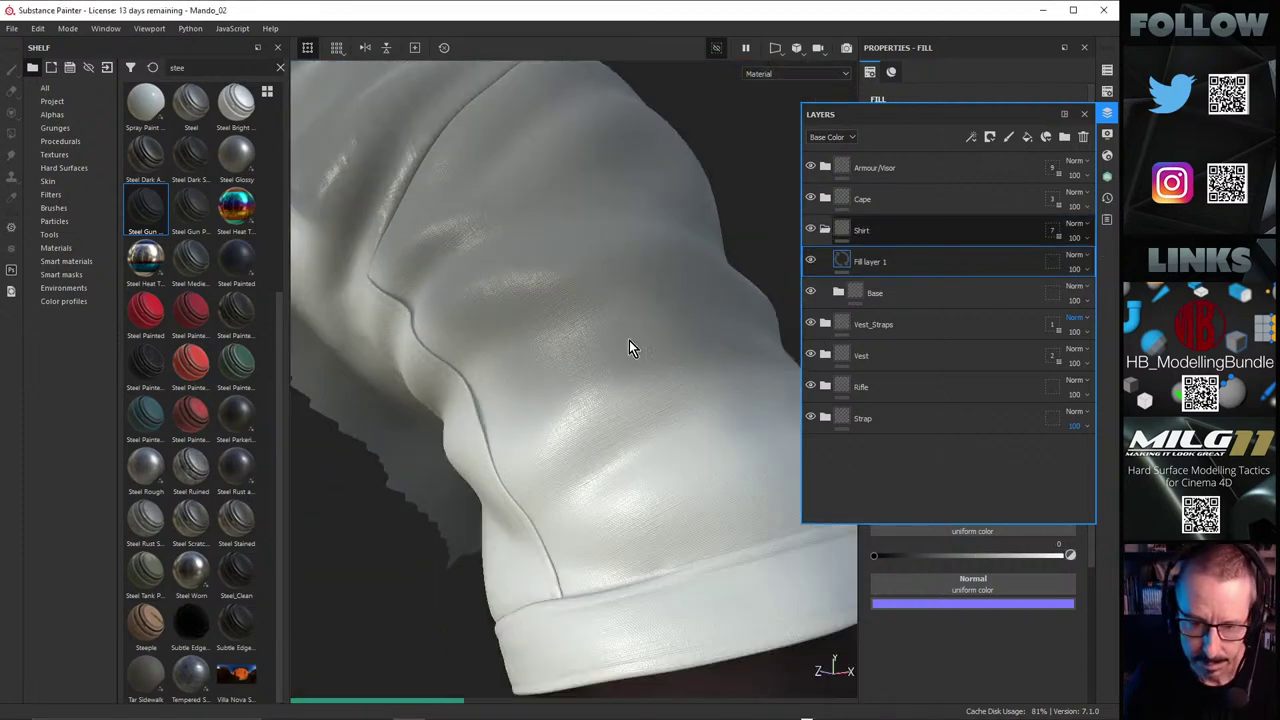
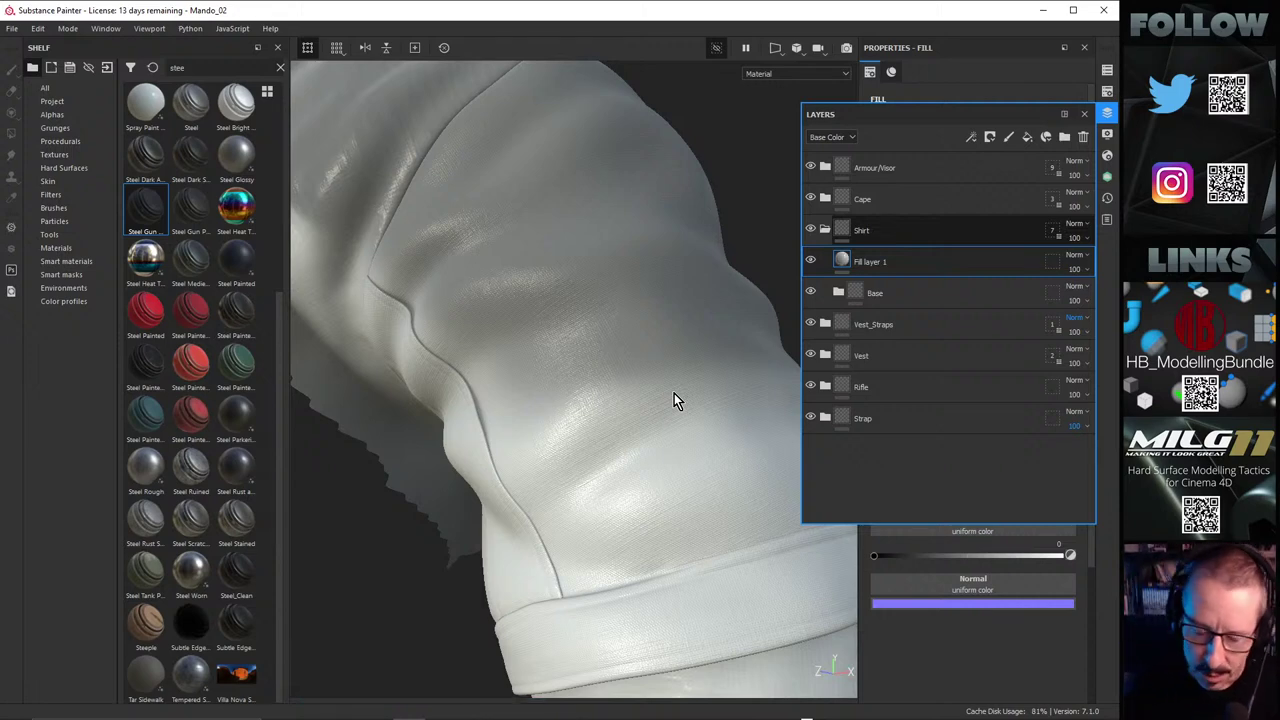
mouse_move(594, 396)
left_mouse_down("alt")
mouse_move(623, 437)
mouse_move(609, 309)
mouse_move(657, 434)
mouse_move(630, 386)
mouse_move(570, 395)
mouse_move(600, 406)
mouse_move(660, 397)
mouse_move(632, 376)
mouse_move(603, 389)
left_mouse_up("alt")
left_click_drag(623, 431, 589, 410, "alt")
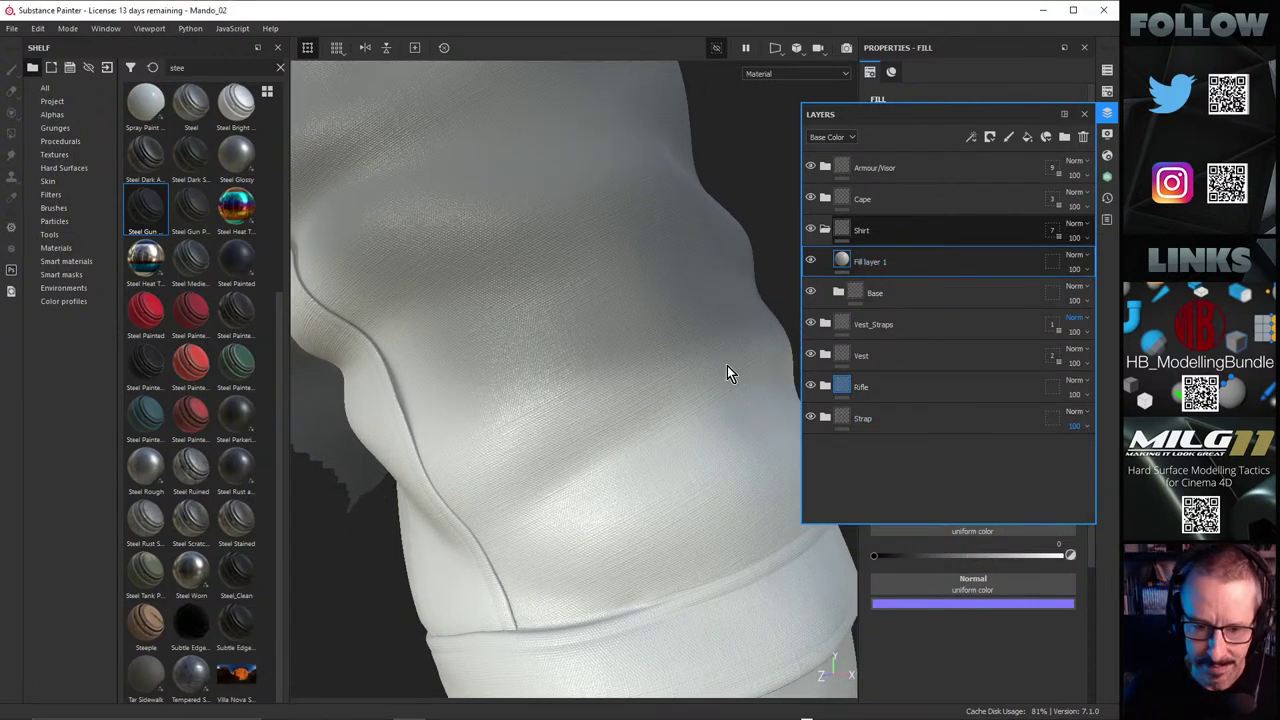
left_click_drag(661, 365, 650, 345, "alt")
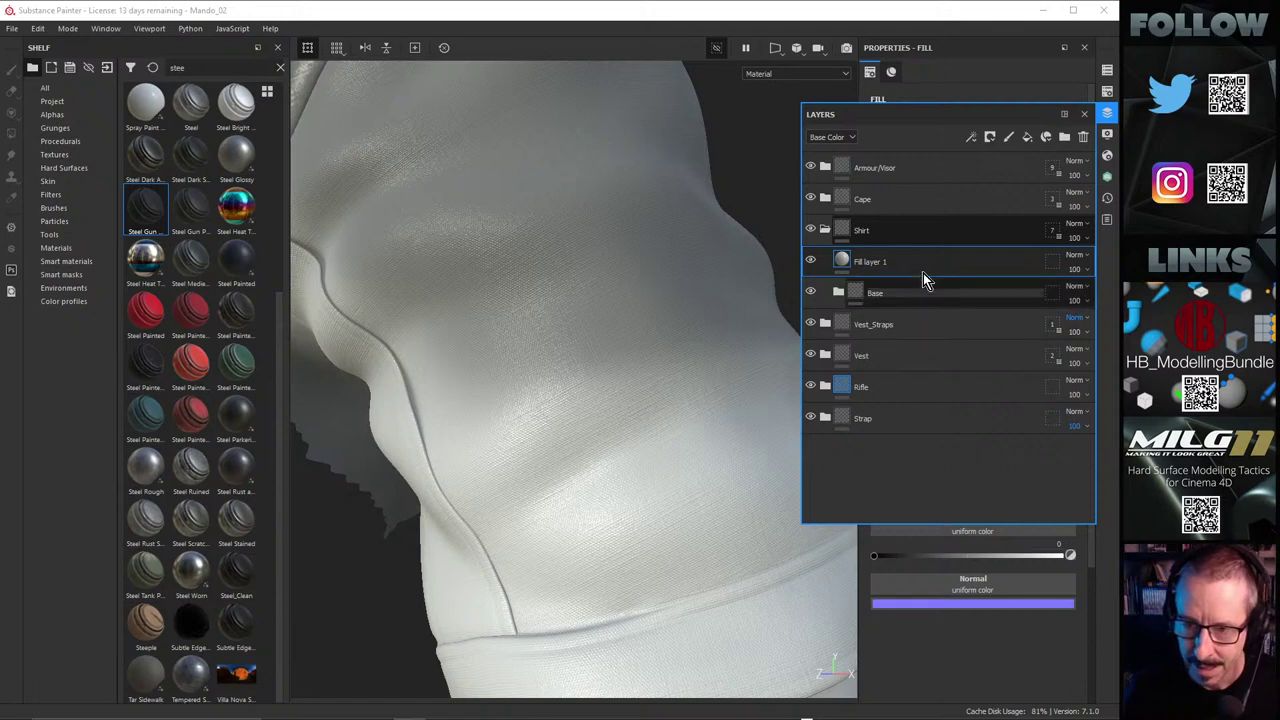
left_click_drag(923, 273, 907, 258)
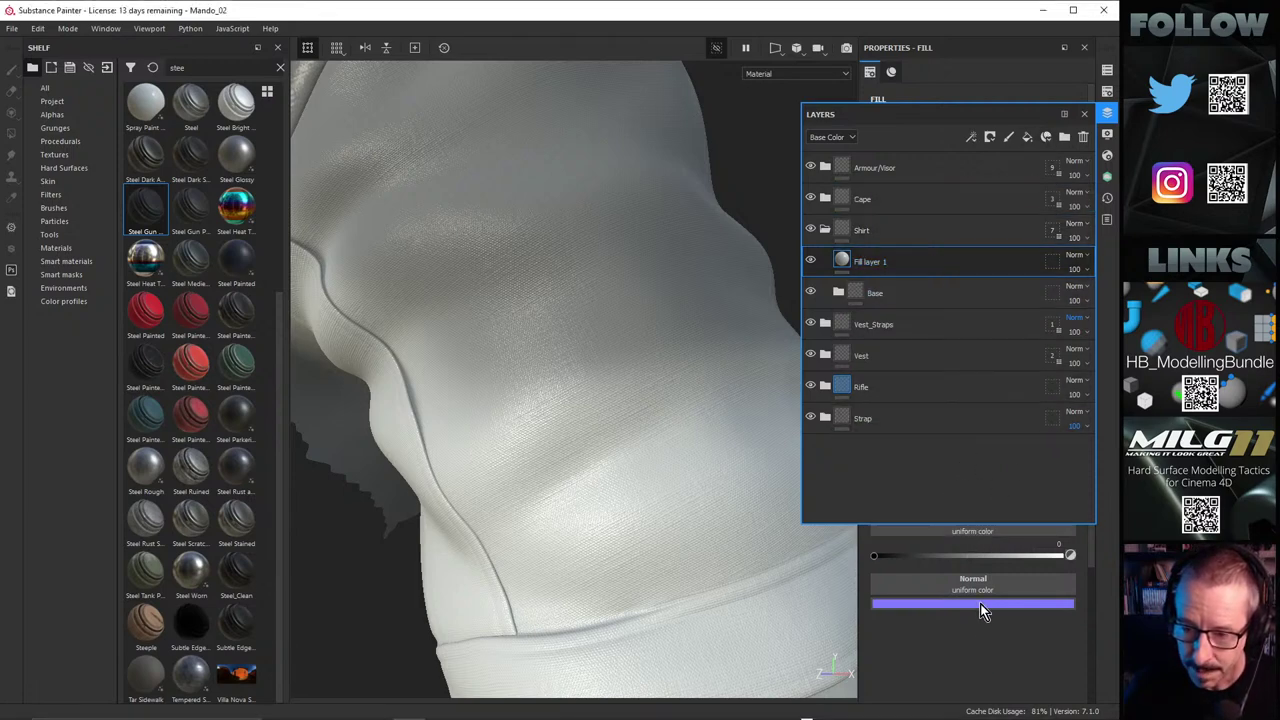
left_click(1084, 114)
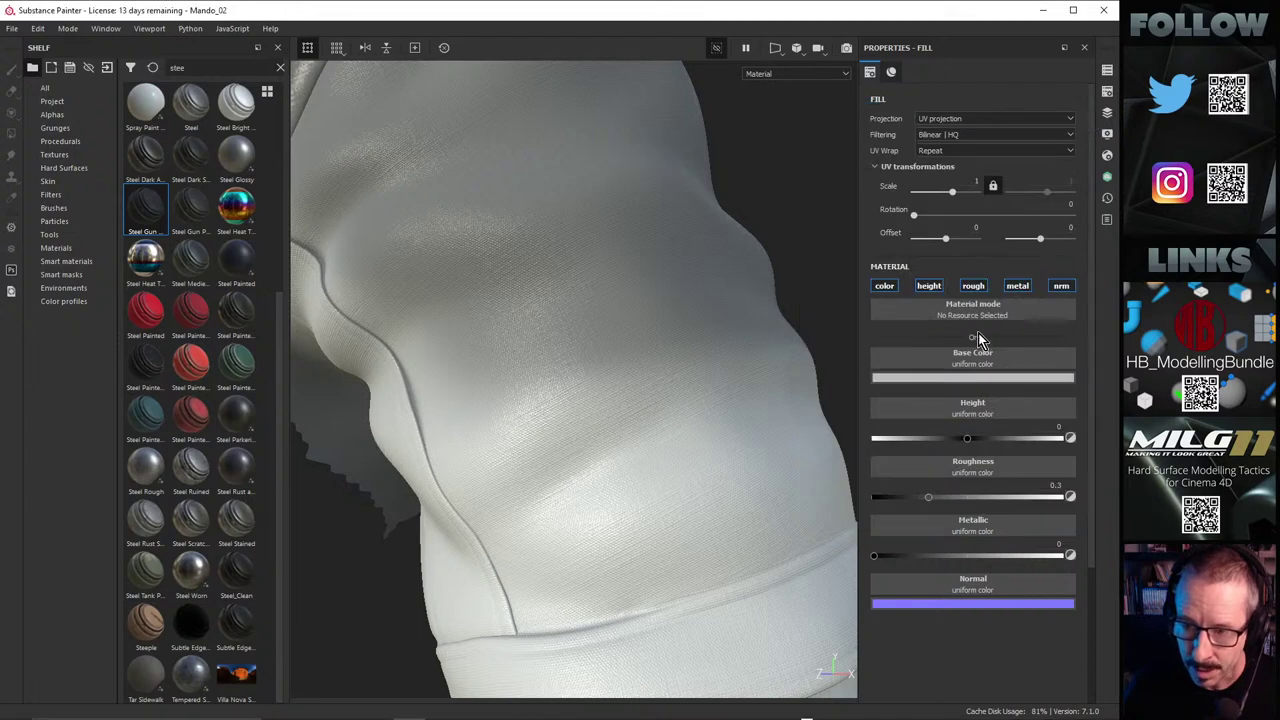
left_click(930, 287)
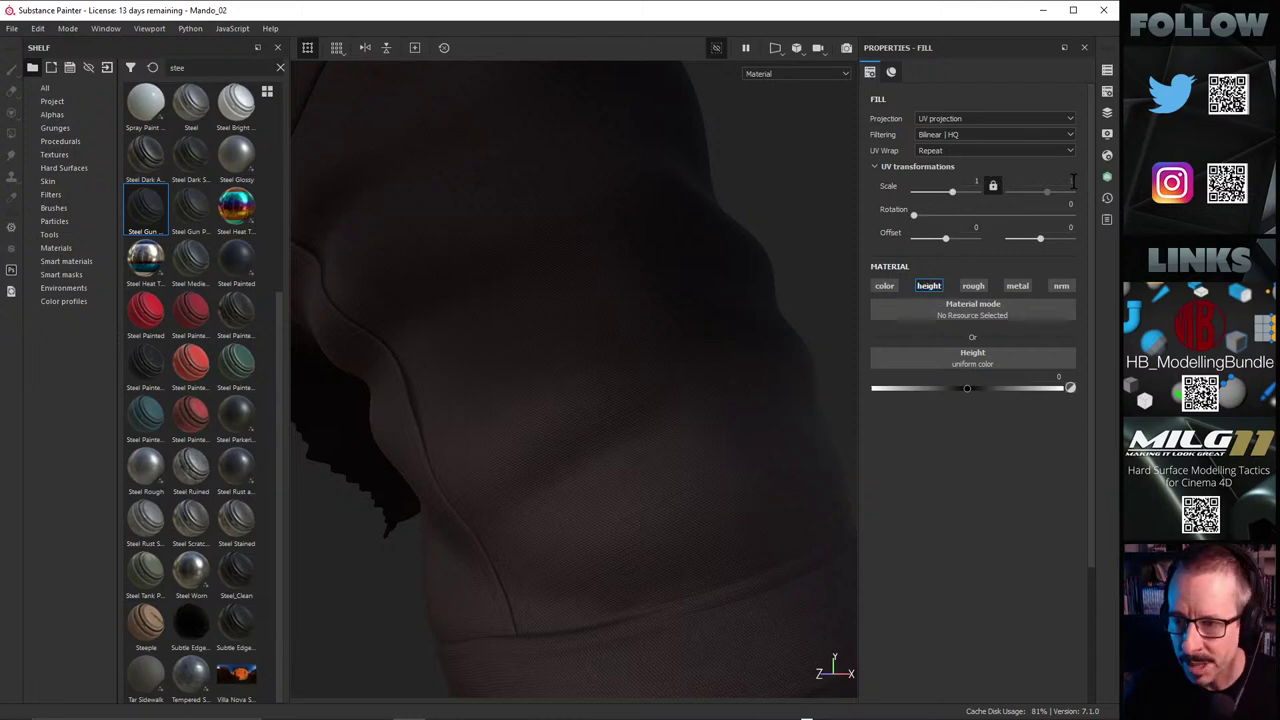
Step: Add a black mask to the Shirt folder's height fill layer and add a fill effect to that mask
left_click(1106, 115)
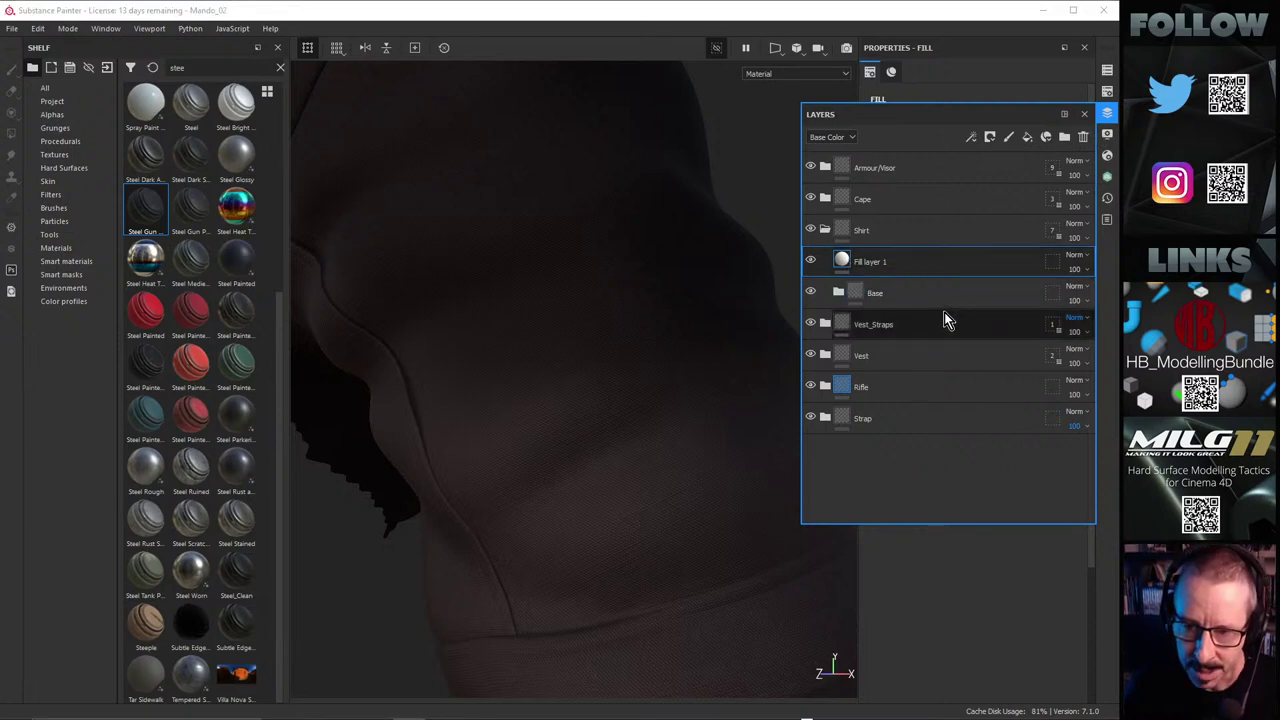
mouse_move(843, 262)
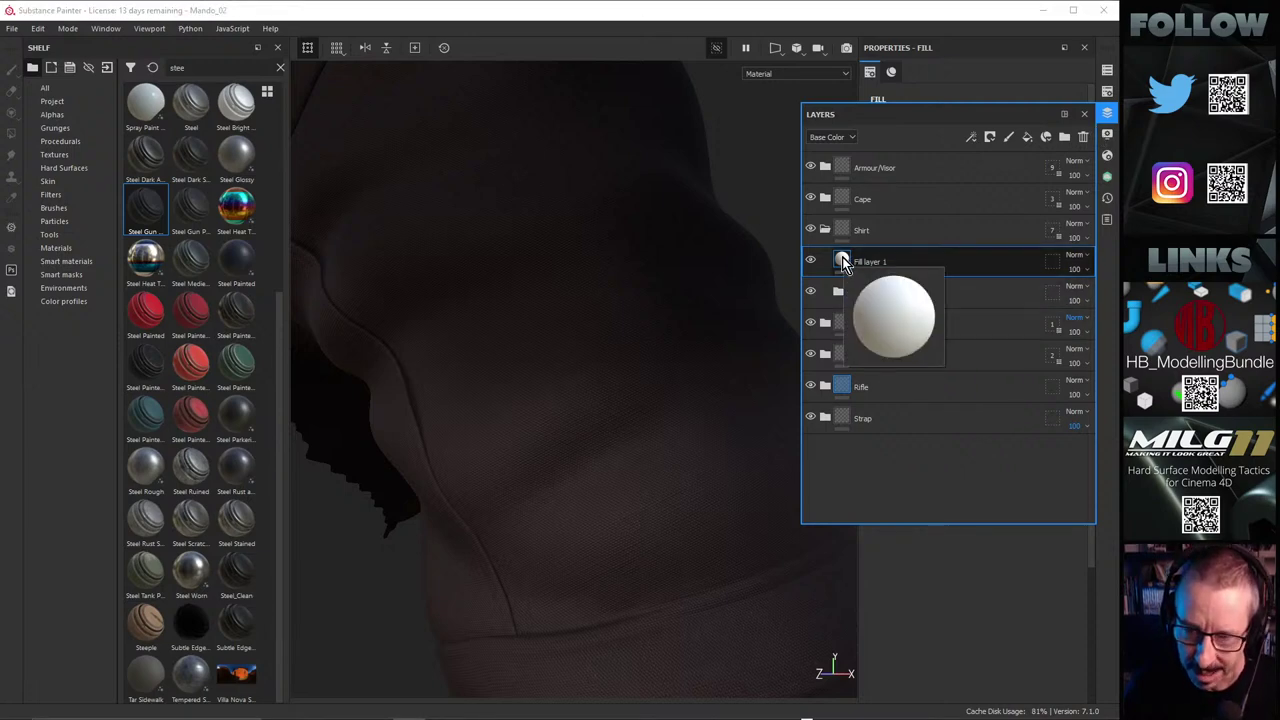
right_click(840, 260)
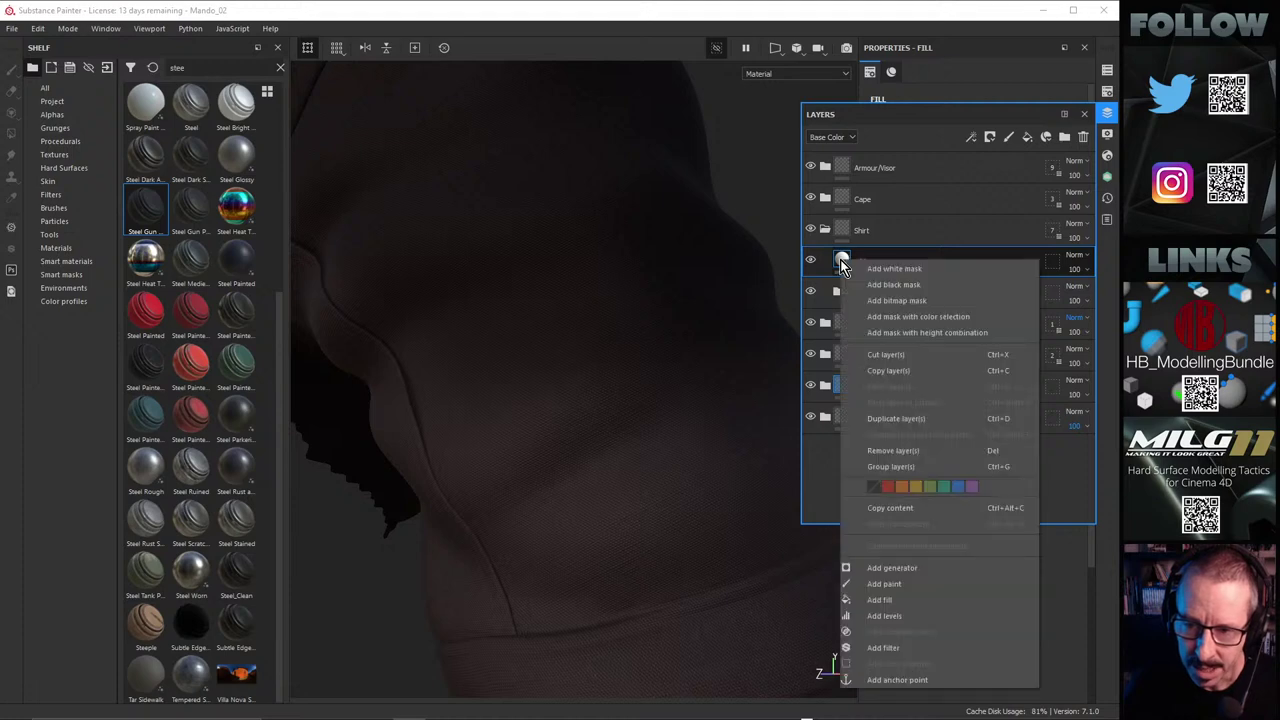
left_click(920, 286)
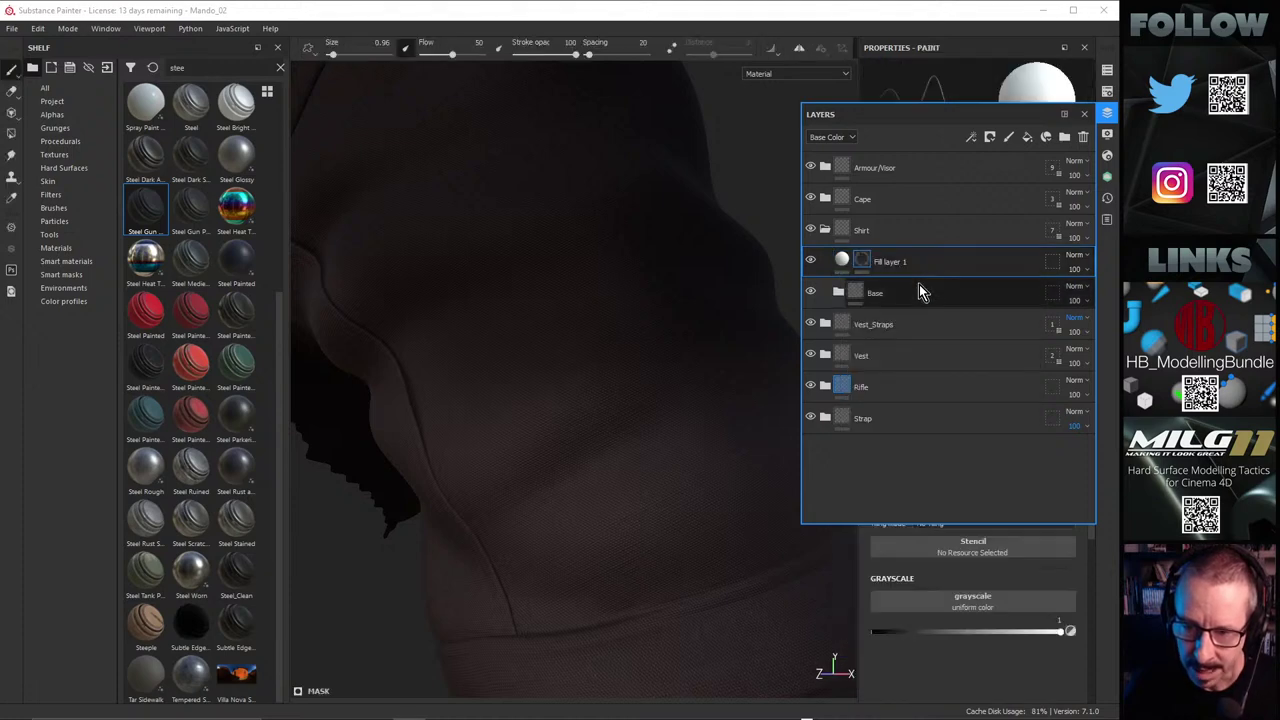
right_click(862, 259)
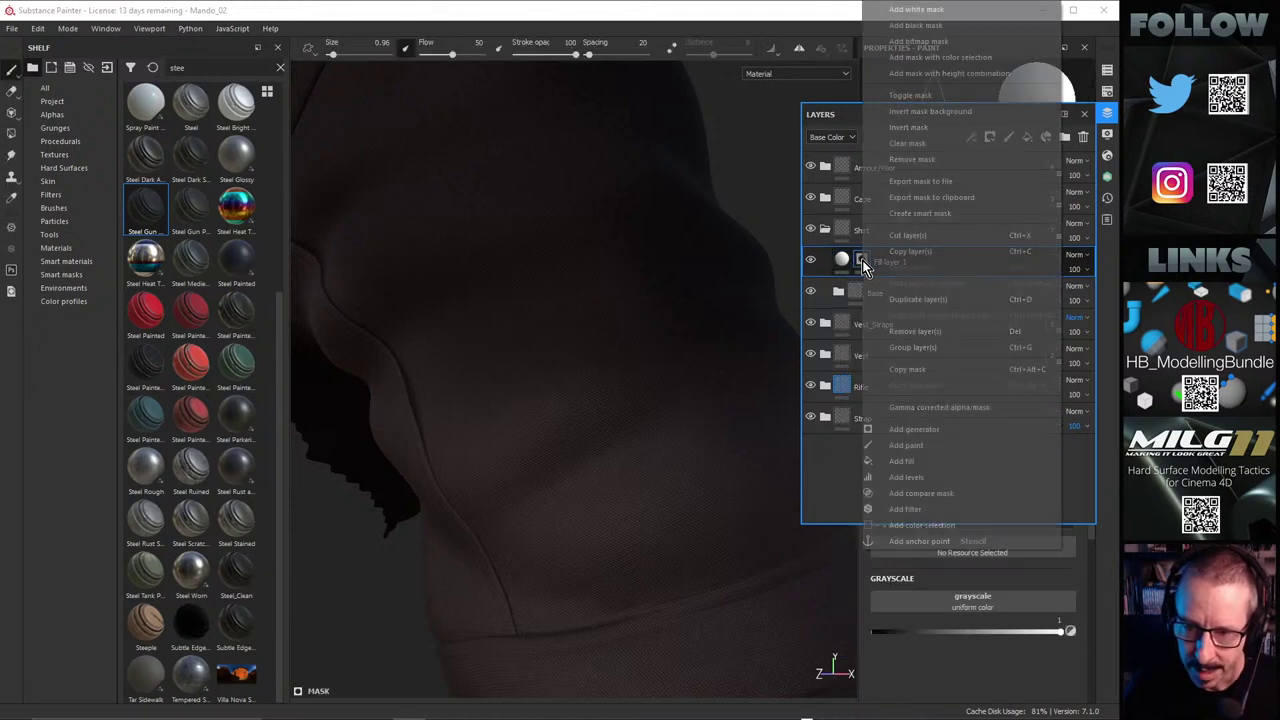
left_click(930, 460)
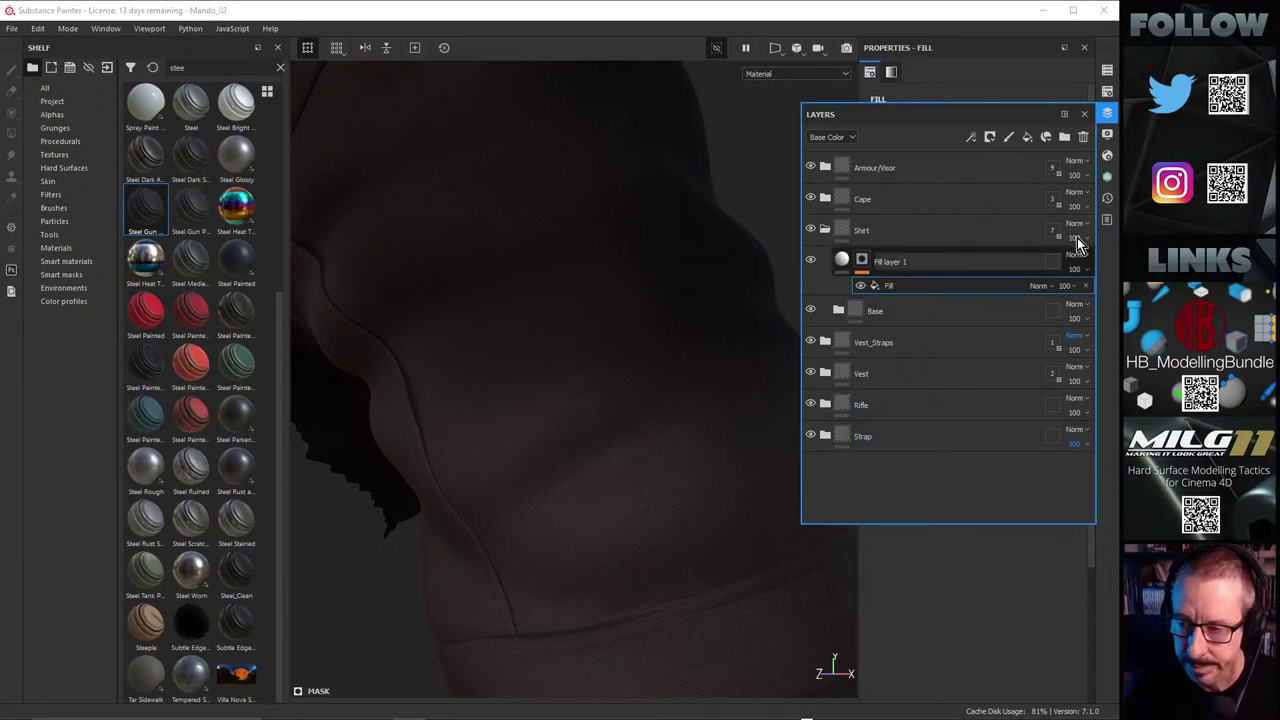
Step: Search the resources for "wrink" and assign BrushFabricWrinklesCouch02_ALPHA_4K as the mask fill's grayscale
left_click(1108, 113)
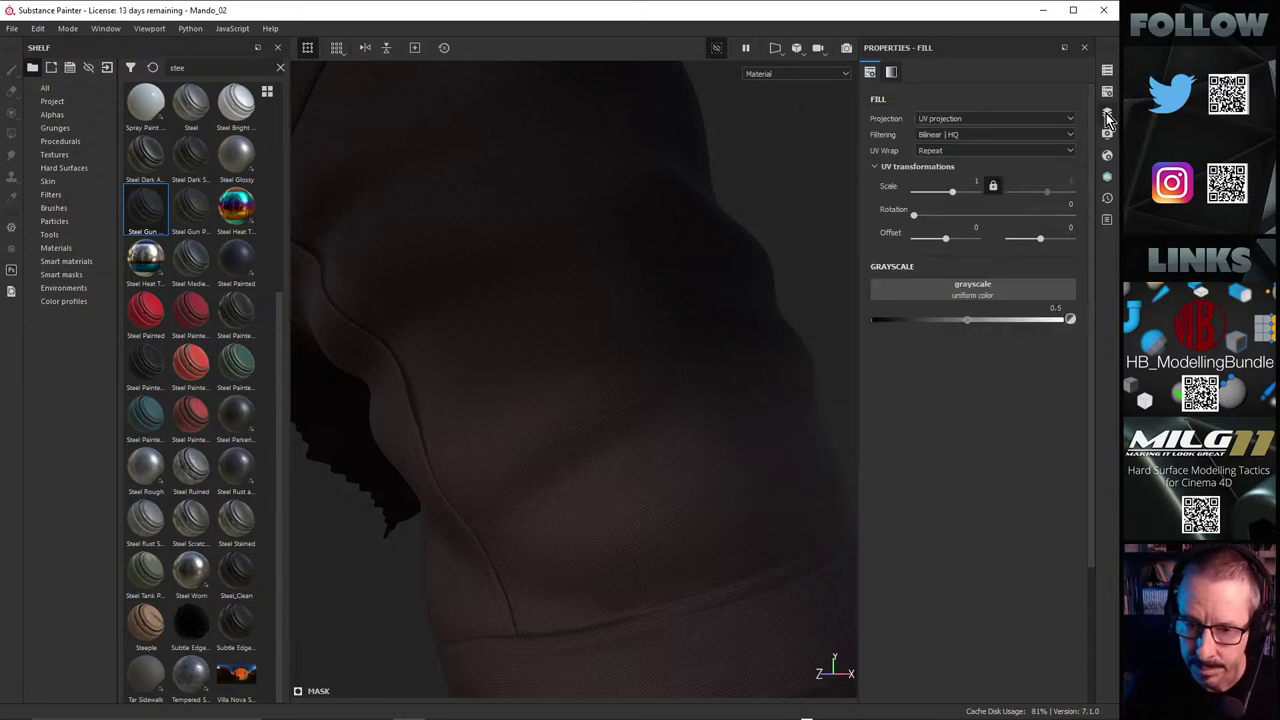
left_click(985, 292)
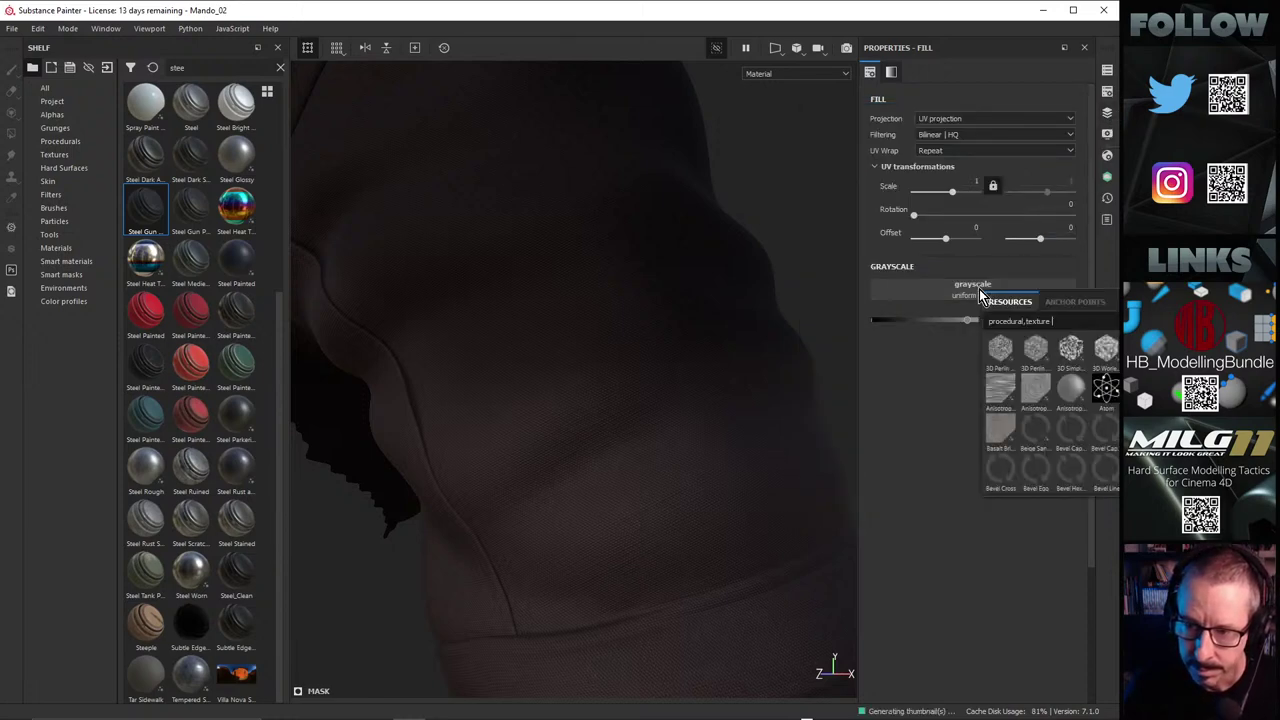
left_click(1086, 325)
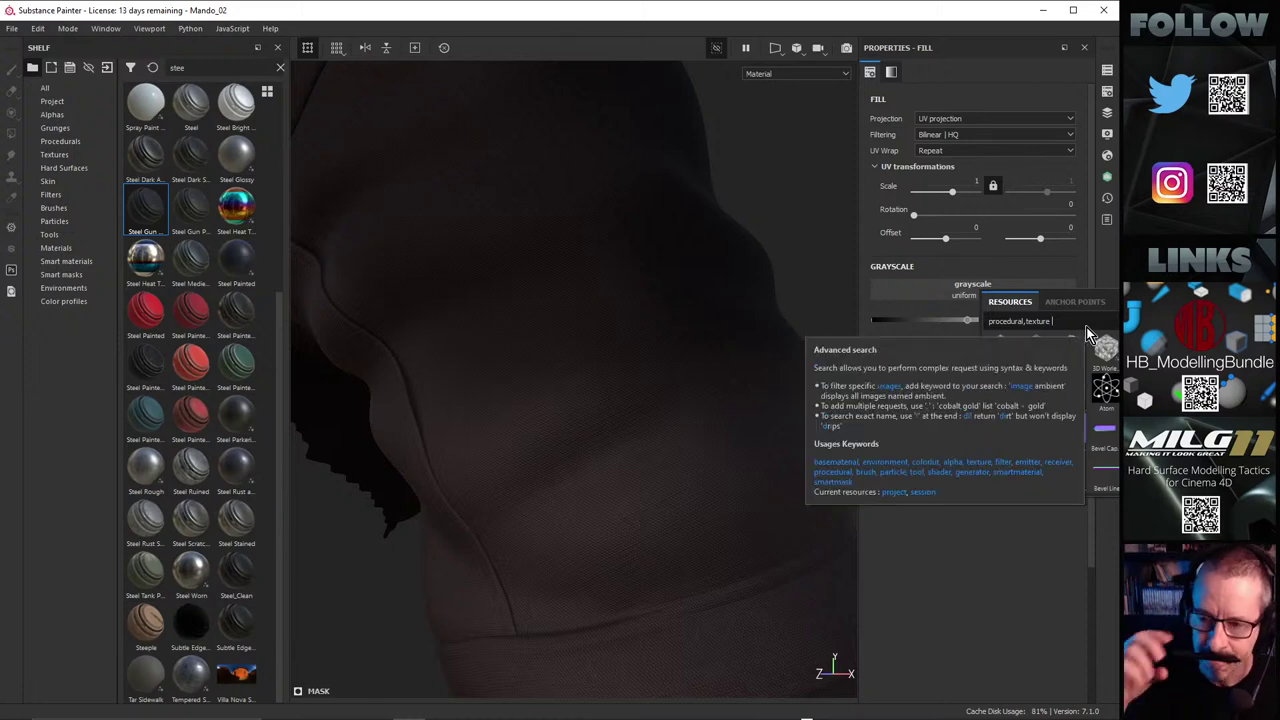
type("wrin")
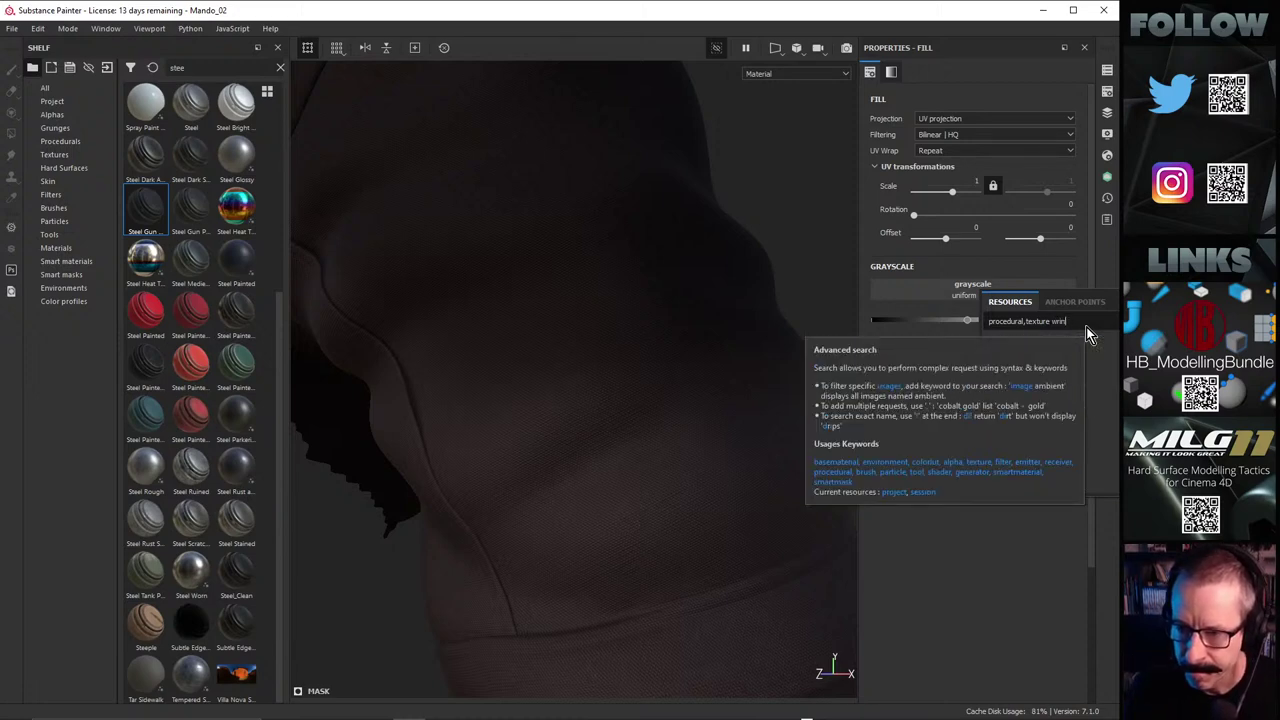
key("BackSpace")
key("BackSpace")
key("BackSpace")
key("BackSpace")
key("BackSpace")
key("BackSpace")
key("BackSpace")
key("BackSpace")
key("BackSpace")
key("BackSpace")
key("BackSpace")
key("BackSpace")
key("BackSpace")
key("BackSpace")
key("BackSpace")
key("BackSpace")
key("BackSpace")
key("BackSpace")
key("BackSpace")
key("BackSpace")
type("wrin")
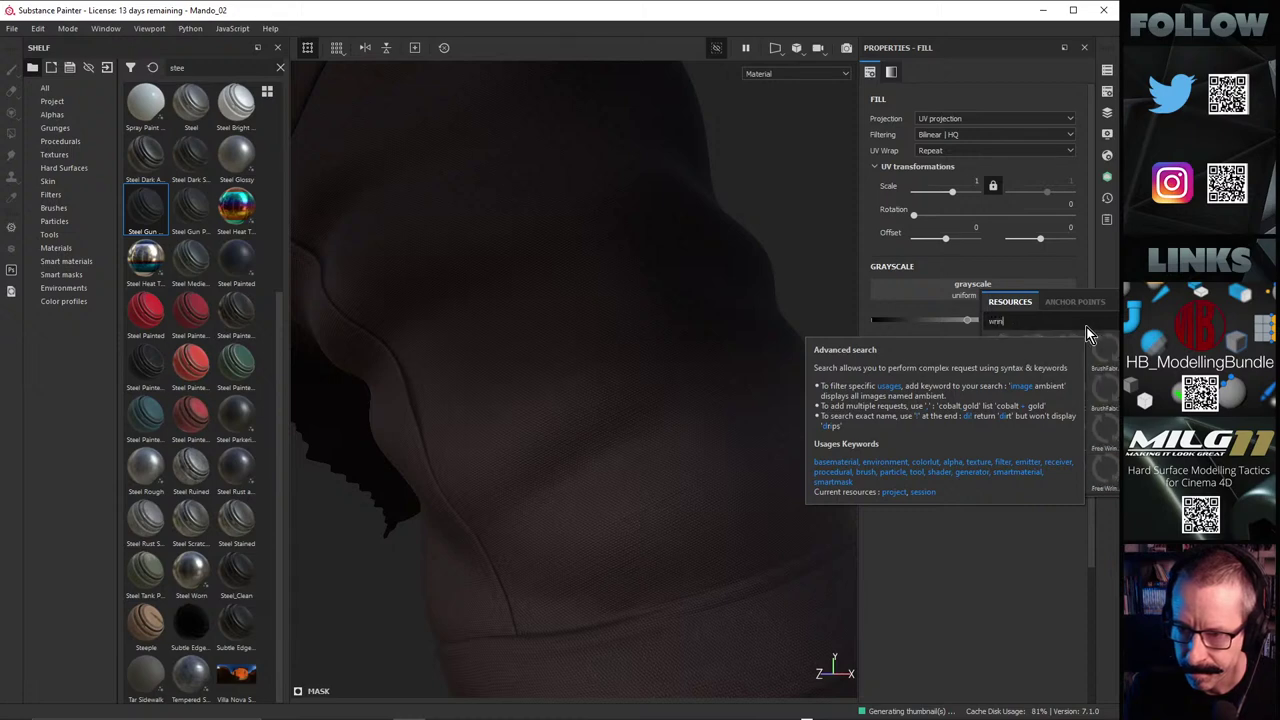
type("k")
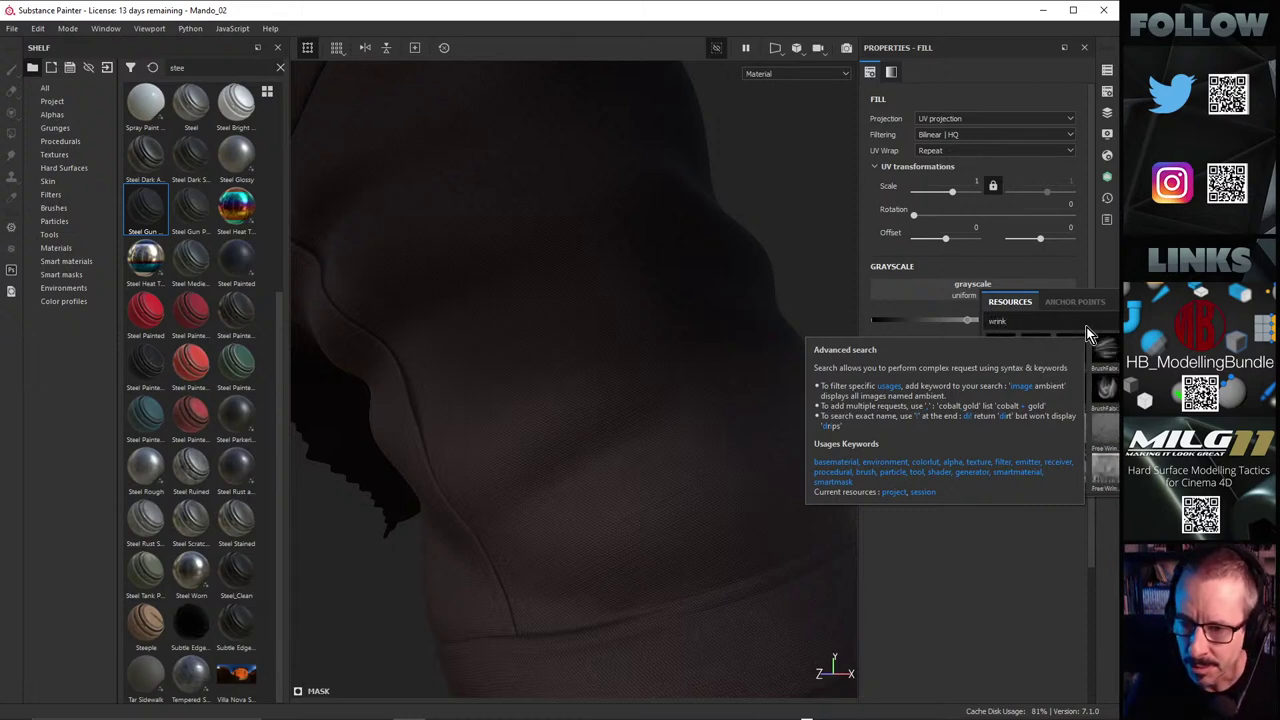
left_click(1036, 429)
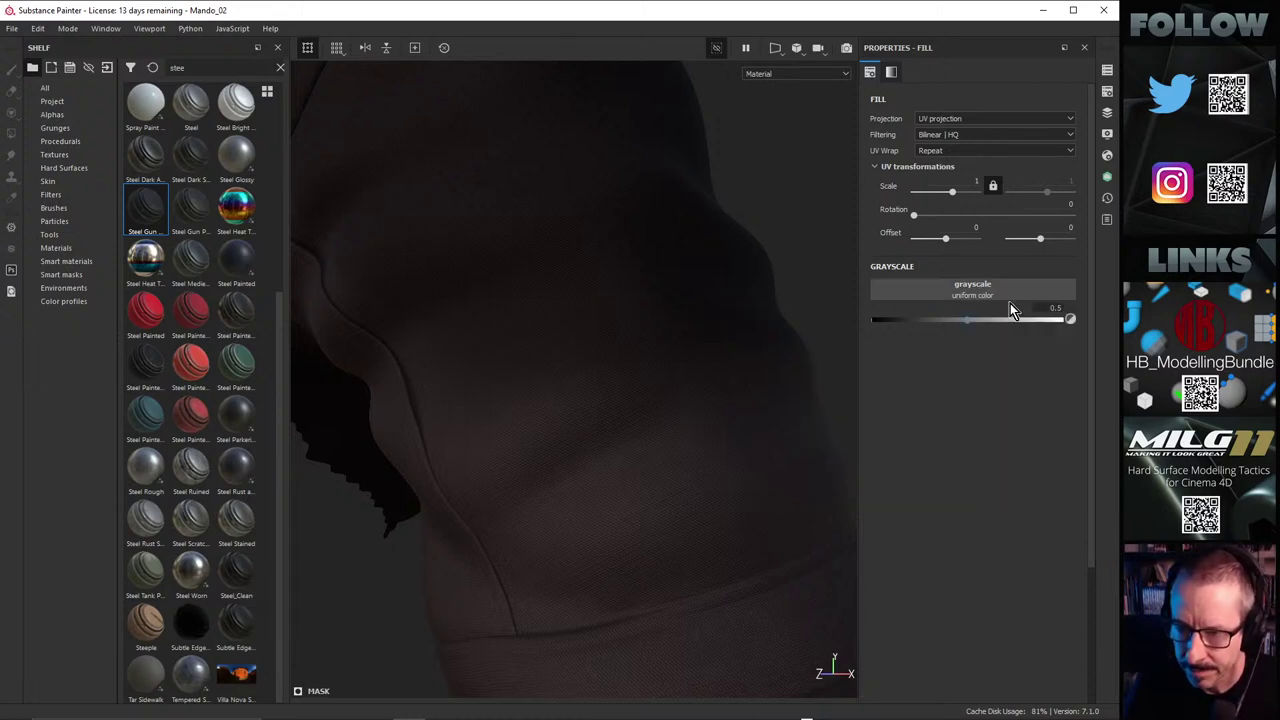
left_click(980, 288)
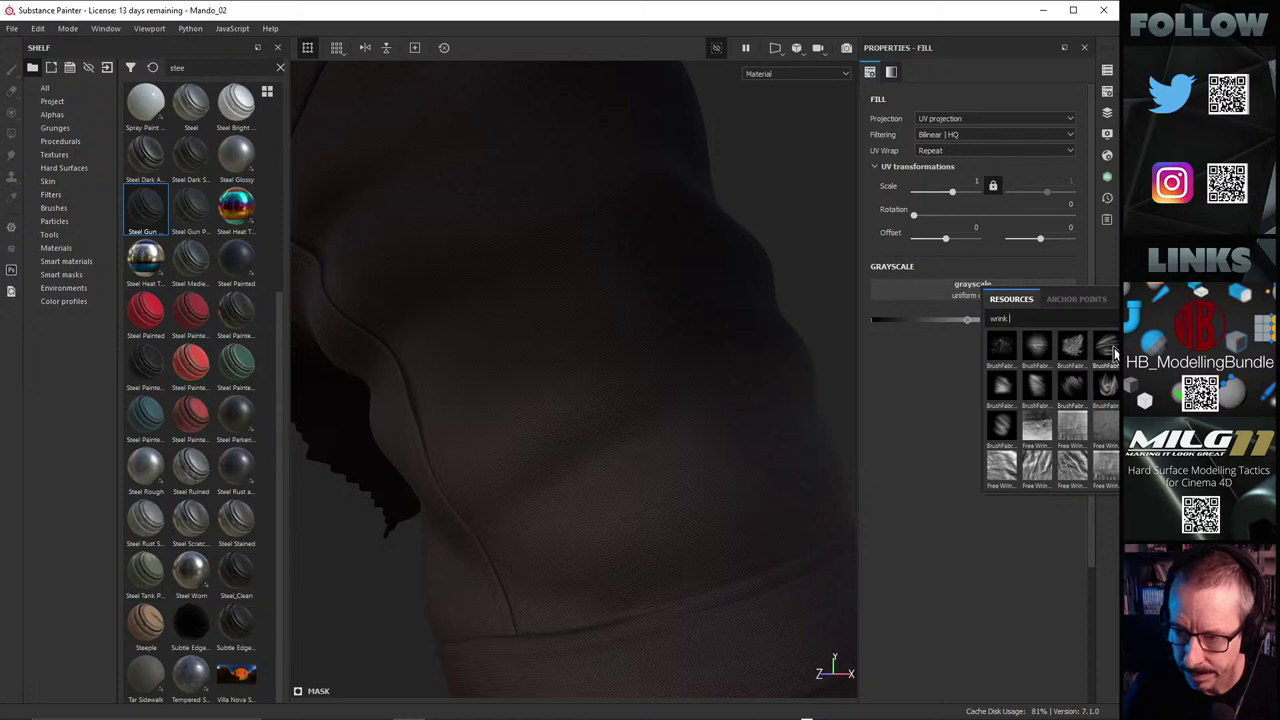
left_click(1112, 349)
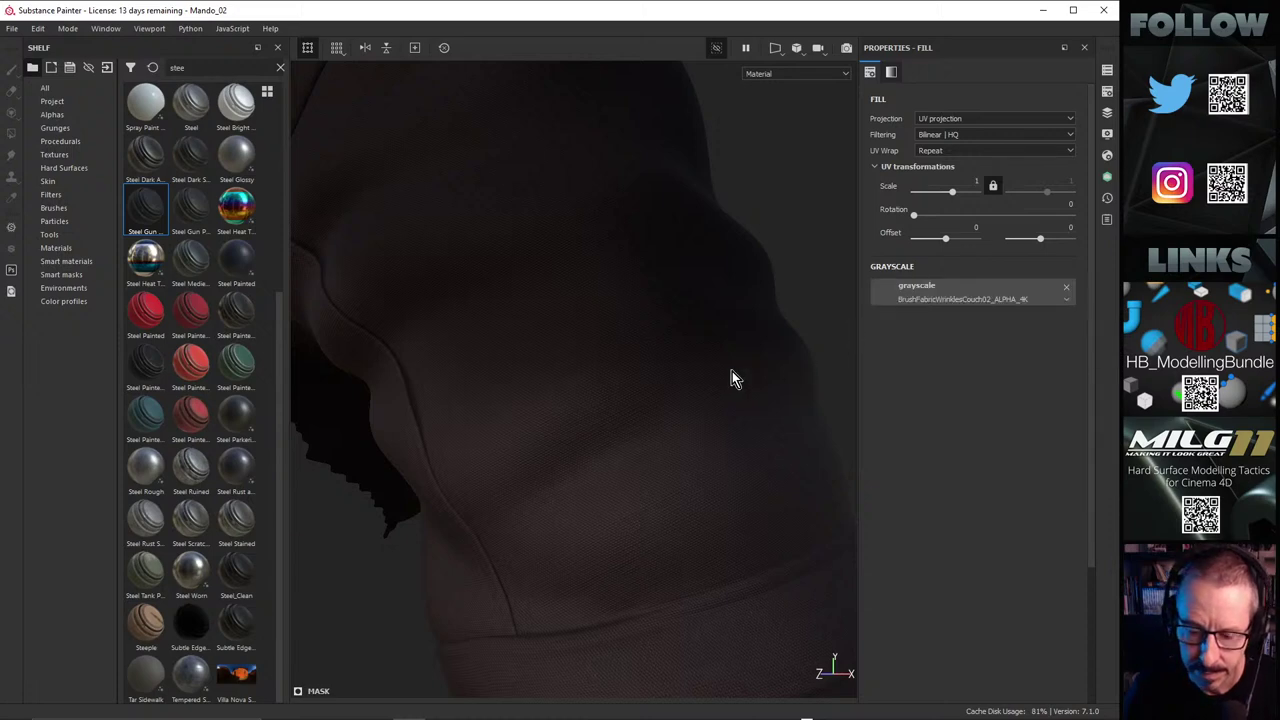
Step: Inspect the sleeve and the whole shirt from several angles to judge the wrinkle alpha's effect
right_click_drag(668, 385, 646, 365, "alt")
middle_click_drag(646, 365, 651, 381, "alt")
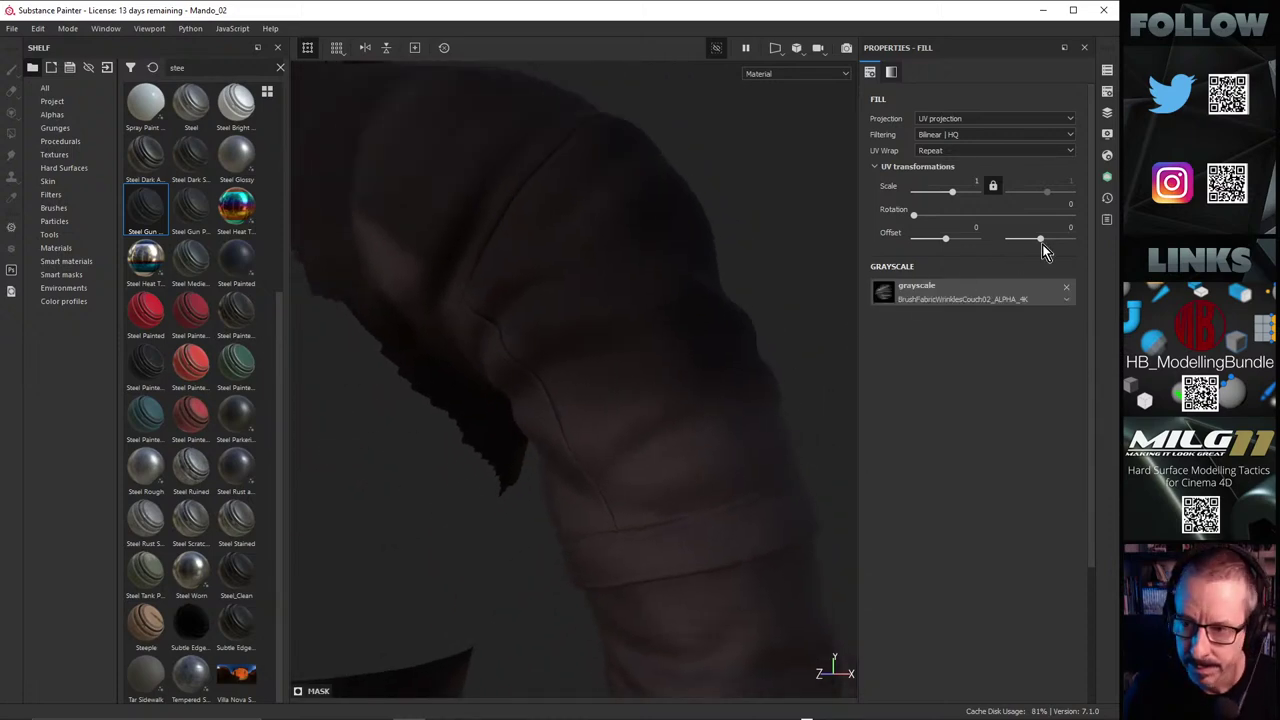
left_click(1107, 113)
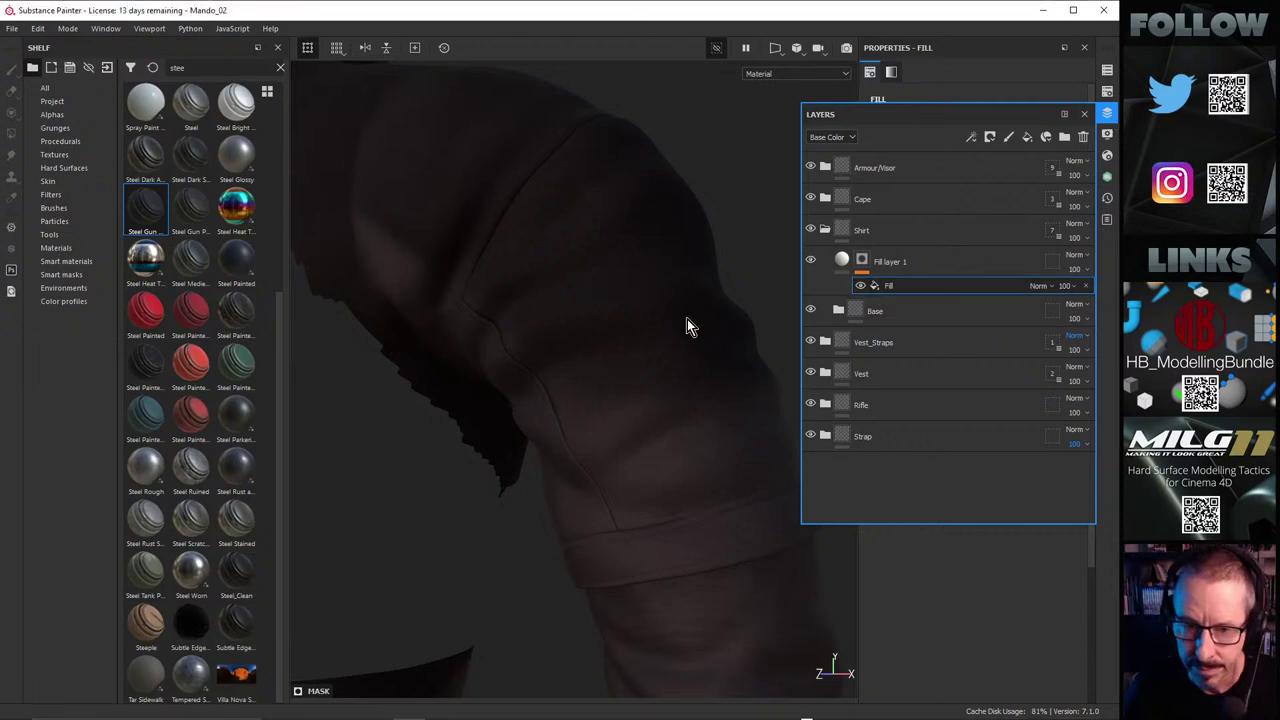
left_click_drag(687, 319, 413, 380, "alt")
middle_click_drag(413, 380, 520, 394, "alt")
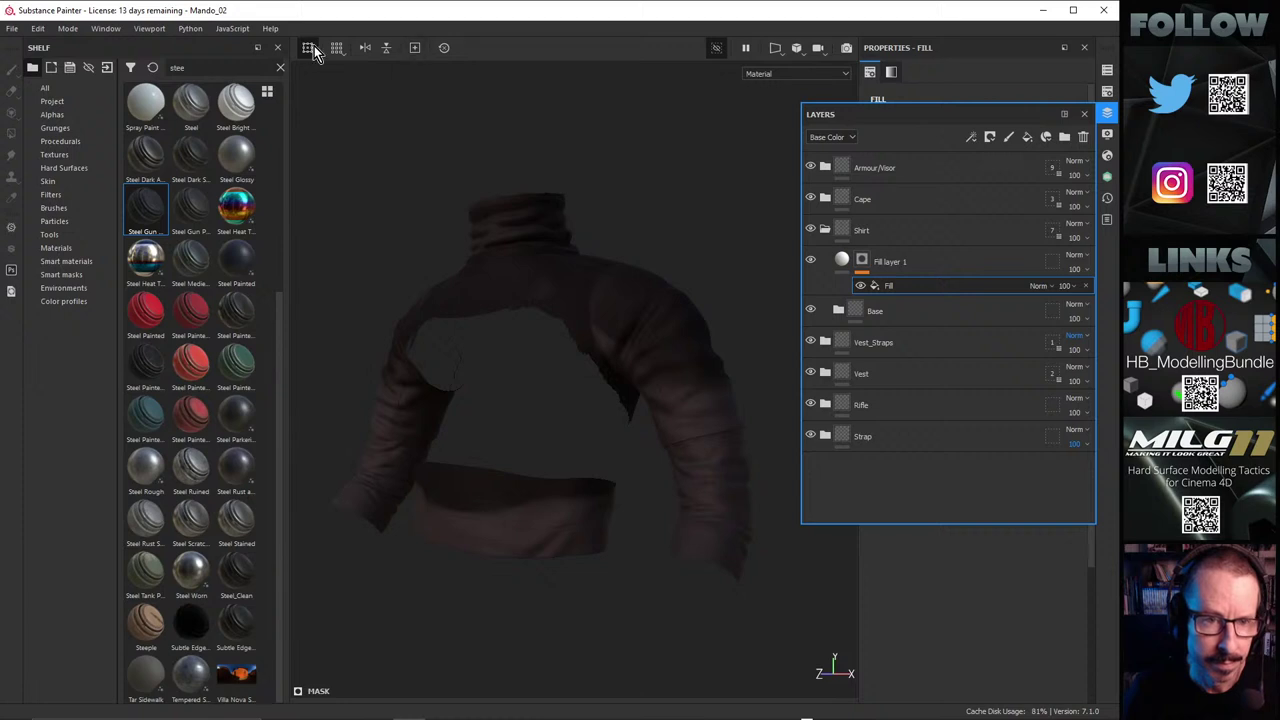
left_click_drag(579, 319, 619, 383, "alt")
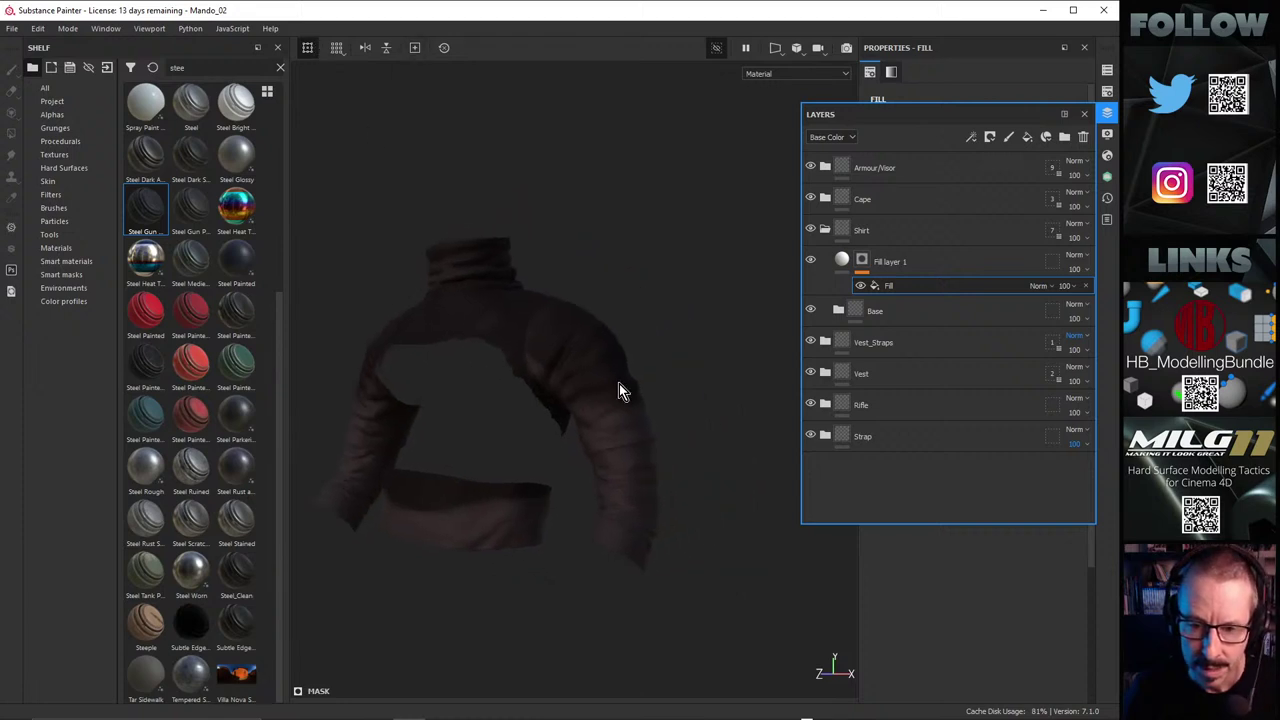
Step: In the UV view, move the fill's wrinkle projection onto the sleeve island in UV tile 1044
key("F3")
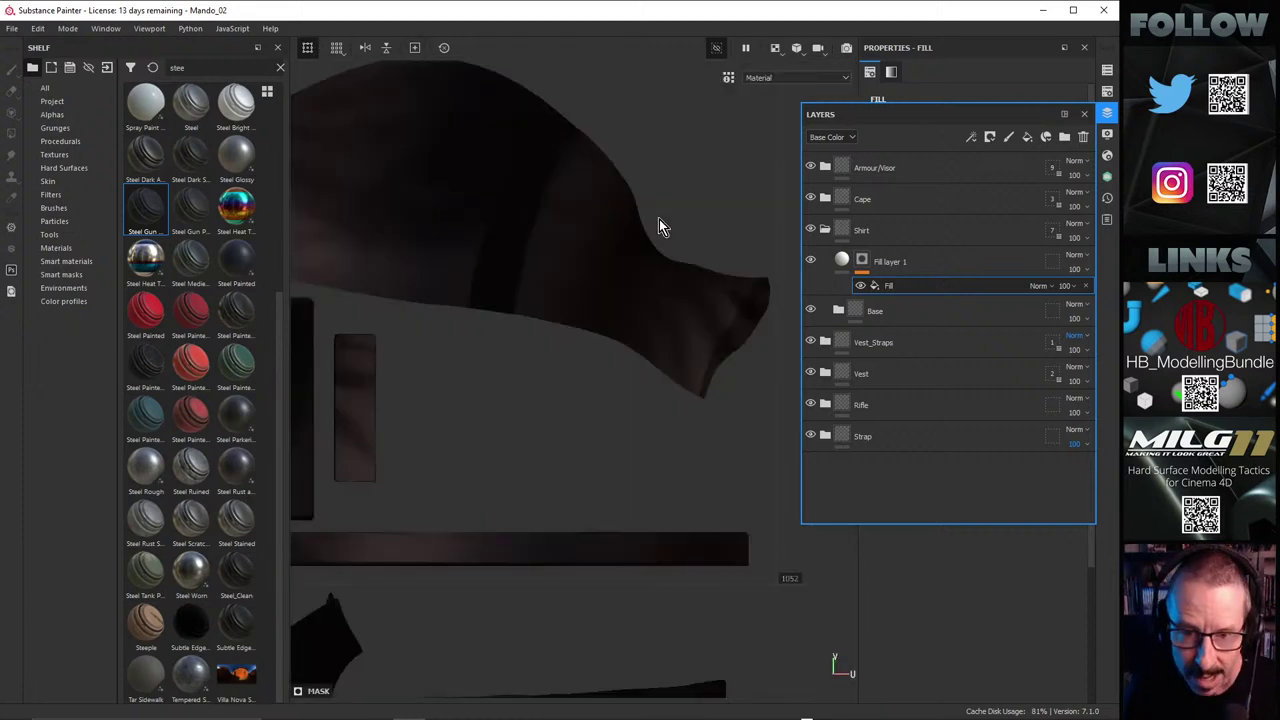
right_click_drag(463, 385, 352, 404, "alt")
scroll(352, 403, "down", 5)
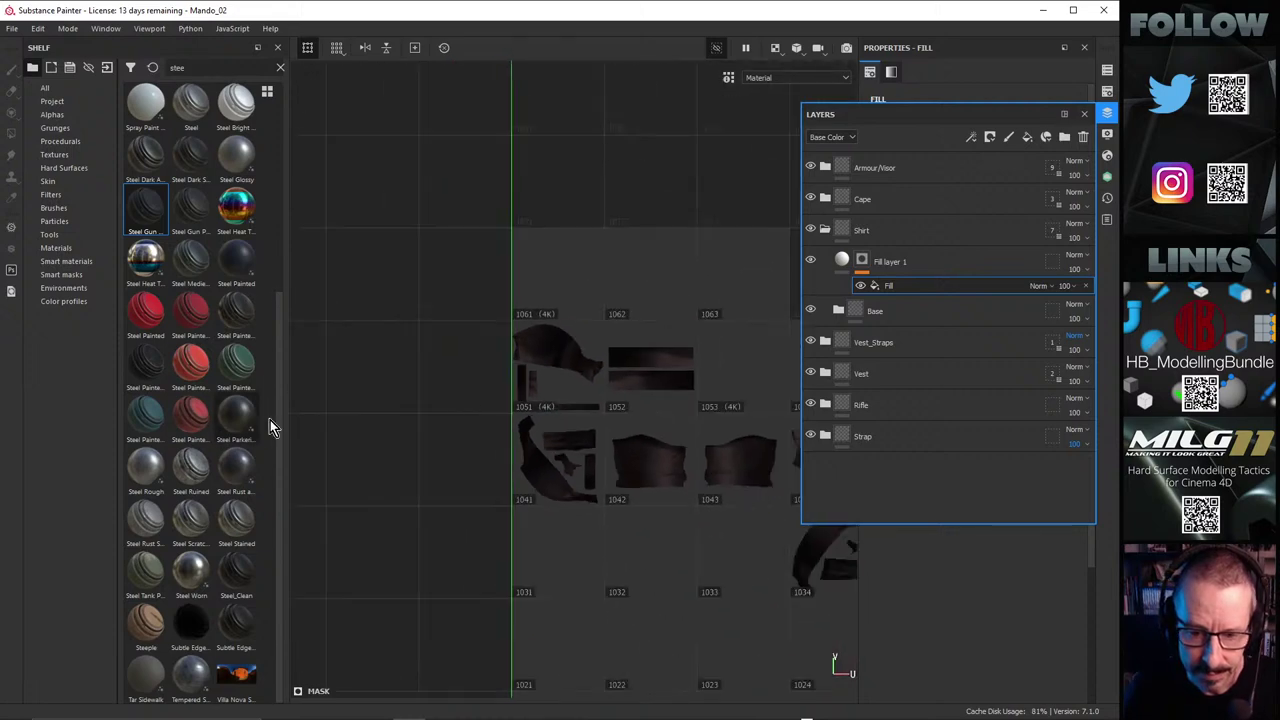
scroll(640, 515, "up", 2)
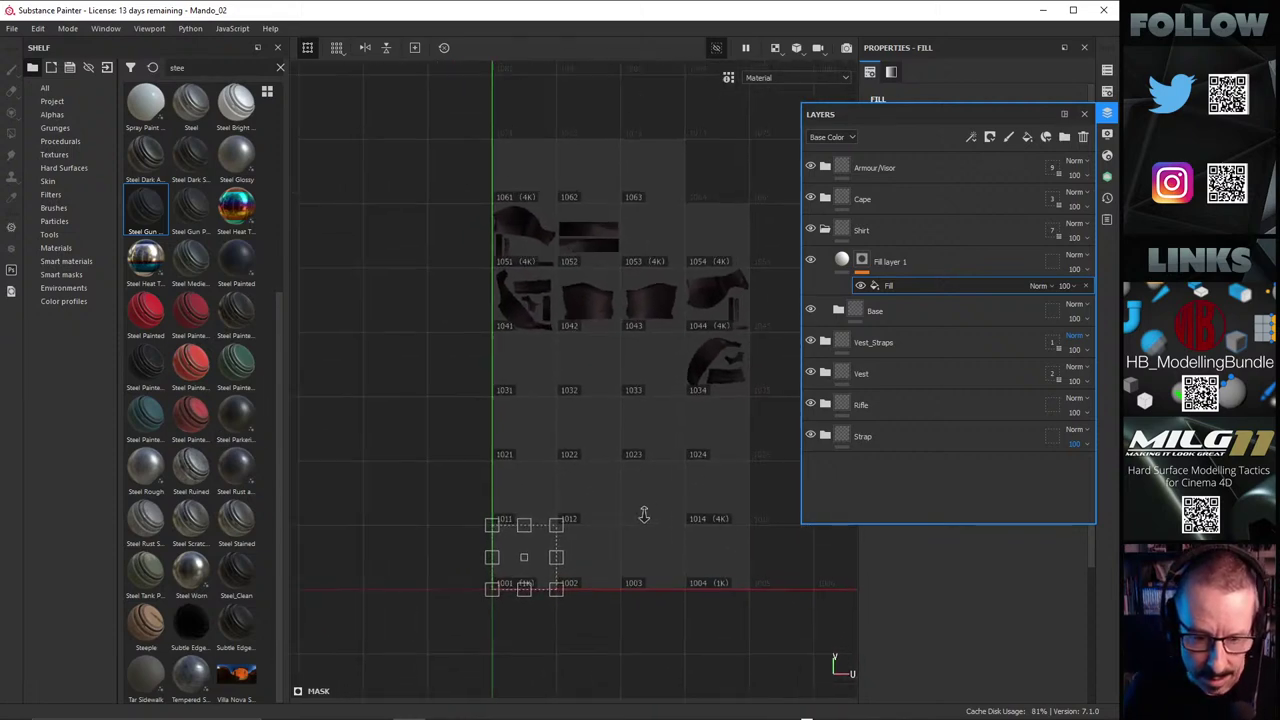
left_click_drag(530, 547, 618, 281)
scroll(640, 283, "up", 3)
middle_click_drag(700, 320, 697, 371)
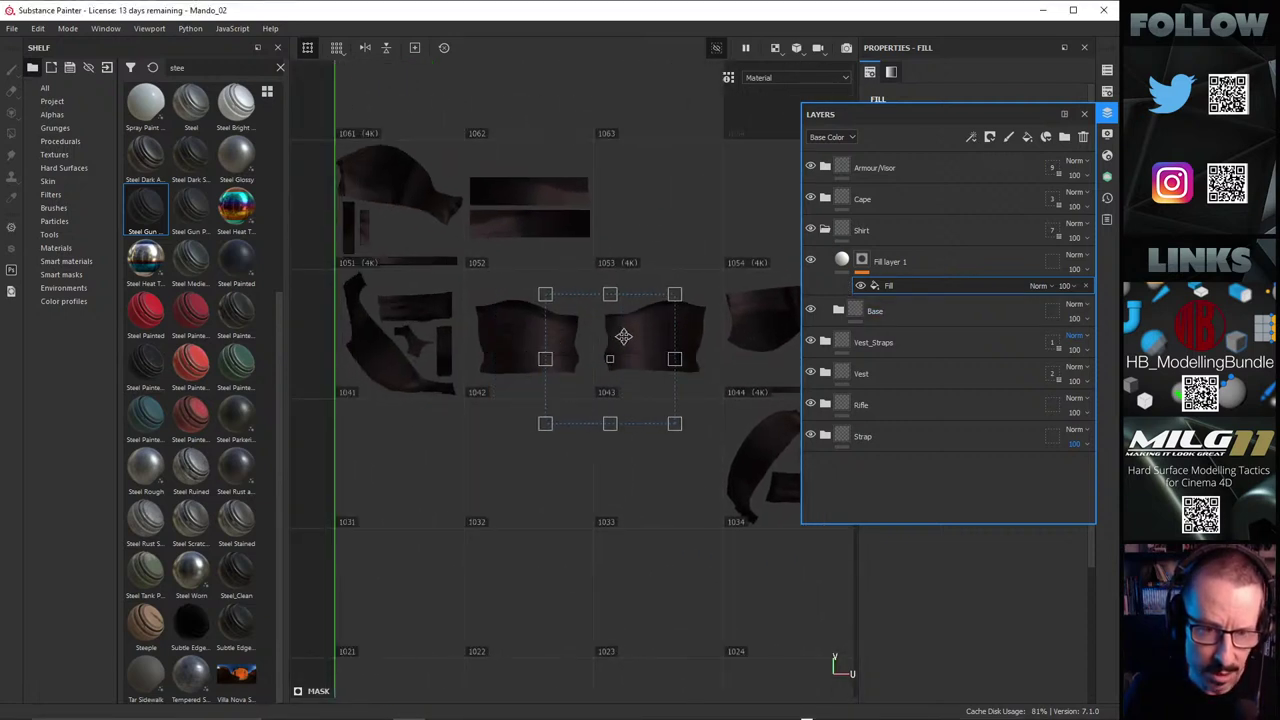
middle_click_drag(623, 337, 457, 309)
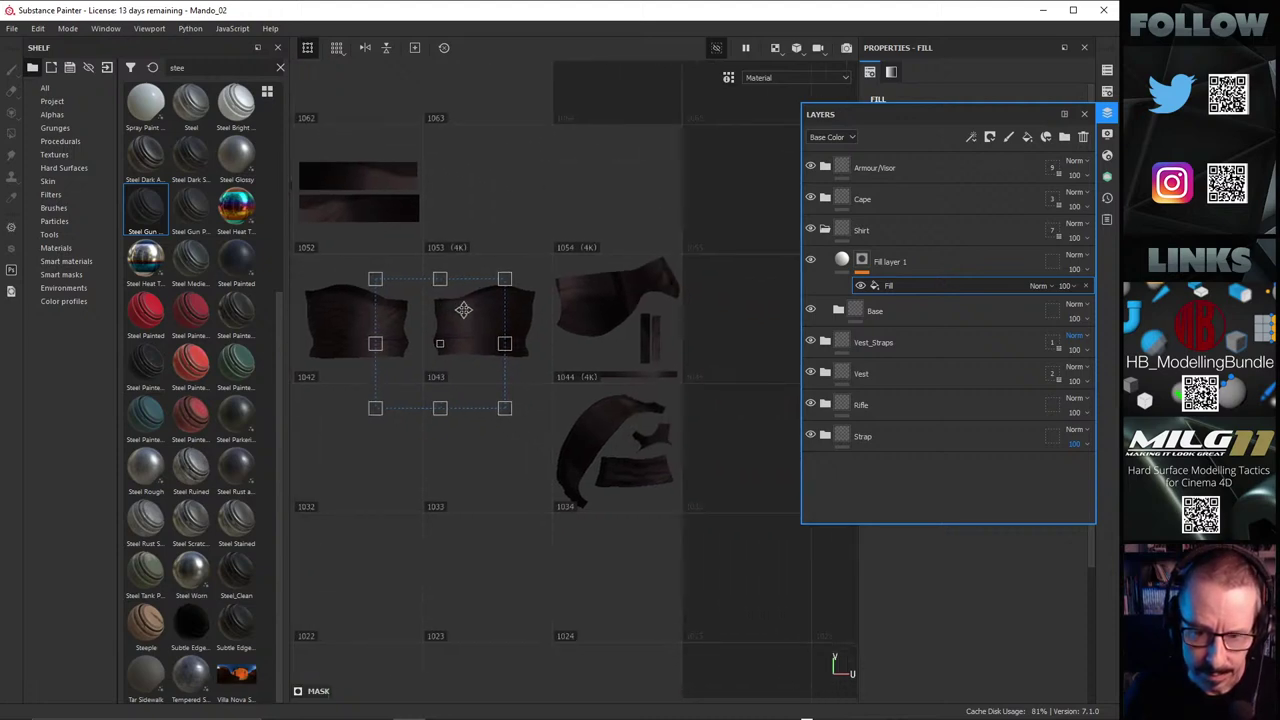
scroll(620, 275, "up", 4)
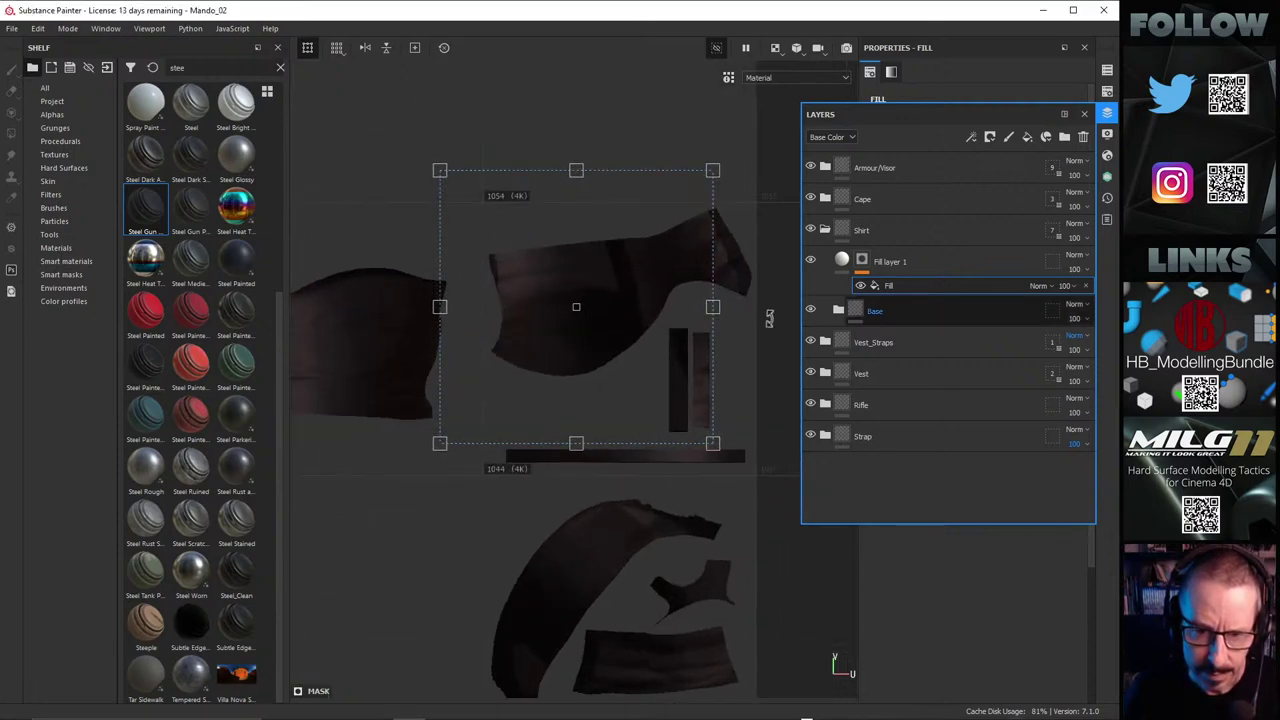
left_click_drag(595, 275, 568, 264)
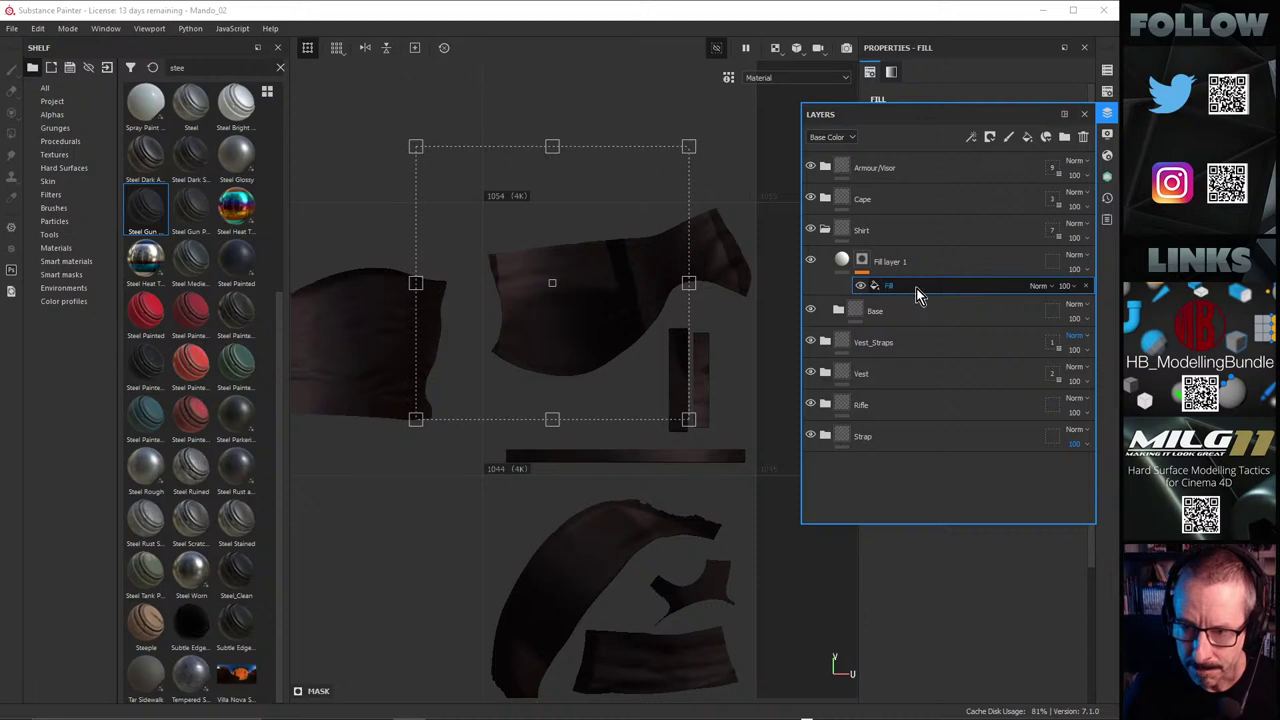
Step: Delete the fill effect from the height layer's mask and add a paint effect in its place
left_click(1086, 285)
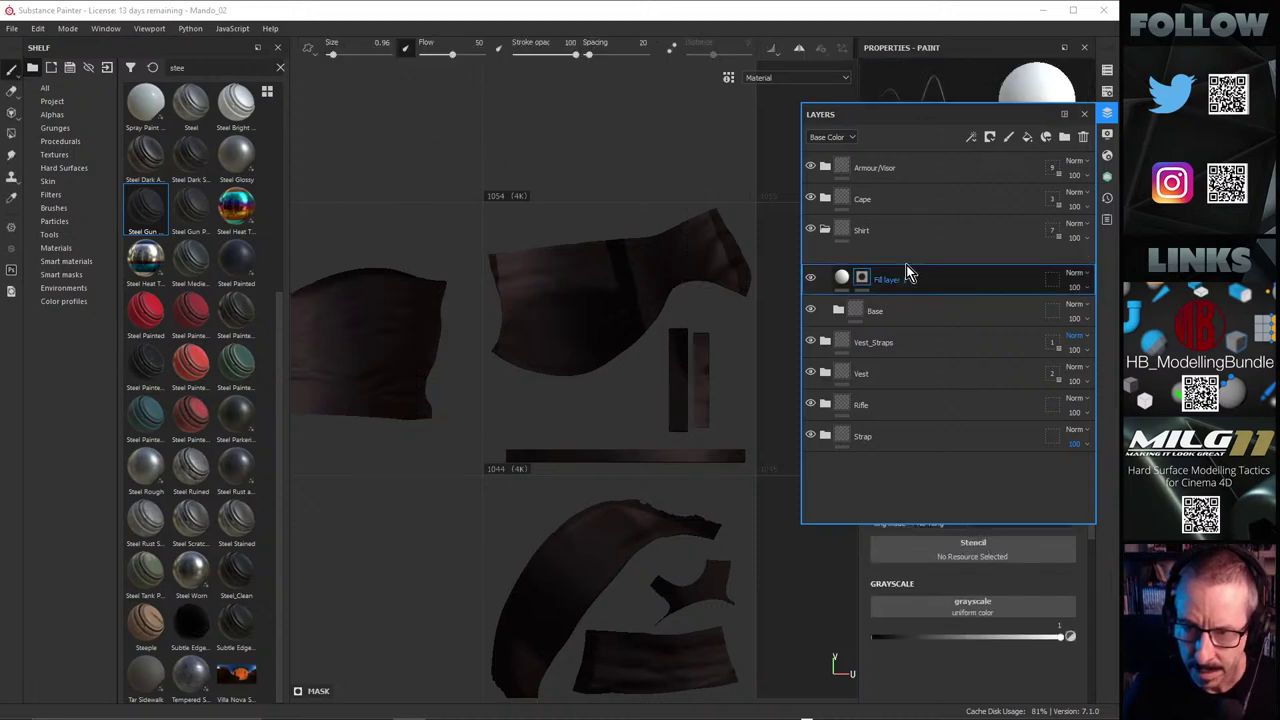
right_click(864, 262)
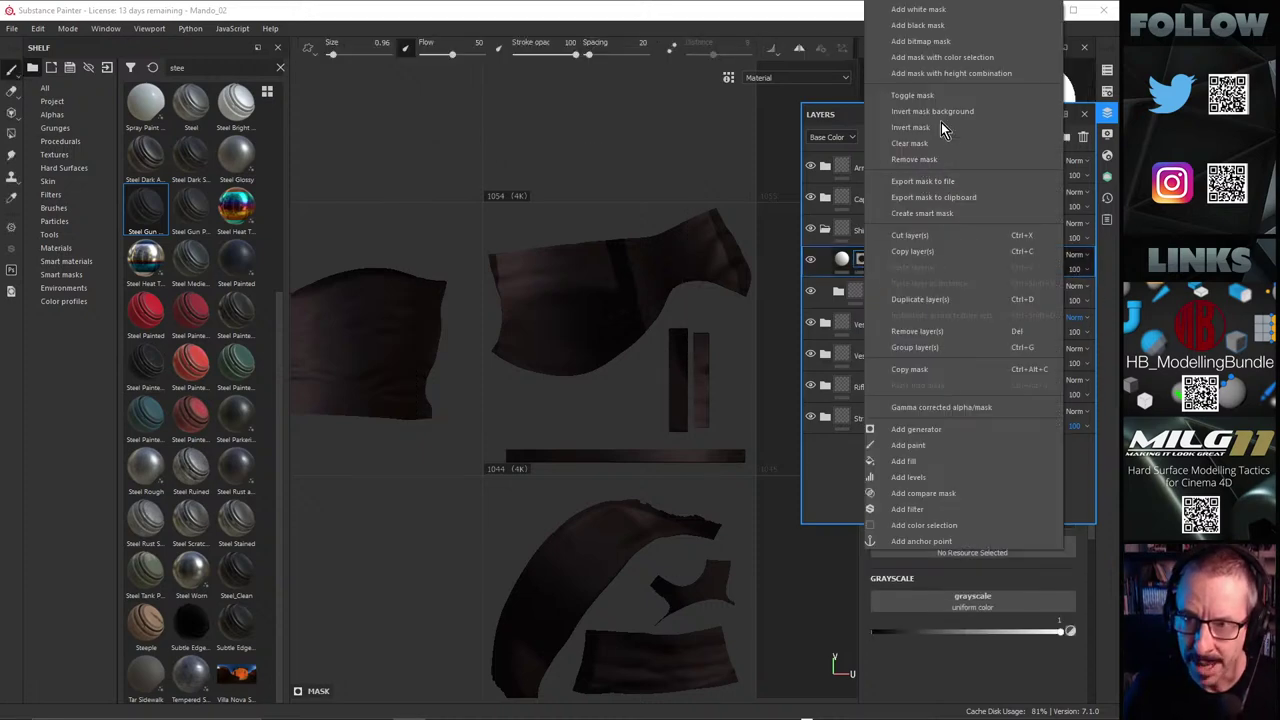
left_click(932, 446)
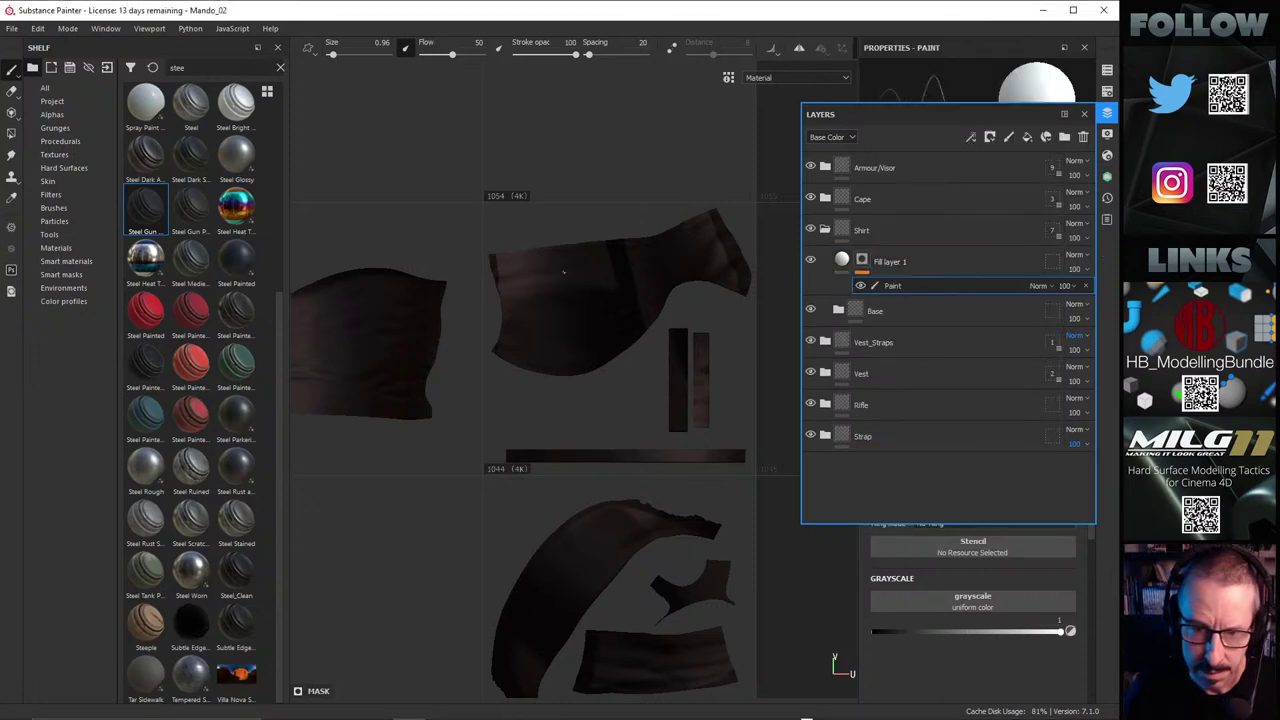
Step: Return to the 3D view, enlarge the brush to about 14, and paint white and black strokes on the mask over the upper sleeve
scroll(576, 314, "up", 2)
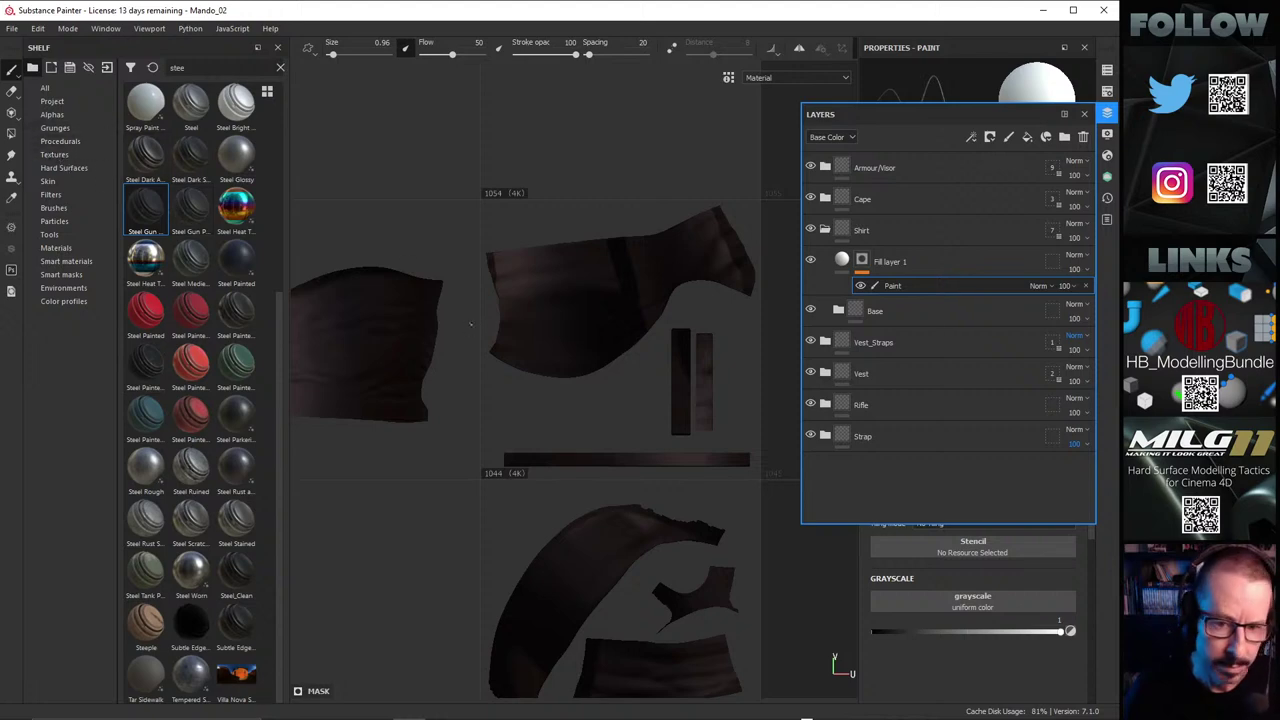
scroll(758, 275, "up", 1)
scroll(643, 271, "up", 4)
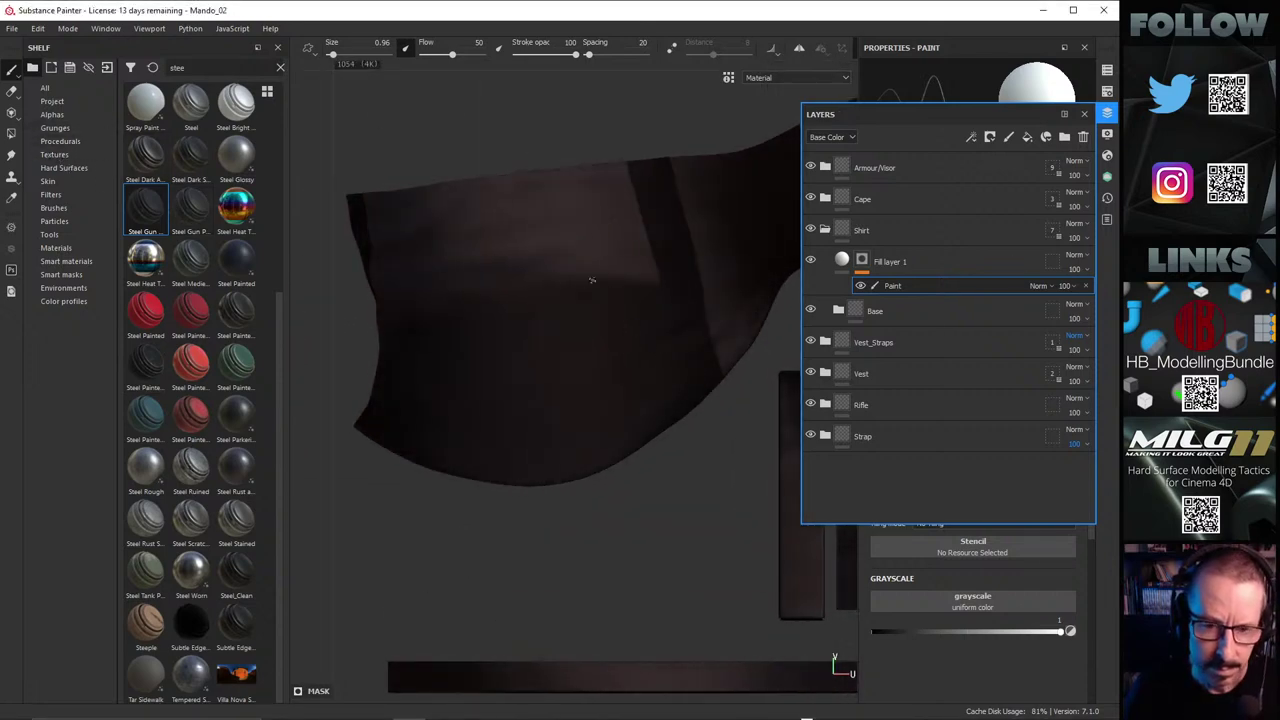
key("F2")
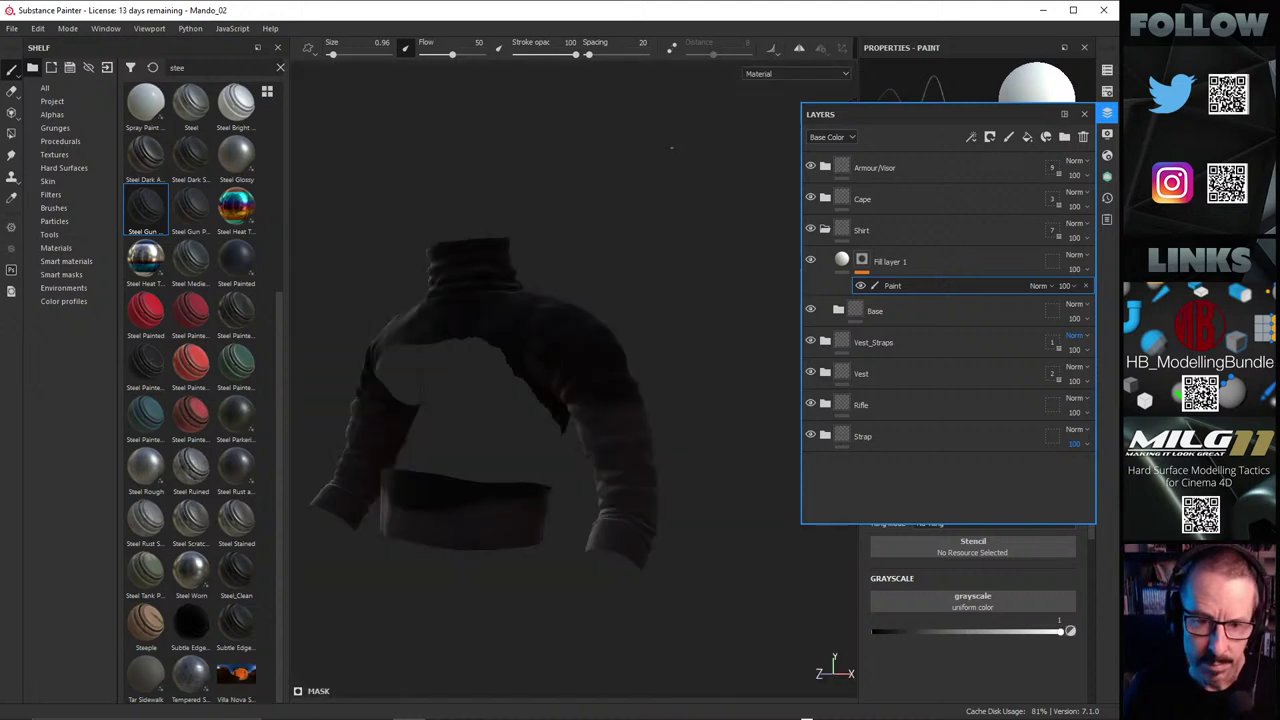
right_click_drag(554, 388, 754, 394, "alt")
right_click_drag(630, 436, 754, 460, "shift")
left_click_drag(754, 460, 754, 377, "alt")
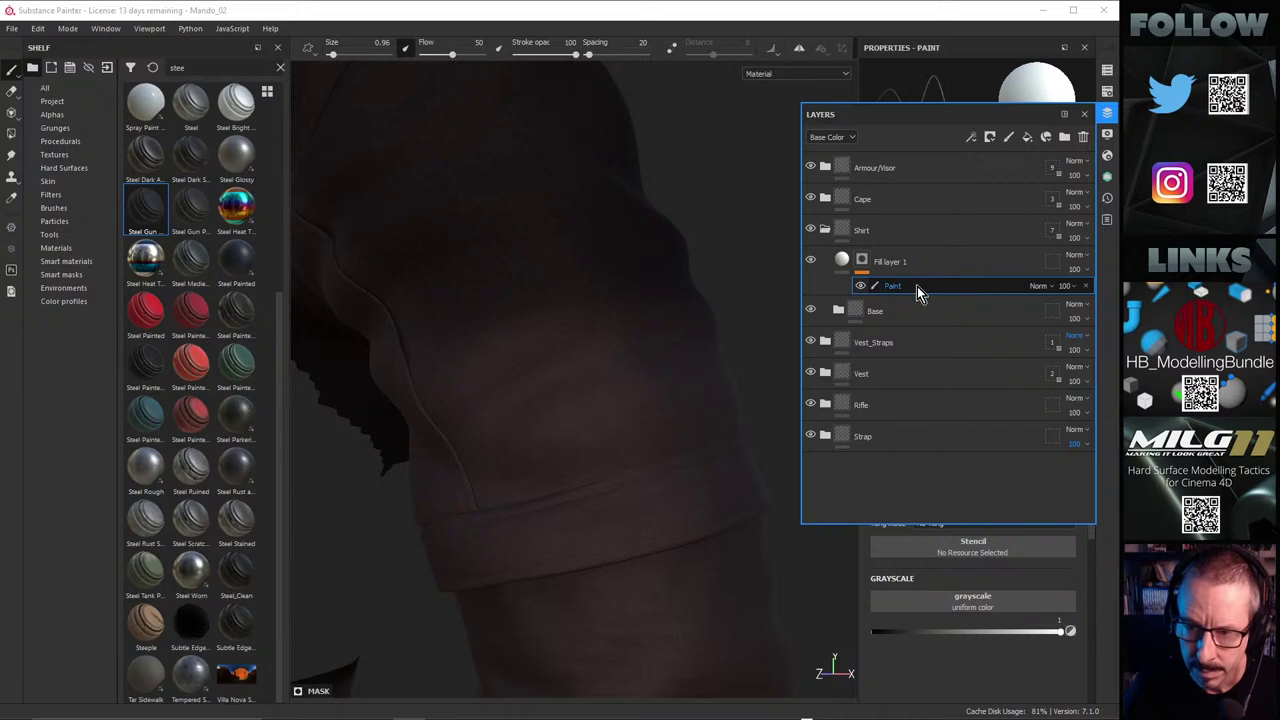
key("ctrl")
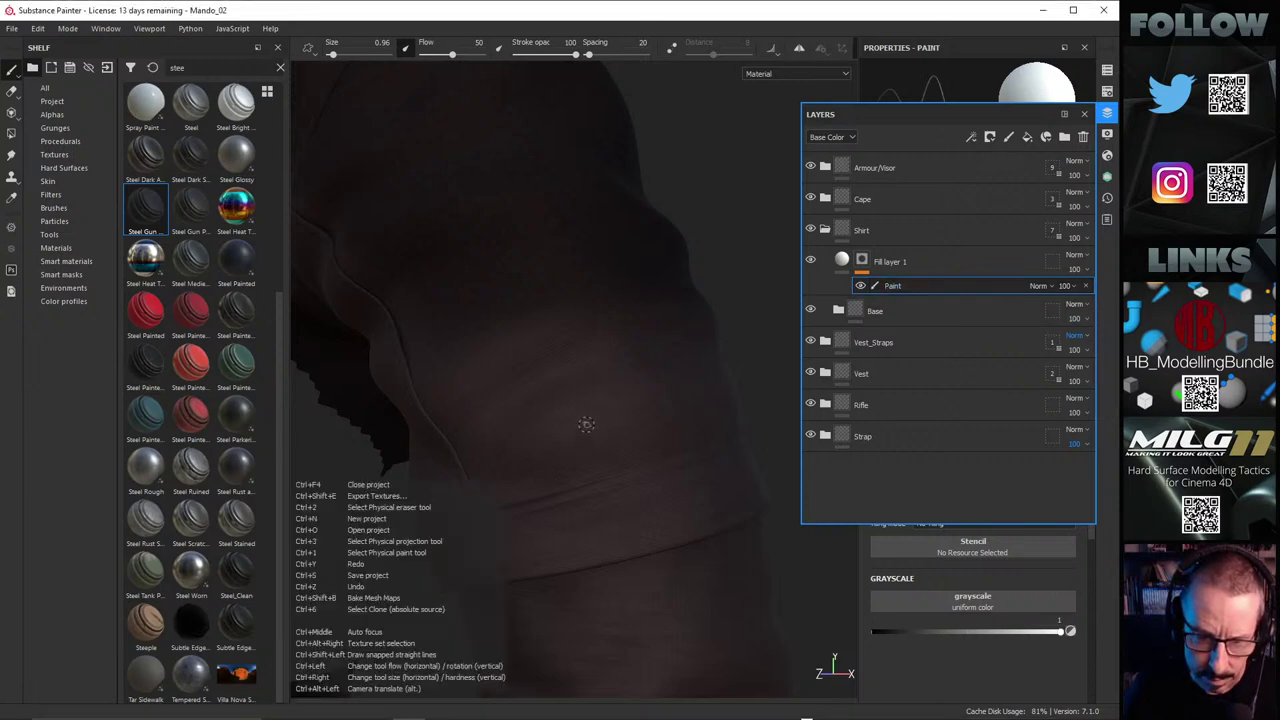
right_click_drag(580, 423, 648, 423, "ctrl")
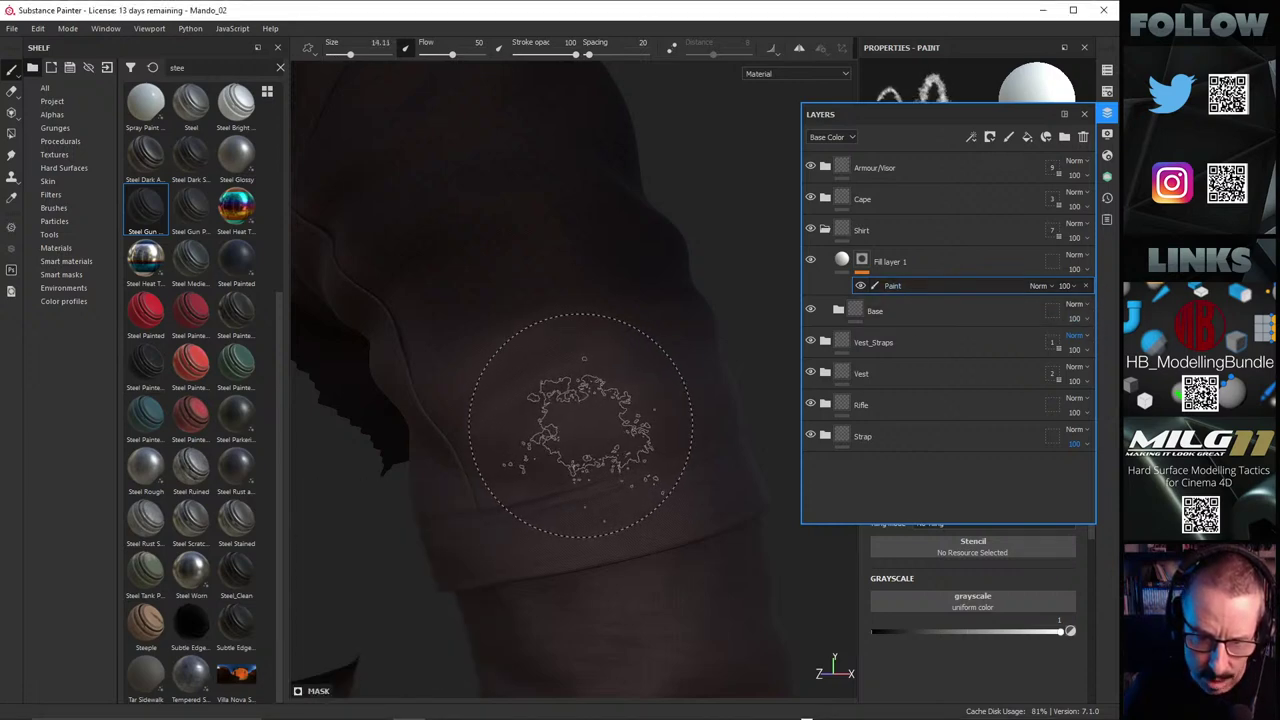
left_click_drag(643, 312, 561, 392)
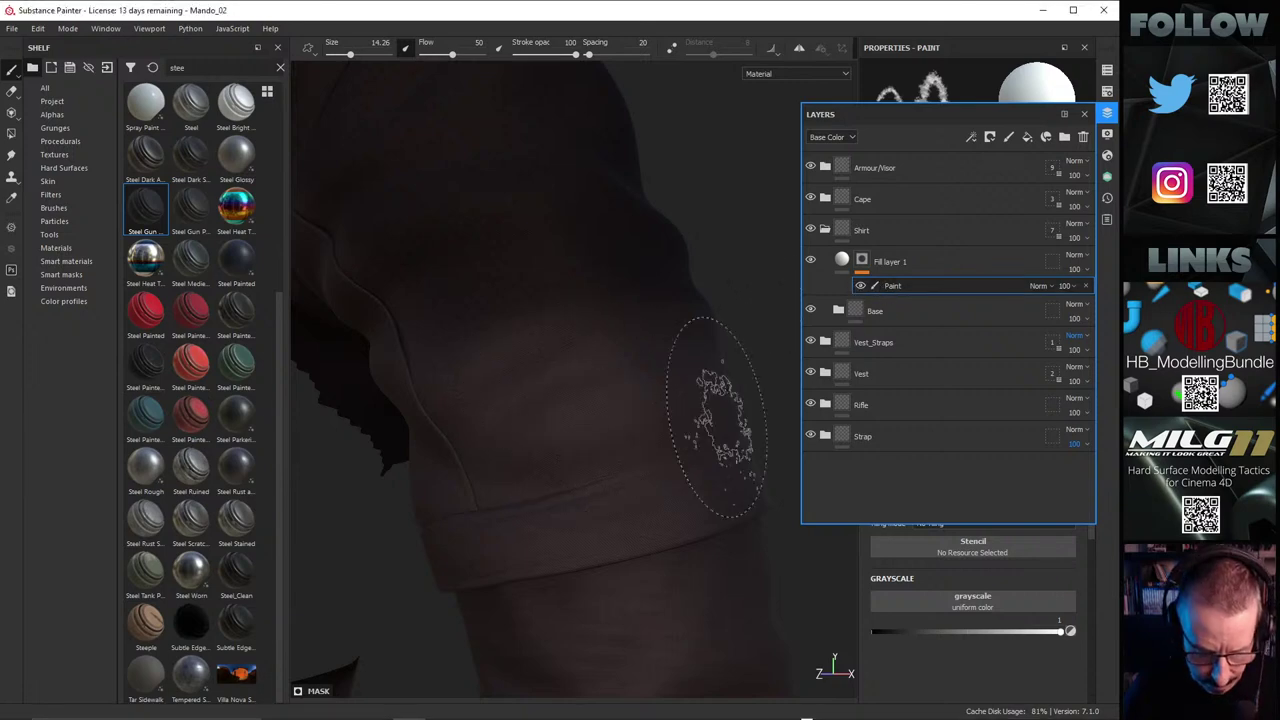
key("x")
mouse_move(615, 414)
left_mouse_down()
mouse_move(567, 400)
mouse_move(590, 394)
left_mouse_up()
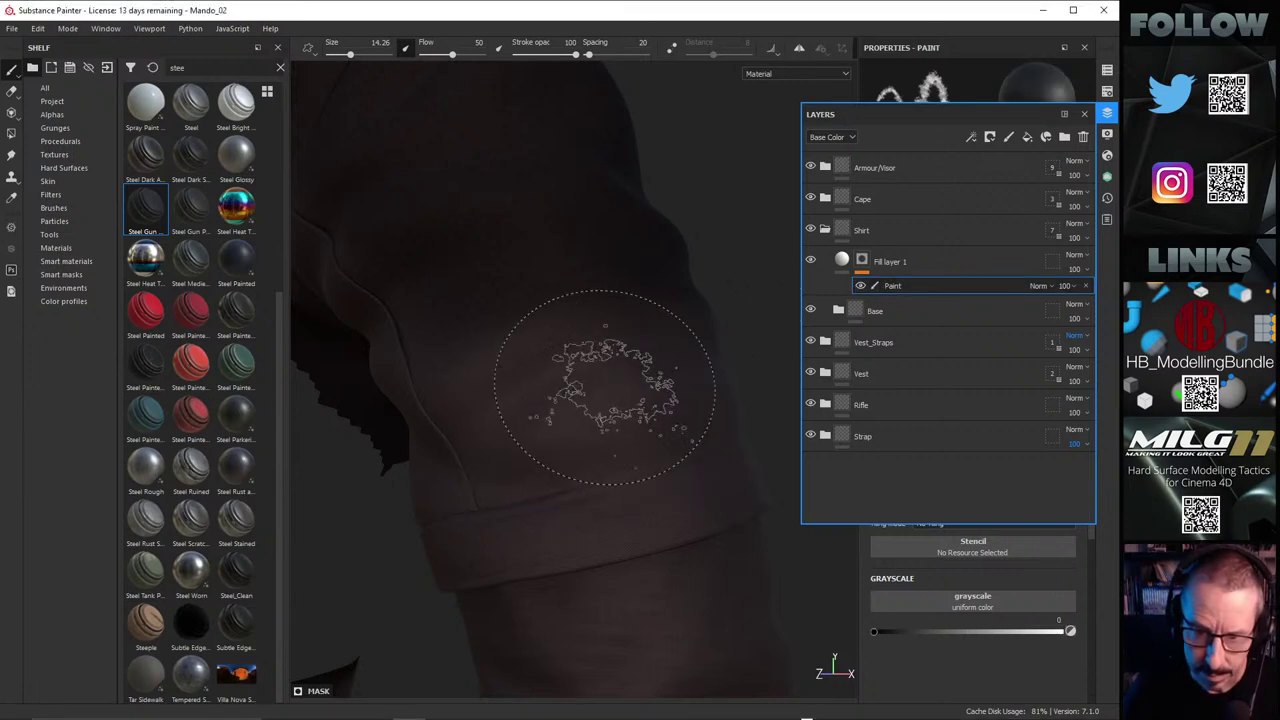
Step: Set the height of the Shirt folder's fill layer to about 0.19 and reselect its mask
left_click(846, 263)
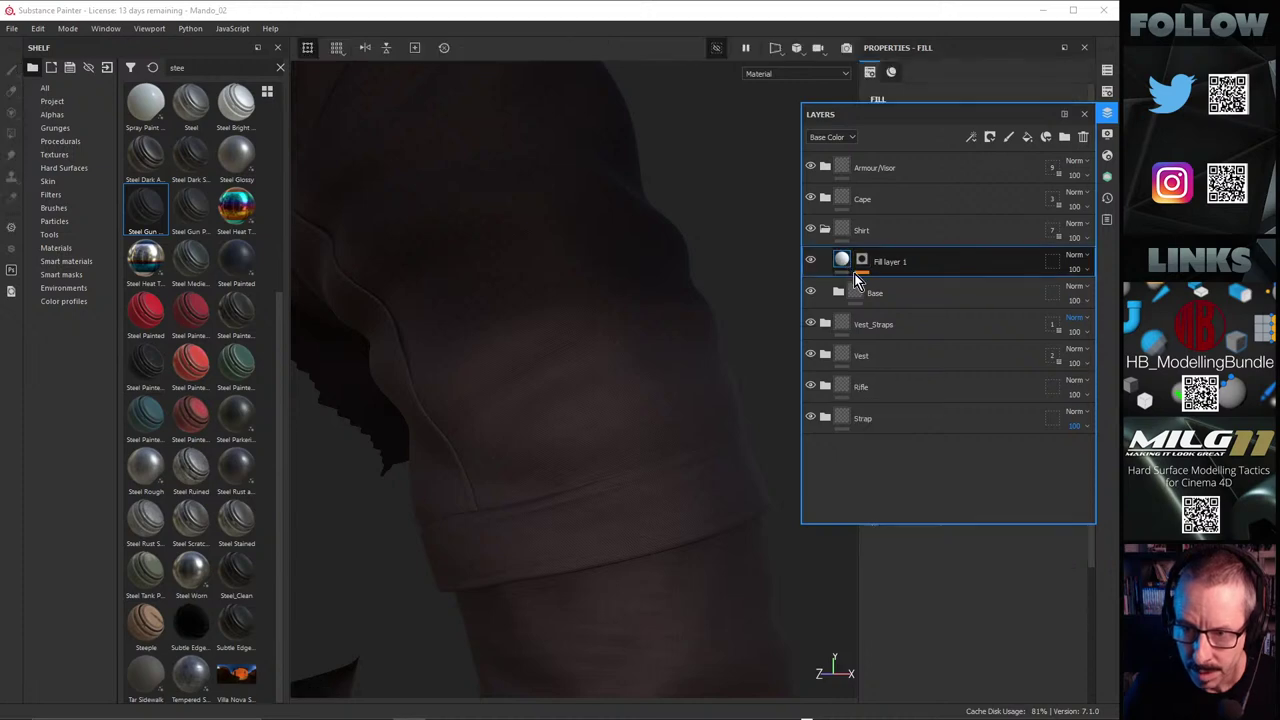
left_click(863, 261)
left_click(843, 261)
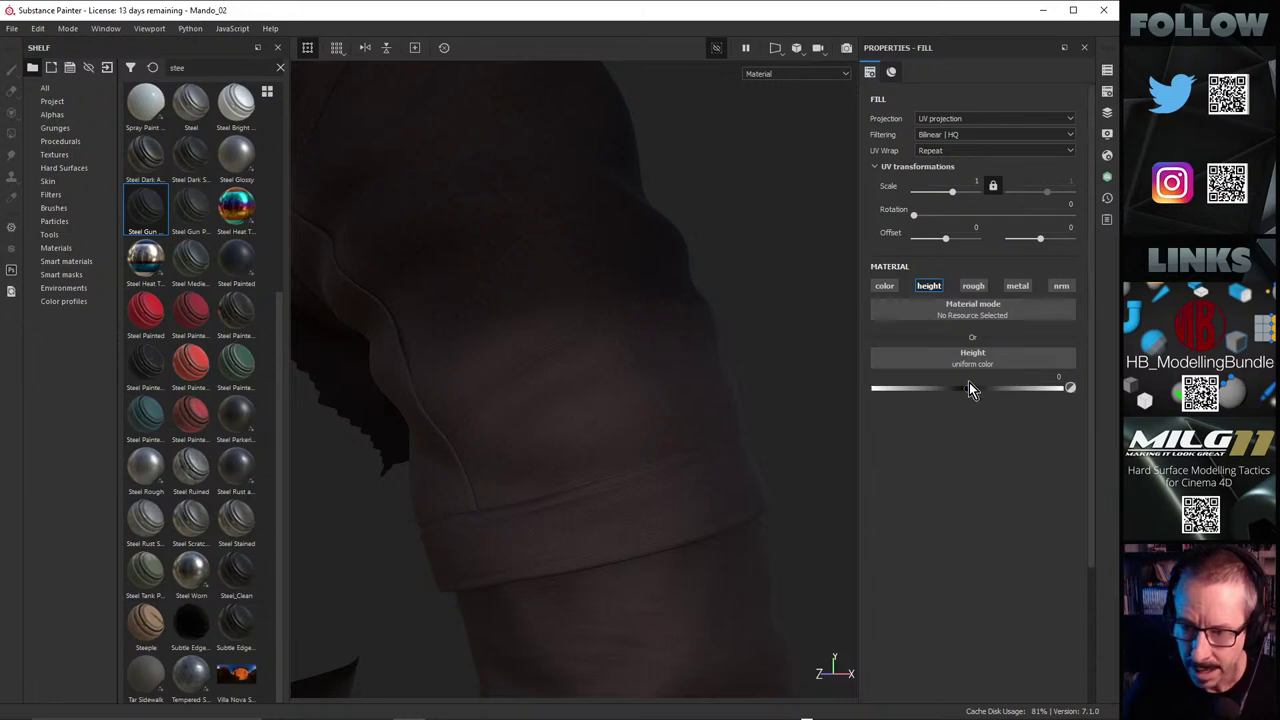
left_click_drag(969, 390, 977, 388)
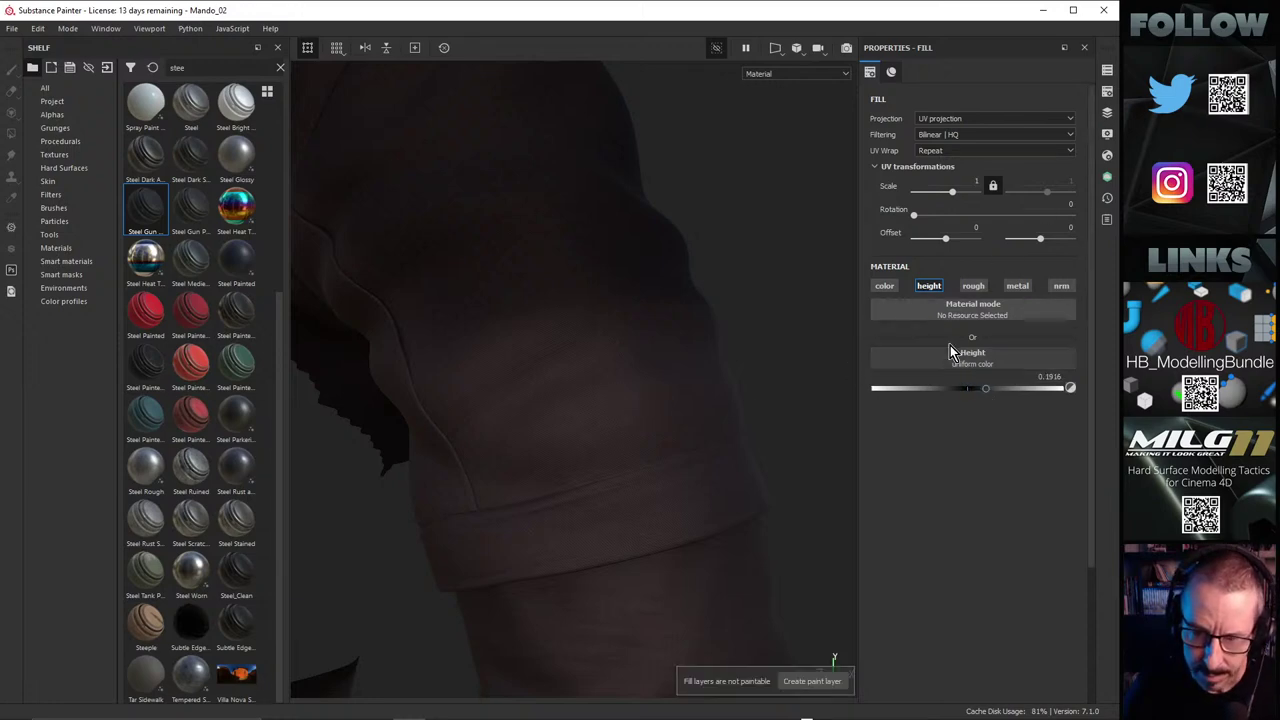
left_click(1107, 114)
left_click(862, 261)
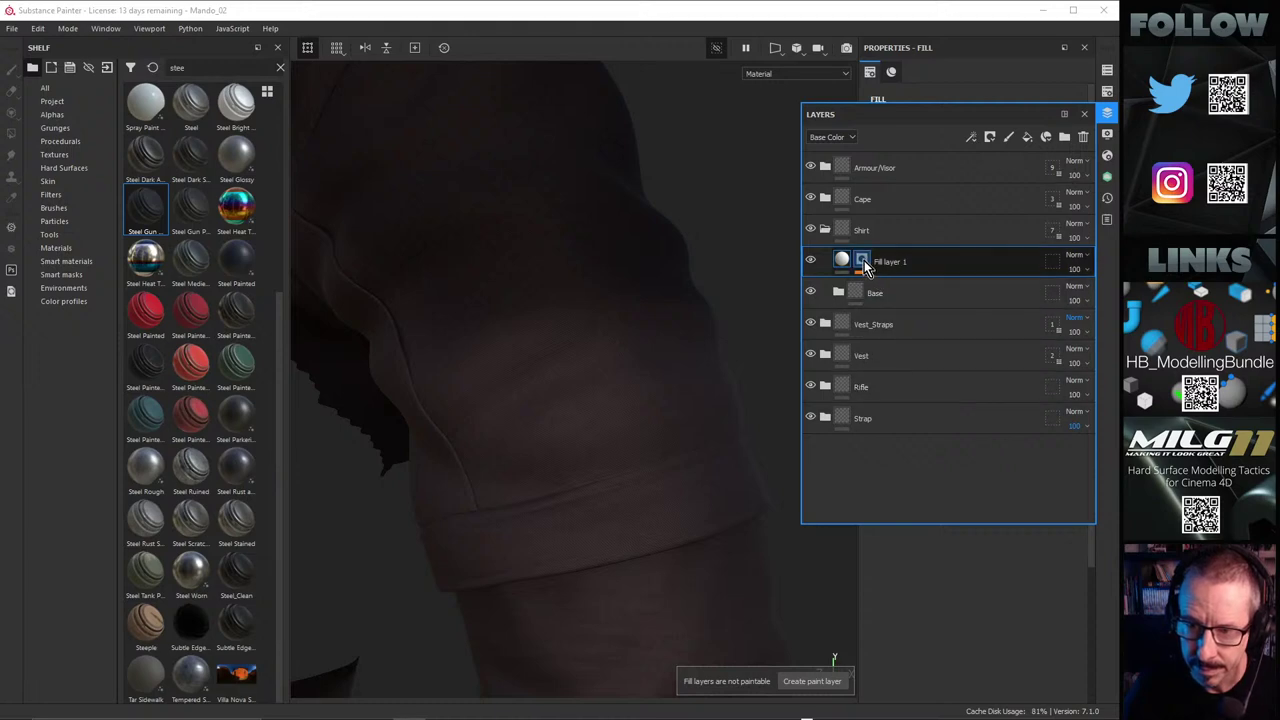
Step: Select the paint effect on Fill layer 1's mask and set its grayscale to the BrushFabricWrinklesCouch02_ALPHA_4K wrinkle texture, found by searching for "wrink"
left_click(882, 286)
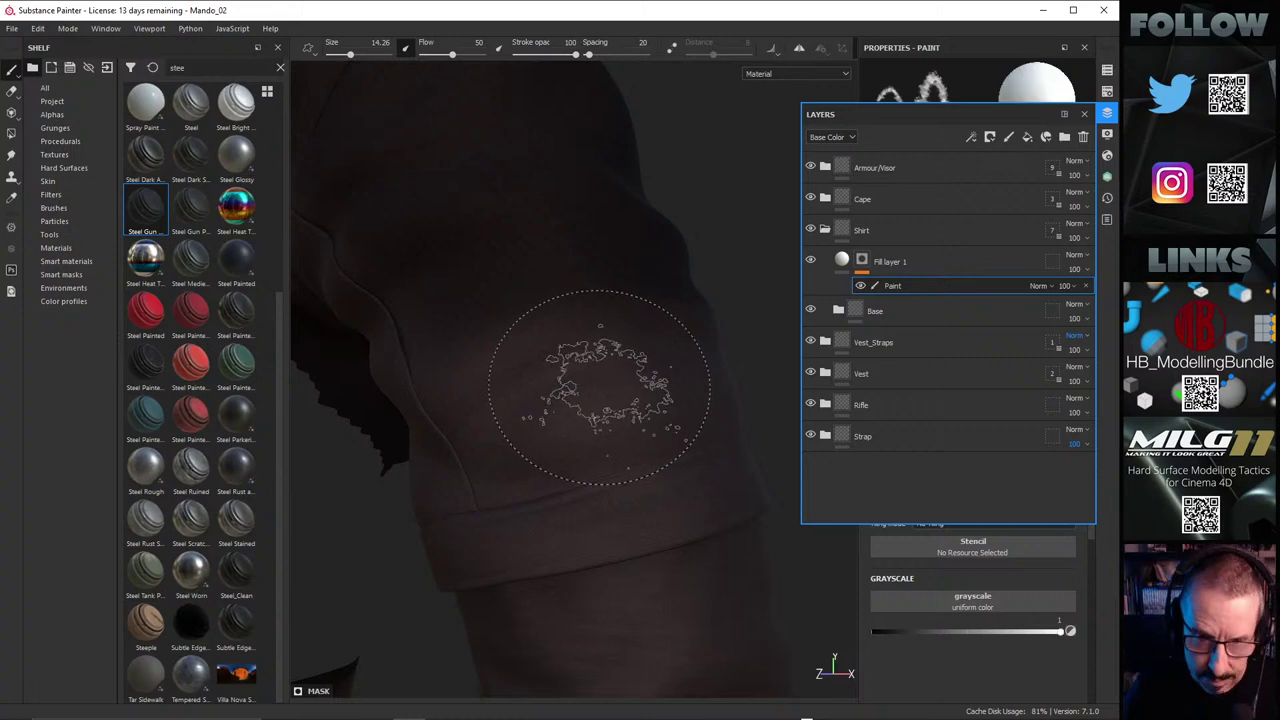
key("x")
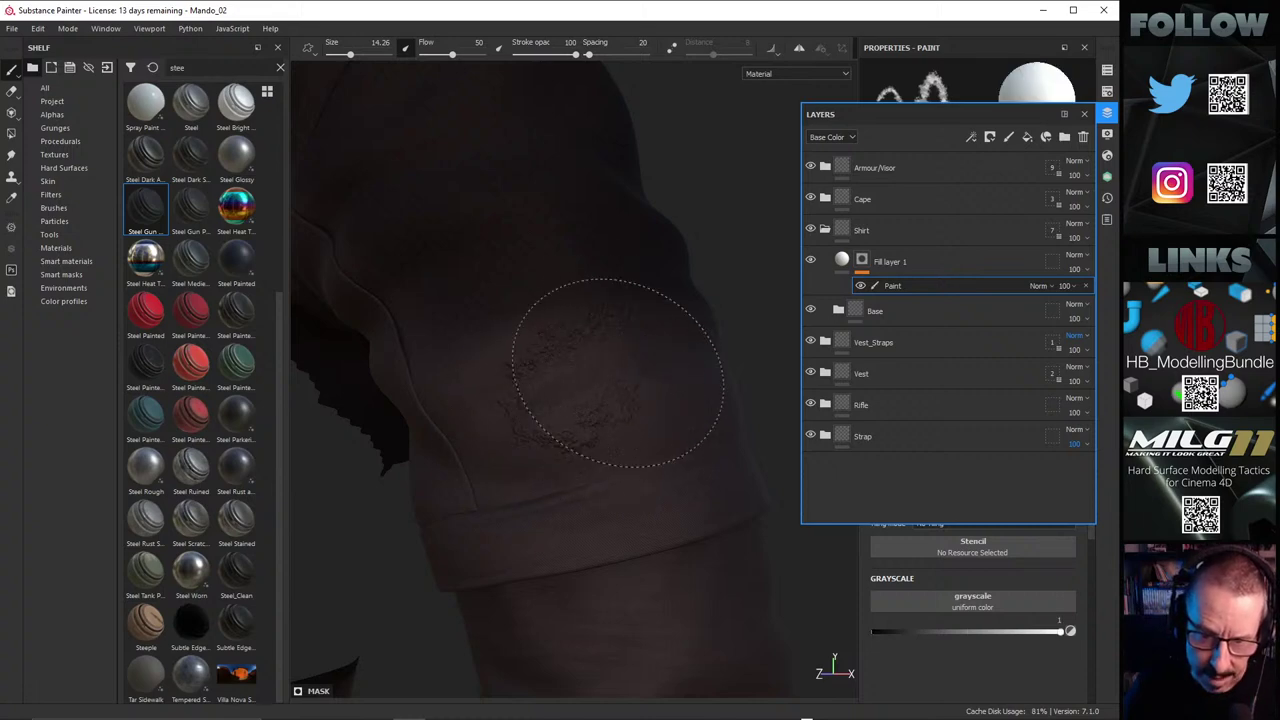
right_click_drag(616, 385, 854, 350, "alt")
mouse_move(570, 440)
left_mouse_down("alt")
mouse_move(614, 457)
mouse_move(585, 385)
mouse_move(600, 415)
left_mouse_up("alt")
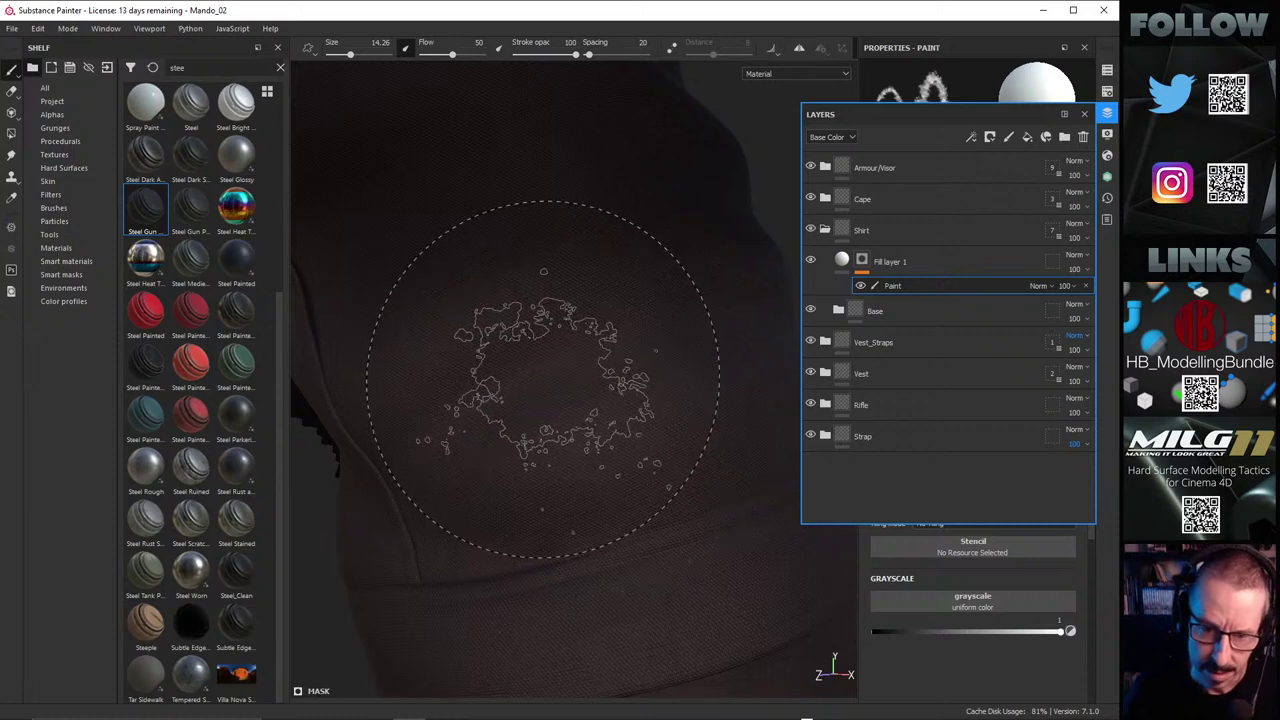
left_click(920, 288)
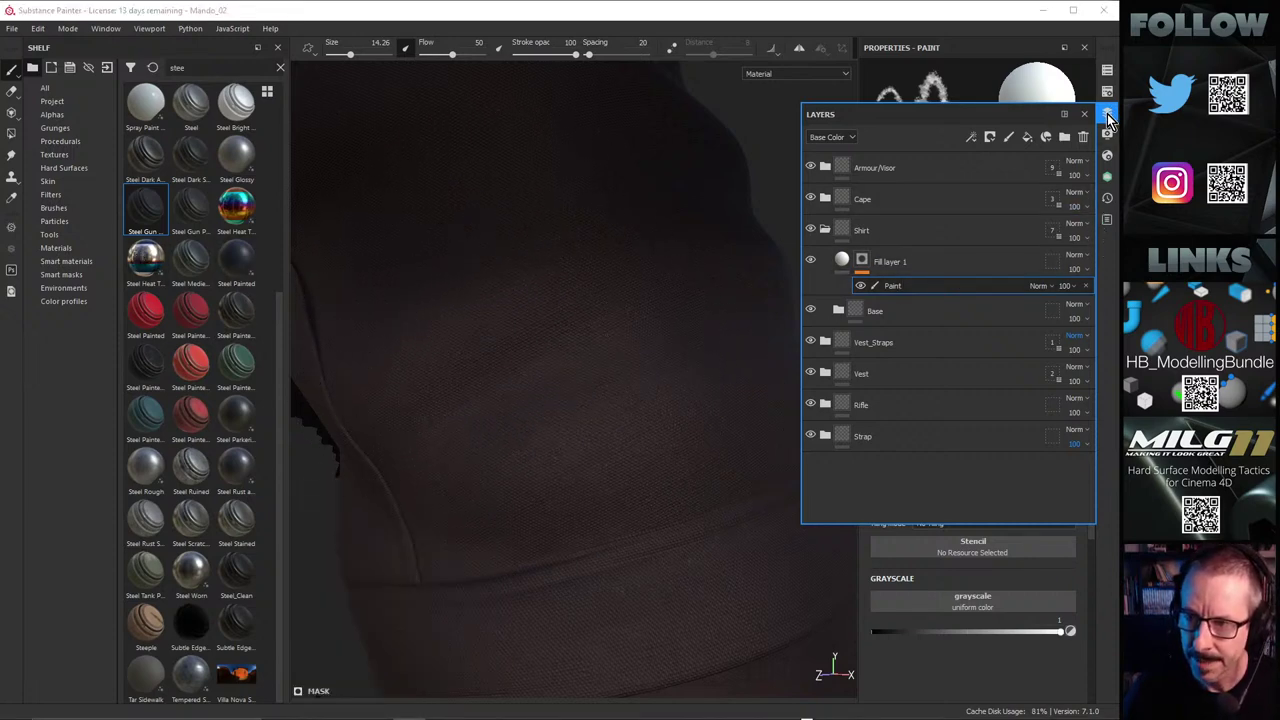
left_click(1107, 116)
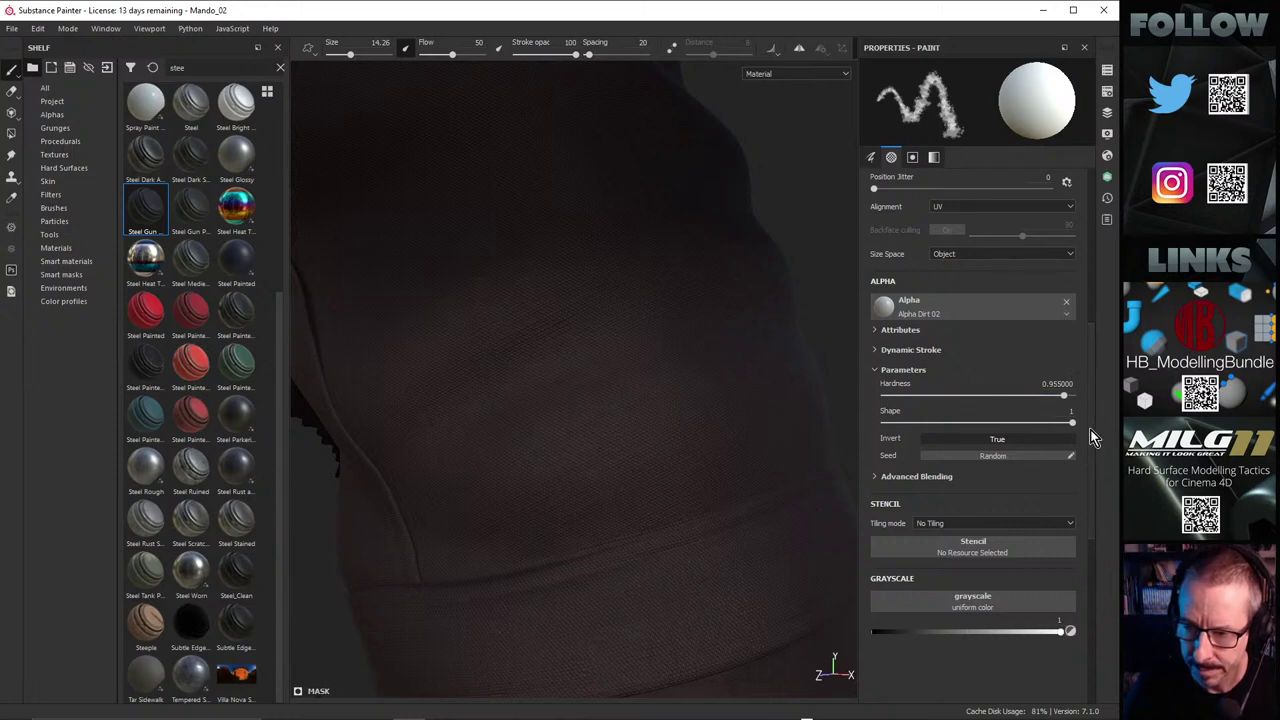
left_click(985, 608)
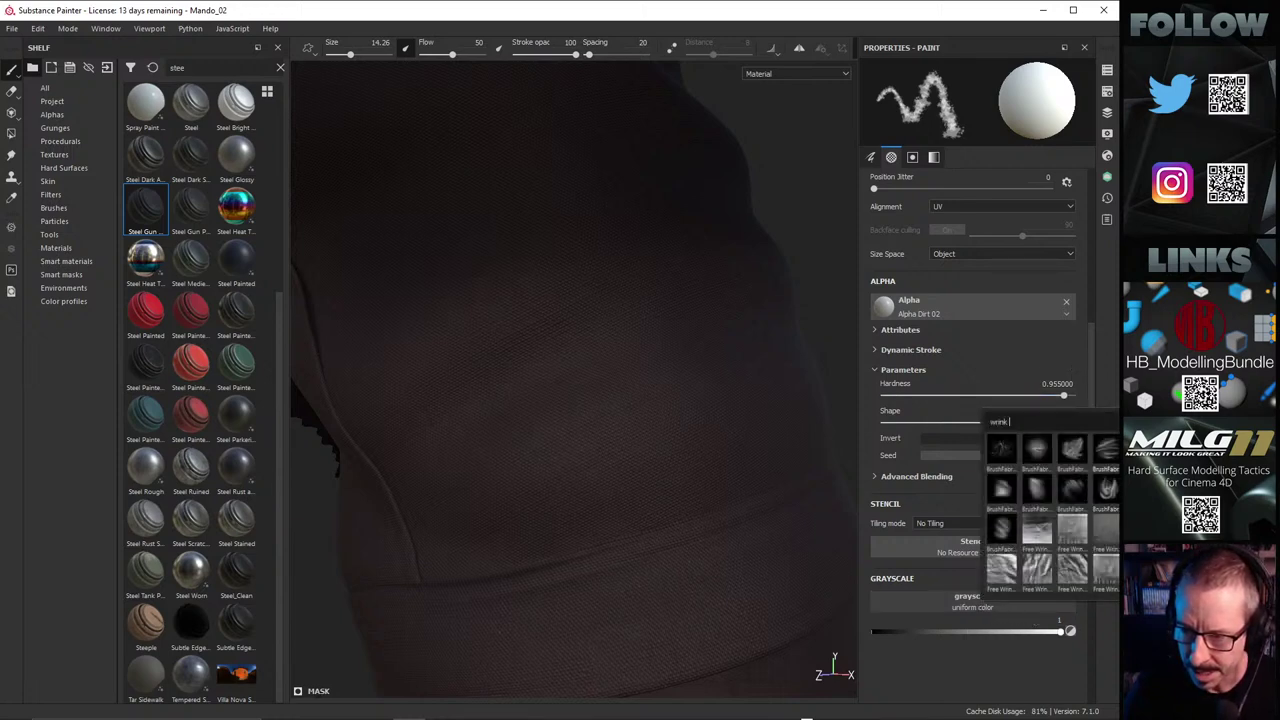
left_click(1108, 453)
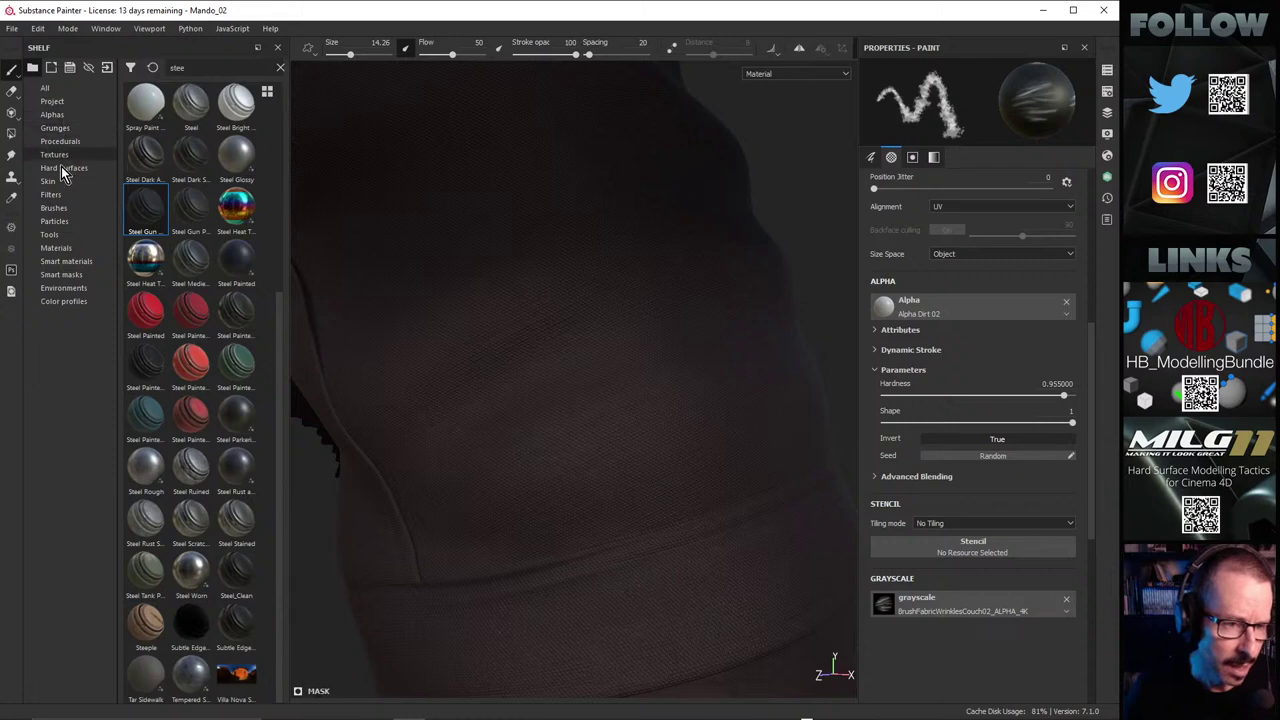
Step: Switch the mask brush to Basic Soft, enlarge it to about 18 and set its hardness to 0.06 for the upper sleeve
left_click(62, 209)
scroll(172, 442, "down", 5)
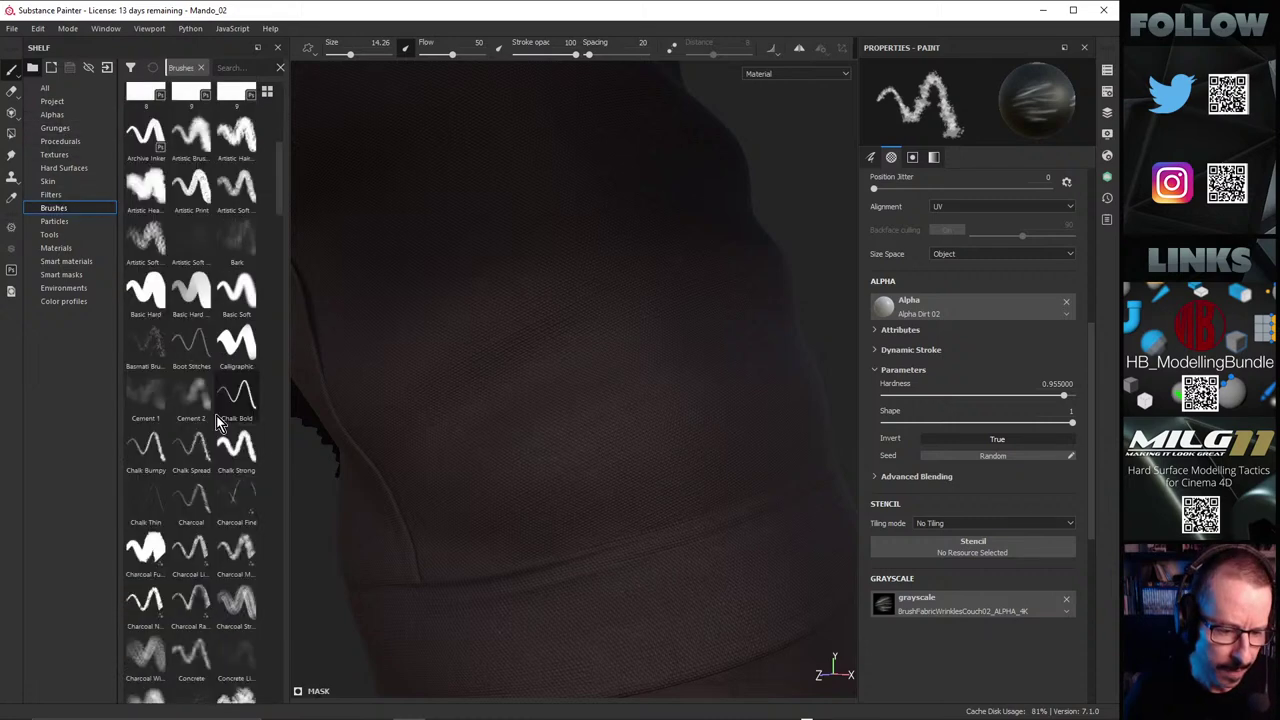
left_click(237, 292)
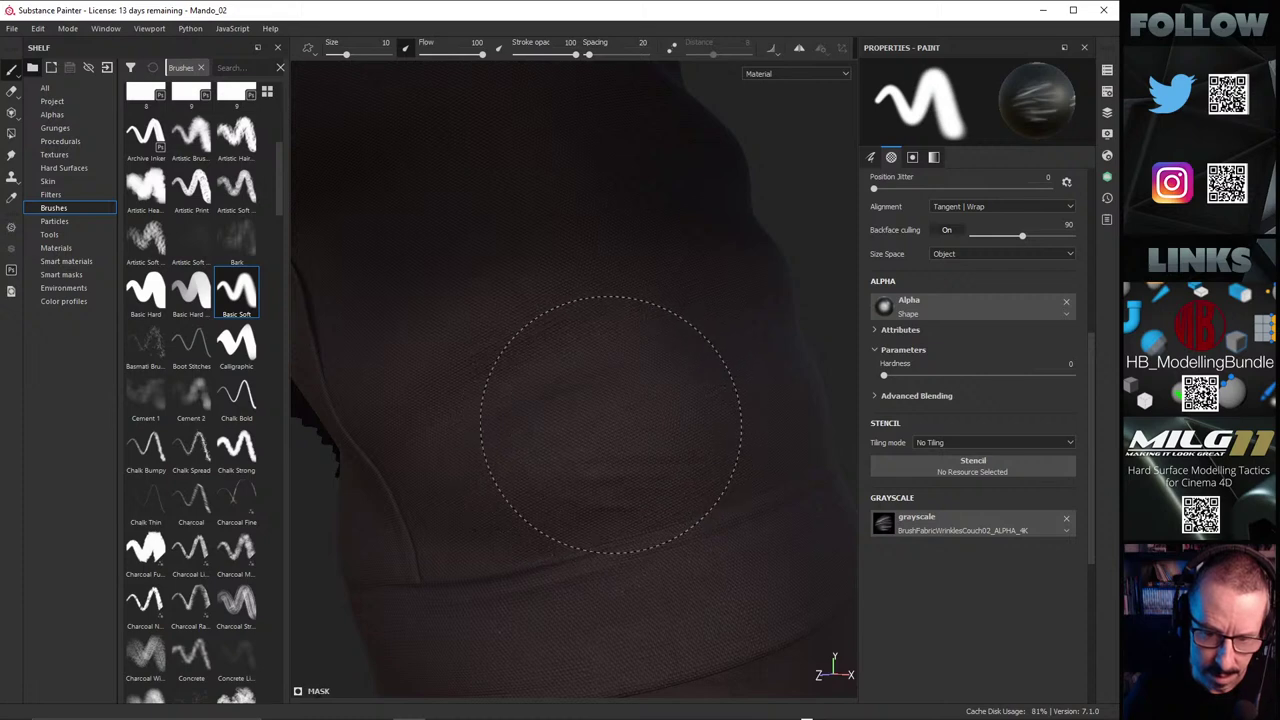
right_click_drag(551, 421, 571, 414, "ctrl")
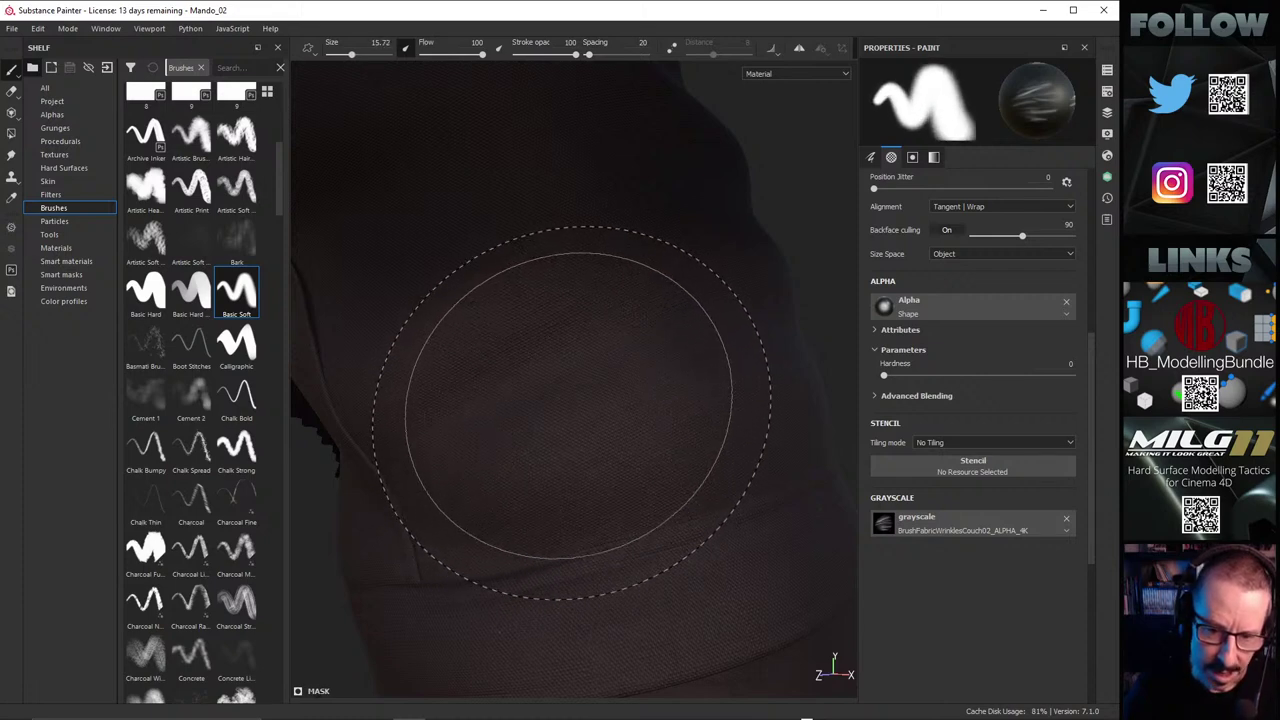
scroll(568, 398, "down", 2)
mouse_move(471, 371)
left_mouse_down("alt")
mouse_move(431, 417)
mouse_move(569, 360)
mouse_move(615, 438)
mouse_move(631, 377)
mouse_move(477, 374)
mouse_move(549, 283)
left_mouse_up("alt")
right_click_drag(553, 358, 575, 354, "ctrl")
mouse_move(554, 357)
left_mouse_down("alt")
mouse_move(534, 374)
mouse_move(594, 371)
mouse_move(617, 334)
mouse_move(551, 380)
left_mouse_up("alt")
right_click_drag(551, 380, 551, 376, "ctrl")
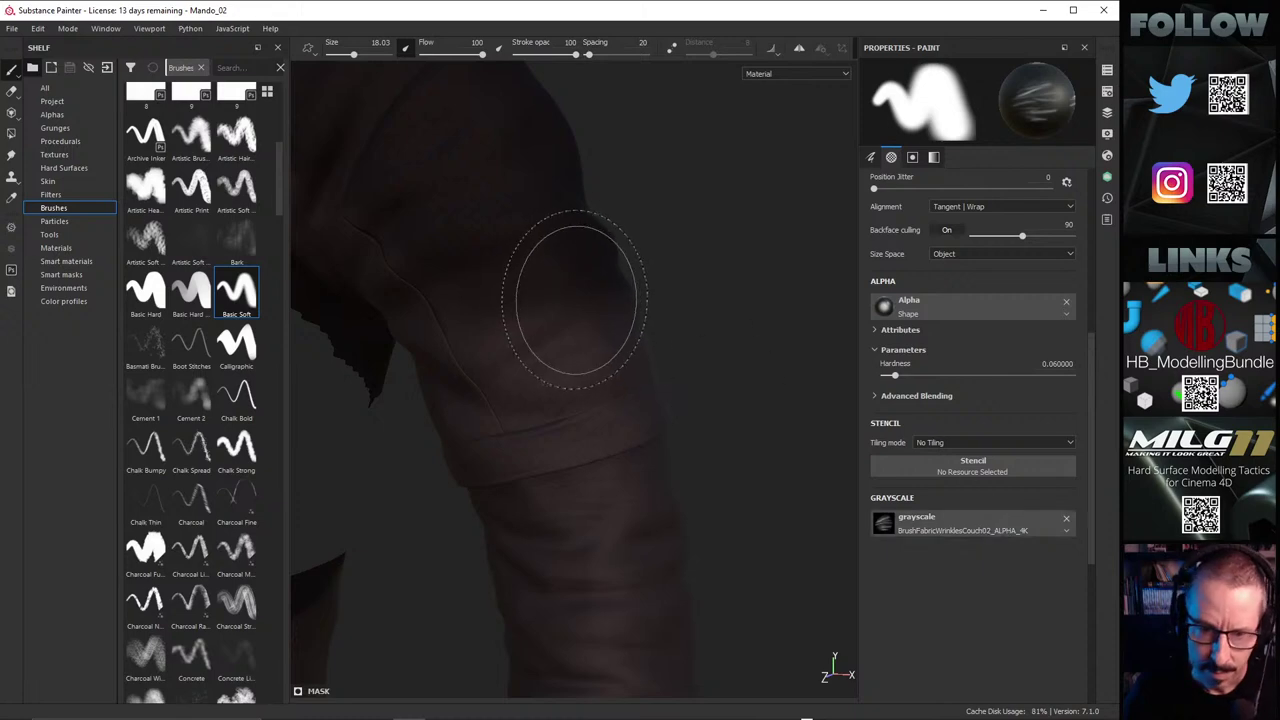
Step: Paint wrinkle detail on the upper sleeve while reducing the brush to about 14 and setting its hardness to 0.29
right_click_drag(570, 312, 566, 312, "ctrl")
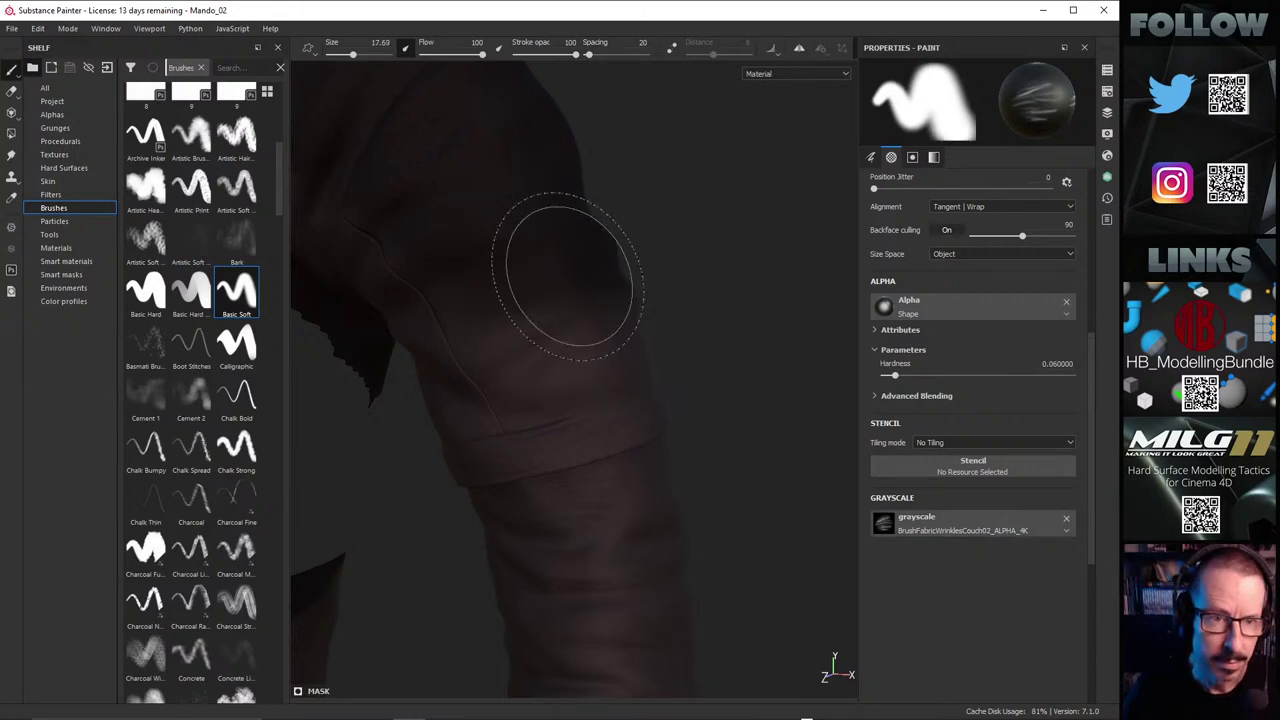
mouse_move(576, 340)
right_mouse_down("ctrl")
mouse_move(536, 340)
mouse_move(584, 340)
right_mouse_up("ctrl")
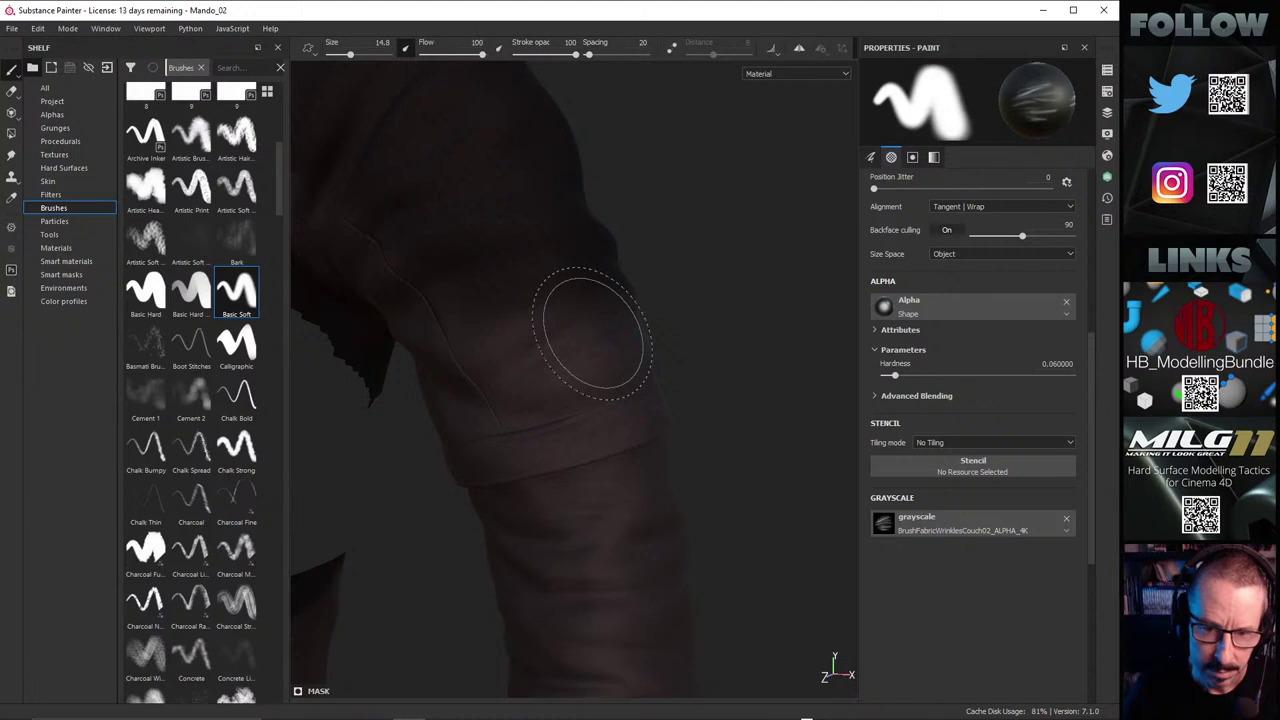
left_click_drag(593, 333, 568, 333, "ctrl")
key("shift+bracketright")
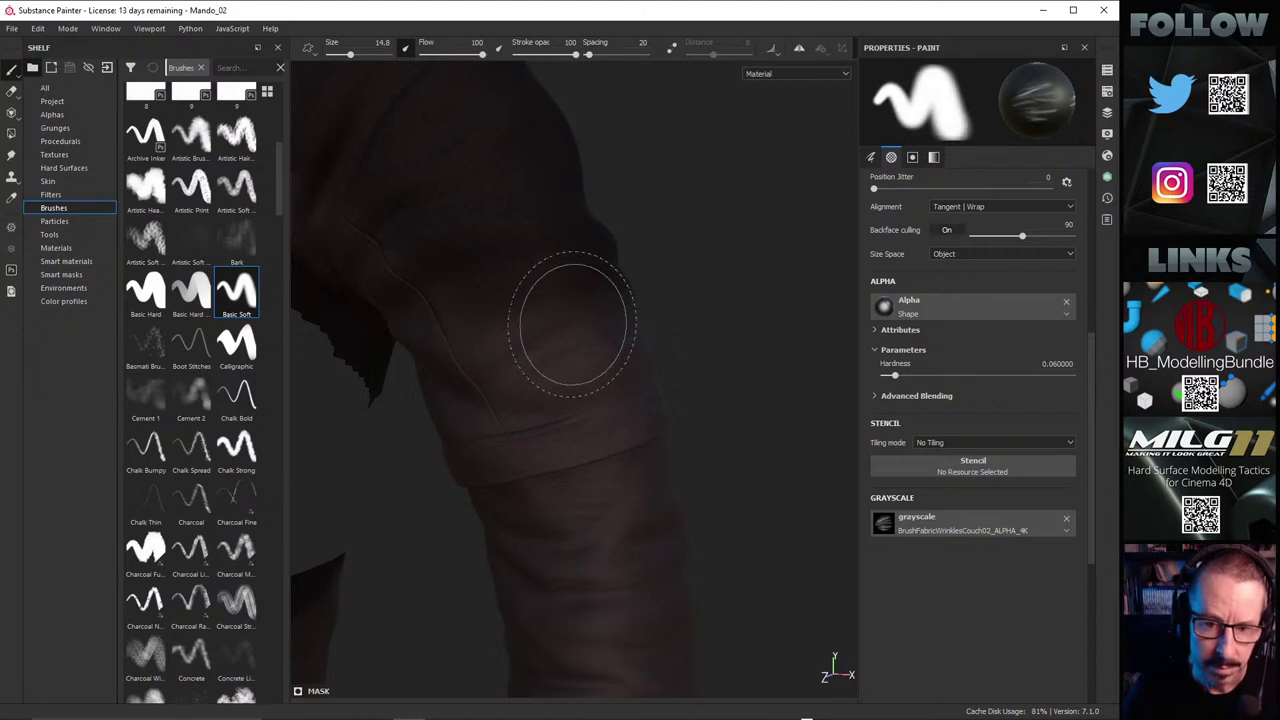
key("bracketleft")
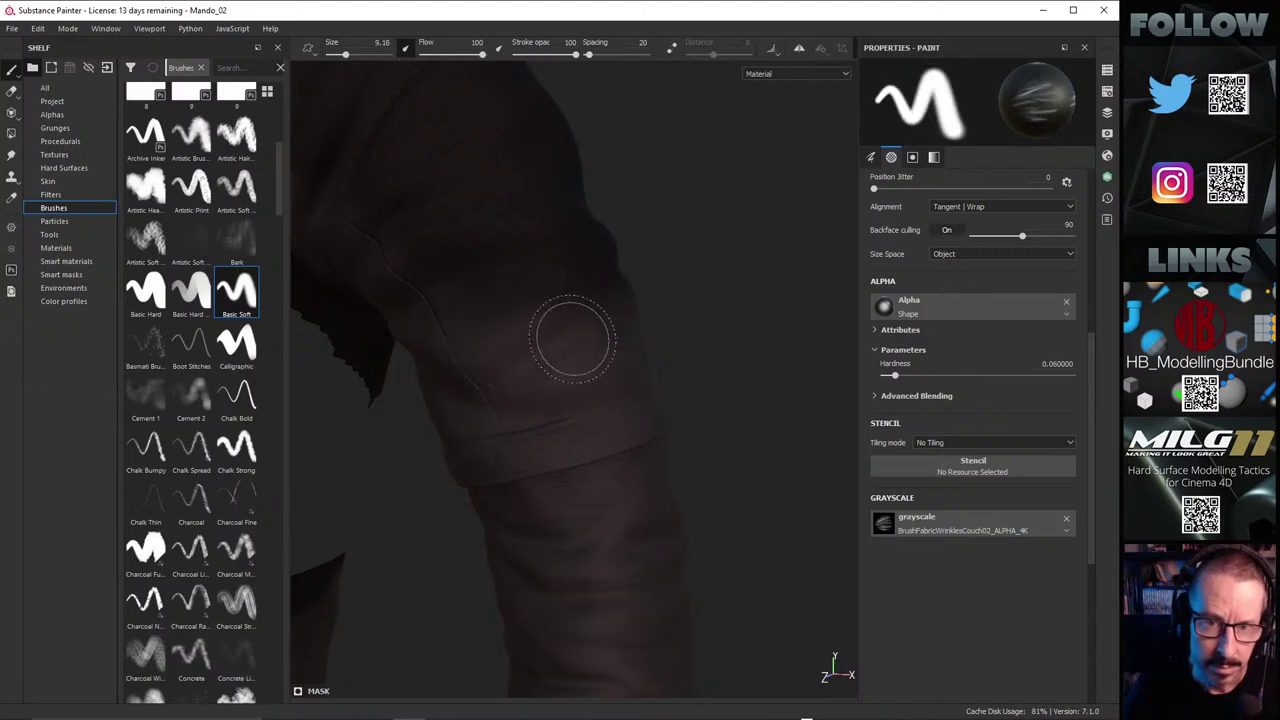
mouse_move(572, 339)
right_mouse_down("ctrl")
mouse_move(566, 290)
mouse_move(550, 368)
right_mouse_up("ctrl")
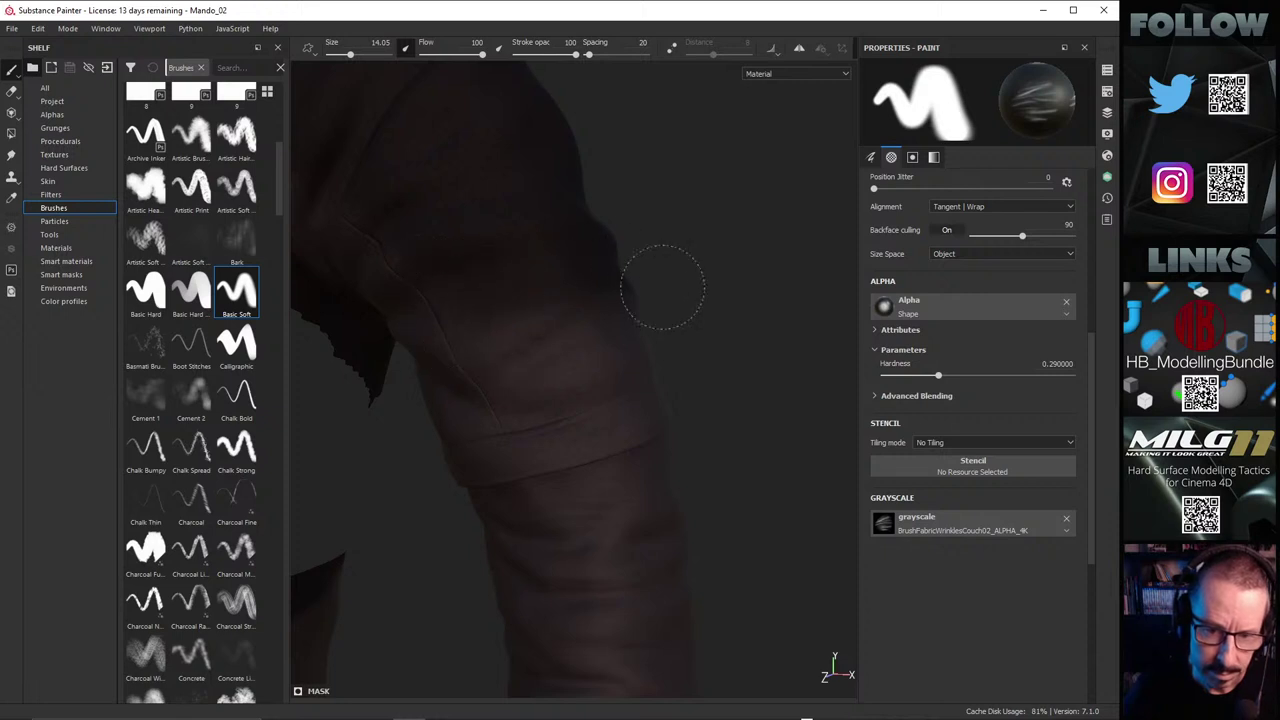
Step: Examine the sleeve wrinkles from several angles under rotated lighting and enlarge the brush to about 18
mouse_move(634, 343)
left_mouse_down("alt")
mouse_move(557, 351)
mouse_move(606, 300)
mouse_move(537, 334)
mouse_move(594, 351)
left_mouse_up("alt")
right_click_drag(549, 332, 780, 297, "alt")
right_click_drag(612, 491, 683, 460, "shift")
left_click_drag(608, 407, 483, 444, "alt")
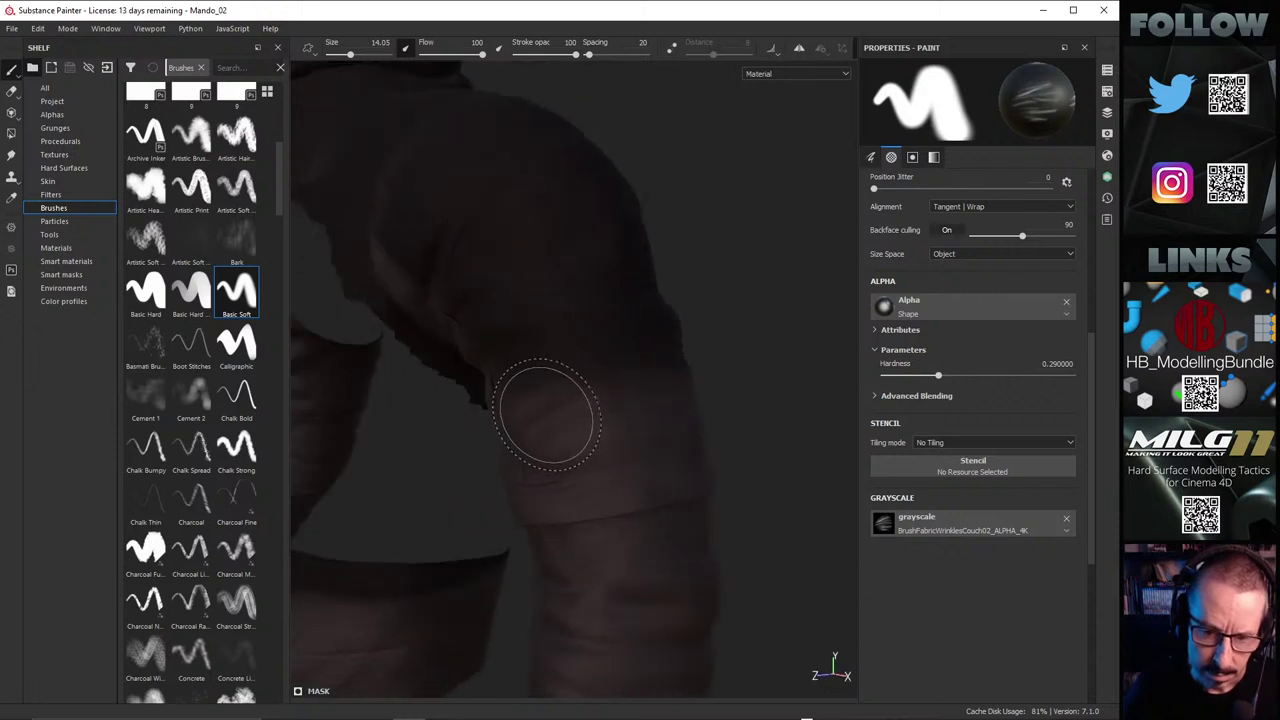
right_click_drag(547, 408, 570, 405, "shift")
mouse_move(571, 414)
left_mouse_down("alt")
mouse_move(634, 394)
mouse_move(674, 403)
left_mouse_up("alt")
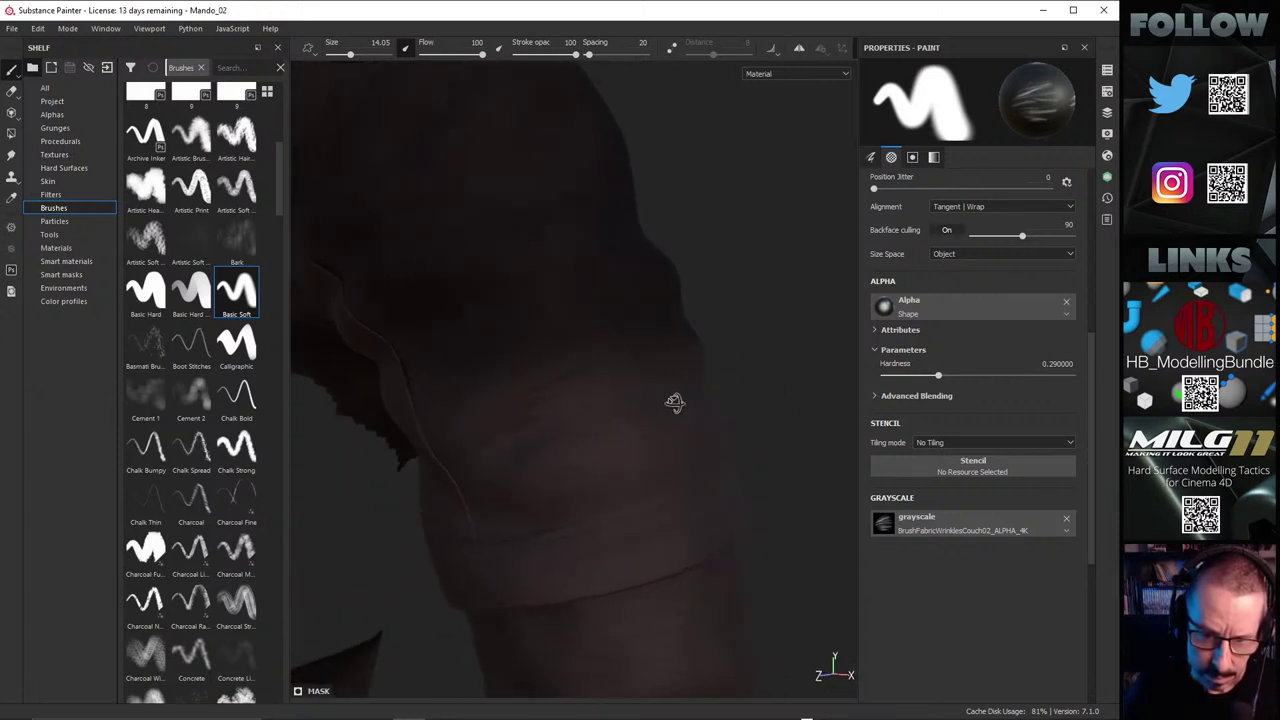
right_click_drag(583, 400, 604, 416, "ctrl")
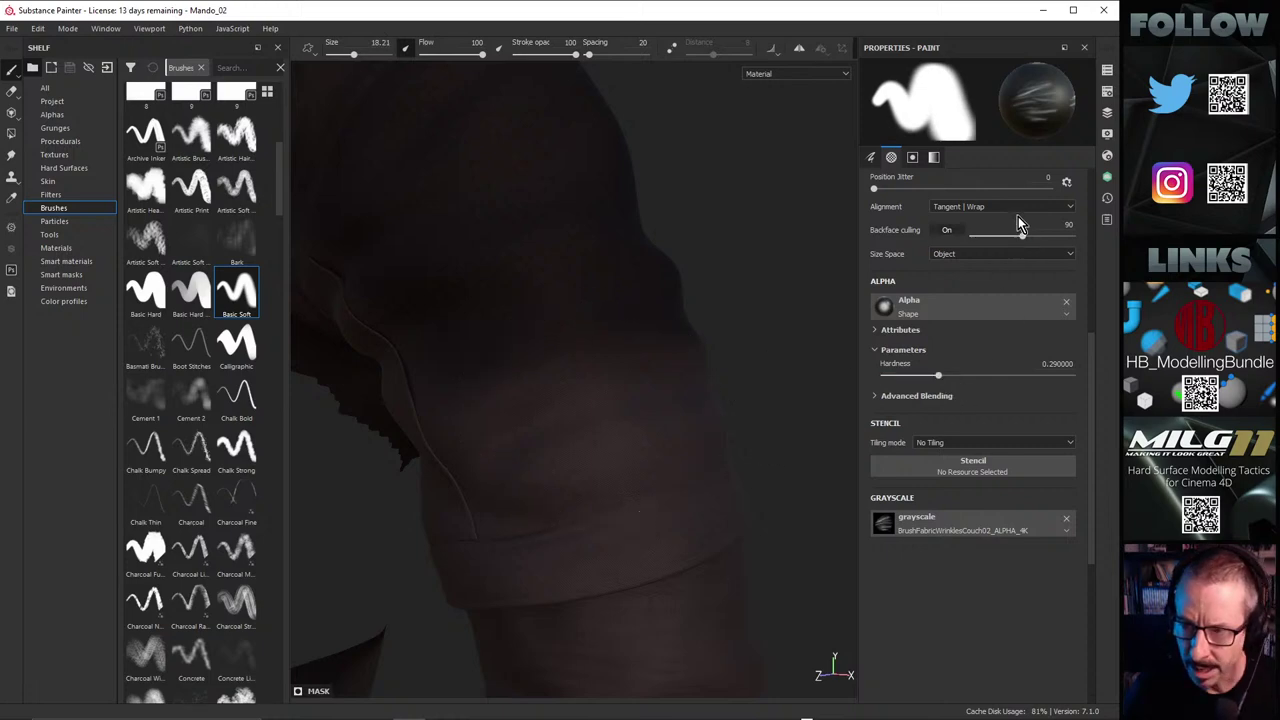
Step: Compare the fill properties of Fill layer 1 with the properties of its mask's paint effect
left_click(1107, 114)
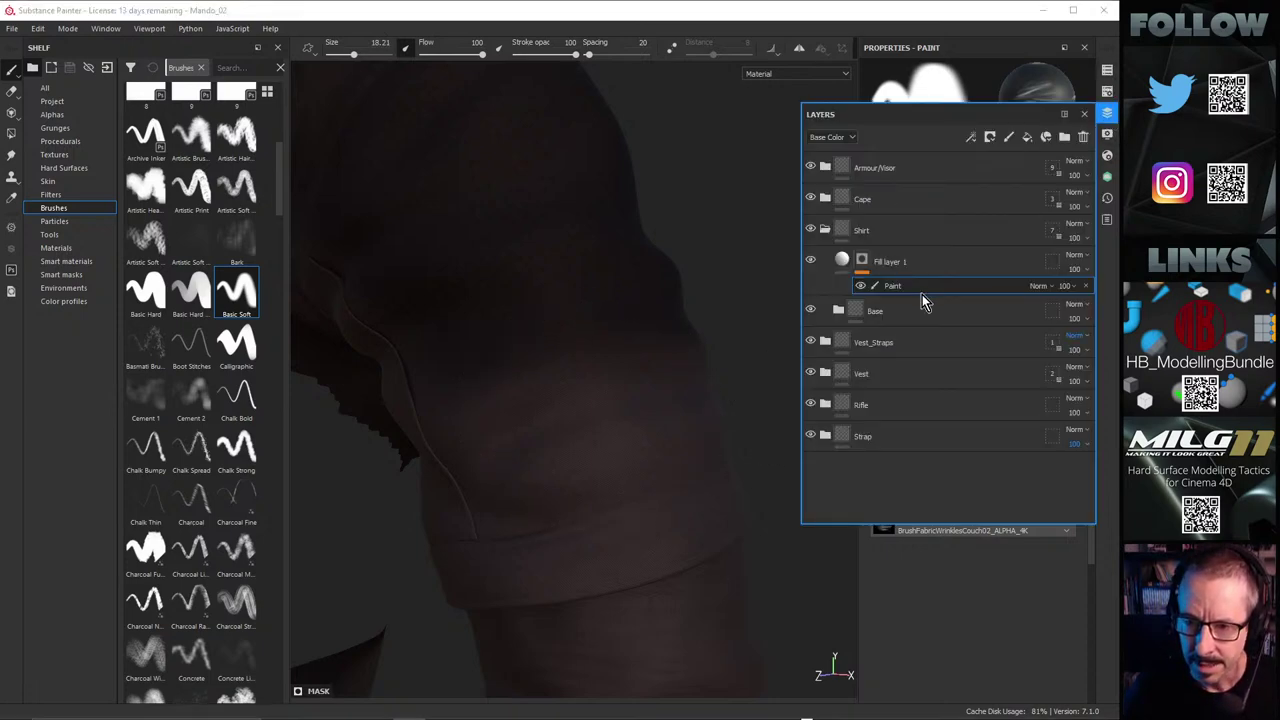
left_click(845, 262)
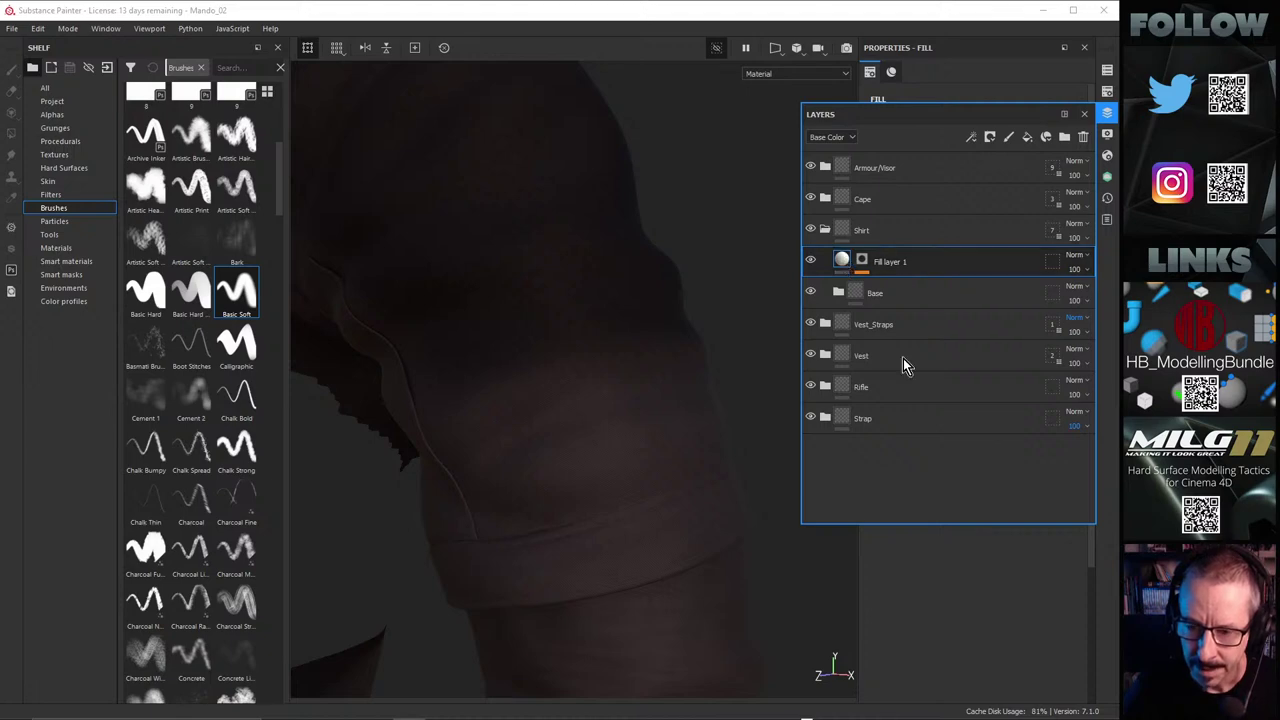
left_click(862, 265)
right_click(866, 268)
left_click(900, 300)
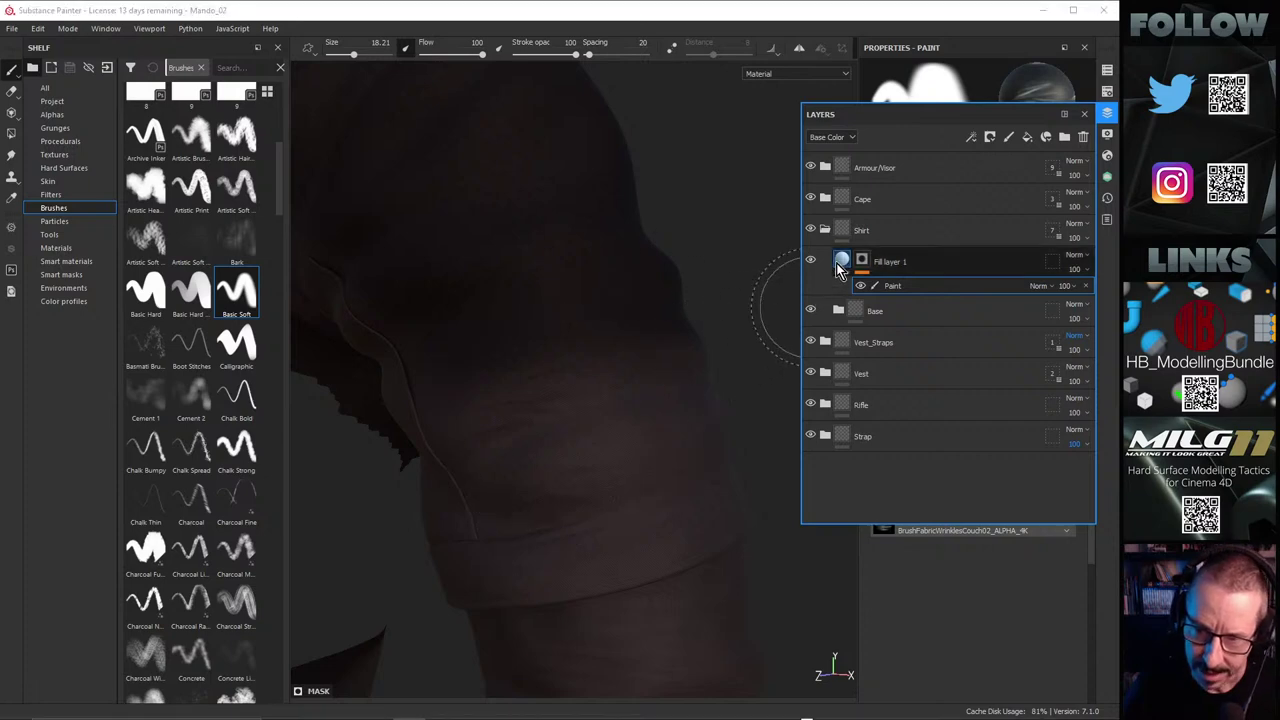
left_click(840, 265)
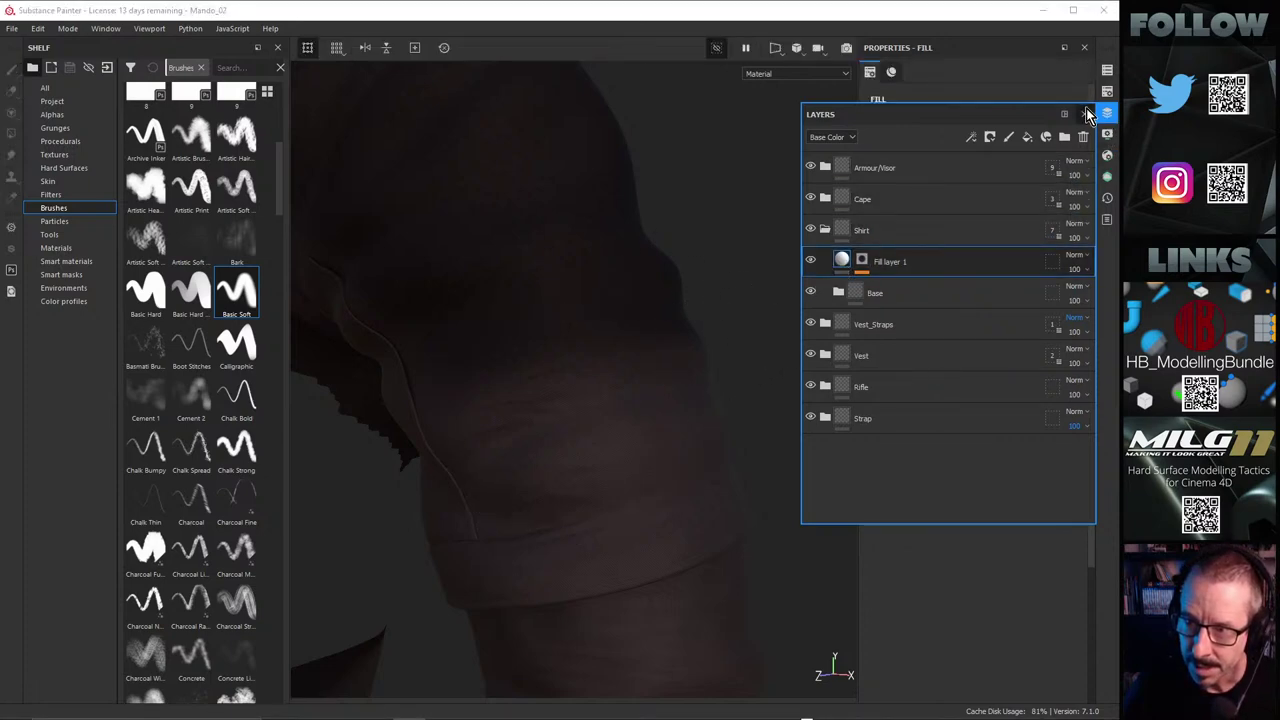
left_click(1088, 114)
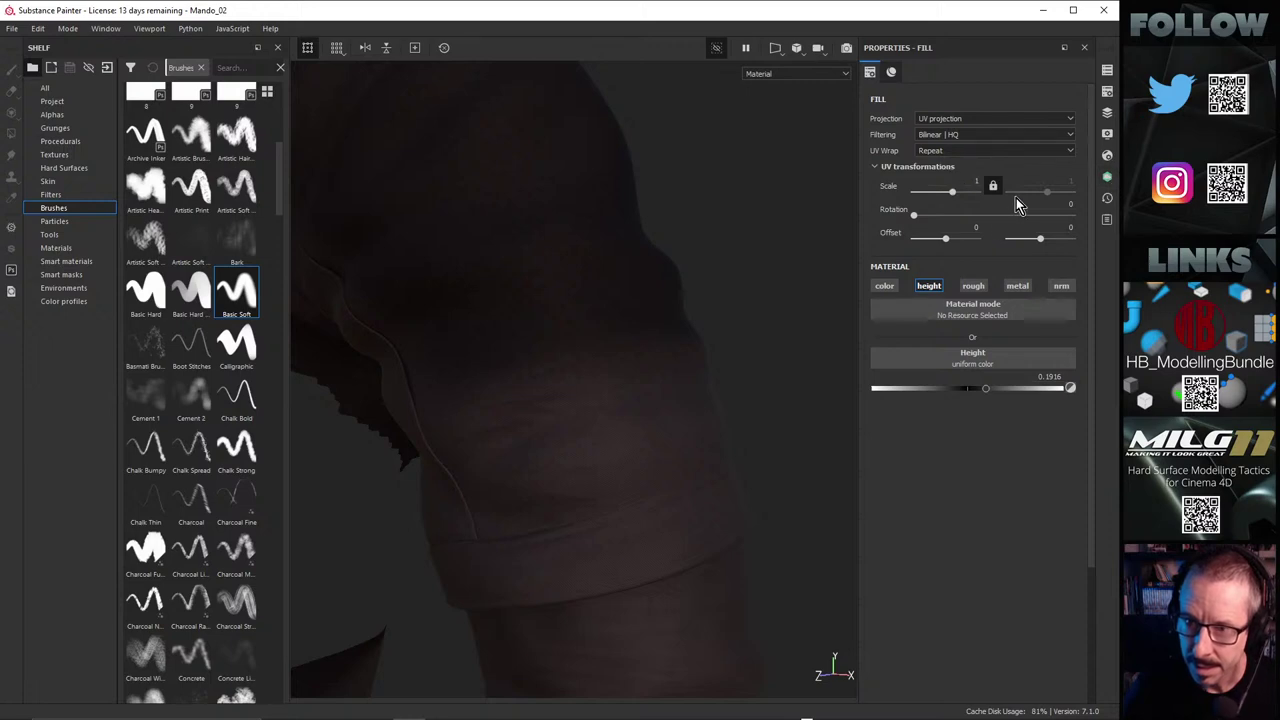
left_click(1108, 114)
left_click(863, 262)
key("1")
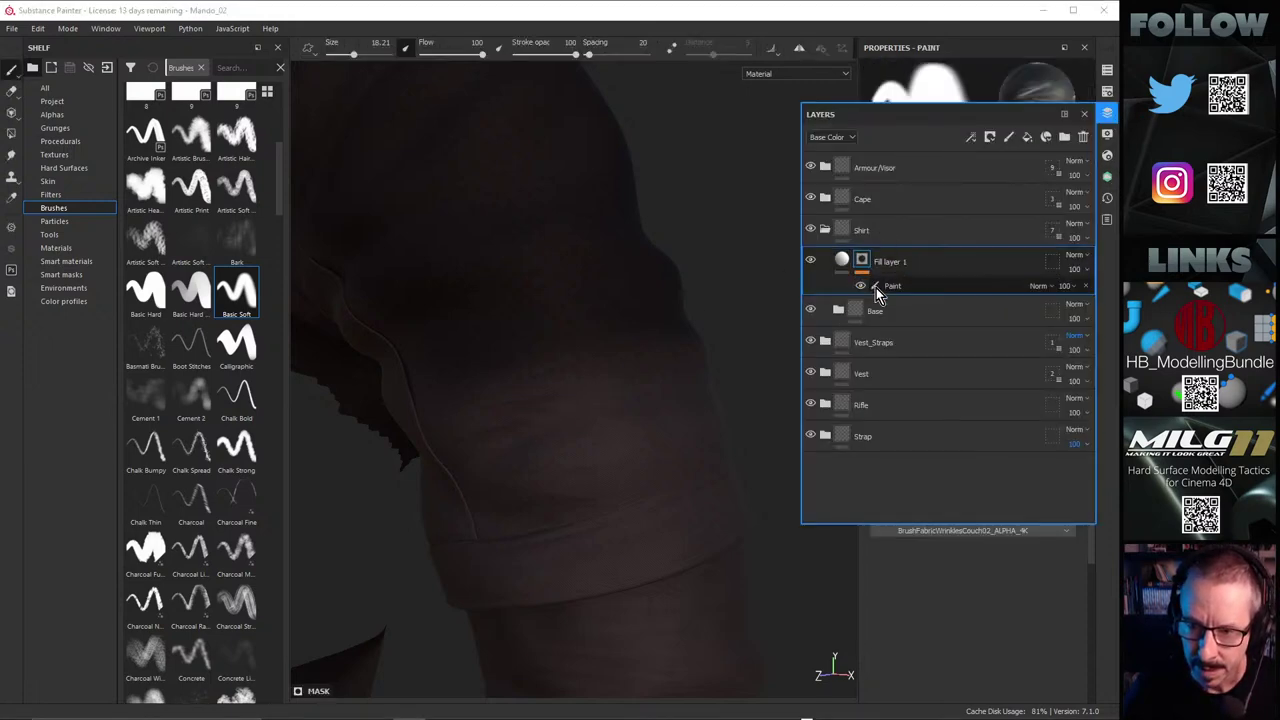
left_click(884, 288)
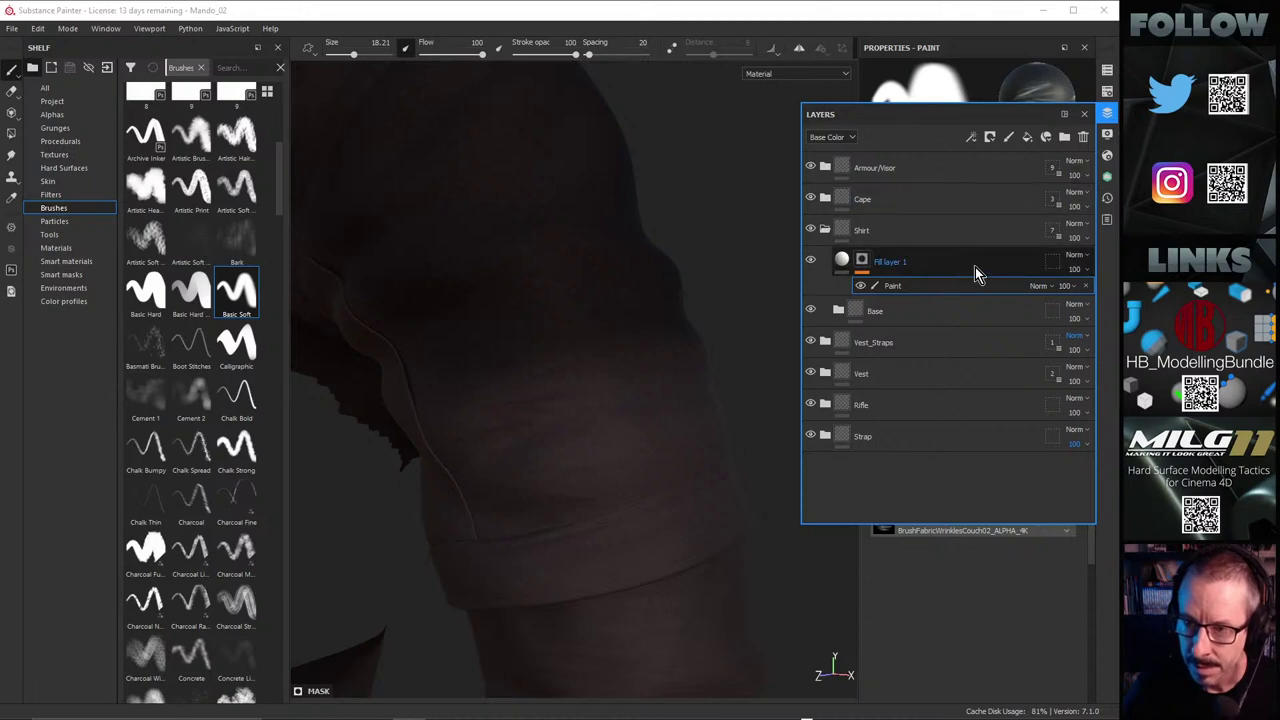
left_click(1065, 115)
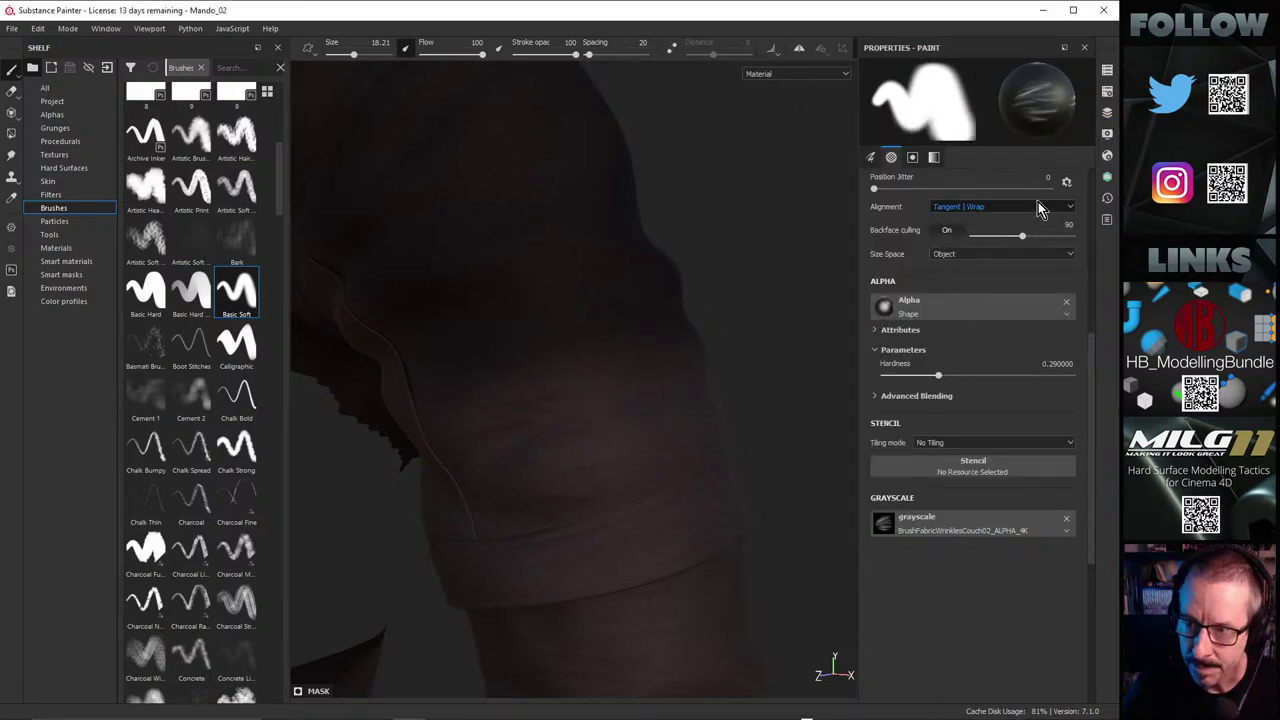
left_click(1107, 113)
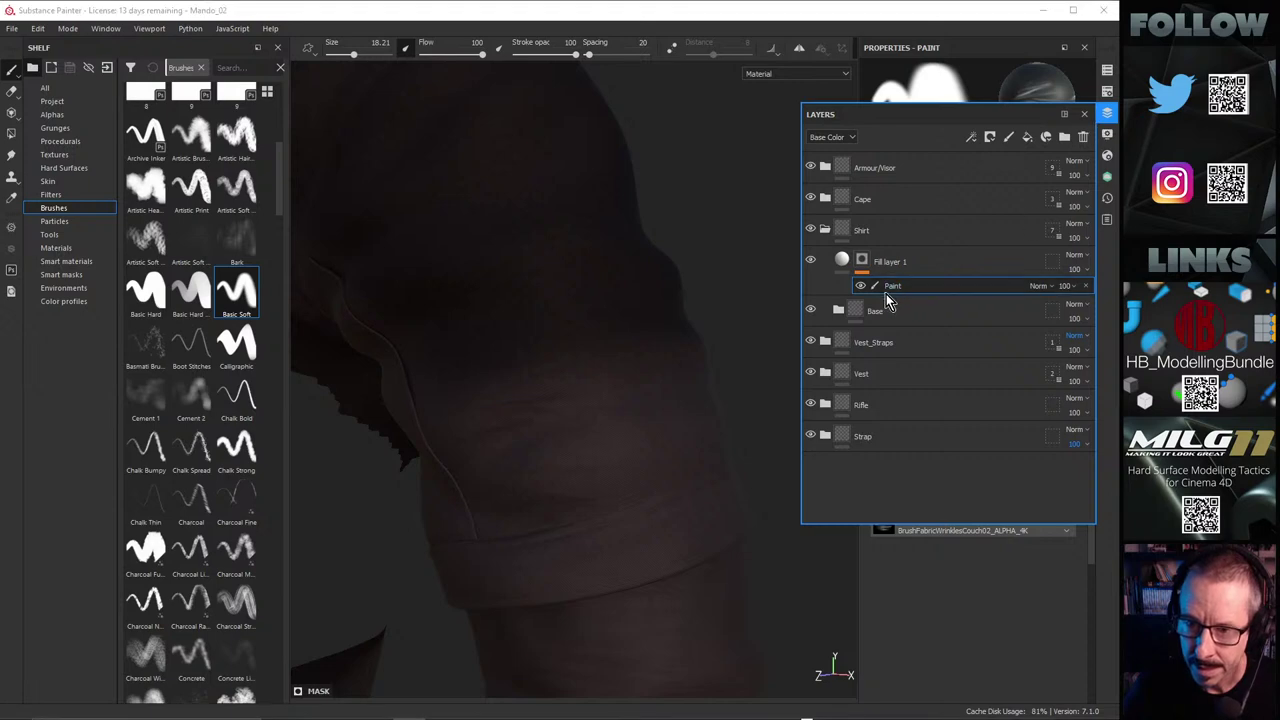
Step: Select Fill layer 1's fill and dock the Layers panel above a taller Properties panel so both stay visible
left_click(844, 261)
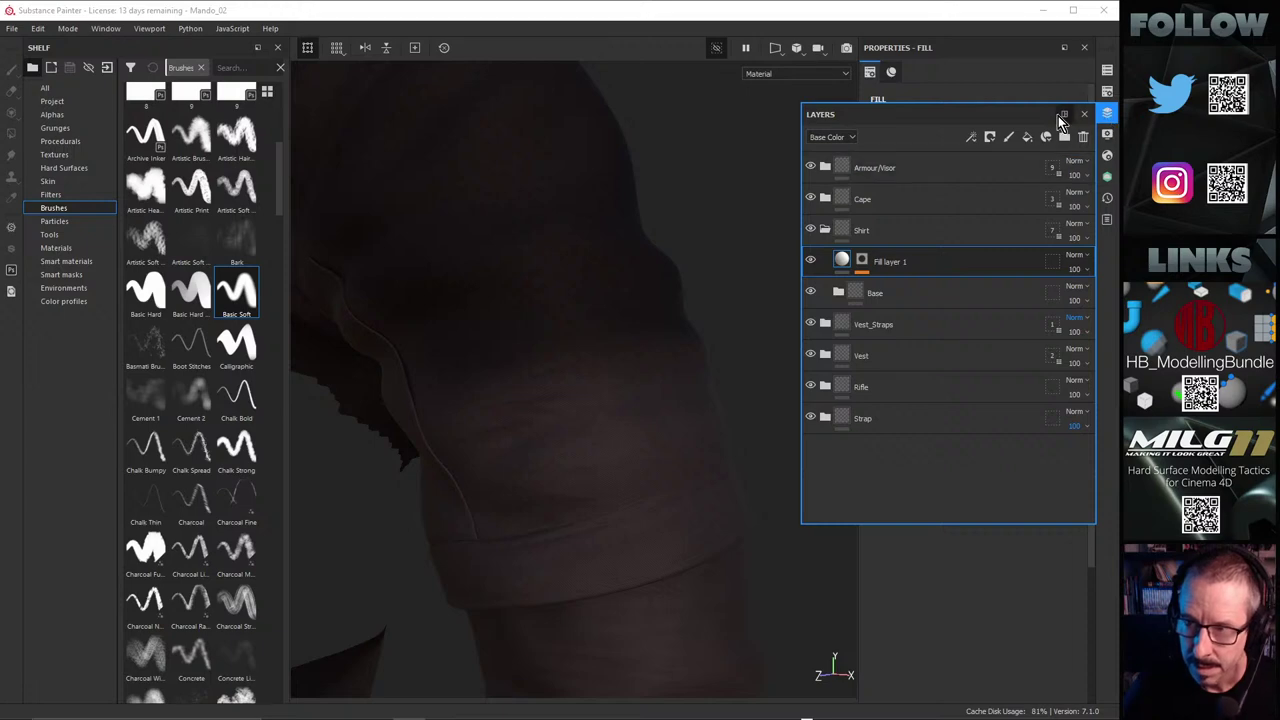
left_click_drag(1043, 120, 1009, 89)
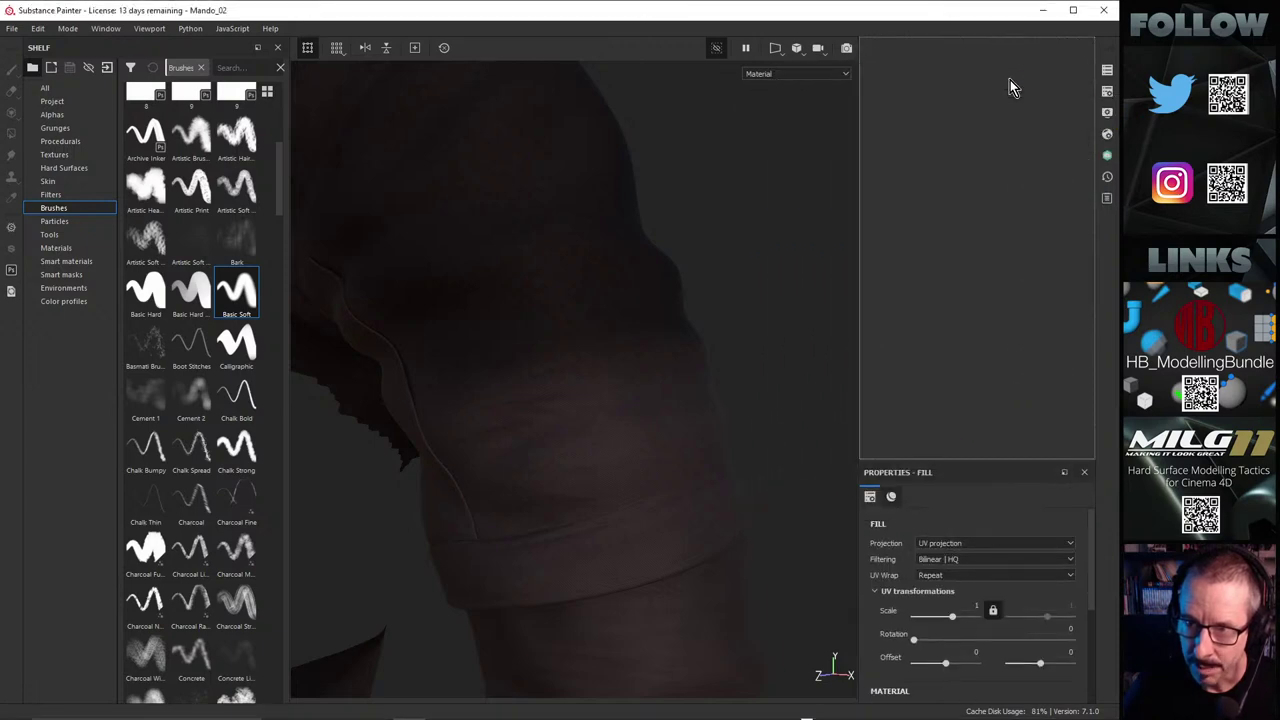
left_click_drag(969, 461, 972, 262)
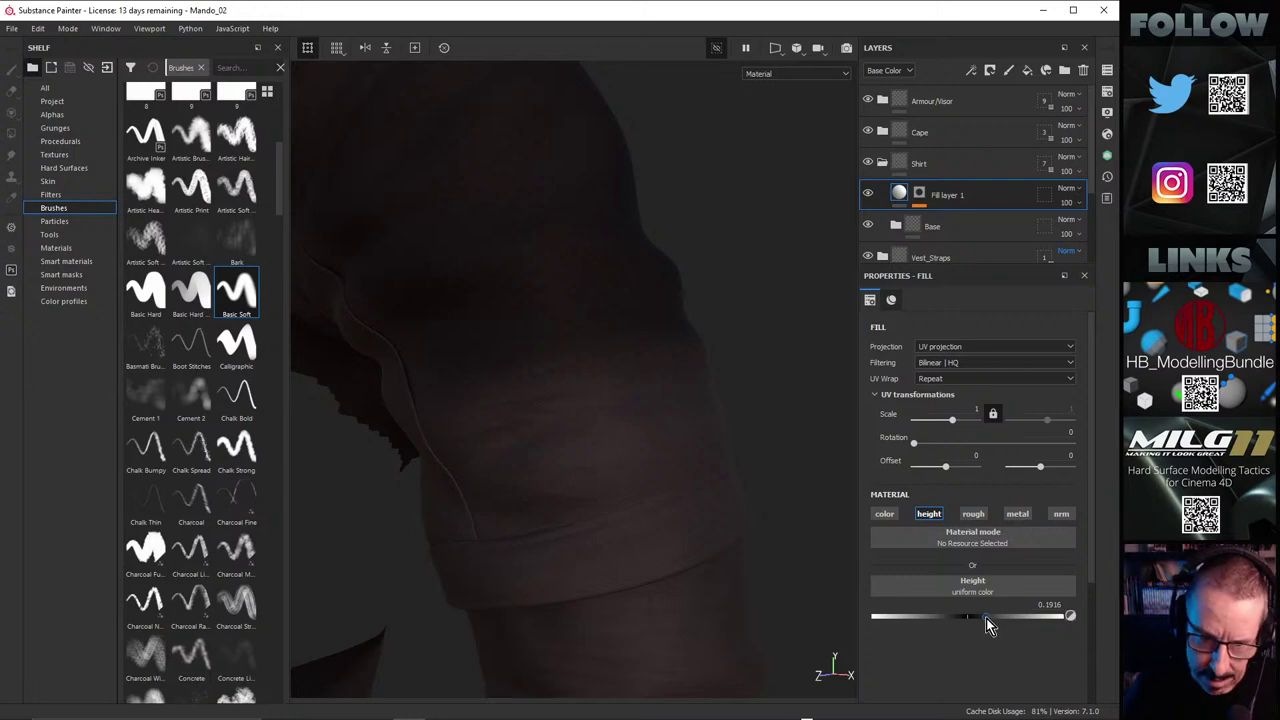
Step: Try Fill layer 1 heights of 1, about 0.39 and about -0.50 on the sleeve wrinkles, and return to about 0.19
left_click_drag(986, 618, 1050, 613)
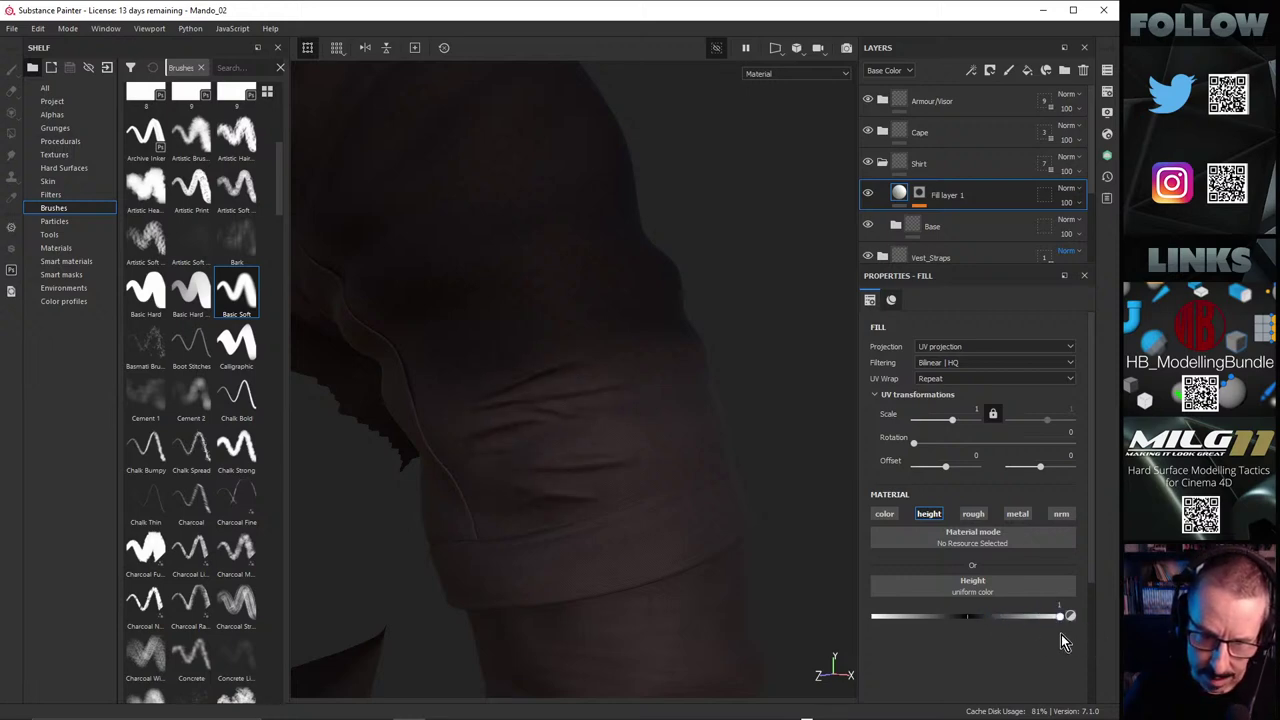
left_click_drag(1038, 639, 1006, 646)
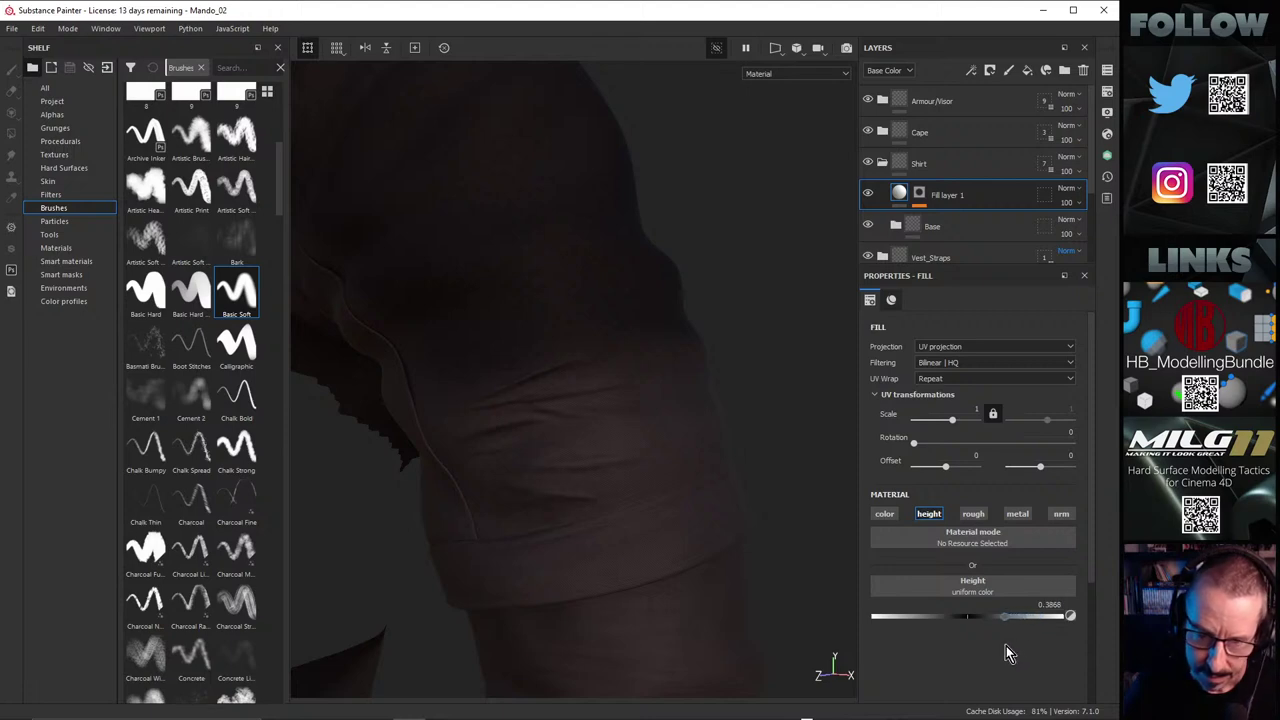
left_click_drag(805, 536, 626, 454, "alt")
left_click_drag(645, 401, 573, 406, "alt")
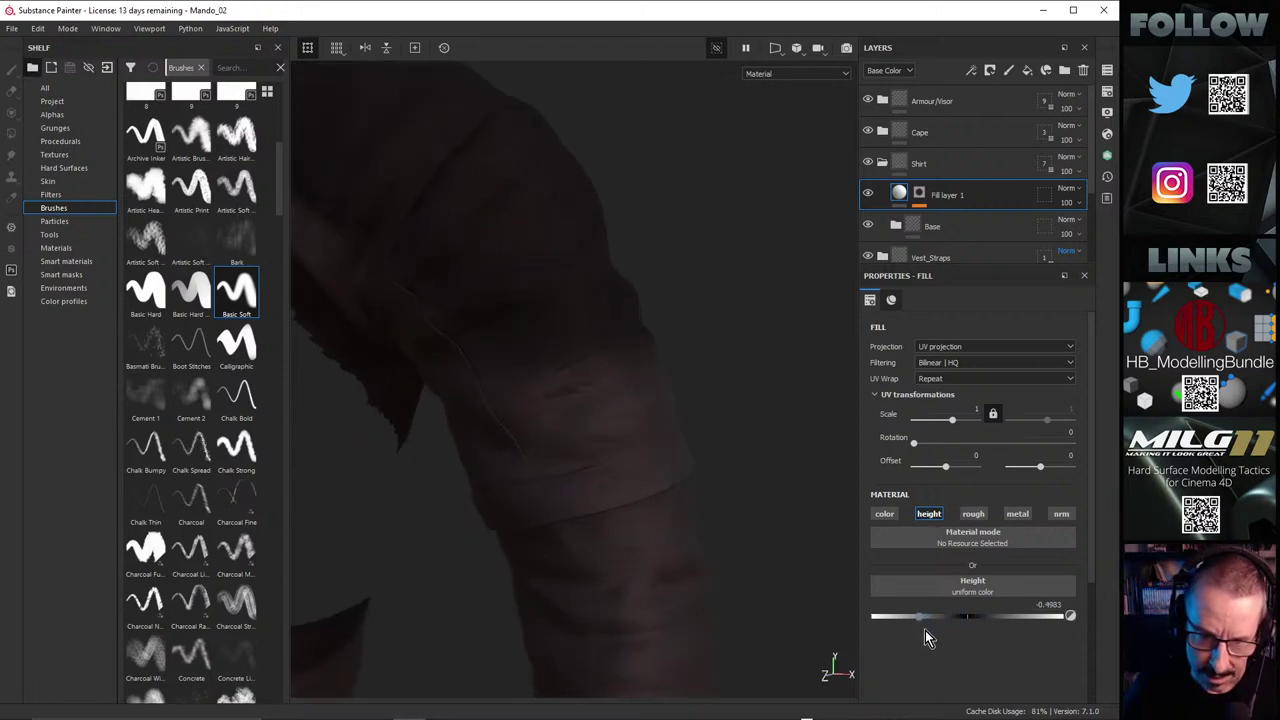
left_click_drag(922, 631, 986, 634)
left_click_drag(601, 443, 636, 449, "alt")
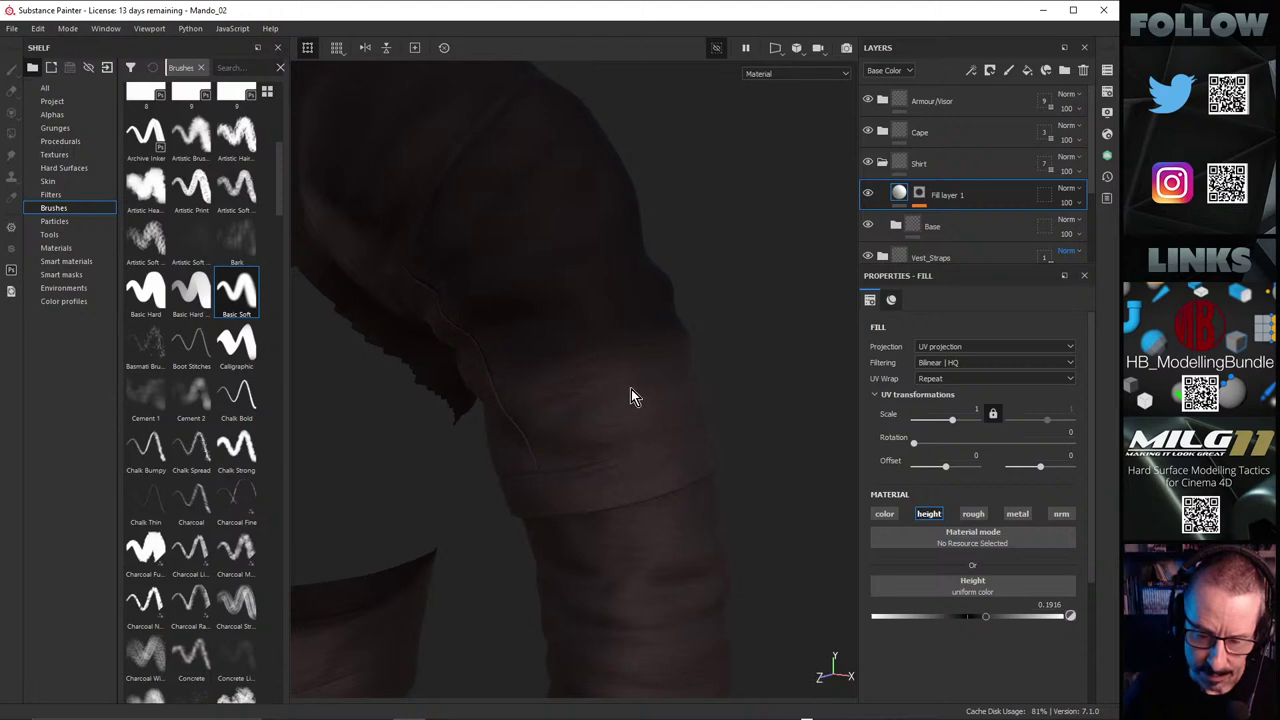
Step: Select Fill layer 1's mask with the Basic Soft brush and bring the upper sleeve's lower edge into close view for painting
left_click_drag(607, 356, 660, 344, "alt")
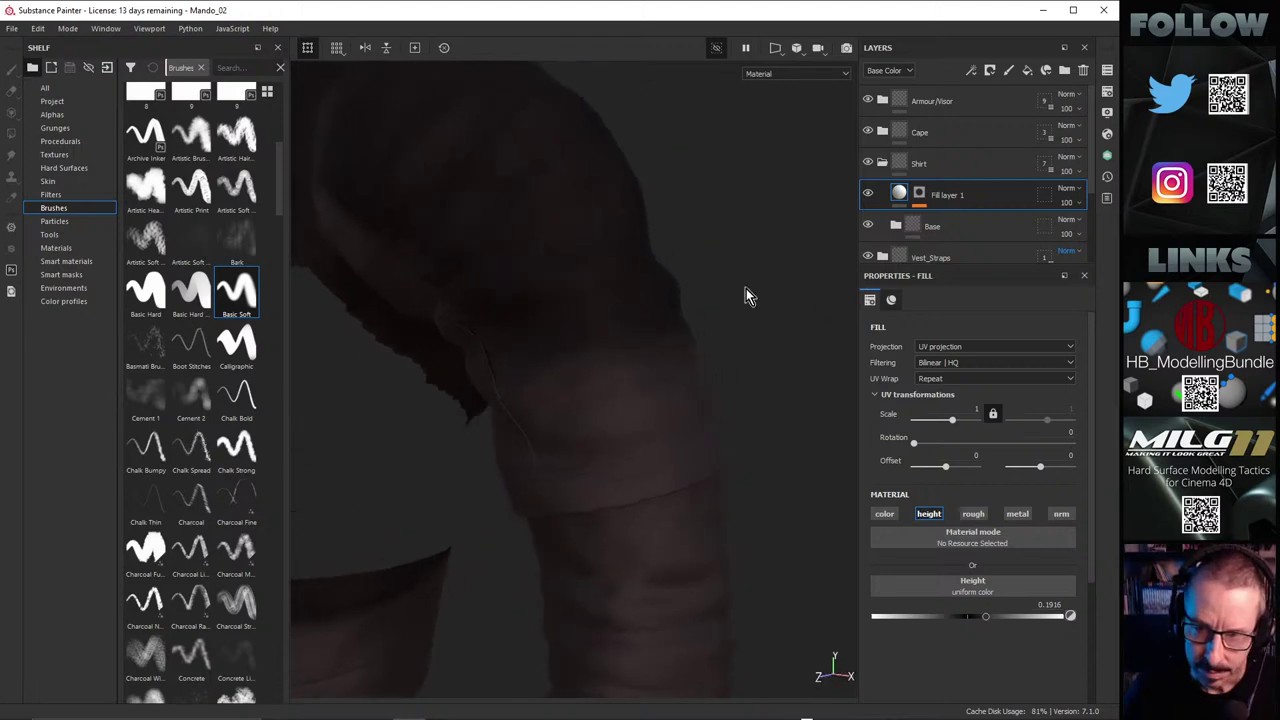
left_click(922, 195)
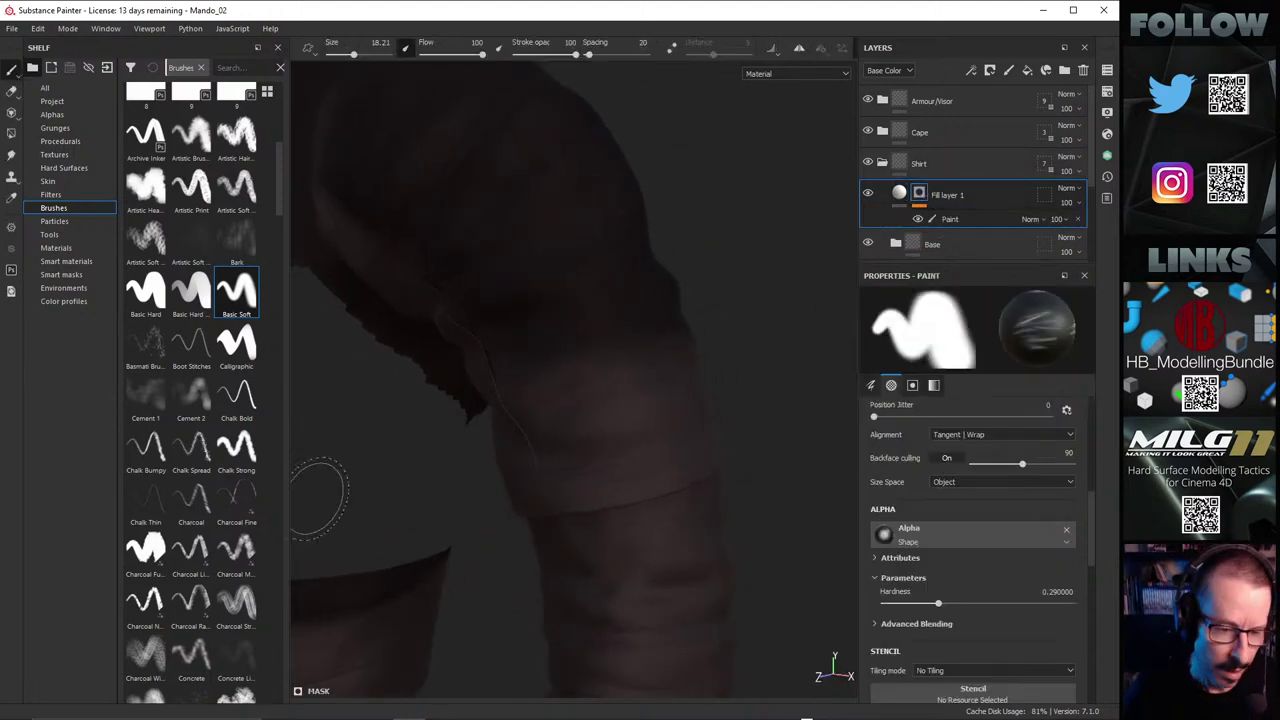
left_click(237, 298)
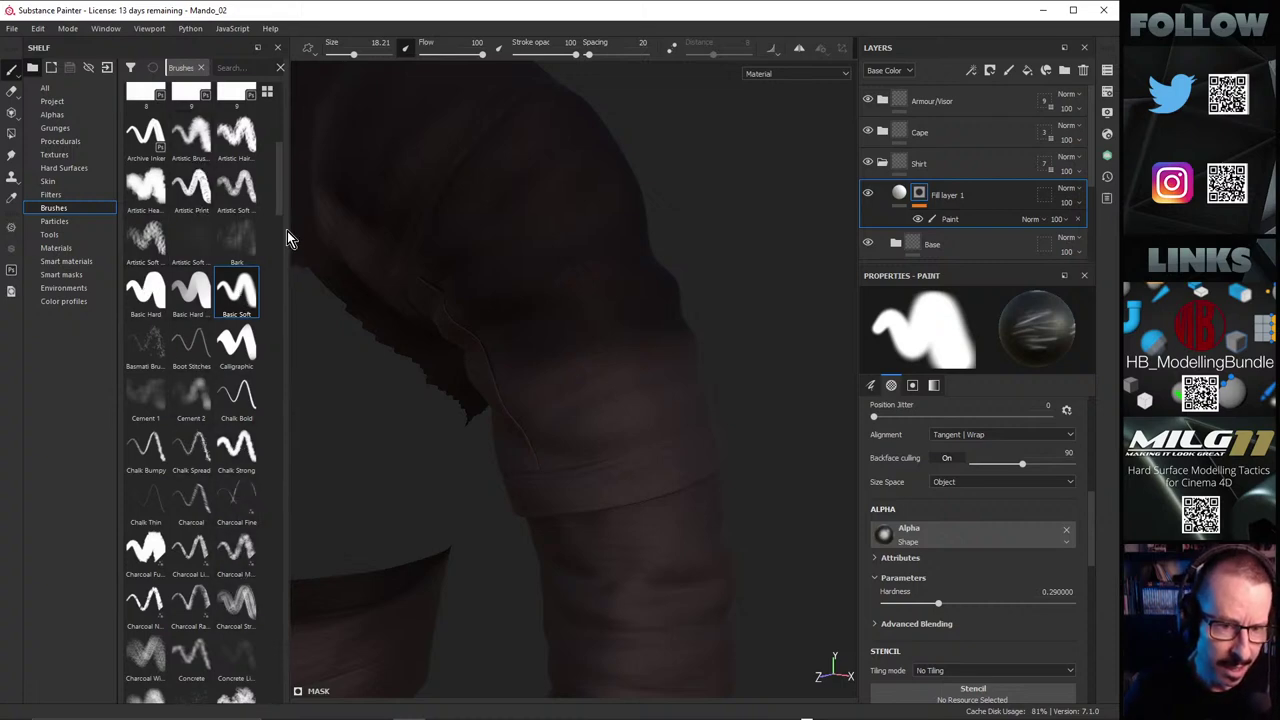
mouse_move(279, 191)
left_mouse_down()
mouse_move(295, 686)
mouse_move(329, 180)
mouse_move(294, 86)
left_mouse_up()
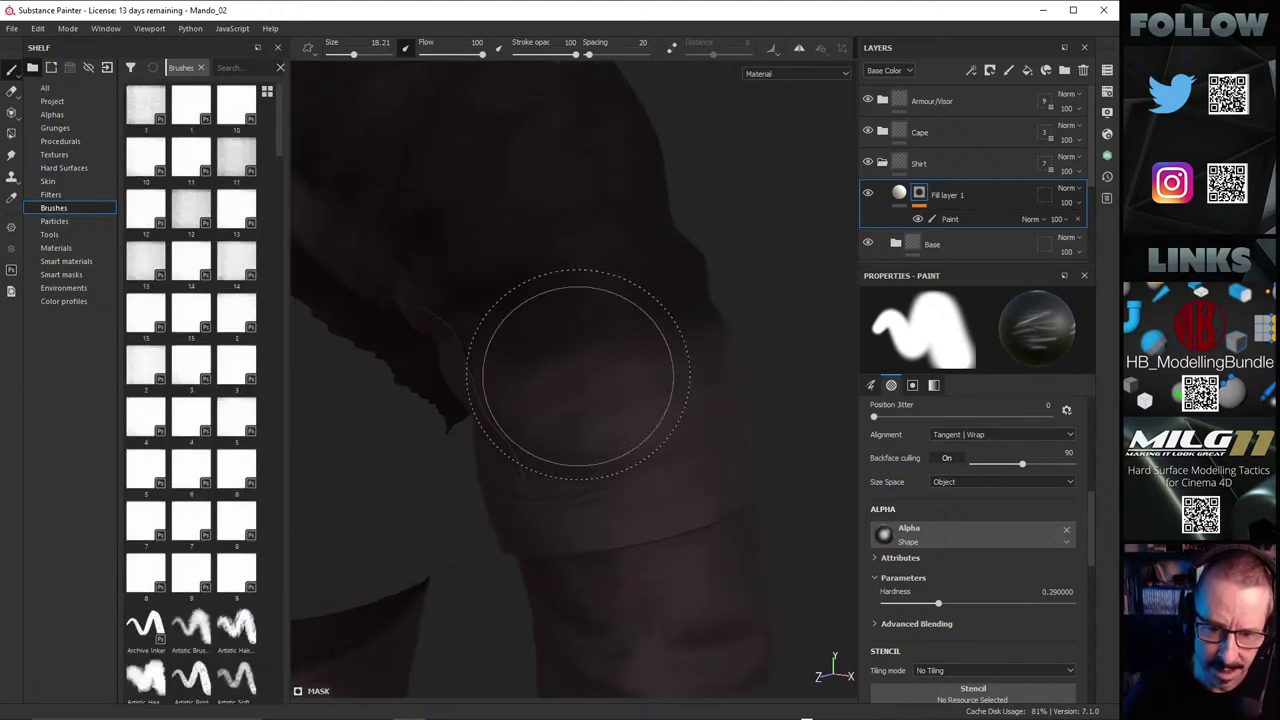
mouse_move(623, 386)
left_mouse_down("alt")
mouse_move(637, 410)
mouse_move(663, 343)
left_mouse_up("alt")
left_click_drag(609, 400, 549, 447, "alt")
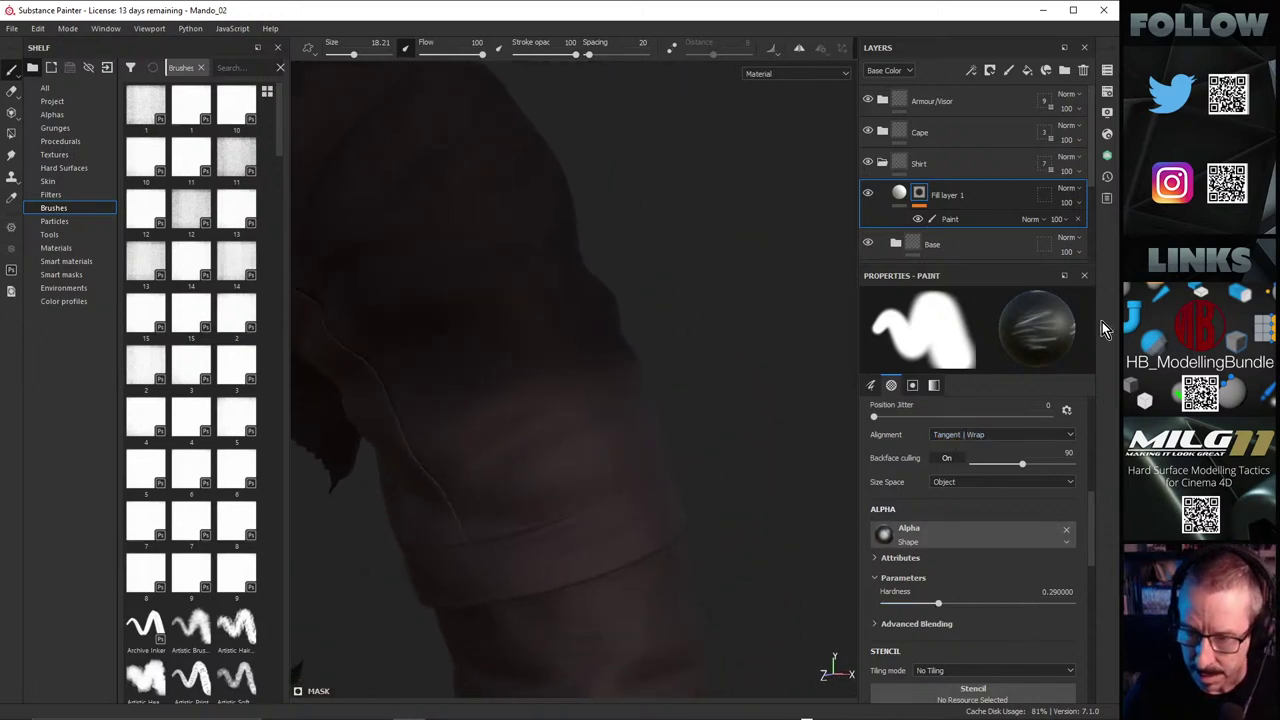
Step: Try BrushFabricWrinklesPillow07_ALPHA_4K as the mask paint's grayscale, enlarge the brush to about 20, and switch the grayscale to BrushFabricWrinklesPillow04_ALPHA_4K
left_click(955, 221)
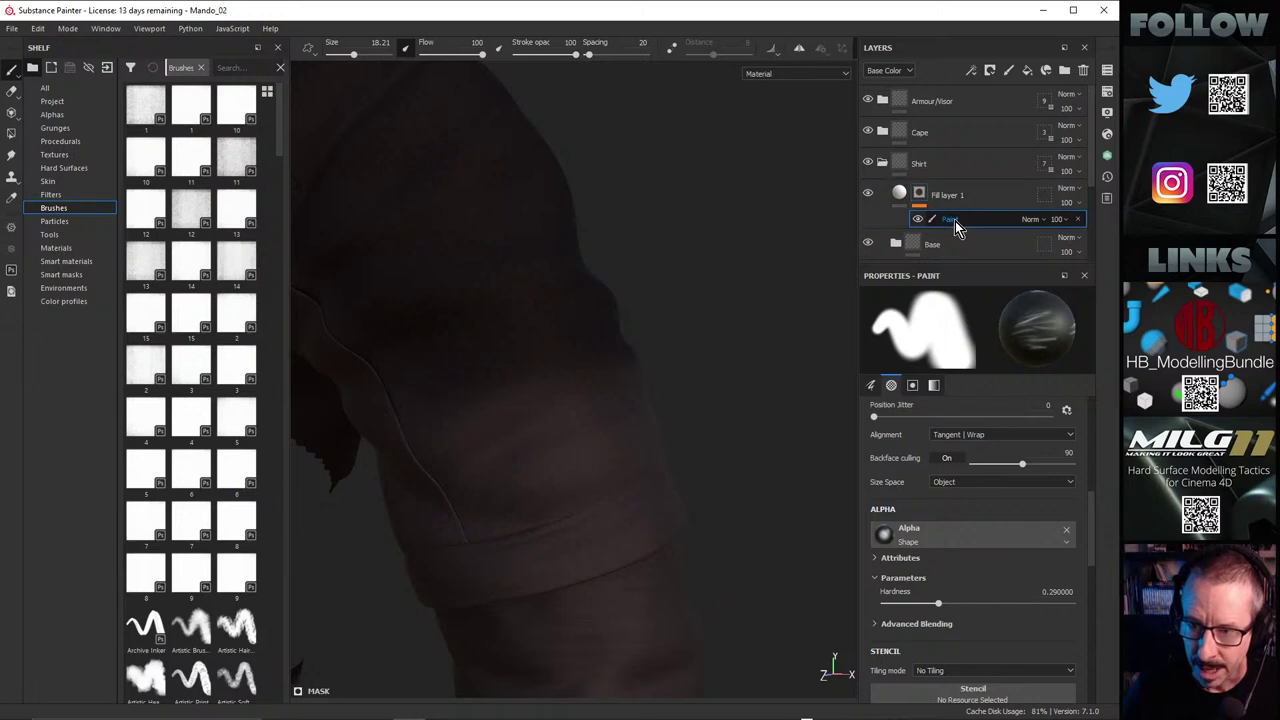
left_click_drag(1096, 506, 1096, 573)
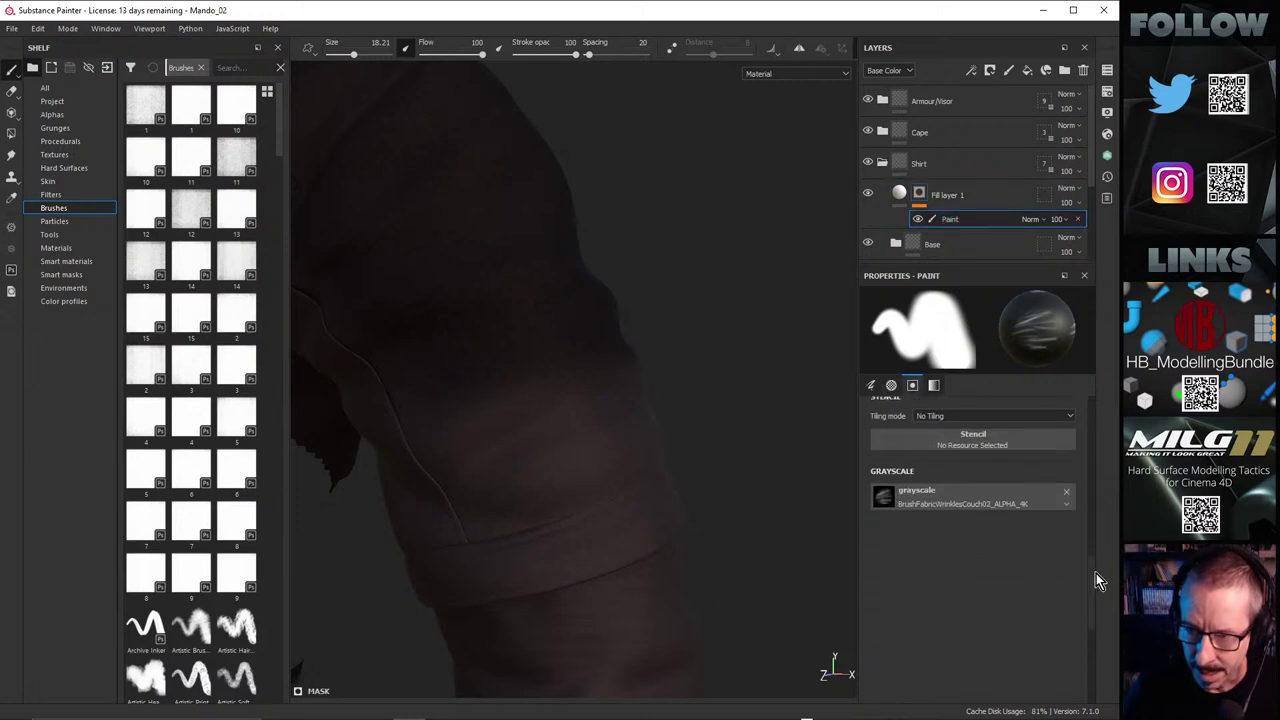
left_click(1016, 499)
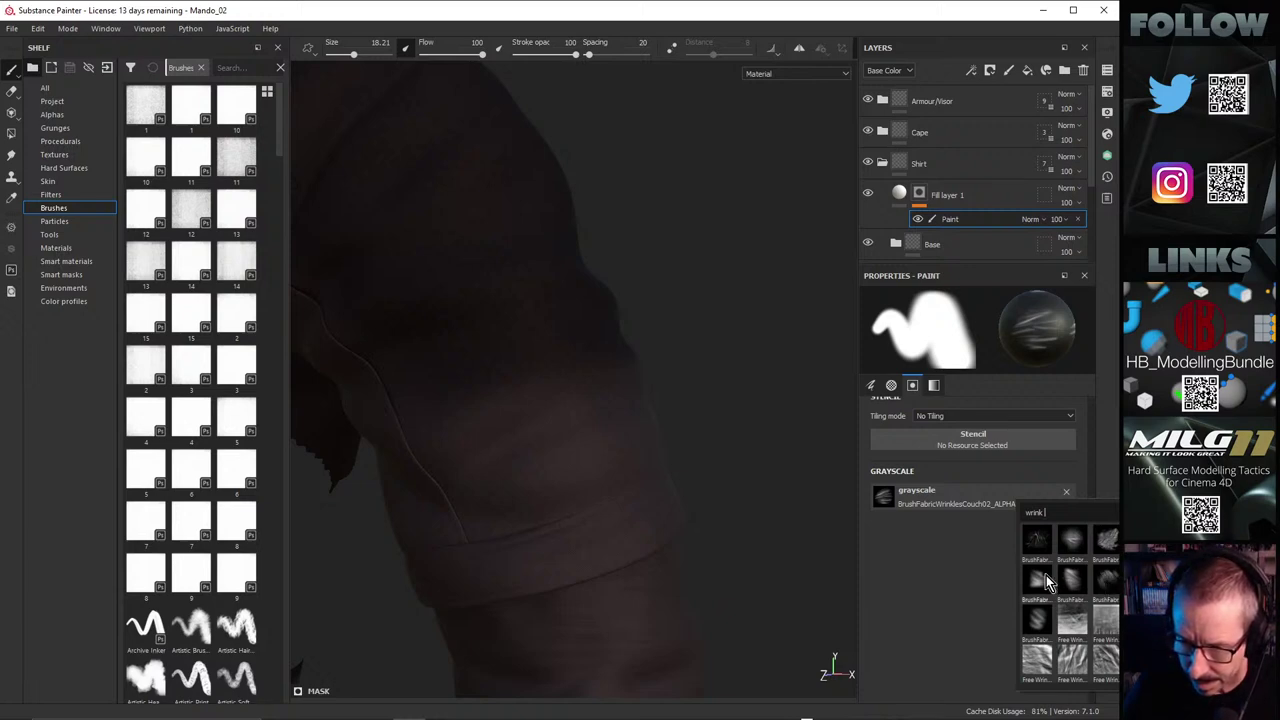
left_click(1038, 622)
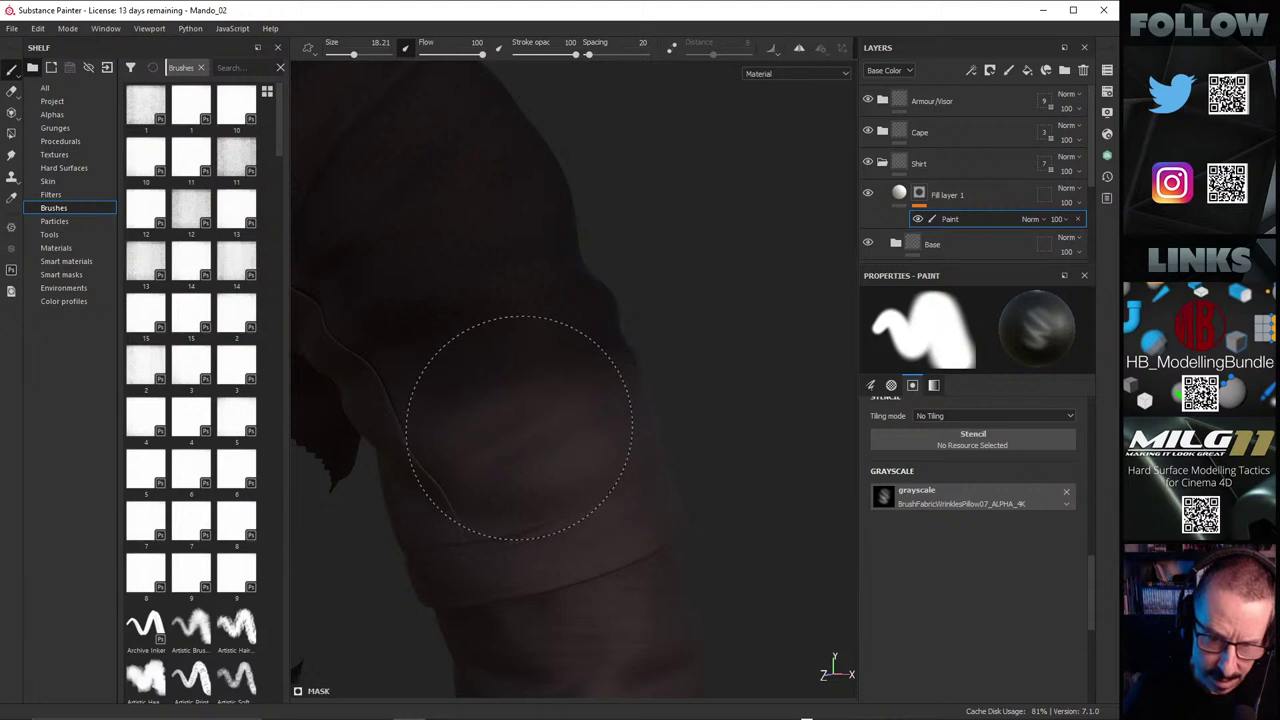
key("bracketright")
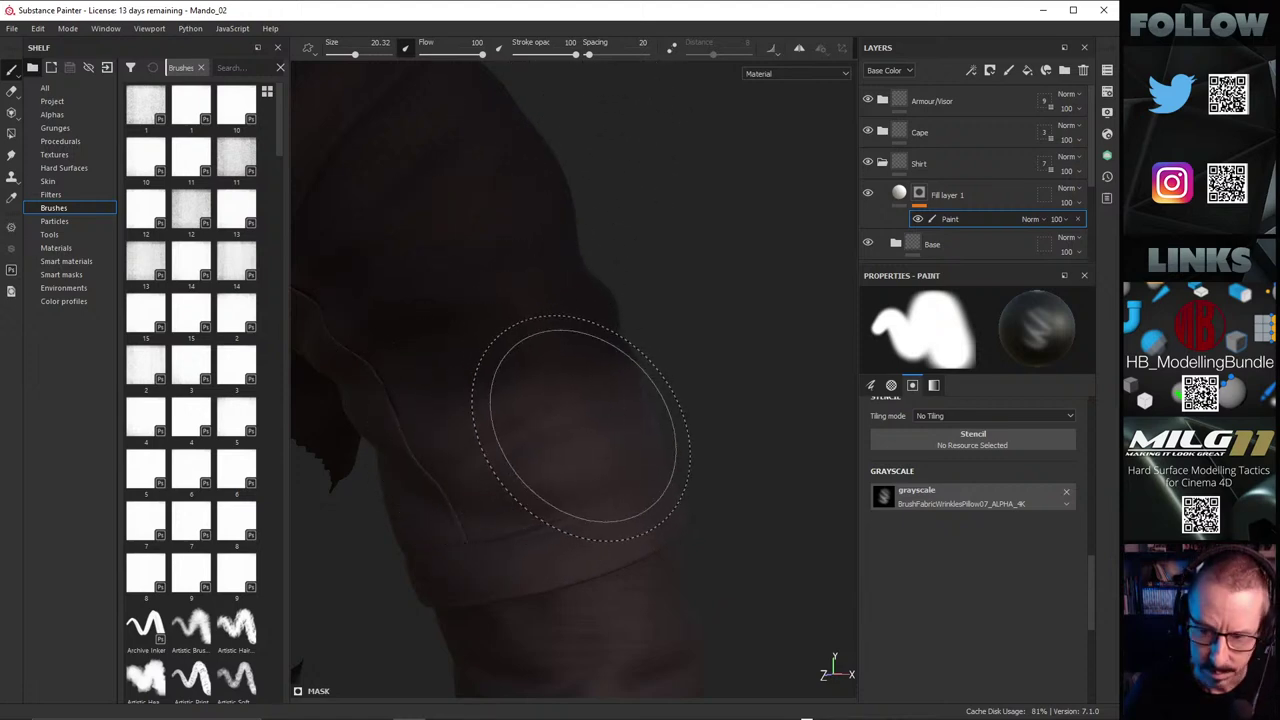
left_click(971, 495)
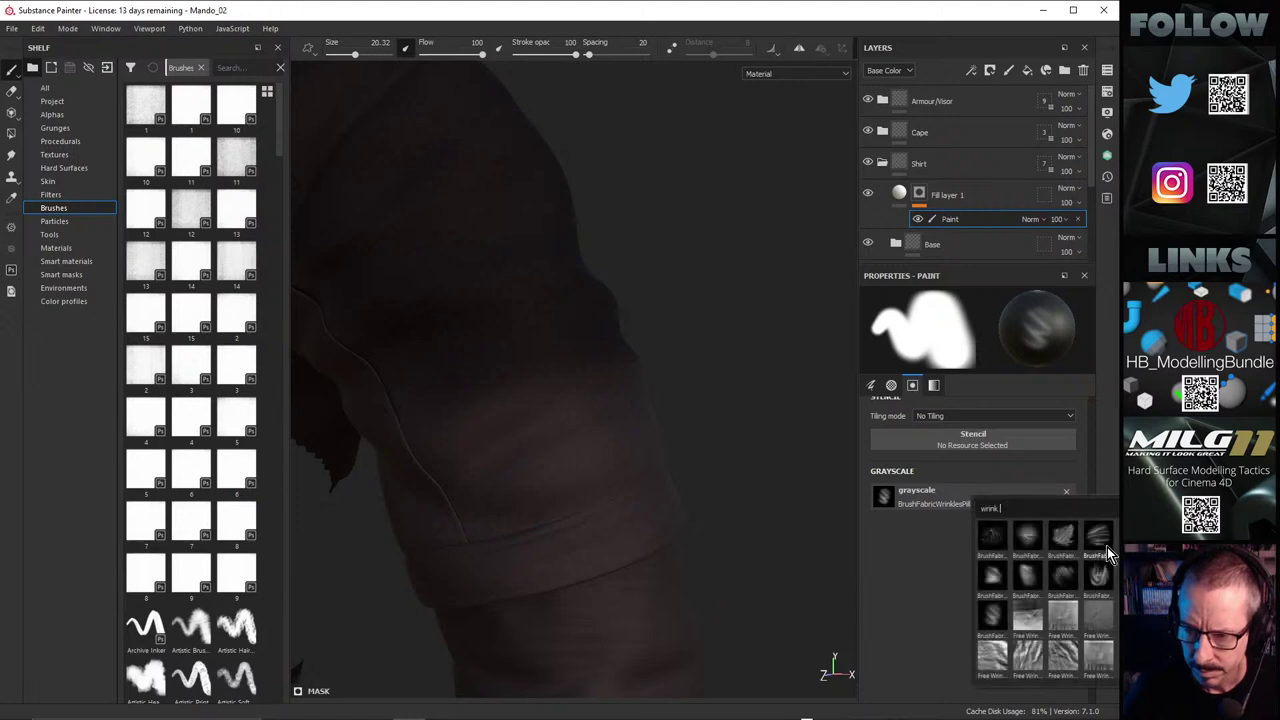
left_click(1062, 576)
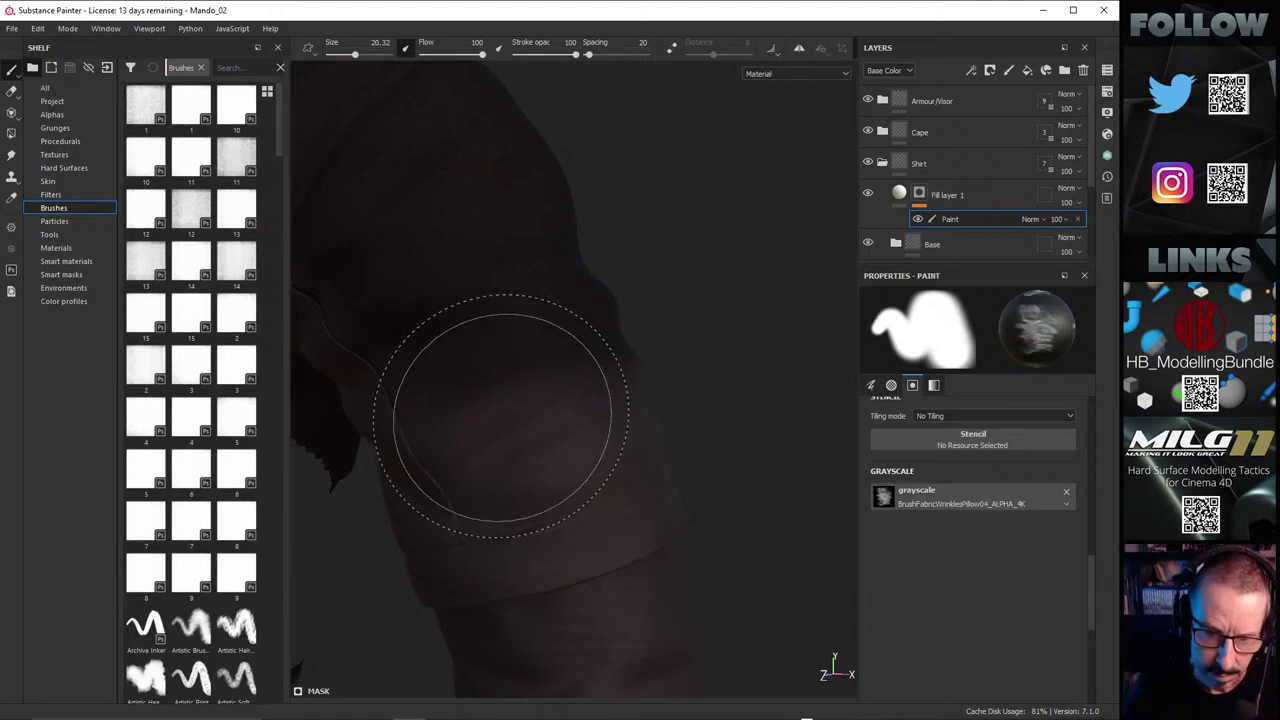
Step: Examine the sleeve from several angles and distances and reduce the brush size to about 16
left_click_drag(665, 423, 580, 406, "alt")
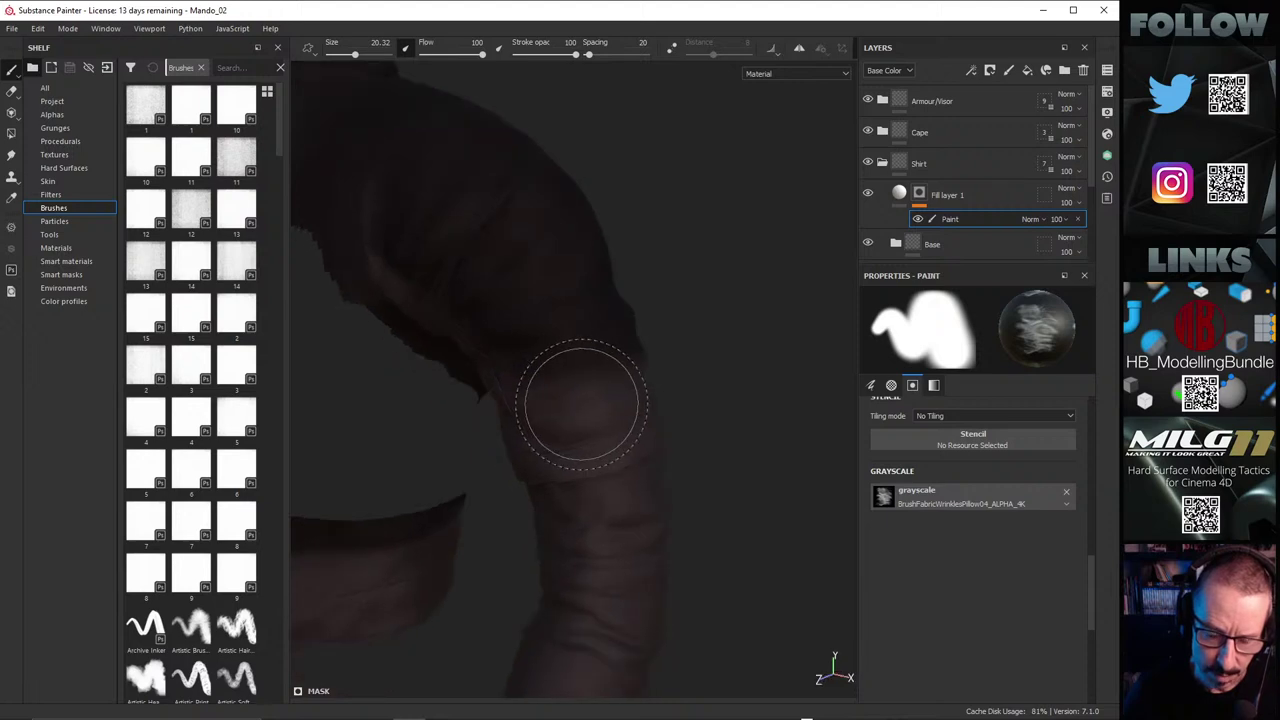
right_click_drag(551, 404, 850, 345, "alt")
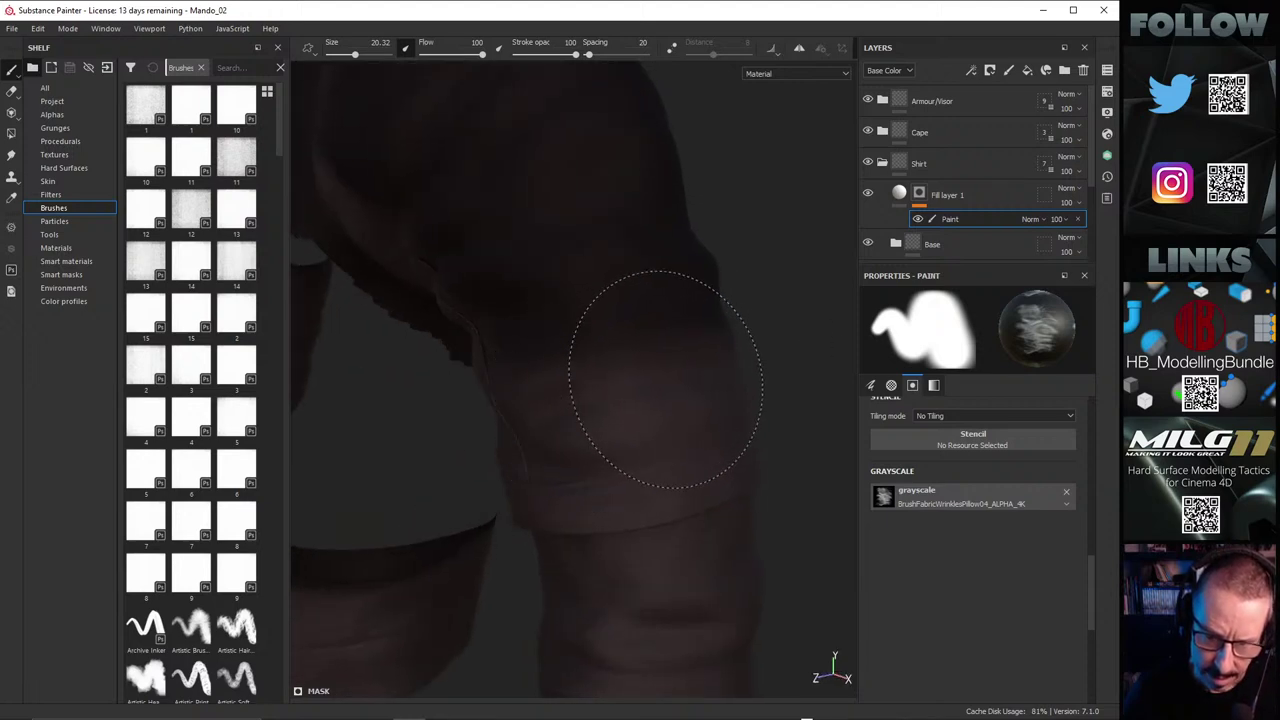
mouse_move(665, 380)
left_mouse_down("alt")
mouse_move(689, 331)
mouse_move(457, 400)
left_mouse_up("alt")
left_click_drag(563, 371, 430, 381, "alt")
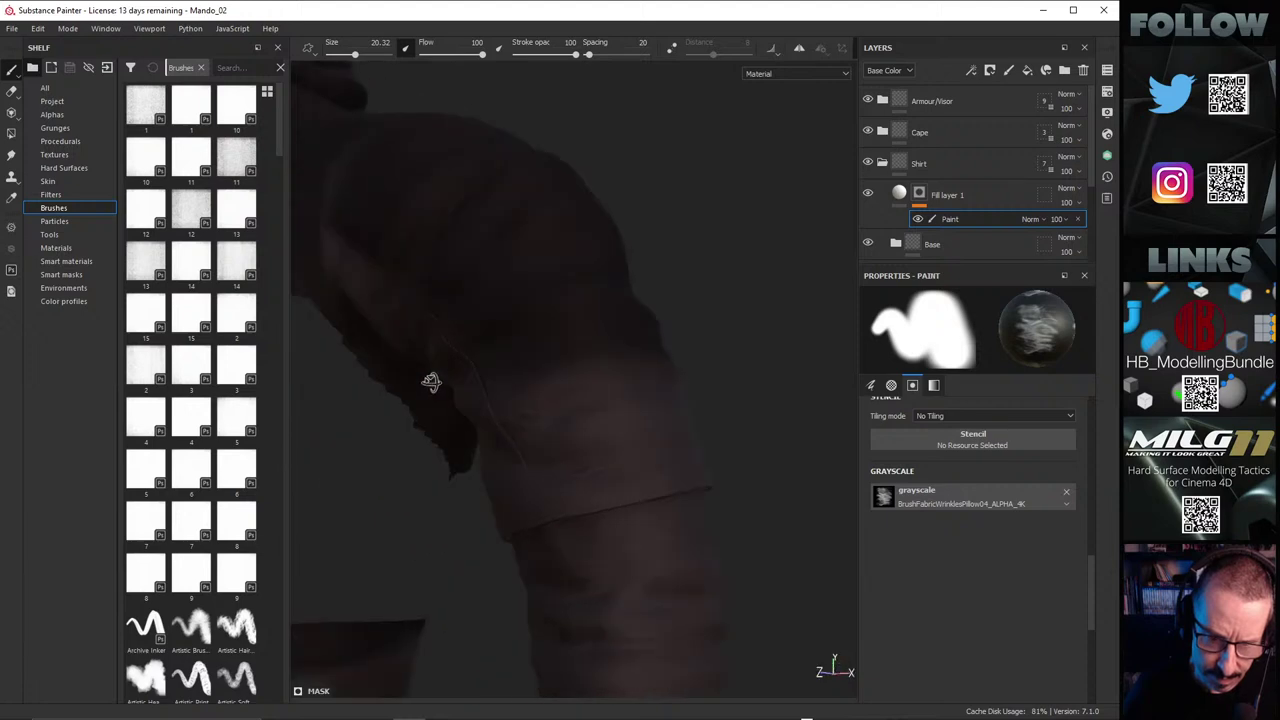
mouse_move(603, 397)
left_mouse_down("alt")
mouse_move(571, 371)
mouse_move(548, 374)
left_mouse_up("alt")
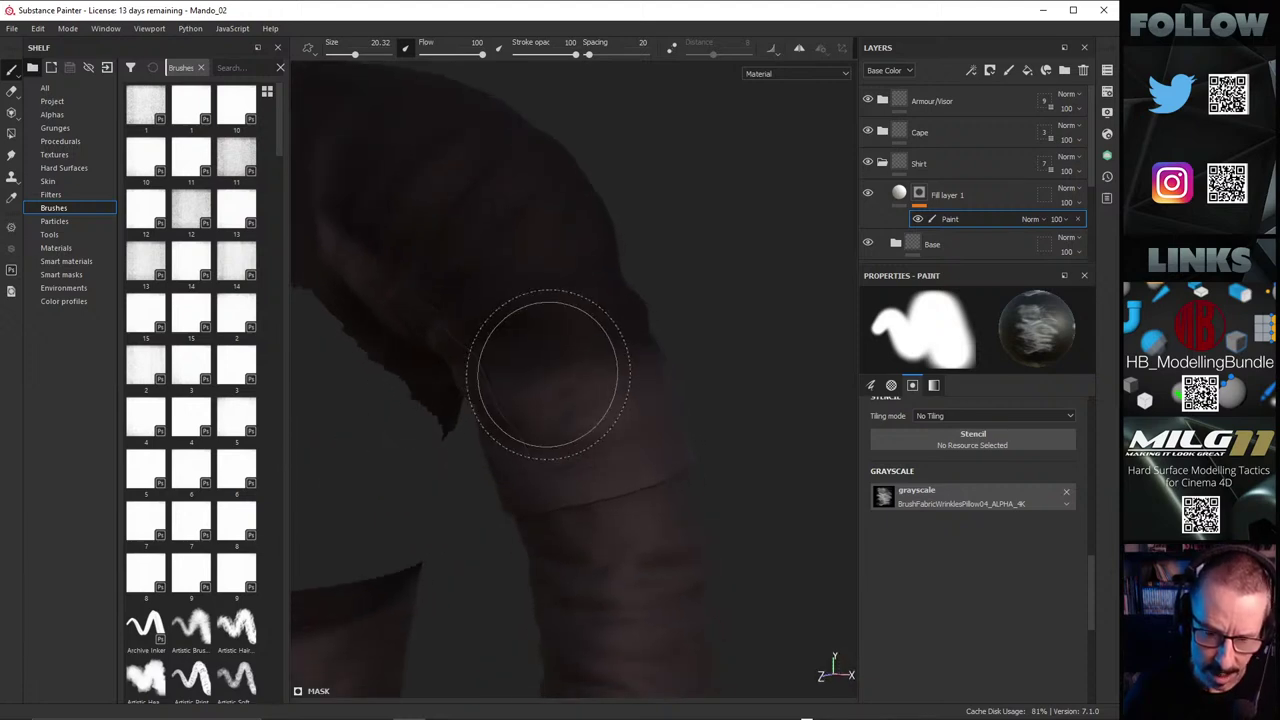
right_click_drag(577, 374, 556, 374, "ctrl")
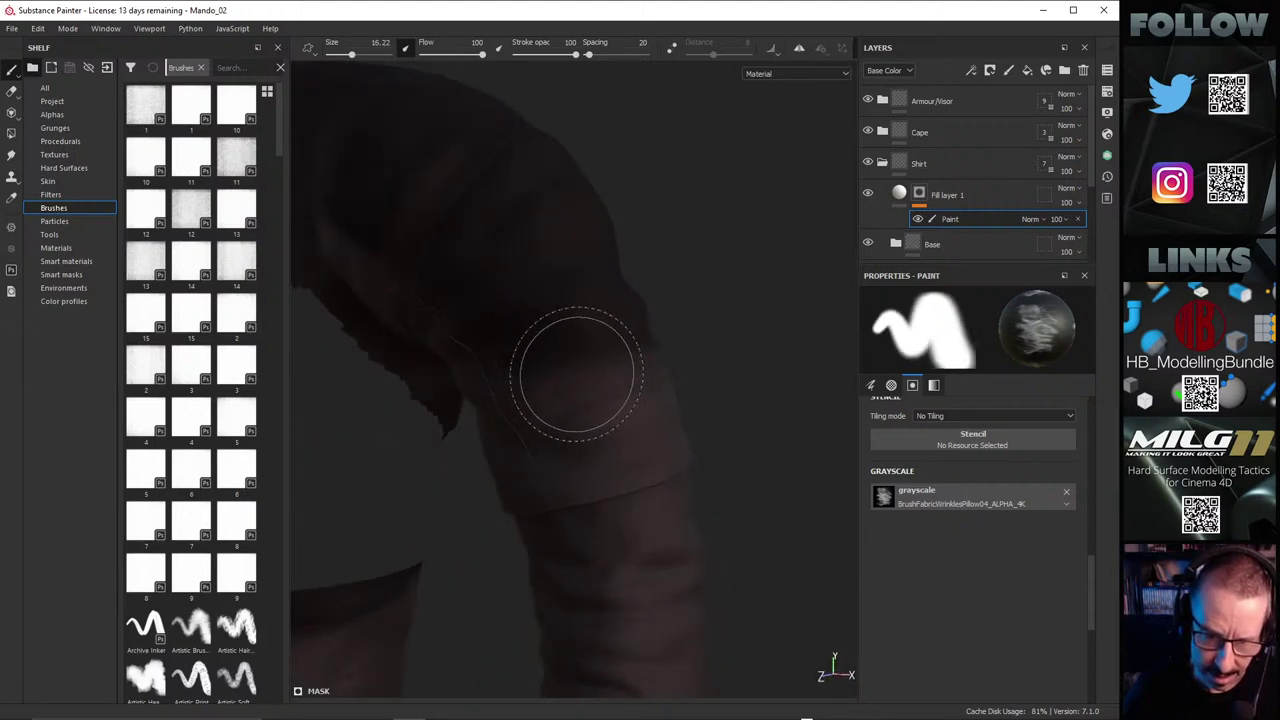
left_click_drag(569, 394, 563, 371, "alt")
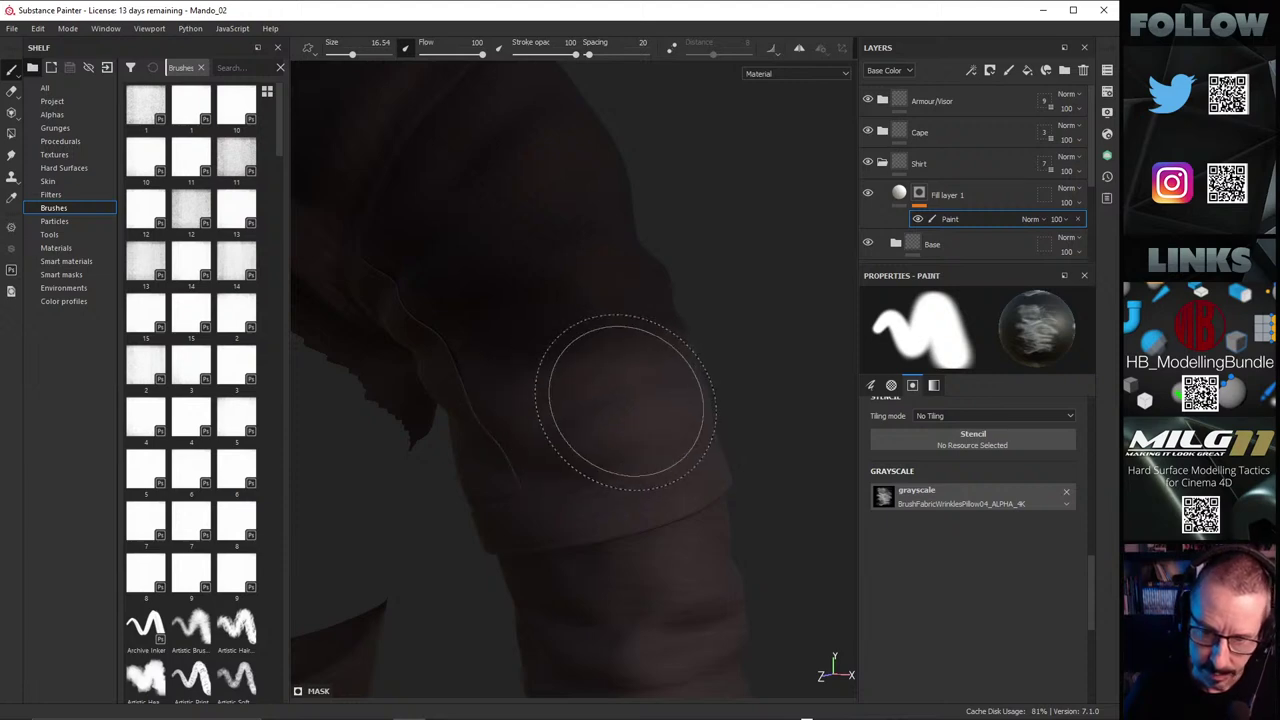
mouse_move(623, 400)
left_mouse_down("alt")
mouse_move(591, 386)
mouse_move(609, 386)
left_mouse_up("alt")
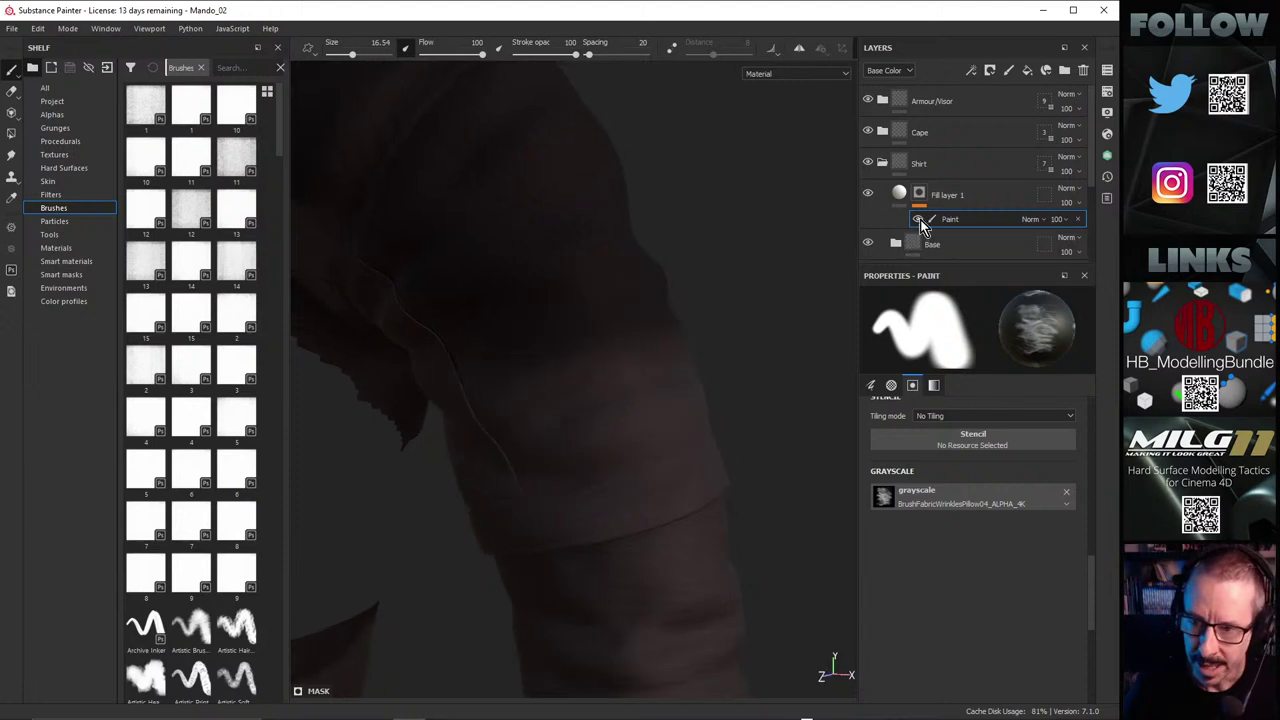
Step: Hide the mask's paint effect and add a fill effect to the mask using BrushFabricWrinklesCouch02_ALPHA_4K as its grayscale
left_click(916, 219)
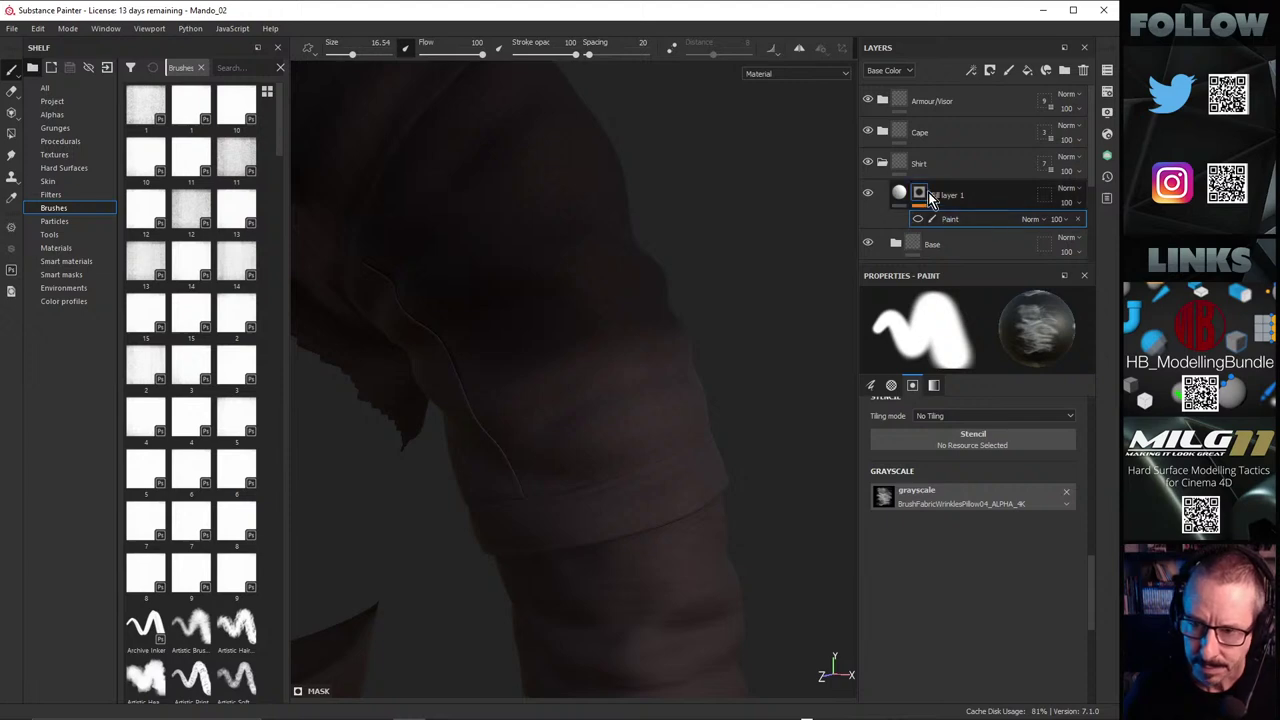
left_click(921, 193)
right_click(920, 195)
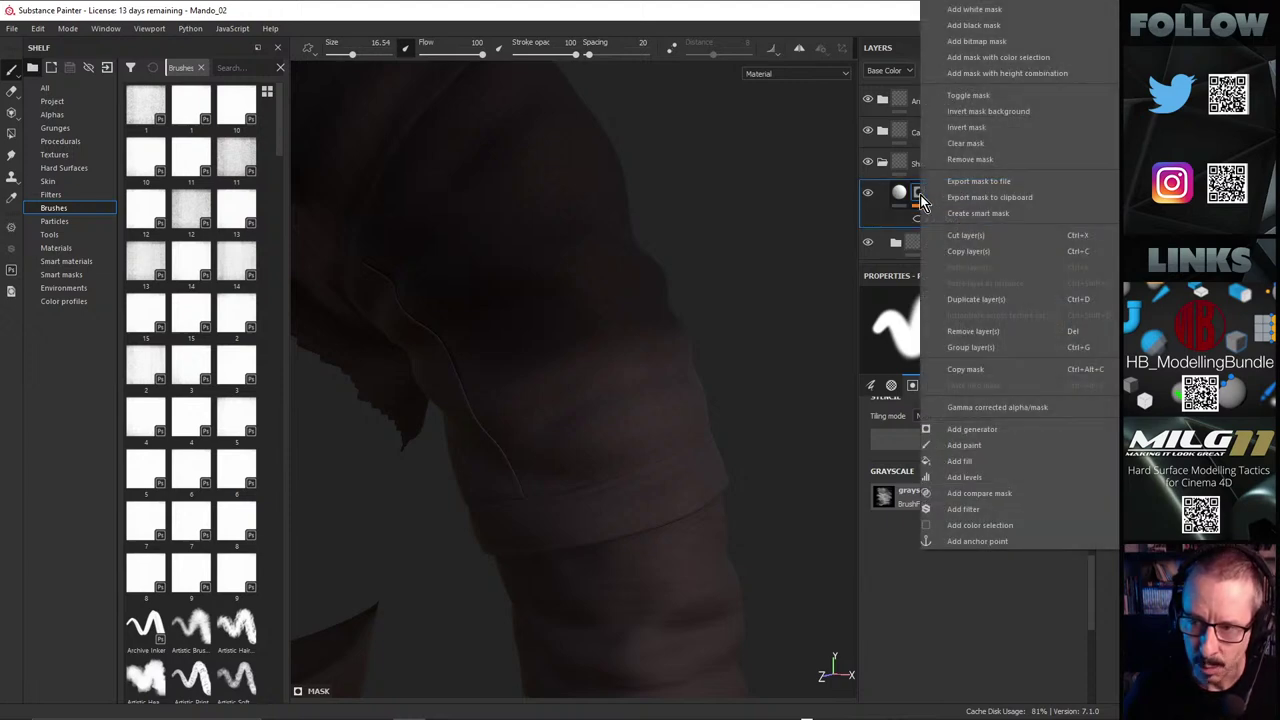
left_click(980, 461)
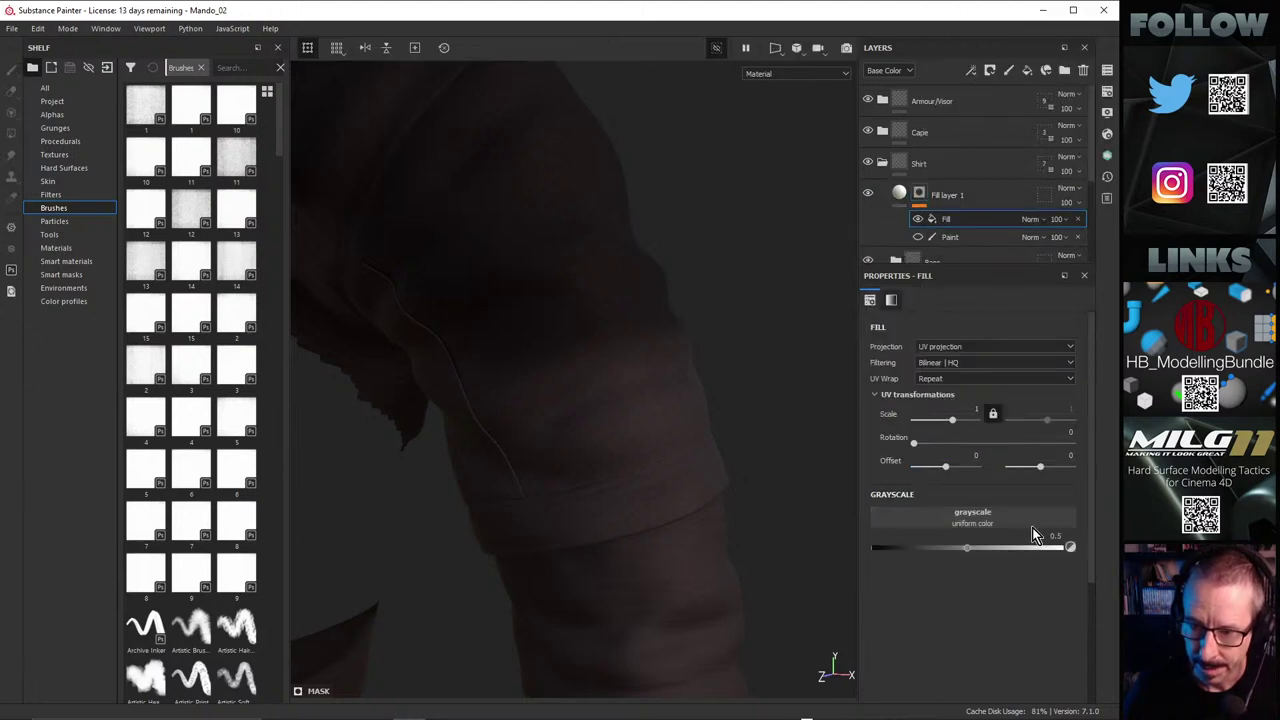
left_click(963, 520)
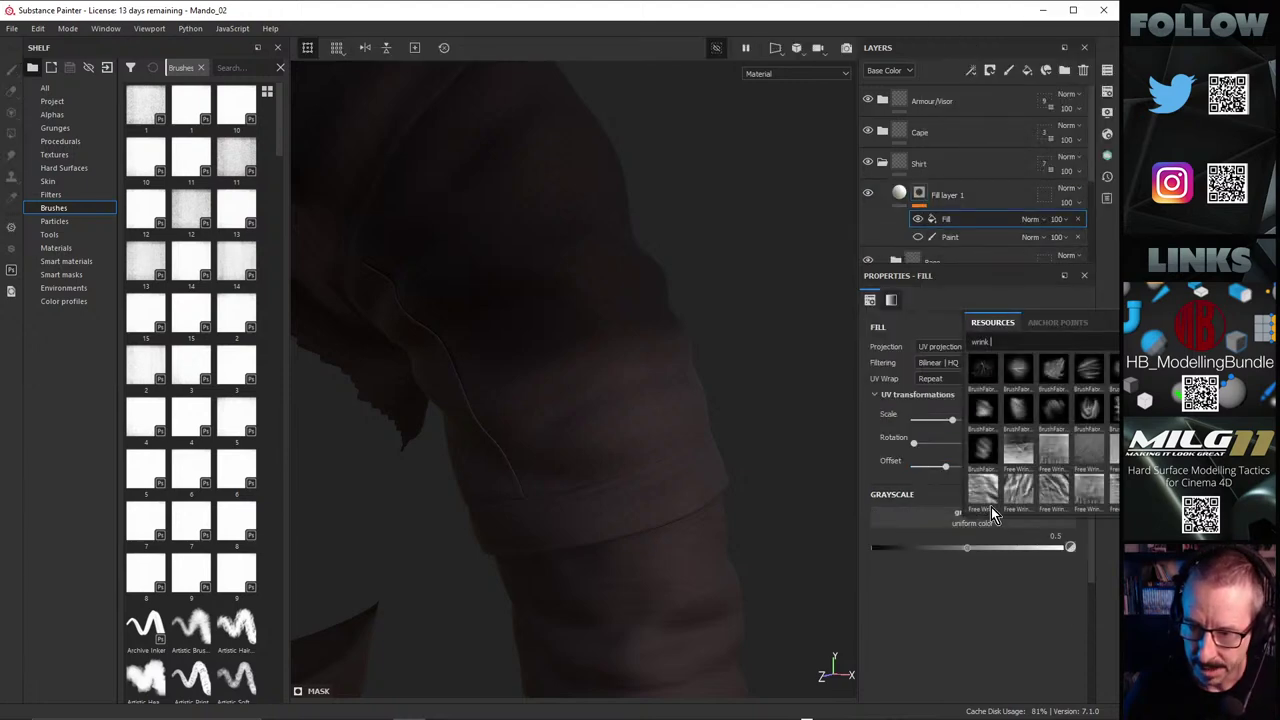
left_click(1090, 372)
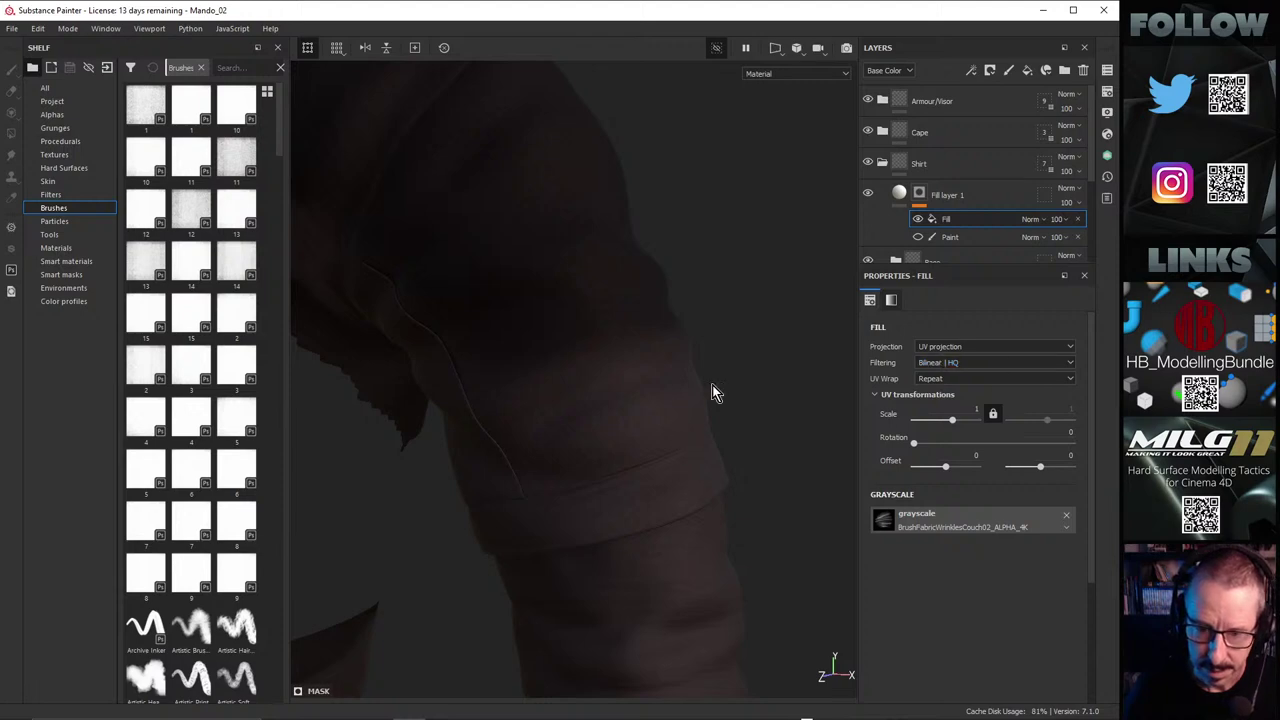
Step: Set Fill layer 1's height to about 0.47 and shift its UV placement in the 2D view to offsets of about -0.15 and 1
left_click(899, 194)
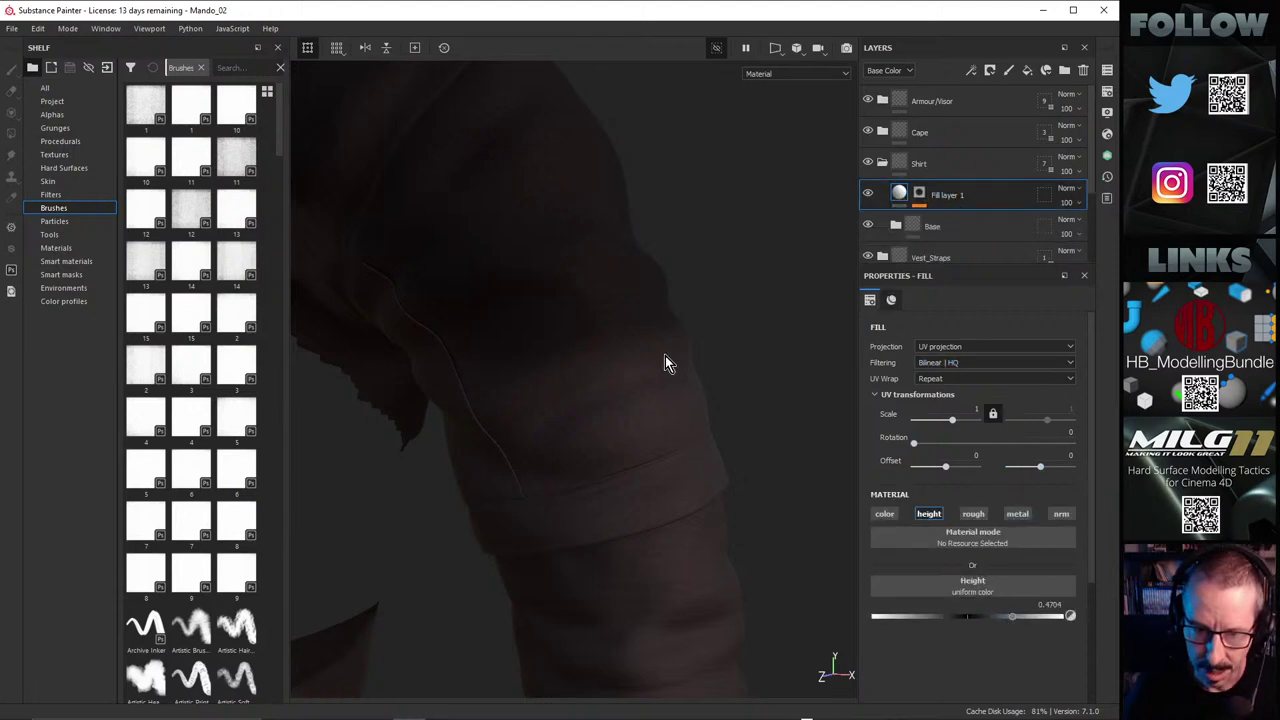
right_click_drag(685, 343, 200, 441, "alt")
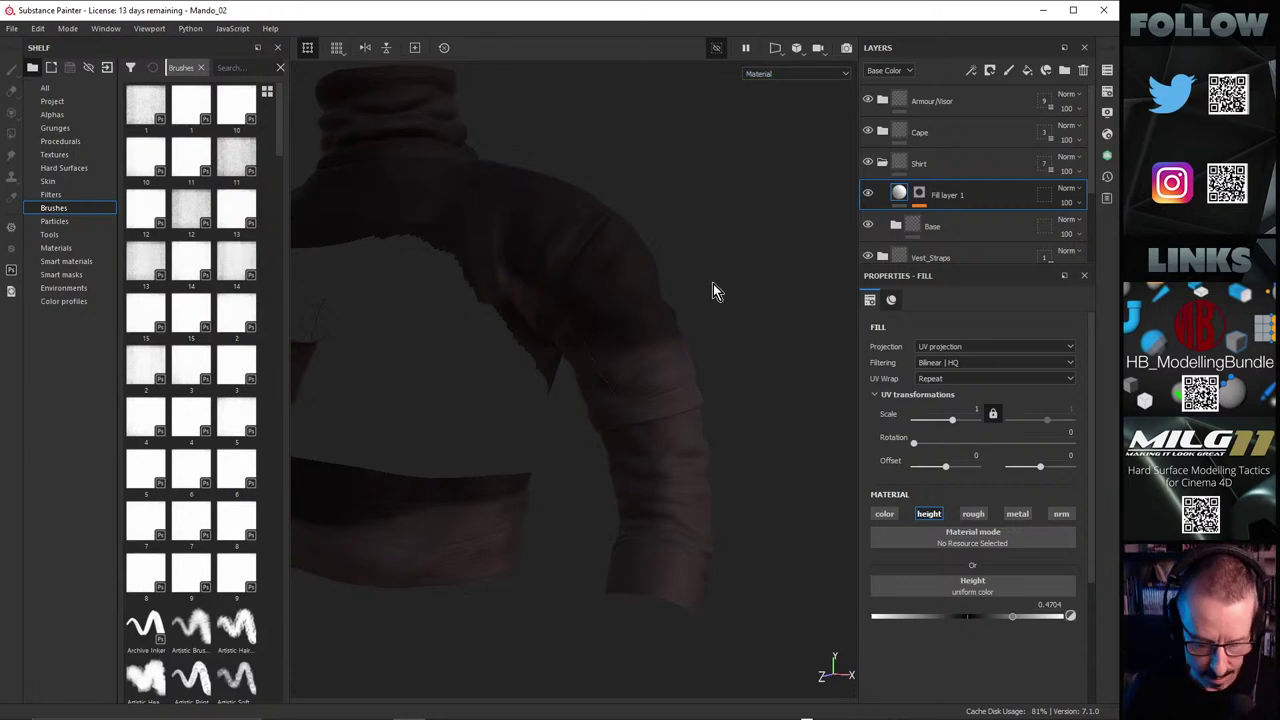
key("F3")
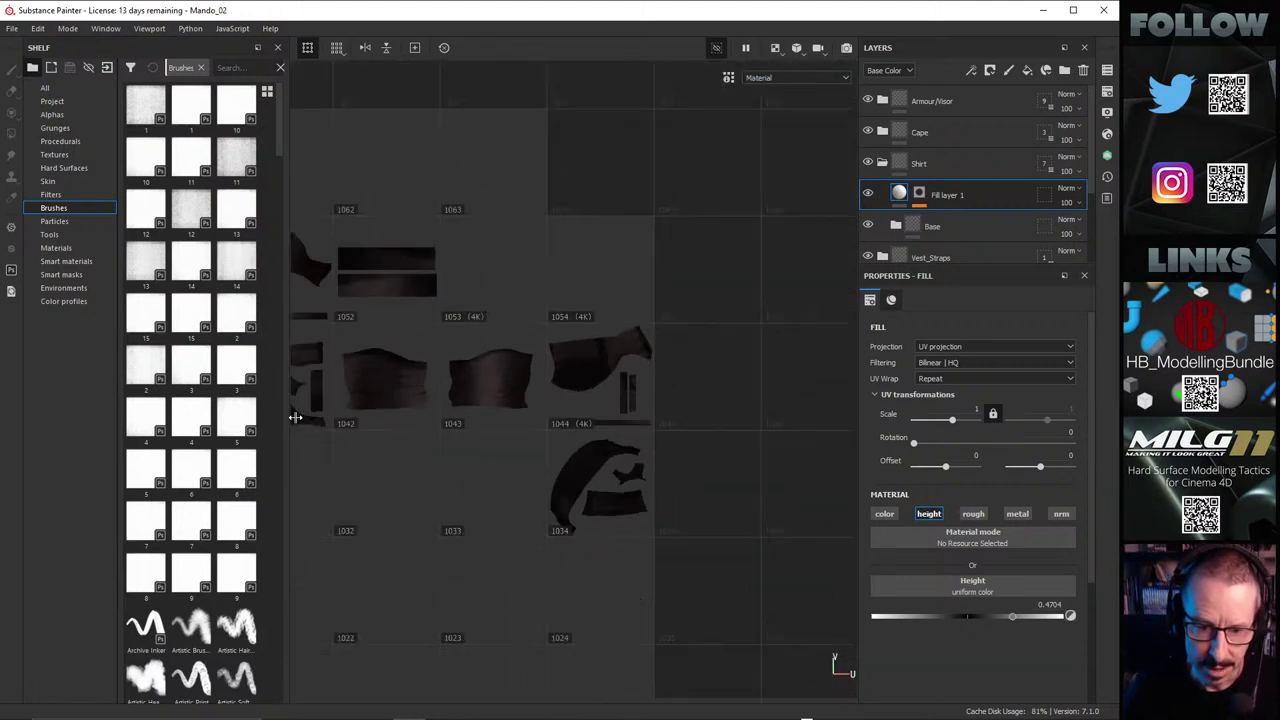
middle_click_drag(469, 379, 586, 297, "alt")
right_click_drag(600, 304, 446, 365, "alt")
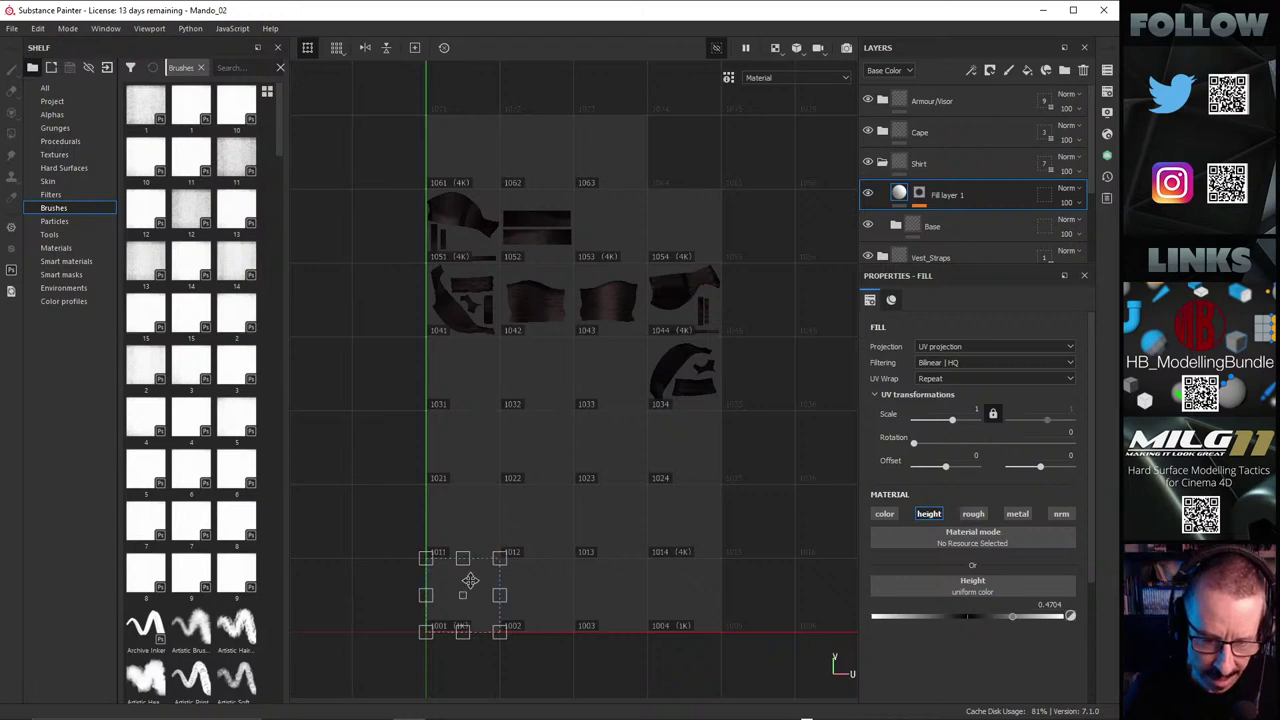
left_click_drag(470, 581, 491, 231)
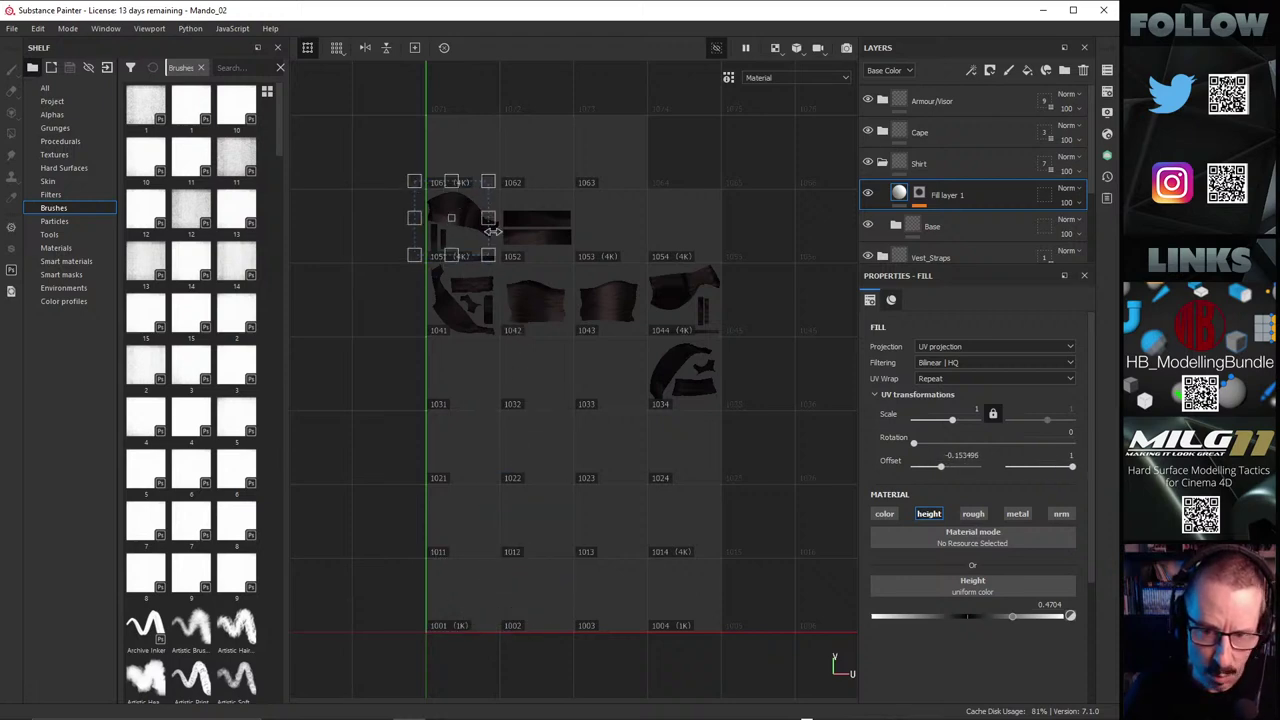
right_click_drag(583, 267, 676, 272, "alt")
middle_click_drag(676, 272, 755, 346, "alt")
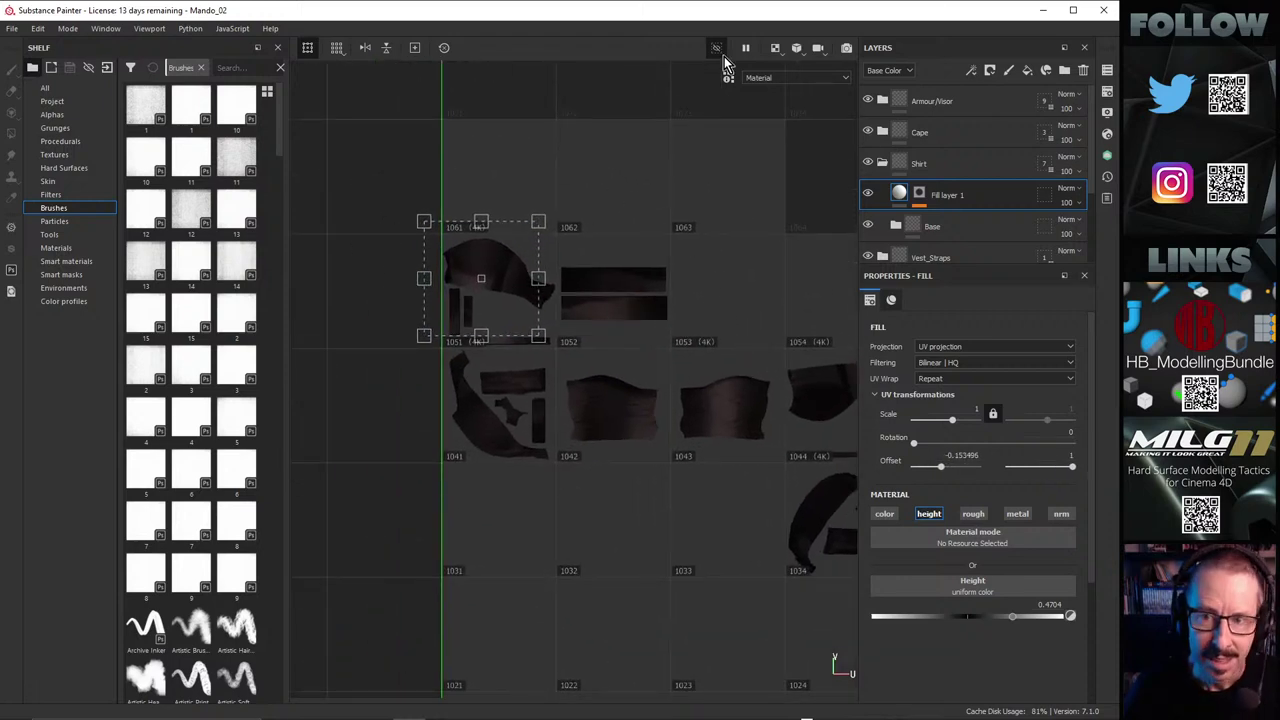
Step: Show the 3D and 2D views side by side and frame the sleeve closely in the 3D view
left_click(800, 47)
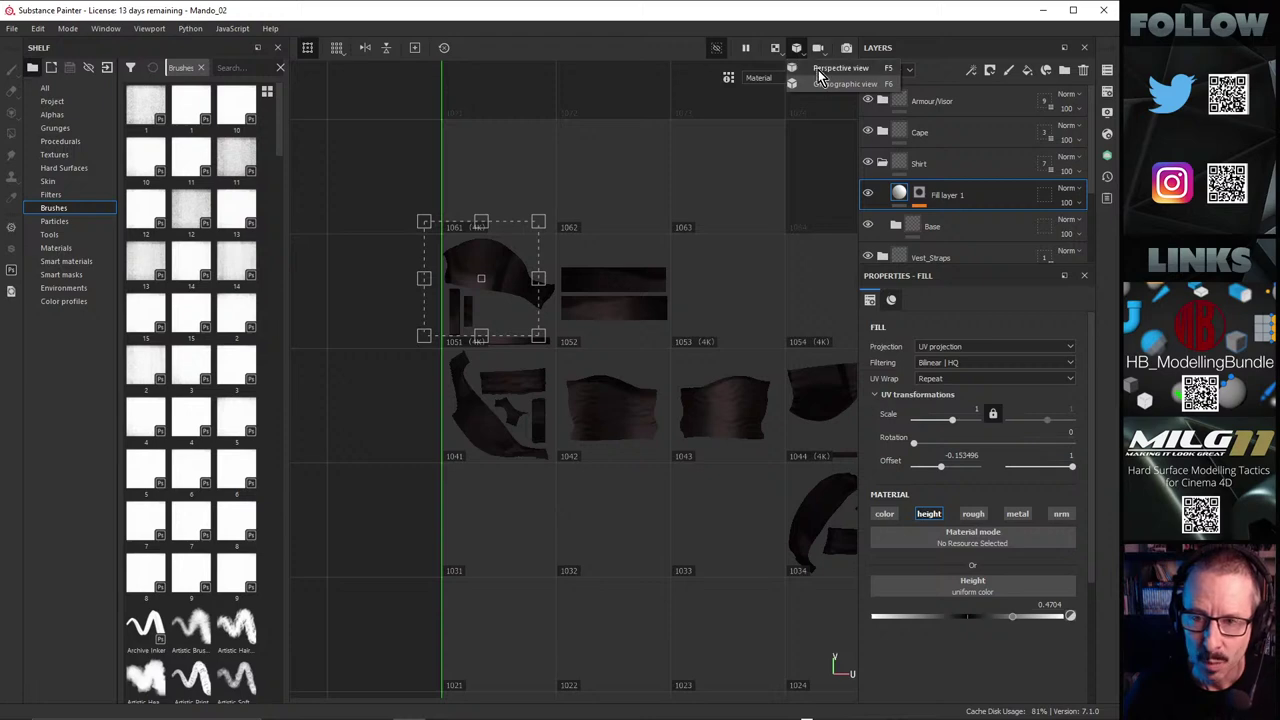
left_click(792, 53)
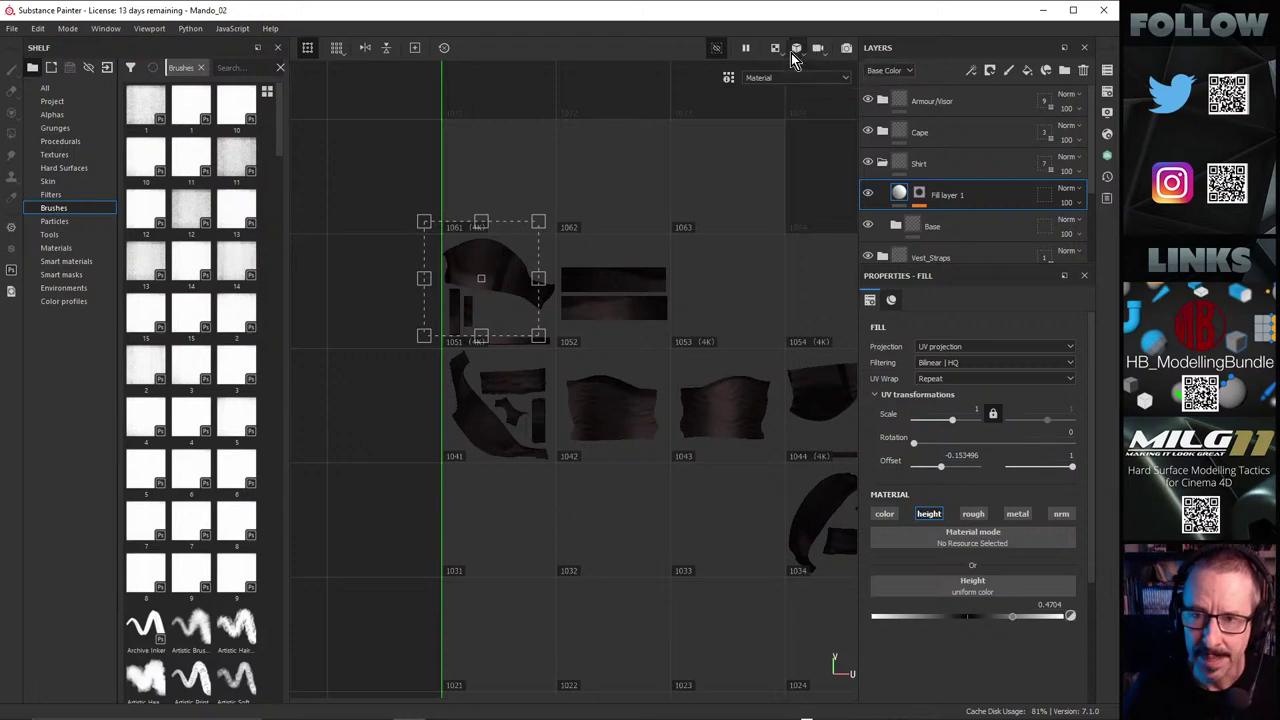
left_click(793, 53)
left_click(782, 49)
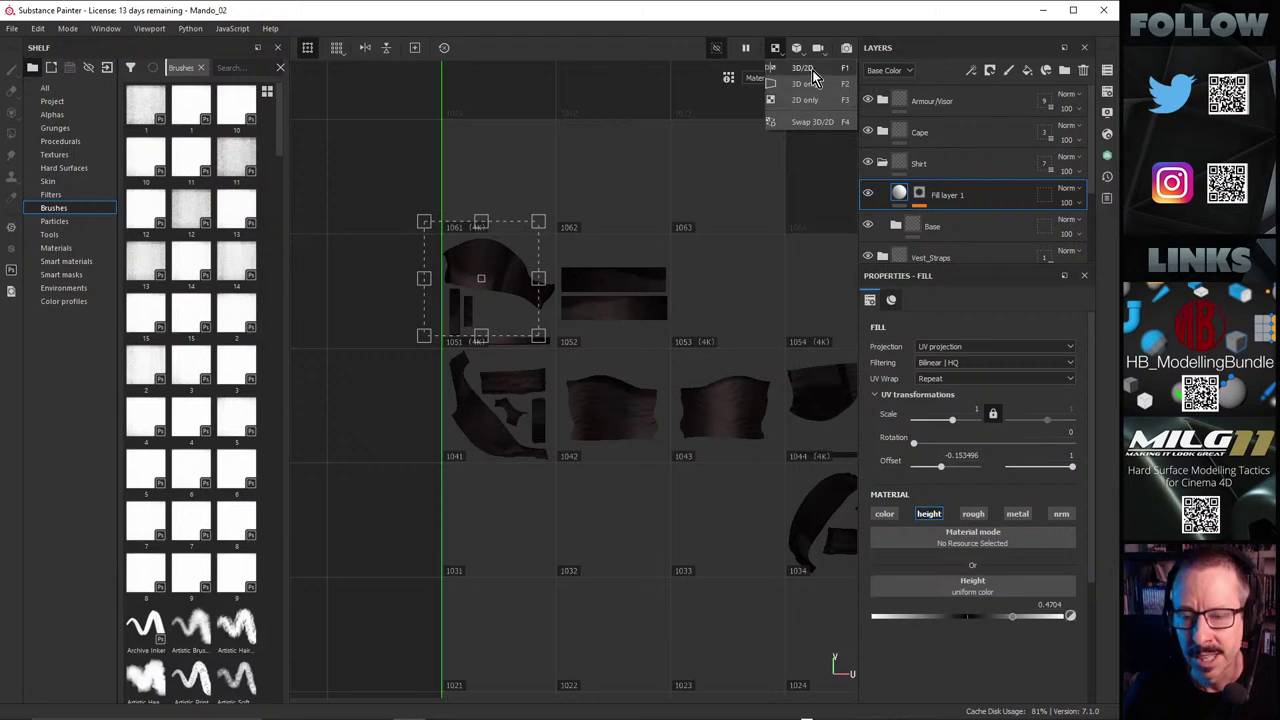
left_click(812, 71)
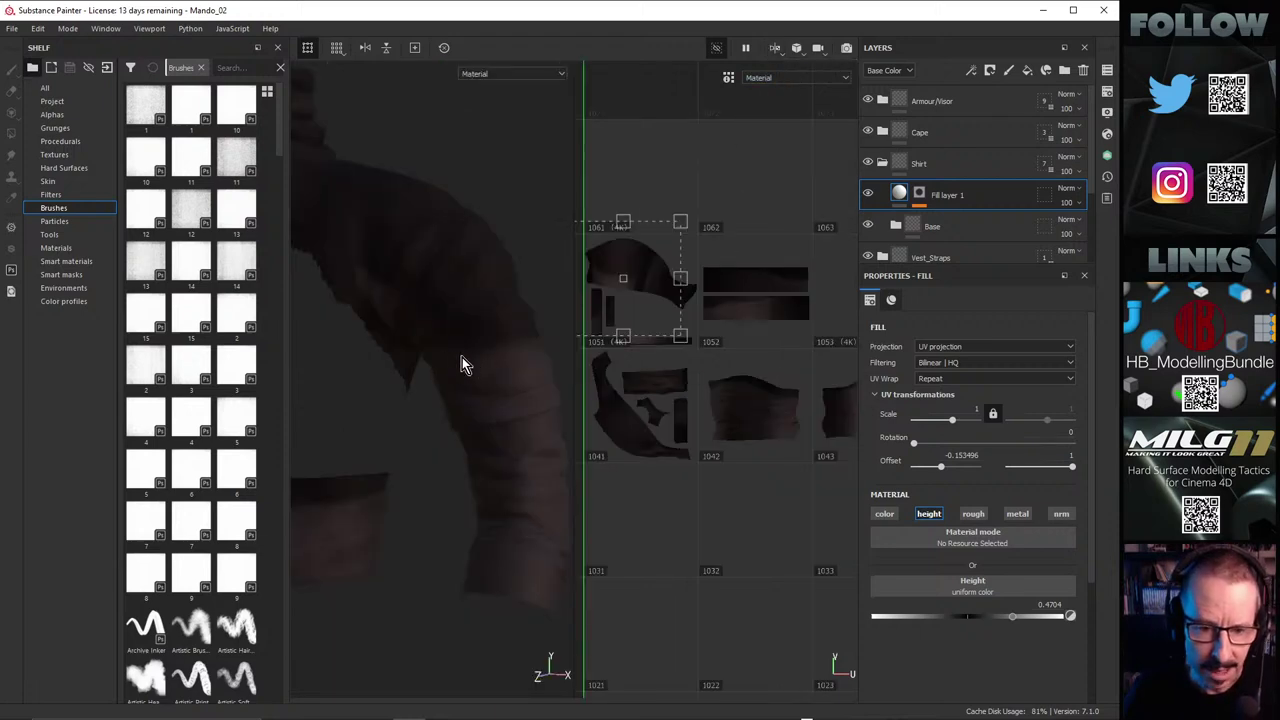
right_click_drag(494, 335, 643, 339, "alt")
middle_click_drag(484, 350, 462, 356, "alt")
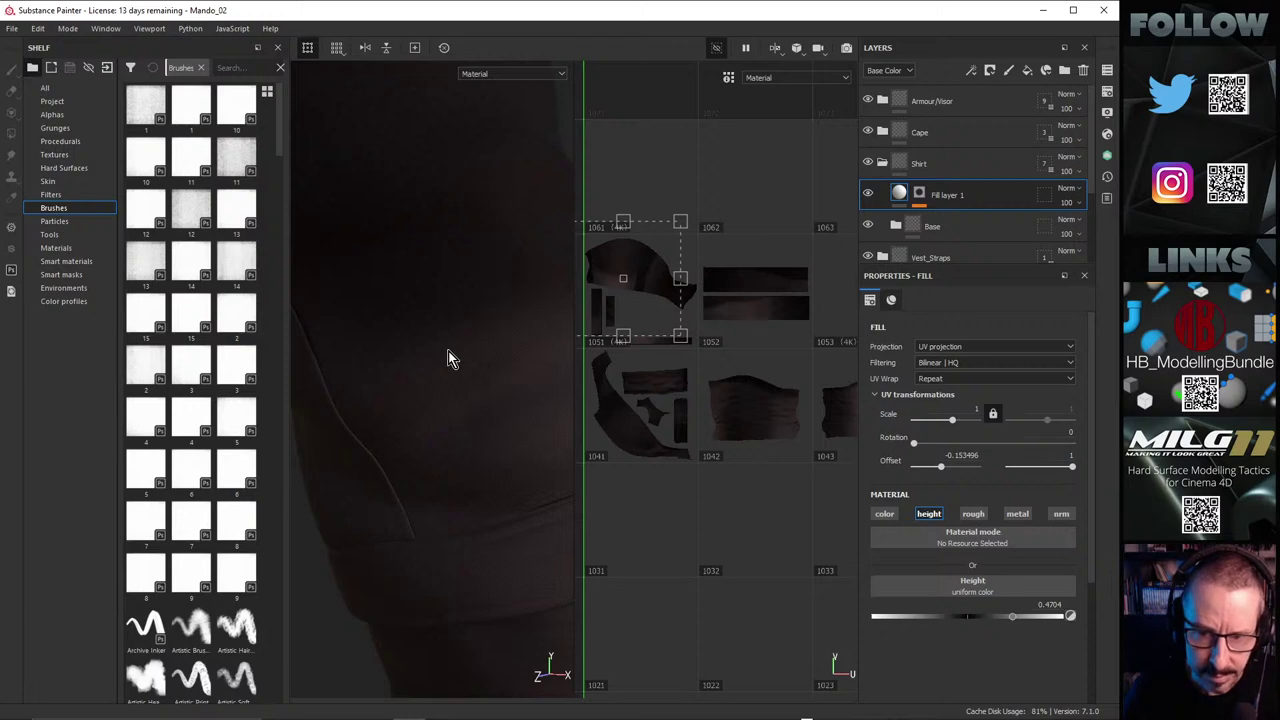
Step: Shift Fill layer 1's UV placement to a horizontal offset of about -0.17 and check the sleeve from several angles
right_click_drag(468, 385, 408, 366, "alt")
middle_click_drag(408, 366, 850, 402, "alt")
right_click_drag(510, 402, 584, 408, "alt")
middle_click_drag(462, 410, 458, 374, "alt")
left_click_drag(458, 382, 370, 405, "alt")
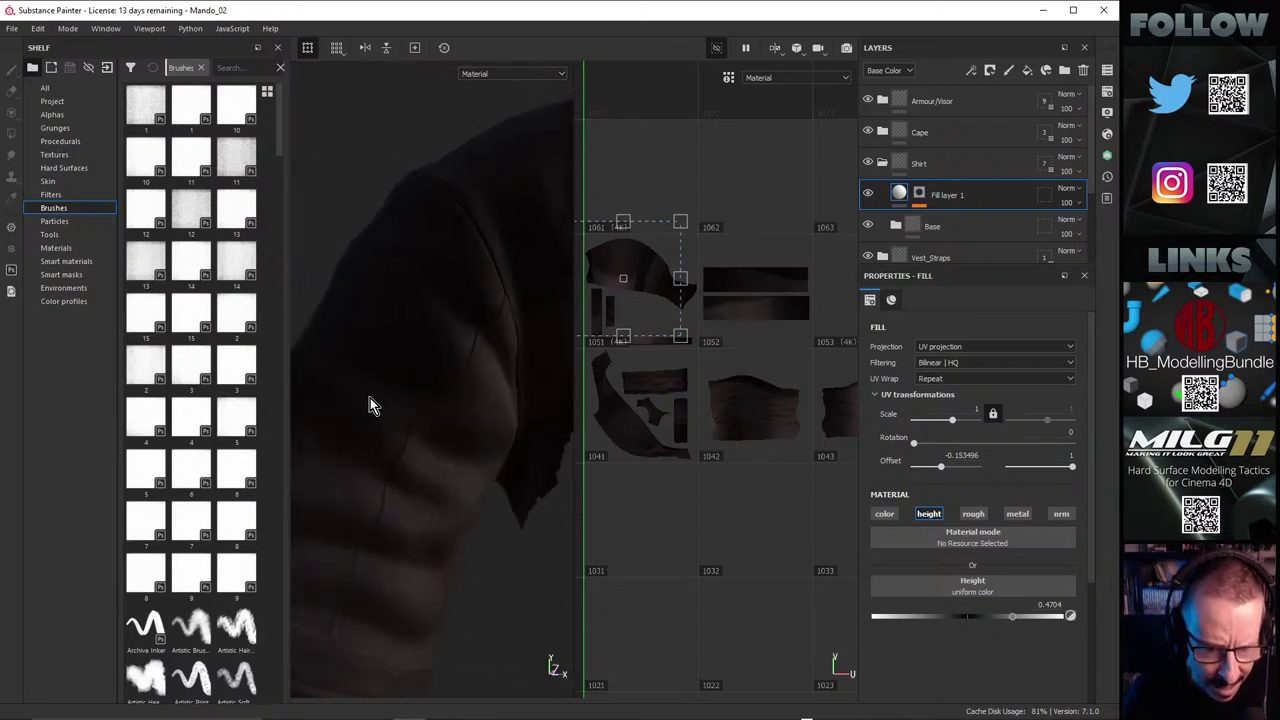
mouse_move(388, 457)
left_mouse_down("alt")
mouse_move(360, 452)
mouse_move(403, 450)
left_mouse_up("alt")
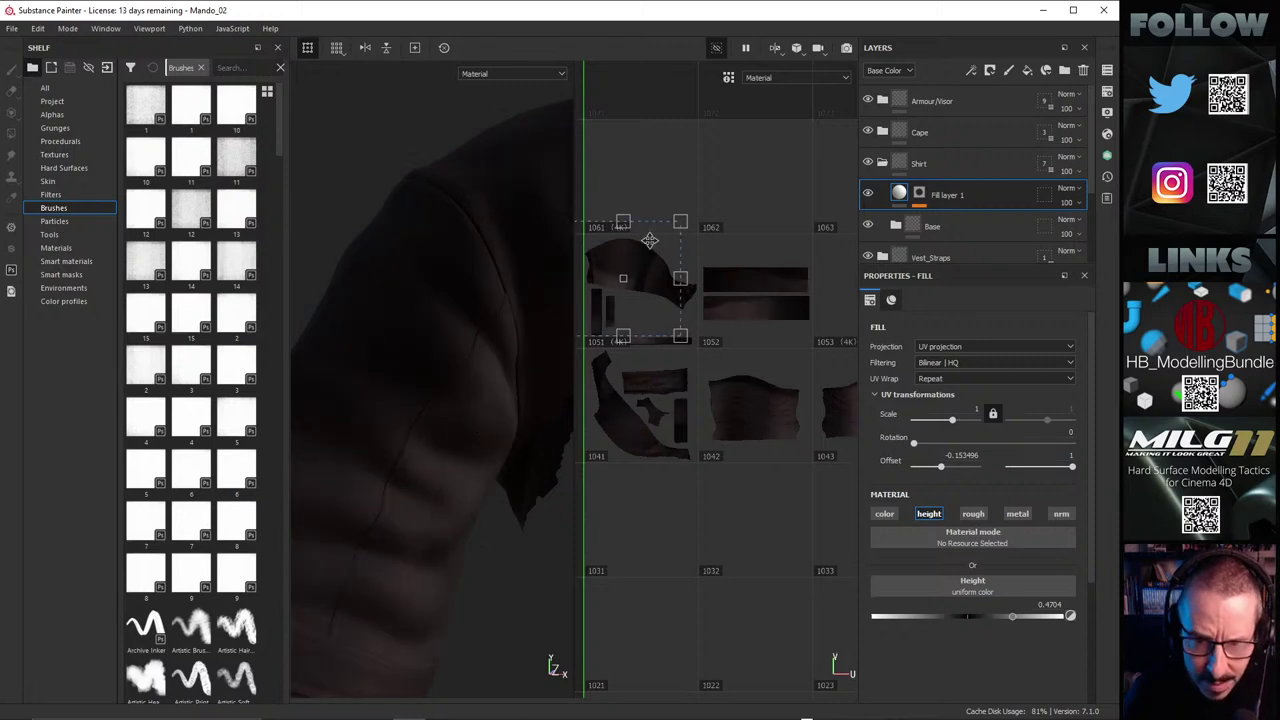
mouse_move(649, 296)
left_mouse_down()
mouse_move(646, 277)
mouse_move(674, 309)
mouse_move(646, 302)
left_mouse_up()
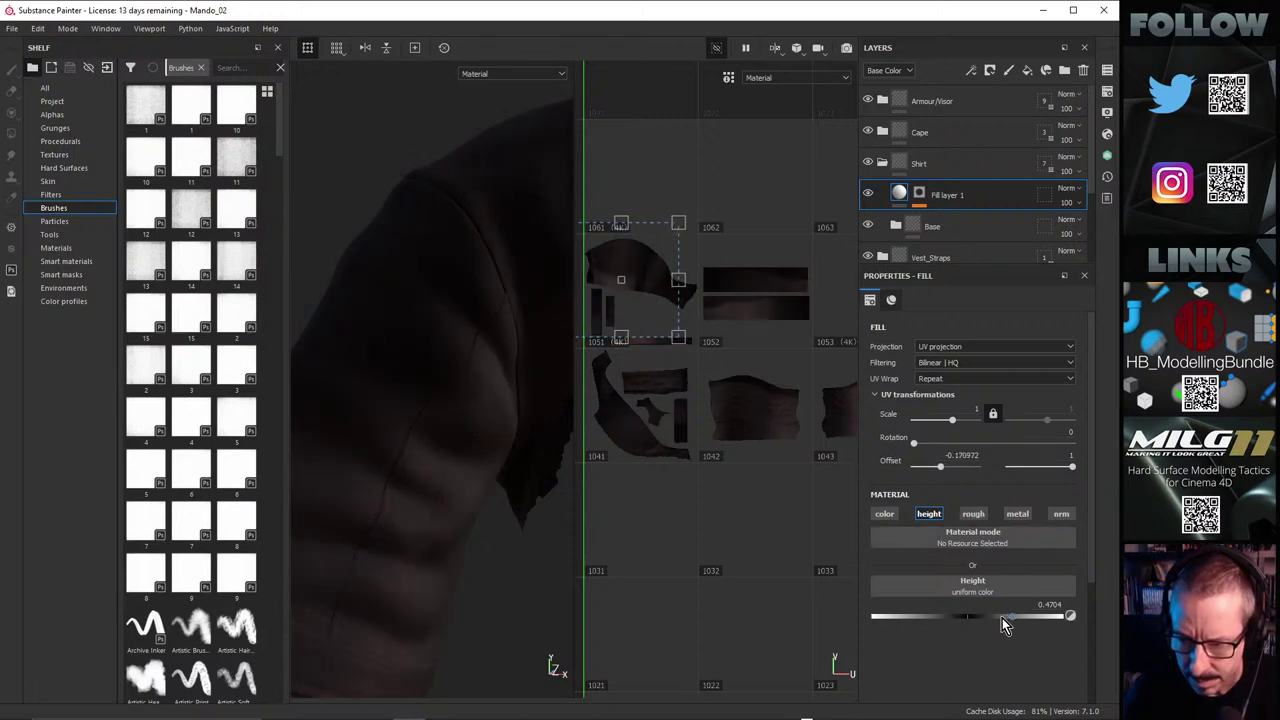
left_click_drag(452, 342, 394, 400, "alt")
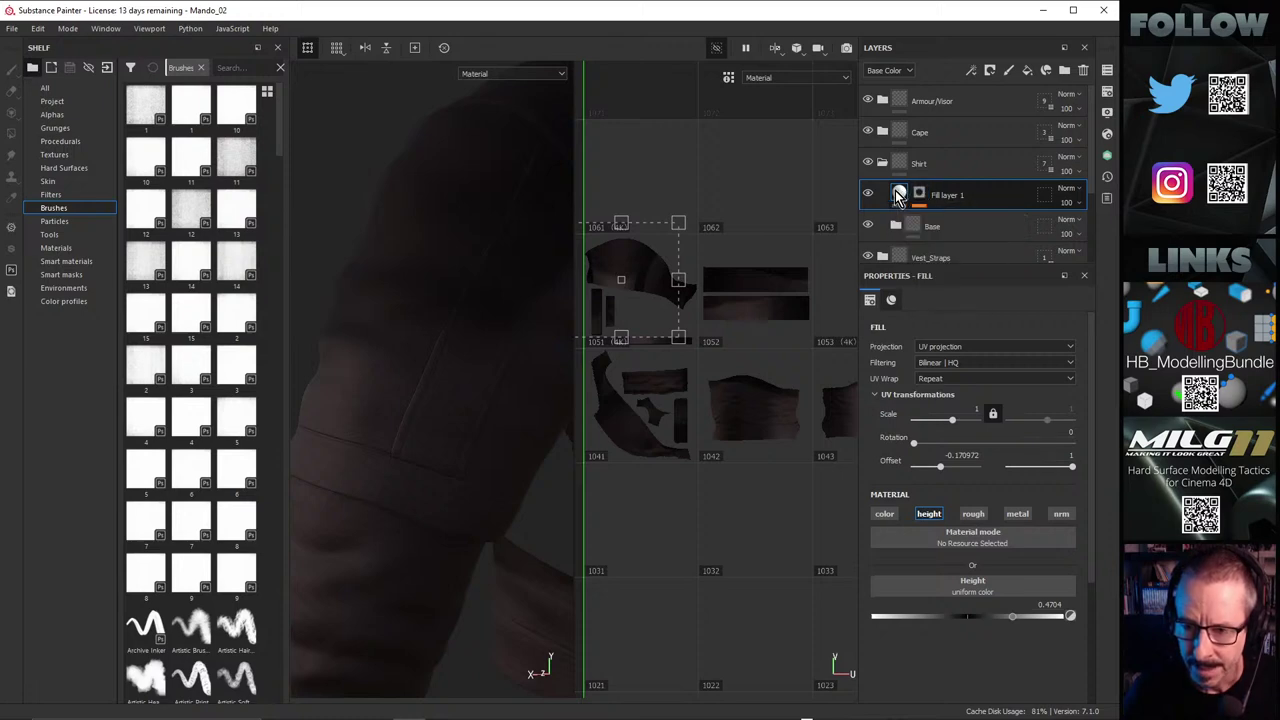
Step: Turn on Fill layer 1's color channel and shift its UV placement to a horizontal offset of about -0.03
left_click(887, 515)
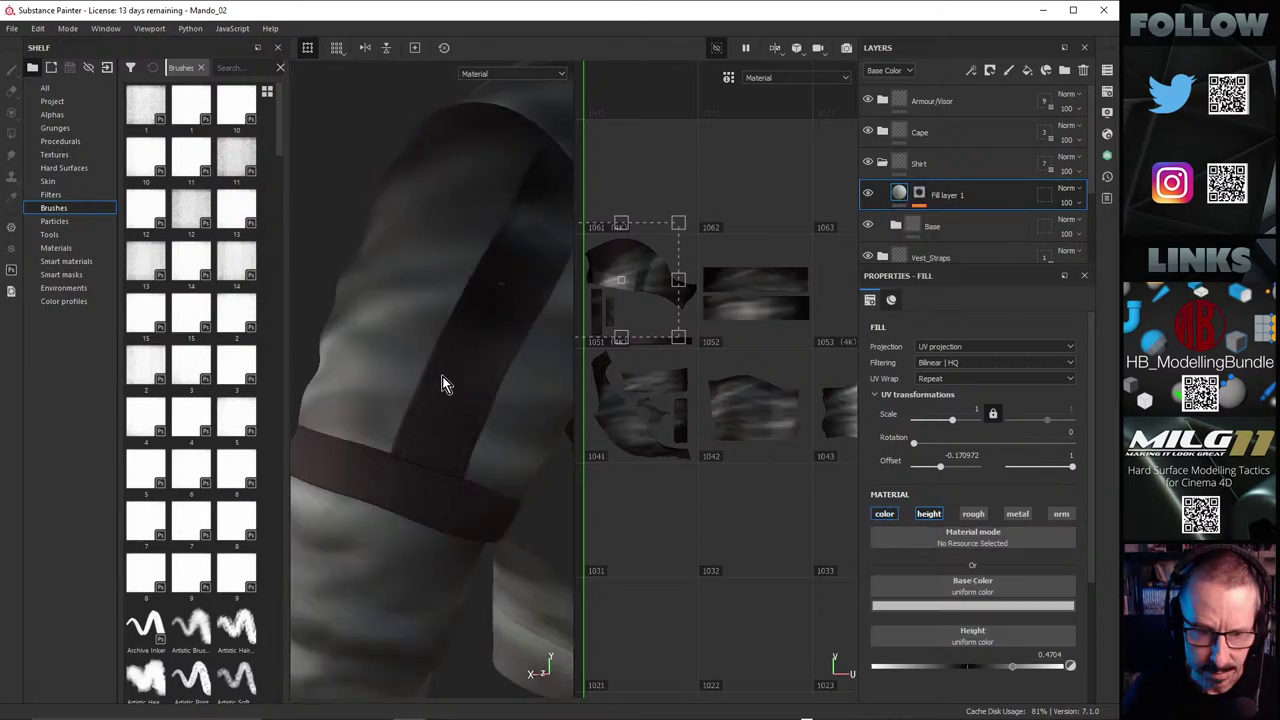
mouse_move(442, 376)
left_mouse_down("alt")
mouse_move(372, 386)
mouse_move(517, 414)
mouse_move(543, 352)
mouse_move(440, 365)
mouse_move(455, 372)
left_mouse_up("alt")
left_click_drag(628, 273, 655, 272)
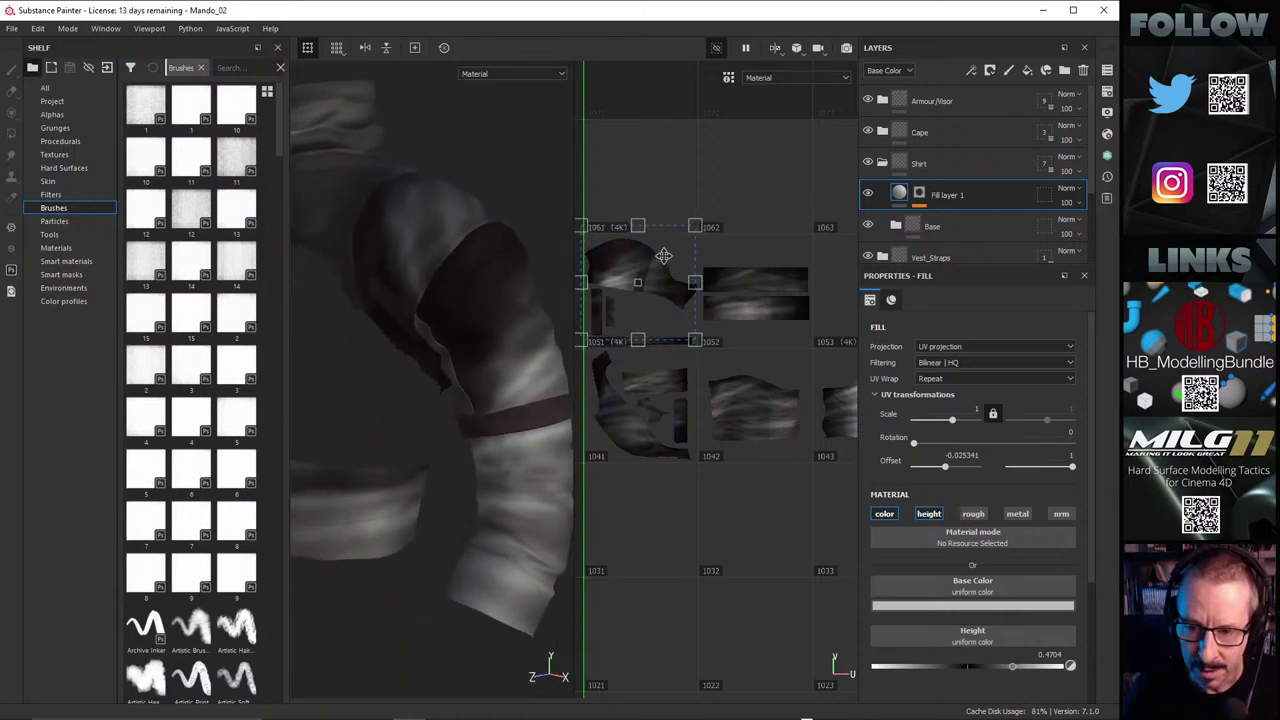
Step: Set Fill layer 1's UV Wrap to None and frame the upper sleeve in both views
left_click(945, 379)
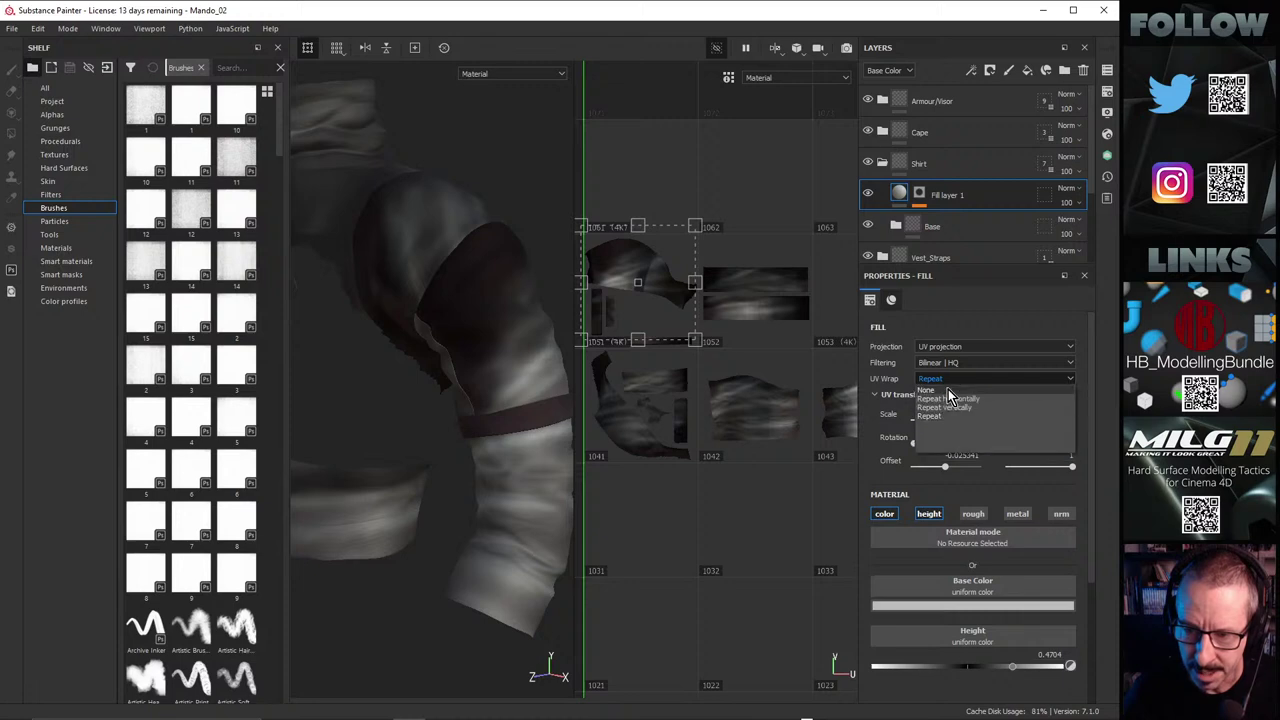
left_click(951, 397)
left_click_drag(429, 329, 440, 370, "alt")
scroll(508, 405, "up", 3)
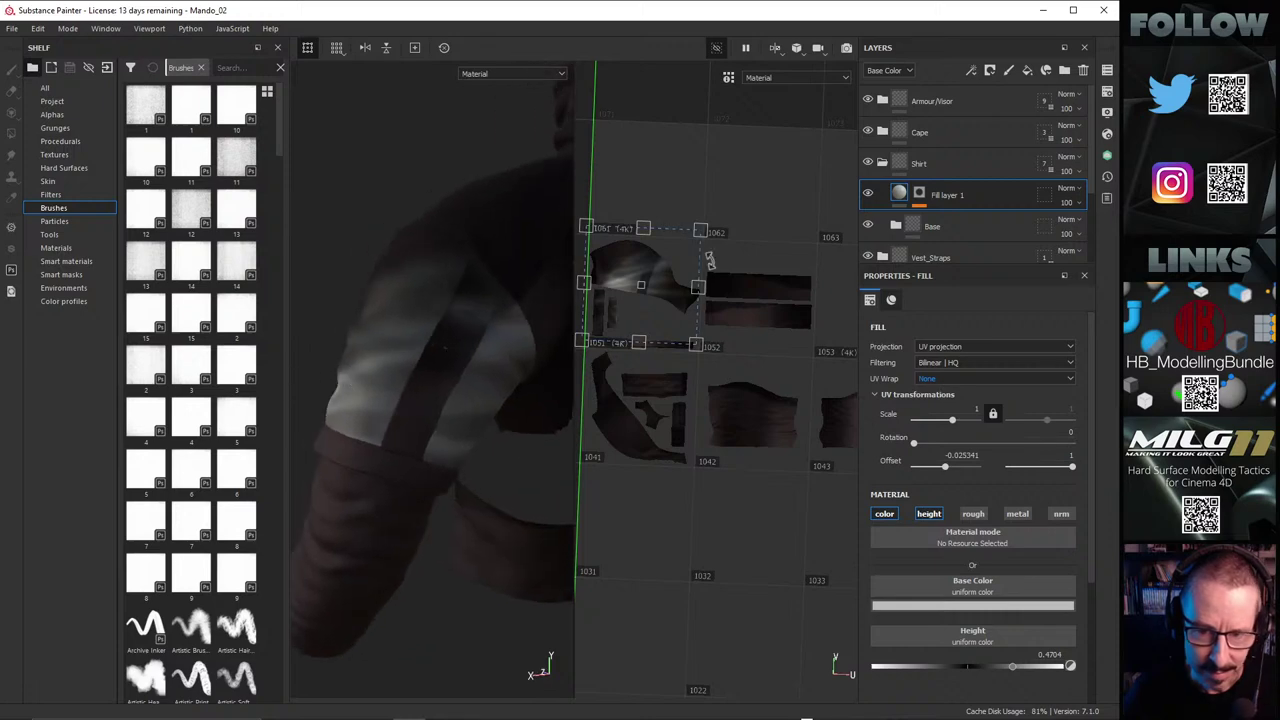
scroll(757, 288, "up", 2)
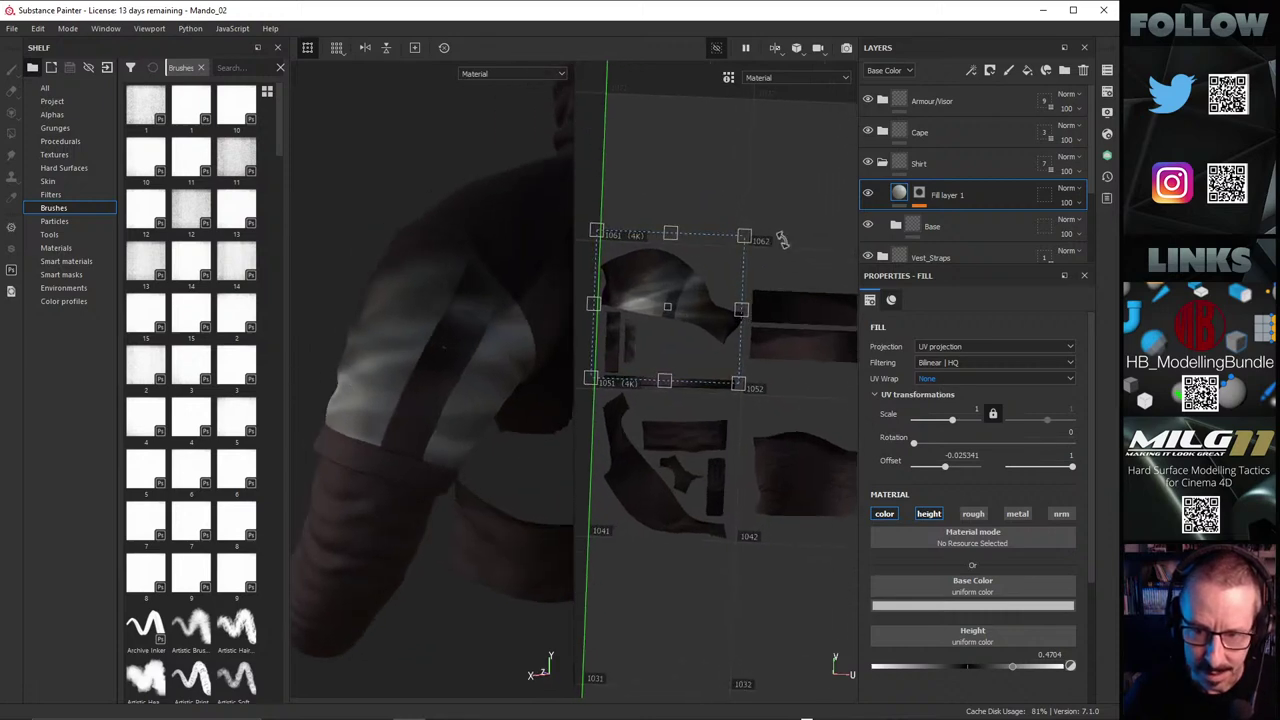
Step: Undo a trial rotation of Fill layer 1's UV placement and set its scale to about 1.43
mouse_move(770, 228)
left_mouse_down()
mouse_move(789, 240)
mouse_move(766, 206)
left_mouse_up()
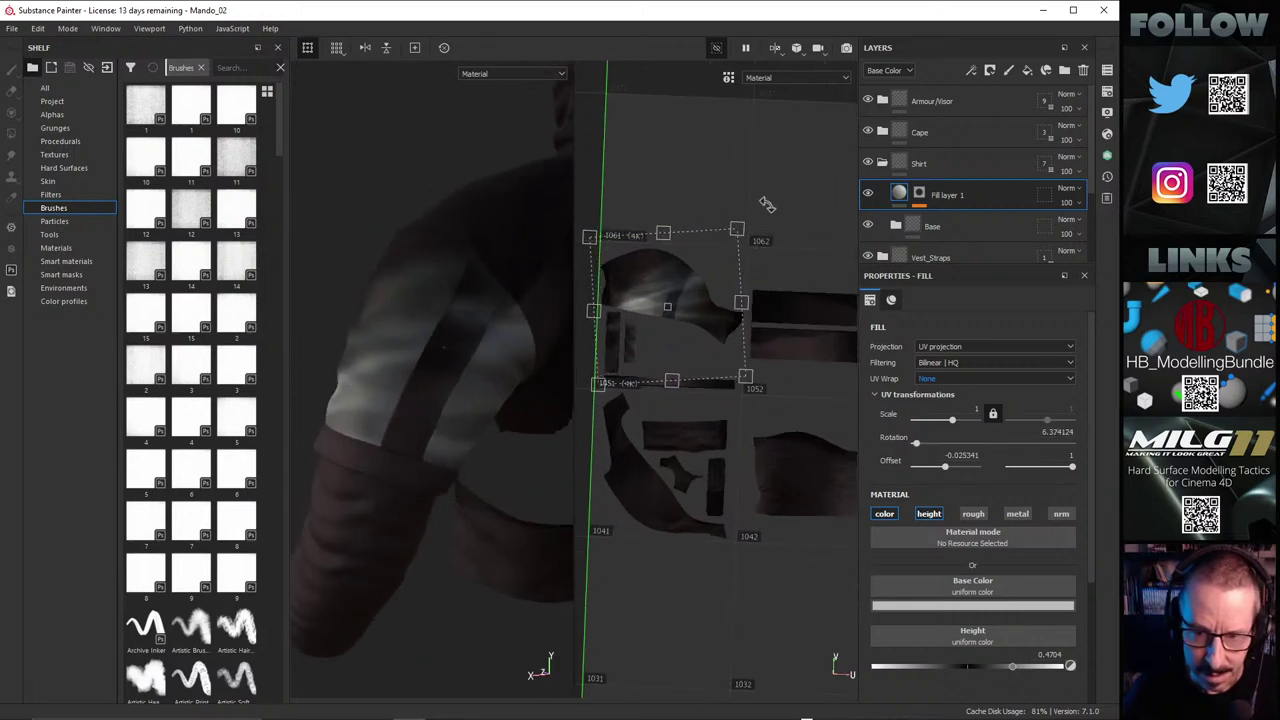
key("ctrl+z")
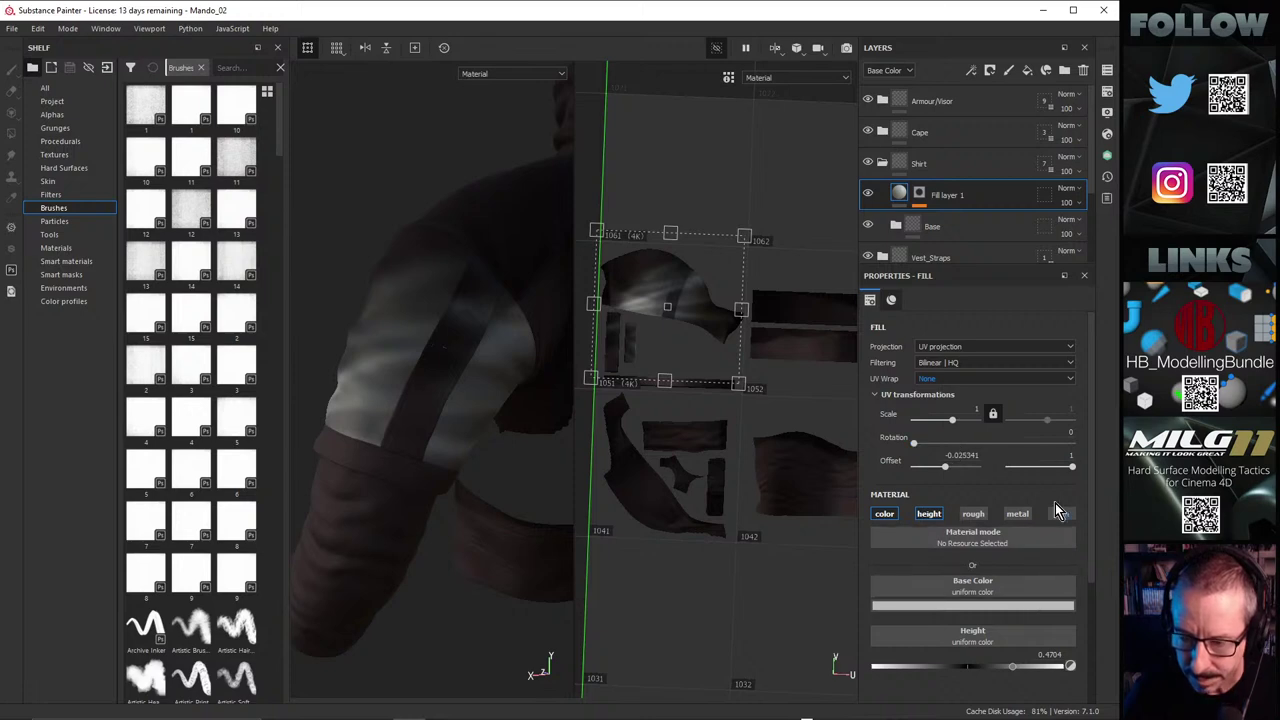
scroll(686, 284, "up", 1)
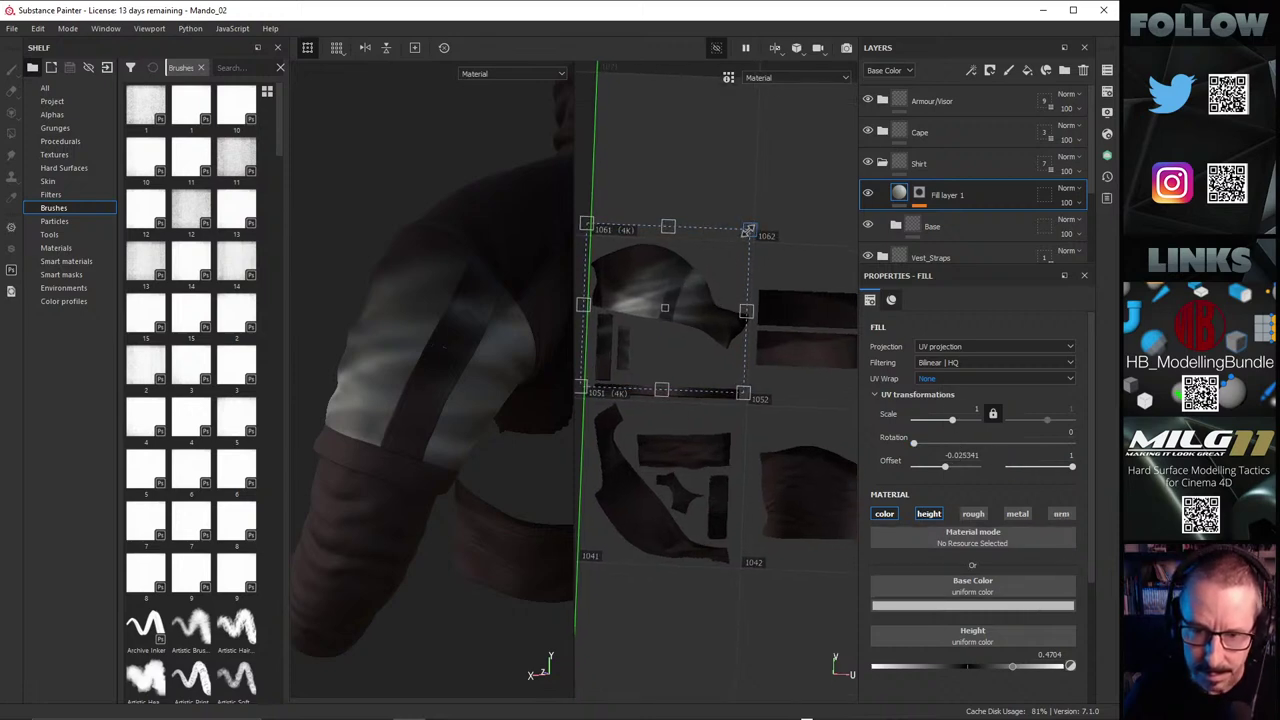
left_click_drag(748, 230, 675, 266)
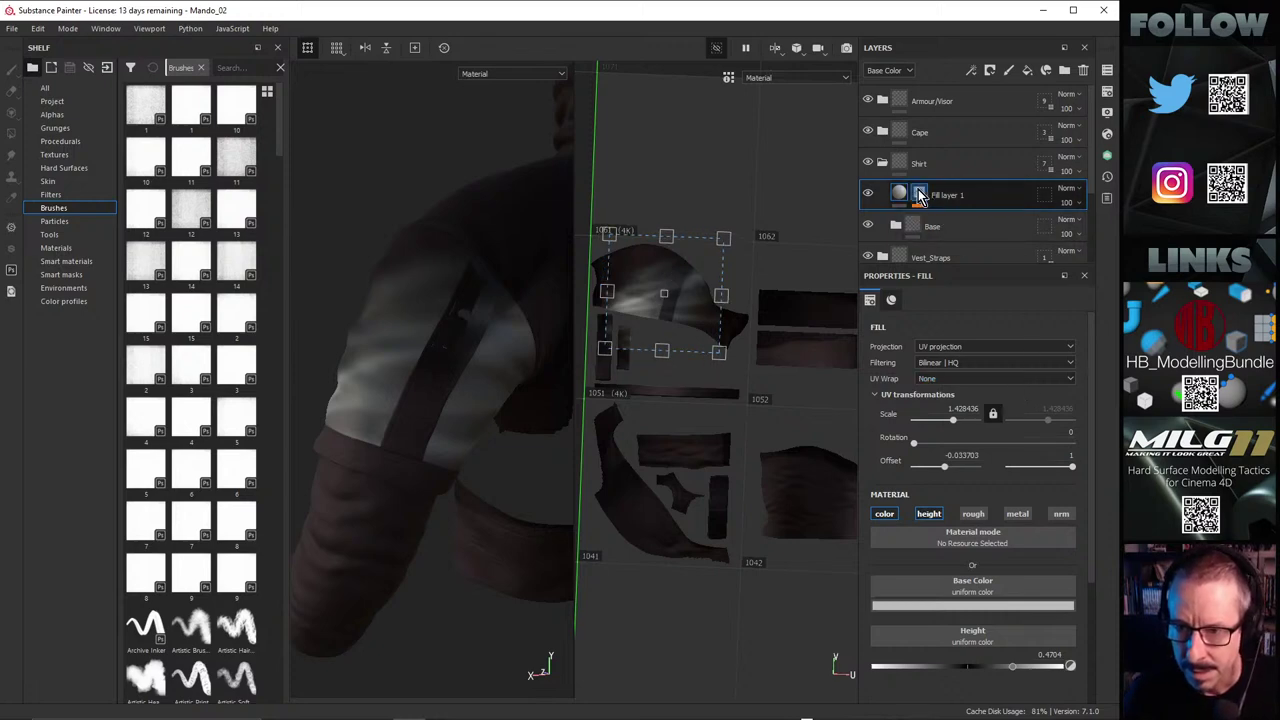
Step: Set the mask's Fill effect to a UV scale of 3.38 with UV Wrap set to None
left_click(921, 195)
left_click(952, 219)
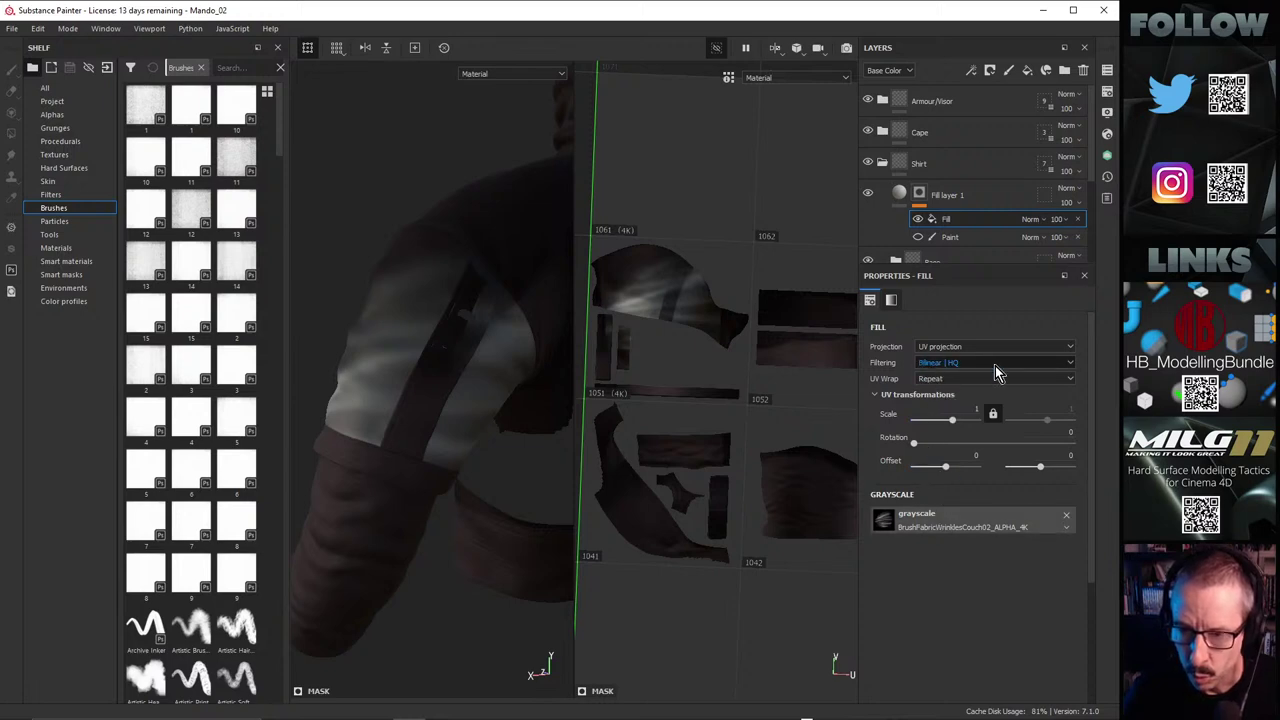
left_click_drag(951, 421, 956, 420)
left_click(960, 380)
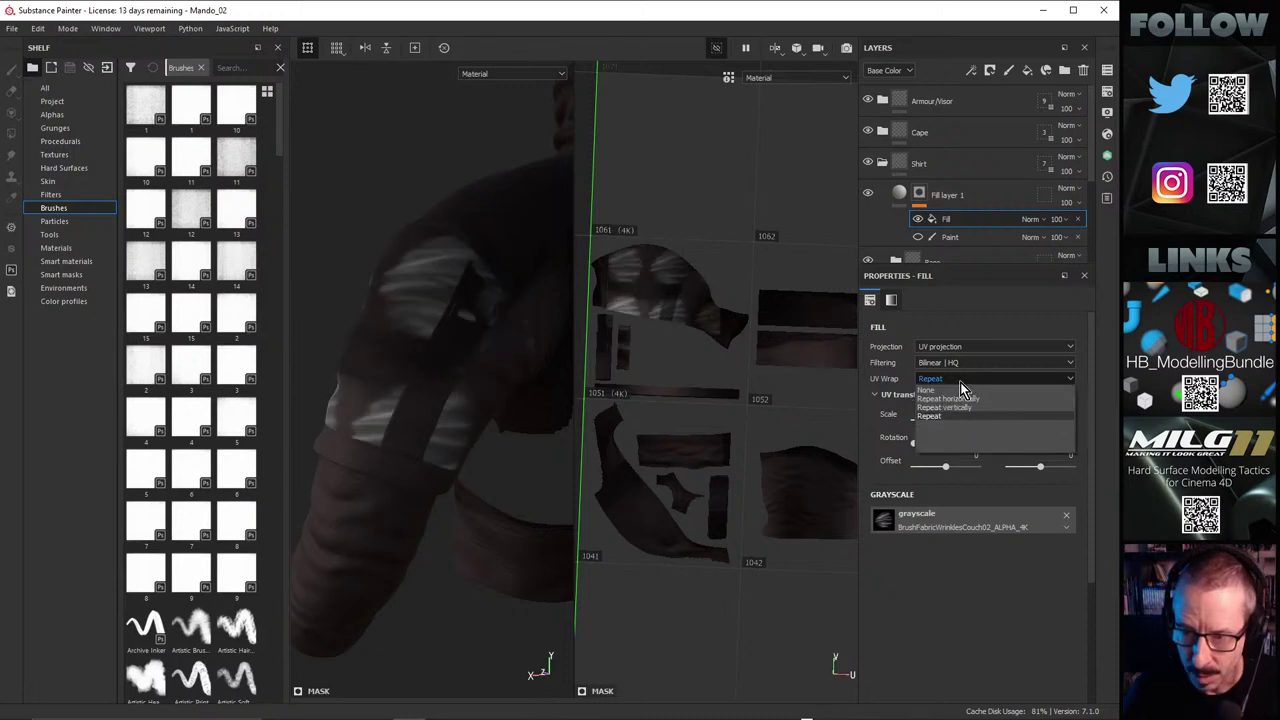
left_click(935, 390)
Step: Move the mask fill's wrinkle pattern onto the upper sleeve in UV tile 1051, scaled to about 1.96 by 2.09
right_click_drag(572, 347, 509, 366, "alt")
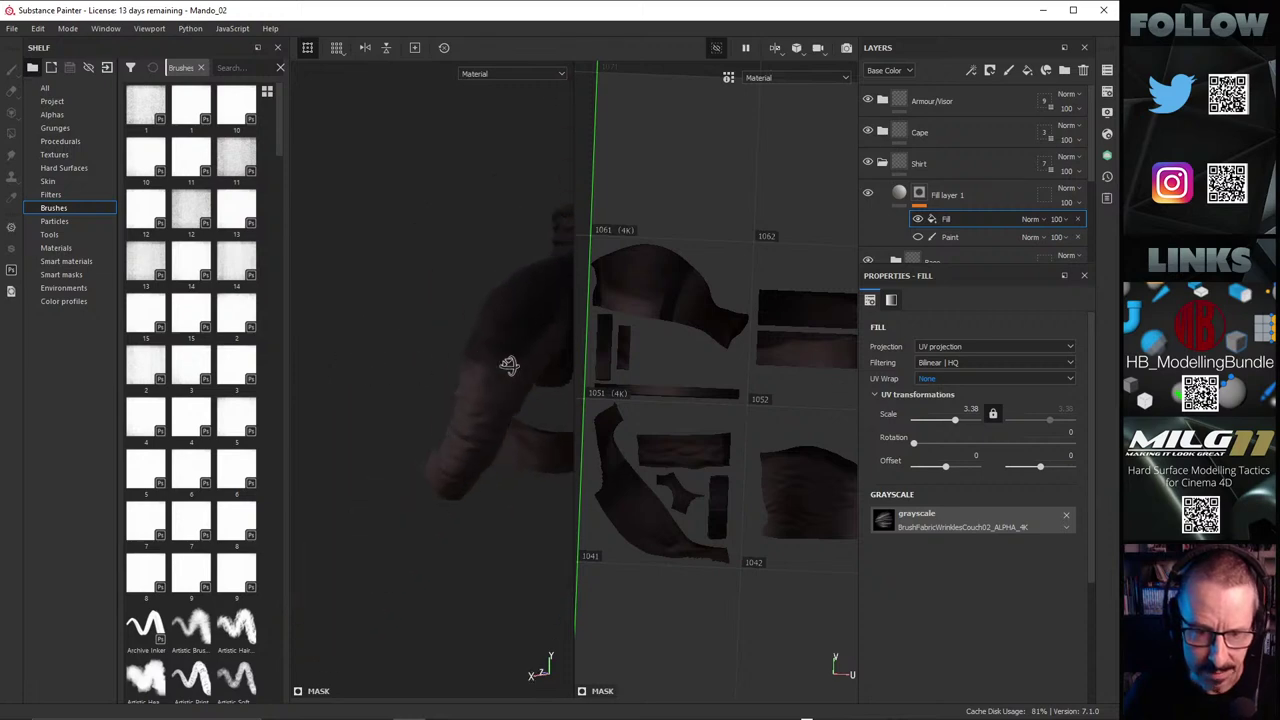
left_click_drag(509, 366, 771, 346, "alt")
right_click_drag(778, 343, 744, 363, "alt")
middle_click_drag(744, 362, 660, 328)
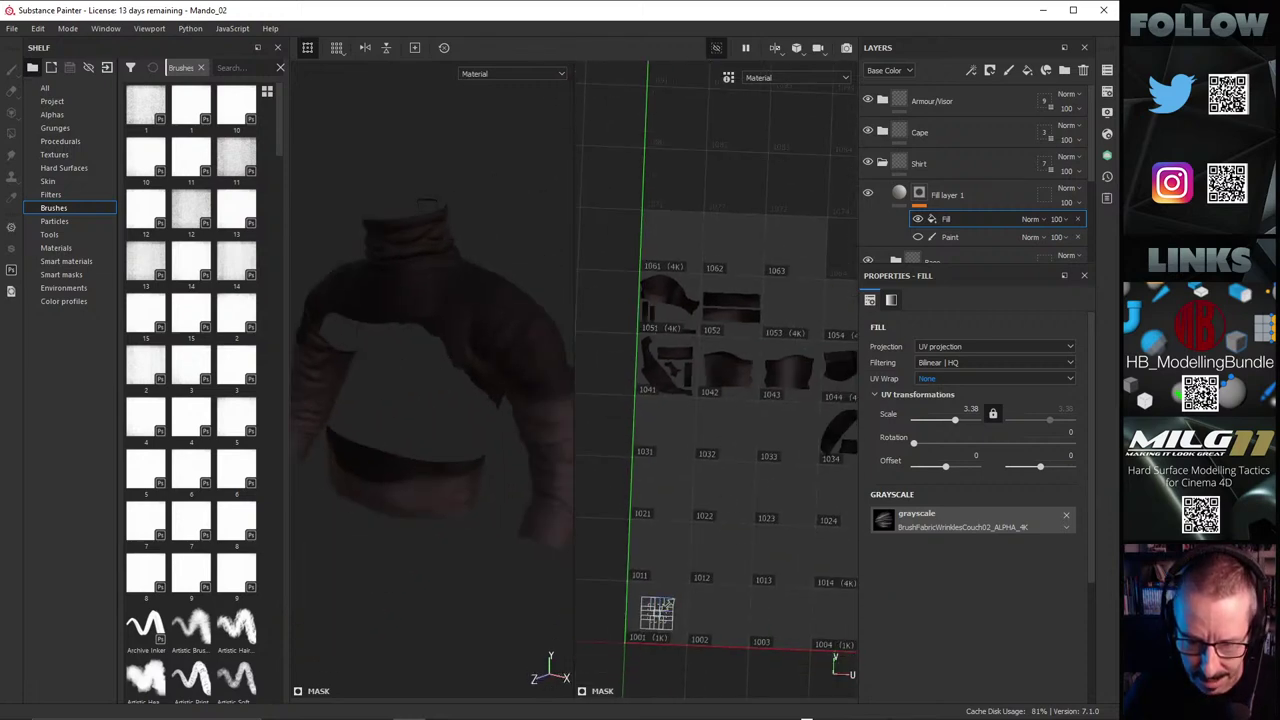
left_click_drag(667, 602, 659, 281)
right_click_drag(481, 336, 641, 322, "alt")
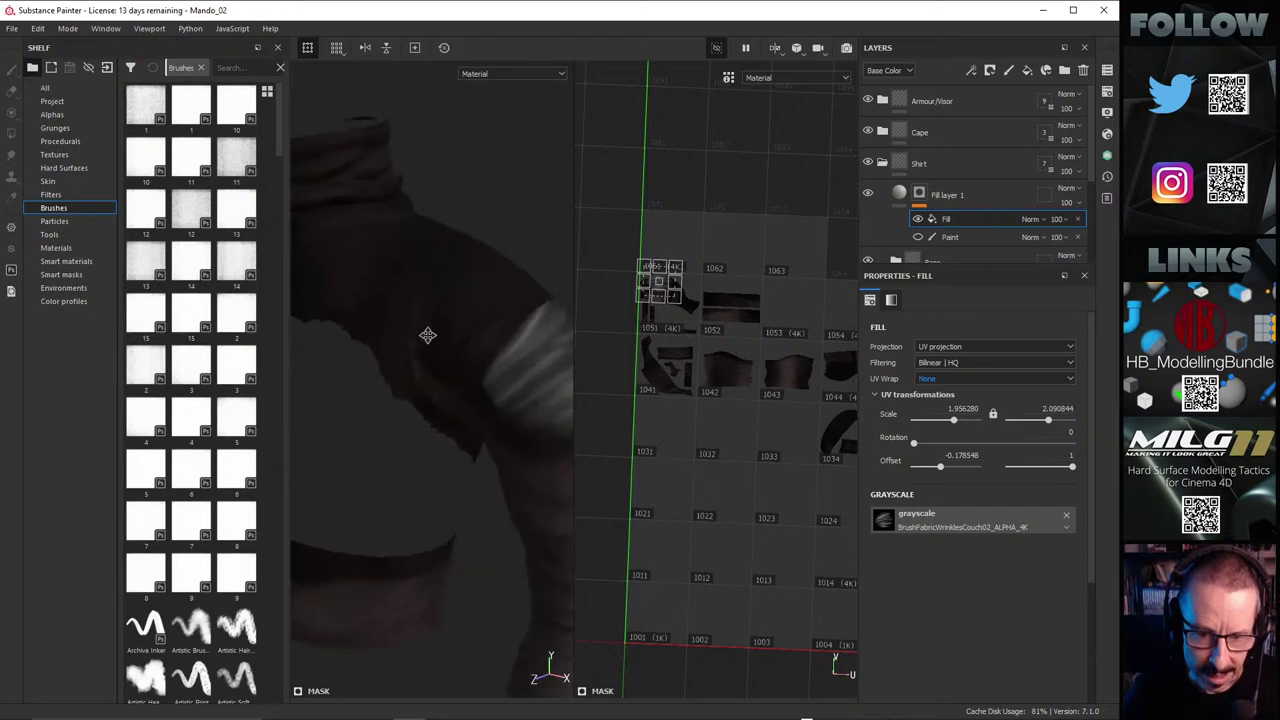
left_click_drag(426, 334, 459, 375, "alt")
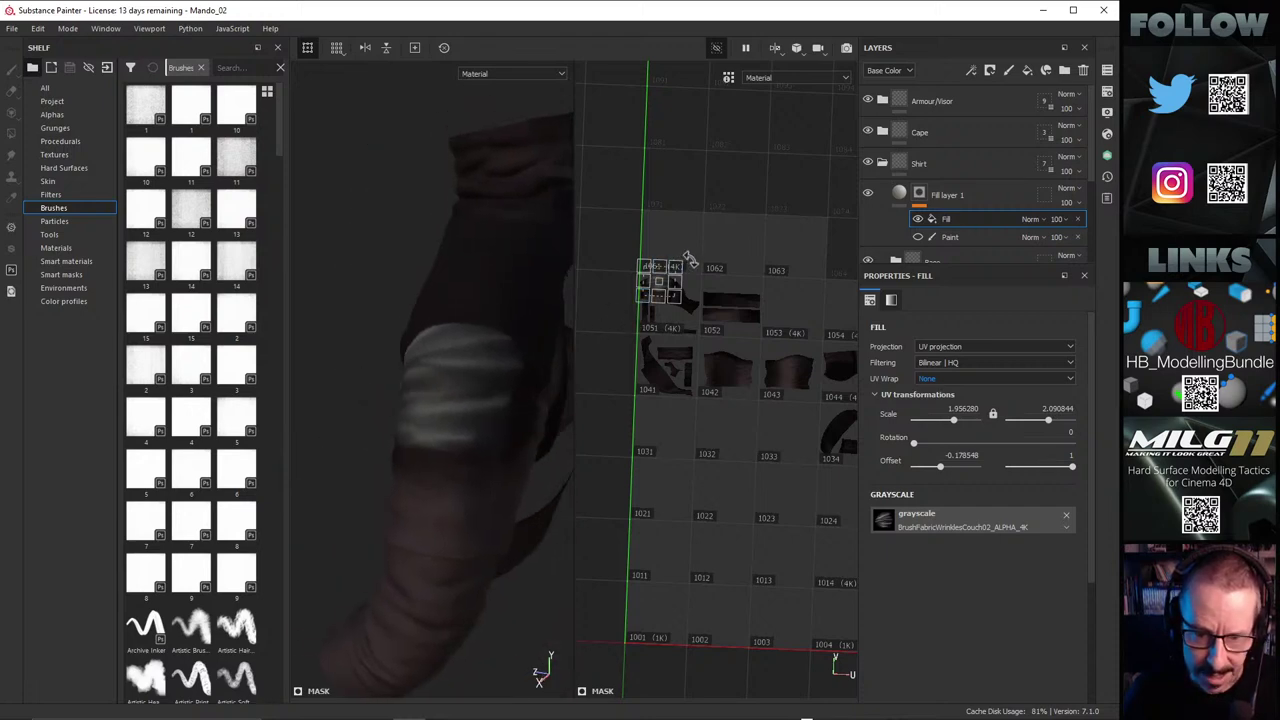
Step: Rotate the mask fill's wrinkle pattern to about 353 degrees and shift it to a horizontal offset of about -0.10
mouse_move(688, 258)
left_mouse_down()
mouse_move(680, 266)
mouse_move(700, 253)
left_mouse_up()
left_click_drag(565, 312, 484, 376, "alt")
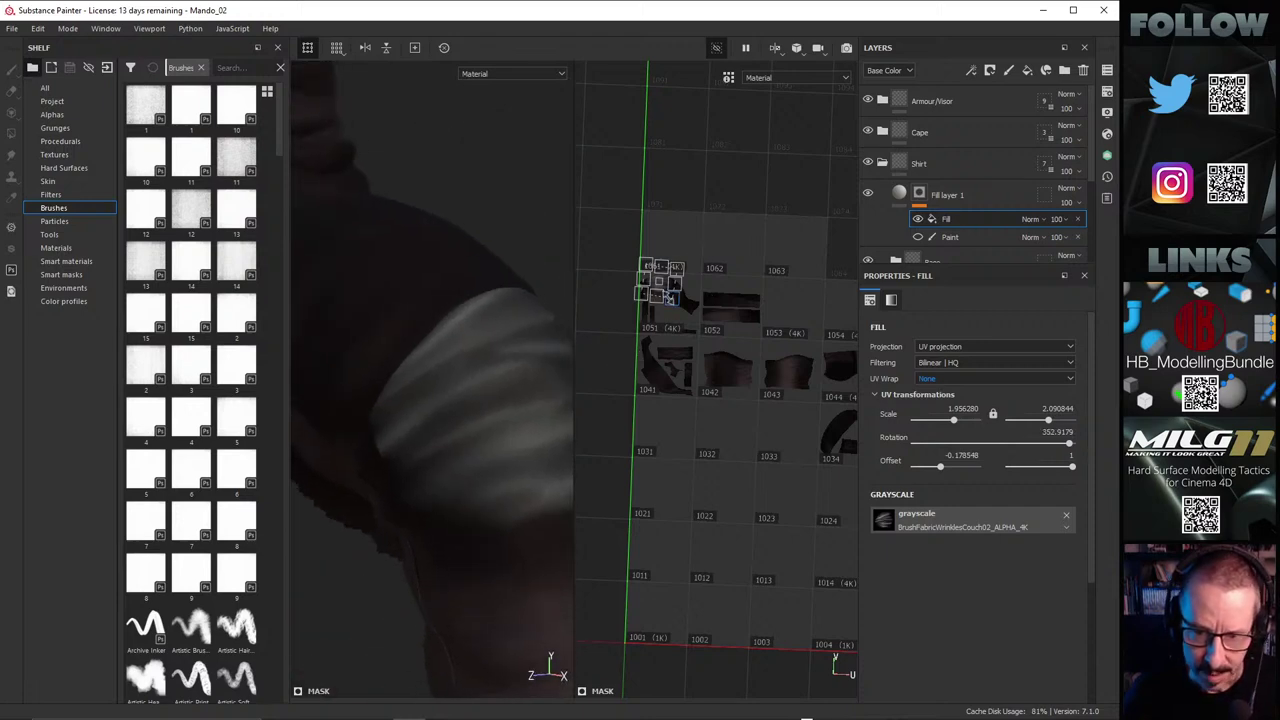
scroll(678, 297, "up", 4)
middle_click_drag(676, 289, 768, 306, "alt")
left_click_drag(738, 289, 746, 305)
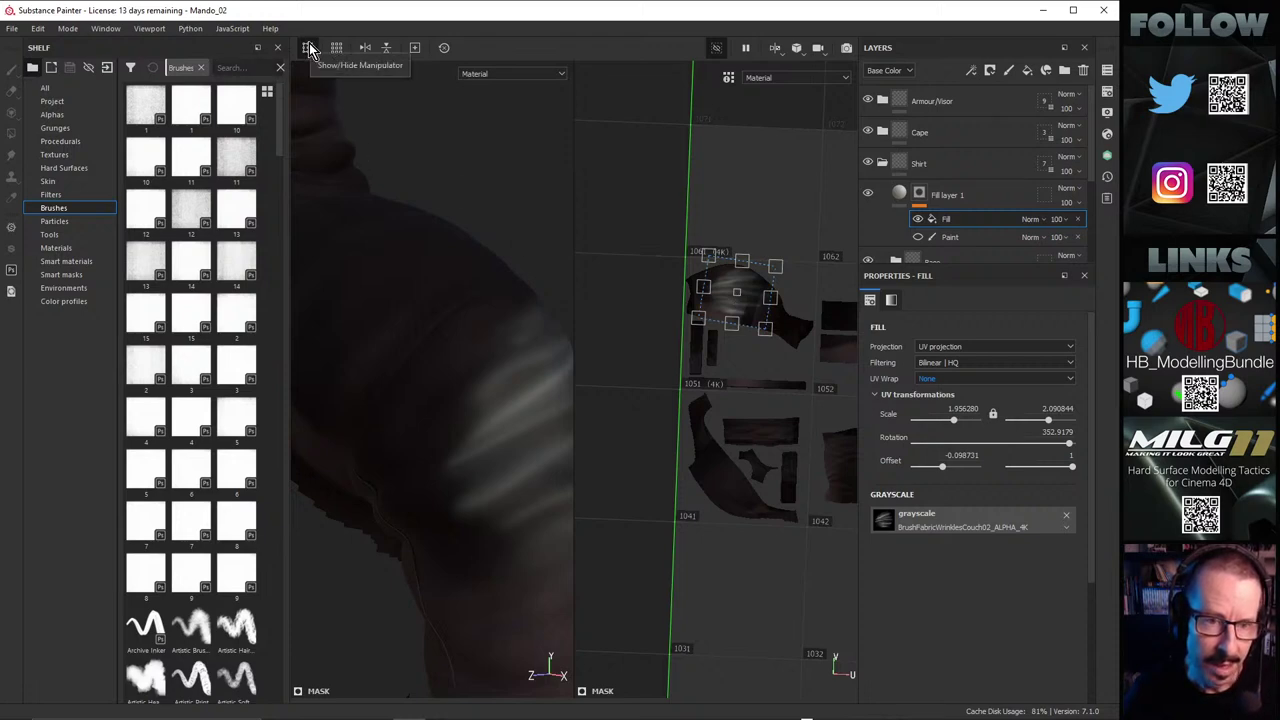
left_click_drag(318, 345, 418, 366, "alt")
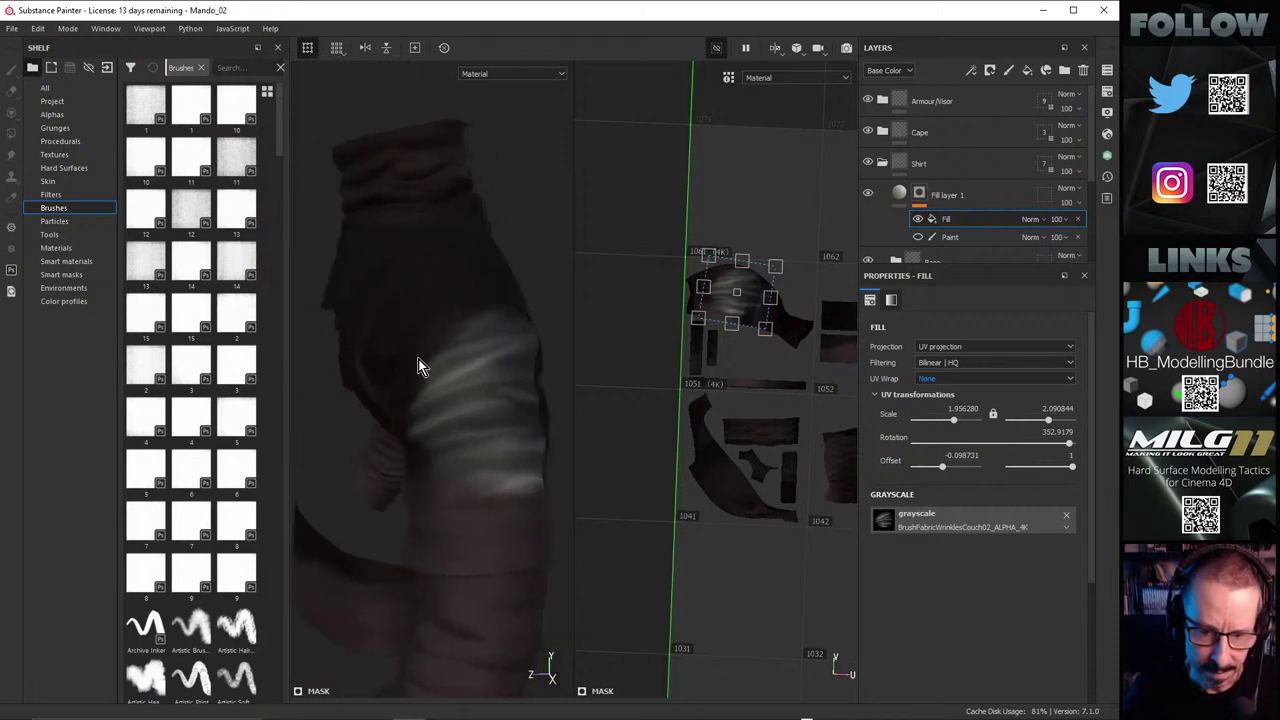
Step: Scale the wrinkle pattern to about 2.81 by 2.66 and move it to a horizontal offset of about -0.20 on the sleeve
left_click_drag(776, 265, 755, 275)
left_click_drag(472, 390, 520, 372, "alt")
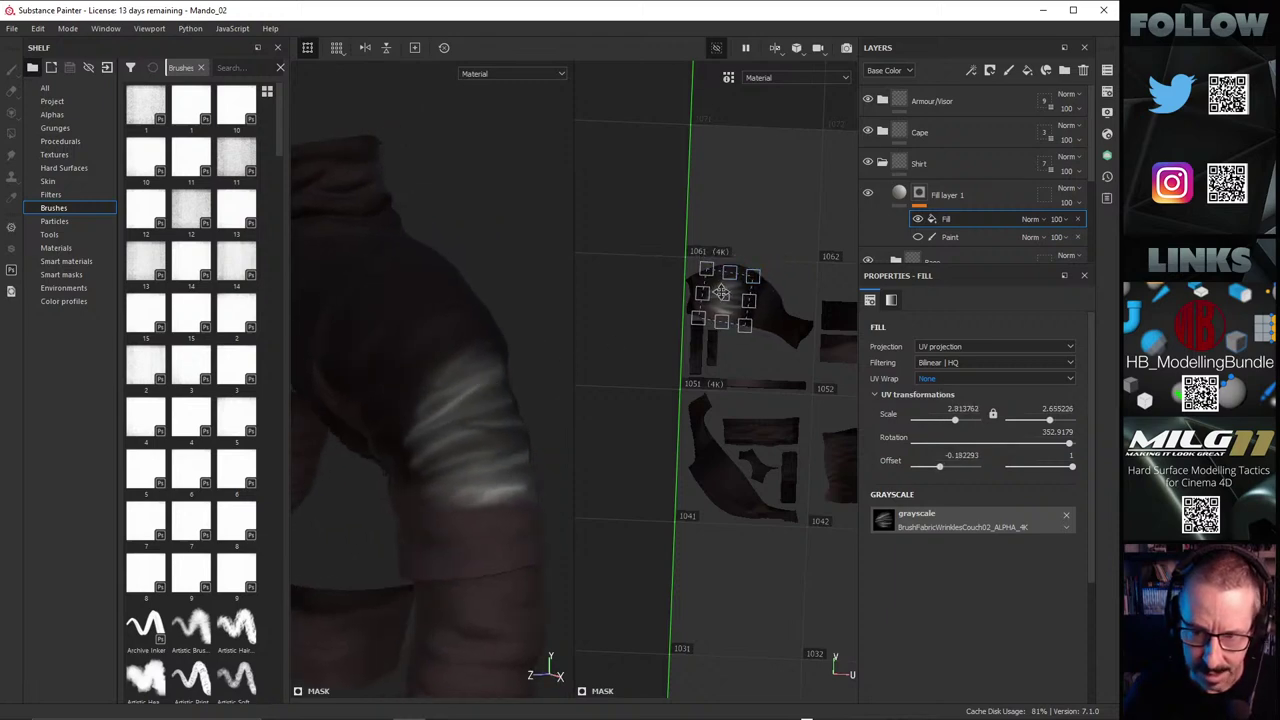
left_click_drag(721, 291, 717, 301)
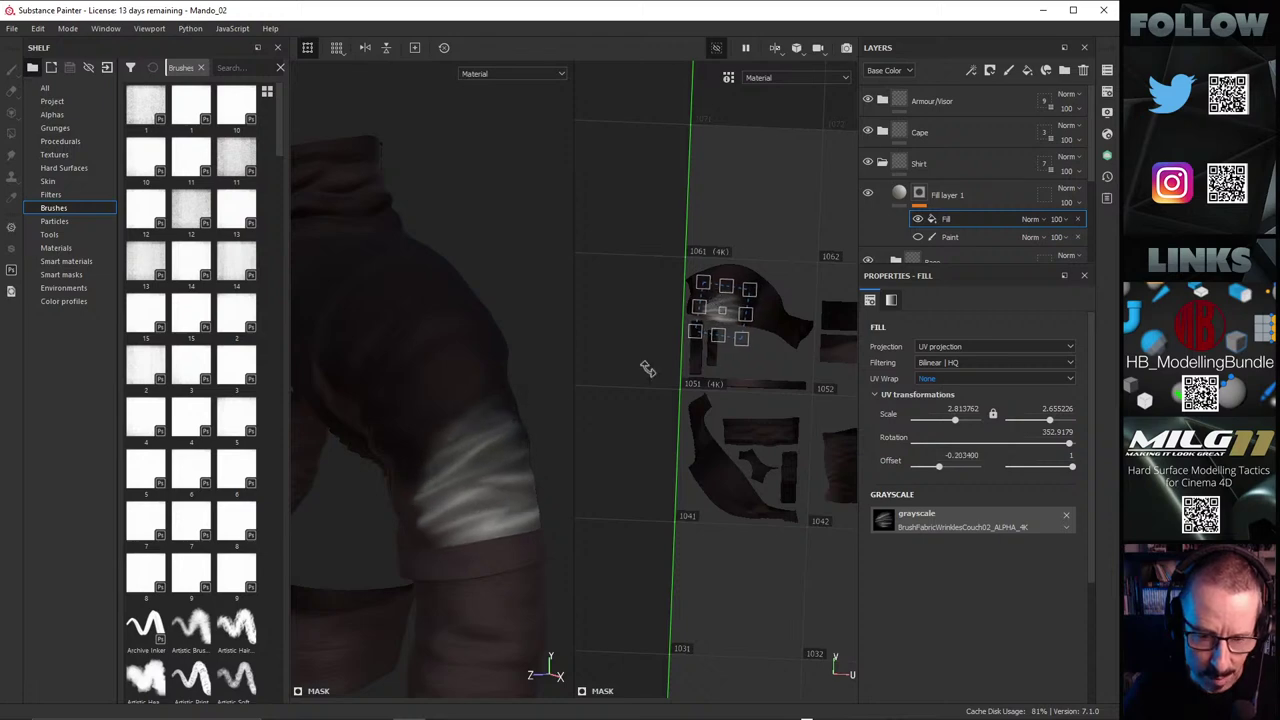
scroll(478, 450, "up", 3)
left_click_drag(478, 440, 512, 425, "alt")
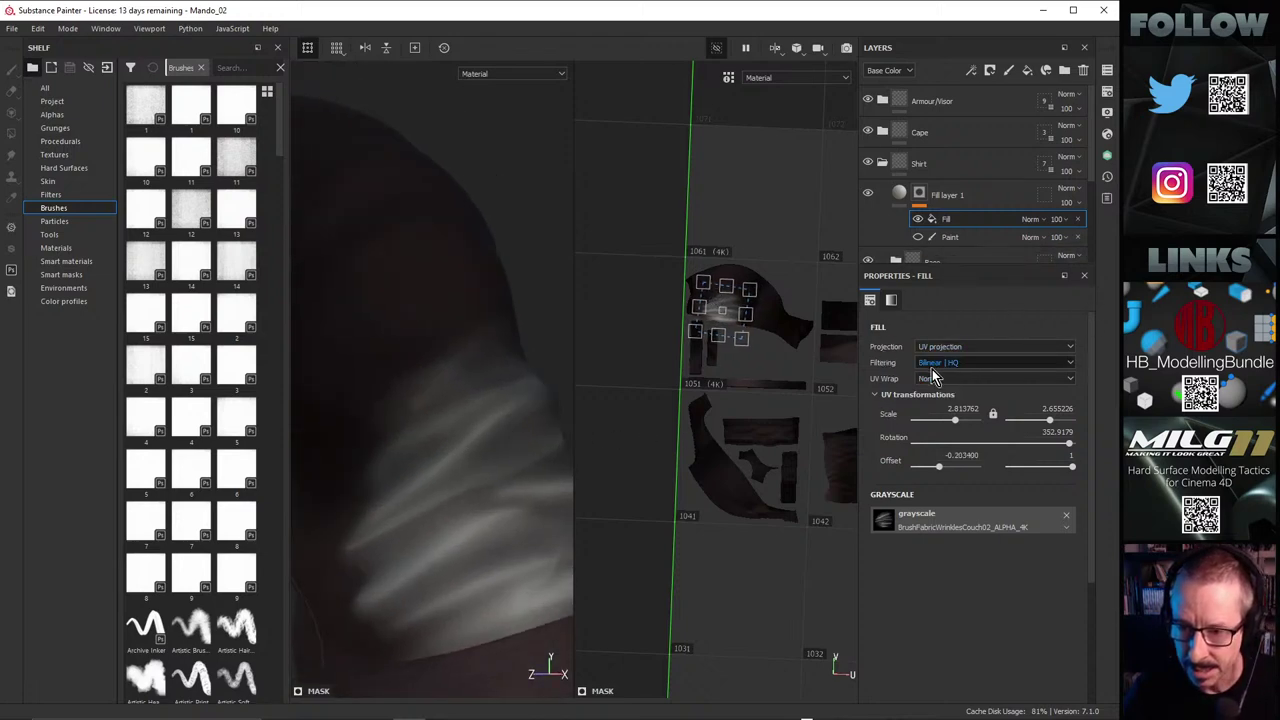
Step: Turn off Fill layer 1's color channel, inspect the sleeve, and undo a trial shift of the layer's UV placement
left_click(902, 194)
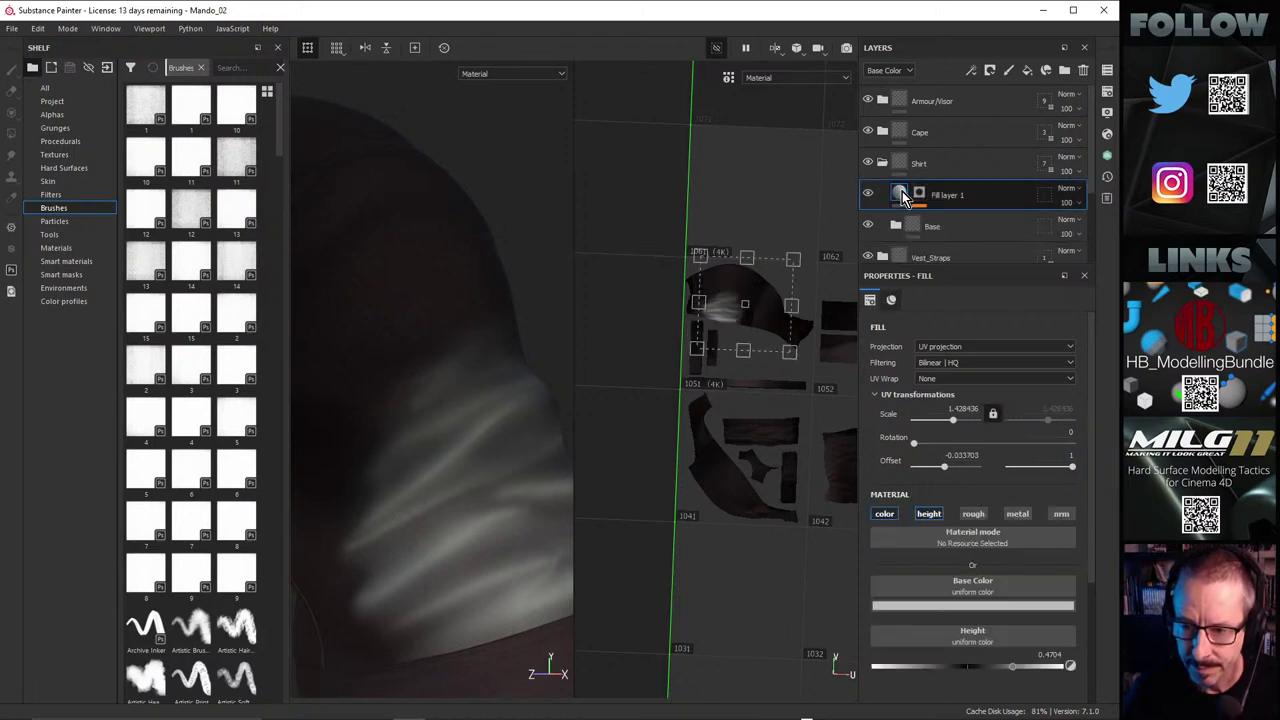
left_click(884, 515)
mouse_move(497, 483)
left_mouse_down("alt")
mouse_move(414, 463)
mouse_move(474, 489)
left_mouse_up("alt")
right_click_drag(474, 489, 479, 466, "alt")
left_click_drag(479, 466, 406, 443, "alt")
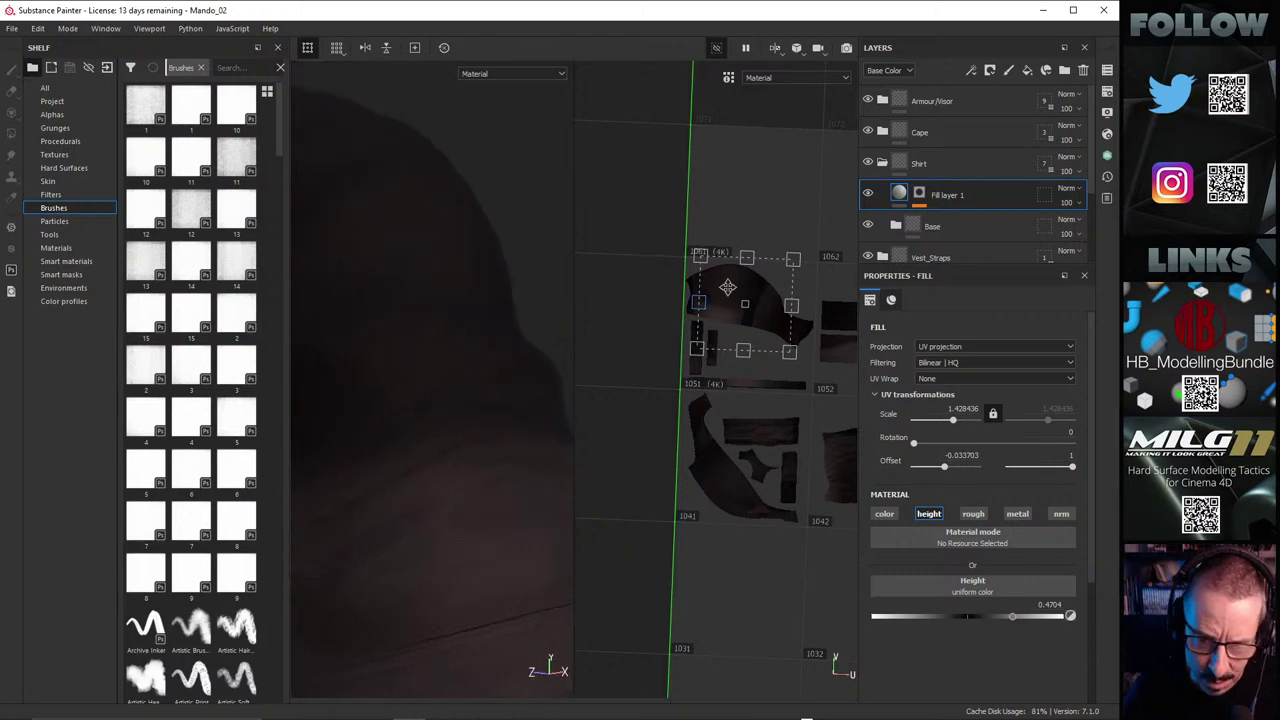
left_click_drag(763, 287, 762, 285)
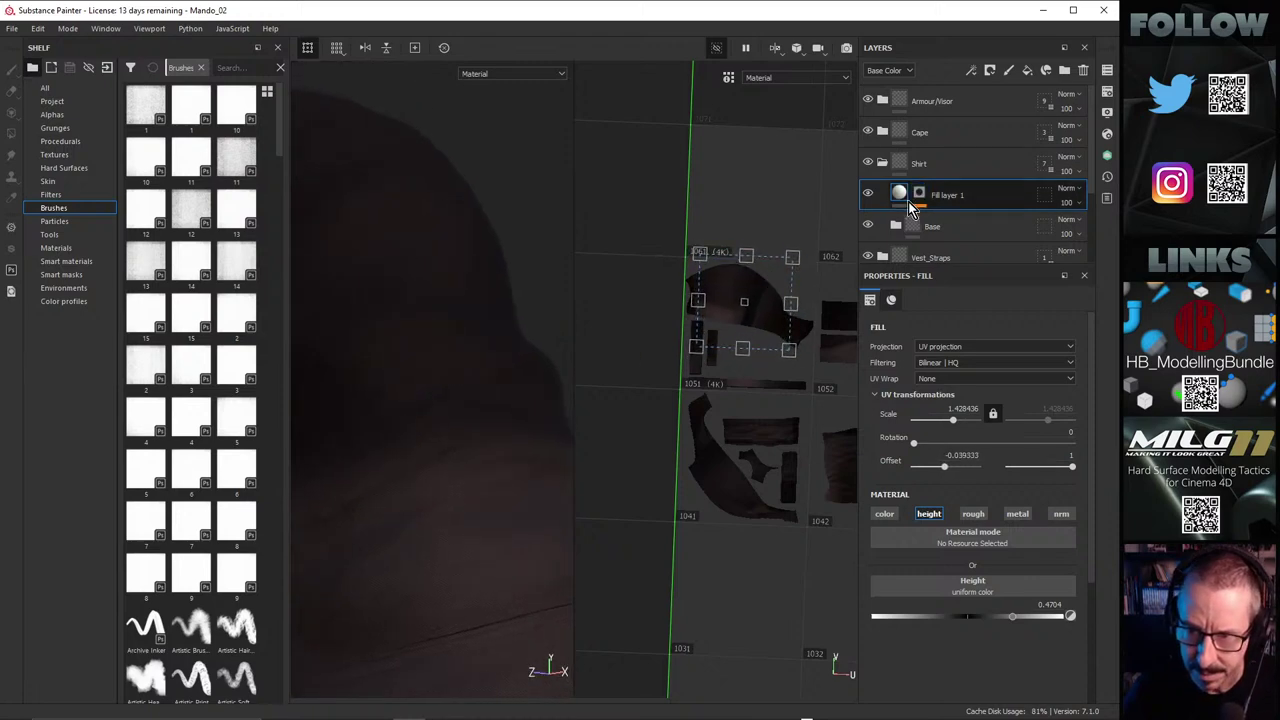
key("ctrl+z")
Step: Rotate the mask's Fill effect to about 334 degrees and shift it to a horizontal offset of about -0.22
left_click(919, 195)
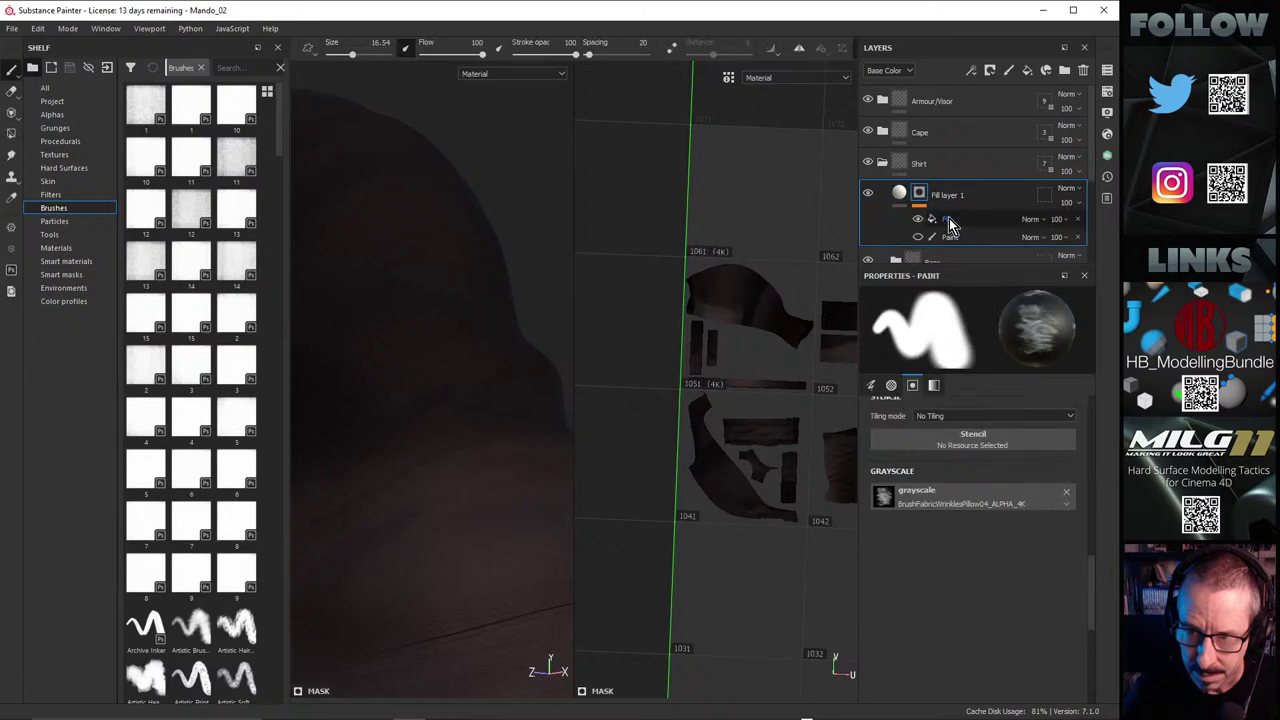
left_click(946, 218)
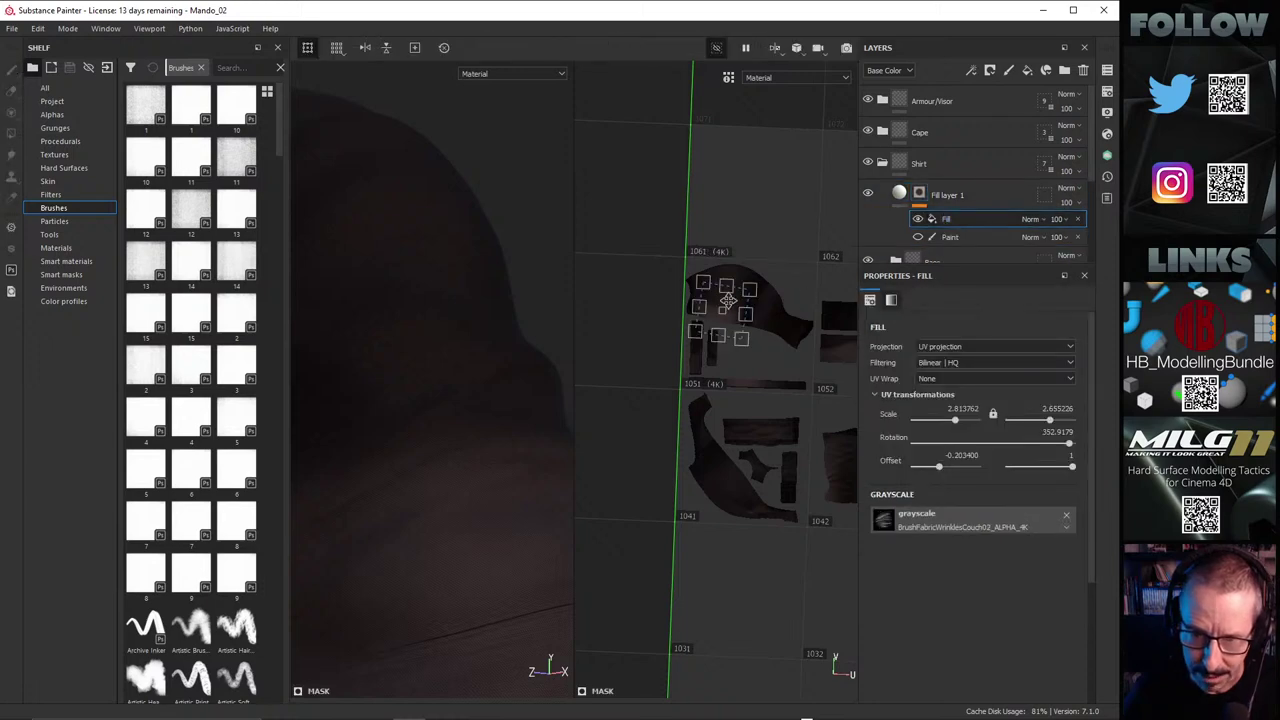
mouse_move(728, 300)
left_mouse_down()
mouse_move(764, 283)
mouse_move(768, 299)
mouse_move(734, 313)
left_mouse_up()
mouse_move(509, 408)
left_mouse_down("alt")
mouse_move(443, 414)
mouse_move(483, 437)
mouse_move(509, 424)
mouse_move(497, 430)
left_mouse_up("alt")
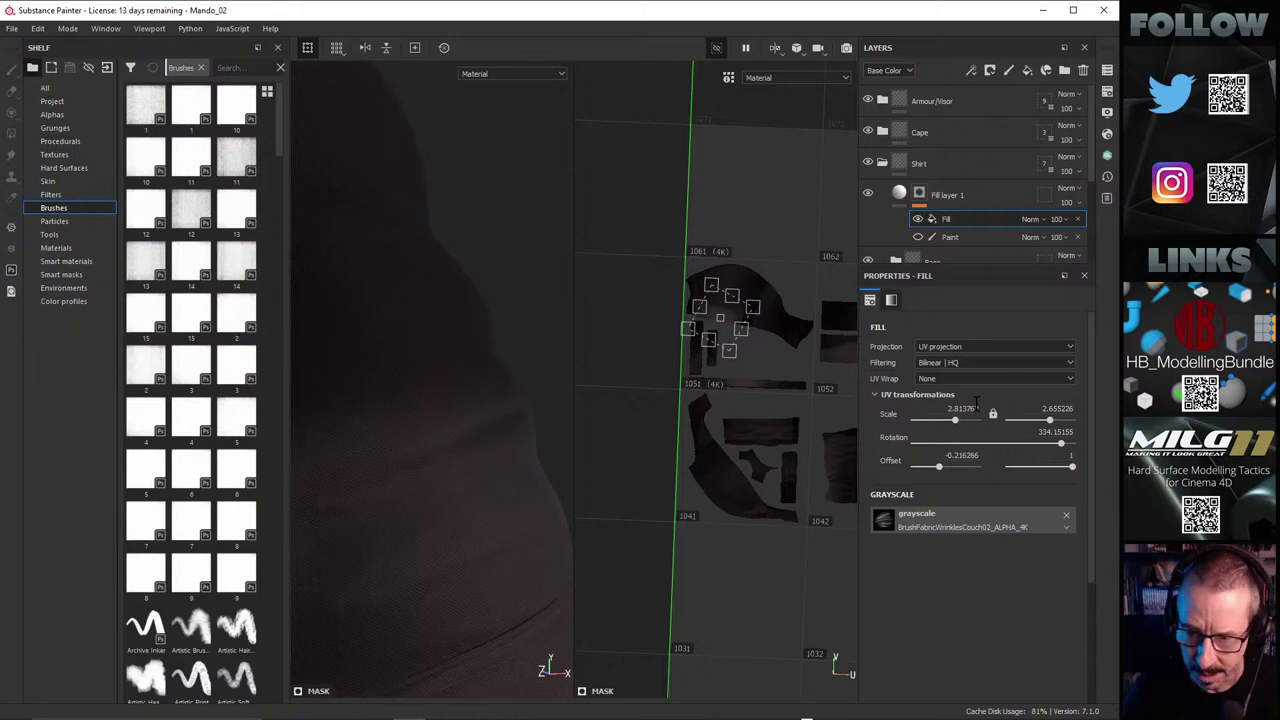
Step: Set Fill layer 1's height to about 0.82 and check the sleeve wrinkles from several angles
left_click(899, 195)
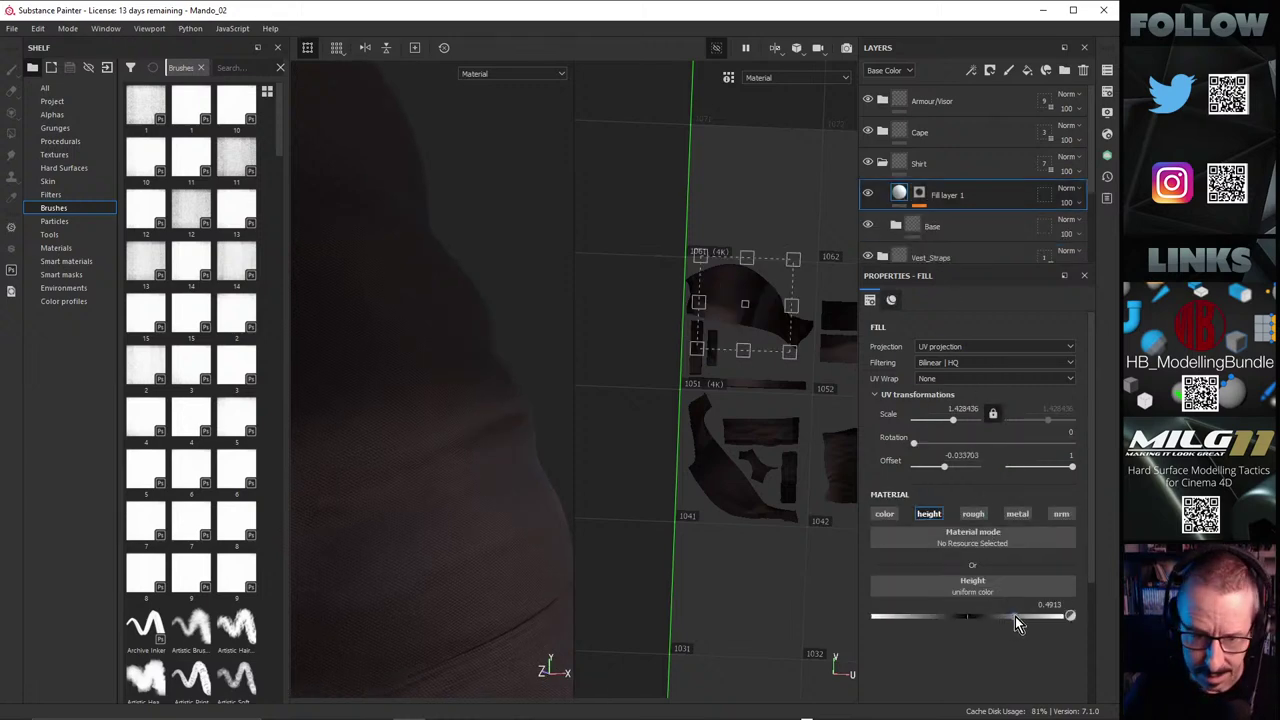
mouse_move(1031, 620)
left_mouse_down()
mouse_move(944, 630)
mouse_move(1027, 640)
left_mouse_up()
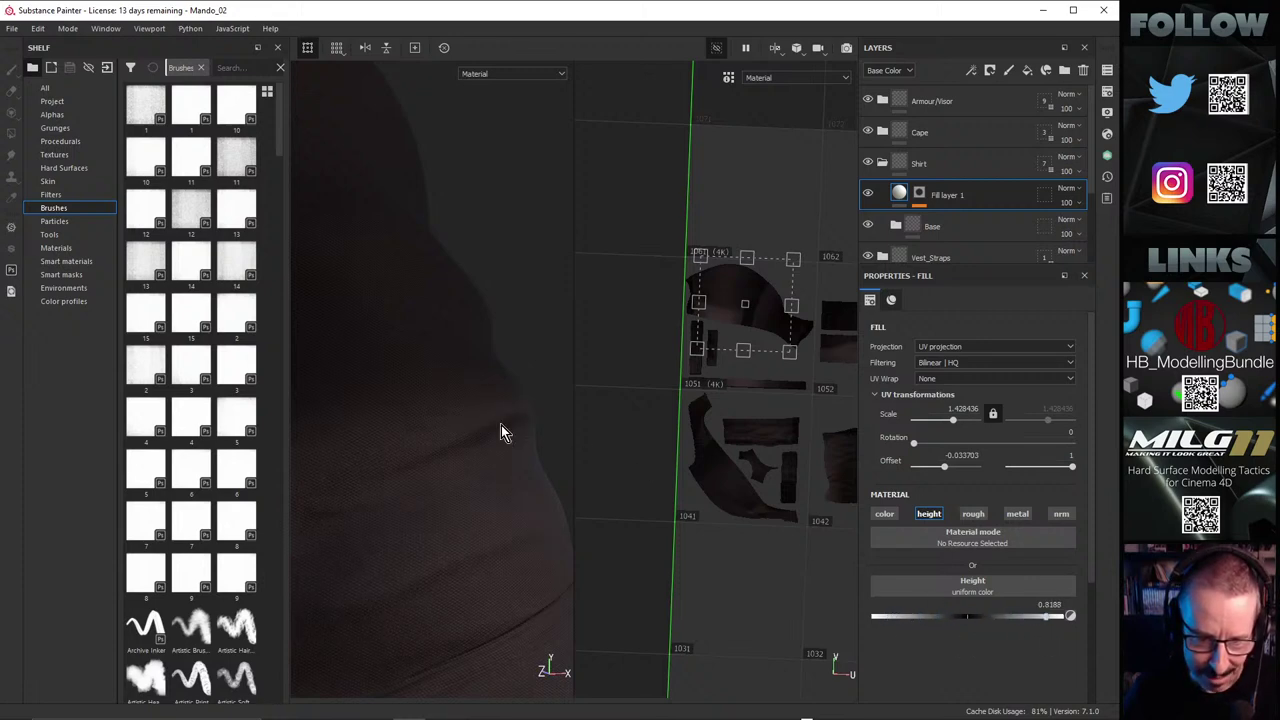
mouse_move(500, 434)
left_mouse_down("alt")
mouse_move(400, 429)
mouse_move(357, 440)
mouse_move(491, 434)
mouse_move(346, 457)
mouse_move(449, 450)
mouse_move(520, 423)
left_mouse_up("alt")
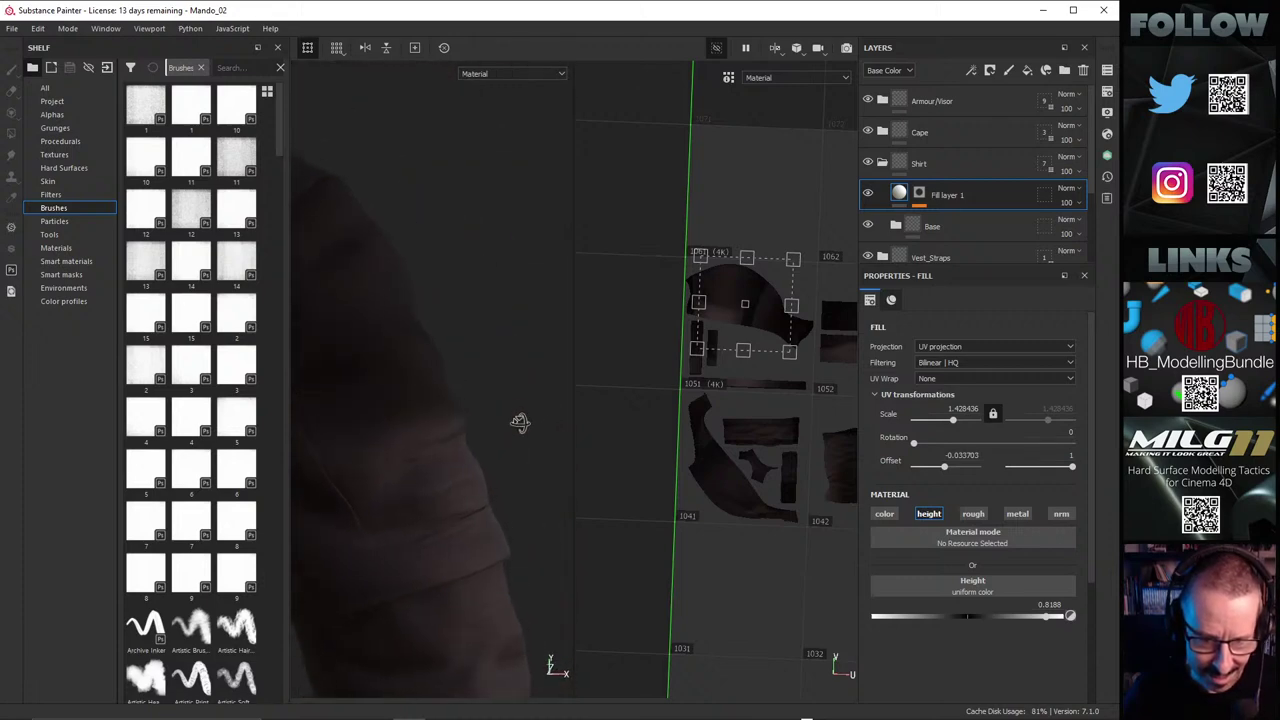
left_click_drag(474, 475, 368, 471, "alt")
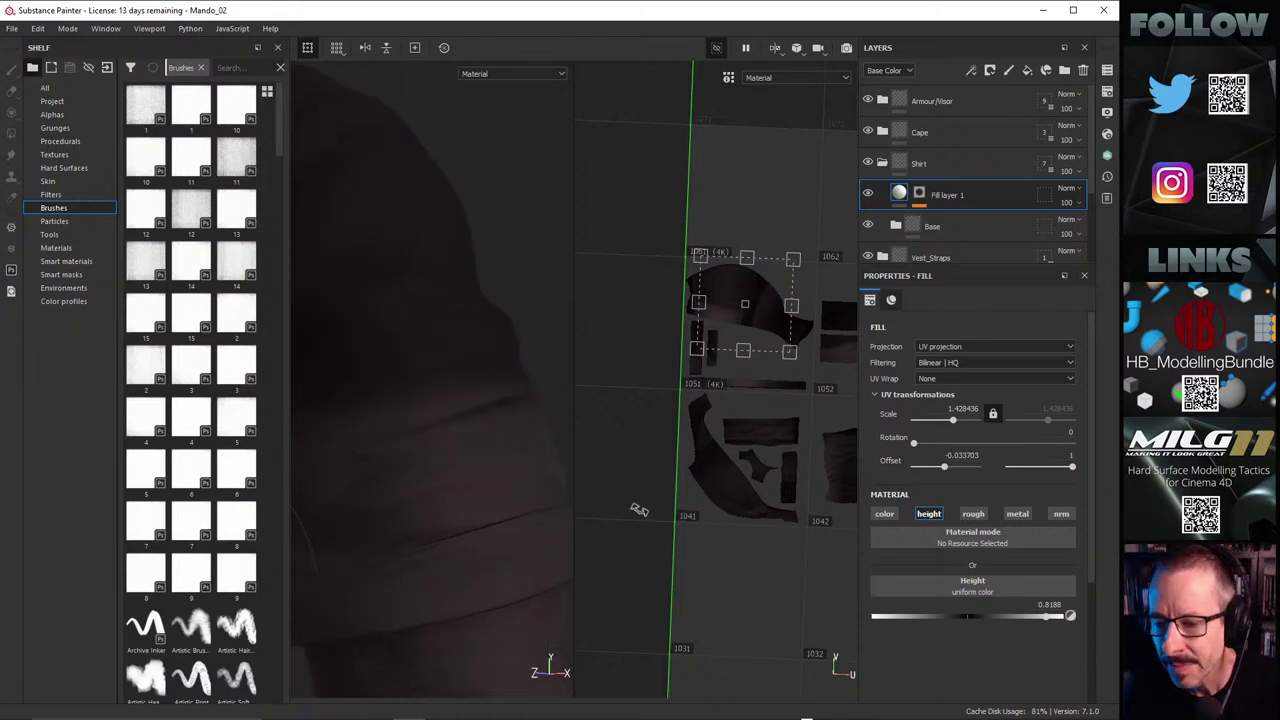
Step: Shift Fill layer 1's UV placement to a horizontal offset of about -0.09 and compare the sleeve with the reference photo
mouse_move(455, 440)
left_mouse_down("alt")
mouse_move(471, 451)
mouse_move(460, 420)
mouse_move(400, 451)
mouse_move(425, 435)
mouse_move(560, 449)
mouse_move(457, 423)
mouse_move(480, 411)
mouse_move(440, 433)
left_mouse_up("alt")
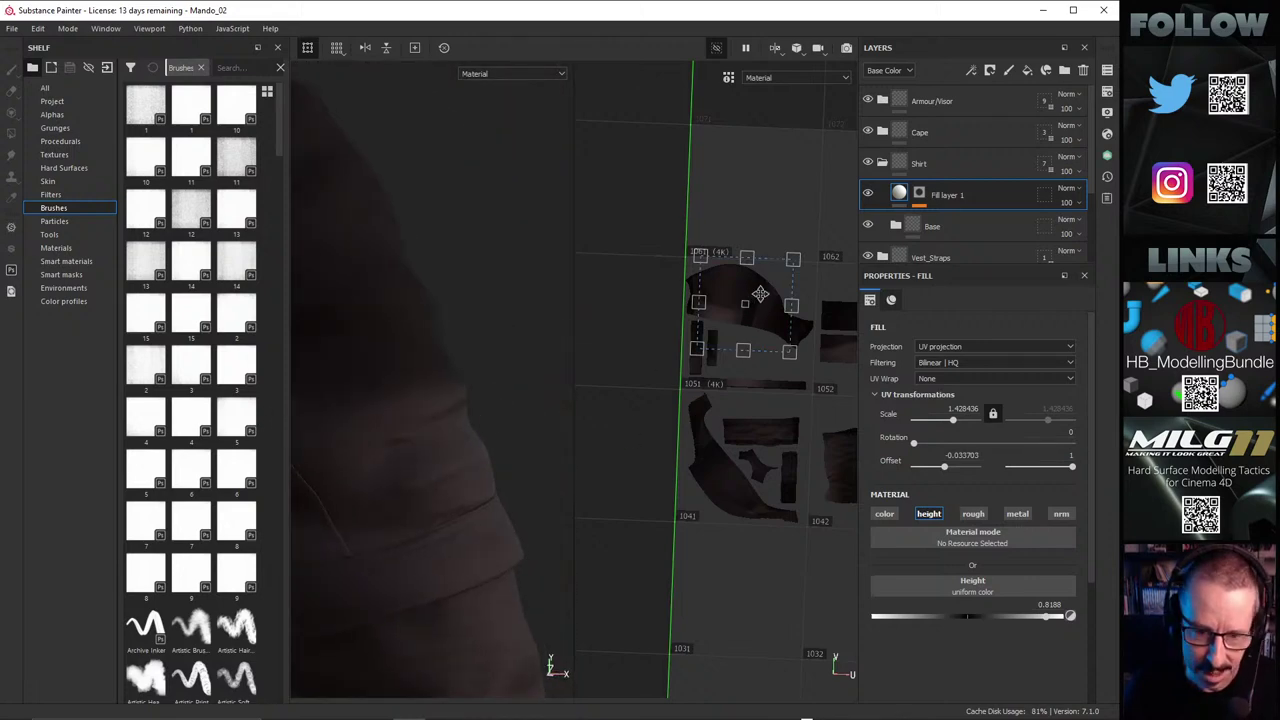
left_click_drag(760, 293, 753, 296)
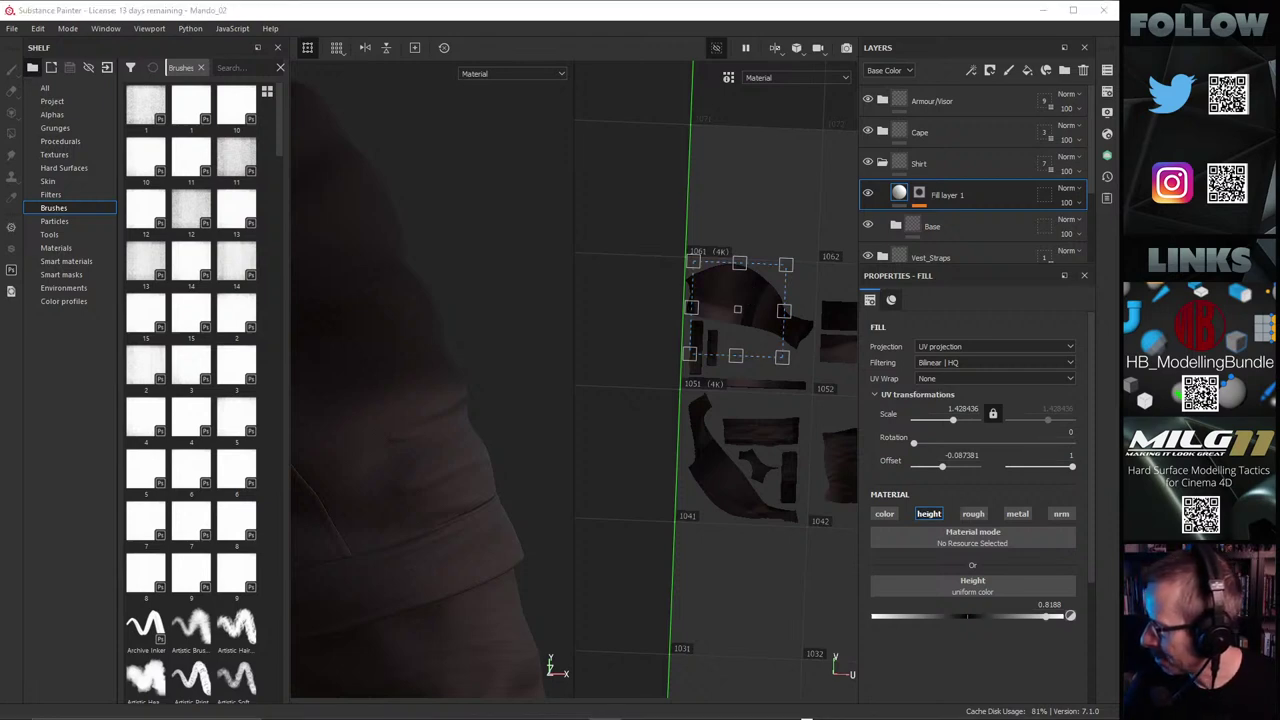
mouse_move(1119, 290)
right_mouse_down()
mouse_move(699, 217)
mouse_move(589, 211)
right_mouse_up()
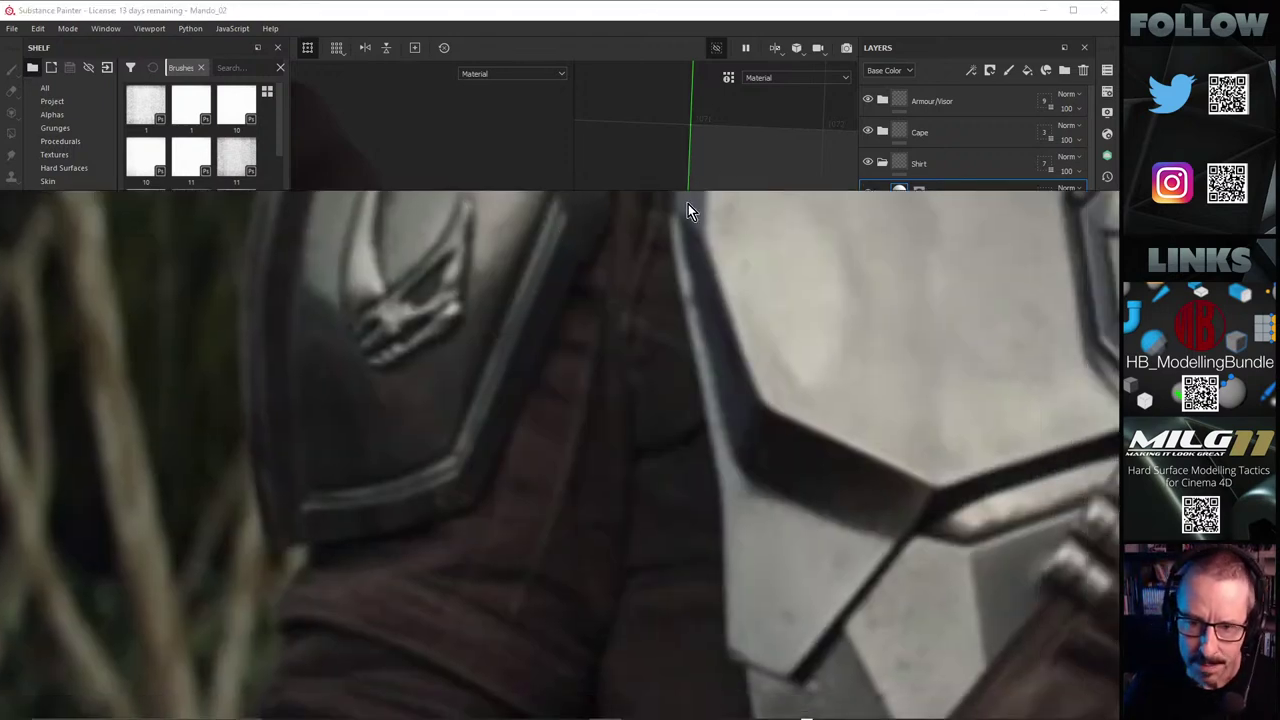
right_click_drag(688, 204, 742, 74)
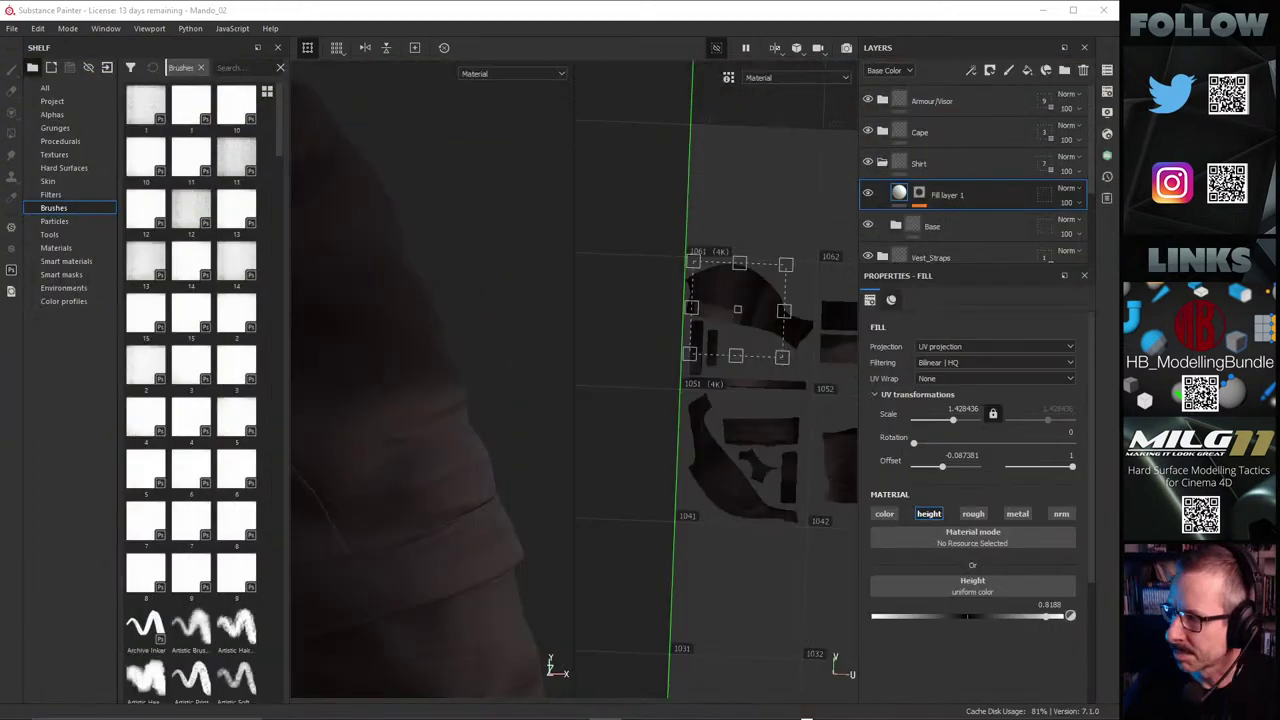
Step: Move and resize Fill layer 1's UV placement to a scale of about 1.64 by 1.58 and a horizontal offset of about -0.03
right_click_drag(480, 398, 418, 452, "alt")
mouse_move(437, 434)
left_mouse_down("alt")
mouse_move(371, 460)
mouse_move(482, 454)
left_mouse_up("alt")
middle_click_drag(482, 446, 477, 382, "alt")
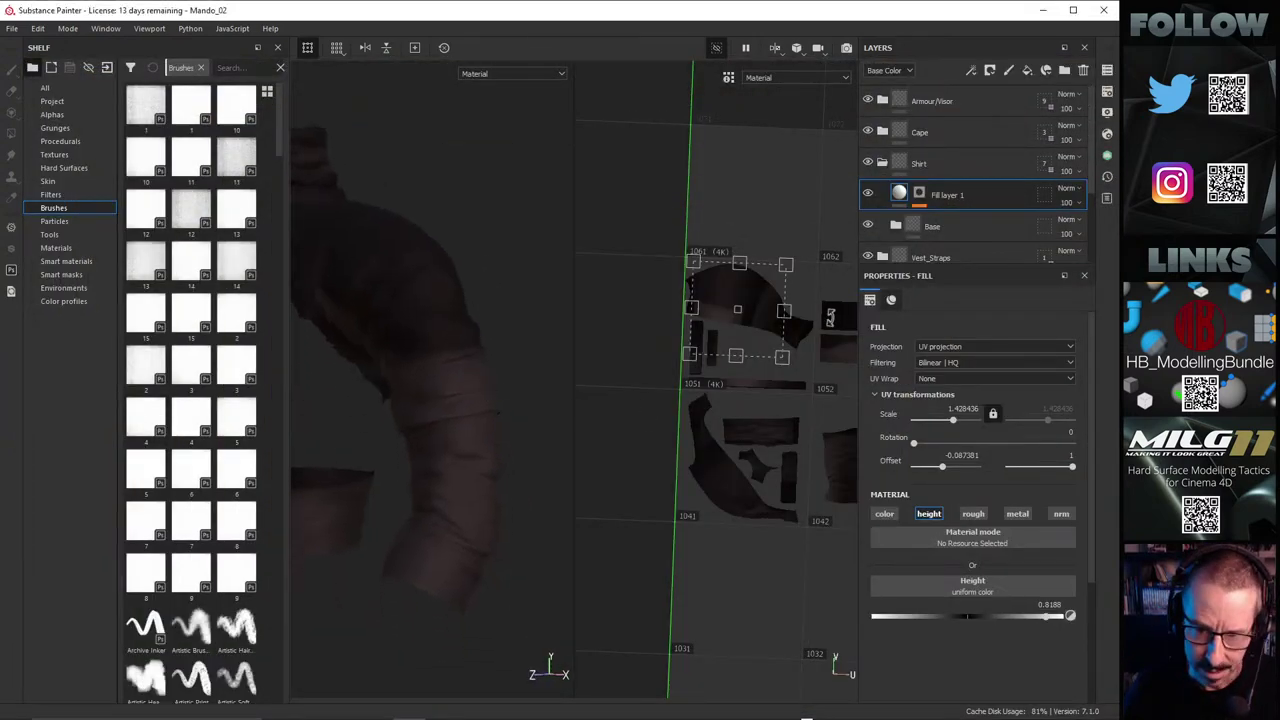
left_click_drag(762, 308, 763, 317)
right_click_drag(465, 371, 667, 374, "alt")
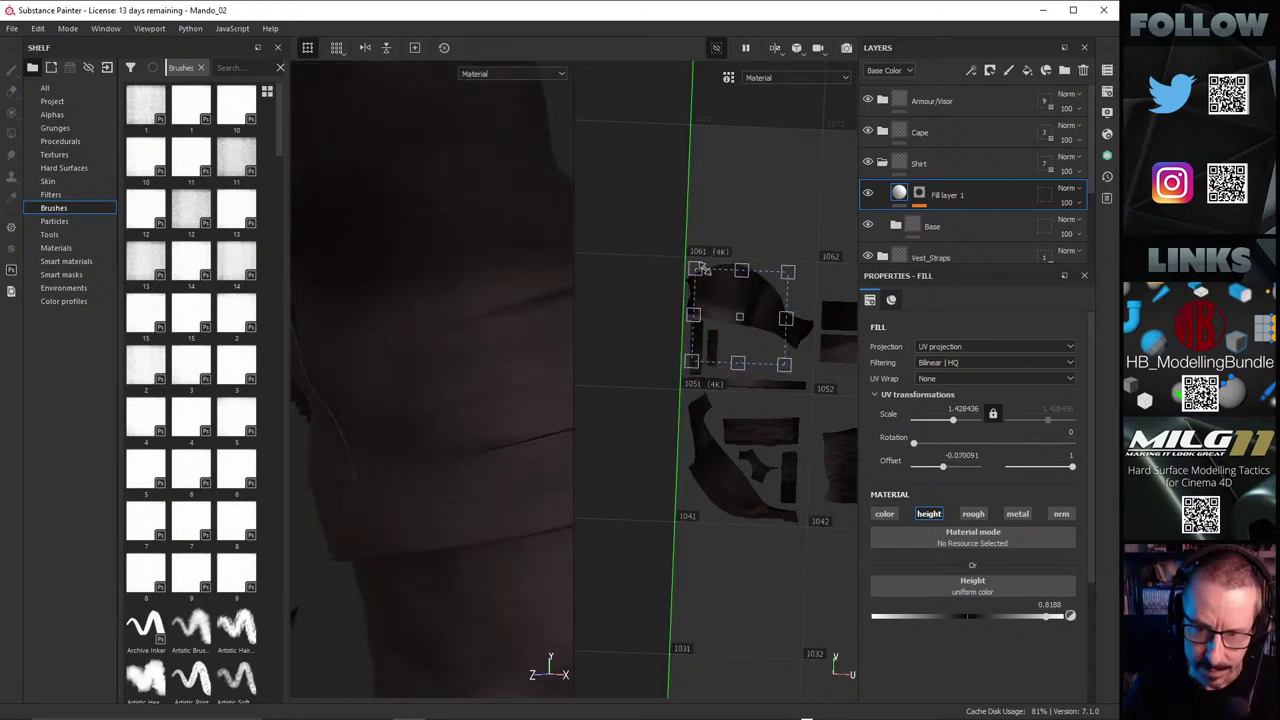
left_click_drag(695, 270, 707, 279)
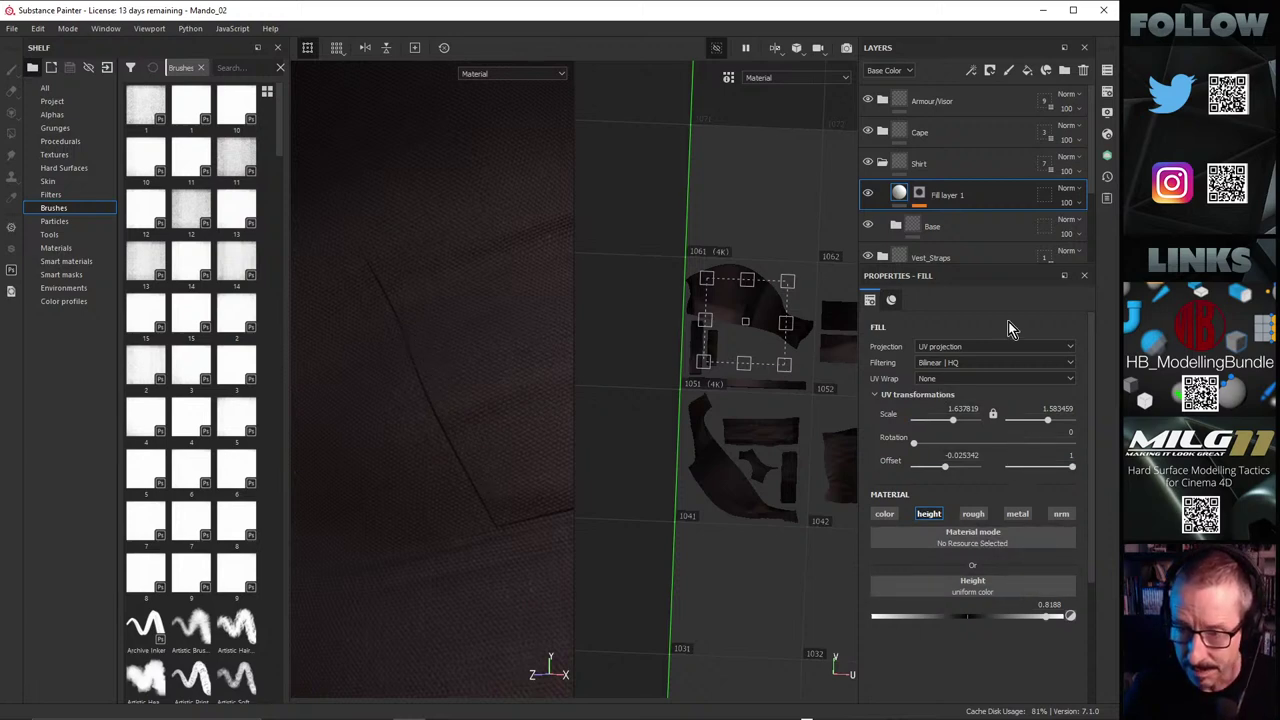
Step: Shift the Fill effect in Fill layer 1's mask to a horizontal offset of about -0.15 and check the sleeve
left_click(920, 196)
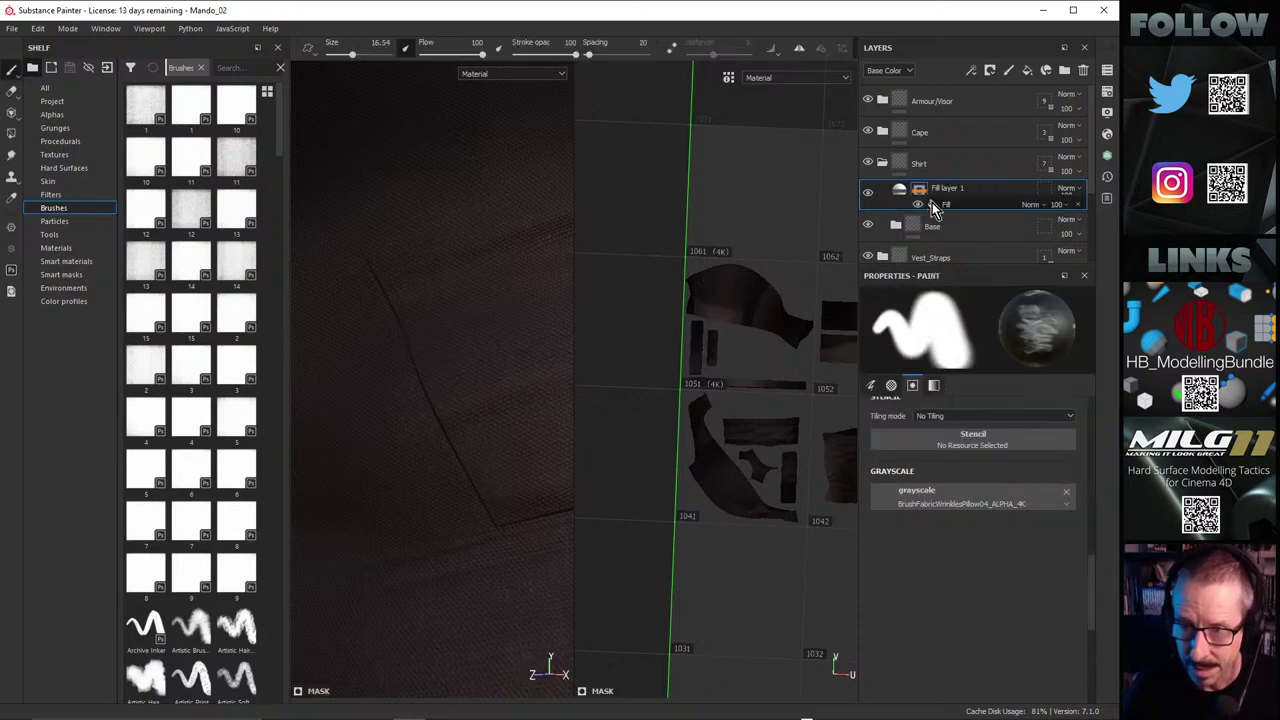
left_click(948, 223)
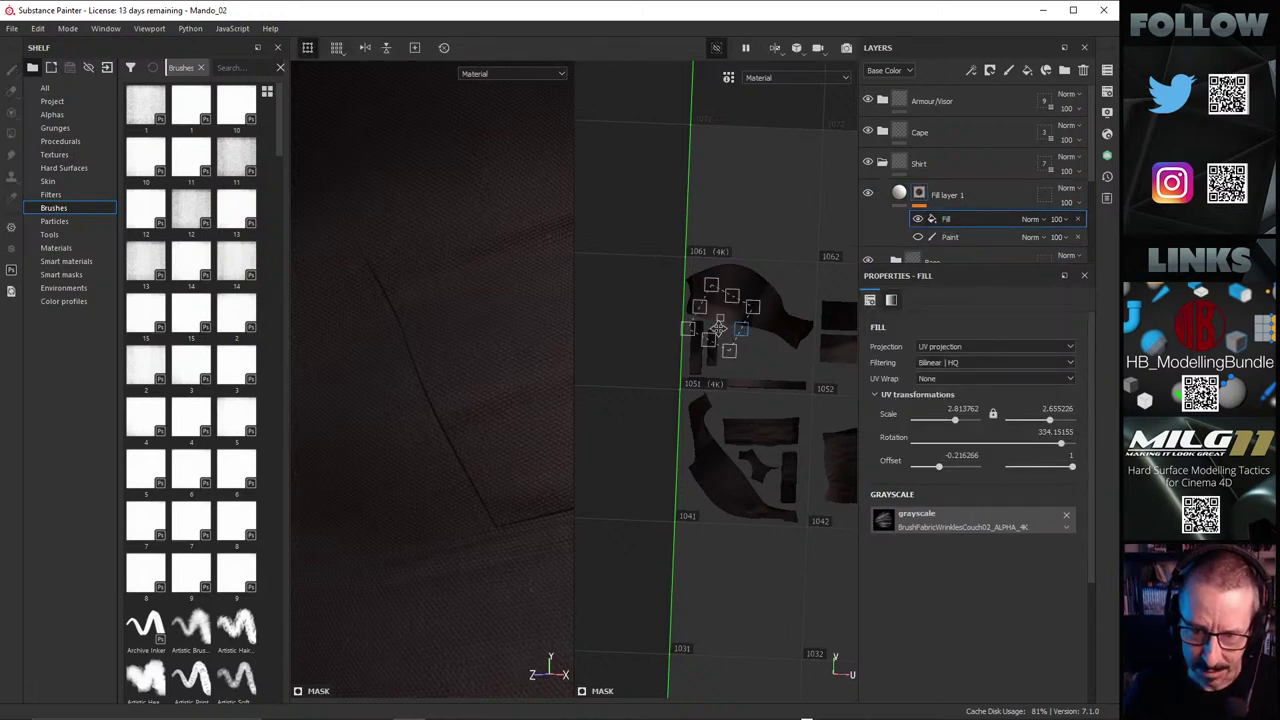
right_click_drag(481, 349, 402, 363, "alt")
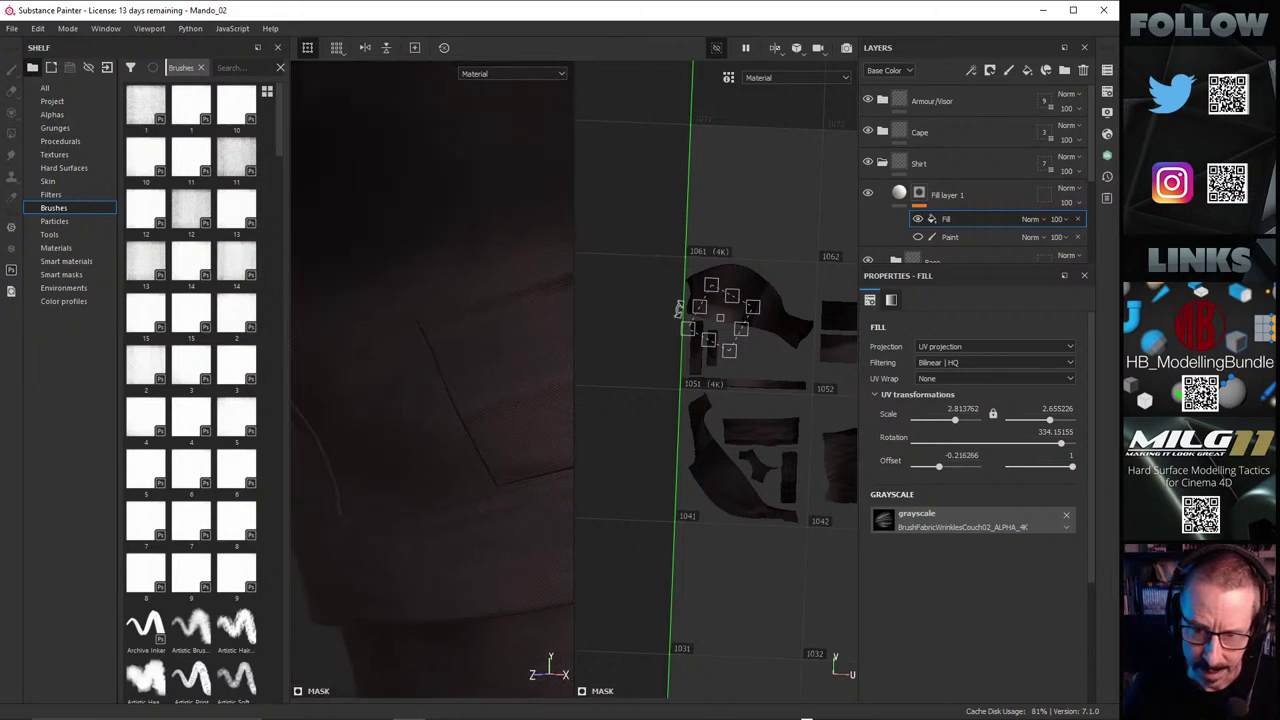
mouse_move(727, 316)
left_mouse_down()
mouse_move(714, 320)
mouse_move(740, 309)
left_mouse_up()
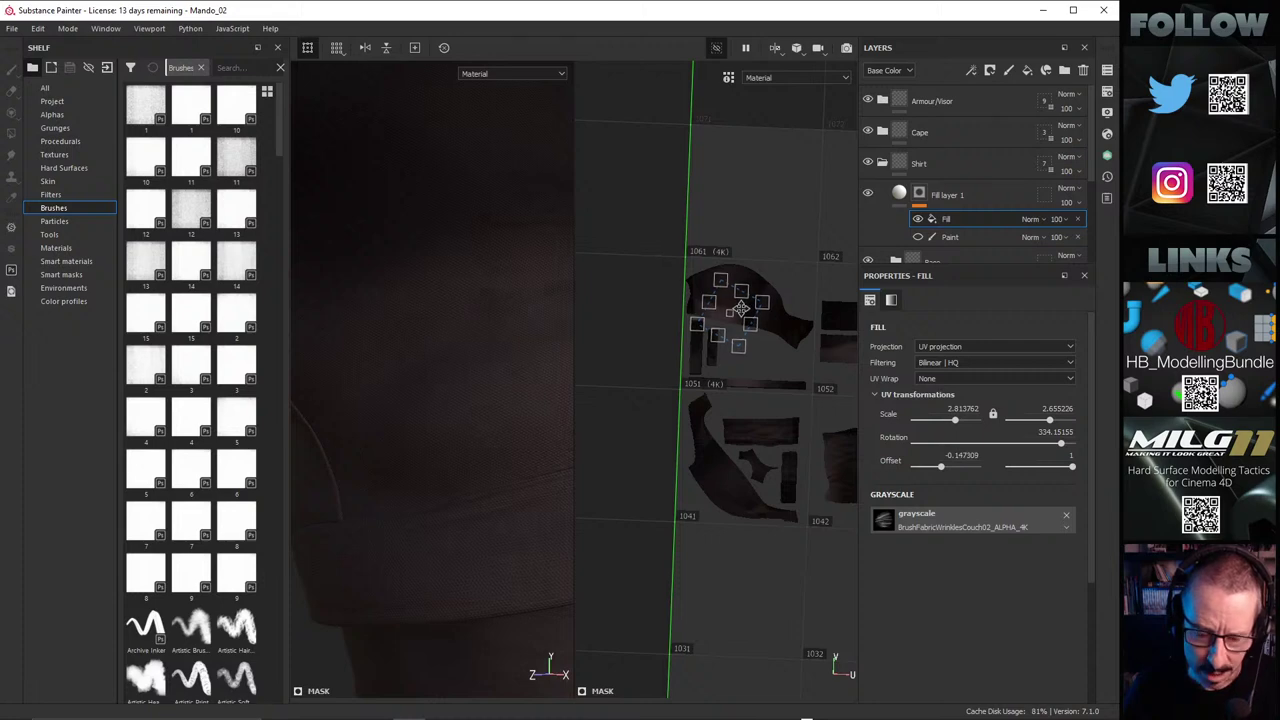
left_click_drag(517, 414, 370, 380, "alt")
Step: Hide the mask's Fill effect, show its Paint effect instead, and preview the wrinkle brush over the sleeve
left_click(918, 219)
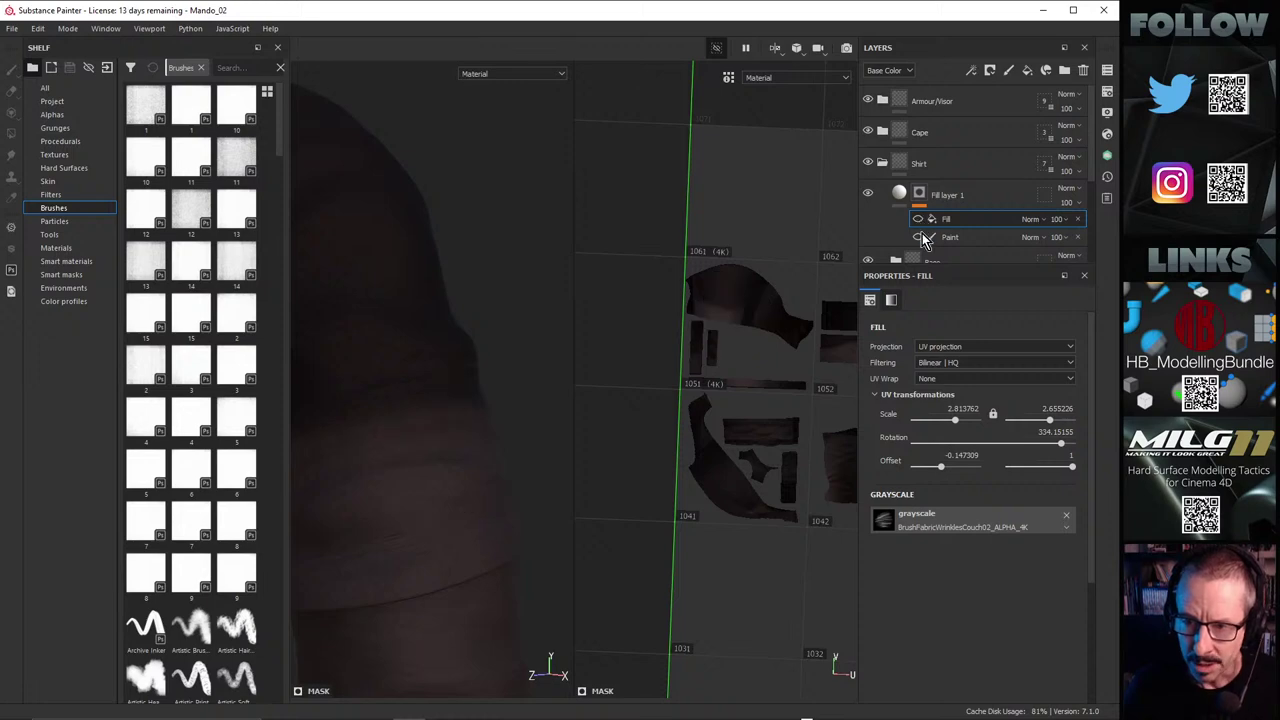
left_click(917, 237)
mouse_move(372, 427)
right_mouse_down("alt")
mouse_move(318, 427)
mouse_move(418, 331)
right_mouse_up("alt")
left_click_drag(418, 331, 414, 366, "alt")
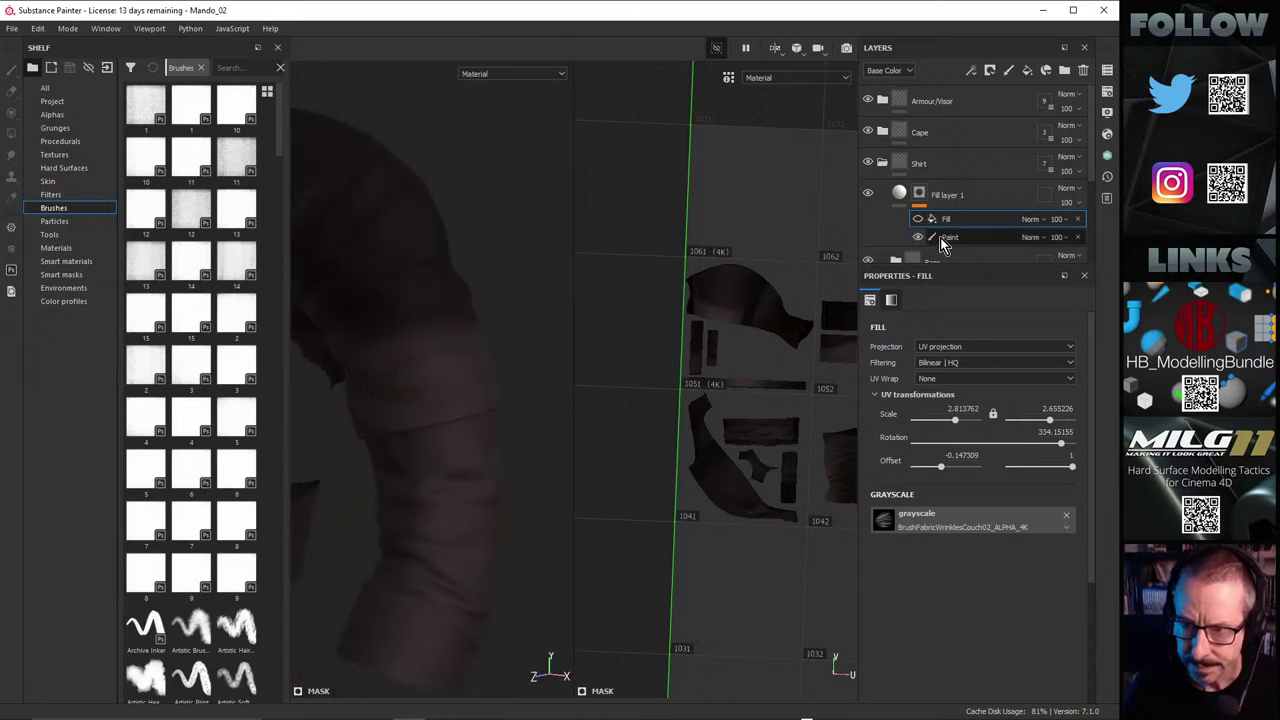
scroll(432, 384, "up", 3)
left_click(418, 357)
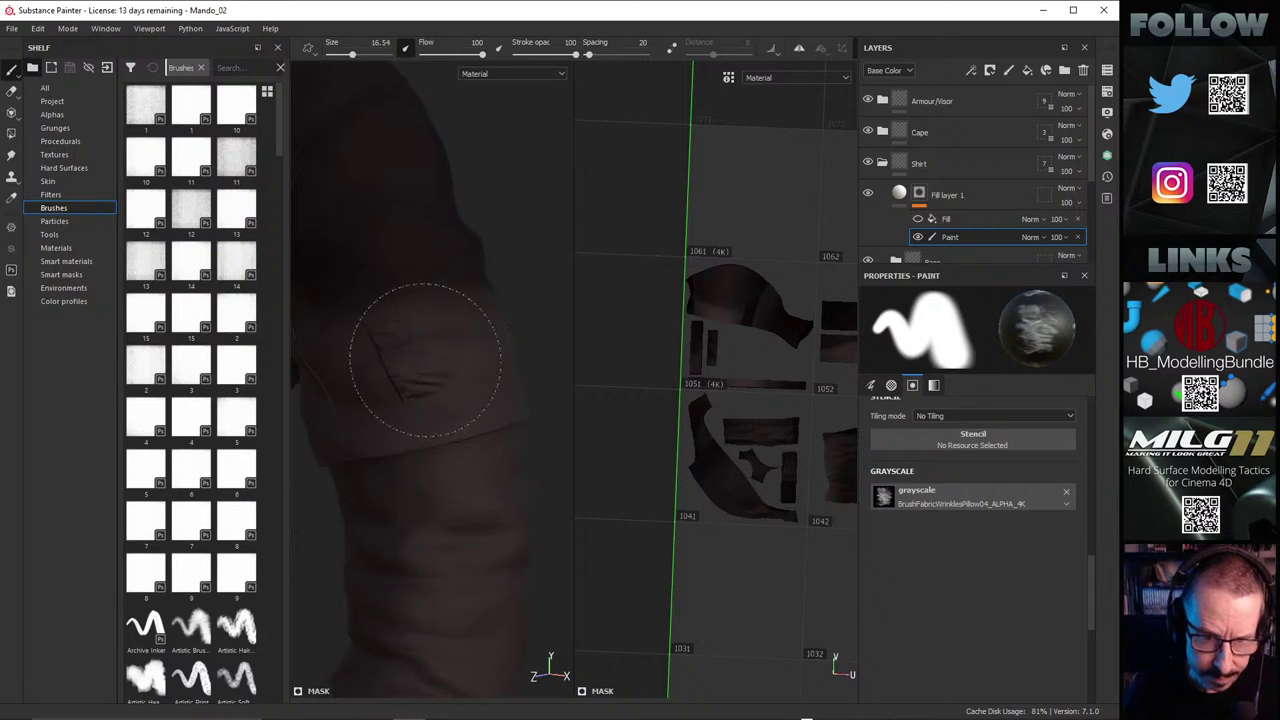
right_click_drag(397, 354, 526, 331, "alt")
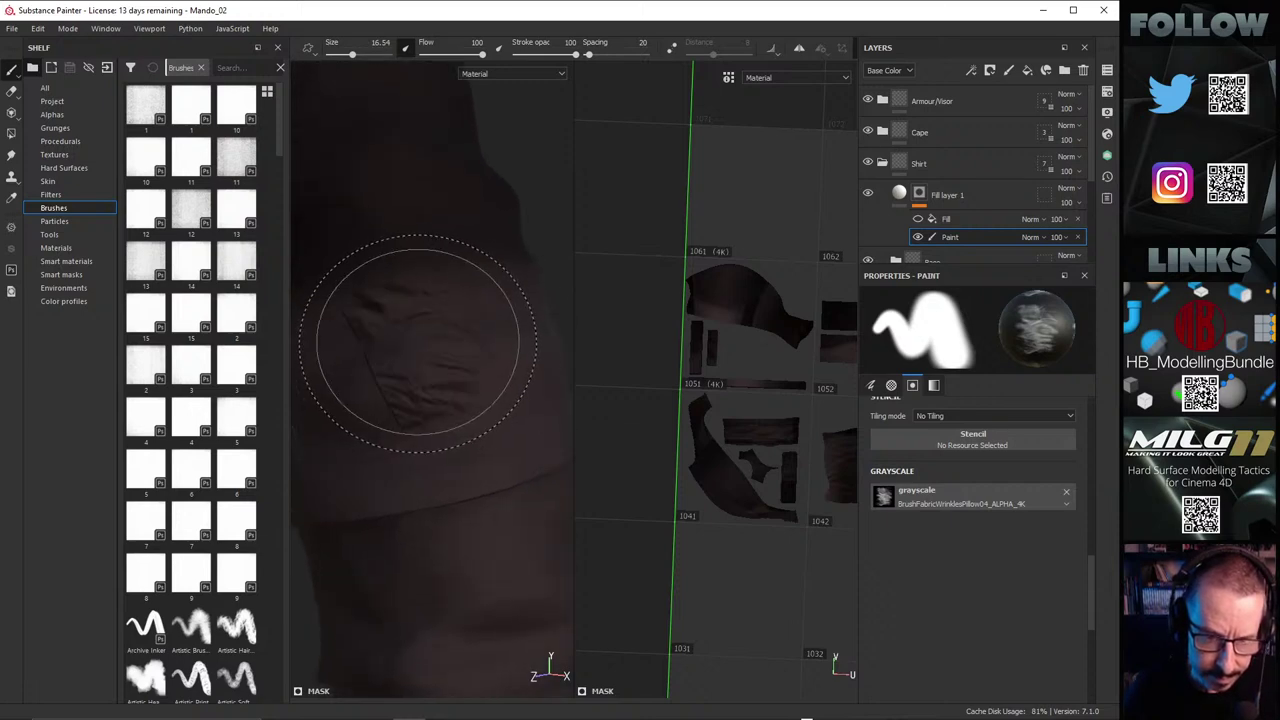
mouse_move(417, 349)
left_mouse_down("alt")
mouse_move(429, 375)
mouse_move(397, 354)
mouse_move(477, 326)
mouse_move(445, 382)
left_mouse_up("alt")
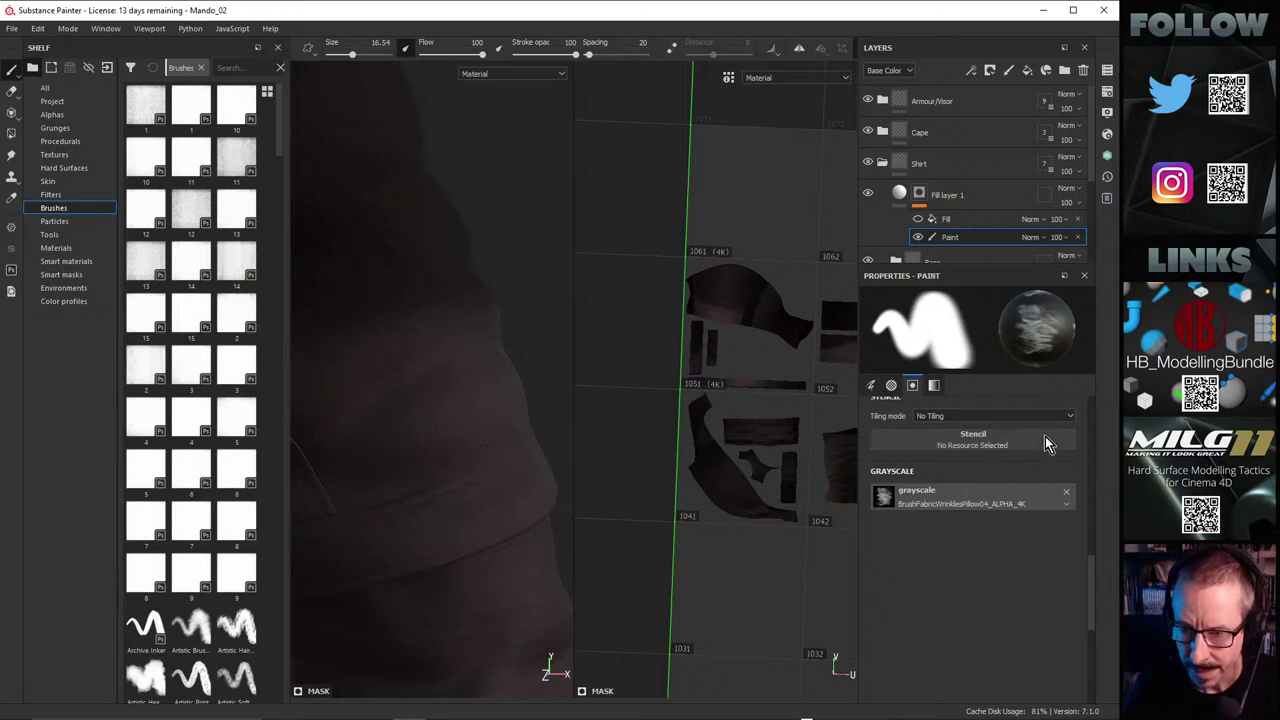
Step: Set the paint brush's grayscale to BrushFabricWrinklesCouch02_ALPHA_4K, preview it on the sleeve, and bring up the brush settings
left_click_drag(1092, 566, 1100, 417)
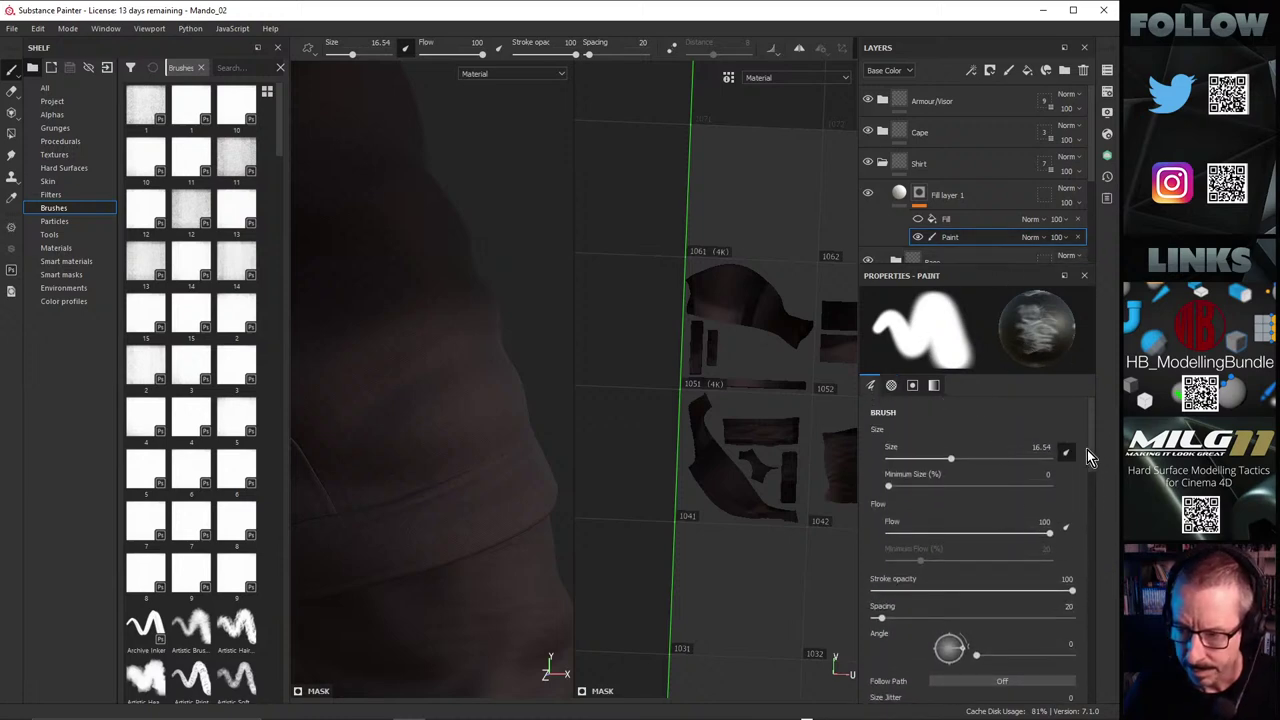
left_click_drag(1089, 449, 1094, 576)
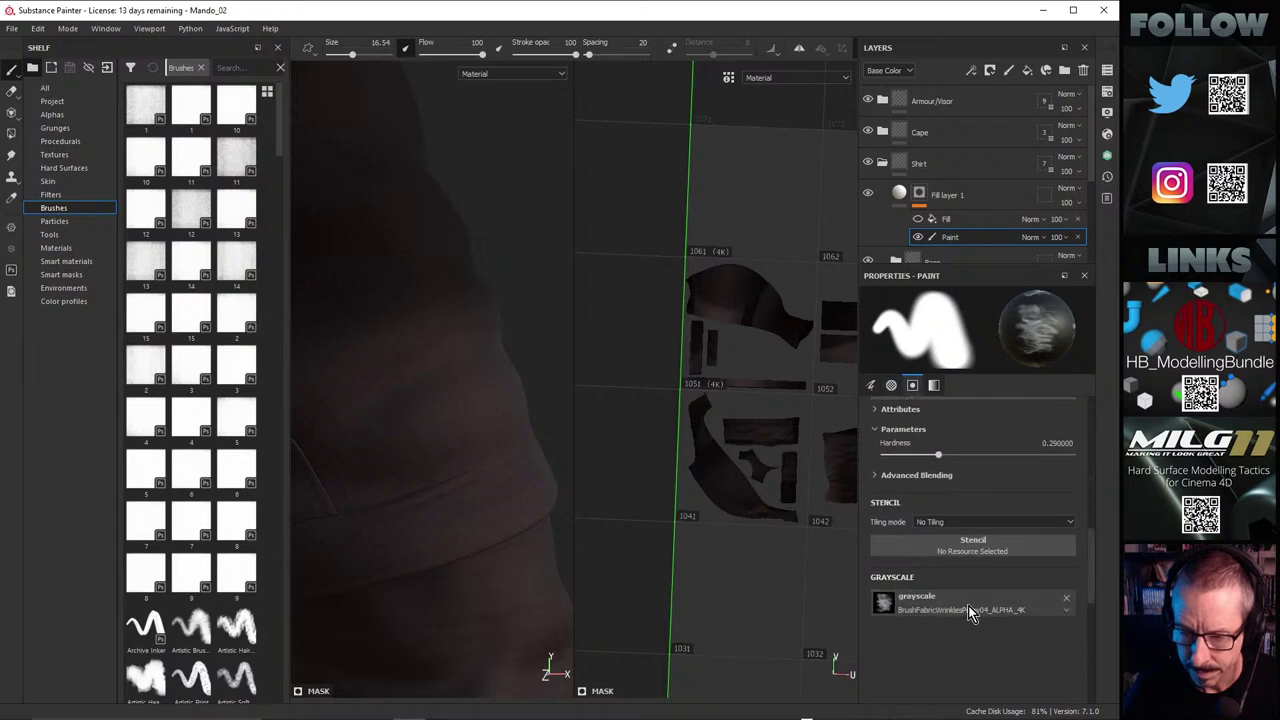
left_click(964, 607)
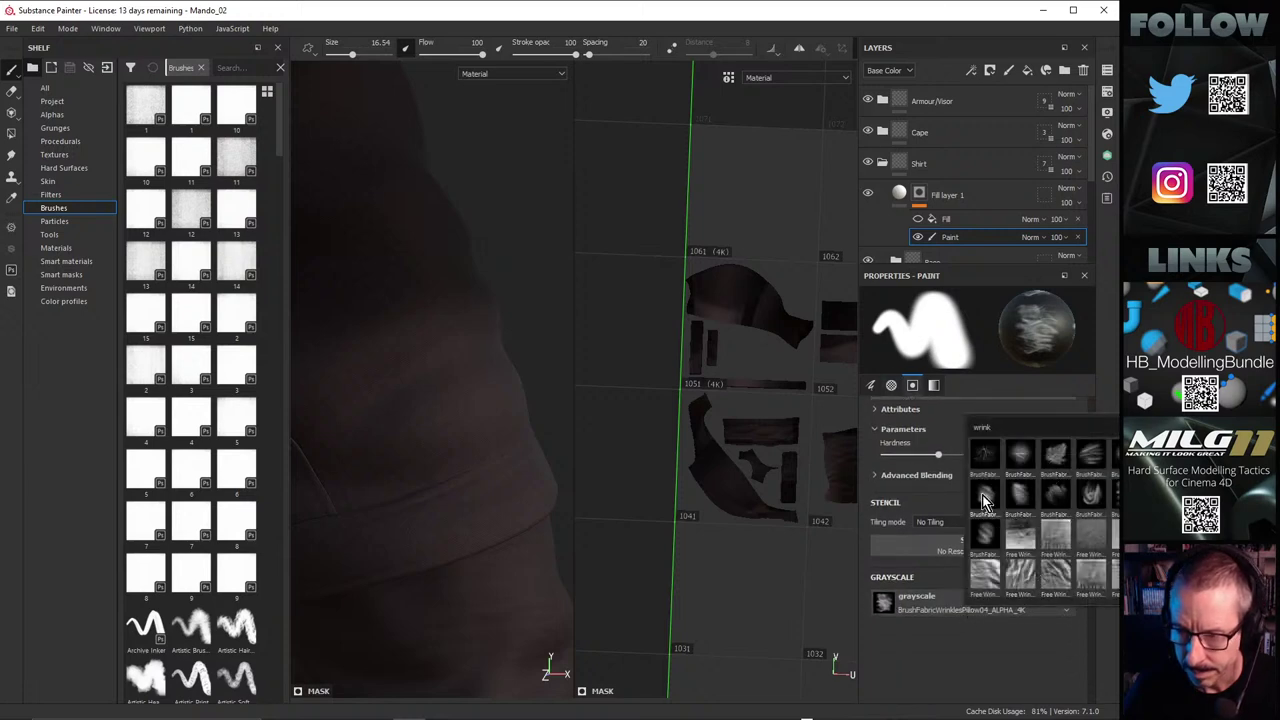
left_click(1088, 462)
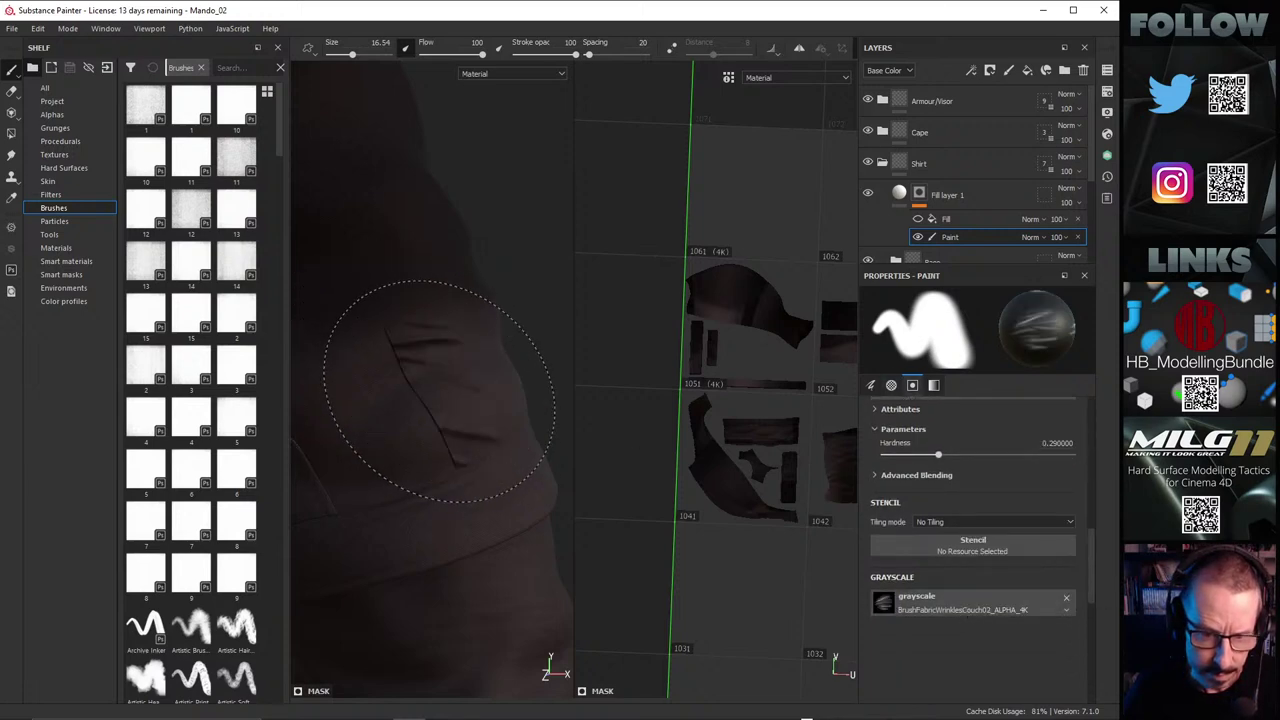
scroll(439, 390, "up", 6)
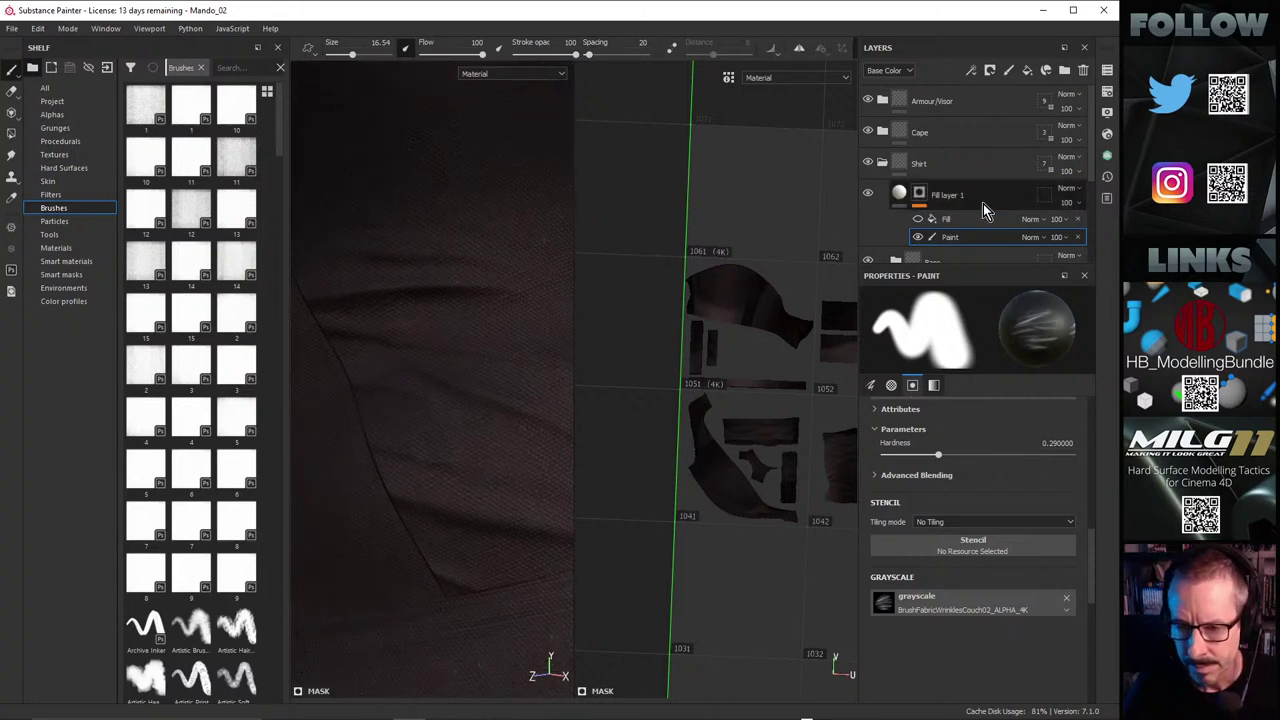
left_click_drag(1089, 537, 1098, 403)
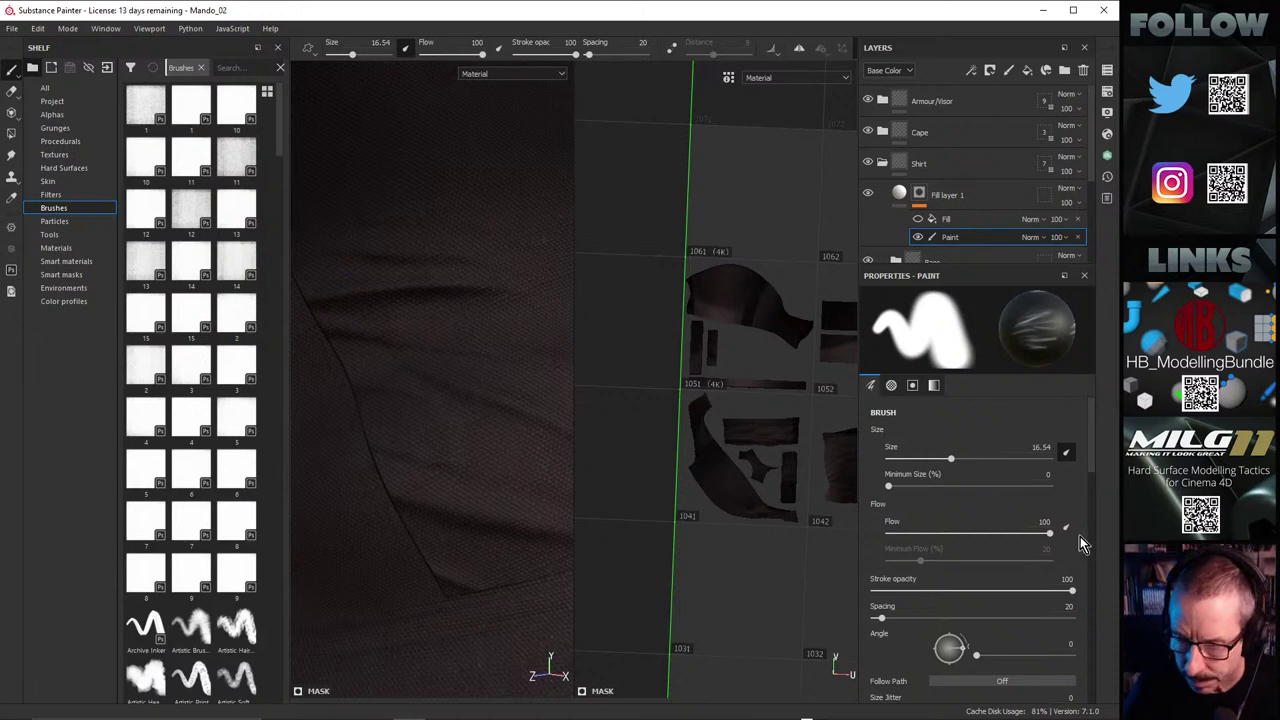
Step: Show only the 3D viewport and frame the shirt's upper sleeve up close for fold painting
left_click_drag(1088, 447, 1098, 542)
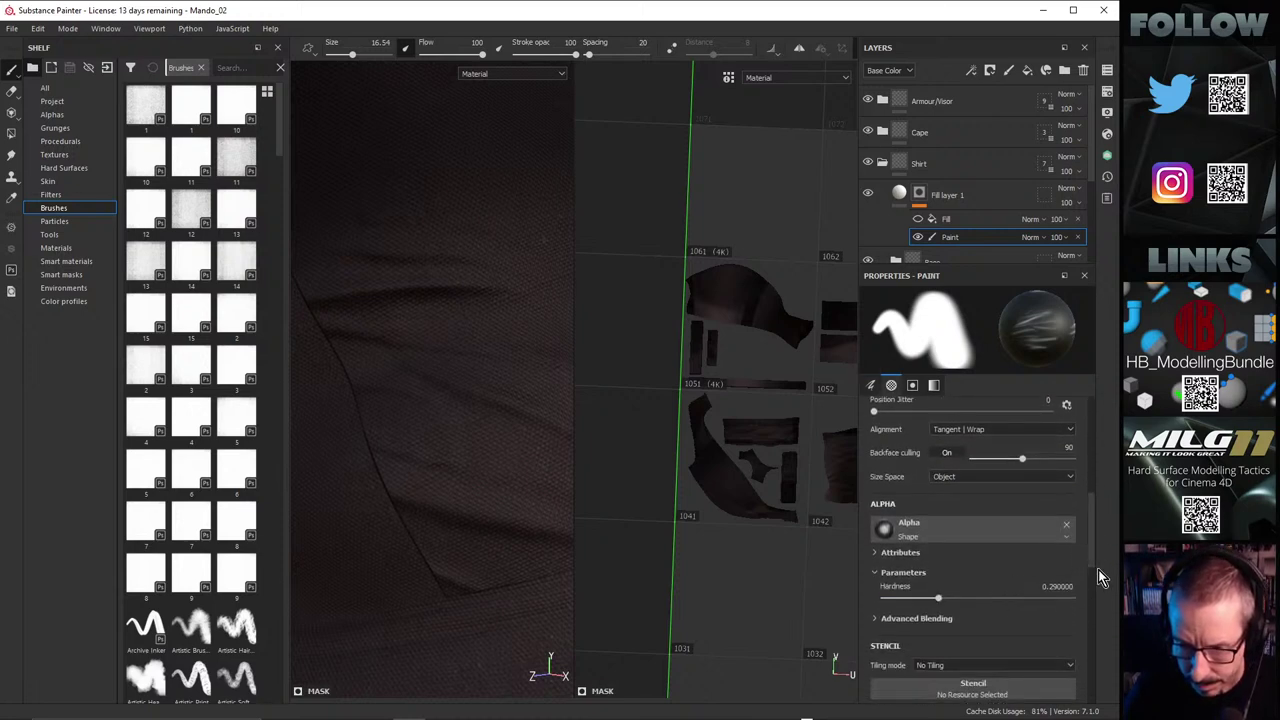
mouse_move(1088, 537)
left_mouse_down()
mouse_move(1102, 594)
mouse_move(1108, 440)
left_mouse_up()
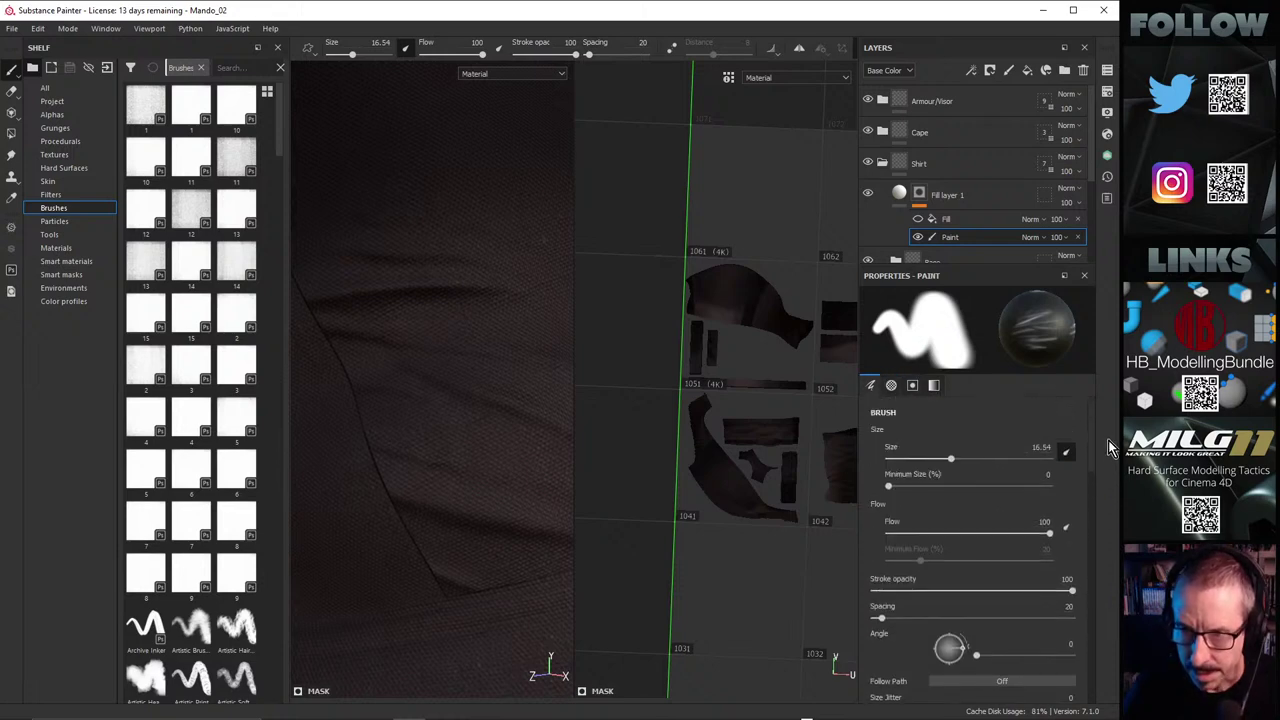
right_click_drag(486, 384, 284, 408, "alt")
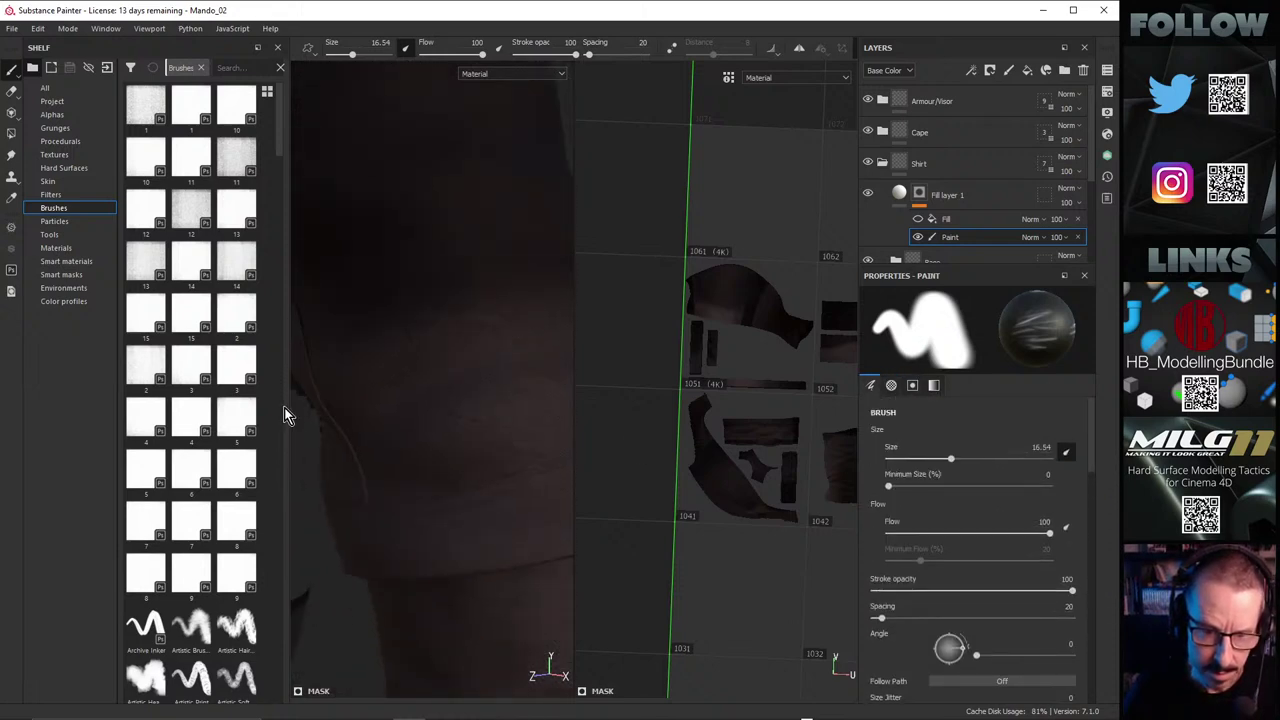
right_click_drag(441, 377, 277, 382, "alt")
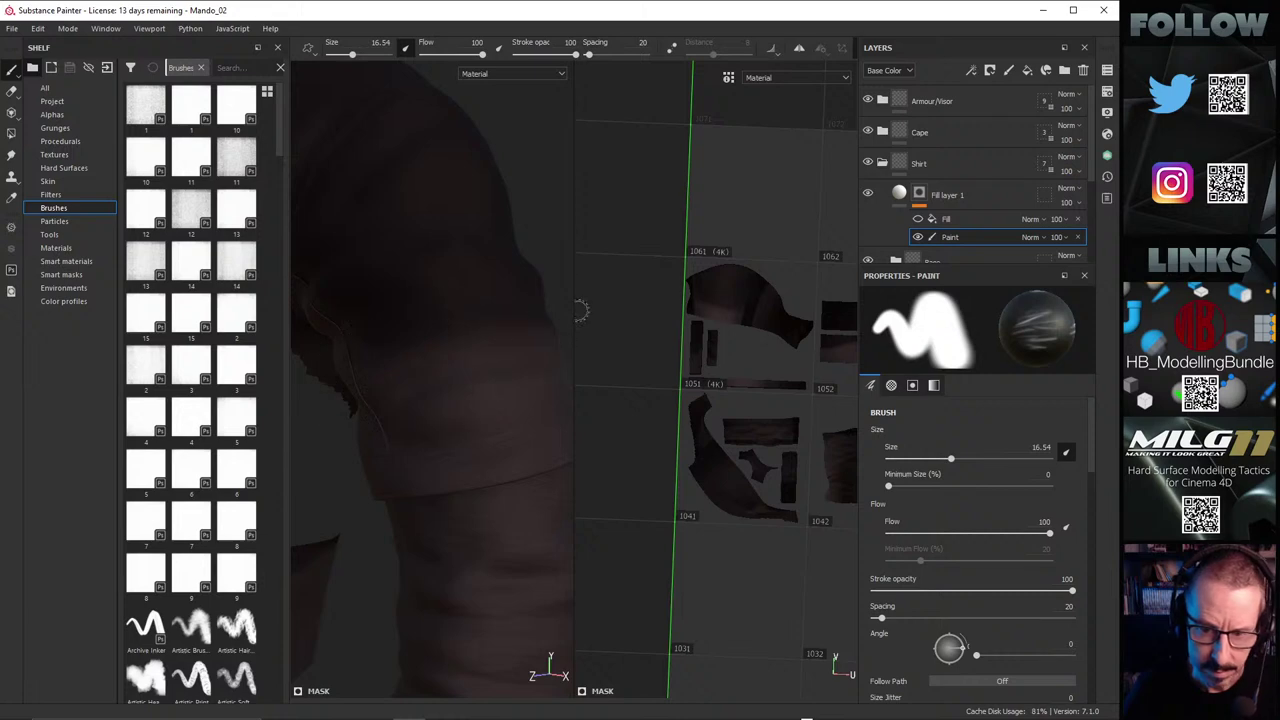
key("F2")
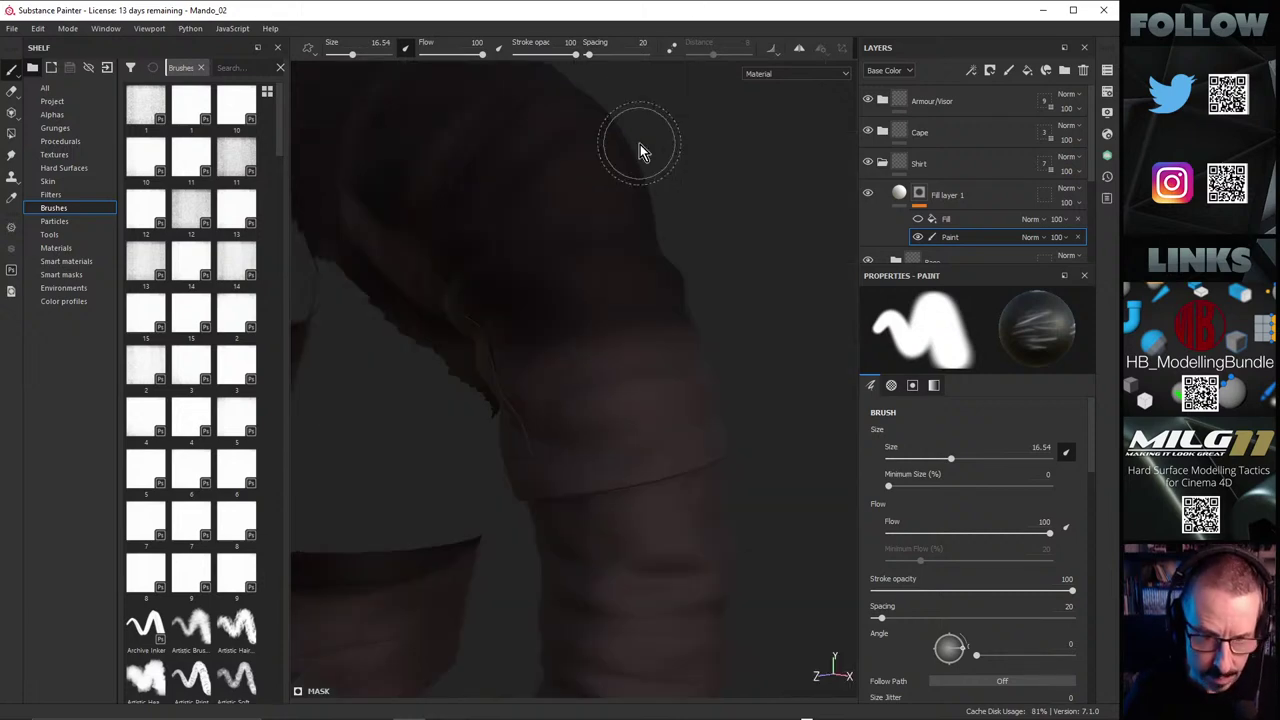
right_click_drag(614, 405, 754, 383, "alt")
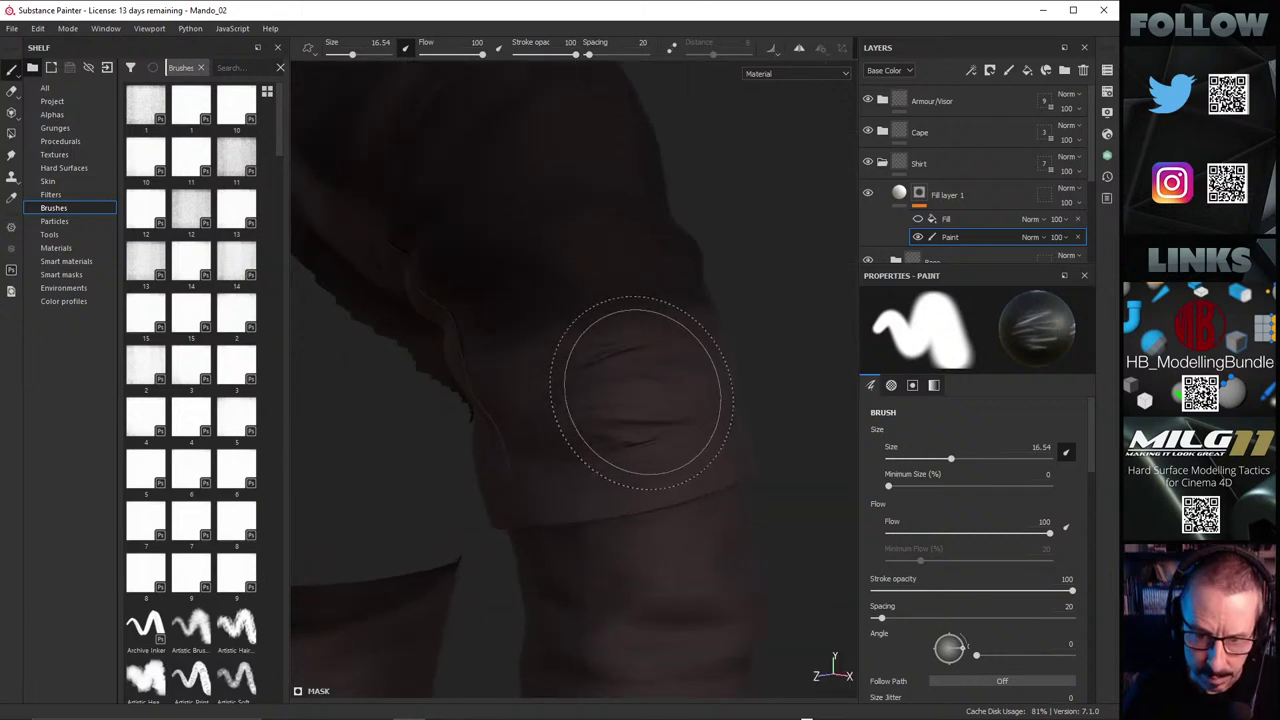
right_click_drag(642, 392, 800, 356, "alt")
right_click_drag(629, 394, 690, 390, "alt")
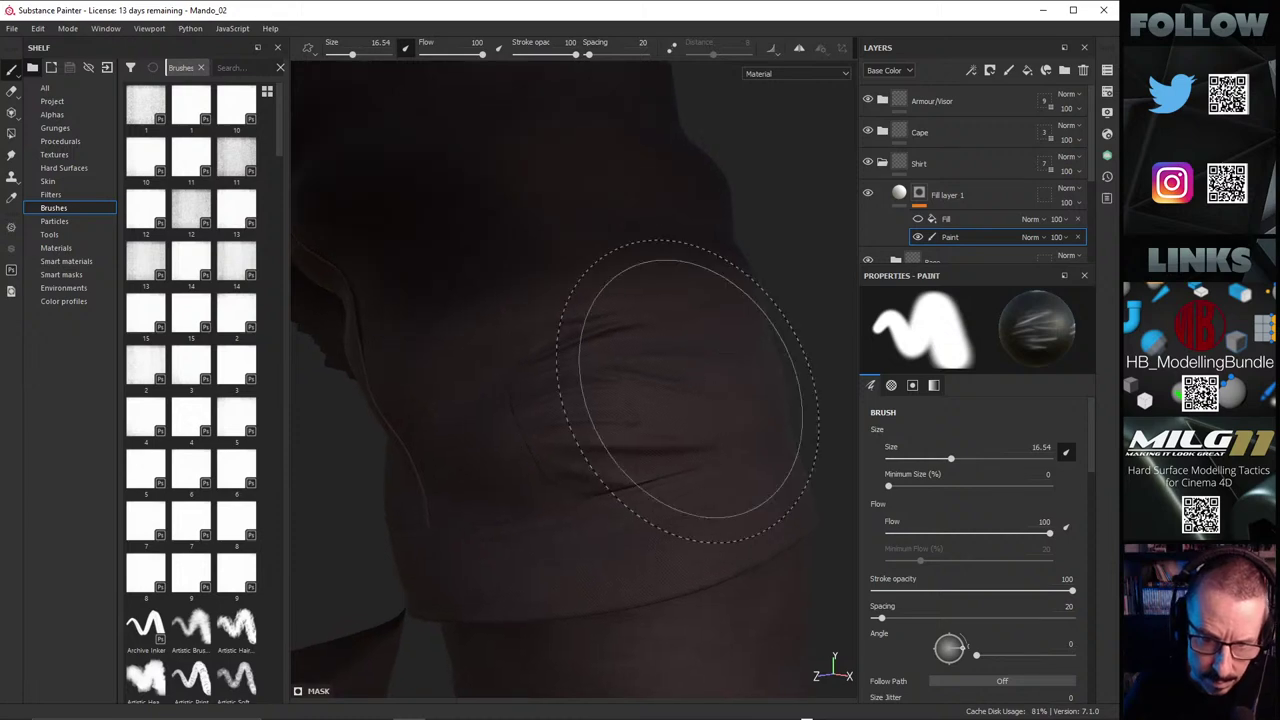
Step: Try the fold brush on the sleeve at size 10.8 with a flow of 31, and restore the flow to 100
left_click_drag(690, 389, 629, 386)
right_click_drag(637, 377, 572, 377, "ctrl")
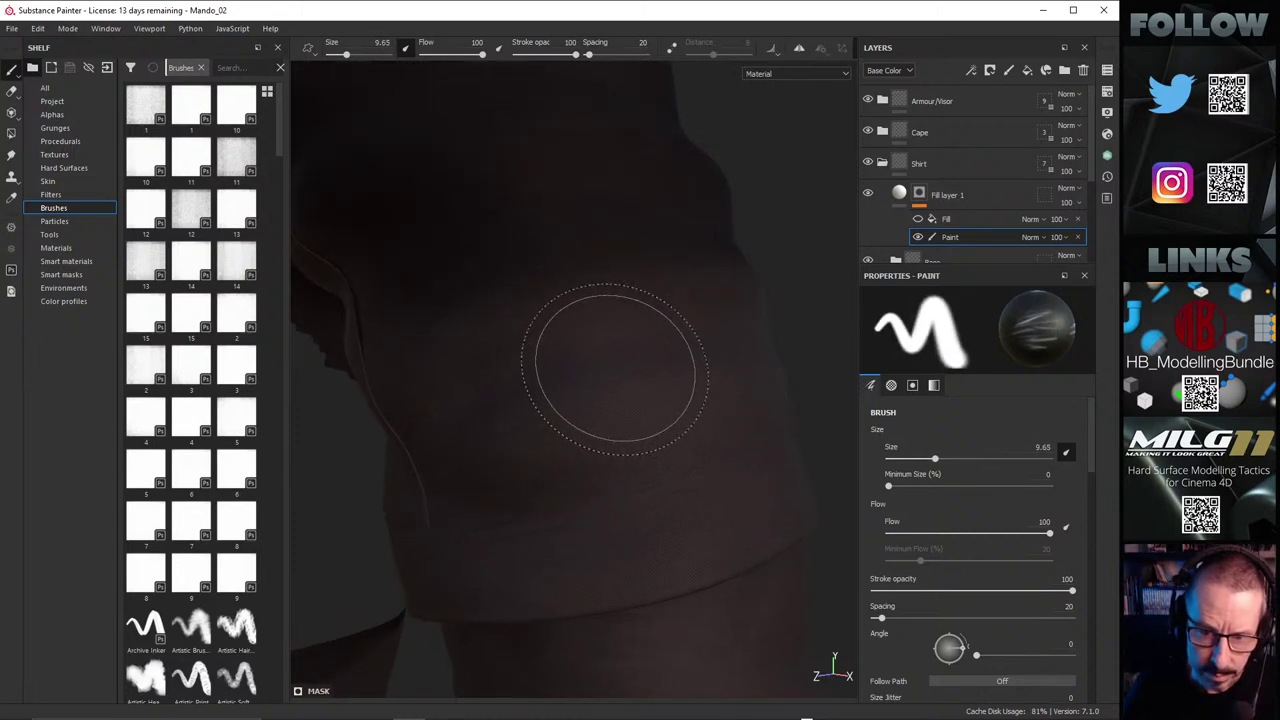
key("bracketright")
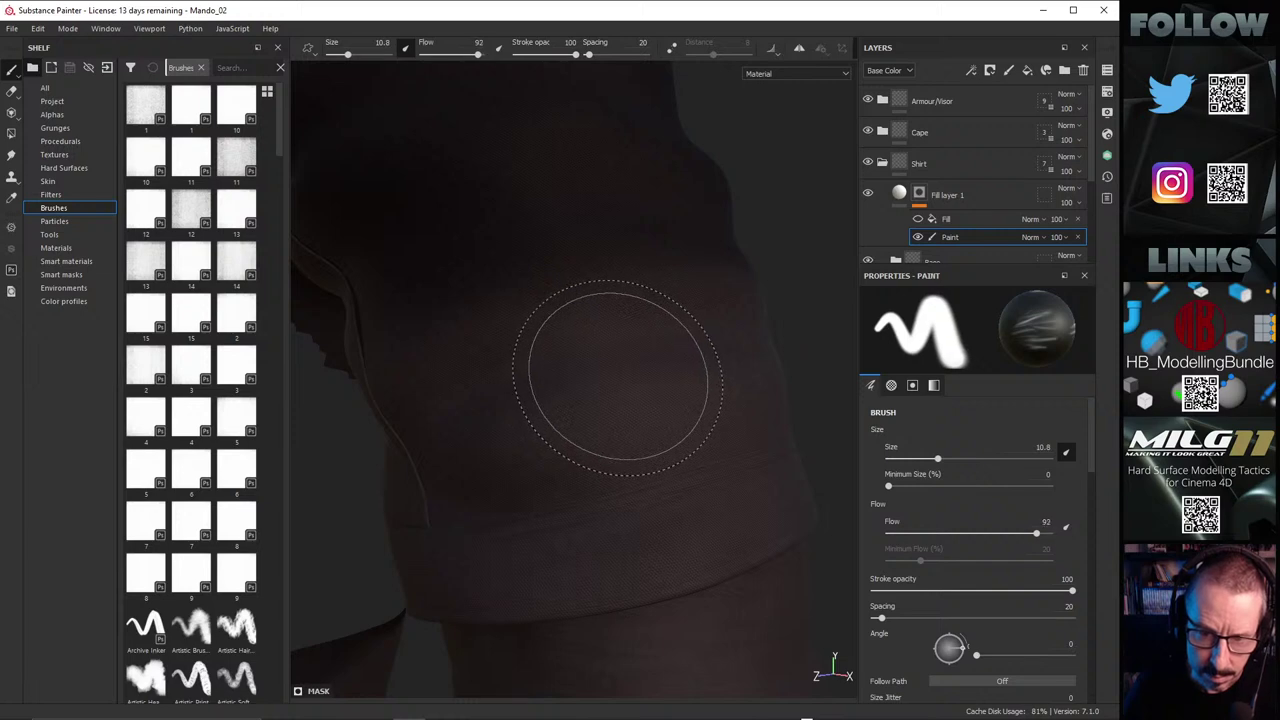
left_click_drag(618, 377, 536, 377, "ctrl")
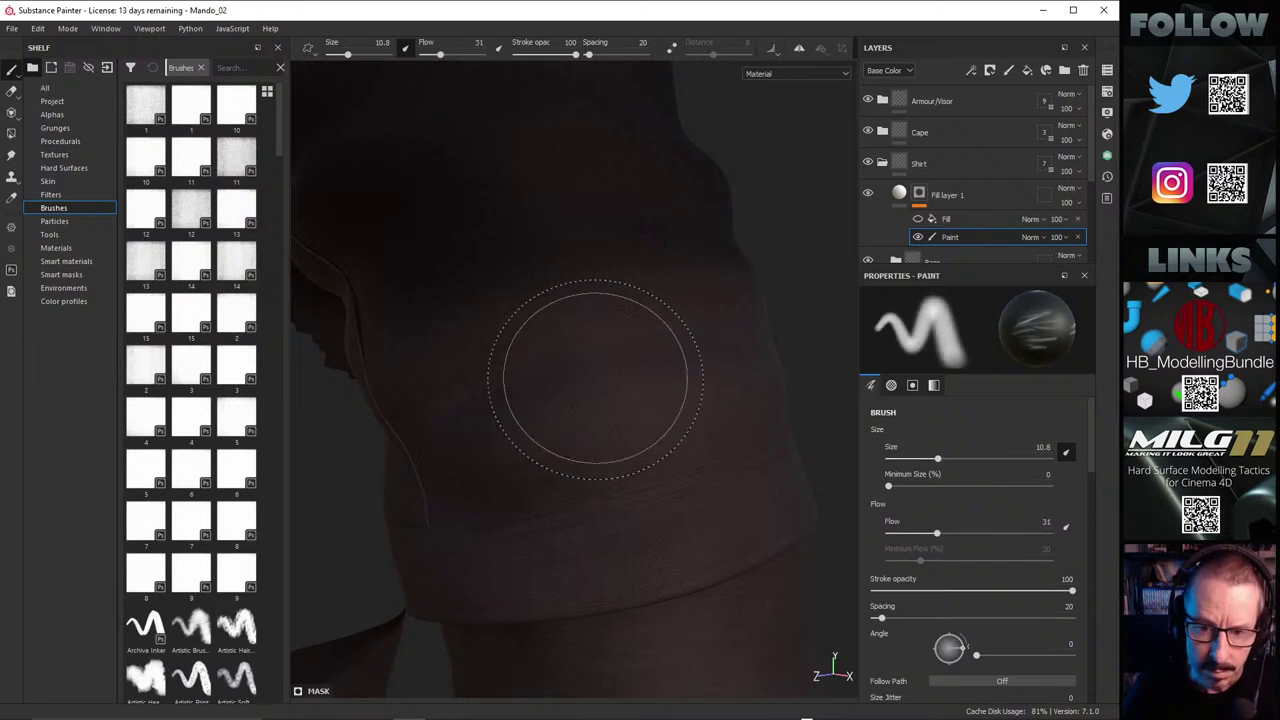
mouse_move(621, 392)
left_mouse_down("alt")
mouse_move(757, 346)
mouse_move(649, 380)
left_mouse_up("alt")
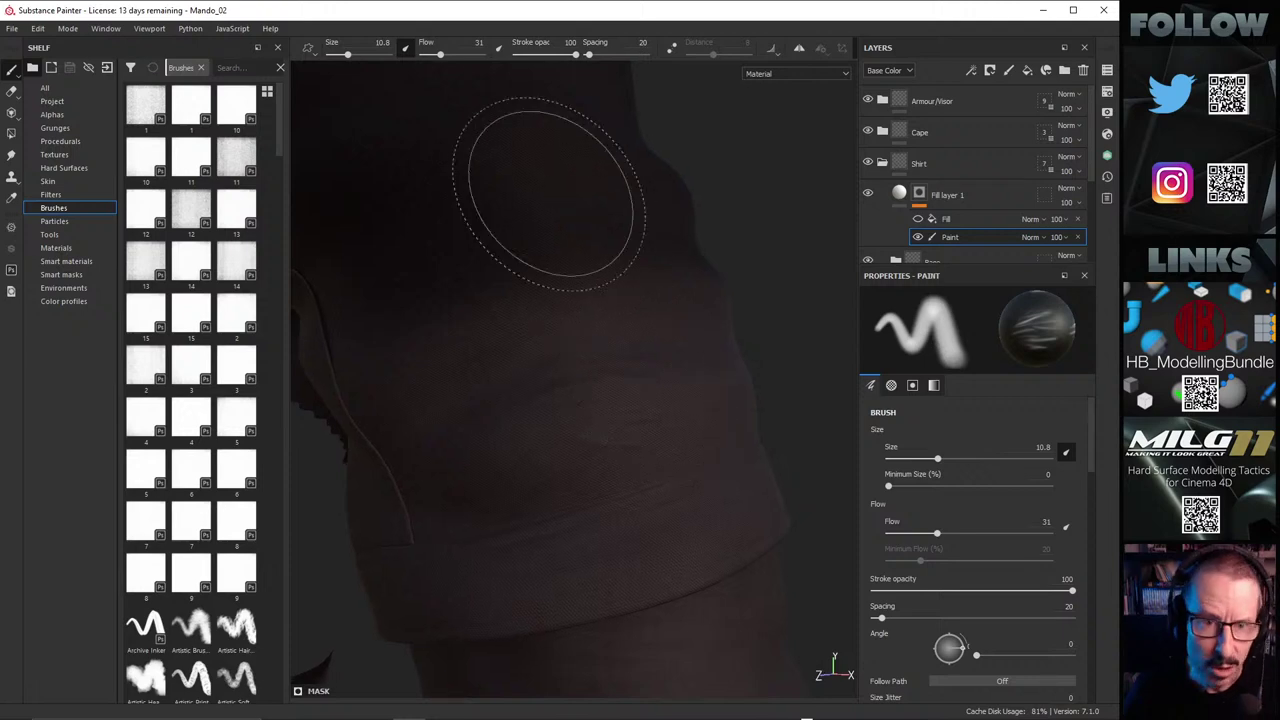
left_click_drag(490, 68, 500, 66)
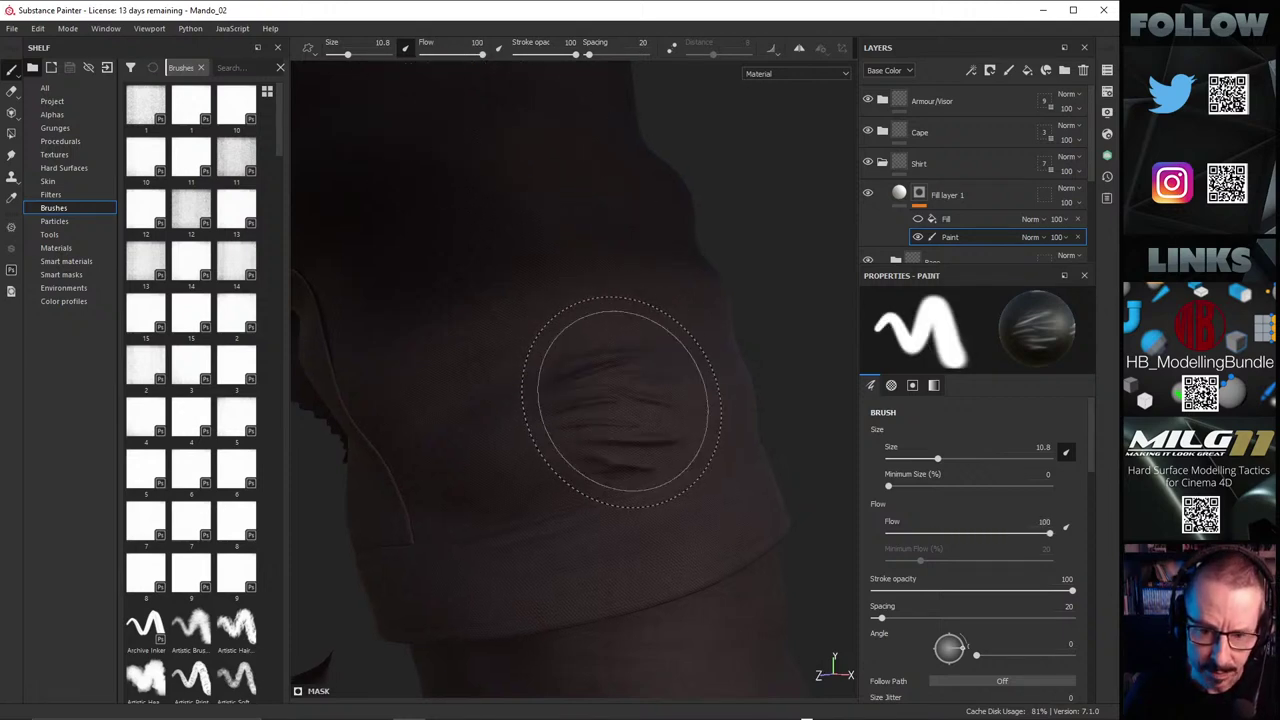
Step: Enlarge the fold brush to size 18.72 and set its spacing to 5
mouse_move(621, 400)
left_mouse_down("alt")
mouse_move(751, 374)
mouse_move(731, 377)
mouse_move(703, 443)
mouse_move(562, 393)
mouse_move(580, 406)
mouse_move(523, 426)
mouse_move(686, 357)
left_mouse_up("alt")
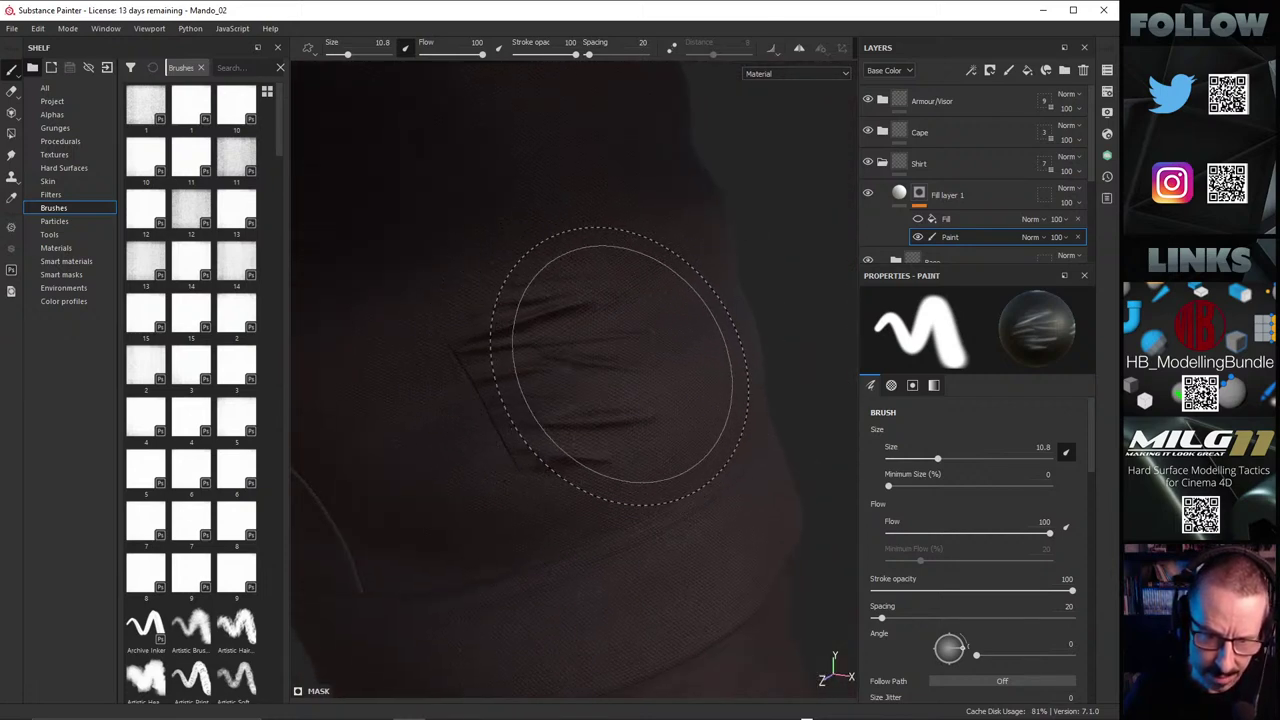
mouse_move(628, 400)
left_mouse_down("alt")
mouse_move(629, 457)
mouse_move(623, 357)
mouse_move(415, 343)
left_mouse_up("alt")
right_click_drag(415, 343, 611, 369, "alt")
left_click_drag(611, 369, 640, 349, "alt")
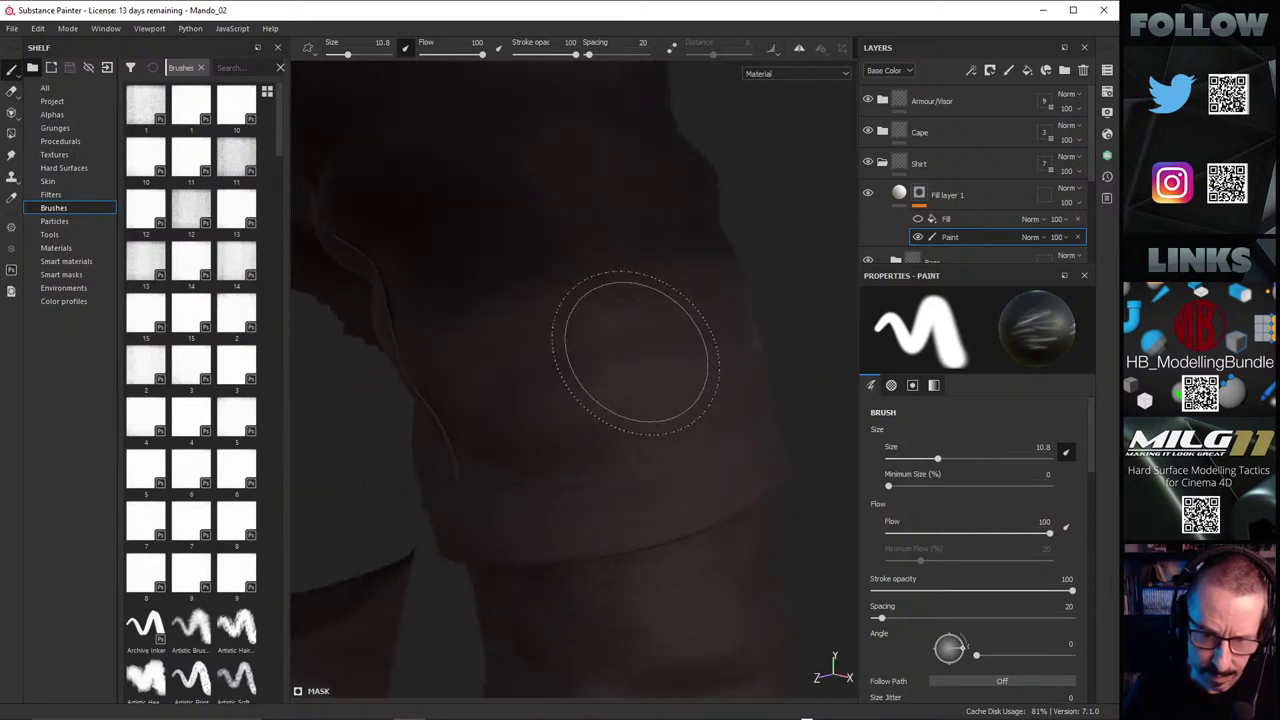
right_click_drag(628, 334, 760, 334, "ctrl")
mouse_move(589, 235)
left_mouse_down("alt")
mouse_move(600, 357)
mouse_move(657, 374)
mouse_move(641, 397)
mouse_move(653, 373)
mouse_move(630, 380)
left_mouse_up("alt")
mouse_move(647, 370)
right_mouse_down("ctrl")
mouse_move(677, 370)
mouse_move(607, 370)
mouse_move(565, 393)
right_mouse_up("ctrl")
mouse_move(637, 394)
left_mouse_down()
mouse_move(677, 403)
mouse_move(731, 386)
mouse_move(571, 390)
mouse_move(651, 300)
left_mouse_up()
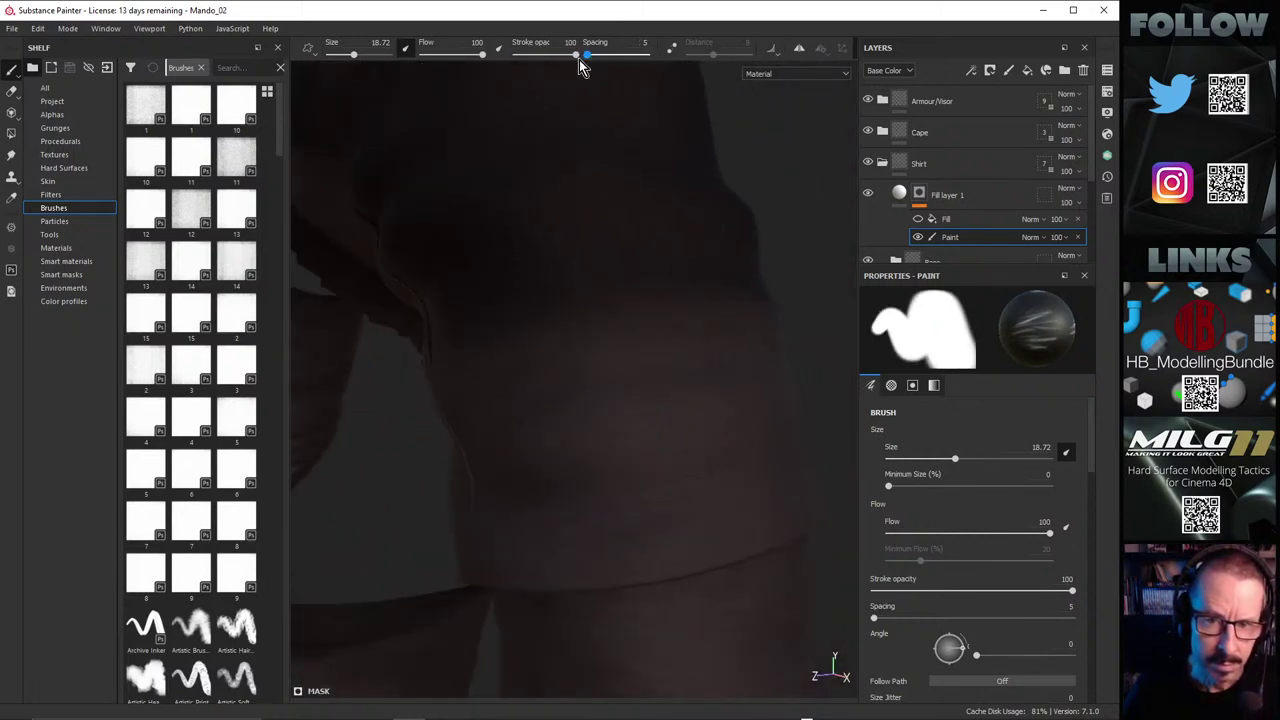
Step: Test the fold brush on the upper sleeve, and set its size to 18.02 and stroke opacity to 56
left_click_drag(654, 371, 702, 372, "alt")
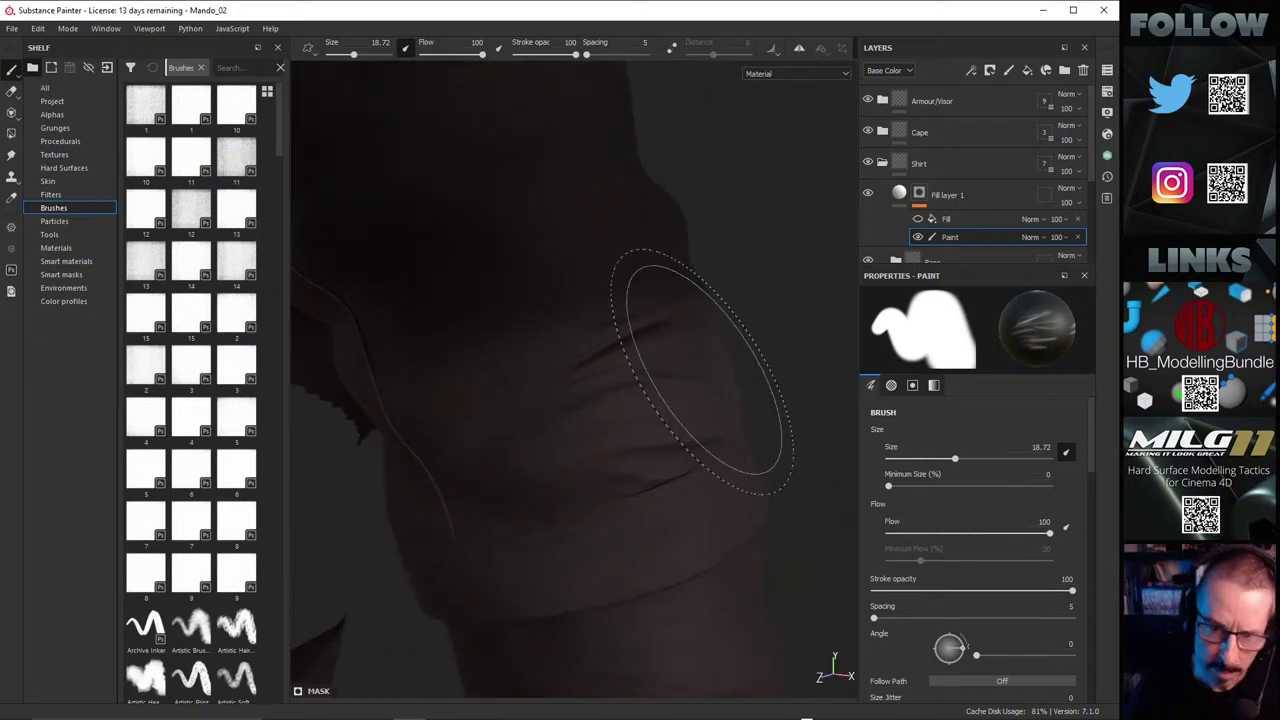
mouse_move(663, 400)
left_mouse_down("alt")
mouse_move(634, 371)
mouse_move(606, 383)
mouse_move(639, 396)
mouse_move(580, 409)
mouse_move(614, 300)
mouse_move(673, 296)
mouse_move(594, 307)
left_mouse_up("alt")
left_click(639, 391)
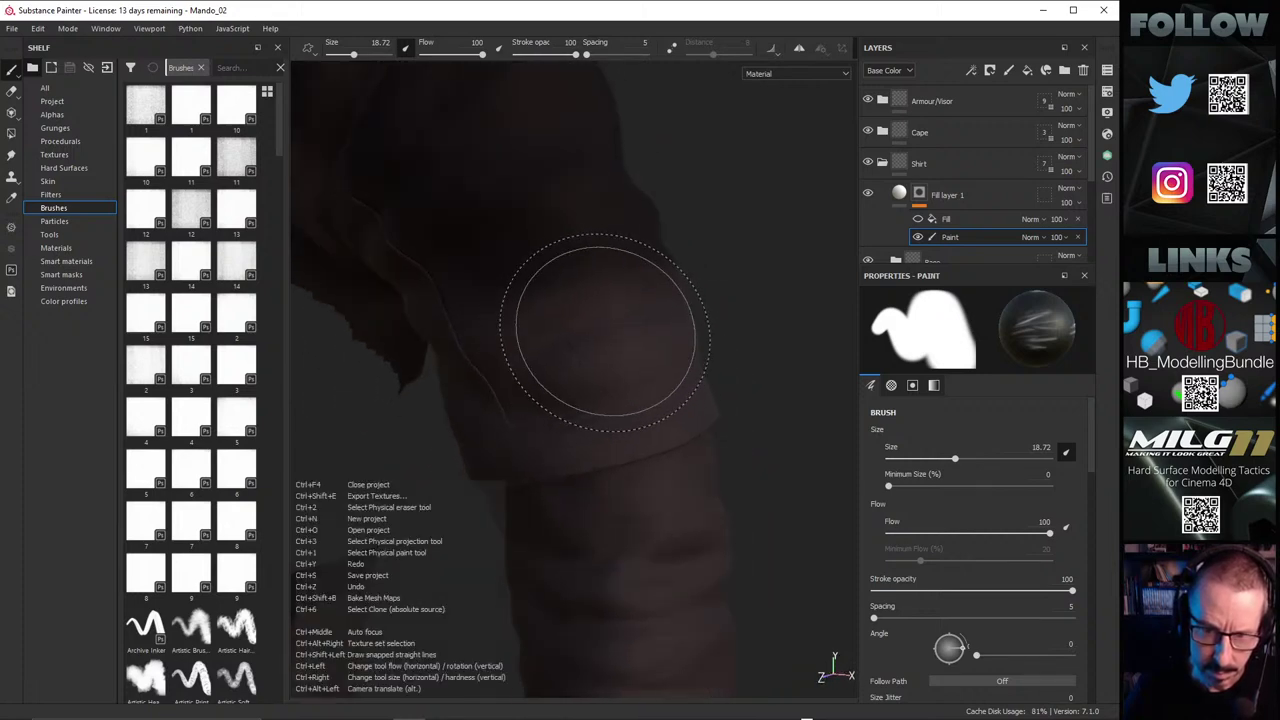
mouse_move(606, 330)
right_mouse_down("ctrl")
mouse_move(571, 329)
mouse_move(601, 333)
right_mouse_up("ctrl")
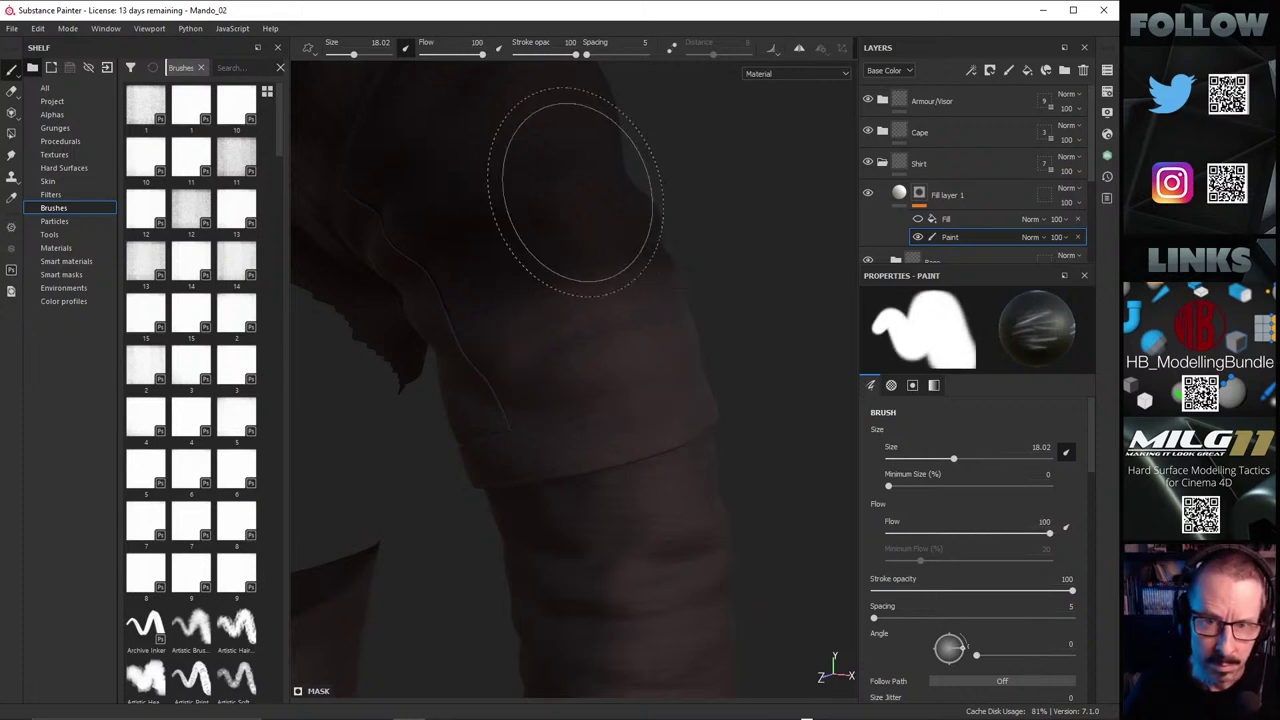
left_click_drag(570, 54, 548, 54)
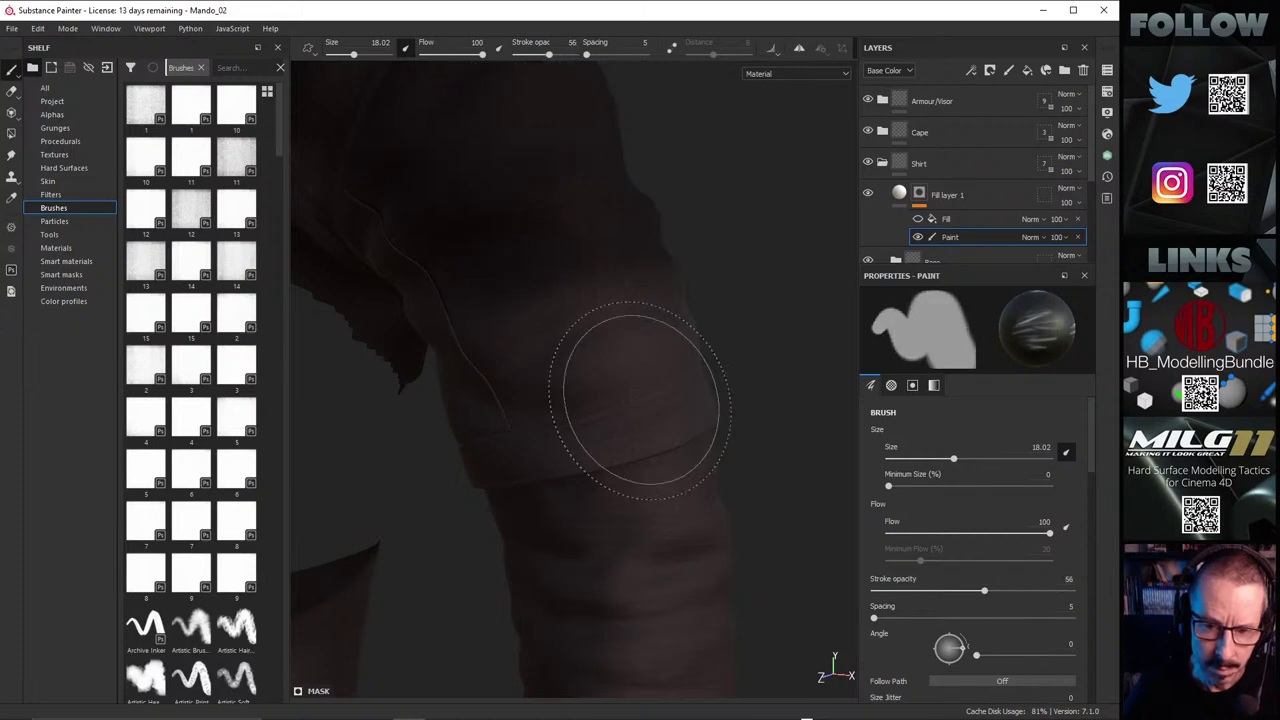
Step: Stamp subtle folds on the upper sleeve above the cuff seam and rotate the lighting to judge them
mouse_move(609, 334)
left_mouse_down("alt")
mouse_move(651, 343)
mouse_move(567, 357)
mouse_move(609, 317)
mouse_move(540, 417)
mouse_move(748, 383)
mouse_move(549, 380)
left_mouse_up("alt")
right_click_drag(549, 380, 871, 365, "alt")
right_click_drag(656, 382, 352, 400, "alt")
middle_click_drag(352, 400, 525, 445, "alt")
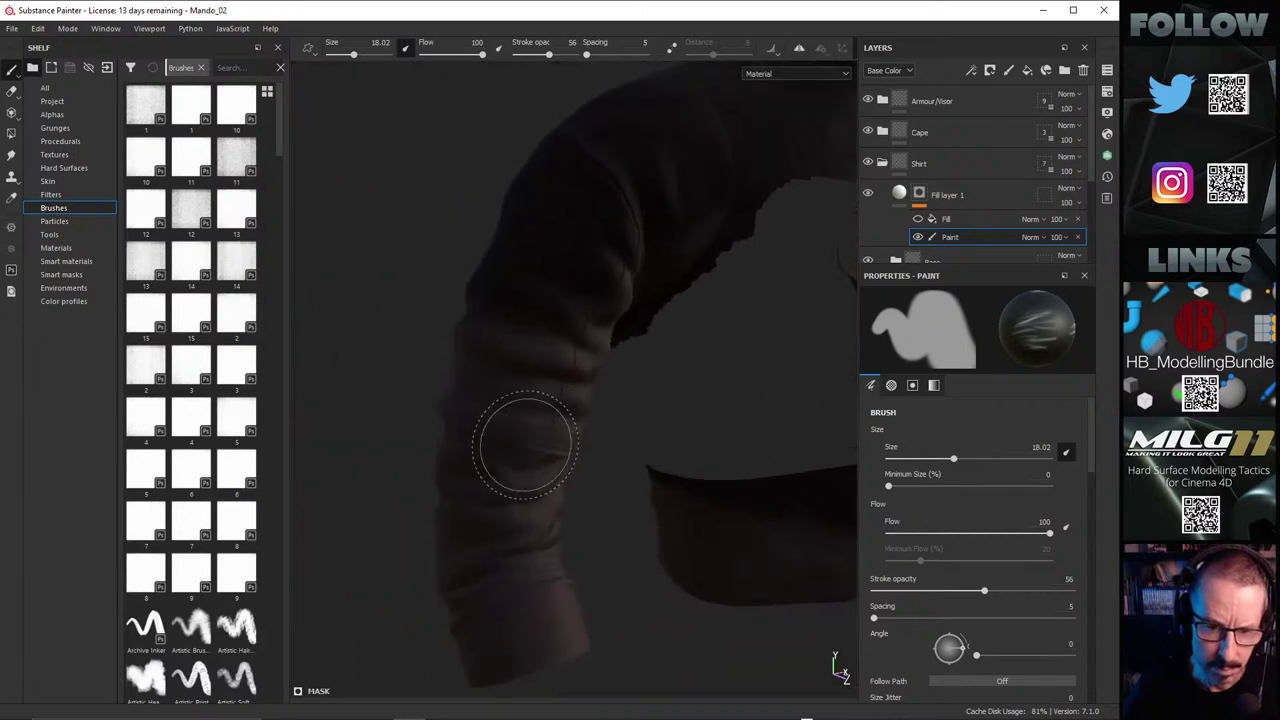
scroll(525, 445, "up", 2)
right_click_drag(554, 366, 576, 341, "shift")
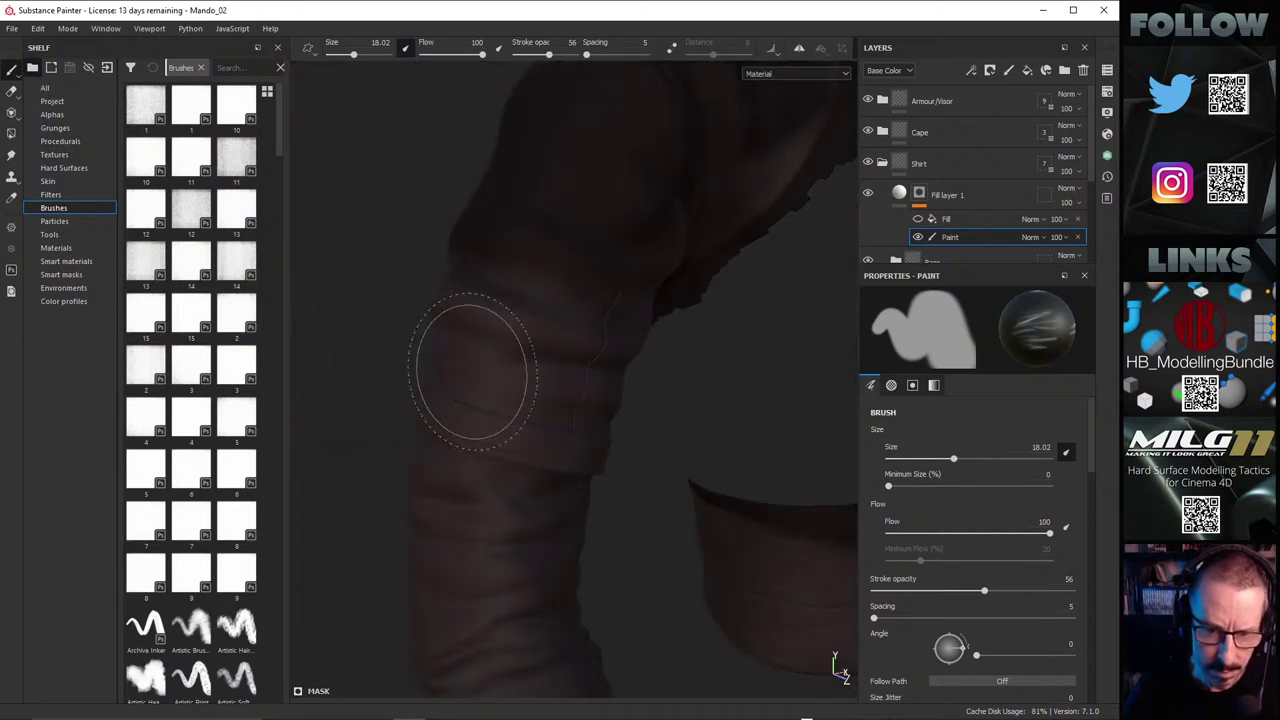
left_click_drag(472, 372, 617, 373, "alt")
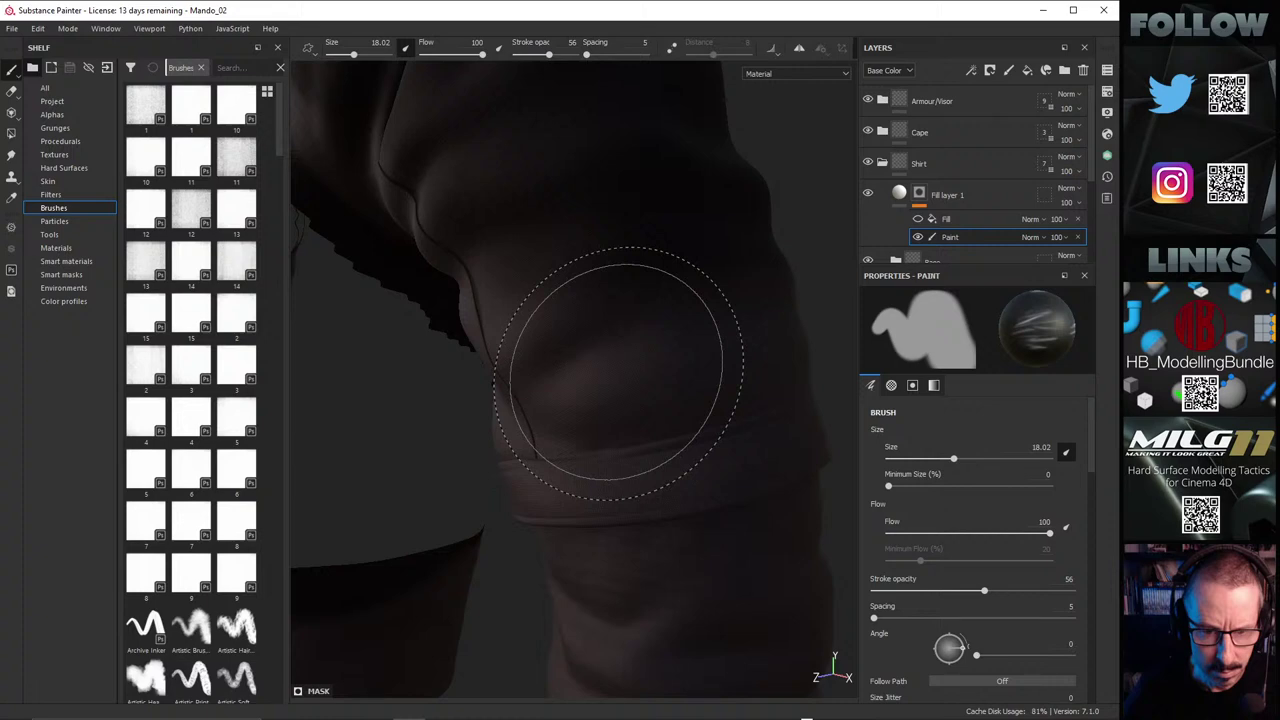
middle_click_drag(692, 362, 490, 422, "alt")
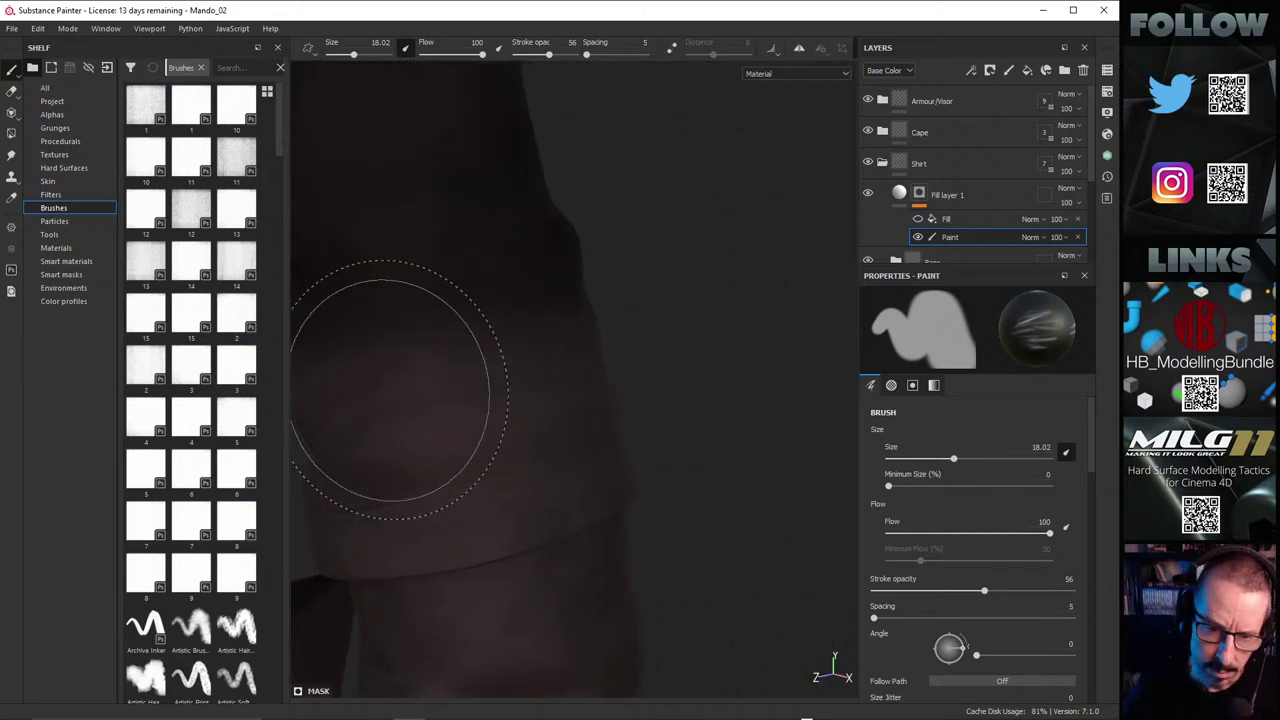
mouse_move(423, 386)
left_mouse_down("alt")
mouse_move(460, 400)
mouse_move(634, 357)
mouse_move(386, 371)
mouse_move(549, 348)
left_mouse_up("alt")
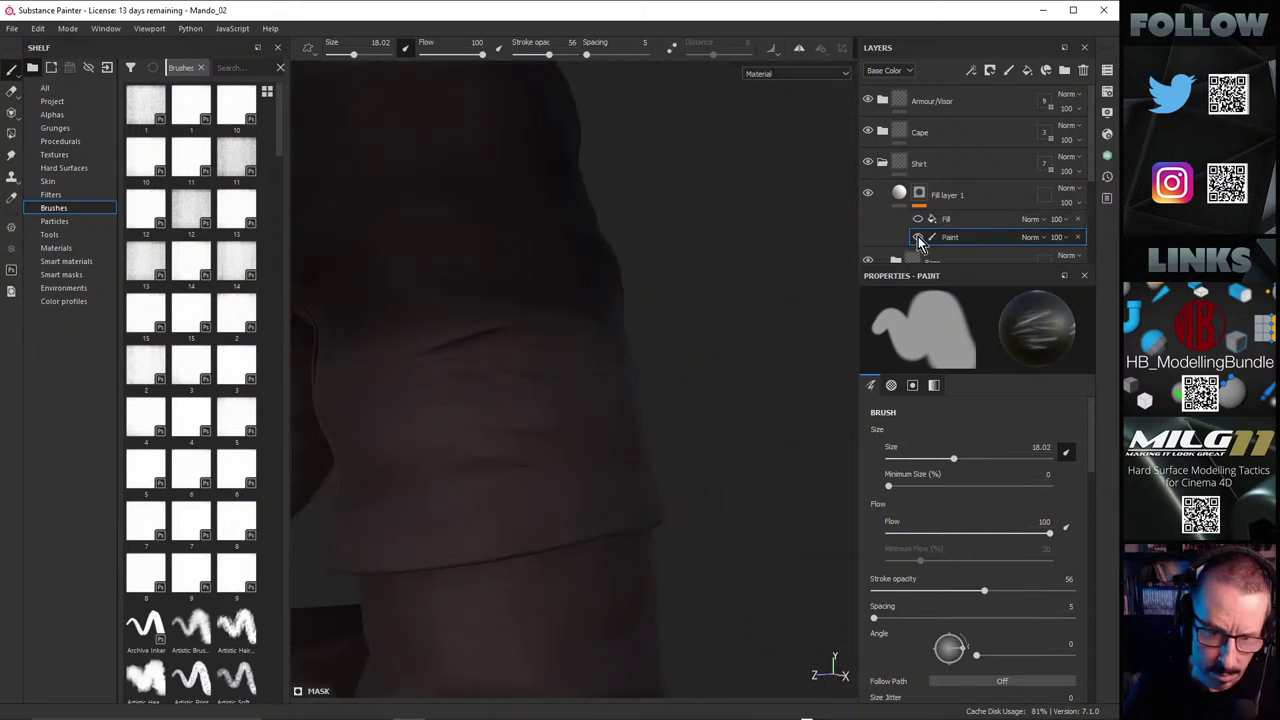
Step: Try another fold stamp around the side of the upper sleeve, using stroke opacity 56
mouse_move(528, 336)
left_mouse_down("alt")
mouse_move(337, 349)
mouse_move(560, 326)
mouse_move(502, 408)
mouse_move(351, 386)
mouse_move(540, 366)
mouse_move(597, 389)
mouse_move(422, 425)
left_mouse_up("alt")
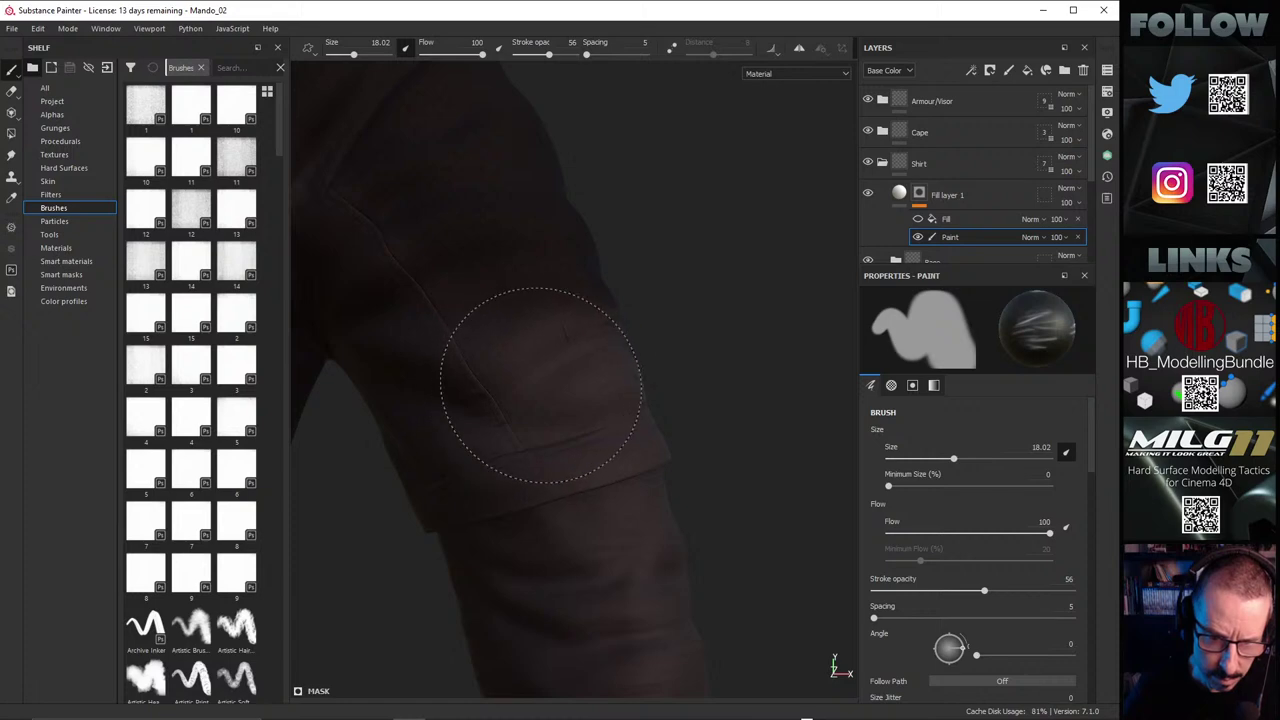
mouse_move(532, 374)
right_mouse_down("alt")
mouse_move(543, 371)
mouse_move(525, 382)
right_mouse_up("alt")
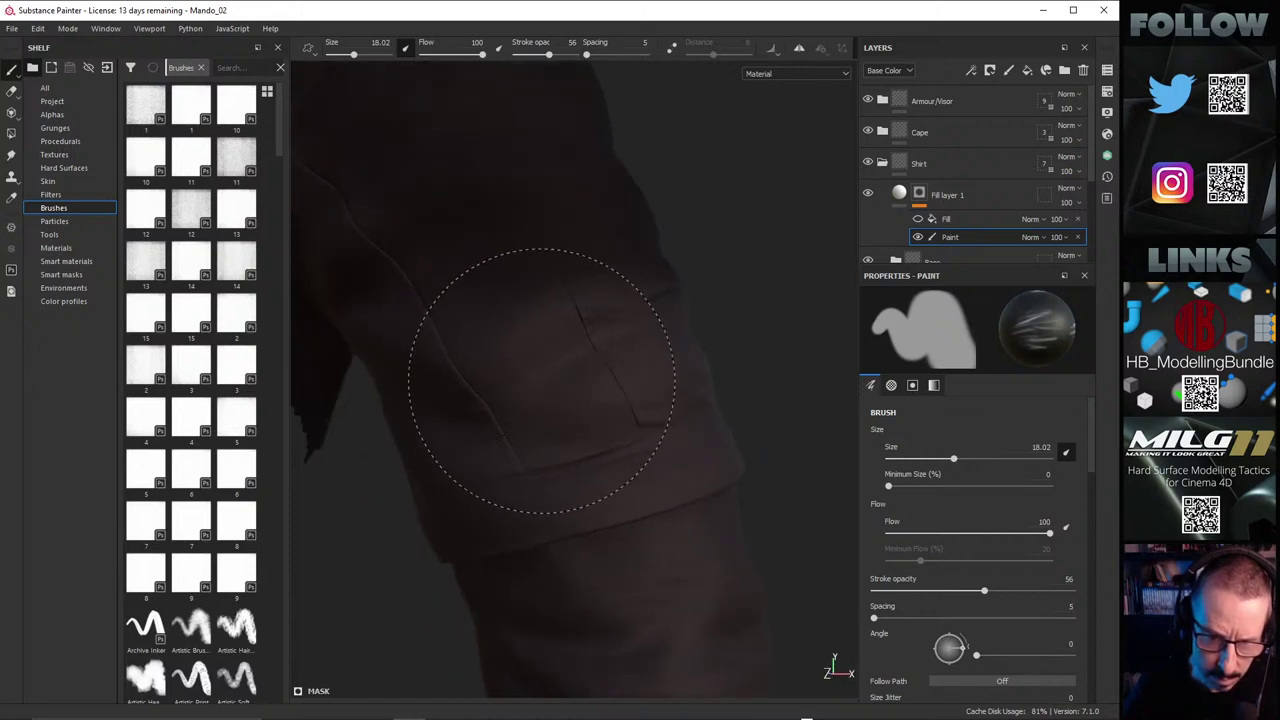
mouse_move(525, 340)
left_mouse_down("alt")
mouse_move(557, 396)
mouse_move(543, 371)
left_mouse_up("alt")
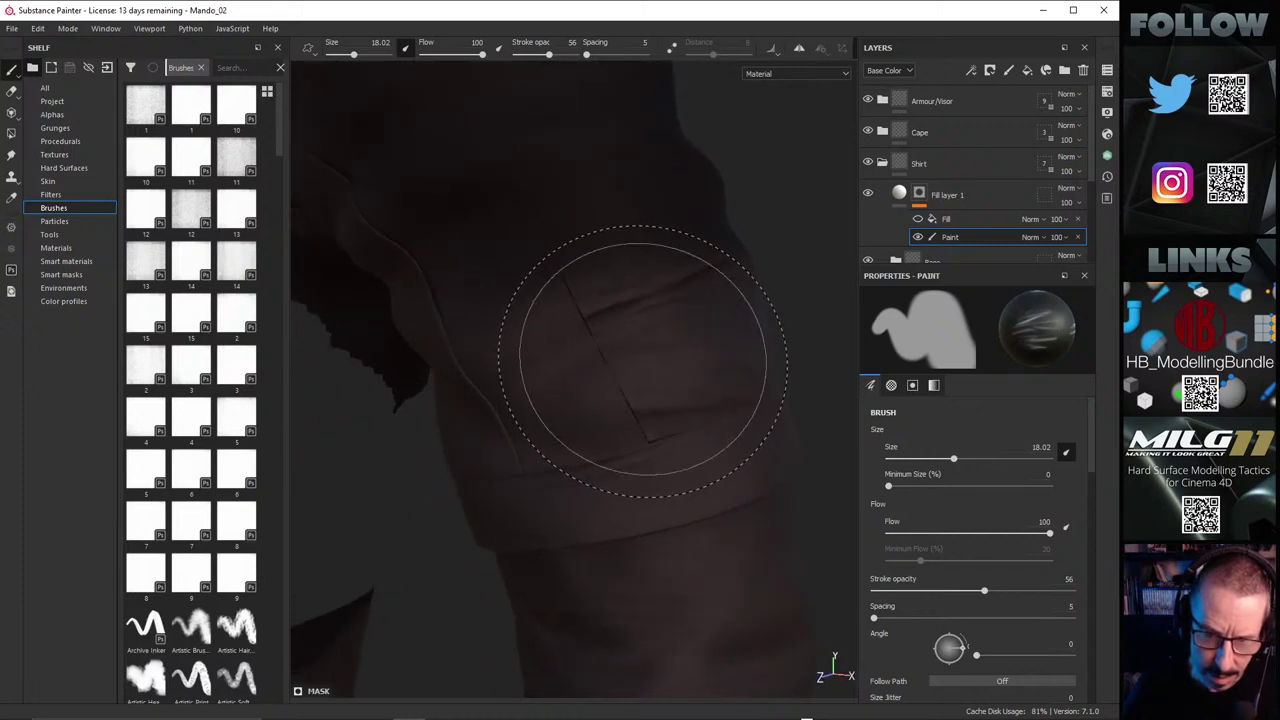
mouse_move(643, 359)
left_mouse_down()
mouse_move(617, 340)
mouse_move(615, 374)
left_mouse_up()
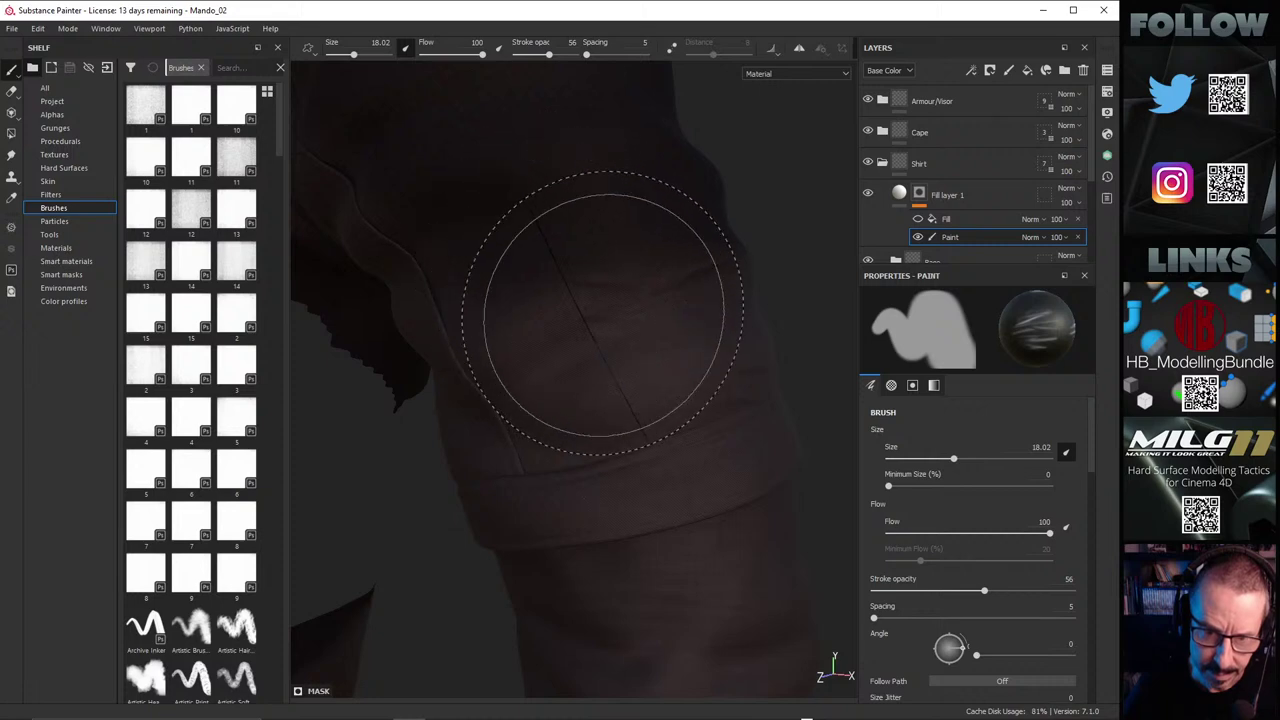
Step: Examine the painted folds on the upper sleeve from several angles and distances
scroll(620, 338, "up", 3)
right_click_drag(651, 340, 257, 366, "alt")
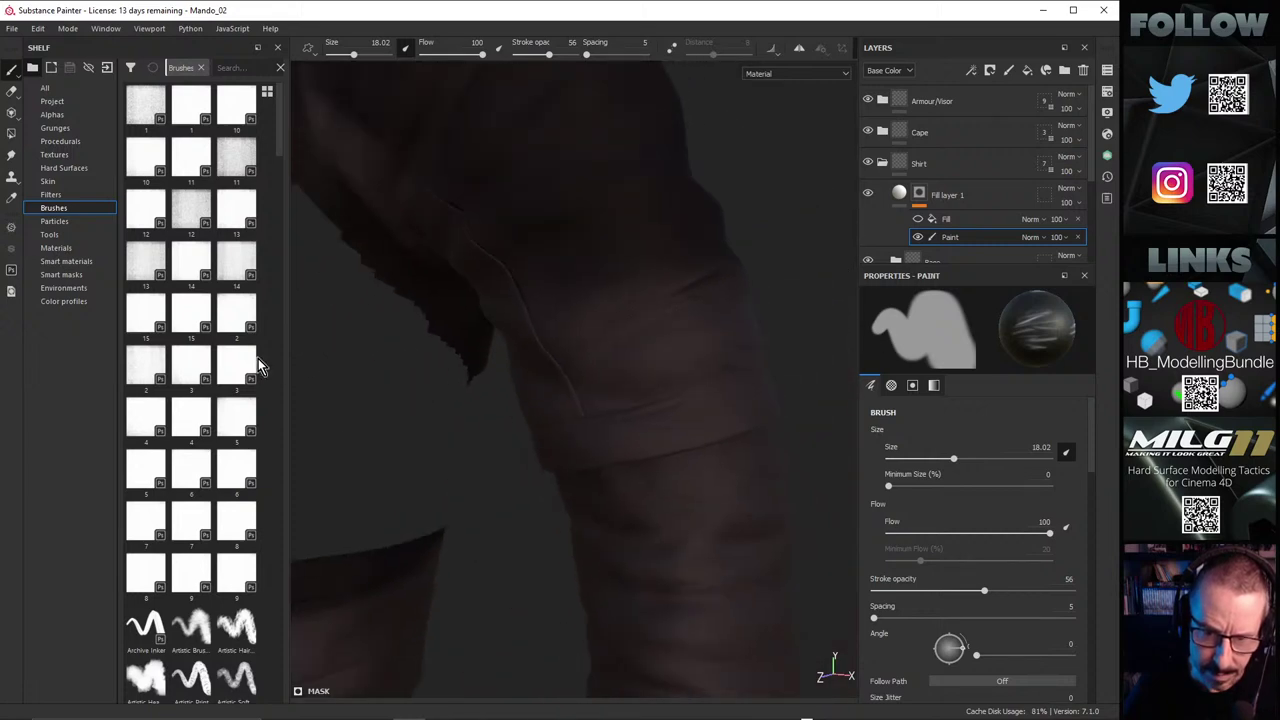
left_click_drag(630, 357, 469, 383, "alt")
right_click_drag(469, 383, 336, 361, "alt")
left_click_drag(700, 380, 554, 400, "alt")
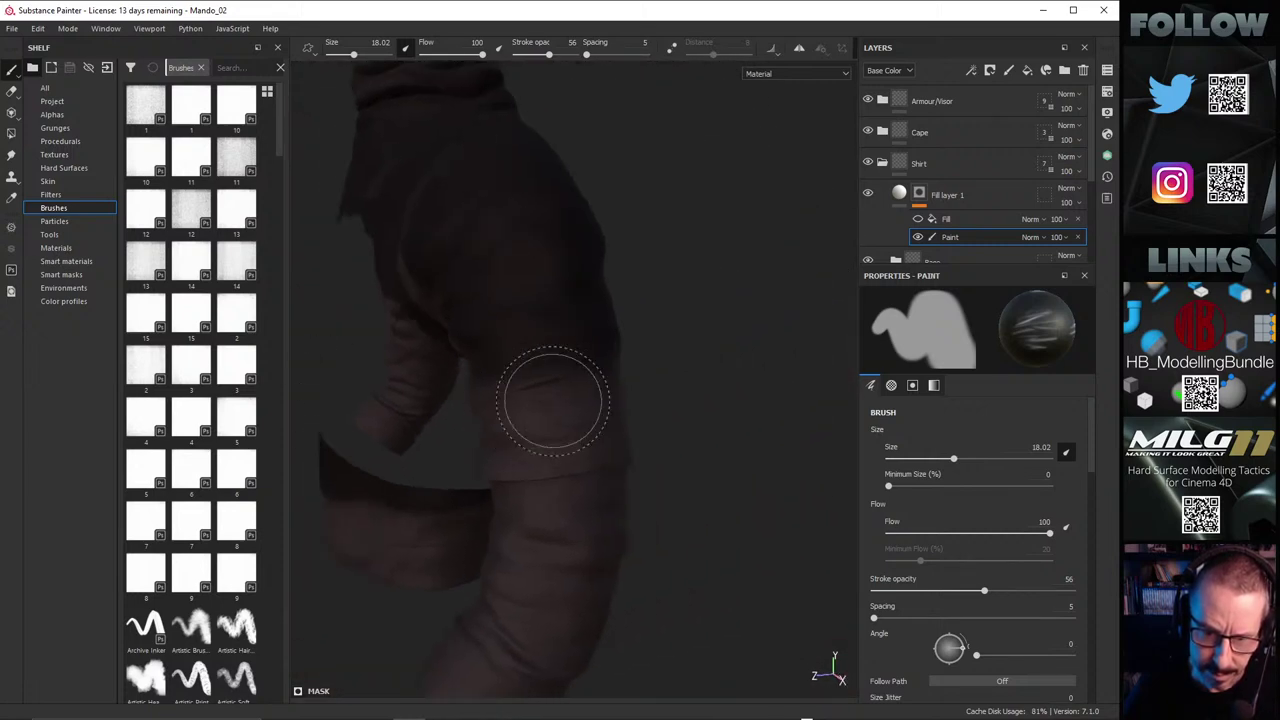
left_click_drag(740, 405, 609, 420, "alt")
scroll(647, 405, "up", 3)
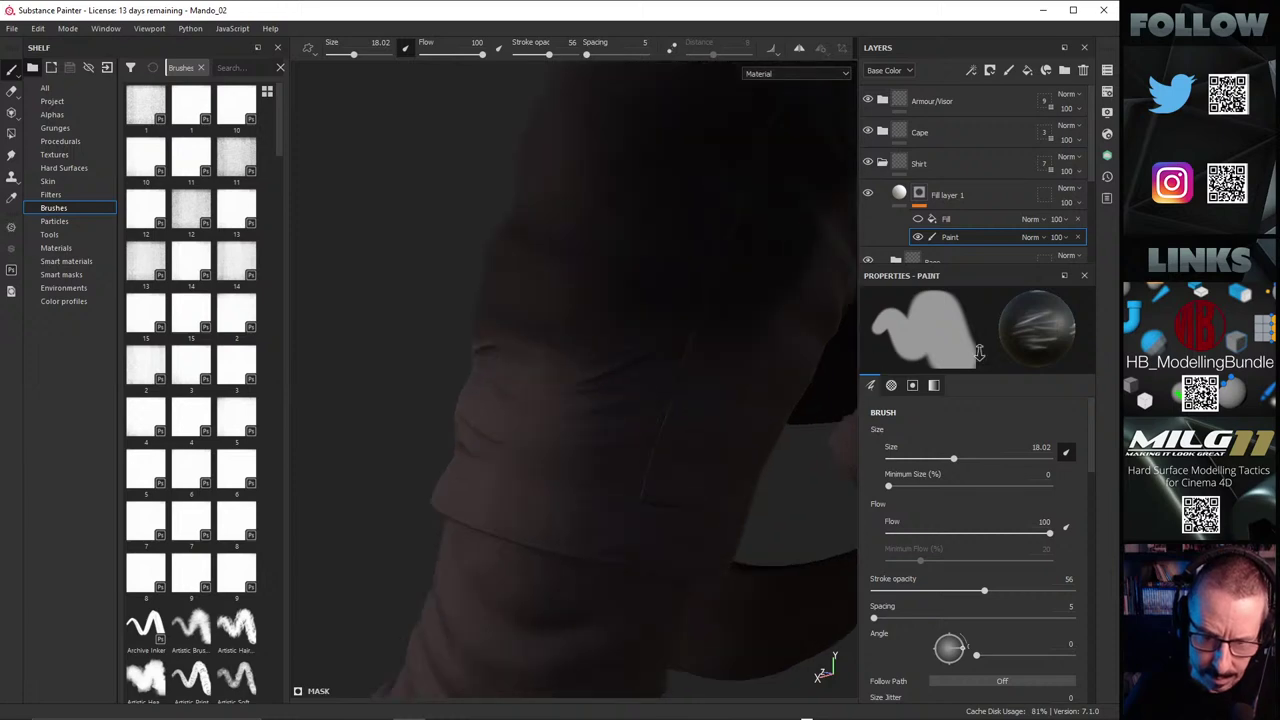
middle_click_drag(688, 372, 659, 391, "alt")
mouse_move(659, 391)
left_mouse_down("alt")
mouse_move(611, 337)
mouse_move(620, 360)
mouse_move(657, 374)
mouse_move(633, 357)
mouse_move(591, 397)
mouse_move(672, 341)
left_mouse_up("alt")
left_click_drag(565, 338, 450, 345, "alt")
Step: Display the mask of Fill layer 1 on its own and examine its painted folds on both sleeves
left_click(921, 193, "alt")
right_click_drag(450, 345, 441, 337, "alt")
middle_click_drag(441, 337, 591, 346, "alt")
mouse_move(591, 346)
left_mouse_down("alt")
mouse_move(631, 344)
mouse_move(611, 360)
left_mouse_up("alt")
middle_click_drag(611, 360, 725, 356, "alt")
mouse_move(560, 356)
left_mouse_down("alt")
mouse_move(591, 363)
mouse_move(549, 357)
left_mouse_up("alt")
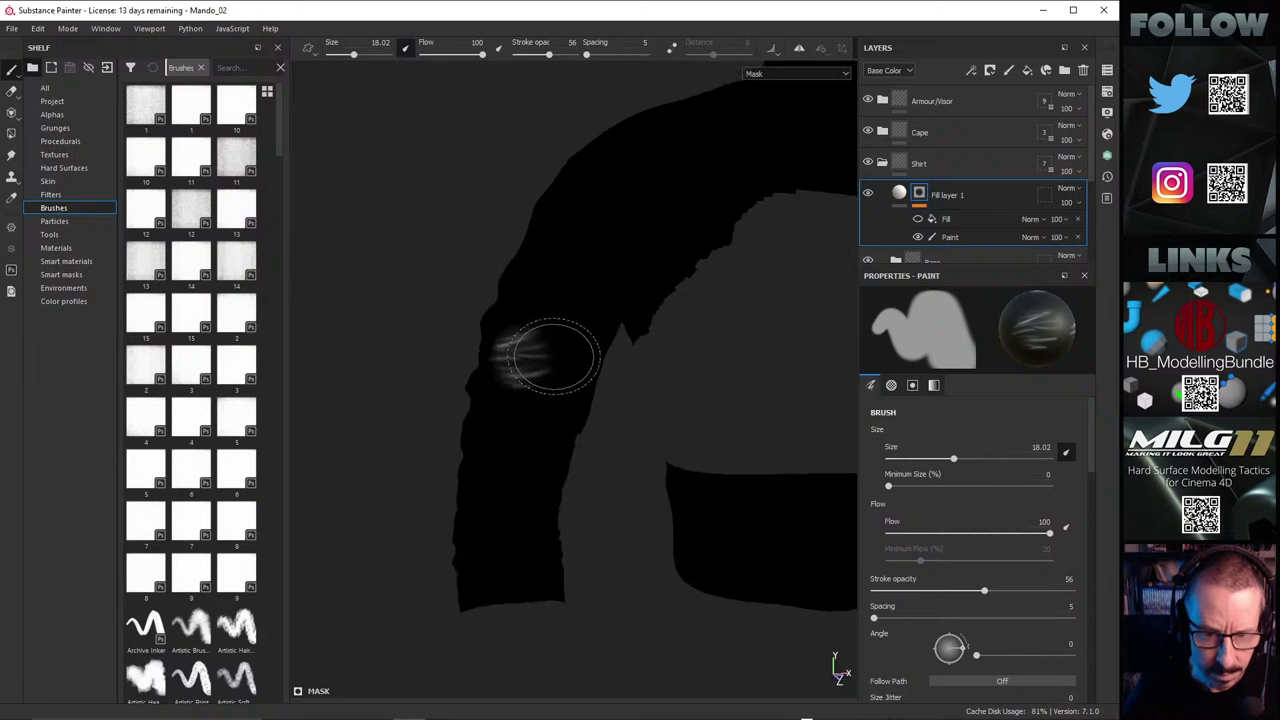
right_click_drag(594, 345, 398, 358, "alt")
middle_click_drag(576, 347, 367, 344, "alt")
left_click_drag(586, 349, 560, 358, "alt")
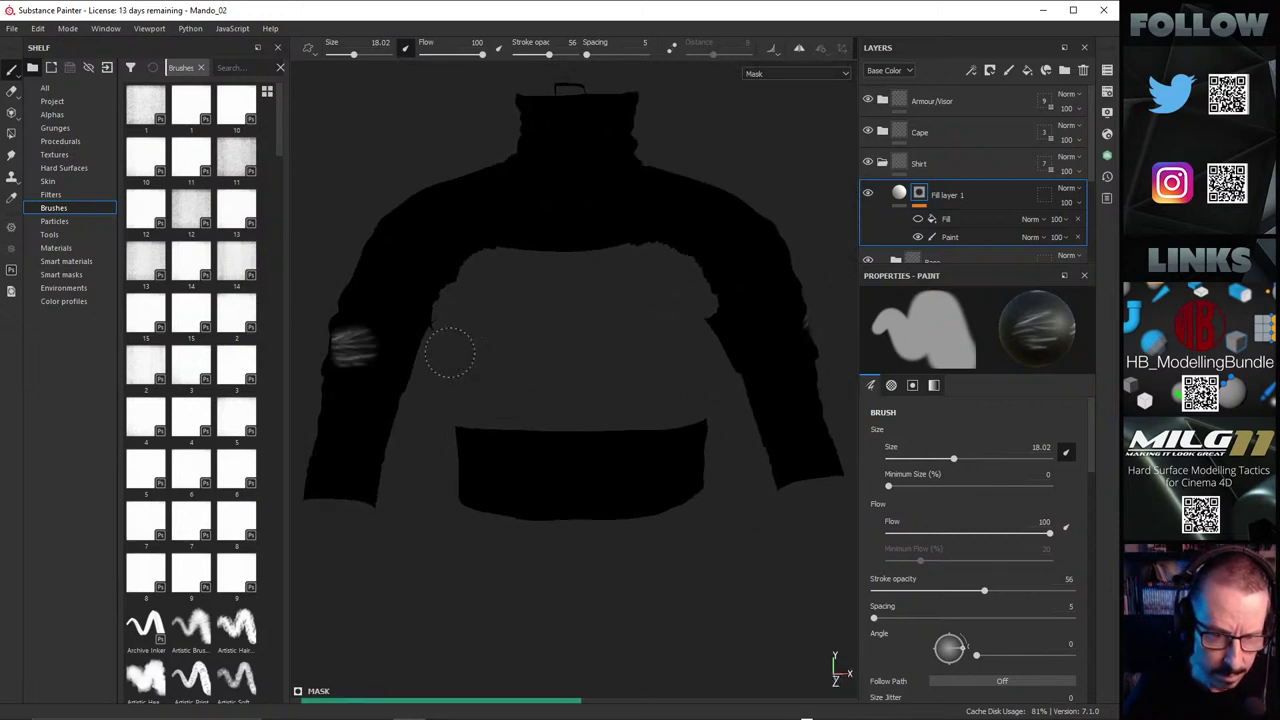
Step: Try painting a continuous fold stroke around the upper sleeve in the mask view, and undo it
left_click_drag(449, 352, 438, 354)
right_click_drag(341, 357, 560, 350, "alt")
key("ctrl+z")
middle_click_drag(380, 352, 525, 366, "alt")
mouse_move(540, 366)
left_mouse_down("alt")
mouse_move(652, 368)
mouse_move(457, 371)
mouse_move(423, 349)
mouse_move(500, 357)
mouse_move(548, 340)
mouse_move(413, 365)
mouse_move(499, 371)
left_mouse_up("alt")
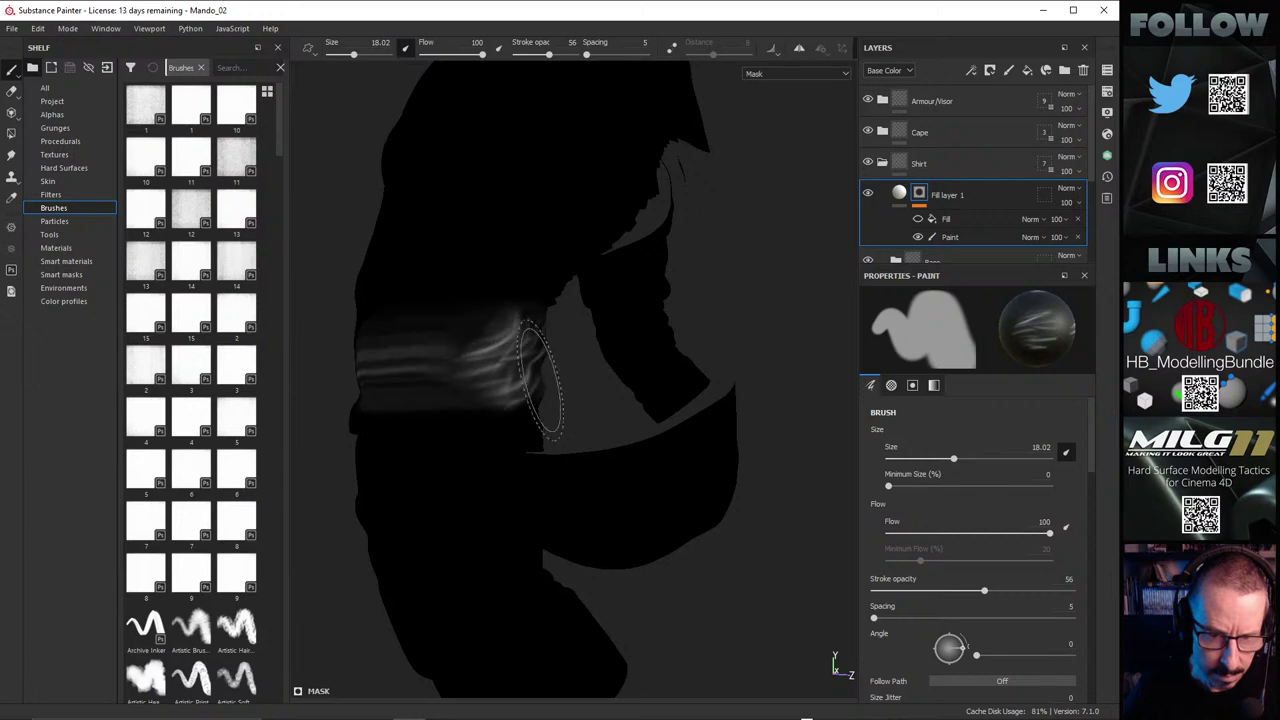
key("ctrl+z")
Step: Stamp a second patch of folds beside the first on the sleeve mask, and select Fill layer 1's material
left_click_drag(420, 363, 490, 365, "alt")
left_click_drag(400, 329, 409, 381, "alt")
left_click(900, 194)
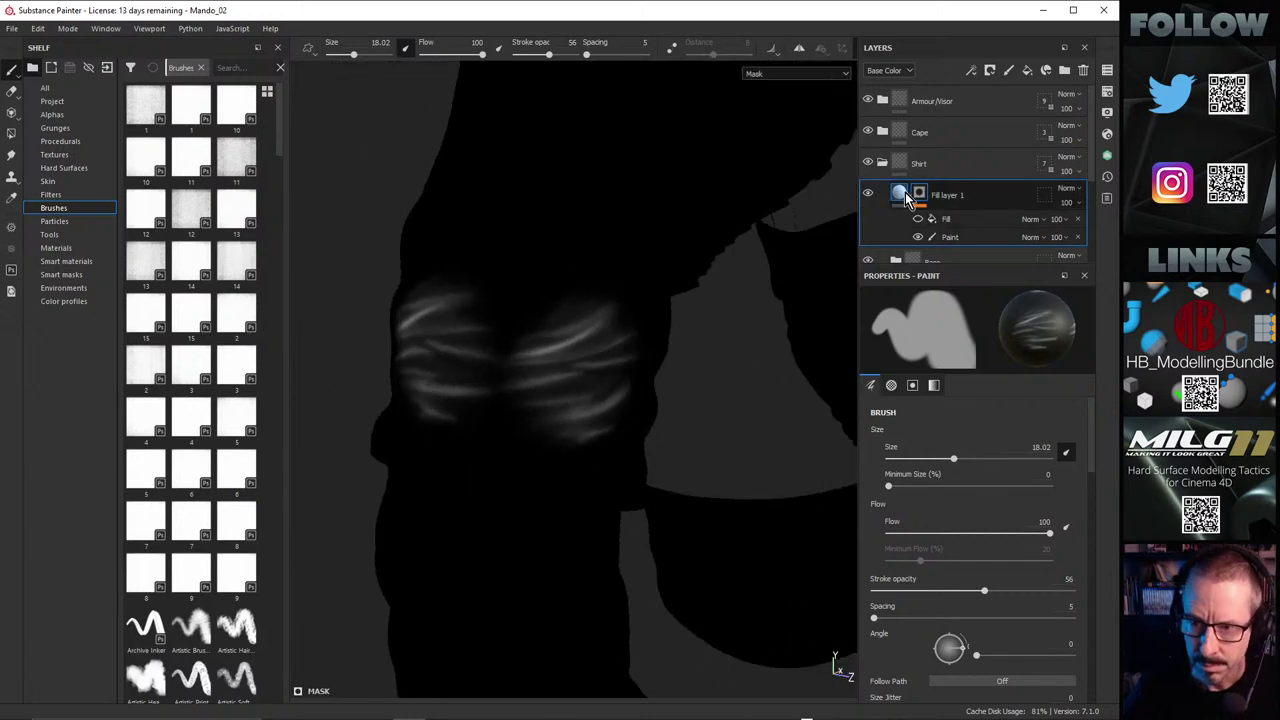
Step: Examine the upper sleeve's folds with the material shown, switch to the 2D UV view, and inspect the shirt's UV islands
left_click_drag(549, 343, 536, 305, "alt")
right_click_drag(536, 305, 527, 307, "shift")
left_click_drag(411, 360, 461, 342, "alt")
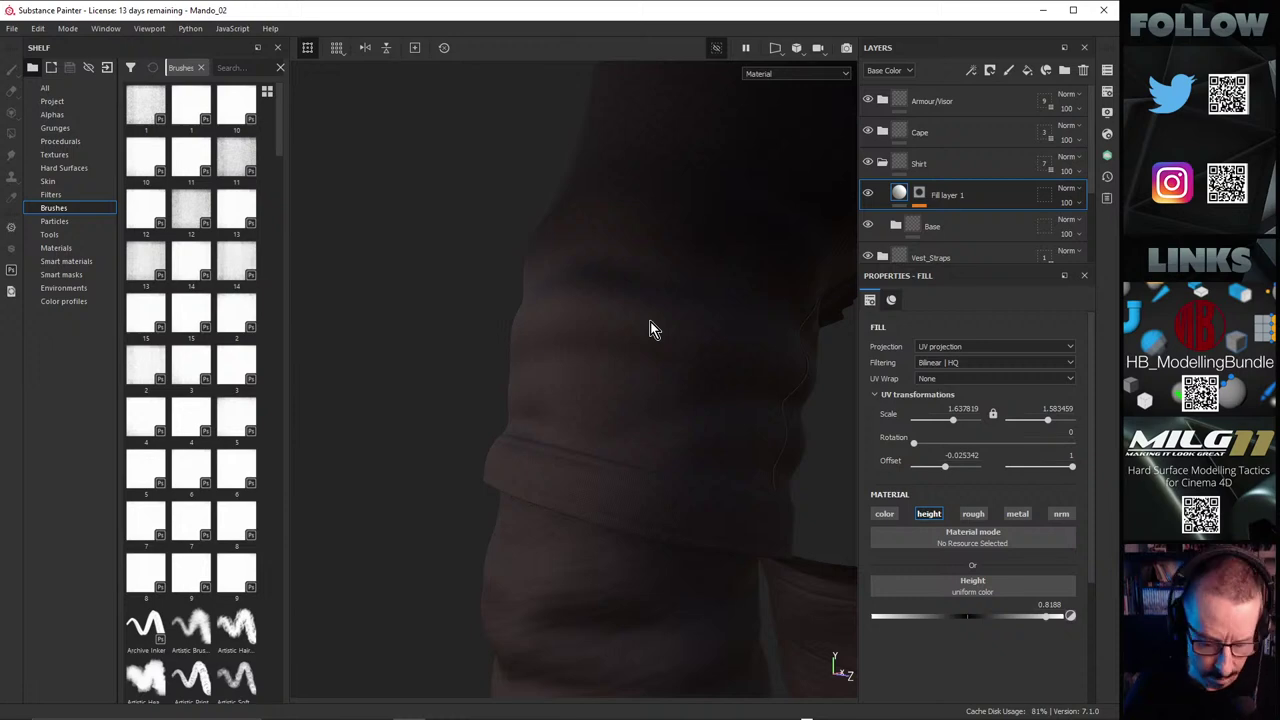
key("F3")
middle_click_drag(650, 330, 489, 289)
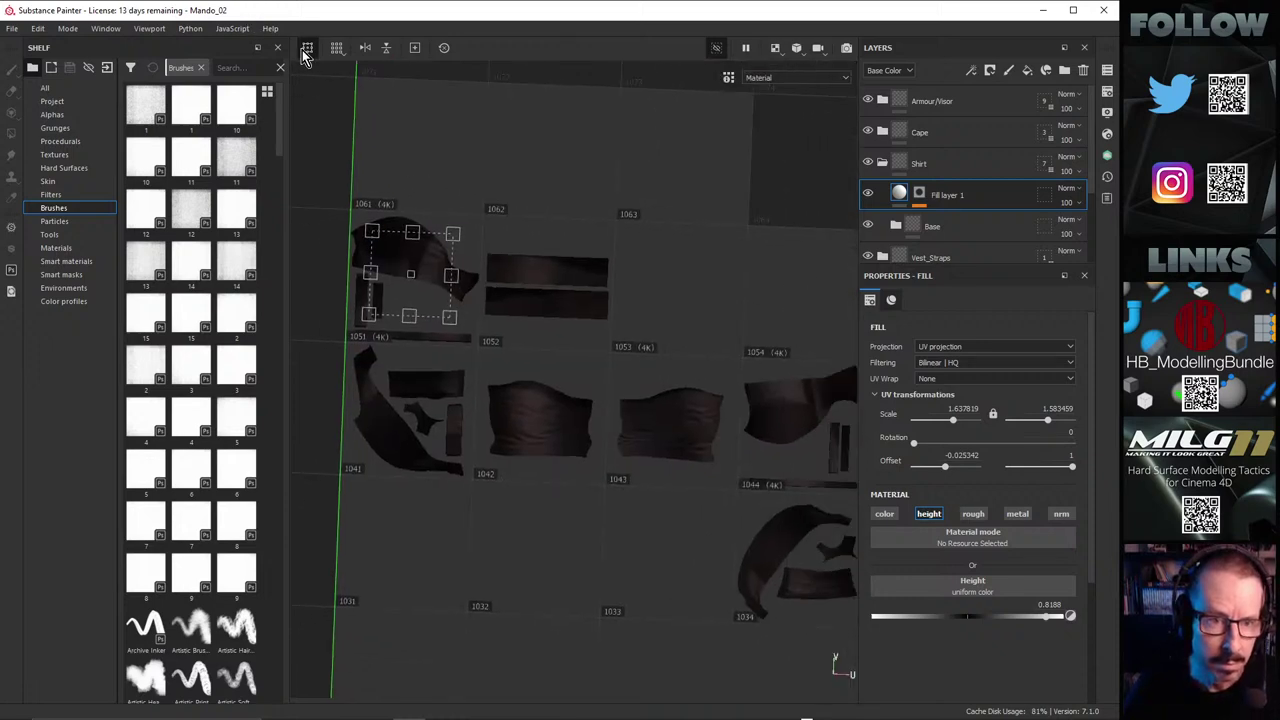
middle_click_drag(725, 335, 592, 273)
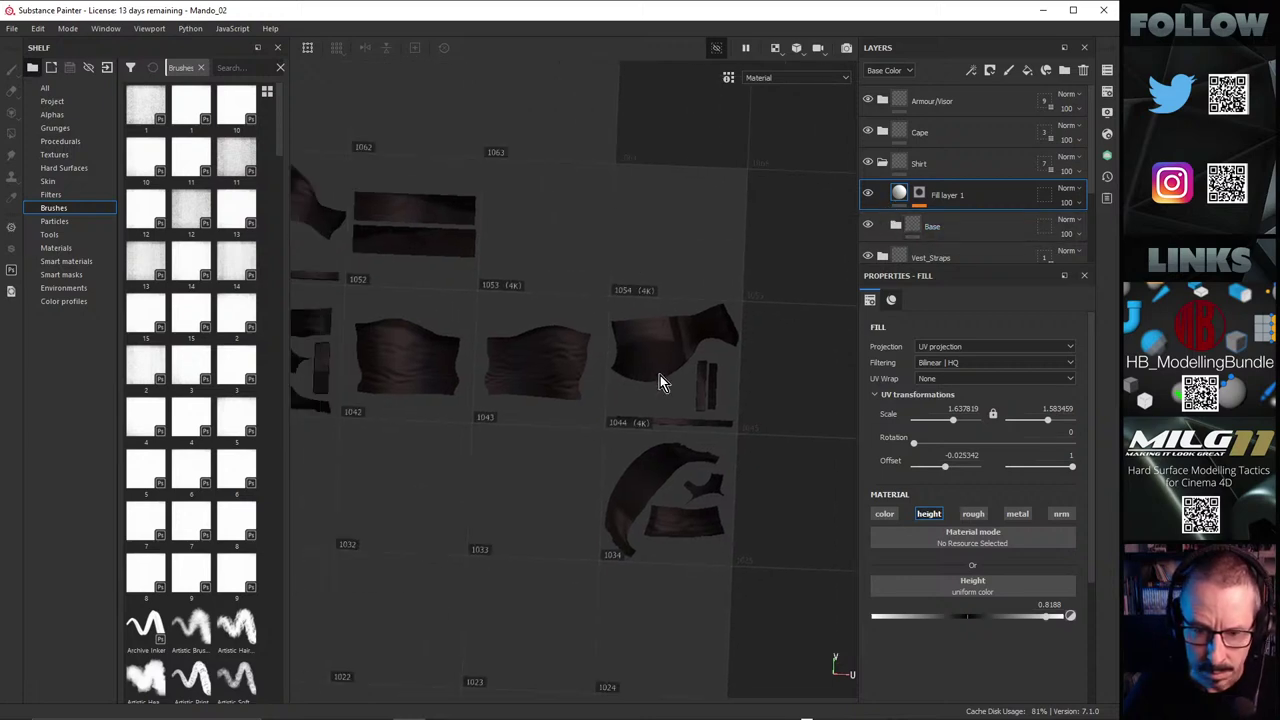
middle_click_drag(706, 331, 824, 347, "alt")
mouse_move(448, 278)
left_mouse_down("alt")
mouse_move(457, 289)
mouse_move(441, 283)
left_mouse_up("alt")
right_click_drag(360, 366, 645, 332, "alt")
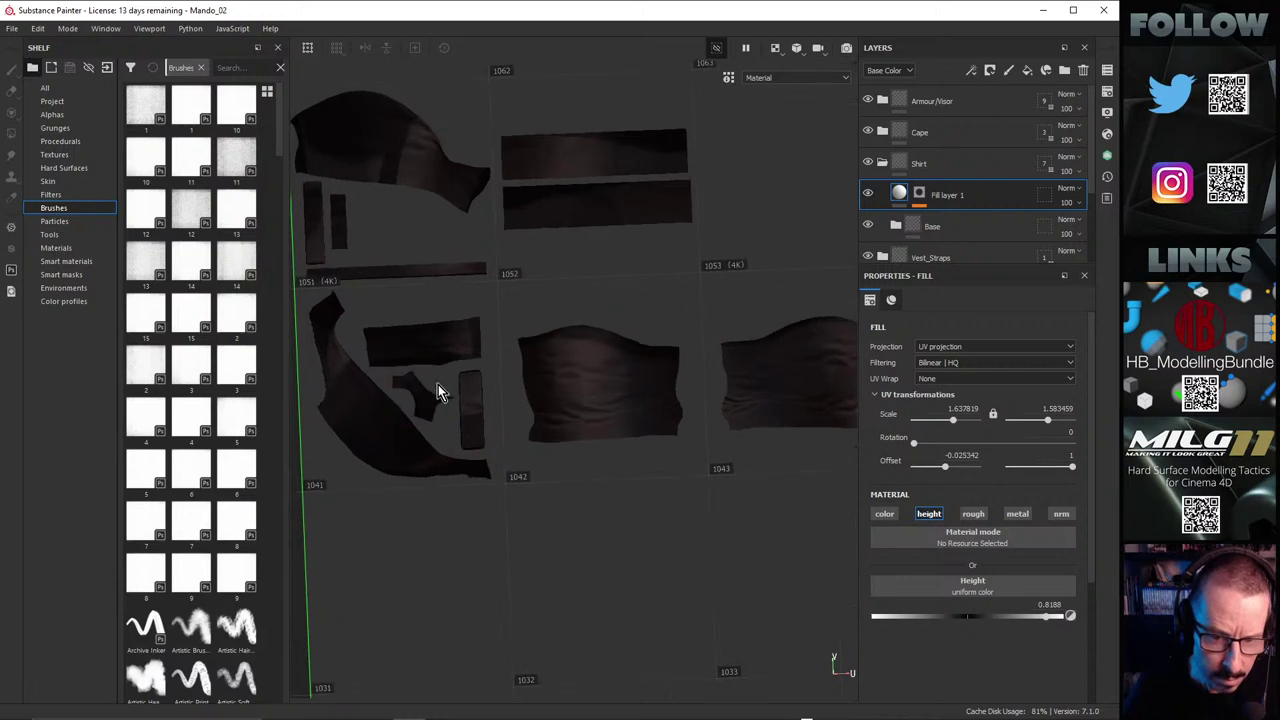
right_click_drag(437, 385, 651, 356, "alt")
middle_click_drag(651, 356, 729, 335, "alt")
right_click_drag(625, 362, 712, 331, "shift")
scroll(651, 302, "up", 2)
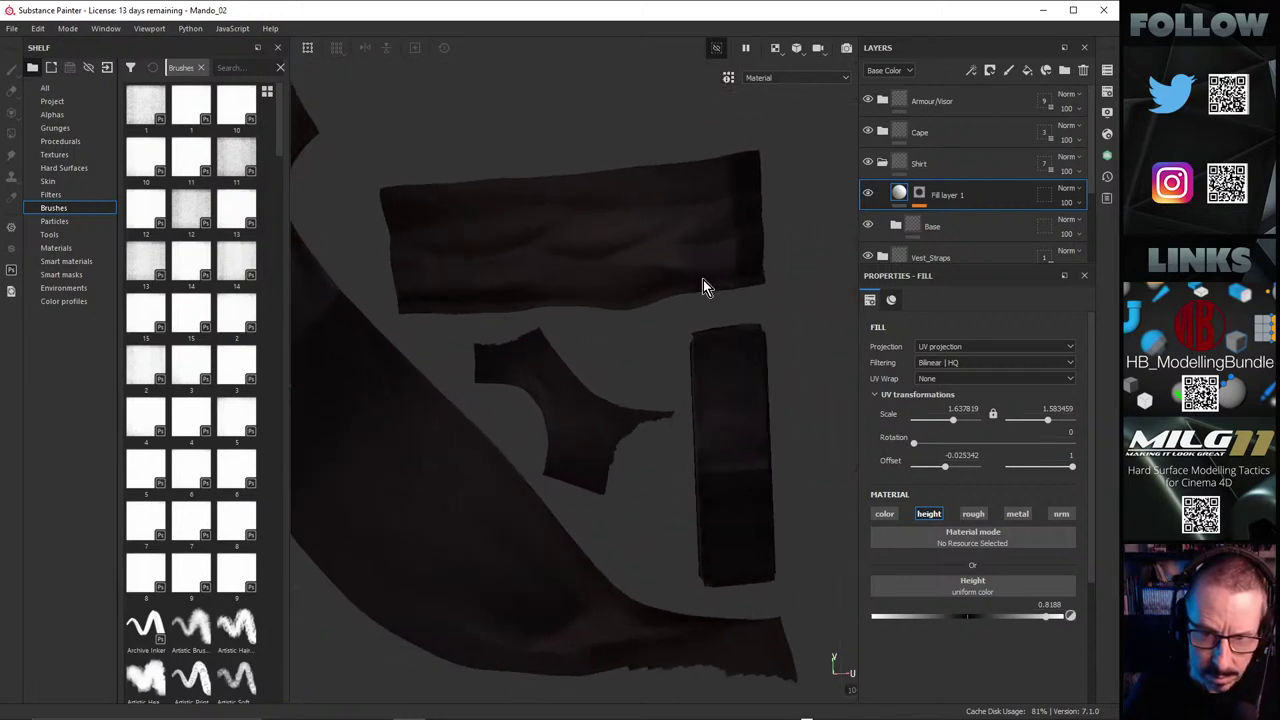
Step: Display Fill layer 1's mask in the UV view, try stamping folds on the wide rectangular shirt island, and undo the stamp
left_click(926, 199)
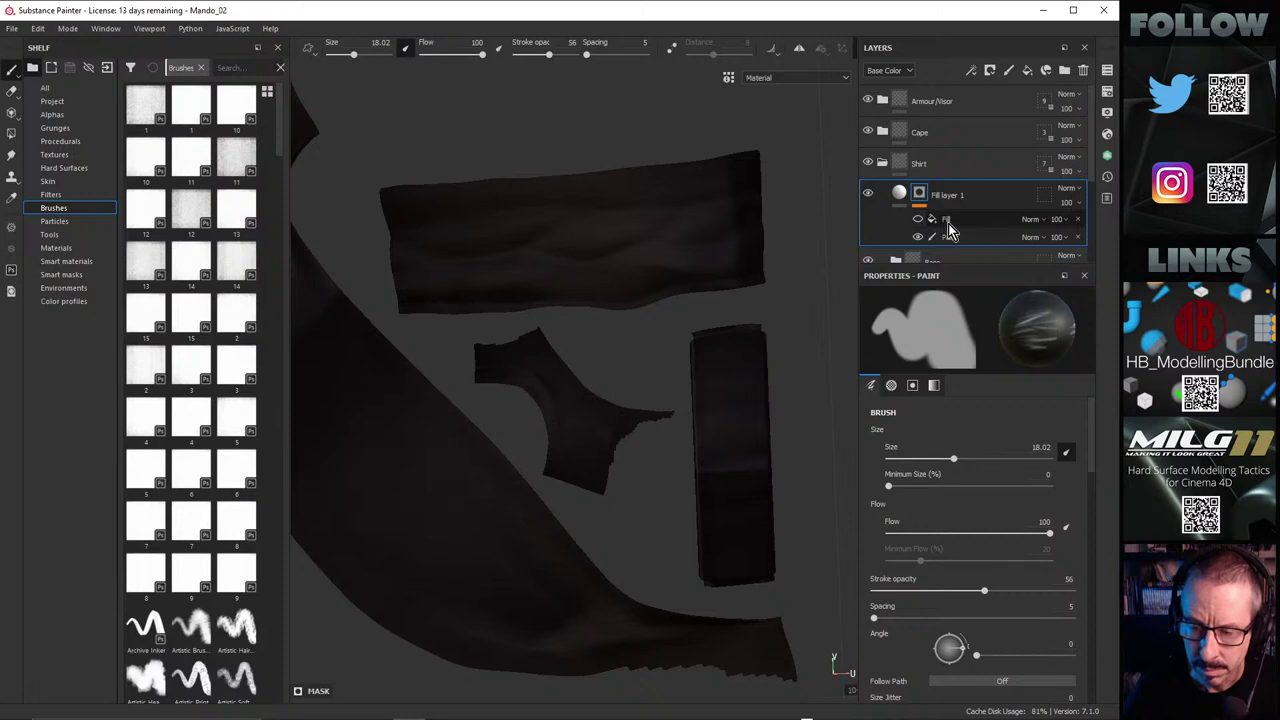
left_click(950, 232)
scroll(560, 270, "up", 4)
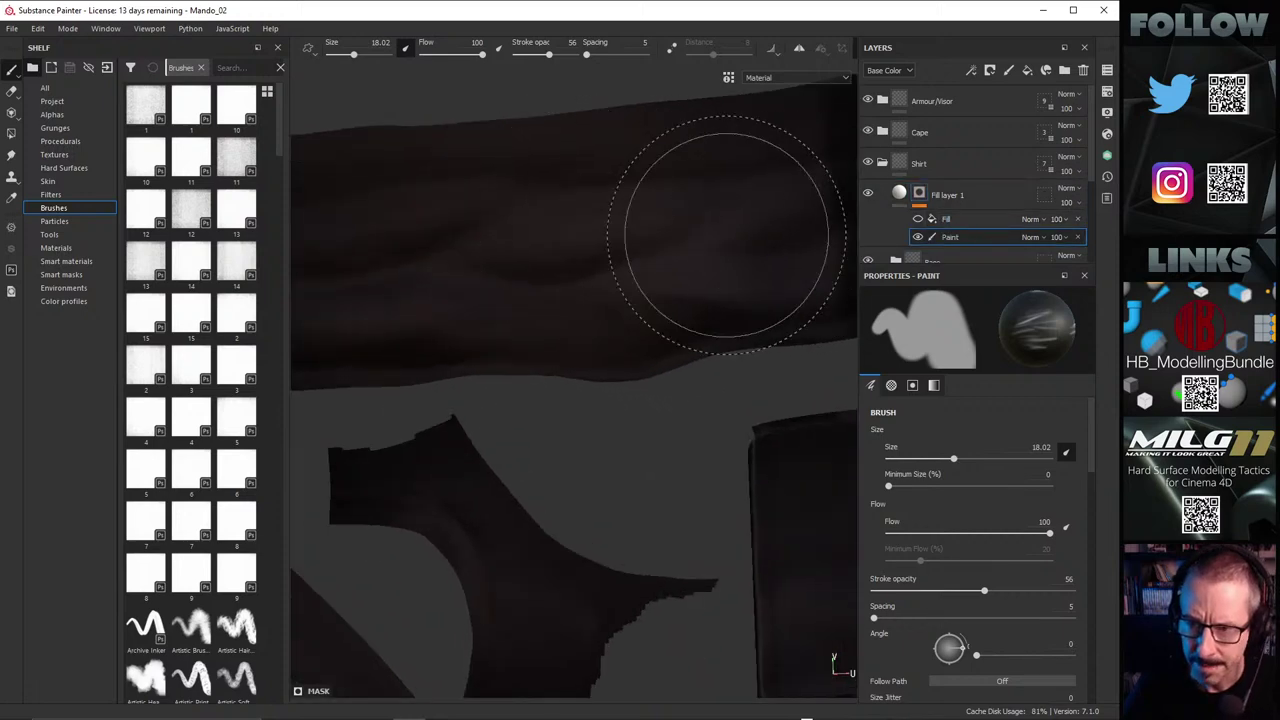
left_click(920, 197)
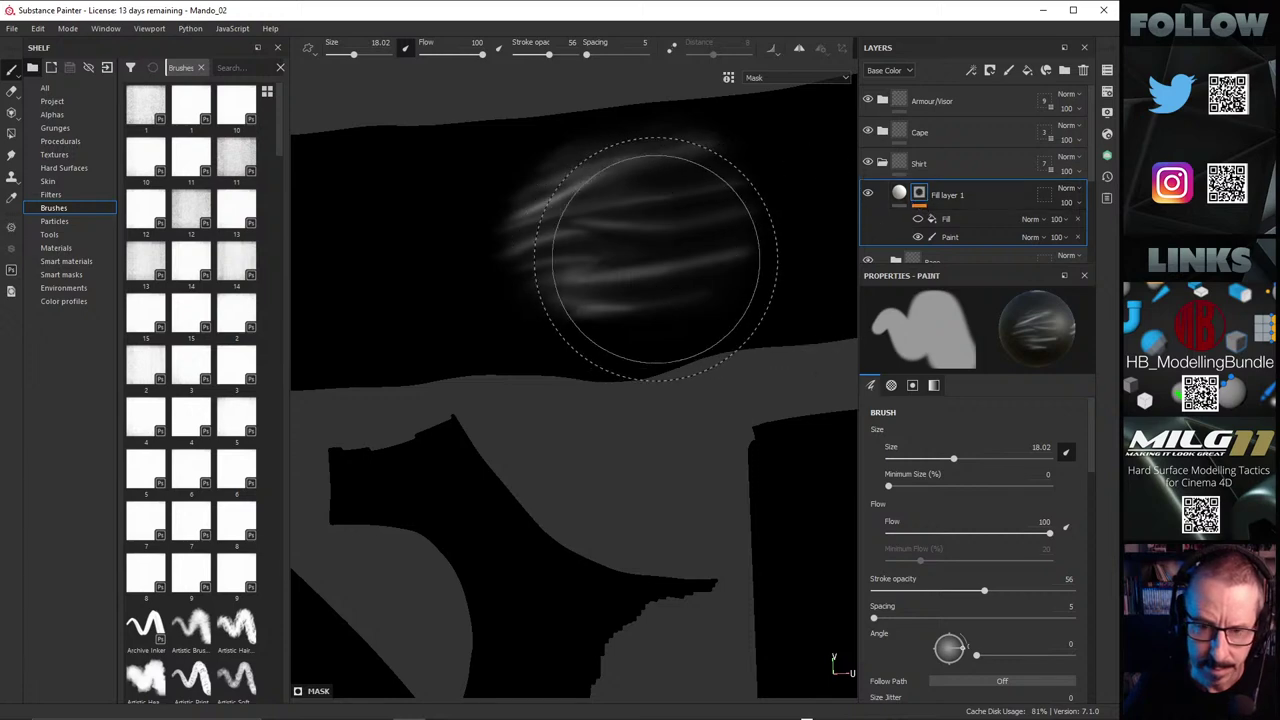
mouse_move(610, 232)
left_mouse_down()
mouse_move(636, 228)
mouse_move(592, 241)
left_mouse_up()
key("ctrl+z")
Step: Find the two painted fold patches on the sleeve's UV island in the mask, and inspect the same area in the material
scroll(595, 237, "down", 6)
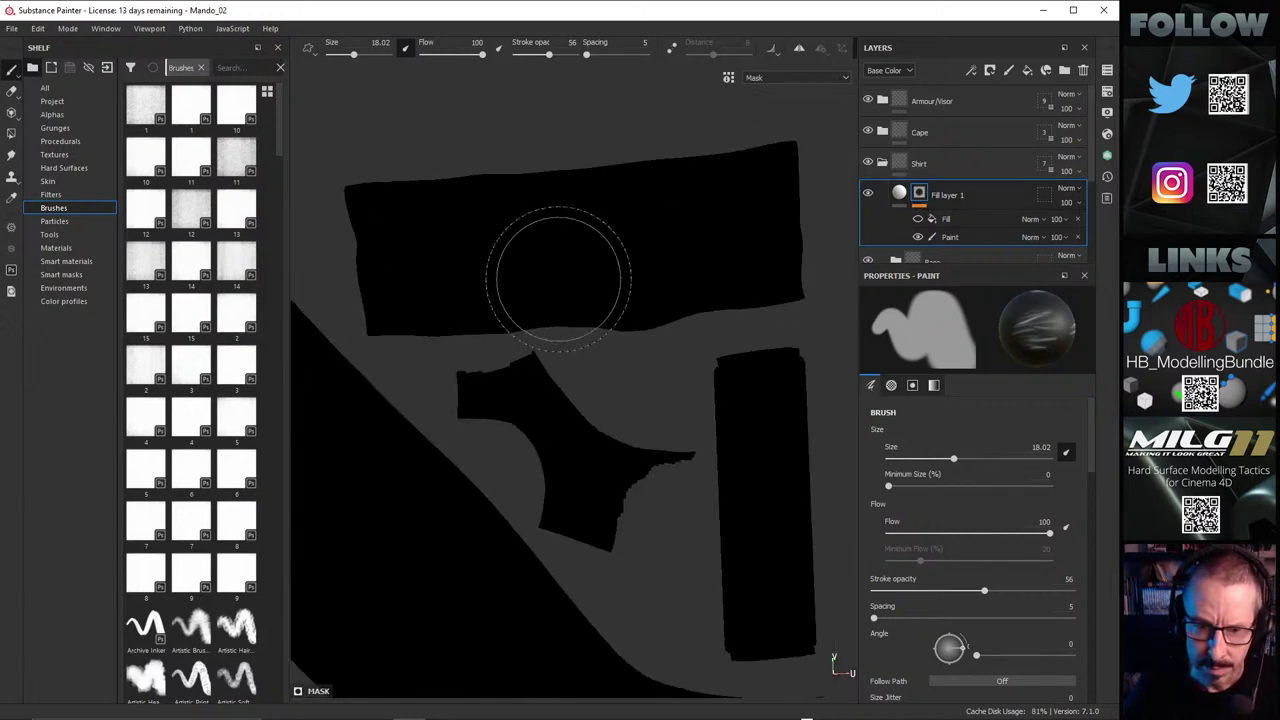
middle_click_drag(542, 314, 278, 343, "alt")
middle_click_drag(584, 335, 454, 371, "alt")
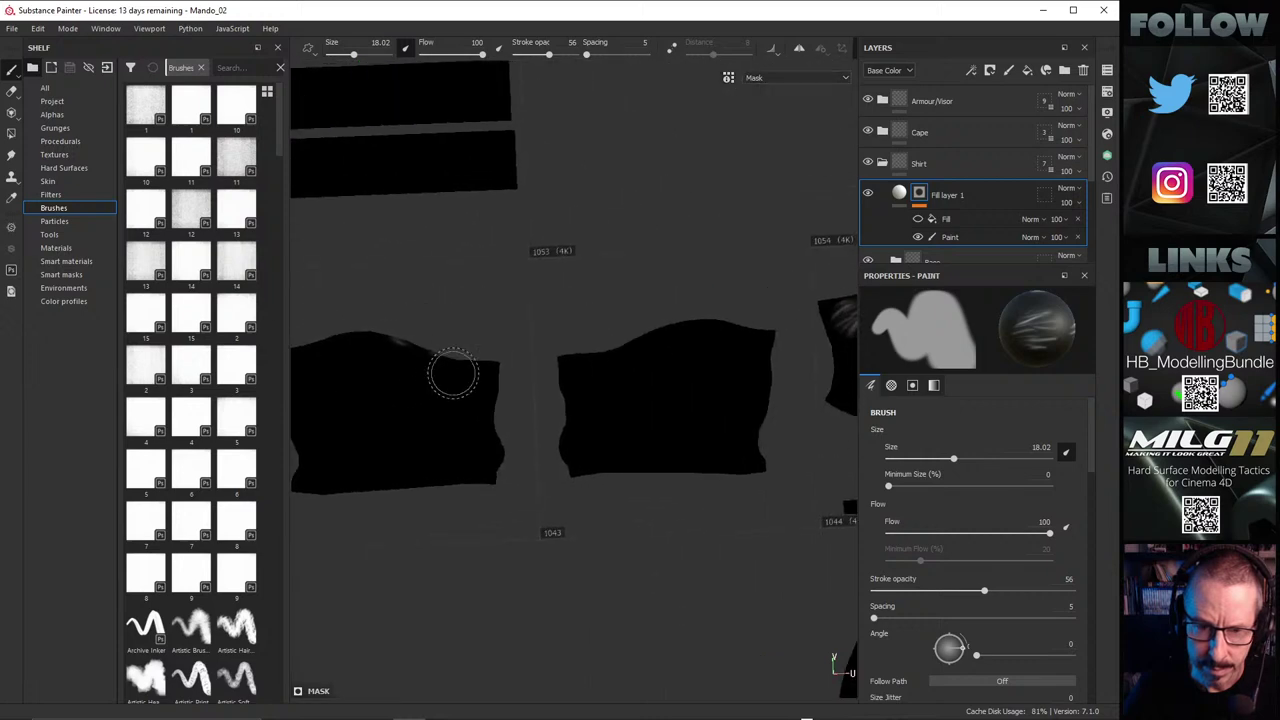
middle_click_drag(540, 359, 323, 462, "alt")
middle_click_drag(489, 406, 339, 322, "alt")
scroll(671, 324, "up", 3)
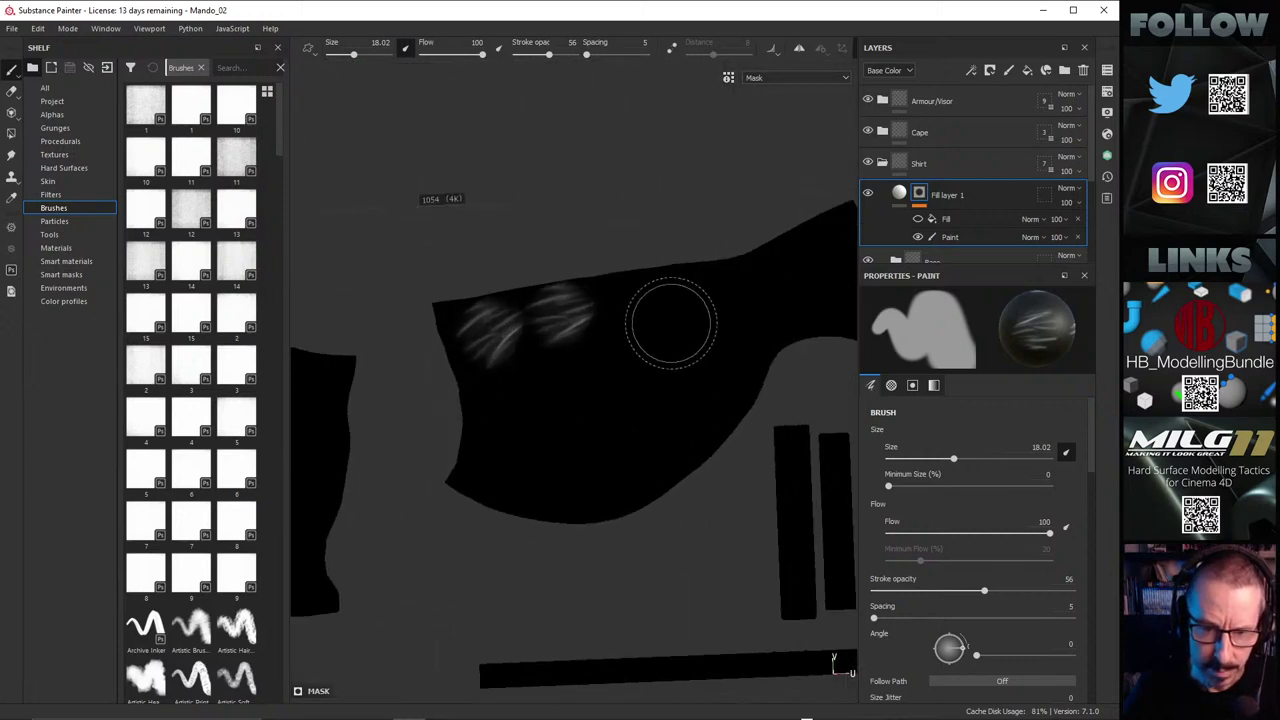
left_click(900, 195)
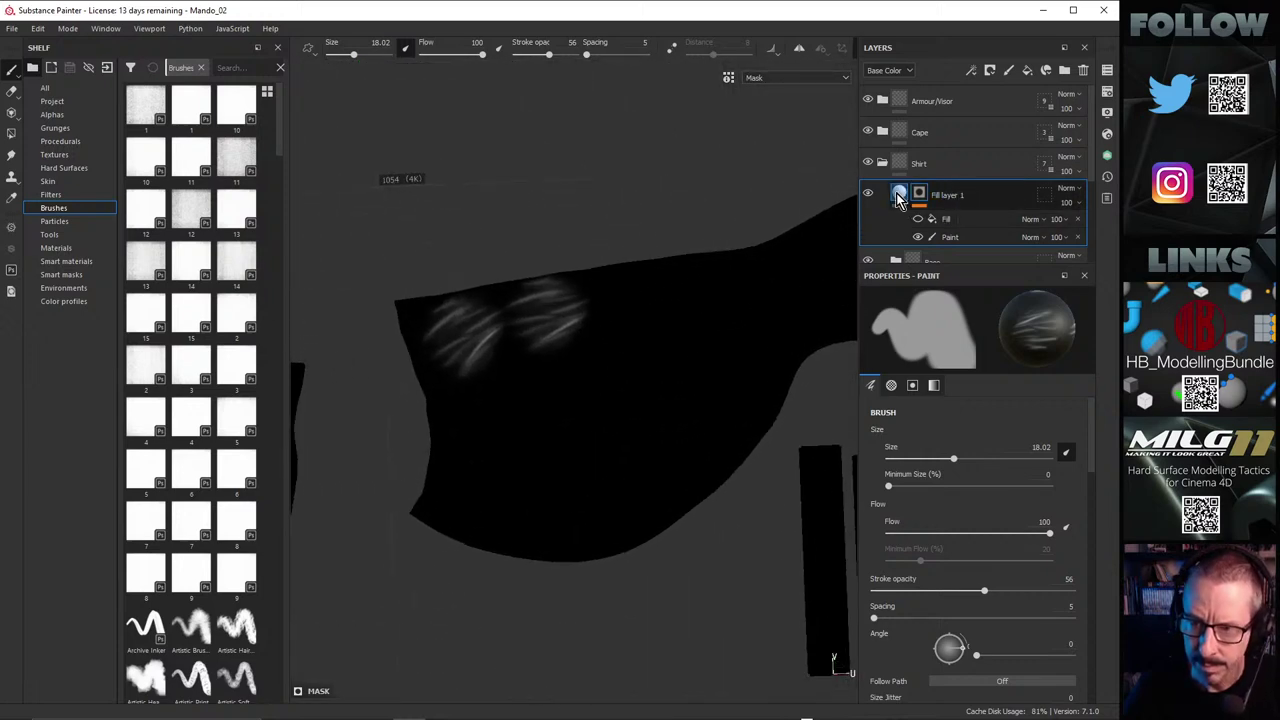
right_click_drag(556, 332, 602, 303, "shift")
Step: Delete the hidden Fill effect from Fill layer 1's mask, keeping the Paint effect
left_click(919, 198)
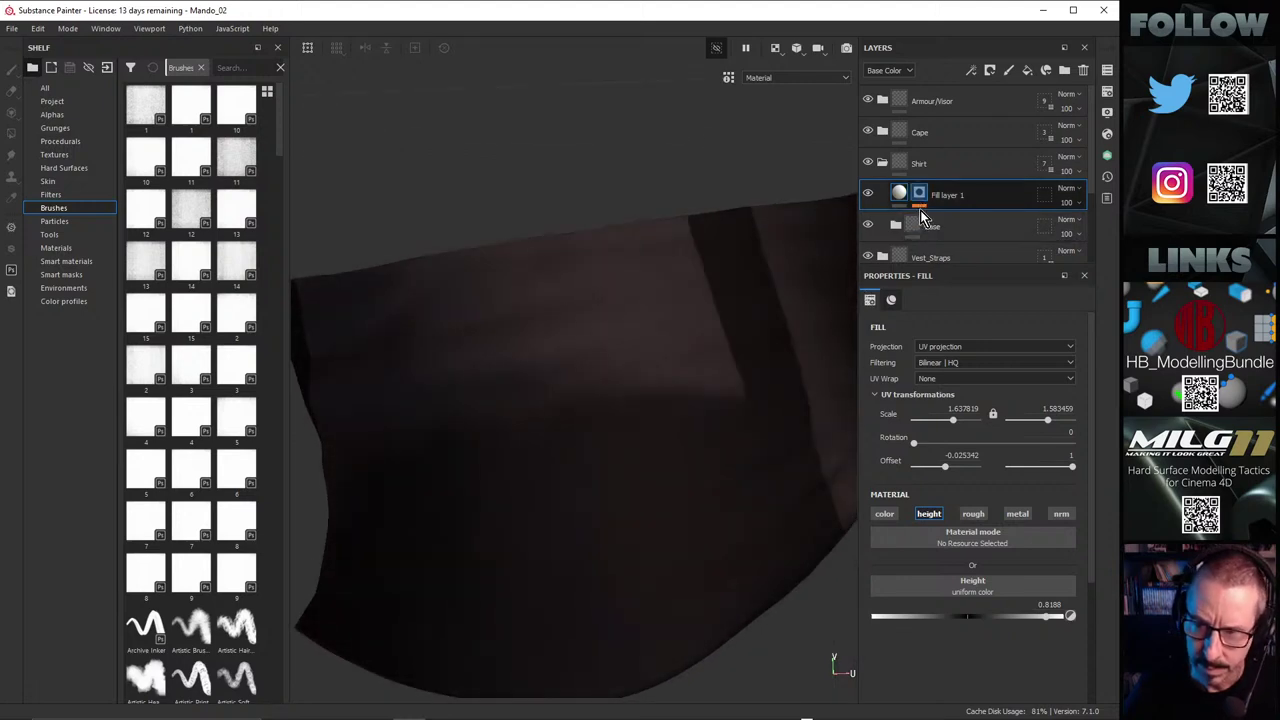
left_click(945, 219)
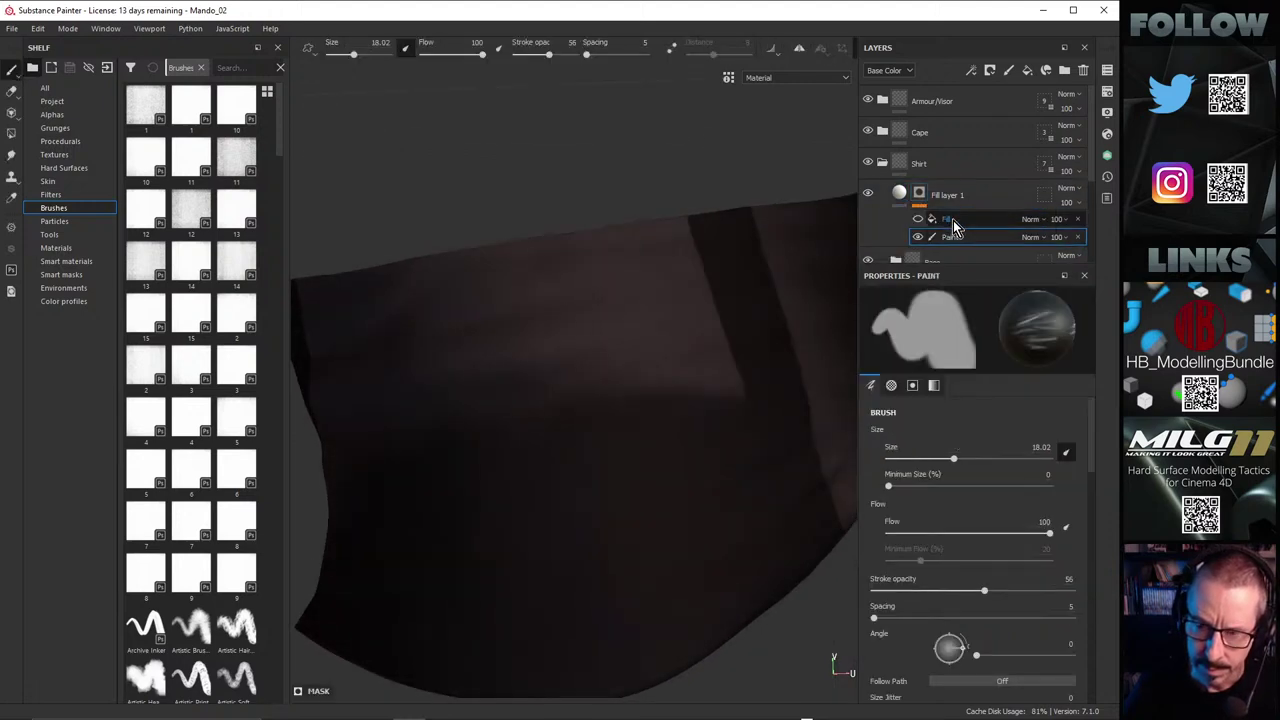
left_click(1077, 219)
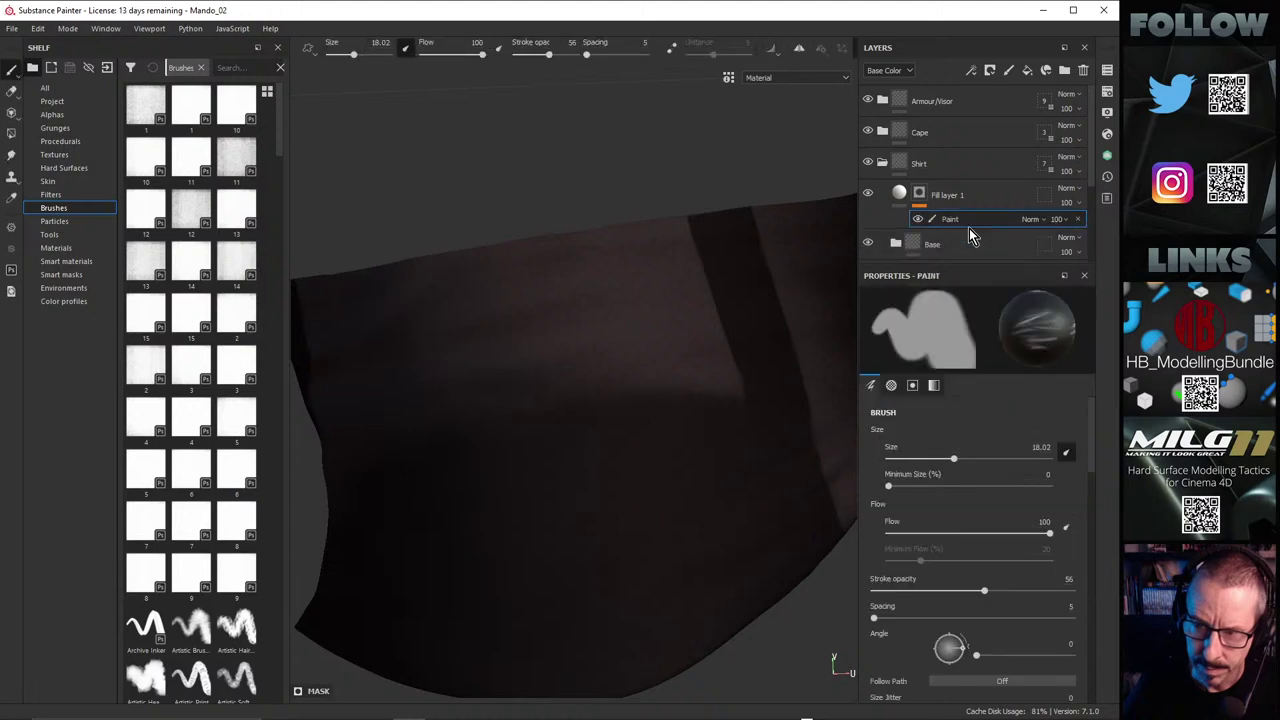
Step: Show the 3D and 2D views side by side and examine the upper sleeve's folds from several angles and distances
left_click_drag(631, 306, 574, 310)
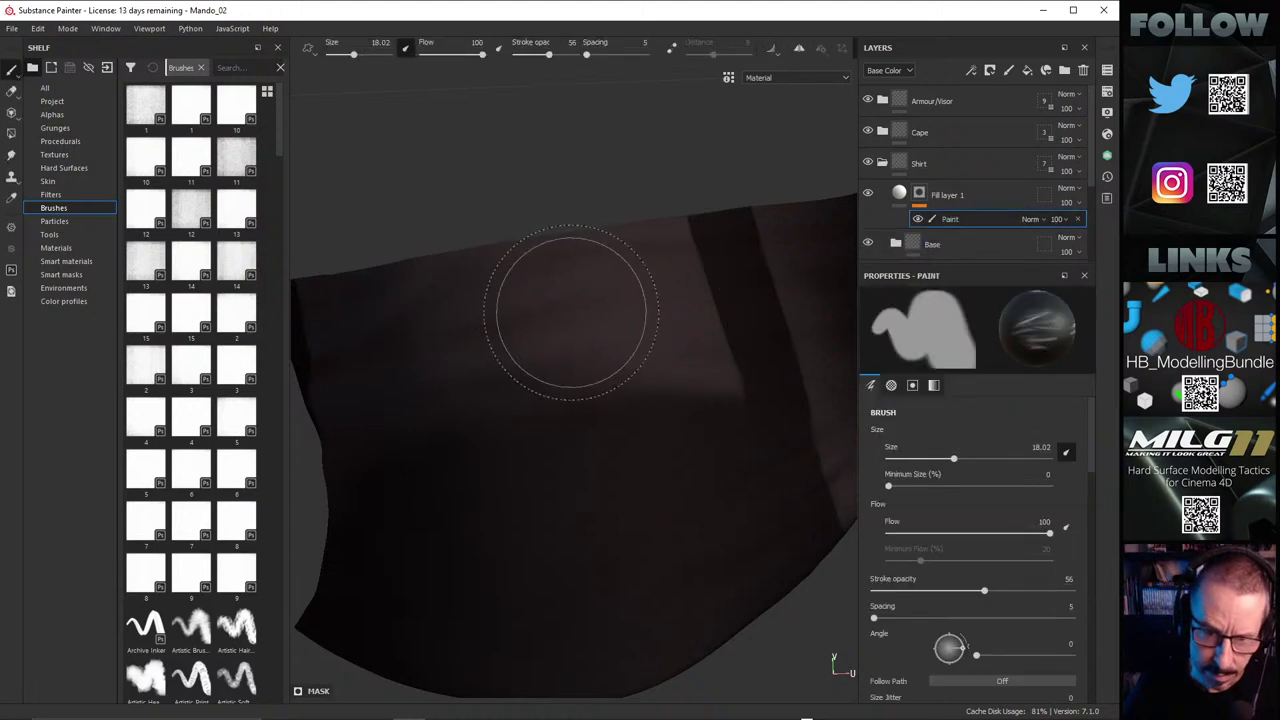
right_click_drag(576, 309, 803, 334, "alt")
left_click_drag(574, 312, 741, 299)
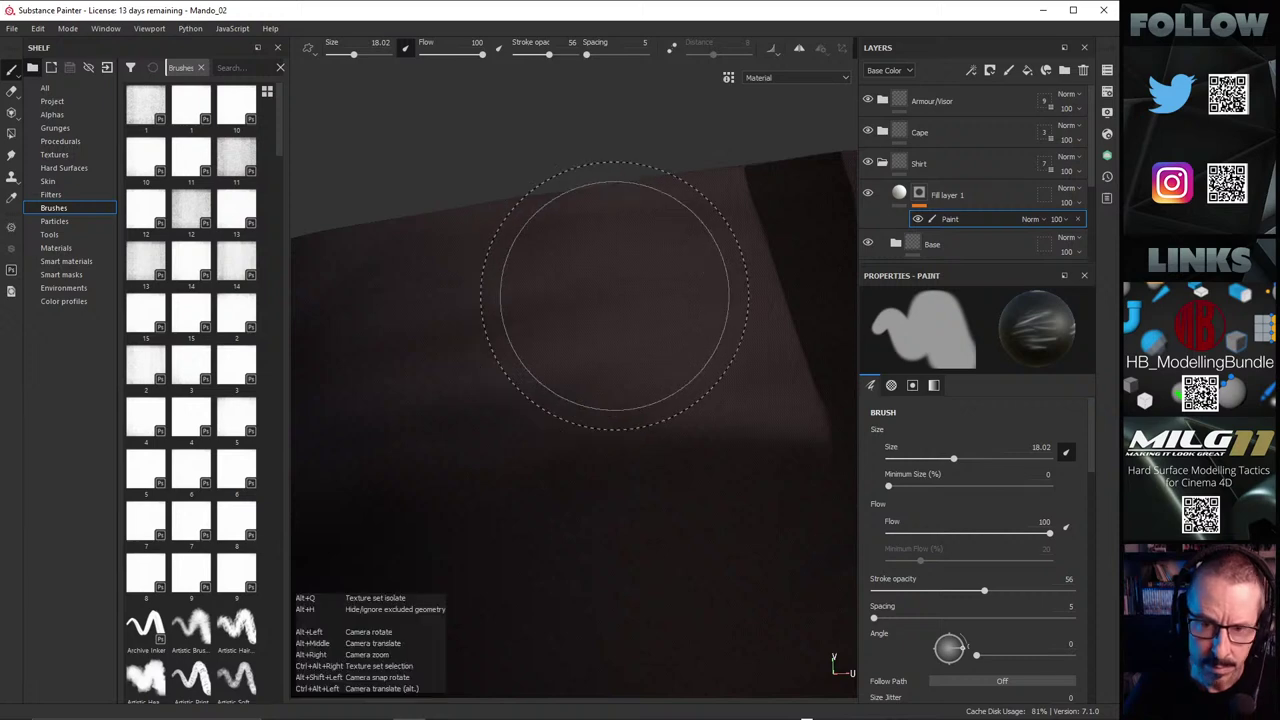
key("F1")
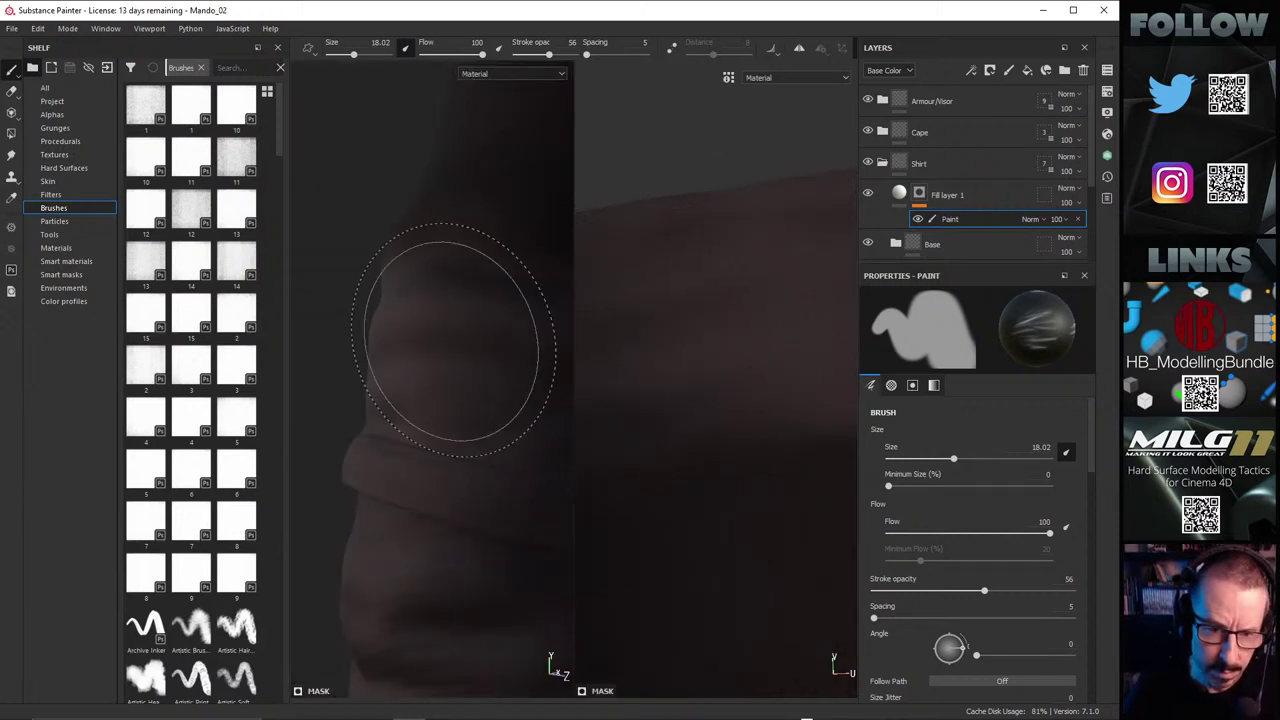
left_click_drag(437, 352, 477, 365, "alt")
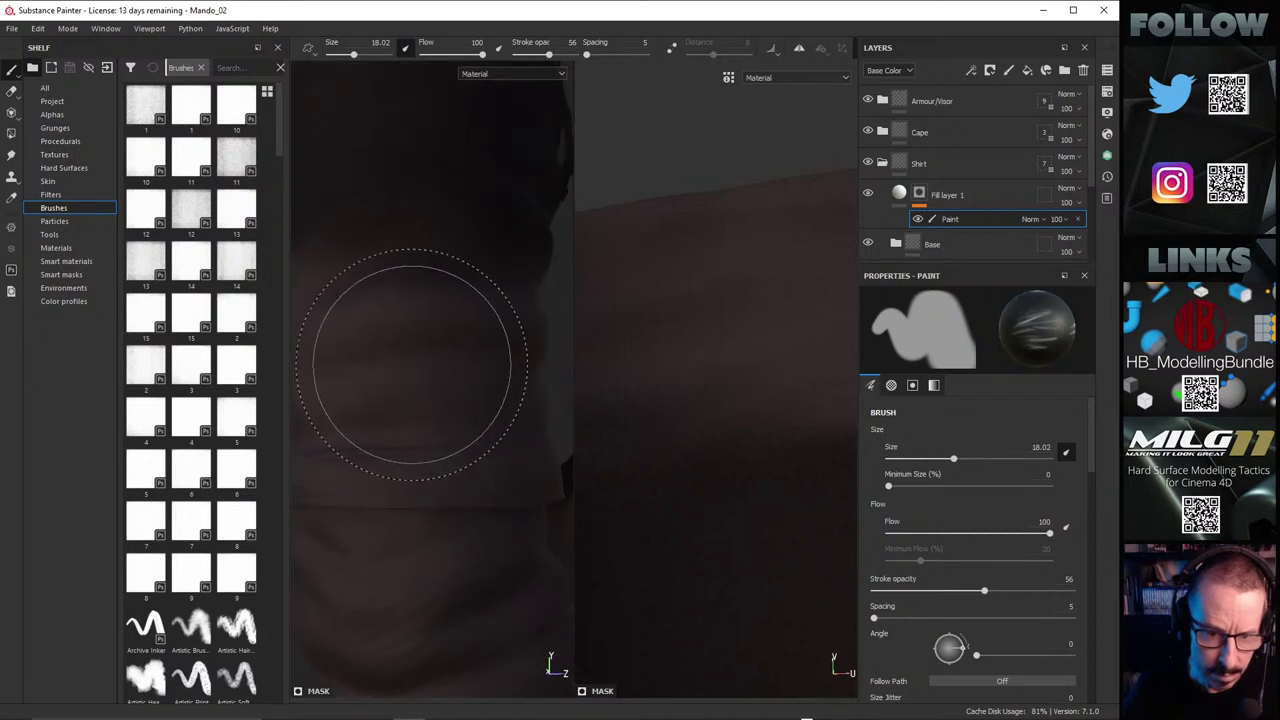
scroll(430, 370, "up", 3)
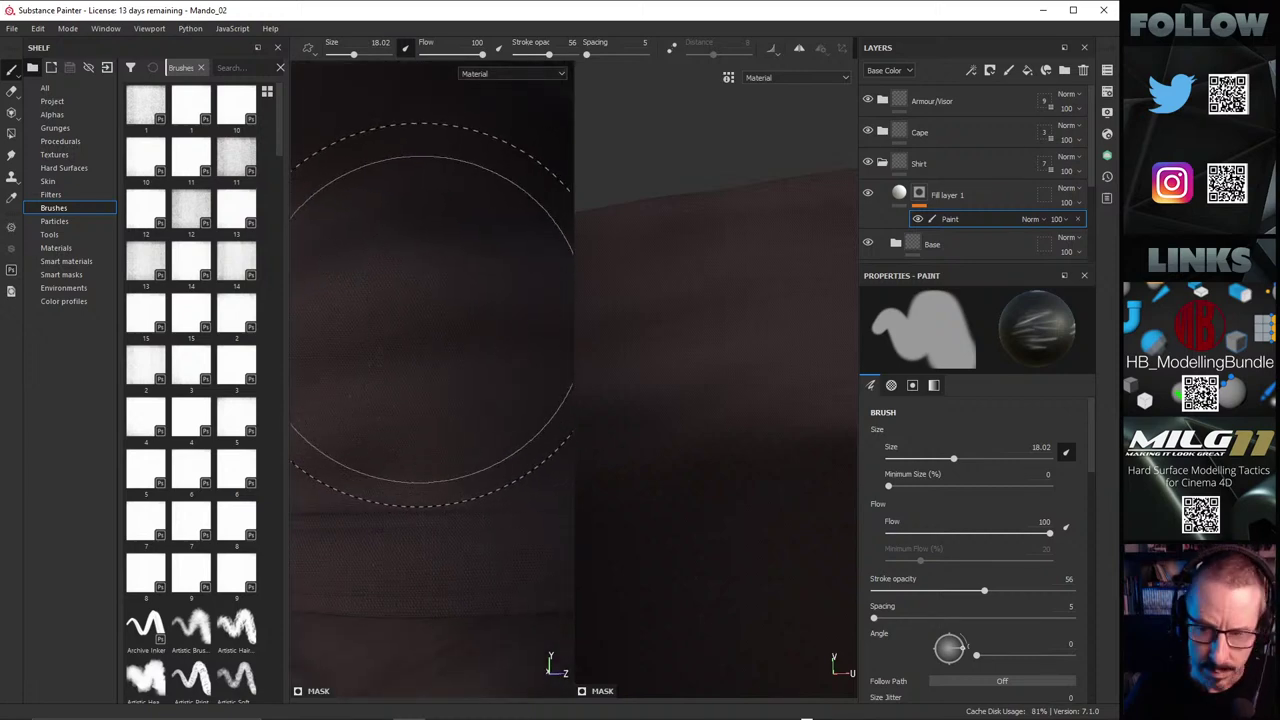
scroll(430, 310, "down", 3)
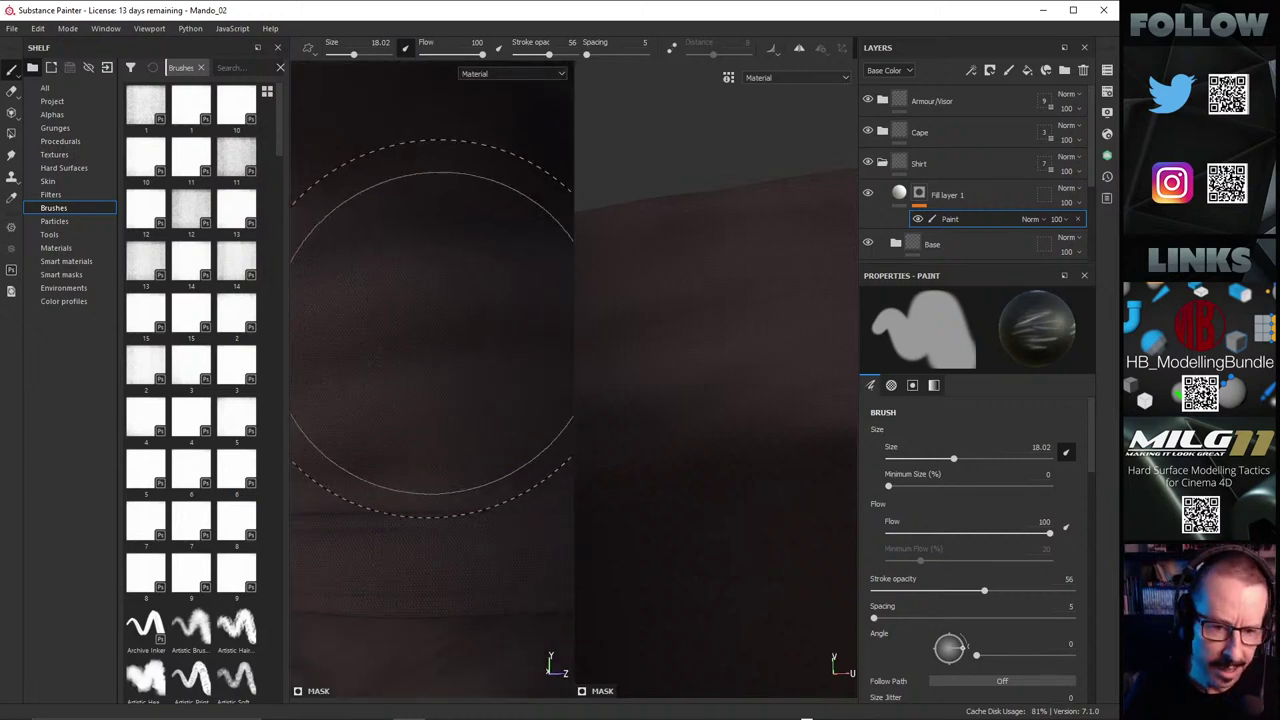
left_click_drag(343, 329, 387, 330, "alt")
scroll(410, 333, "down", 3)
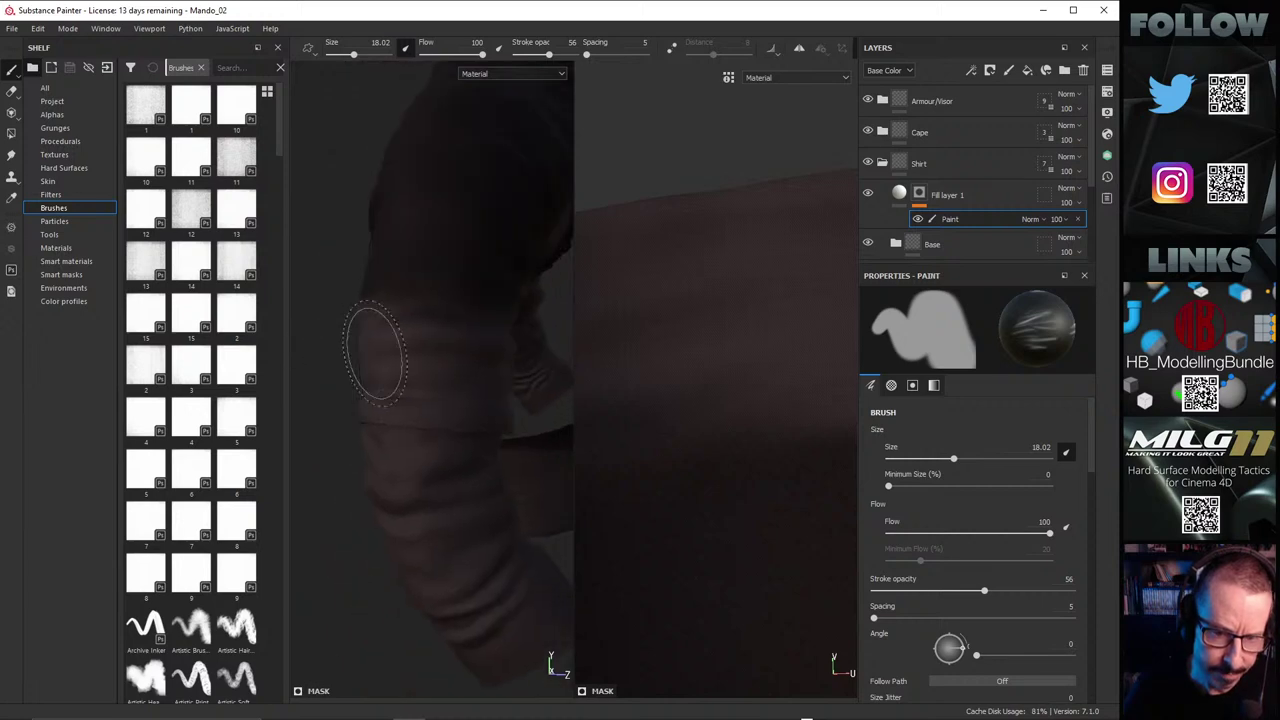
scroll(376, 352, "up", 3)
mouse_move(430, 334)
right_mouse_down("shift")
mouse_move(463, 338)
mouse_move(397, 346)
right_mouse_up("shift")
left_click_drag(414, 345, 467, 343, "alt")
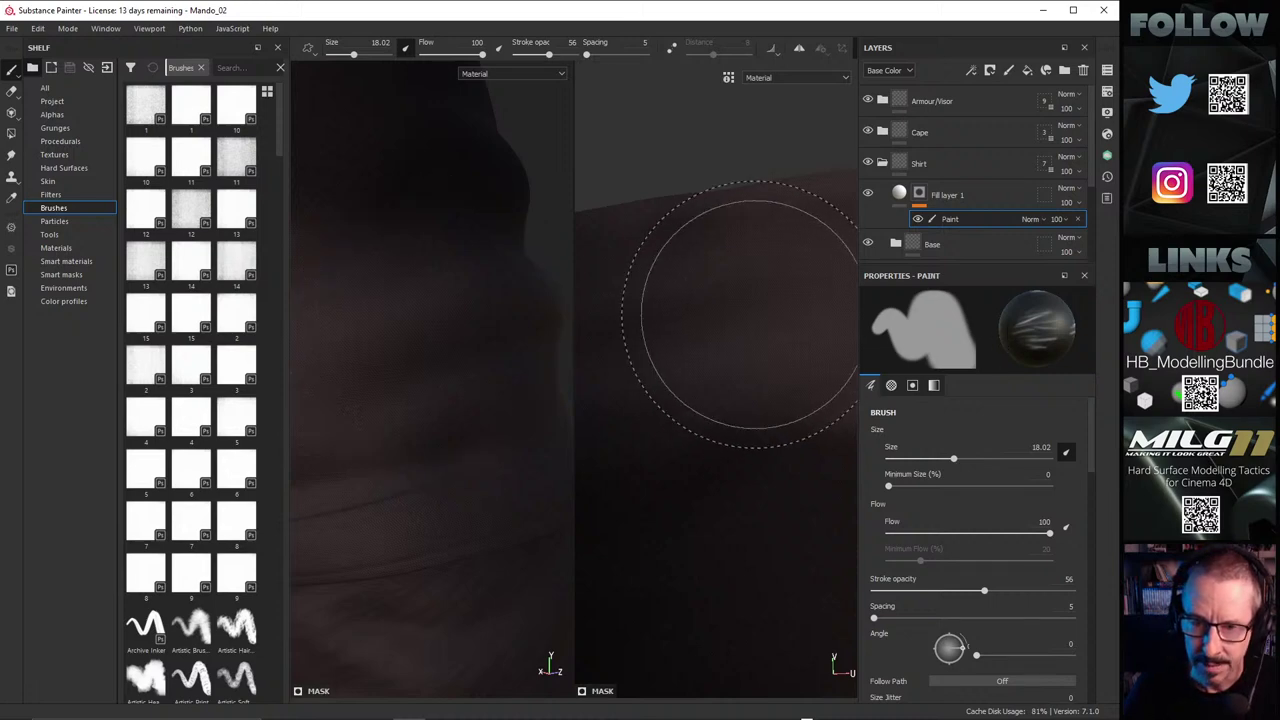
Step: Compare Fill layer 1's mask with its material on the upper sleeve, with neighbouring UV islands in view
right_click_drag(686, 271, 668, 410, "alt")
middle_click_drag(750, 330, 851, 299, "alt")
right_click_drag(667, 318, 1058, 286, "alt")
right_click_drag(488, 334, 539, 388, "alt")
middle_click_drag(539, 388, 577, 426, "alt")
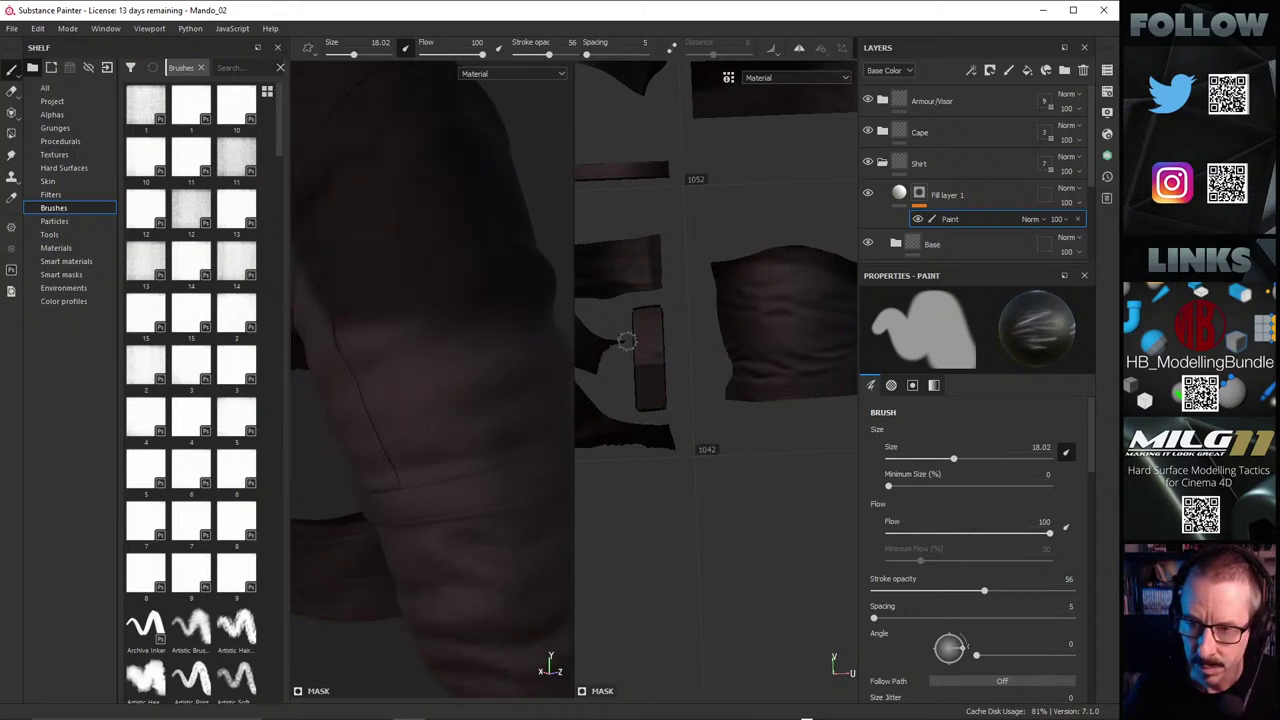
left_click(921, 197, "alt")
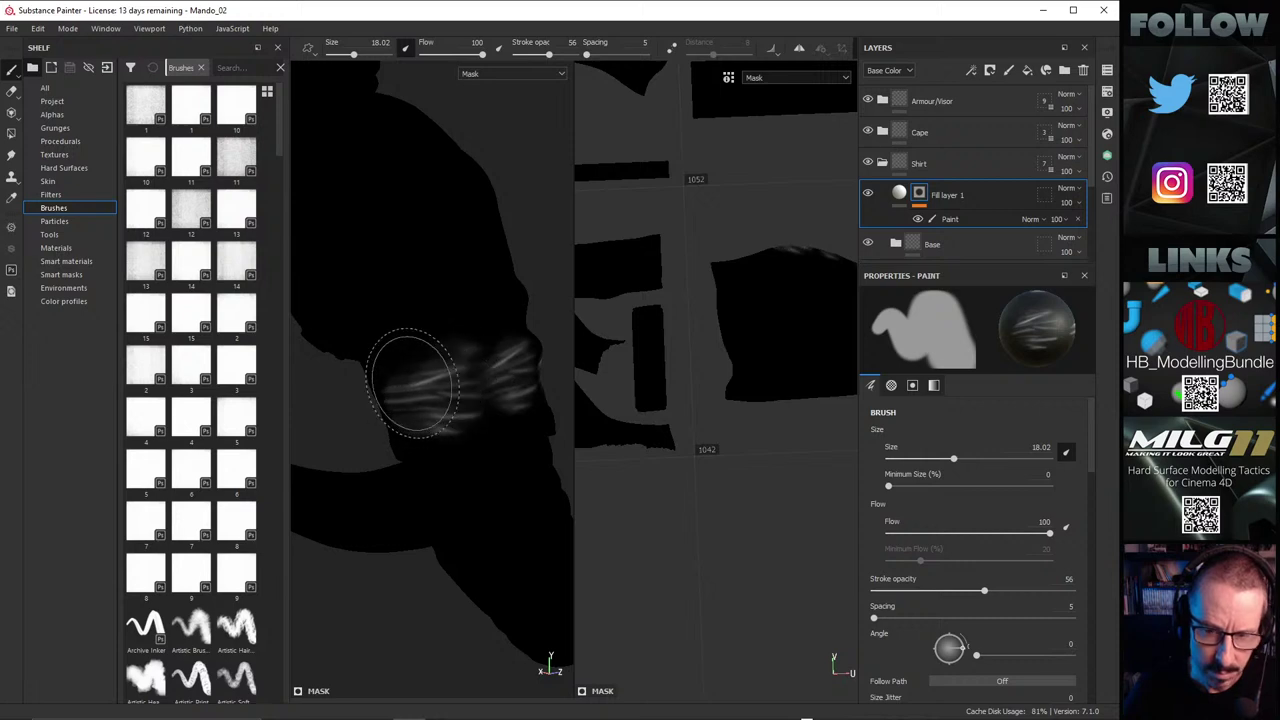
mouse_move(453, 387)
left_mouse_down("alt")
mouse_move(466, 454)
mouse_move(534, 357)
mouse_move(608, 320)
mouse_move(443, 357)
mouse_move(503, 363)
left_mouse_up("alt")
left_click(900, 194)
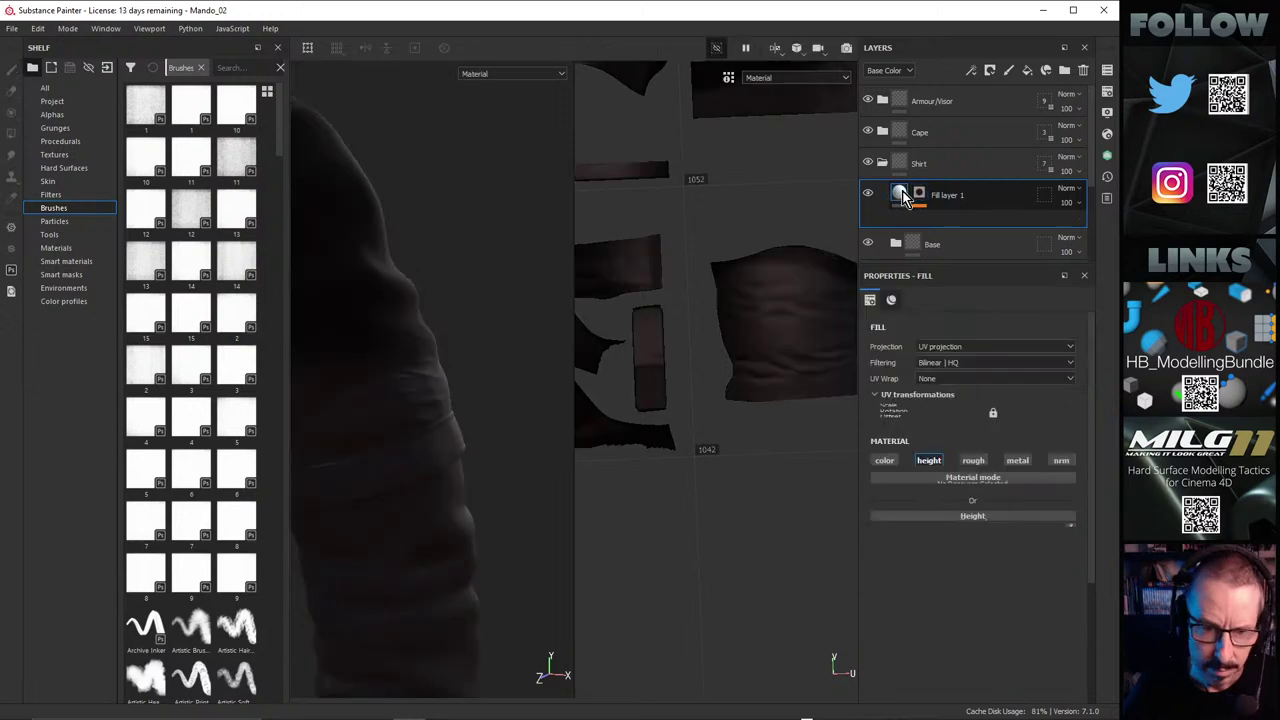
left_click_drag(434, 394, 325, 373, "alt")
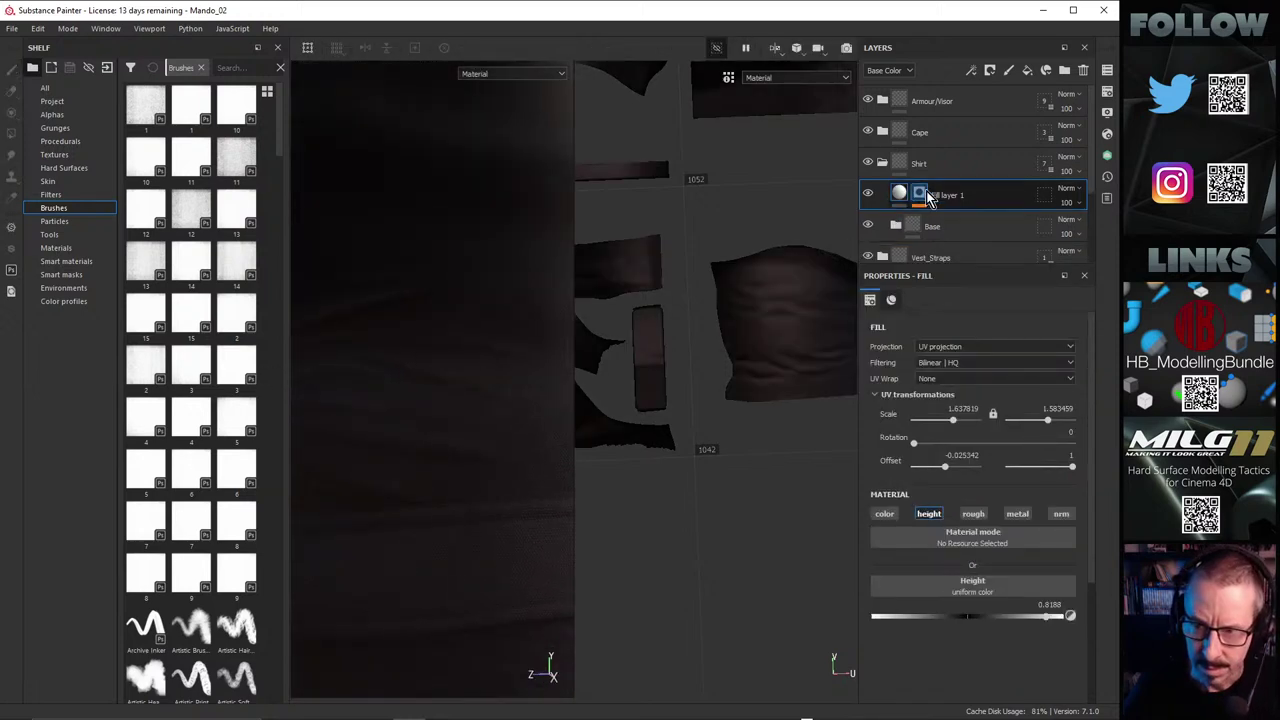
Step: Select the Paint effect in Fill layer 1's mask and examine the shoulder and upper sleeve from several angles
left_click(922, 192)
left_click(950, 220)
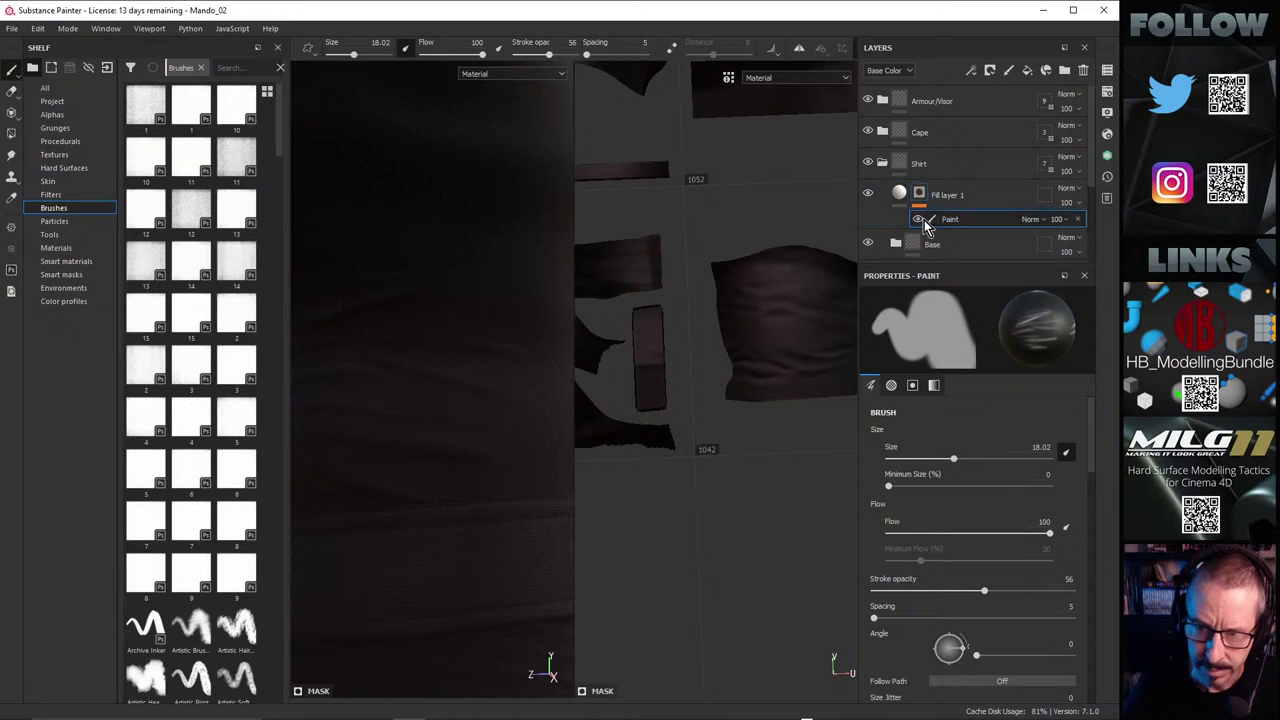
right_click_drag(469, 362, 508, 351, "alt")
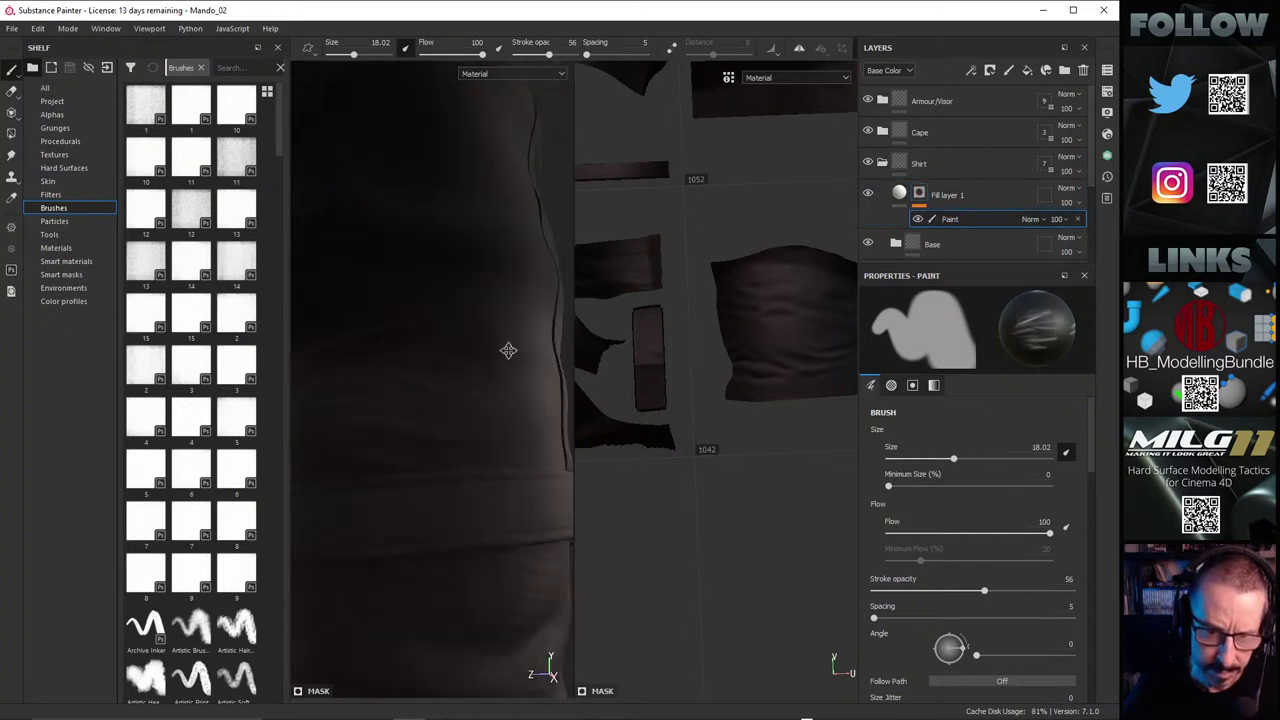
left_click_drag(508, 351, 318, 385, "alt")
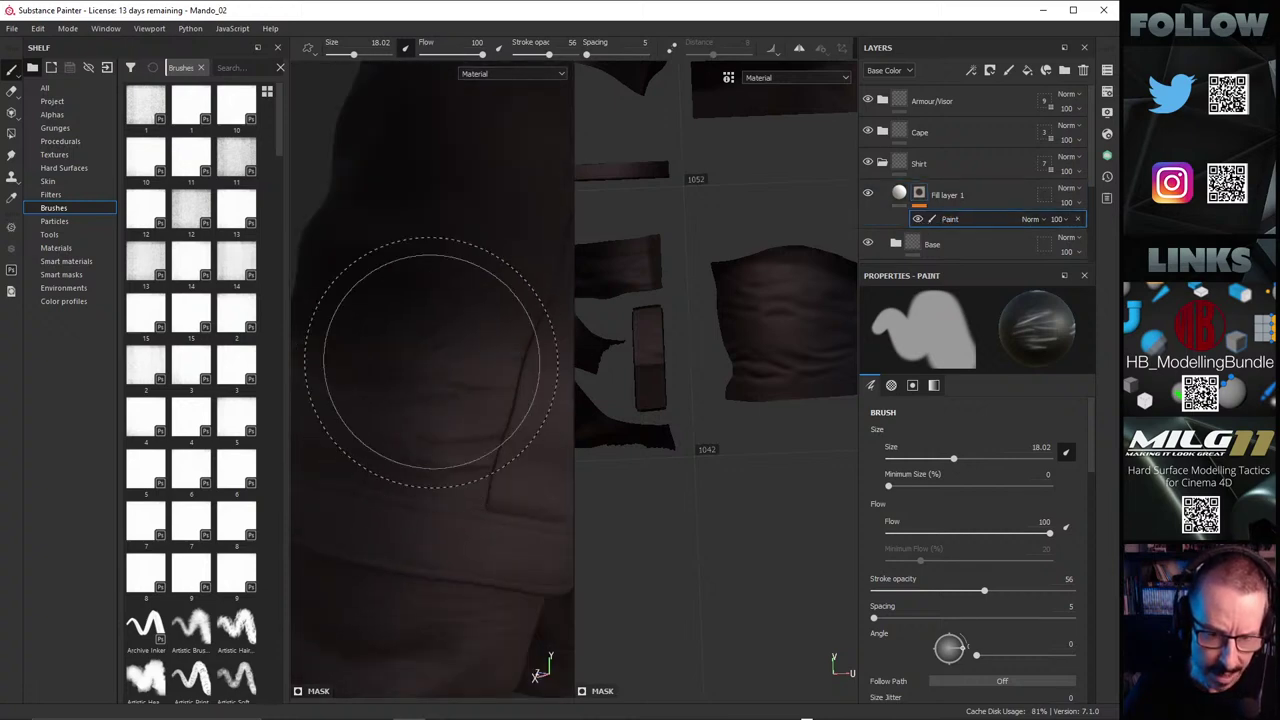
right_click_drag(431, 362, 366, 369, "alt")
left_click_drag(366, 369, 452, 362, "alt")
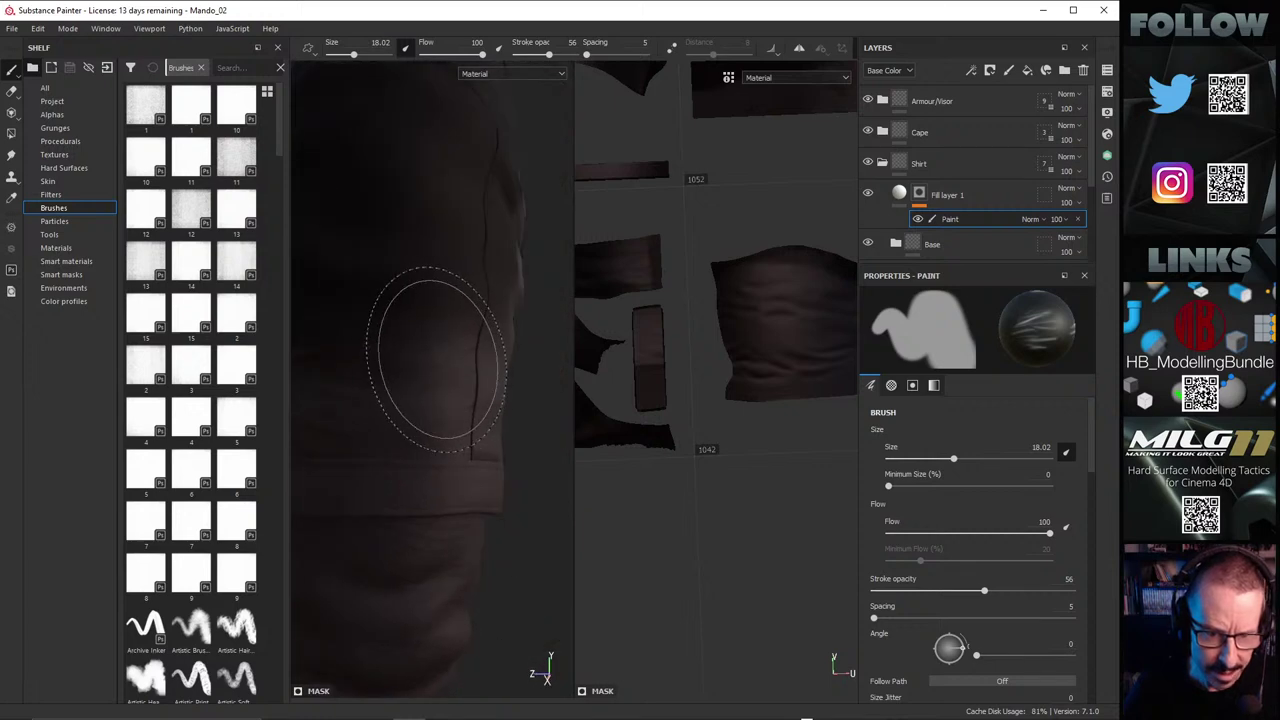
mouse_move(436, 352)
right_mouse_down("shift")
mouse_move(458, 338)
mouse_move(426, 341)
right_mouse_up("shift")
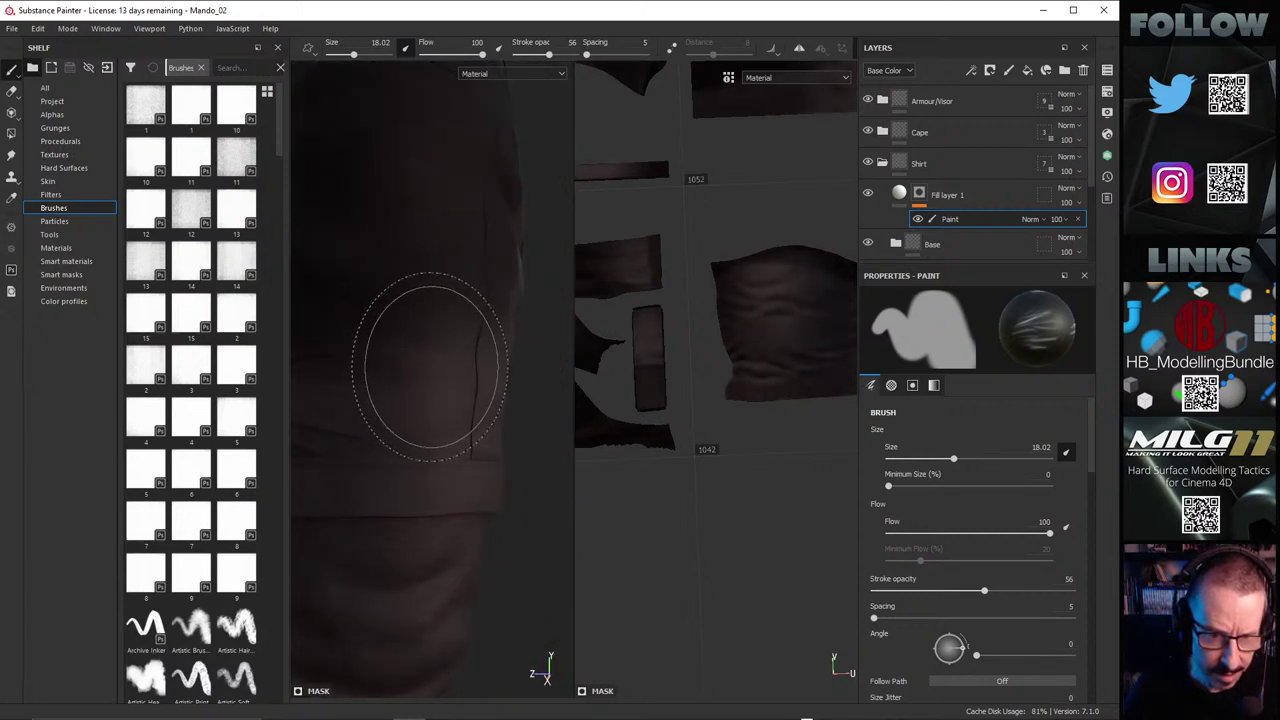
mouse_move(427, 356)
left_mouse_down("alt")
mouse_move(393, 348)
mouse_move(354, 363)
mouse_move(280, 334)
left_mouse_up("alt")
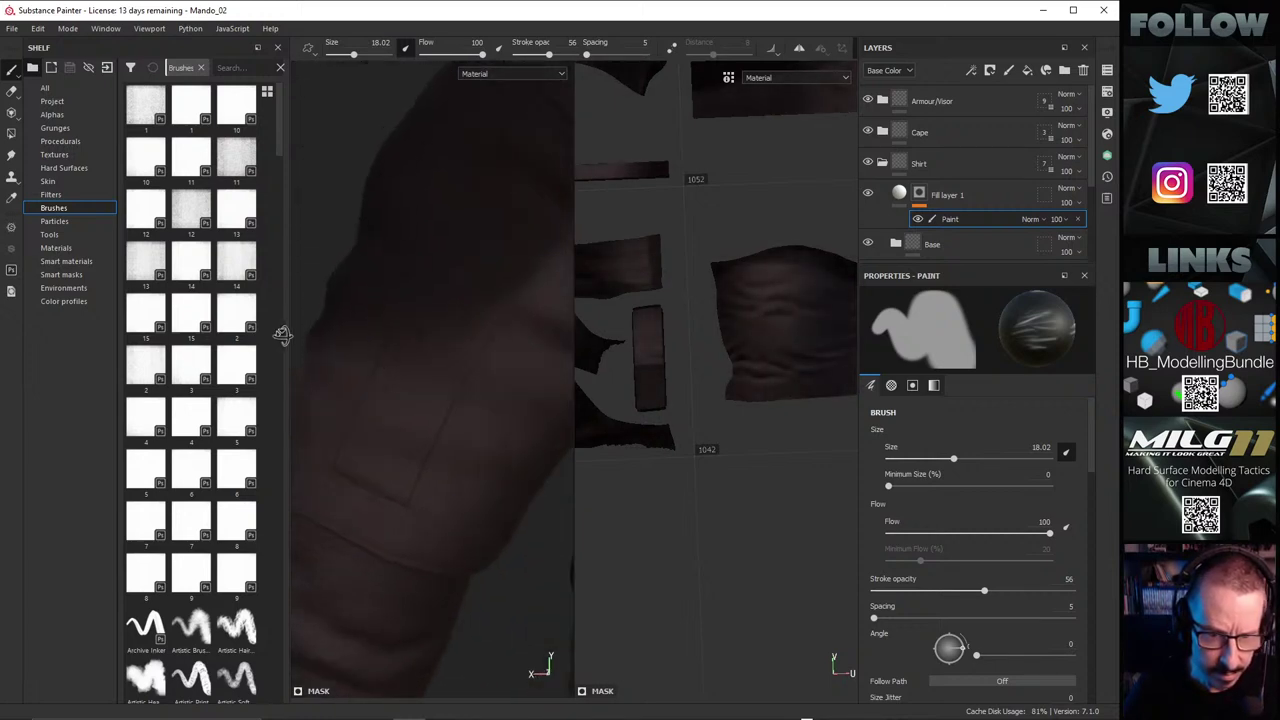
left_click_drag(486, 423, 391, 334, "alt")
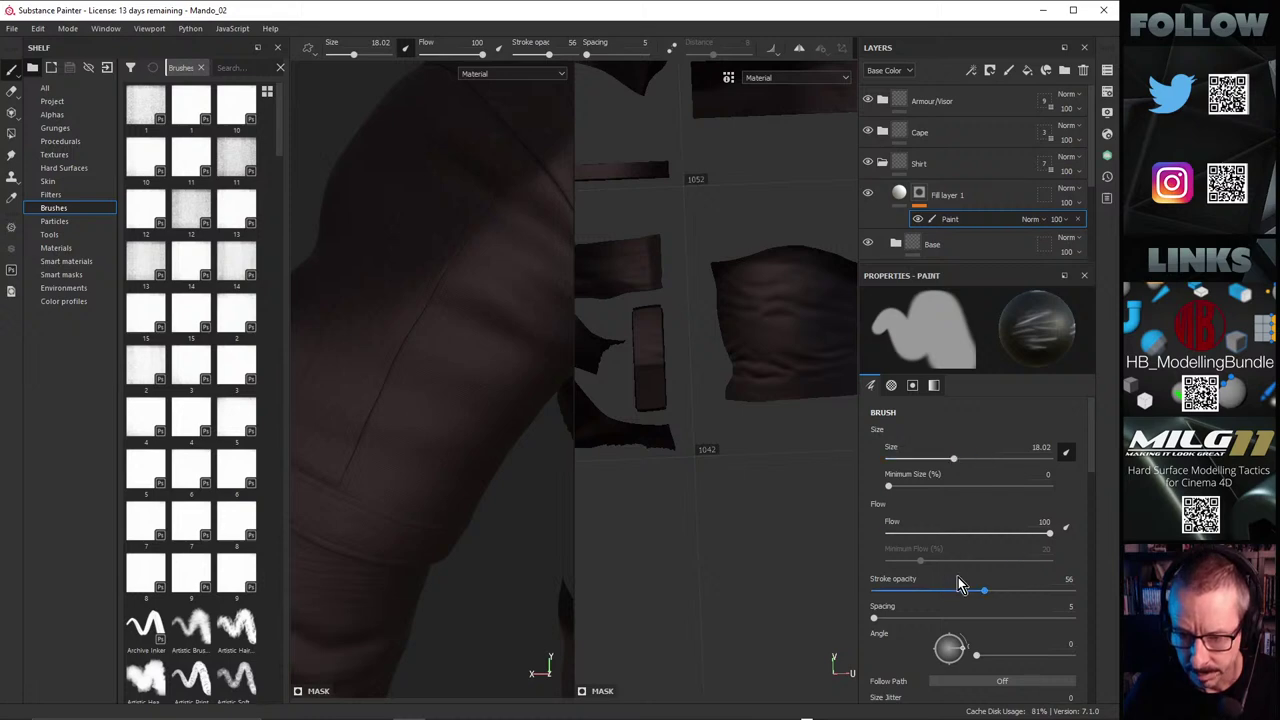
Step: Set the Paint effect's brush to an angle of 38, a flow of 94 and a size of 18.87
scroll(1095, 465, "down", 3)
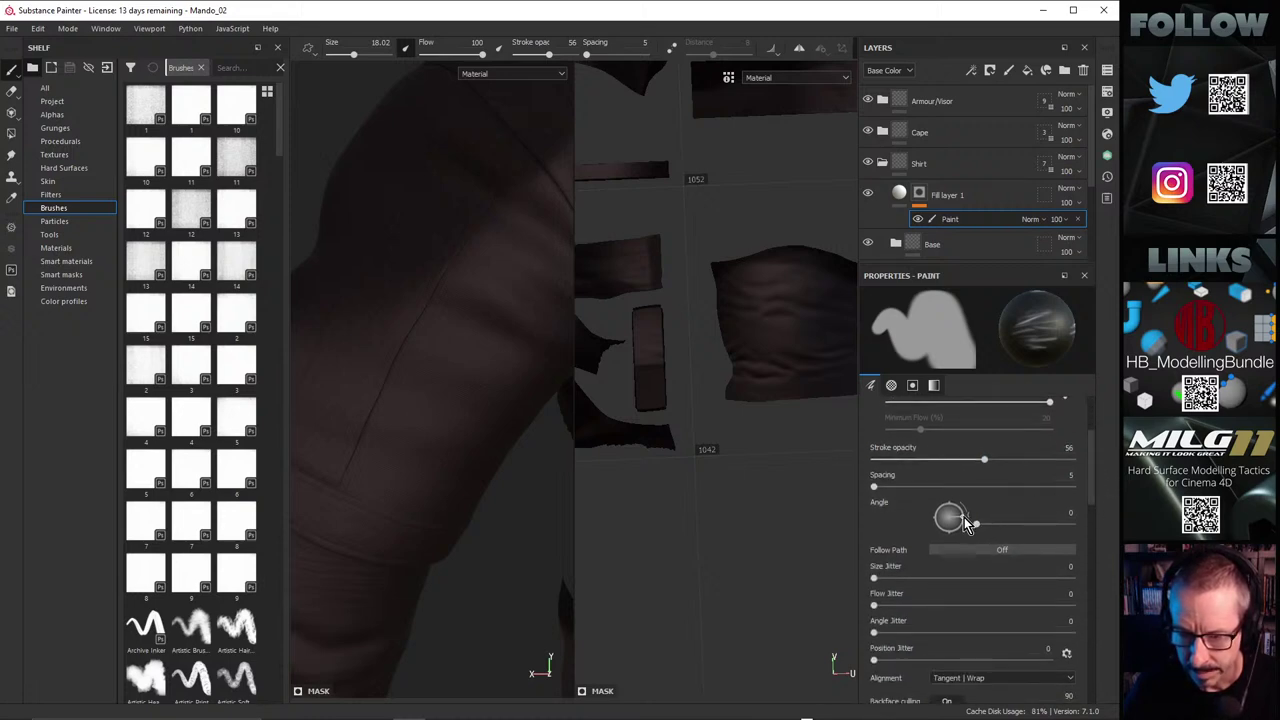
left_click_drag(962, 528, 961, 527)
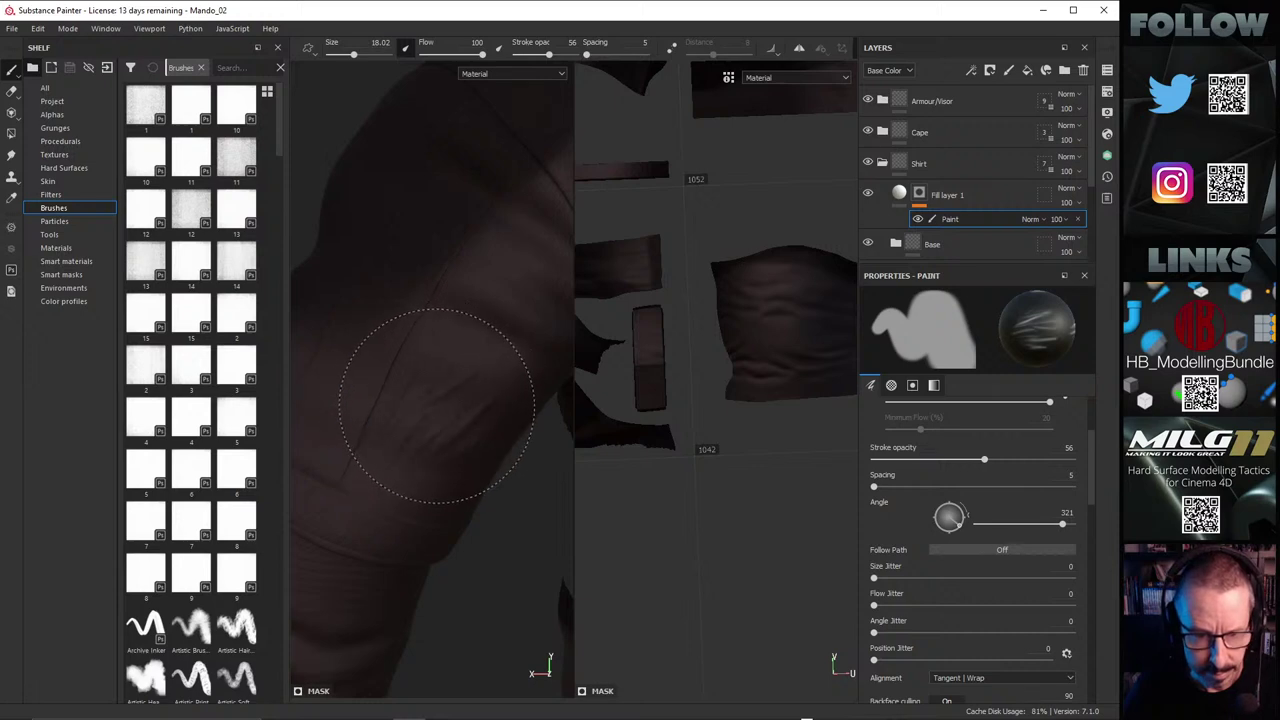
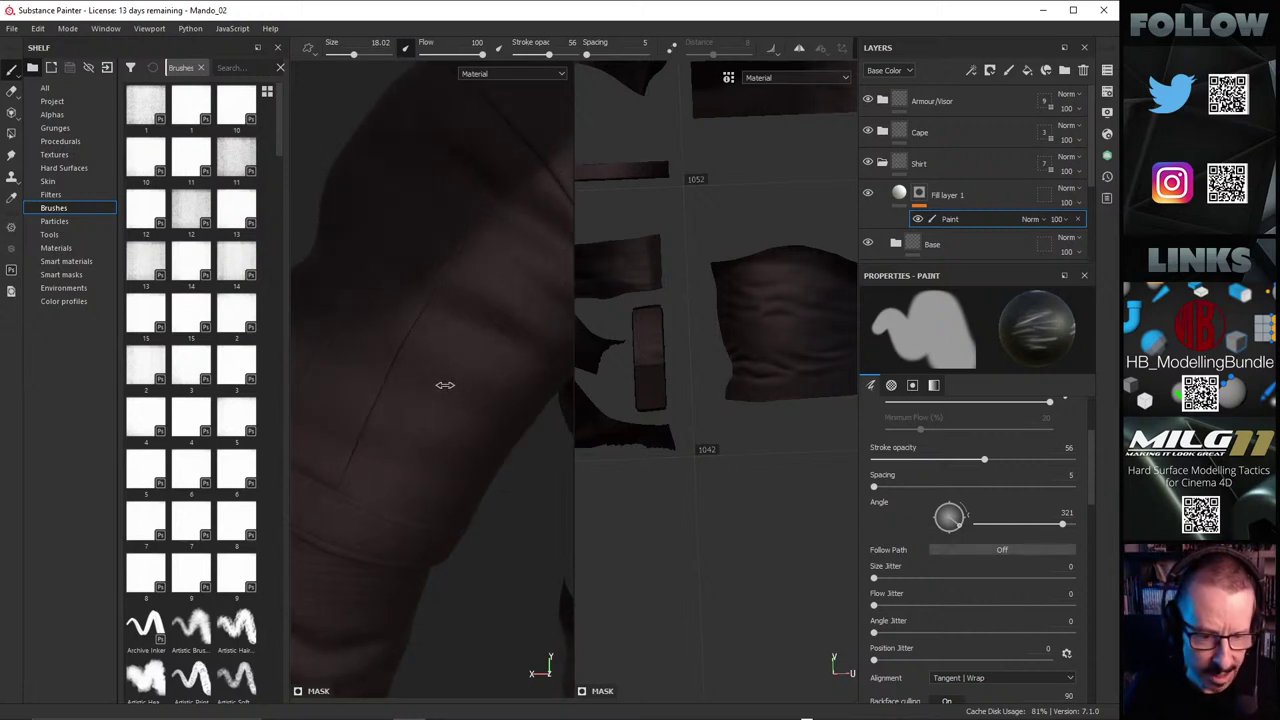
mouse_move(445, 385)
right_mouse_down("shift")
mouse_move(434, 383)
mouse_move(460, 383)
mouse_move(445, 383)
right_mouse_up("shift")
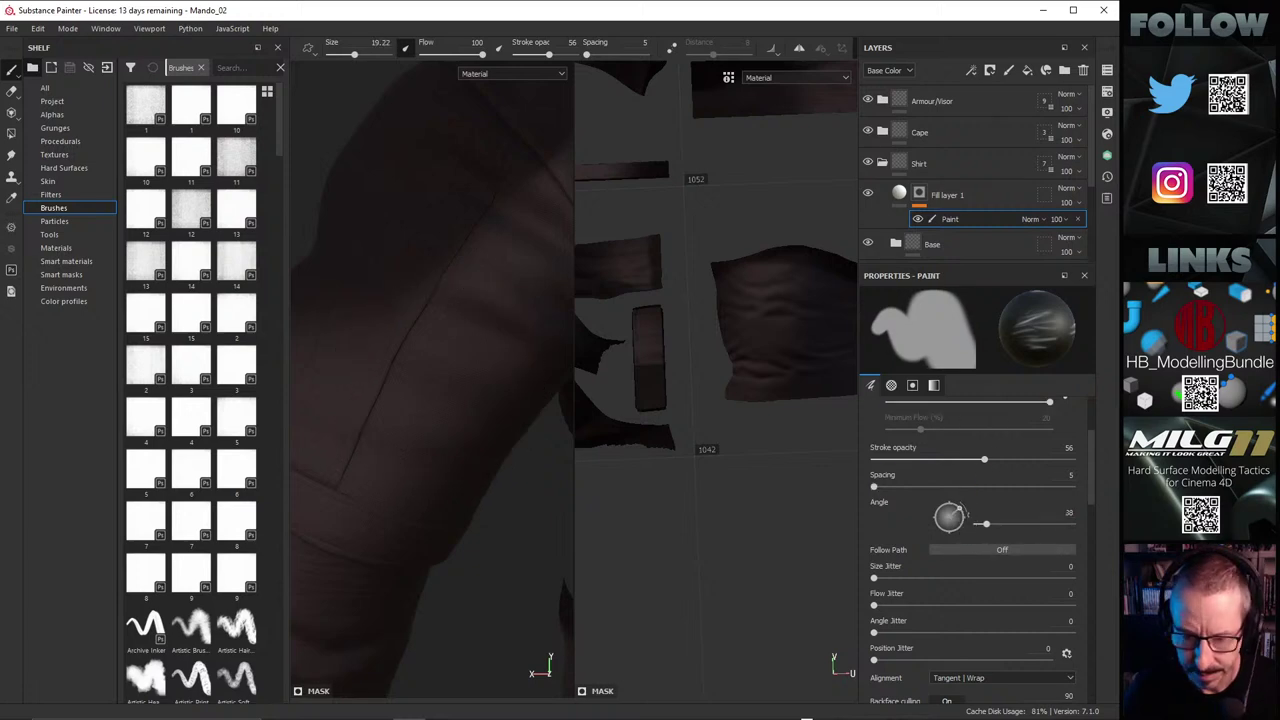
mouse_move(454, 398)
right_mouse_down("alt")
mouse_move(356, 381)
mouse_move(466, 380)
mouse_move(476, 361)
right_mouse_up("alt")
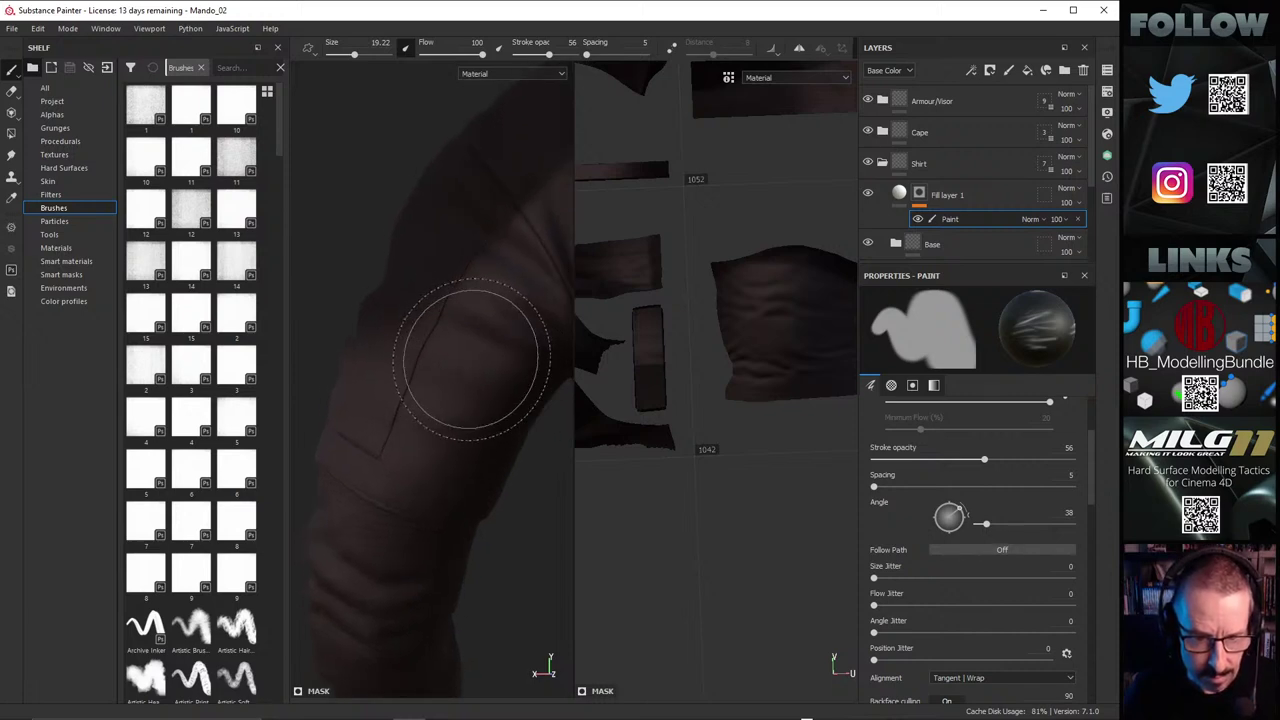
key("shift")
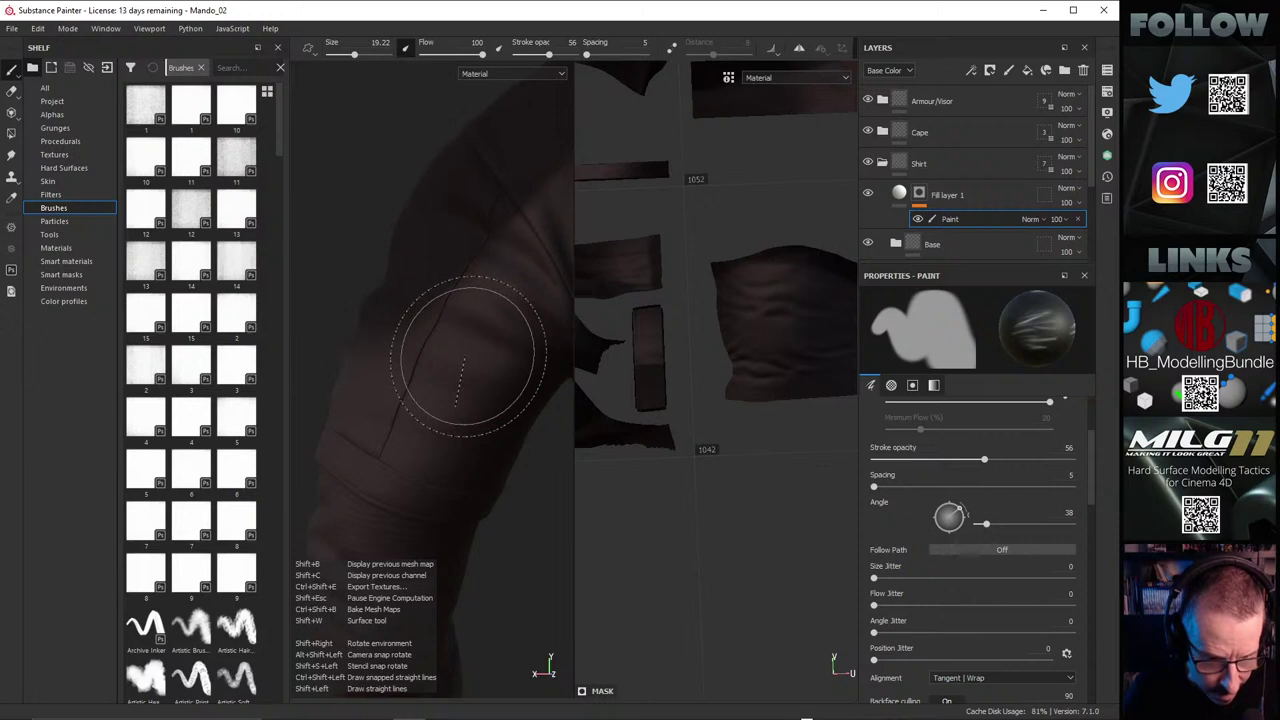
key("ctrl")
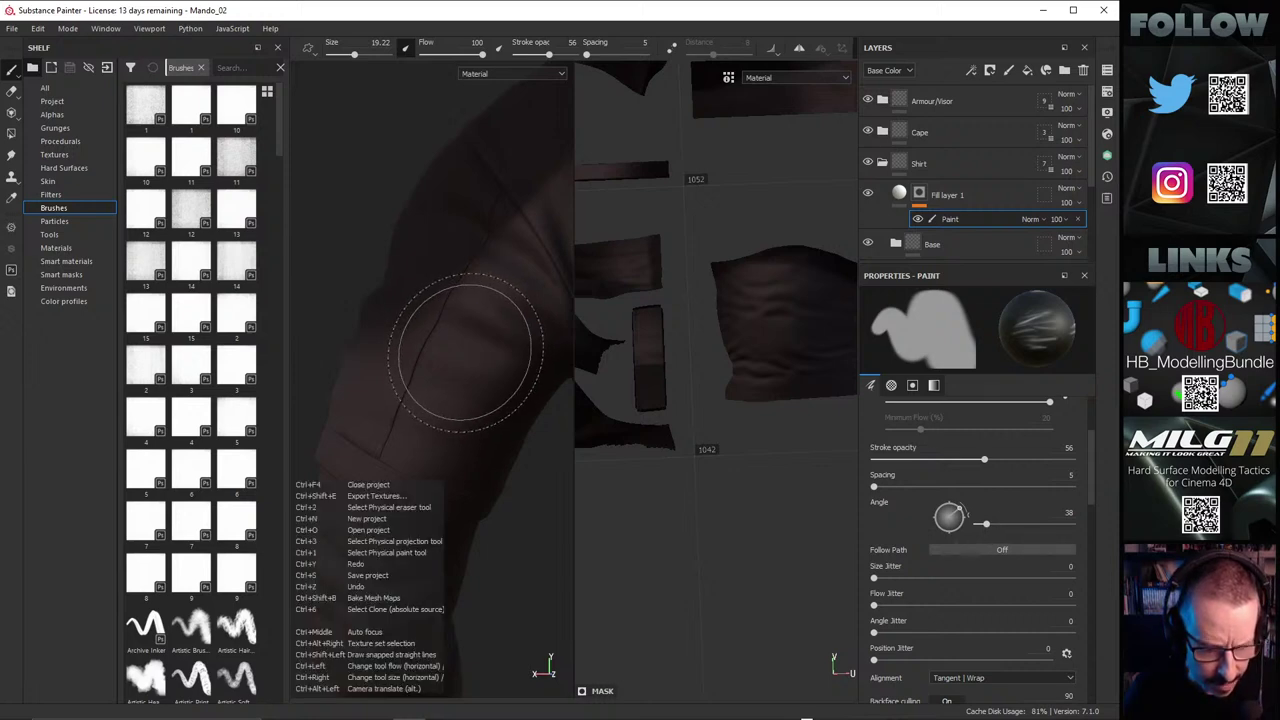
left_click_drag(473, 342, 470, 342, "ctrl")
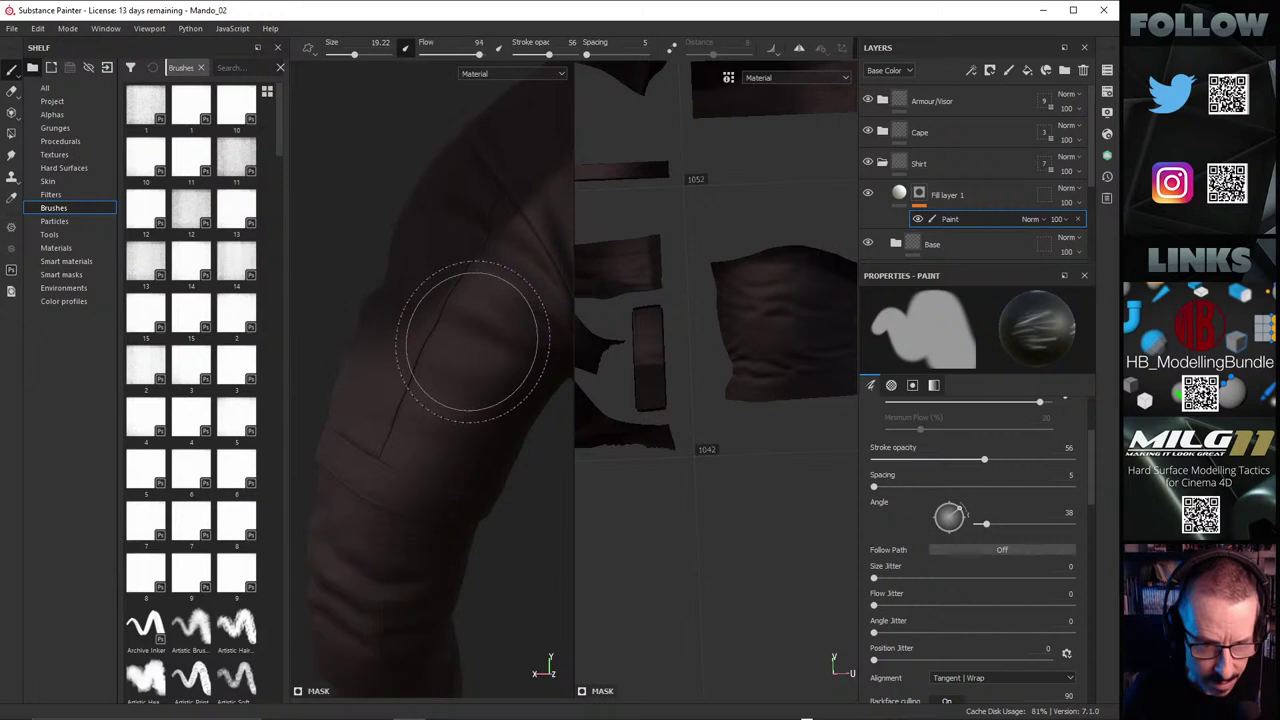
right_click_drag(480, 339, 477, 340, "ctrl")
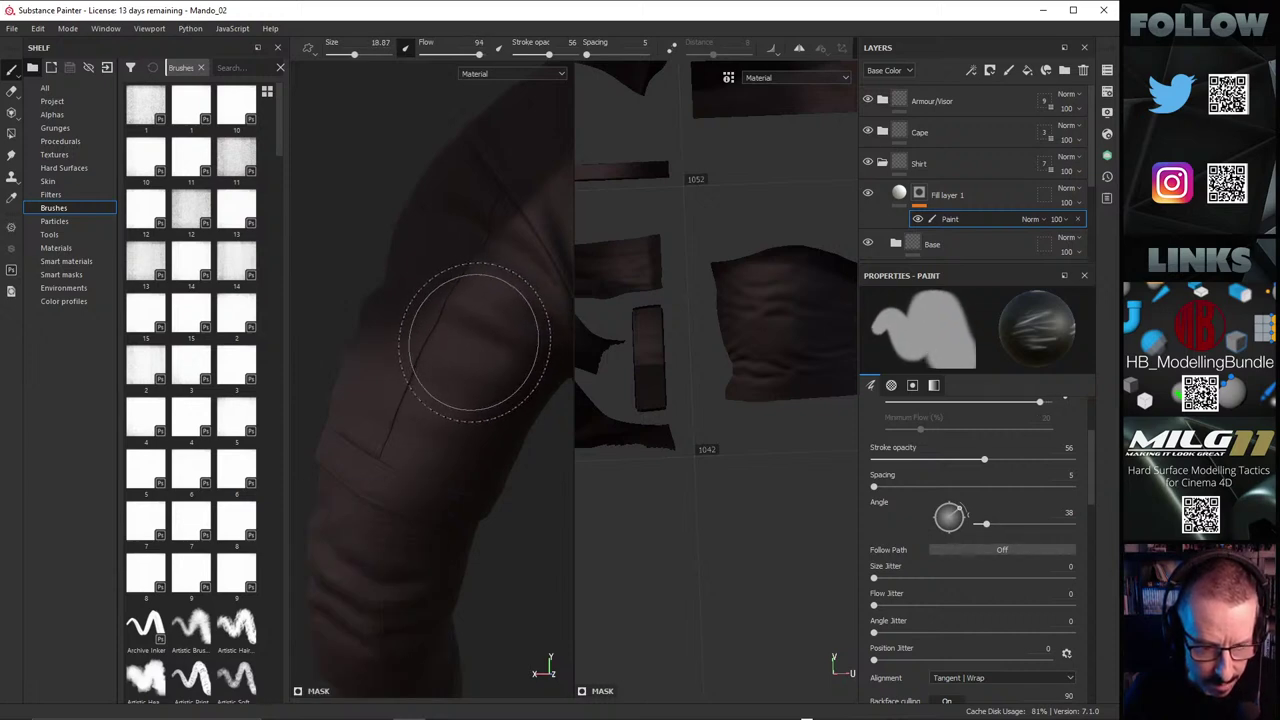
key("ctrl")
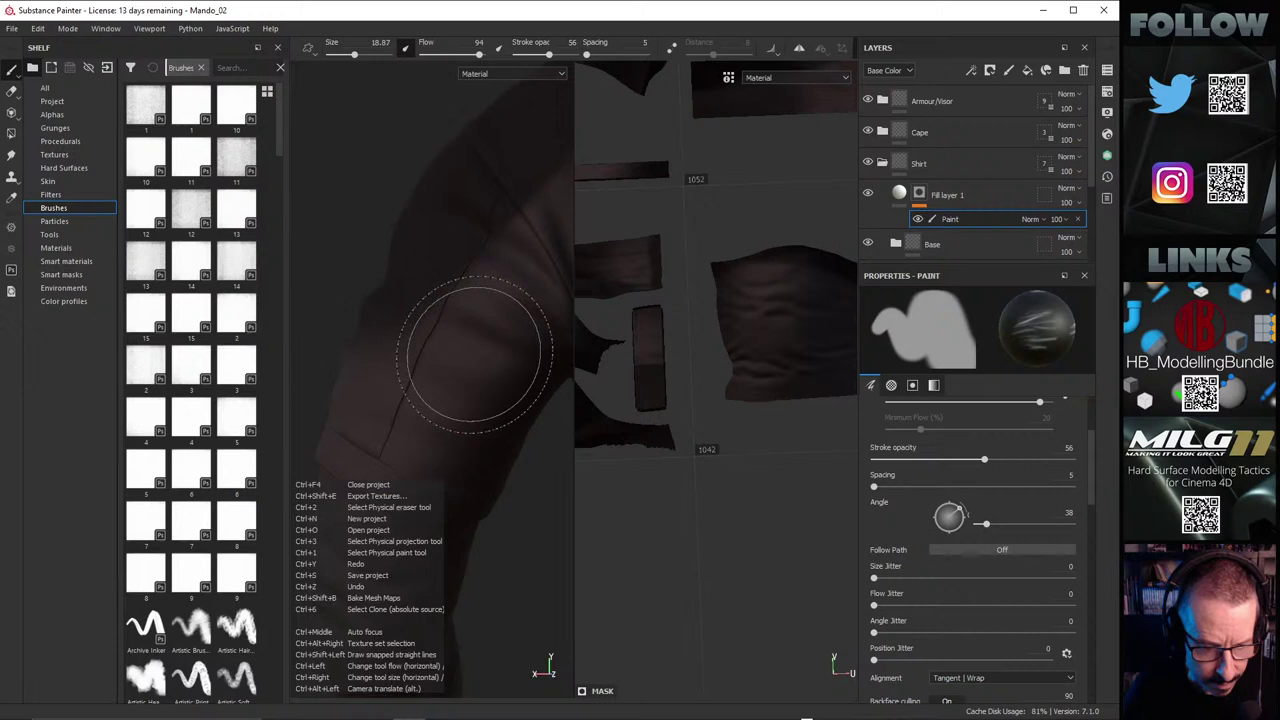
Step: Set the brush alignment to UV for painting folds around the shoulder seam
mouse_move(501, 342)
right_mouse_down("alt")
mouse_move(500, 331)
mouse_move(485, 347)
right_mouse_up("alt")
left_click_drag(485, 347, 462, 352, "alt")
right_click_drag(462, 352, 309, 370, "alt")
left_click_drag(371, 386, 386, 375, "alt")
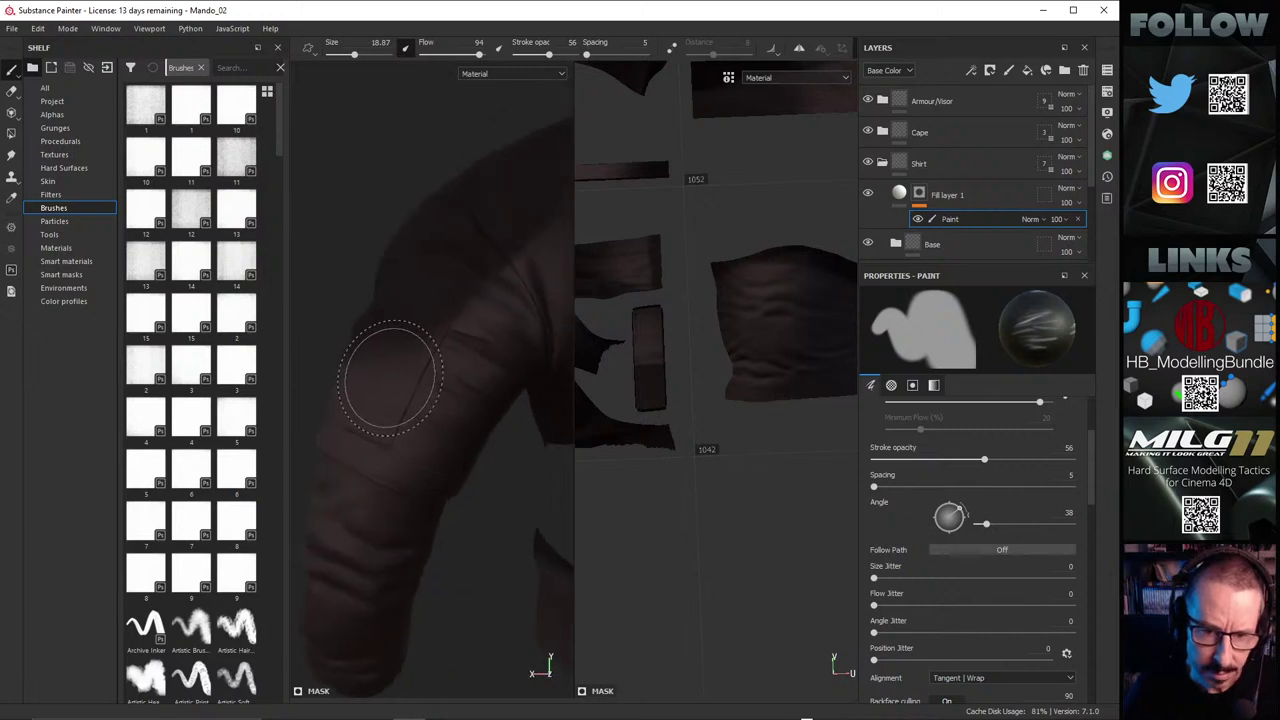
left_click_drag(481, 320, 414, 366, "alt")
right_click_drag(463, 368, 569, 320, "alt")
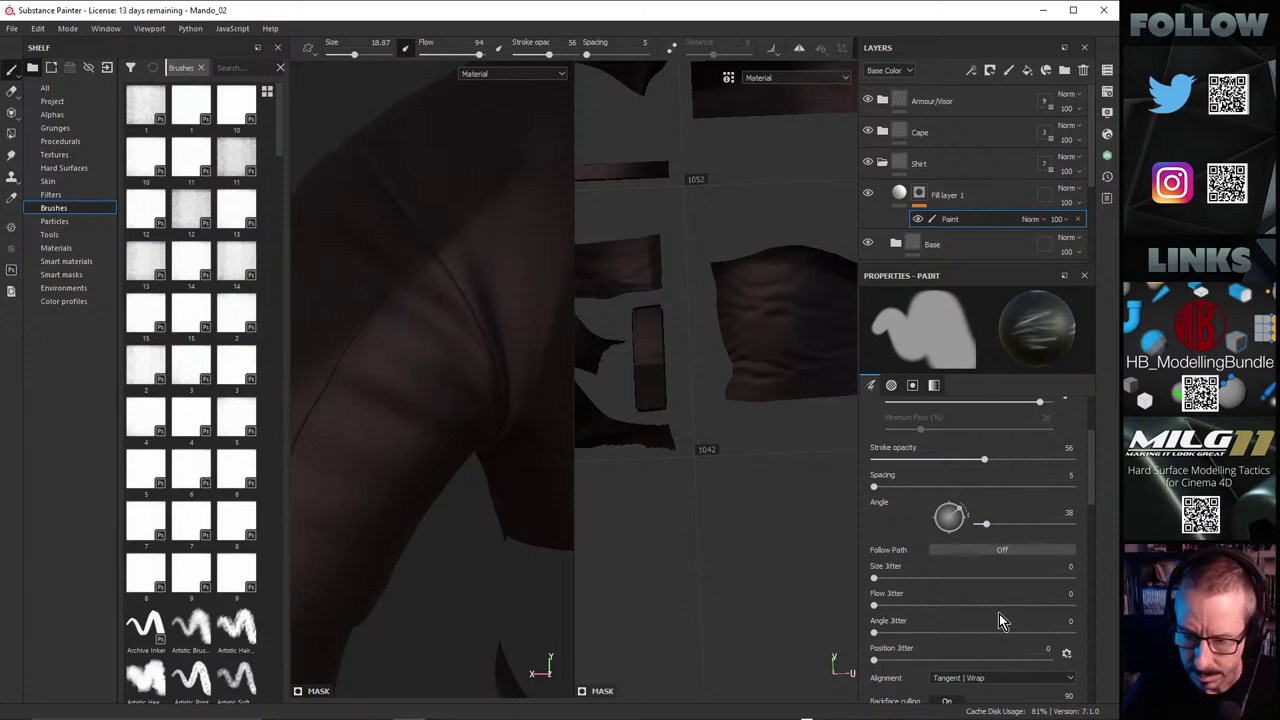
left_click_drag(1090, 485, 1091, 509)
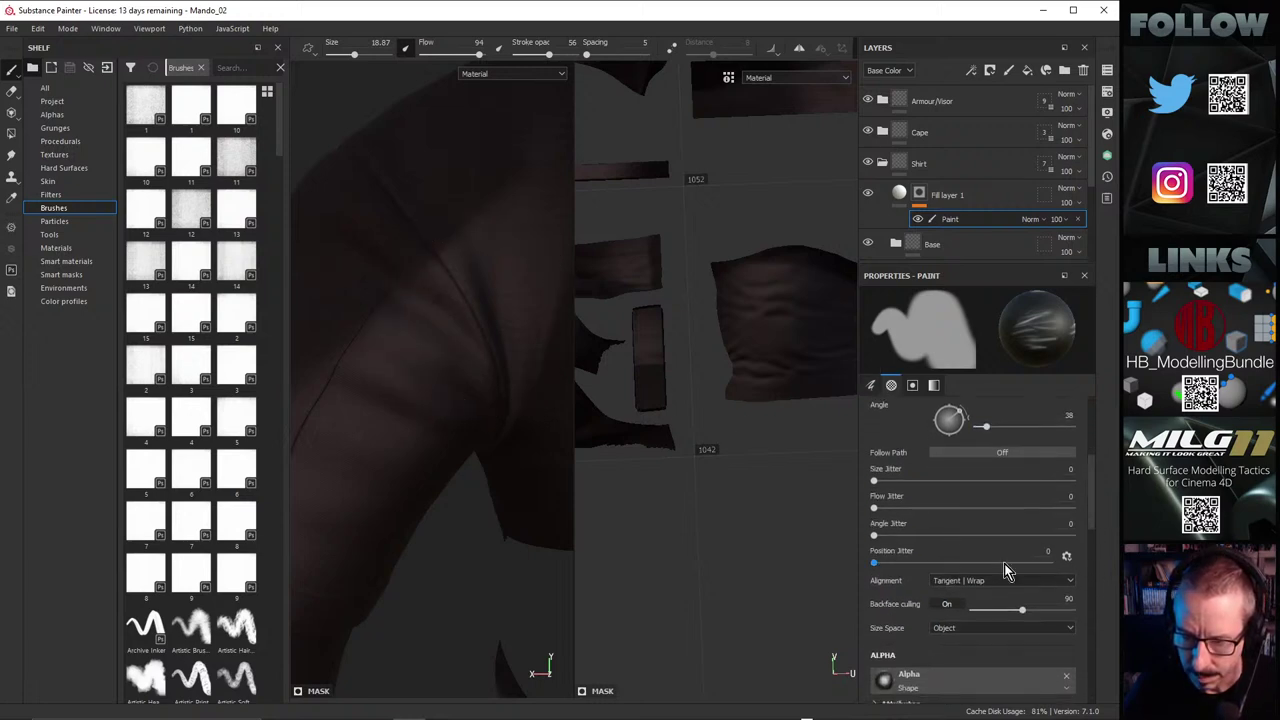
left_click(990, 580)
left_click(962, 616)
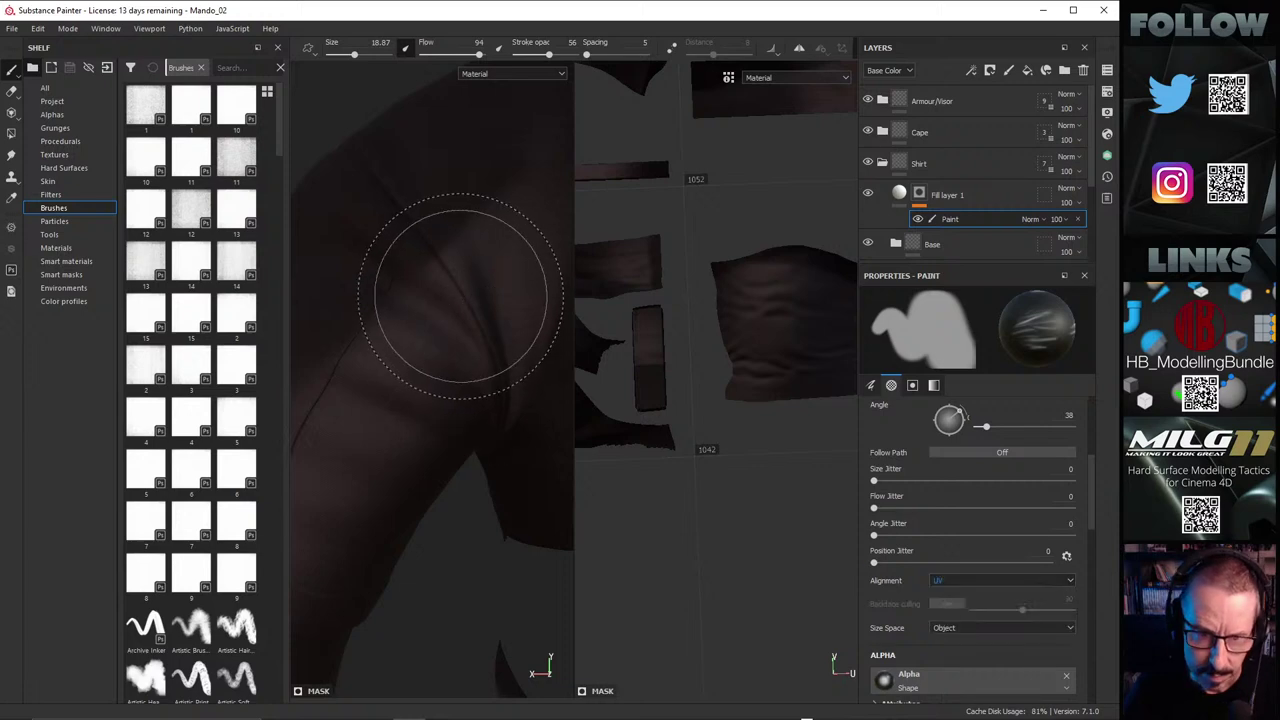
Step: Set the brush angle to 52 to suit the folds near the armpit seam
mouse_move(429, 291)
left_mouse_down("alt")
mouse_move(418, 392)
mouse_move(466, 366)
mouse_move(424, 383)
left_mouse_up("alt")
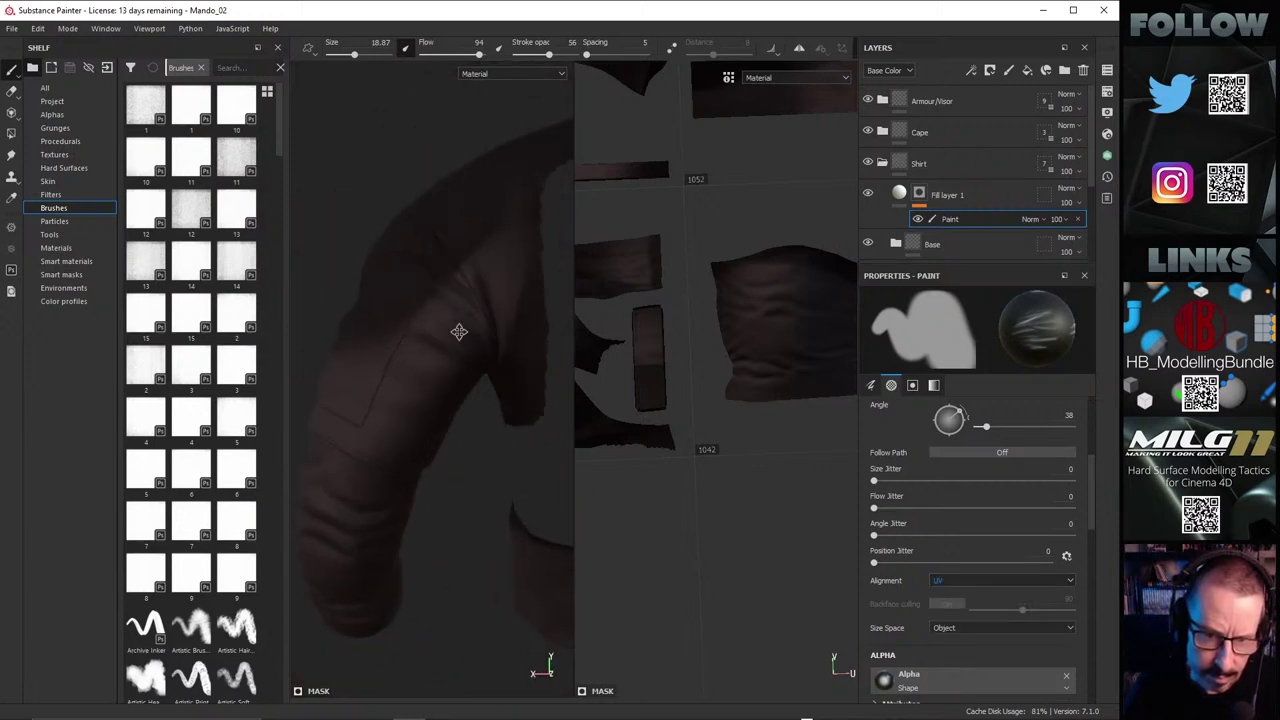
middle_click_drag(459, 331, 497, 397, "alt")
left_click_drag(497, 397, 470, 380, "alt")
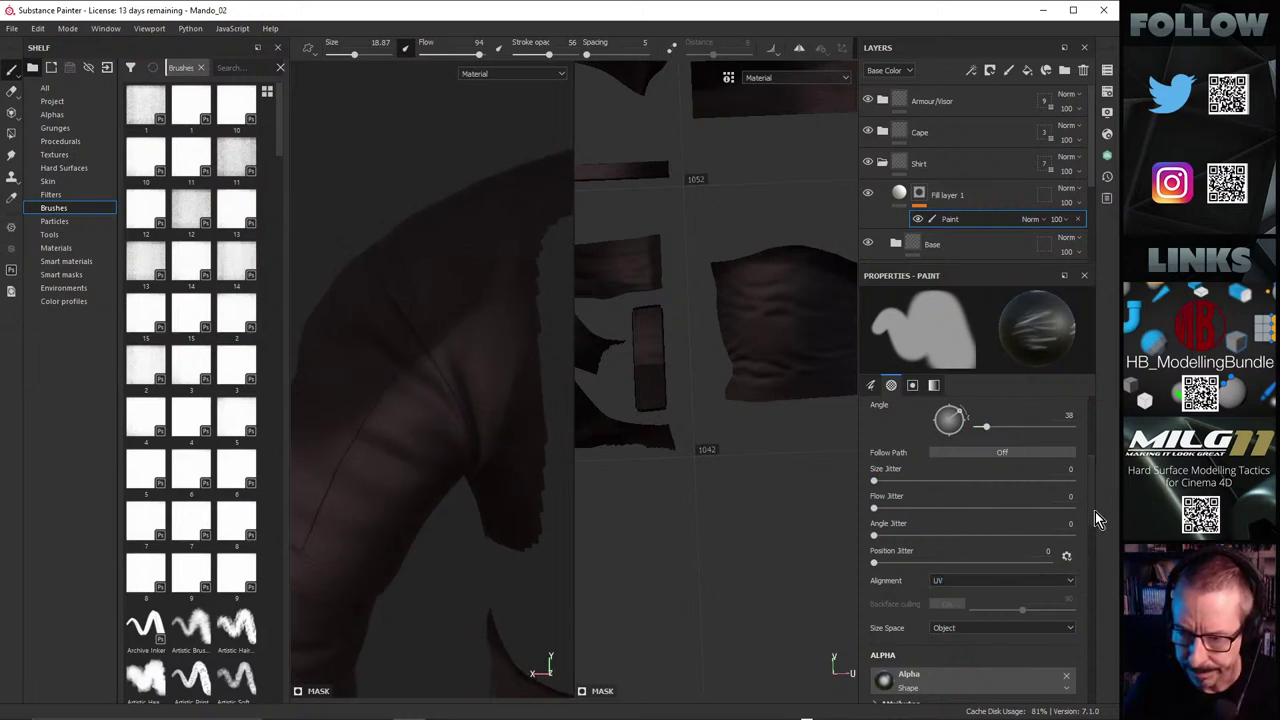
scroll(1090, 500, "up", 3)
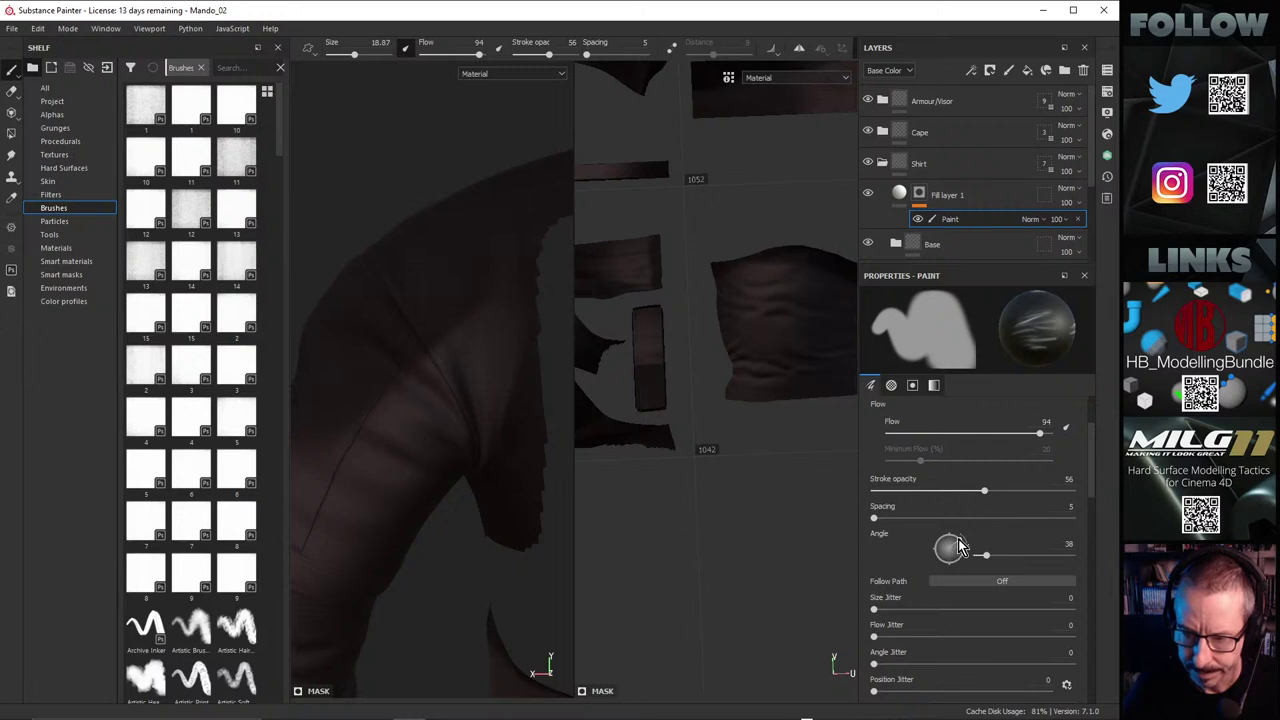
mouse_move(545, 405)
left_mouse_down("alt")
mouse_move(509, 377)
mouse_move(480, 386)
left_mouse_up("alt")
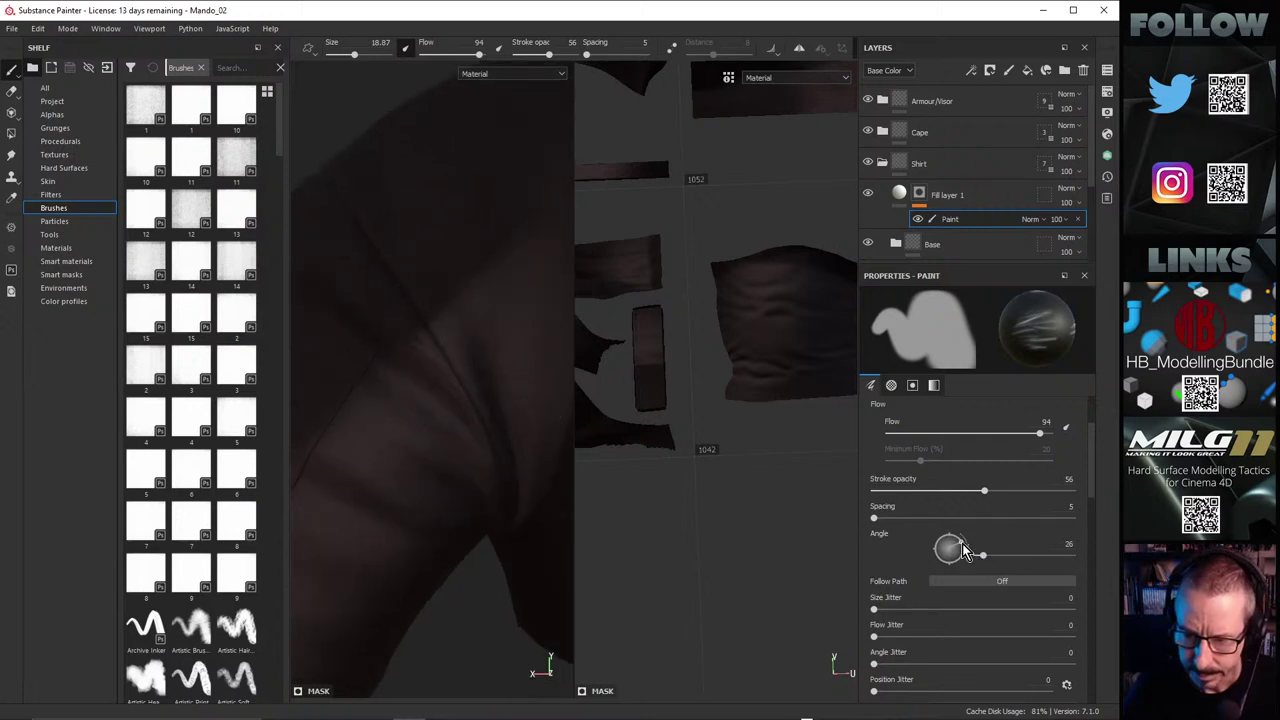
left_click_drag(962, 543, 963, 549)
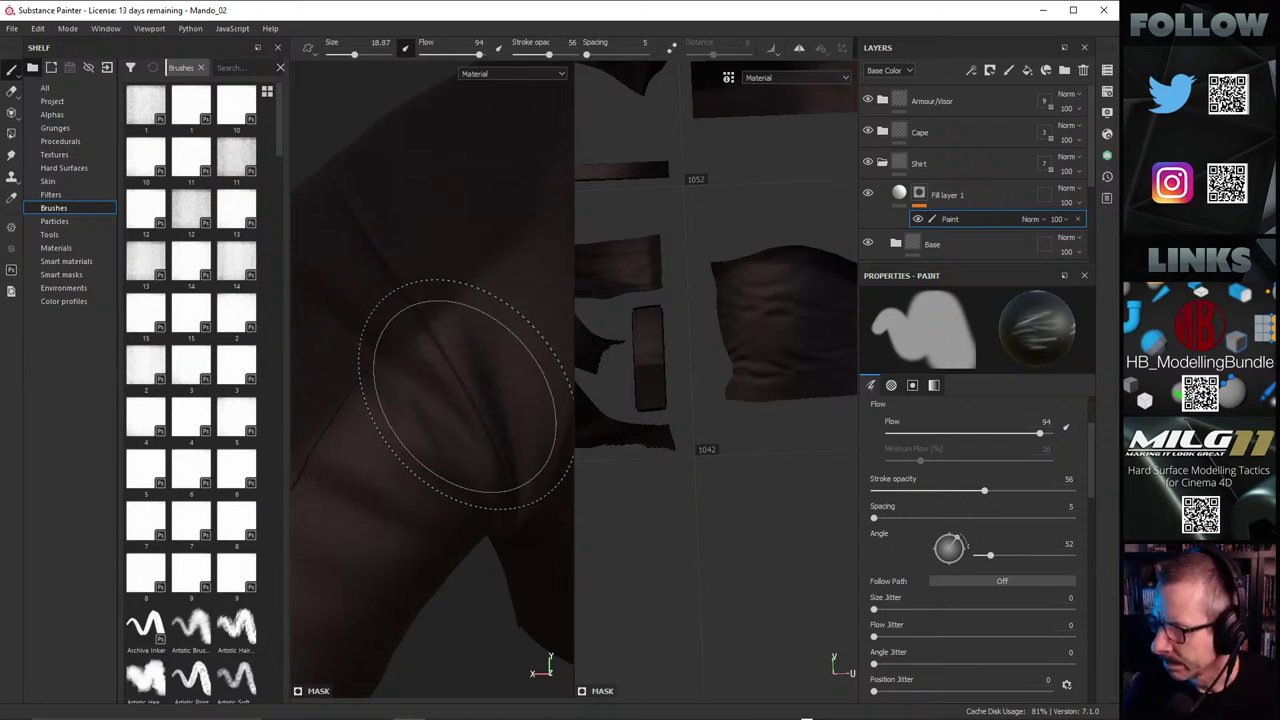
Step: Examine the upper sleeve's folds from several sides under different lighting, and inspect the sleeve's UV island in tile 1054 up close
scroll(410, 385, "down", 1)
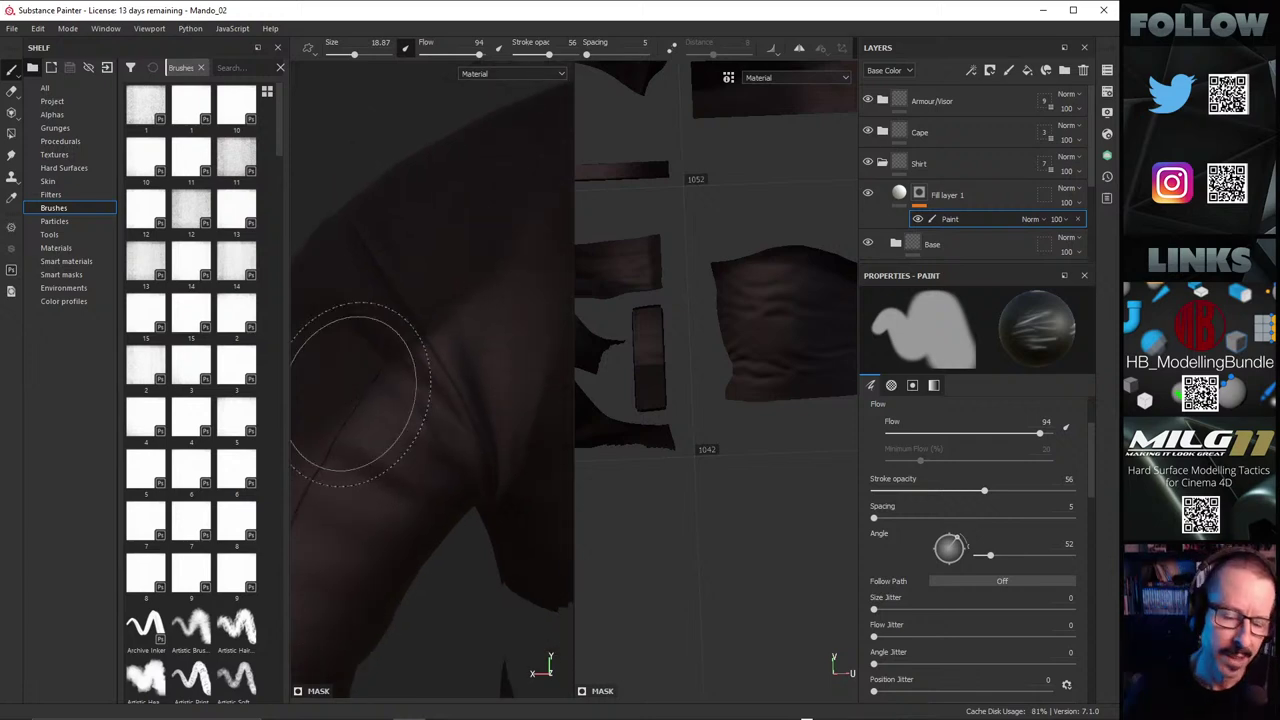
mouse_move(355, 392)
left_mouse_down("alt")
mouse_move(311, 400)
mouse_move(366, 429)
mouse_move(366, 400)
mouse_move(412, 402)
mouse_move(489, 368)
mouse_move(397, 457)
mouse_move(423, 423)
mouse_move(393, 432)
left_mouse_up("alt")
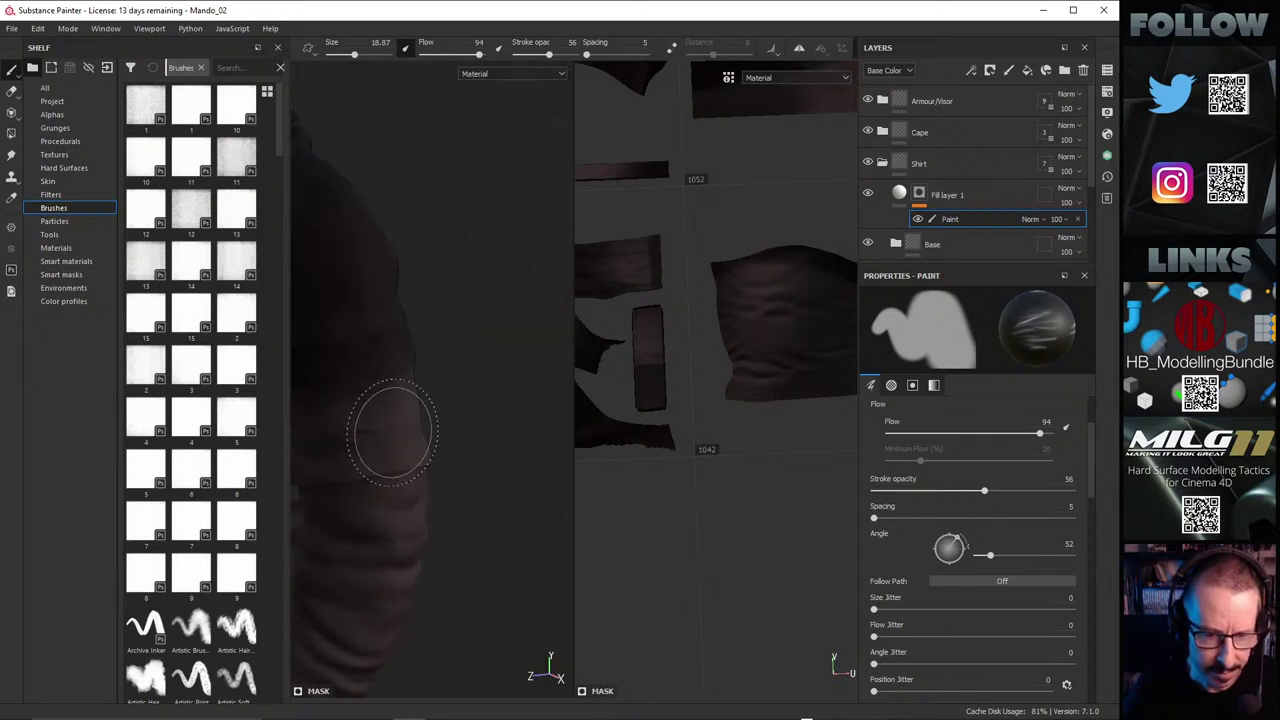
left_click_drag(475, 398, 598, 398, "alt")
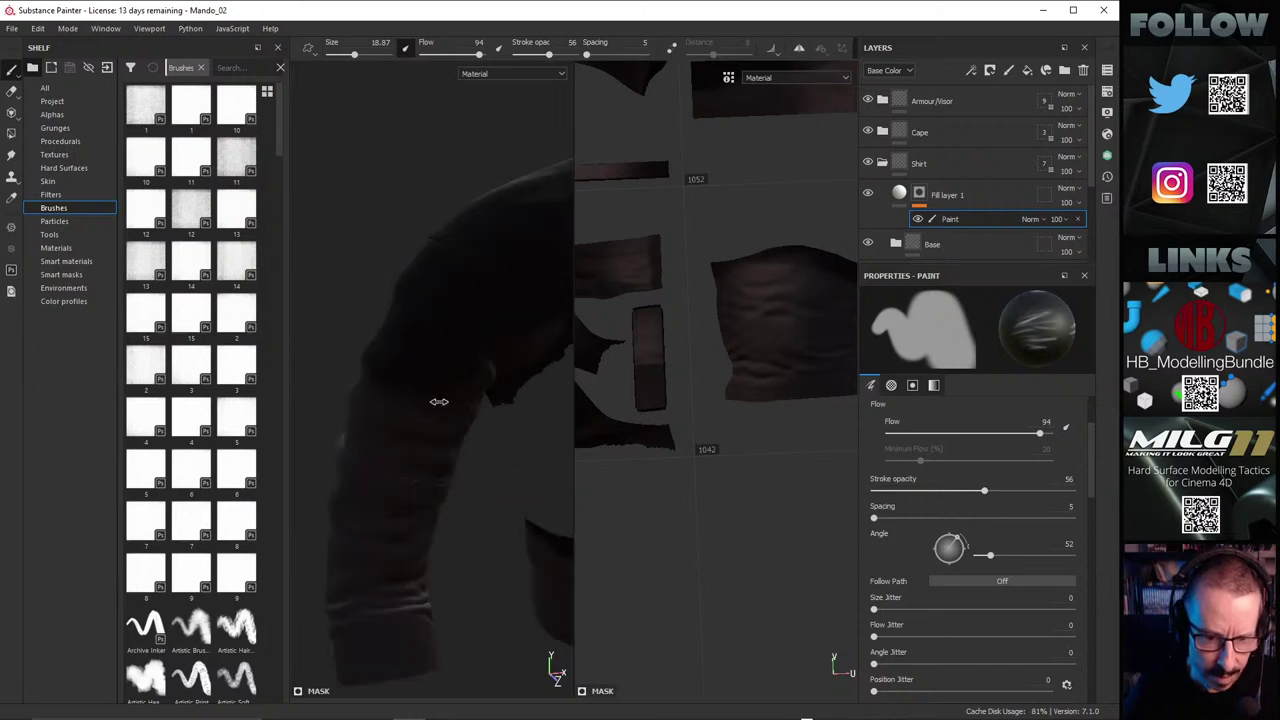
mouse_move(439, 402)
right_mouse_down("shift")
mouse_move(491, 379)
mouse_move(120, 440)
right_mouse_up("shift")
scroll(383, 431, "up", 5)
mouse_move(520, 440)
left_mouse_down("alt")
mouse_move(457, 443)
mouse_move(370, 400)
mouse_move(480, 409)
mouse_move(423, 386)
left_mouse_up("alt")
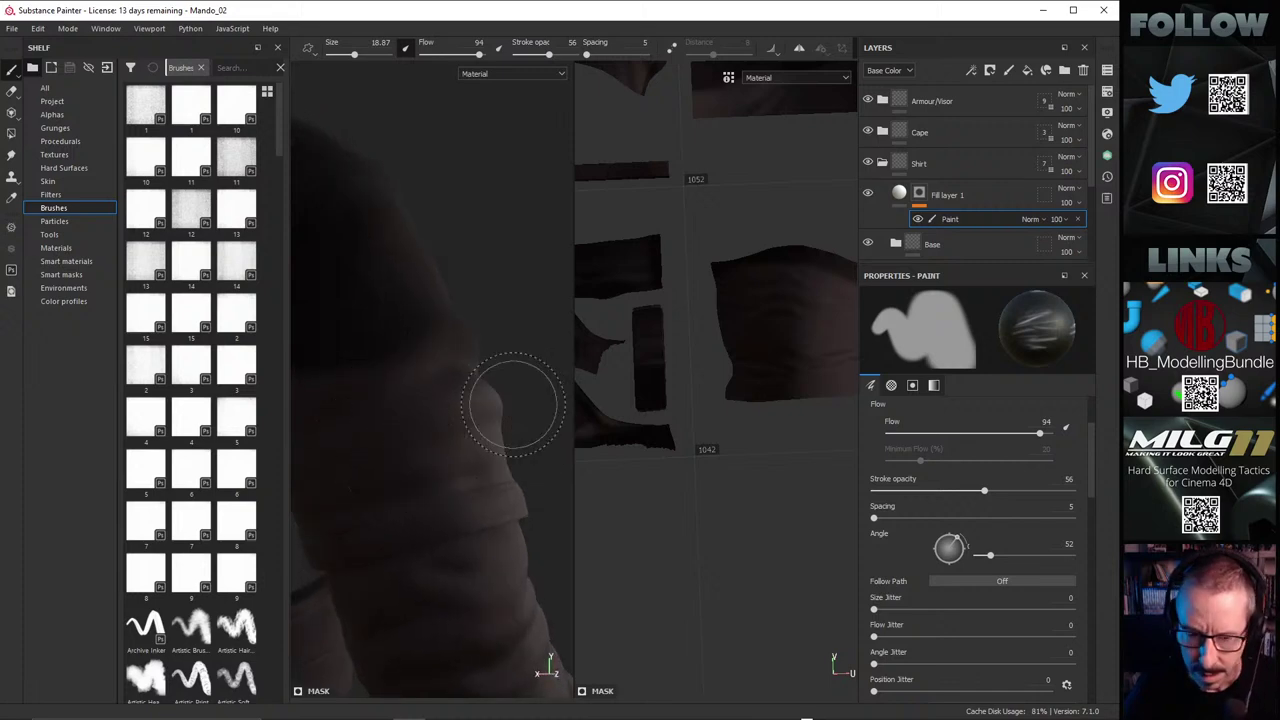
left_click_drag(451, 430, 372, 426, "alt")
mouse_move(372, 426)
right_mouse_down("shift")
mouse_move(469, 417)
mouse_move(357, 426)
mouse_move(396, 426)
right_mouse_up("shift")
mouse_move(396, 426)
left_mouse_down("alt")
mouse_move(451, 417)
mouse_move(380, 423)
mouse_move(457, 500)
left_mouse_up("alt")
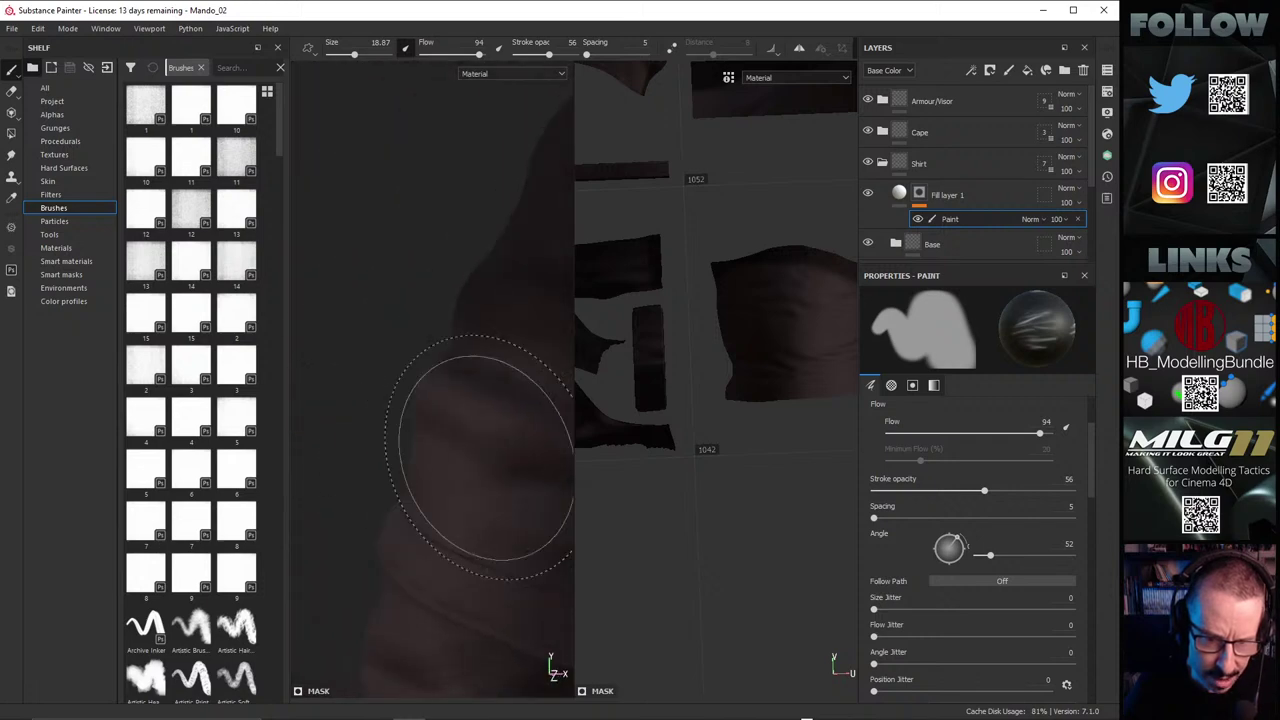
right_click_drag(724, 346, 457, 369, "alt")
mouse_move(669, 342)
middle_mouse_down("alt")
mouse_move(674, 417)
mouse_move(719, 432)
mouse_move(583, 431)
mouse_move(615, 408)
middle_mouse_up("alt")
scroll(723, 387, "up", 4)
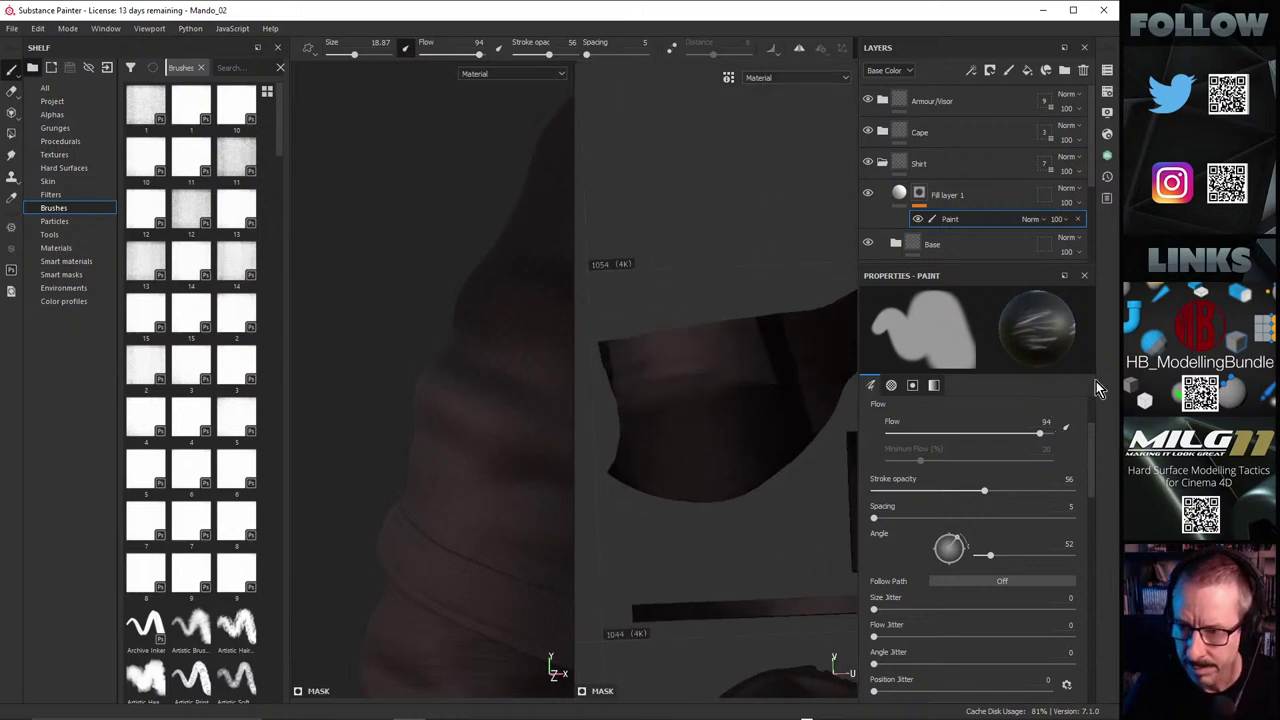
Step: Display Fill layer 1's mask to inspect the painted strokes on the upper sleeve, and reselect its Paint effect
left_click_drag(1090, 441, 1090, 400)
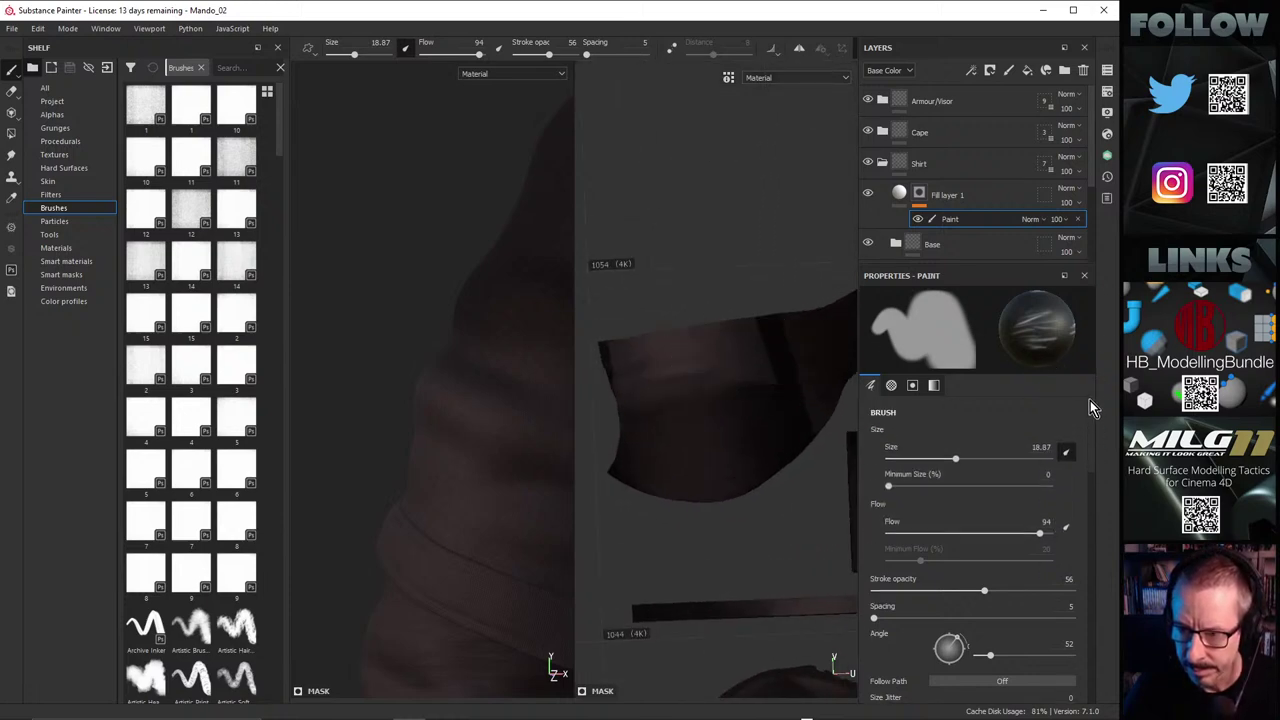
left_click(921, 197, "alt")
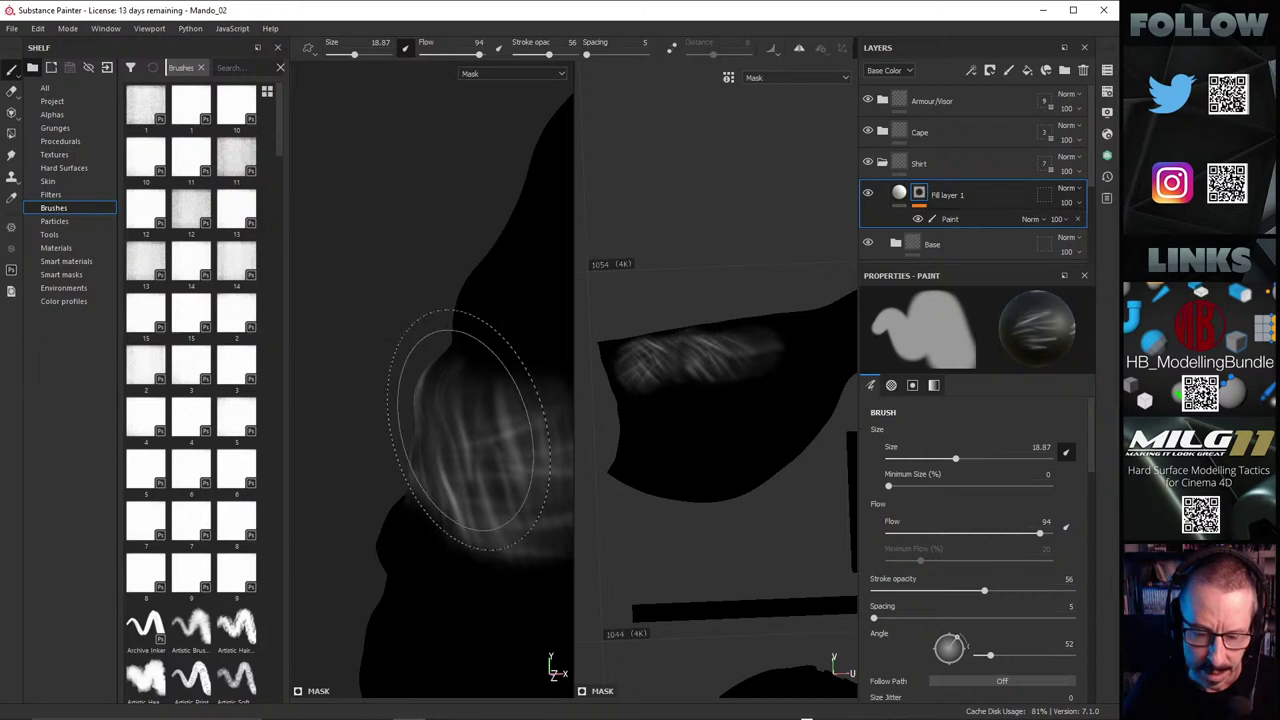
left_click_drag(469, 429, 503, 440, "alt")
left_click(951, 220)
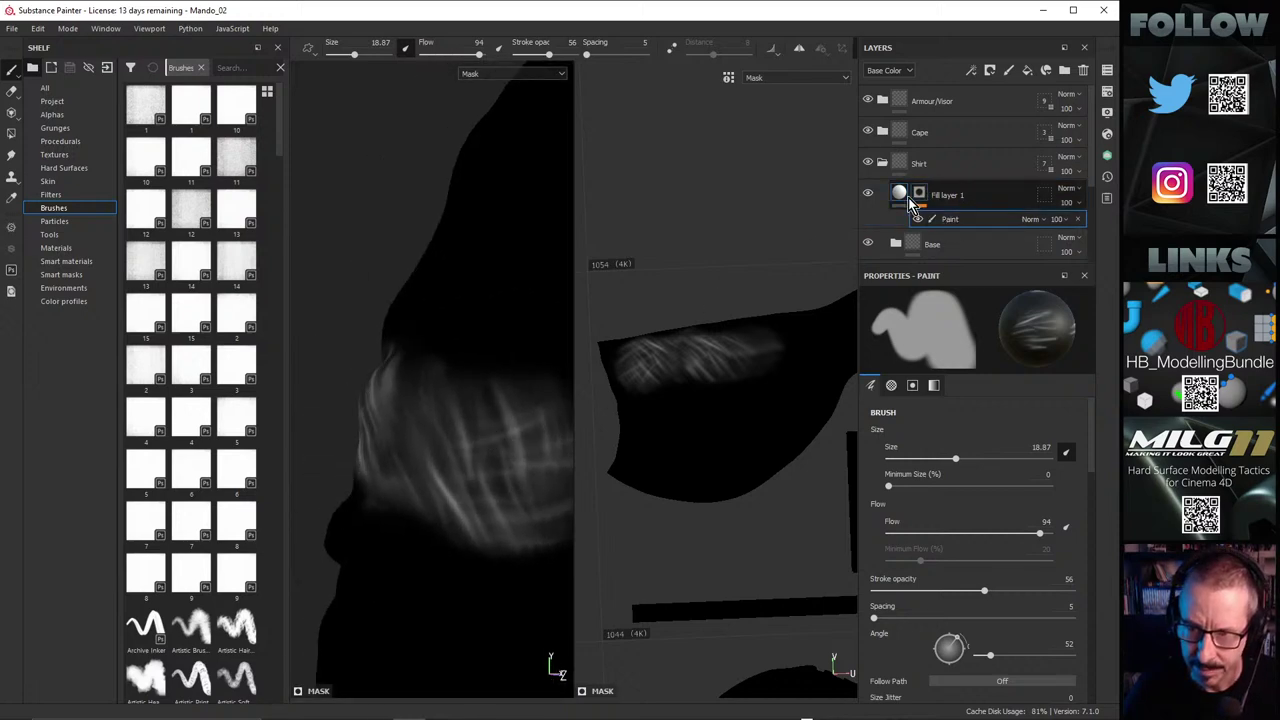
Step: Delete the Paint effect from Fill layer 1's mask in the Shirt group
left_click(909, 203)
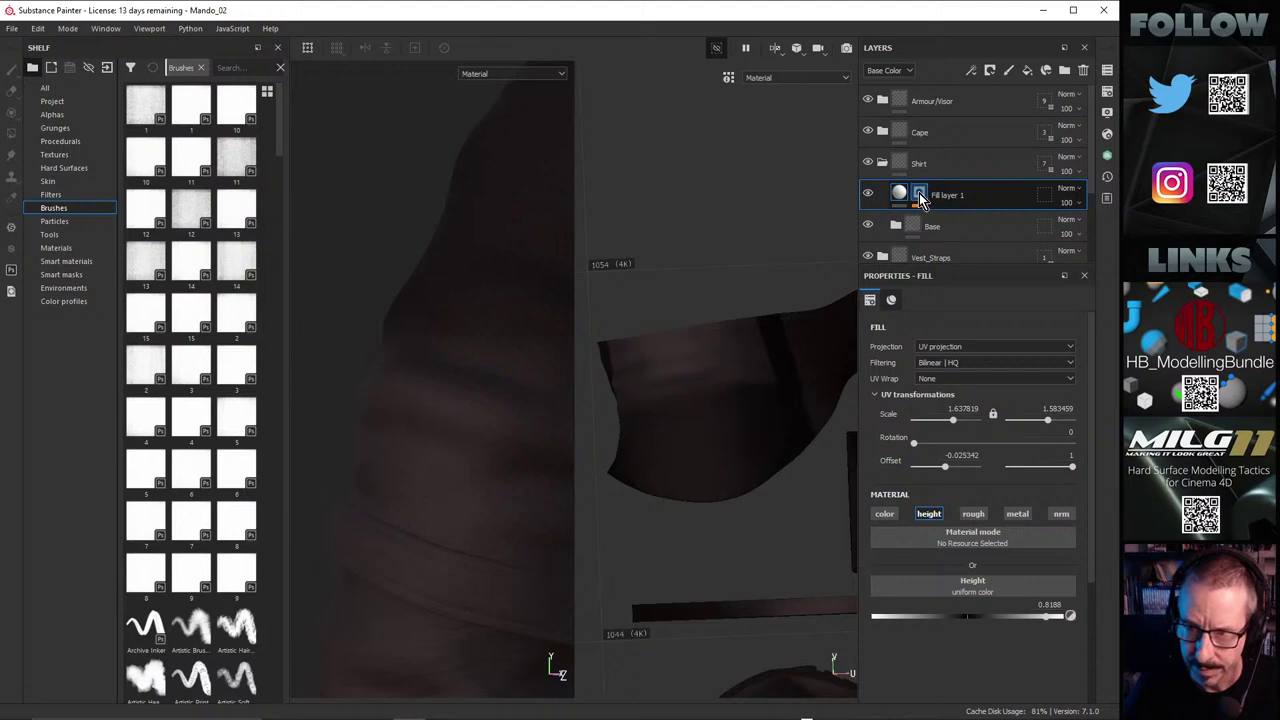
left_click(940, 220)
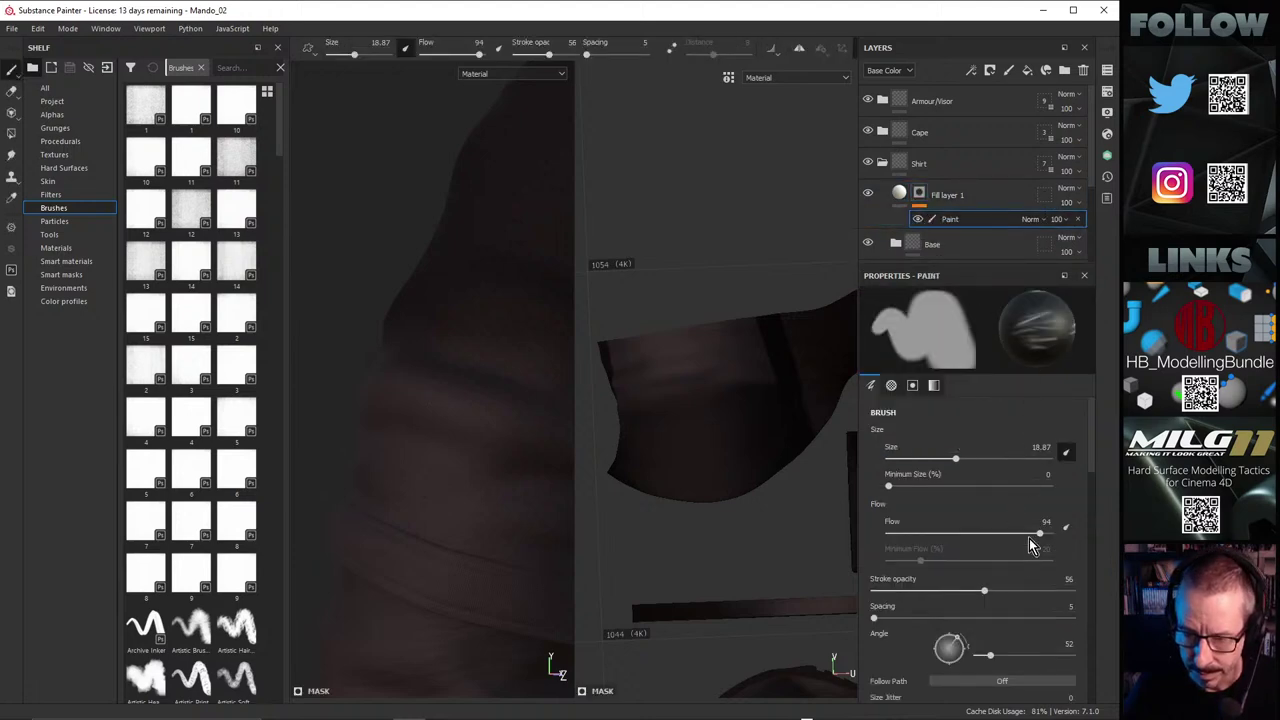
mouse_move(1088, 443)
left_mouse_down()
mouse_move(1101, 562)
mouse_move(1100, 356)
left_mouse_up()
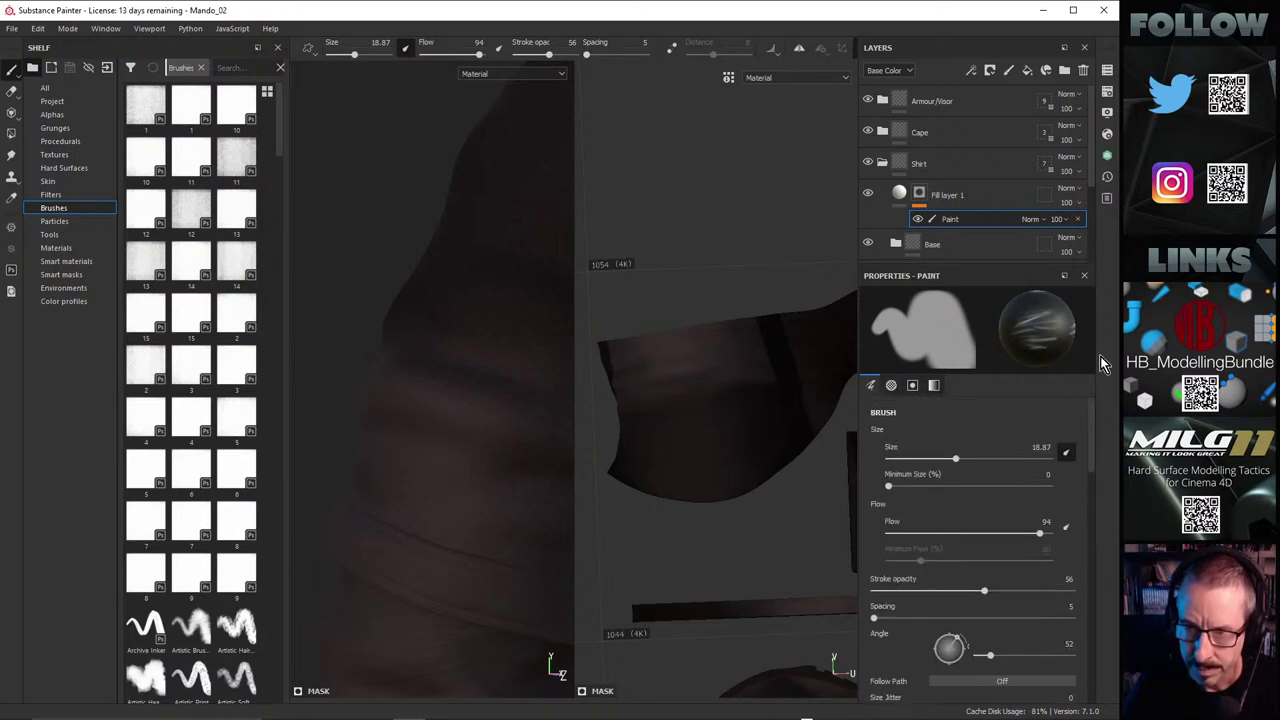
left_click(1079, 221)
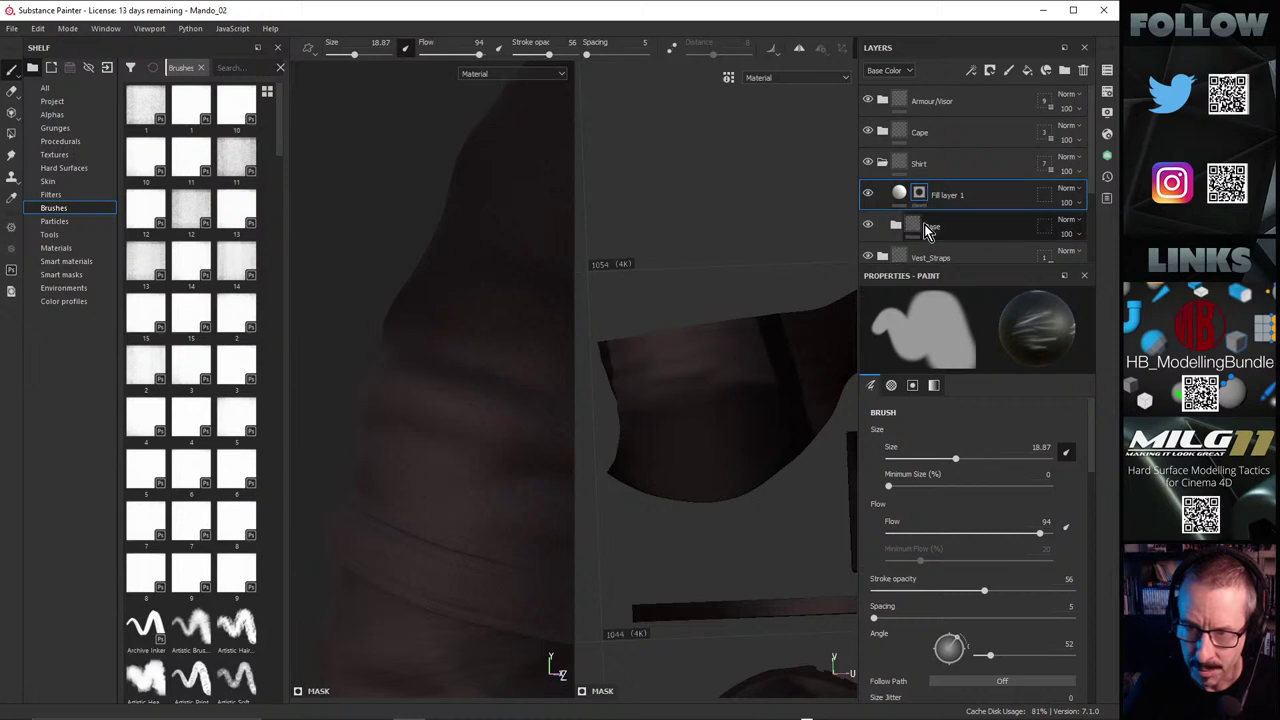
Step: Clear the remaining strokes from Fill layer 1's mask and switch the viewports back to the material view
left_click(924, 191, "alt")
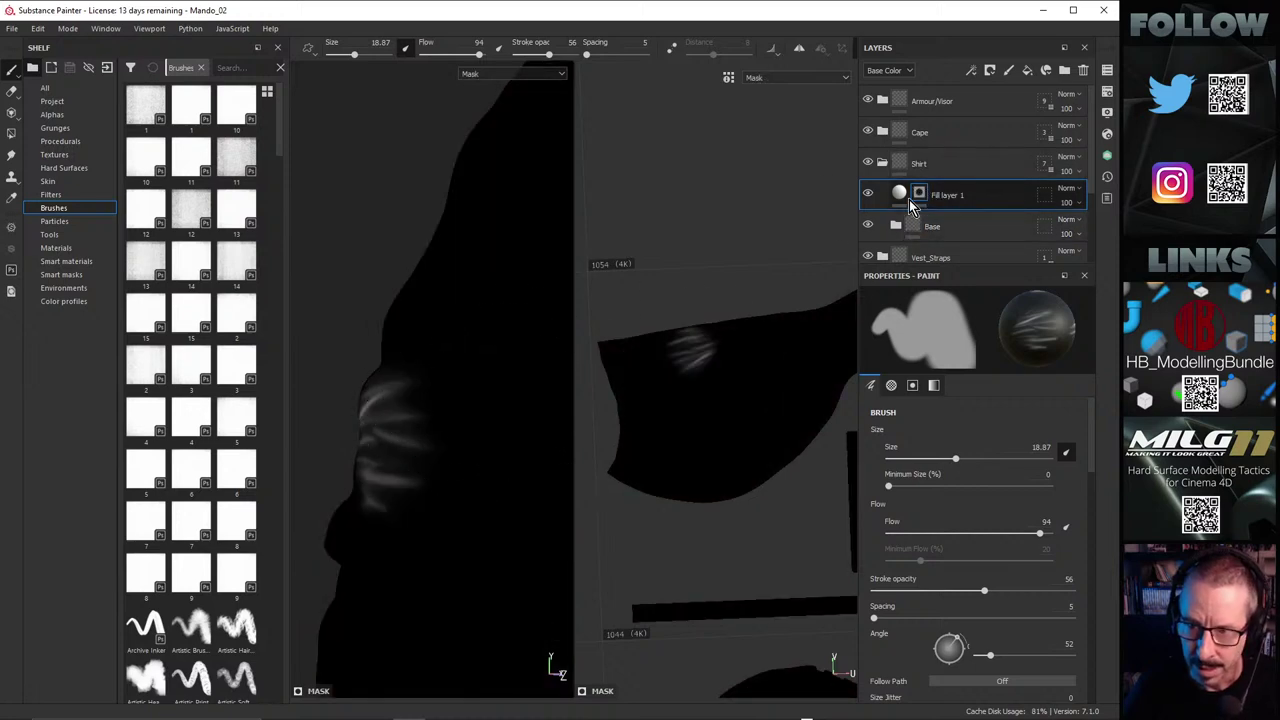
right_click_drag(324, 394, 330, 410, "alt")
mouse_move(330, 410)
left_mouse_down("alt")
mouse_move(554, 417)
mouse_move(700, 380)
left_mouse_up("alt")
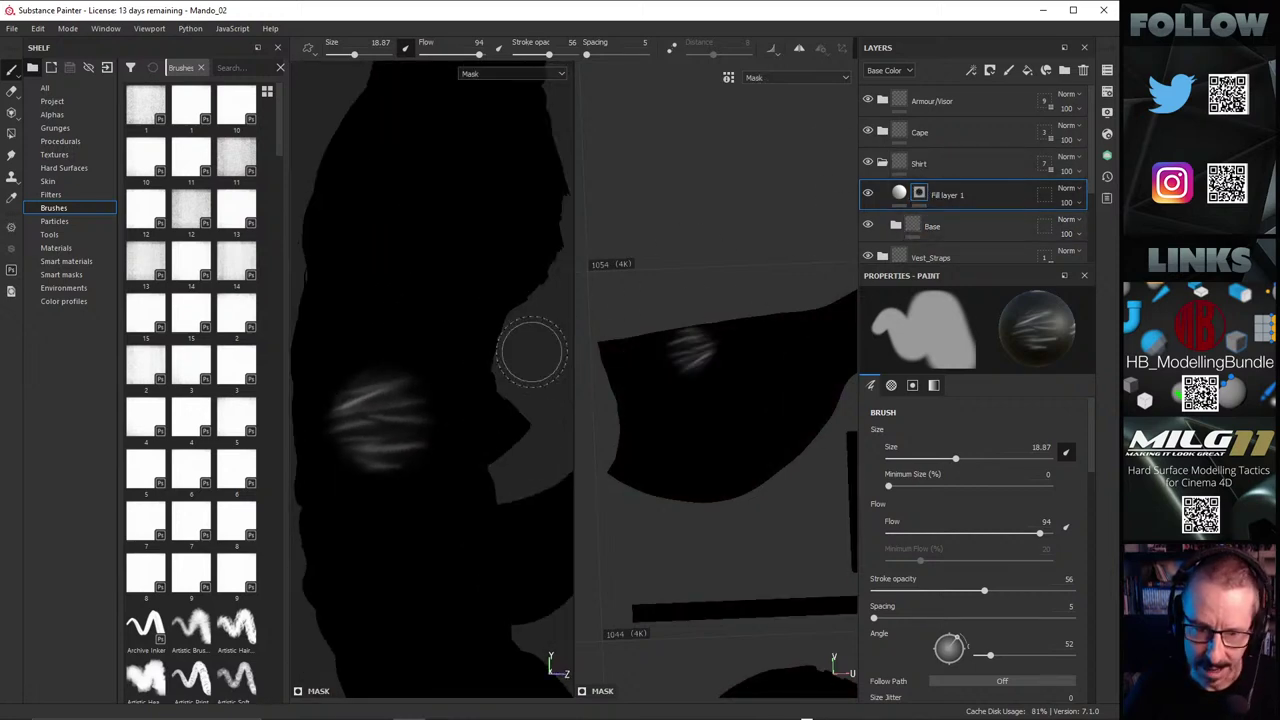
left_click(899, 194)
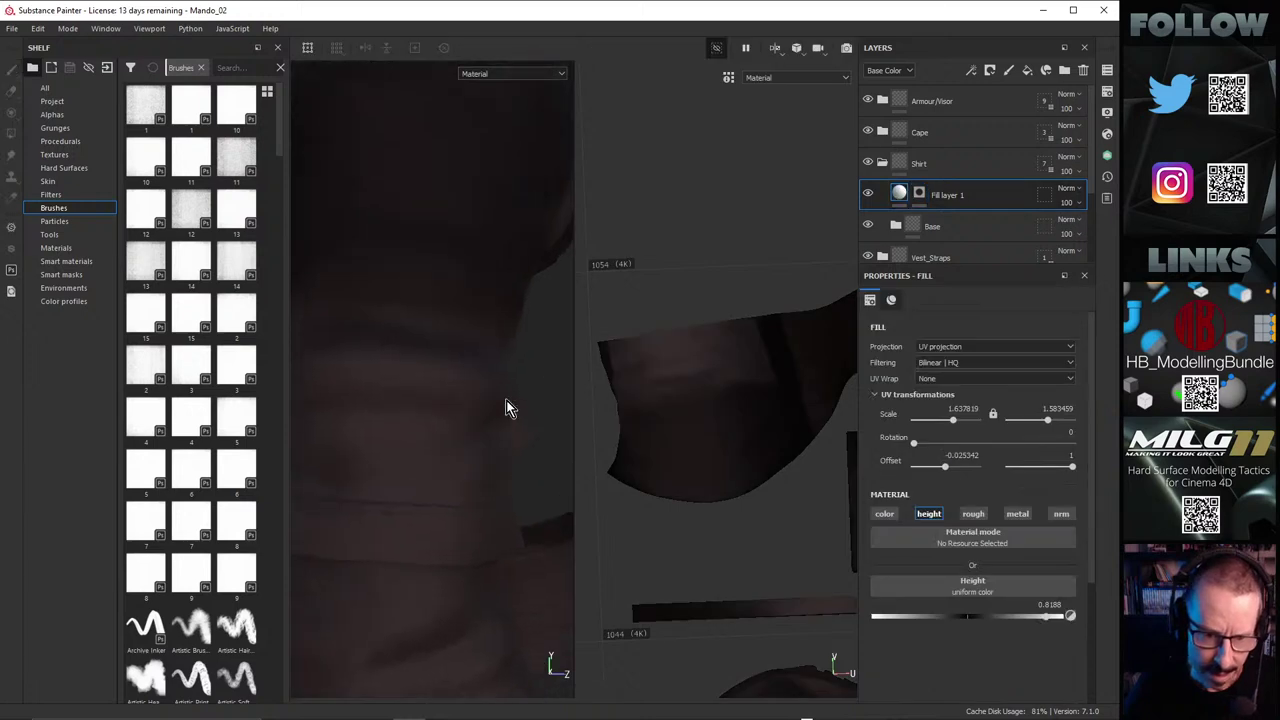
left_click(920, 193, "alt")
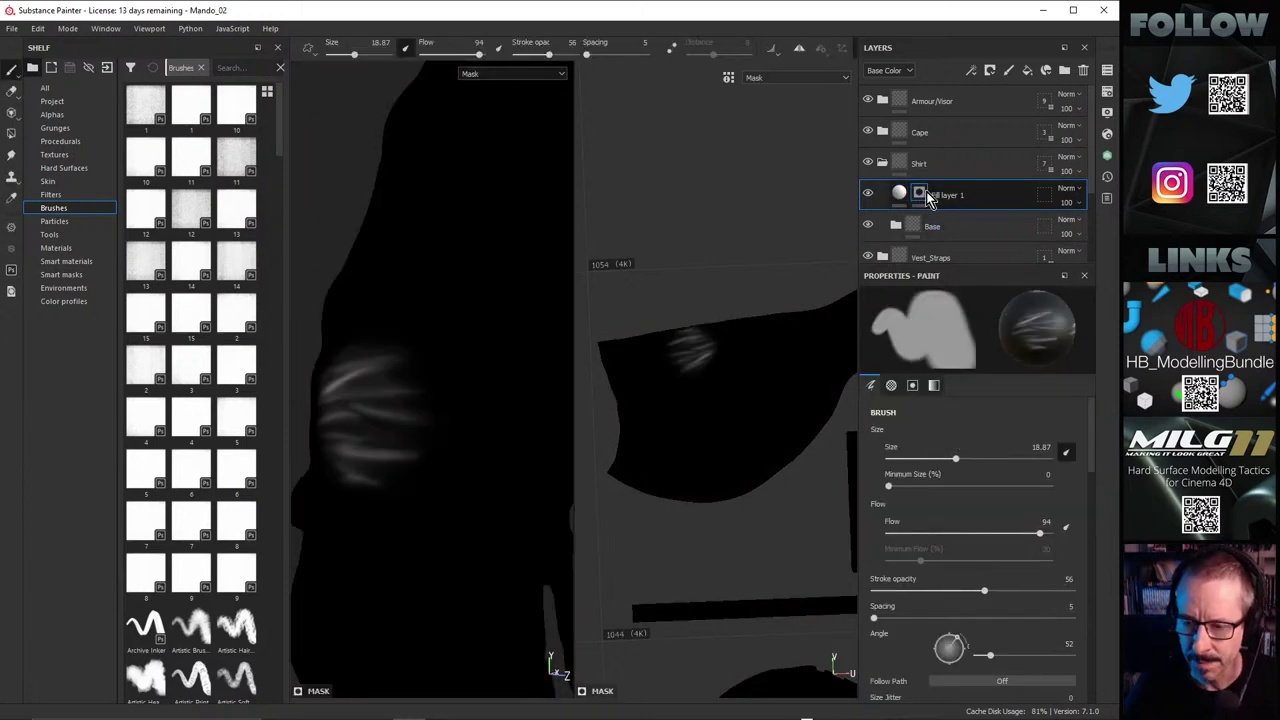
right_click(923, 193)
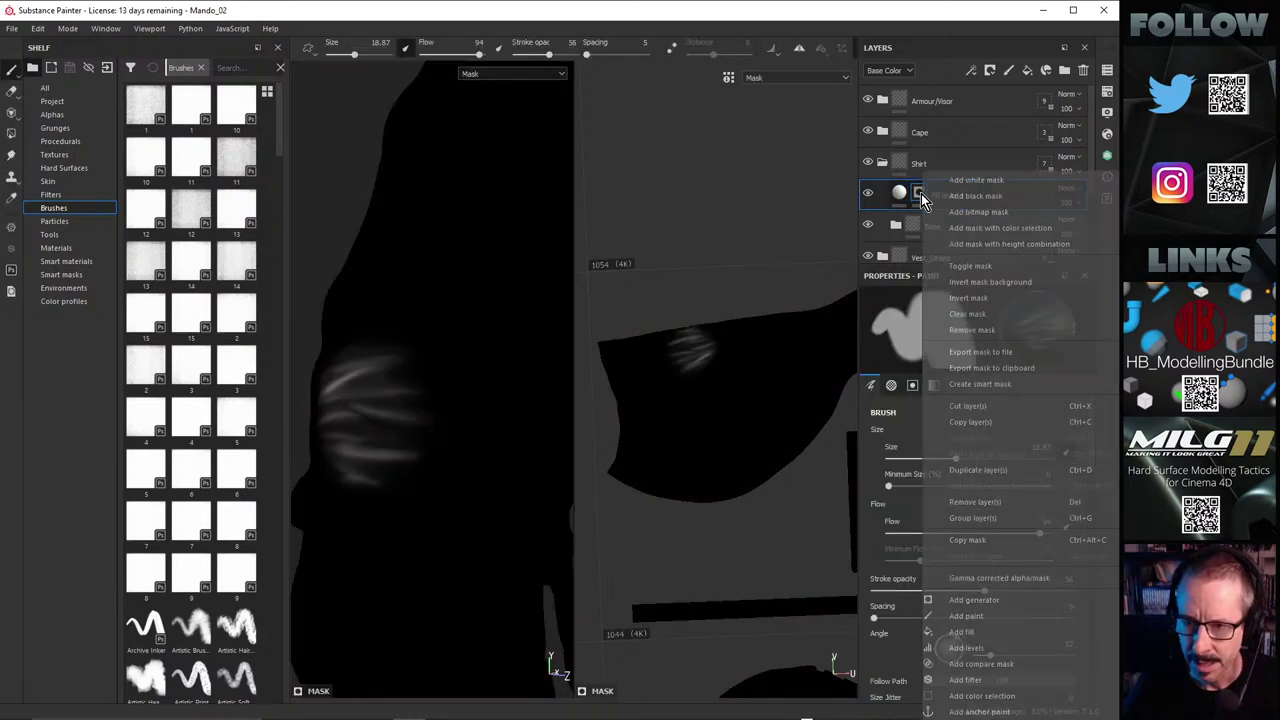
left_click(991, 312)
key("m")
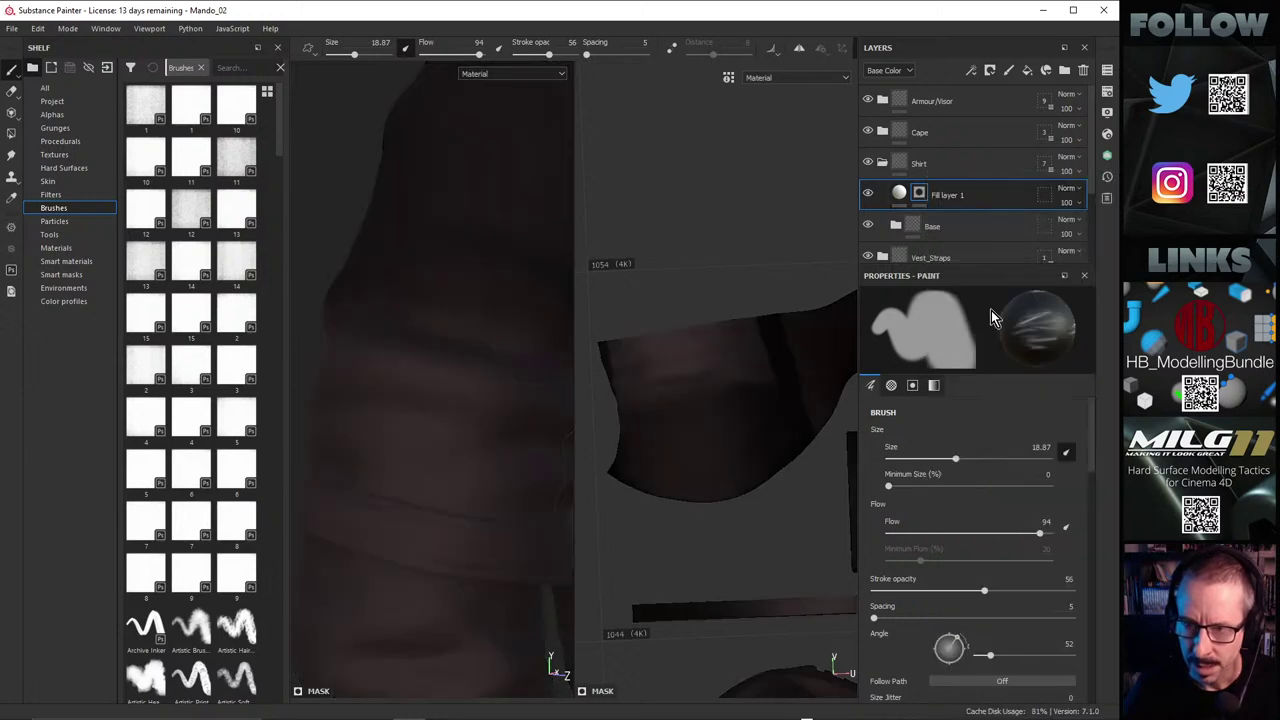
Step: Add a new Paint effect to Fill layer 1's mask and check the grayscale assigned to its brush
left_click(899, 193)
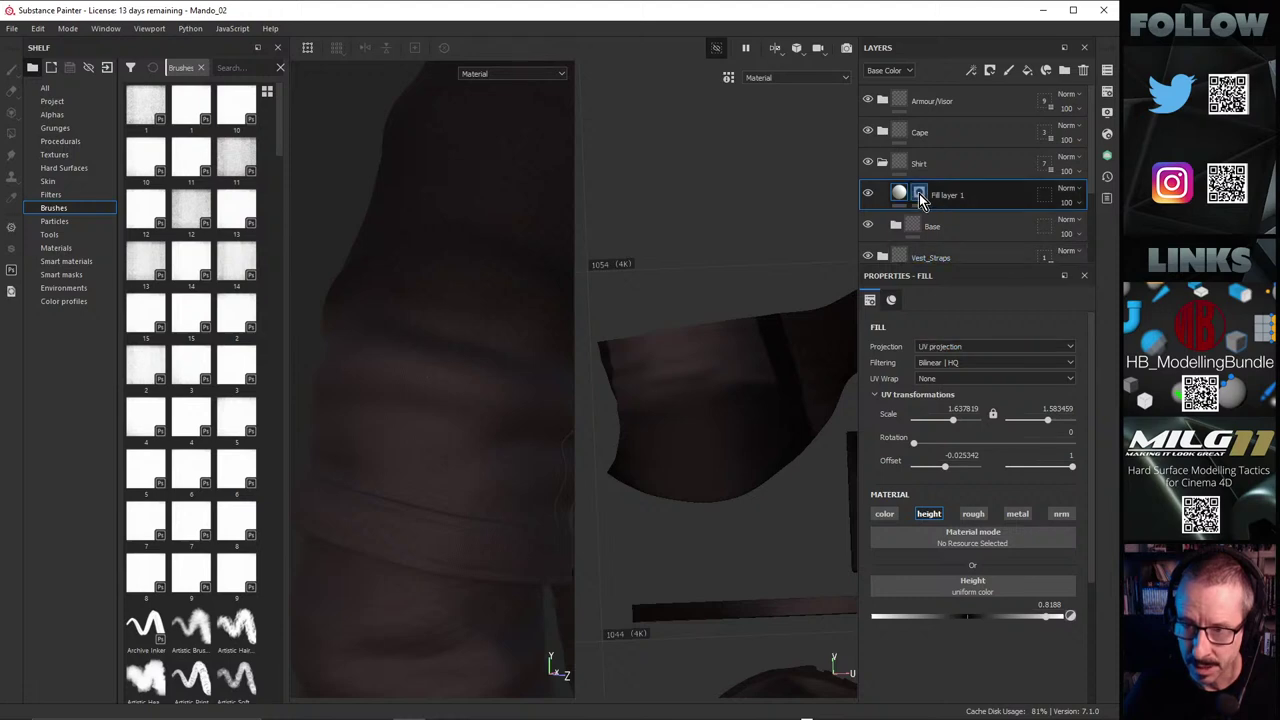
left_click(919, 195)
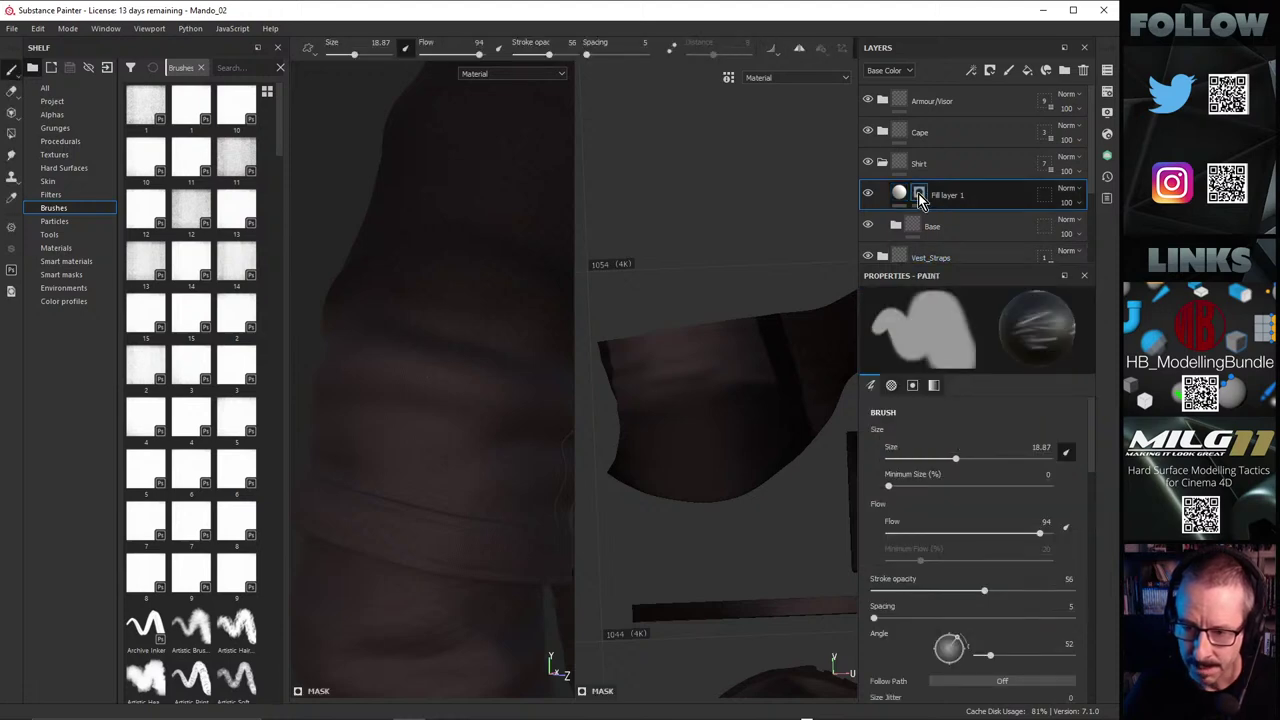
right_click(921, 199)
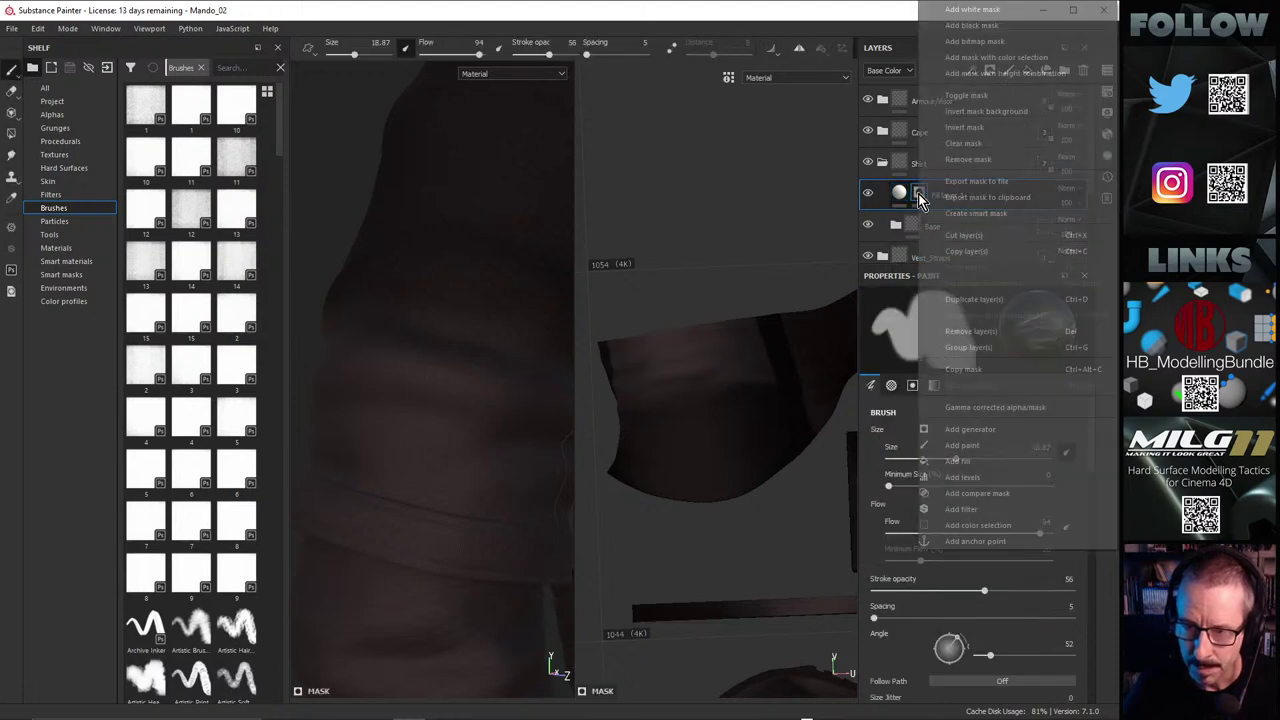
left_click(990, 448)
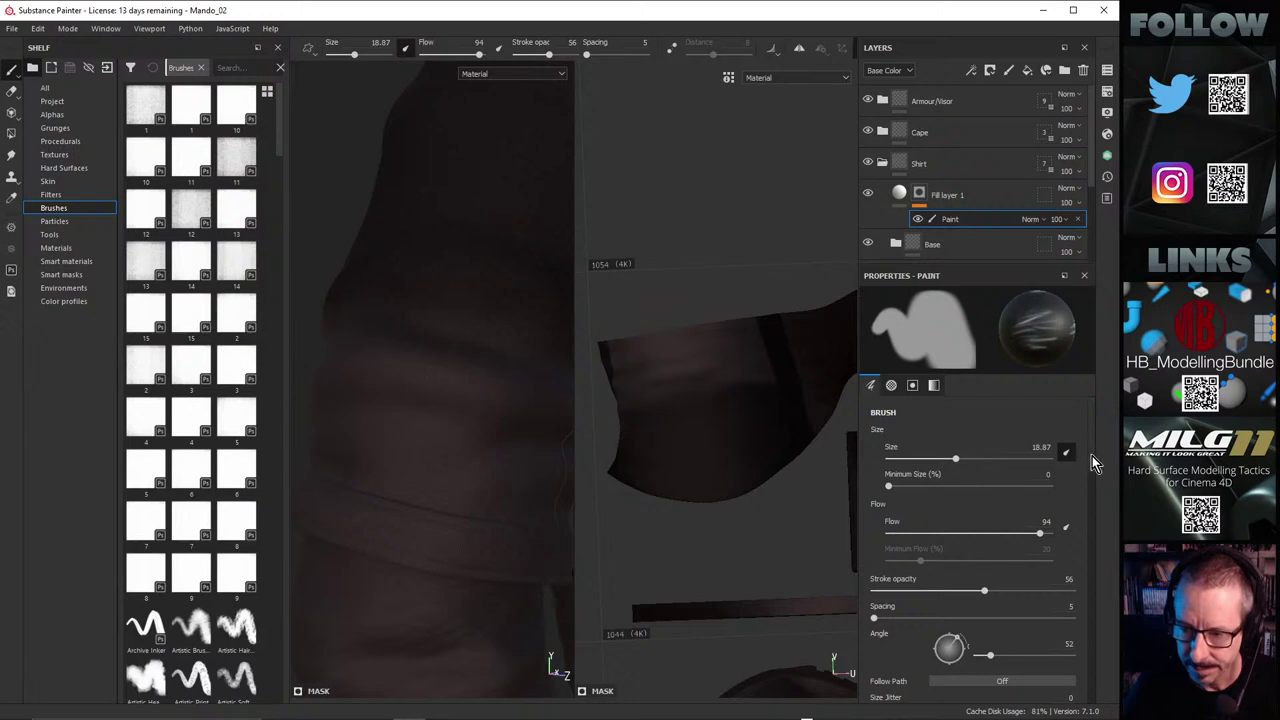
left_click_drag(1092, 456, 1096, 577)
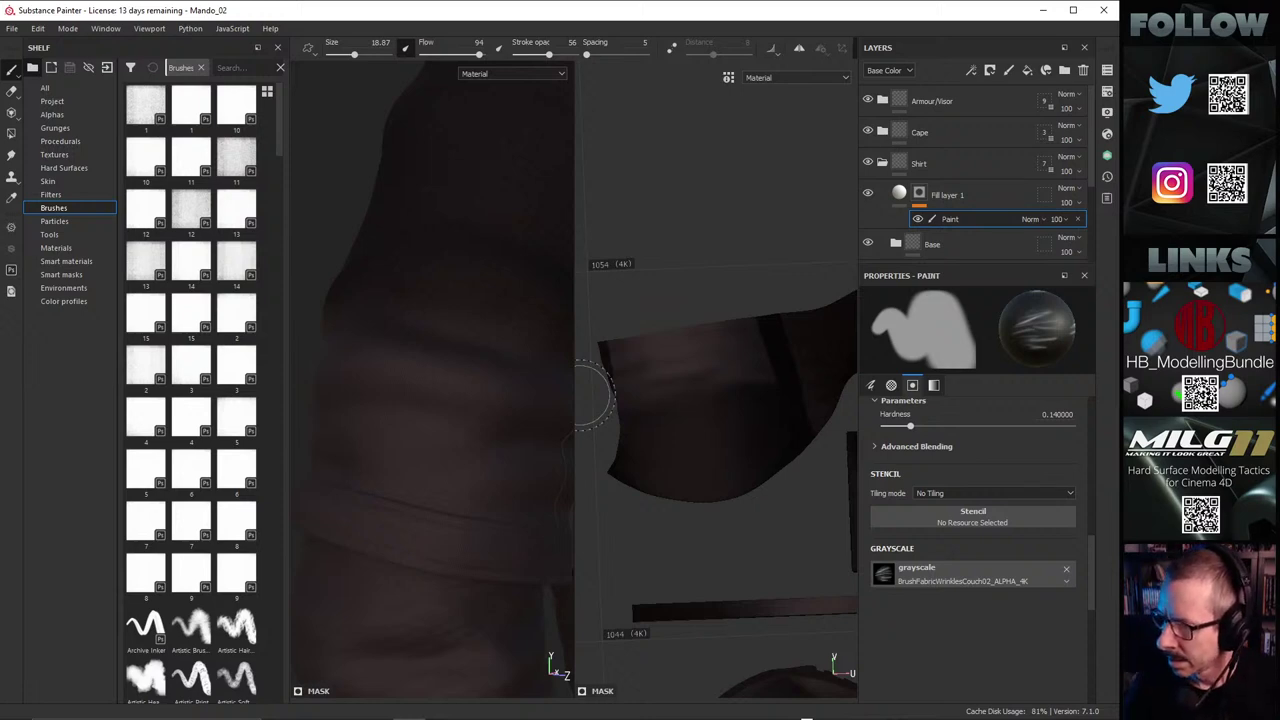
Step: Examine the upper sleeve up close and locate the UV islands in tile 1061
left_click_drag(446, 390, 406, 429, "alt")
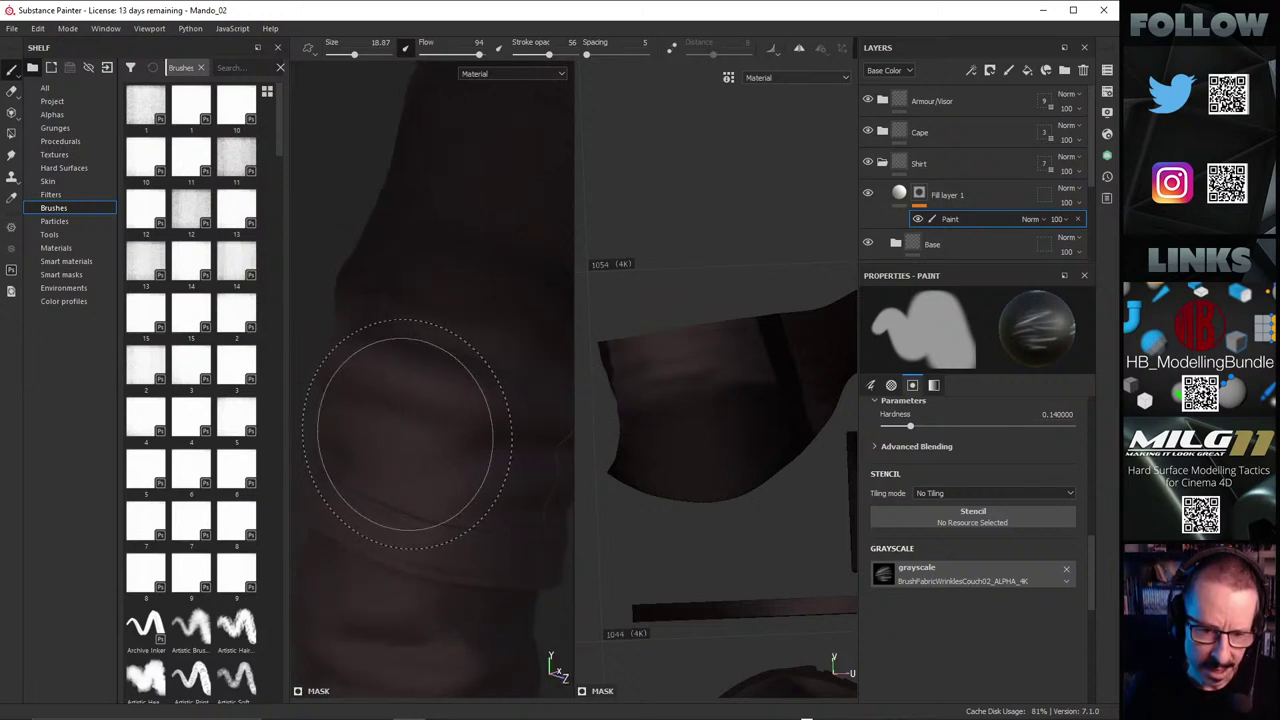
right_click_drag(406, 429, 498, 395, "alt")
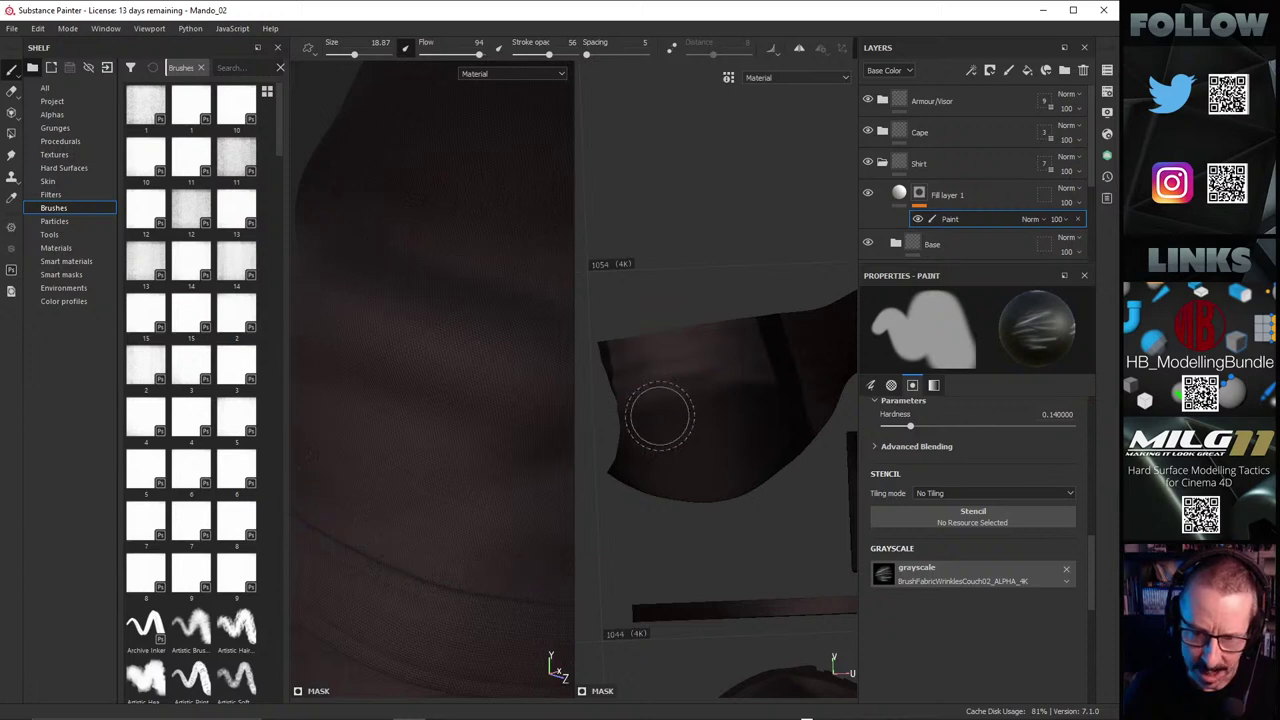
scroll(656, 390, "down", 2)
middle_click_drag(836, 384, 660, 386, "alt")
right_click_drag(660, 386, 520, 371, "alt")
middle_click_drag(600, 376, 857, 405, "alt")
right_click_drag(640, 295, 798, 345, "alt")
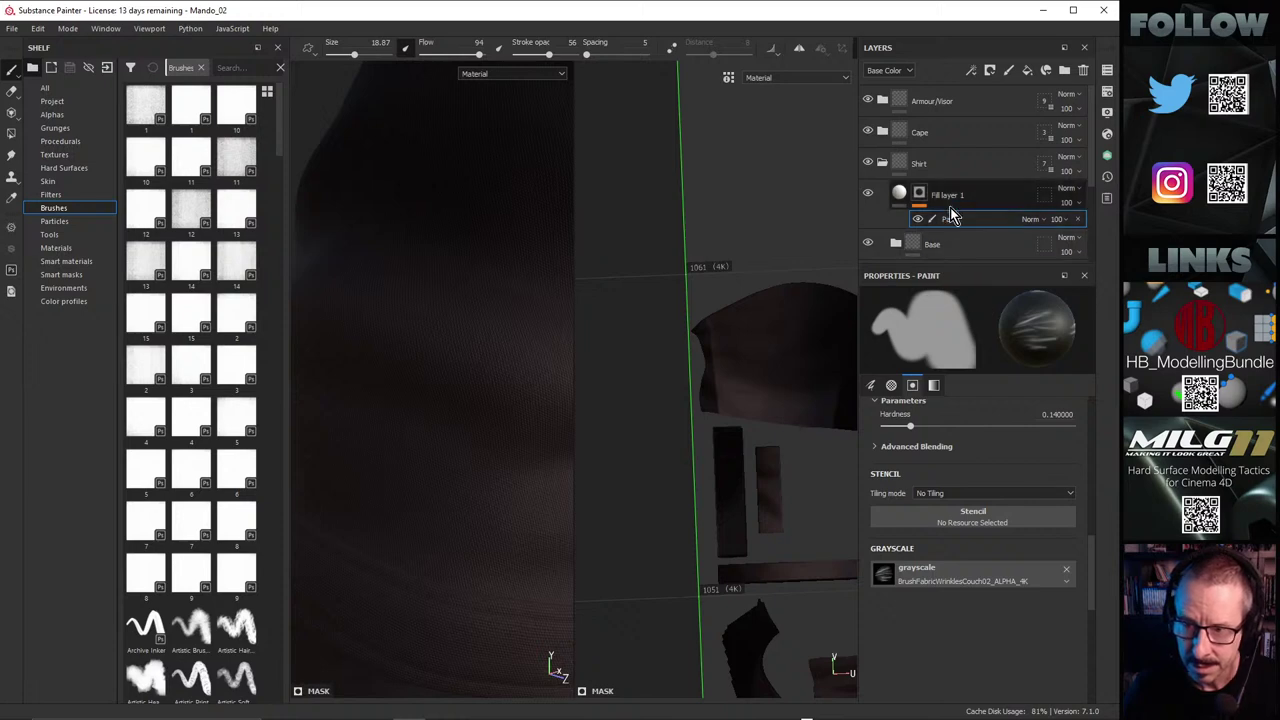
Step: Check Fill layer 1's mask for leftover strokes, reselect its Paint effect and preview the wrinkle brush in mask view
left_click(920, 196, "alt")
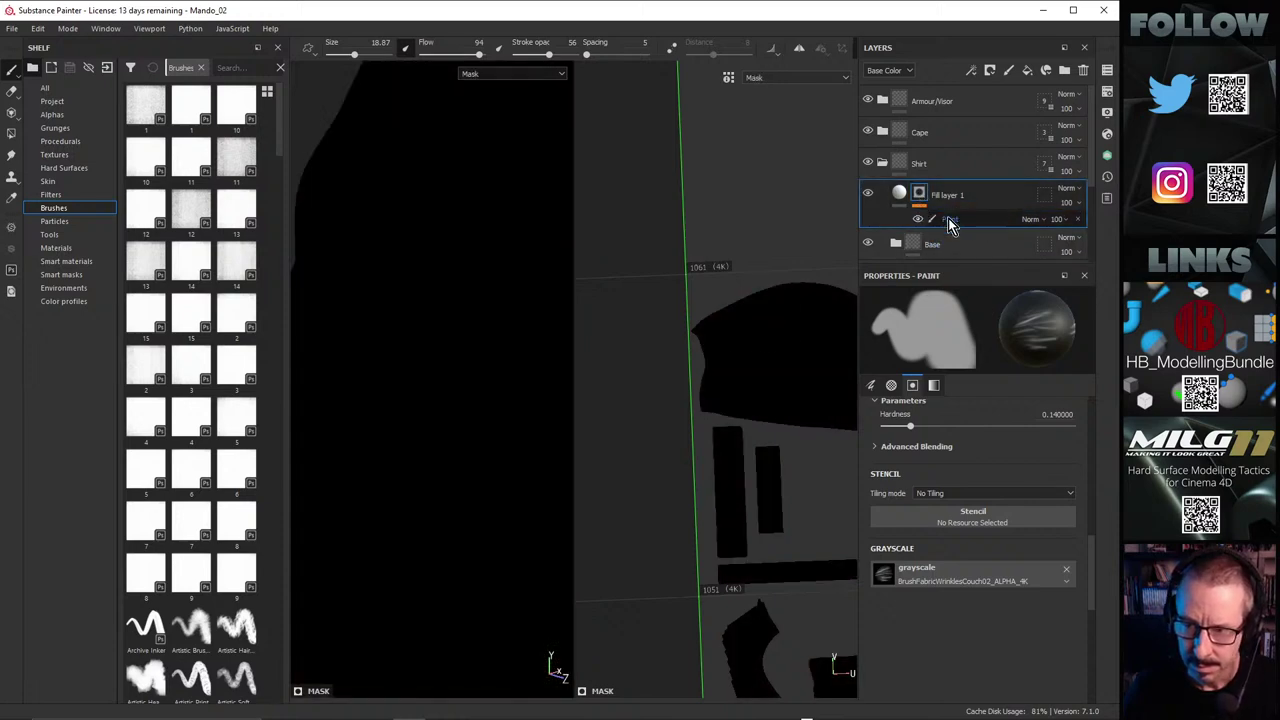
left_click(950, 222)
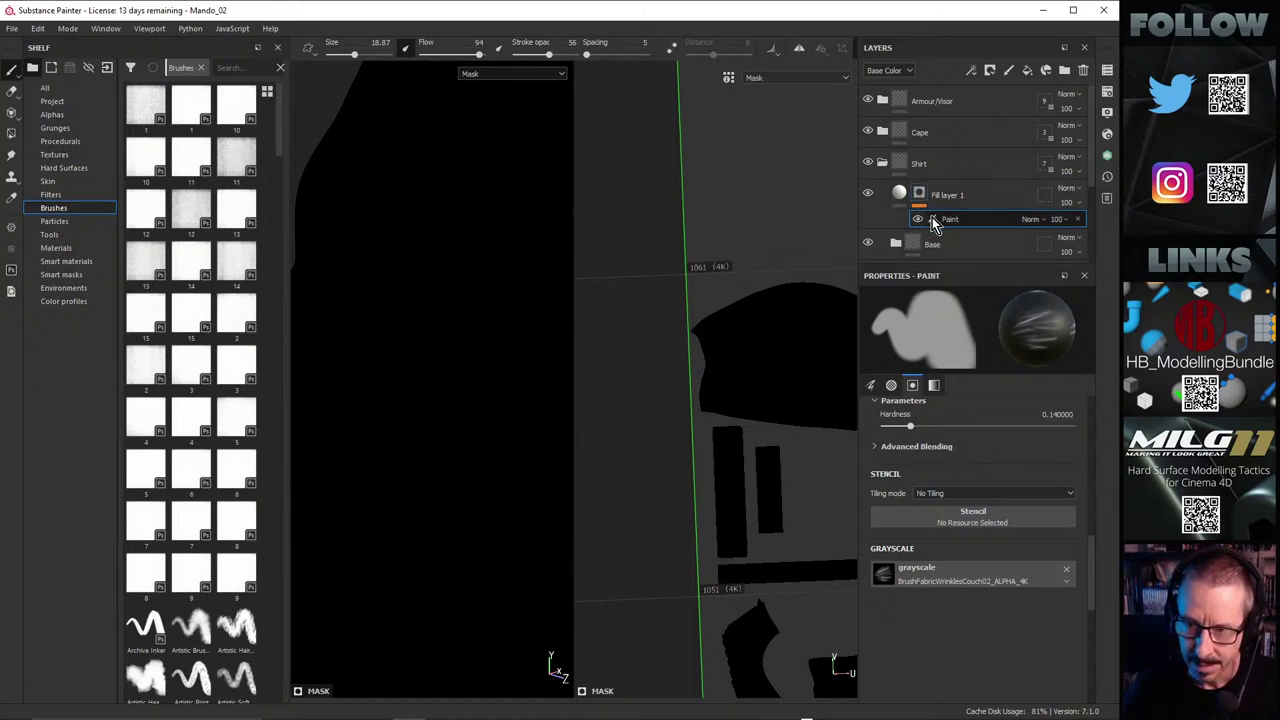
left_click(902, 197)
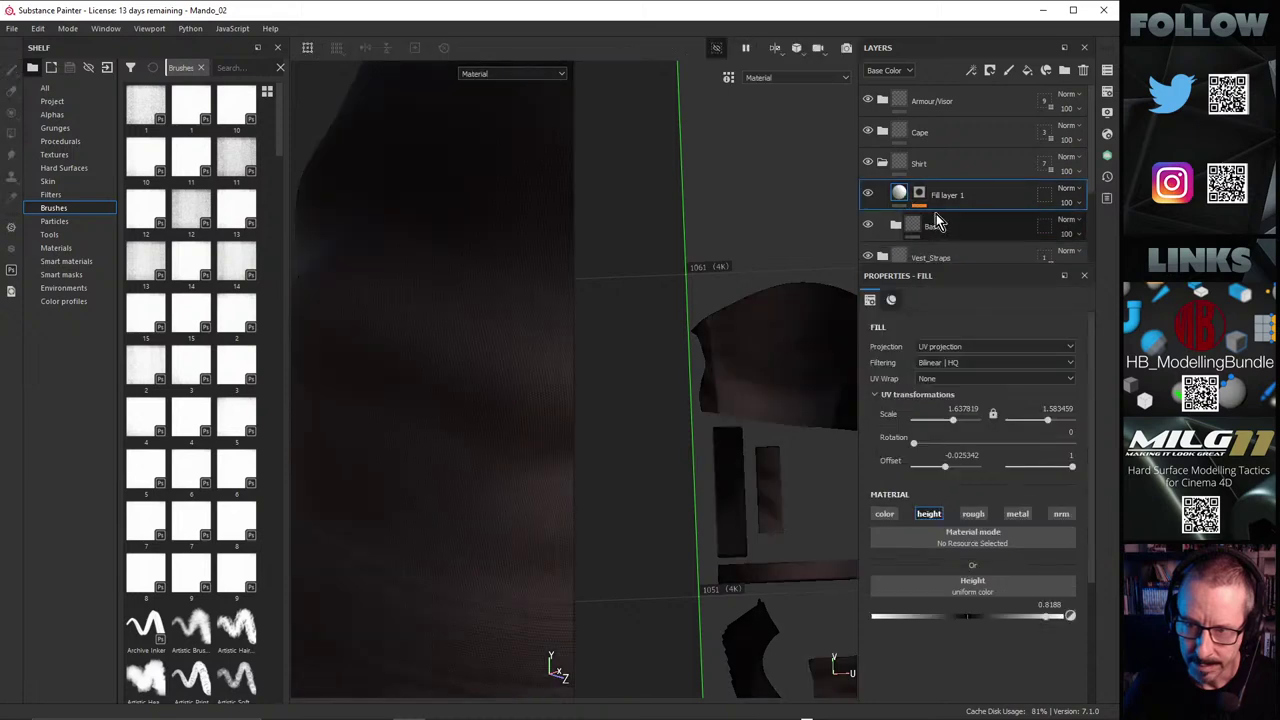
left_click(946, 224)
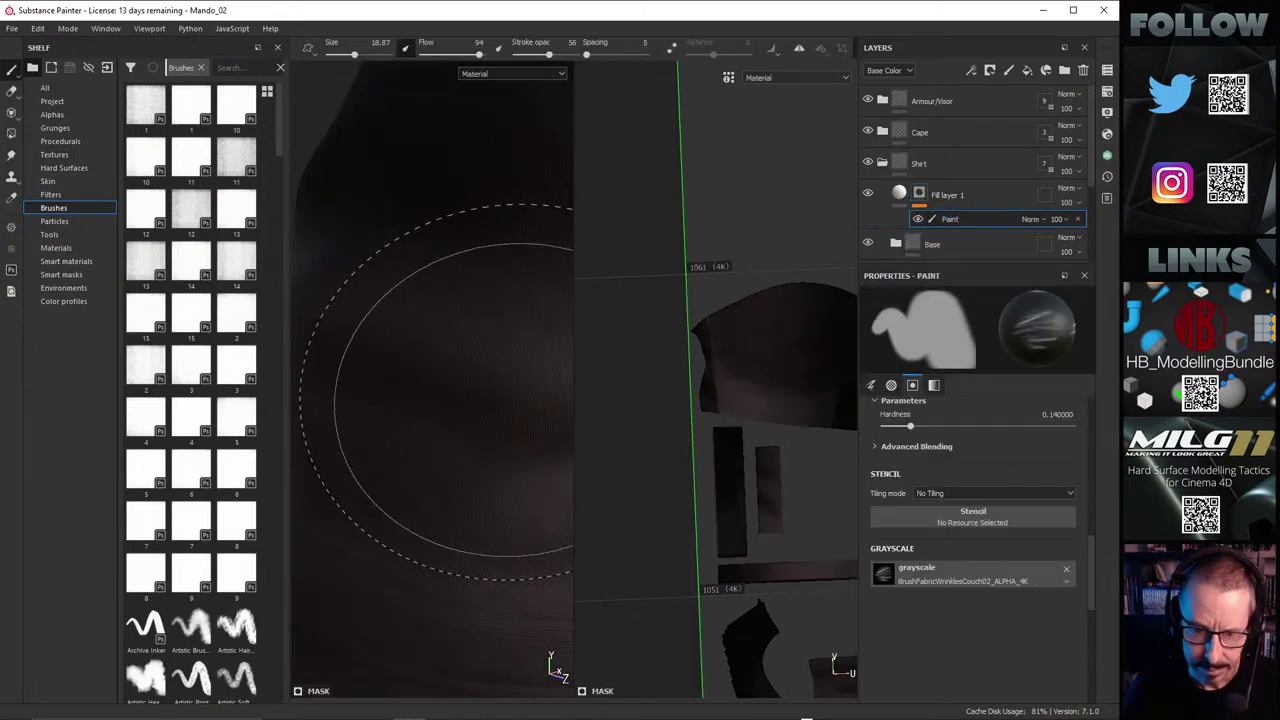
key("m")
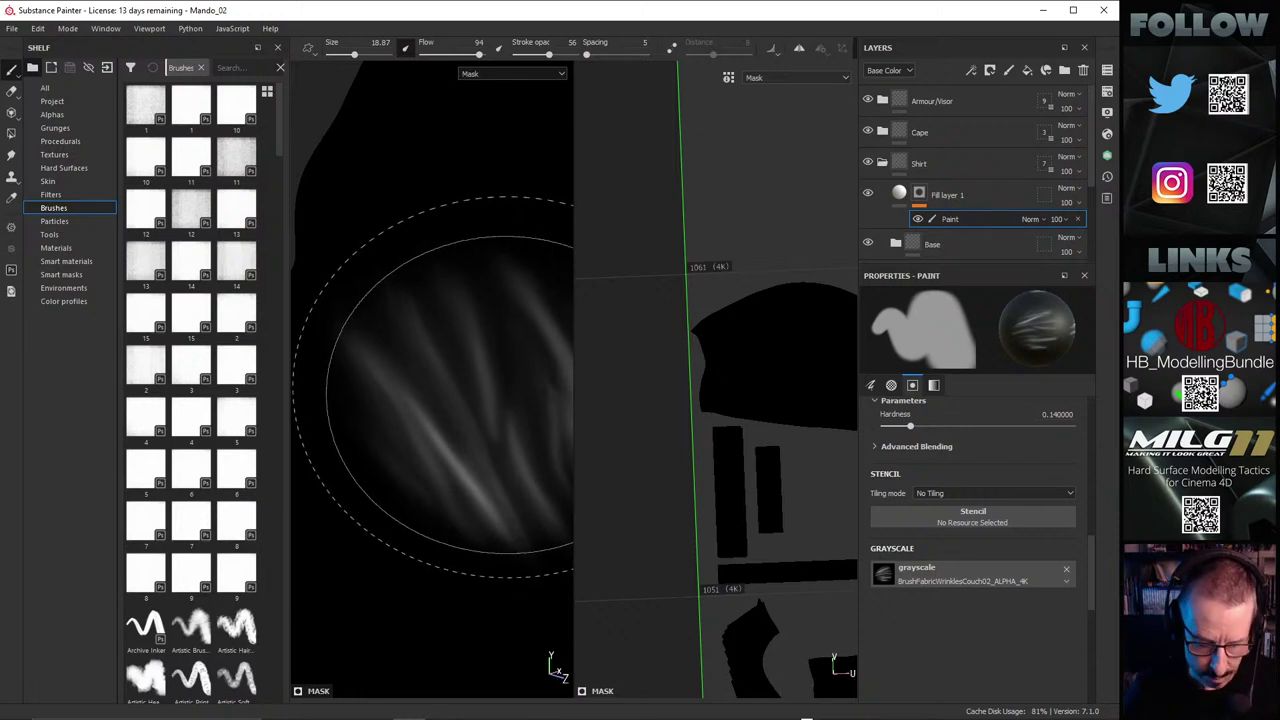
key("m")
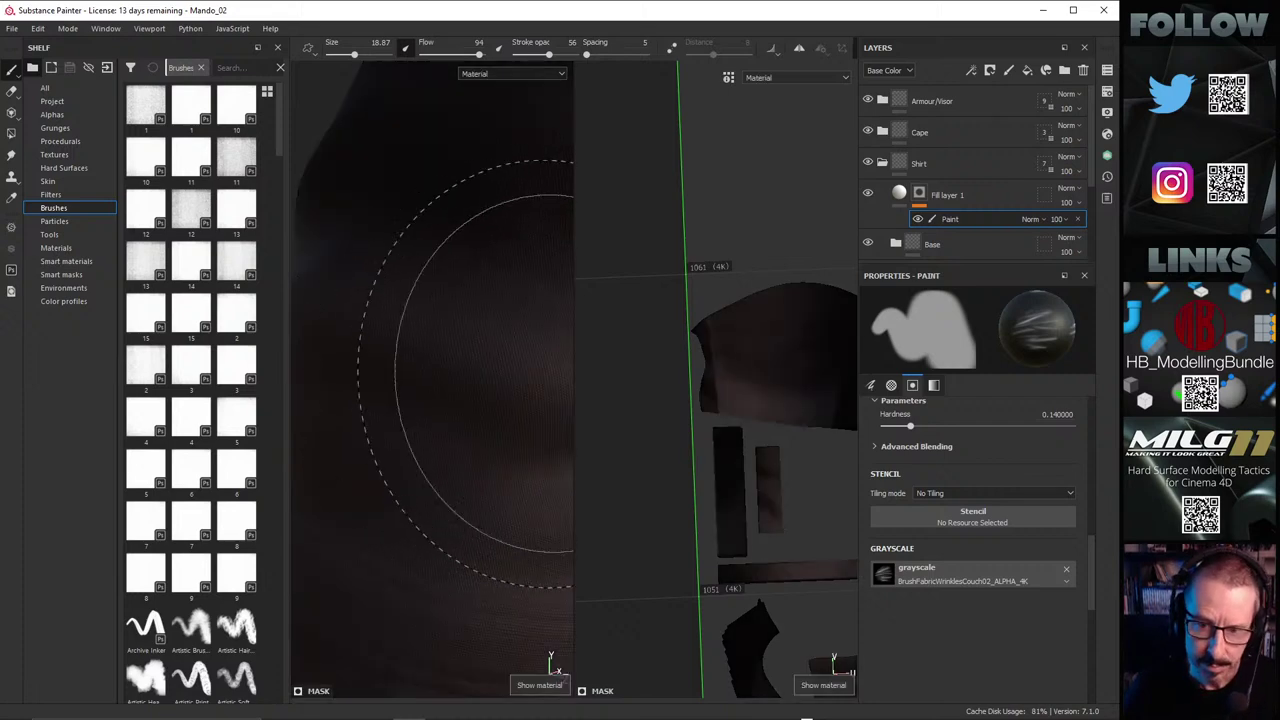
Step: Examine the shirt's shoulder and sleeve from several sides for a place to paint folds
right_click_drag(398, 368, 350, 391, "alt")
scroll(405, 400, "up", 4)
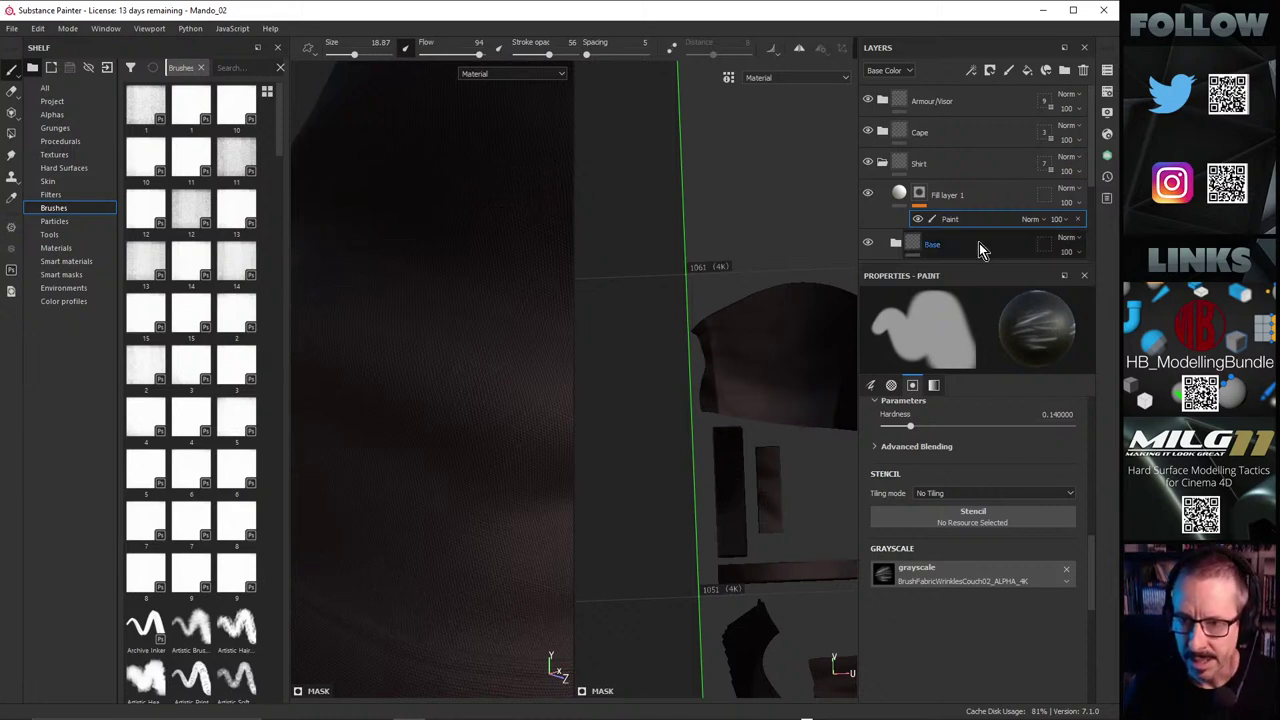
scroll(425, 376, "down", 3)
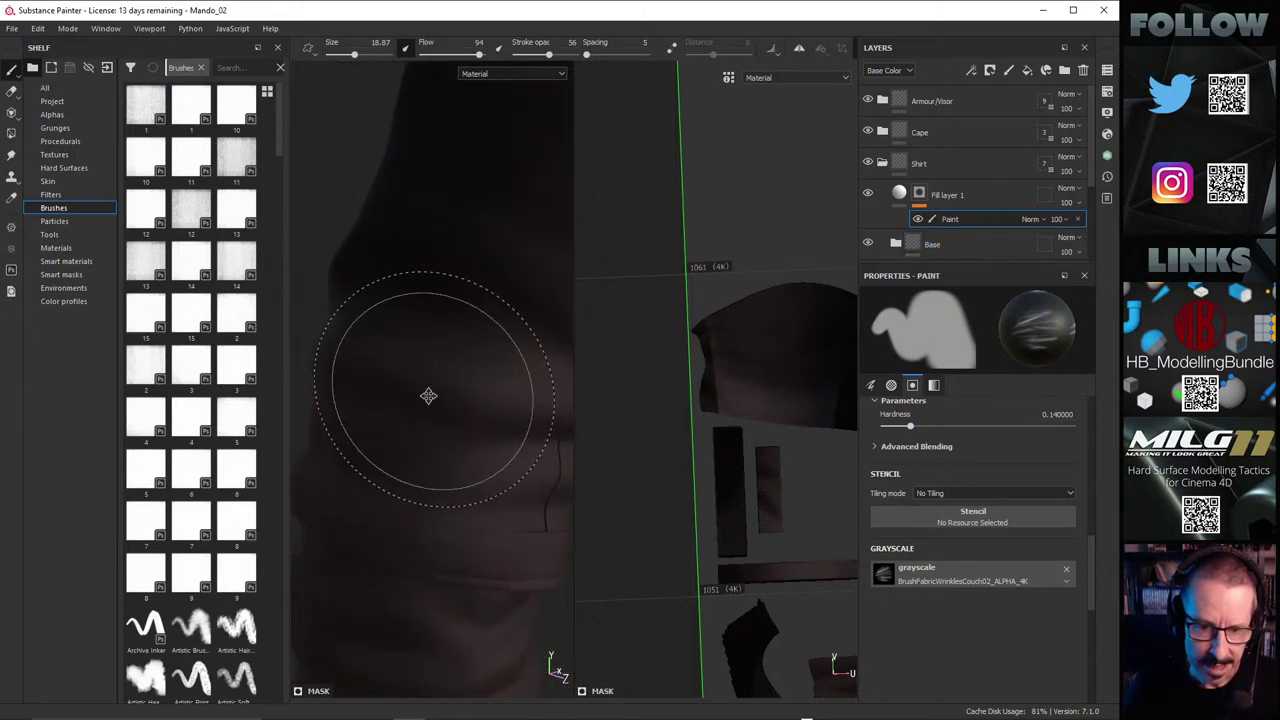
left_click_drag(429, 394, 415, 376, "alt")
left_click_drag(508, 396, 457, 400, "alt")
middle_click_drag(457, 400, 314, 420, "alt")
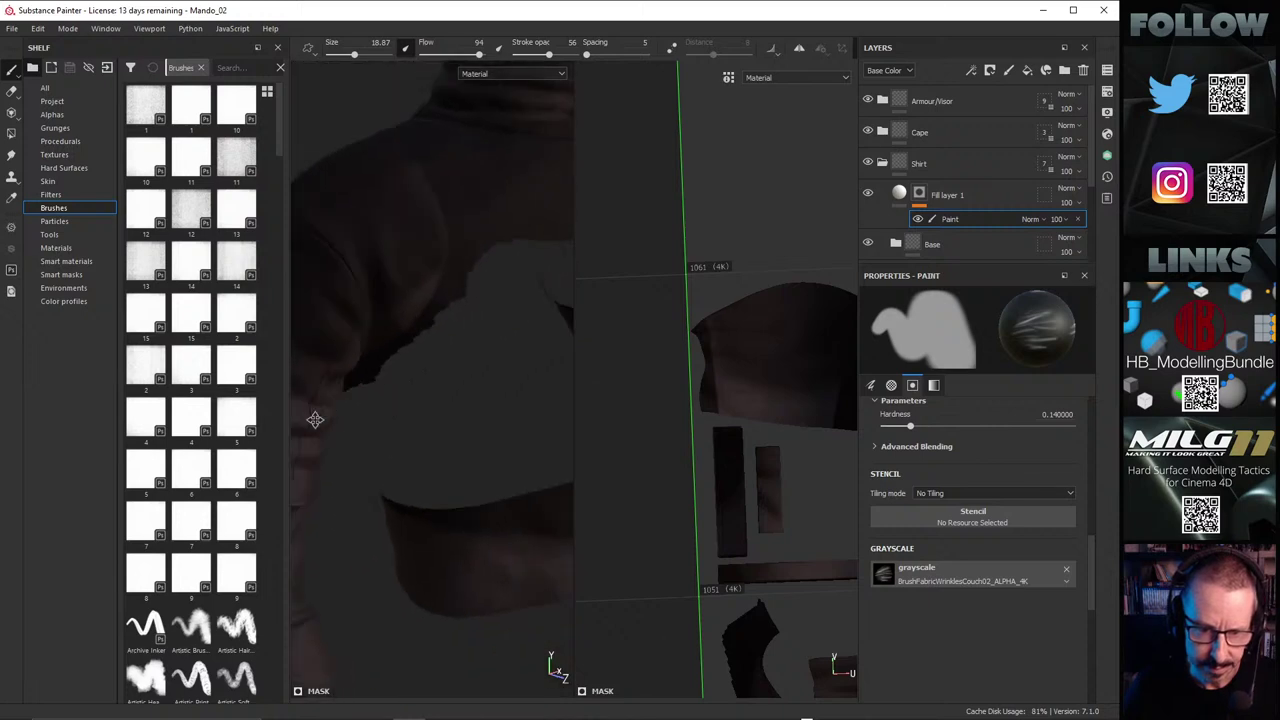
scroll(440, 449, "down", 3)
left_click_drag(440, 449, 323, 437, "alt")
right_click_drag(380, 437, 750, 365, "alt")
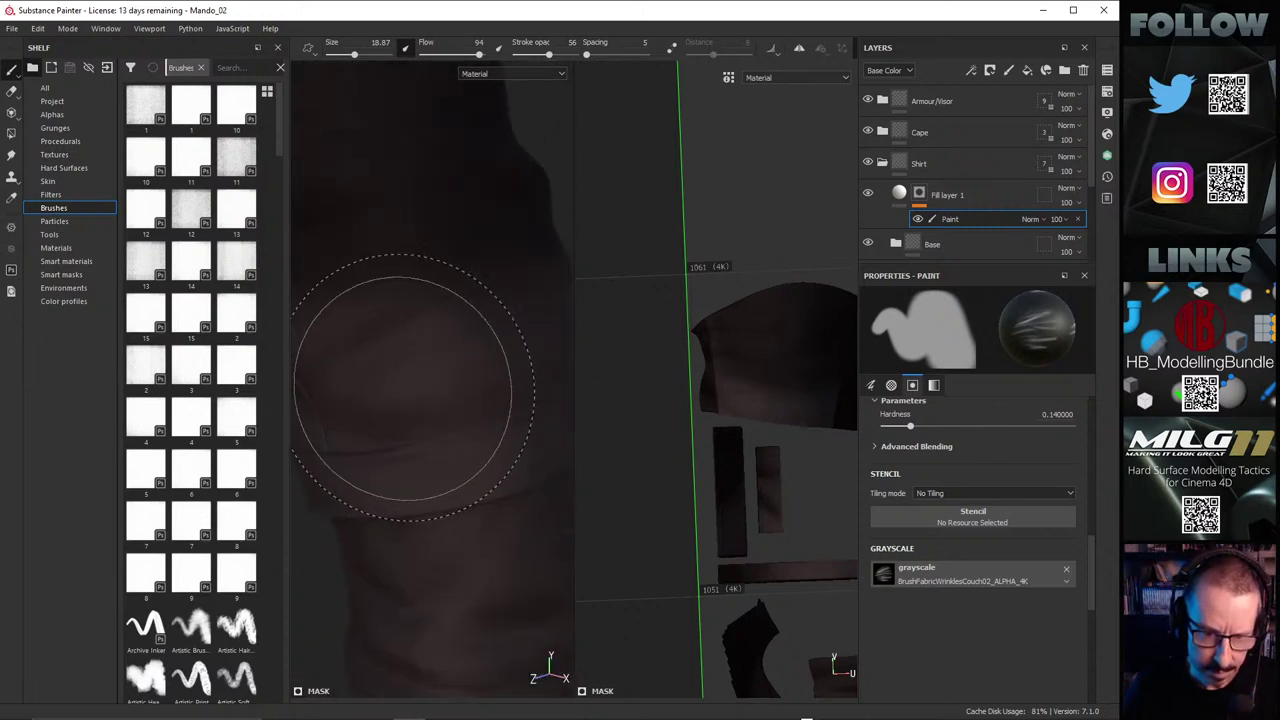
Step: Relight the area around the sleeve's diagonal seam and set the brush alignment to Tangent | Wrap
mouse_move(405, 391)
middle_mouse_down("alt")
mouse_move(443, 411)
mouse_move(481, 403)
middle_mouse_up("alt")
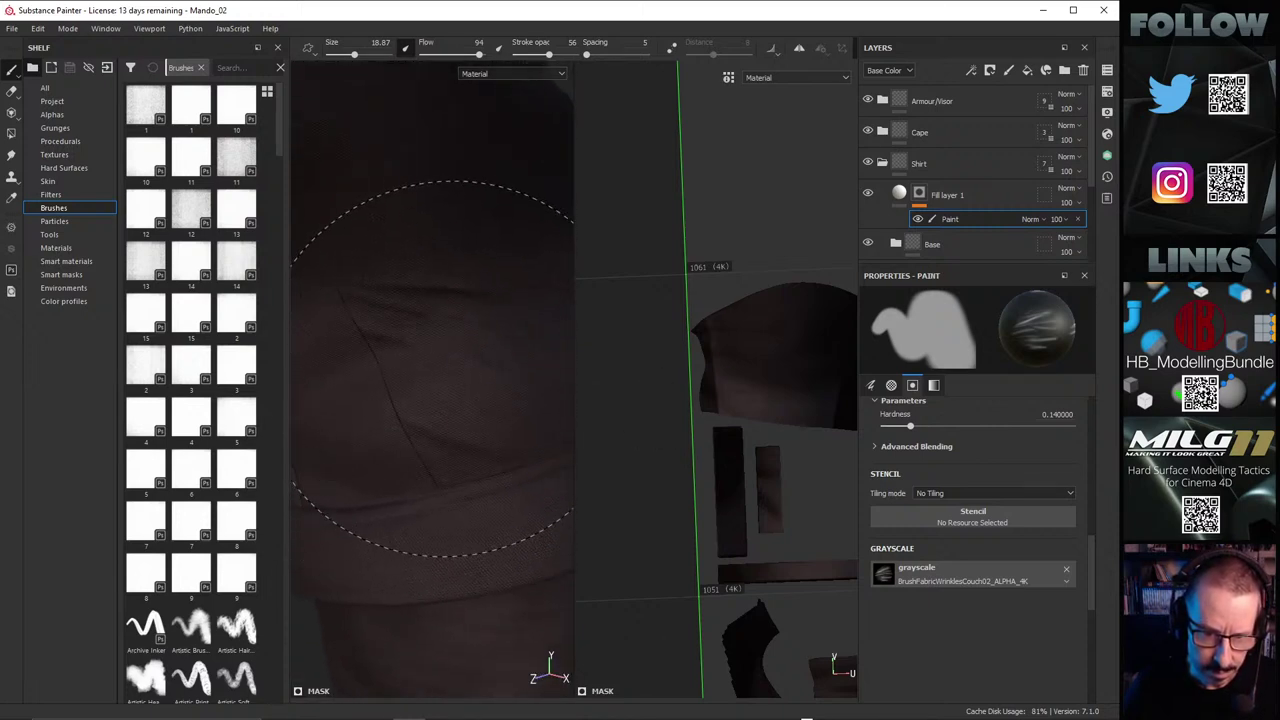
mouse_move(427, 350)
left_mouse_down("alt")
mouse_move(346, 366)
mouse_move(400, 386)
mouse_move(455, 355)
mouse_move(357, 366)
mouse_move(398, 363)
mouse_move(340, 383)
mouse_move(456, 350)
left_mouse_up("alt")
right_click_drag(458, 308, 518, 292, "shift")
right_click_drag(427, 318, 631, 337, "alt")
middle_click_drag(555, 315, 349, 394, "alt")
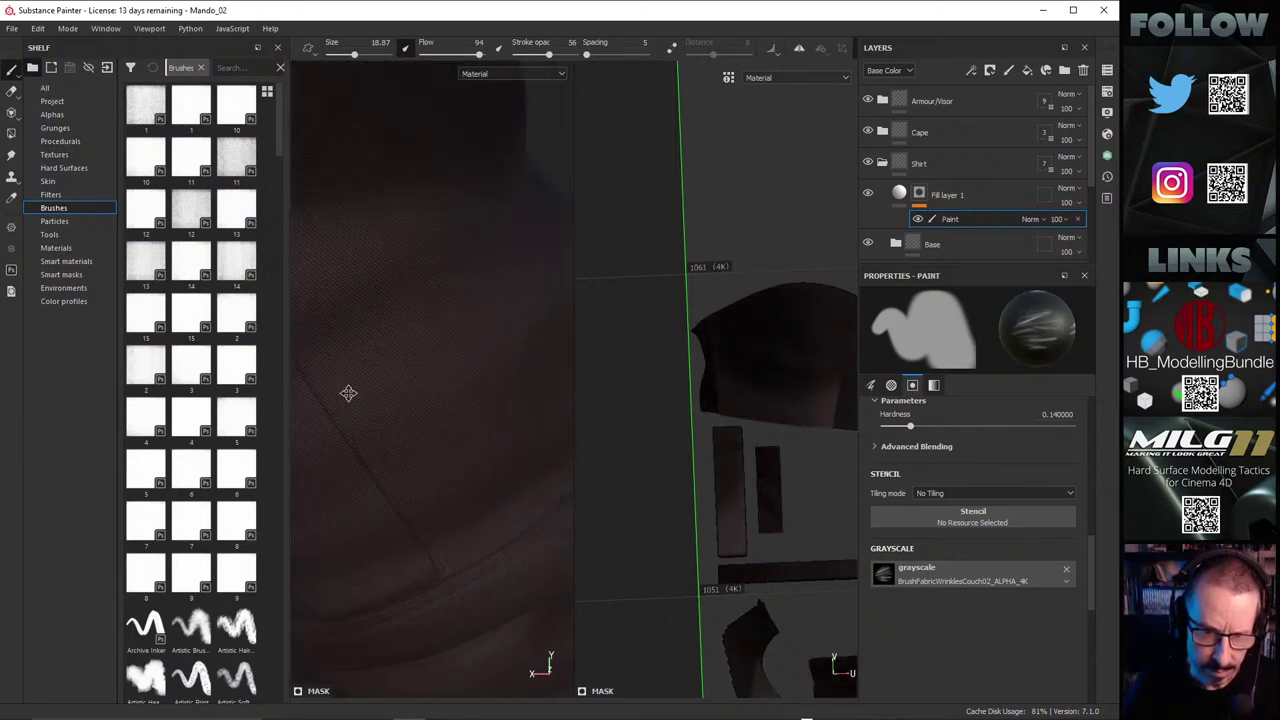
left_click(430, 343)
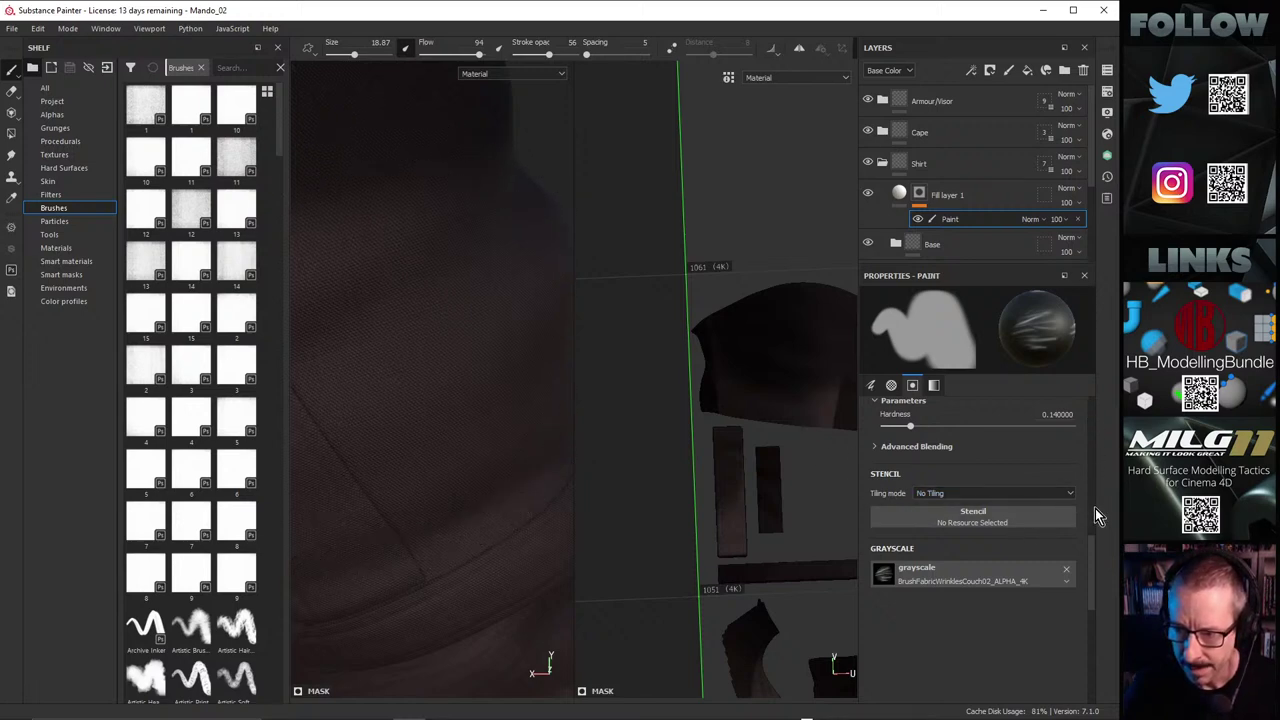
left_click_drag(1095, 555, 1104, 479)
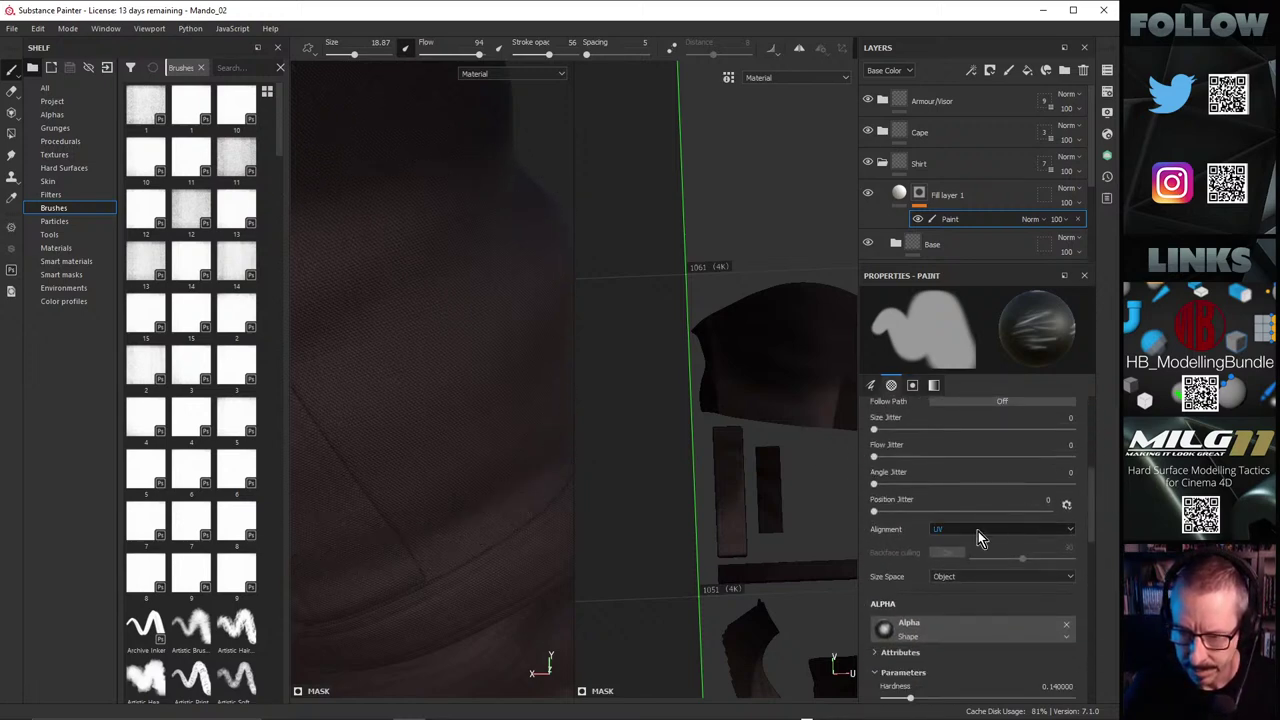
left_click(981, 529)
left_click(980, 549)
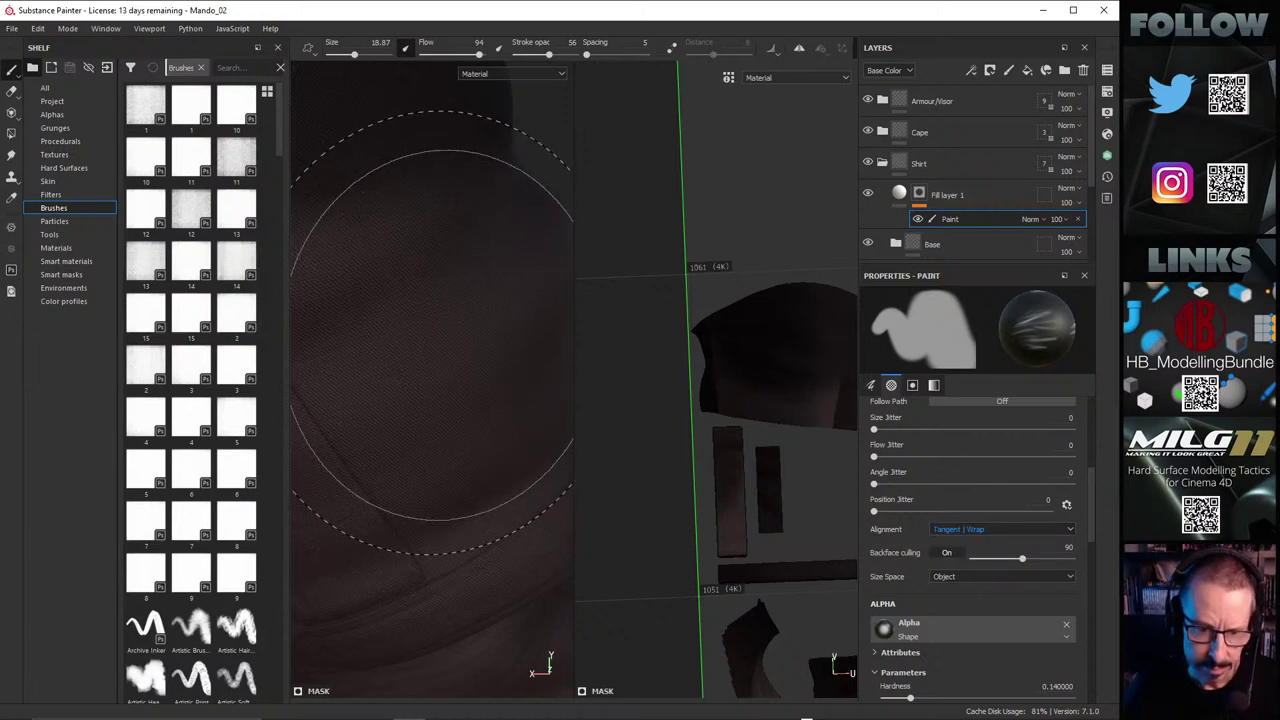
Step: Display Fill layer 1's mask to check the shoulder and sleeve for painted strokes
right_click_drag(414, 334, 350, 334, "alt")
left_click_drag(450, 396, 366, 394, "alt")
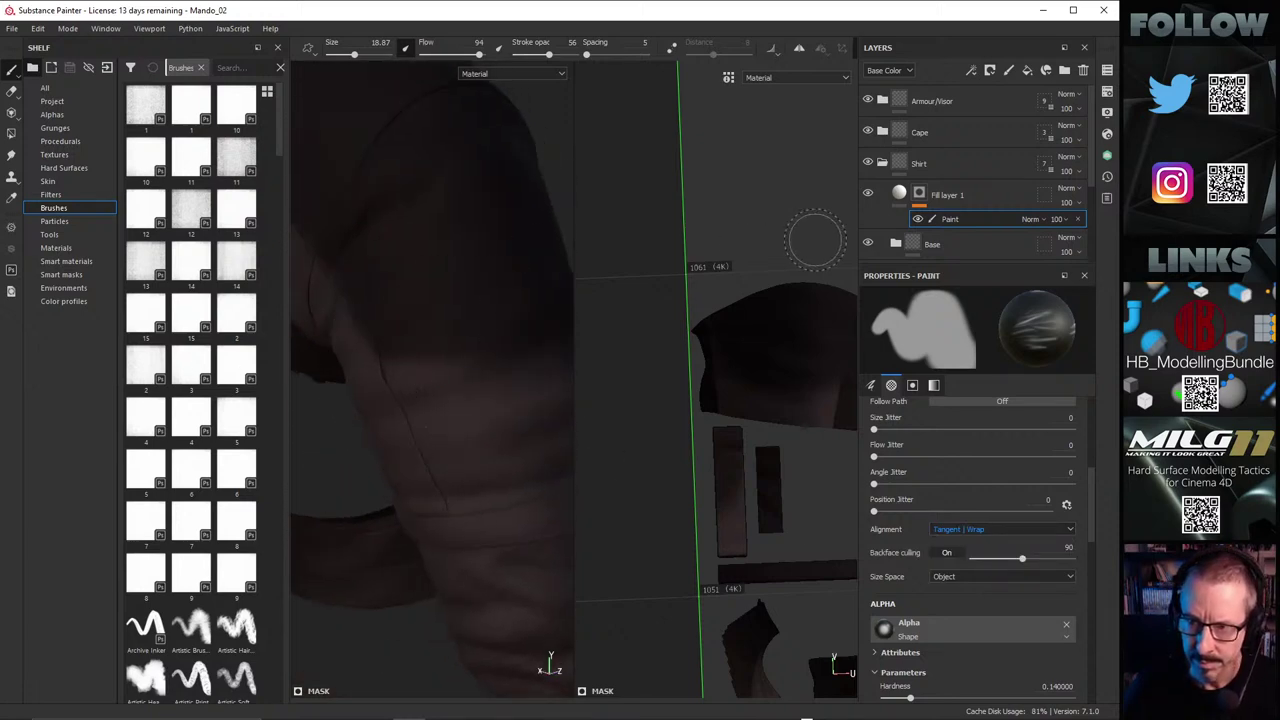
left_click(921, 196, "alt")
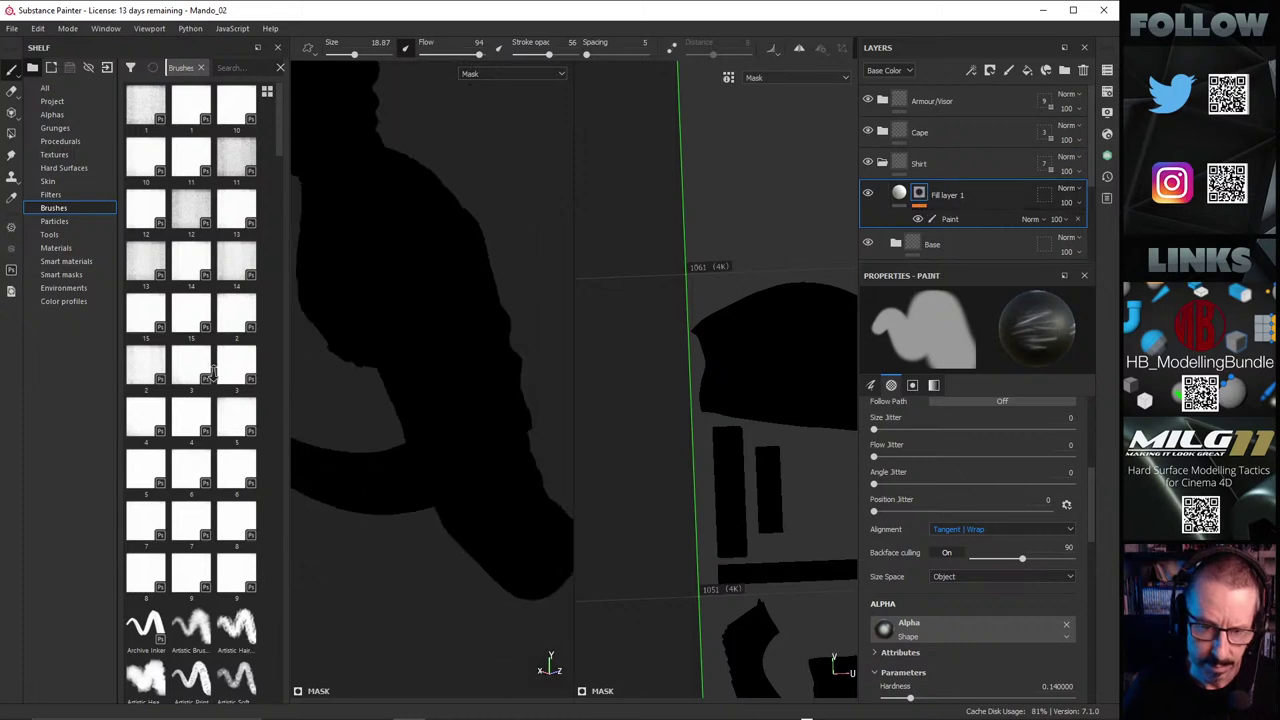
Step: Select the Paint effect on Fill layer 1's mask and review its brush alpha, stencil and grayscale settings
left_click_drag(298, 365, 414, 380, "alt")
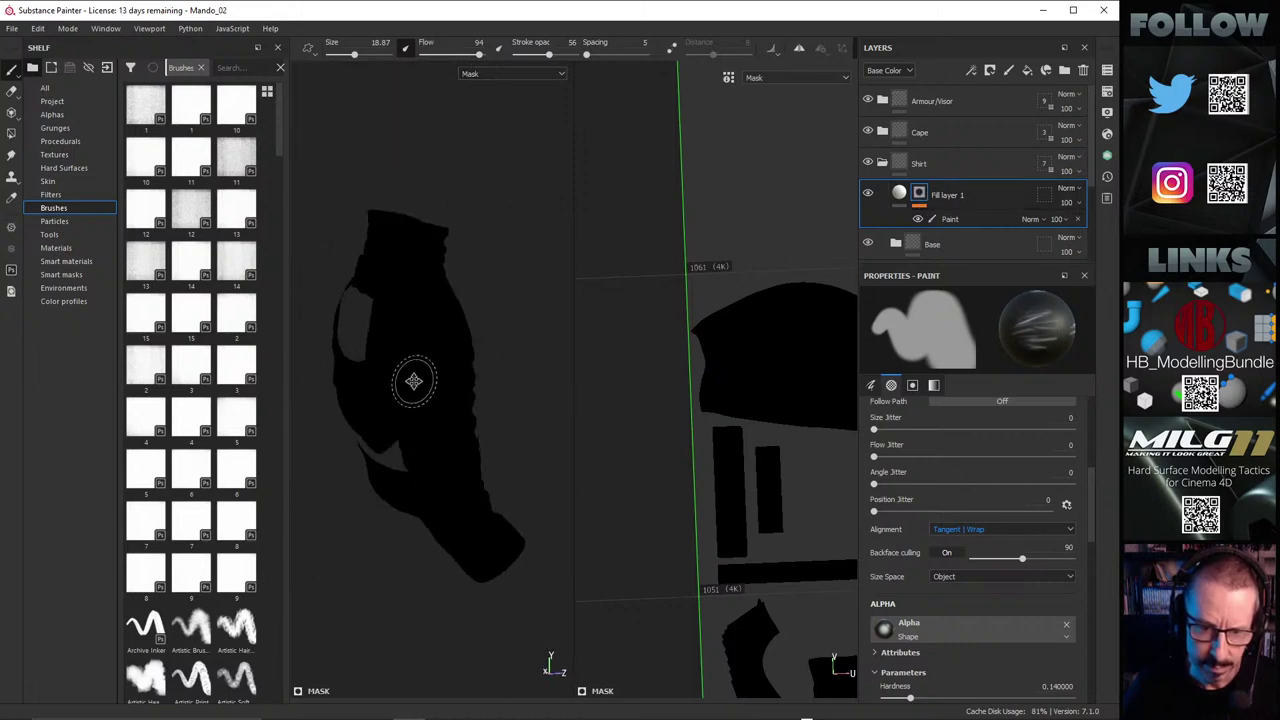
left_click(950, 219)
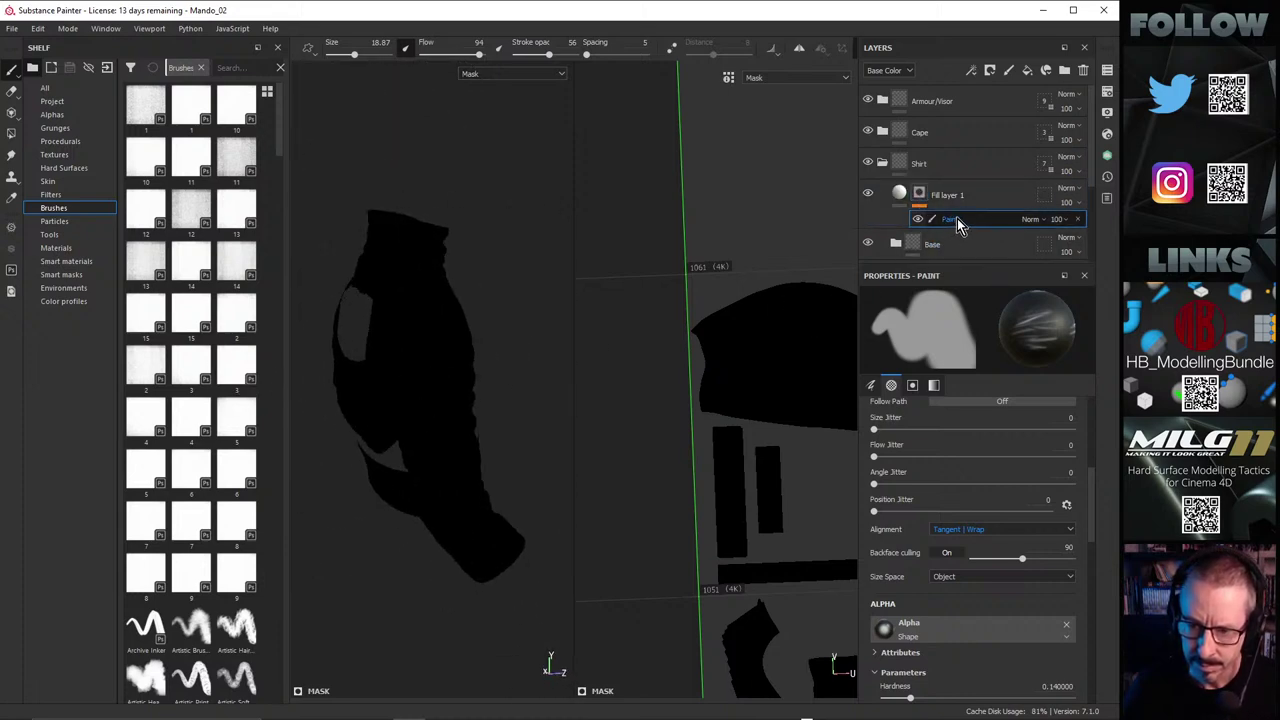
mouse_move(1092, 482)
left_mouse_down()
mouse_move(1094, 405)
mouse_move(1100, 553)
mouse_move(1094, 514)
mouse_move(1093, 526)
left_mouse_up()
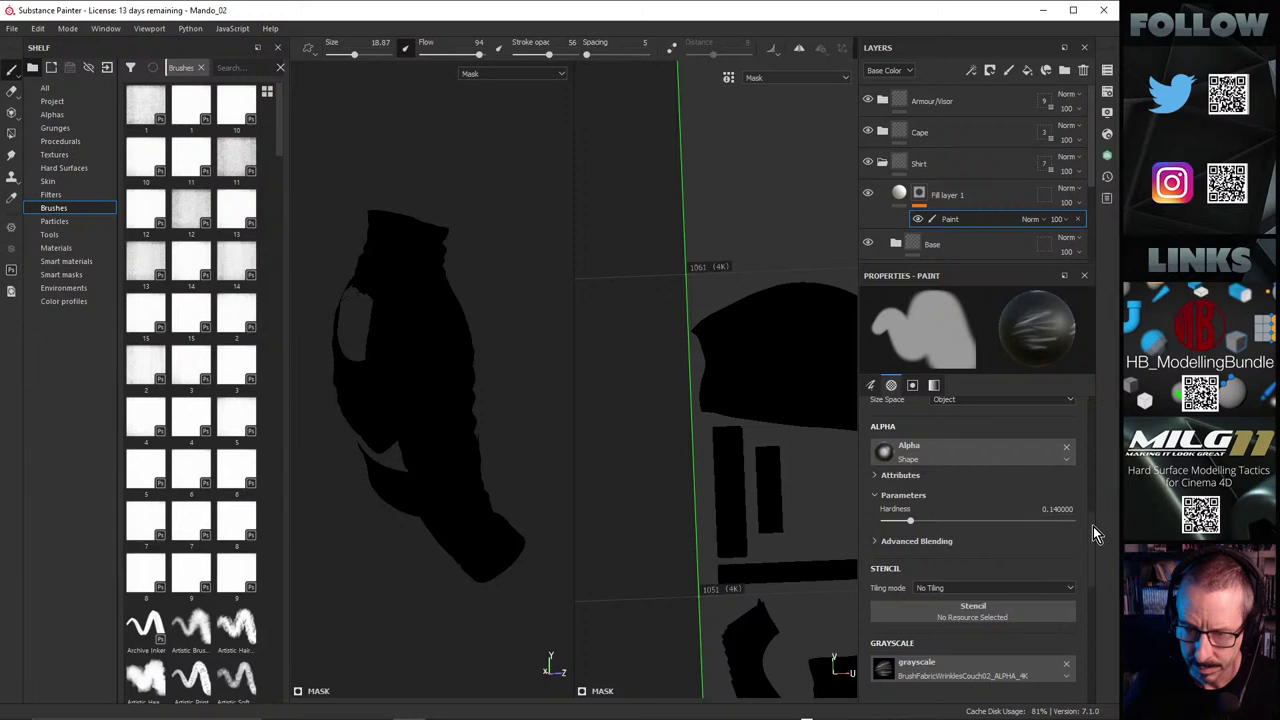
left_click_drag(1093, 526, 1093, 549)
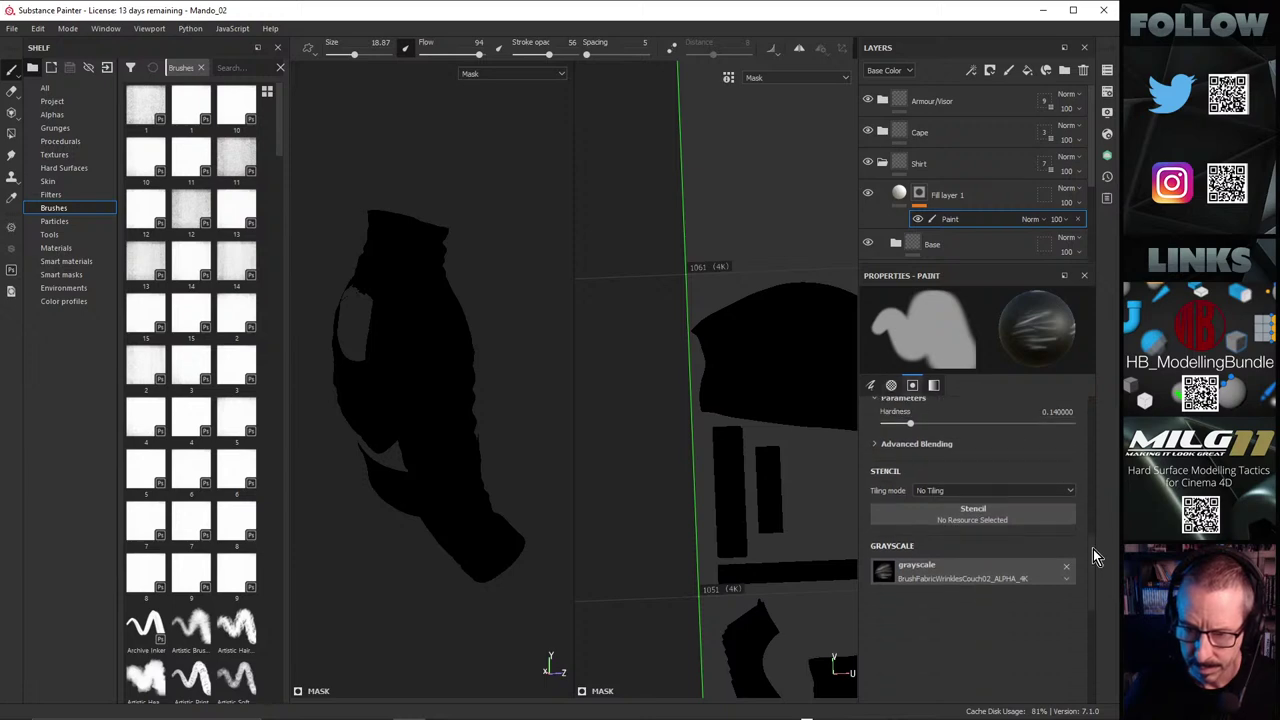
Step: Check Fill layer 1's height fill properties and the sleeve's material, and reselect the mask's Paint effect
left_click(902, 192)
right_click_drag(430, 372, 690, 397, "alt")
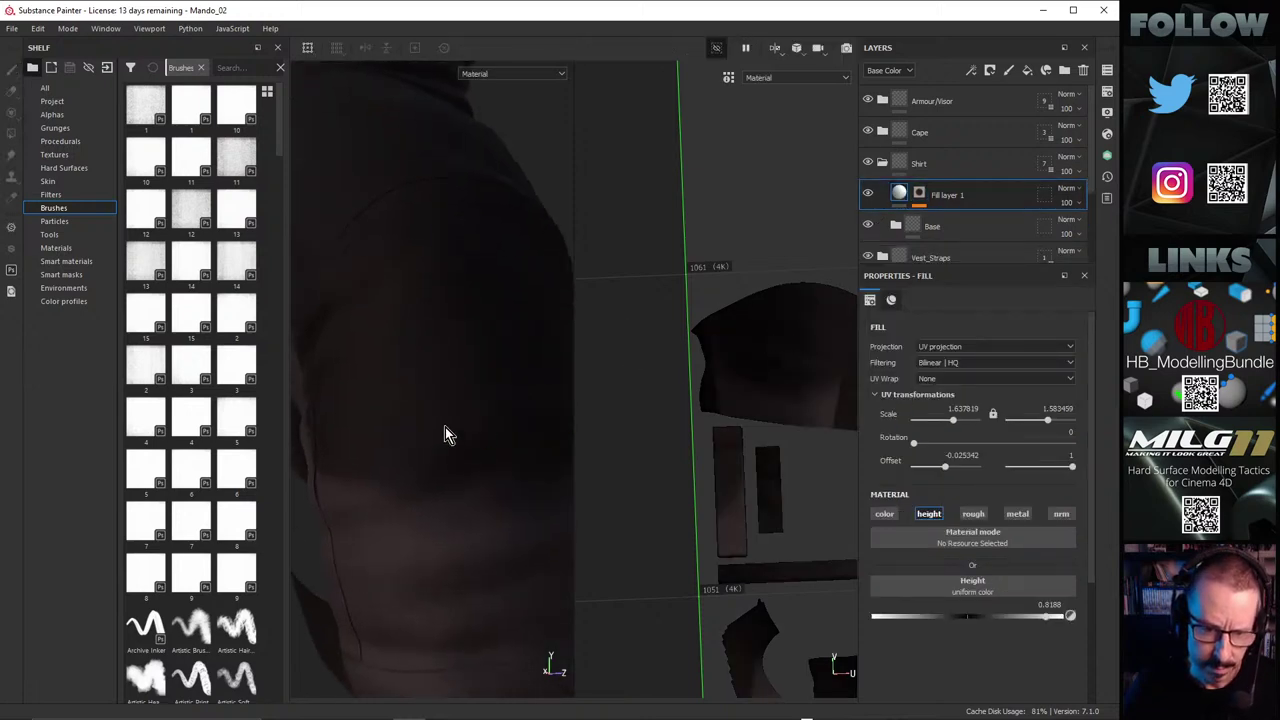
left_click_drag(445, 428, 420, 417, "alt")
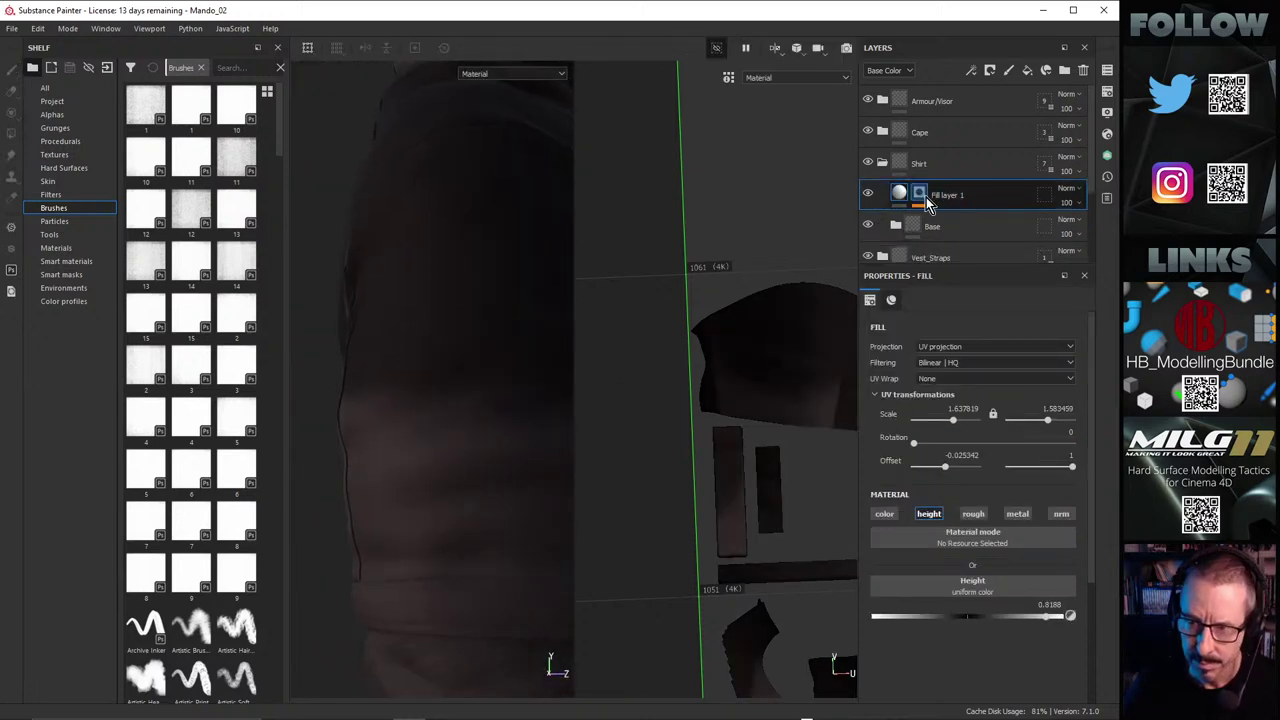
left_click(920, 195)
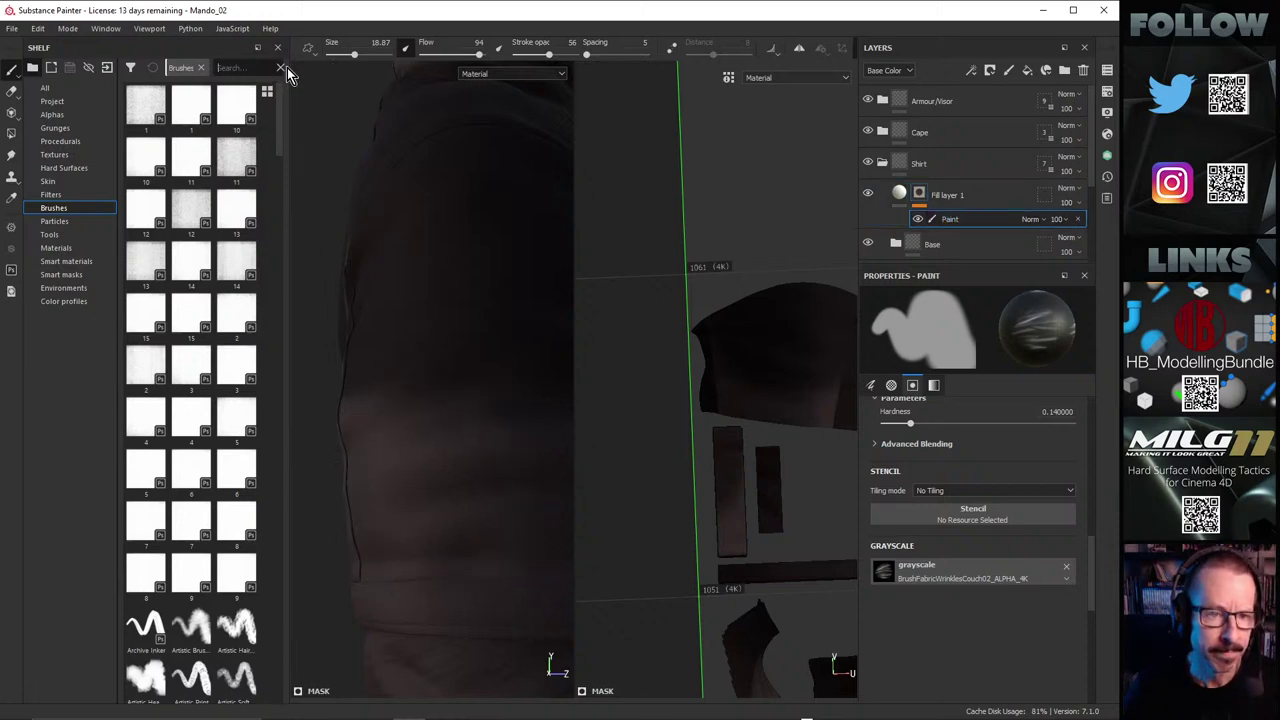
Step: Hide the shelf and widen the 3D view relative to the UV view
left_click(262, 50)
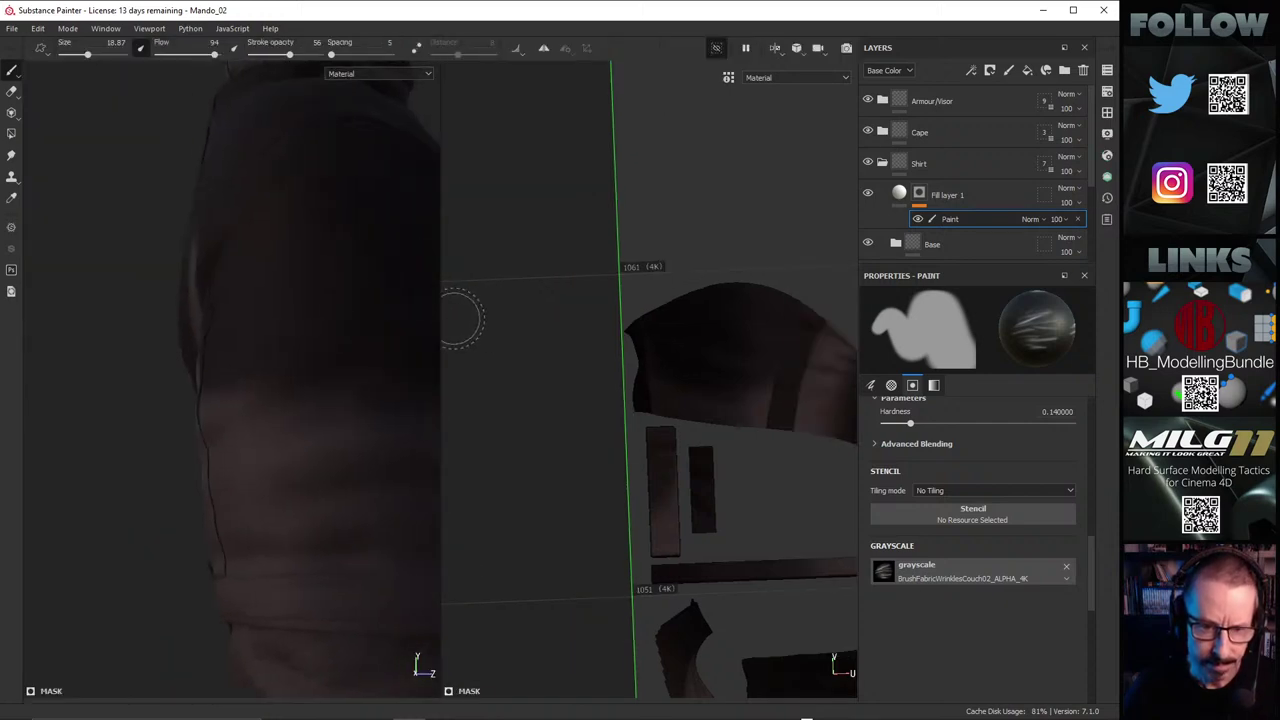
left_click_drag(440, 317, 651, 326)
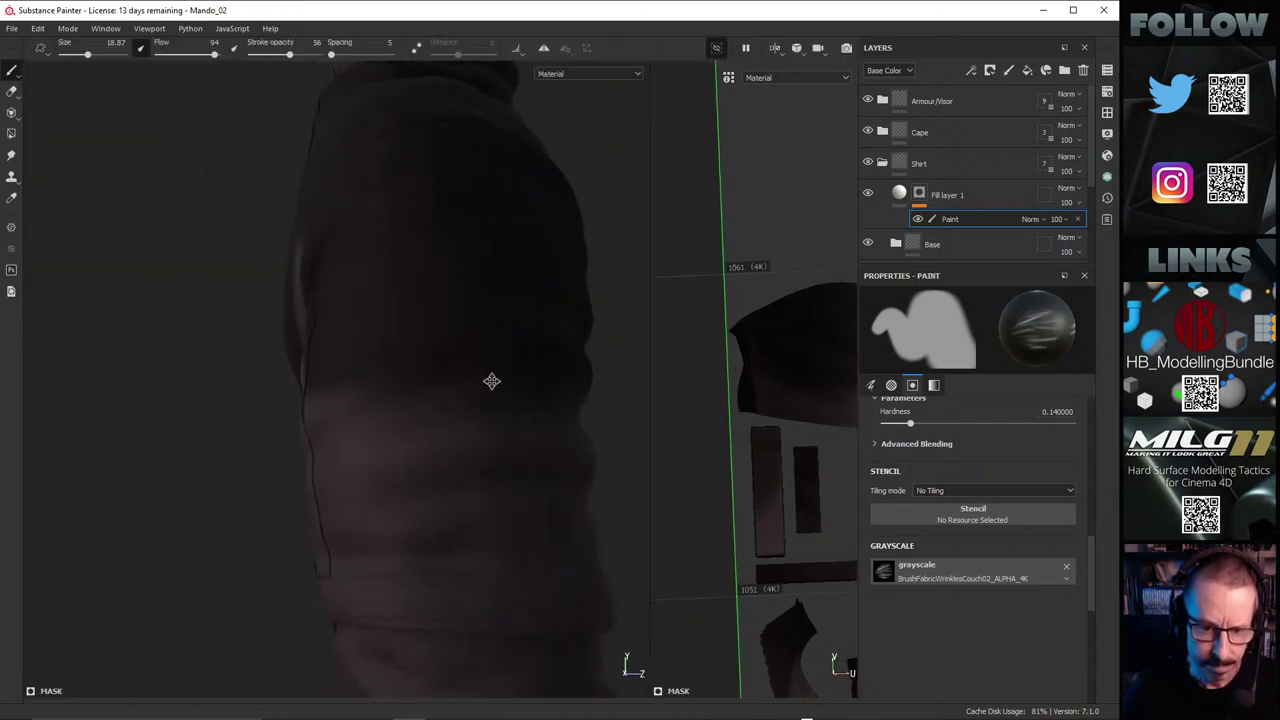
Step: Try painting wrinkle folds across the upper sleeve in Fill layer 1's mask view and undo them
left_click(919, 193)
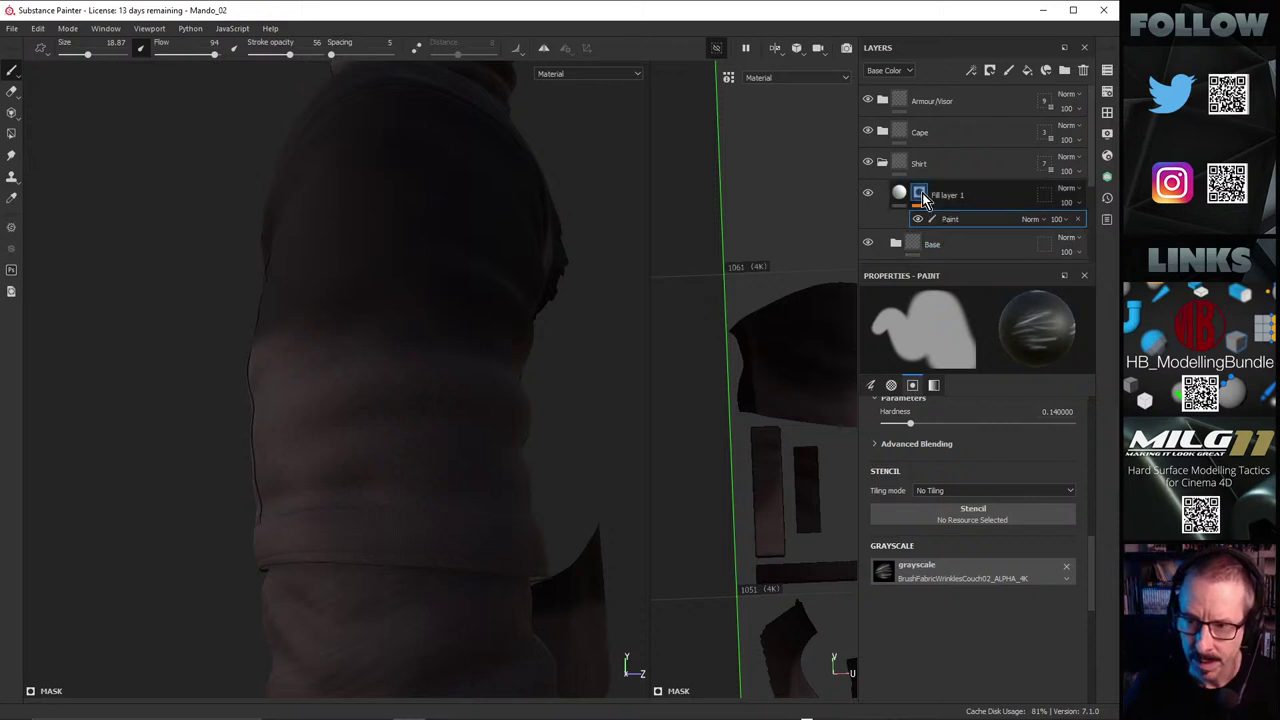
left_click(385, 398)
mouse_move(420, 390)
left_mouse_down("alt")
mouse_move(394, 393)
mouse_move(408, 410)
left_mouse_up("alt")
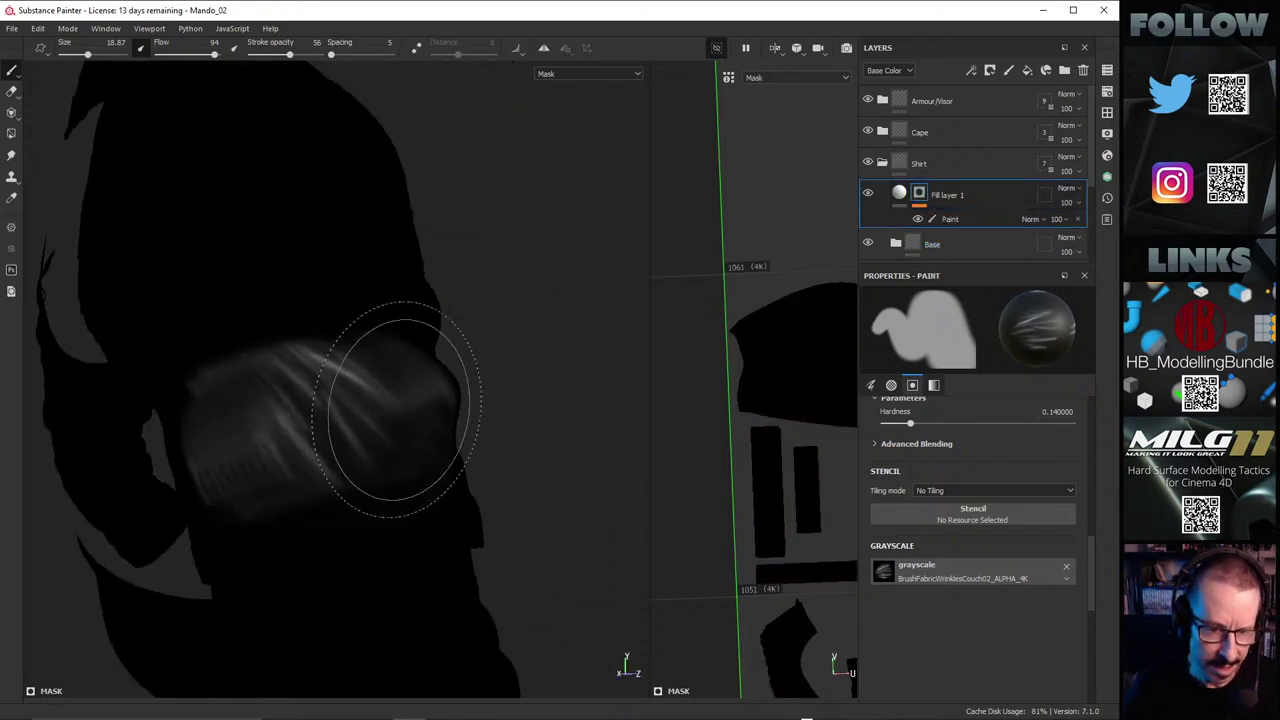
key("ctrl+z")
key("ctrl+z")
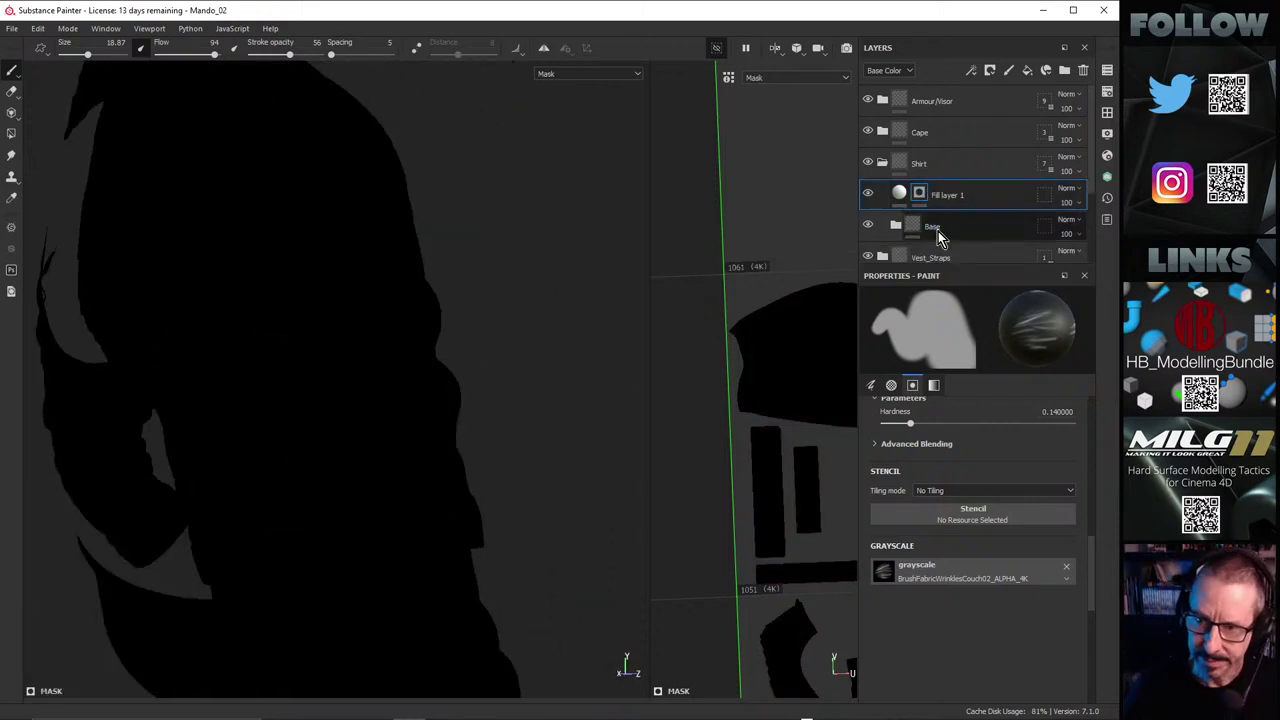
Step: Check Fill layer 1's height fill and add a Paint effect to its mask
left_click(899, 193)
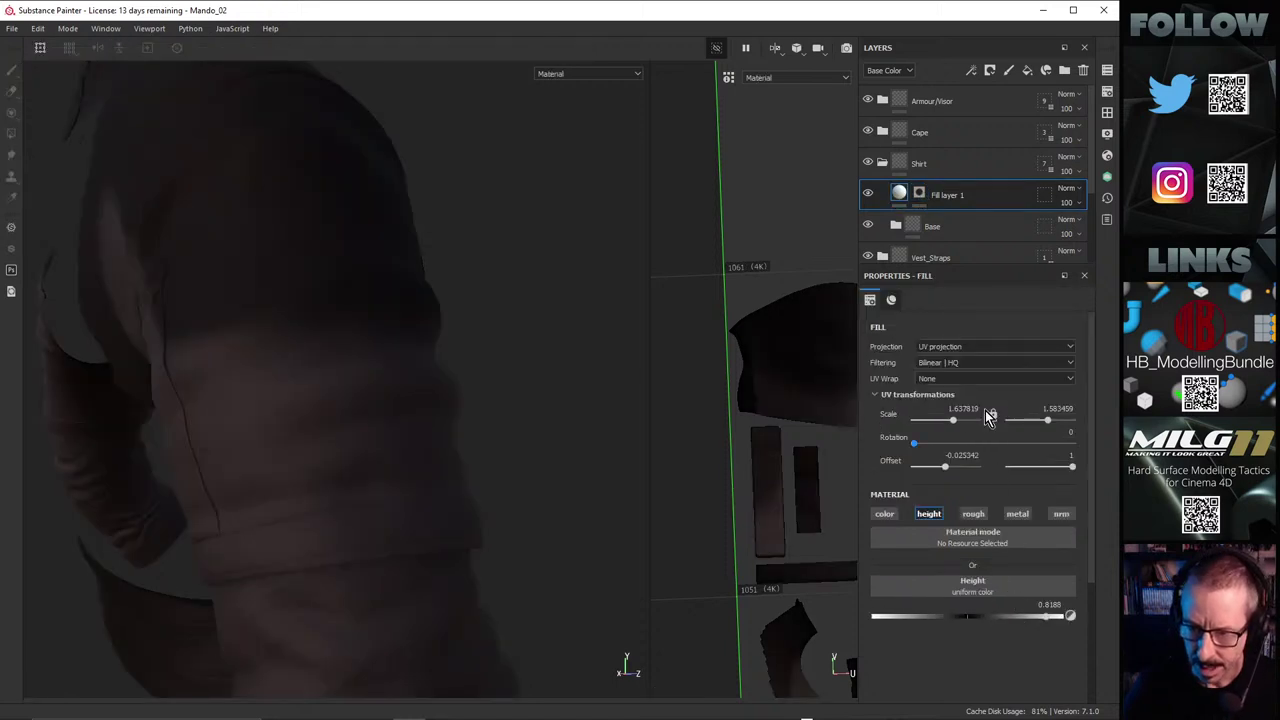
left_click(920, 195)
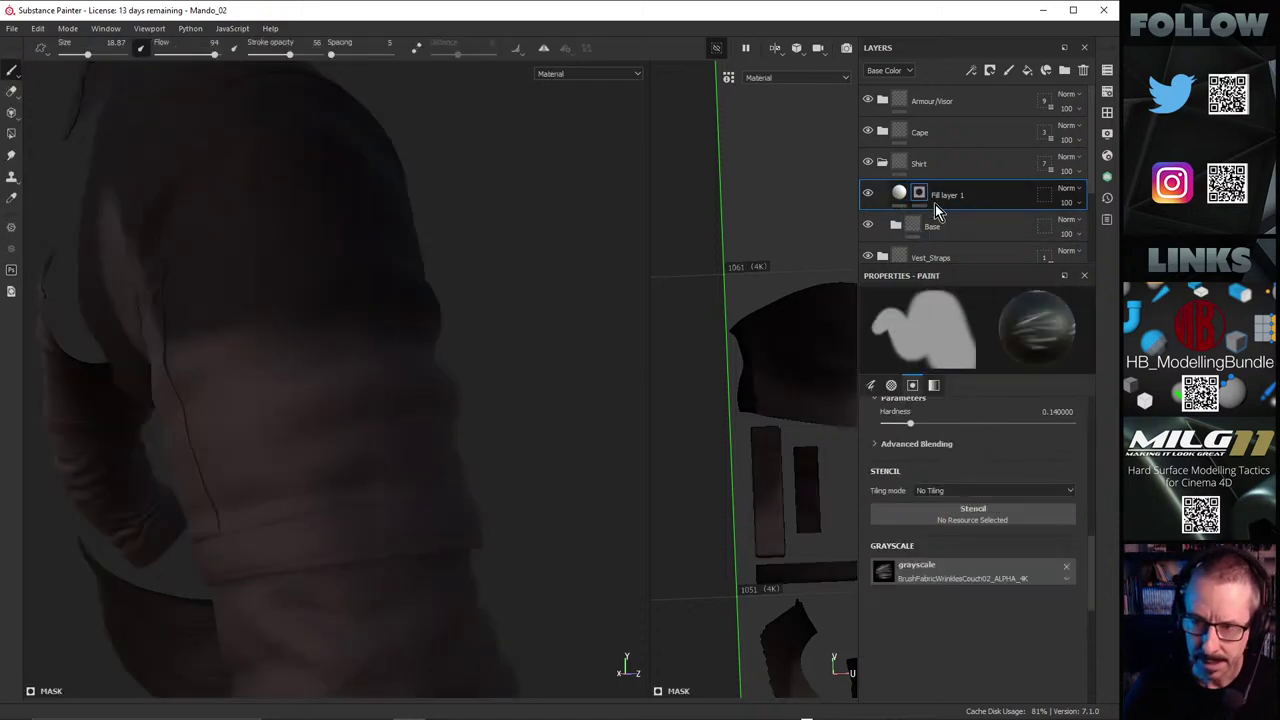
right_click(920, 193)
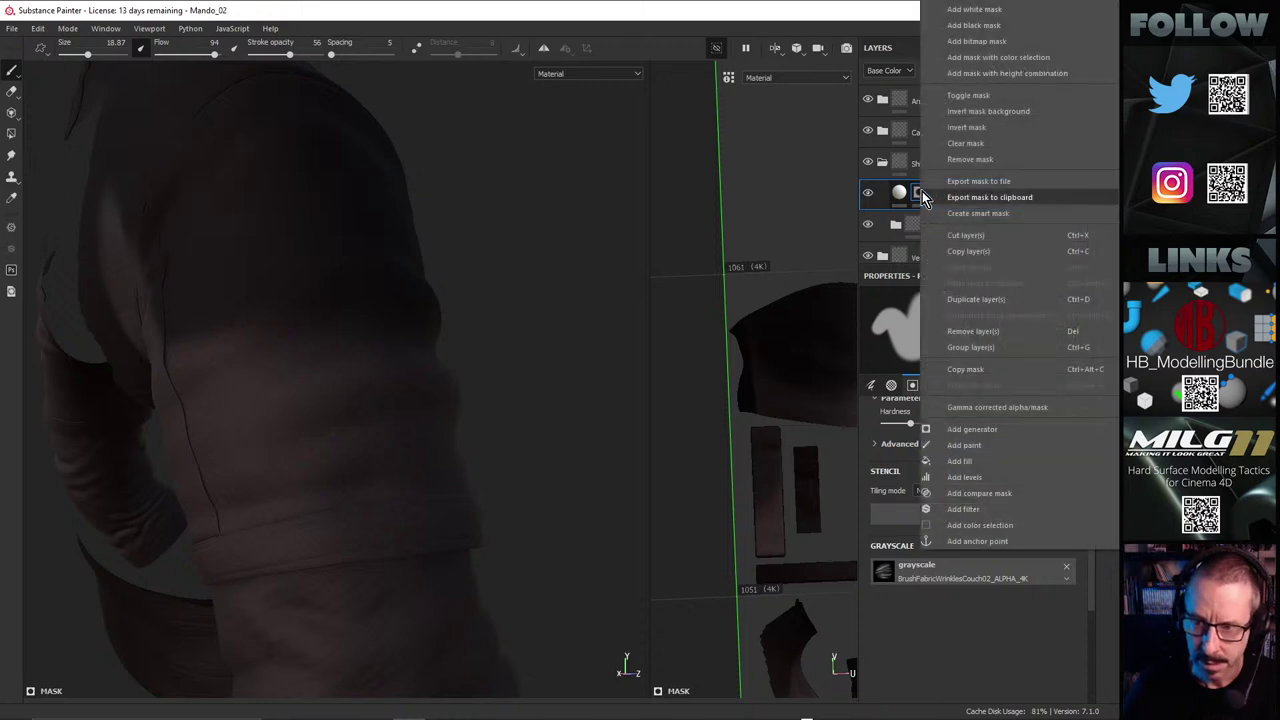
left_click(987, 452)
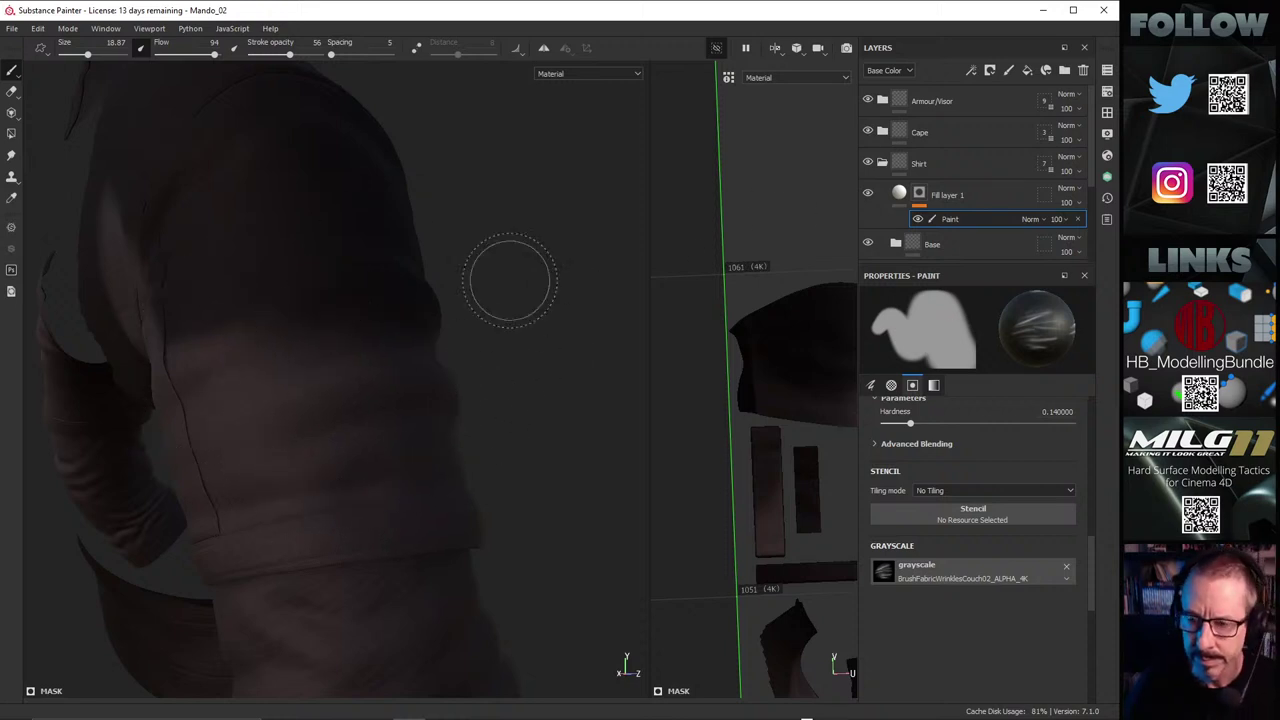
Step: Compare the upper sleeve's fold strokes in mask and material views, and relight the sleeve
left_click(920, 193, "alt")
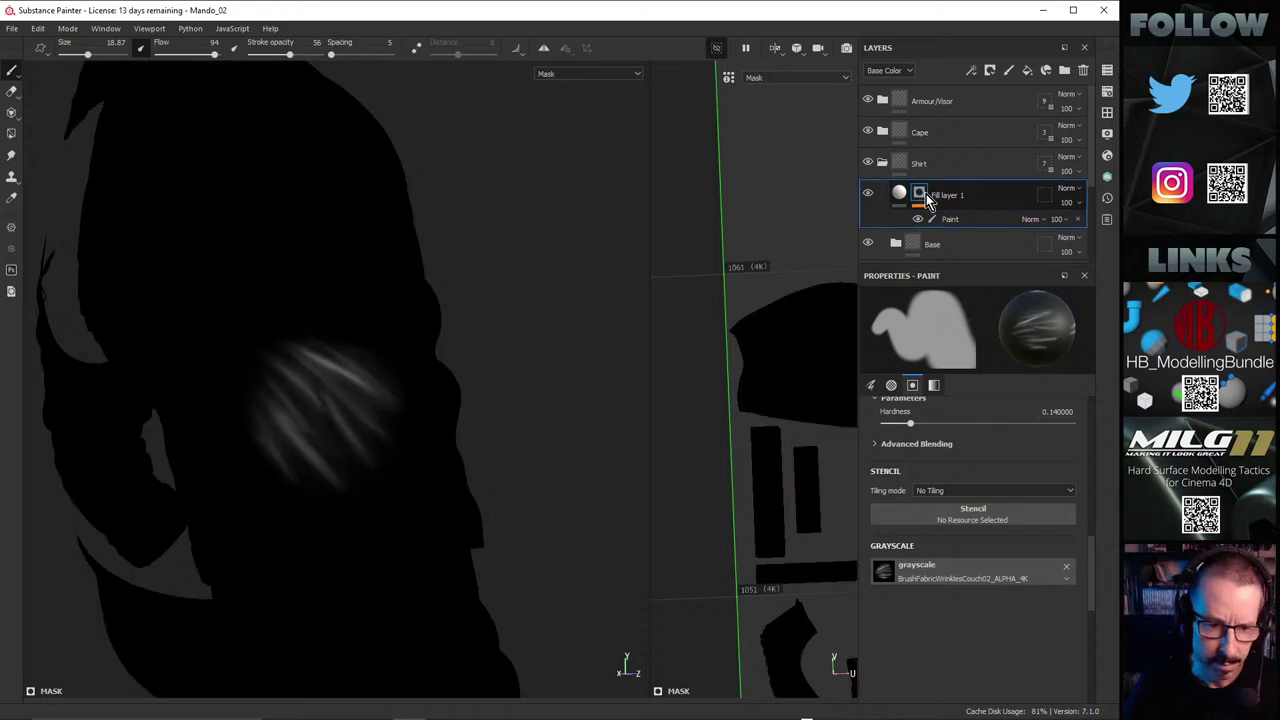
mouse_move(314, 428)
left_mouse_down("alt")
mouse_move(167, 417)
mouse_move(166, 403)
mouse_move(249, 449)
left_mouse_up("alt")
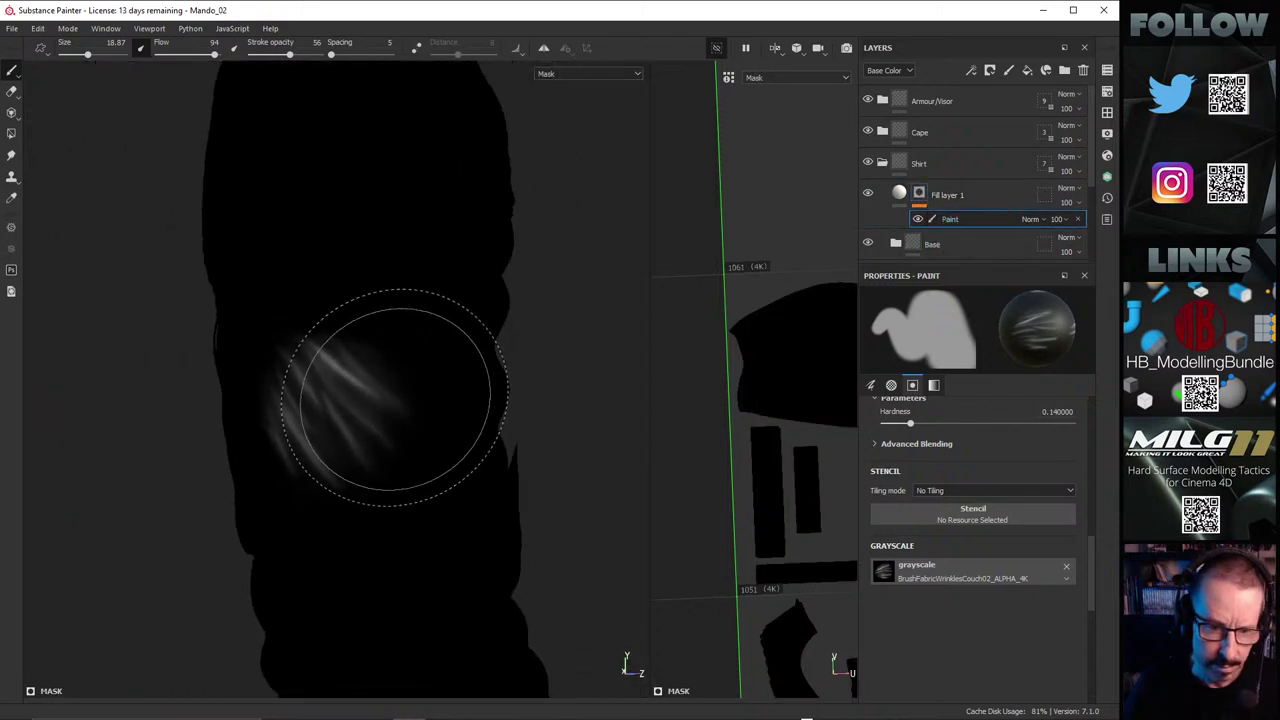
key("m")
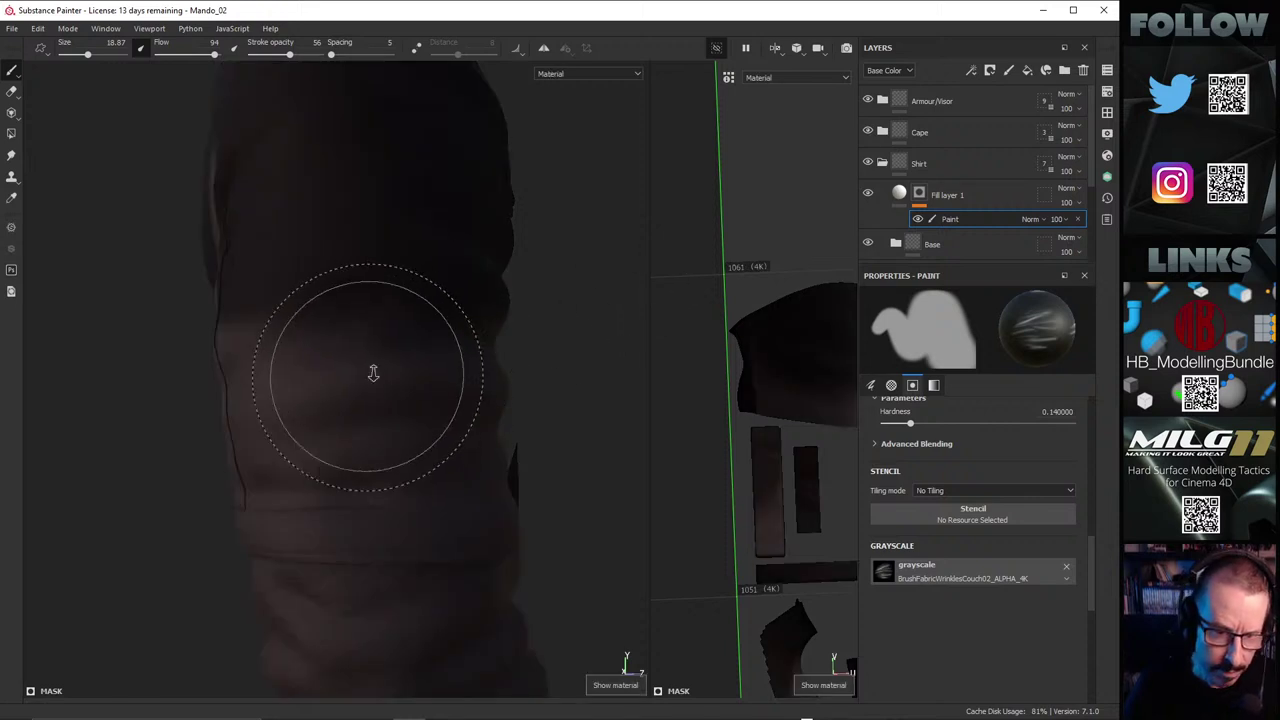
mouse_move(374, 372)
left_mouse_down("alt")
mouse_move(319, 391)
mouse_move(297, 383)
left_mouse_up("alt")
right_click_drag(484, 419, 524, 405, "shift")
left_click_drag(555, 418, 491, 414, "alt")
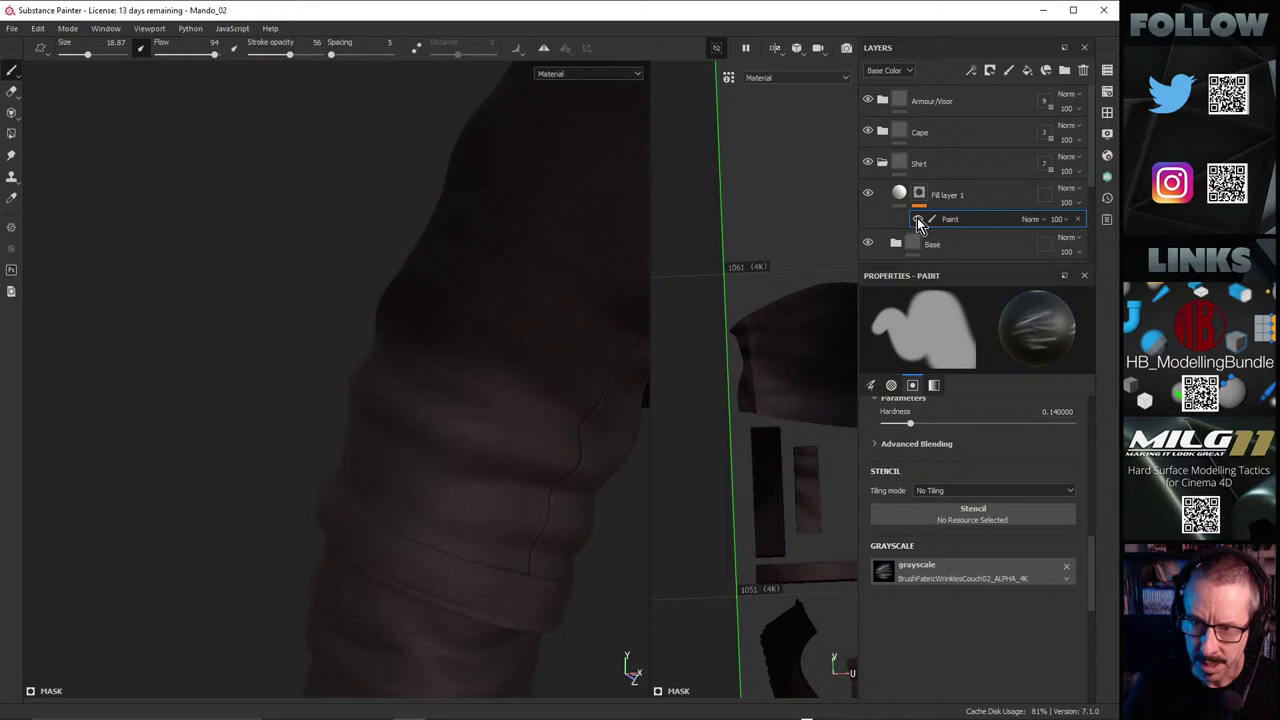
Step: Reselect Fill layer 1's mask and set the brush size to 27.96 and the flow to 73
left_click(901, 198)
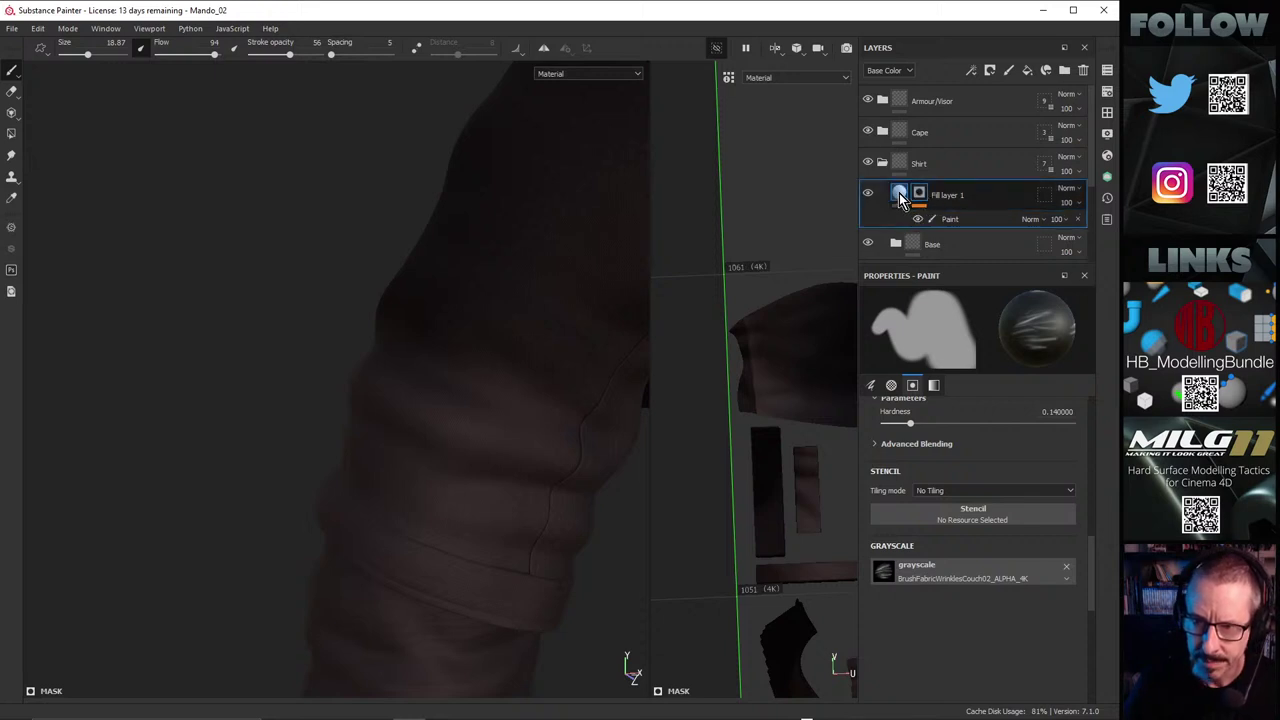
left_click(918, 194)
scroll(463, 349, "down", 3)
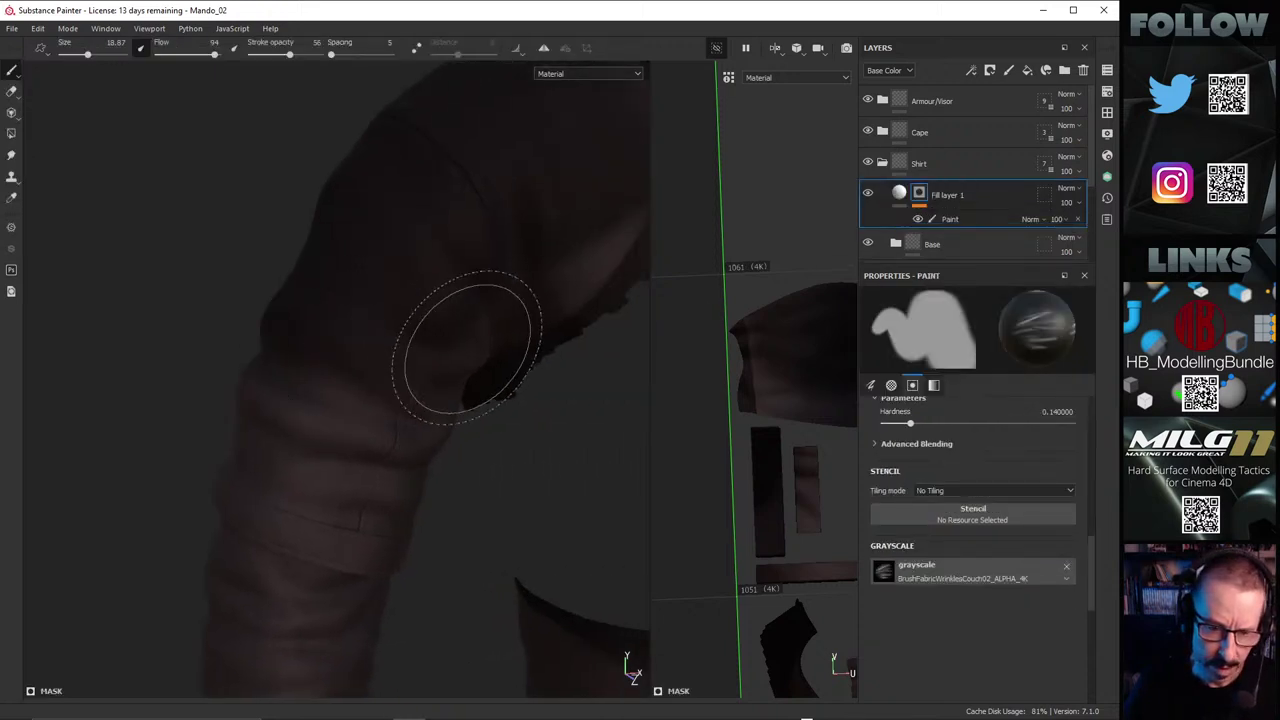
middle_click_drag(463, 349, 282, 327, "alt")
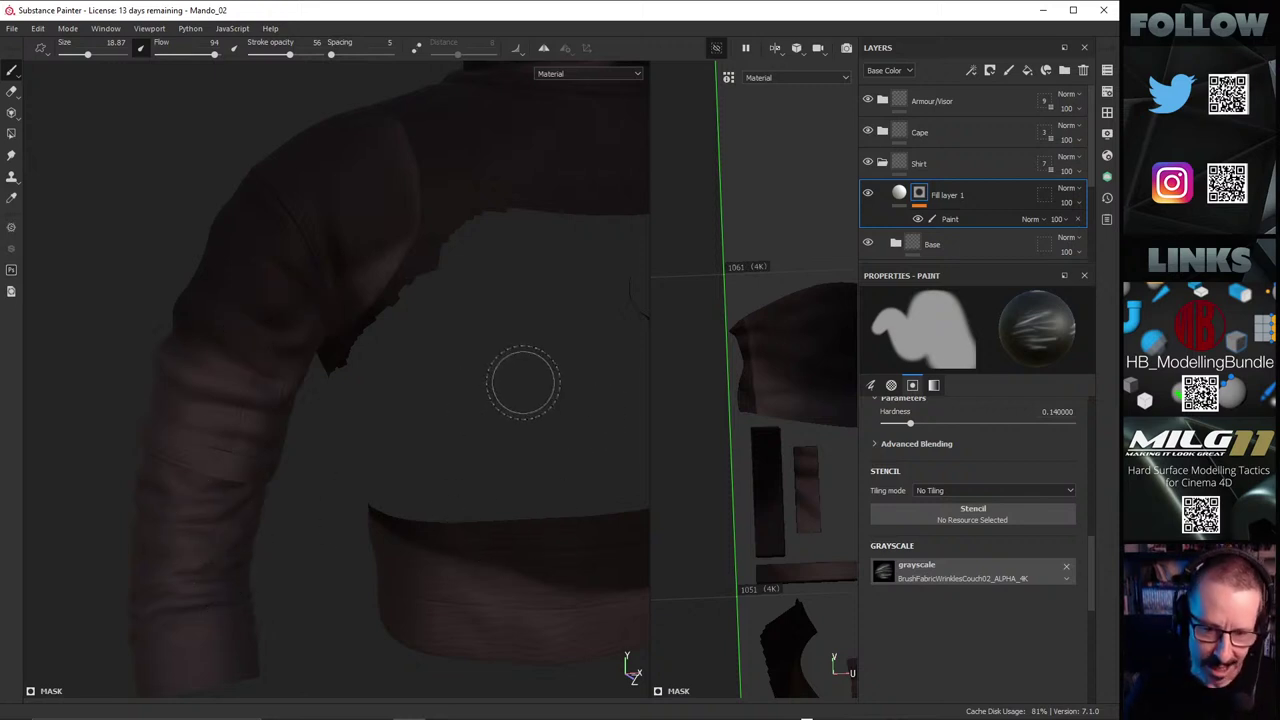
key("ctrl")
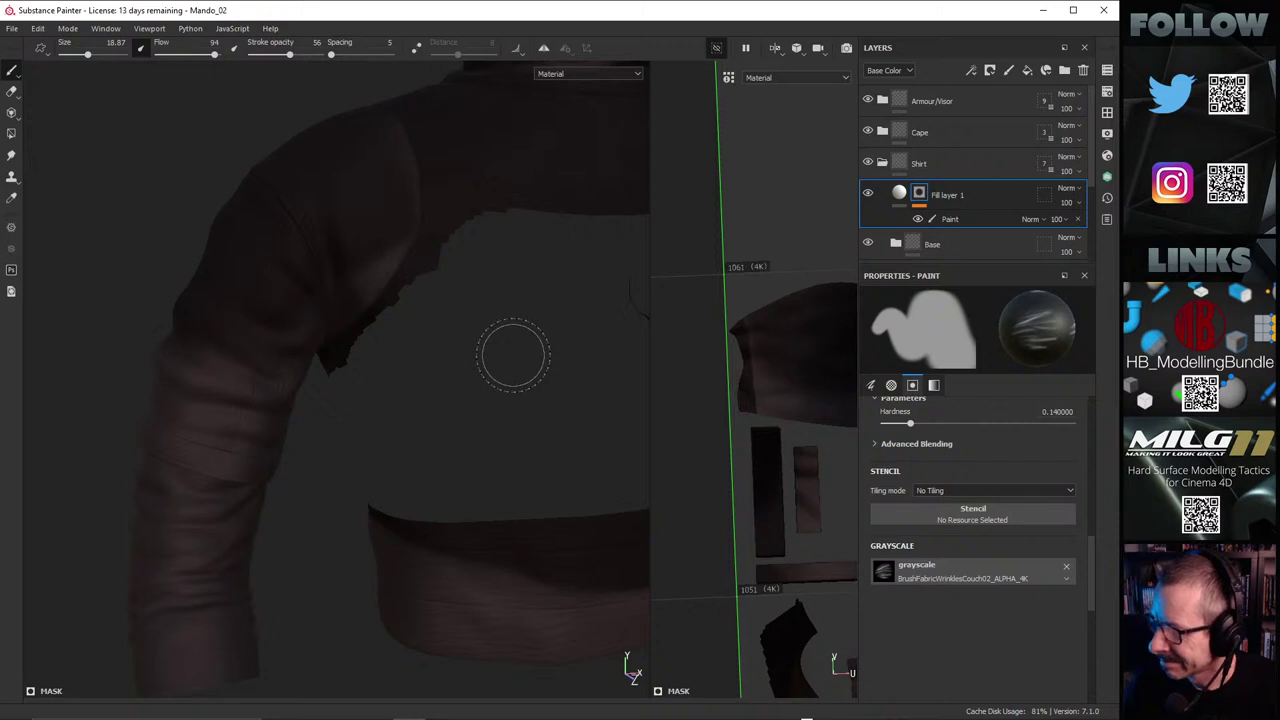
key("ctrl")
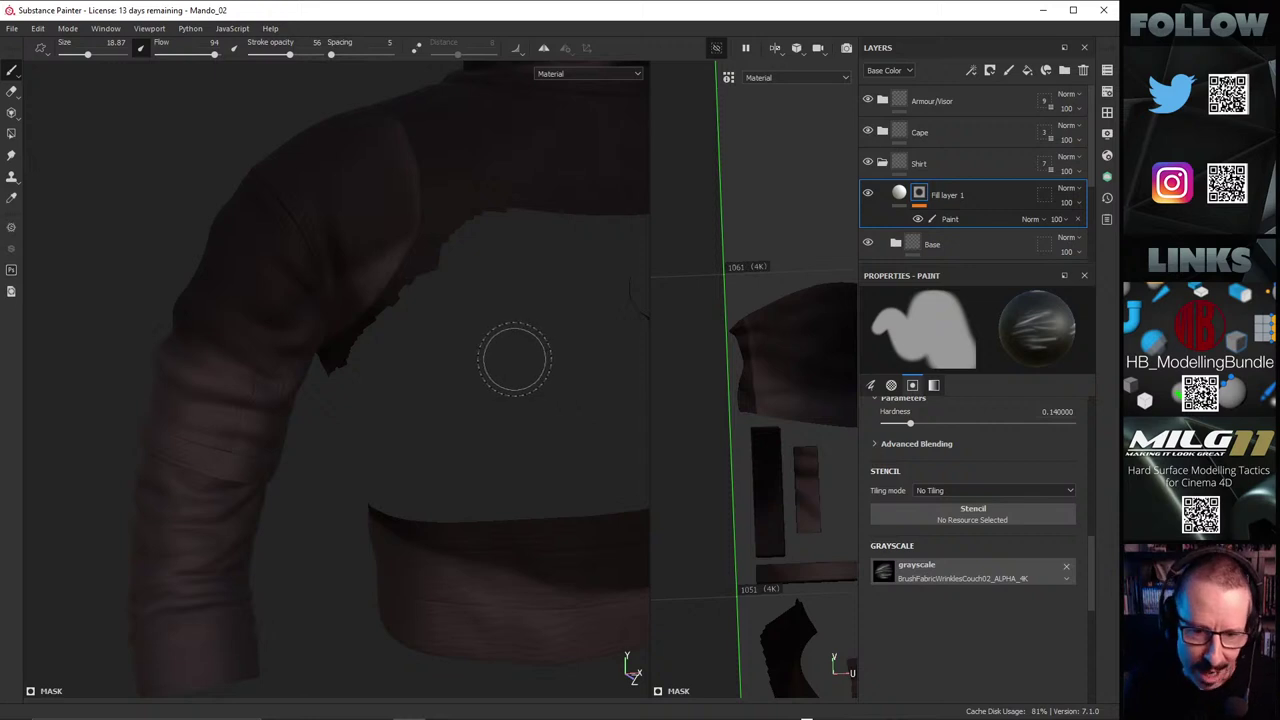
right_click_drag(513, 358, 529, 358, "ctrl")
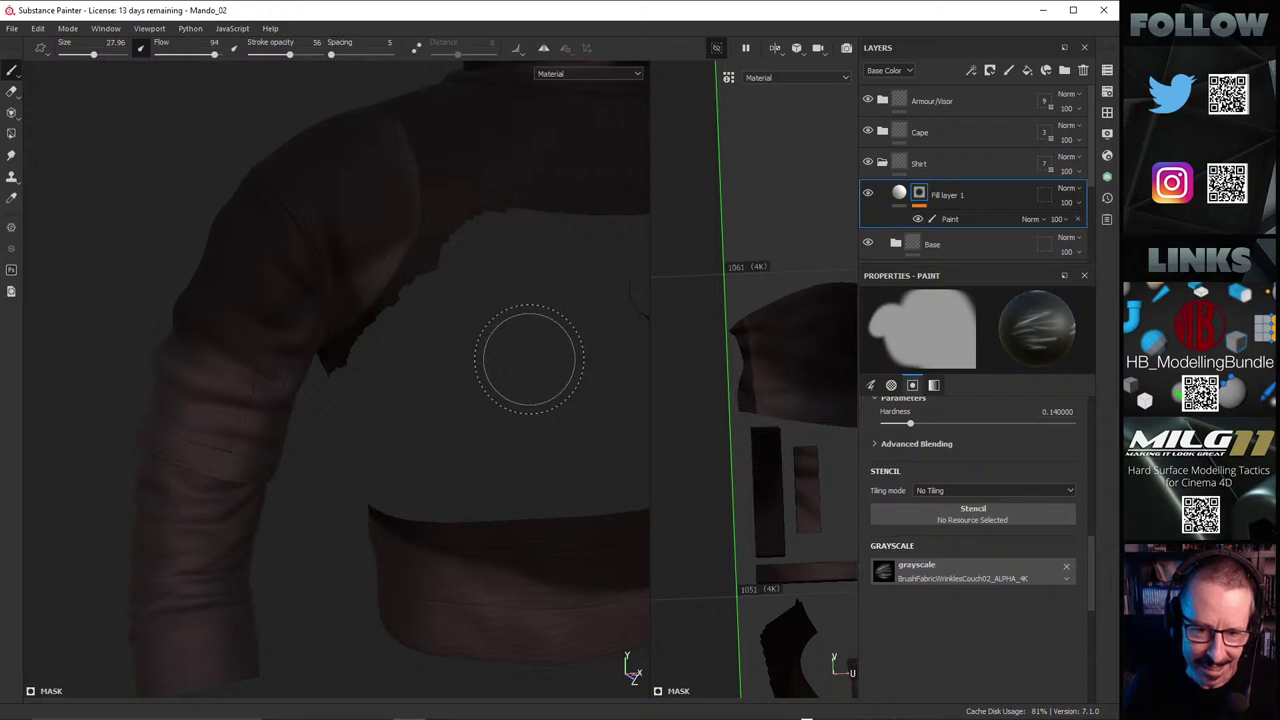
left_click_drag(529, 358, 531, 370, "ctrl")
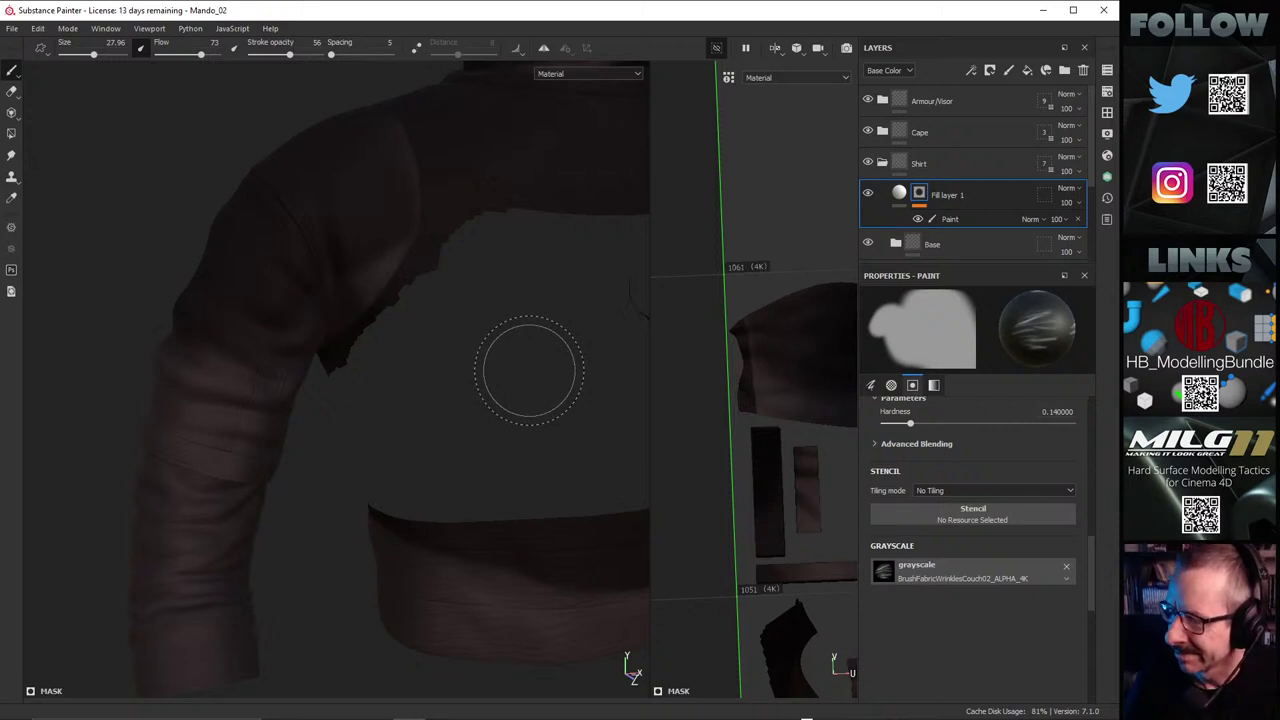
Step: Set the brush size to 19.26 and inspect the folds on the upper sleeve from another side
mouse_move(208, 383)
right_mouse_down("alt")
mouse_move(326, 392)
mouse_move(347, 362)
right_mouse_up("alt")
left_click_drag(237, 383, 286, 391, "alt")
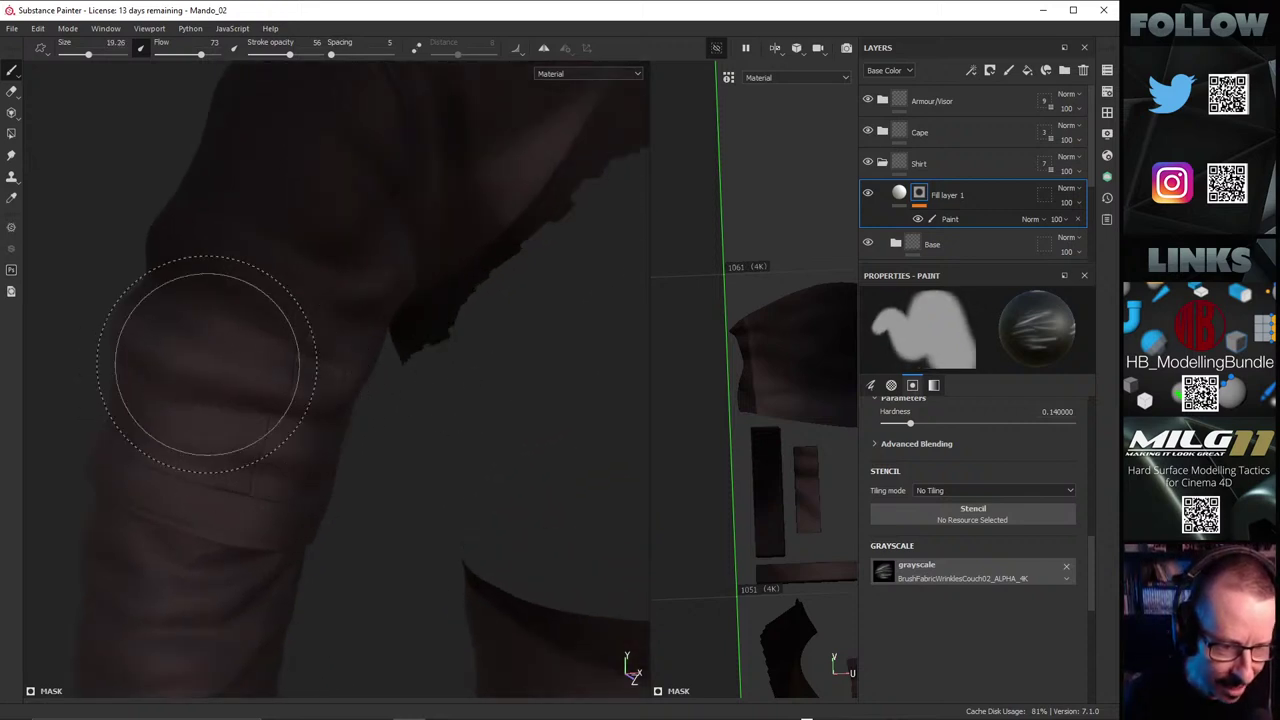
left_click_drag(207, 362, 346, 328, "alt")
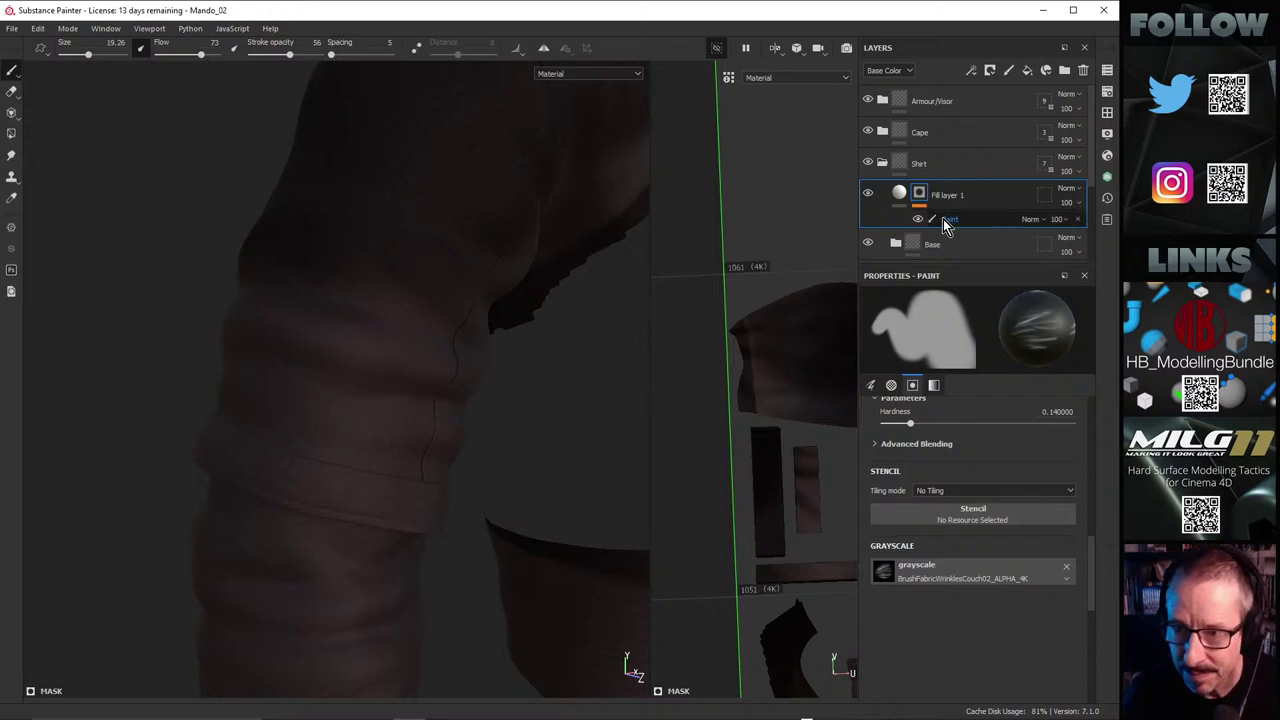
Step: Delete the Paint effect holding the fold strokes from Fill layer 1's mask and add an empty Paint effect
left_click(920, 194, "alt")
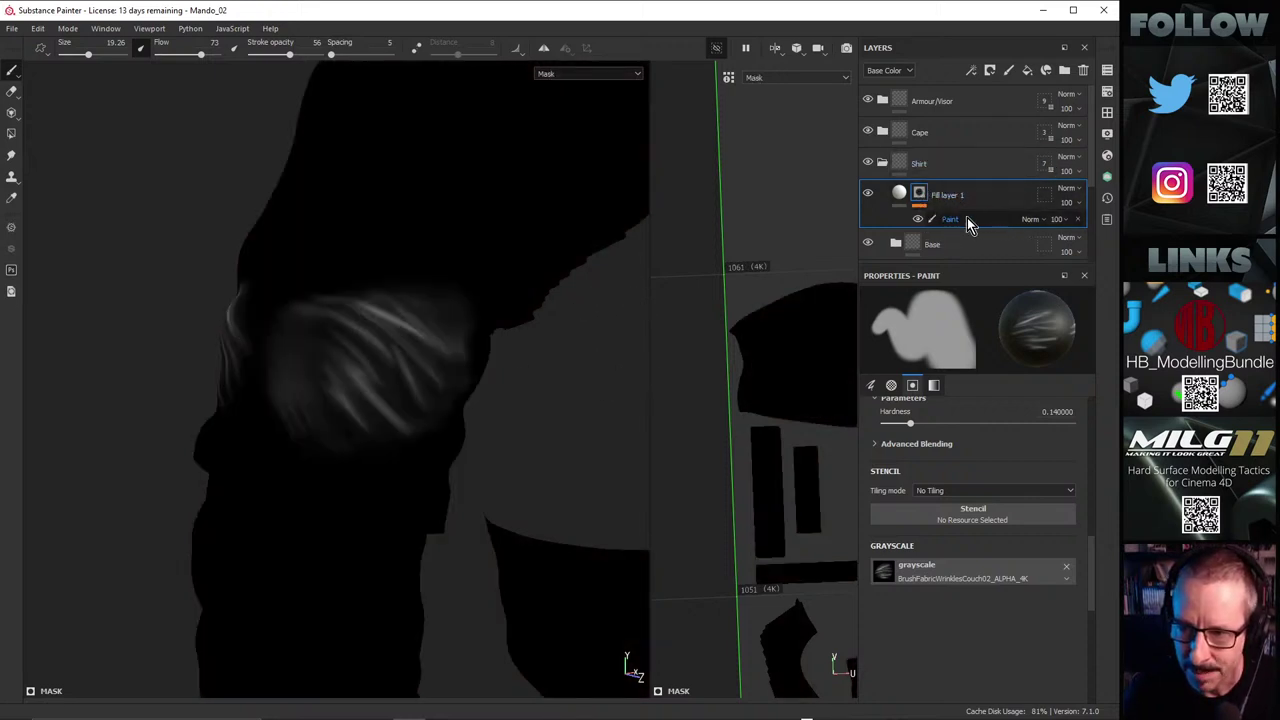
key("Delete")
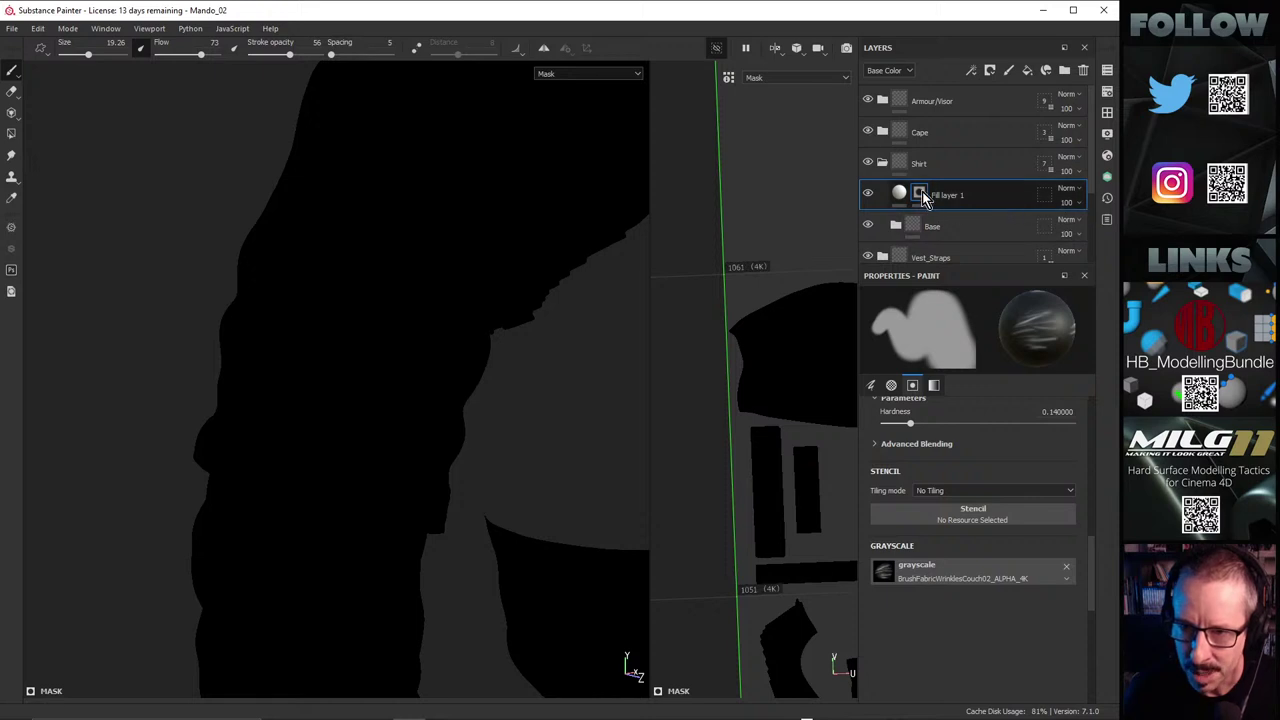
right_click(921, 193)
left_click(981, 446)
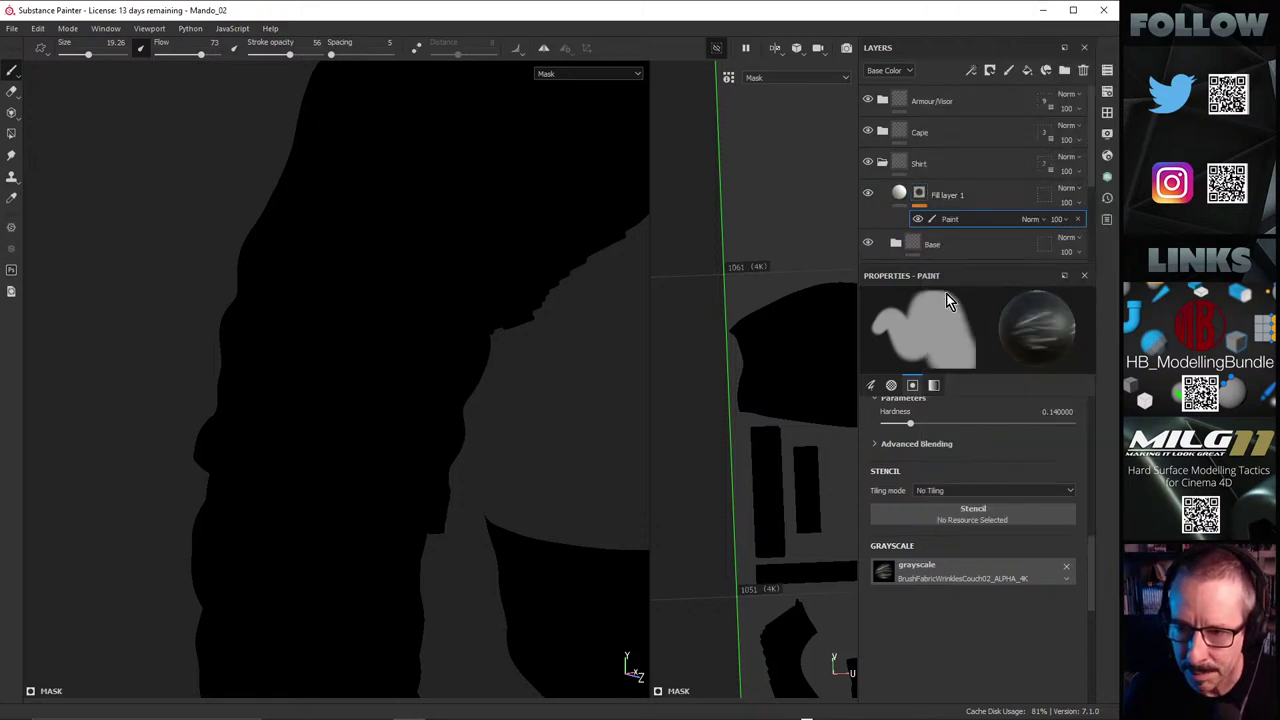
Step: Review Fill layer 1's material channels and reselect the Paint effect on its mask
left_click(898, 195)
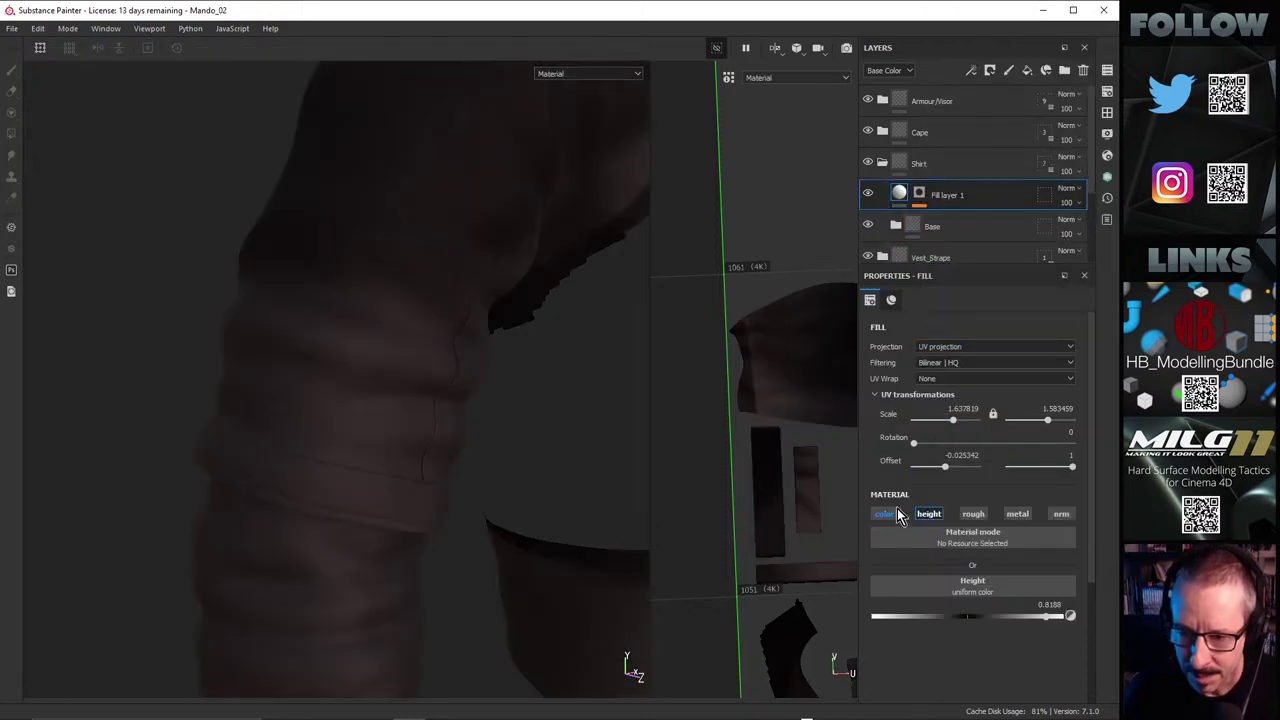
left_click(921, 192)
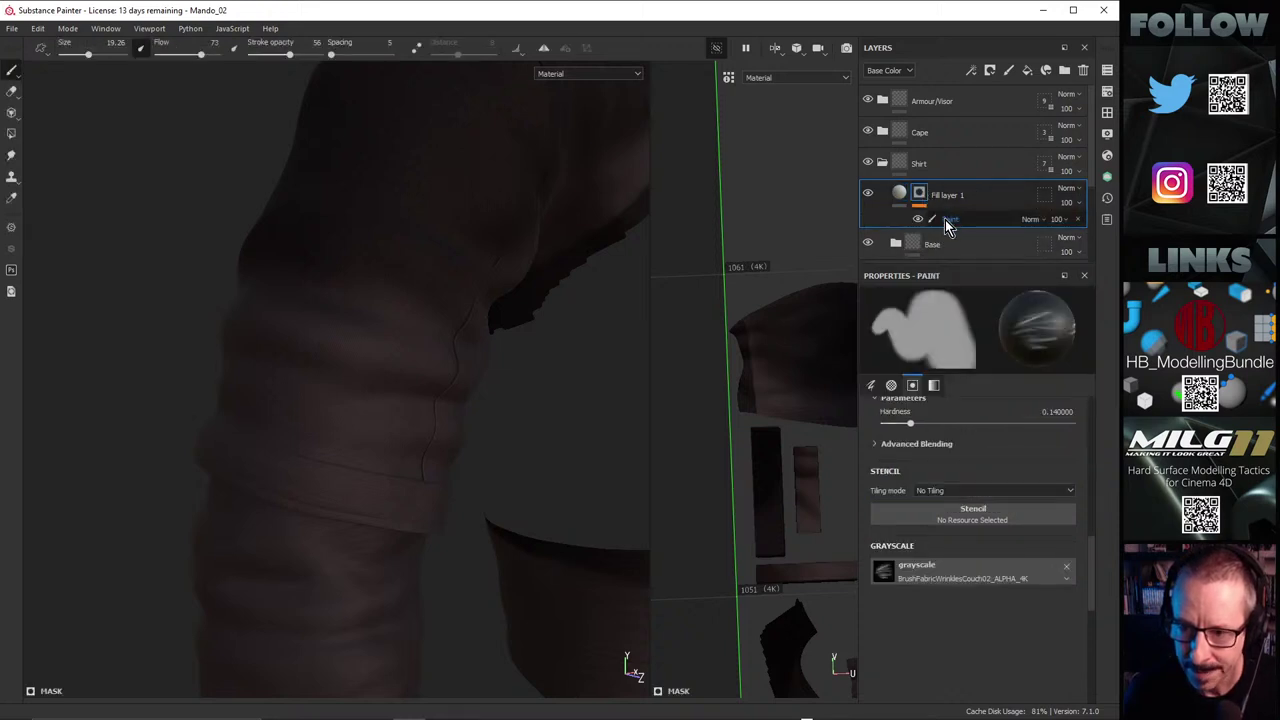
left_click(945, 219)
key("Return")
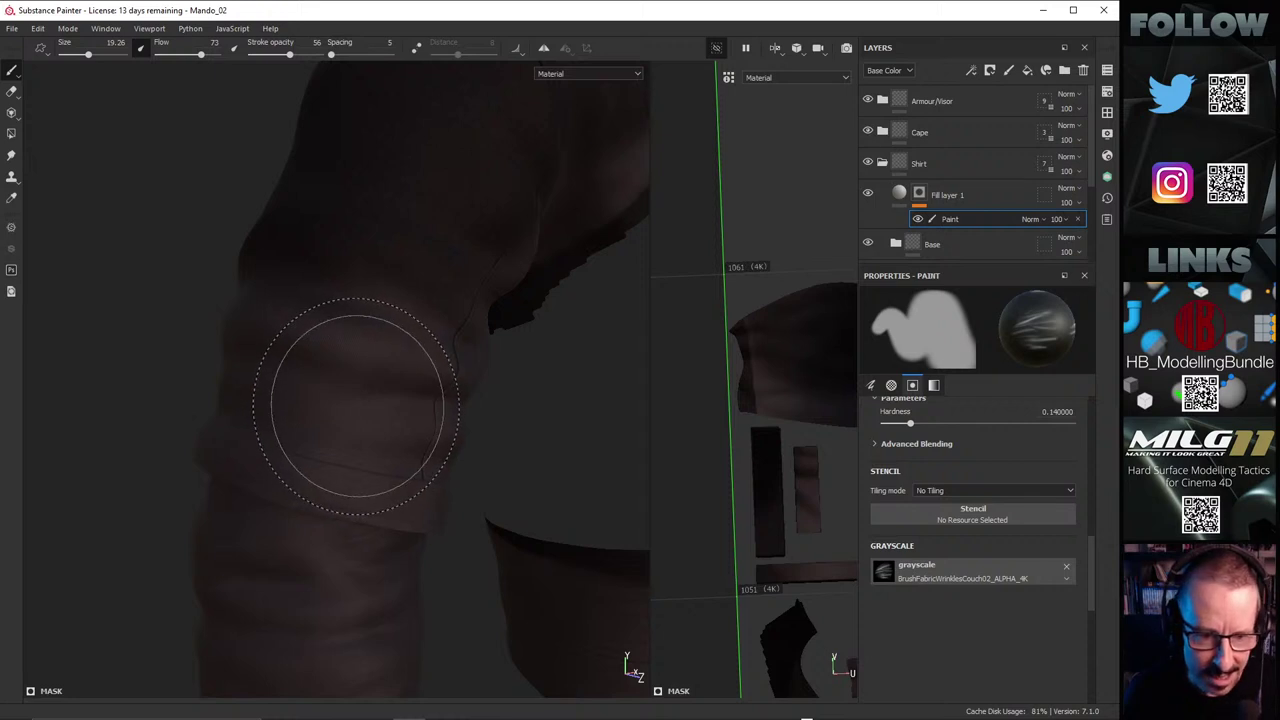
Step: Try a single fabric-wrinkle stamp on the back of the other upper sleeve through the mask, and undo it
right_click_drag(395, 402, 311, 431, "alt")
left_click_drag(548, 418, 340, 423, "alt")
left_click_drag(440, 415, 330, 415, "alt")
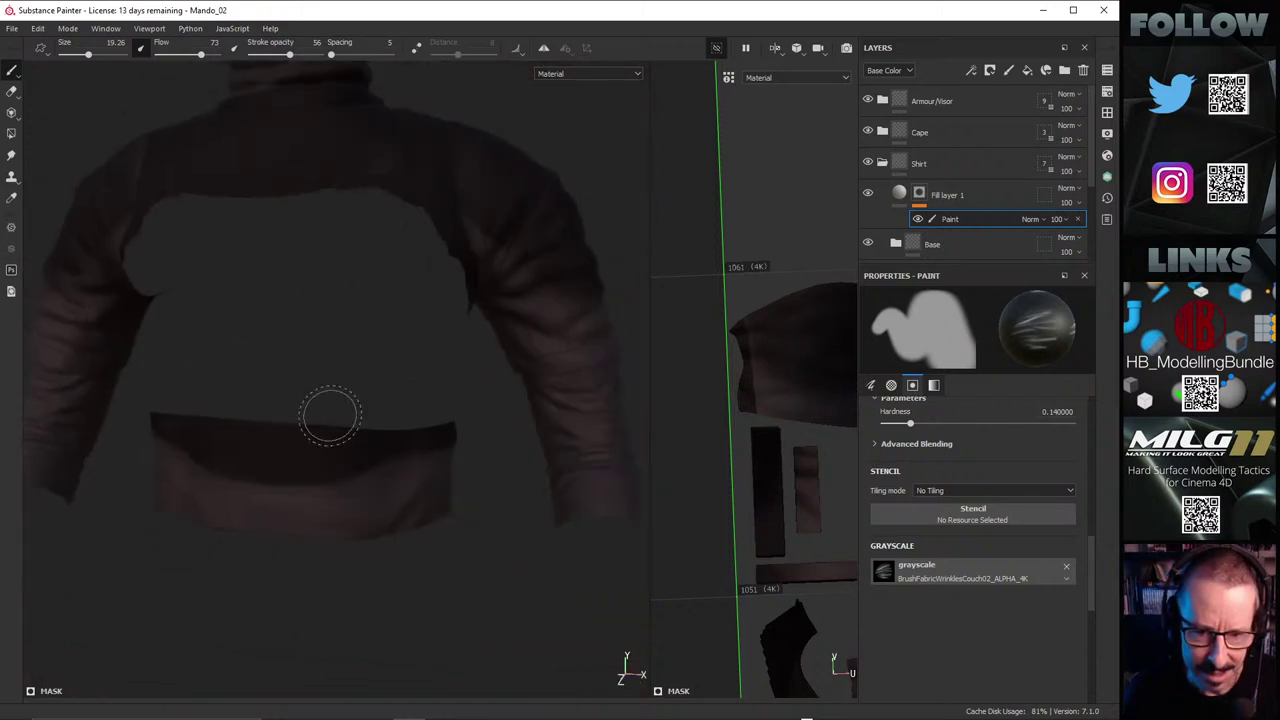
middle_click_drag(615, 335, 463, 369, "alt")
right_click_drag(463, 369, 449, 397, "alt")
left_click_drag(449, 397, 326, 477, "alt")
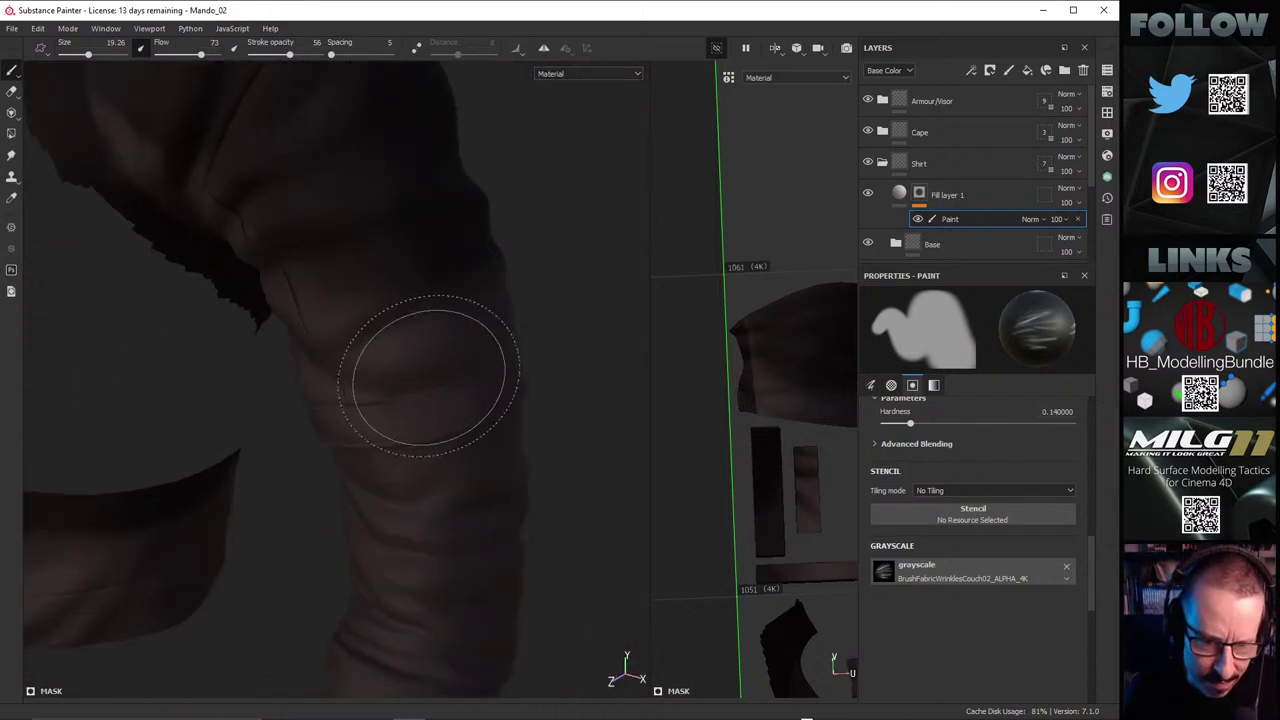
mouse_move(436, 374)
right_mouse_down("shift")
mouse_move(457, 366)
mouse_move(400, 309)
right_mouse_up("shift")
left_click(426, 338)
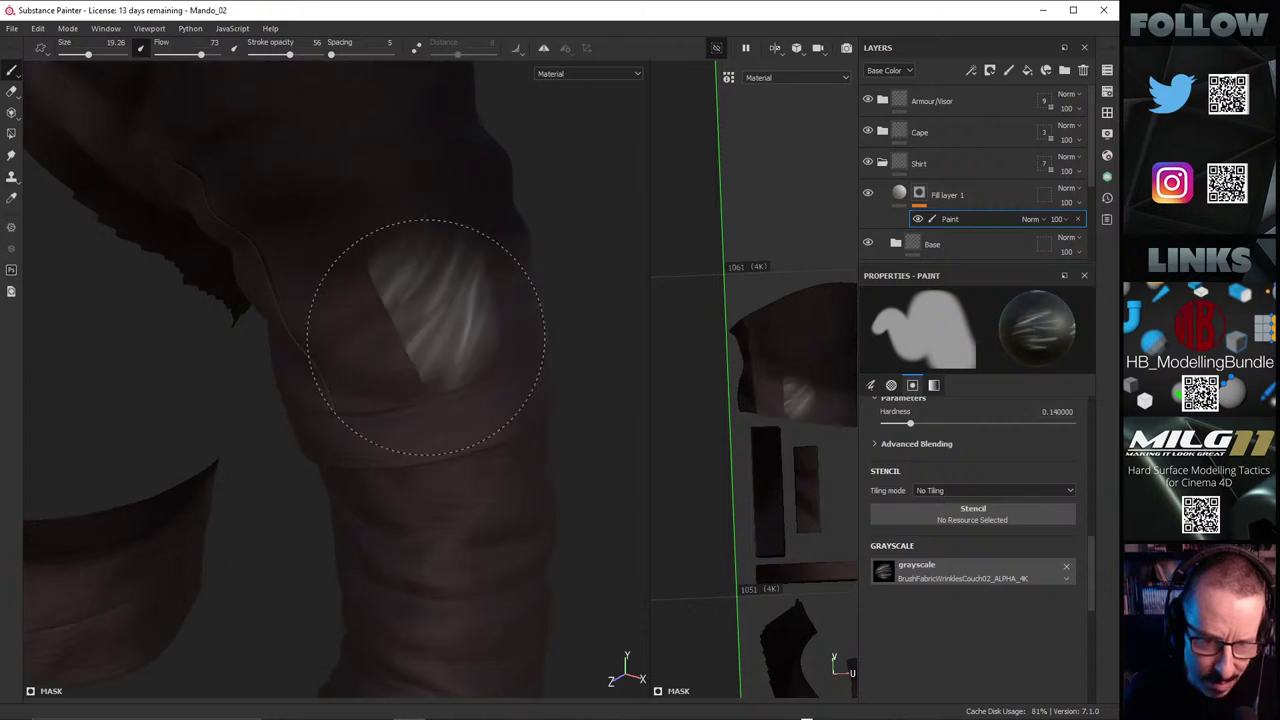
key("ctrl+z")
Step: Try wrinkle strokes across the outer side of the upper sleeve above its seam, undoing each attempt
mouse_move(434, 314)
left_mouse_down("alt")
mouse_move(346, 403)
mouse_move(219, 405)
left_mouse_up("alt")
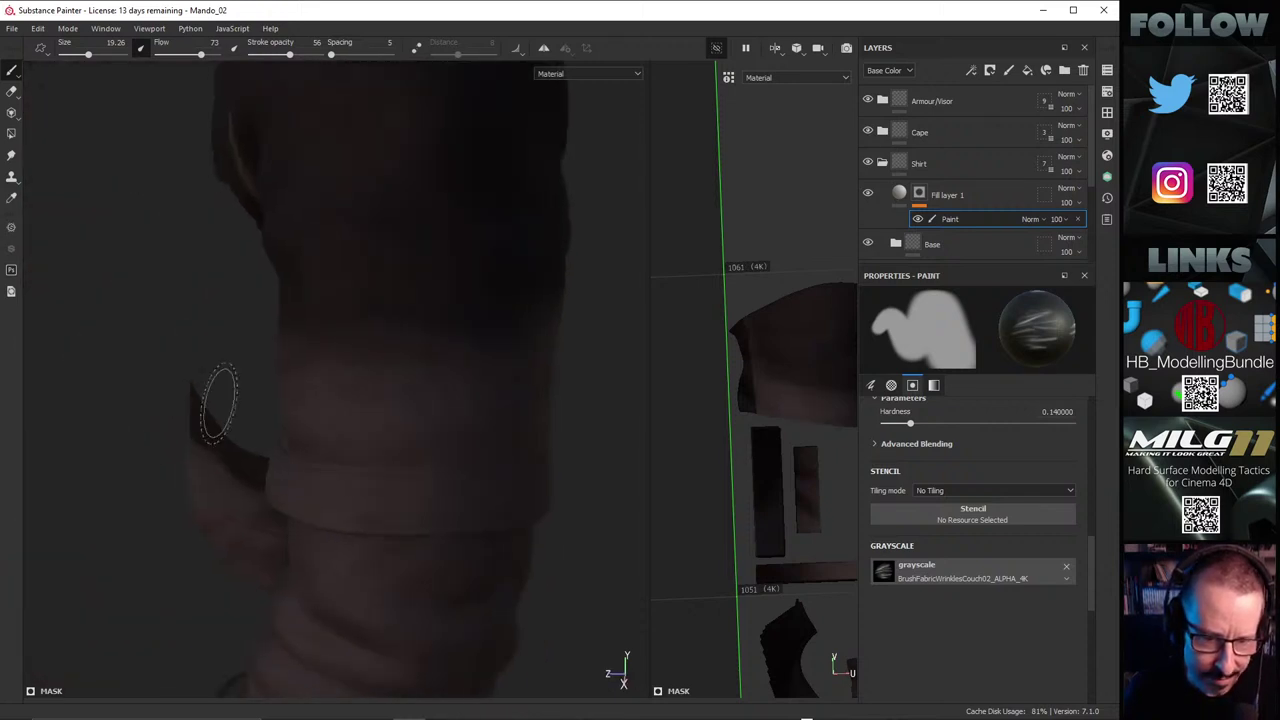
left_click(405, 400)
key("ctrl+z")
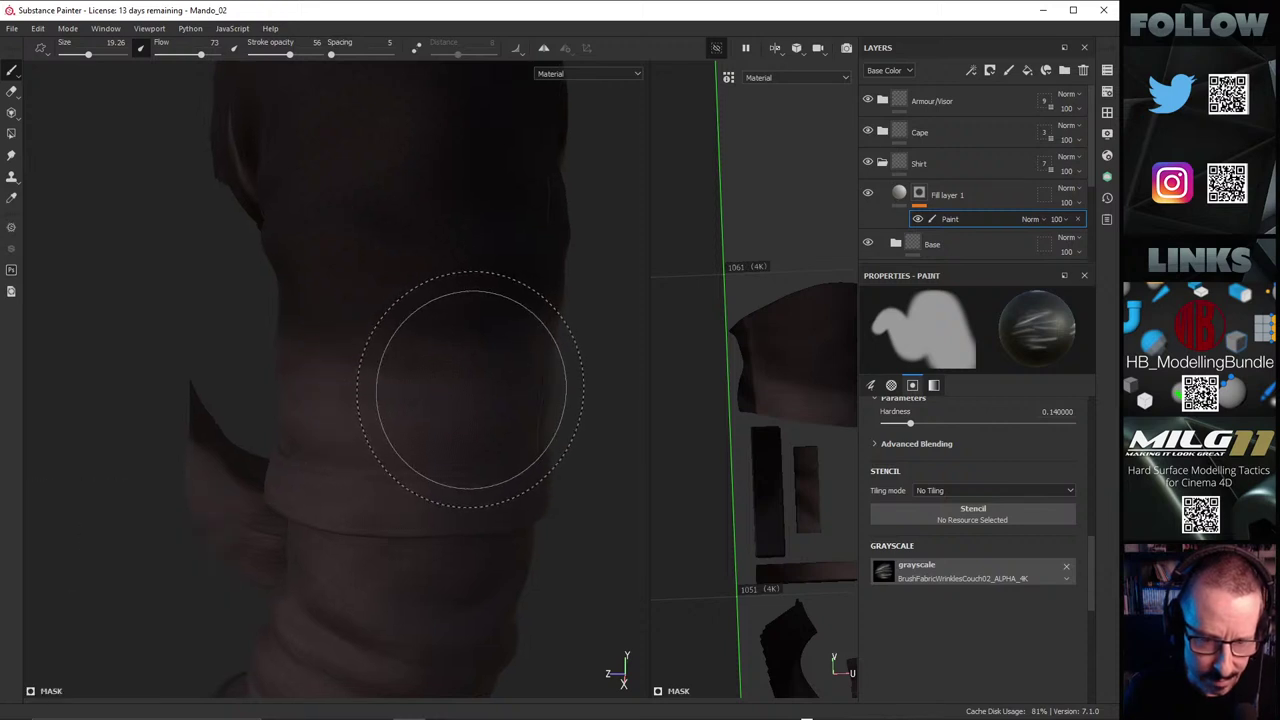
mouse_move(430, 395)
left_mouse_down()
mouse_move(483, 405)
mouse_move(286, 371)
left_mouse_up()
key("ctrl+z")
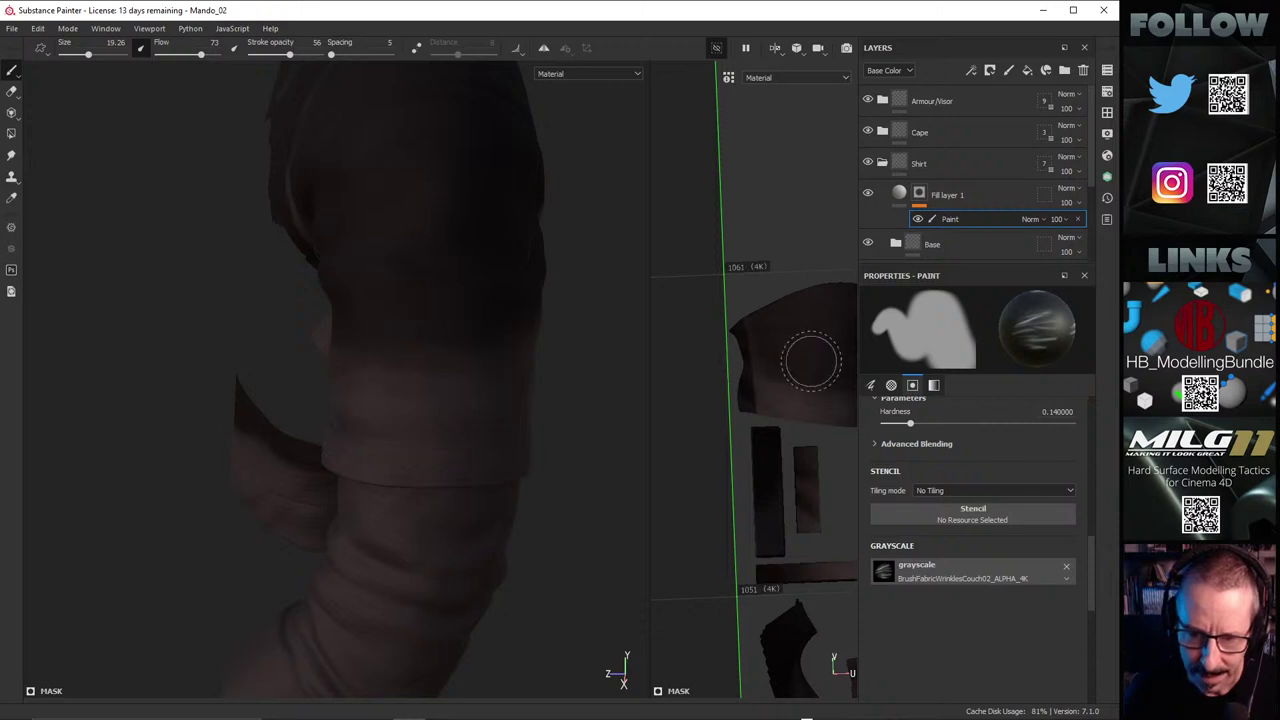
Step: Examine the sleeve's UV islands around tiles 1054 and 1044 in the 2D view and compare them with the model
right_click_drag(811, 360, 513, 364, "alt")
middle_click_drag(735, 383, 651, 371, "alt")
middle_click_drag(798, 373, 644, 357, "alt")
scroll(706, 349, "up", 5)
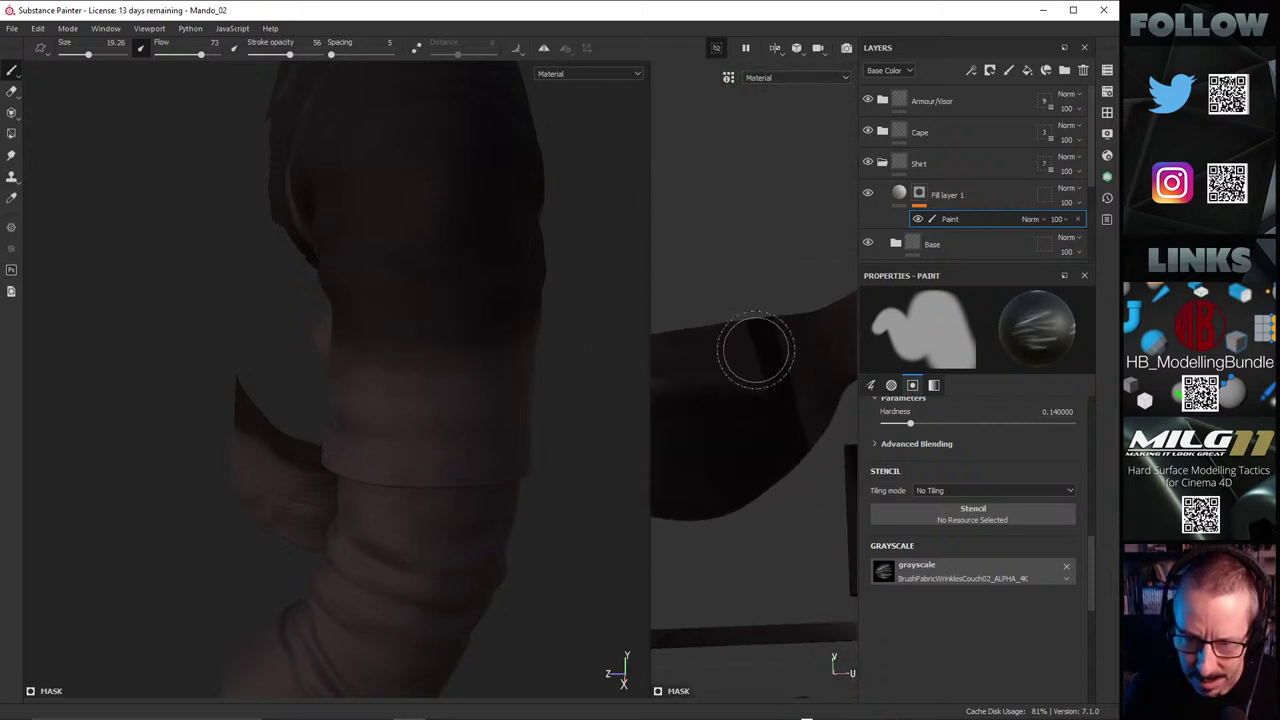
middle_click_drag(756, 350, 848, 364, "alt")
mouse_move(722, 383)
right_mouse_down("shift")
mouse_move(823, 369)
mouse_move(795, 376)
right_mouse_up("shift")
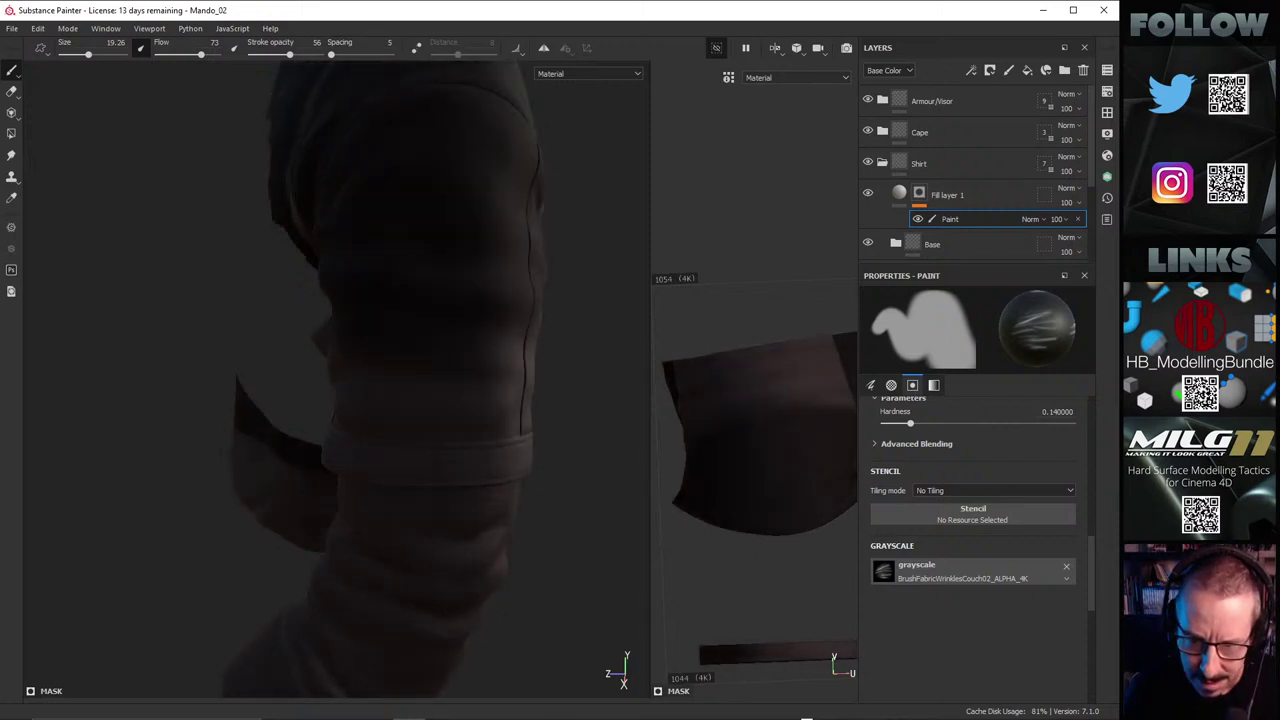
scroll(760, 400, "down", 5)
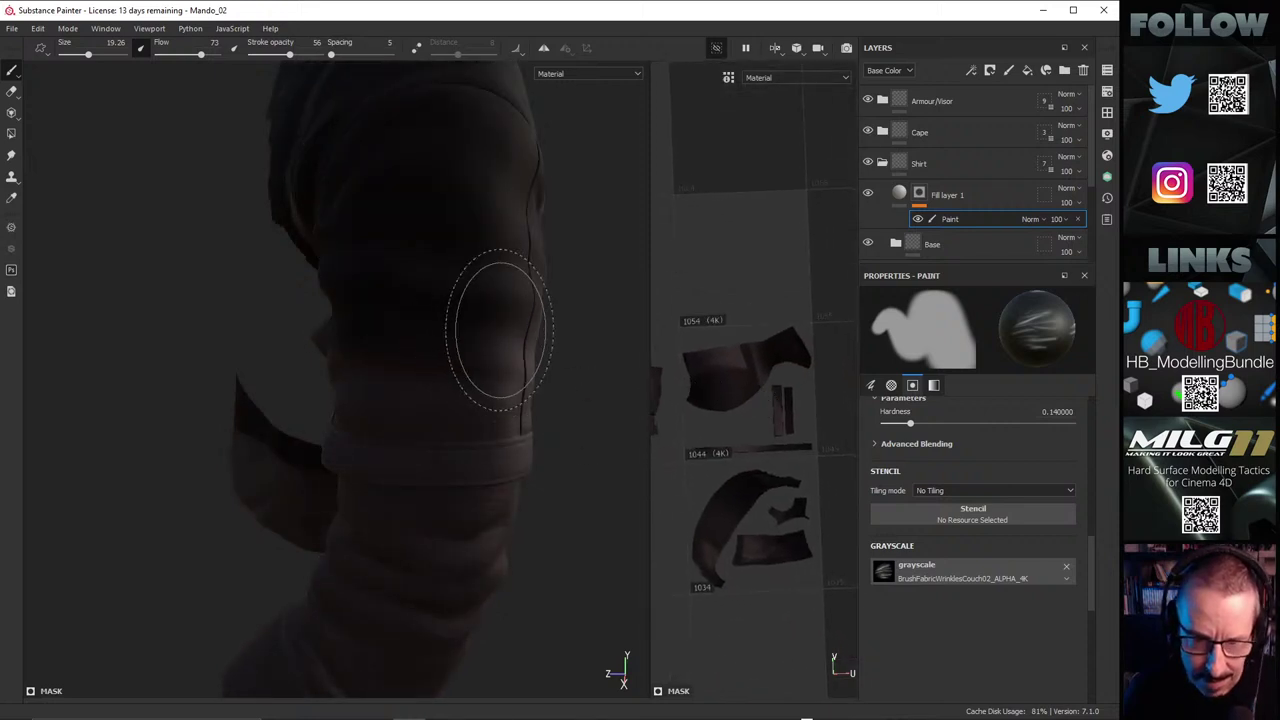
middle_click_drag(692, 436, 716, 398, "alt")
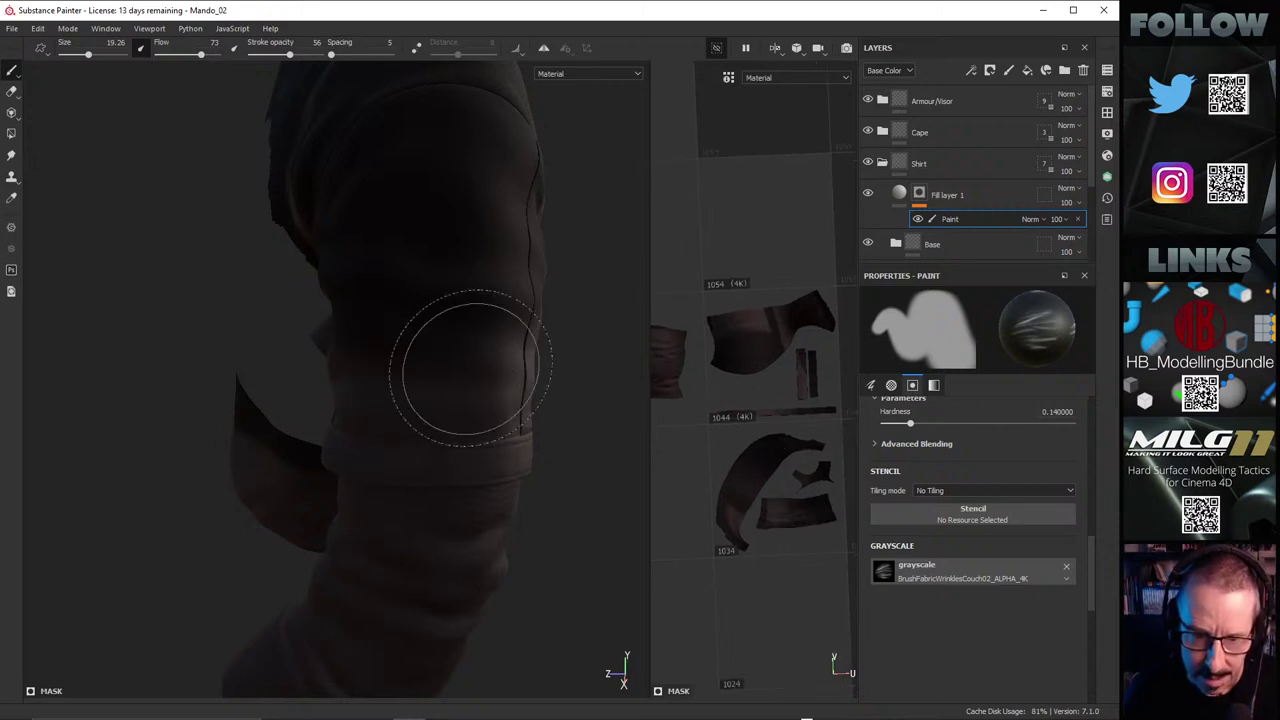
Step: Display Fill layer 1's mask alone and paint fabric-wrinkle strokes across the front of the shirt's collar with its Paint effect
mouse_move(457, 363)
left_mouse_down("alt")
mouse_move(389, 323)
mouse_move(406, 371)
left_mouse_up("alt")
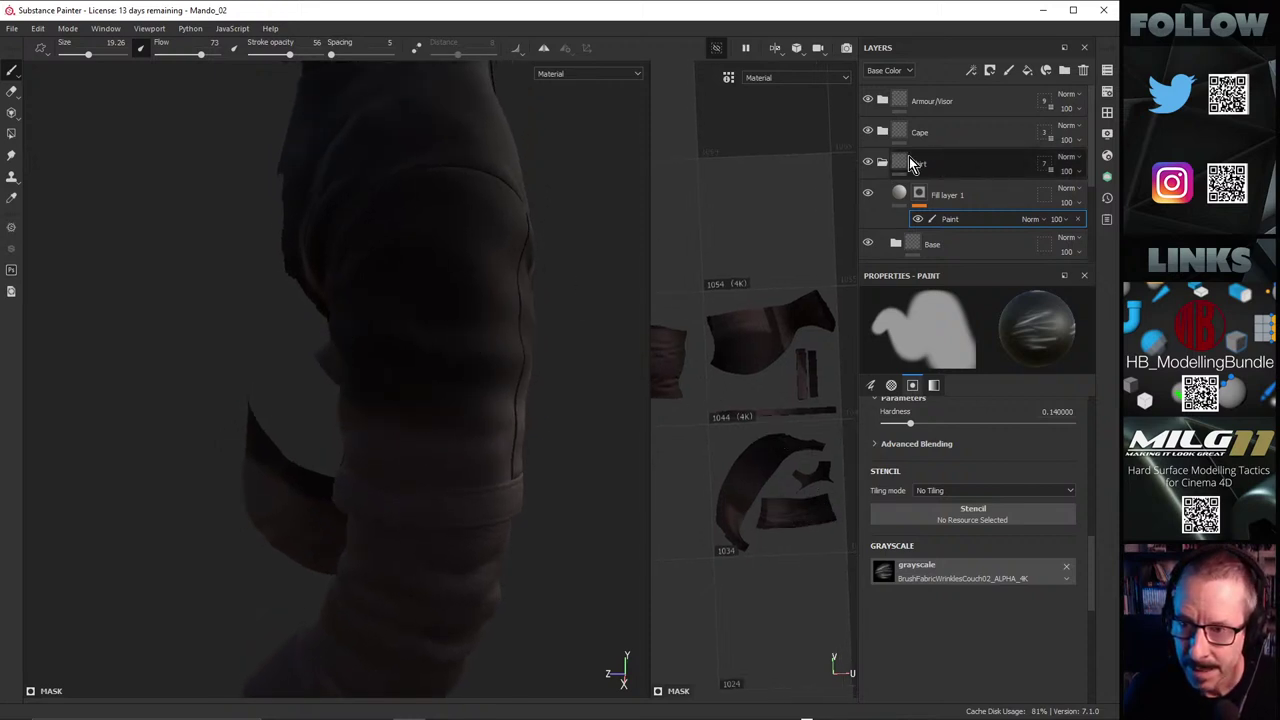
left_click_drag(506, 300, 300, 262, "alt")
left_click_drag(500, 370, 581, 305, "alt")
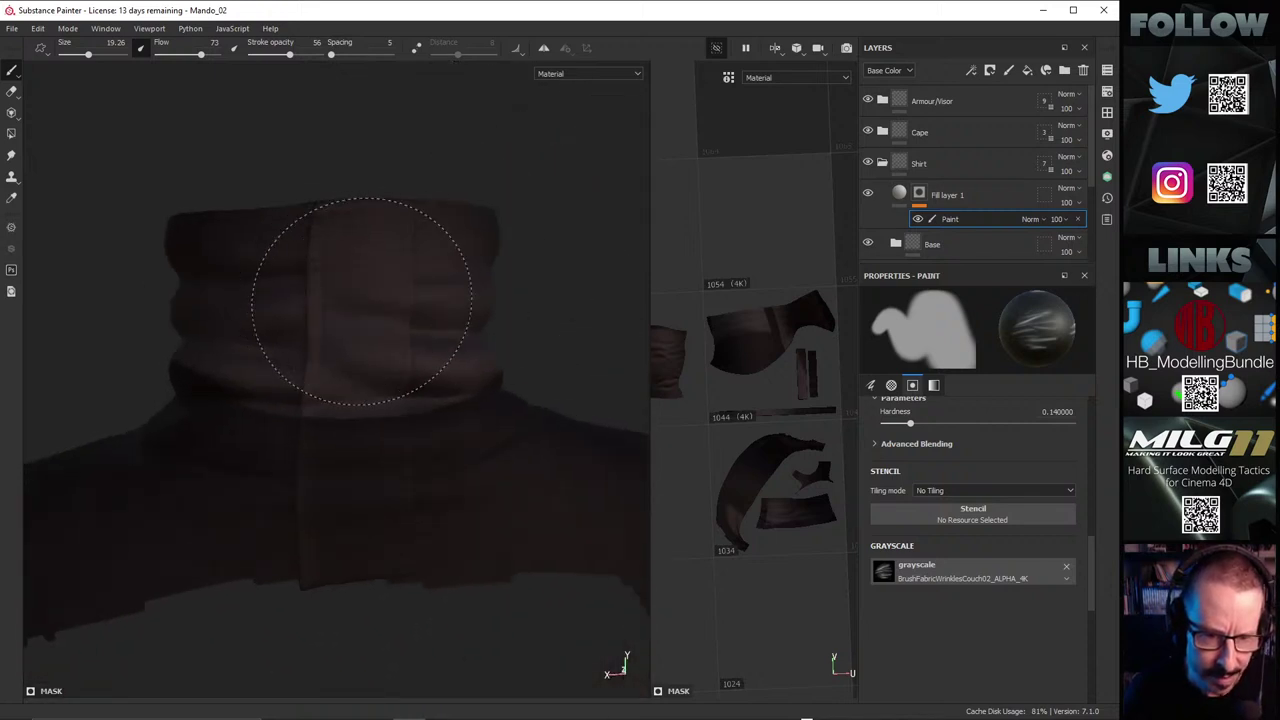
right_click_drag(420, 335, 359, 331, "alt")
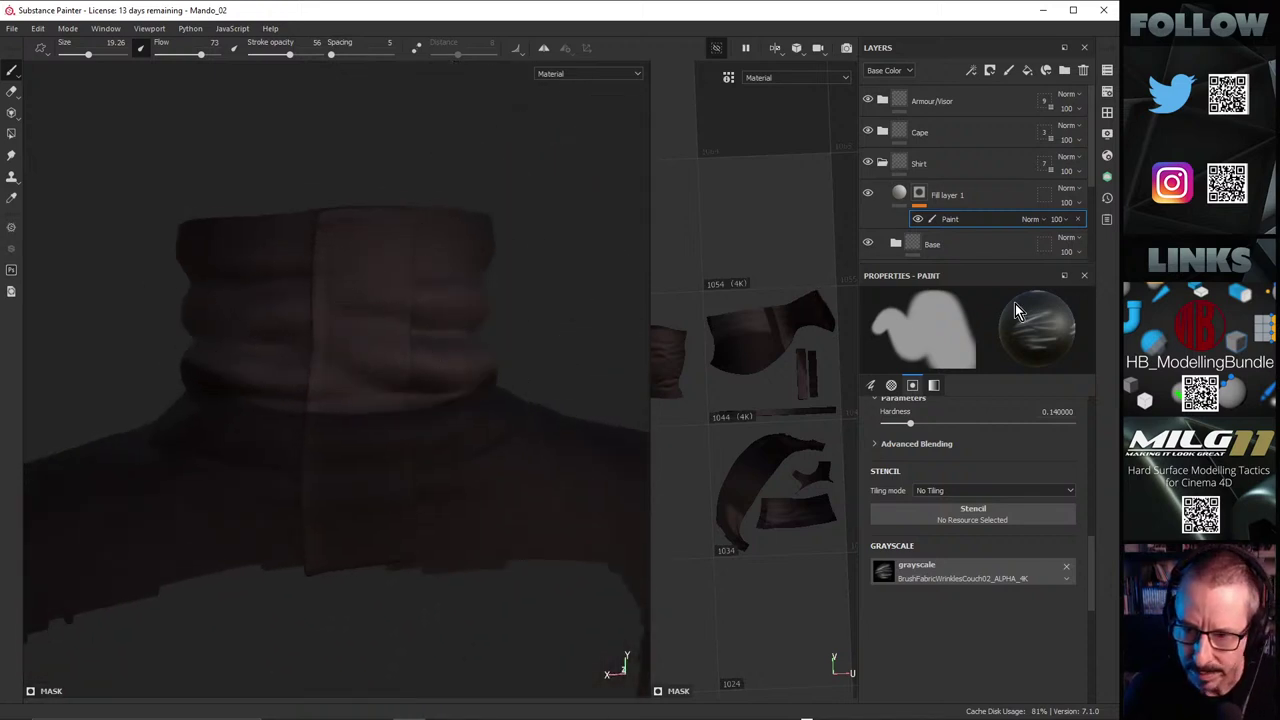
left_click(920, 196, "alt")
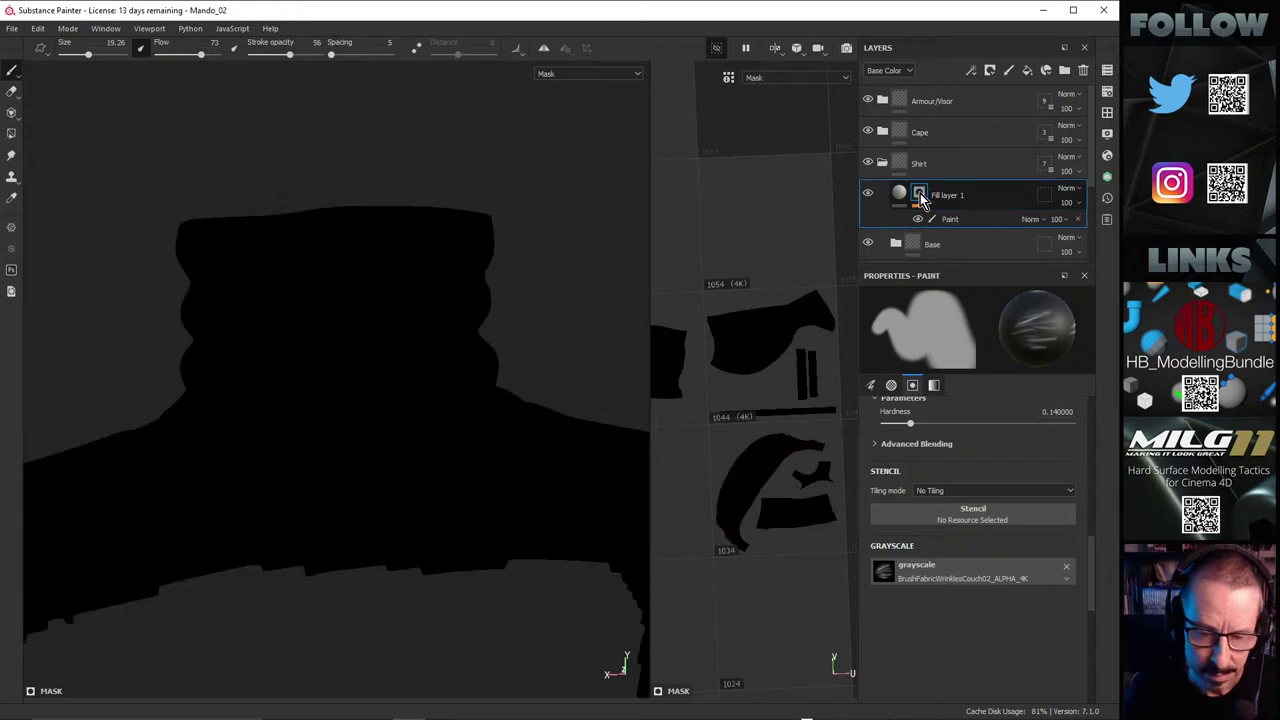
left_click(942, 221)
mouse_move(428, 292)
left_mouse_down()
mouse_move(282, 313)
mouse_move(414, 314)
left_mouse_up()
left_click(918, 196)
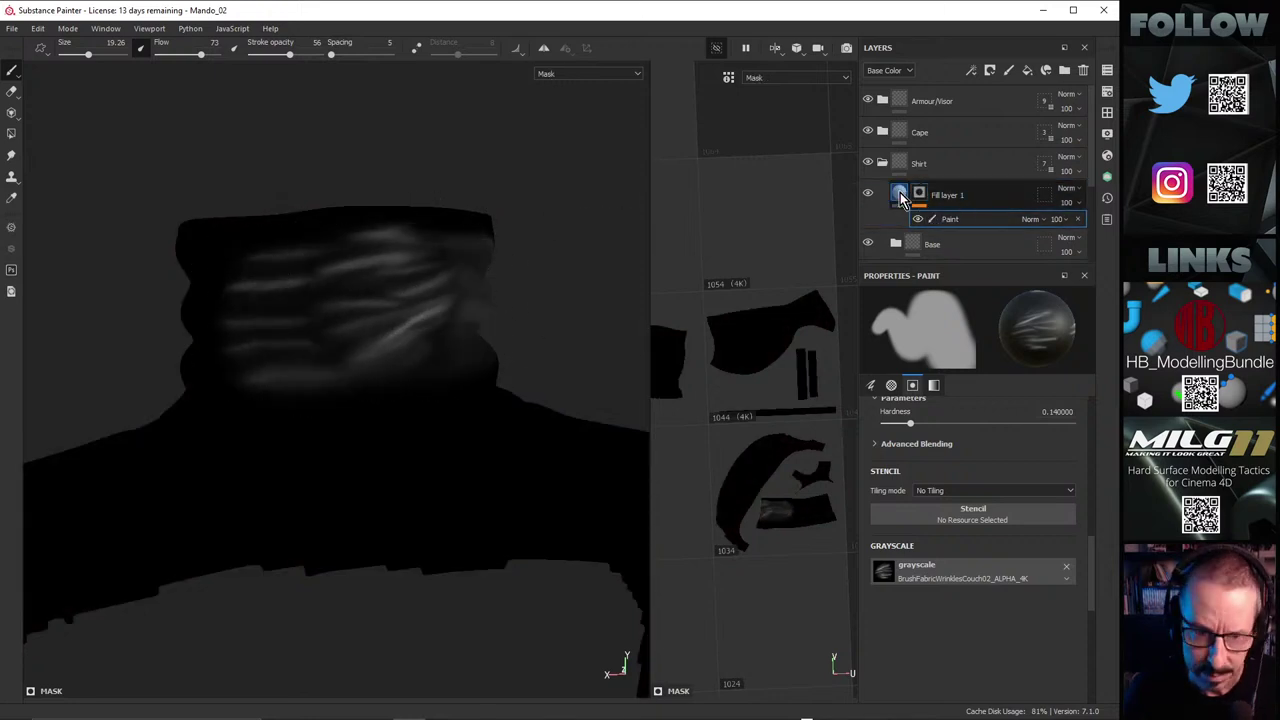
Step: Return to Fill layer 1's material, switch off its color channel to keep only height, and check the collar folds
left_click(900, 196)
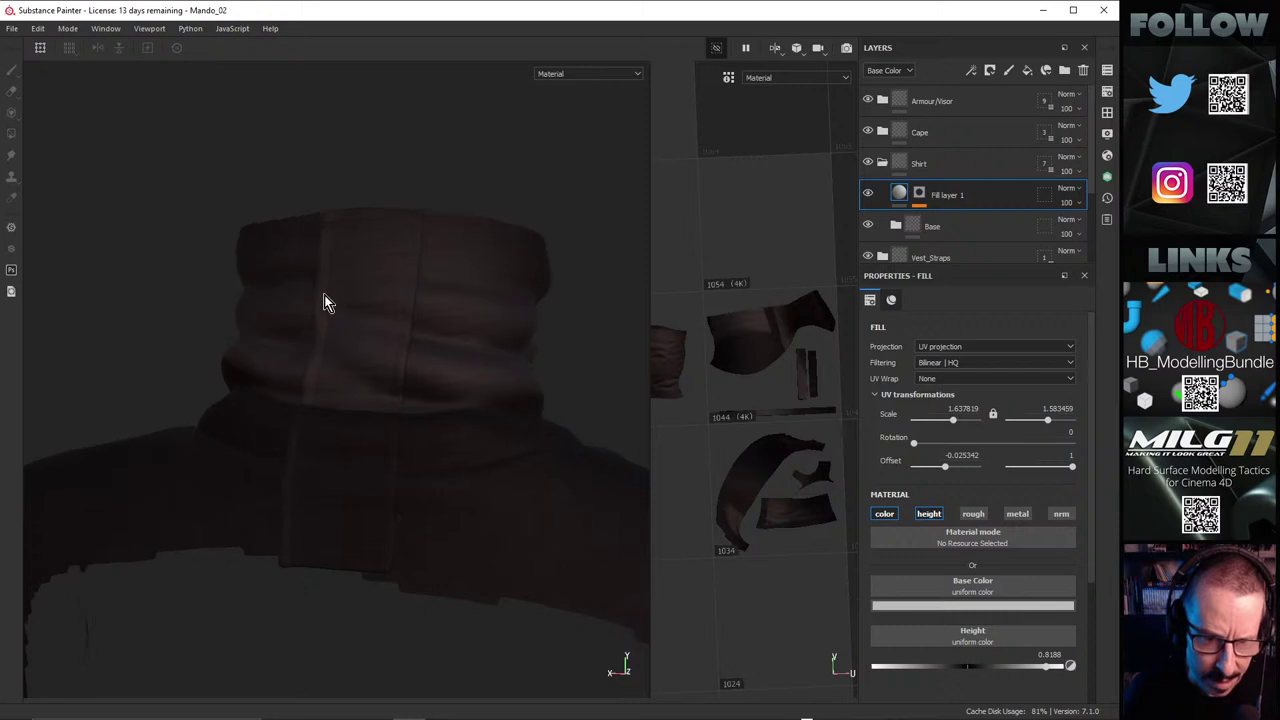
left_click_drag(439, 309, 409, 337, "alt")
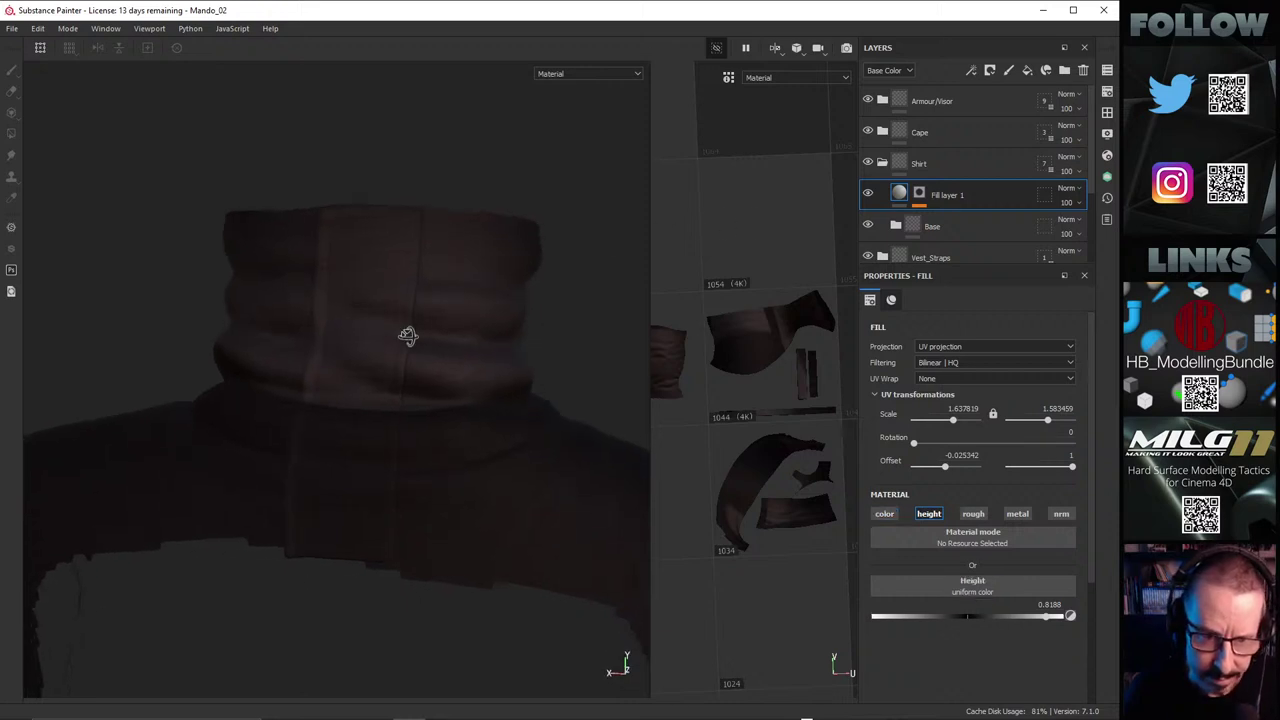
scroll(418, 366, "down", 3)
middle_click_drag(458, 358, 438, 340, "alt")
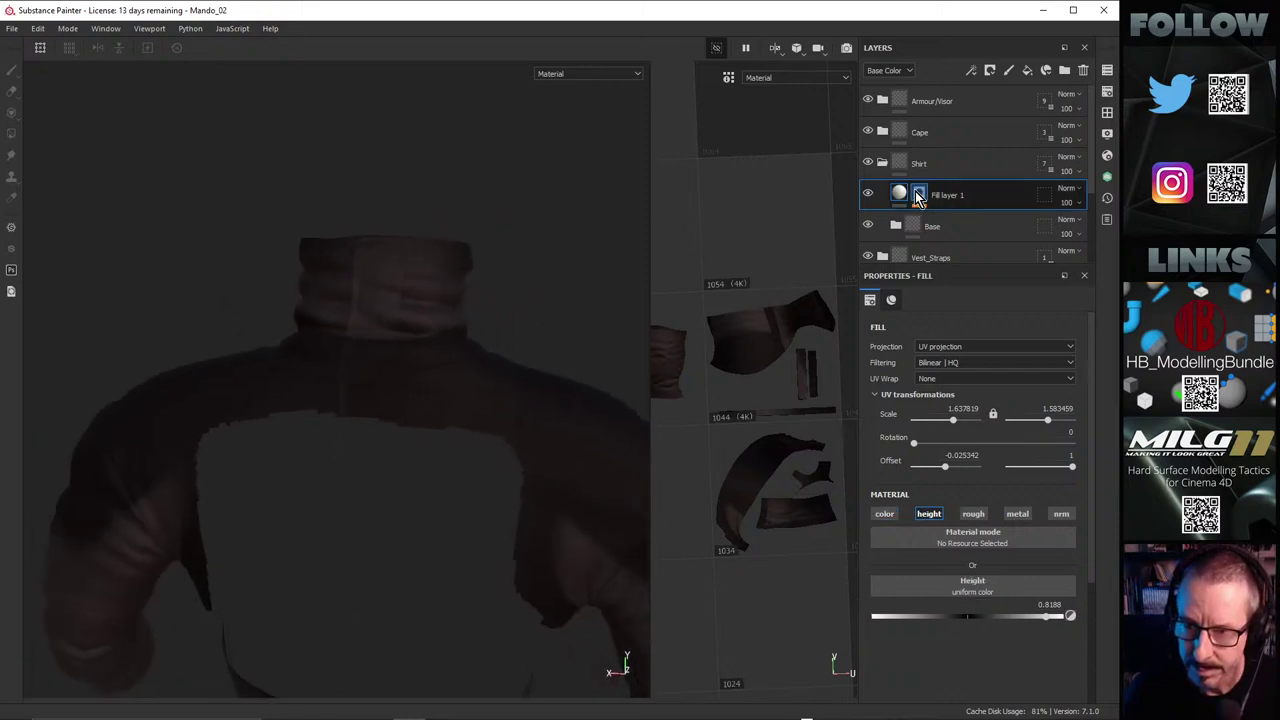
Step: Add a new Paint effect to Fill layer 1's mask and delete the older one holding the collar strokes
left_click(918, 196)
right_click(918, 196)
left_click(961, 445)
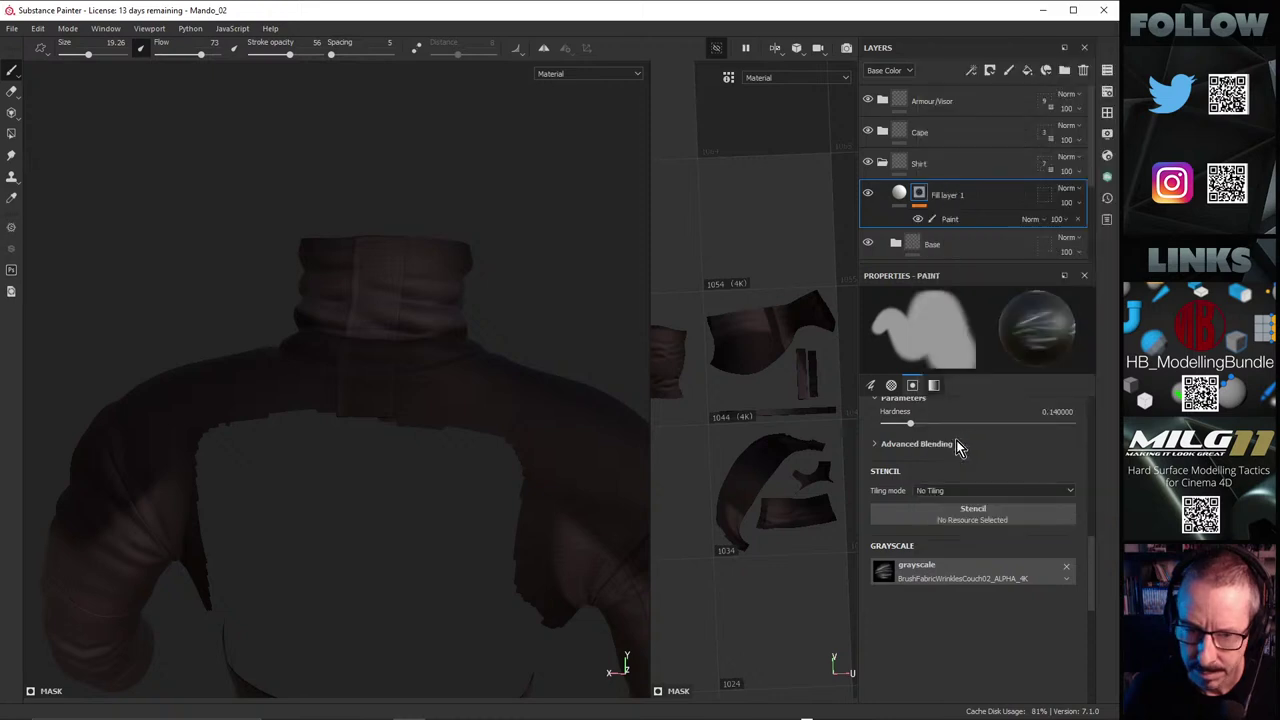
mouse_move(450, 370)
left_mouse_down("alt")
mouse_move(400, 349)
mouse_move(493, 370)
left_mouse_up("alt")
middle_click_drag(540, 500, 386, 366, "alt")
right_click_drag(386, 366, 520, 394, "alt")
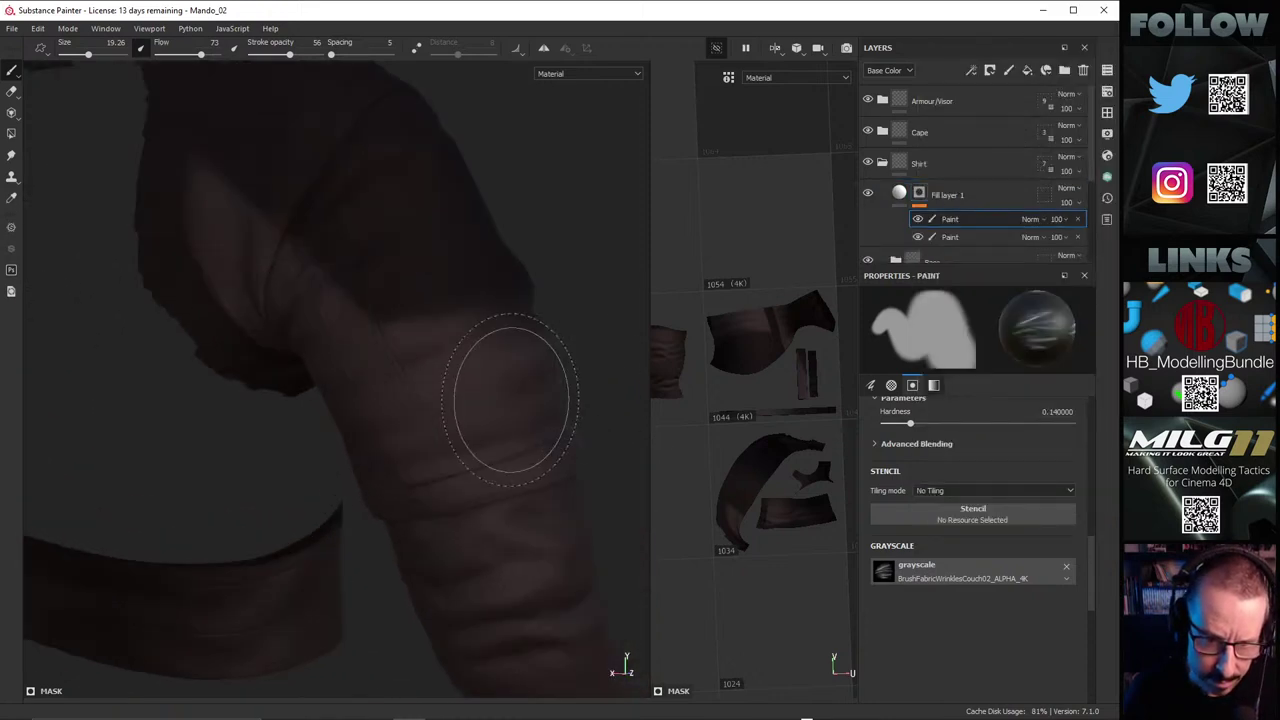
middle_click_drag(520, 394, 459, 403, "alt")
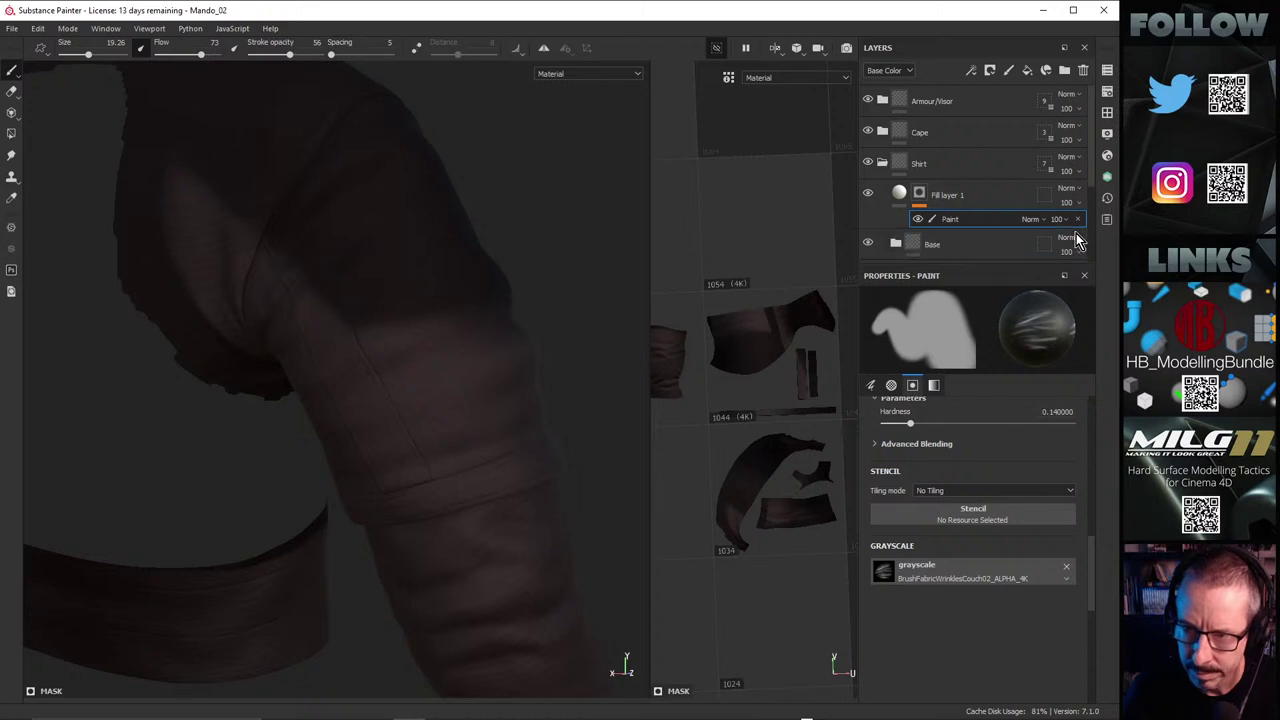
left_click(1077, 237)
Step: Check the wrinkle strokes on the upper sleeve in the isolated mask view and in Fill layer 1's material view
left_click(918, 195)
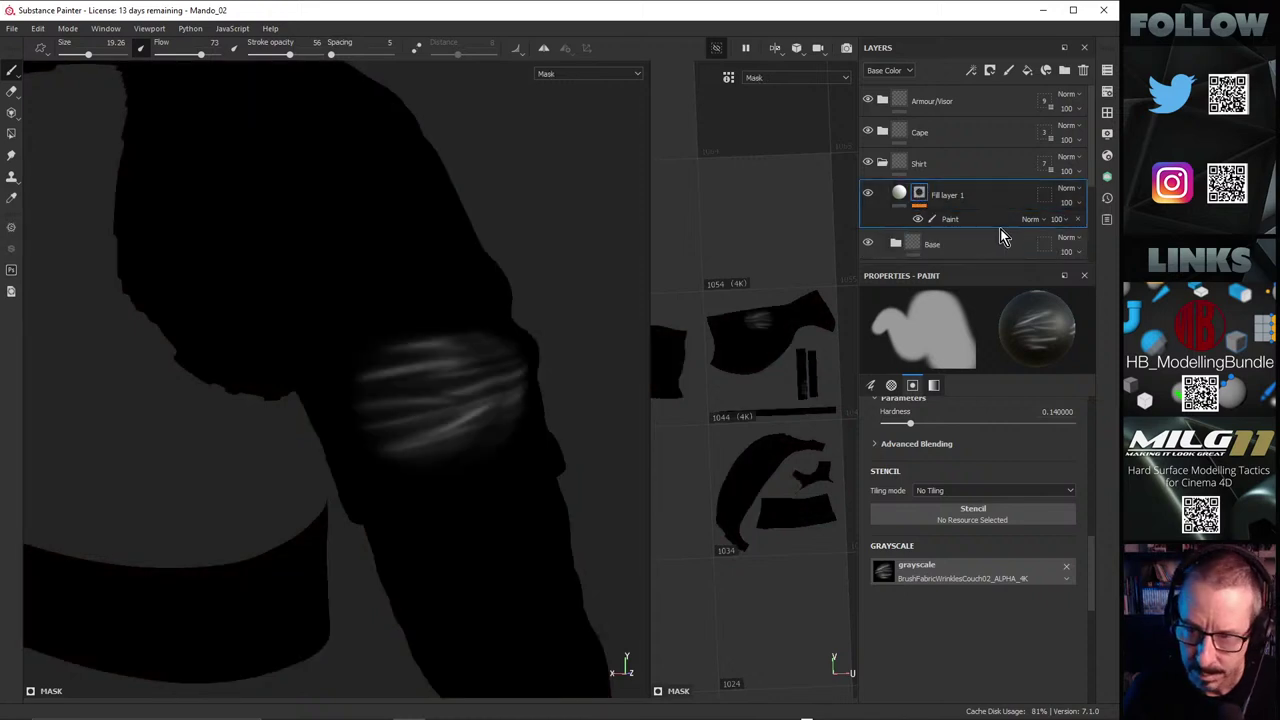
left_click(897, 195)
left_click_drag(531, 414, 454, 411, "alt")
right_click_drag(454, 411, 460, 392, "shift")
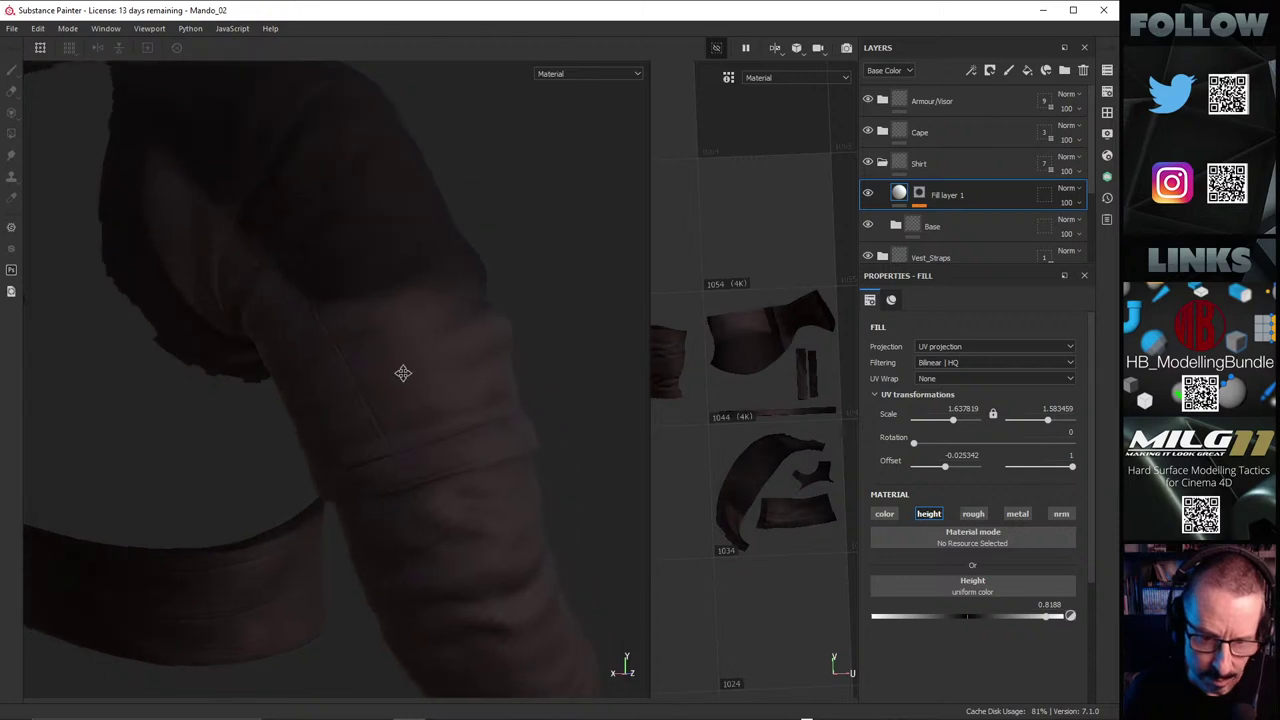
left_click_drag(403, 371, 432, 368, "alt")
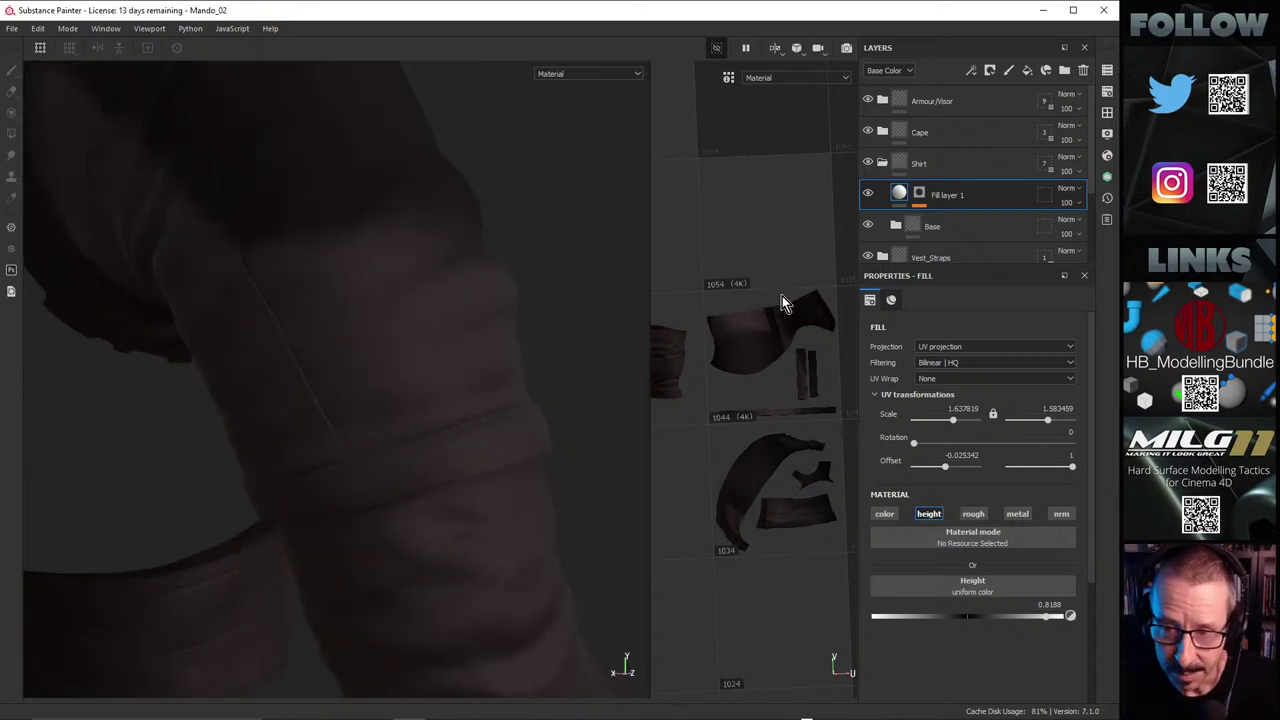
Step: Examine the height folds on the upper sleeve from several angles and look over the shirt's UV tiles in the 2D view
left_click(922, 193)
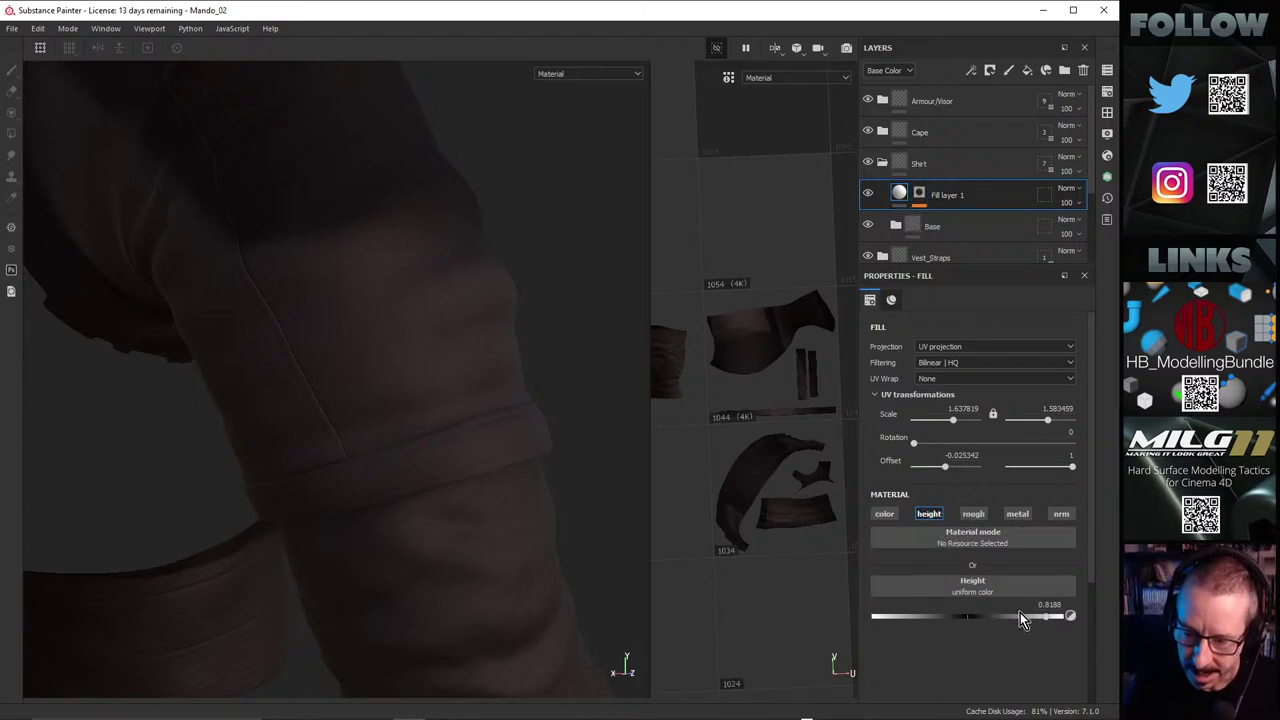
left_click_drag(560, 364, 622, 326, "alt")
right_click_drag(802, 364, 631, 391, "alt")
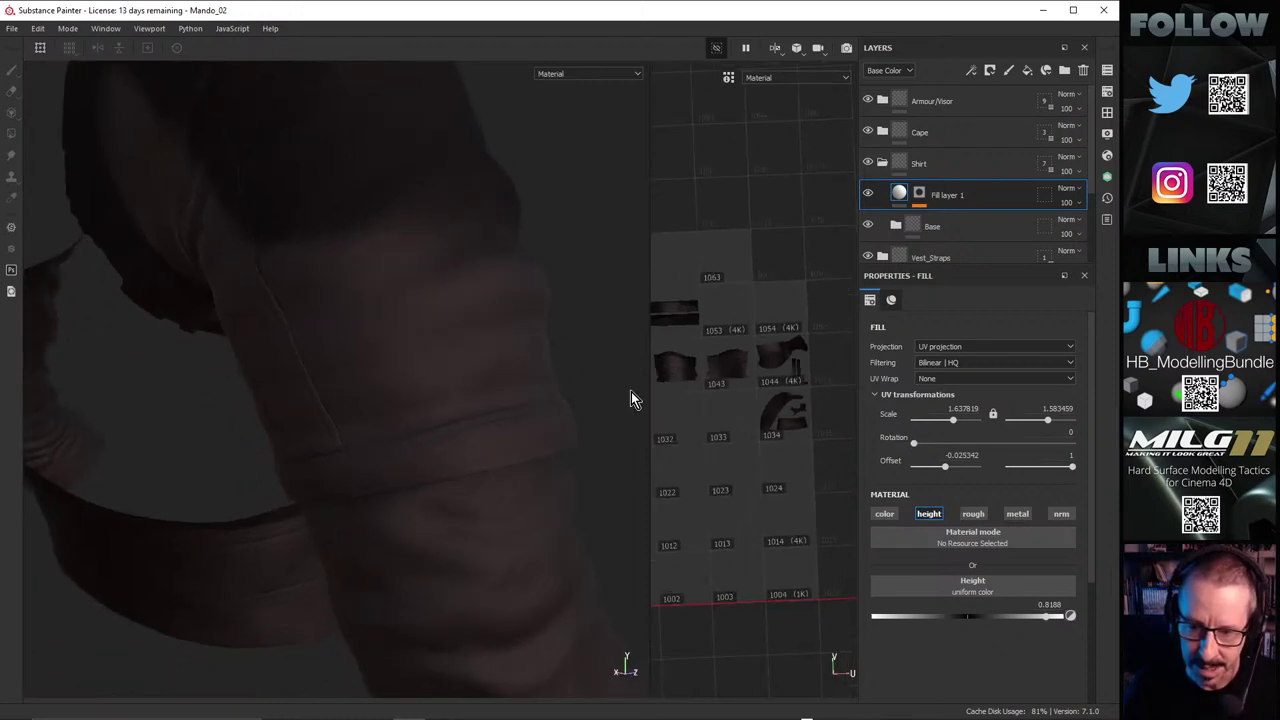
middle_click_drag(740, 349, 791, 387, "alt")
left_click_drag(791, 387, 783, 384, "alt")
left_click_drag(541, 395, 516, 388, "alt")
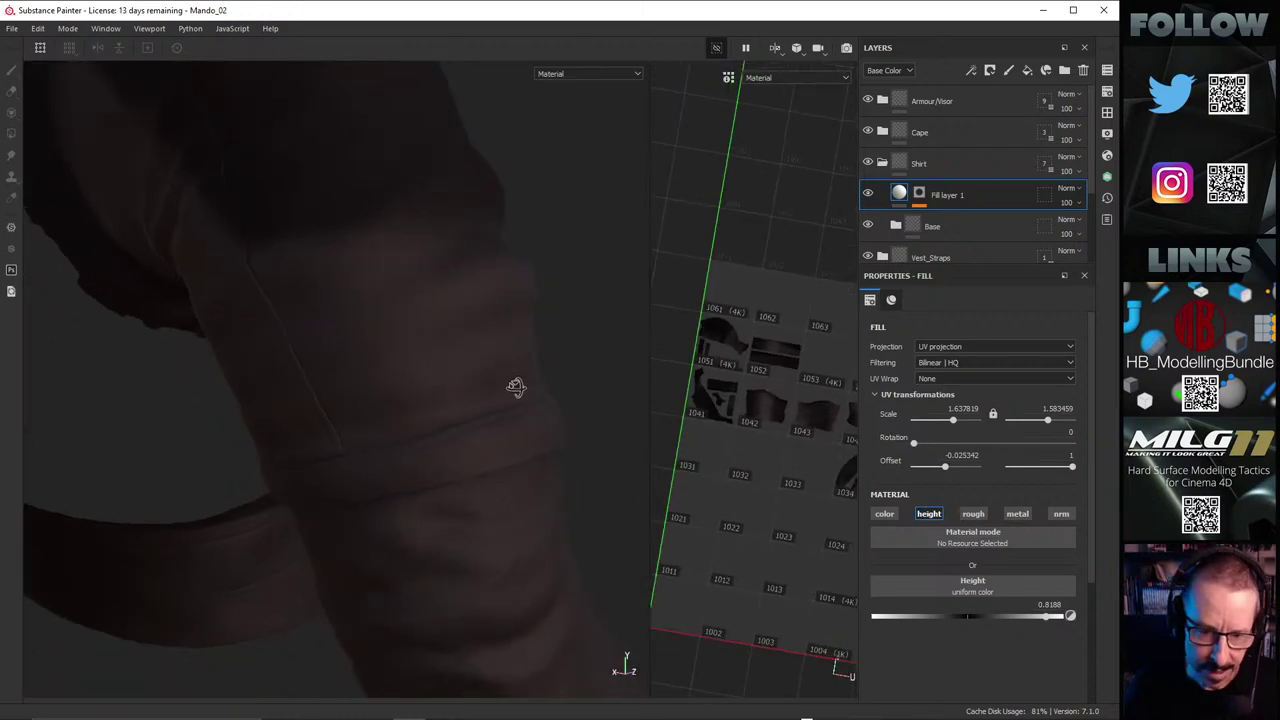
left_click_drag(940, 245, 945, 170)
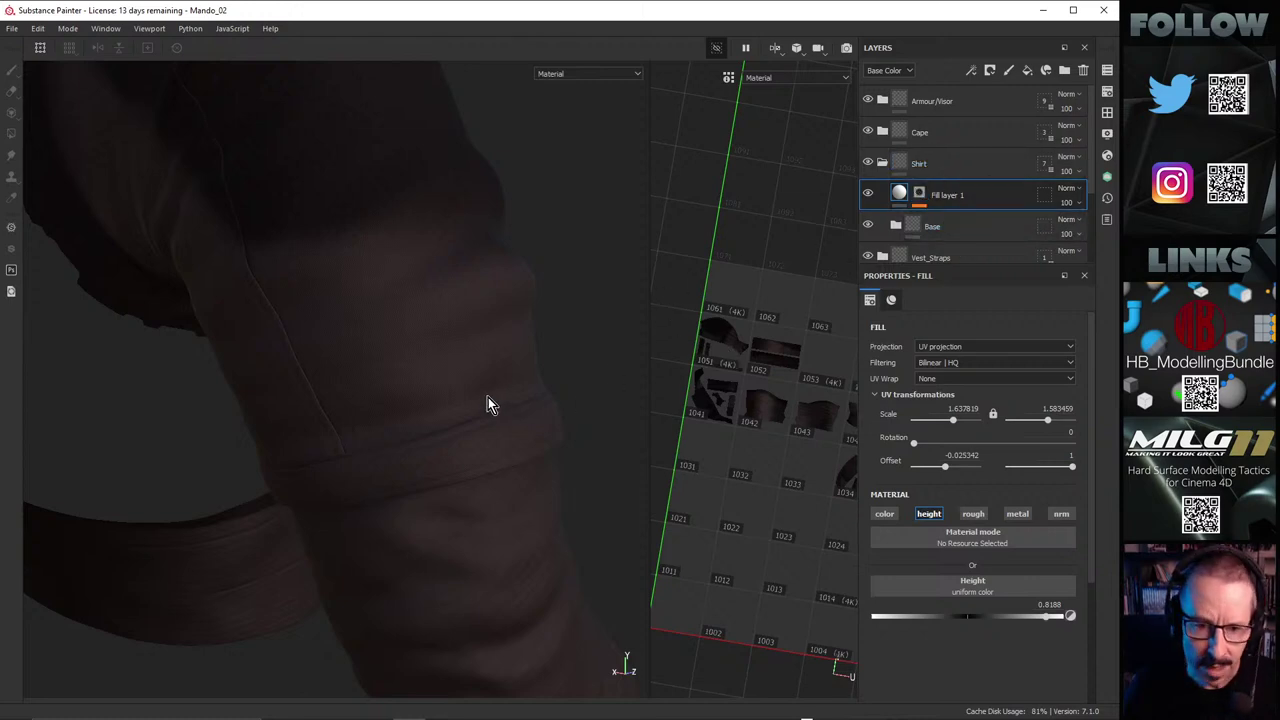
left_click_drag(488, 398, 411, 363, "alt")
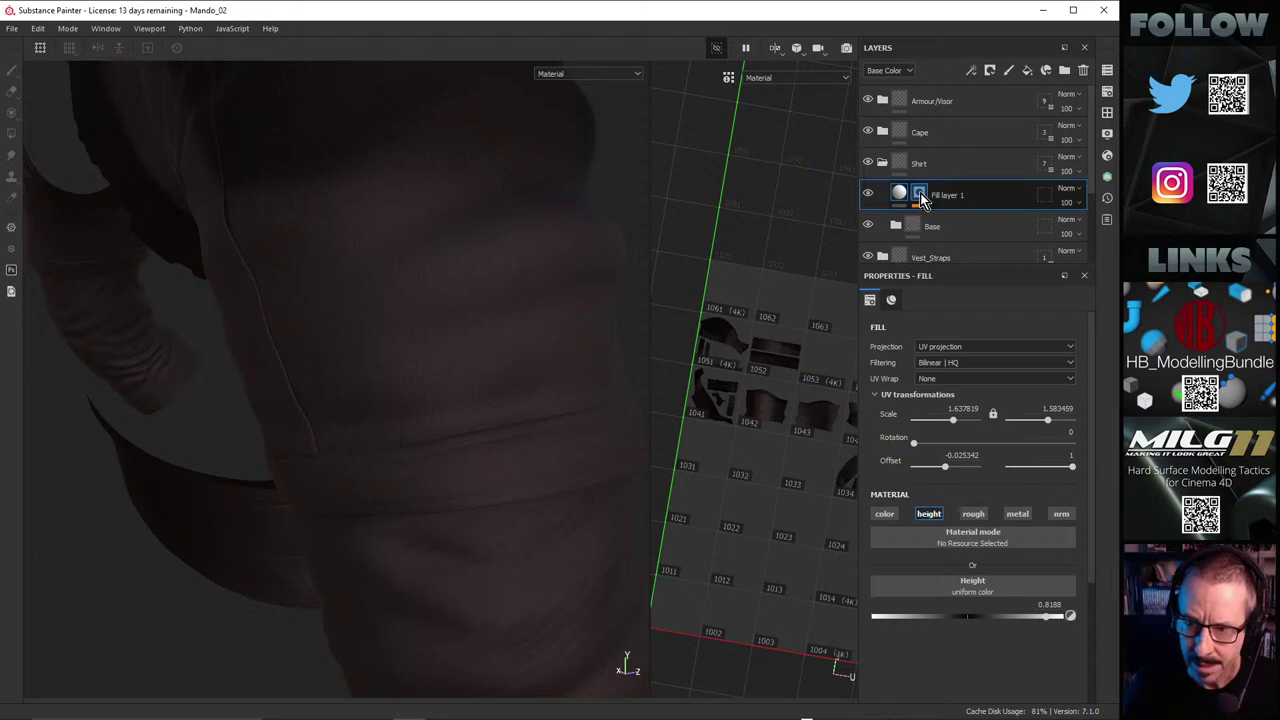
Step: Reselect the Paint effect on Fill layer 1's mask, undo the last mask edits, and delete the restored older Paint effect
key("1")
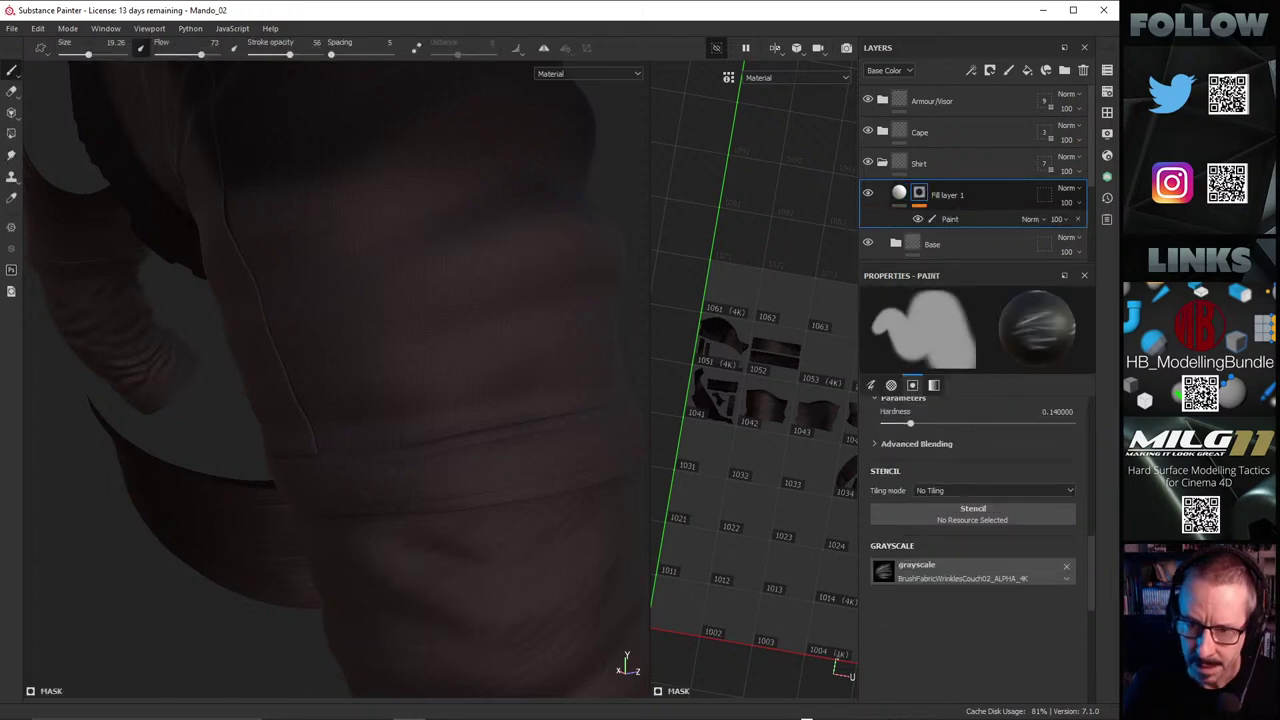
left_click(950, 224)
left_click_drag(443, 329, 350, 381, "alt")
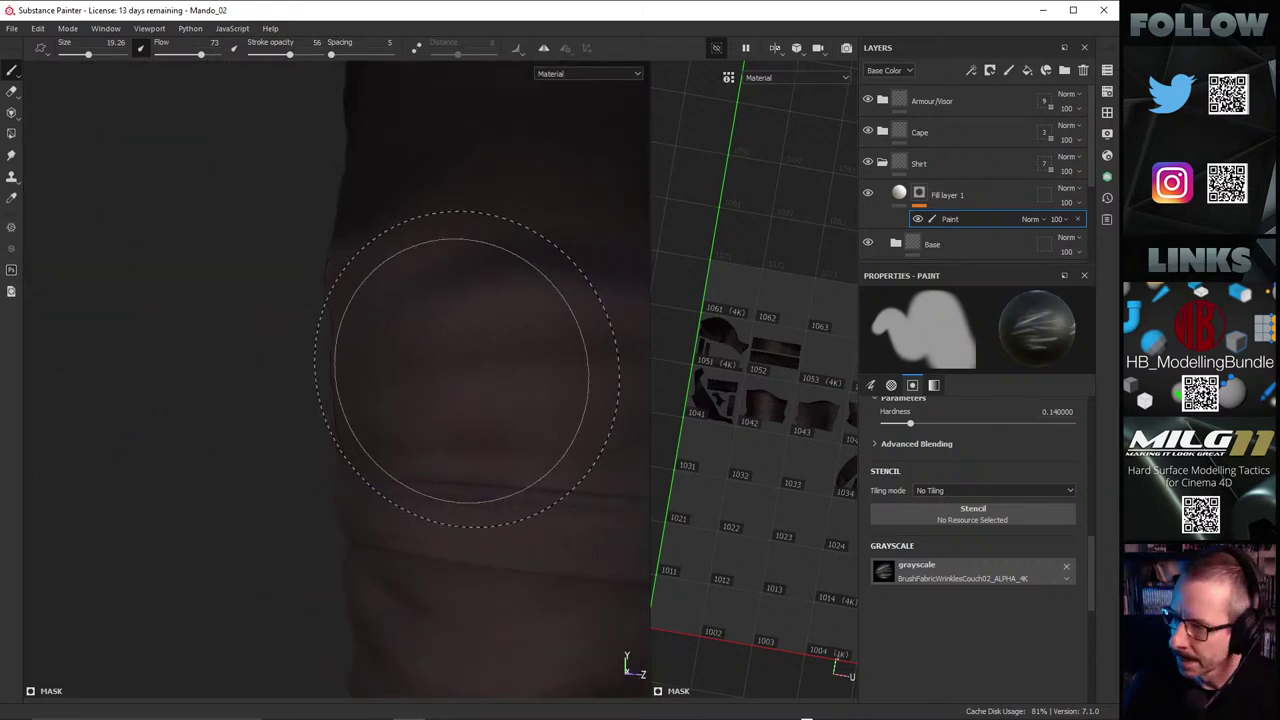
left_click_drag(476, 367, 350, 373, "alt")
key("ctrl+z")
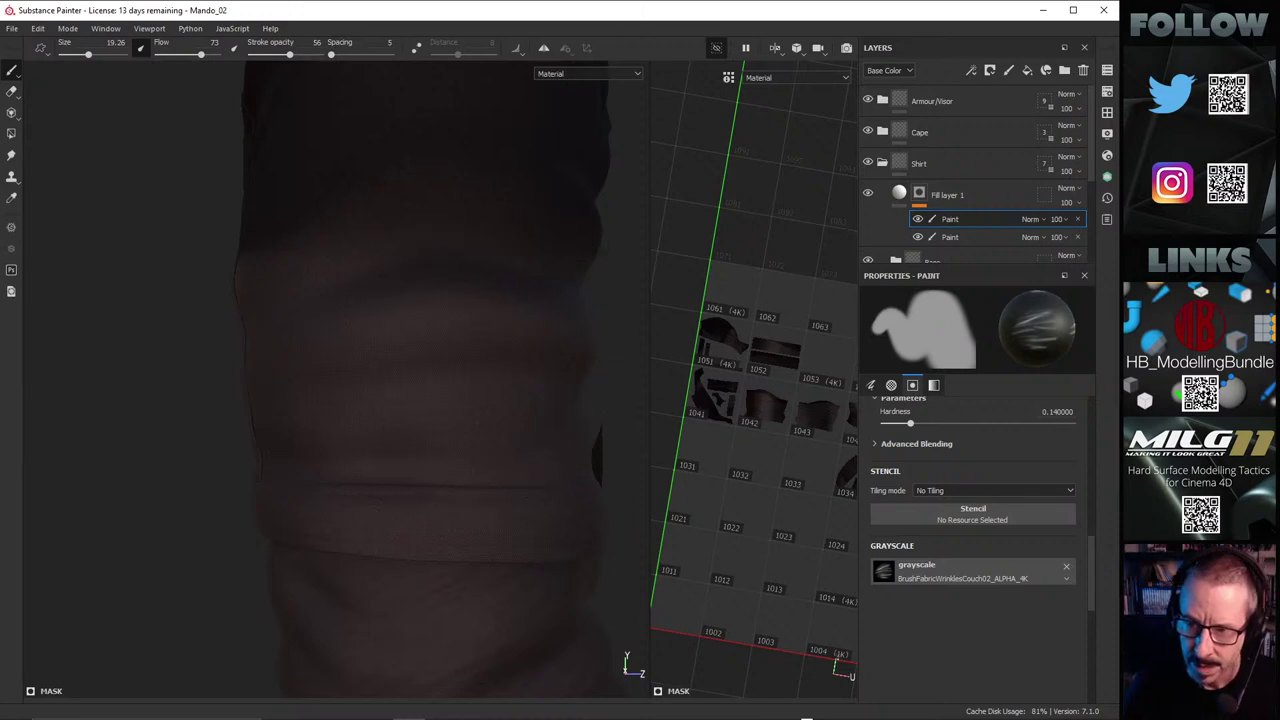
left_click(1077, 238)
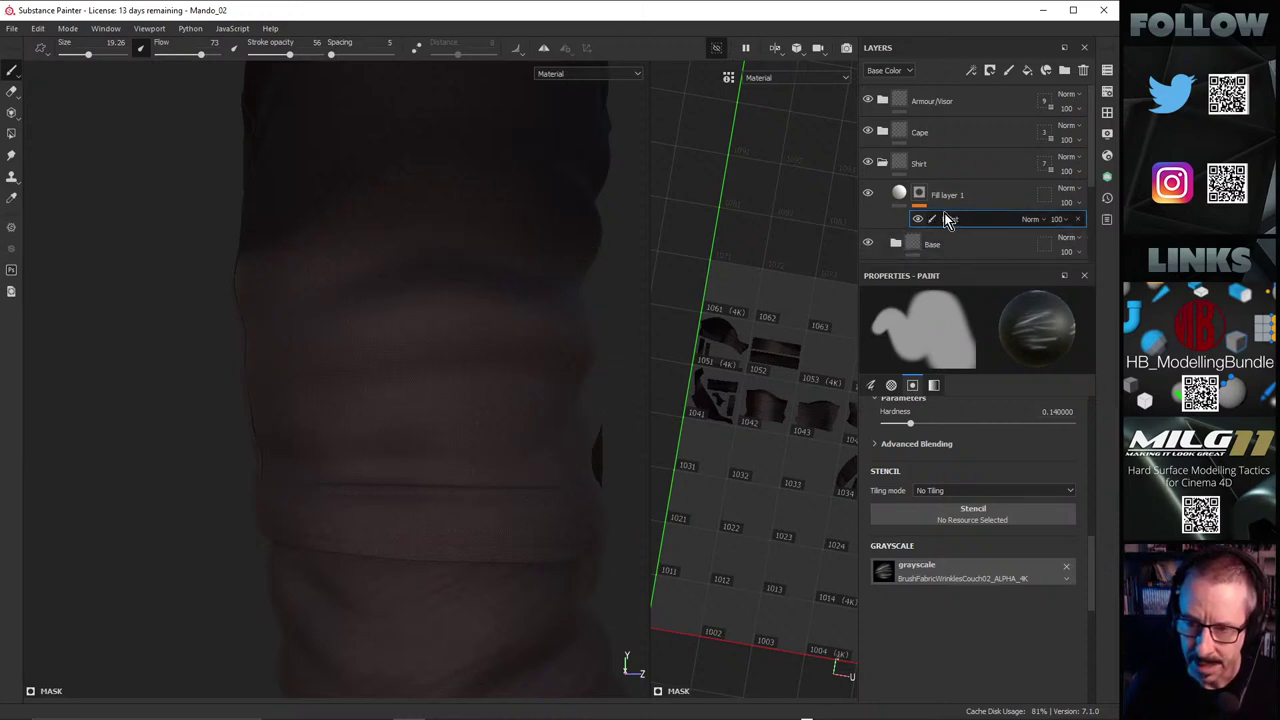
Step: Delete Fill layer 1 from the Shirt folder
left_click(972, 196)
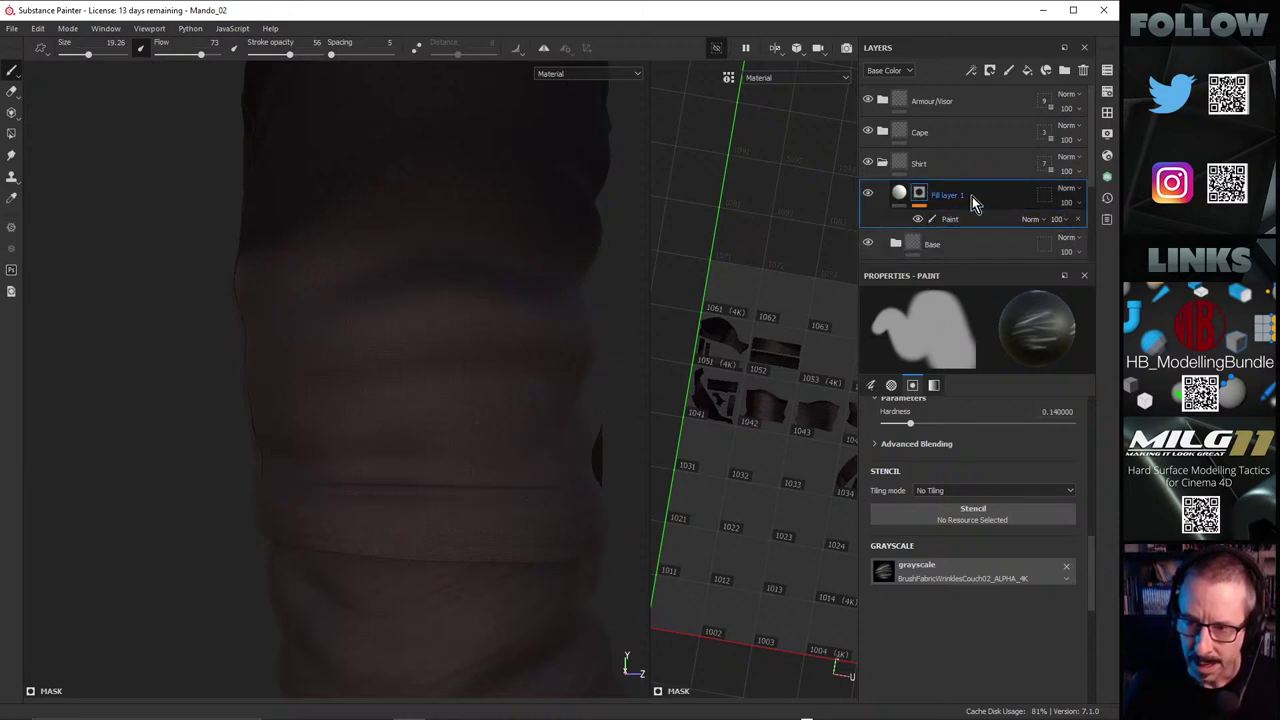
left_click(1085, 72)
left_click_drag(405, 404, 352, 406, "alt")
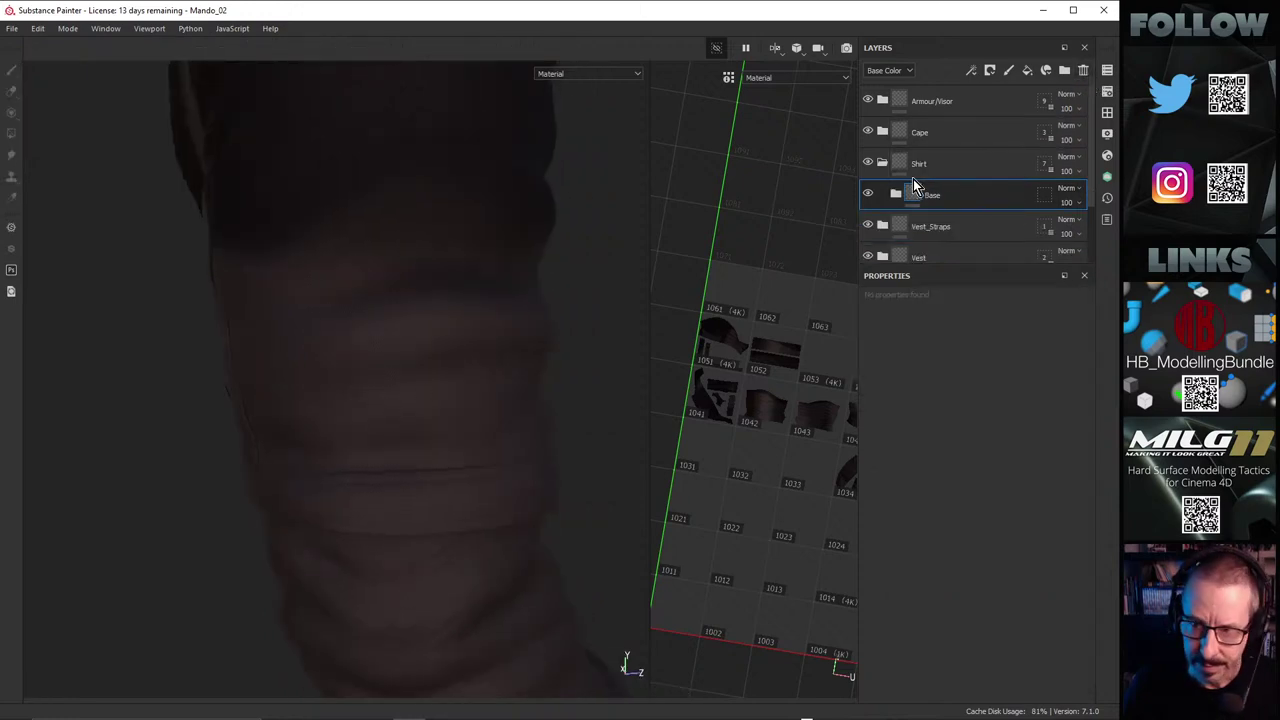
Step: Add a new fill layer above the Base folder inside the Shirt folder and give it a black mask
left_click(896, 193)
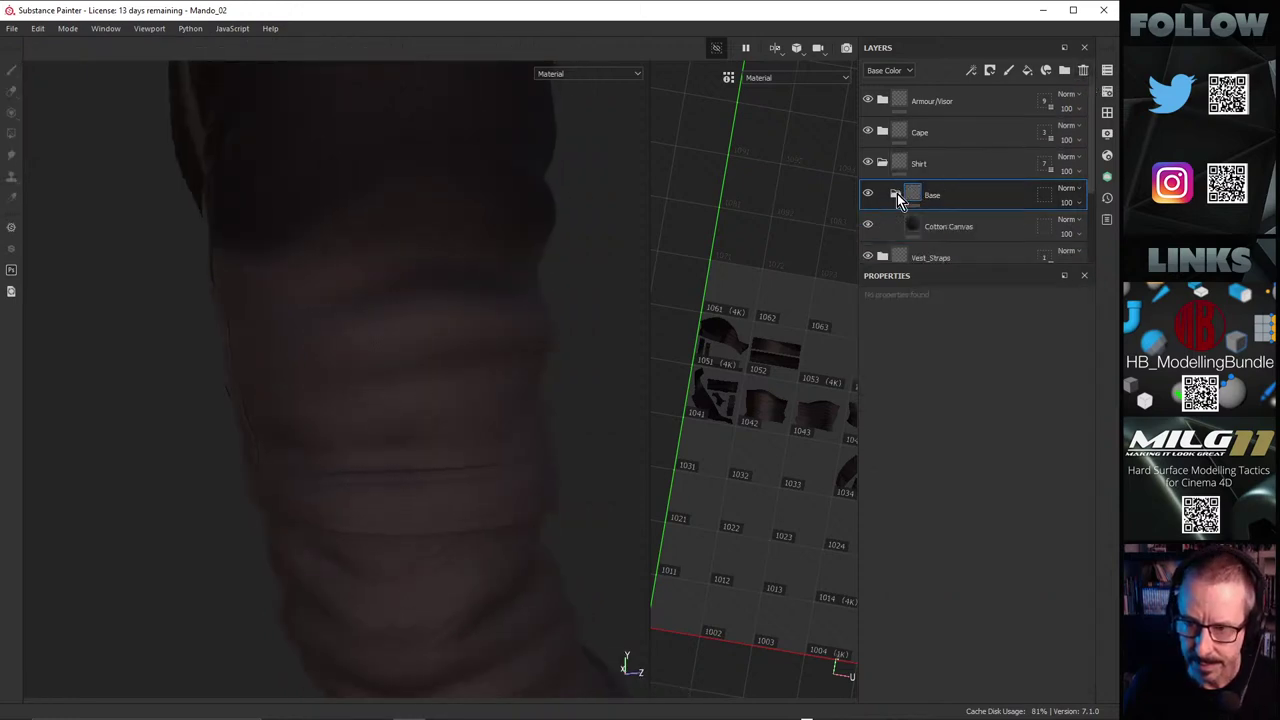
left_click(869, 194)
left_click(869, 194)
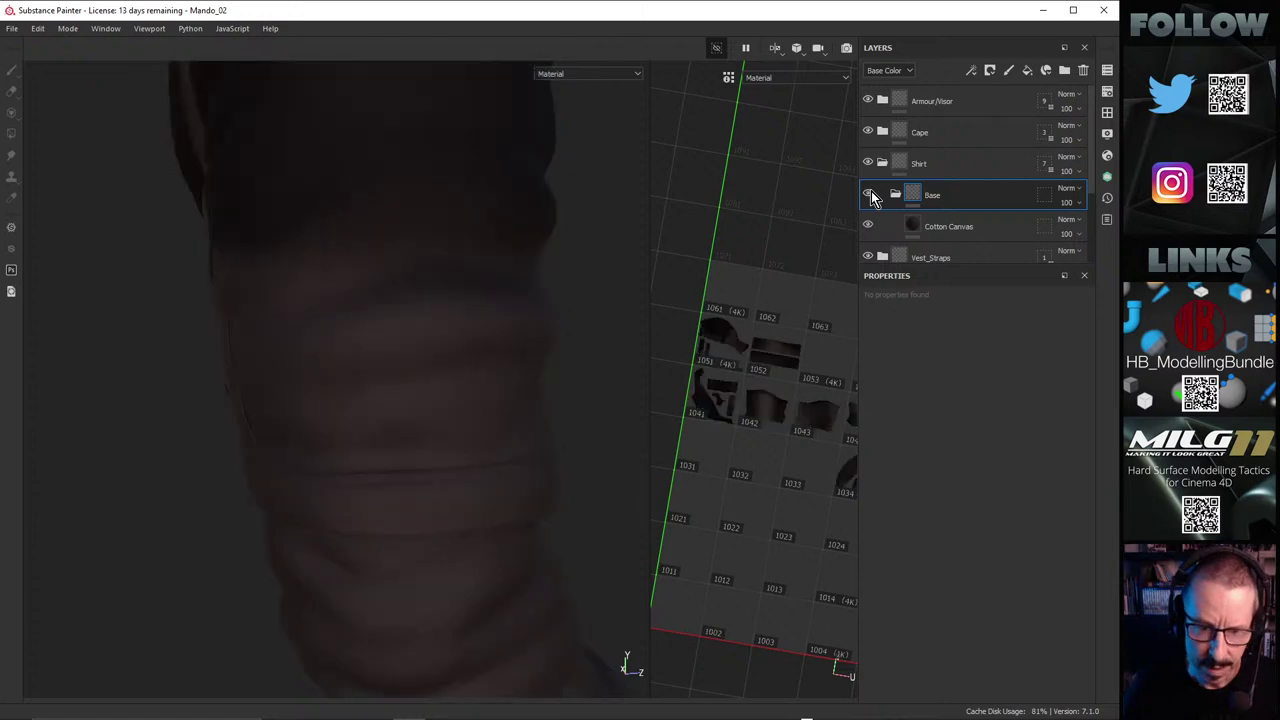
left_click(1034, 70)
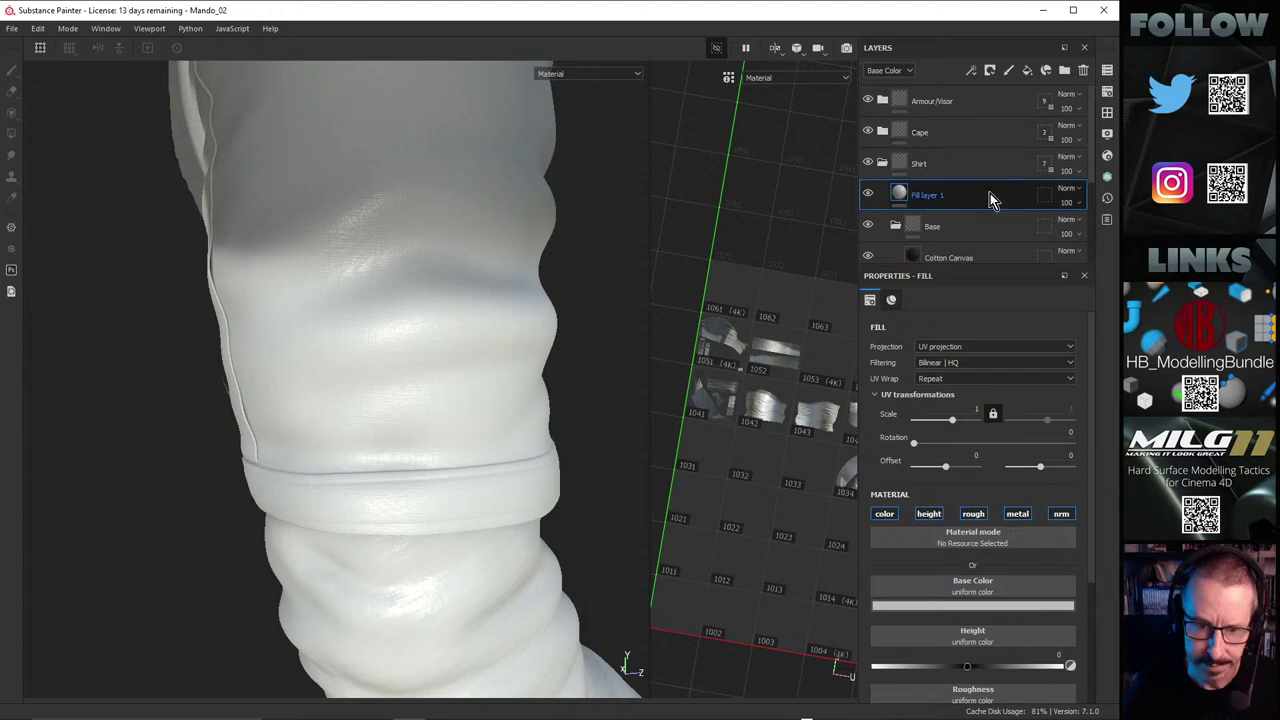
mouse_move(374, 363)
left_mouse_down("alt")
mouse_move(369, 327)
mouse_move(374, 343)
left_mouse_up("alt")
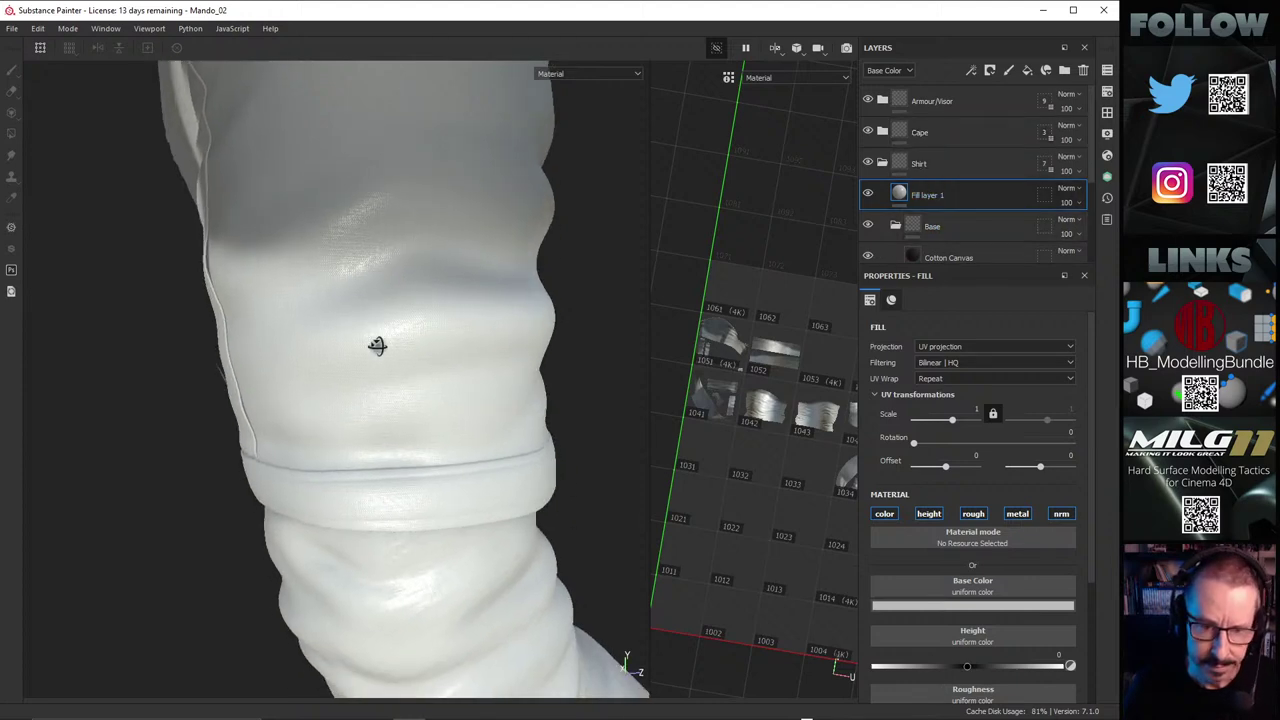
right_click(930, 194)
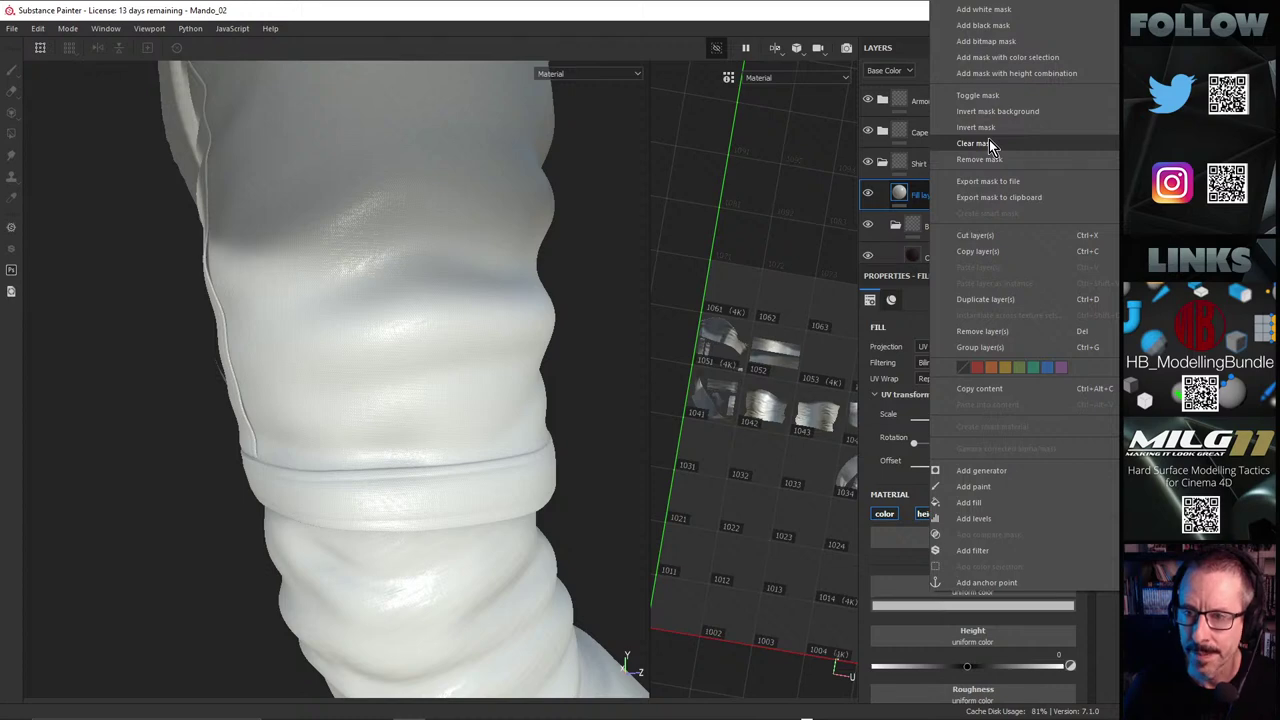
left_click(983, 25)
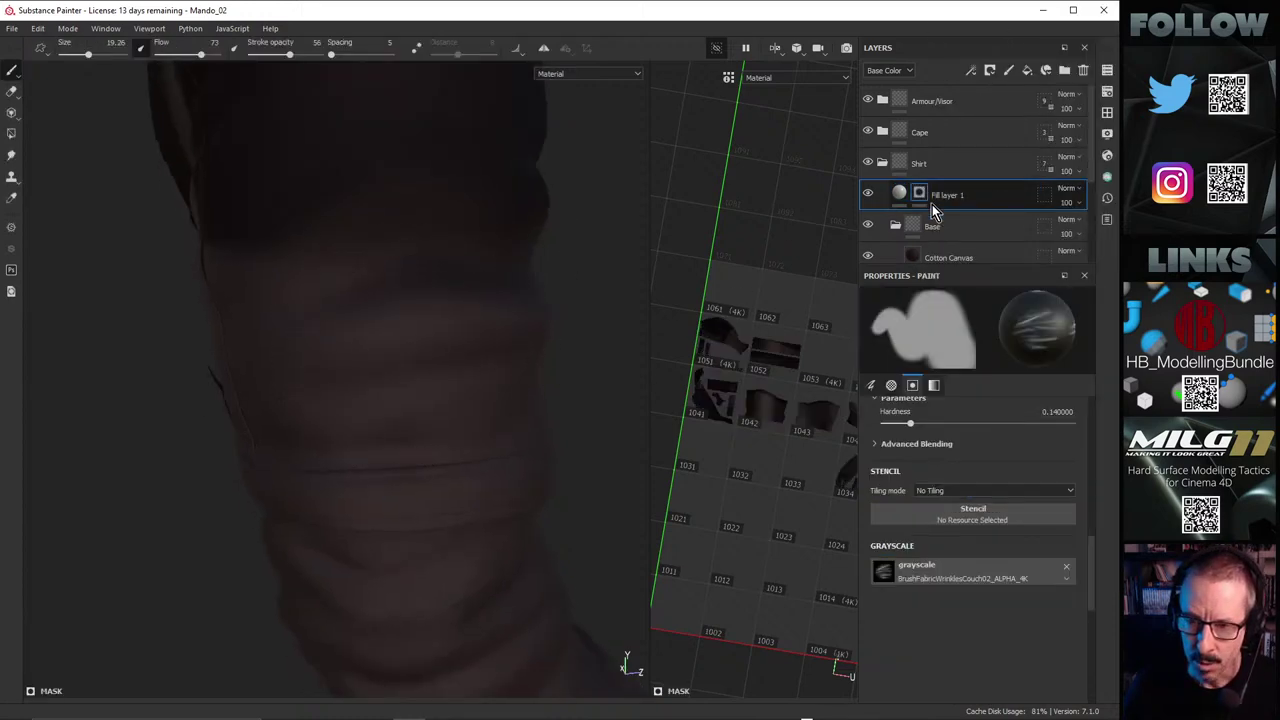
Step: Try a BrushFabricWrinklesCouch02 stroke on Fill layer 1's mask across the upper sleeve and undo it
mouse_move(291, 320)
left_mouse_down()
mouse_move(471, 343)
mouse_move(450, 338)
left_mouse_up()
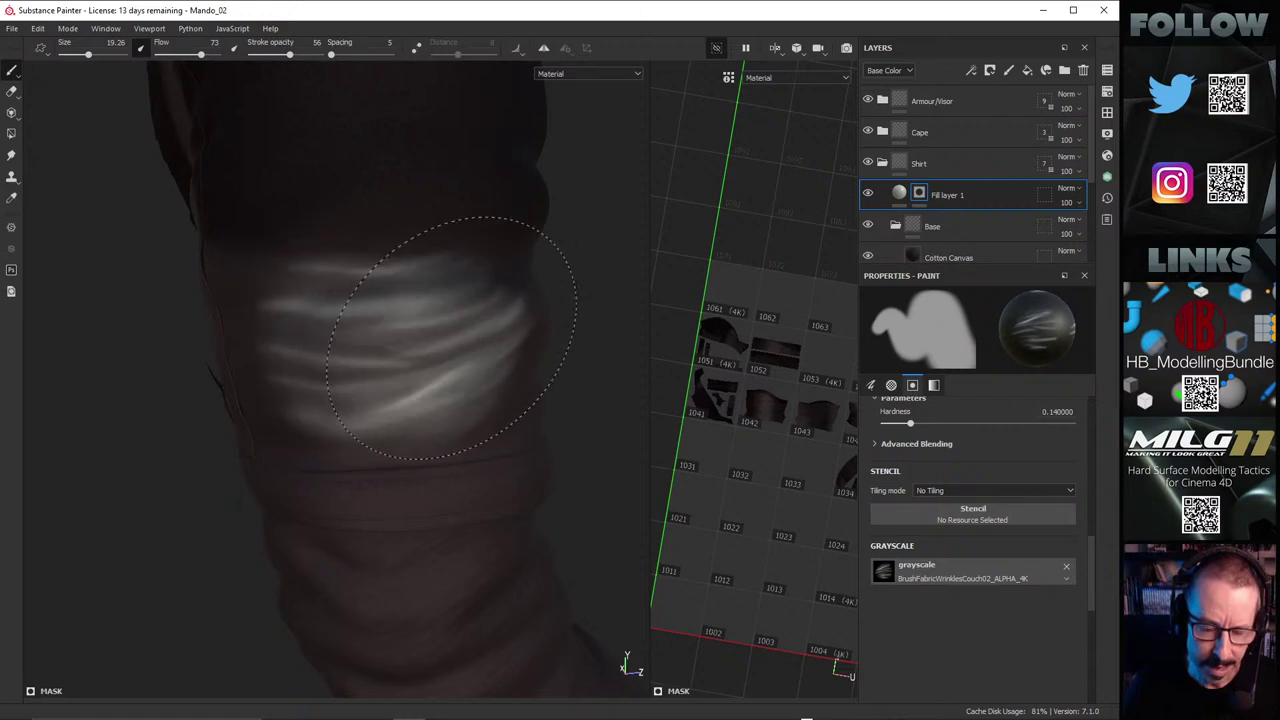
key("ctrl+z")
key("ctrl+z")
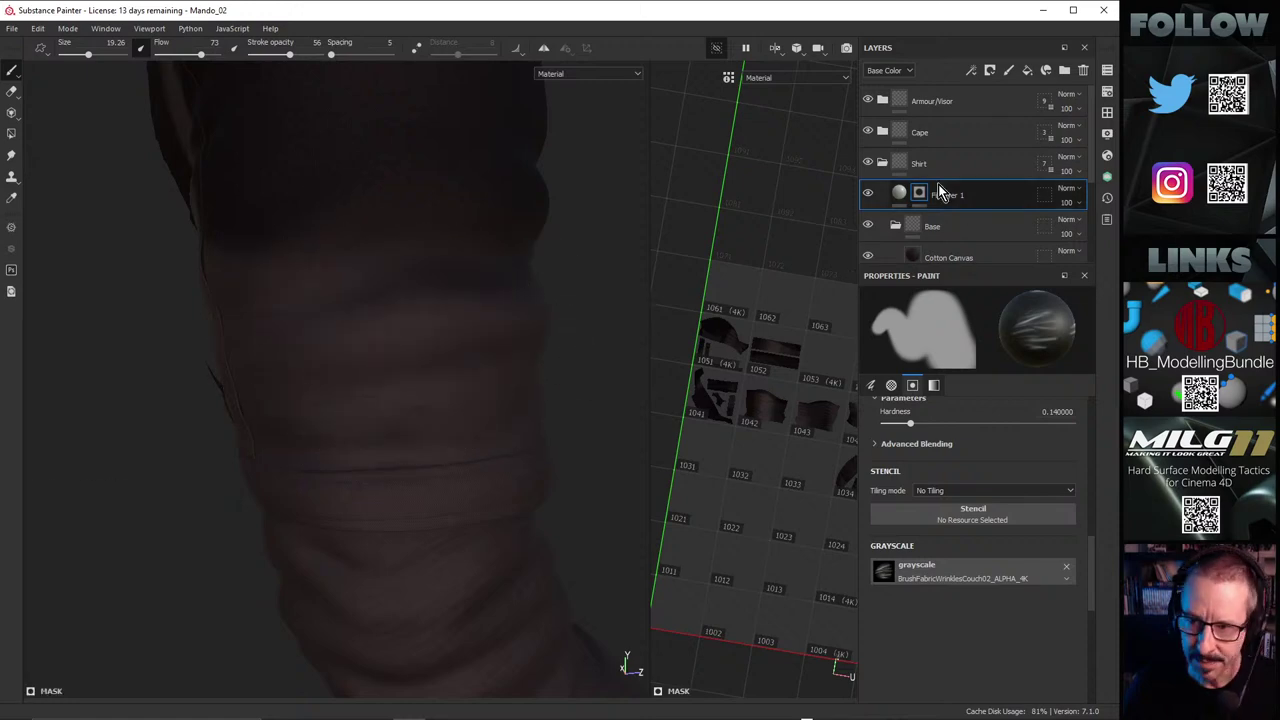
Step: Limit Fill layer 1's material to the height channel only and add a Paint effect to its mask
left_click(898, 196)
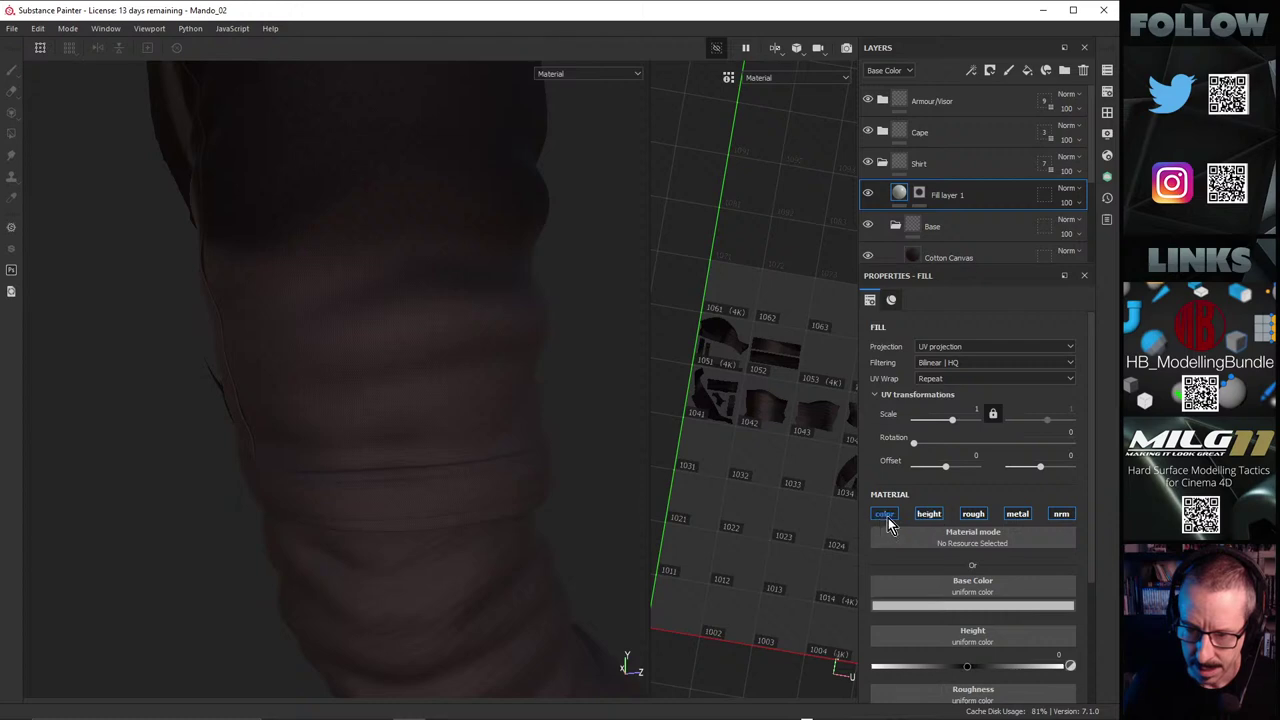
left_click(929, 515)
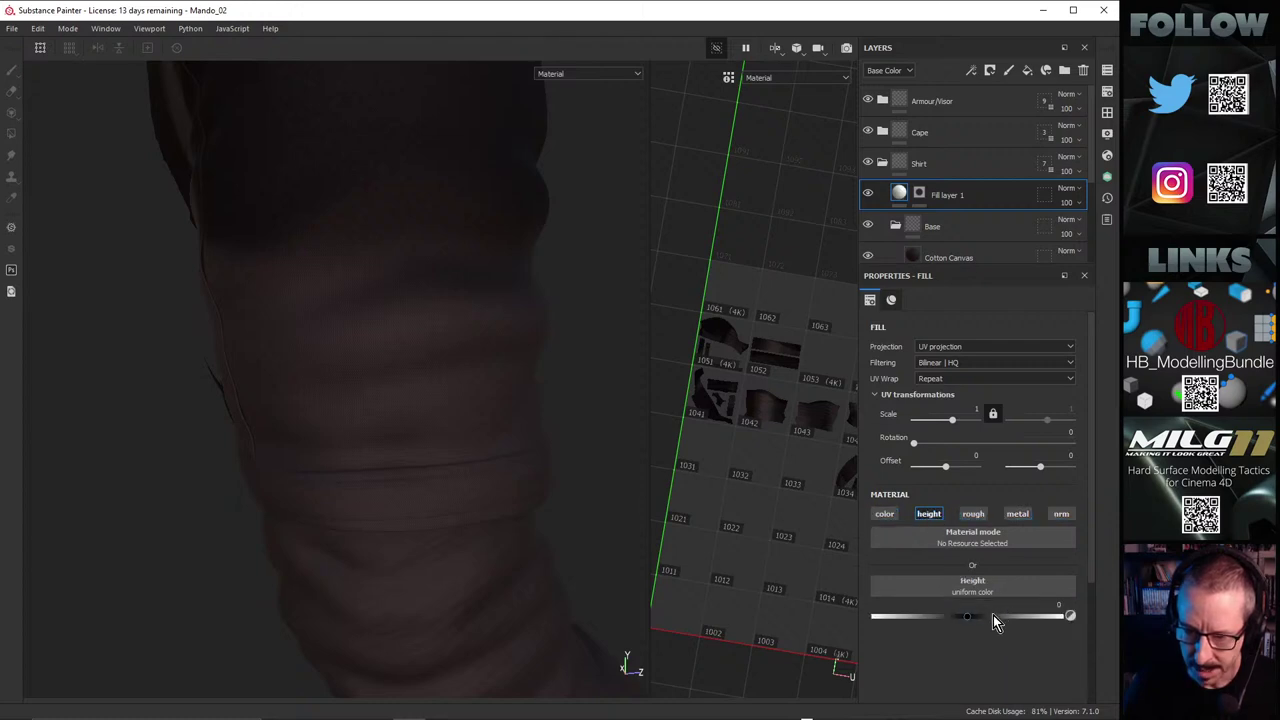
left_click(920, 194)
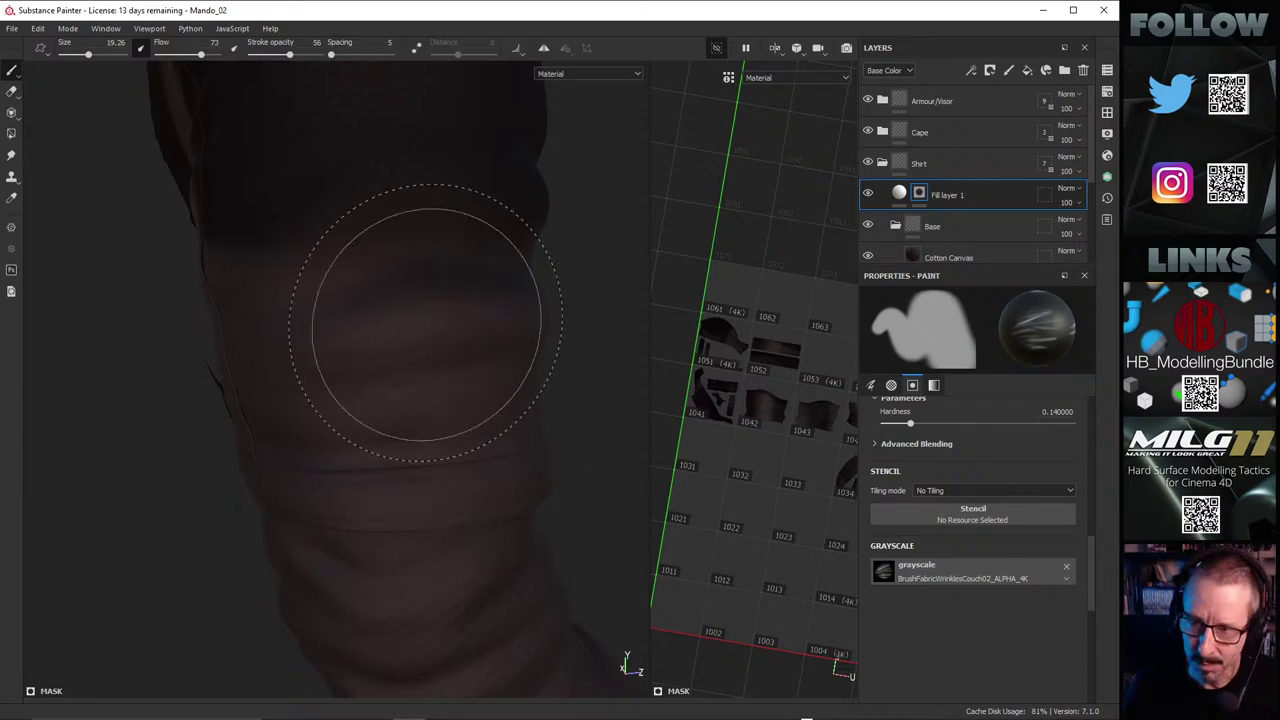
right_click(925, 195)
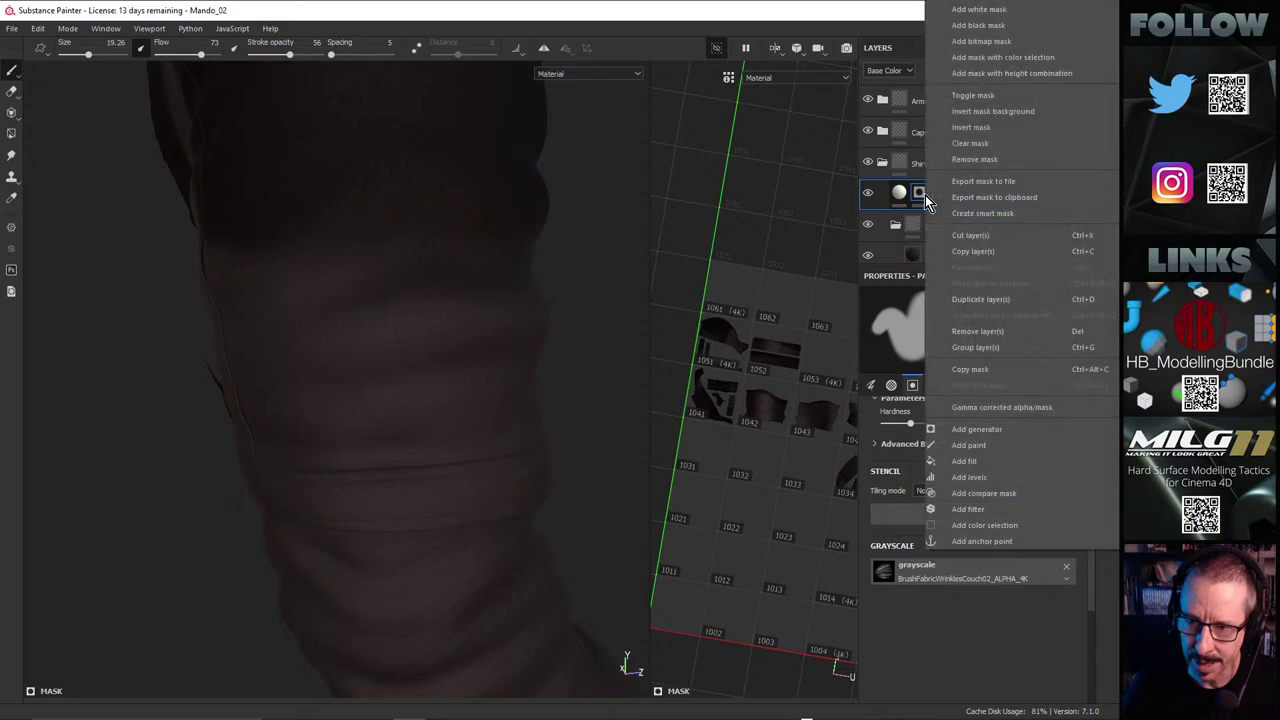
left_click(978, 446)
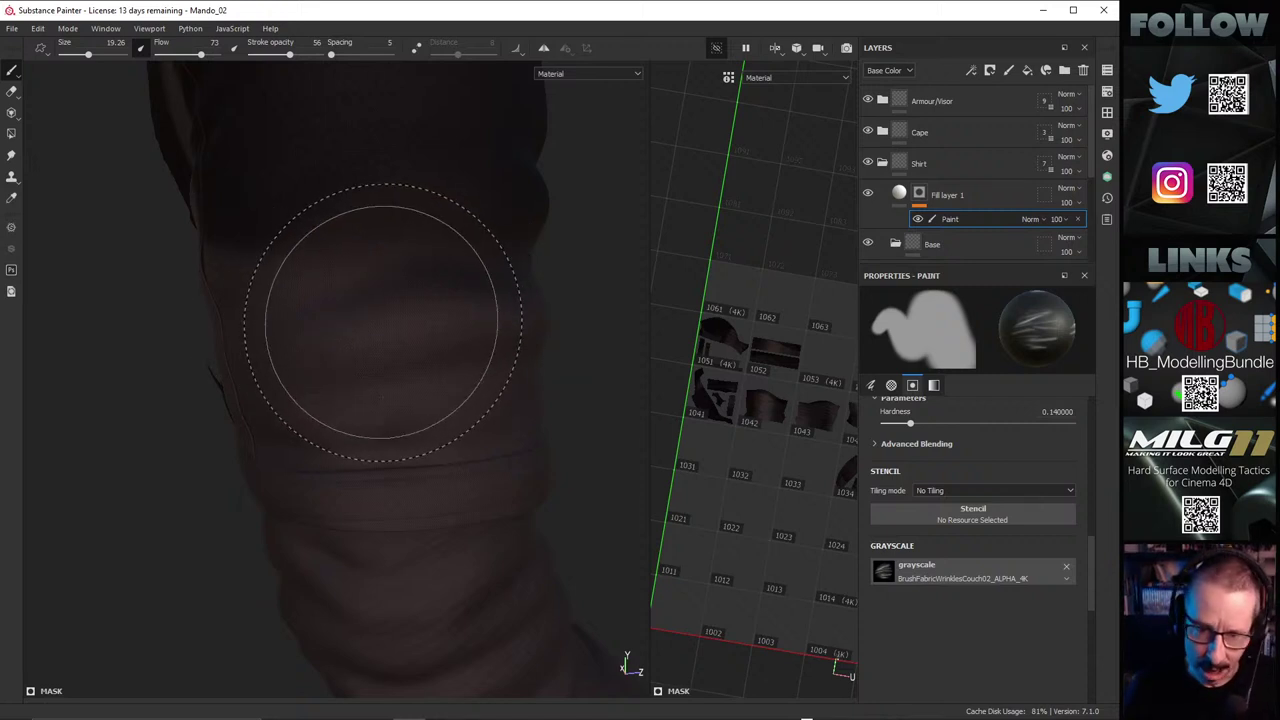
Step: Set Fill layer 1's height to about 0.56 and the brush flow for the mask's Paint effect to 67
left_click_drag(409, 329, 390, 347, "alt")
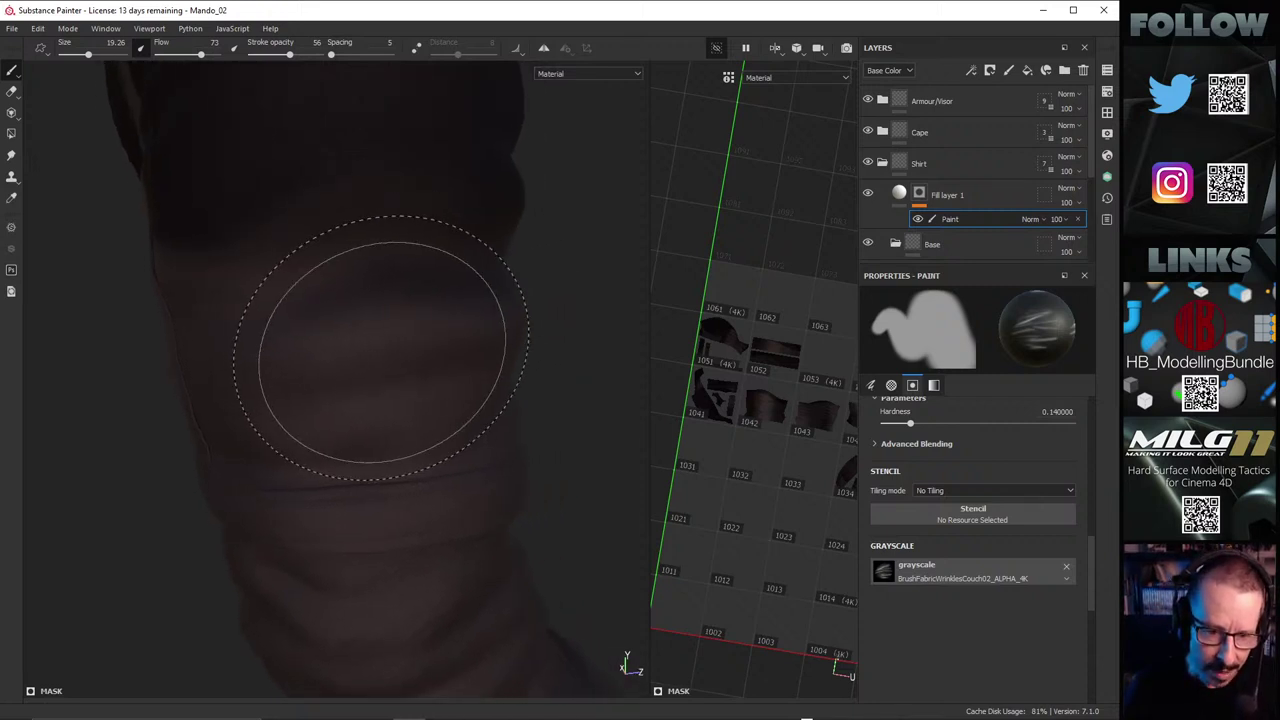
left_click(884, 198)
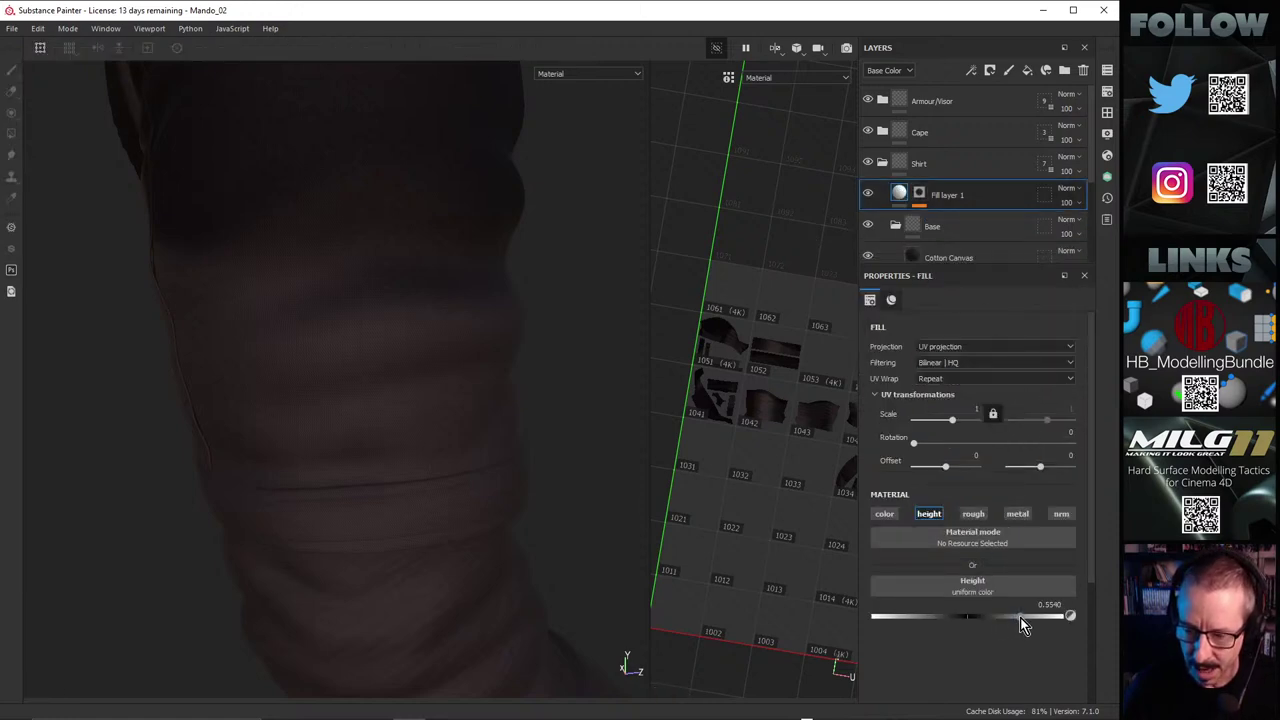
left_click(922, 193)
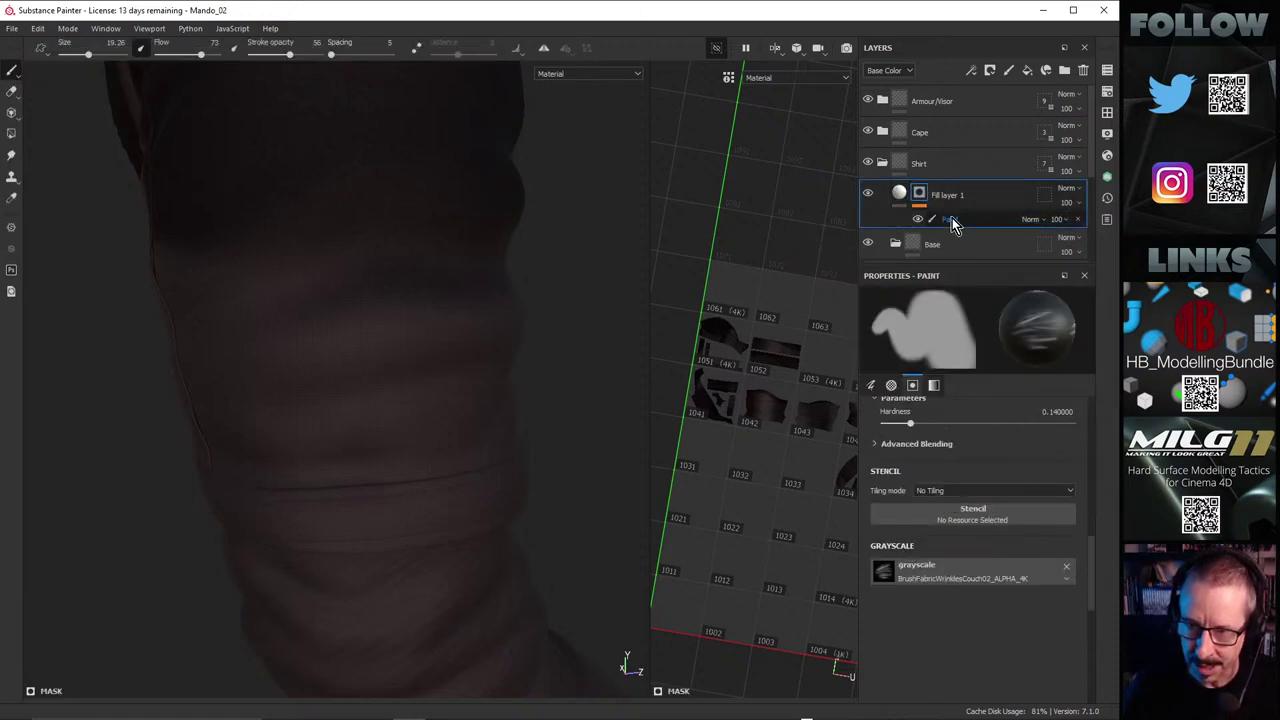
mouse_move(903, 195)
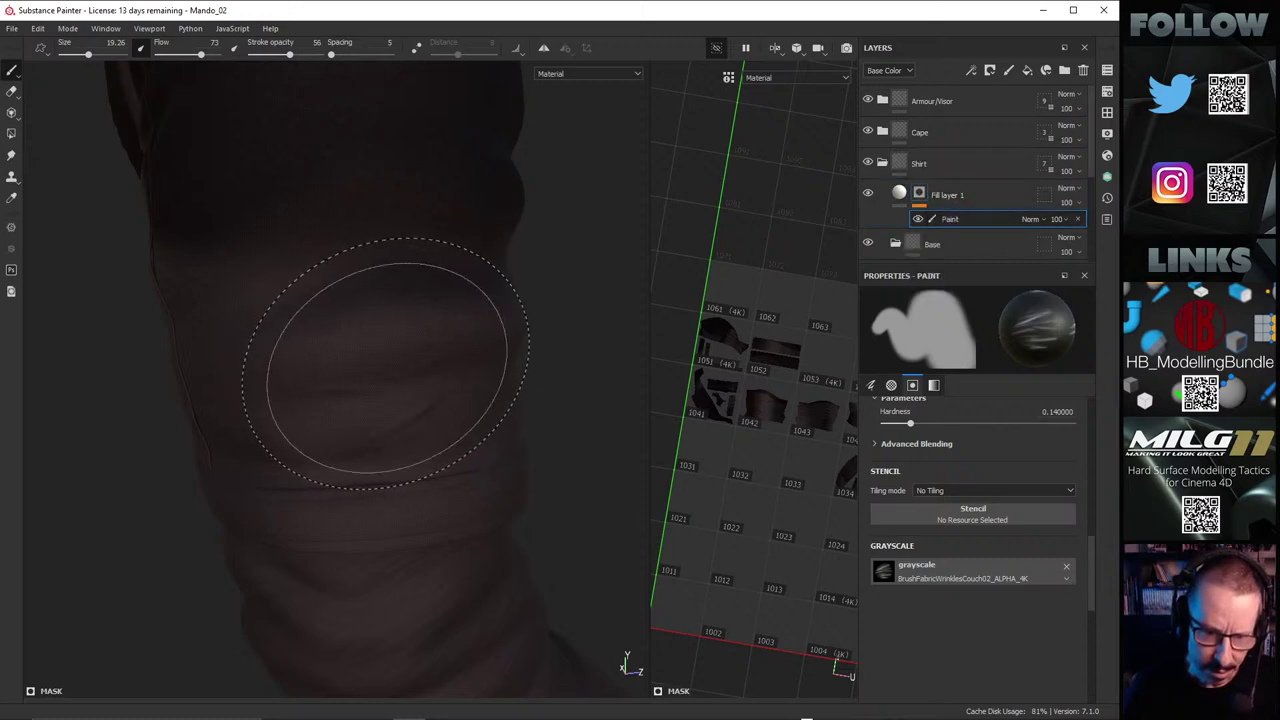
mouse_move(337, 375)
left_mouse_down("alt")
mouse_move(349, 306)
mouse_move(400, 286)
mouse_move(306, 351)
mouse_move(415, 335)
left_mouse_up("alt")
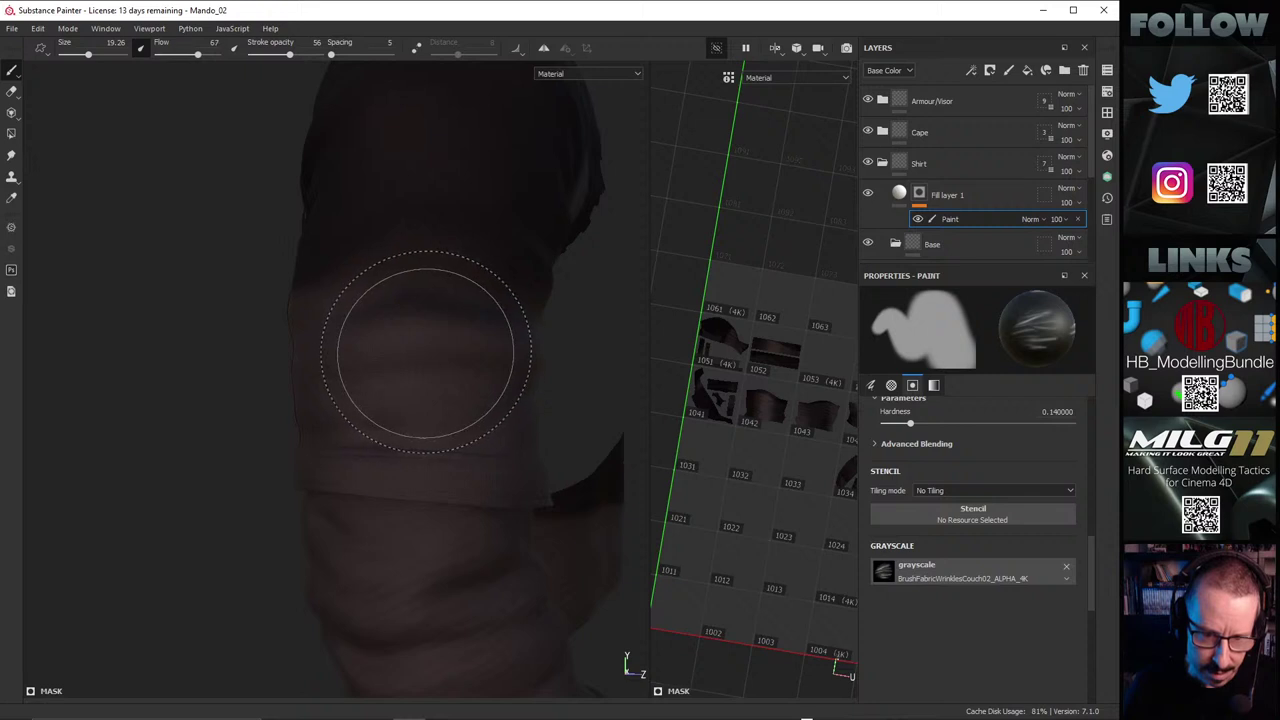
mouse_move(426, 352)
left_mouse_down("ctrl")
mouse_move(423, 366)
mouse_move(391, 365)
mouse_move(137, 323)
mouse_move(334, 366)
mouse_move(318, 296)
mouse_move(334, 346)
mouse_move(277, 371)
left_mouse_up("ctrl")
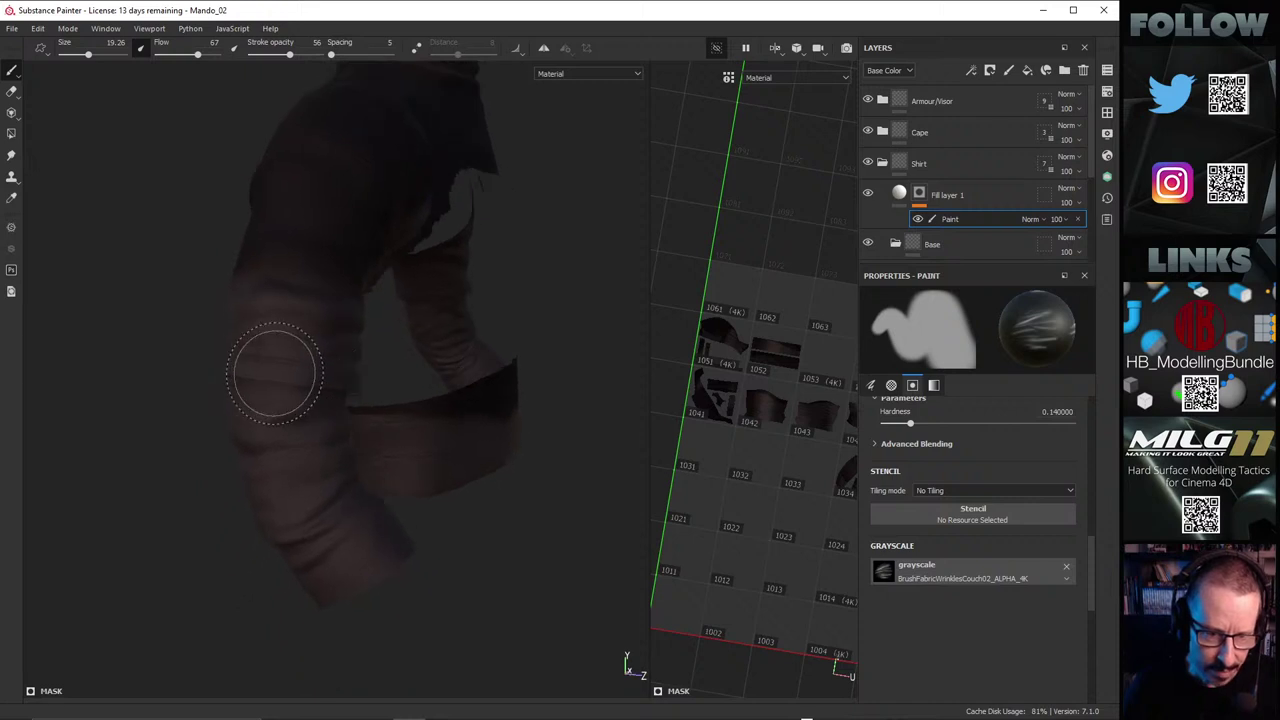
Step: Rename the mask's Paint effect as "Paint Couch 2" and add a second Paint effect to Fill layer 1's mask
double_click(950, 219)
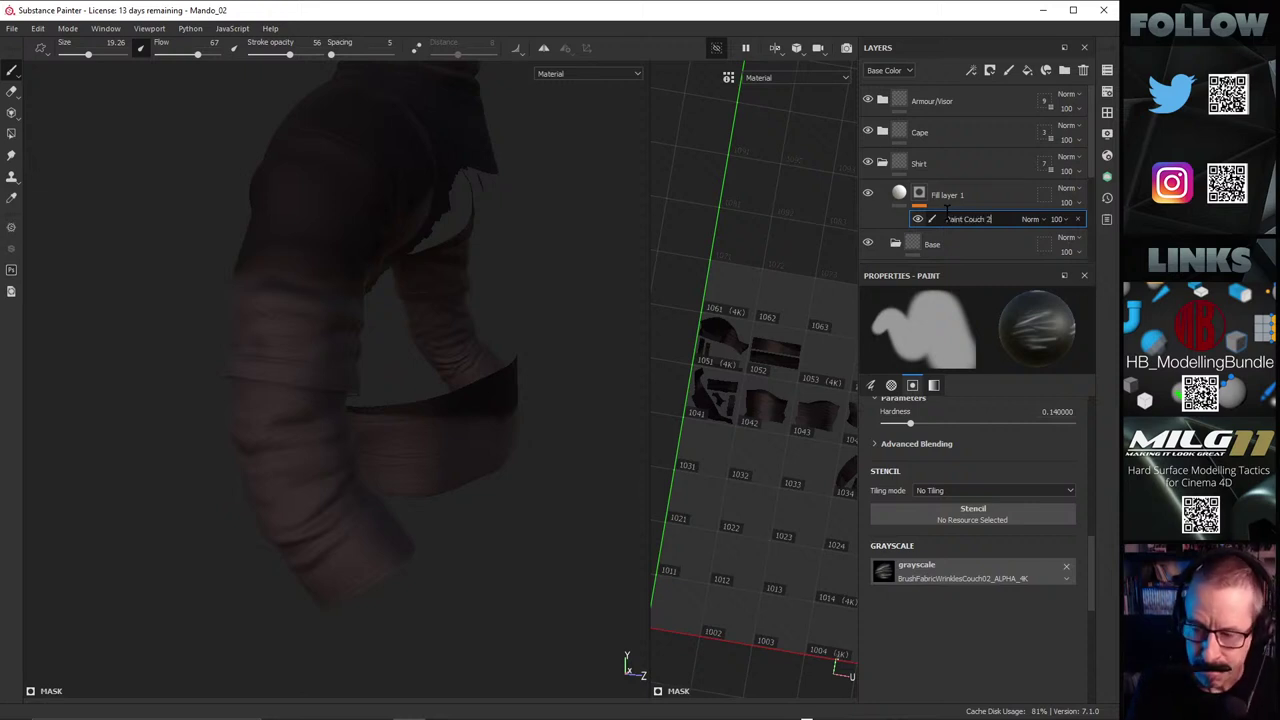
type("Couch 2")
key("Return")
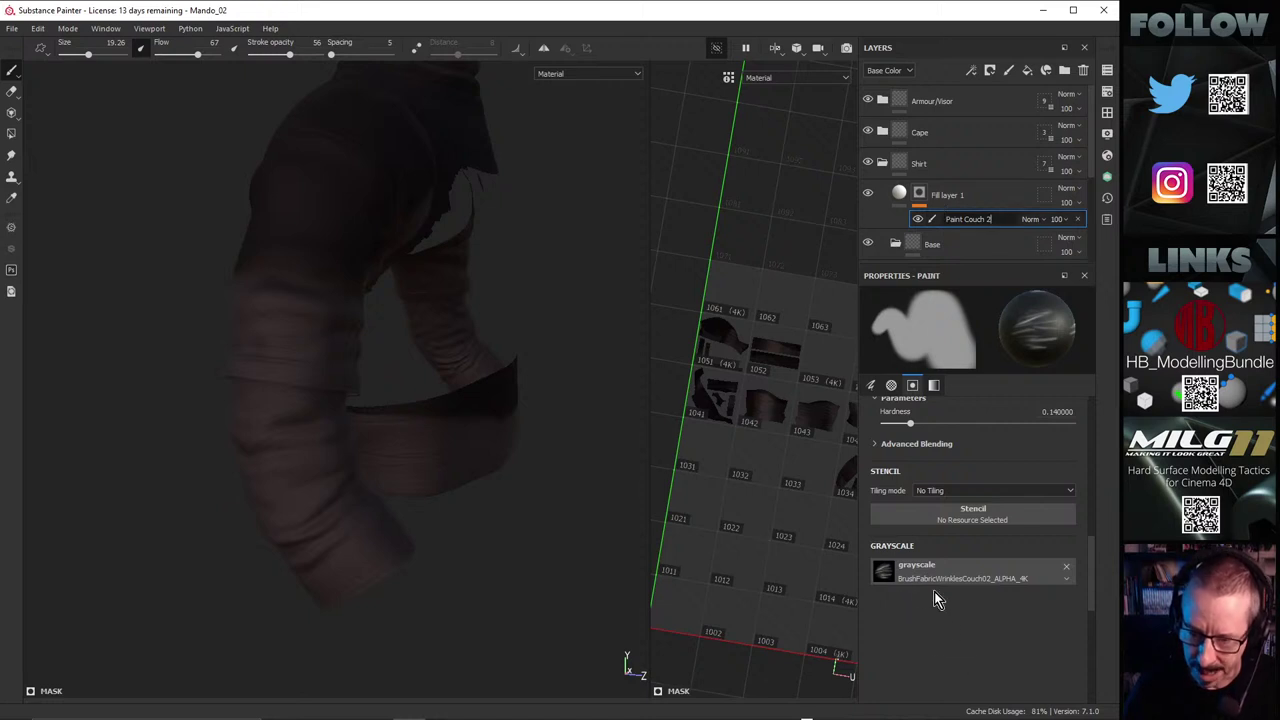
left_click(919, 196)
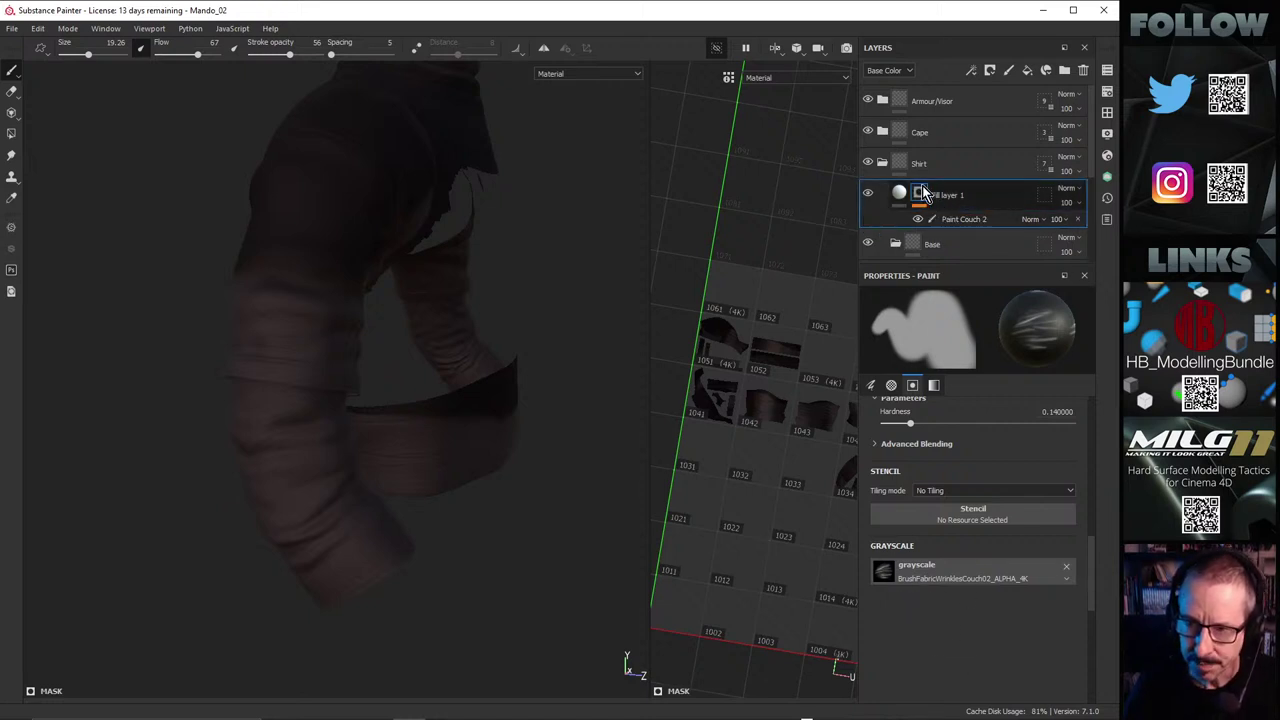
right_click(921, 196)
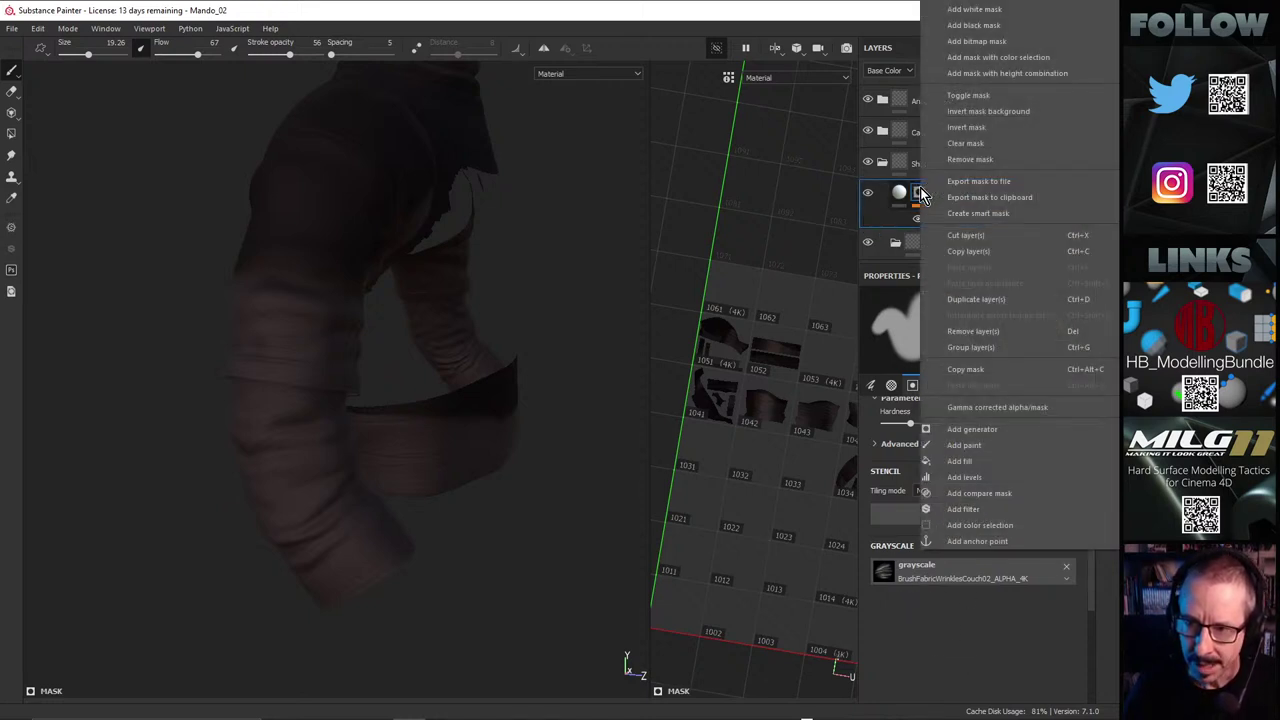
left_click(996, 440)
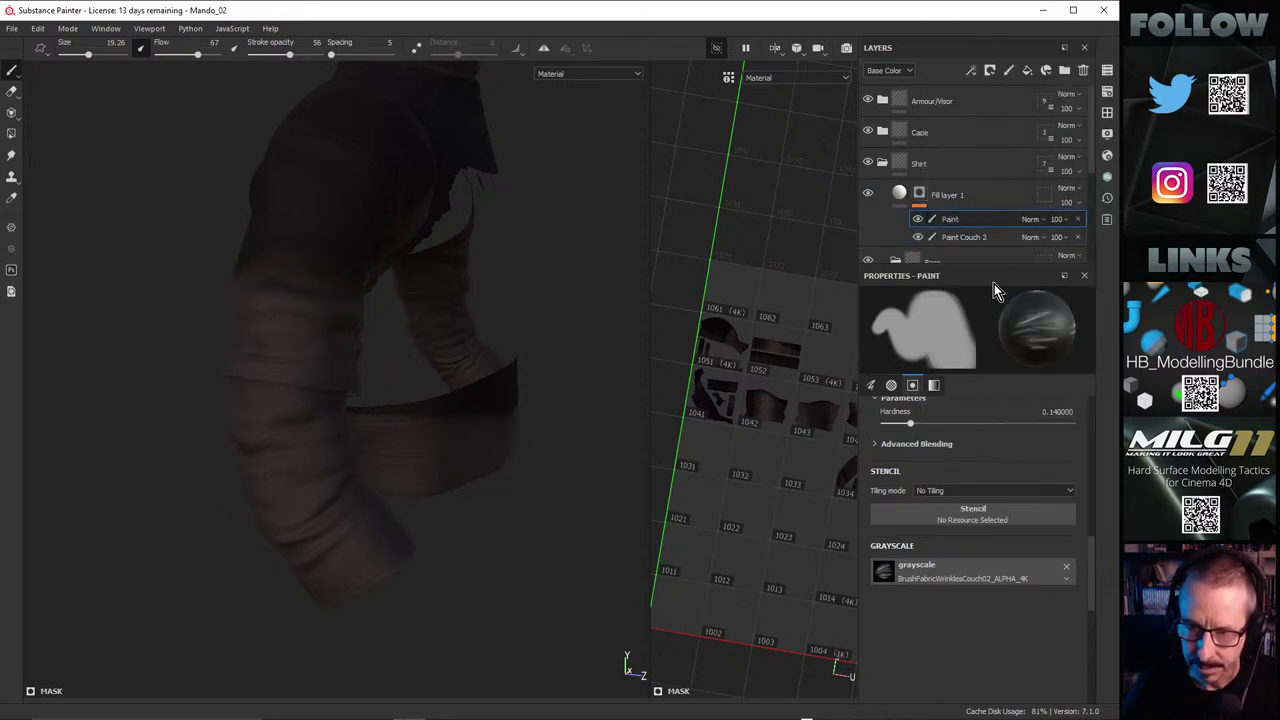
Step: Set the brush's grayscale texture to WrinkledLinen from the wrinkle resources for the new Paint effect
left_click(988, 570)
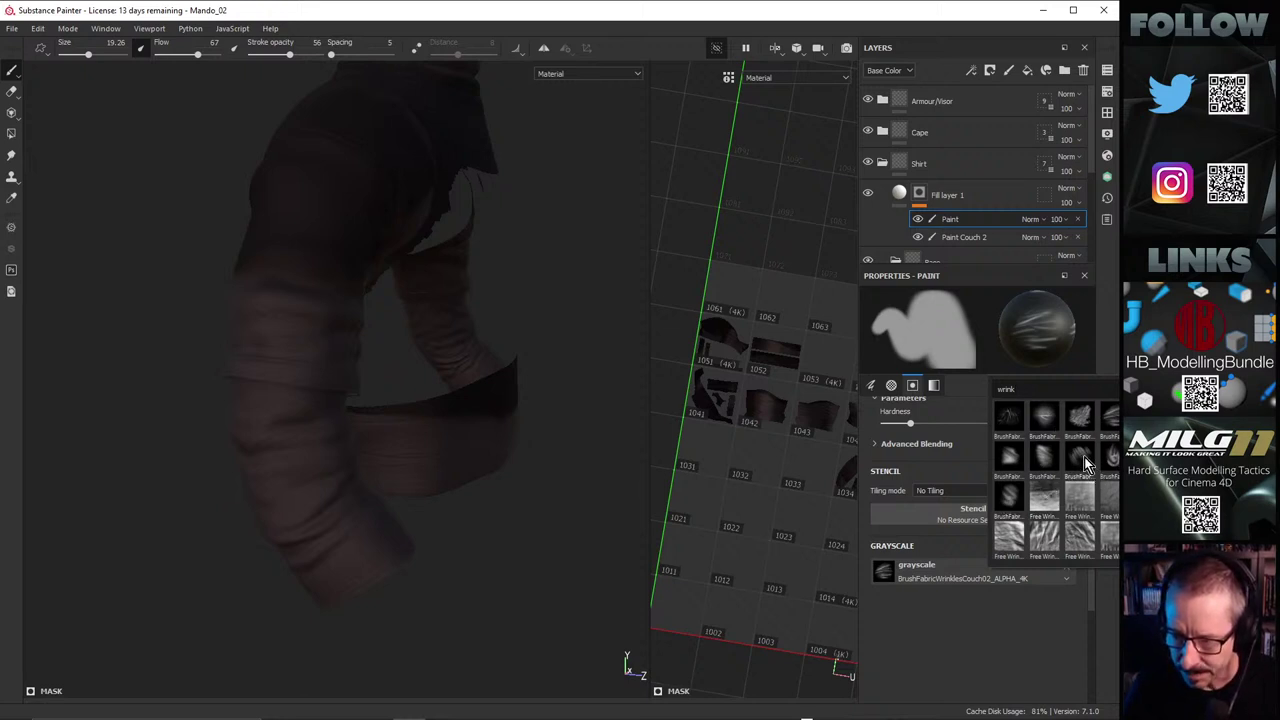
scroll(1083, 453, "down", 2)
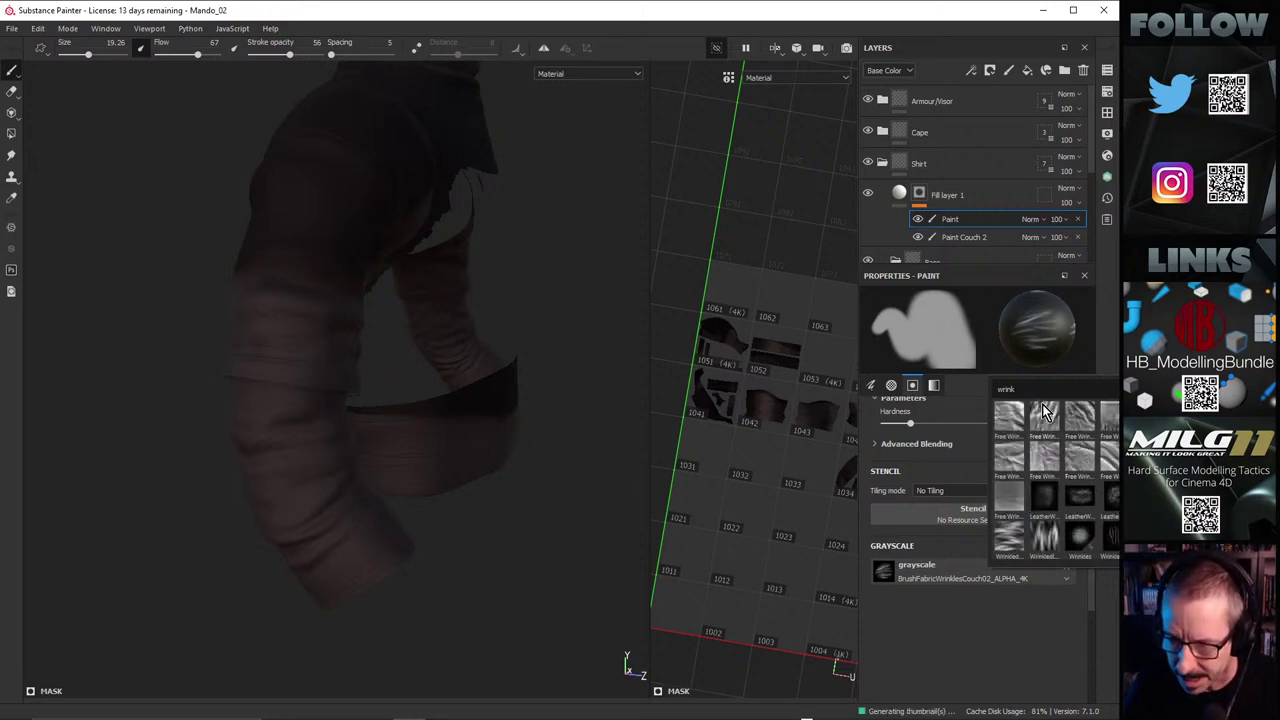
mouse_move(1048, 428)
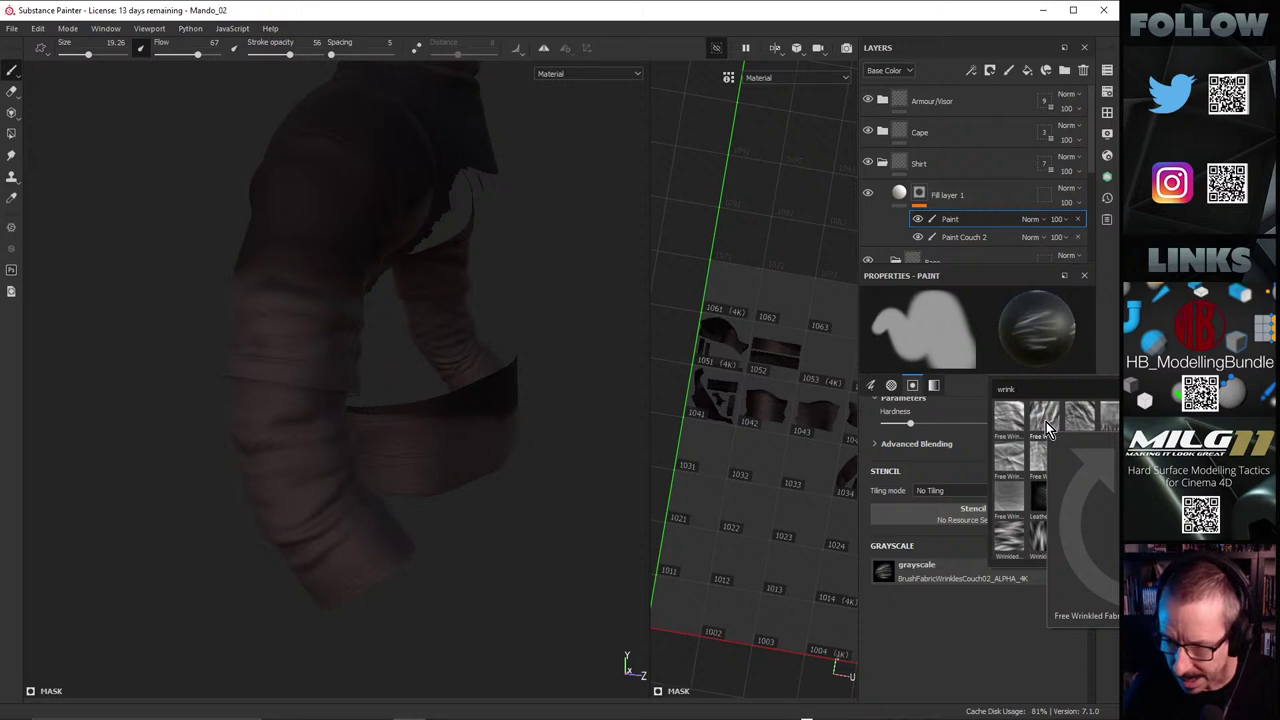
mouse_move(1078, 408)
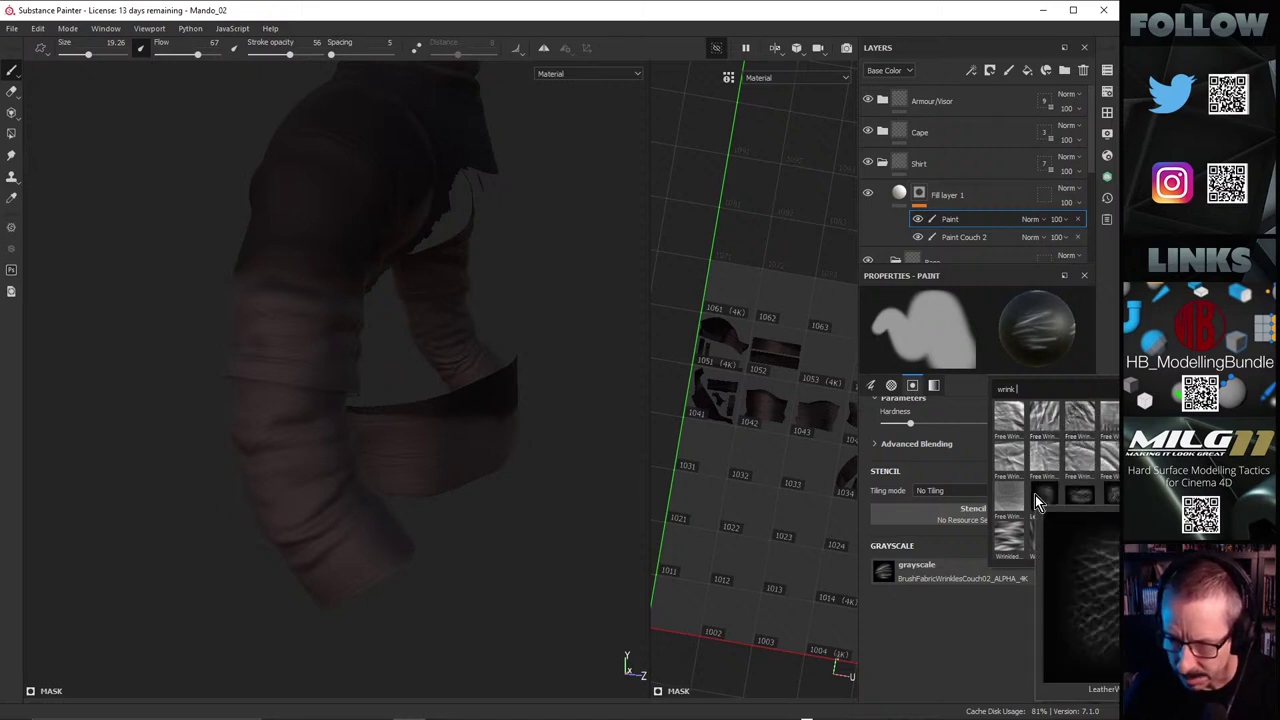
mouse_move(1007, 543)
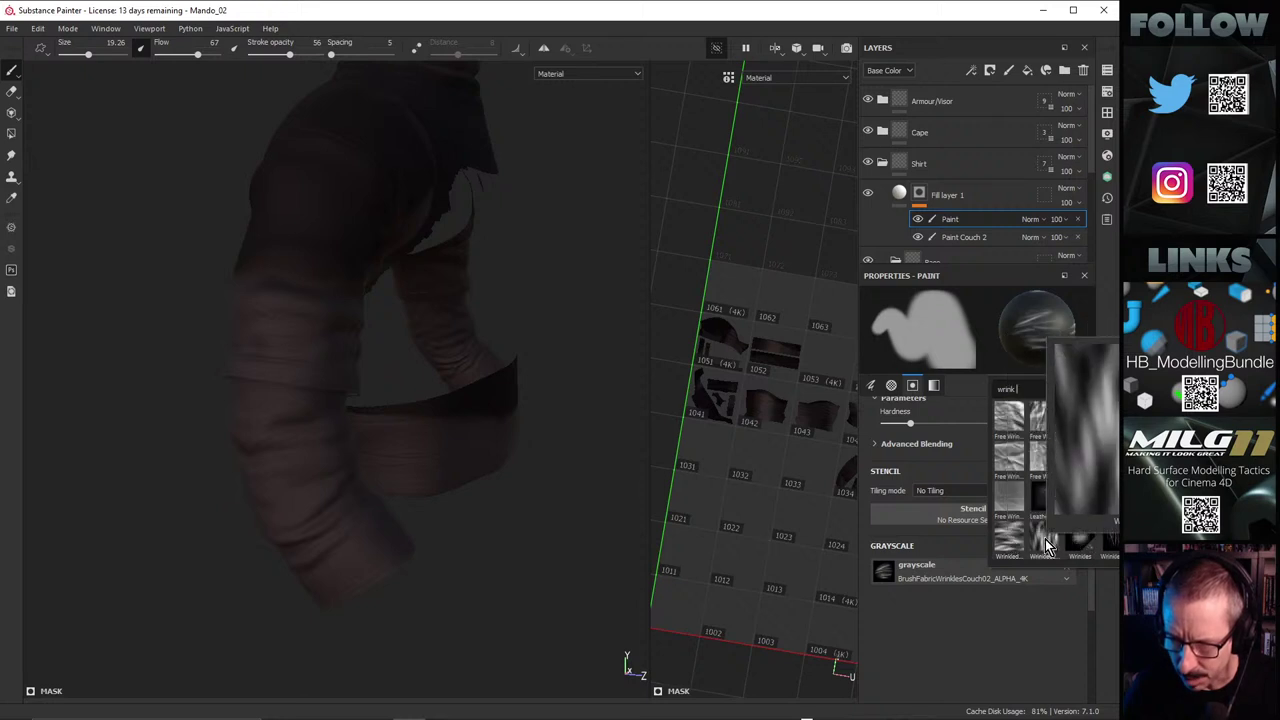
left_click(1047, 545)
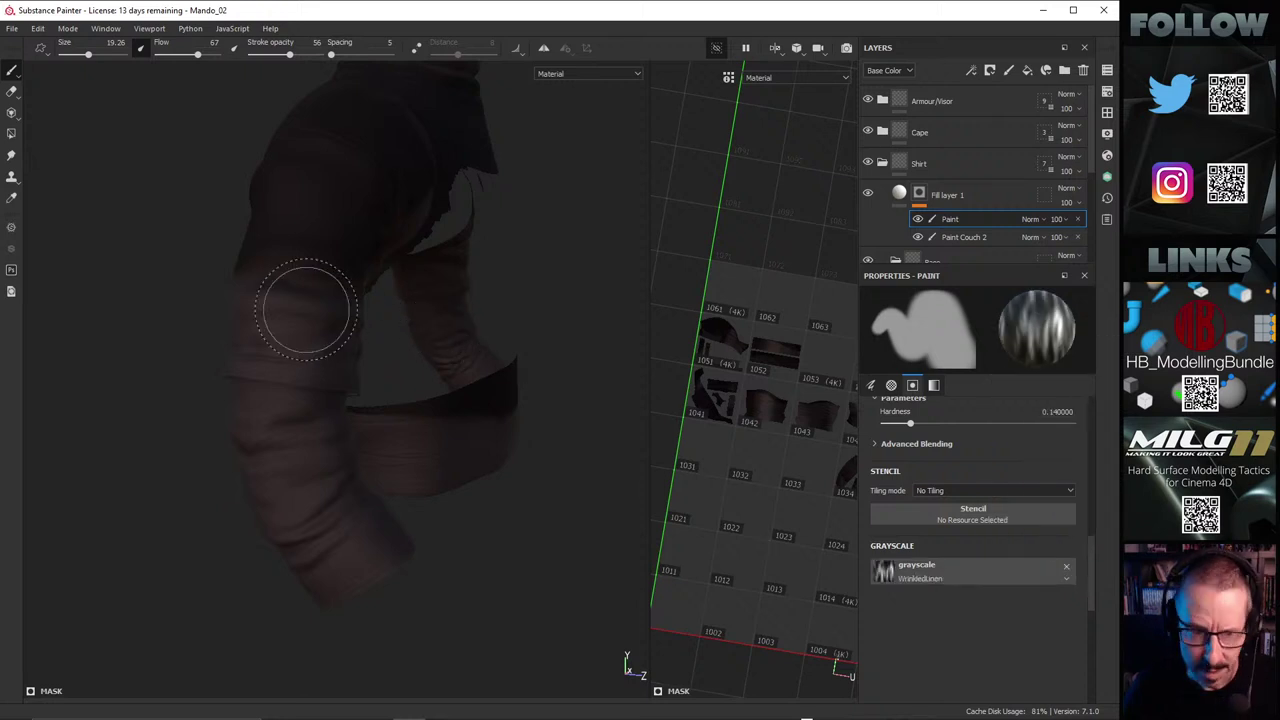
Step: Examine both shirt sleeves up close, check Fill layer 1's height setting, and reselect its mask
right_click_drag(306, 310, 525, 300, "alt")
middle_click_drag(431, 445, 357, 383, "alt")
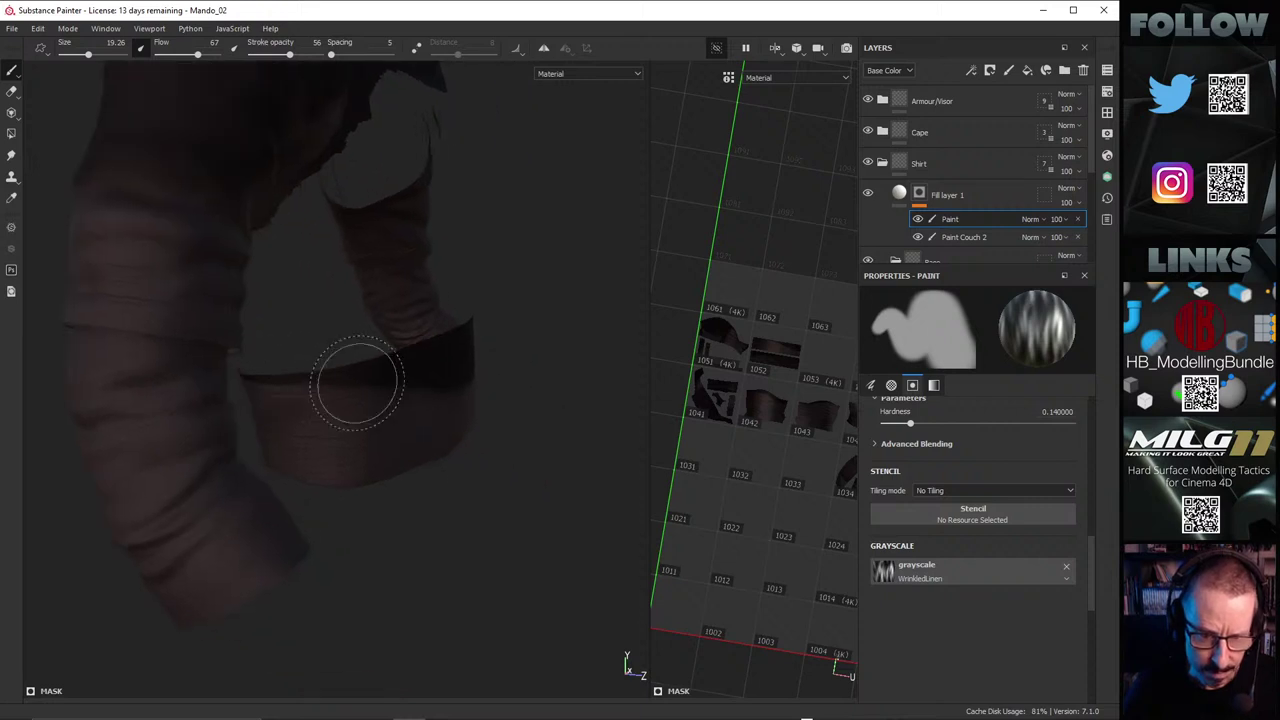
mouse_move(357, 385)
left_mouse_down("alt")
mouse_move(297, 426)
mouse_move(491, 366)
mouse_move(405, 361)
mouse_move(514, 343)
mouse_move(443, 343)
left_mouse_up("alt")
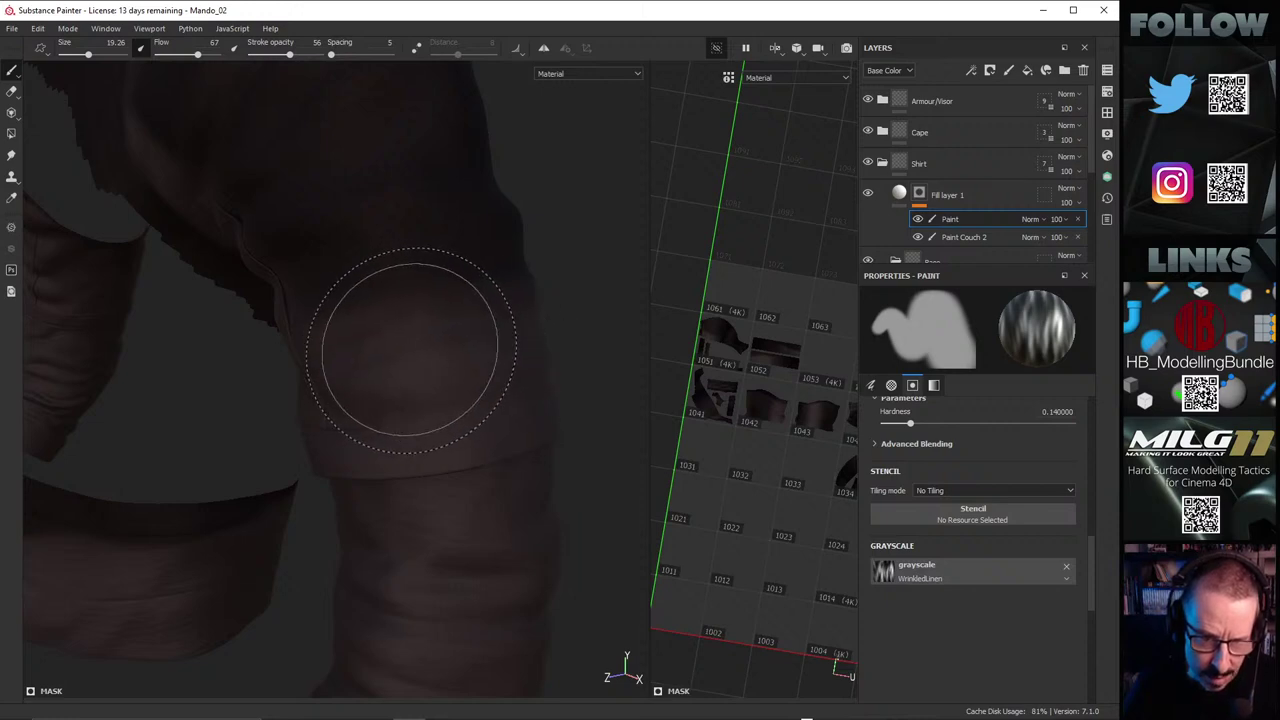
left_click(901, 194)
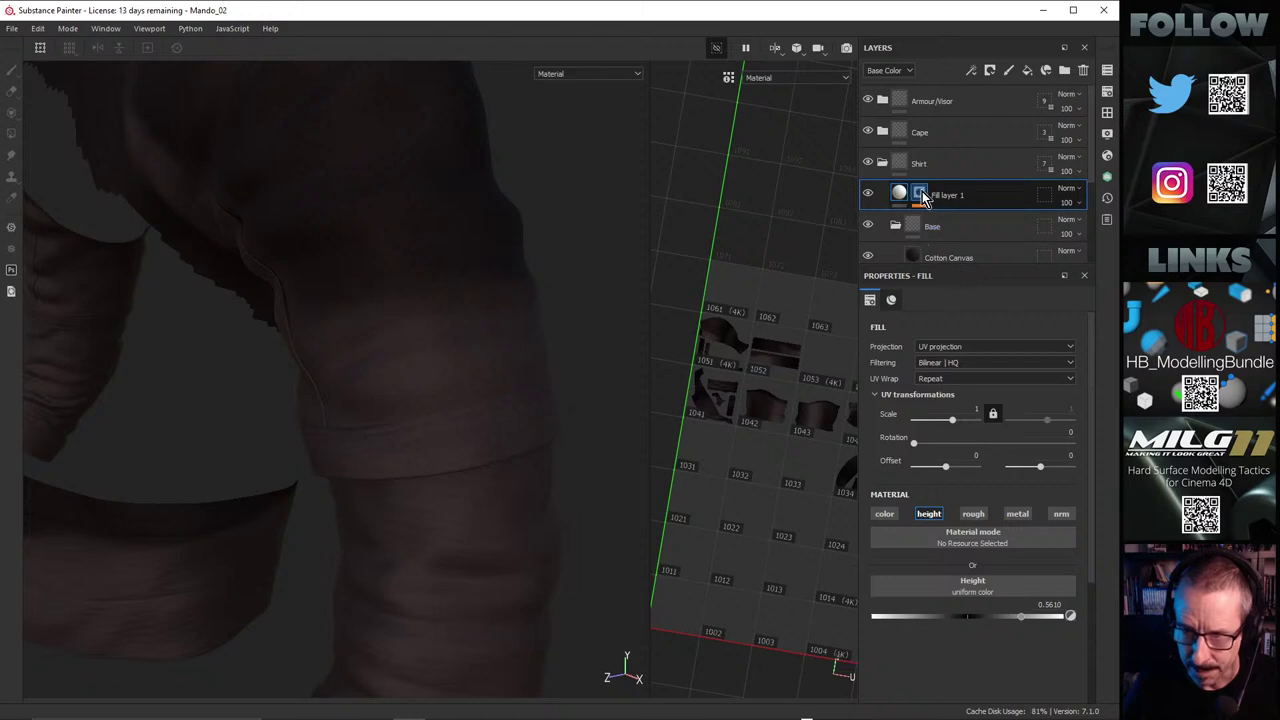
left_click(918, 196)
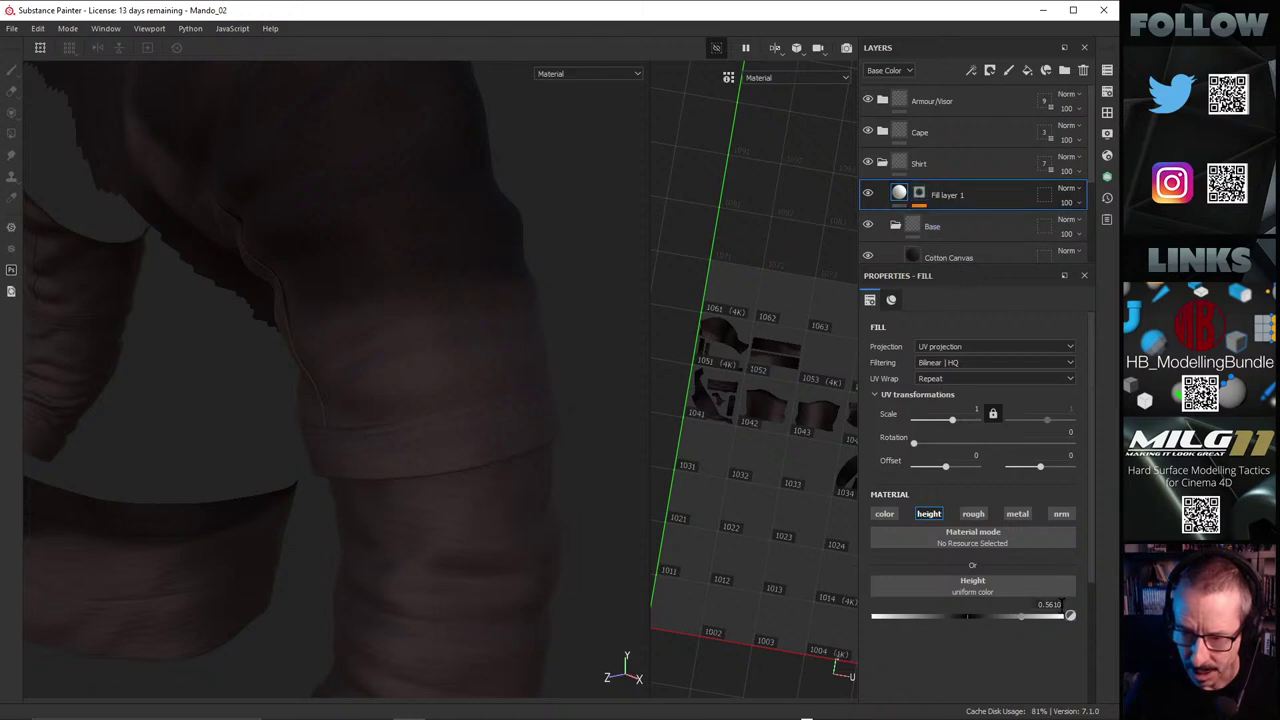
left_click(930, 195)
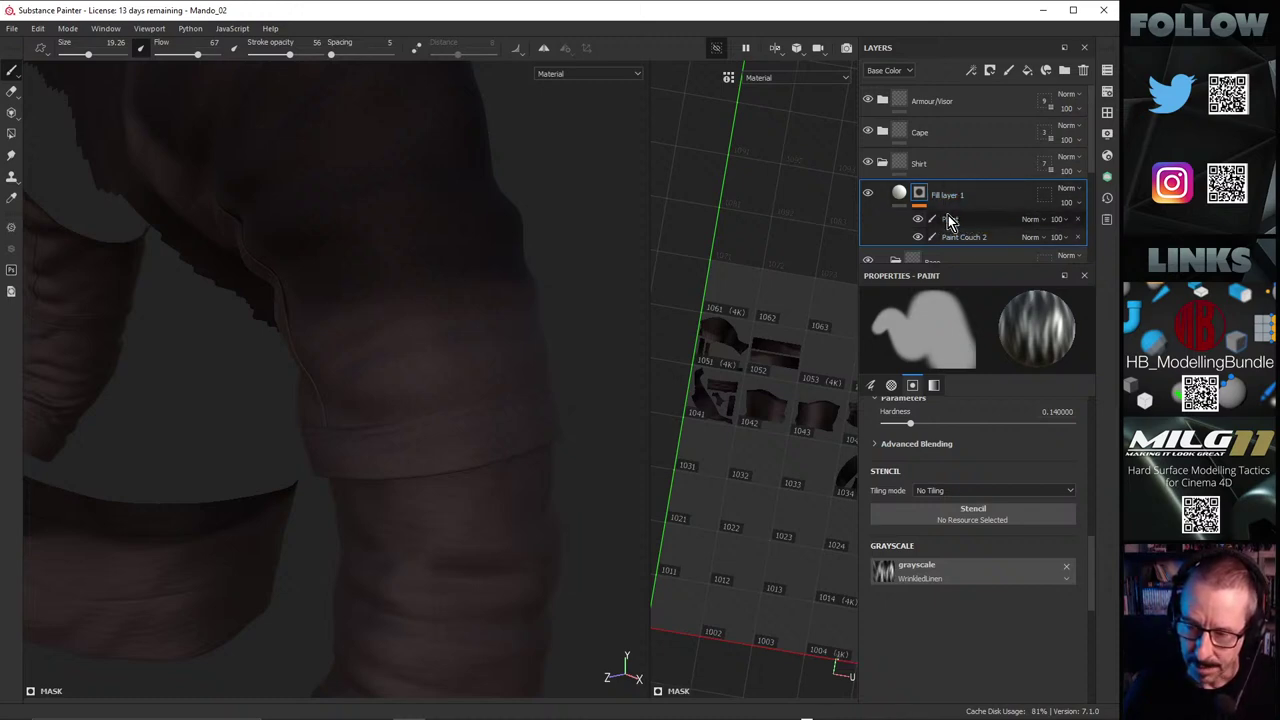
Step: Select the new Paint effect on Fill layer 1's mask and brush WrinkledLinen folds onto the upper sleeve above the cuff seam
left_click(948, 218)
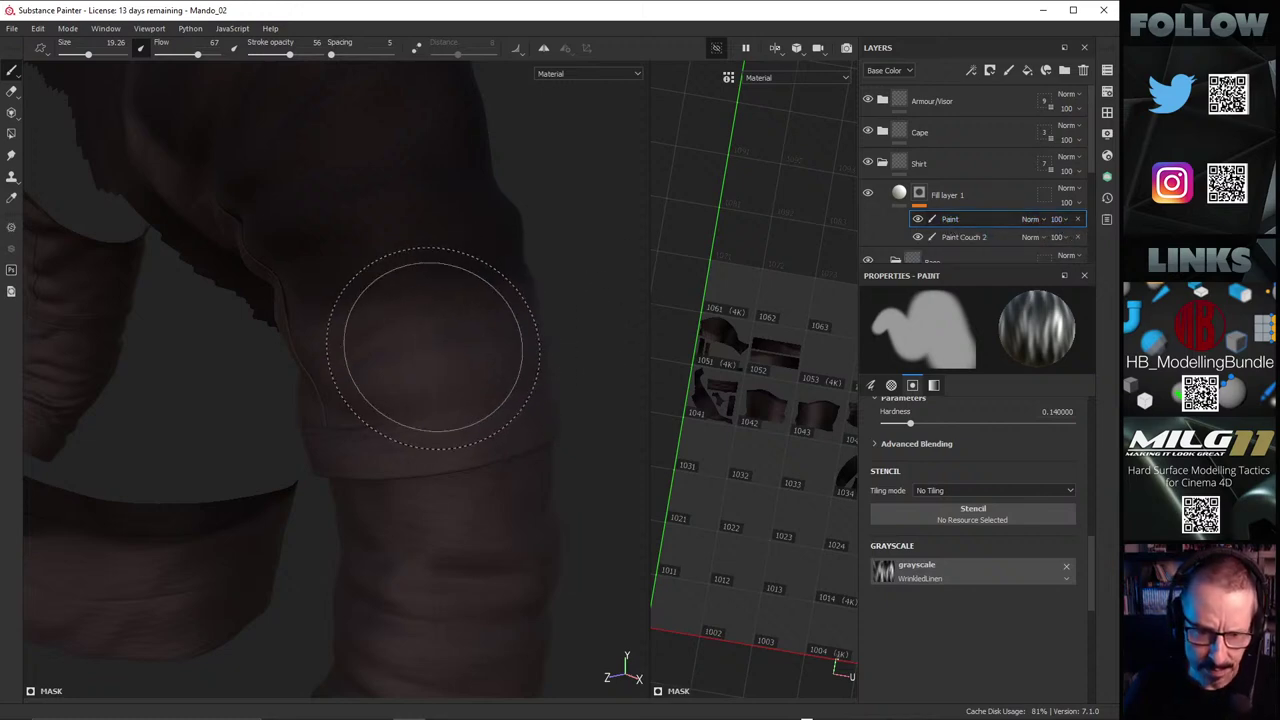
left_click_drag(432, 346, 458, 351)
right_click_drag(512, 330, 555, 318, "alt")
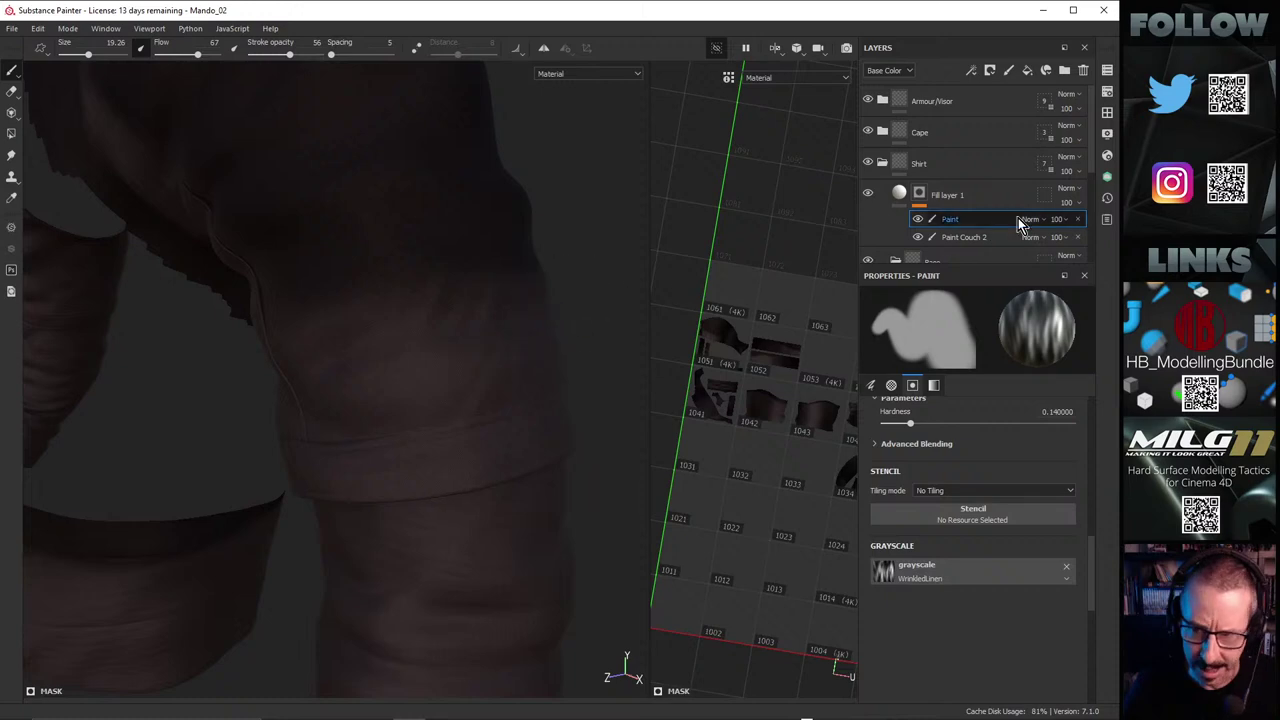
left_click(1070, 228)
left_click_drag(1080, 250, 1074, 254)
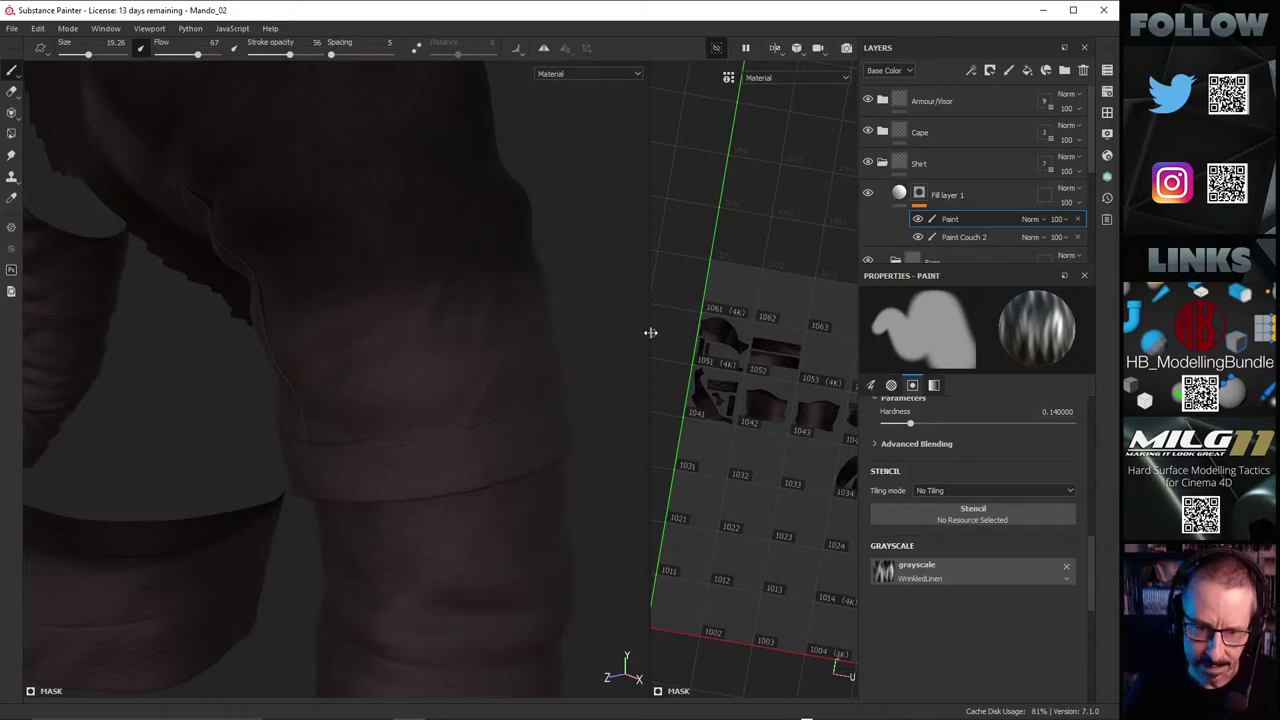
left_click_drag(482, 349, 483, 343, "alt")
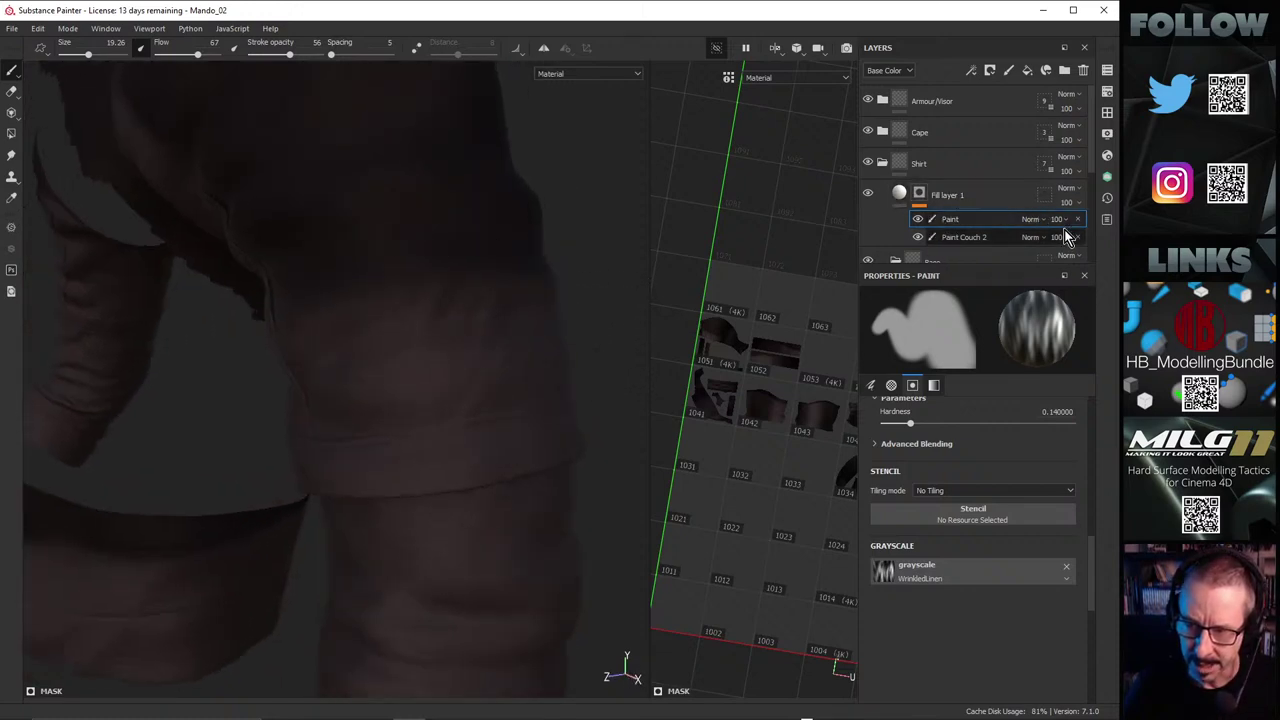
Step: Examine the wrinkles on both sleeves and shoulders, comparing the shirt with Fill layer 1 hidden and shown
mouse_move(549, 297)
left_mouse_down("alt")
mouse_move(343, 320)
mouse_move(482, 327)
mouse_move(409, 337)
mouse_move(417, 371)
mouse_move(403, 383)
mouse_move(265, 388)
mouse_move(514, 403)
mouse_move(540, 369)
left_mouse_up("alt")
left_click_drag(400, 369, 534, 354, "alt")
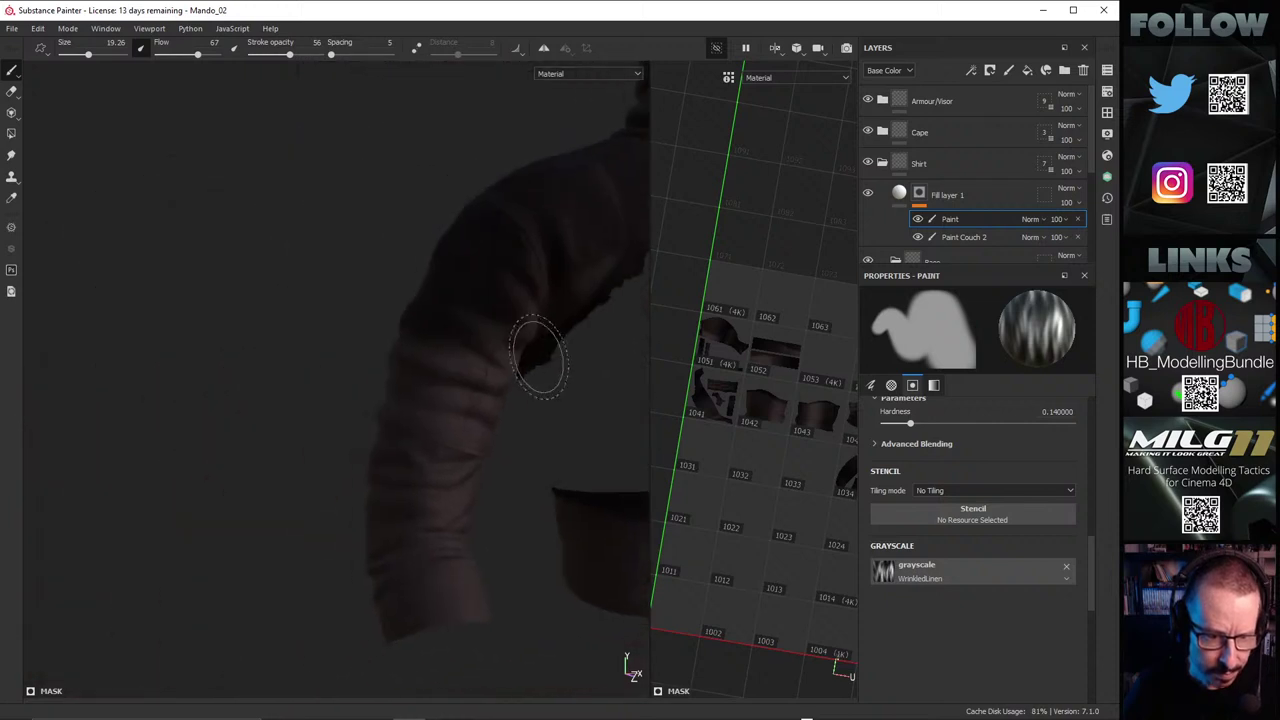
right_click_drag(384, 488, 511, 414, "alt")
left_click_drag(438, 392, 393, 442, "alt")
scroll(529, 414, "up", 3)
mouse_move(529, 414)
left_mouse_down("alt")
mouse_move(323, 429)
mouse_move(700, 429)
mouse_move(439, 406)
mouse_move(546, 411)
mouse_move(520, 420)
mouse_move(514, 443)
mouse_move(528, 414)
mouse_move(406, 455)
mouse_move(517, 363)
mouse_move(437, 429)
mouse_move(486, 425)
mouse_move(480, 434)
mouse_move(491, 386)
mouse_move(480, 386)
mouse_move(586, 540)
mouse_move(520, 410)
left_mouse_up("alt")
scroll(546, 411, "up", 2)
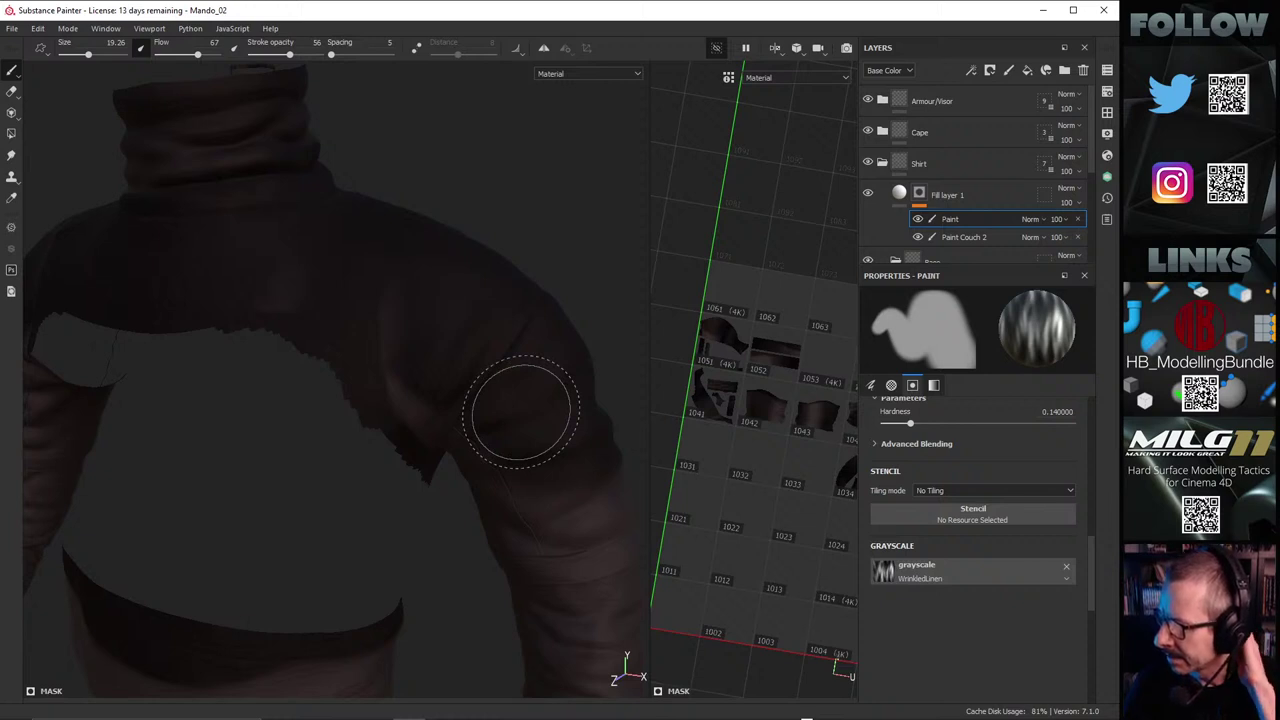
mouse_move(523, 460)
left_mouse_down("alt")
mouse_move(477, 423)
mouse_move(437, 437)
mouse_move(391, 391)
mouse_move(400, 385)
left_mouse_up("alt")
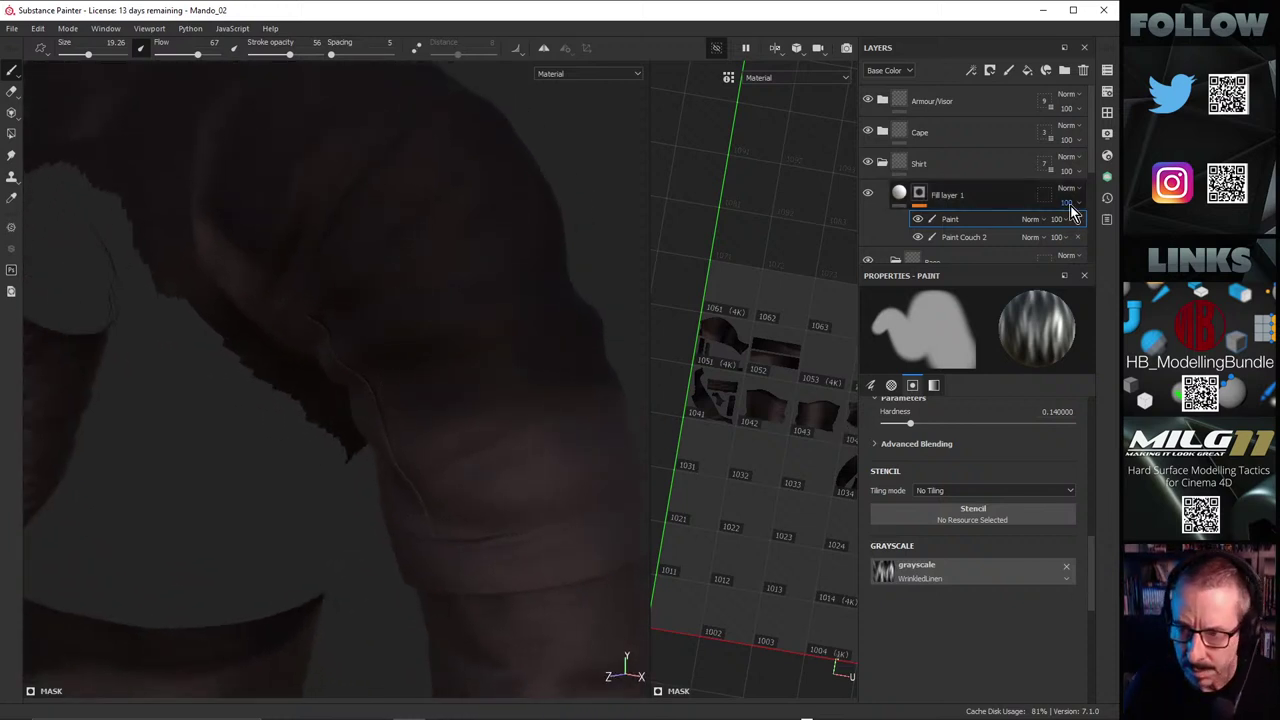
left_click(869, 193)
left_click(870, 193)
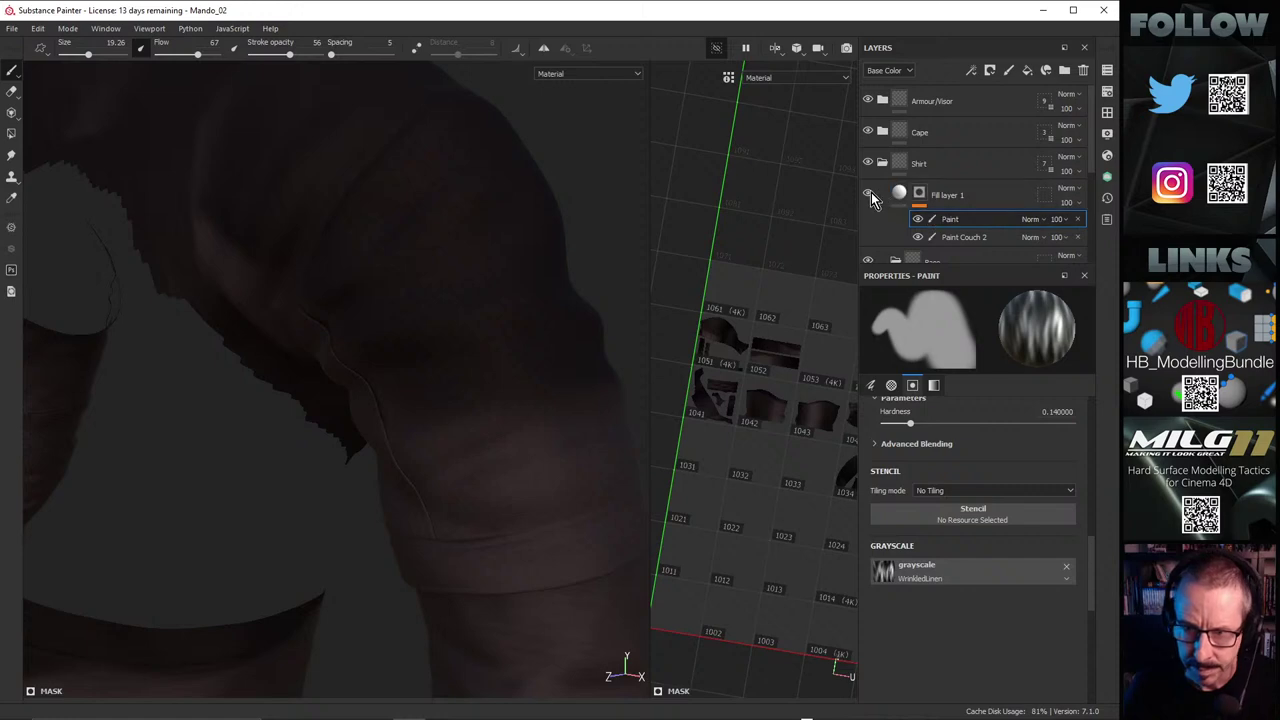
left_click_drag(450, 360, 392, 392, "alt")
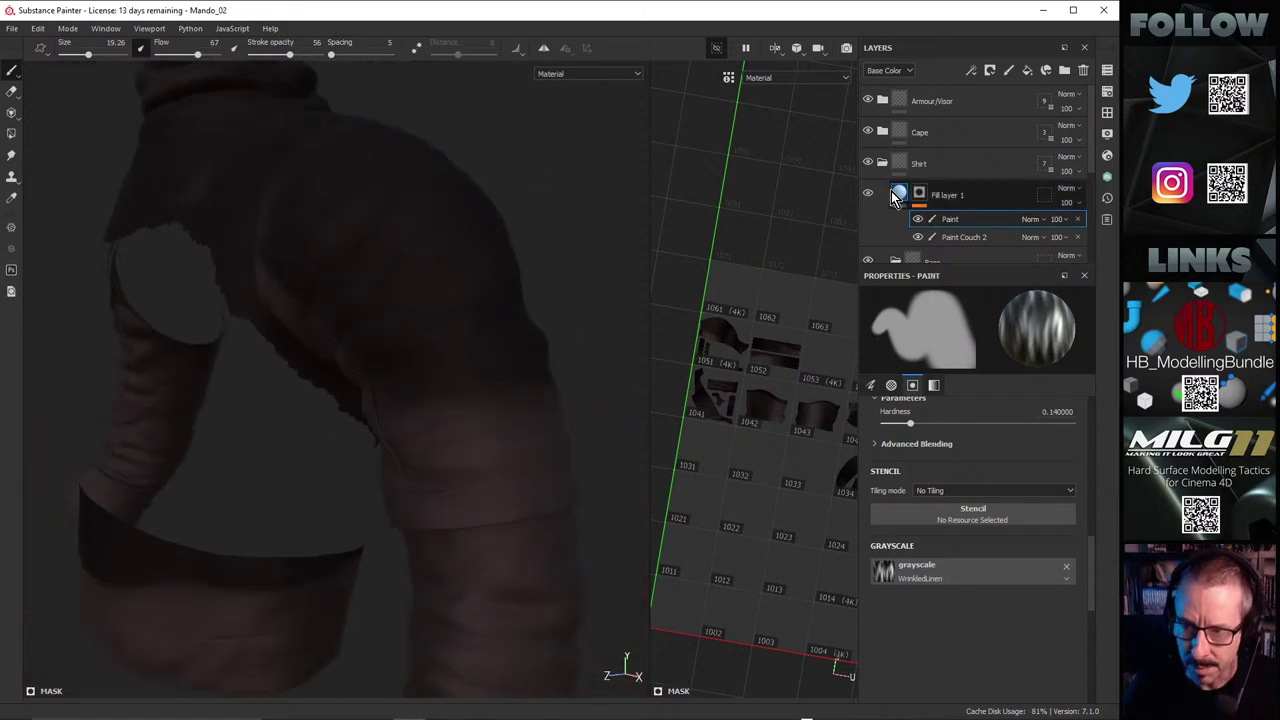
Step: Rename Fill layer 1 as "Wrinkles" and hide it
left_click(898, 195)
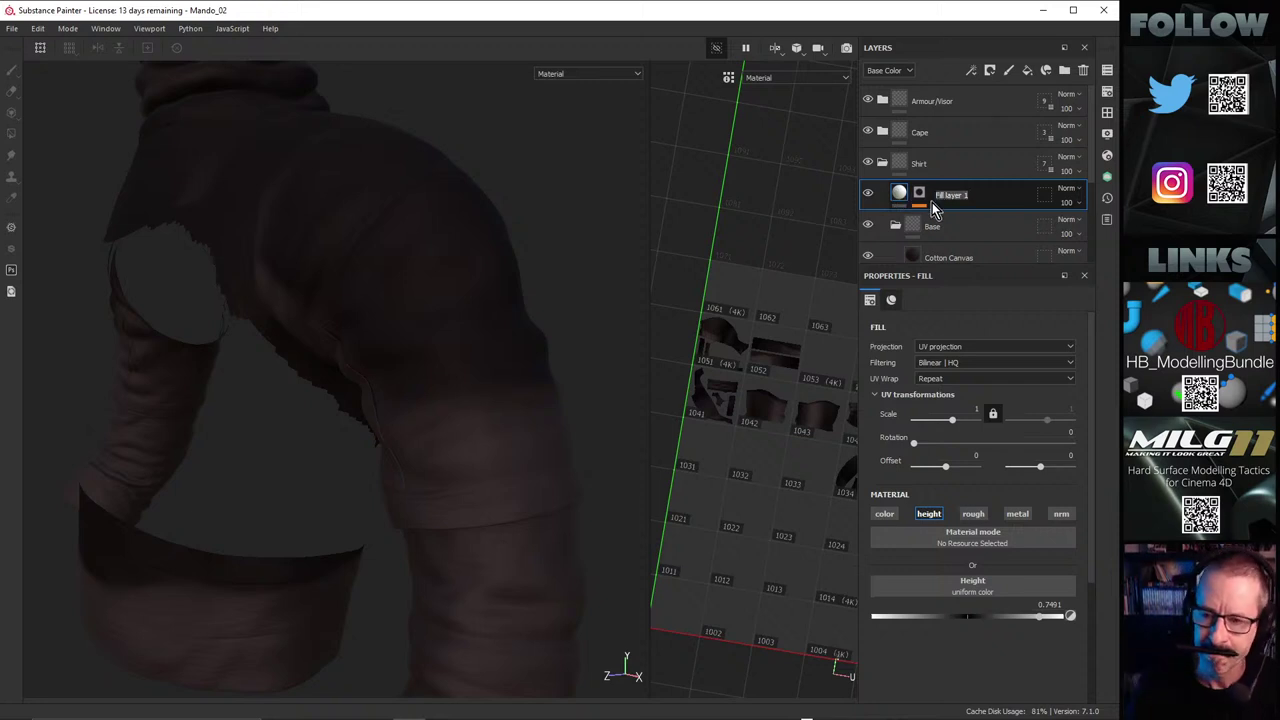
type("Wrinkl")
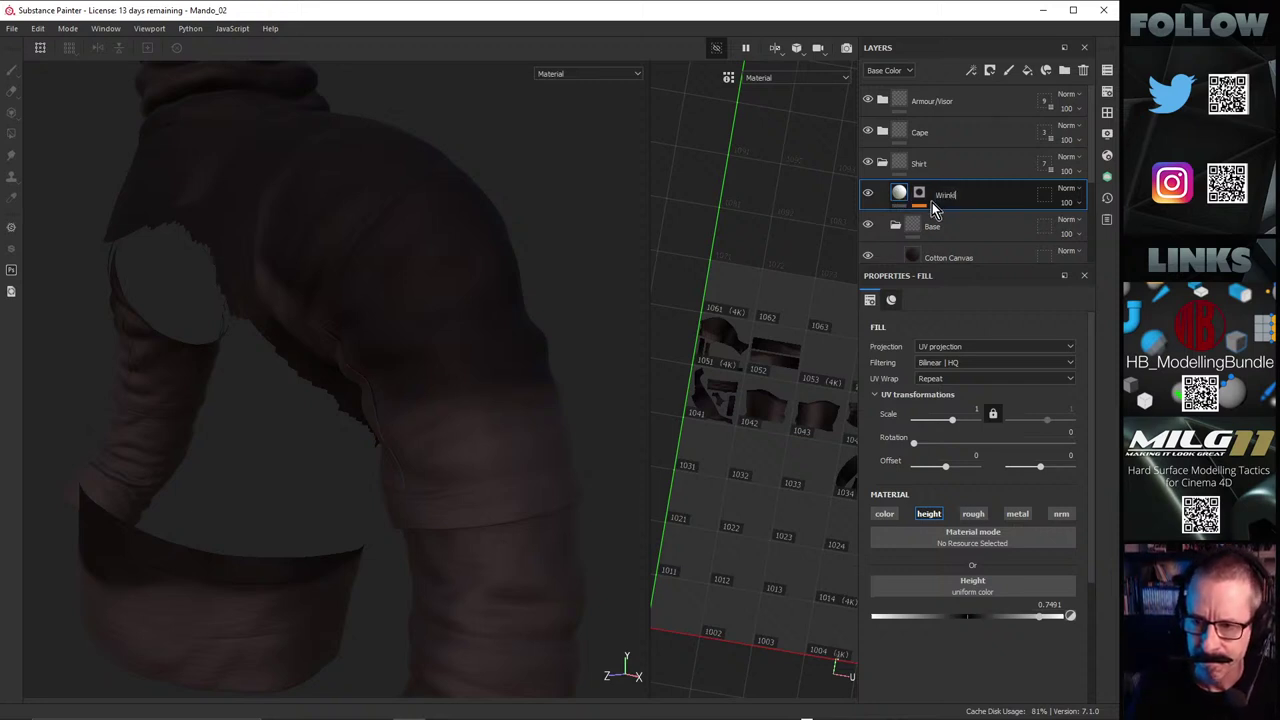
type("es")
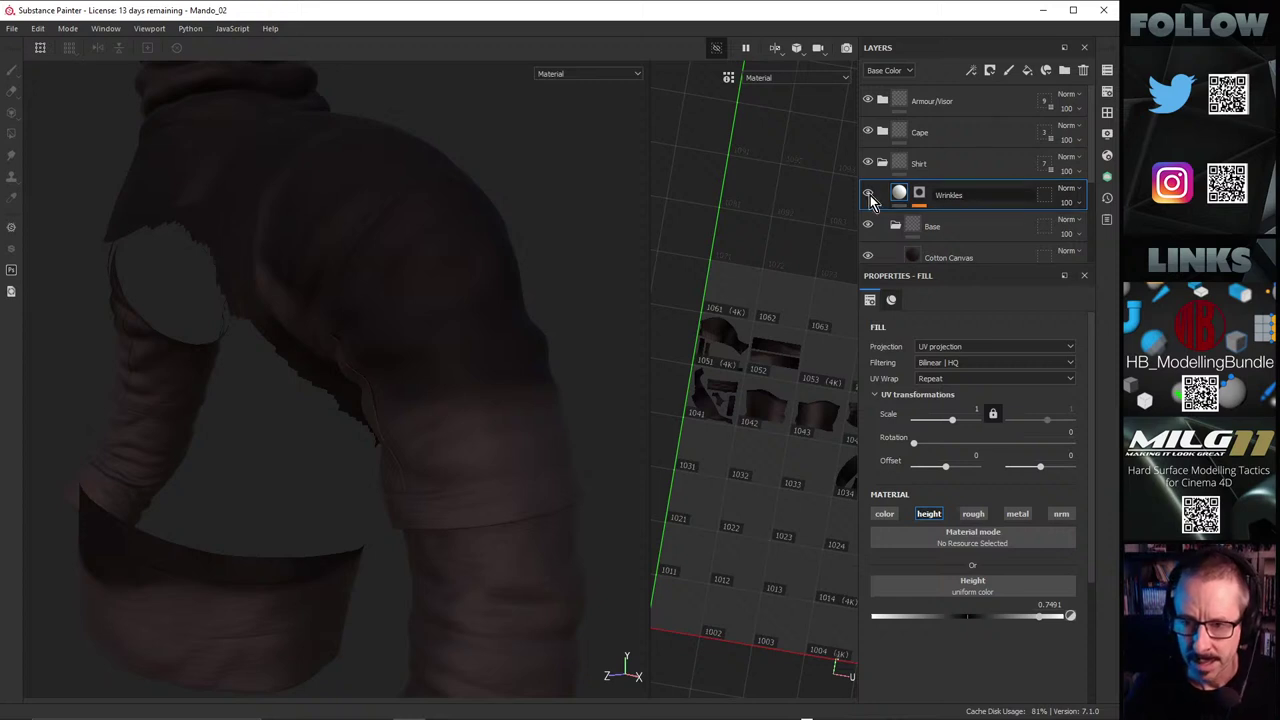
left_click(868, 195)
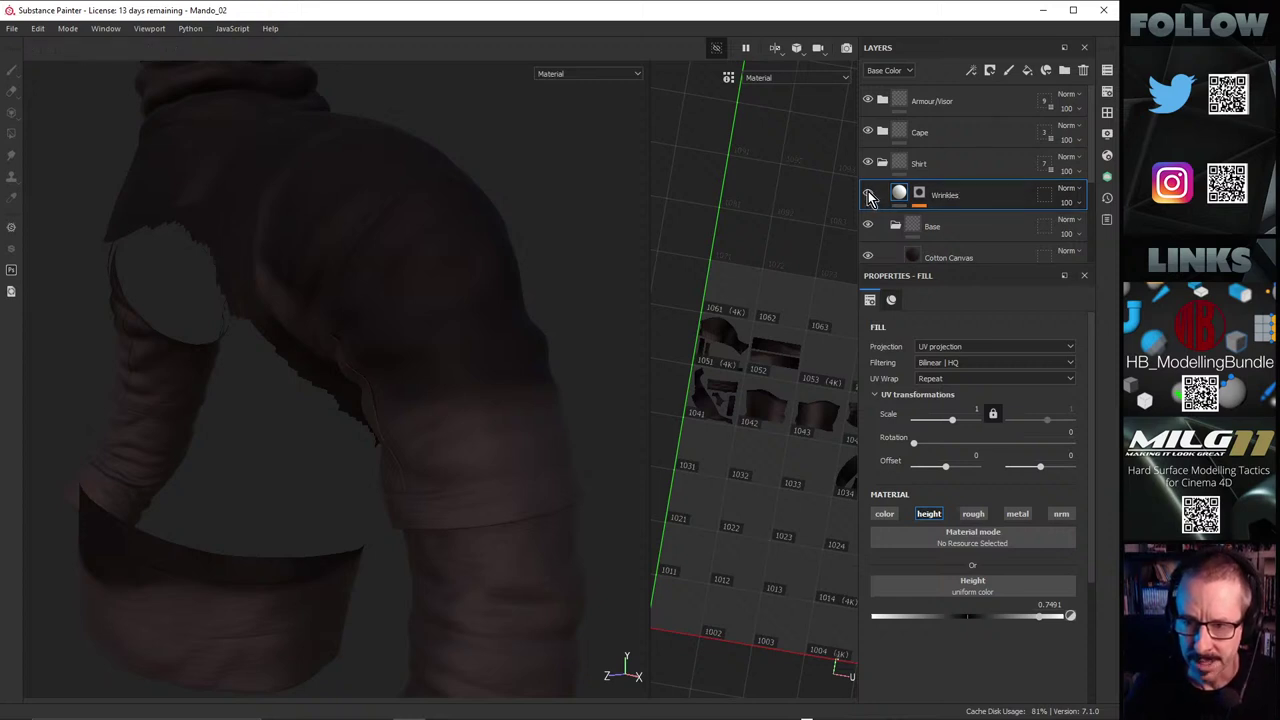
Step: Add a color-only fill layer above the Base folder and sample a dark brown base color of RGB 0.037, 0.028, 0.026
left_click(969, 227)
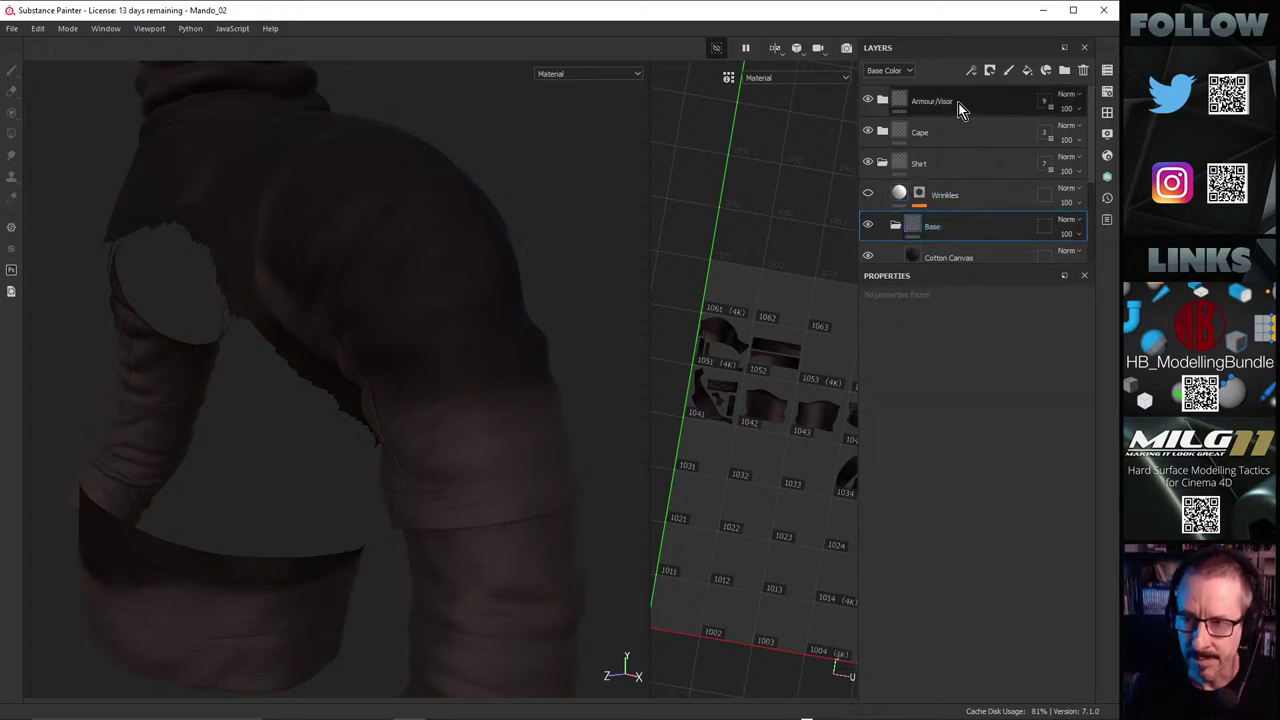
left_click(1028, 74)
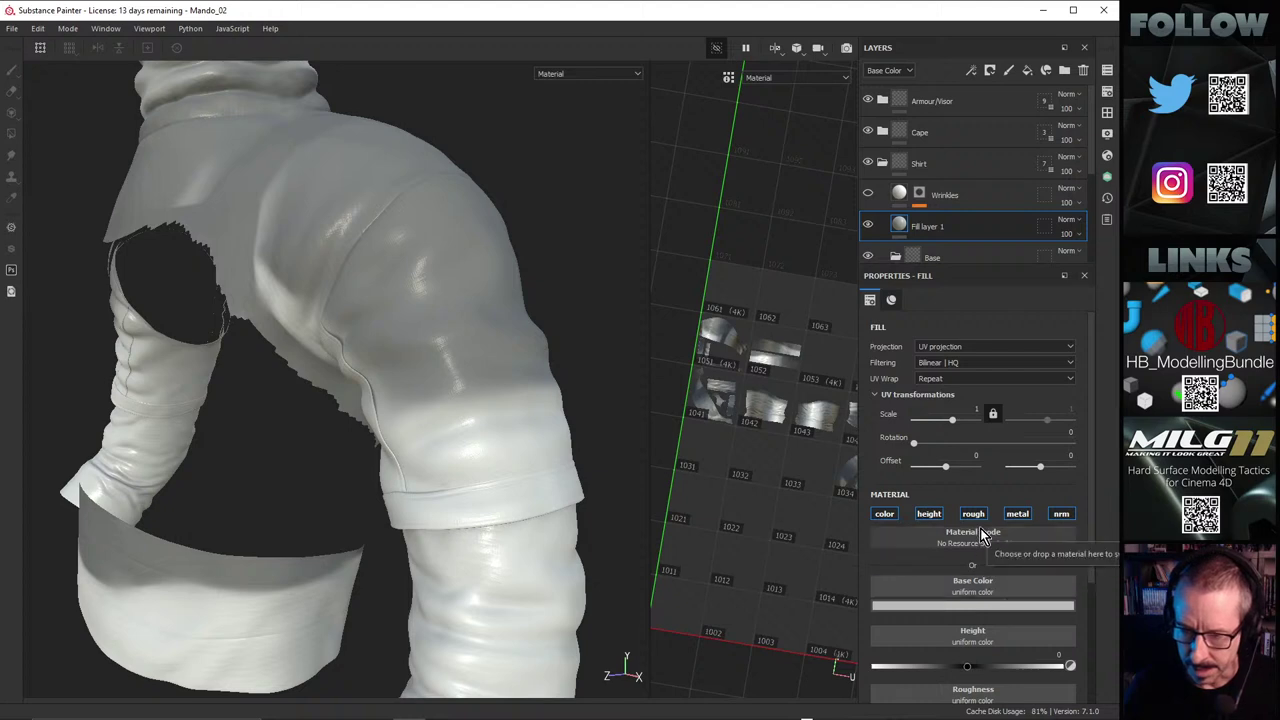
left_click(888, 516)
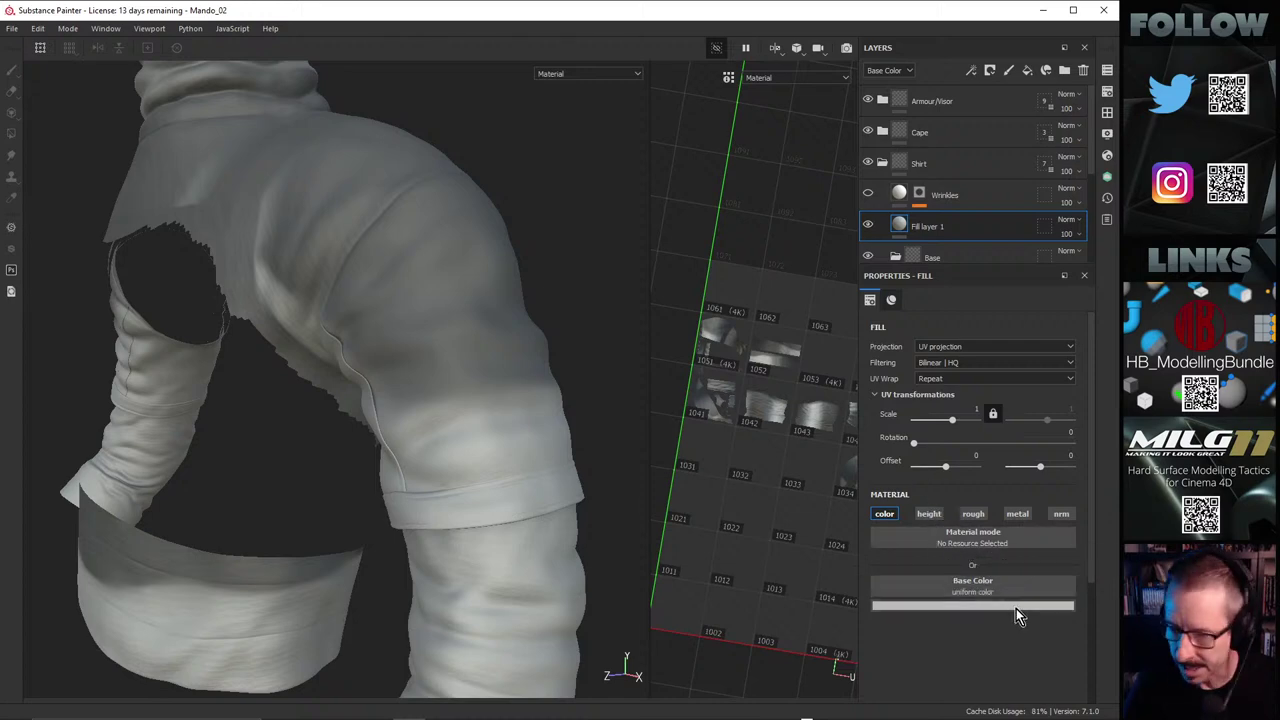
left_click(958, 605)
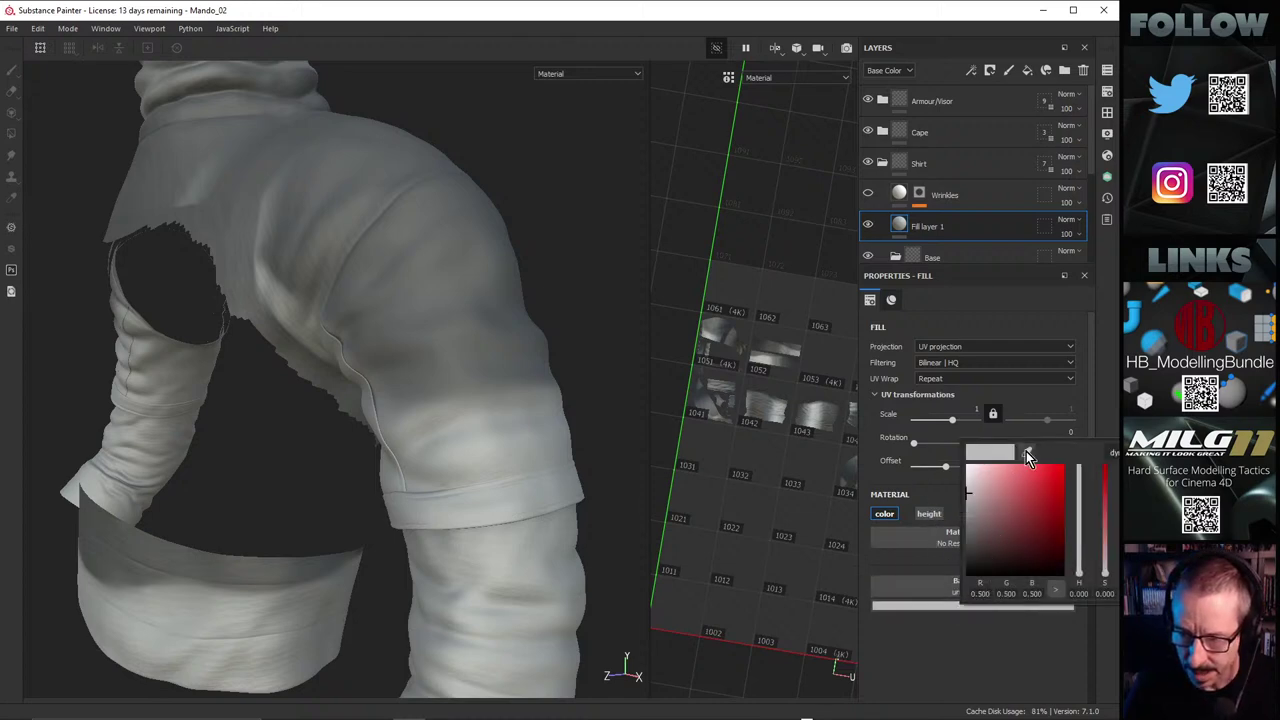
left_click(1028, 454)
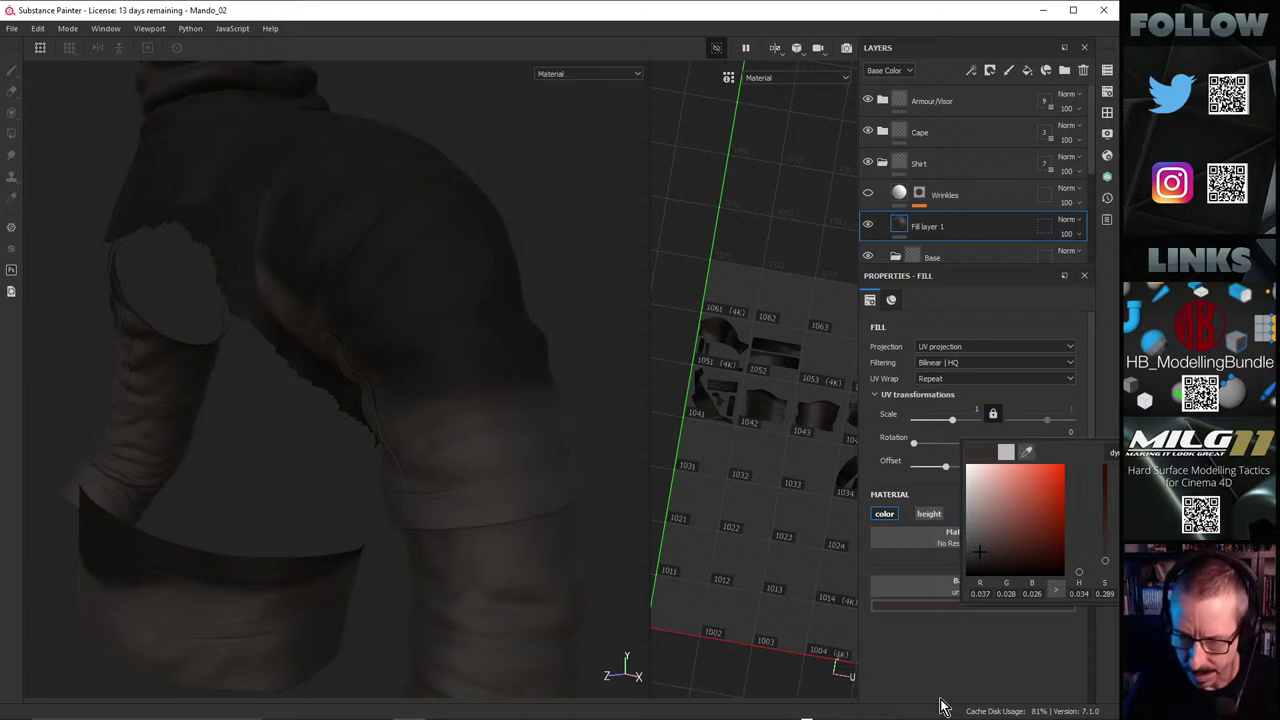
left_click(964, 652)
Step: Inspect the recolored sleeve up close and try the new fill layer with its roughness channel enabled
left_click_drag(385, 418, 405, 434, "alt")
right_click_drag(405, 434, 812, 445, "alt")
left_click_drag(634, 480, 331, 466, "alt")
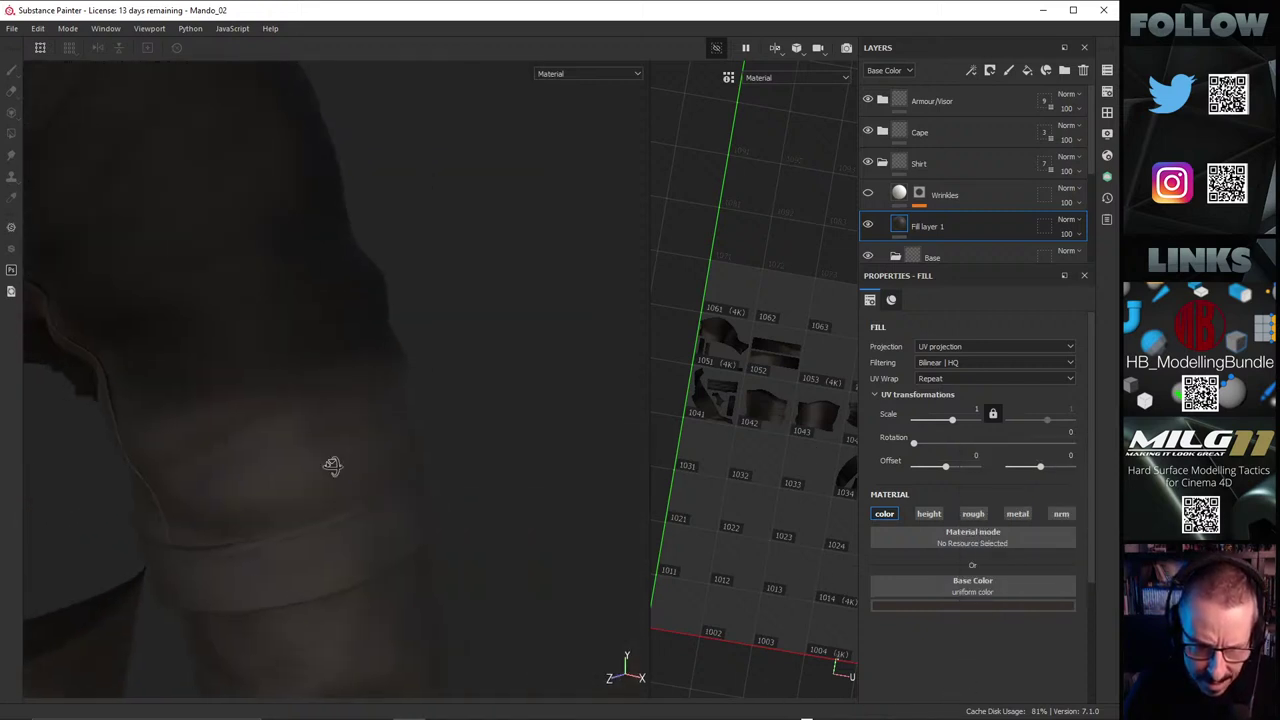
right_click_drag(331, 466, 626, 446, "alt")
left_click_drag(376, 455, 325, 497, "alt")
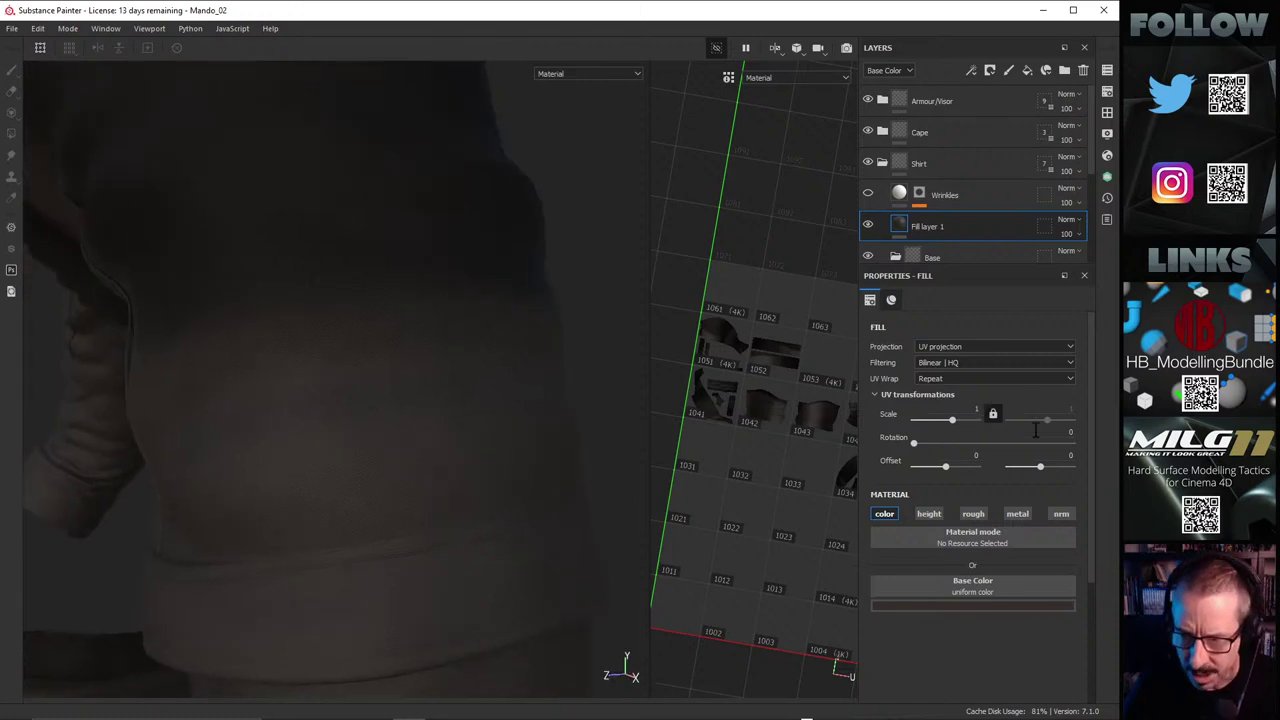
left_click(972, 515)
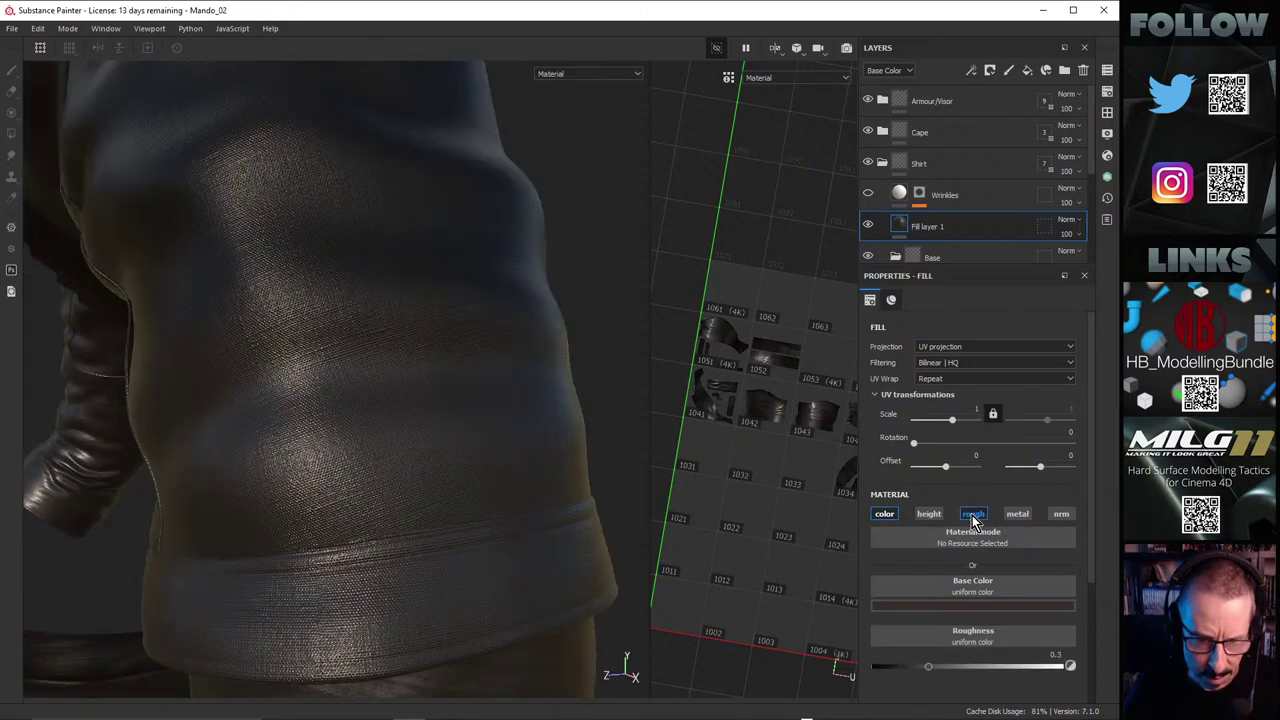
left_click(972, 515)
Step: Rename the new fill layer as "ColorVariation1" and add a black mask to it
double_click(933, 228)
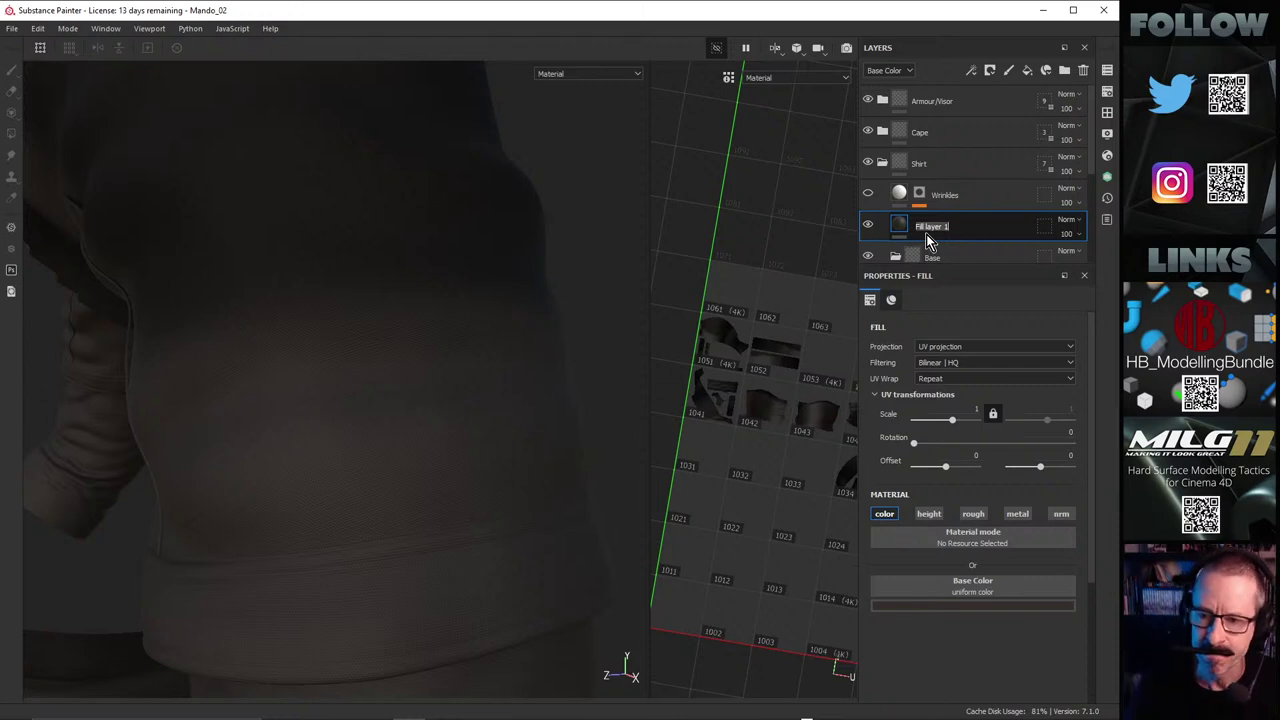
type("ColorVariation1")
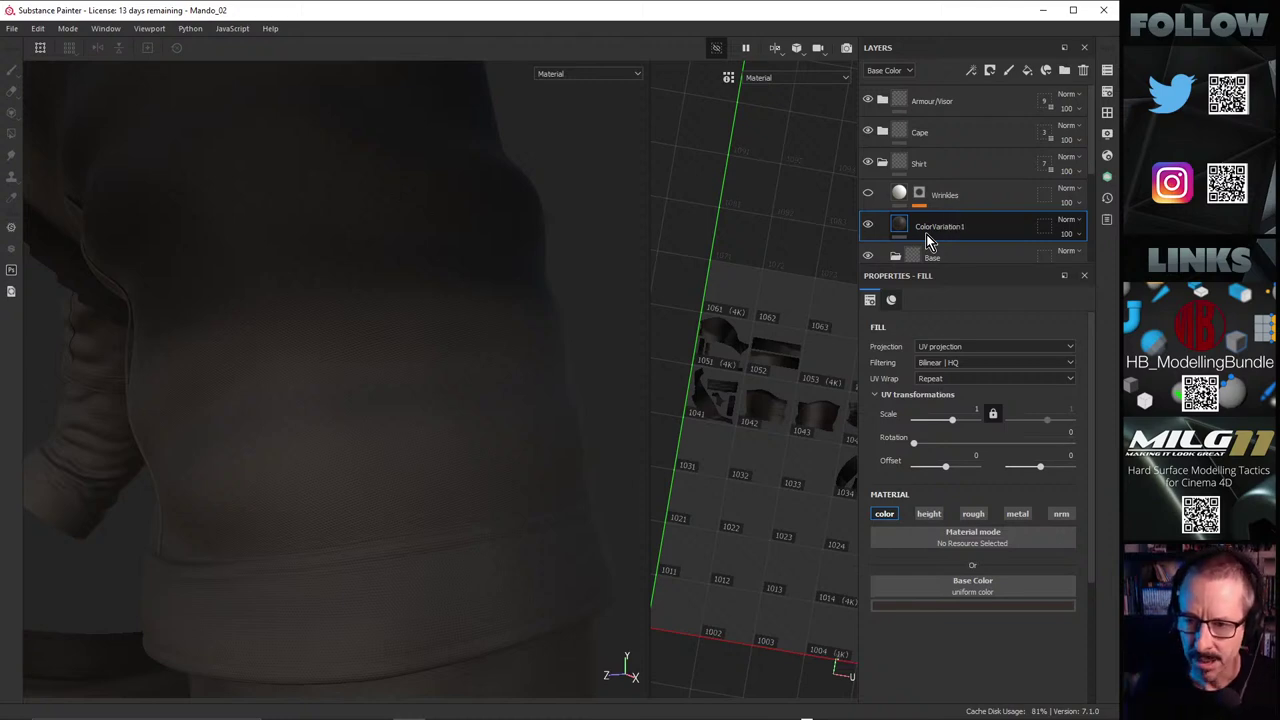
key("Return")
double_click(911, 228)
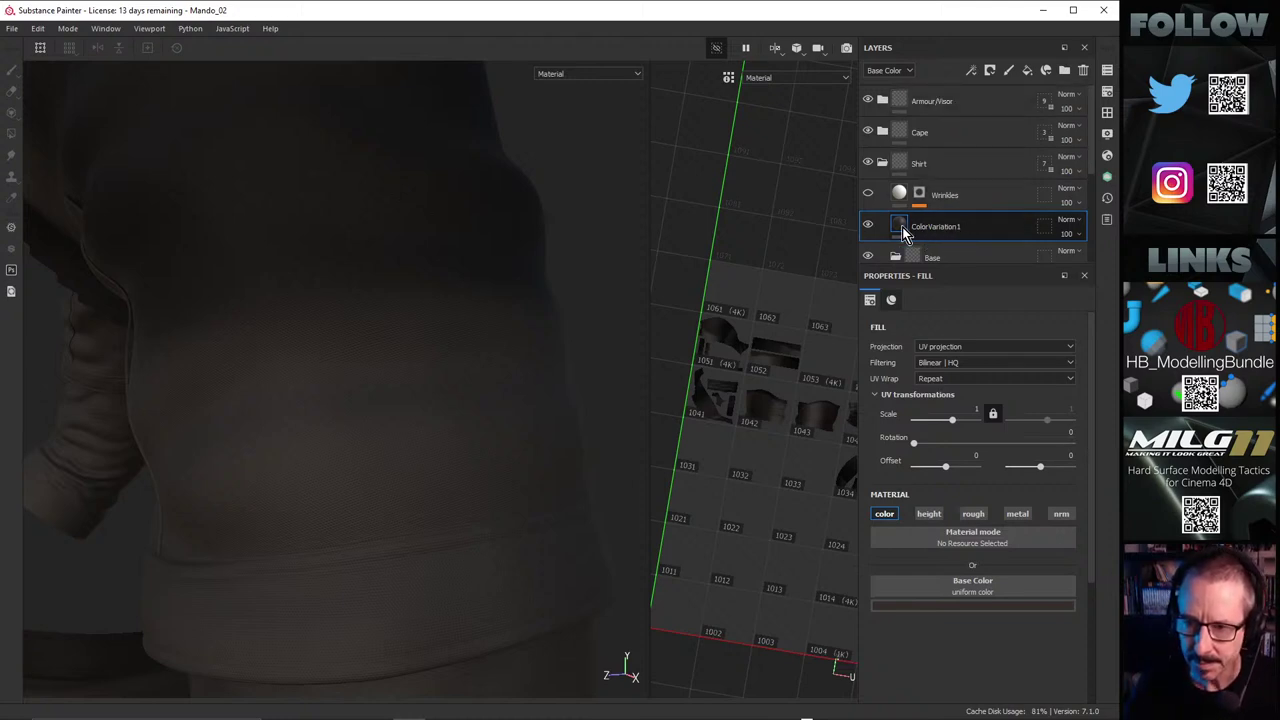
right_click(961, 229)
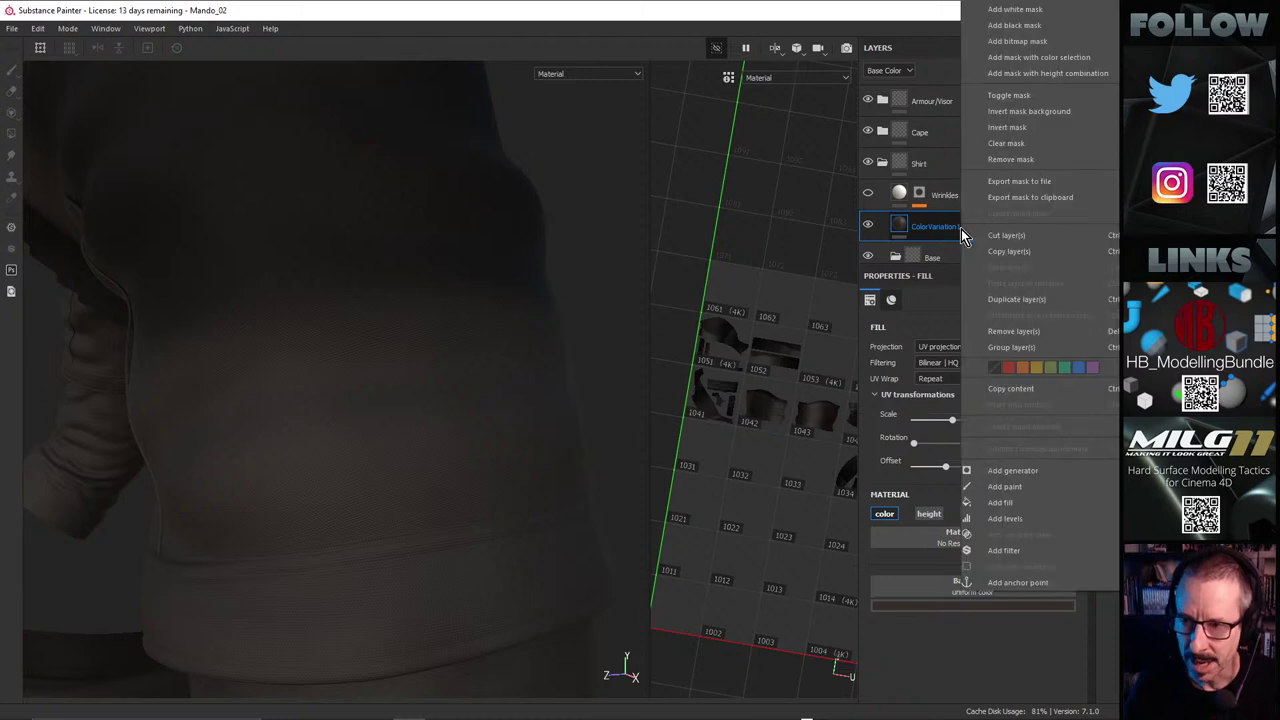
left_click(1022, 25)
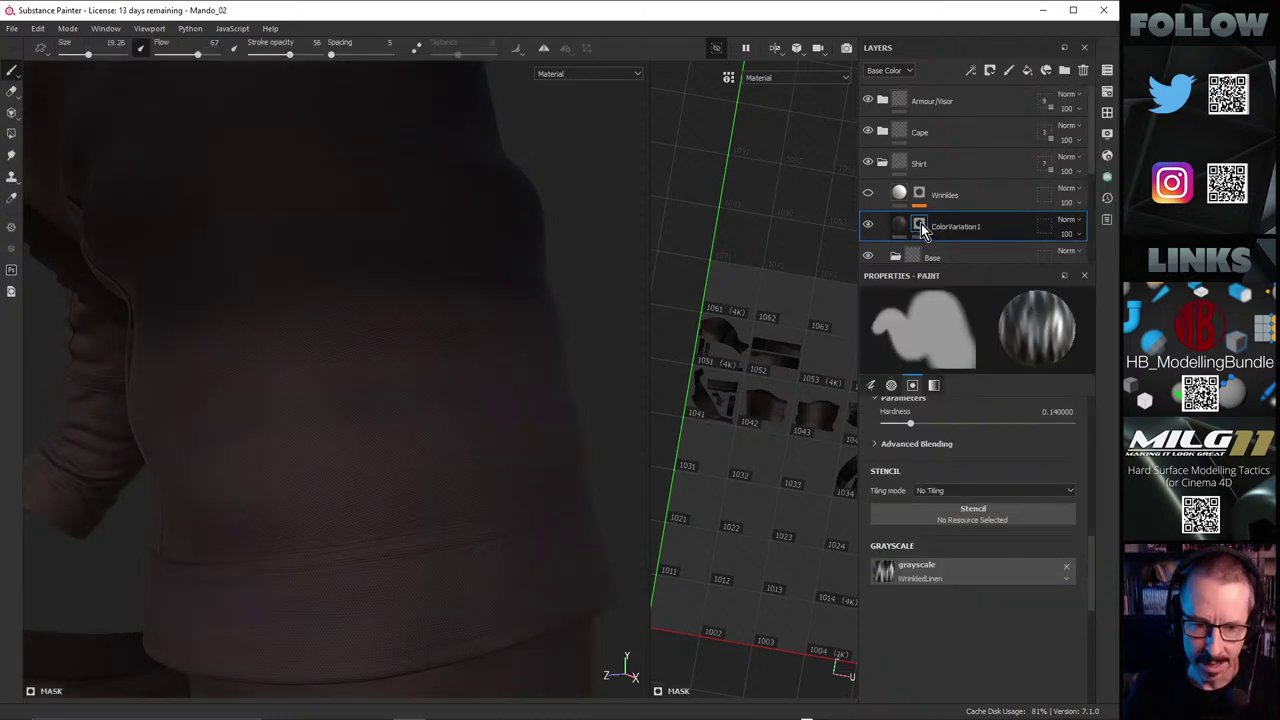
right_click(921, 225)
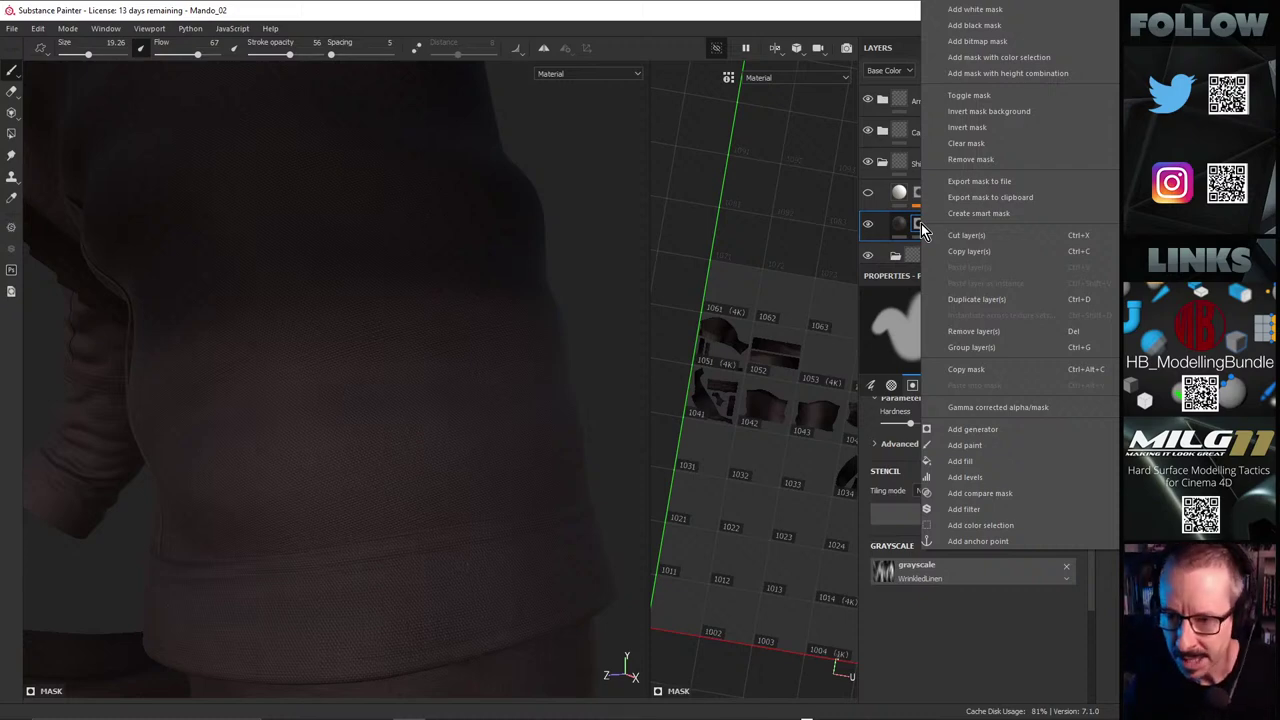
left_click(1000, 429)
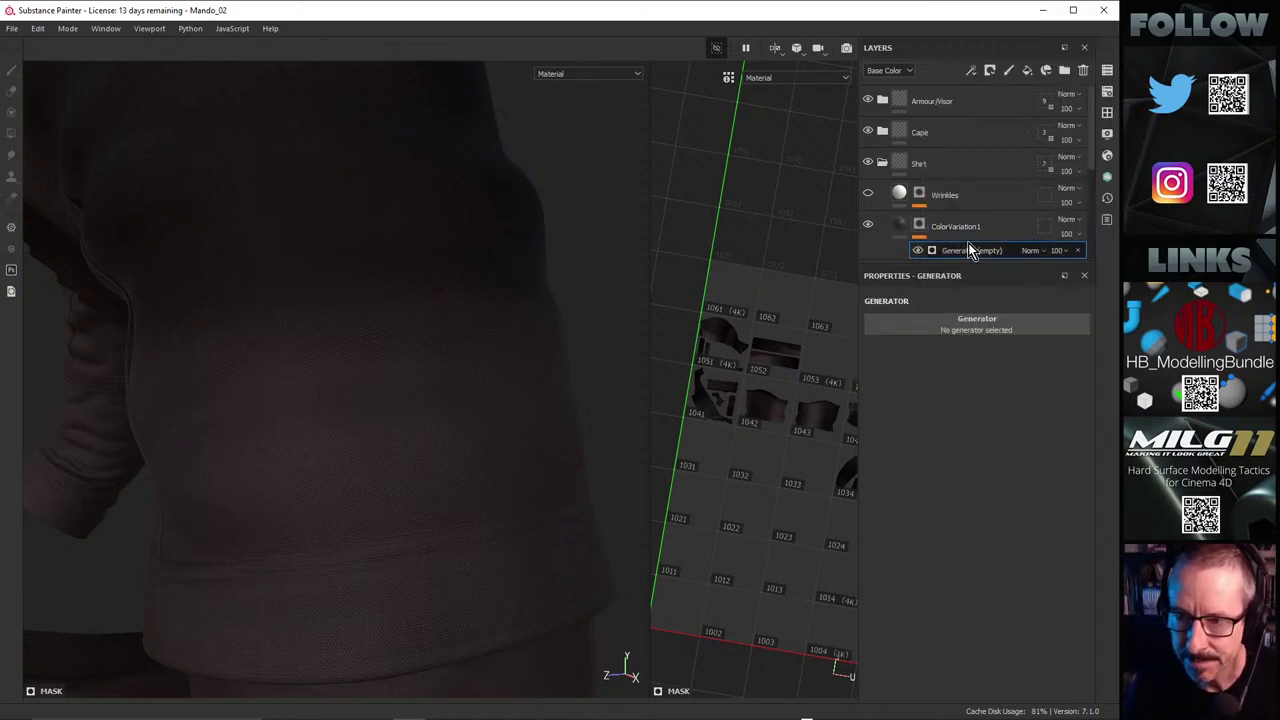
left_click(958, 324)
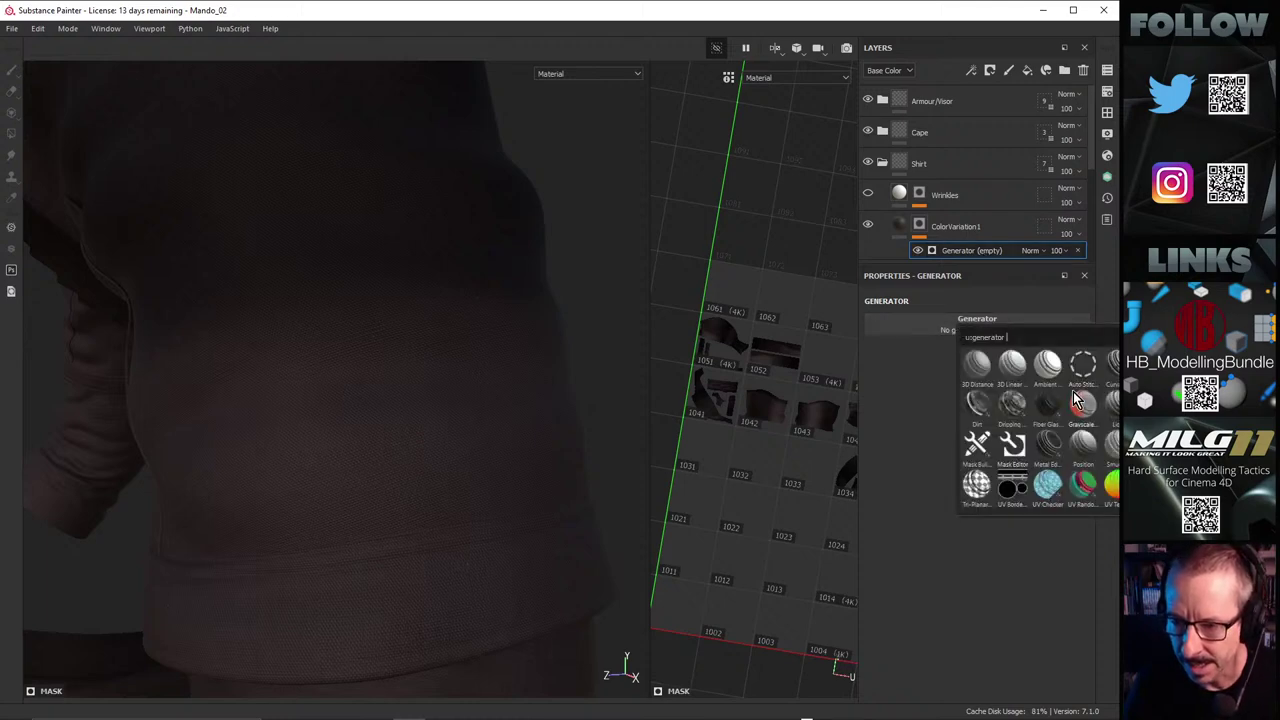
left_click(1015, 587)
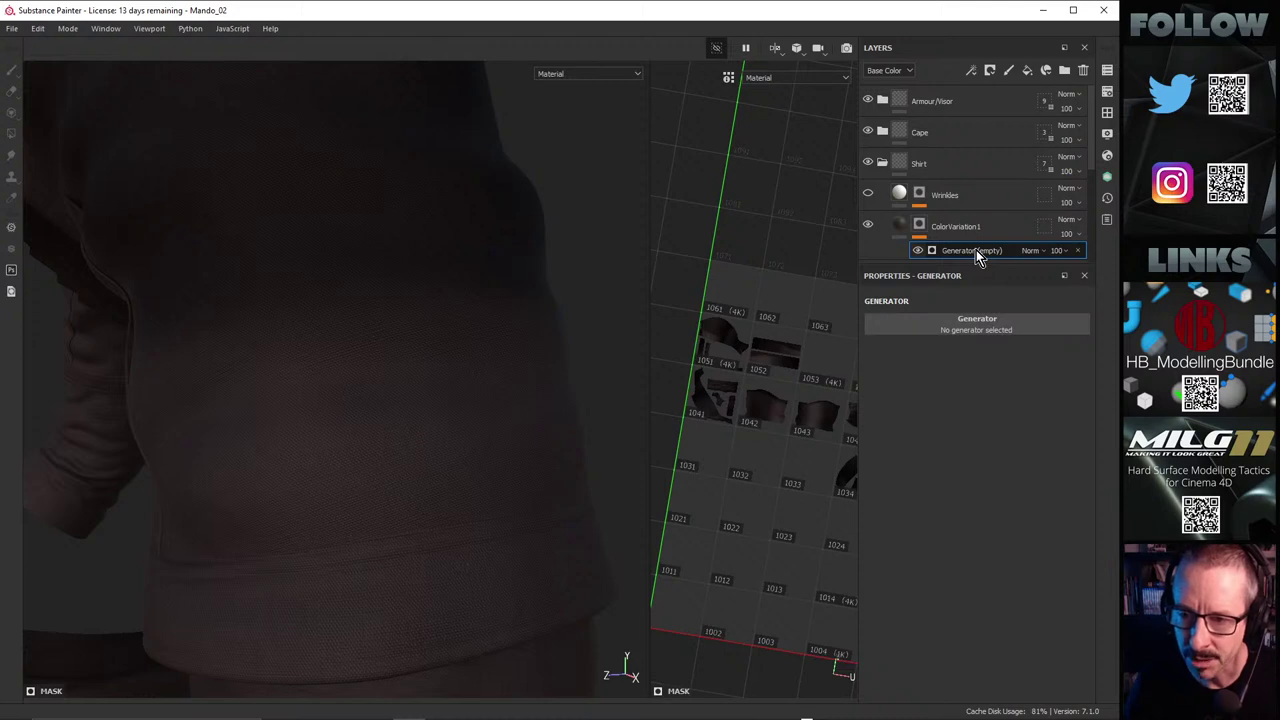
key("Delete")
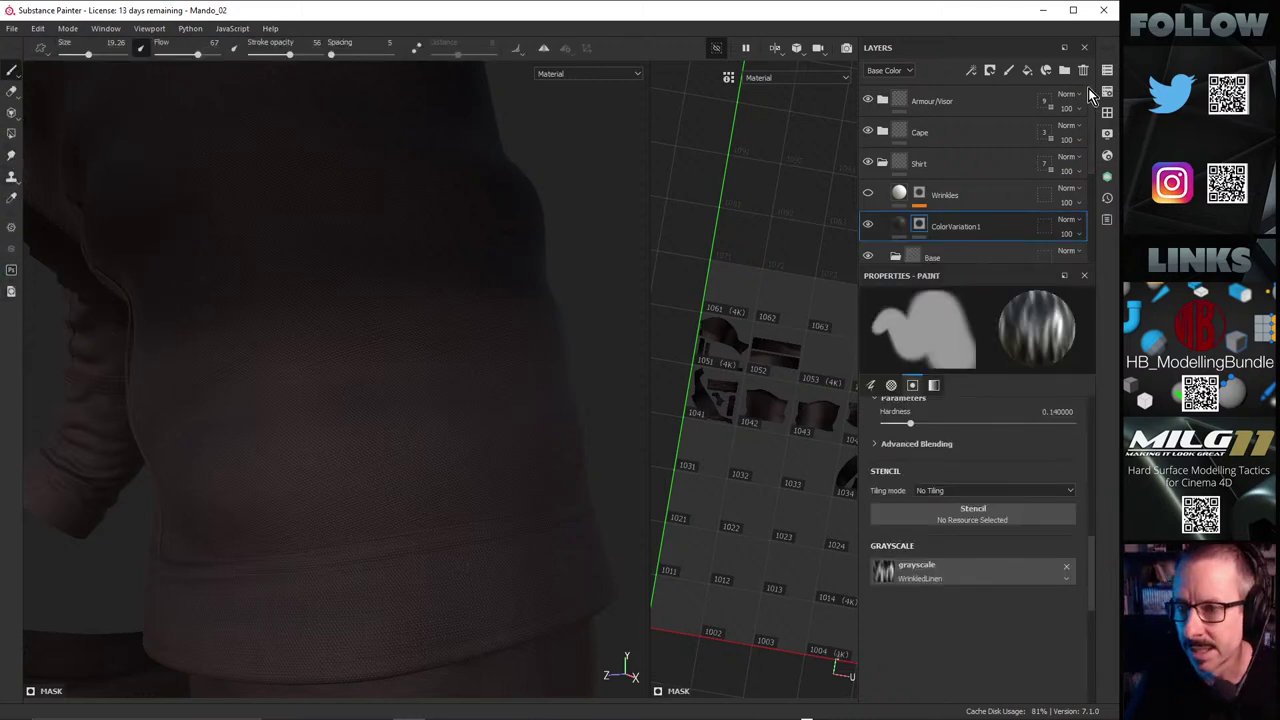
Step: Show the shelf's smart masks with larger thumbnails and browse them for one that suits the shirt's color variation
left_click(1107, 112)
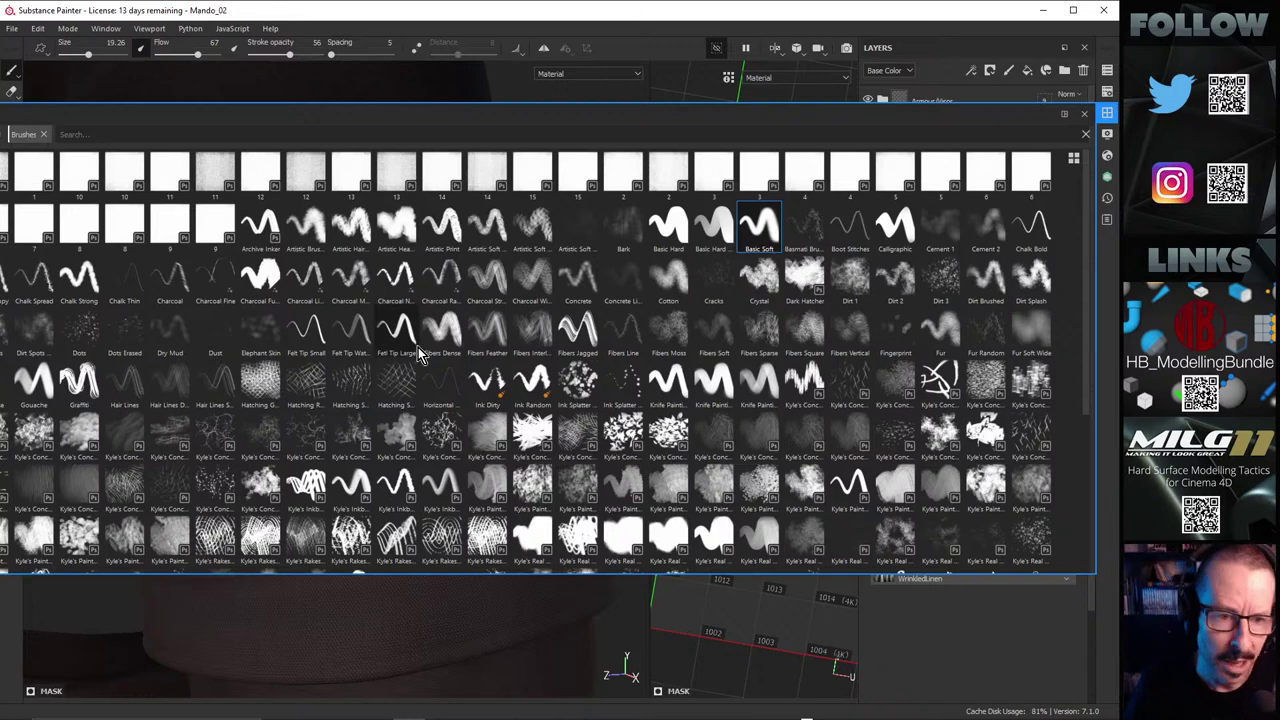
left_click_drag(129, 111, 343, 124)
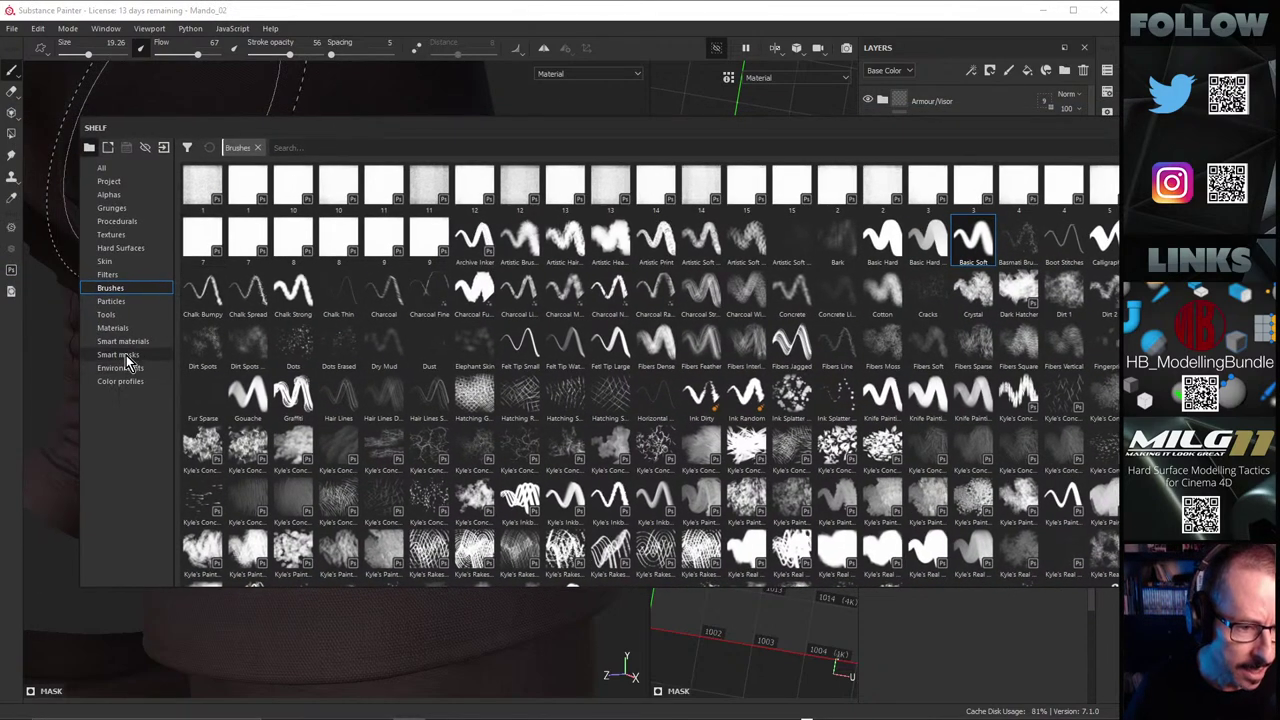
left_click(127, 355)
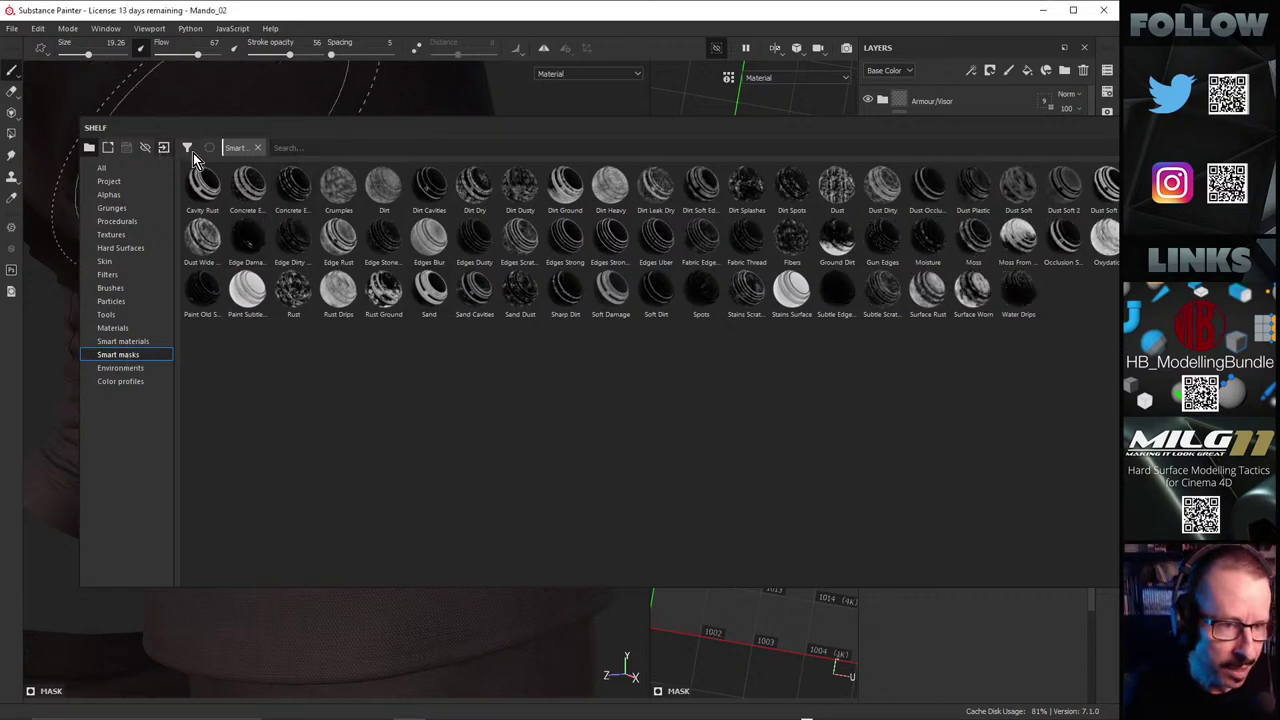
left_click_drag(791, 125, 711, 128)
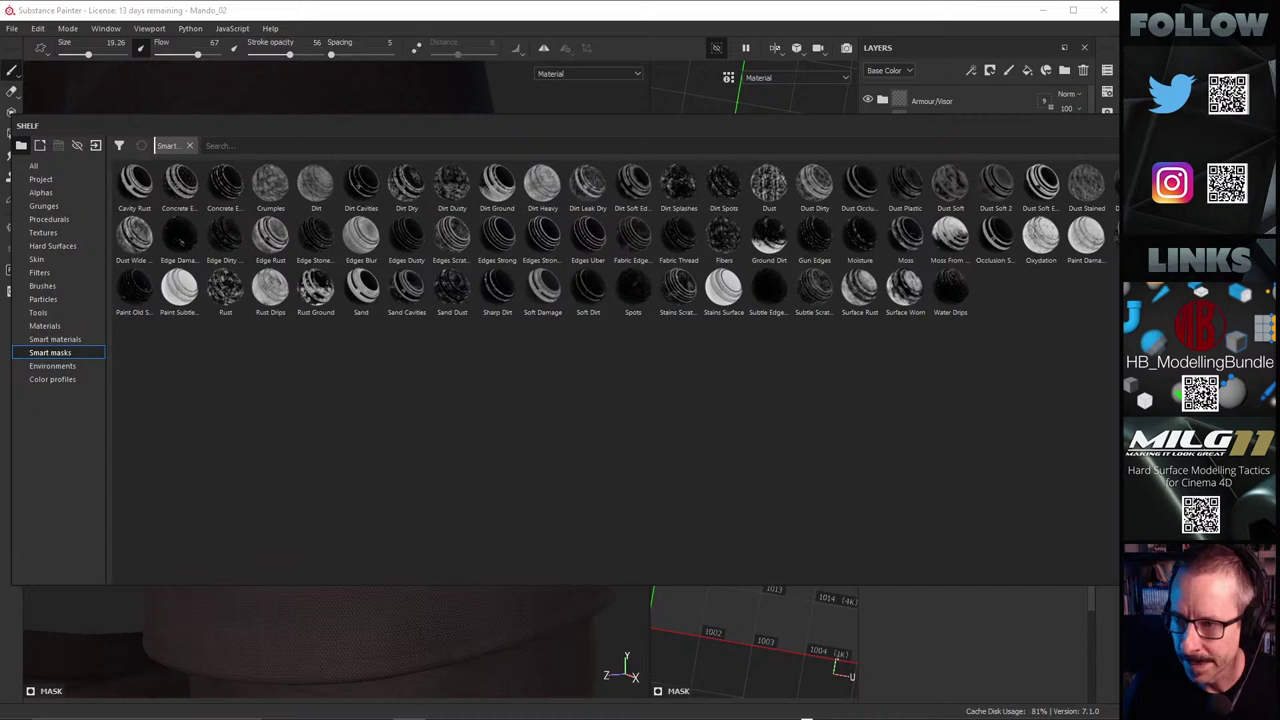
scroll(880, 379, "up", 3, "ctrl")
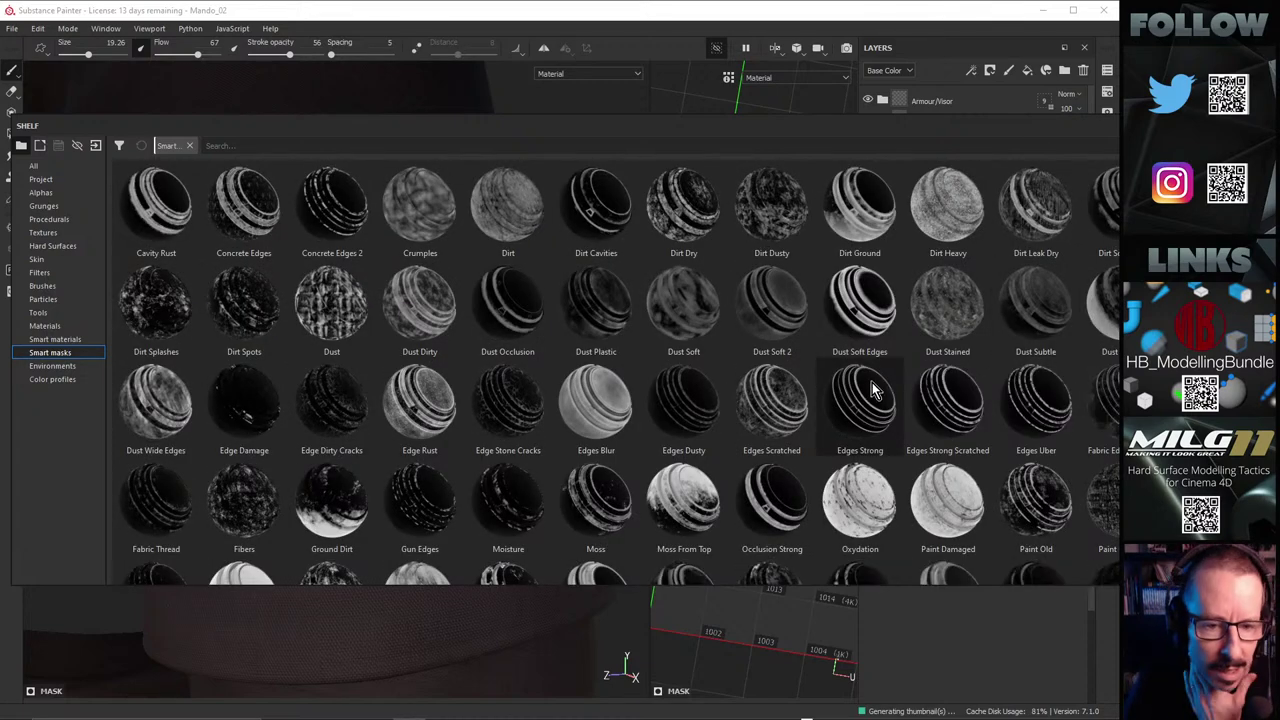
mouse_move(754, 385)
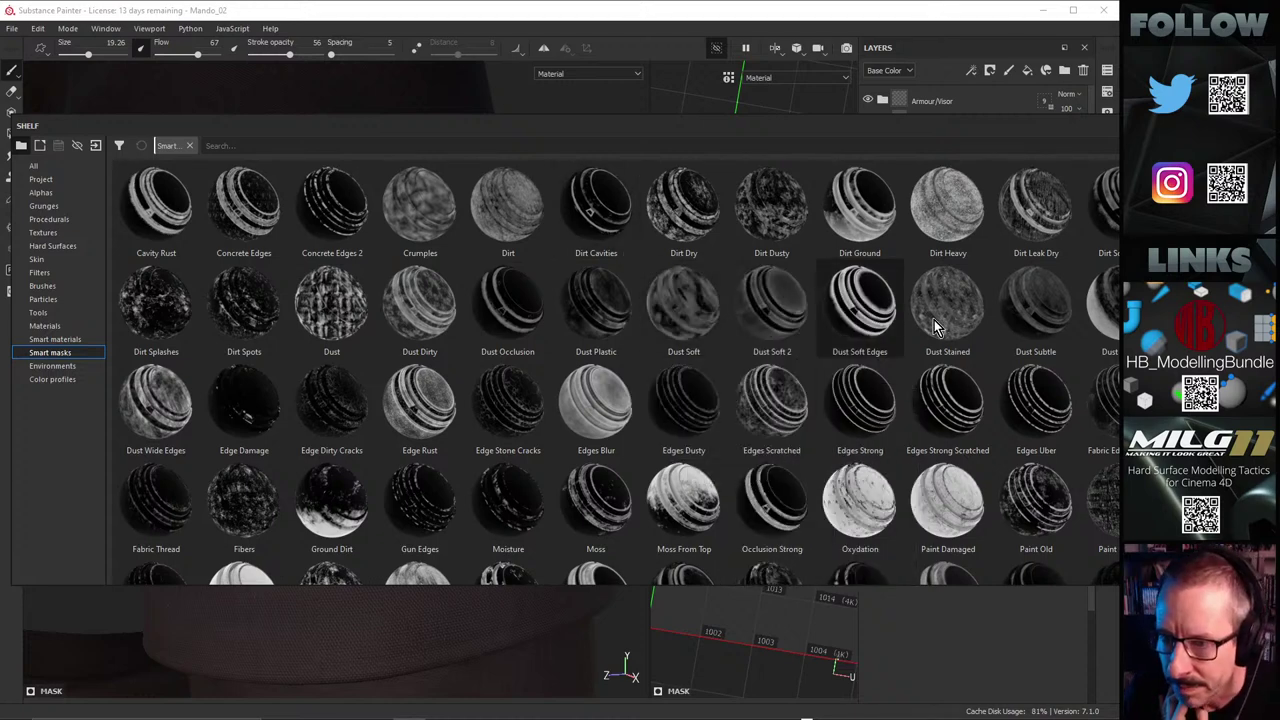
mouse_move(935, 328)
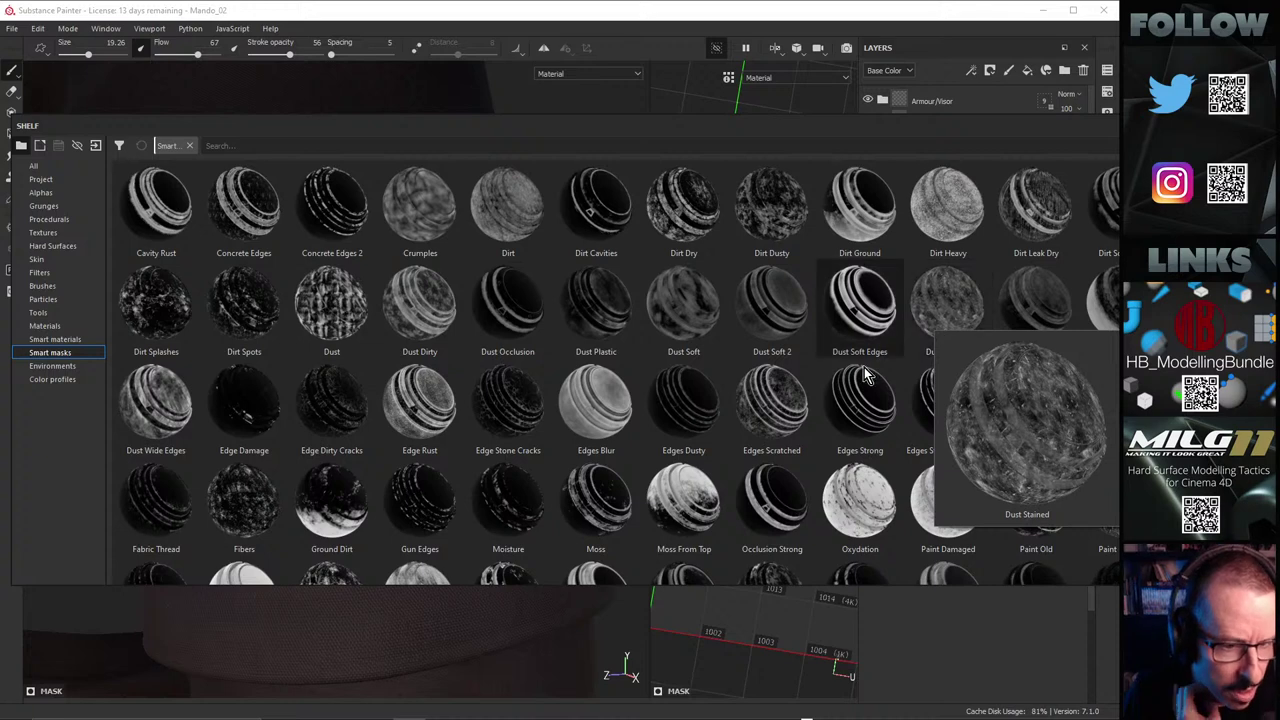
scroll(813, 388, "down", 2)
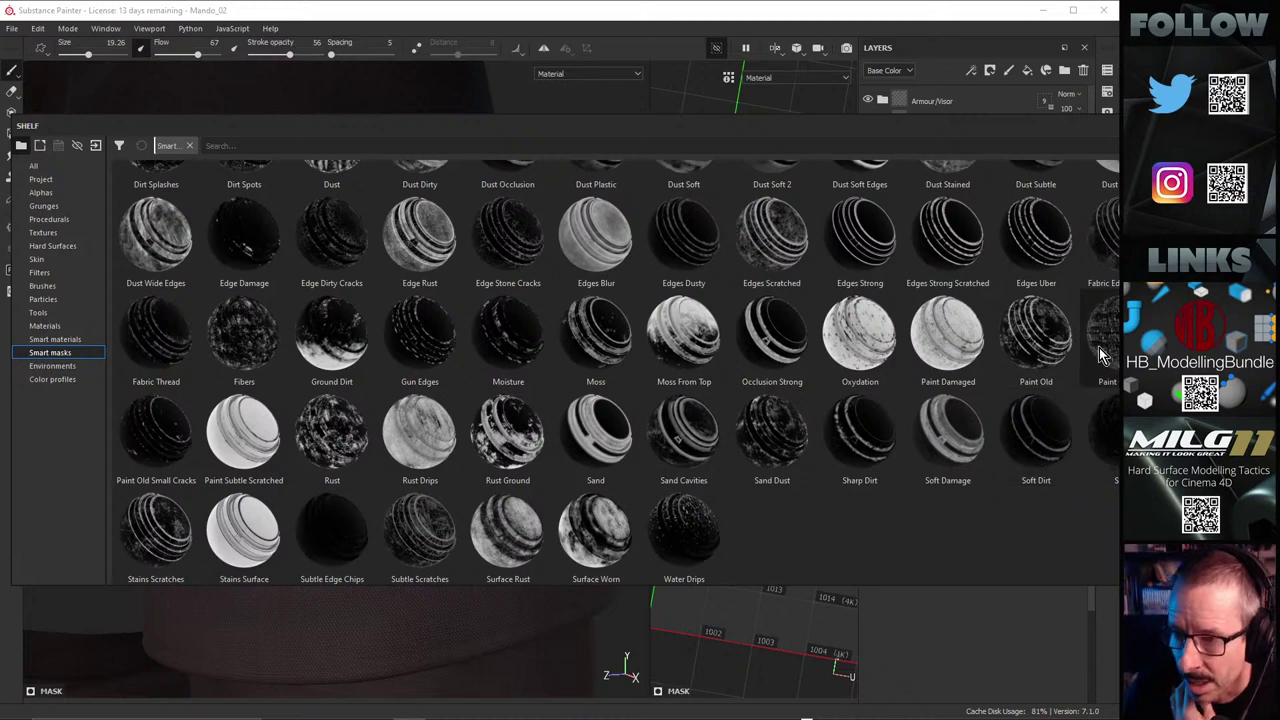
left_click(777, 346)
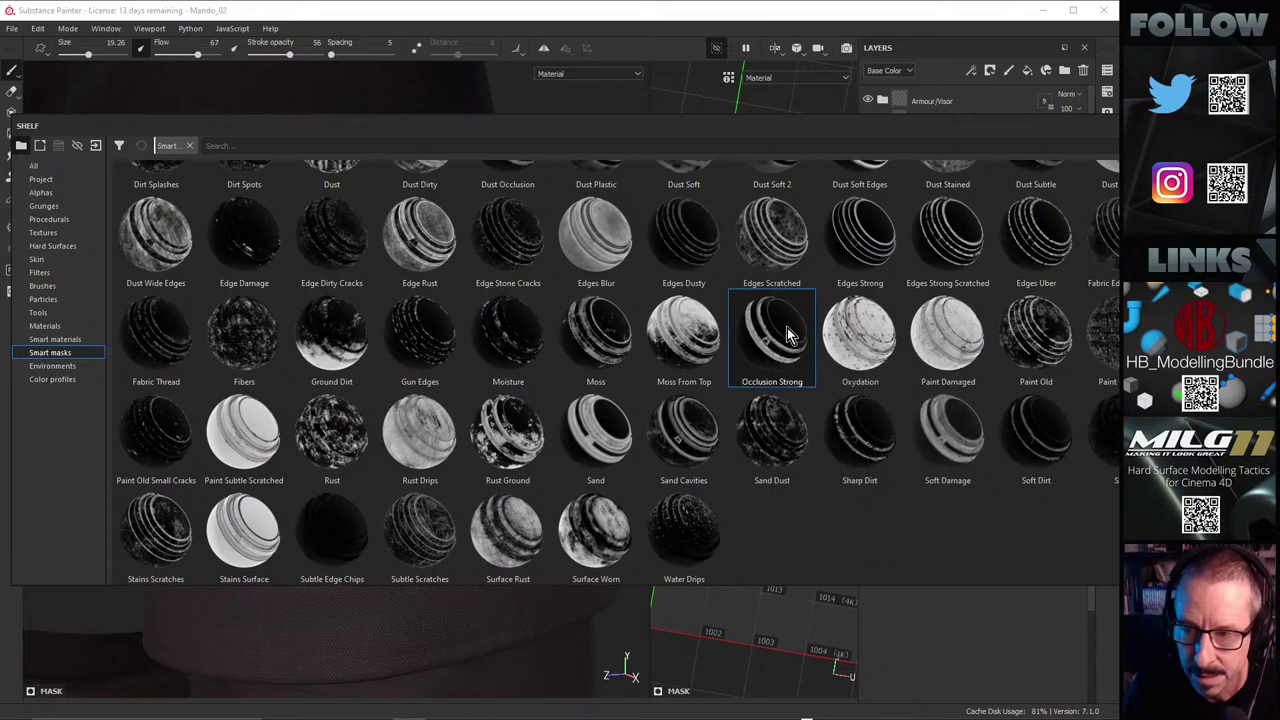
Step: Locate the Dust Soft Edges smart mask and dock the shelf as a separate panel beside the 3D viewport, apart from the layer stack
left_click_drag(1030, 128, 988, 166)
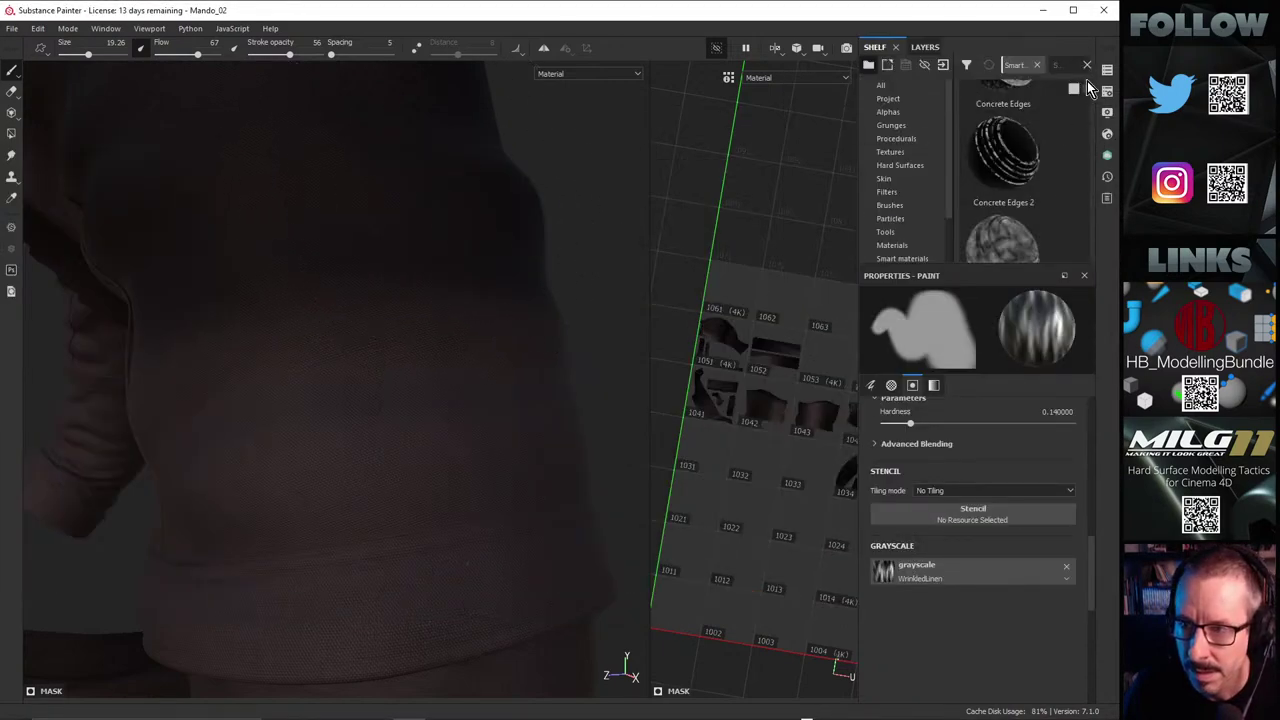
scroll(1087, 87, "down", 5)
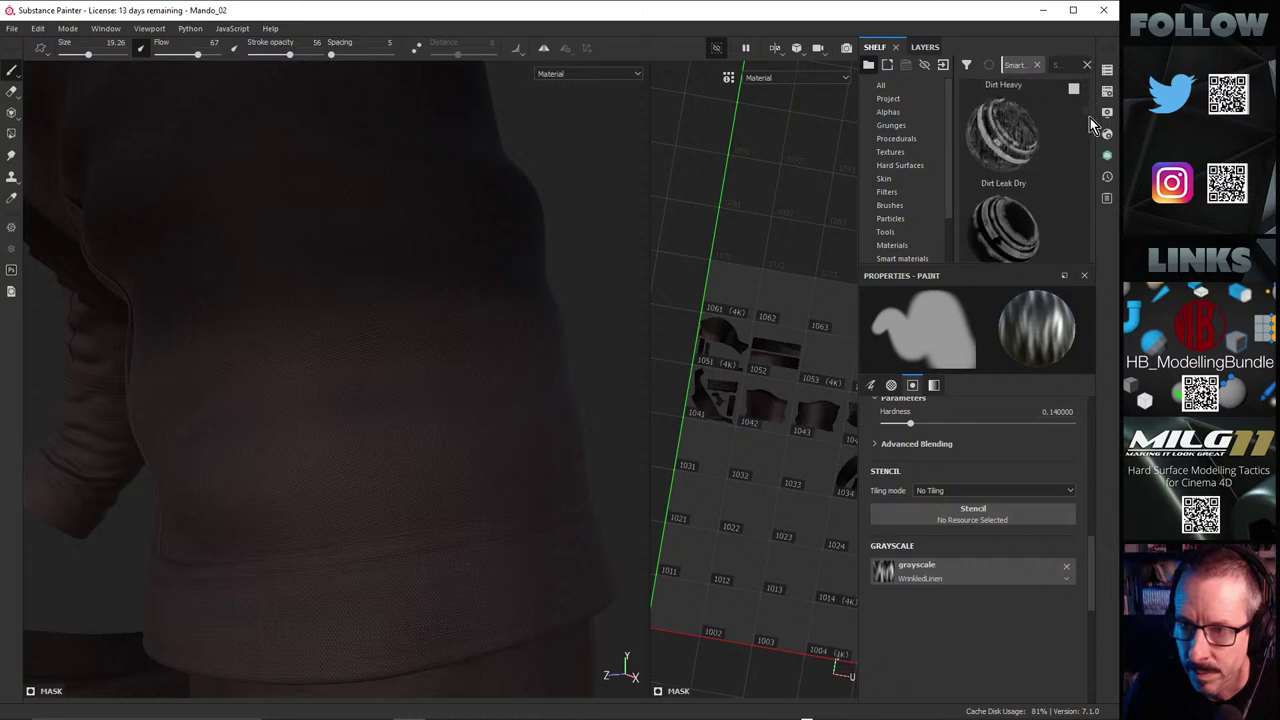
scroll(1092, 125, "down", 3)
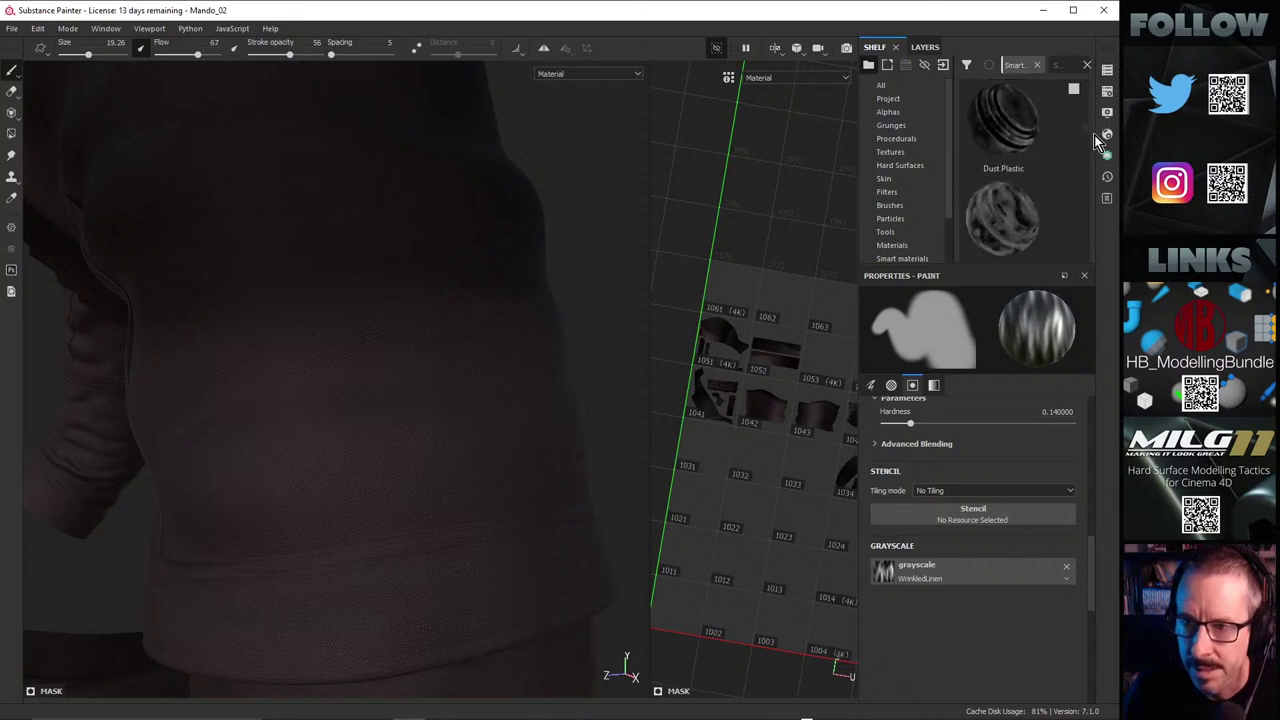
scroll(1095, 136, "down", 3)
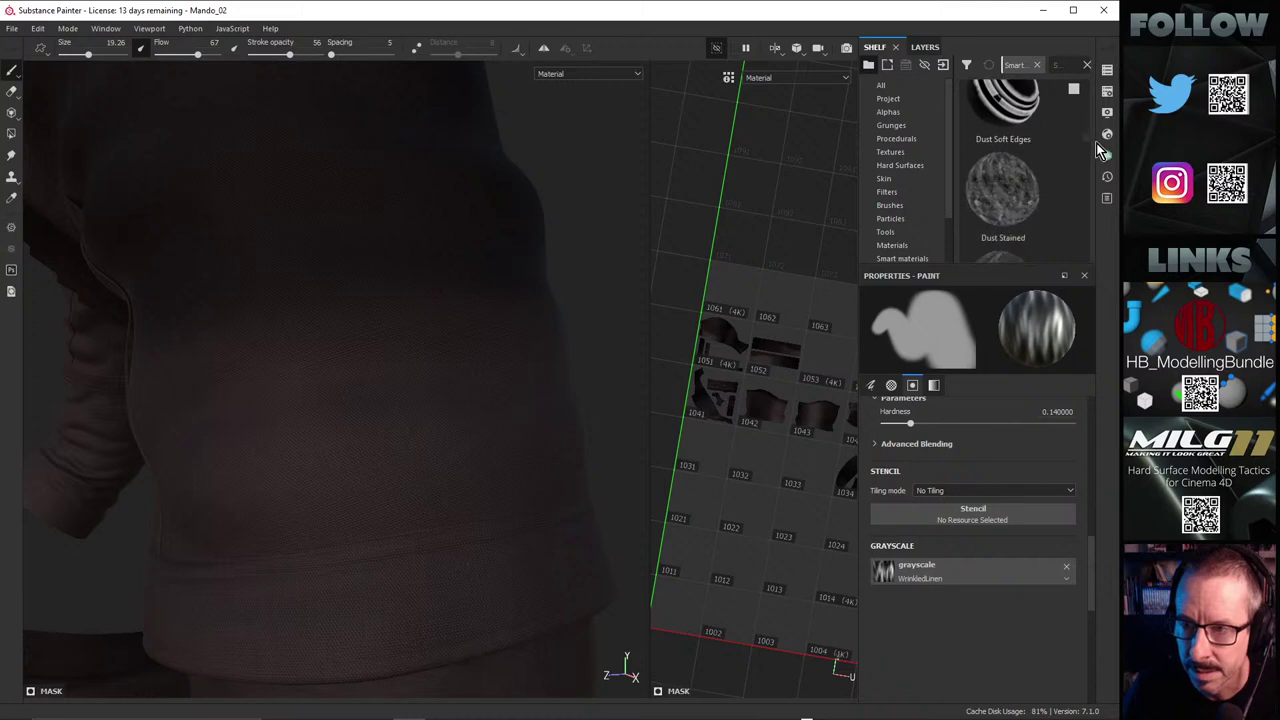
scroll(1096, 143, "up", 1)
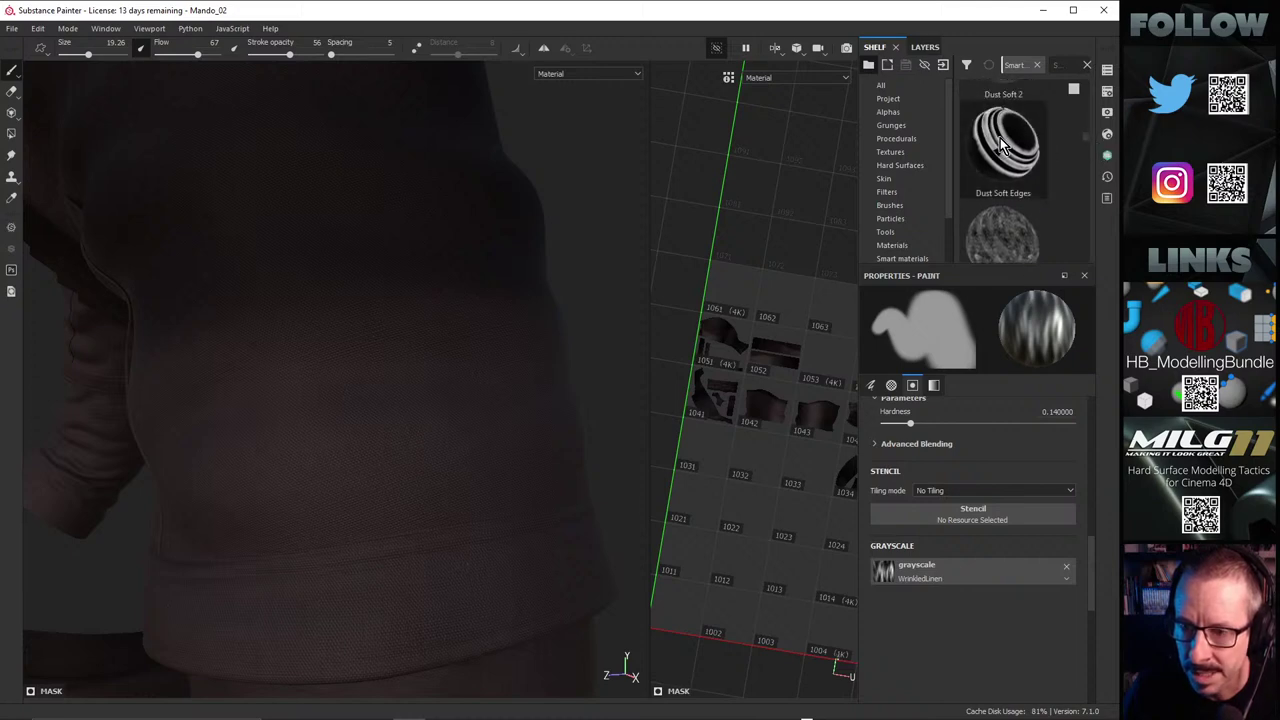
mouse_move(1000, 136)
left_mouse_down()
mouse_move(1081, 208)
mouse_move(1012, 140)
left_mouse_up()
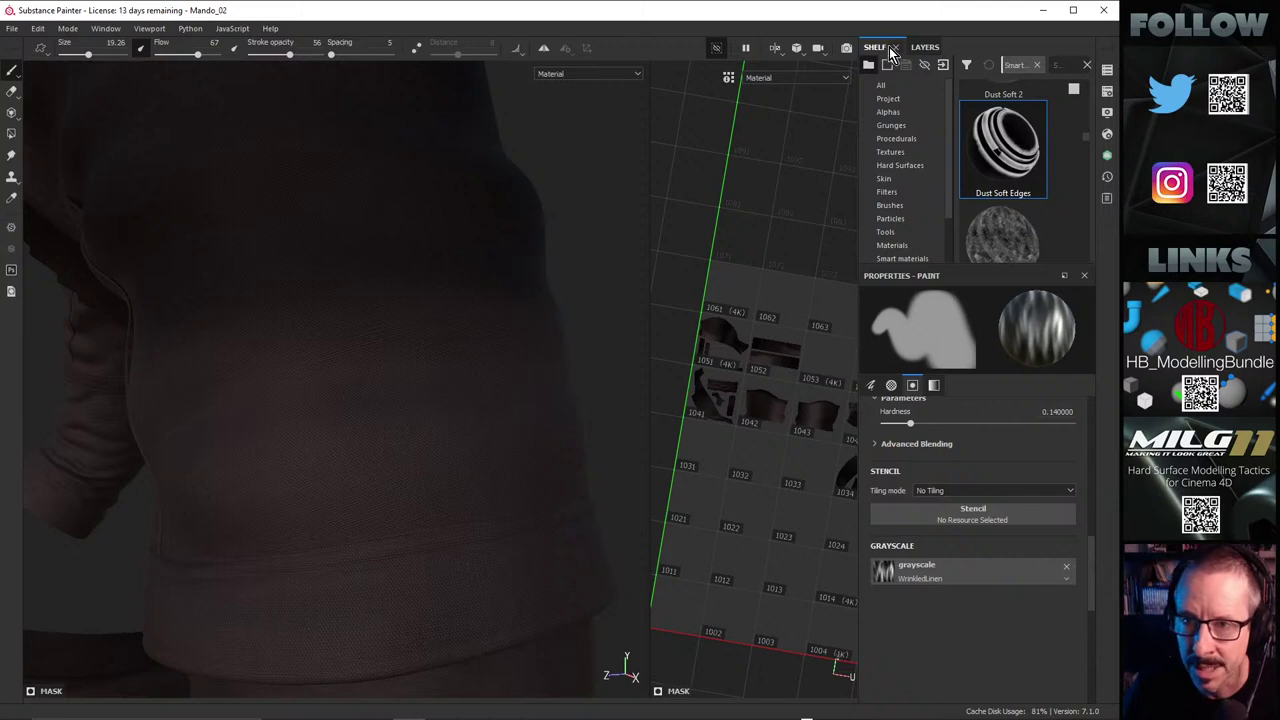
left_click_drag(880, 47, 28, 180)
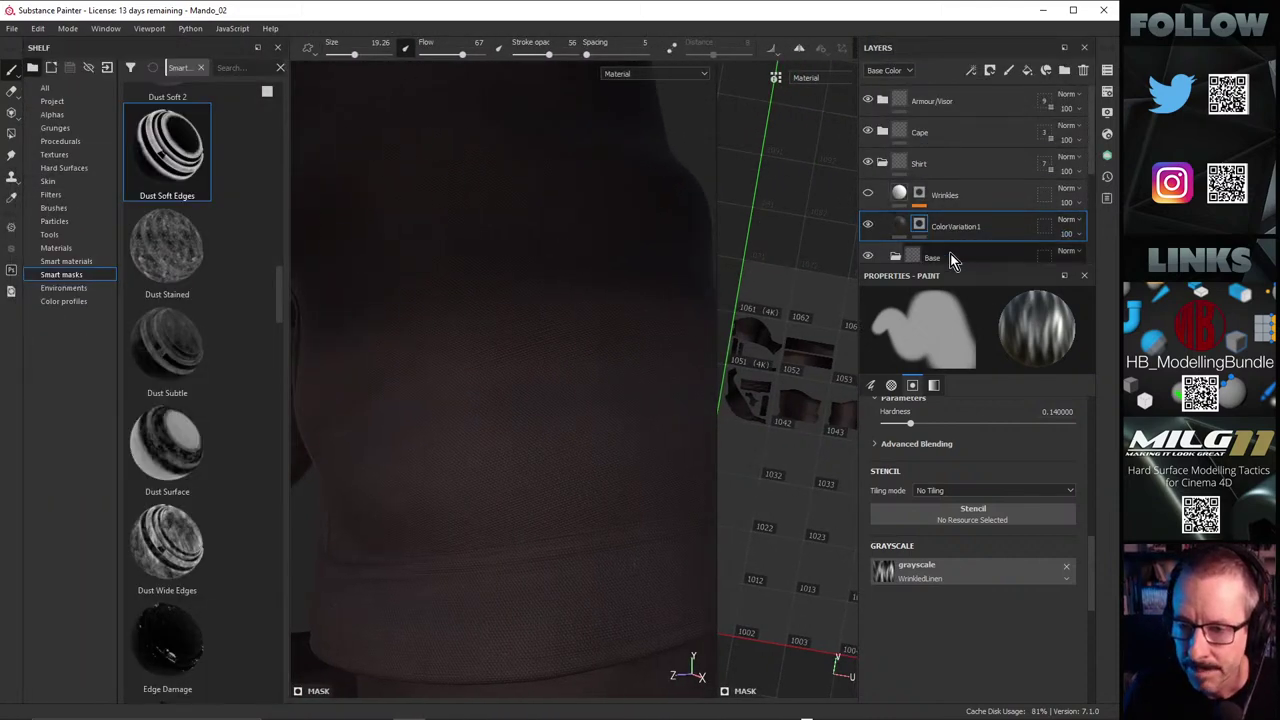
Step: Apply the Dust Soft Edges smart mask to ColorVariation1's mask and check the effect on the sleeve
left_click_drag(168, 165, 921, 228)
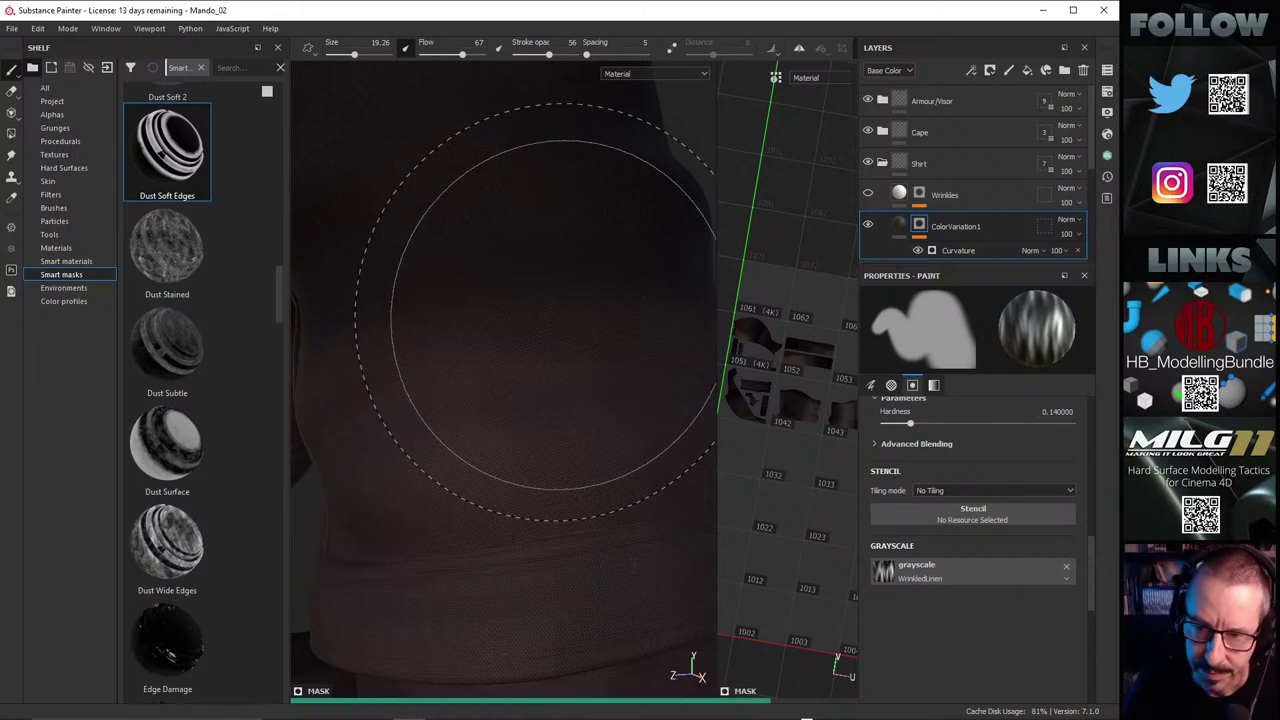
mouse_move(557, 323)
left_mouse_down("alt")
mouse_move(357, 349)
mouse_move(430, 389)
mouse_move(443, 329)
mouse_move(480, 371)
mouse_move(457, 409)
mouse_move(545, 372)
mouse_move(314, 366)
mouse_move(574, 423)
mouse_move(509, 434)
mouse_move(545, 360)
mouse_move(634, 369)
mouse_move(477, 391)
mouse_move(491, 426)
mouse_move(612, 390)
mouse_move(547, 381)
left_mouse_up("alt")
scroll(517, 398, "up", 3)
scroll(606, 383, "up", 4)
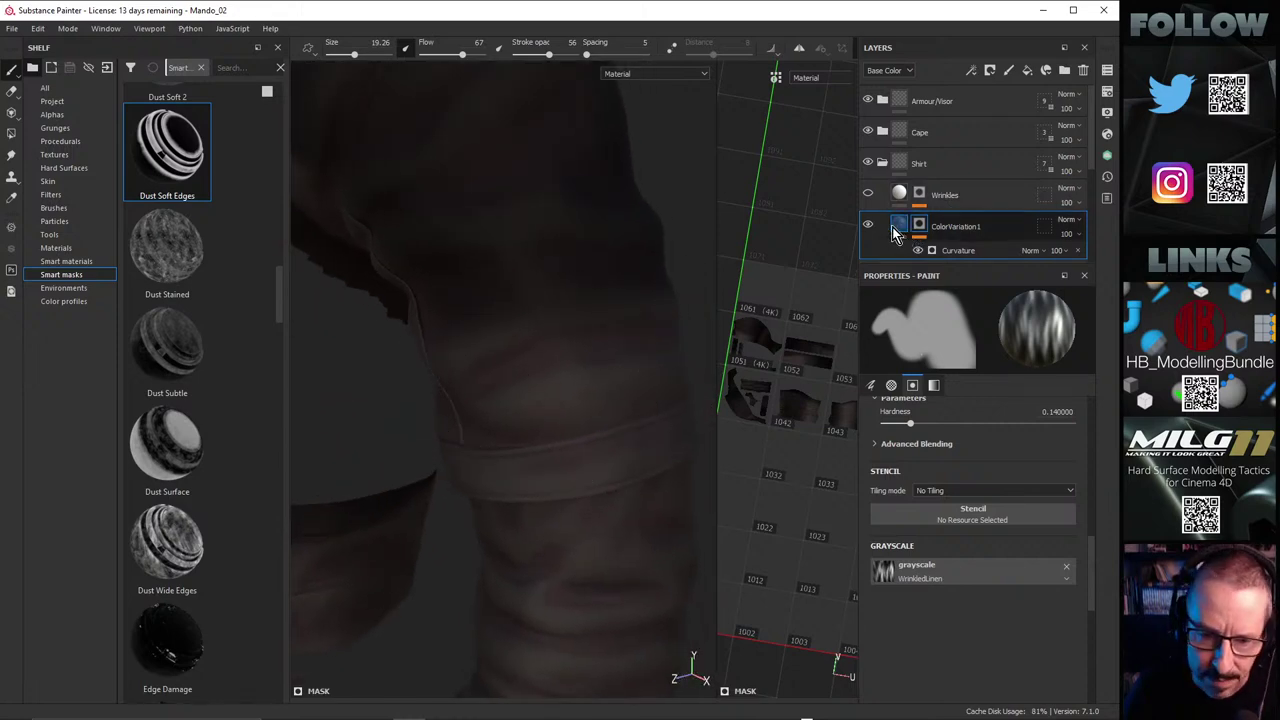
left_click_drag(560, 330, 583, 366, "alt")
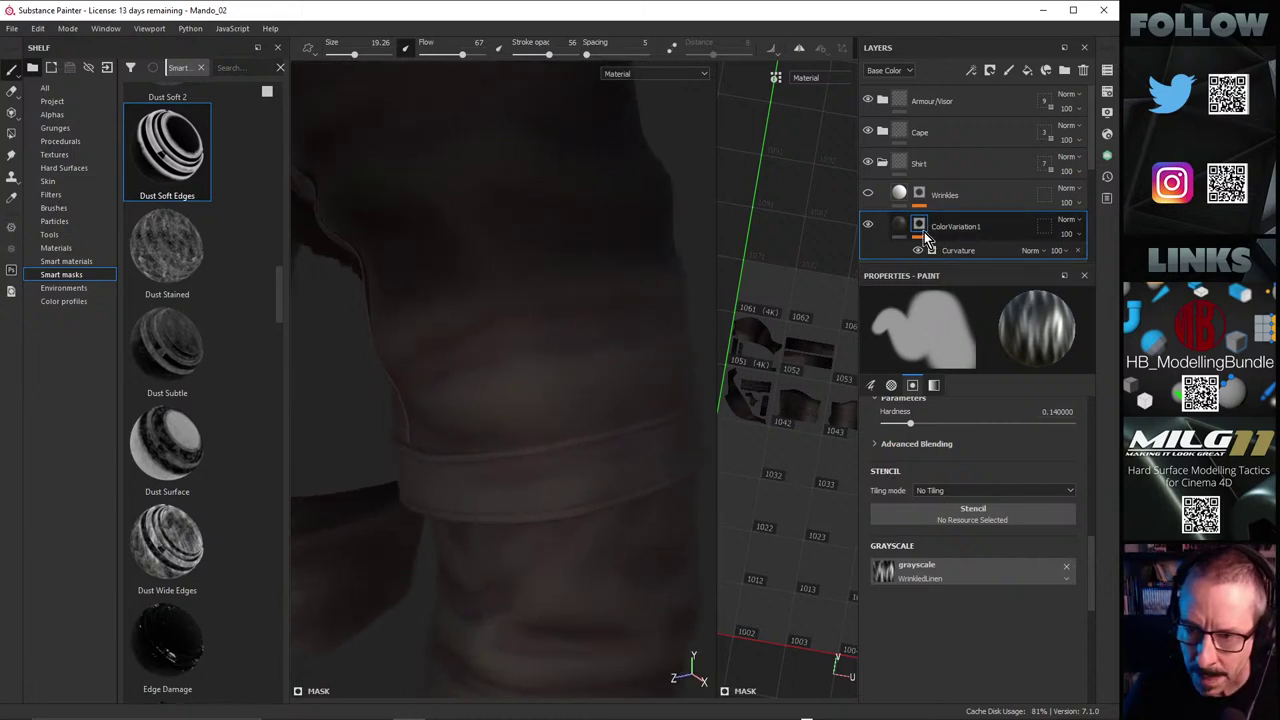
Step: Set ColorVariation1's base color to a warmer brown of RGB 0.051, 0.031, 0.025
left_click(898, 227)
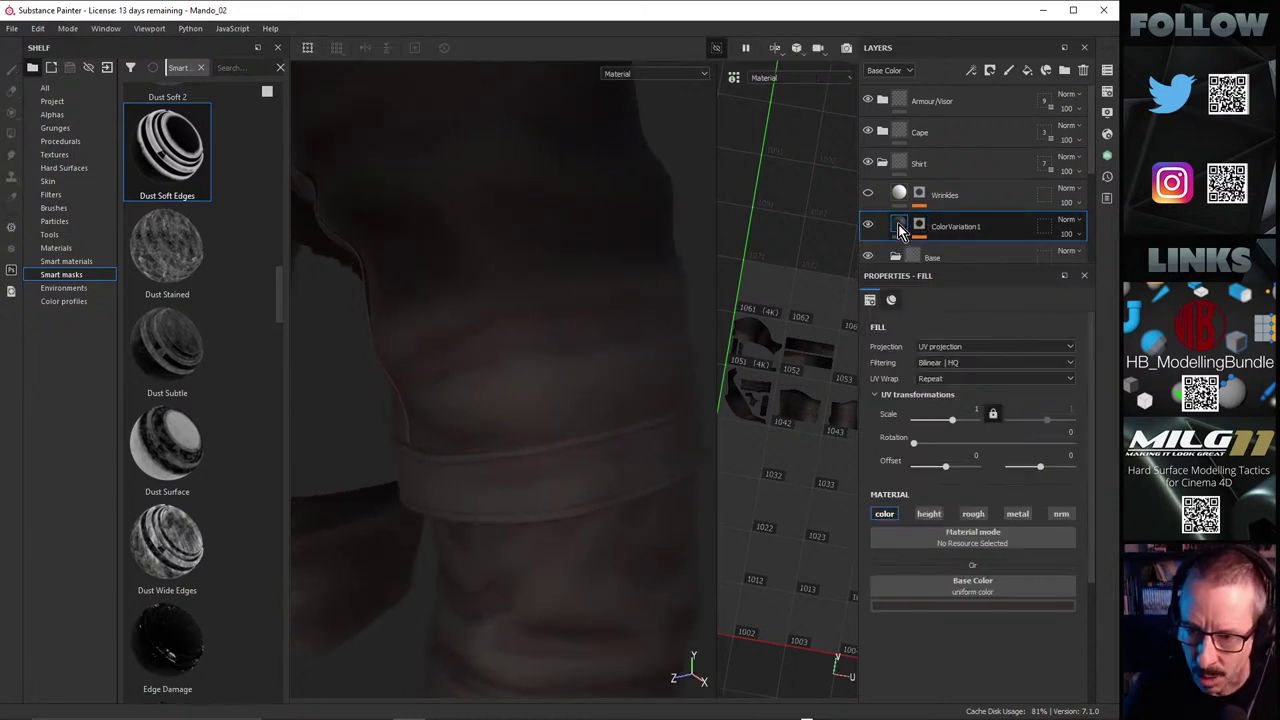
left_click(951, 605)
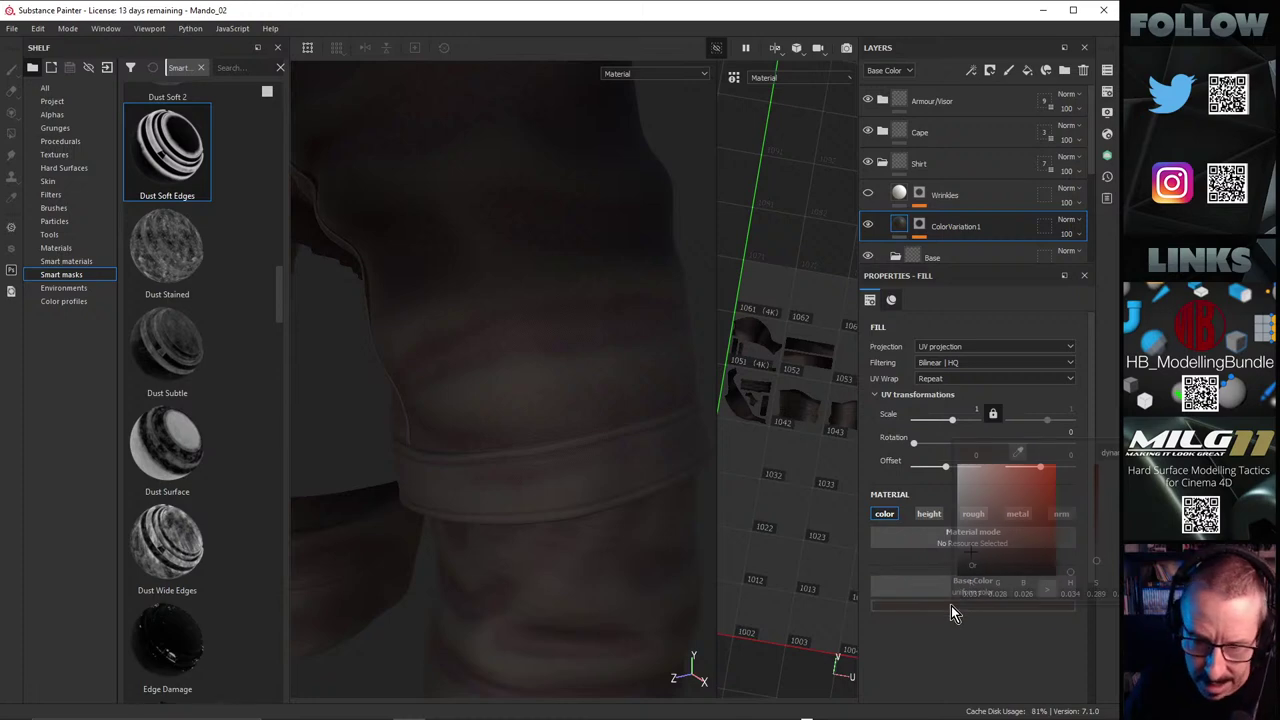
left_click_drag(970, 550, 984, 548)
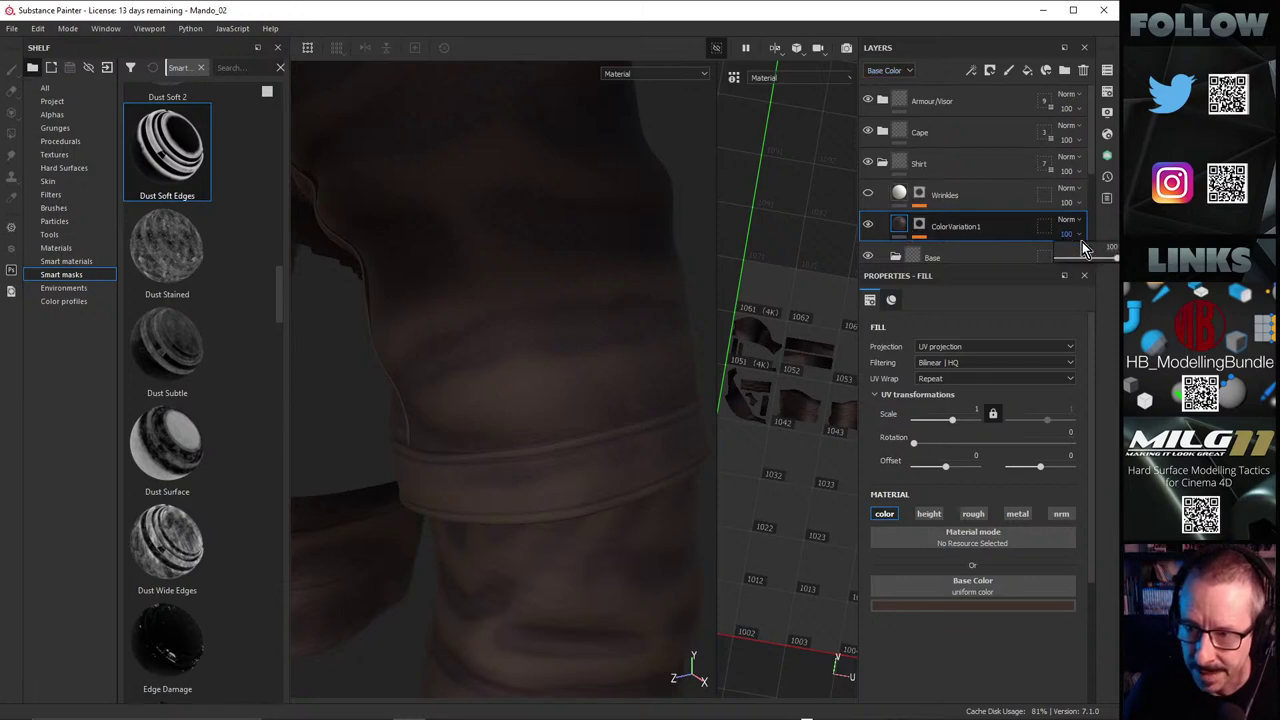
Step: Lower ColorVariation1's opacity to 40 and inspect the shirt as a whole and the sleeve up close
left_click_drag(1097, 261, 1082, 270)
left_click_drag(360, 380, 594, 340, "alt")
scroll(544, 391, "down", 5)
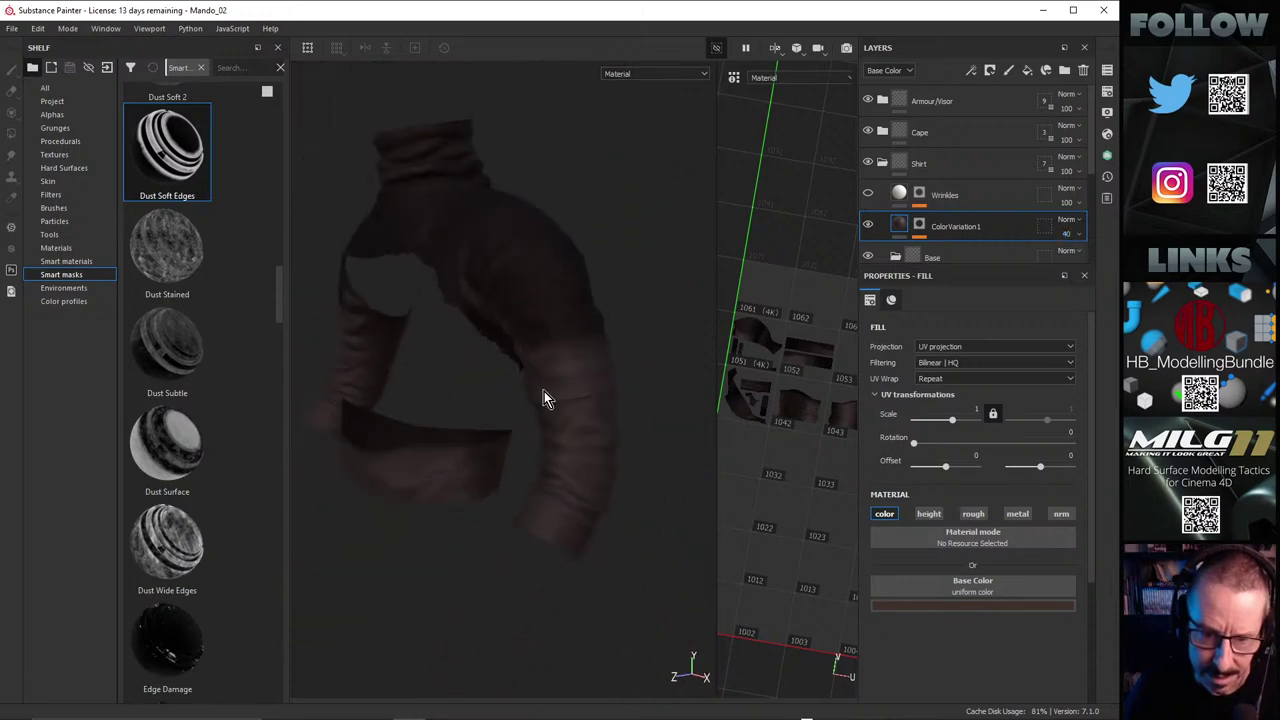
left_click_drag(544, 391, 542, 416, "alt")
scroll(545, 360, "up", 3)
left_click_drag(661, 355, 598, 356, "alt")
right_click_drag(598, 356, 609, 346, "alt")
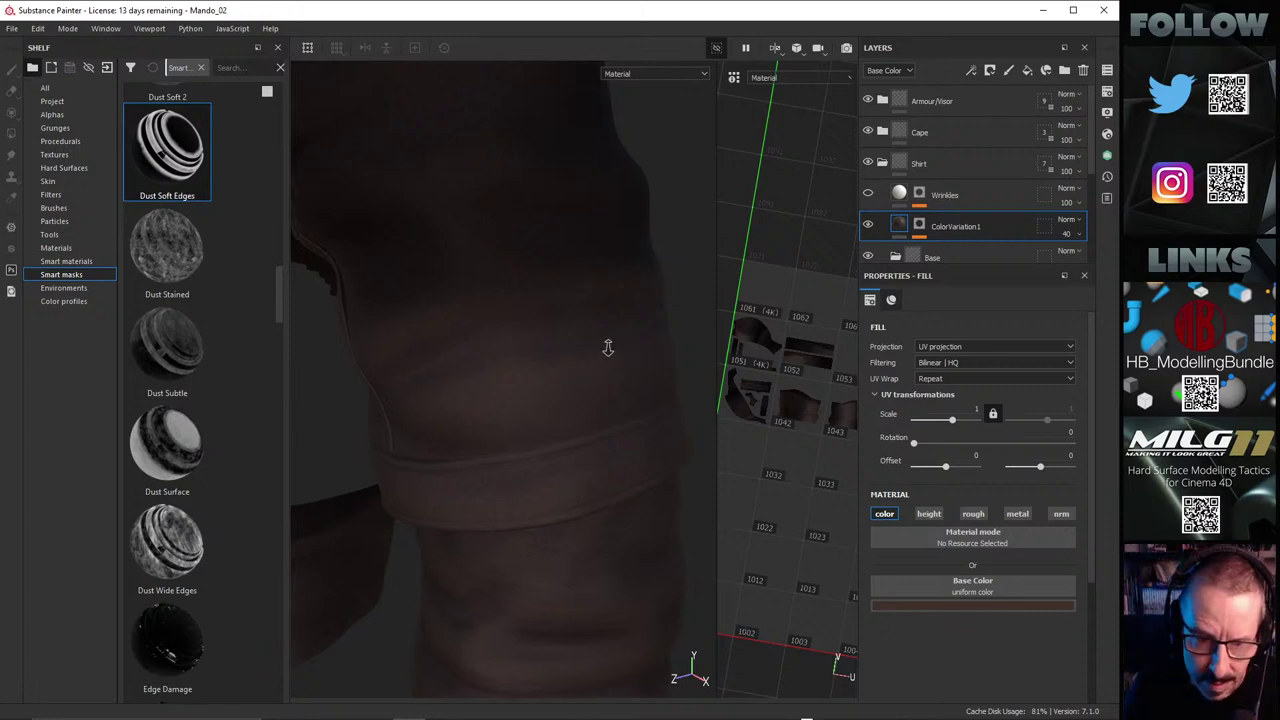
left_click_drag(609, 346, 560, 354, "alt")
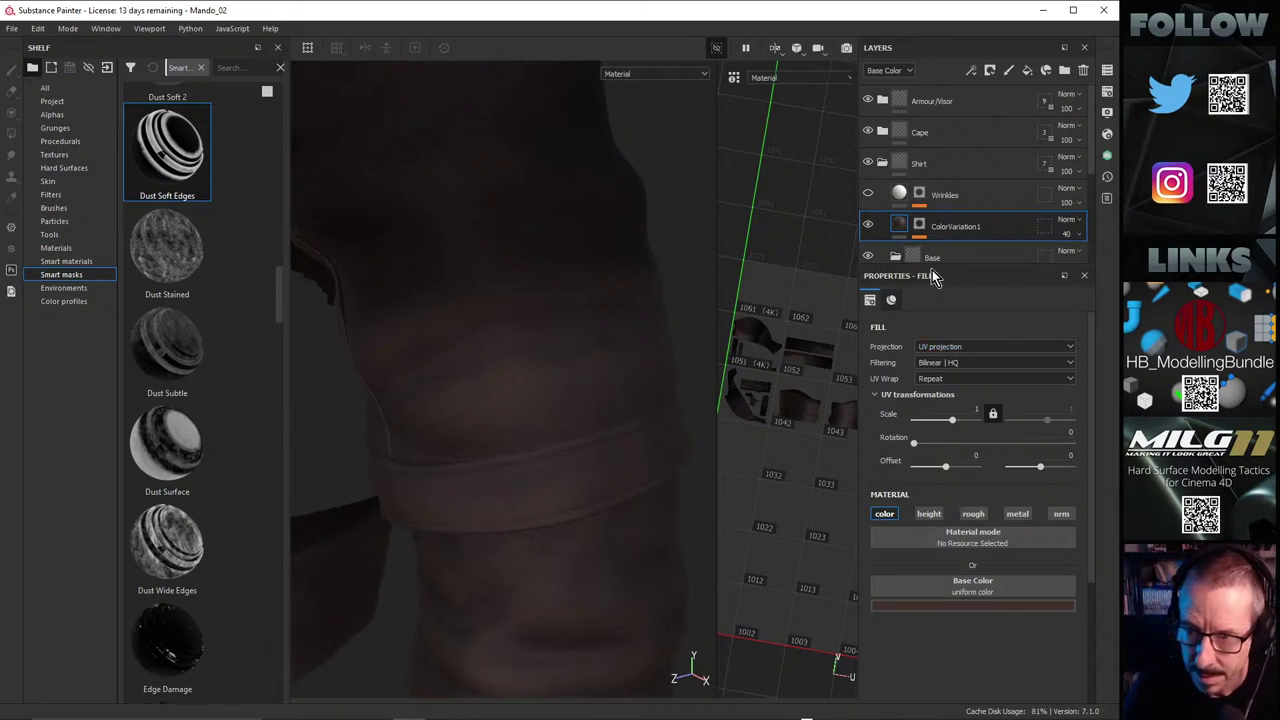
Step: Set ColorVariation1's base color to a less saturated brown of RGB 0.064, 0.046, 0.041 and its opacity to 24
left_click(977, 606)
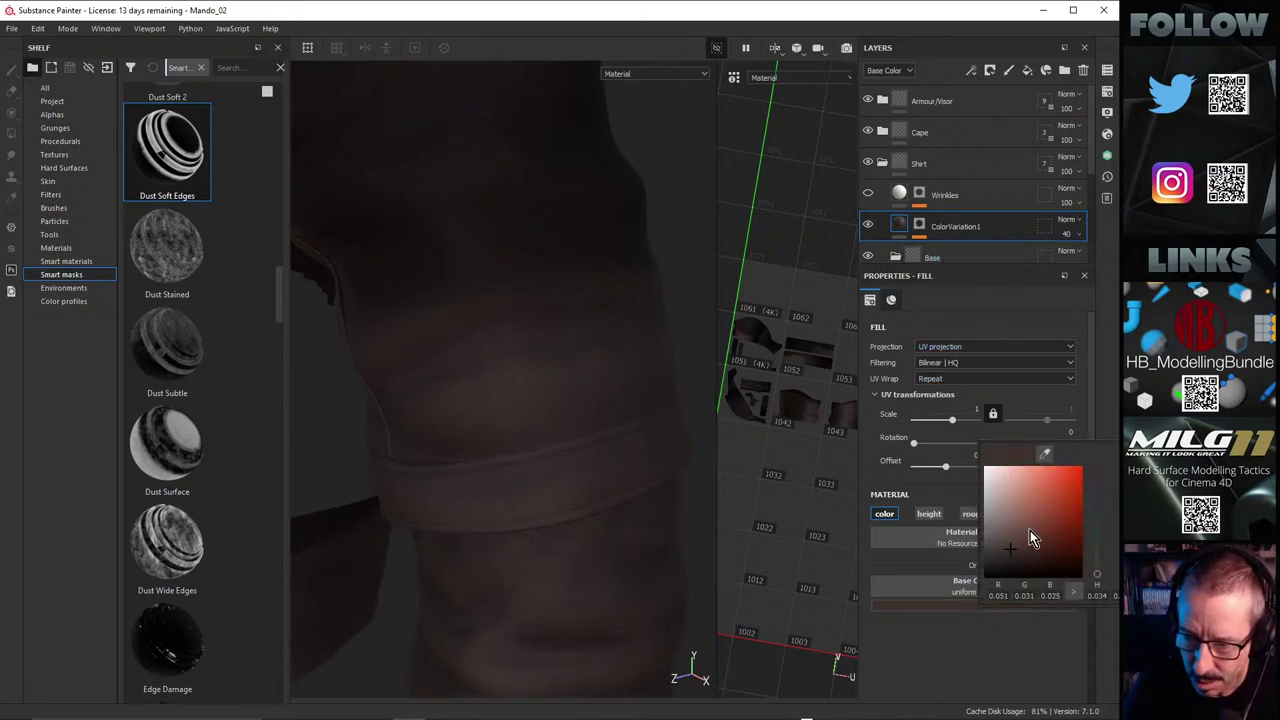
left_click(1010, 548)
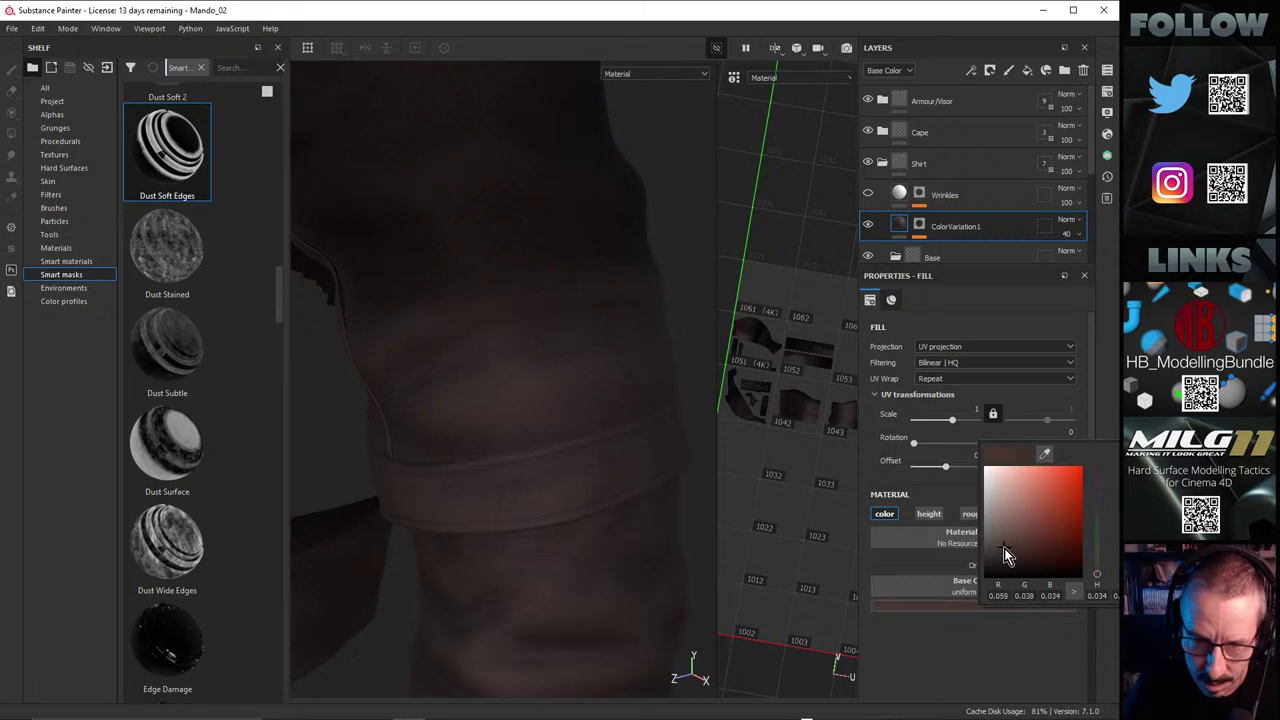
left_click_drag(1002, 547, 1002, 547)
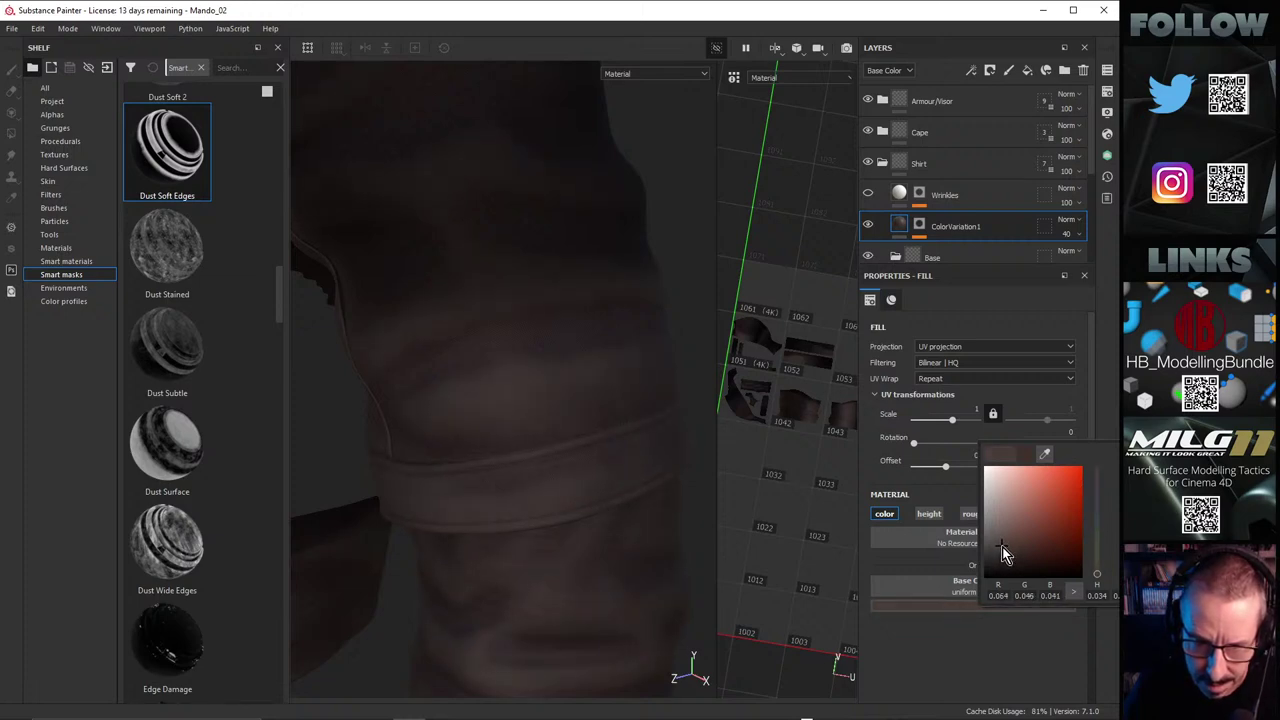
left_click(1078, 238)
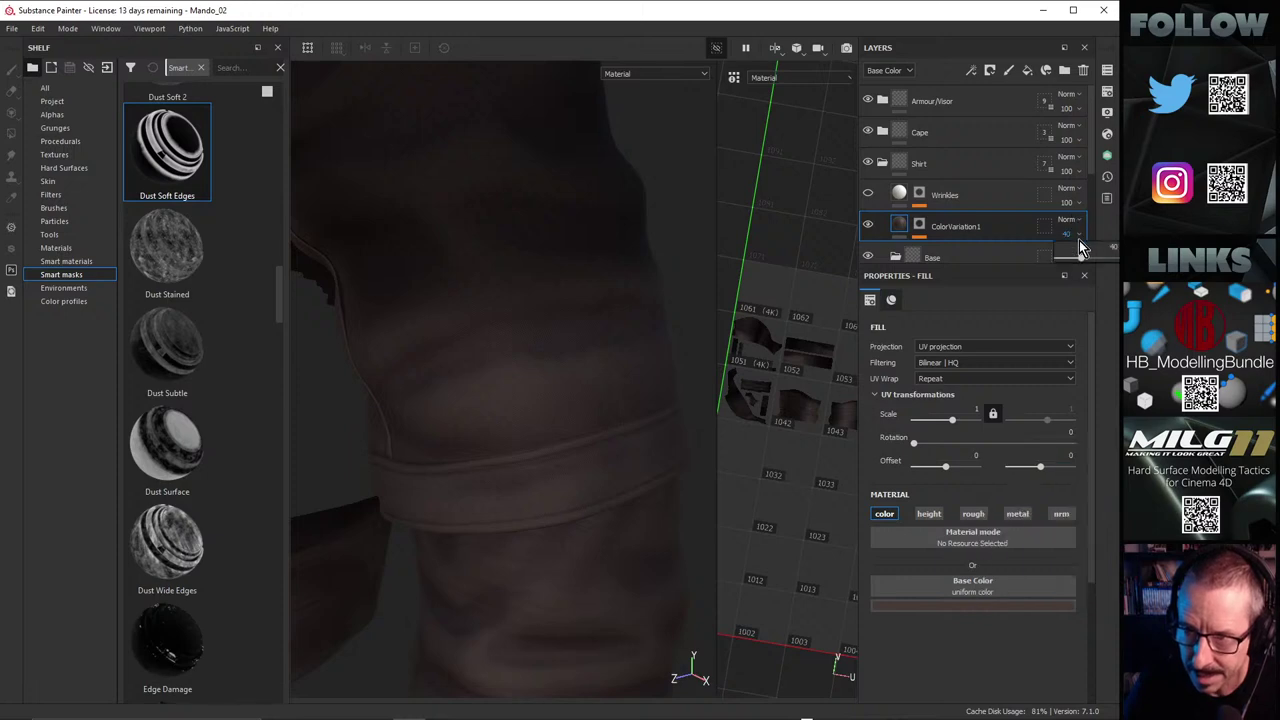
left_click_drag(1081, 259, 1080, 259)
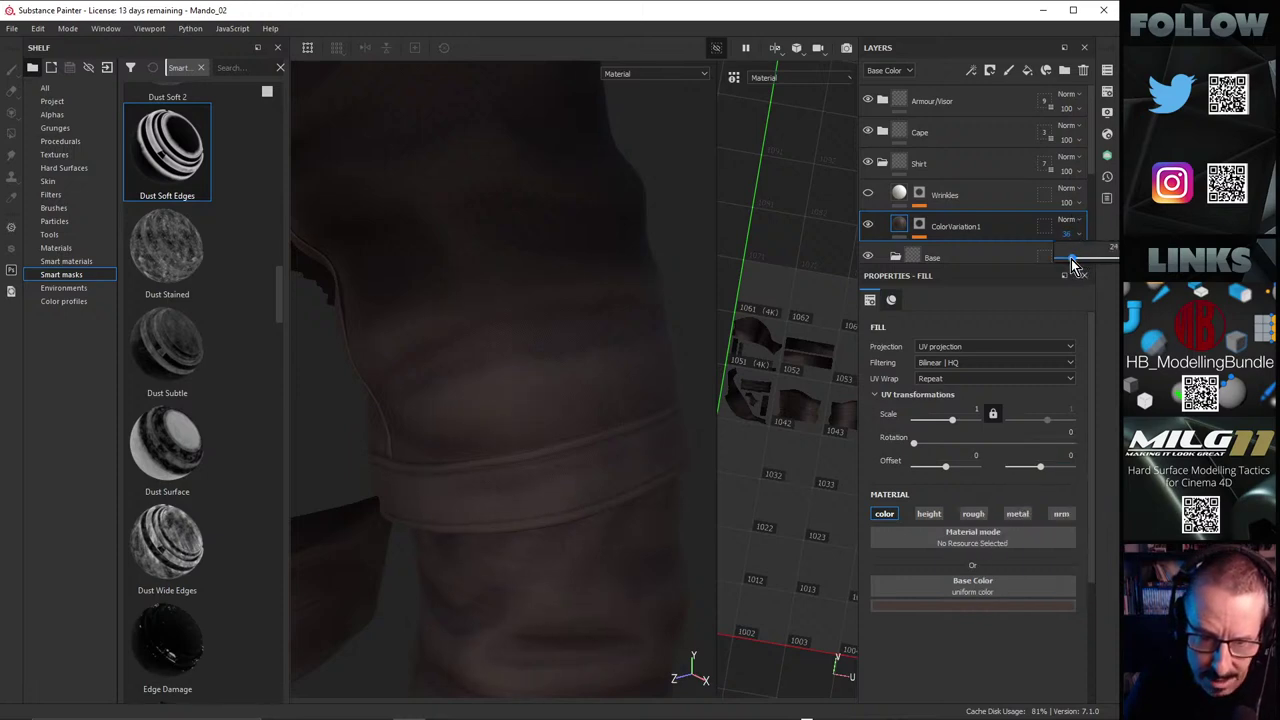
left_click_drag(1070, 260, 1072, 260)
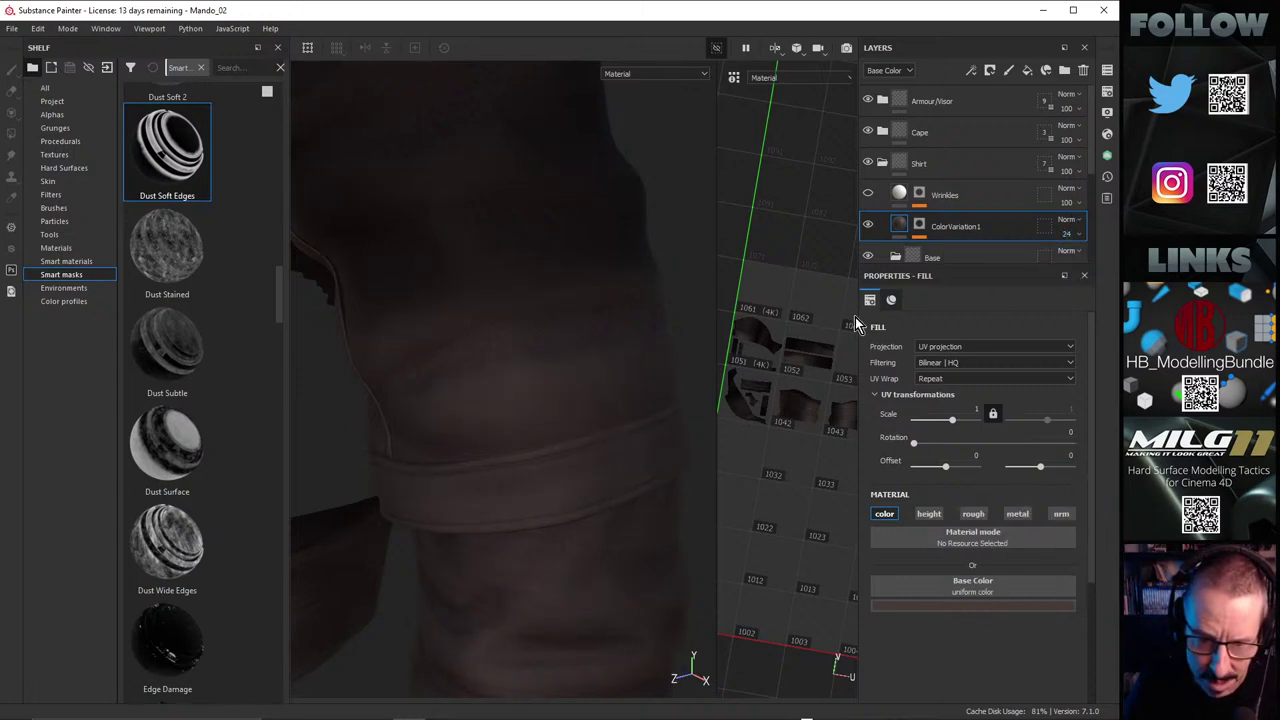
Step: Inspect the subtle color variation on the sleeve from several angles, and display ColorVariation1's mask on its own in the viewport
right_click_drag(556, 374, 314, 372, "alt")
mouse_move(620, 345)
right_mouse_down("alt")
mouse_move(569, 349)
mouse_move(477, 395)
right_mouse_up("alt")
left_click_drag(477, 395, 497, 414, "alt")
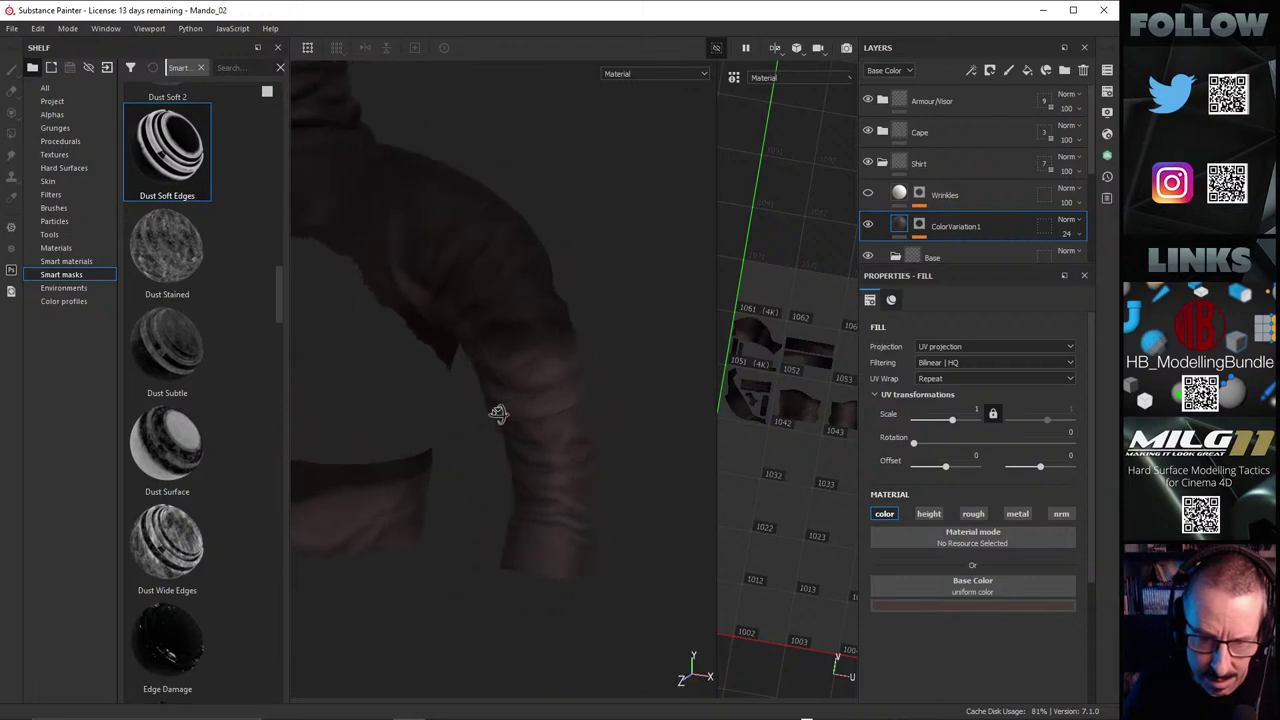
right_click_drag(497, 414, 900, 355, "alt")
middle_click_drag(570, 401, 524, 340, "alt")
left_click_drag(524, 340, 594, 423, "alt")
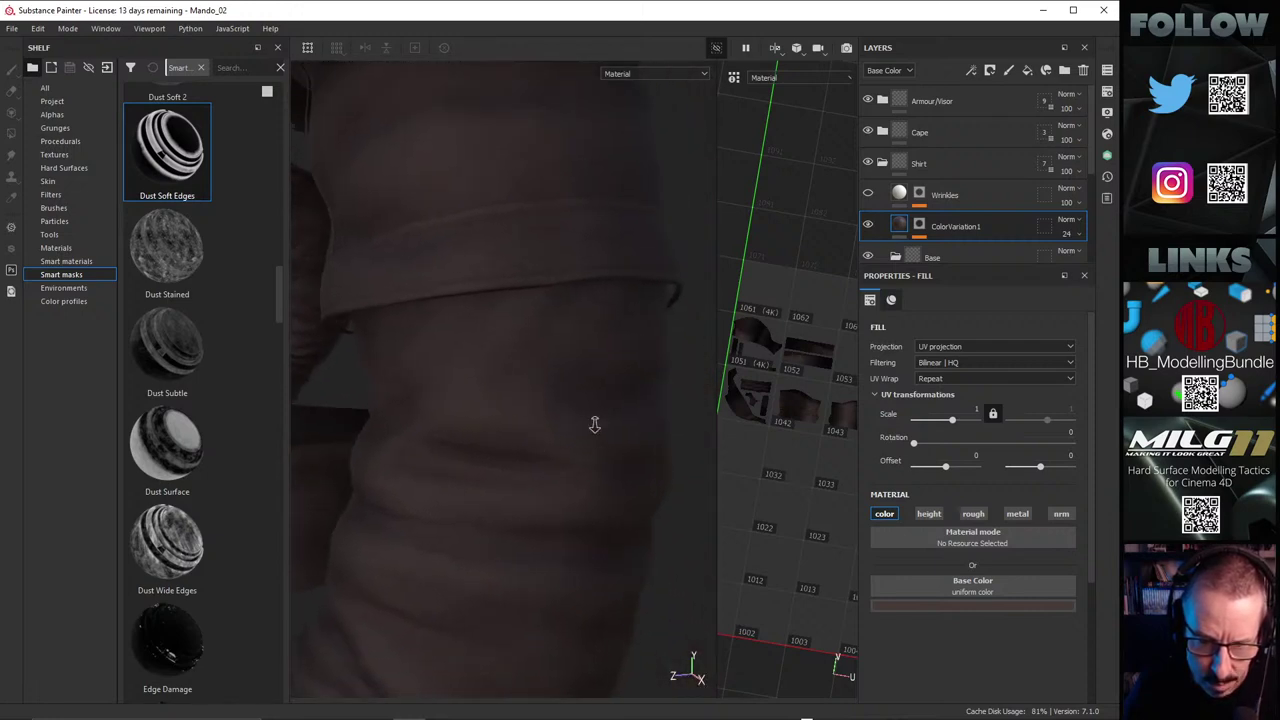
middle_click_drag(594, 423, 583, 398, "alt")
left_click_drag(464, 473, 425, 410, "alt")
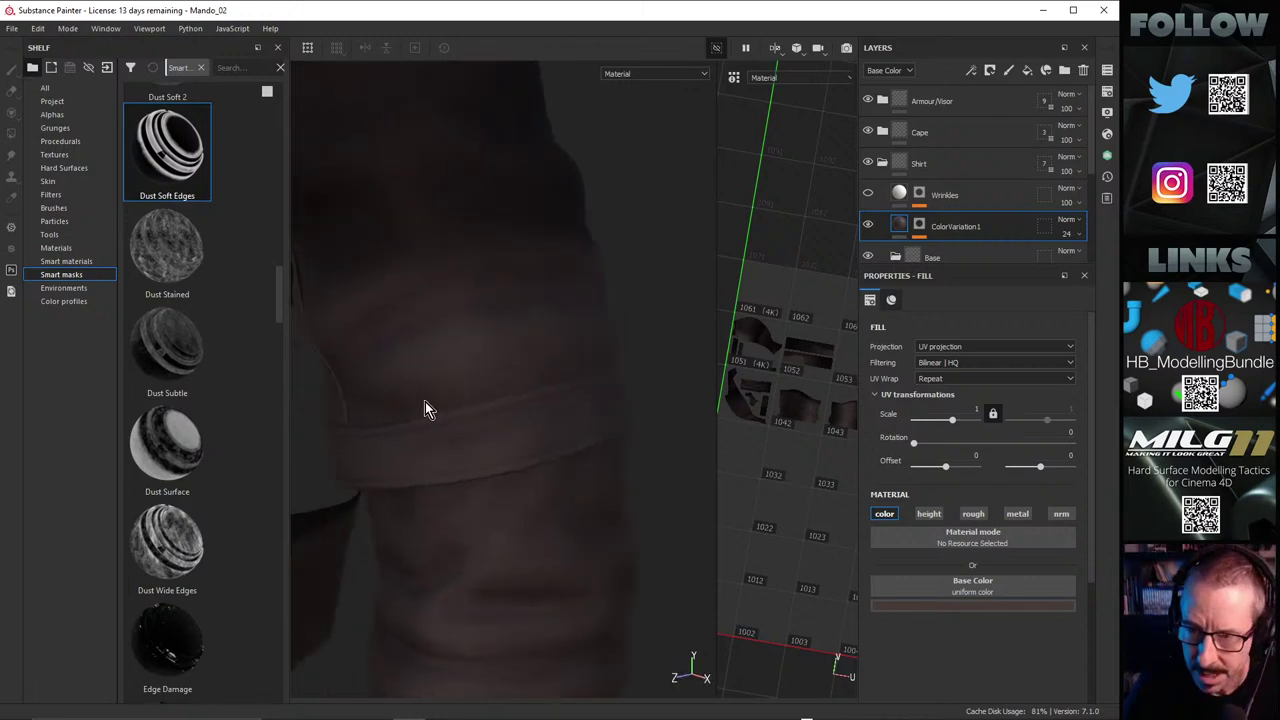
left_click(921, 226, "alt")
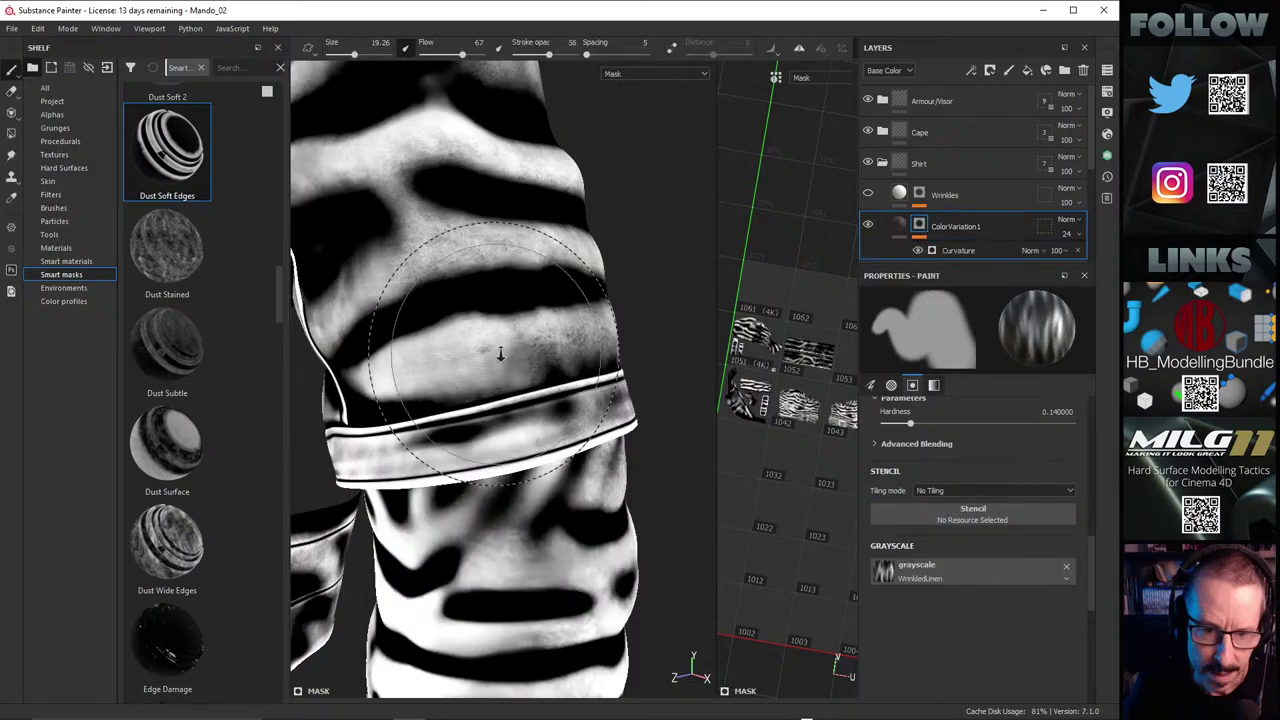
Step: Set the Curvature generator in ColorVariation1's mask to Cavities mode and inspect the mask around the shoulder and sleeve
mouse_move(500, 351)
left_mouse_down("alt")
mouse_move(474, 374)
mouse_move(378, 345)
mouse_move(570, 440)
left_mouse_up("alt")
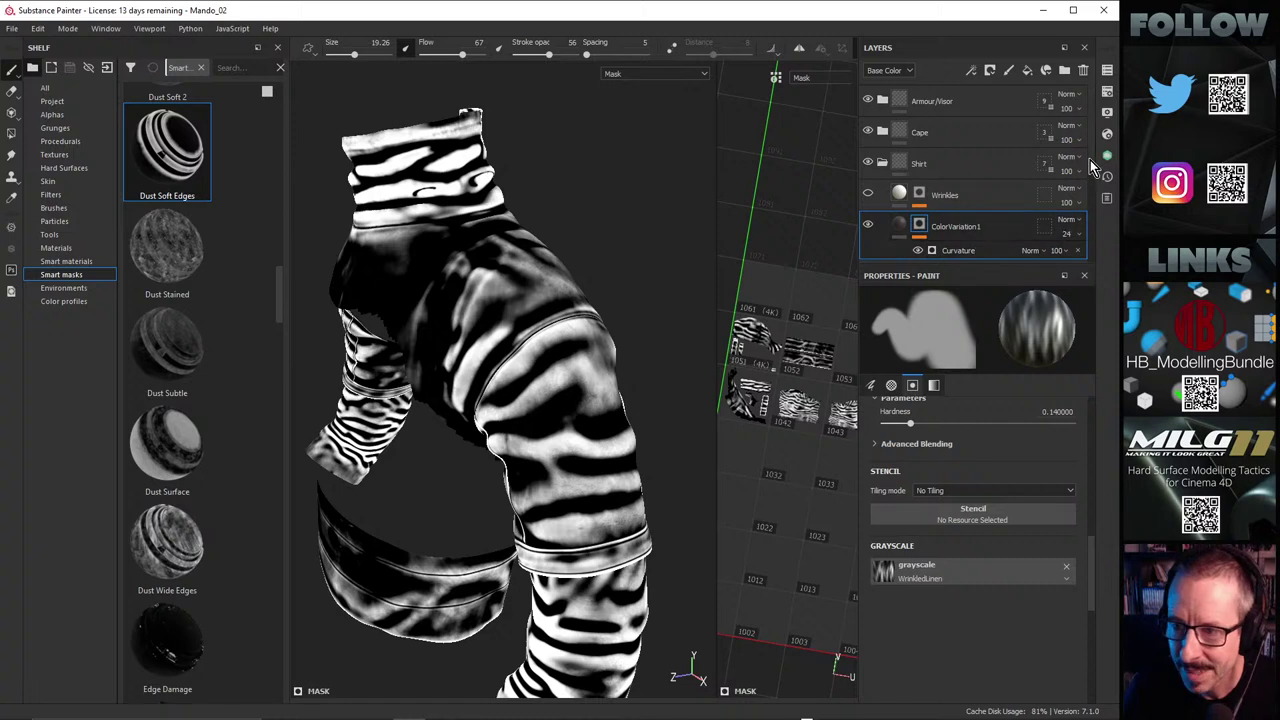
scroll(1090, 160, "down", 1)
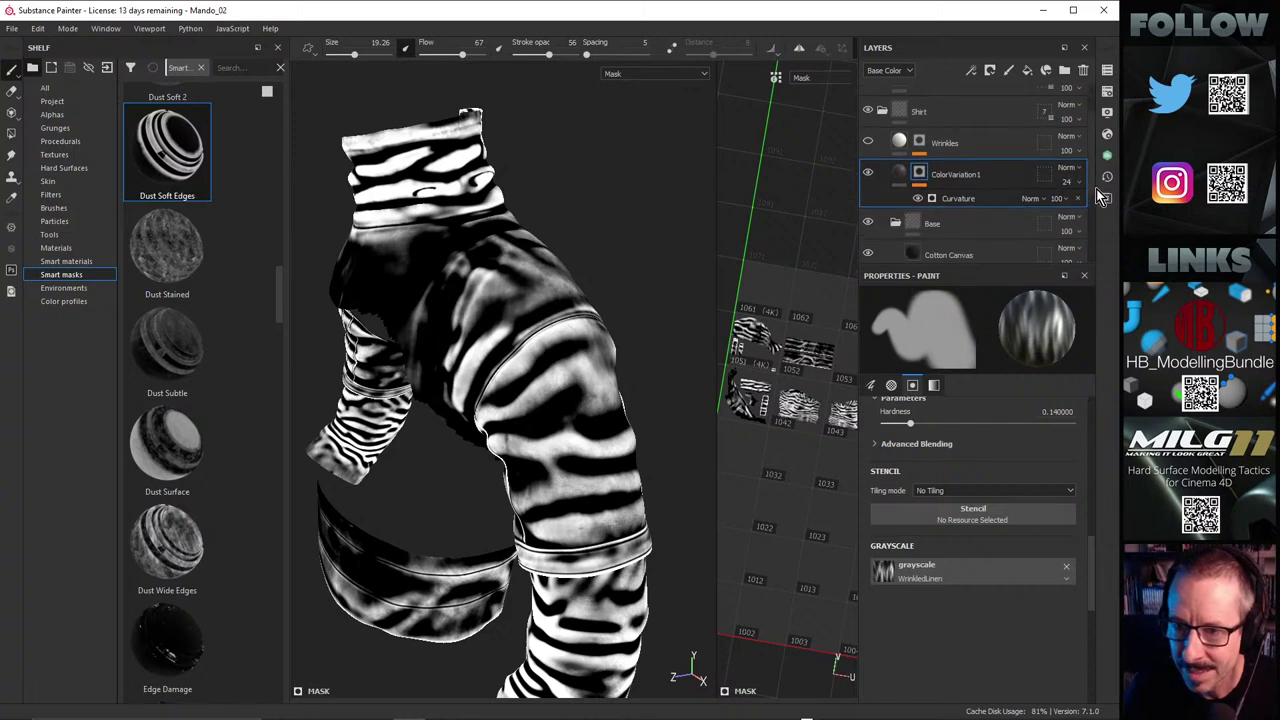
left_click(956, 190)
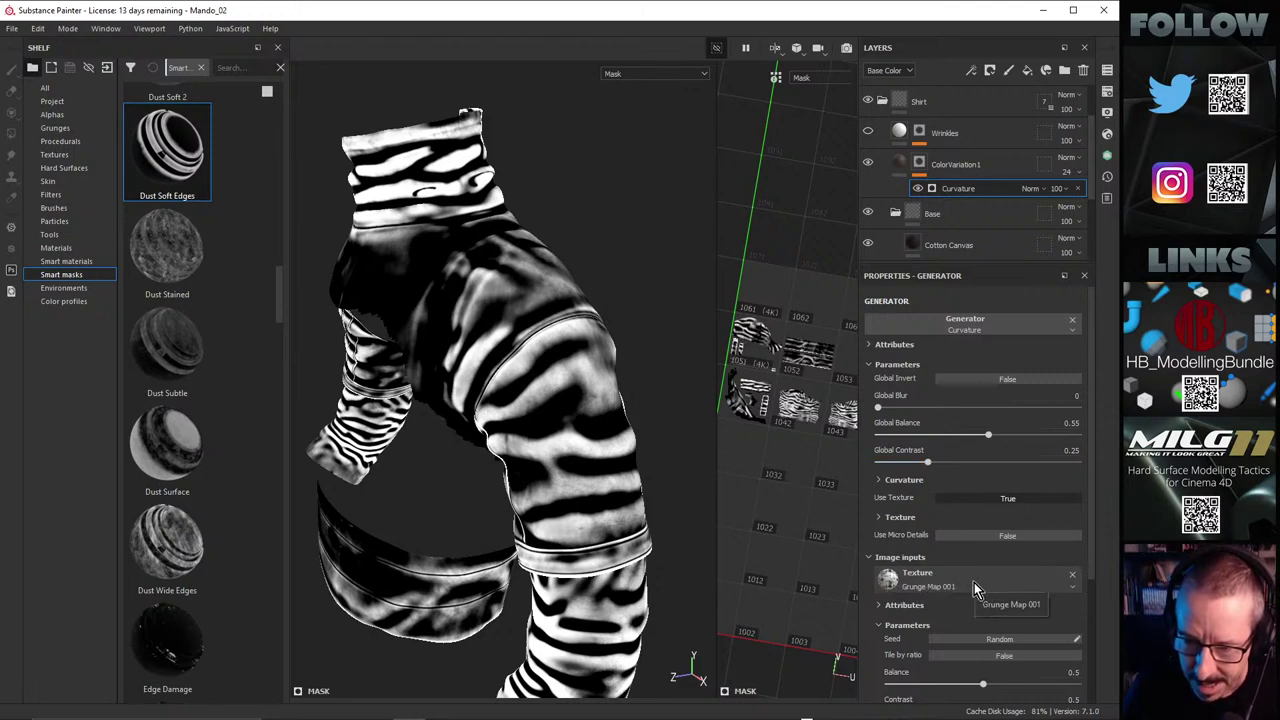
right_click_drag(530, 360, 782, 423, "alt")
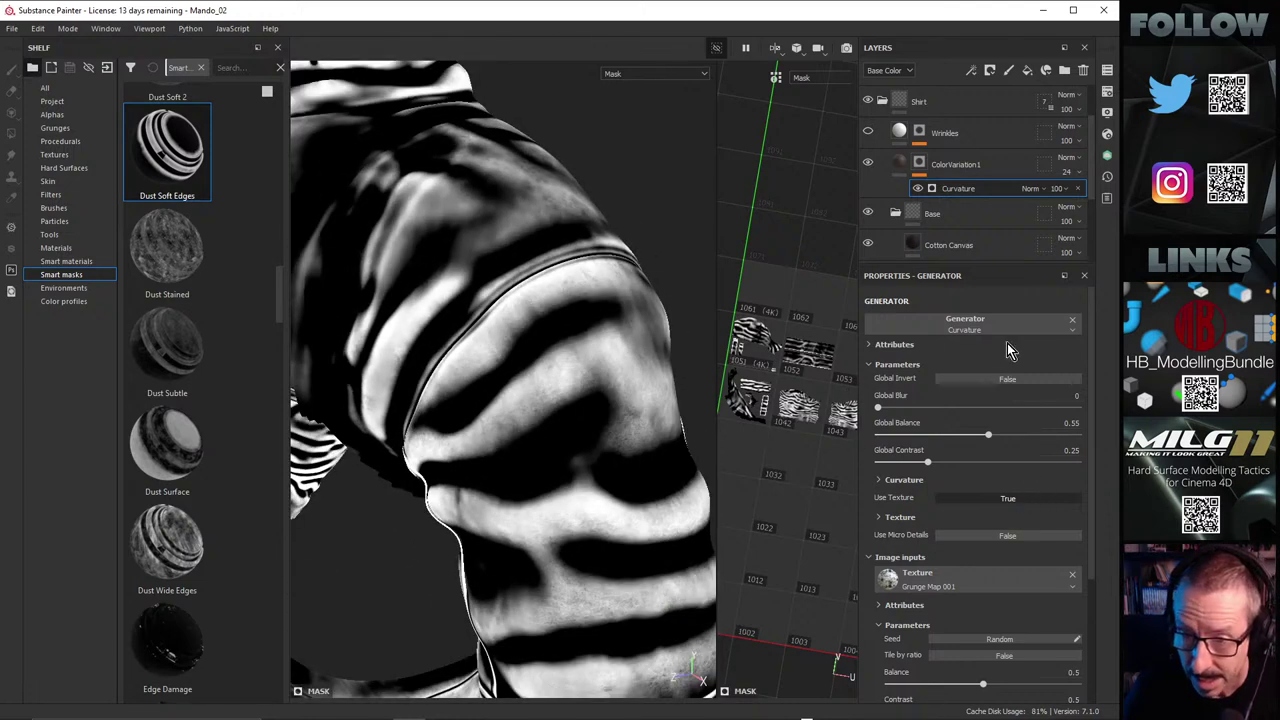
scroll(1090, 418, "down", 2)
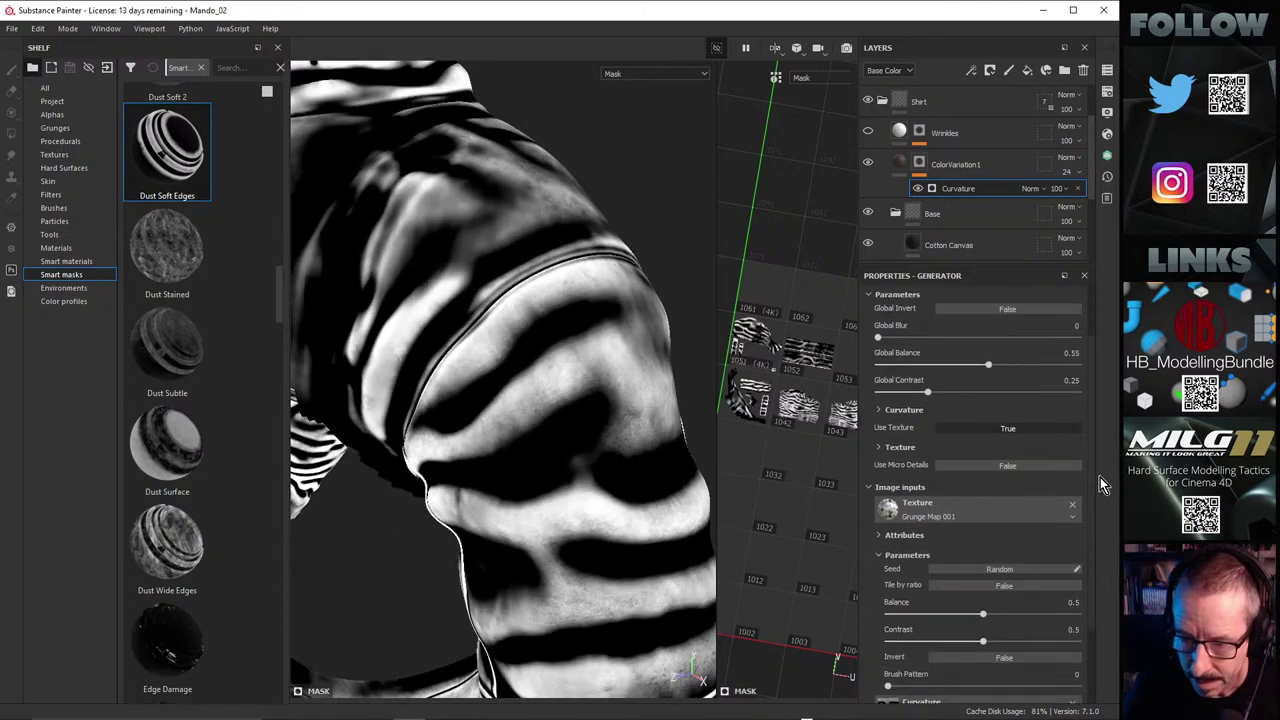
mouse_move(1100, 477)
left_mouse_down()
mouse_move(1106, 536)
mouse_move(1098, 468)
left_mouse_up()
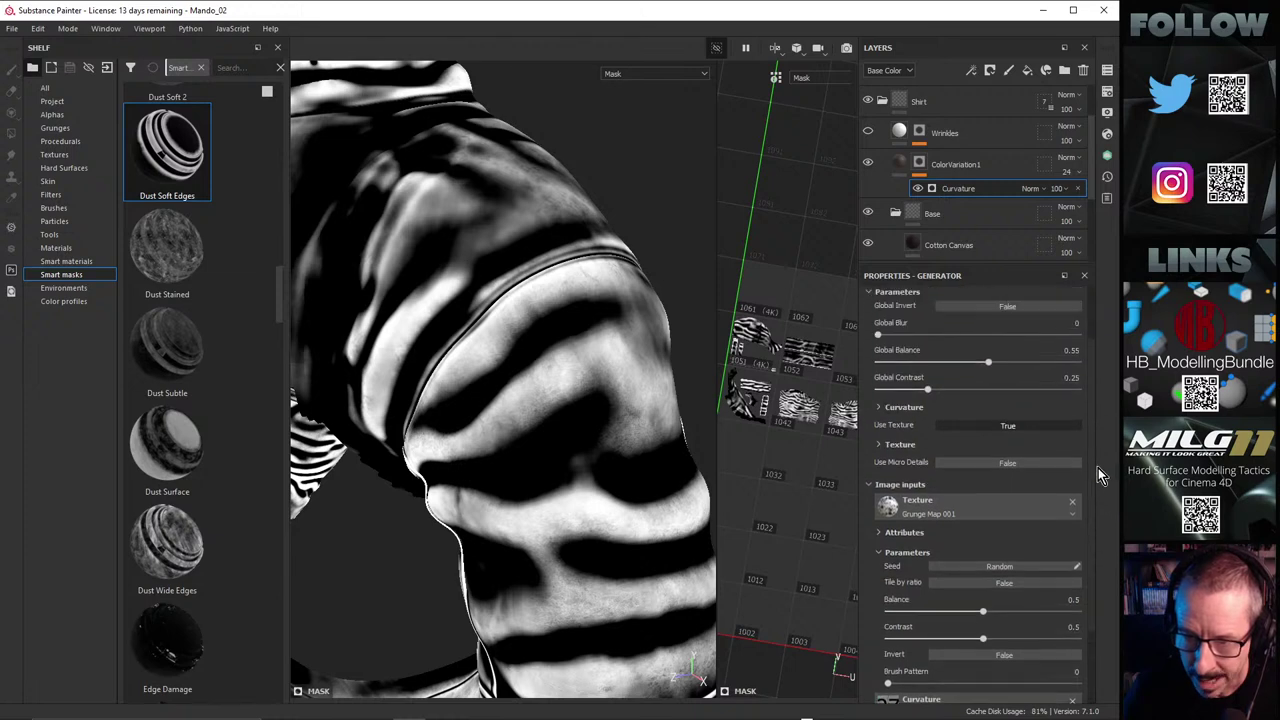
scroll(1080, 464, "up", 1)
left_click(880, 446)
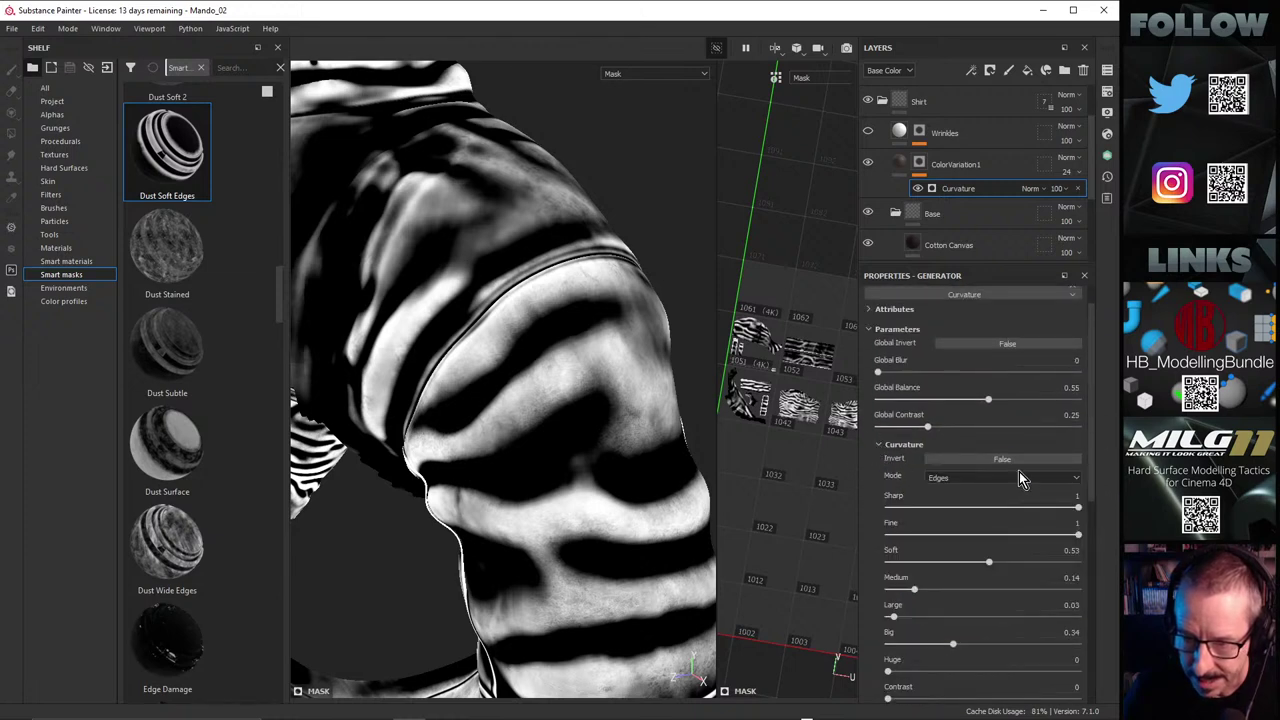
left_click(960, 480)
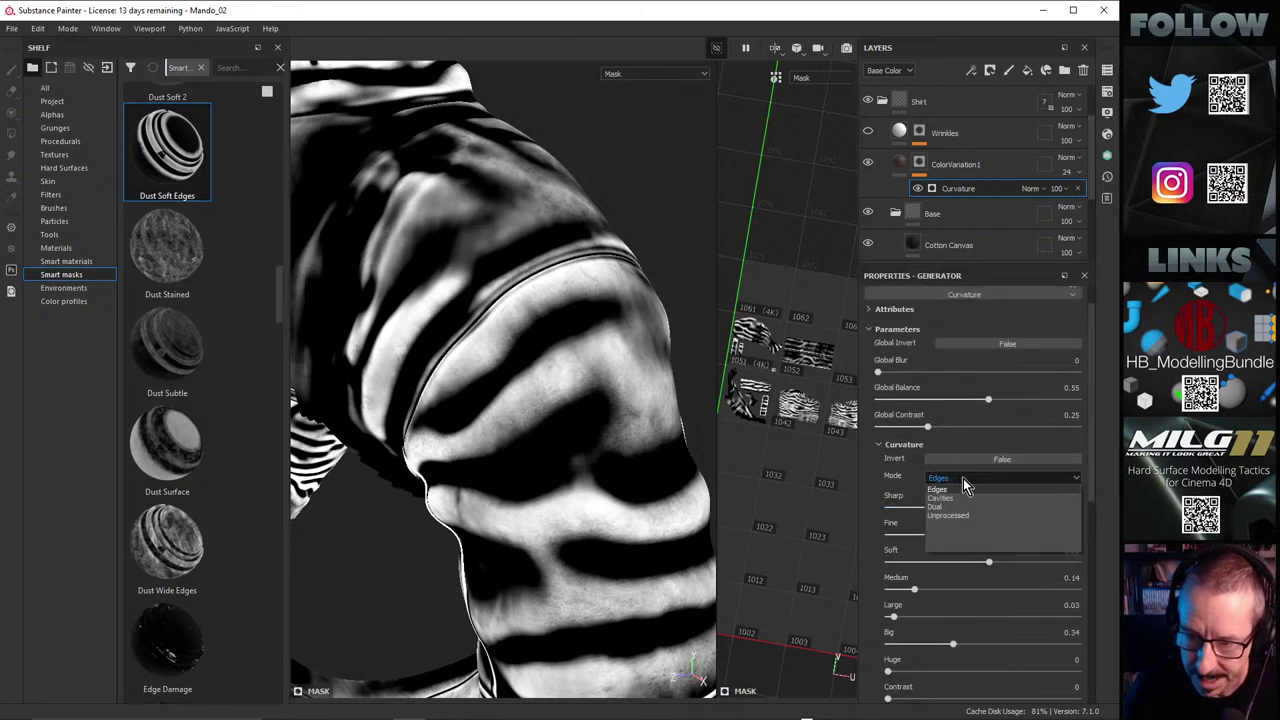
left_click(945, 498)
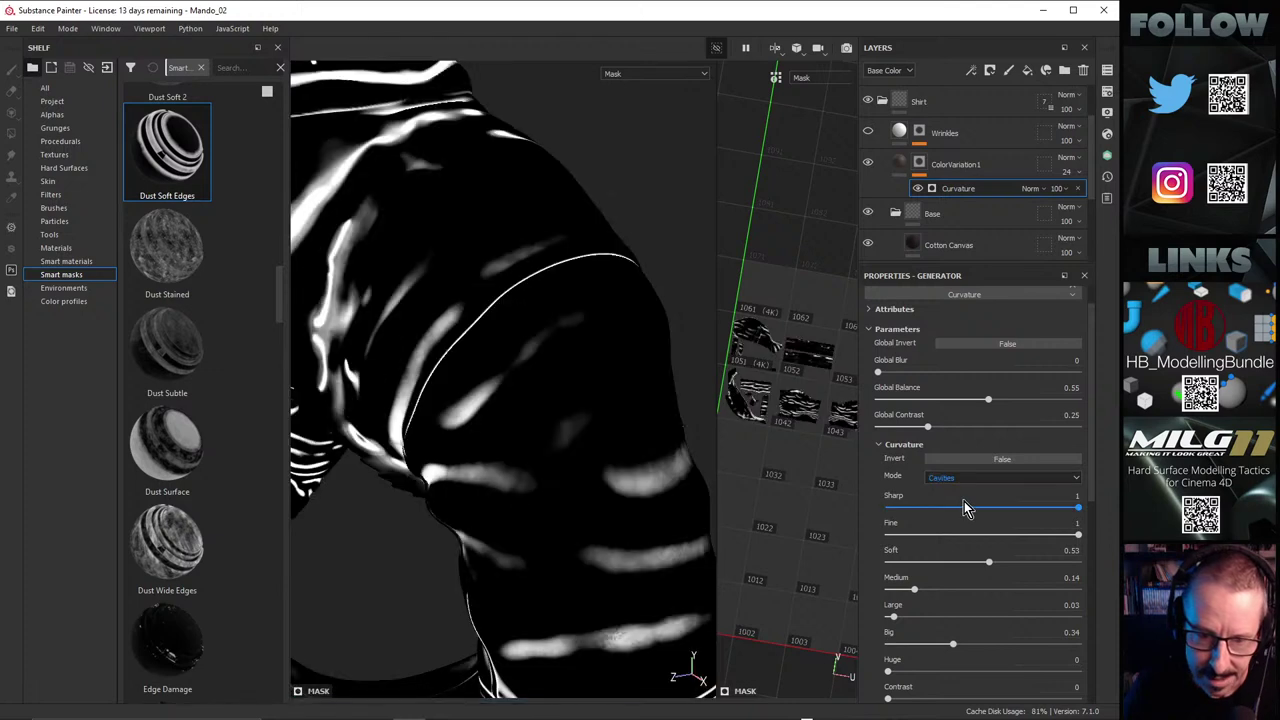
left_click_drag(470, 387, 446, 400, "alt")
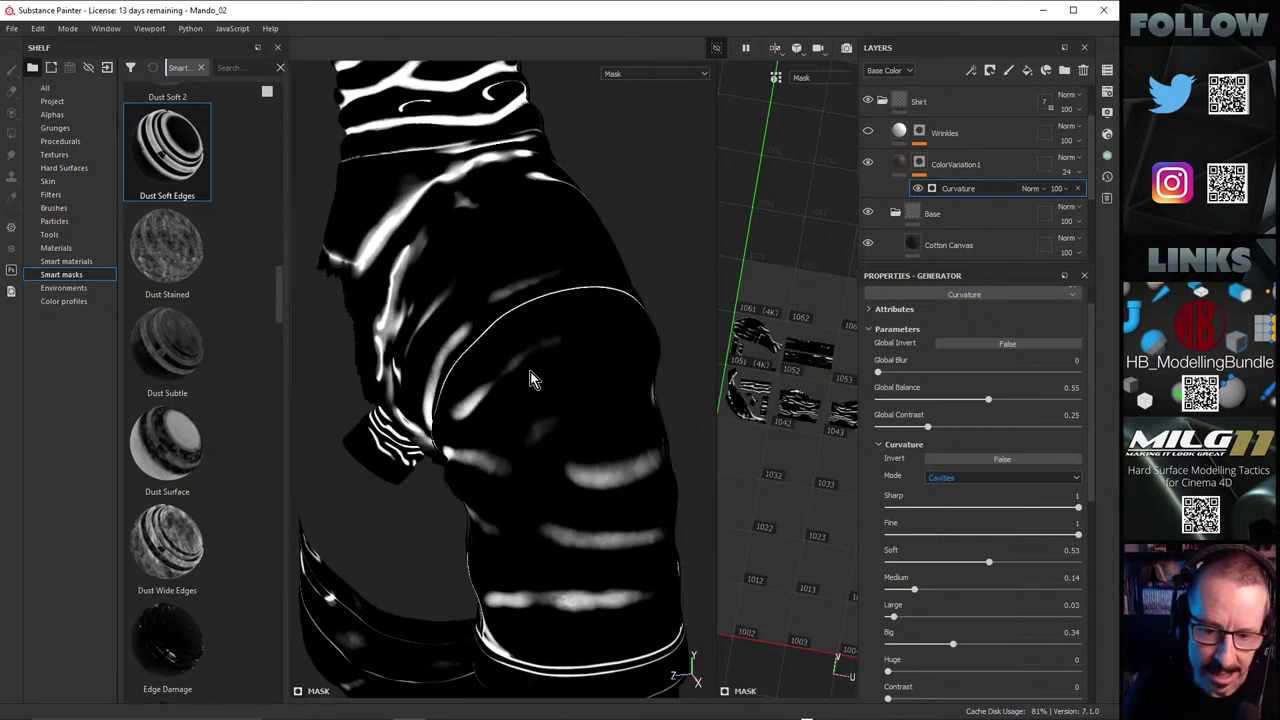
left_click_drag(530, 378, 533, 402, "alt")
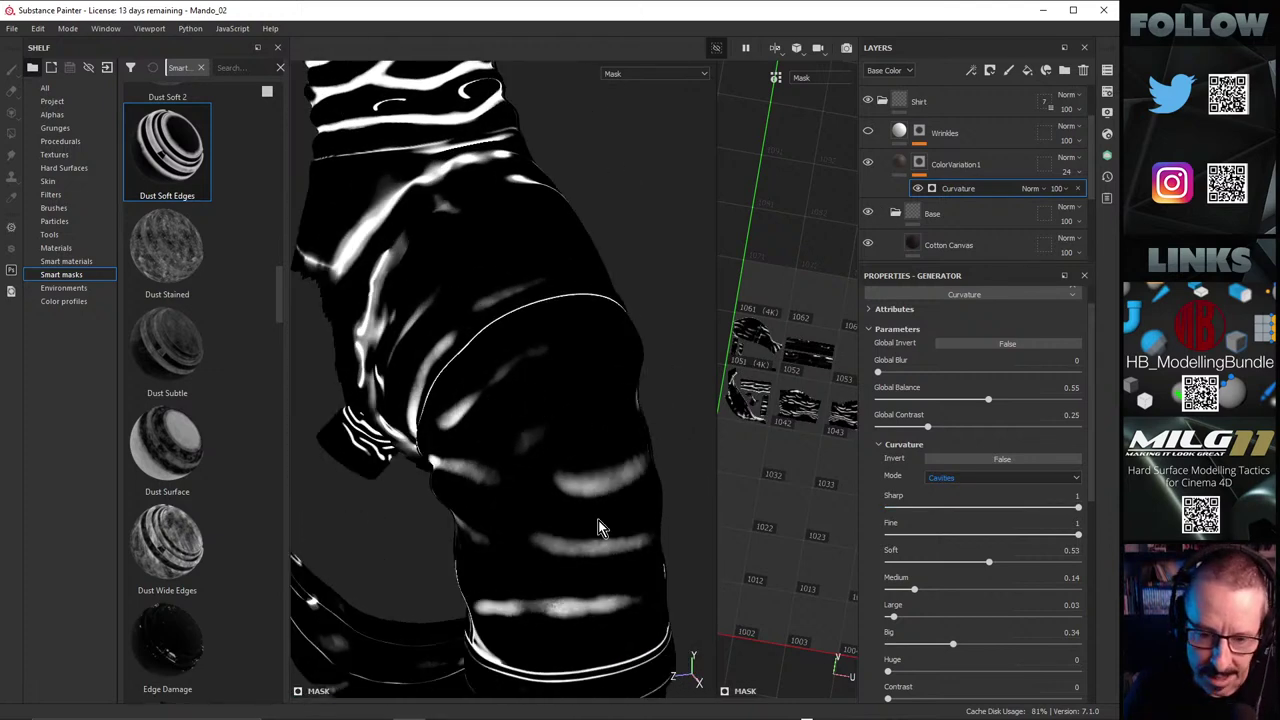
left_click_drag(598, 520, 614, 485, "alt")
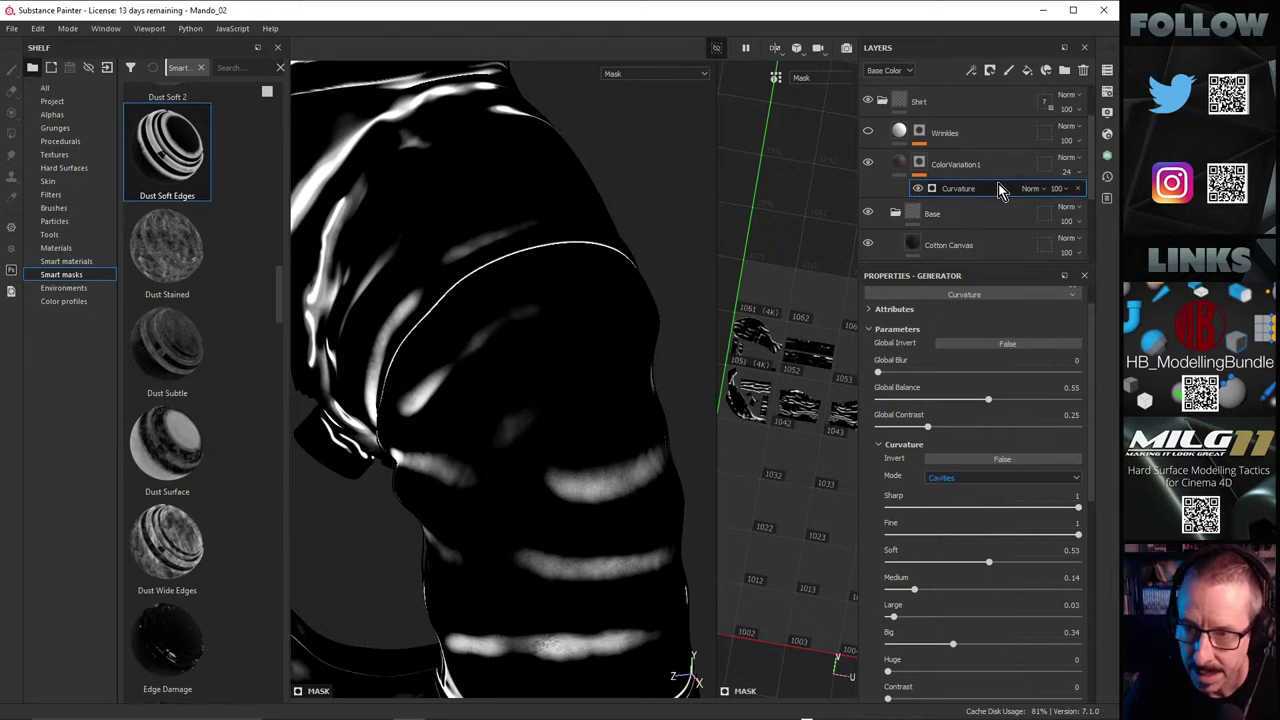
Step: Duplicate the ColorVariation1 layer, hide the original, and inspect the copy's effect on the sleeve
left_click_drag(971, 162, 974, 152, "ctrl")
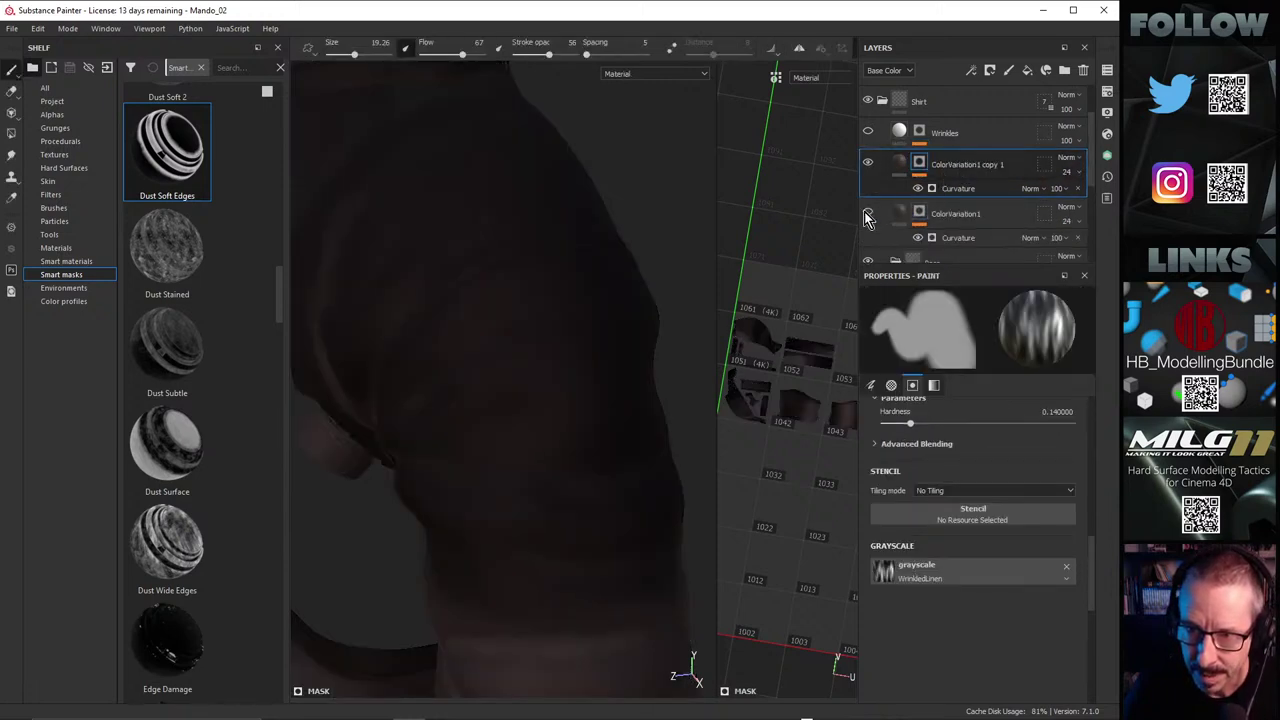
left_click_drag(566, 376, 554, 389, "alt")
right_click_drag(554, 389, 356, 388, "alt")
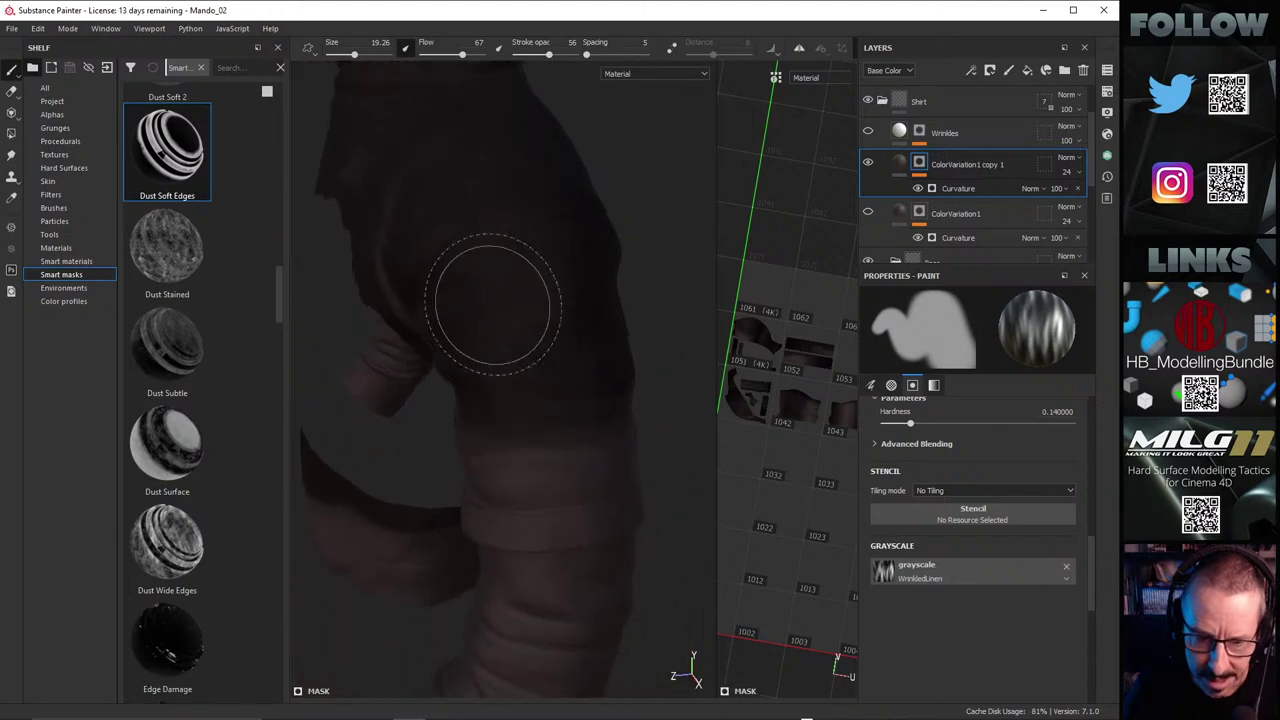
left_click_drag(492, 305, 540, 323, "alt")
mouse_move(592, 263)
right_mouse_down("alt")
mouse_move(666, 238)
mouse_move(610, 255)
right_mouse_up("alt")
right_click(610, 257)
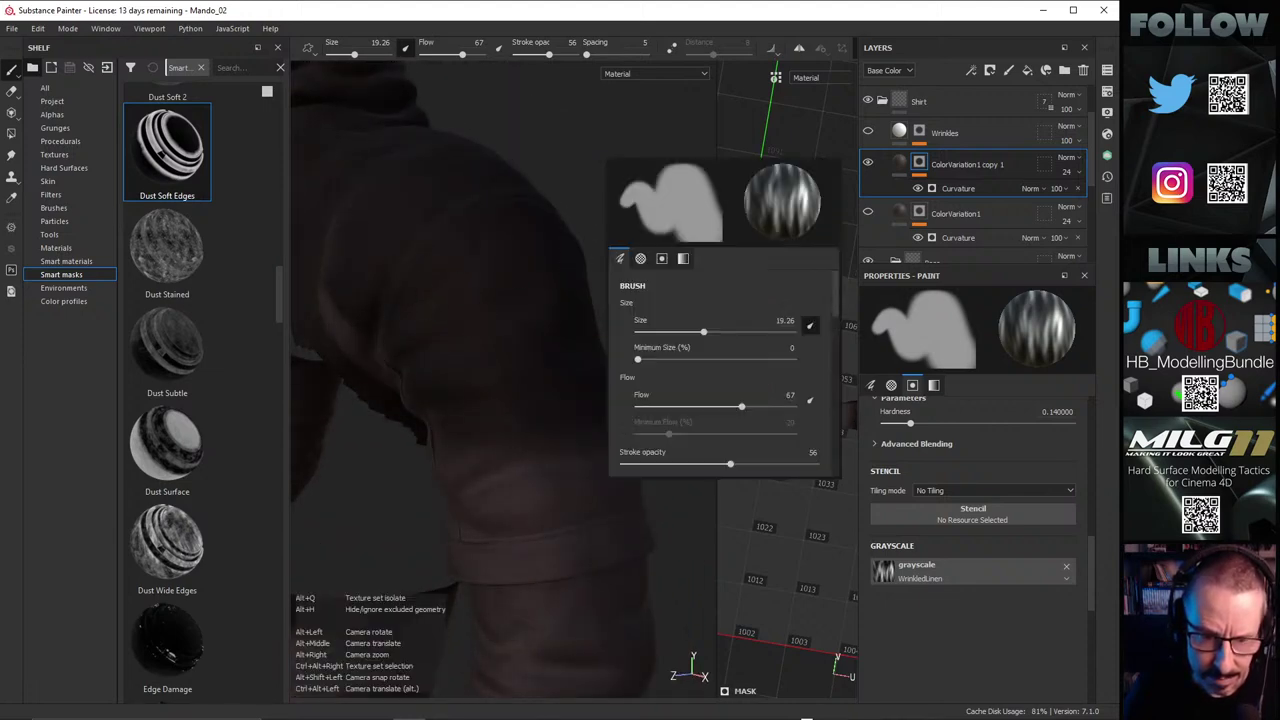
mouse_move(483, 440)
right_mouse_down("alt")
mouse_move(580, 386)
mouse_move(486, 371)
mouse_move(573, 424)
mouse_move(563, 403)
right_mouse_up("alt")
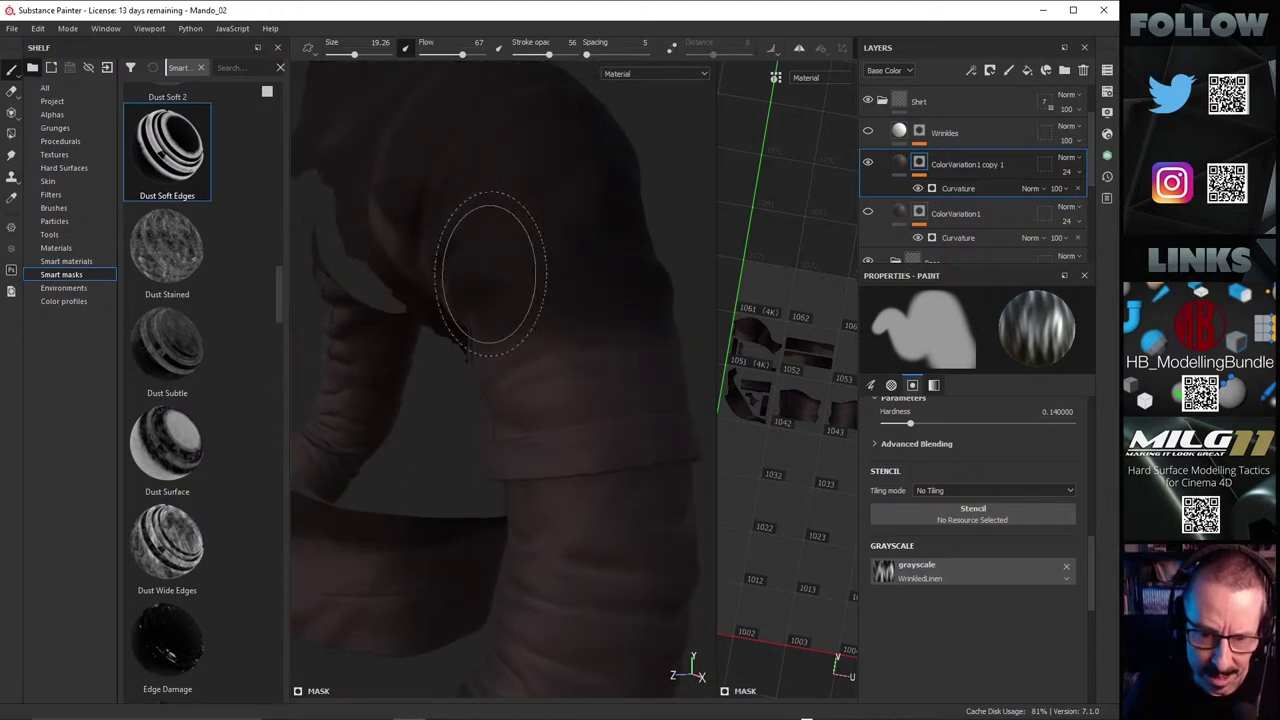
mouse_move(490, 272)
left_mouse_down("alt")
mouse_move(531, 280)
mouse_move(557, 337)
mouse_move(529, 308)
left_mouse_up("alt")
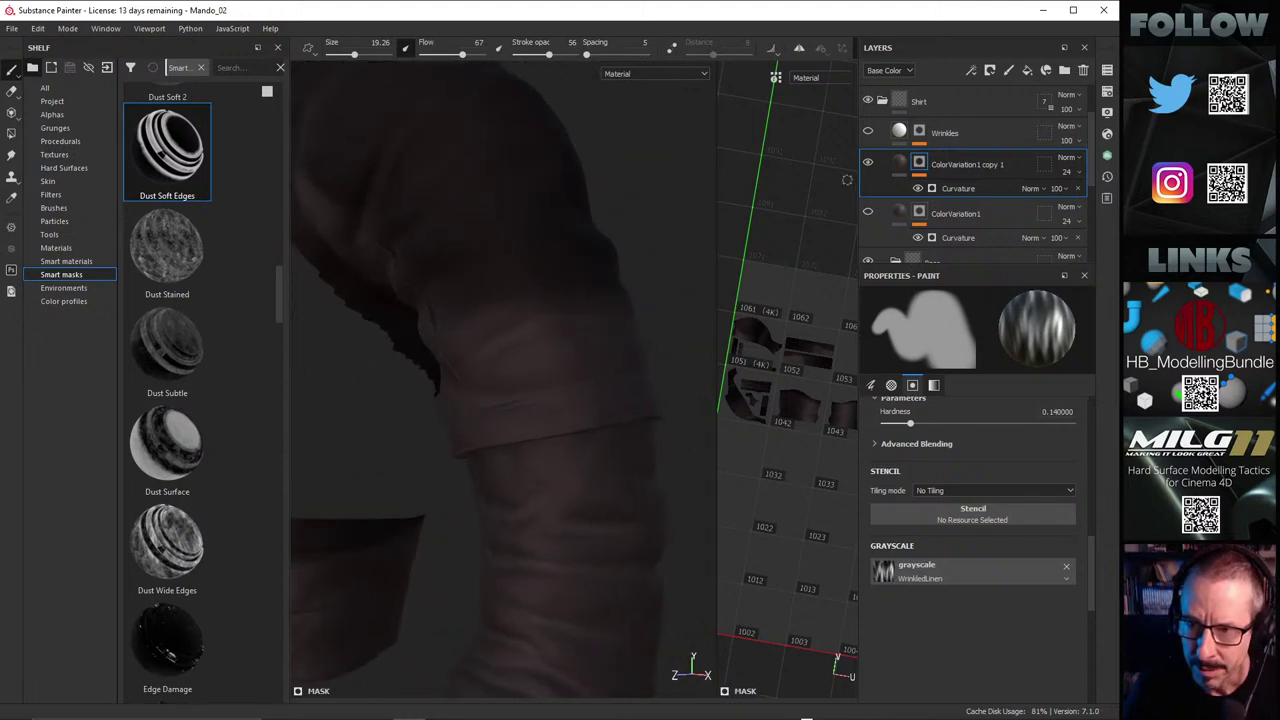
Step: Set the copied color variation layer's base color to a near-black brown of RGB 0.004, 0.001, 0.000
left_click(900, 162)
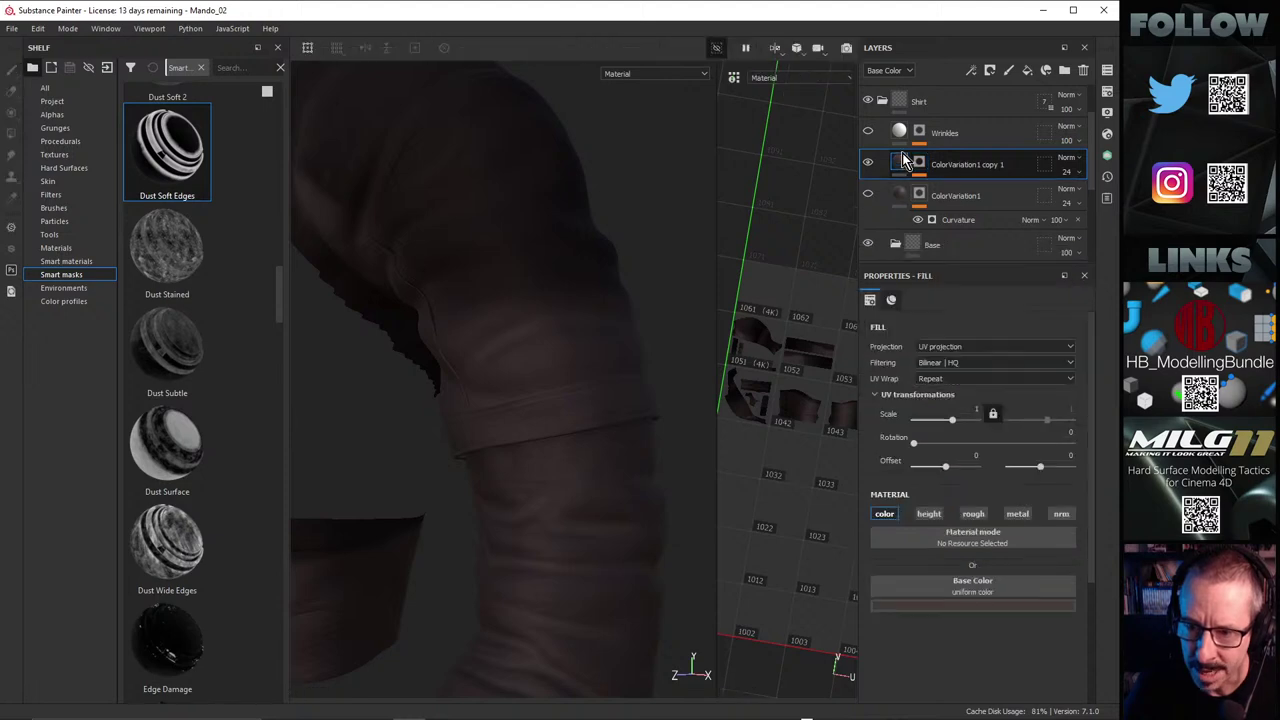
left_click(973, 605)
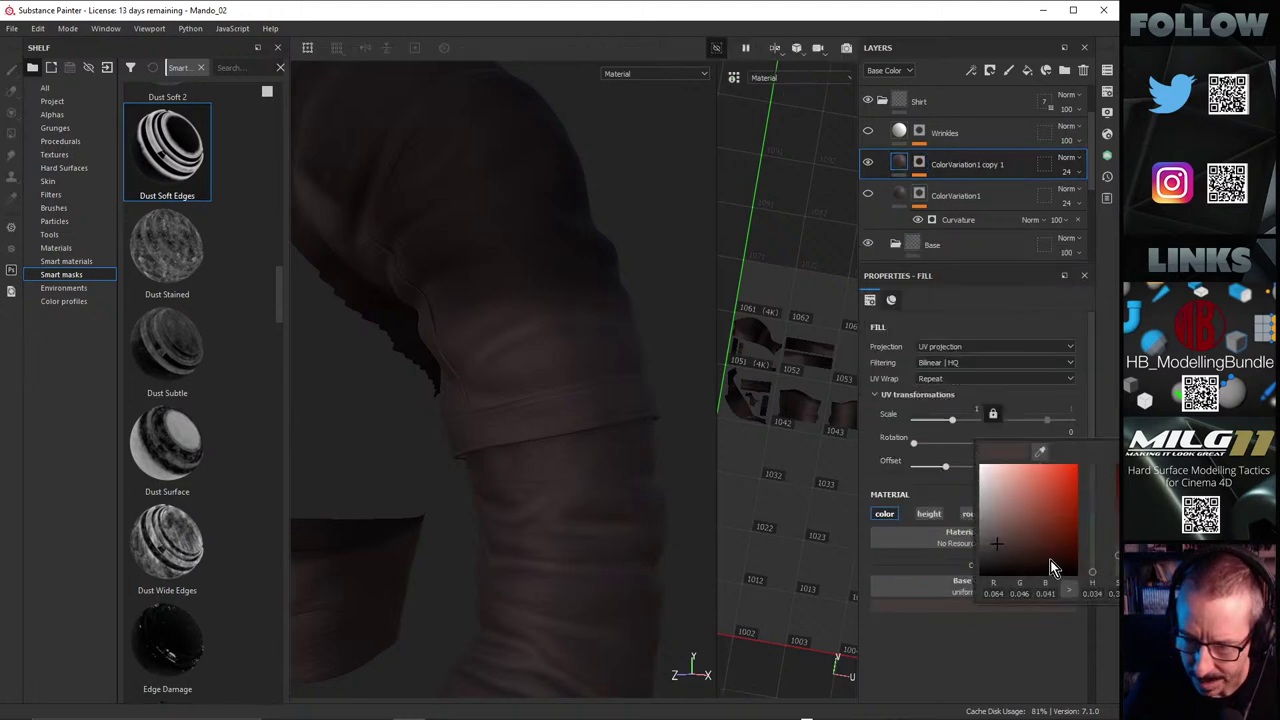
left_click_drag(1021, 561, 1069, 577)
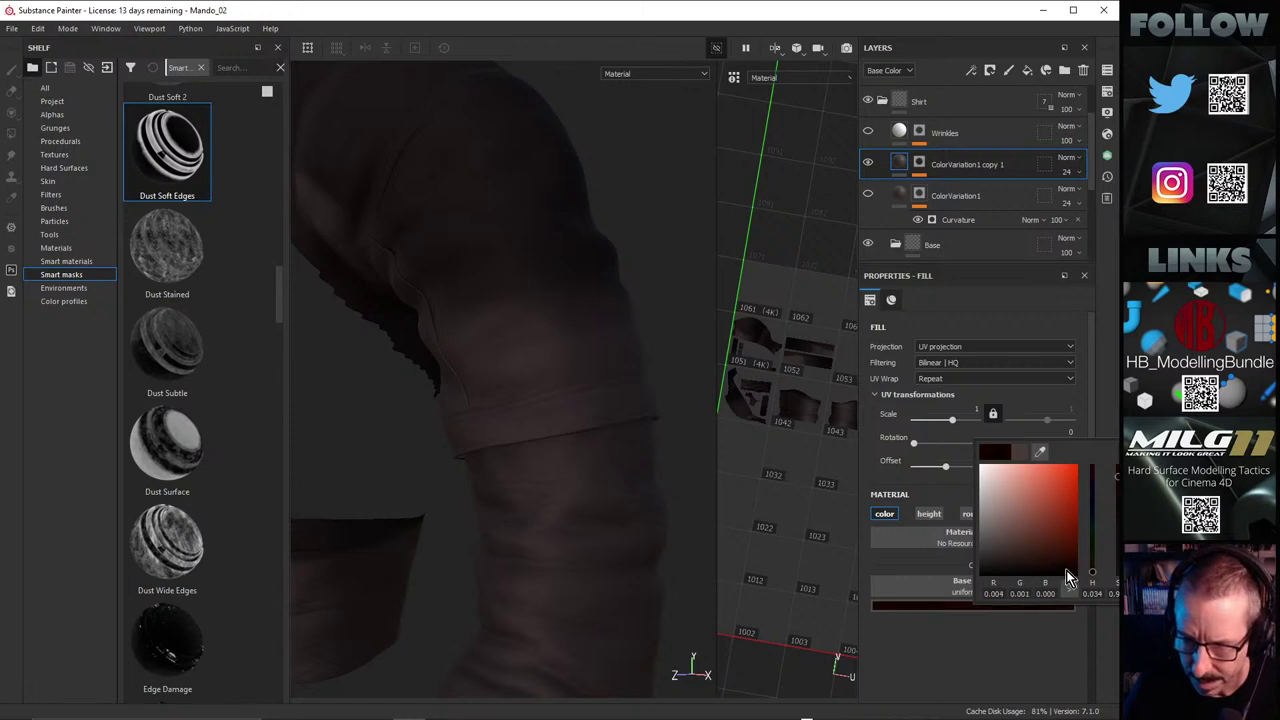
left_click(994, 641)
left_click_drag(592, 450, 560, 398, "alt")
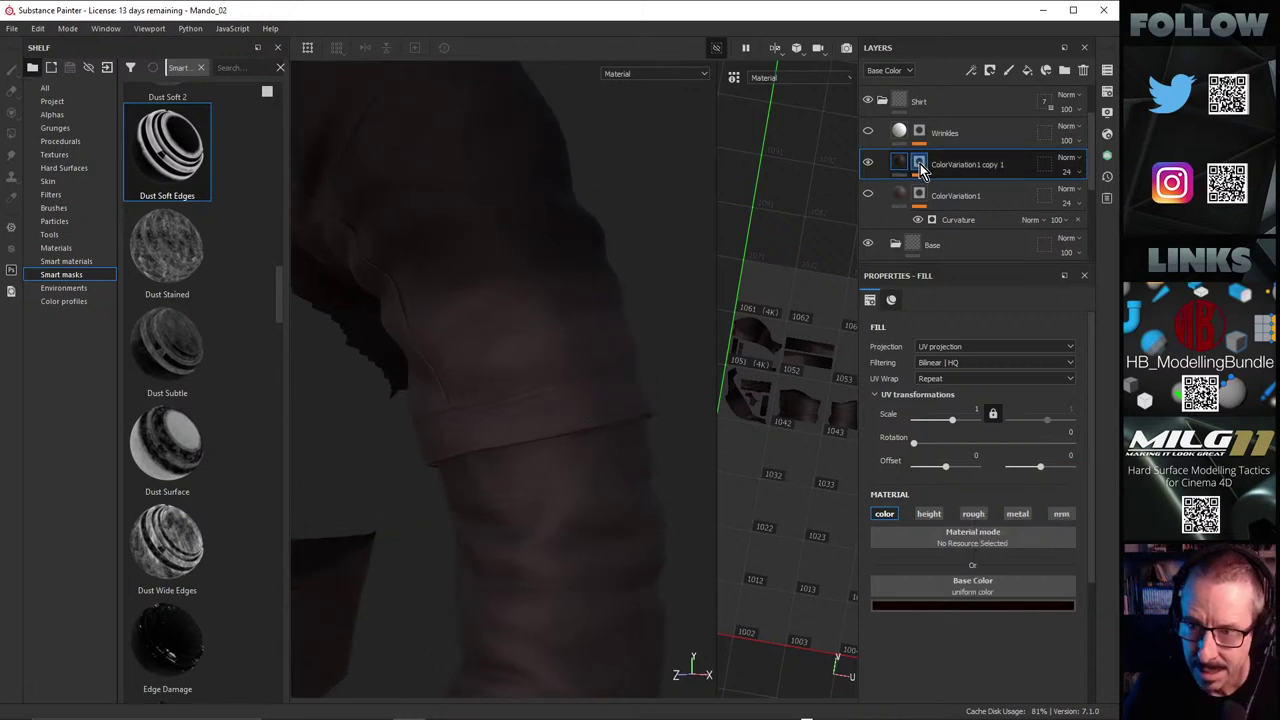
Step: Check the copied layer's mask on its own in the viewport and return to the material view of the sleeve
left_click(920, 167, "alt")
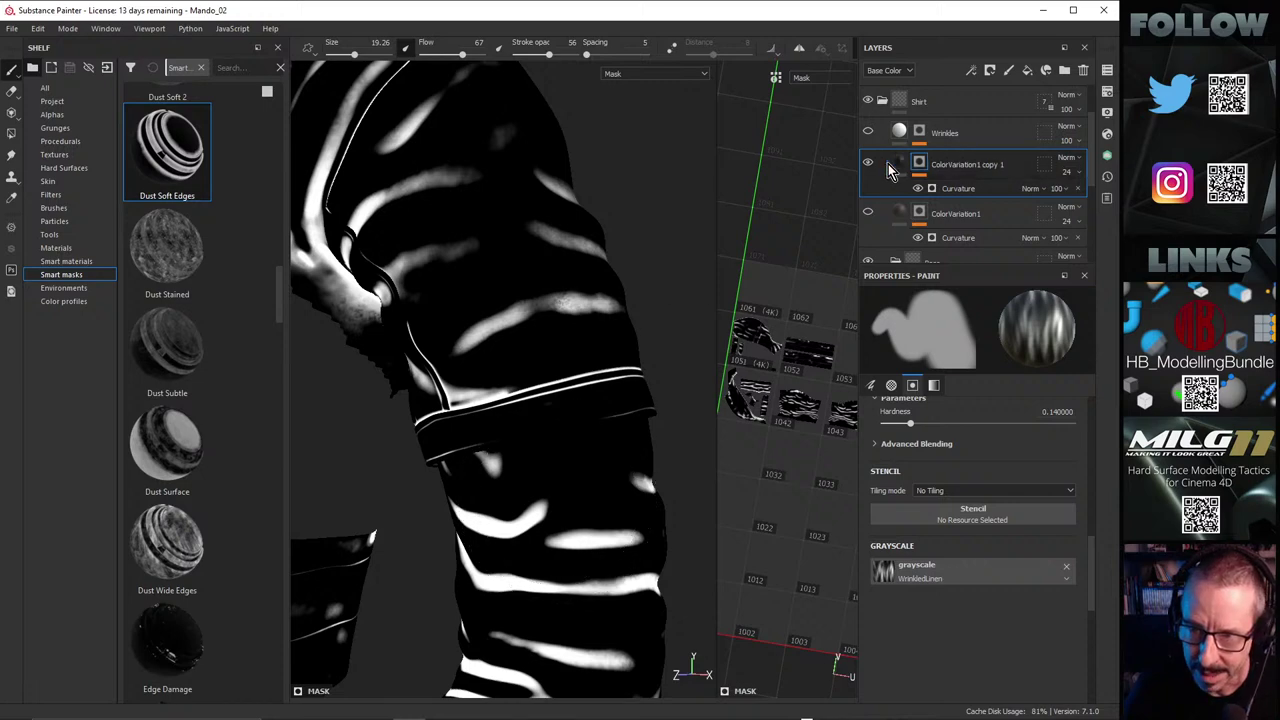
left_click(899, 164)
right_click_drag(594, 520, 575, 440, "shift")
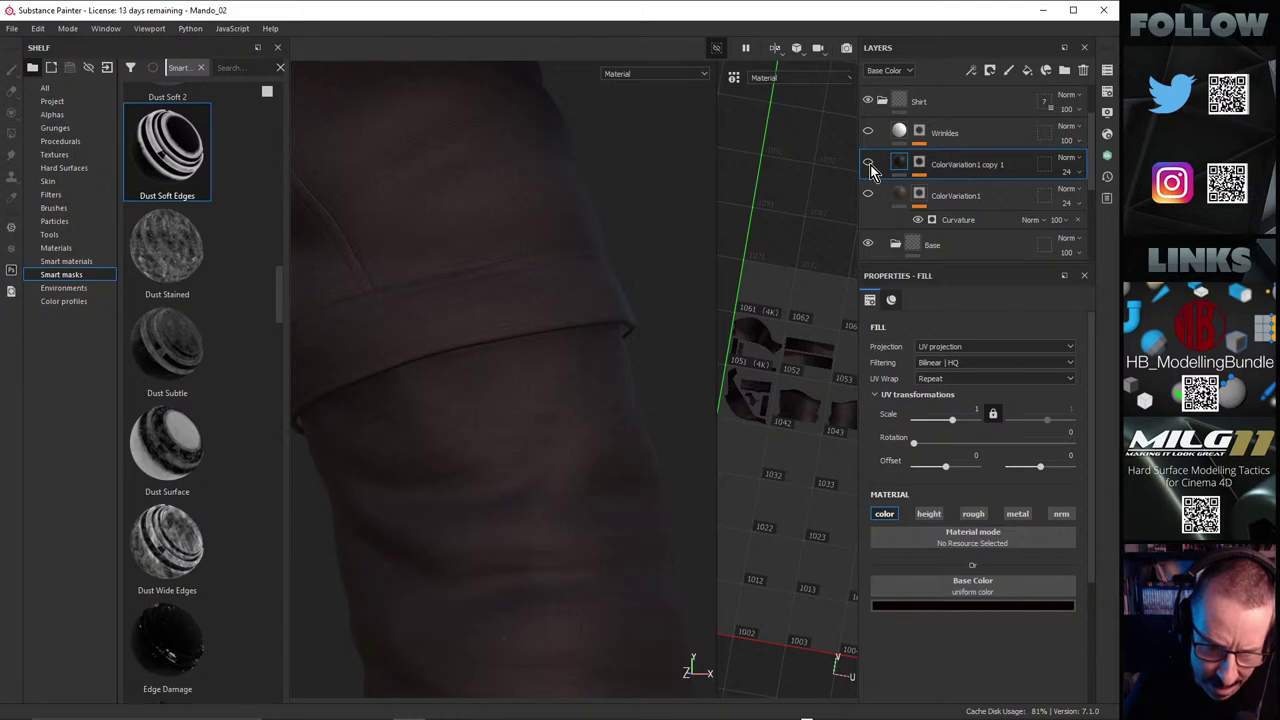
Step: Raise the copied layer's opacity to 63 and inspect the darkened creases along the sleeve
left_click(1078, 175)
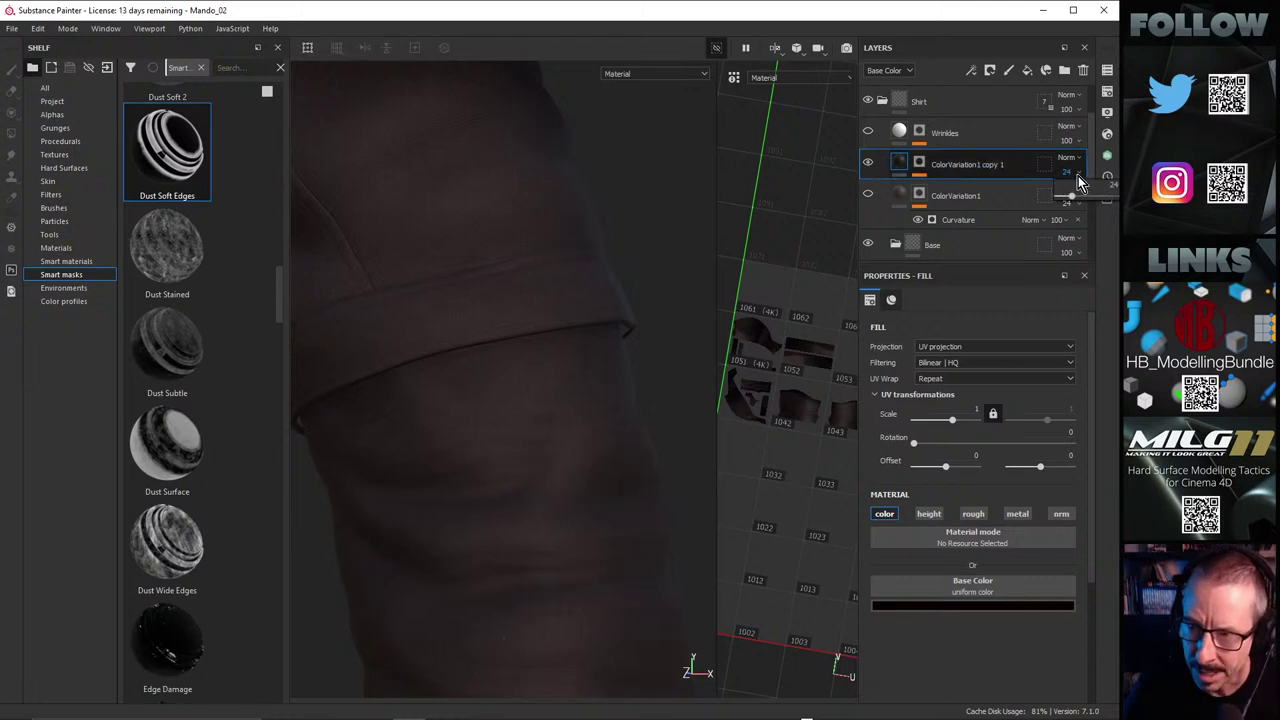
left_click_drag(1071, 196, 1078, 200)
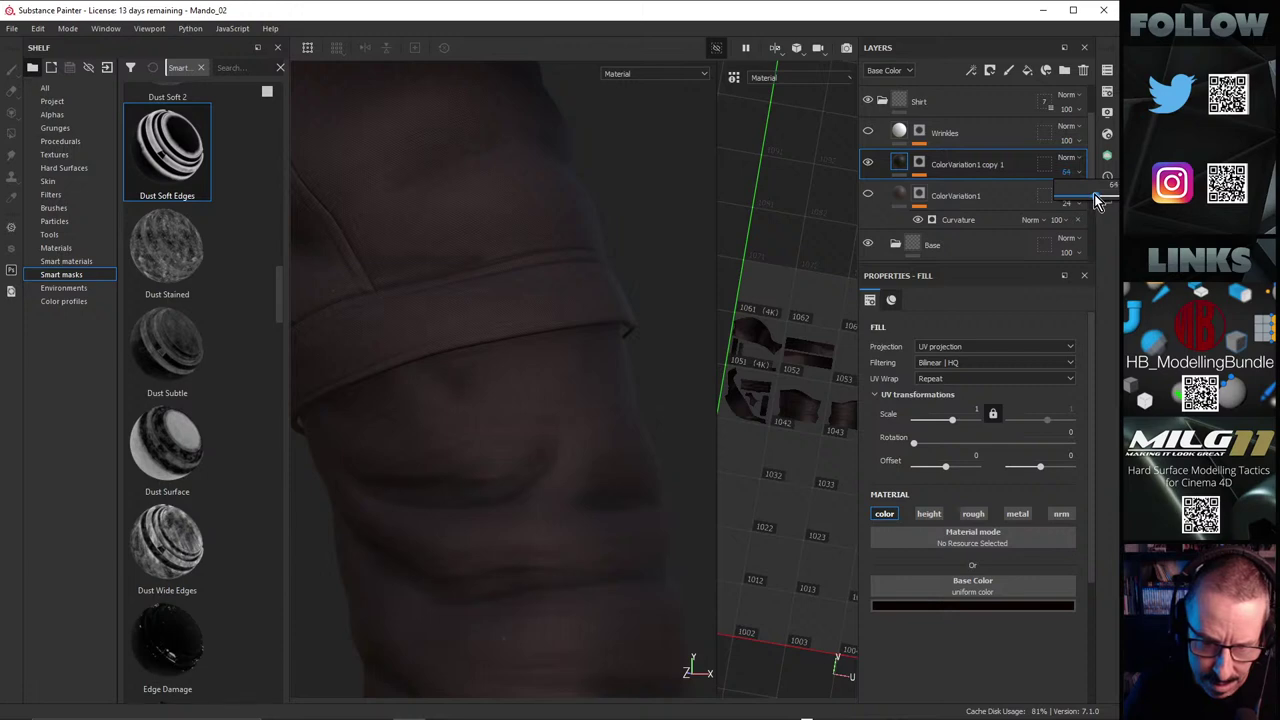
left_click_drag(1097, 200, 1095, 200)
mouse_move(633, 413)
left_mouse_down("alt")
mouse_move(600, 374)
mouse_move(563, 429)
mouse_move(566, 474)
mouse_move(633, 413)
left_mouse_up("alt")
left_click_drag(511, 449, 387, 443, "alt")
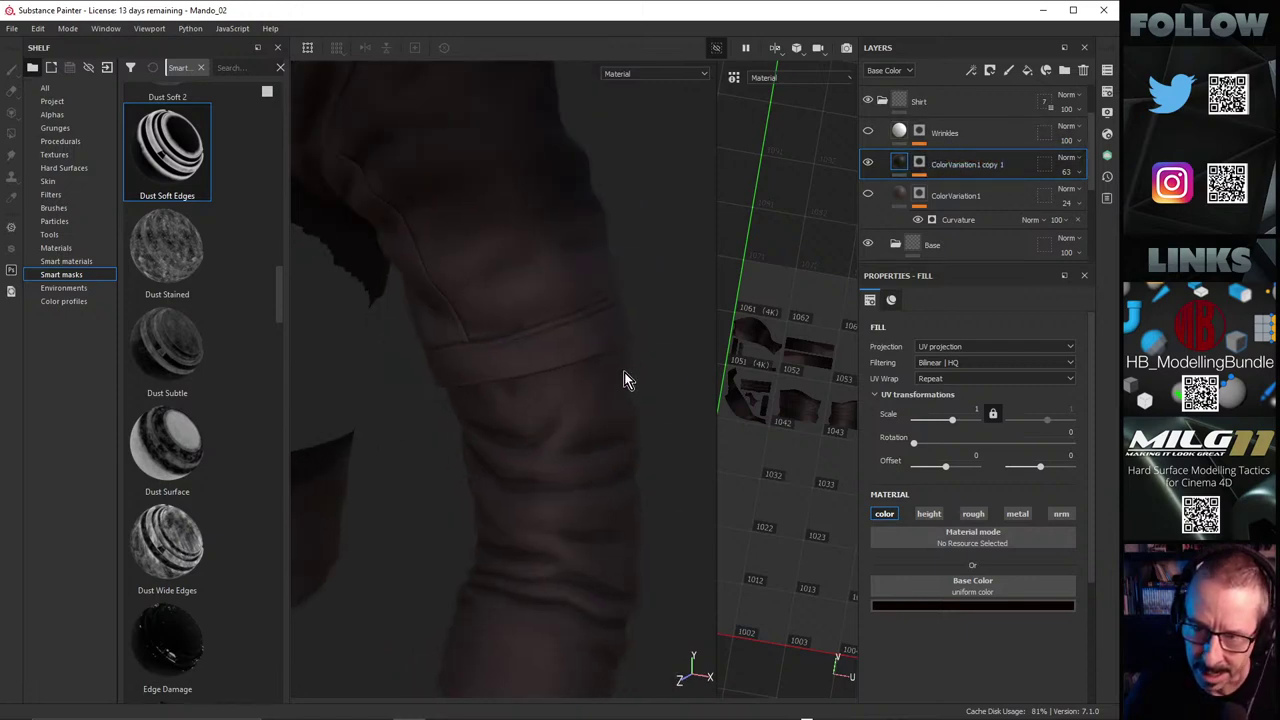
left_click_drag(542, 406, 683, 383, "alt")
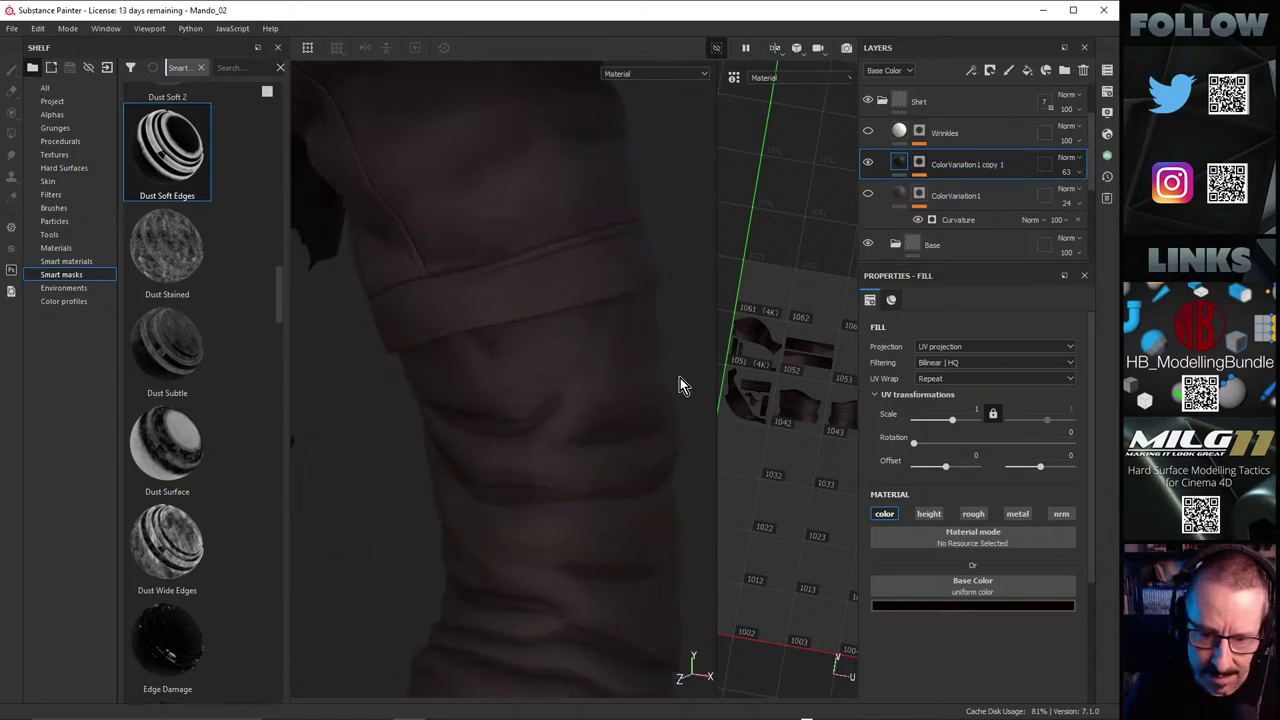
Step: Set Global Blur to 2.46 in the Curvature generator of the copied layer's mask
left_click(922, 166)
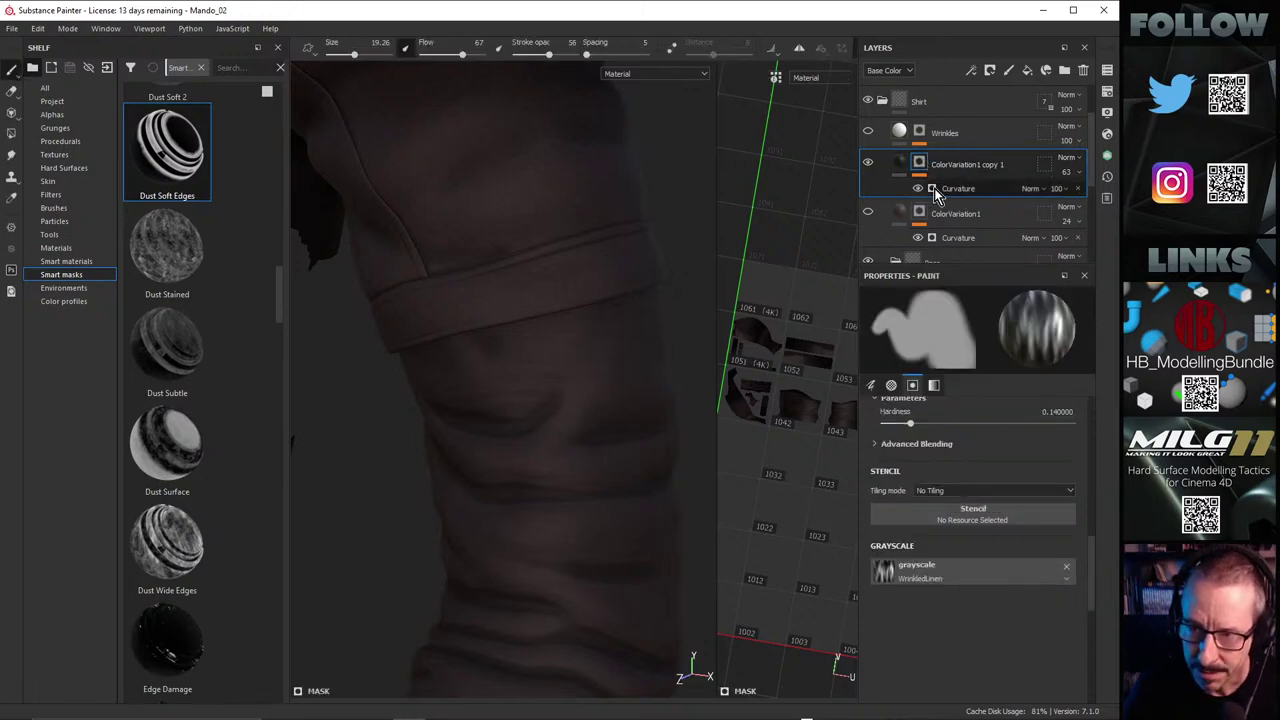
left_click(934, 188)
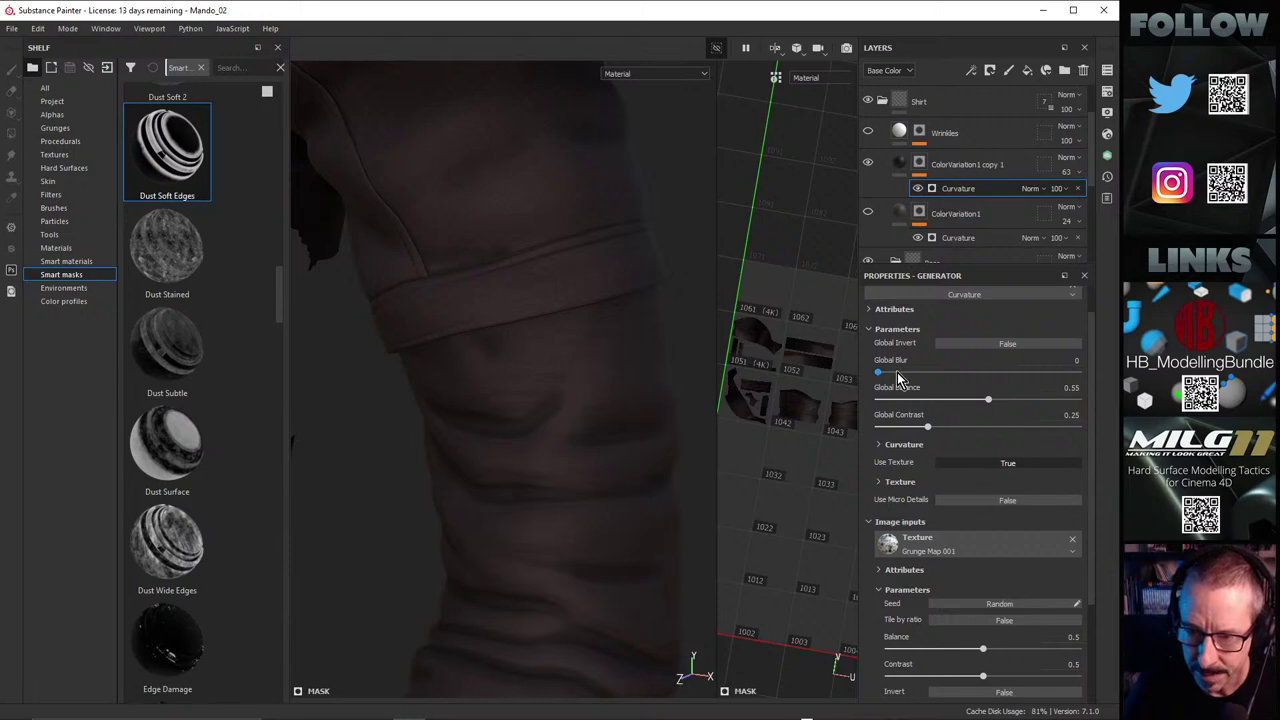
left_click_drag(880, 373, 896, 374)
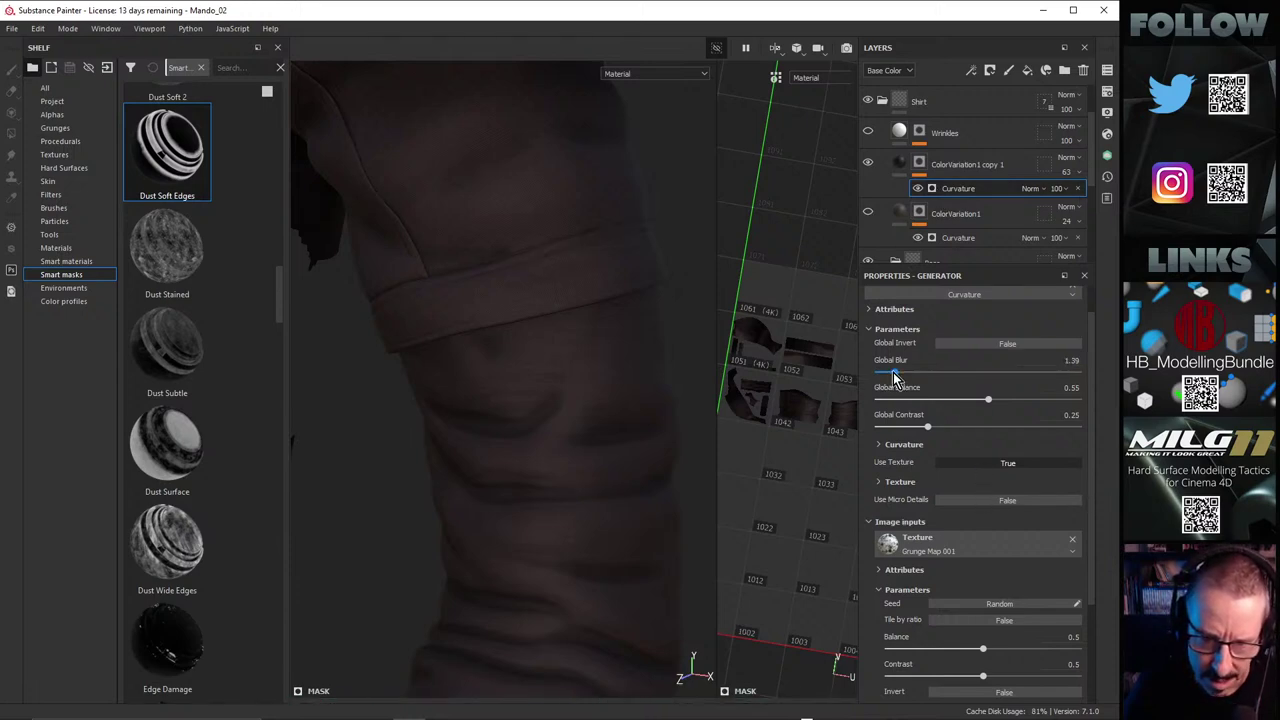
left_click_drag(896, 374, 908, 377)
Step: Show the original ColorVariation1 layer again and inspect both color variation layers together on the sleeve
left_click_drag(569, 420, 569, 374, "alt")
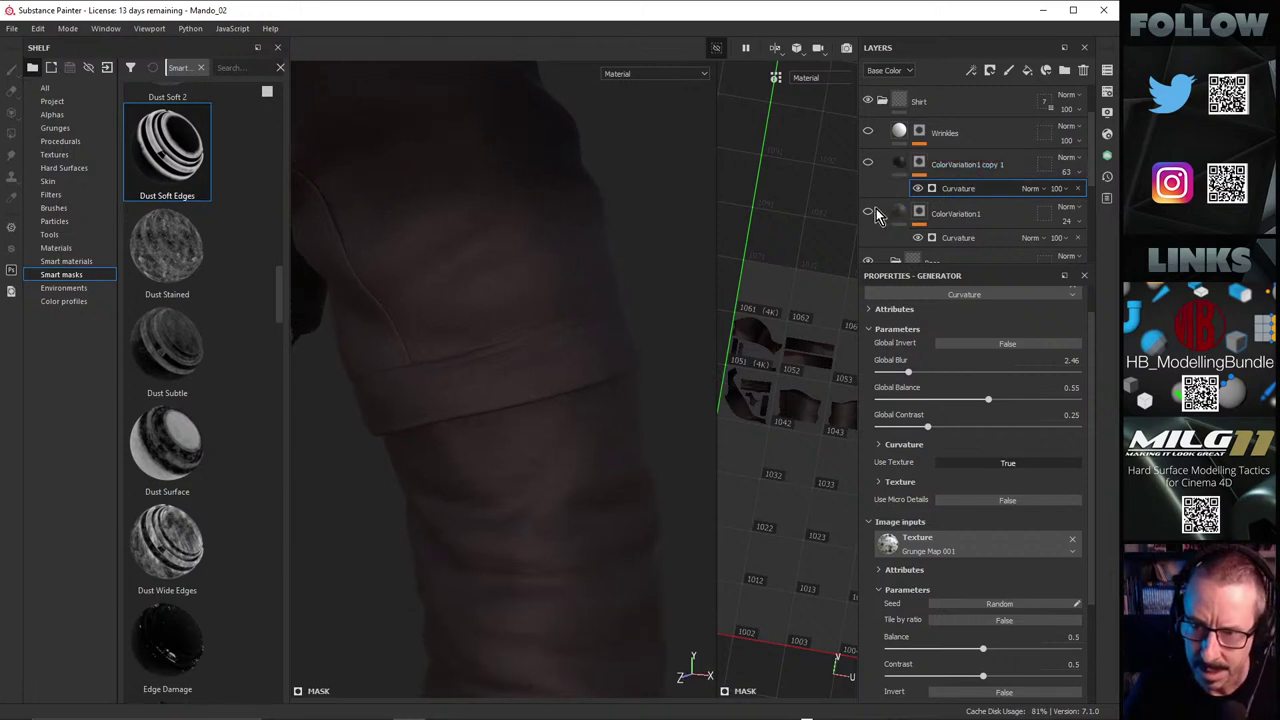
mouse_move(556, 332)
left_mouse_down("alt")
mouse_move(549, 297)
mouse_move(552, 332)
left_mouse_up("alt")
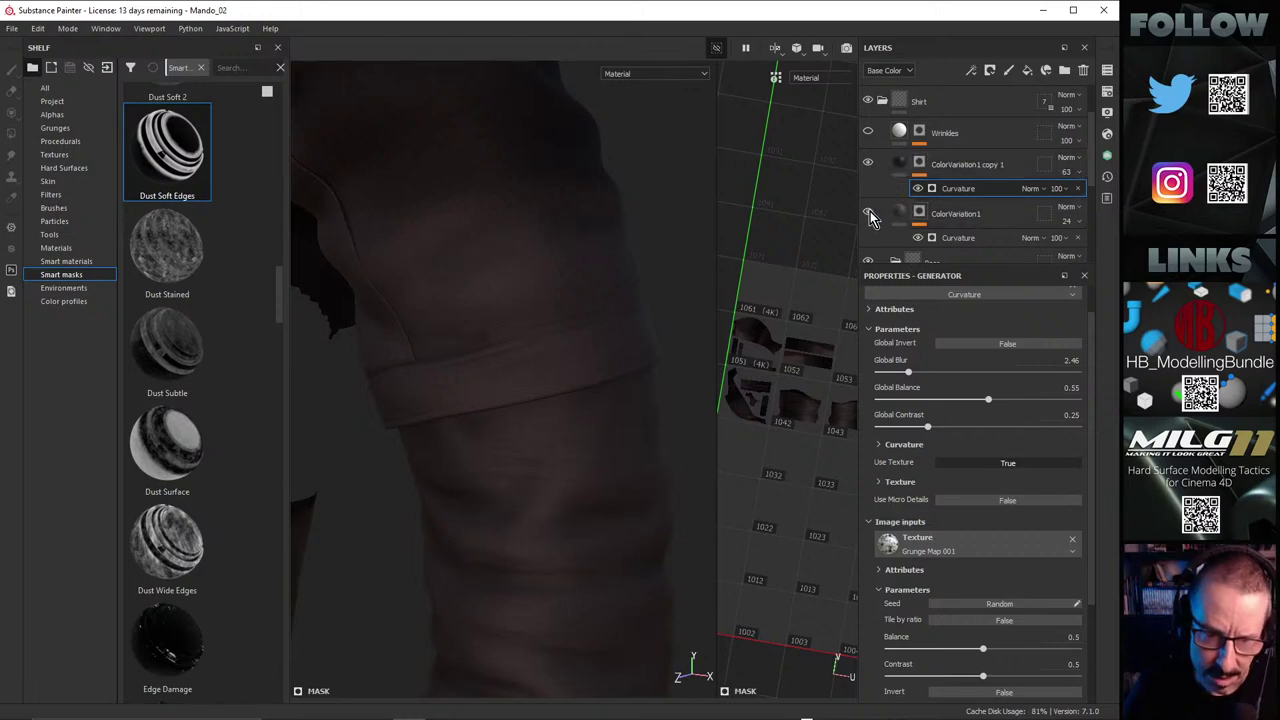
mouse_move(560, 468)
left_mouse_down("alt")
mouse_move(517, 409)
mouse_move(437, 423)
mouse_move(486, 491)
mouse_move(580, 386)
left_mouse_up("alt")
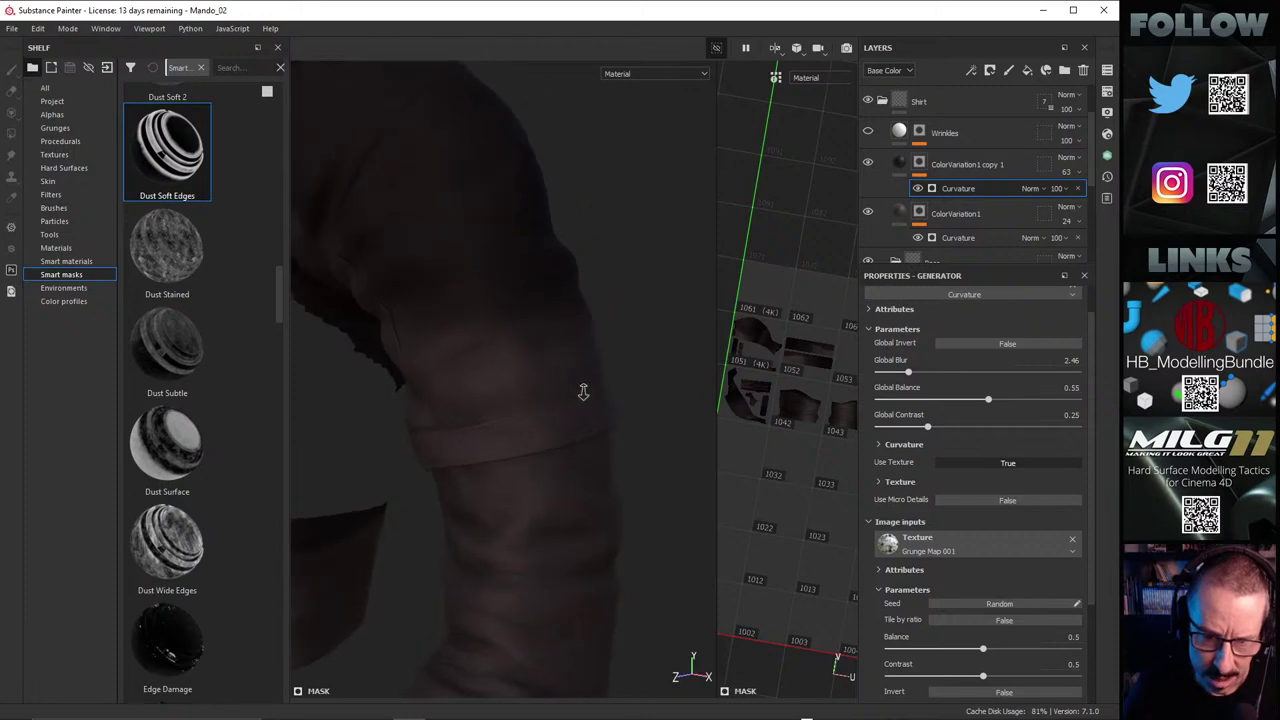
Step: Set the Curvature mode to Edges in ColorVariation1's mask generator and check the fill on the sleeve
left_click(920, 215)
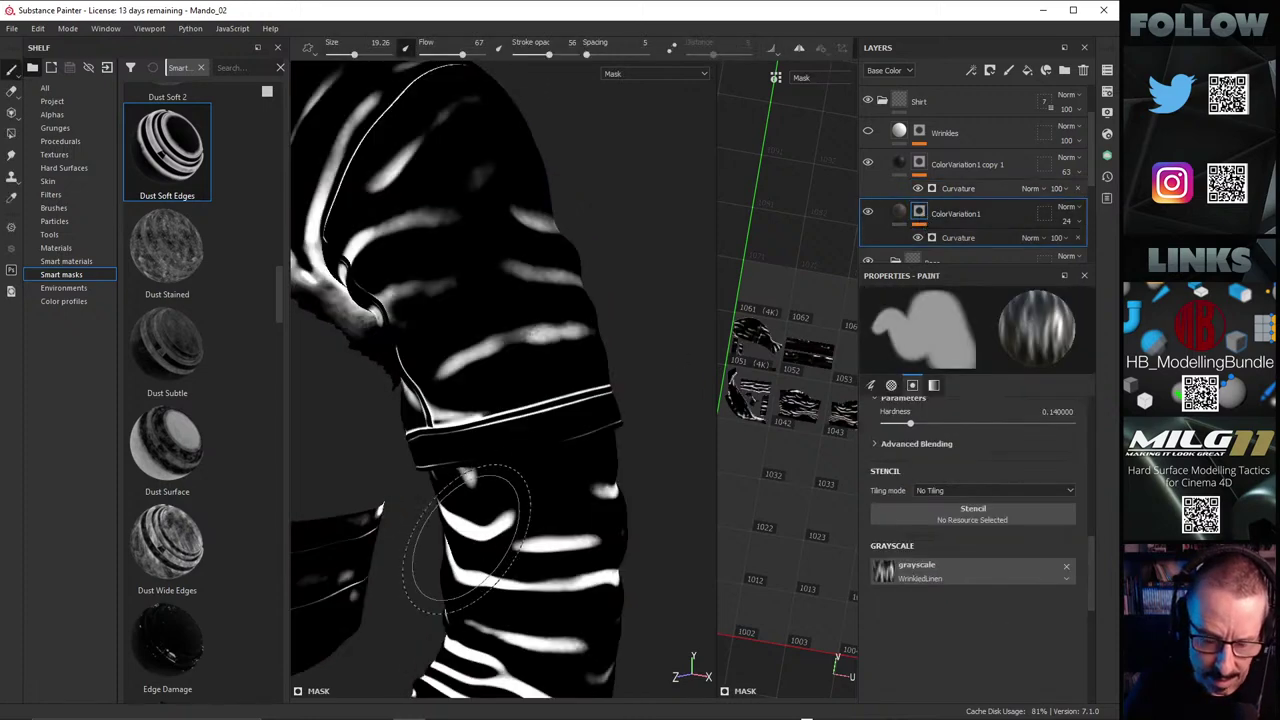
left_click(948, 240)
left_click(982, 478)
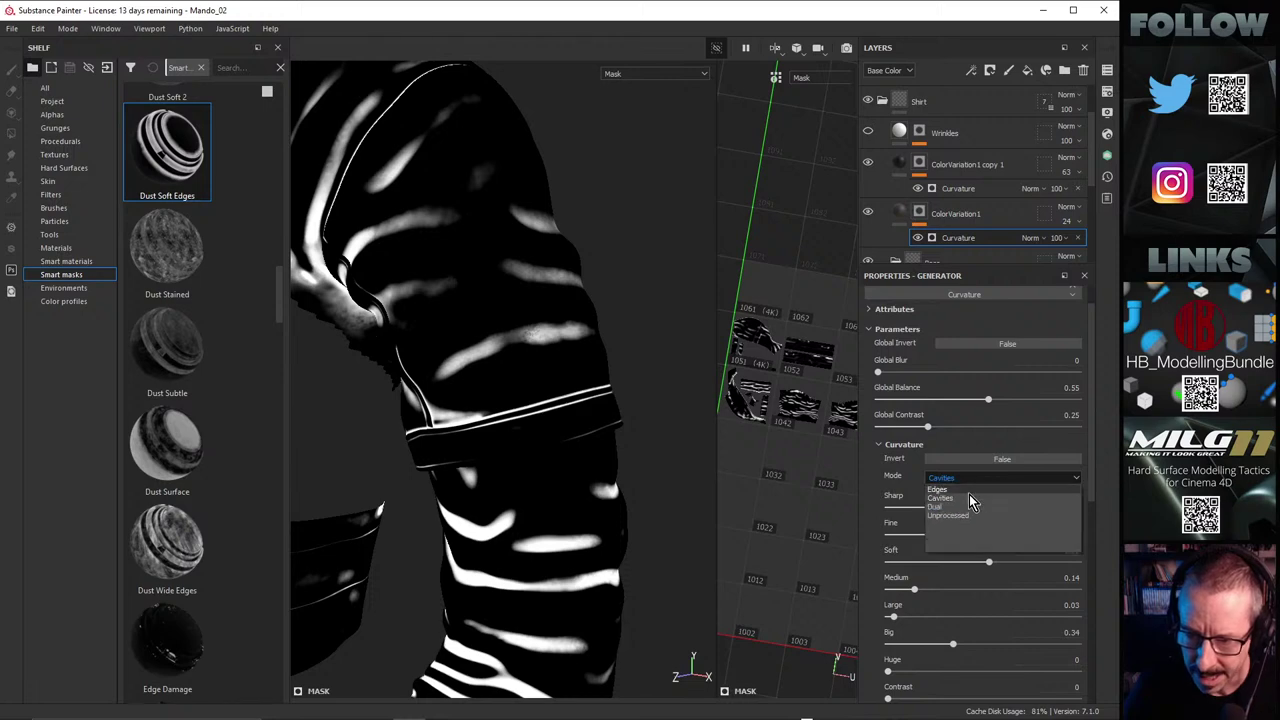
left_click(958, 491)
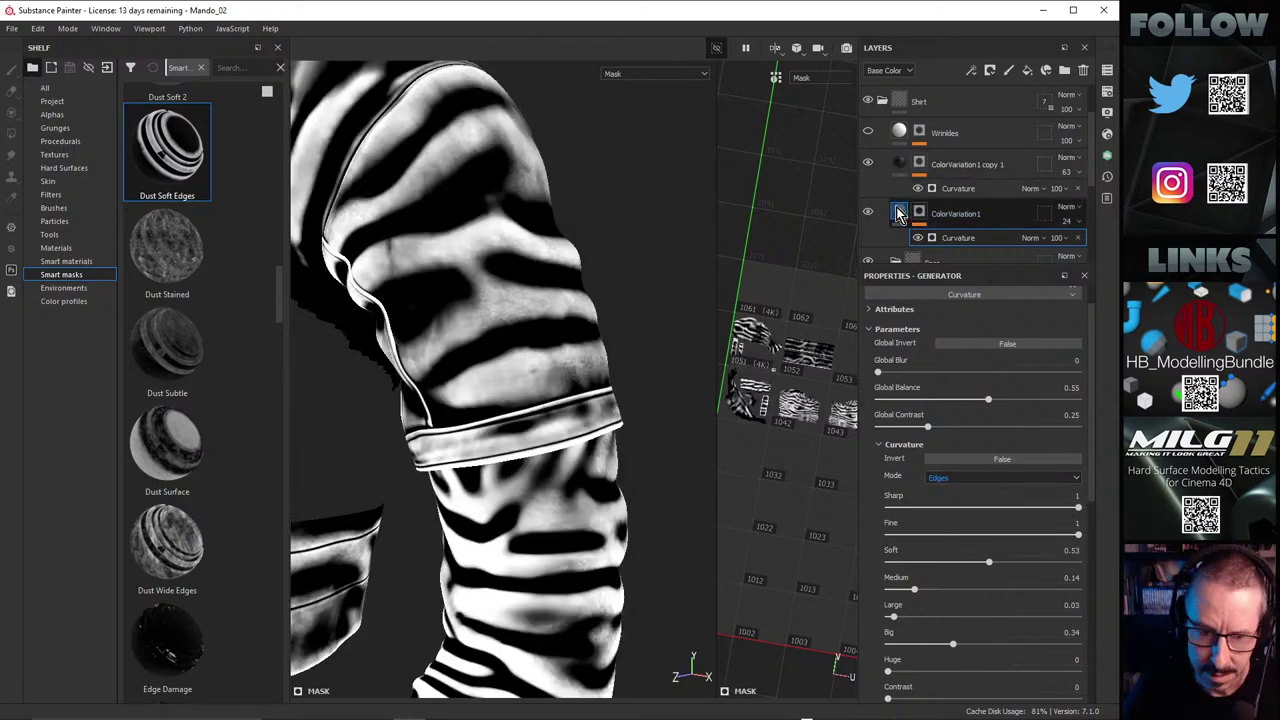
left_click(898, 213)
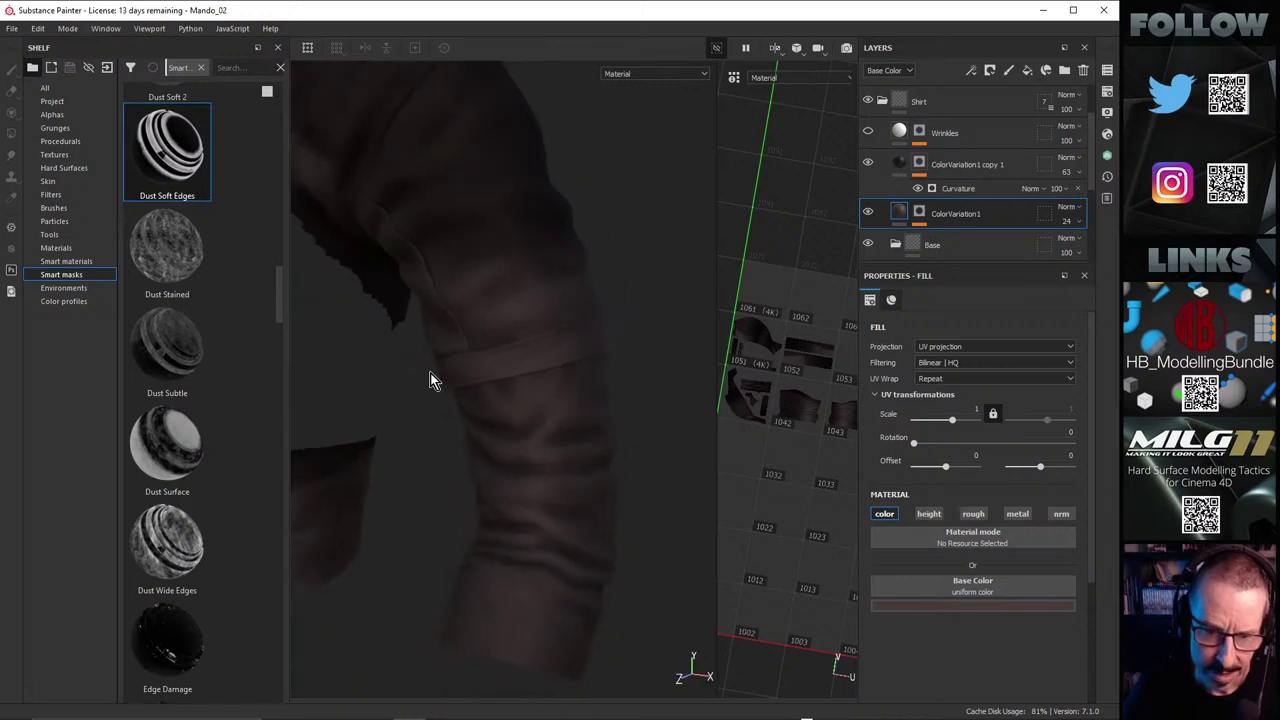
left_click_drag(430, 373, 537, 354, "alt")
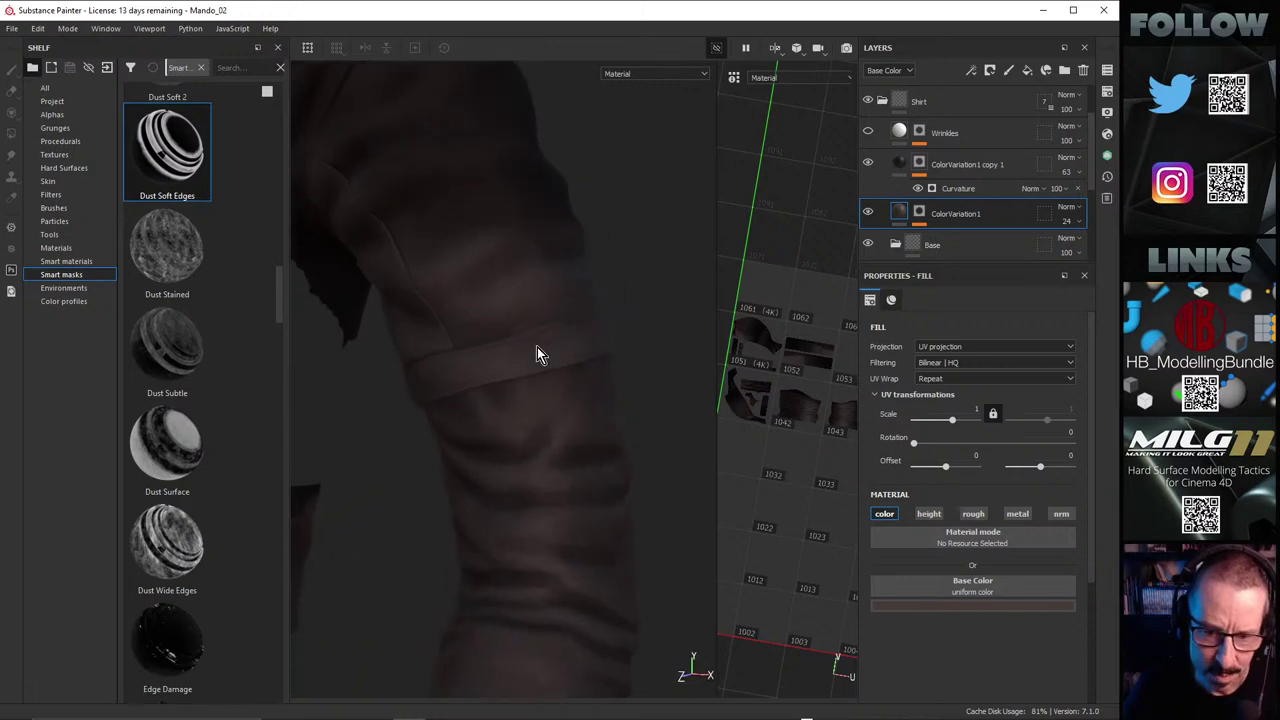
Step: In the Curvature generator of ColorVariation1's mask, set Big to 0.02 and Soft to 0.04
left_click(920, 213)
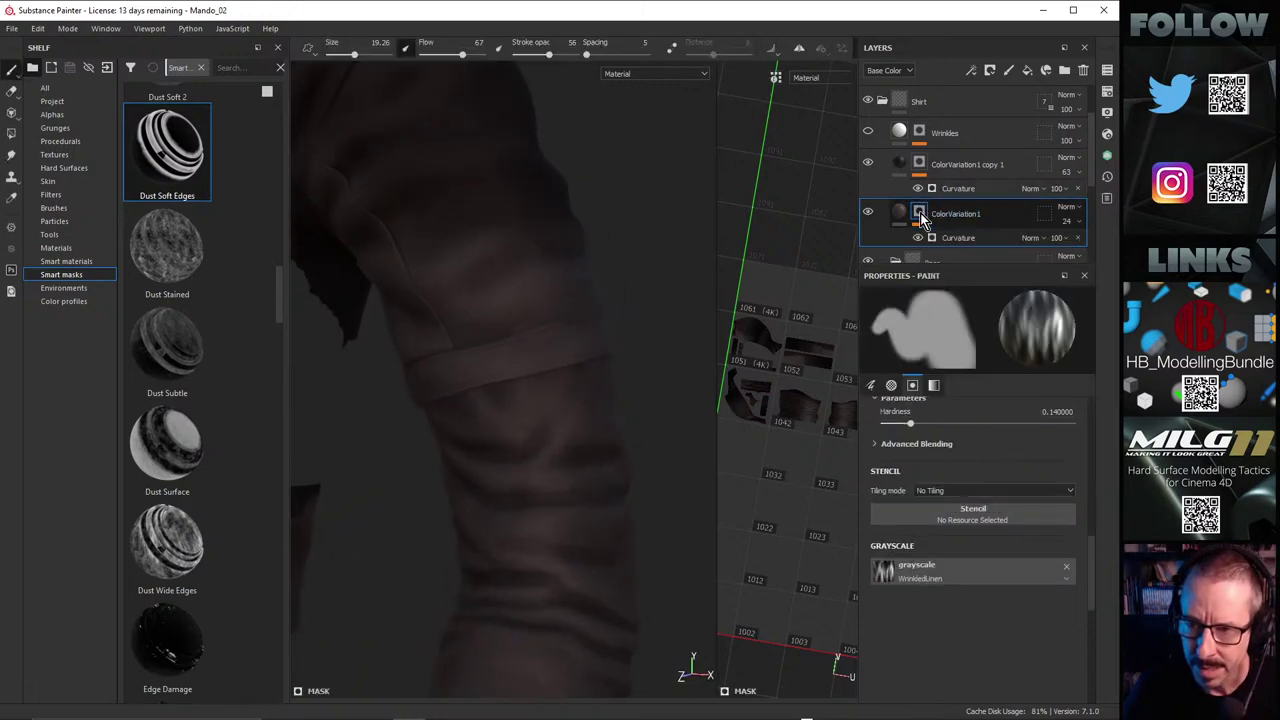
left_click(952, 238)
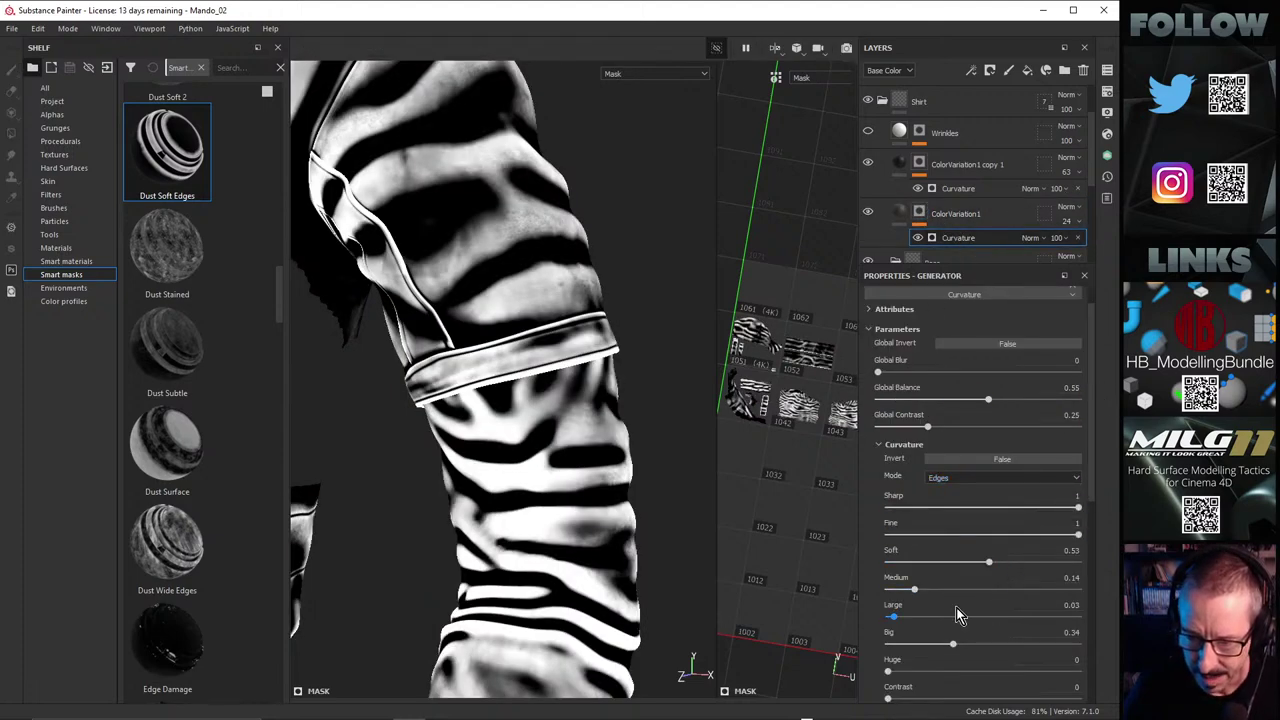
left_click_drag(953, 646, 892, 651)
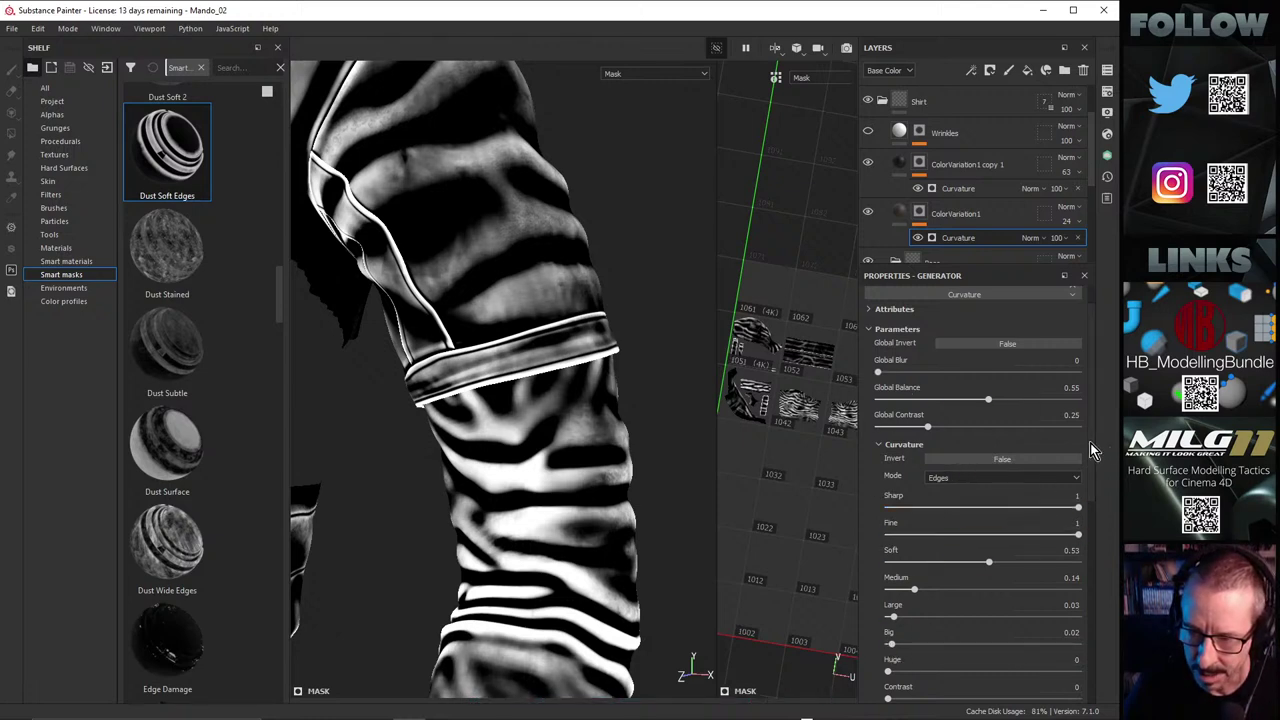
left_click_drag(1091, 443, 1095, 460)
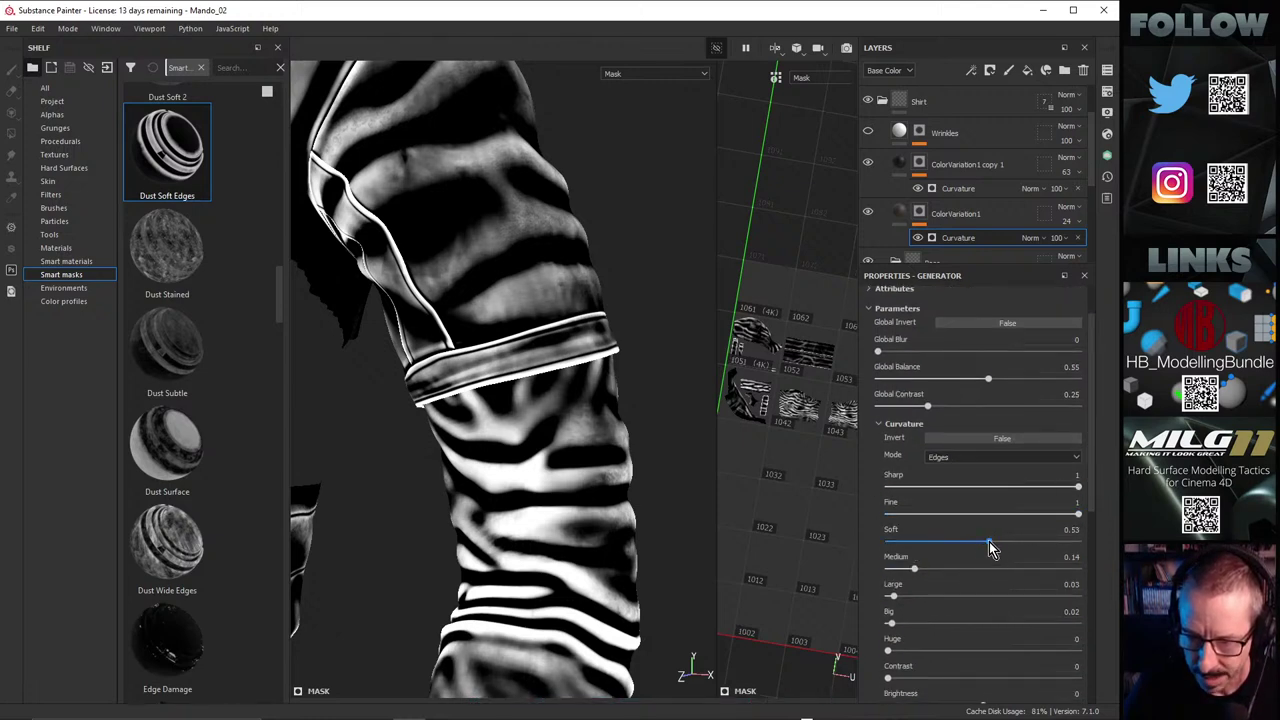
left_click_drag(989, 548, 951, 558)
left_click_drag(949, 558, 894, 544)
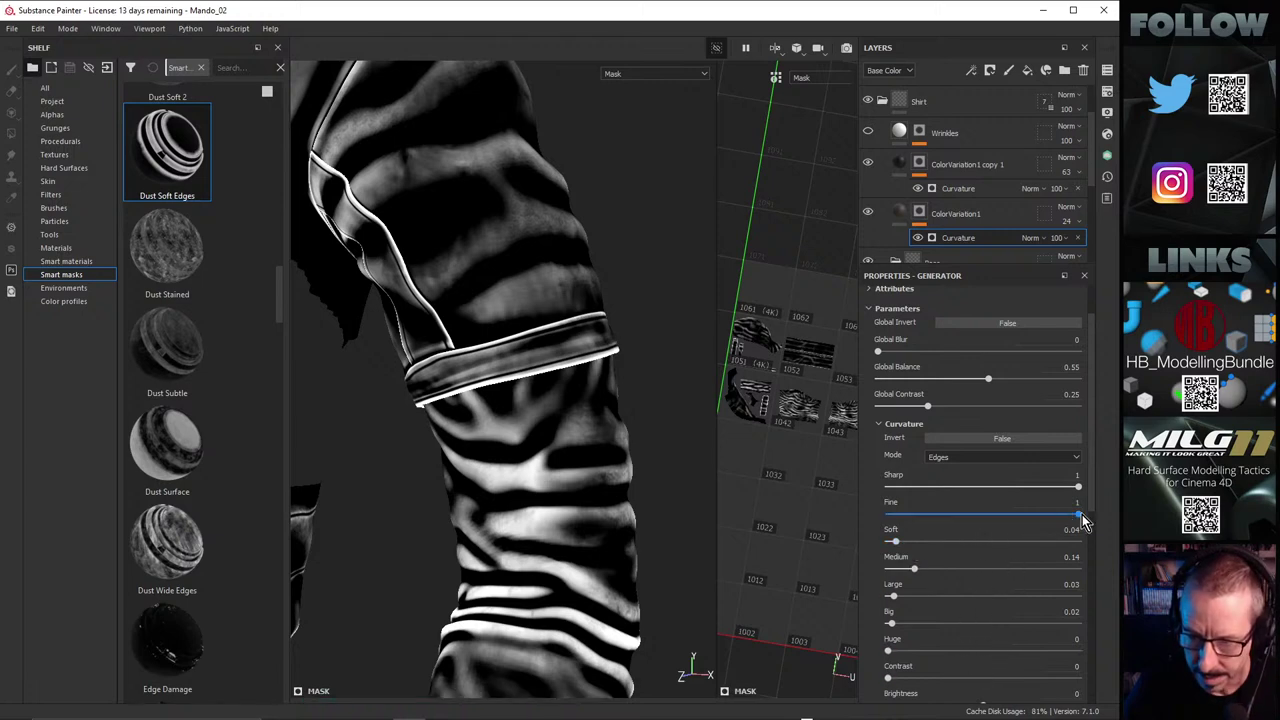
Step: Reduce Fine to 0.42 and Sharp to 0.3 in ColorVariation1's Curvature generator, and check the sleeve in material view
left_click_drag(1078, 515, 968, 532)
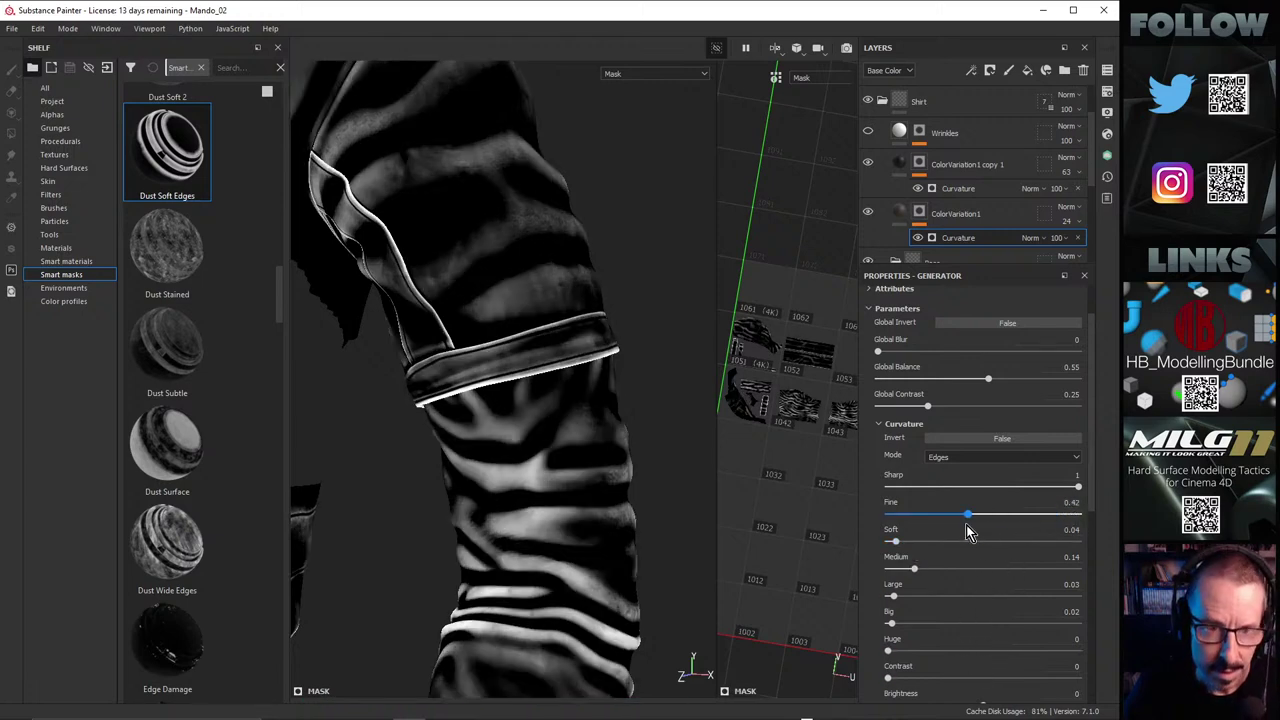
left_click_drag(1078, 487, 963, 508)
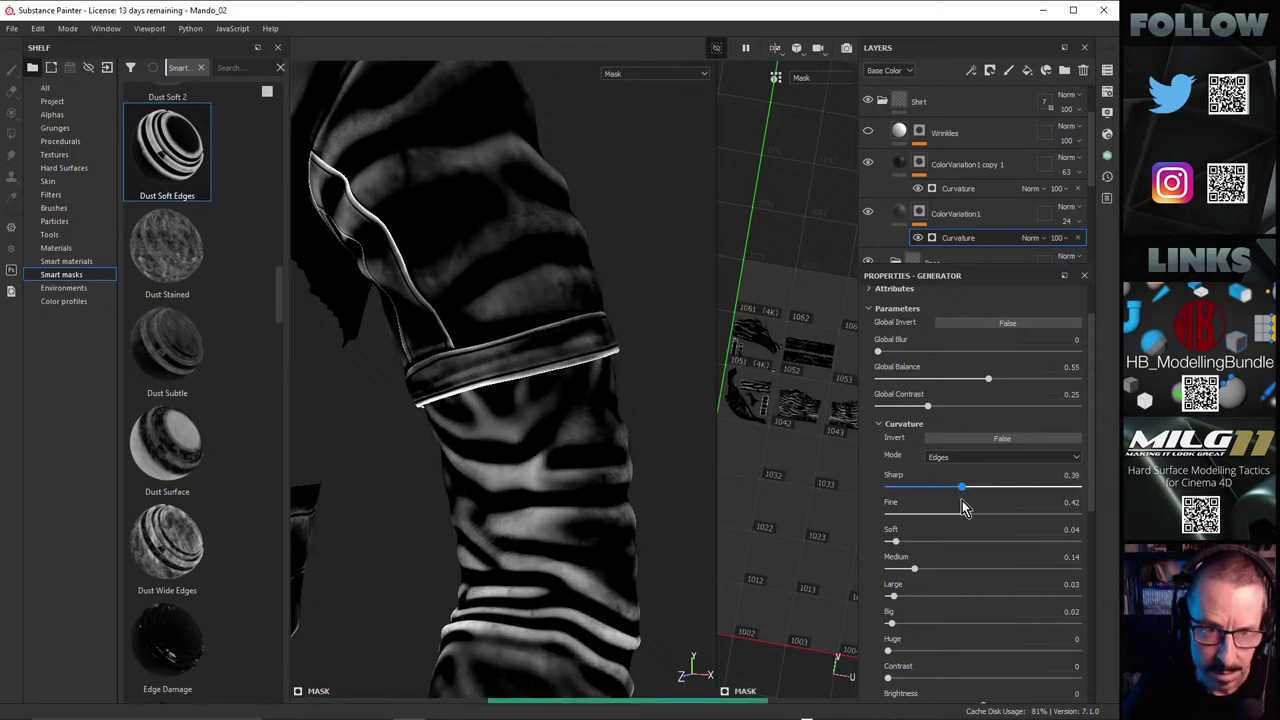
left_click_drag(963, 508, 948, 508)
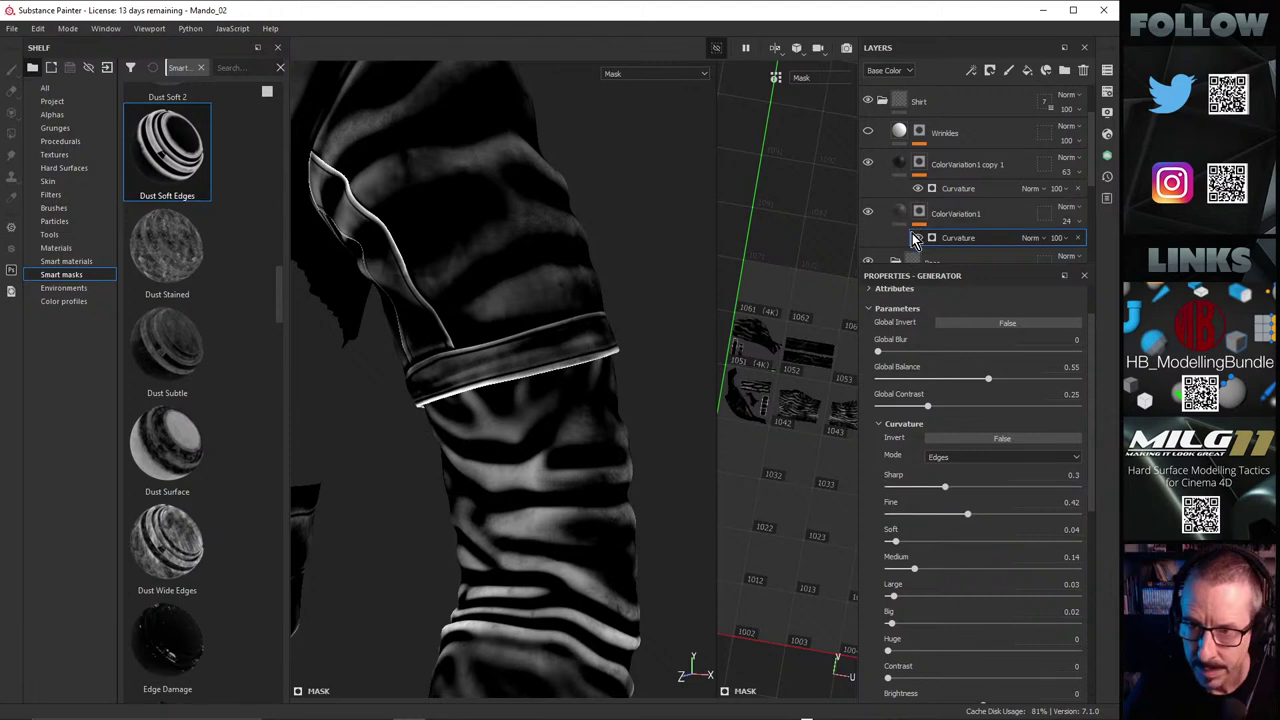
left_click(995, 213)
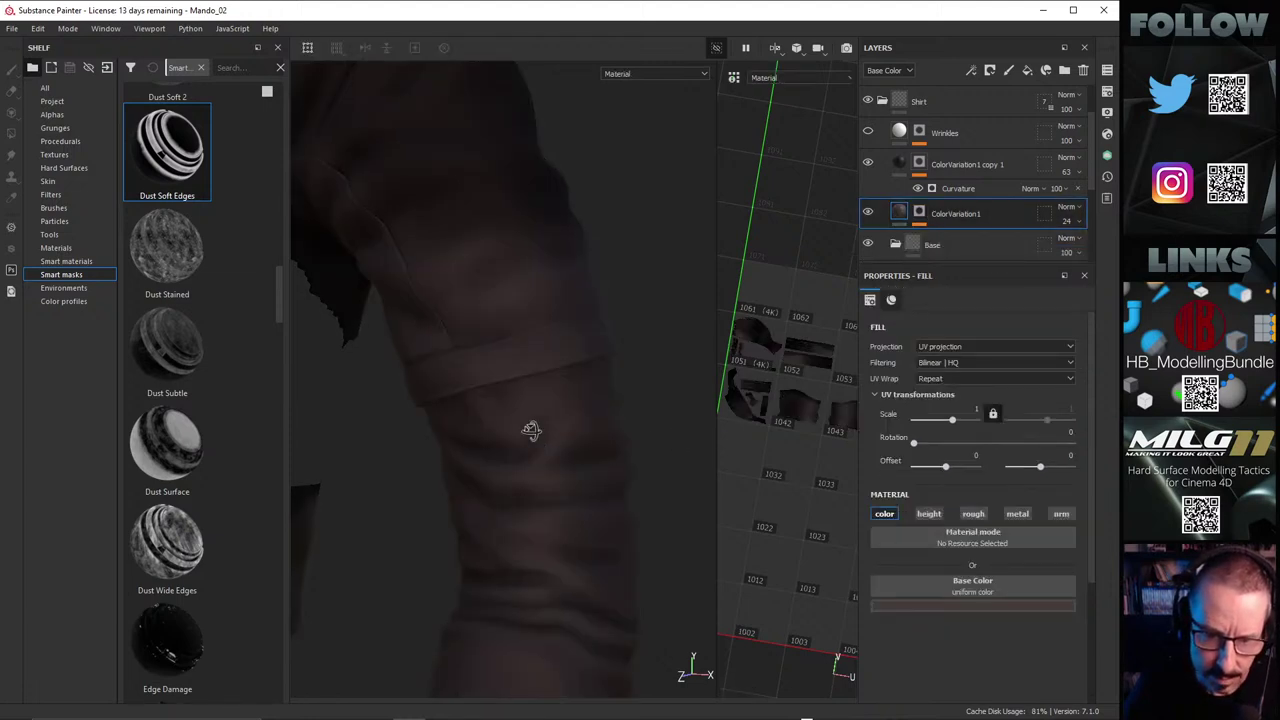
left_click_drag(530, 430, 640, 449, "alt")
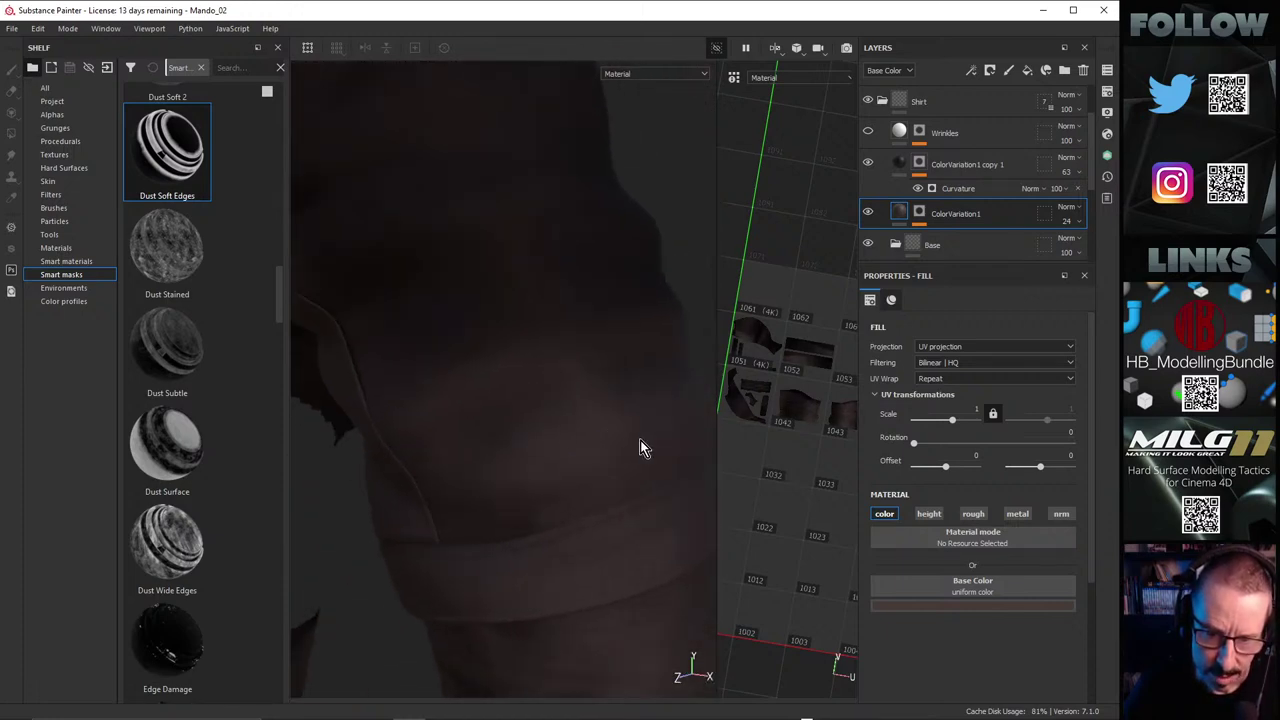
Step: Raise the ColorVariation1 layer's opacity to 78 while checking the fabric above the sleeve band
left_click(1082, 221)
left_click_drag(1071, 245, 1097, 250)
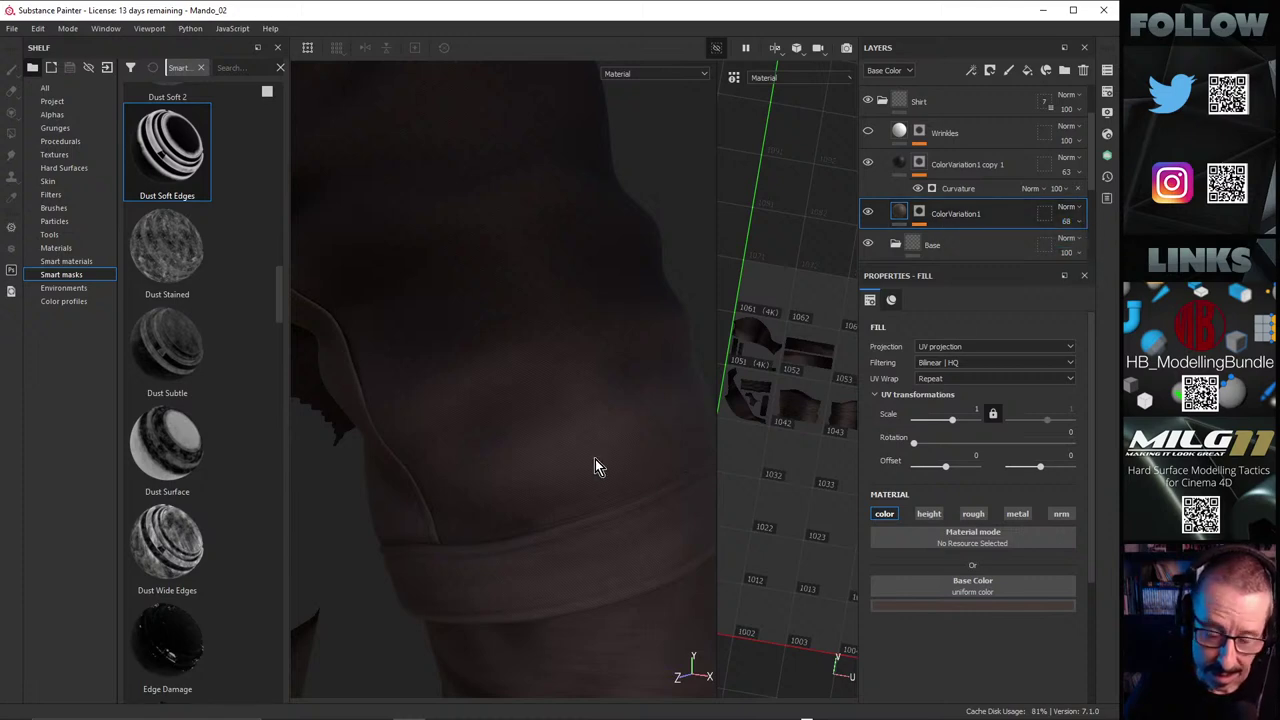
left_click_drag(586, 469, 484, 430, "alt")
mouse_move(559, 441)
left_mouse_down("alt")
mouse_move(623, 429)
mouse_move(560, 466)
left_mouse_up("alt")
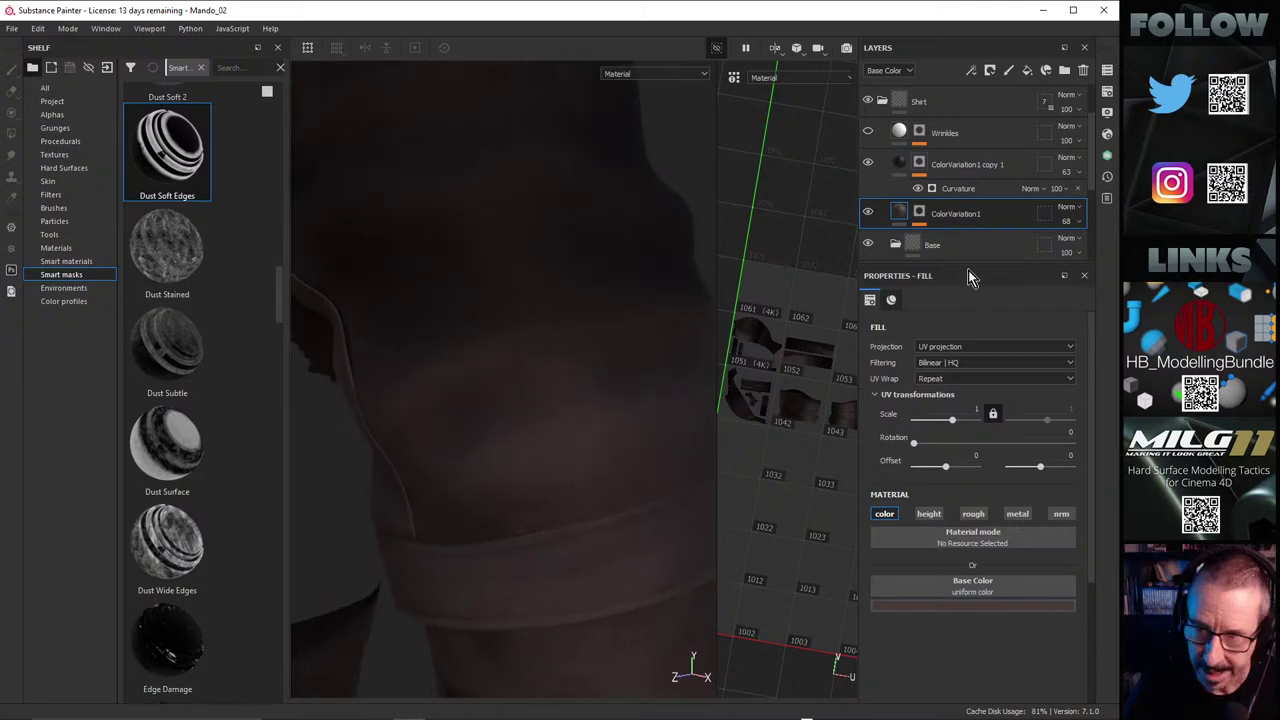
left_click(1082, 222)
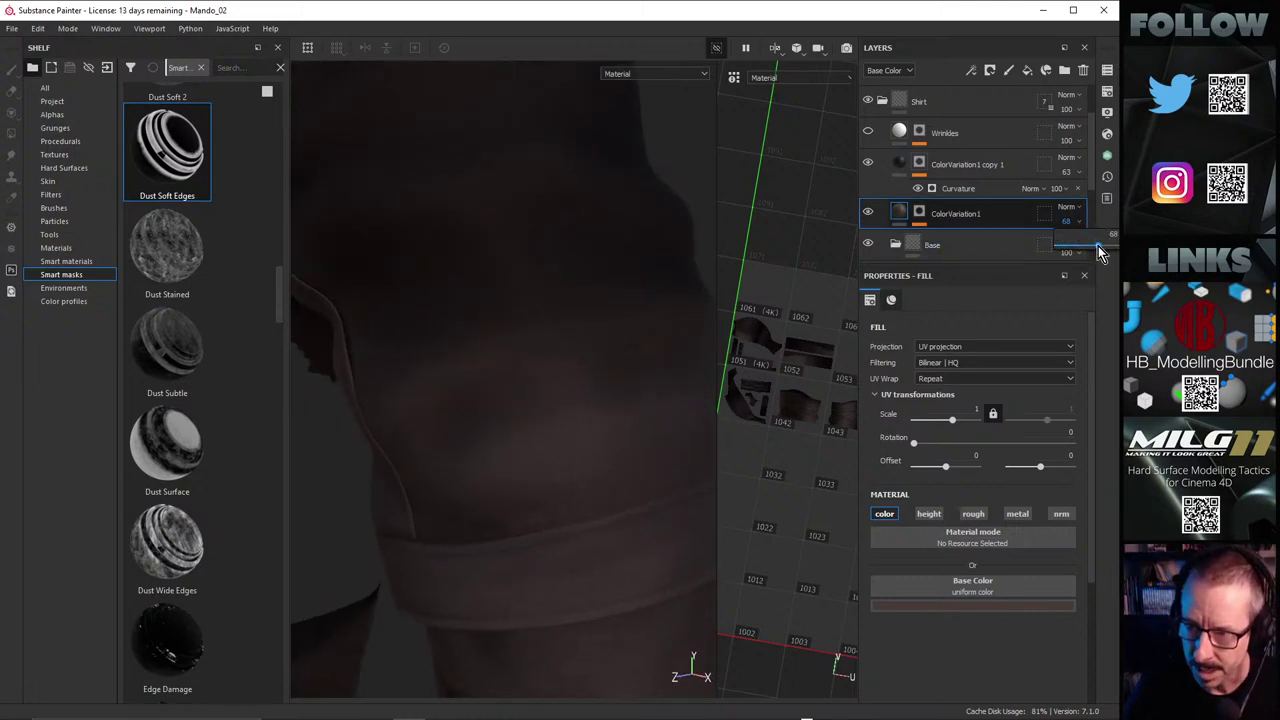
left_click_drag(1099, 250, 1106, 252)
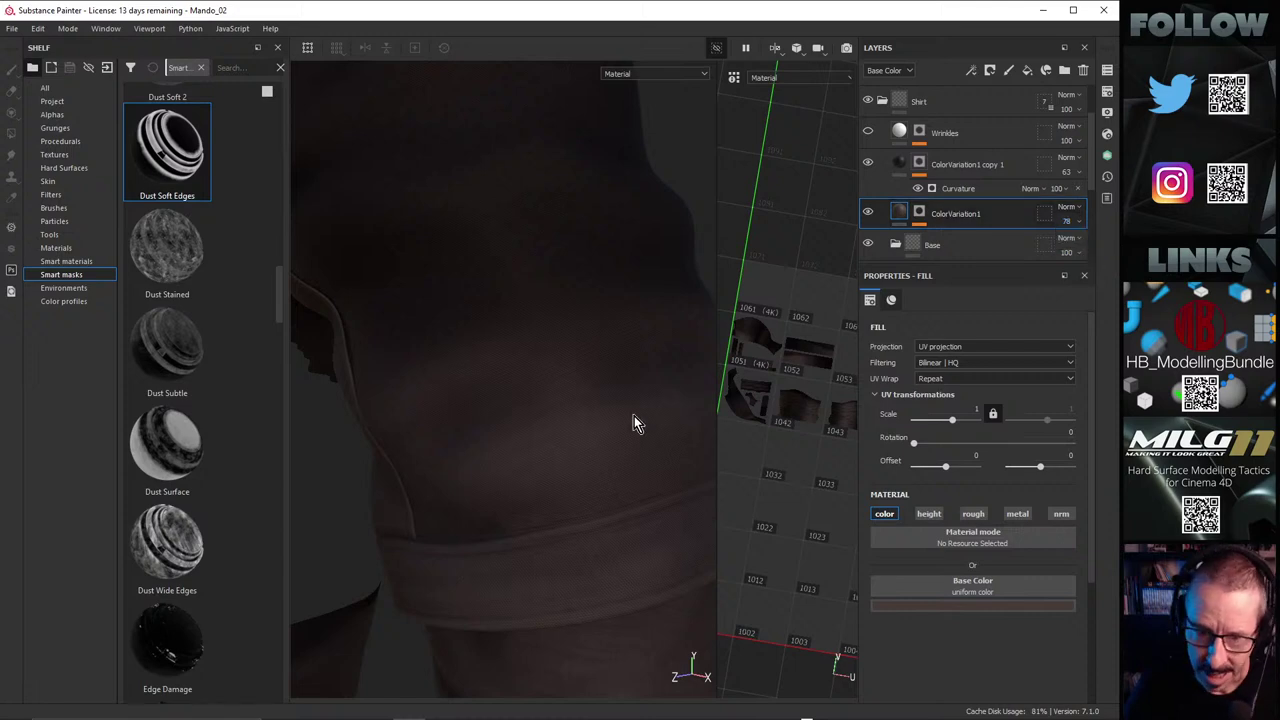
Step: Inspect the color variation on the folds, seam and band of the sleeve from several angles
left_click_drag(634, 423, 716, 378, "alt")
right_click_drag(621, 334, 713, 340, "alt")
left_click_drag(700, 349, 654, 380, "alt")
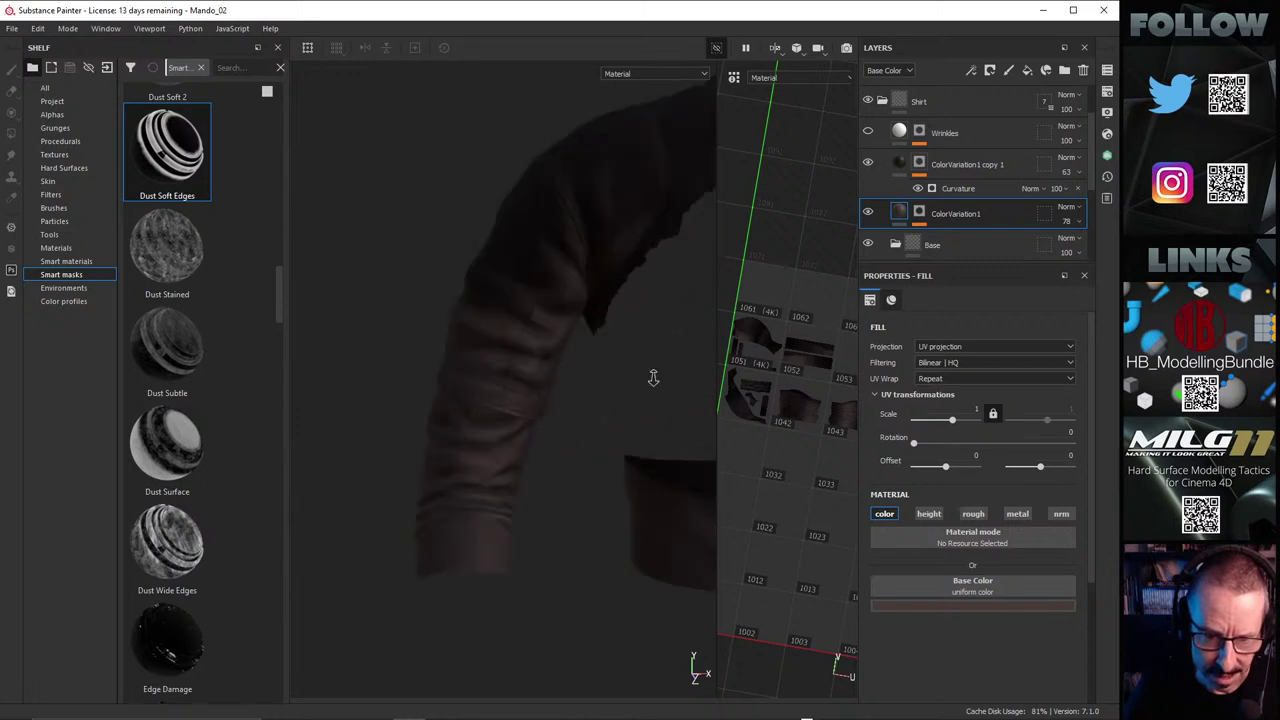
scroll(571, 419, "up", 3)
mouse_move(570, 418)
right_mouse_down("shift")
mouse_move(541, 401)
mouse_move(497, 411)
right_mouse_up("shift")
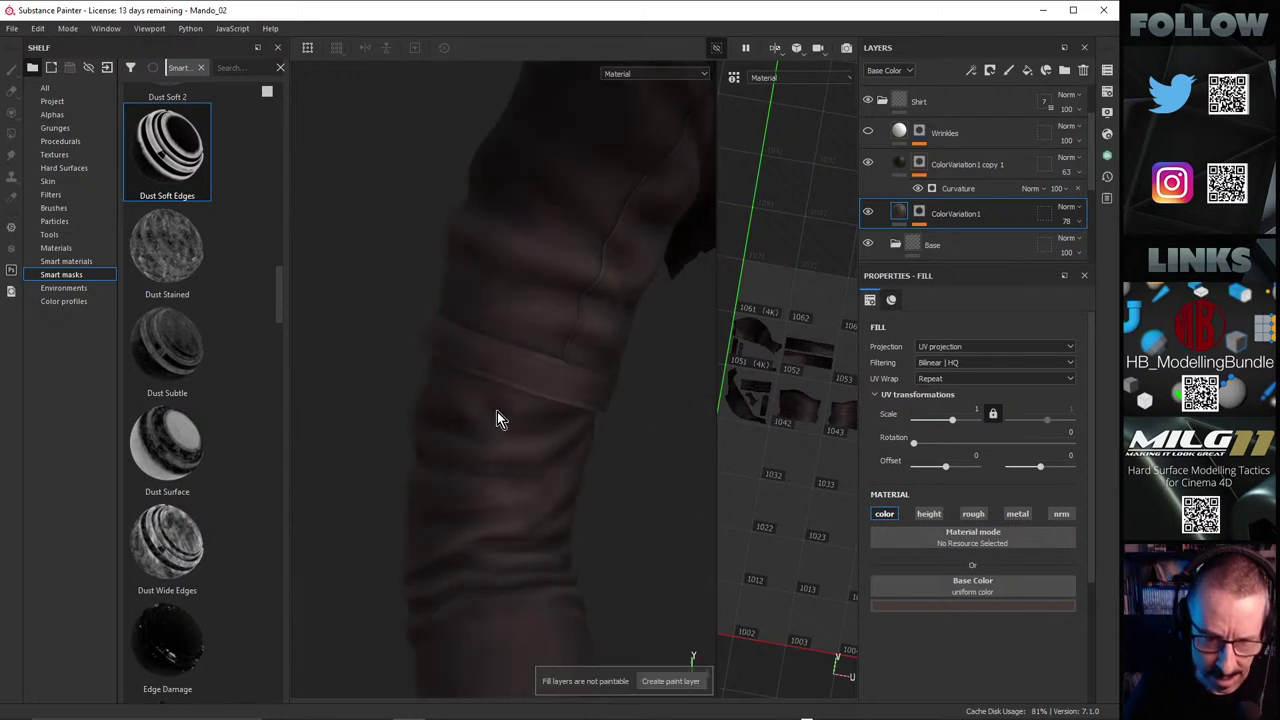
left_click_drag(466, 424, 489, 383, "alt")
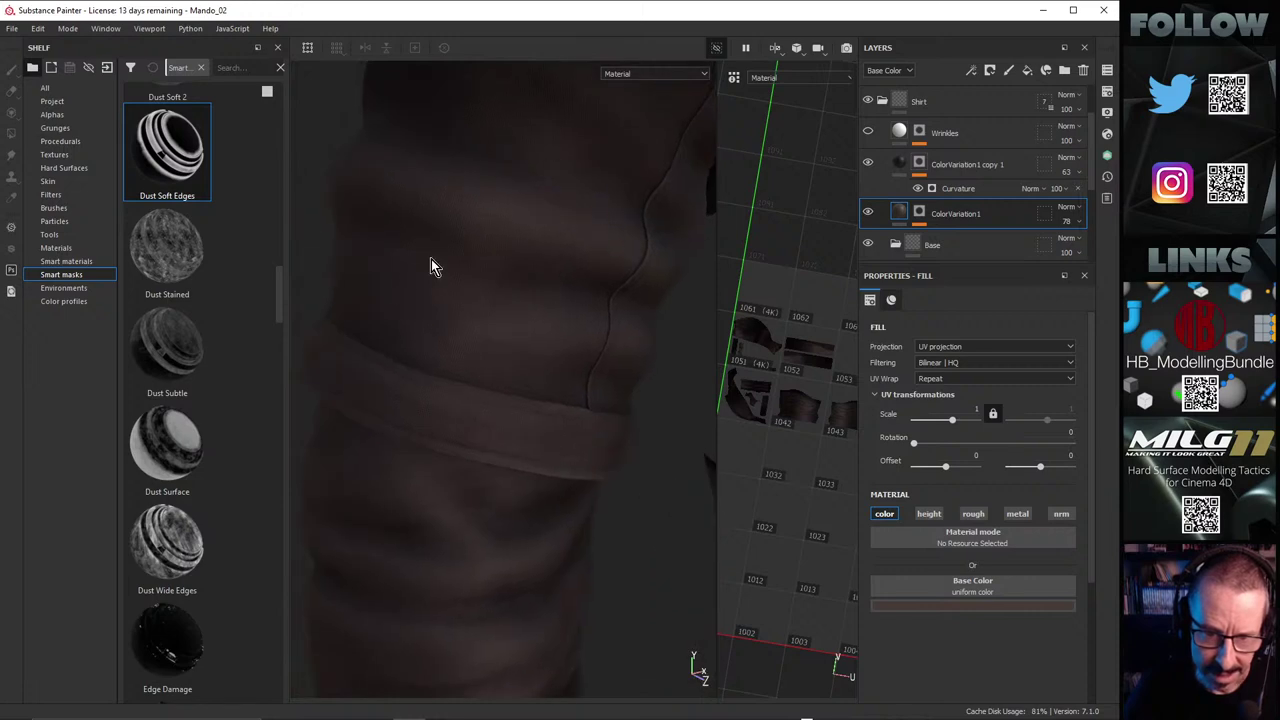
left_click_drag(431, 266, 489, 366, "alt")
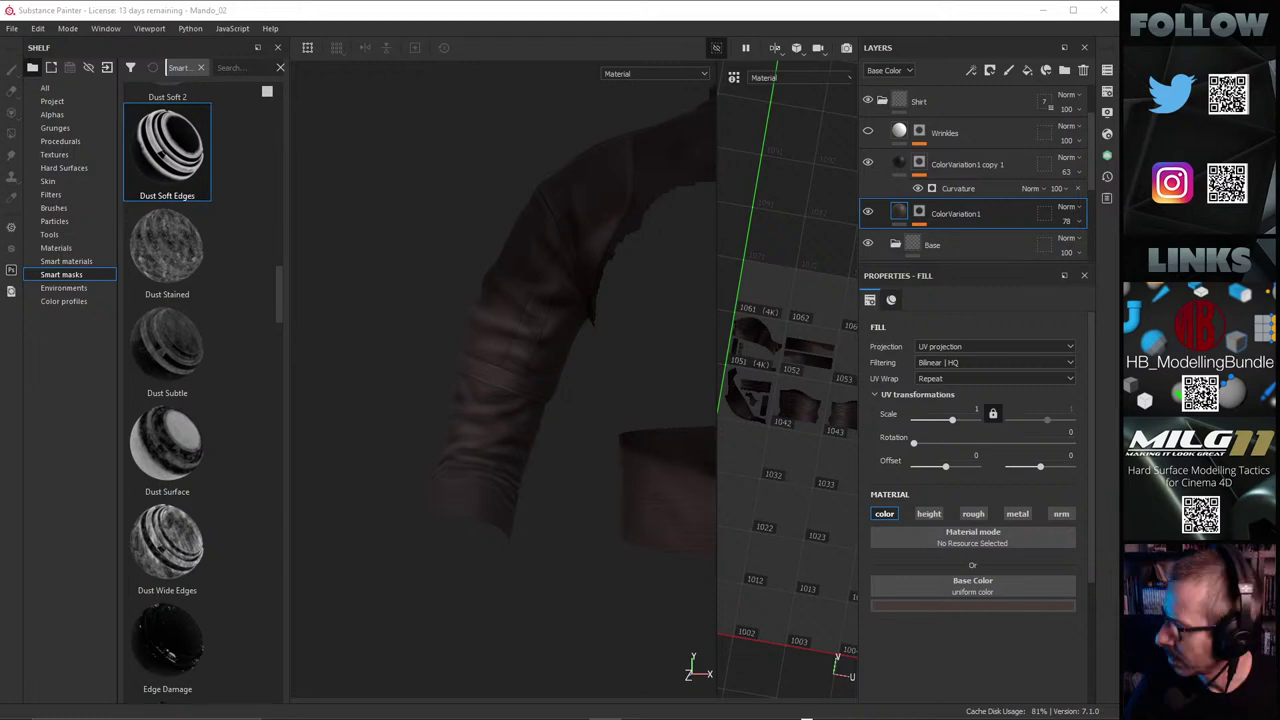
Step: Compare the sleeve's seams and folds with ColorVariation1 toggled off and on, and look over the whole shirt
mouse_move(540, 716)
right_mouse_down()
mouse_move(558, 233)
mouse_move(630, 138)
right_mouse_up()
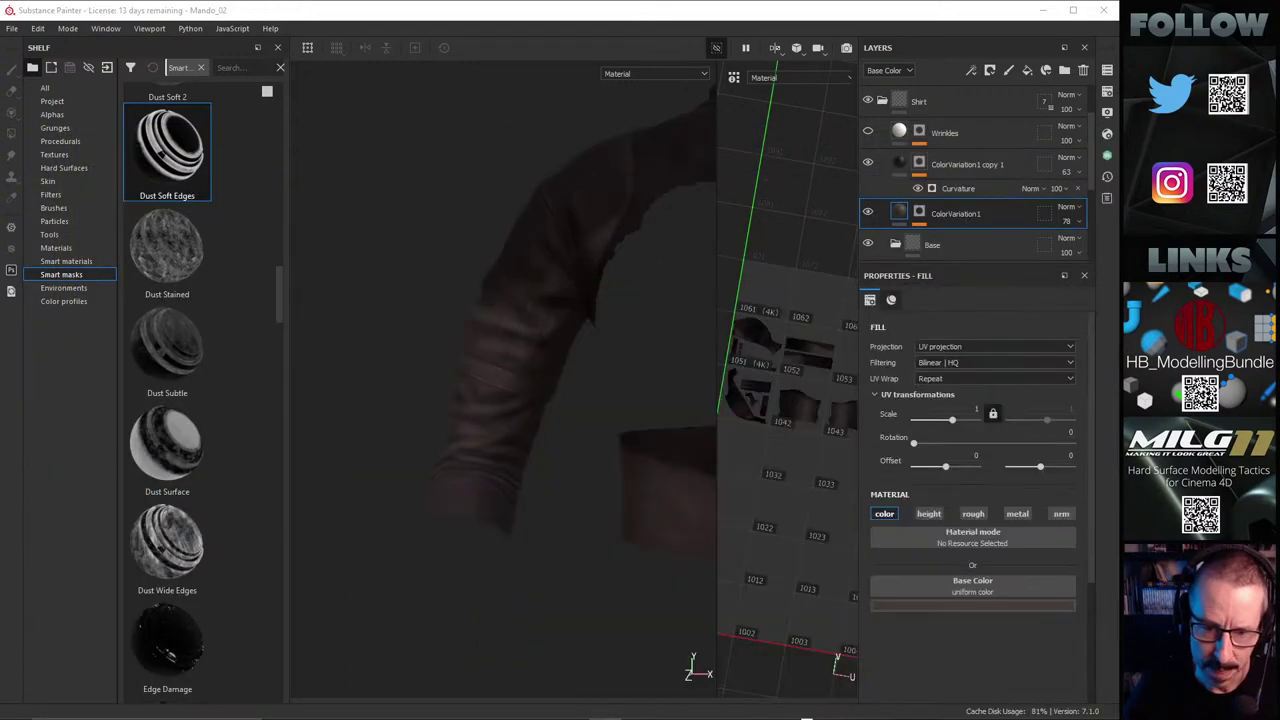
middle_click_drag(497, 438, 543, 425, "alt")
right_click_drag(543, 425, 587, 326, "alt")
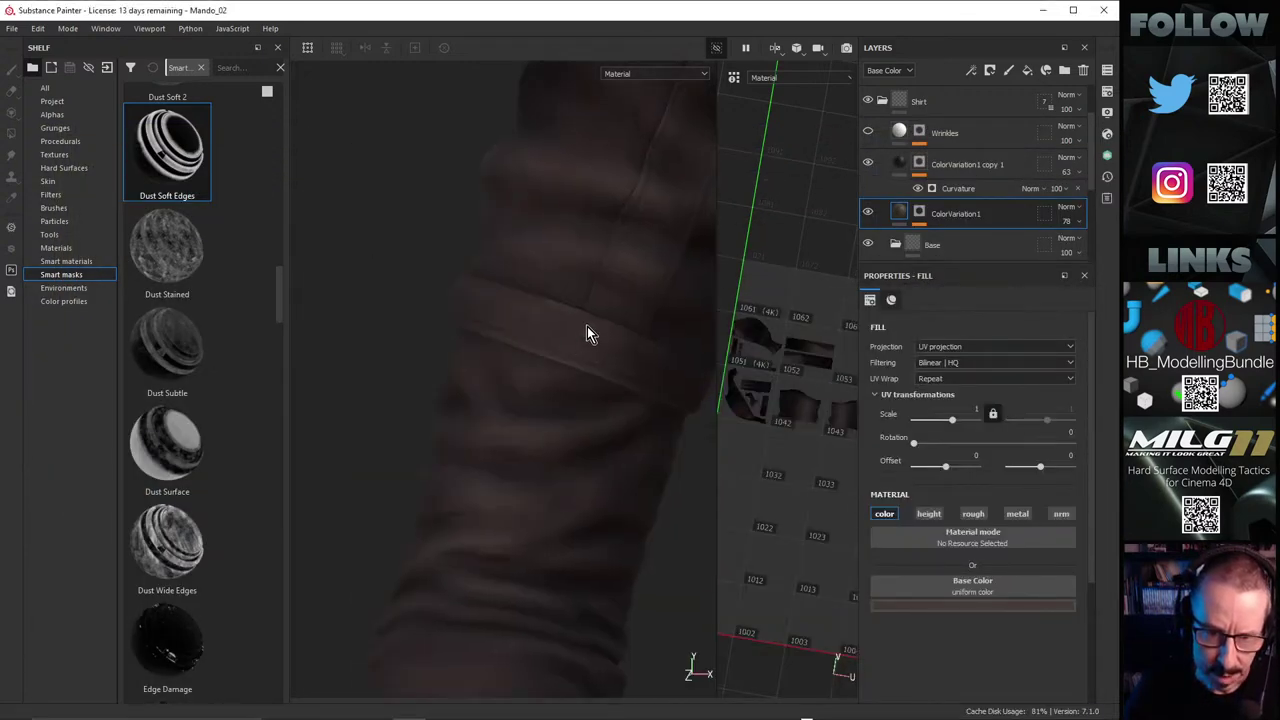
middle_click_drag(587, 326, 406, 446, "alt")
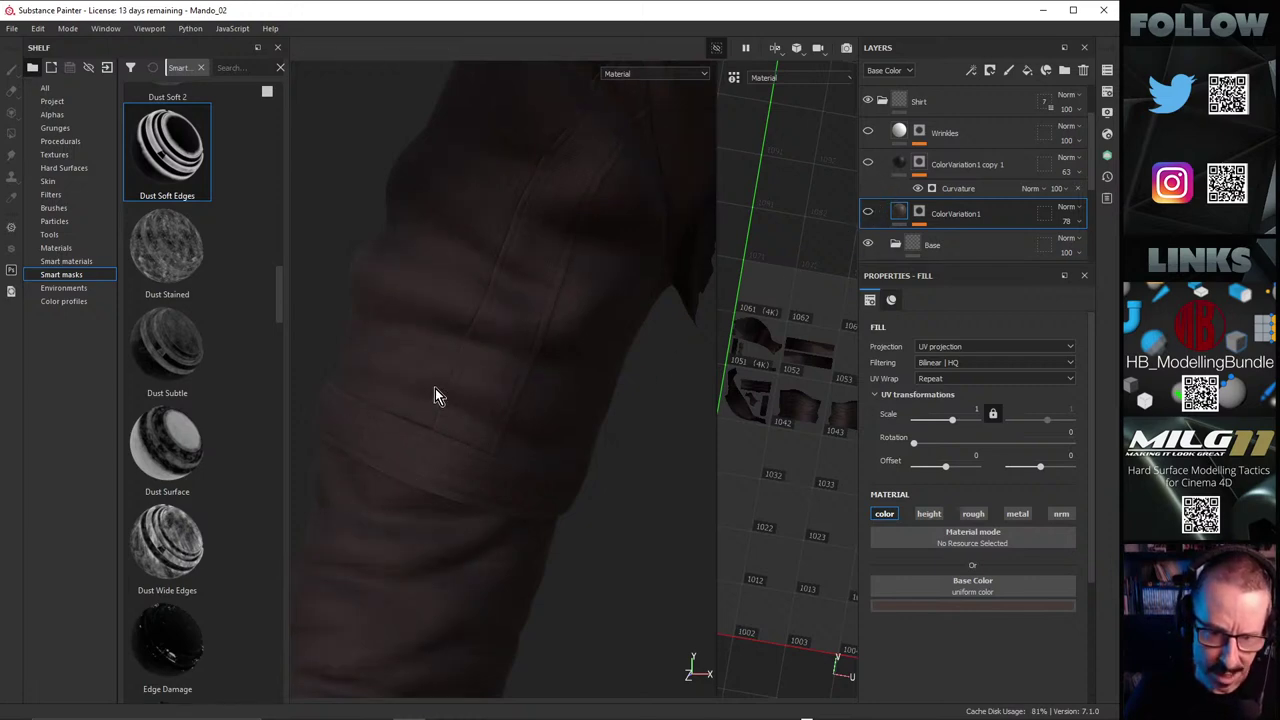
left_click(868, 215)
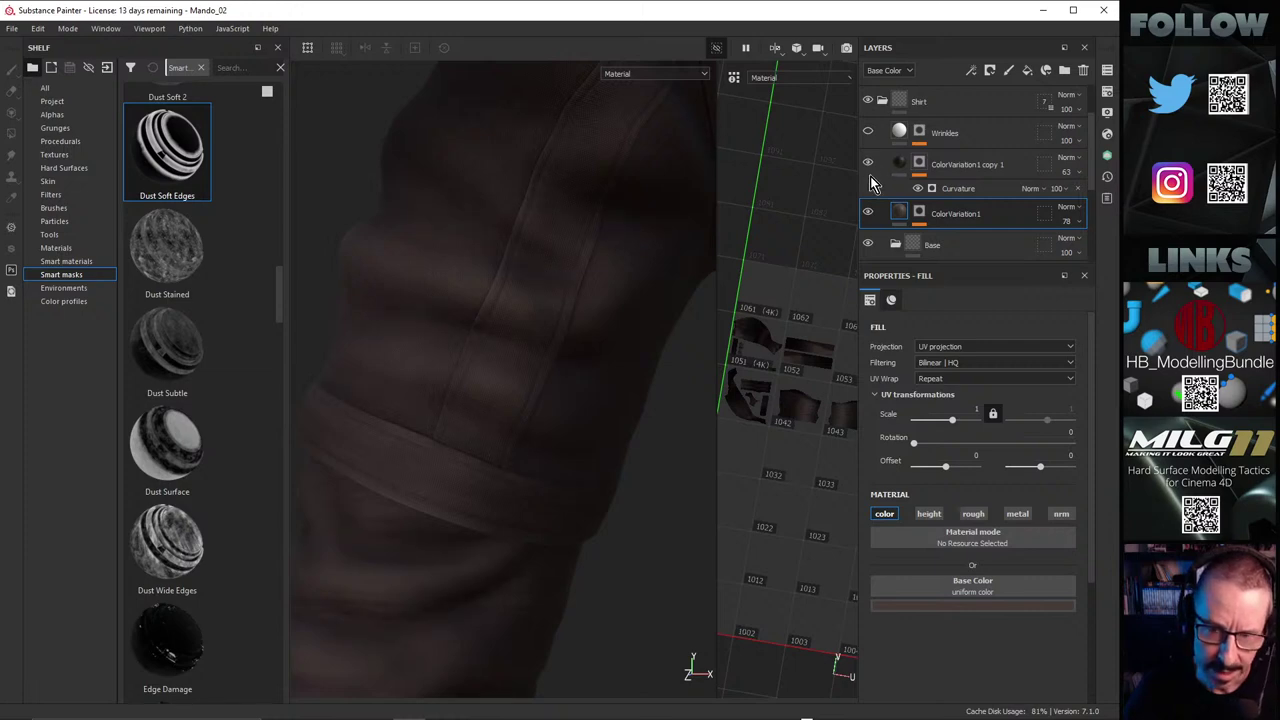
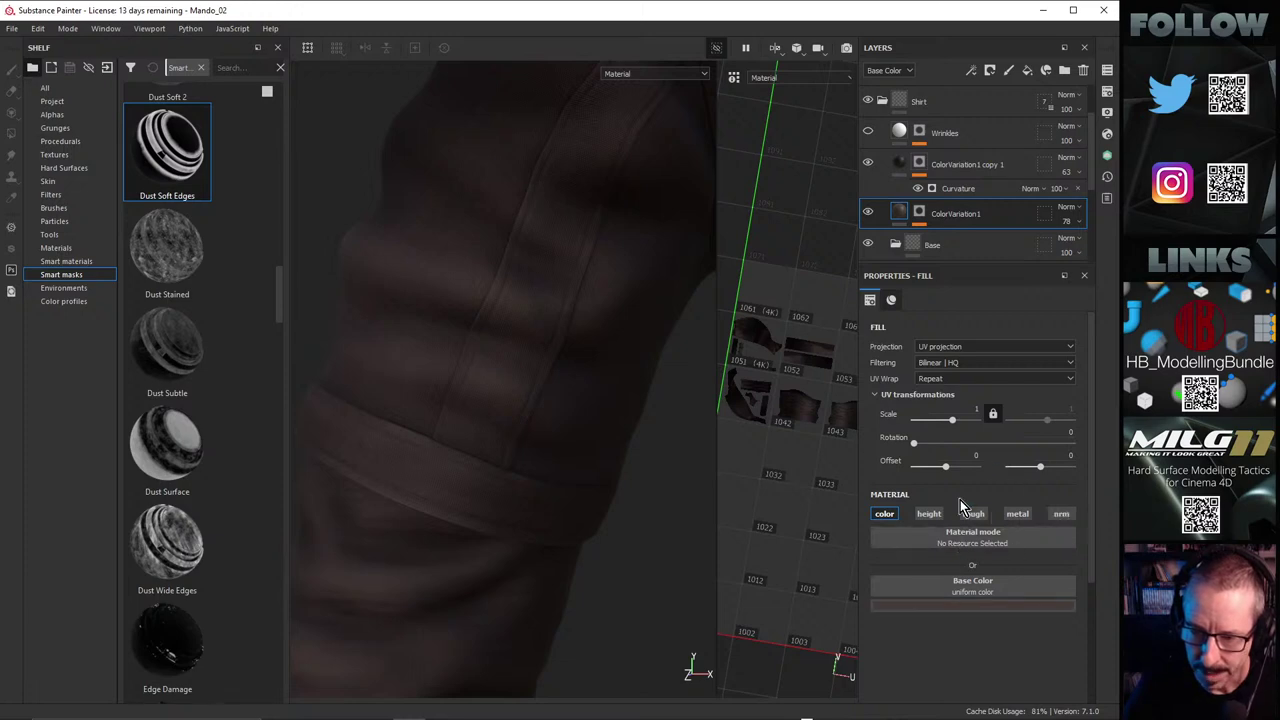
left_click_drag(520, 350, 586, 355, "alt")
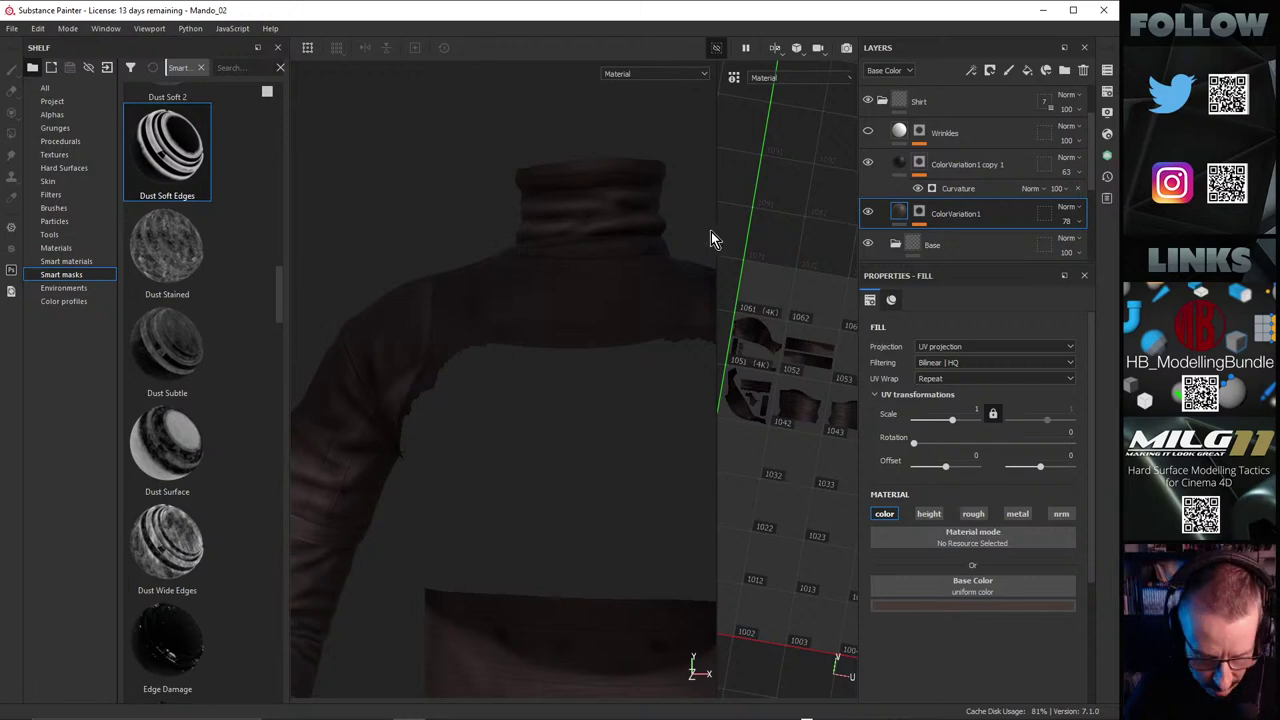
Step: Show the whole character instead of only the shirt, and inspect the sleeves together with the armor and helmet
key("alt+h")
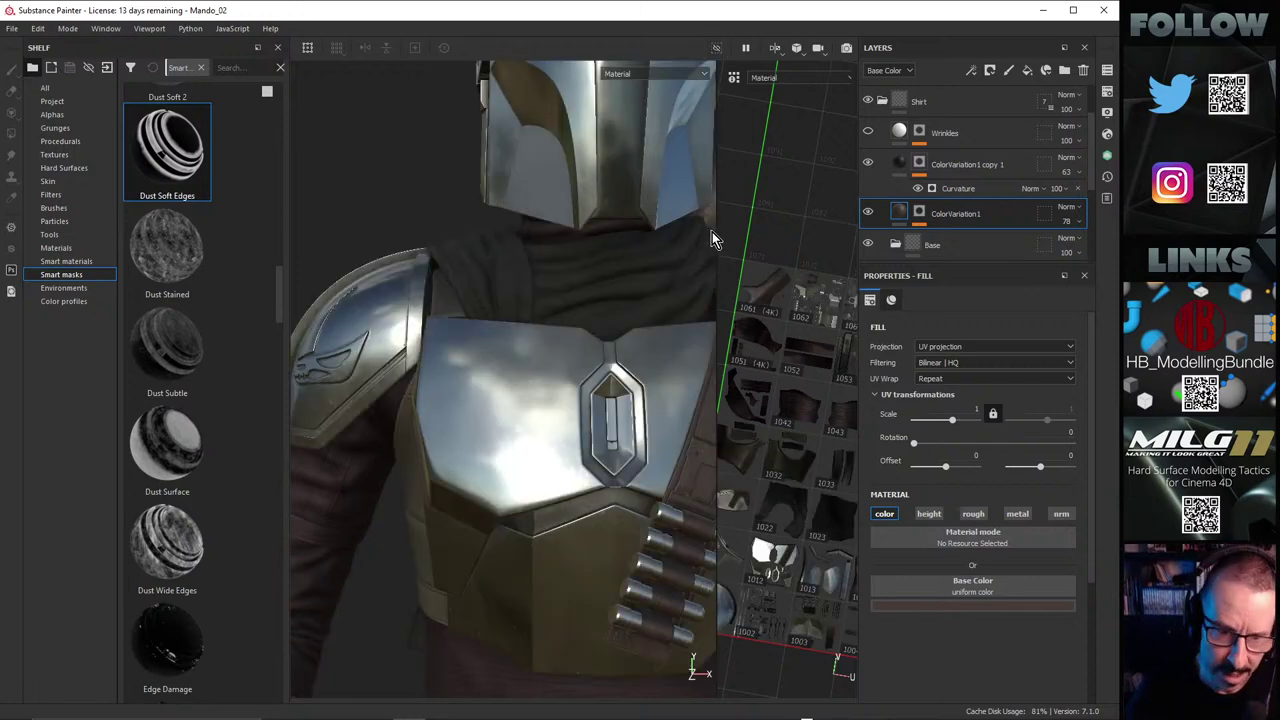
left_click_drag(712, 232, 423, 412, "alt")
right_click_drag(434, 388, 504, 352, "alt")
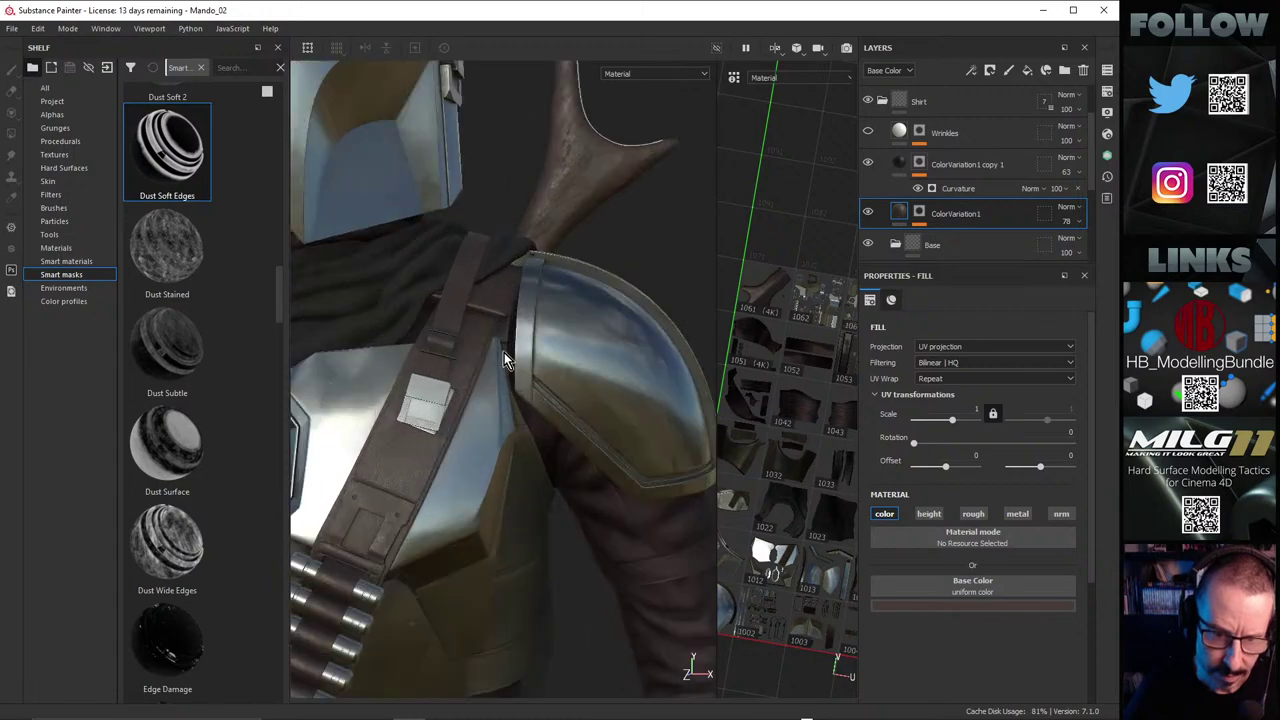
right_click_drag(424, 368, 503, 327, "alt")
left_click_drag(503, 327, 484, 354, "alt")
right_click_drag(480, 356, 360, 338, "alt")
middle_click_drag(360, 338, 390, 473, "alt")
left_click_drag(390, 473, 405, 410, "alt")
right_click_drag(405, 410, 516, 324, "alt")
left_click_drag(516, 324, 506, 289, "alt")
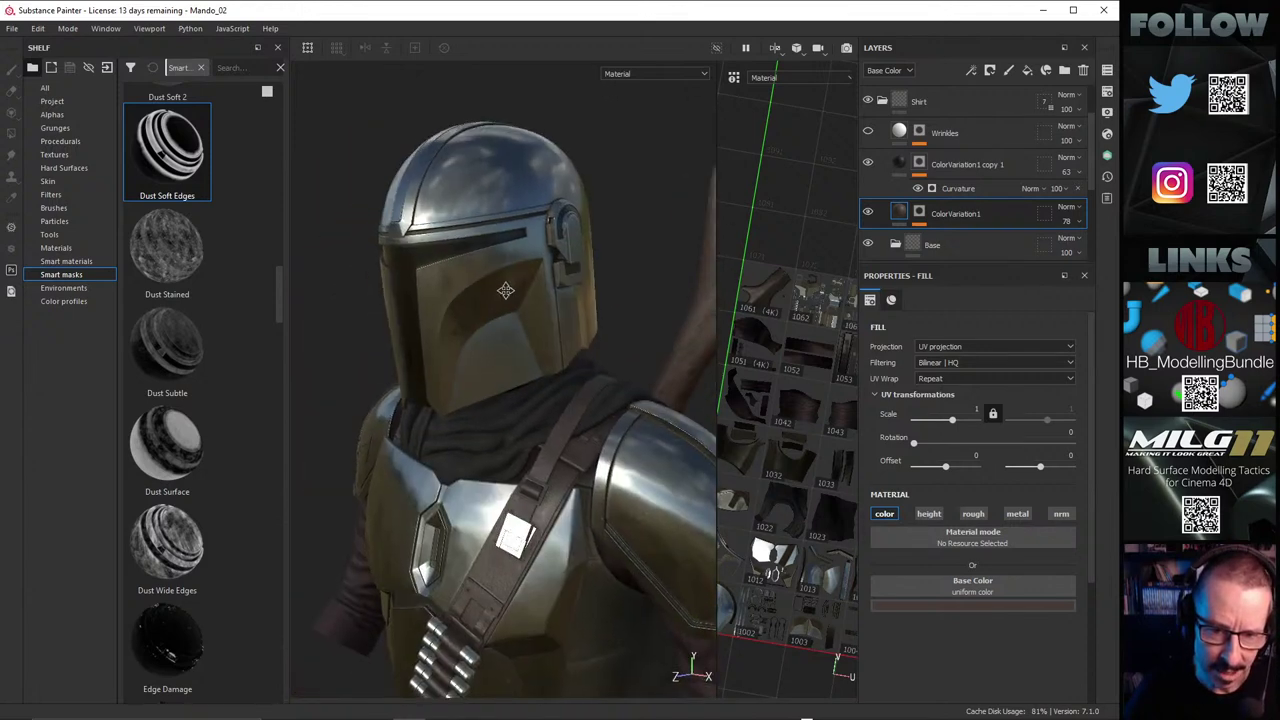
middle_click_drag(506, 289, 483, 261, "alt")
left_click_drag(483, 261, 506, 306, "alt")
middle_click_drag(603, 386, 623, 317, "alt")
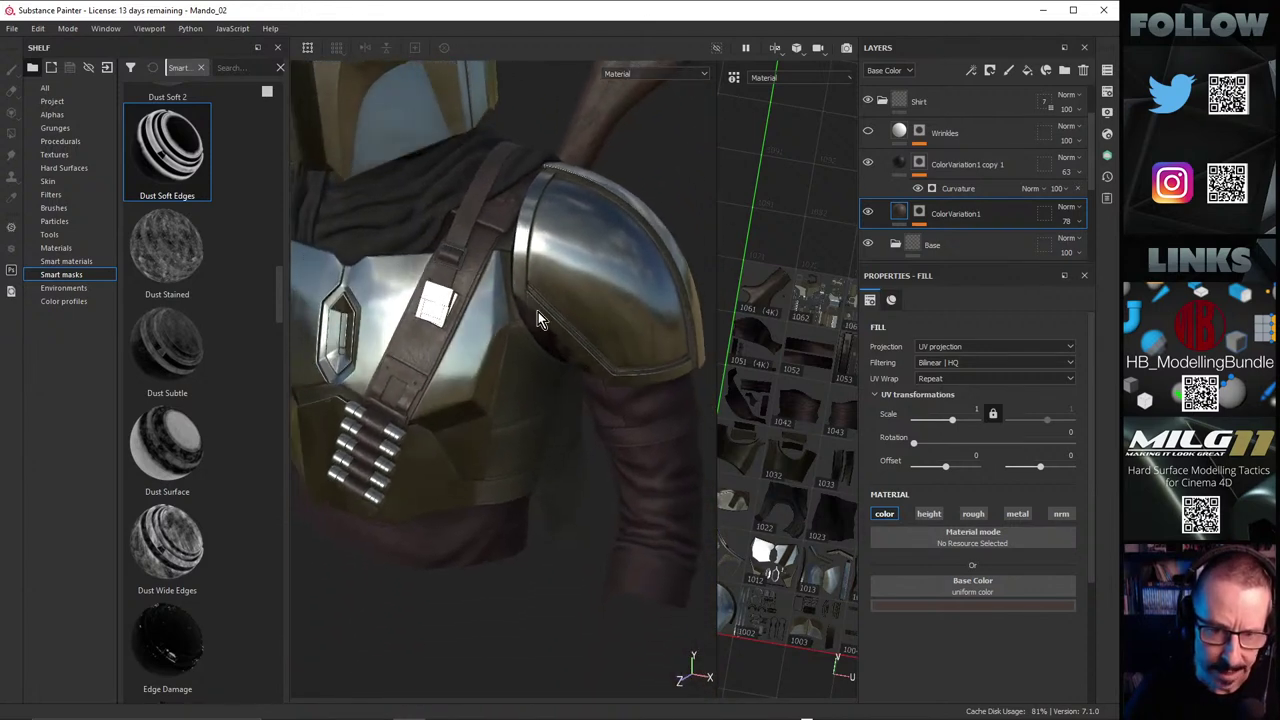
Step: Examine the leather chest strap up close, including its ammunition holder, buckle and metal plates
right_click_drag(538, 312, 813, 248, "alt")
middle_click_drag(421, 284, 432, 335, "alt")
right_click_drag(432, 335, 589, 303, "alt")
left_click_drag(589, 303, 454, 371, "alt")
right_click_drag(454, 371, 428, 363, "alt")
middle_click_drag(428, 363, 427, 278, "alt")
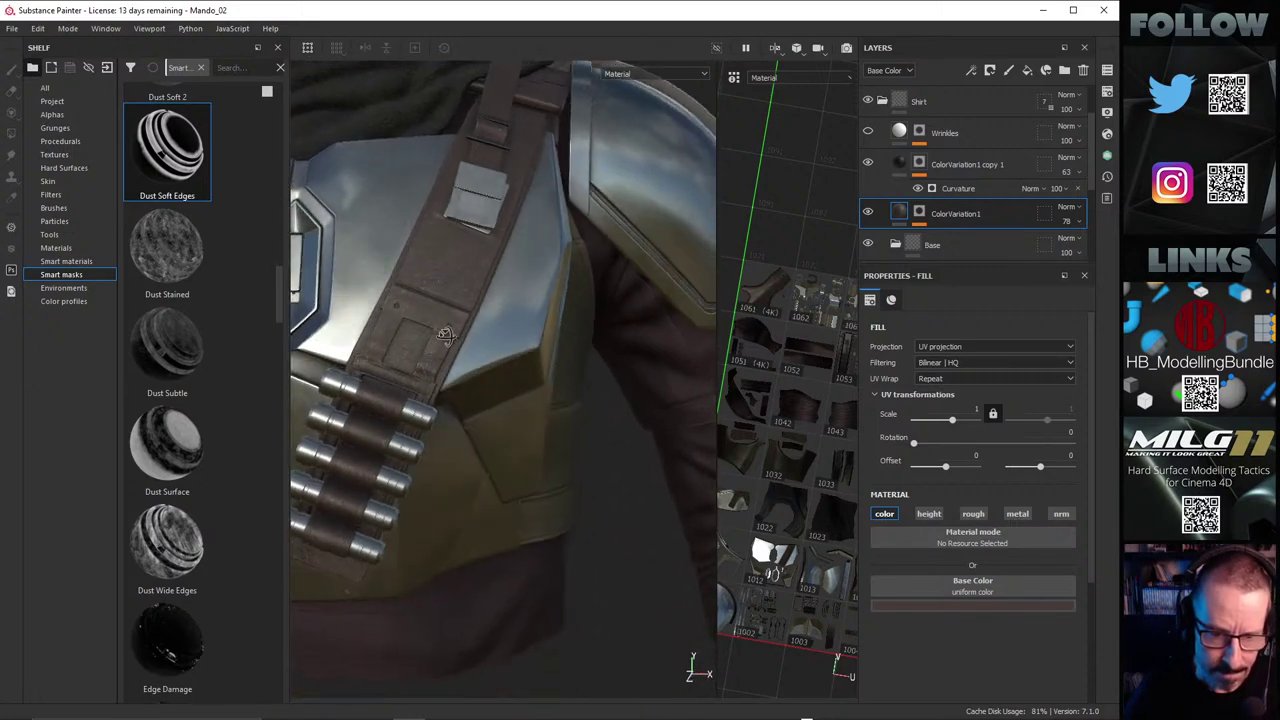
right_click_drag(440, 350, 408, 361, "alt")
middle_click_drag(408, 361, 410, 403, "alt")
right_click_drag(499, 223, 600, 226, "alt")
left_click_drag(600, 226, 574, 219, "alt")
right_click_drag(535, 208, 492, 257, "alt")
middle_click_drag(492, 257, 518, 366, "alt")
right_click_drag(518, 366, 560, 300, "alt")
left_click_drag(560, 300, 510, 243, "alt")
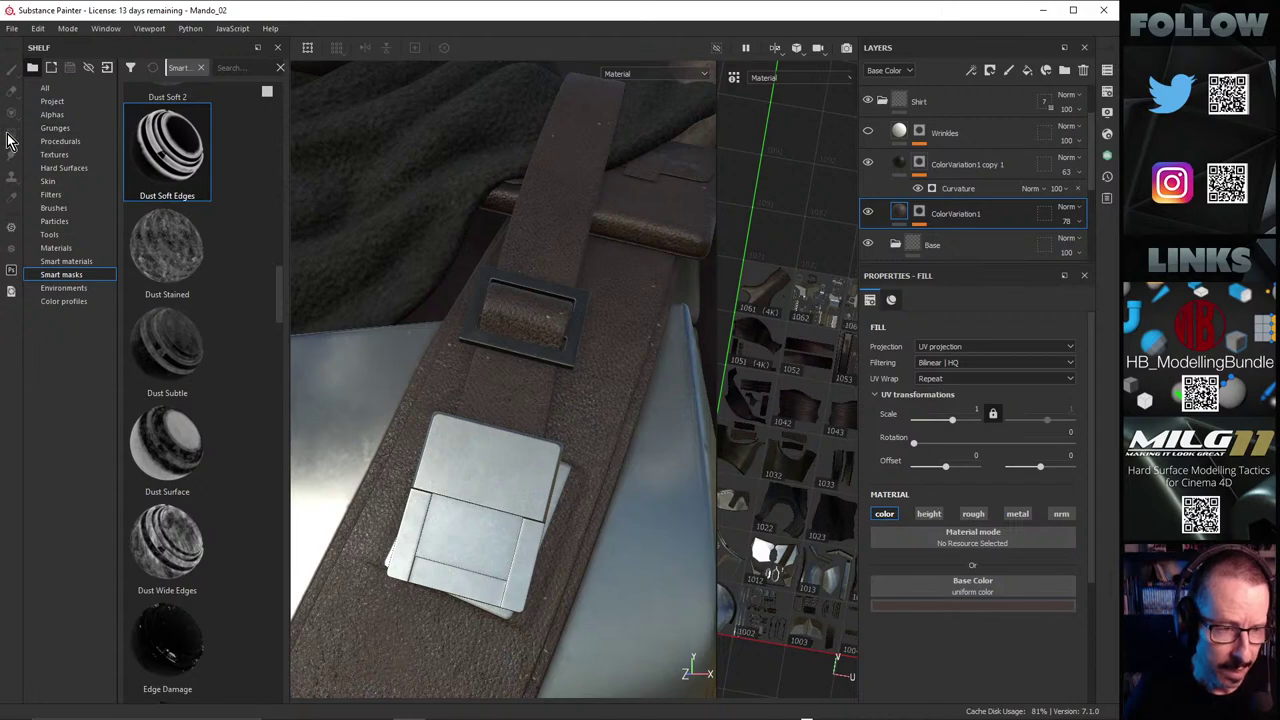
Step: Examine the chest strap's leather, buckle and metal plates up close from several angles
left_click_drag(480, 313, 555, 286, "alt")
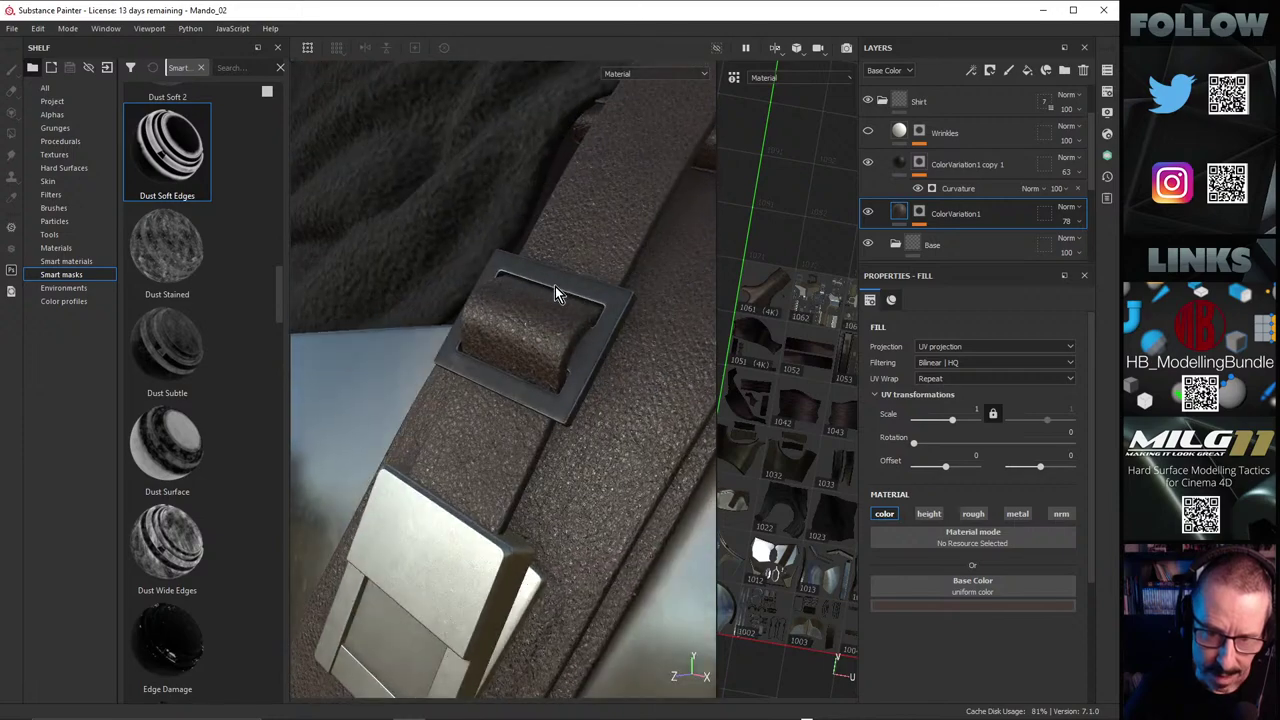
right_click_drag(530, 310, 512, 460, "alt")
middle_click_drag(512, 460, 498, 280, "alt")
left_click_drag(500, 280, 523, 390, "alt")
middle_click_drag(524, 392, 302, 474, "alt")
right_click_drag(600, 414, 528, 346, "alt")
right_click_drag(494, 398, 723, 388, "alt")
left_click_drag(640, 402, 533, 429, "alt")
Step: Frame the whole Mandalorian figure and switch to the Iray rendering view
scroll(590, 419, "down", 2)
middle_click_drag(568, 350, 630, 486, "alt")
scroll(630, 486, "down", 2)
middle_click_drag(496, 439, 493, 459, "alt")
left_click_drag(493, 460, 521, 452, "alt")
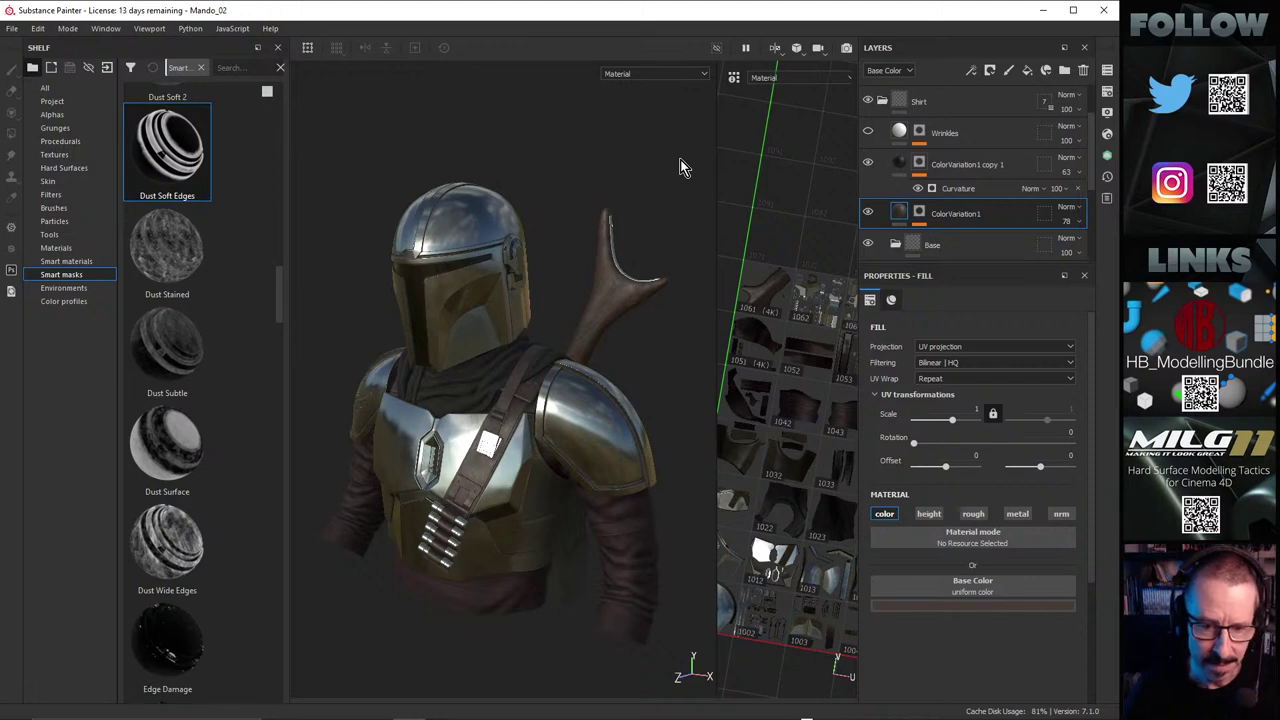
left_click(846, 49)
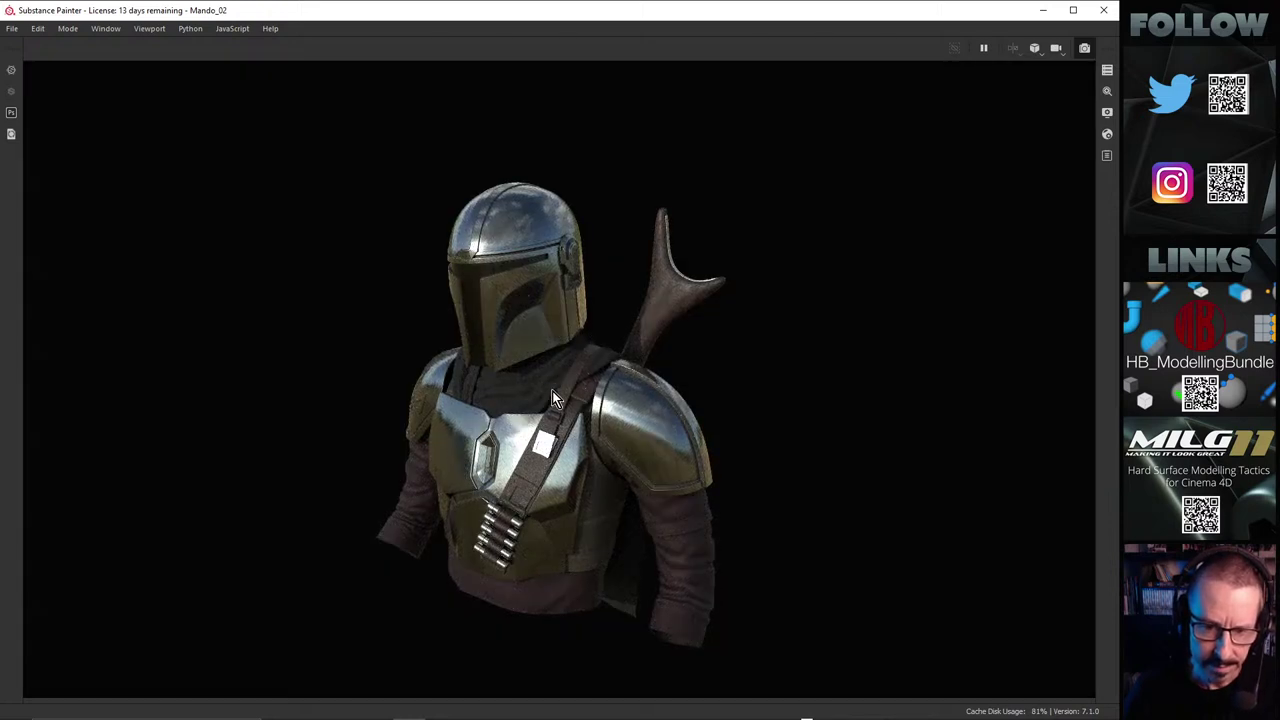
Step: Inspect the rendered helmet, scarf, chest armor and strap from closer, slightly different angles
right_click_drag(543, 373, 871, 289, "alt")
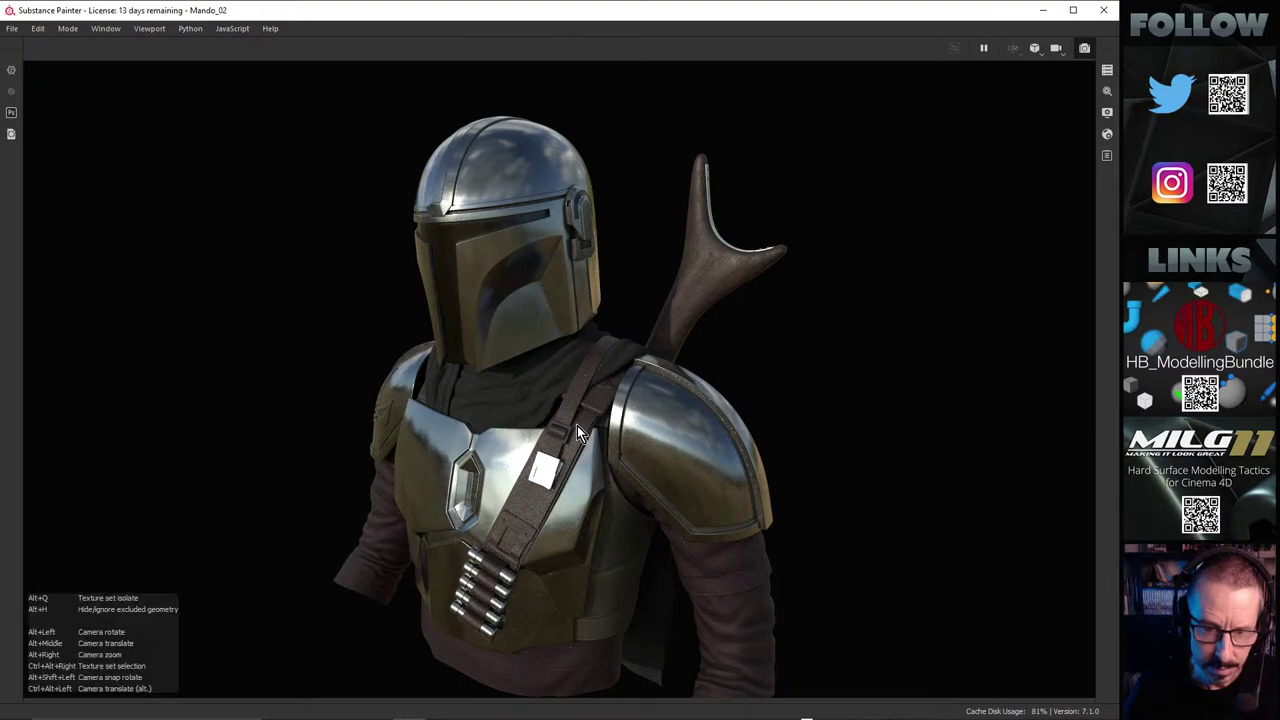
right_click_drag(578, 422, 1260, 200, "alt")
middle_click_drag(581, 438, 583, 520, "alt")
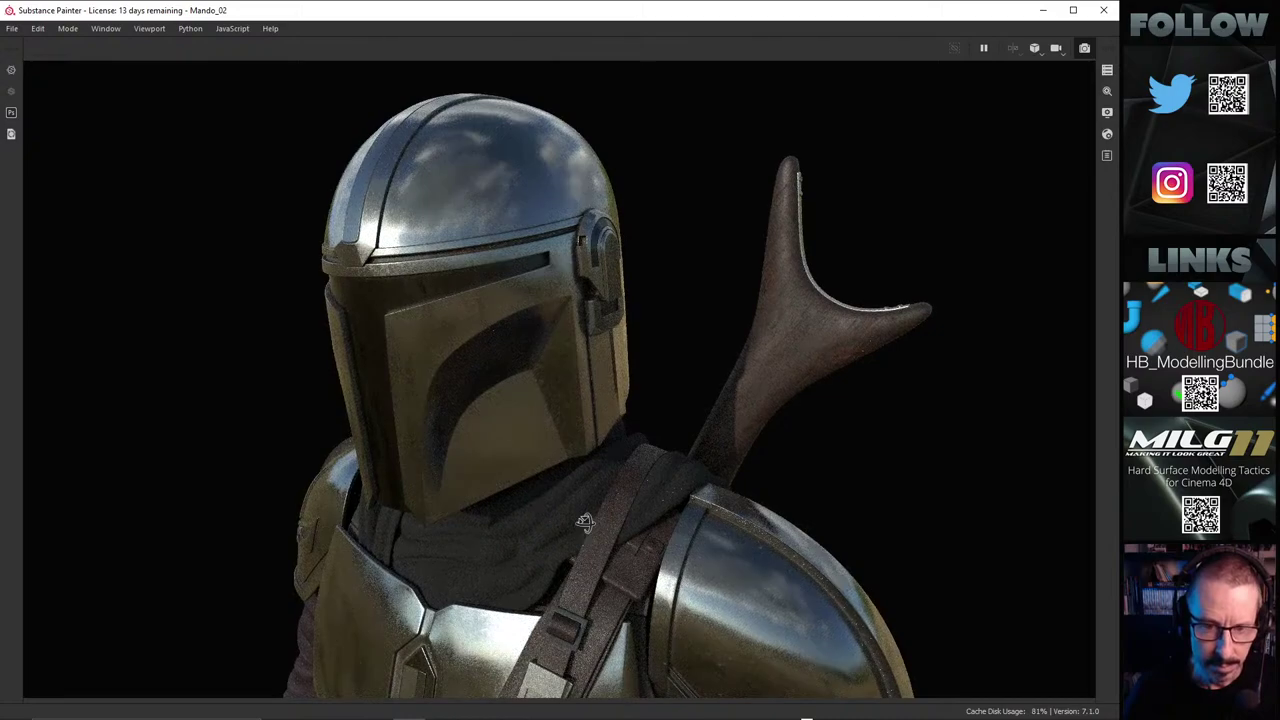
left_click_drag(594, 524, 611, 537, "alt")
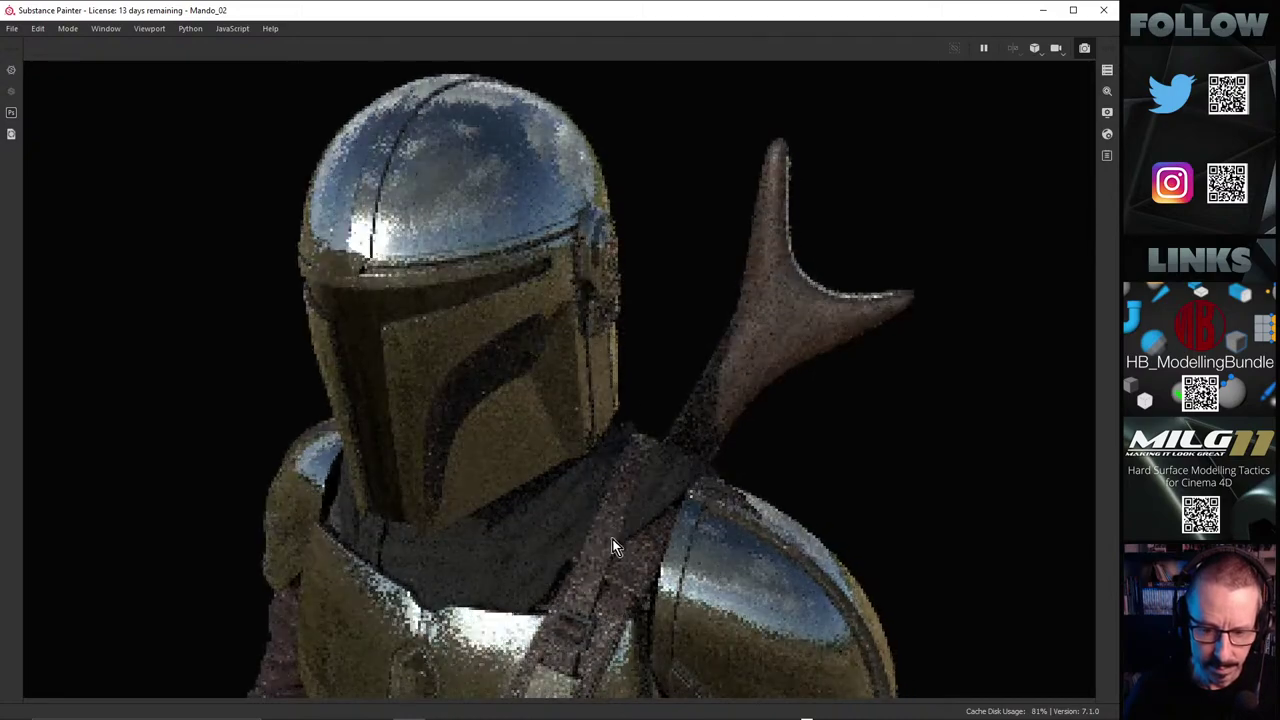
middle_click_drag(611, 535, 597, 442, "alt")
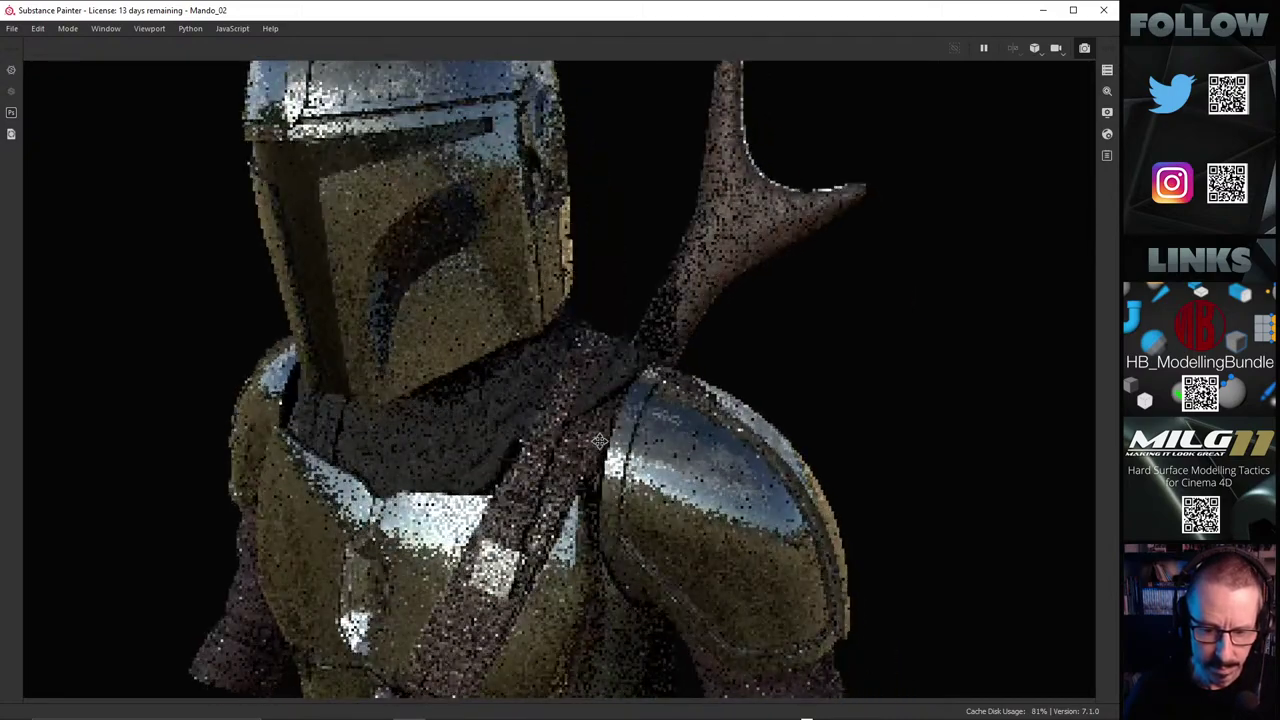
left_click_drag(616, 469, 676, 455, "alt")
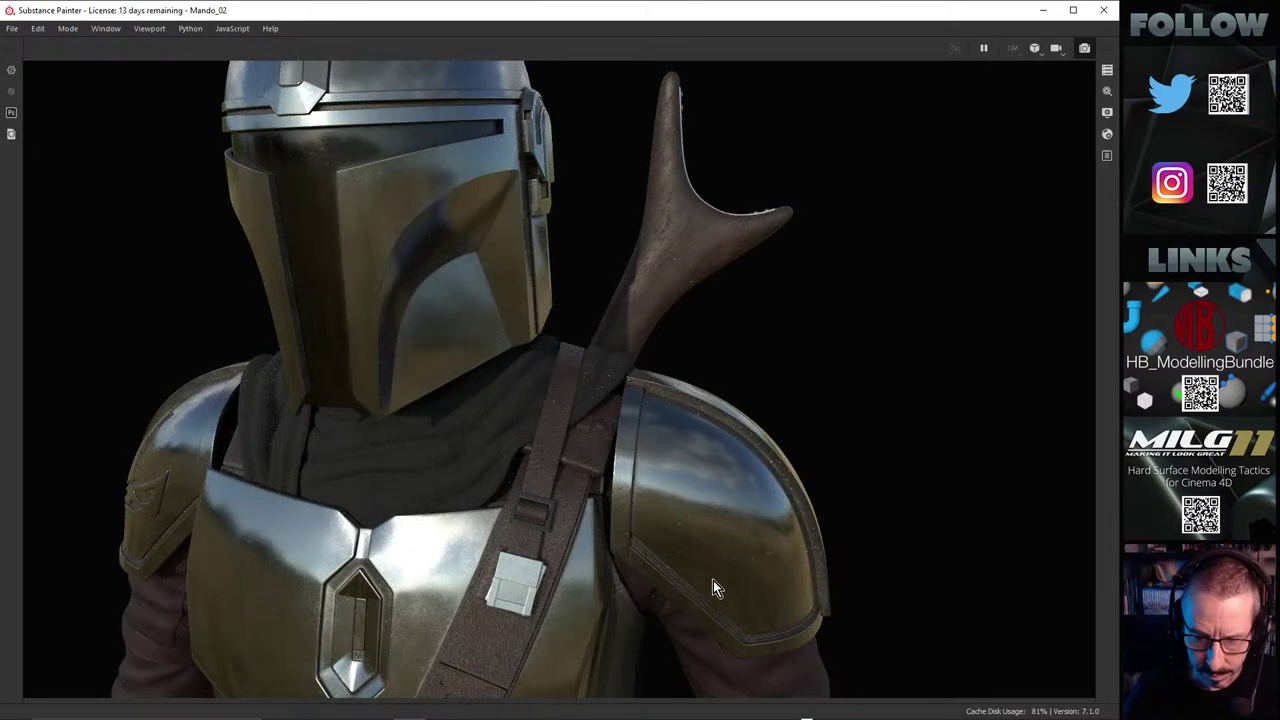
middle_click_drag(711, 563, 709, 497, "alt")
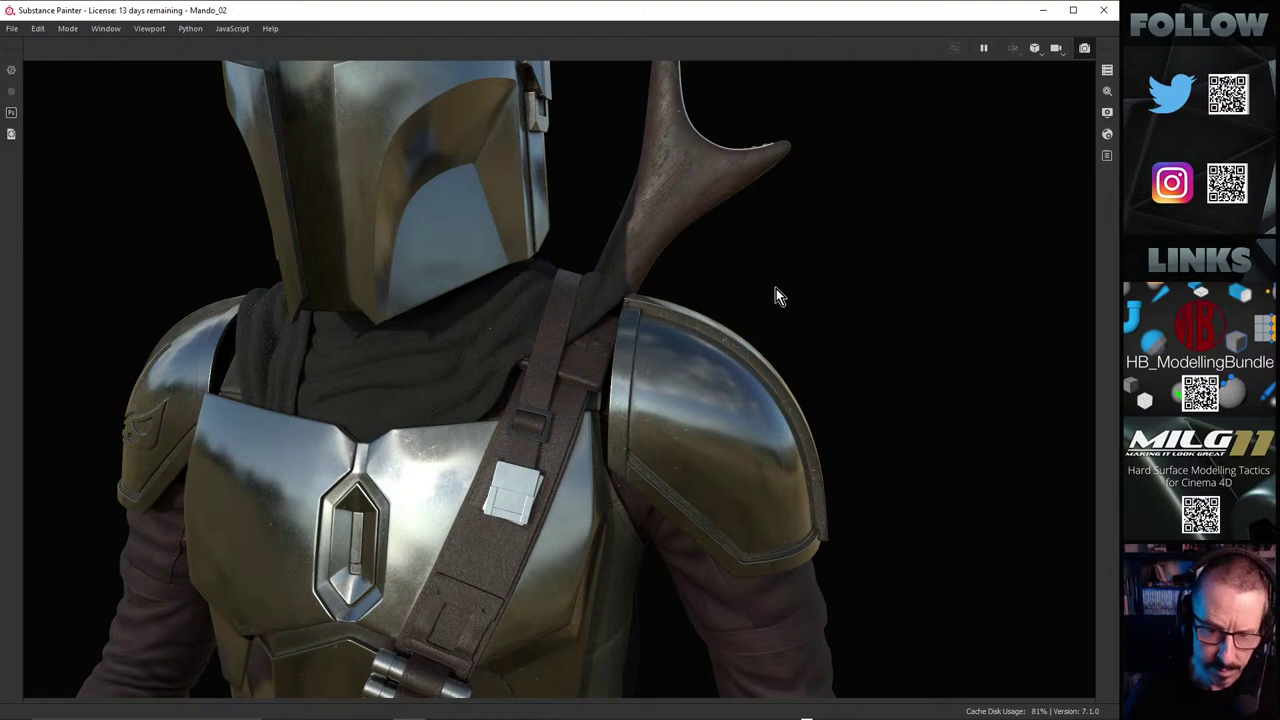
Step: Rotate the environment lighting around the rendered front and check the scarf, strap and shoulder armor up close under different light directions
right_click_drag(766, 290, 800, 281, "shift")
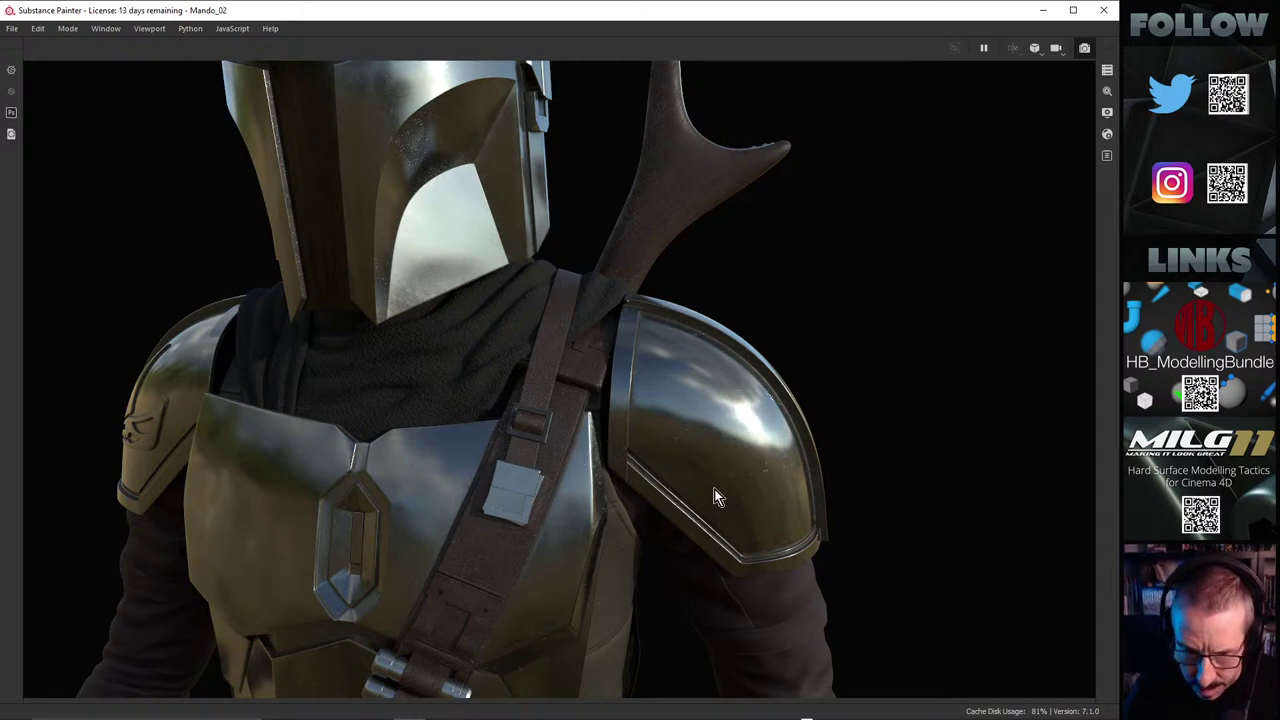
key("alt")
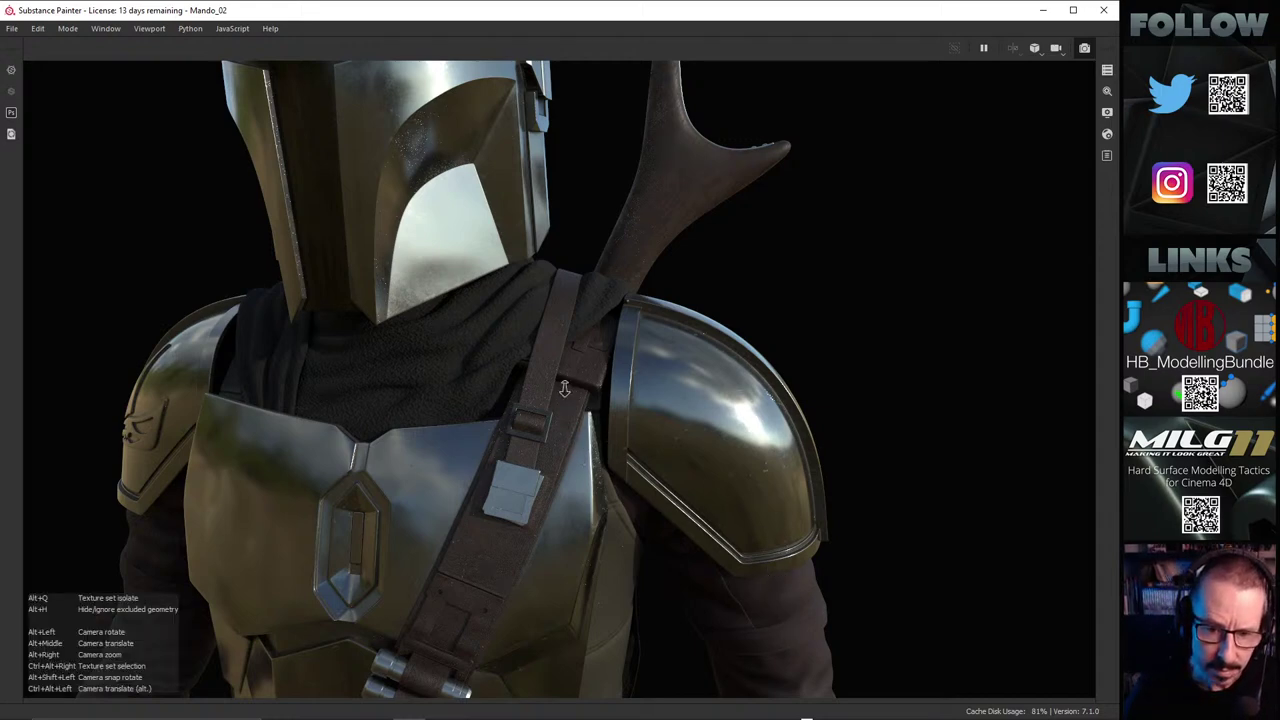
right_click_drag(803, 309, 1090, 215, "alt")
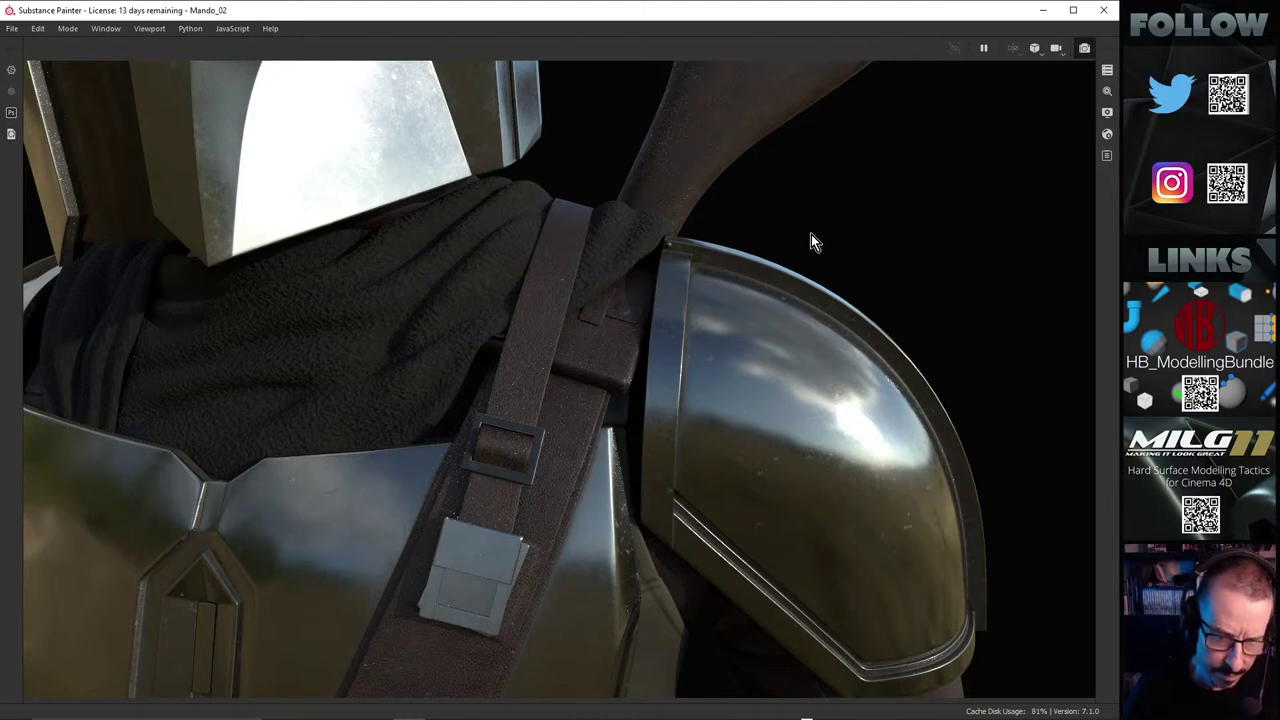
mouse_move(822, 225)
right_mouse_down("shift")
mouse_move(880, 211)
mouse_move(828, 235)
right_mouse_up("shift")
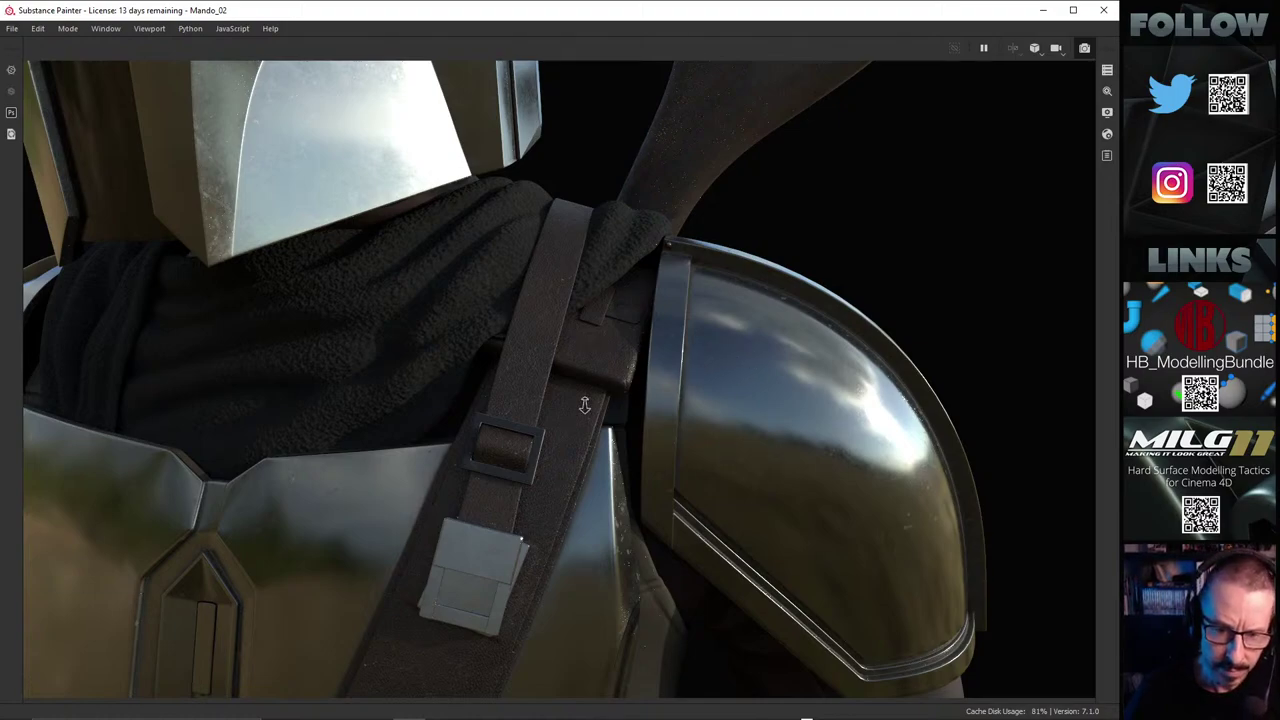
Step: Orbit the rendered character from the front to the back and inspect the cape, rifle and rear of the helmet
left_click_drag(585, 406, 170, 550, "alt")
right_click_drag(520, 394, 52, 452, "alt")
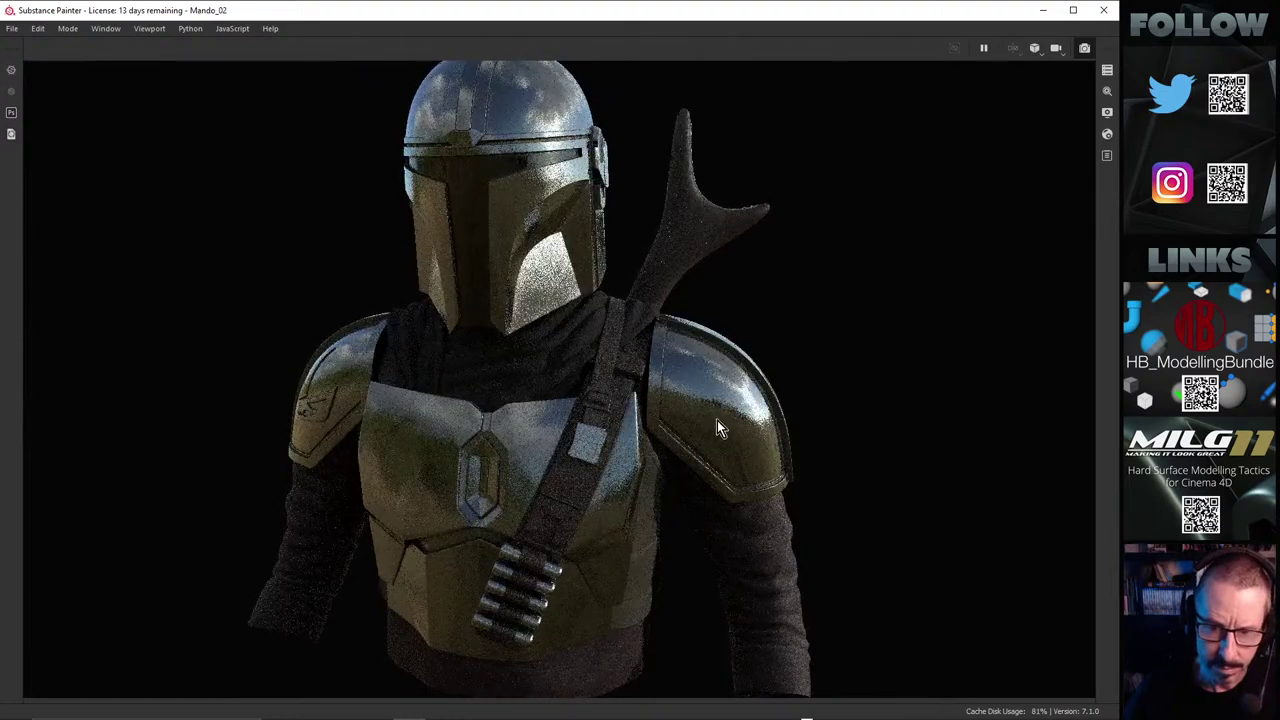
left_click_drag(714, 408, 228, 433, "alt")
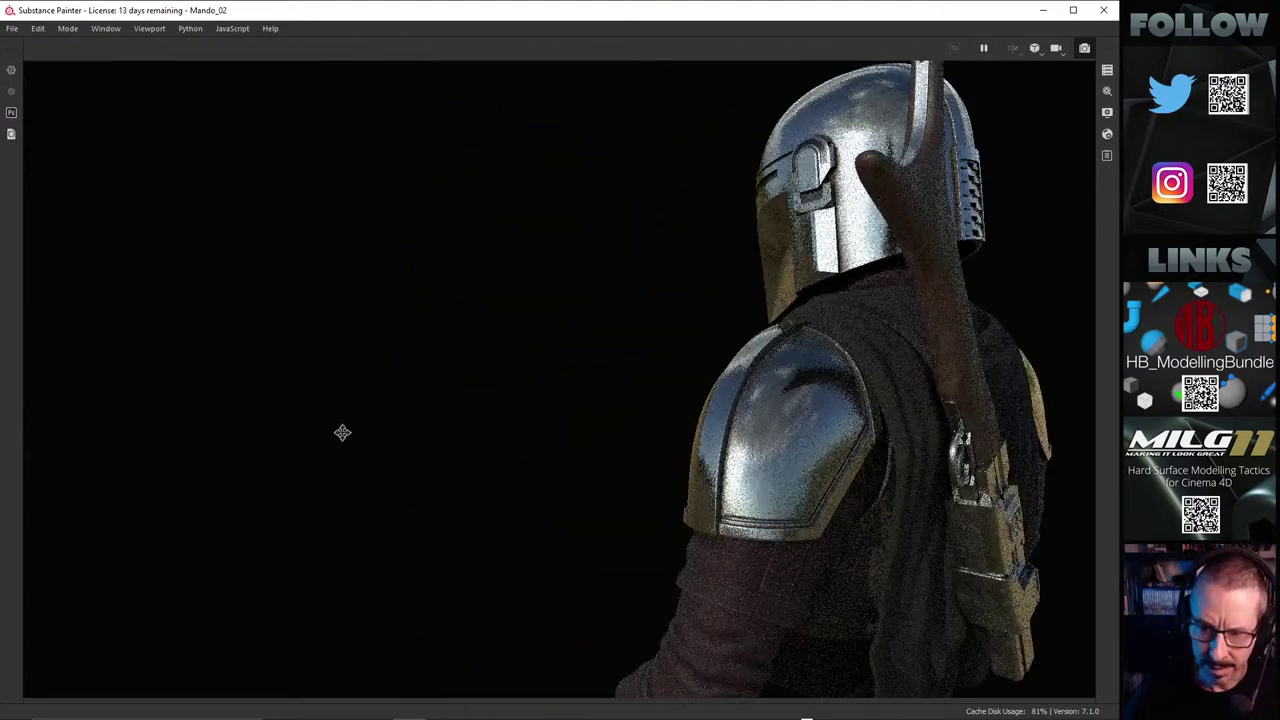
left_click_drag(343, 431, 214, 413, "alt")
middle_click_drag(214, 413, 443, 451, "alt")
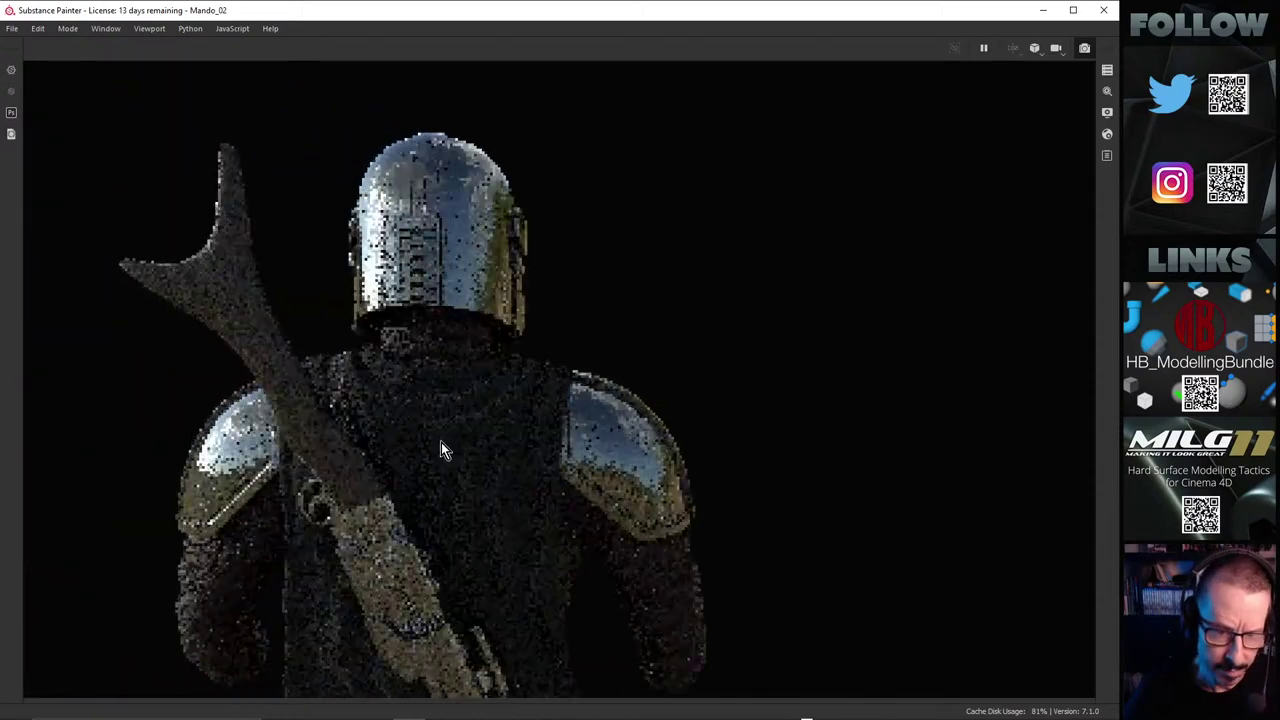
left_click_drag(408, 448, 390, 456, "alt")
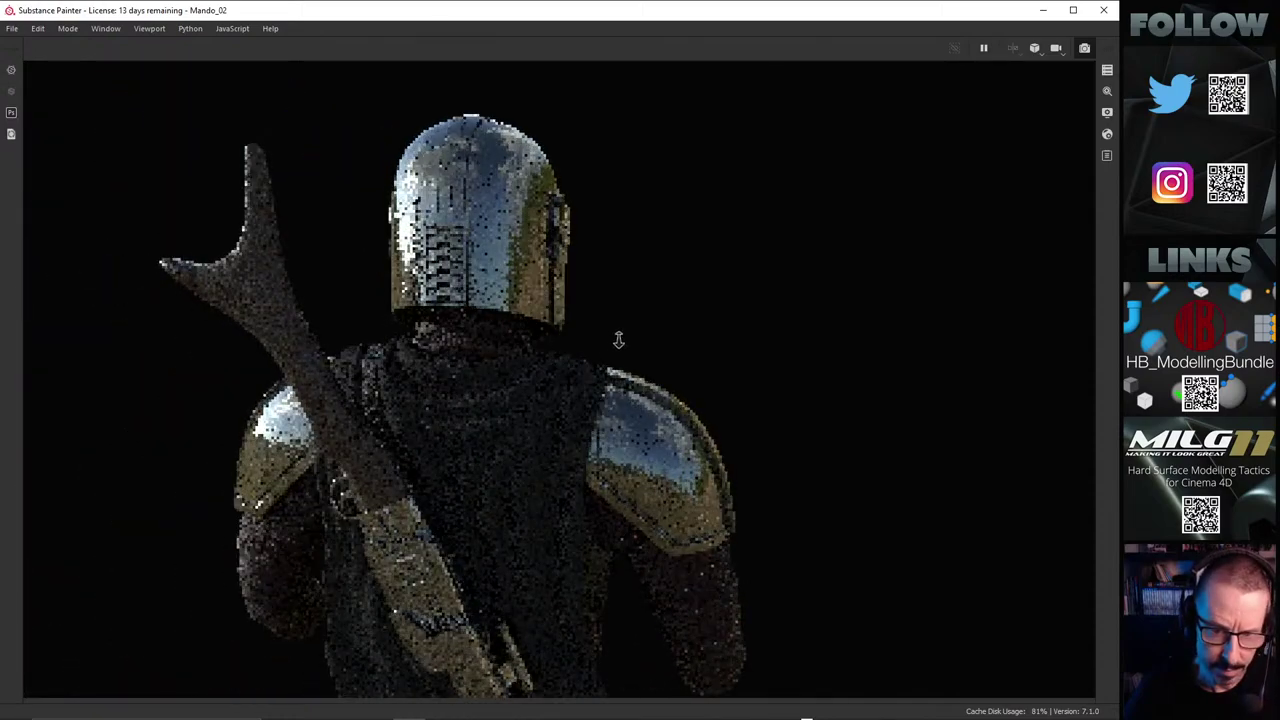
right_click_drag(614, 337, 954, 223, "alt")
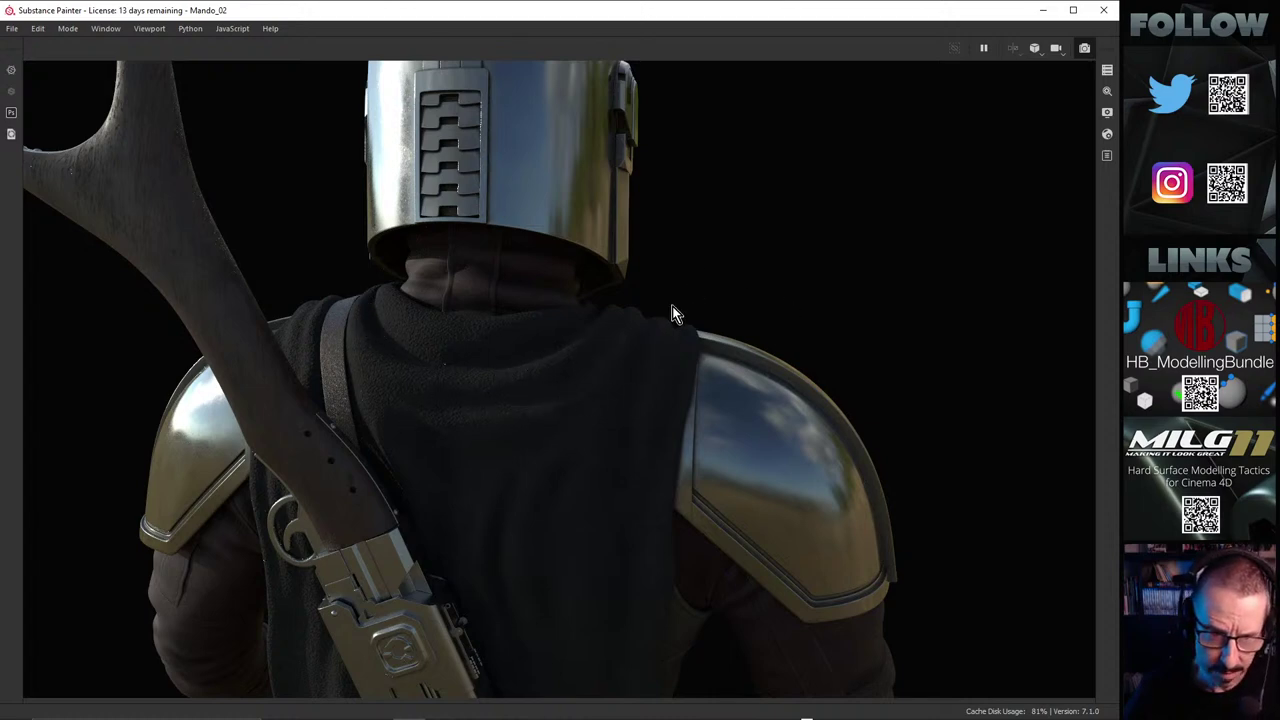
Step: Rotate the environment lighting to check the character's back under different light, and return from the render to the painting view
right_click_drag(711, 274, 766, 251, "shift")
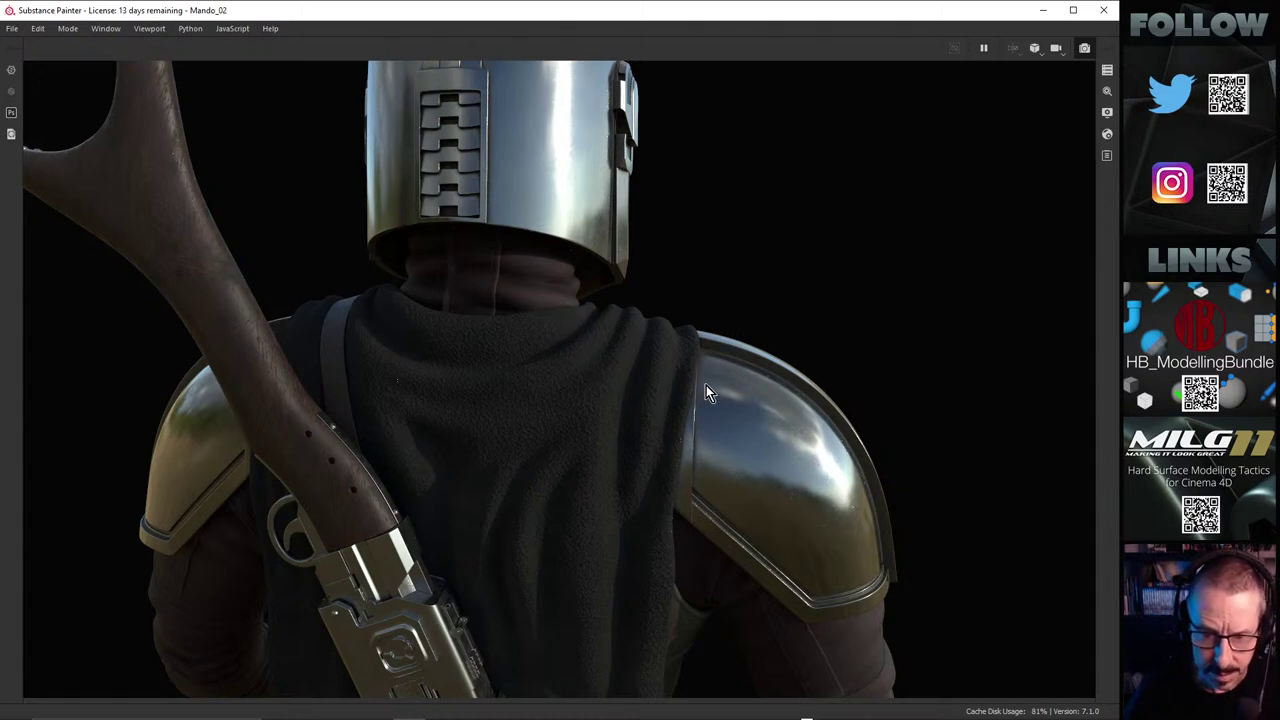
right_click_drag(463, 411, 372, 412, "alt")
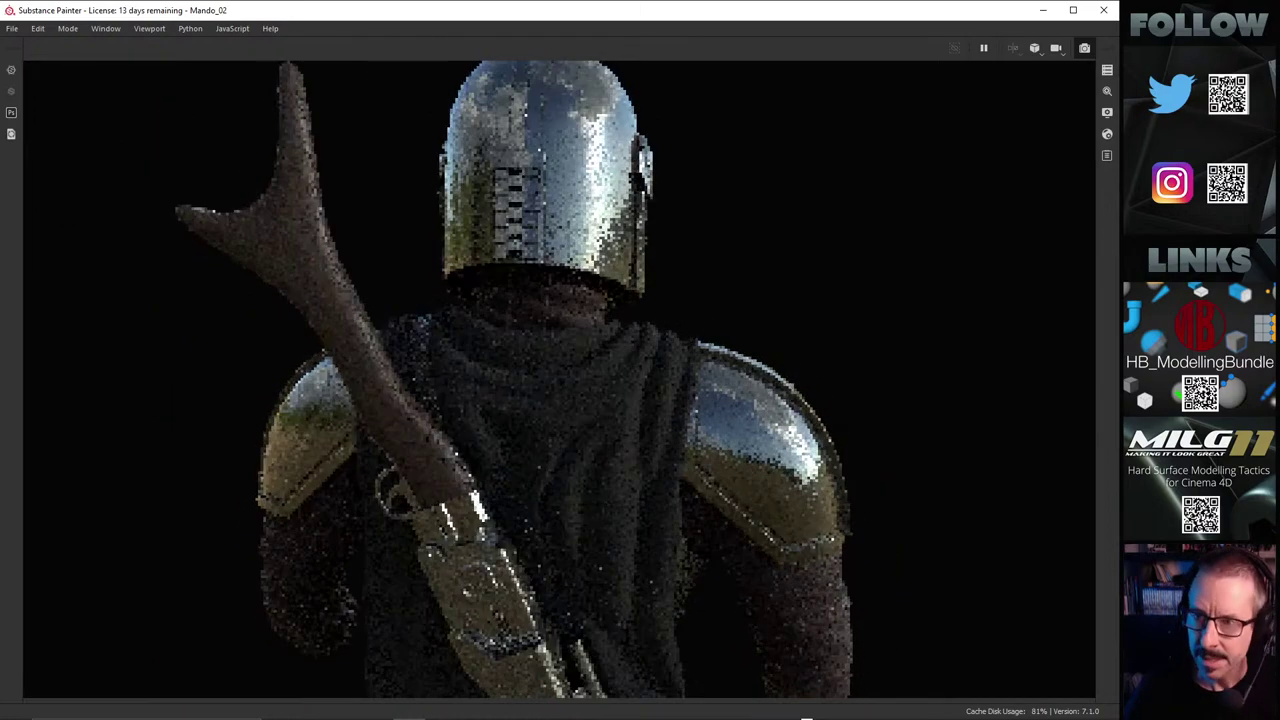
left_click(1084, 49)
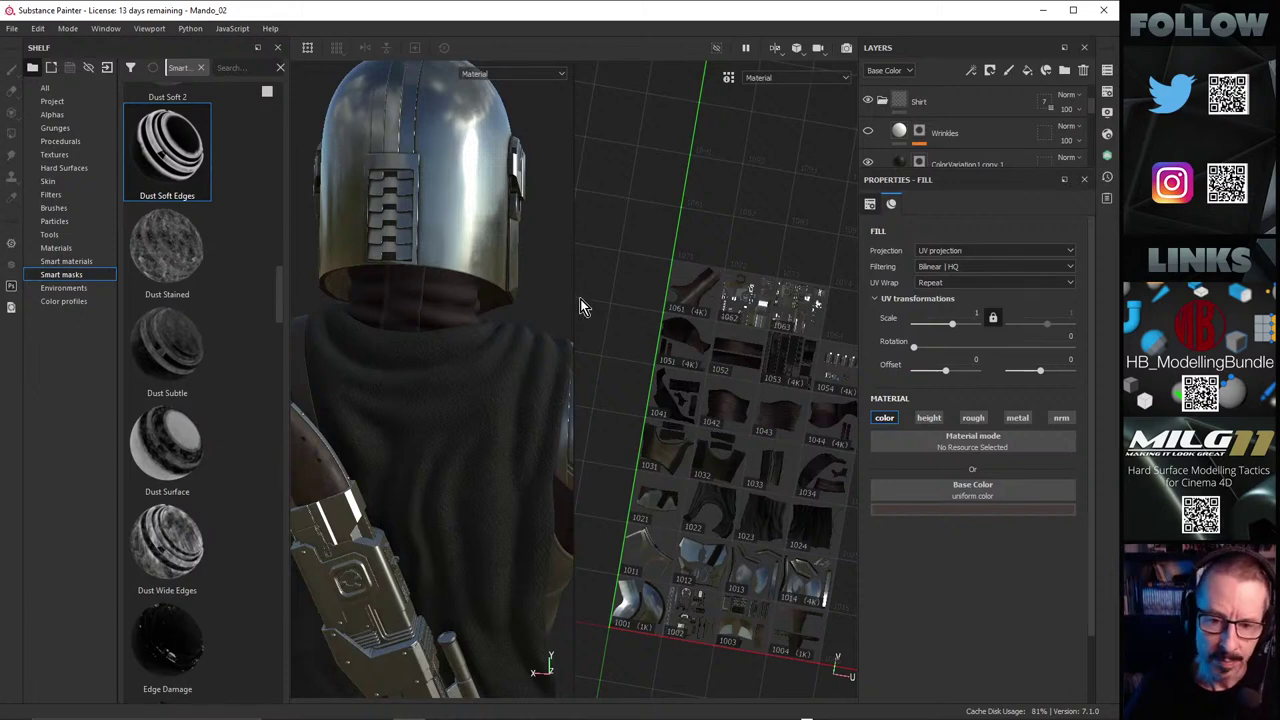
Step: Straighten and recenter the 2D view on the full layout of UV tiles
left_click_drag(730, 251, 740, 208, "alt")
middle_click_drag(792, 247, 714, 149)
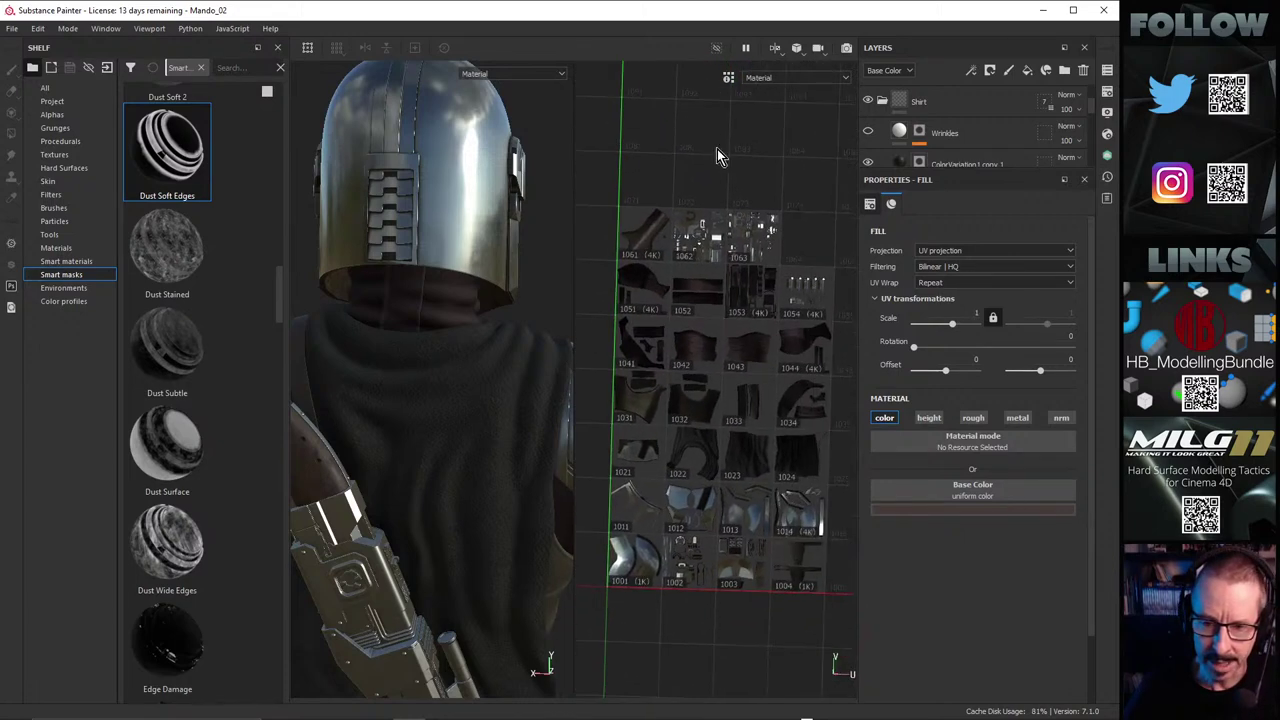
left_click_drag(771, 177, 774, 166, "alt")
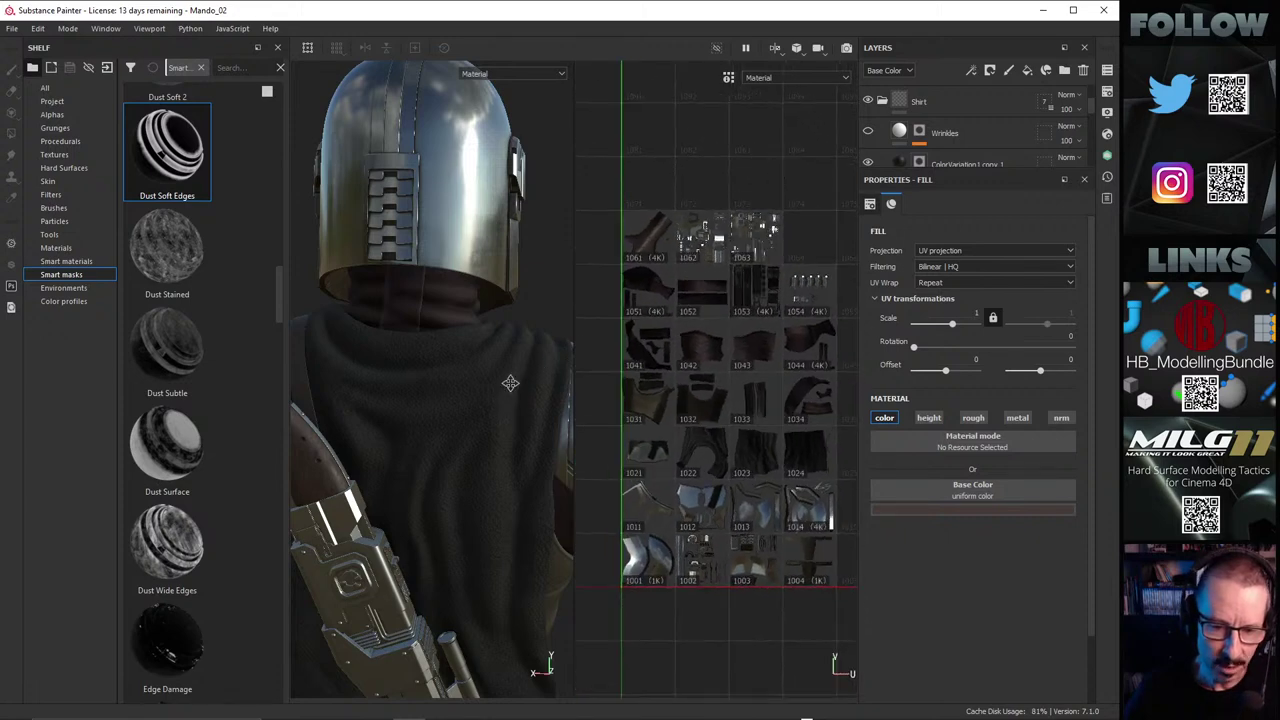
Step: Inspect the shirt sleeve's seam and fabric below the shoulder armor, and the strap and shoulder plate from the front
middle_click_drag(510, 383, 431, 377, "alt")
left_click_drag(431, 377, 497, 451, "alt")
middle_click_drag(497, 451, 415, 444, "alt")
right_click_drag(415, 444, 472, 445, "alt")
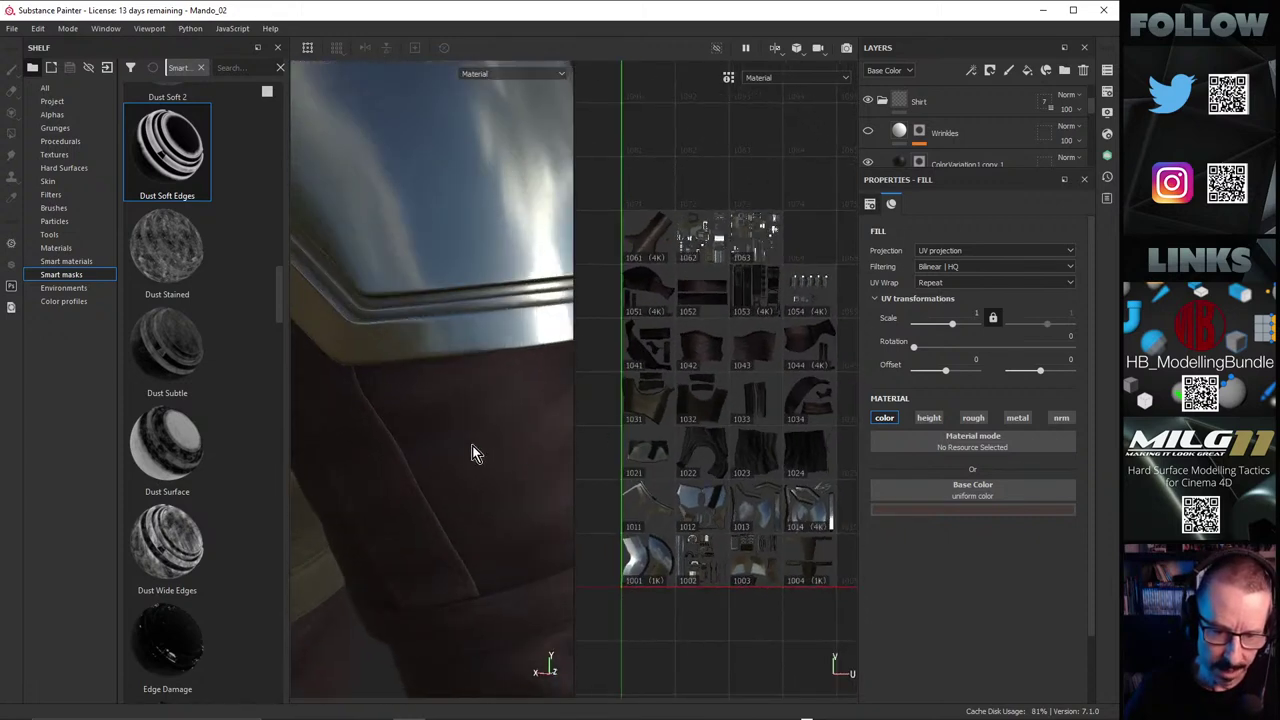
left_click_drag(474, 450, 440, 385, "alt")
right_click_drag(440, 385, 318, 415, "alt")
mouse_move(402, 393)
left_mouse_down("alt")
mouse_move(374, 418)
mouse_move(412, 405)
left_mouse_up("alt")
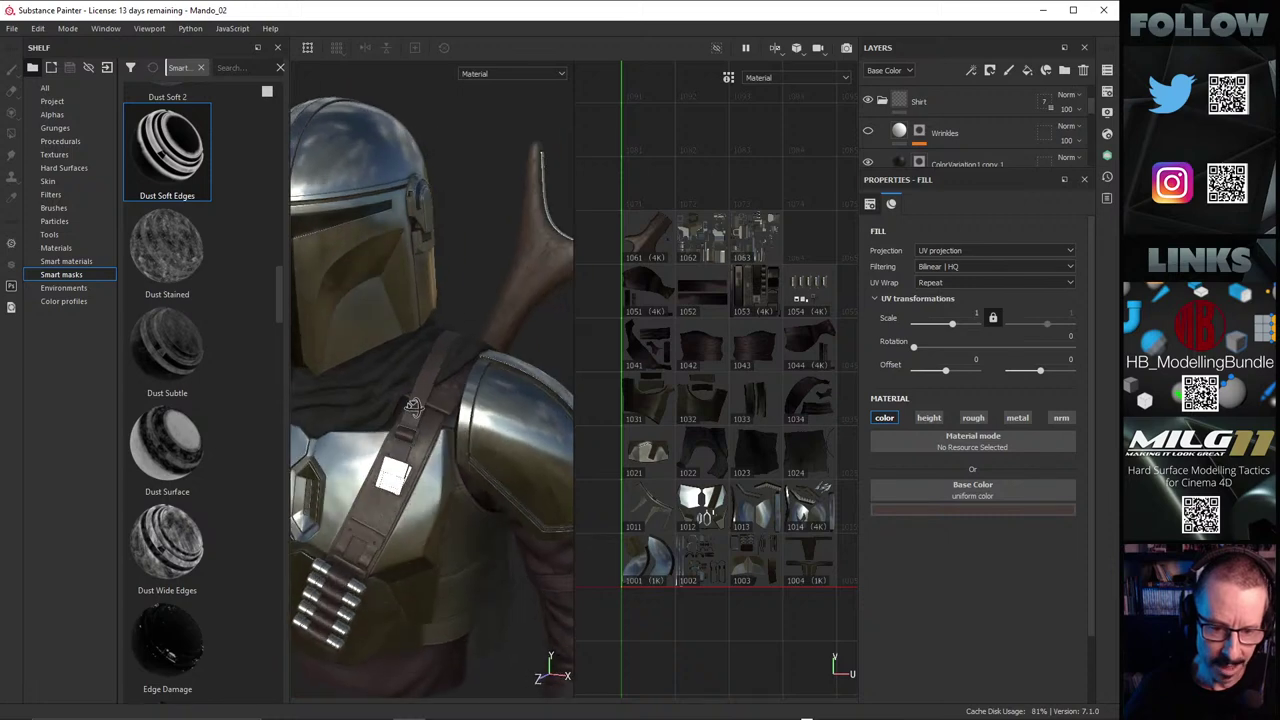
left_click_drag(487, 453, 468, 426, "alt")
scroll(471, 395, "up", 3)
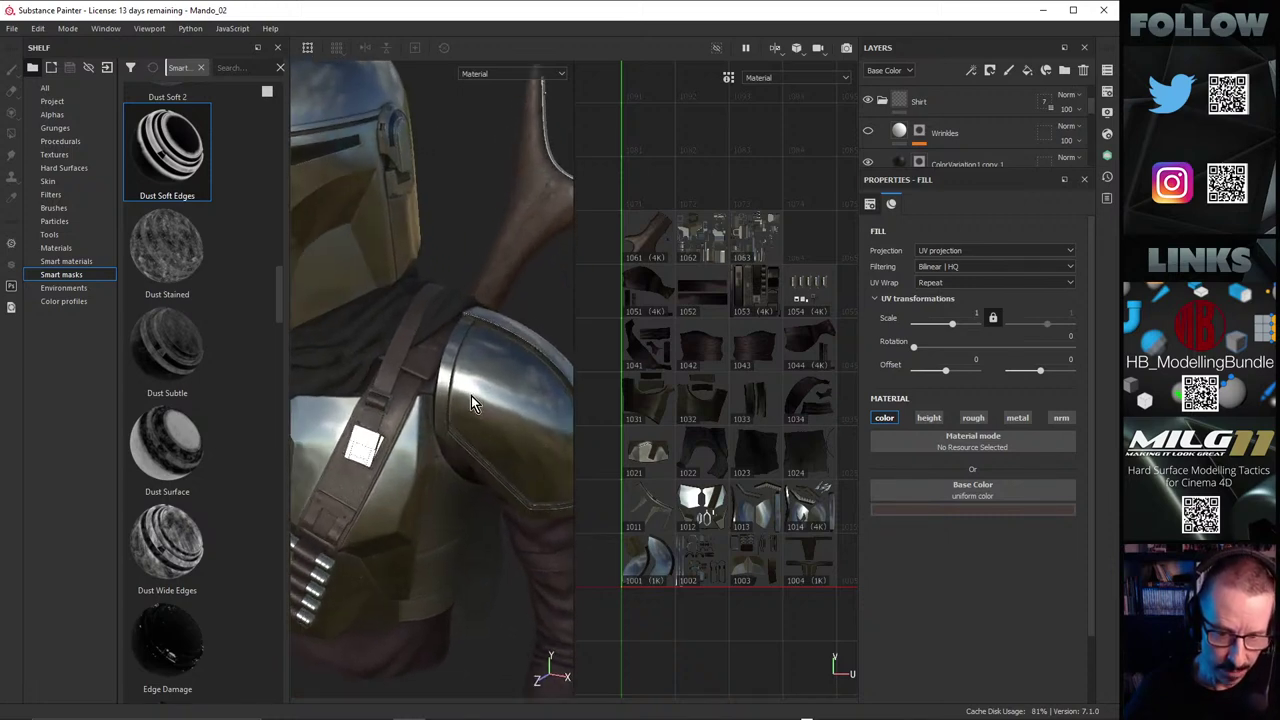
mouse_move(476, 400)
left_mouse_down("alt")
mouse_move(458, 403)
mouse_move(496, 390)
left_mouse_up("alt")
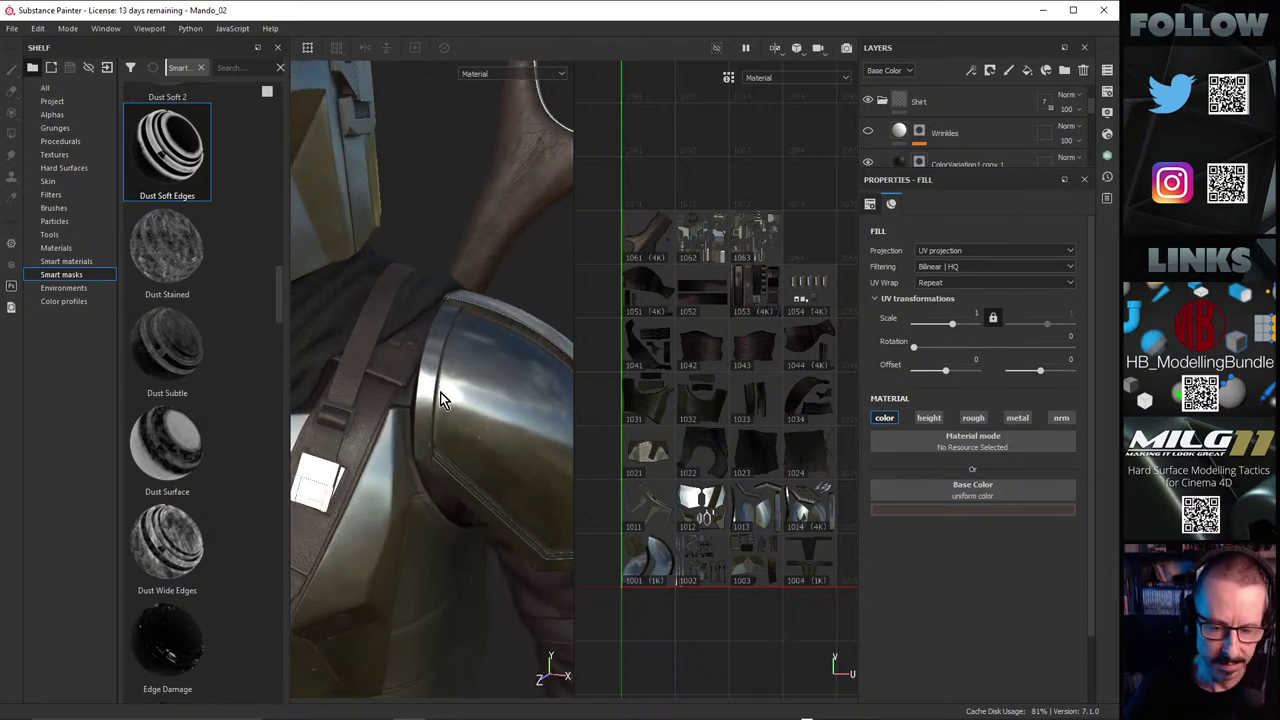